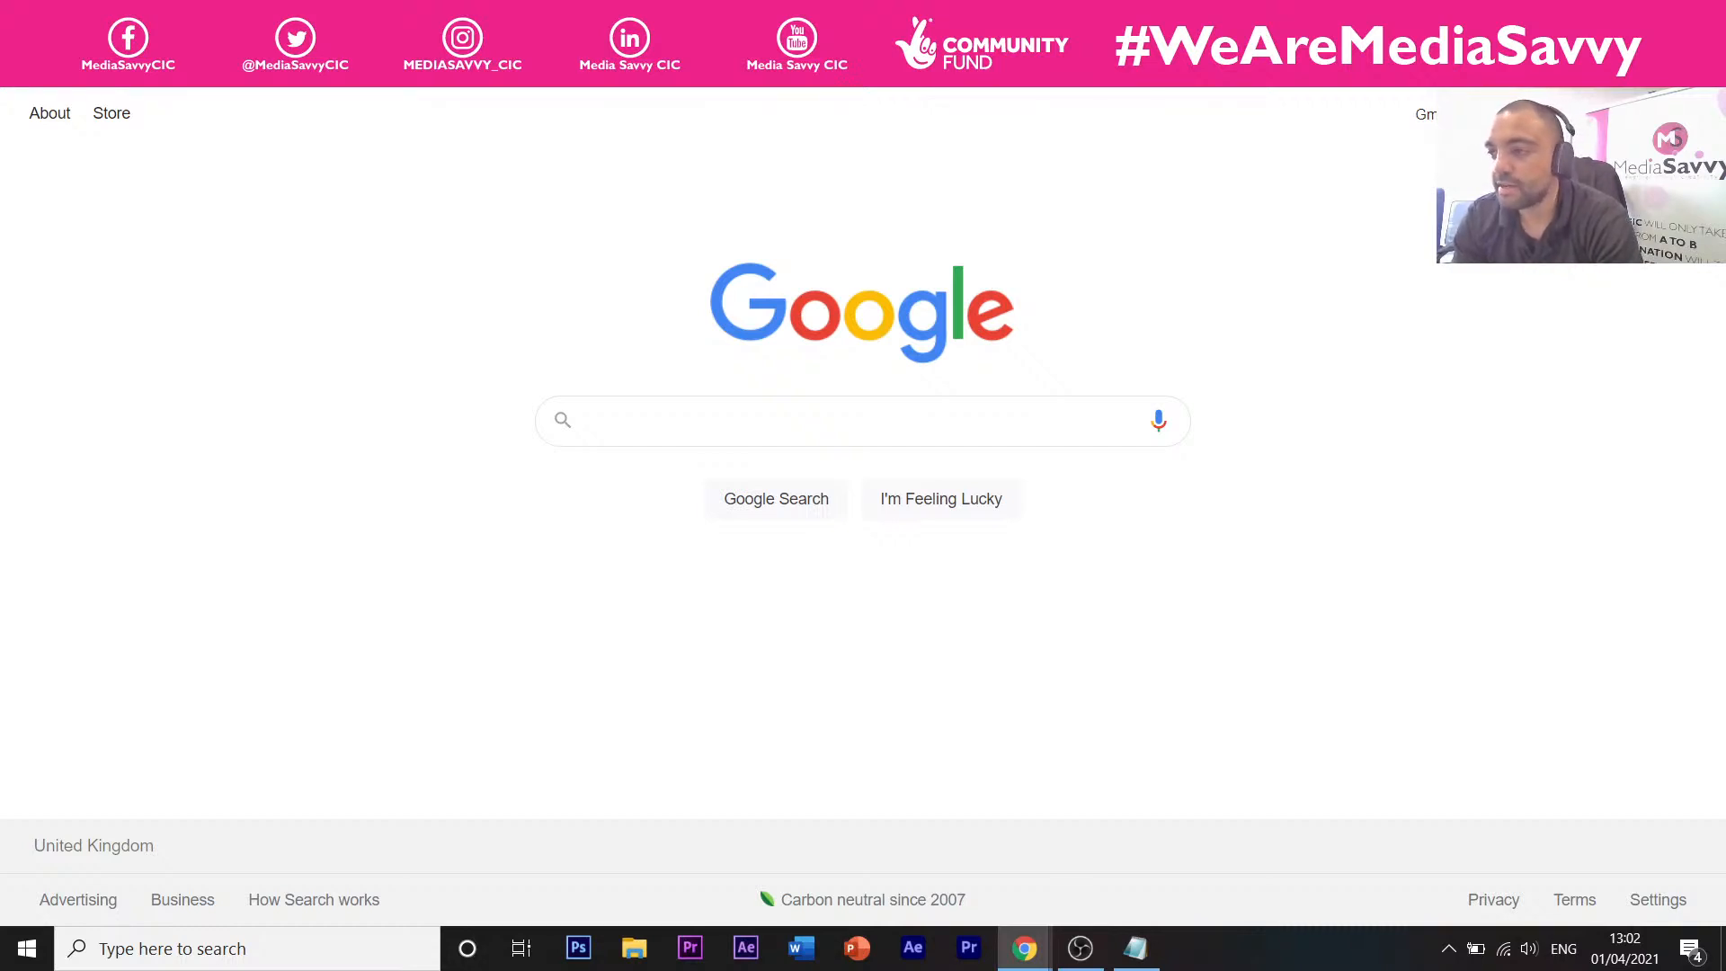
Switch to Chrome, clear the trending suggestions, and search Google for 'sketchup images'.
key(alt+Tab)
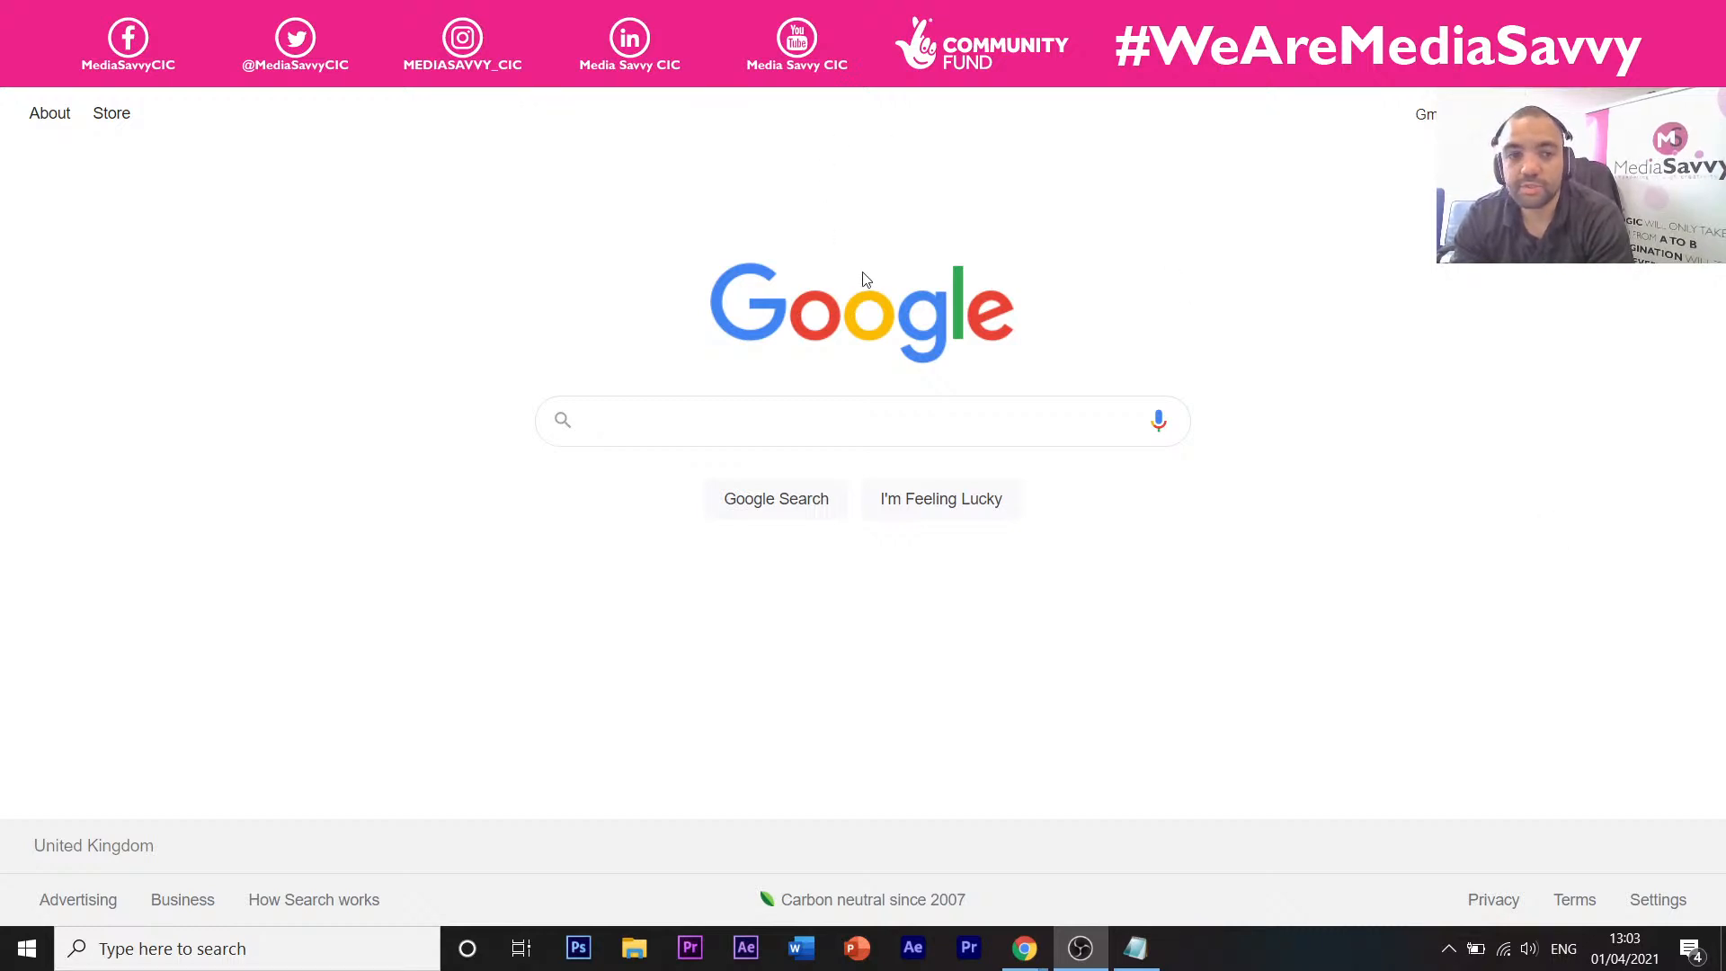
click(844, 417)
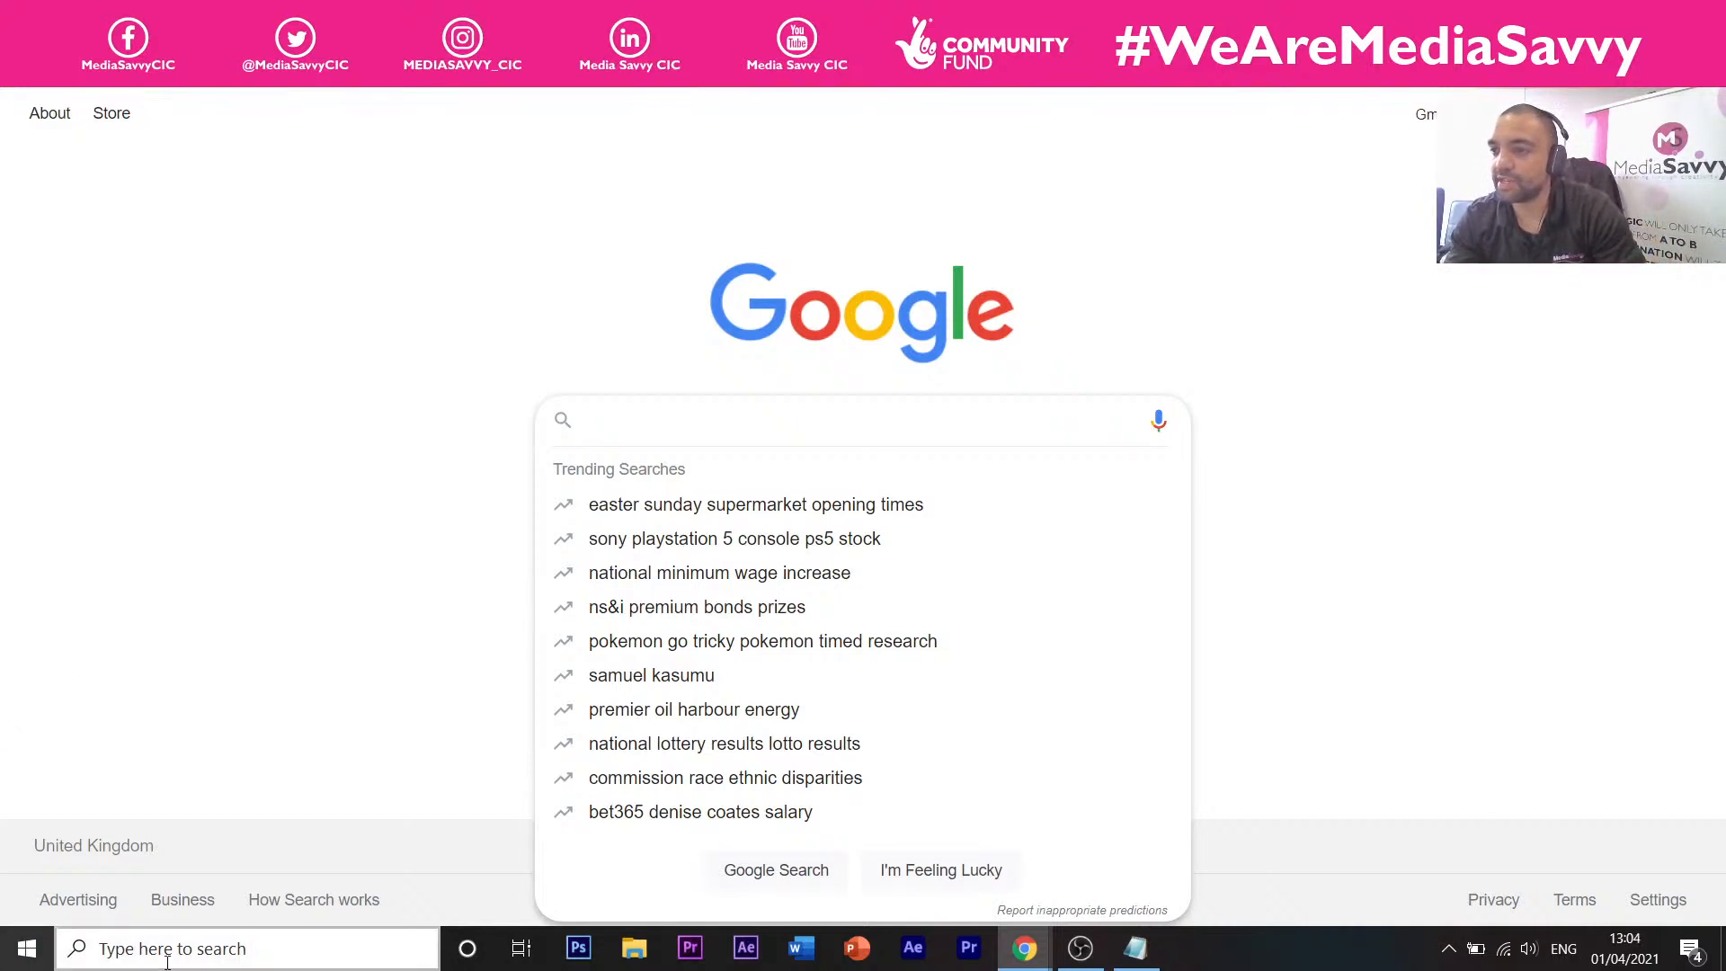
click(314, 756)
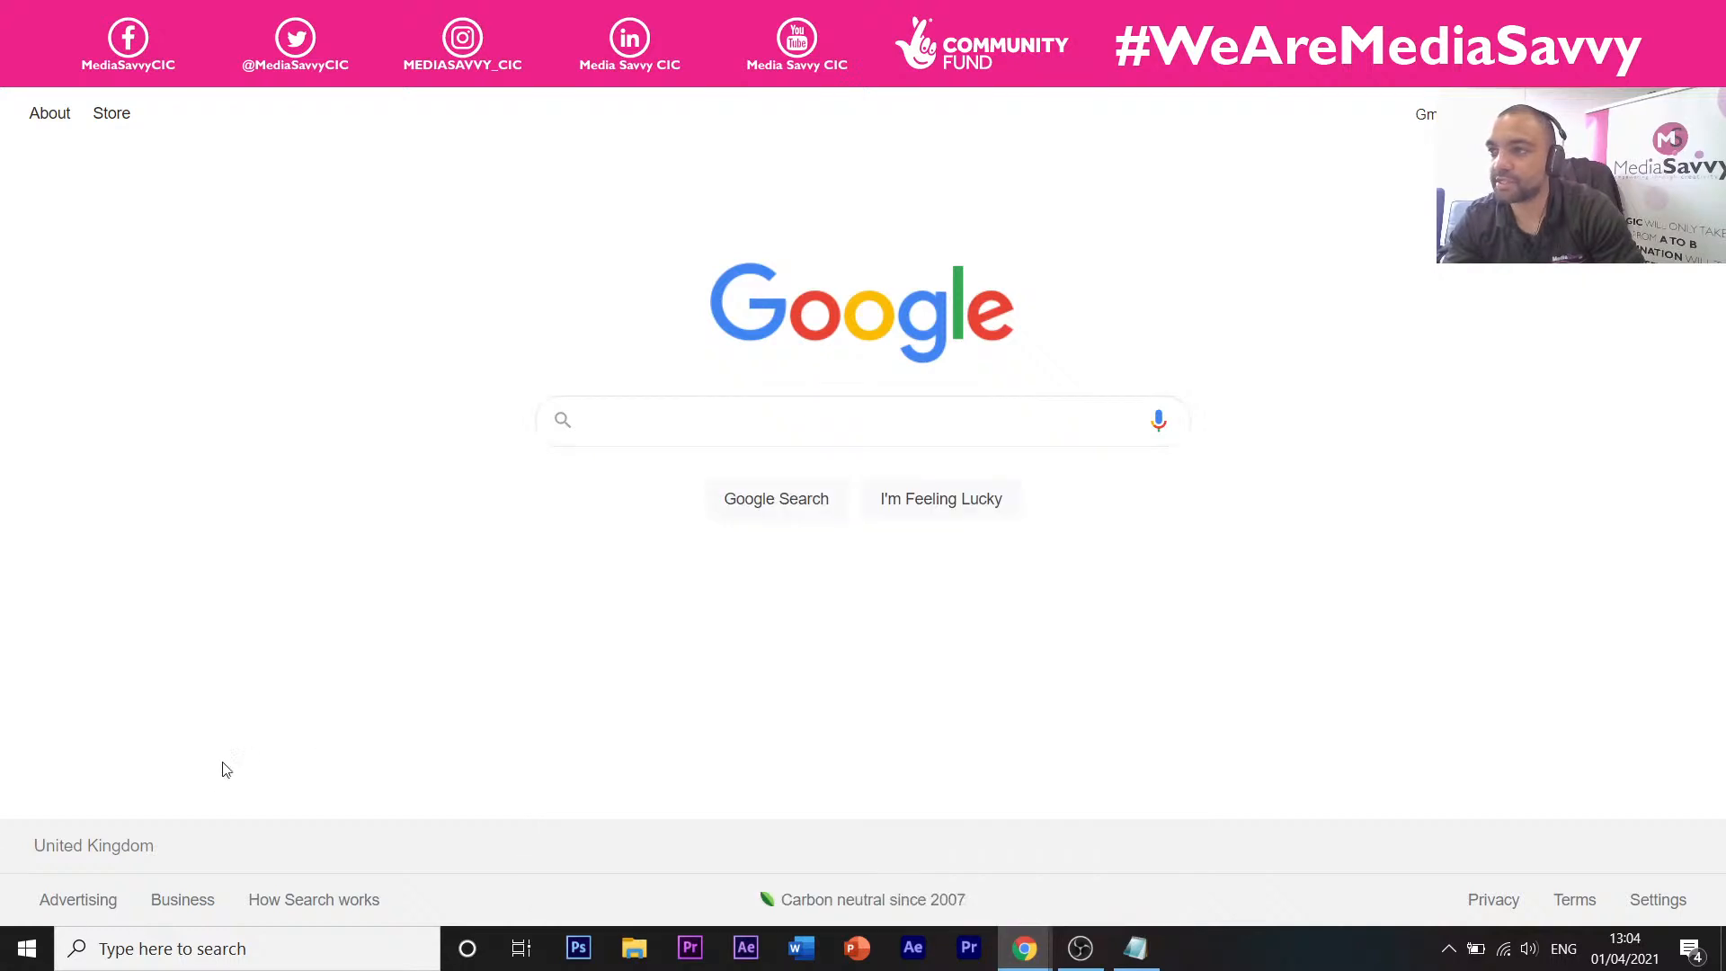
click(595, 429)
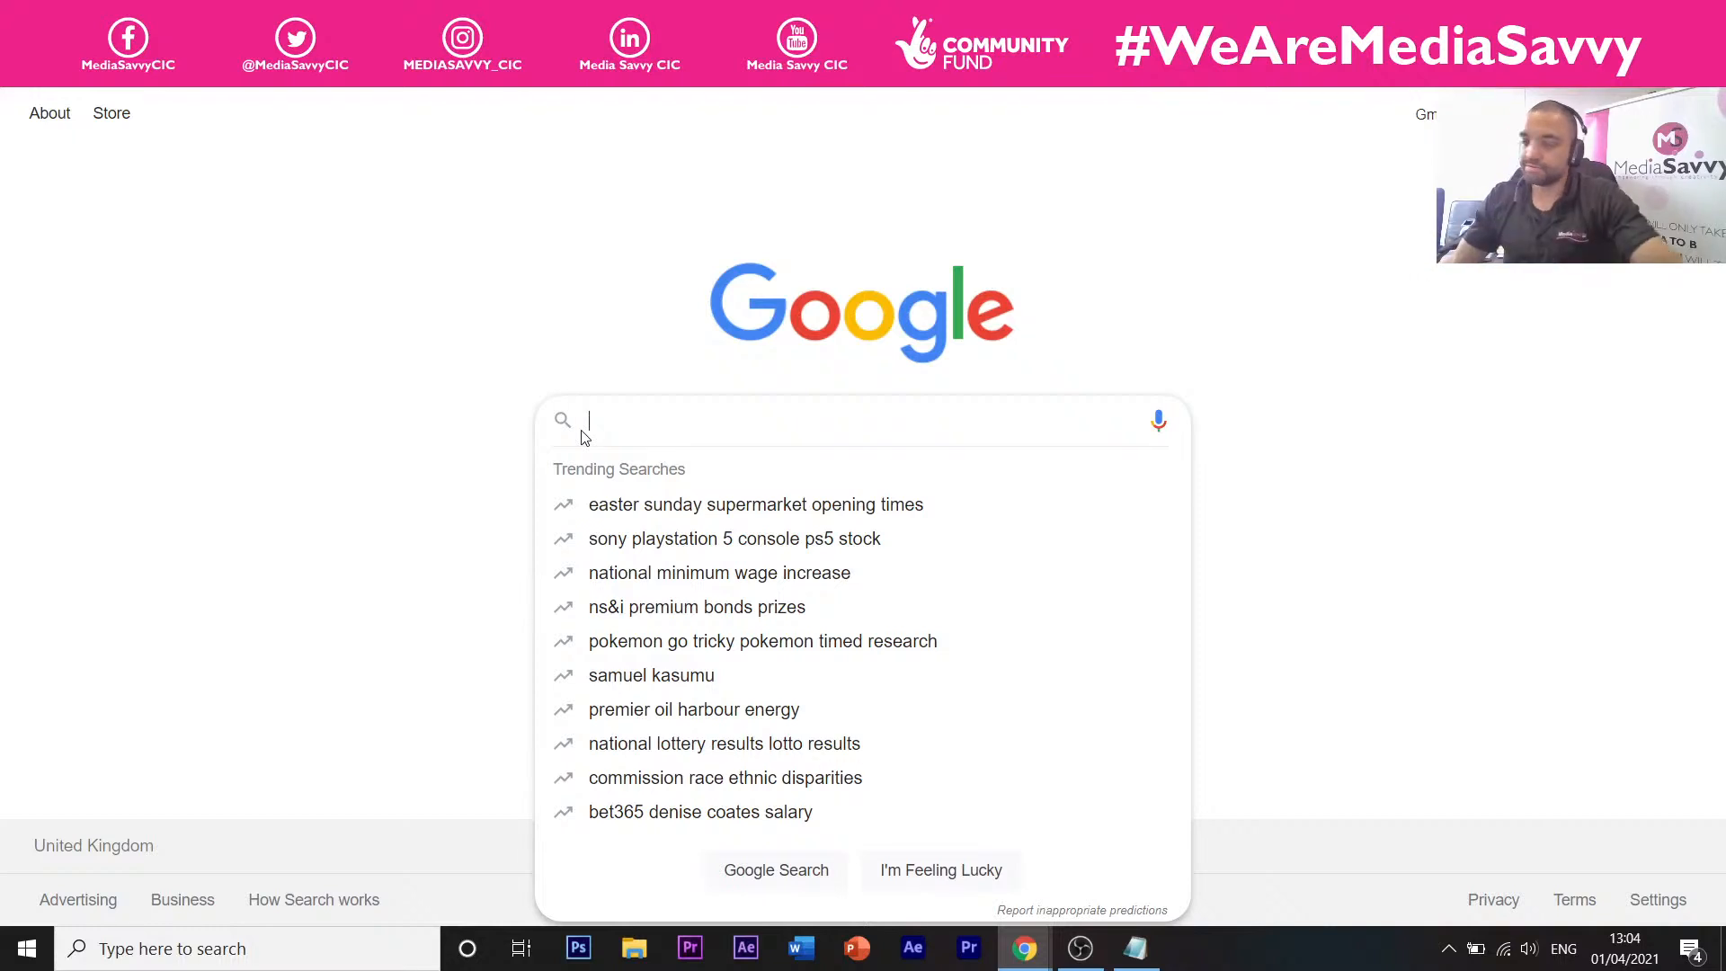
text(sk)
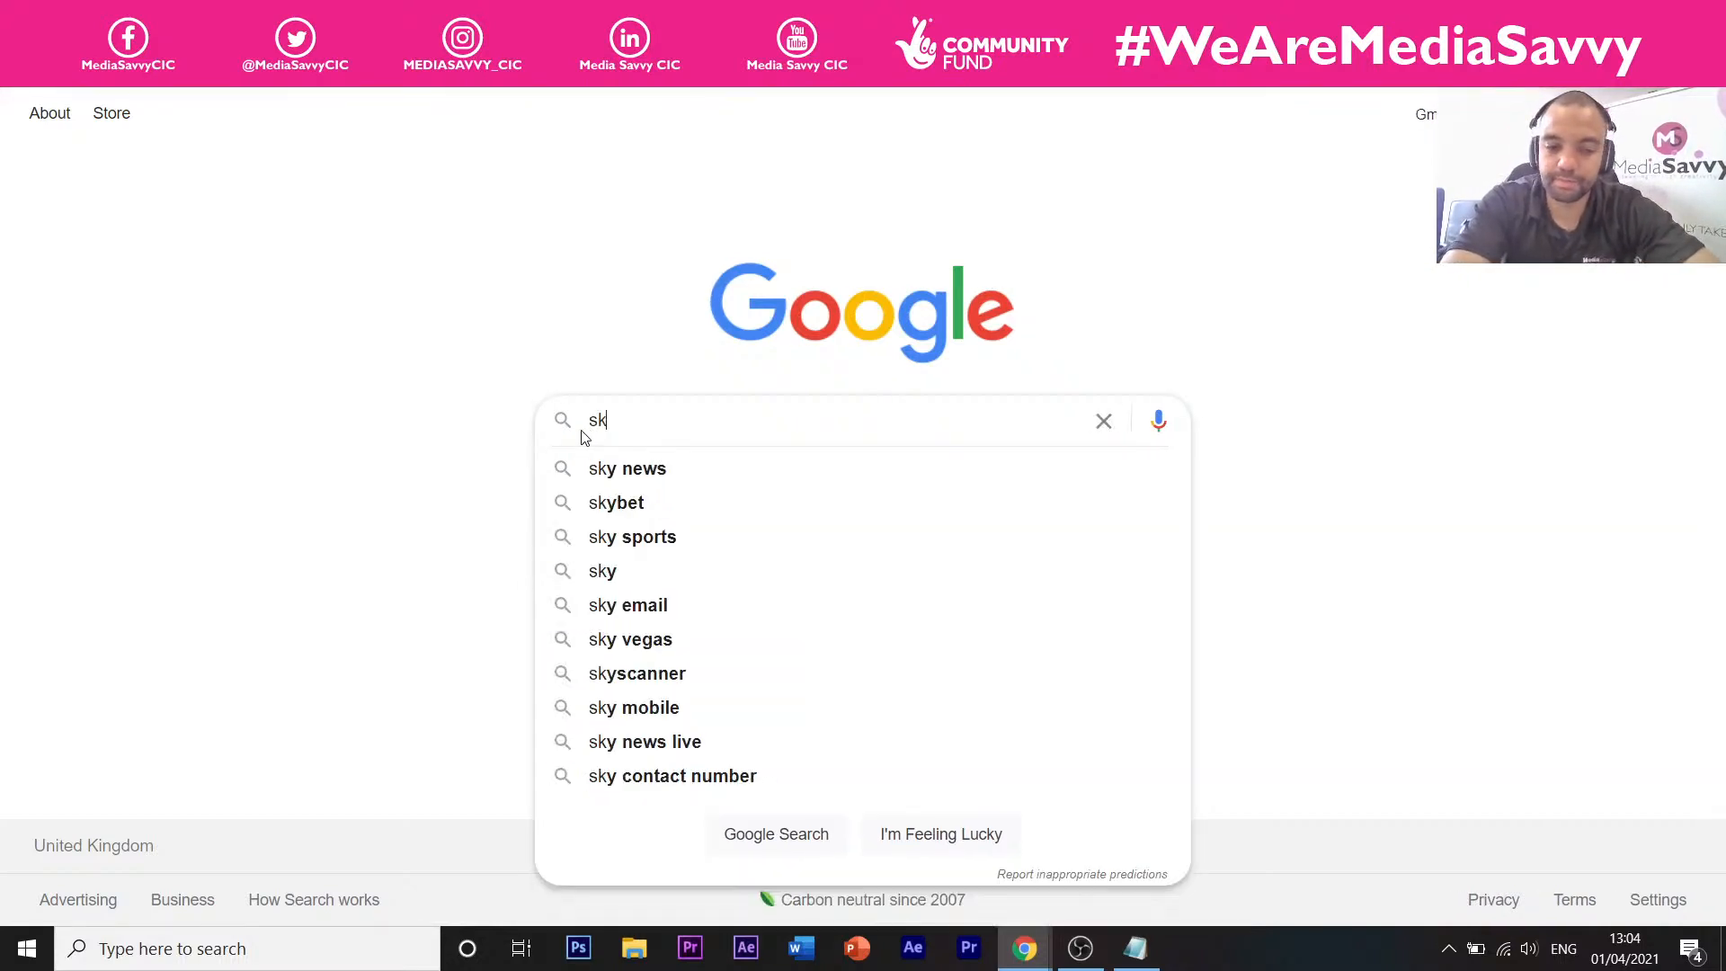
text(etchup)
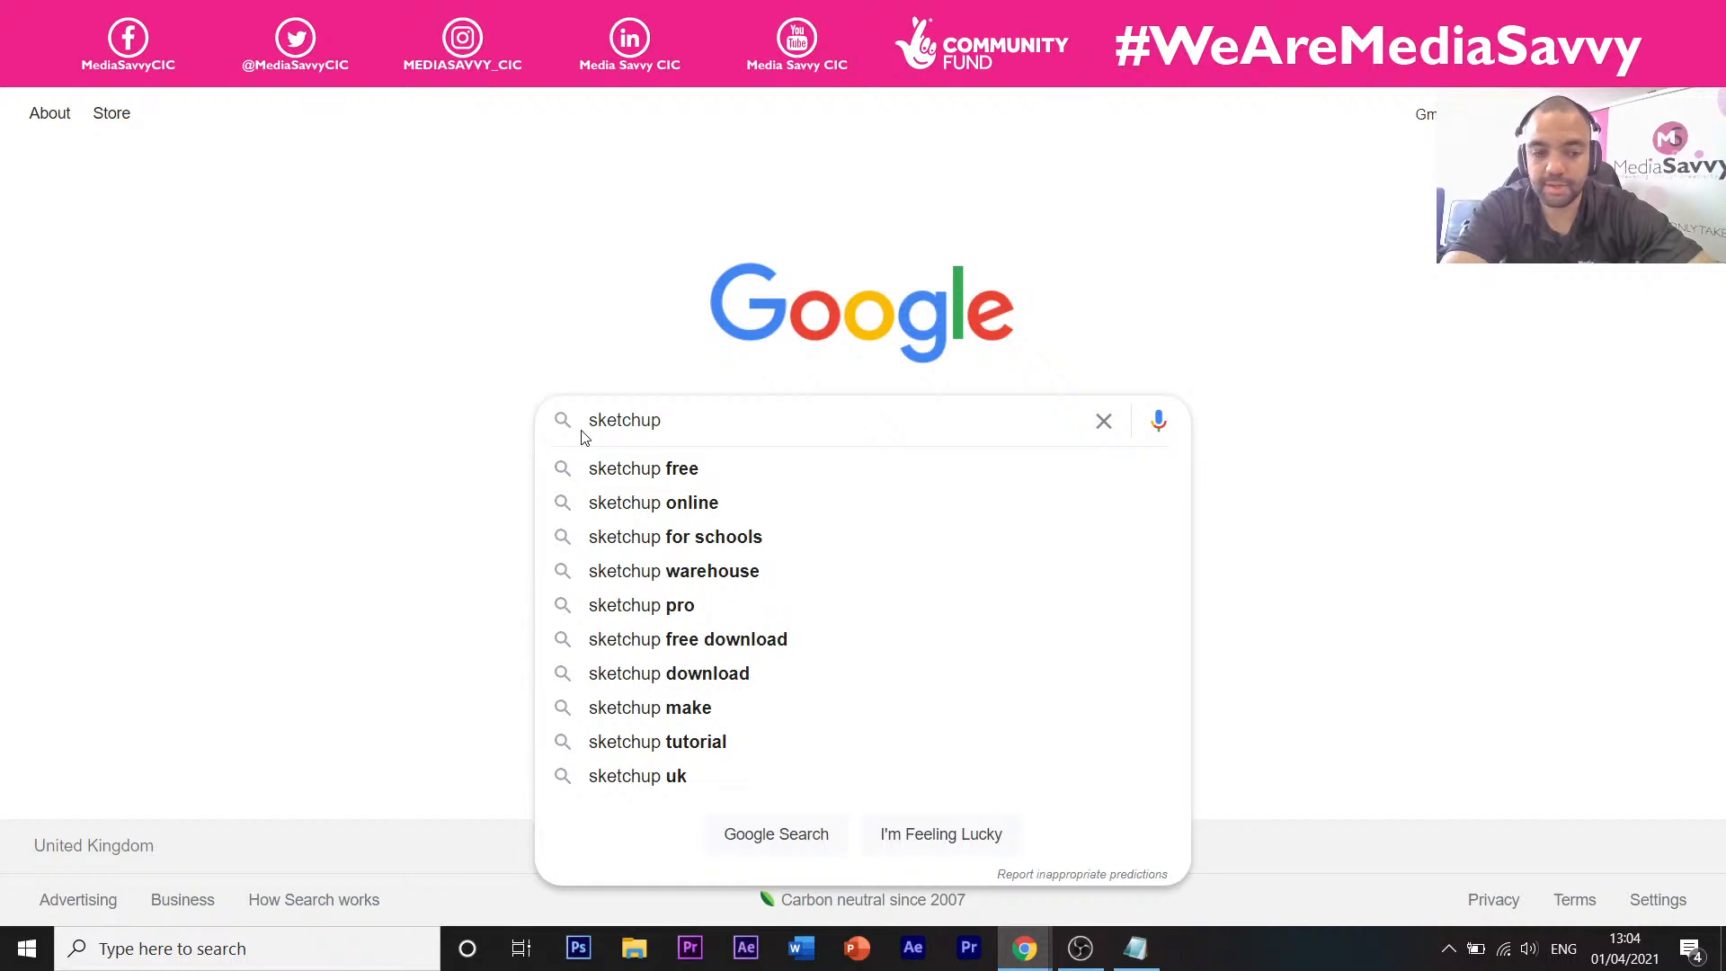
text(images)
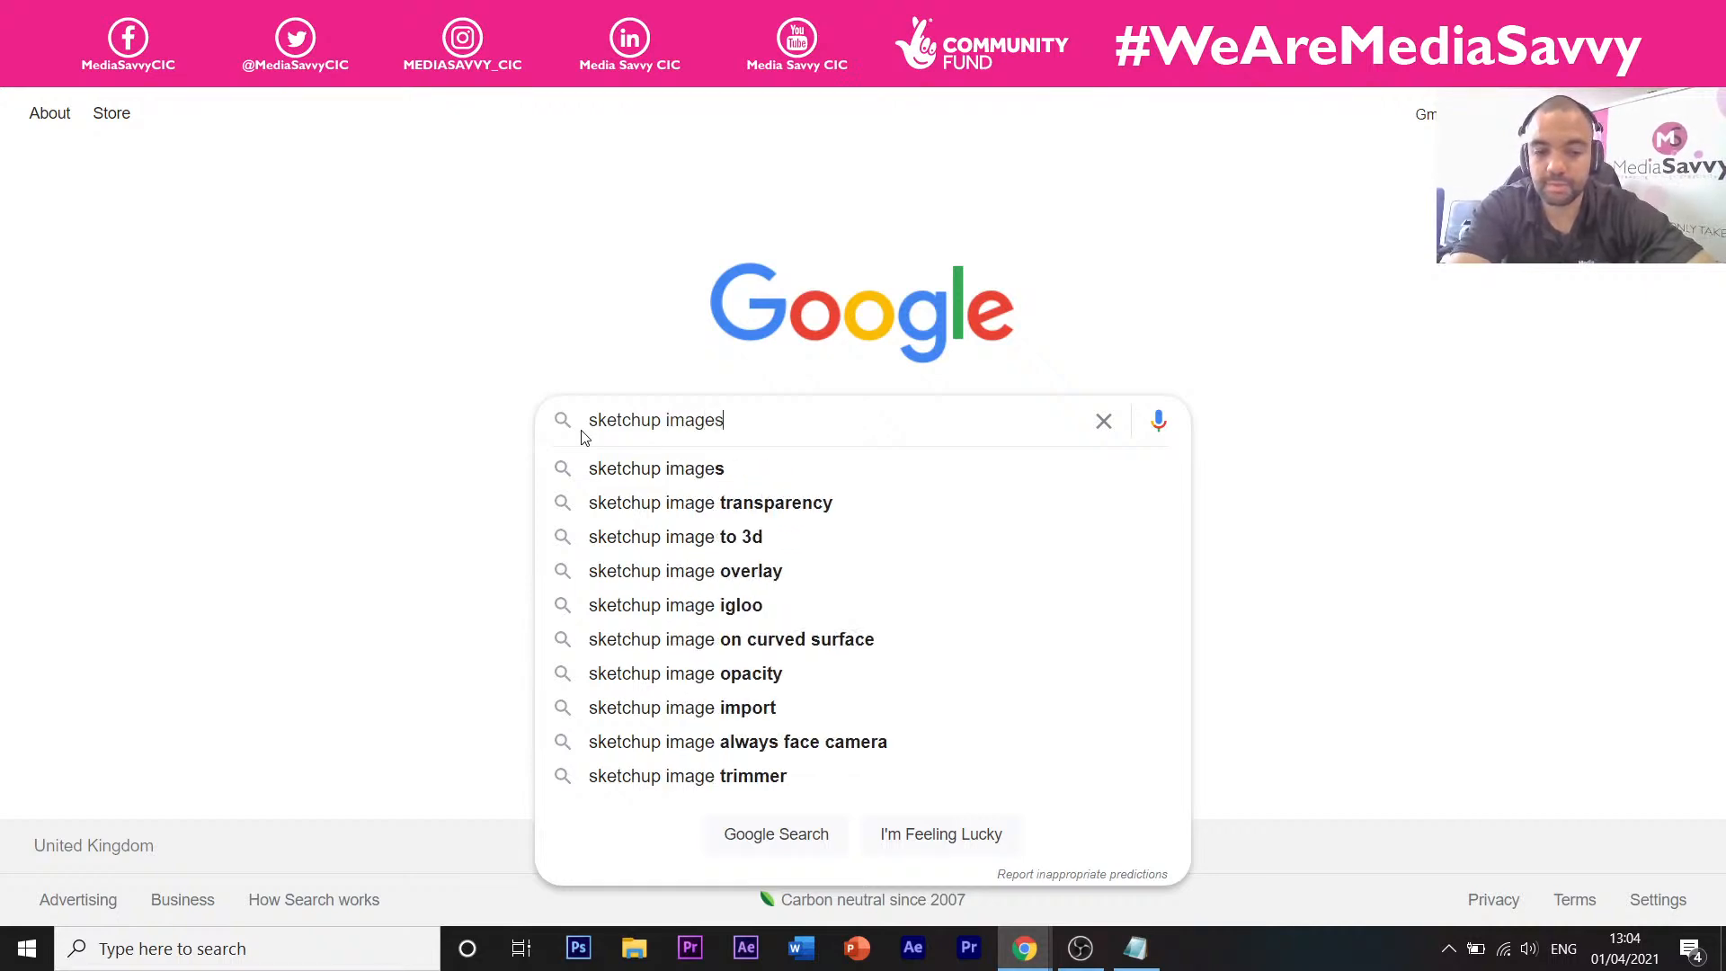
key(Return)
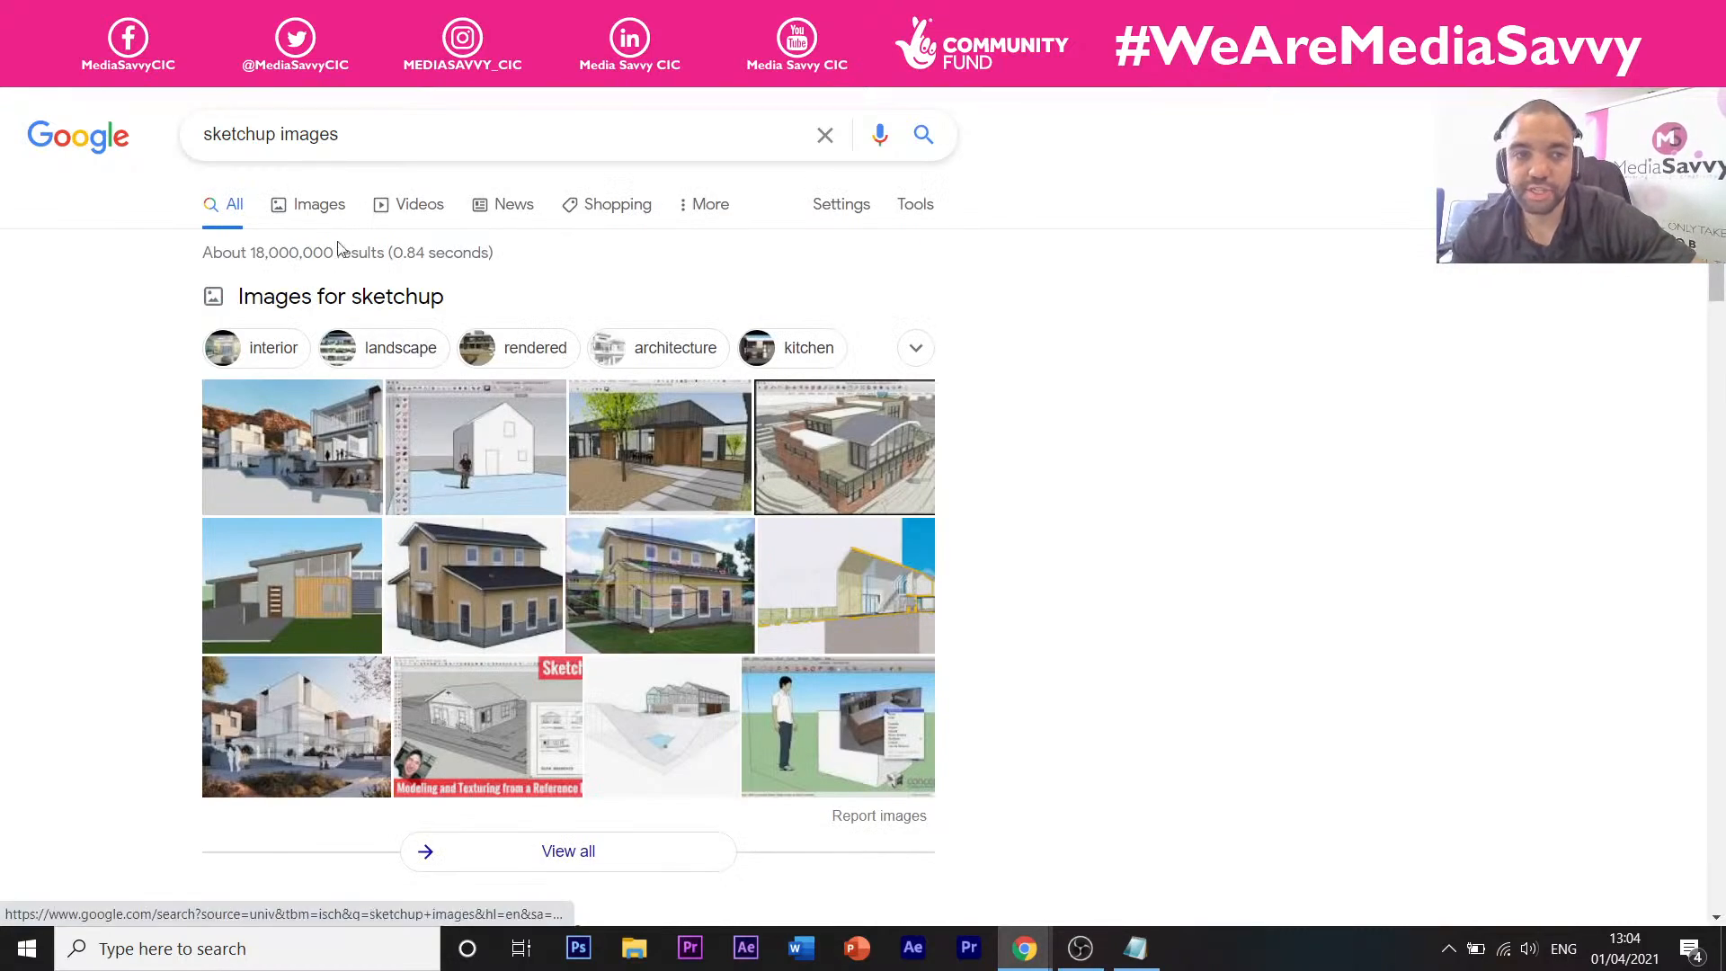
Switch to Google Images results for 'sketchup images' and browse the grid.
click(321, 217)
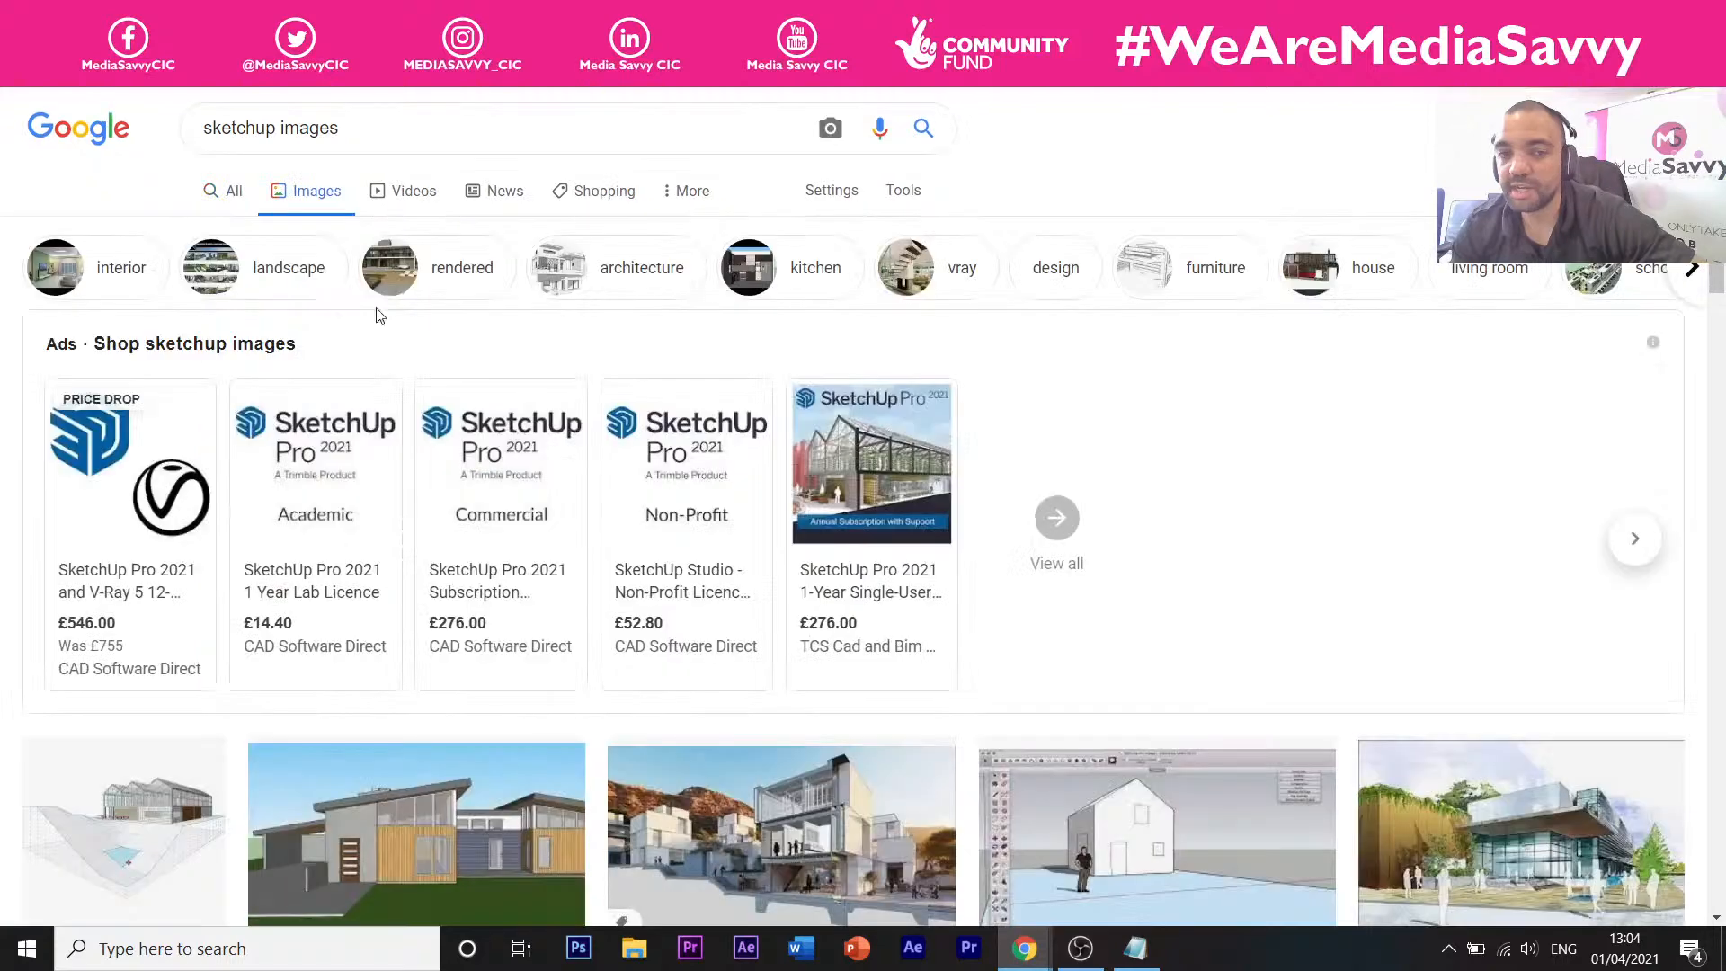
scroll(499, 370, down, 3)
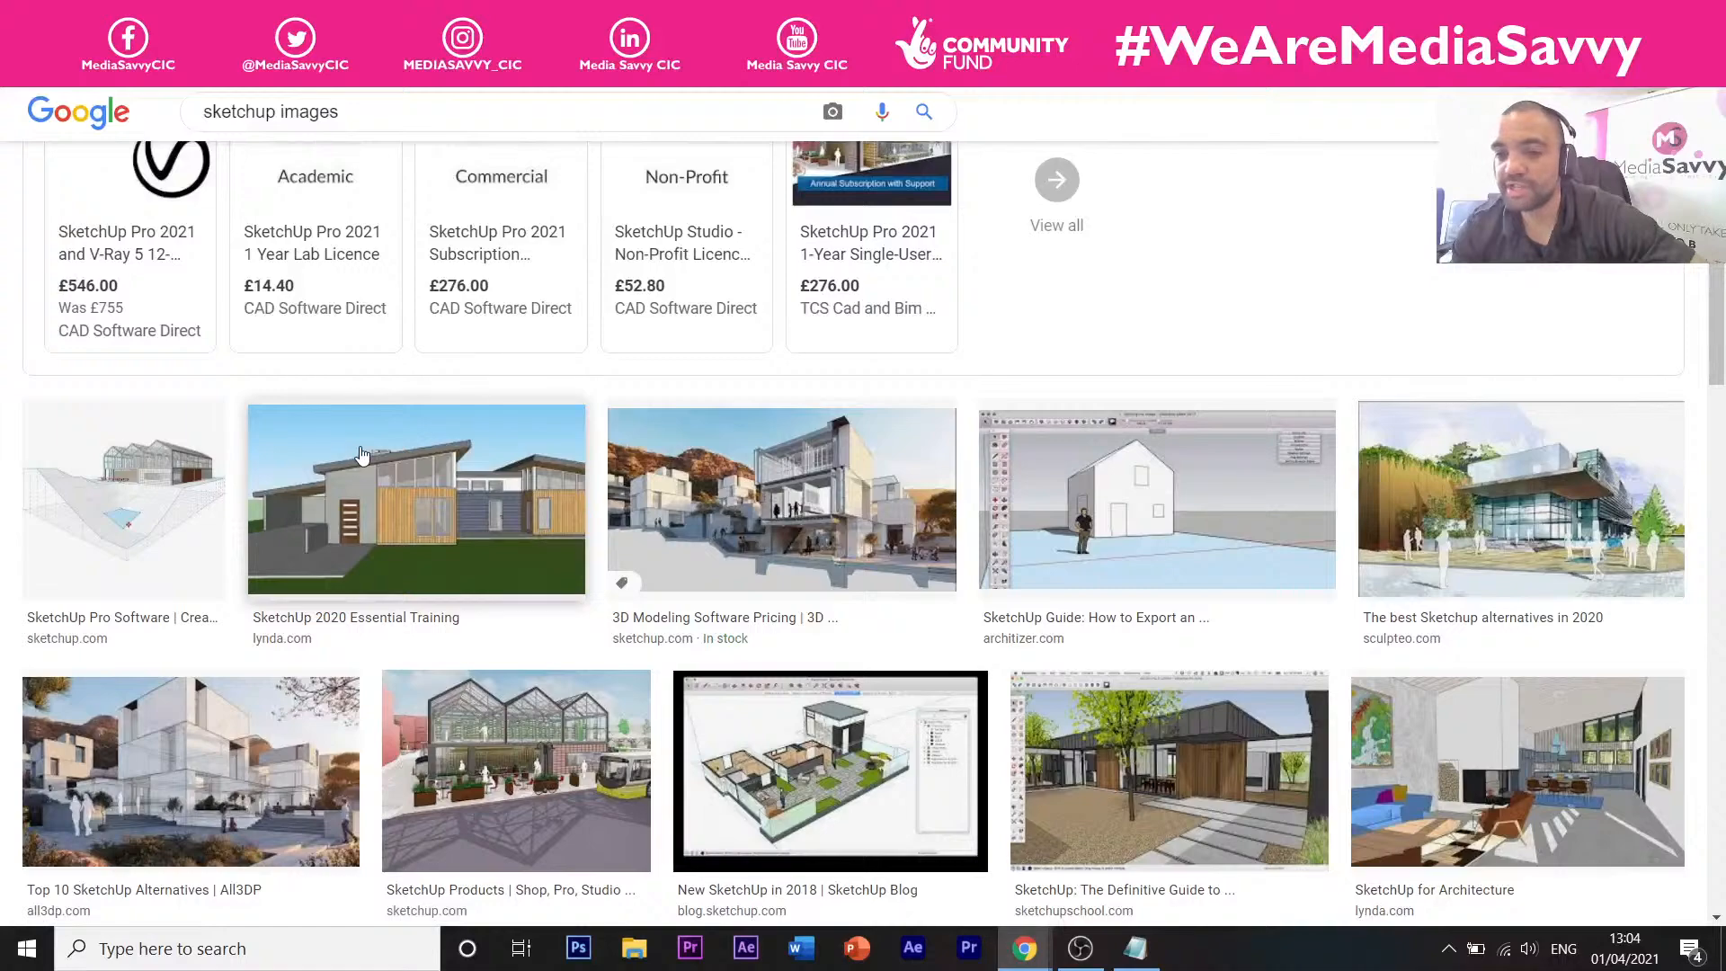
scroll(833, 495, down, 3)
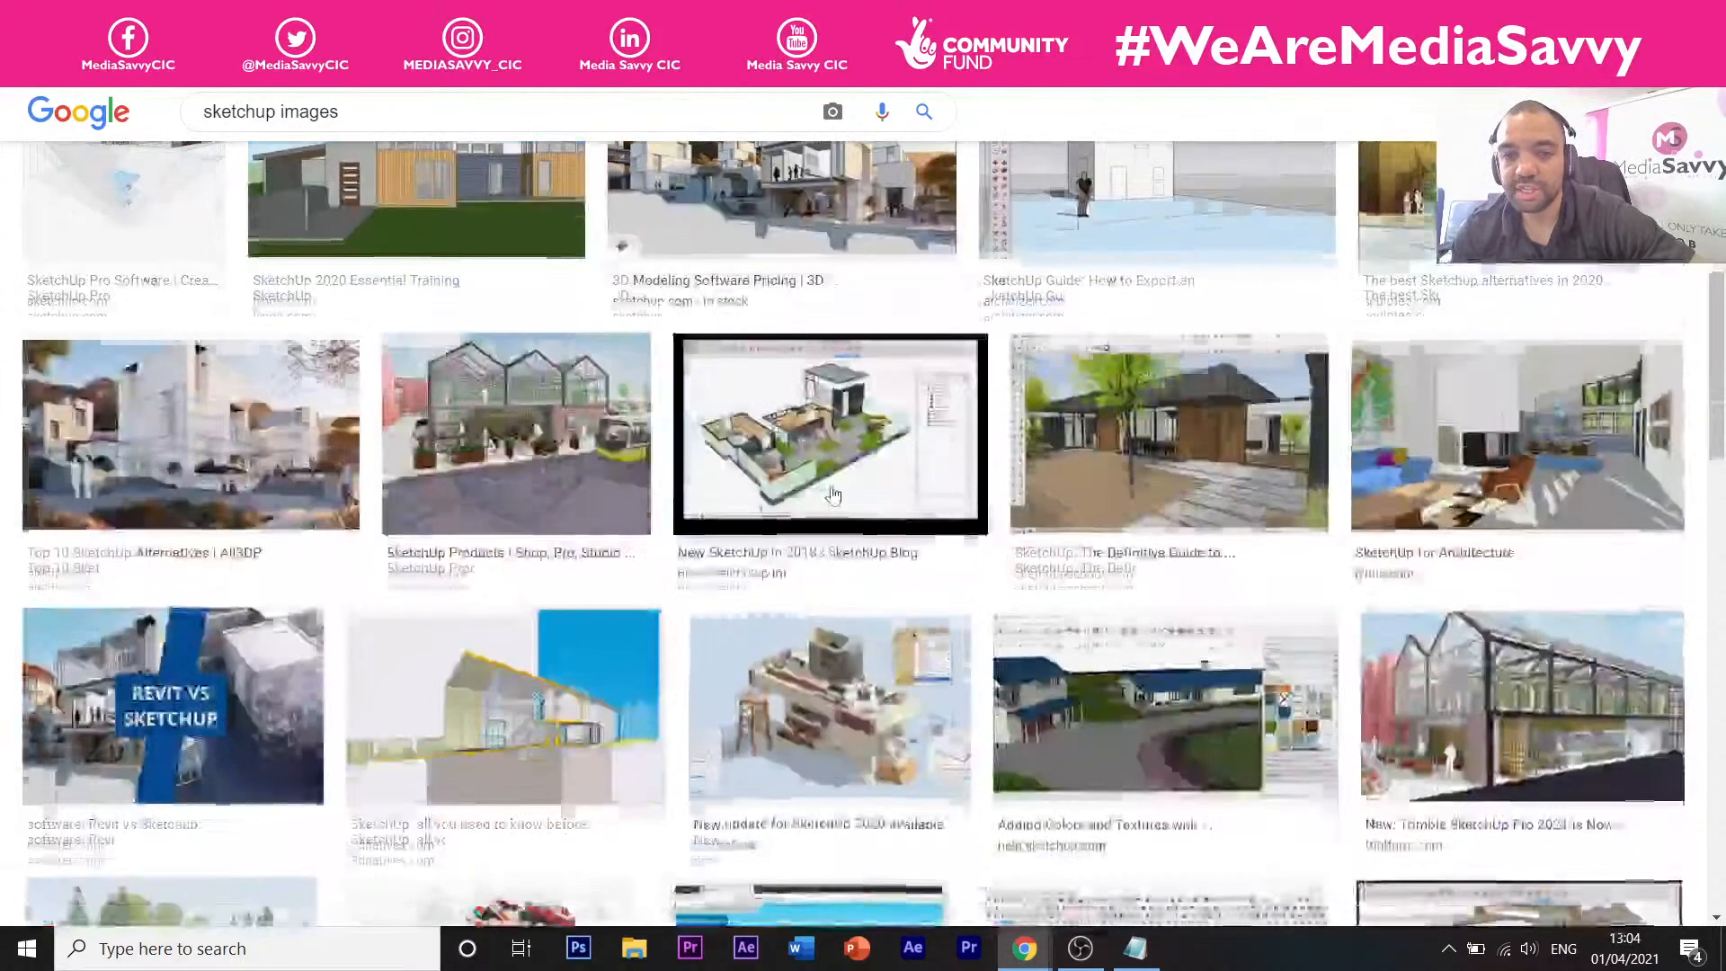
scroll(833, 494, up, 2)
Preview the 'SketchUp Guide: How to Export' white house image and browse related images.
click(1006, 450)
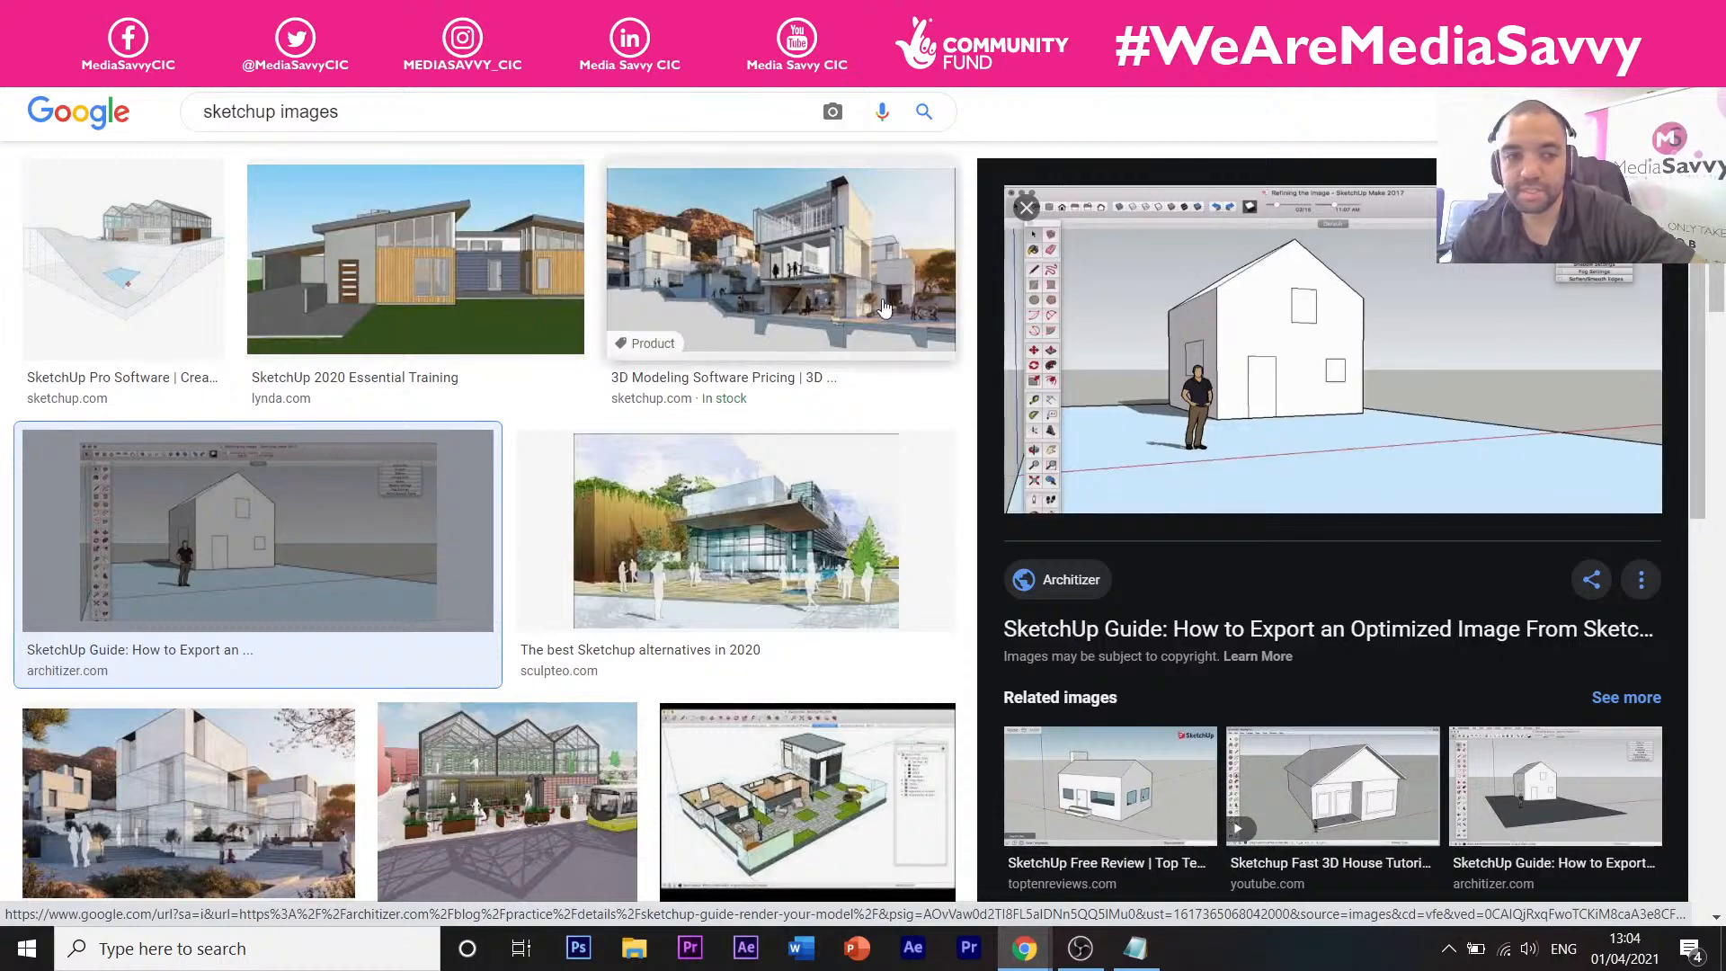
scroll(883, 308, down, 10)
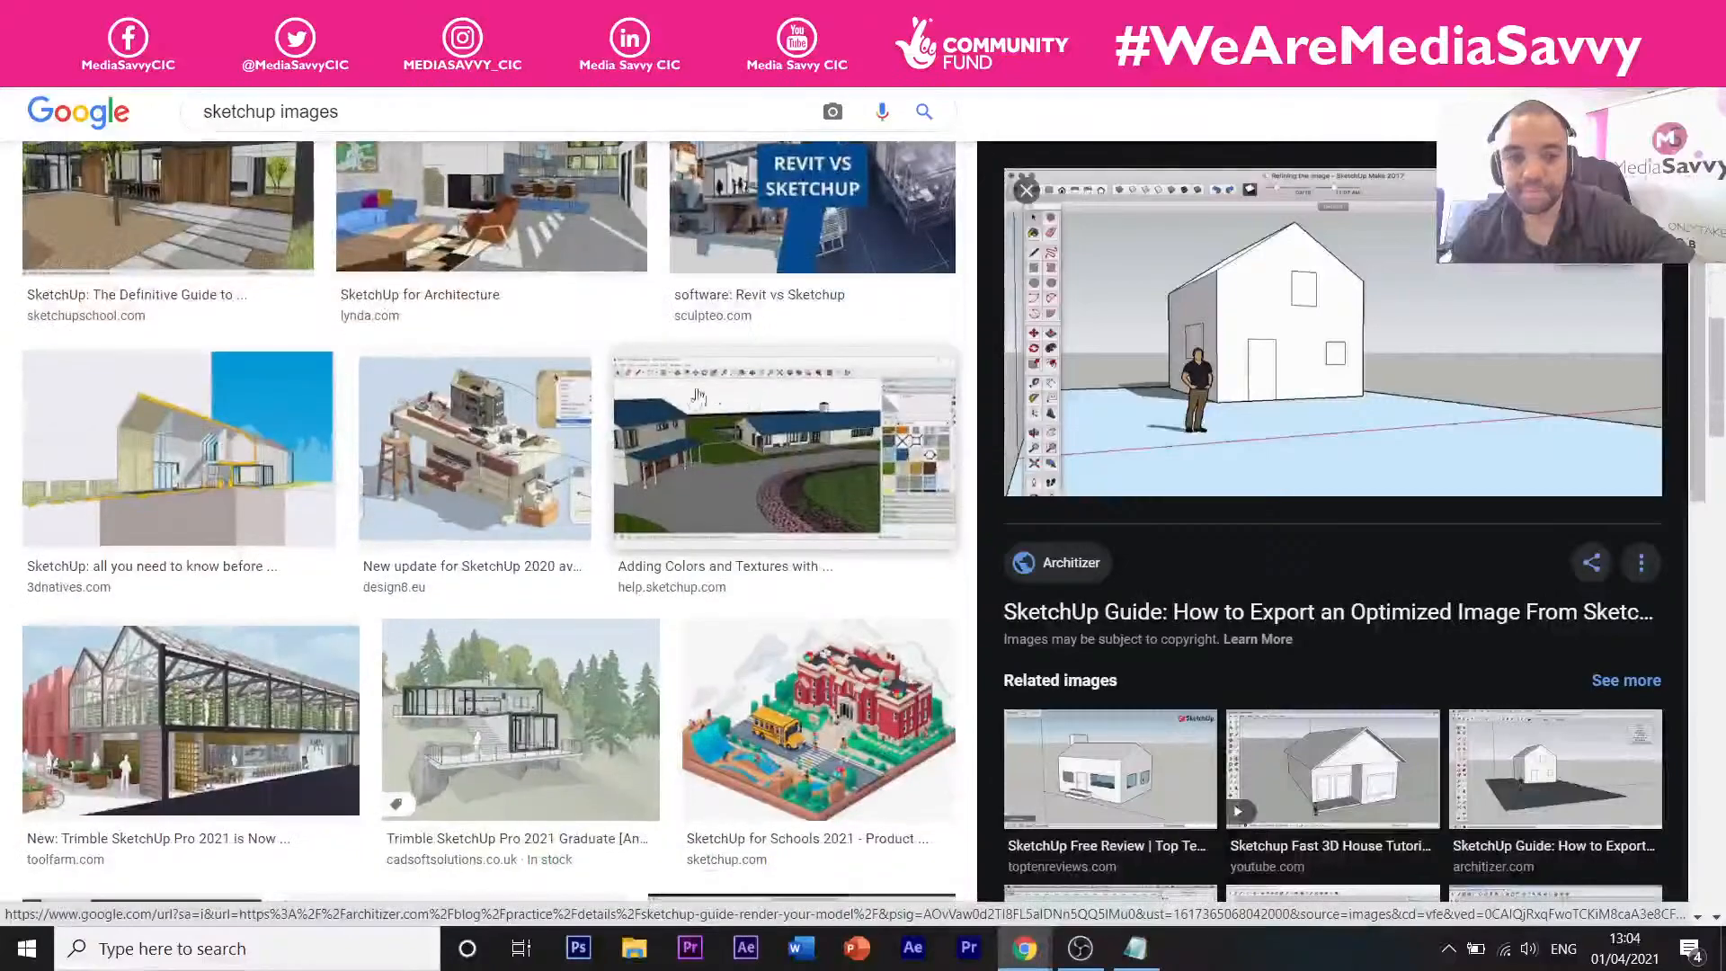
scroll(698, 395, down, 11)
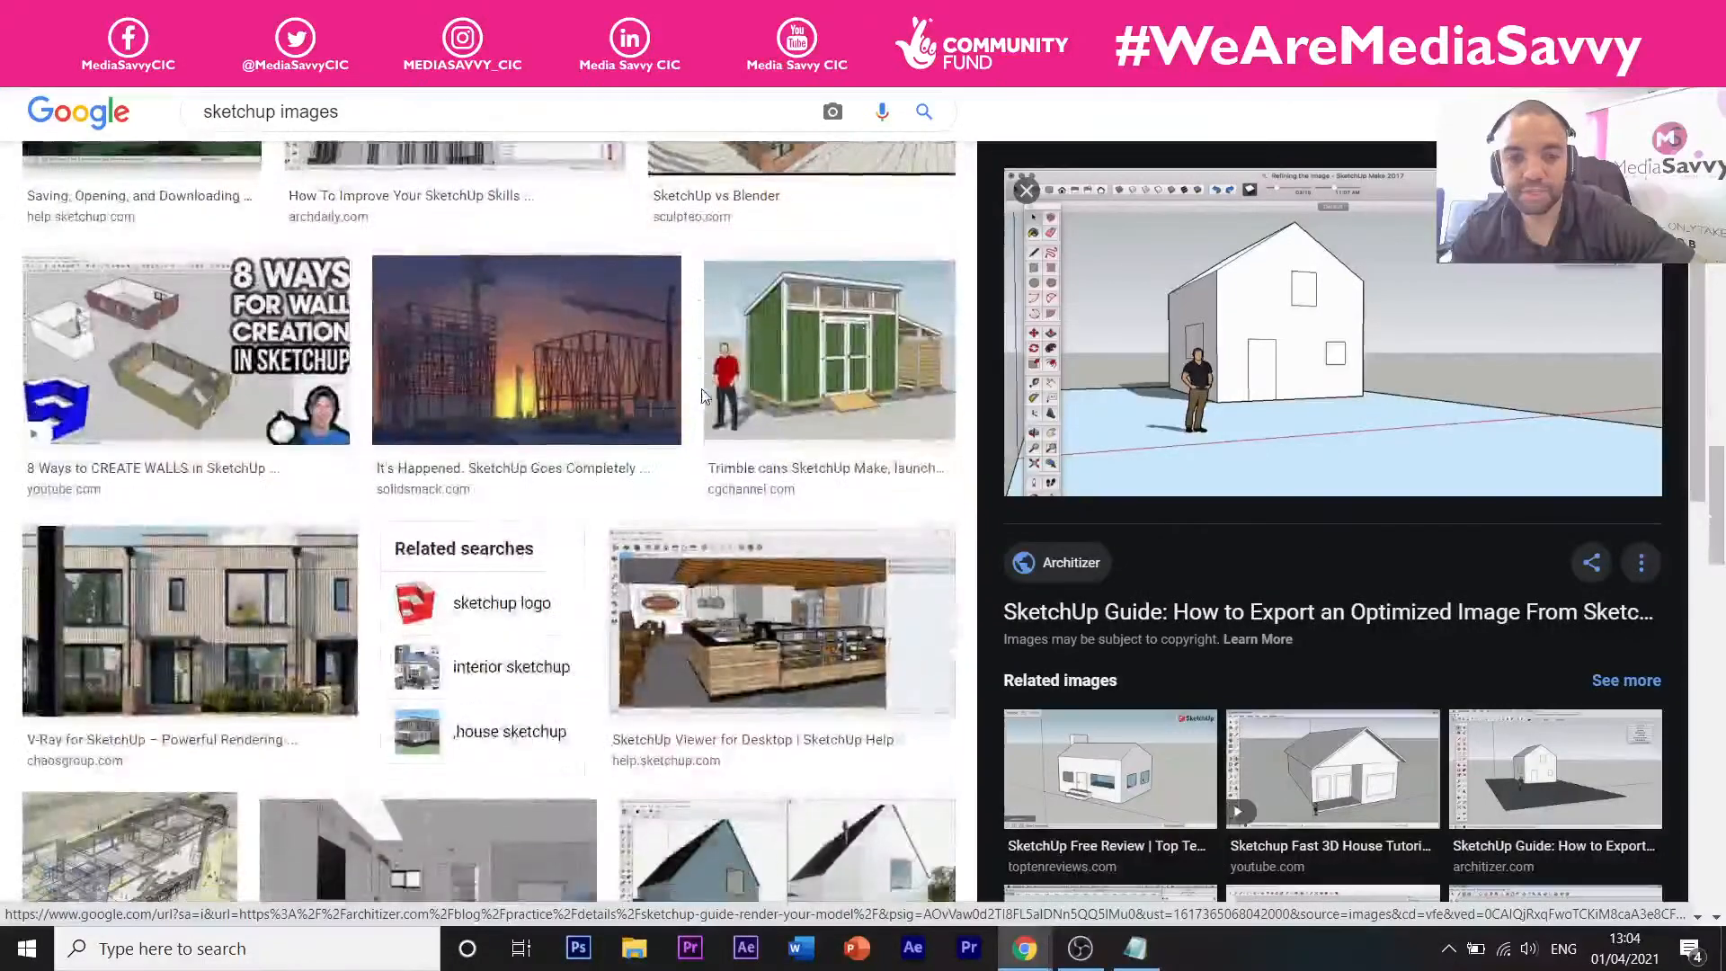
scroll(703, 396, down, 5)
scroll(629, 388, down, 2)
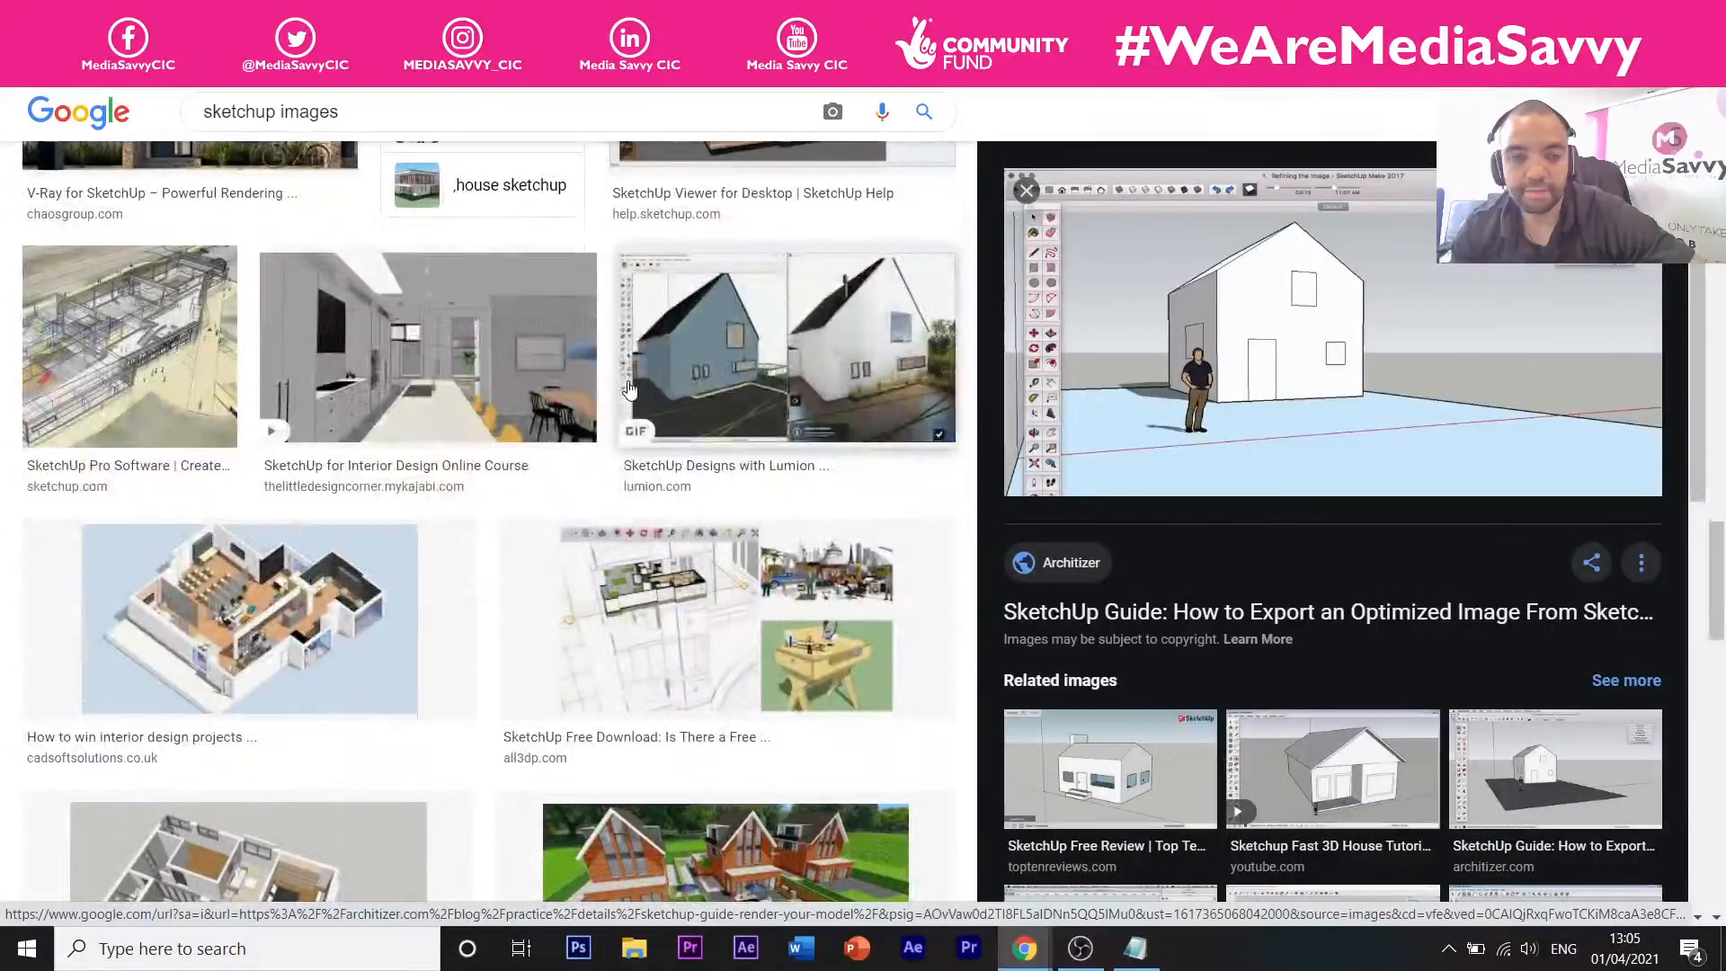
scroll(593, 386, down, 6)
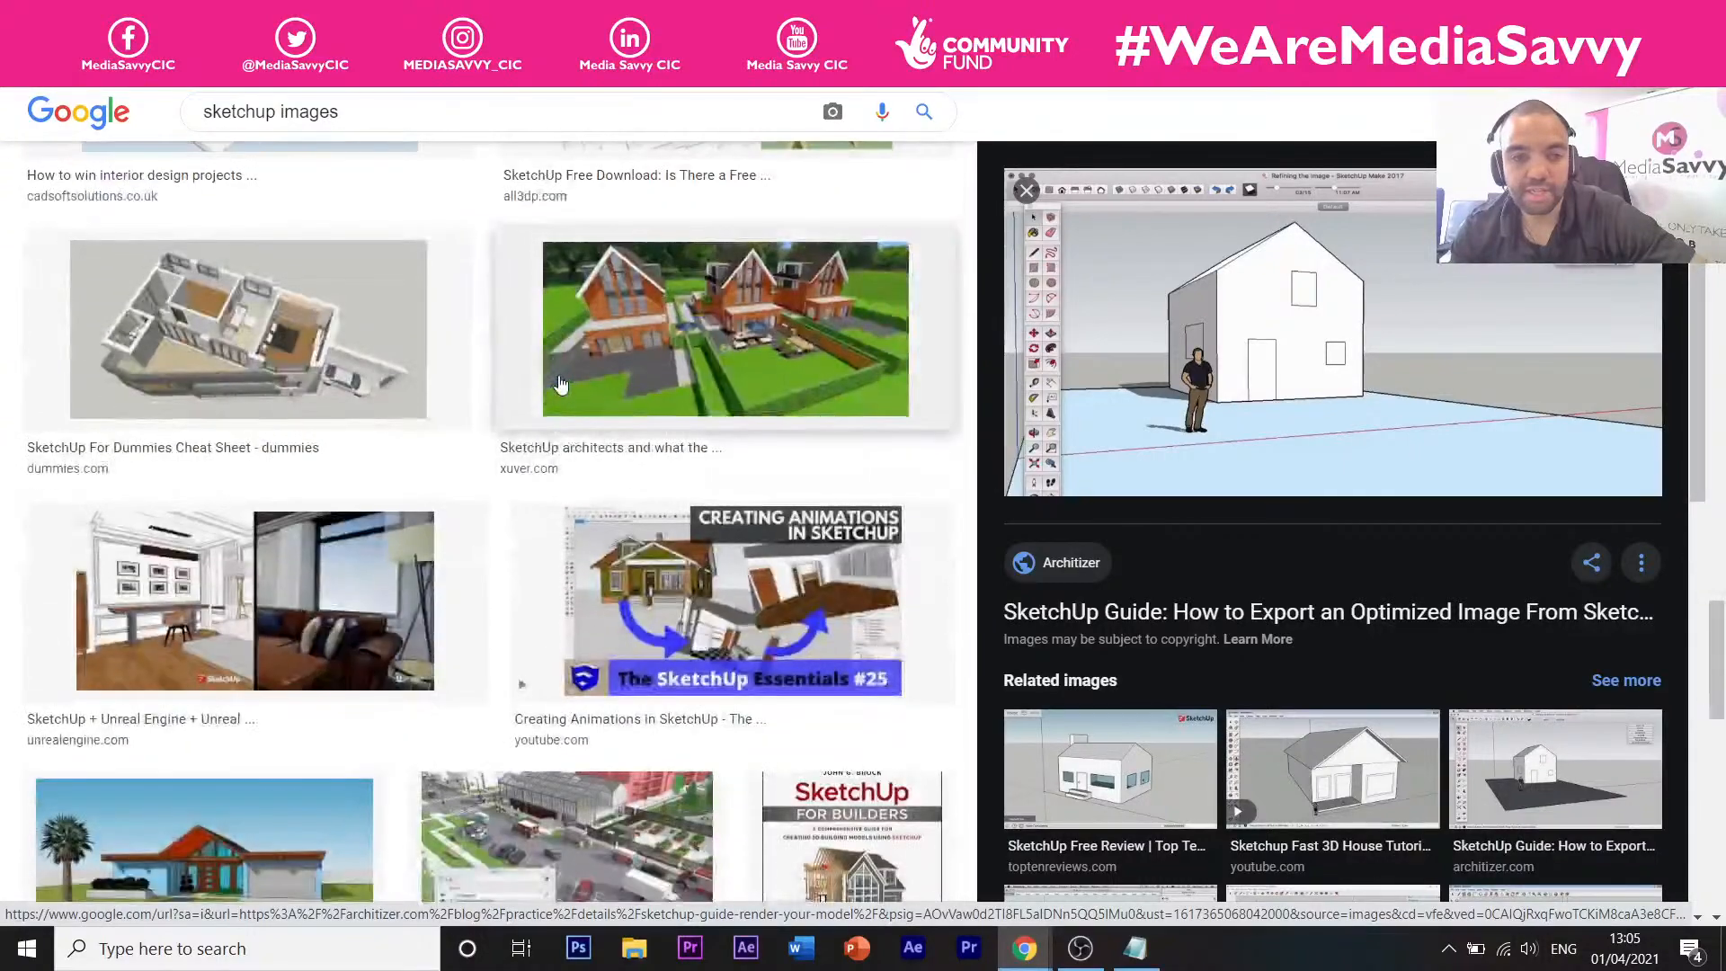
scroll(559, 384, down, 7)
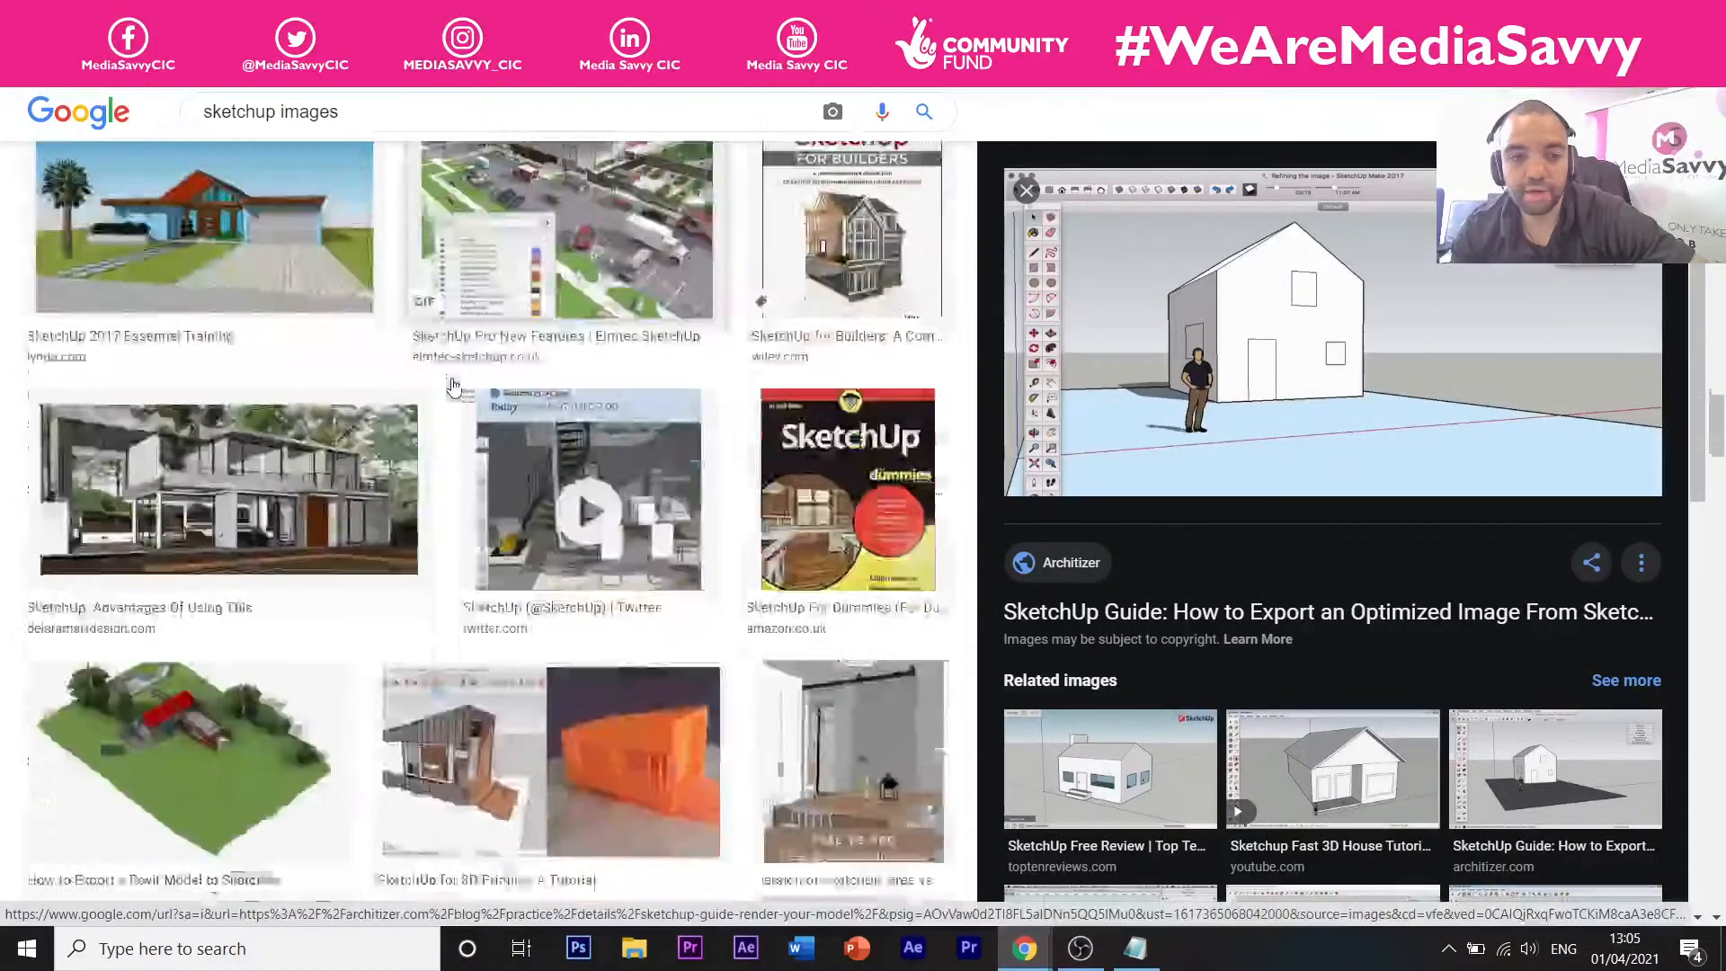
scroll(364, 412, down, 4)
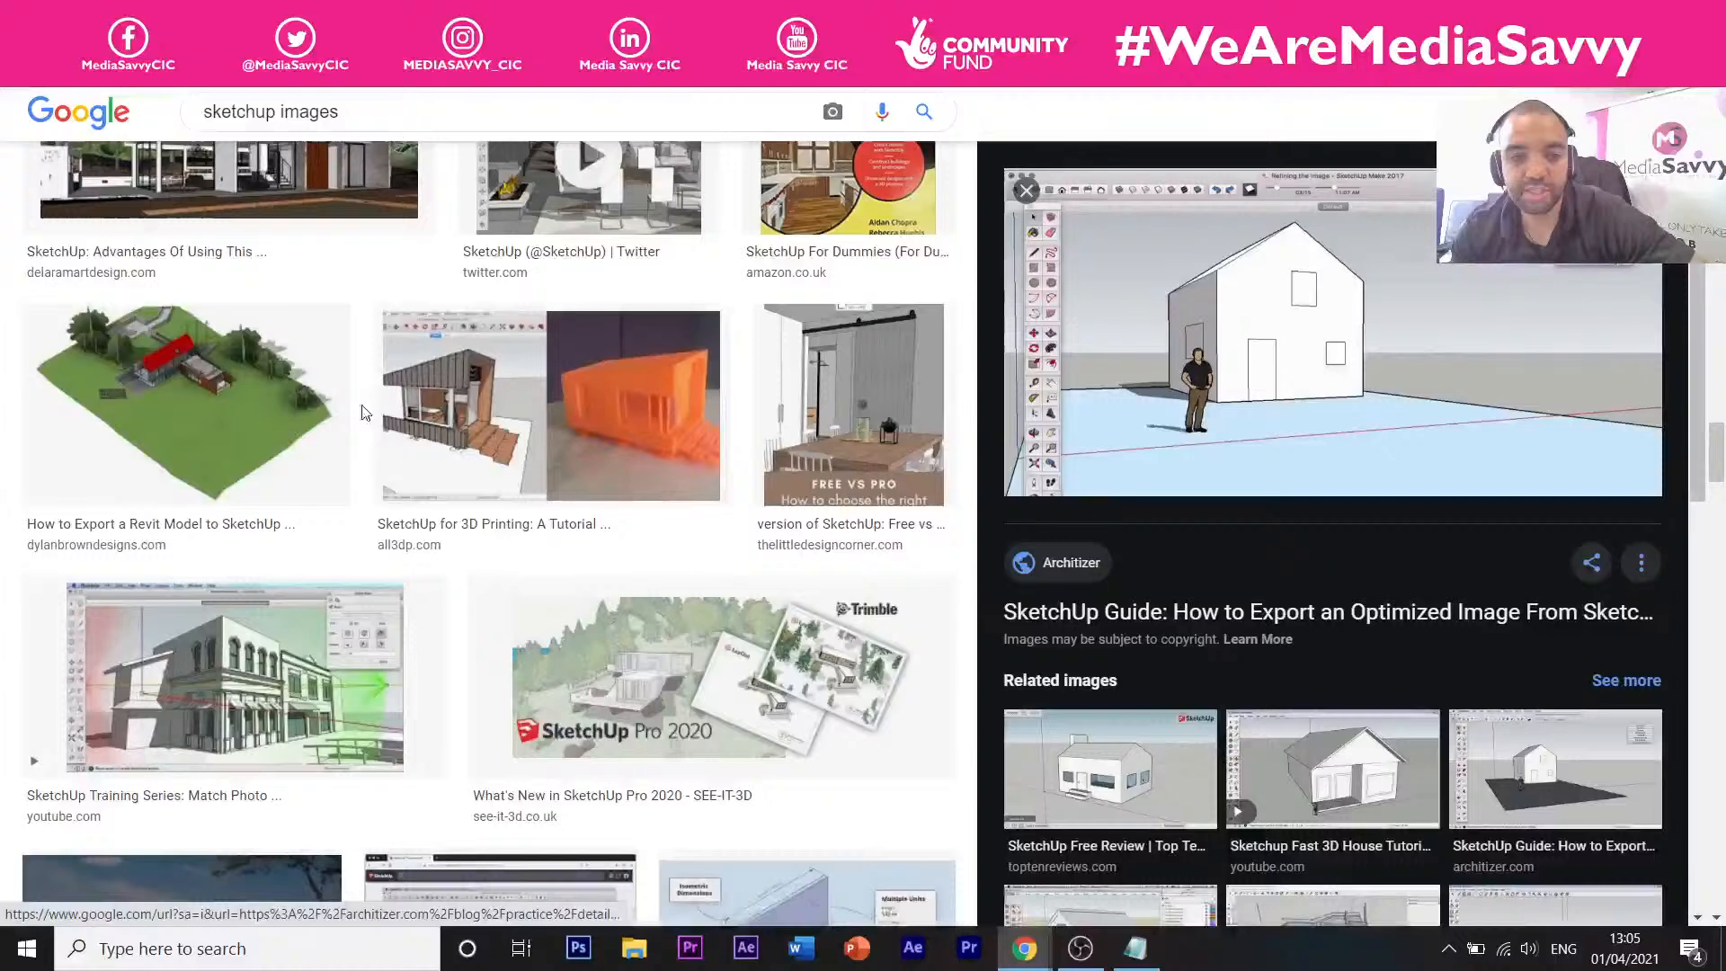
scroll(369, 412, down, 8)
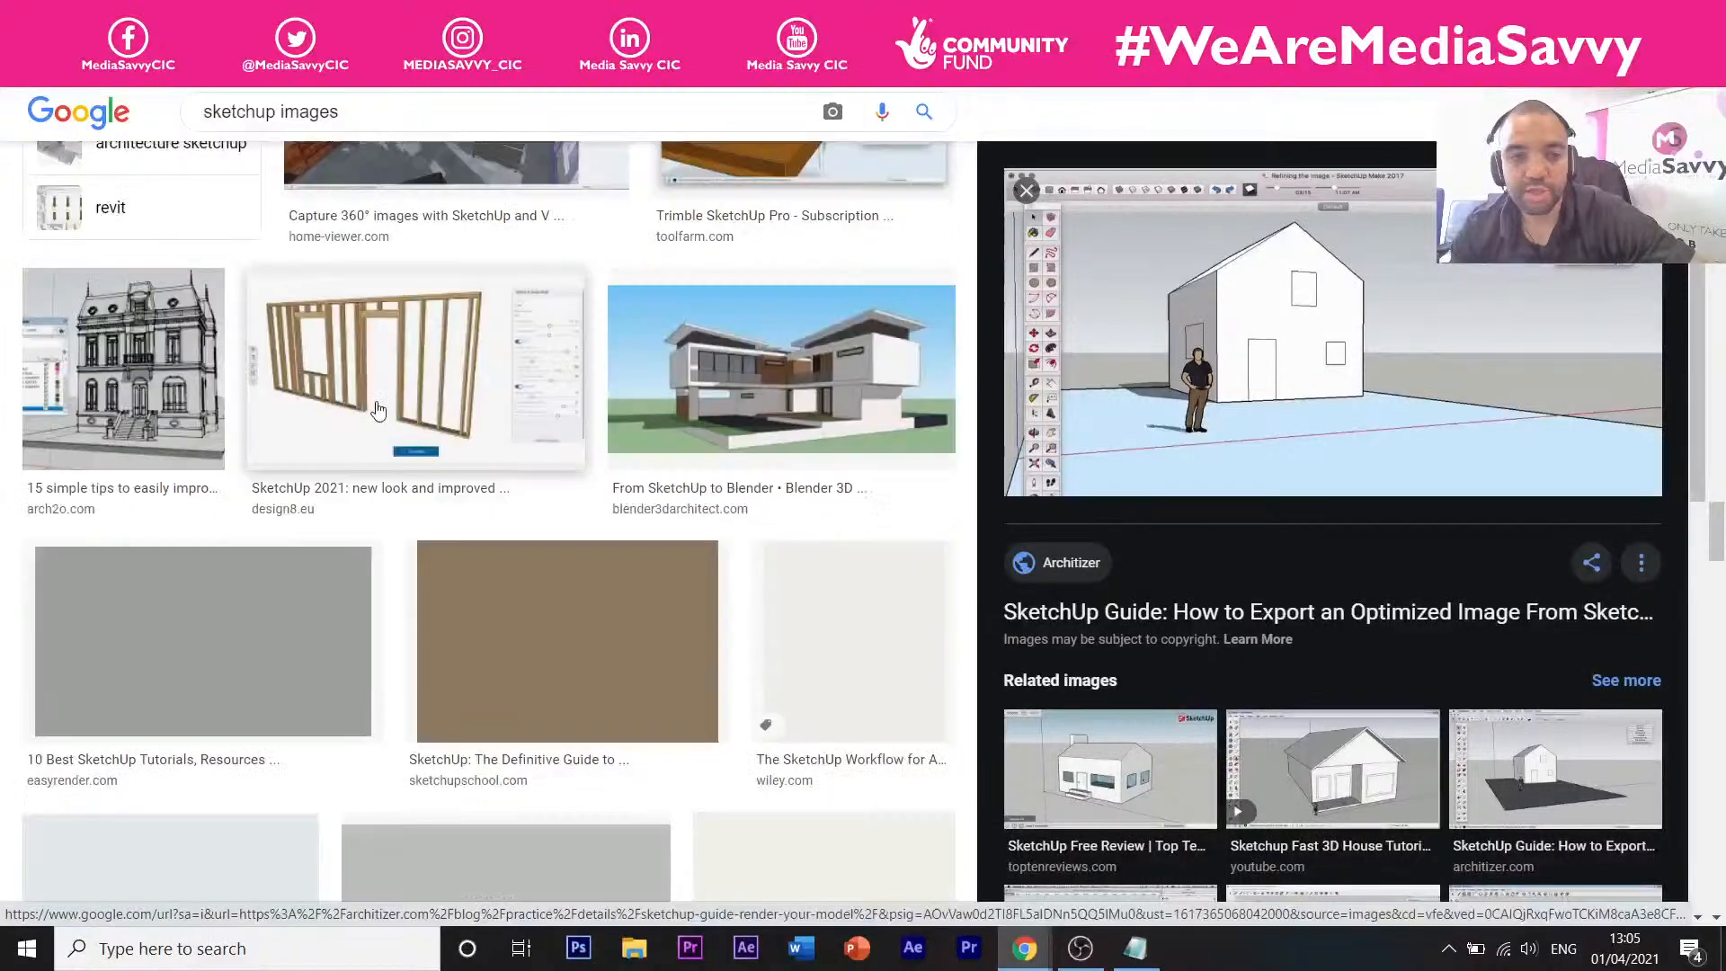
scroll(382, 410, down, 8)
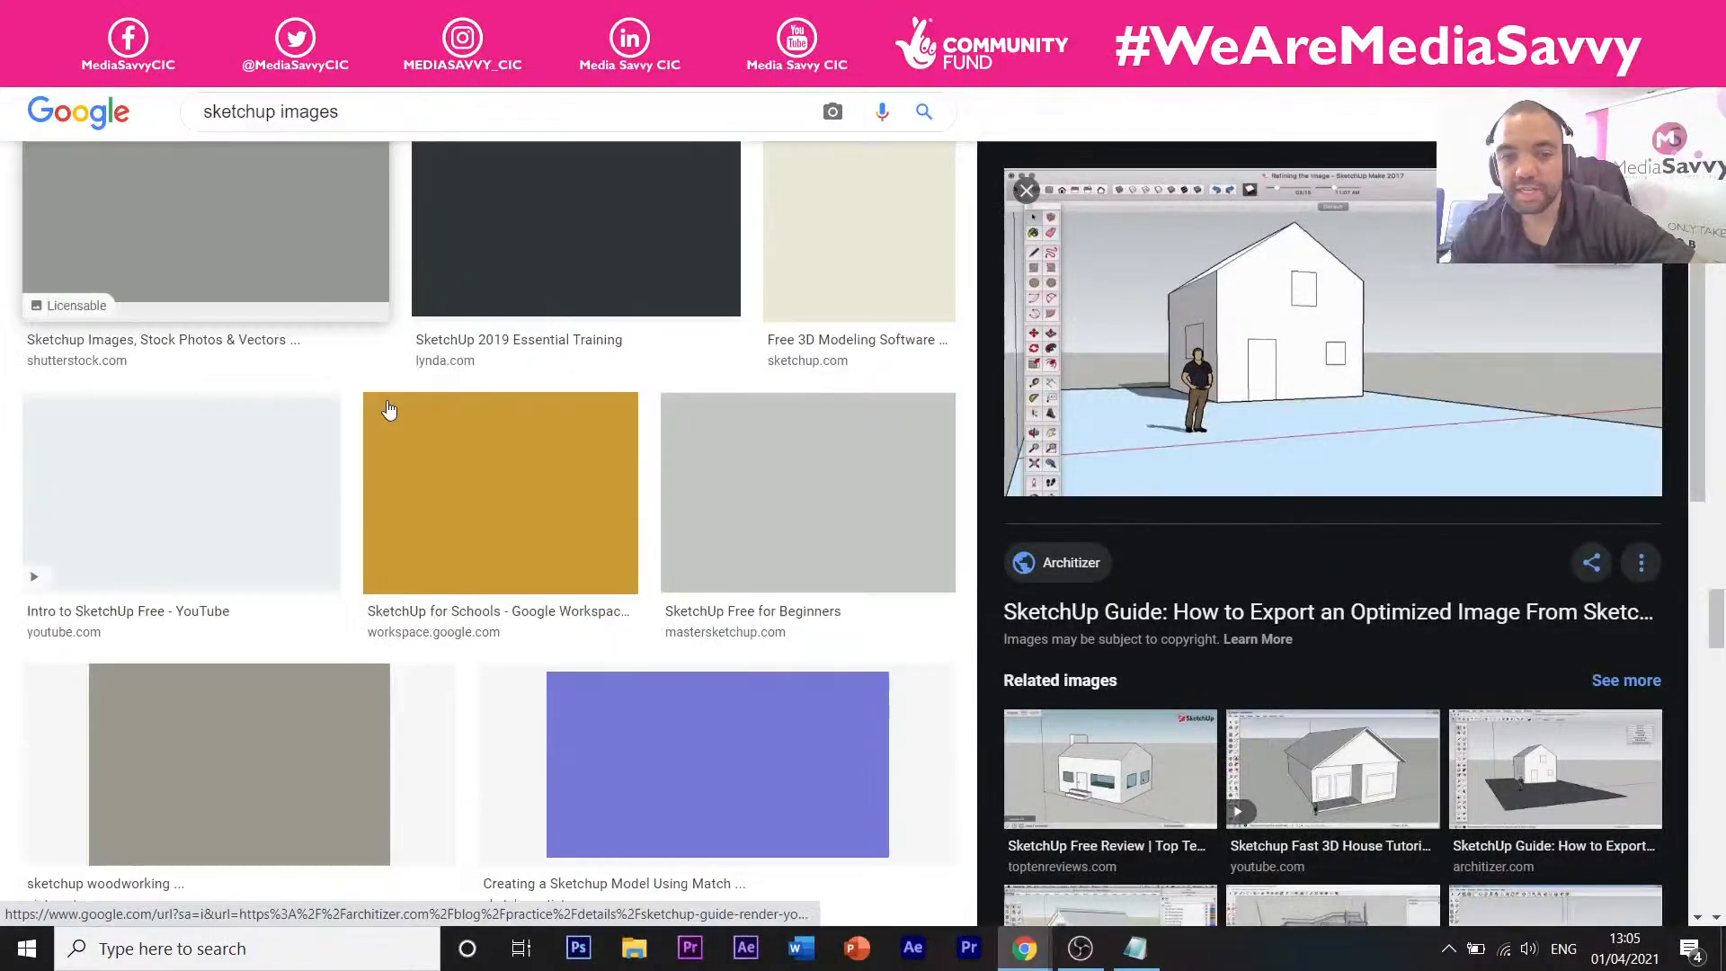
scroll(388, 410, up, 3)
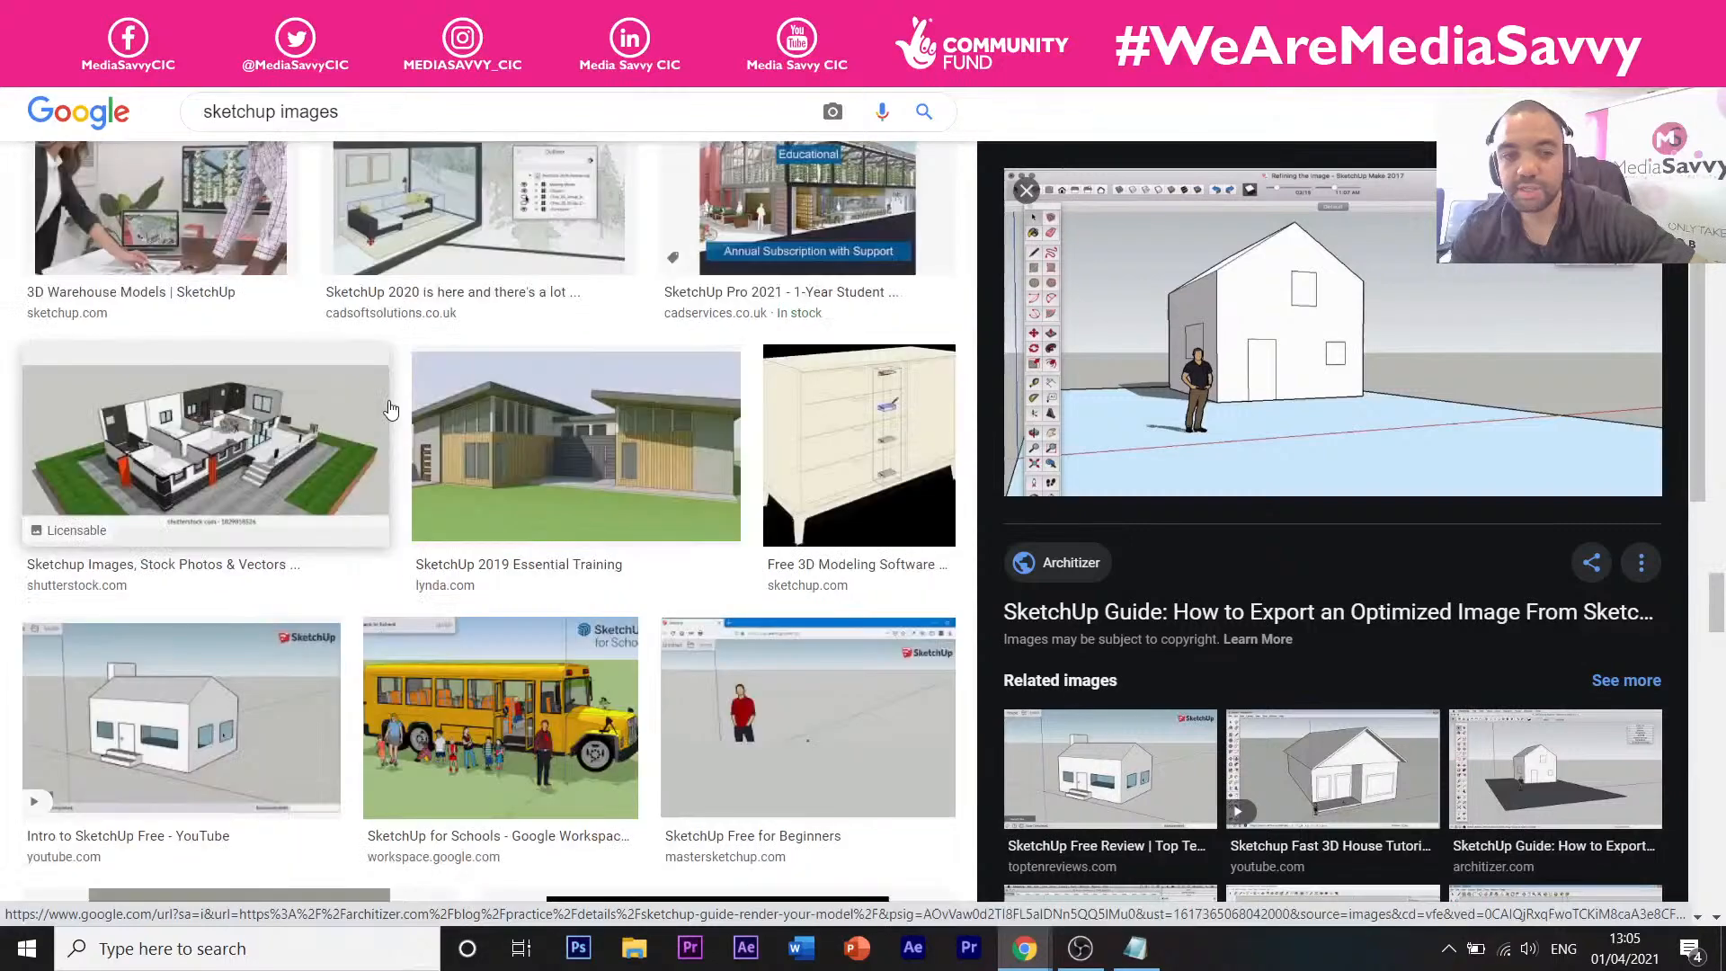
scroll(390, 410, up, 6)
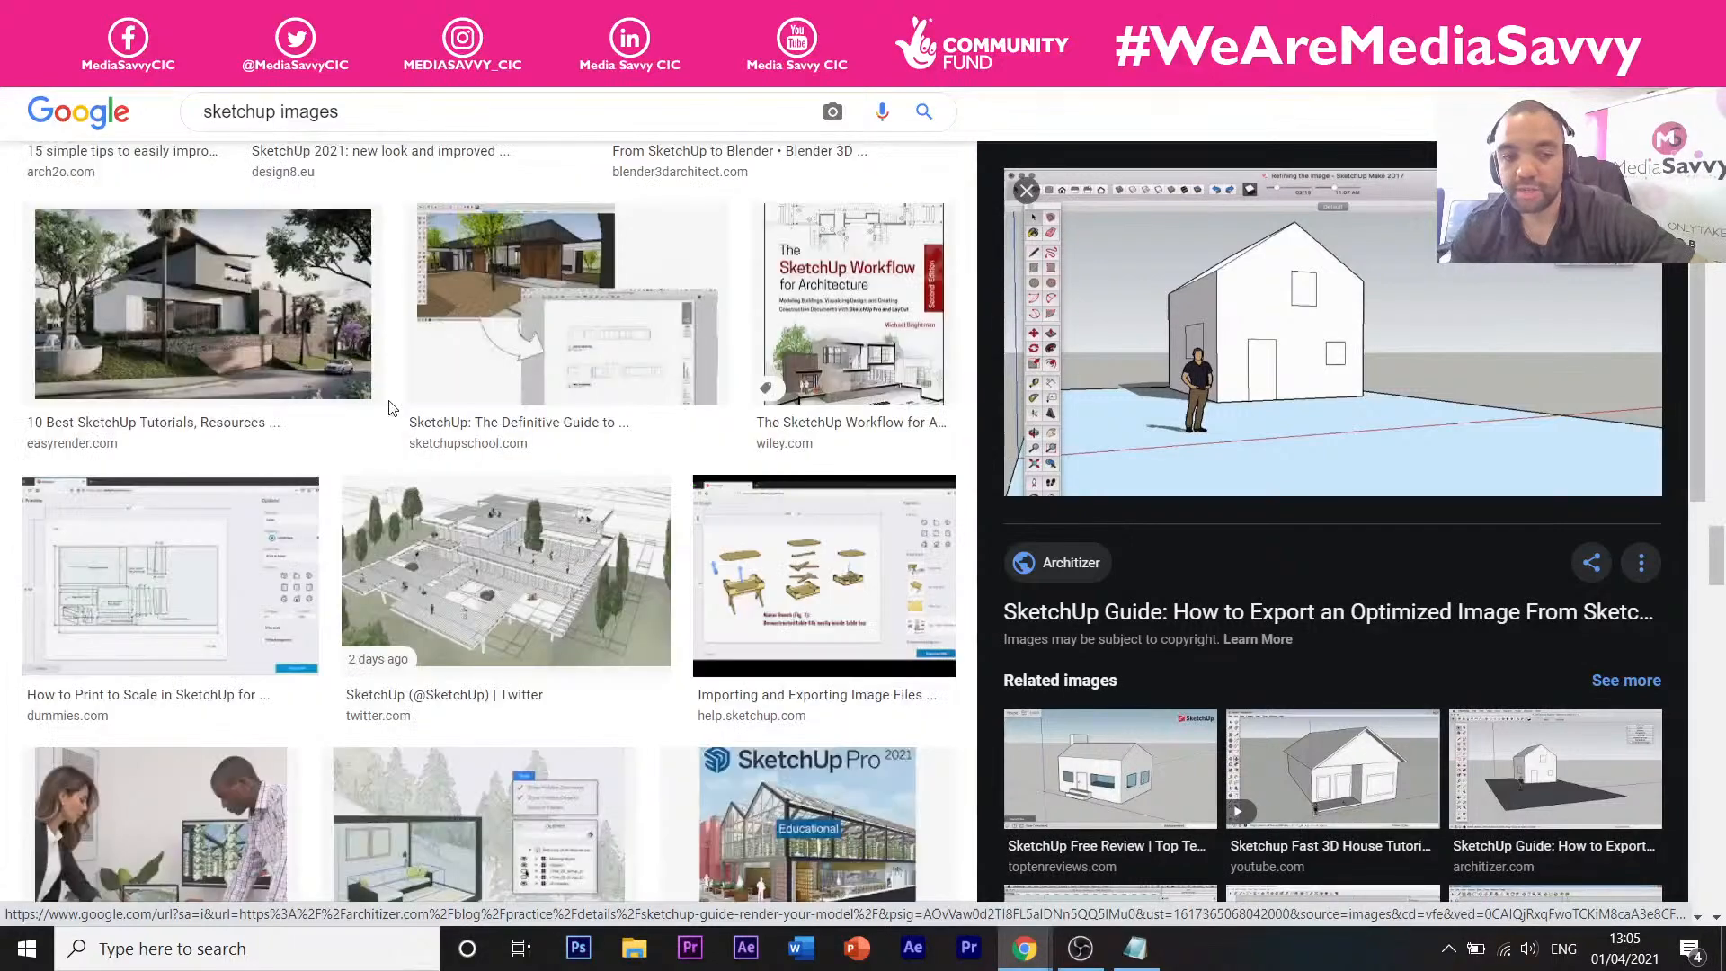
scroll(390, 407, down, 4)
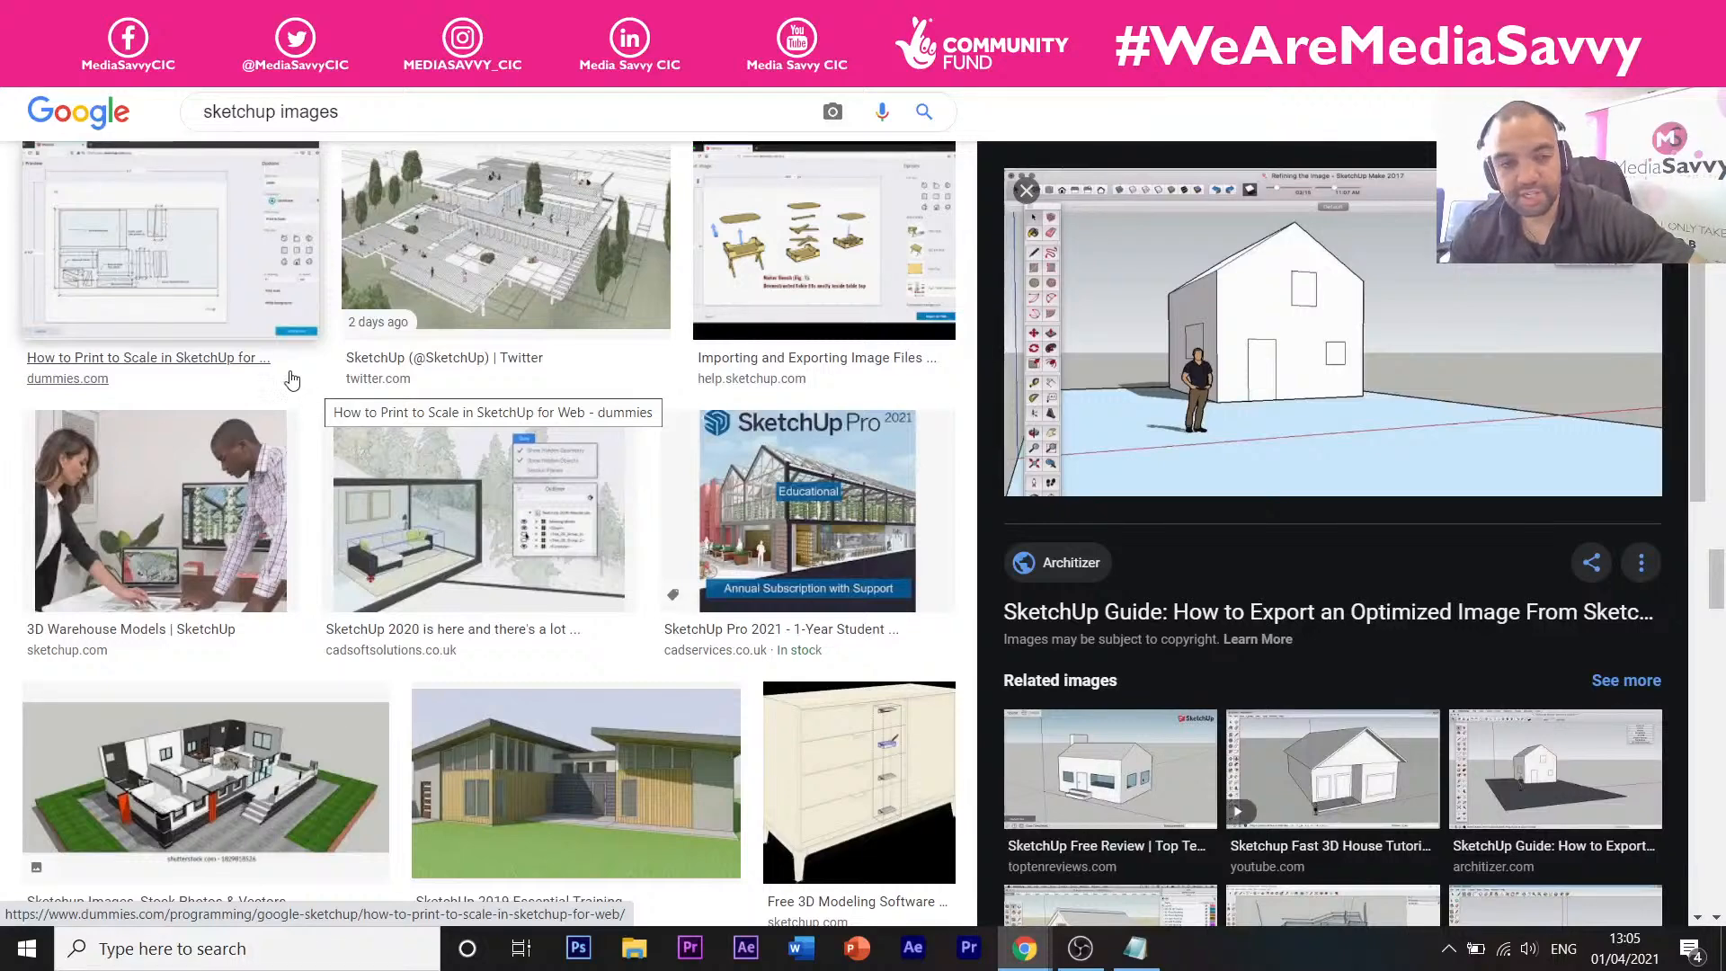
scroll(306, 393, down, 2)
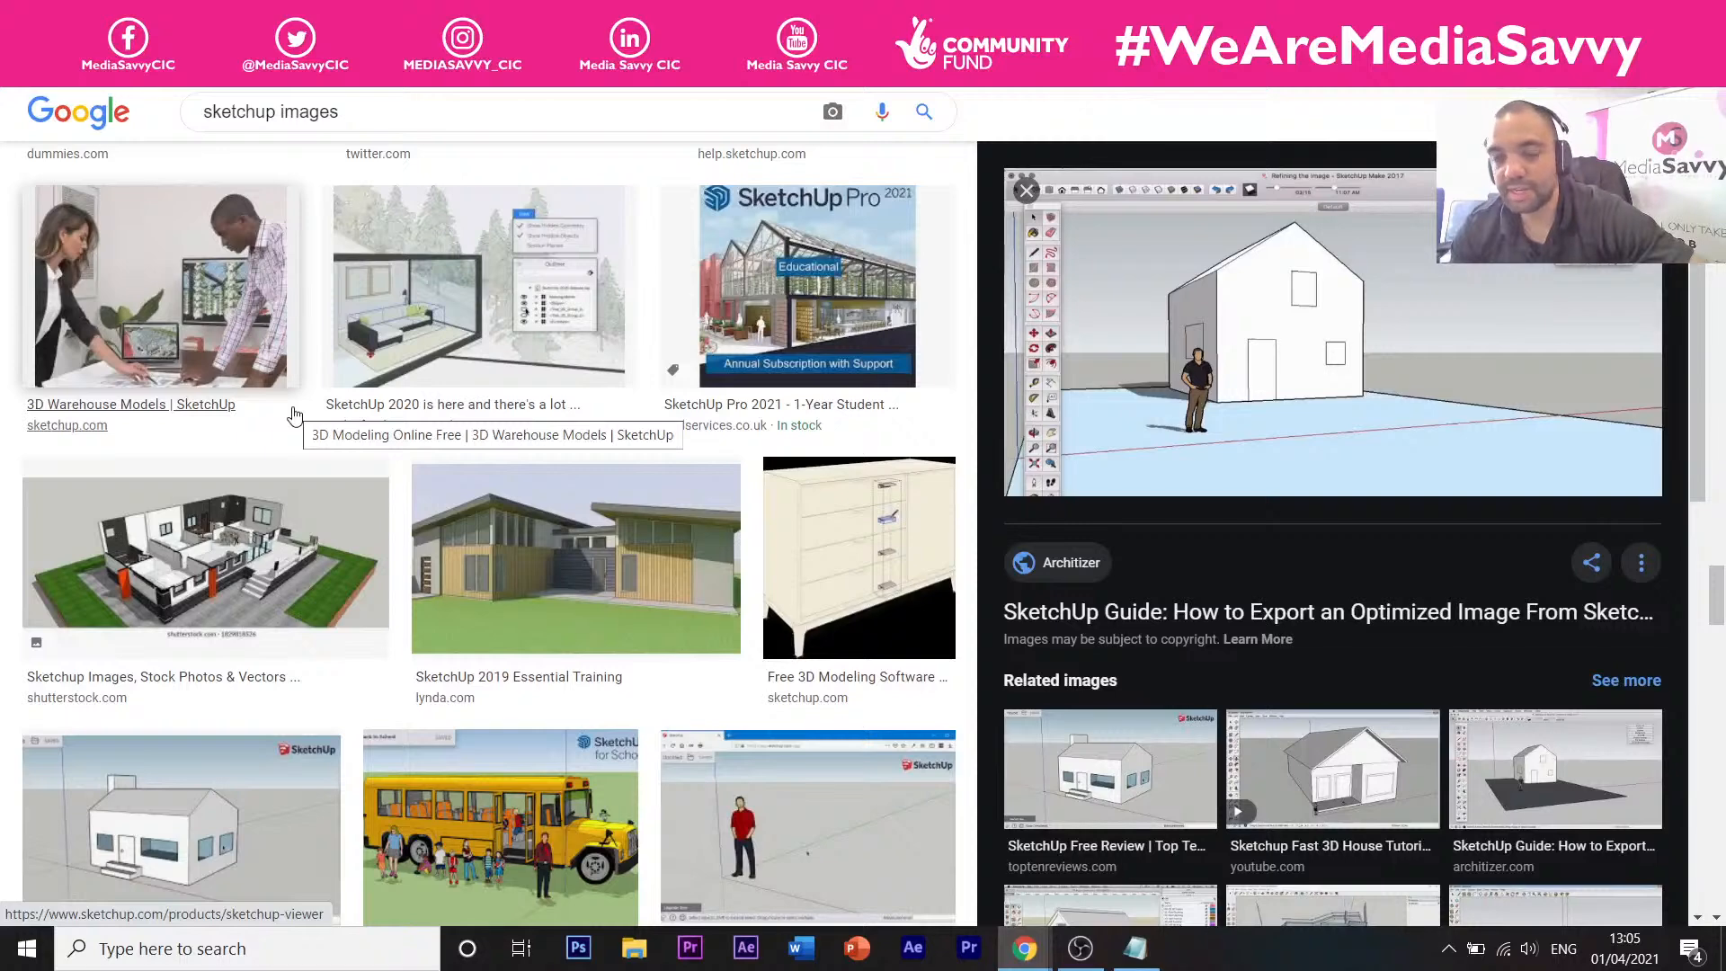
scroll(432, 468, down, 3)
Preview the SketchUp for Schools yellow school bus image and look through more results.
click(467, 481)
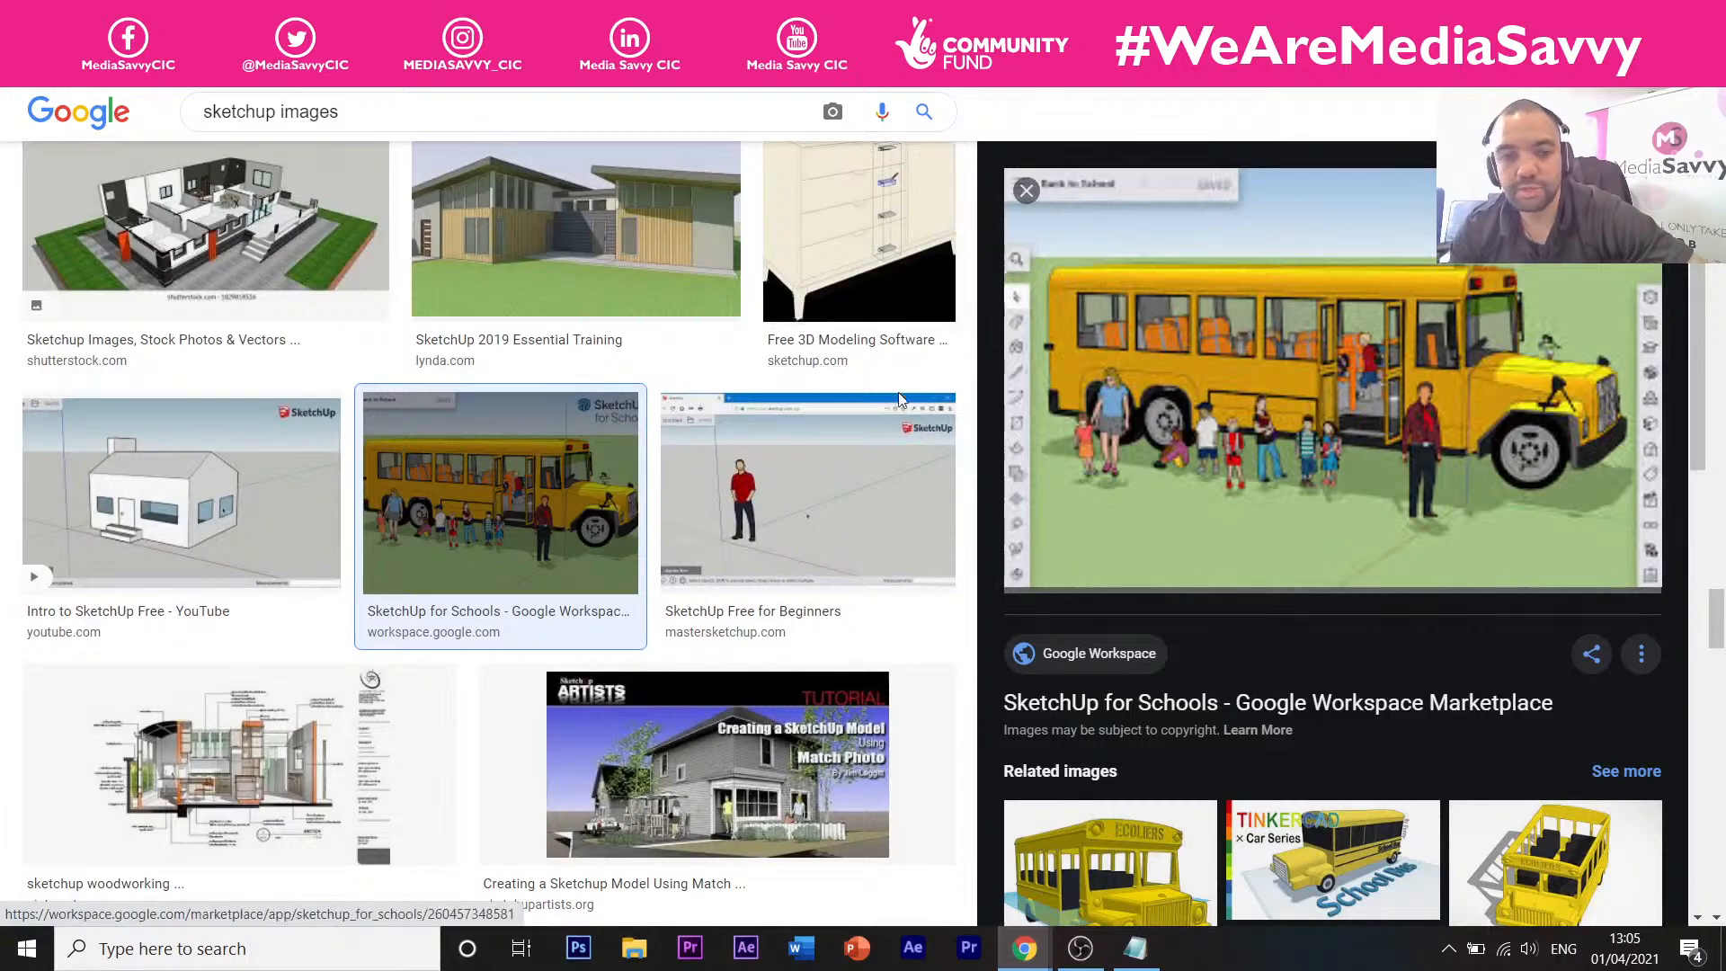
scroll(899, 399, down, 20)
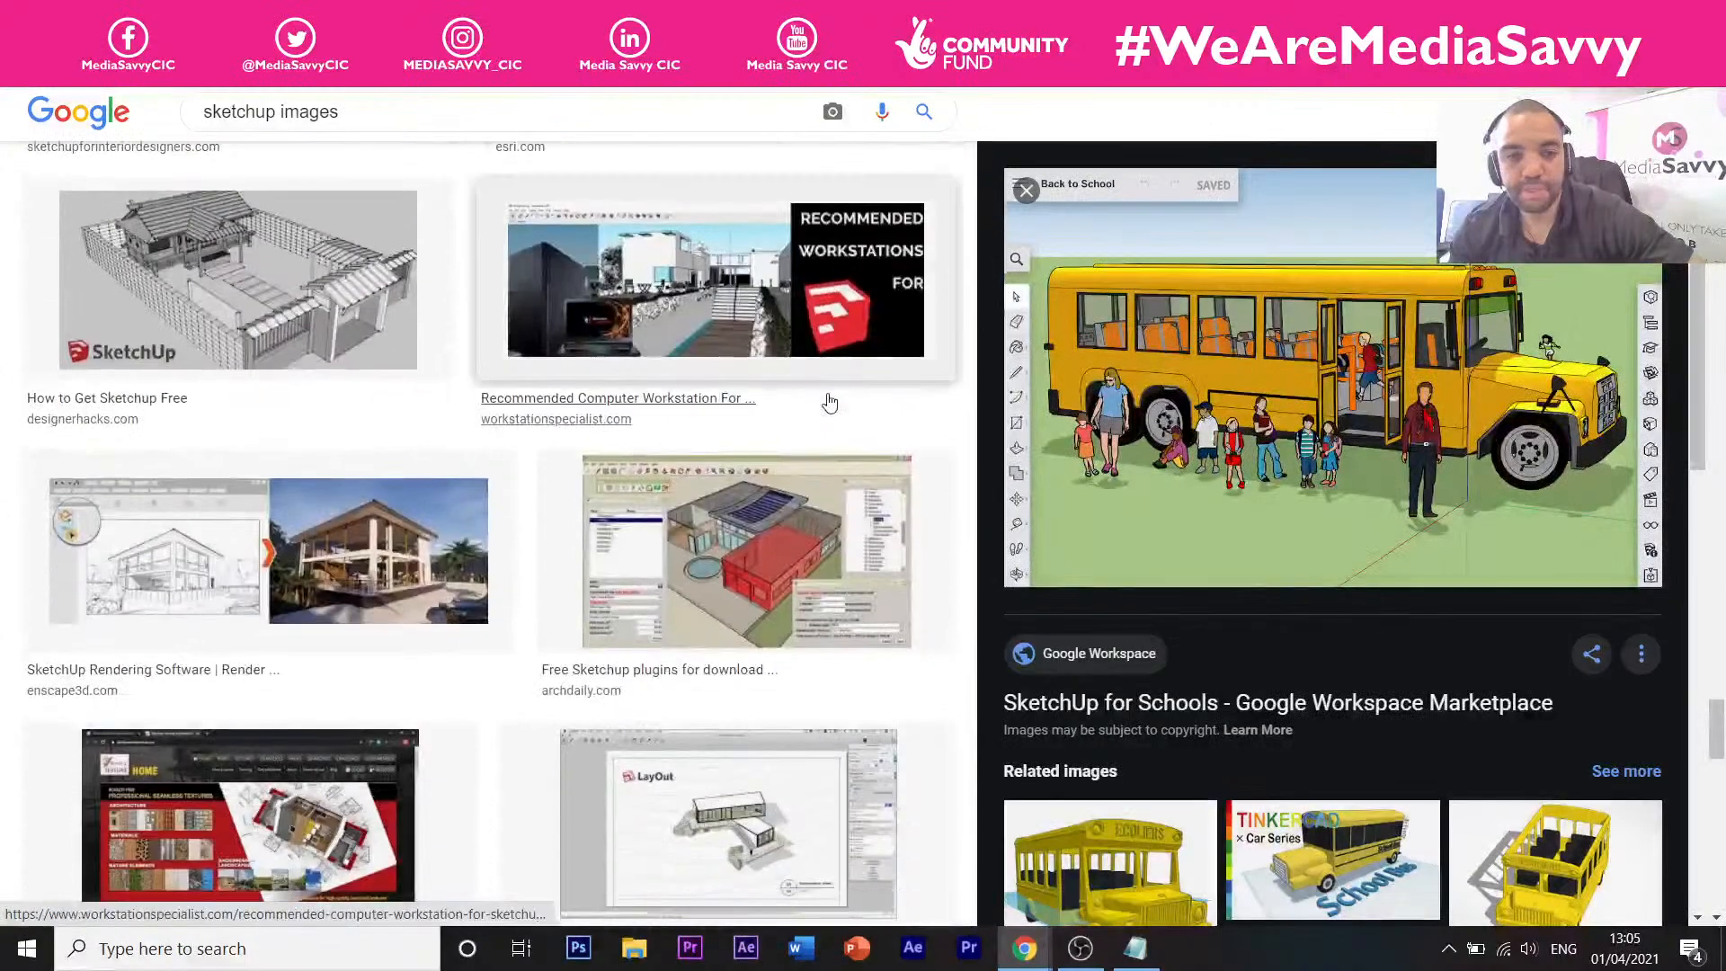
scroll(829, 402, down, 15)
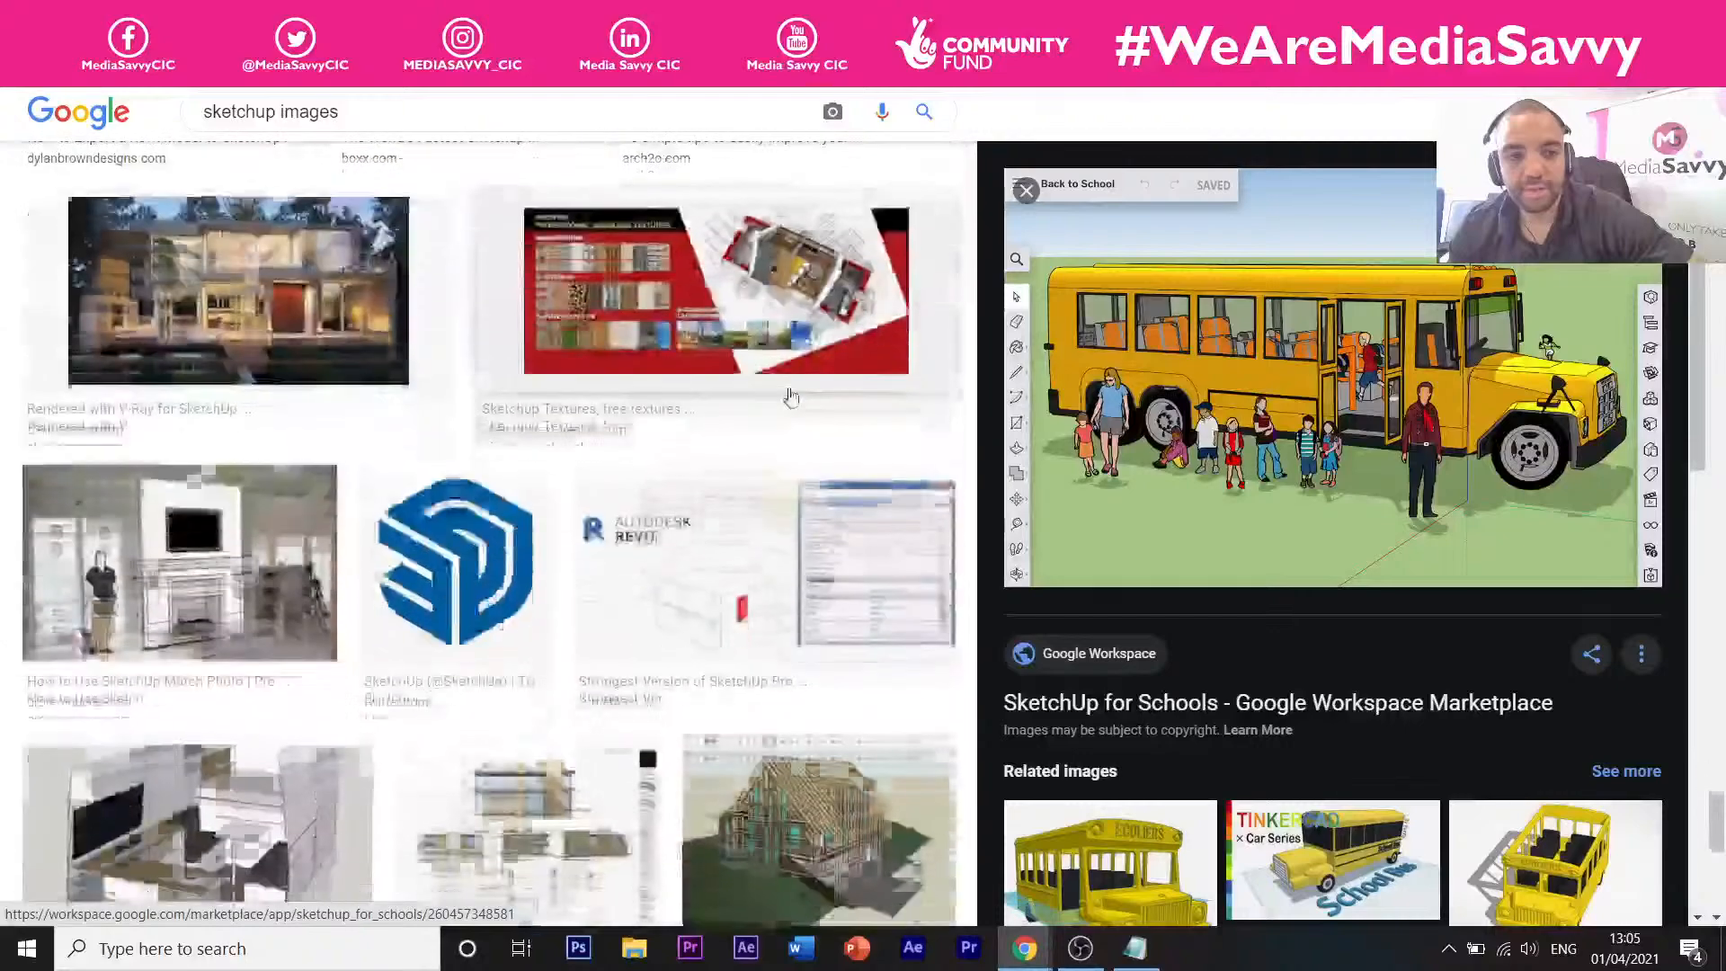
scroll(790, 399, down, 15)
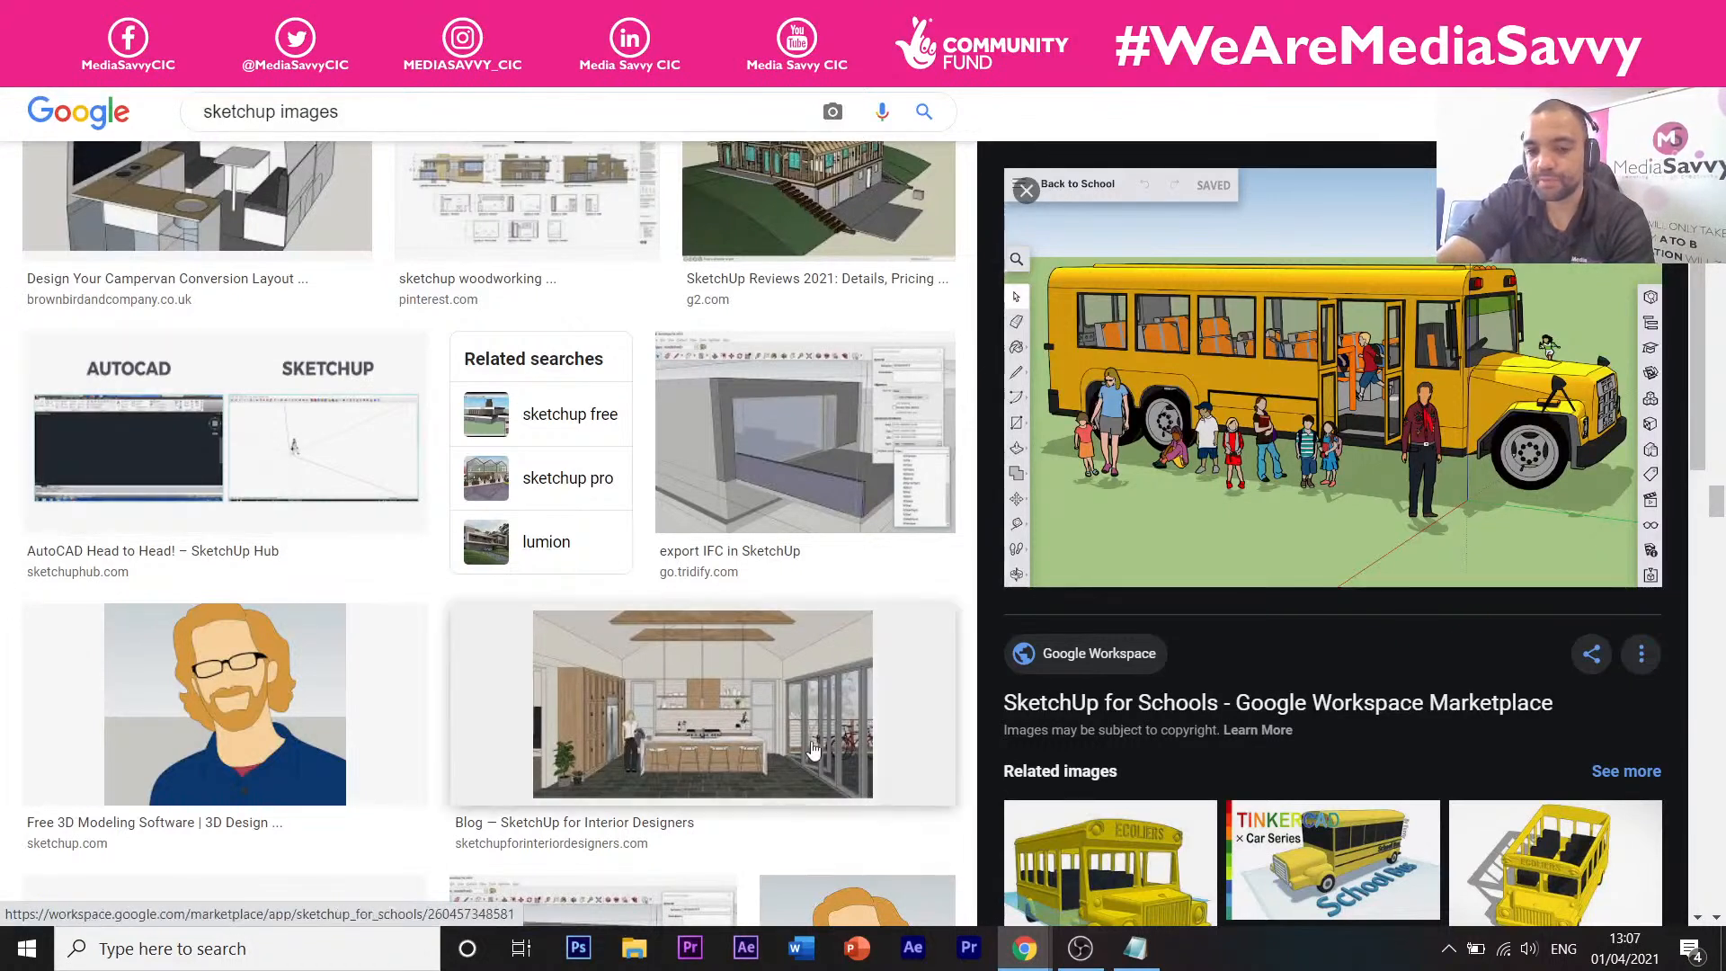
Bring back the sketchup images Chrome window, switching briefly to OBS and back.
mouse_move(1023, 955)
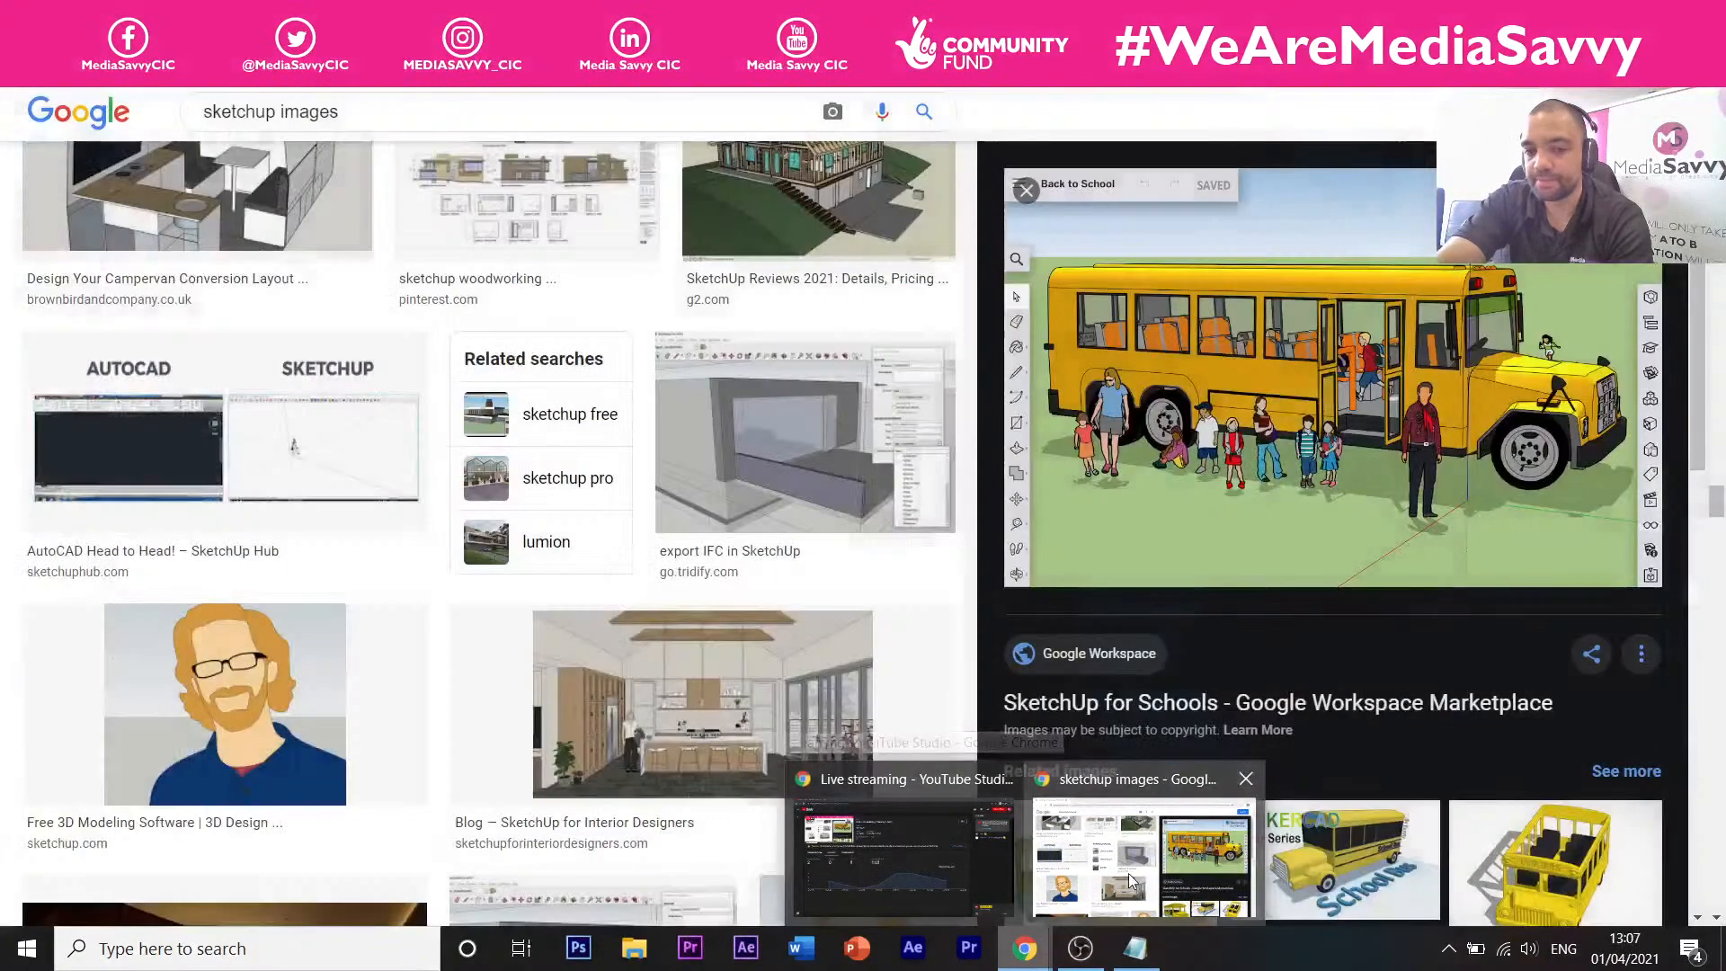
click(1115, 880)
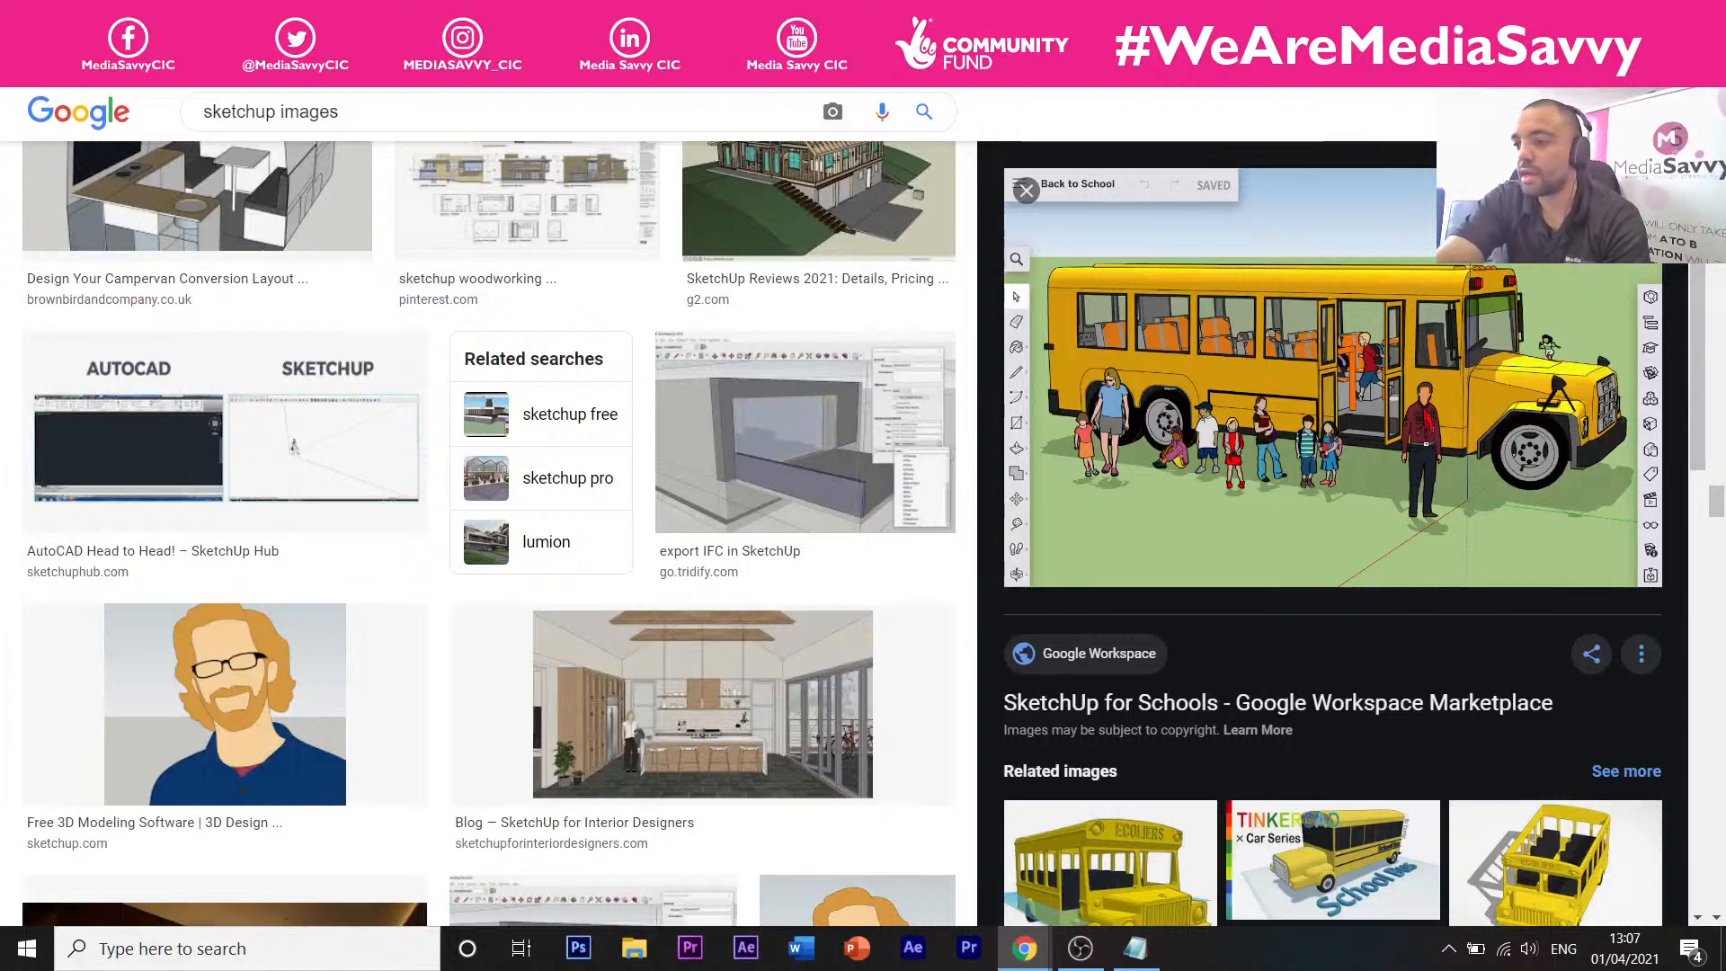
key(alt+Tab)
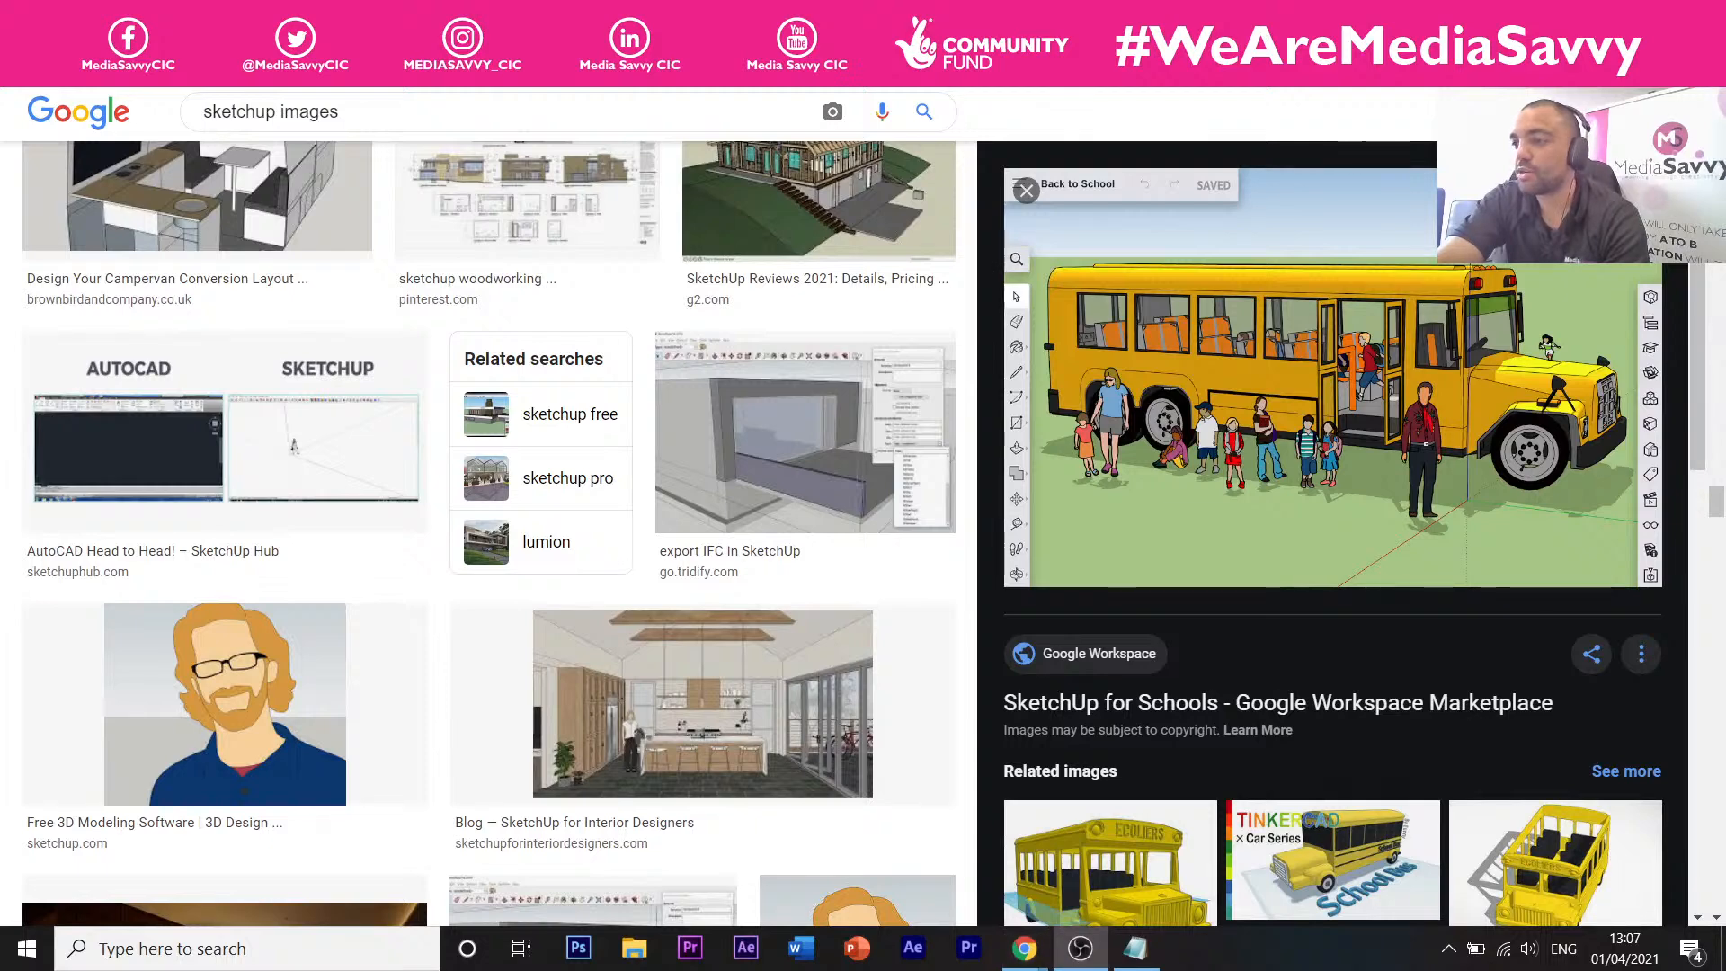
key(alt+Tab)
key(alt+Tab)
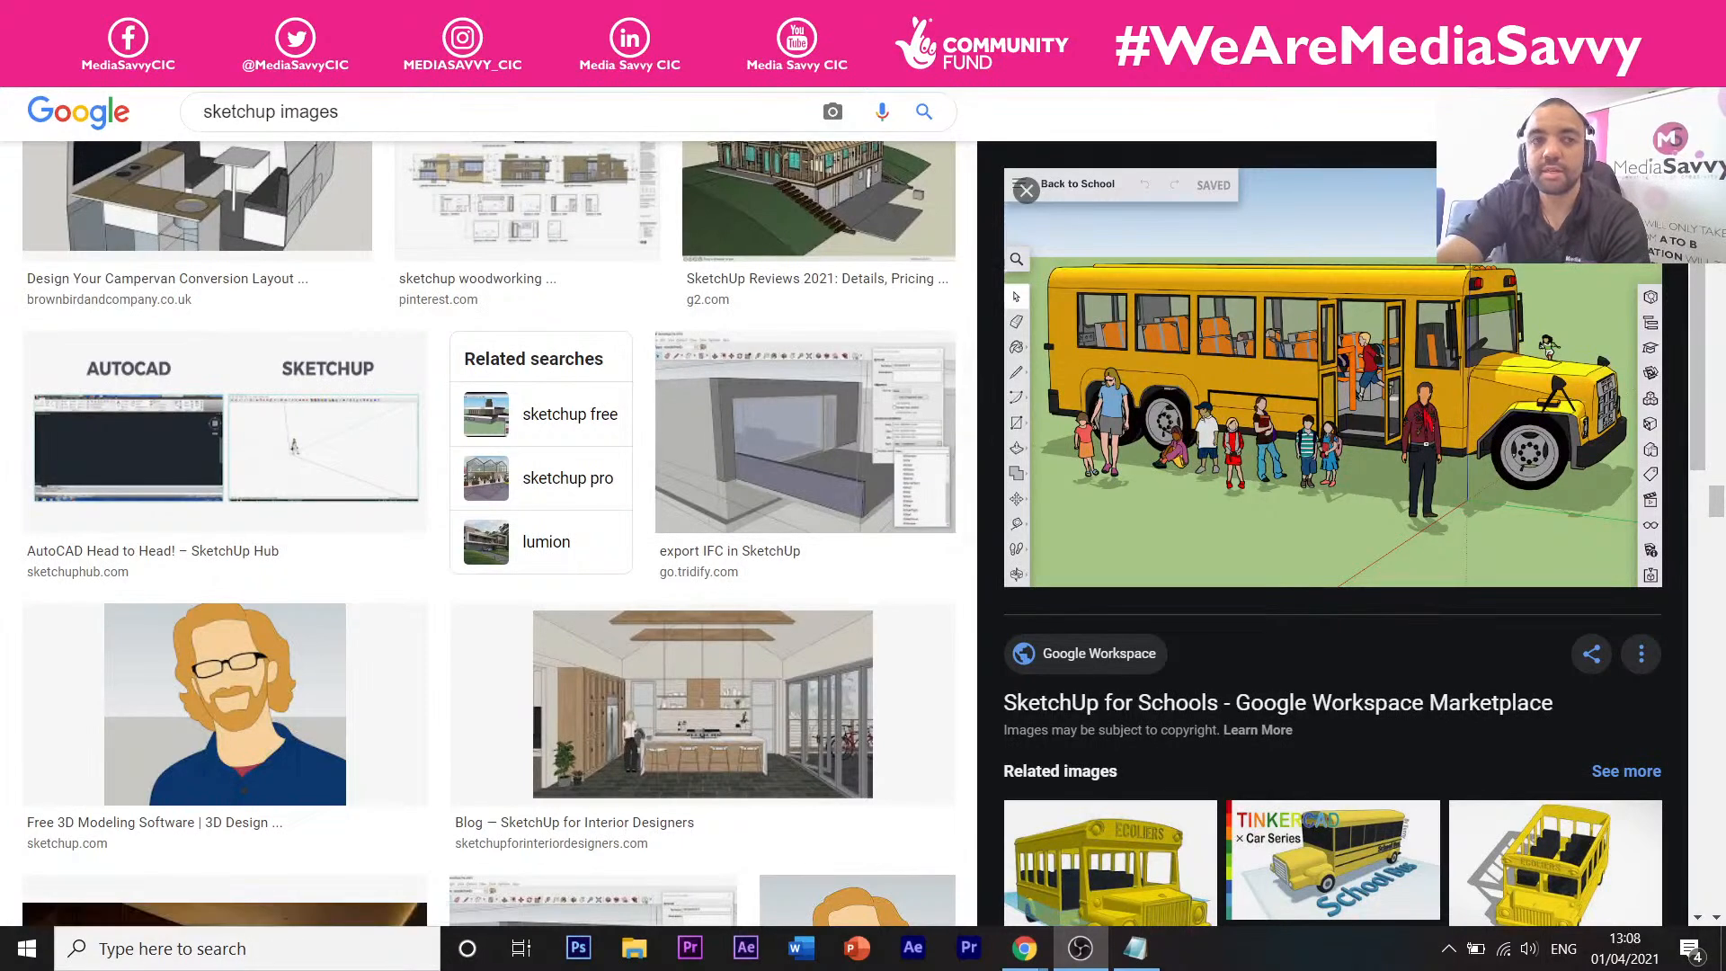
Open a new Chrome tab with 'youtube' entered in the address bar.
key(ctrl+t)
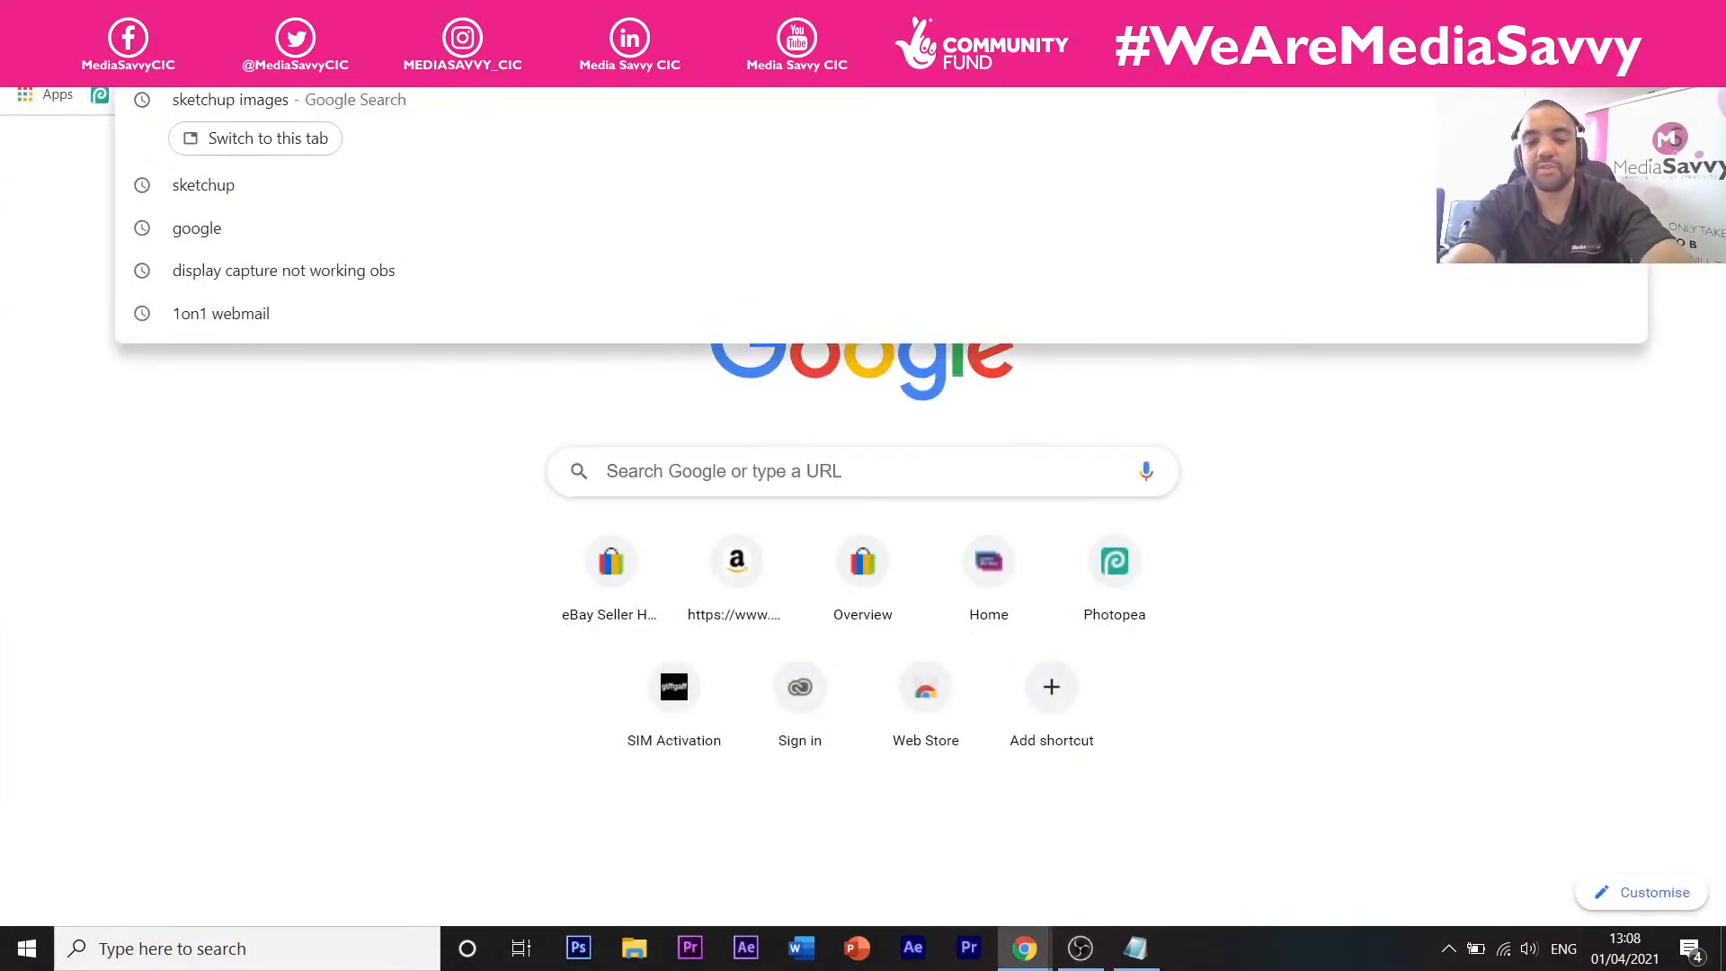
text(you)
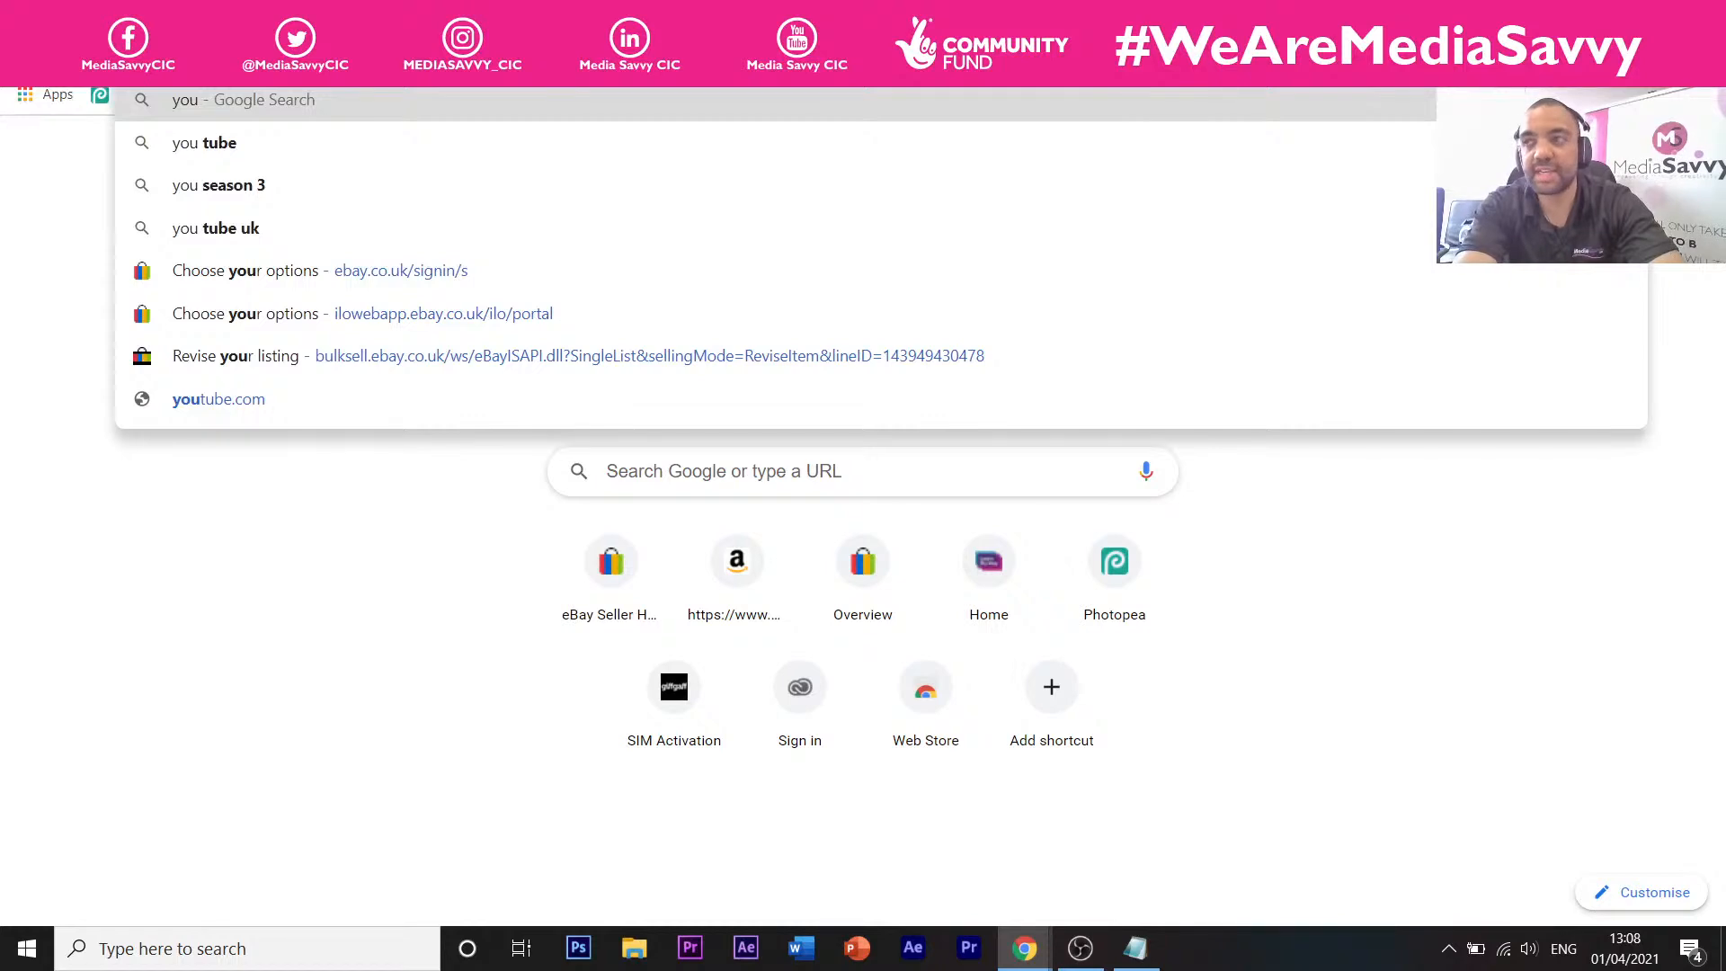
text( /)
key(BackSpace)
key(BackSpace)
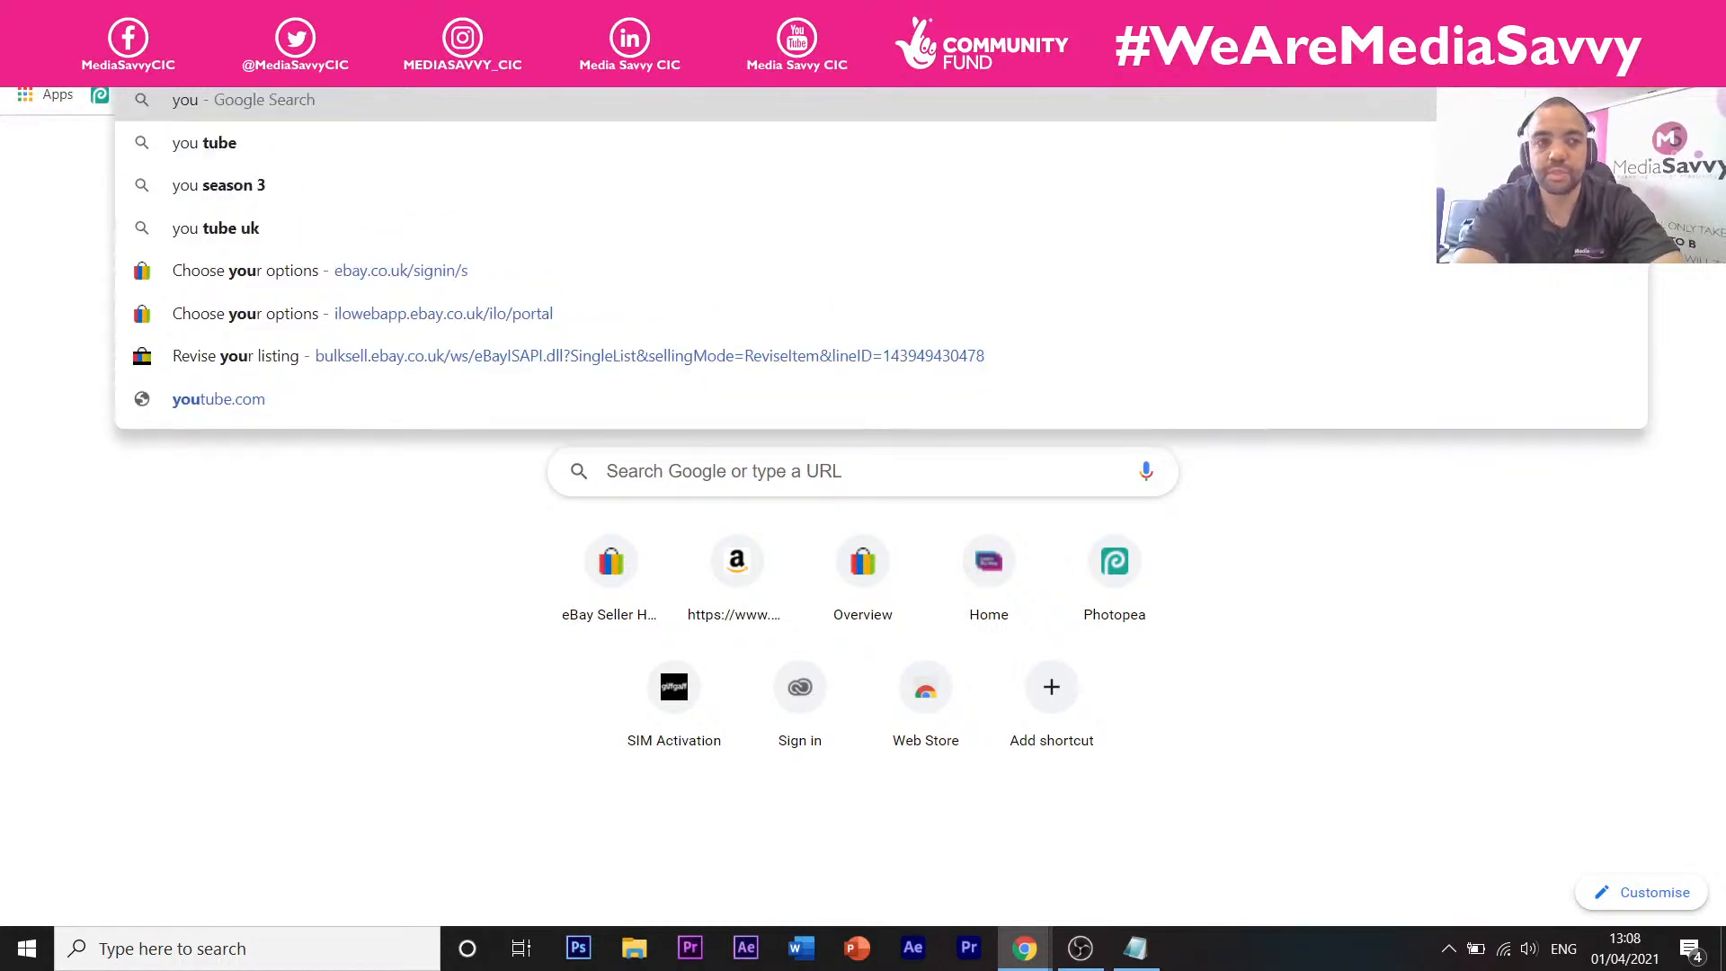
text(tube)
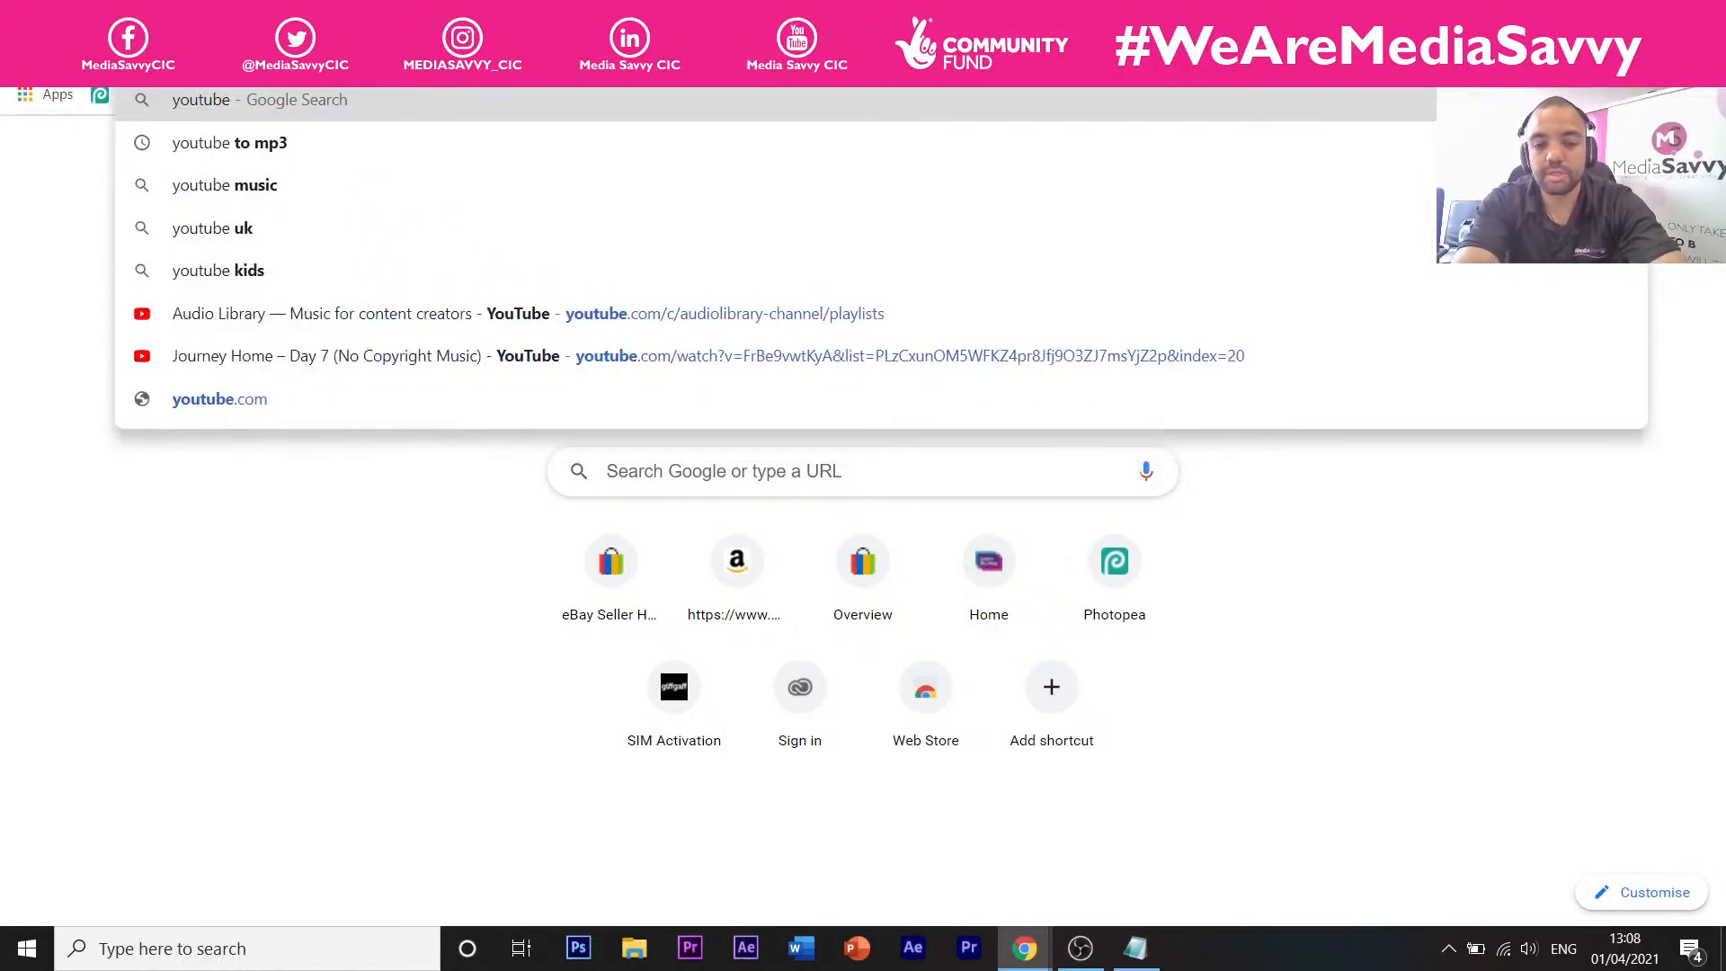
Search Google for youtube, go to YouTube and dismiss the sign-in prompt.
key(Return)
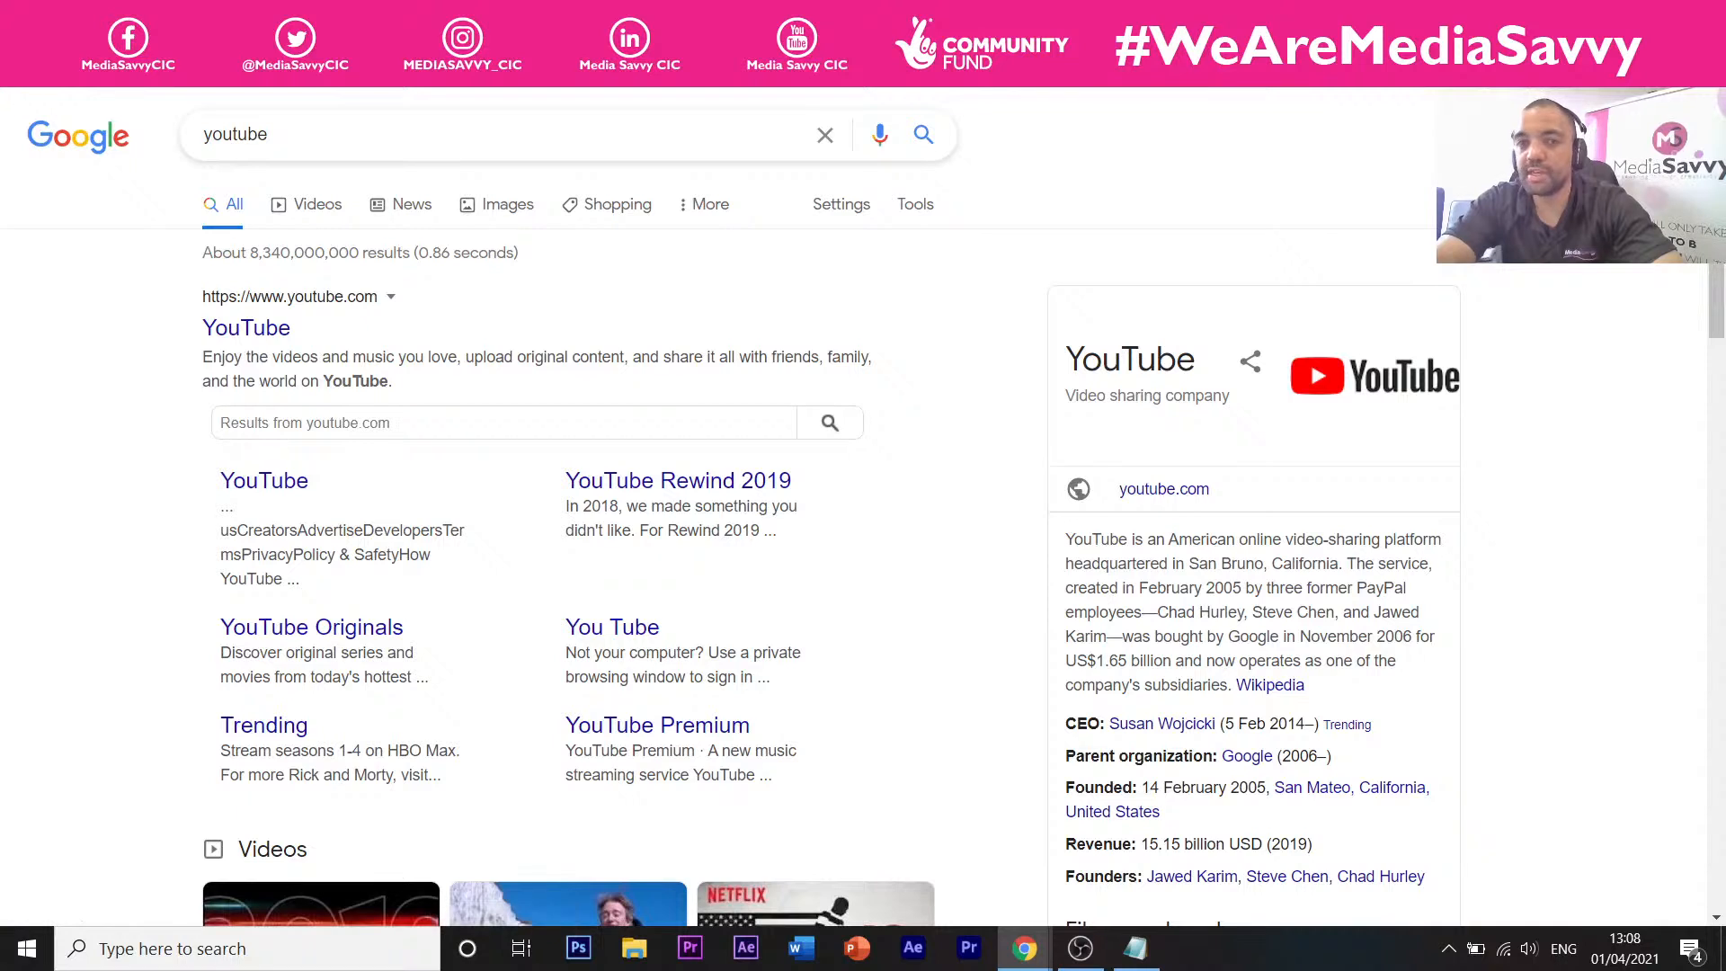
click(235, 329)
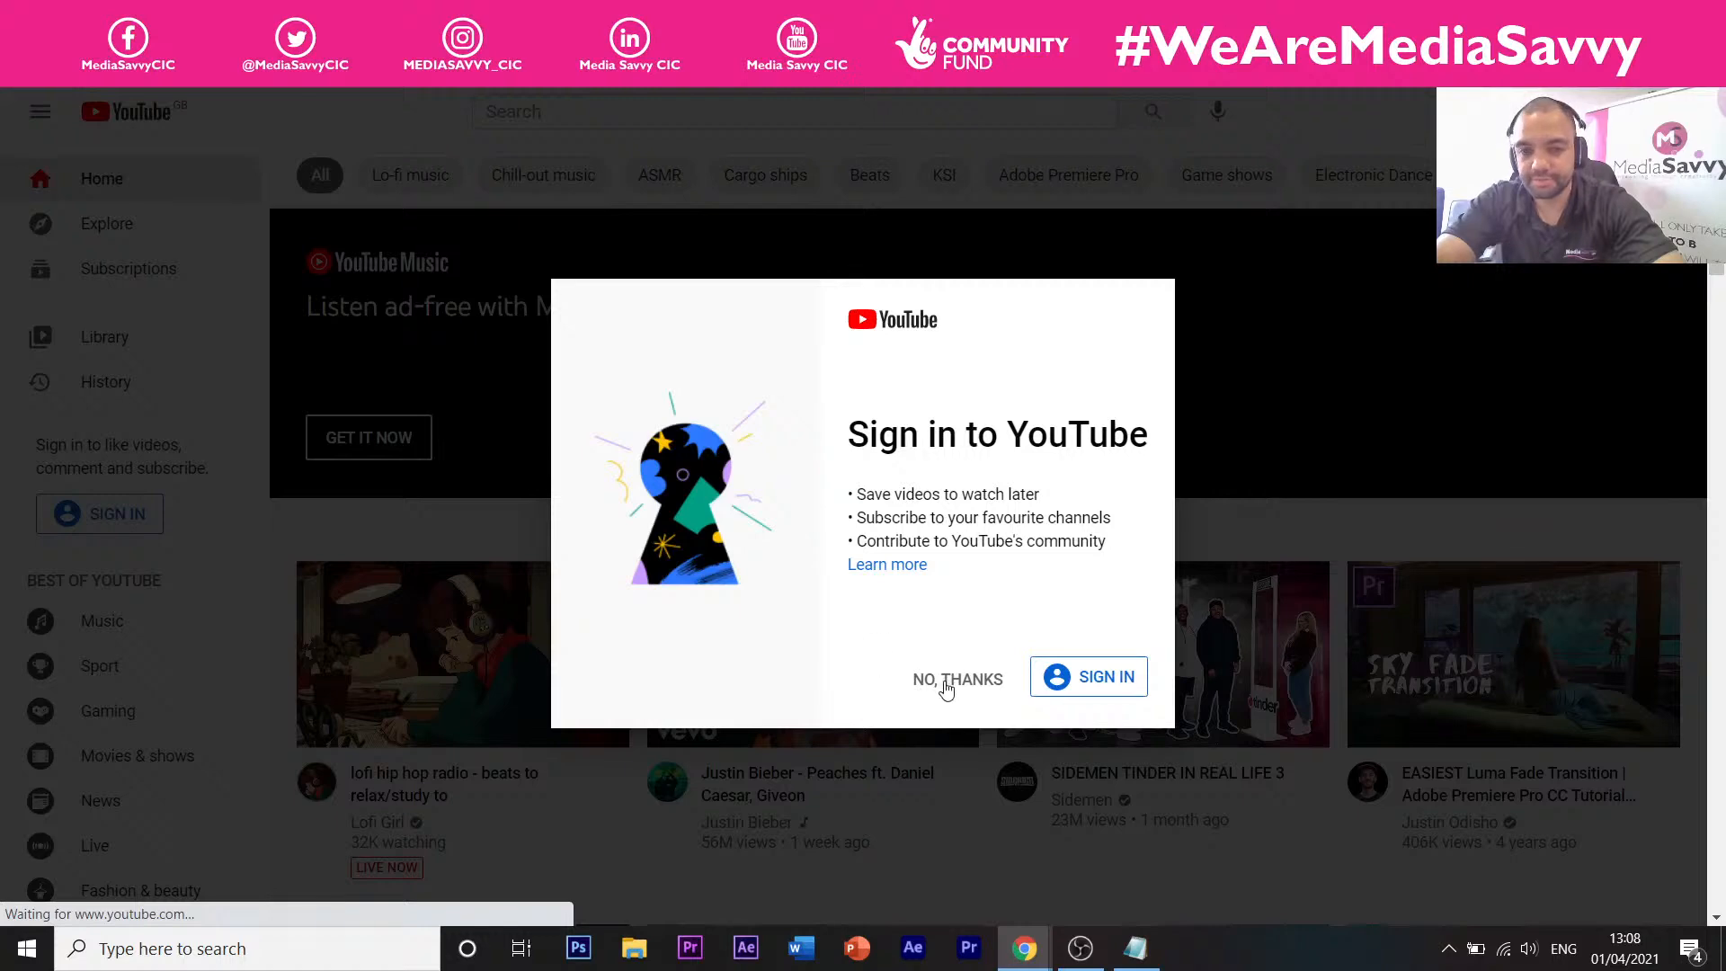
click(956, 678)
Search YouTube for 'media savvy' and open the channel's 'Intro to 3D Modelling | Sketchup | (2021)' stream.
click(744, 115)
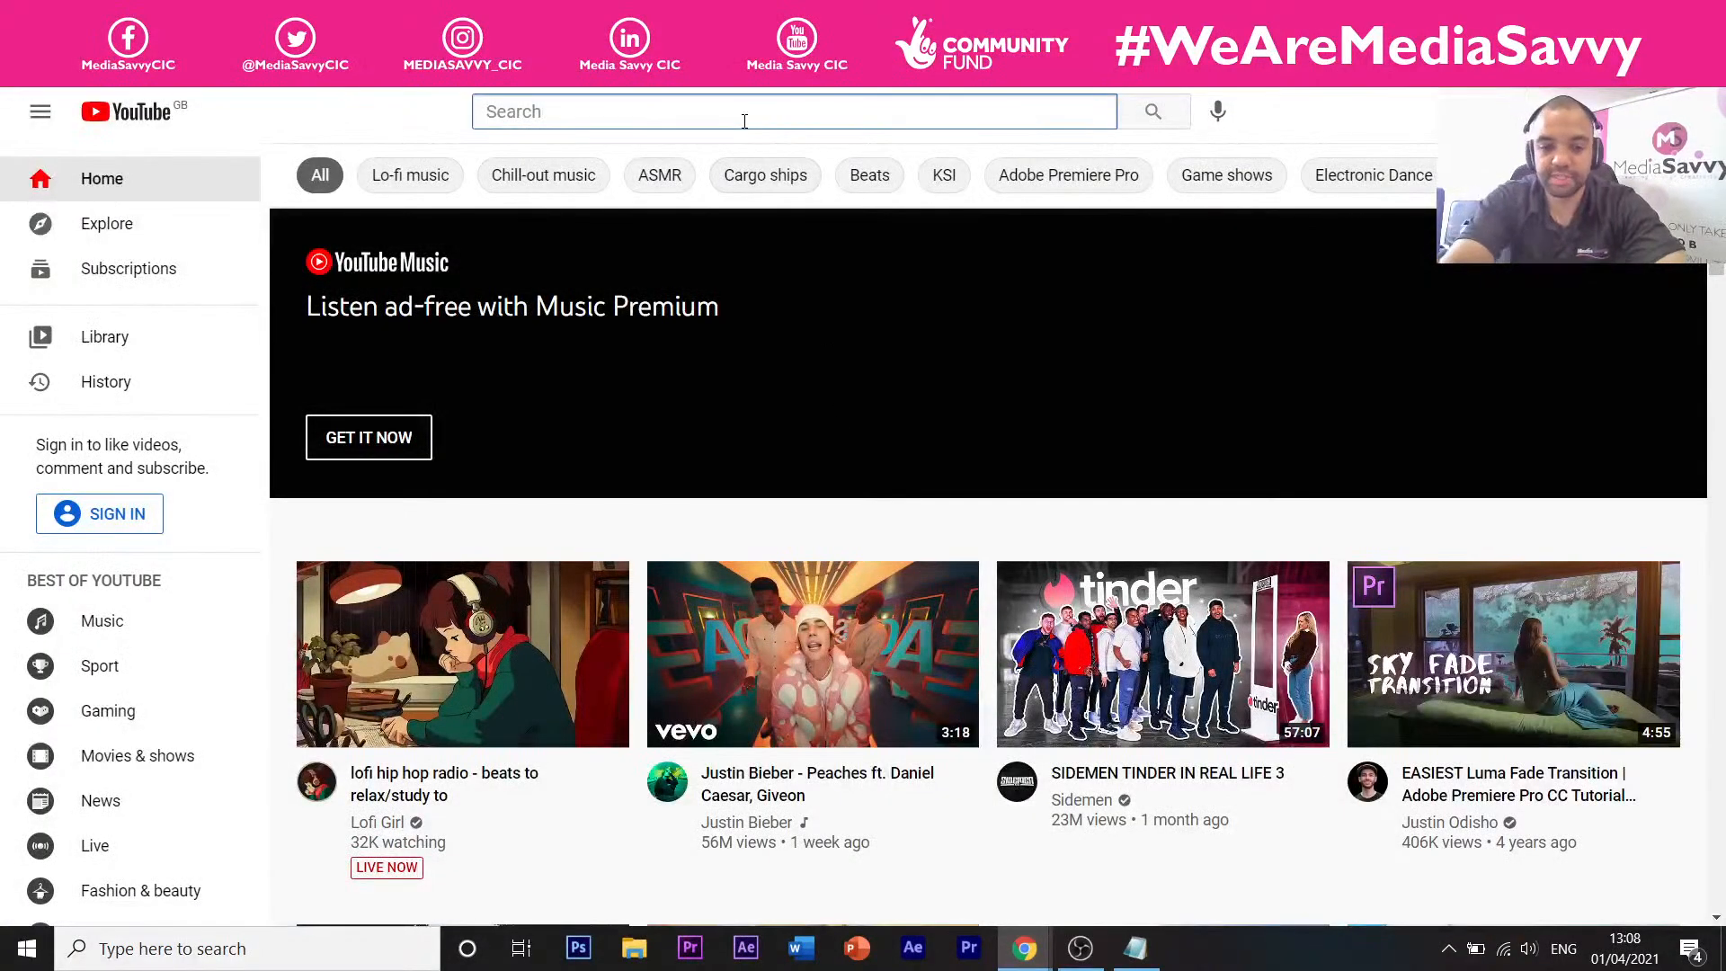
text(med)
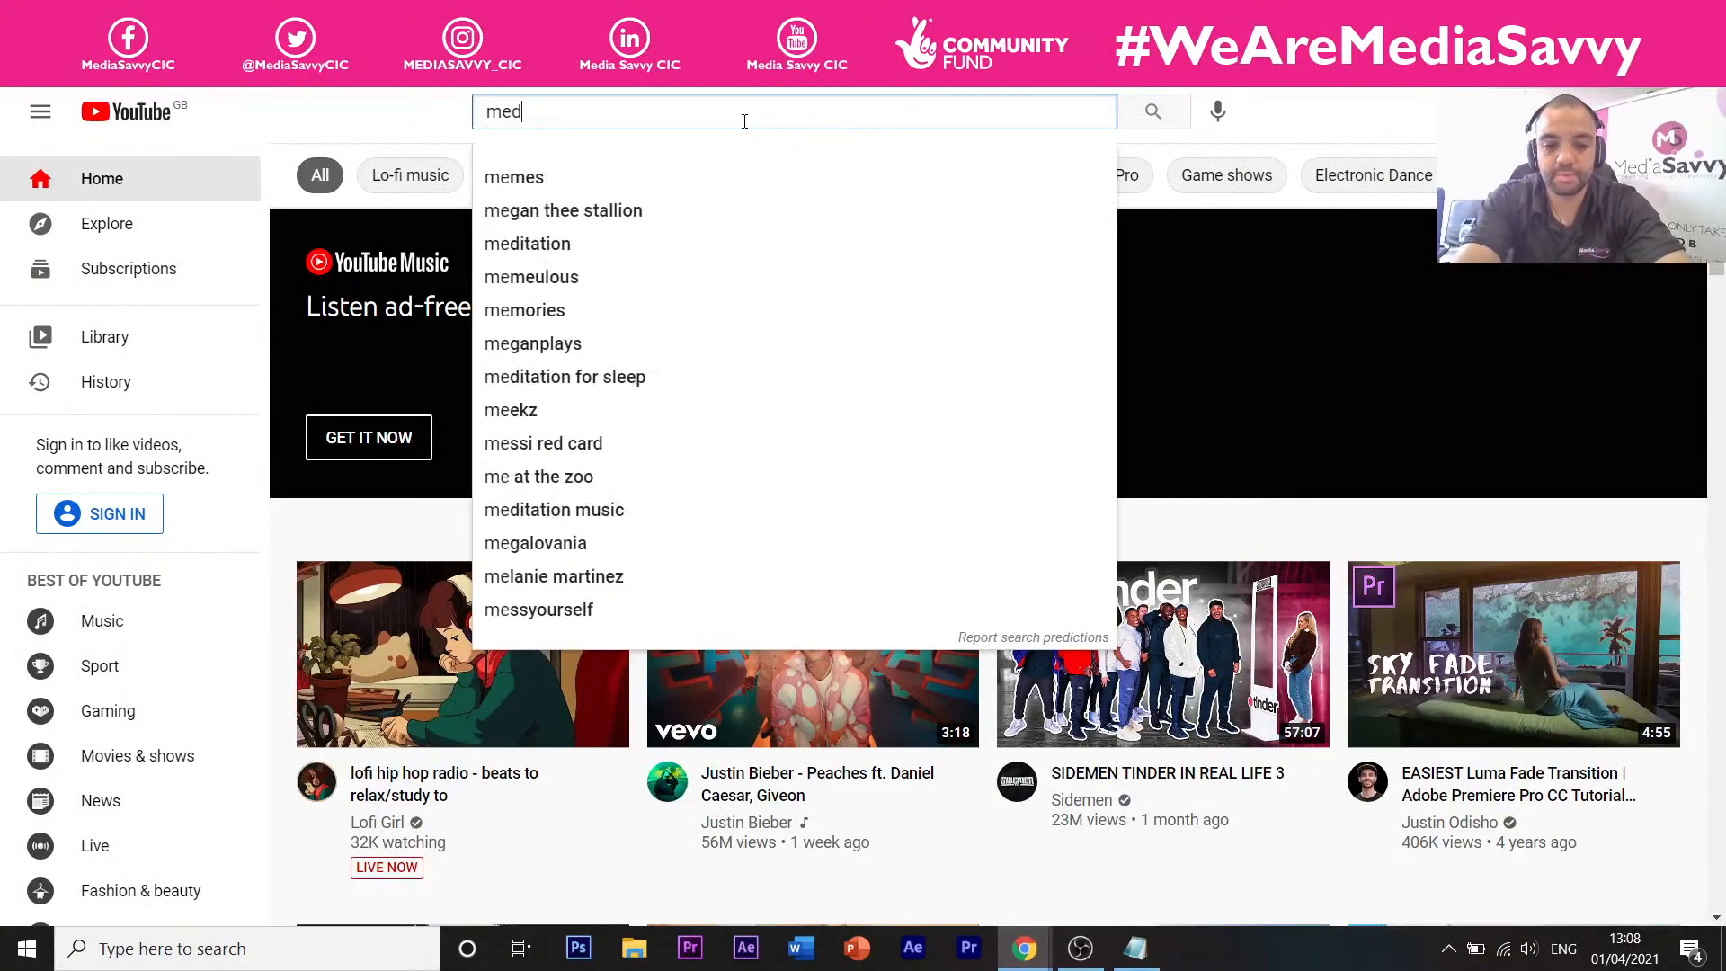
text(ia savvy)
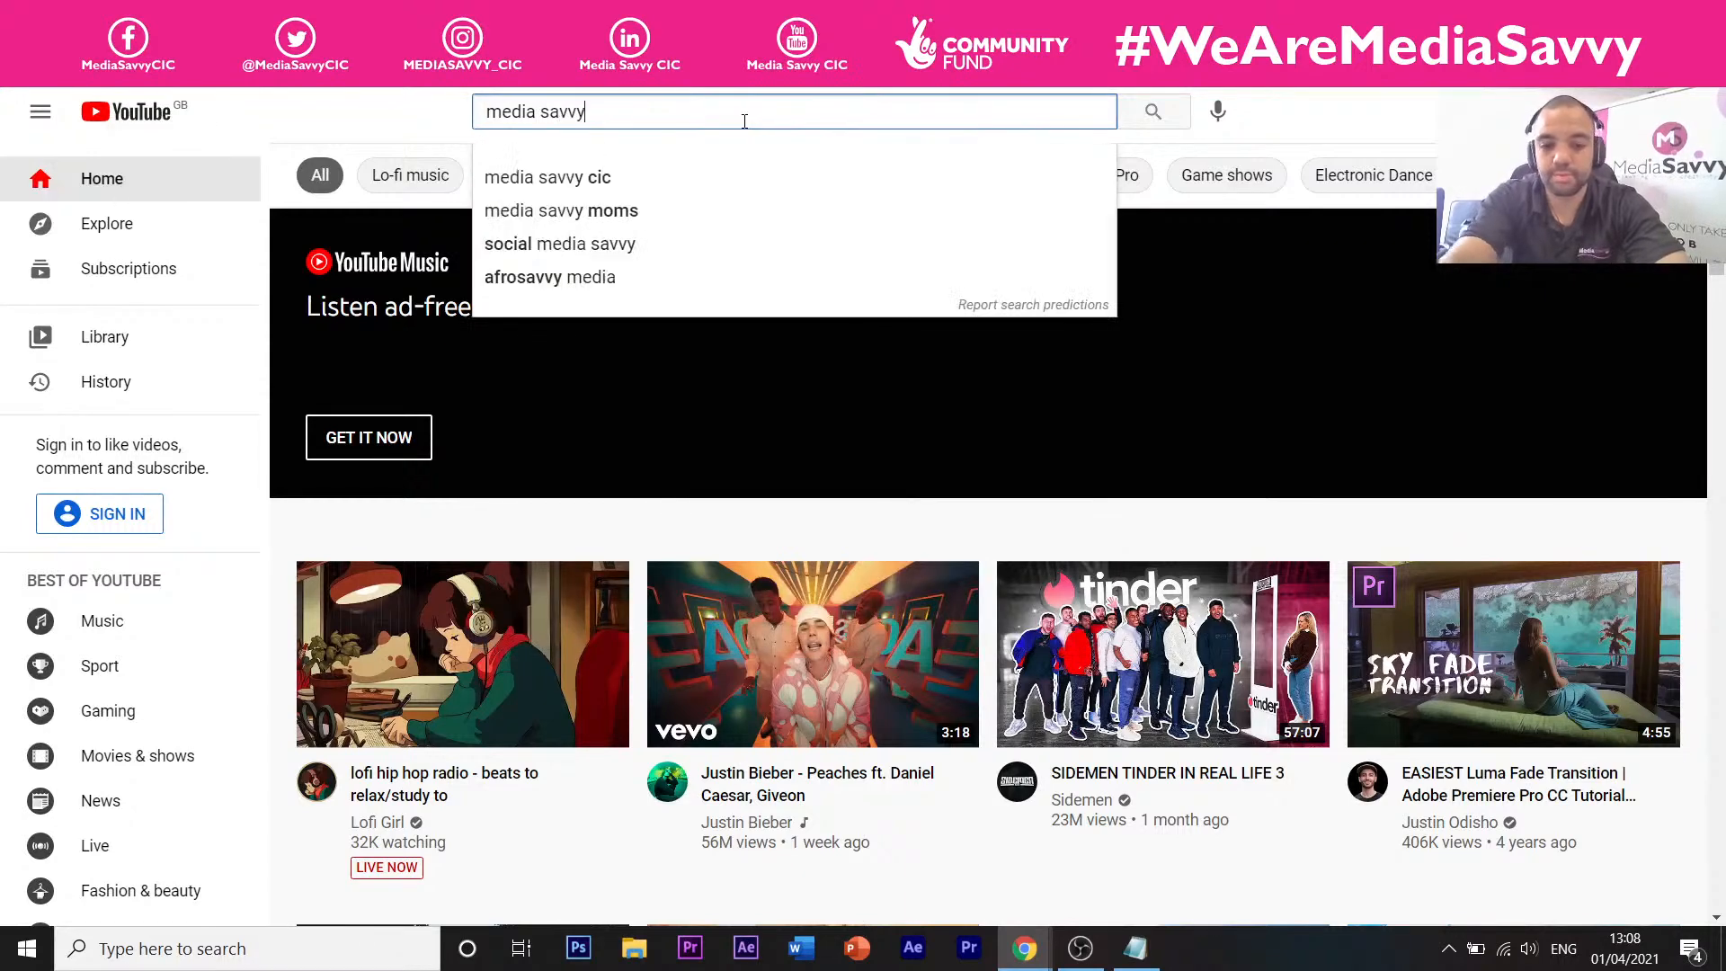
key(Return)
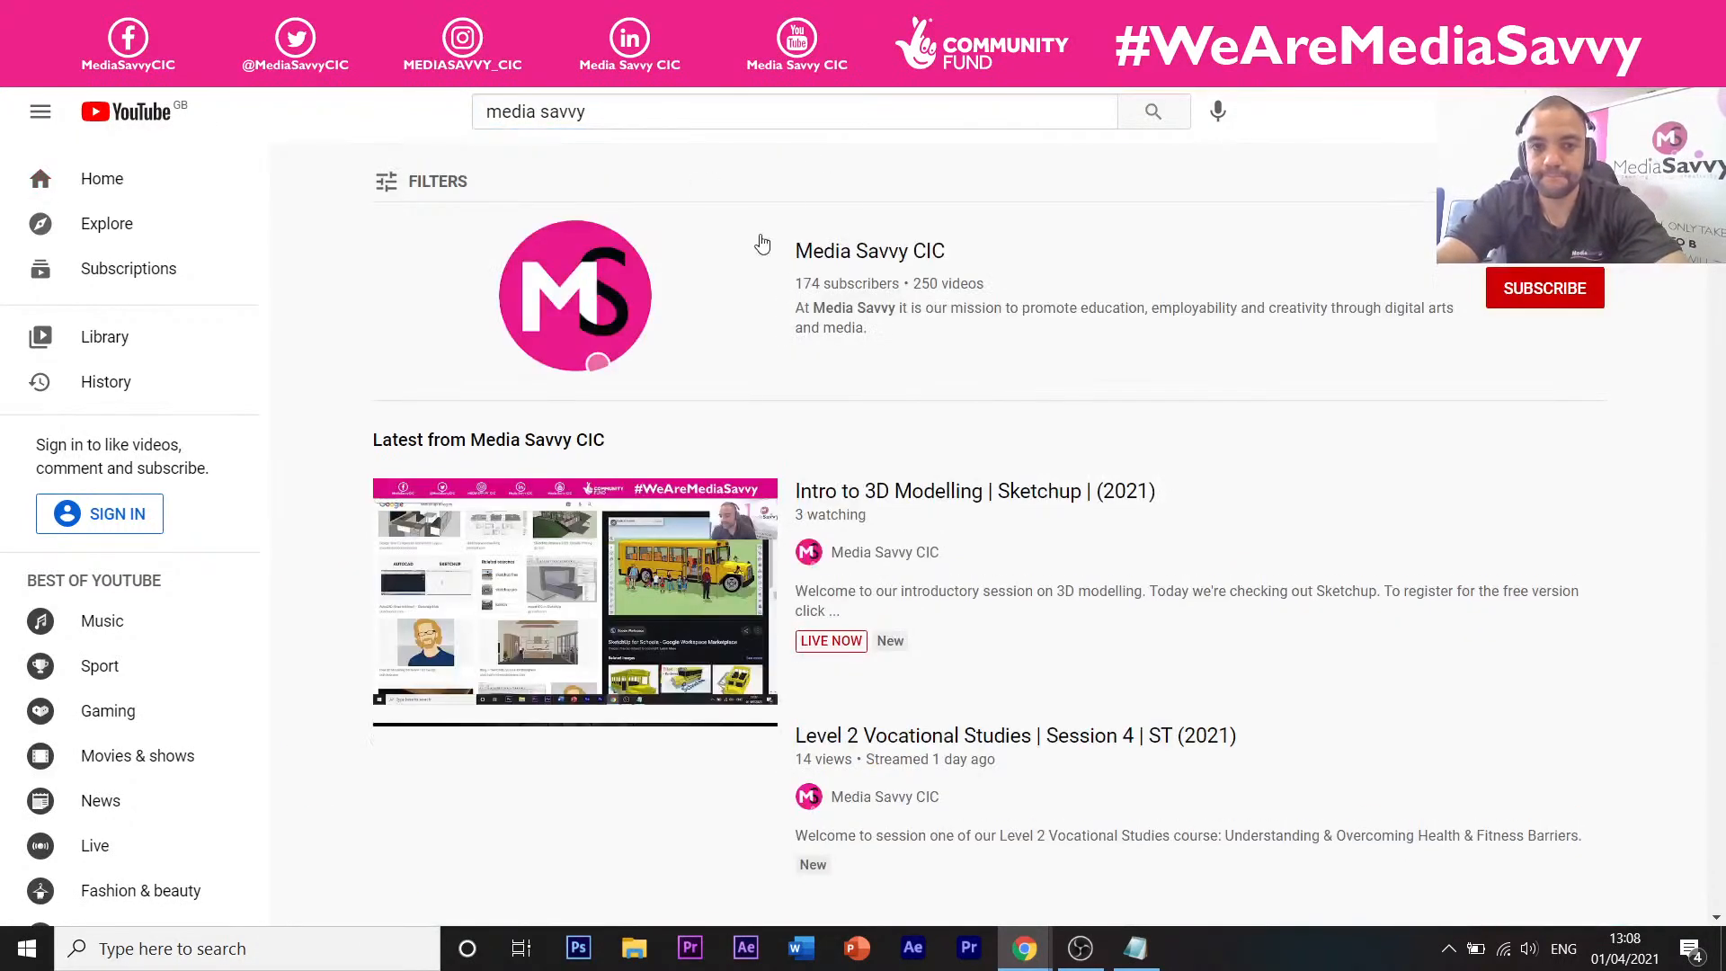
click(863, 255)
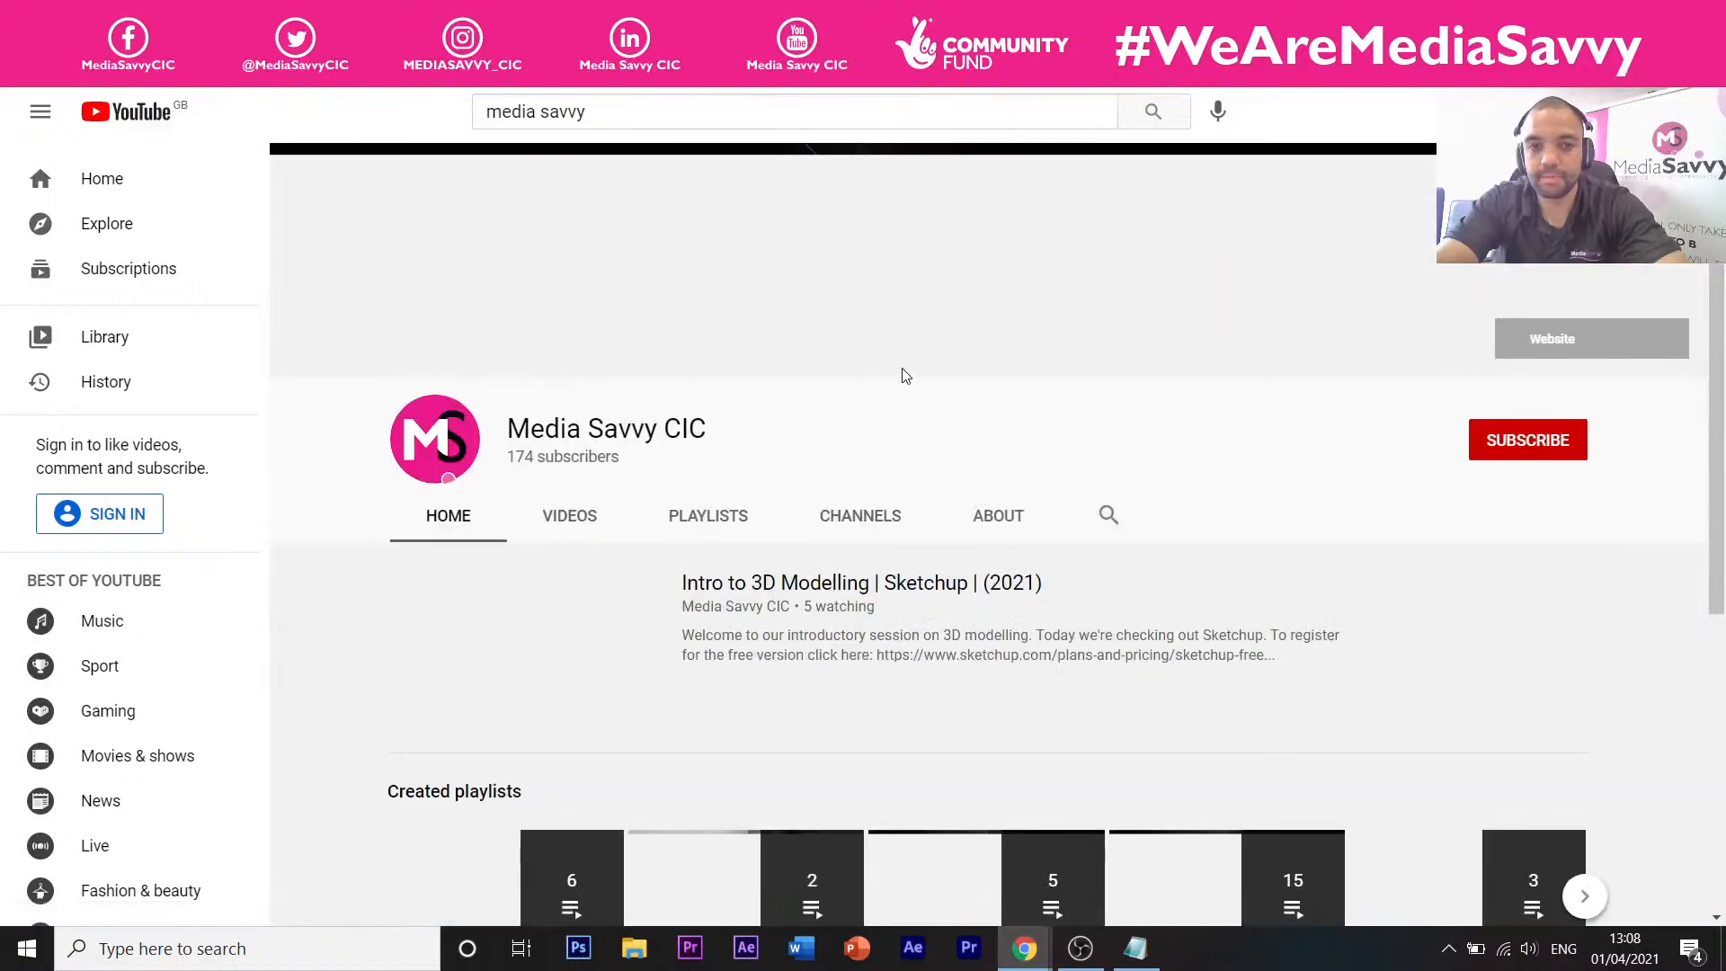
scroll(821, 369, down, 2)
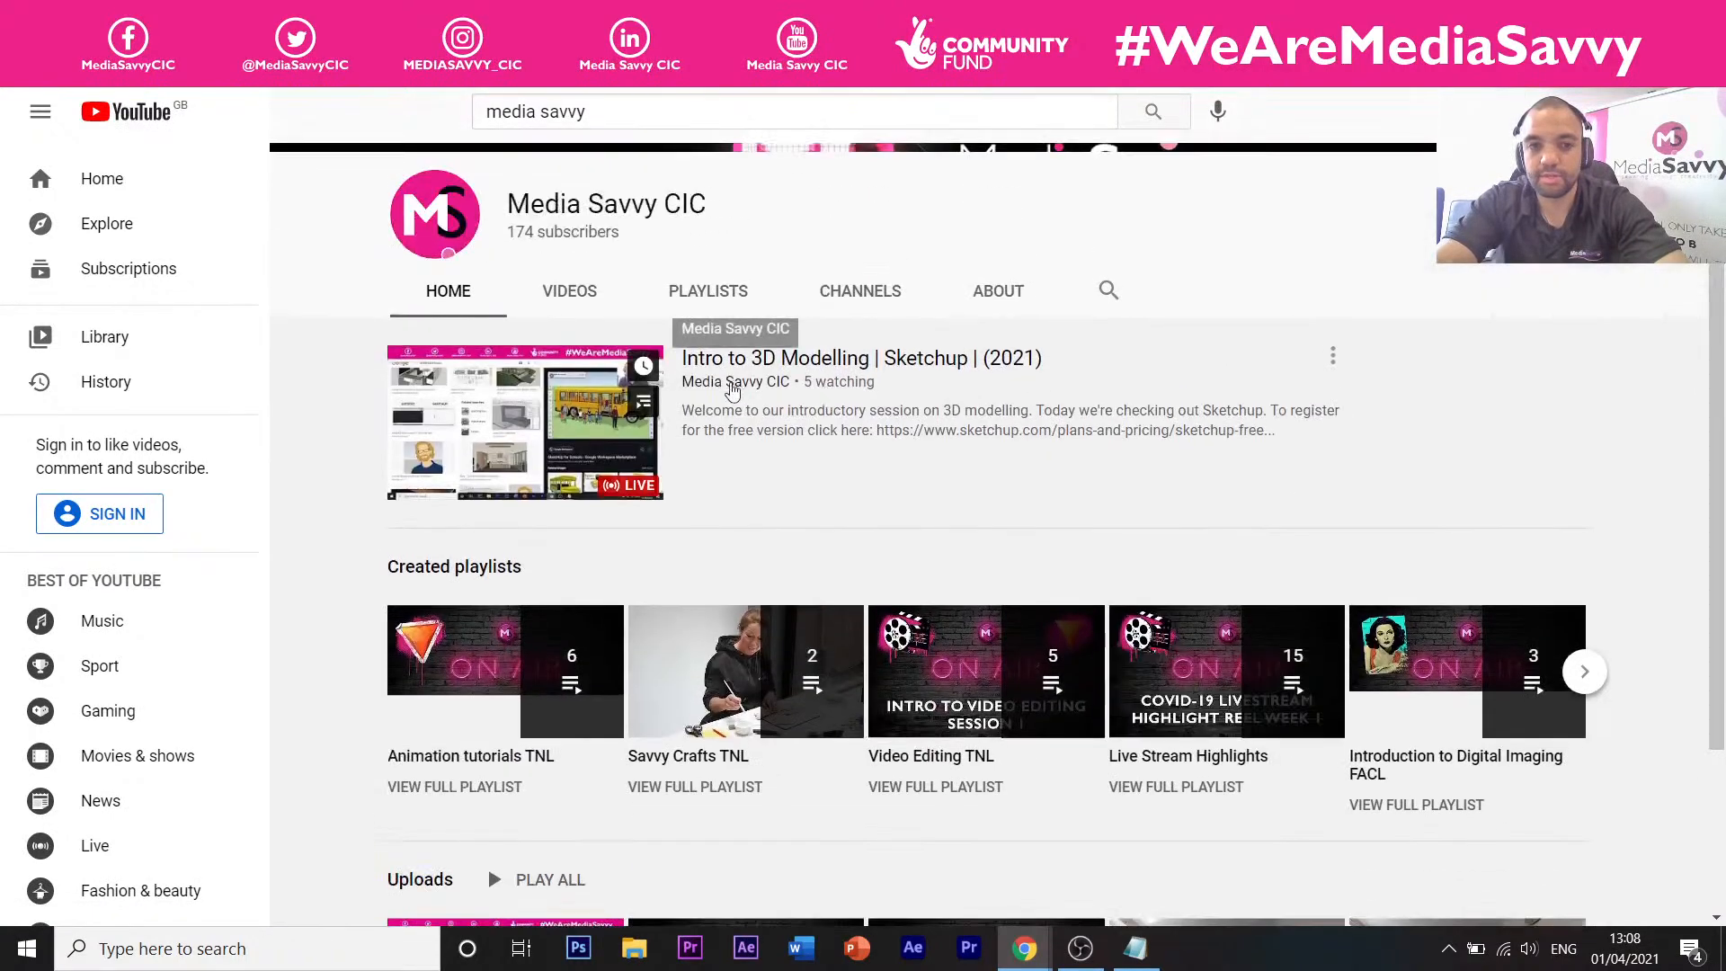
click(806, 362)
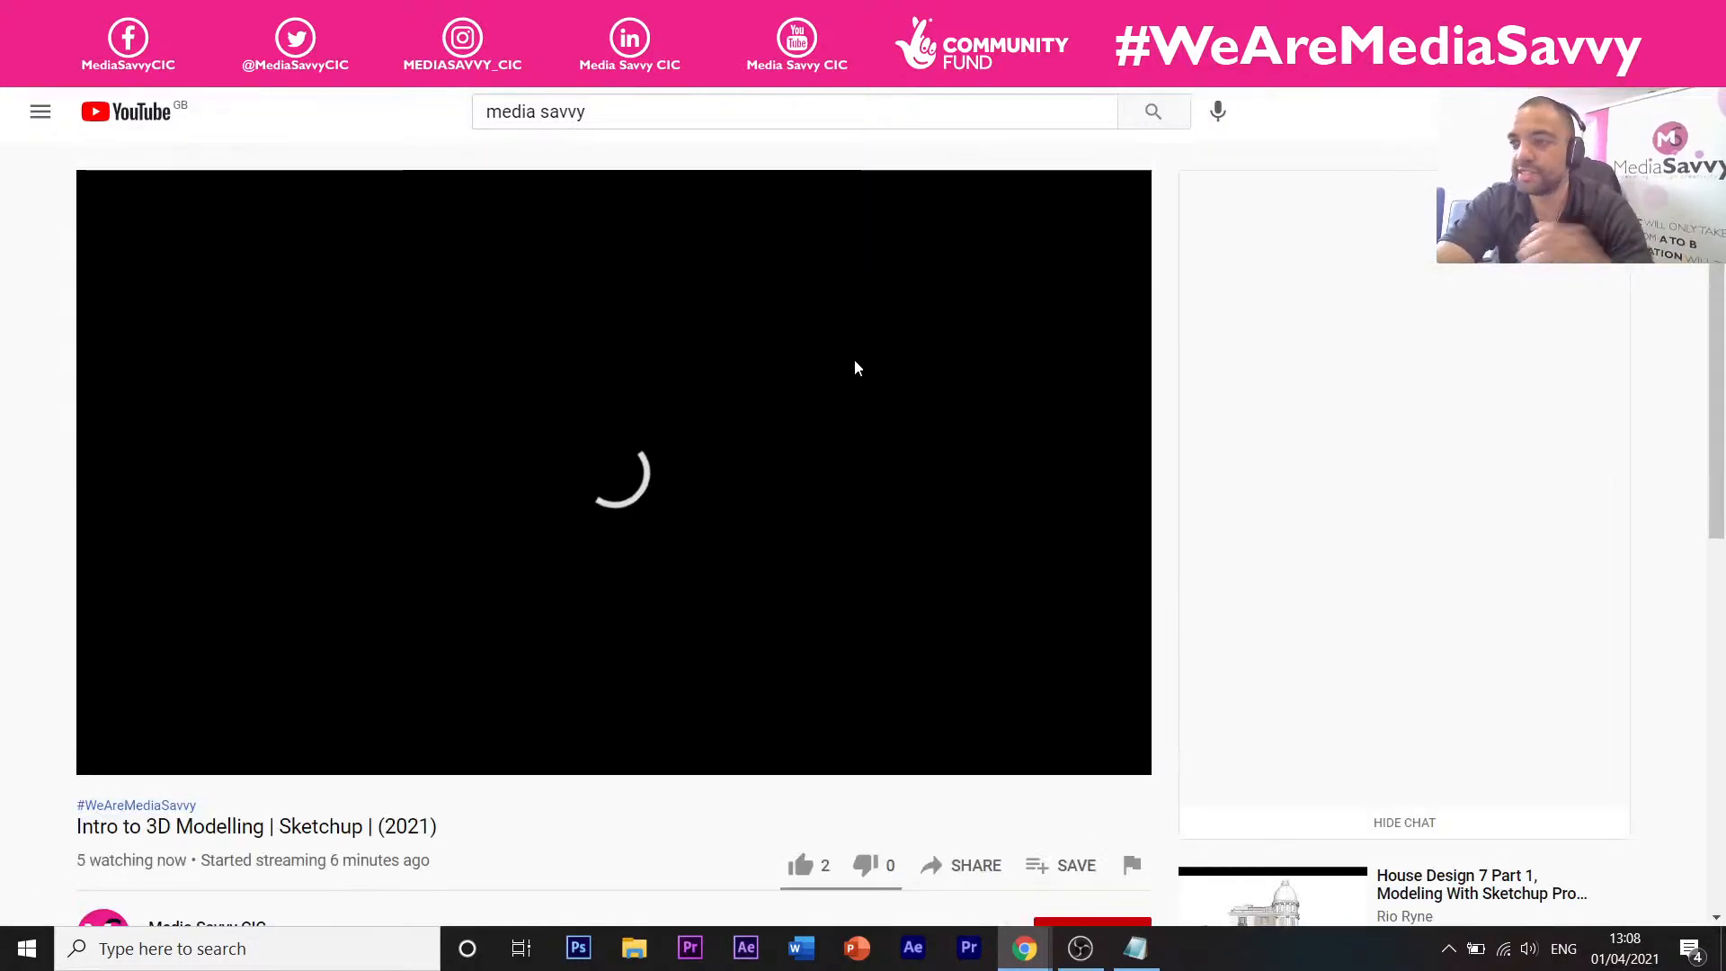
Open the Enrolment Form Google Drive link from the stream's description.
scroll(1097, 456, down, 3)
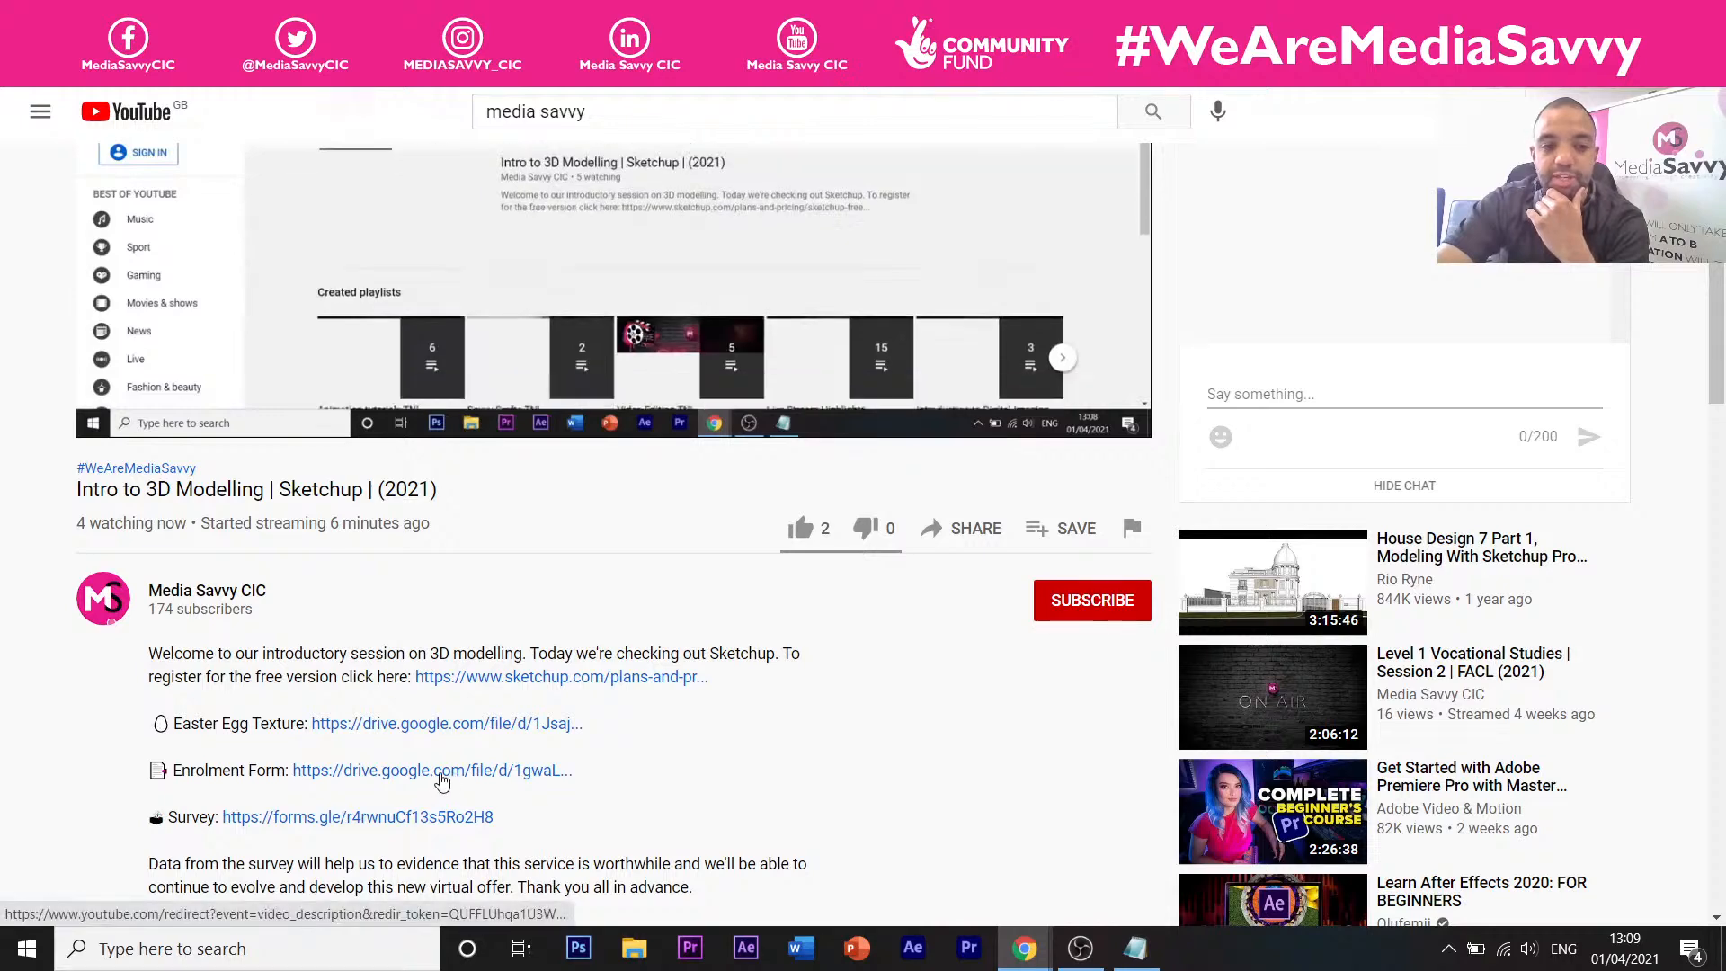
click(441, 774)
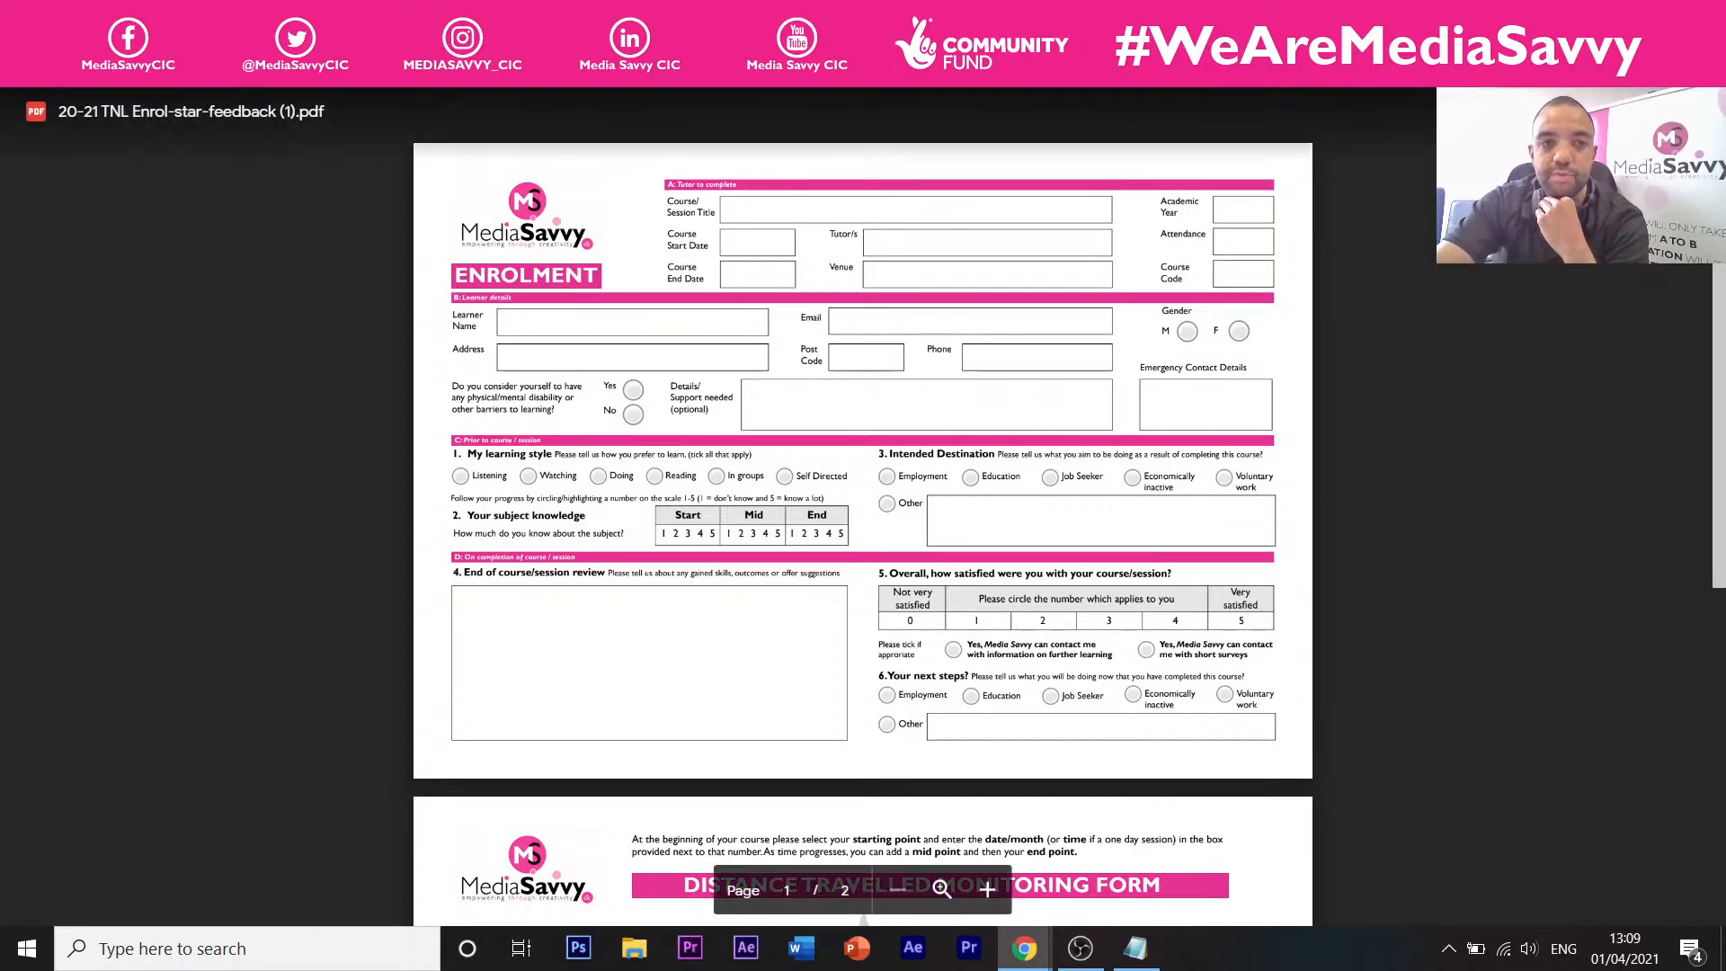
Go back from the enrolment form PDF to the YouTube live stream tab.
click(522, 17)
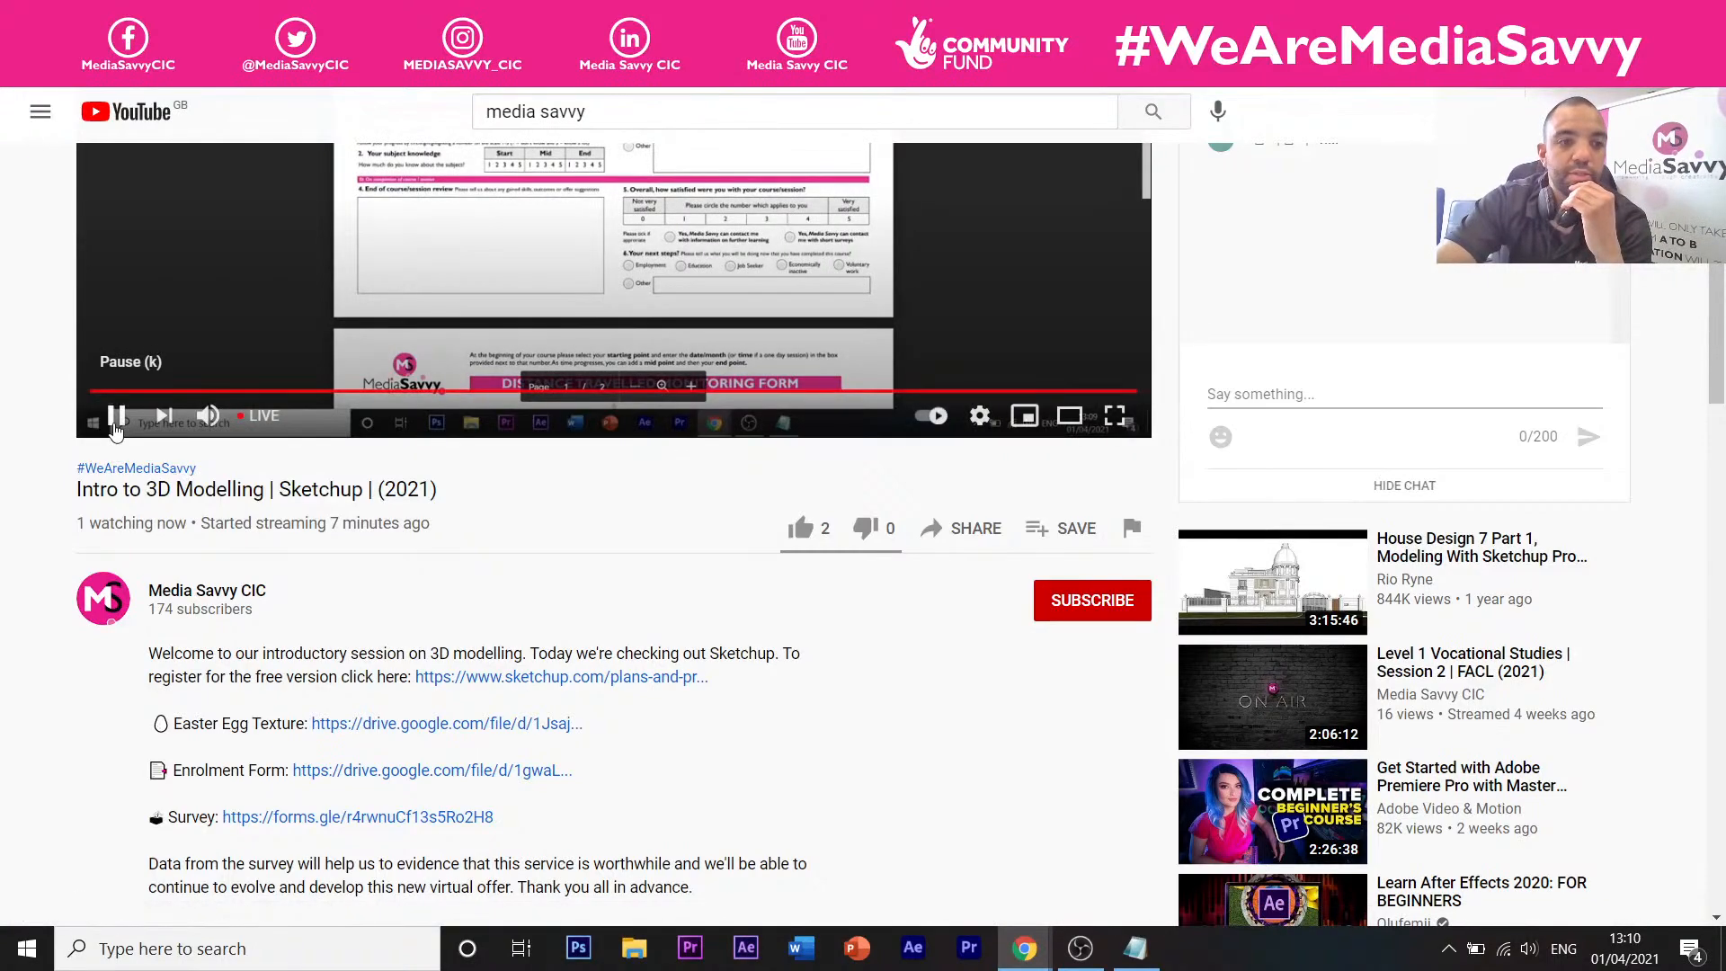
Pause the live stream and switch back to the enrolment form PDF tab.
click(115, 415)
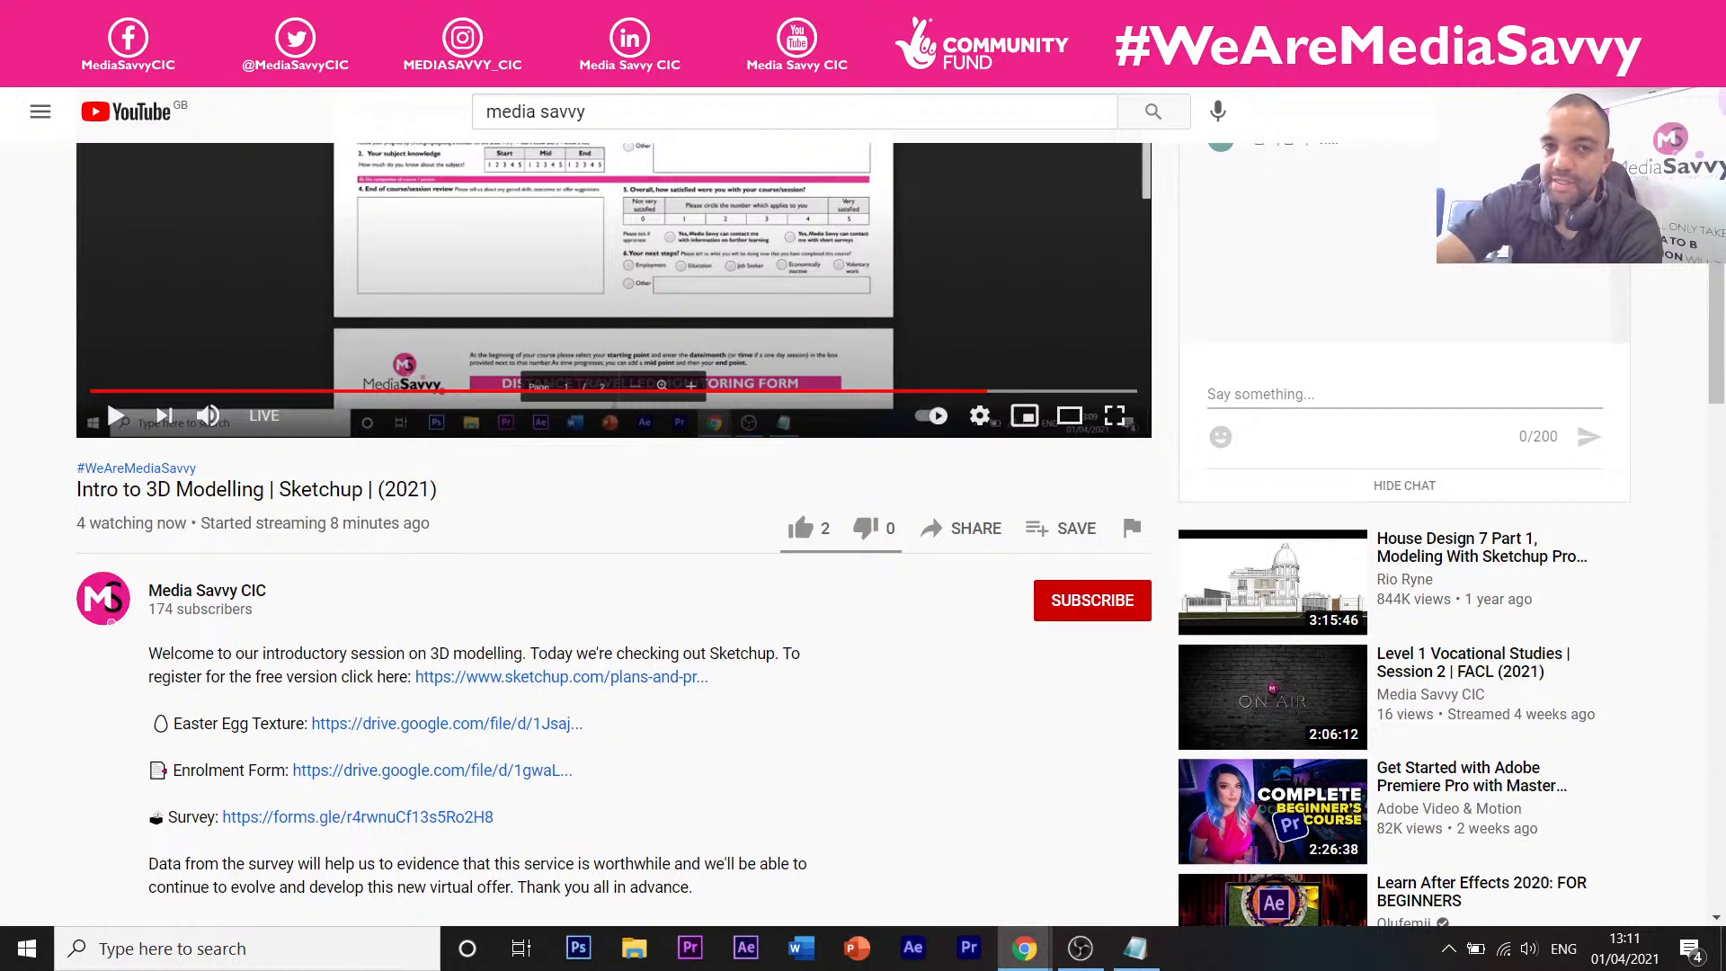
click(647, 18)
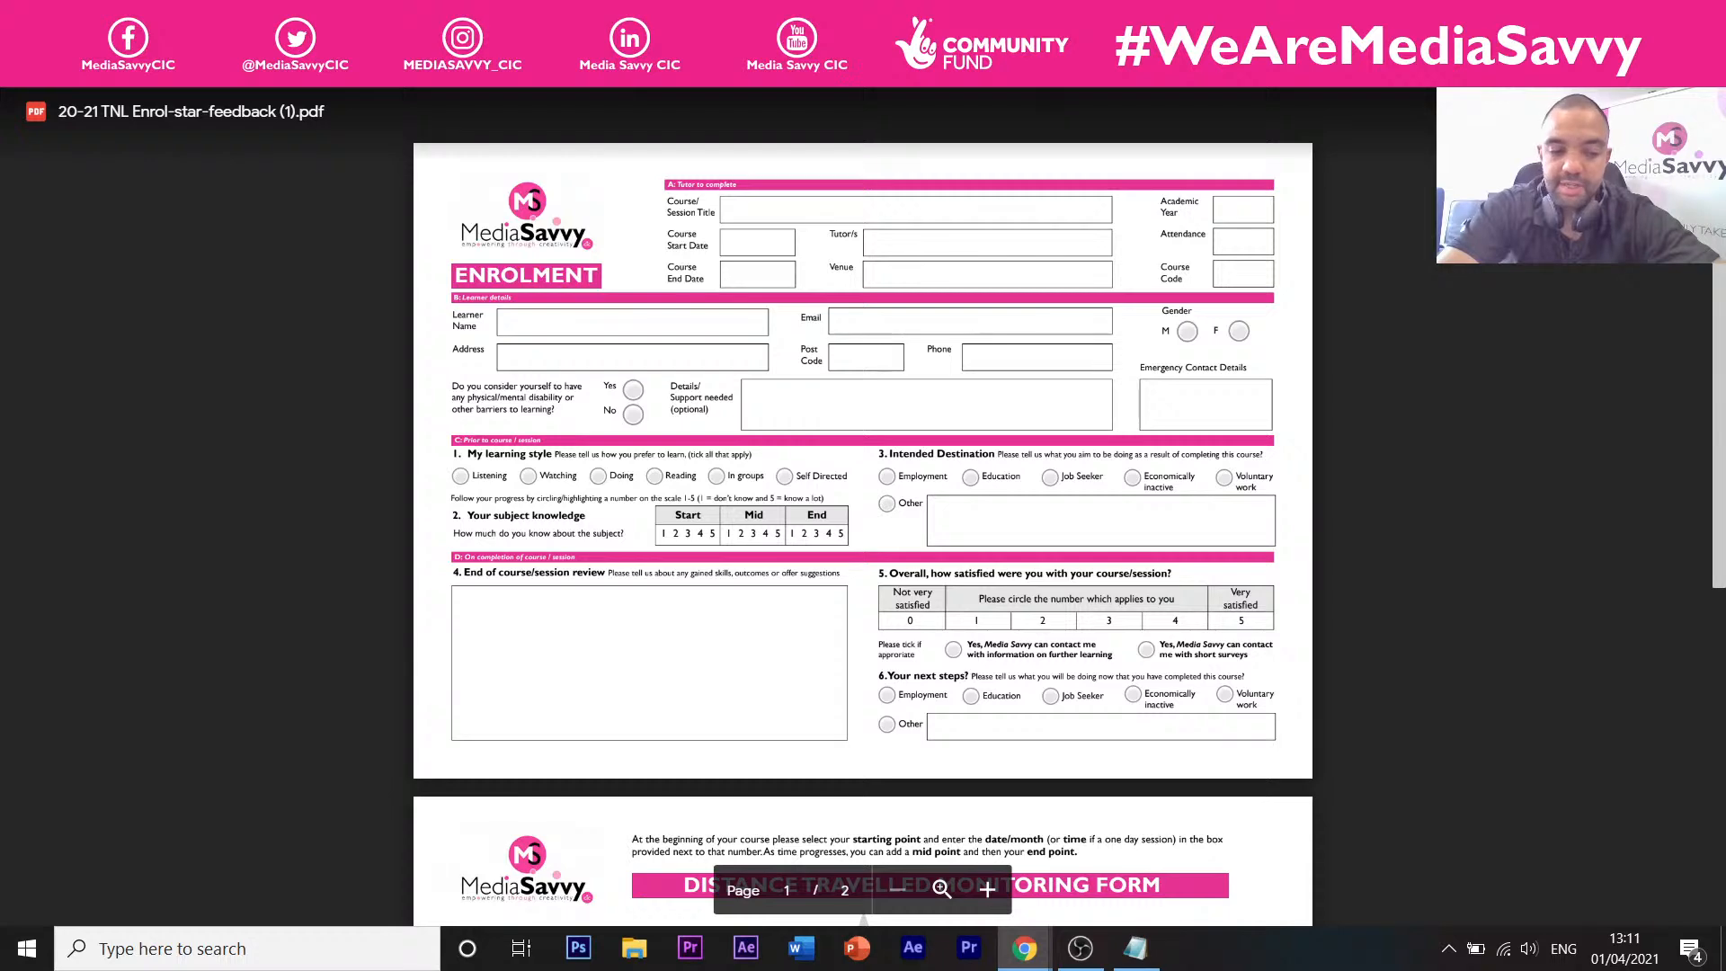
Google 'sketchup' and open the SketchUp Free page from the results.
text(sketch)
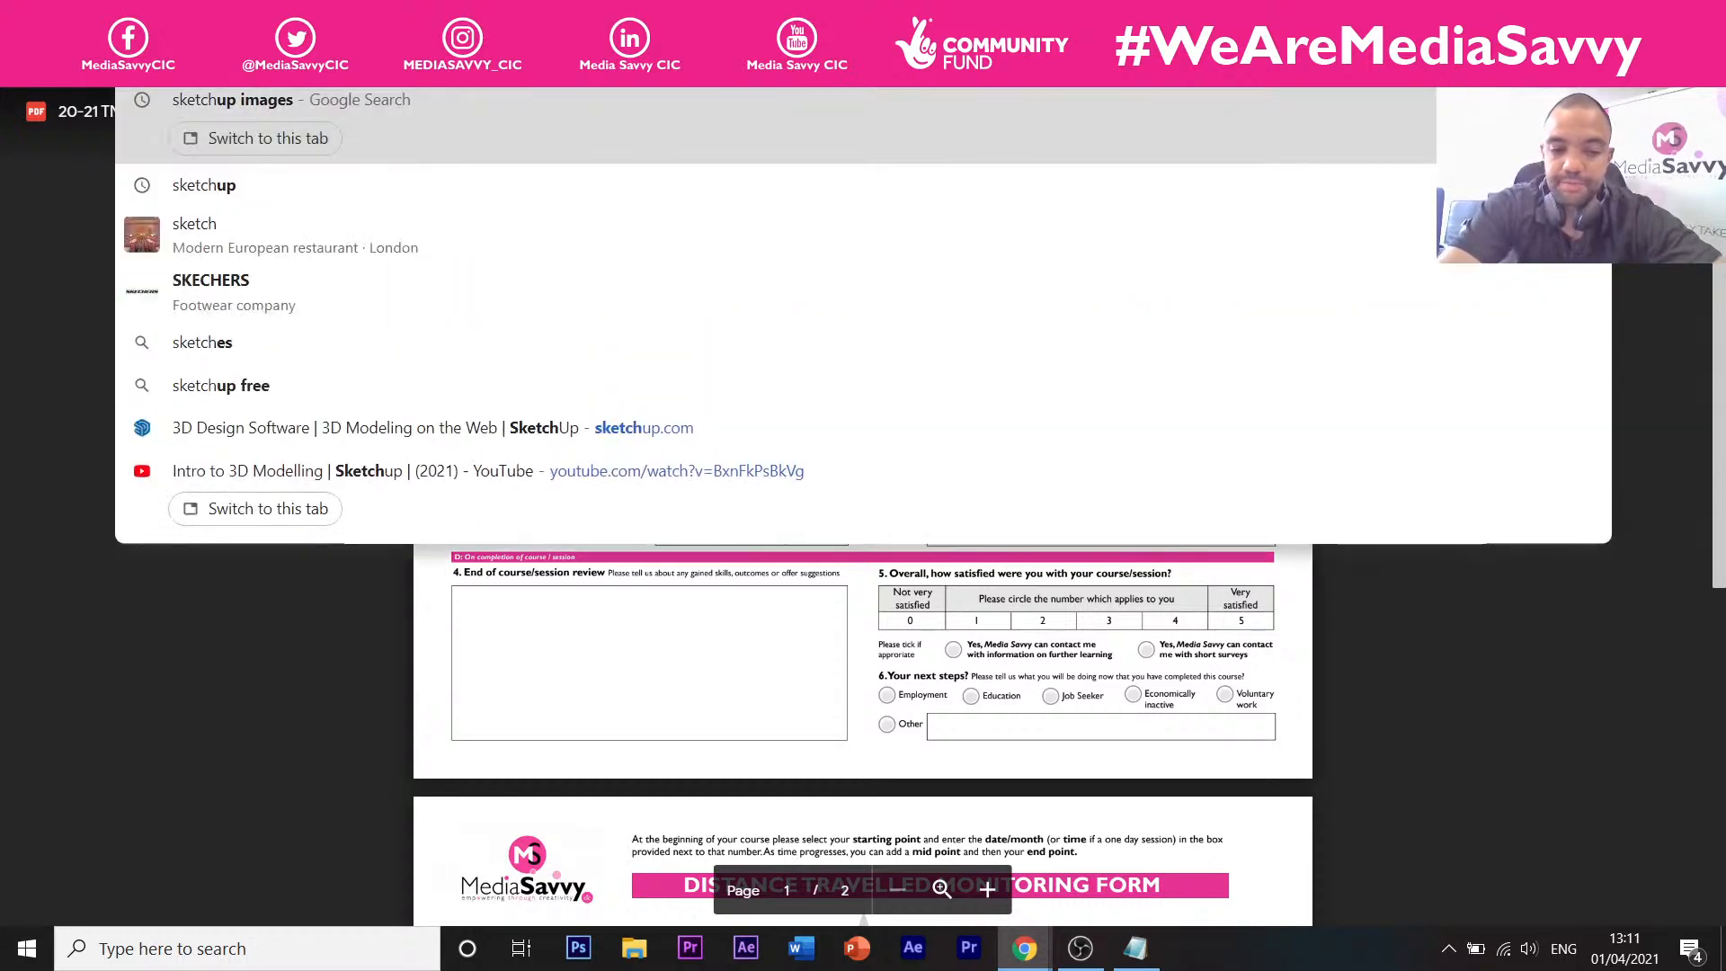
text(up)
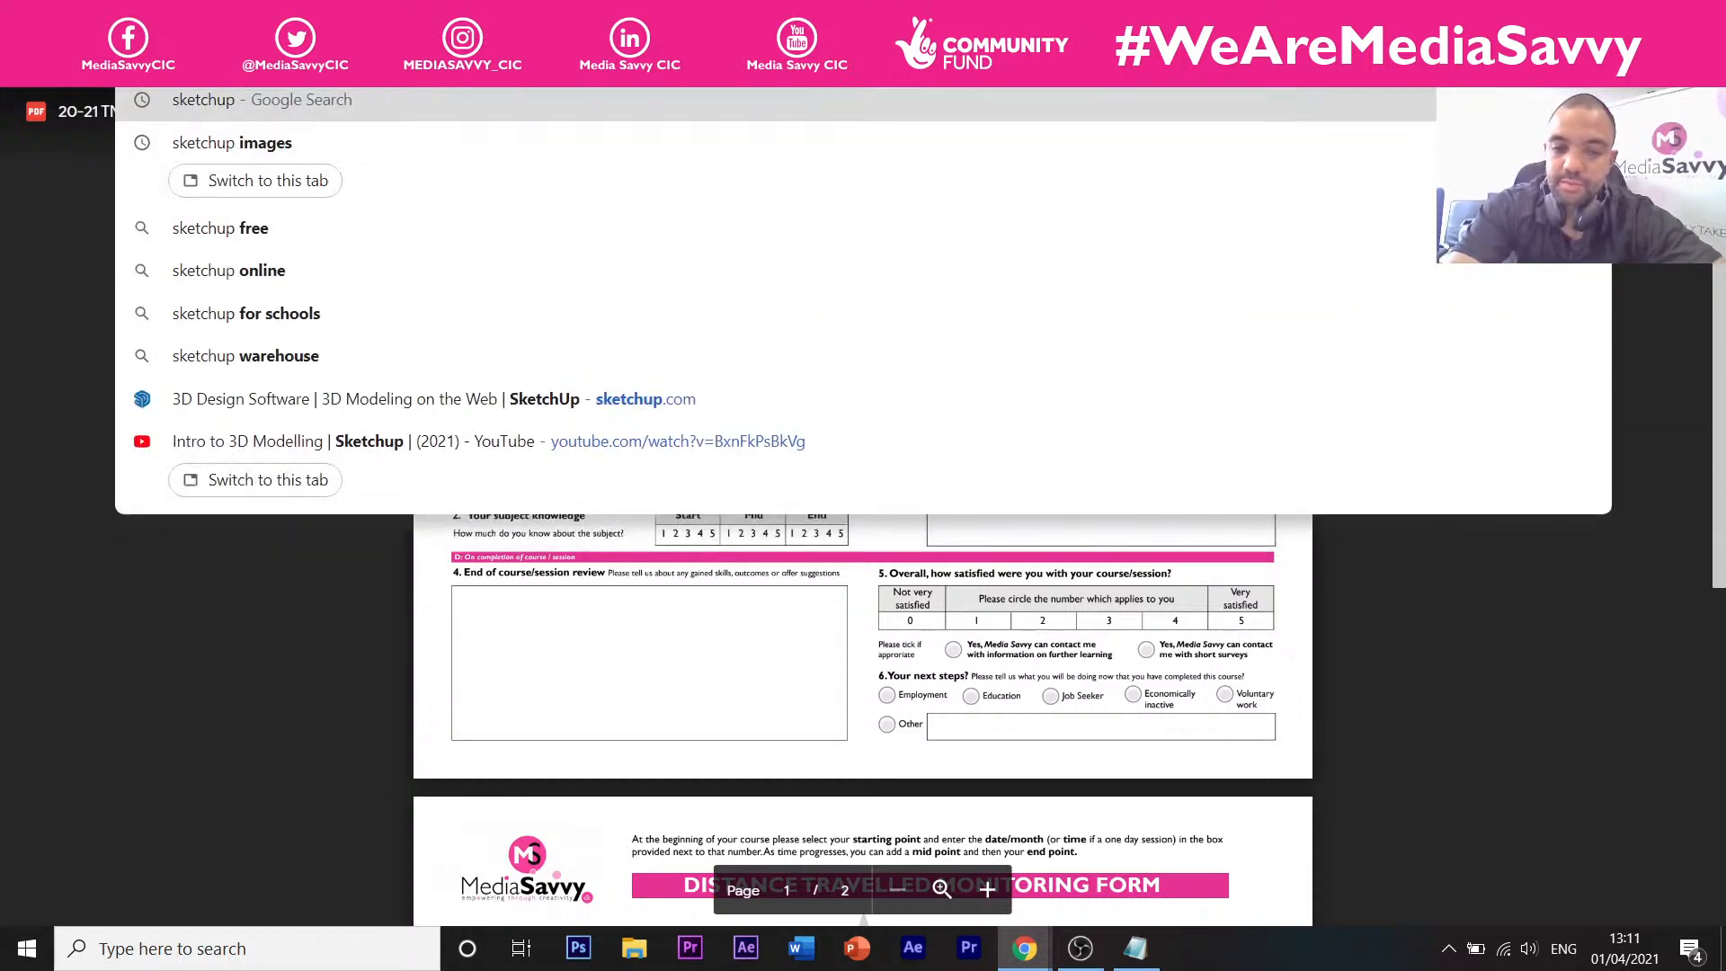
key(Return)
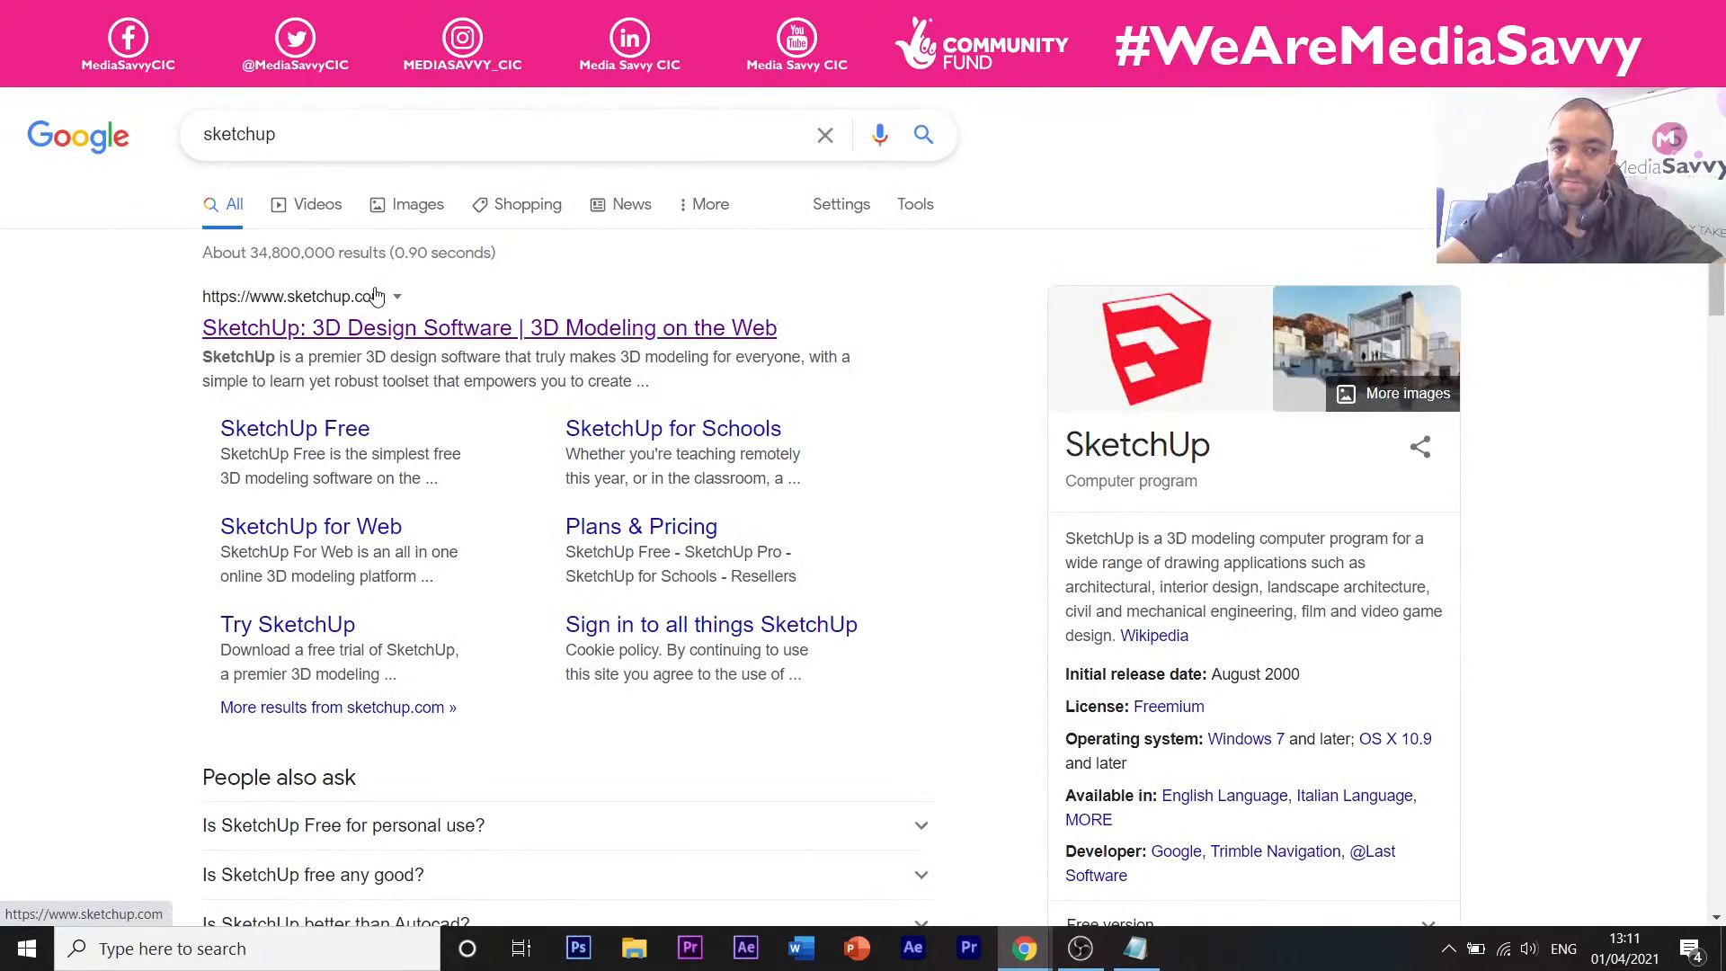
click(272, 436)
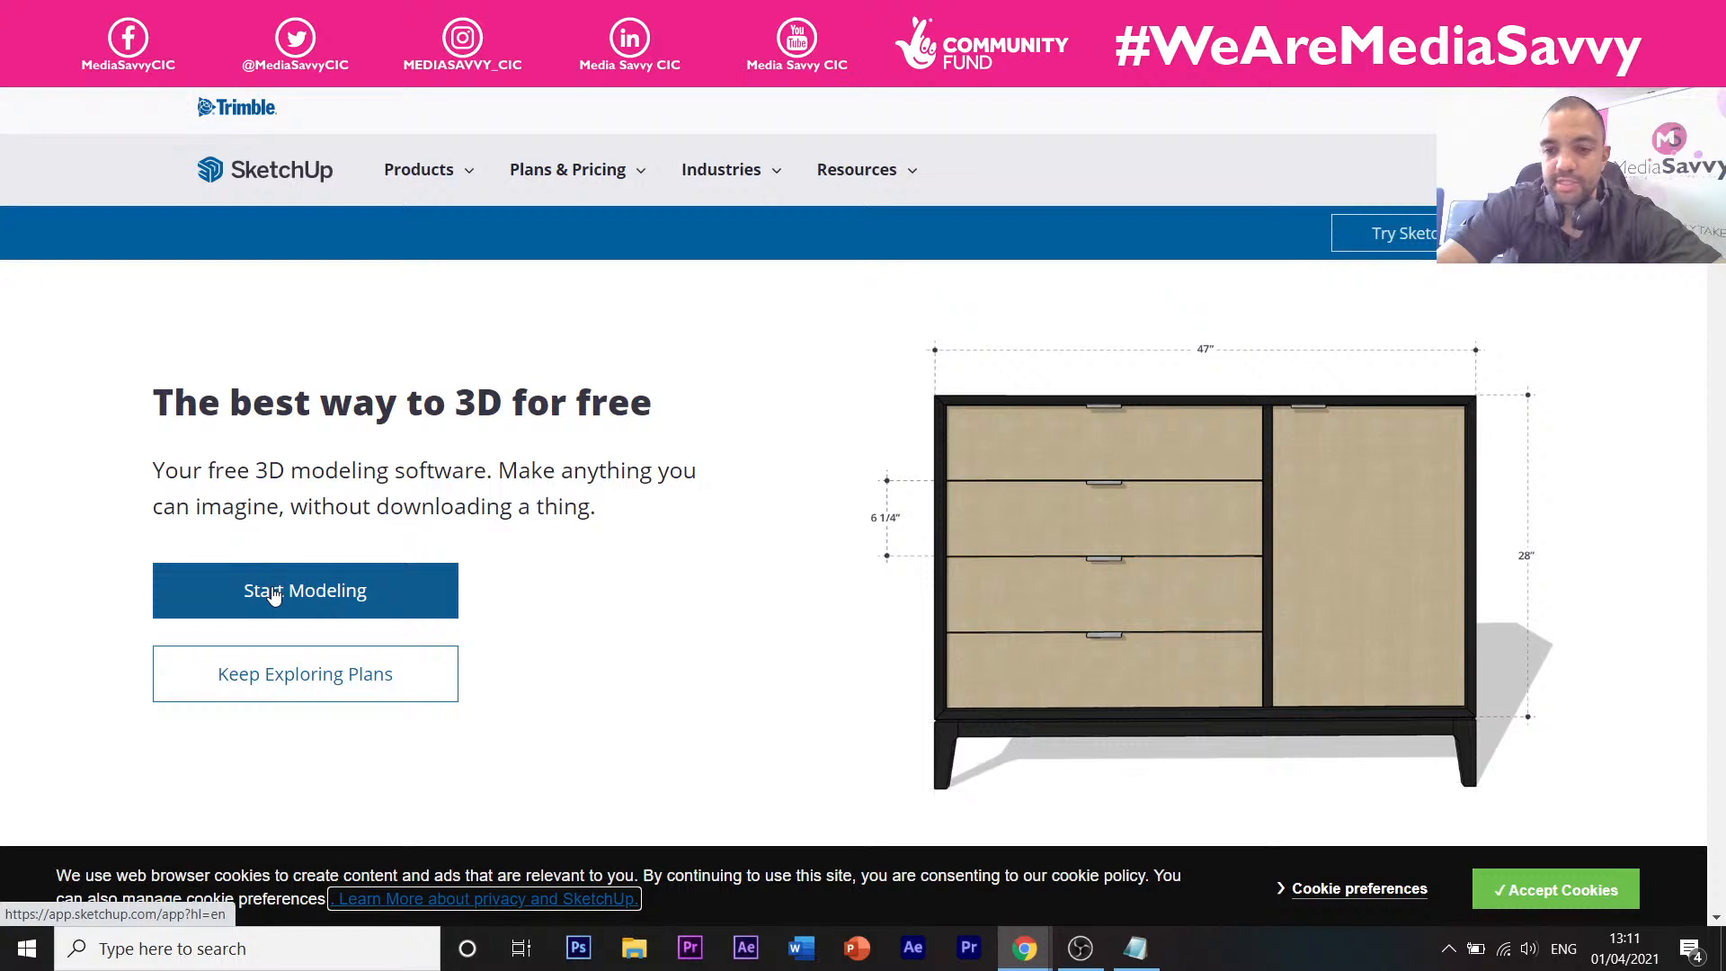
Choose Start Modeling on the SketchUp Free page to reach the Trimble sign-in.
click(306, 593)
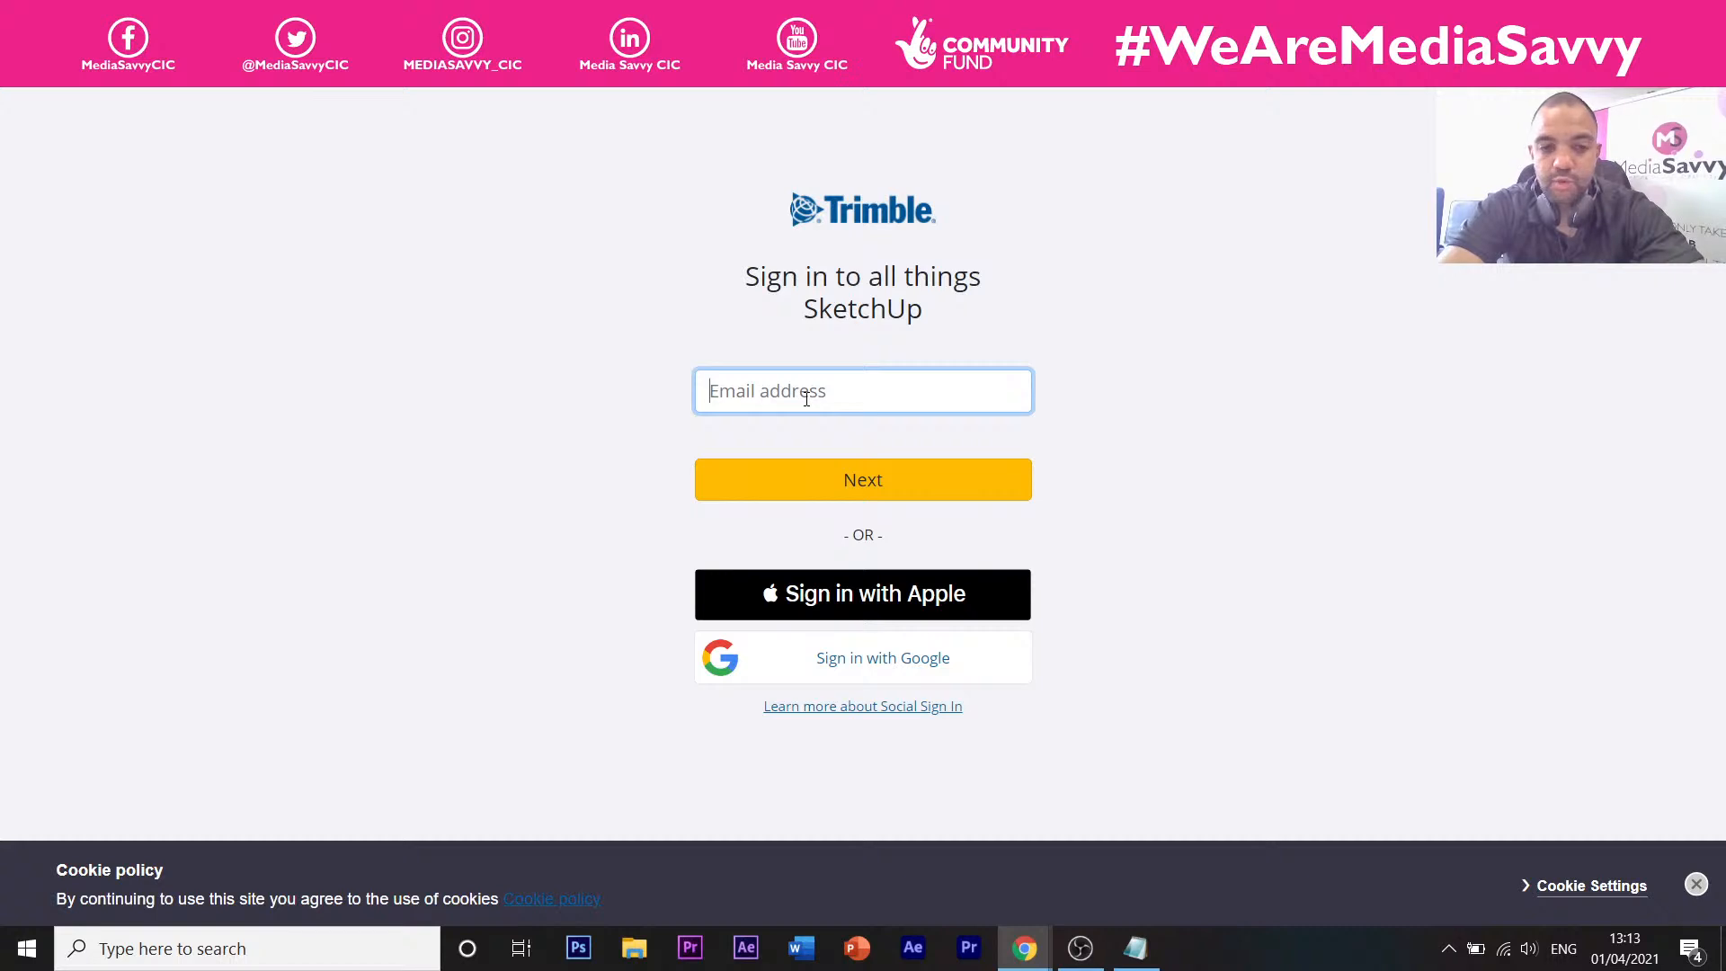
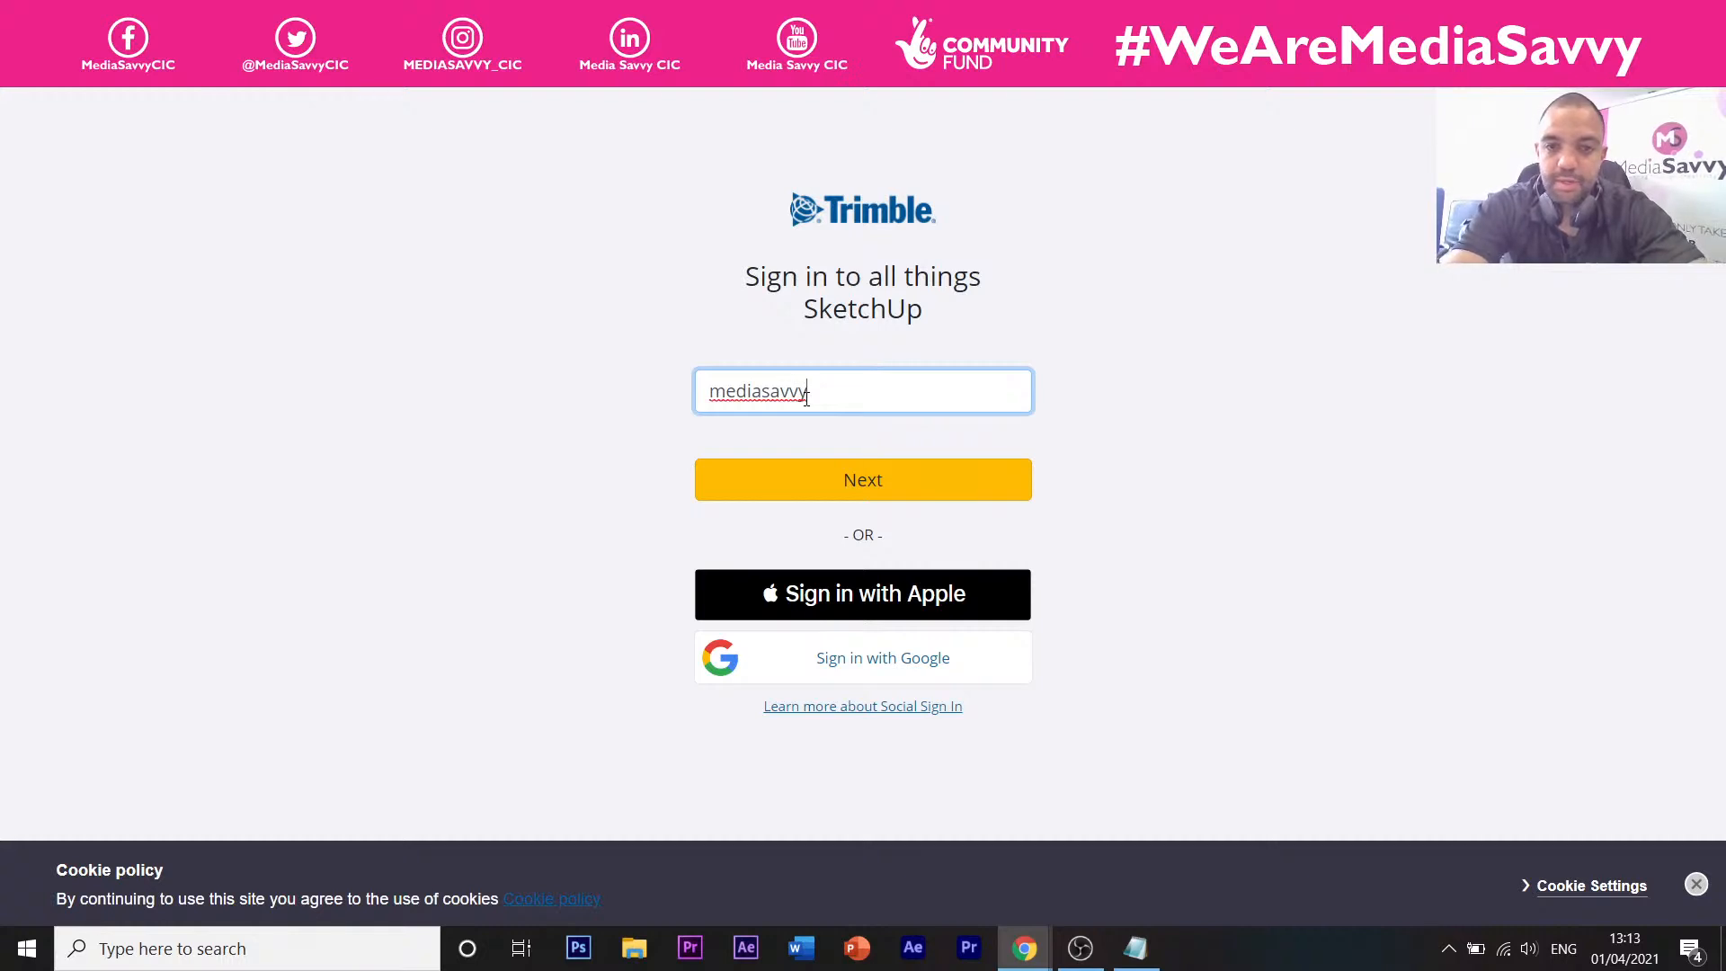
Enter and correct the work e-mail address in the Trimble sign-in field.
click(824, 493)
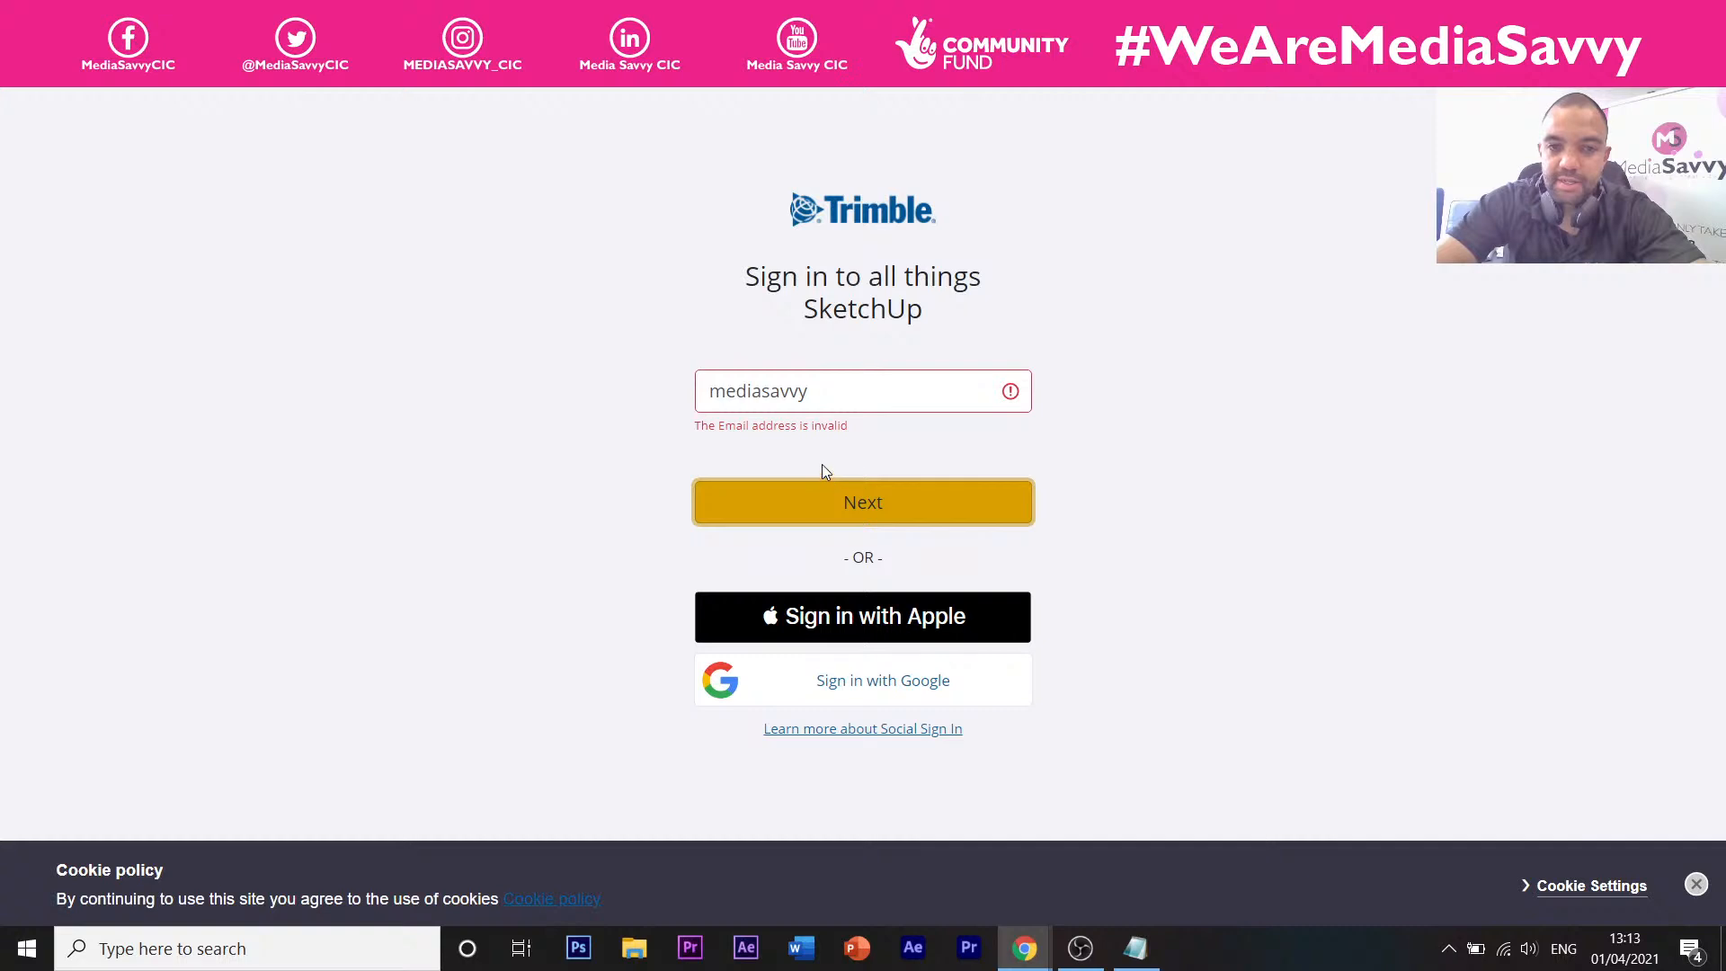
drag(813, 393, 680, 396)
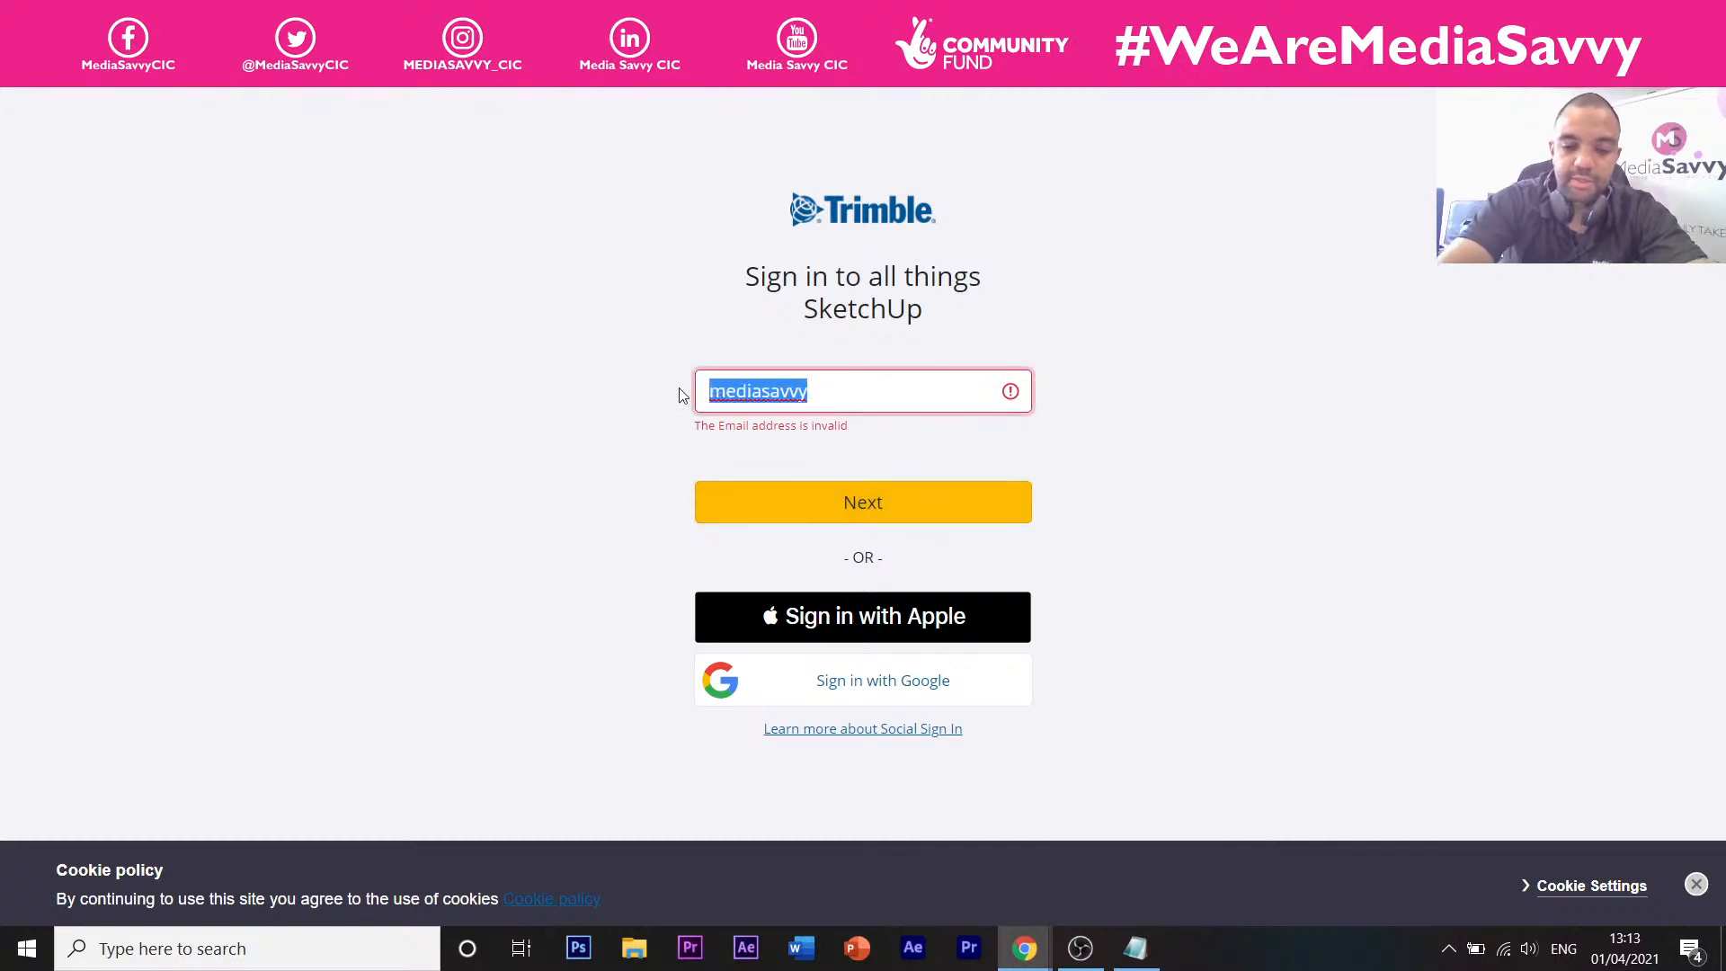
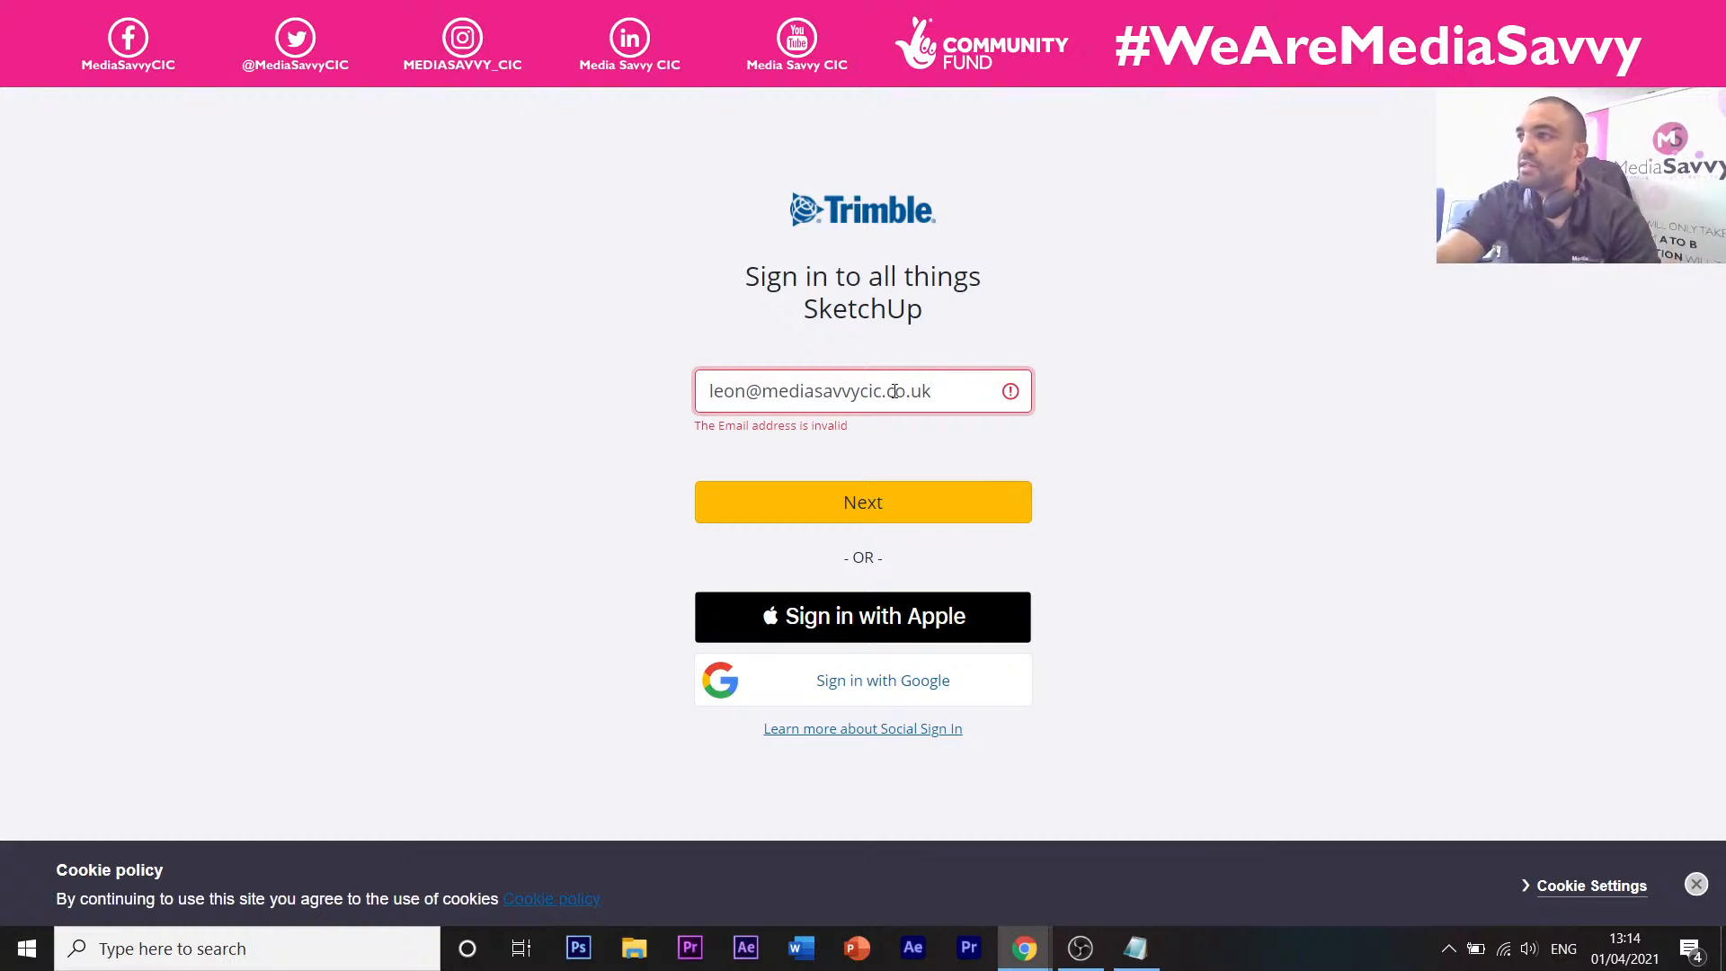
Select the e-mail's domain, then switch to signing in with Google.
drag(934, 392, 738, 387)
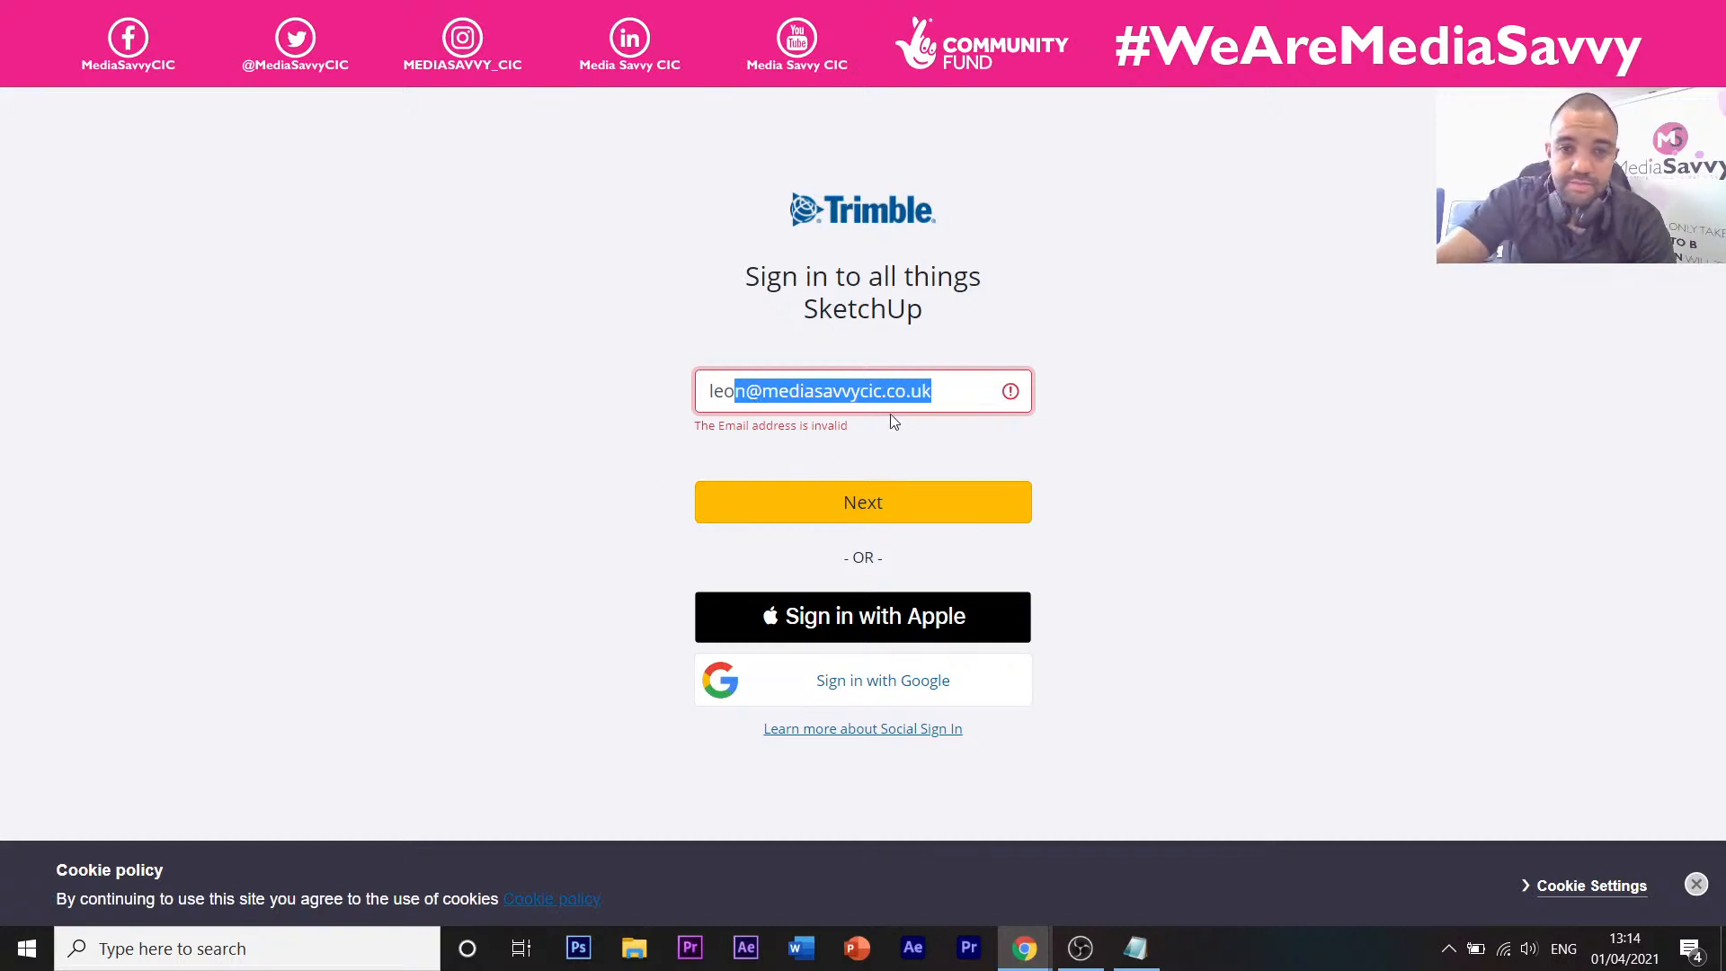
drag(942, 394, 814, 393)
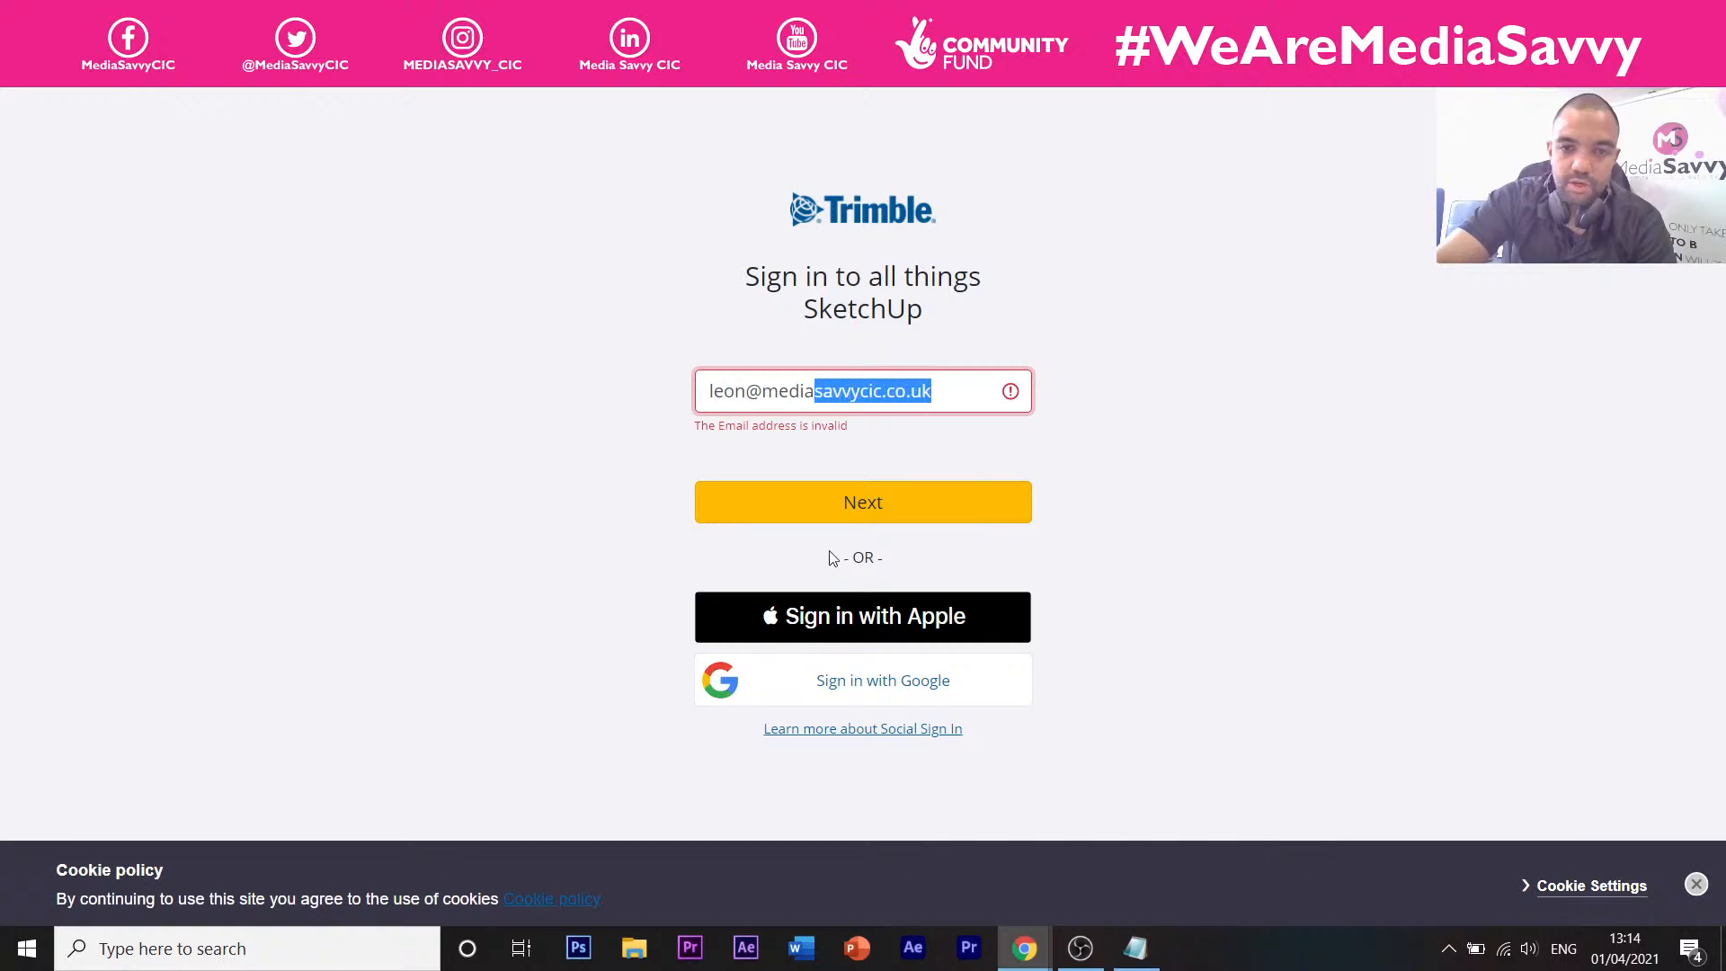
click(854, 681)
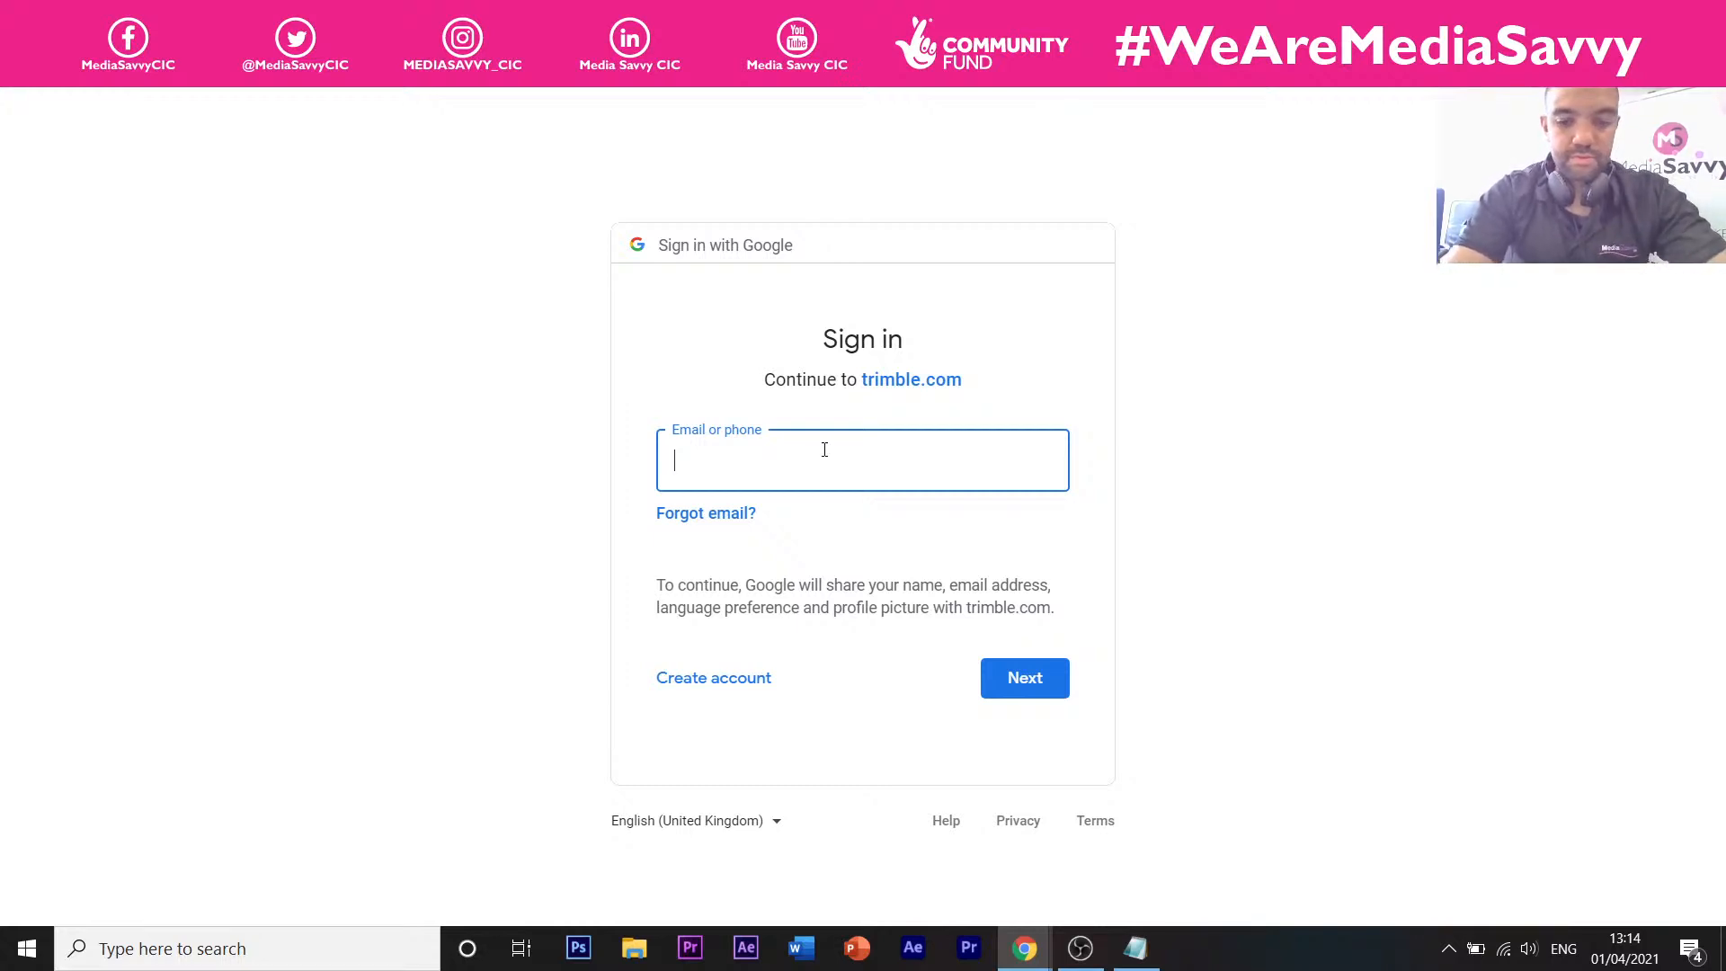
Start entering the Google account e-mail in the sign-in field.
text(leo)
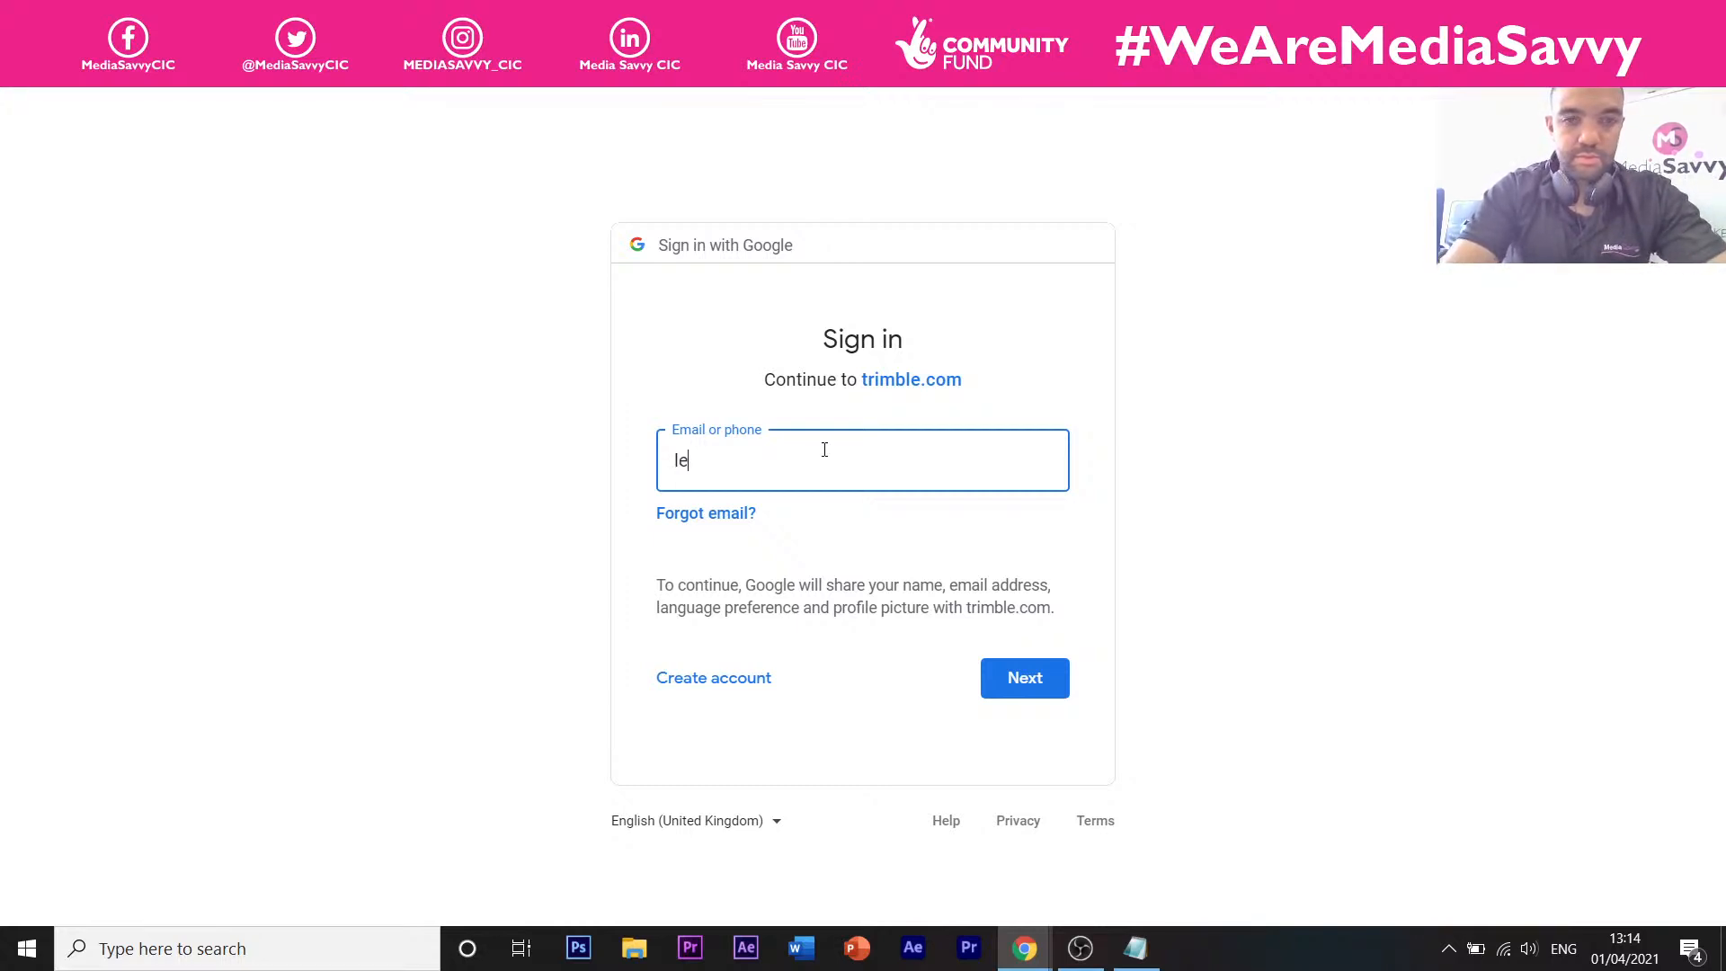
key(BackSpace)
key(BackSpace)
key(BackSpace)
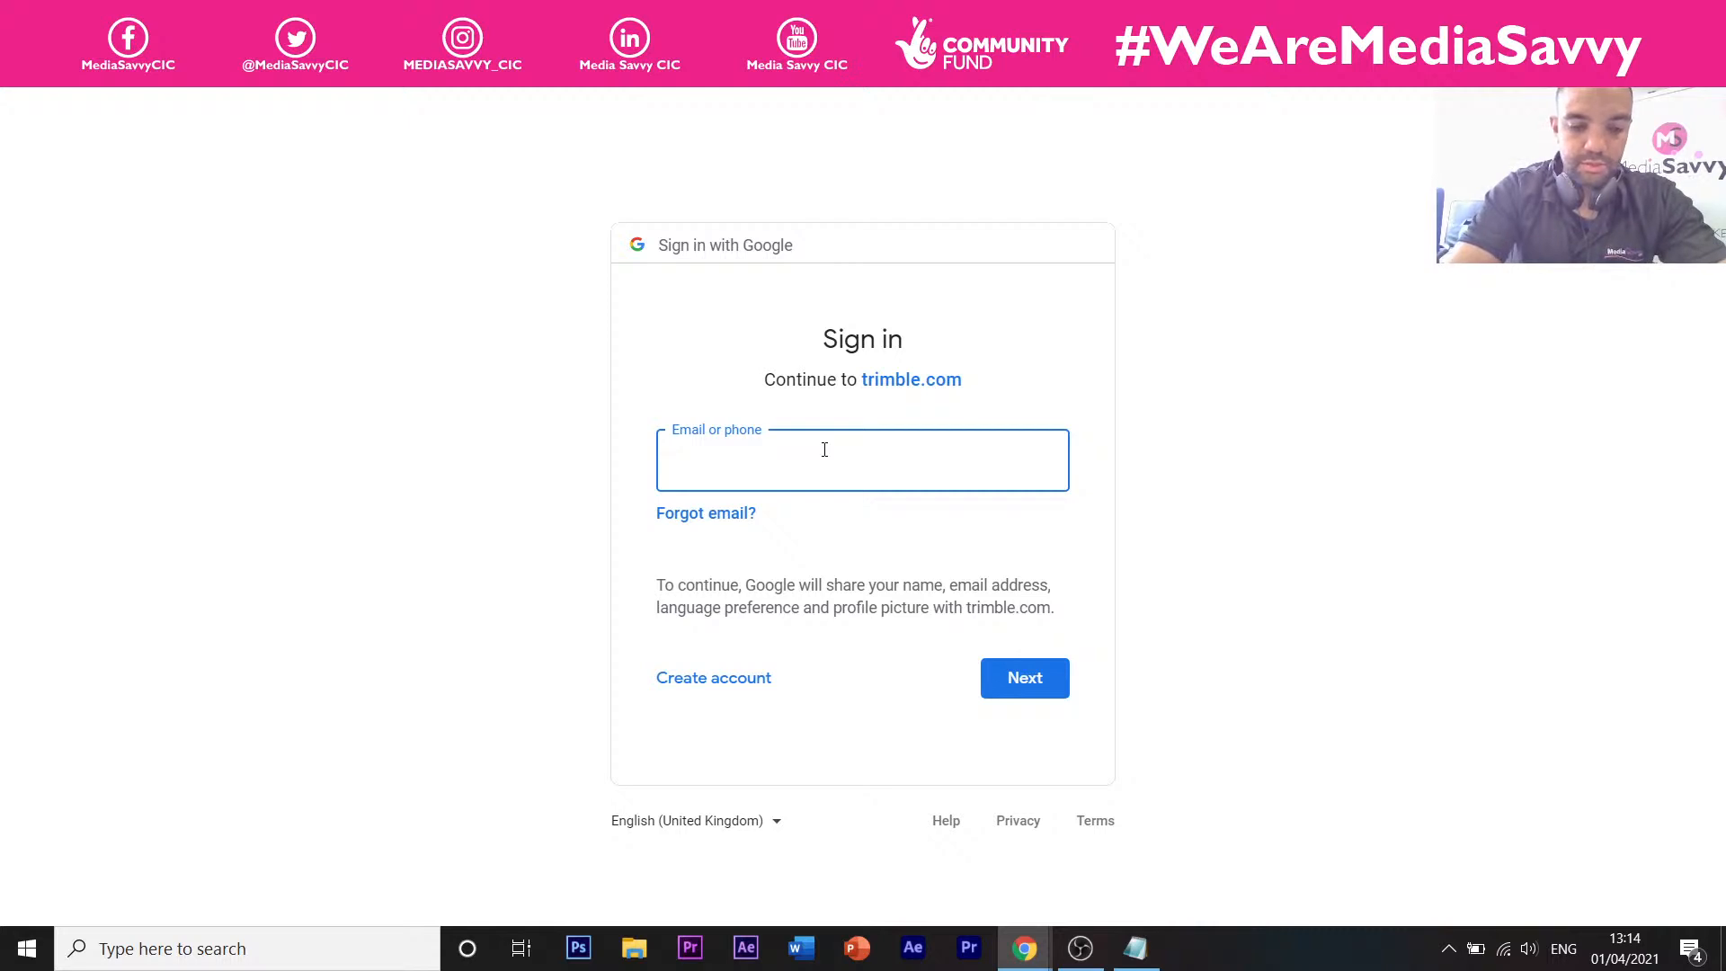
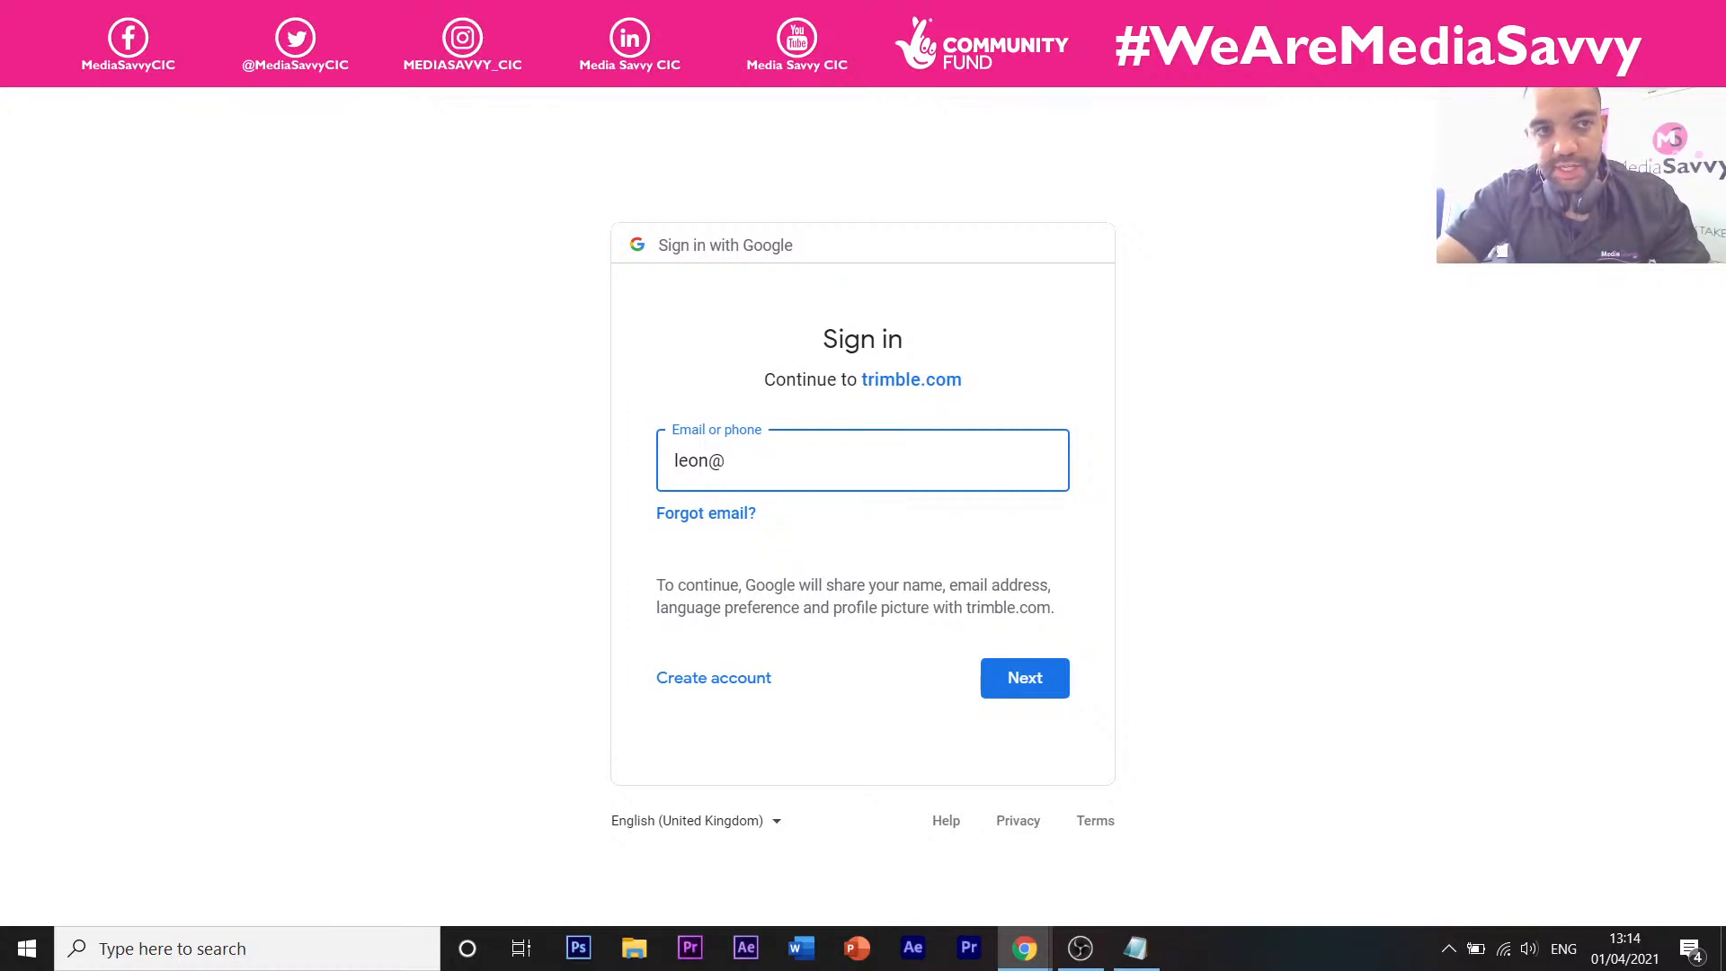
Glance at the Intro to 3D Modelling tab, then bring up the sketchup images results.
click(629, 18)
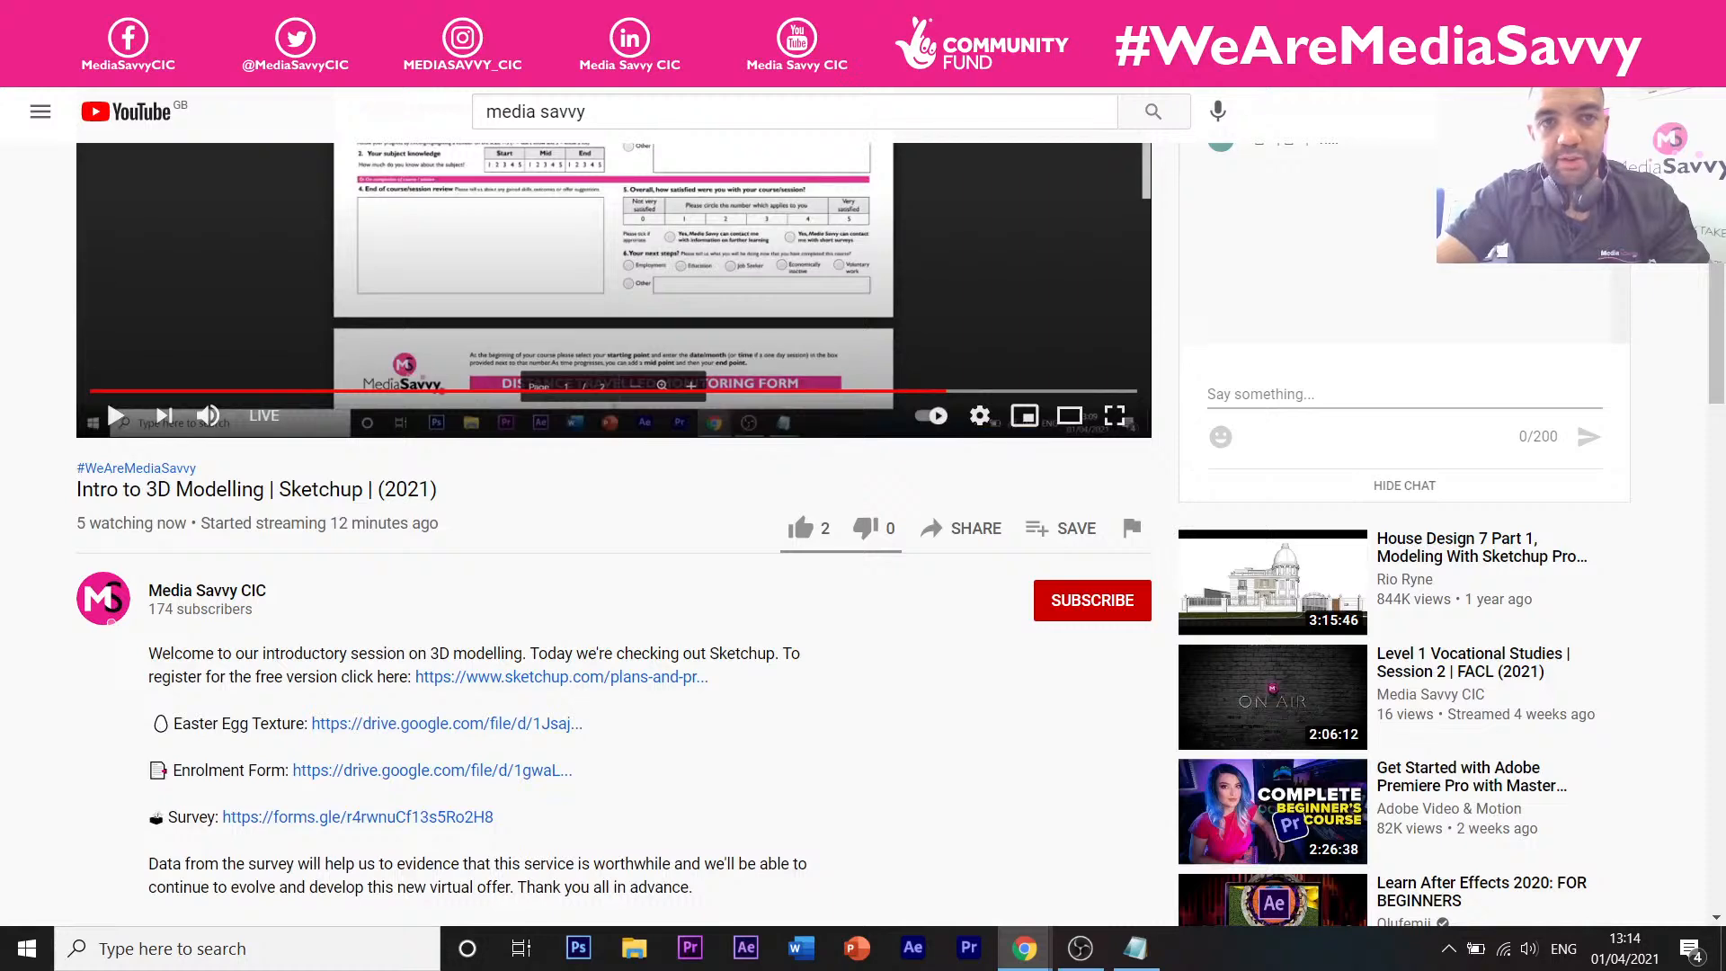
click(611, 18)
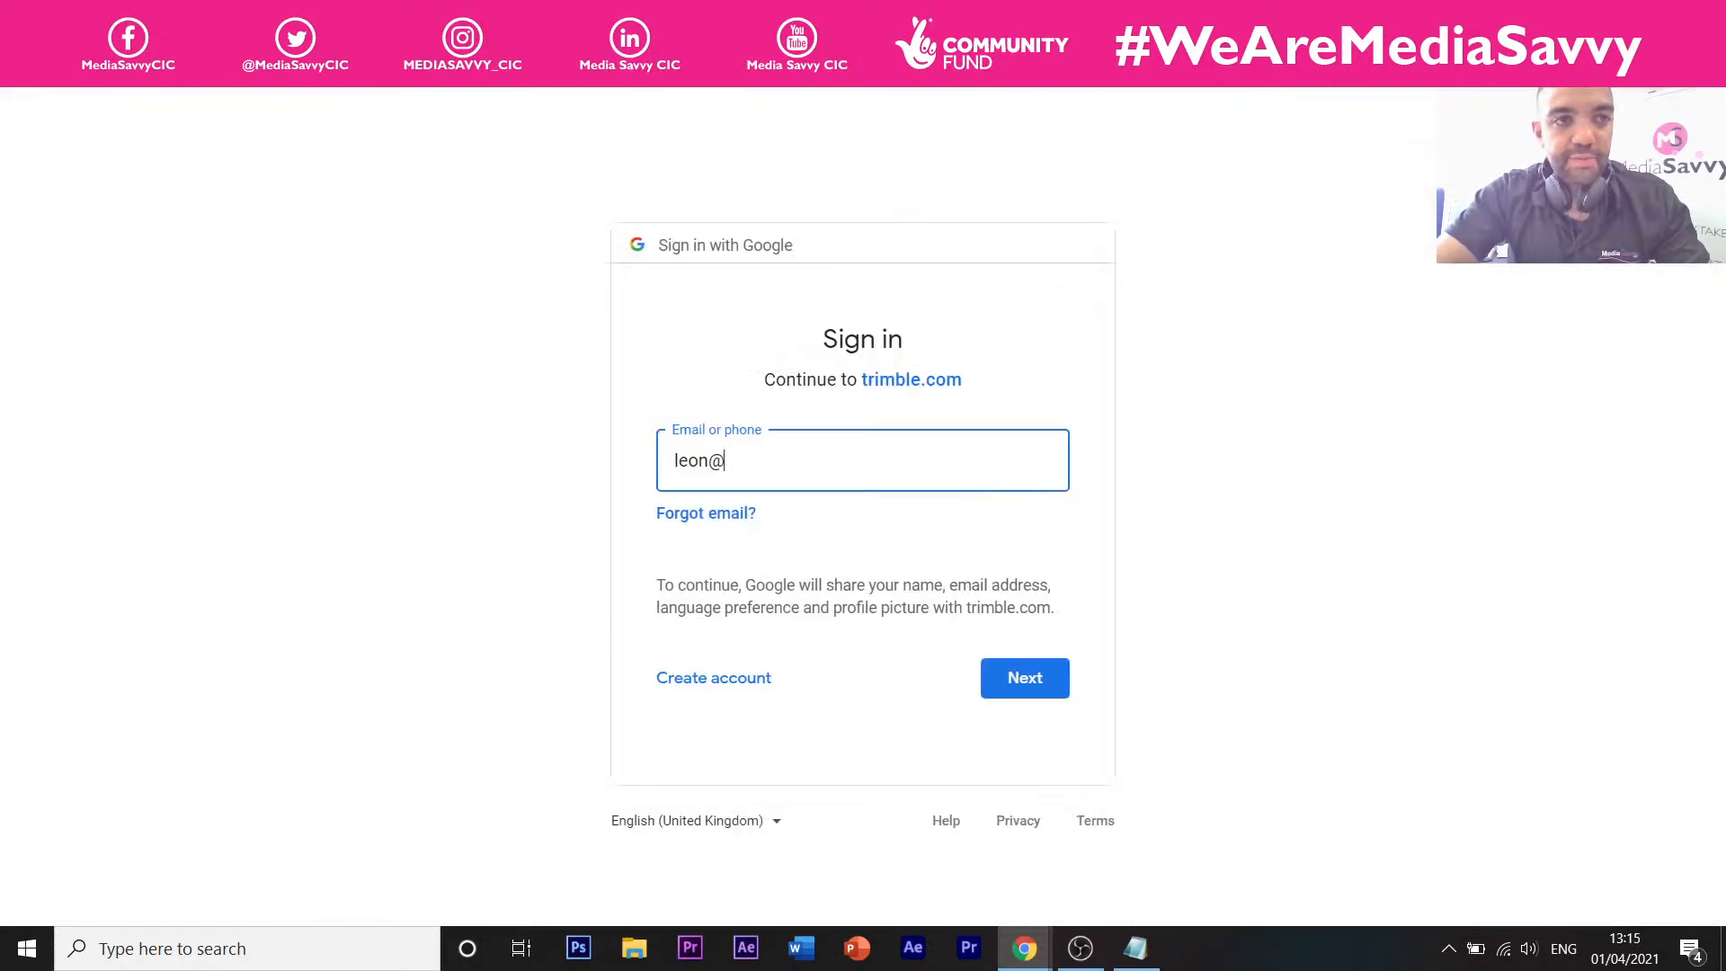
click(359, 18)
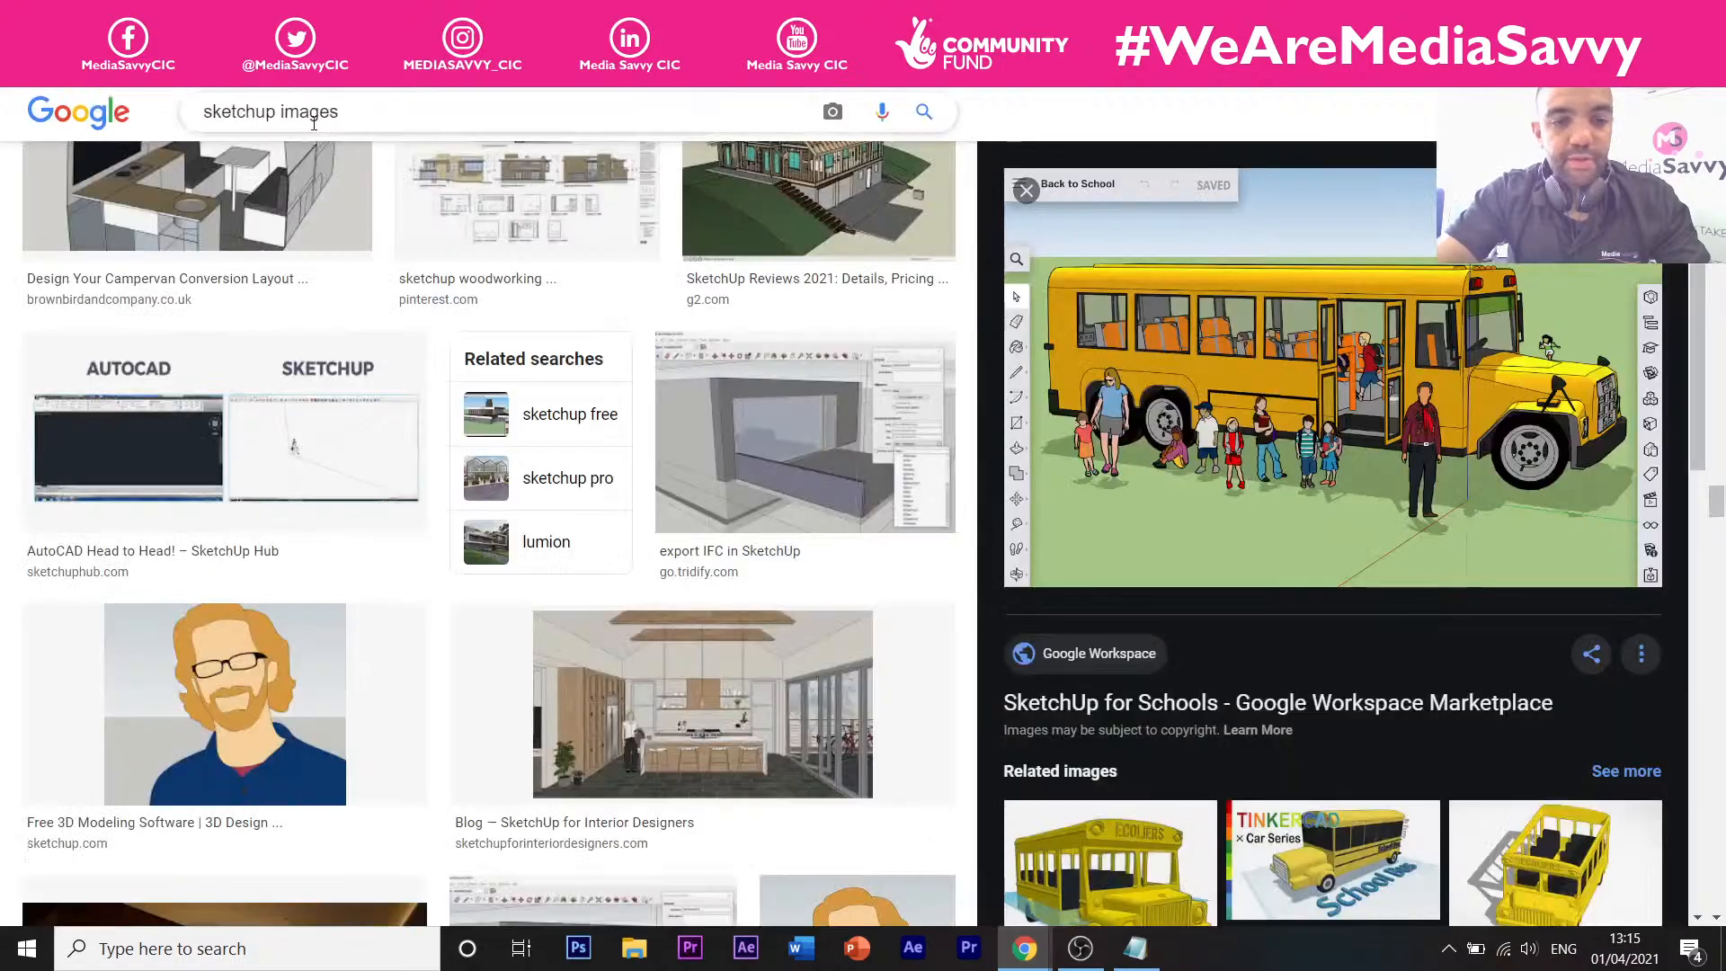
Change the image search from 'sketchup images' to 'sketchup products'.
scroll(314, 124, down, 6)
scroll(314, 126, up, 15)
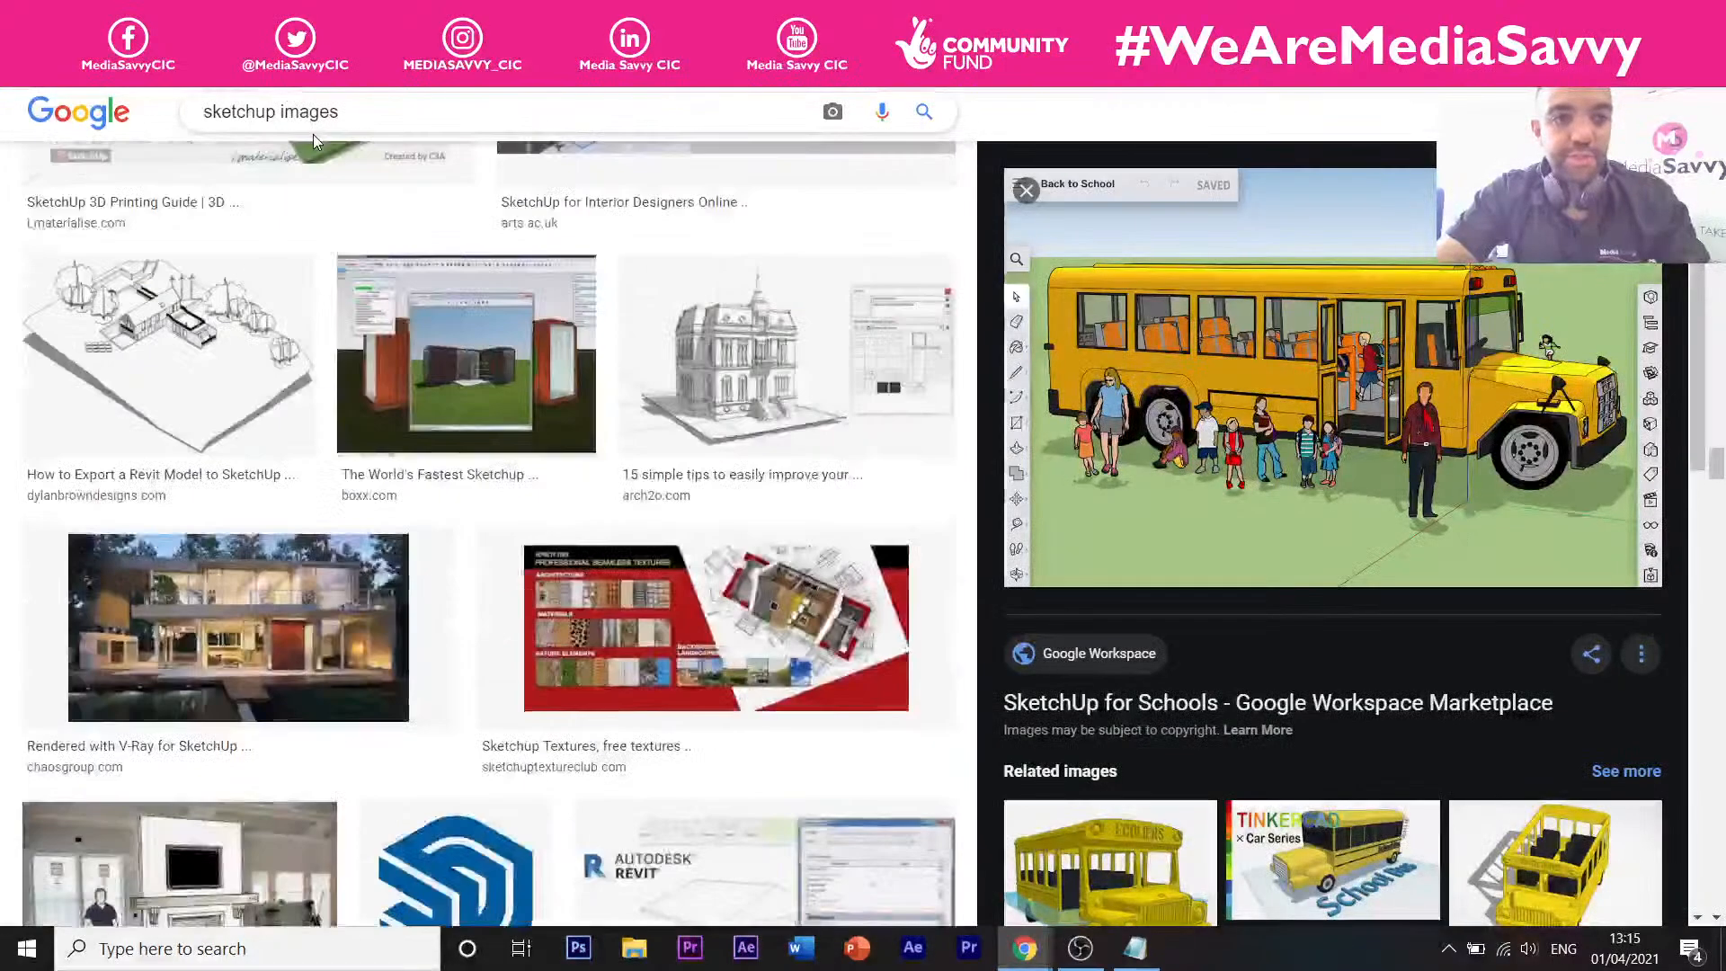
scroll(313, 133, up, 4)
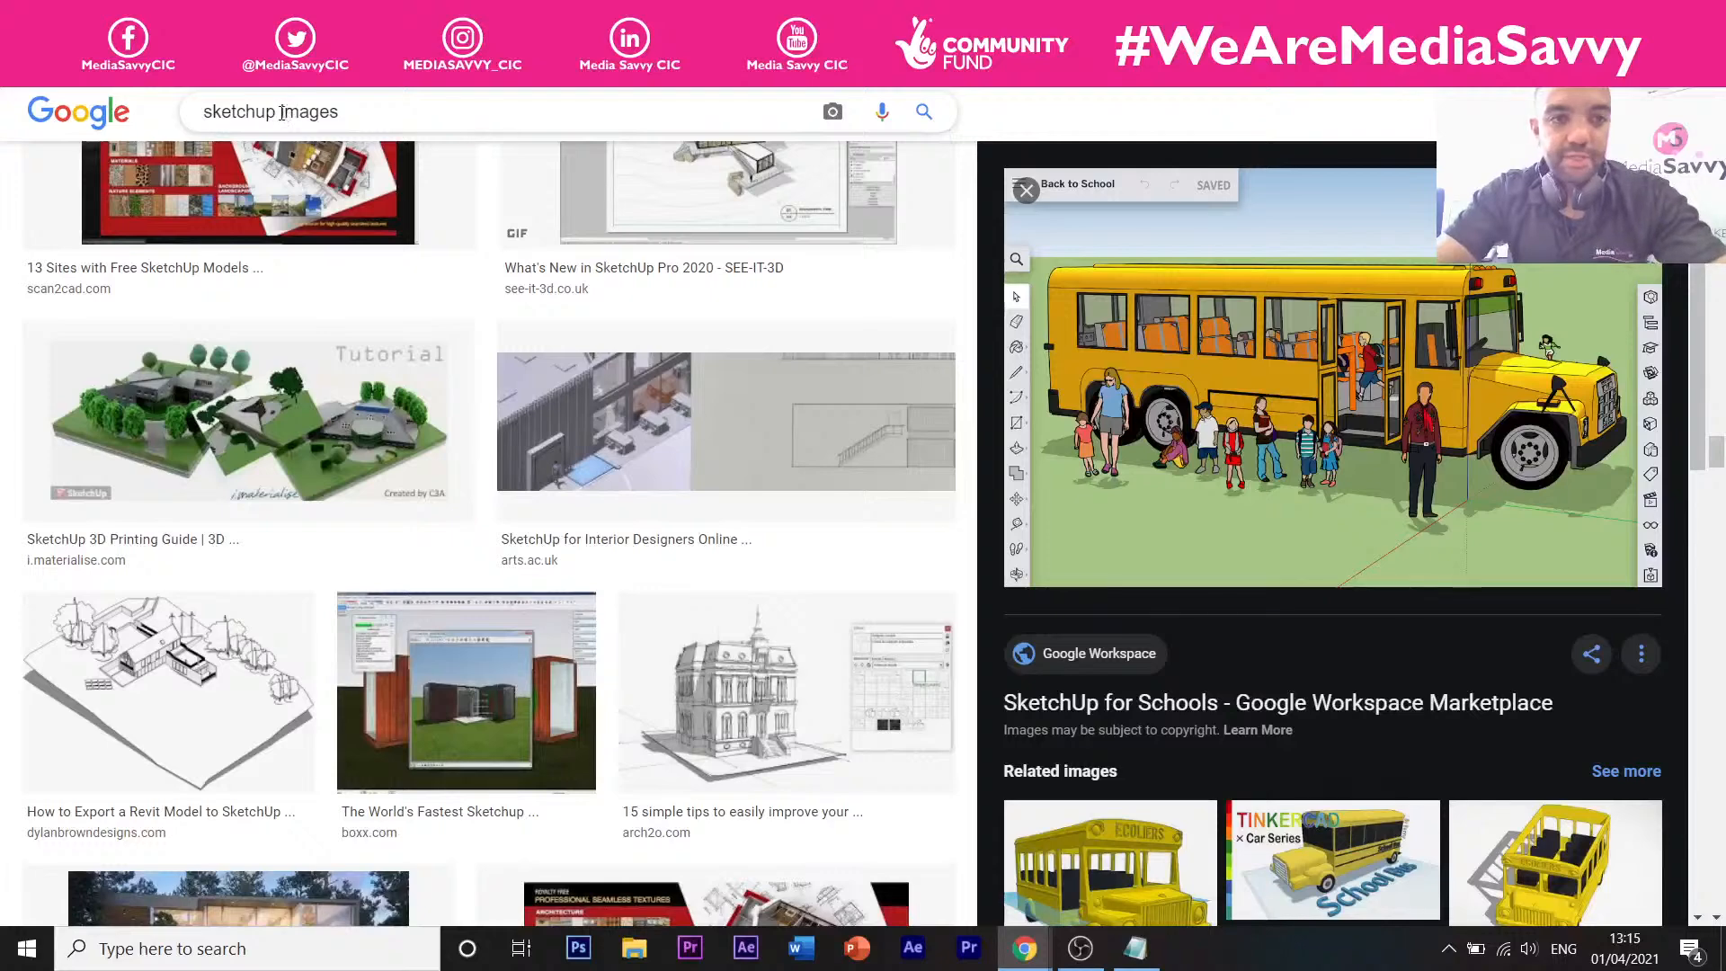
double_click(282, 112)
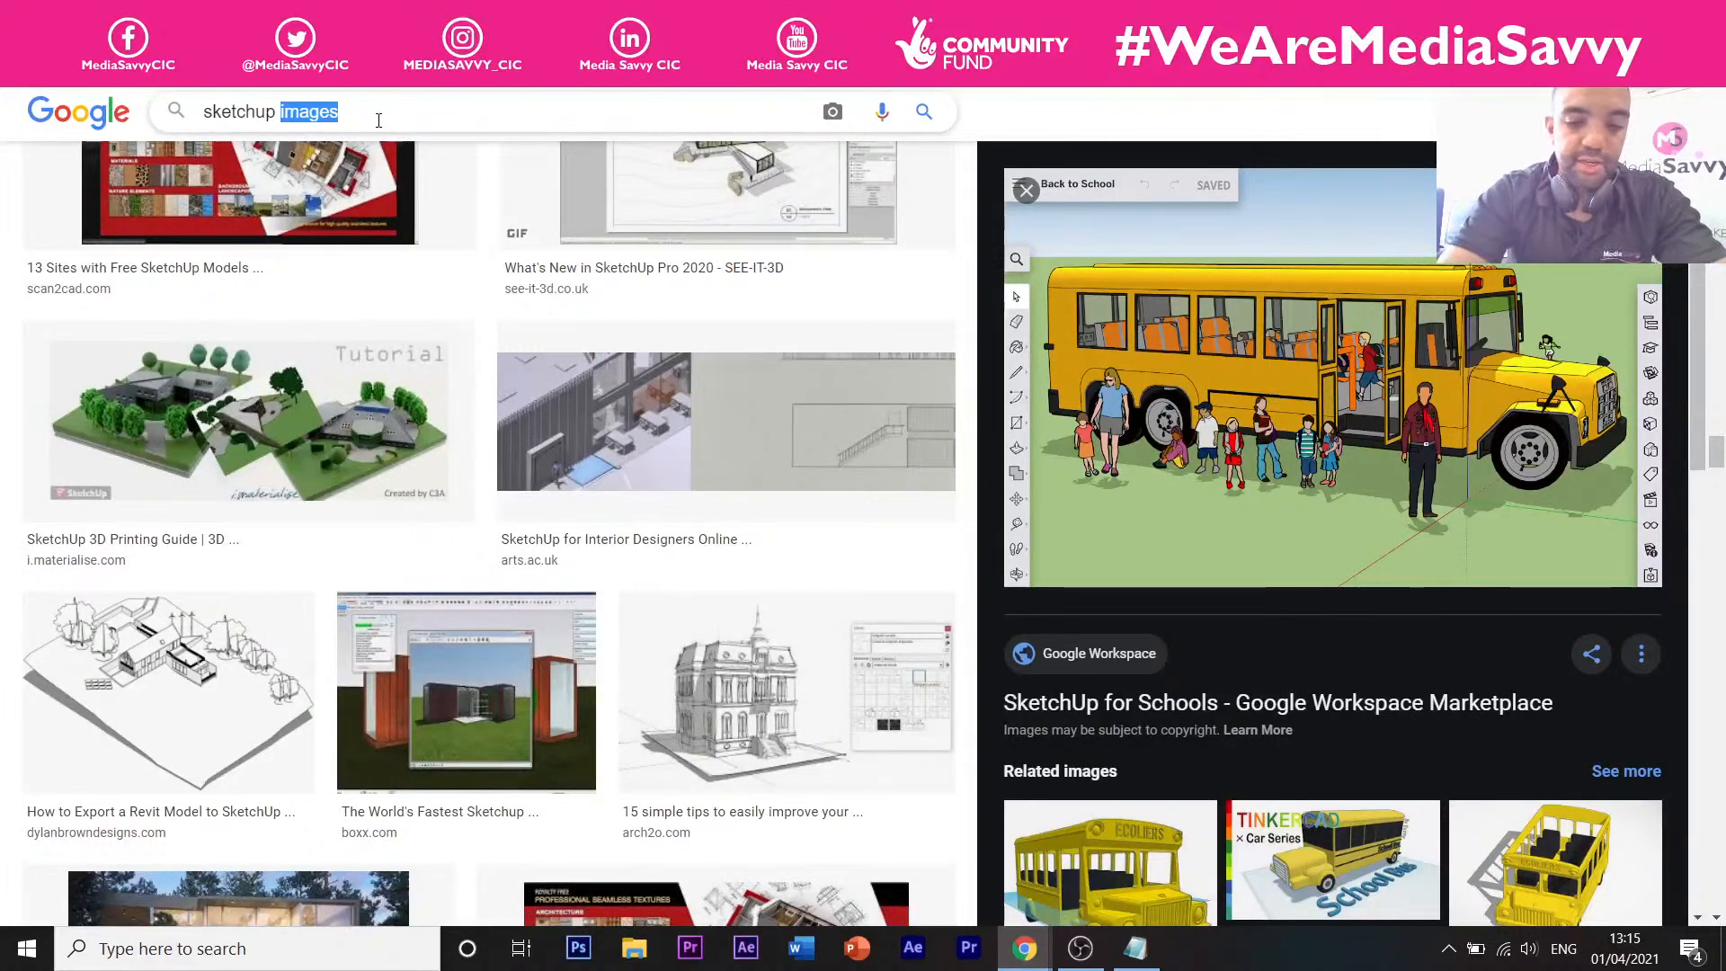
text(prod)
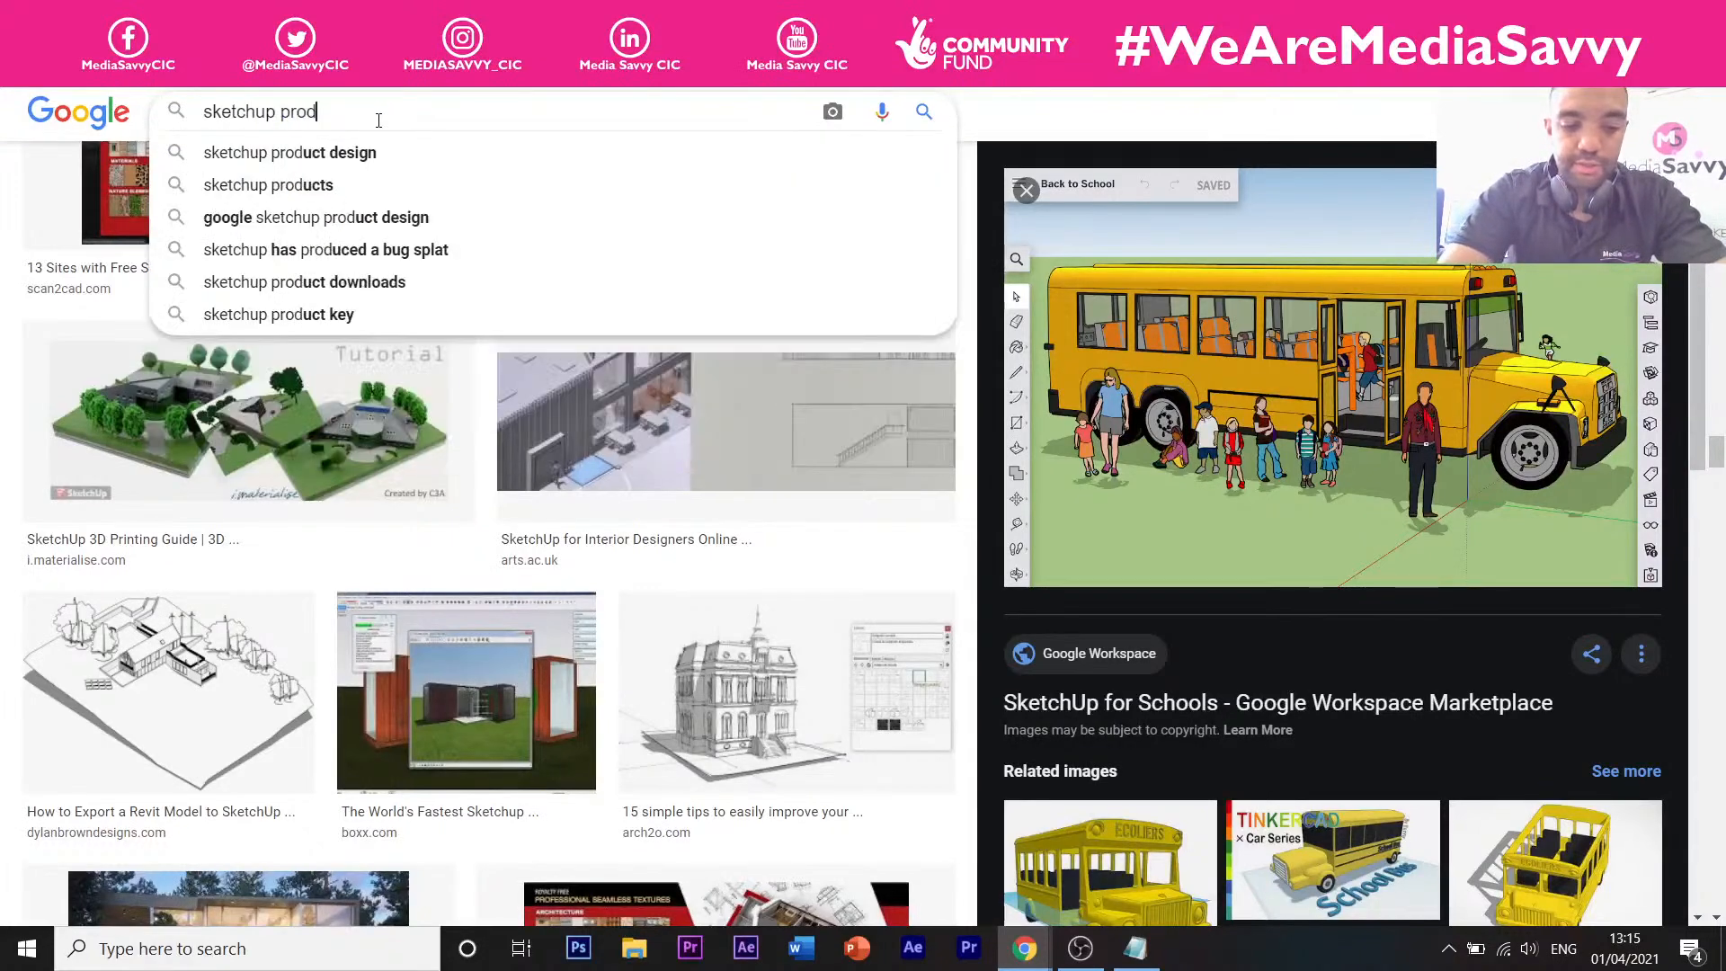
text(ucts)
key(Return)
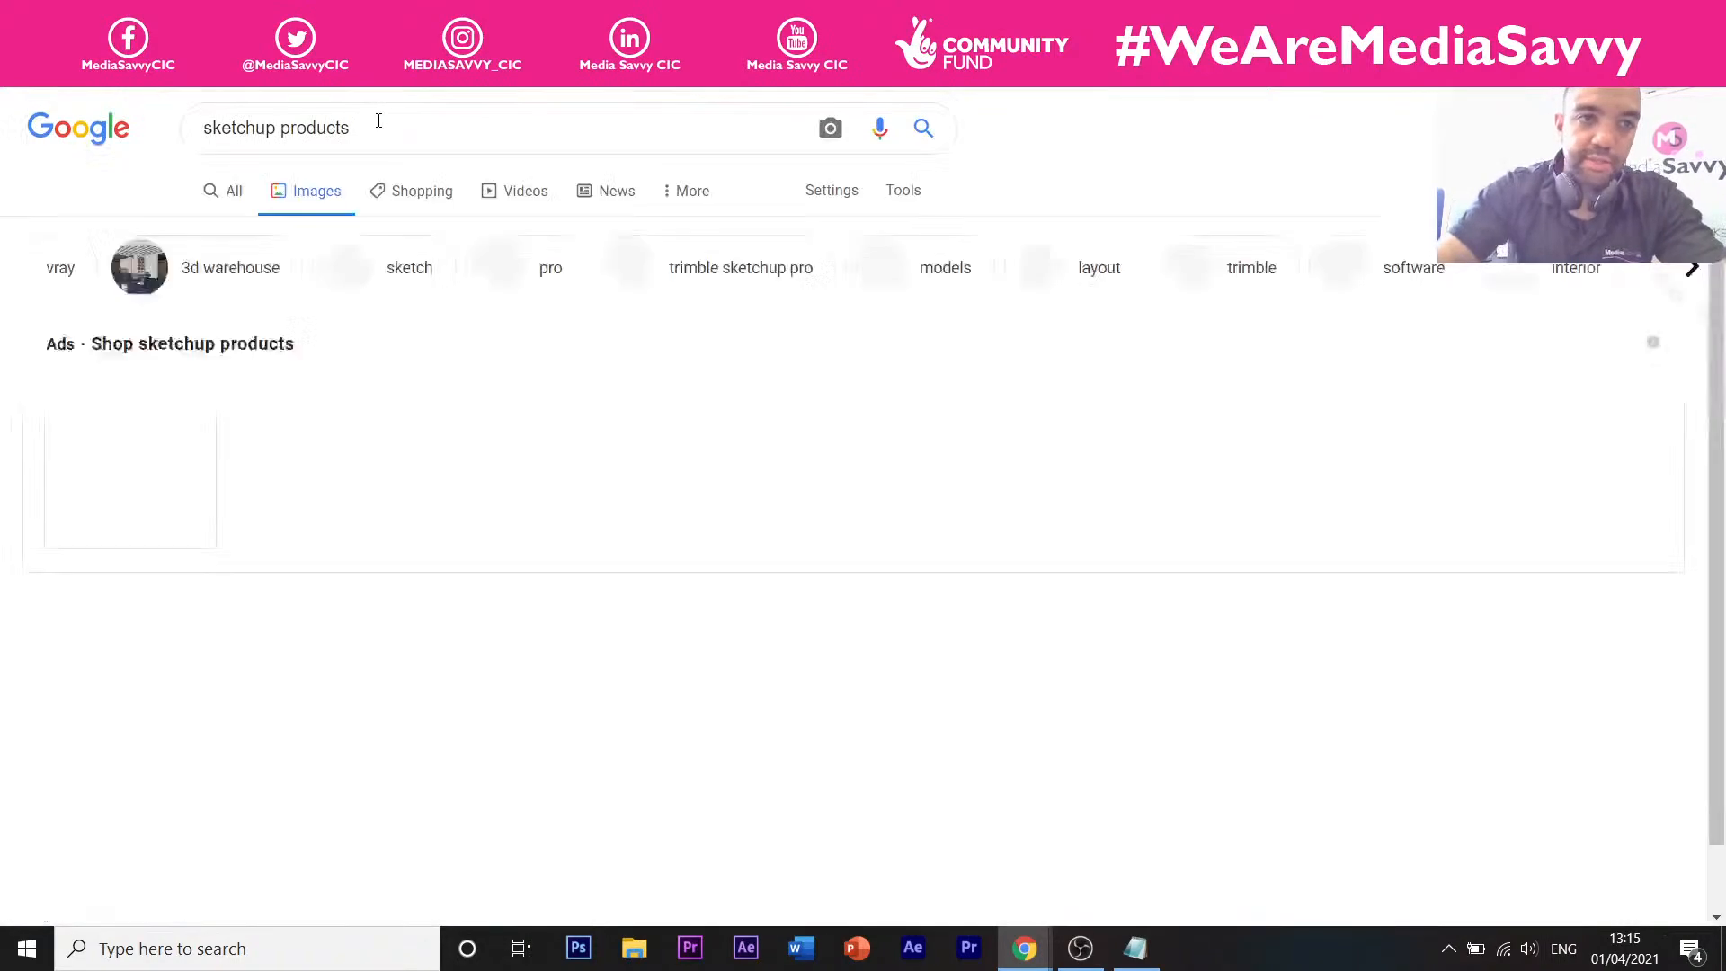
Scroll through the sketchup products image results.
scroll(393, 369, down, 5)
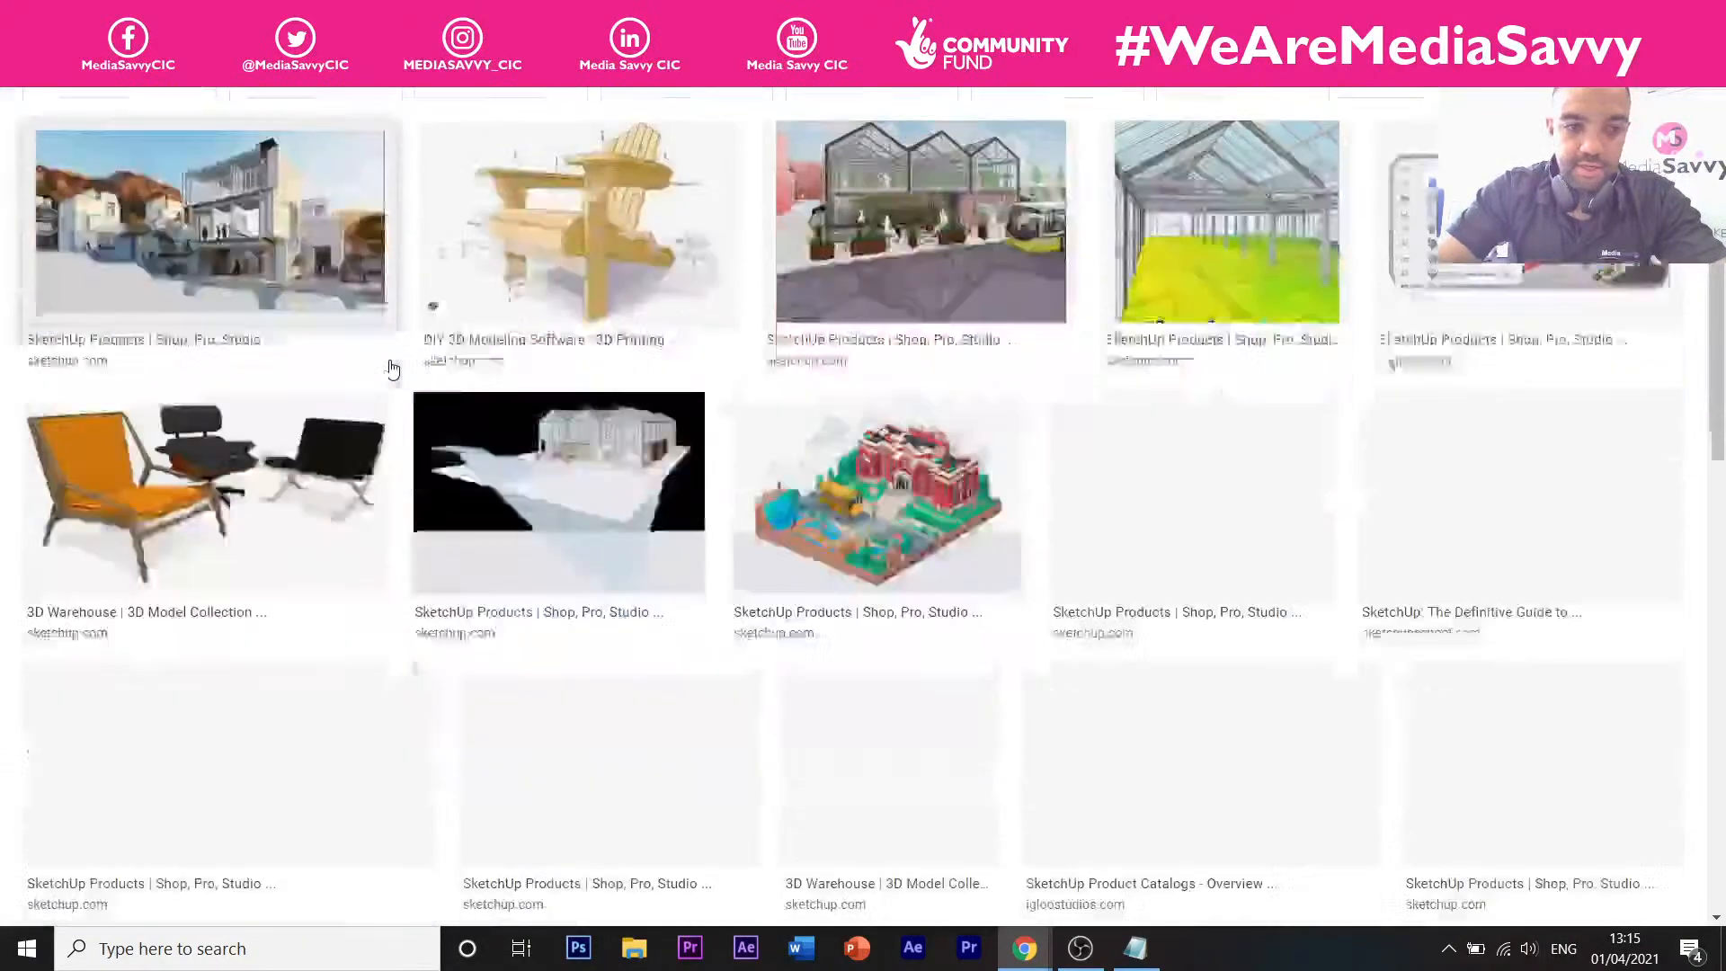
scroll(393, 369, down, 7)
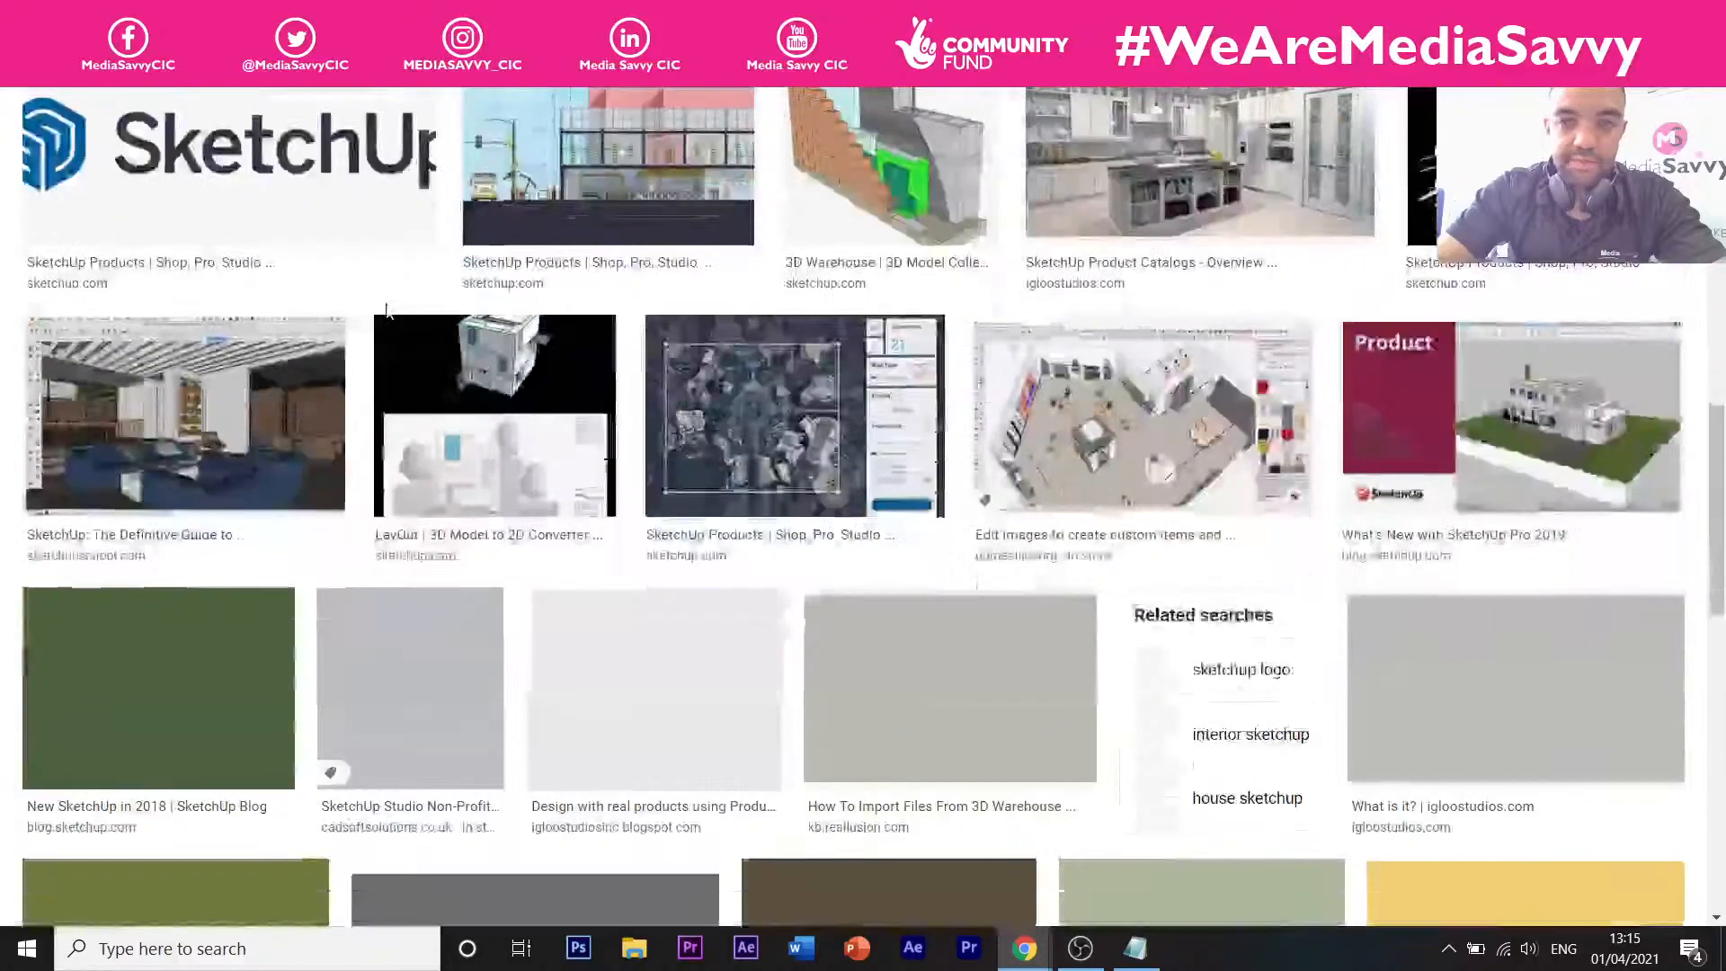
scroll(387, 310, down, 3)
scroll(393, 289, up, 8)
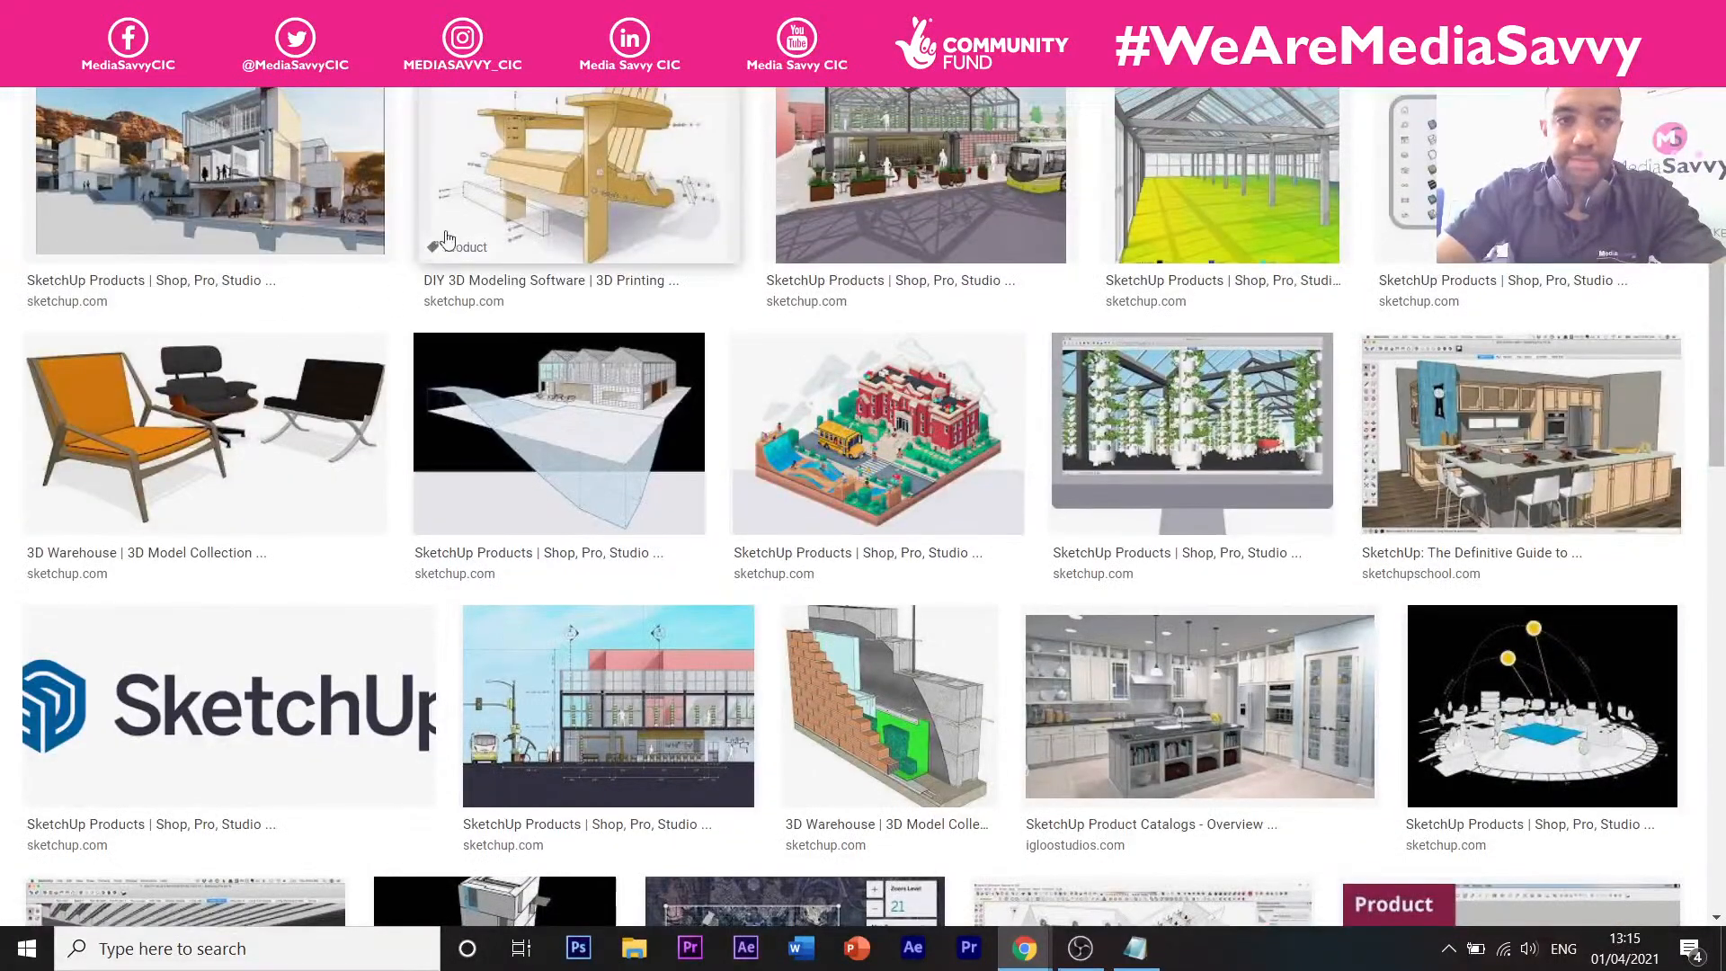
scroll(445, 238, down, 3)
scroll(468, 232, up, 7)
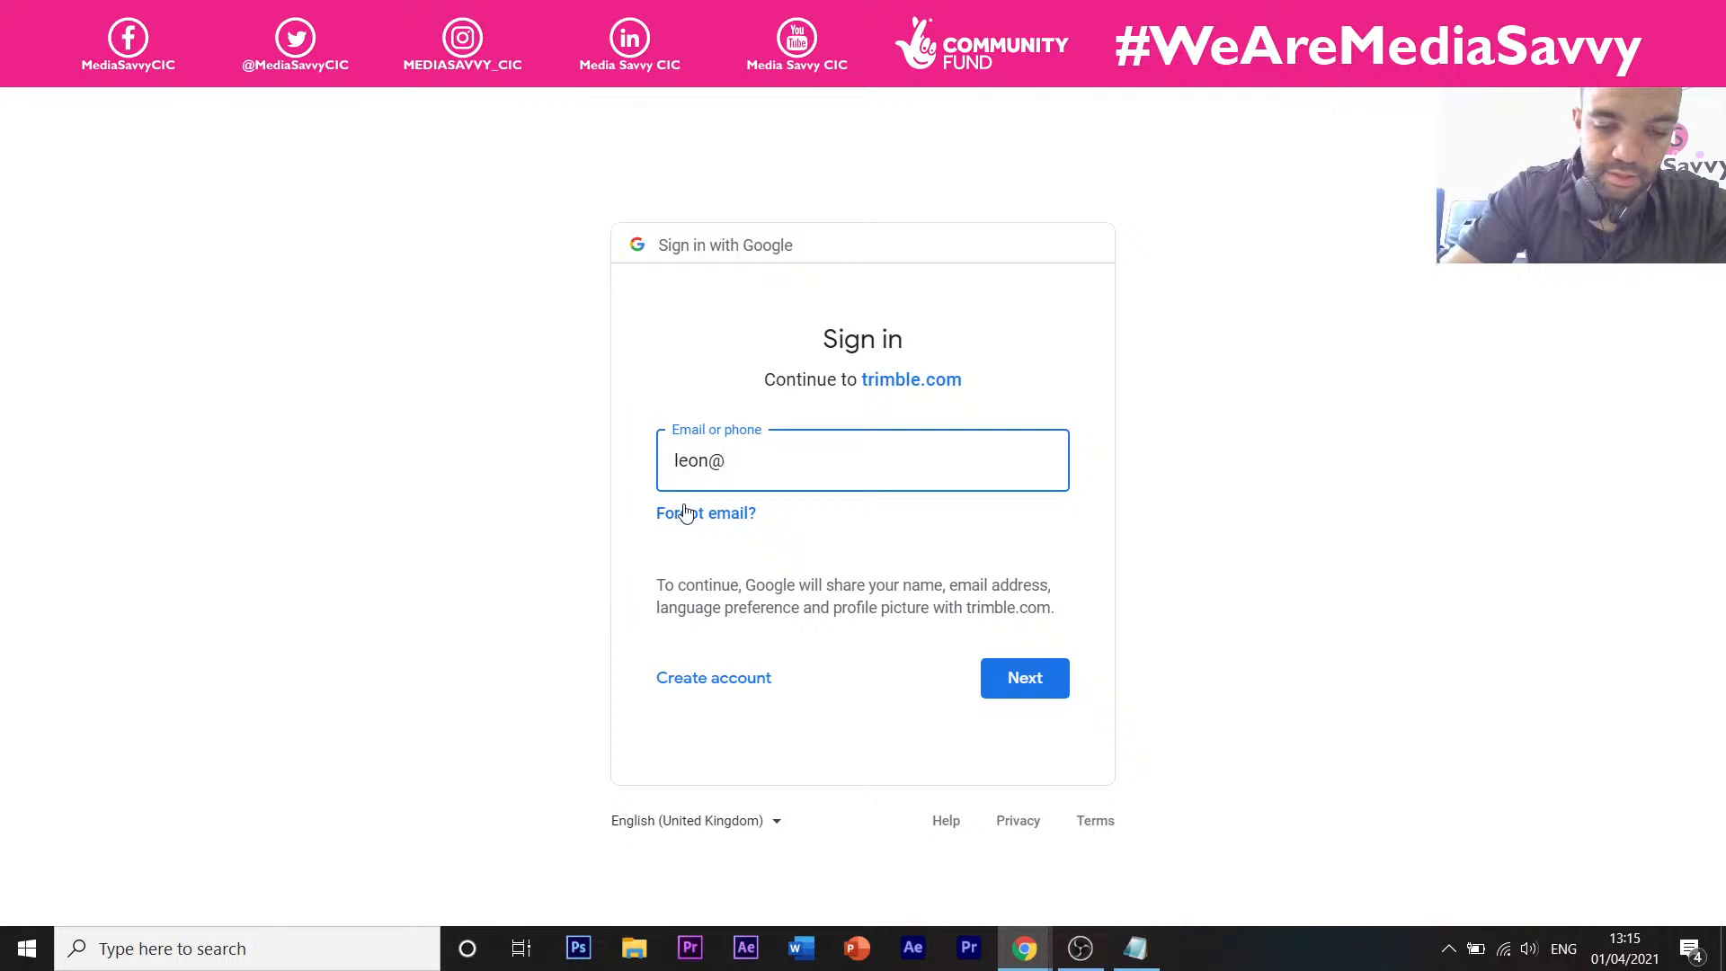
Finish the Google sign-in with the full account e-mail and the account password.
key(BackSpace)
key(BackSpace)
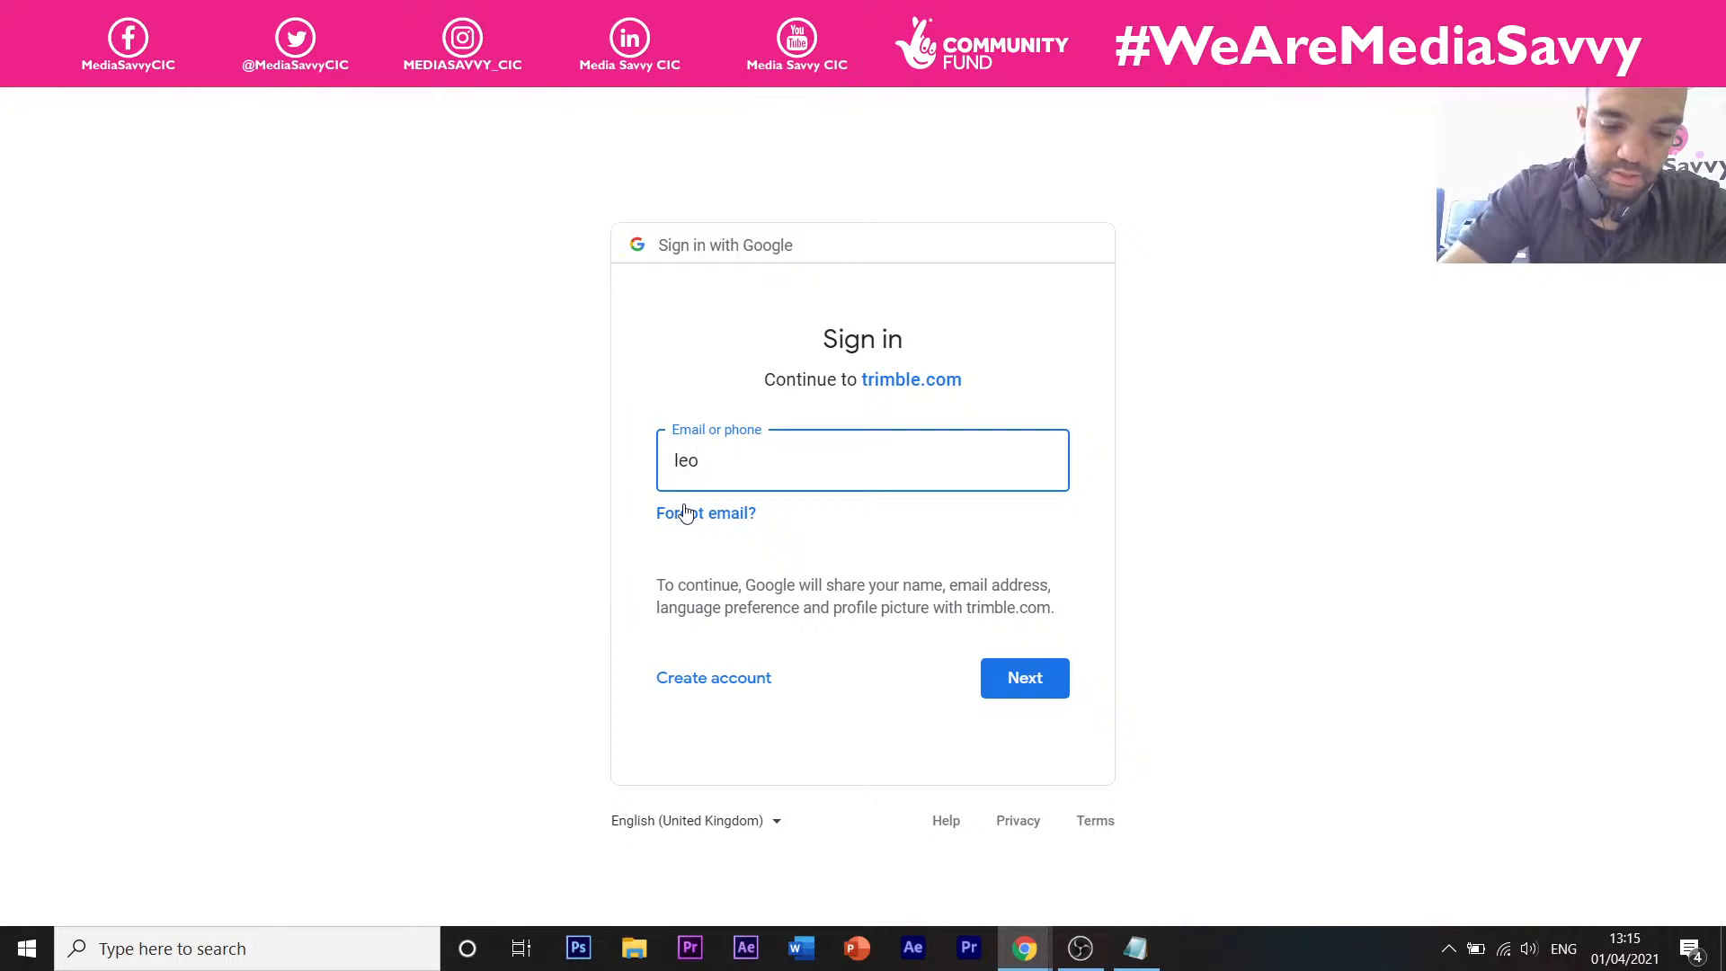
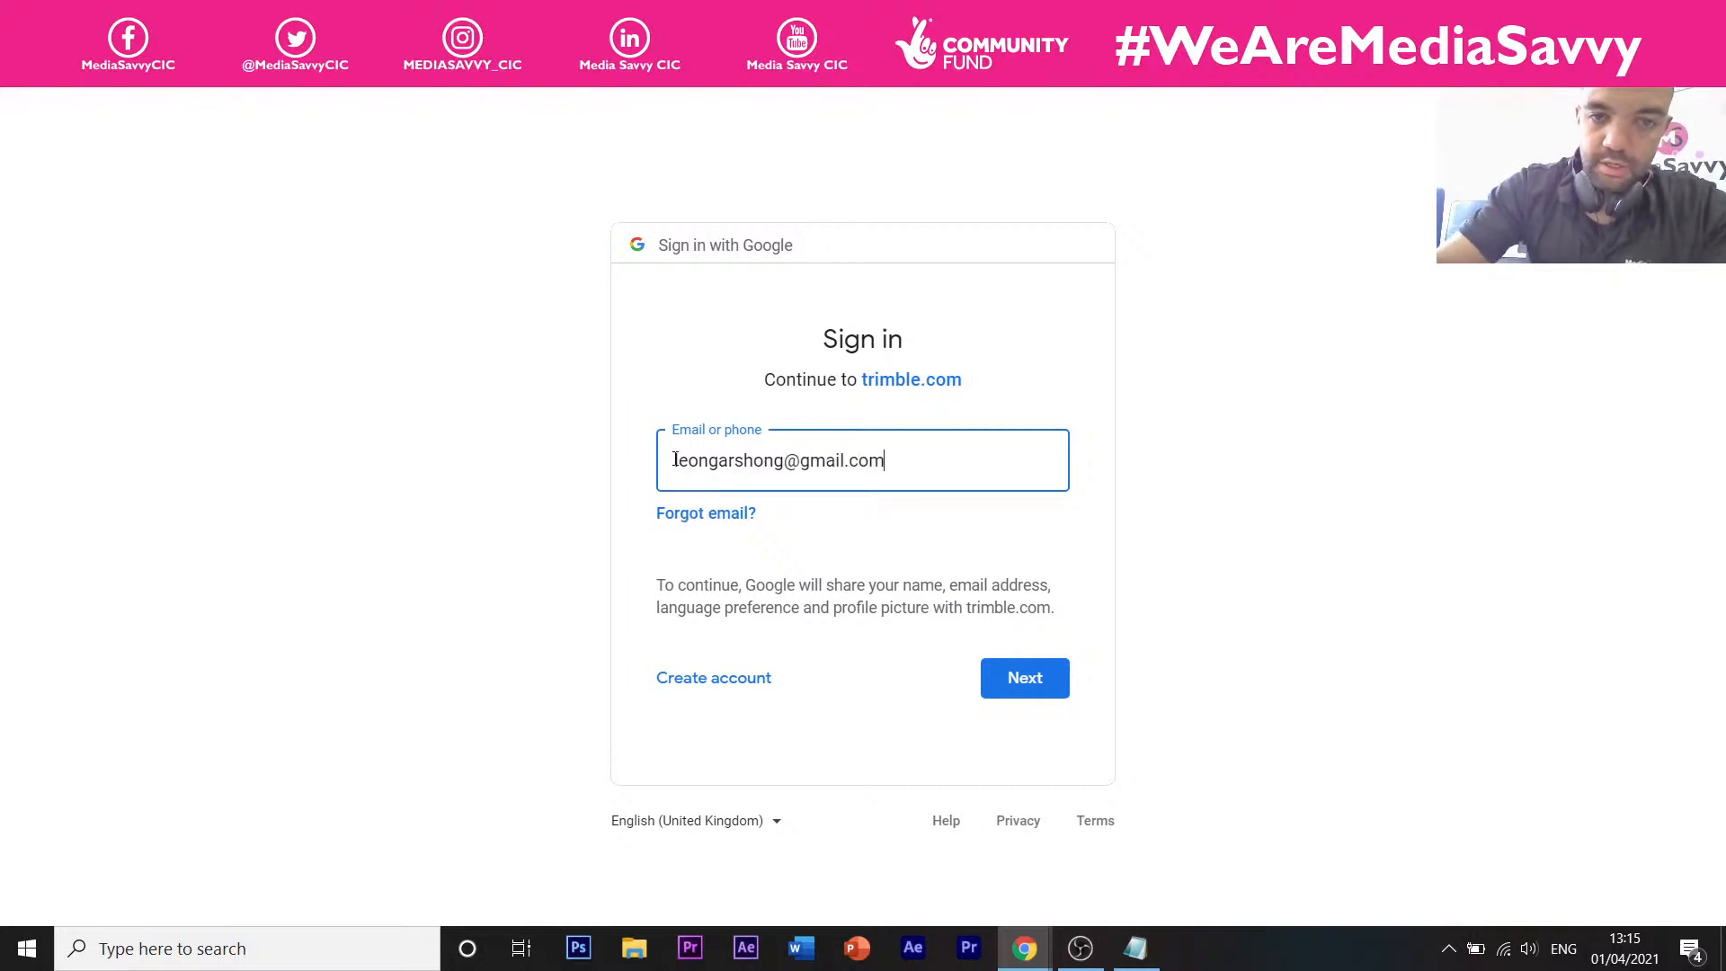
click(992, 683)
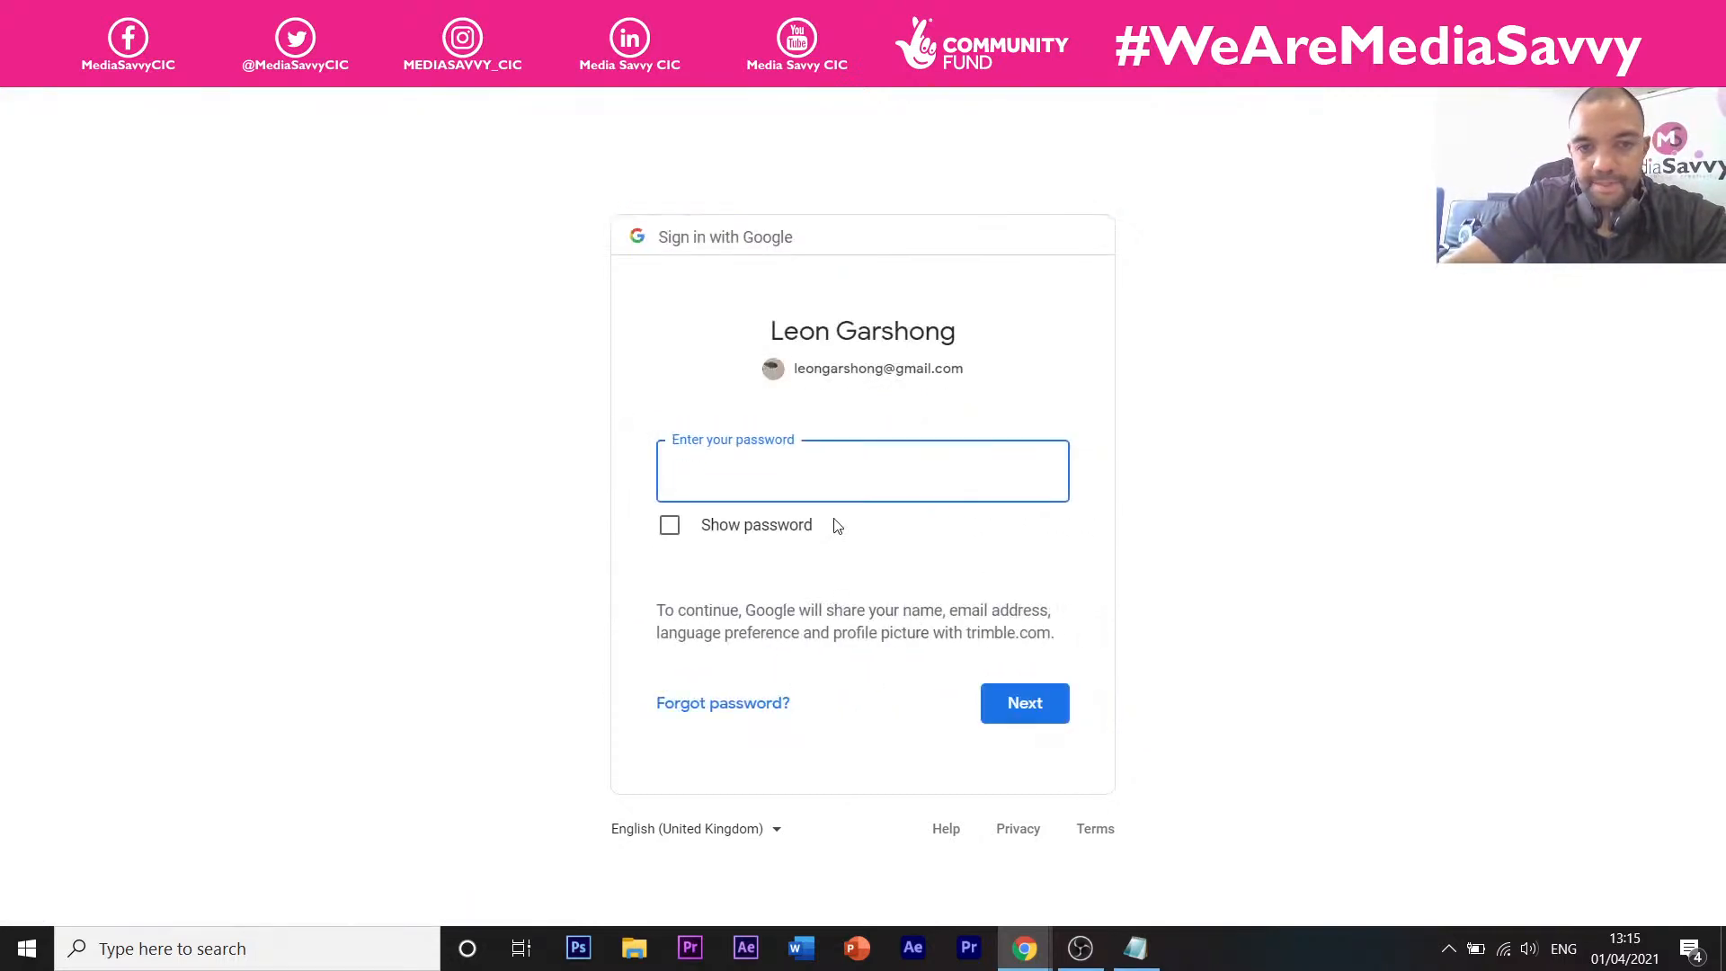
text(••••••••)
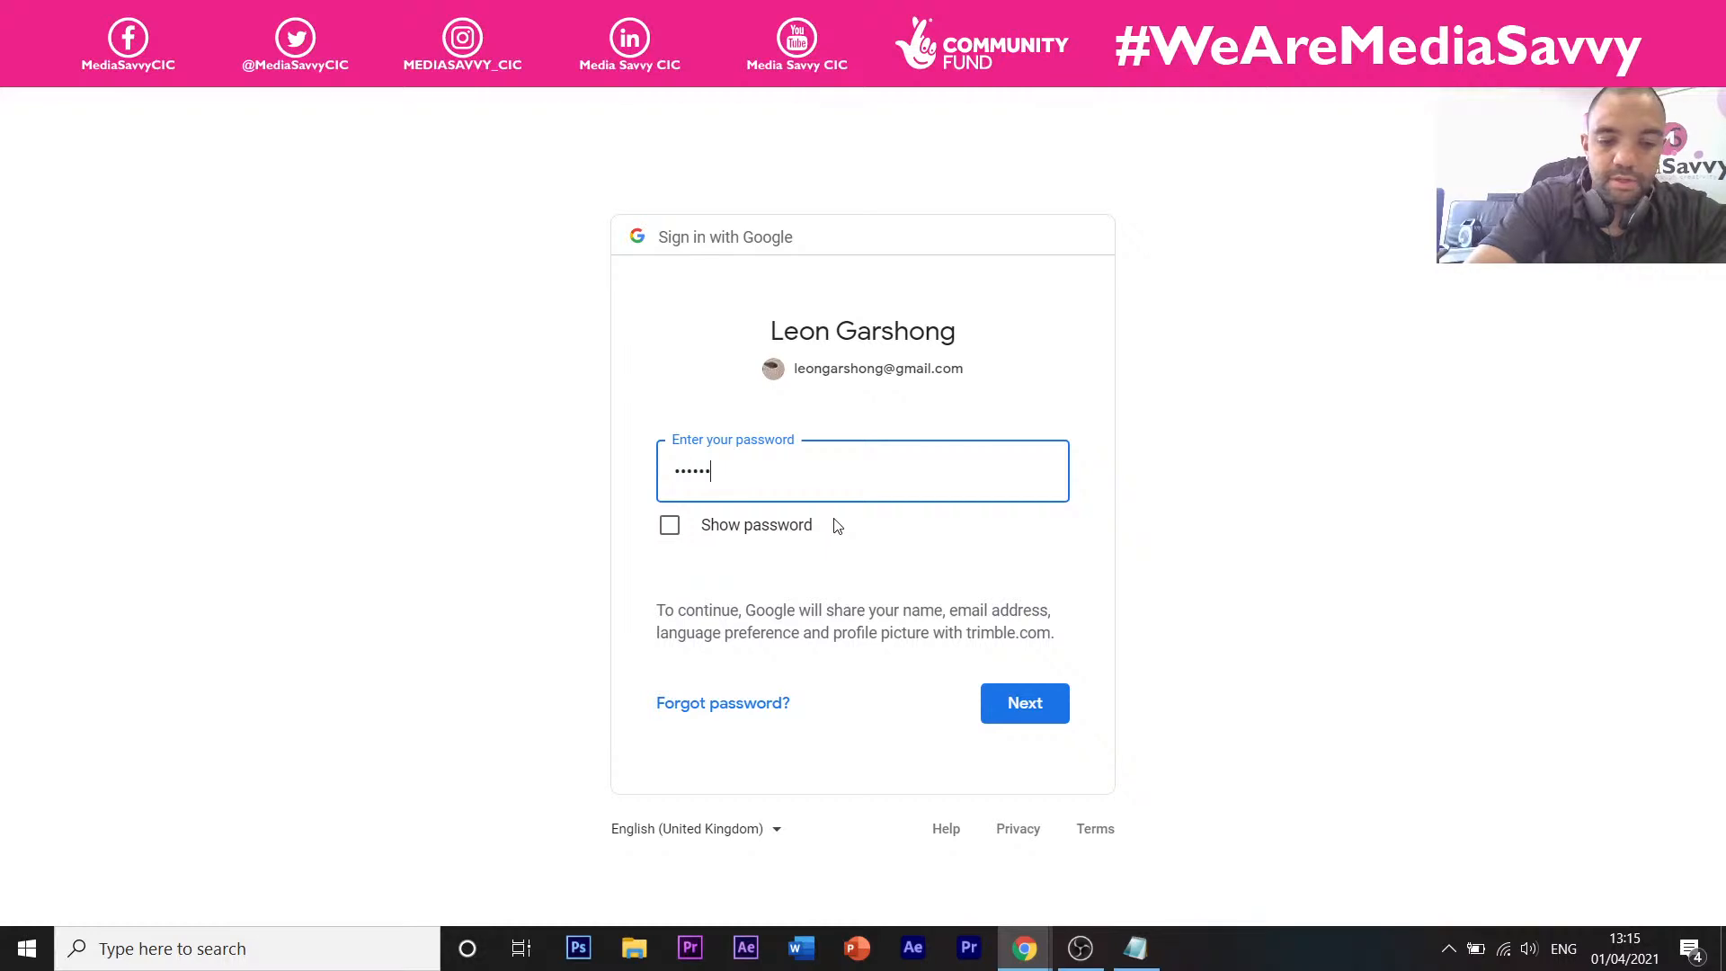
text(••••)
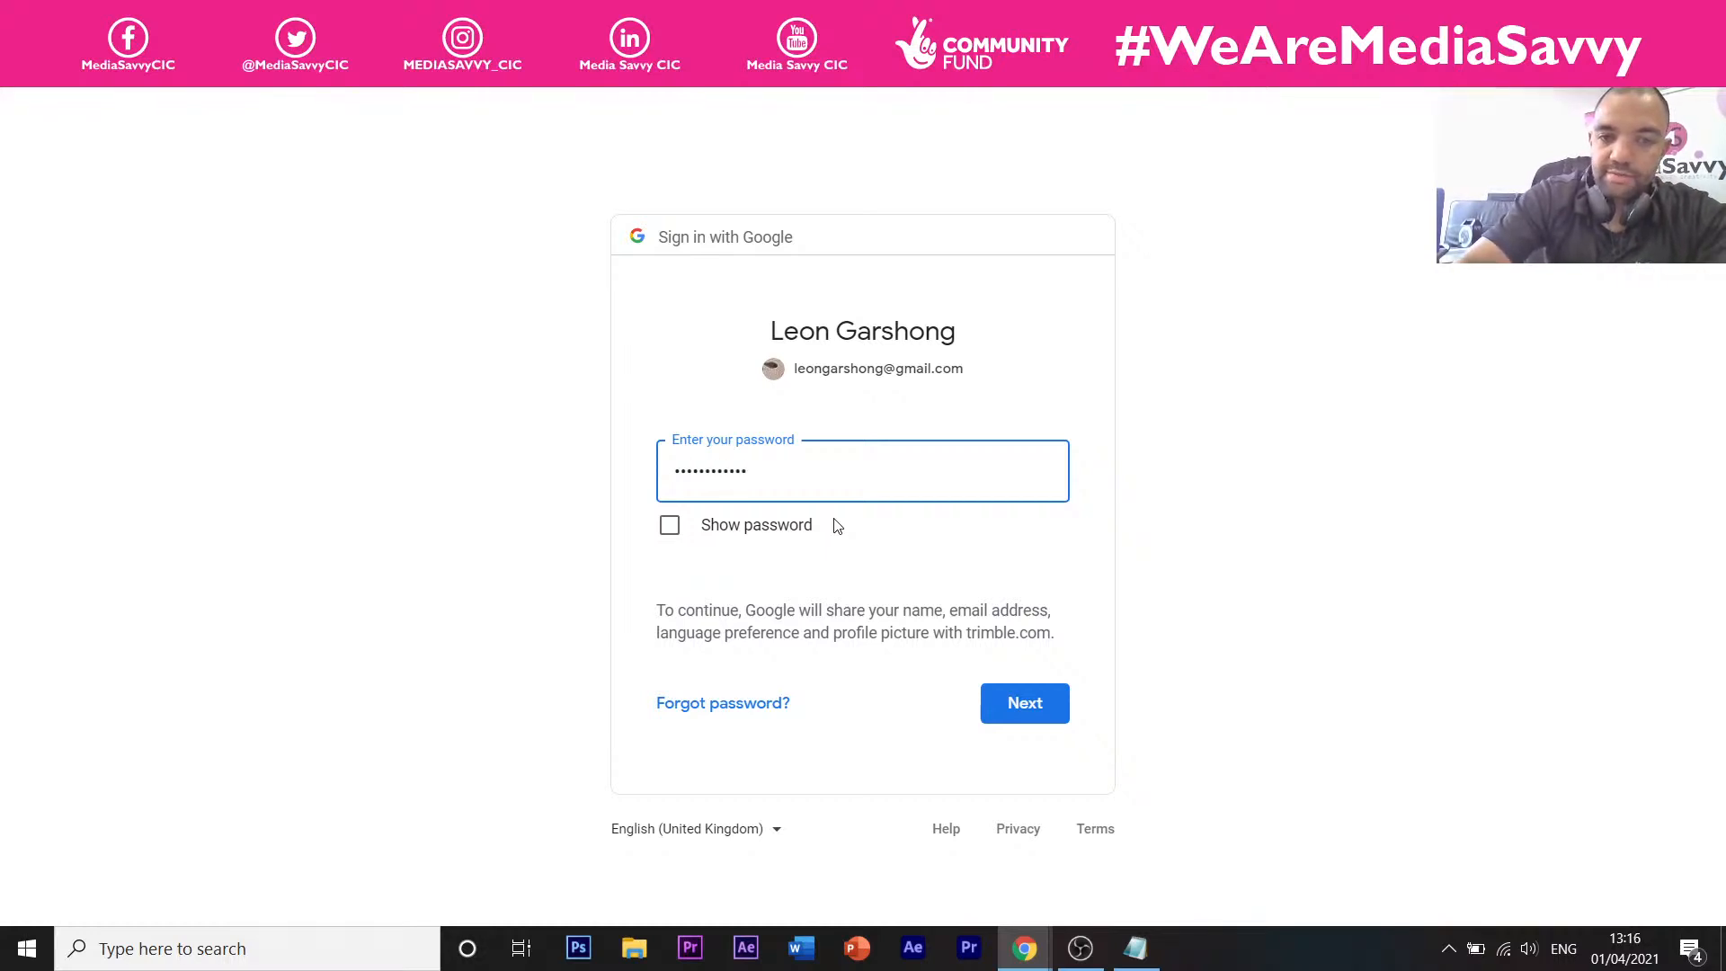
key(Return)
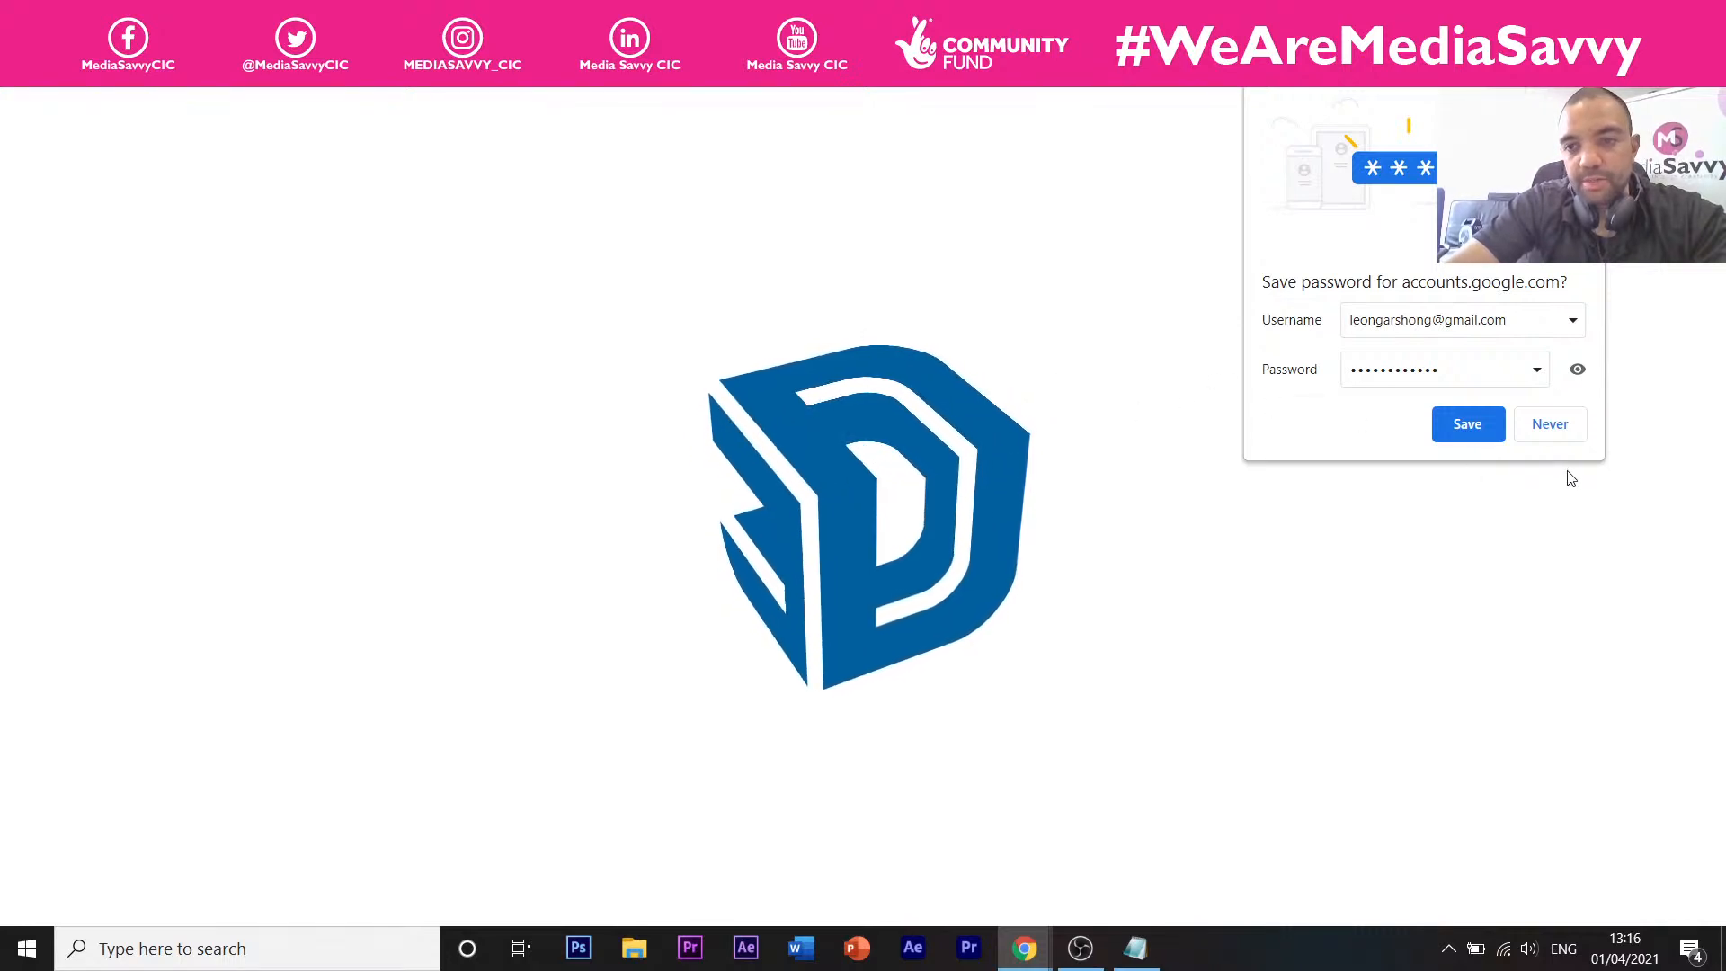
Decline saving the password and search 'sketchup registration' in a new tab, briefly viewing Account Setup.
click(1551, 432)
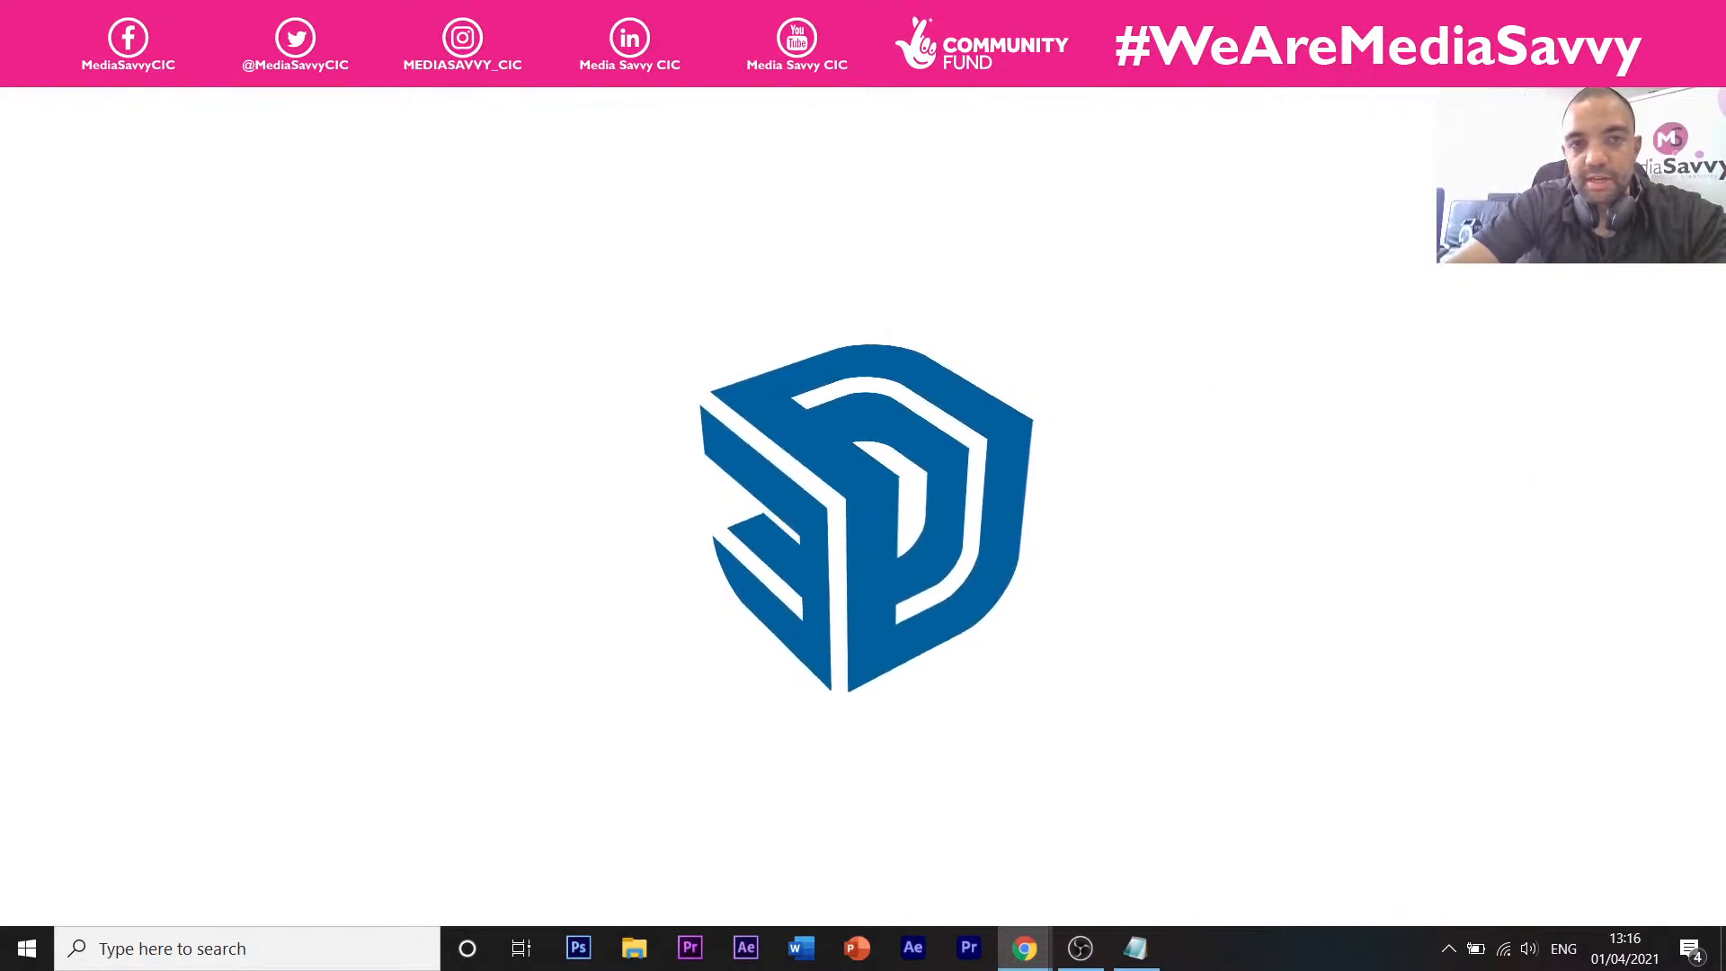
click(845, 20)
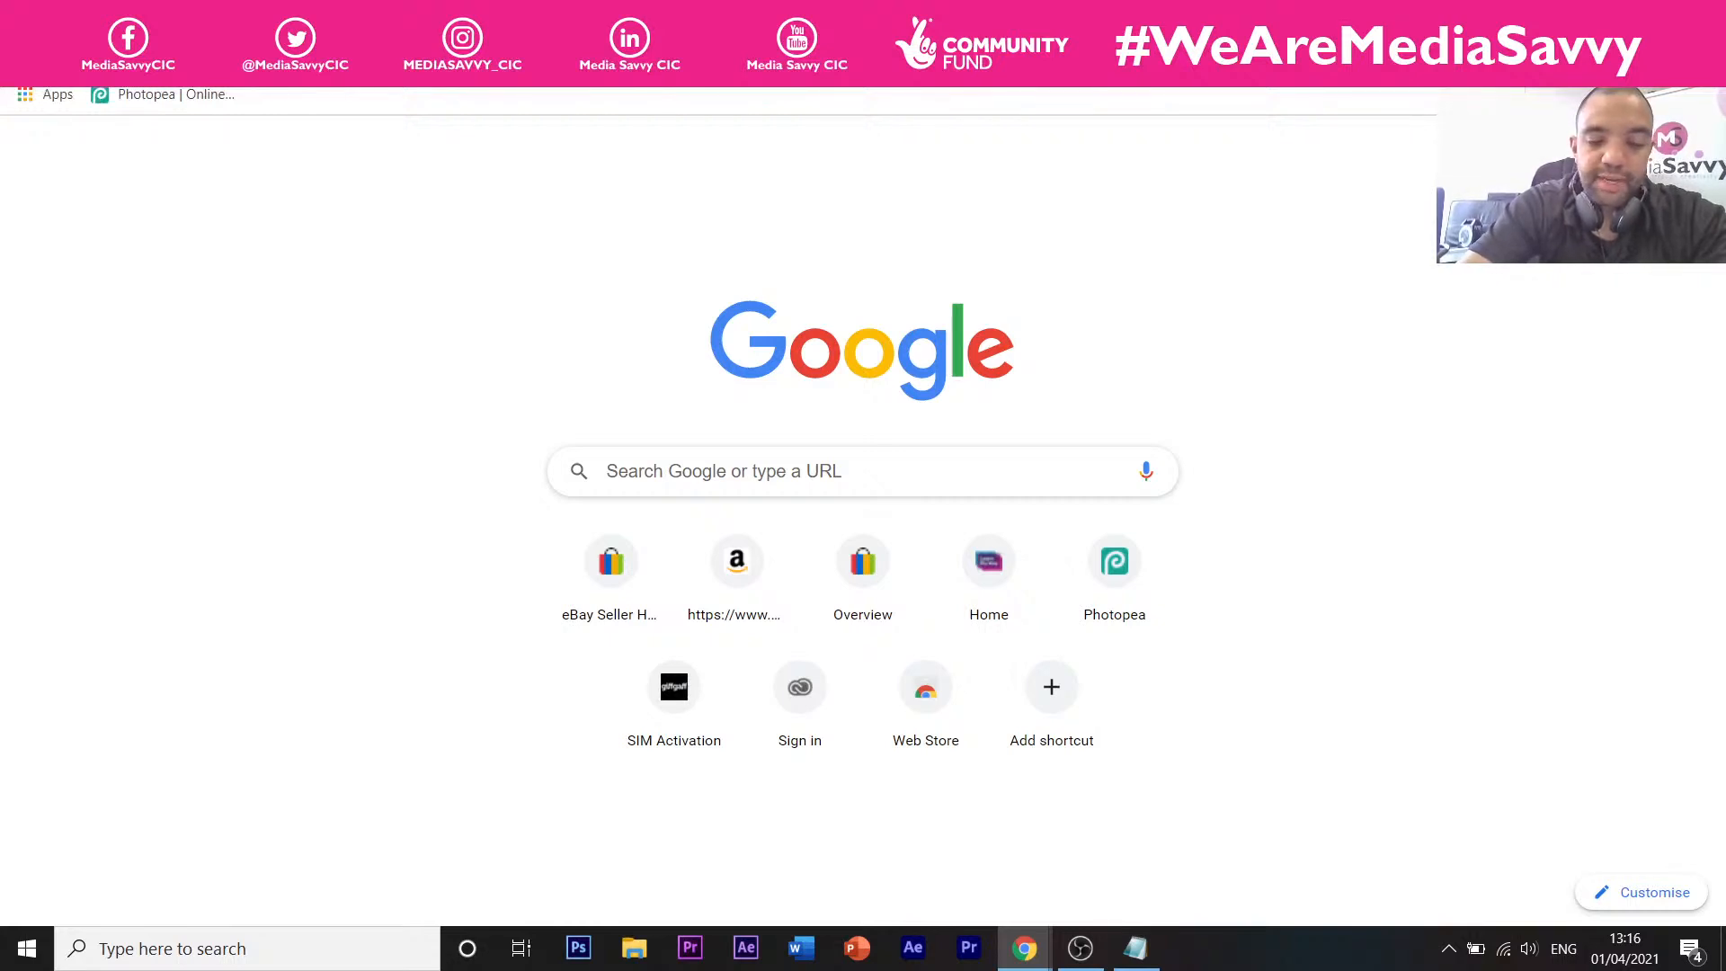
text(s)
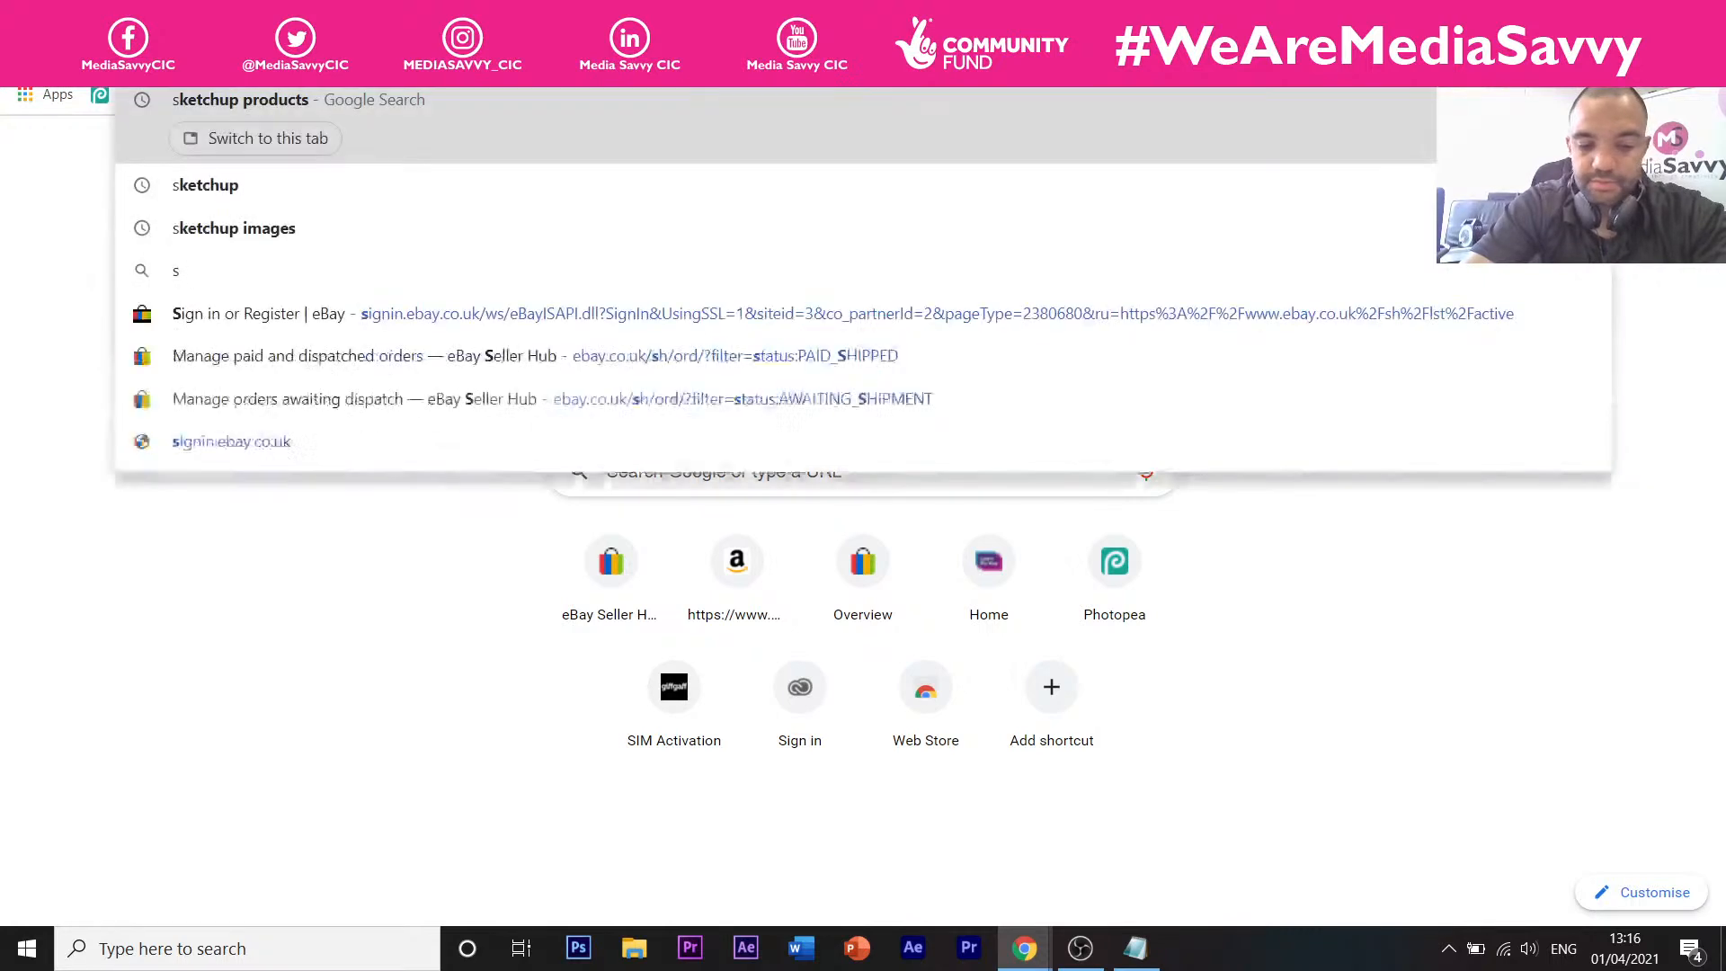
text(ketchu)
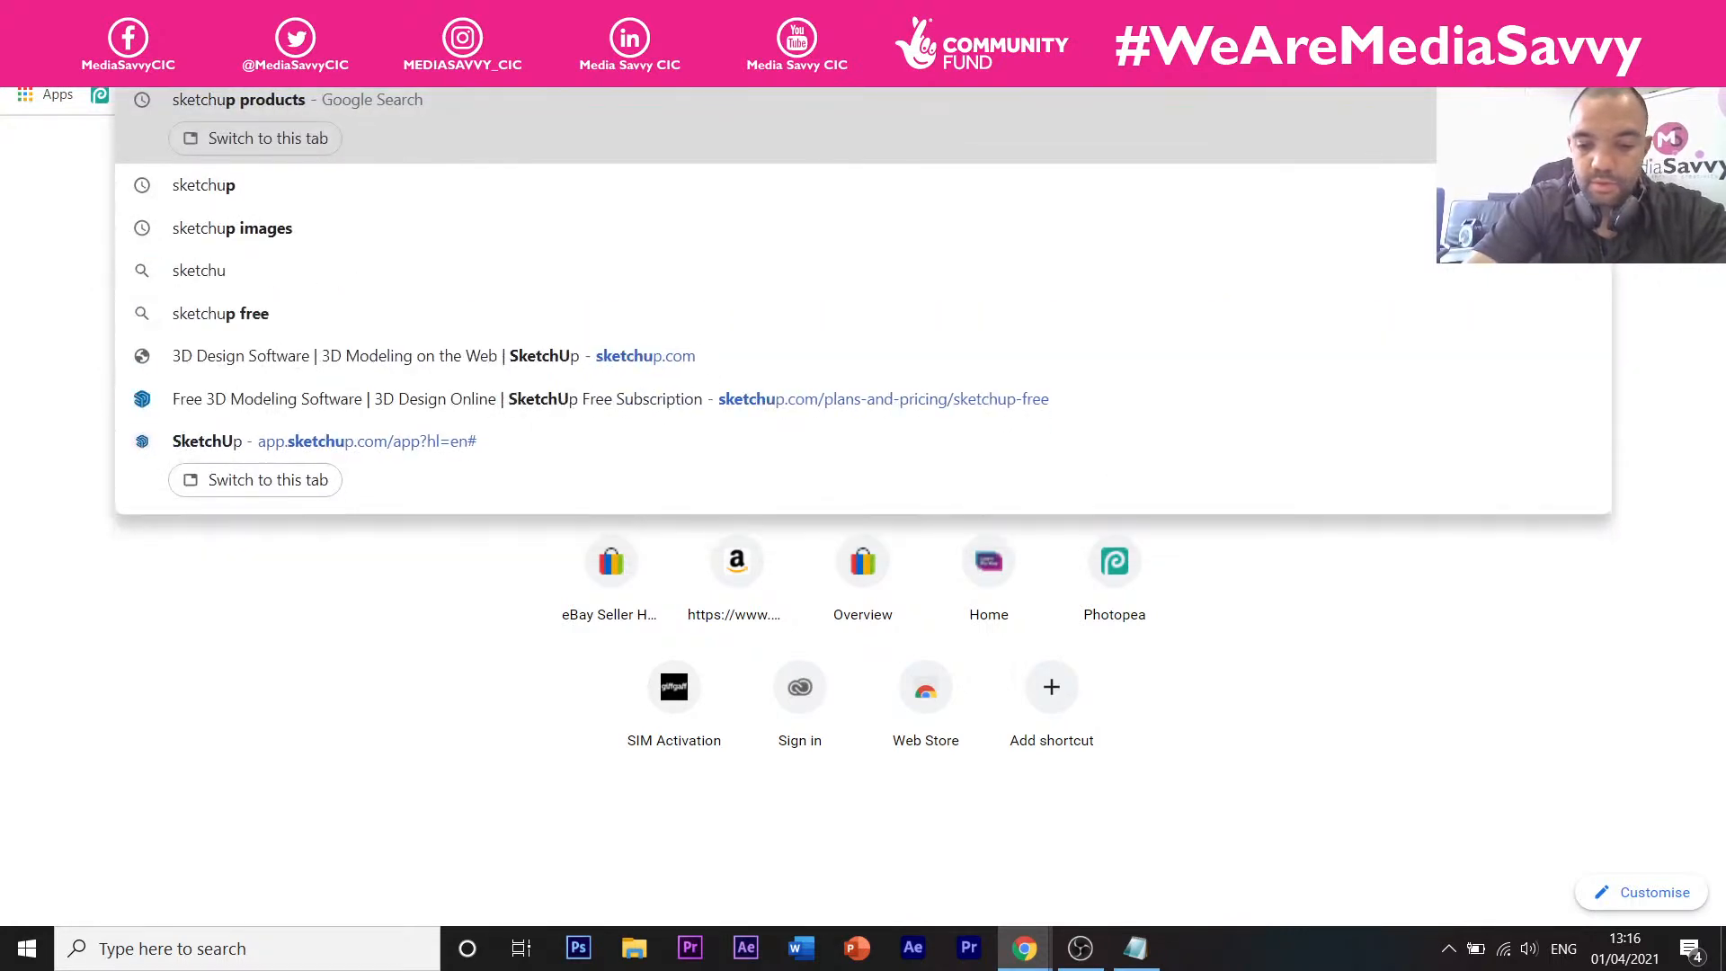
text(p registration)
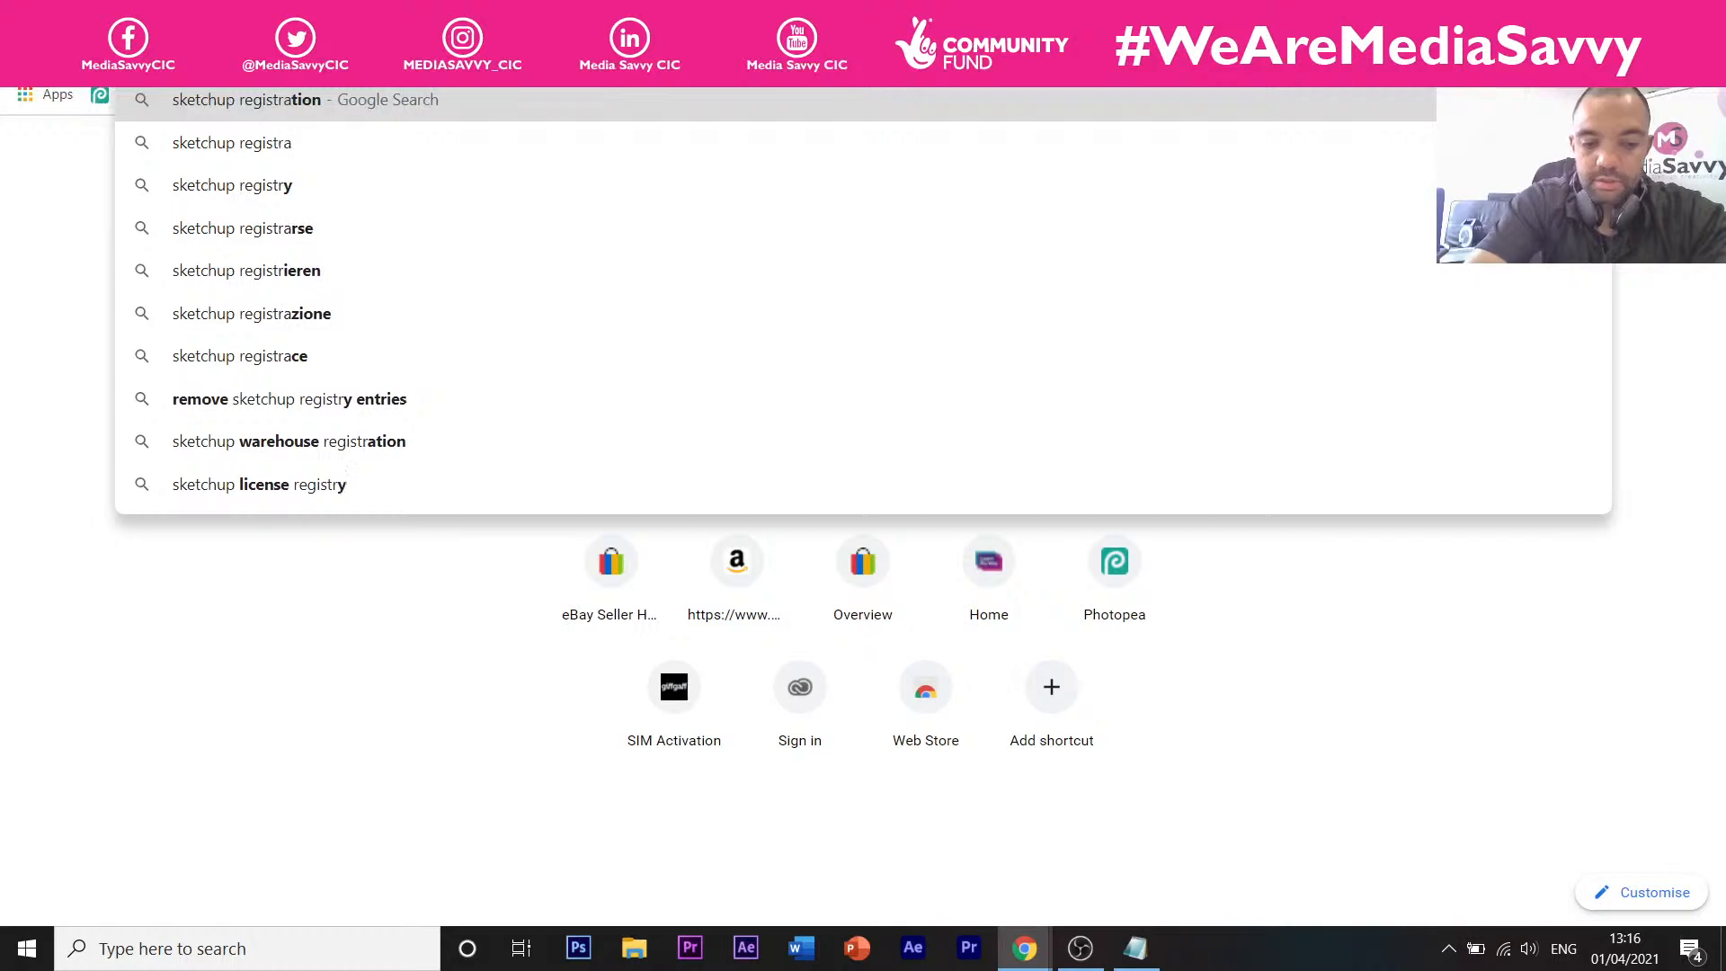
key(Return)
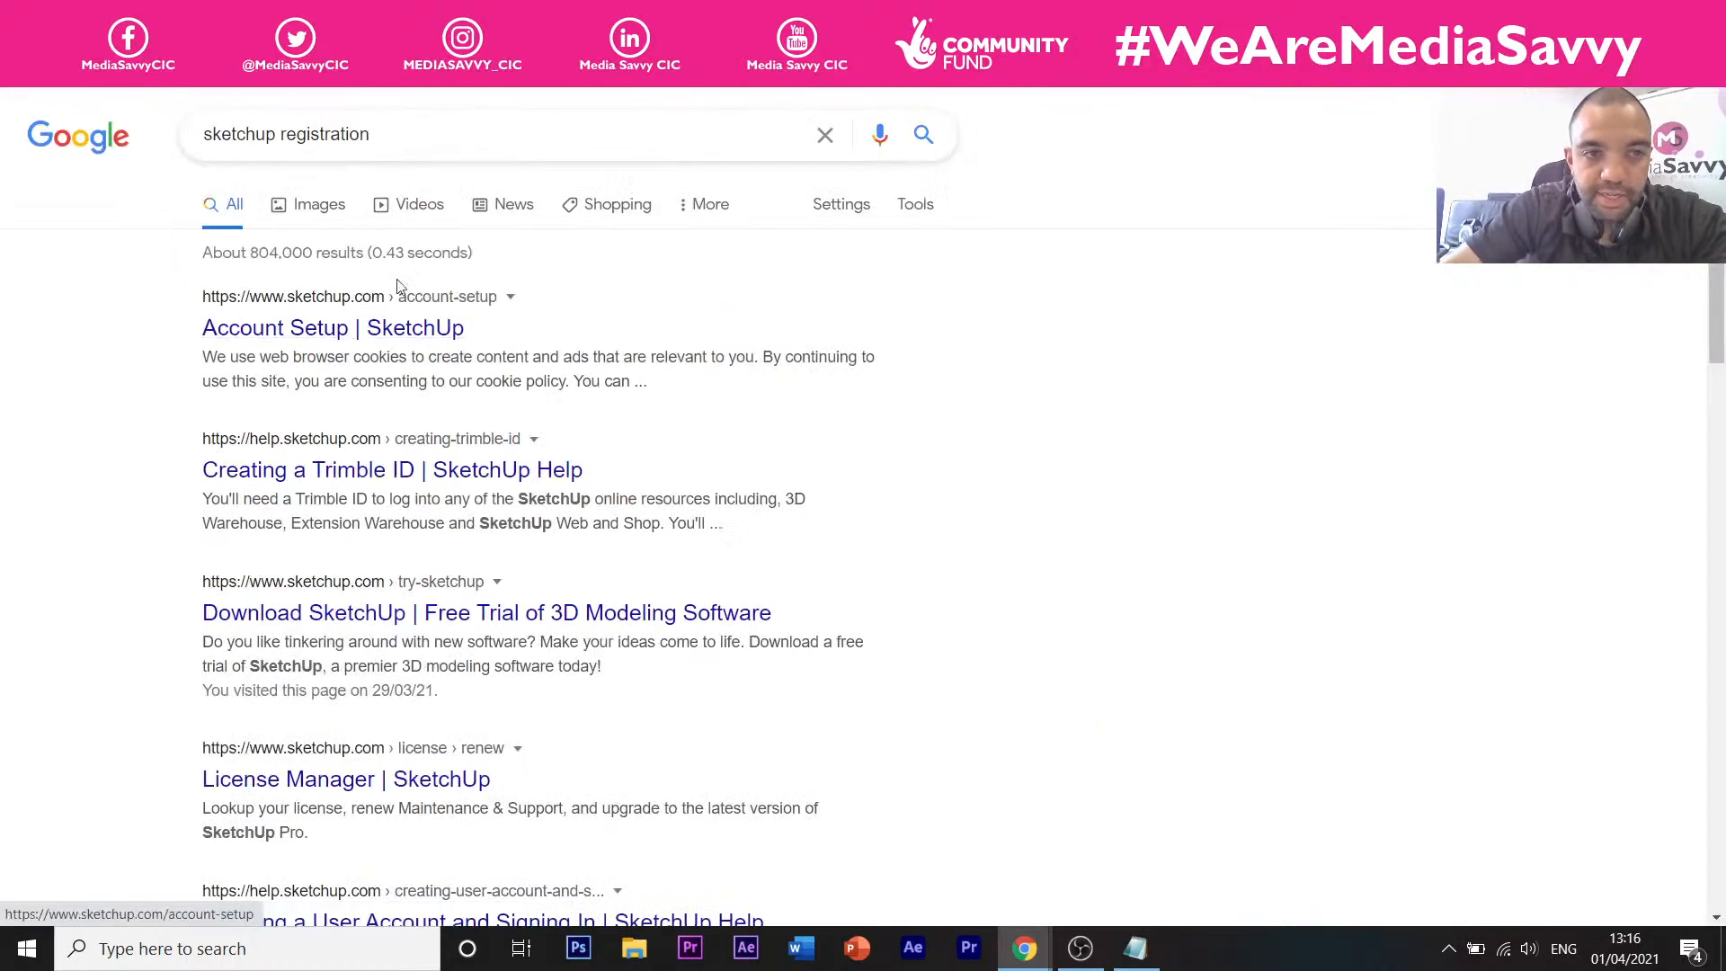
click(388, 331)
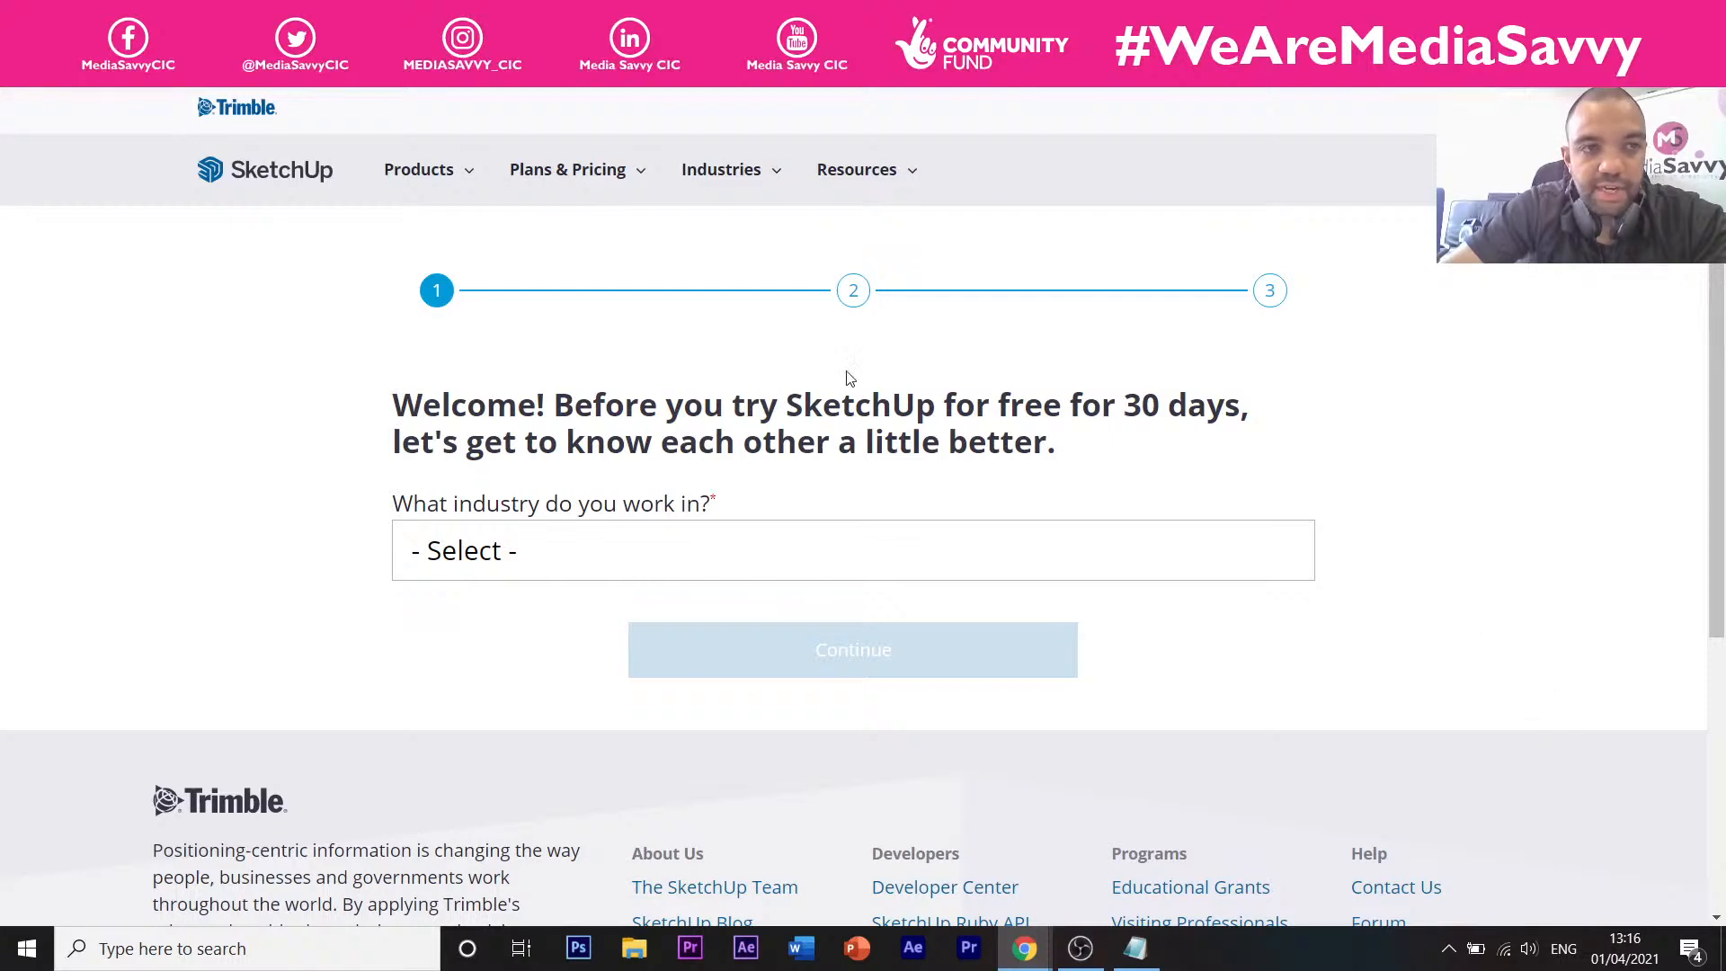
click(21, 58)
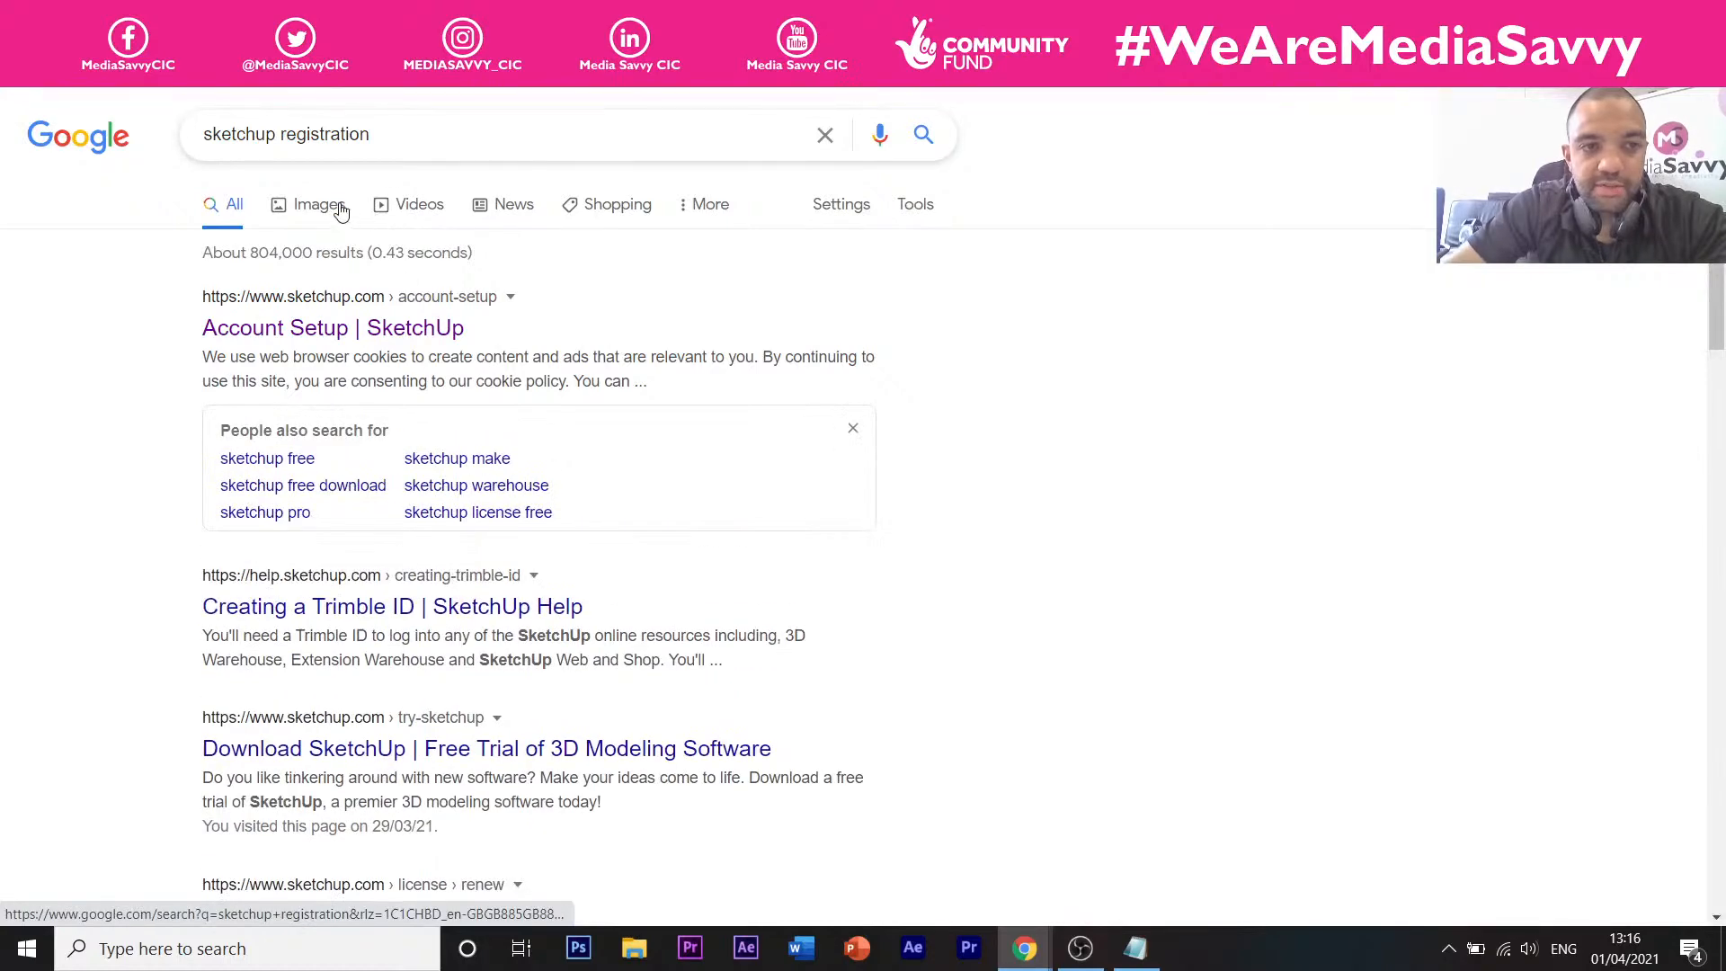
Browse the Images results for 'sketchup registration'.
click(314, 205)
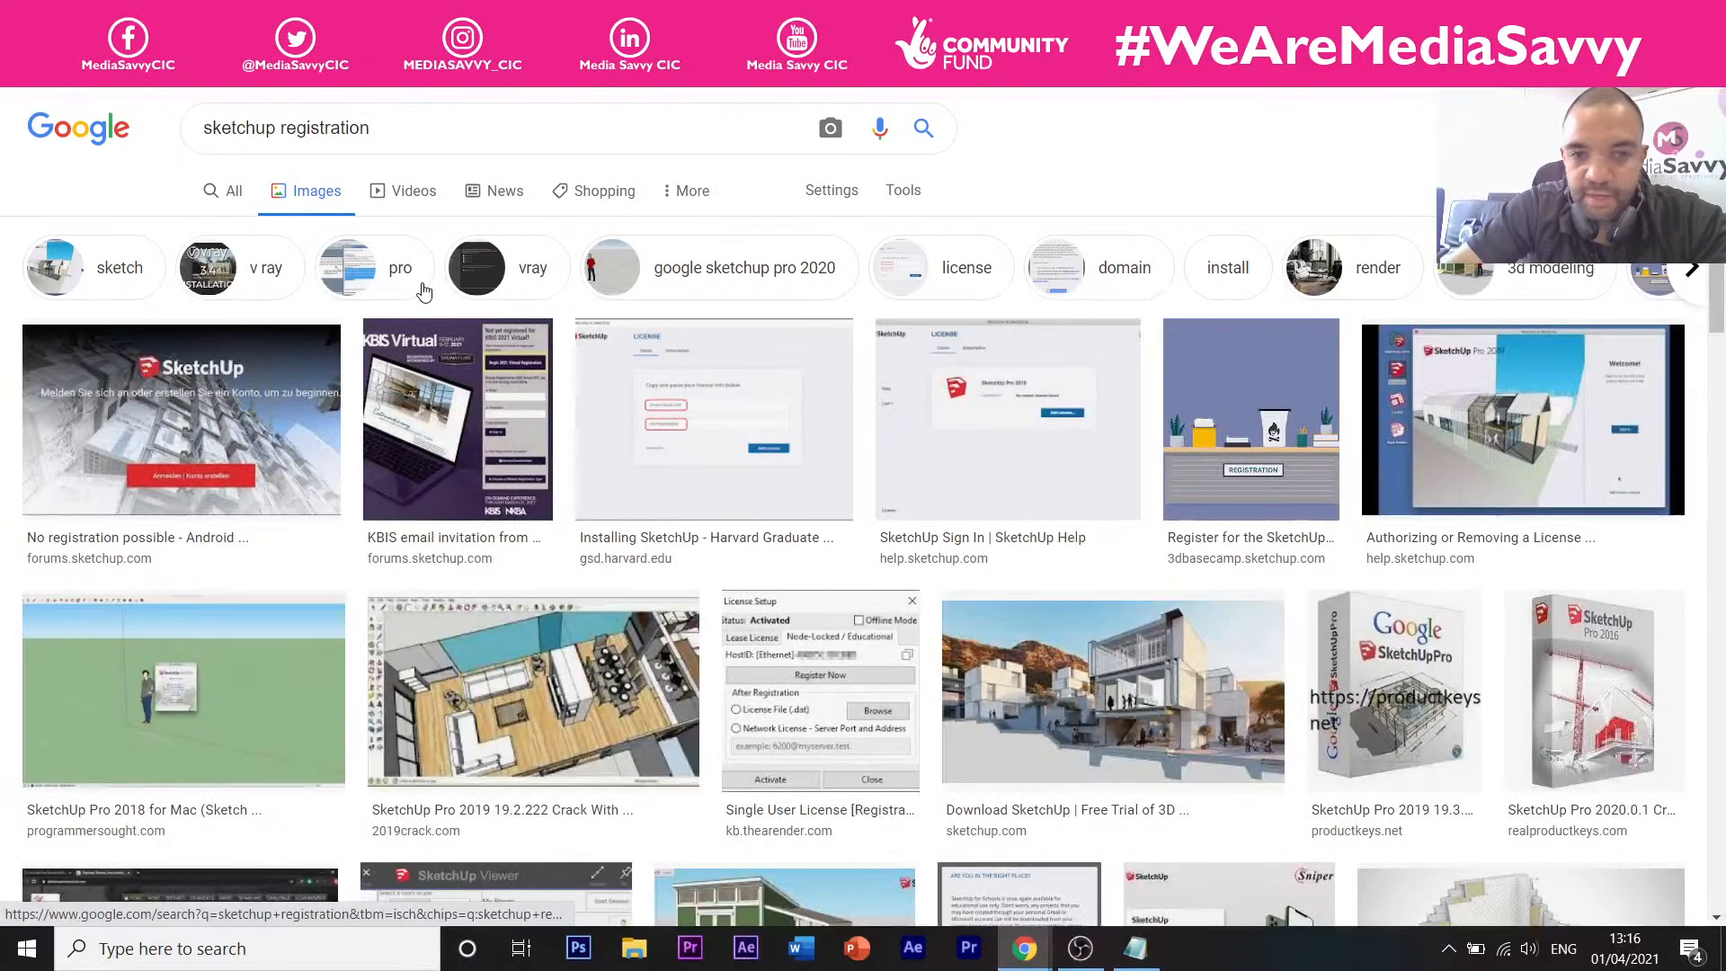
scroll(423, 292, down, 2)
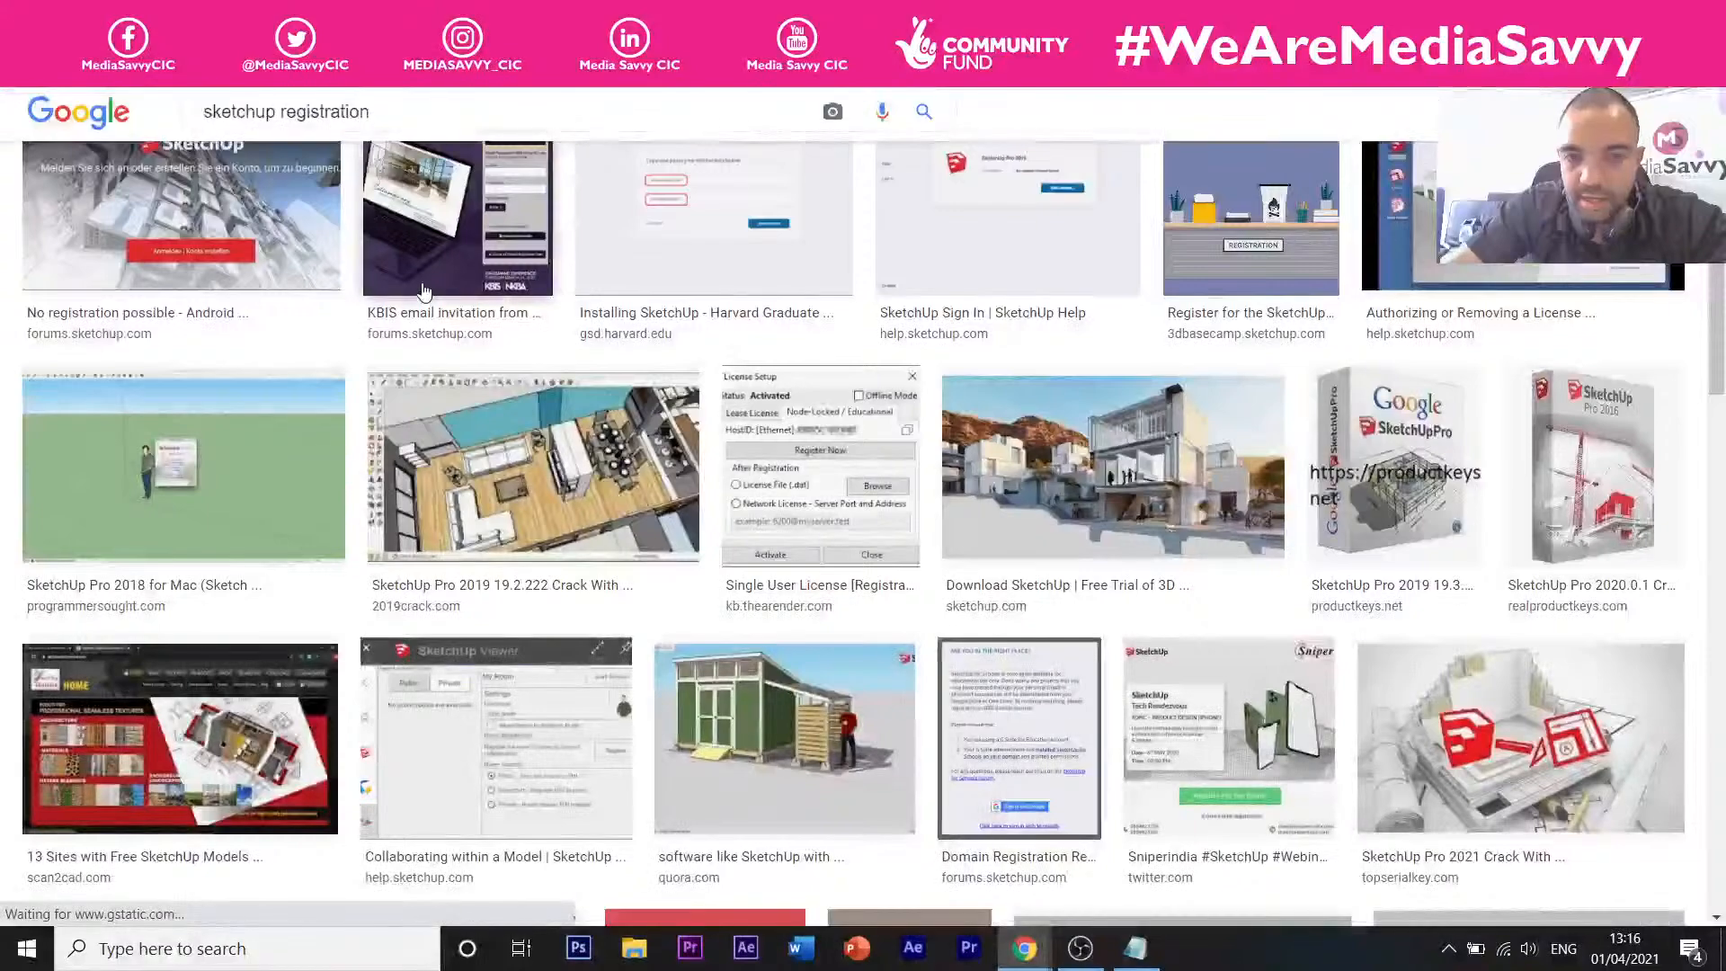
scroll(423, 292, down, 4)
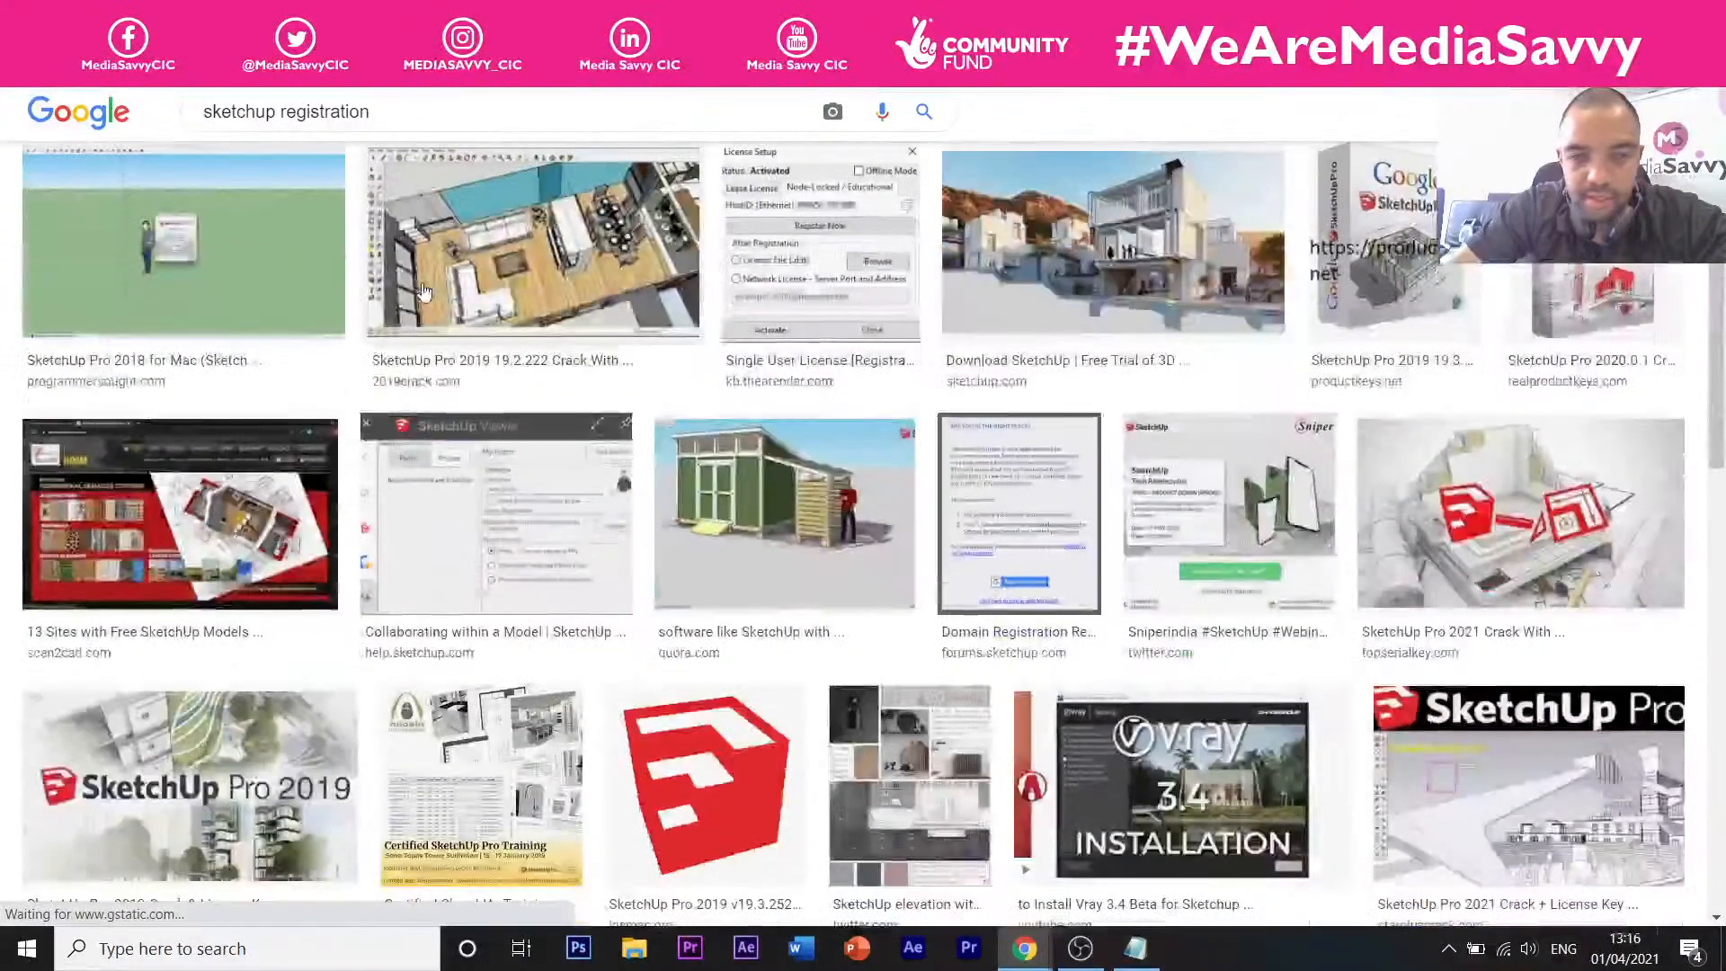
scroll(423, 292, down, 12)
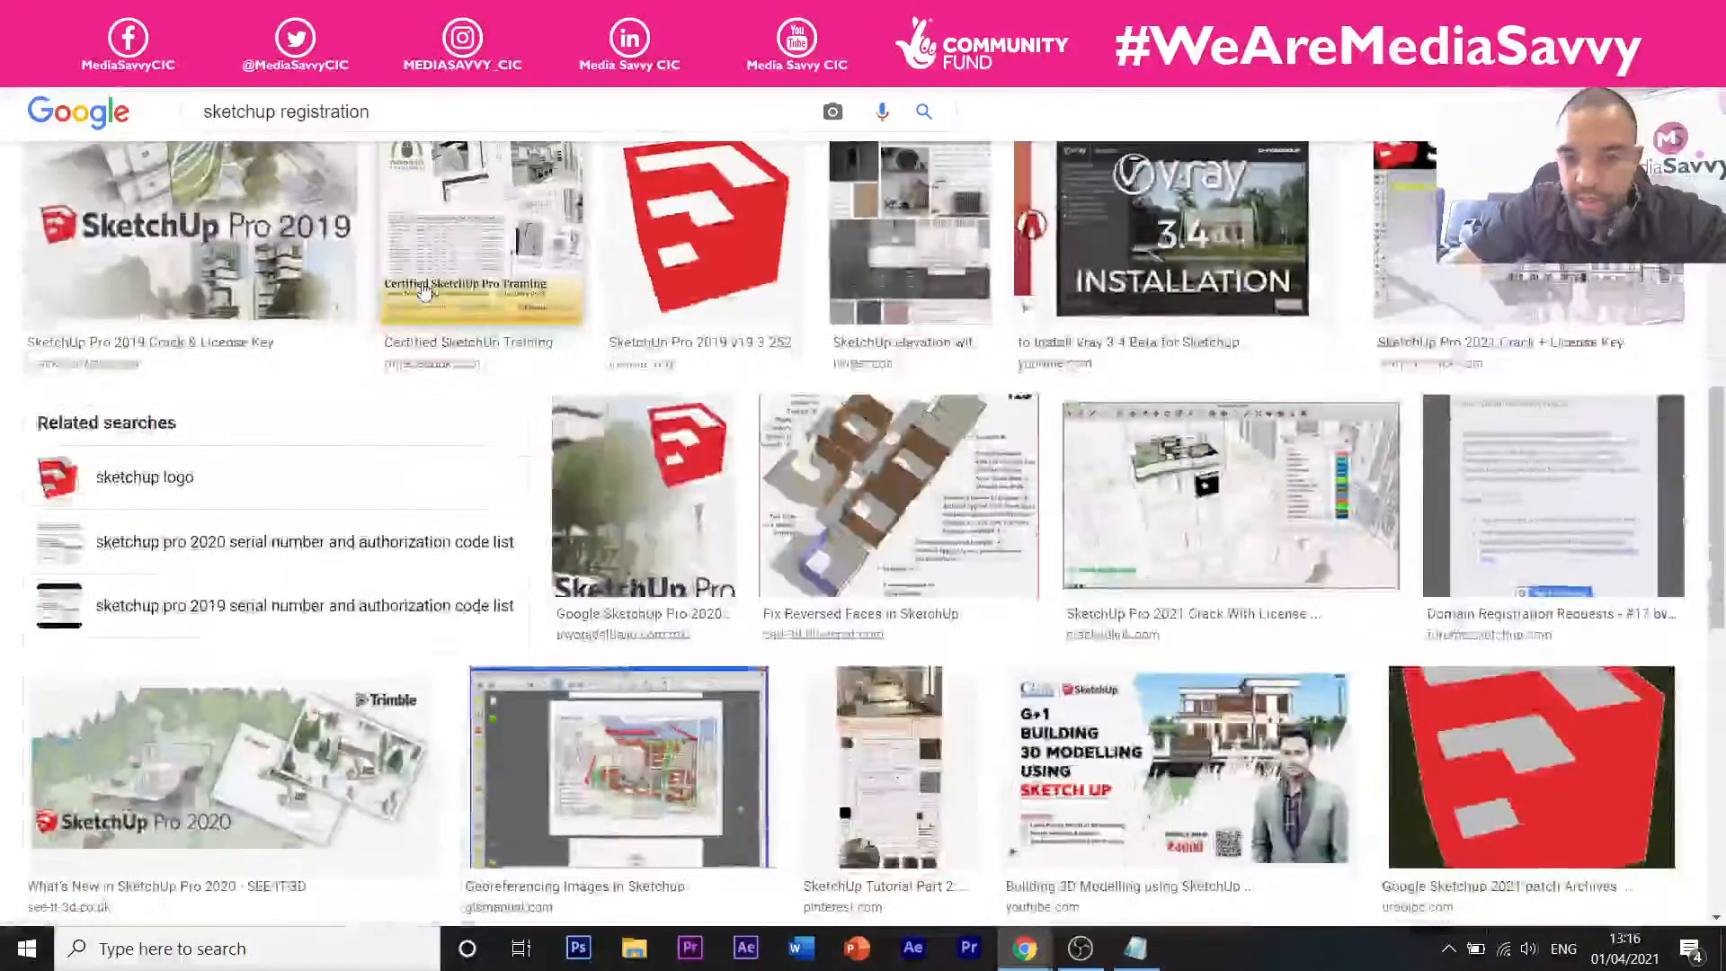
scroll(423, 288, up, 10)
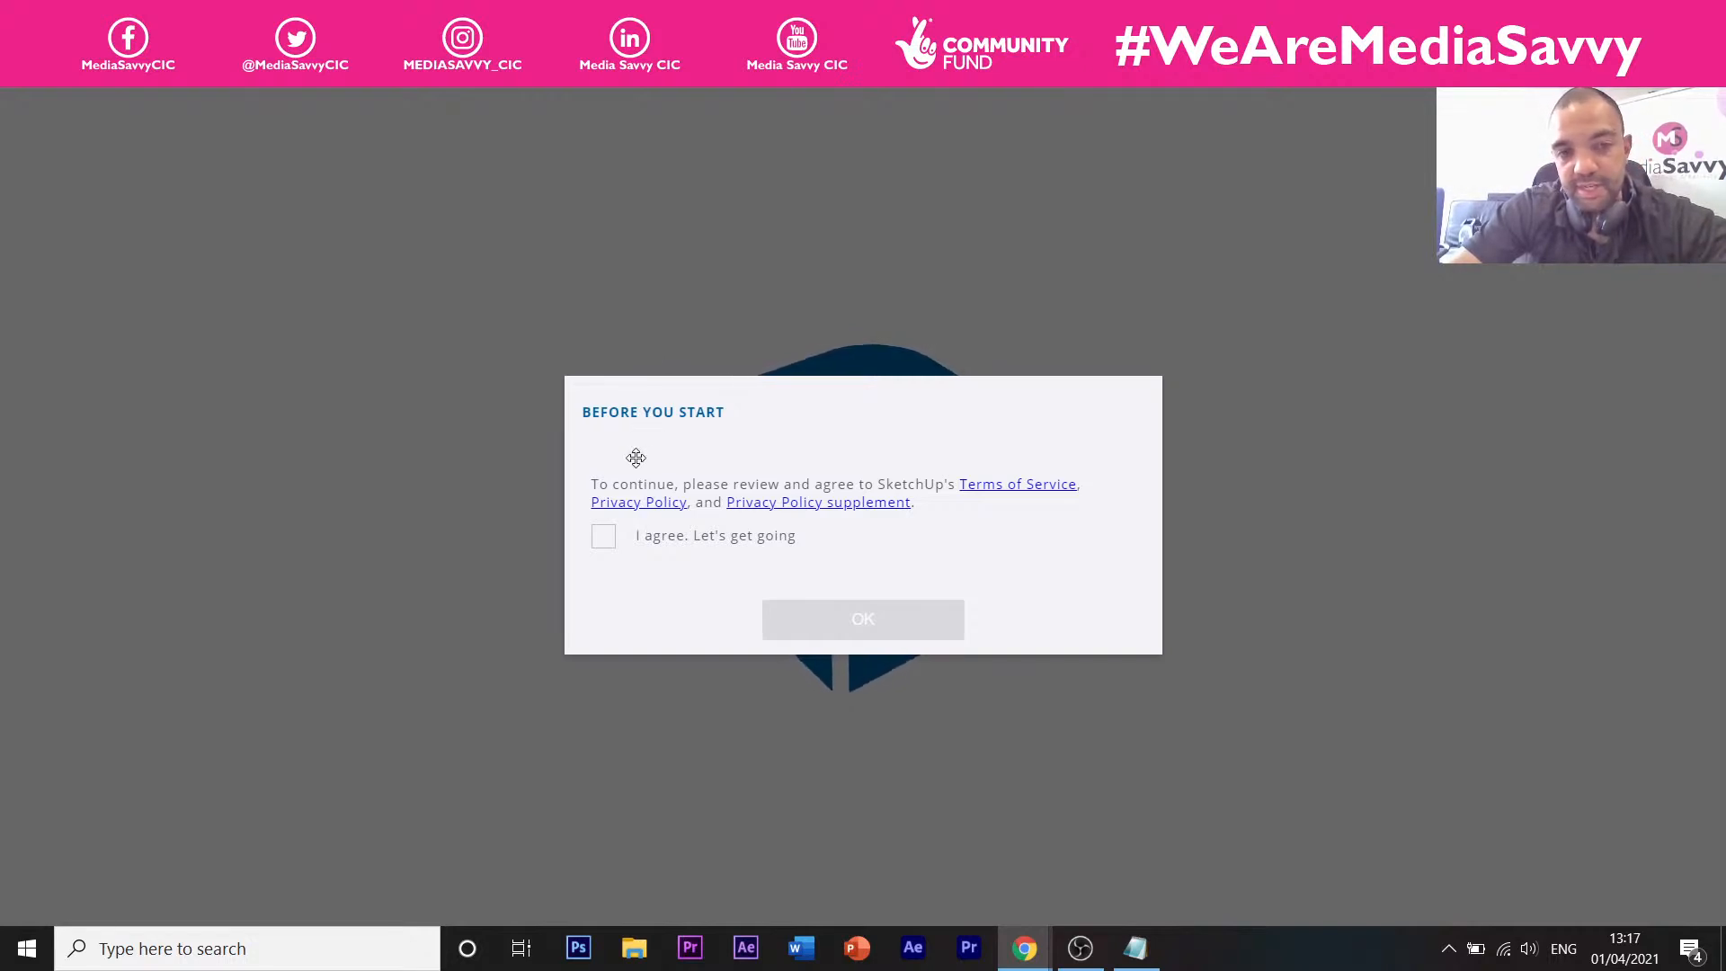
Tick 'I agree. Let's get going' in Before You Start and confirm with OK.
click(604, 537)
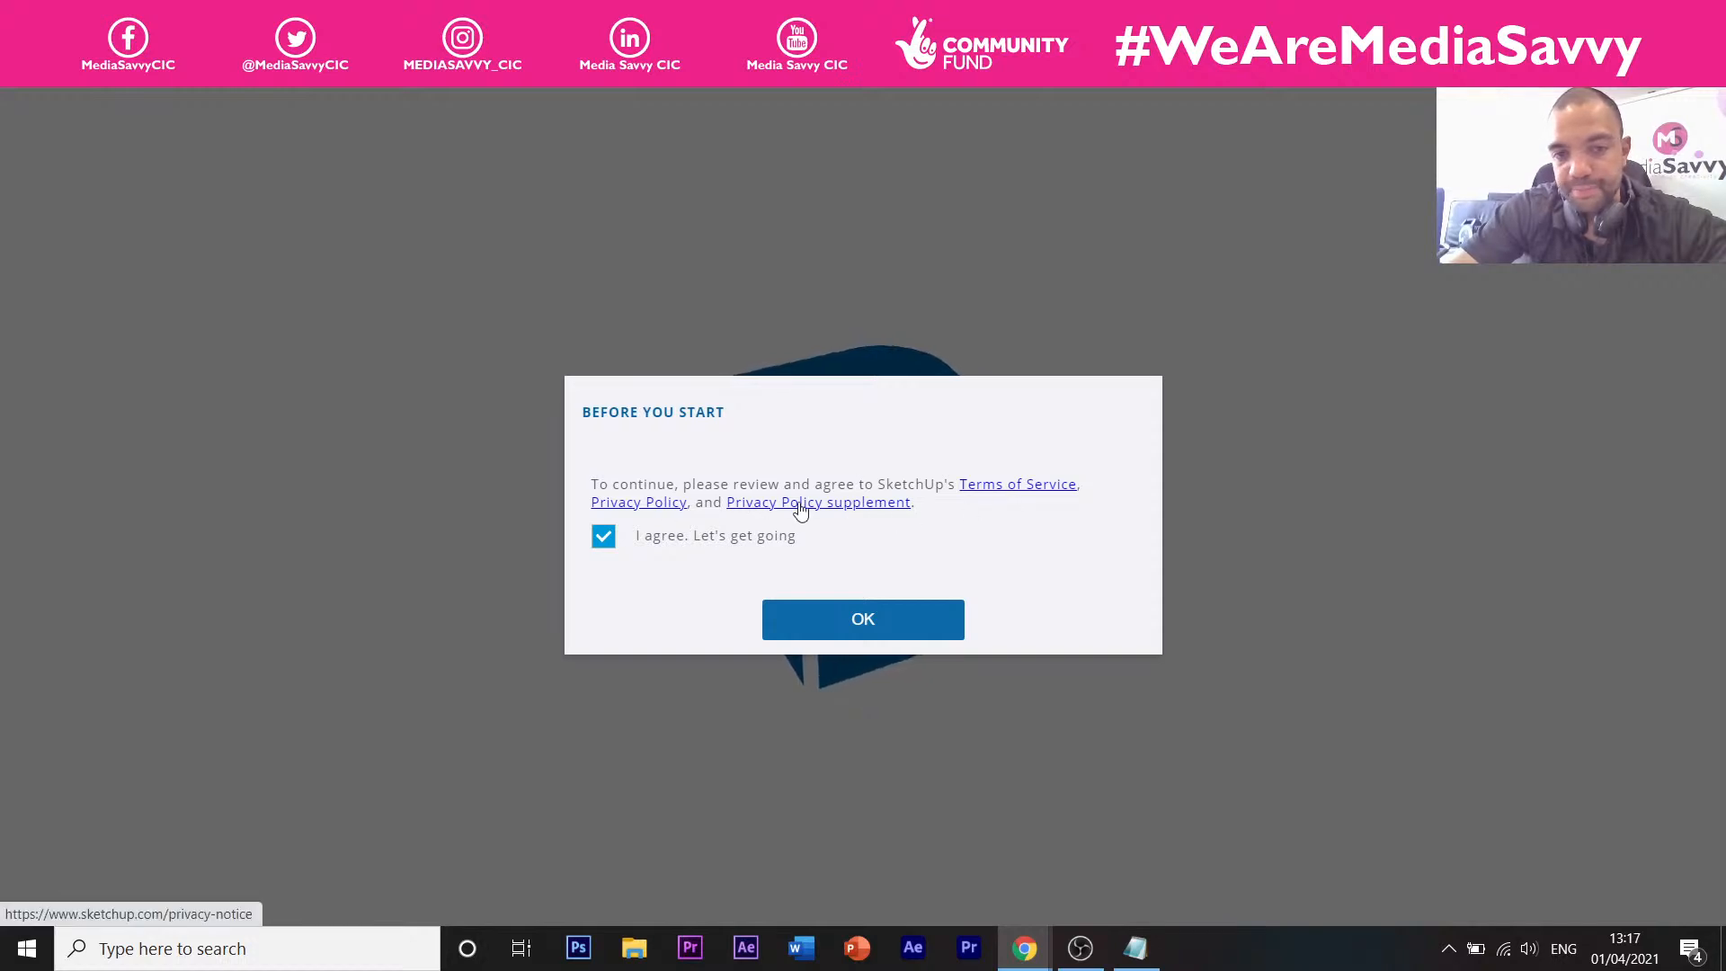
click(885, 622)
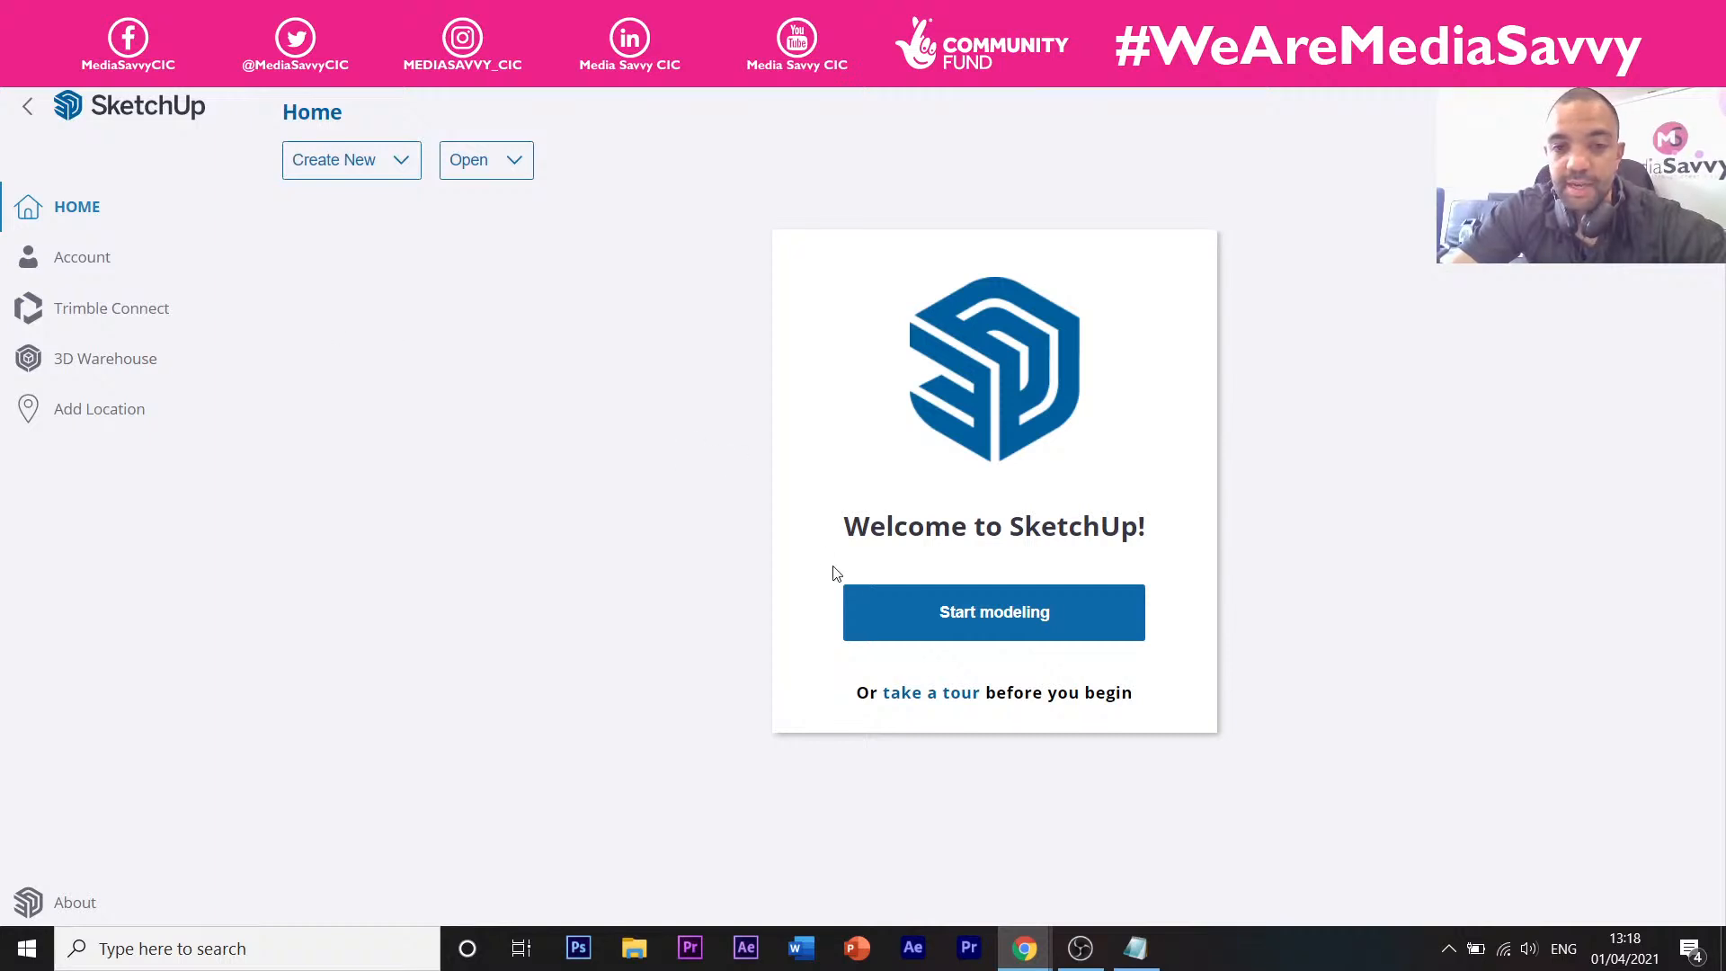
Choose Start modeling on the Home page to create a new Untitled model.
click(909, 629)
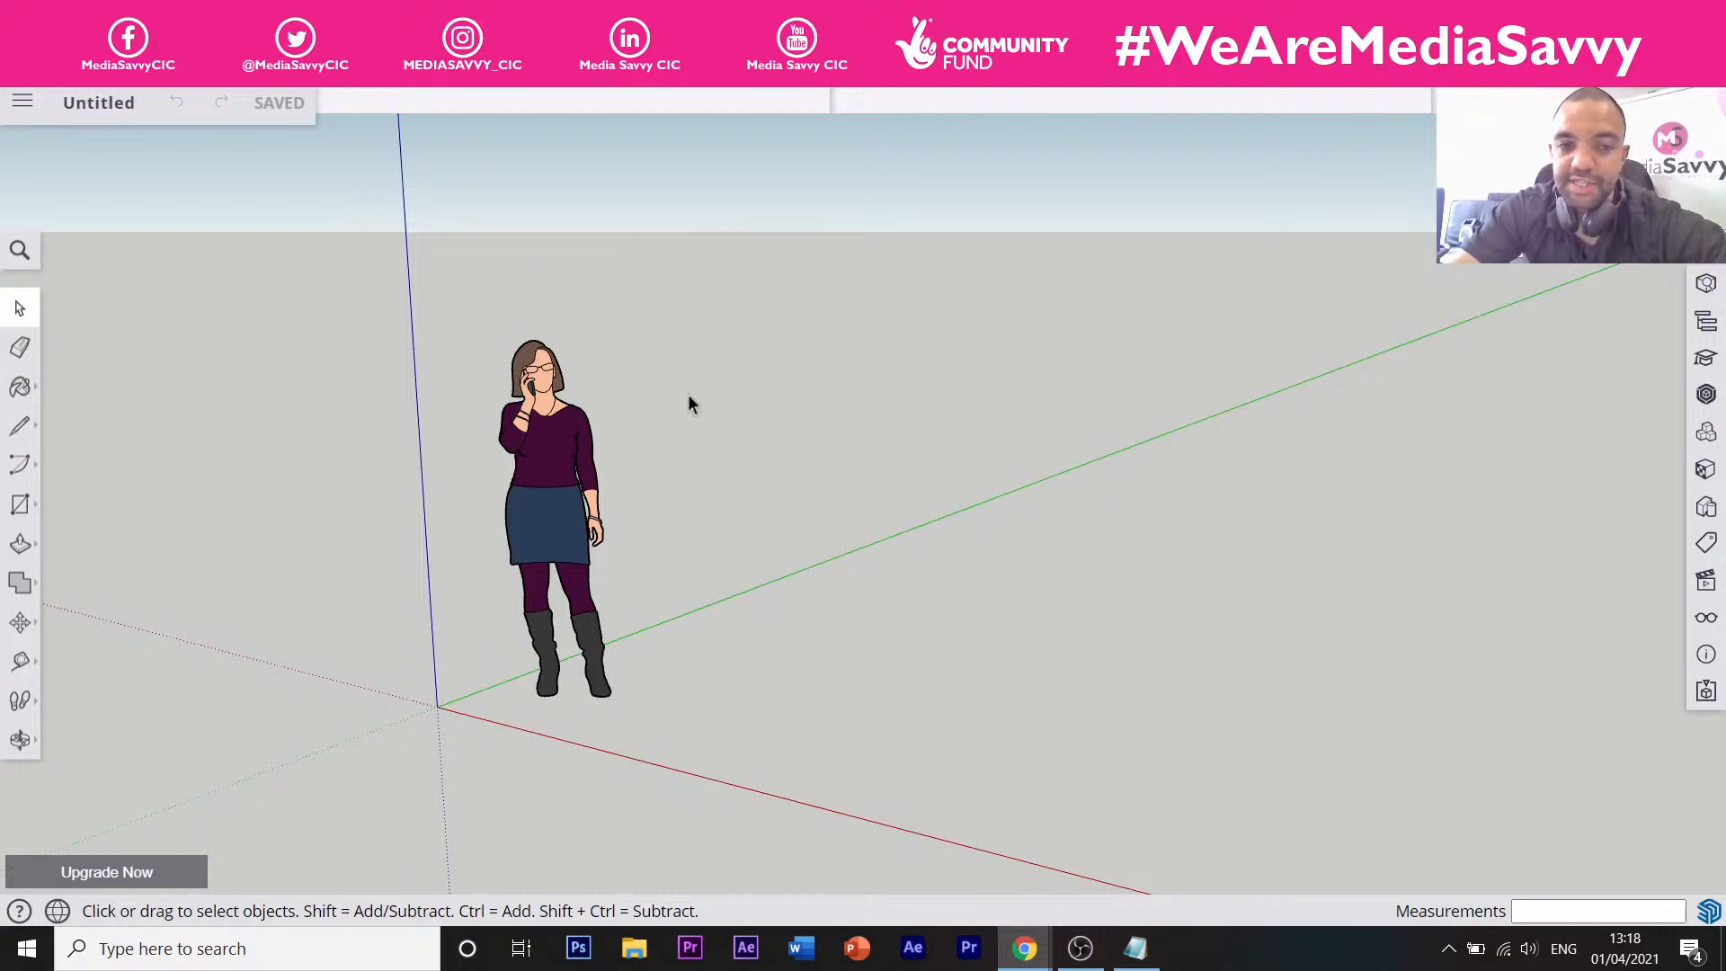
click(575, 513)
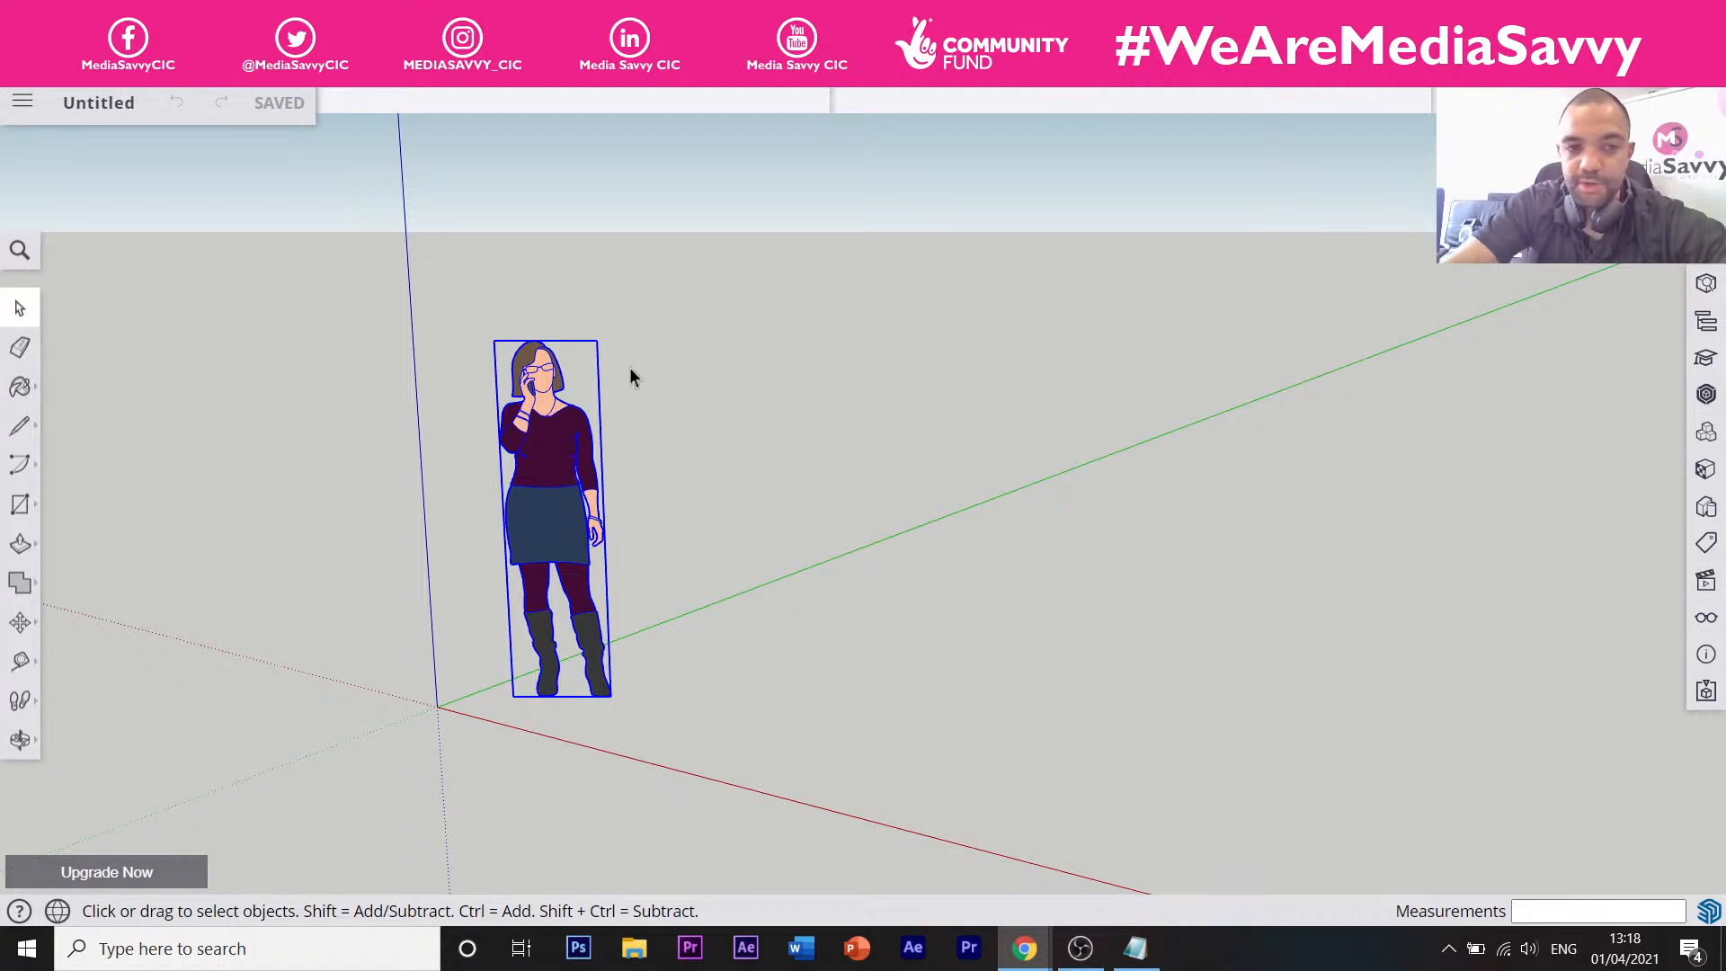
click(604, 385)
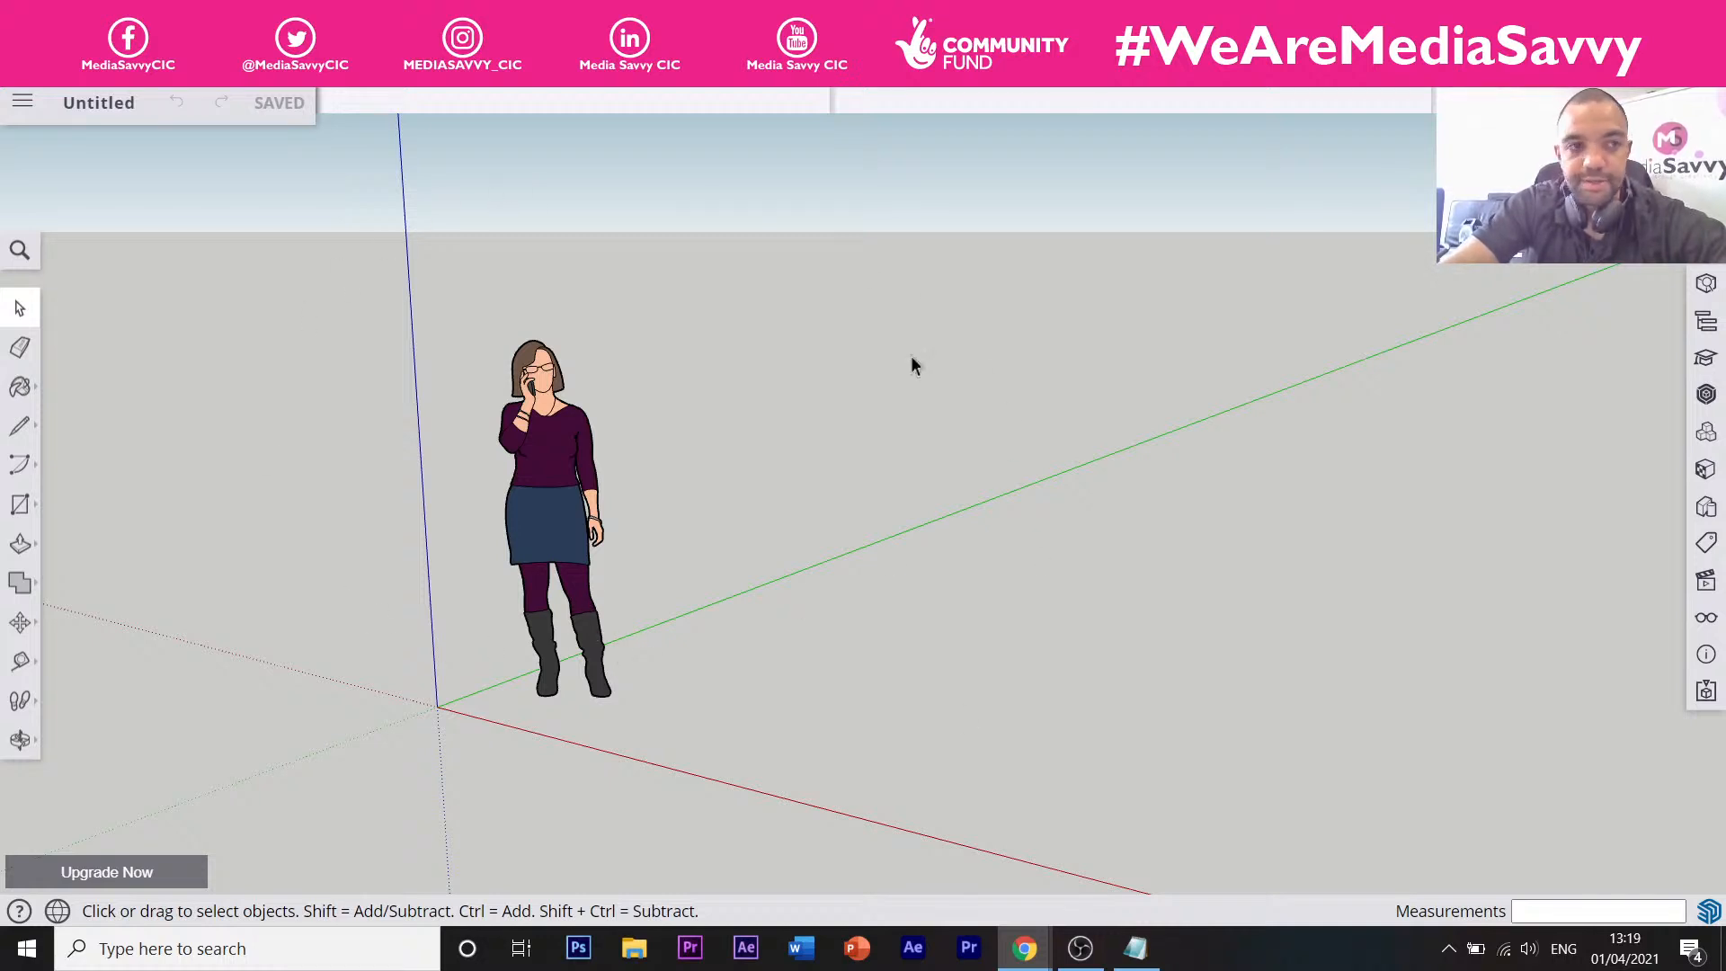
Save the untitled model as 'Easter Session' in the SketchUp project.
click(112, 104)
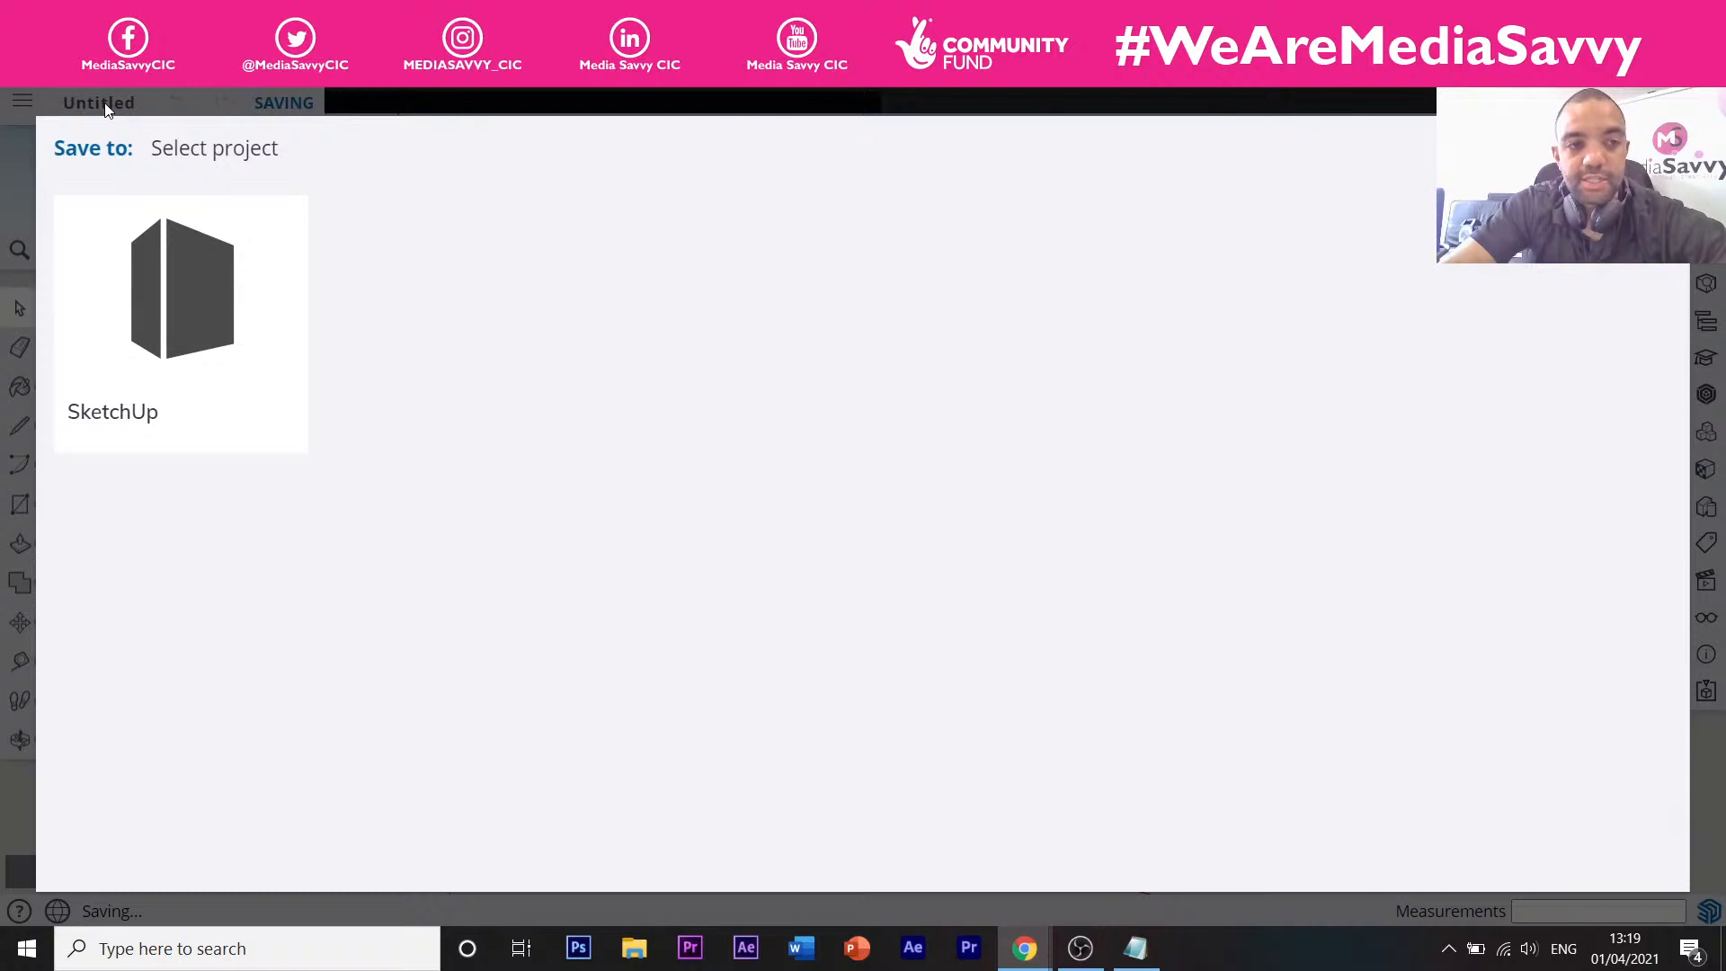
click(218, 313)
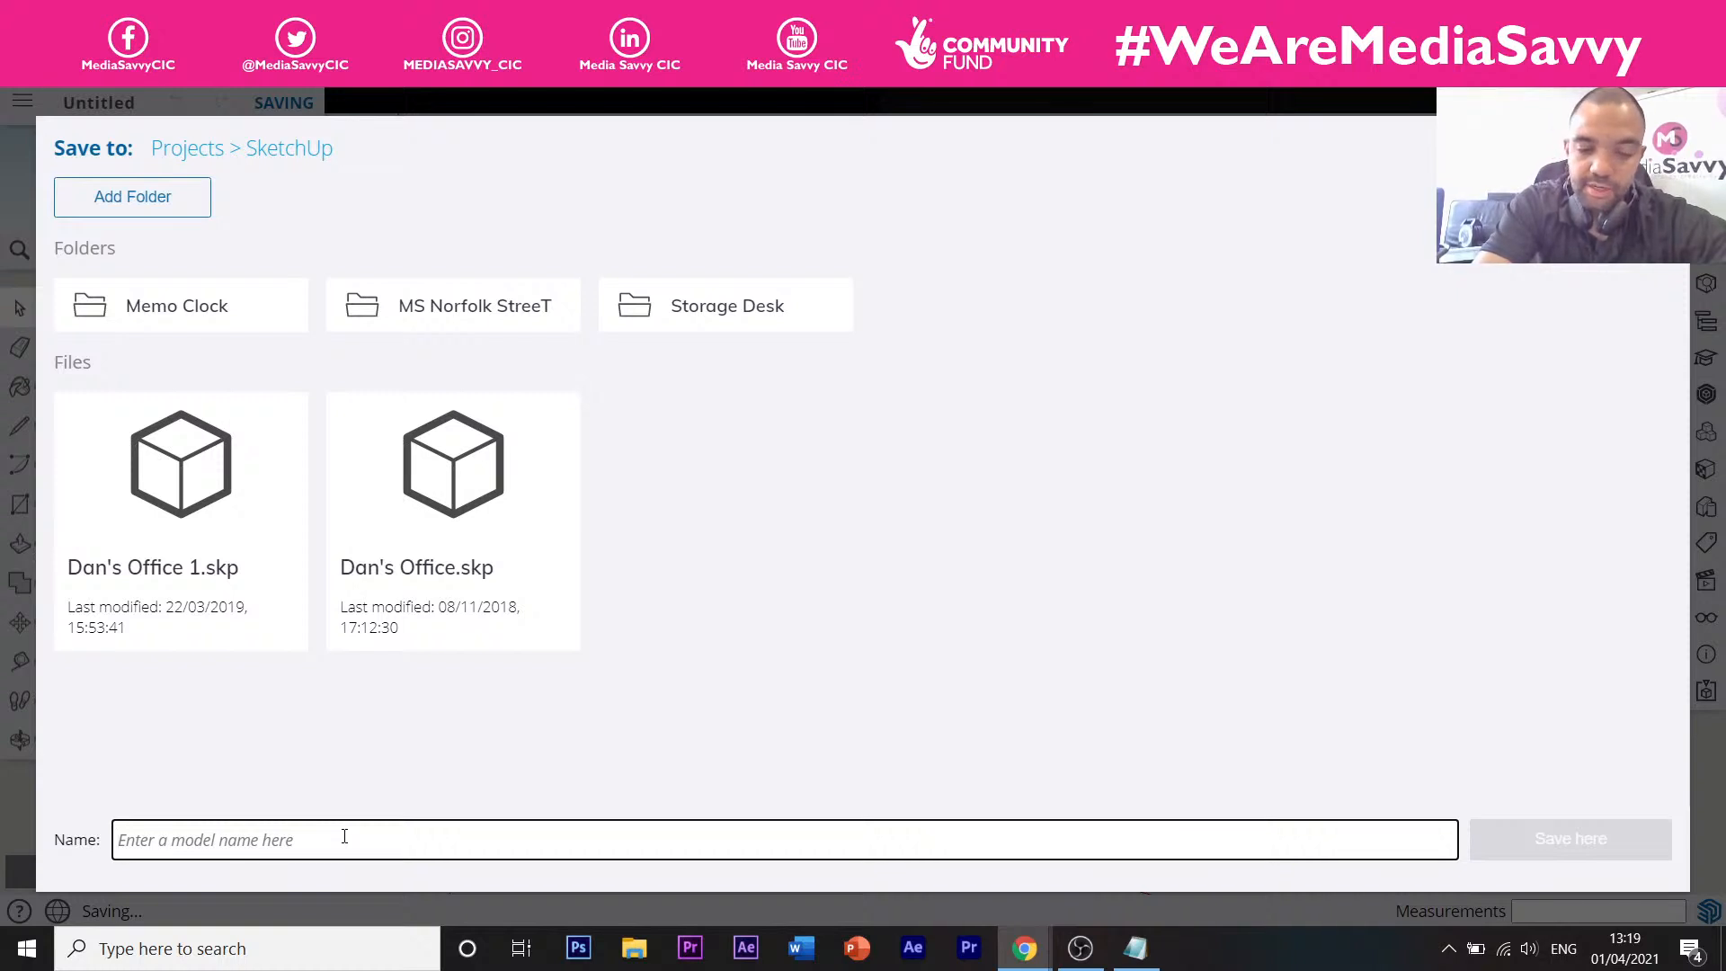
text(Easter S)
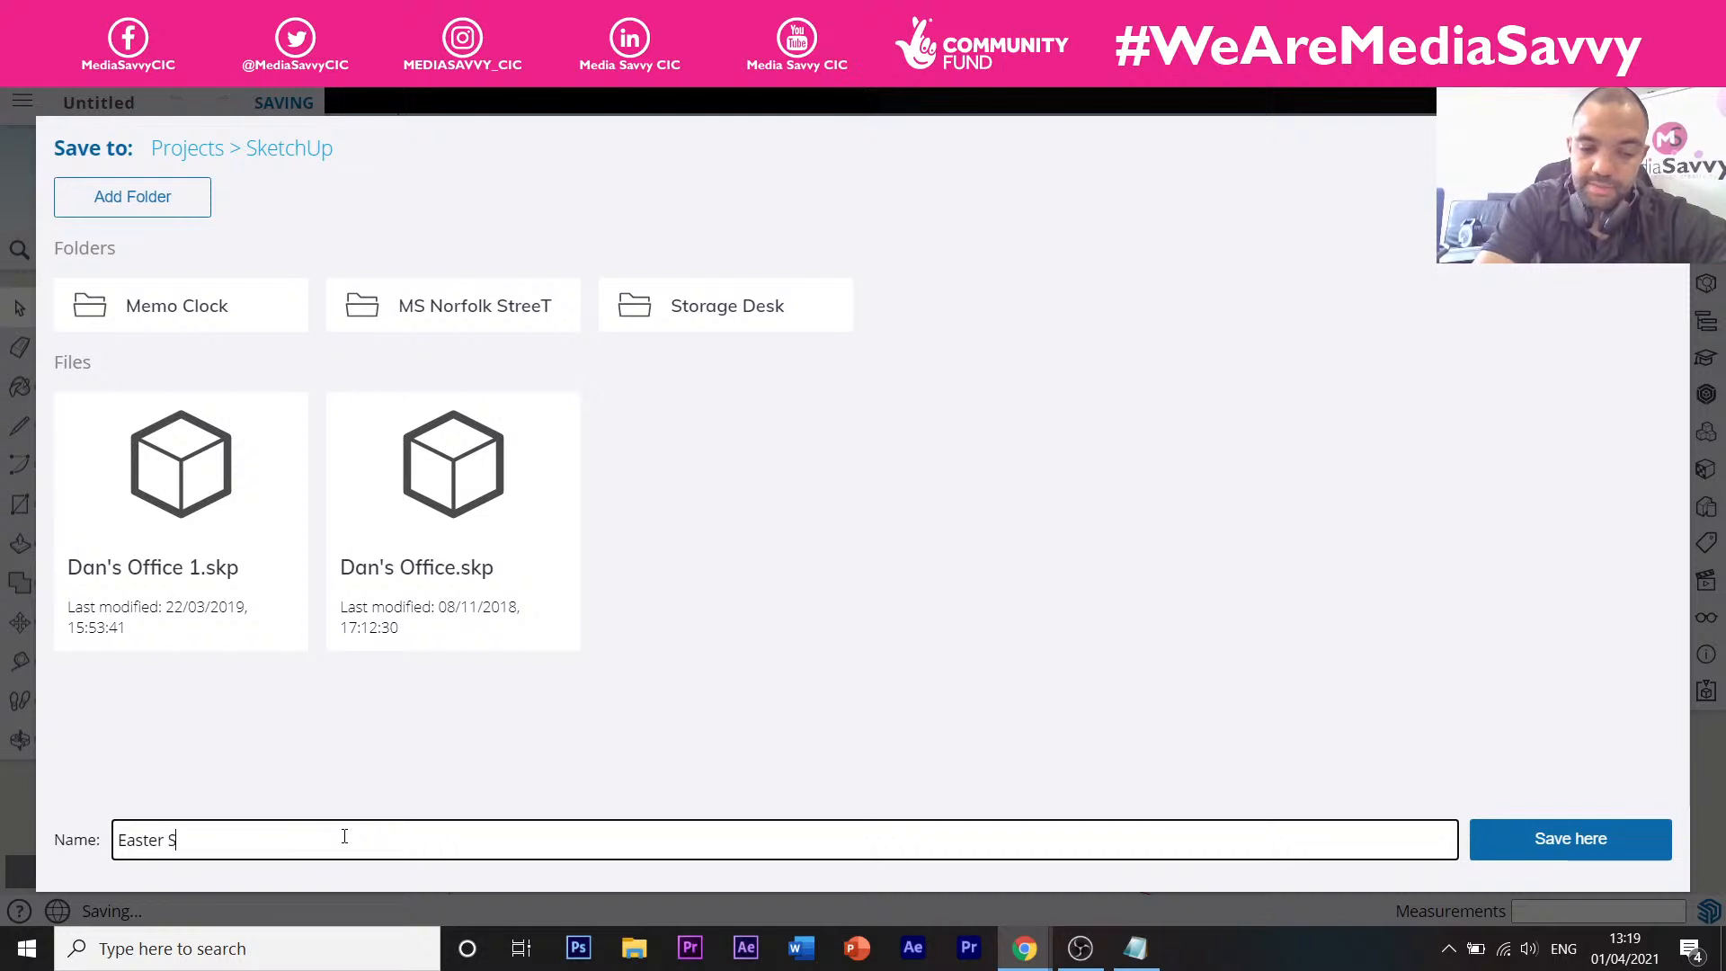
text(ession)
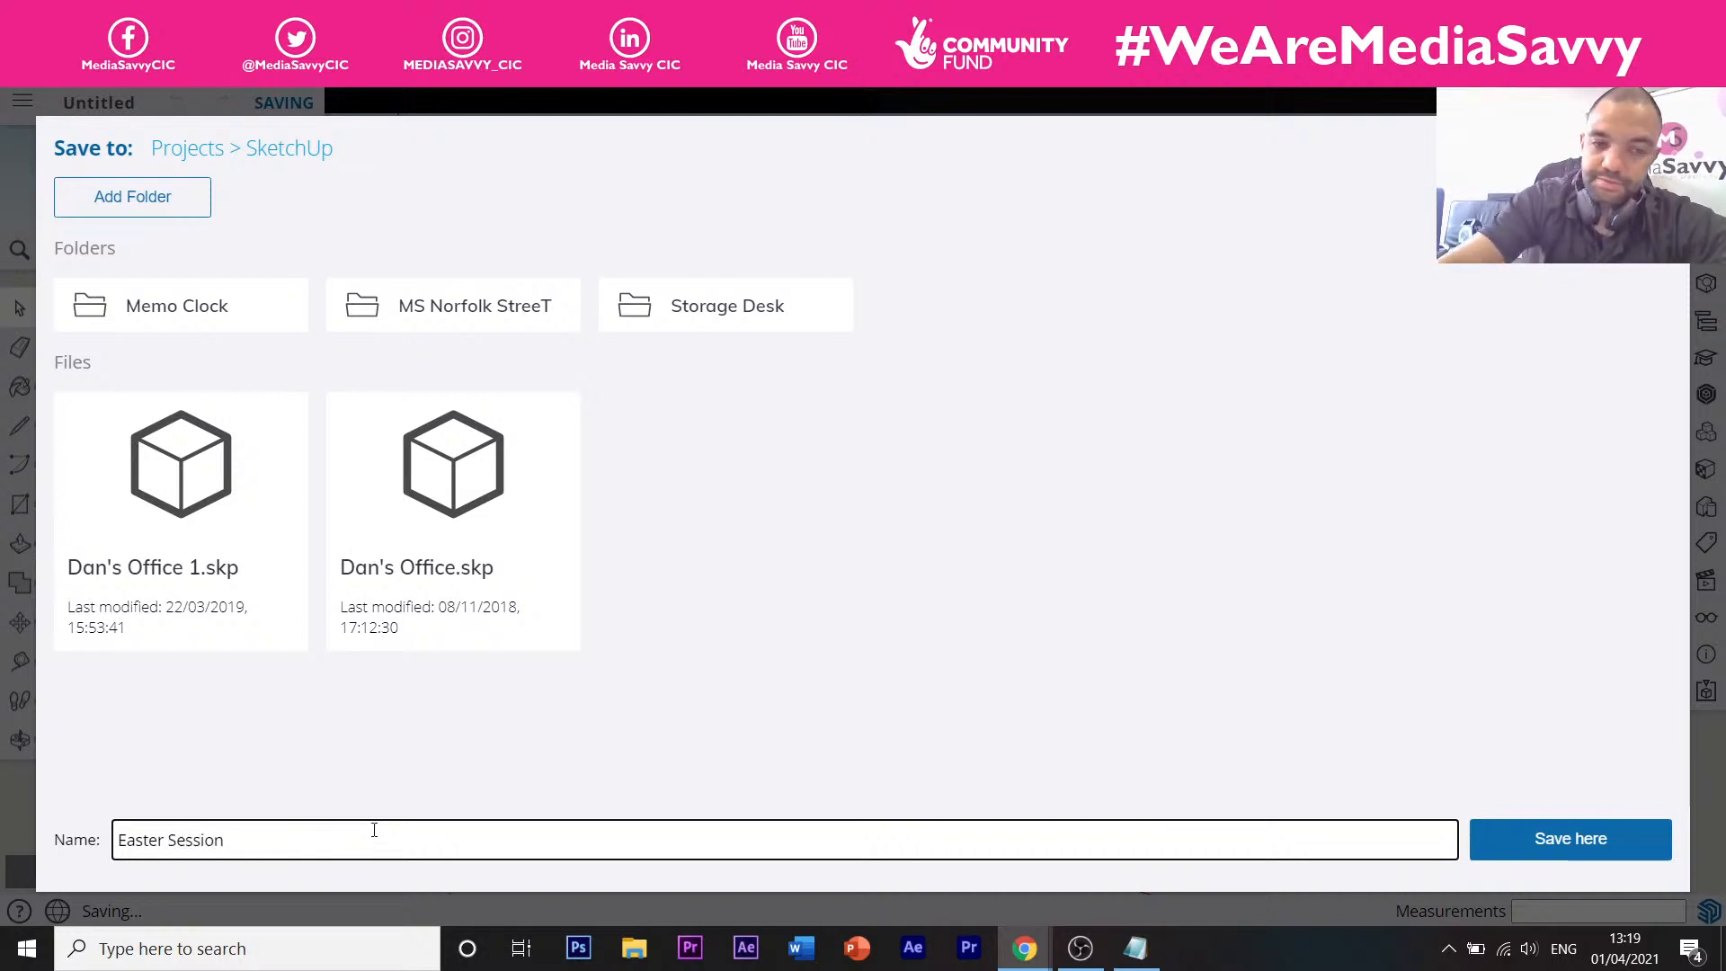
click(1605, 858)
click(1606, 850)
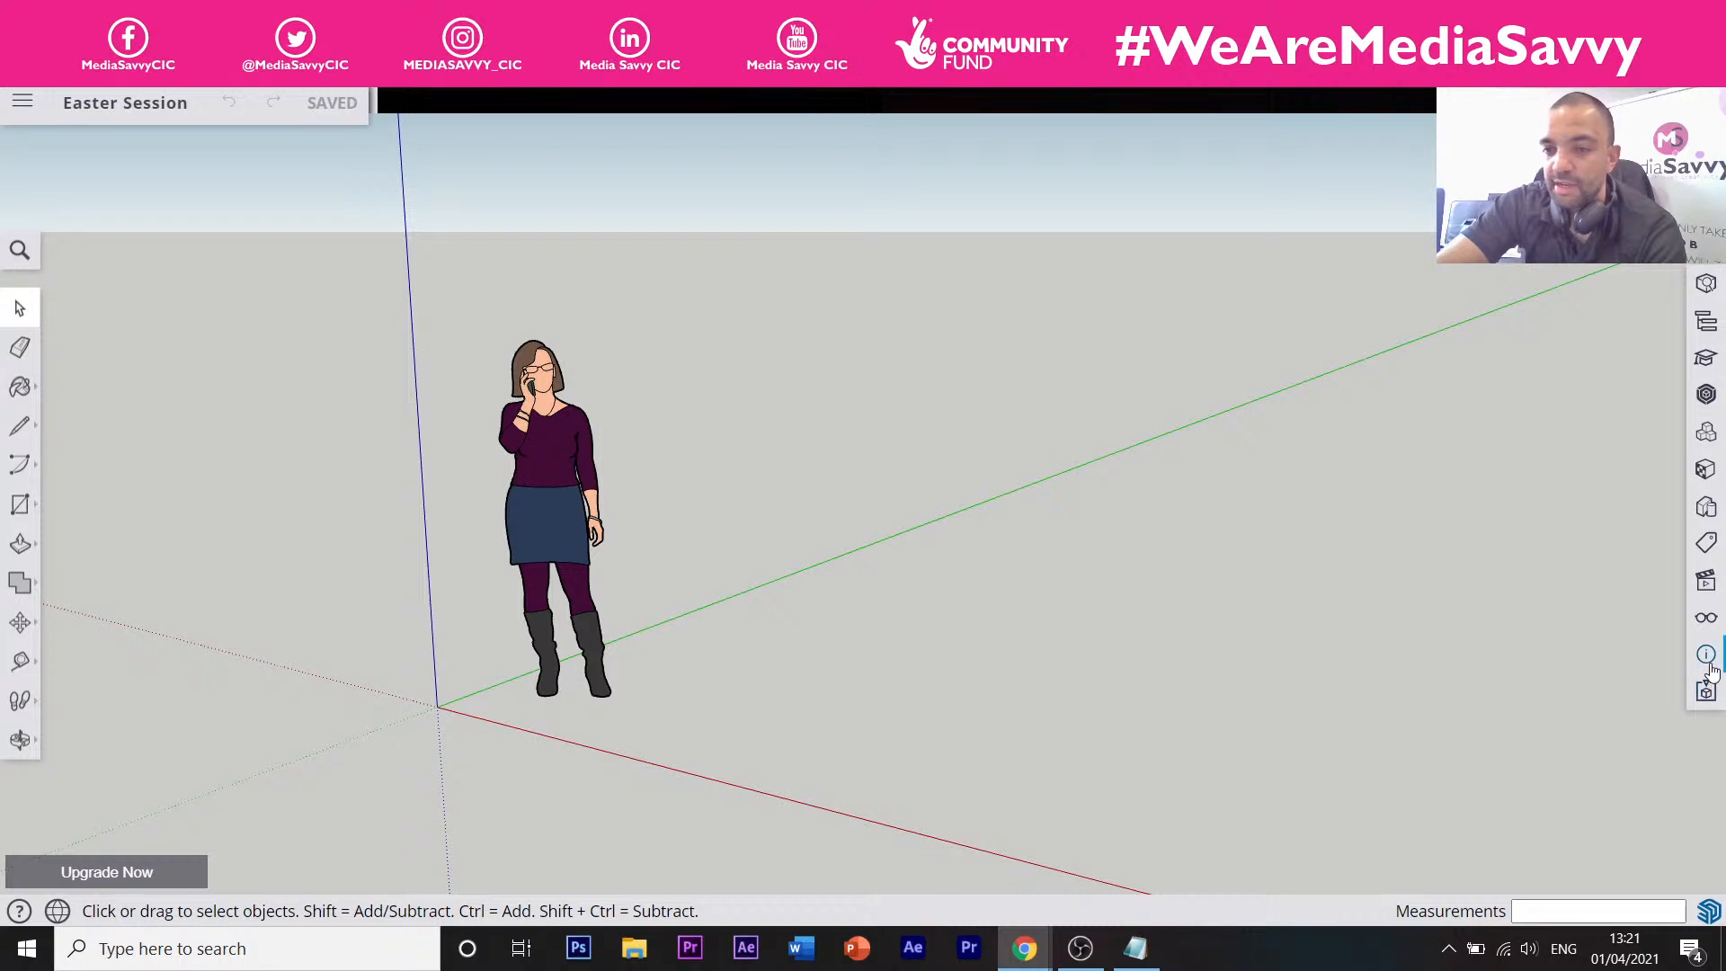
click(1705, 618)
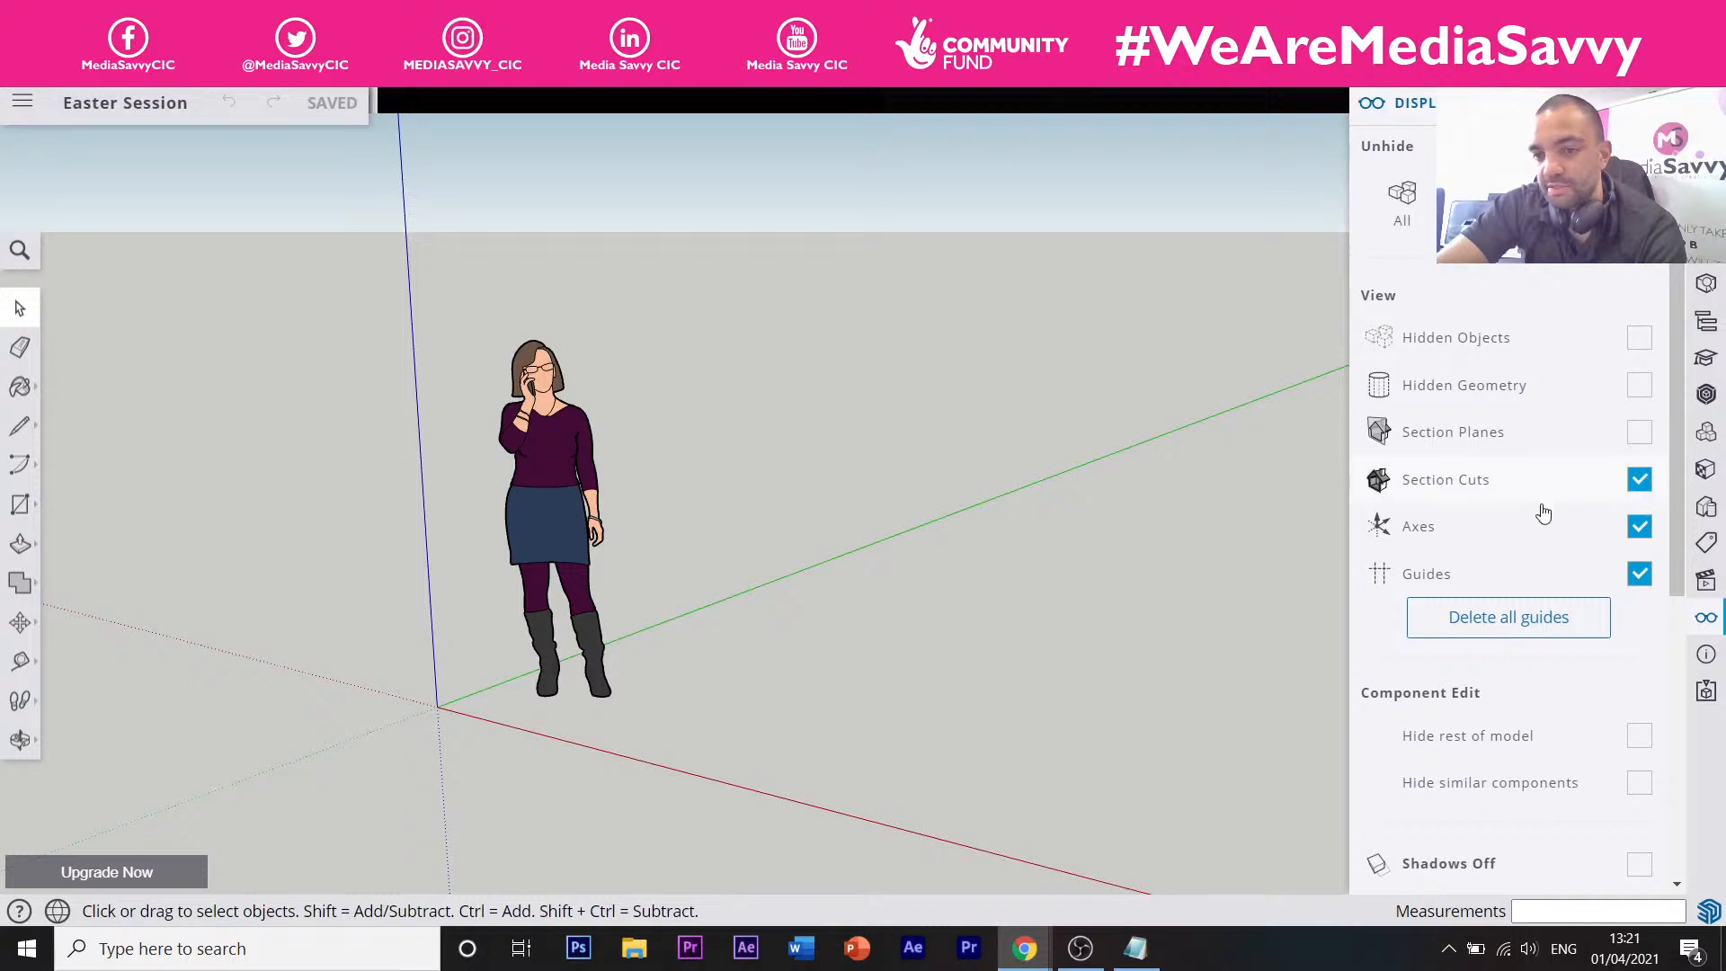
scroll(1539, 512, down, 4)
scroll(1533, 534, down, 1)
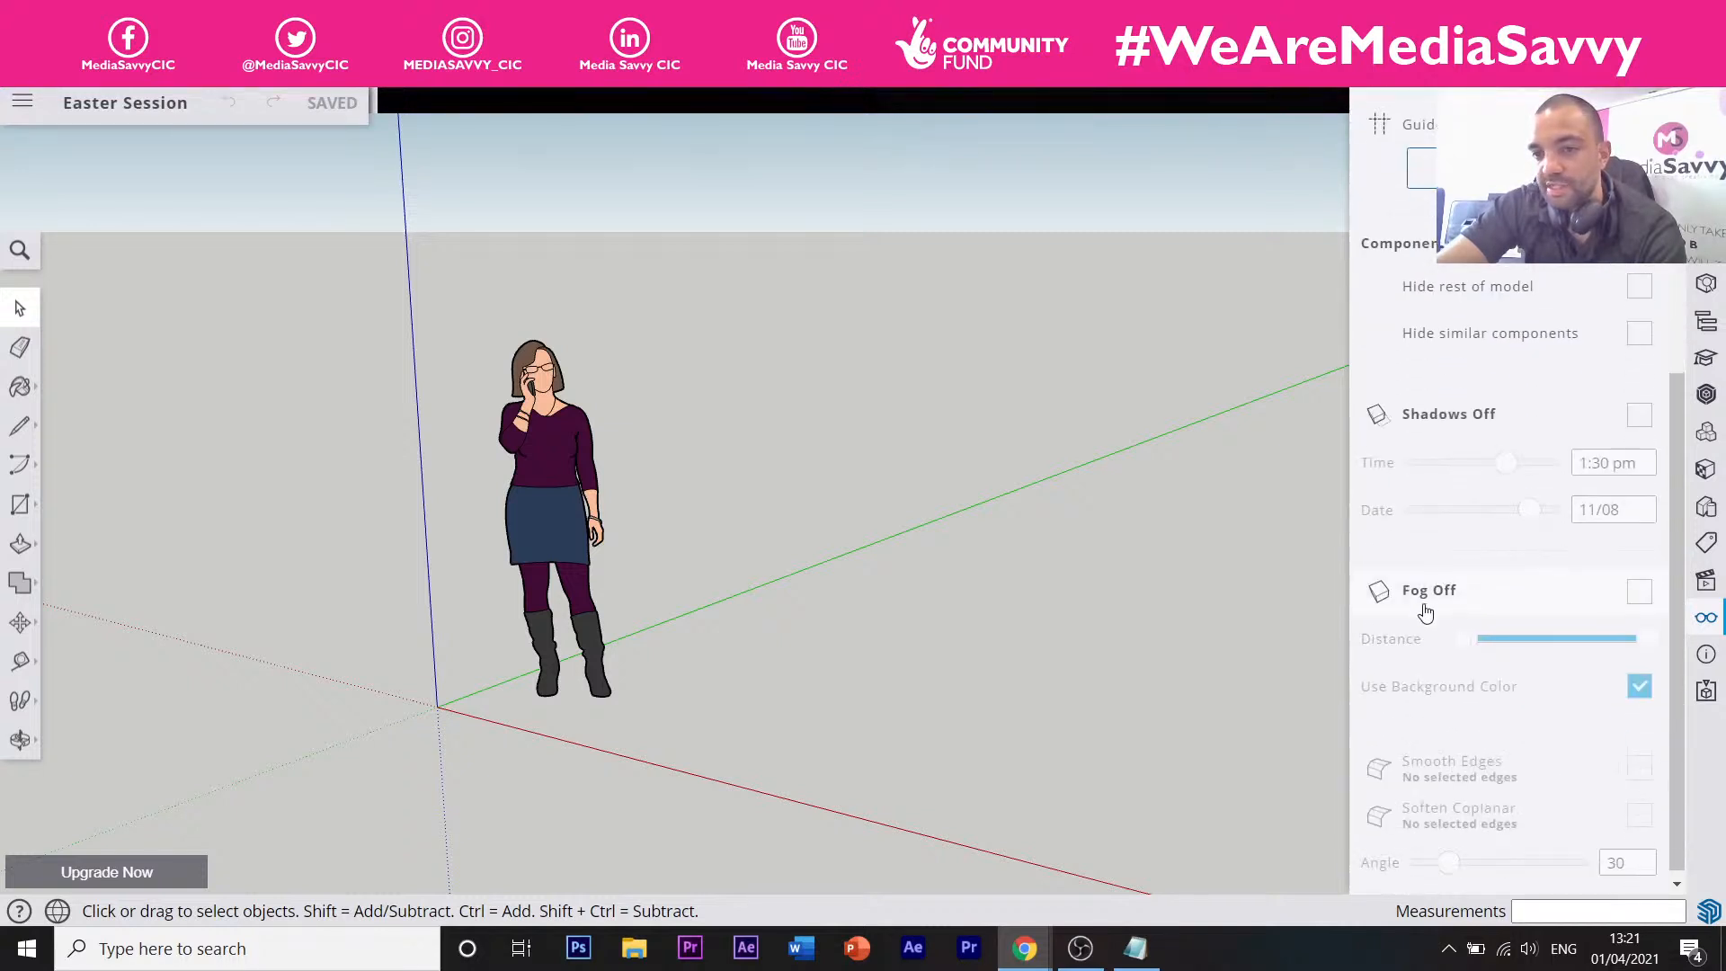
click(1636, 423)
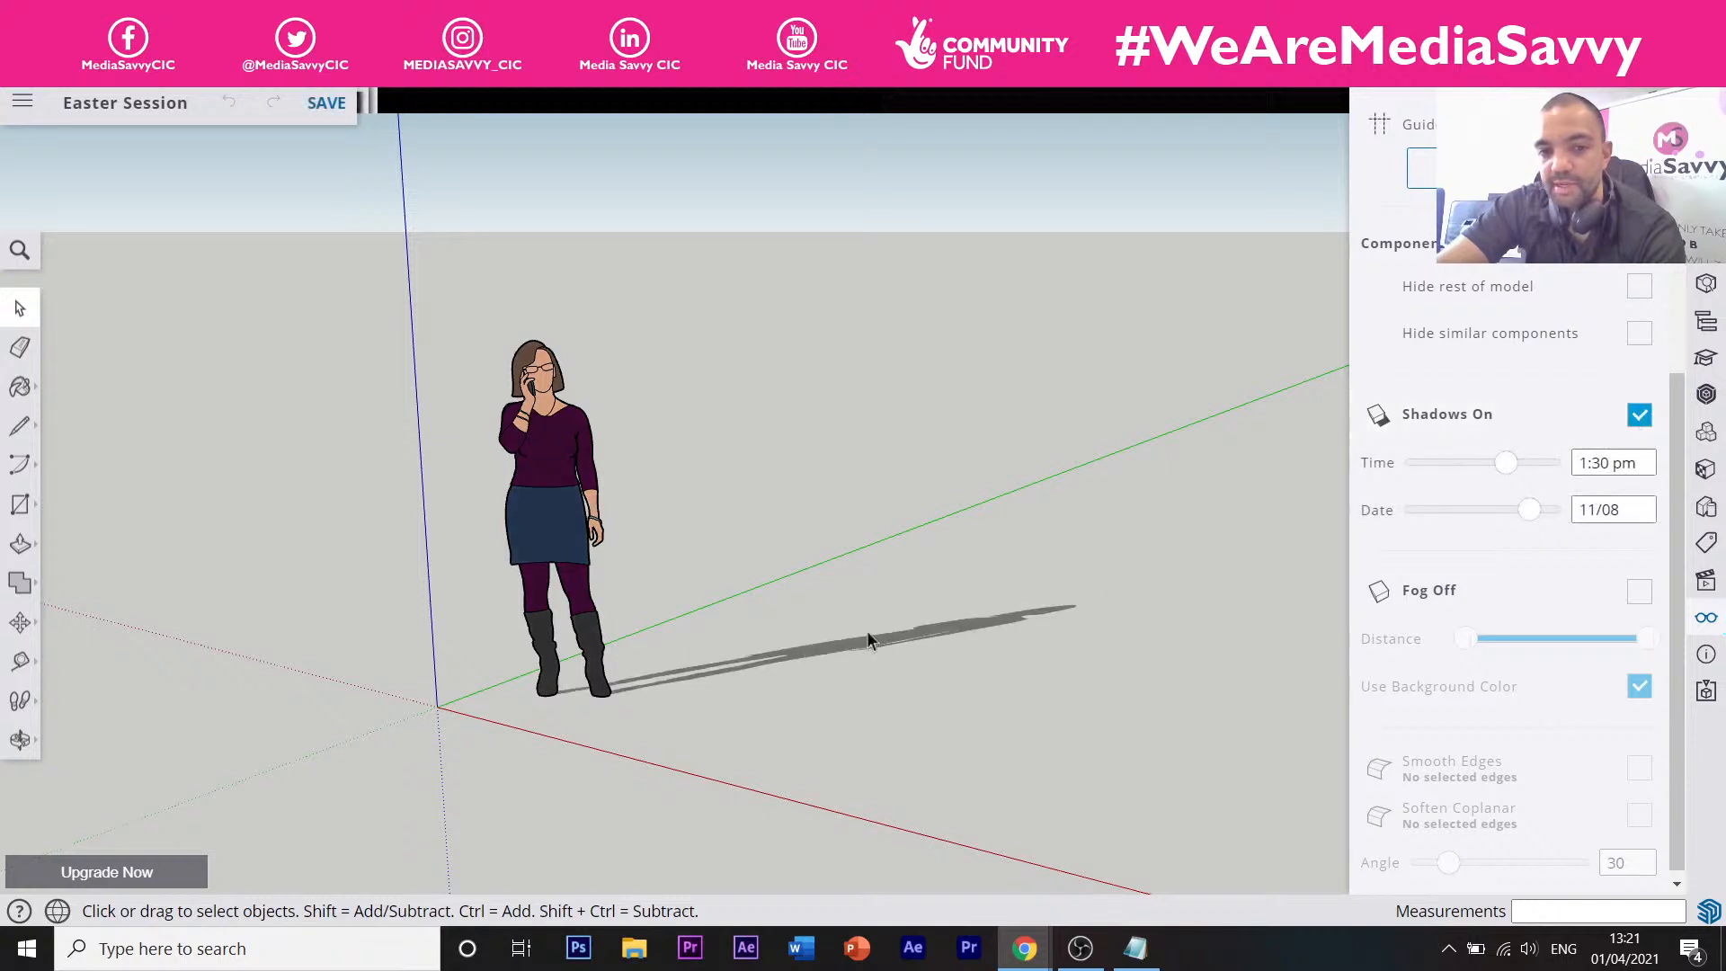
click(1637, 415)
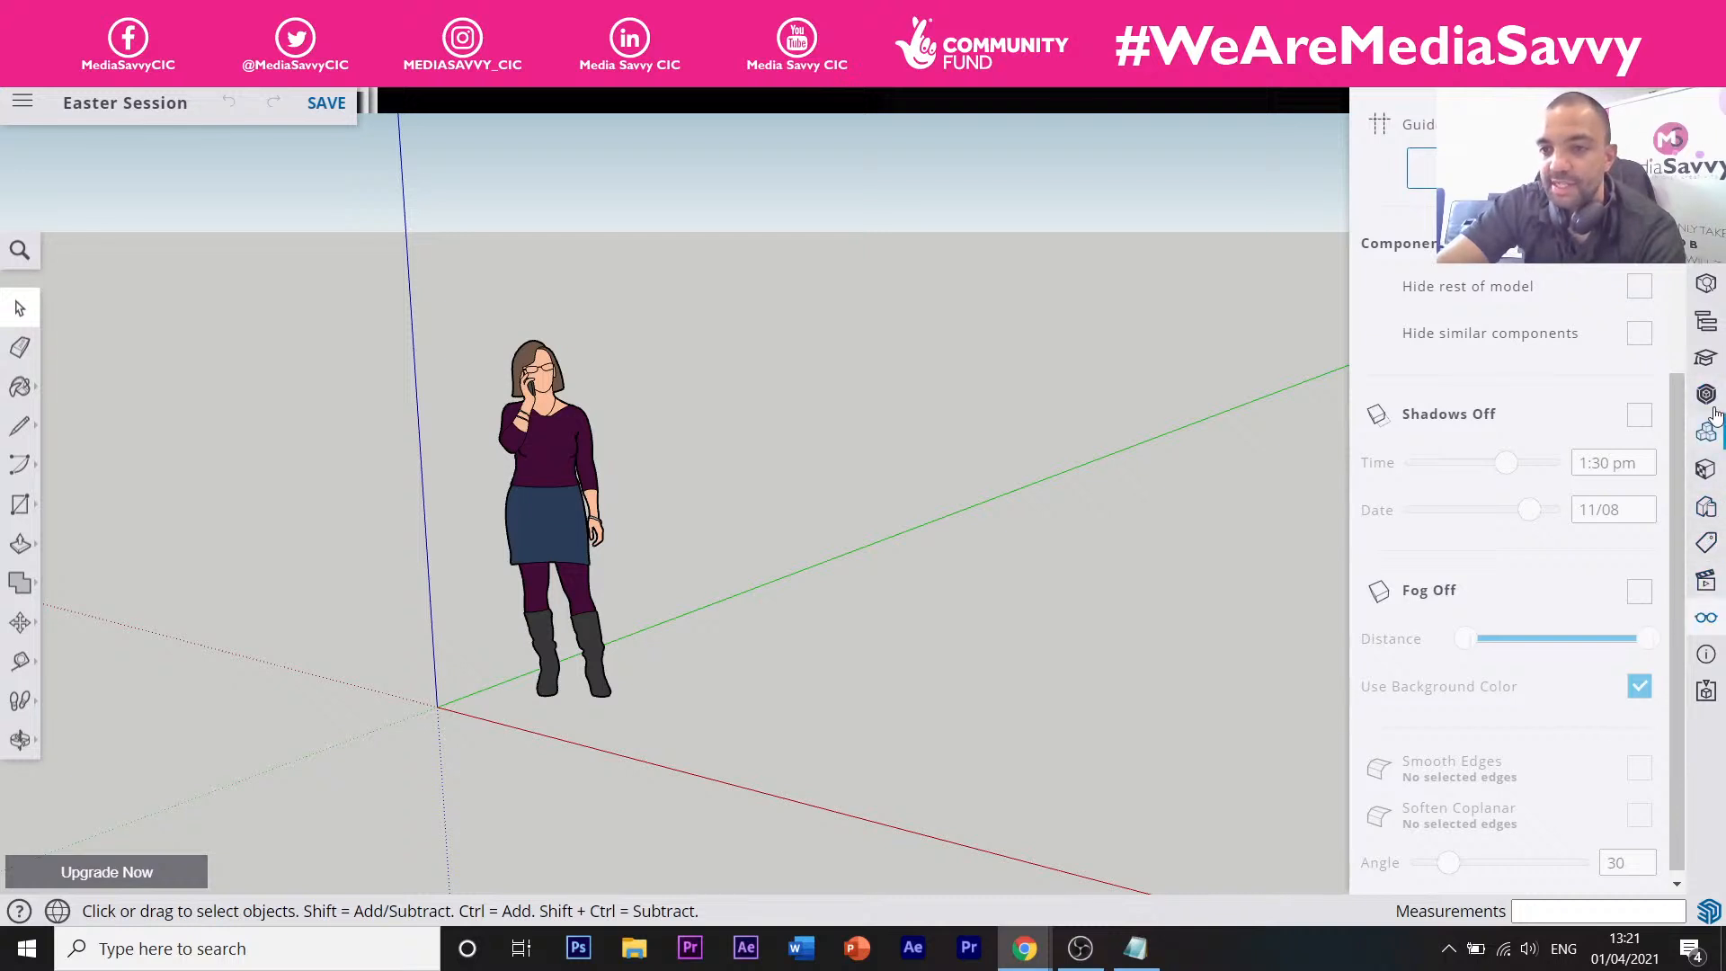
click(1716, 361)
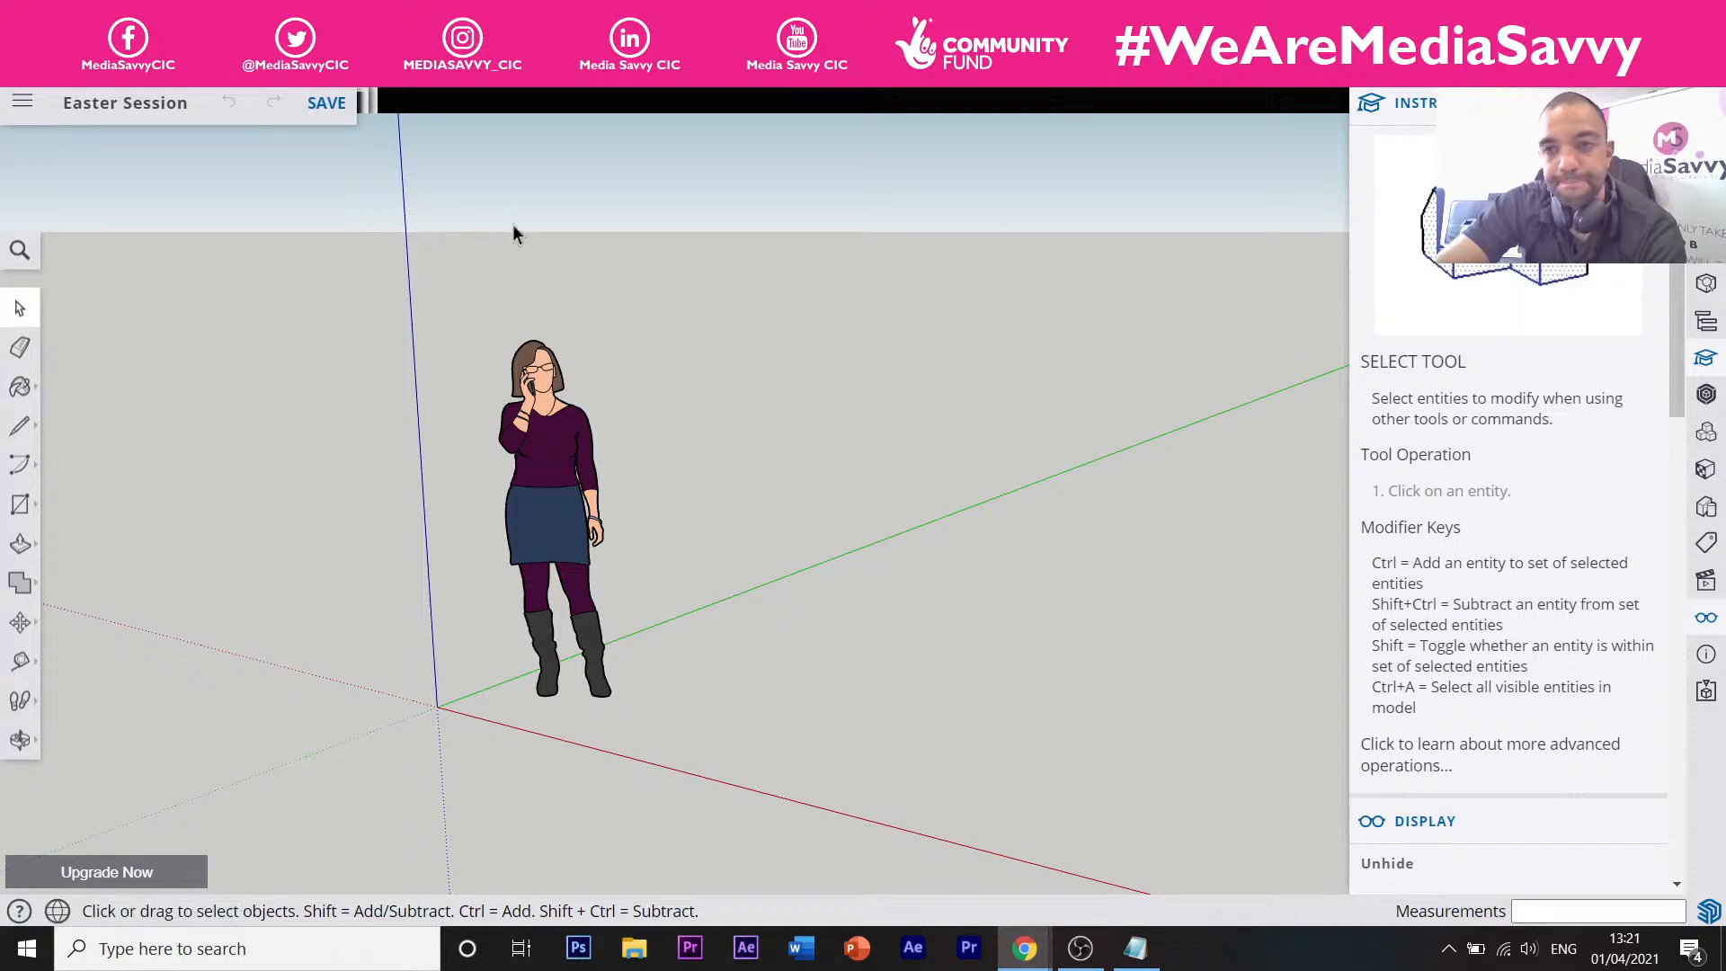
Pick the Eraser, toggle the Instructor panel, show Entity Info, and open 3D Warehouse.
click(22, 349)
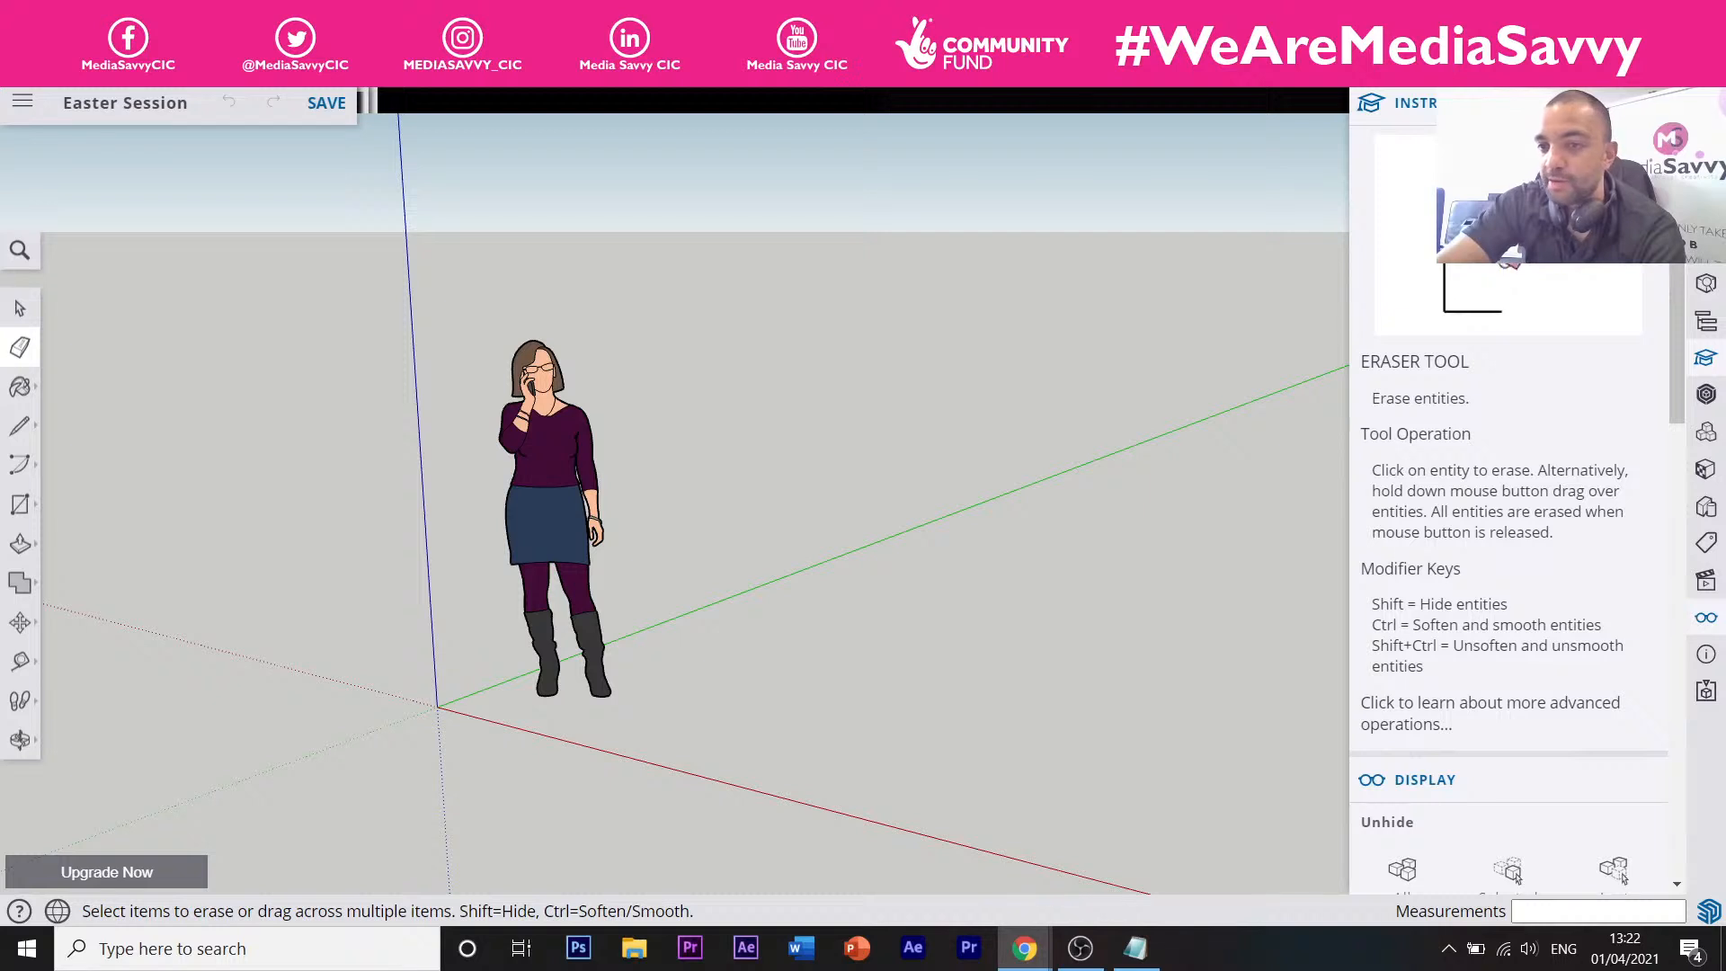
click(1716, 372)
click(1717, 372)
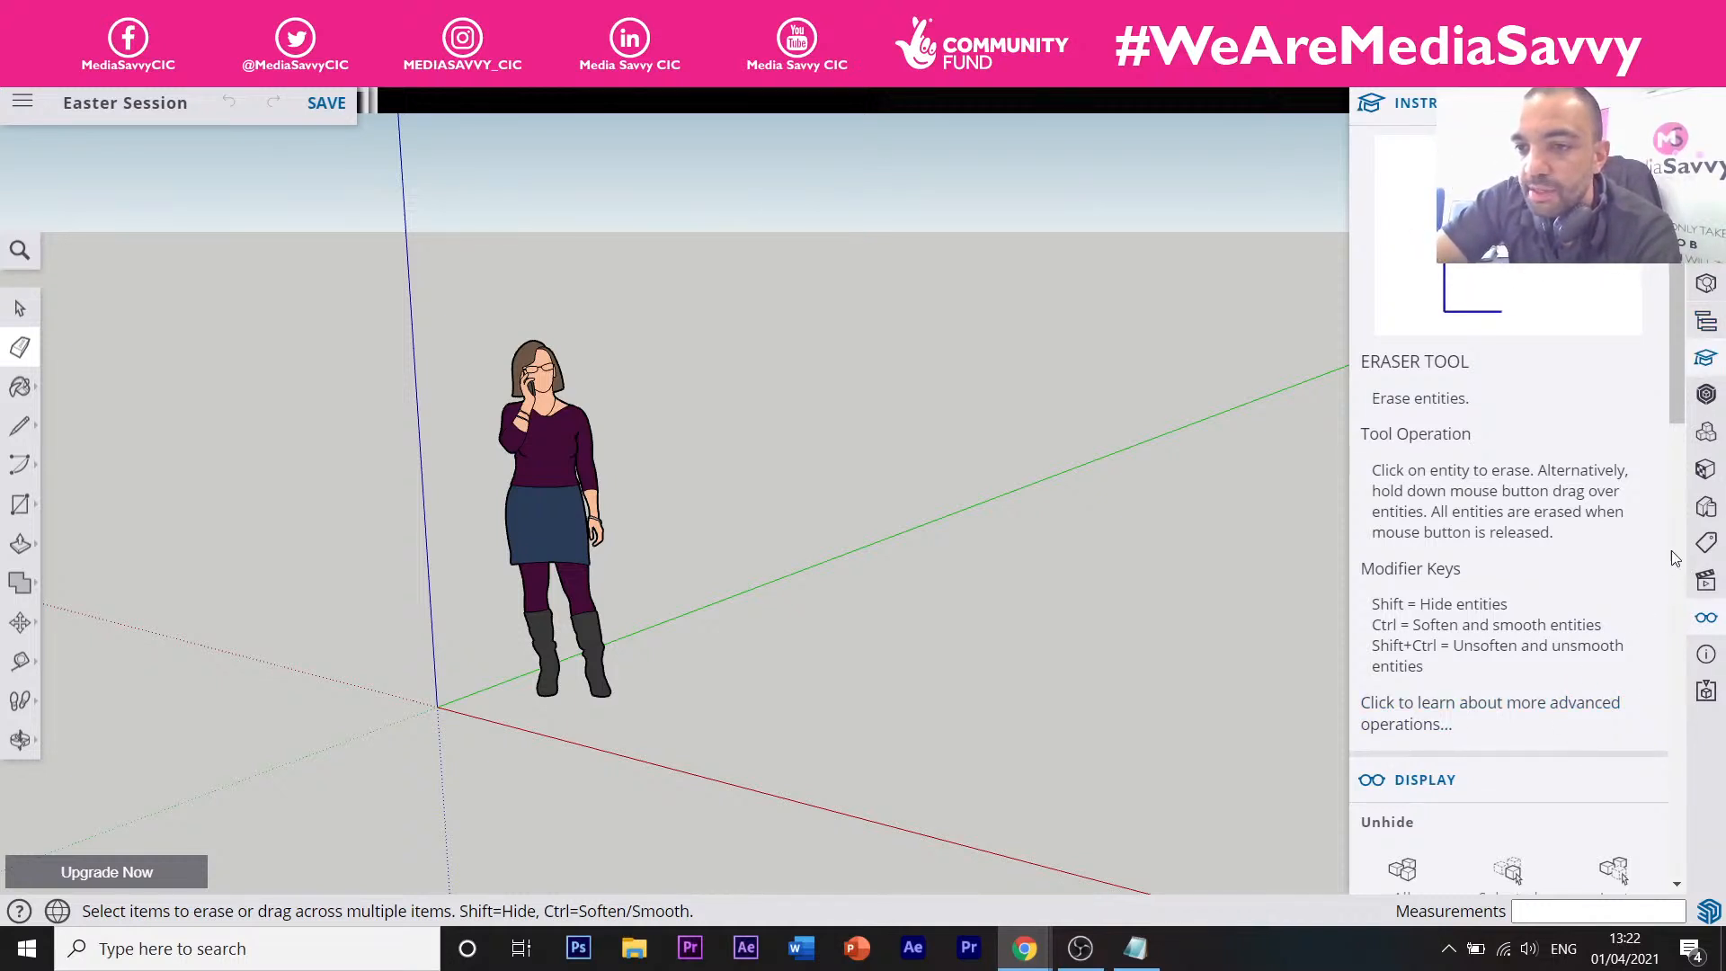
click(1710, 288)
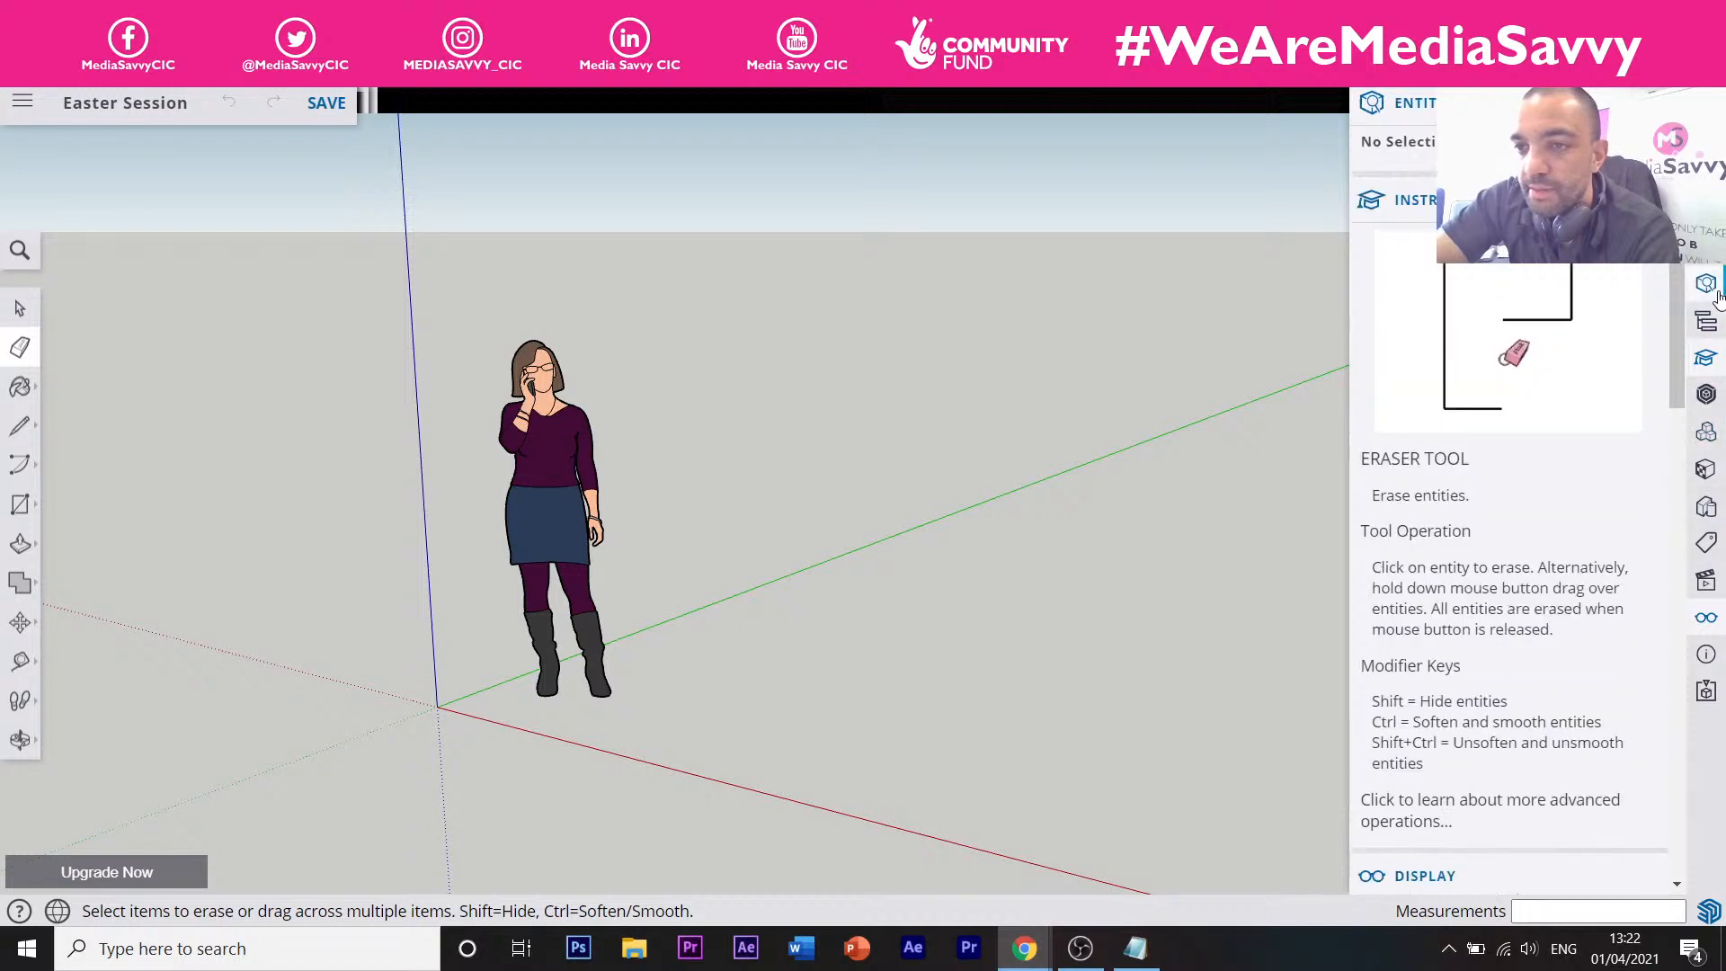
click(1707, 395)
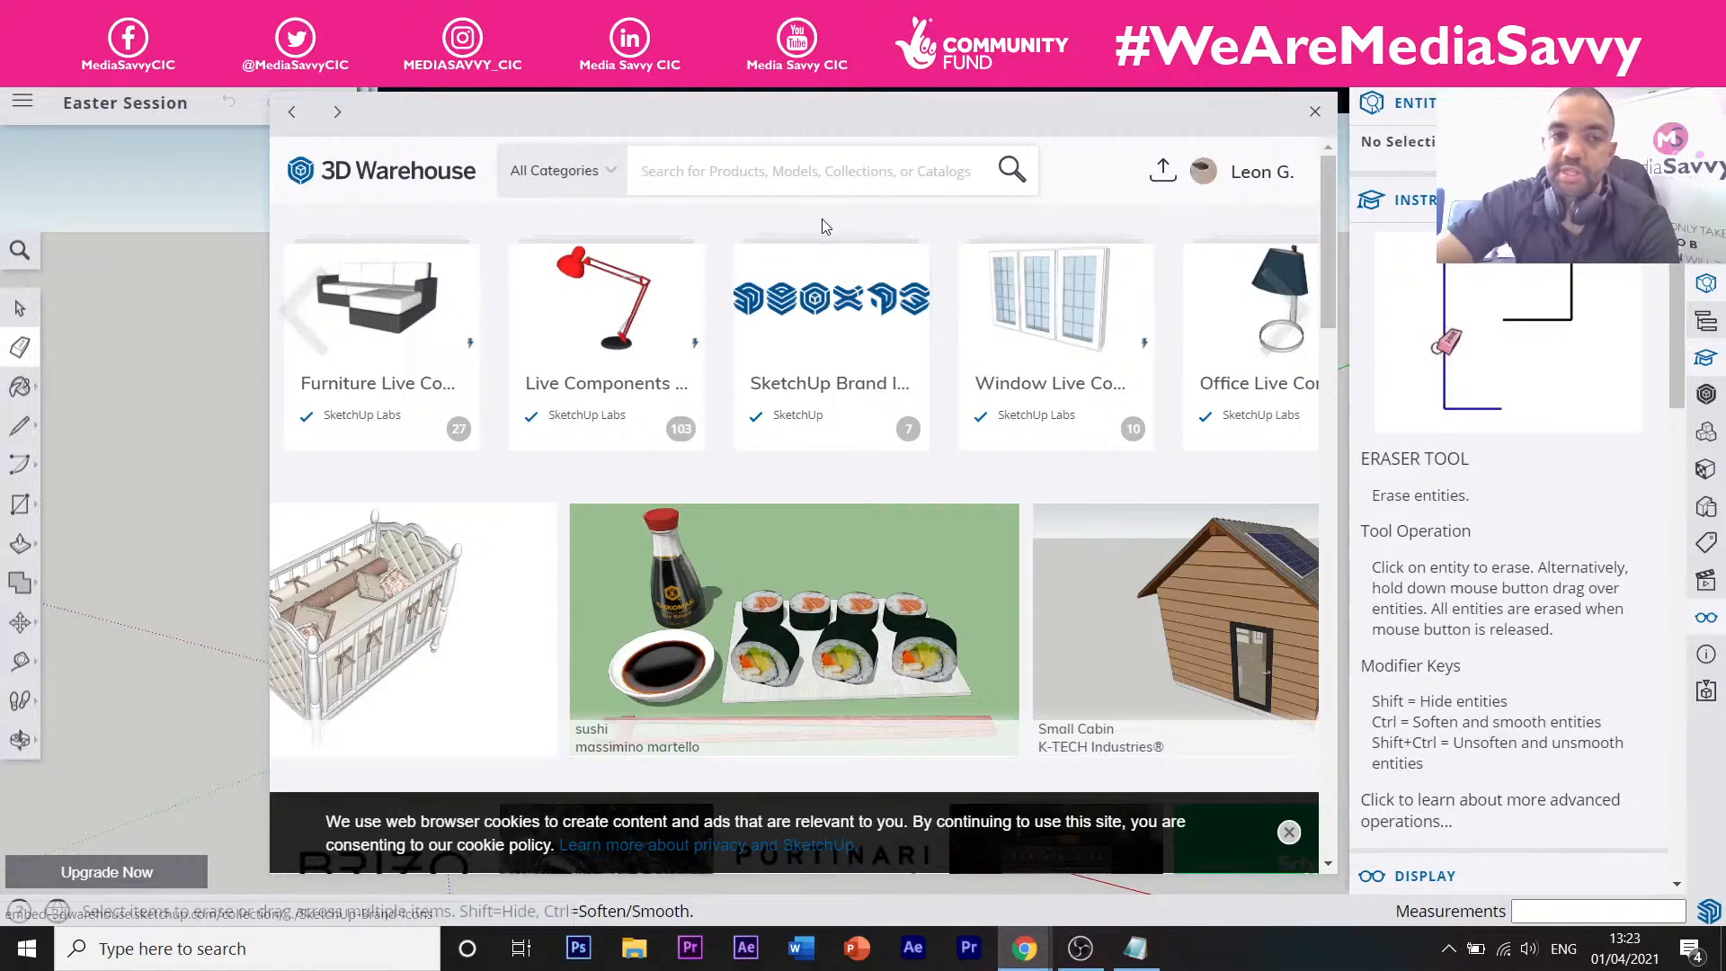
Reopen 3D Warehouse and search for 'dining table' models, browsing the results.
click(1315, 111)
click(1706, 396)
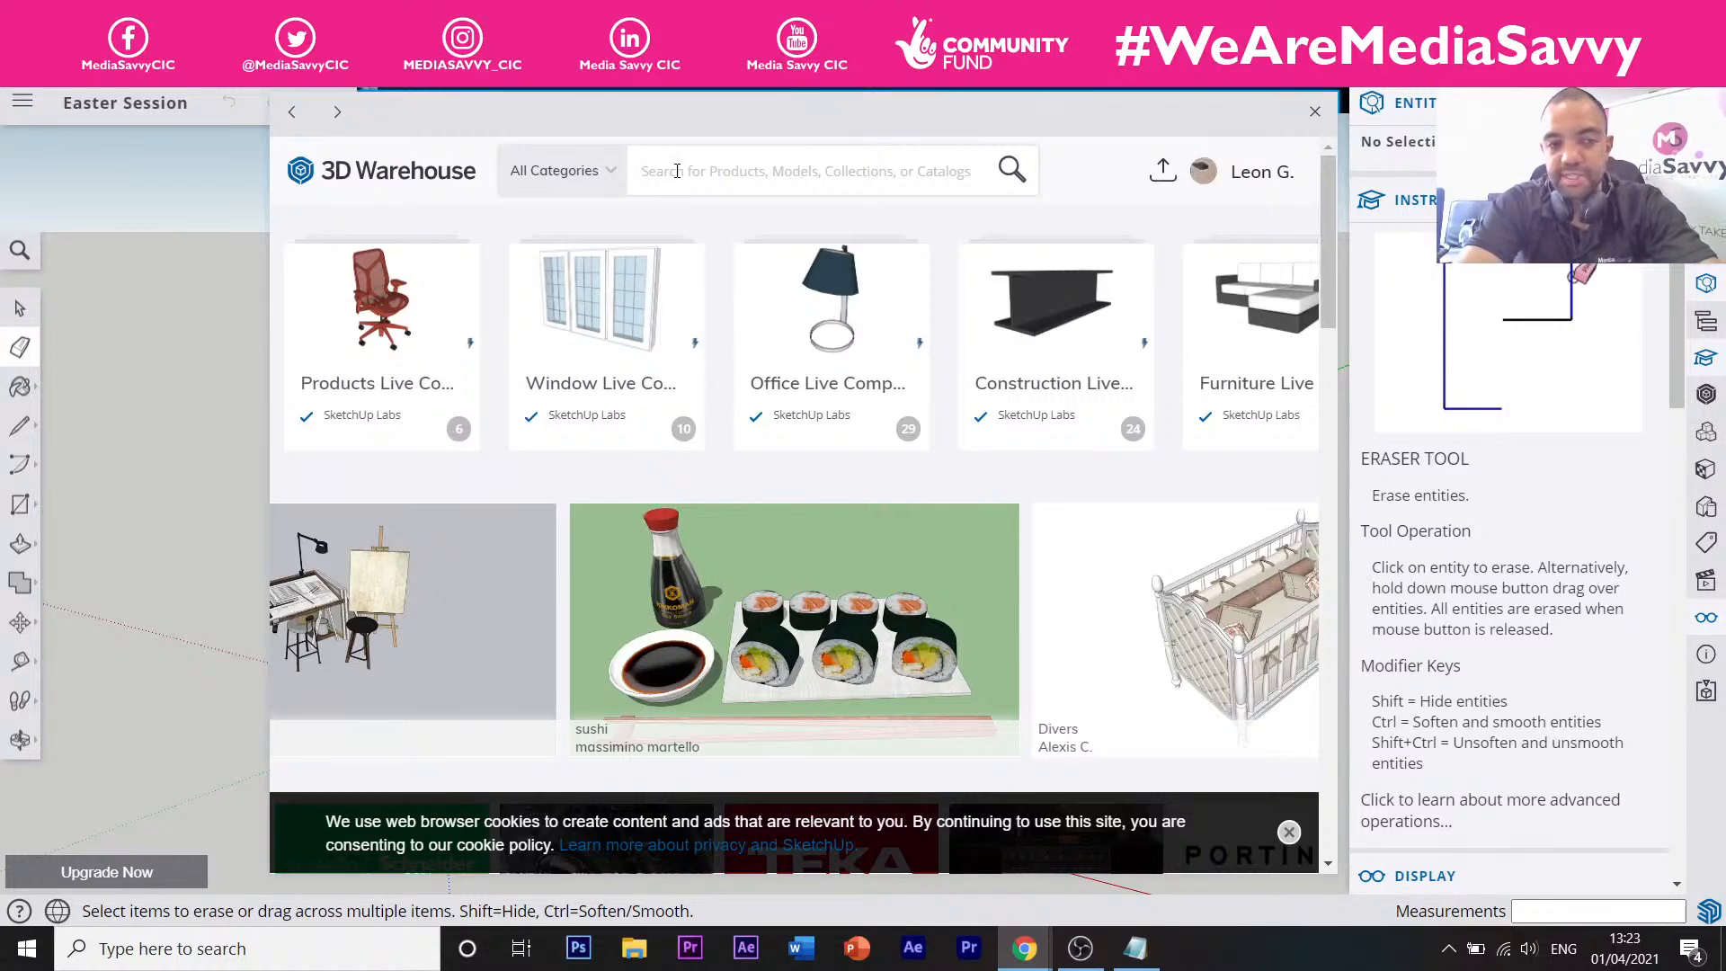
text(D)
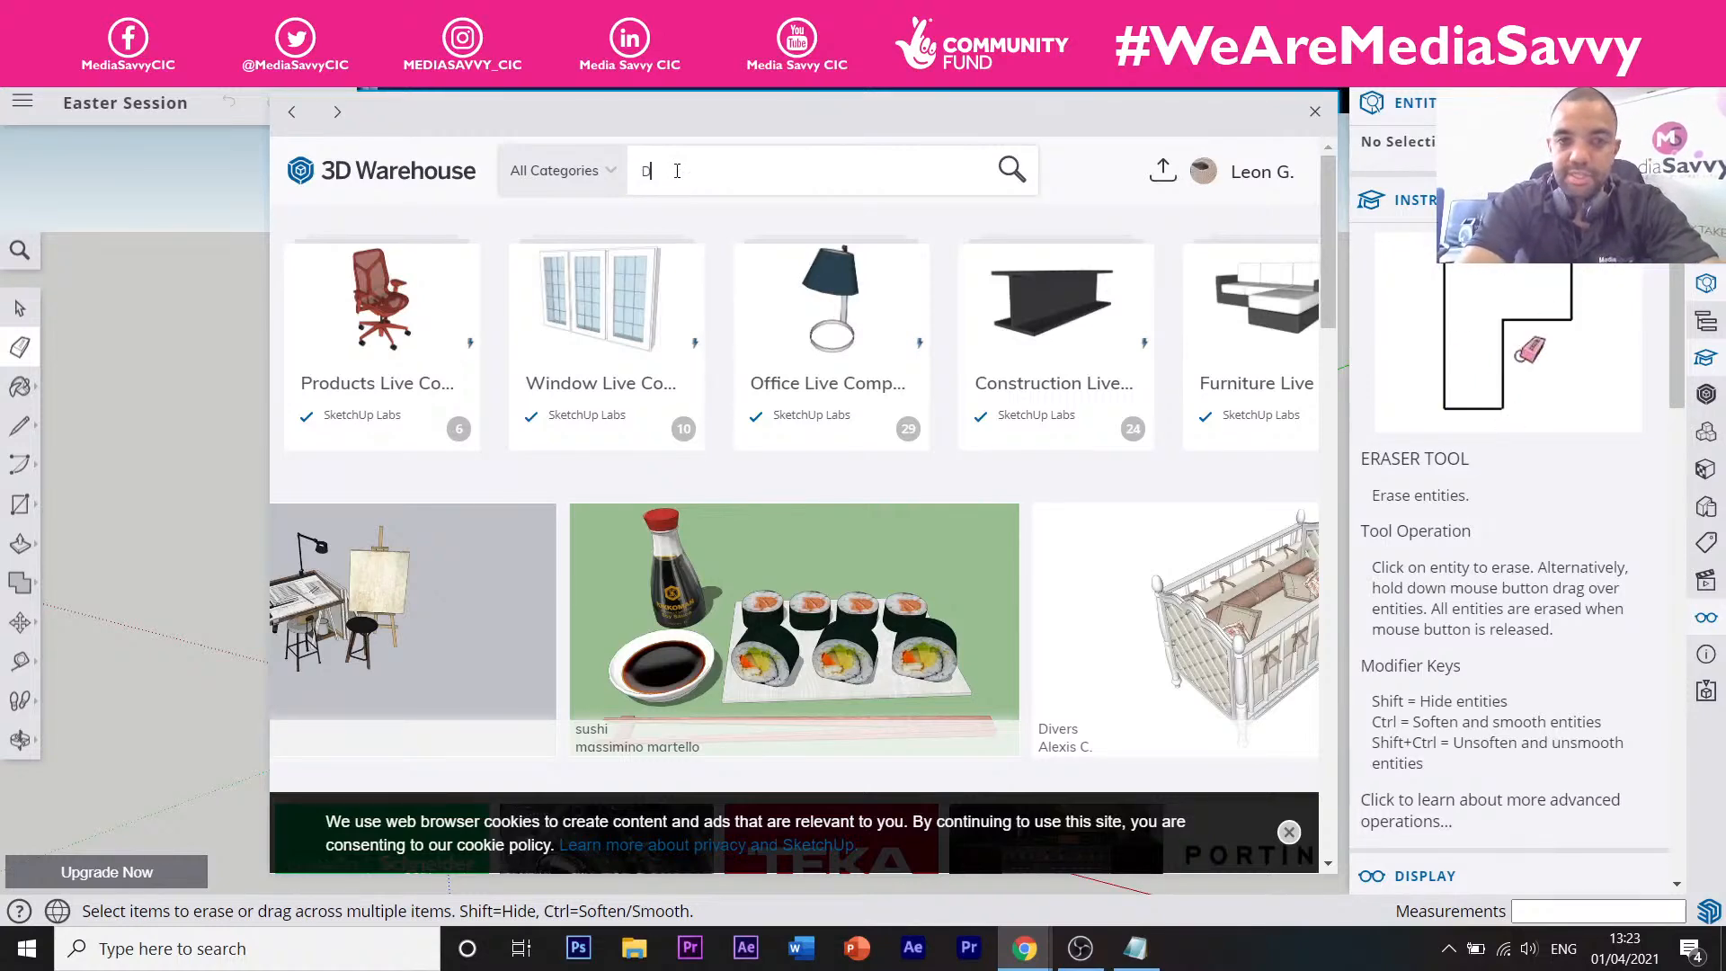
text(ining)
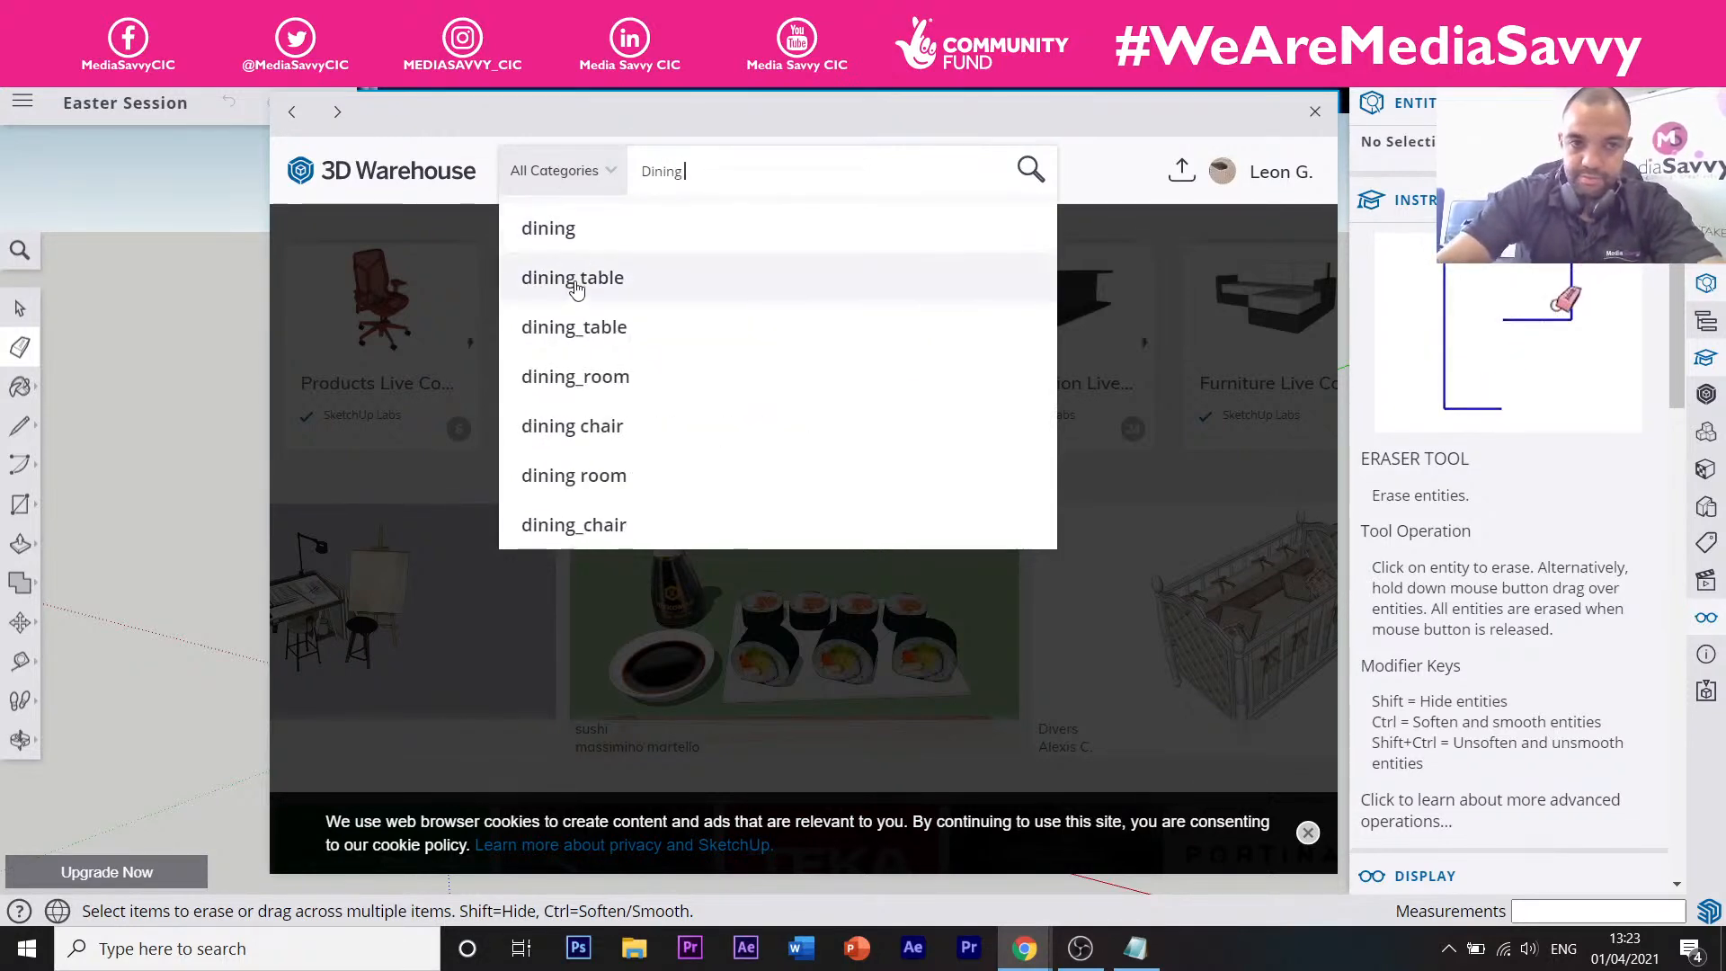
key(Return)
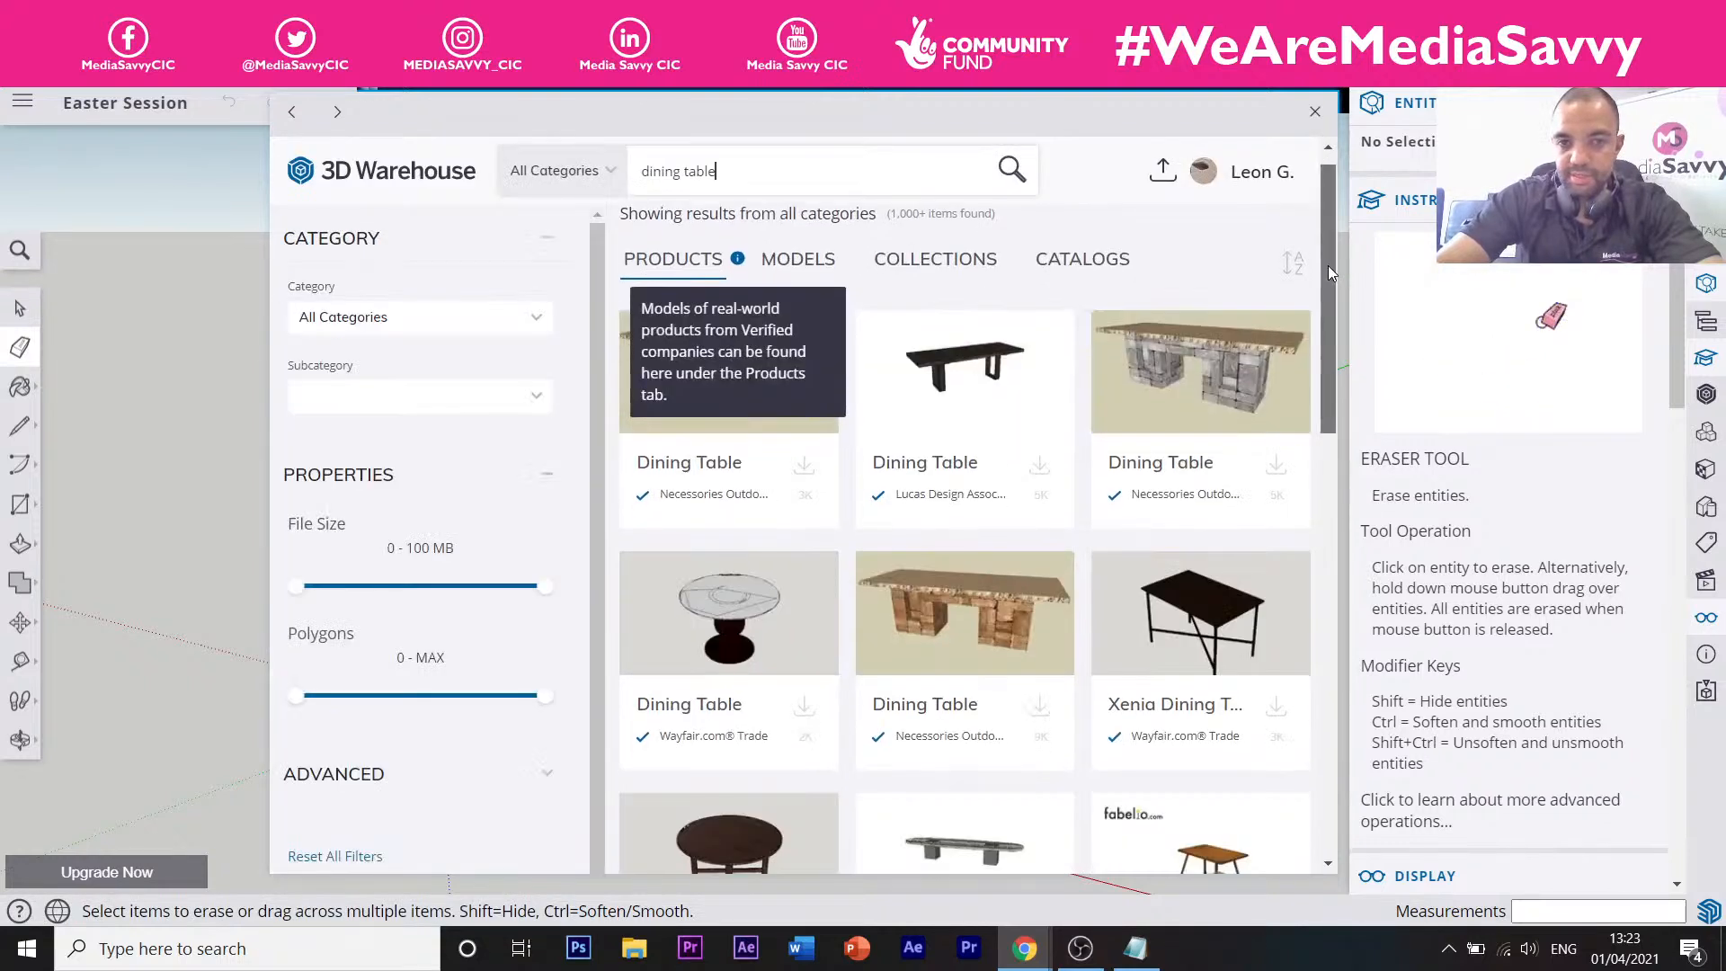
mouse_move(1329, 270)
mouse_down()
mouse_move(1303, 428)
mouse_move(1333, 245)
mouse_up()
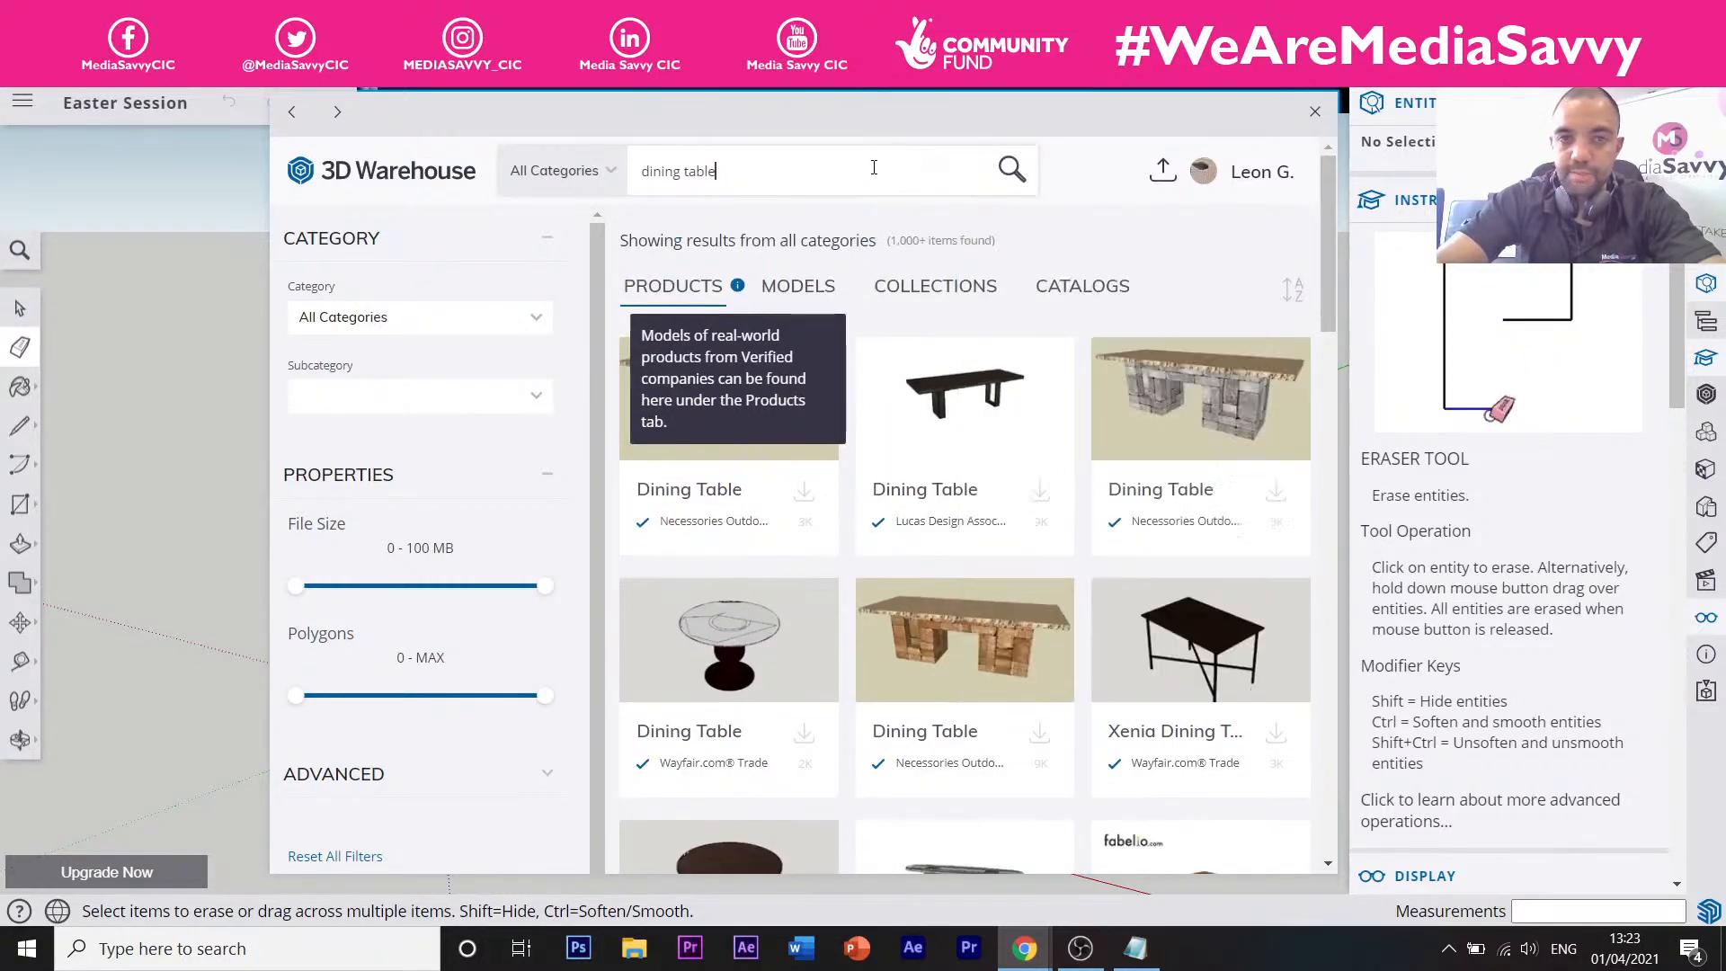
drag(717, 173, 656, 178)
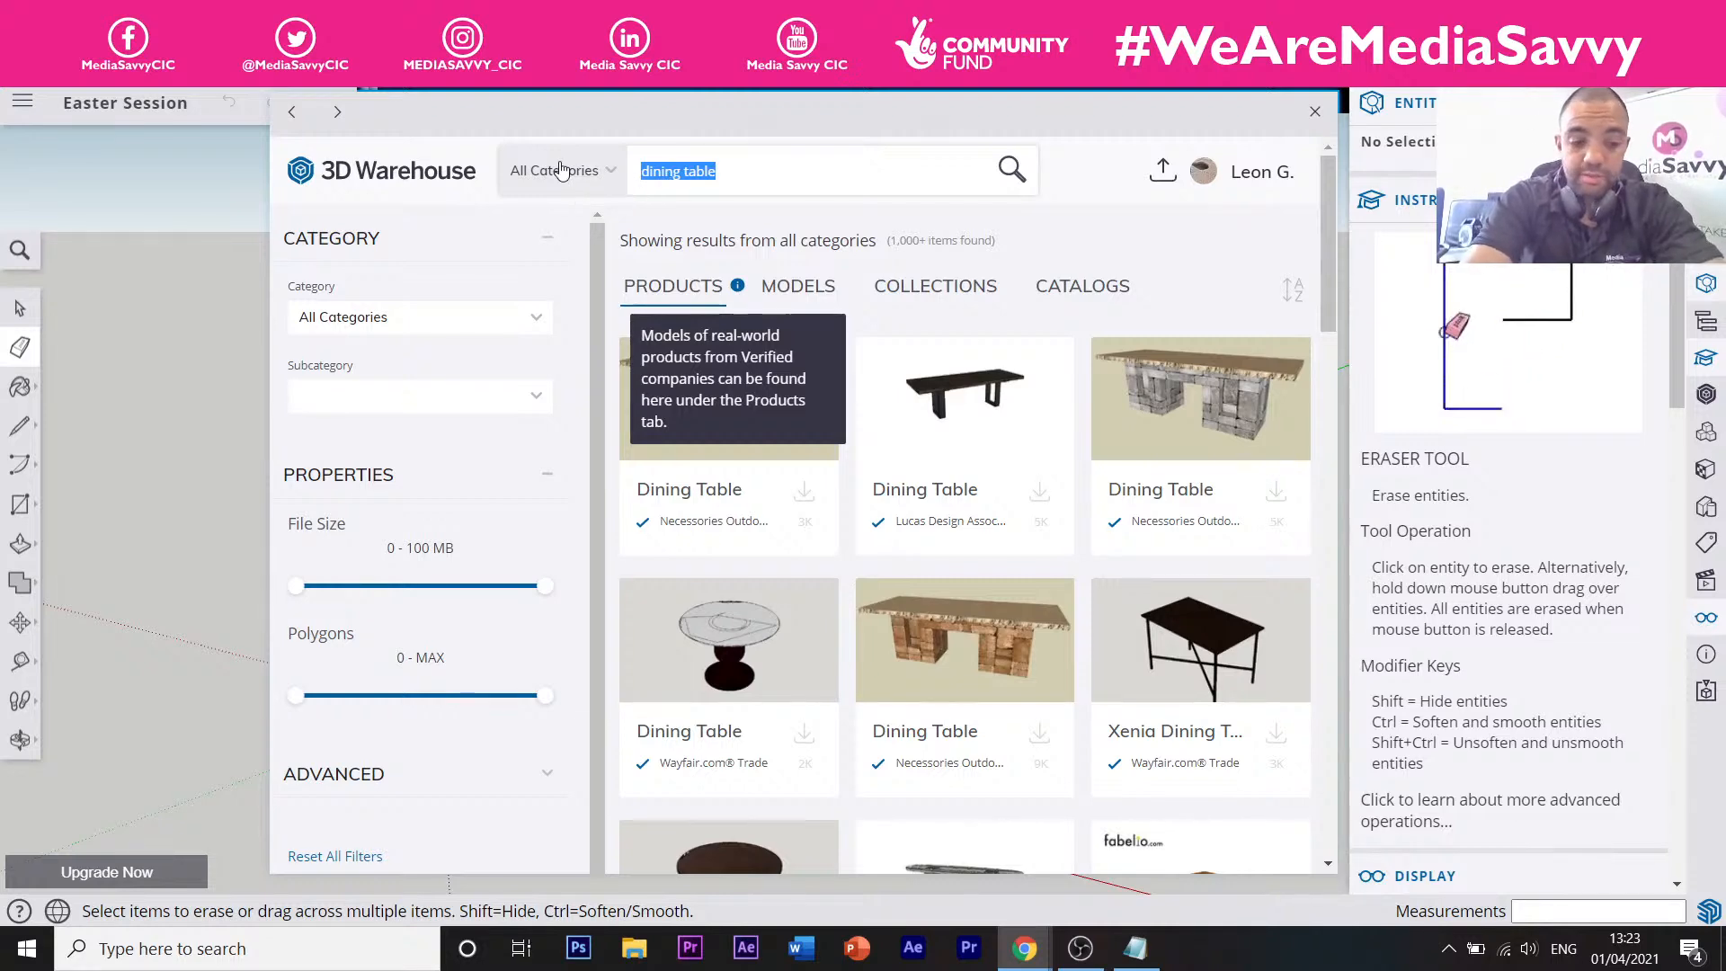
Search 3D Warehouse for 'Star wars' and scroll through the results.
text(Star wars)
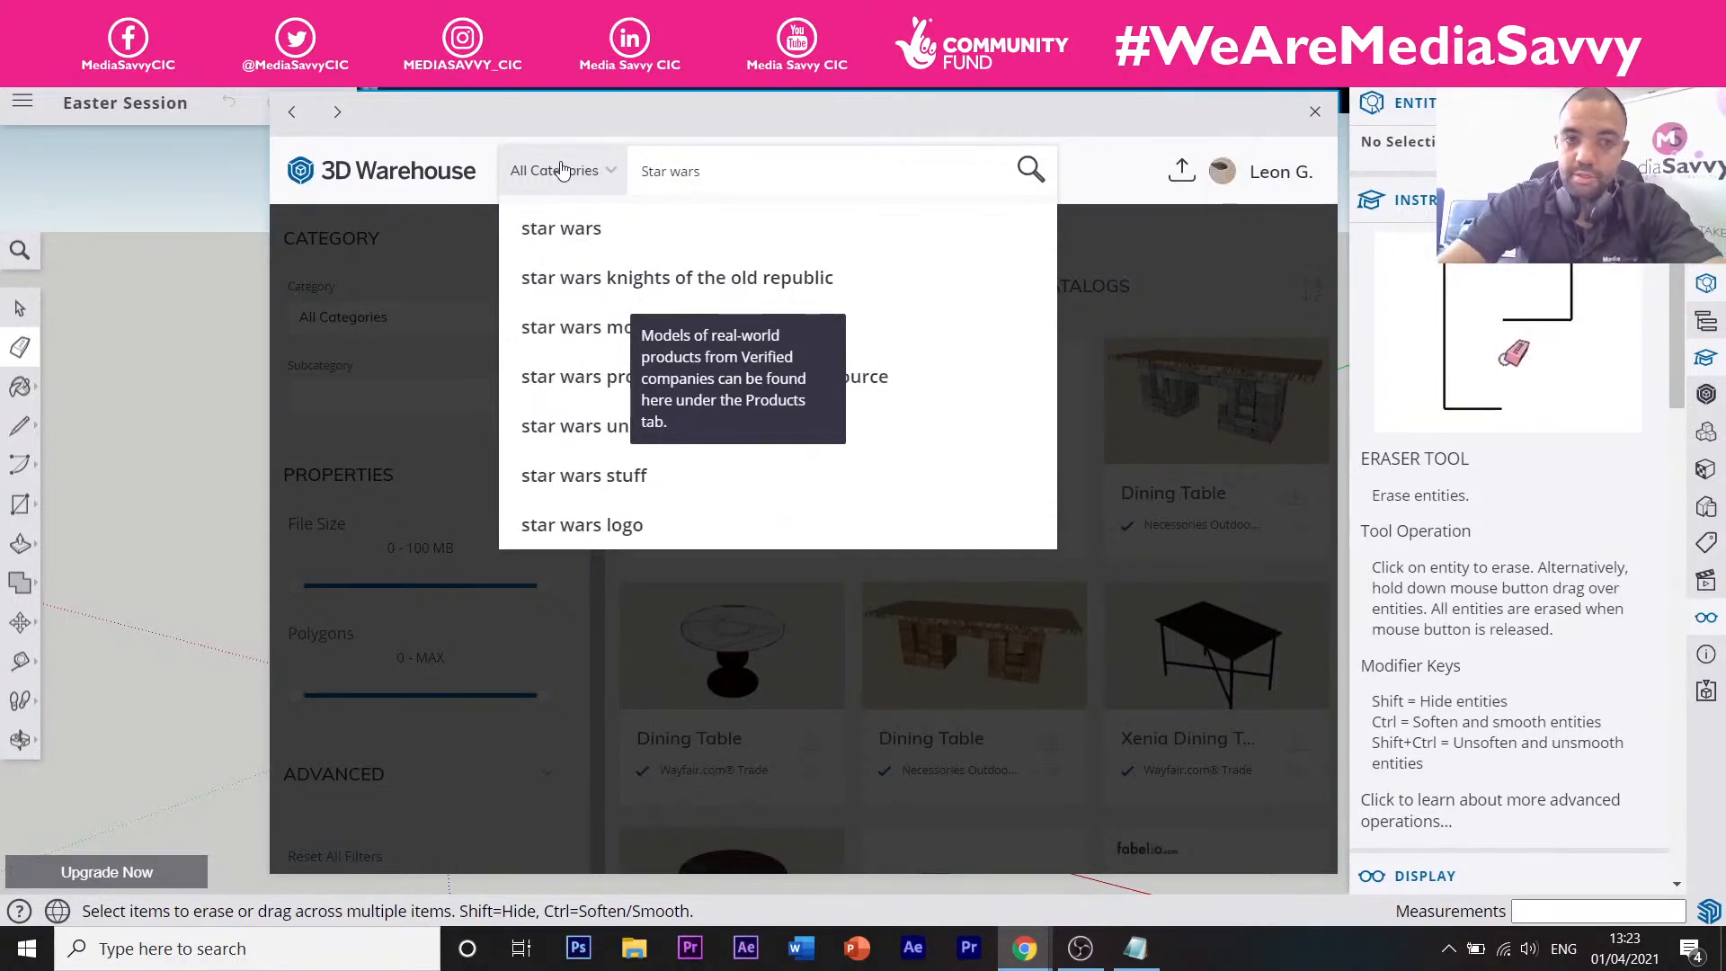
click(570, 230)
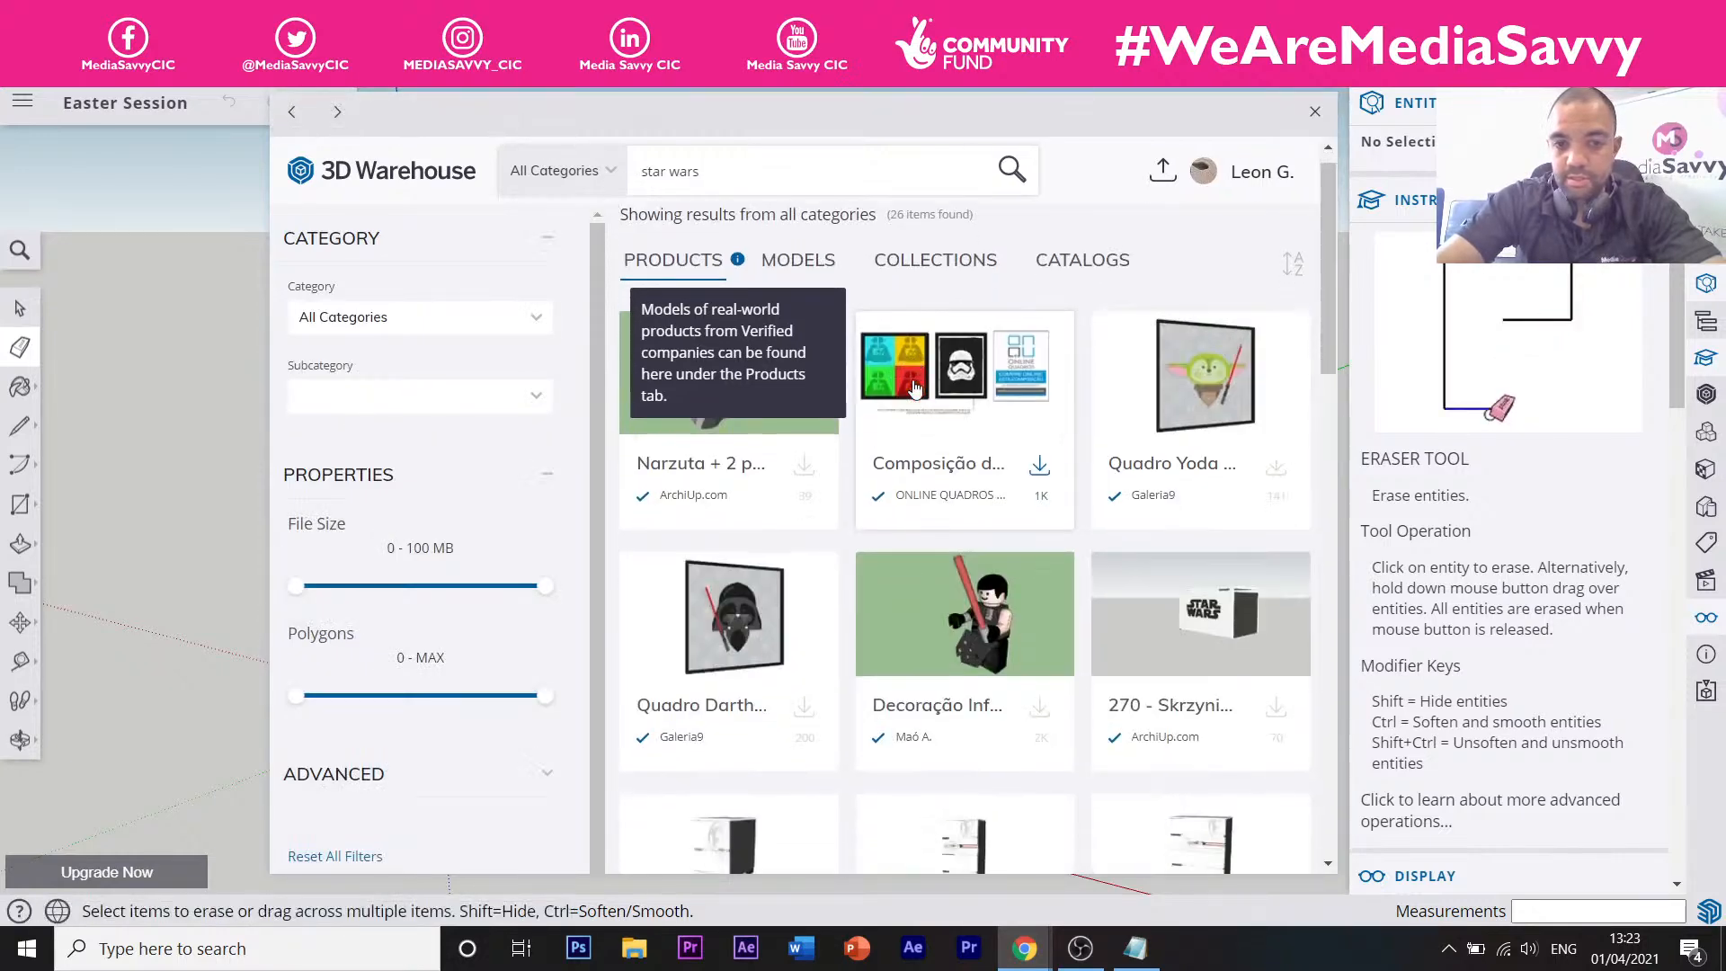
scroll(935, 404, down, 2)
scroll(956, 423, down, 7)
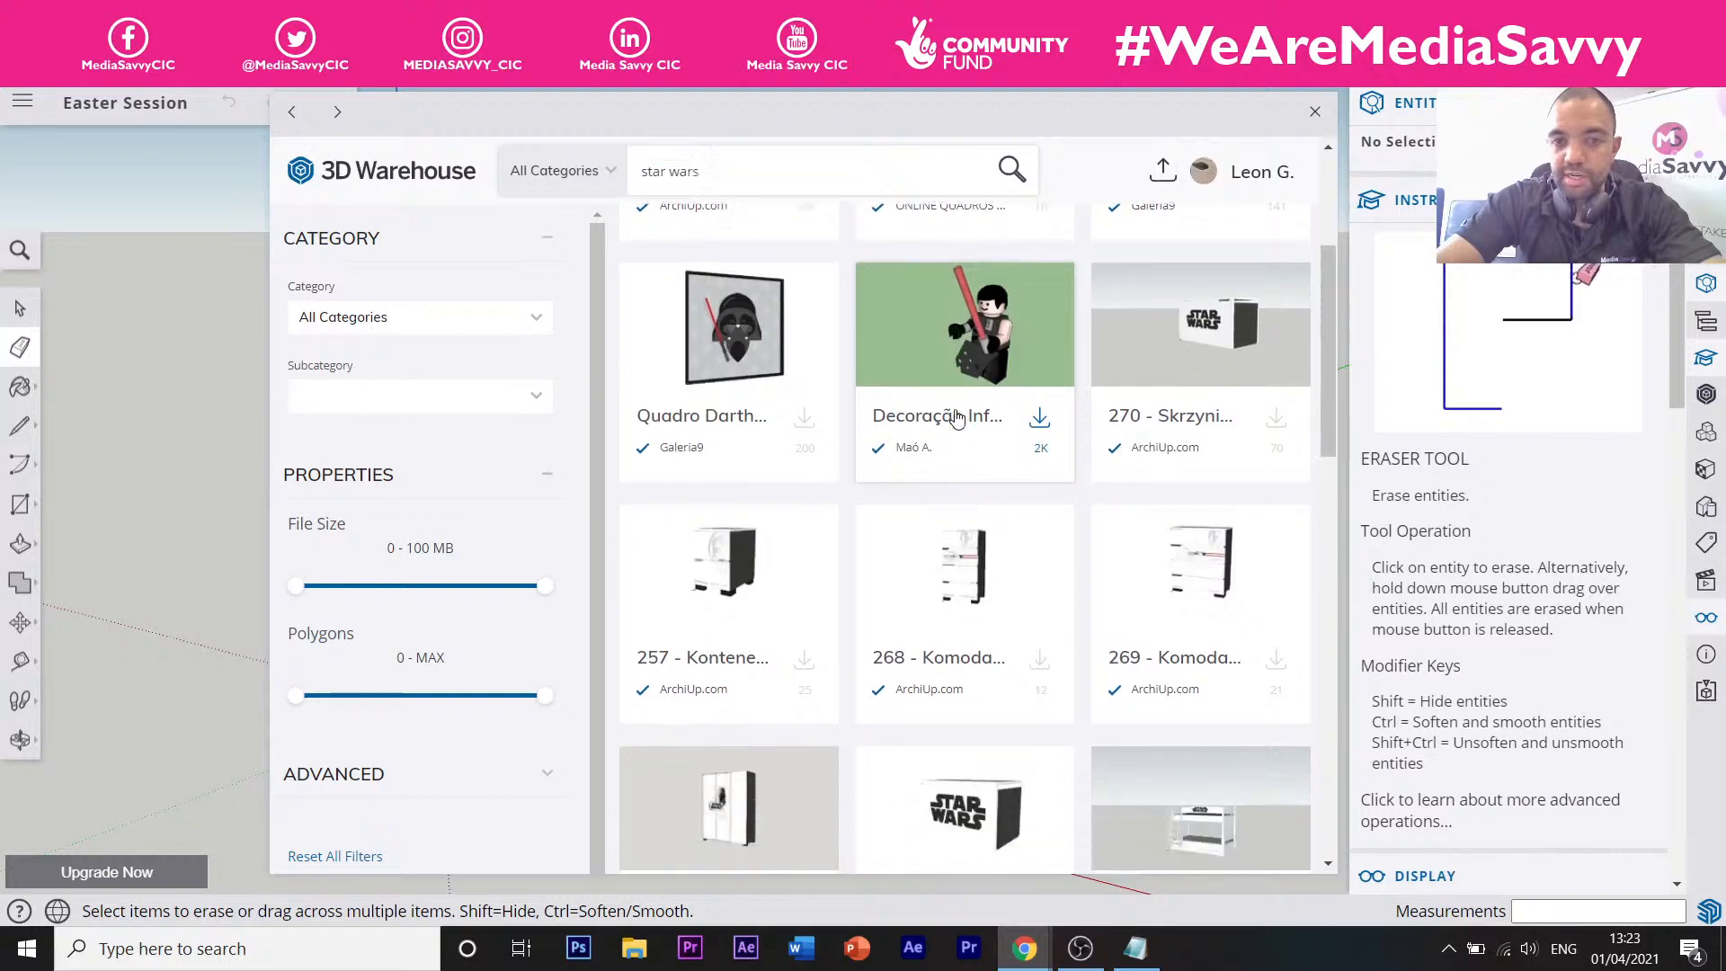
scroll(978, 450, down, 5)
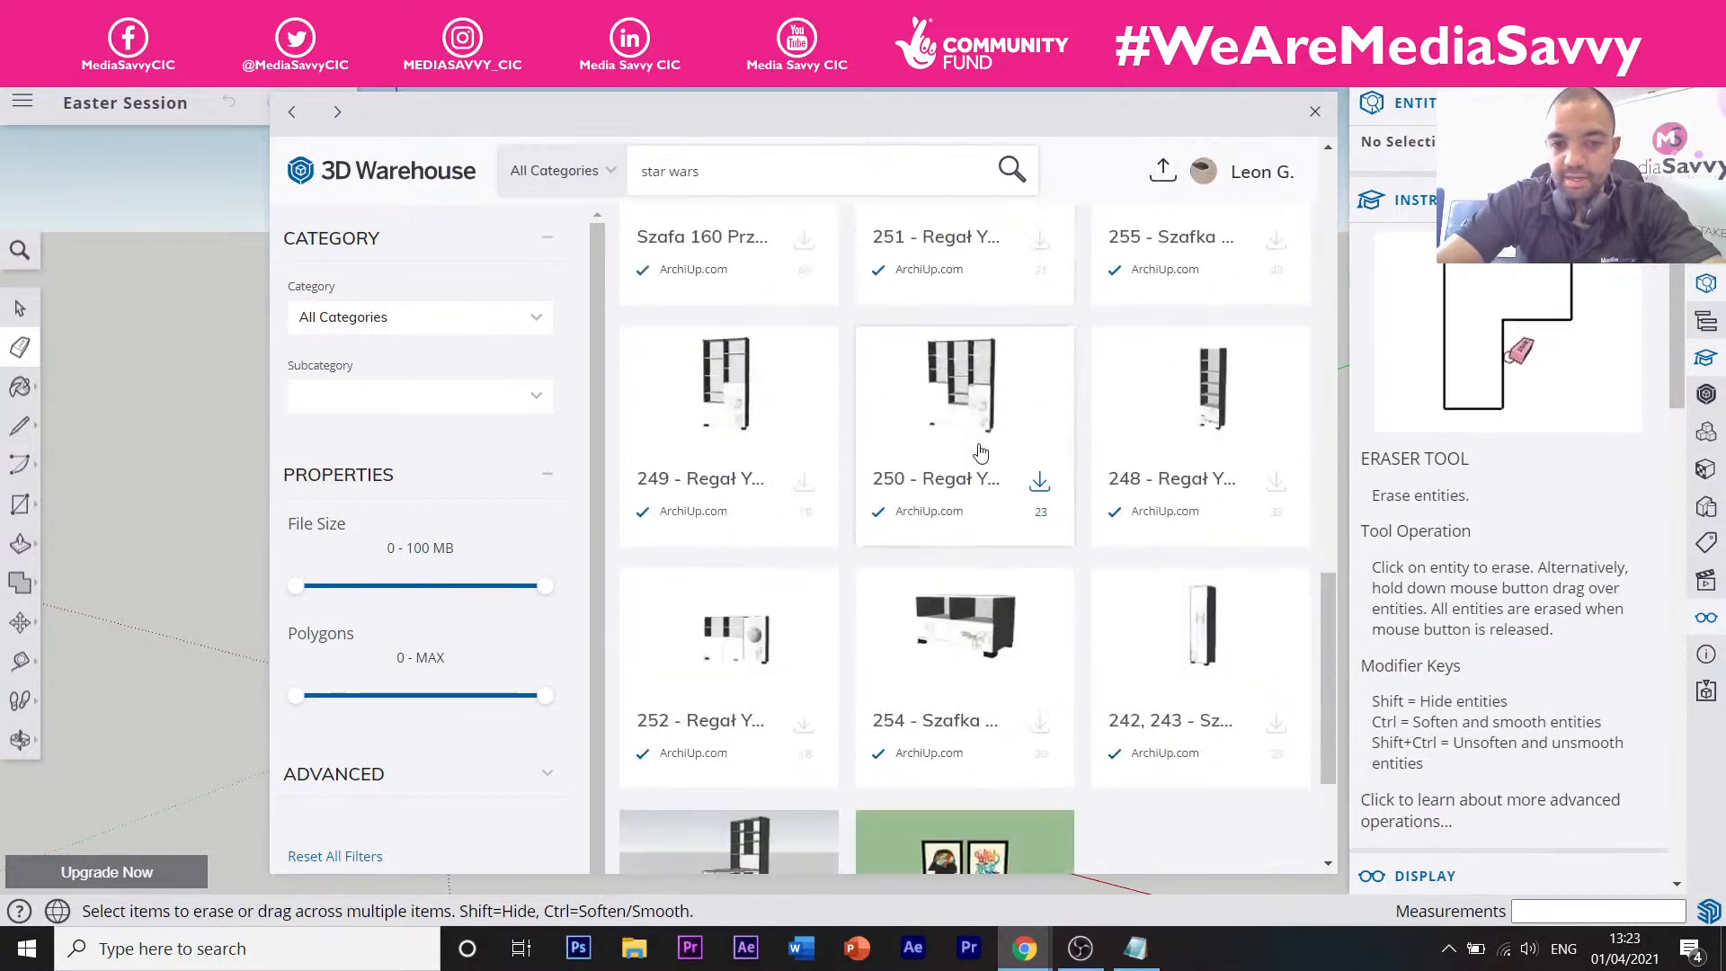
scroll(977, 454, up, 10)
scroll(886, 376, up, 3)
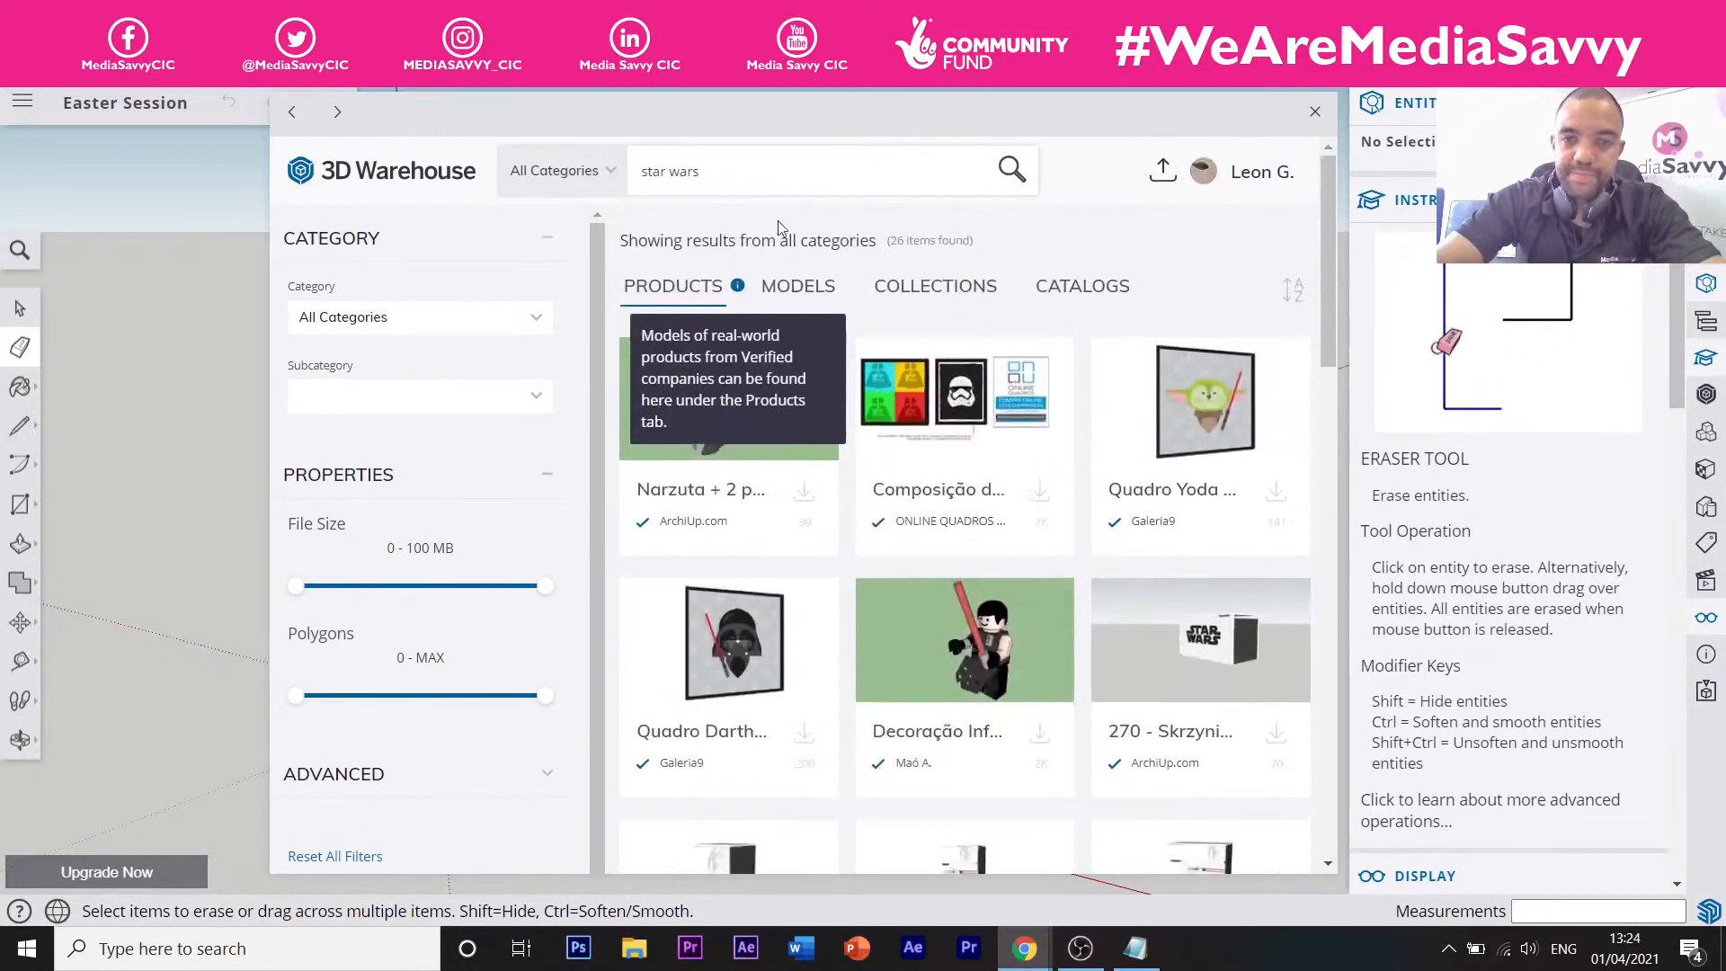
Replace the query with 'death star' and run the search.
drag(735, 183, 528, 162)
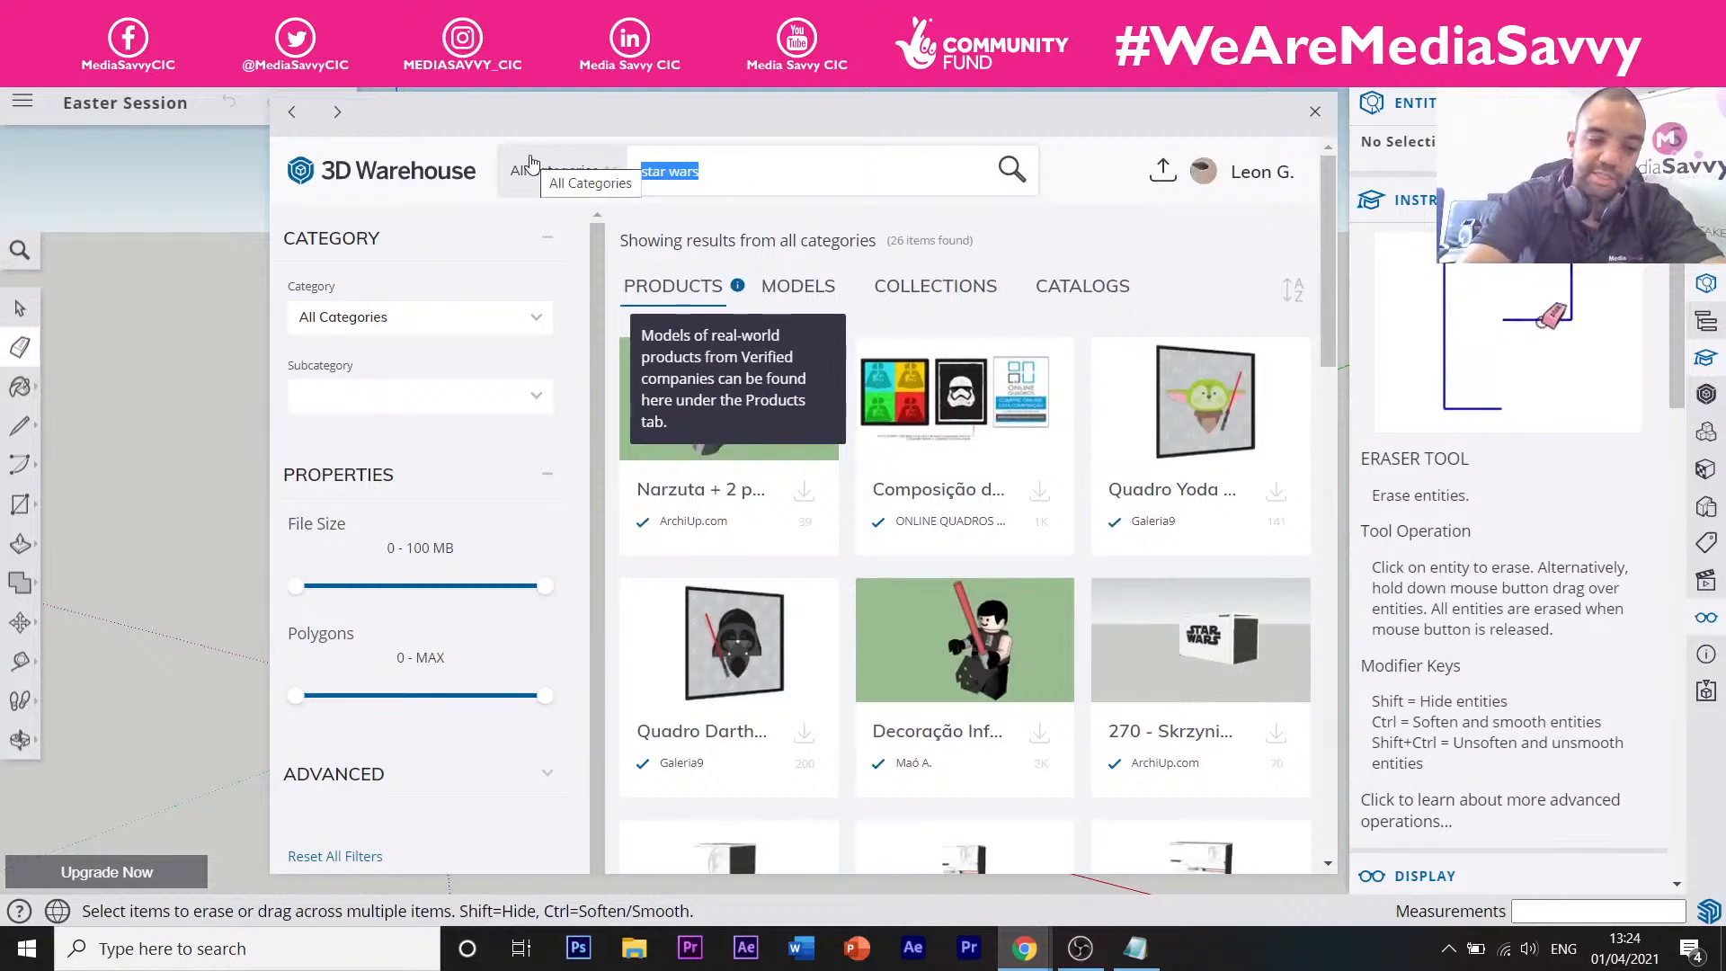
text(death )
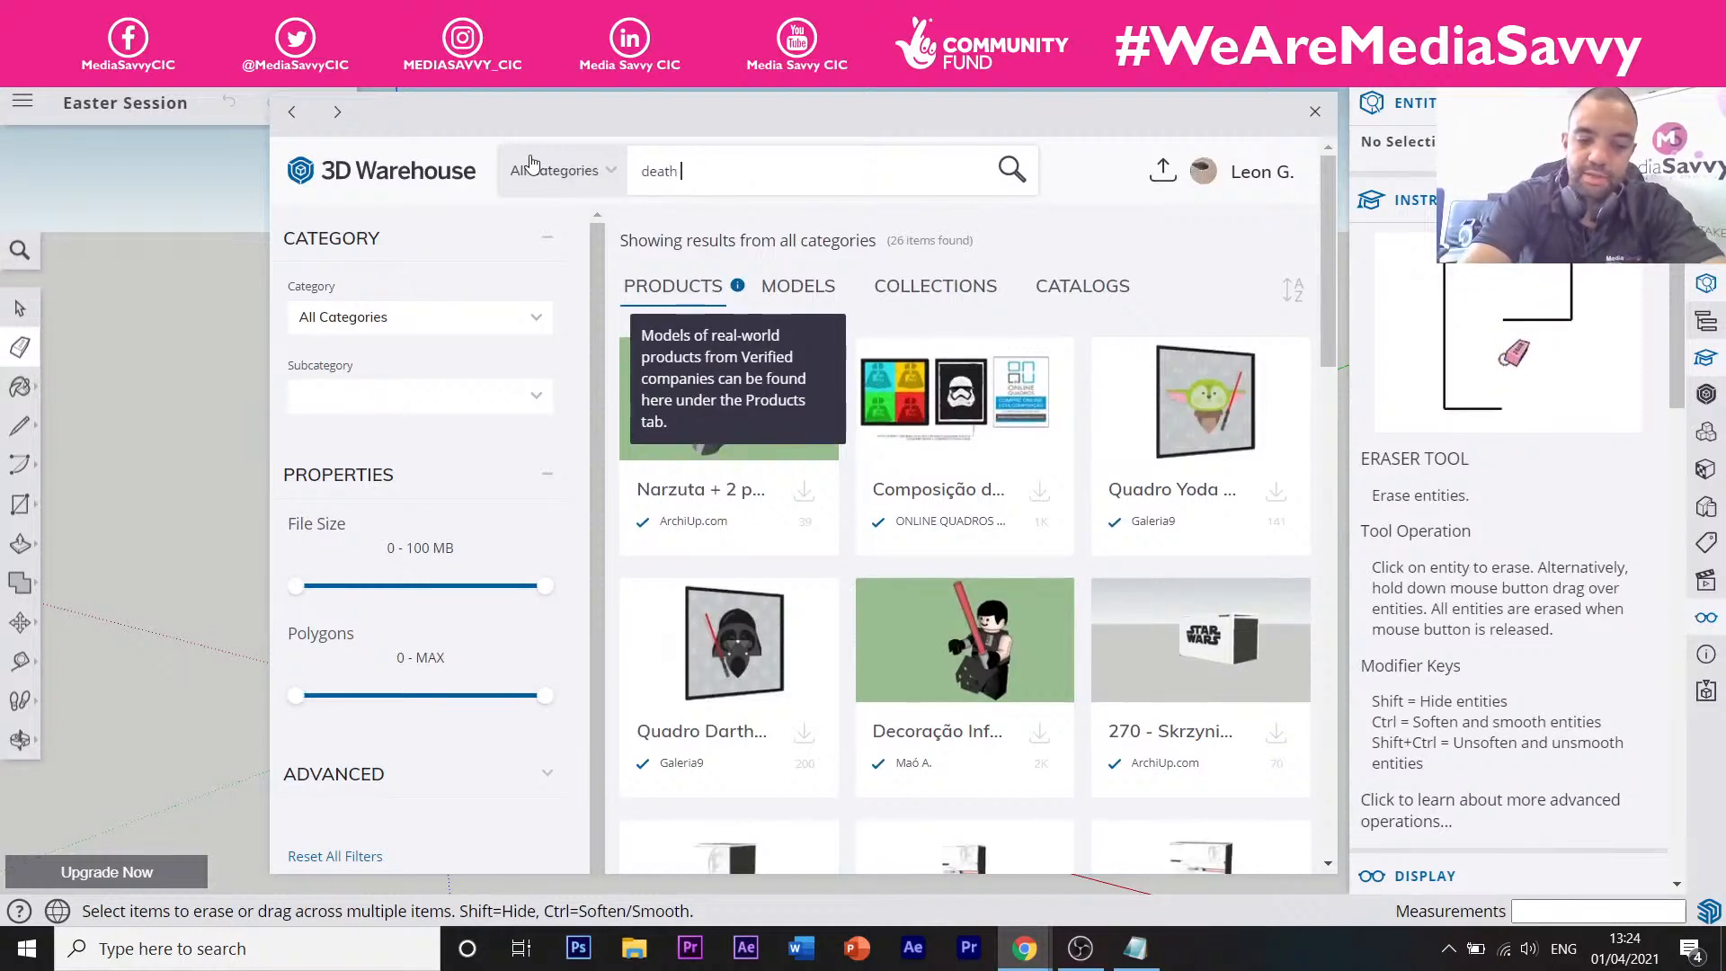
text(star)
key(Return)
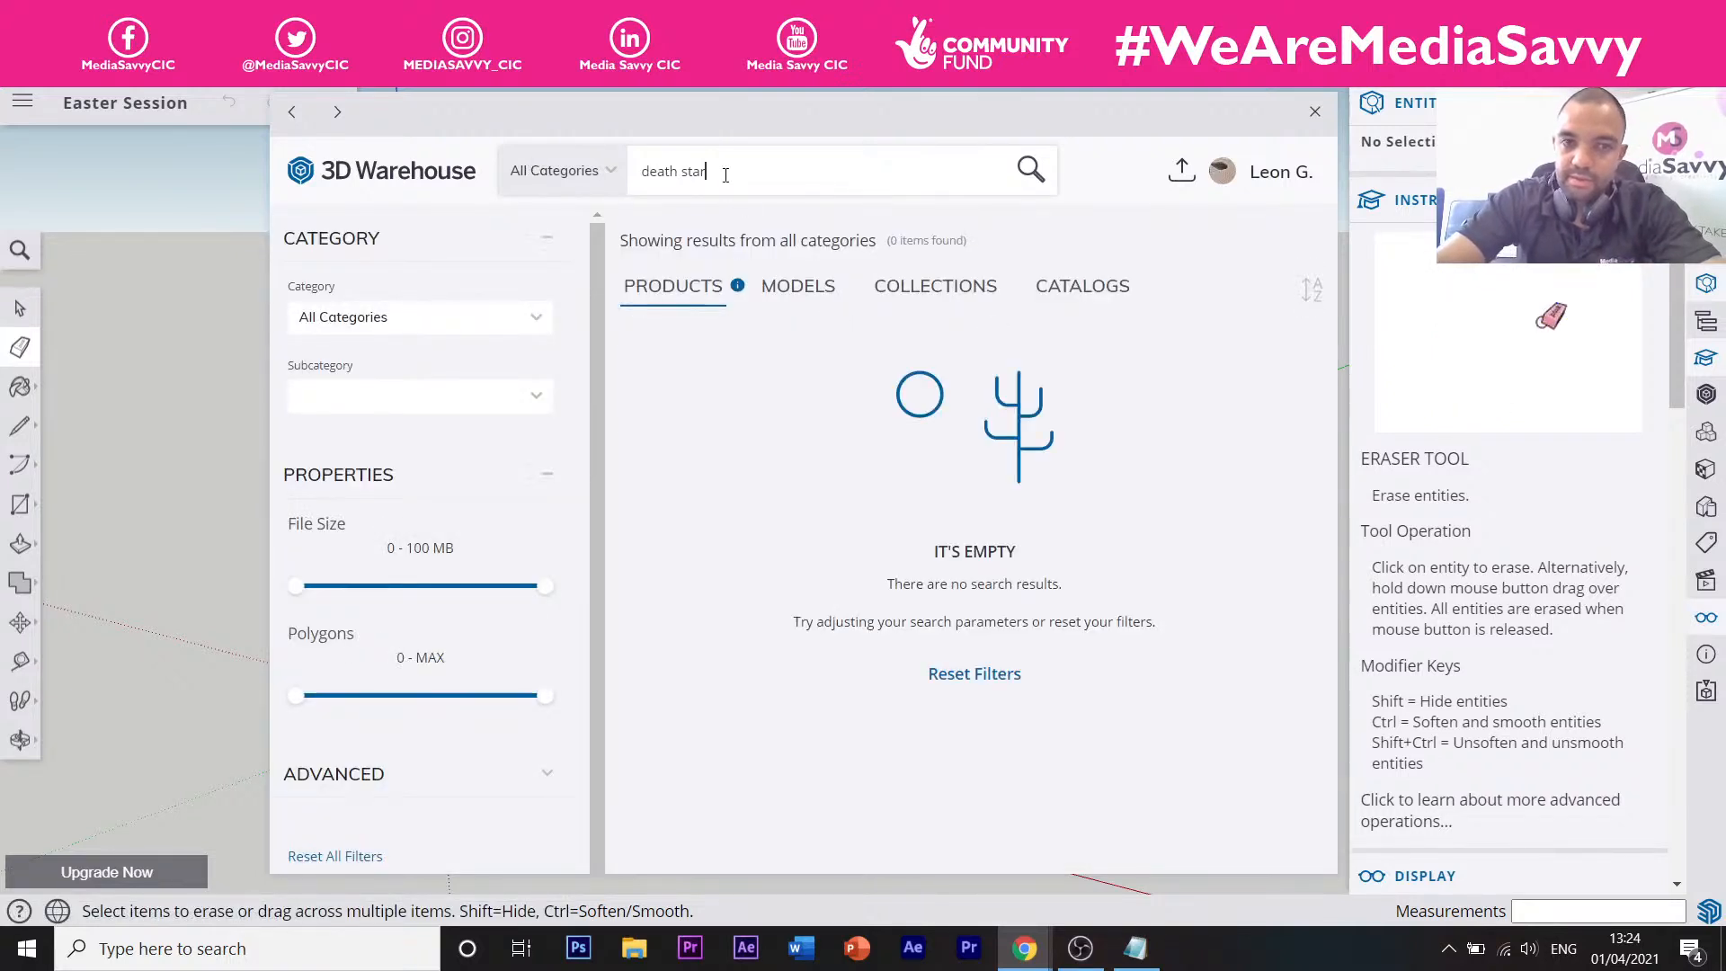
Search for 'star wars ship' and browse the results.
key(ctrl+a)
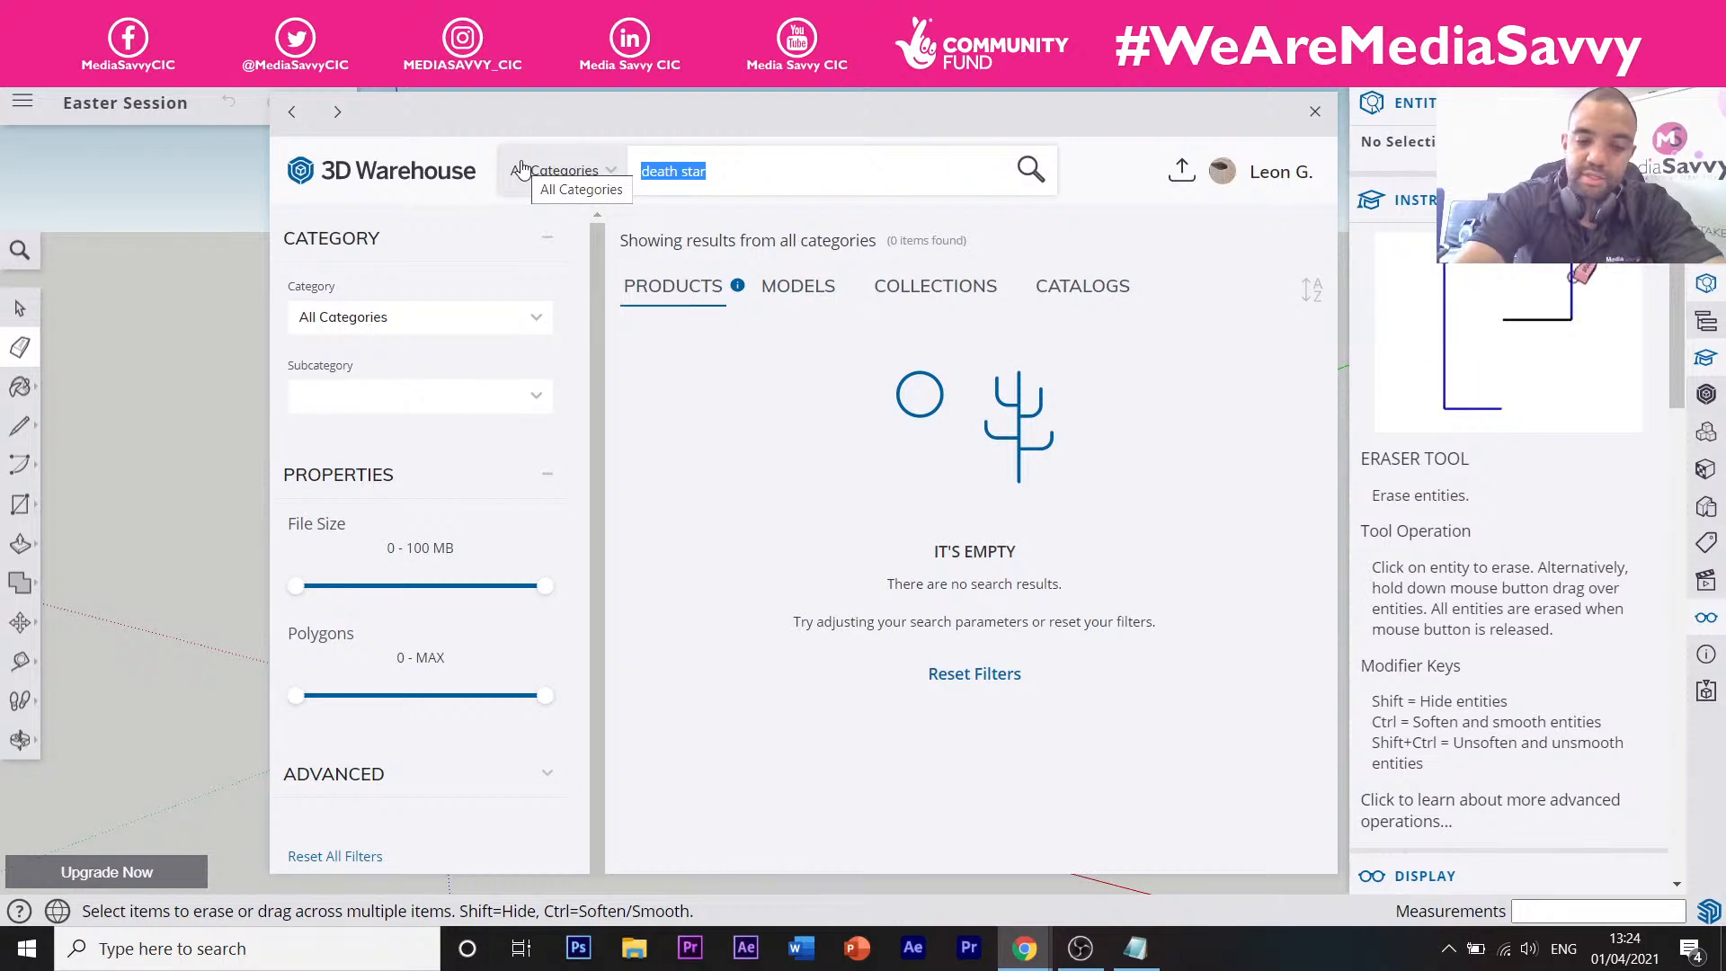
text(star)
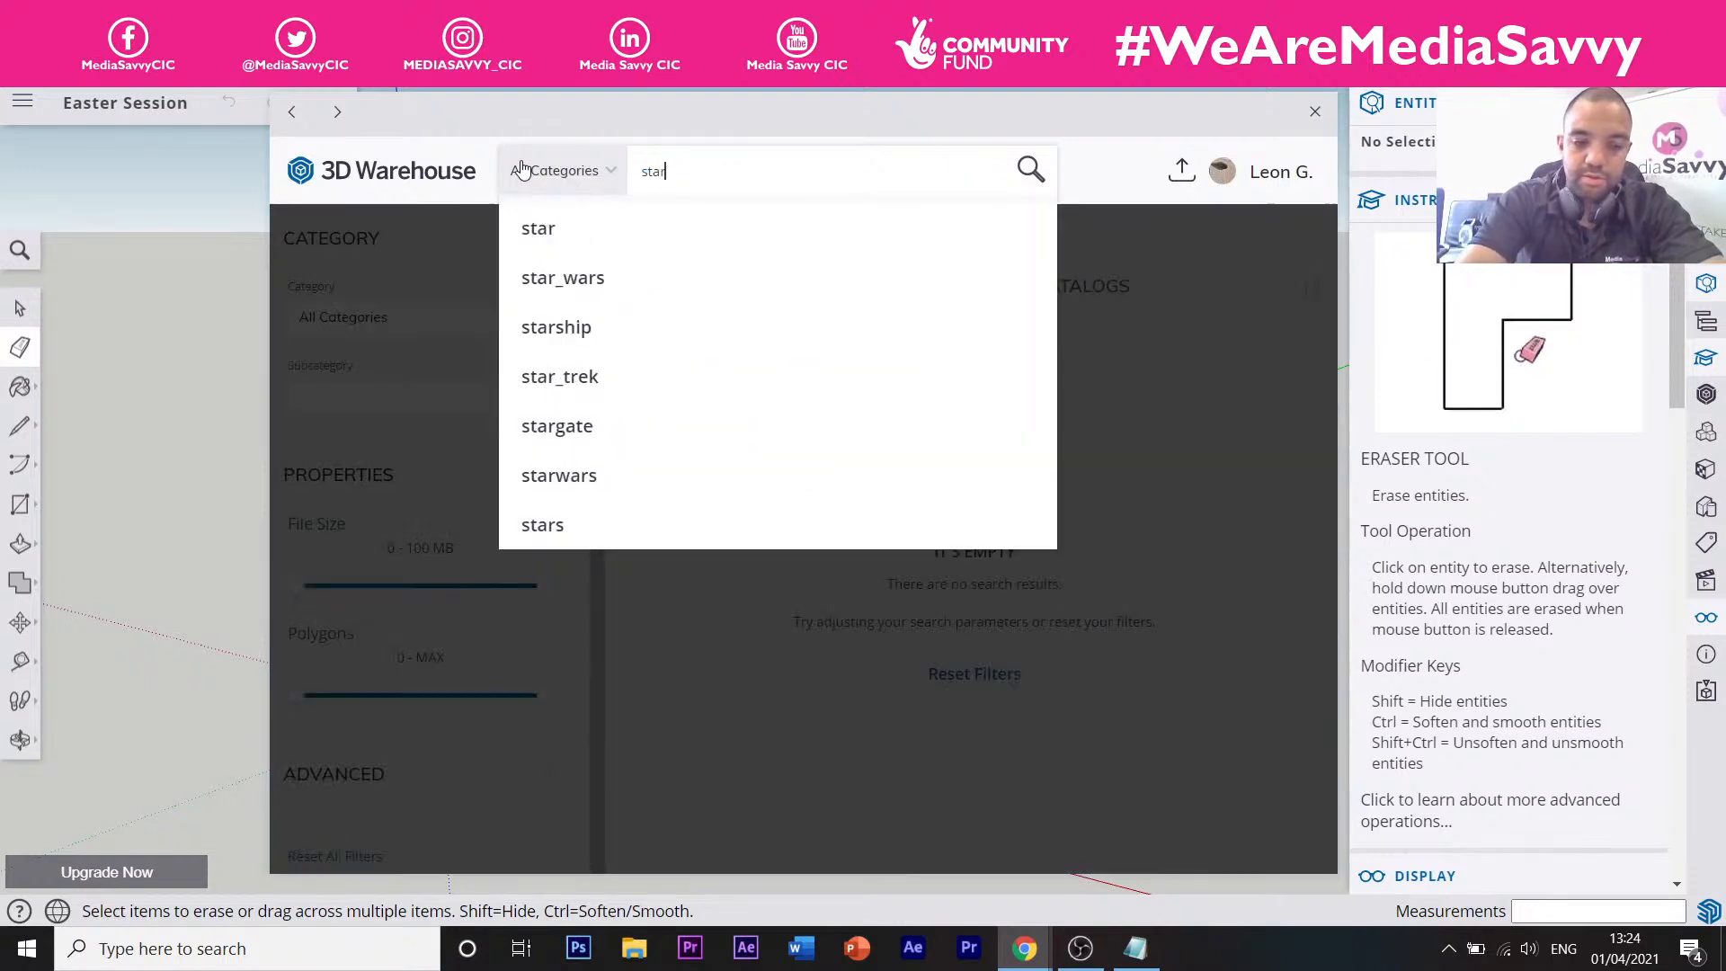
text( wars ship)
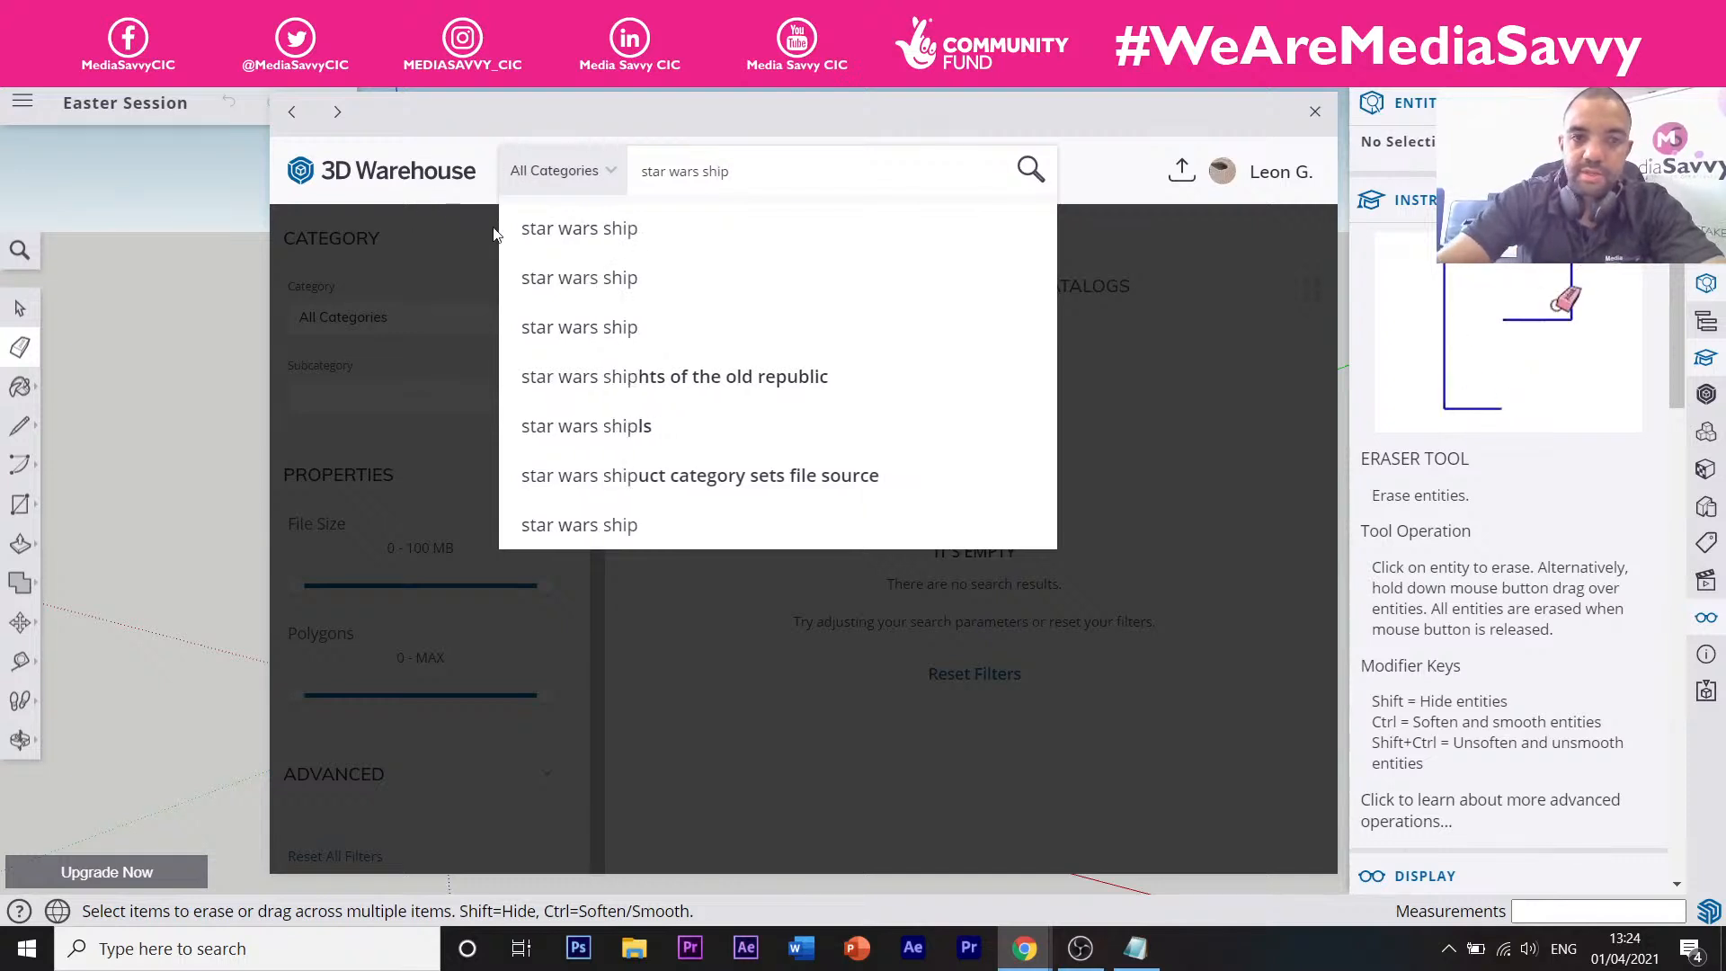
click(539, 227)
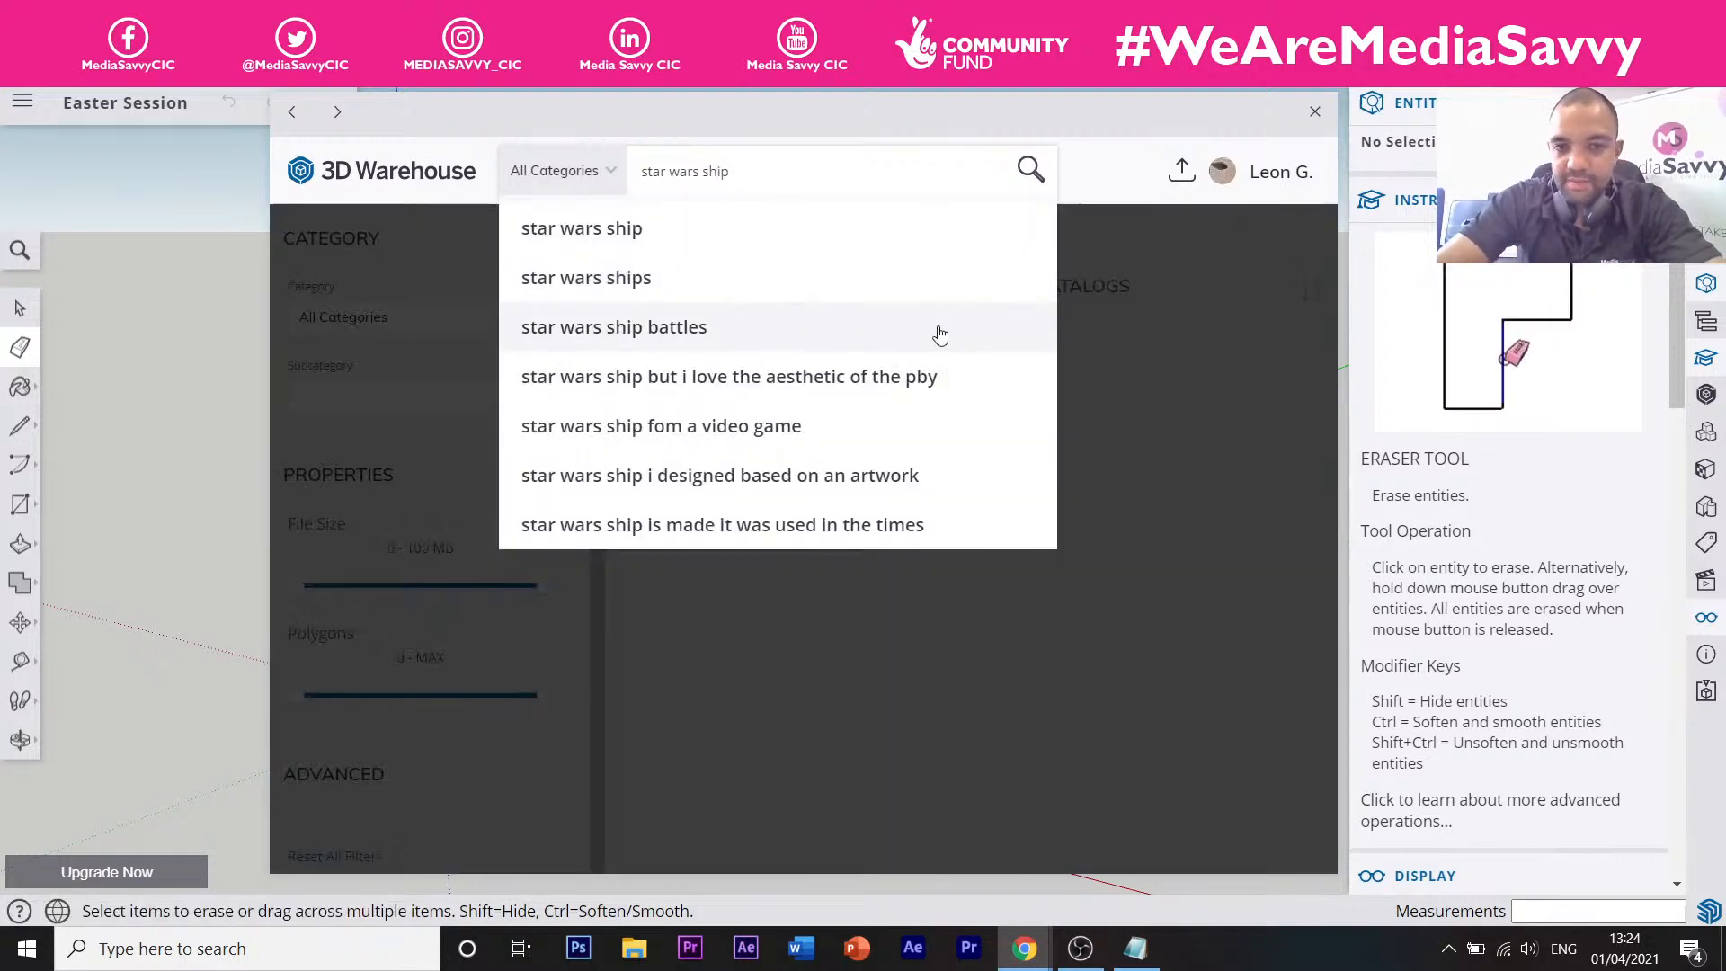
click(1092, 343)
scroll(809, 309, down, 10)
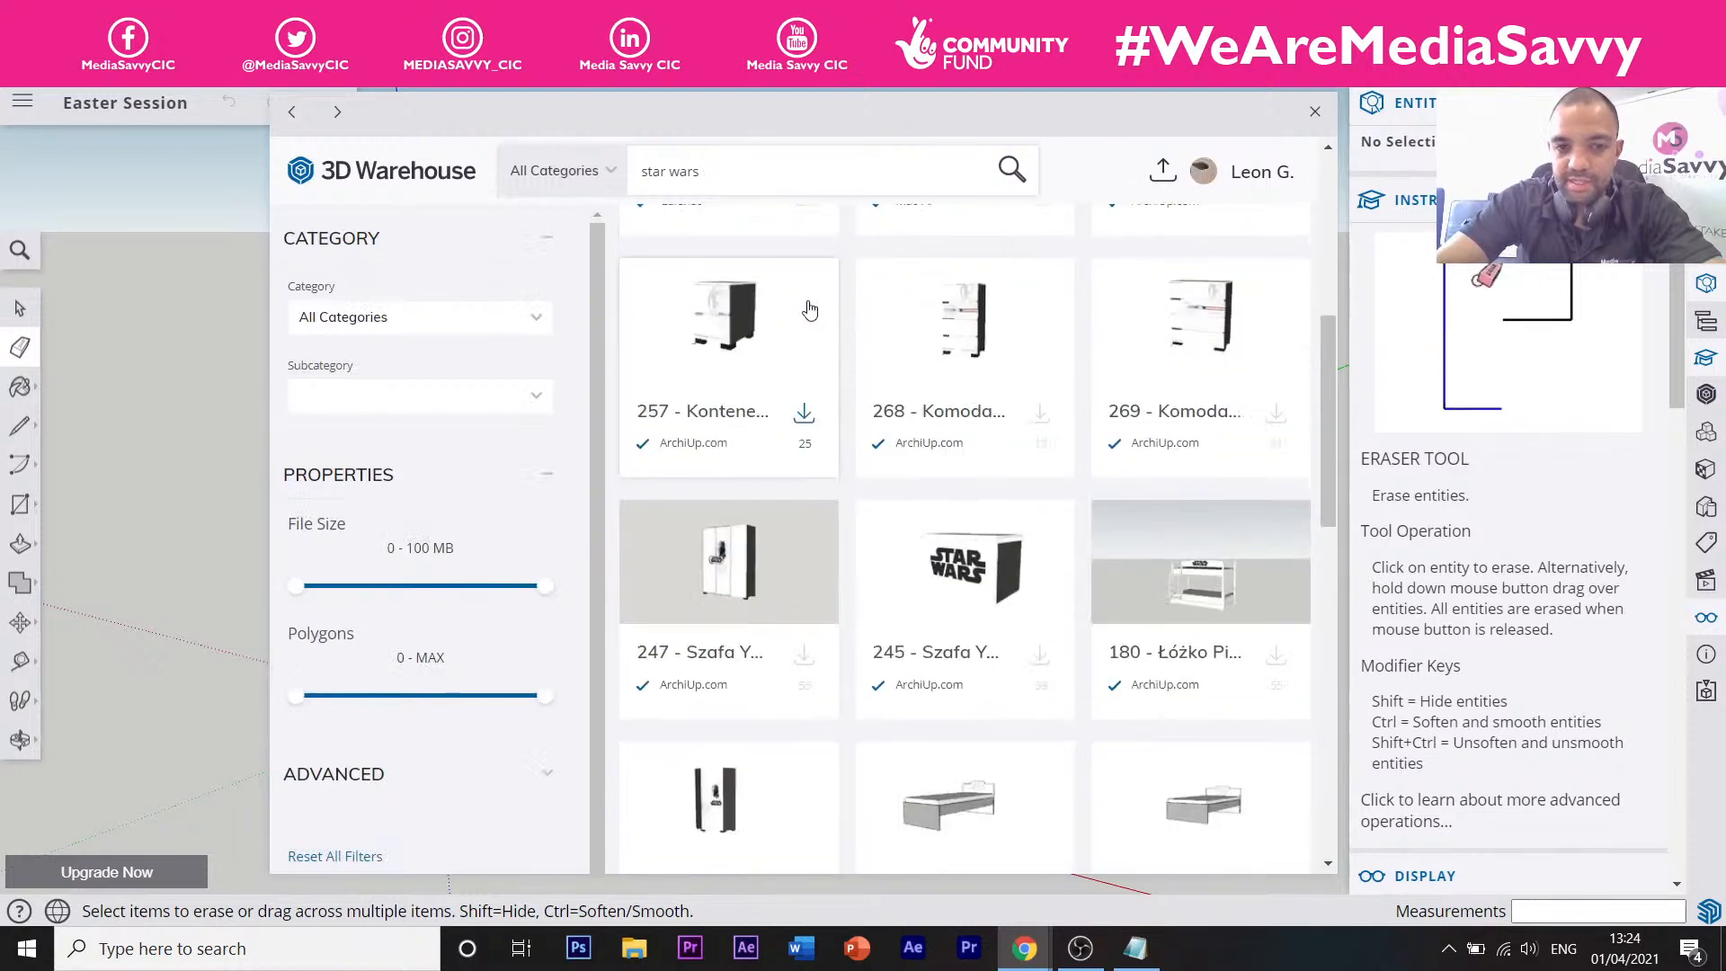
scroll(810, 309, down, 3)
scroll(791, 288, up, 12)
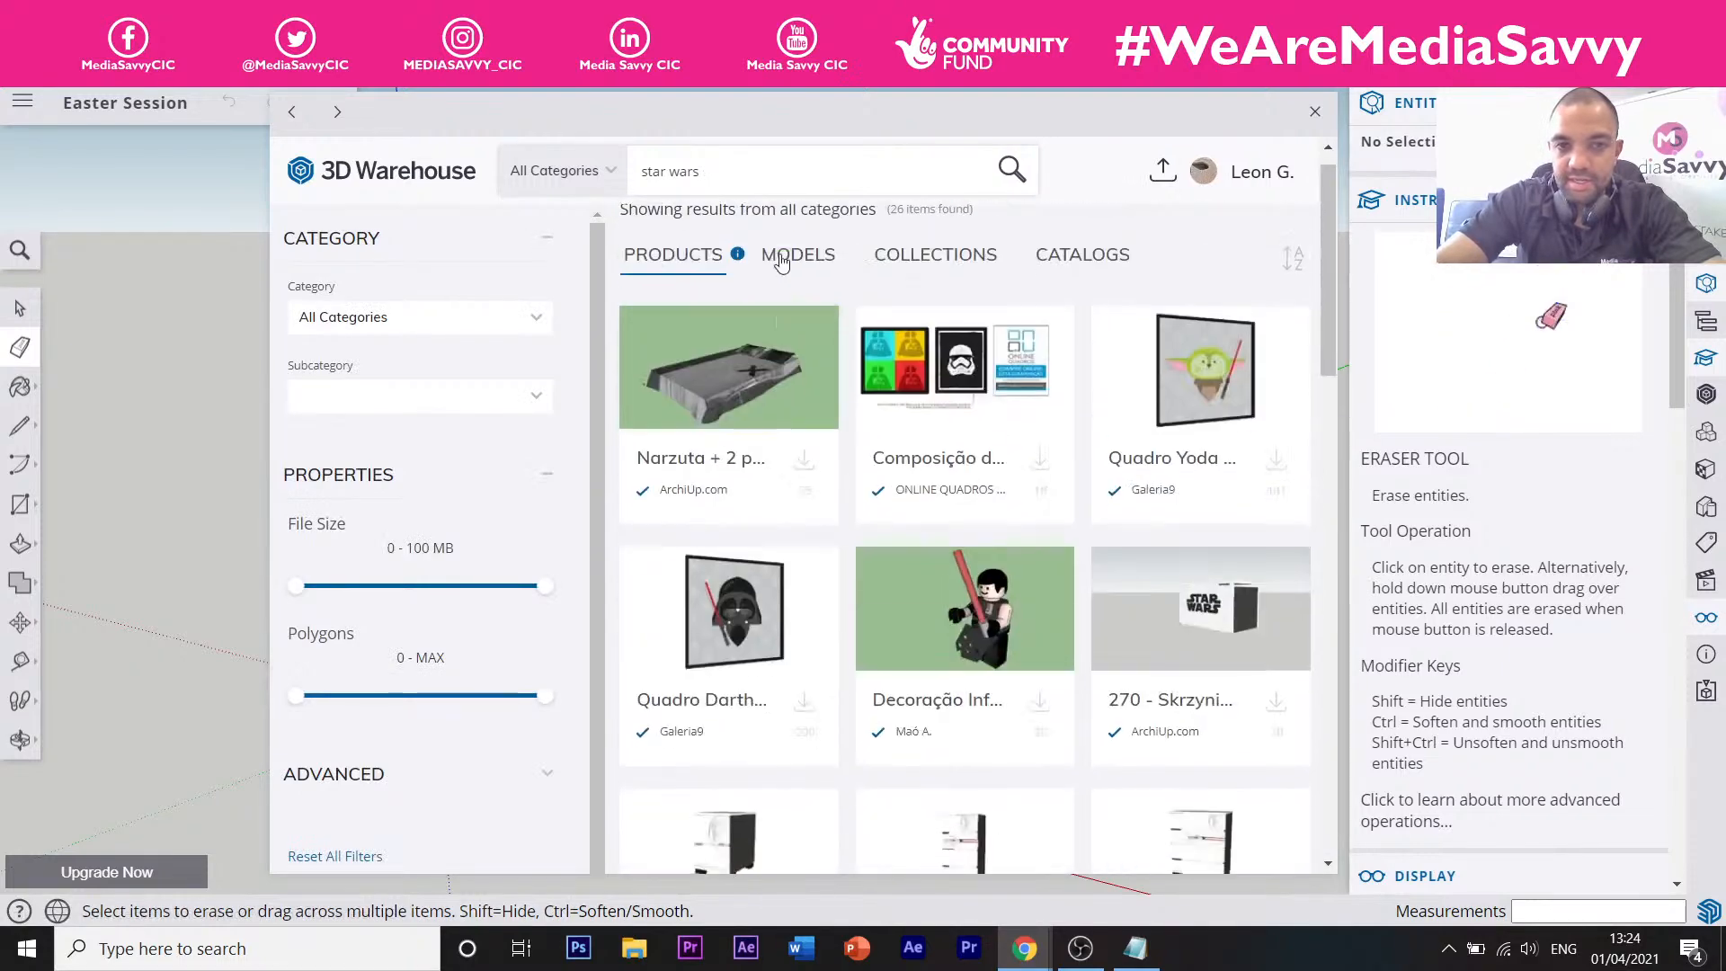
Search for 'star figures' and scroll through the model results.
drag(731, 183, 680, 168)
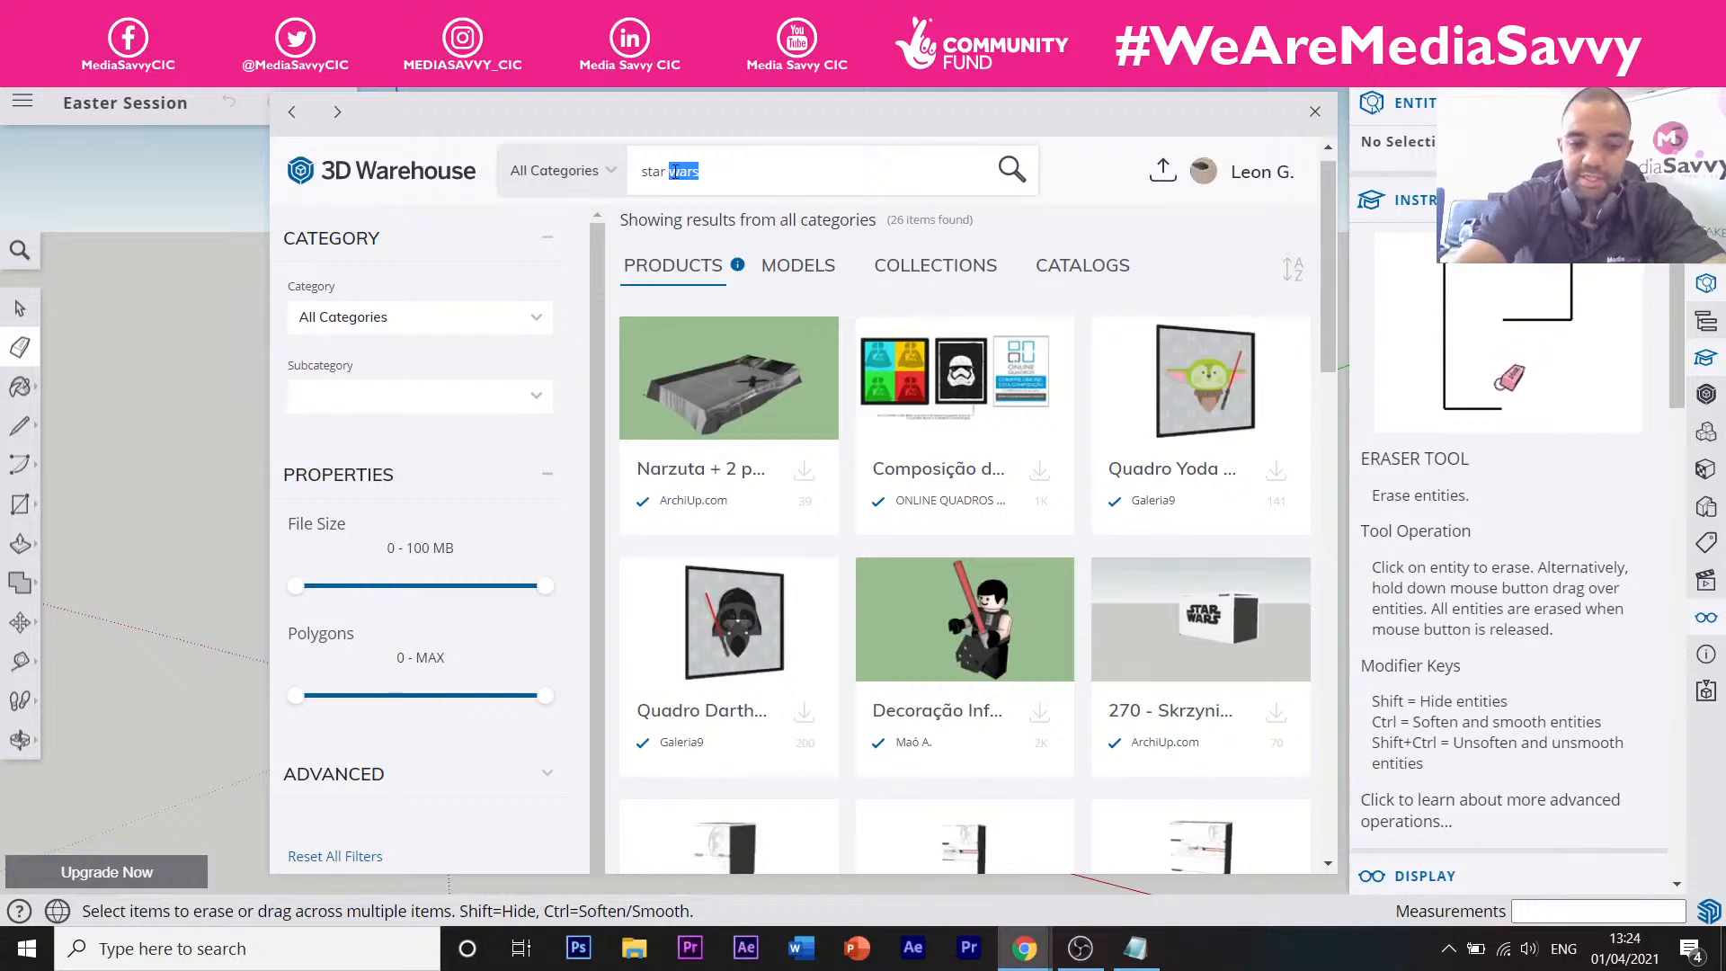
text(figures)
key(Return)
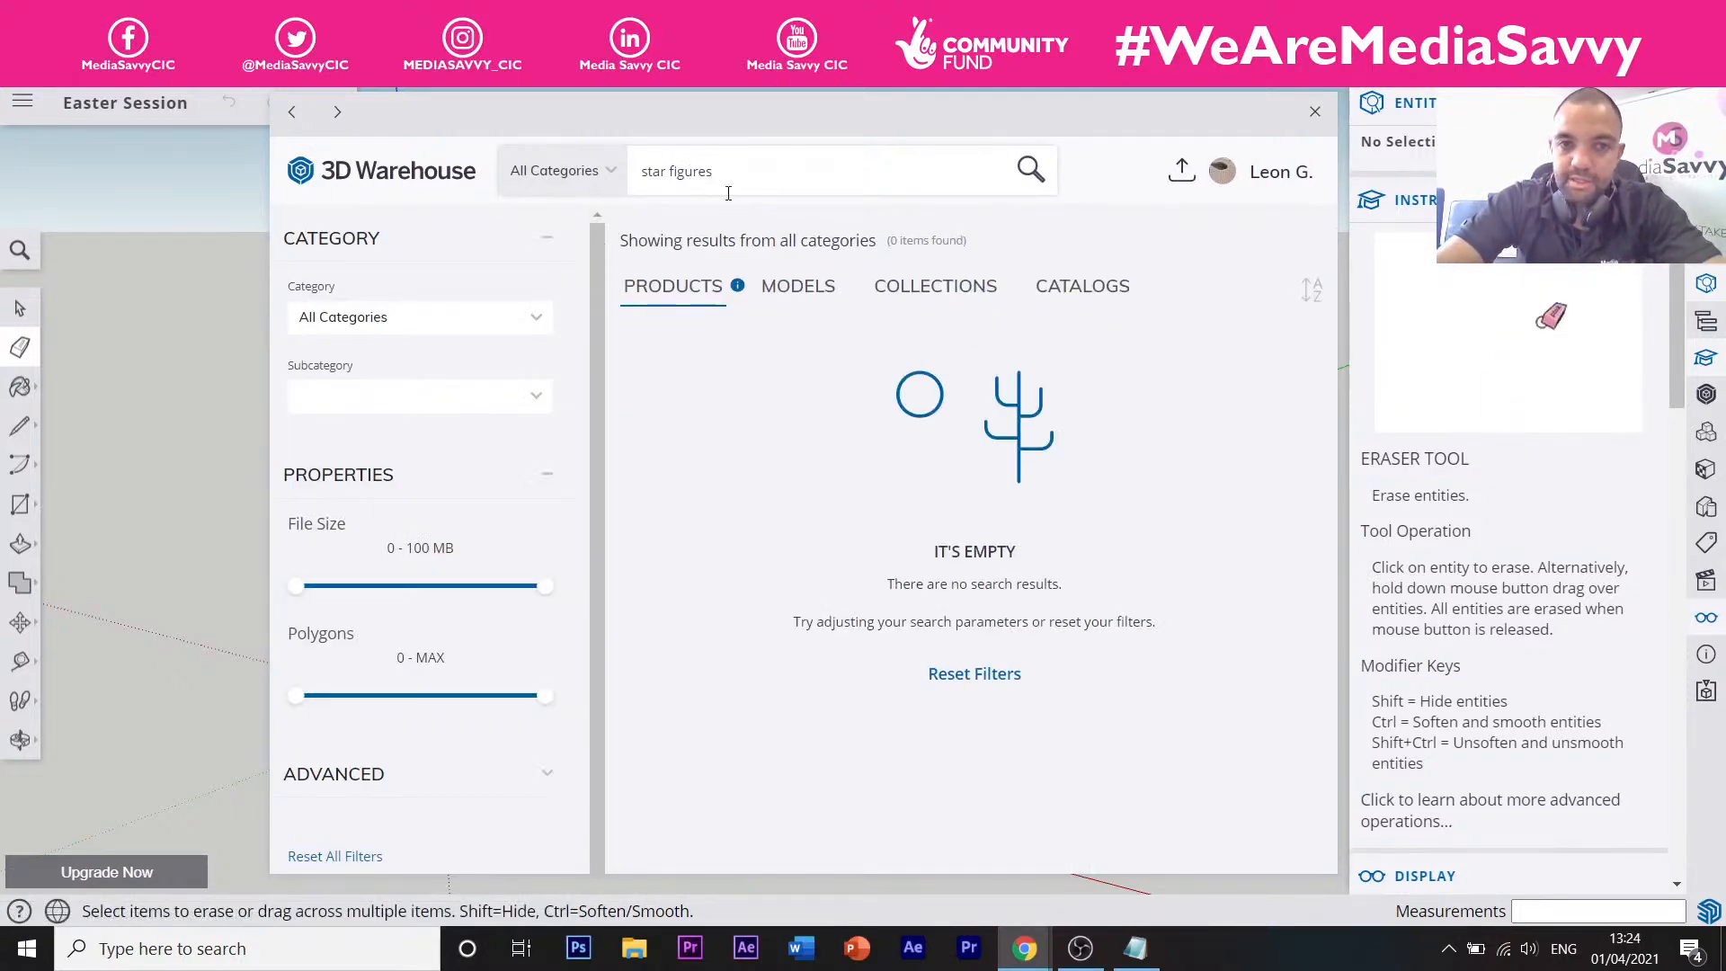
click(783, 286)
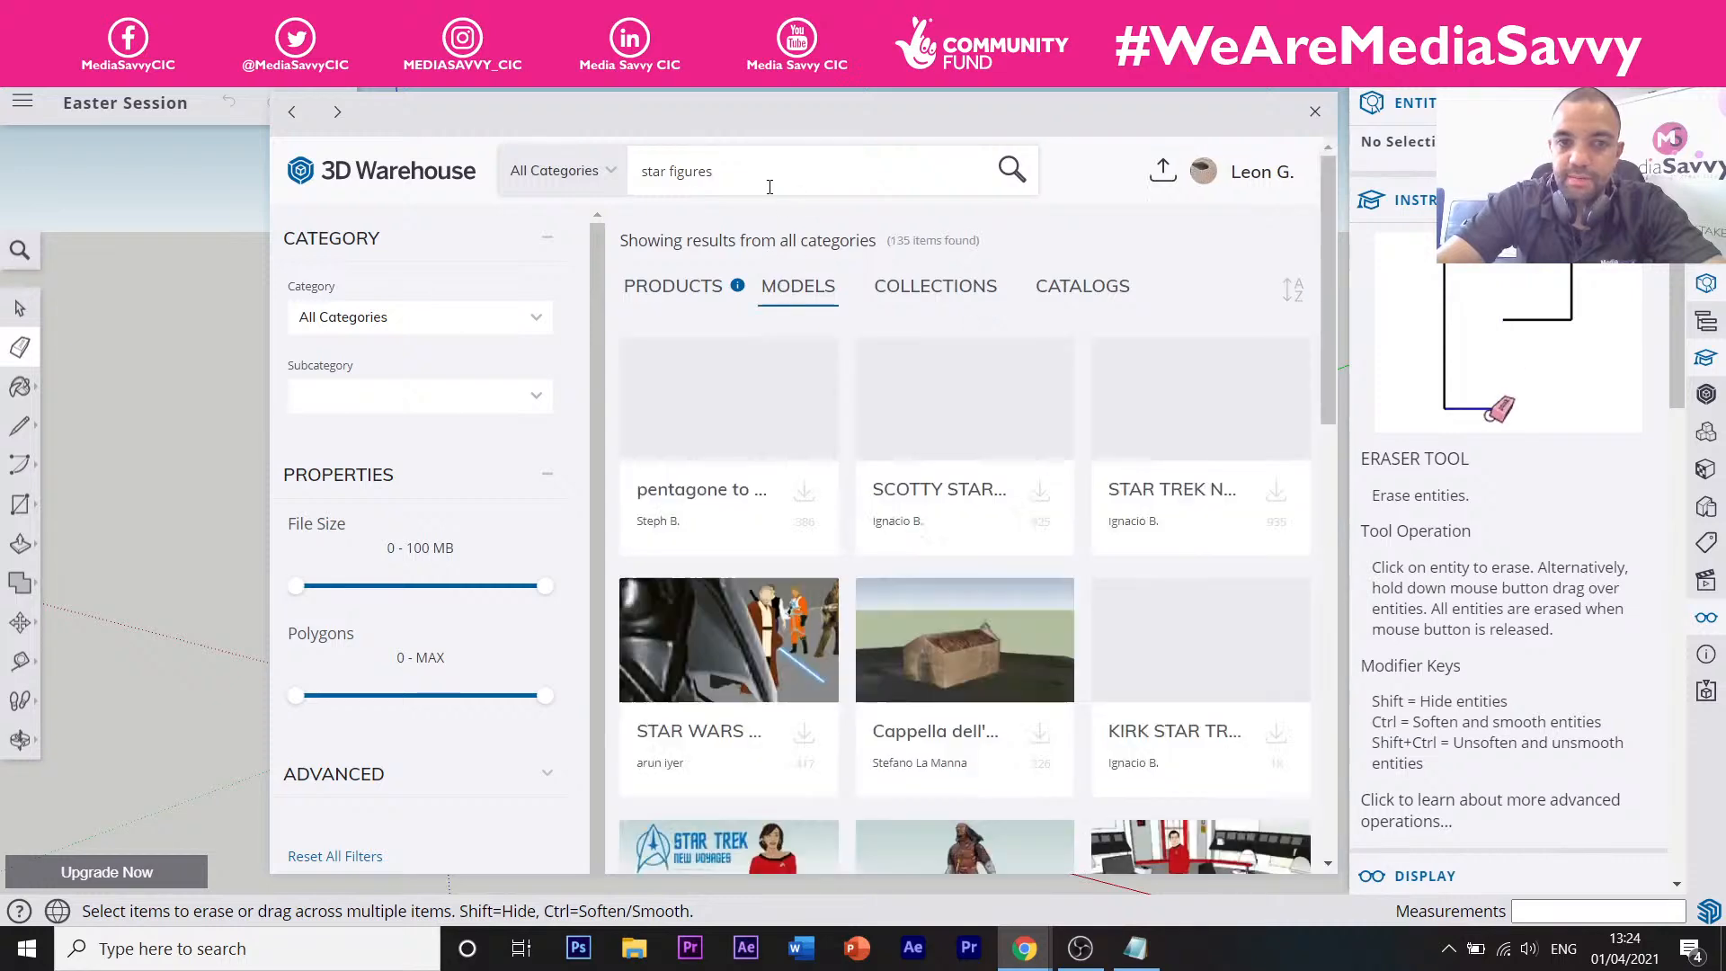
scroll(941, 393, down, 3)
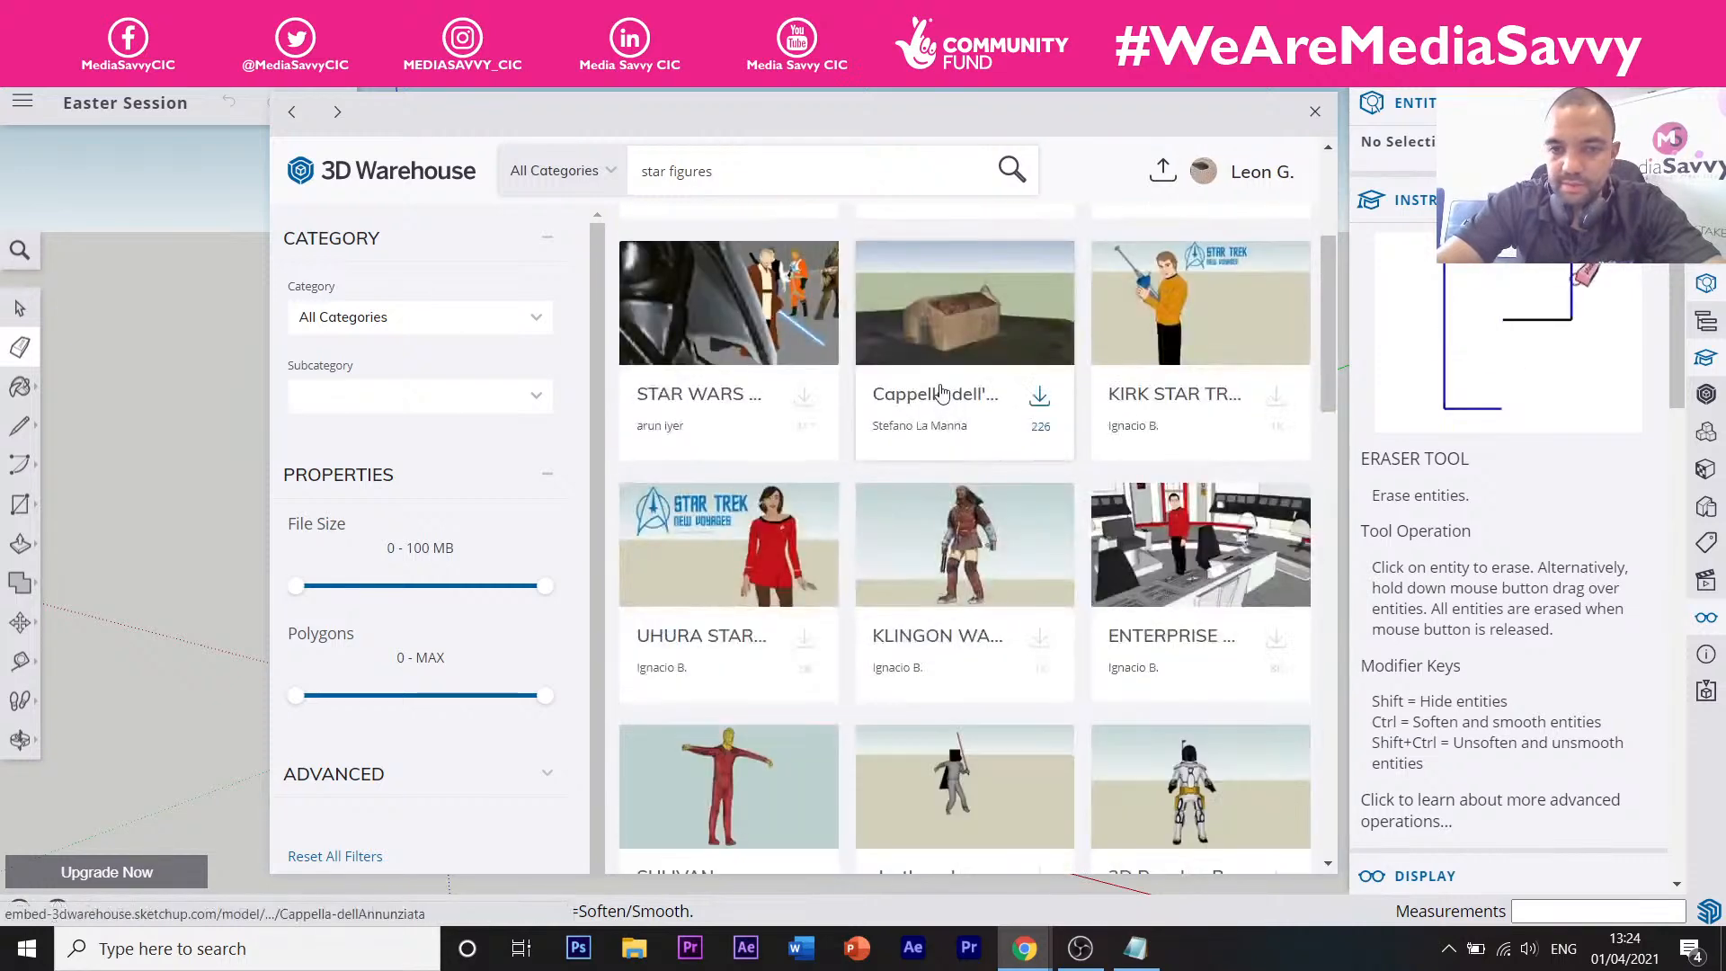
scroll(941, 393, down, 3)
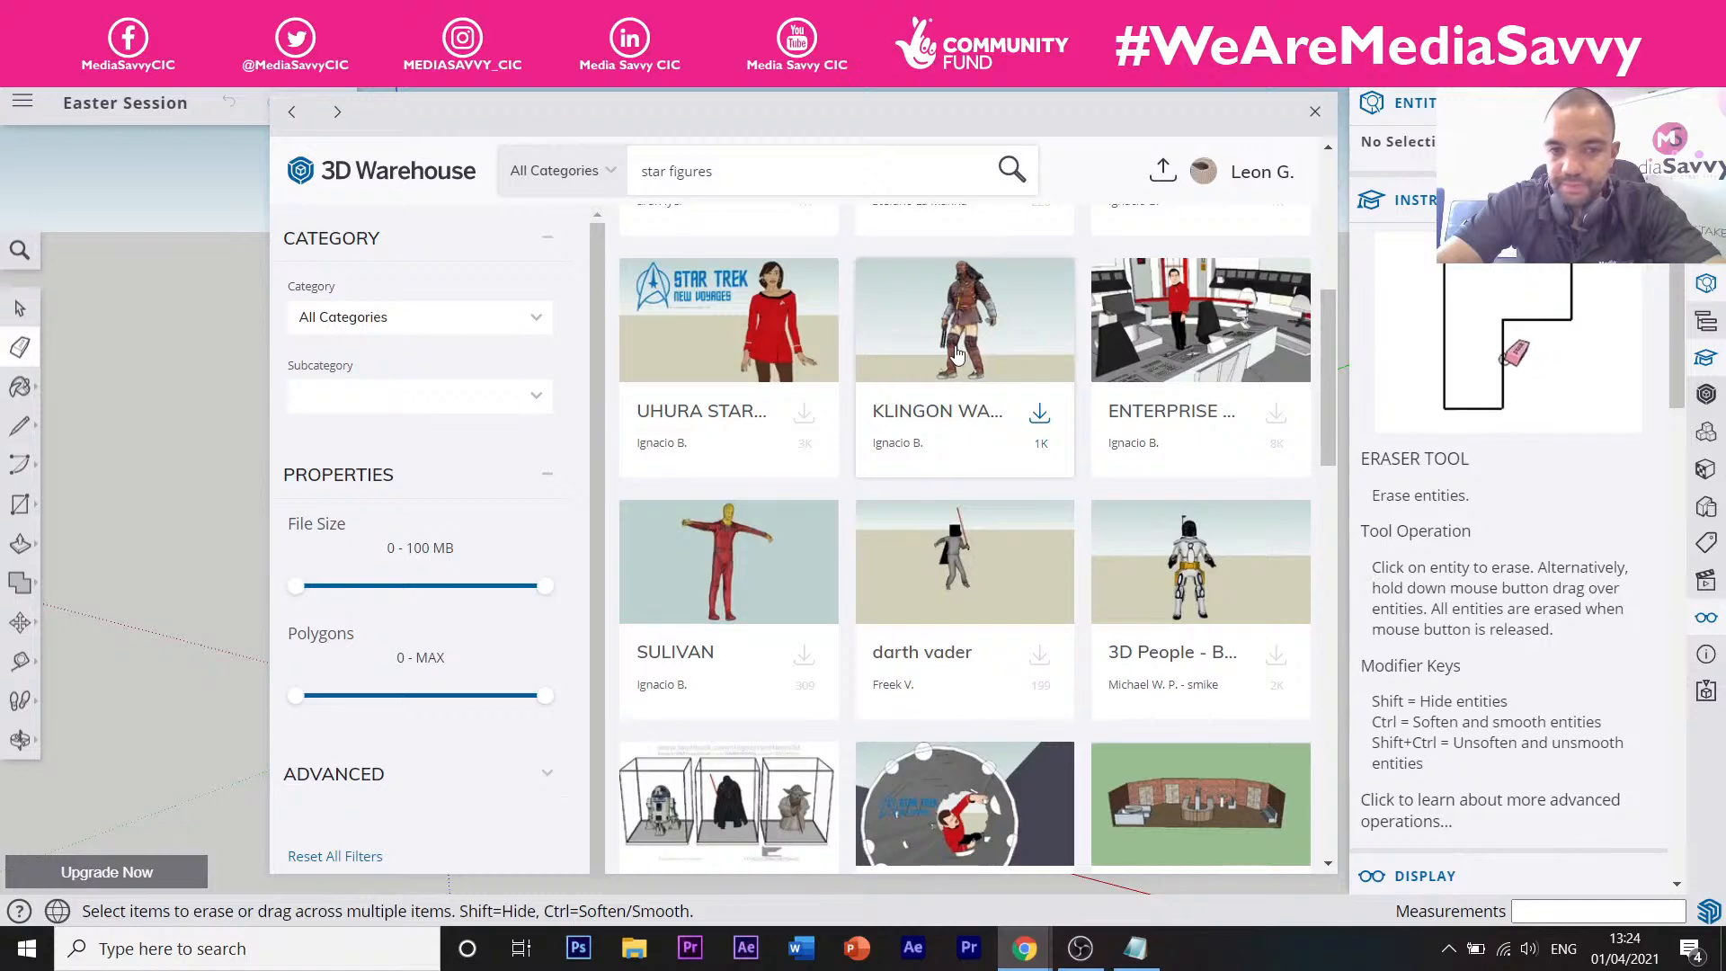
scroll(957, 355, down, 3)
scroll(955, 352, down, 3)
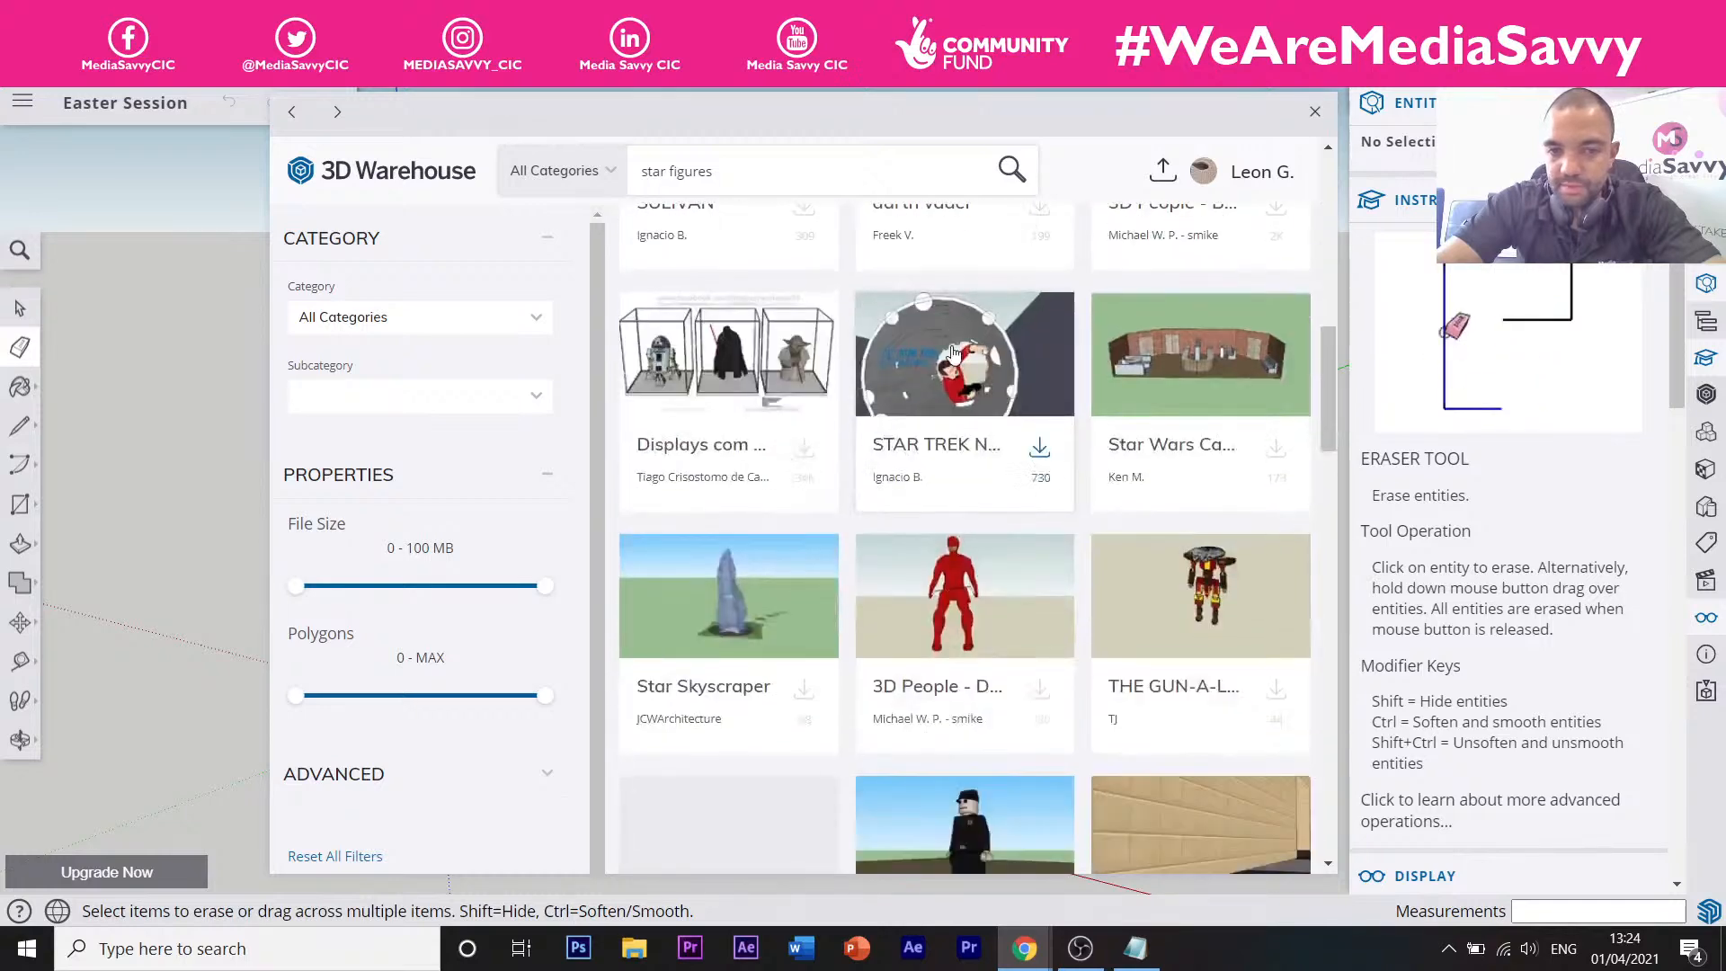
scroll(955, 352, down, 3)
scroll(950, 355, down, 6)
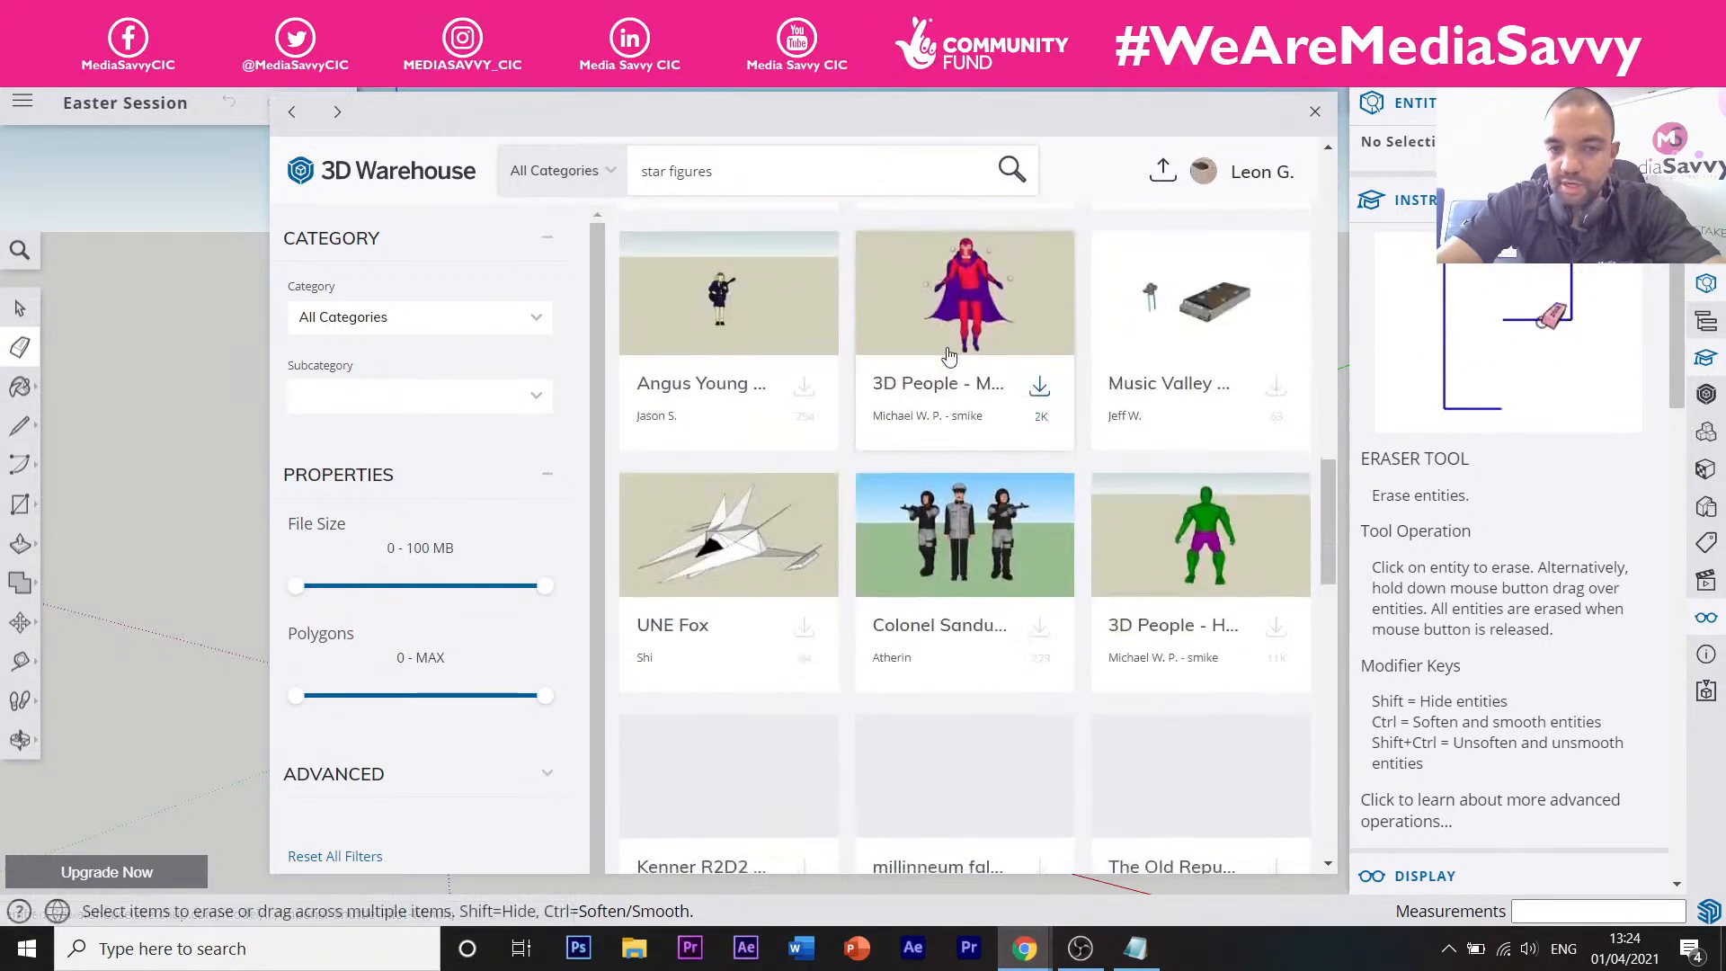
scroll(950, 356, up, 15)
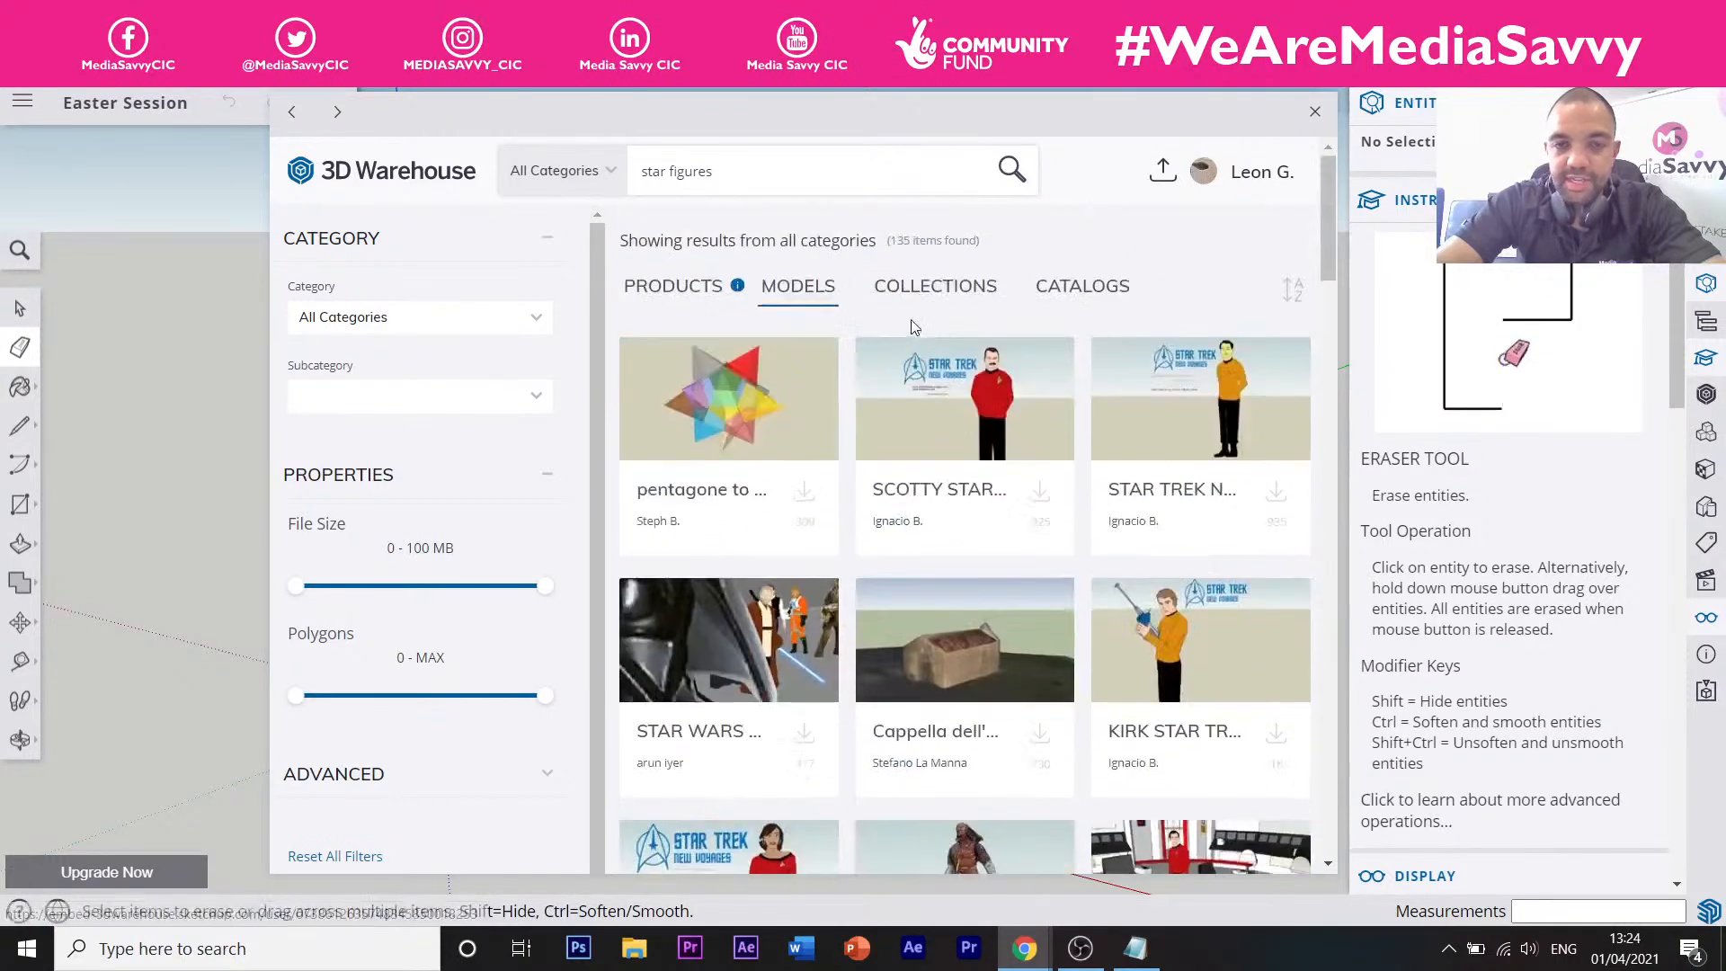
Return to the Models results and trim the 'star figures' query back toward 'star'.
click(695, 289)
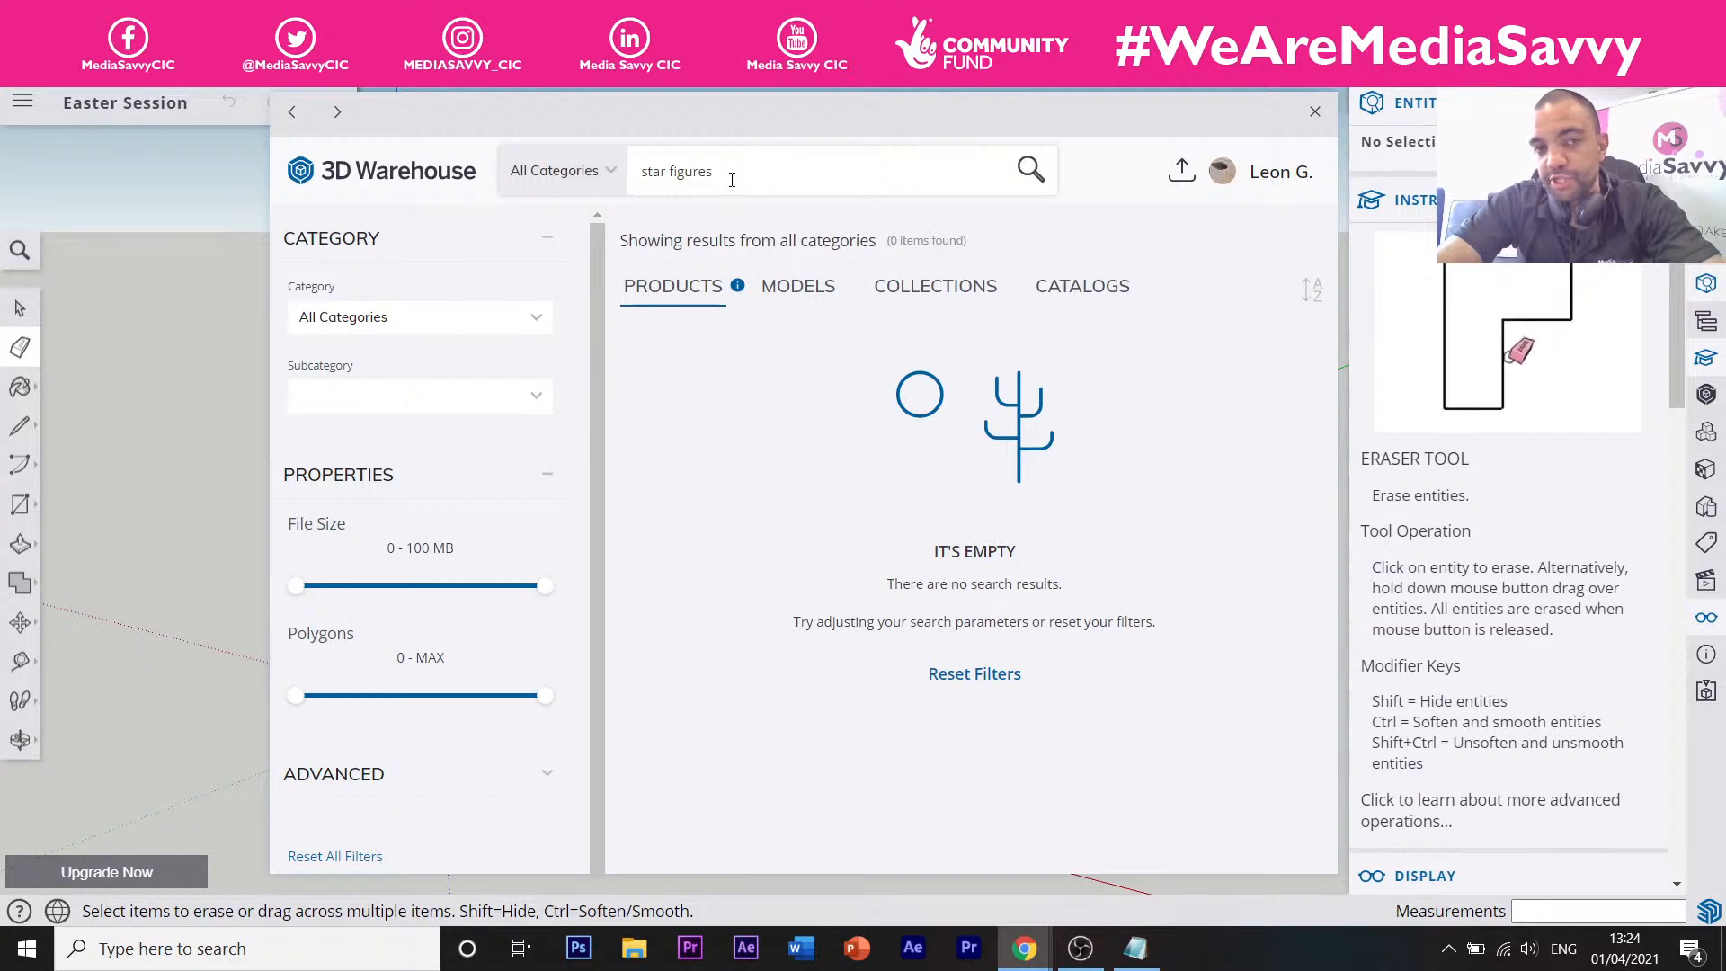
drag(727, 172, 647, 178)
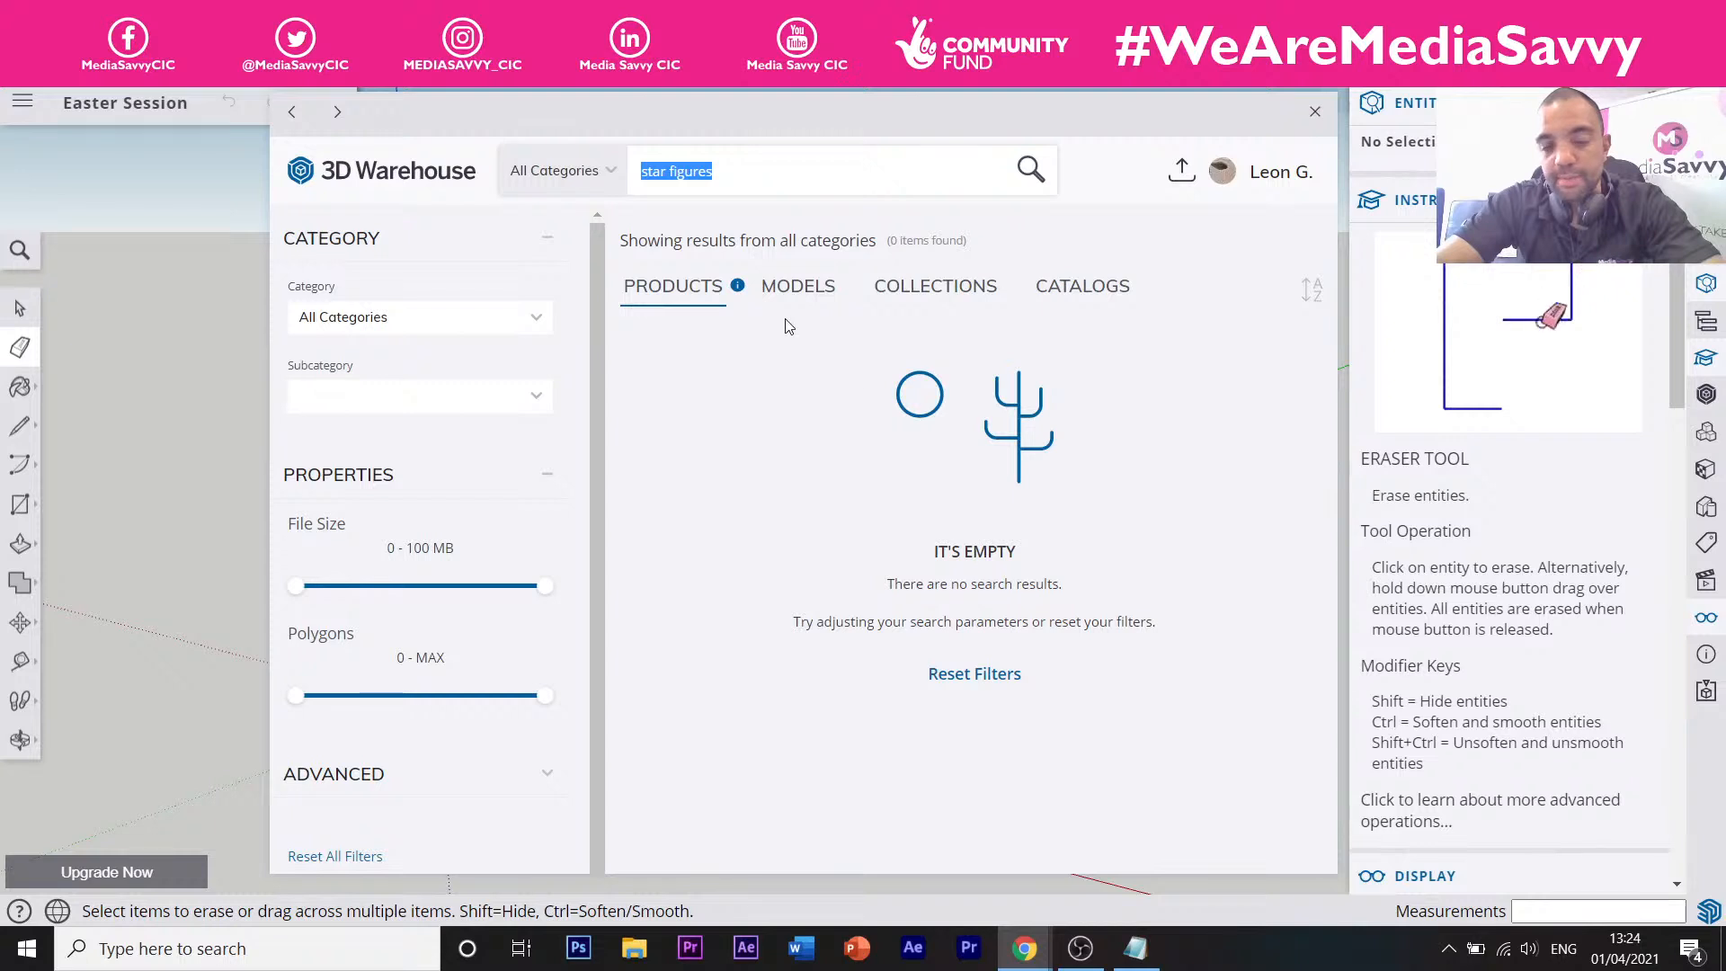
click(712, 170)
drag(715, 170, 633, 178)
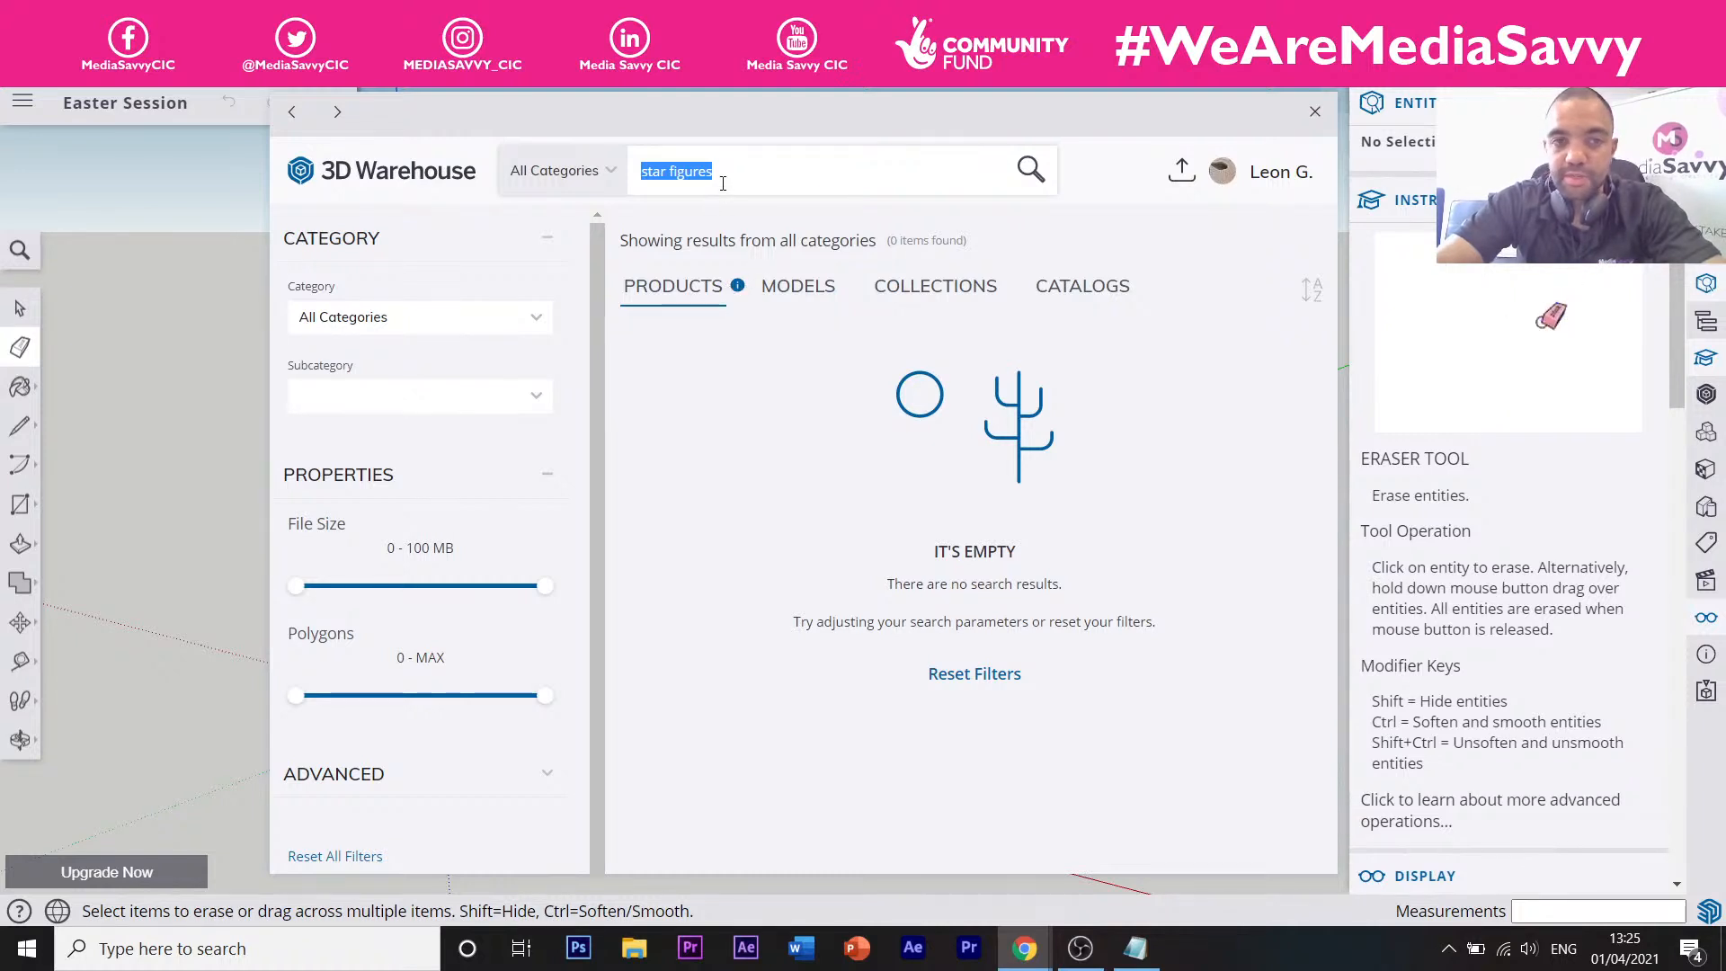
click(811, 287)
drag(761, 180, 652, 191)
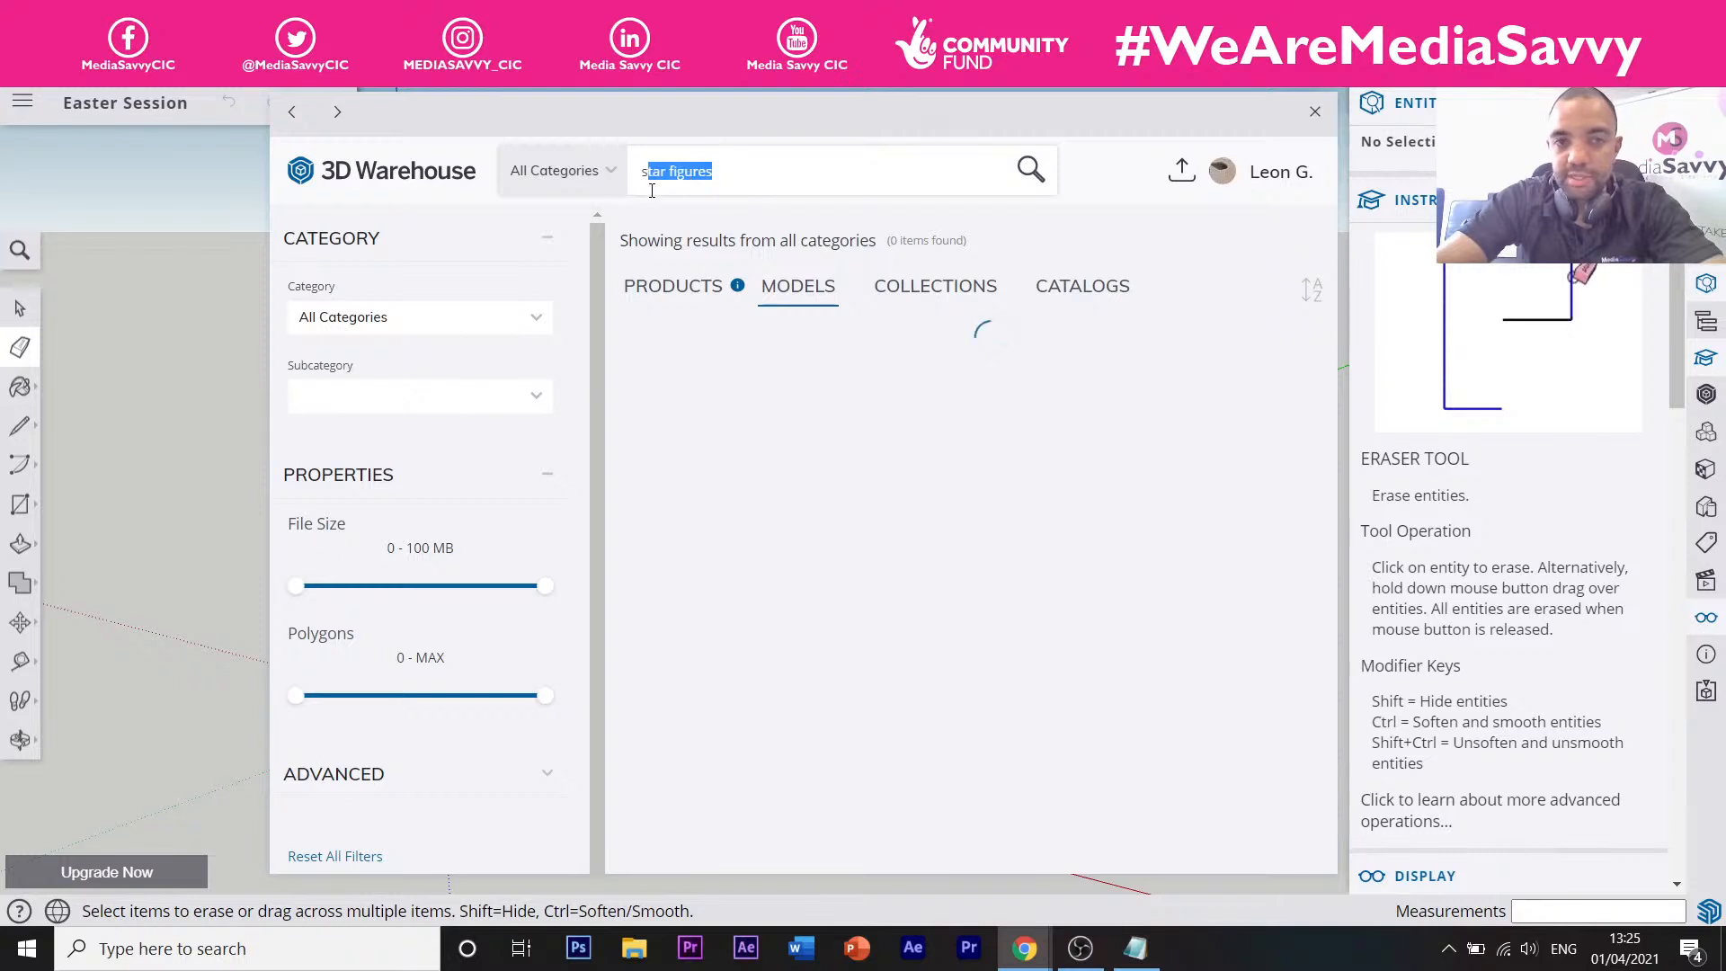
click(733, 185)
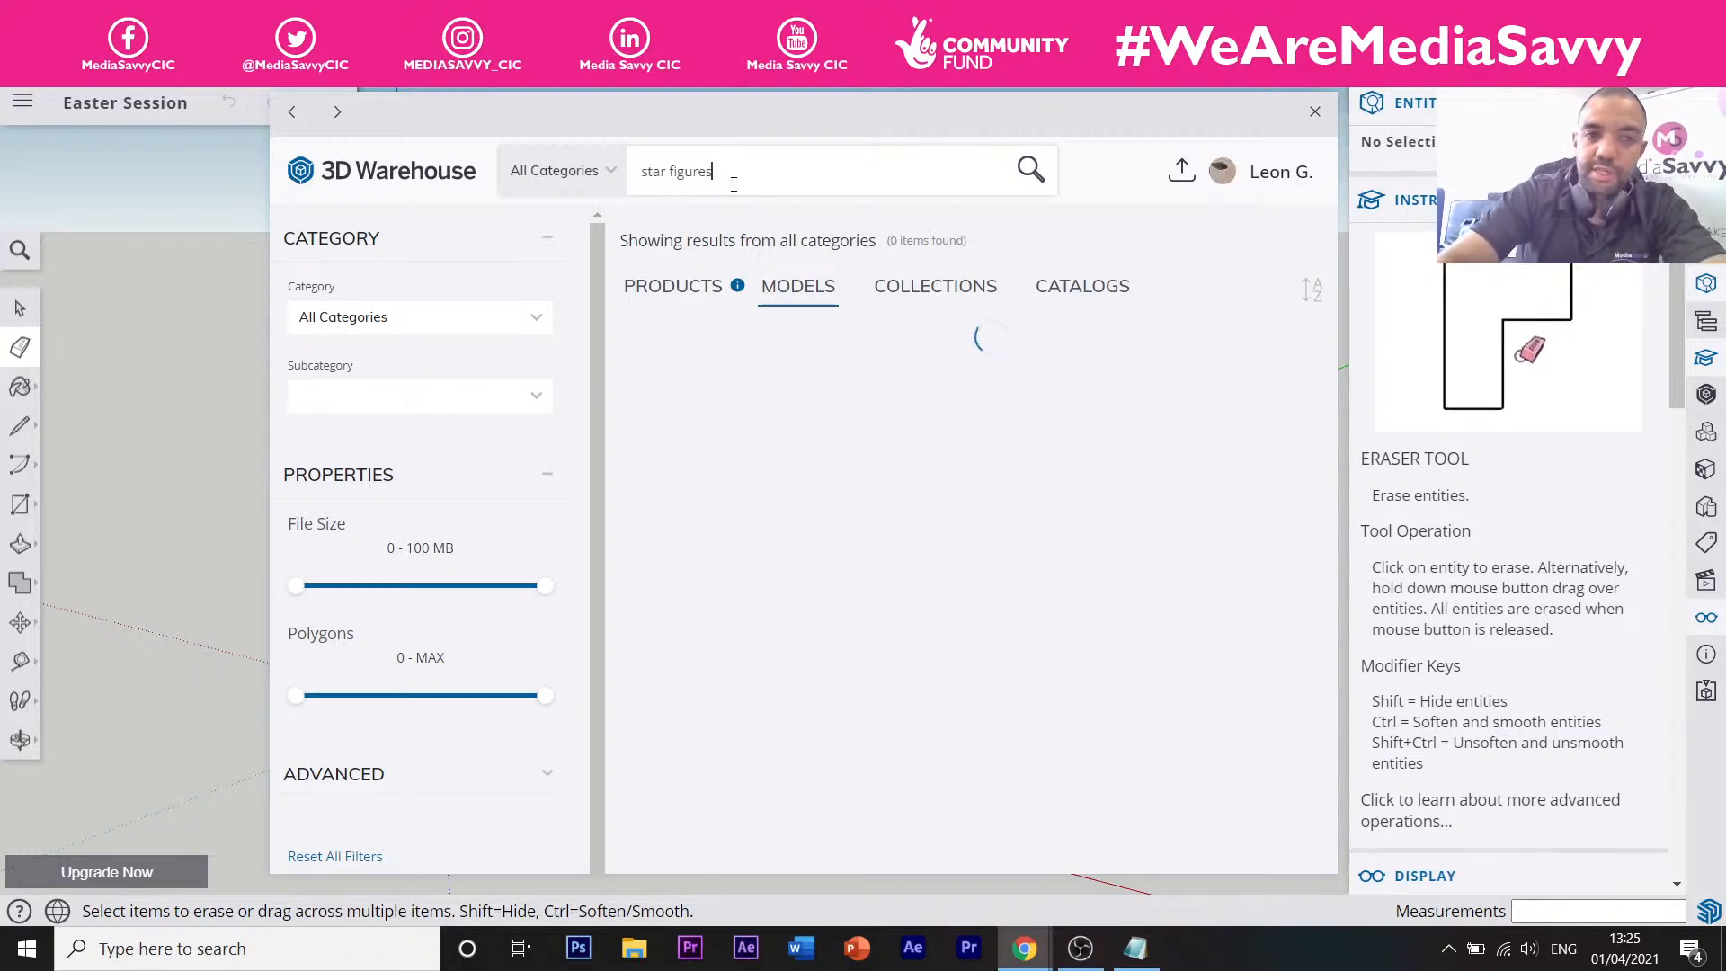
key(BackSpace)
key(BackSpace)
key(BackSpace)
key(BackSpace)
key(BackSpace)
key(BackSpace)
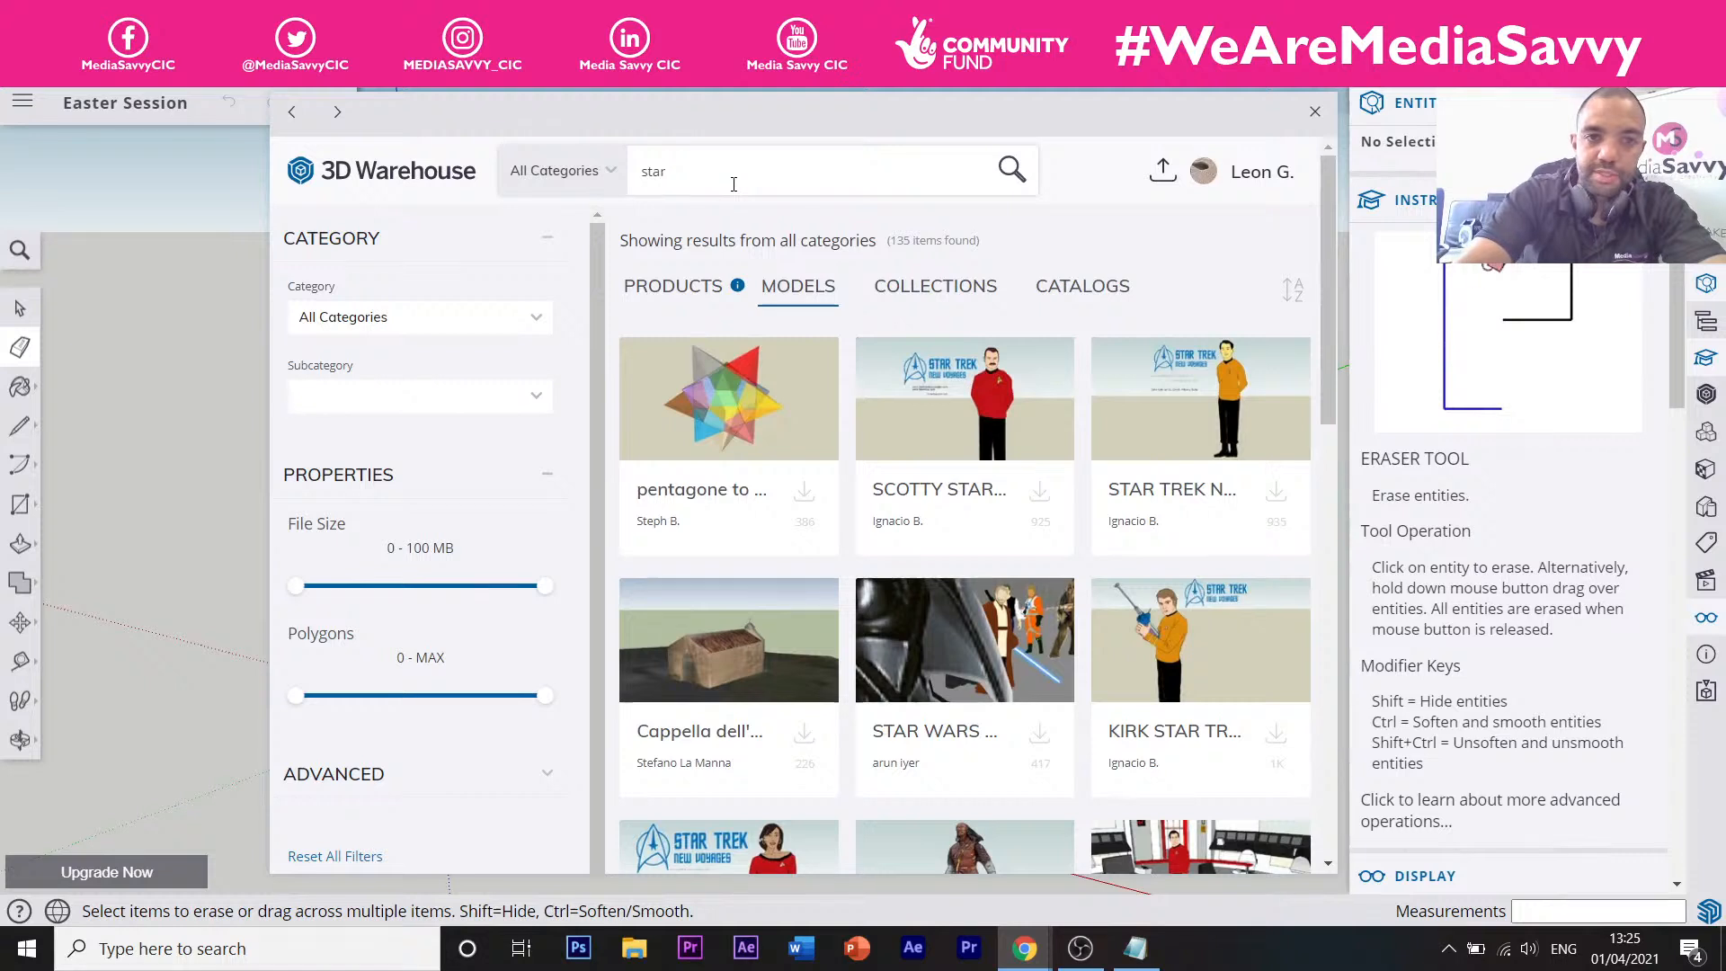
Search 'star wars ships' and download the grey Star Wars ship model.
text(wa)
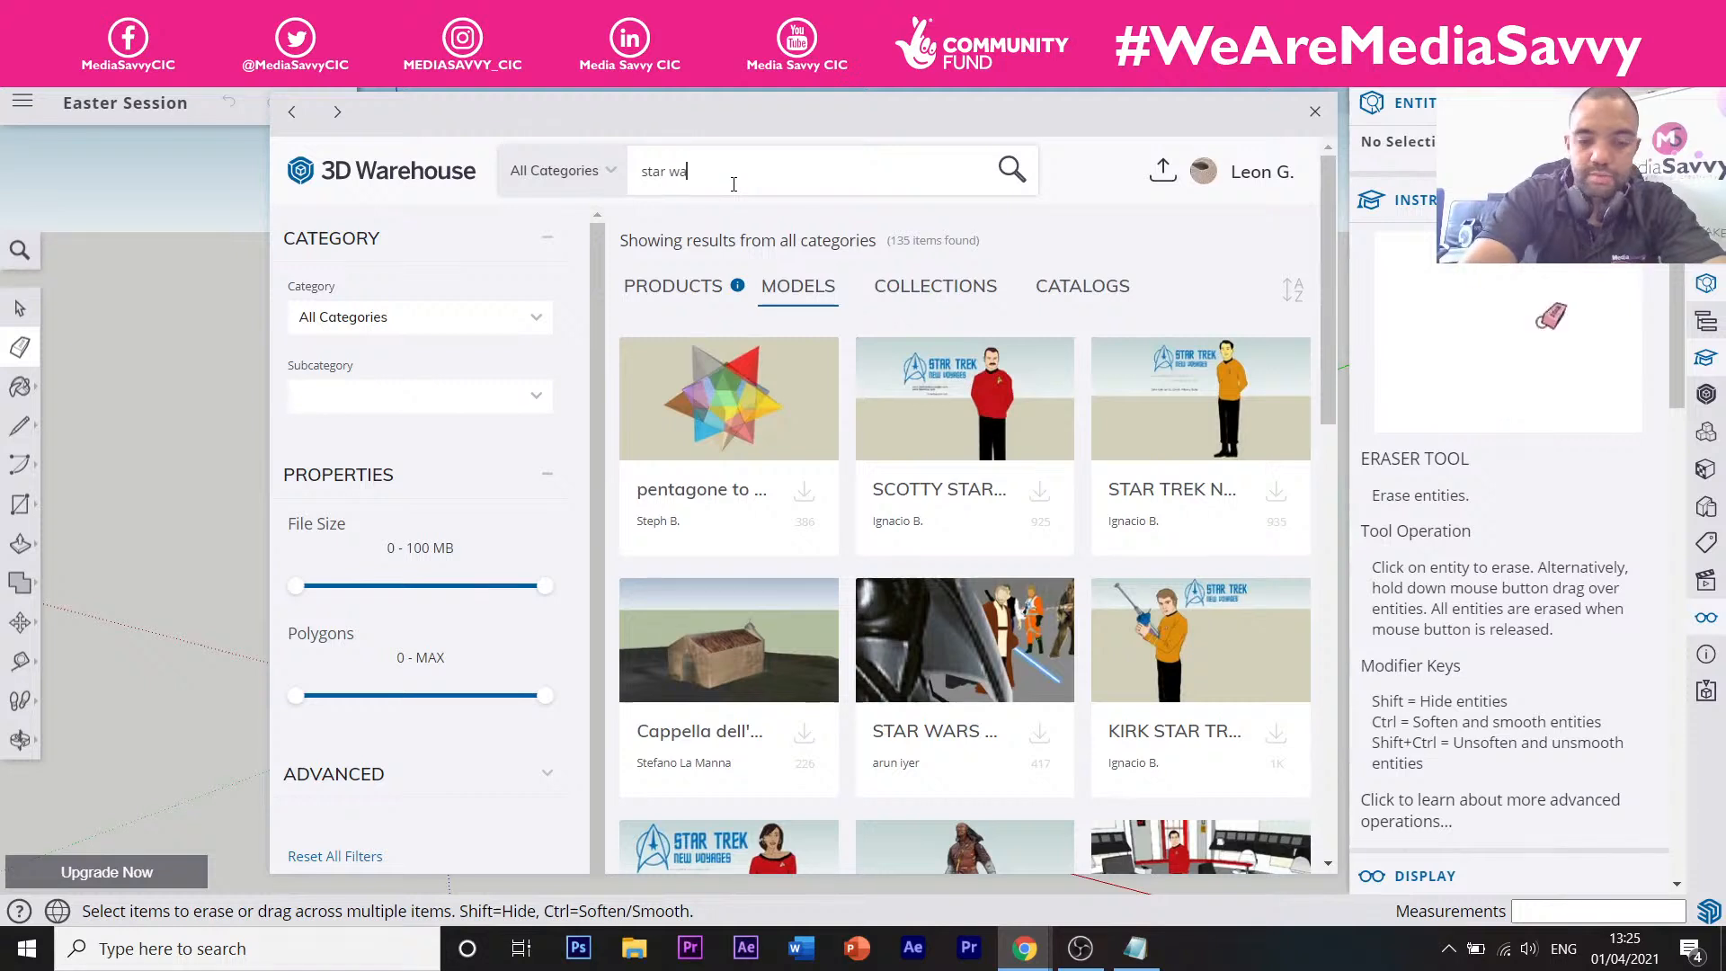
text(rs ships)
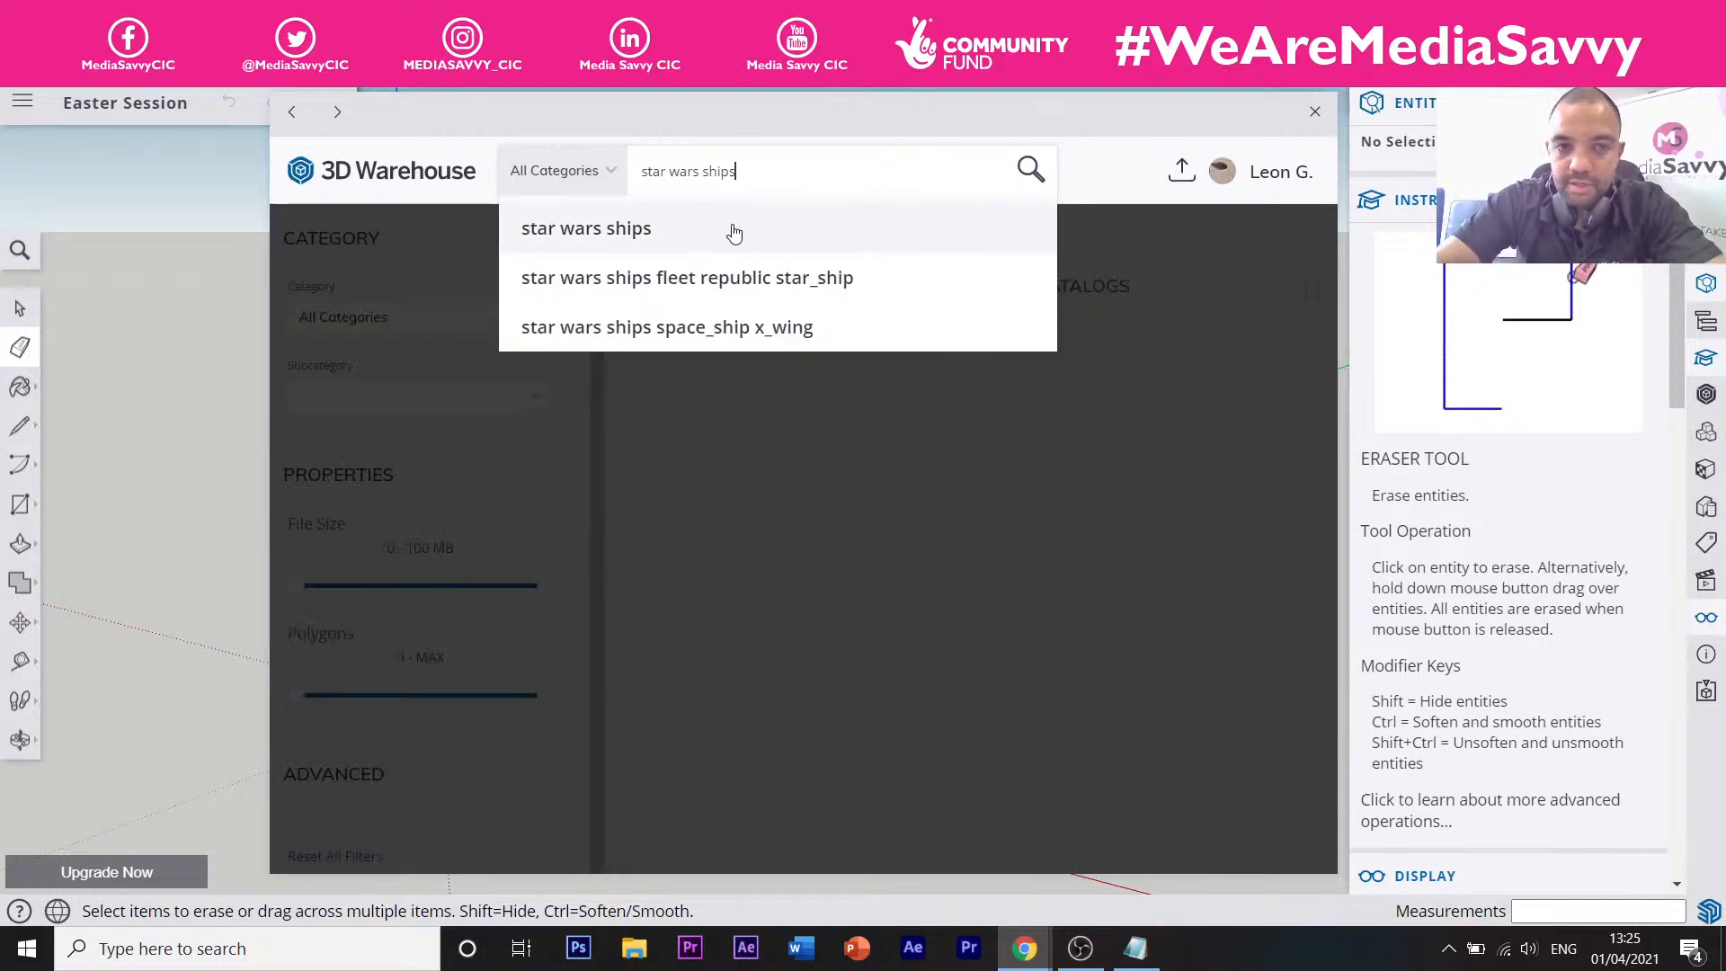
click(734, 231)
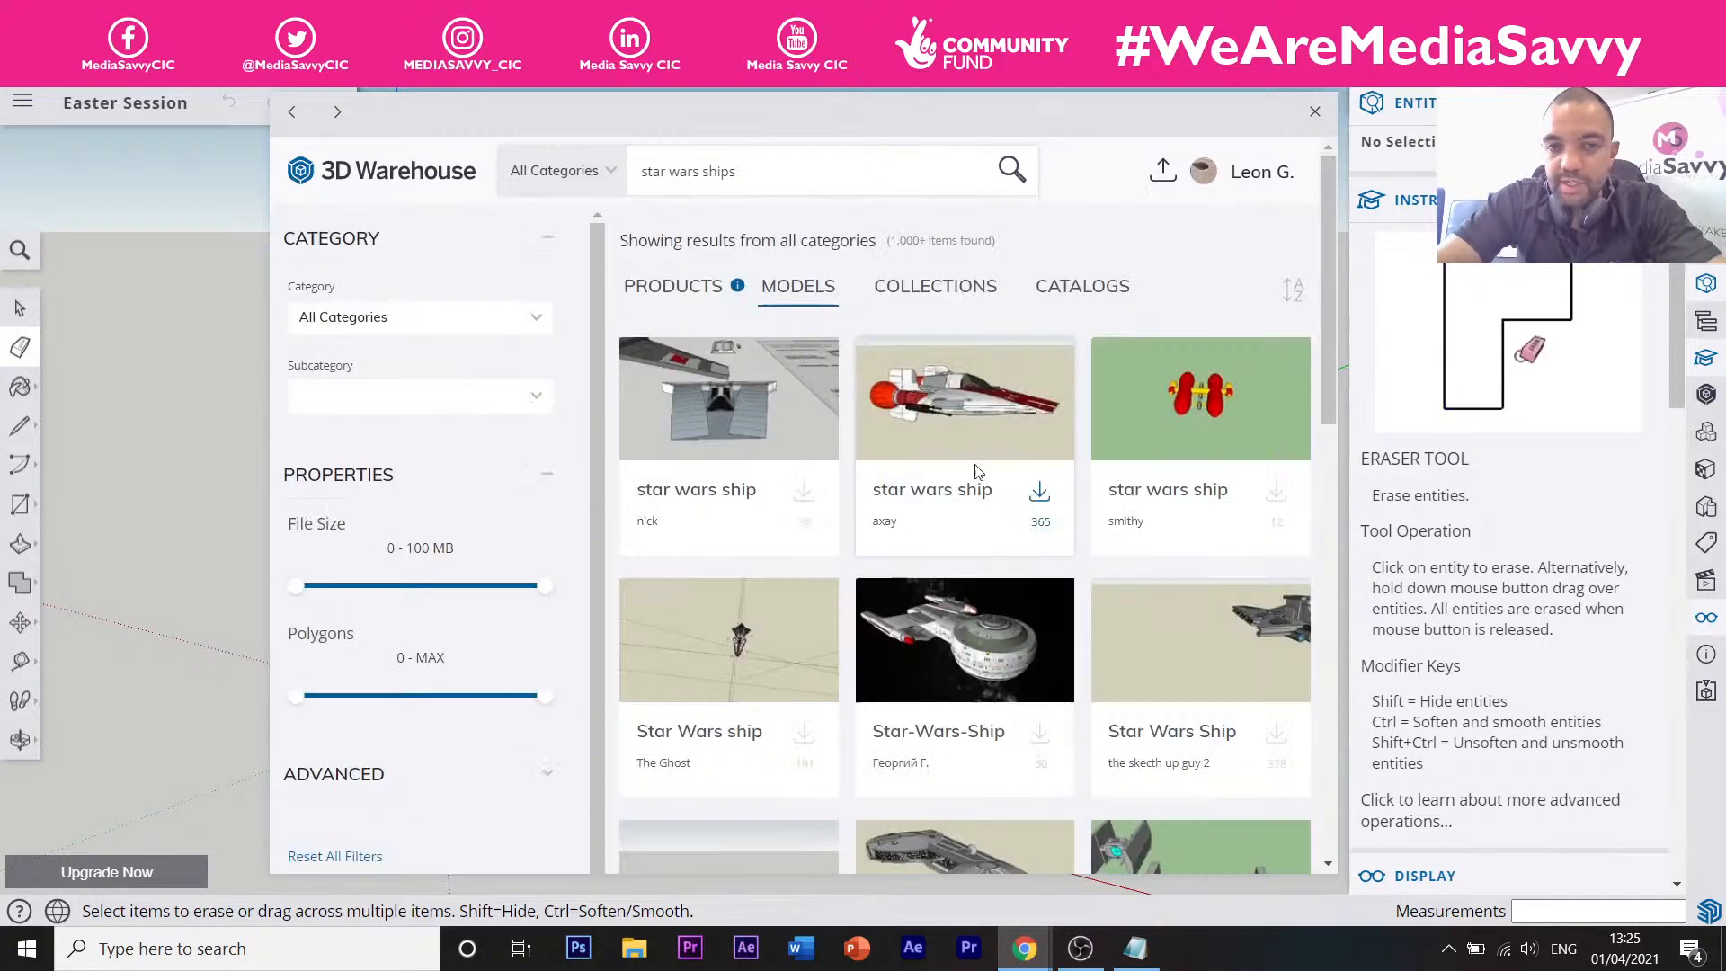
scroll(977, 471, down, 3)
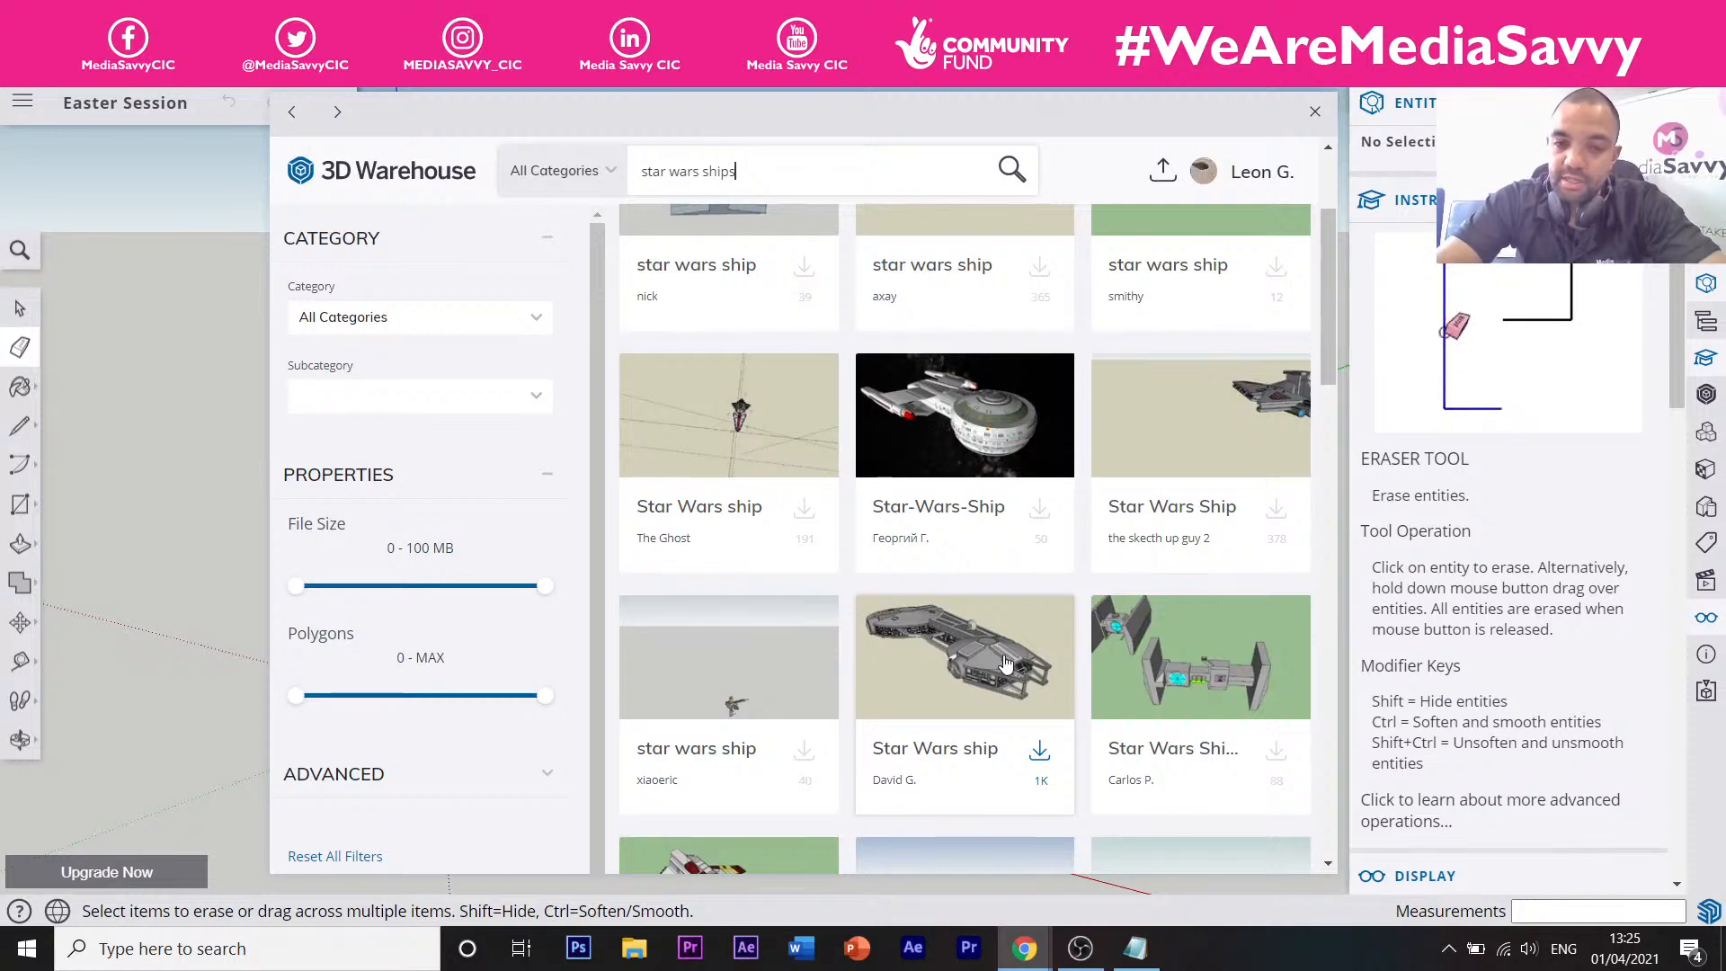
click(1006, 665)
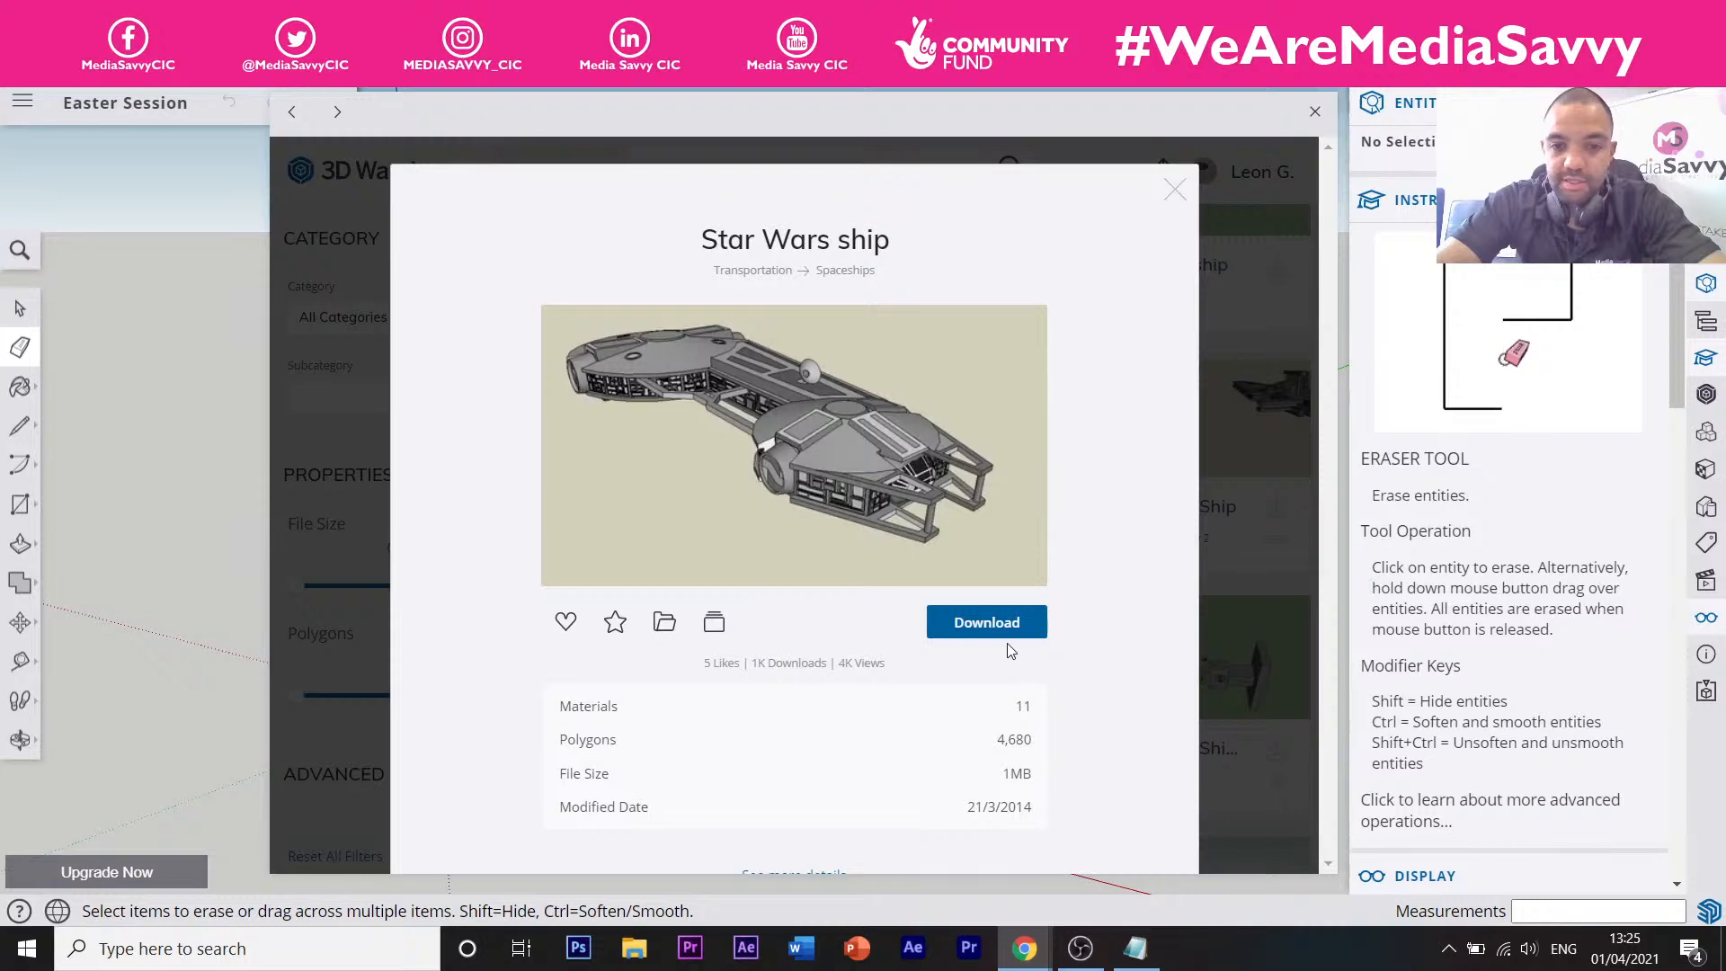
click(1011, 632)
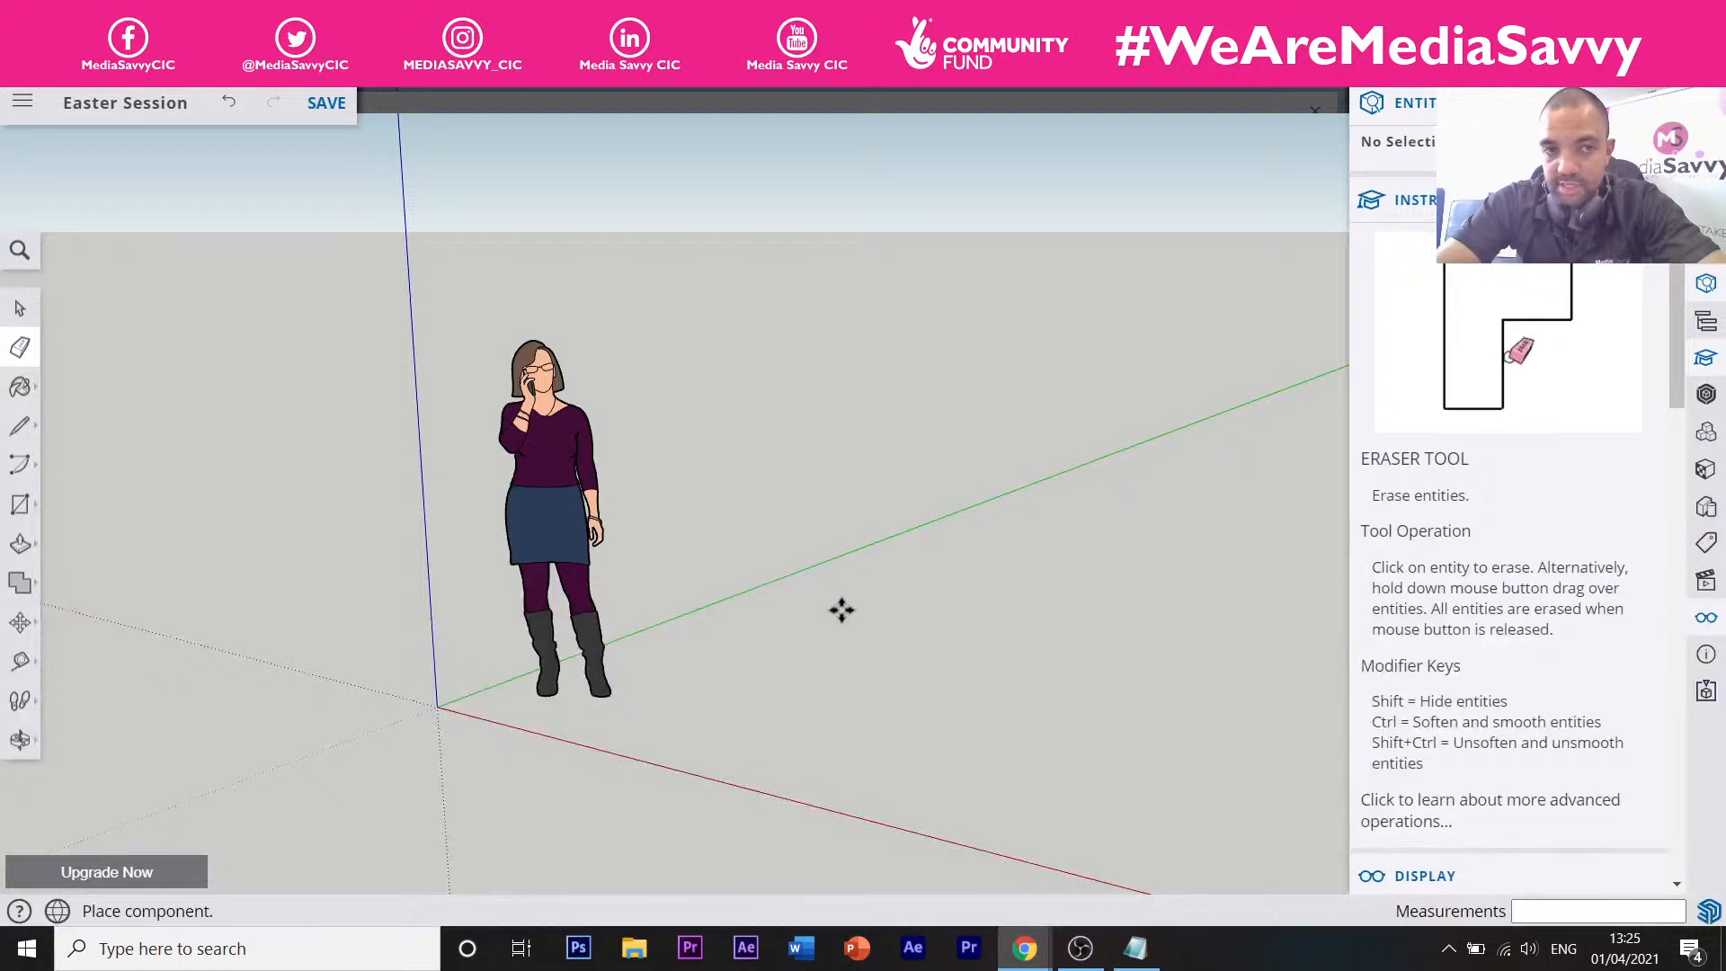
Zoom and orbit around the attached Star Wars ship to inspect it.
scroll(873, 580, down, 5)
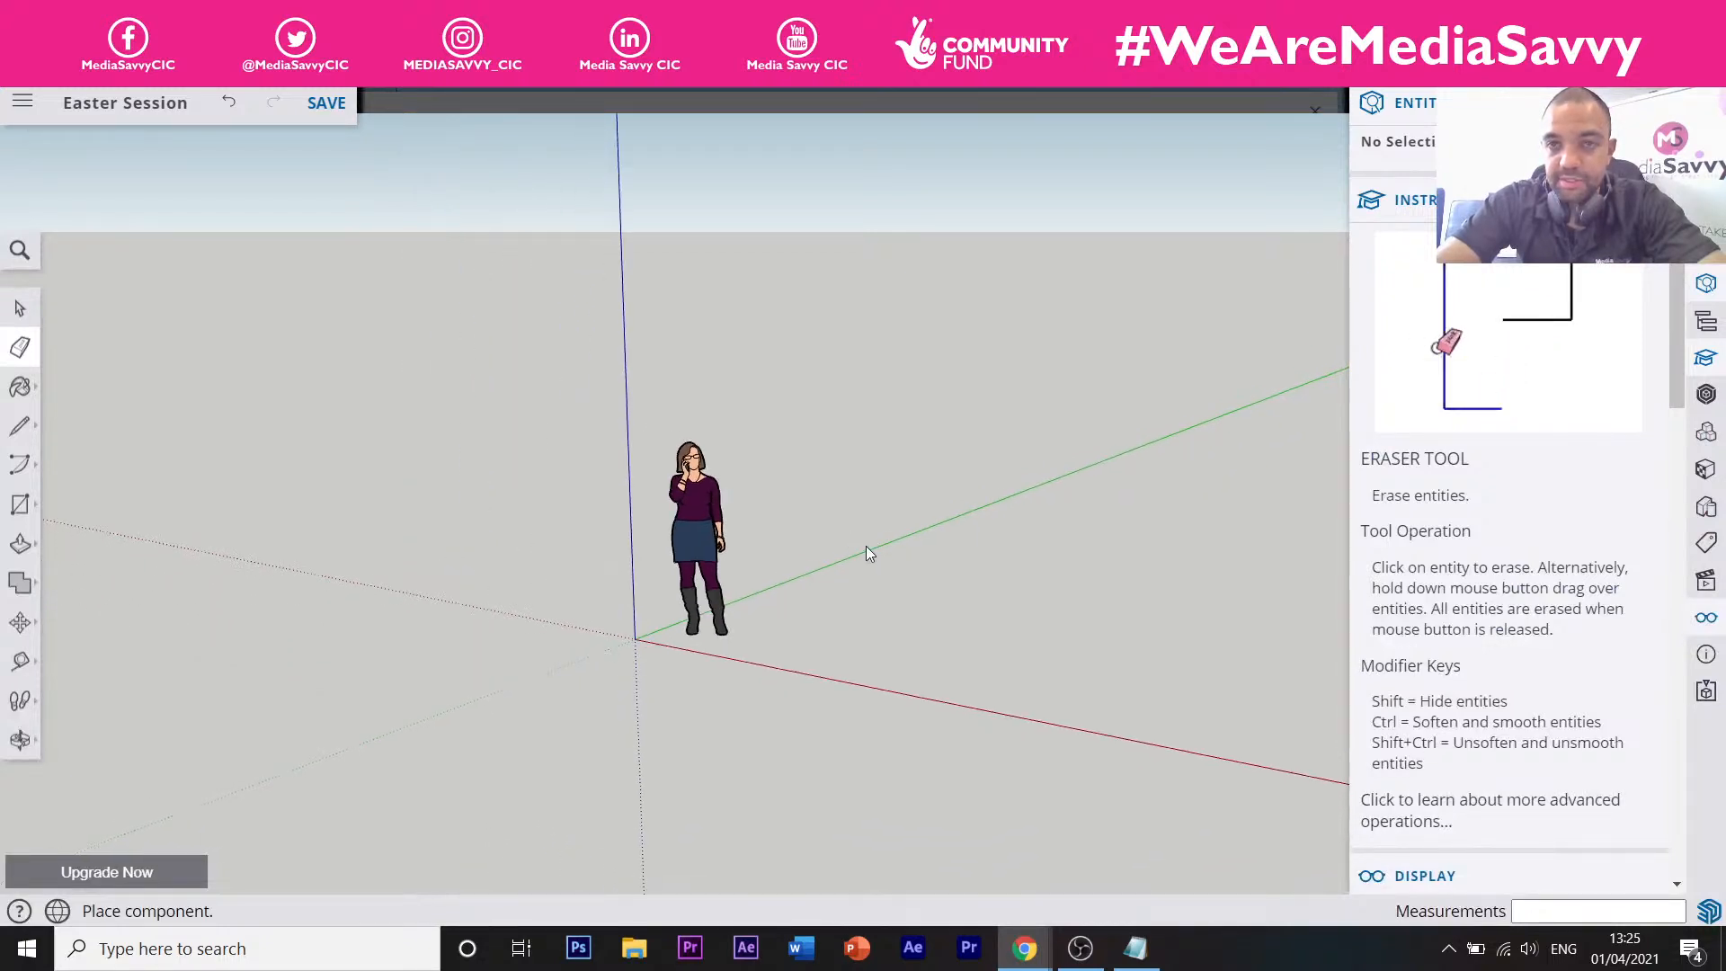
key(o)
scroll(859, 530, down, 3)
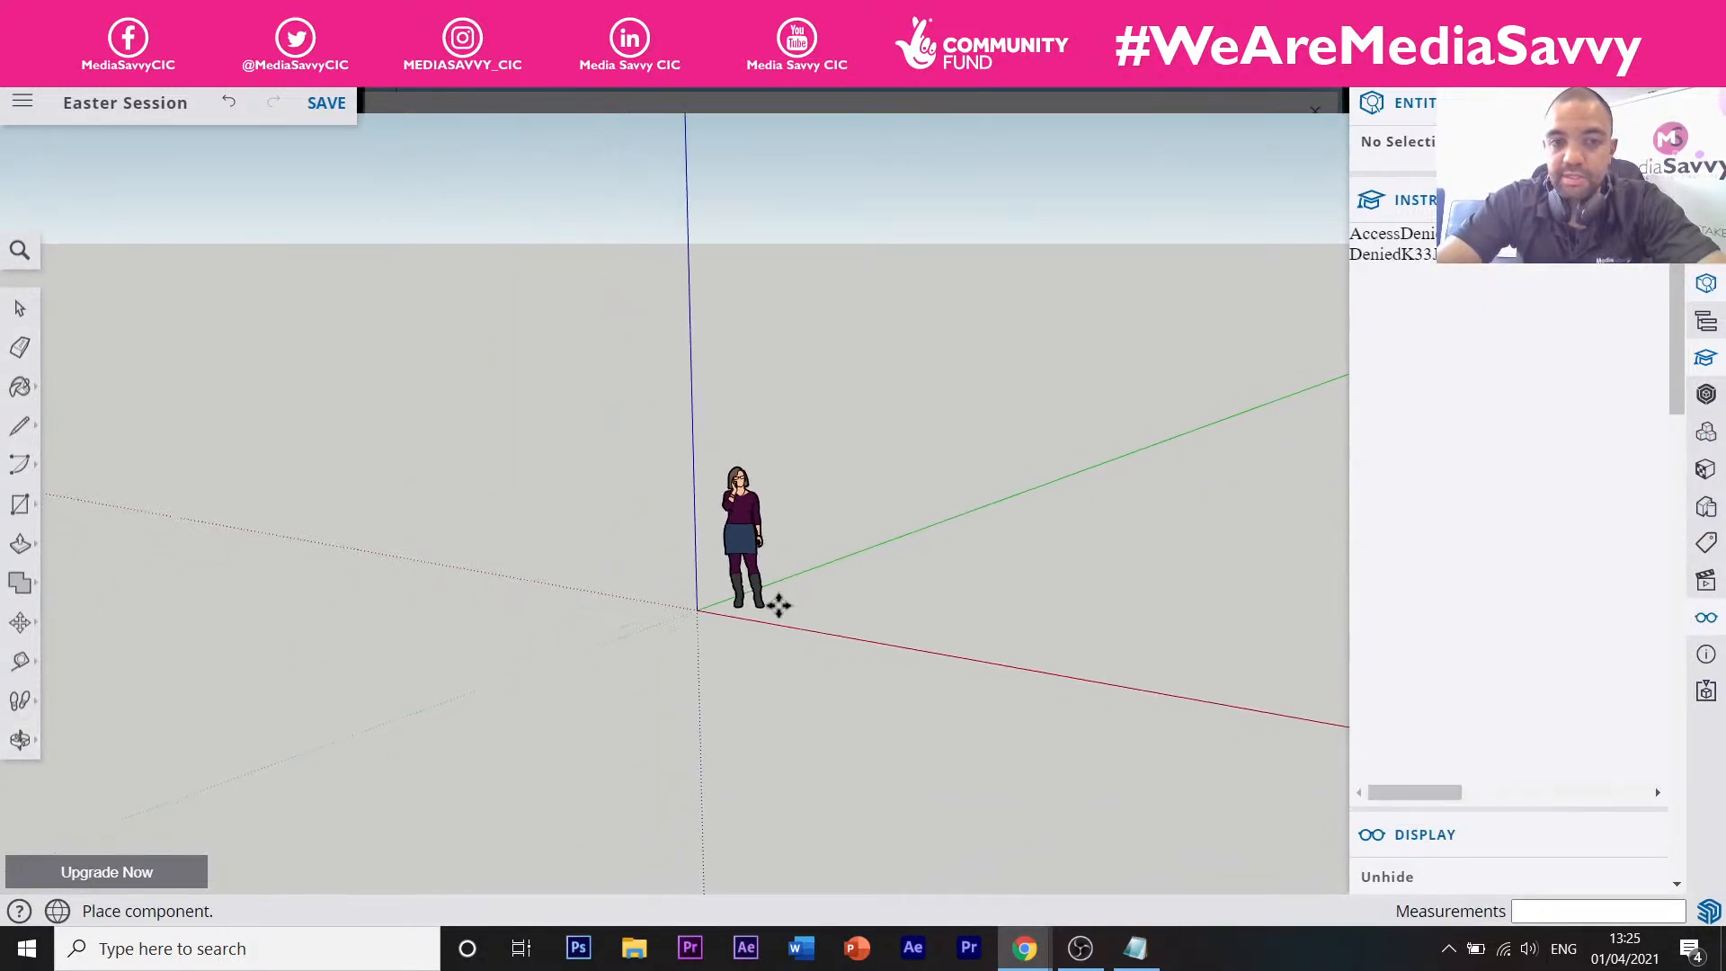
scroll(791, 568, down, 10)
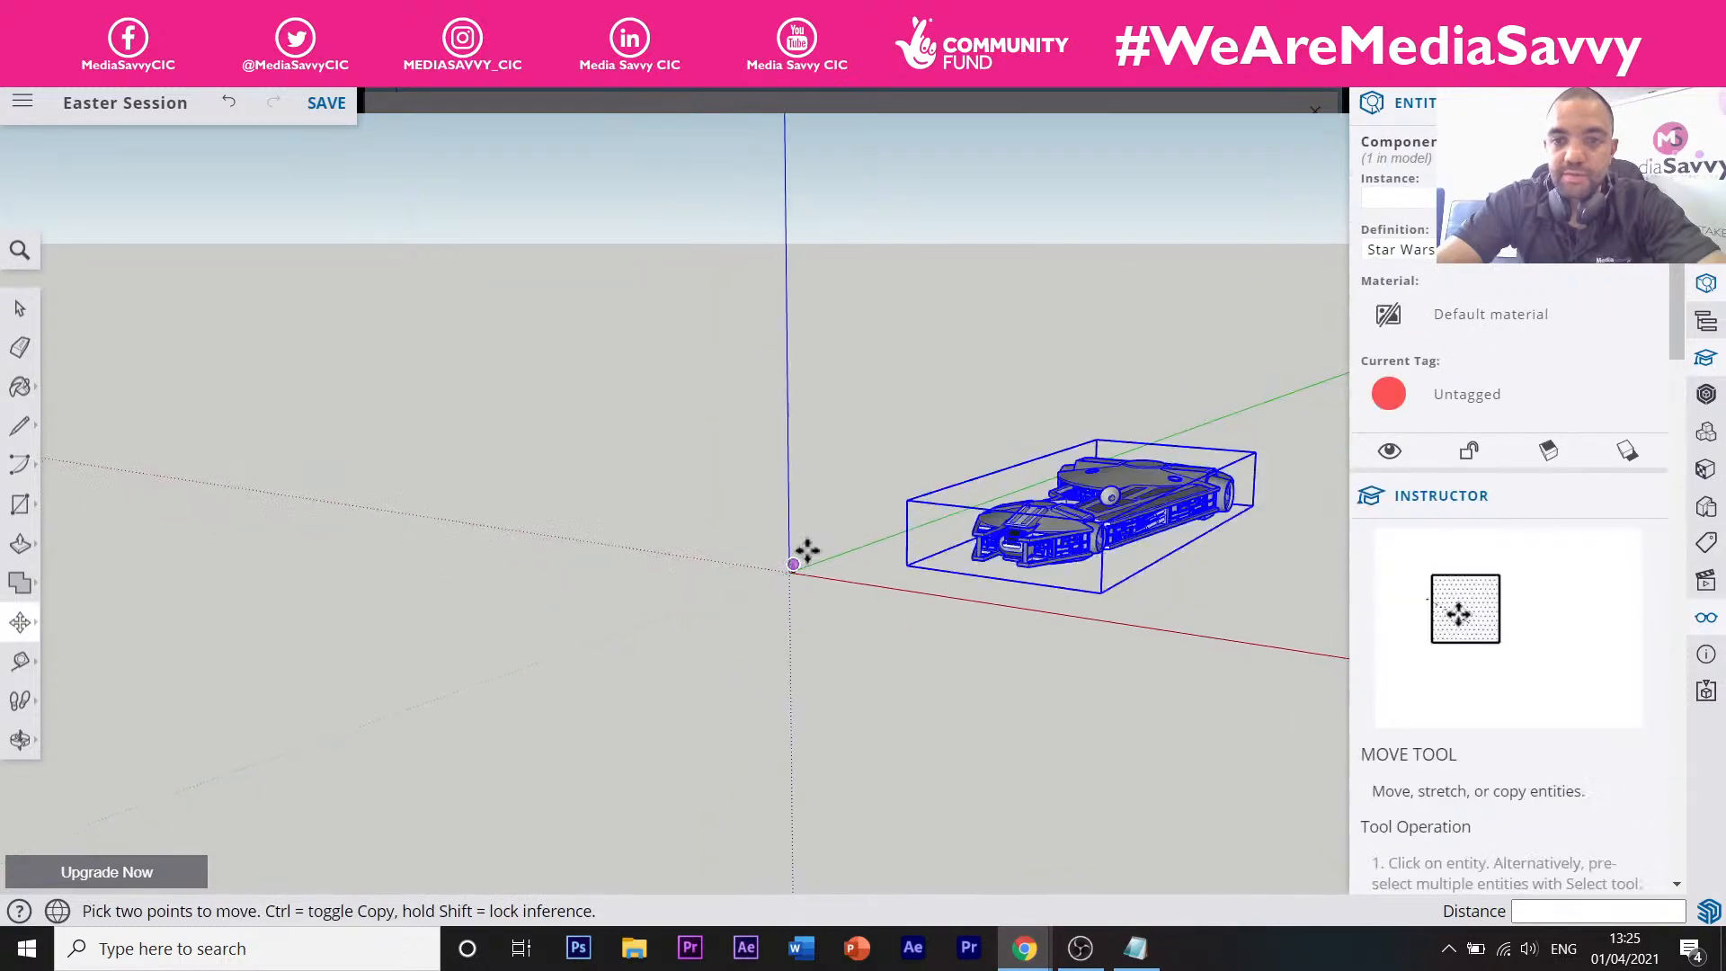
scroll(979, 513, up, 6)
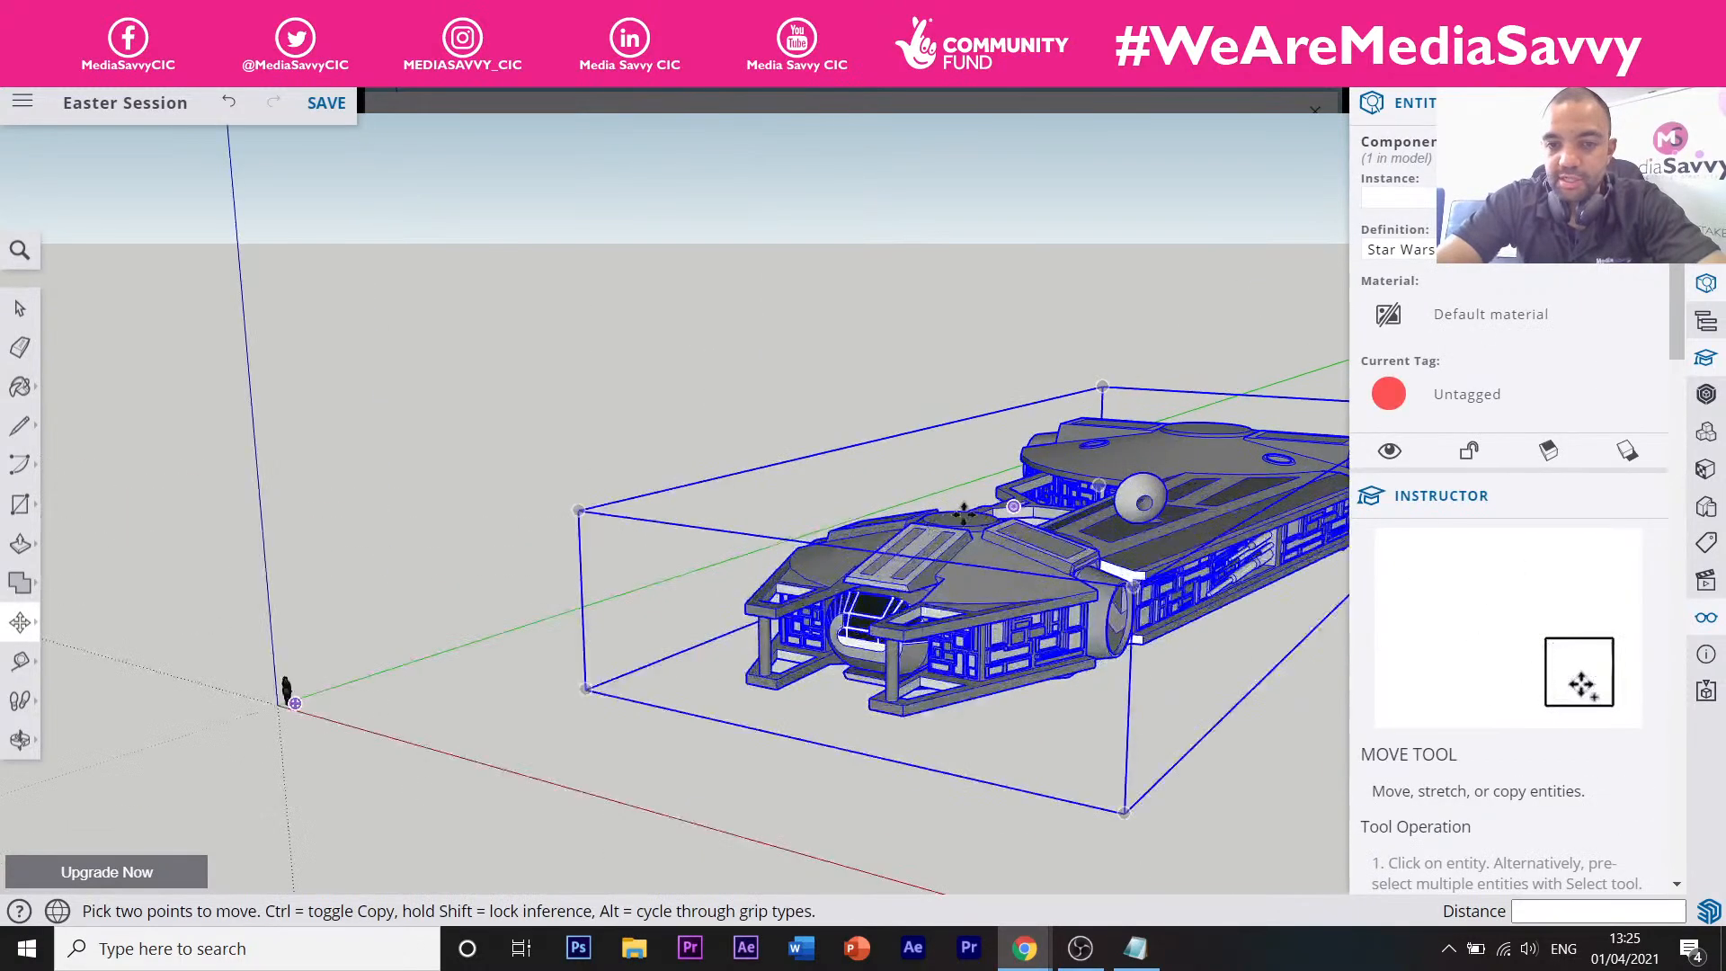
scroll(1032, 499, down, 3)
scroll(1168, 504, up, 8)
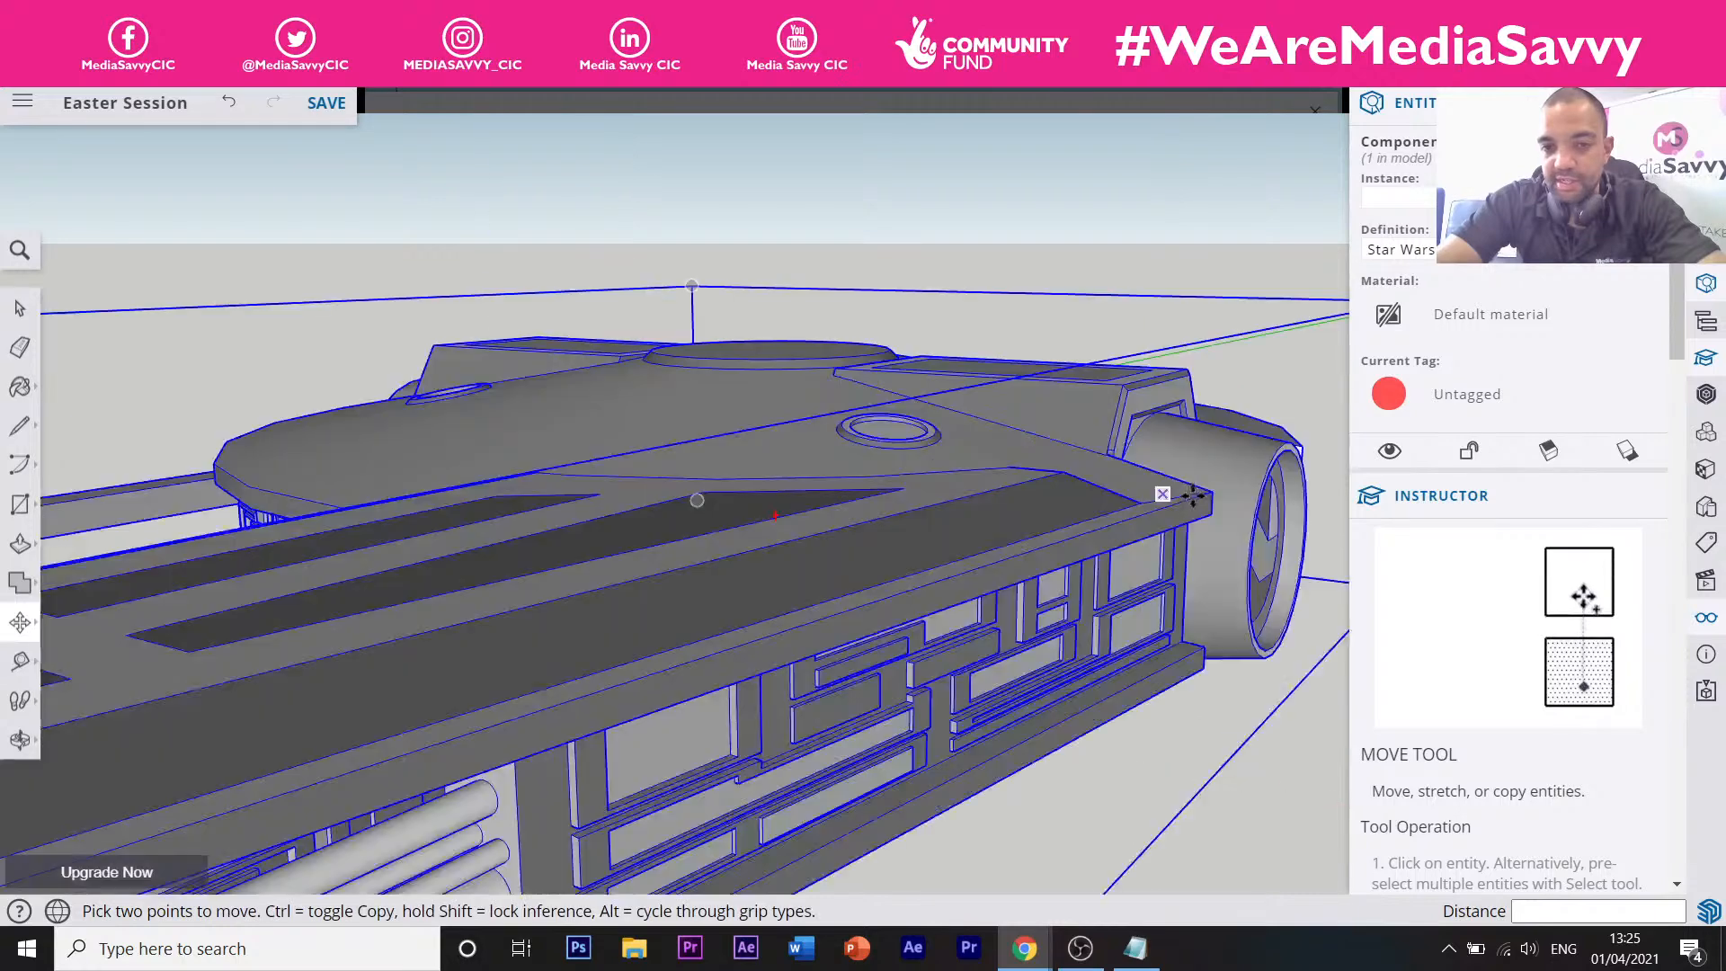
scroll(1171, 496, down, 6)
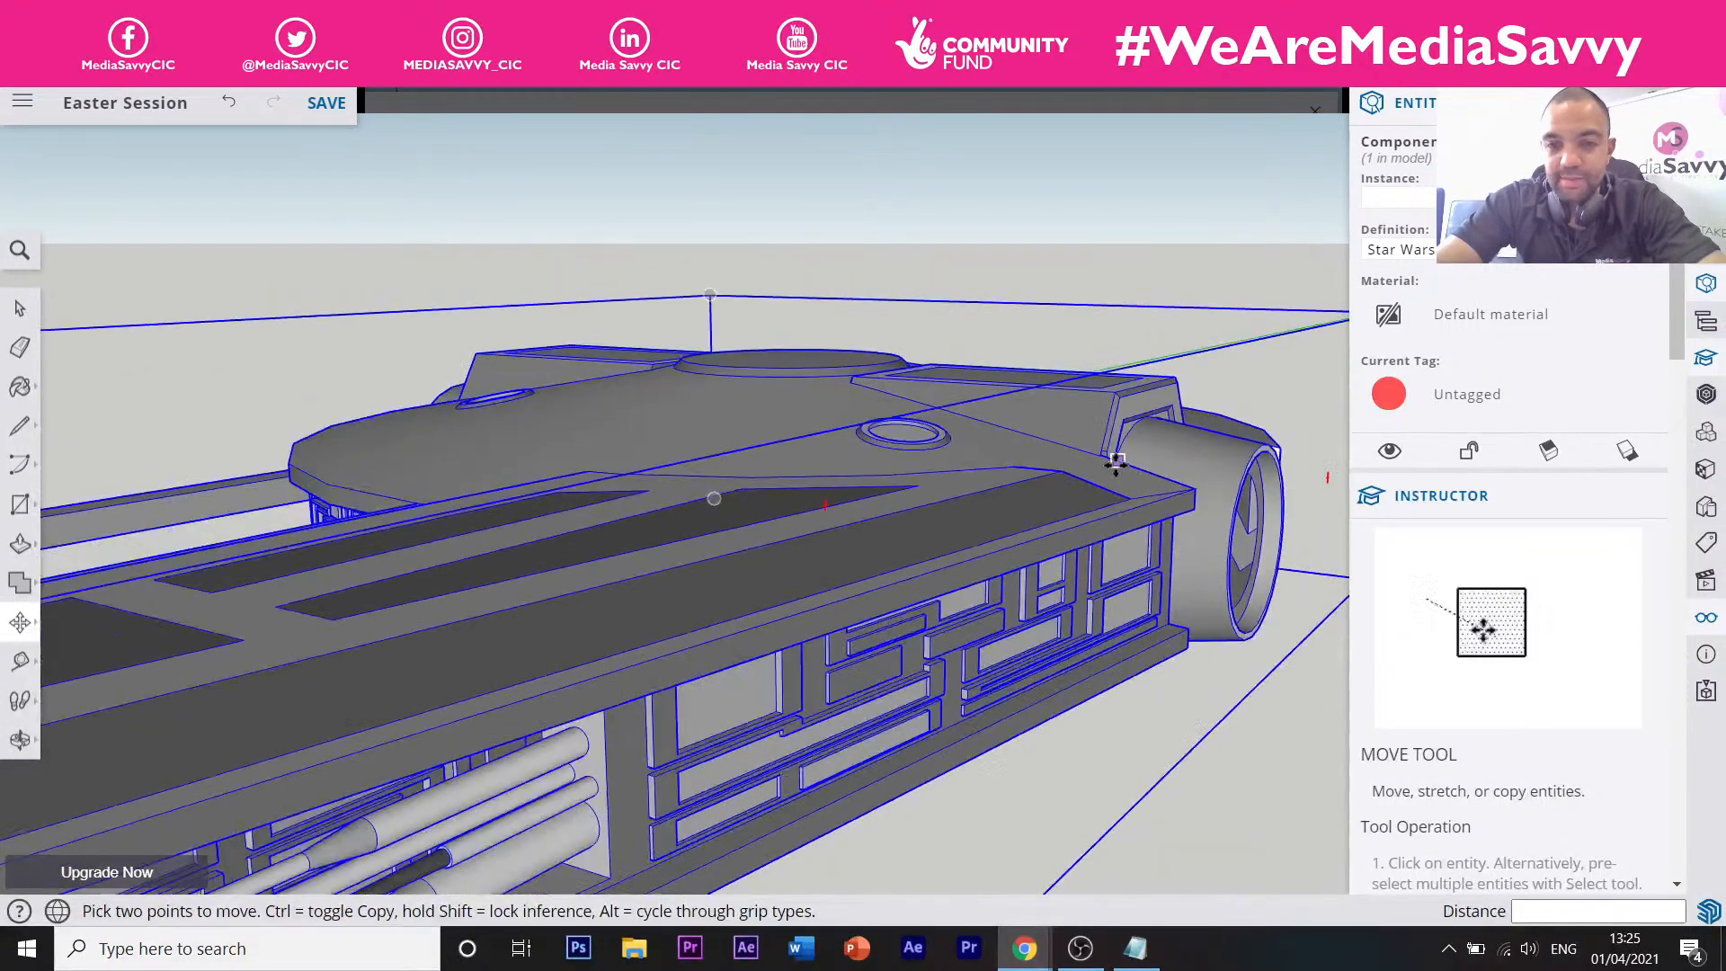
scroll(1125, 461, down, 3)
middle_drag(916, 477, 827, 481)
scroll(808, 471, down, 6)
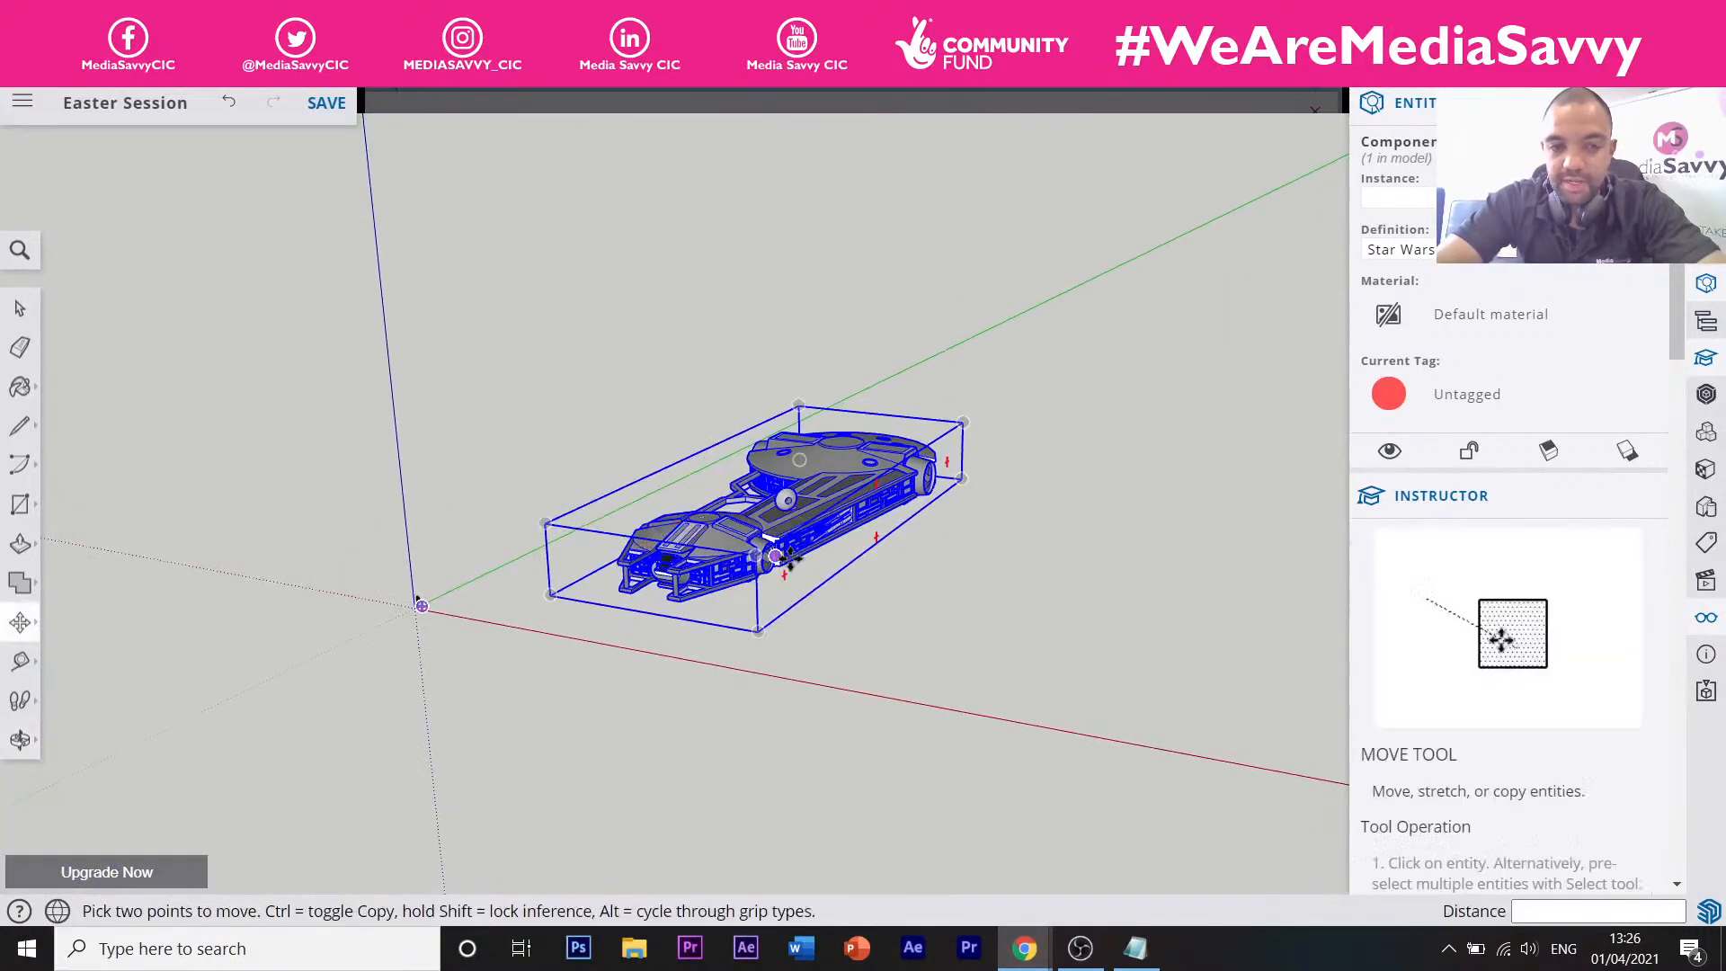
scroll(787, 555, up, 3)
scroll(787, 555, up, 5)
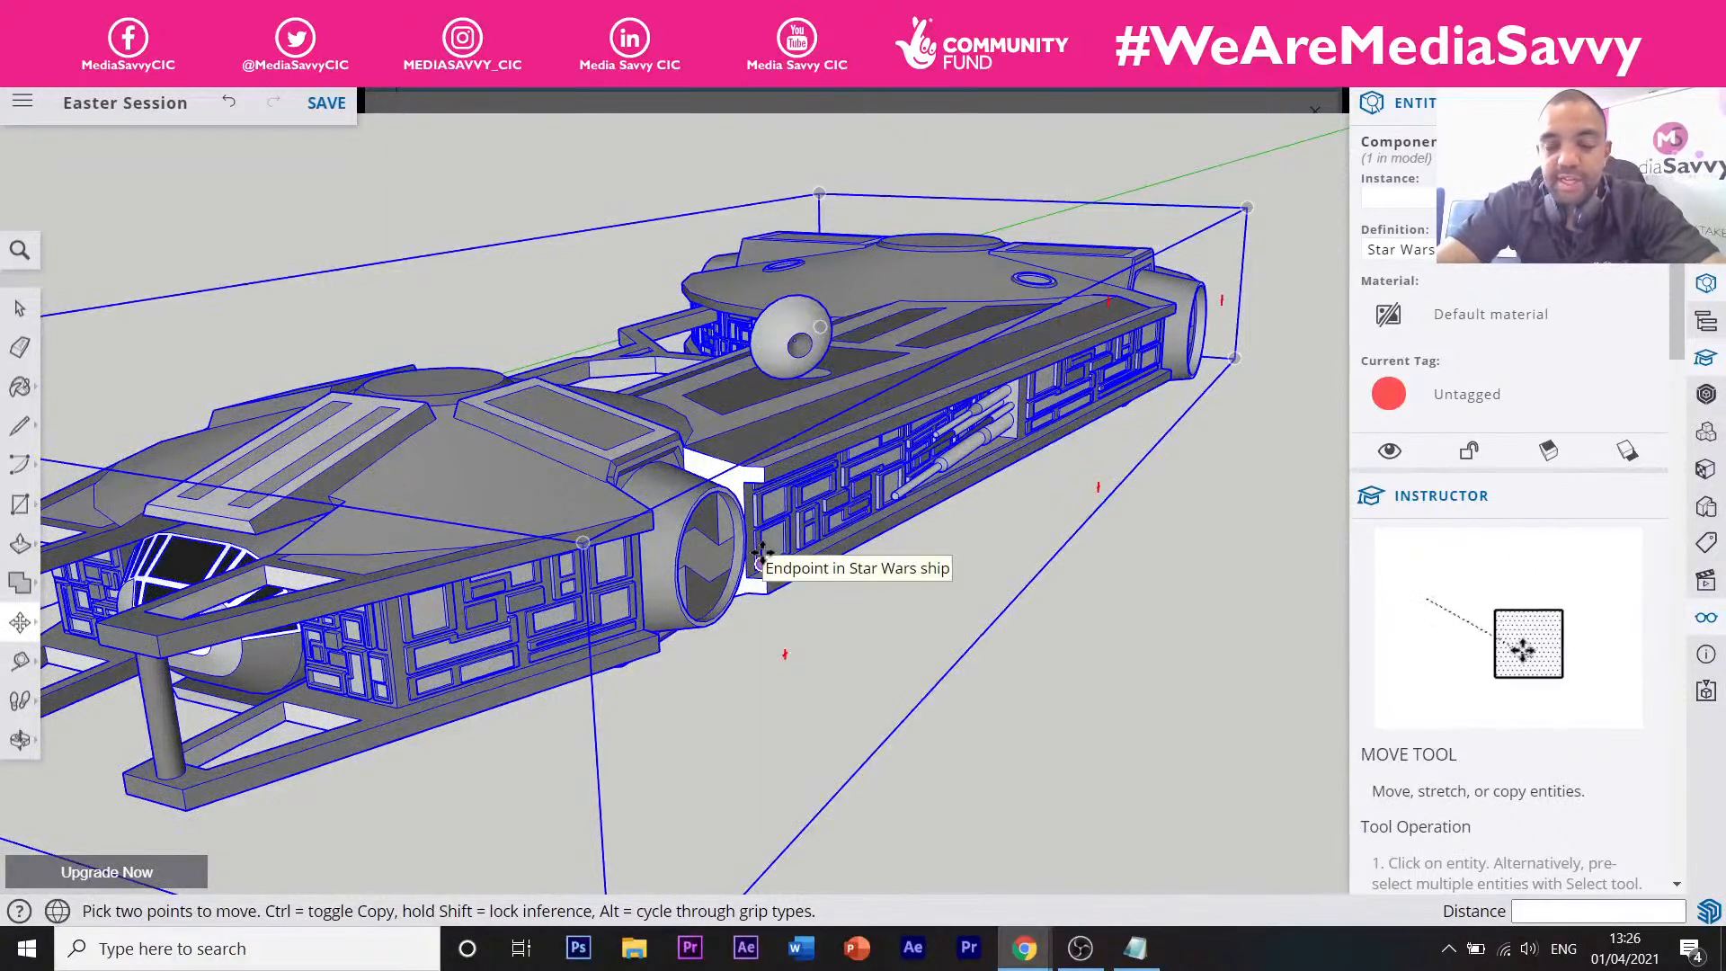
scroll(762, 555, down, 3)
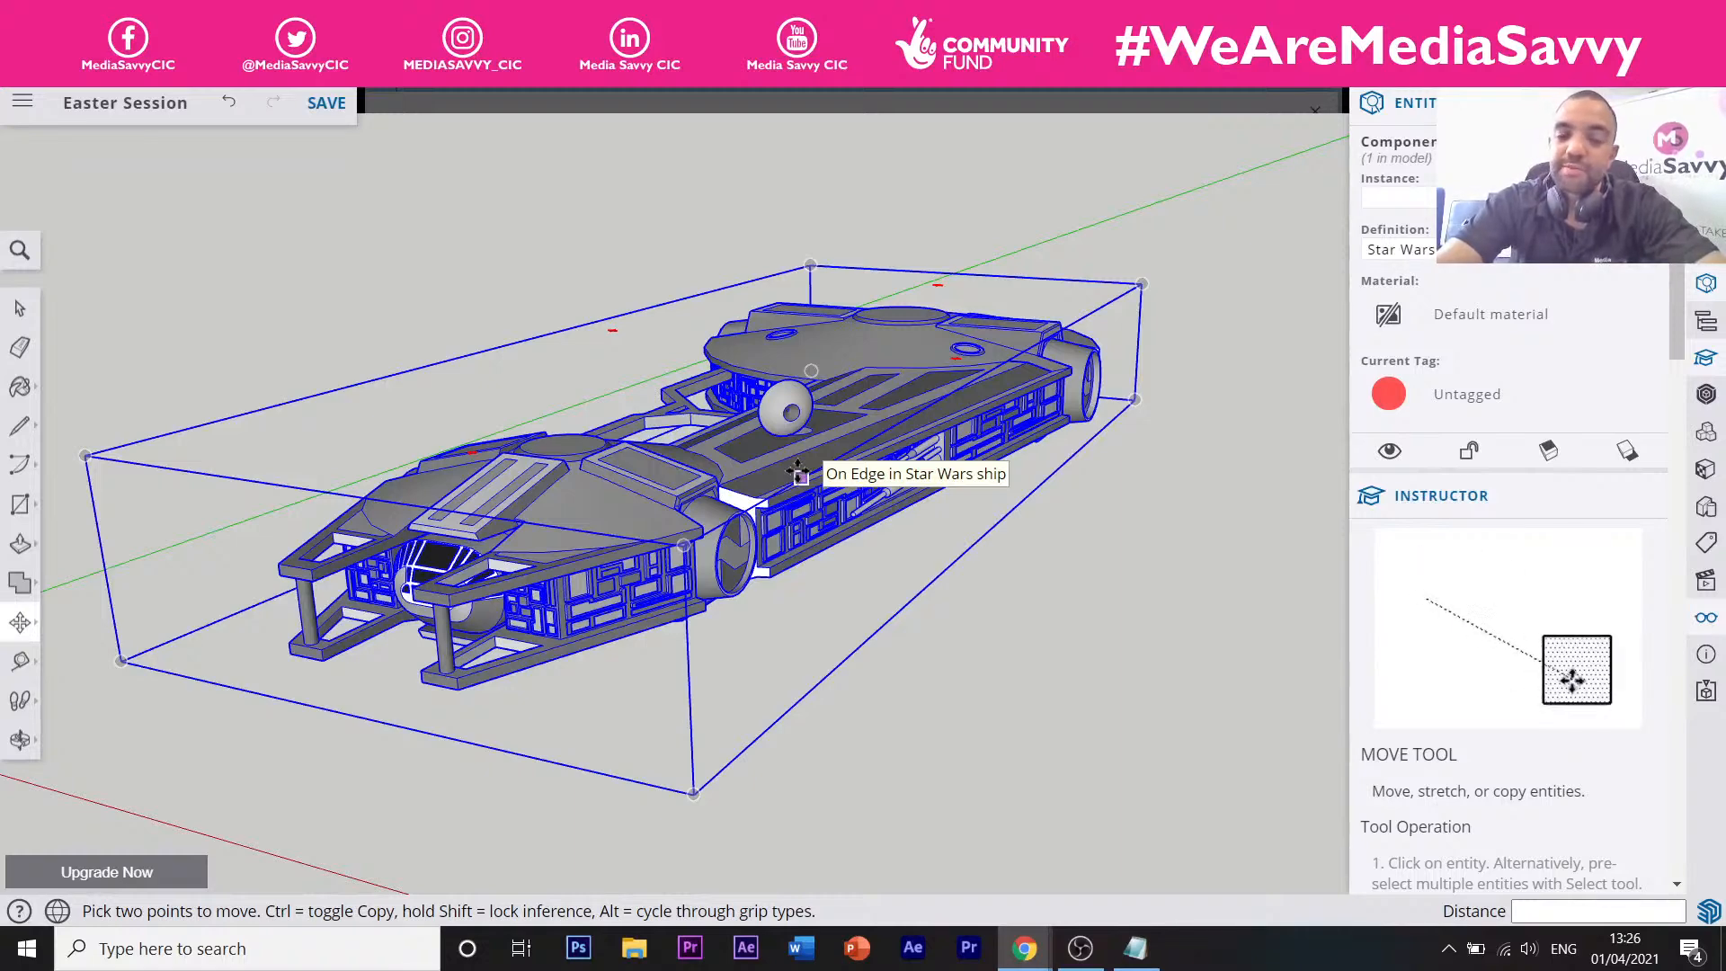
Cancel placing the Star Wars ship so only the figure remains.
scroll(666, 490, down, 3)
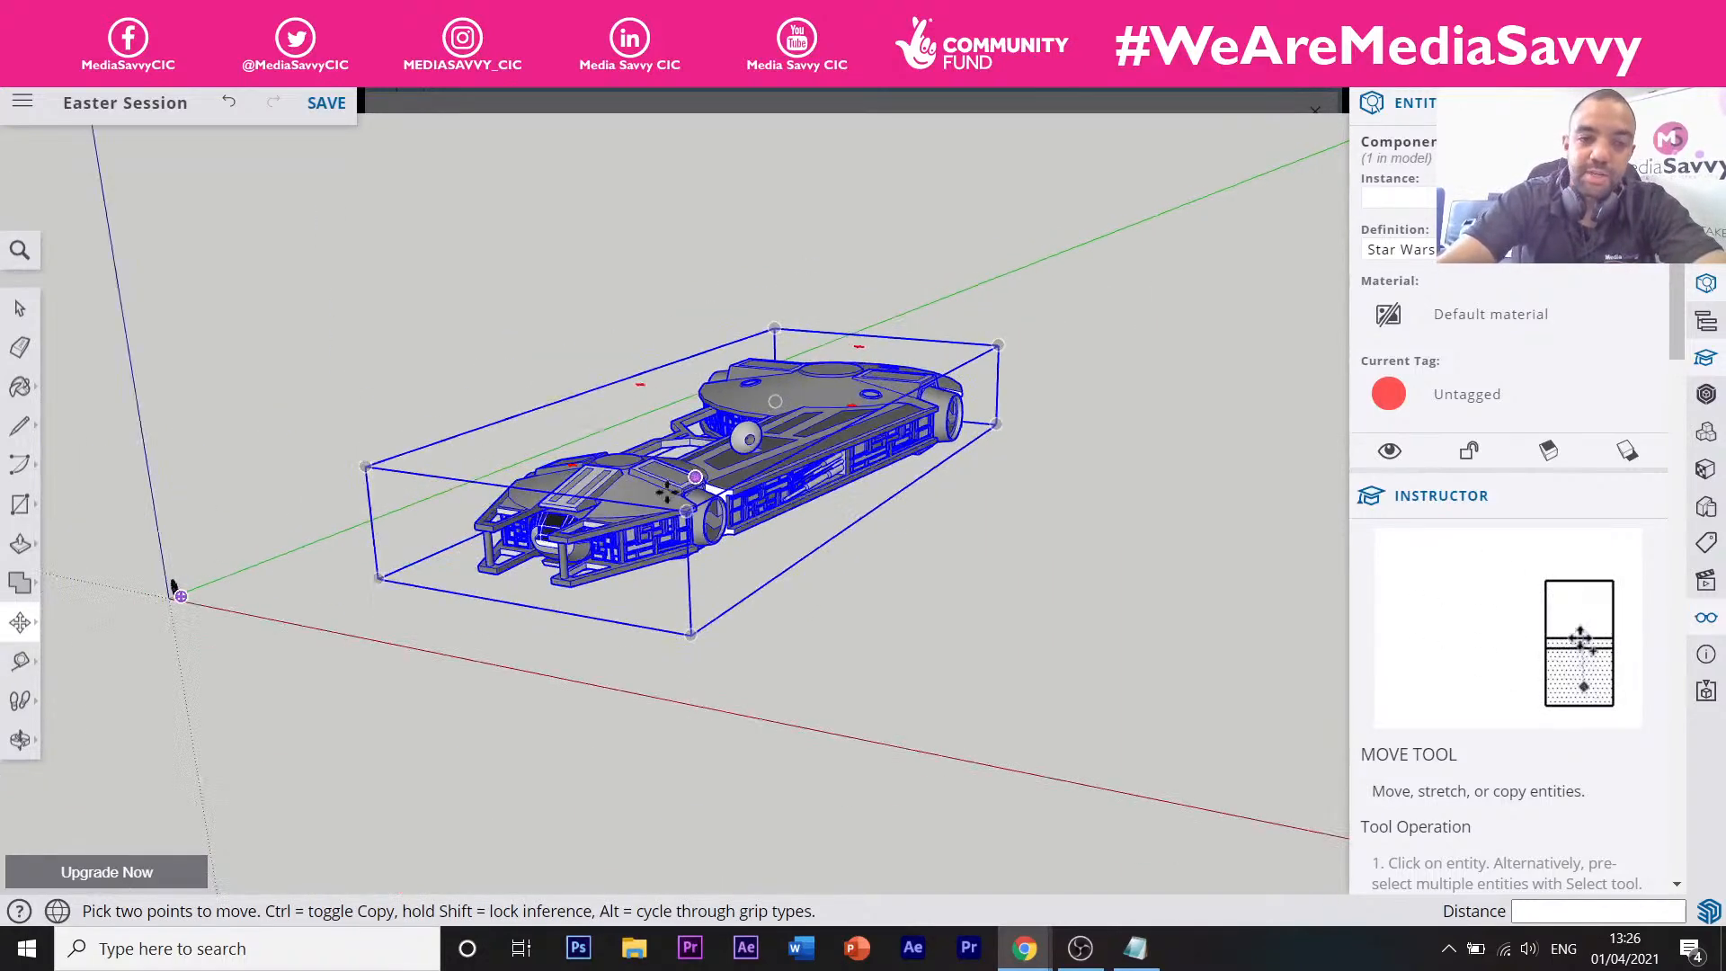
scroll(667, 489, down, 2)
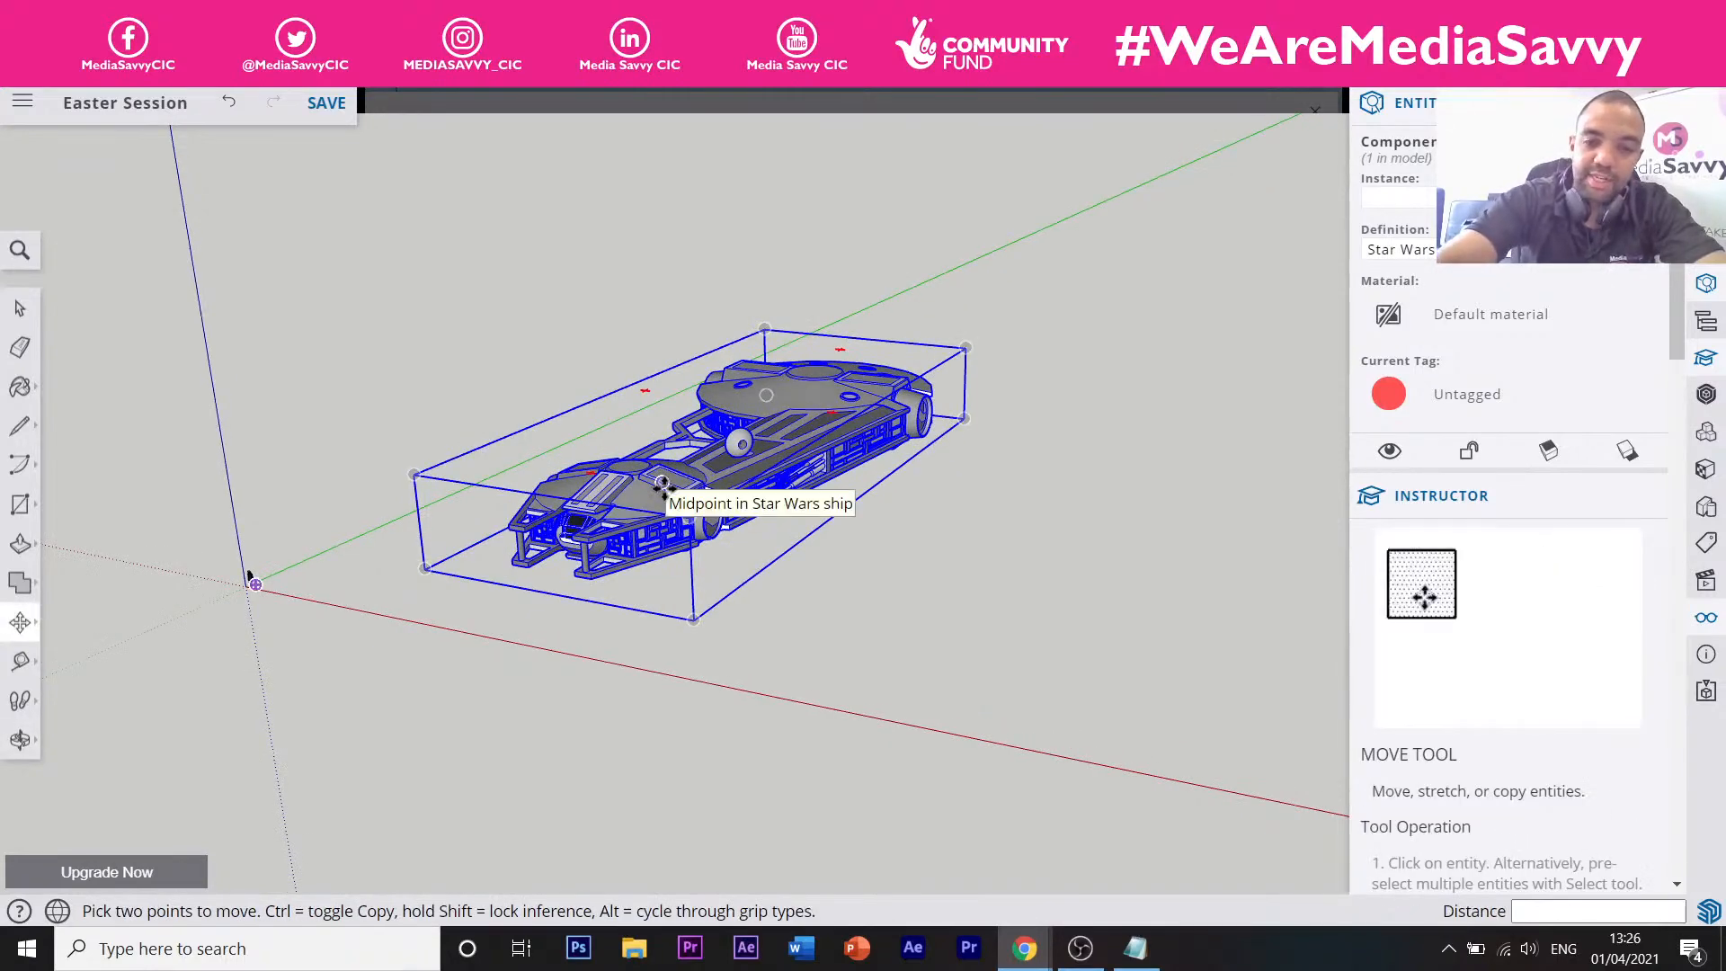
key(Delete)
scroll(278, 570, up, 1)
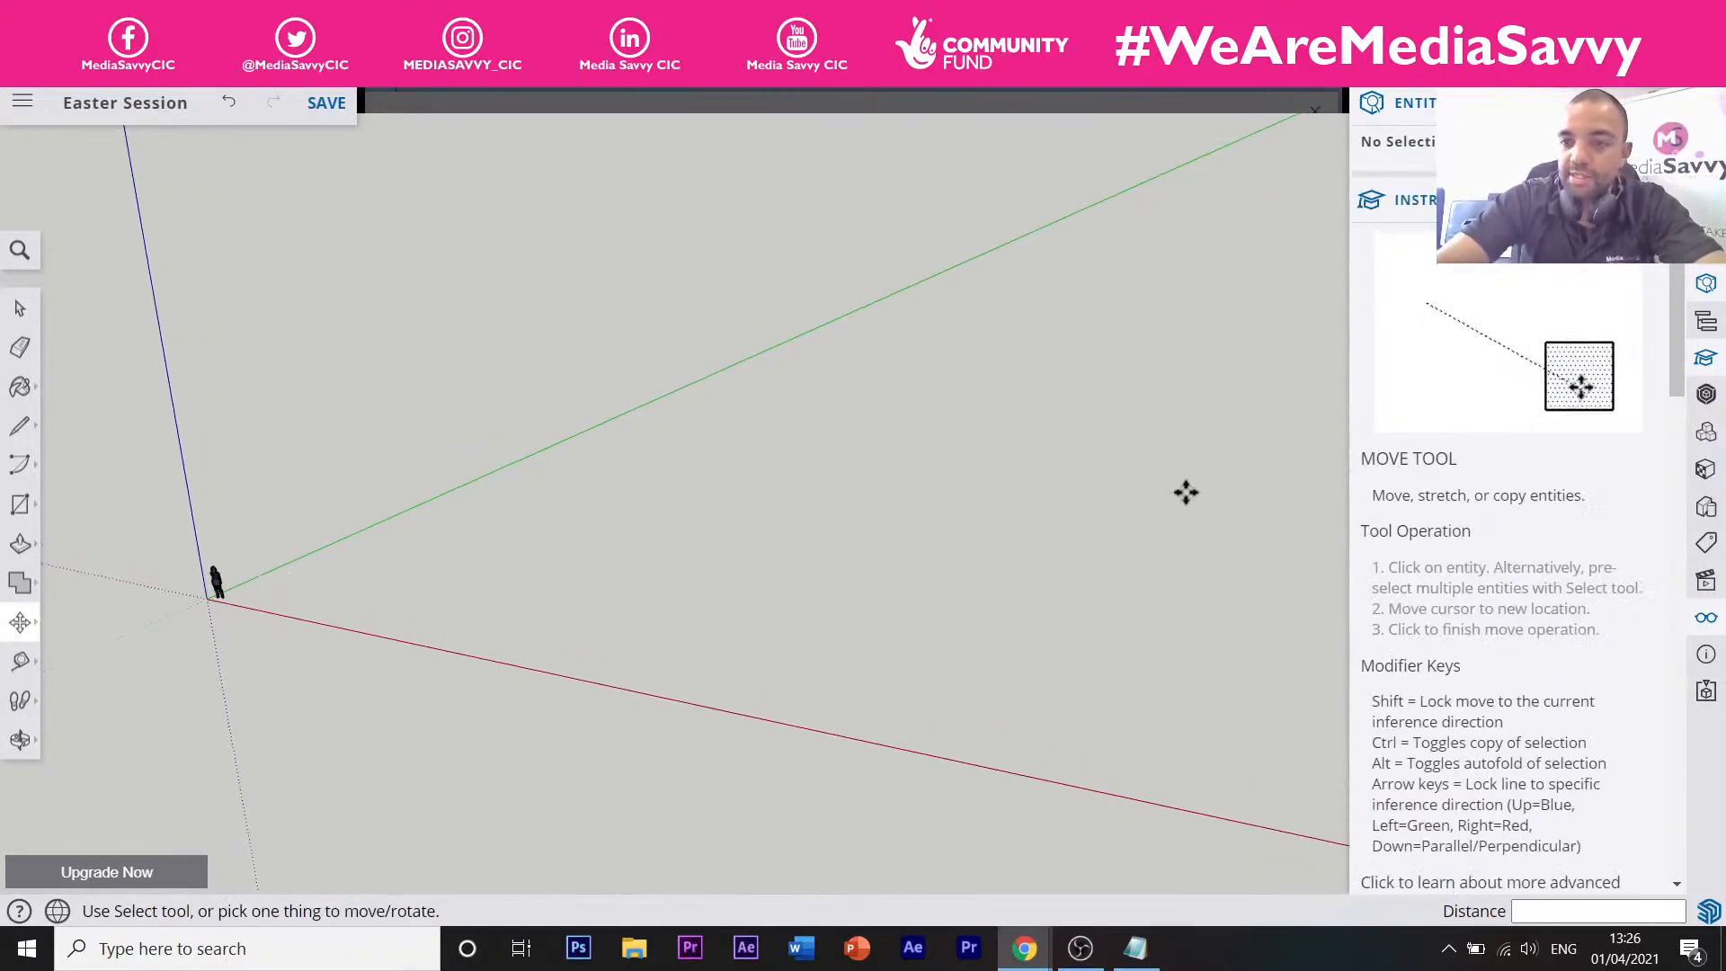
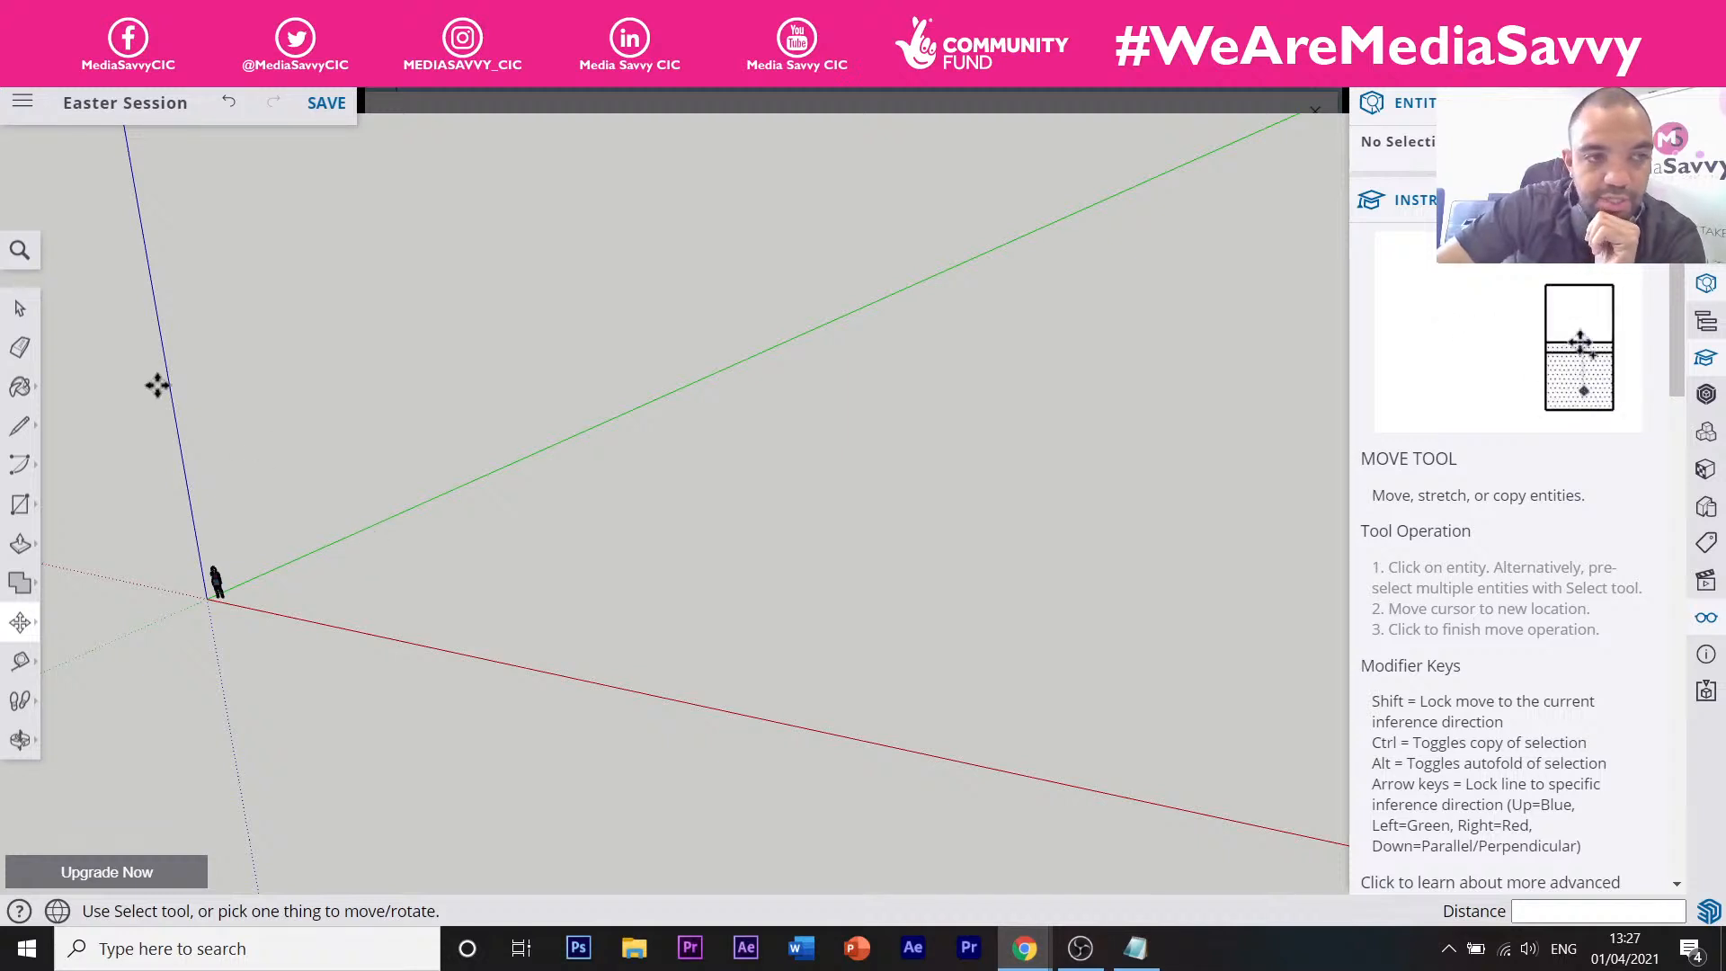
Open the camera flyout listing Orbit, Pan, Zoom, Zoom Window and Zoom Extents.
click(23, 263)
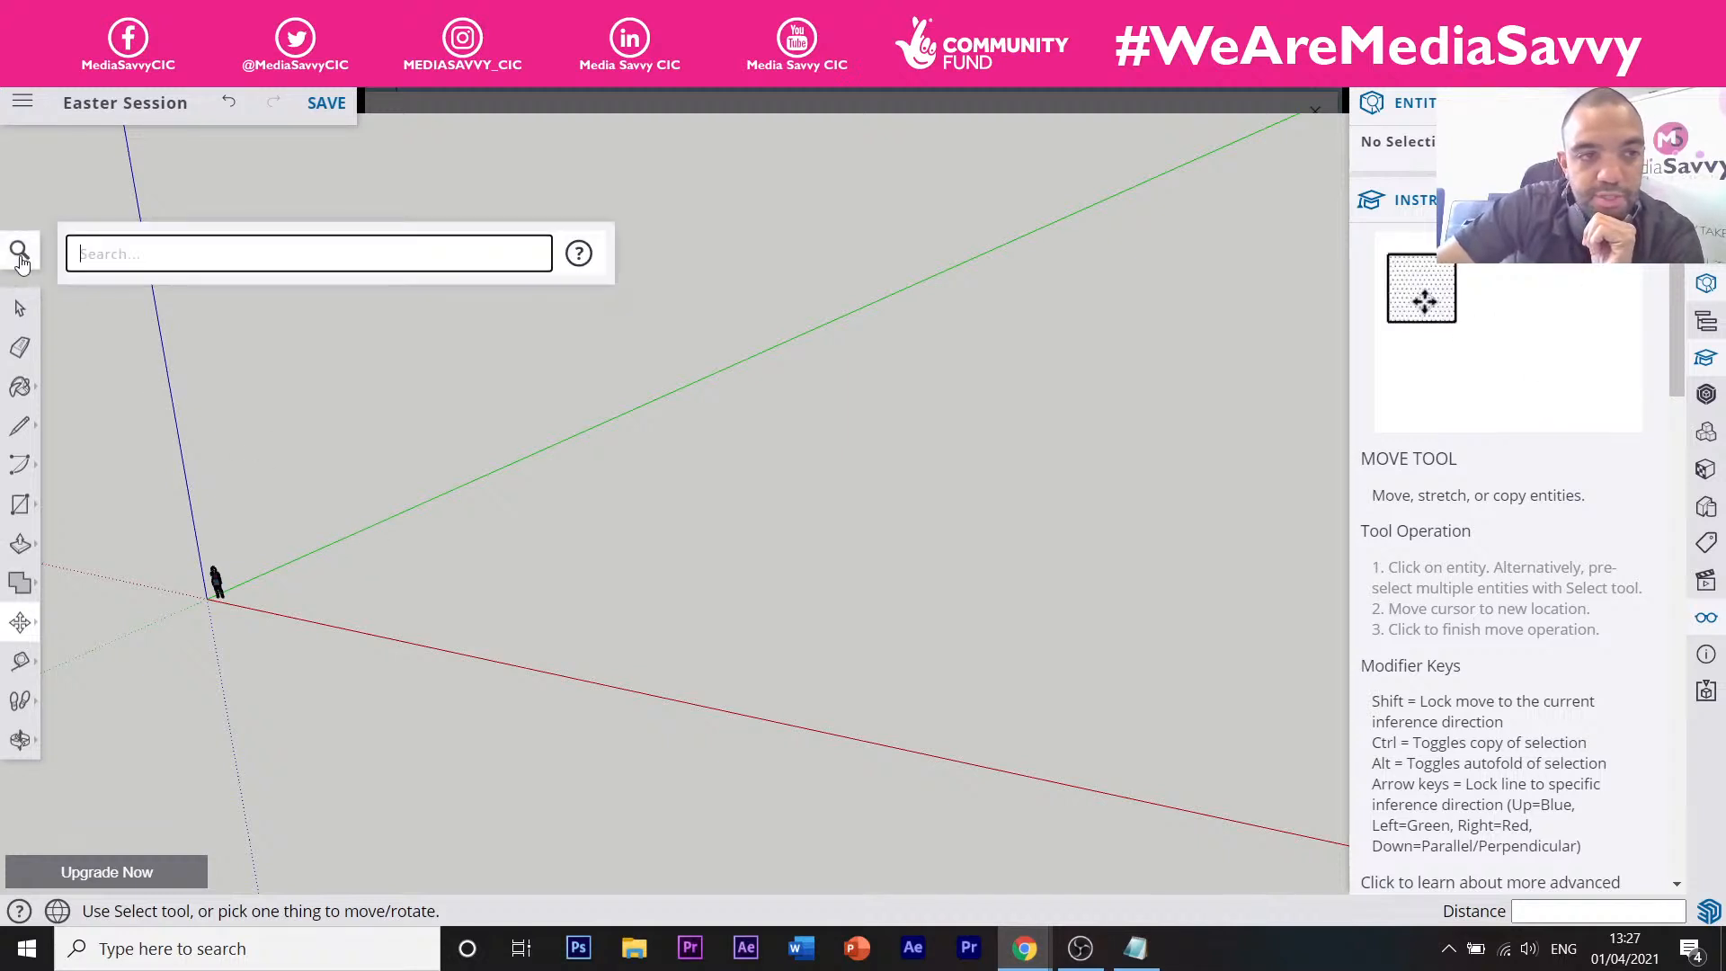
click(24, 261)
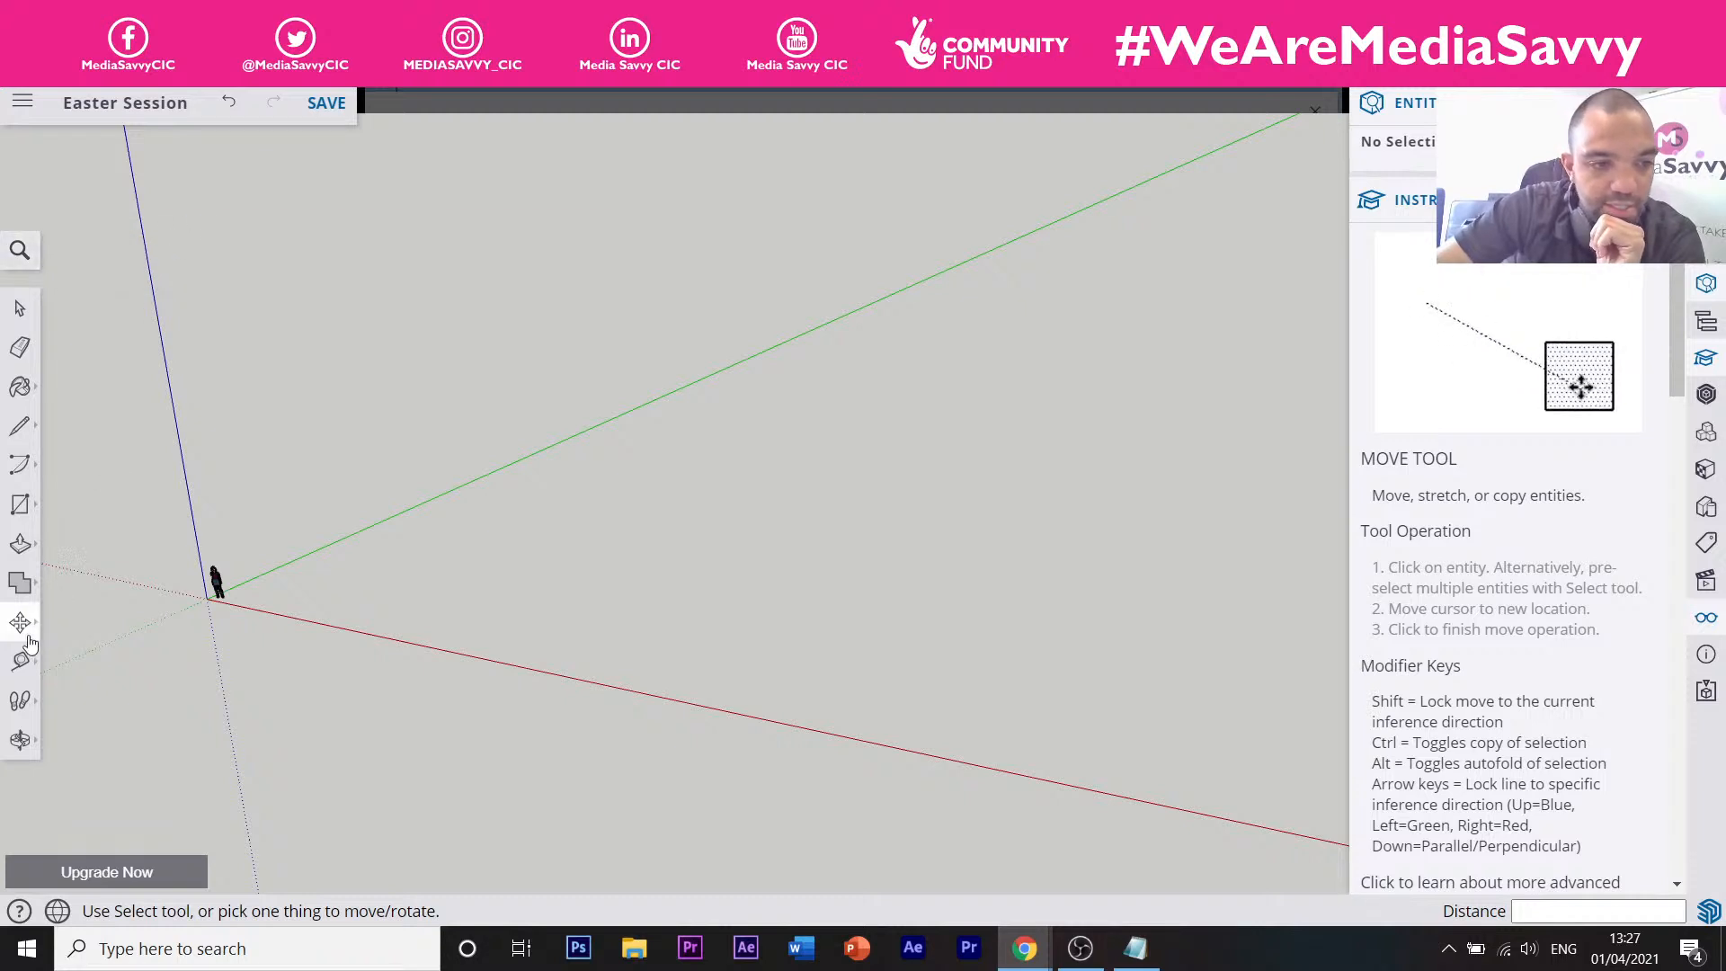
click(22, 740)
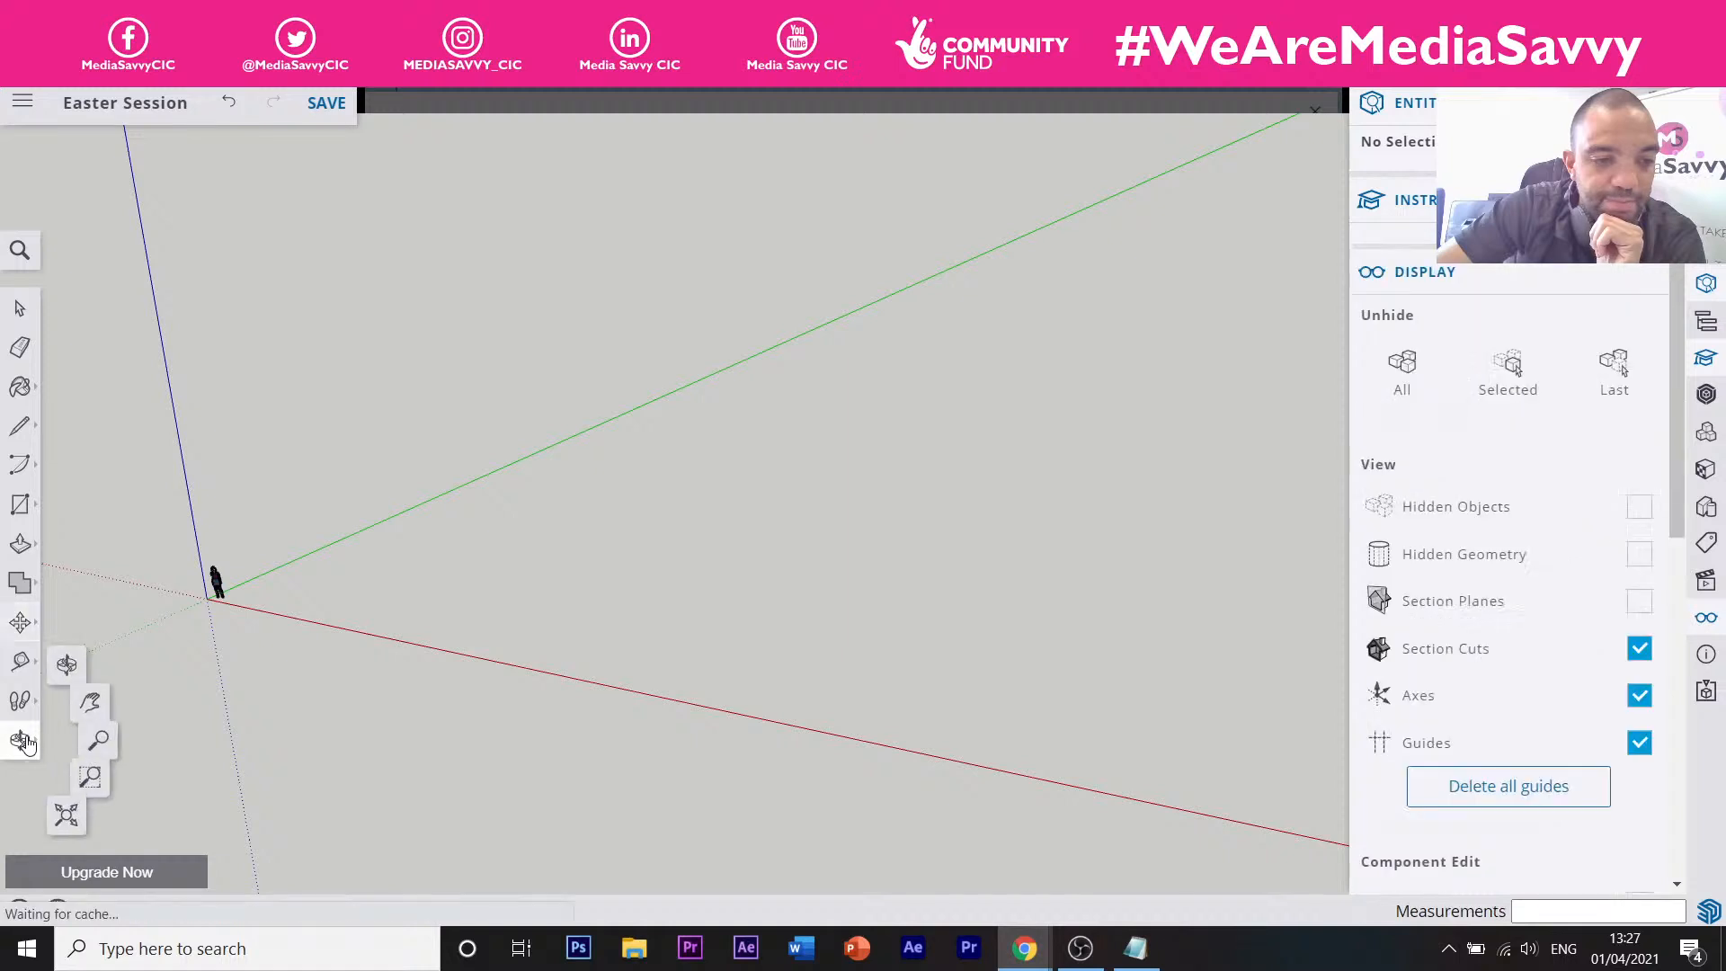
click(22, 741)
click(22, 740)
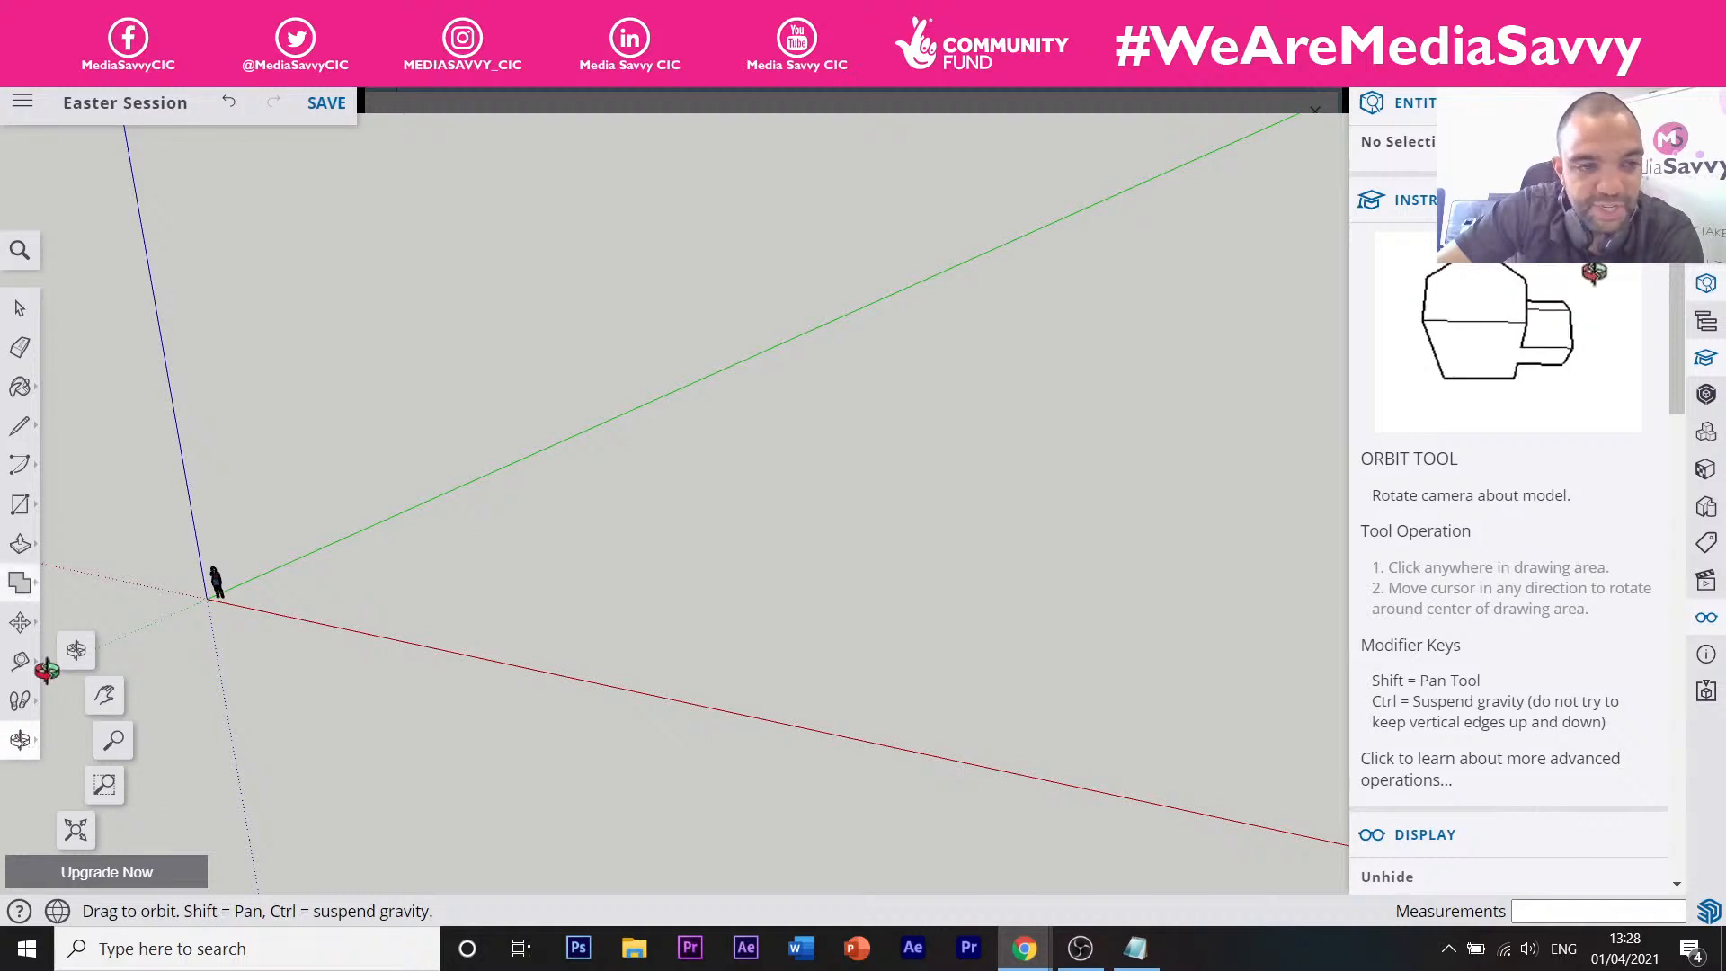
Zoom and orbit until the scale figure at the origin appears large near the centre, then return to Select.
click(116, 741)
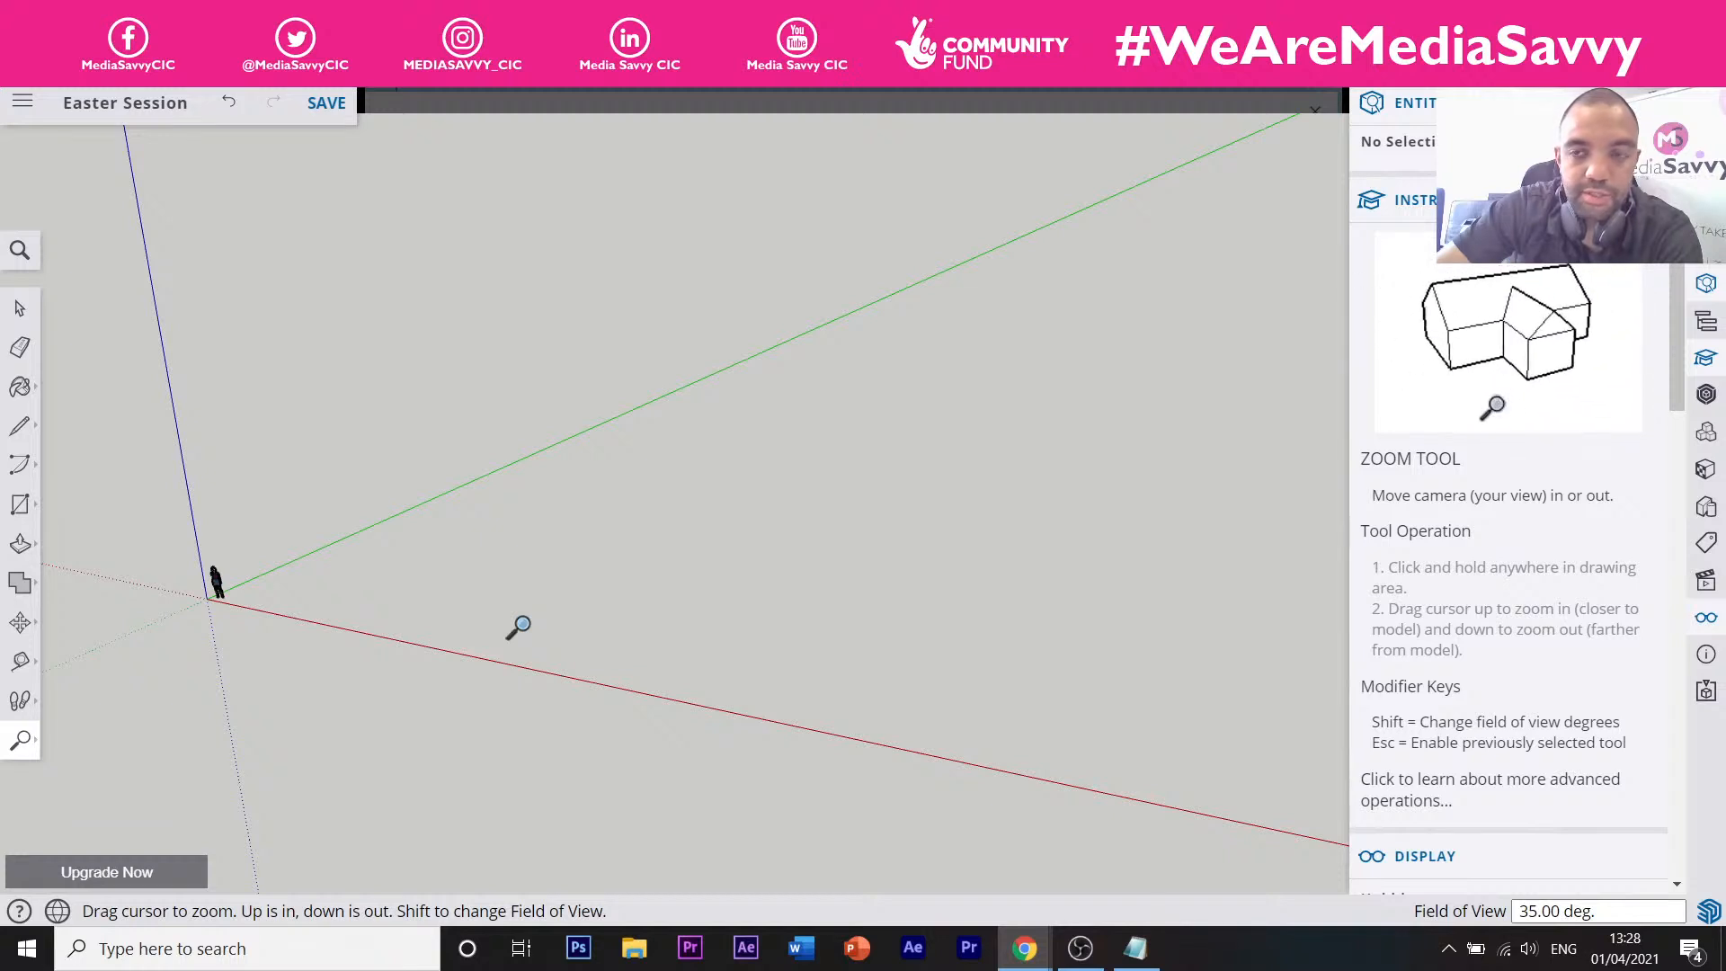
drag(539, 525, 551, 518)
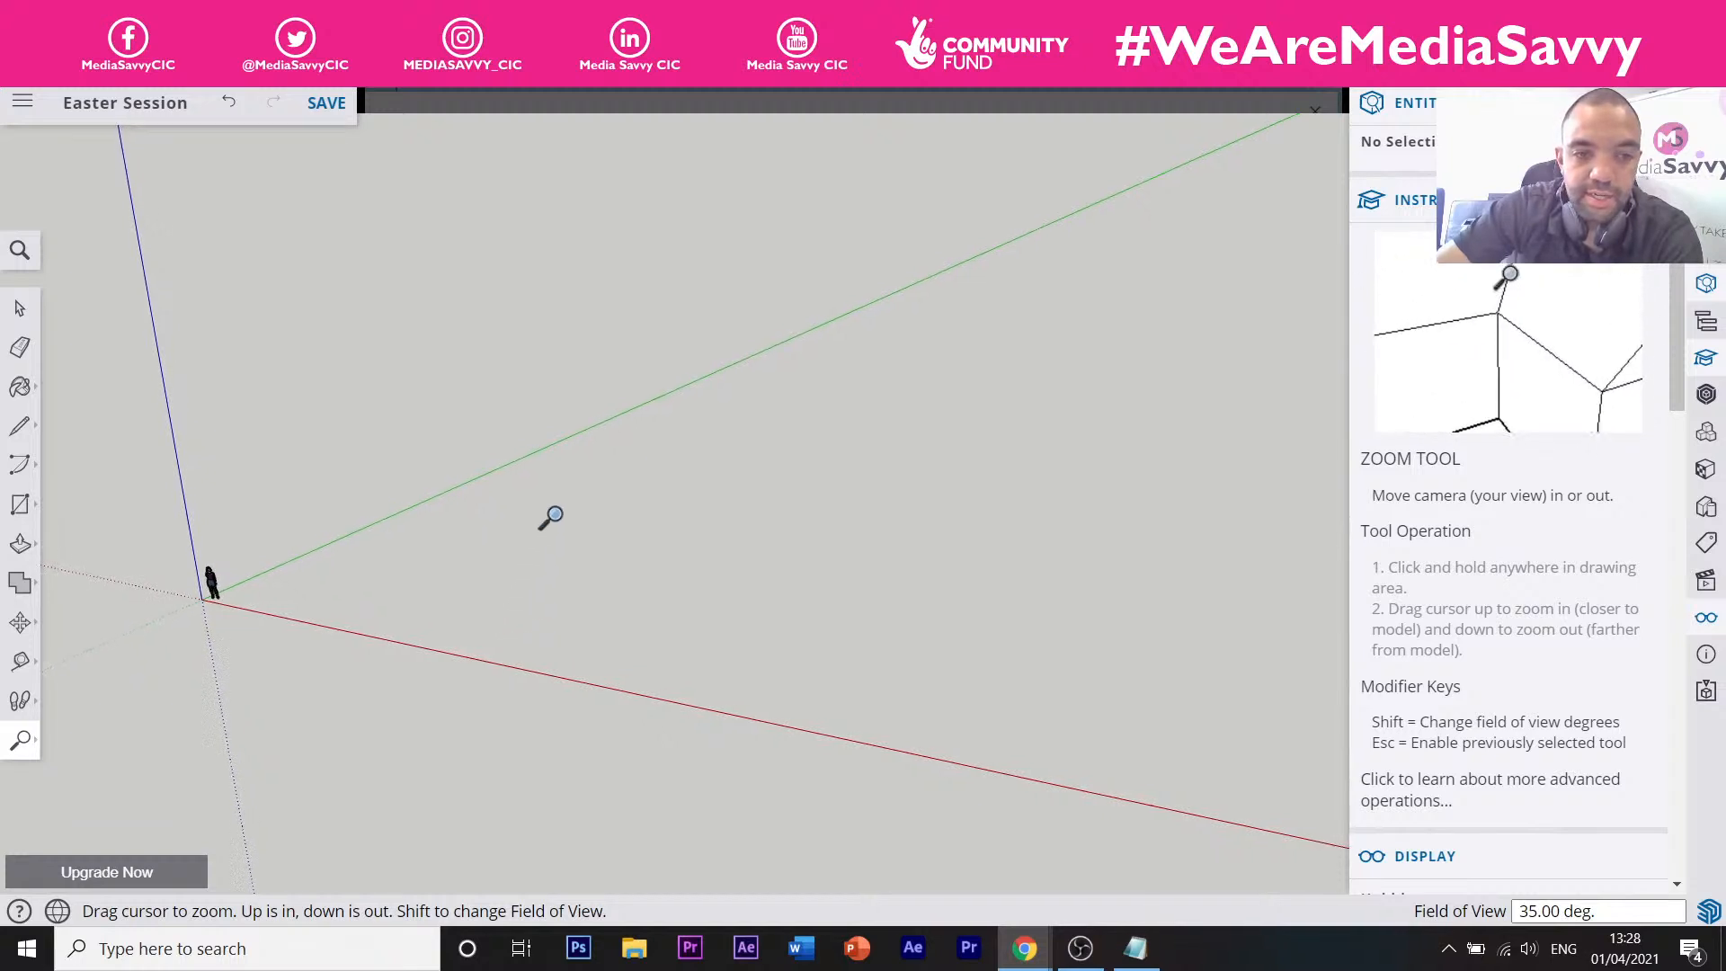
drag(205, 663, 267, 757)
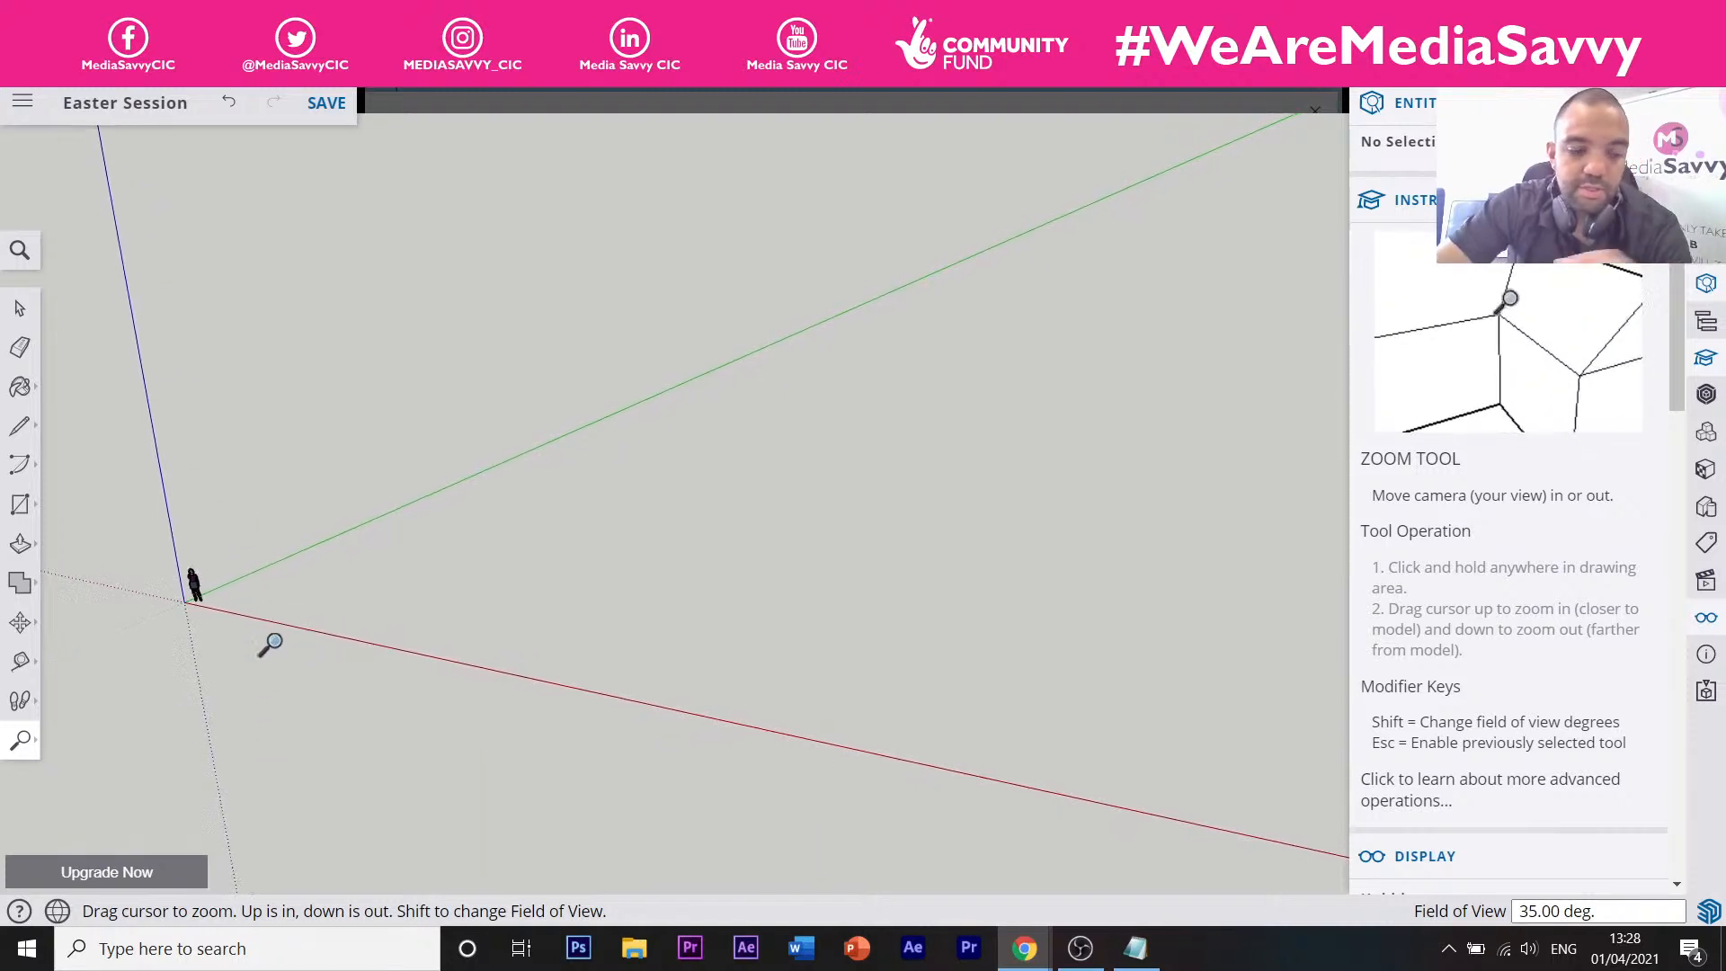
middle_drag(270, 644, 582, 607)
scroll(423, 490, up, 5)
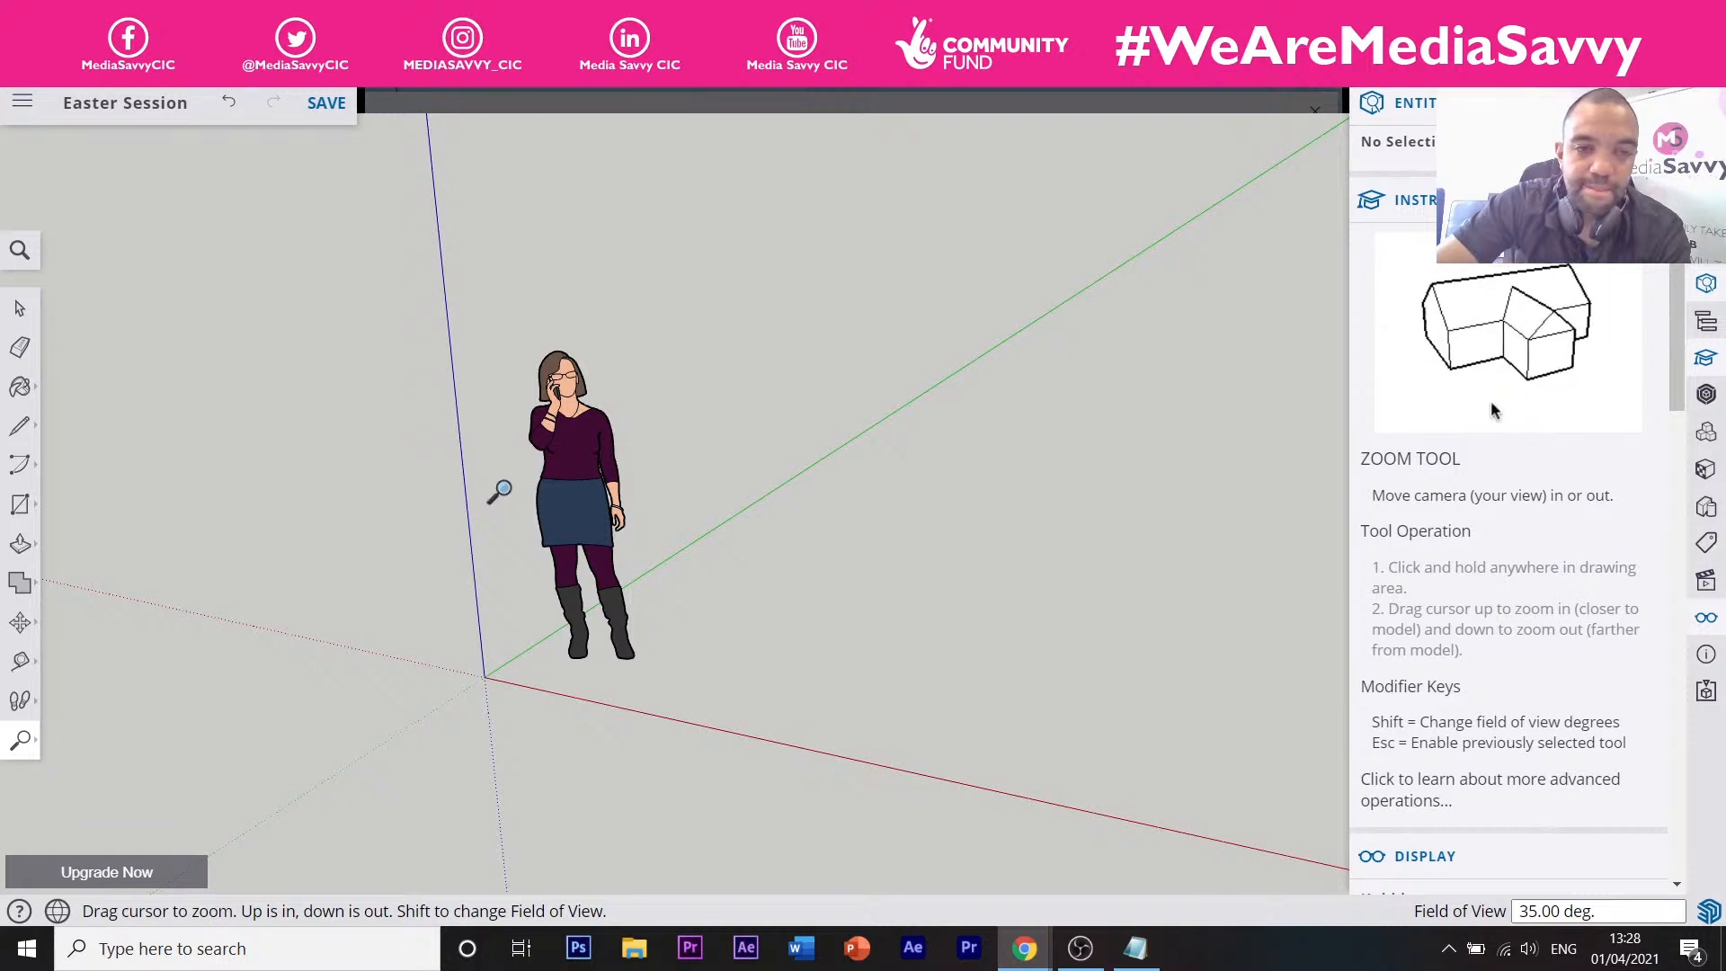
drag(497, 491, 531, 962)
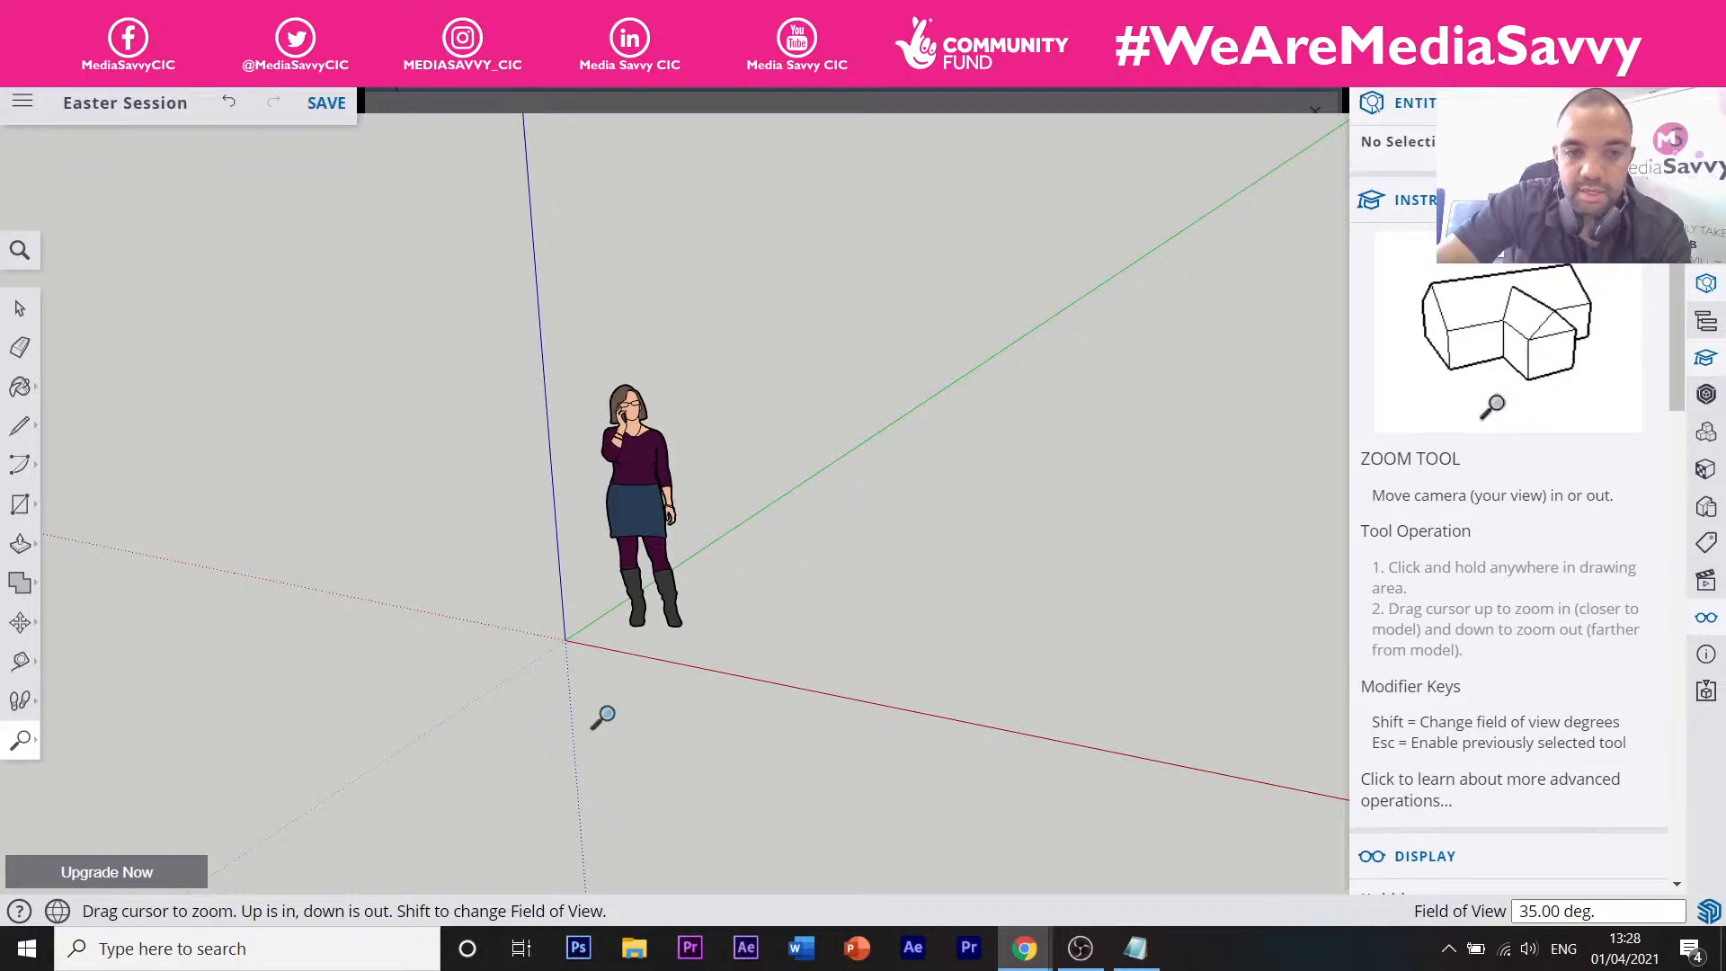
drag(546, 493, 539, 733)
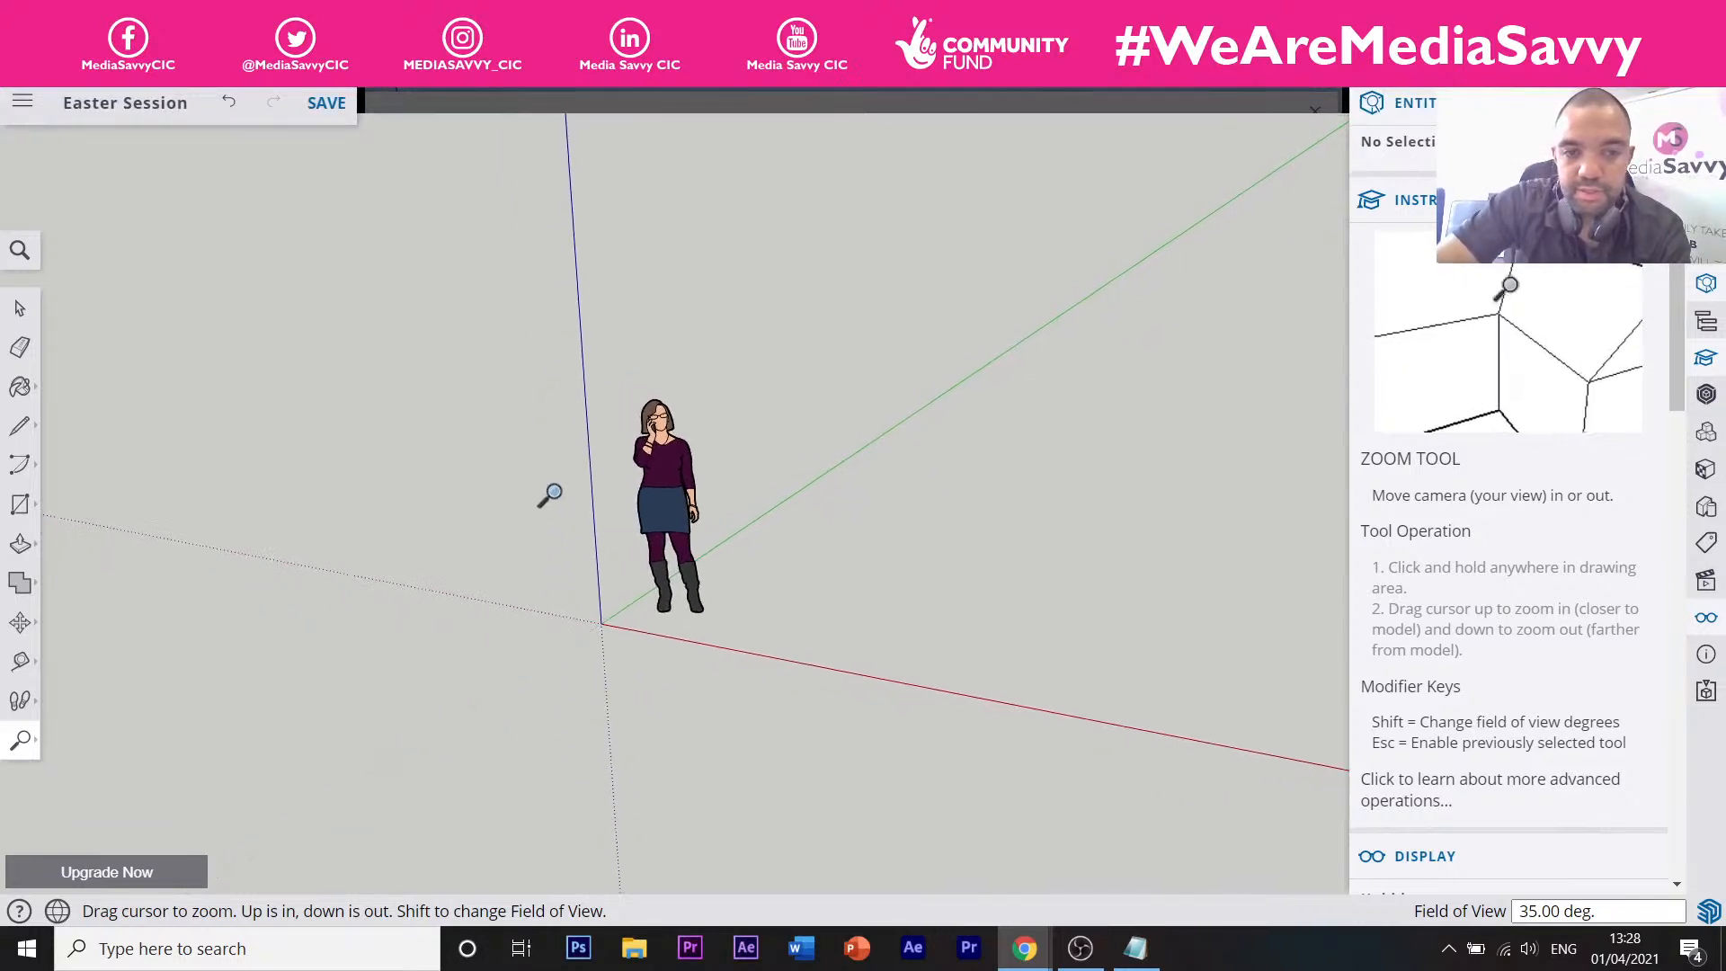
drag(551, 494, 564, 619)
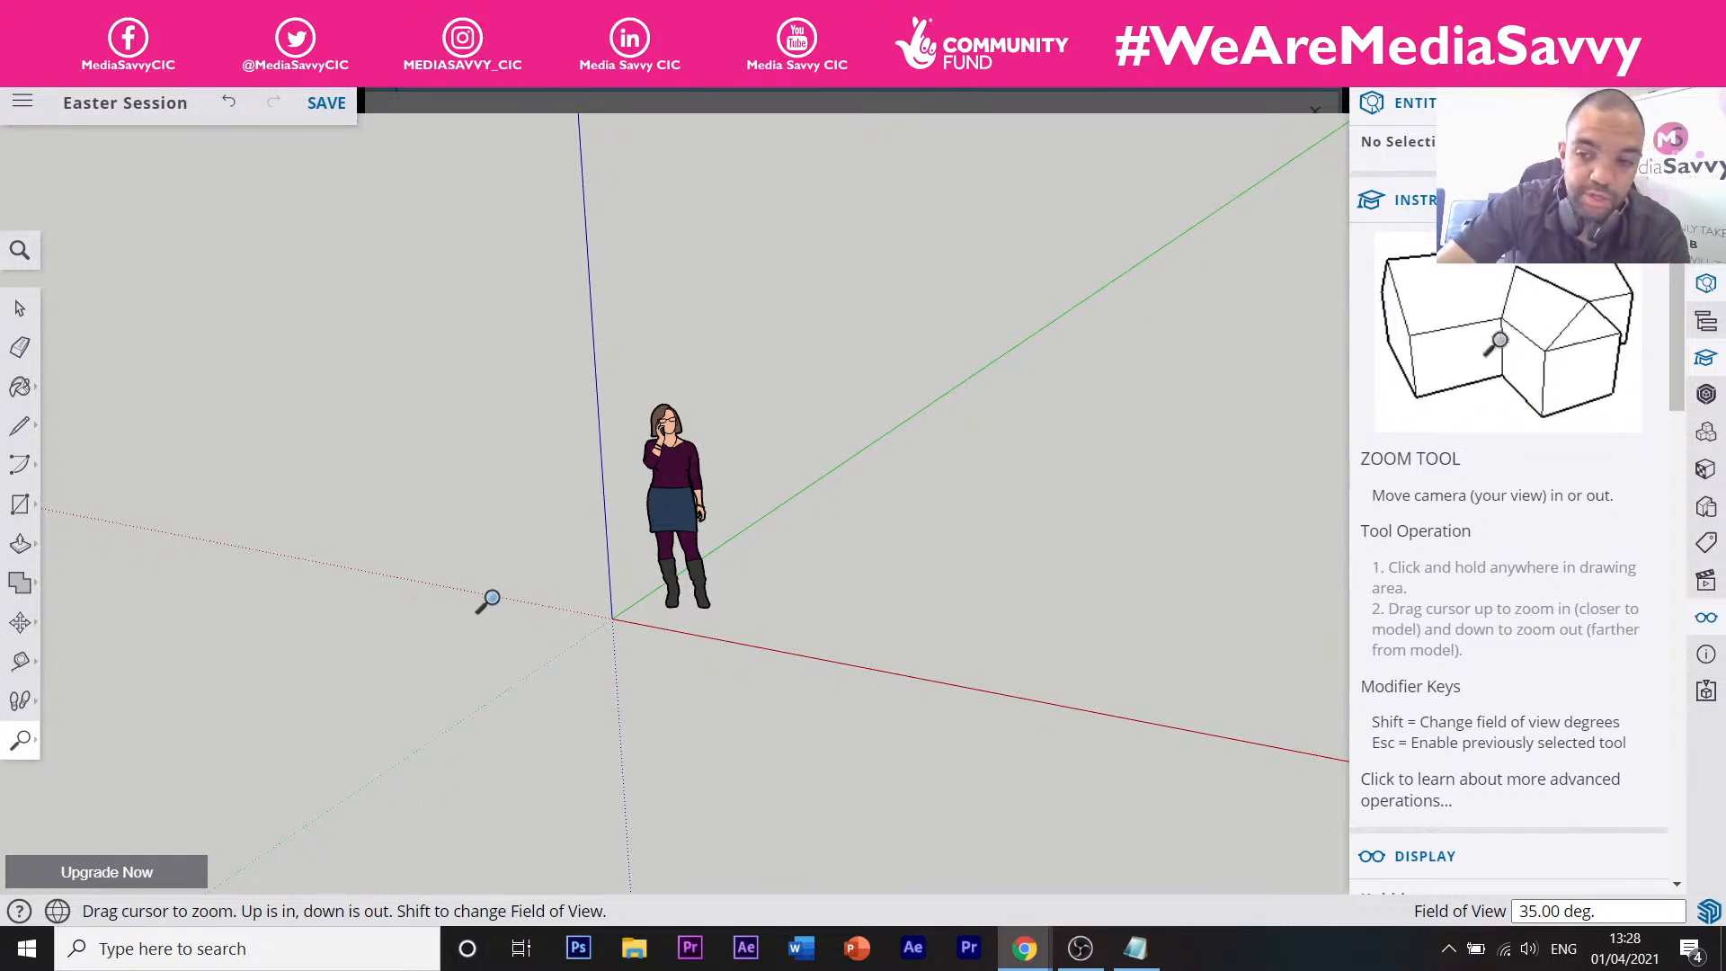
scroll(488, 602, up, 5)
scroll(508, 613, down, 4)
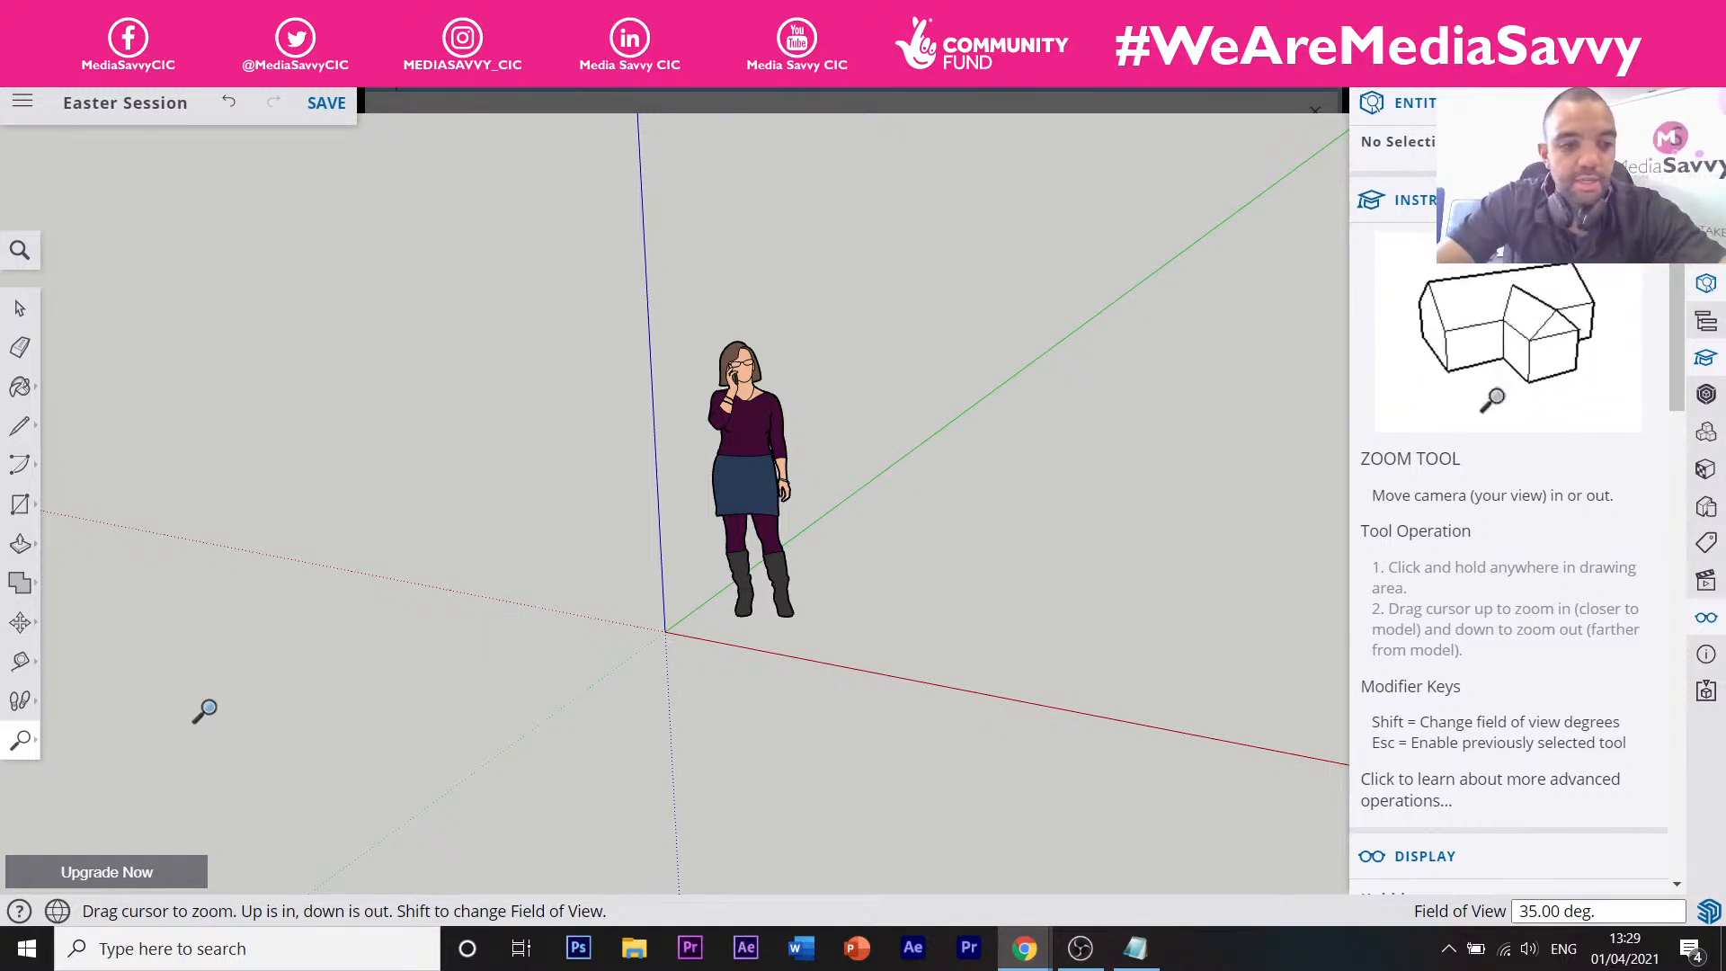
middle_drag(300, 674, 569, 617)
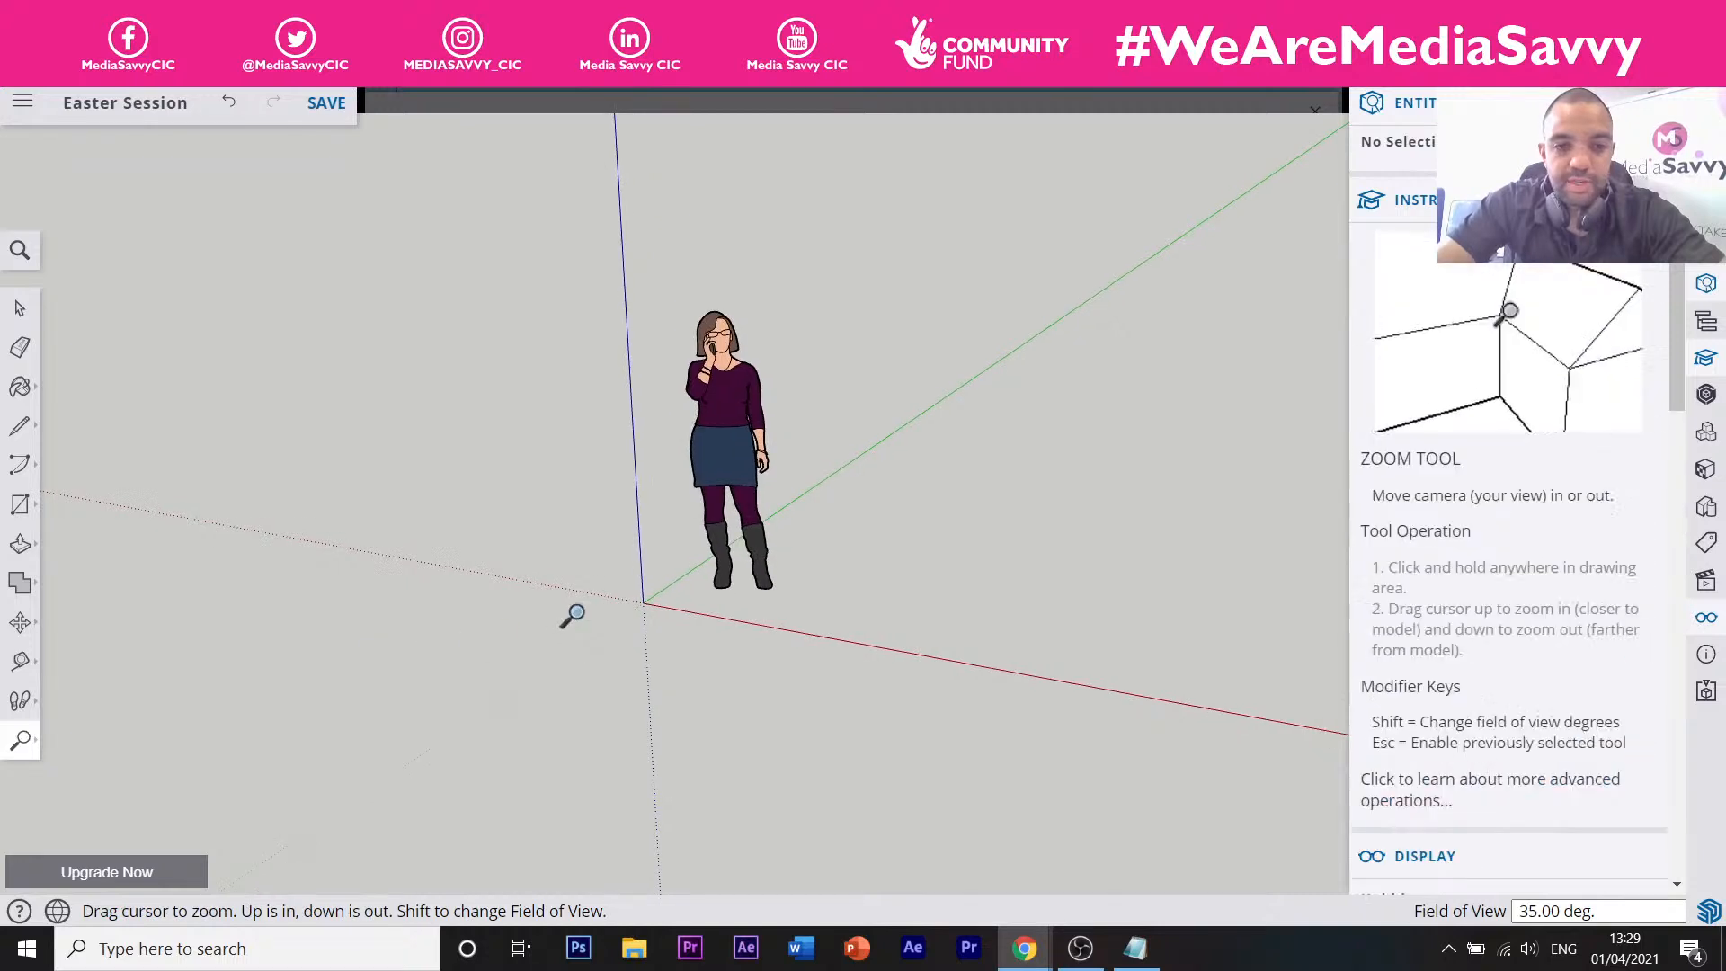
key(space)
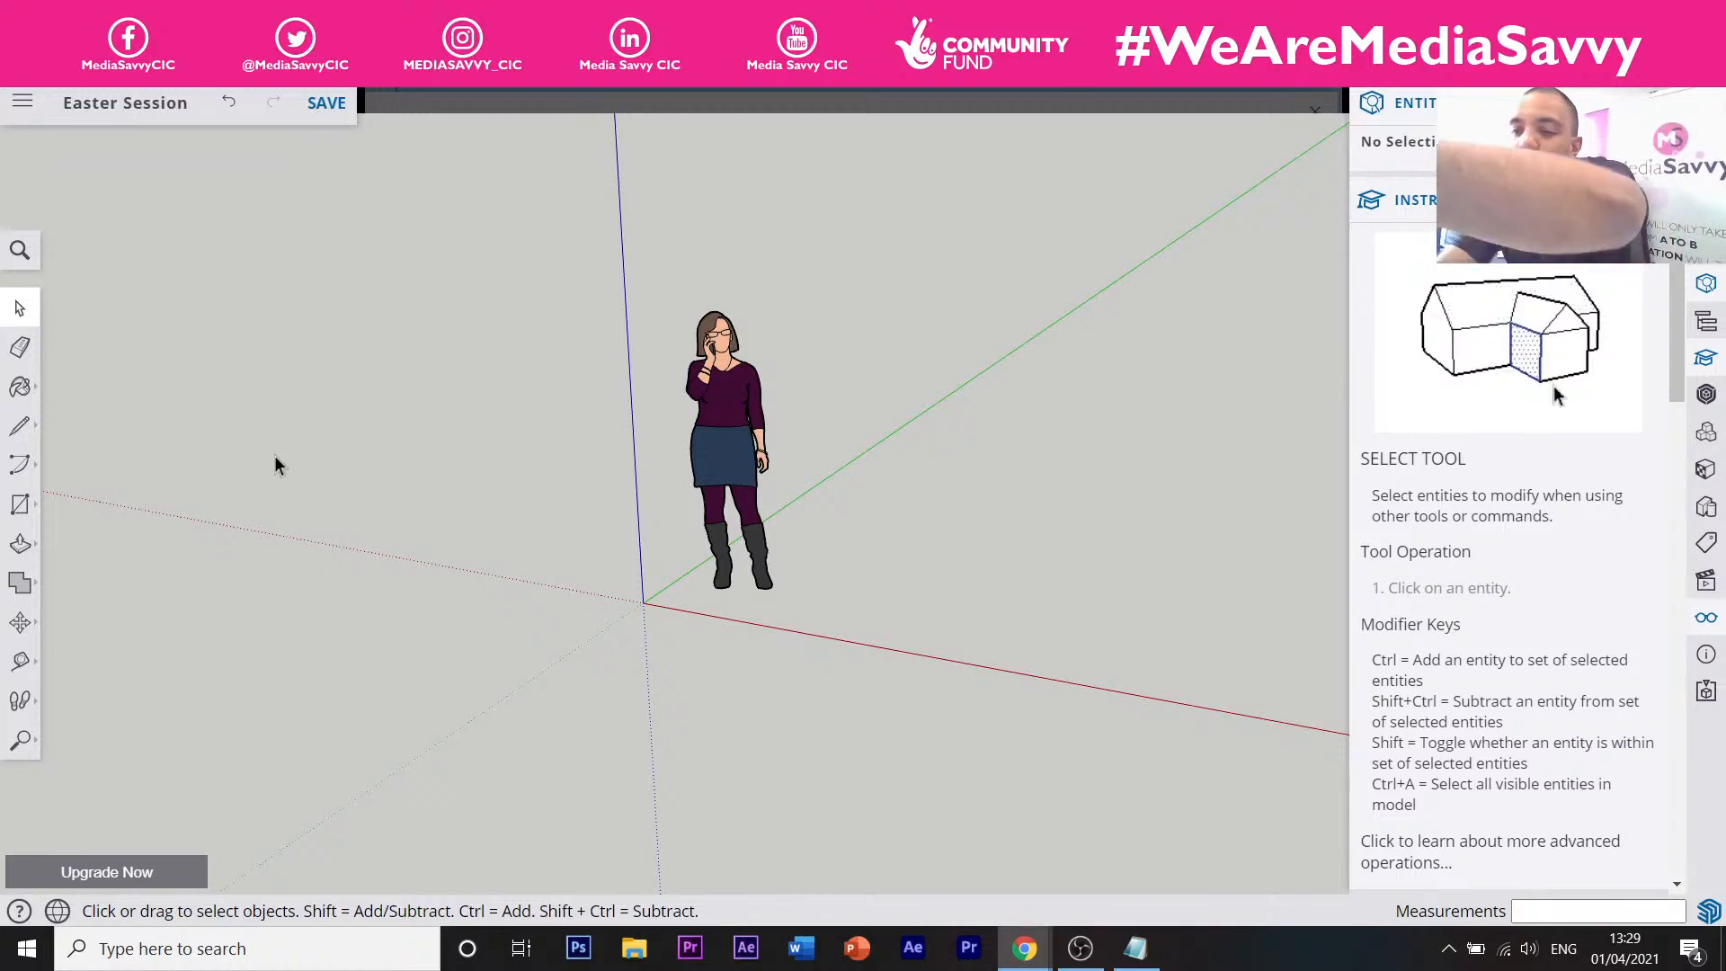
click(19, 347)
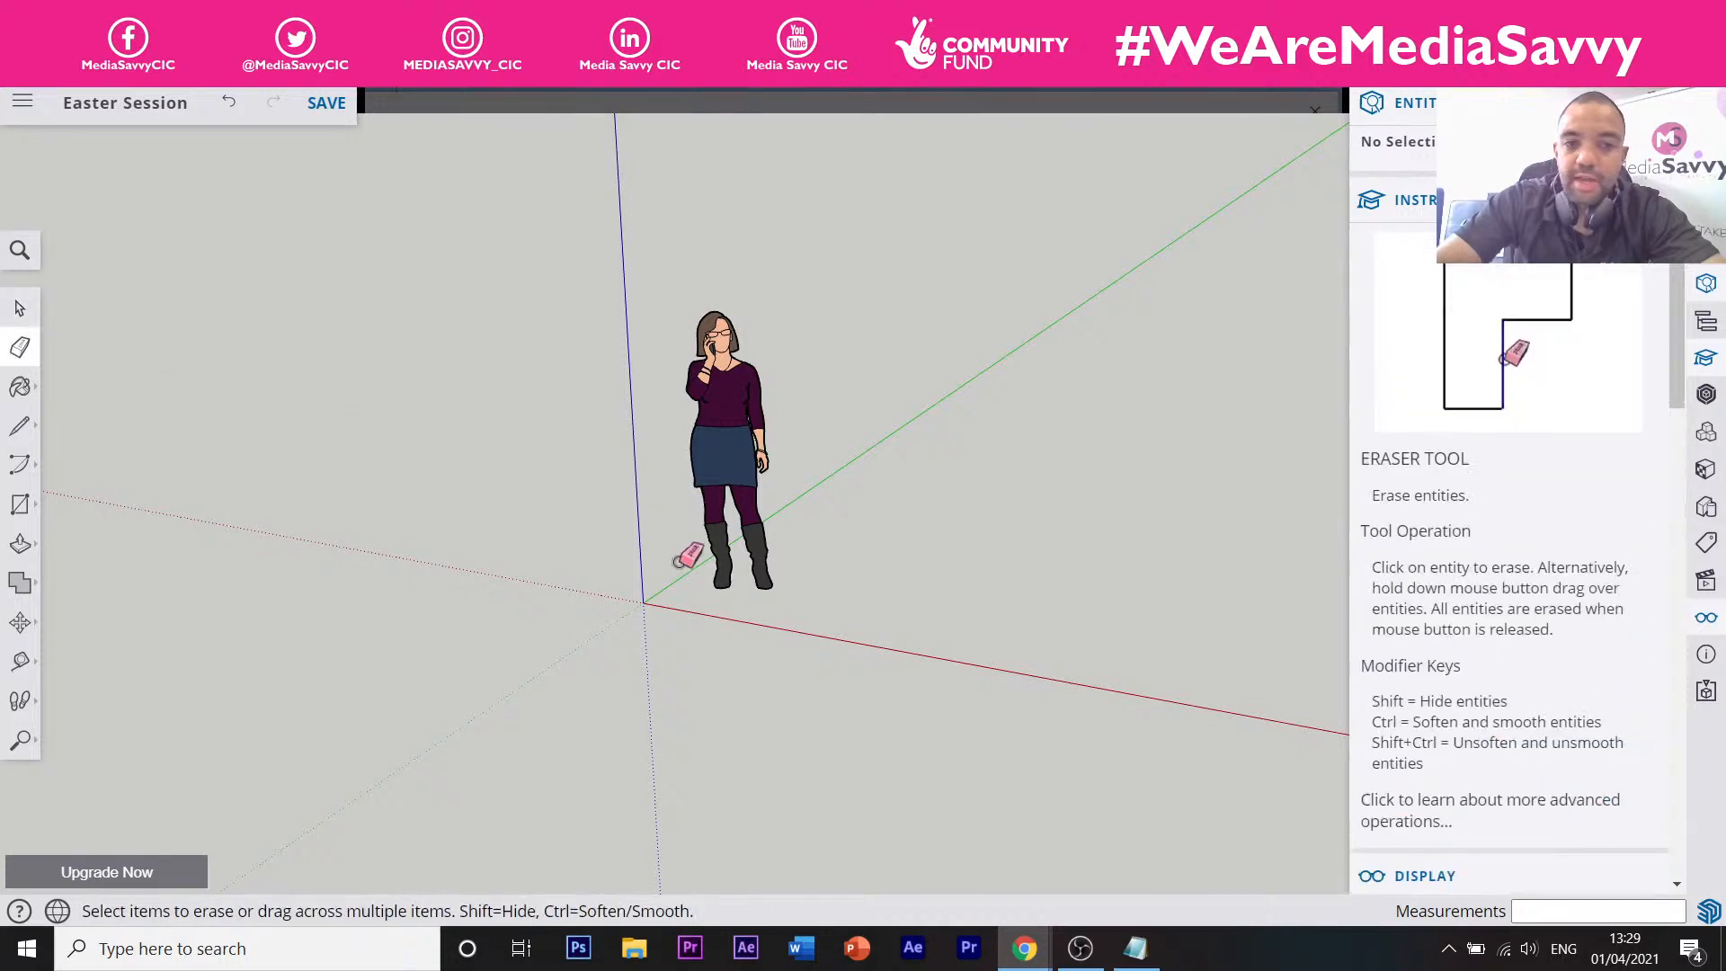
scroll(683, 559, up, 2)
scroll(697, 580, down, 3)
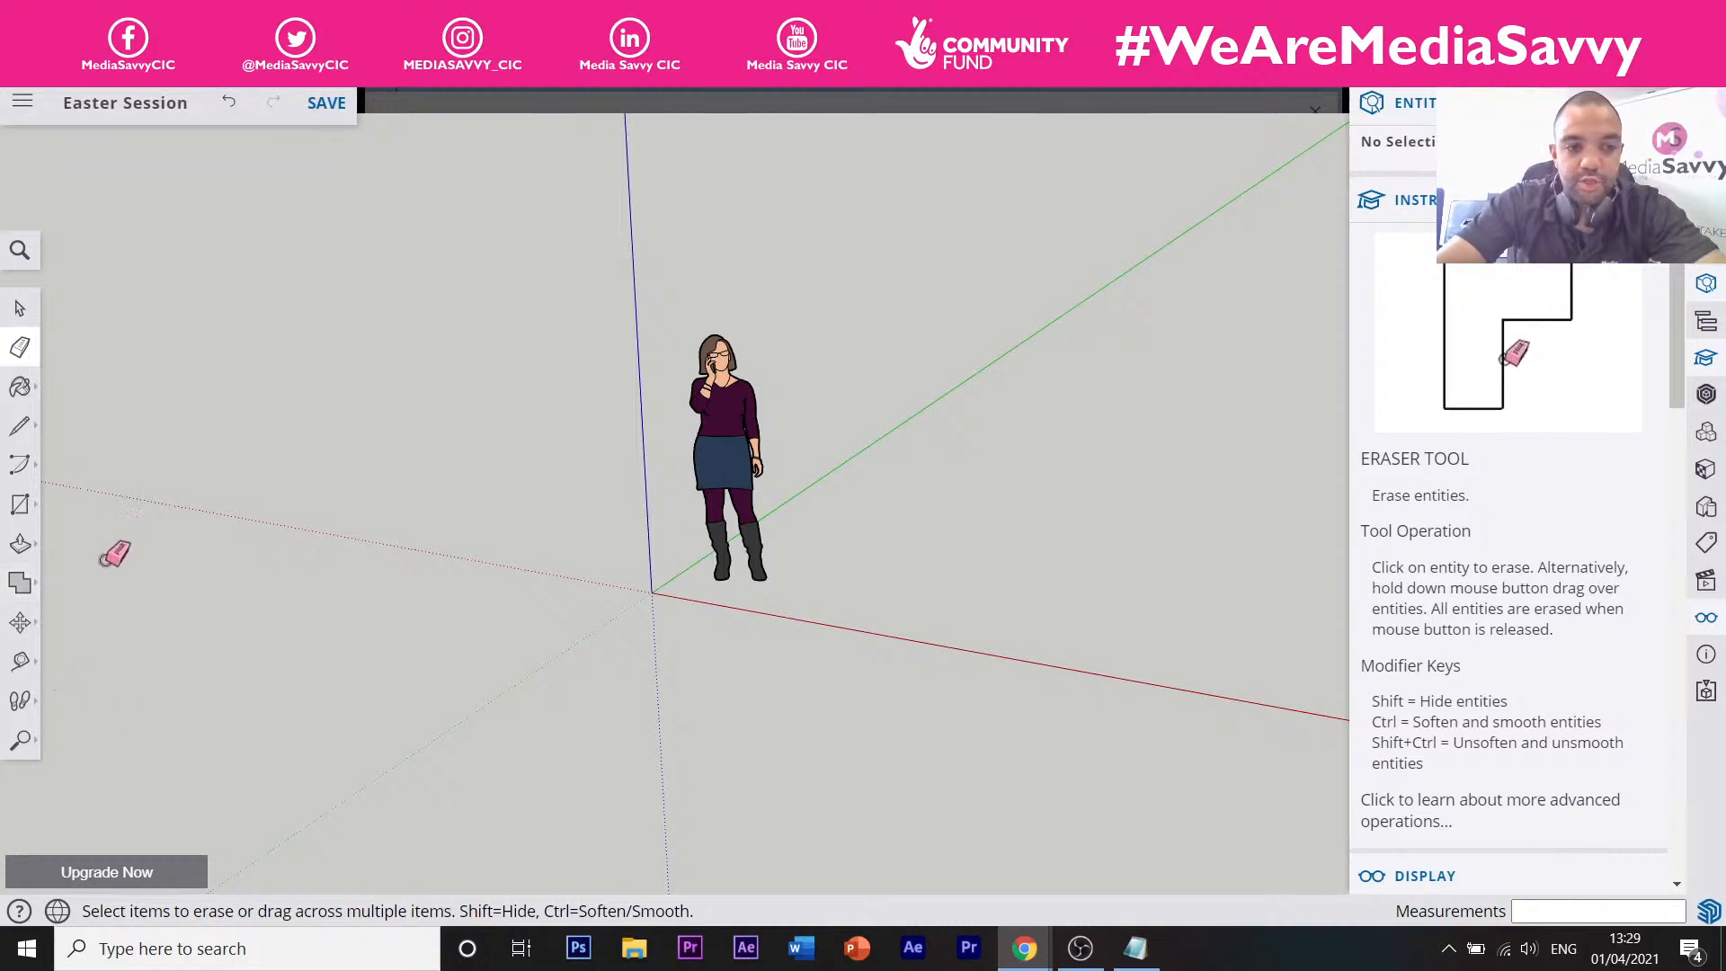
scroll(485, 629, down, 5)
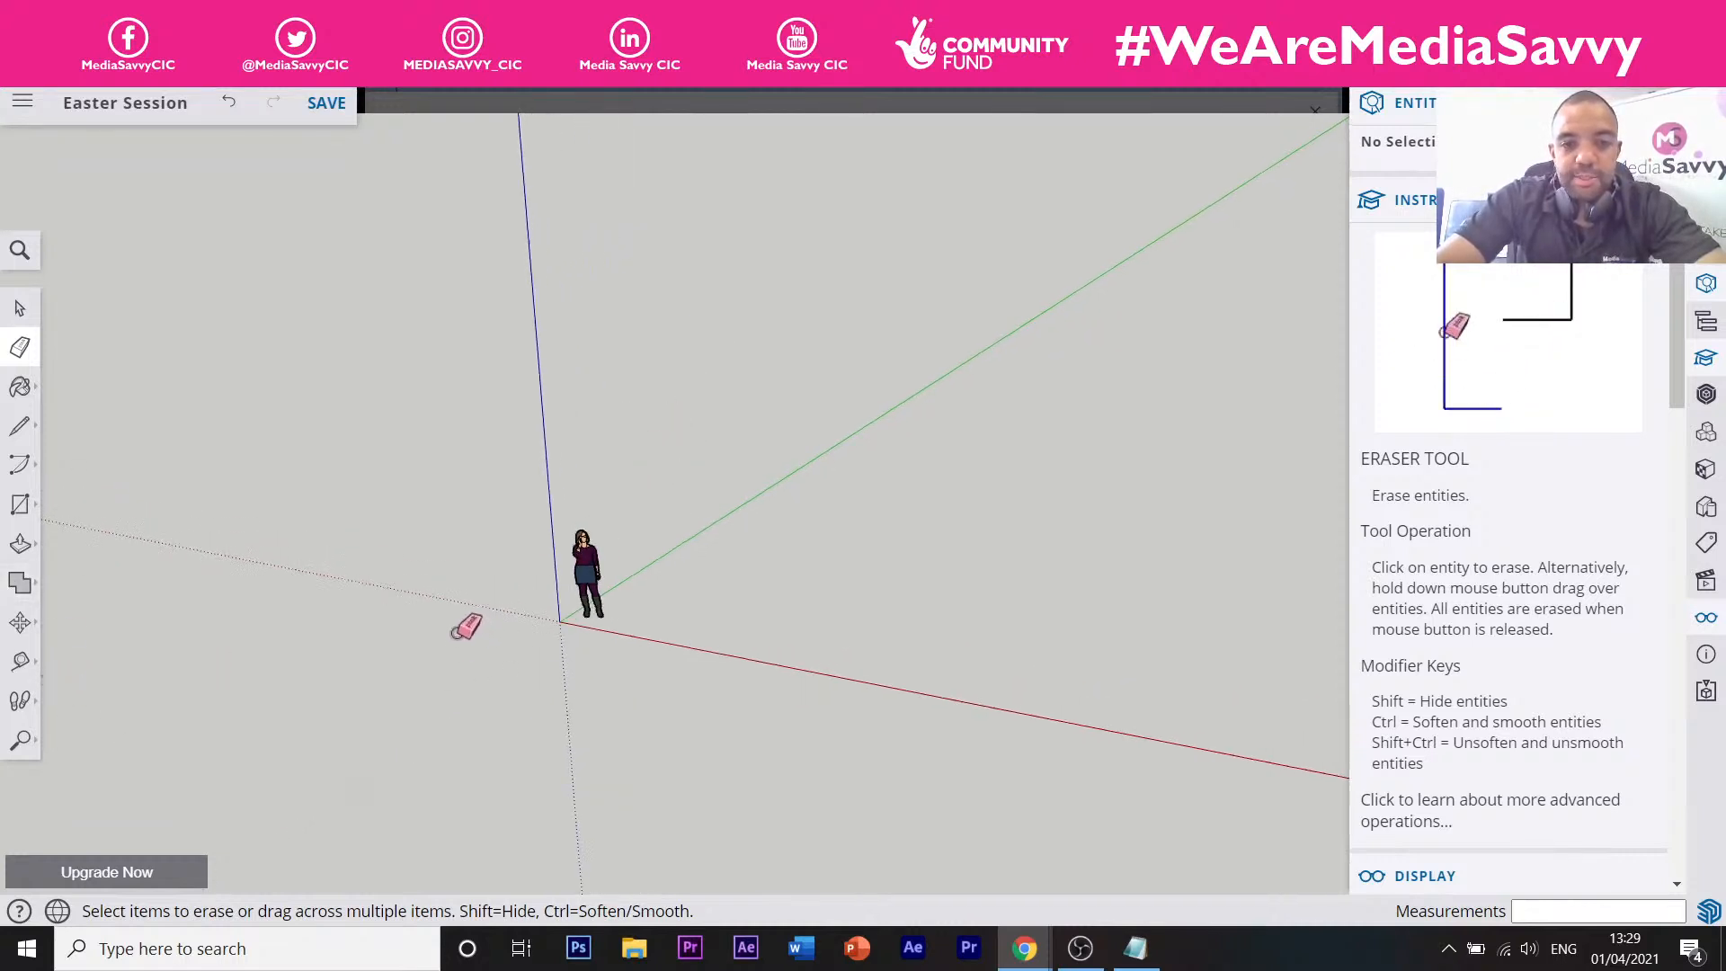
scroll(453, 611, up, 4)
scroll(544, 615, up, 2)
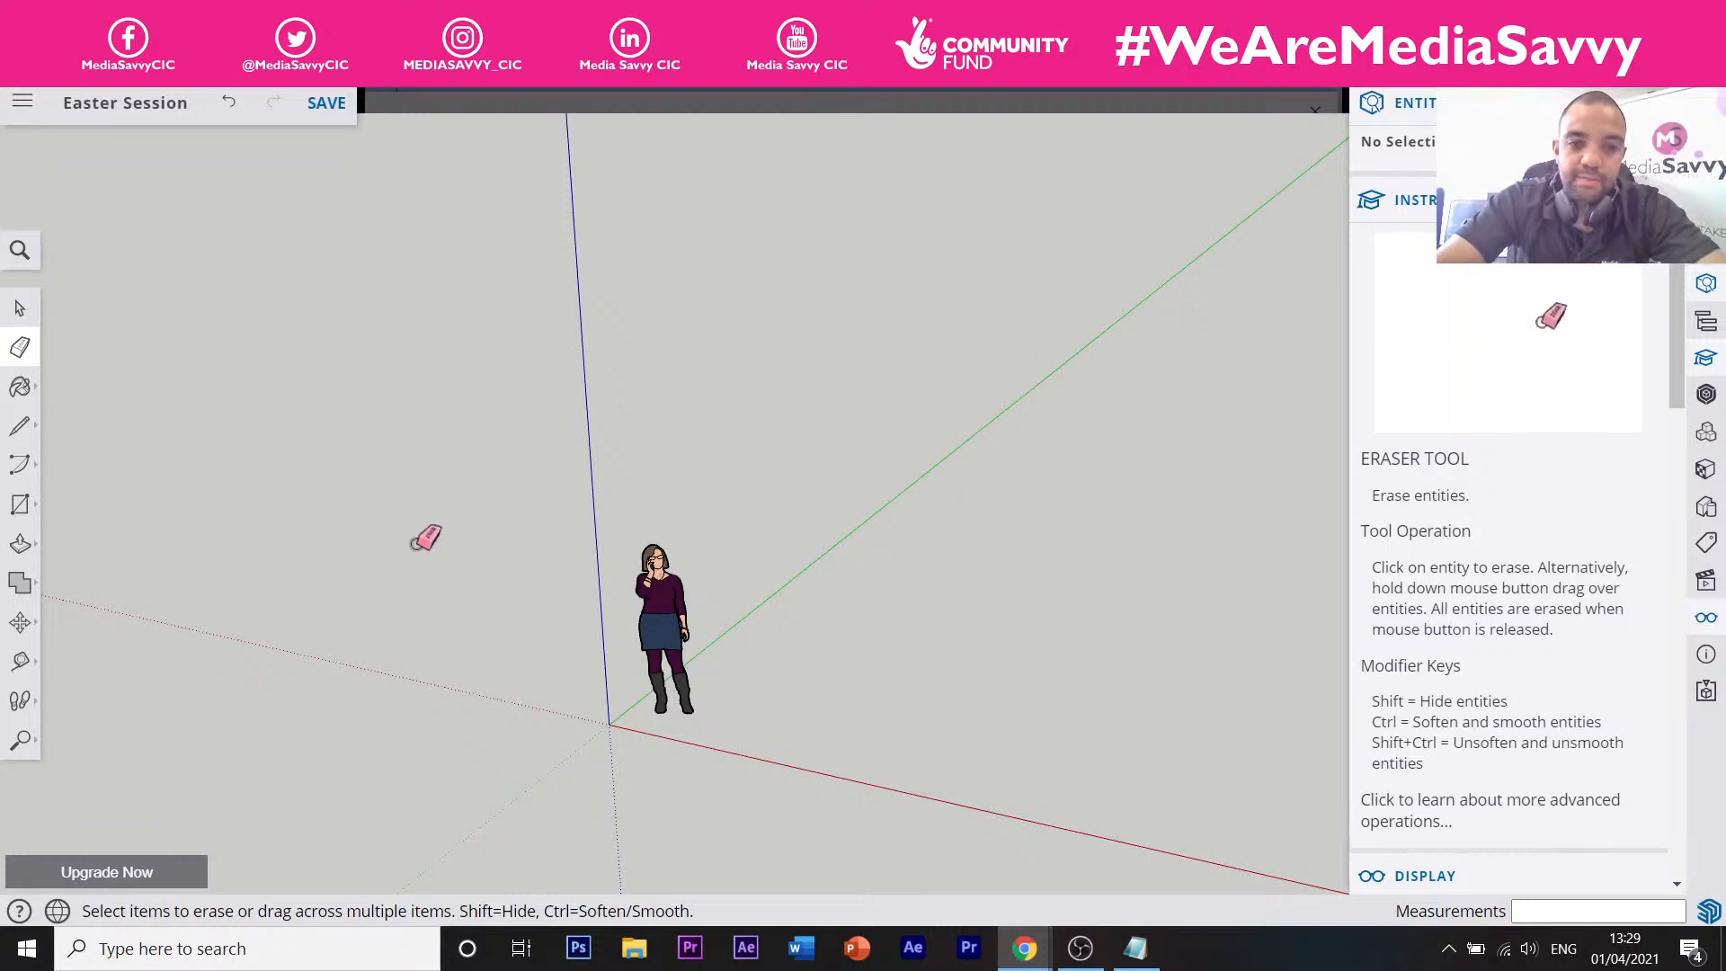
click(20, 307)
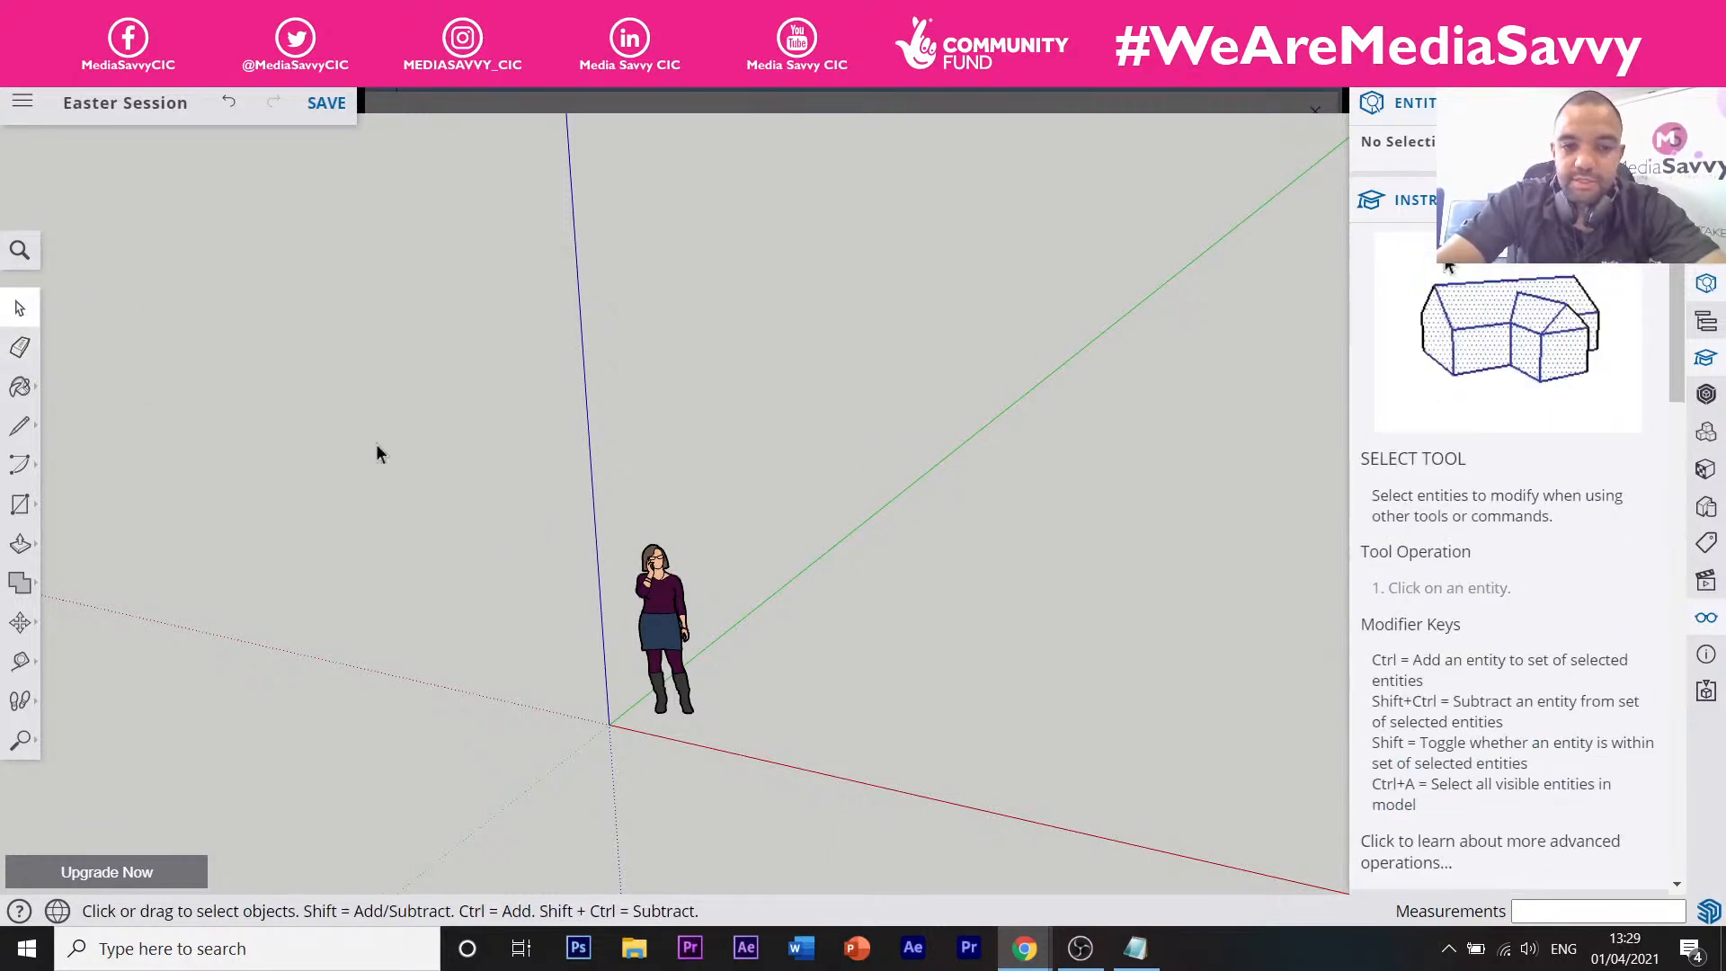
Ctrl-copy the scale figure with Move to a spot further along the green axis.
click(640, 646)
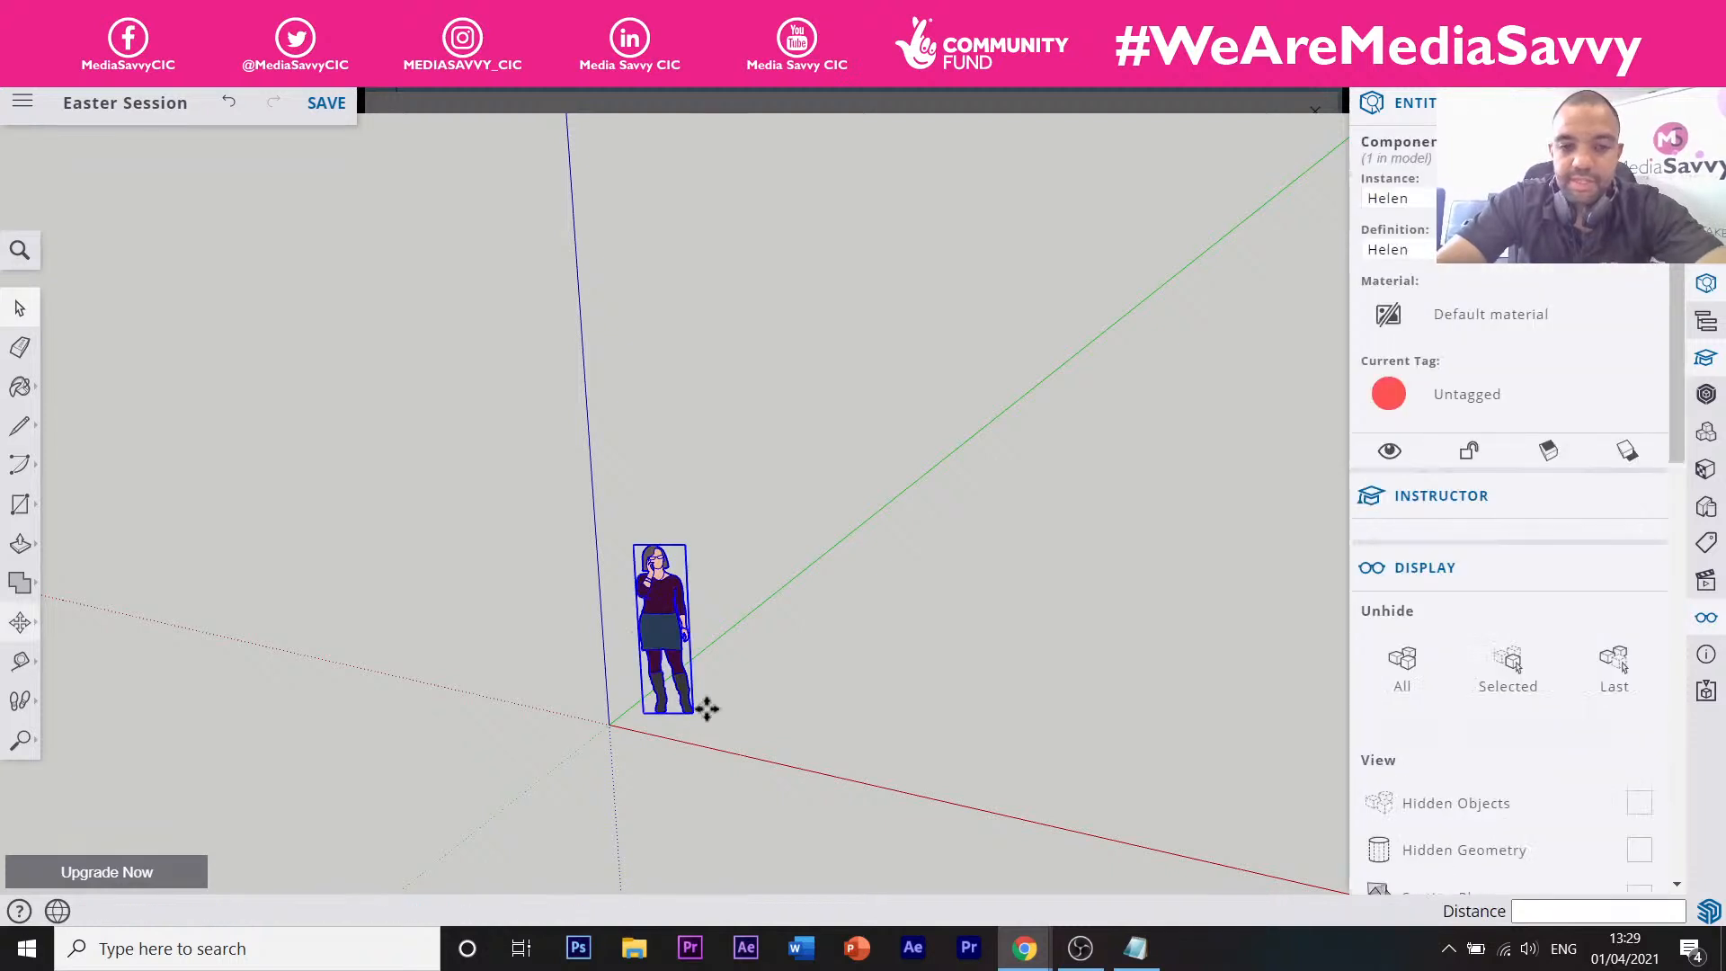
key(m)
click(660, 710)
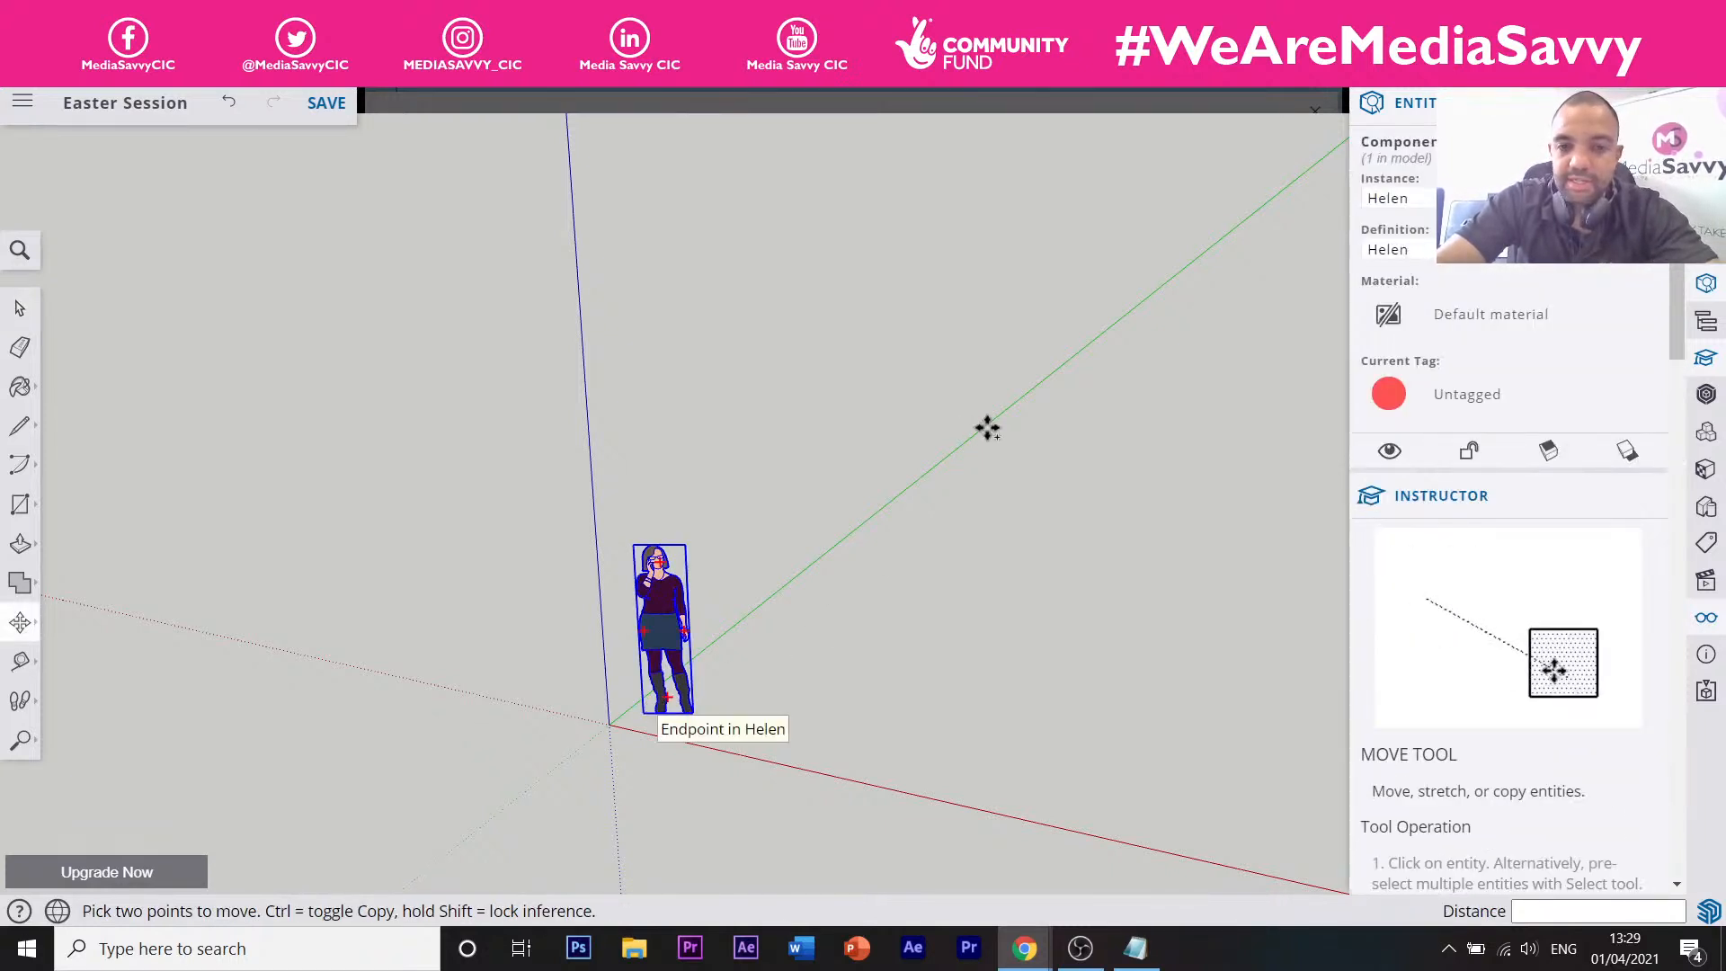
key(ctrl)
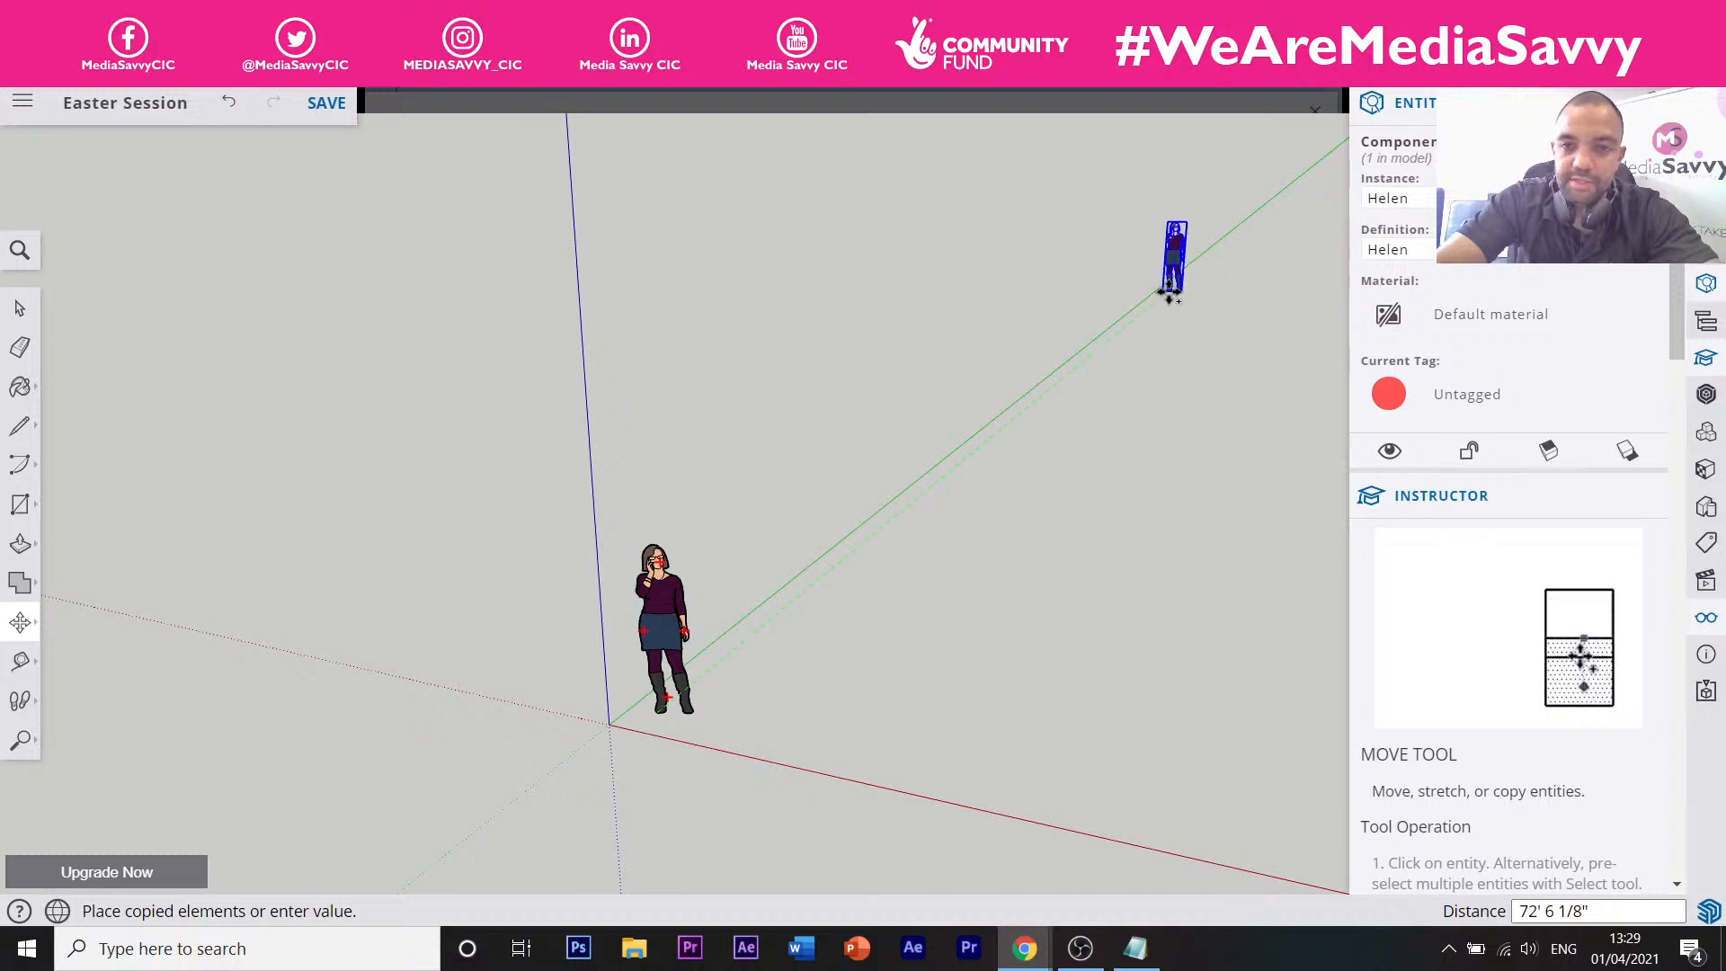
click(1171, 289)
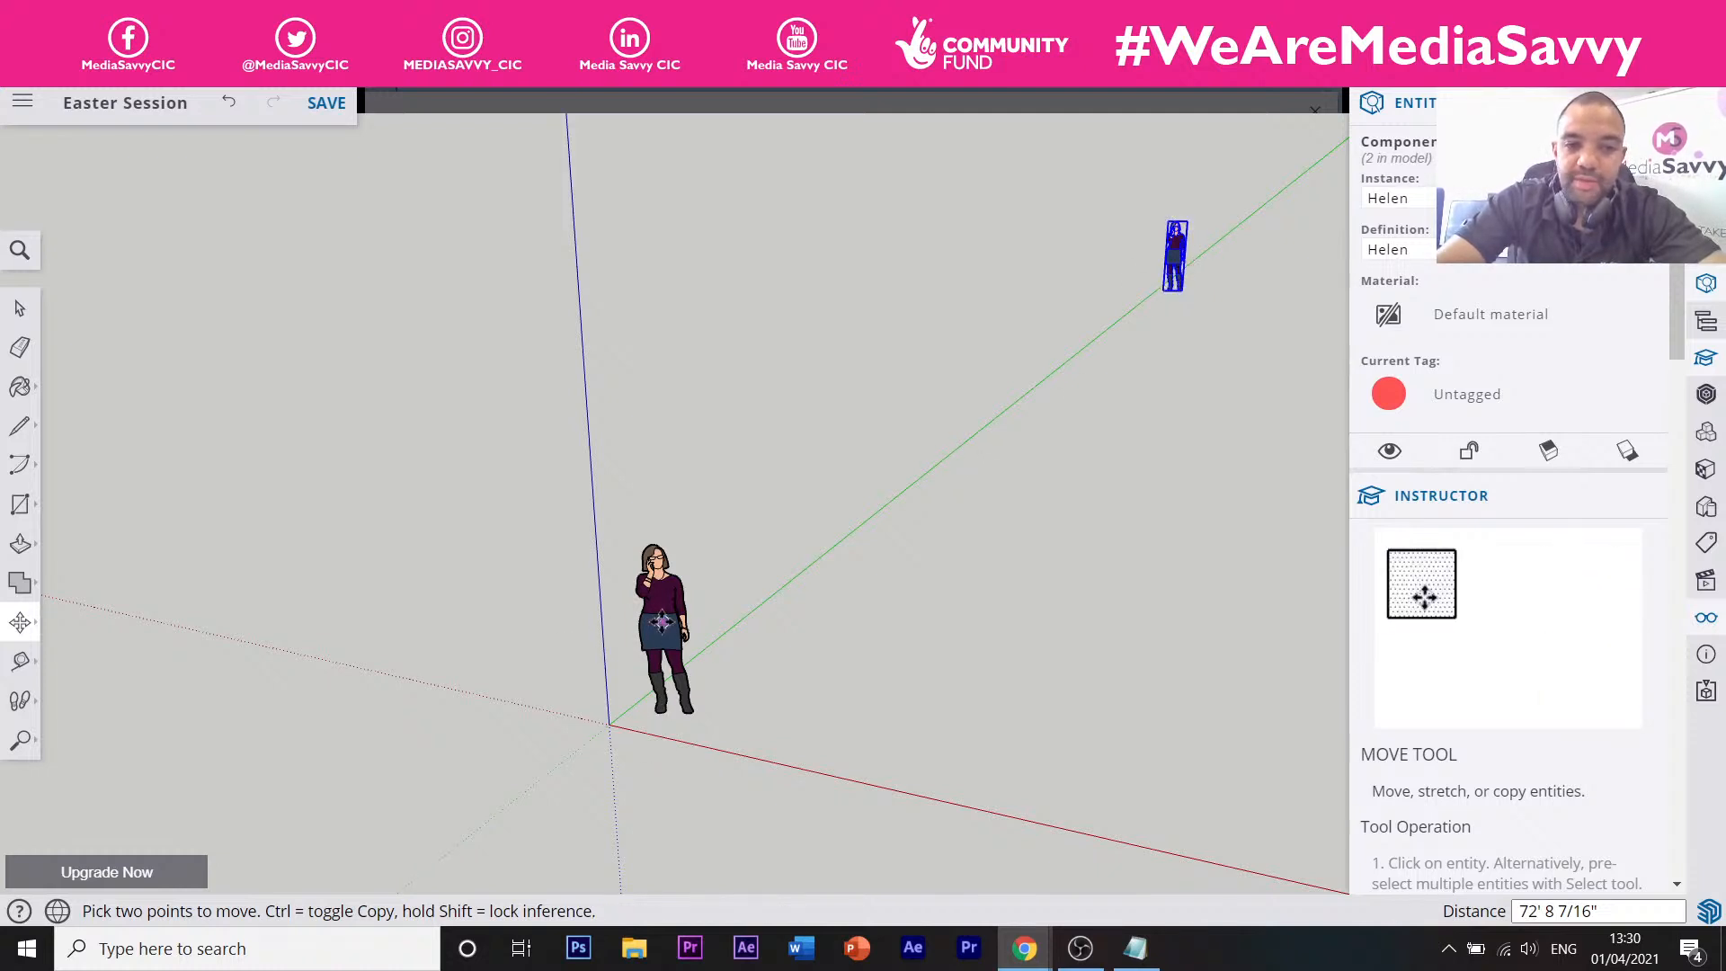
scroll(907, 490, up, 3)
scroll(908, 491, down, 4)
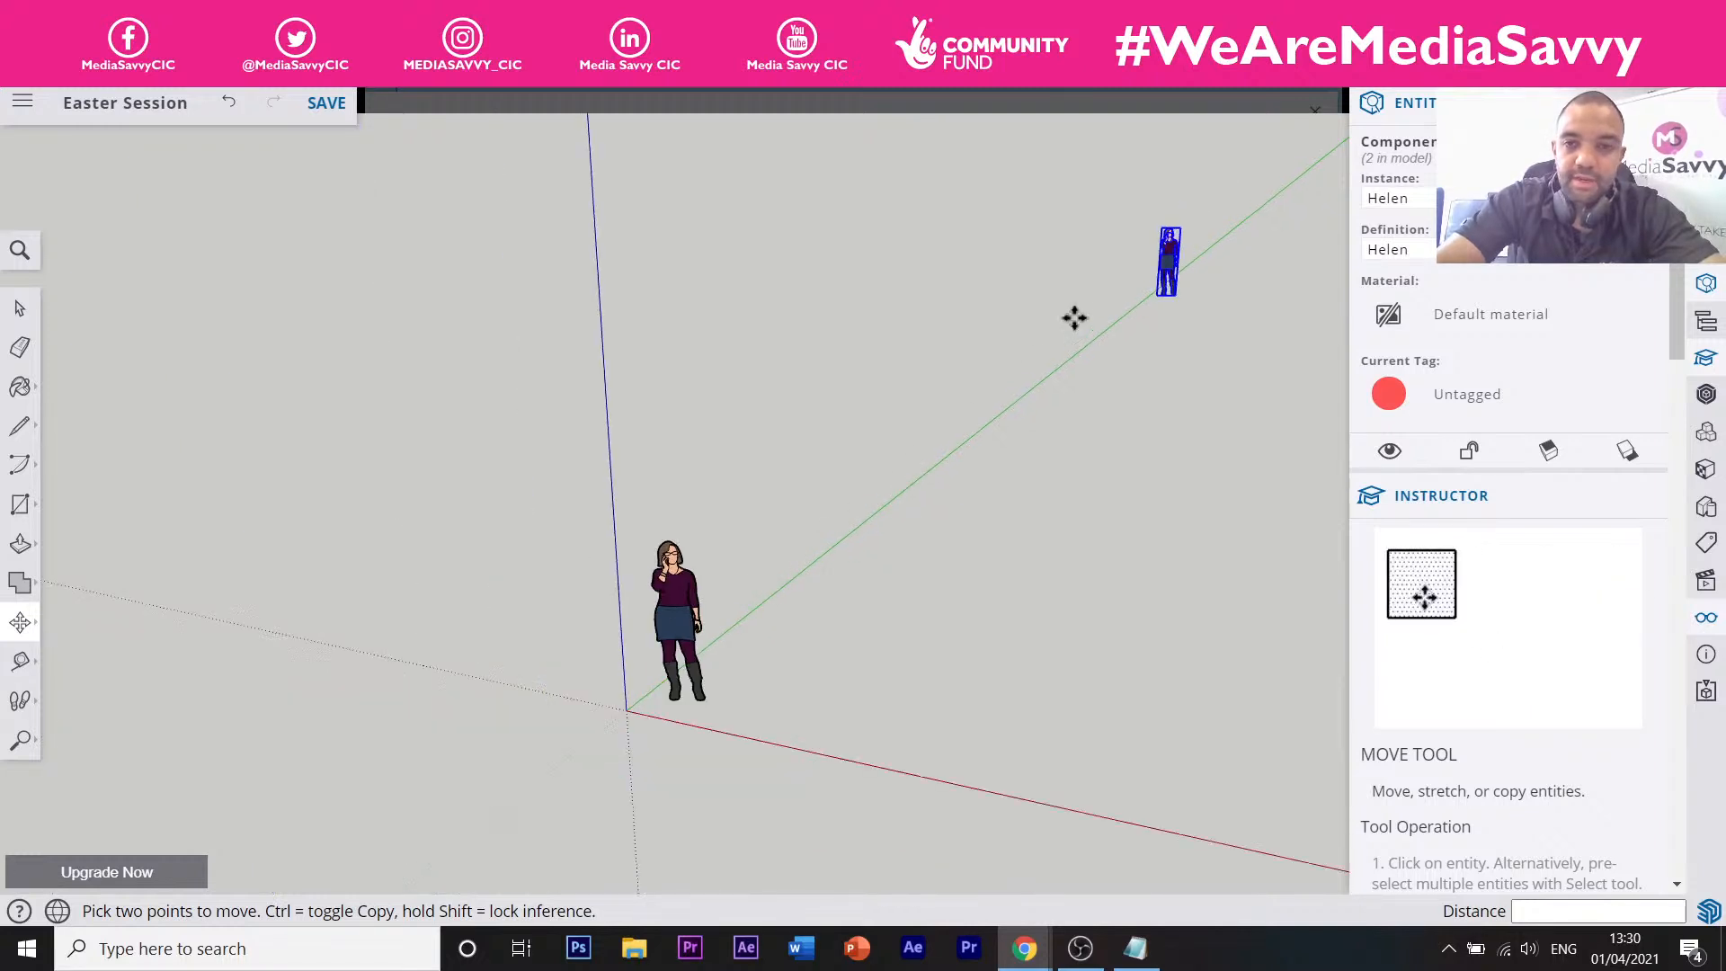
Copy that second figure off to the left to make a third one.
mouse_move(1164, 295)
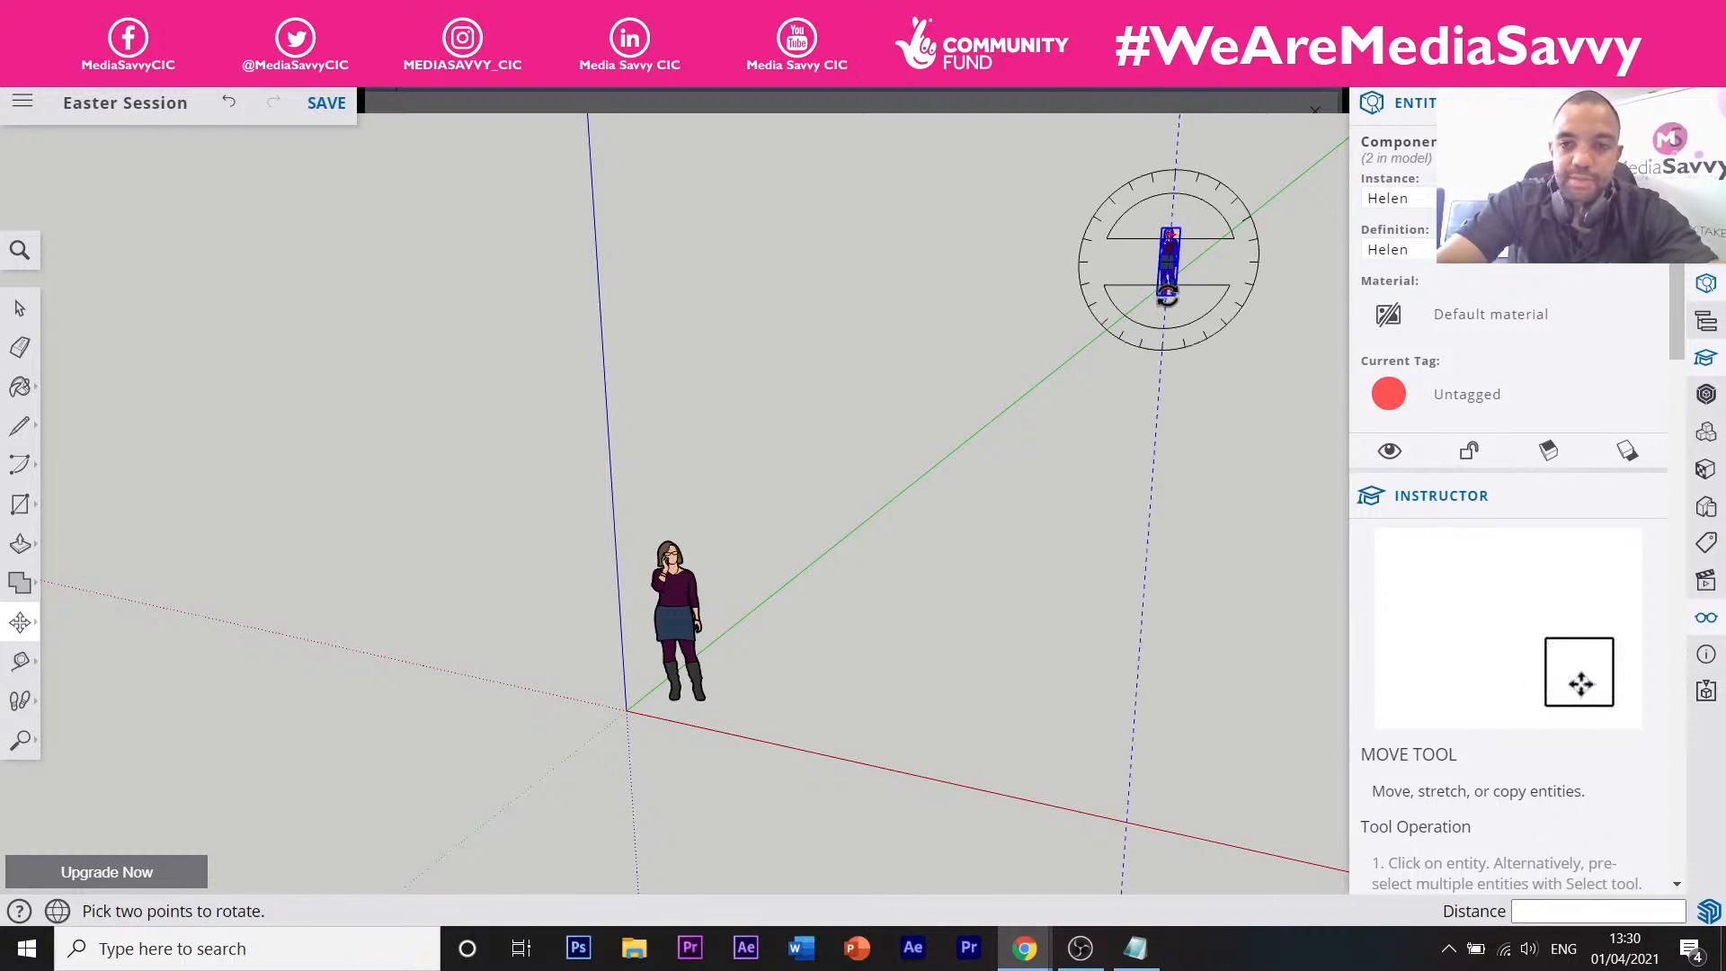
click(1174, 295)
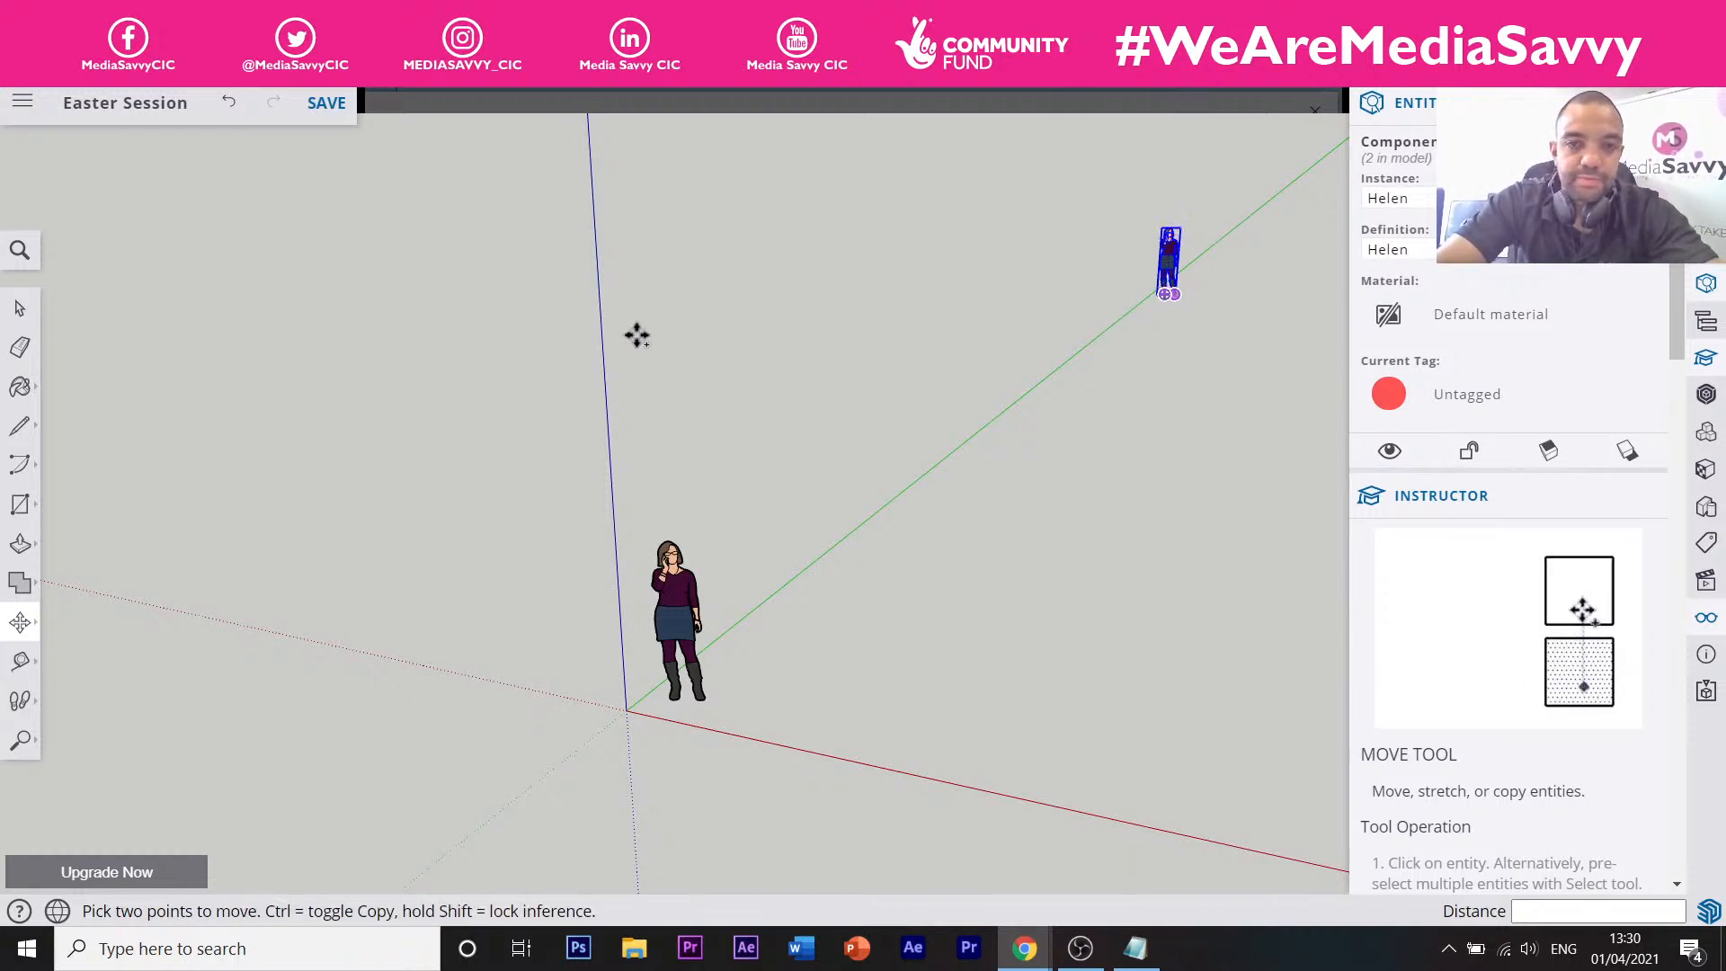
key(ctrl)
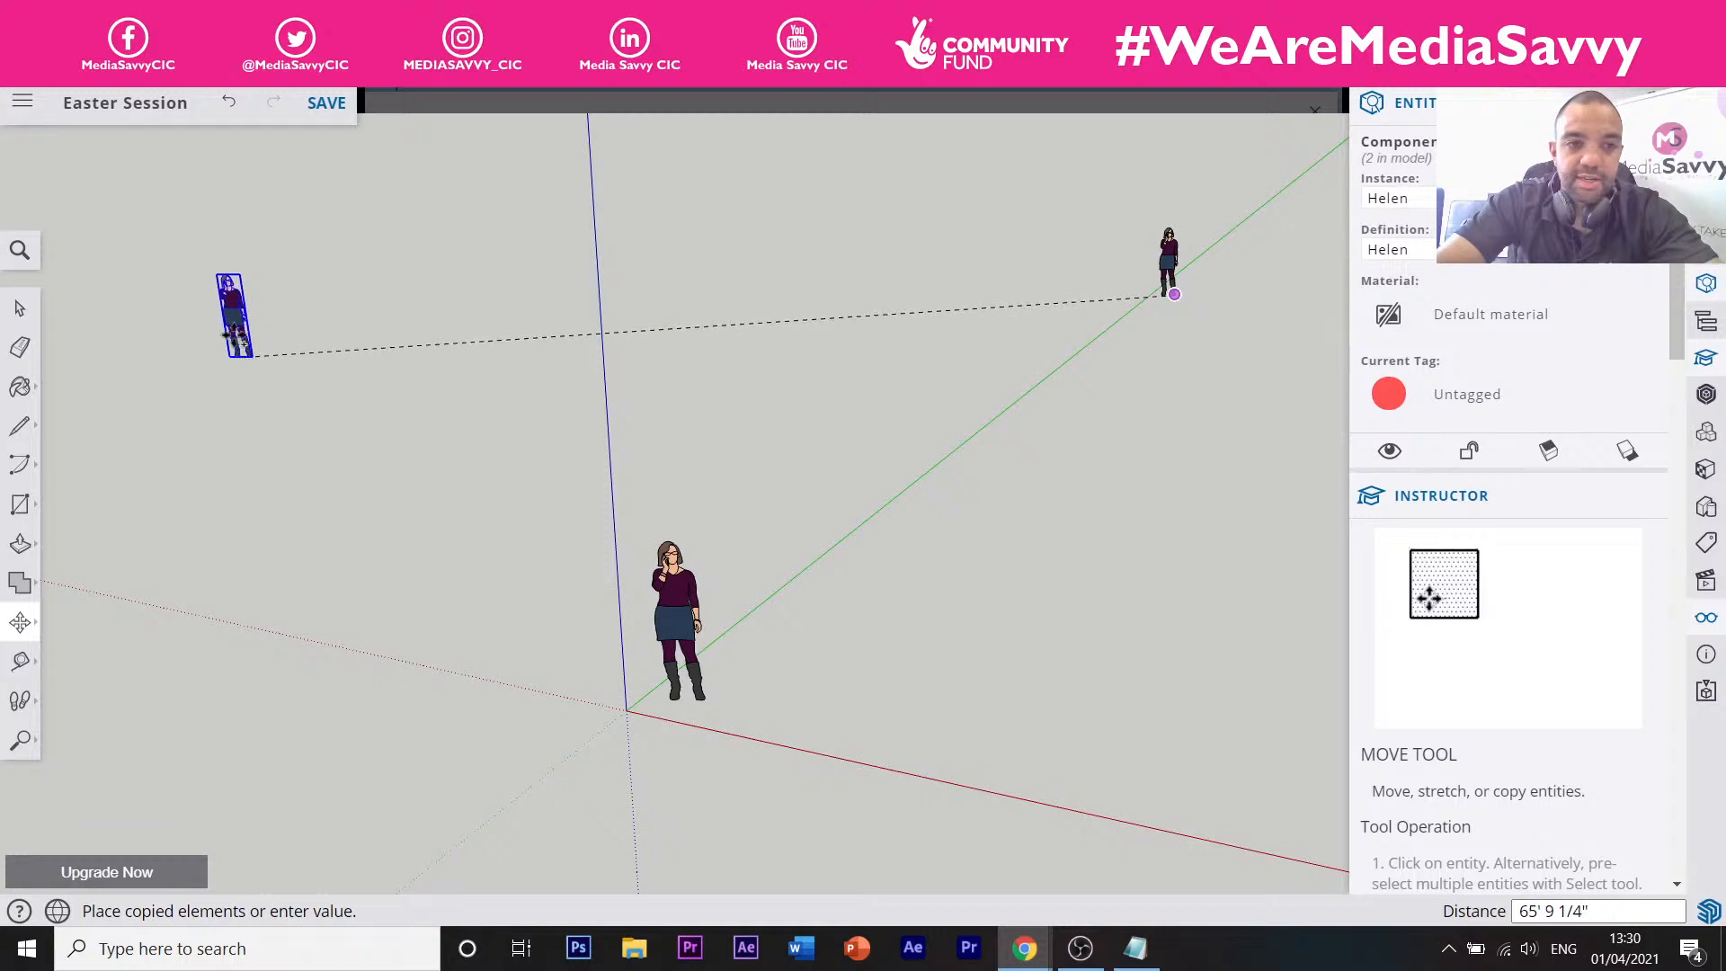
click(191, 326)
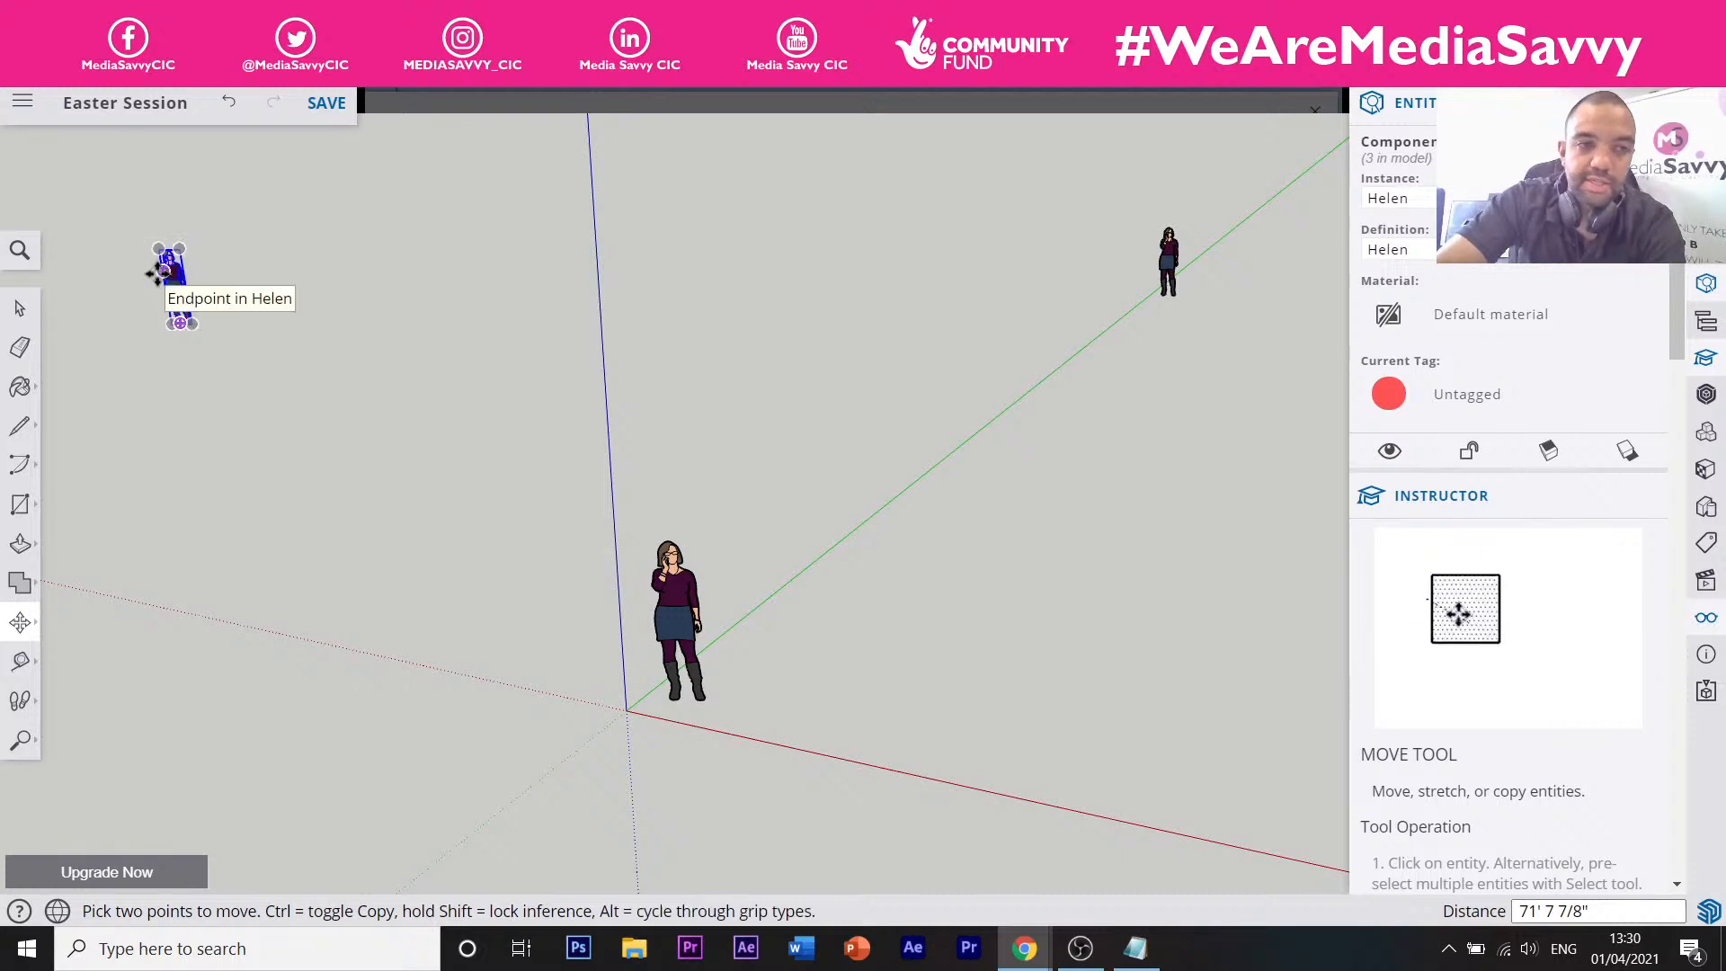
scroll(157, 273, up, 3)
scroll(158, 273, up, 6)
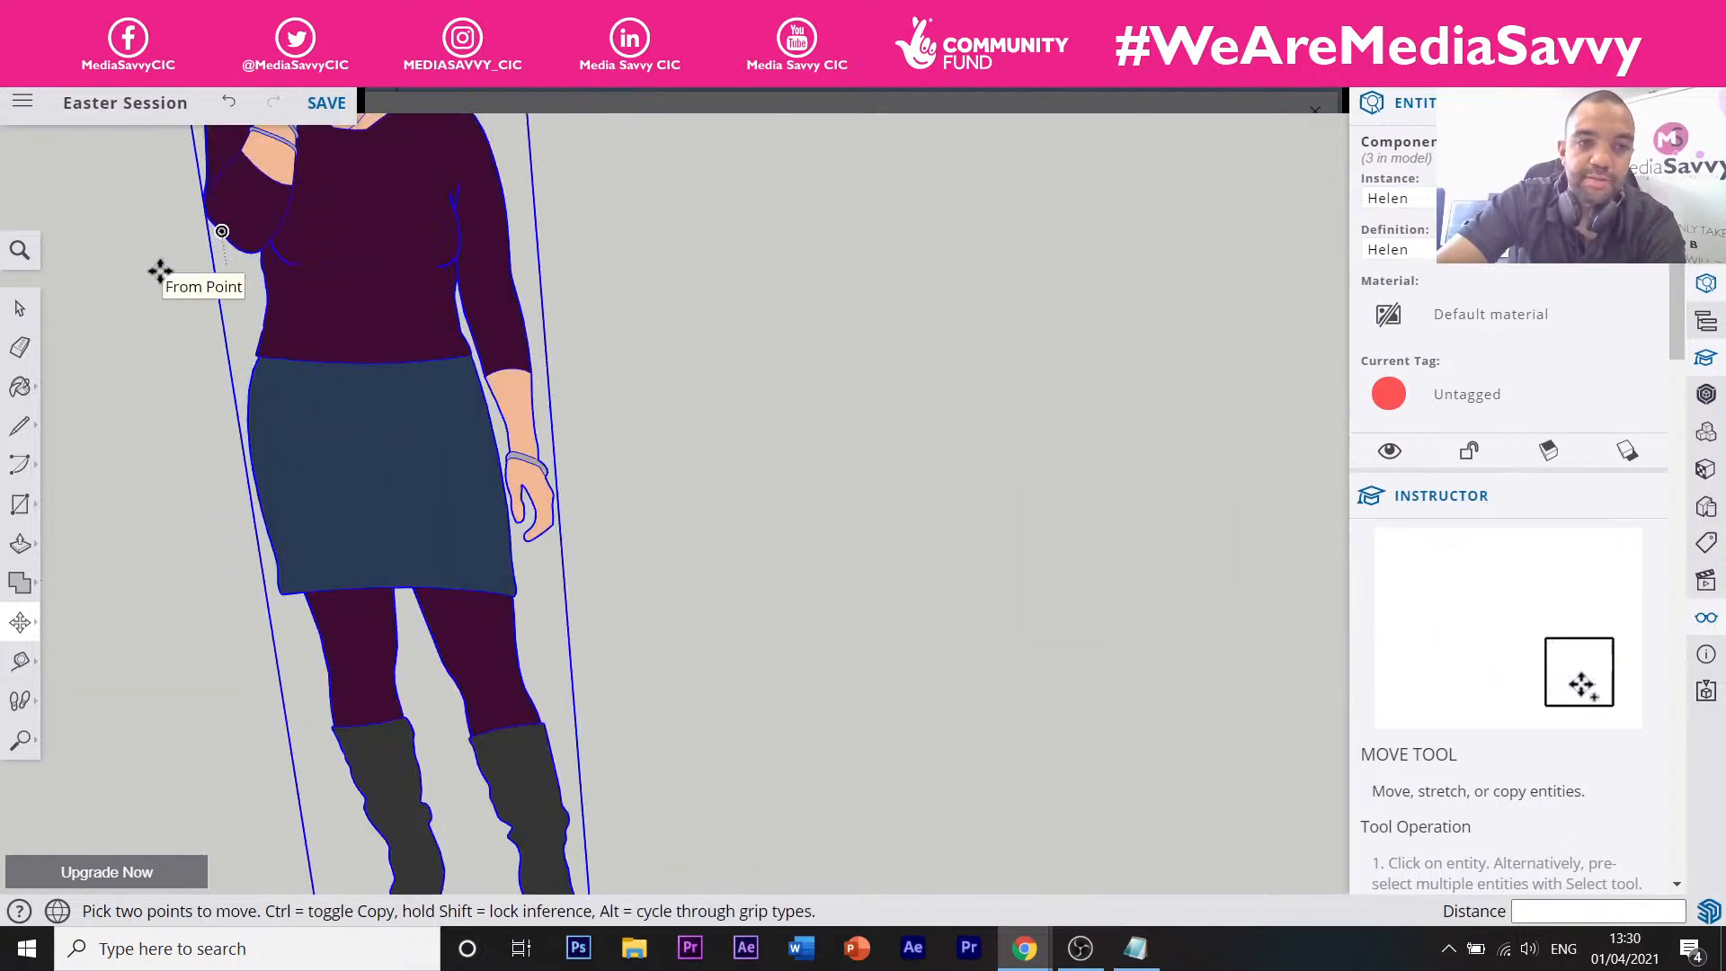
scroll(158, 272, down, 8)
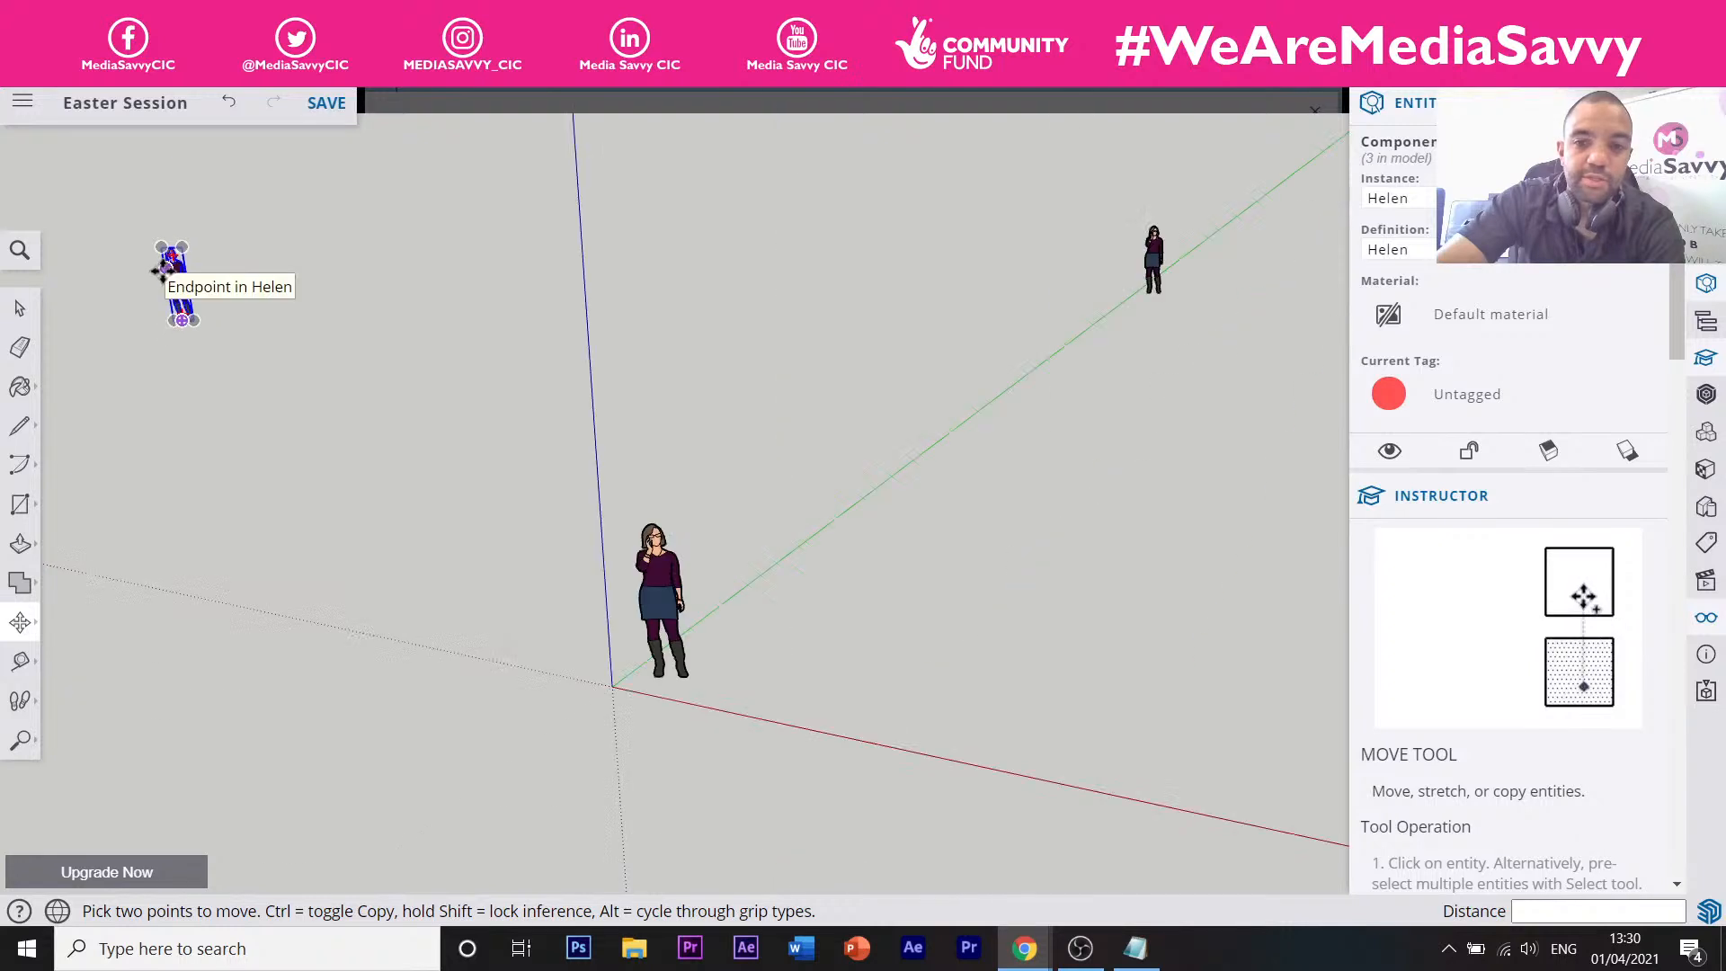
scroll(1157, 260, up, 5)
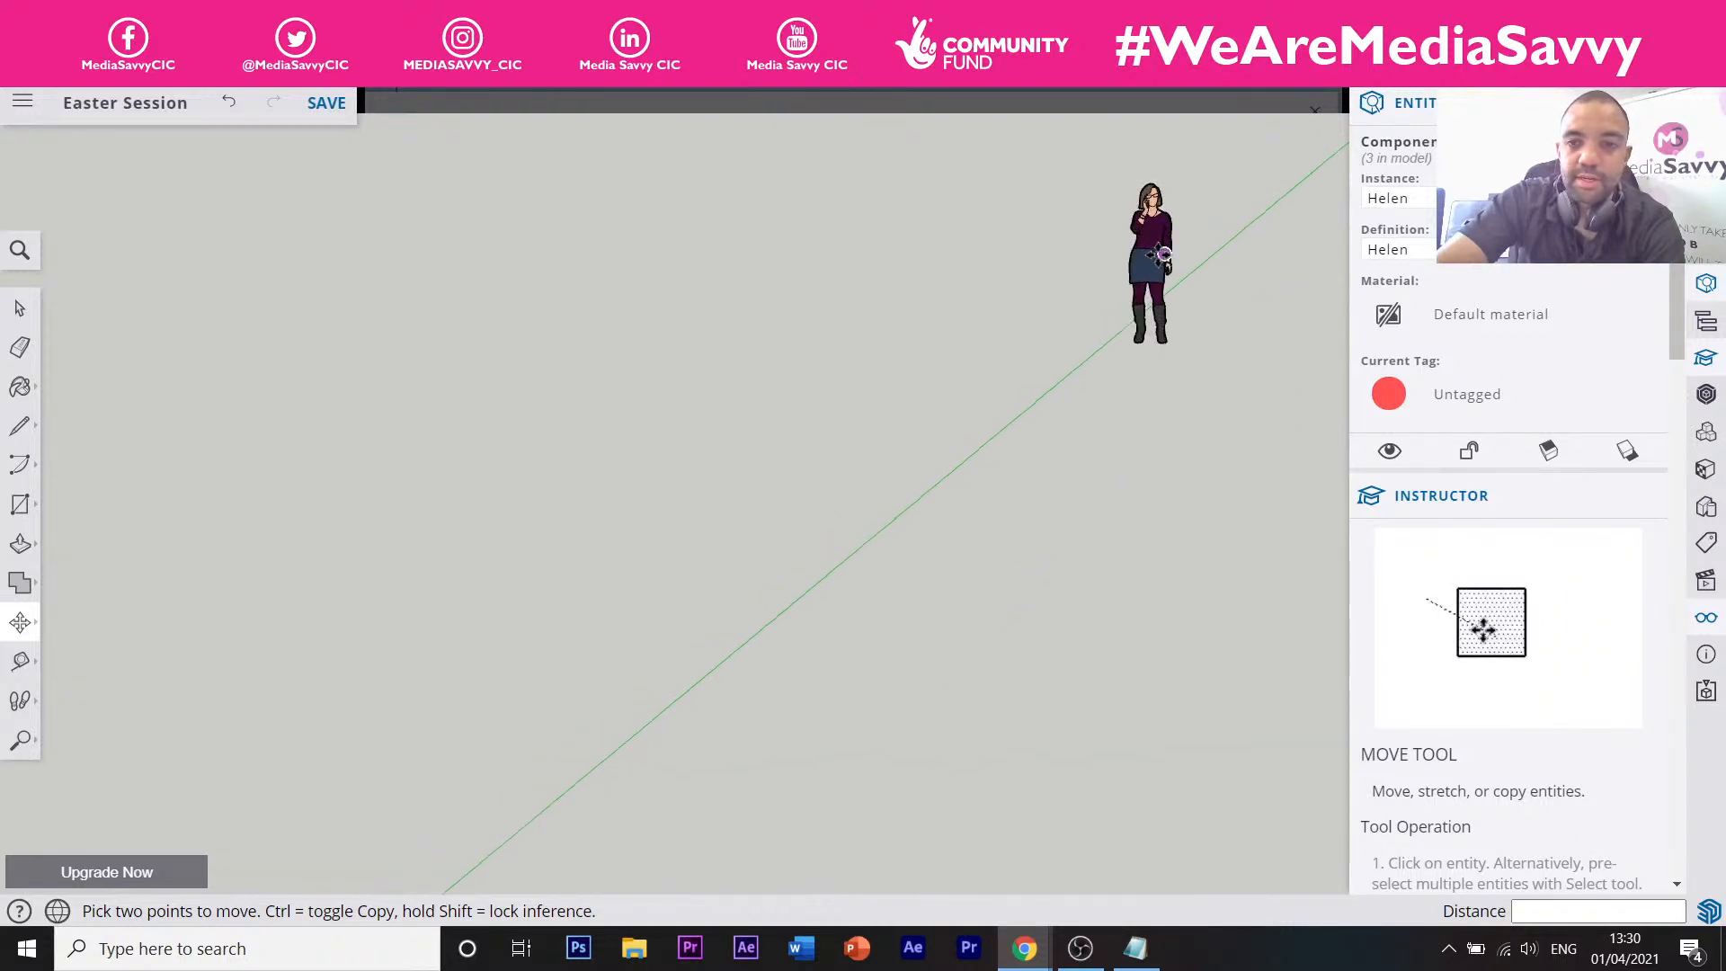
scroll(1159, 257, down, 7)
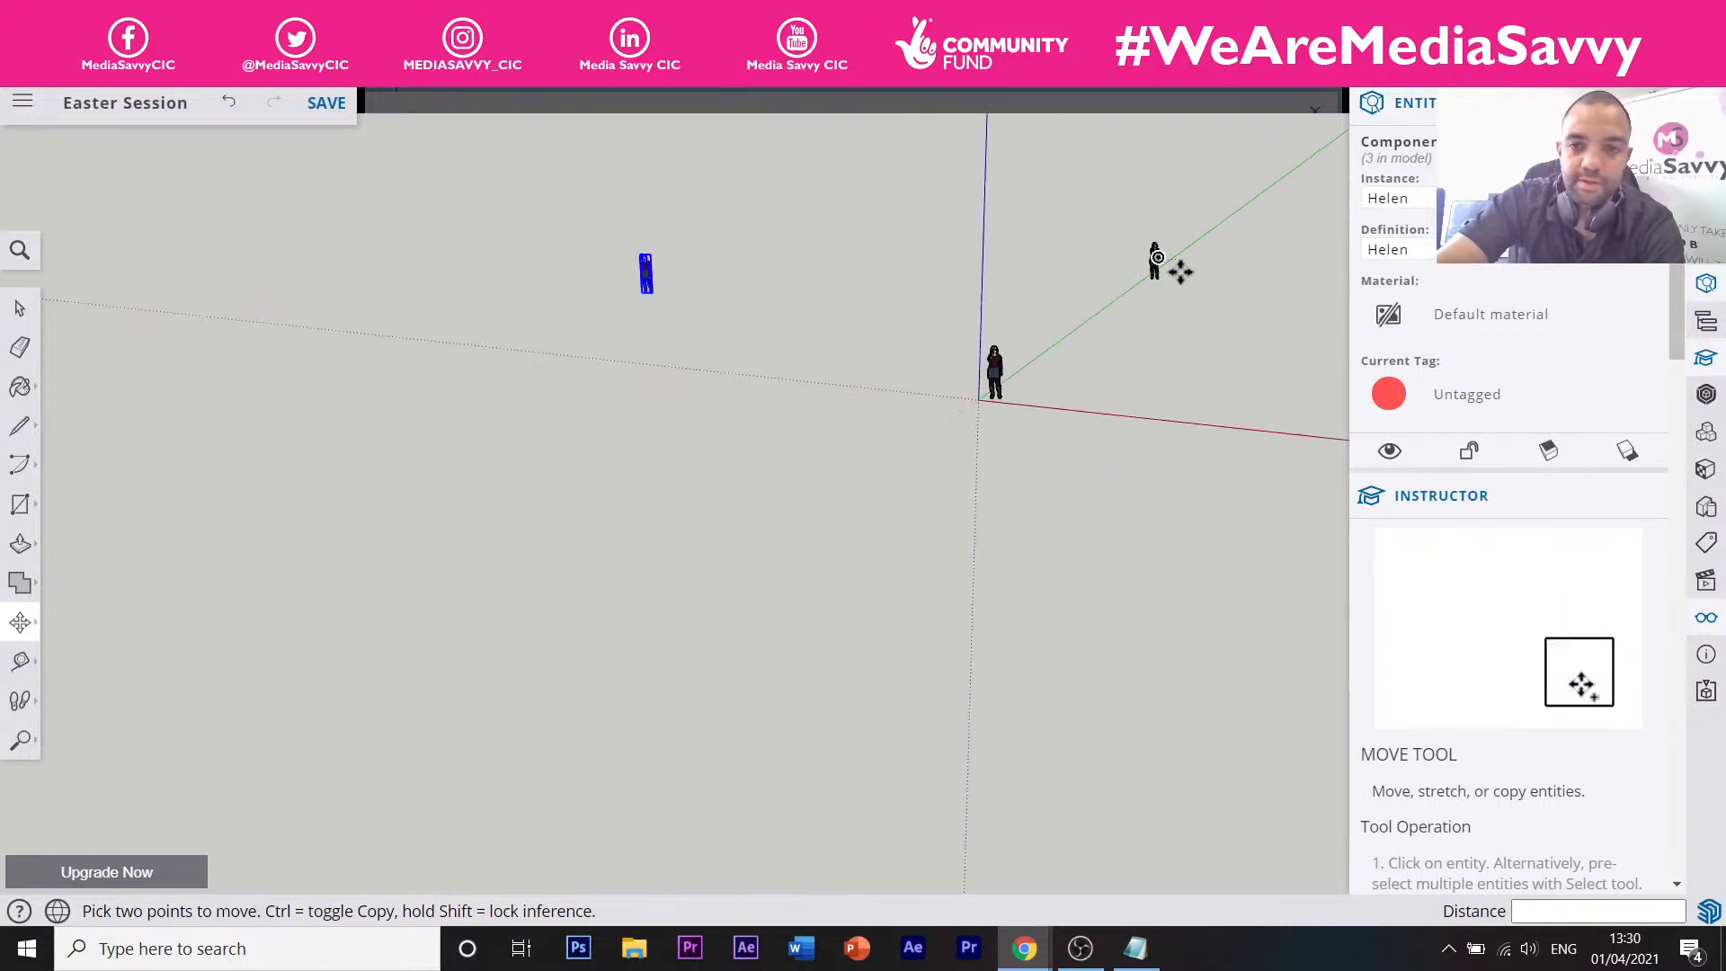
scroll(1158, 258, up, 2)
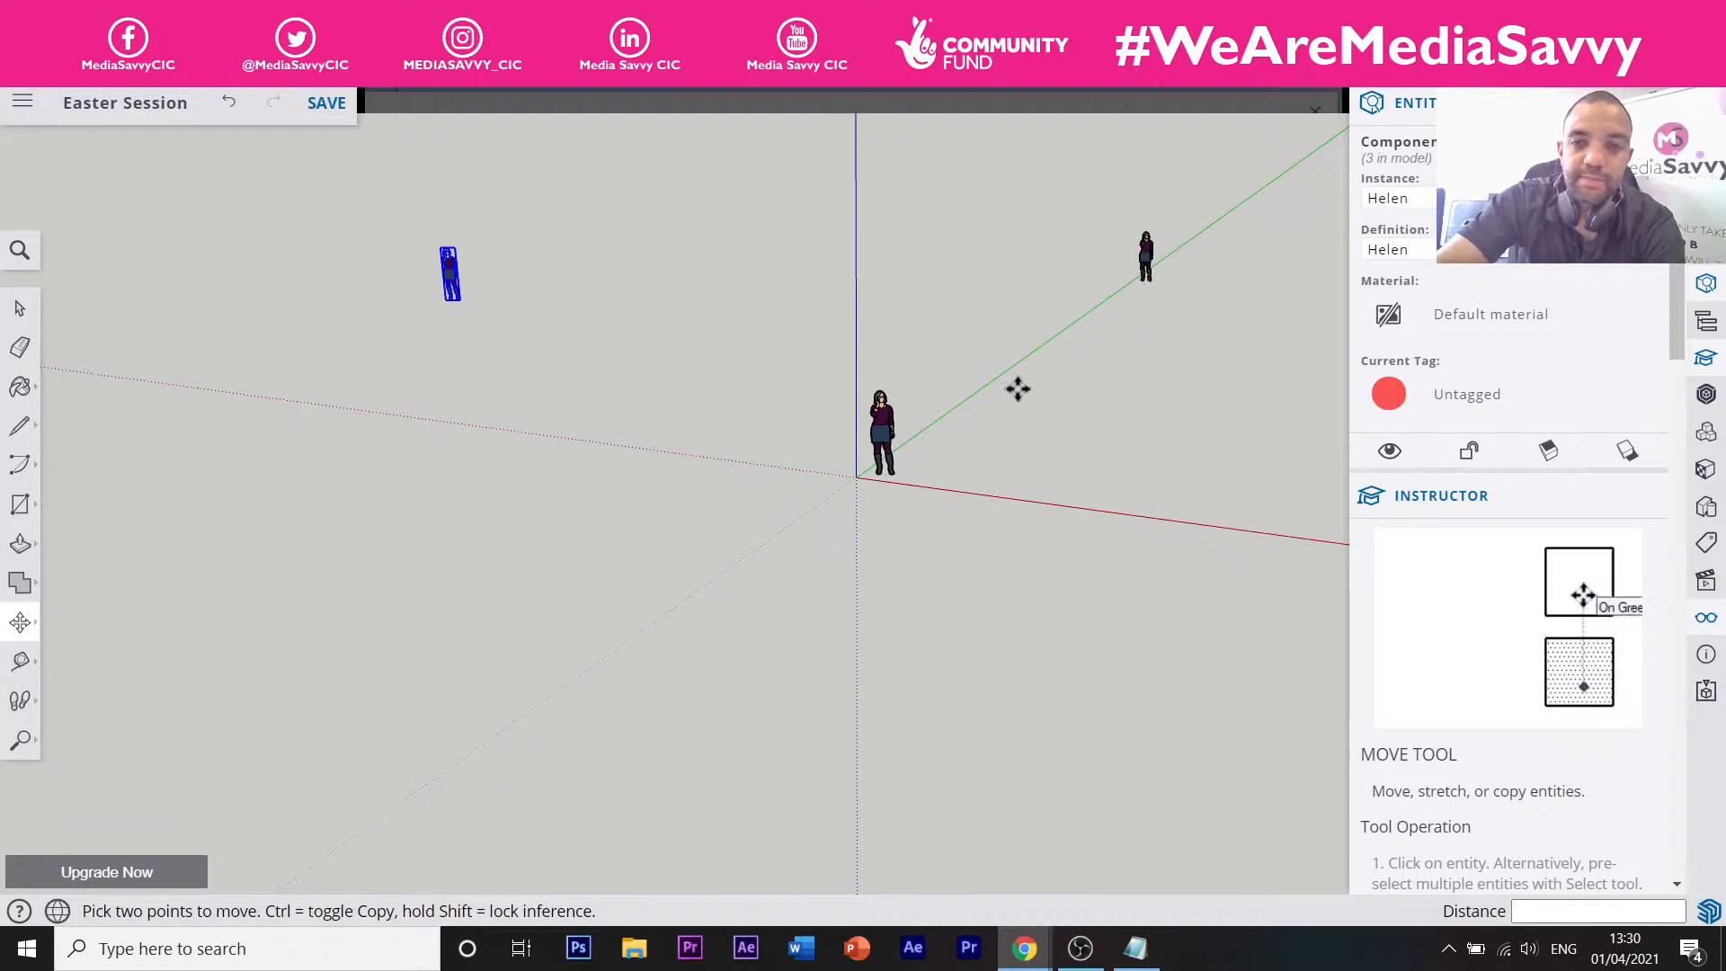
scroll(1168, 211, up, 2)
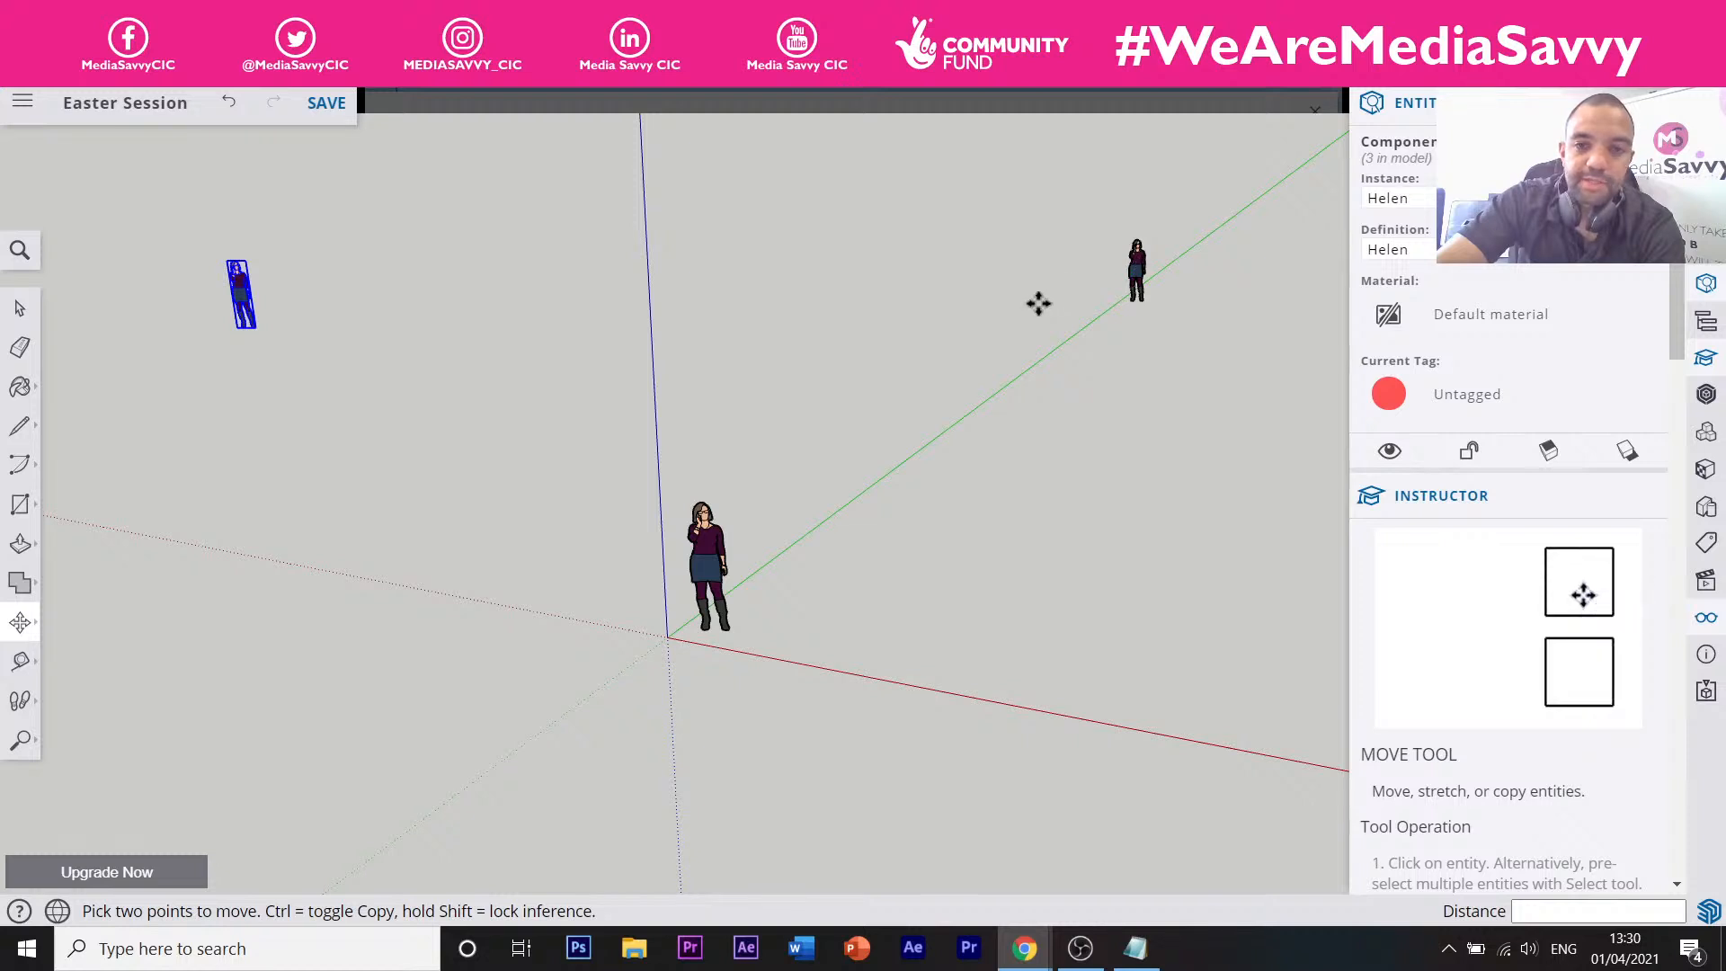
Draw a rectangle beside the origin and push/pull its face upward into a box.
click(35, 504)
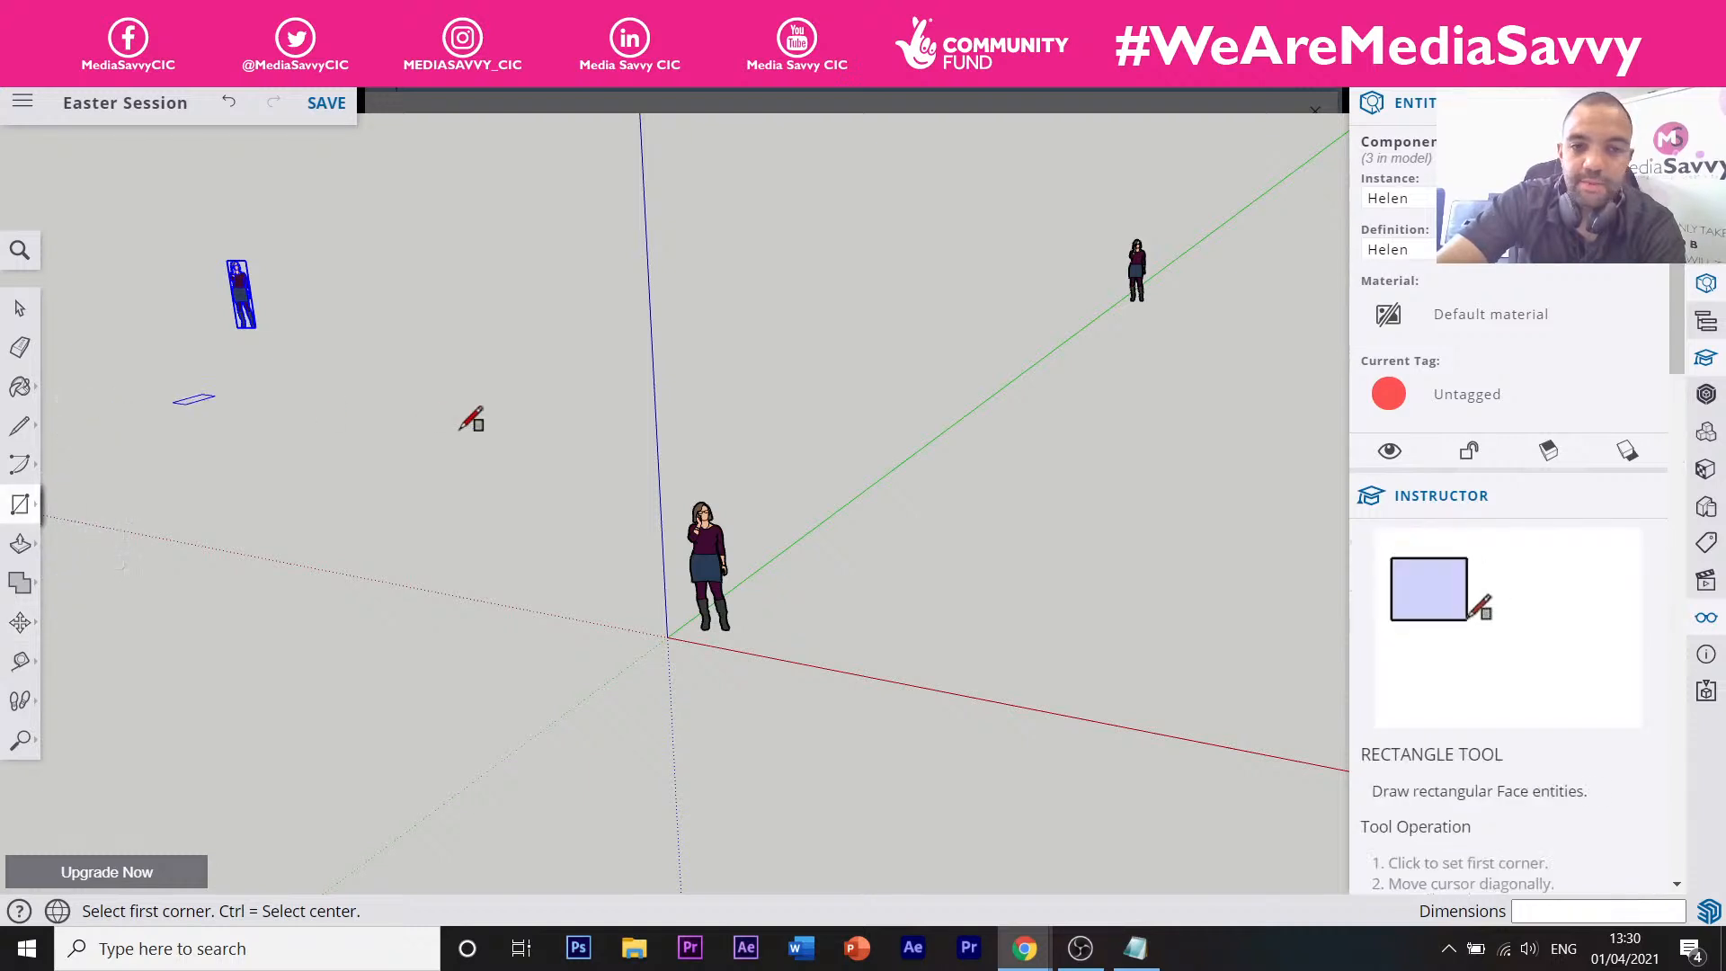
click(660, 448)
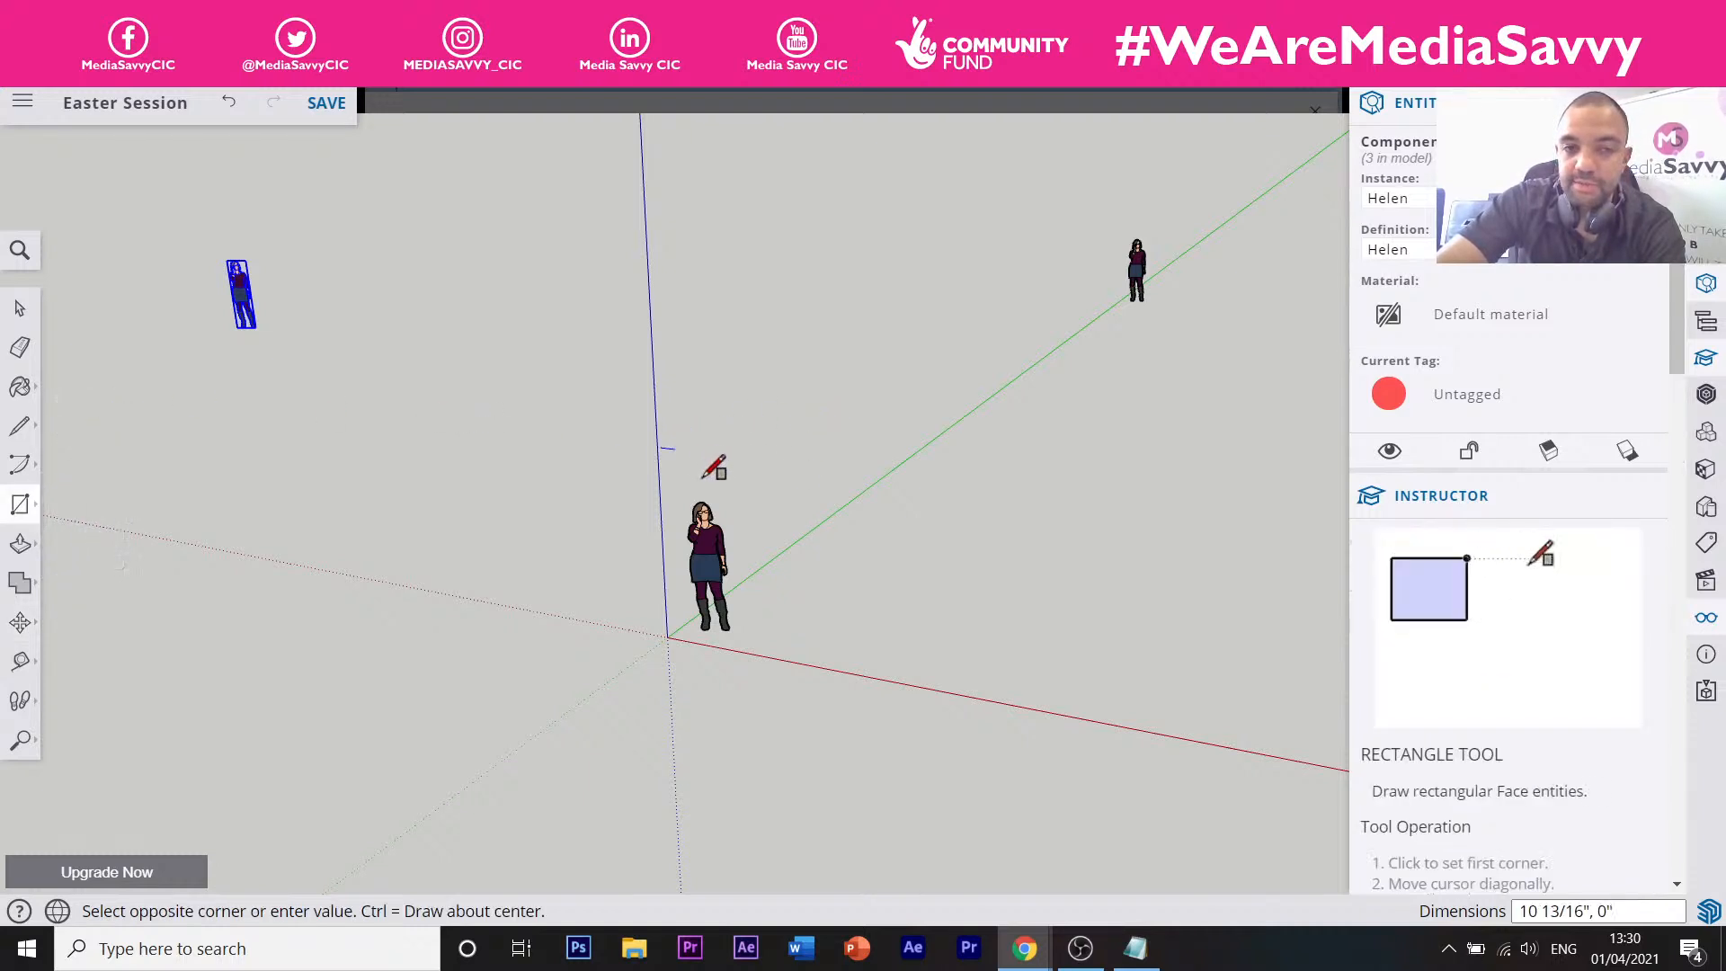
click(747, 503)
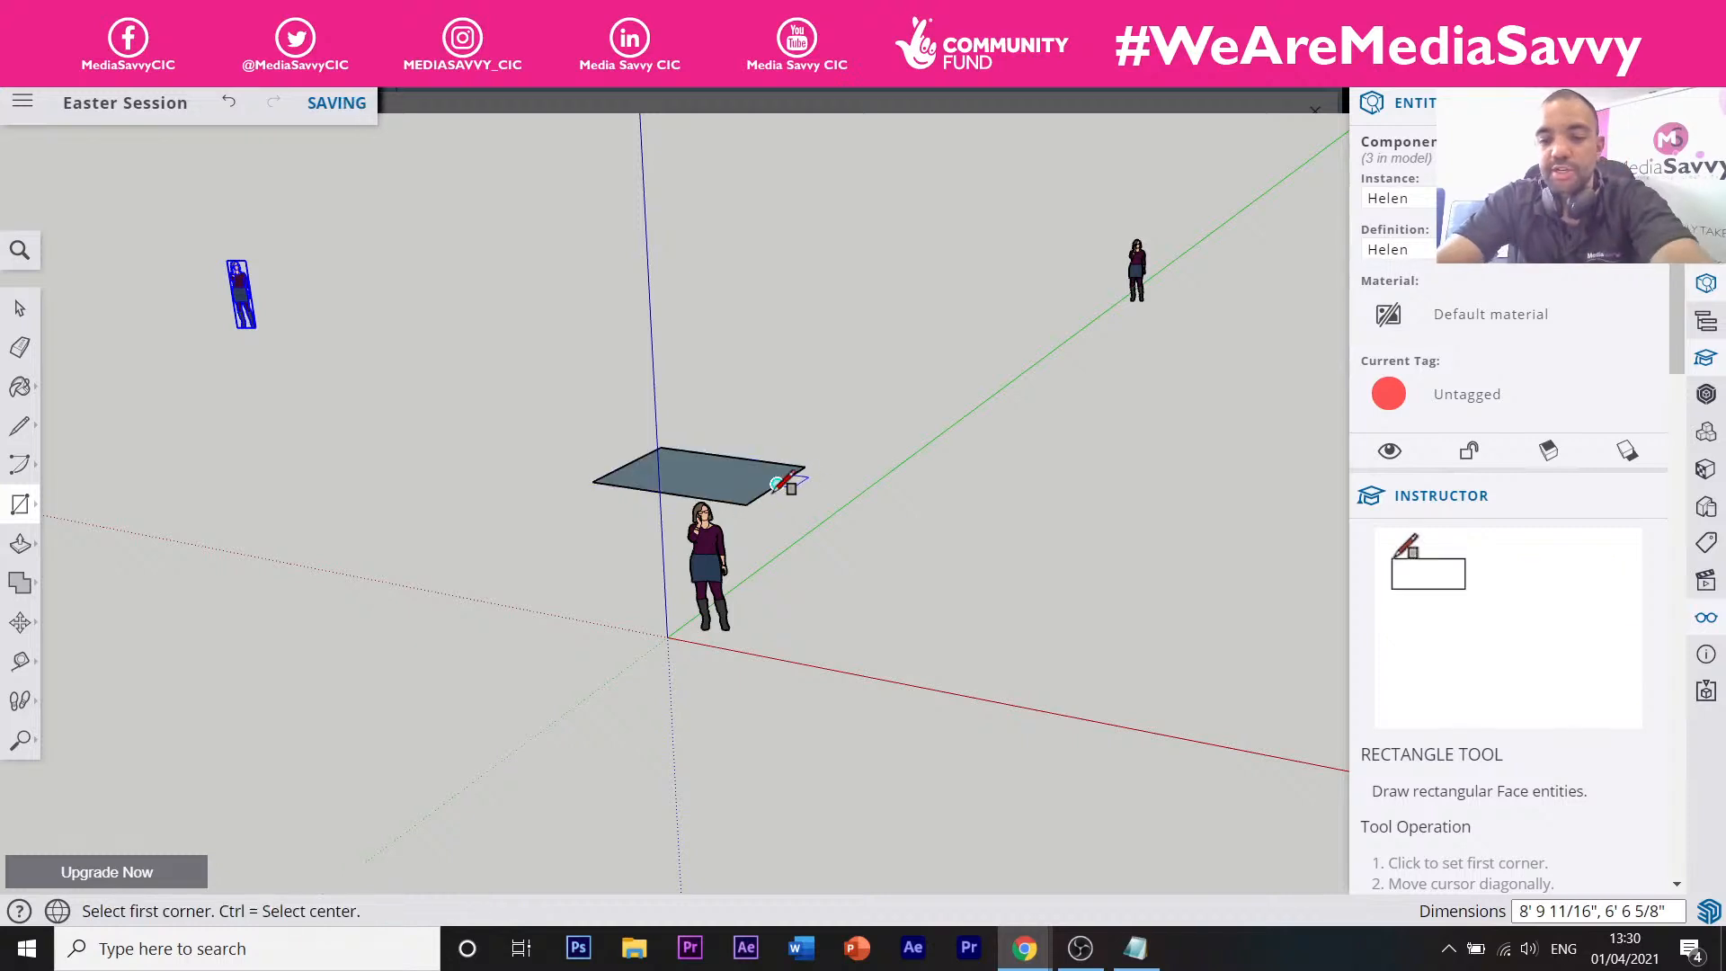
key(p)
drag(719, 476, 739, 336)
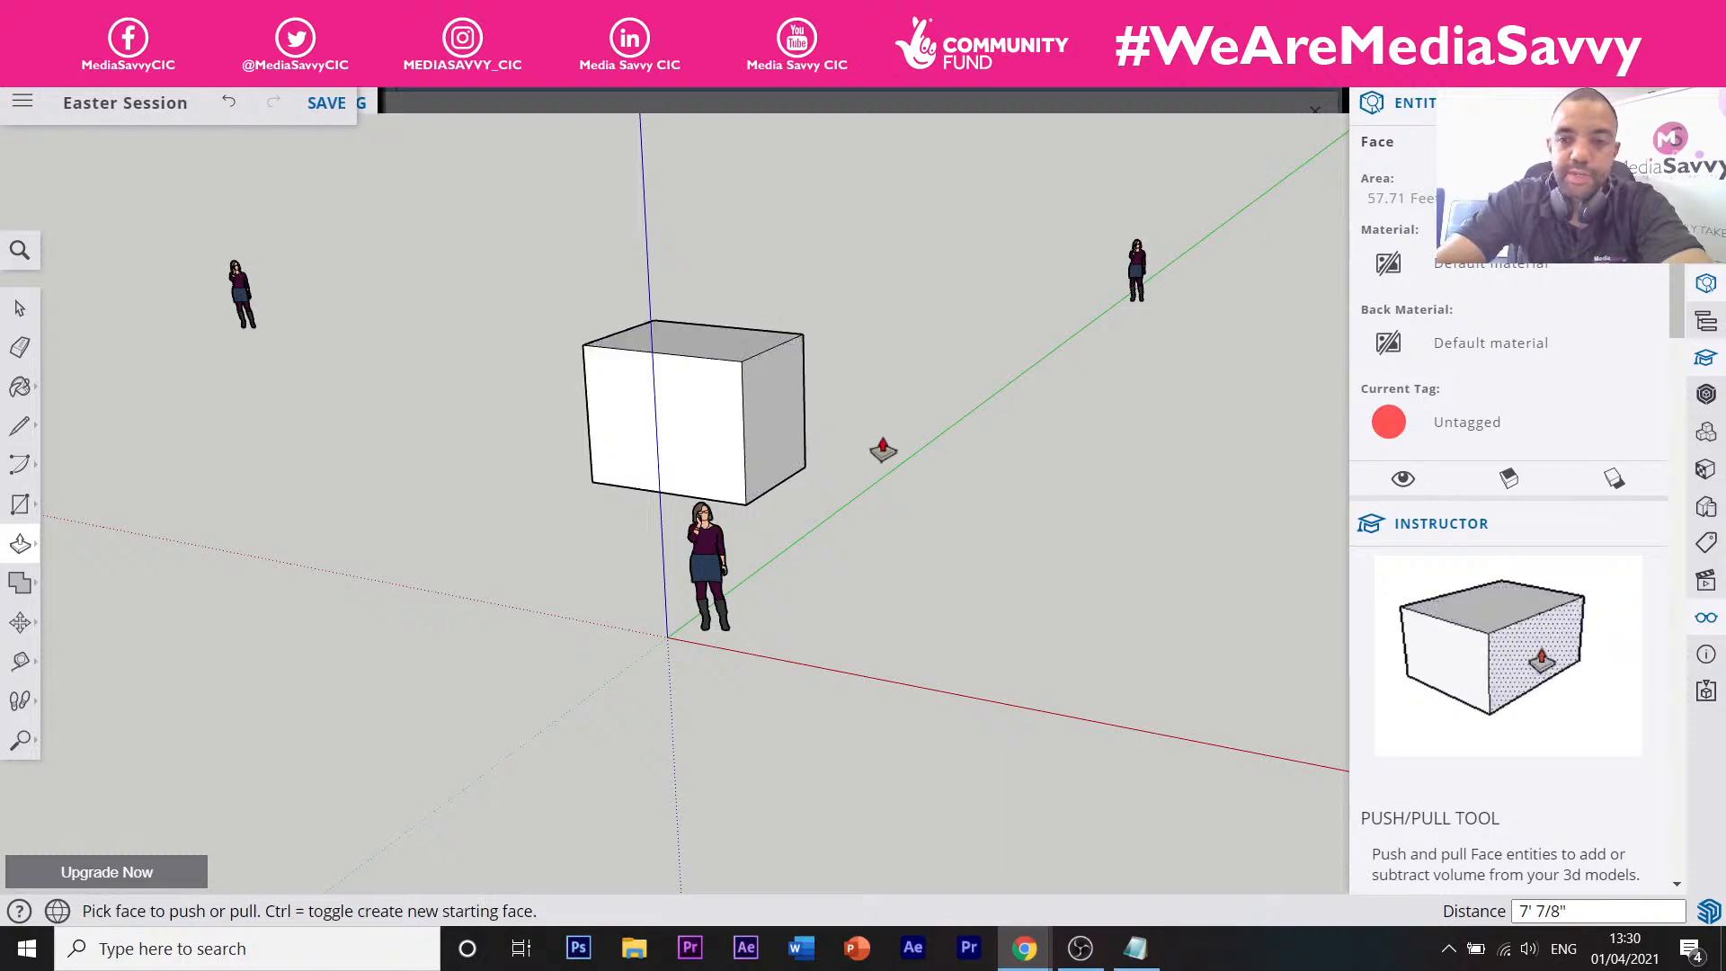
Paint the box's front face dark purple and its right side with cyan Color_H02.
key(y)
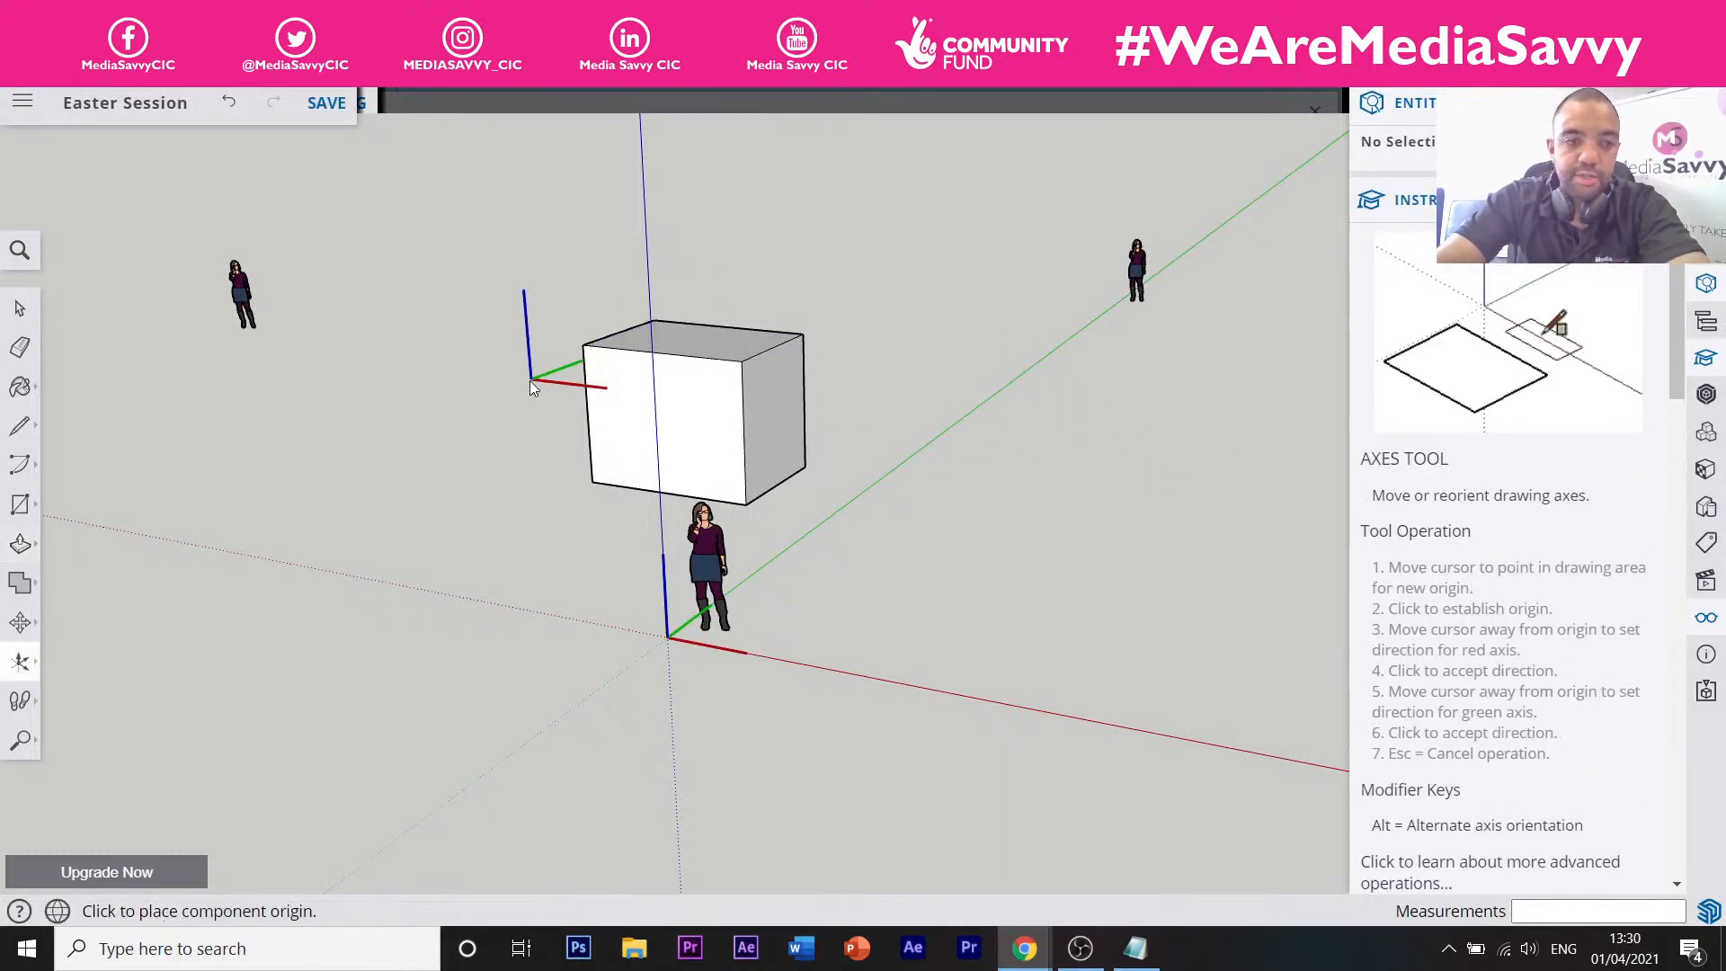
key(b)
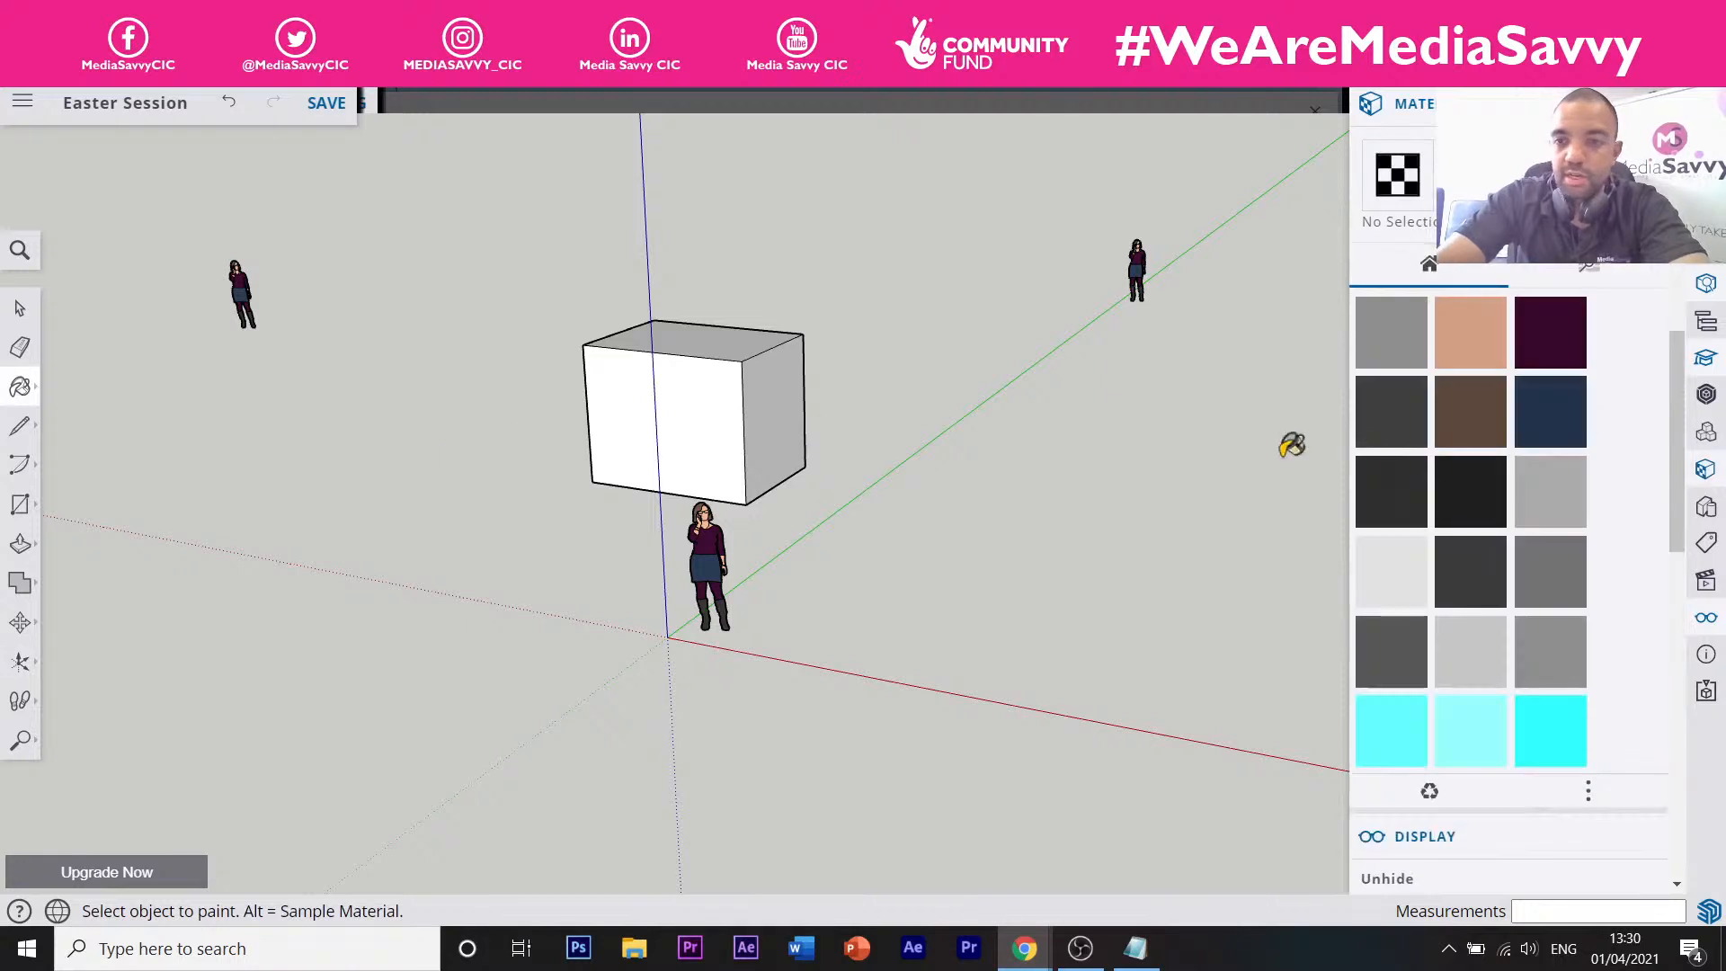
click(1559, 350)
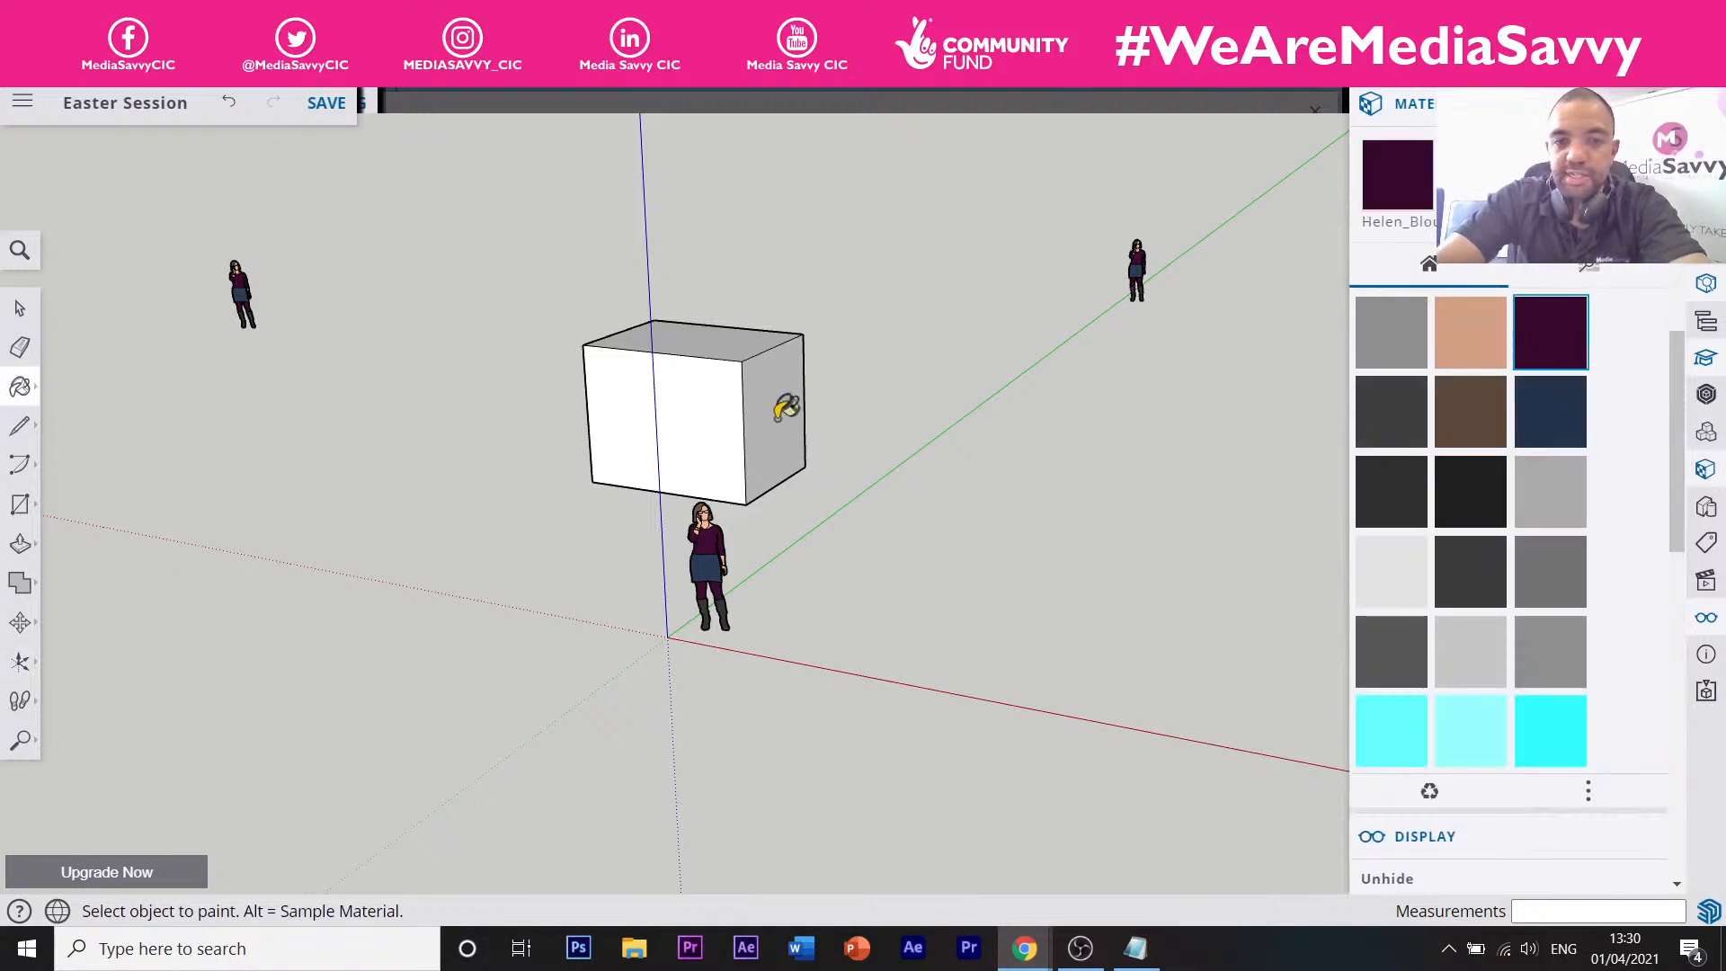
click(692, 401)
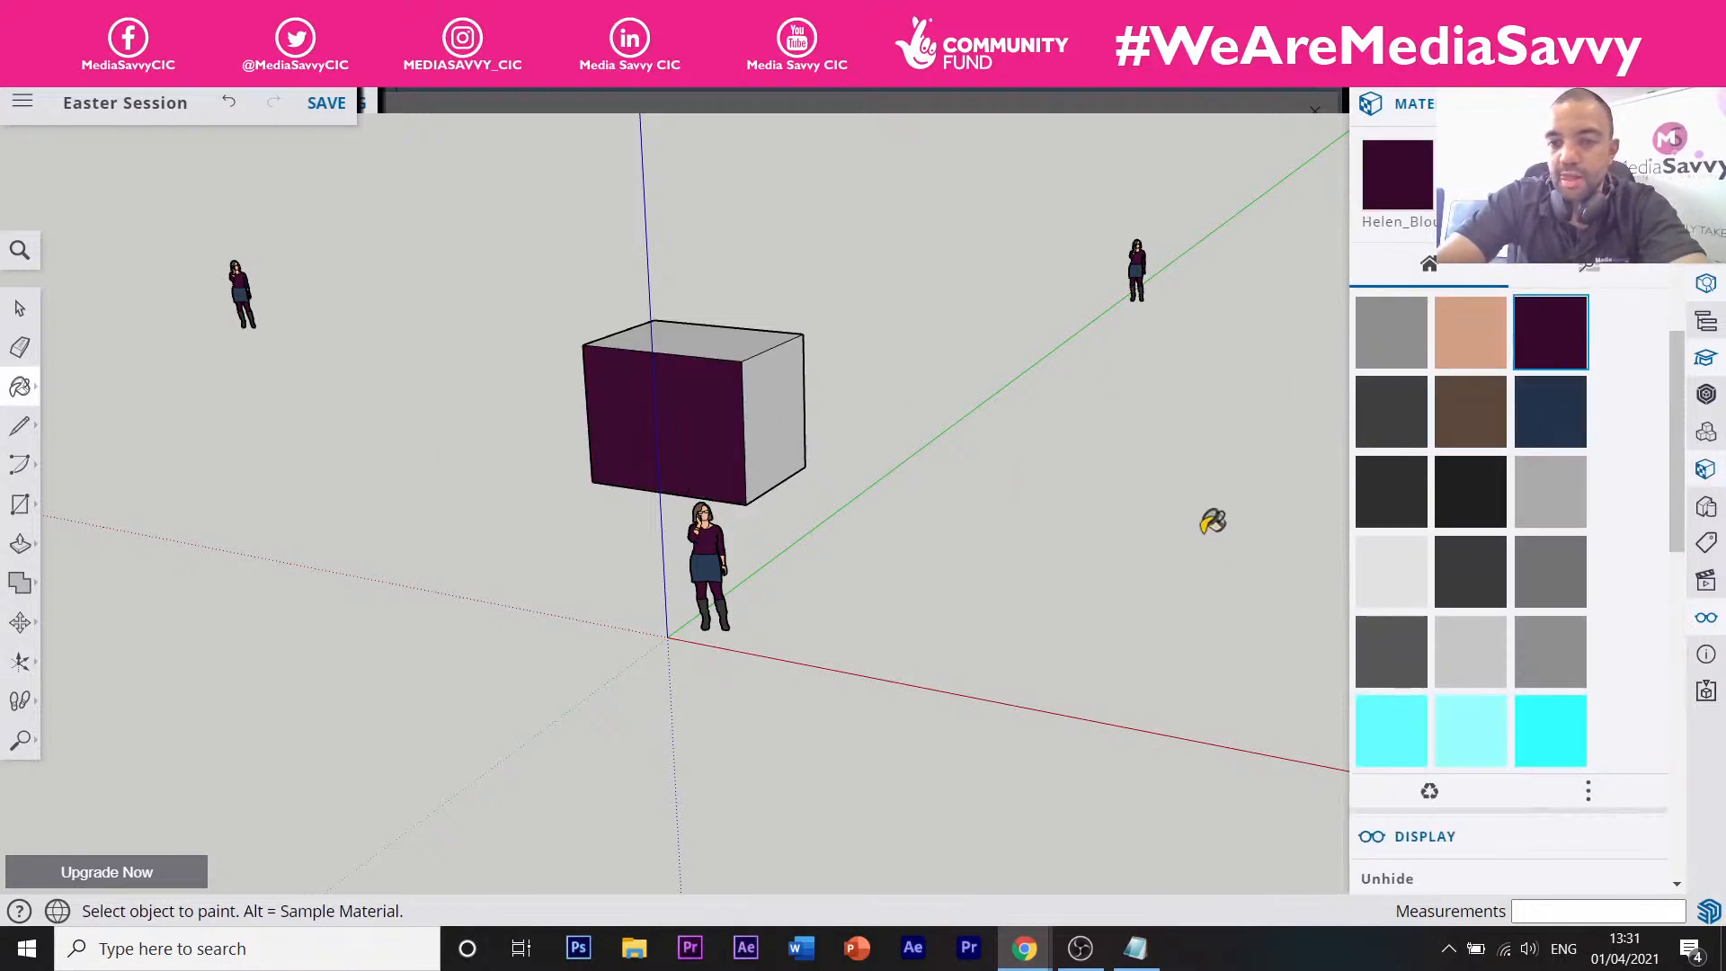
click(1535, 728)
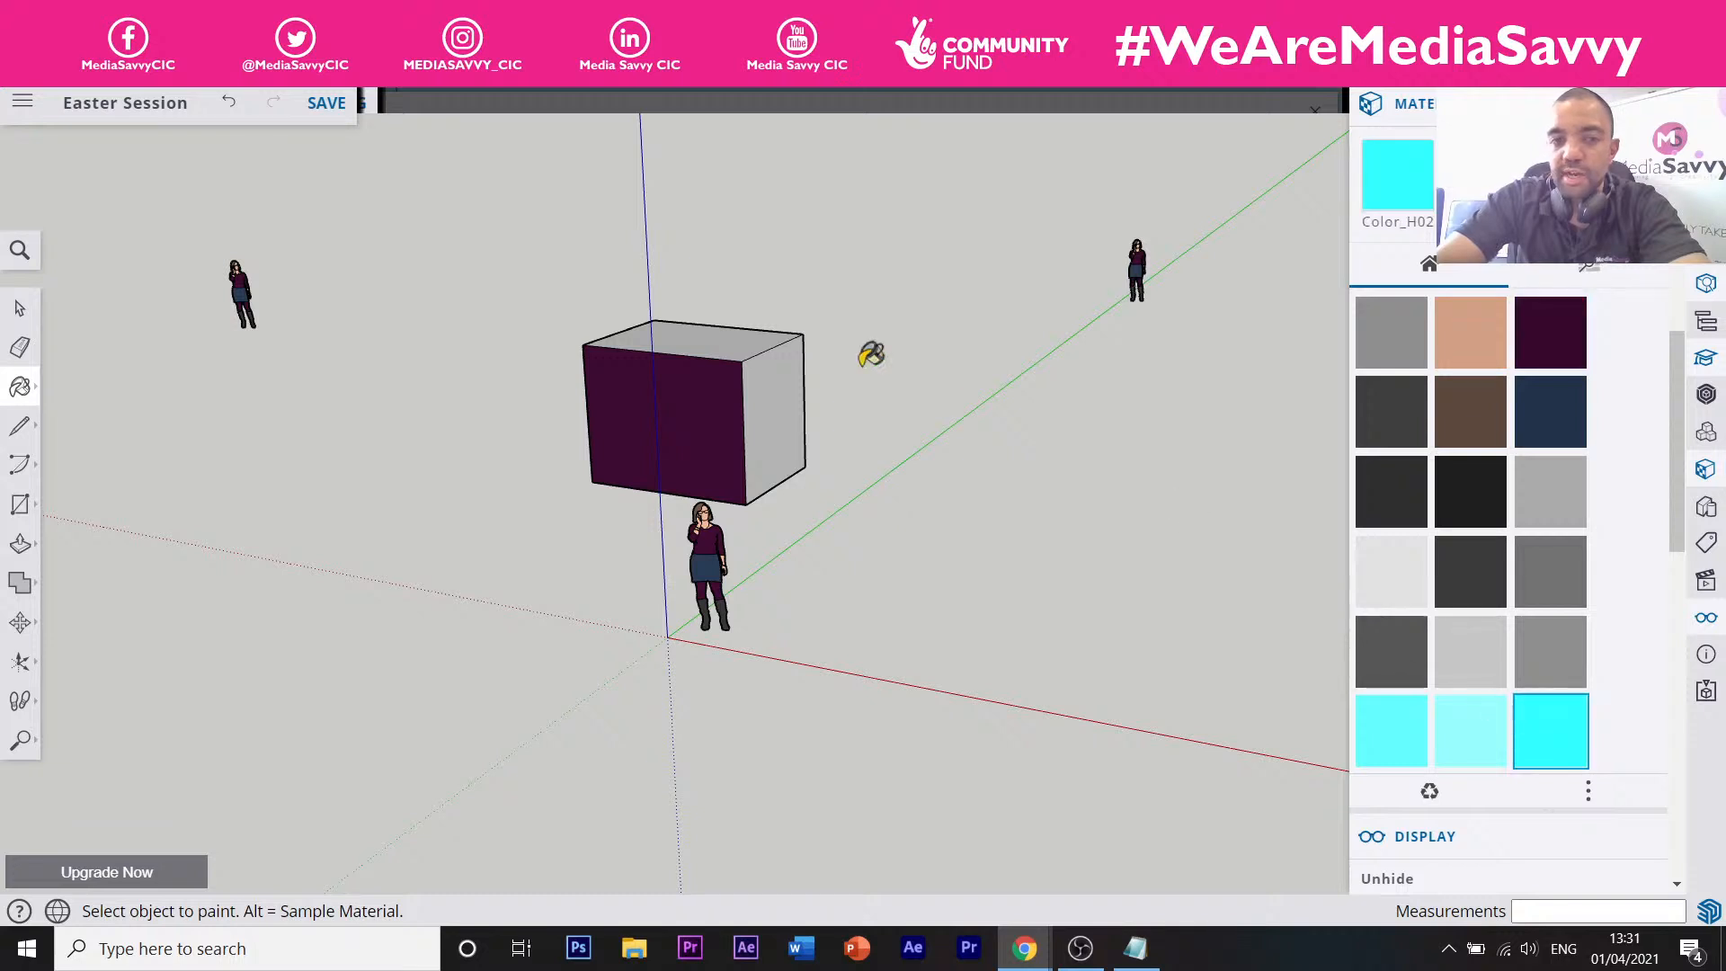
click(782, 377)
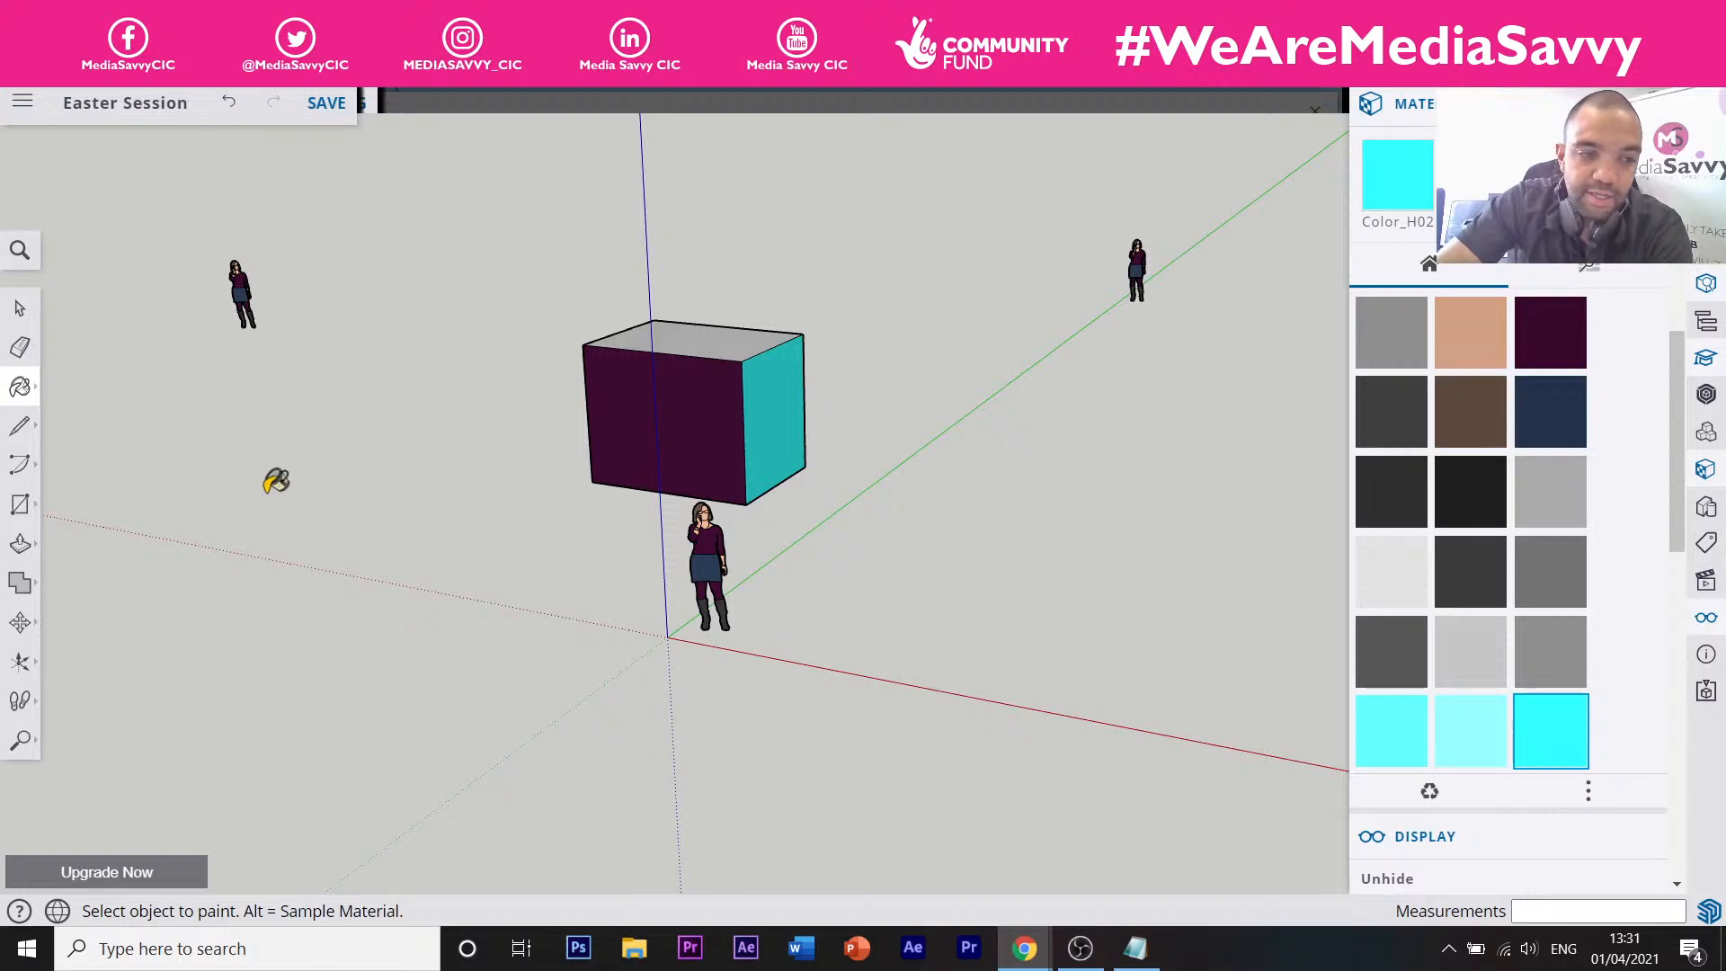
click(29, 753)
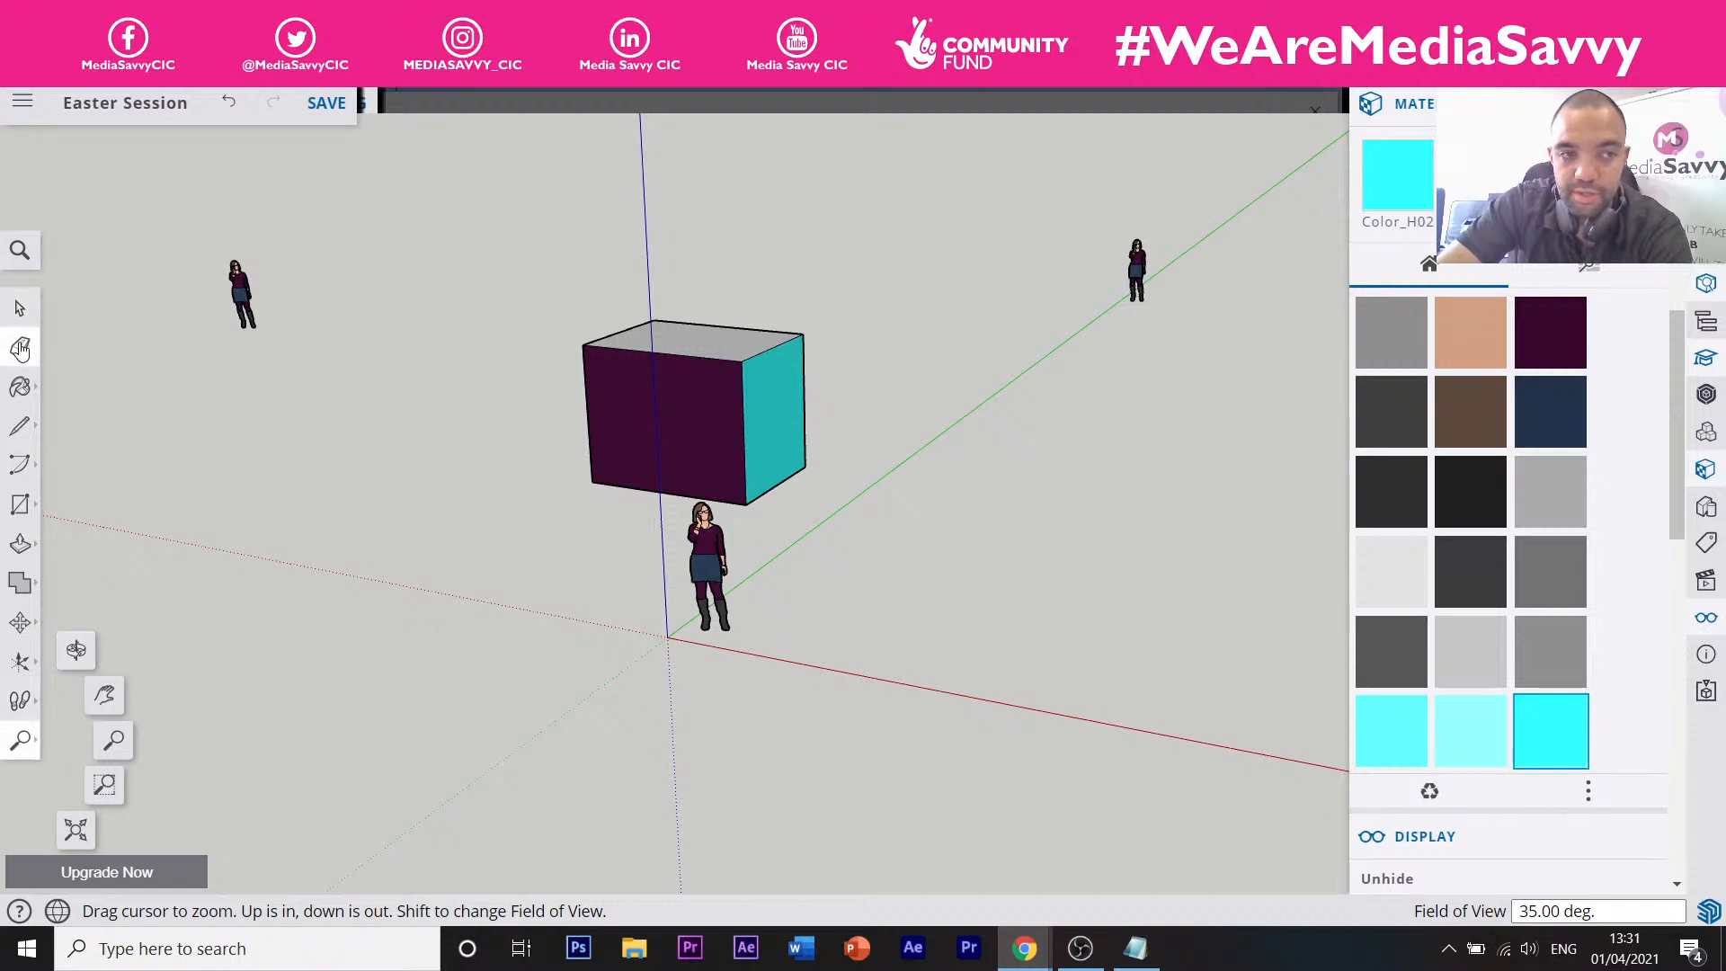
click(22, 623)
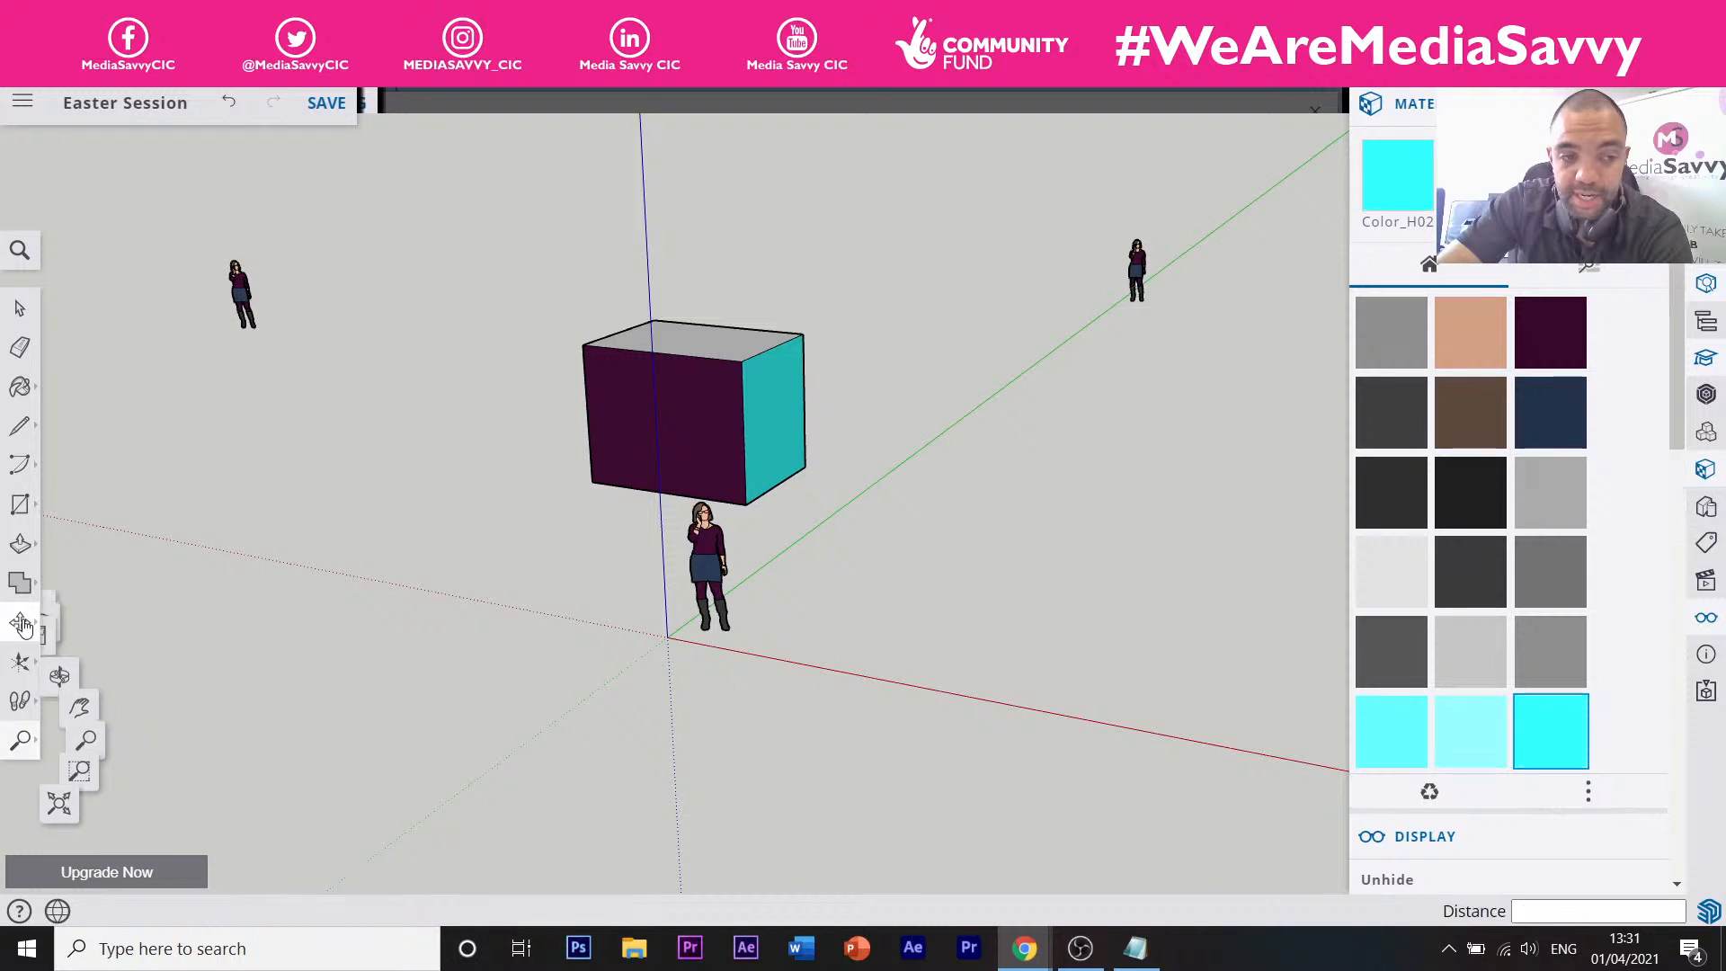
click(19, 700)
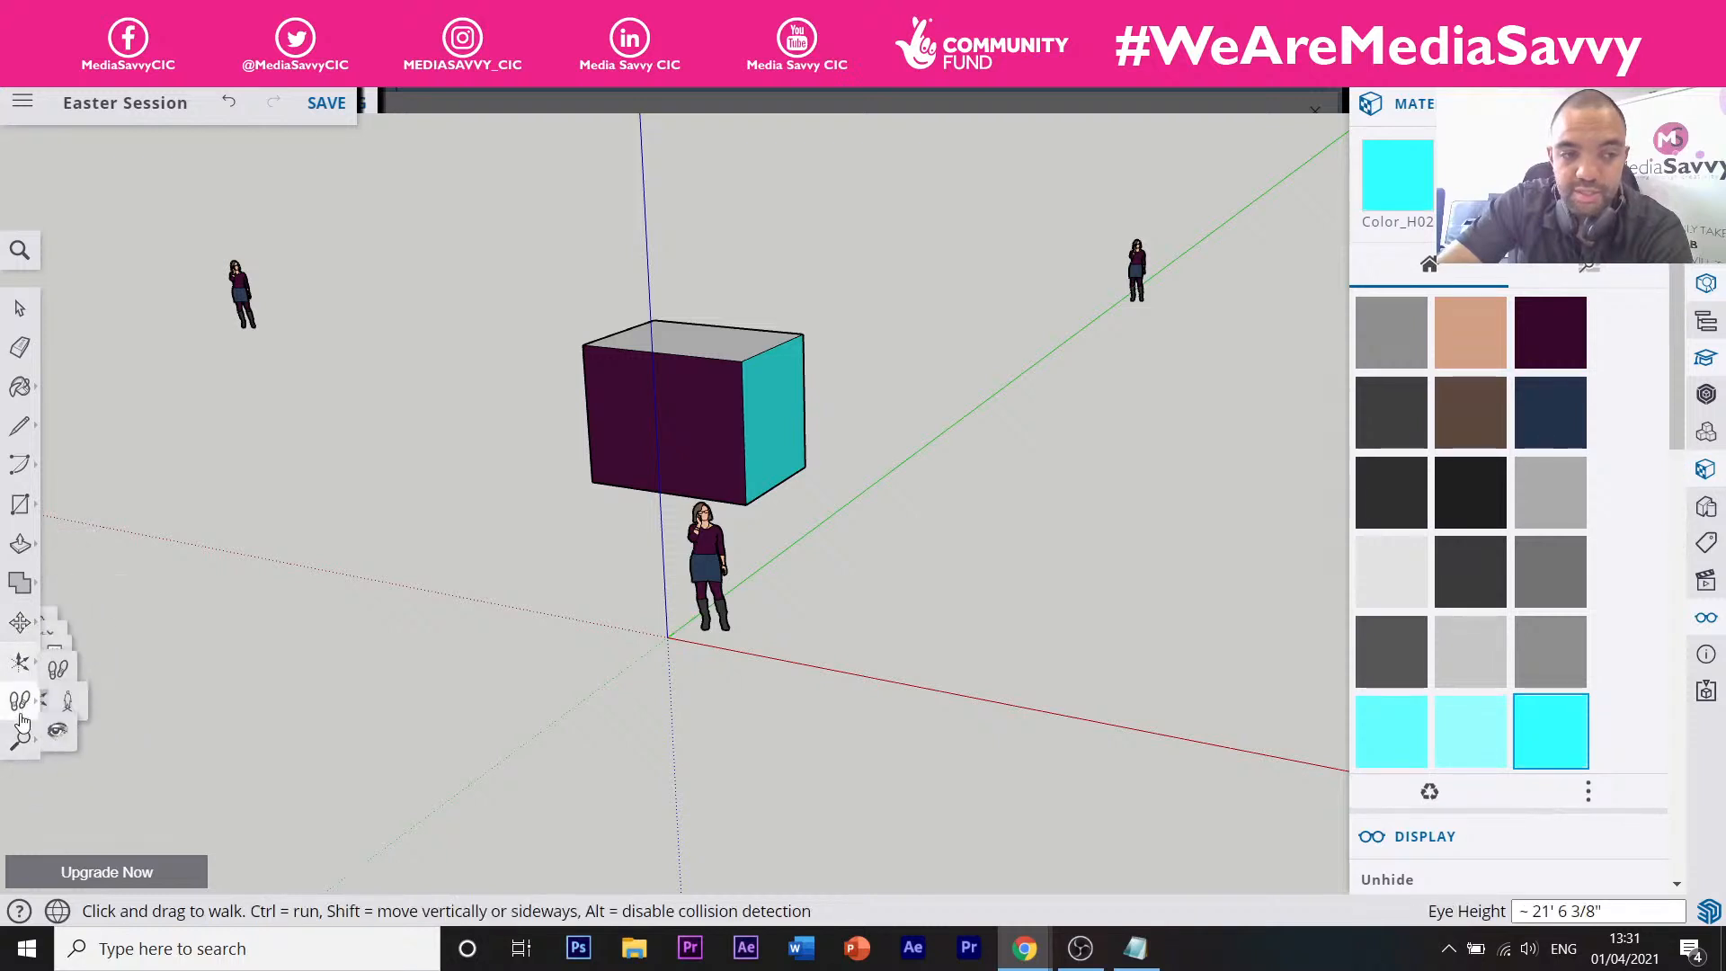
click(18, 740)
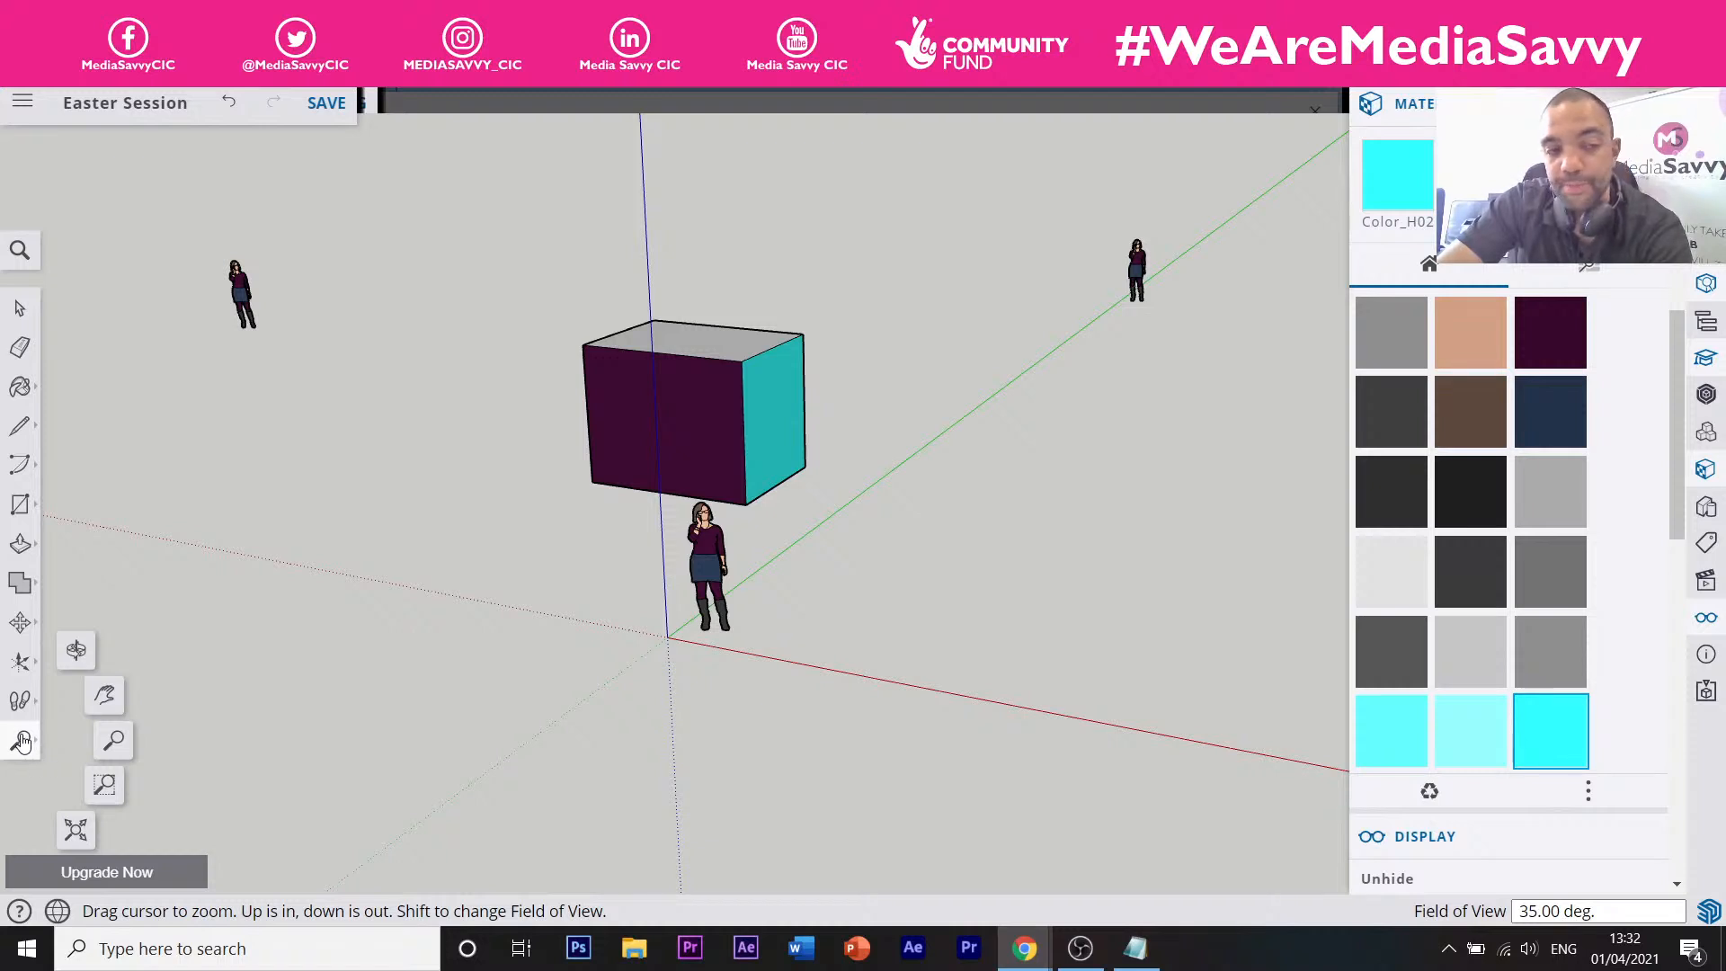
click(77, 649)
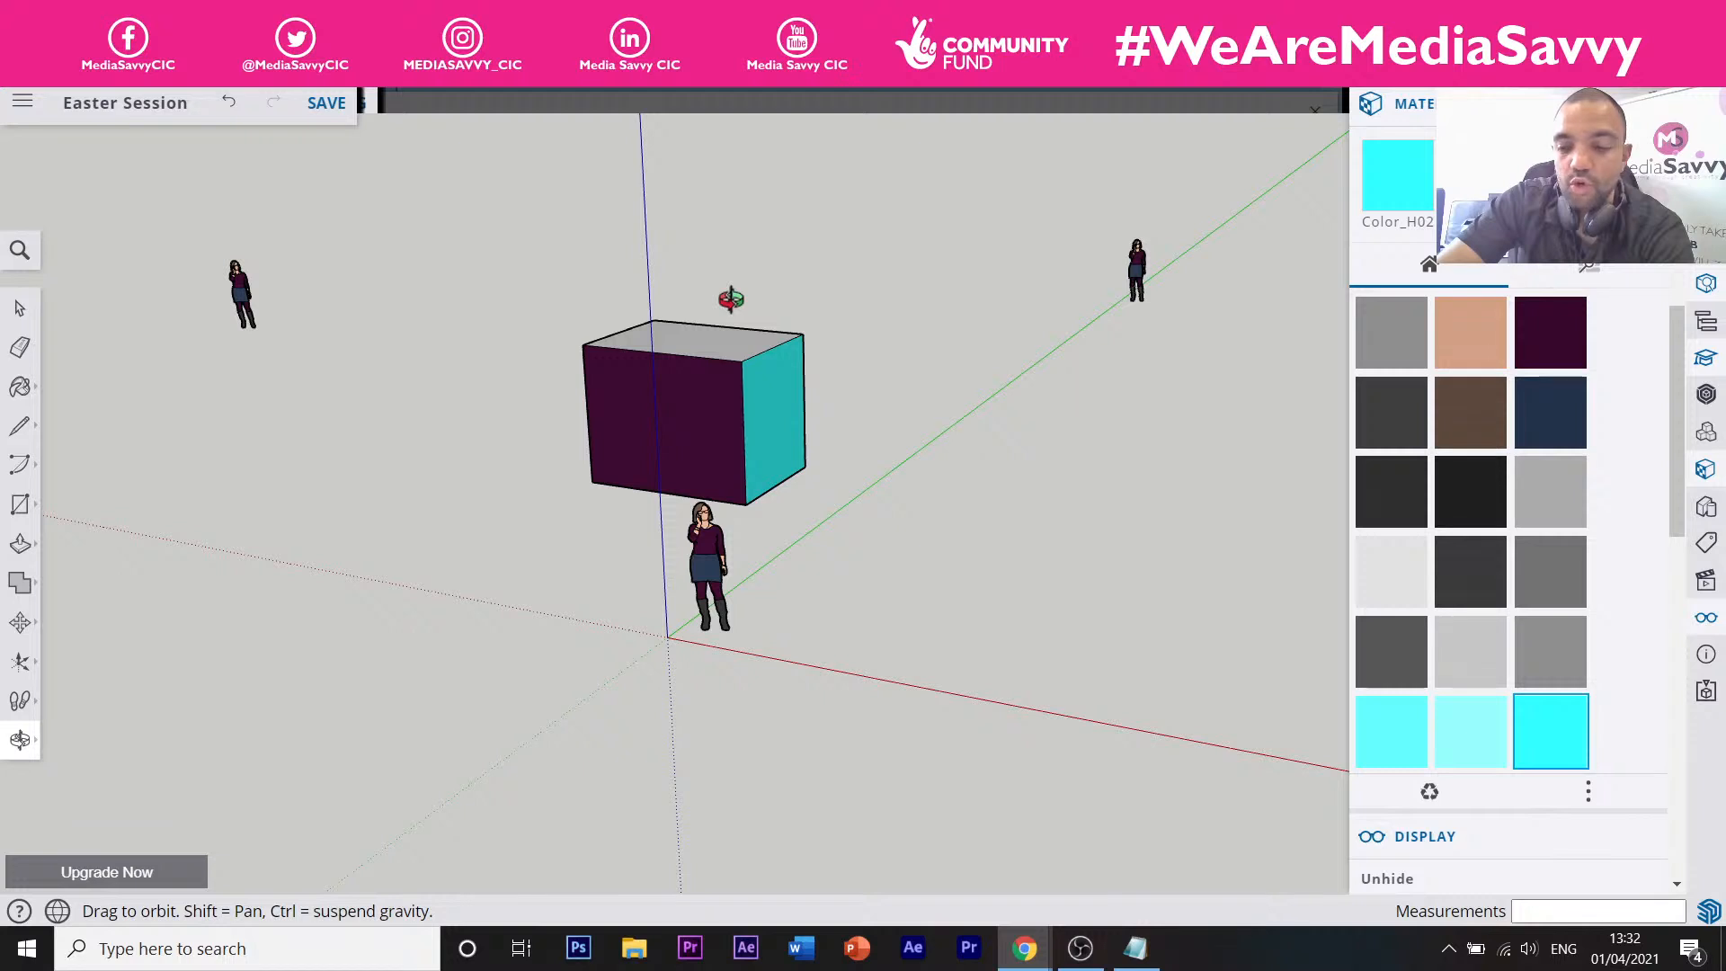
Orbit around the painted box, zooming out and back in, to view its cyan and back faces.
drag(730, 298, 753, 329)
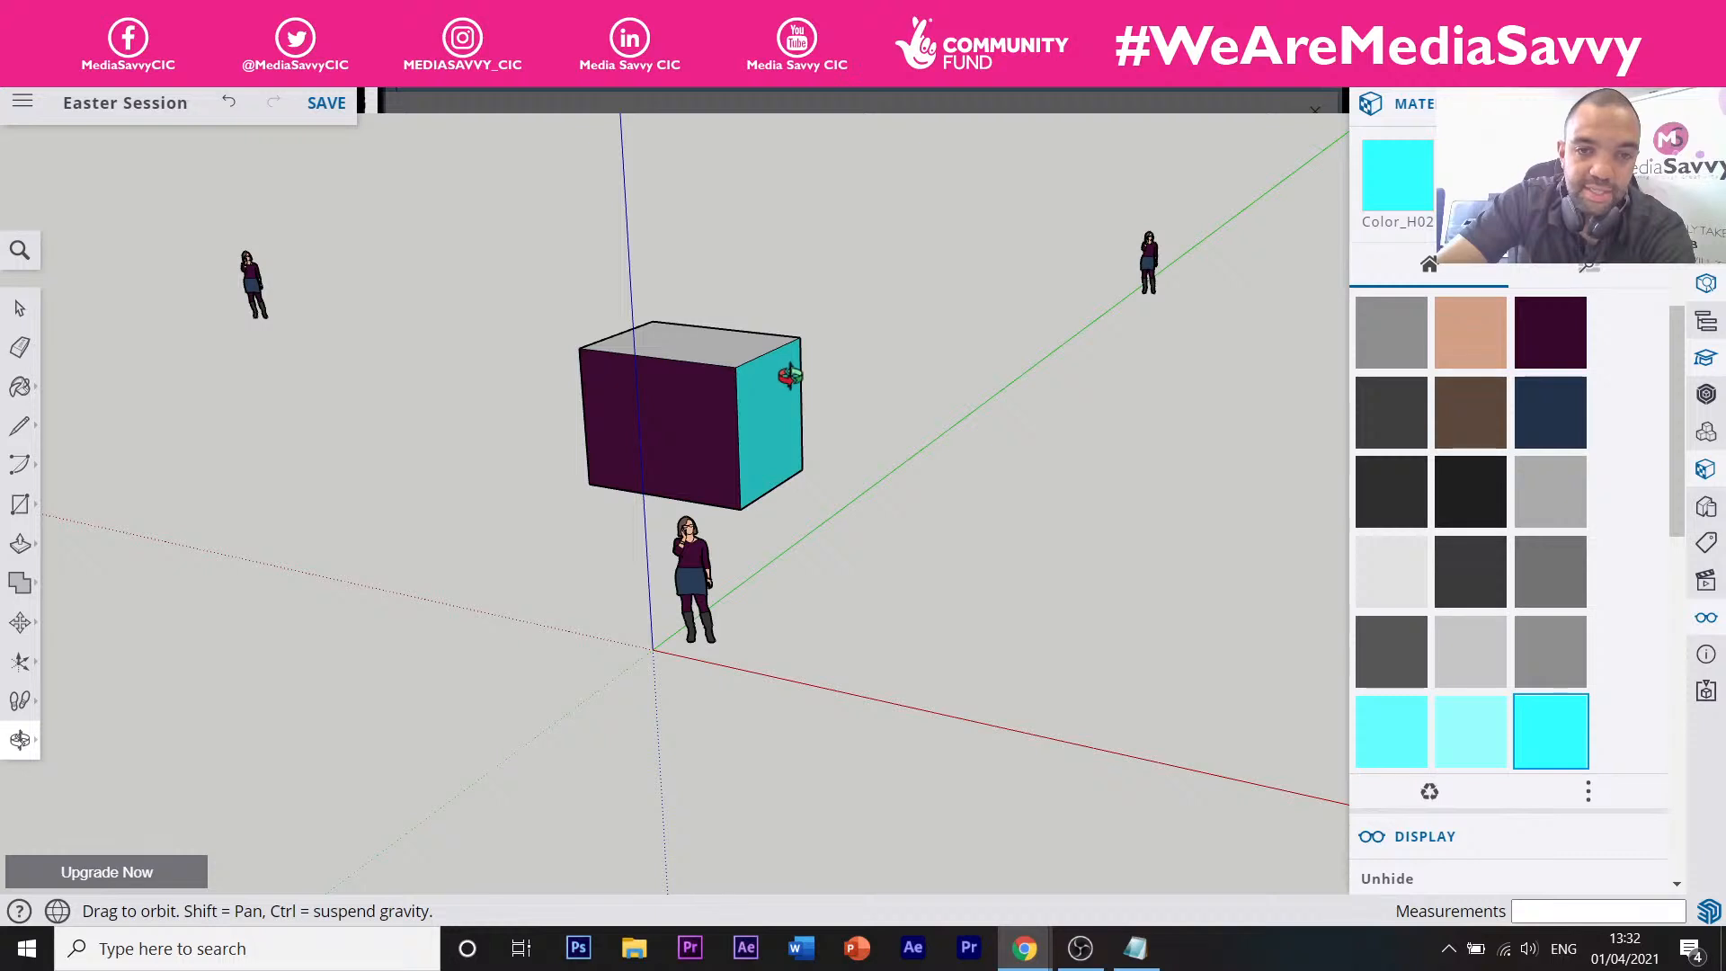
drag(789, 376, 493, 374)
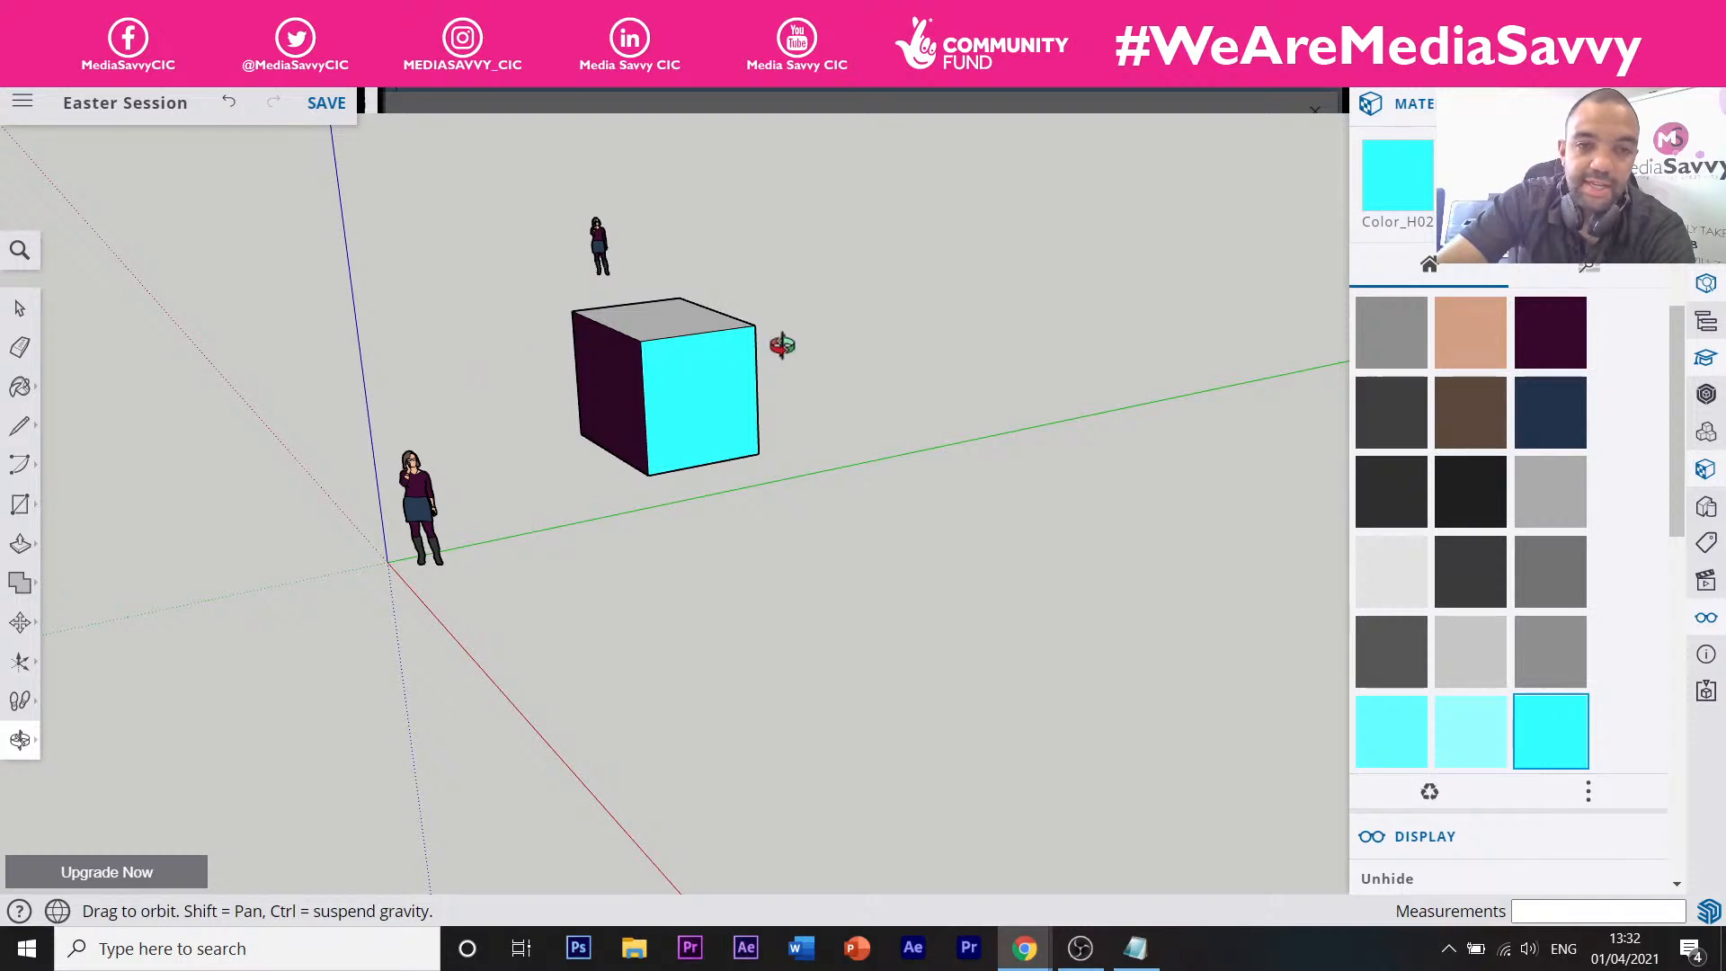
drag(782, 343, 404, 354)
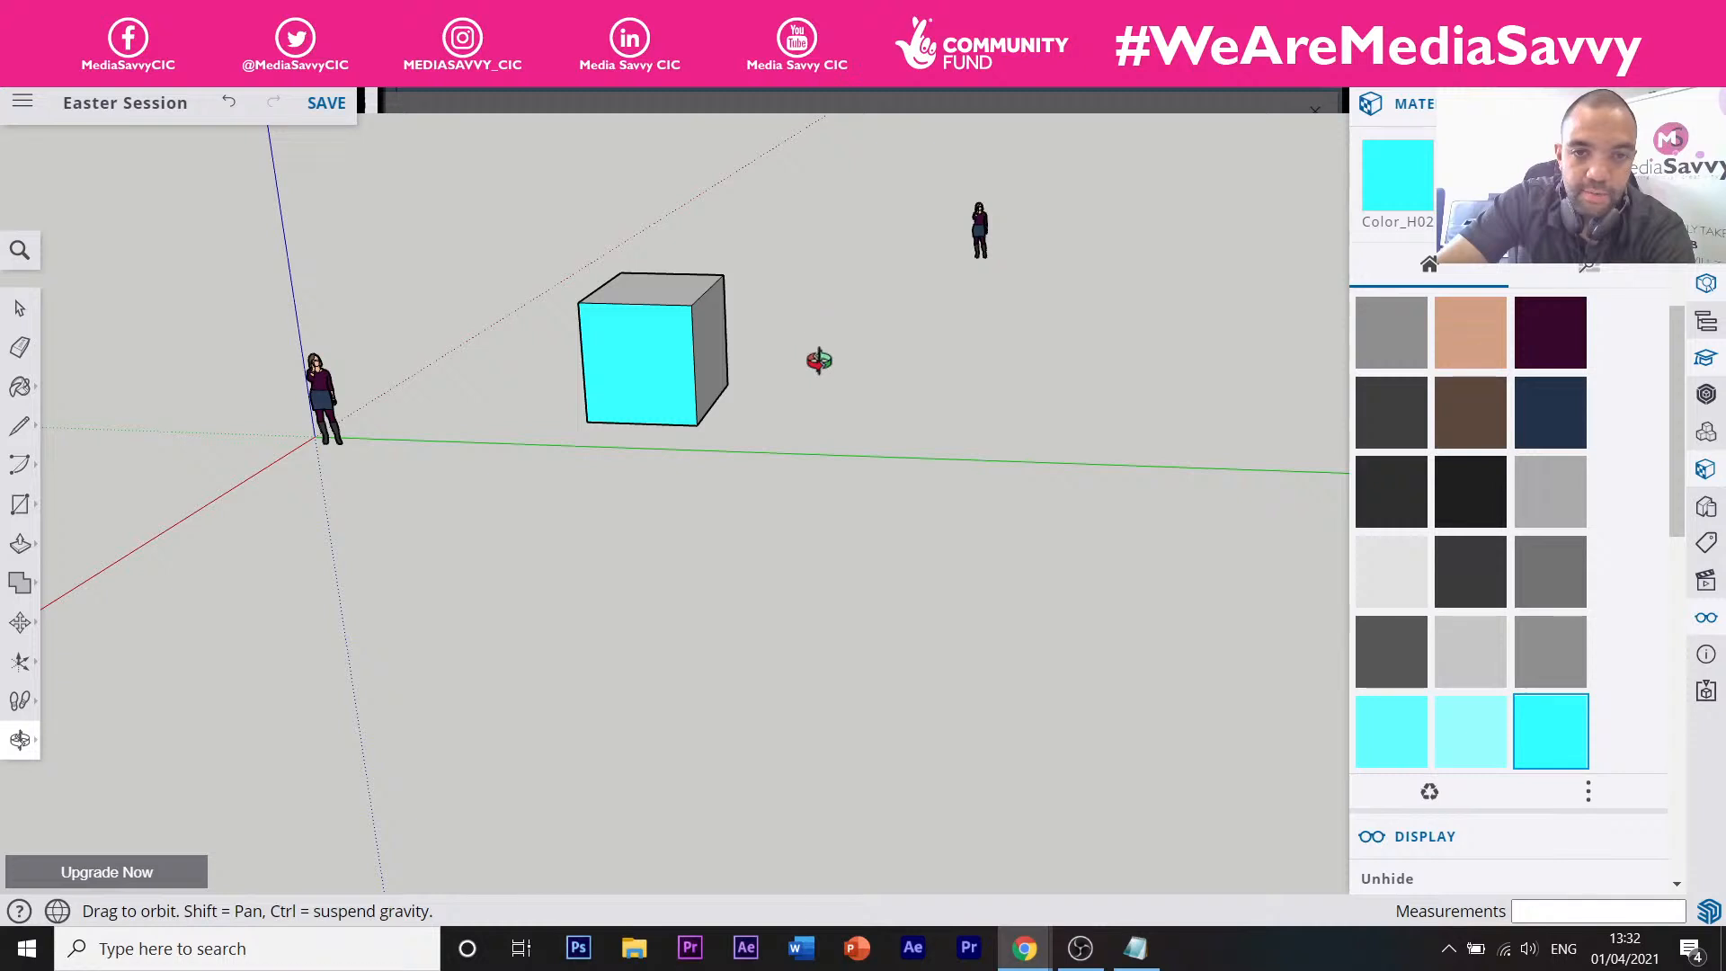
drag(817, 358, 419, 369)
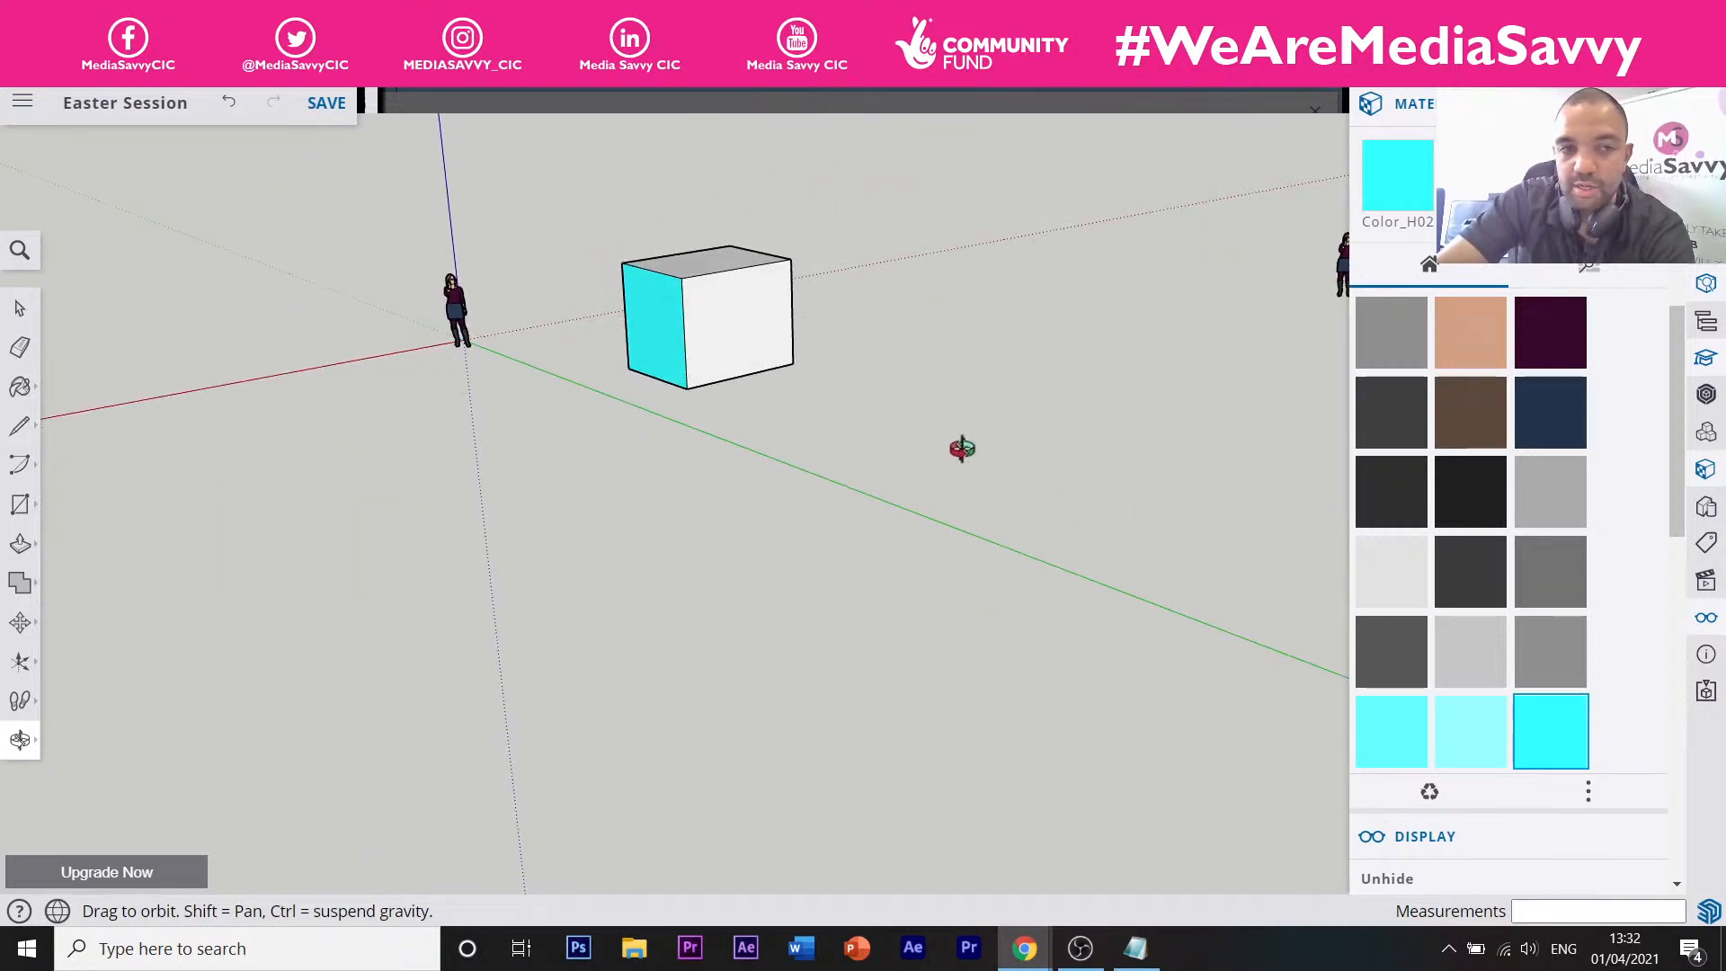
scroll(745, 333, down, 5)
drag(686, 350, 1071, 389)
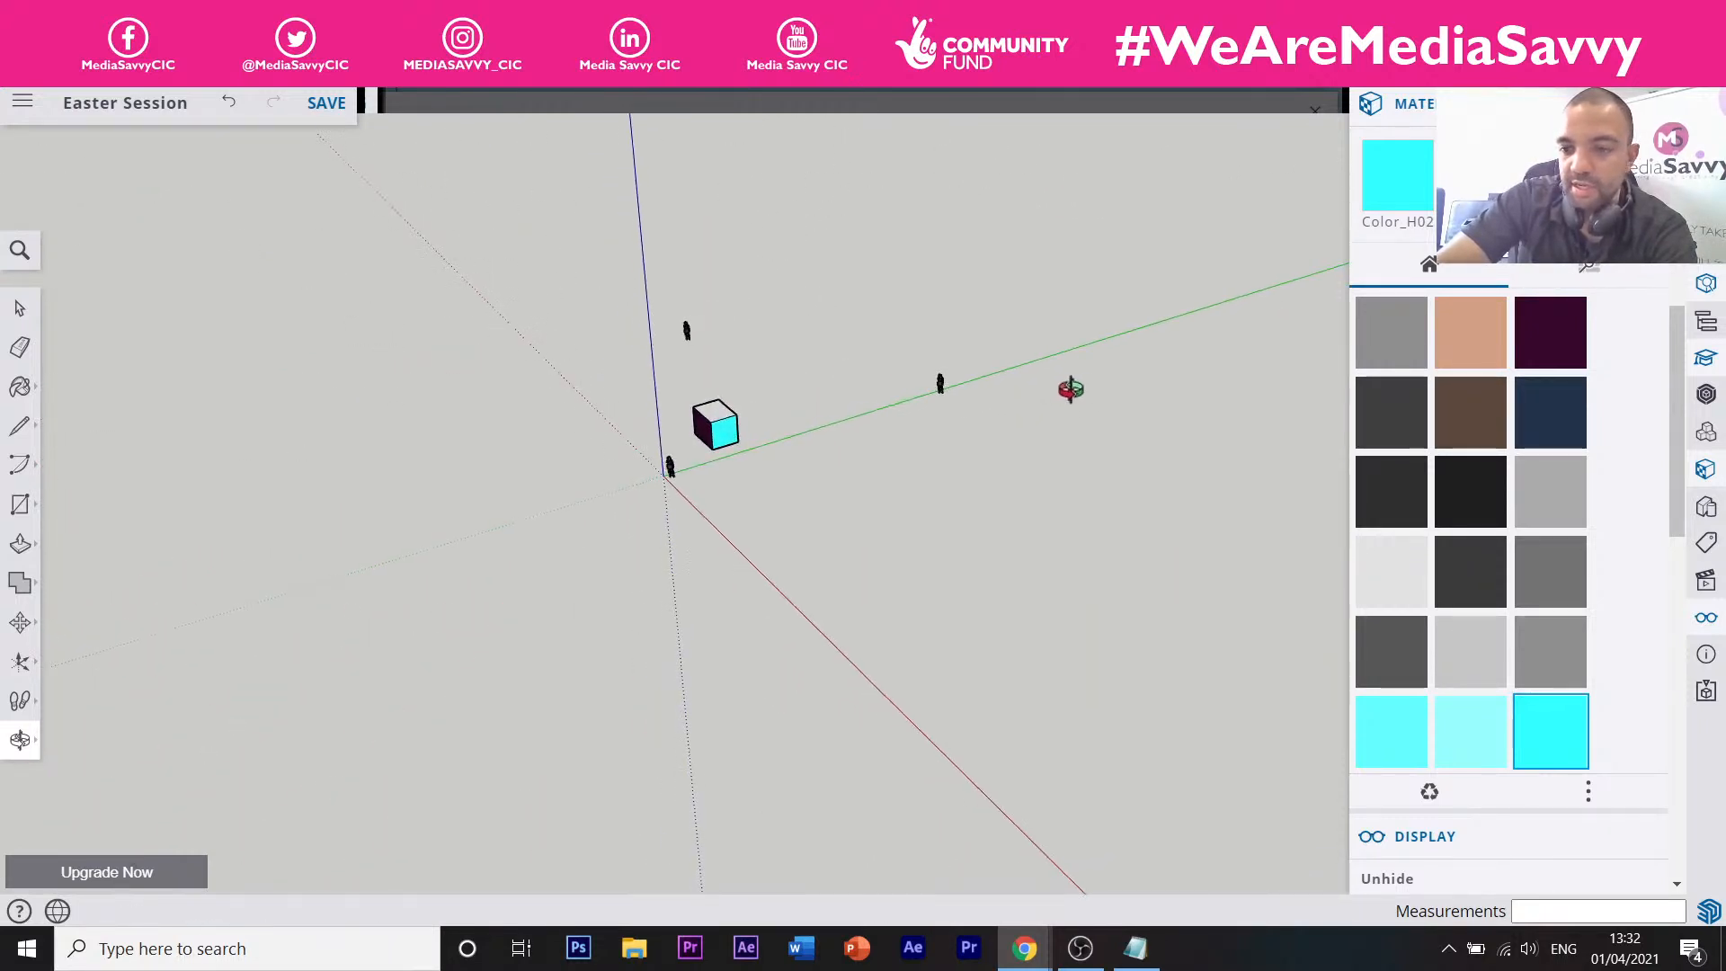
drag(888, 365, 751, 397)
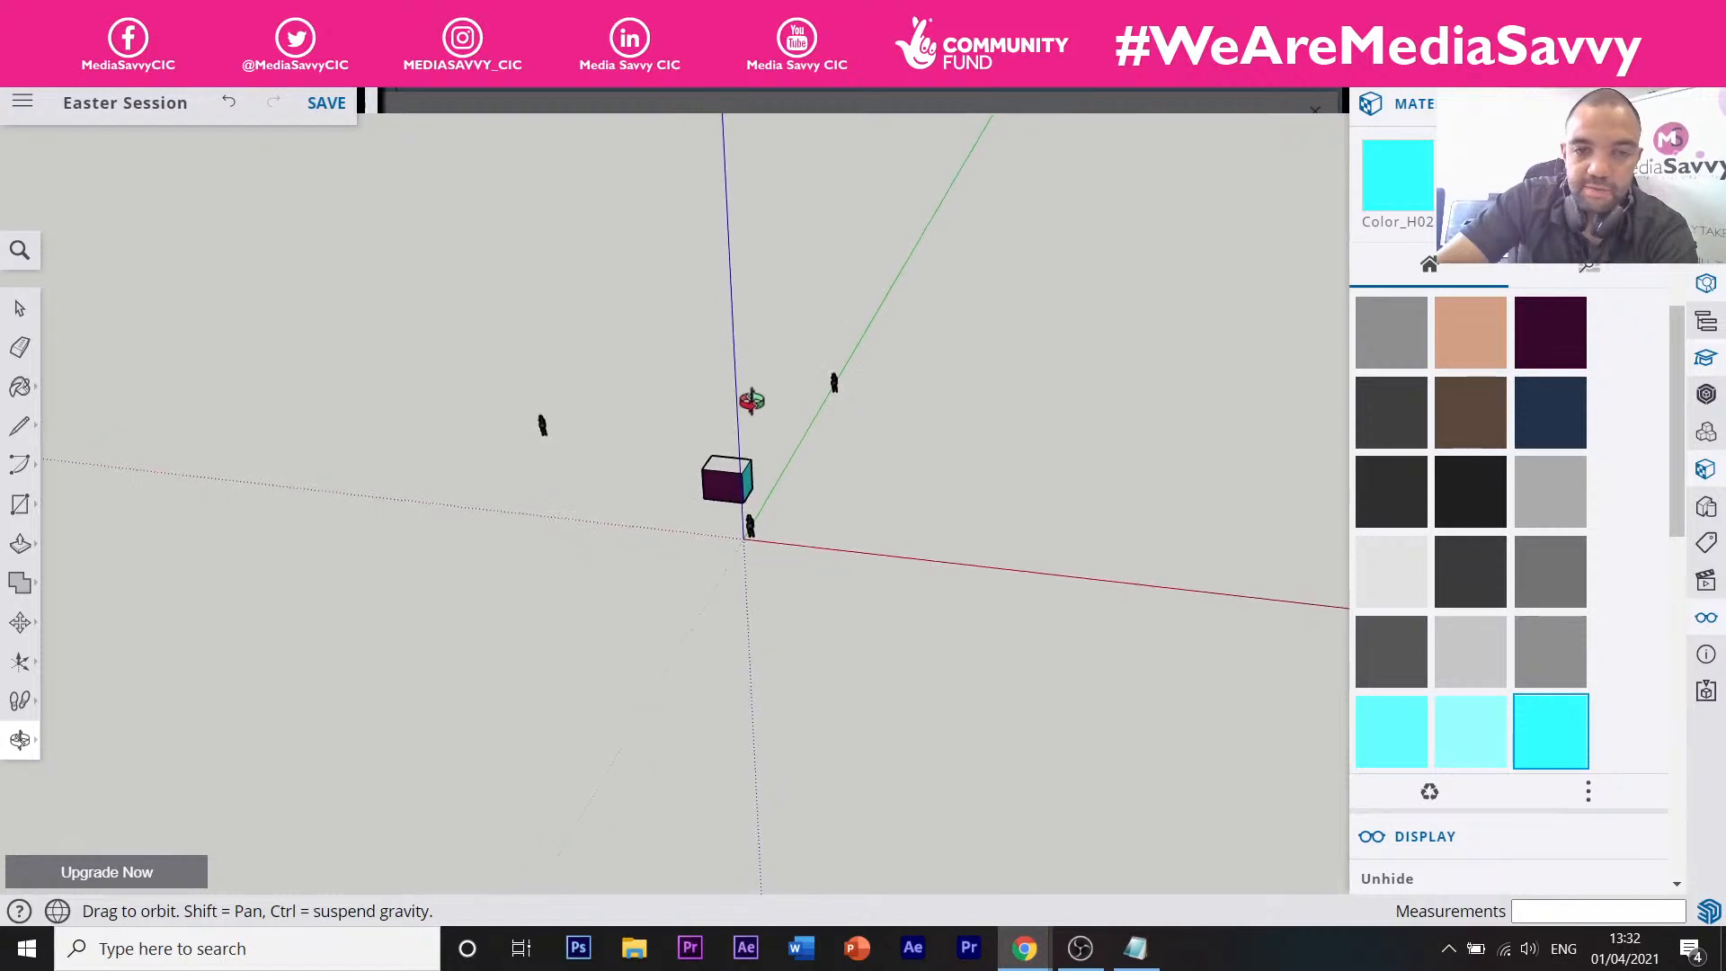
scroll(745, 435, up, 3)
scroll(745, 435, up, 1)
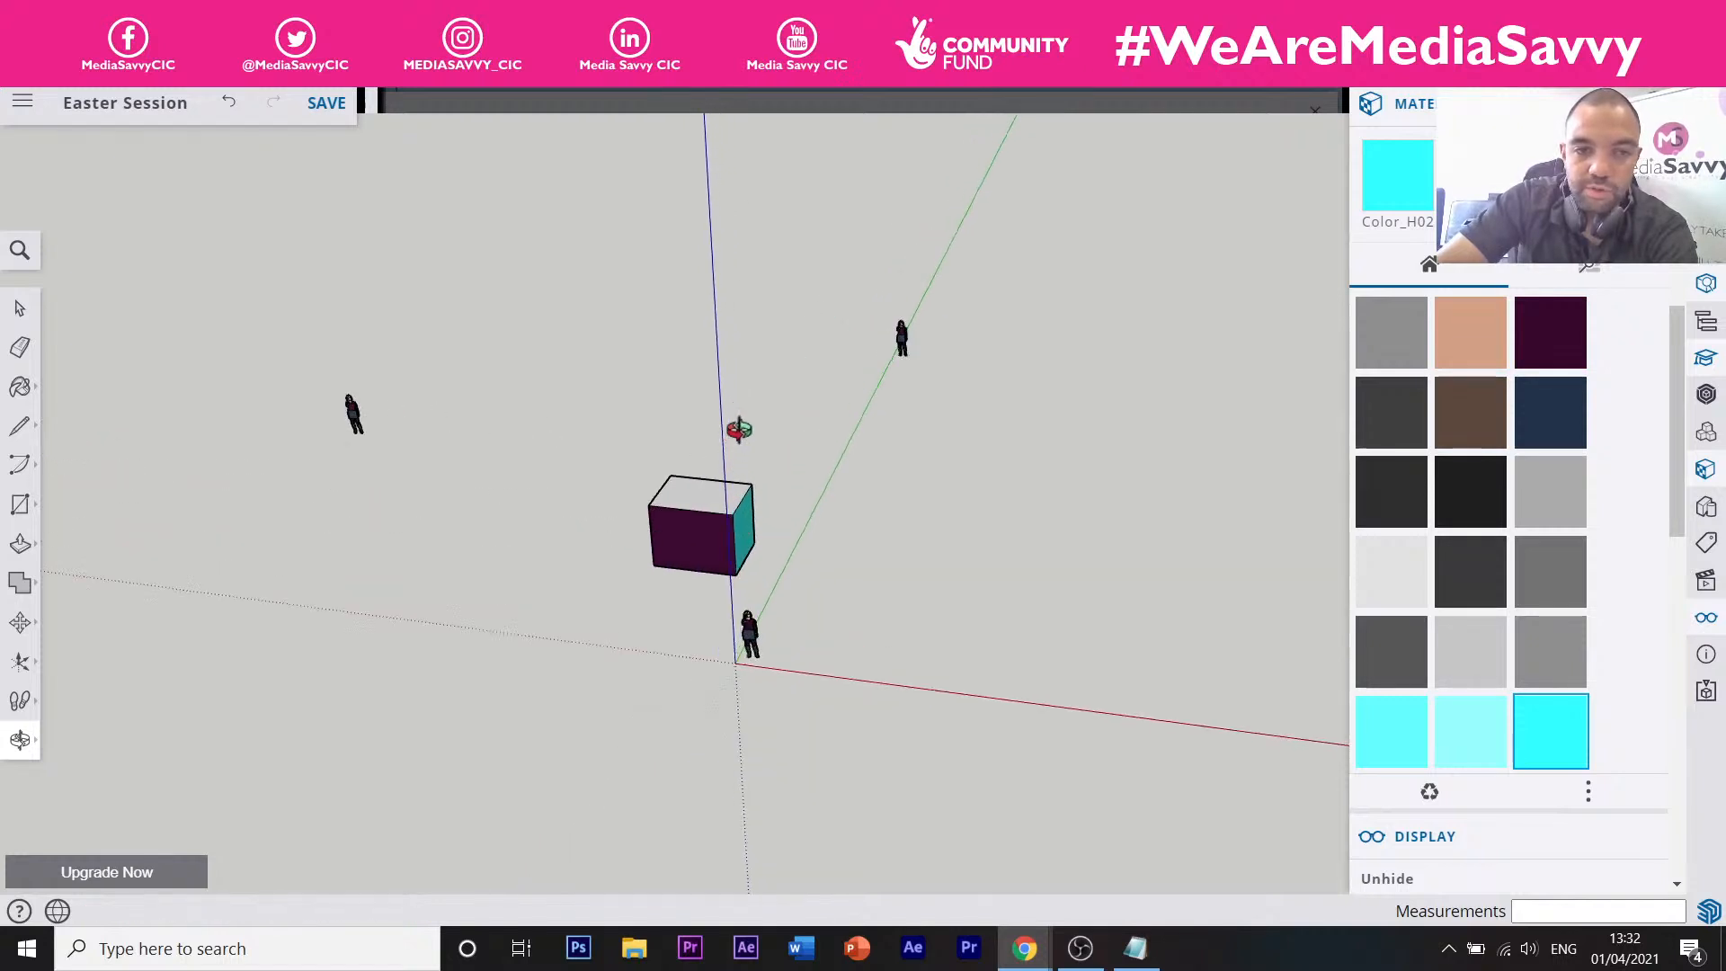
Trial-delete the box and figures, undoing each deletion to restore them.
click(20, 307)
drag(262, 189, 973, 703)
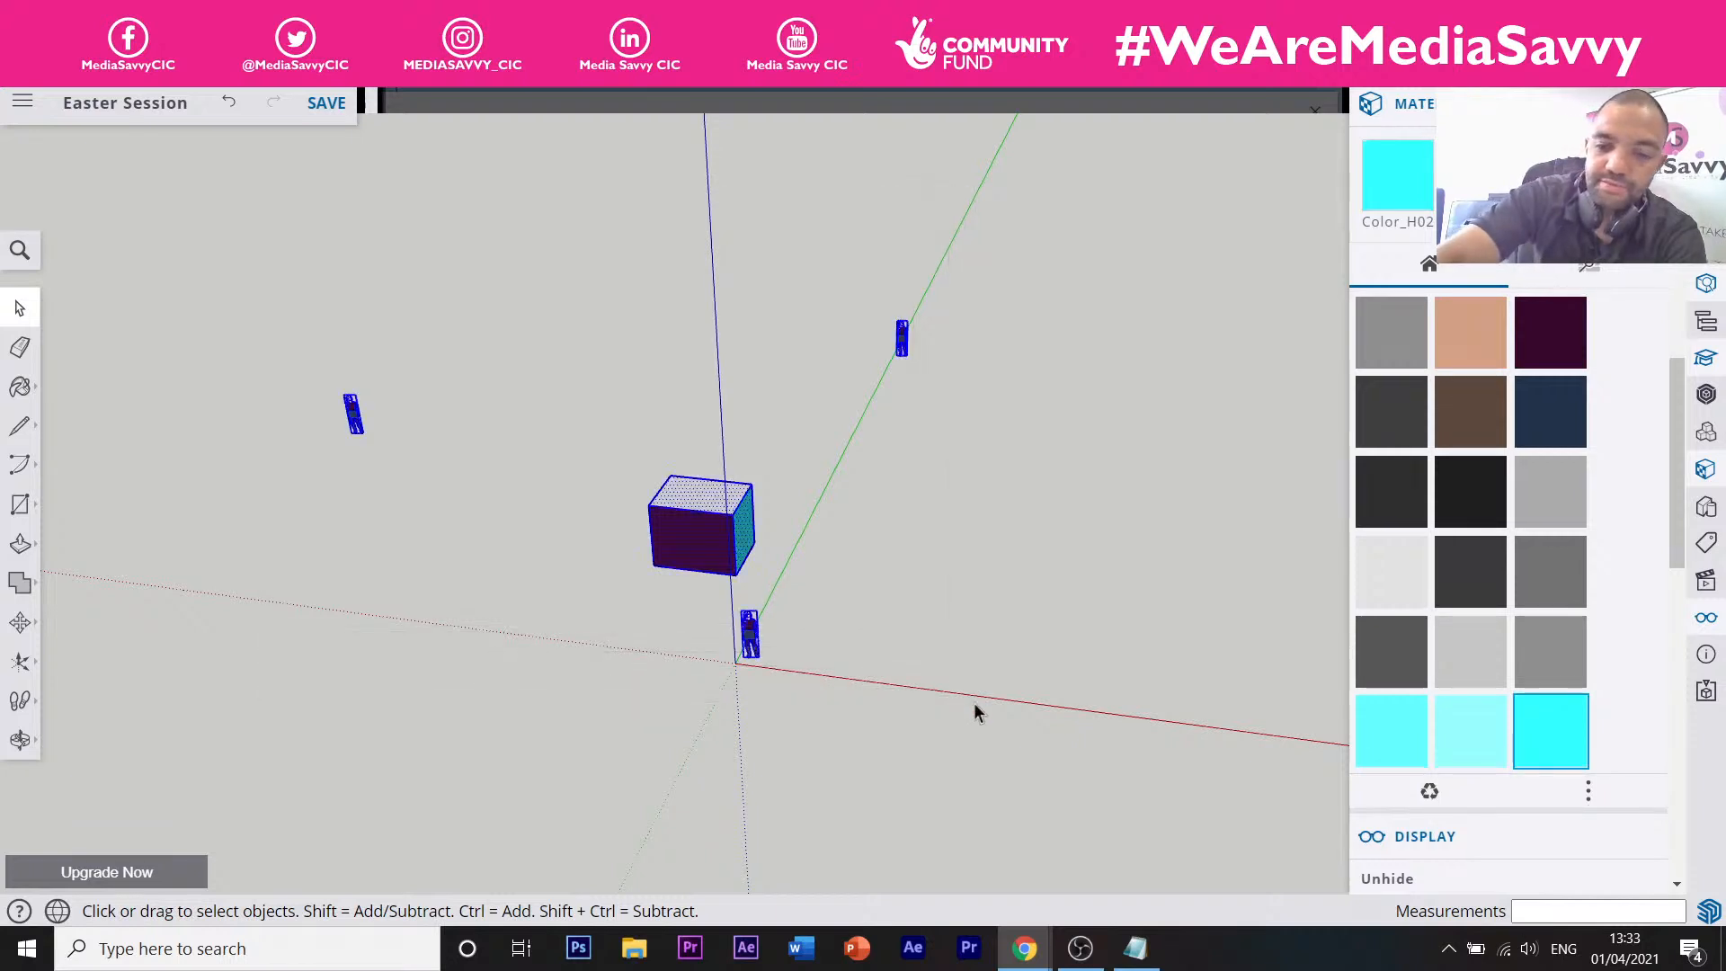
key(Delete)
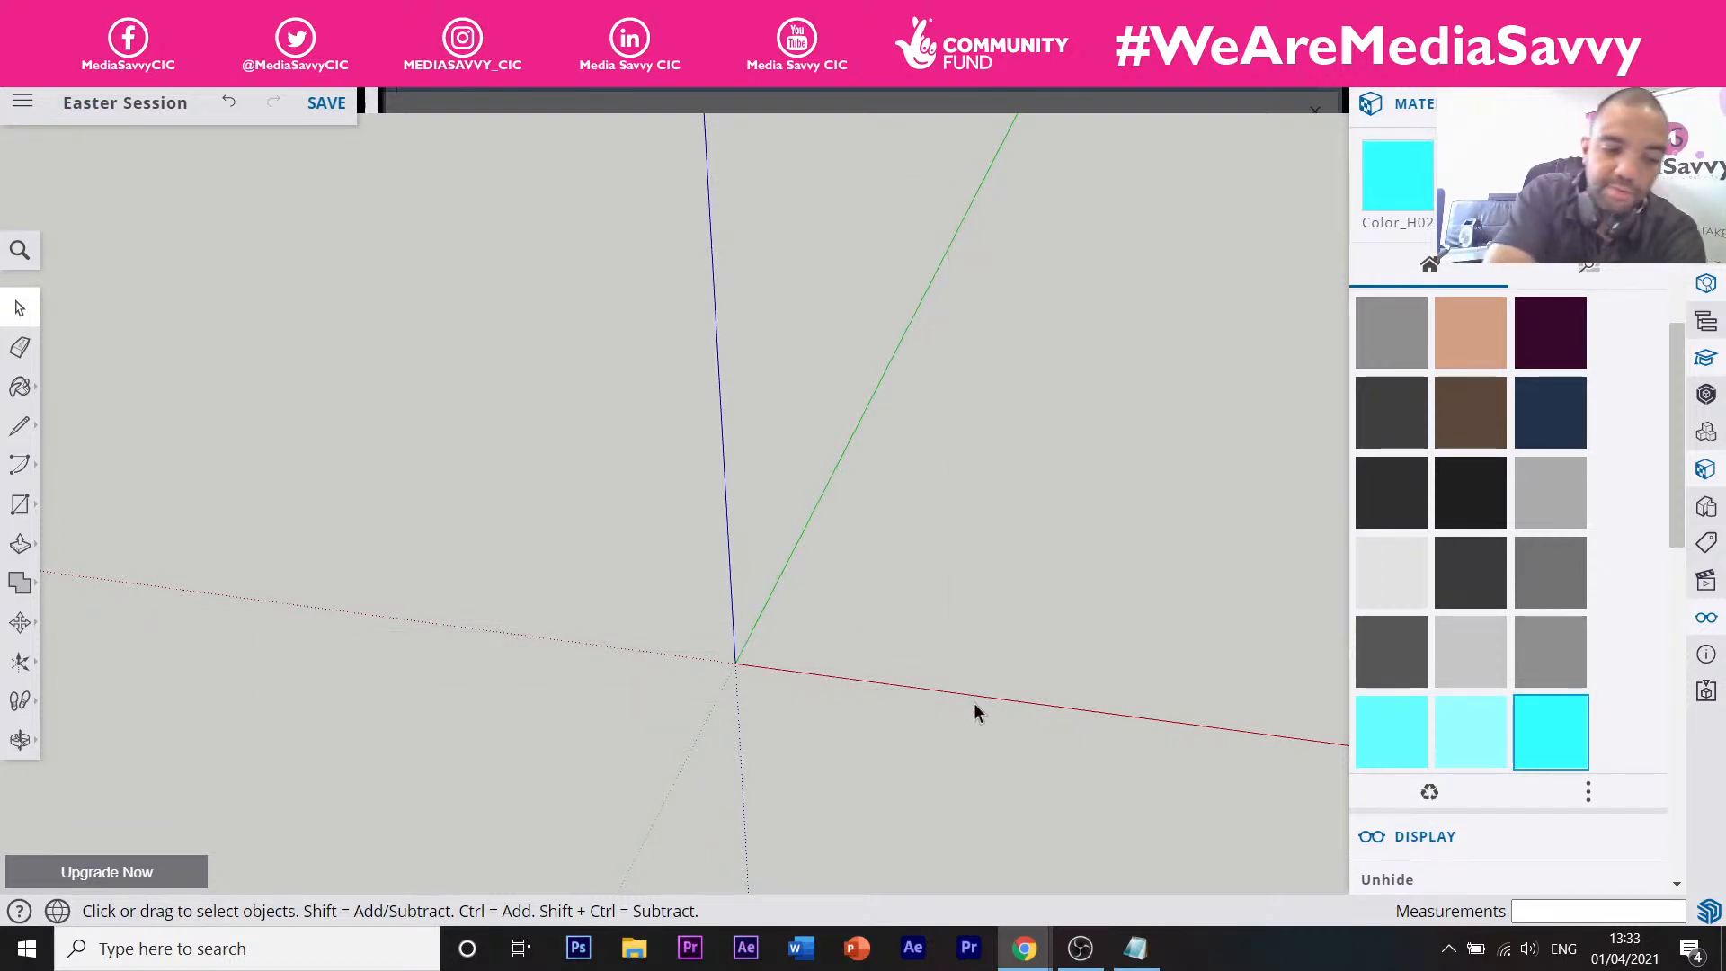
key(ctrl+z)
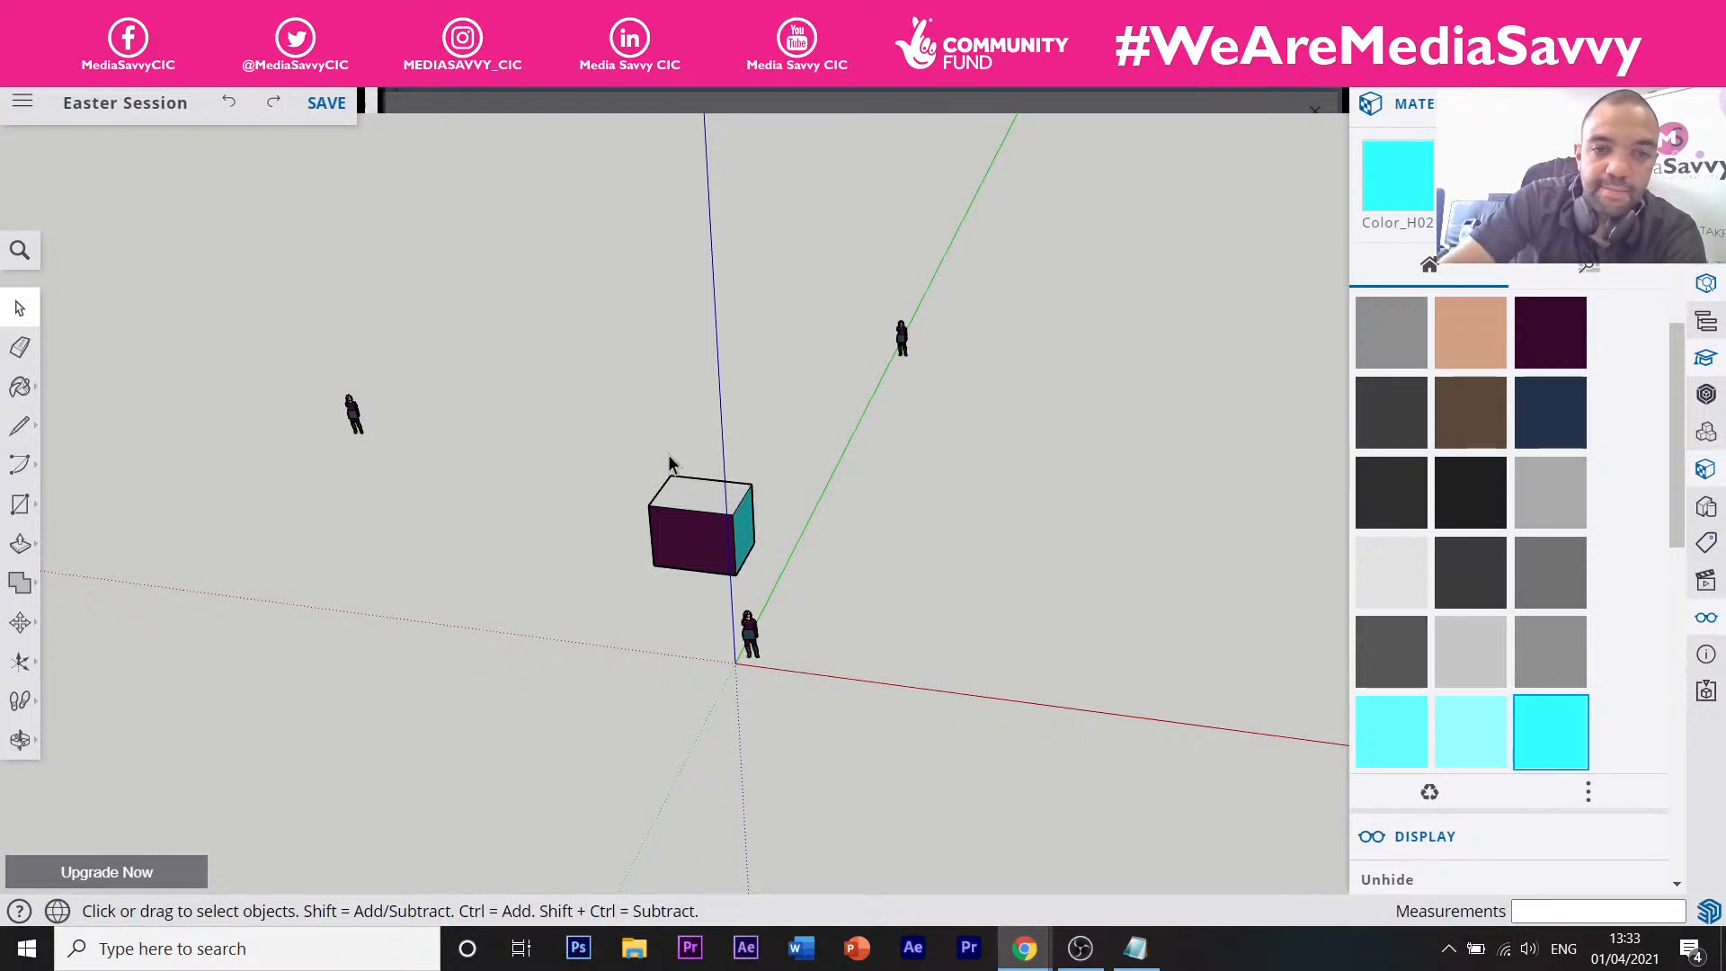
drag(615, 412, 786, 591)
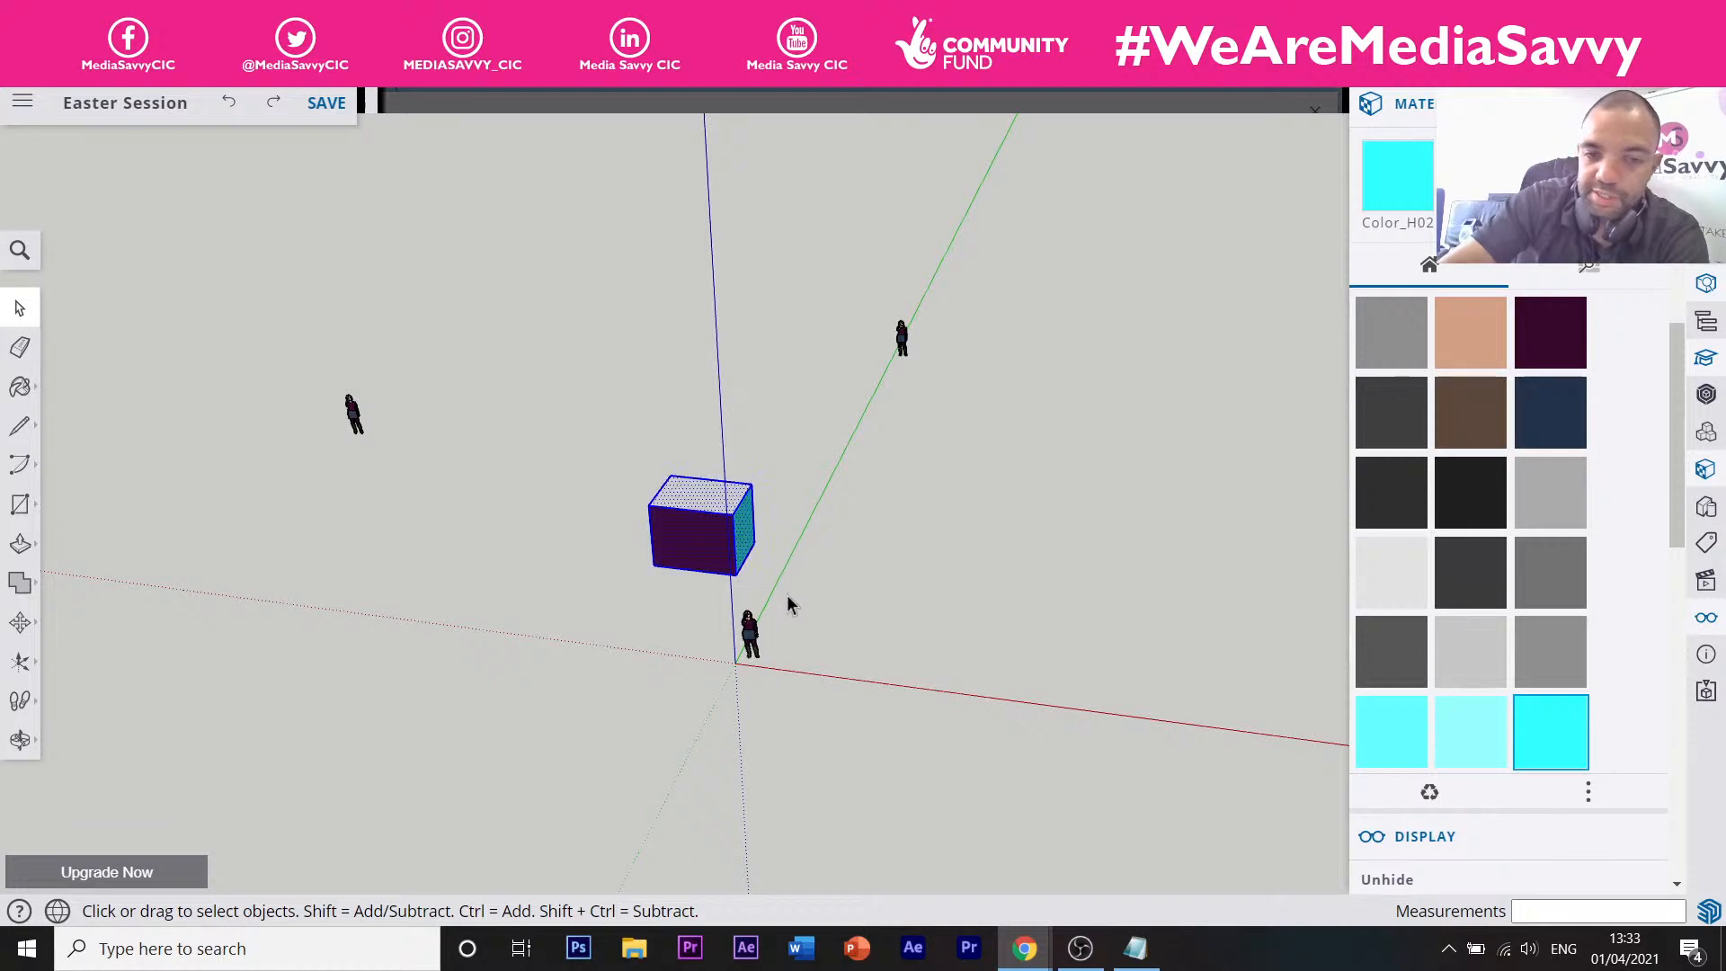
key(Delete)
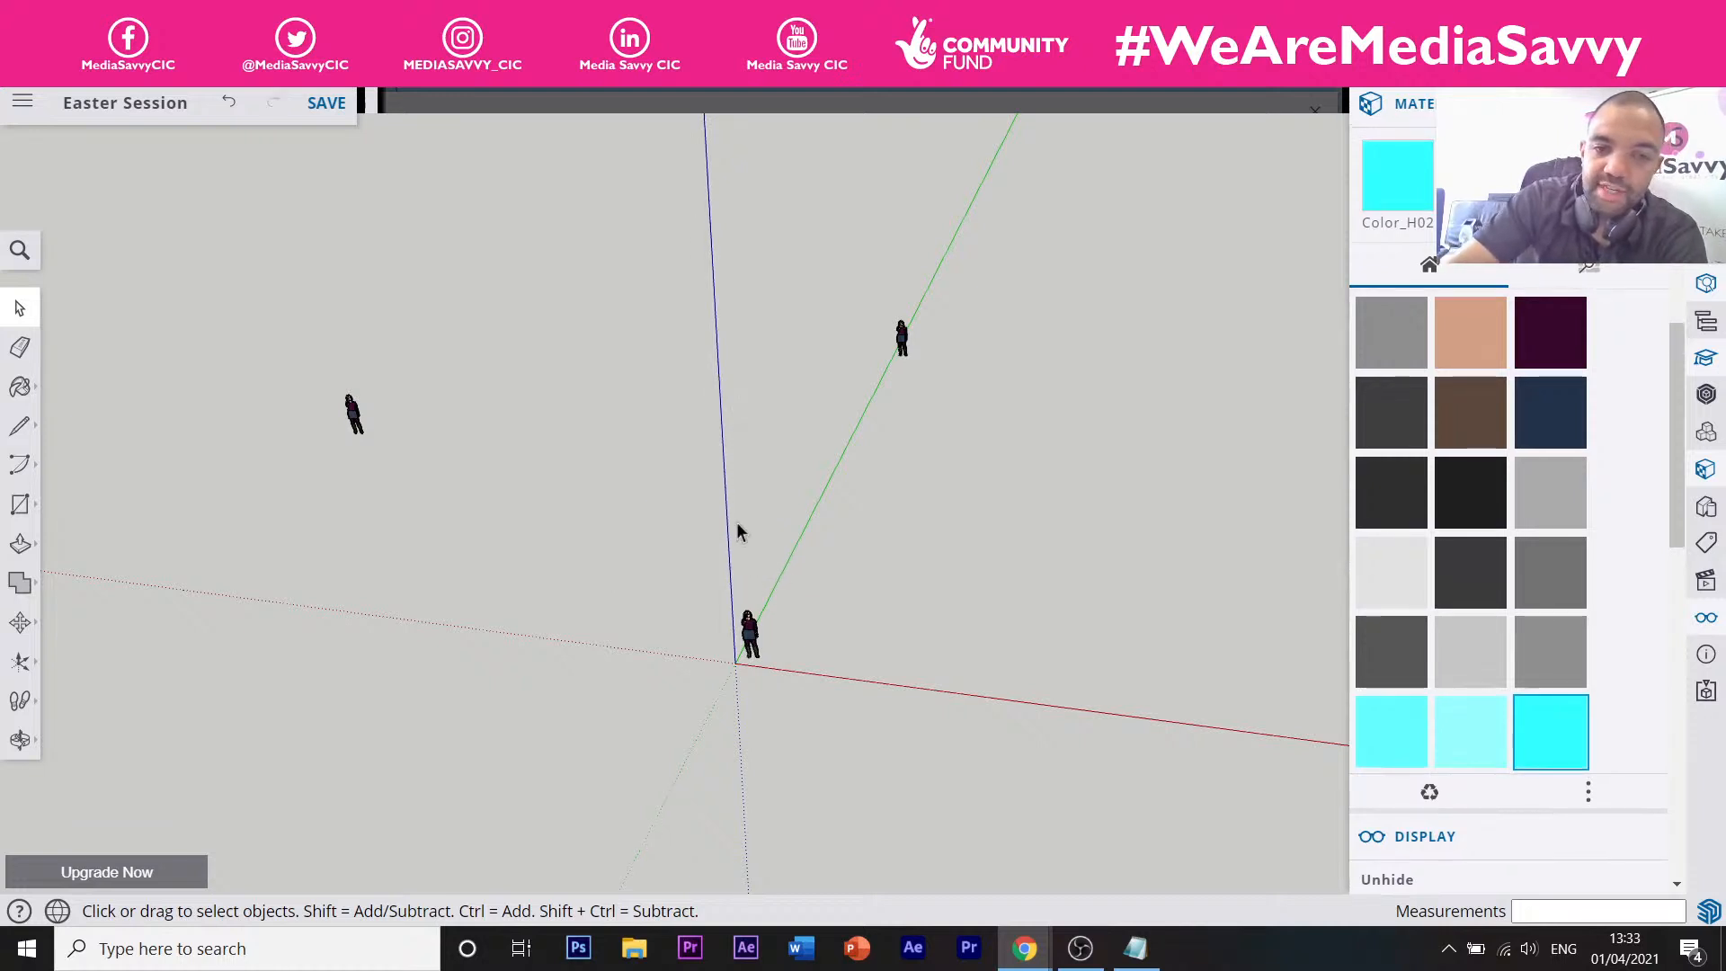
key(ctrl+z)
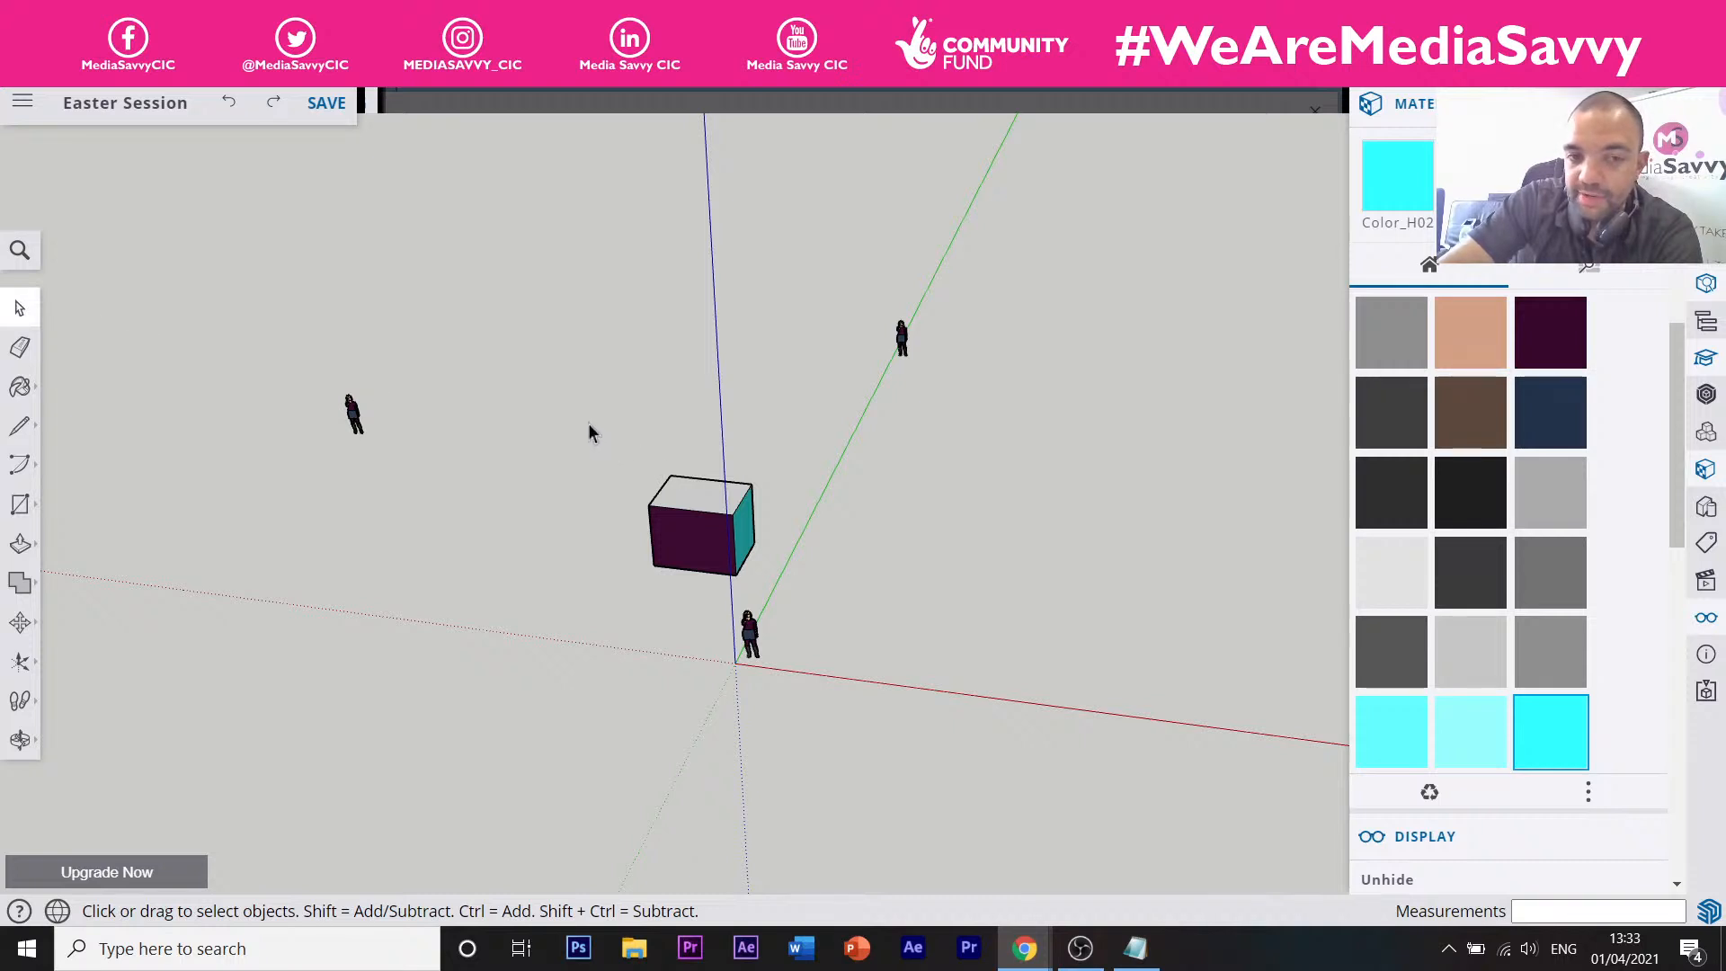
Delete the purple box from the scene.
drag(582, 423, 828, 601)
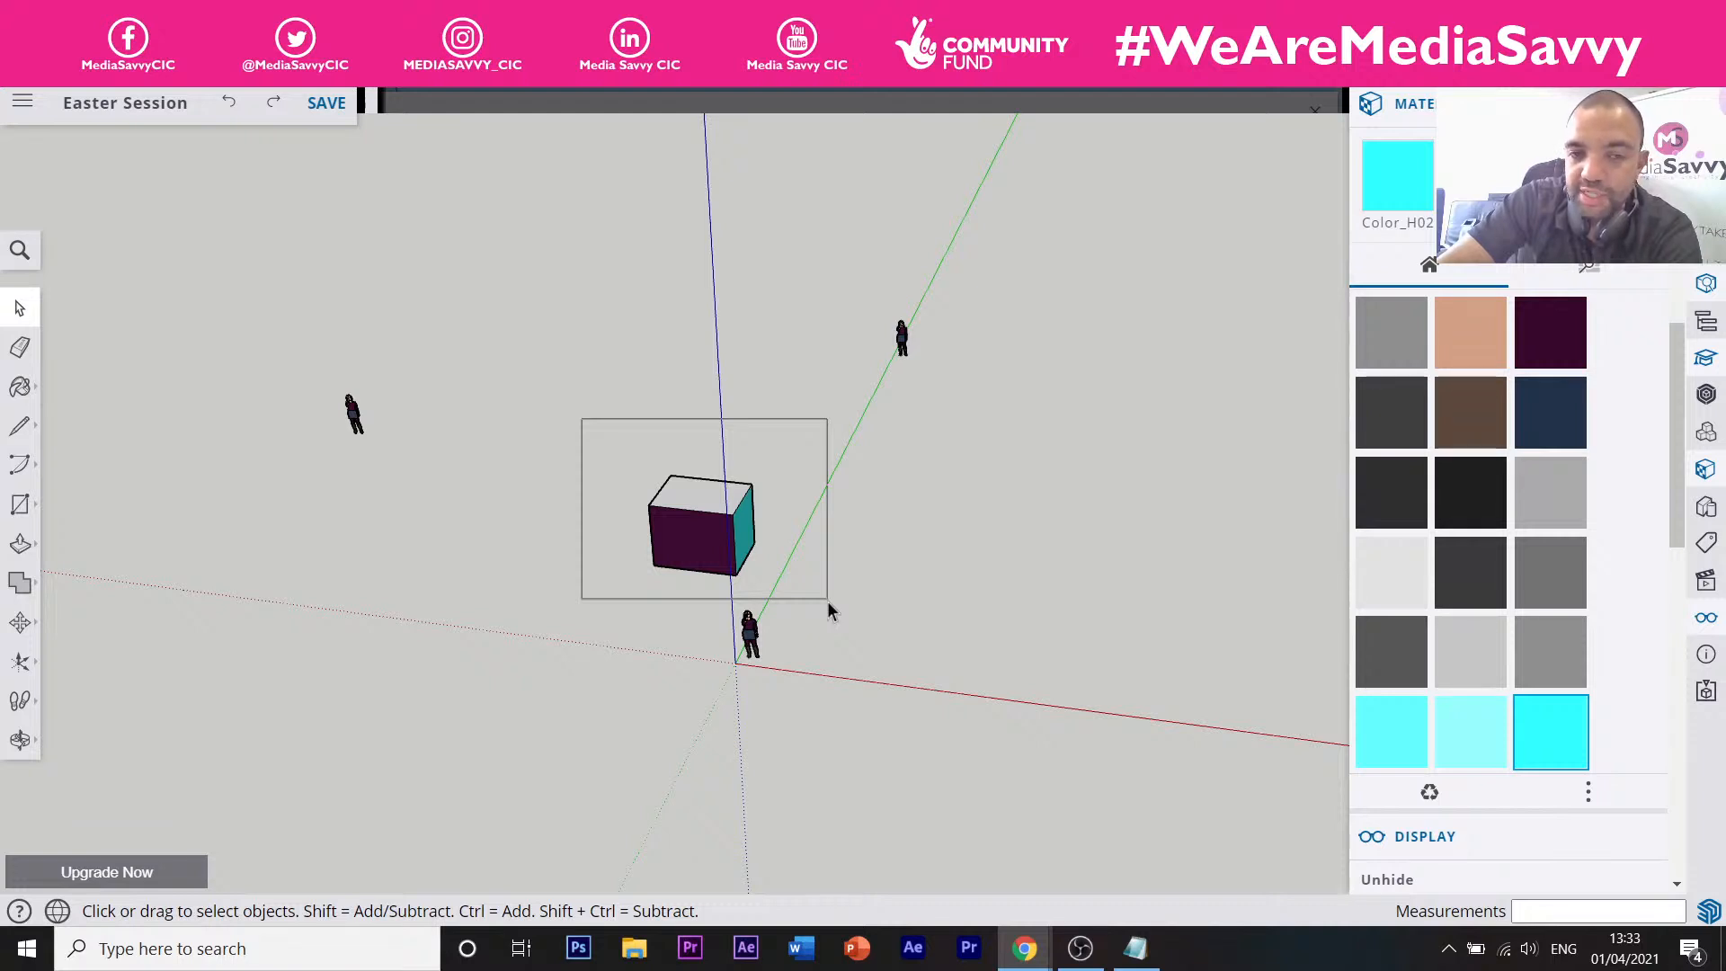
drag(827, 608, 827, 608)
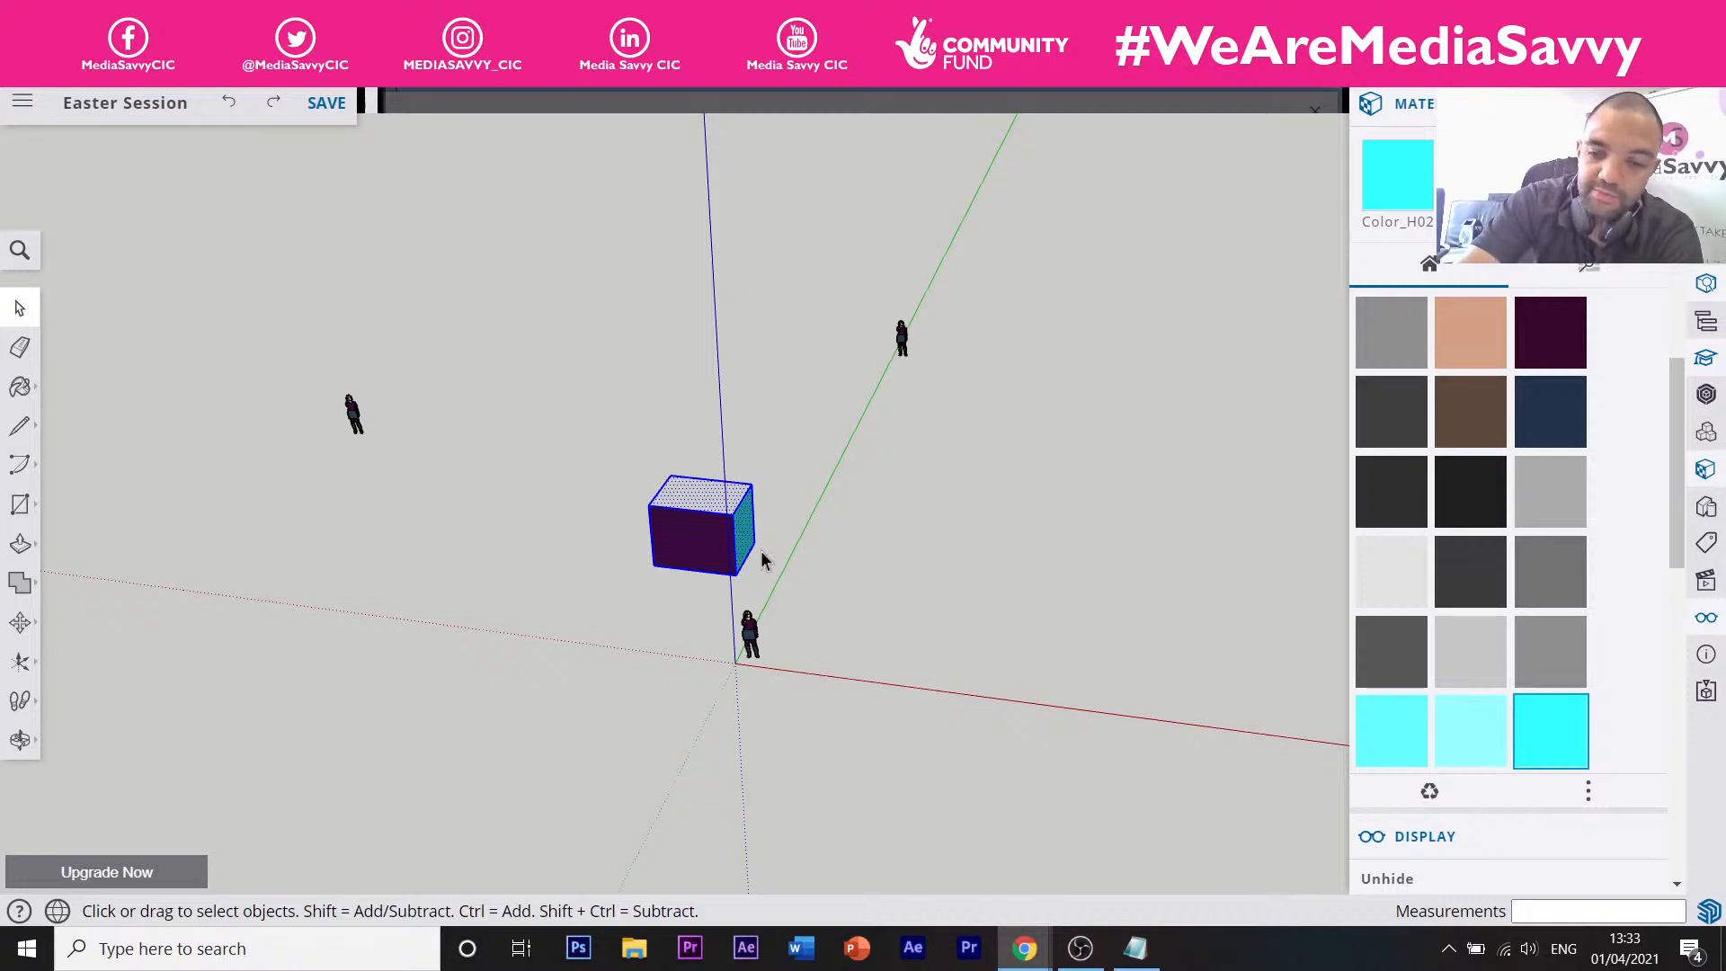
key(Delete)
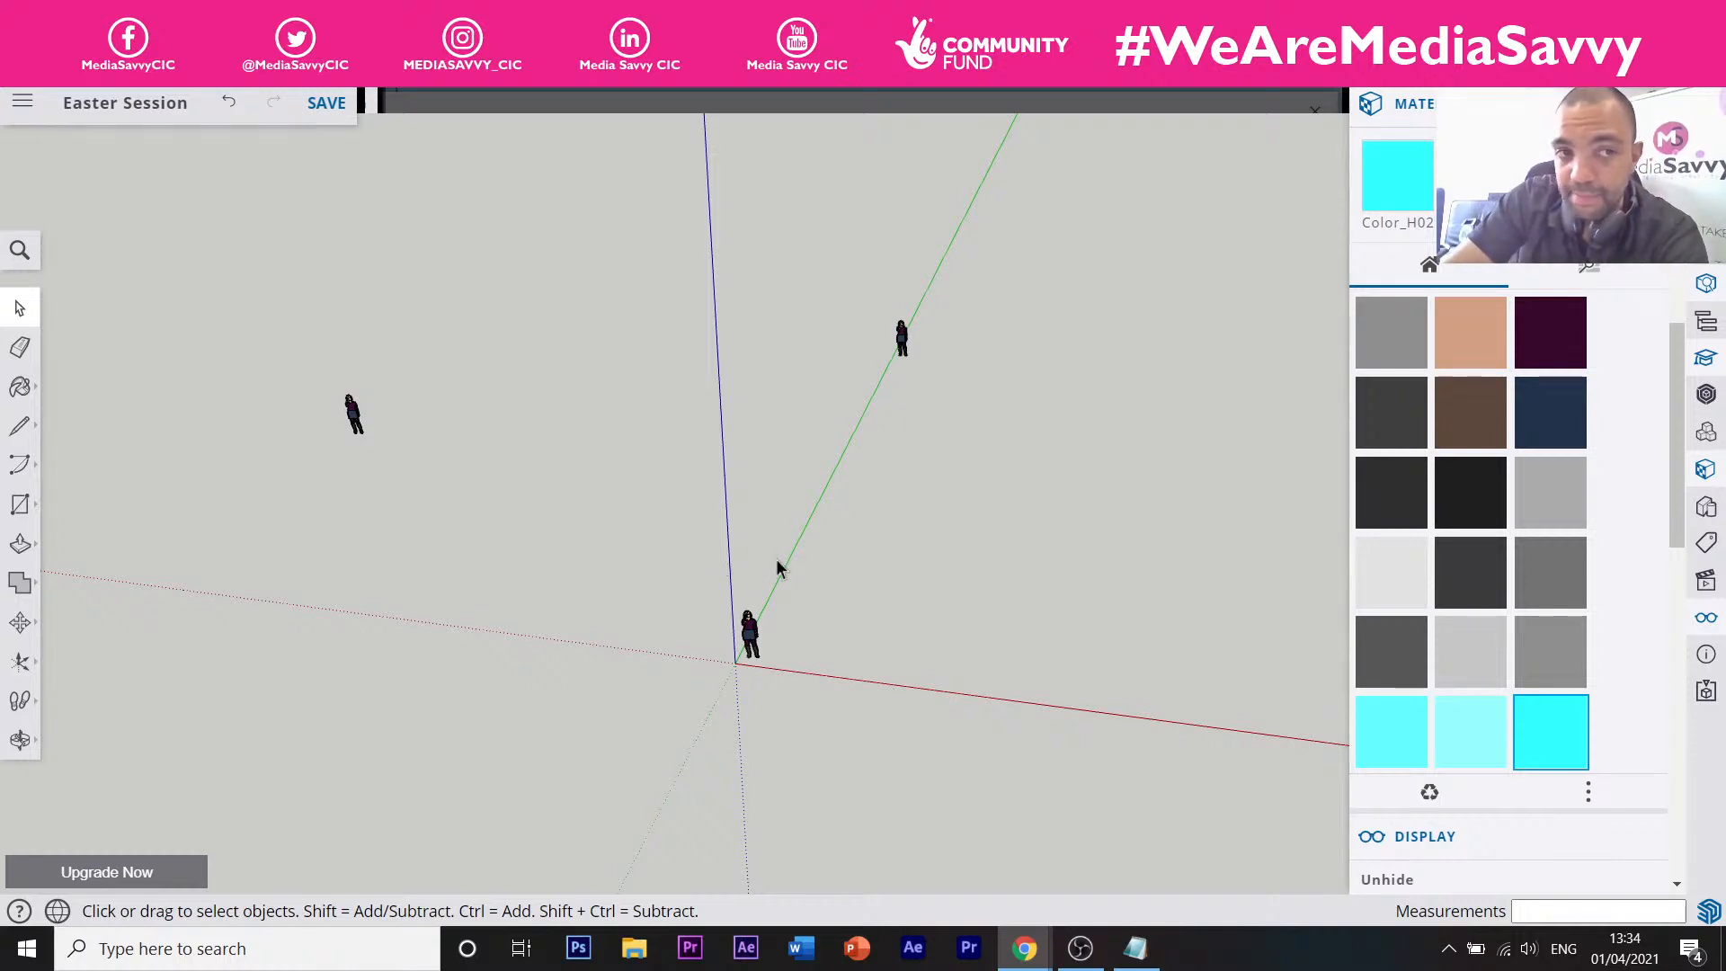
click(228, 106)
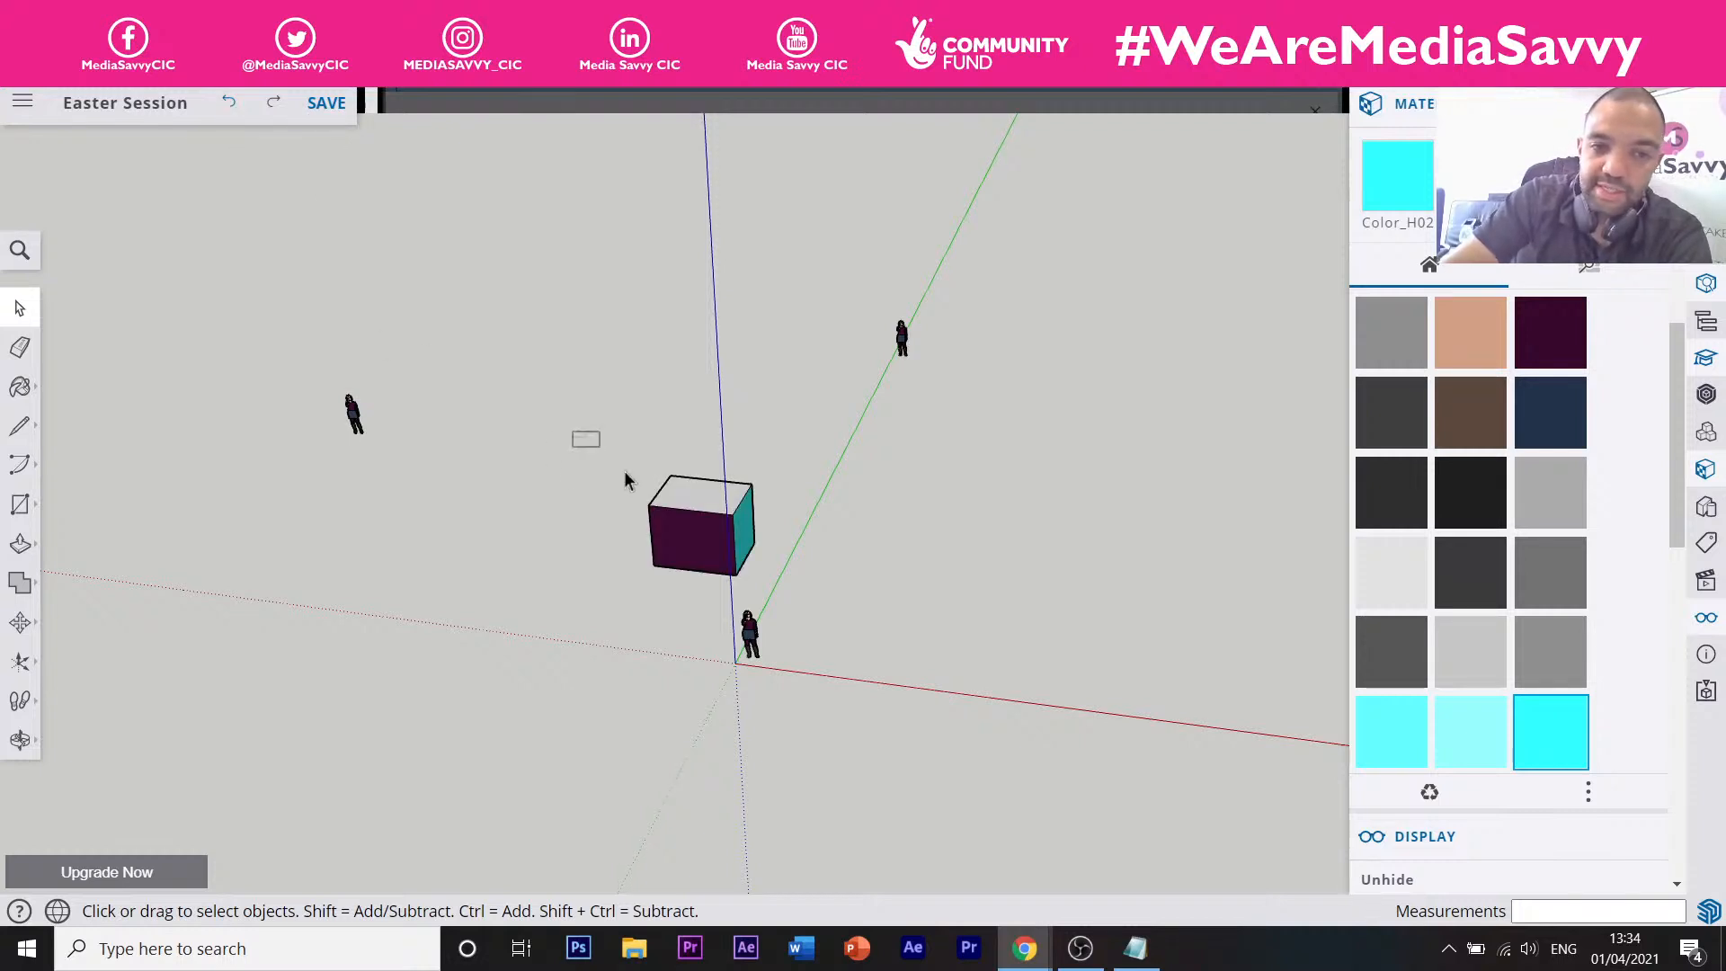
drag(626, 479, 782, 596)
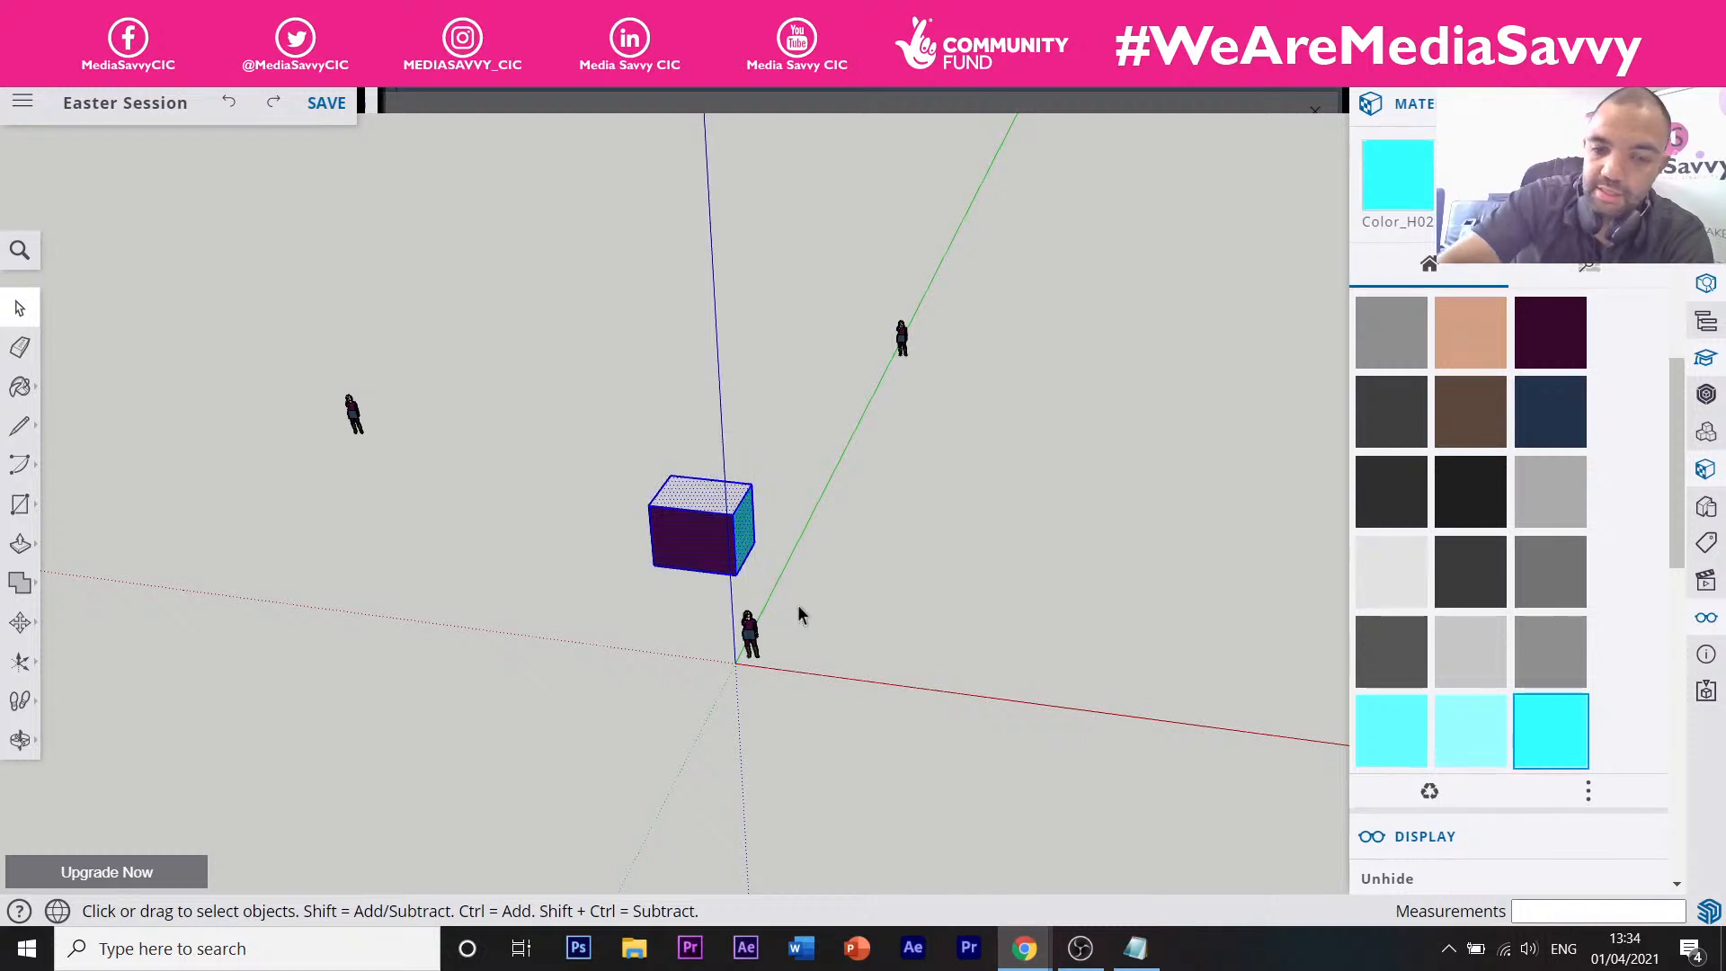
key(Delete)
Delete the left and right copied person figures.
drag(306, 361, 395, 446)
key(Delete)
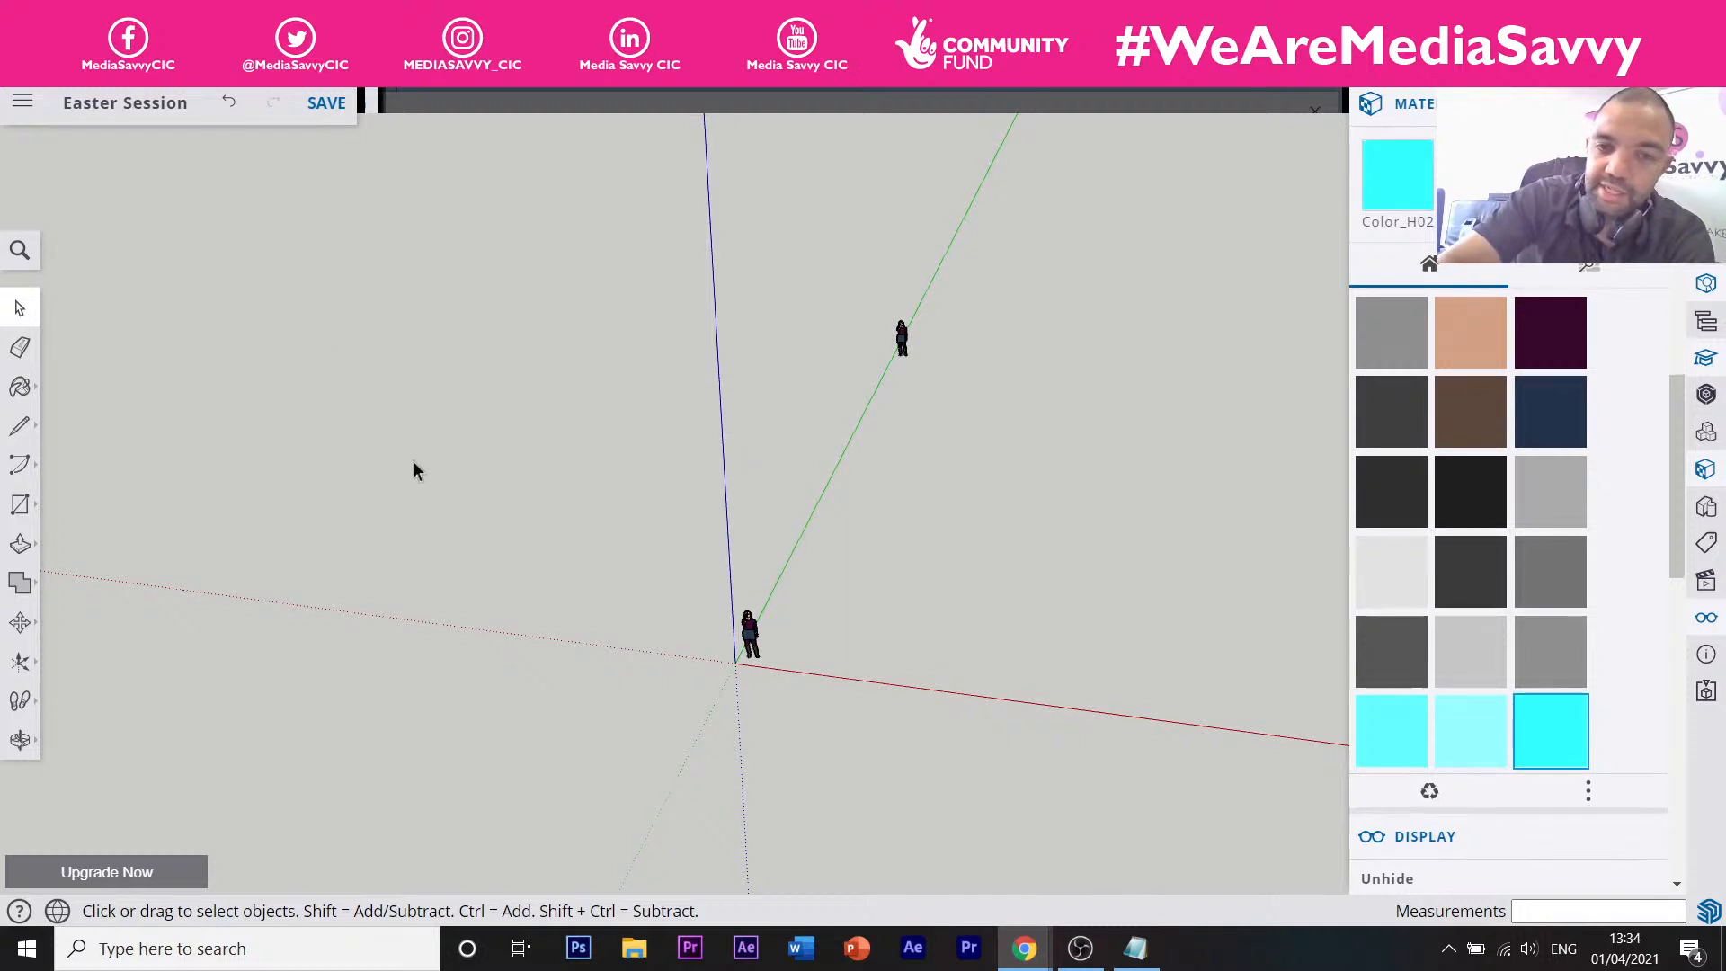
drag(944, 354, 989, 403)
key(Delete)
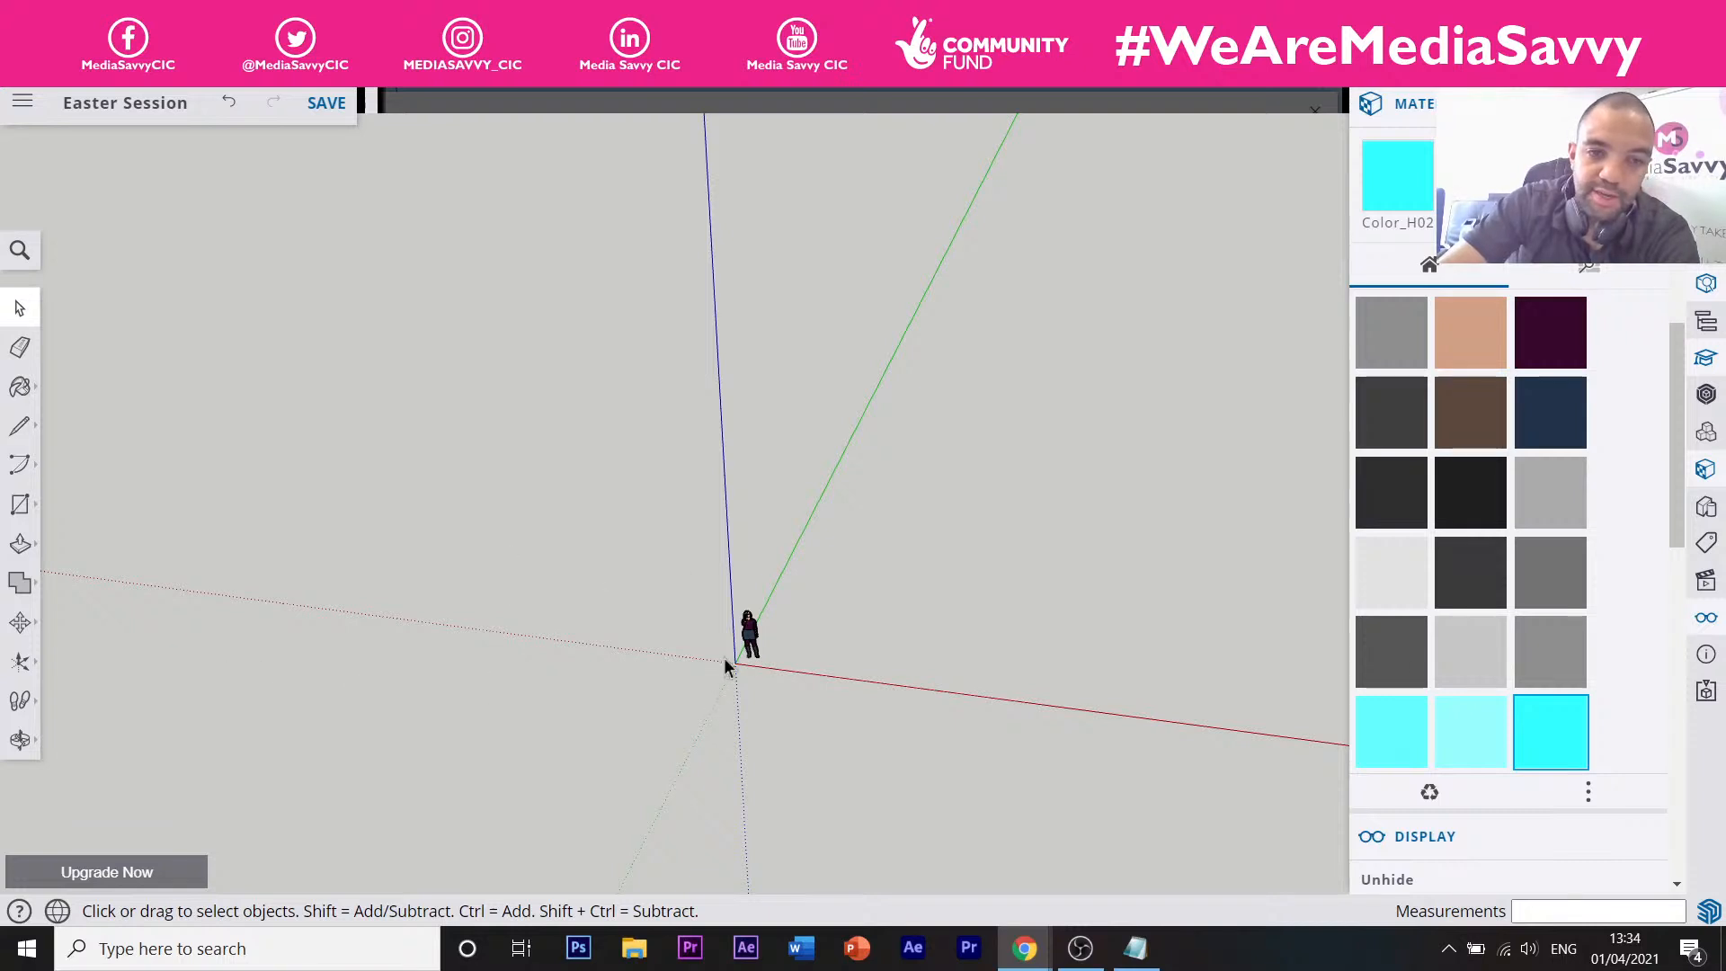
Zoom in with scrolling and the Zoom tool (Z) until the figure appears larger.
scroll(747, 647, up, 3)
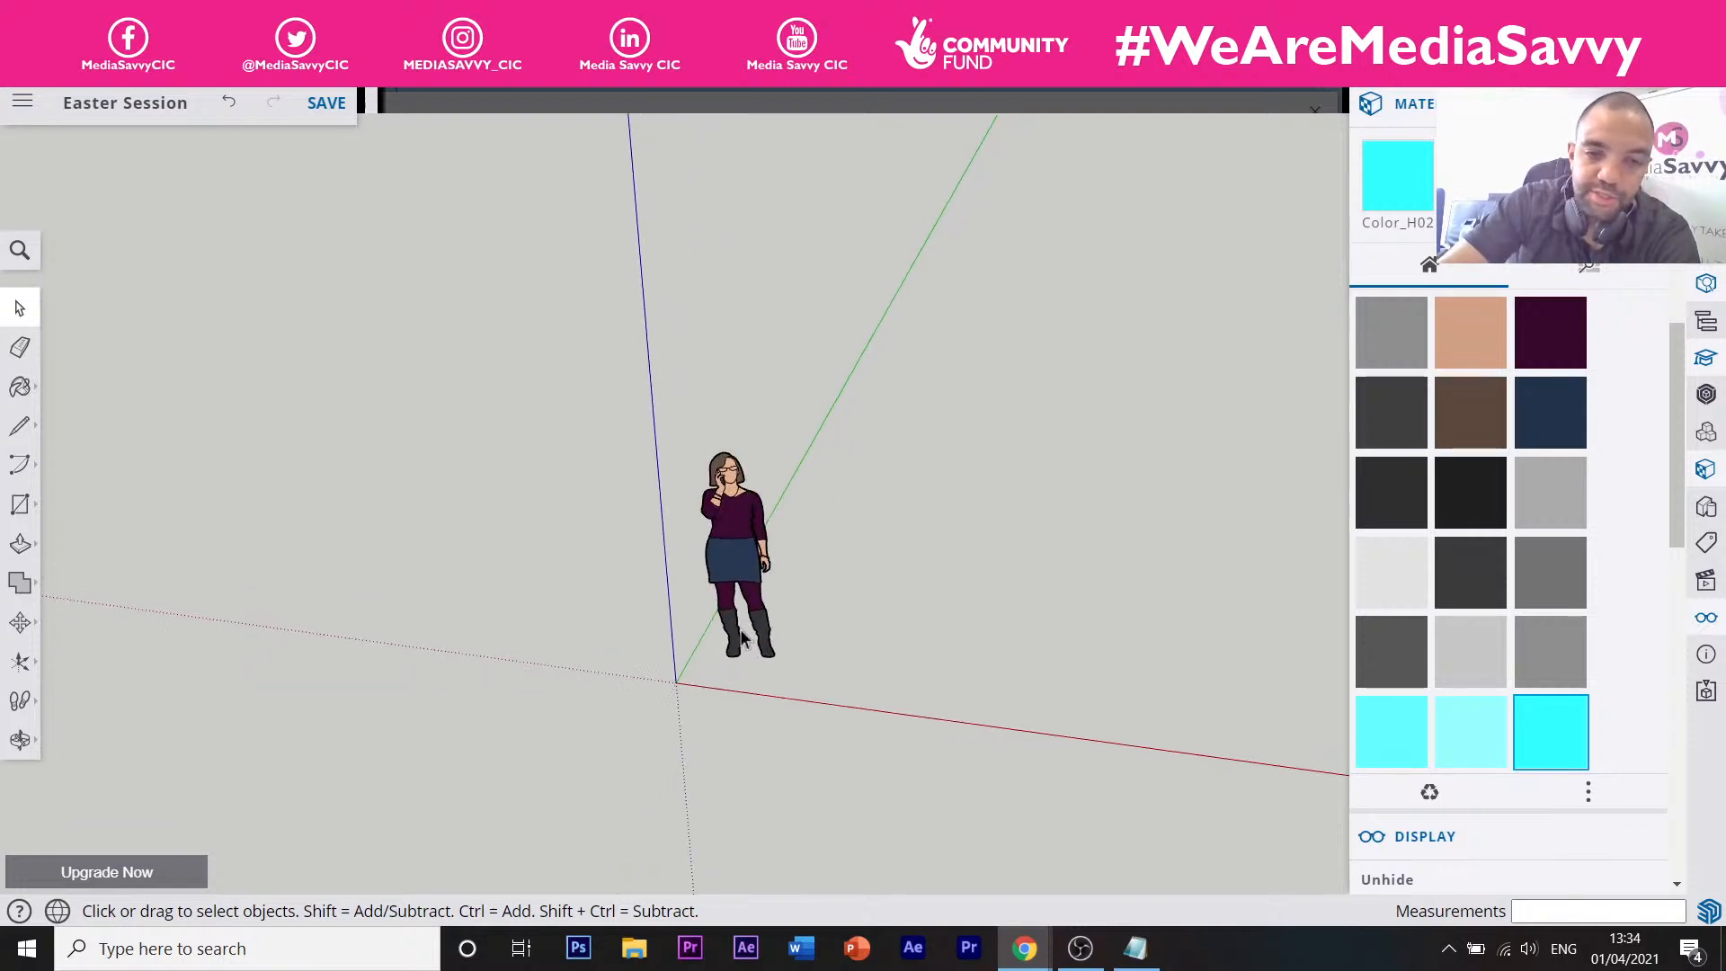
scroll(742, 634, down, 5)
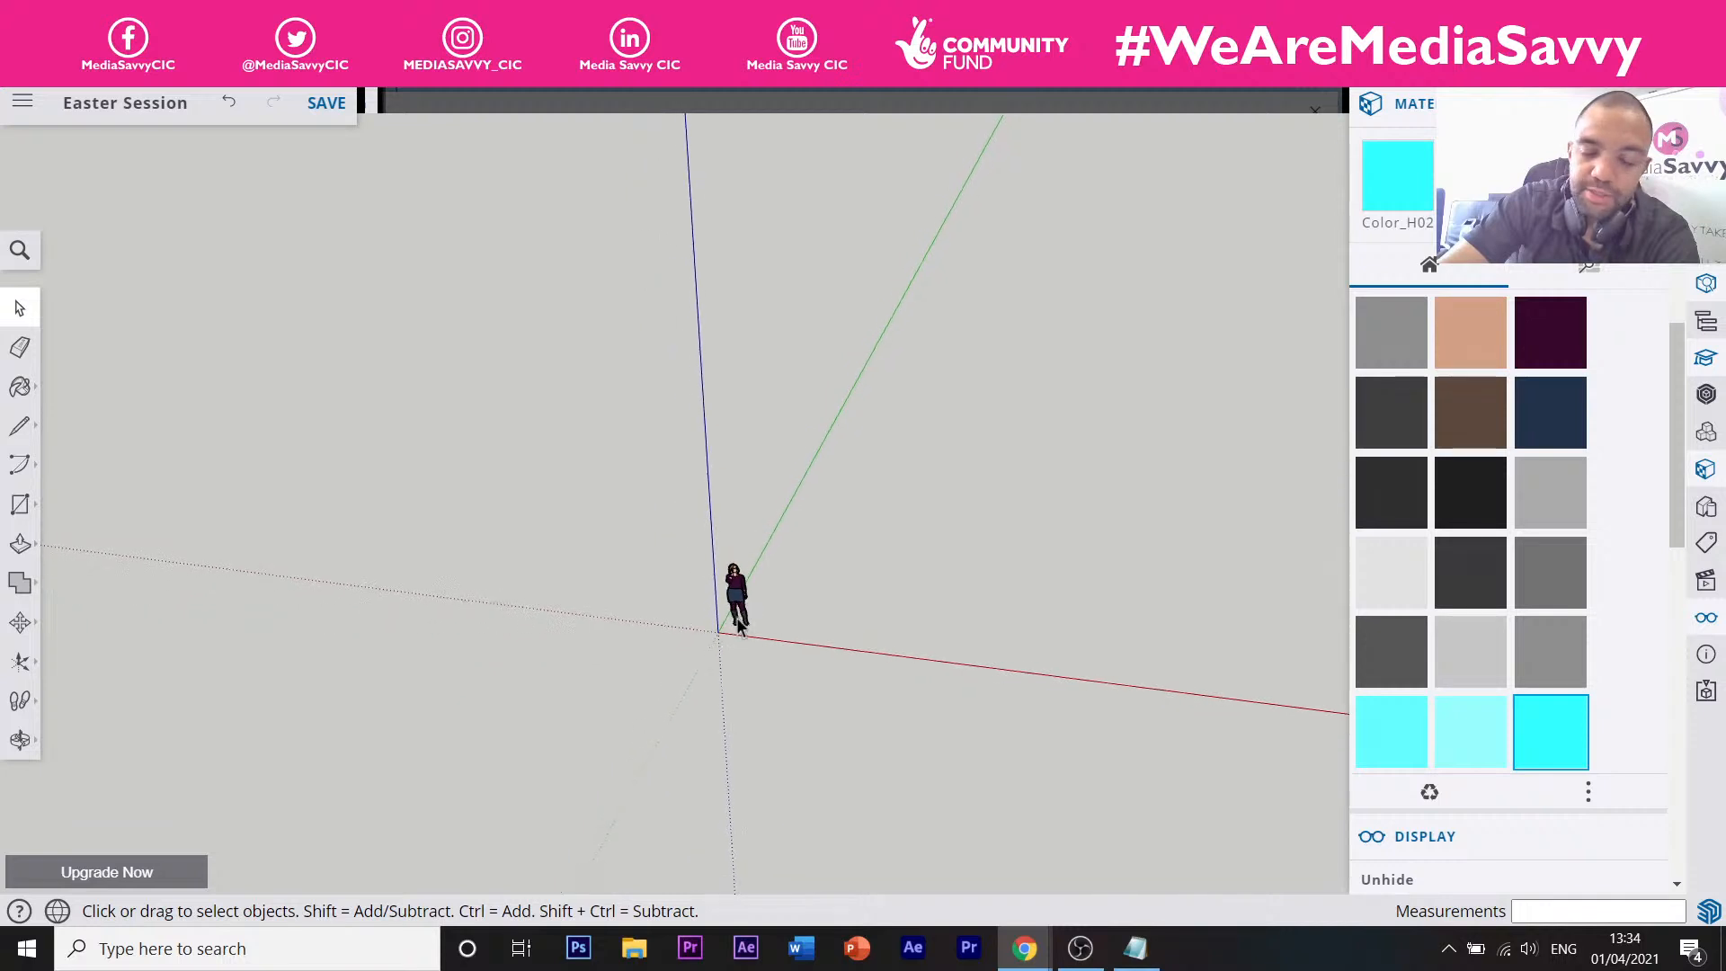
scroll(751, 629, up, 2)
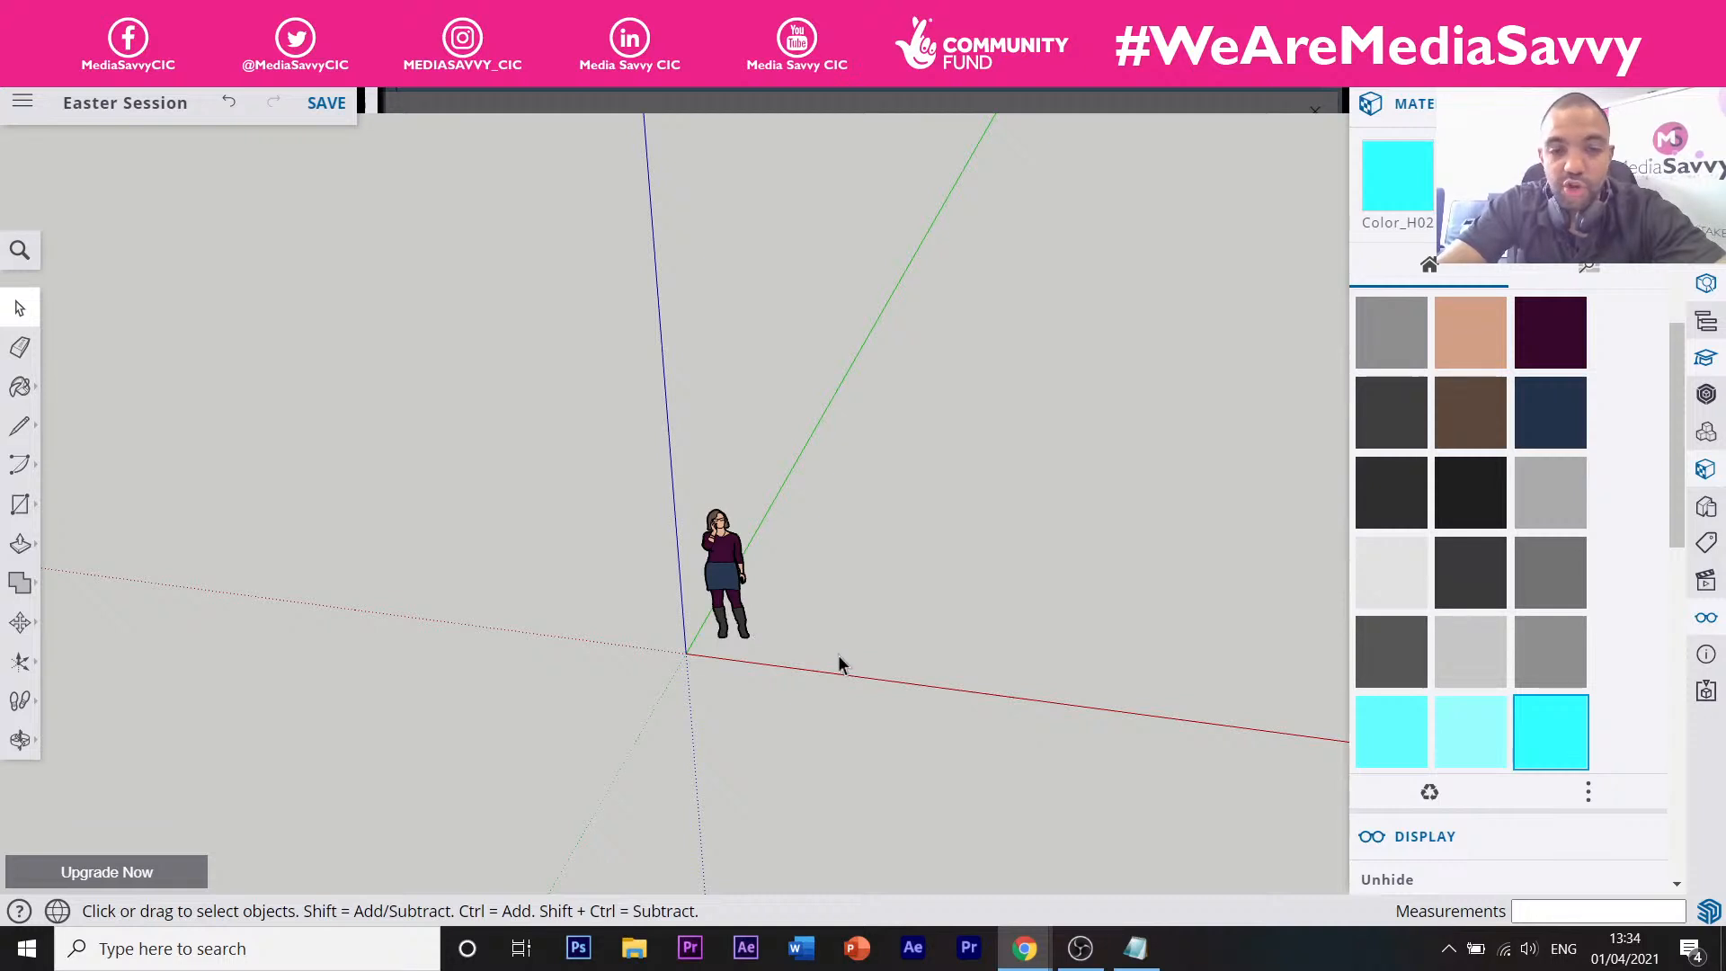
key(z)
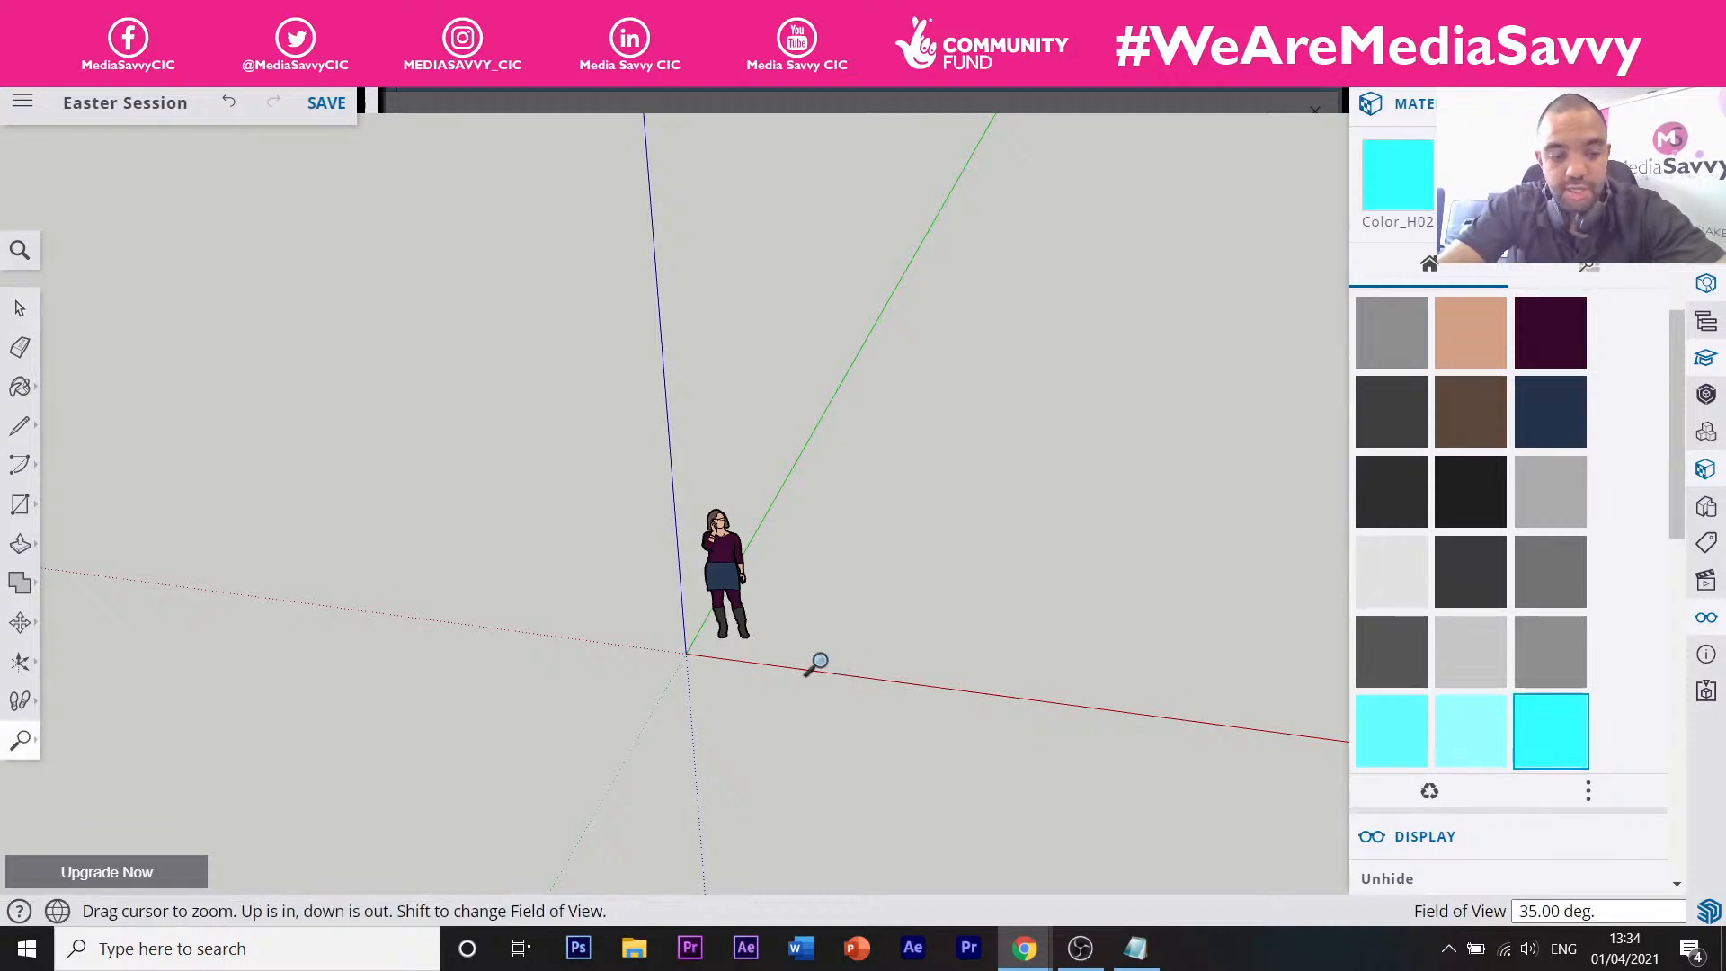
scroll(749, 584, up, 1)
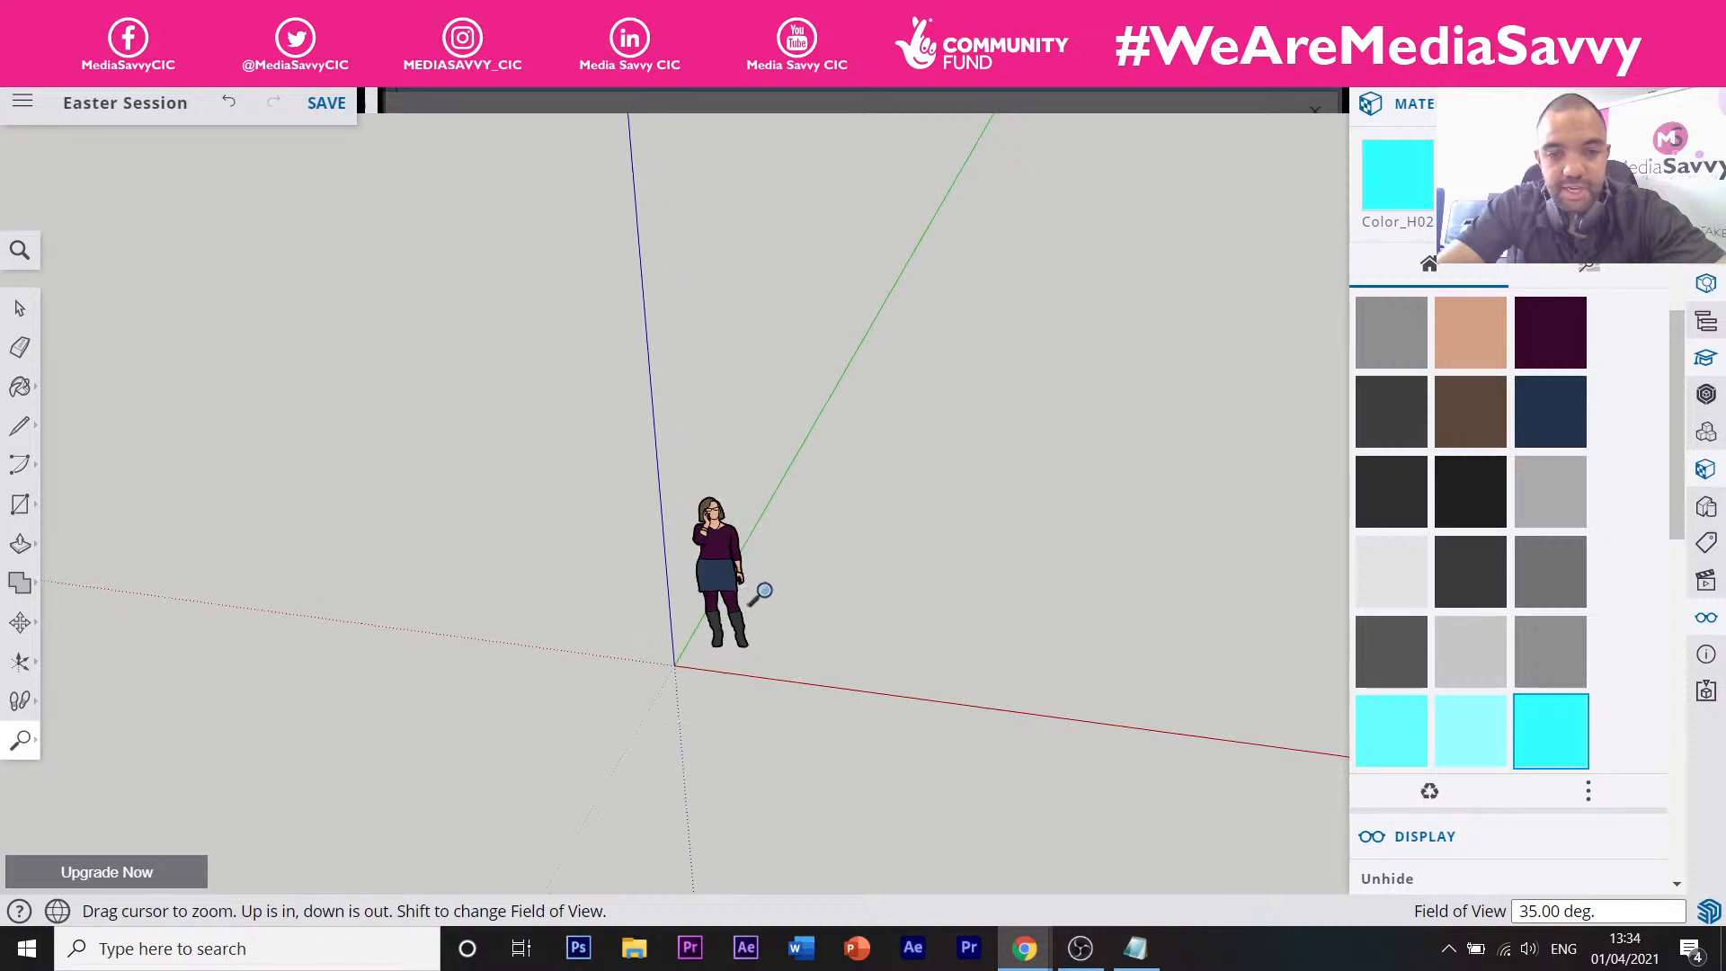
scroll(768, 608, down, 1)
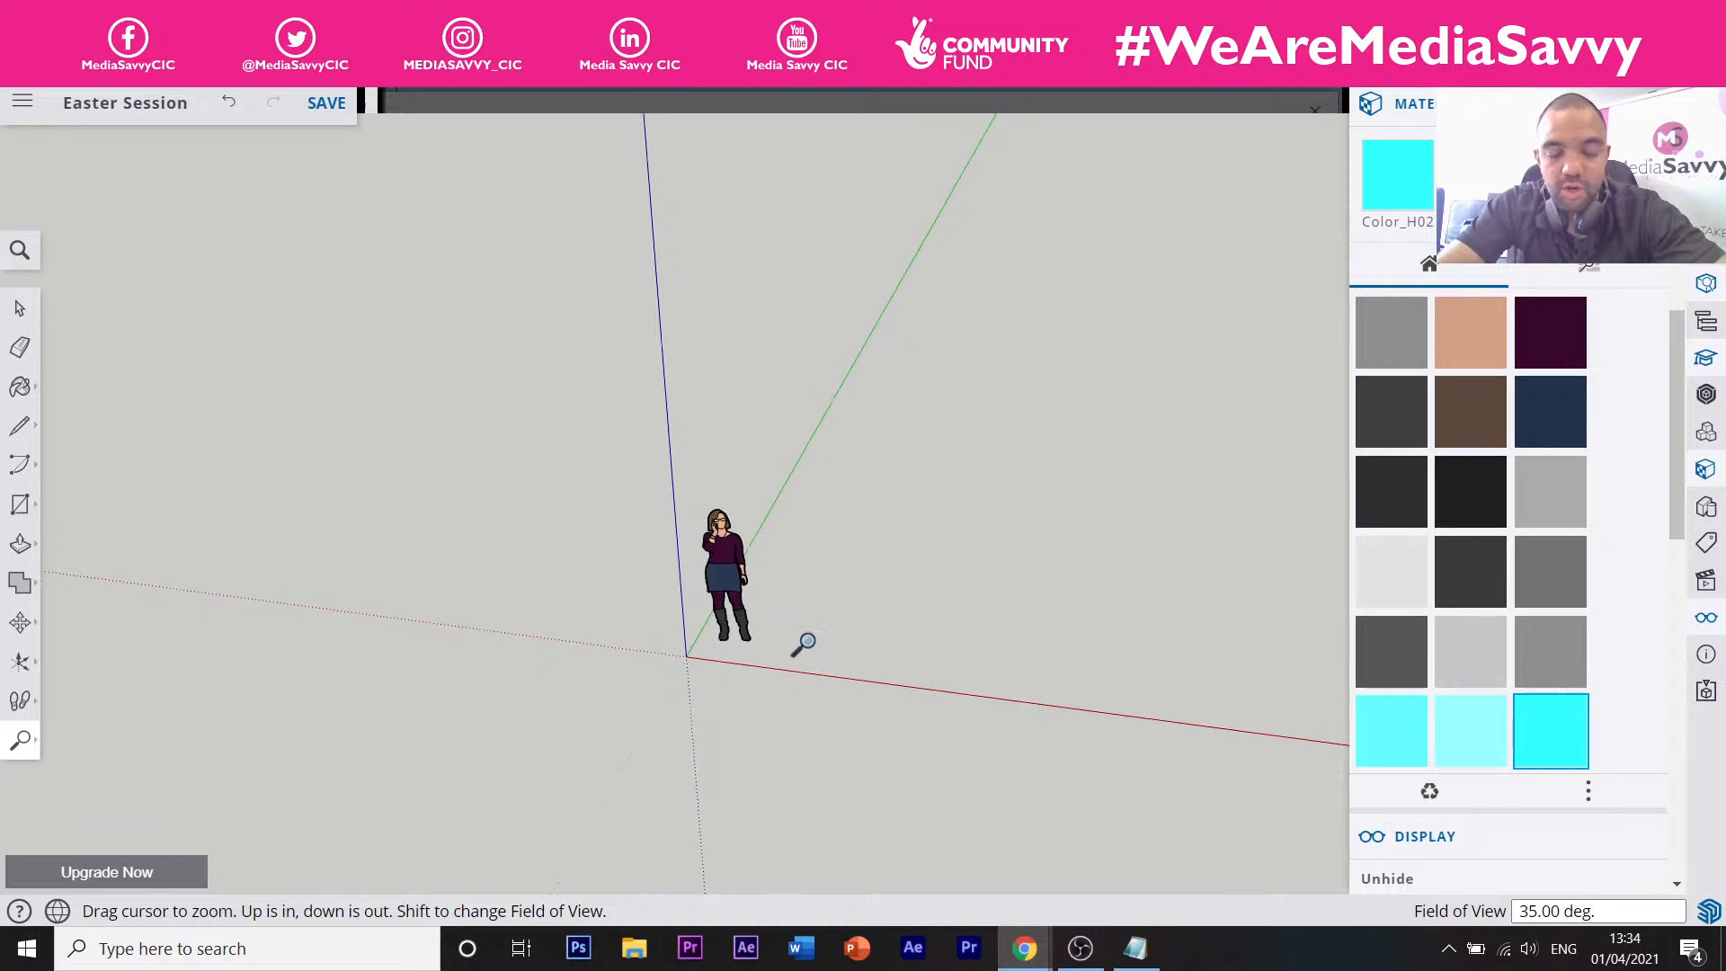
drag(805, 661, 797, 481)
drag(698, 598, 628, 296)
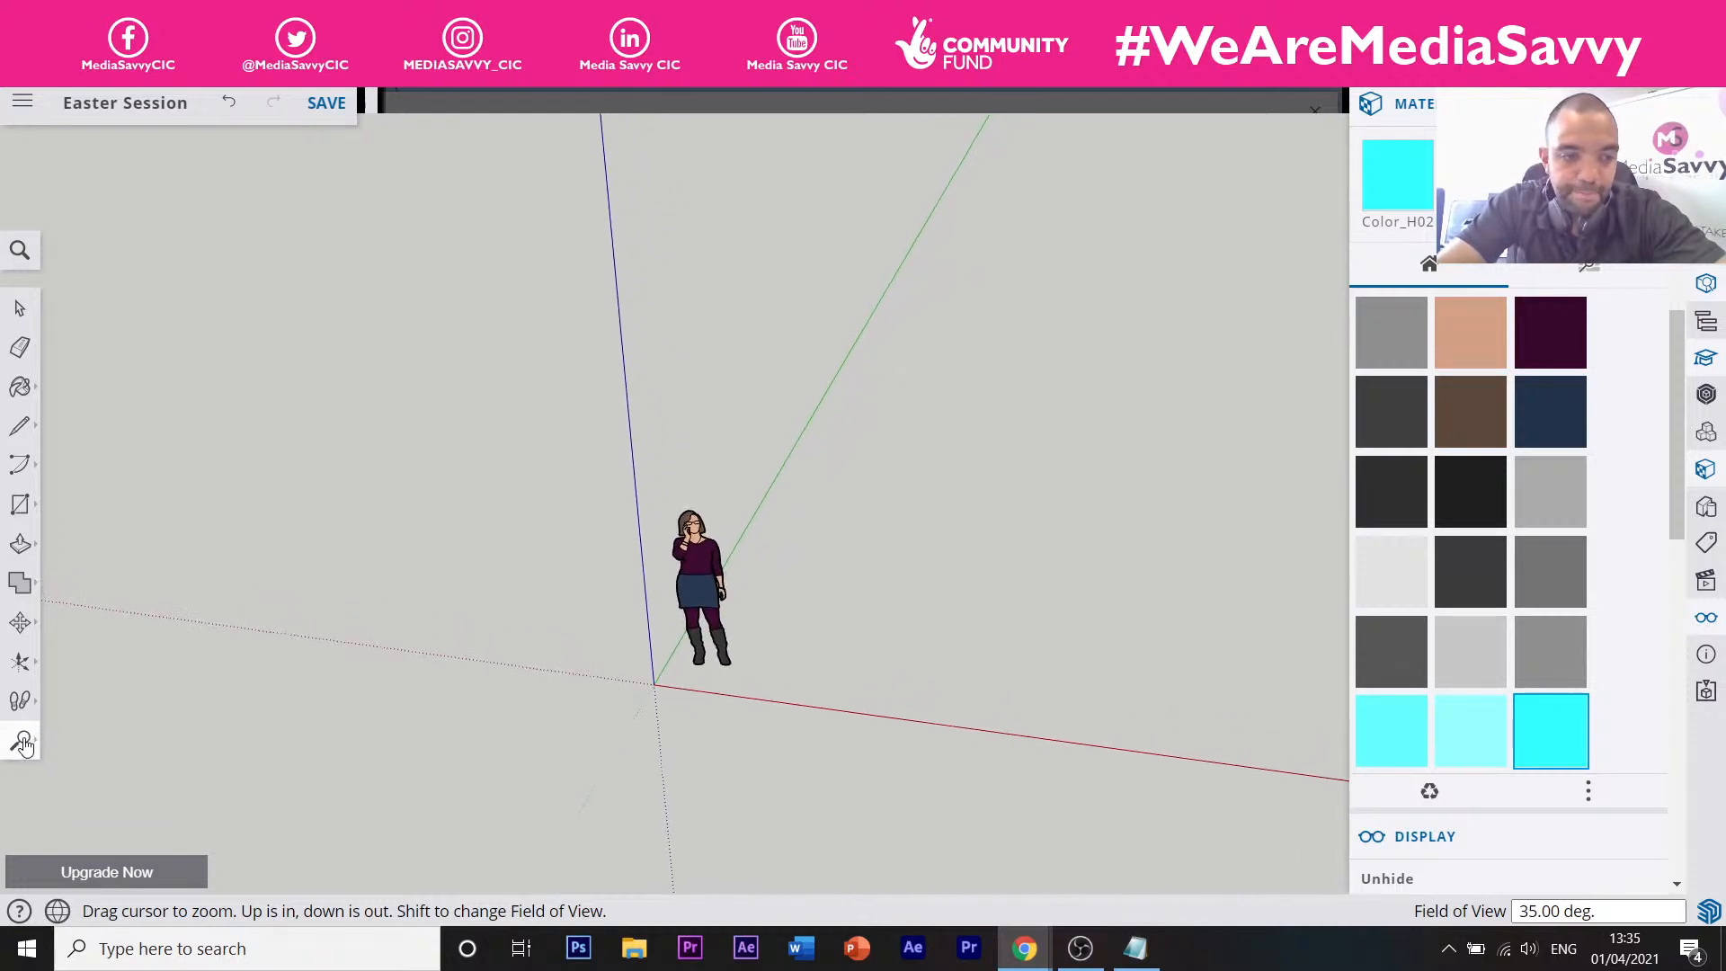
Try Orbit from the camera flyout, then switch back to Zoom and the Eraser.
click(24, 745)
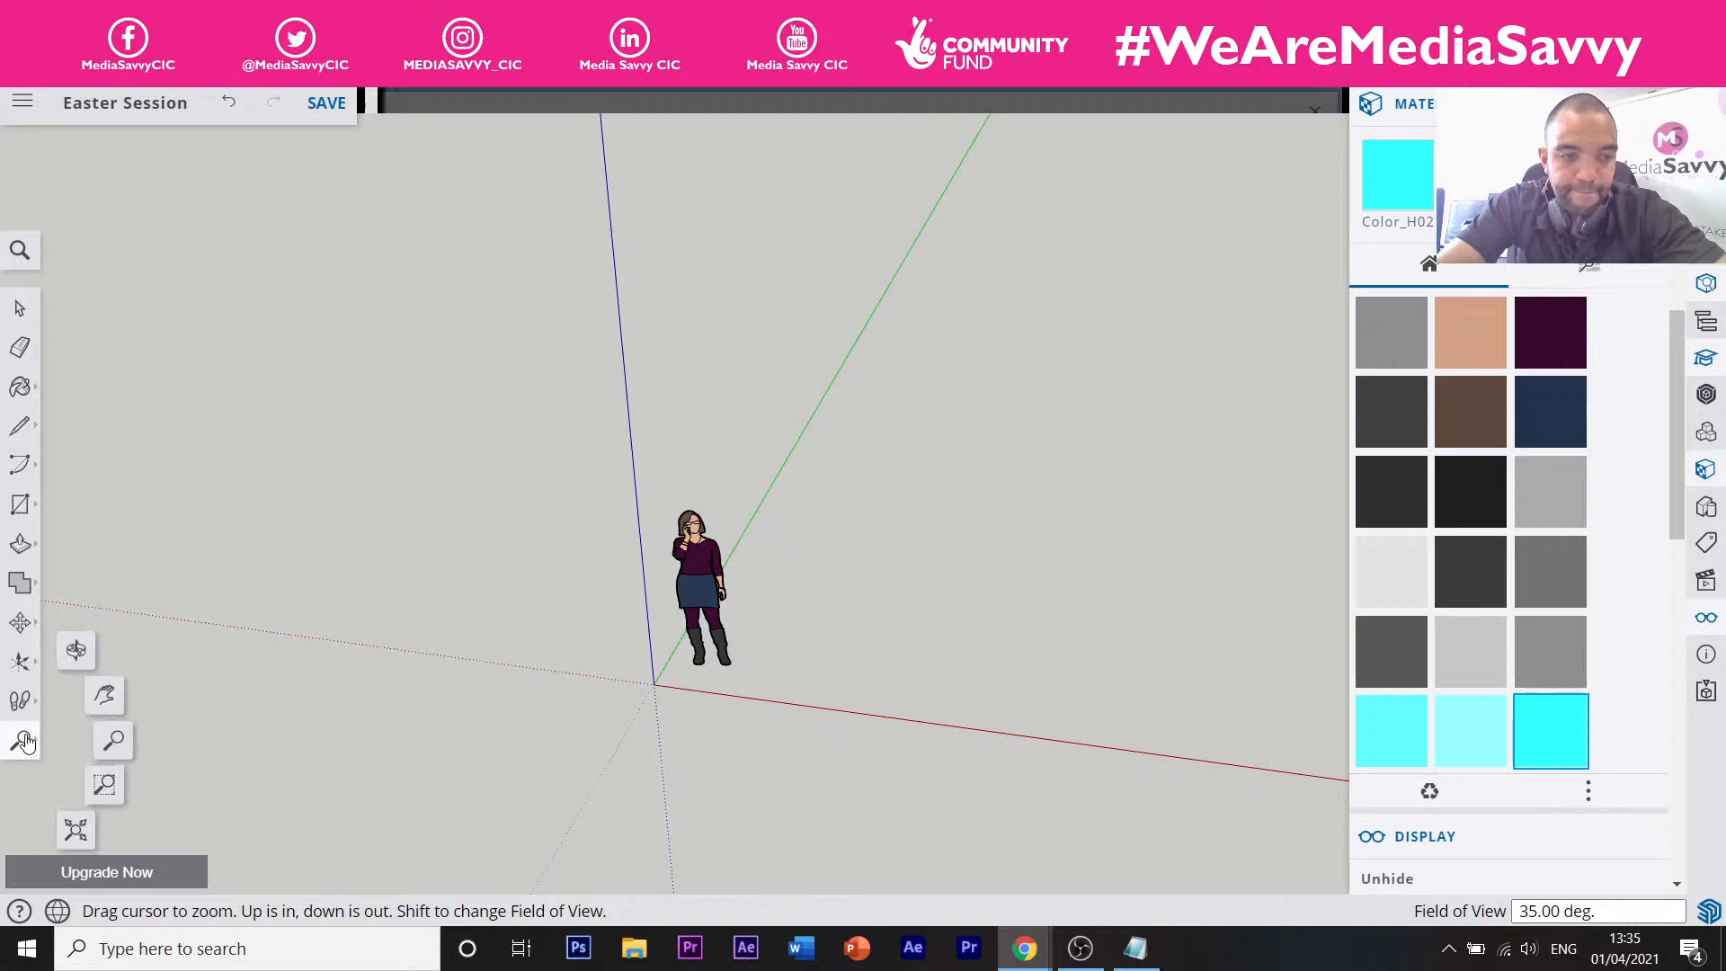
click(76, 653)
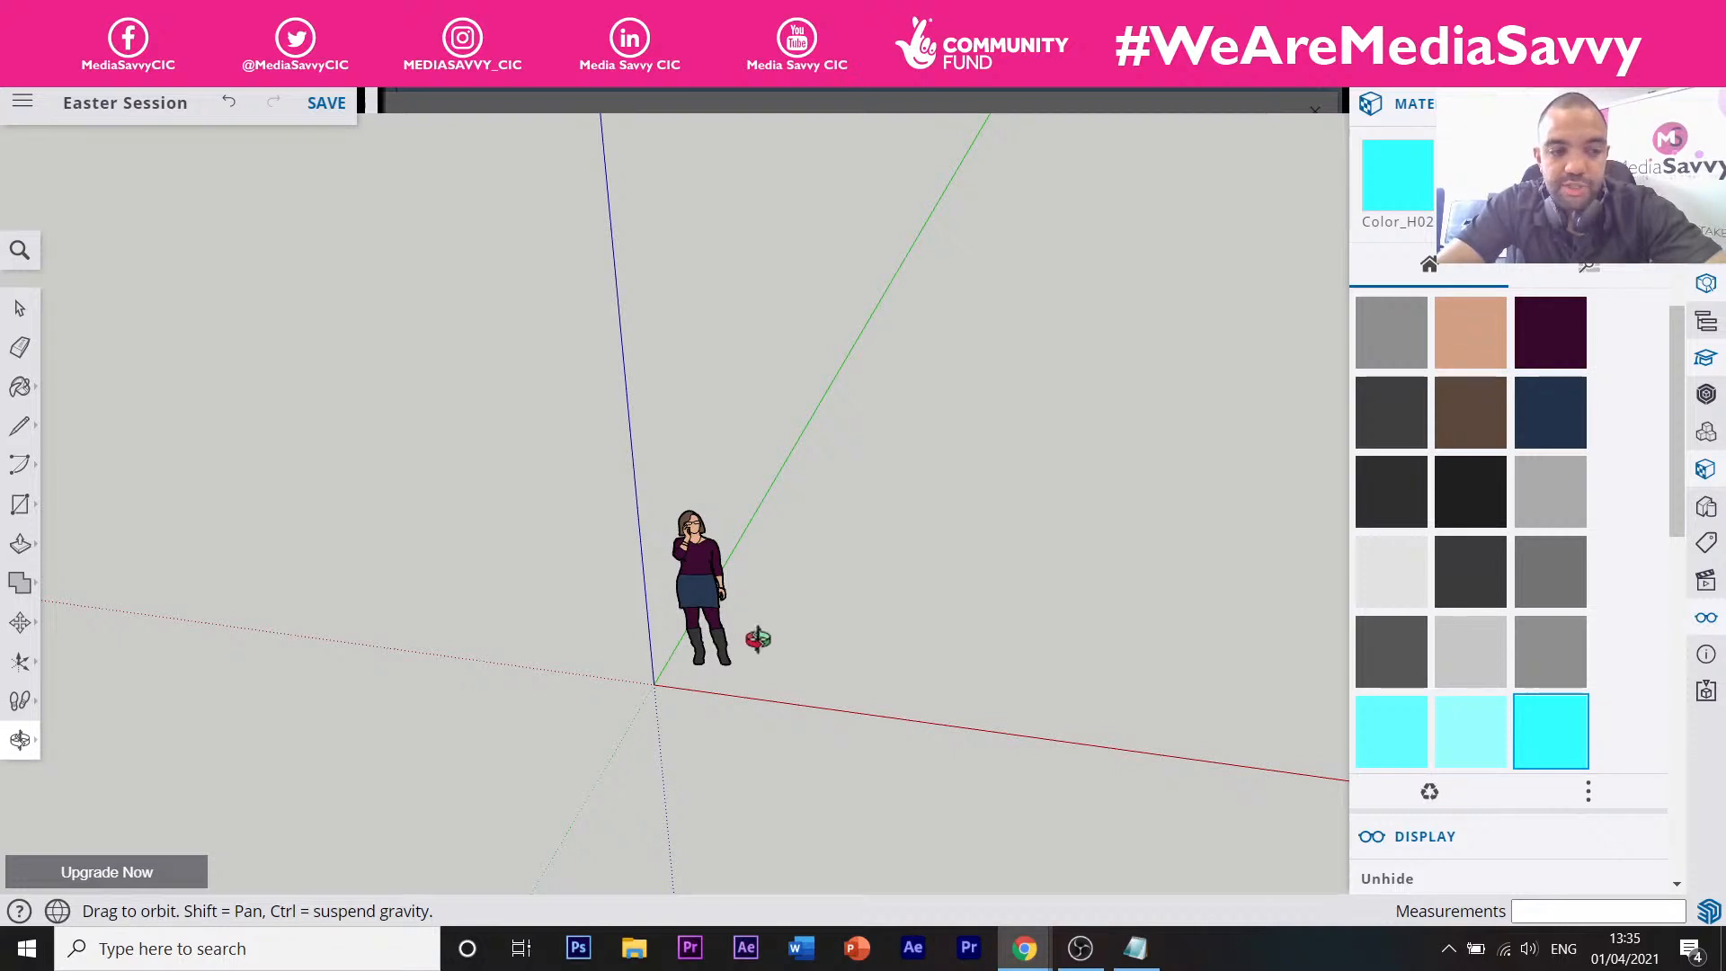
click(27, 751)
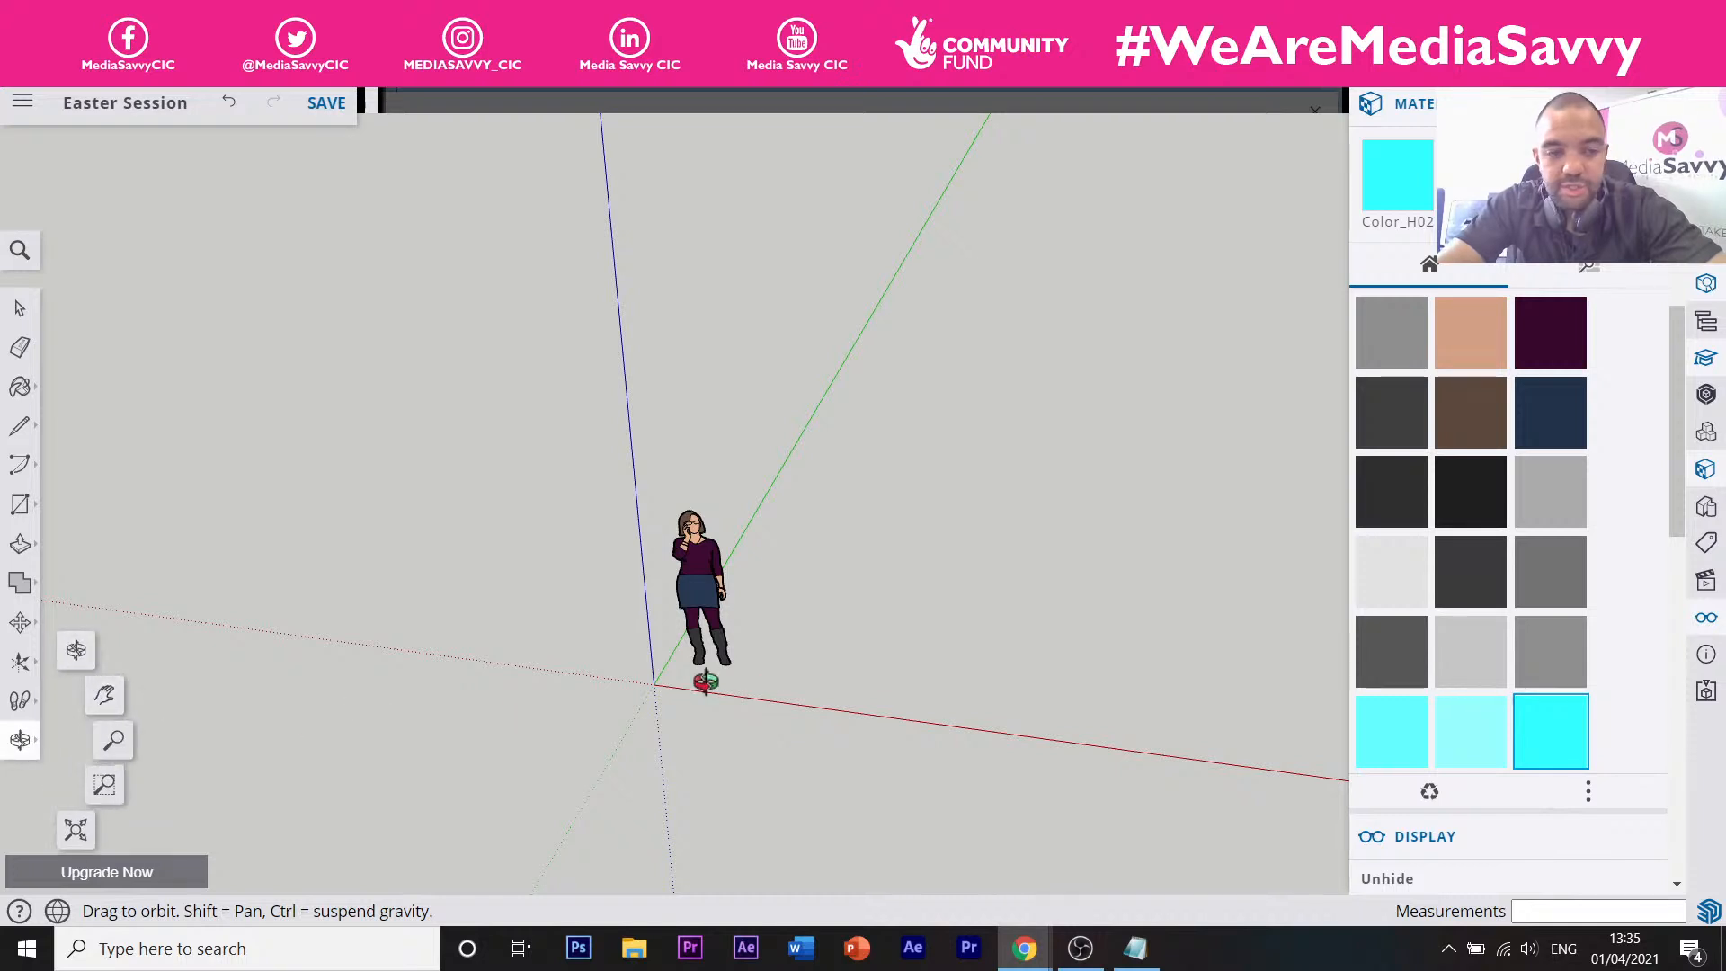
key(z)
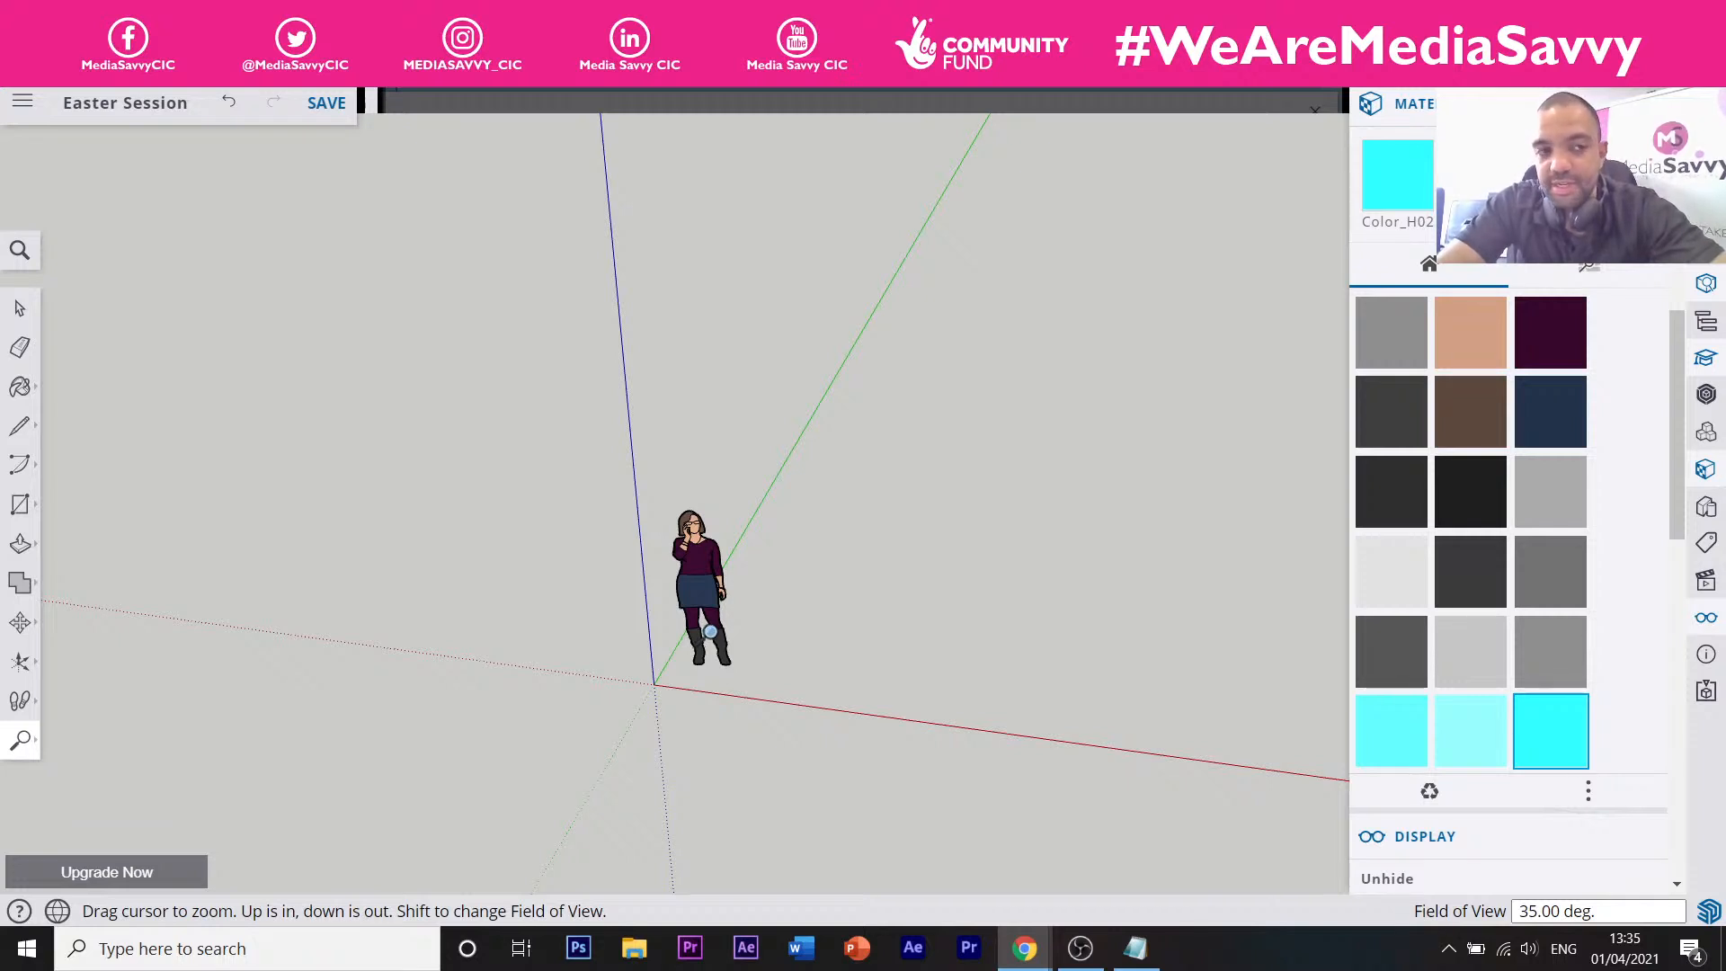
key(e)
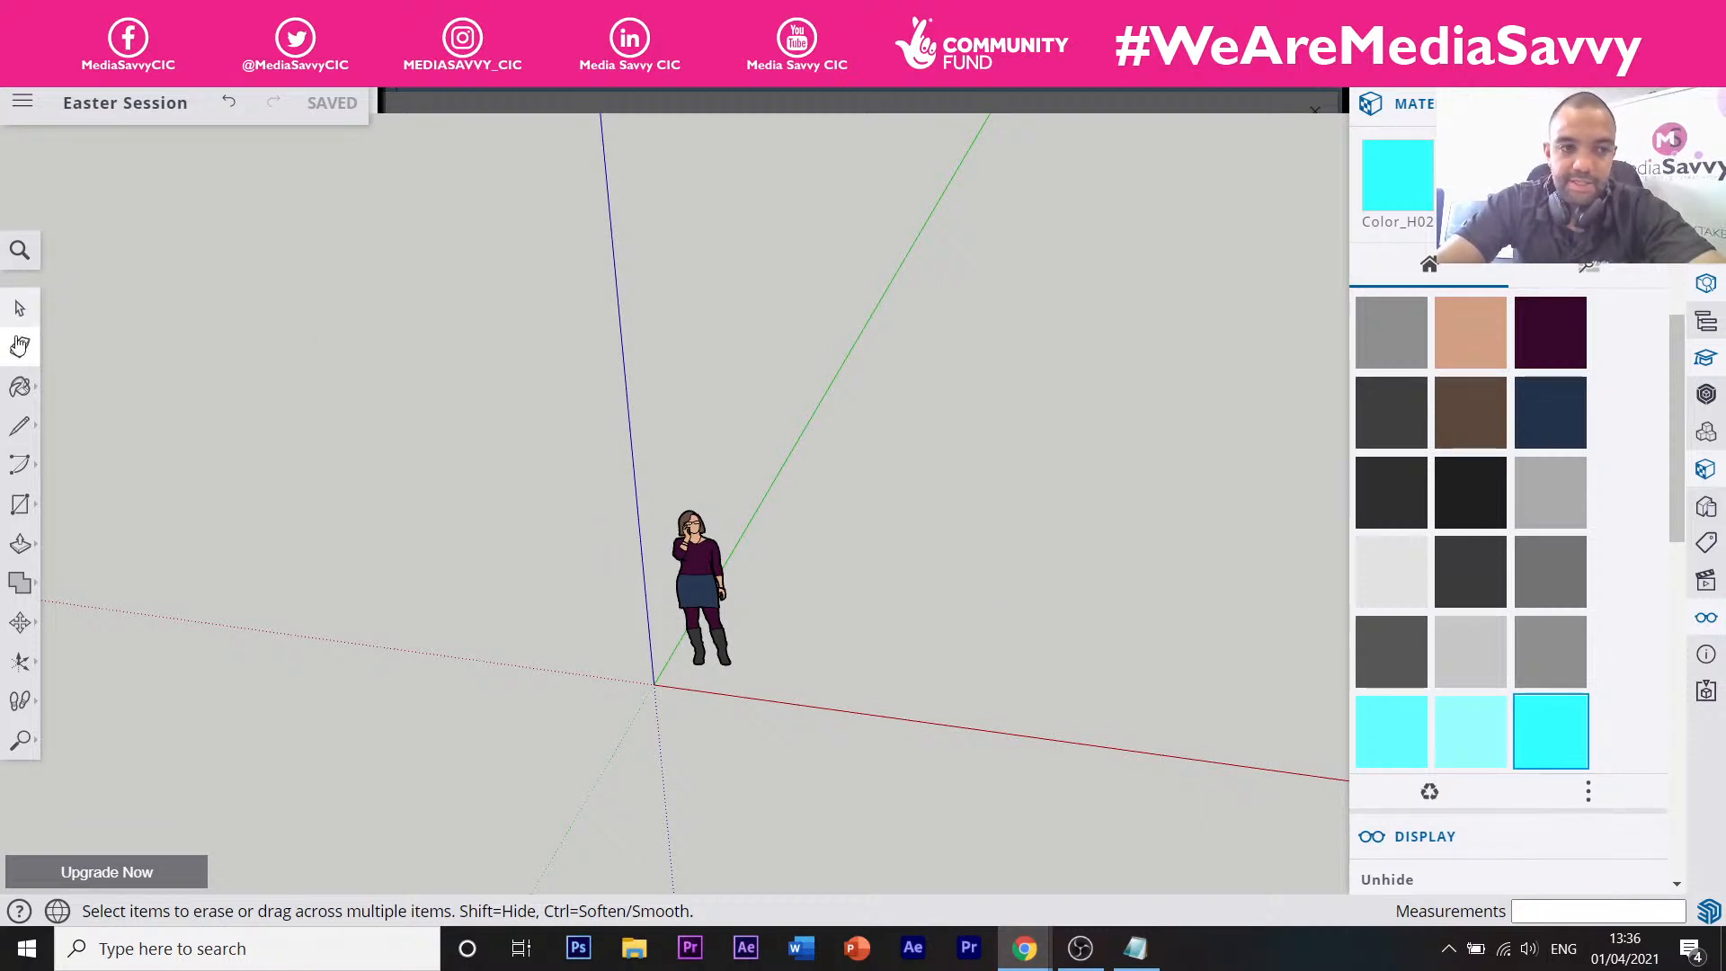
Start two trial lines beside the figure with the Line tool, cancelling both with Esc.
click(22, 430)
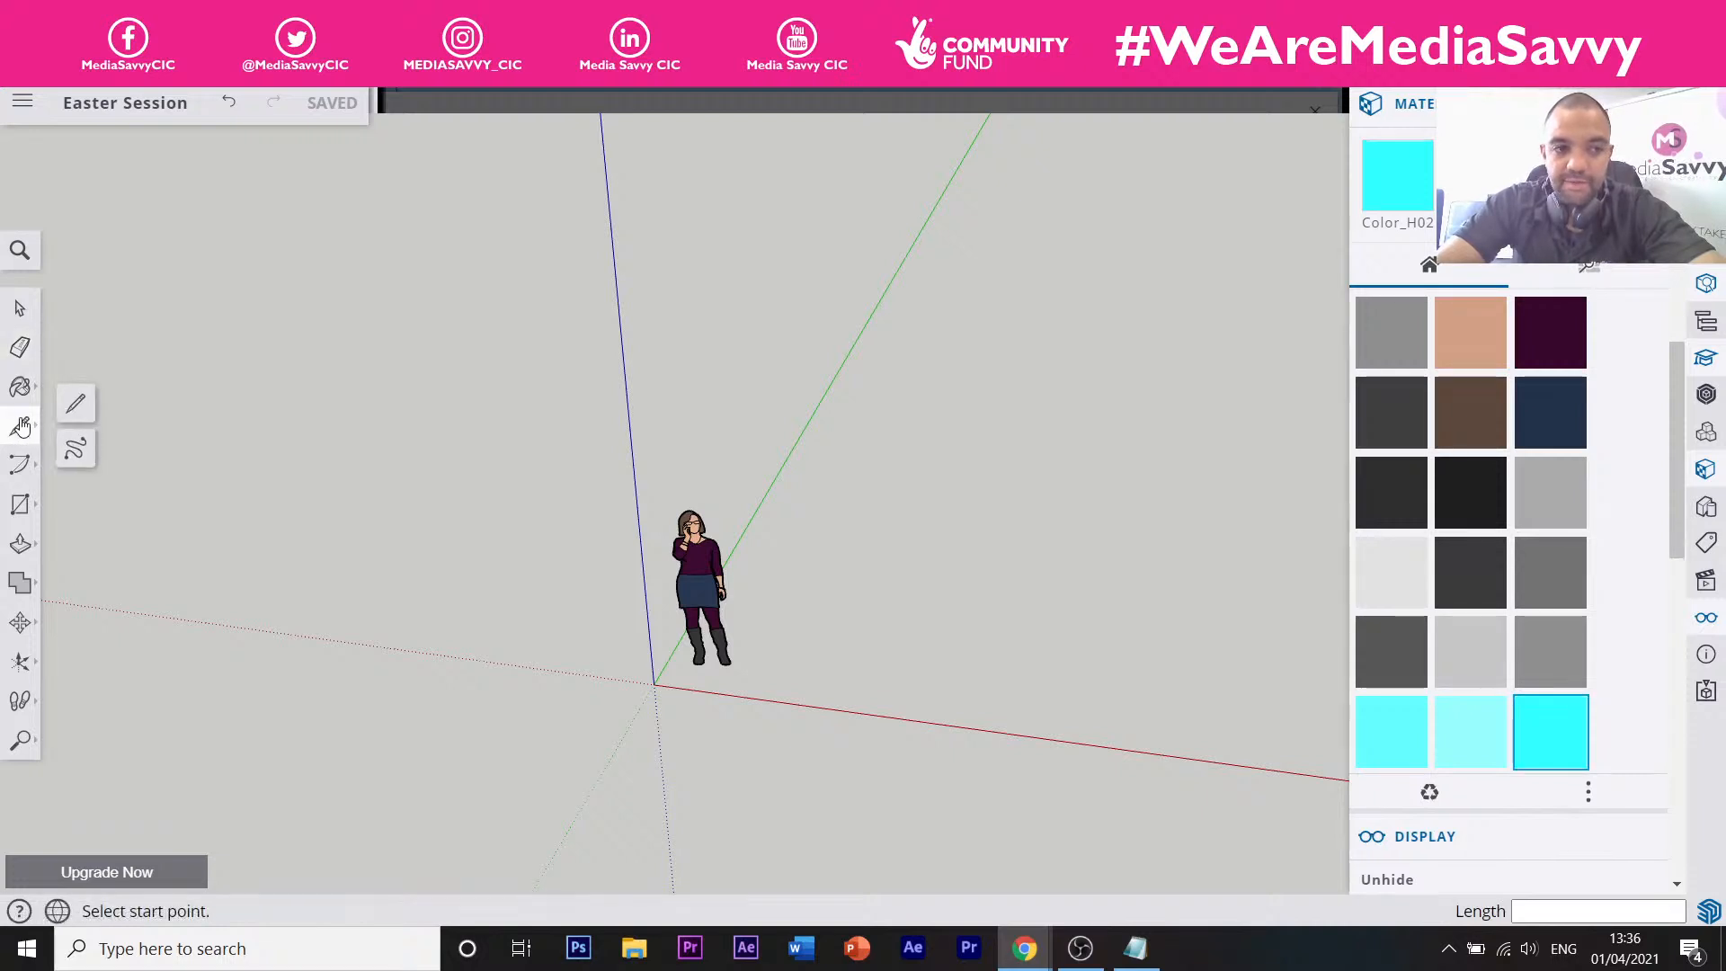
click(767, 609)
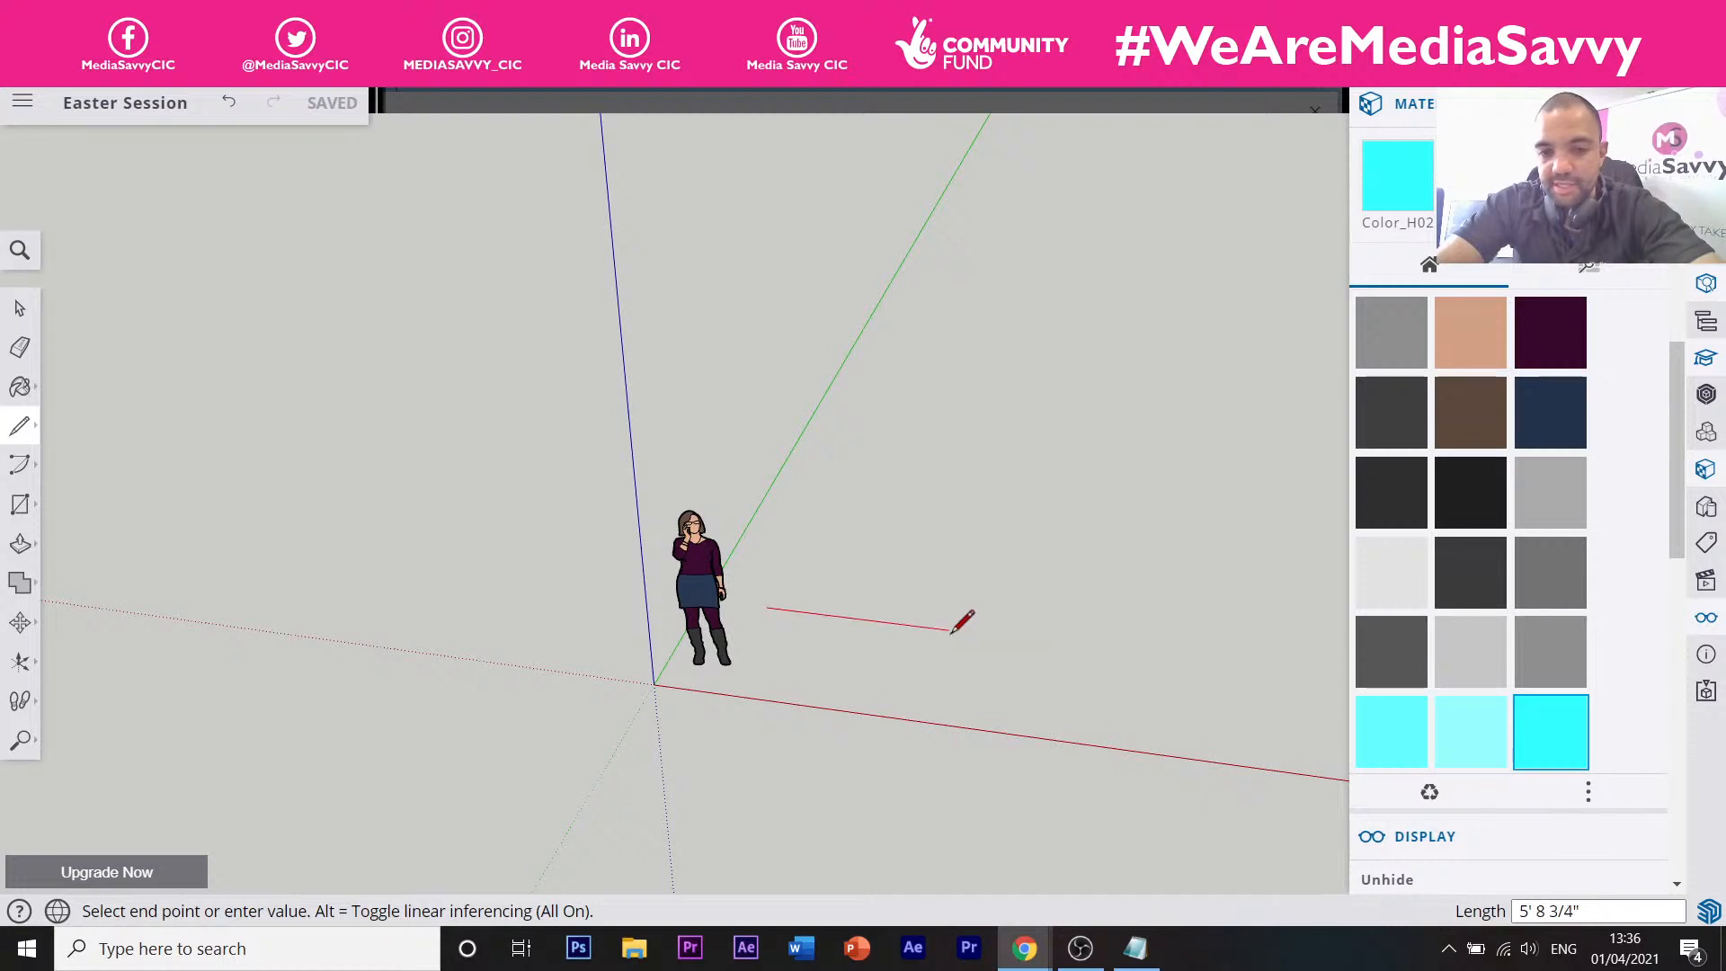
key(Escape)
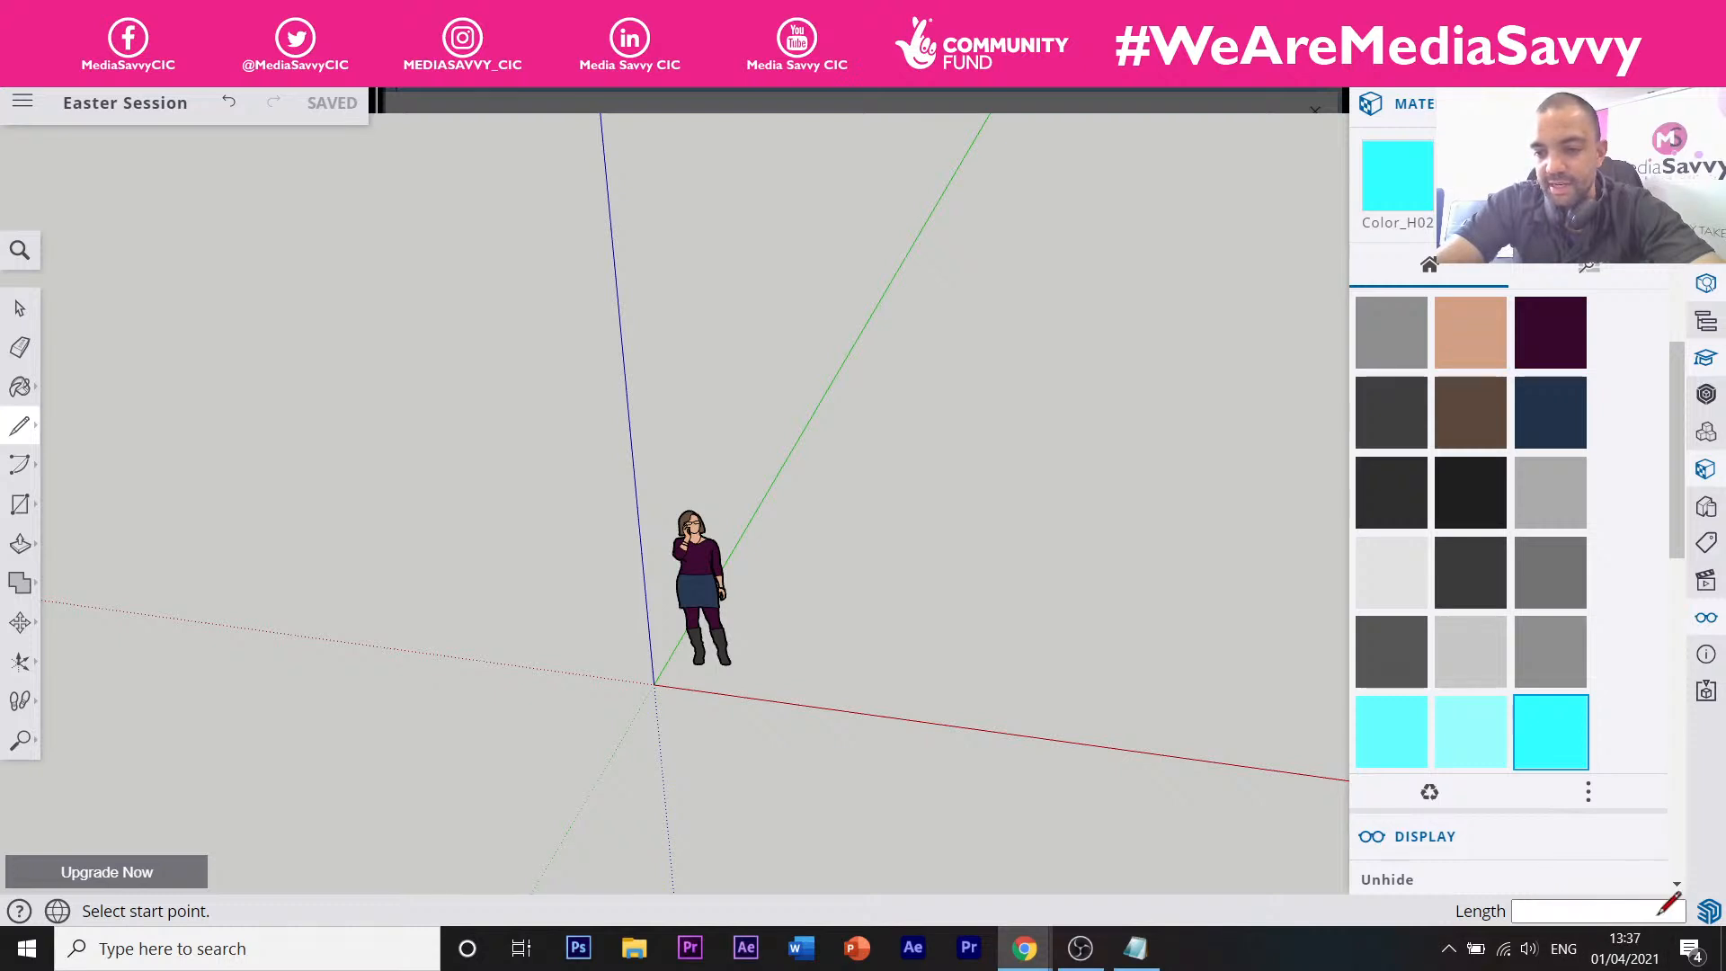
click(770, 586)
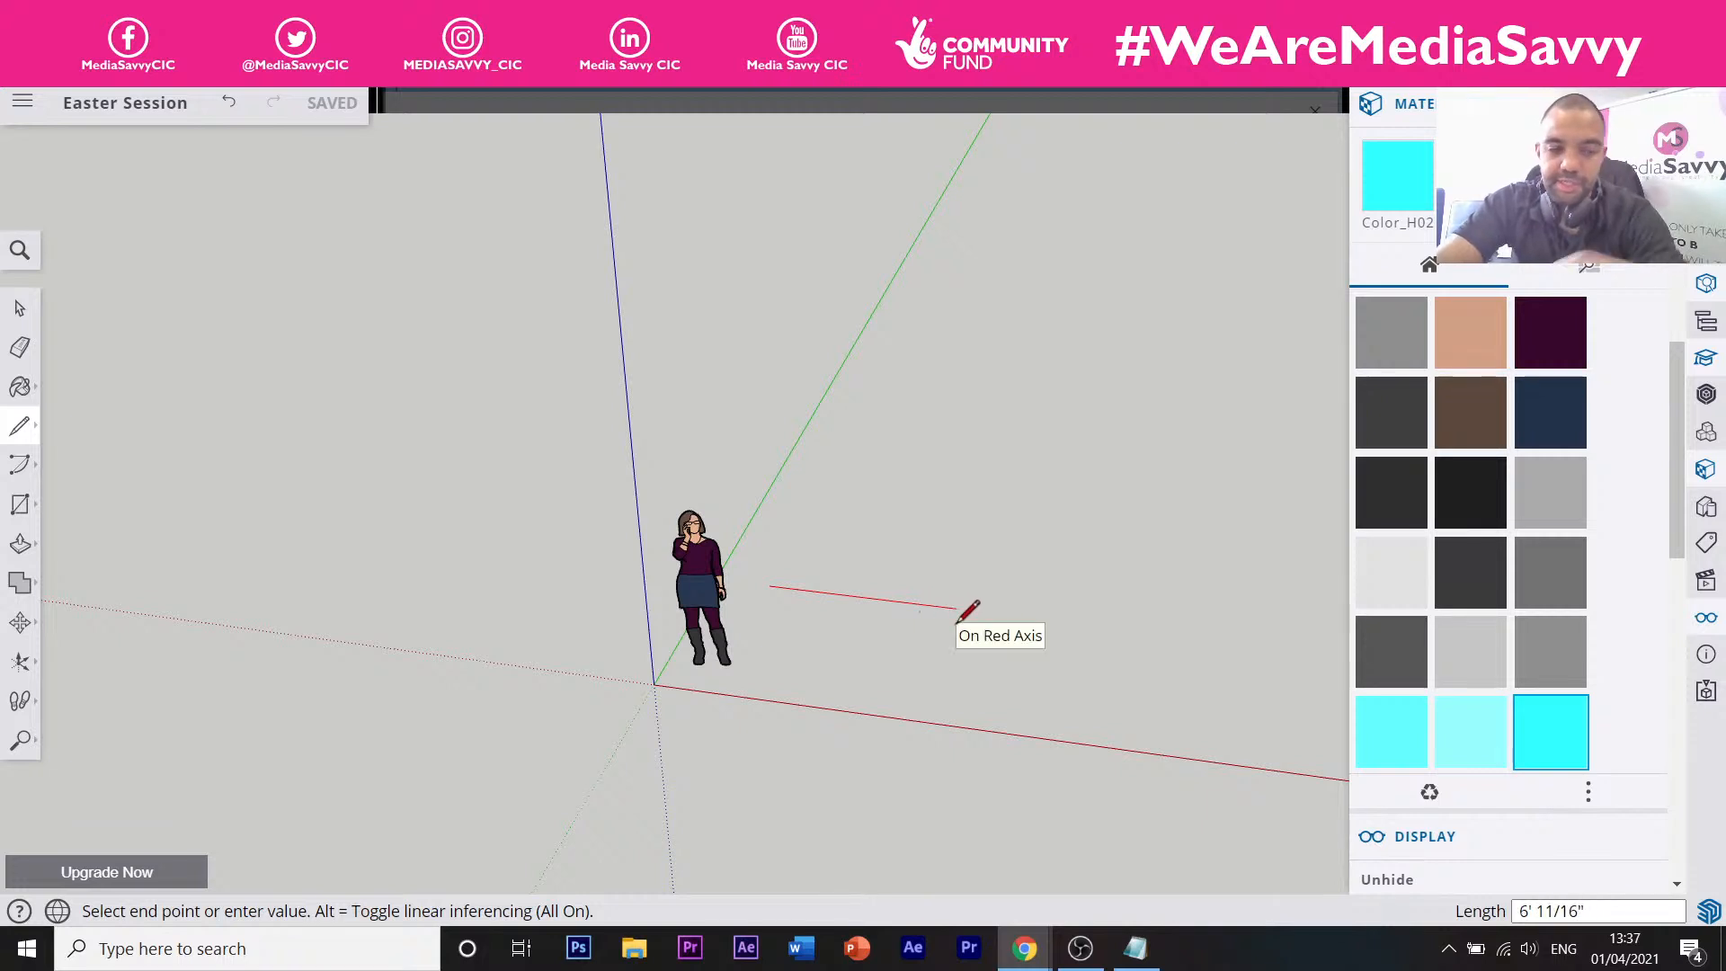
key(Escape)
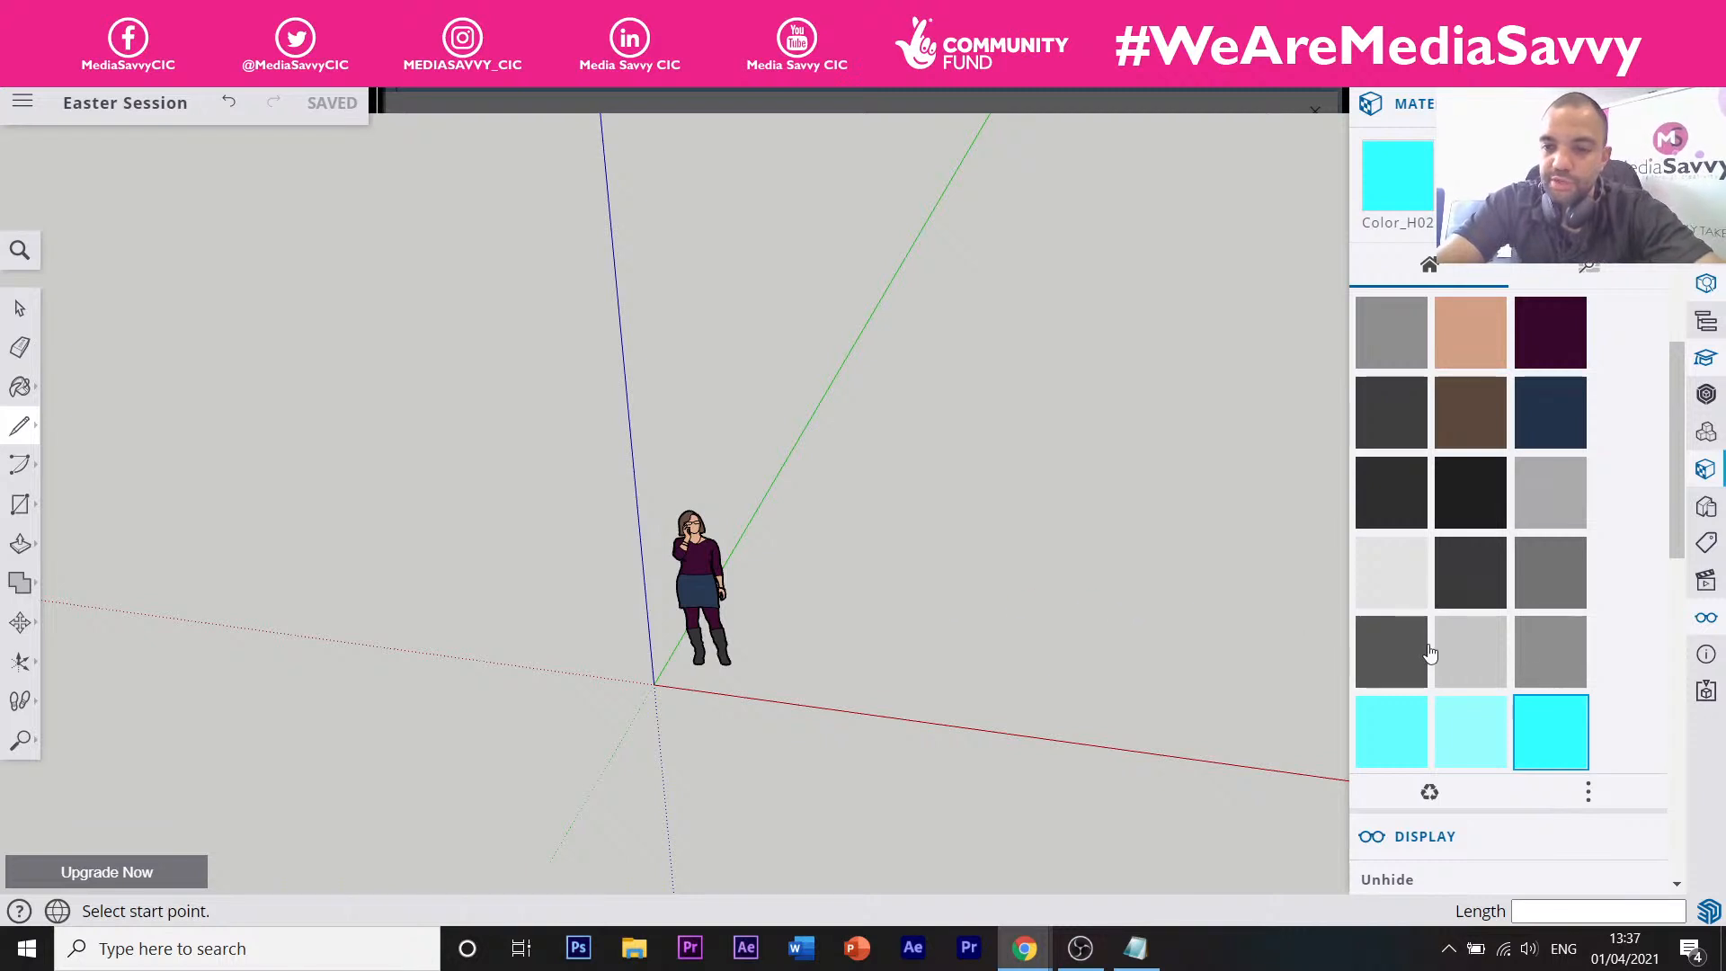
Set Model Info length units to millimetres with precision 0, giving a 2 mm snap.
click(1706, 655)
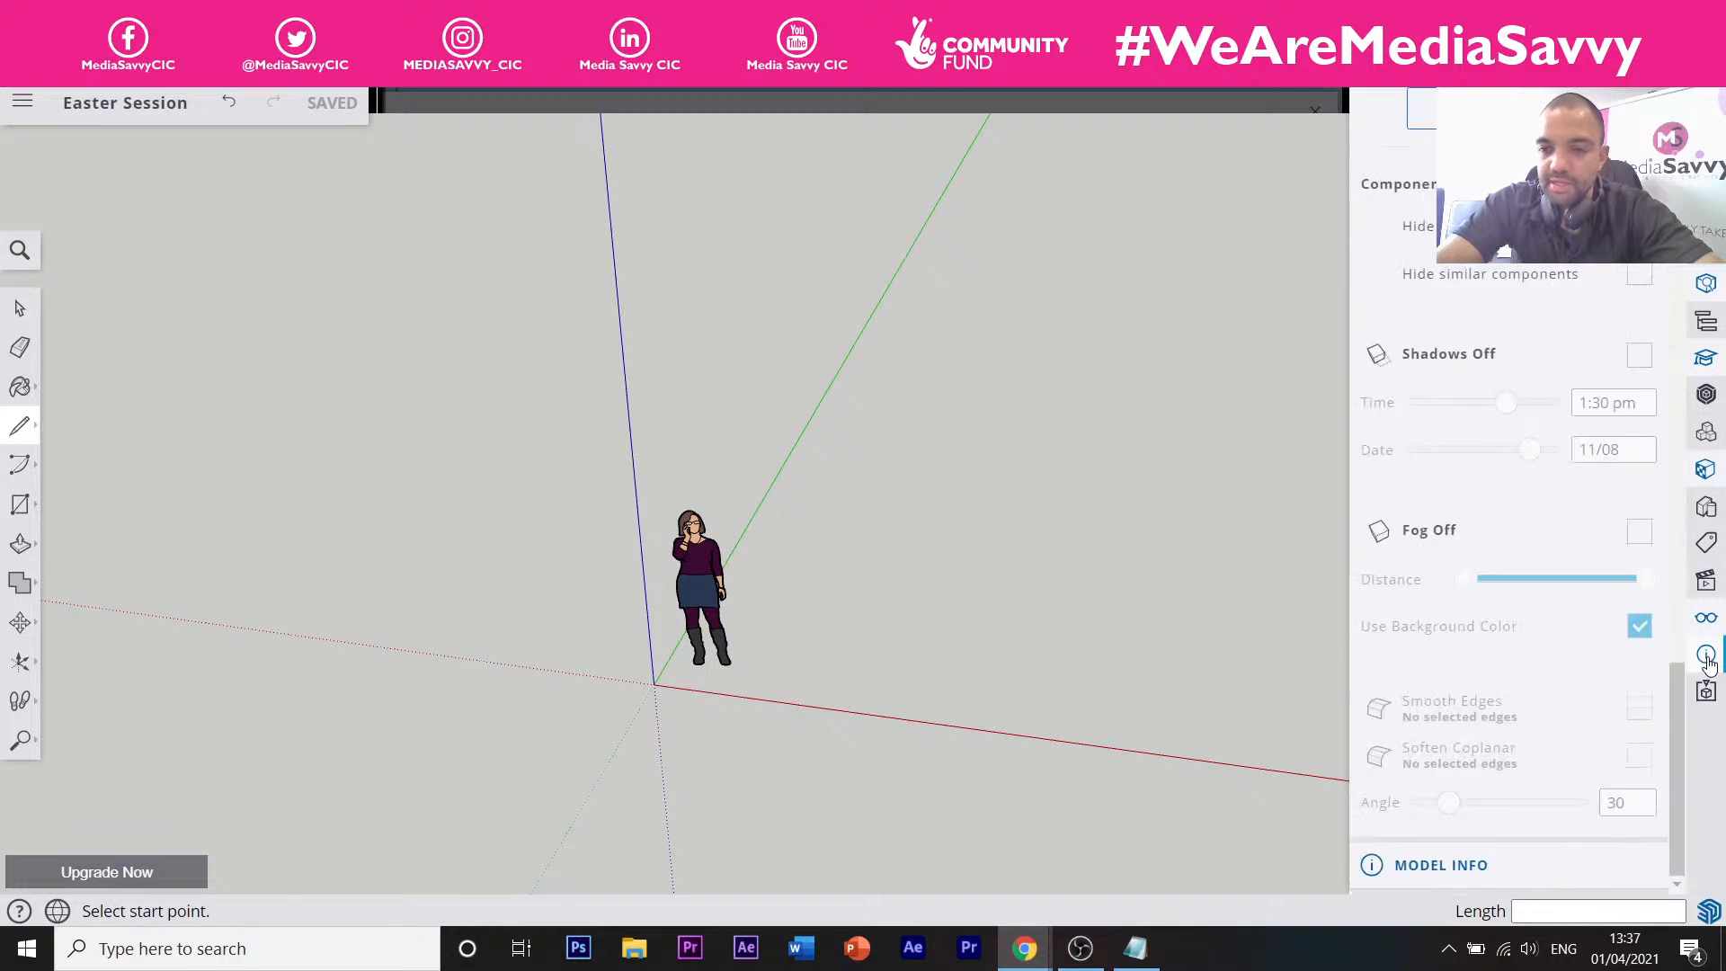
click(1706, 692)
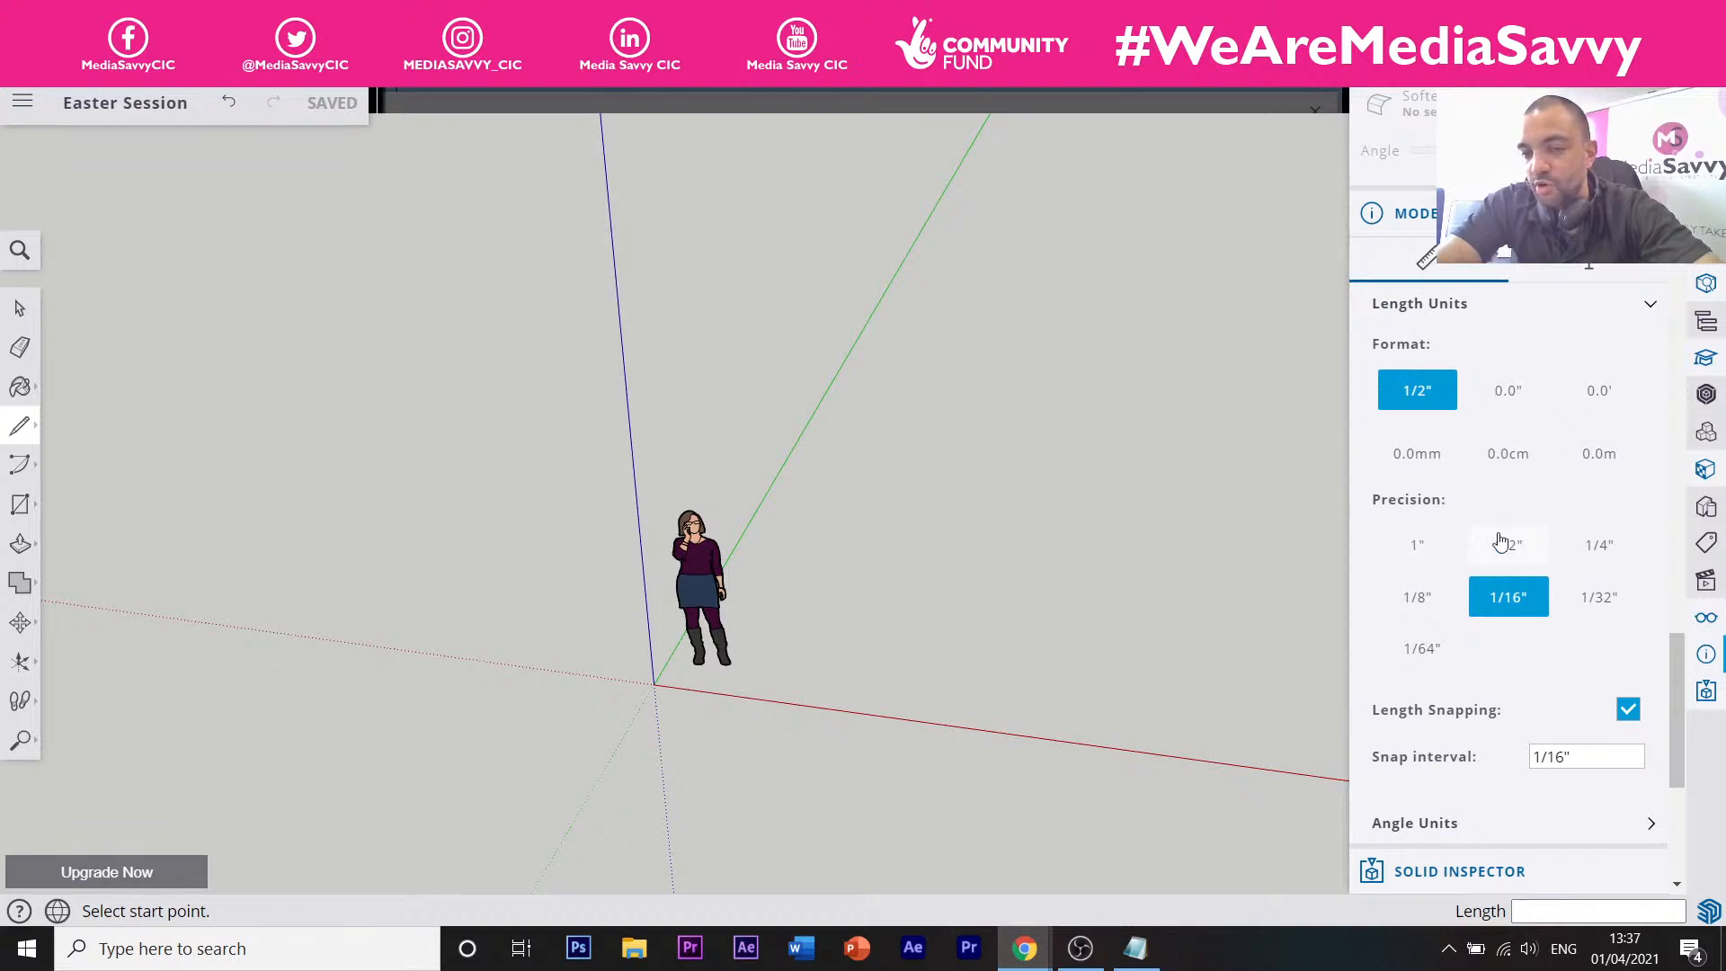
click(1420, 464)
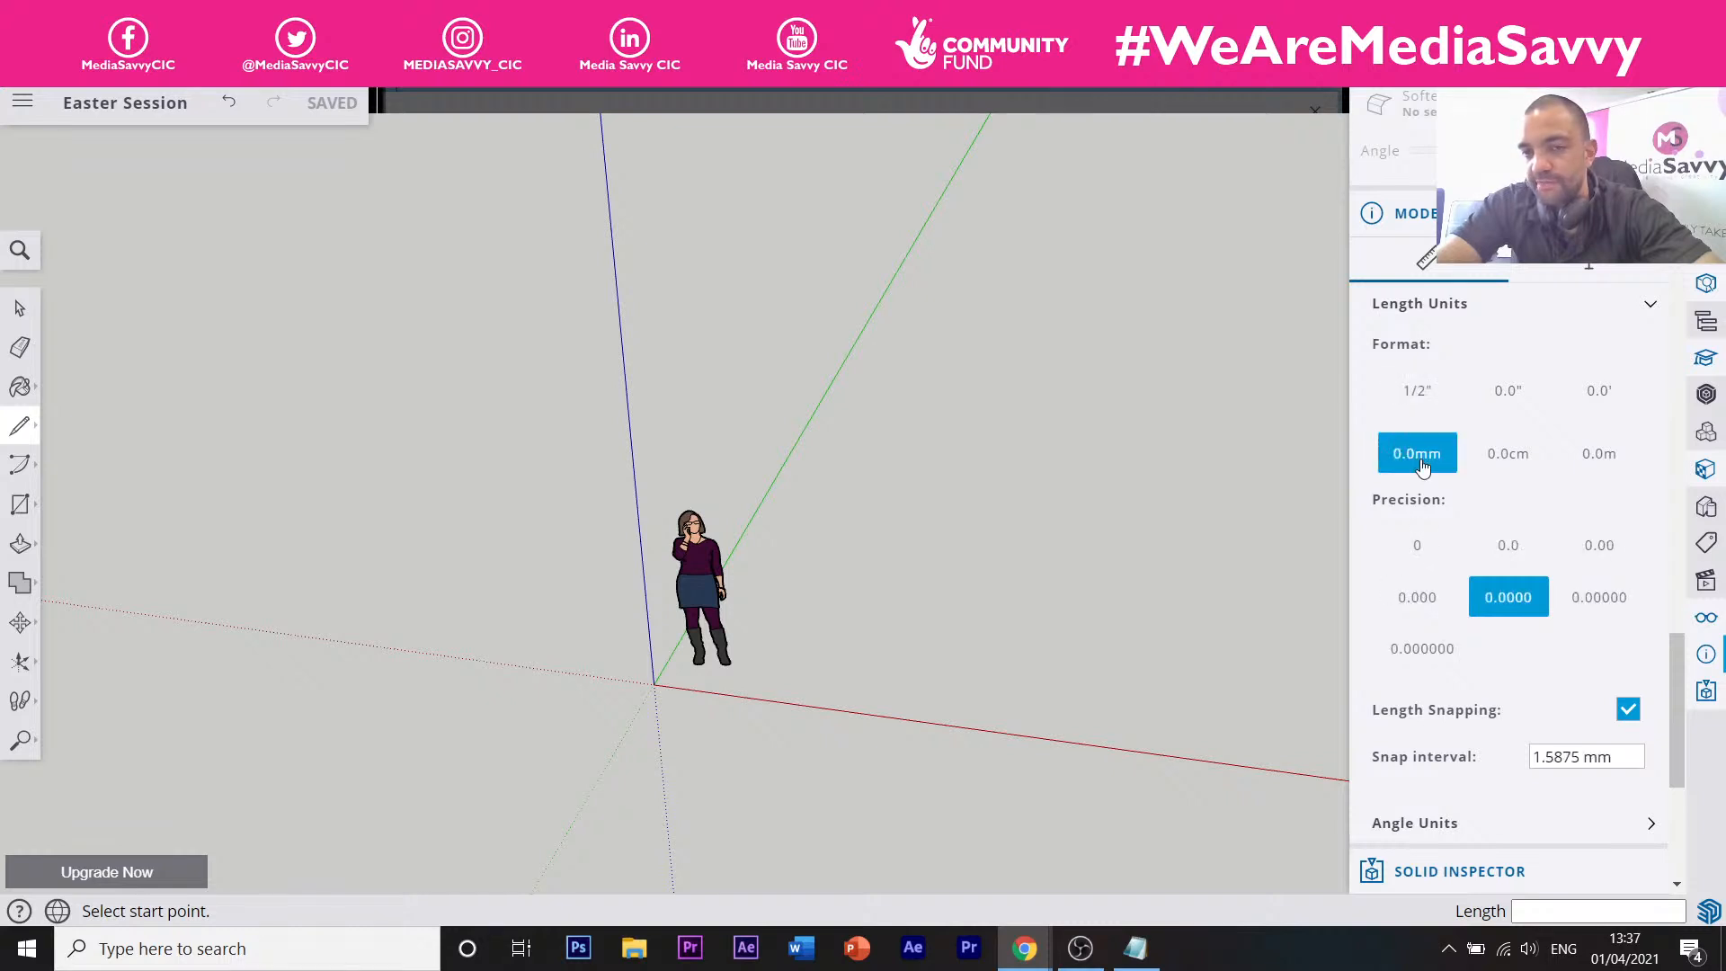
click(1428, 550)
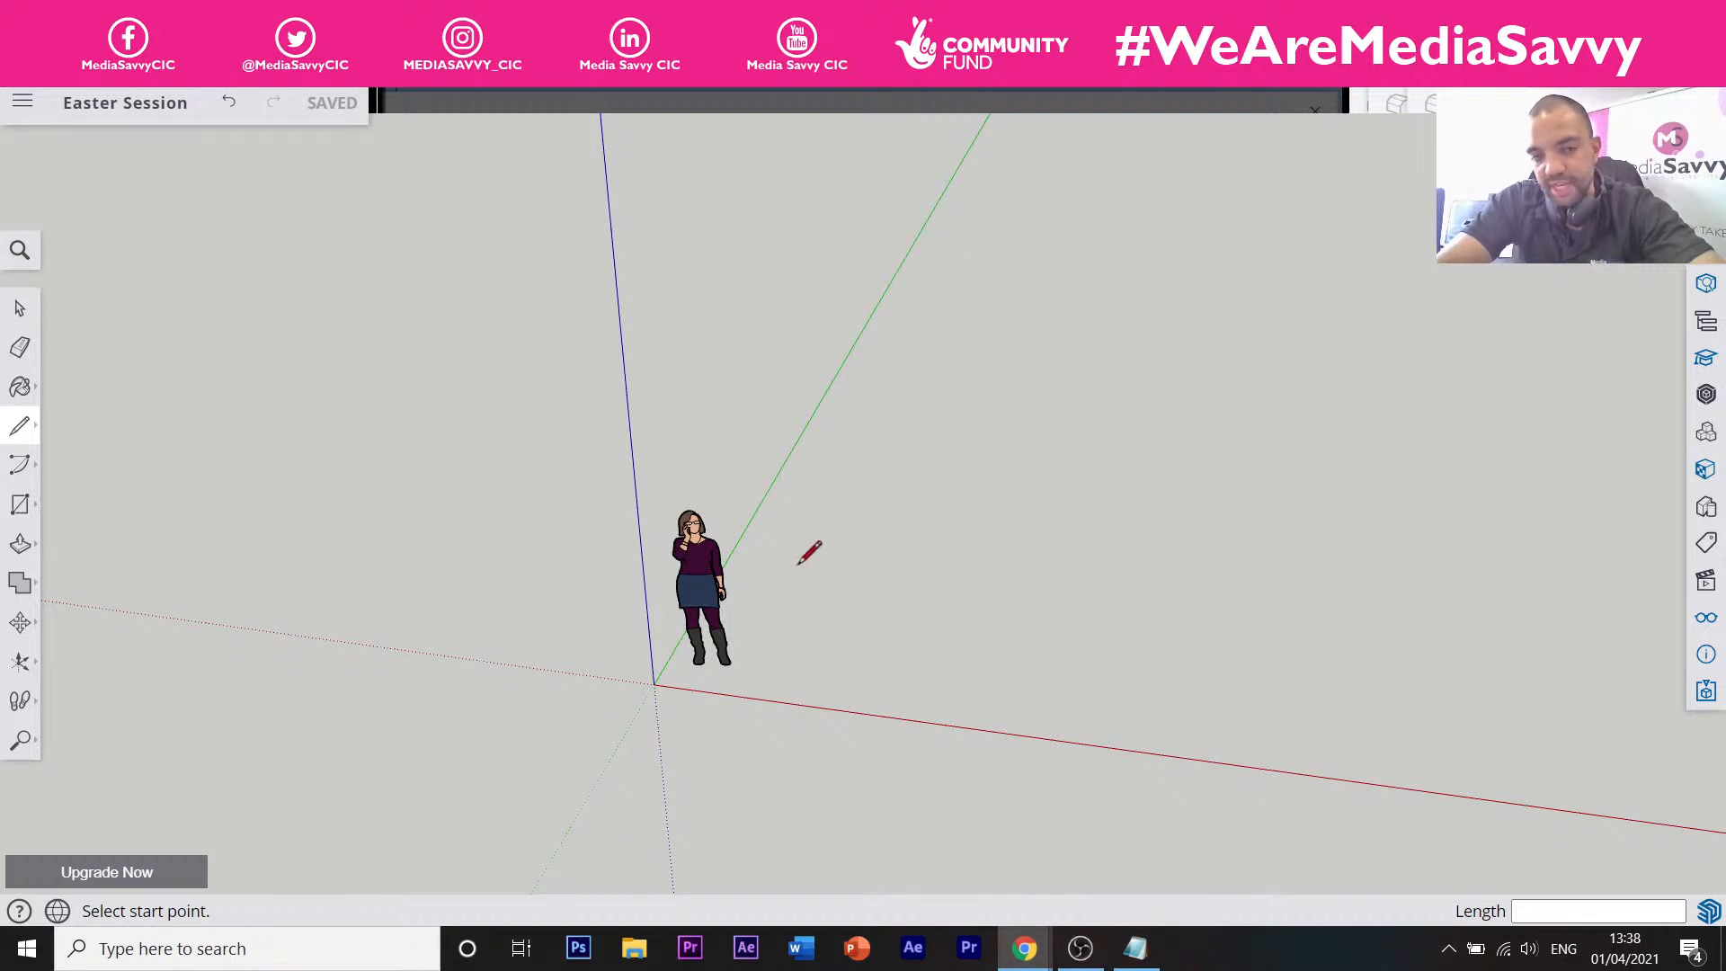
Draw a 1000 mm line along the red axis, then undo it.
click(785, 605)
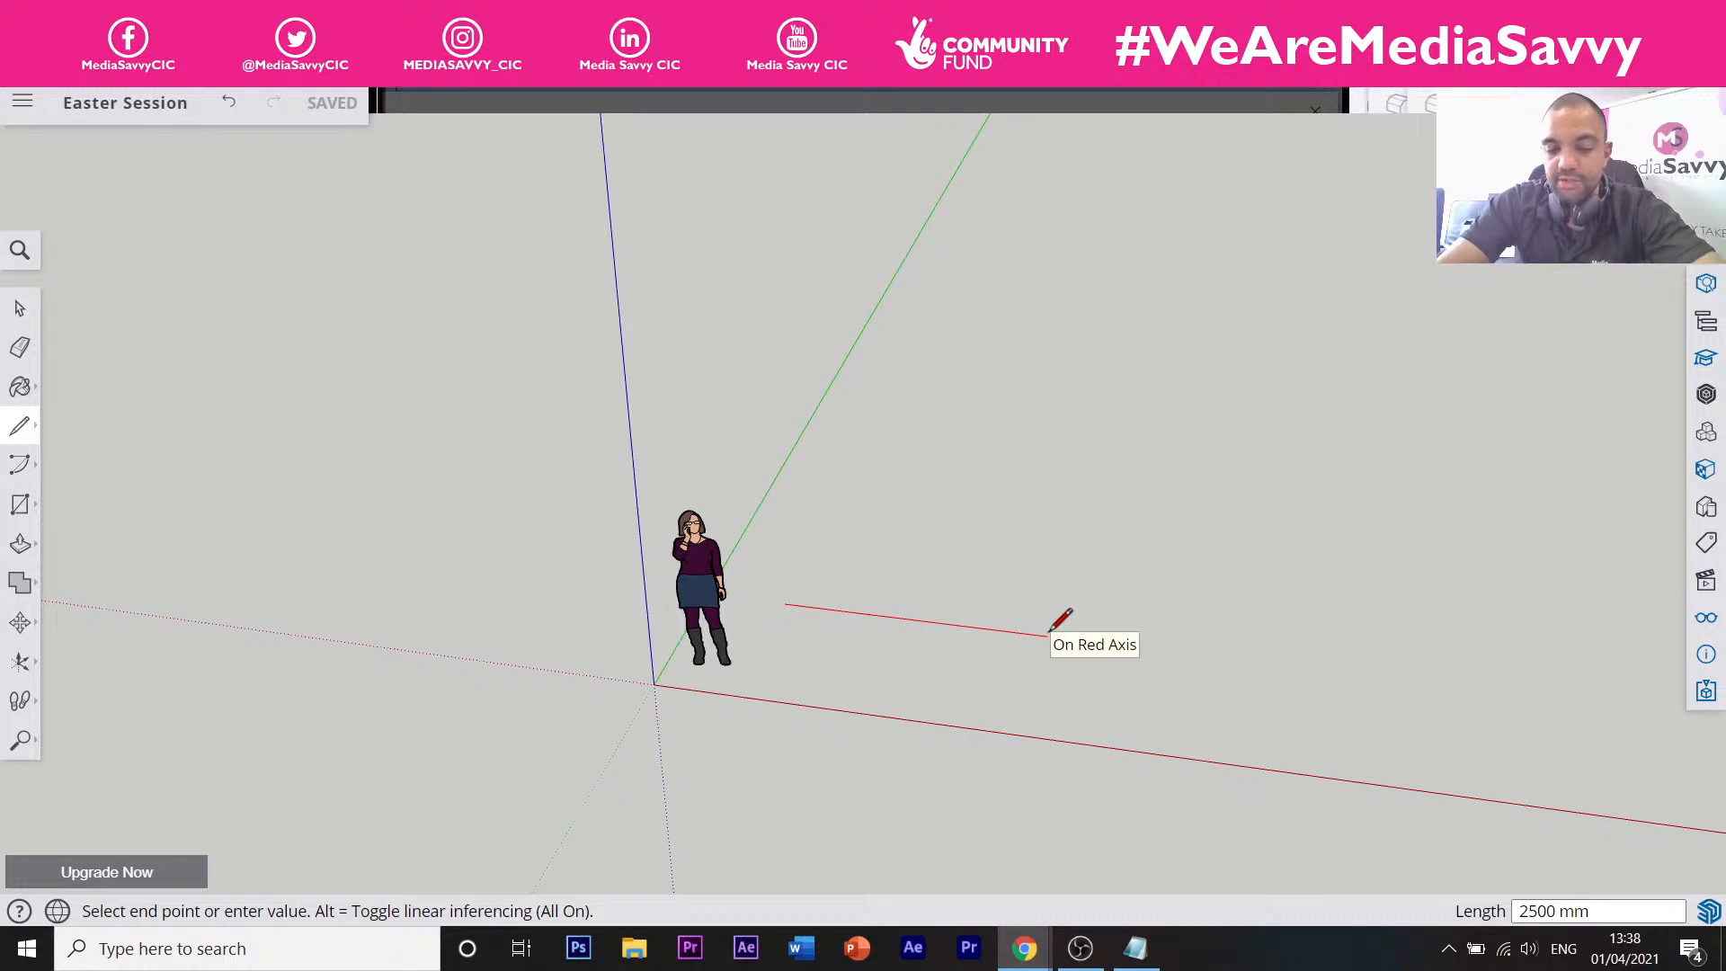
click(1047, 635)
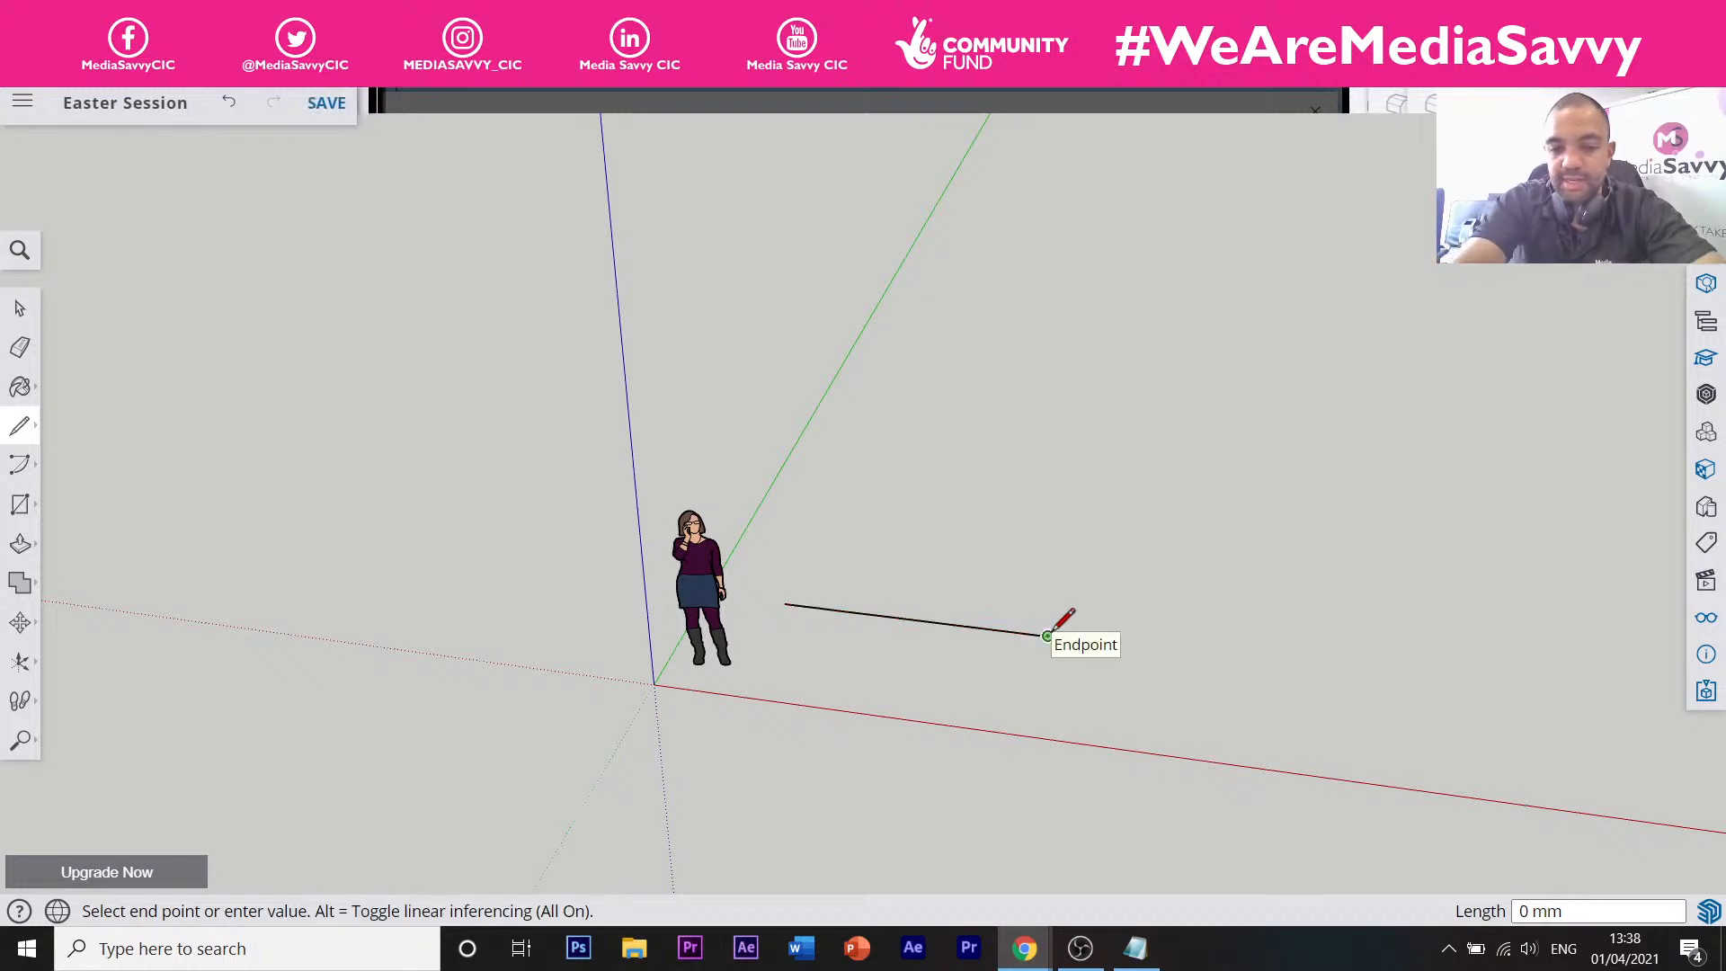
text(1000)
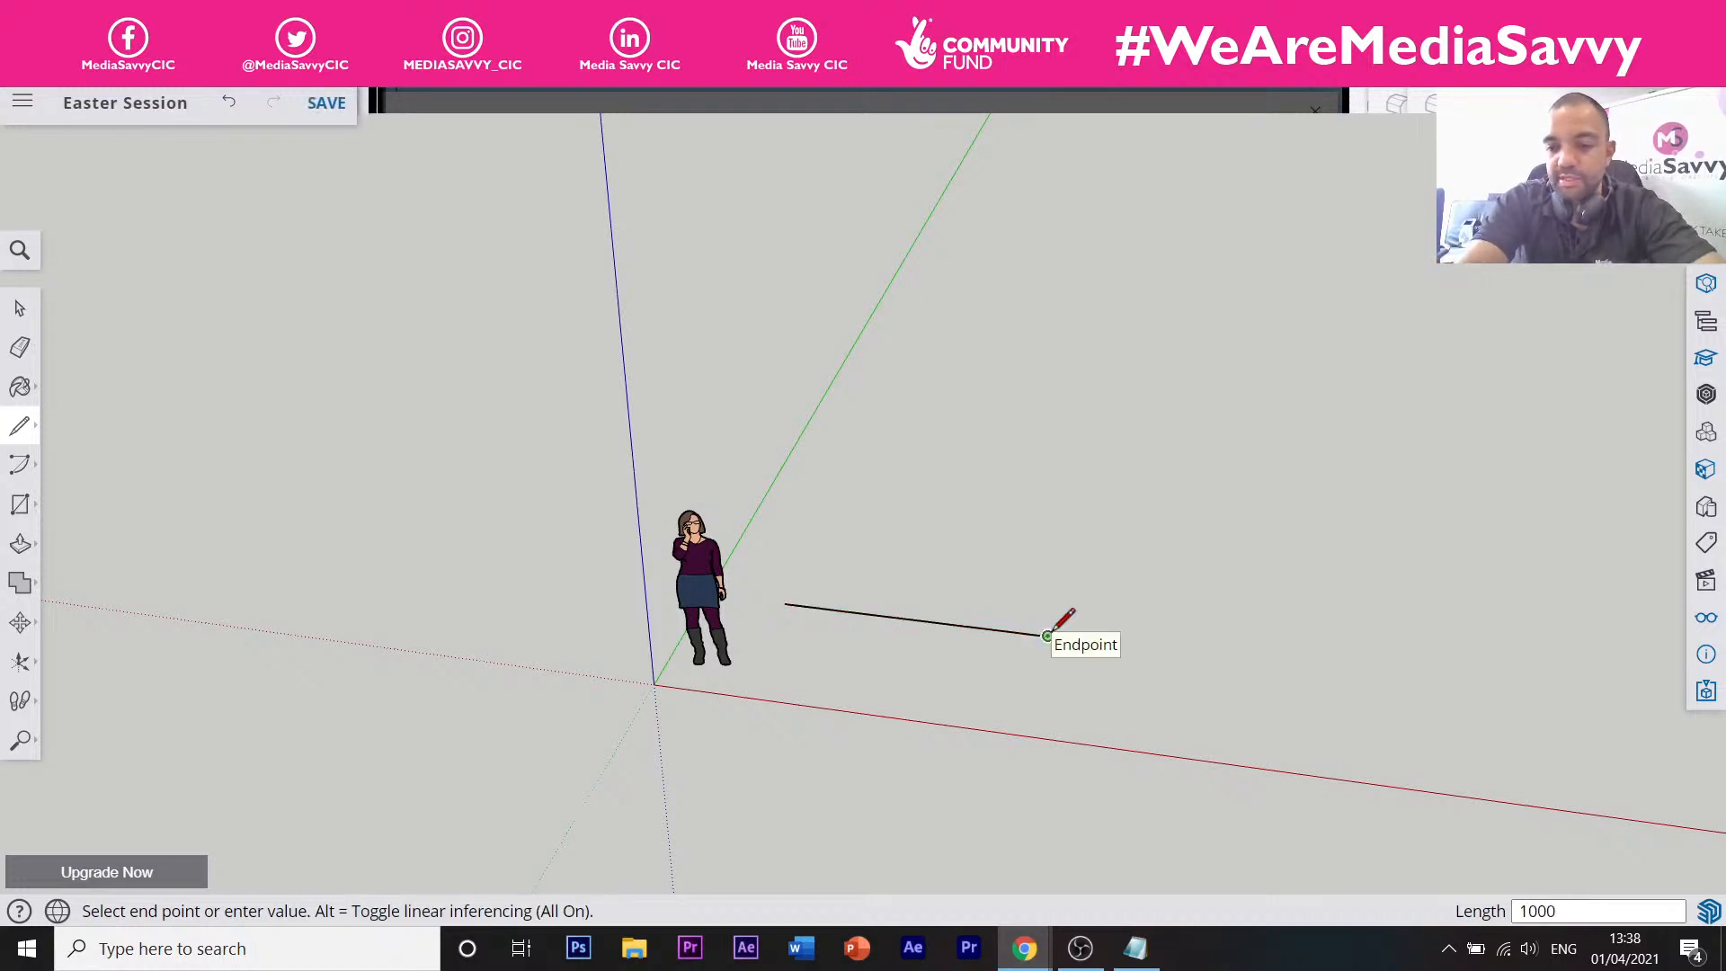
key(Return)
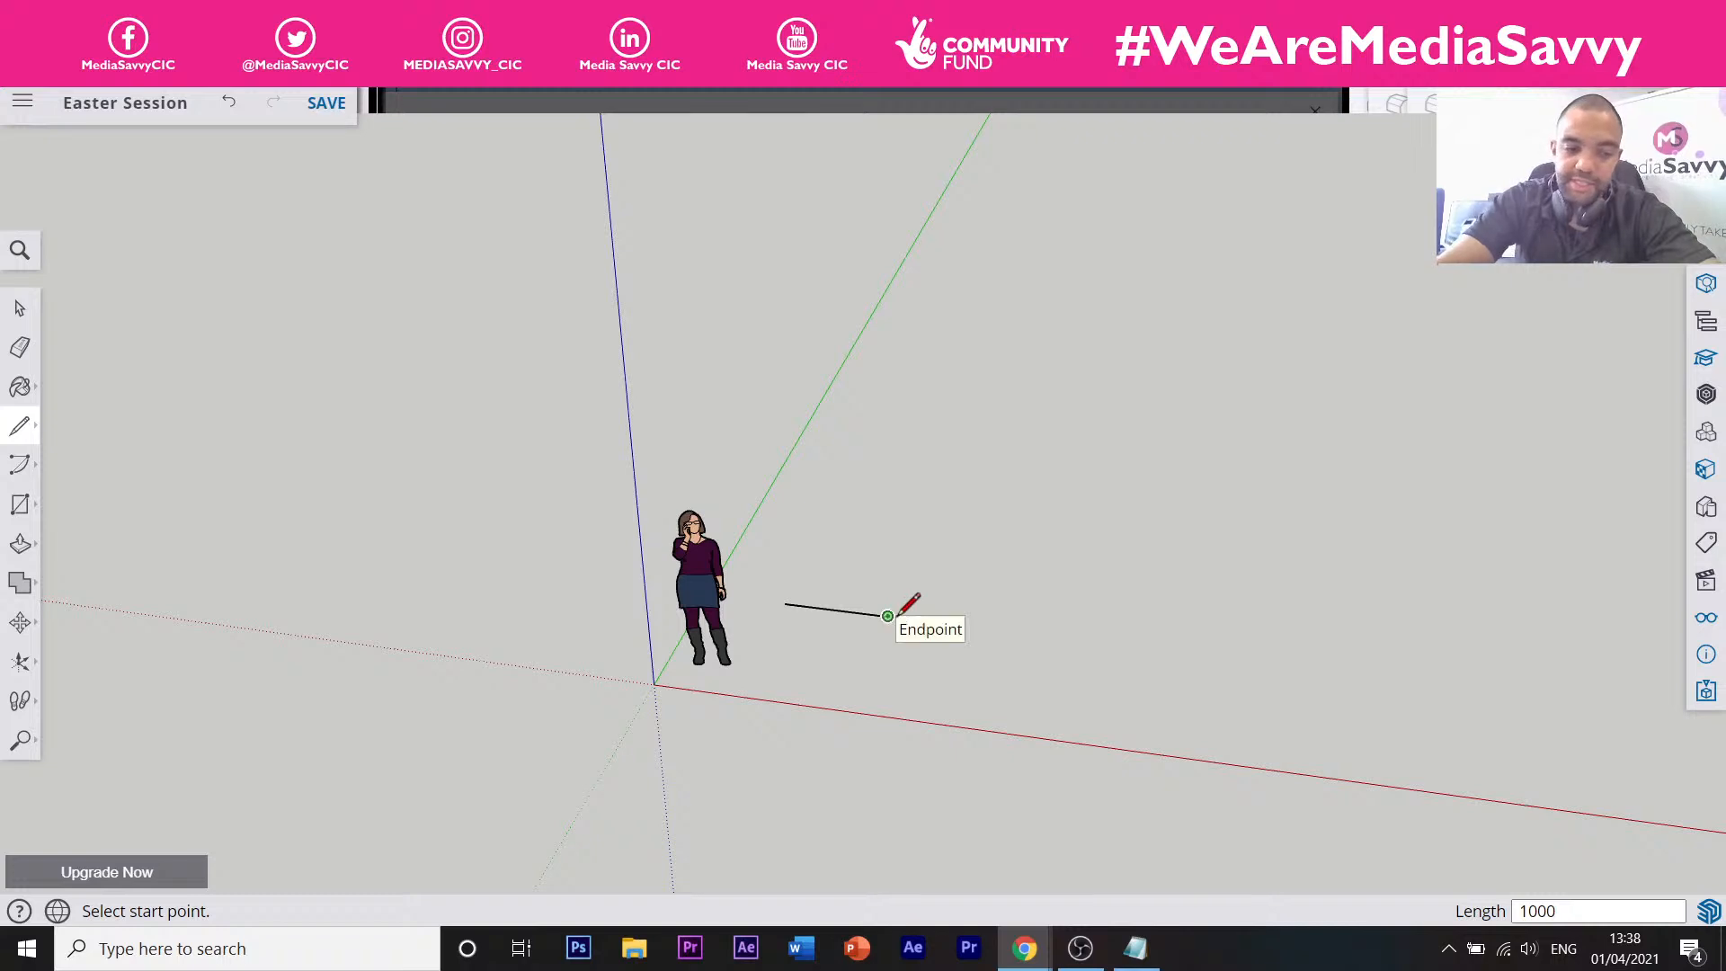
key(ctrl+z)
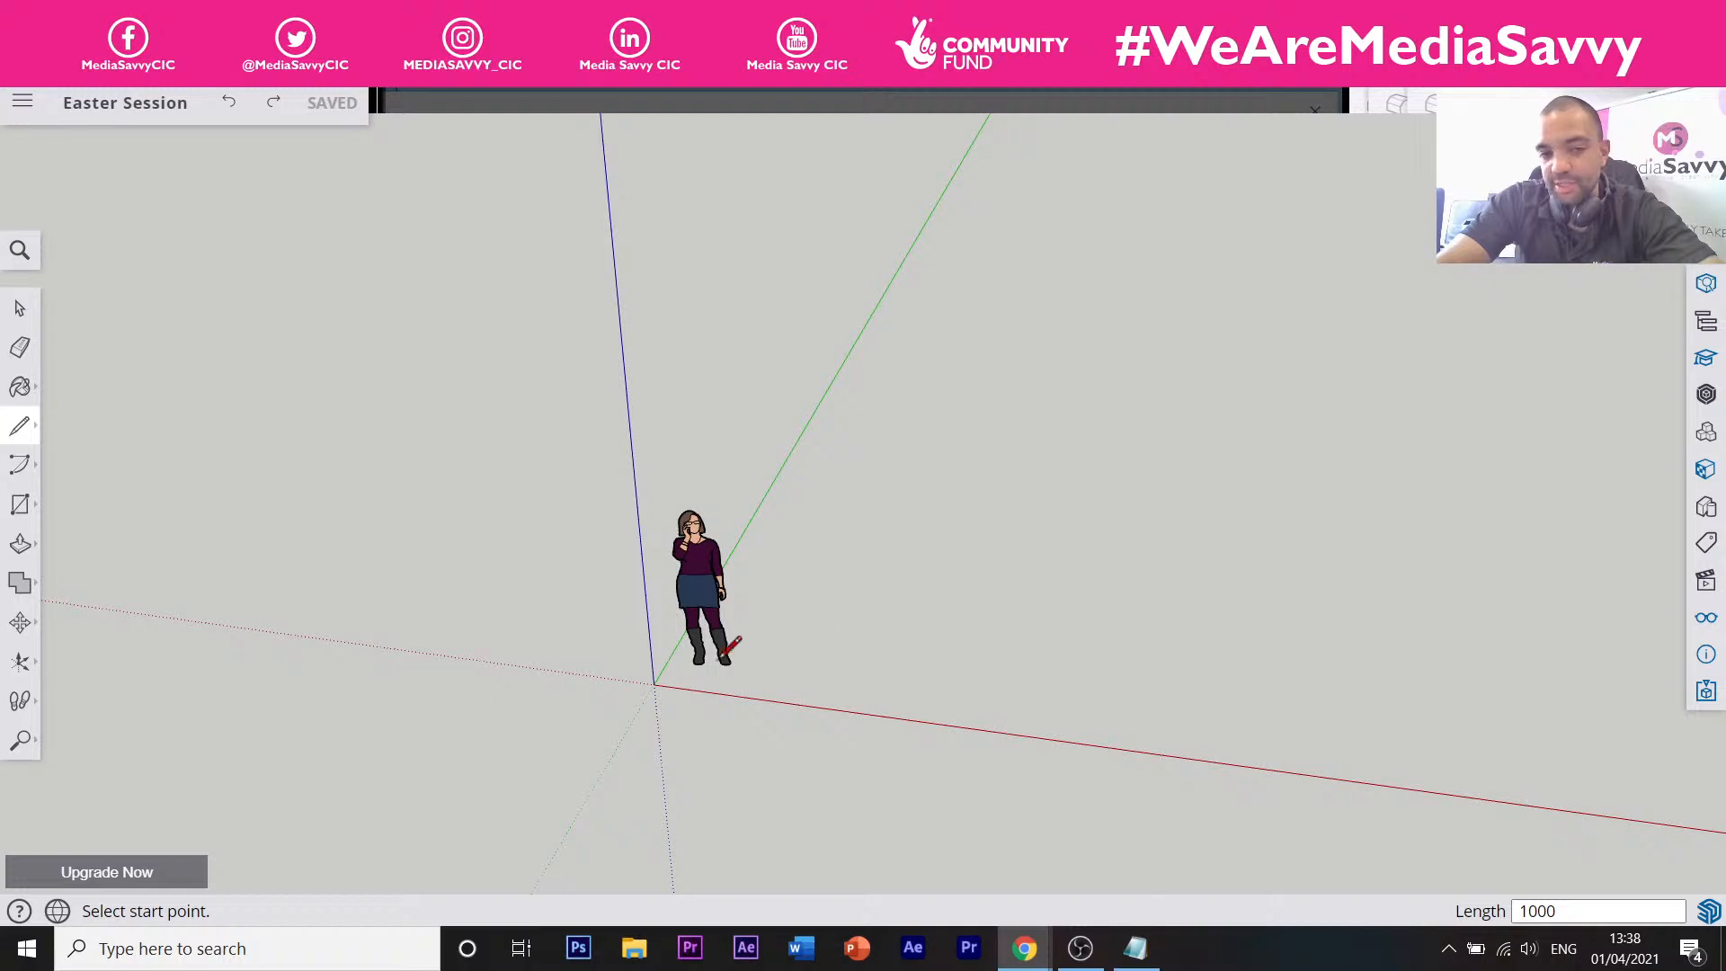
Orbit, start a second line along the red axis, cancel it, and switch to the YouTube stream.
middle_drag(815, 659, 659, 655)
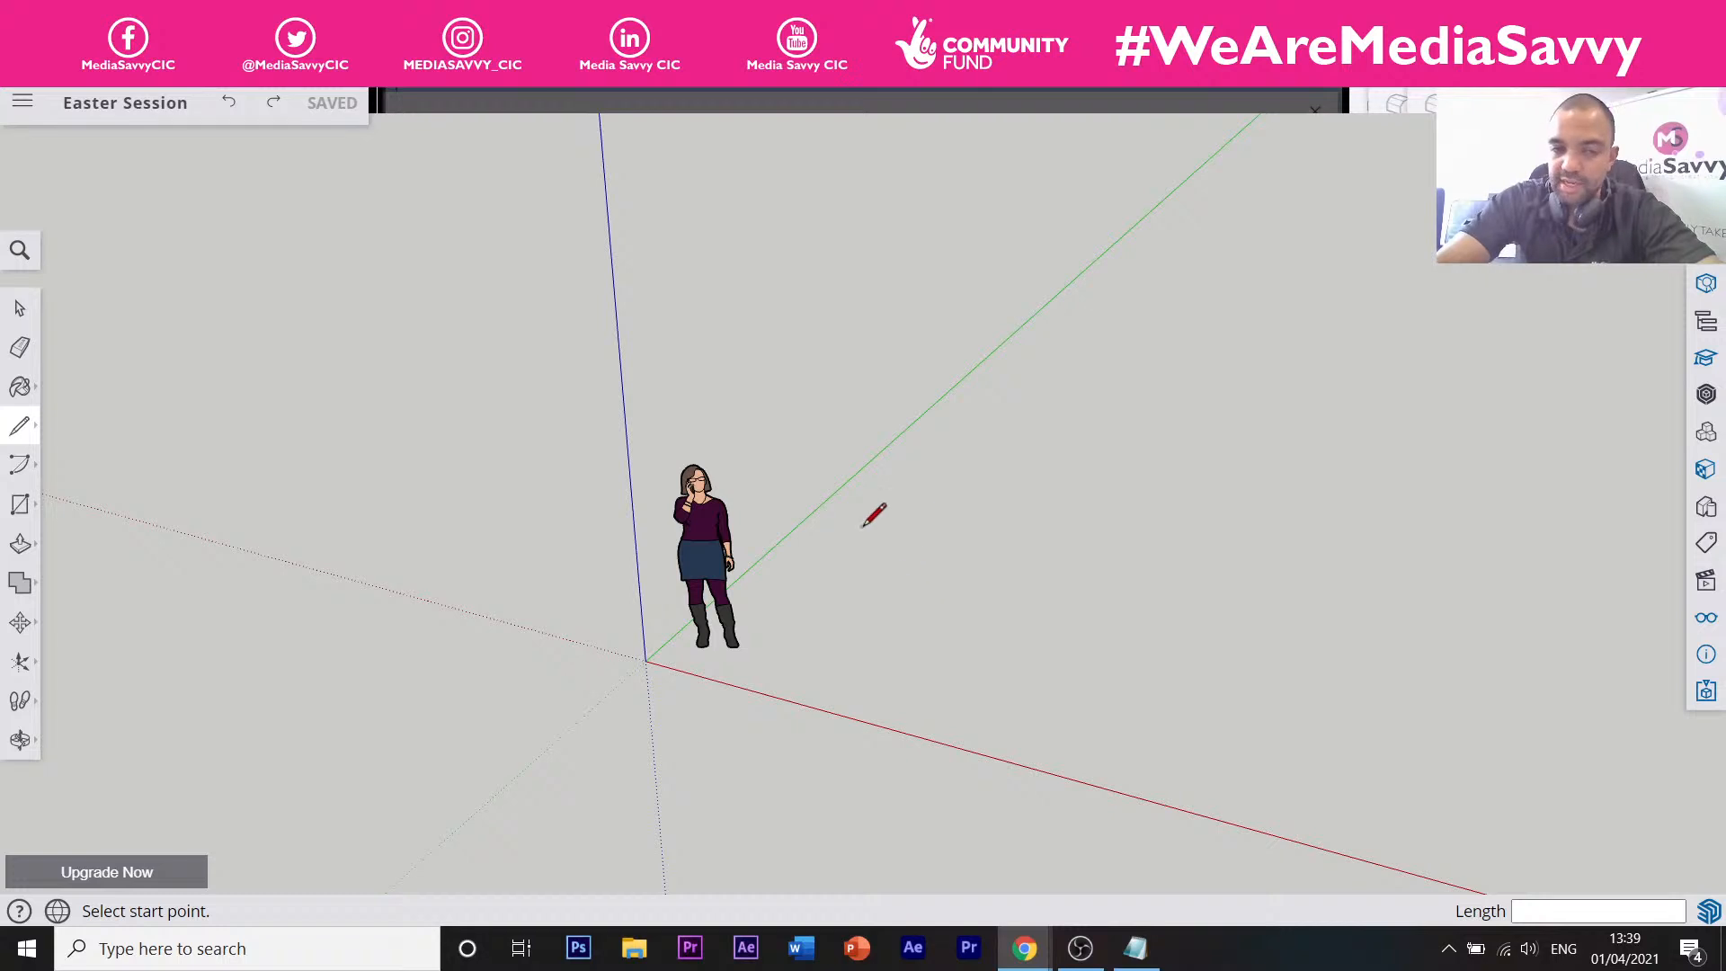
click(812, 621)
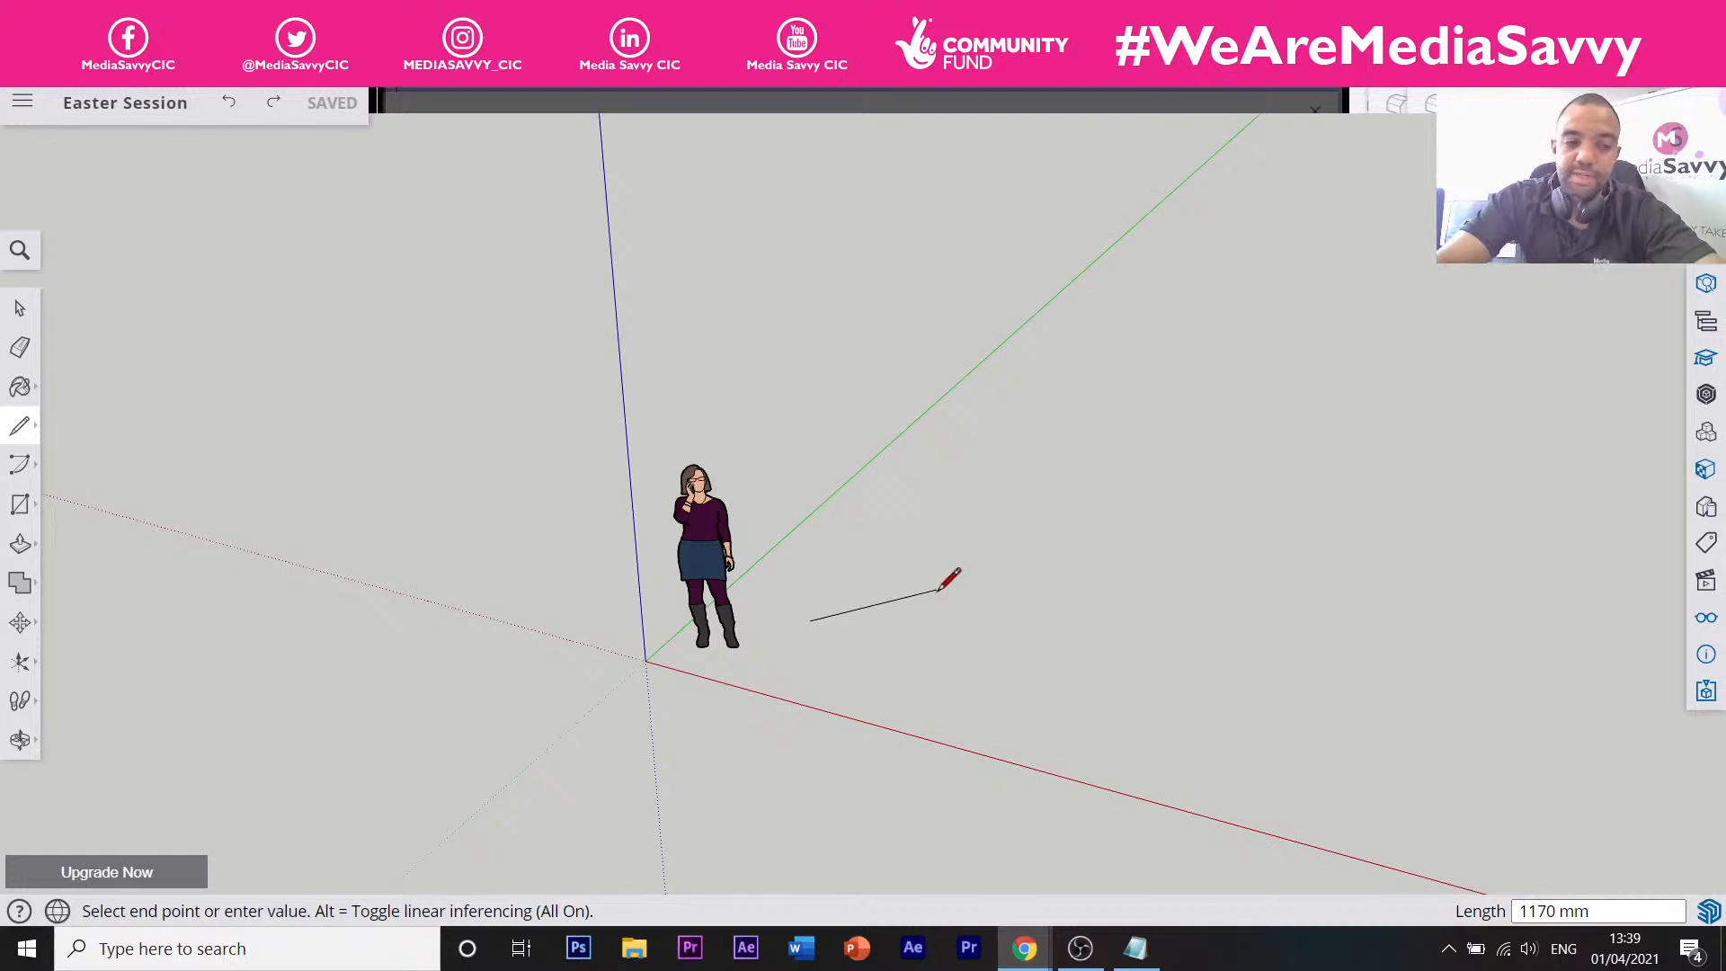
key(Escape)
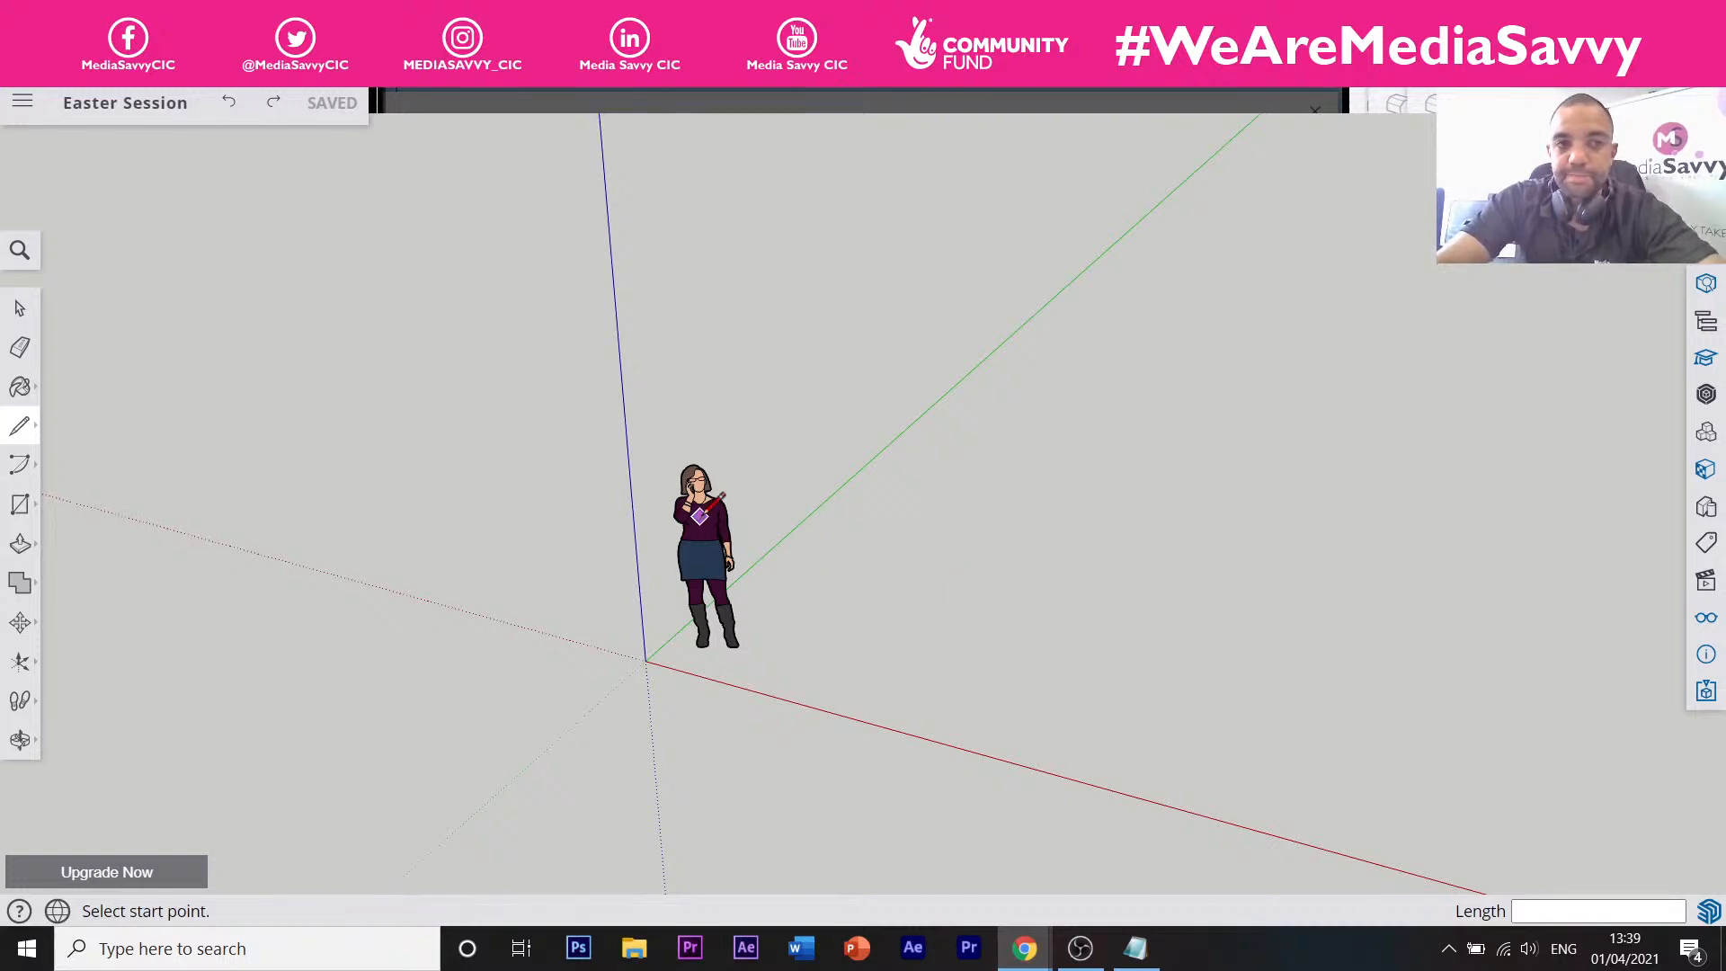
key(ctrl+Tab)
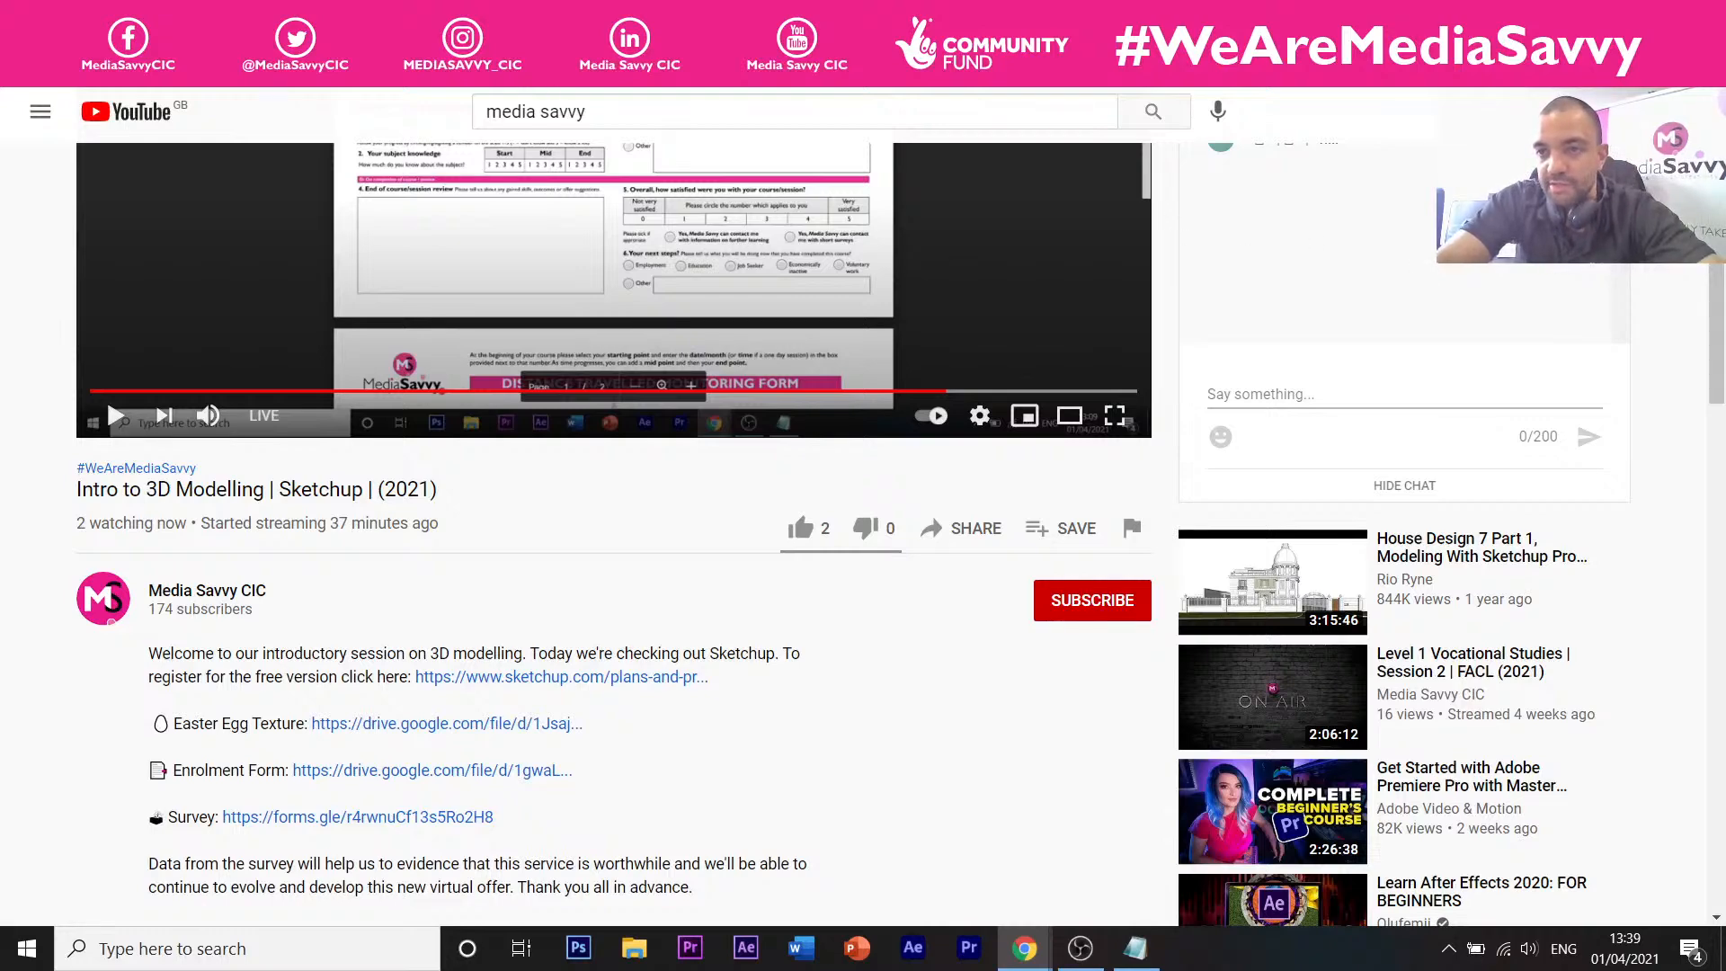
Play and pause the live stream, then reload the YouTube page.
scroll(1183, 276, up, 3)
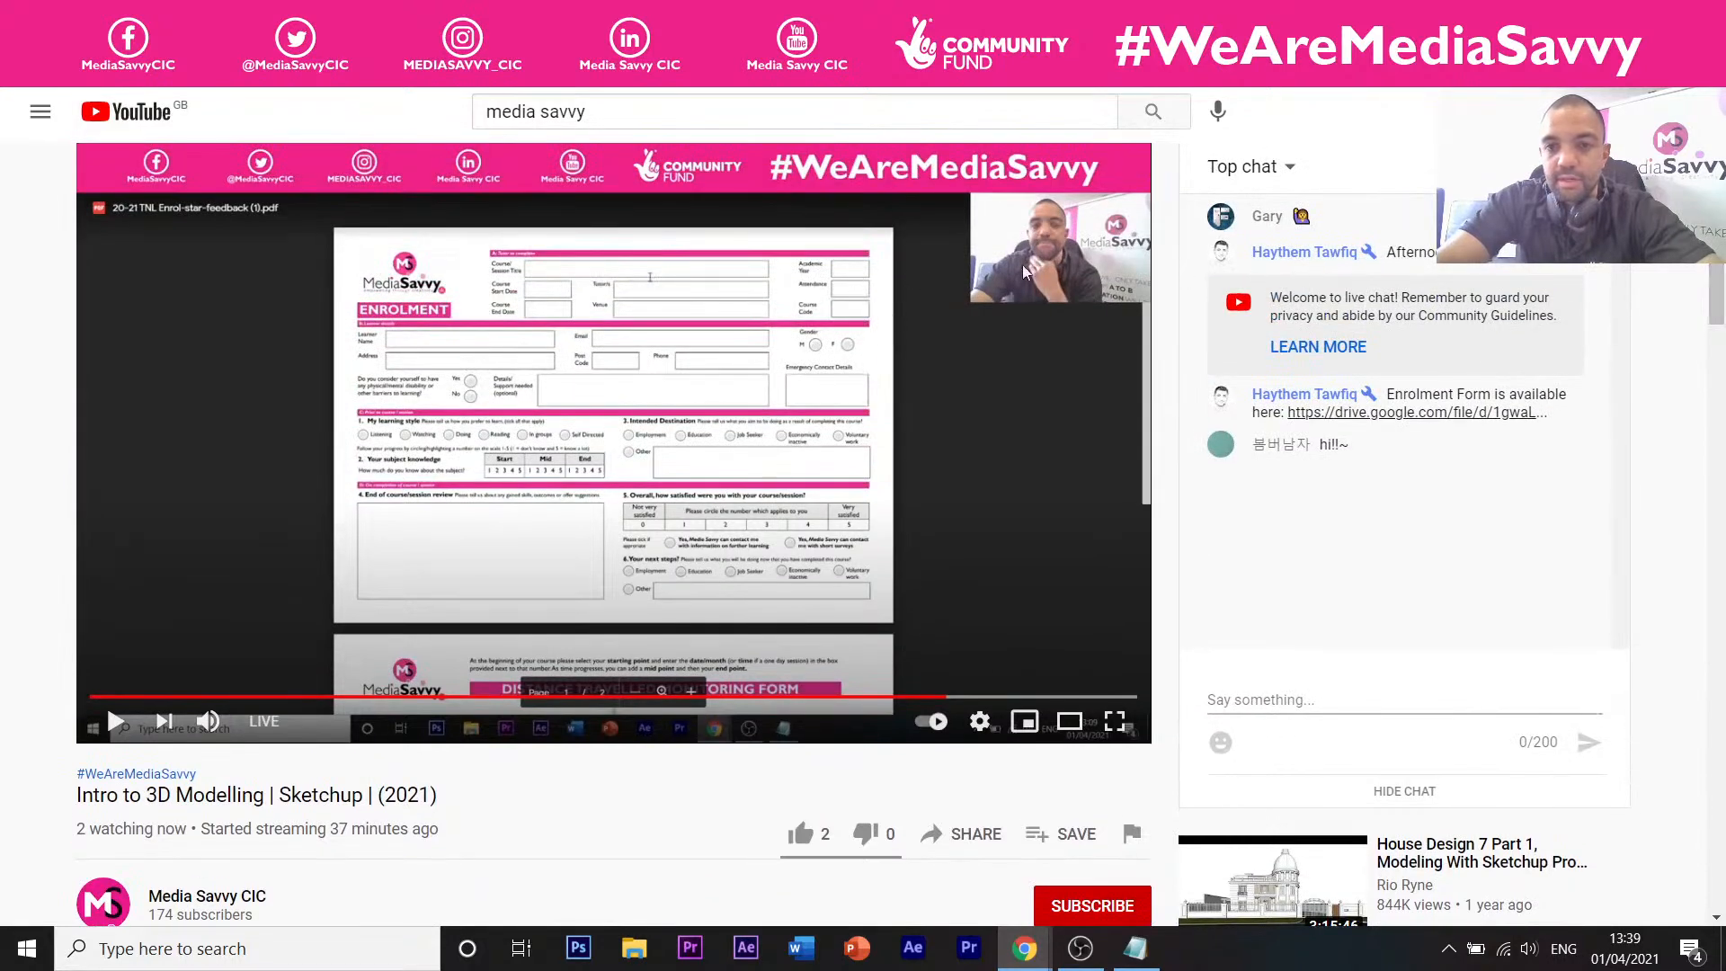
click(116, 721)
click(116, 722)
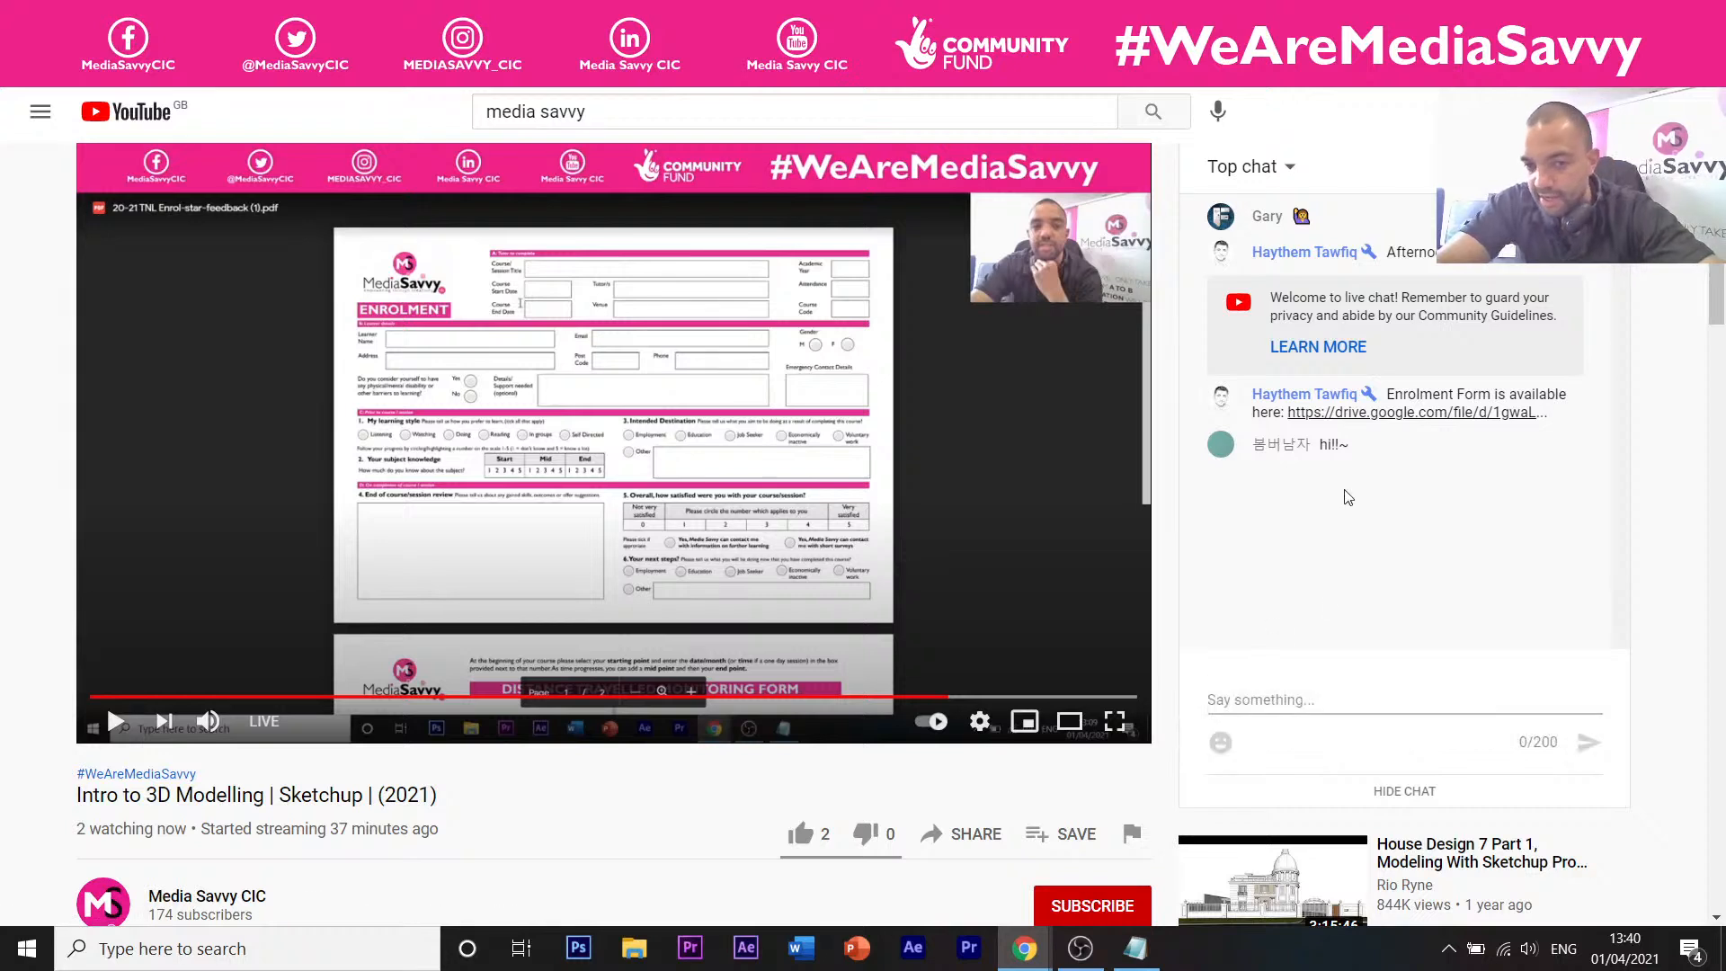
mouse_move(1272, 695)
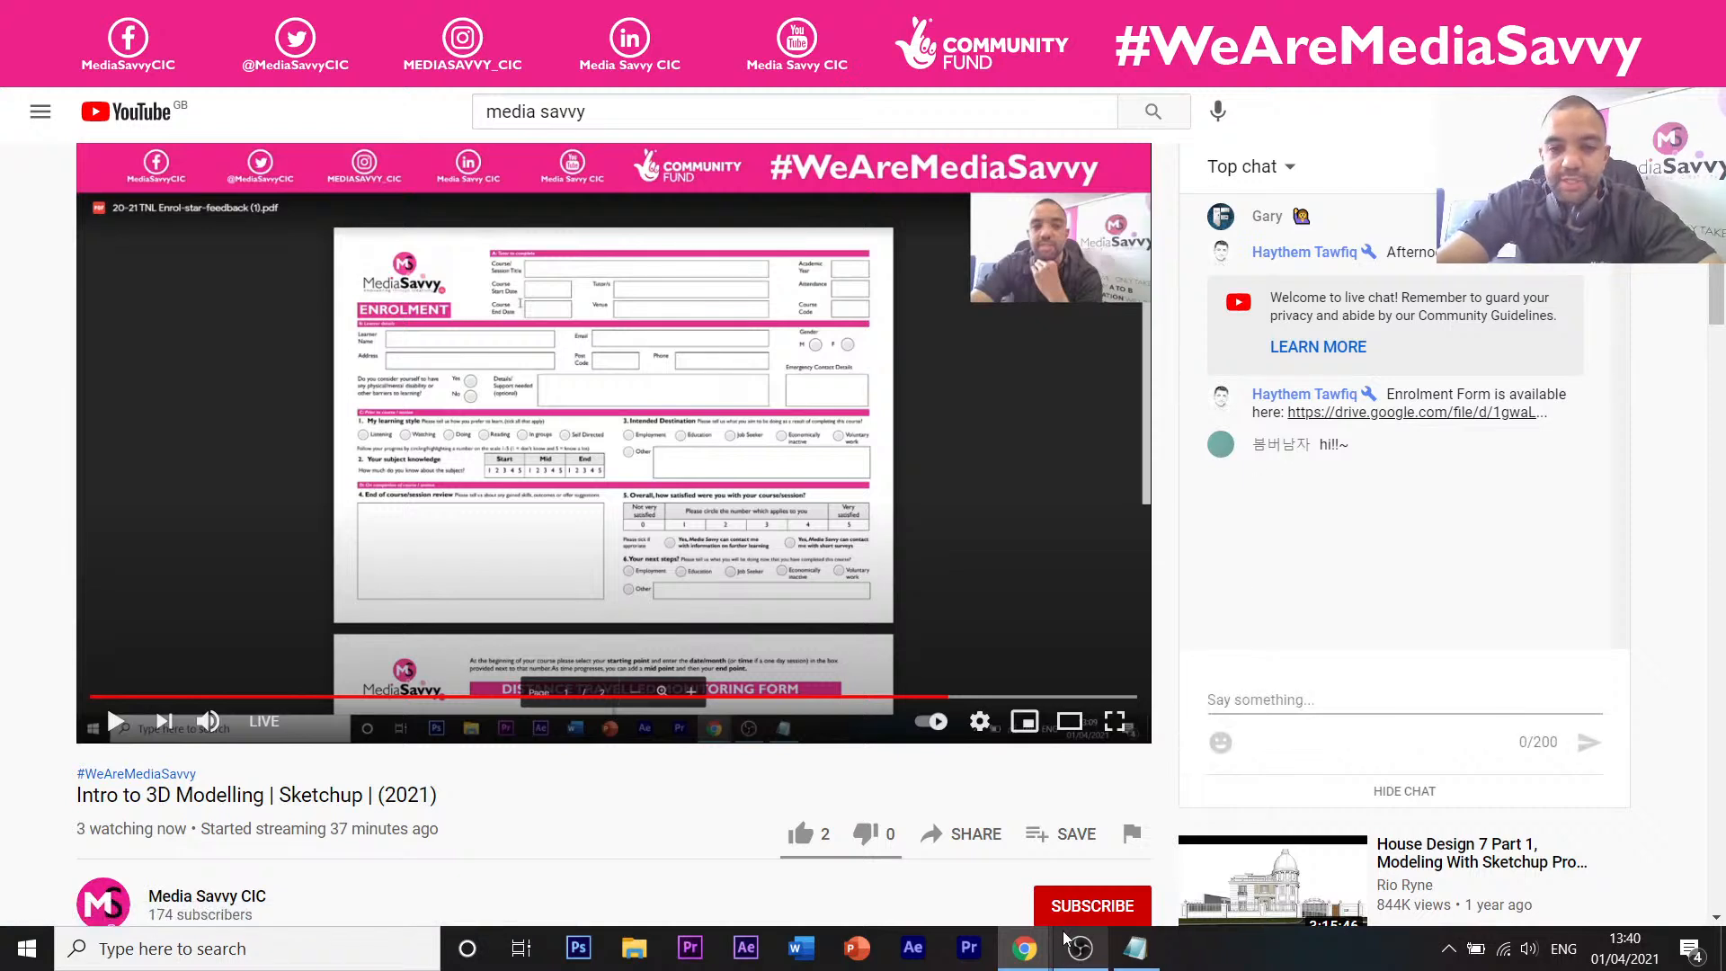
mouse_move(1074, 943)
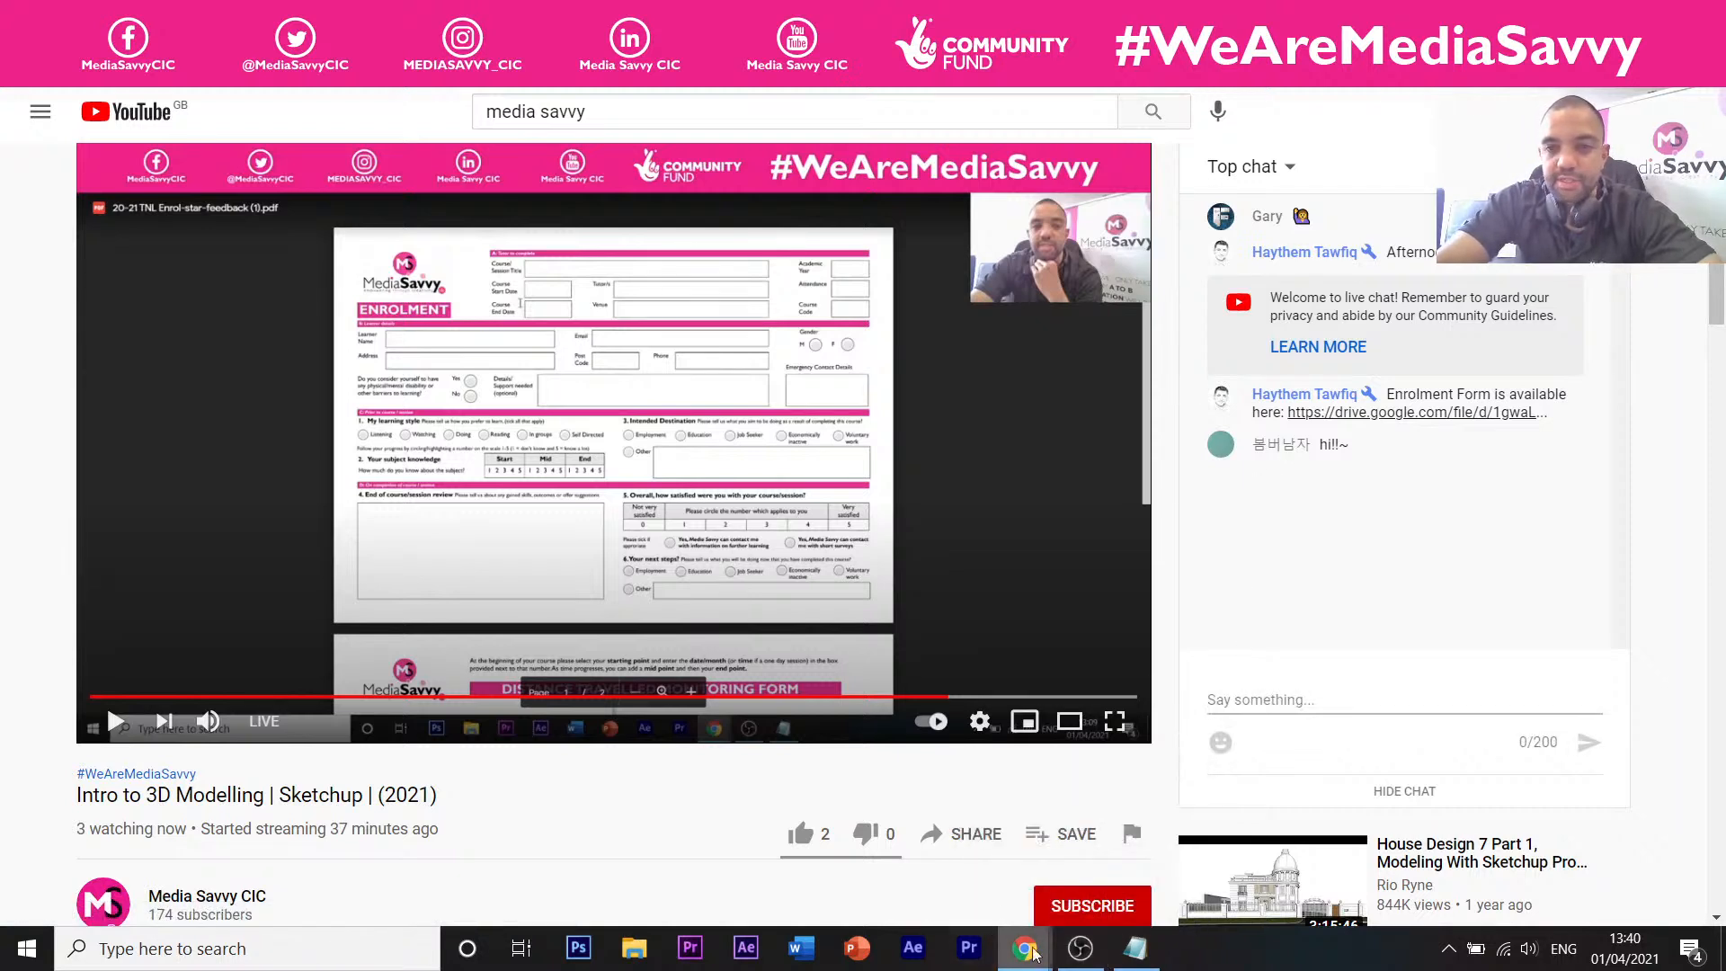
key(F5)
Pause the live stream again and go back to the Easter Session model.
mouse_move(1023, 949)
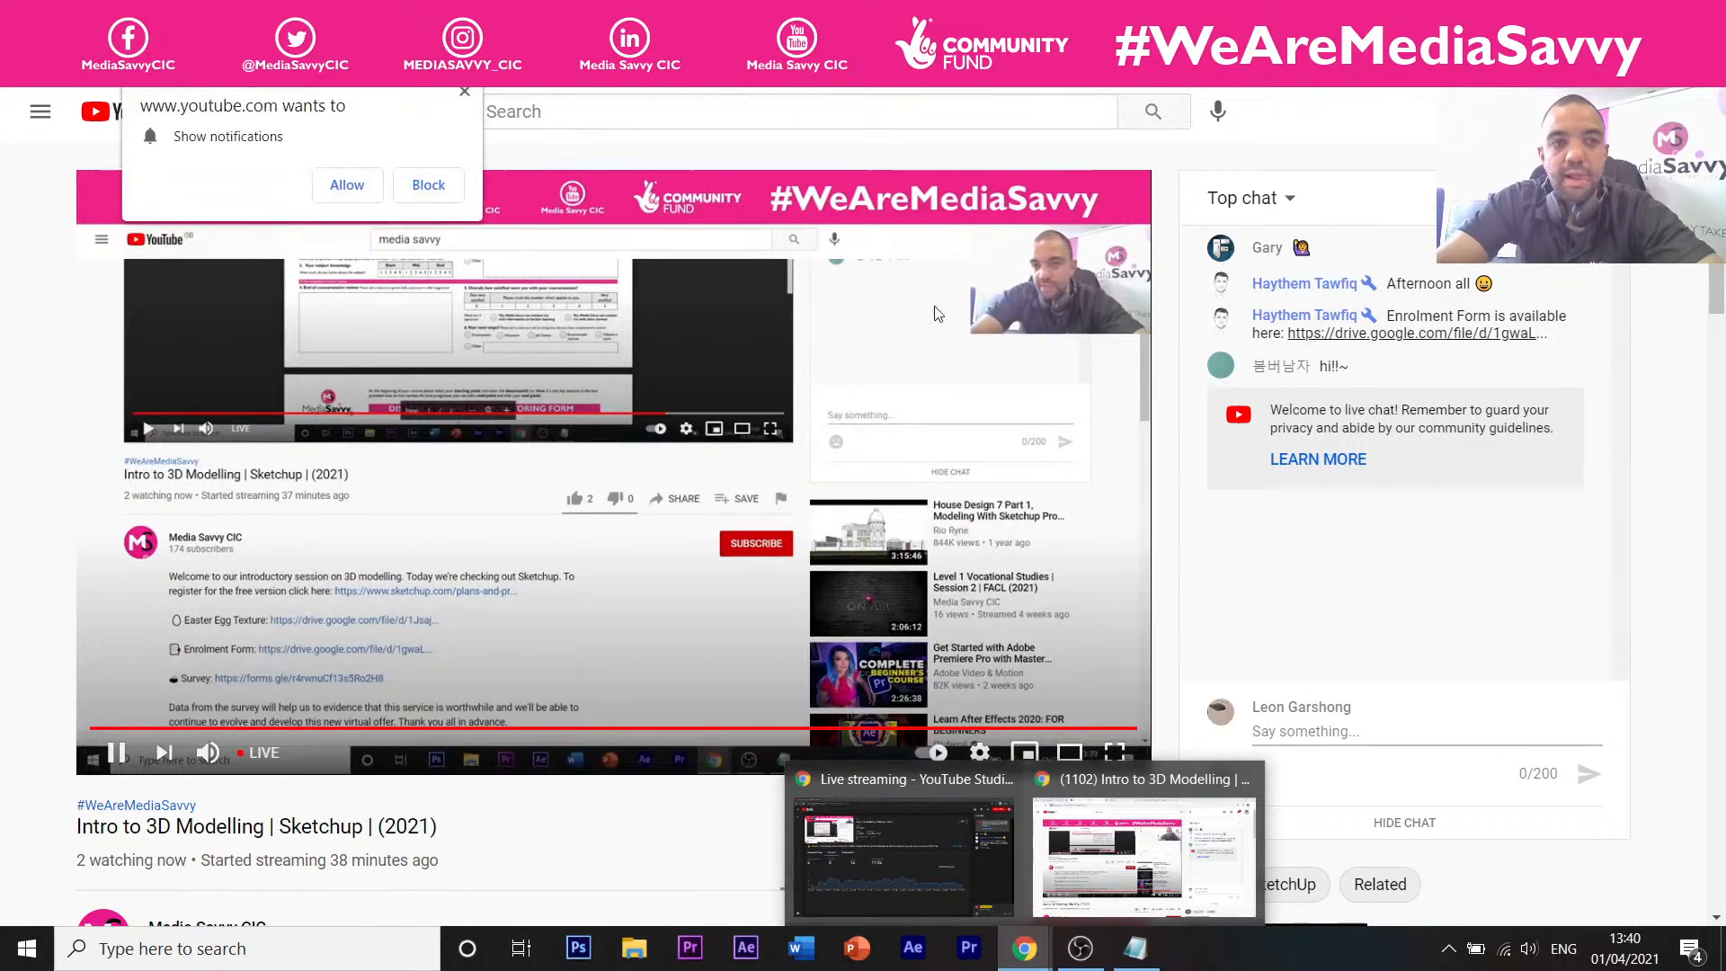
click(868, 13)
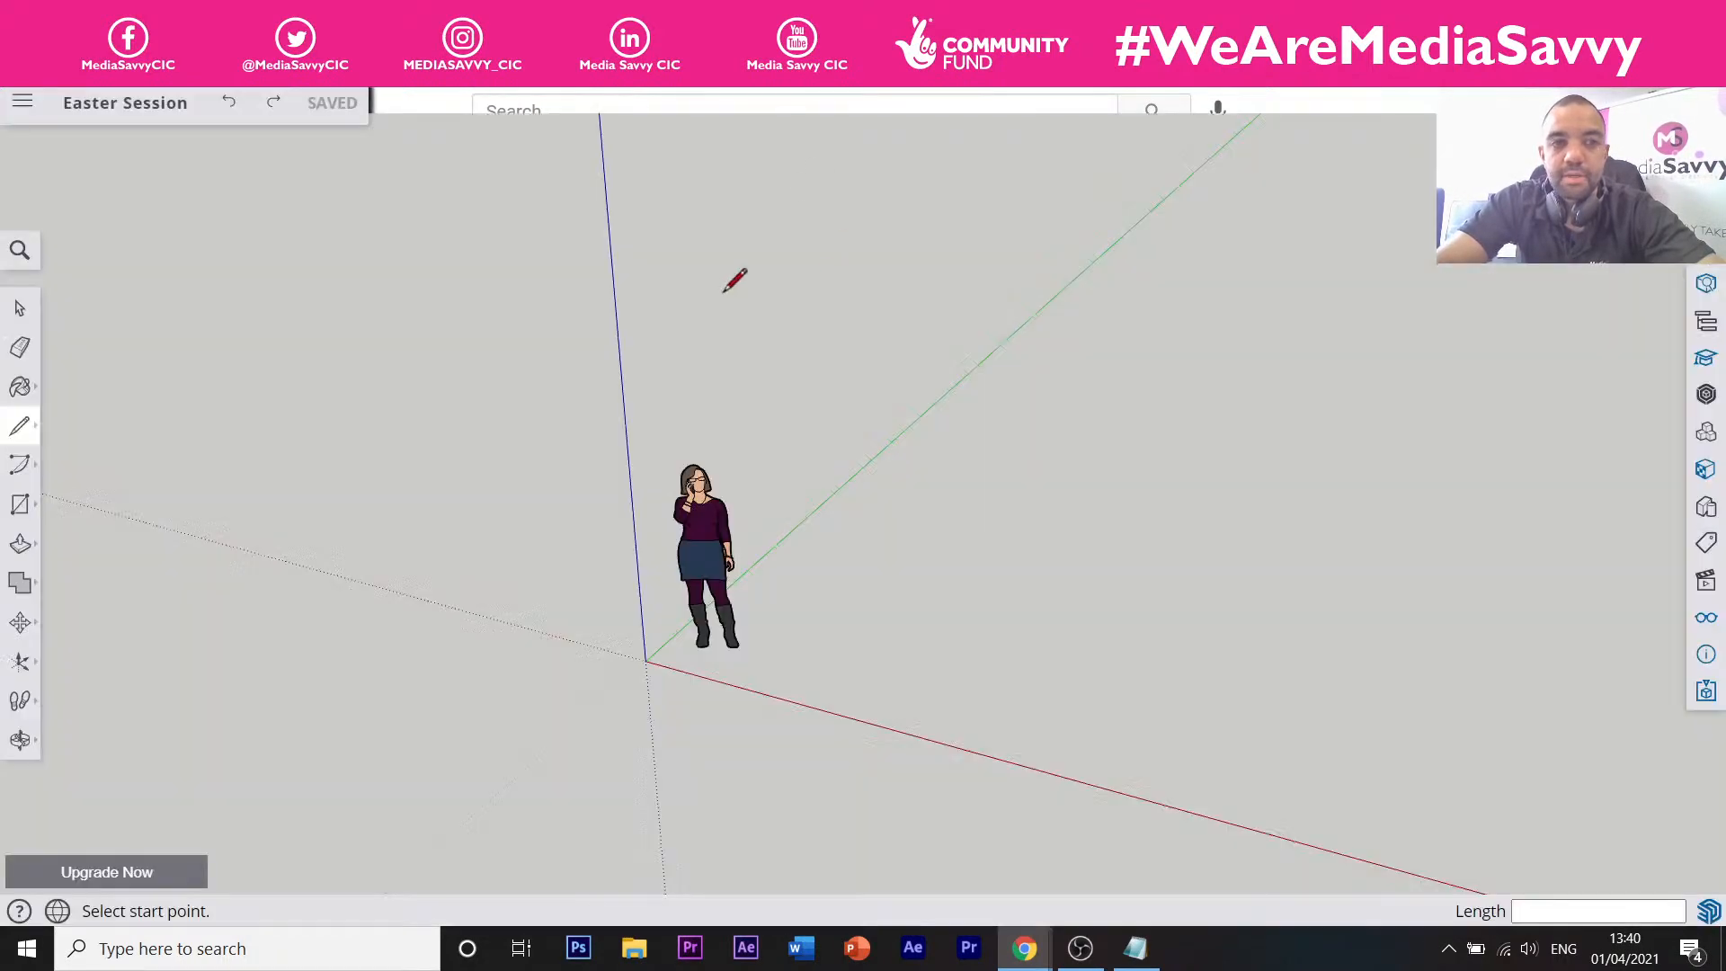
click(269, 14)
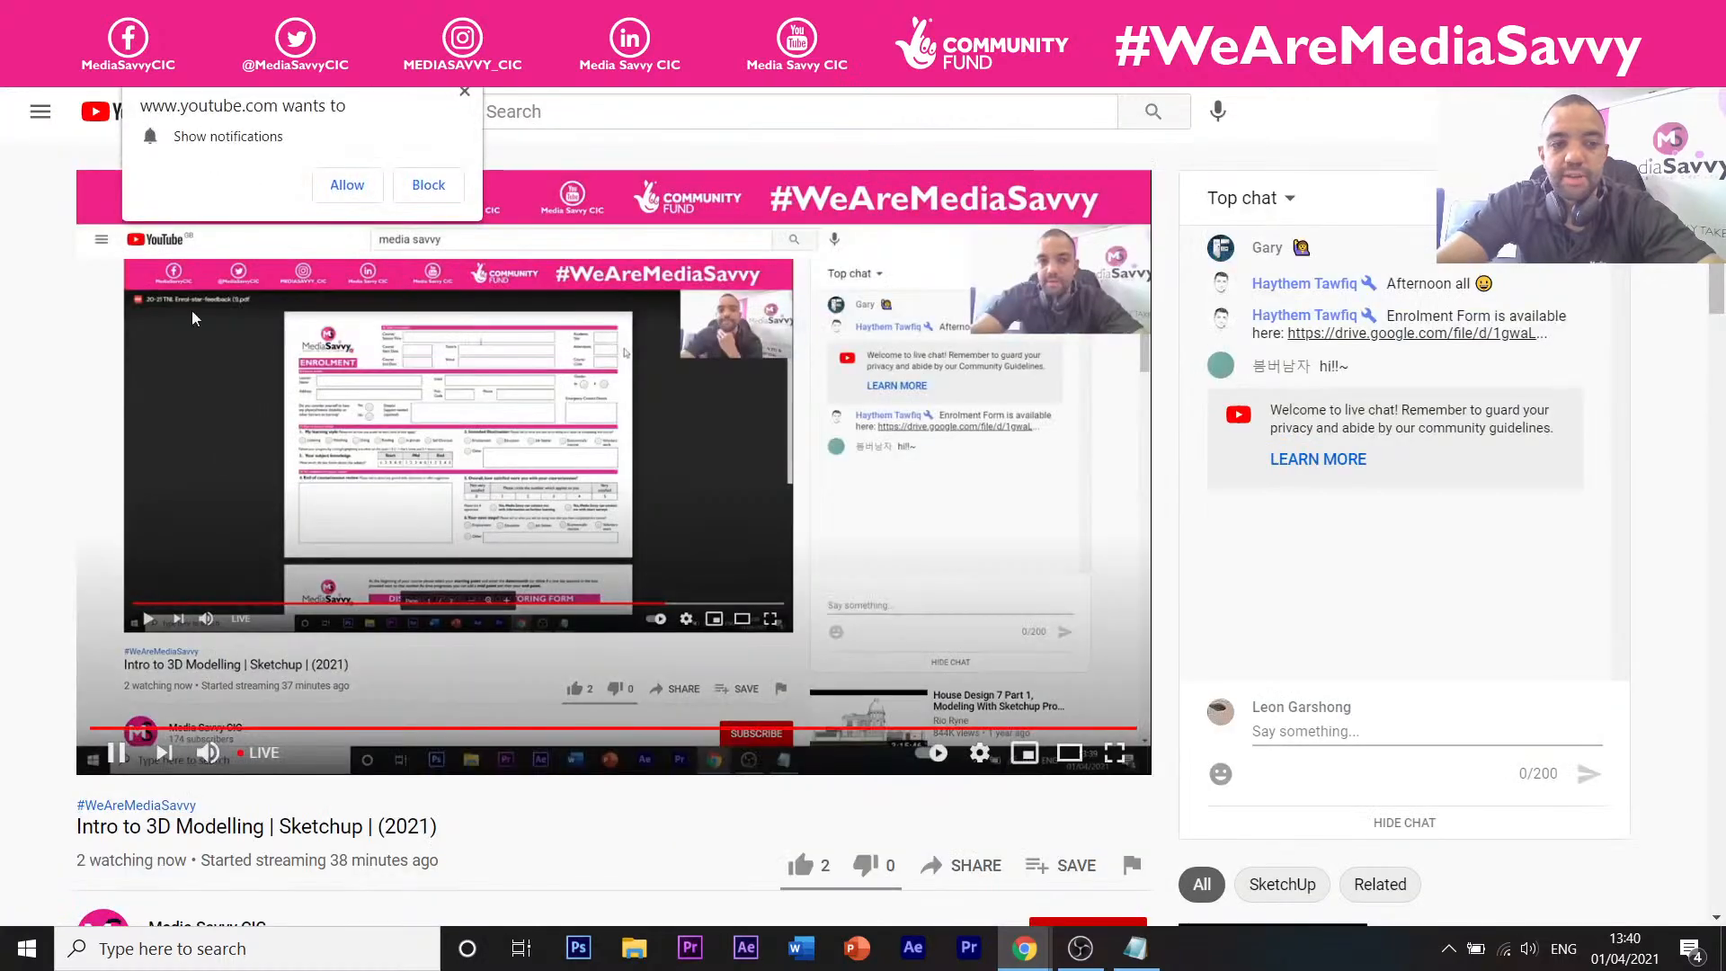
click(116, 752)
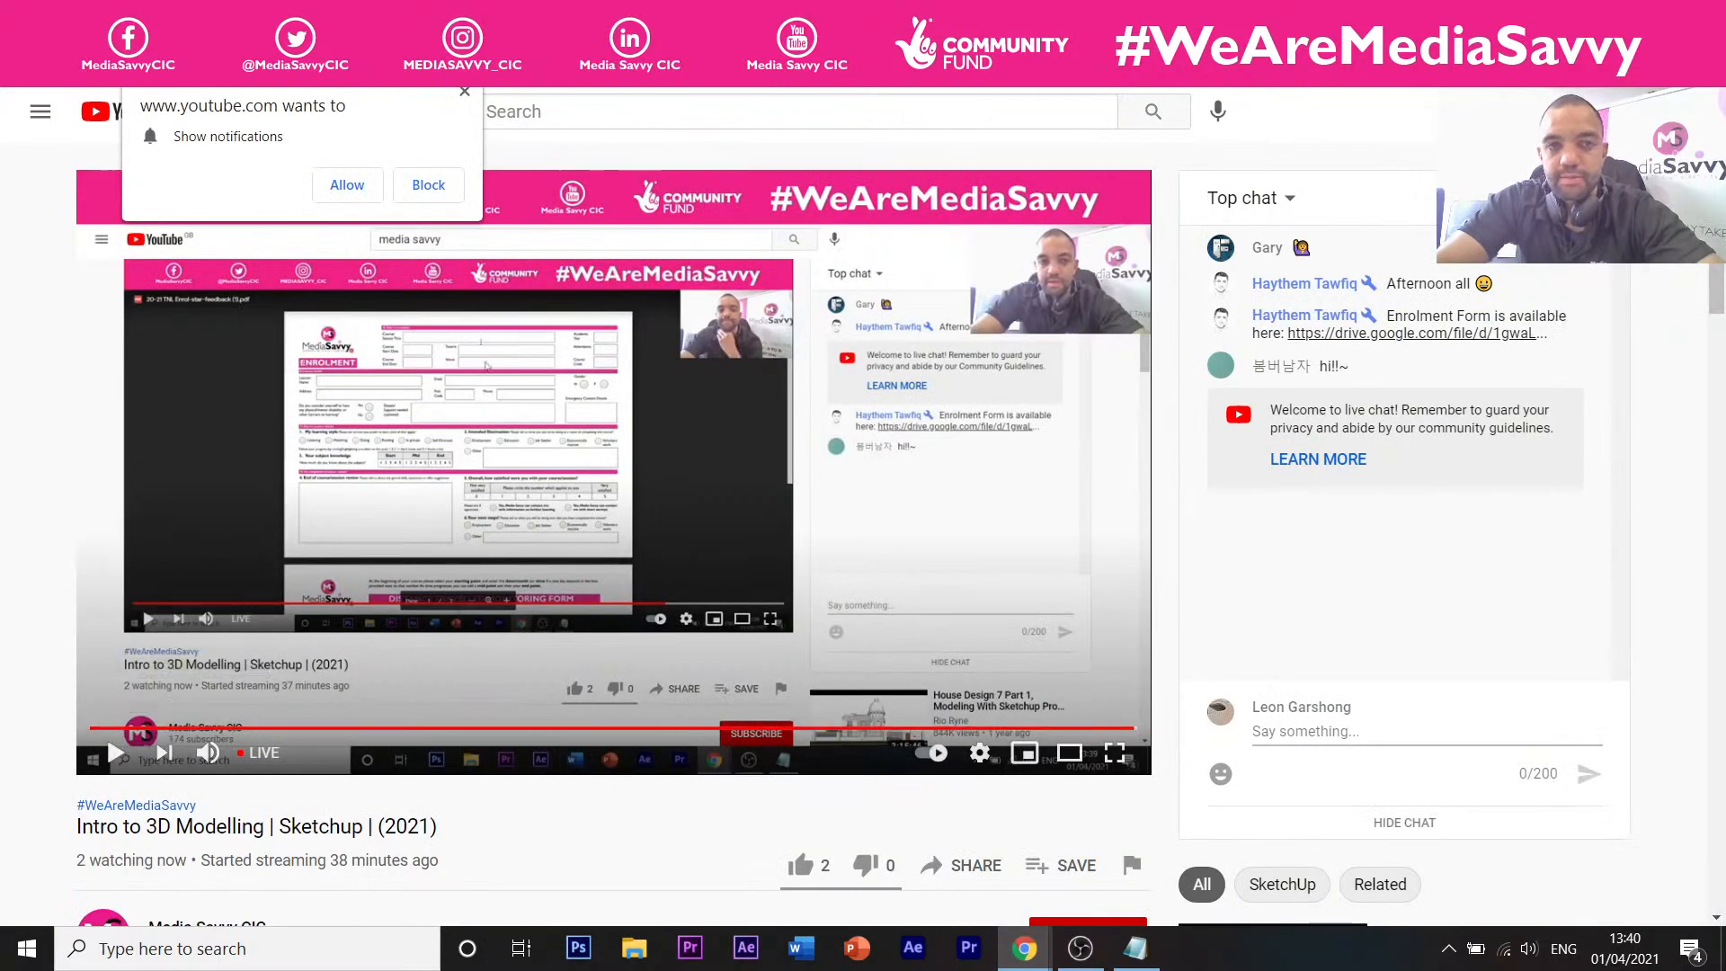
click(809, 14)
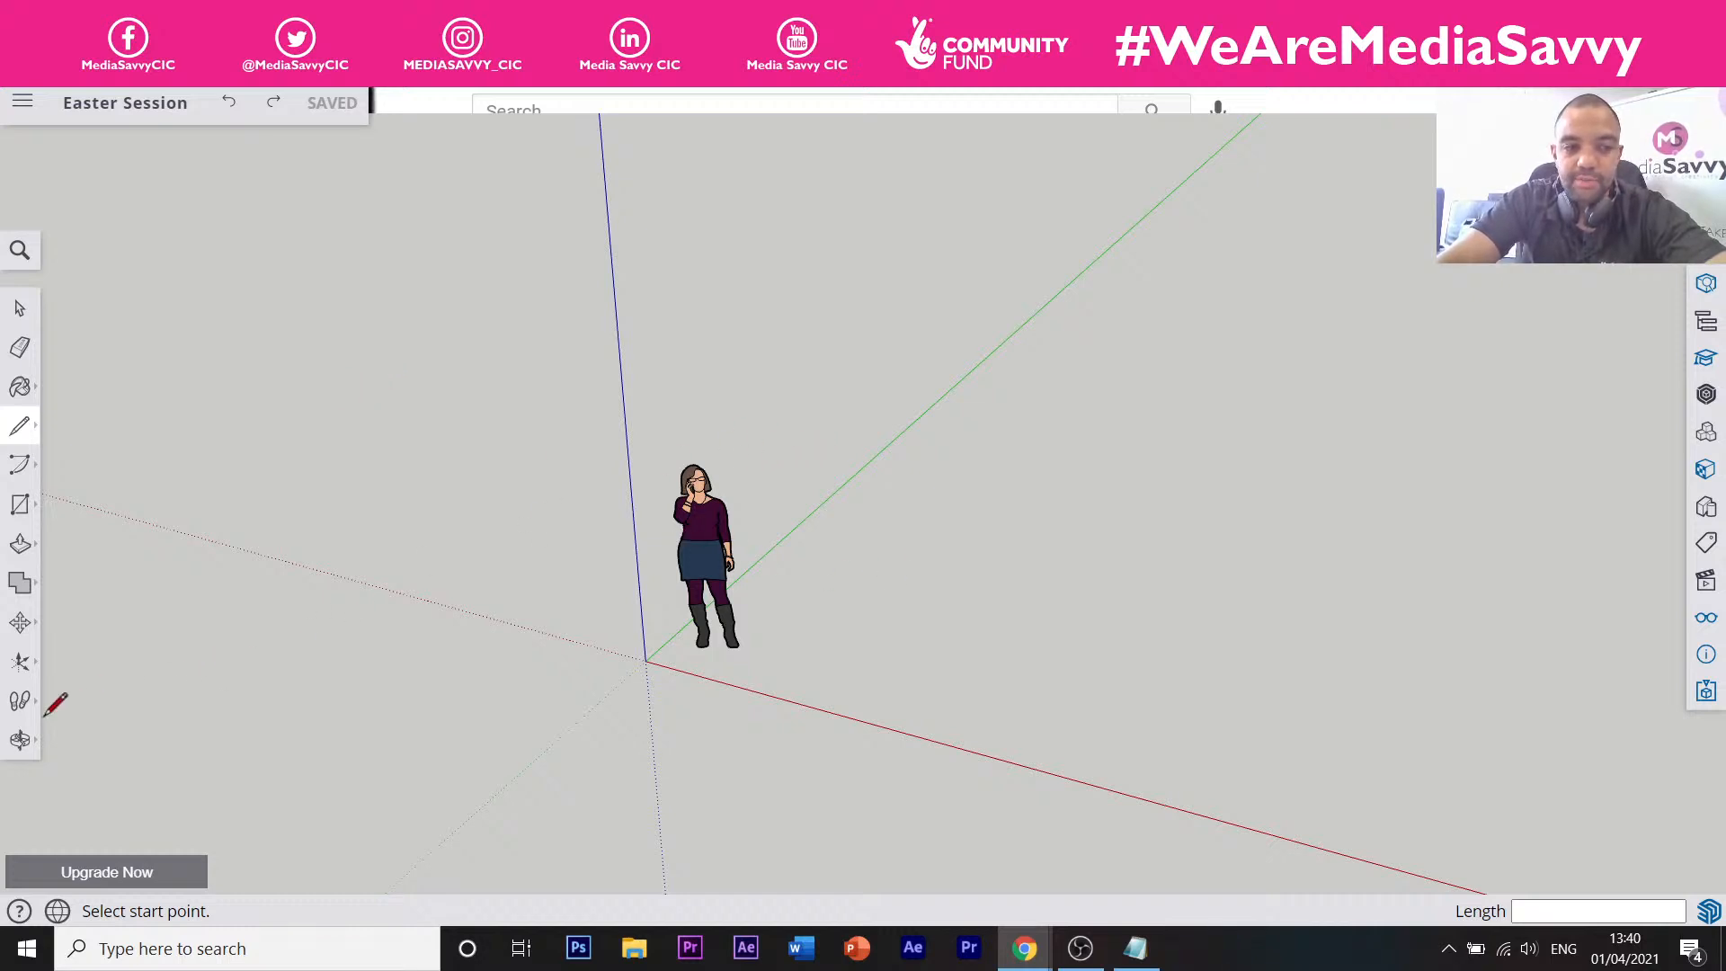
Orbit to see the axes side-on, then zoom in and back out on the origin figure.
click(19, 739)
drag(844, 466, 944, 612)
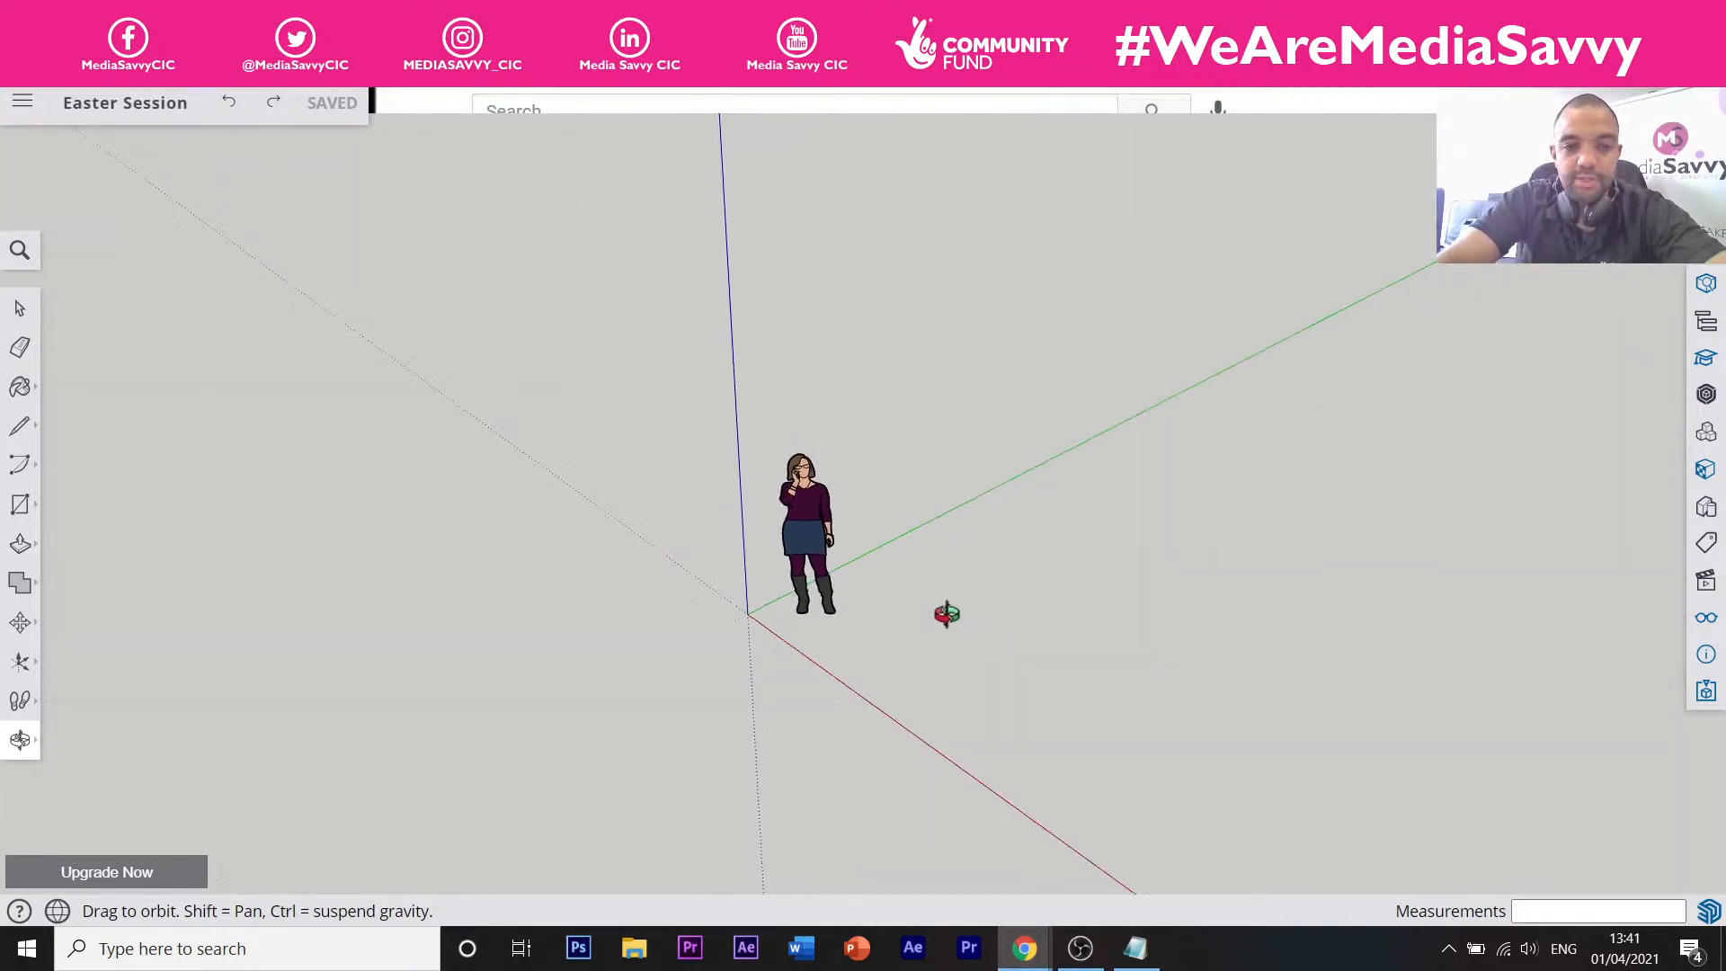
click(20, 738)
click(104, 784)
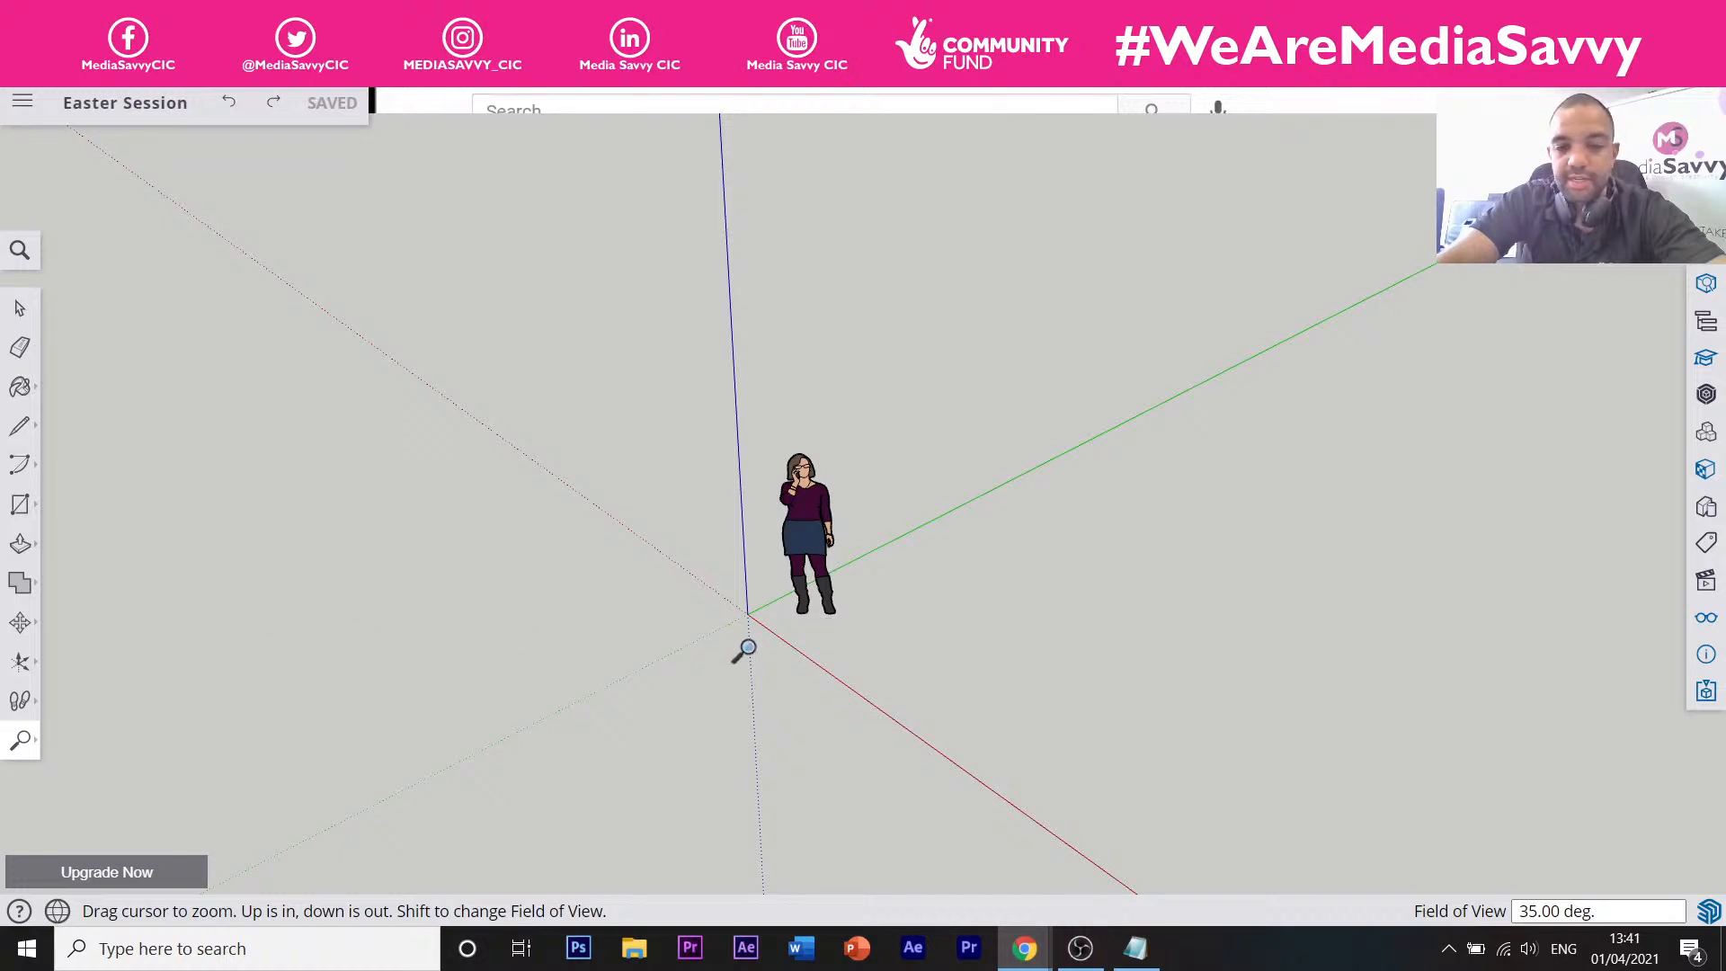
drag(794, 657, 749, 582)
scroll(746, 582, down, 10)
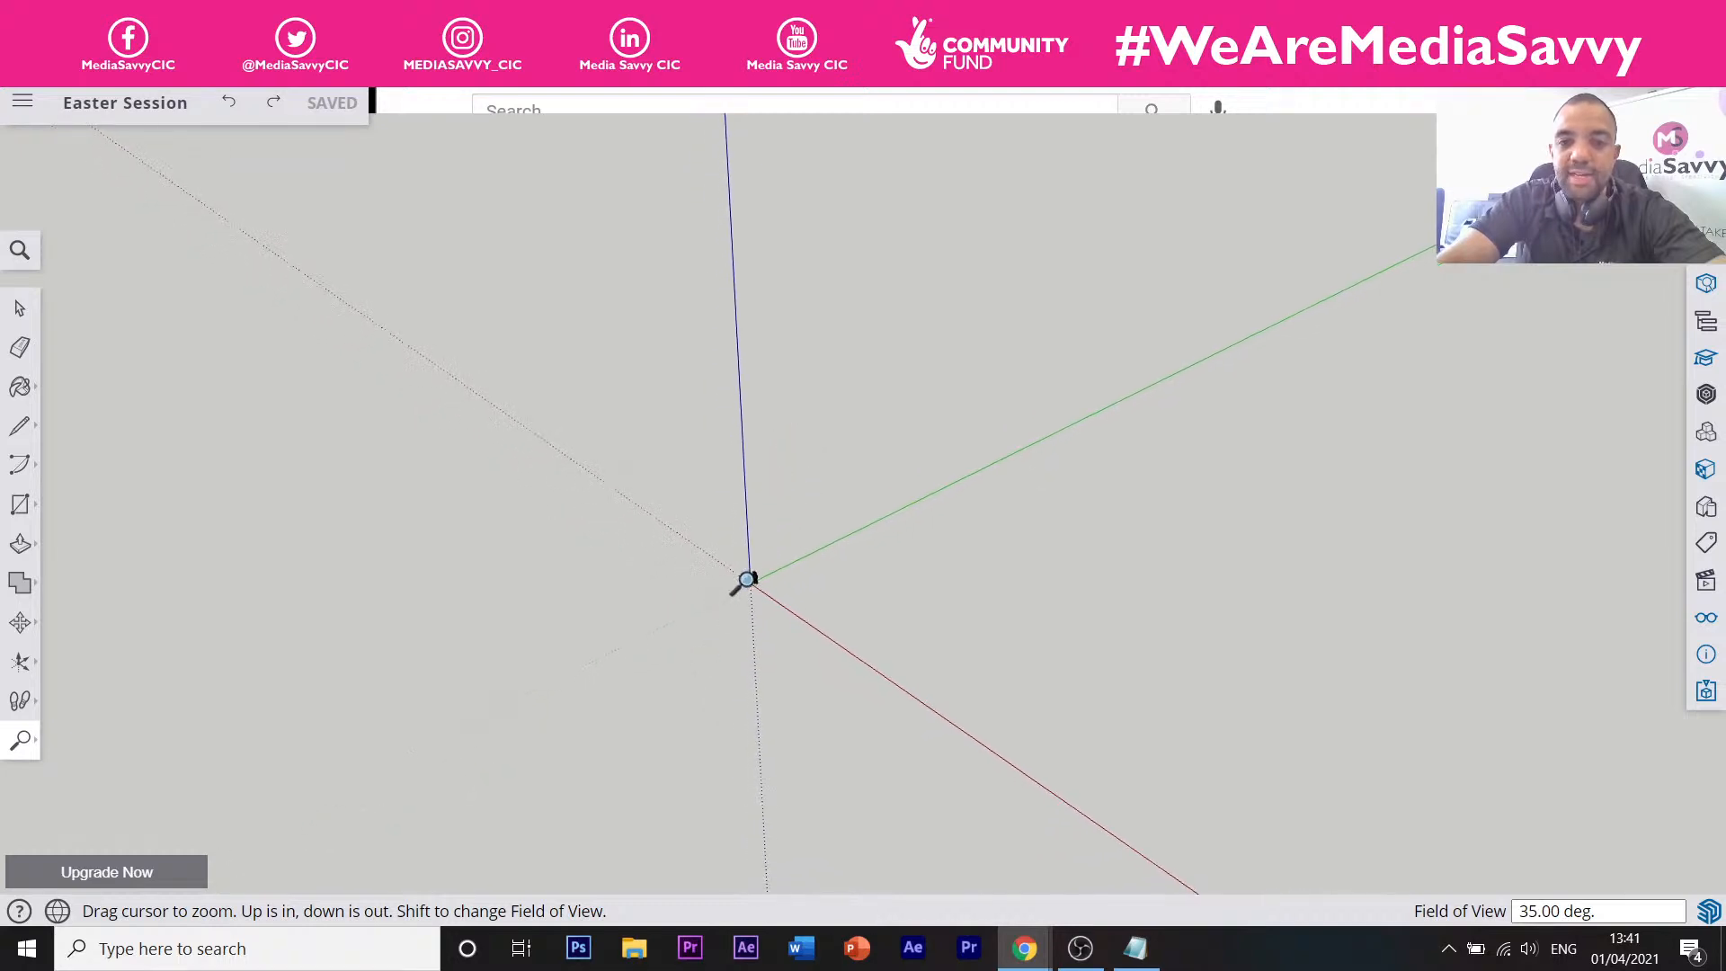
scroll(787, 557, up, 4)
scroll(787, 556, up, 2)
Select the scale figure and Ctrl-copy it to a distant point along the green axis.
key(space)
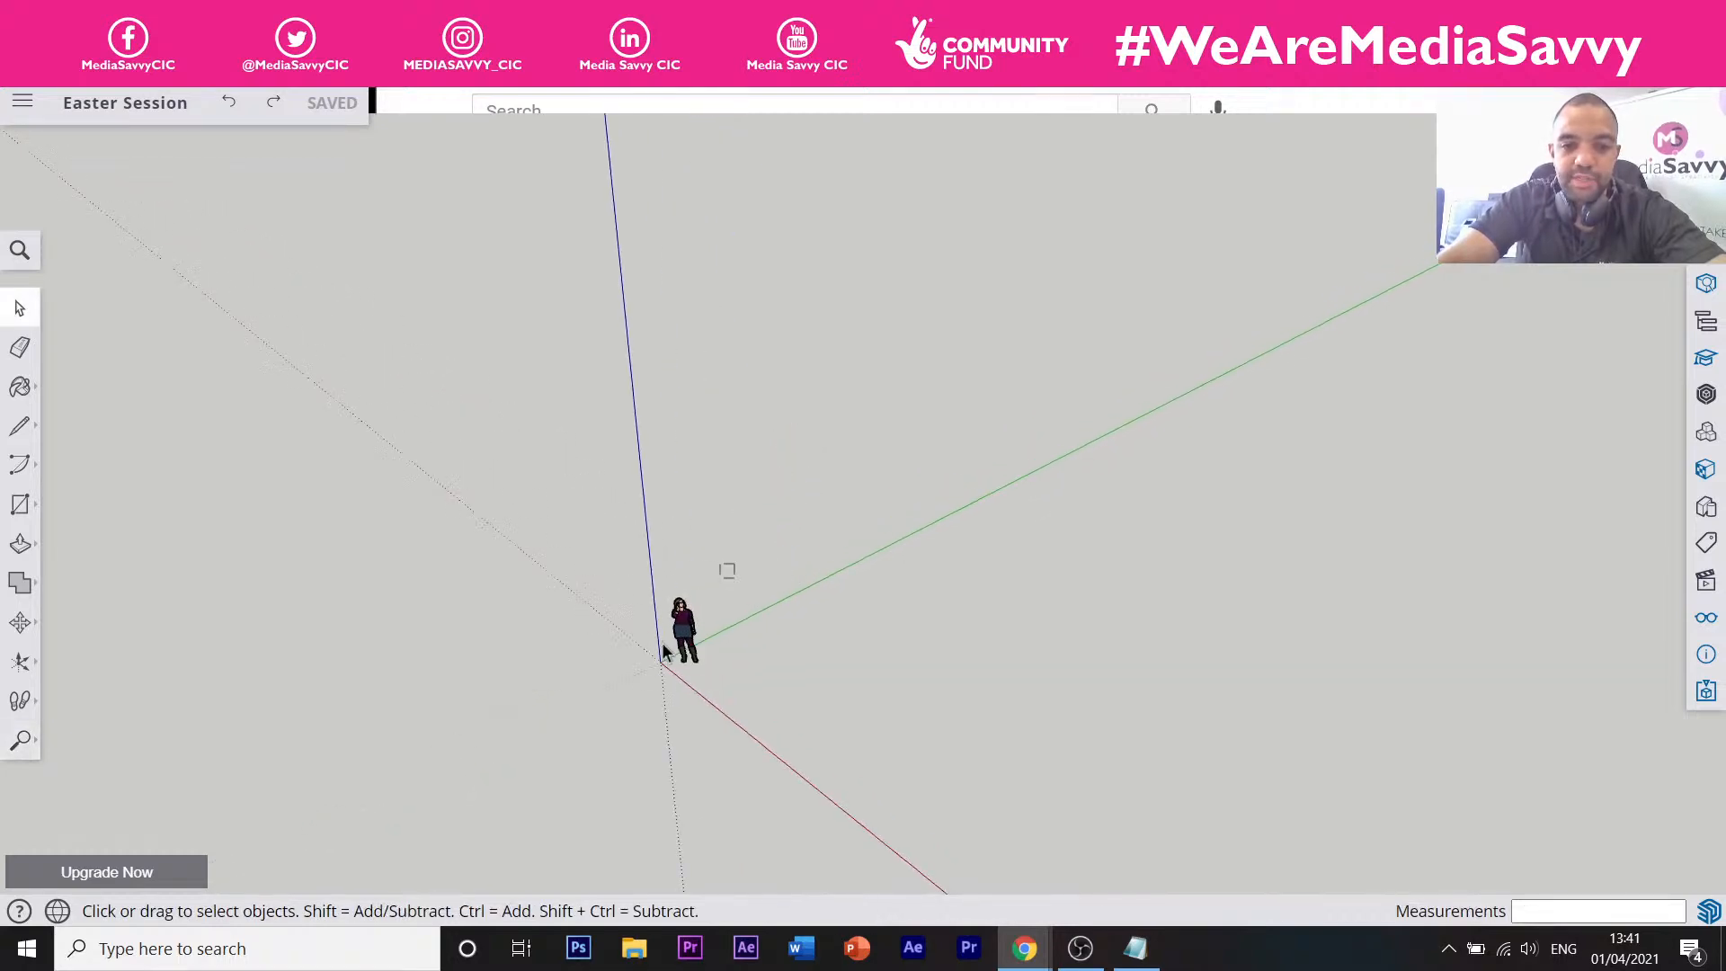
click(682, 634)
key(m)
mouse_move(678, 661)
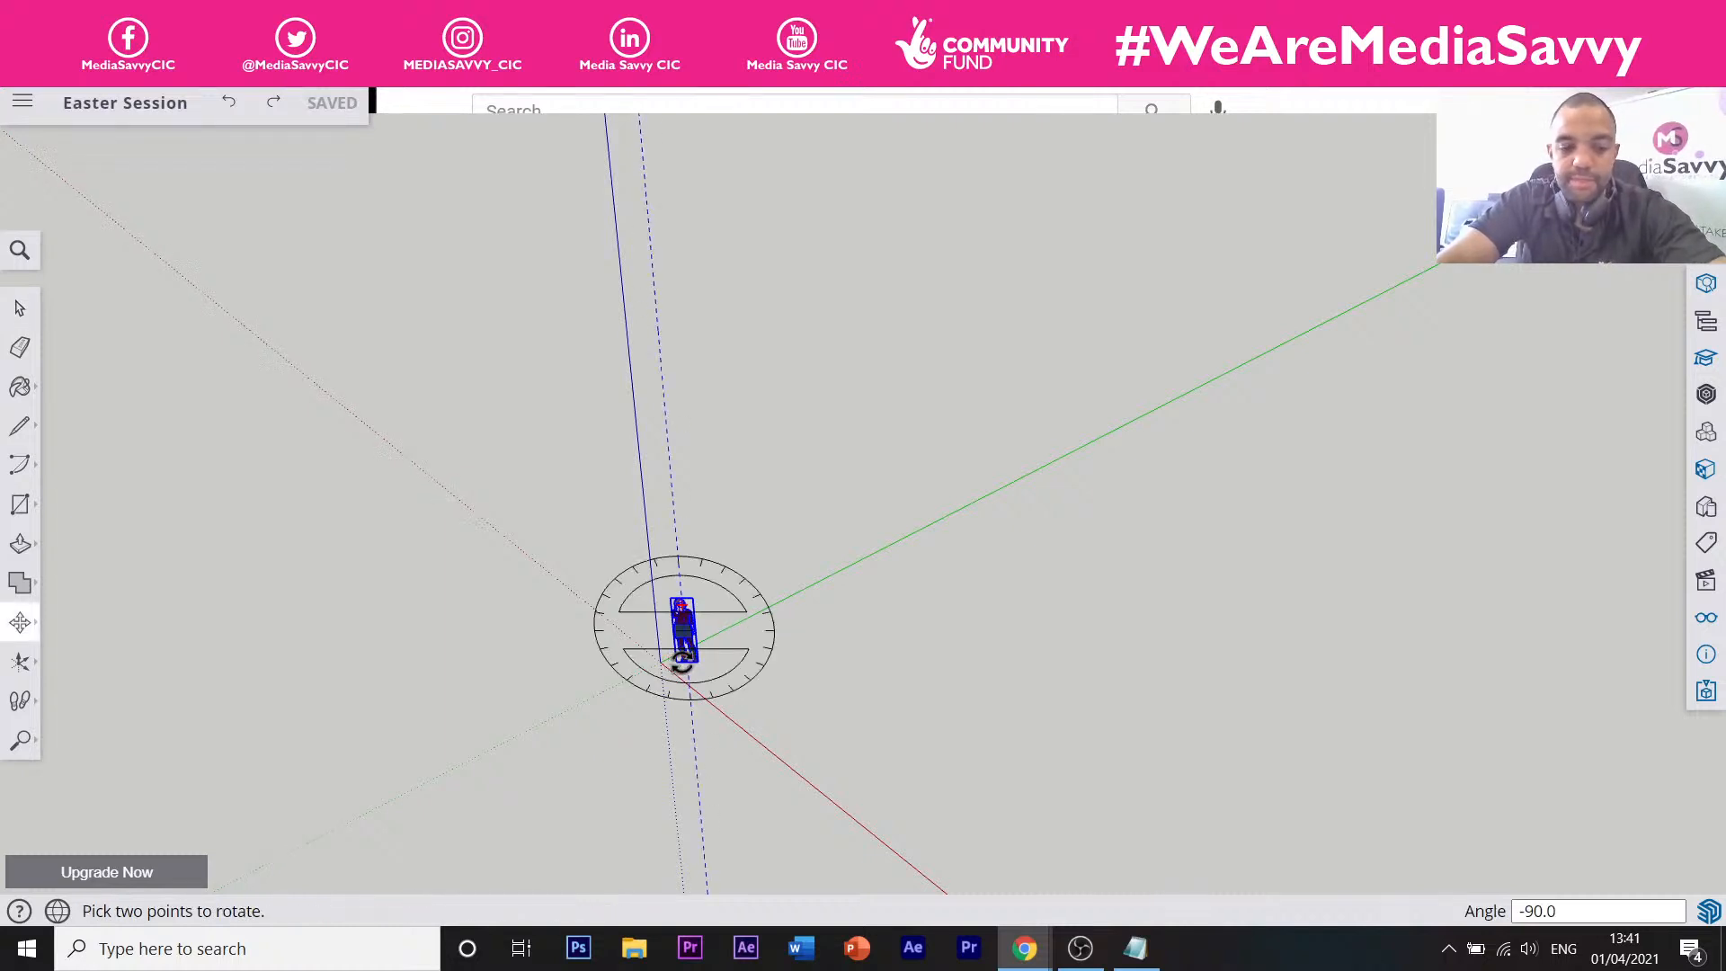
click(681, 660)
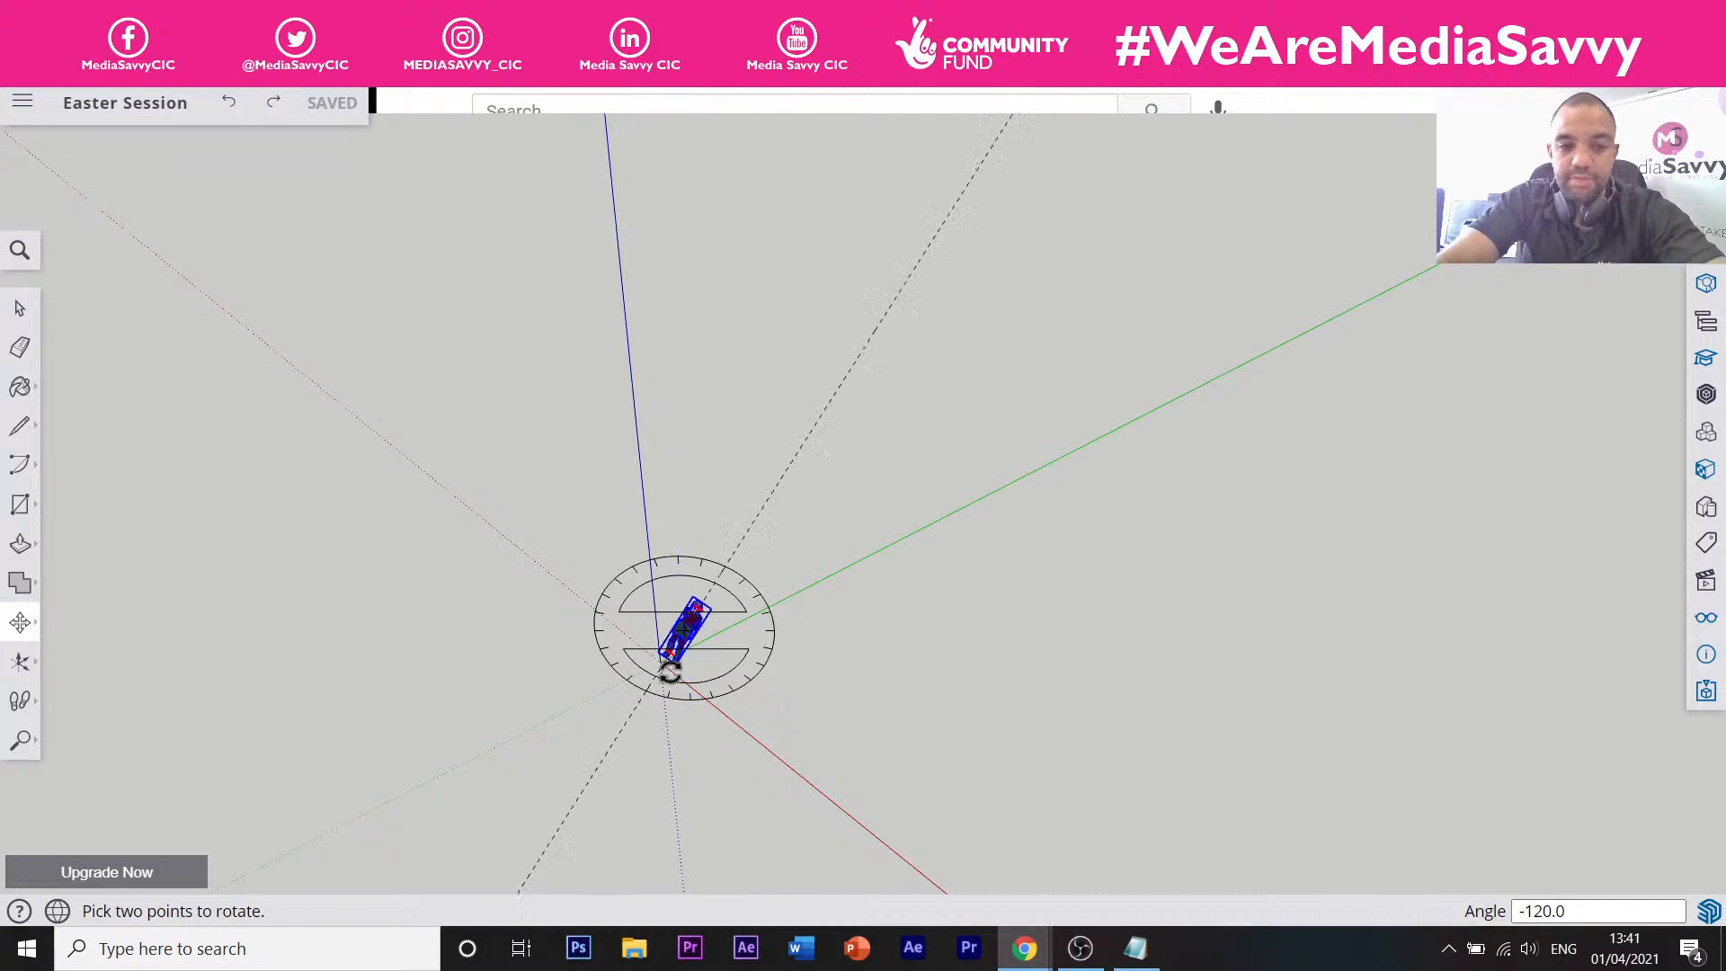
key(Escape)
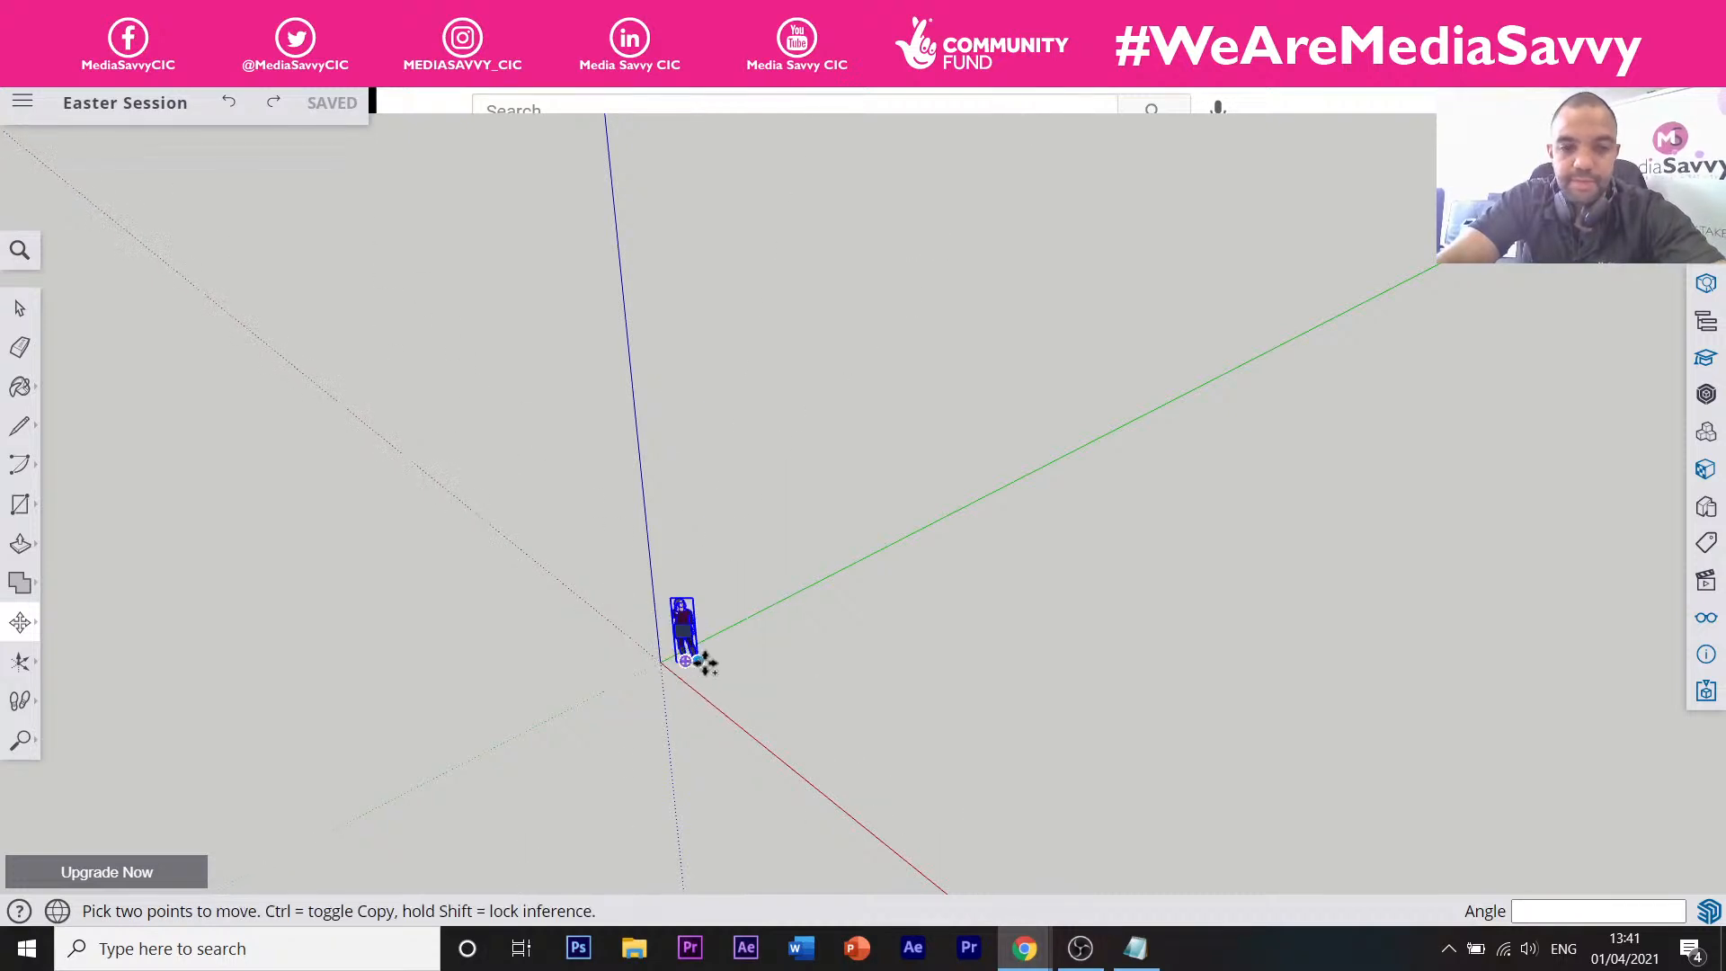
click(694, 662)
key(ctrl)
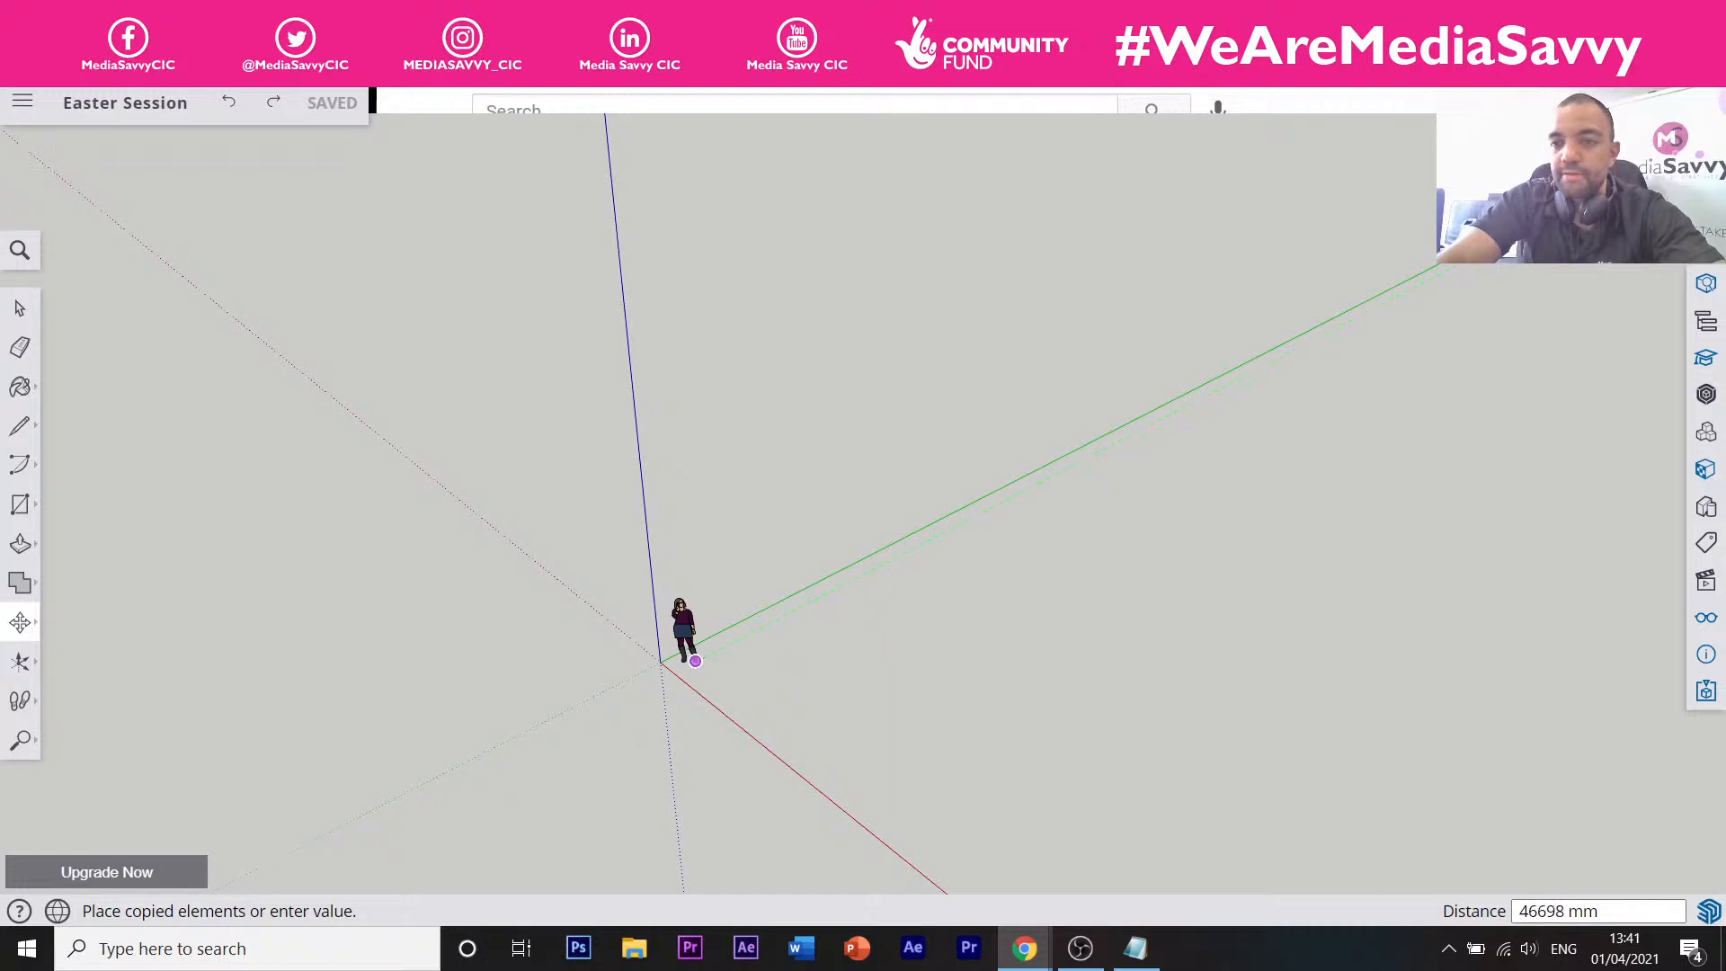
click(1560, 286)
scroll(771, 558, down, 3)
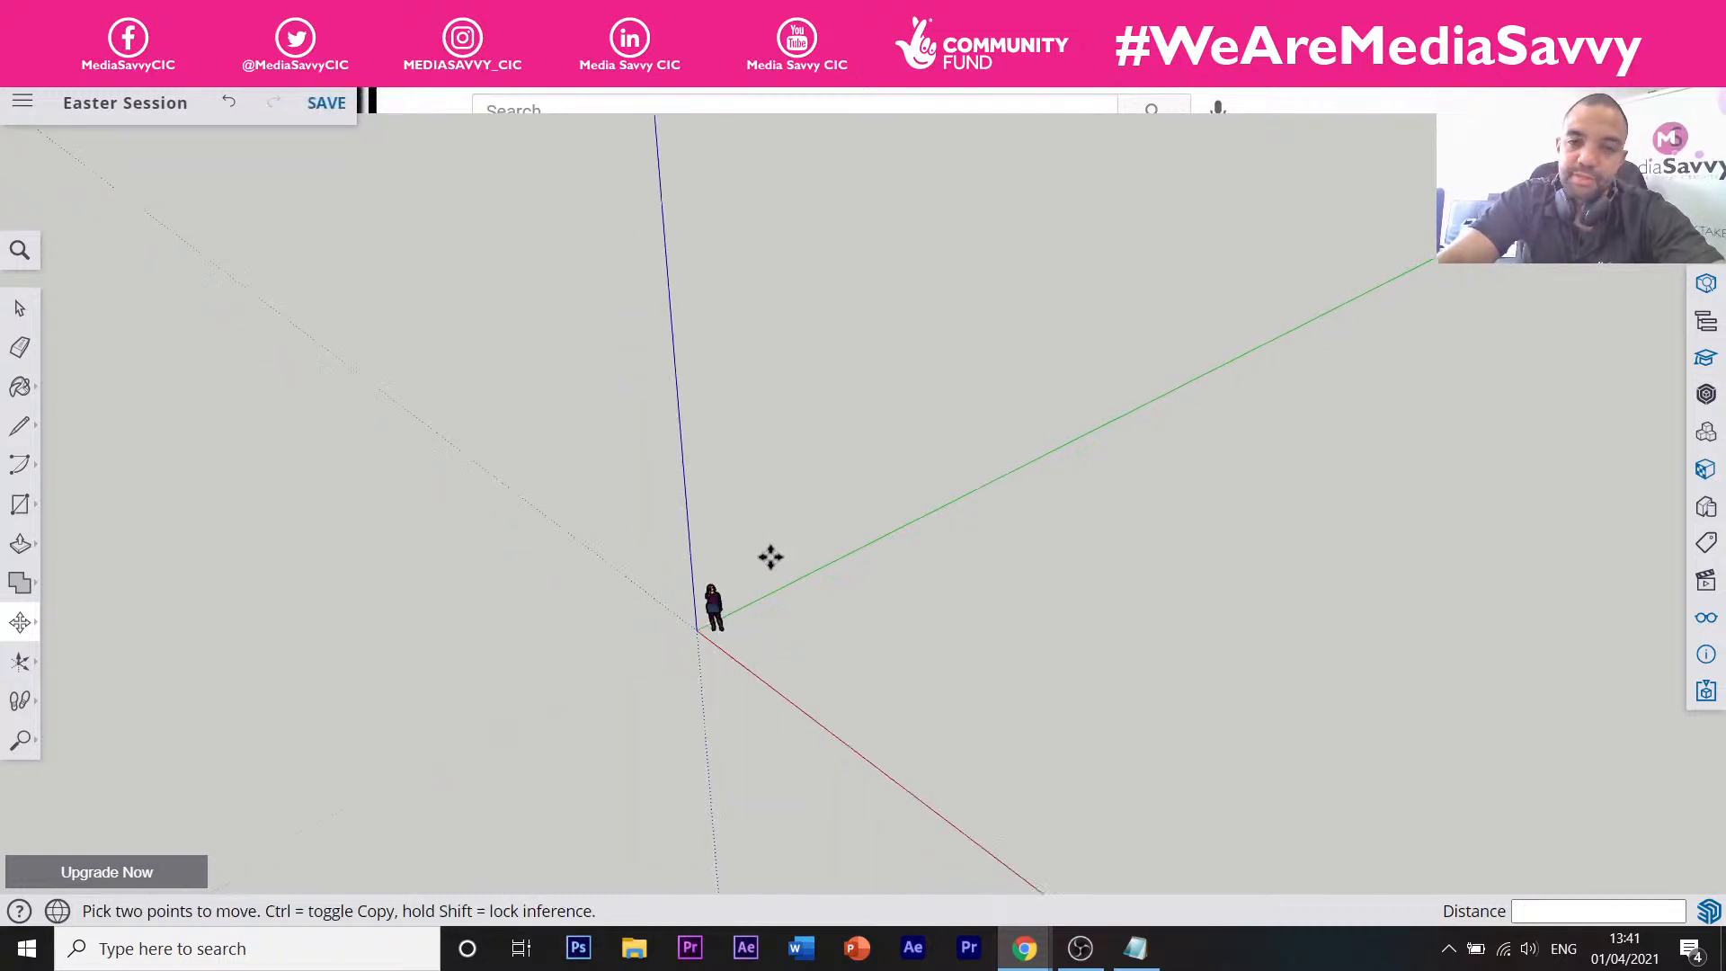
scroll(743, 596, up, 5)
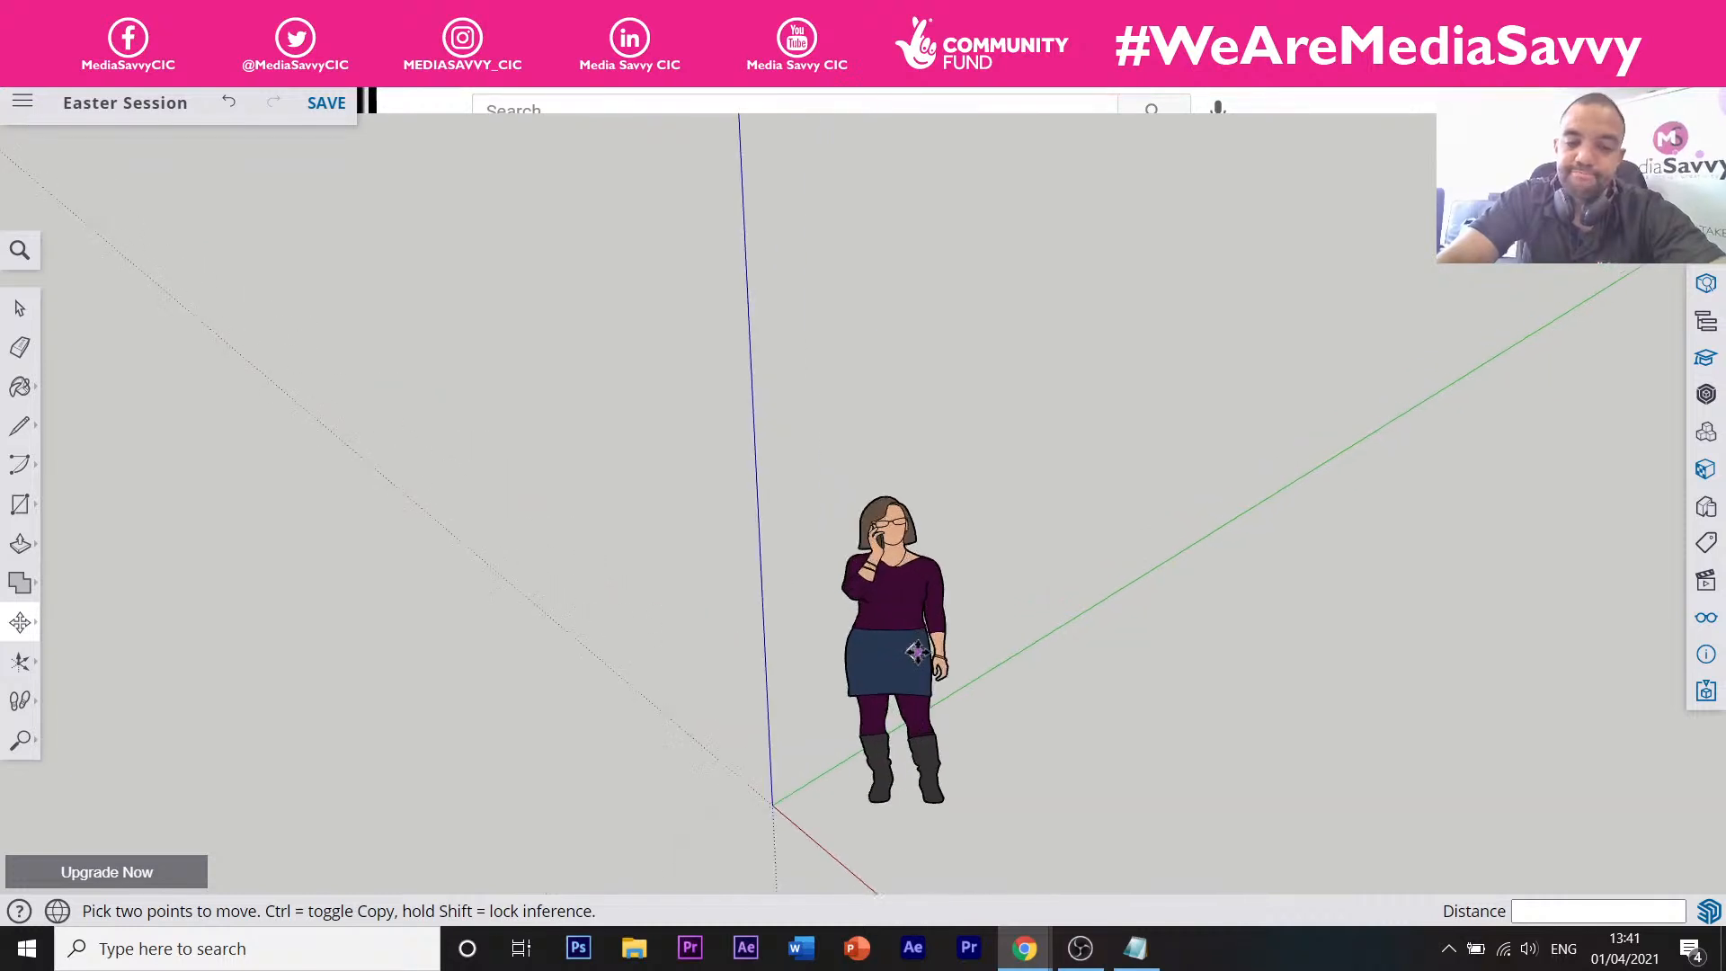
scroll(916, 614, down, 2)
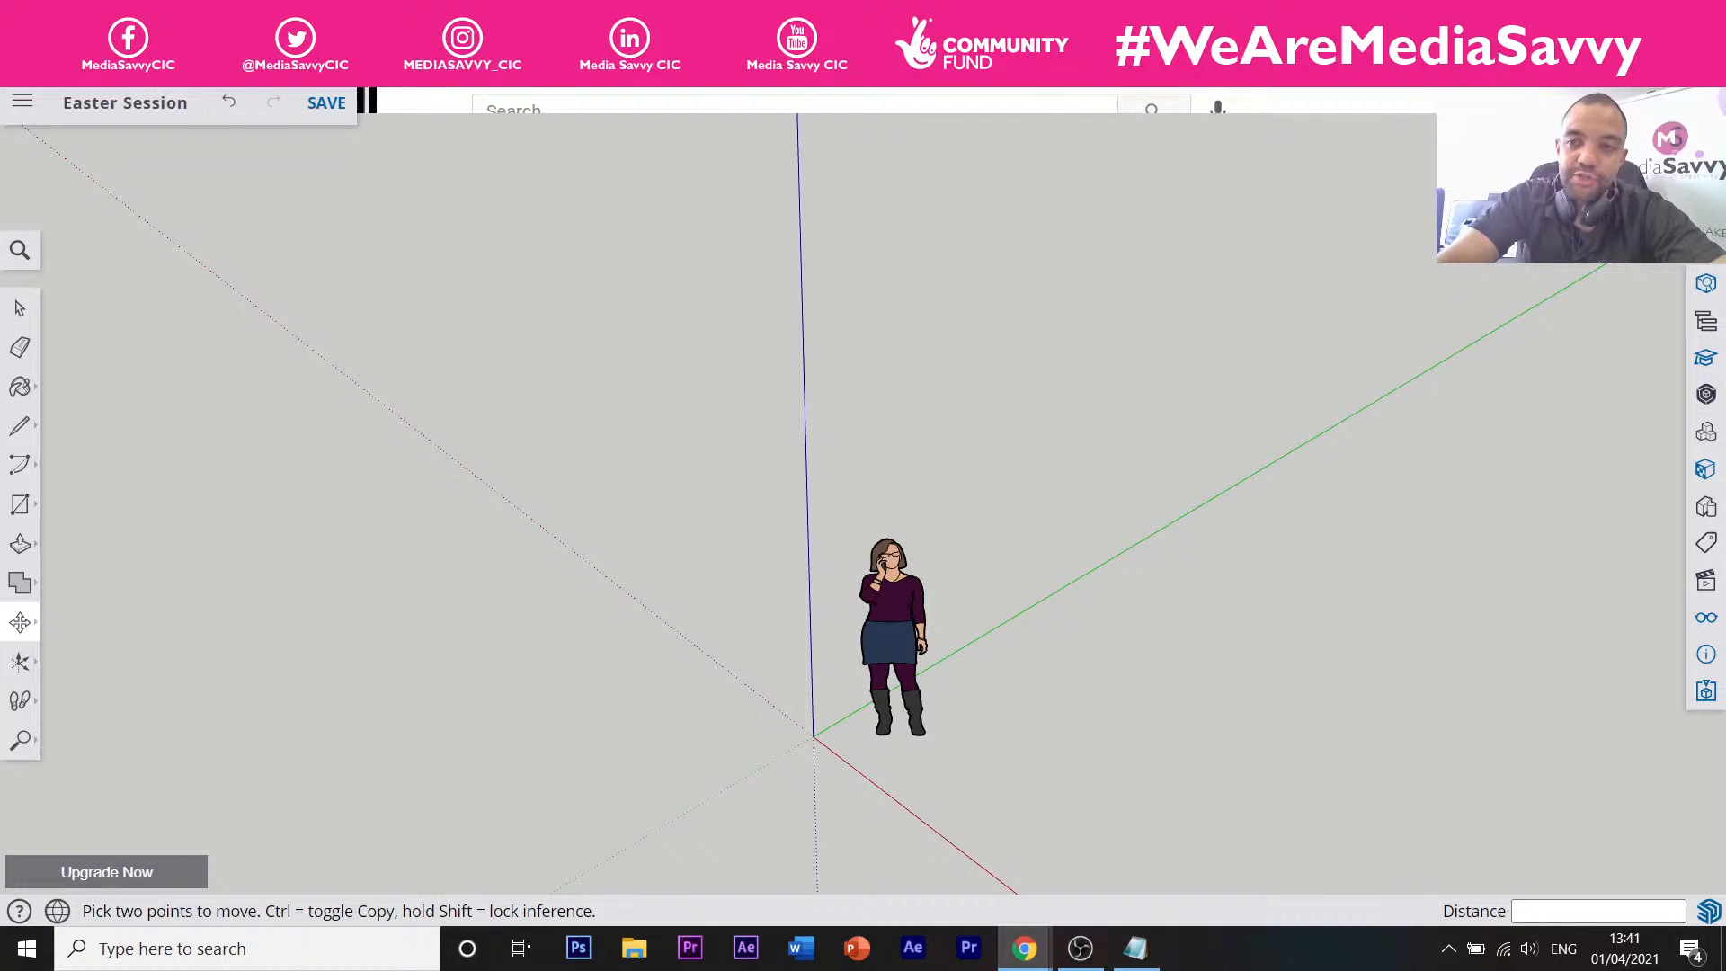
Pan along the green axis until the distant copied figure is near the centre.
click(21, 746)
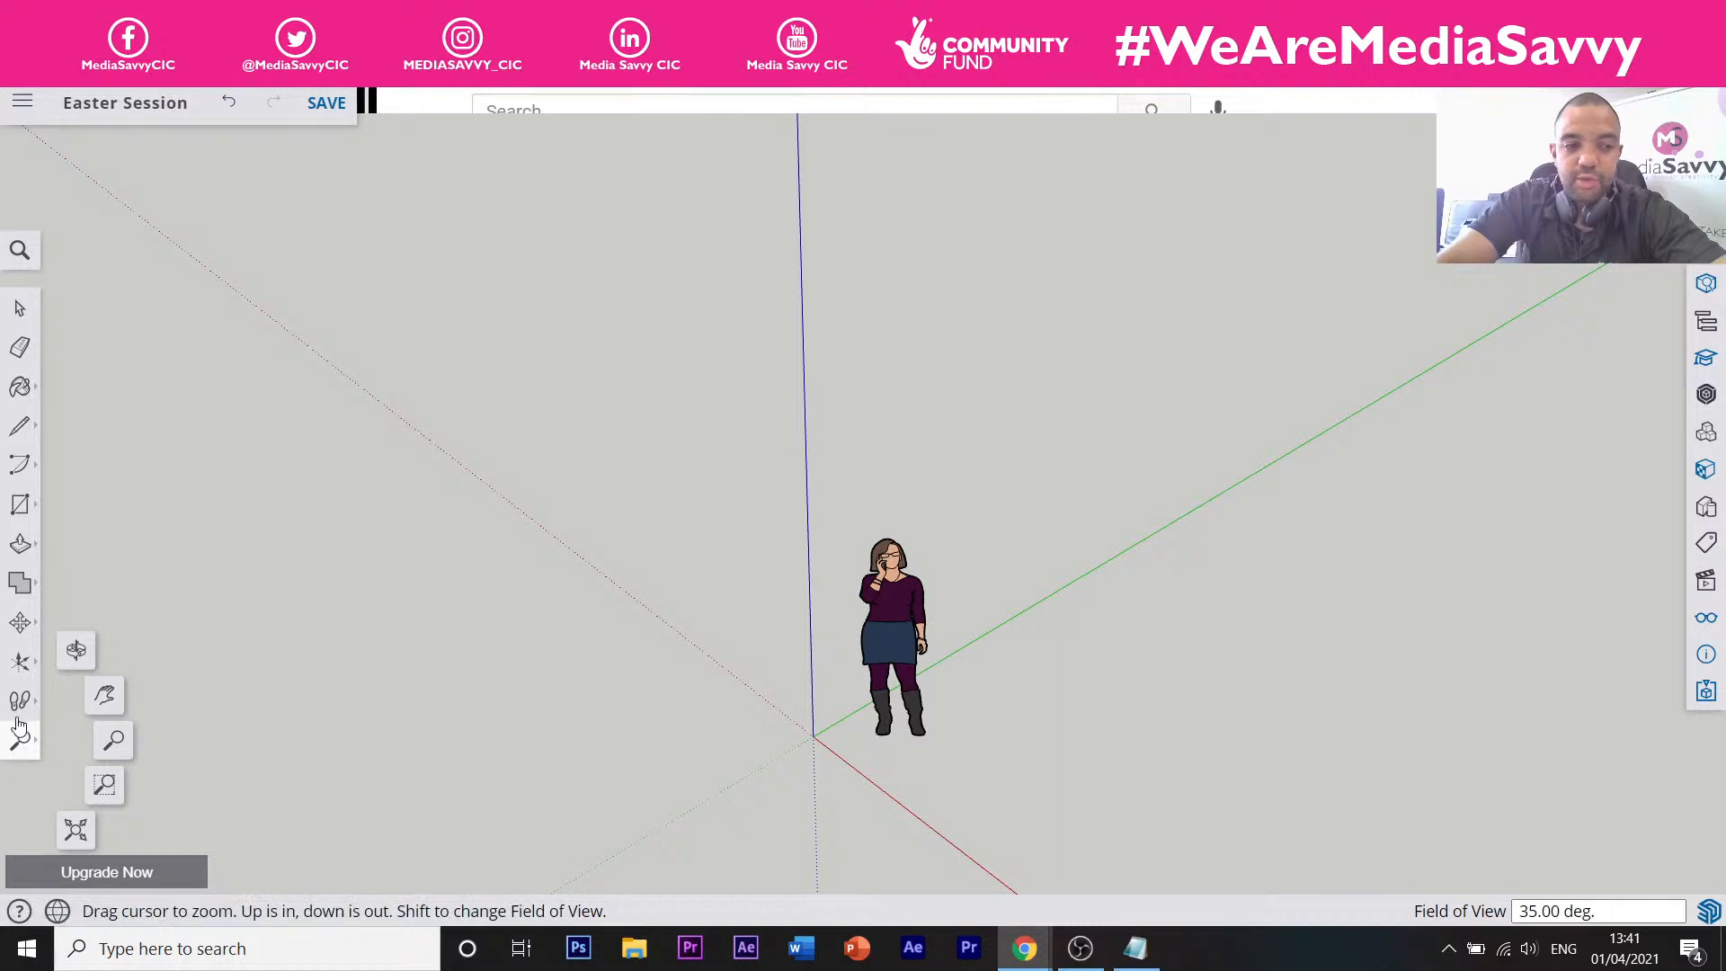
click(107, 707)
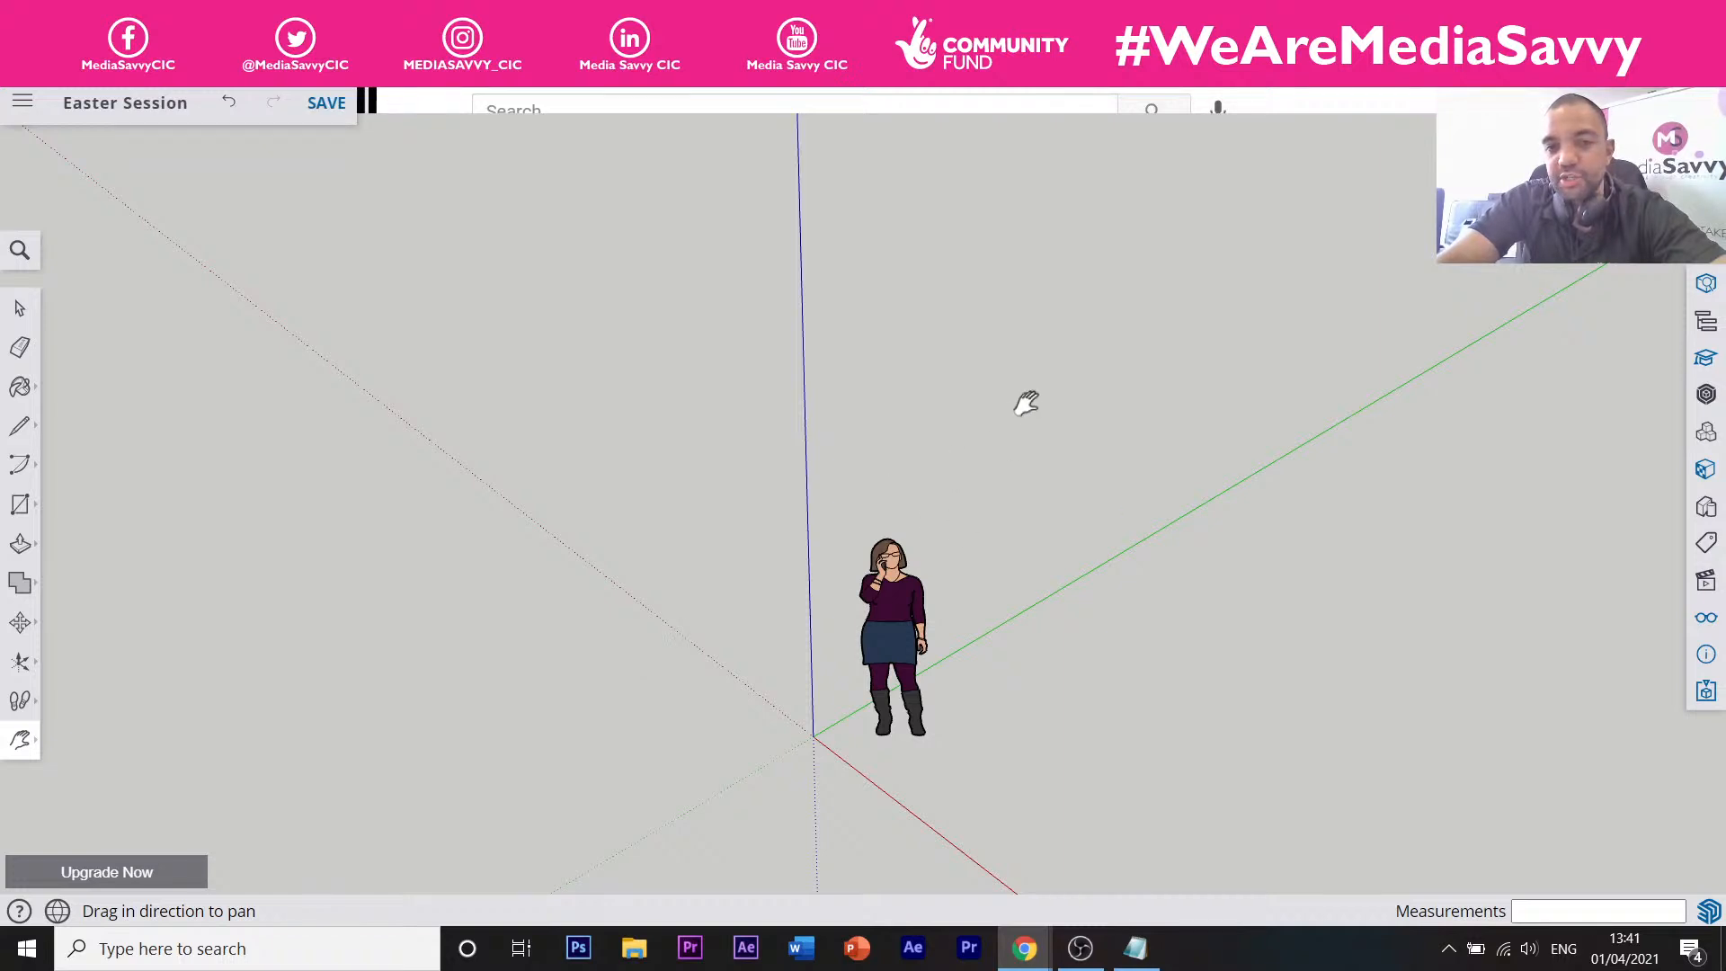
drag(1001, 401, 551, 512)
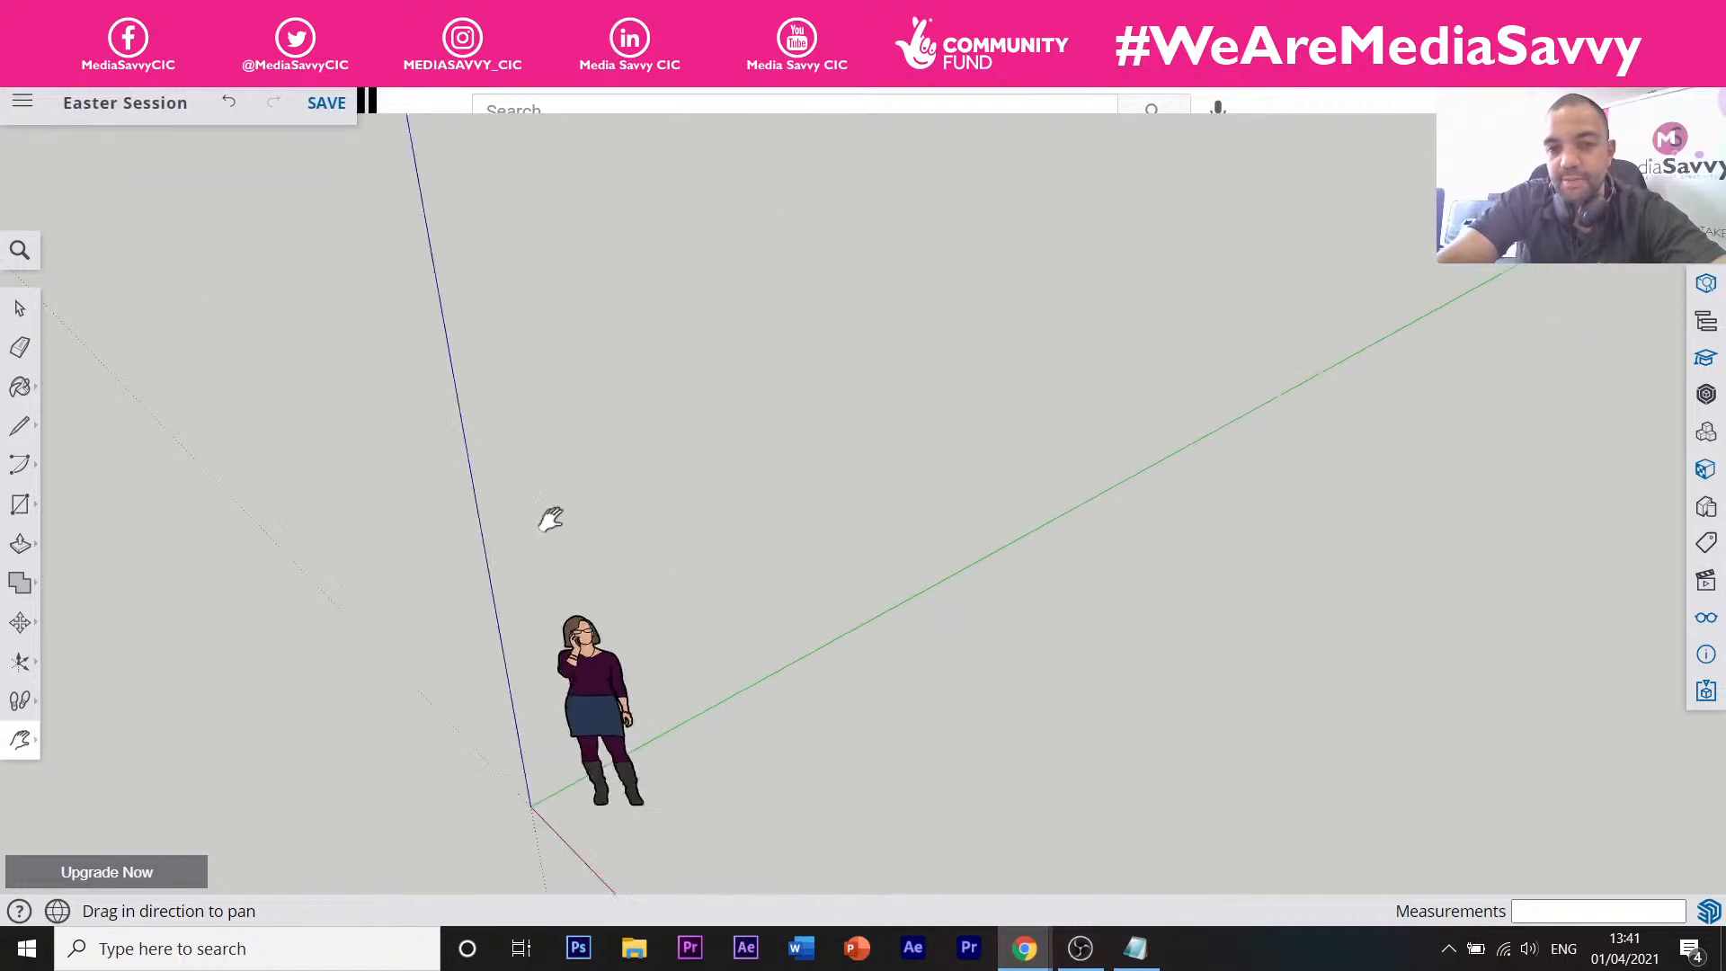
drag(985, 446, 563, 593)
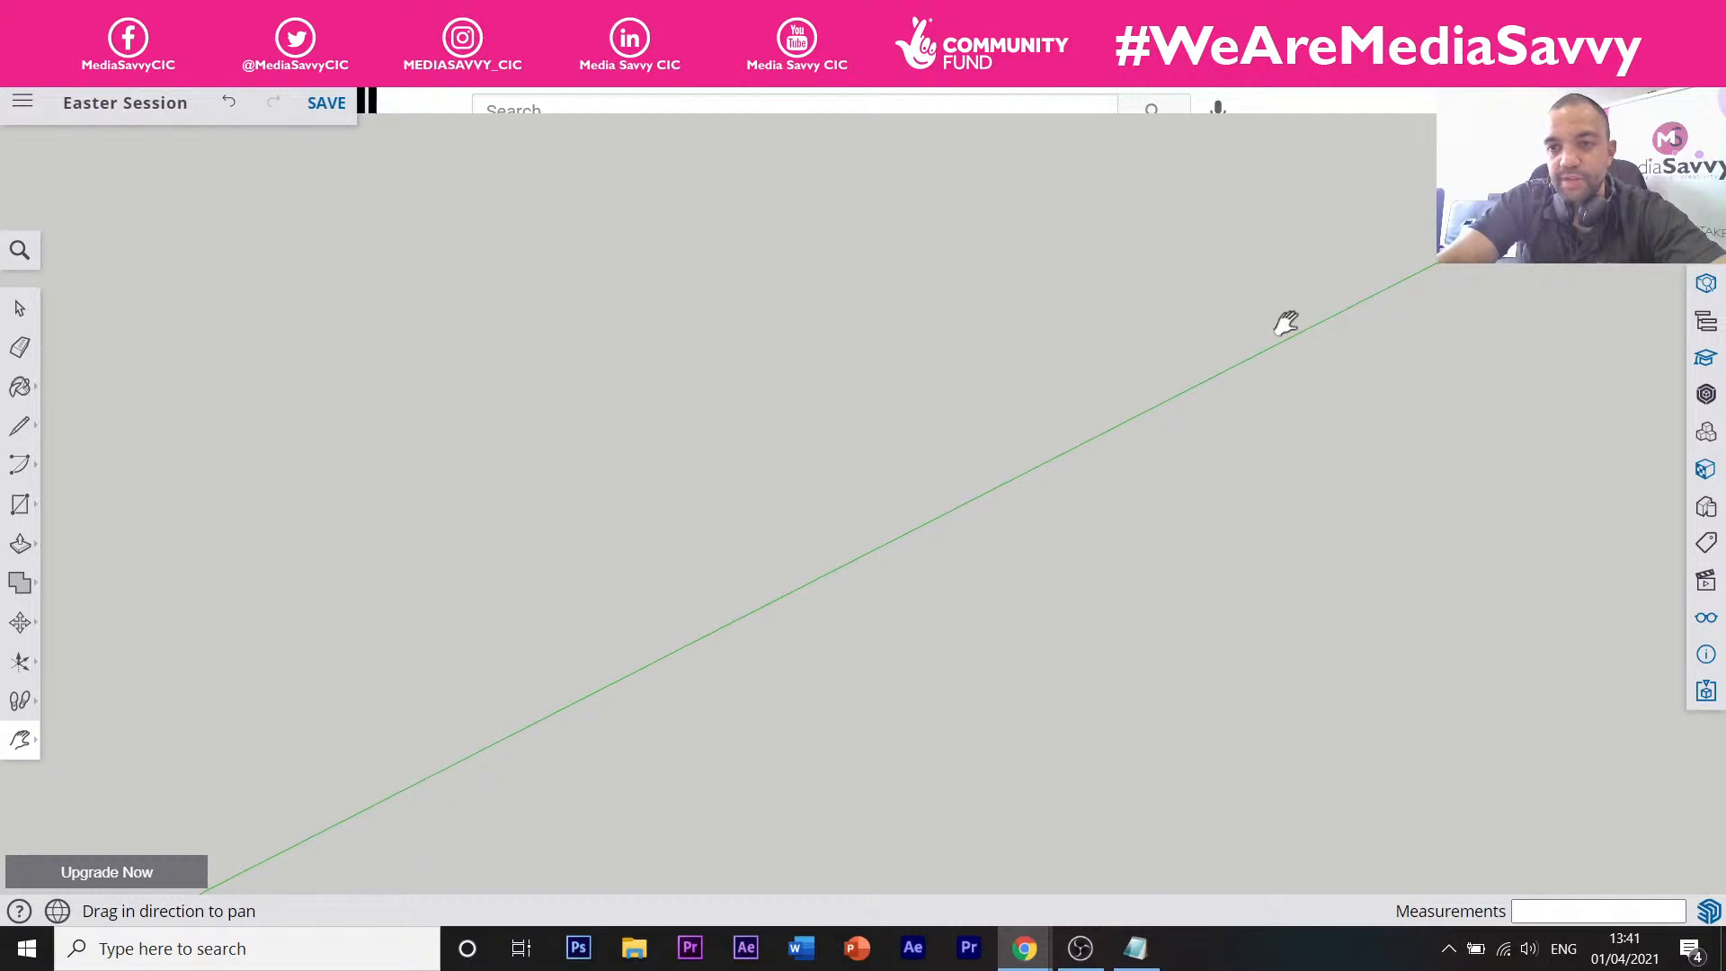
drag(1286, 320, 616, 677)
drag(1184, 361, 771, 535)
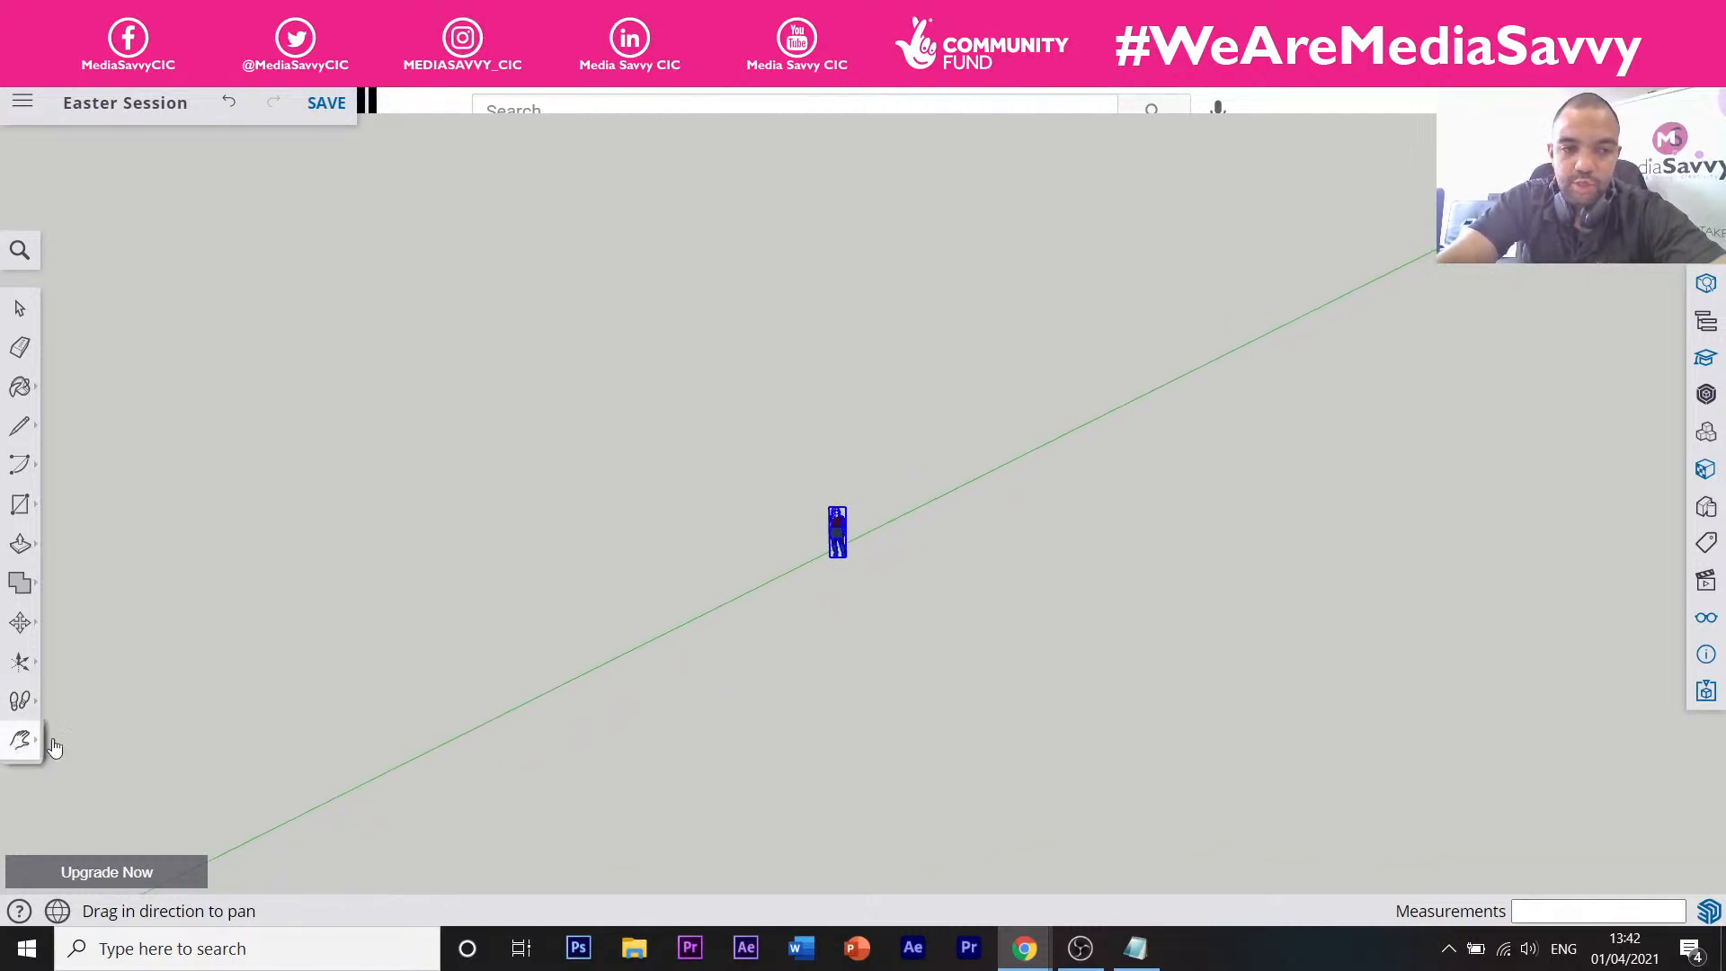
Zoom in closely on the copied figure.
click(20, 738)
click(110, 786)
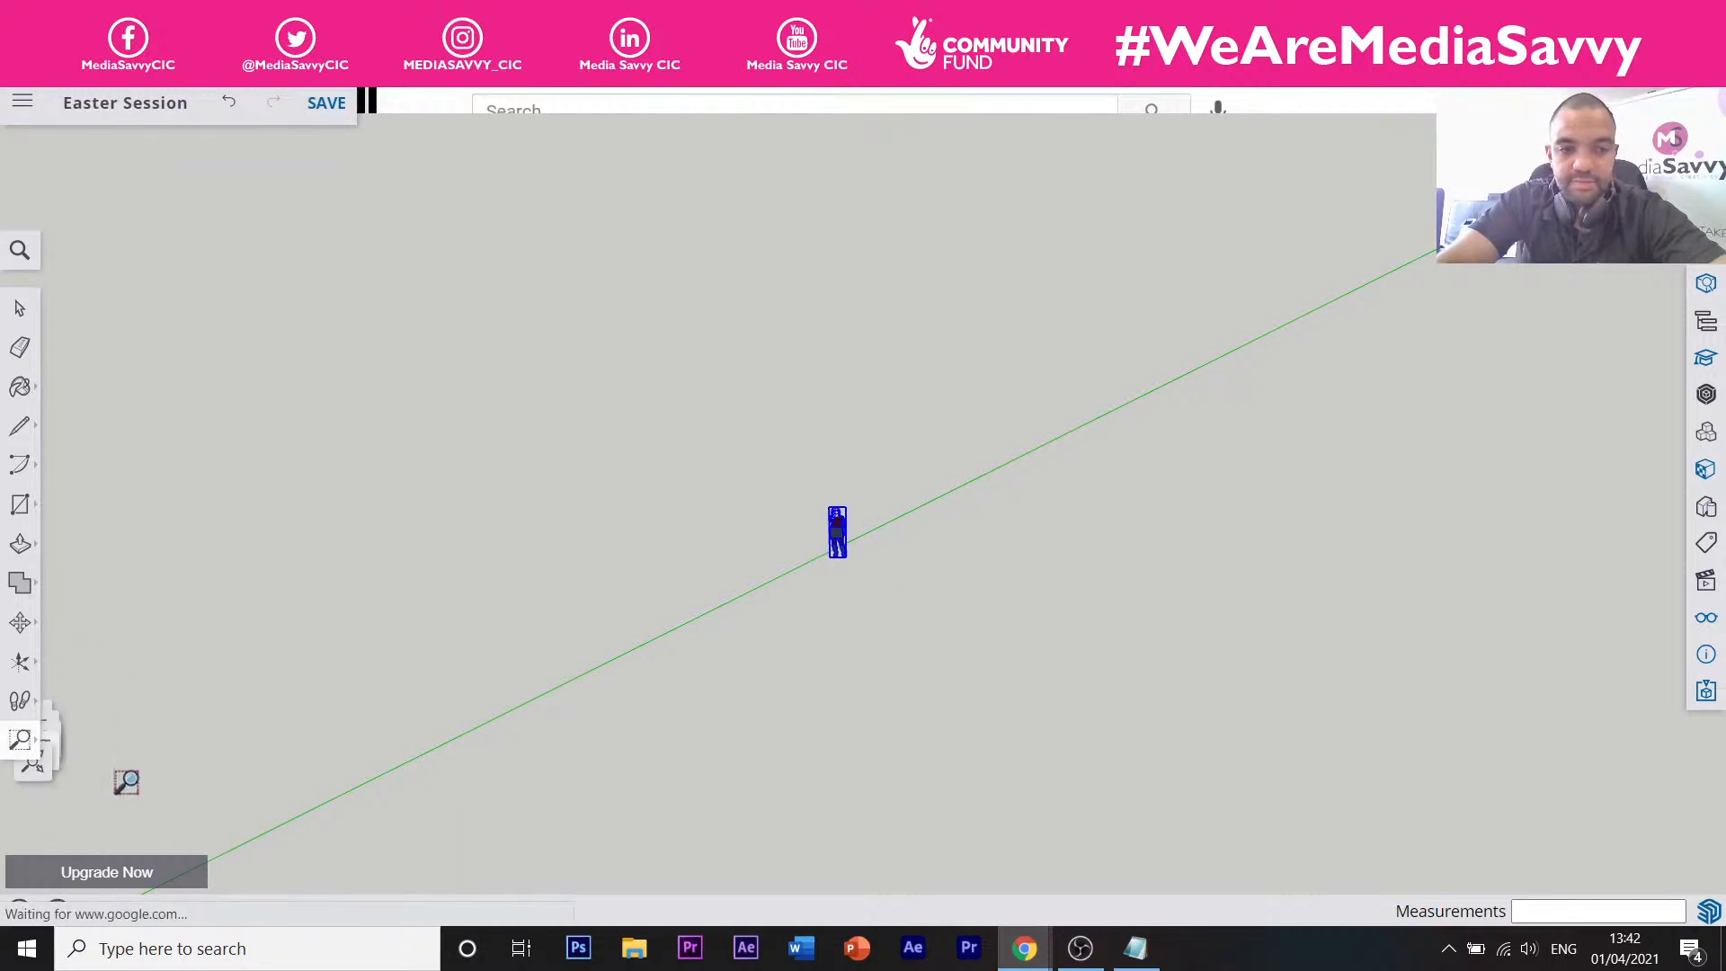
click(20, 739)
click(110, 738)
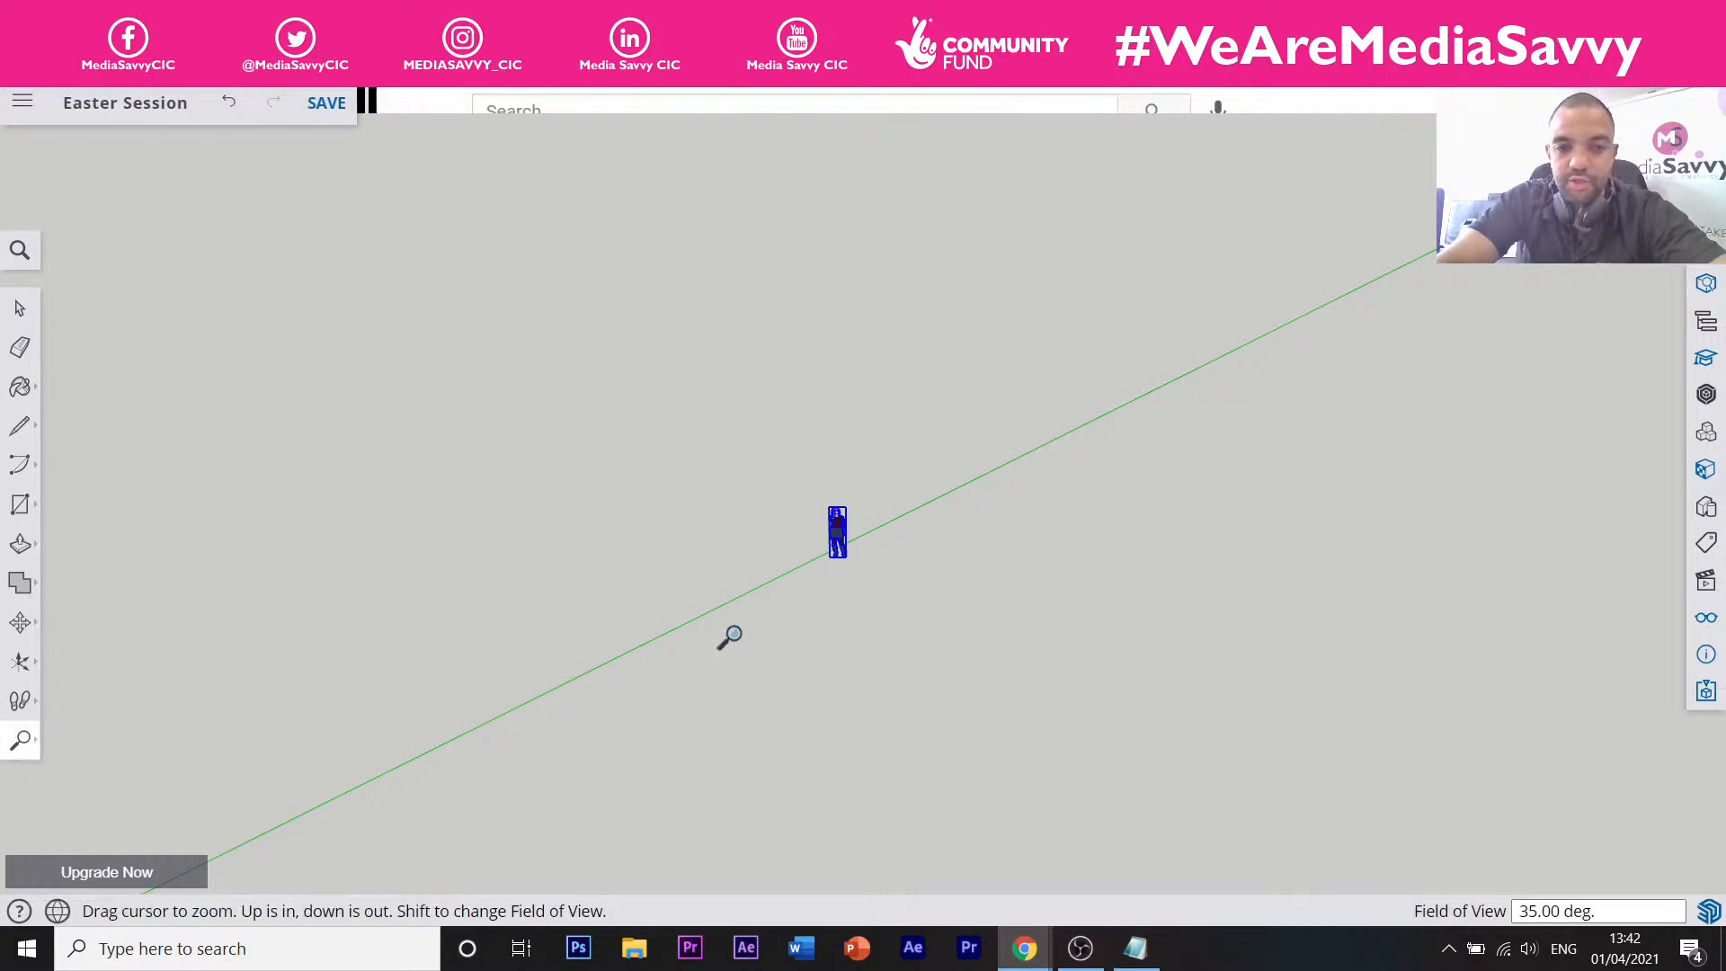
drag(844, 512, 863, 388)
drag(809, 638, 833, 330)
scroll(757, 609, up, 3)
scroll(762, 589, up, 1)
scroll(761, 586, down, 6)
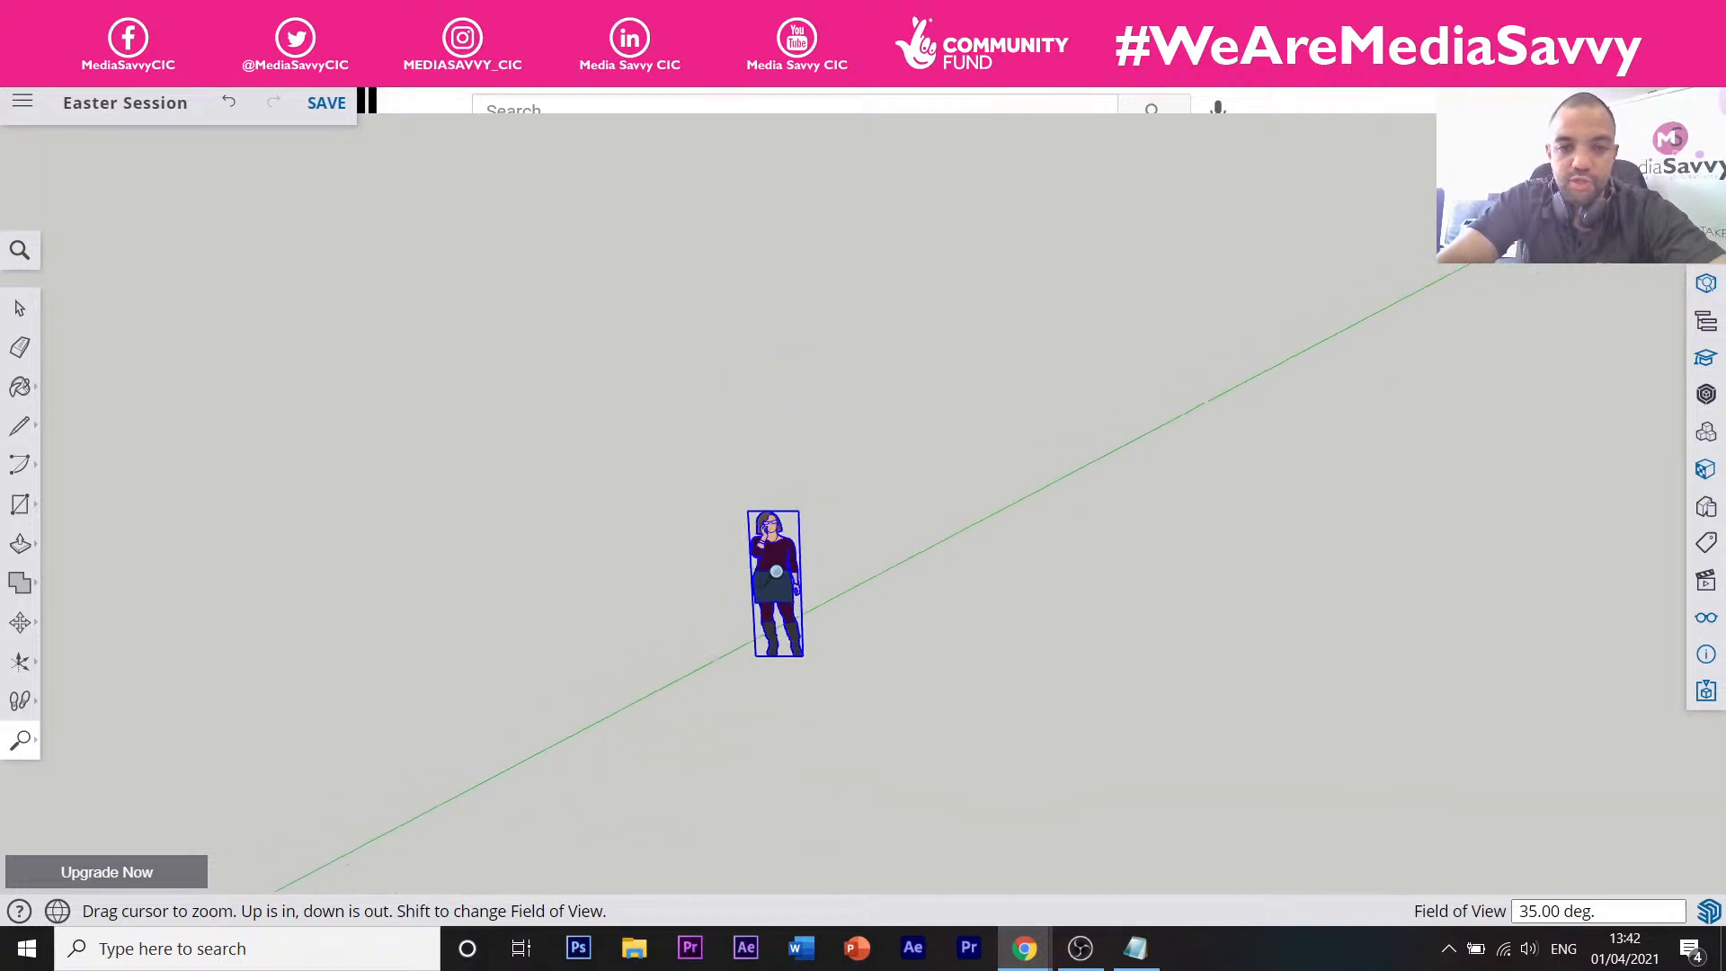
Orbit around the copied figure until the original figure at the origin appears.
middle_drag(849, 568, 557, 532)
middle_drag(719, 521, 467, 510)
middle_drag(784, 538, 676, 593)
scroll(791, 539, up, 5)
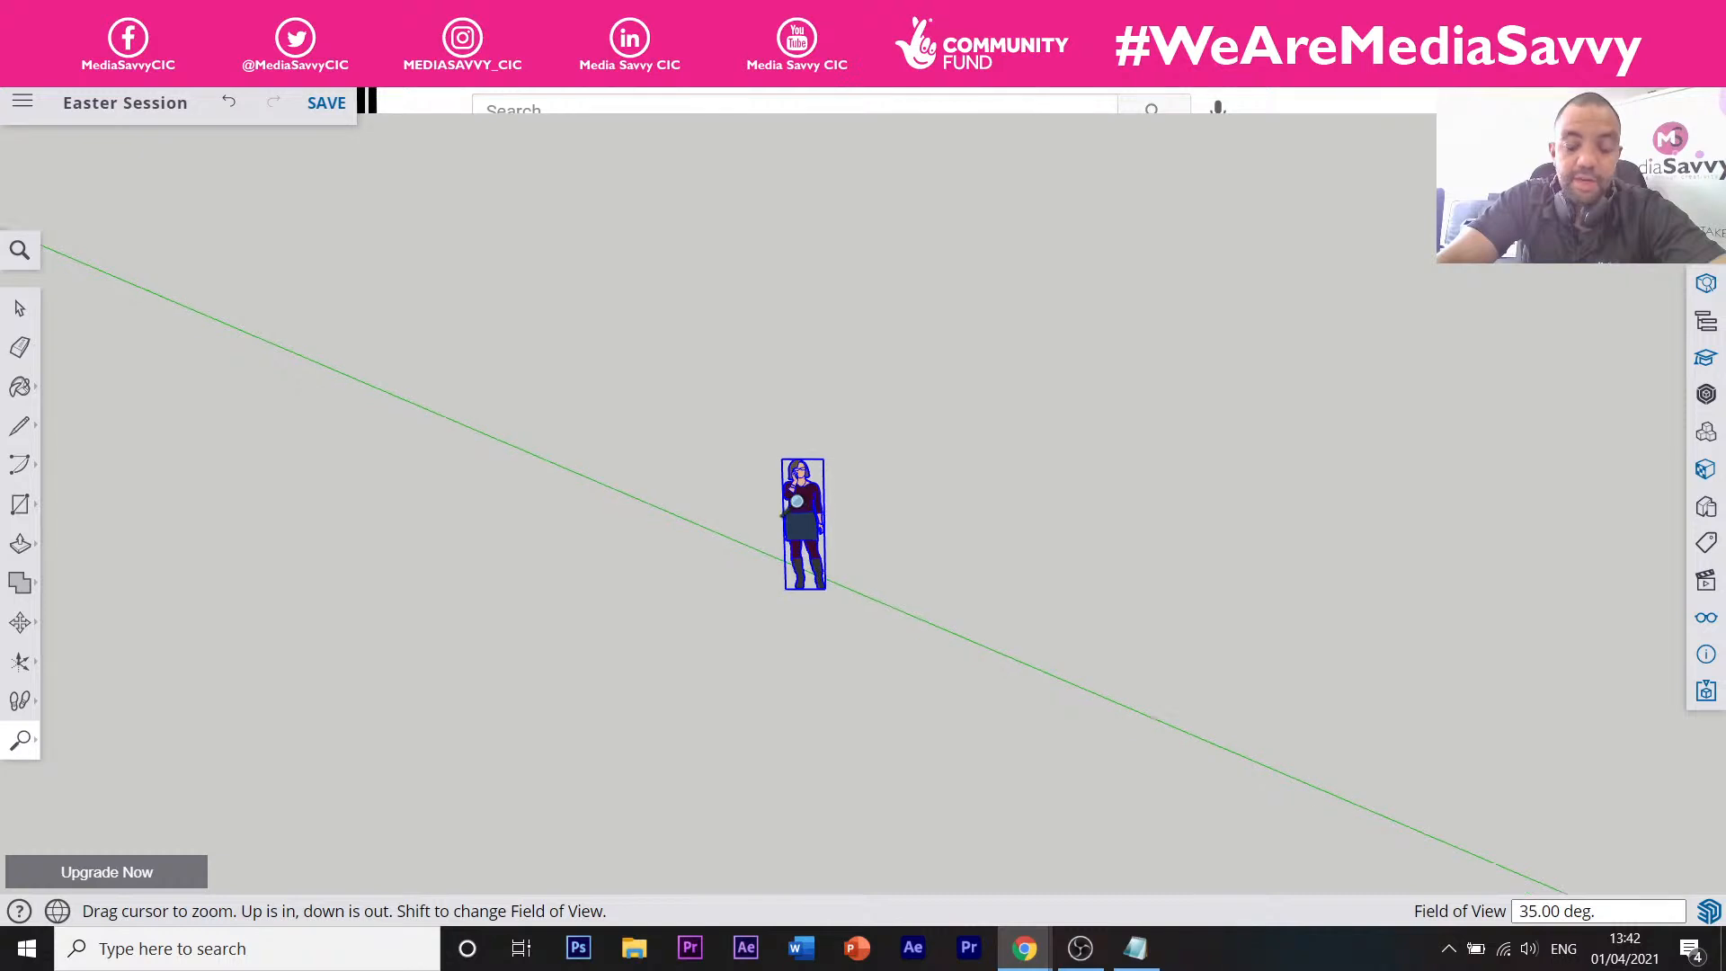
scroll(796, 501, up, 2)
mouse_move(27, 748)
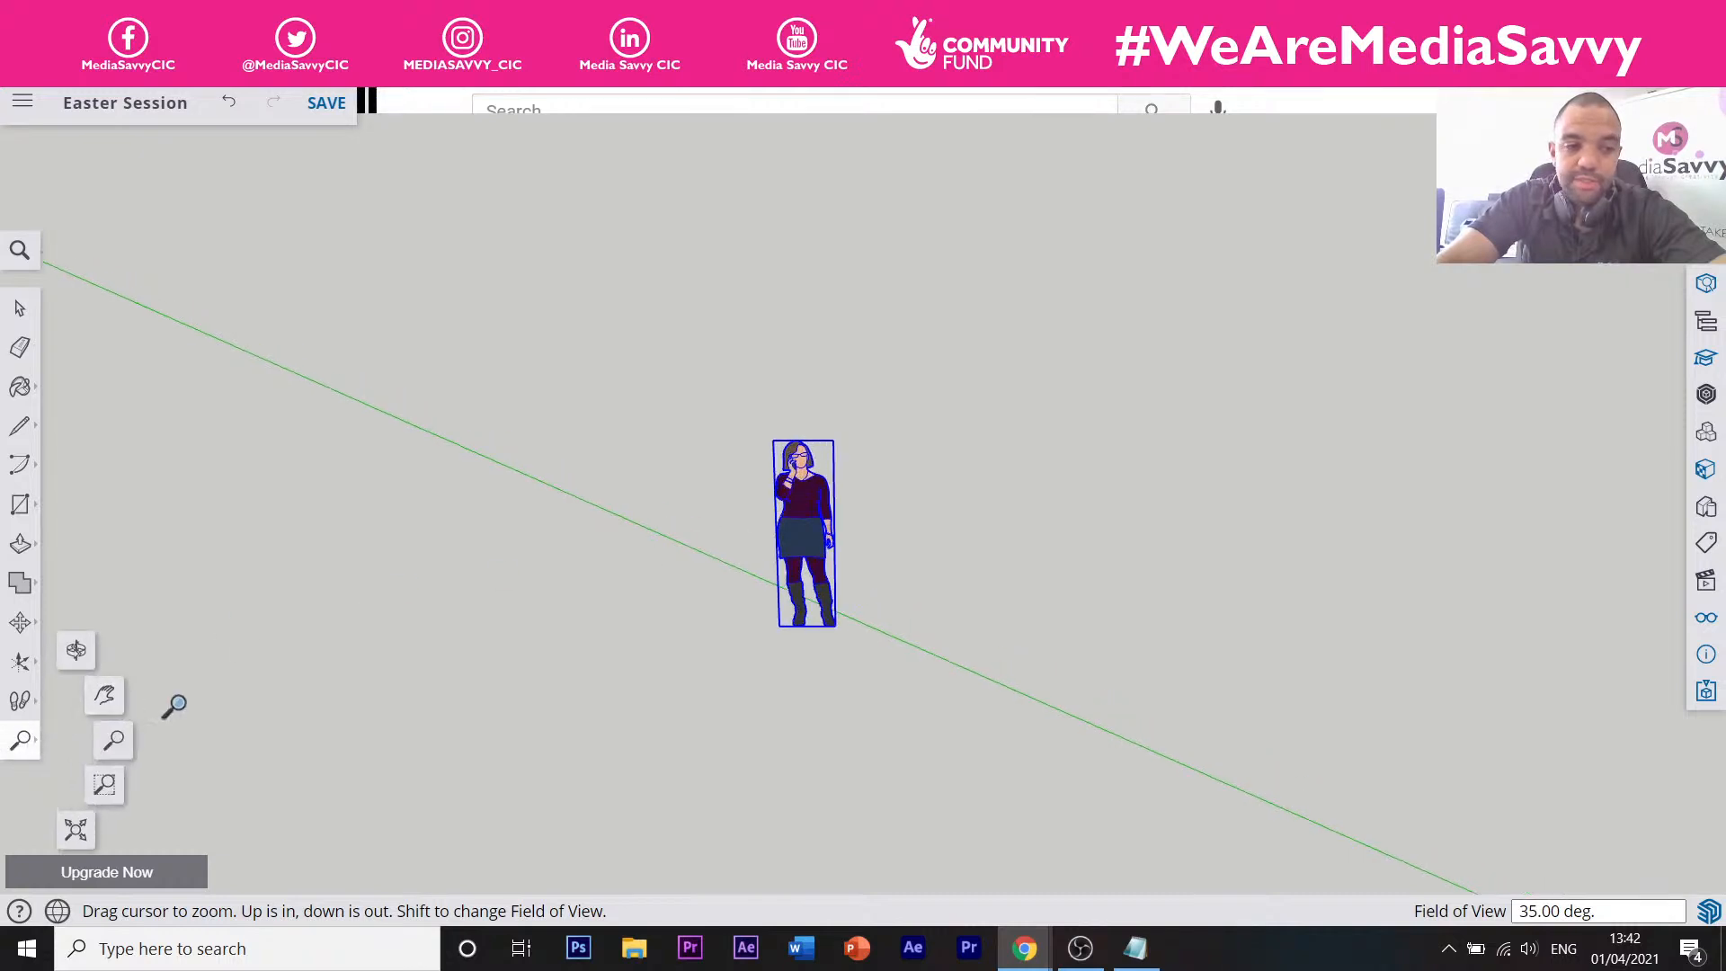
click(73, 650)
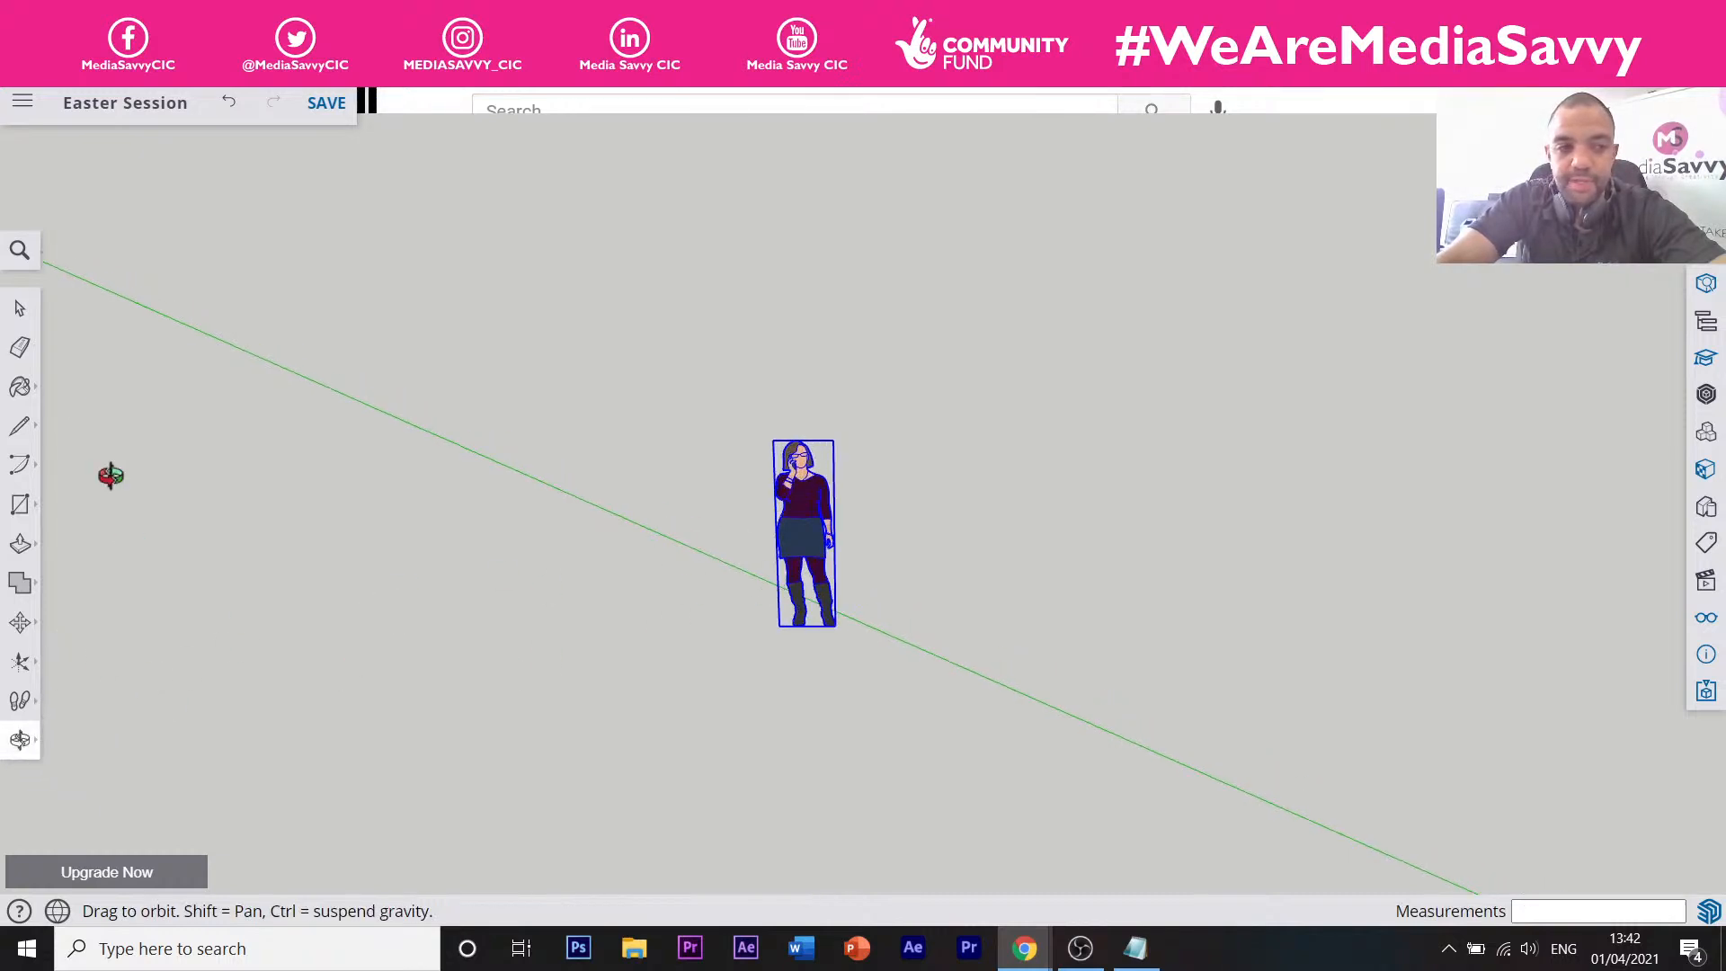
click(21, 348)
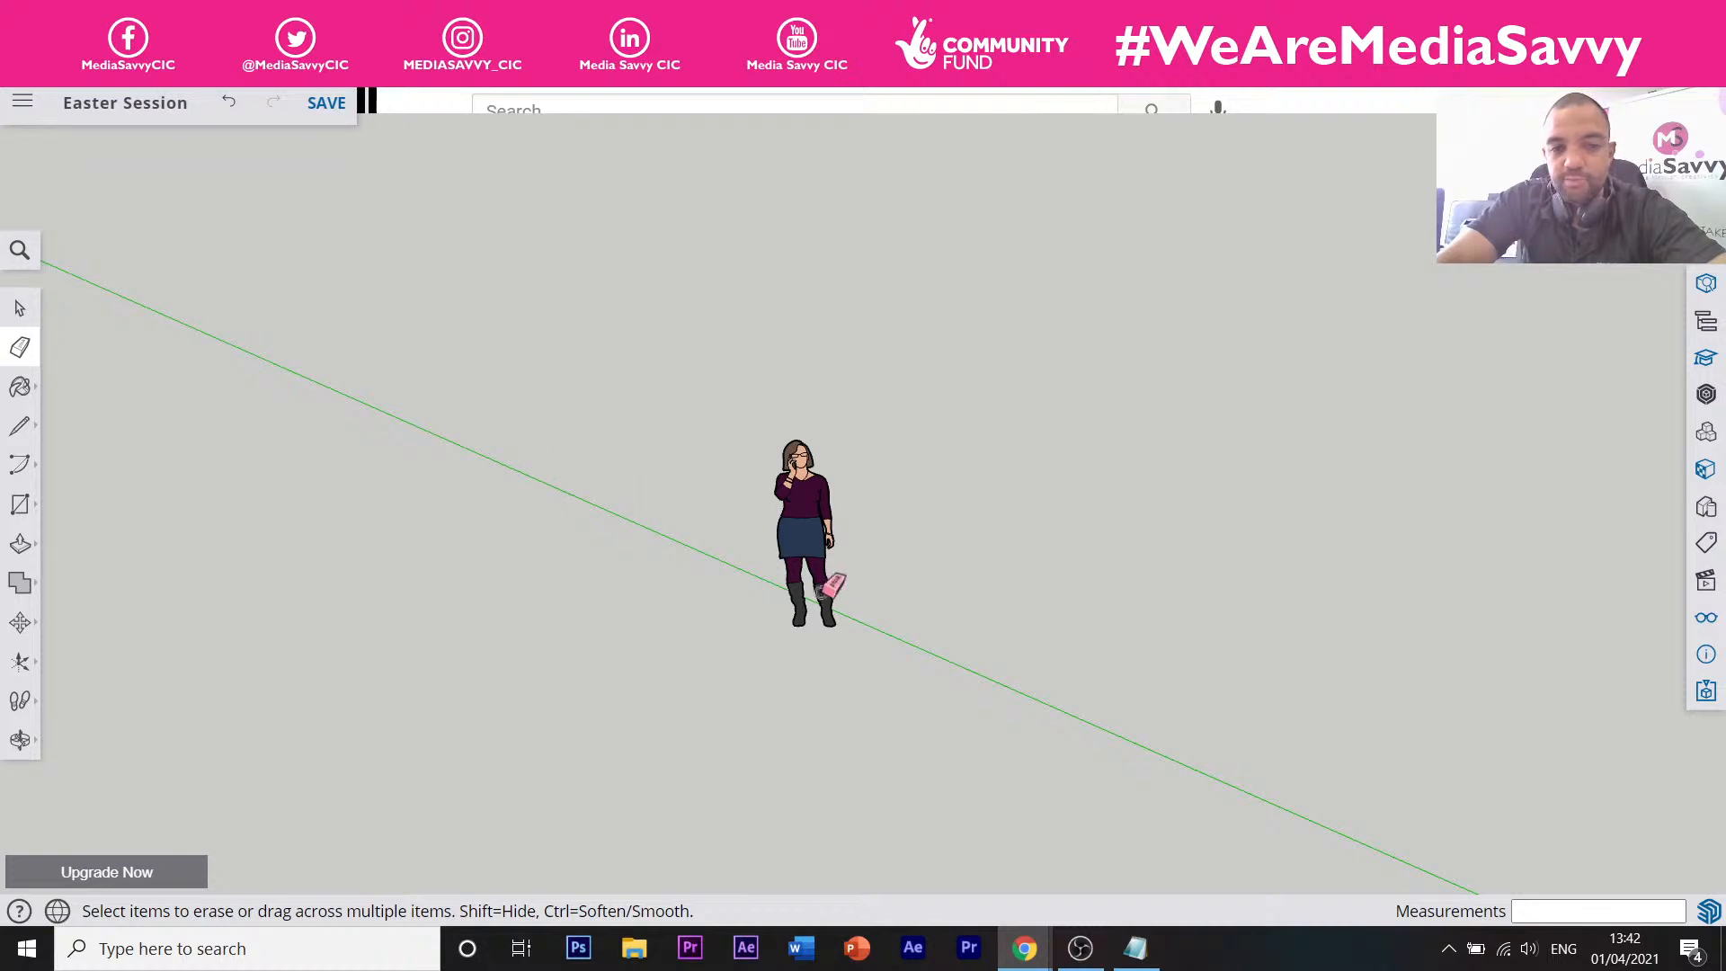
Orbit out to see both figures, then delete the far-off copy on the green axis.
scroll(795, 563, up, 3)
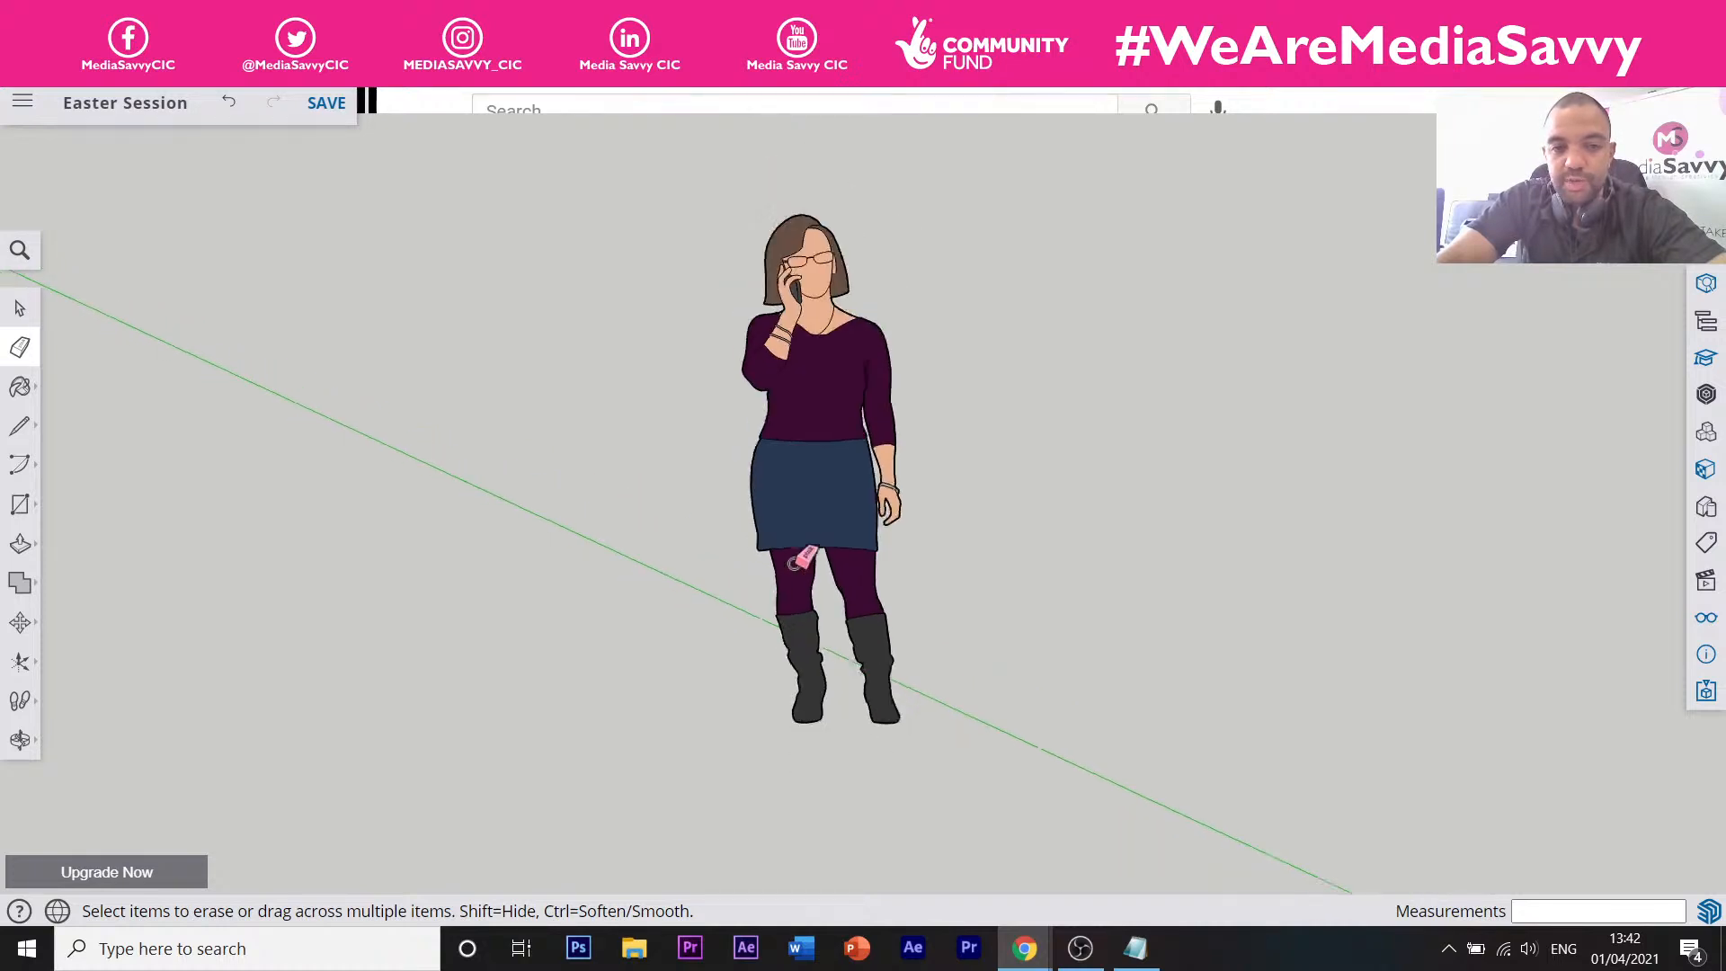
scroll(804, 539, down, 2)
key(o)
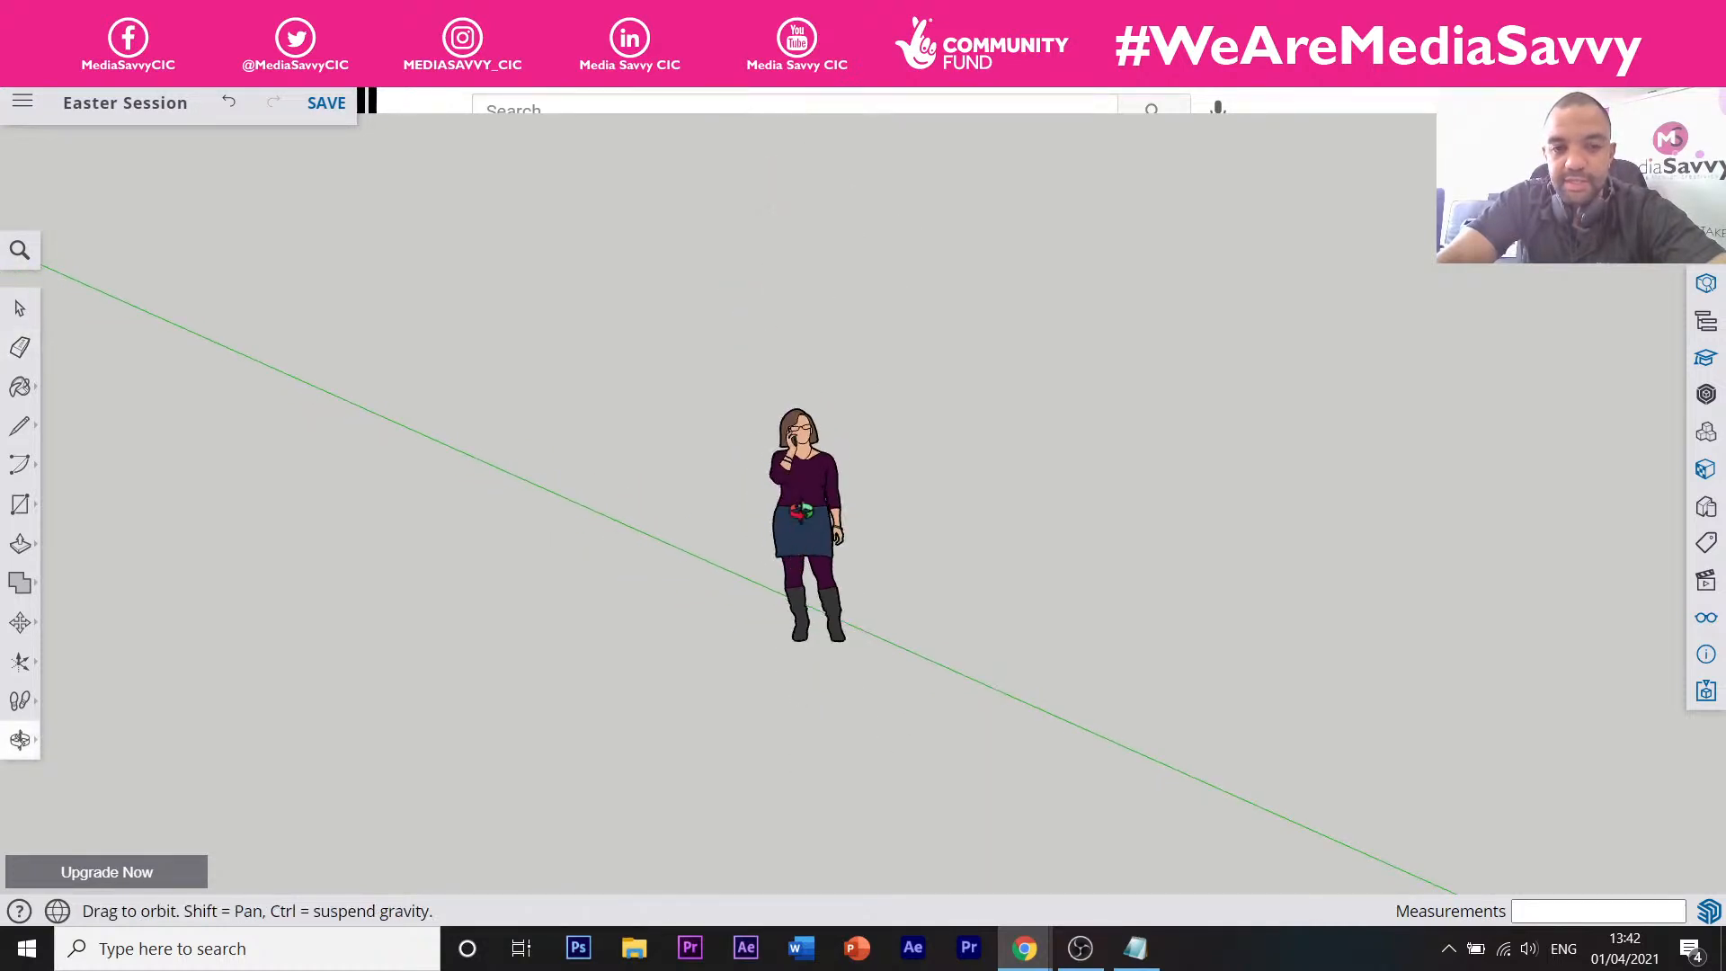
drag(801, 510, 560, 554)
key(e)
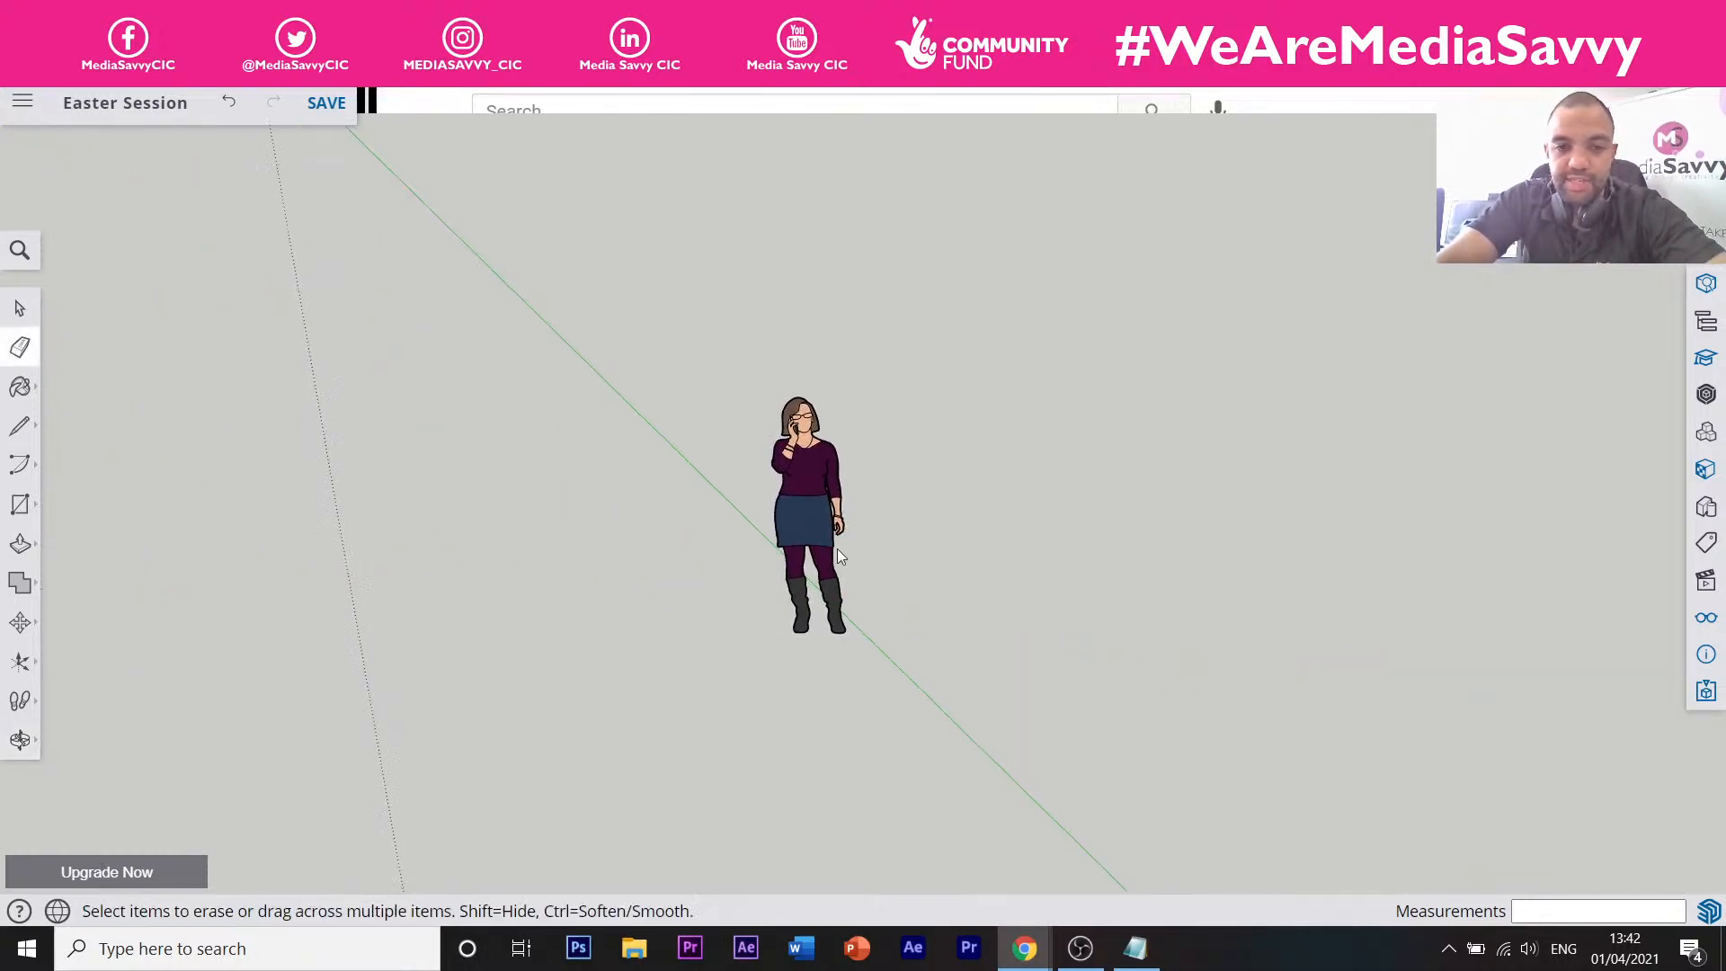
mouse_move(838, 549)
middle_down()
mouse_move(520, 493)
mouse_move(983, 509)
middle_up()
scroll(973, 515, down, 6)
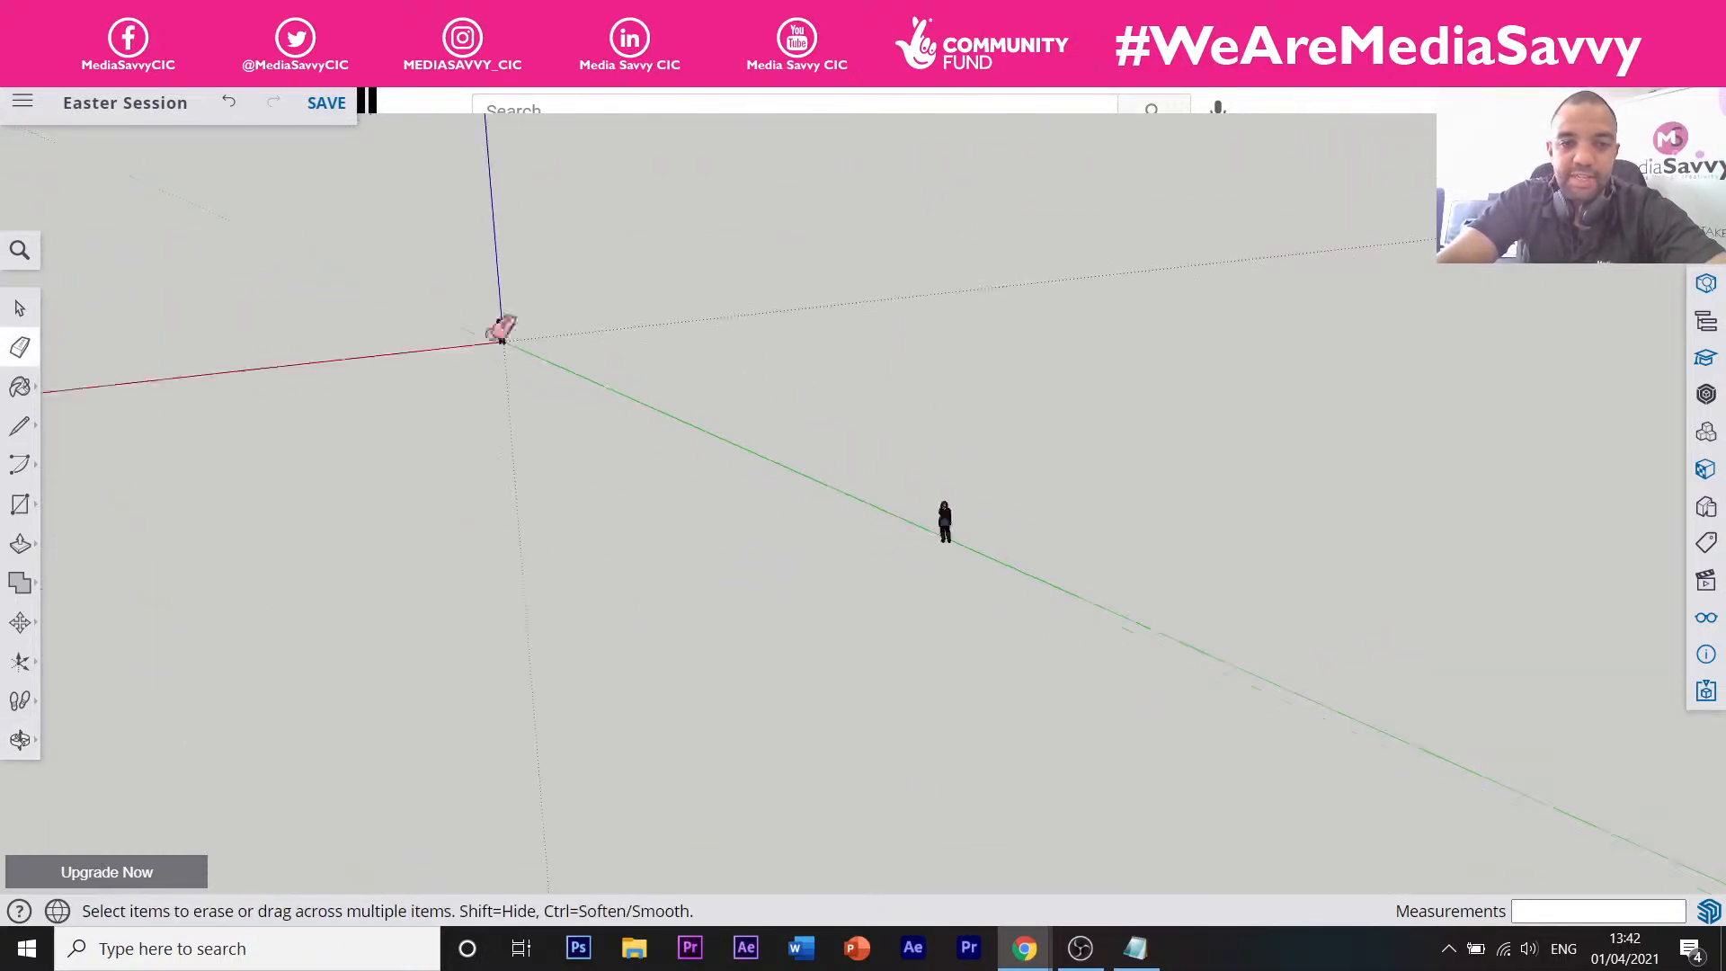
mouse_move(359, 286)
middle_down()
mouse_move(695, 440)
mouse_move(953, 463)
middle_up()
mouse_move(528, 419)
middle_down()
mouse_move(993, 434)
mouse_move(813, 400)
mouse_move(662, 486)
mouse_move(881, 439)
middle_up()
key(space)
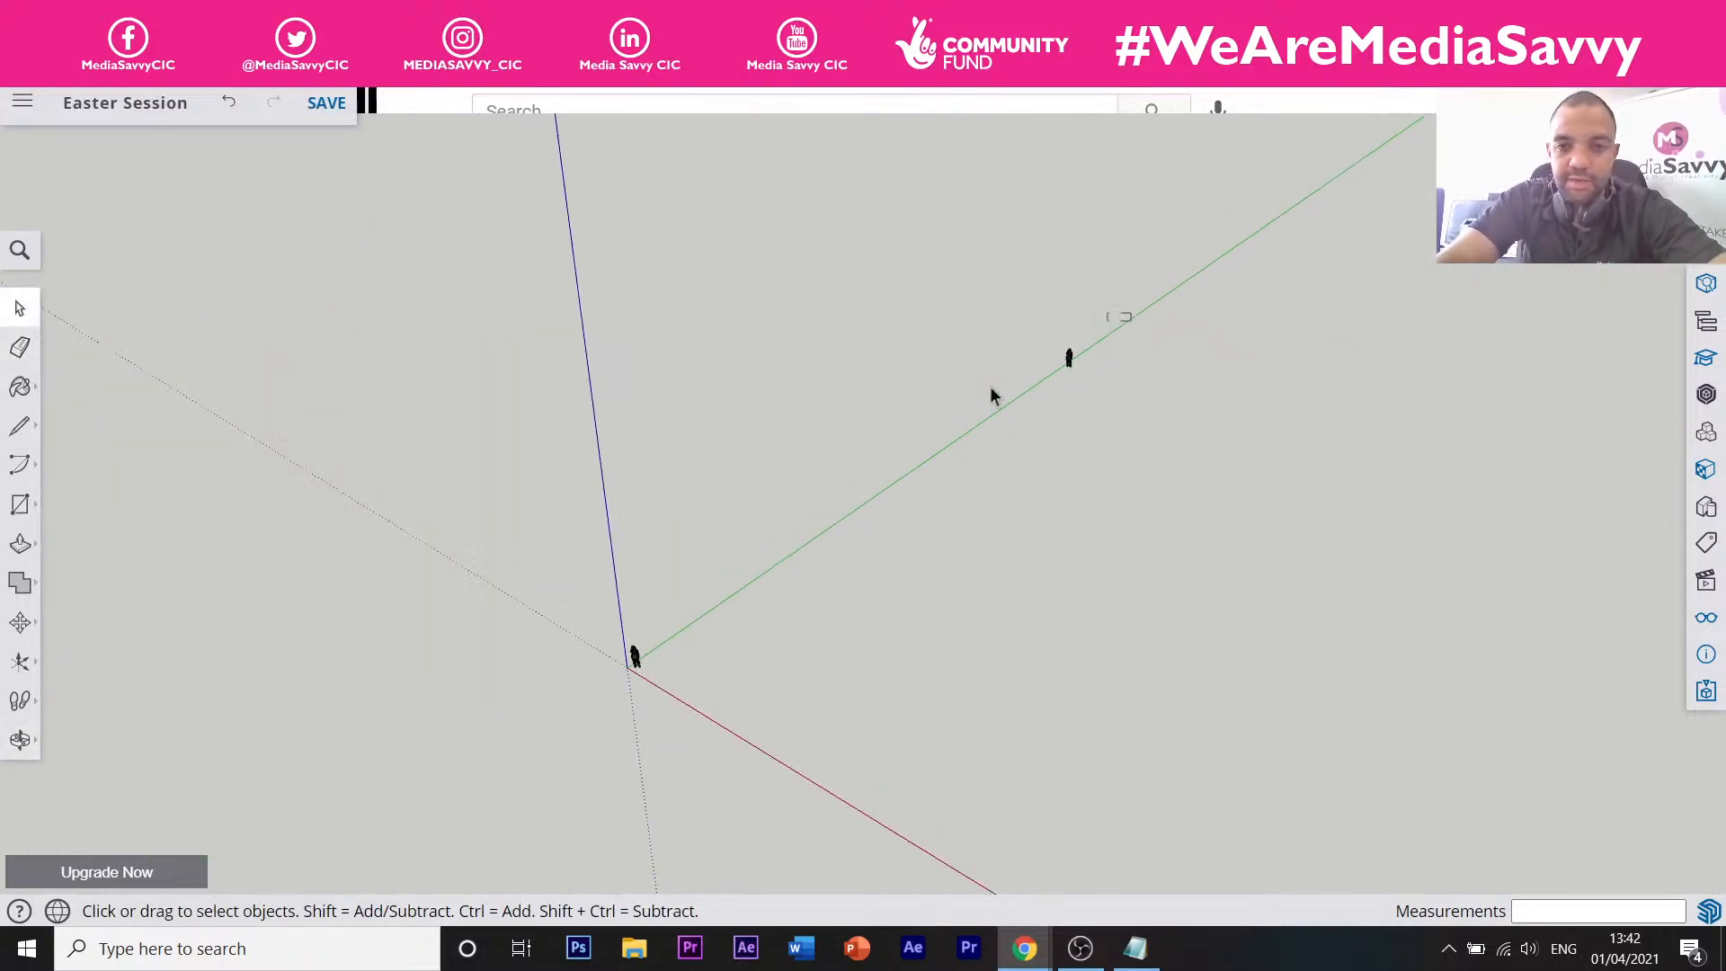
key(Delete)
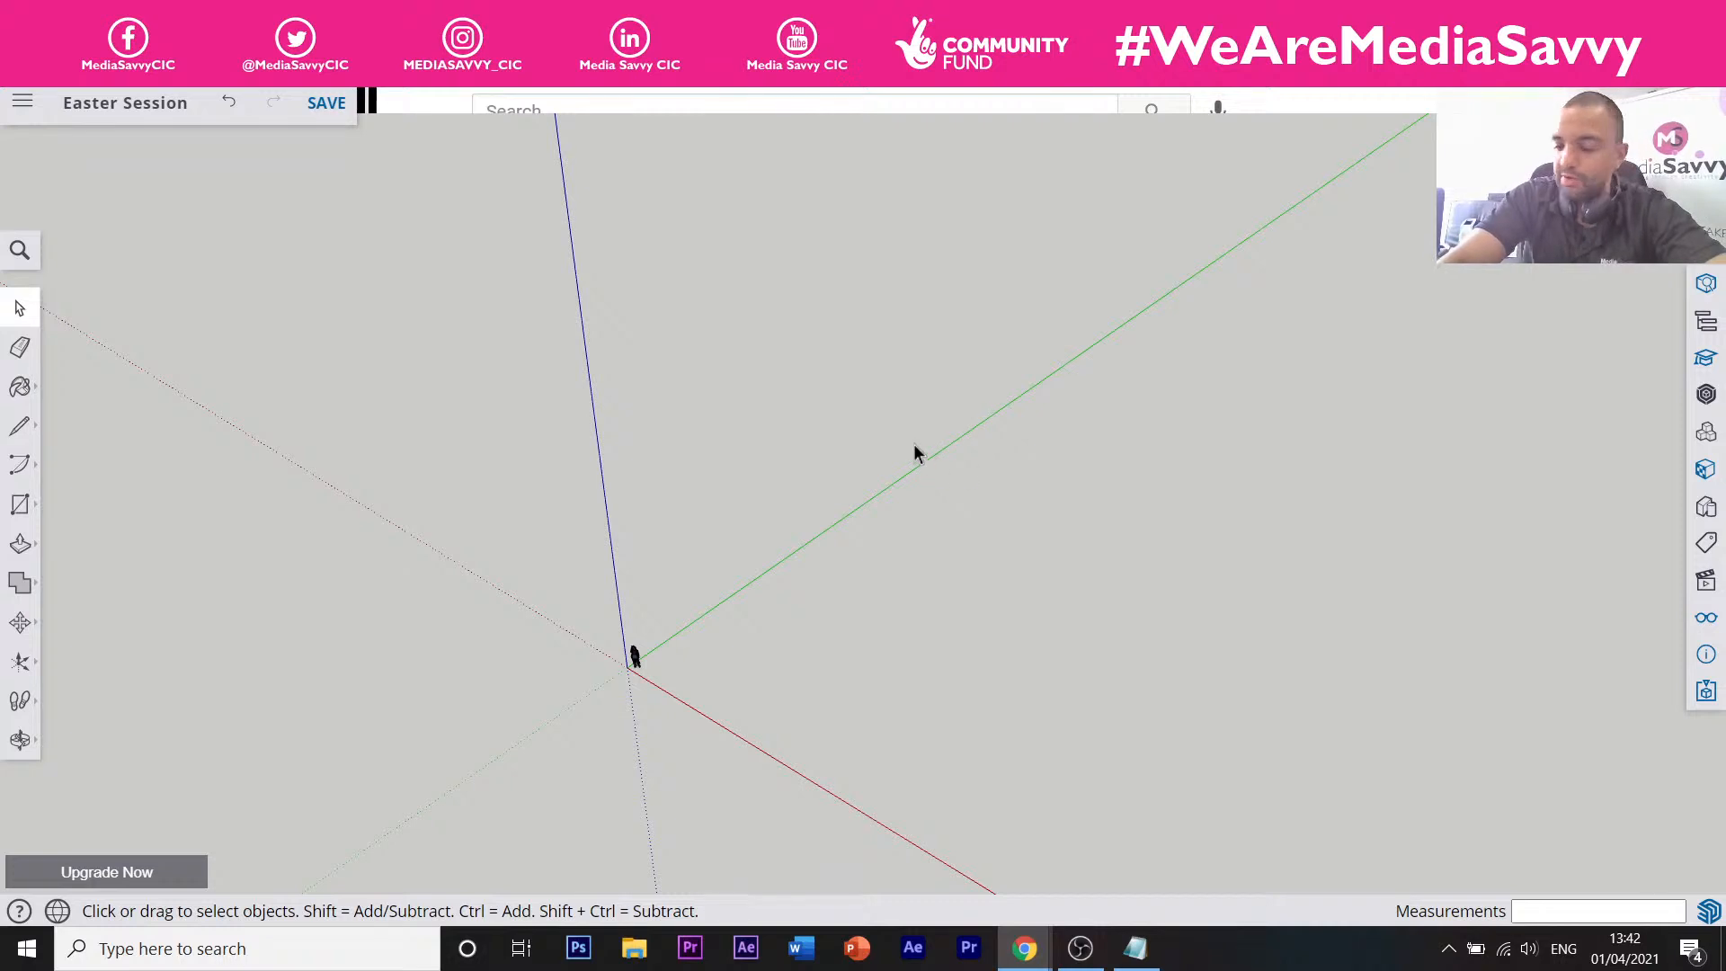
scroll(613, 683, up, 5)
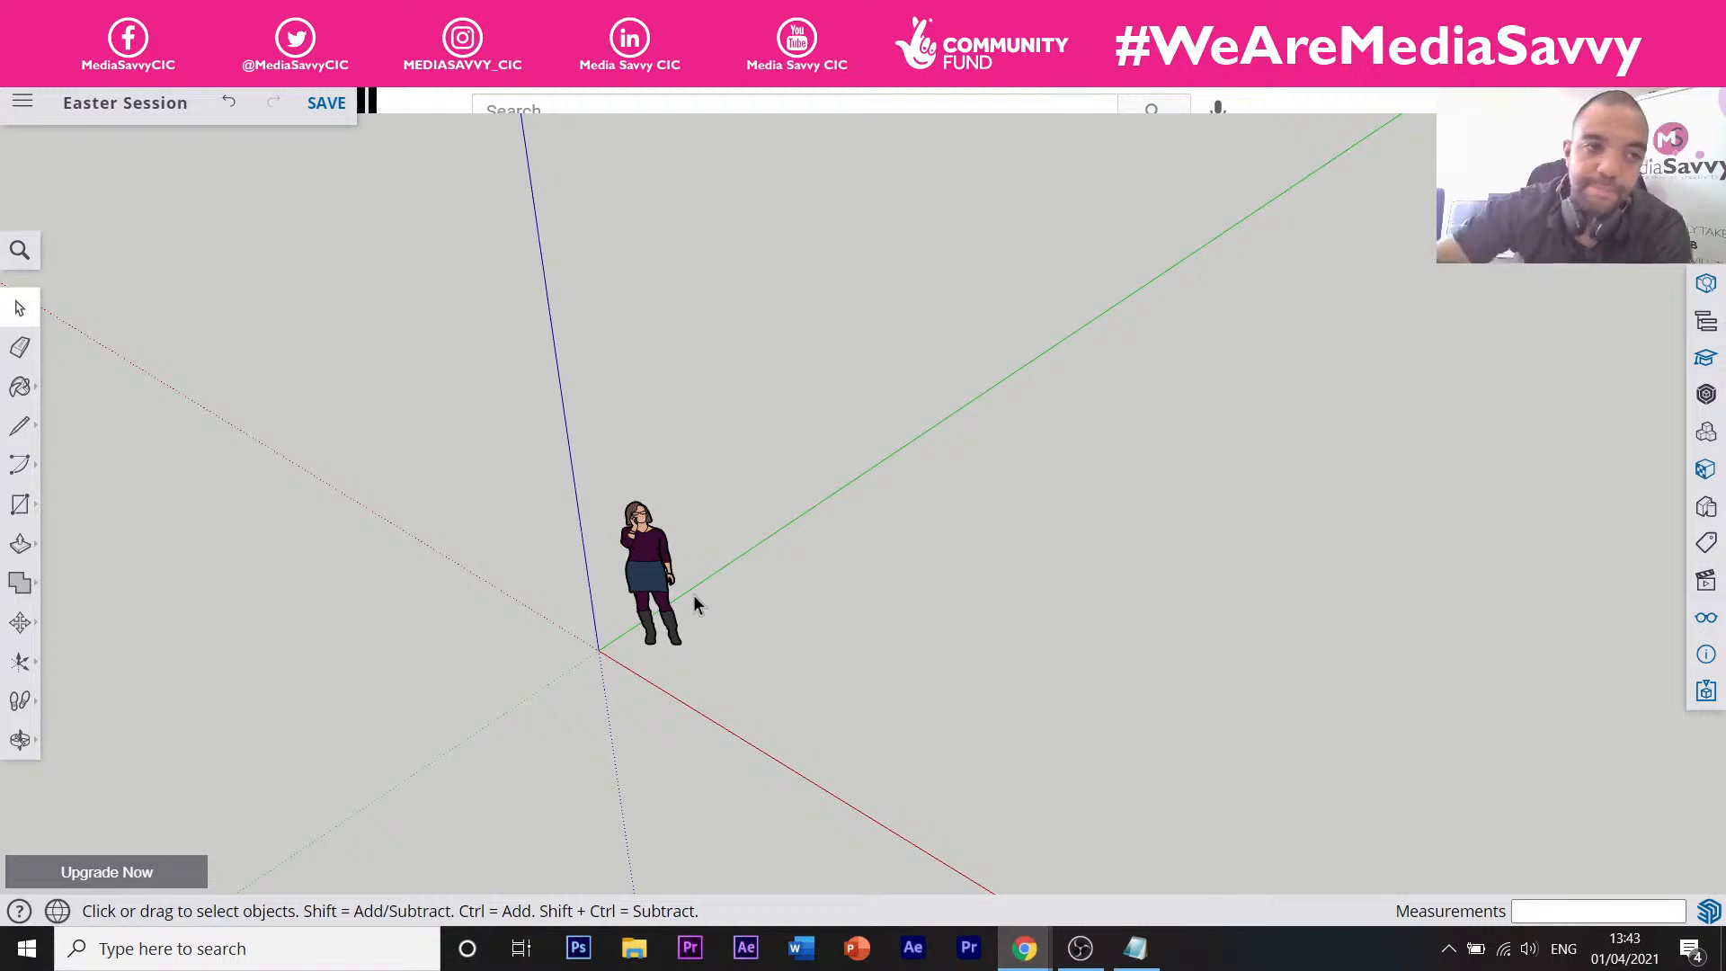
Draw the first 200 mm edge of the square along the red axis.
click(21, 430)
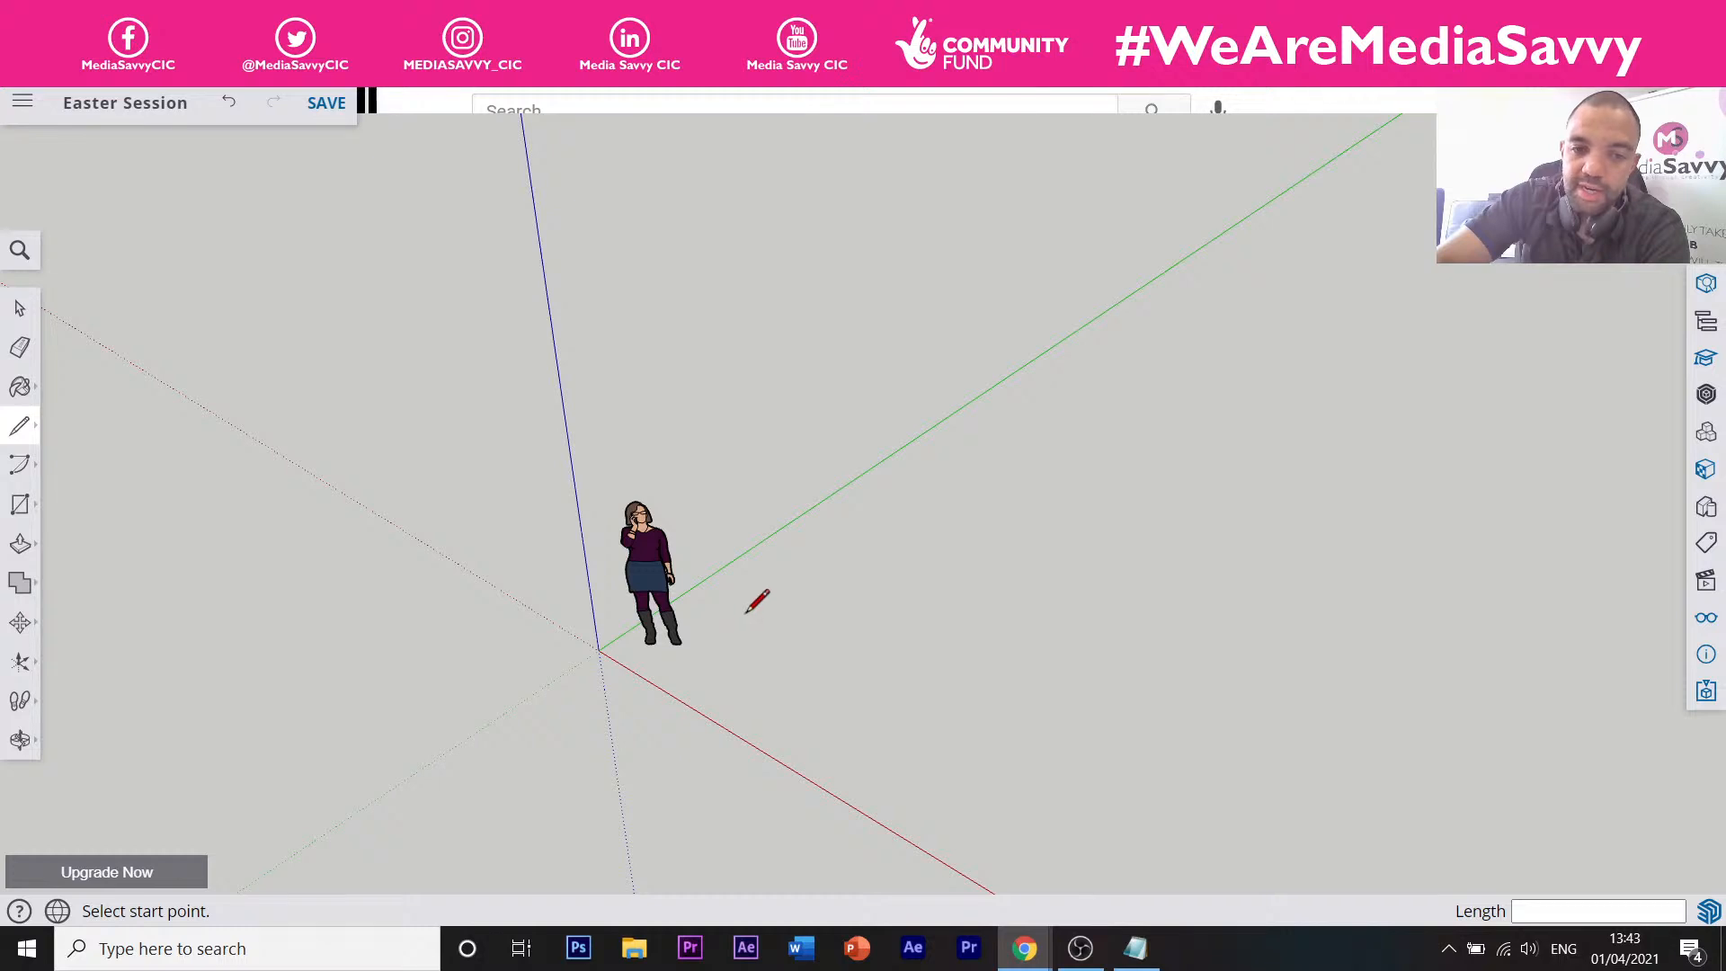
click(744, 609)
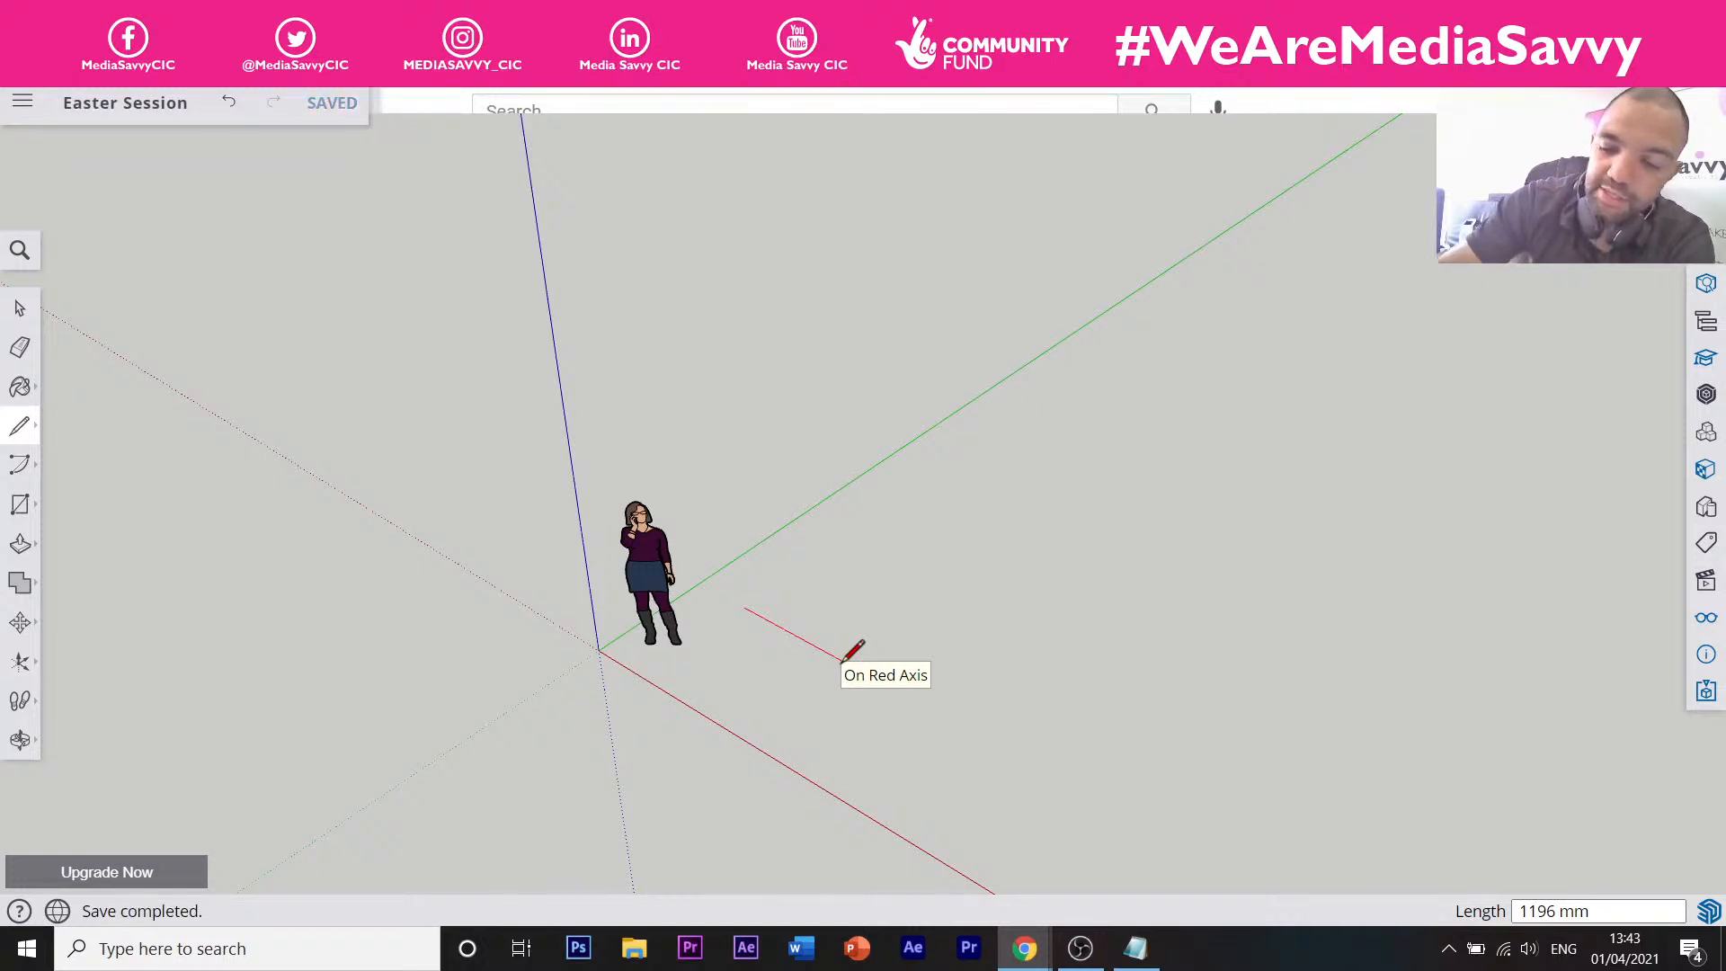
click(890, 686)
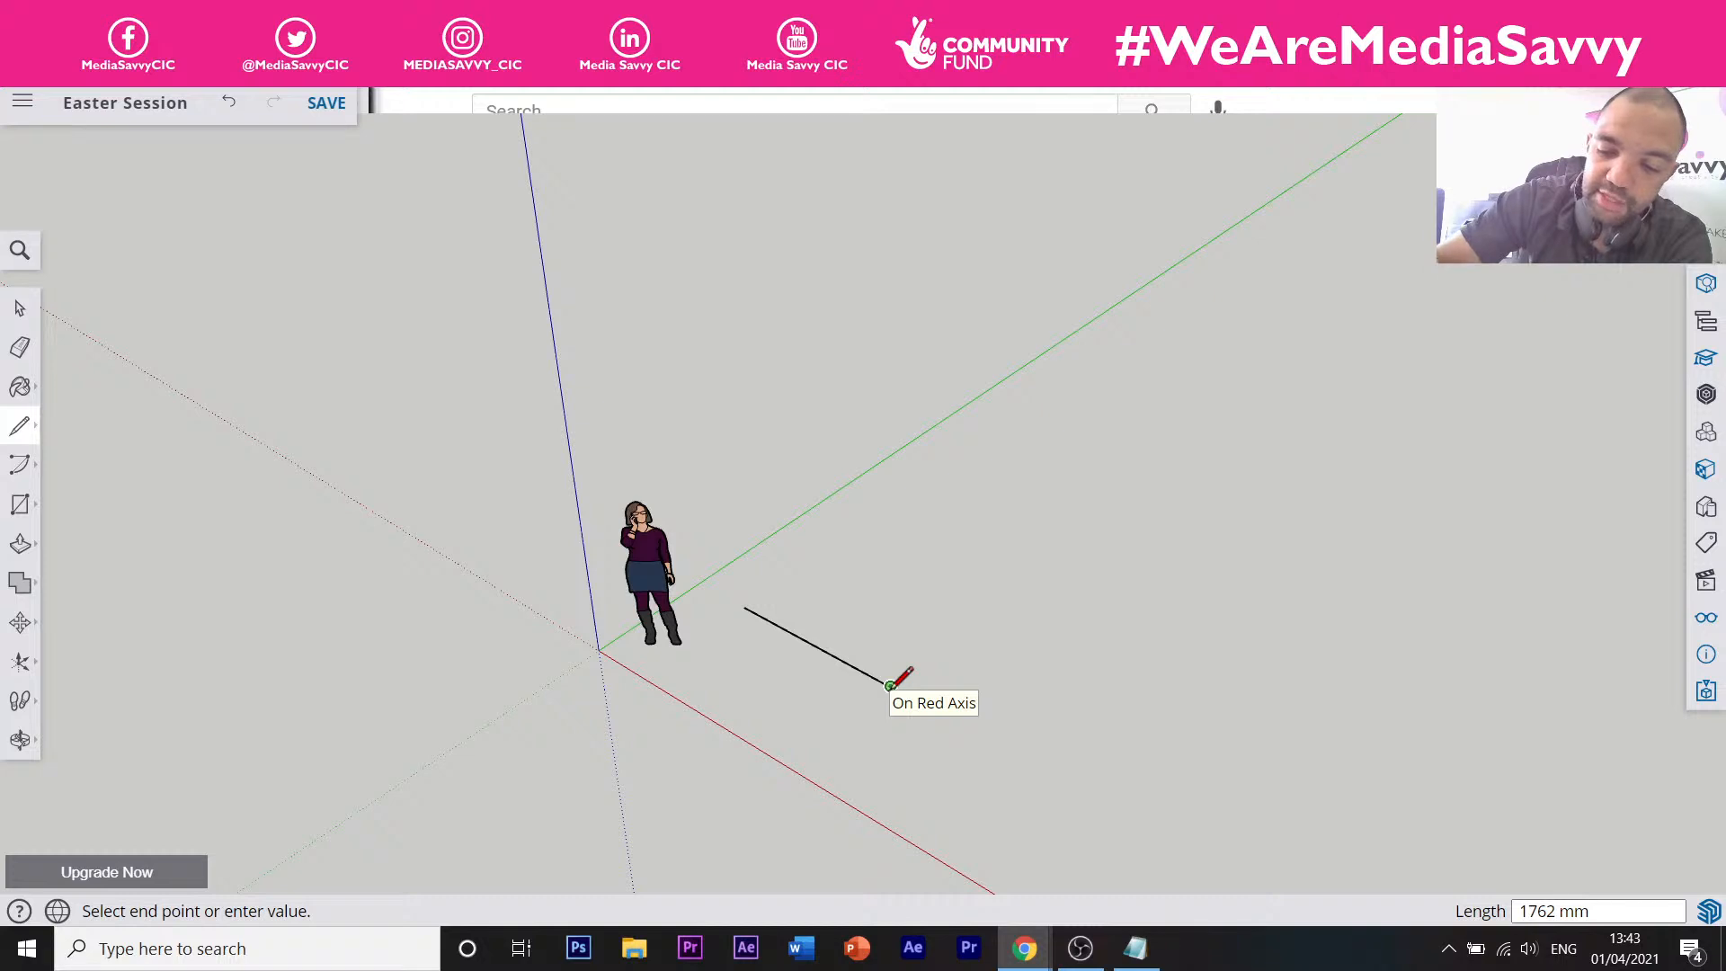
text(200)
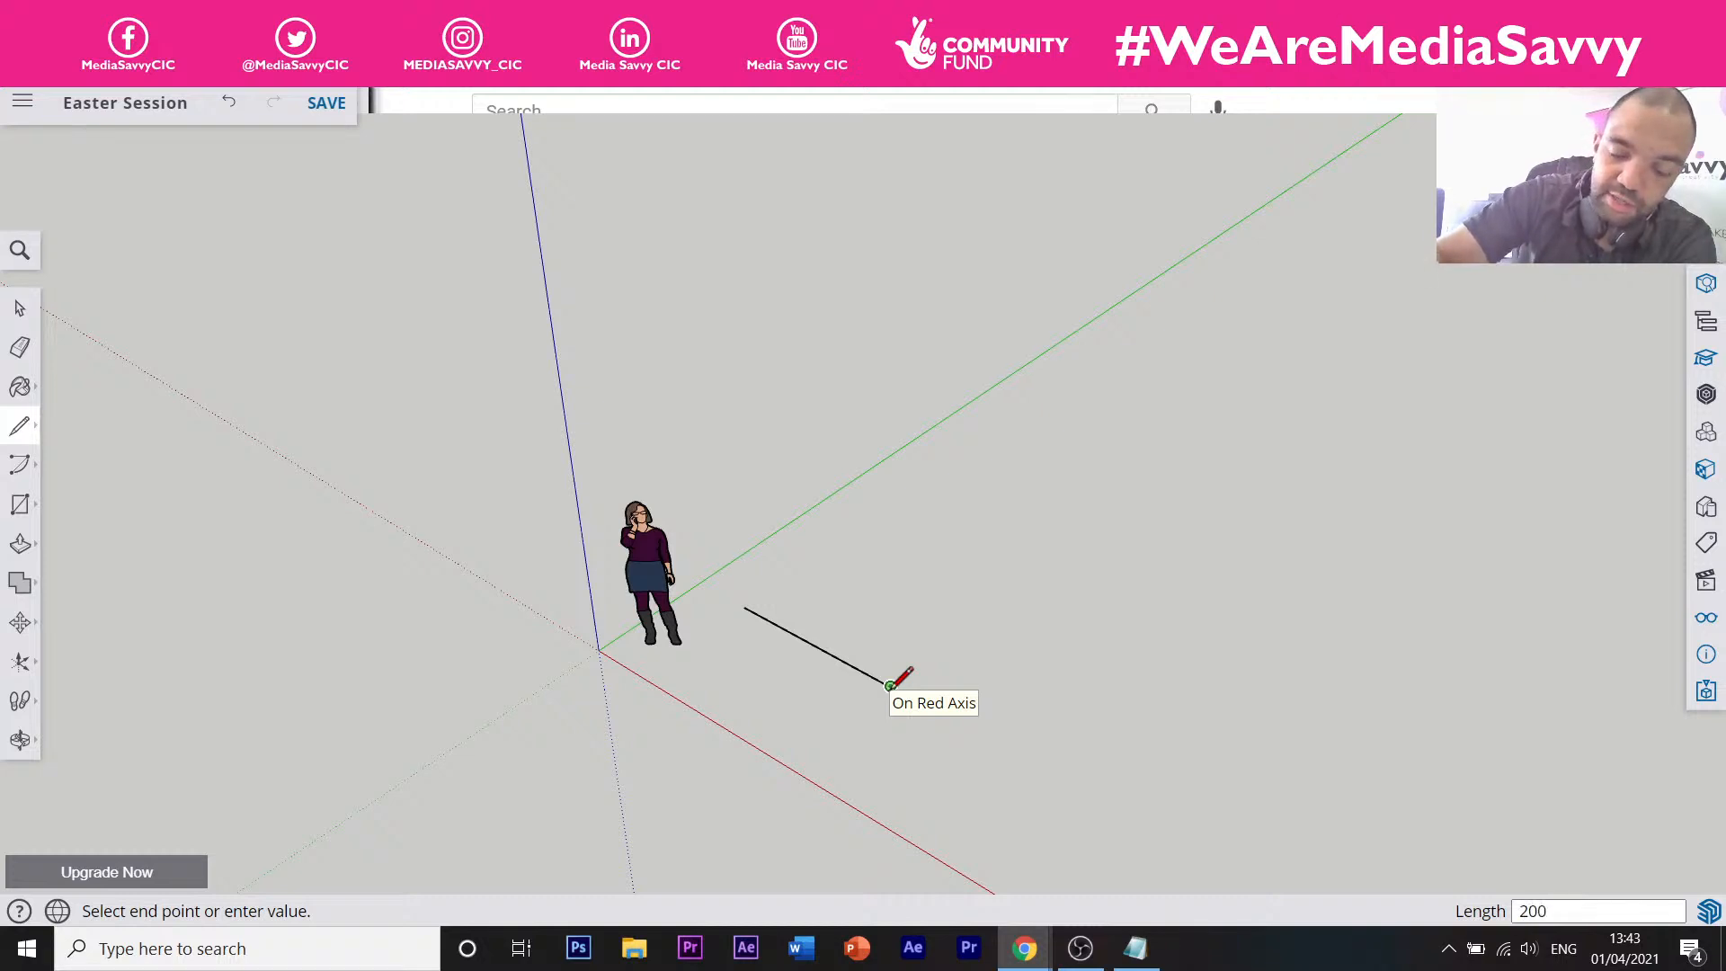
key(Return)
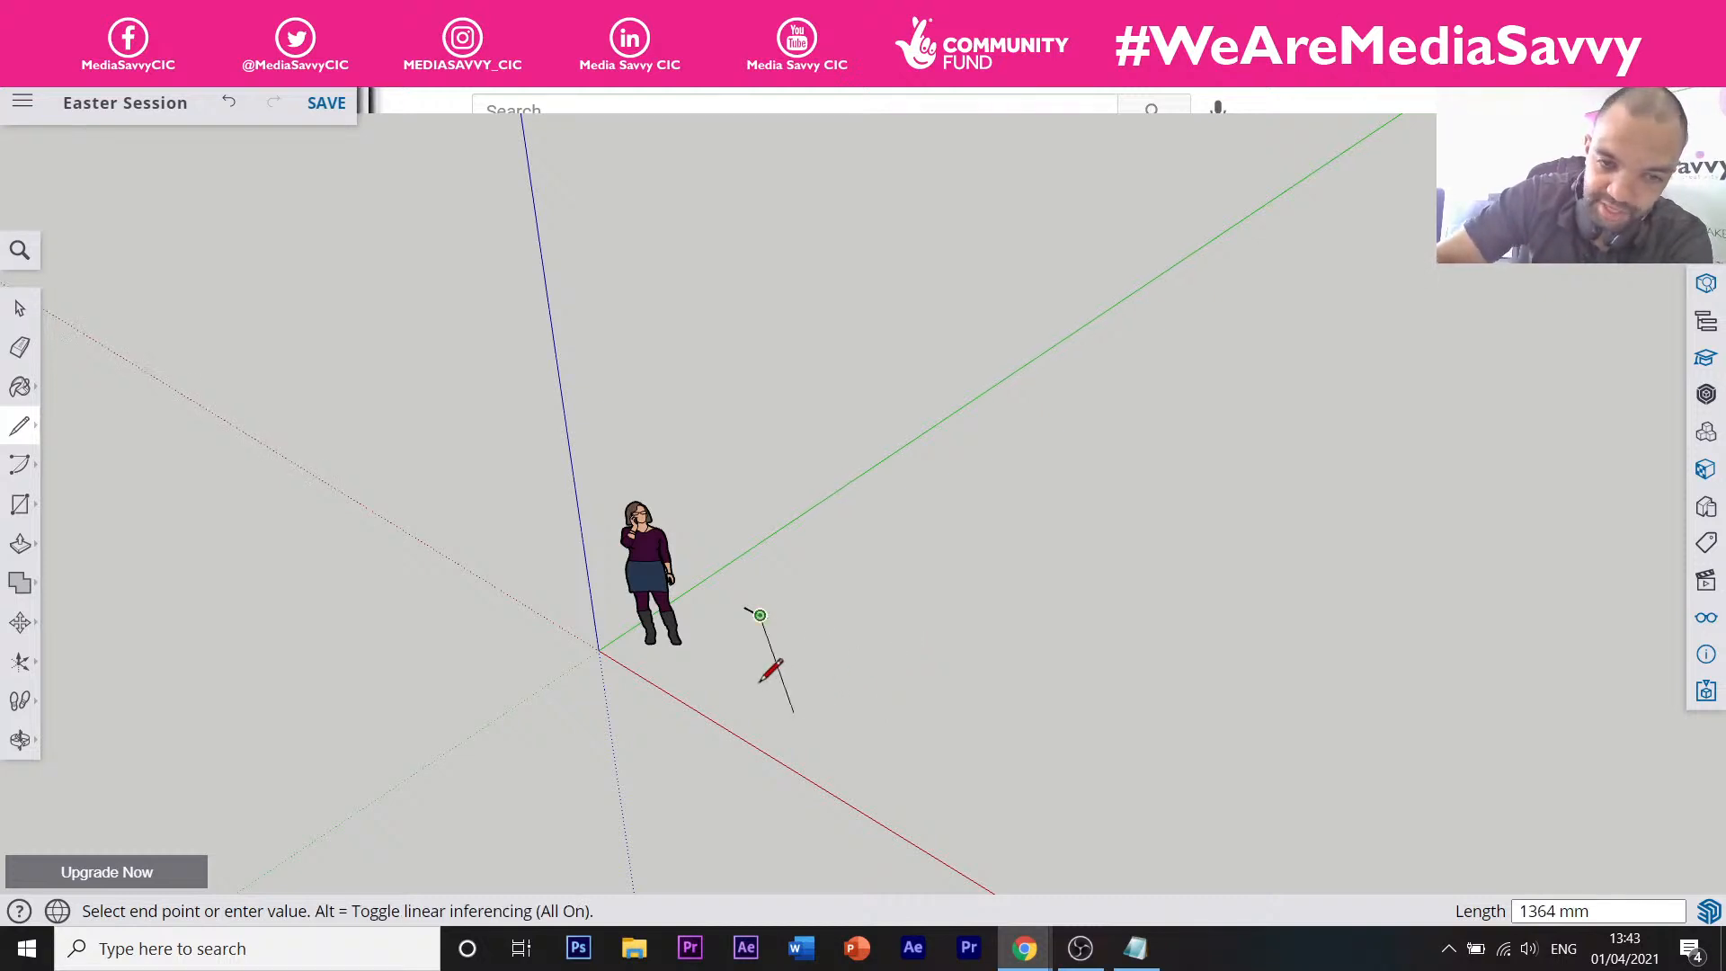
scroll(764, 620, up, 10)
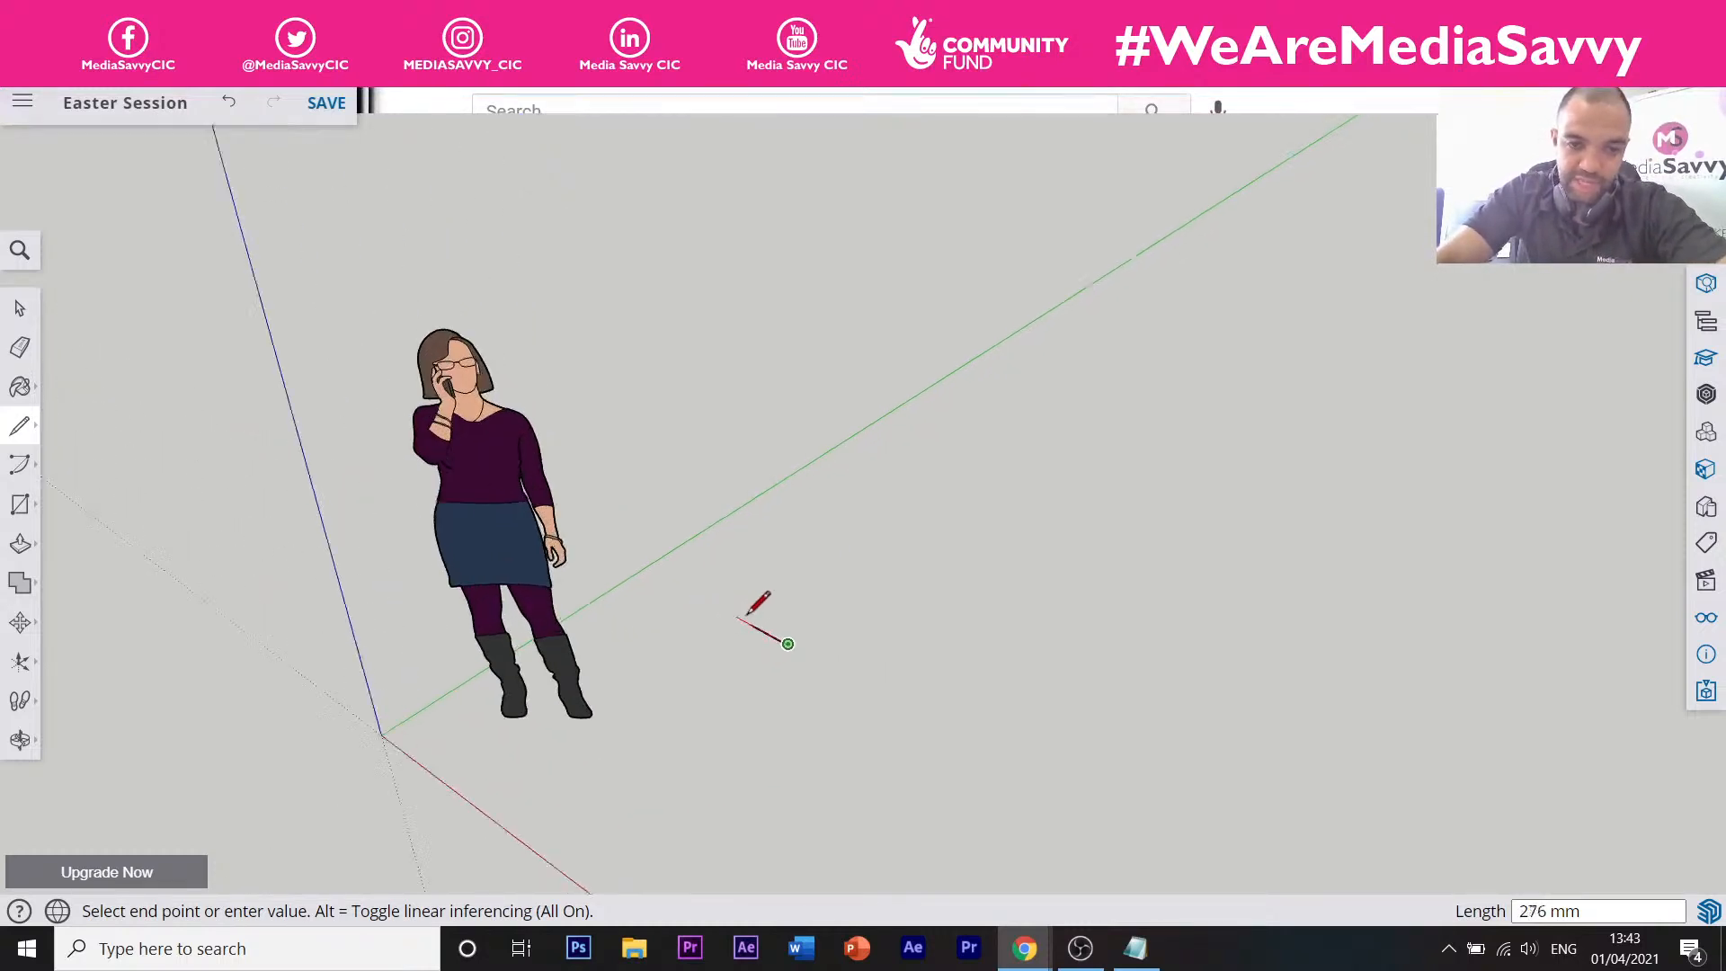
scroll(827, 642, up, 3)
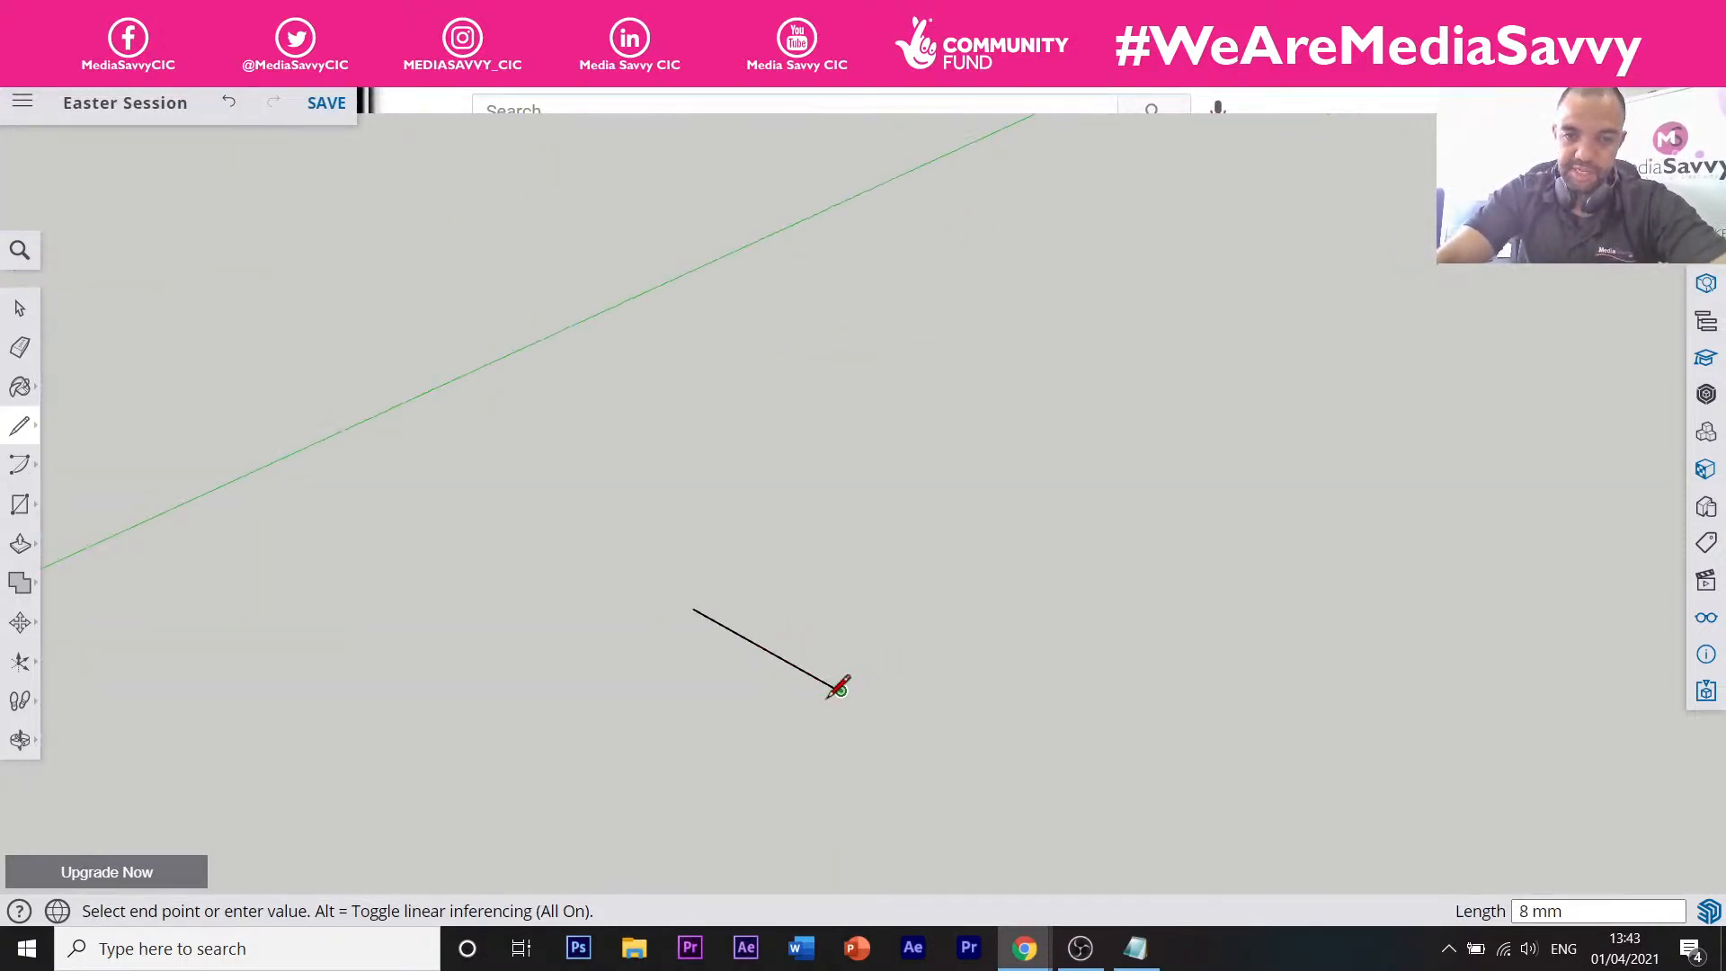
scroll(832, 688, down, 2)
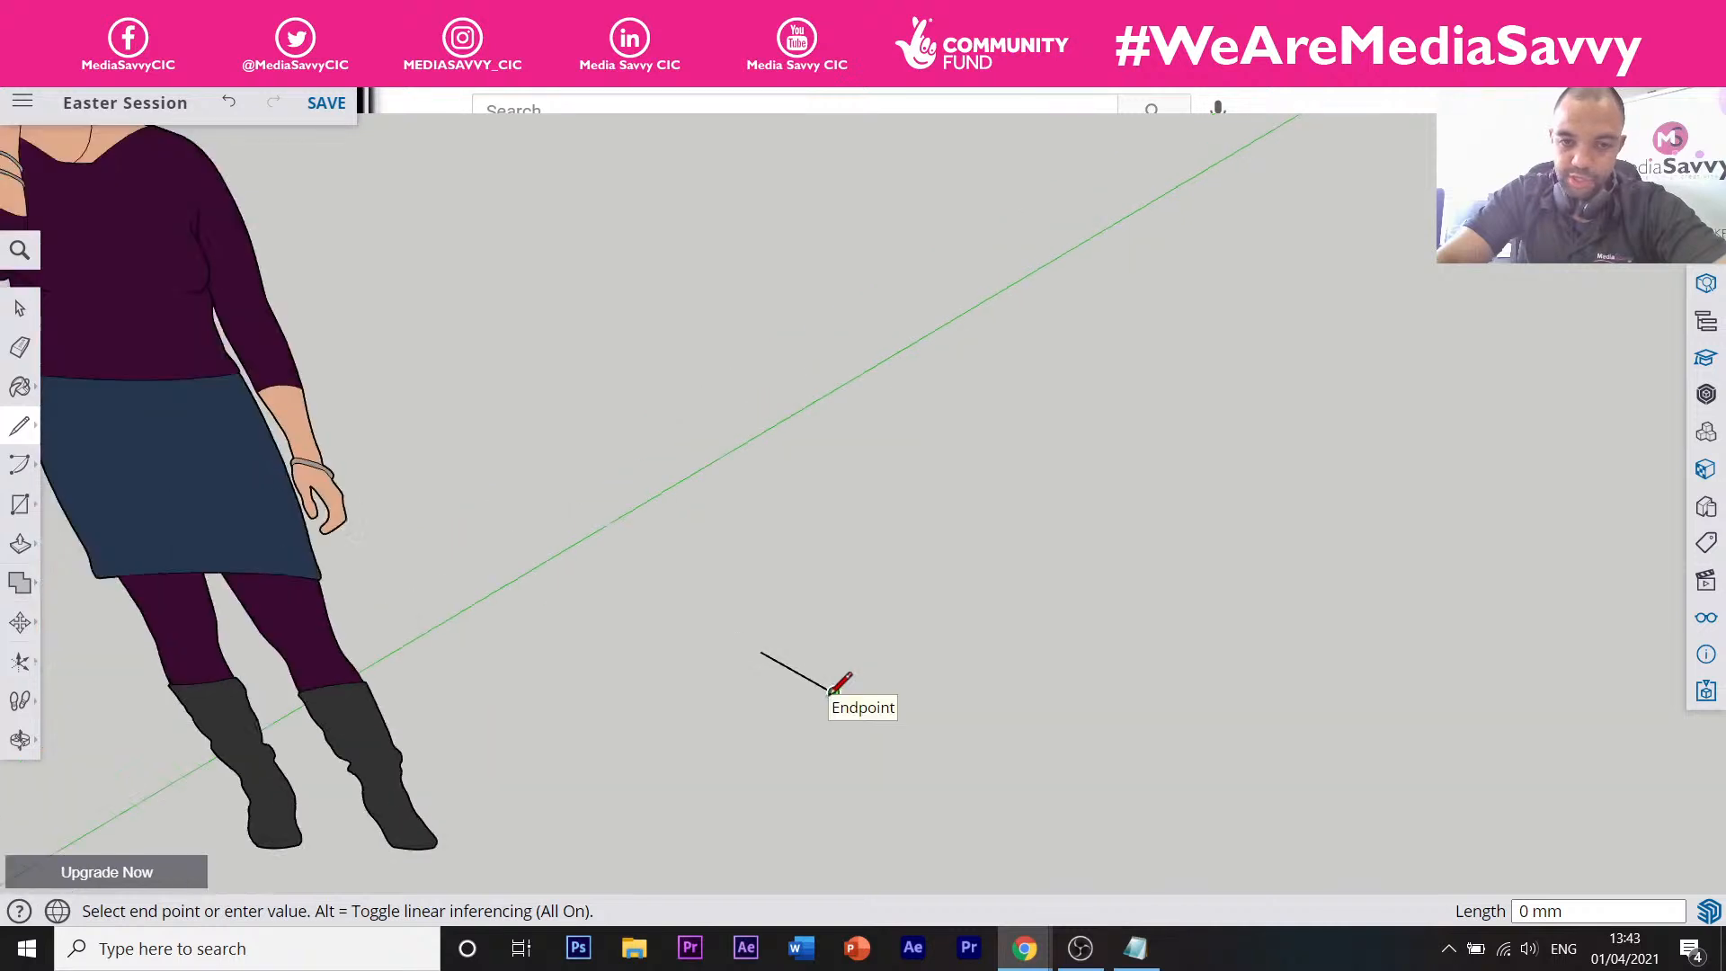
scroll(832, 690, down, 1)
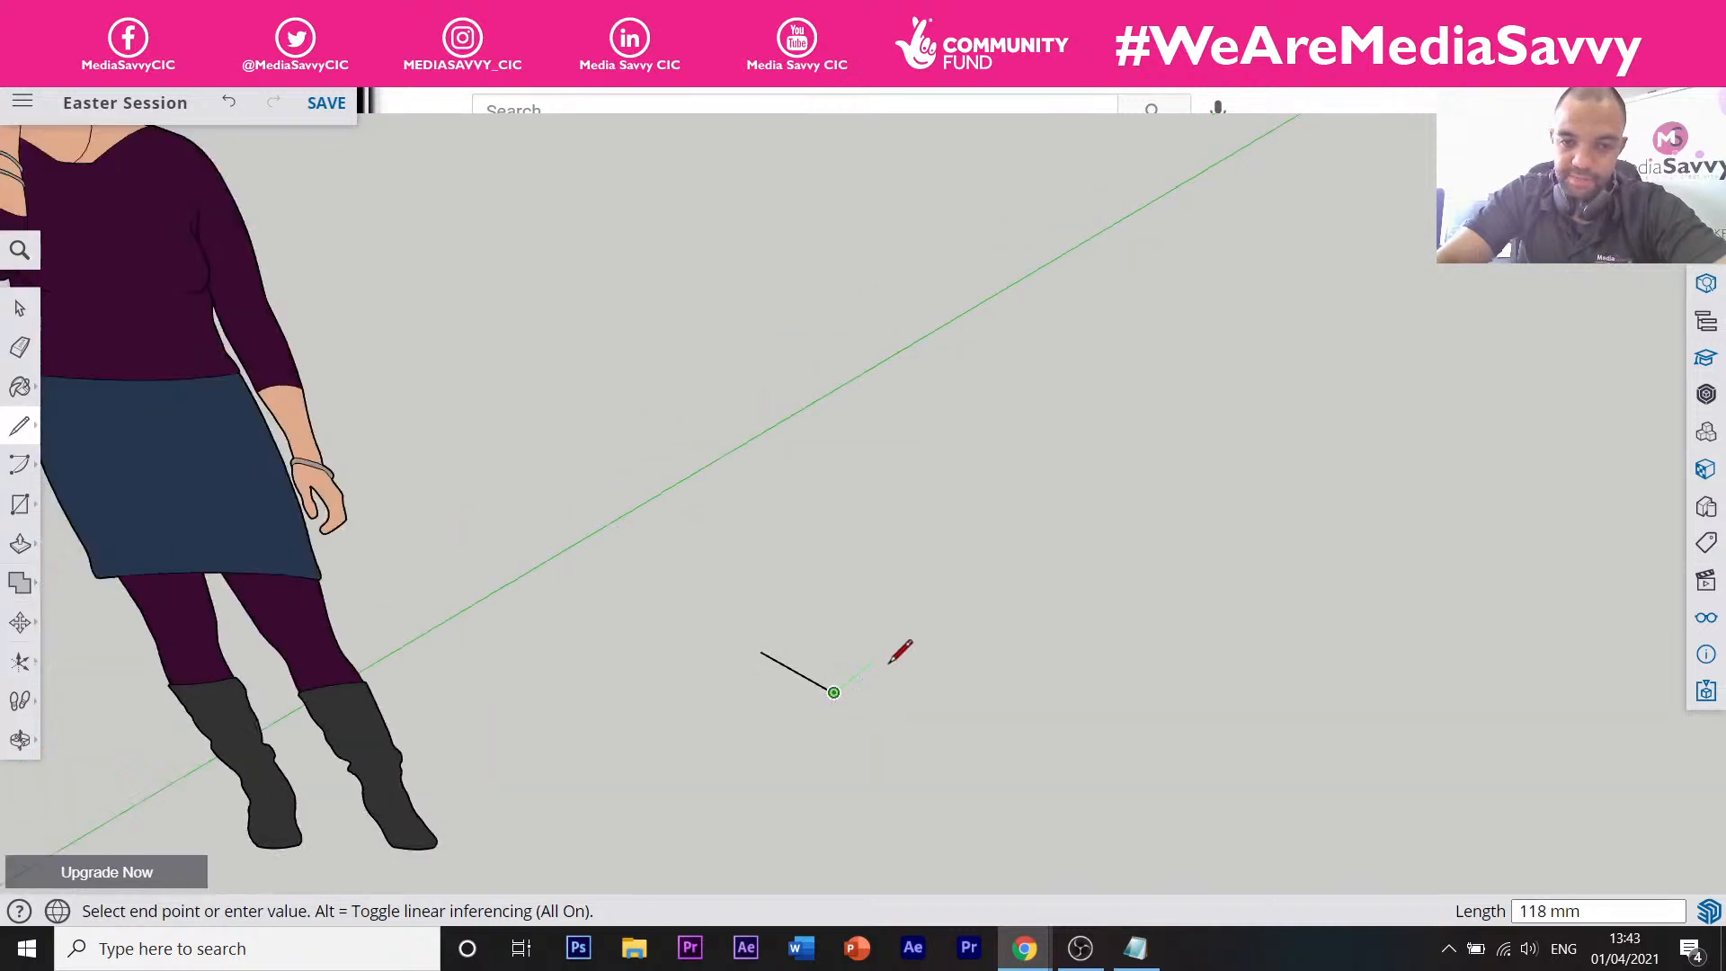
Draw the remaining 200 mm edges along the green and red axes, closing at the start point.
click(996, 565)
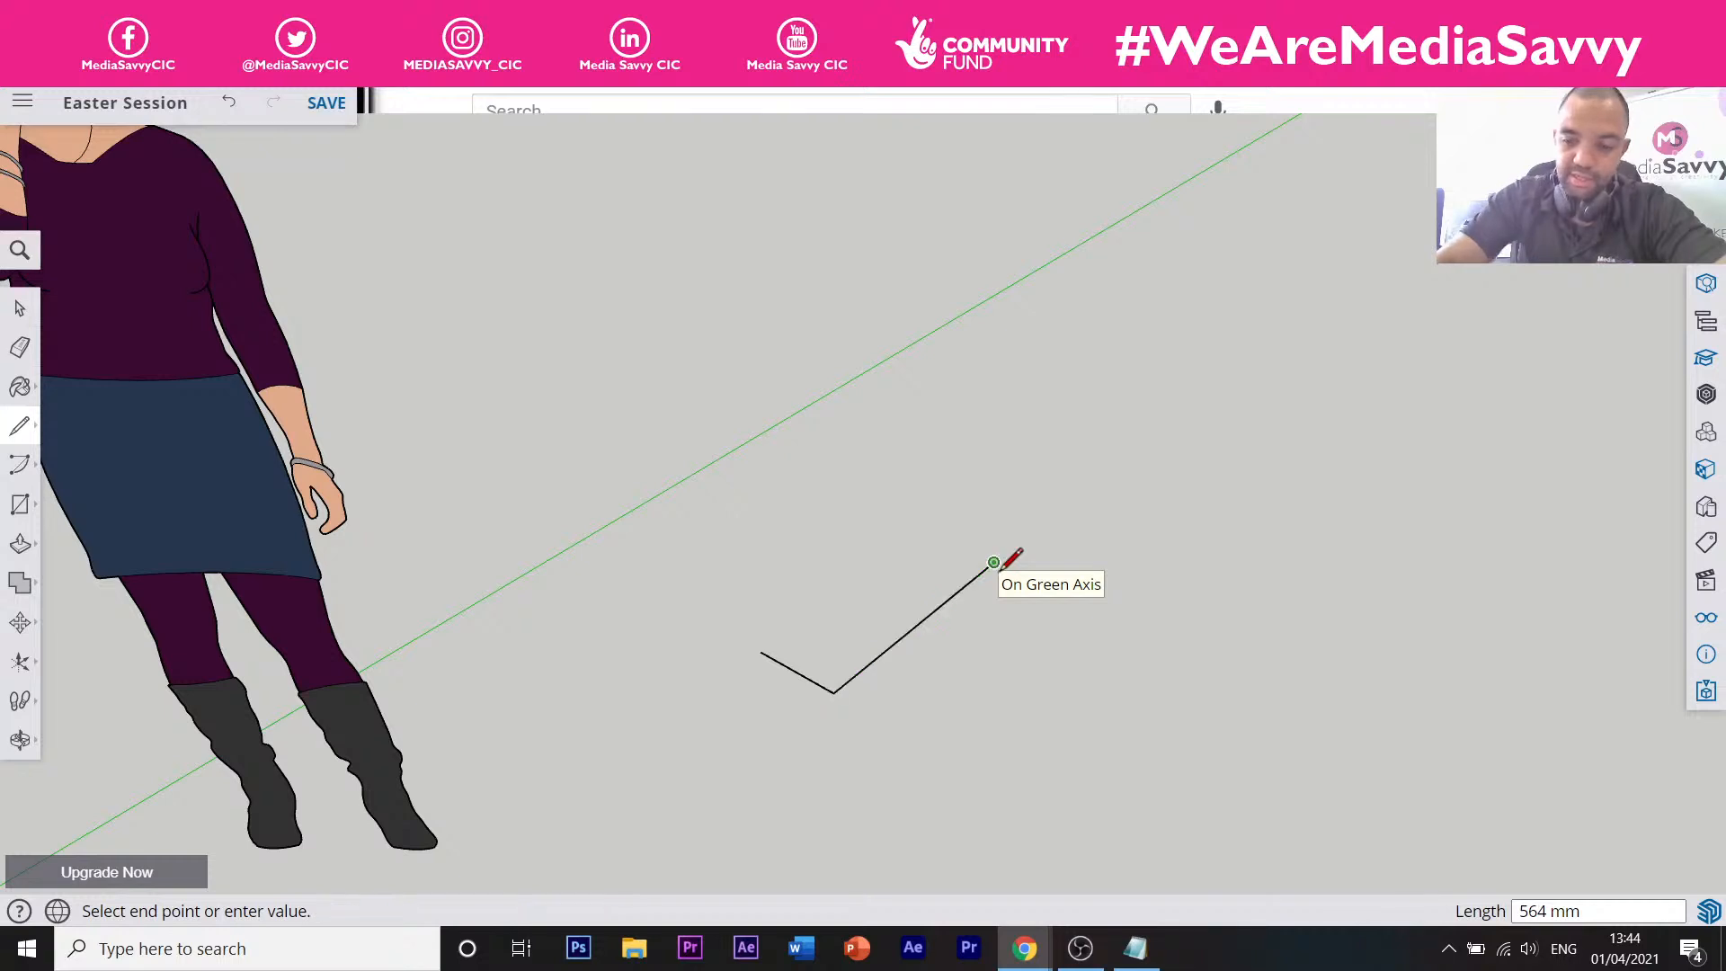
text(200)
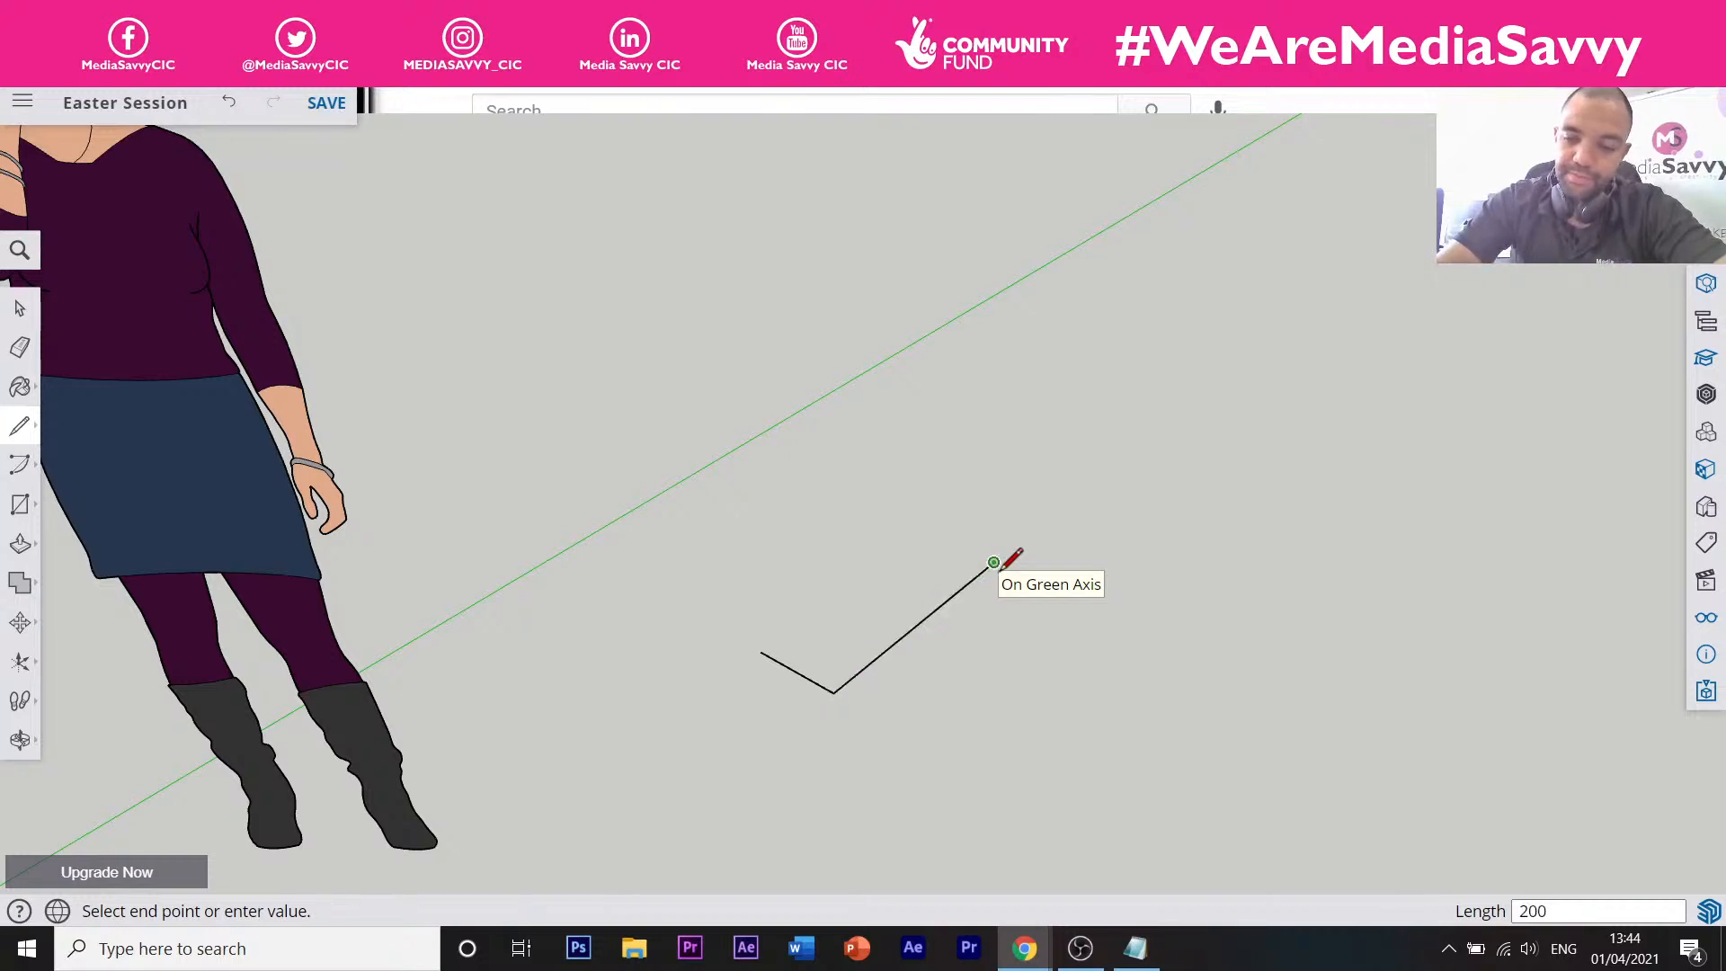
key(Return)
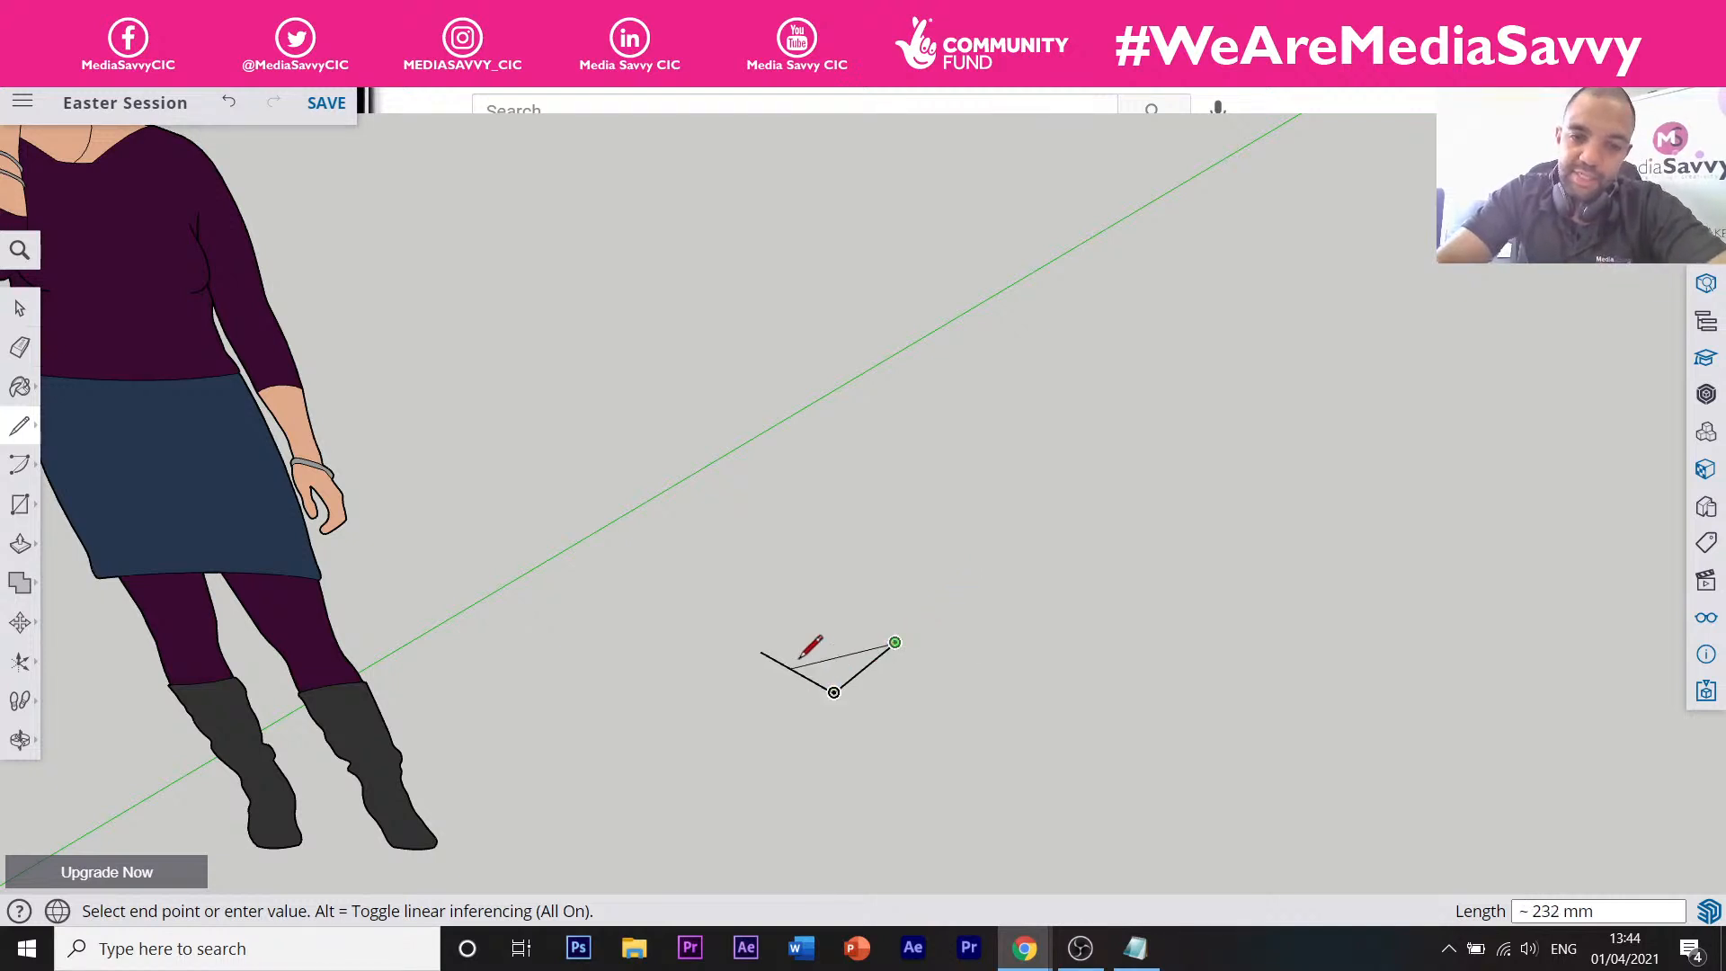
click(833, 635)
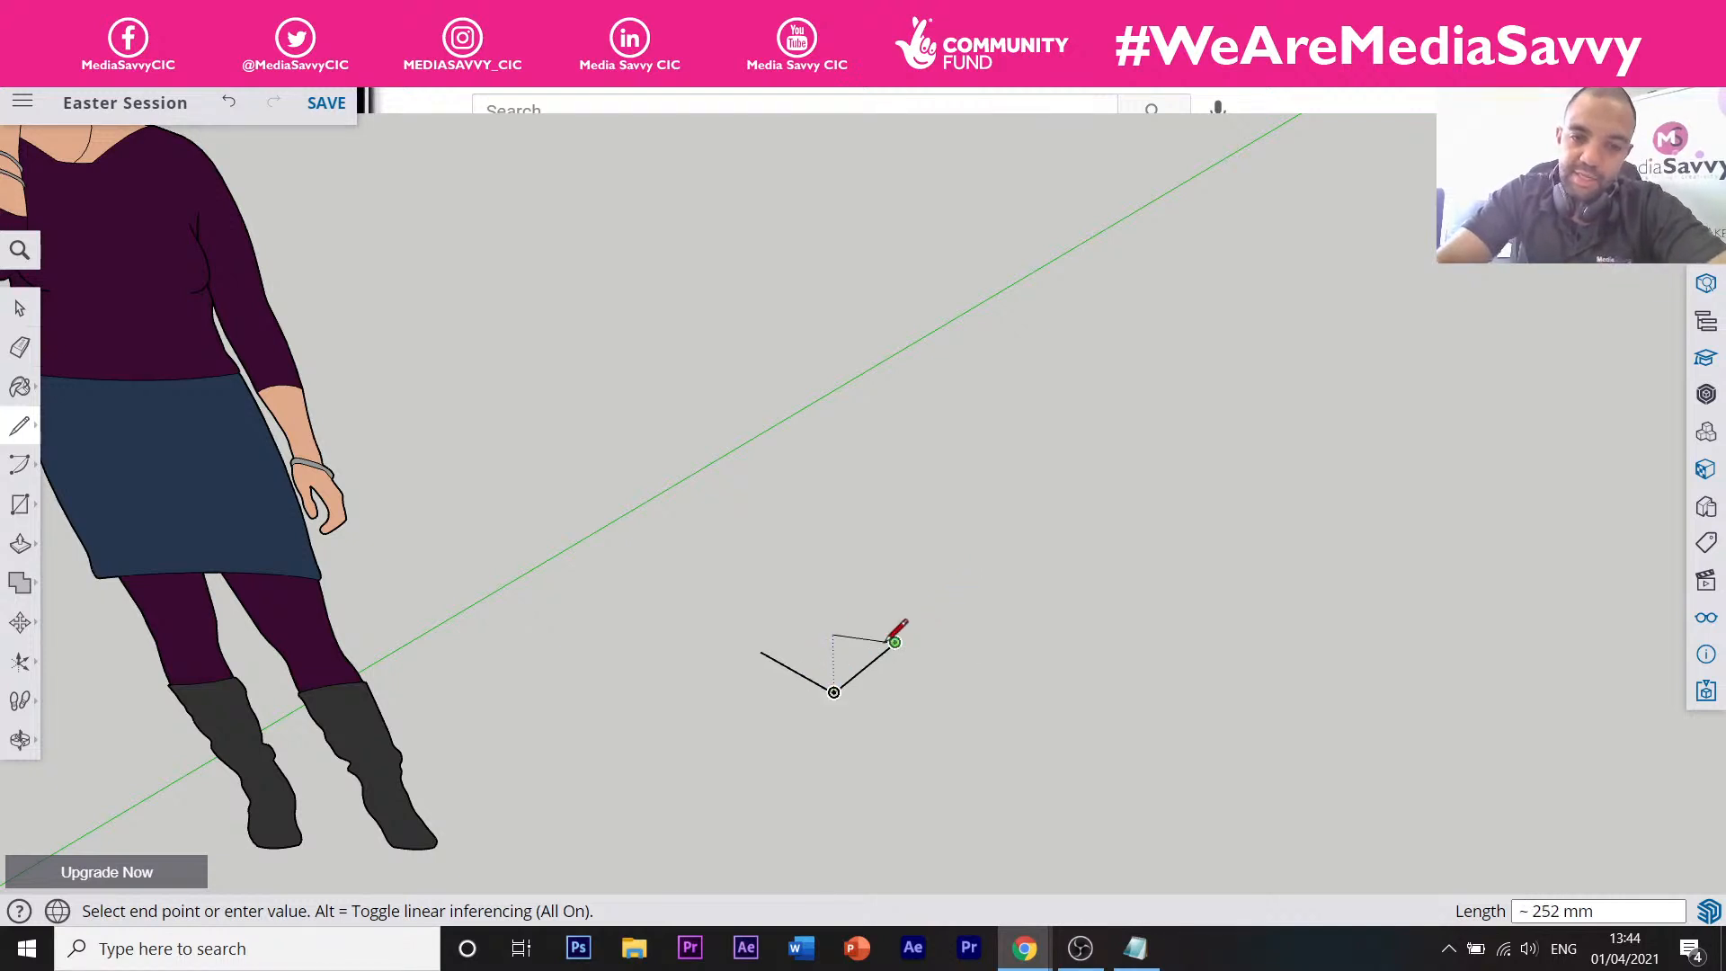
click(823, 604)
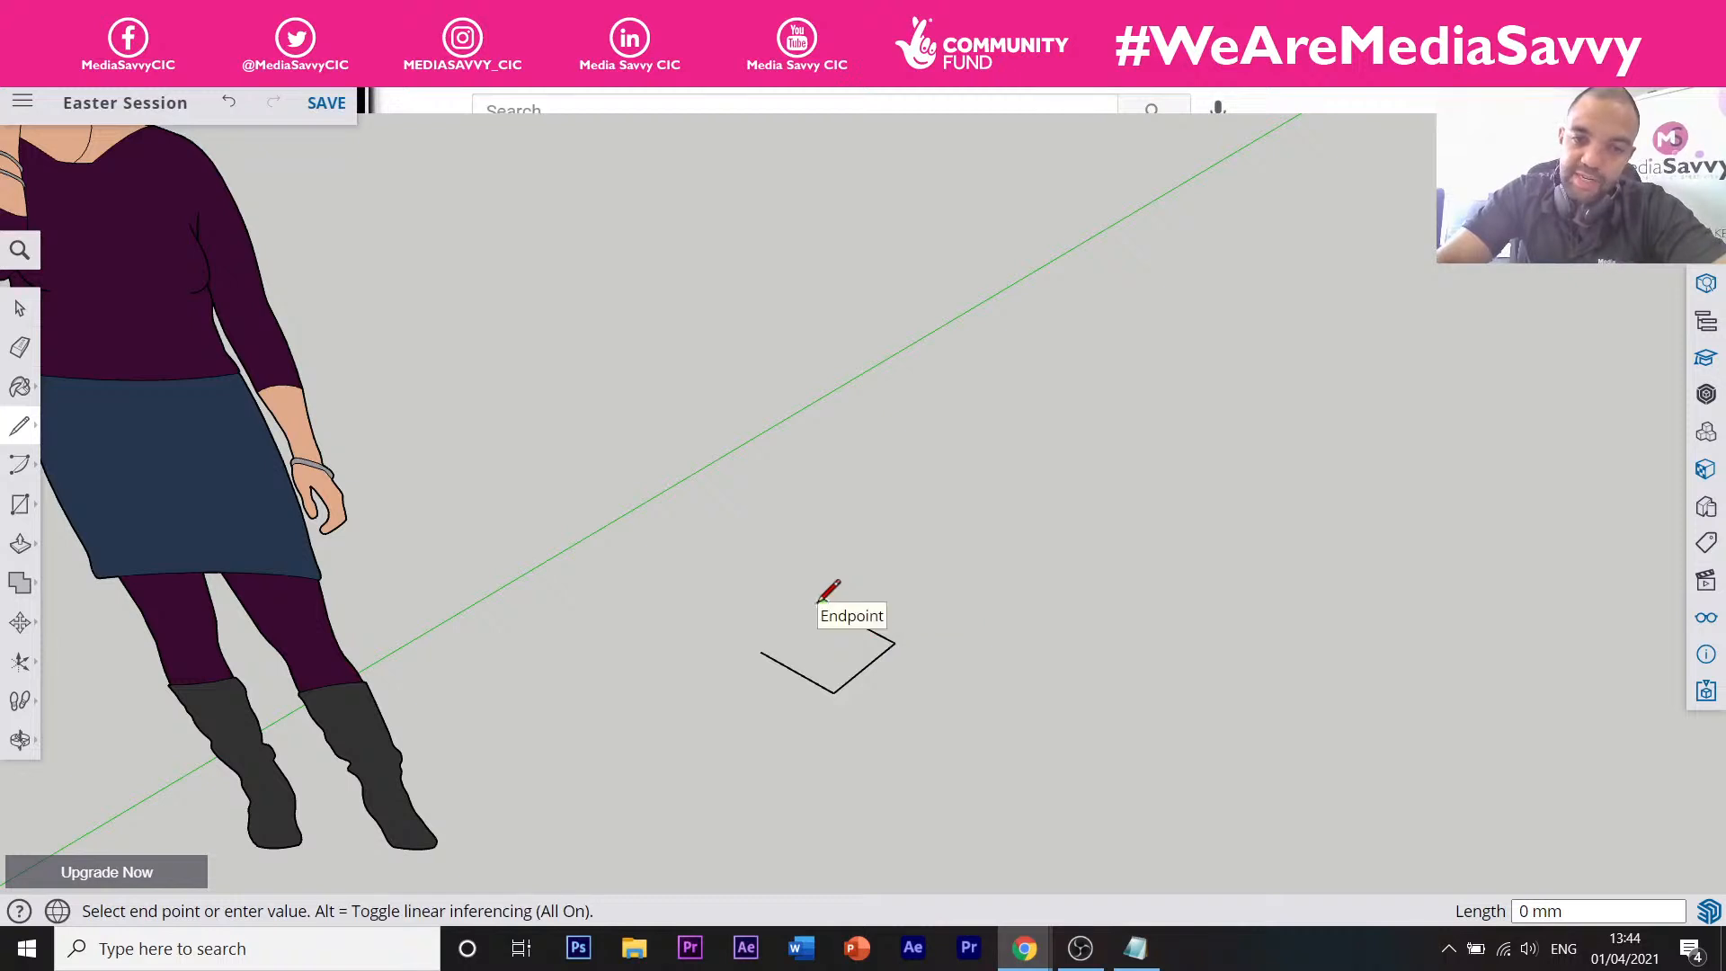
click(761, 650)
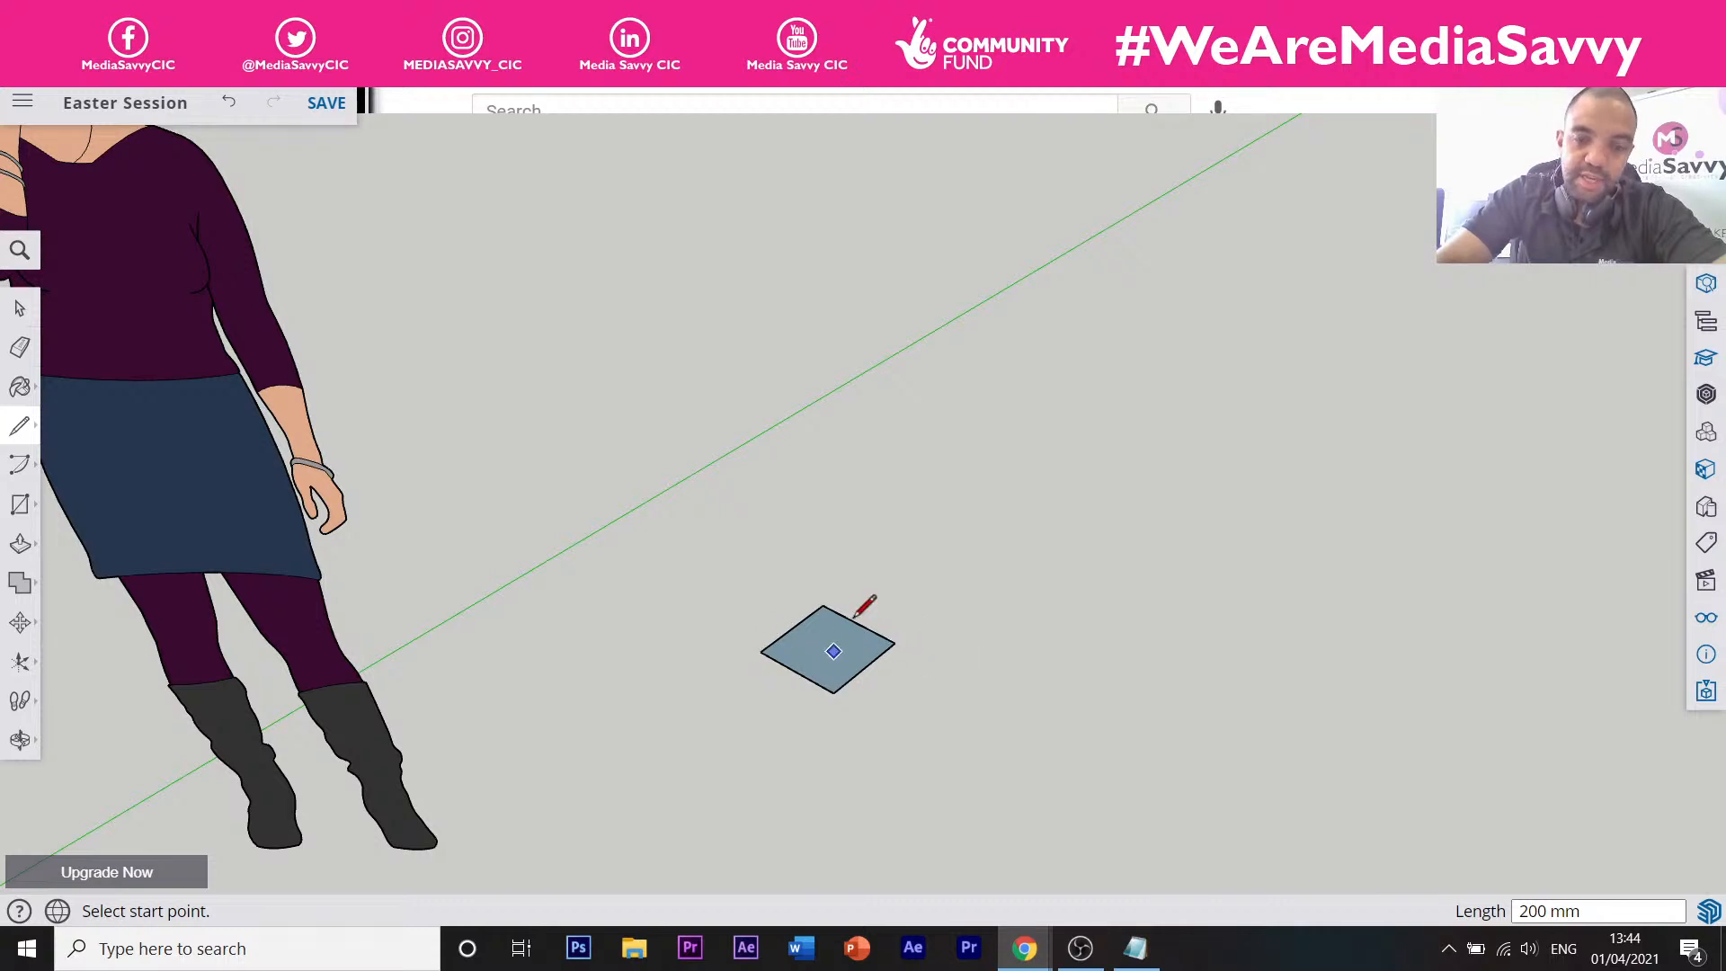
Zoom around, start a rectangle with the Rectangle tool, then cancel it with Esc.
scroll(895, 638, up, 4)
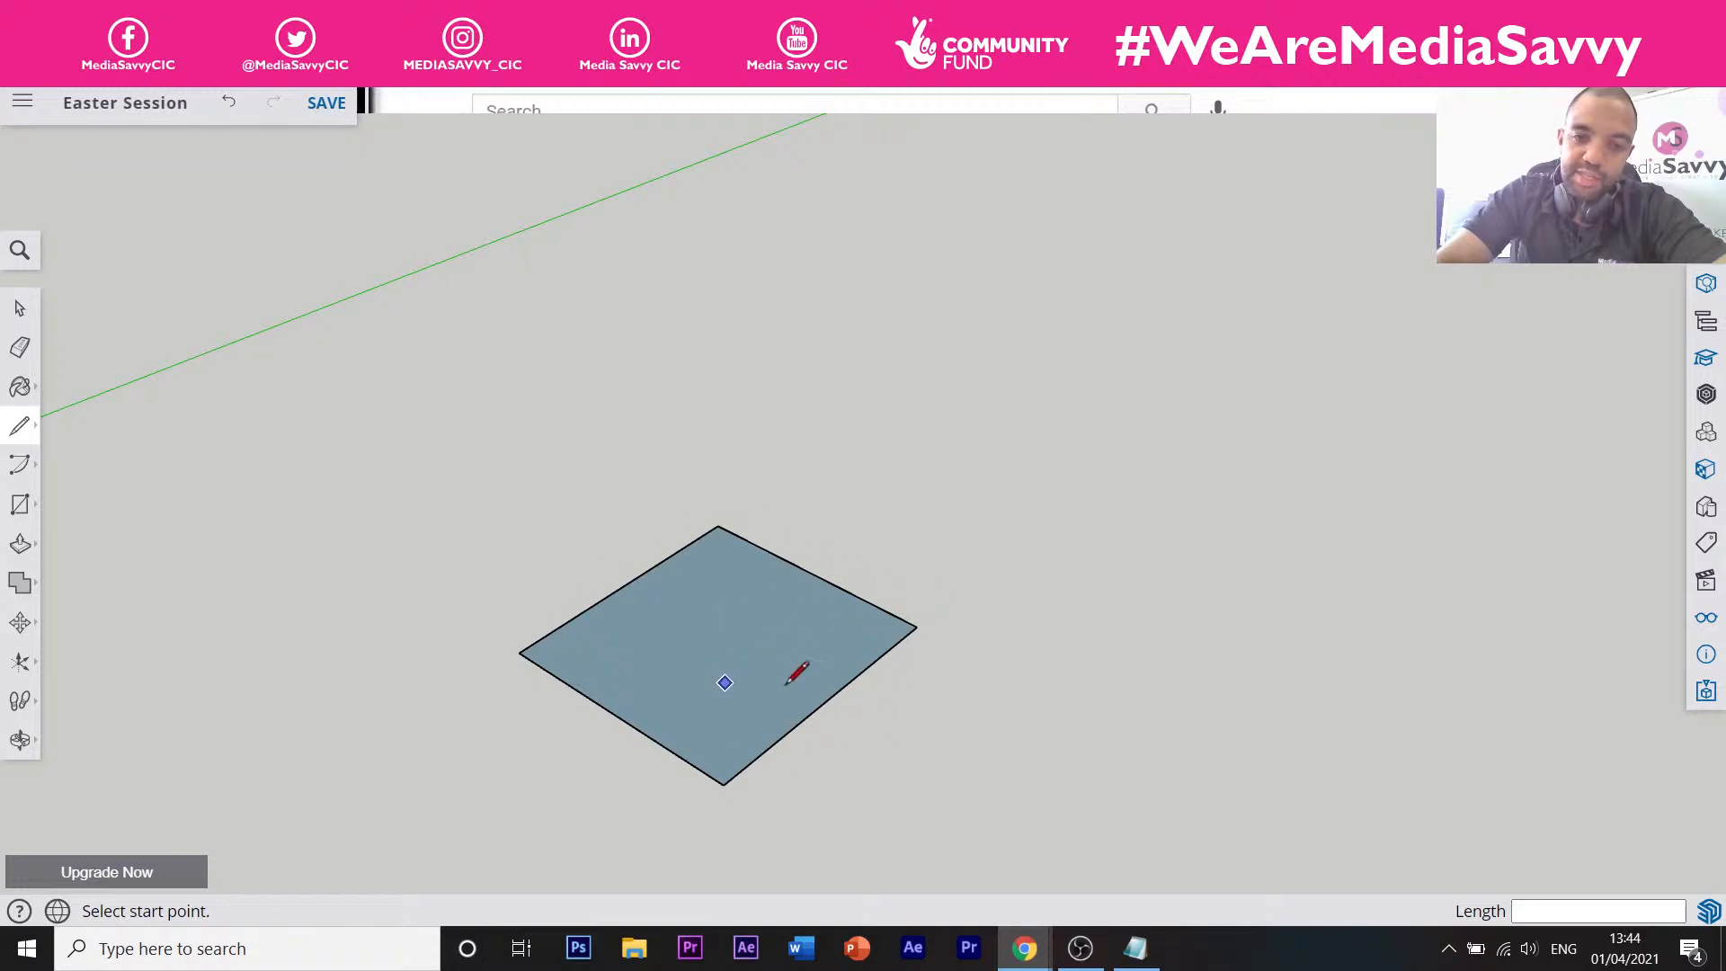
scroll(765, 610, down, 3)
scroll(765, 609, down, 2)
scroll(764, 610, up, 3)
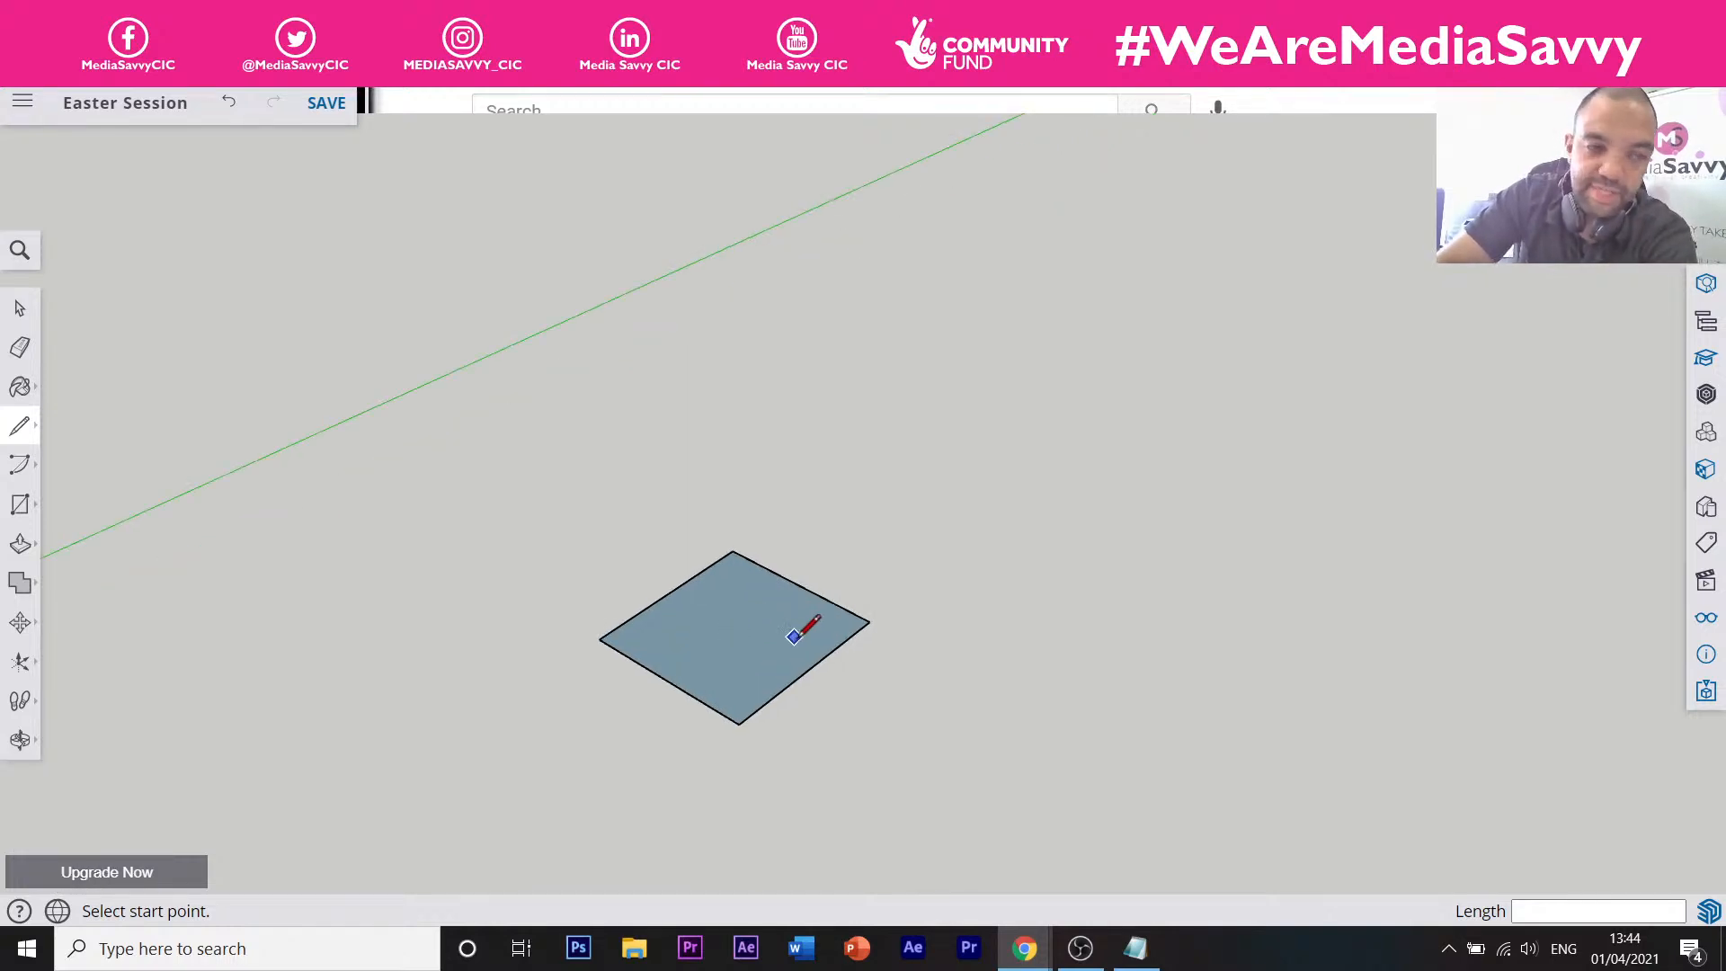
scroll(758, 597, down, 3)
scroll(855, 693, up, 1)
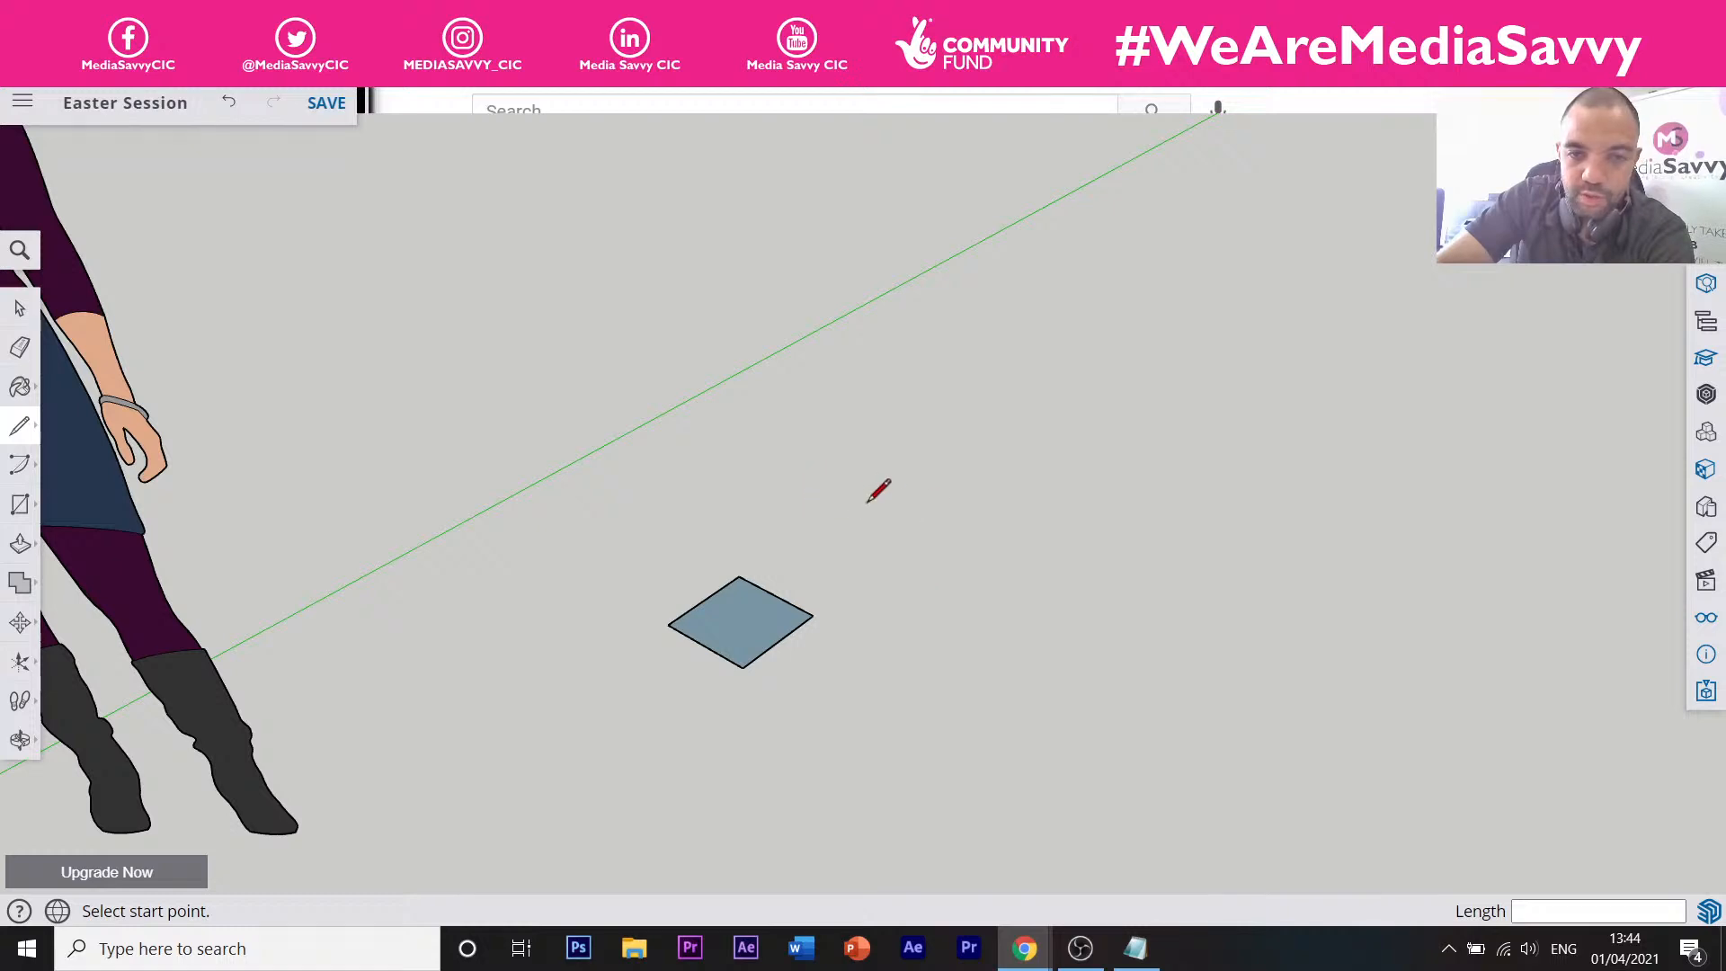
click(21, 508)
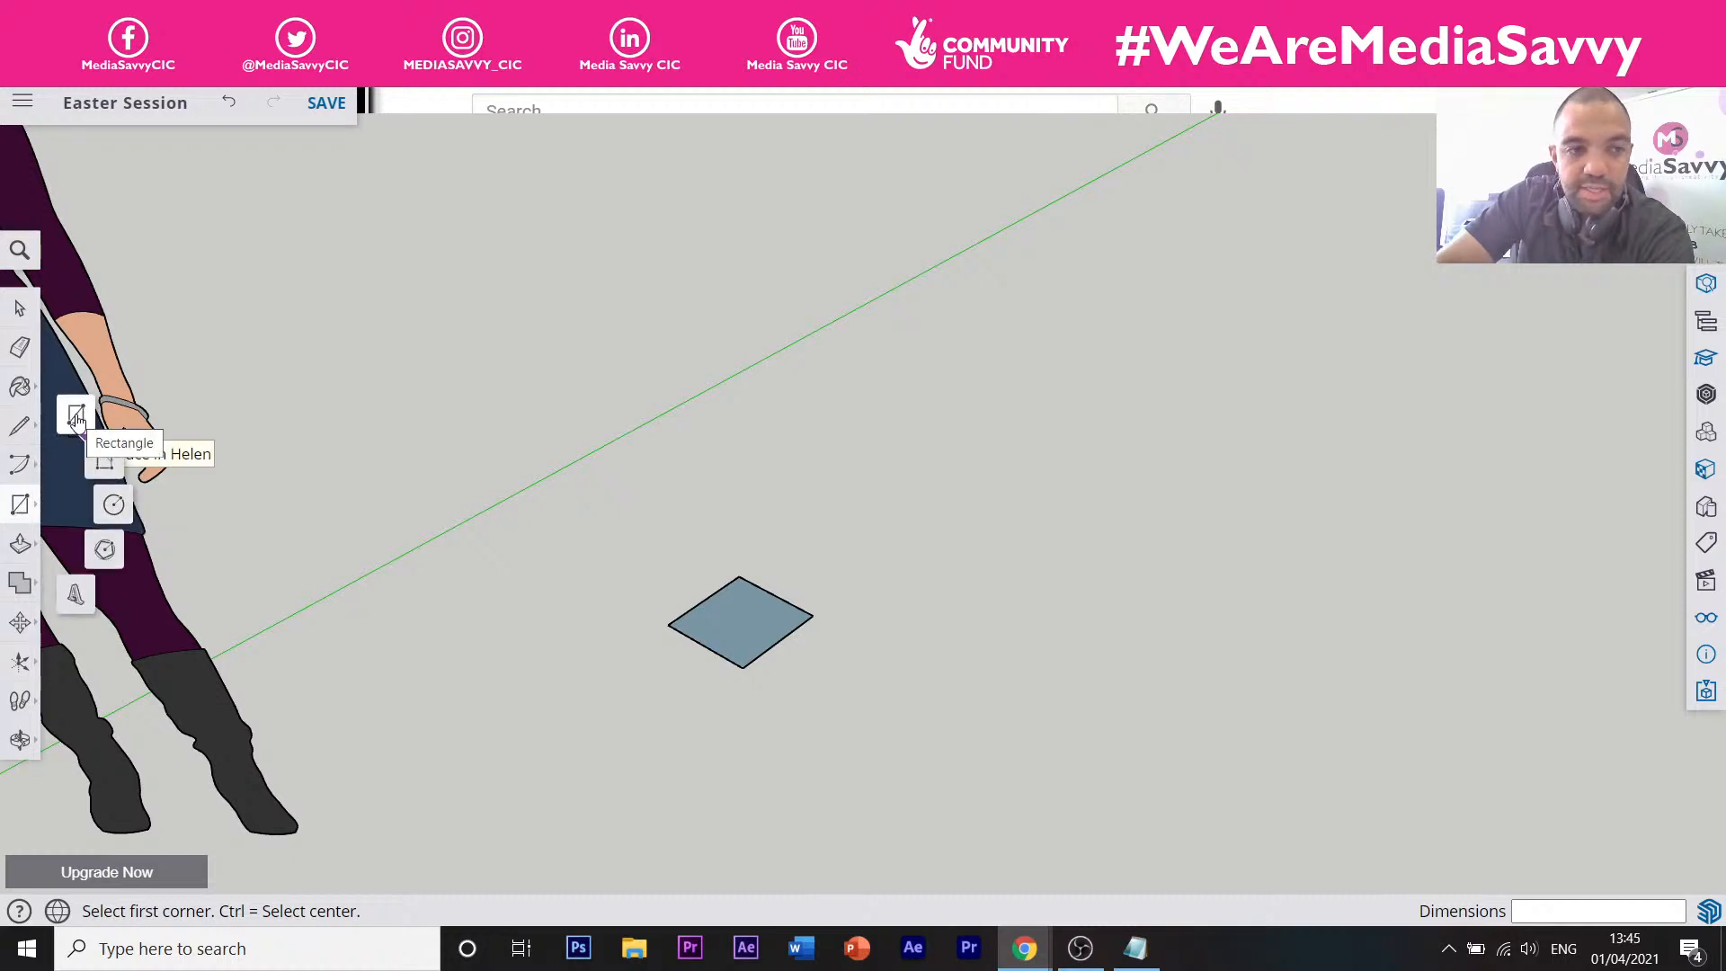
click(79, 421)
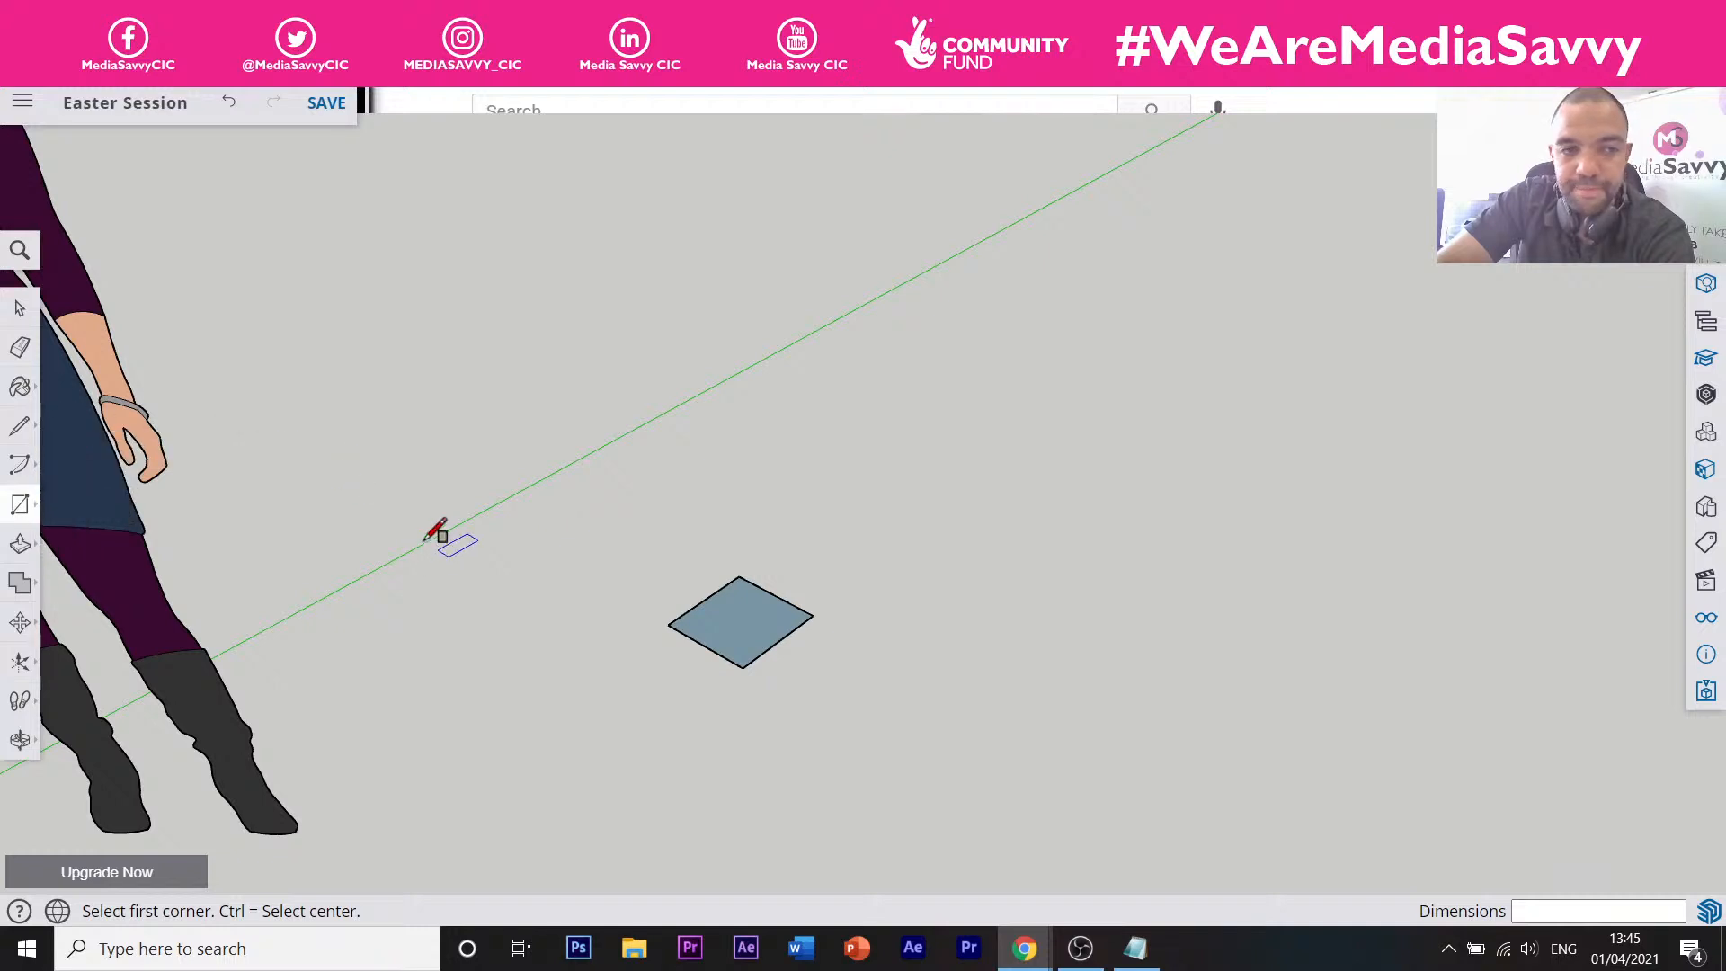
click(816, 701)
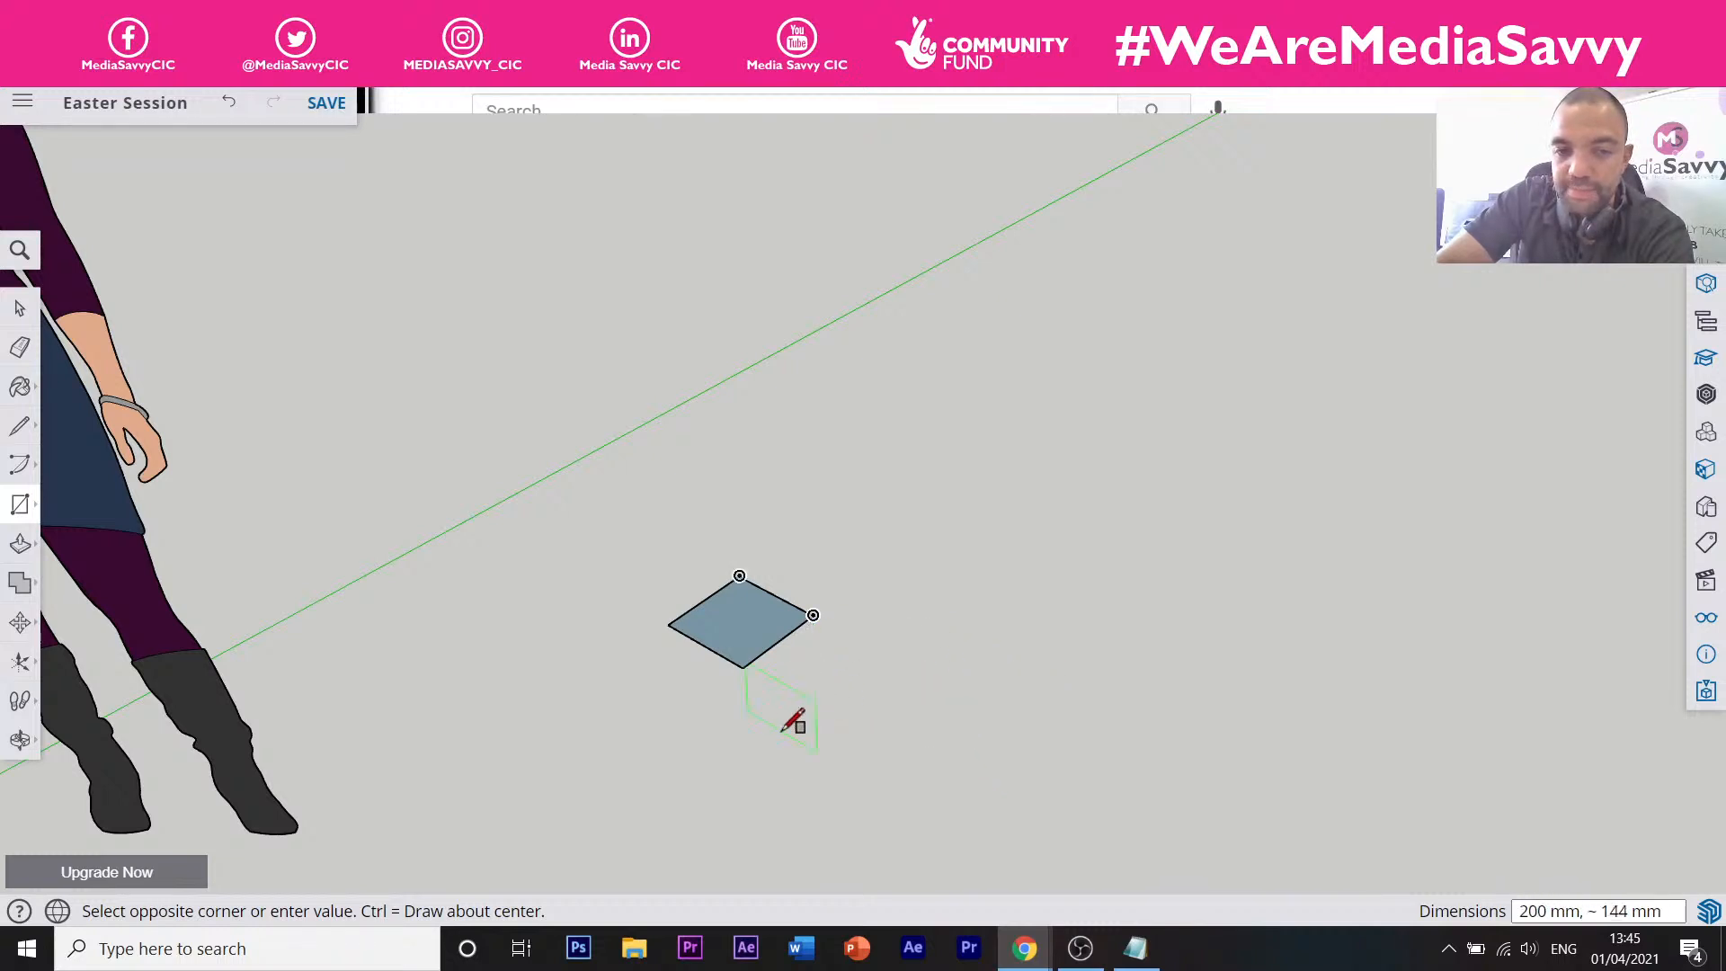
scroll(893, 778, down, 2)
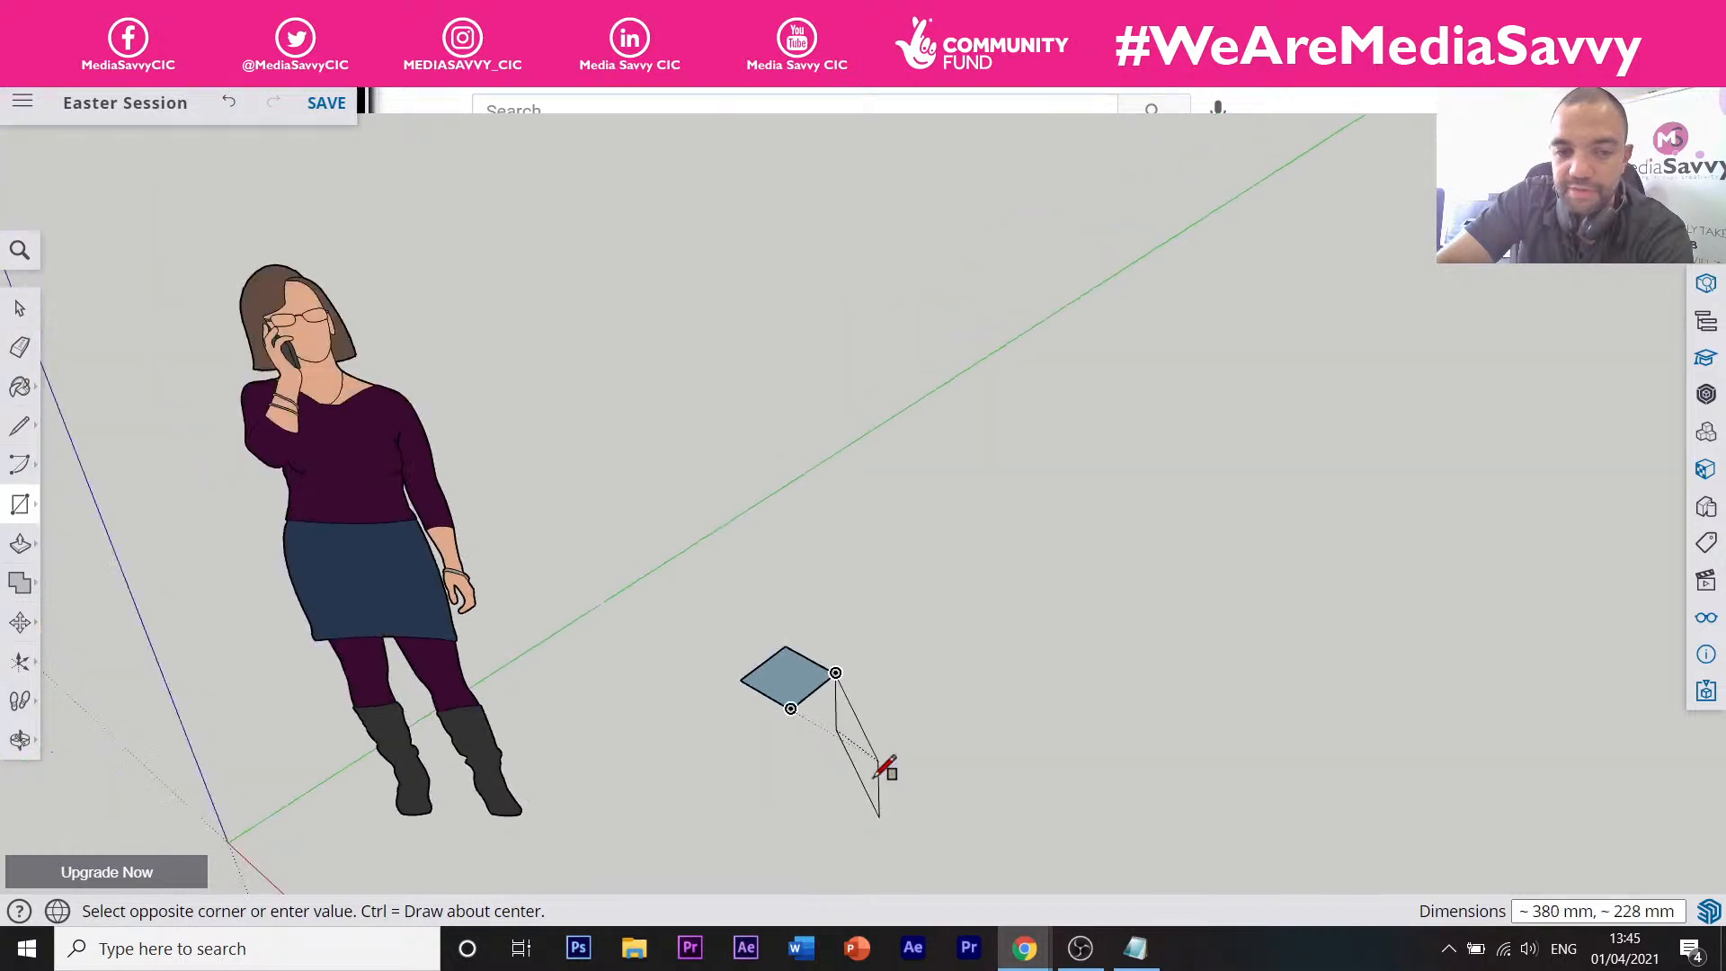
key(Escape)
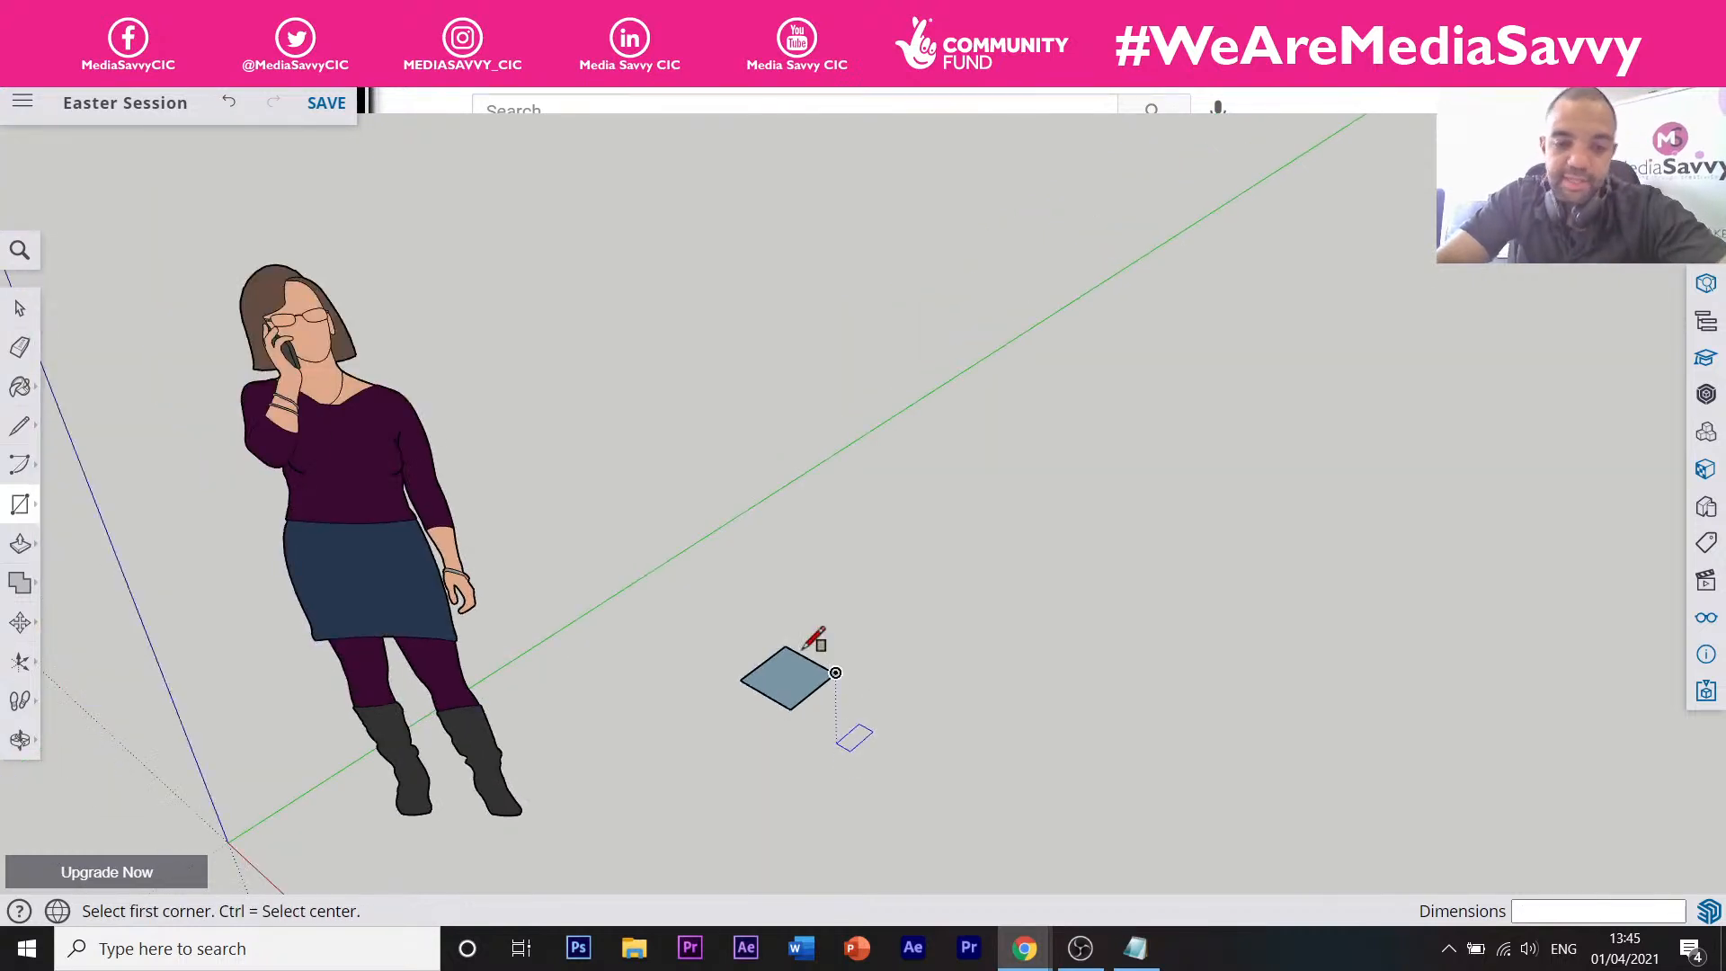
Copy the 200 mm square face to a spot along the green axis.
key(space)
click(809, 681)
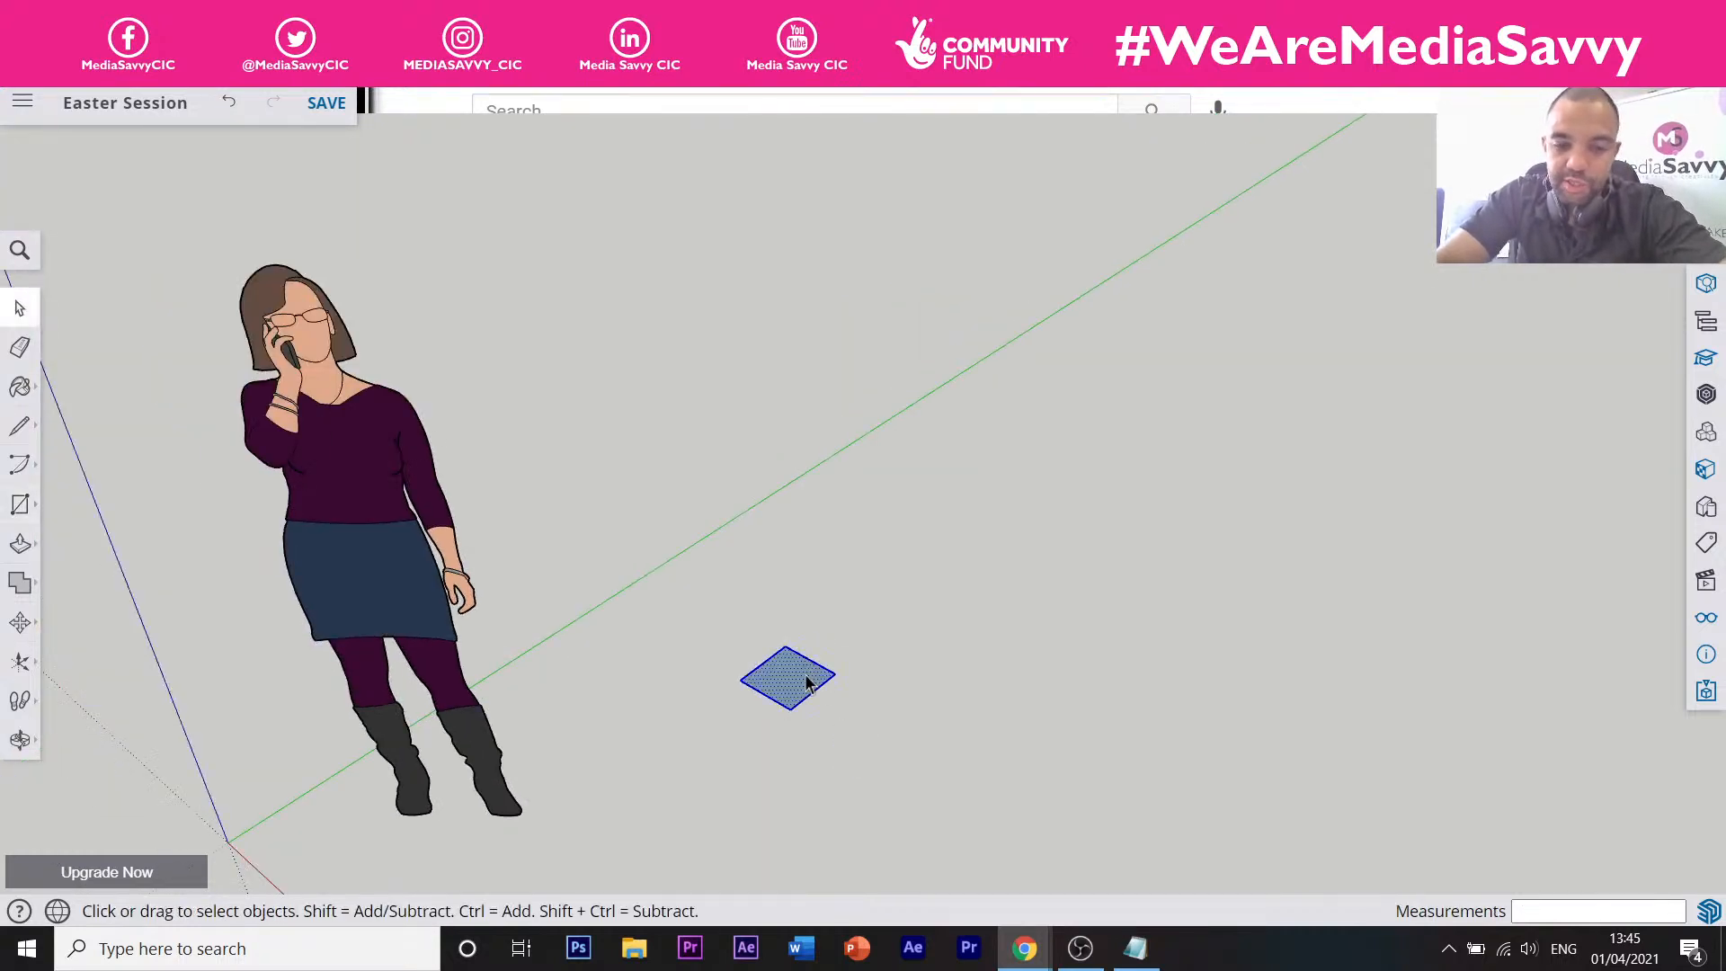
key(m)
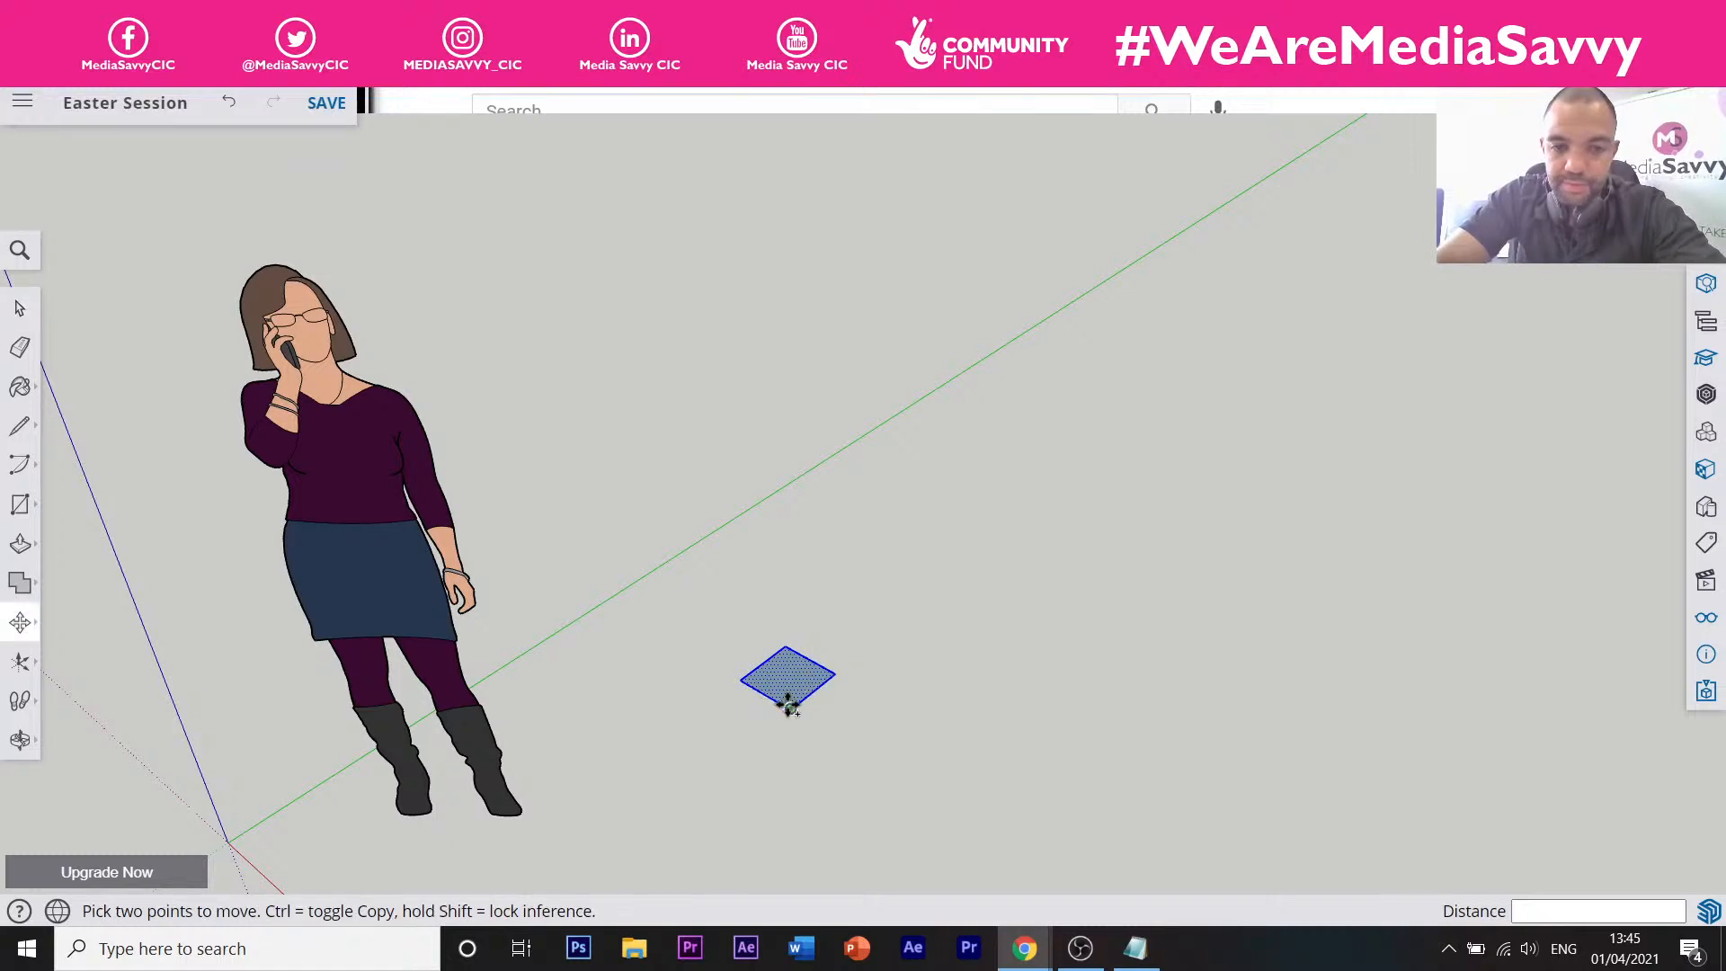
click(790, 709)
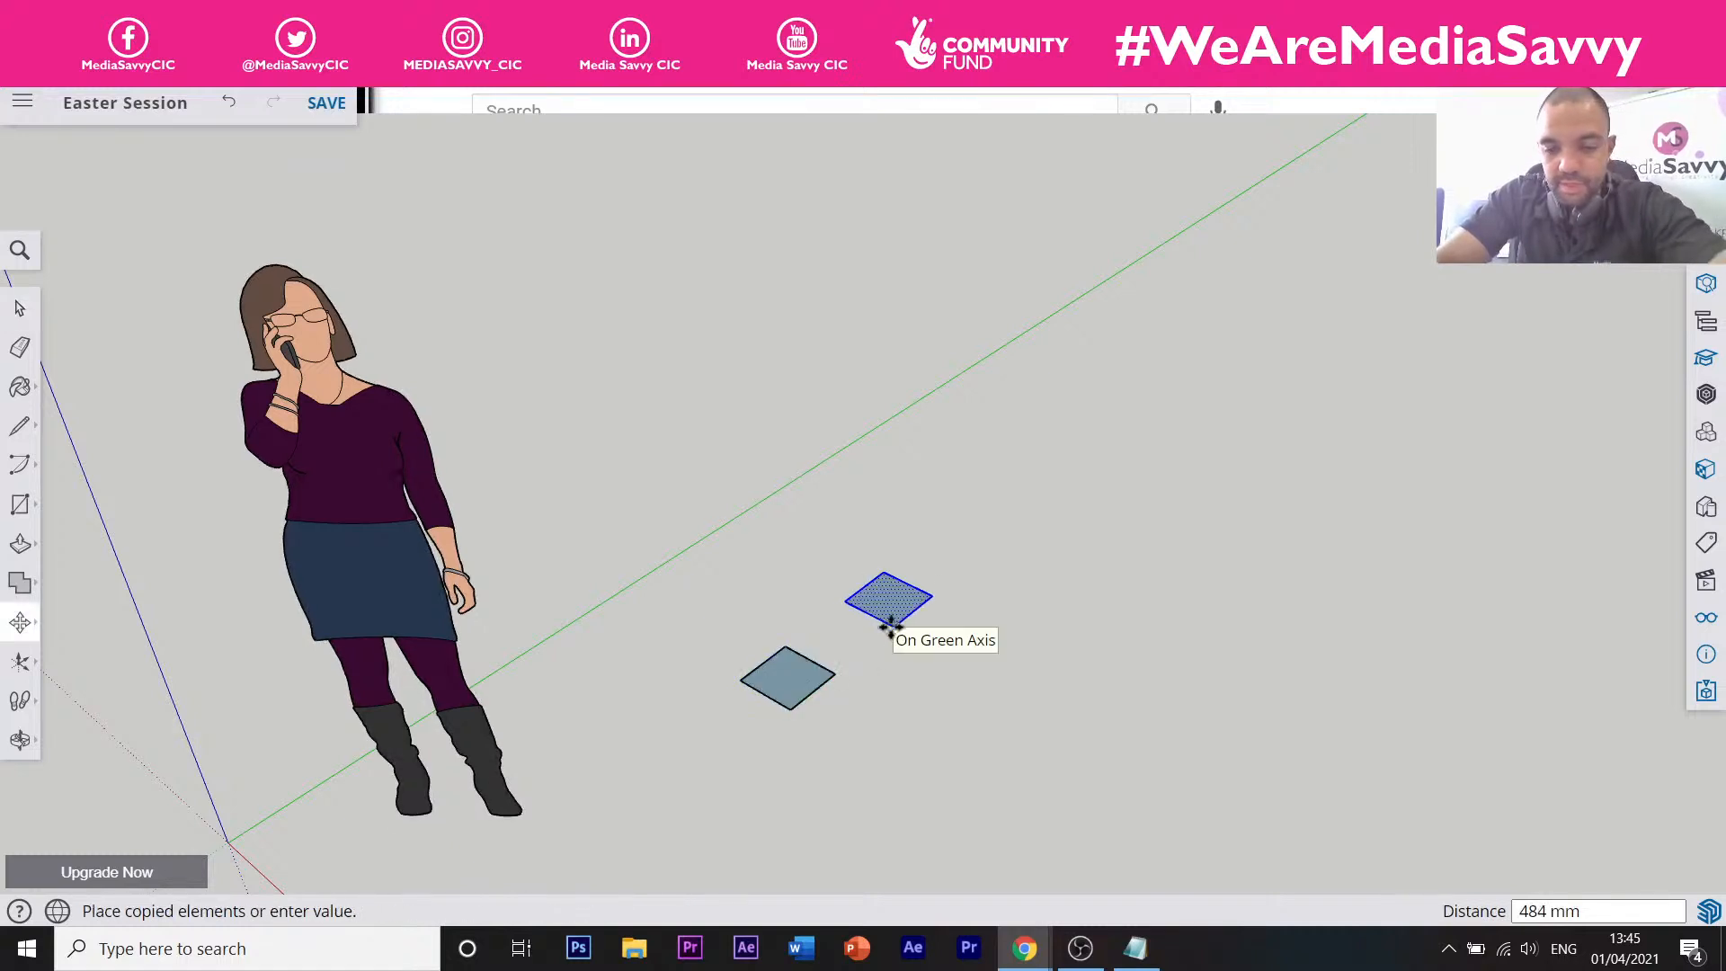
click(893, 626)
Push/pull the copied square upward into a tall box.
key(p)
click(901, 629)
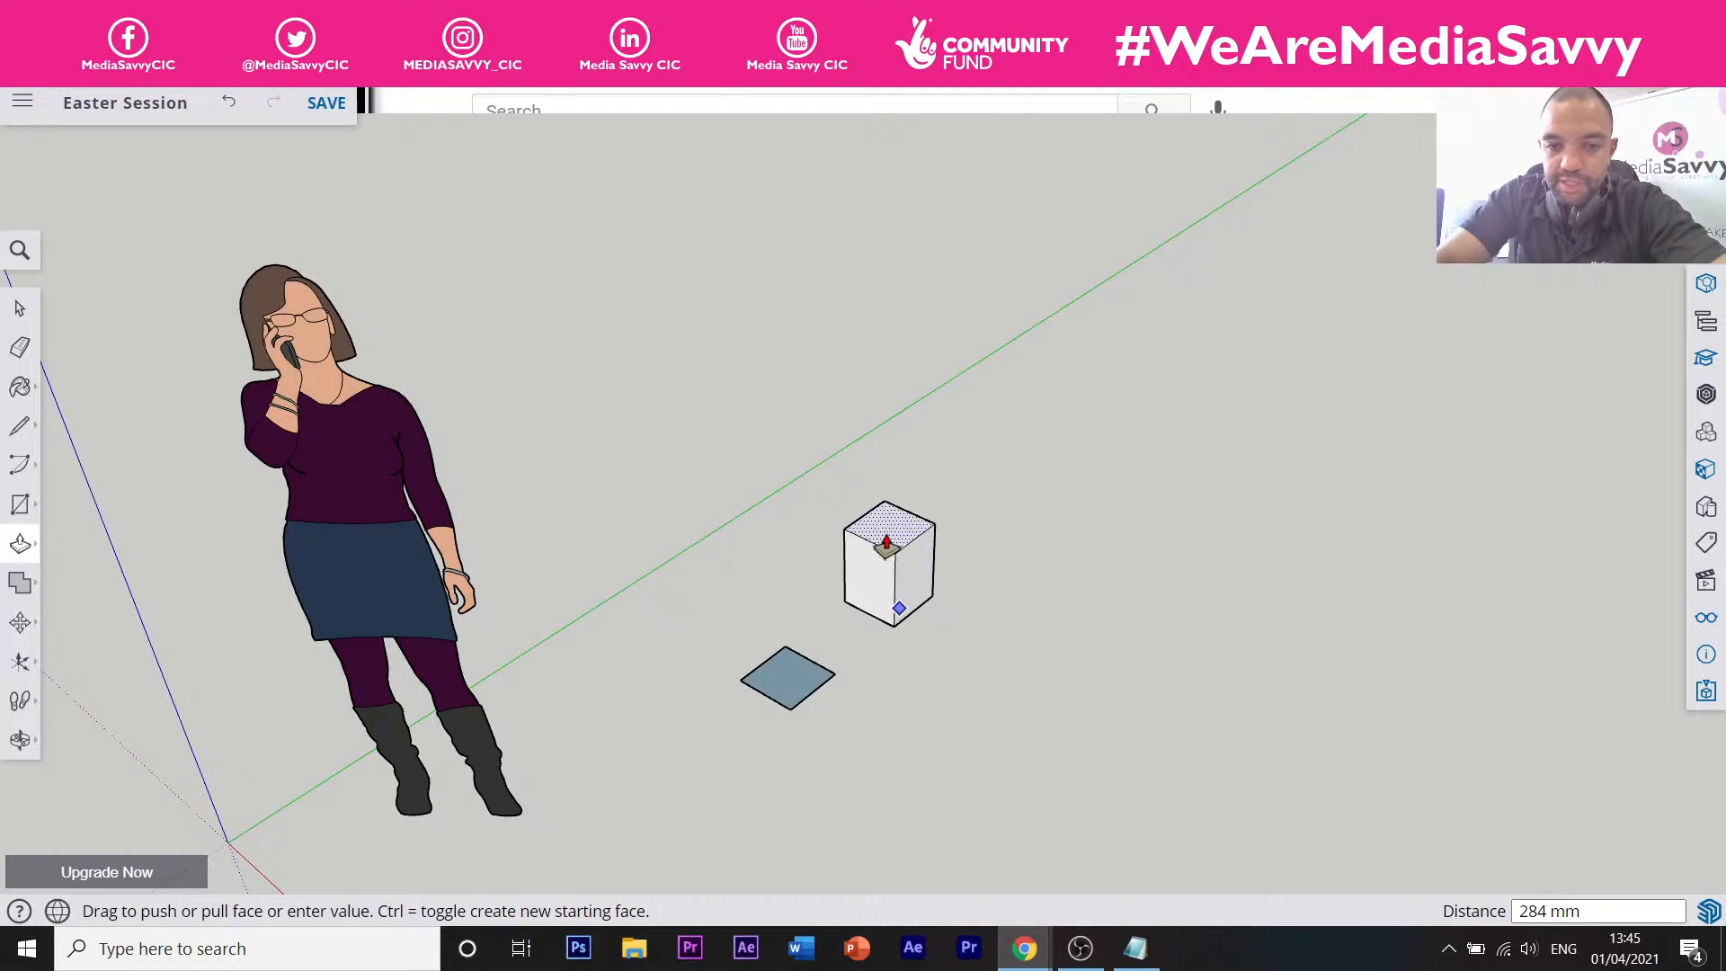
click(887, 537)
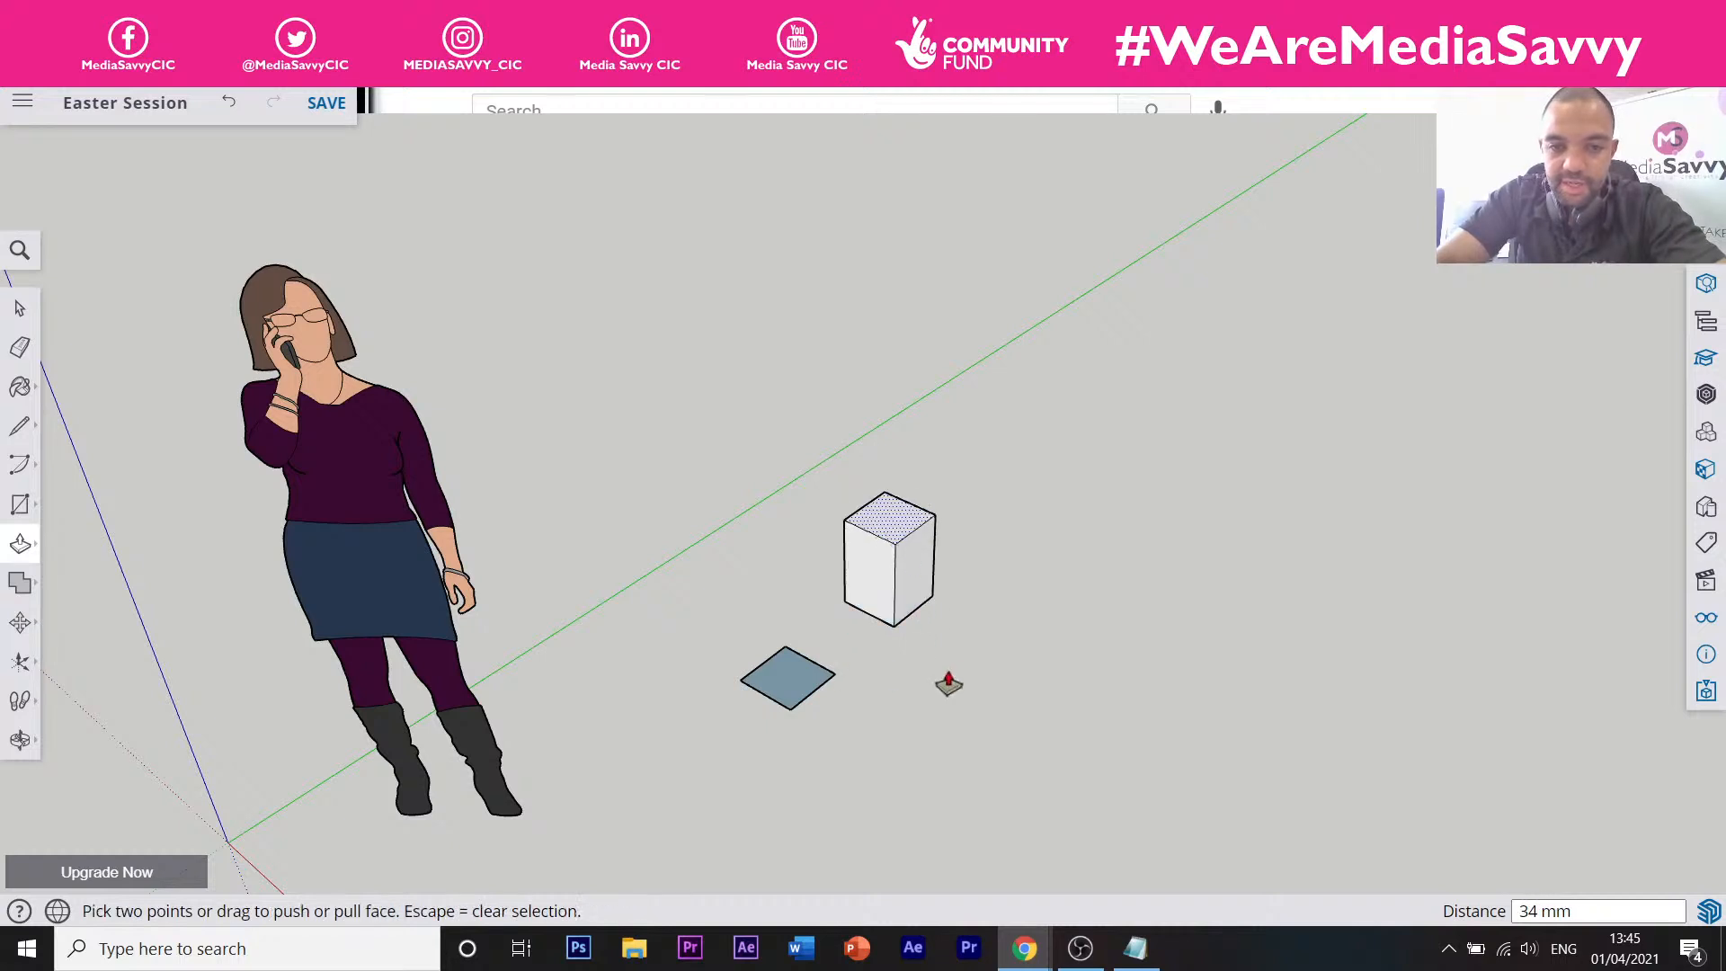
scroll(917, 600, up, 3)
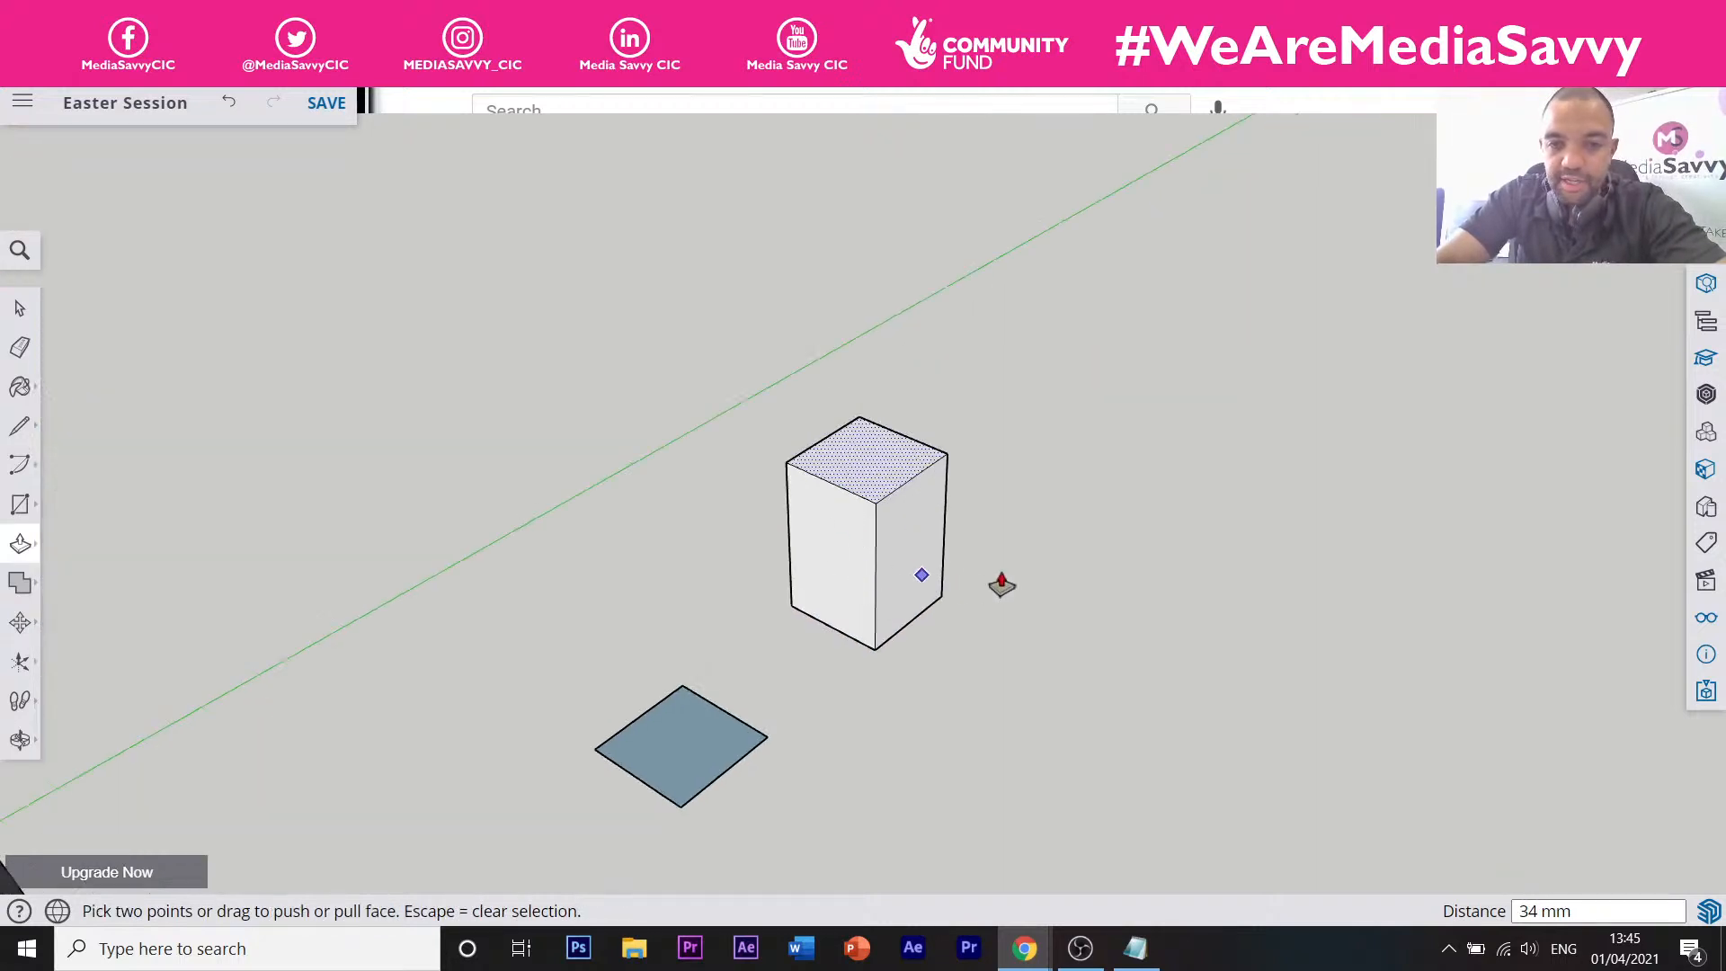
key(o)
key(p)
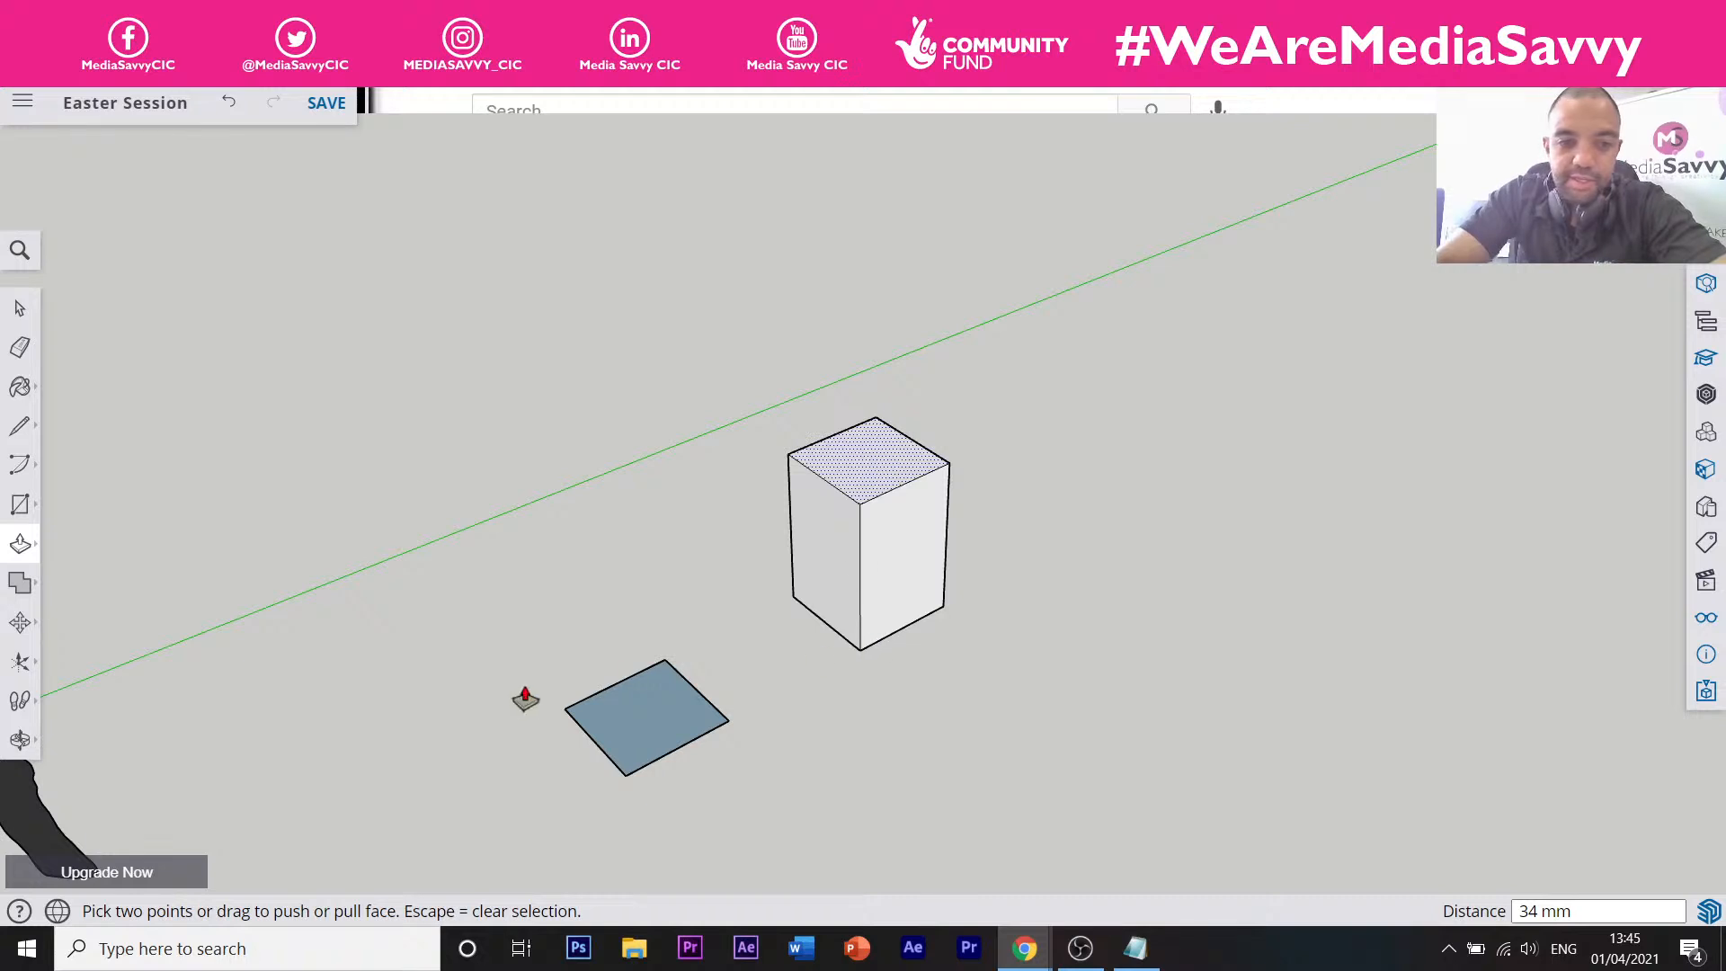
Draw a rectangle below the square, restarting after a tiny first attempt.
click(20, 505)
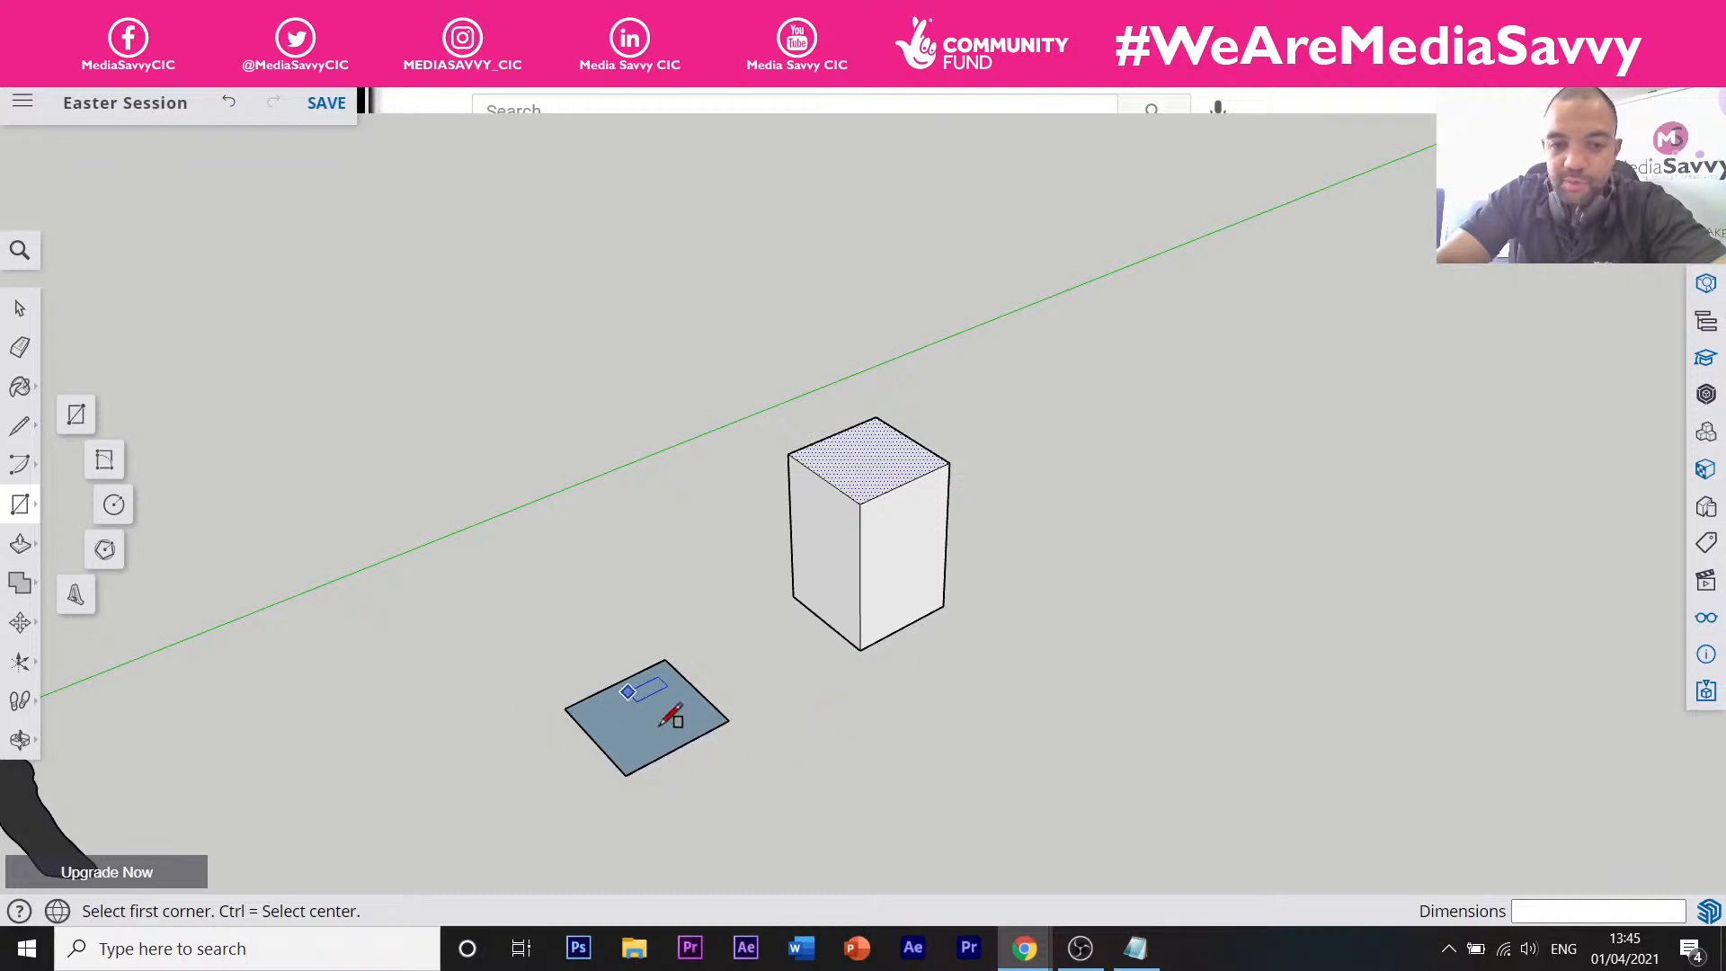
scroll(889, 688, down, 3)
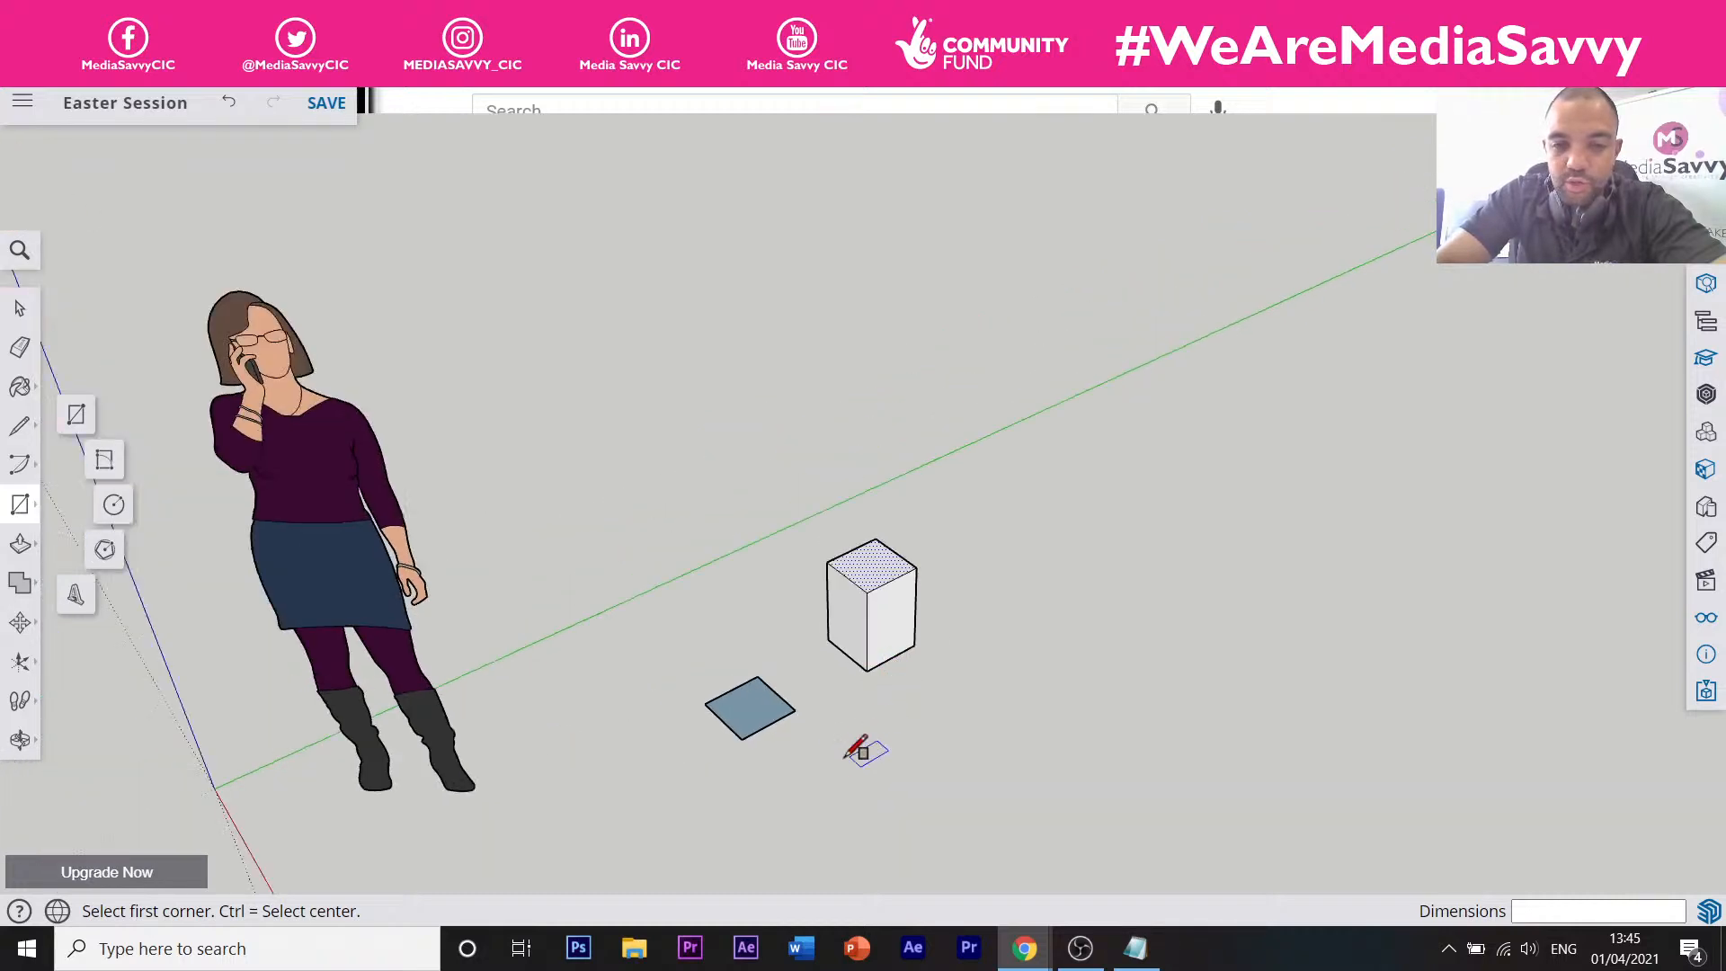
click(781, 753)
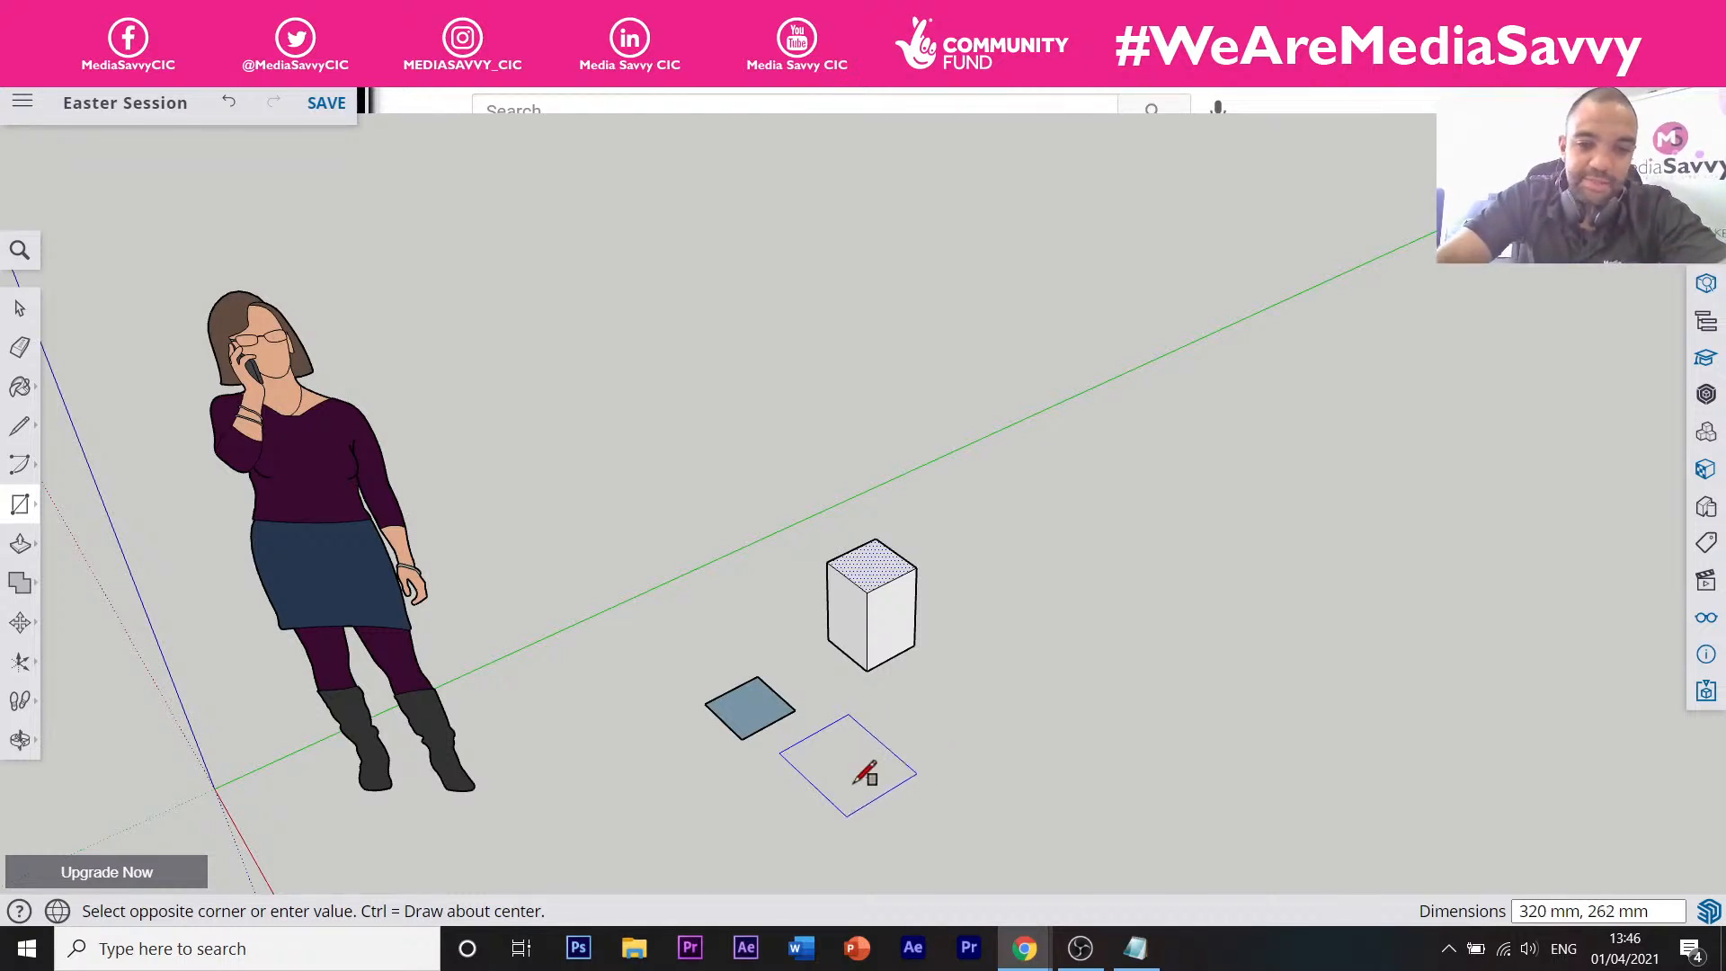
key(Escape)
click(778, 762)
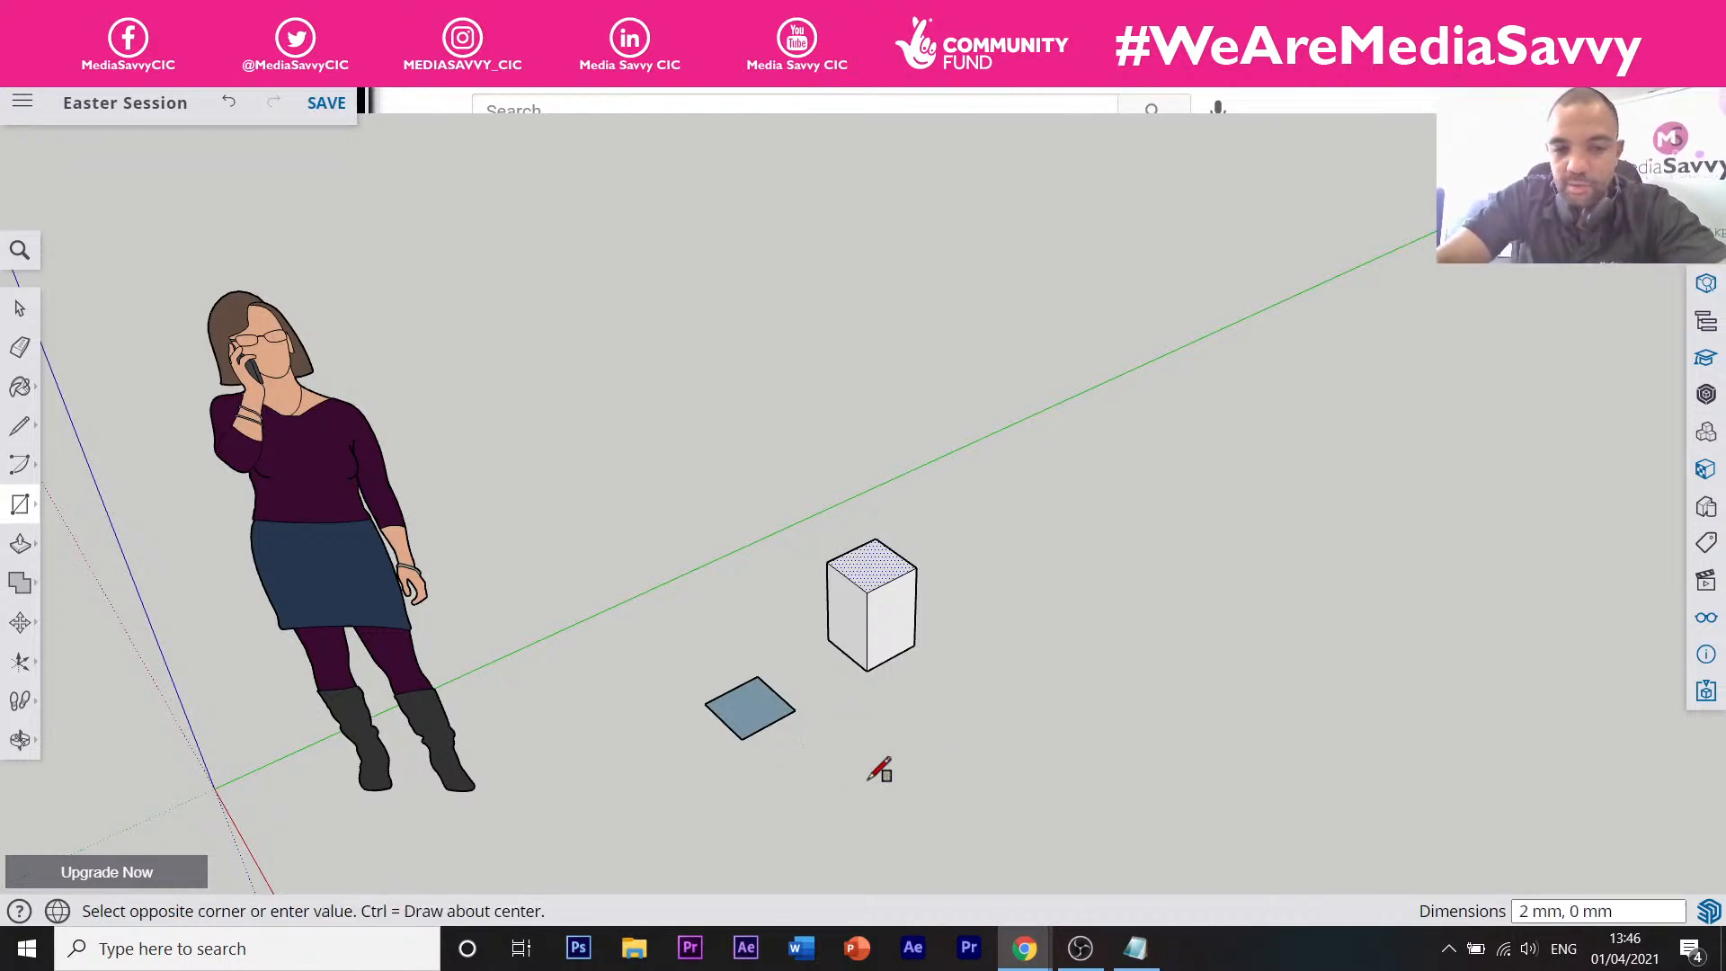
click(955, 785)
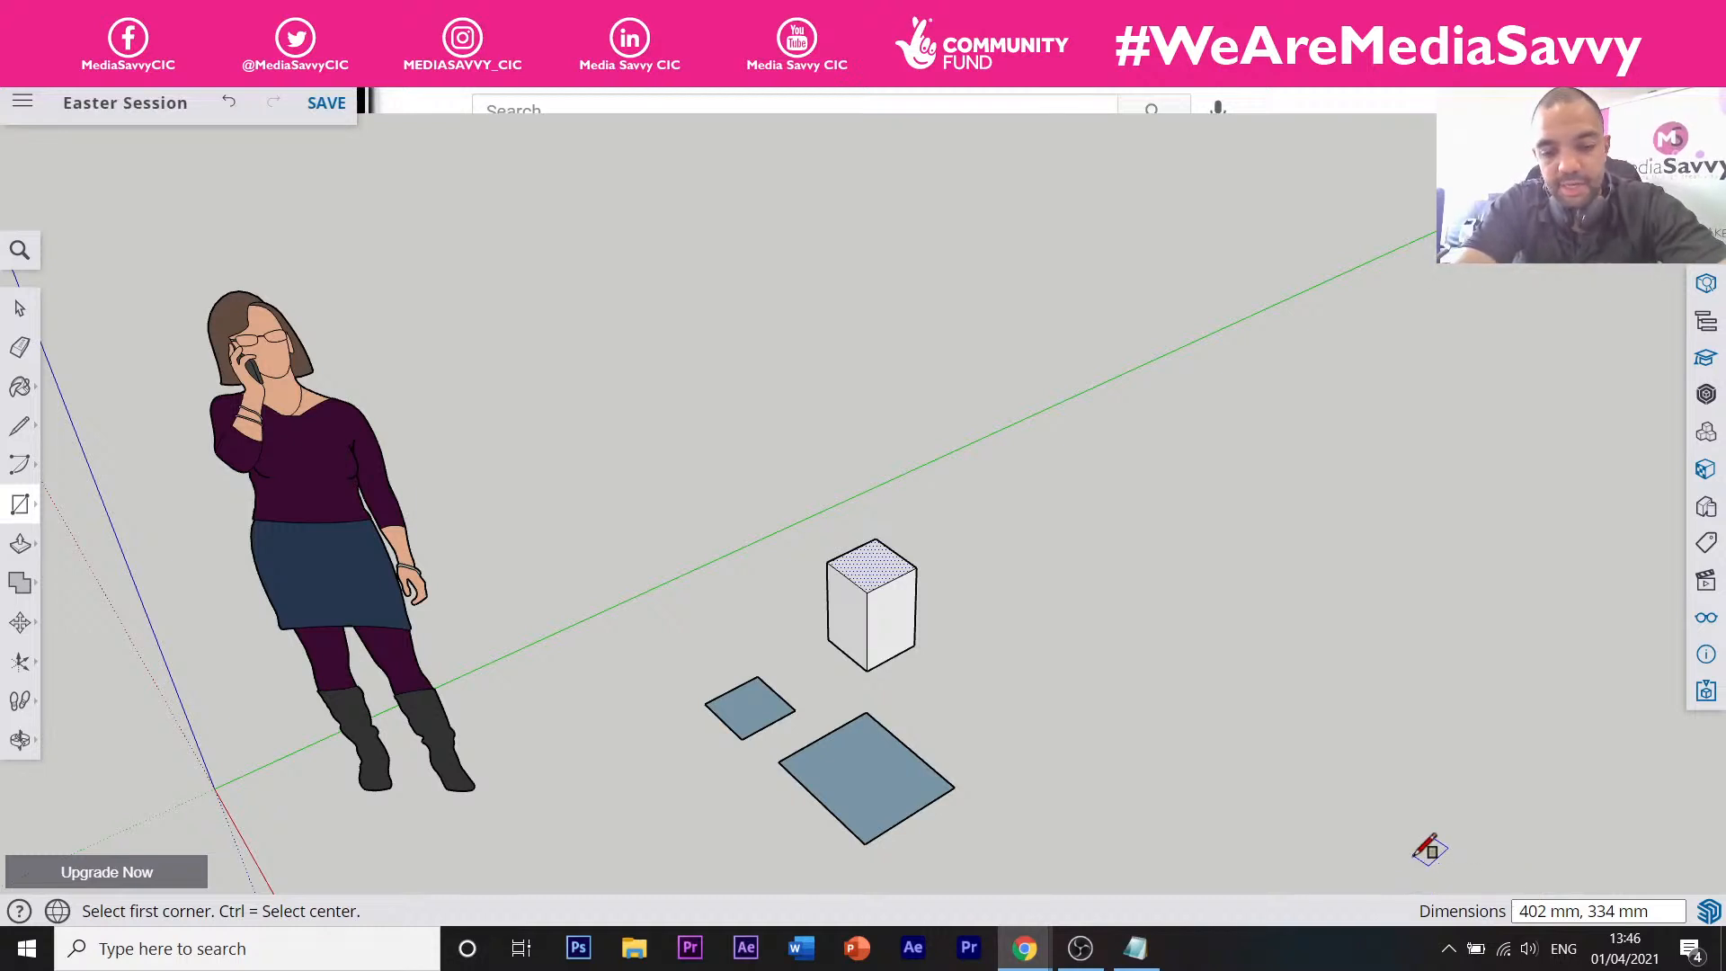
Size the rectangle to 200, 200 mm, correcting a typo in the entry.
text(200)
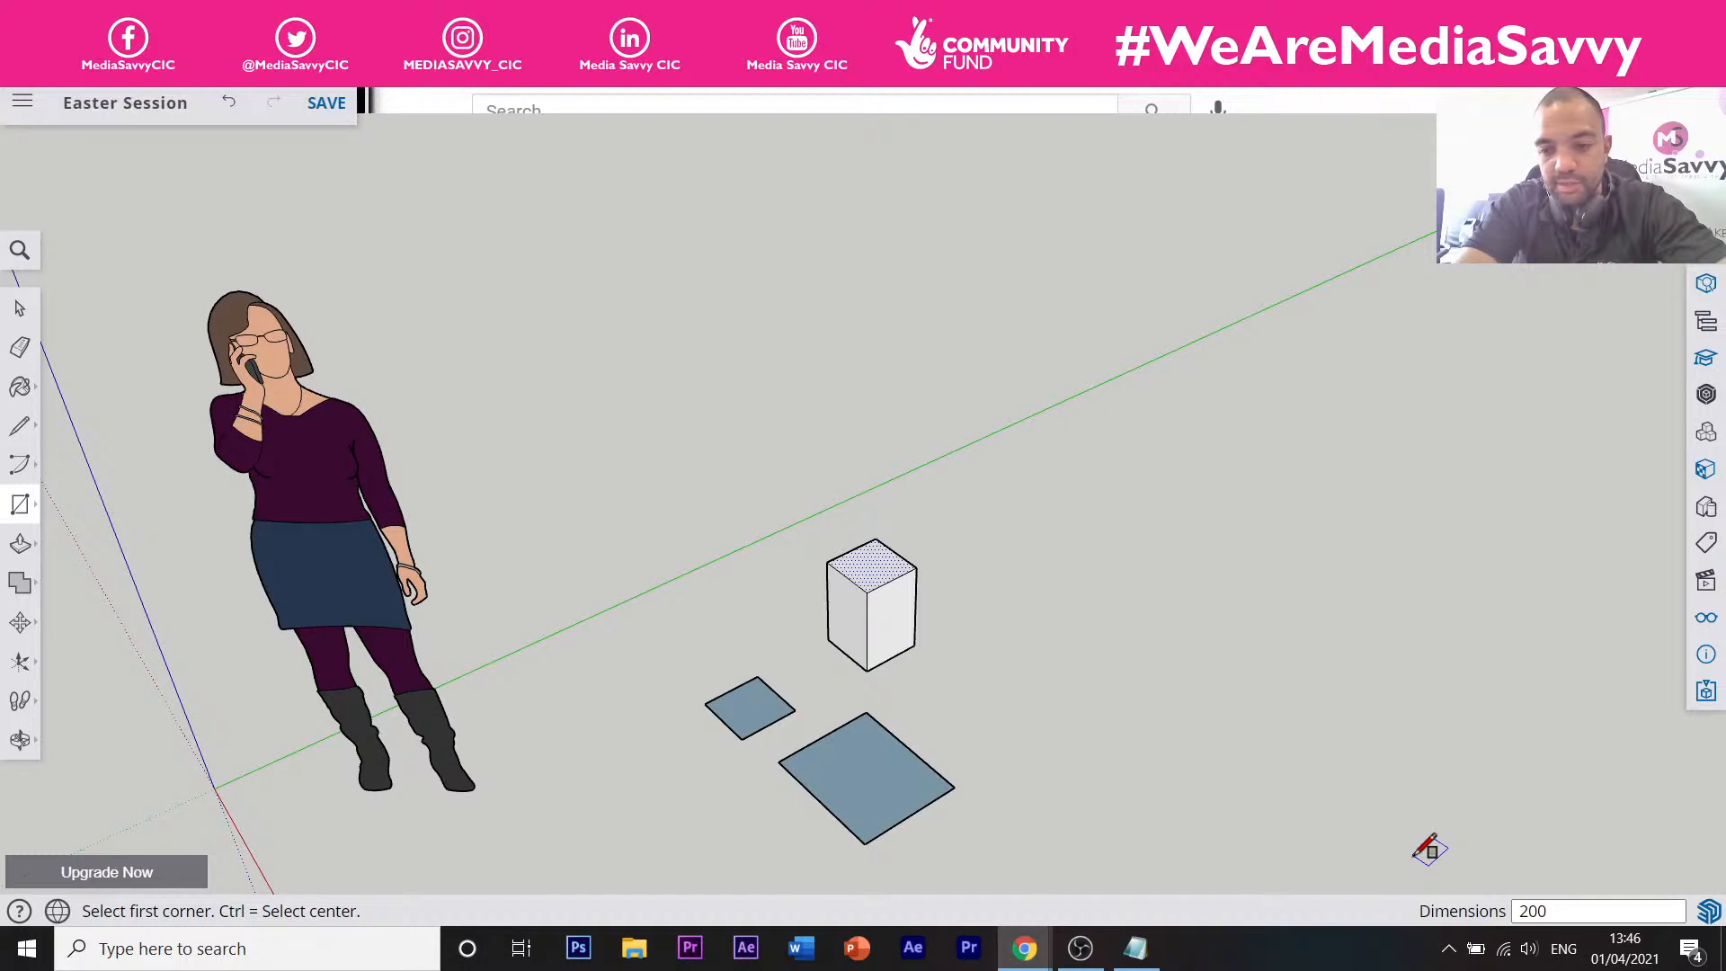
text(,)
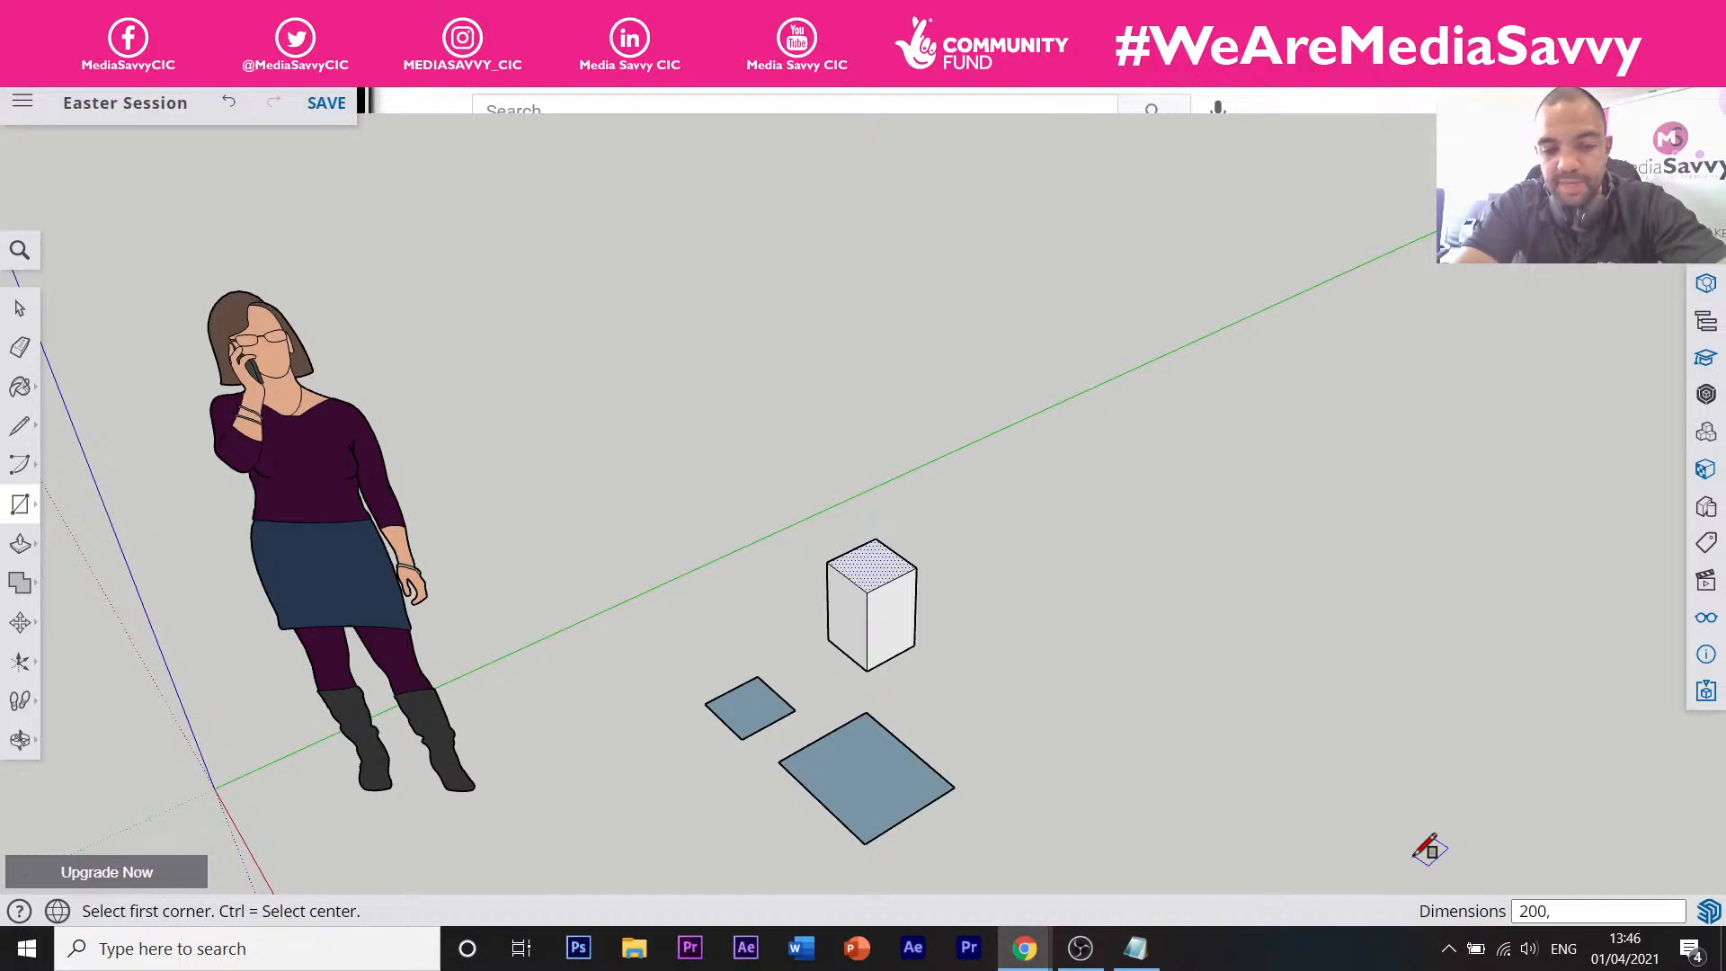
text( 2000)
key(BackSpace)
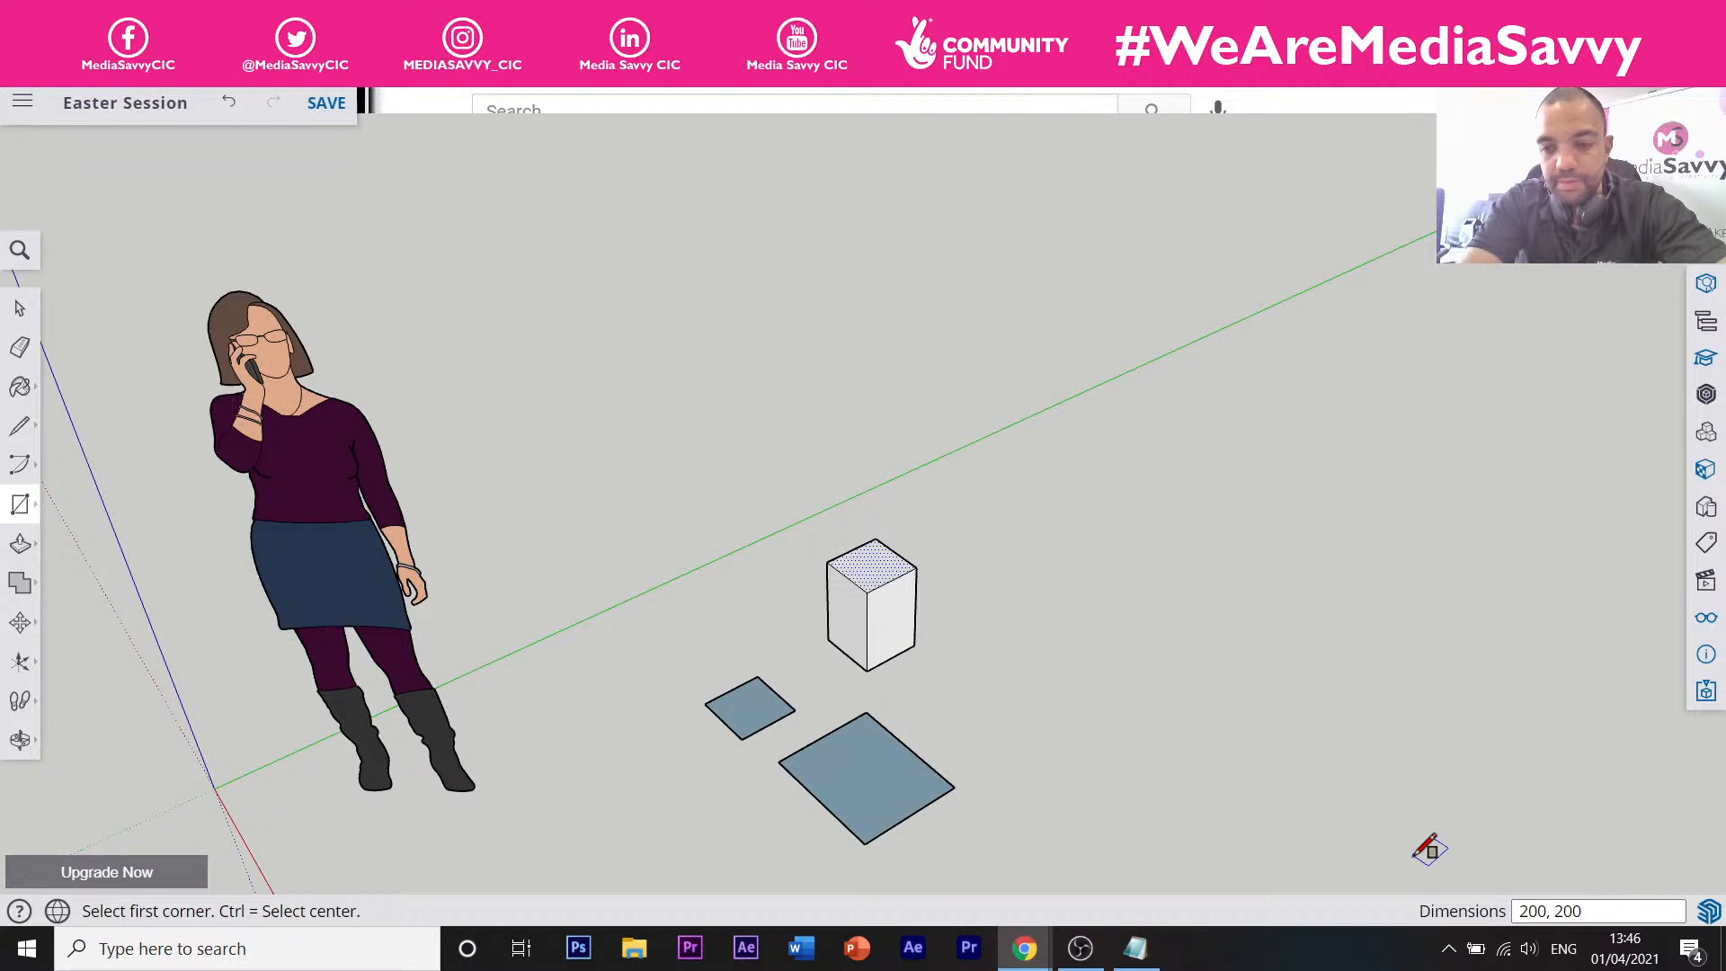
key(Return)
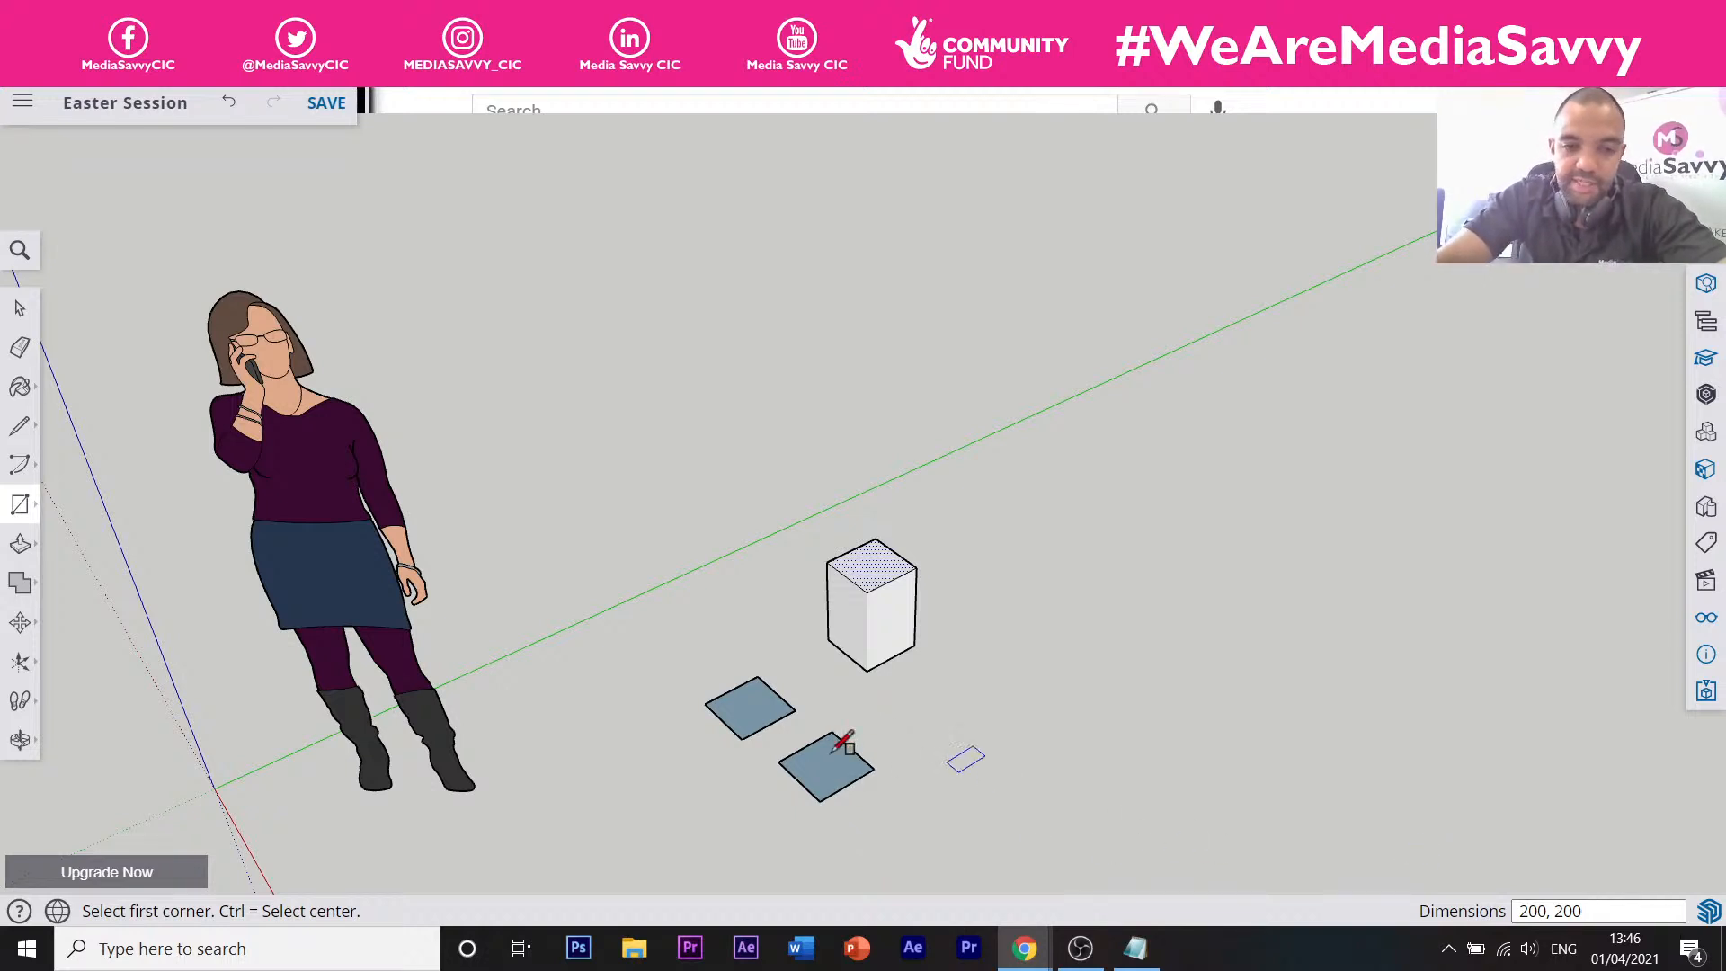
scroll(724, 694, up, 3)
scroll(733, 694, down, 2)
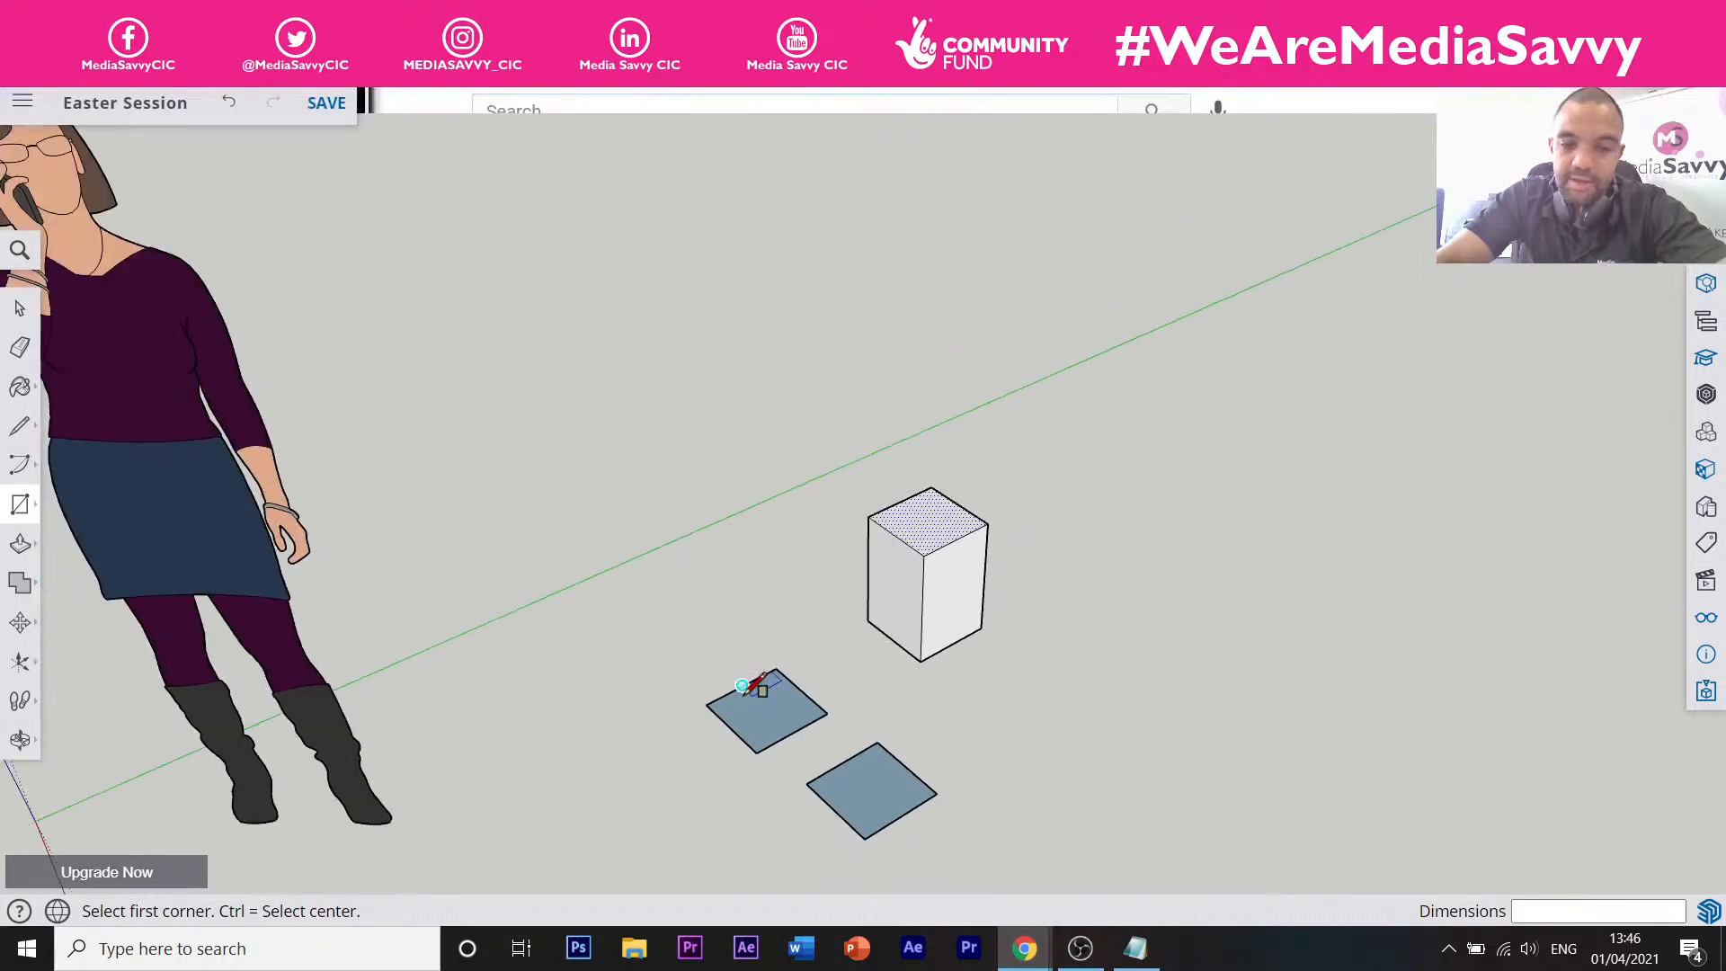
scroll(759, 693, down, 3)
Box-select the whole cube and delete it.
key(space)
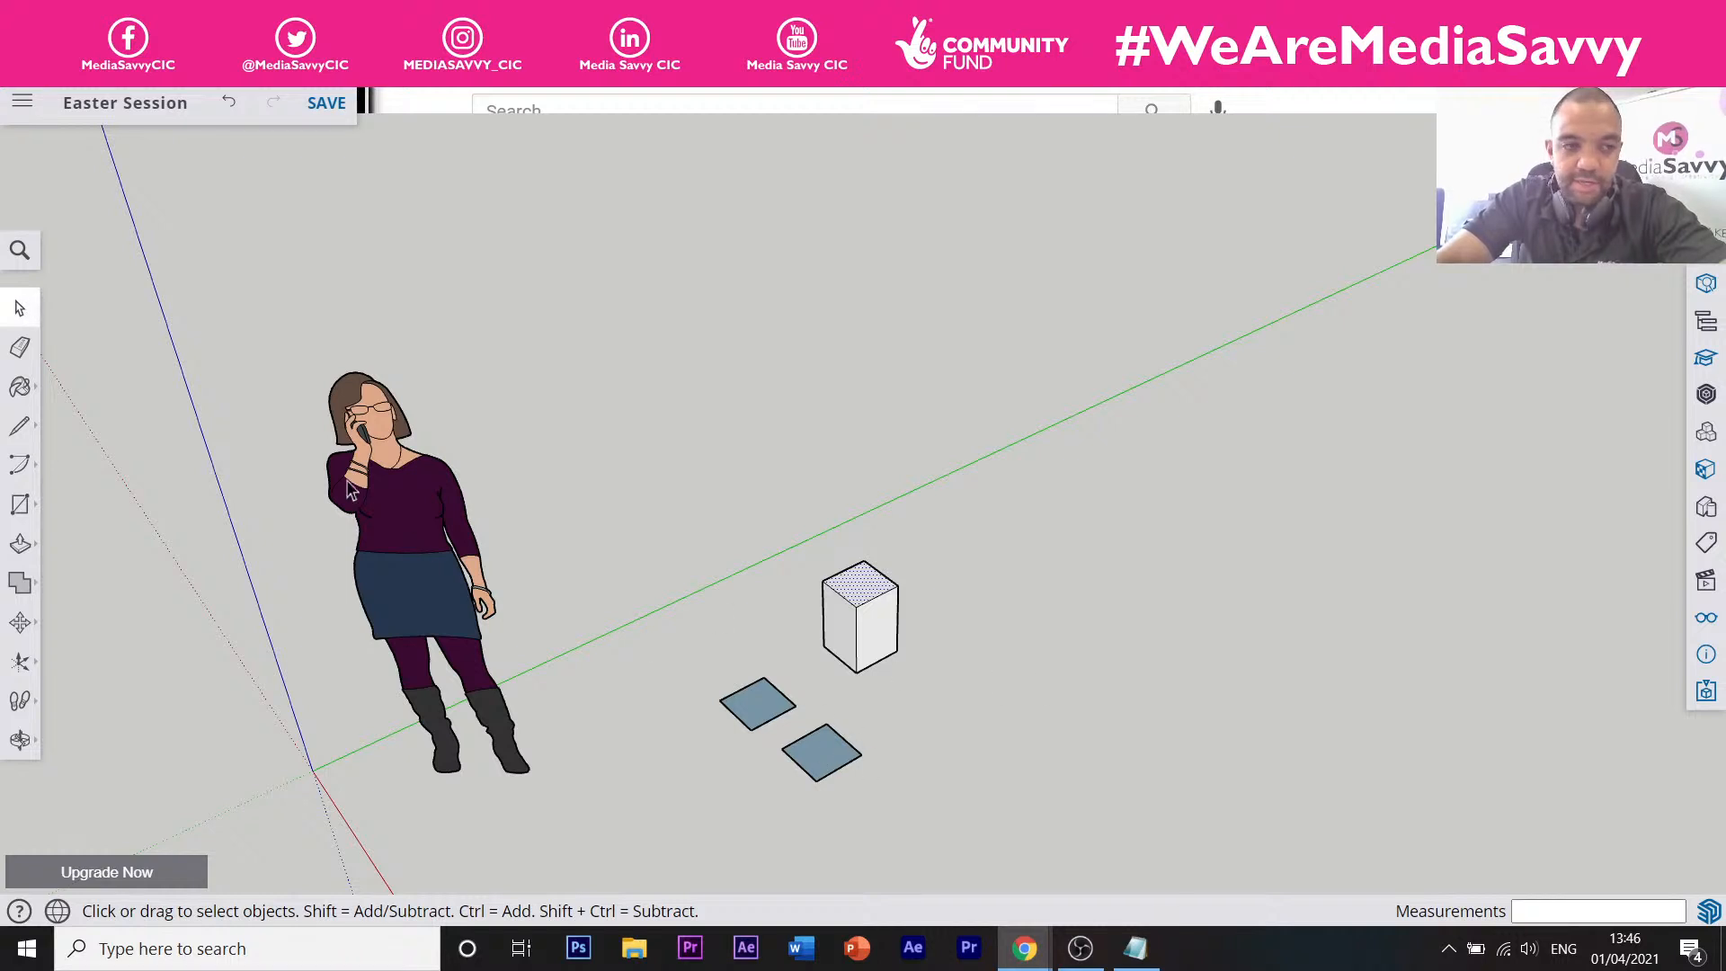
click(743, 501)
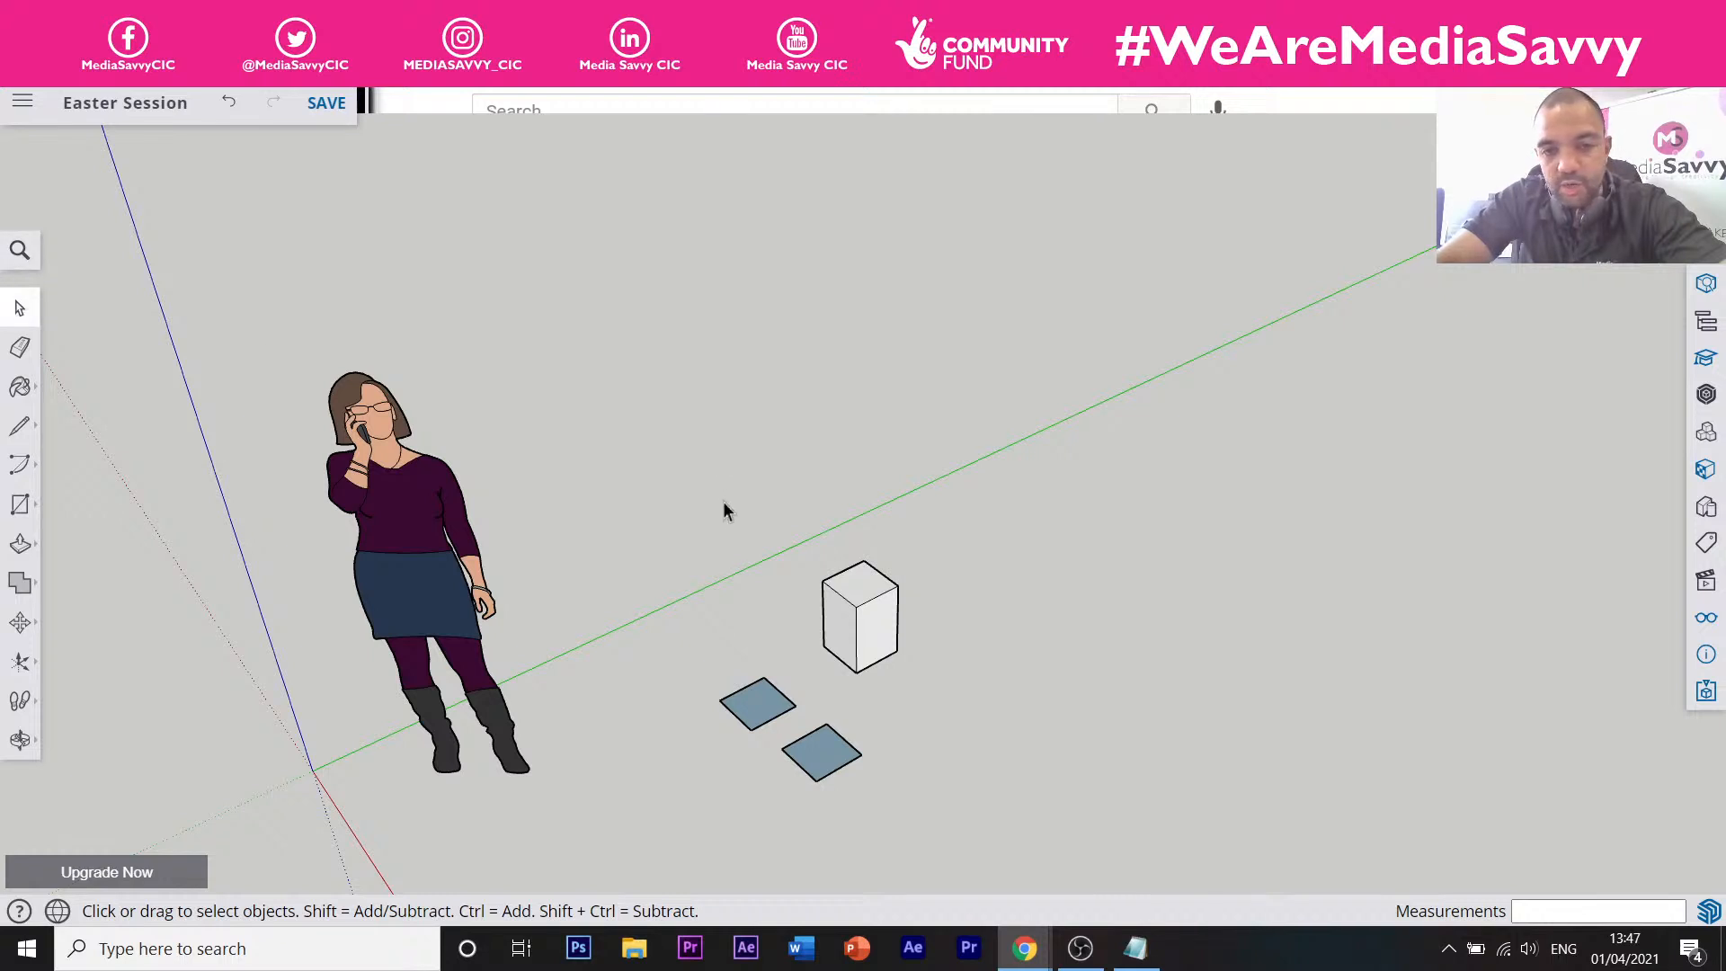
drag(721, 500, 951, 678)
key(Delete)
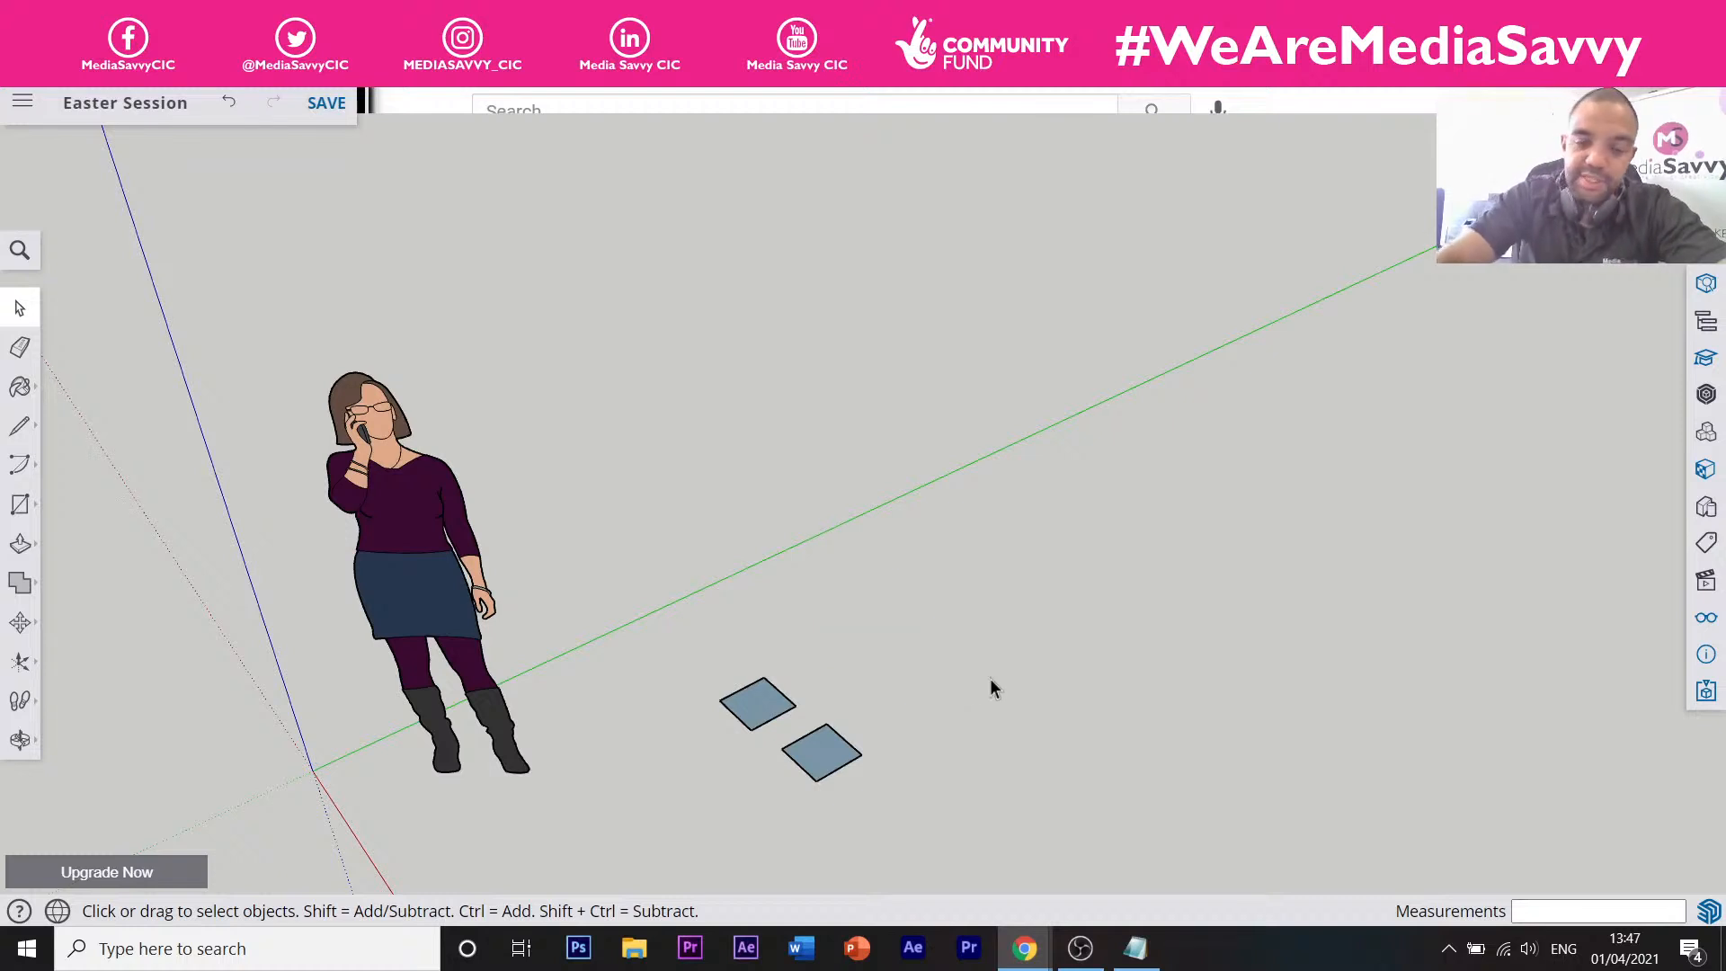
Delete the upper flat square completely, undoing the face-only deletion first.
middle_drag(630, 621, 627, 620)
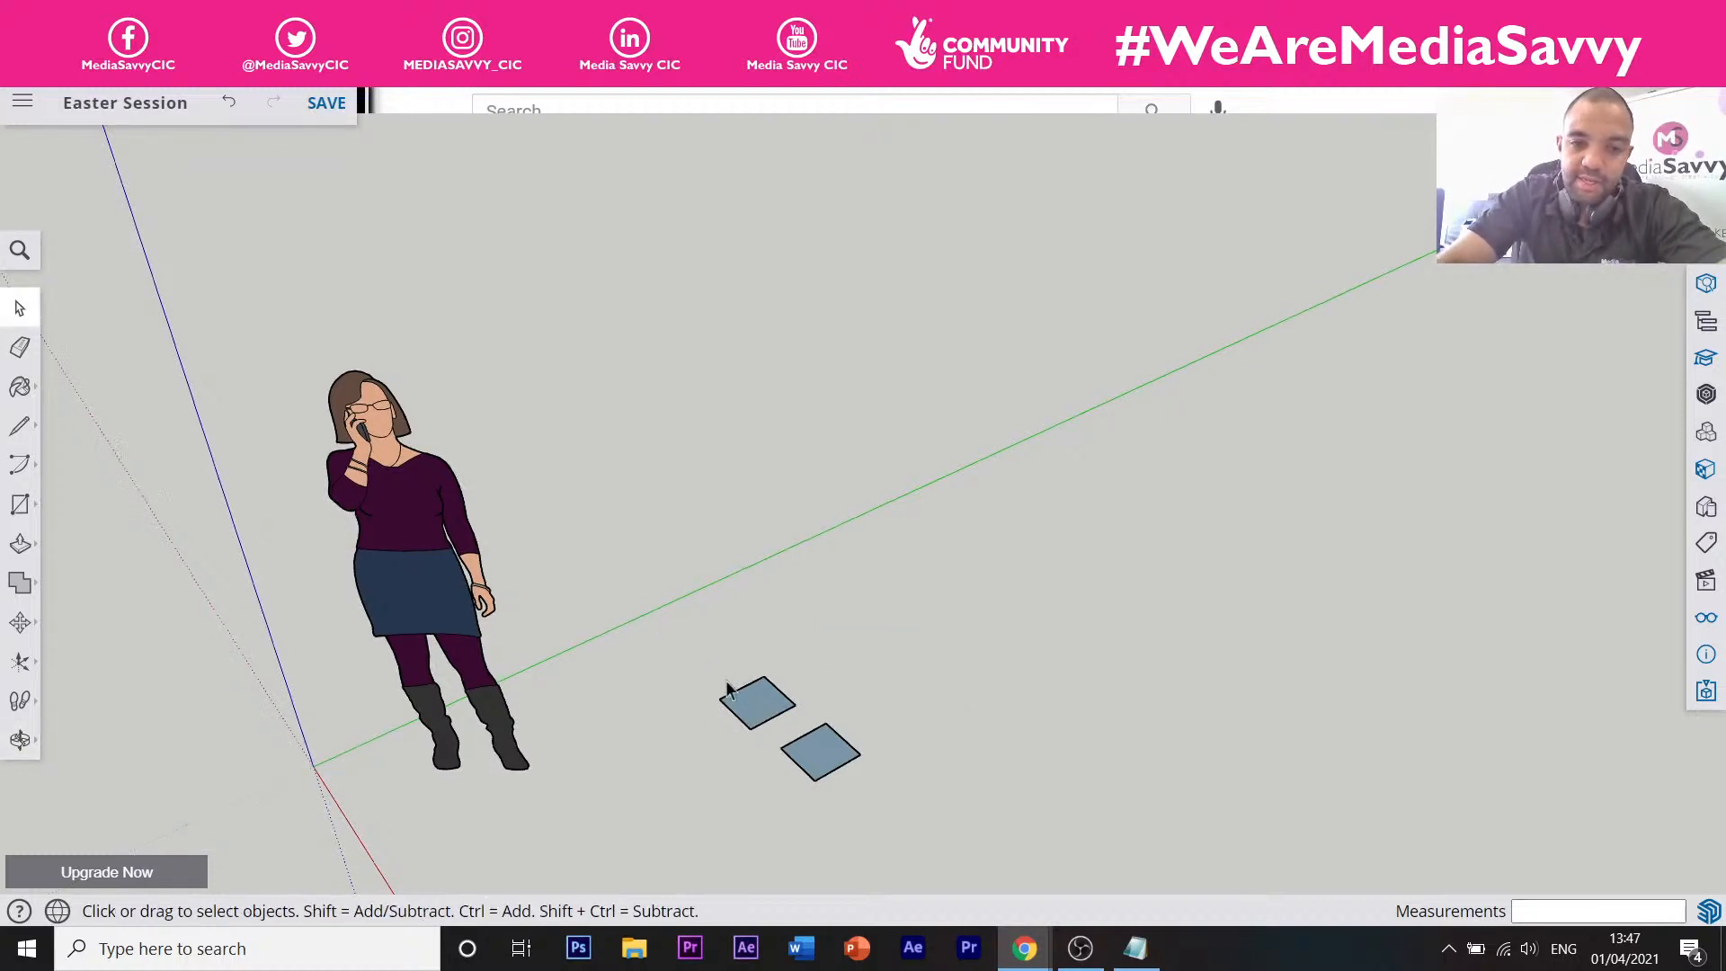
scroll(763, 728, up, 4)
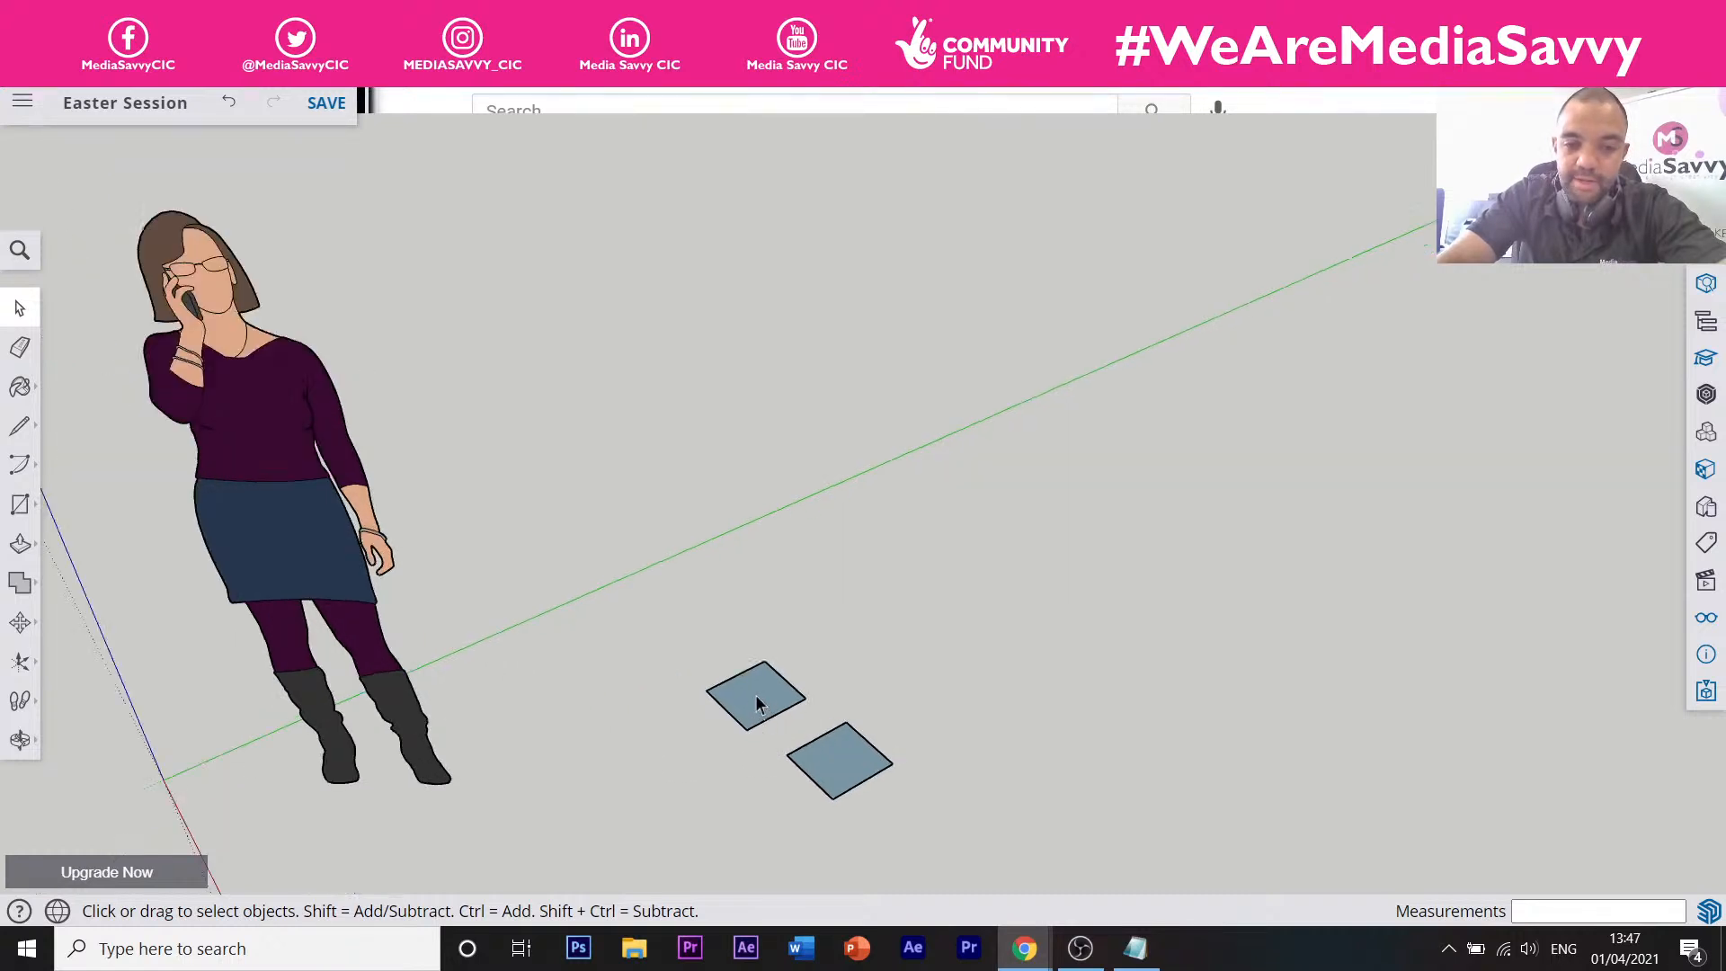
click(756, 704)
scroll(755, 705, up, 2)
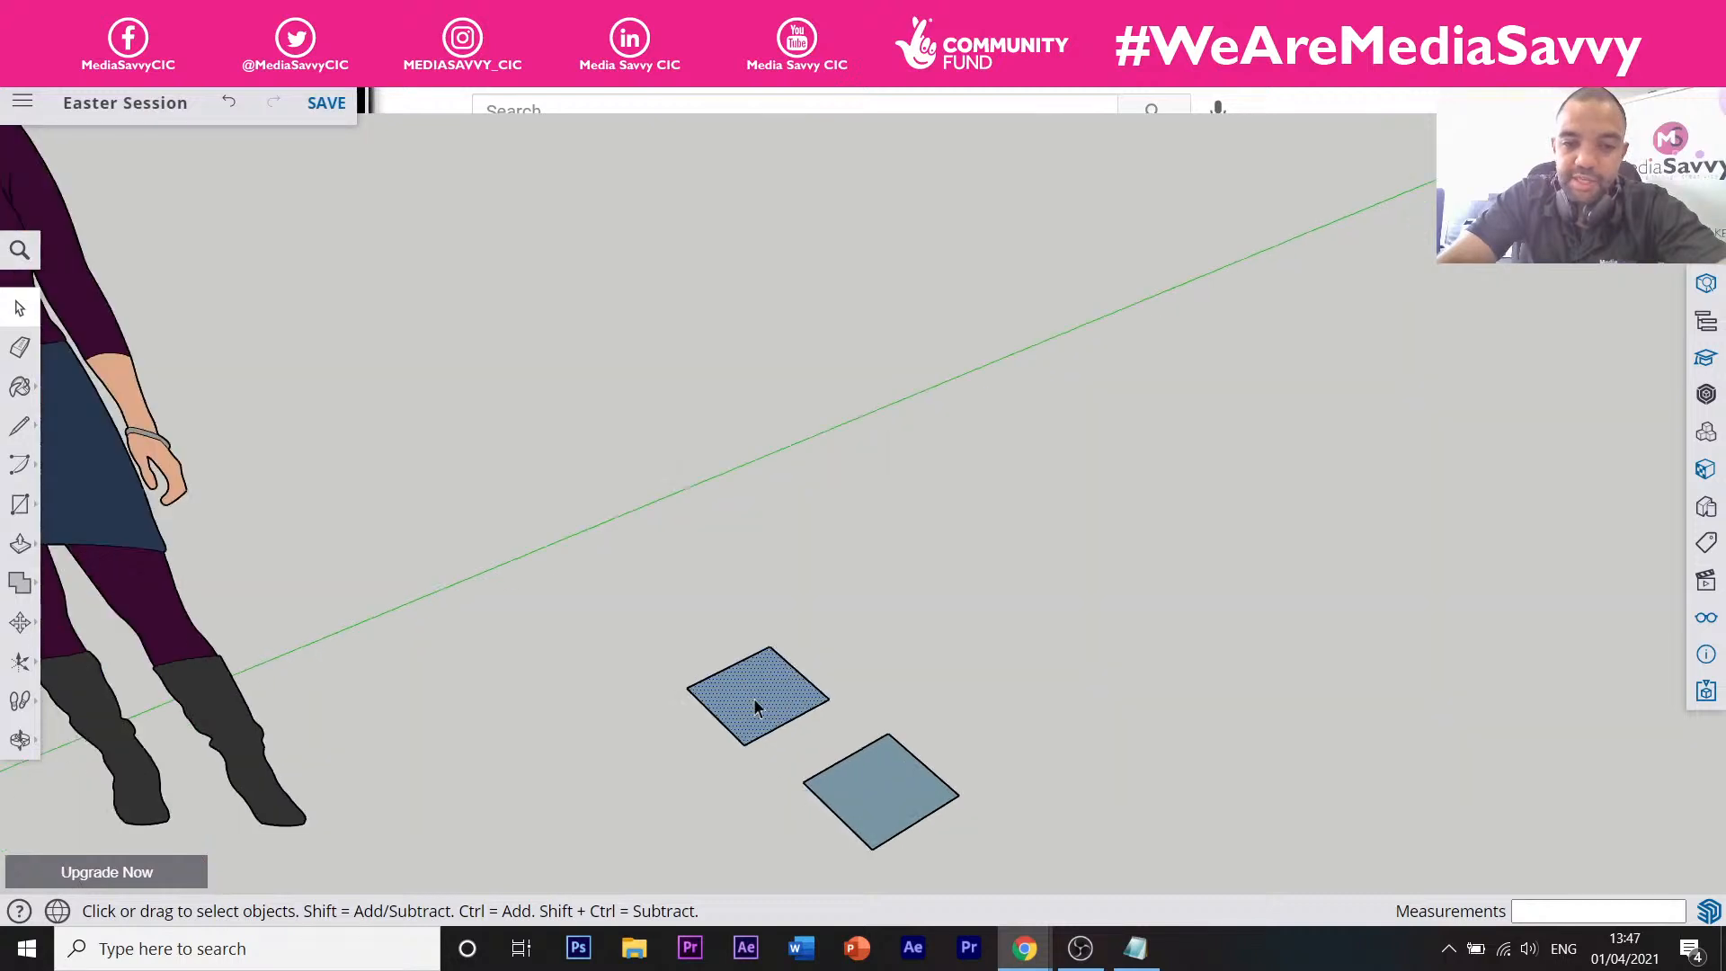
scroll(755, 706, down, 1)
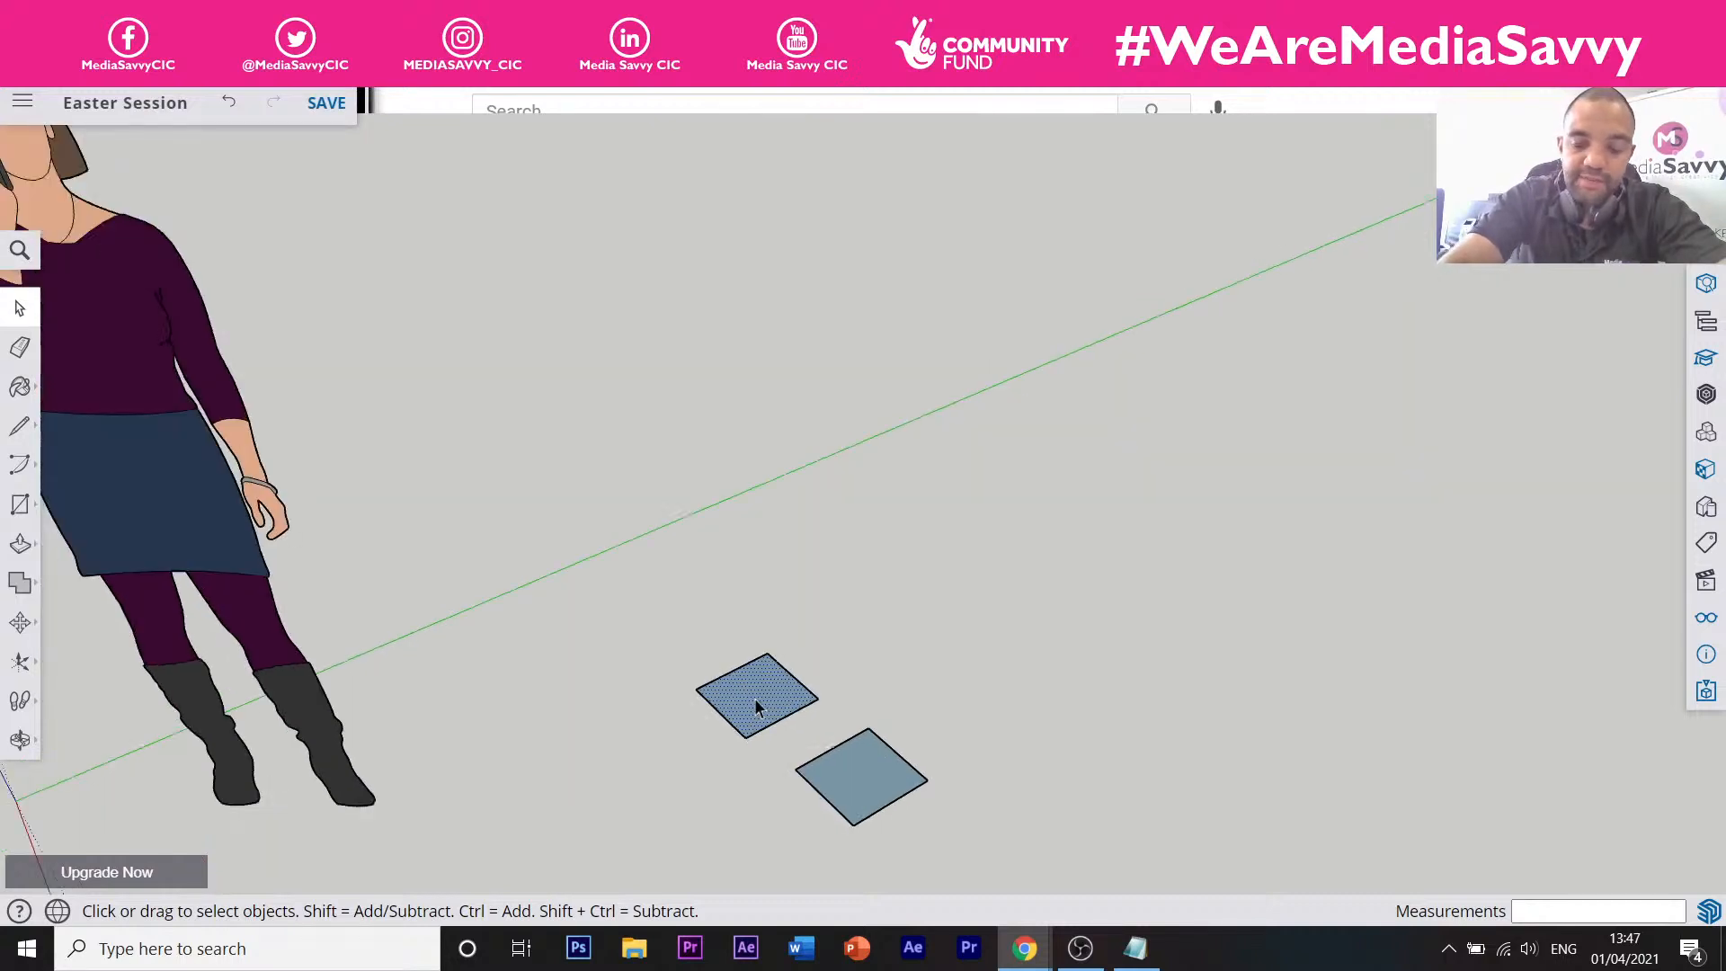
key(Delete)
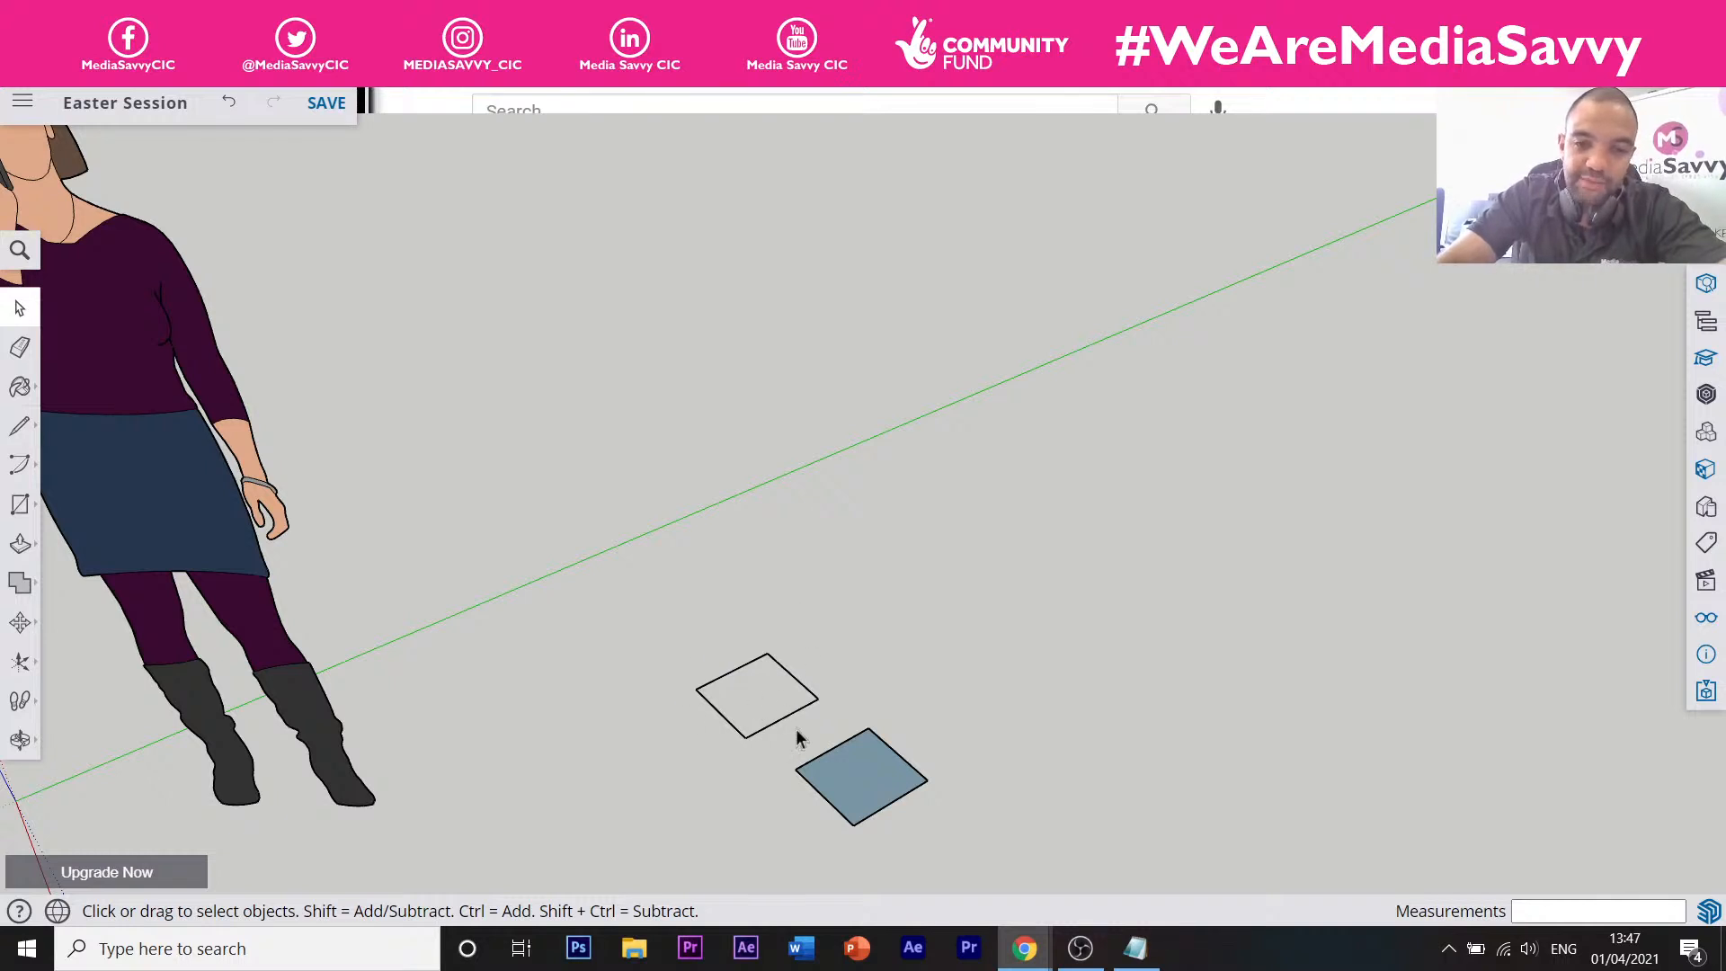
click(230, 106)
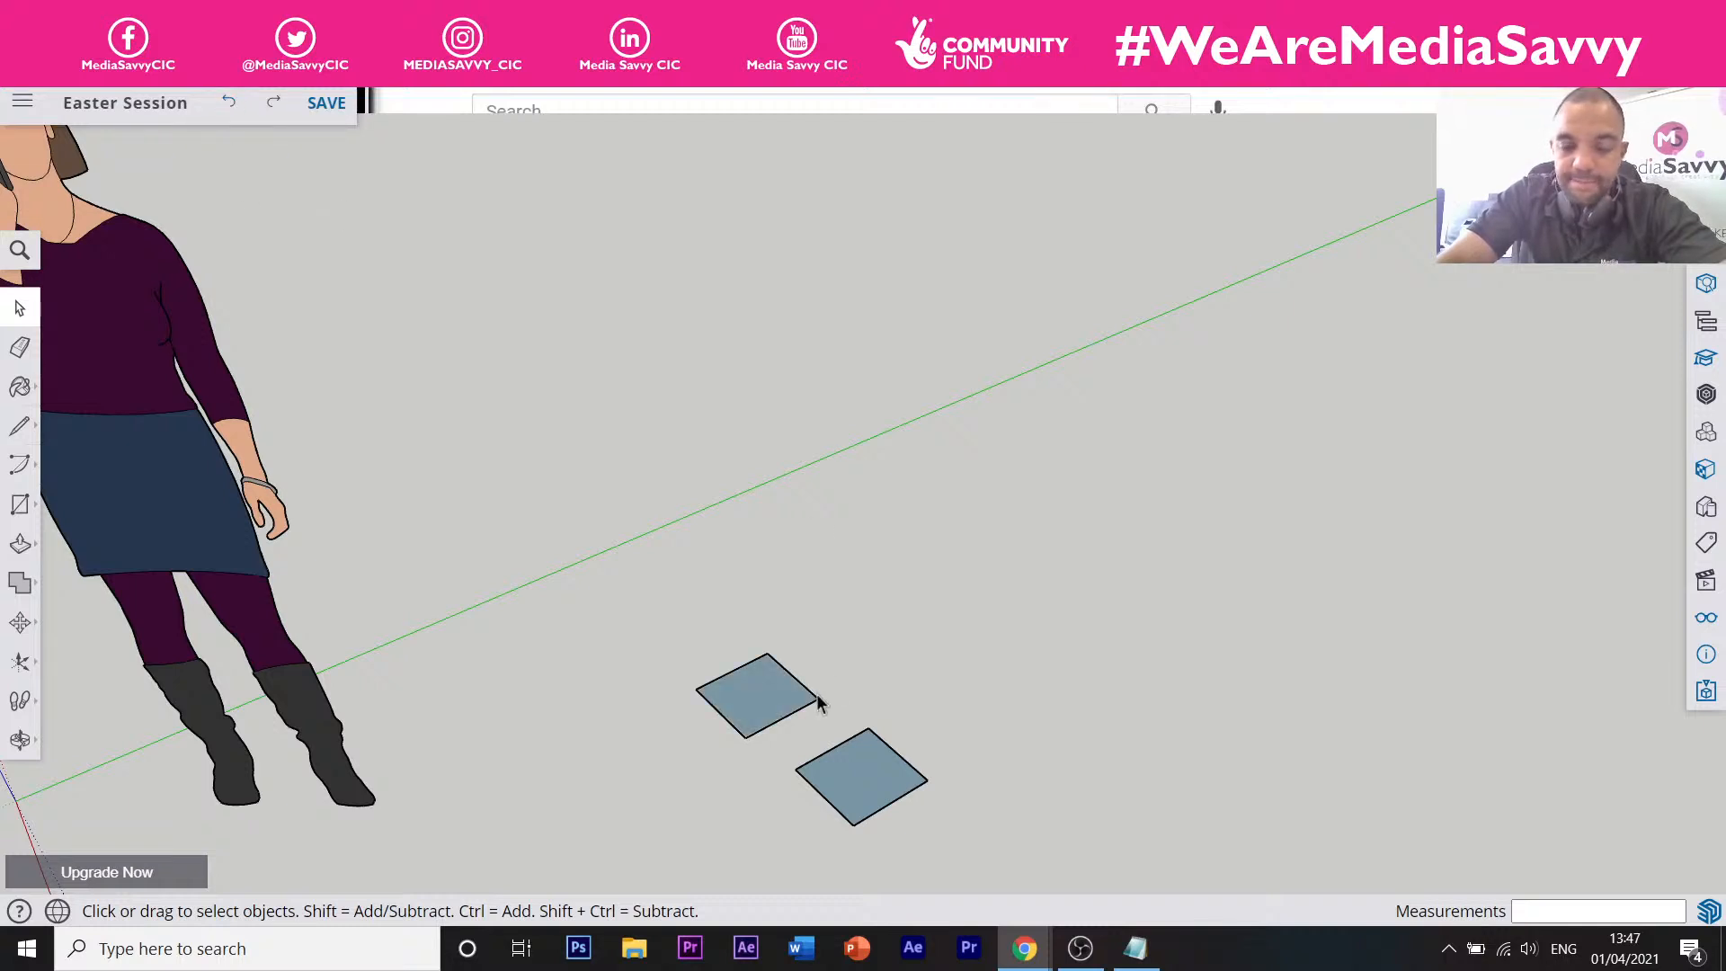
click(768, 701)
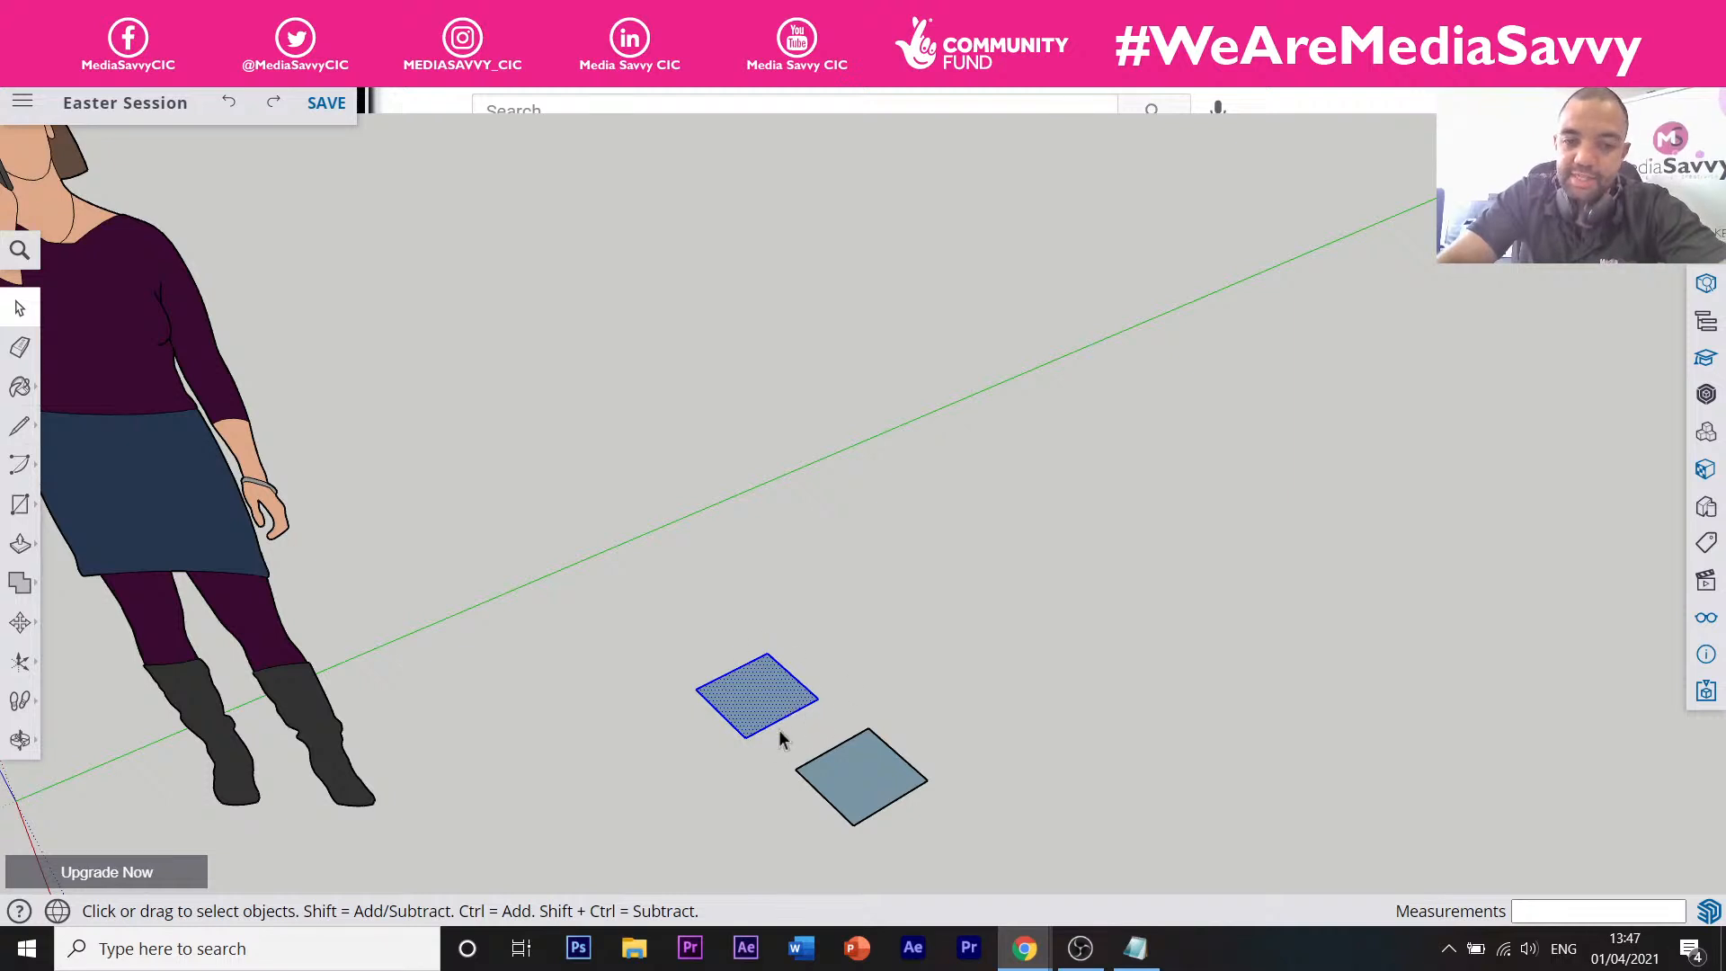
key(Delete)
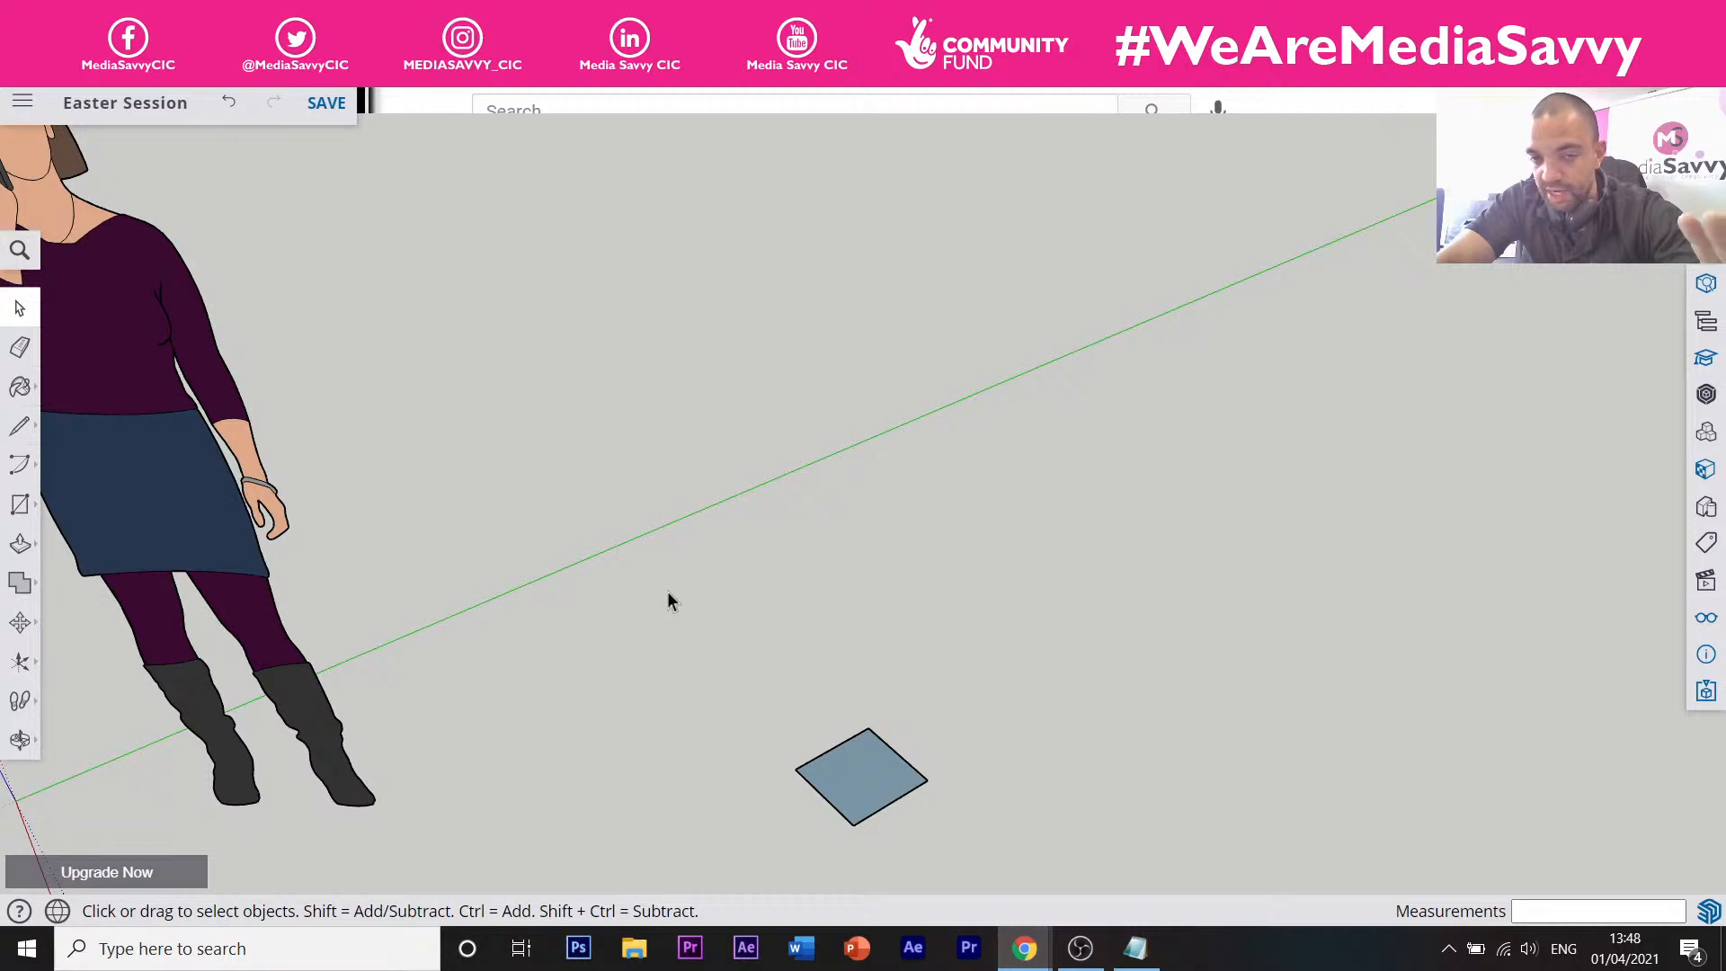
scroll(609, 570, down, 2)
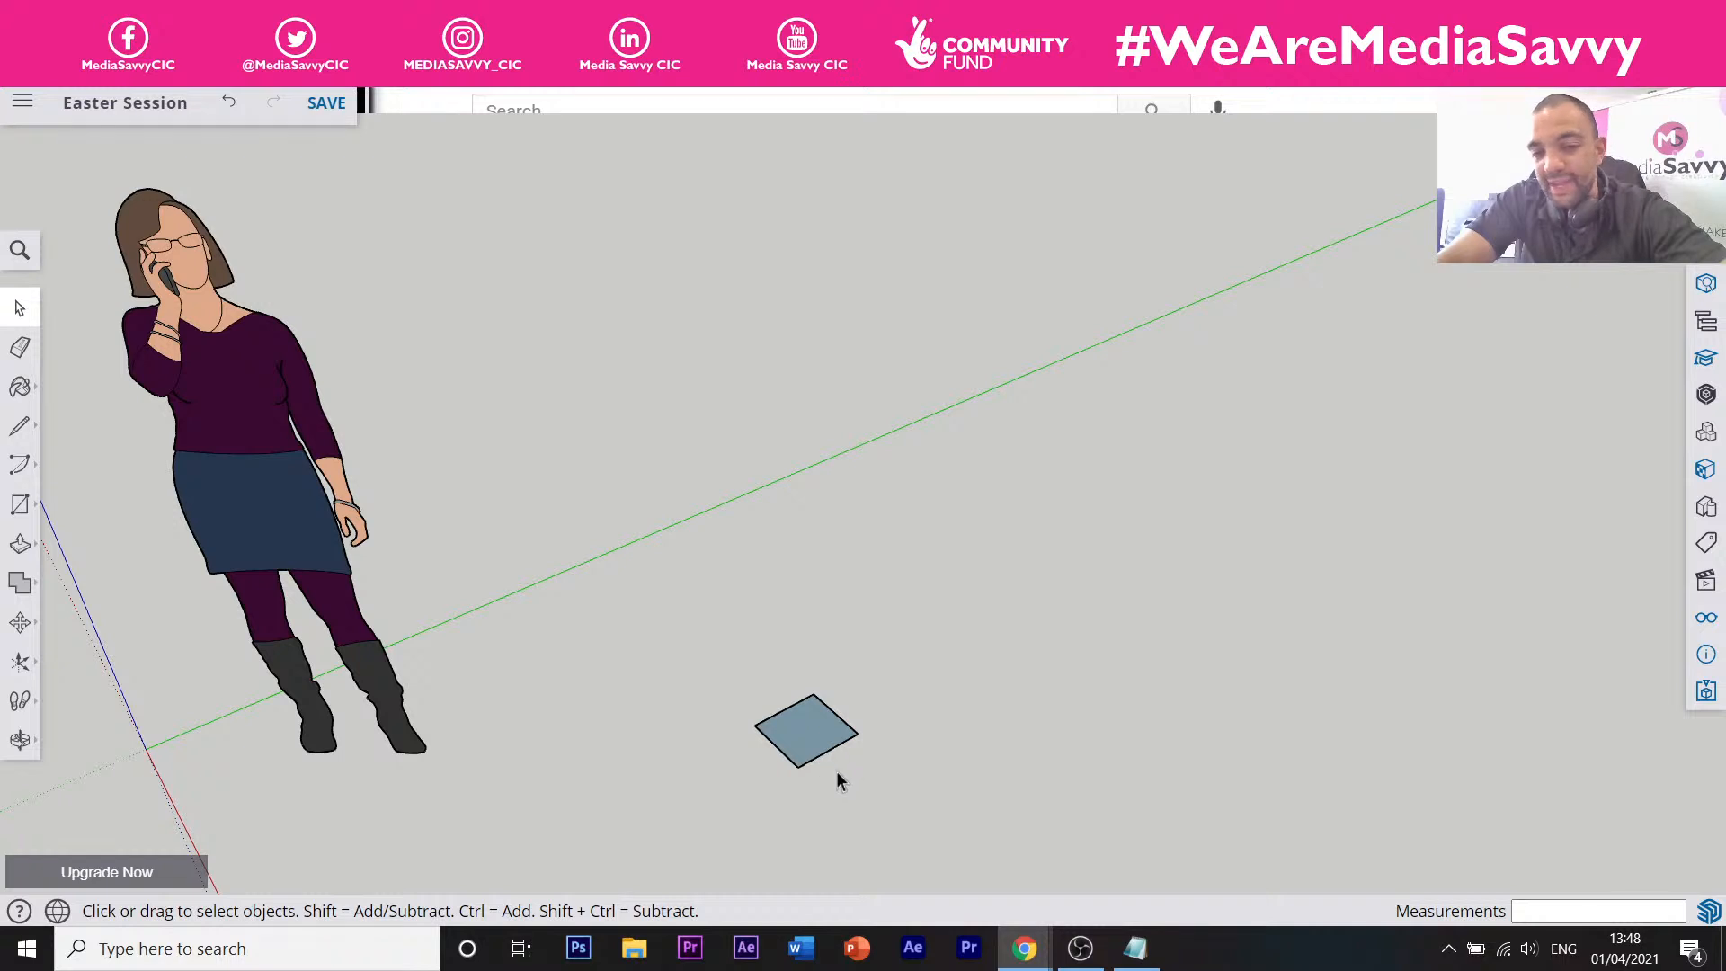
scroll(836, 769, up, 2)
scroll(838, 772, up, 1)
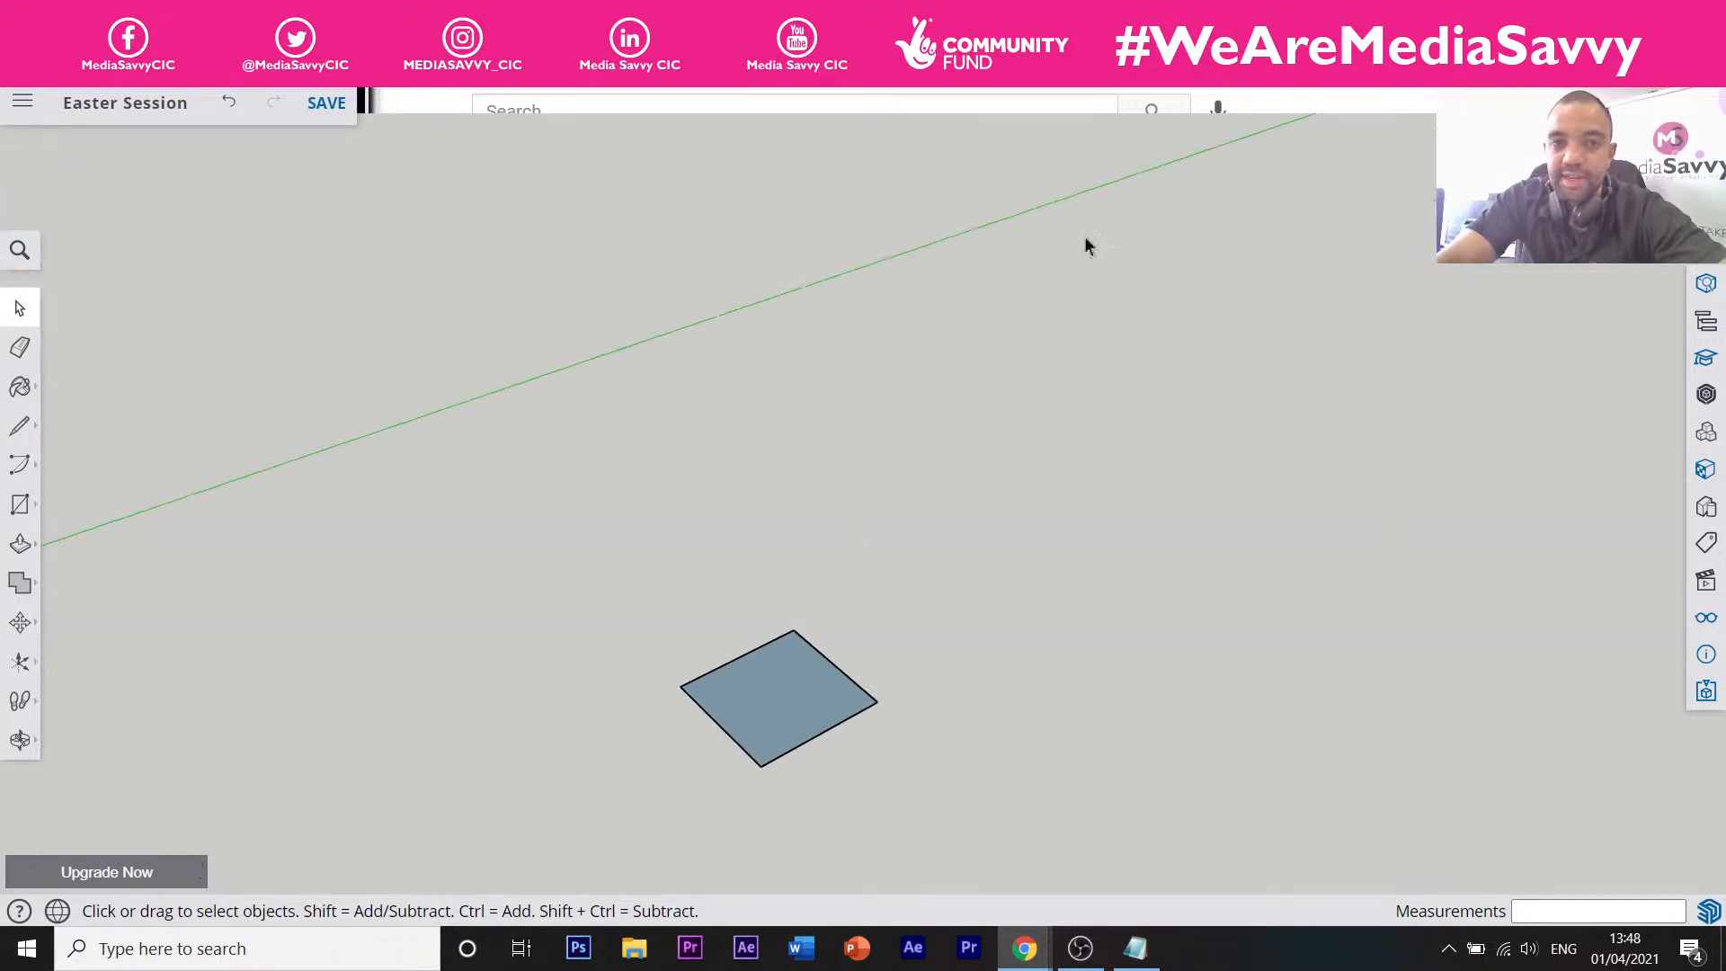
Search Google for 'easter egg box' in a new browser tab.
key(ctrl+t)
click(539, 59)
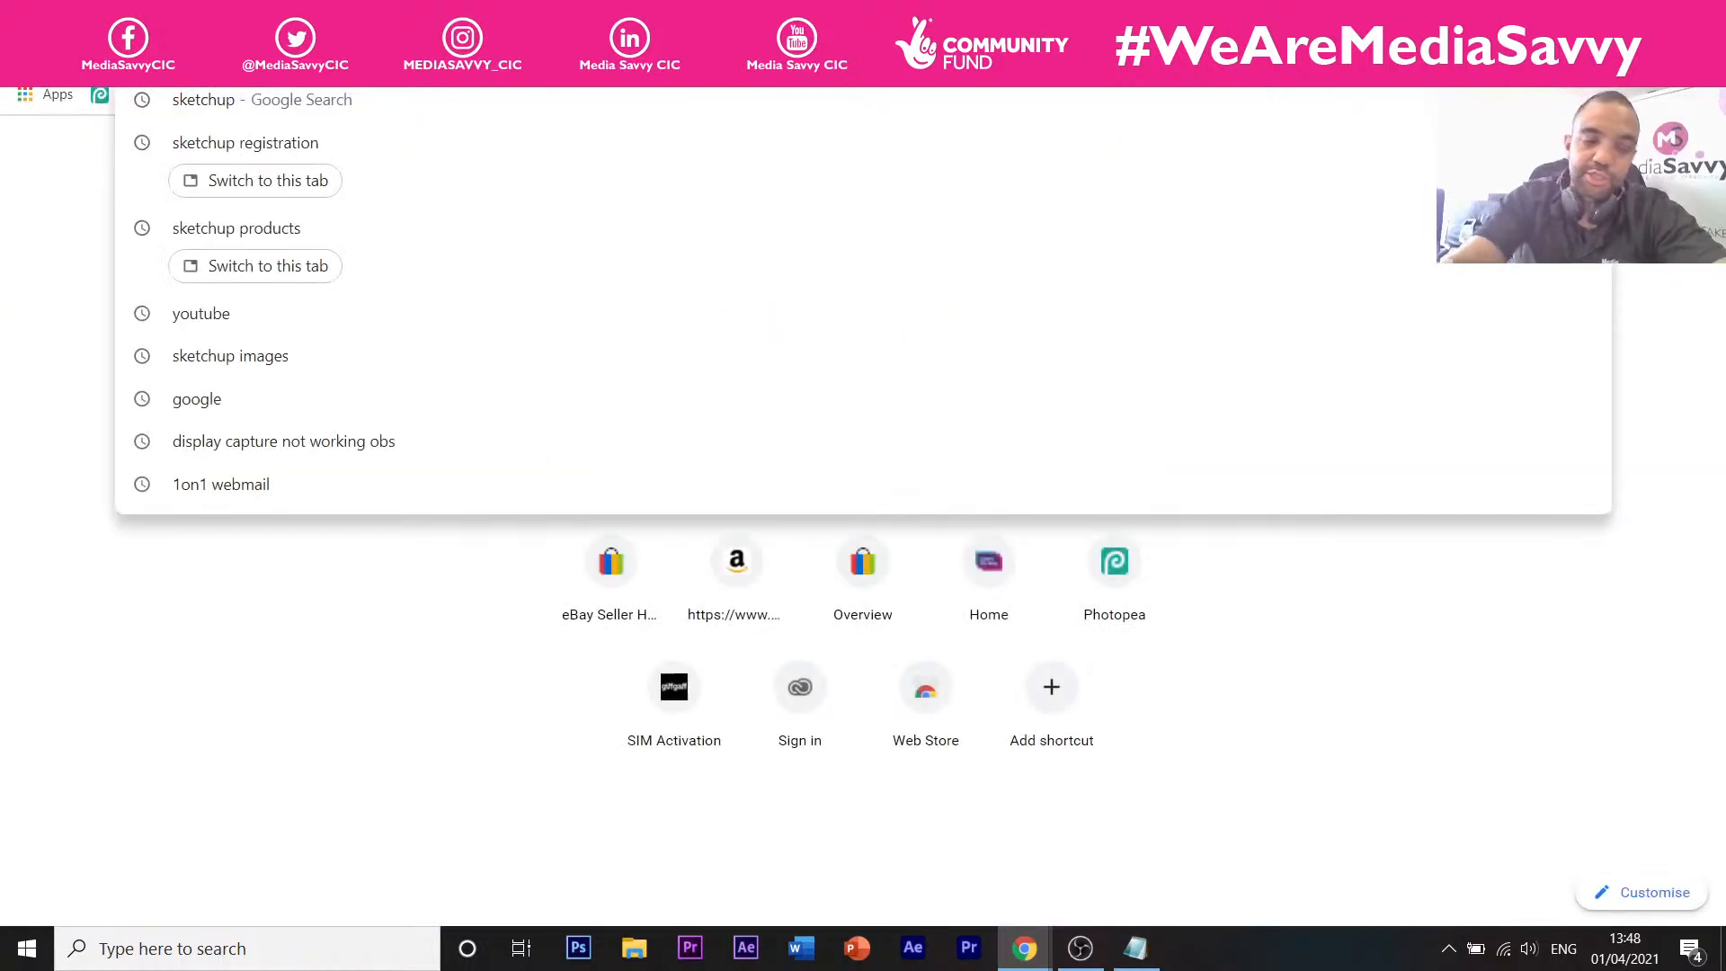
text(easter)
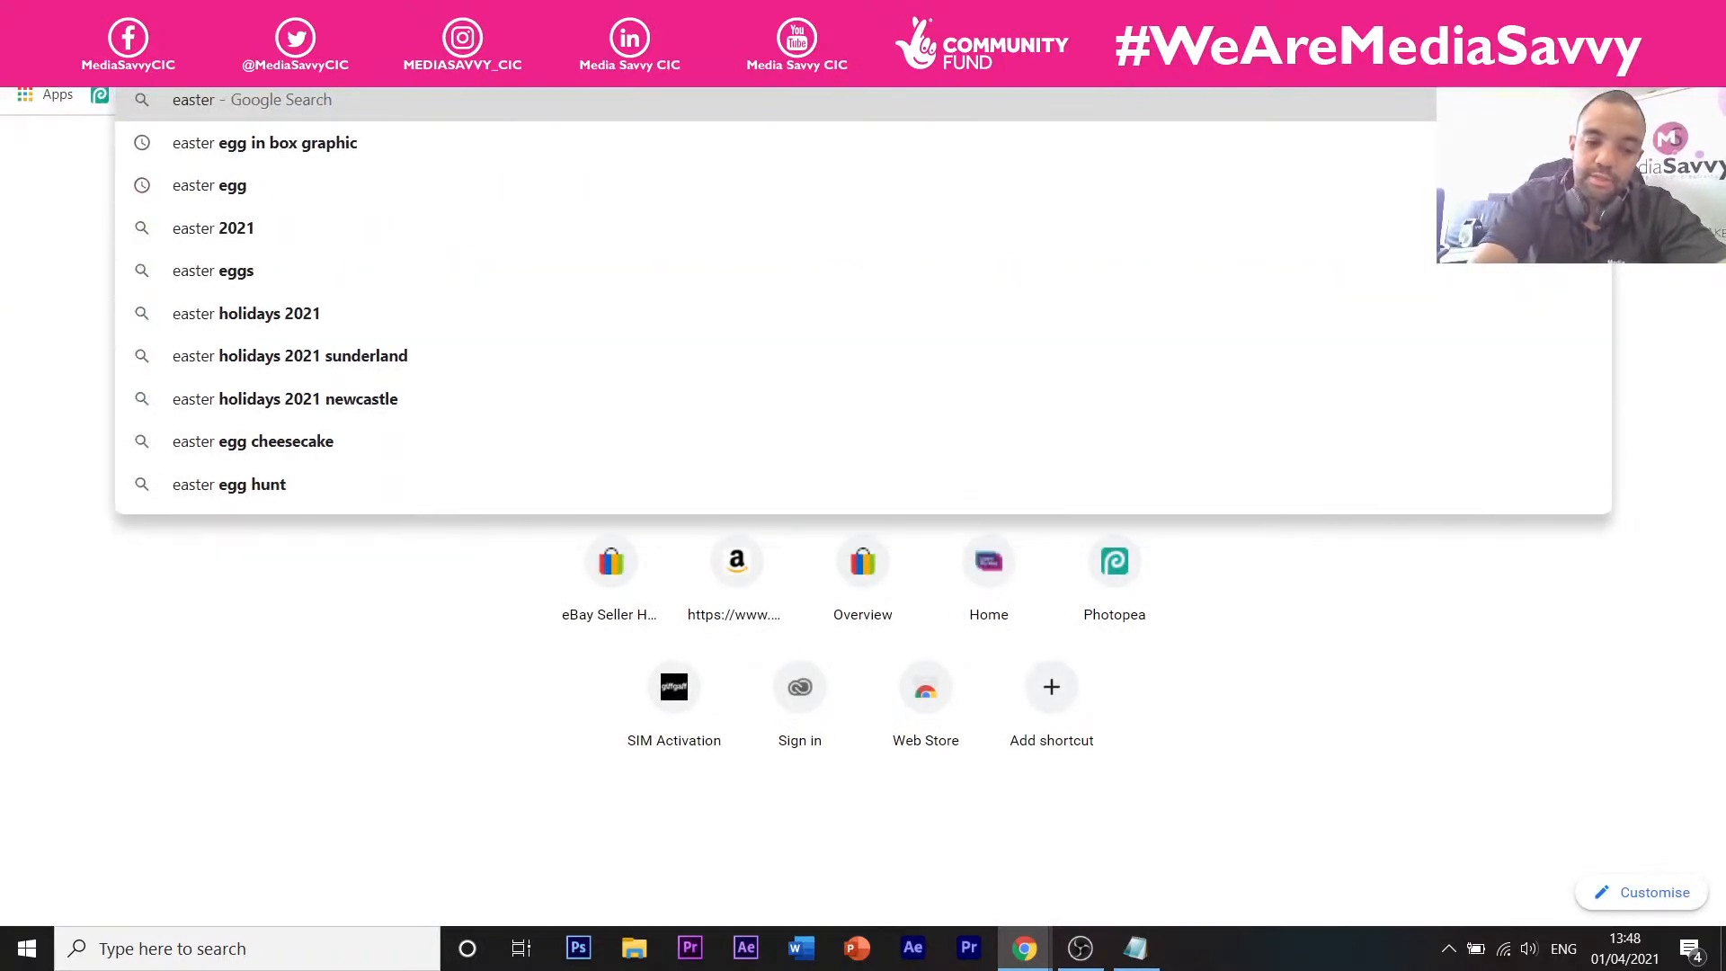
text( egg box)
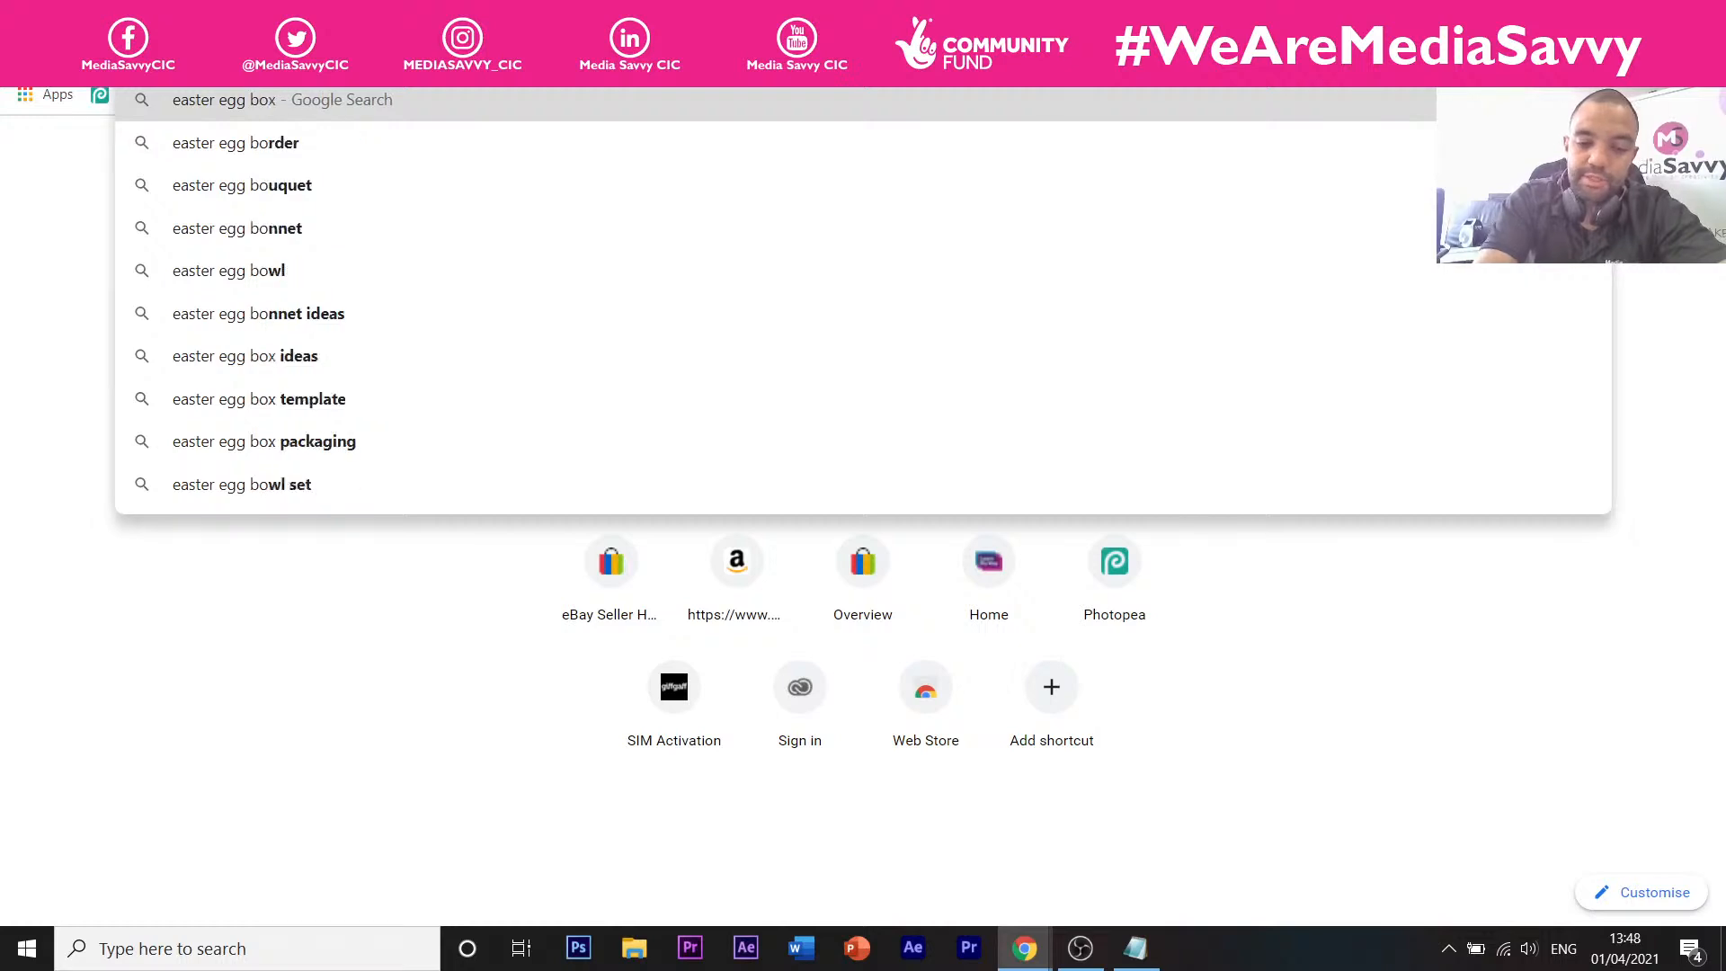
key(Return)
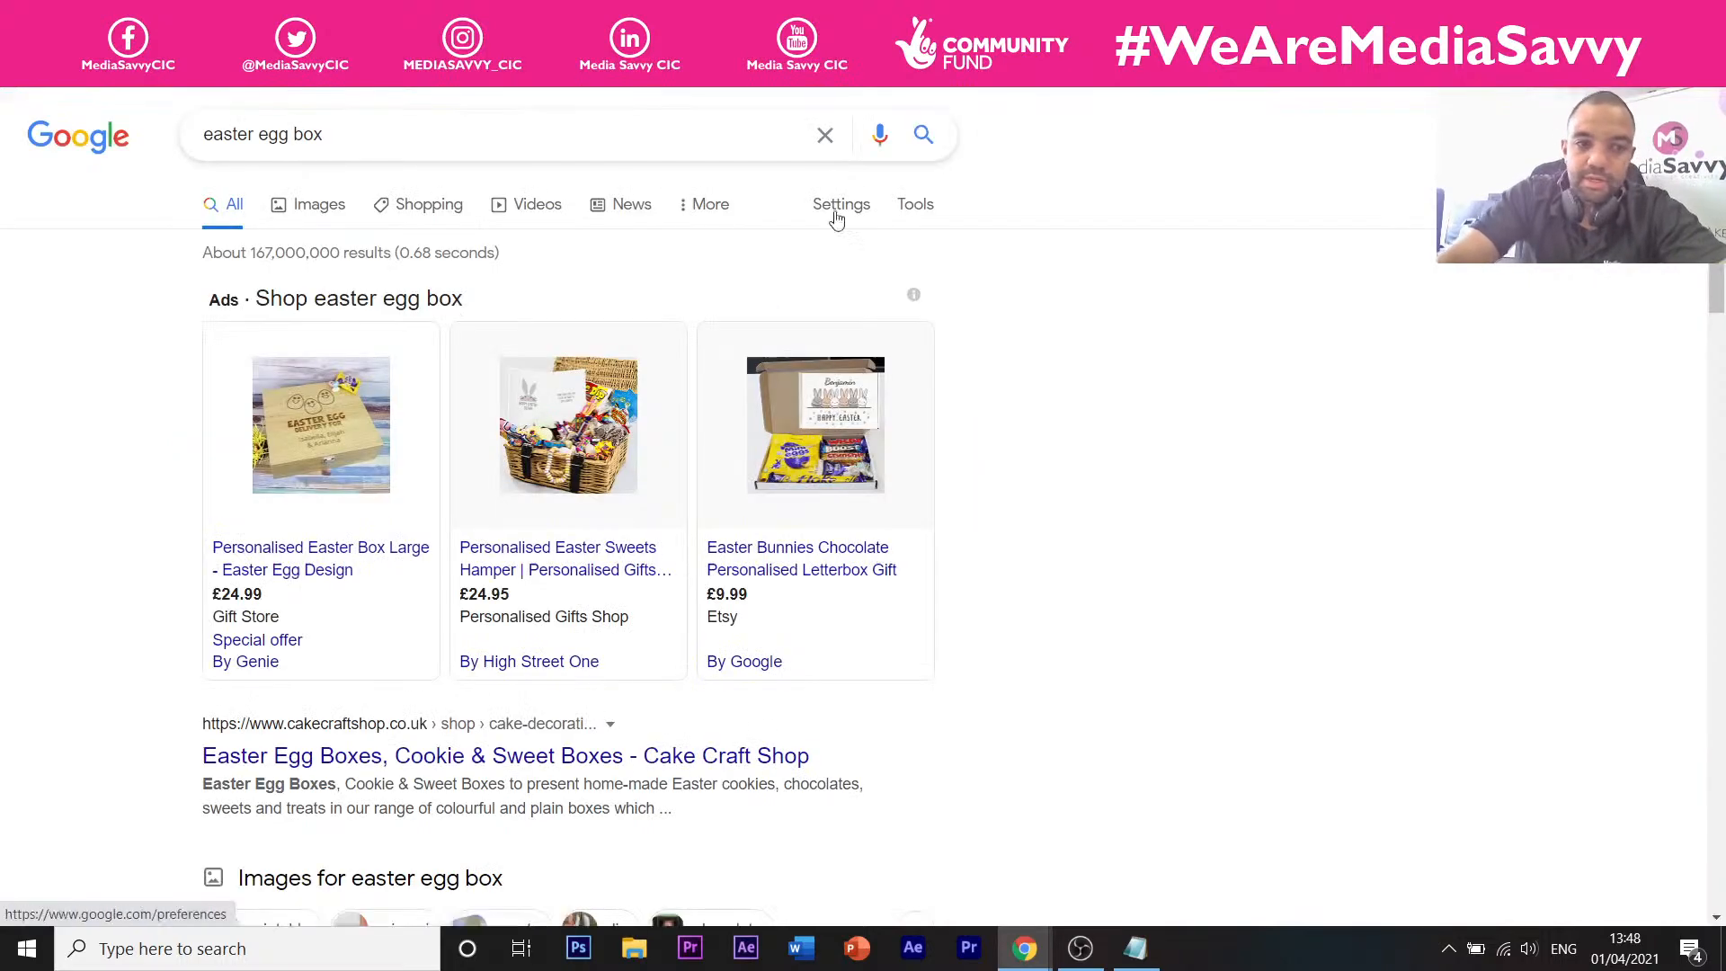
View the Medium Easter Egg in a Box image result, then return to SketchUp.
click(311, 206)
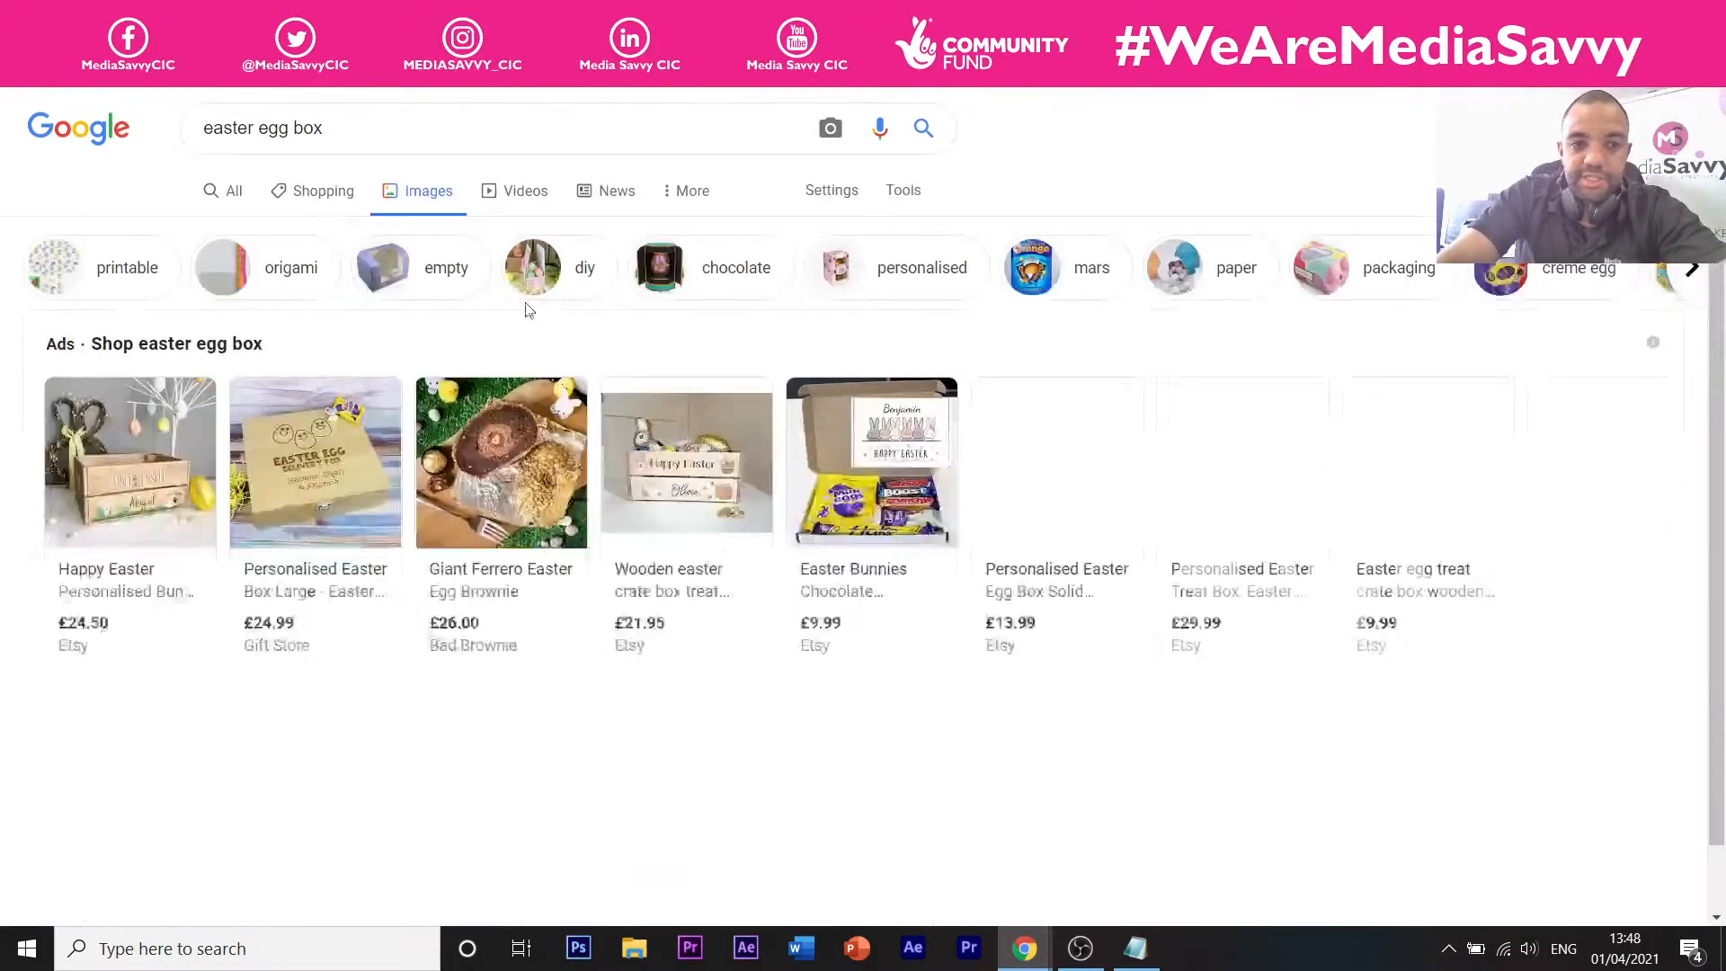
scroll(556, 321, down, 3)
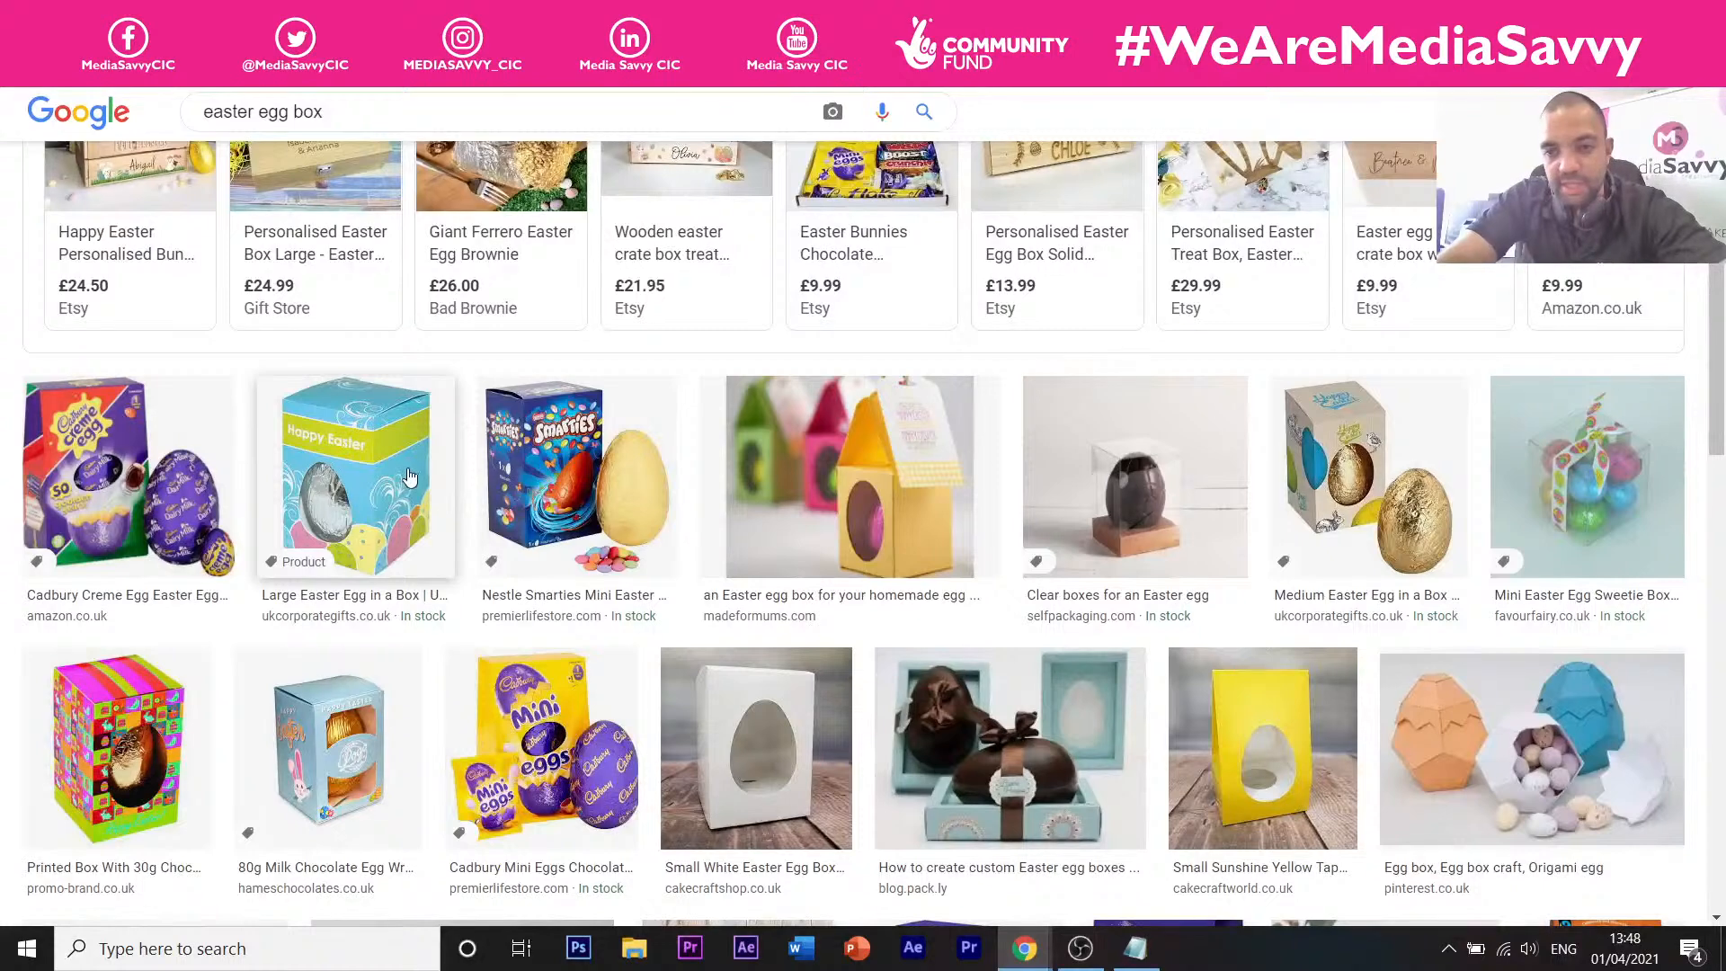
click(1346, 517)
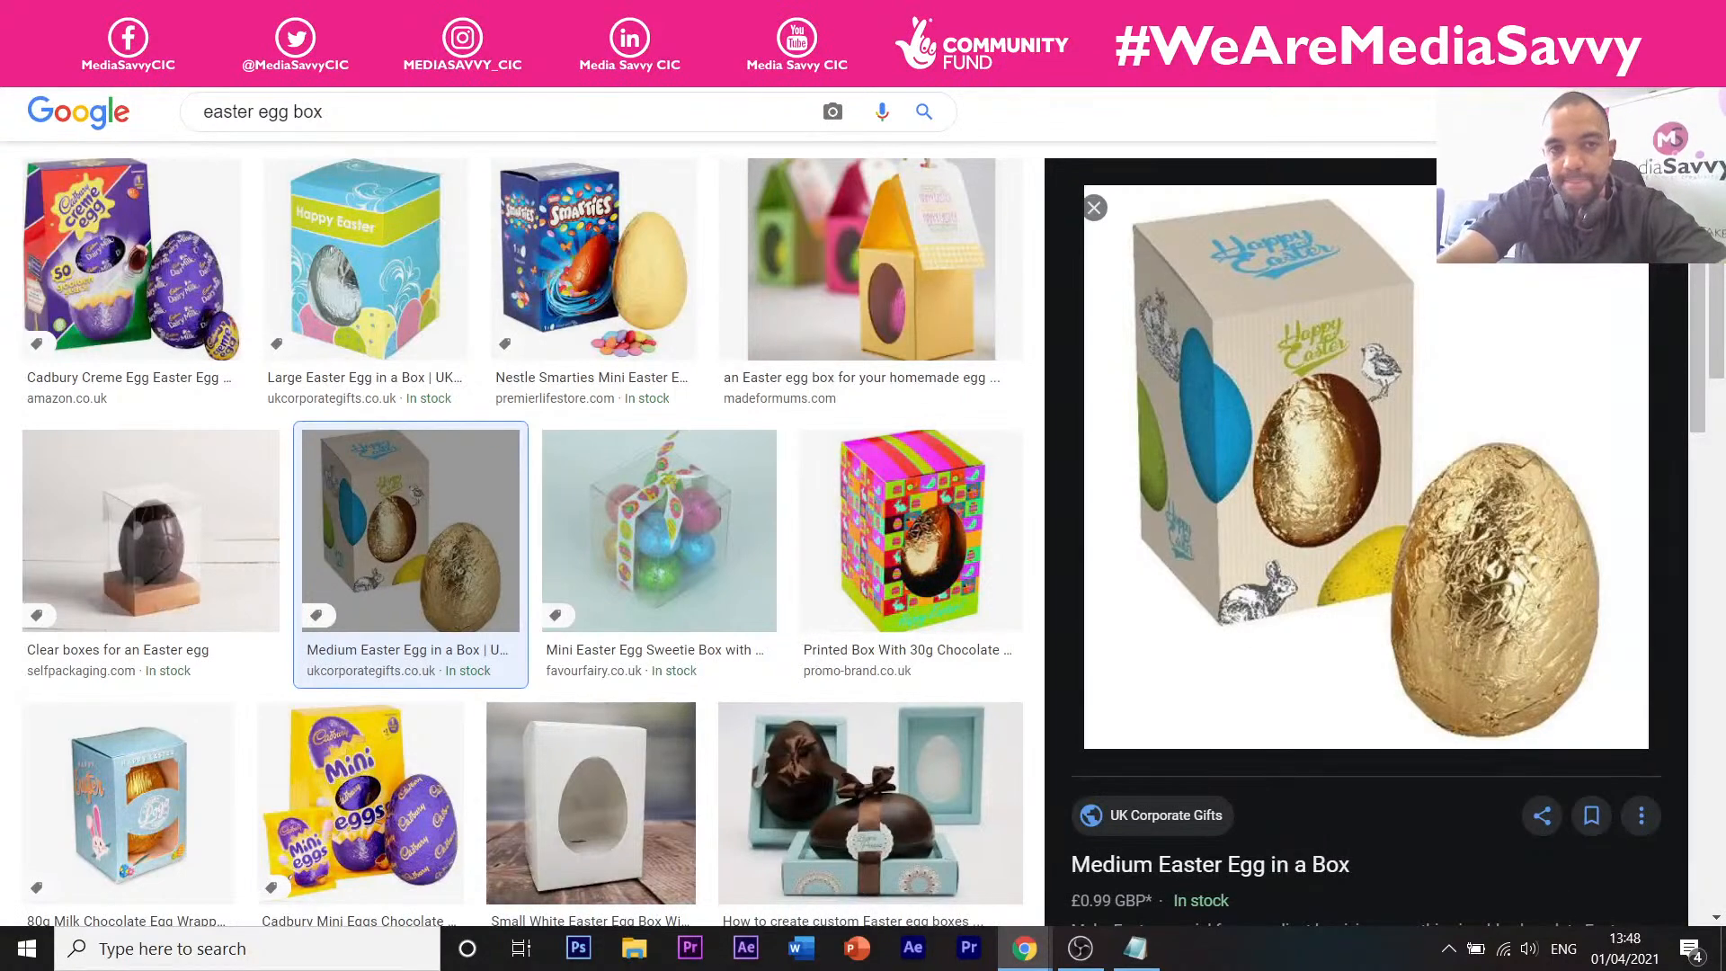
key(alt+Tab)
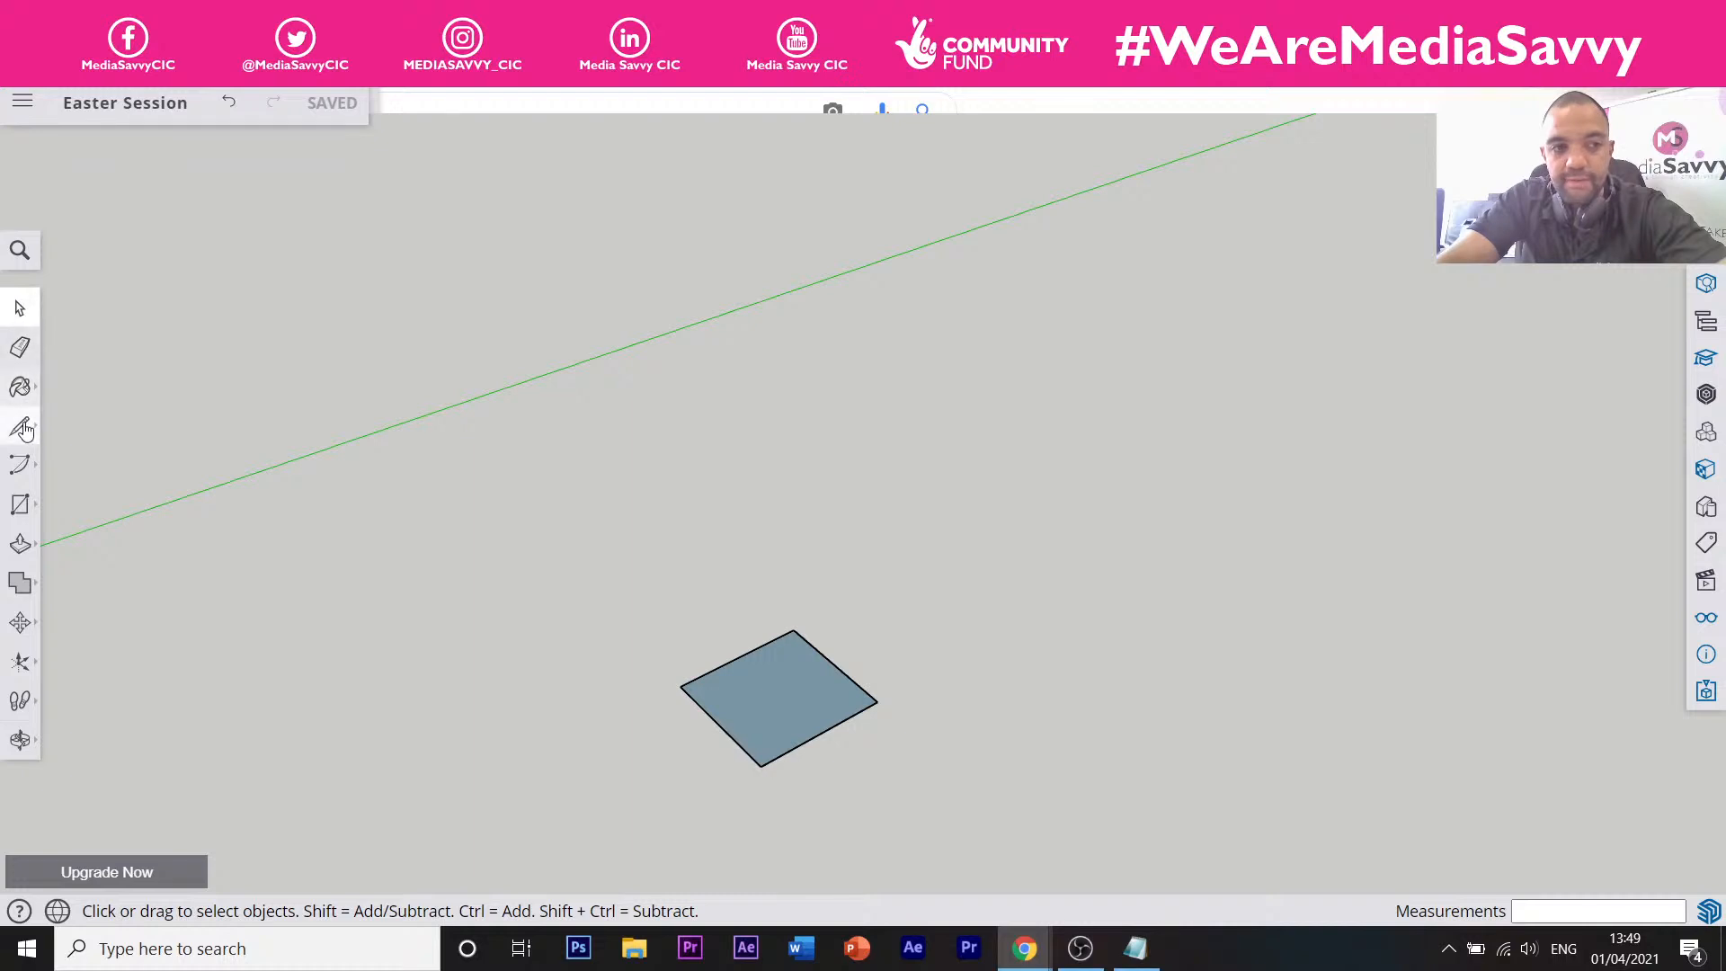
Select the flat square face, ending with its lower-right edge selected.
click(20, 547)
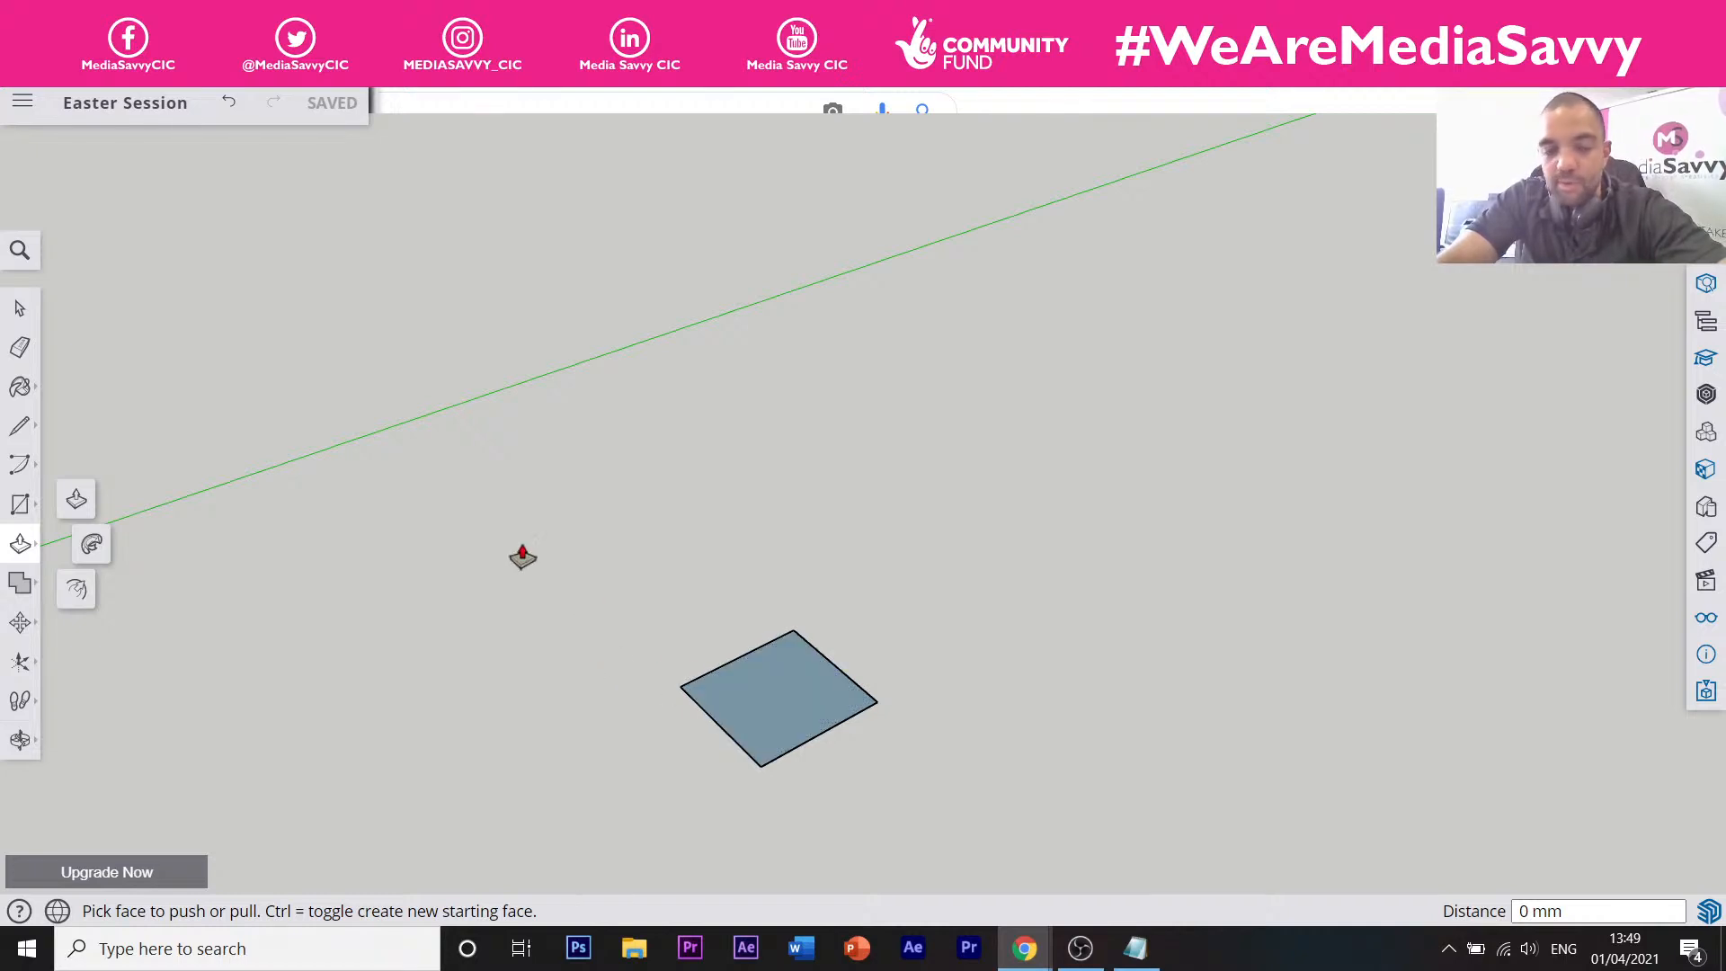
key(space)
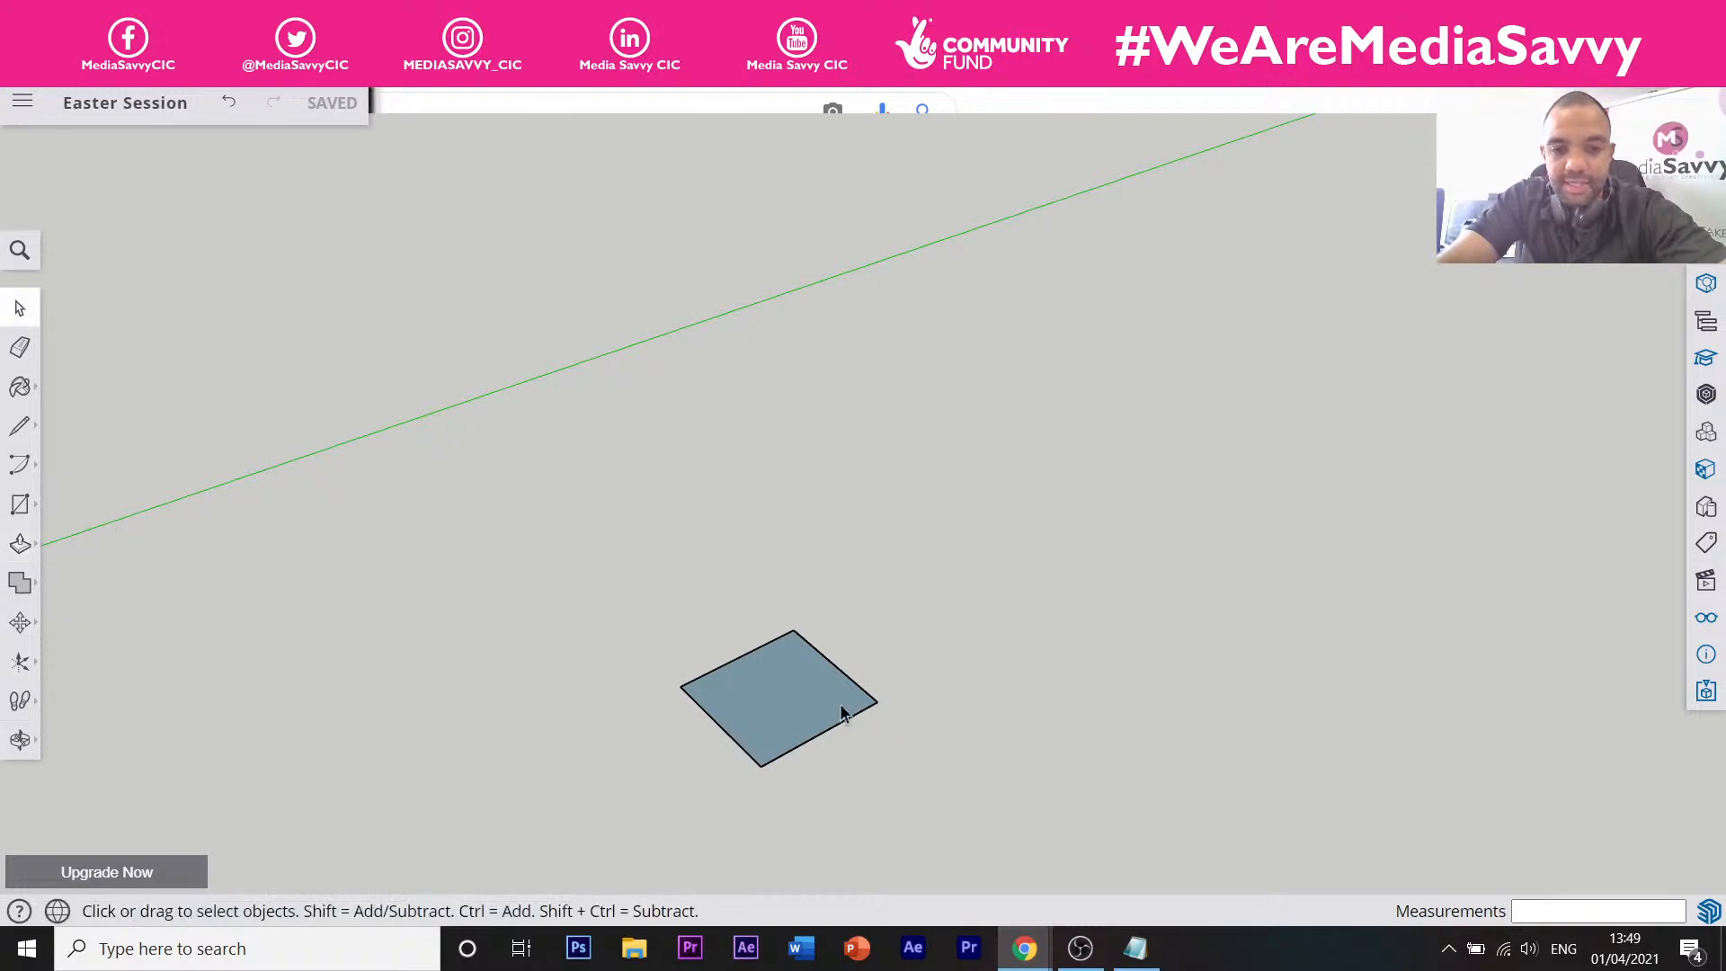
click(811, 697)
scroll(827, 714, up, 5)
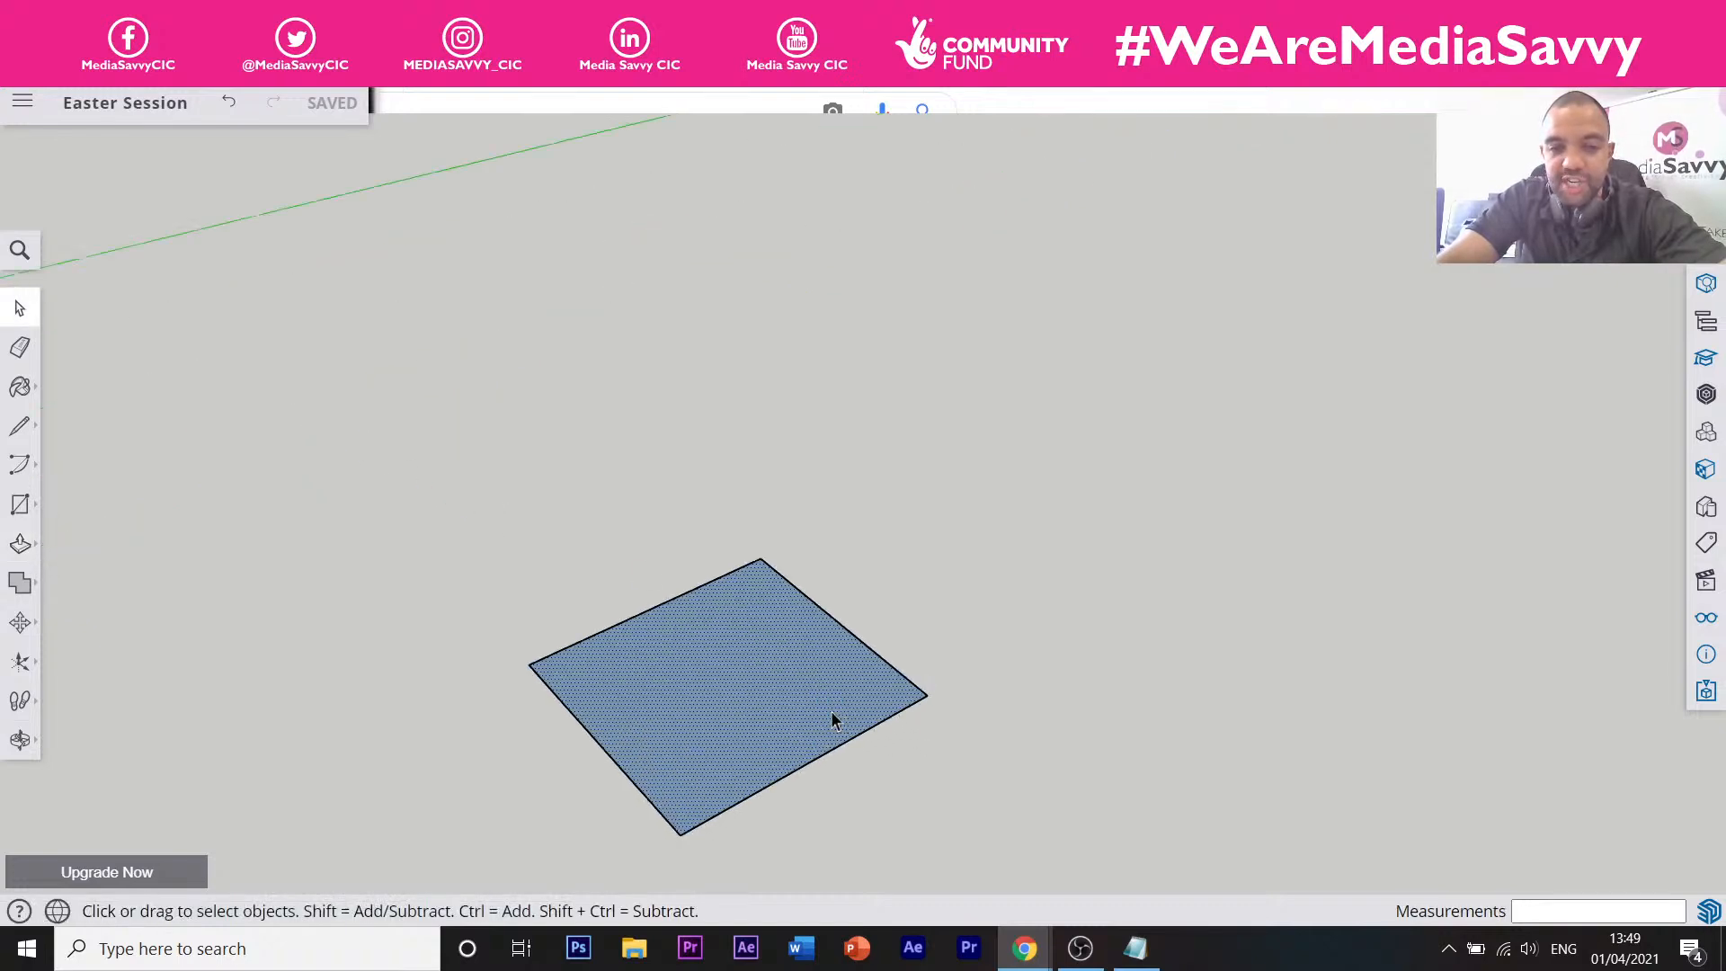
click(902, 771)
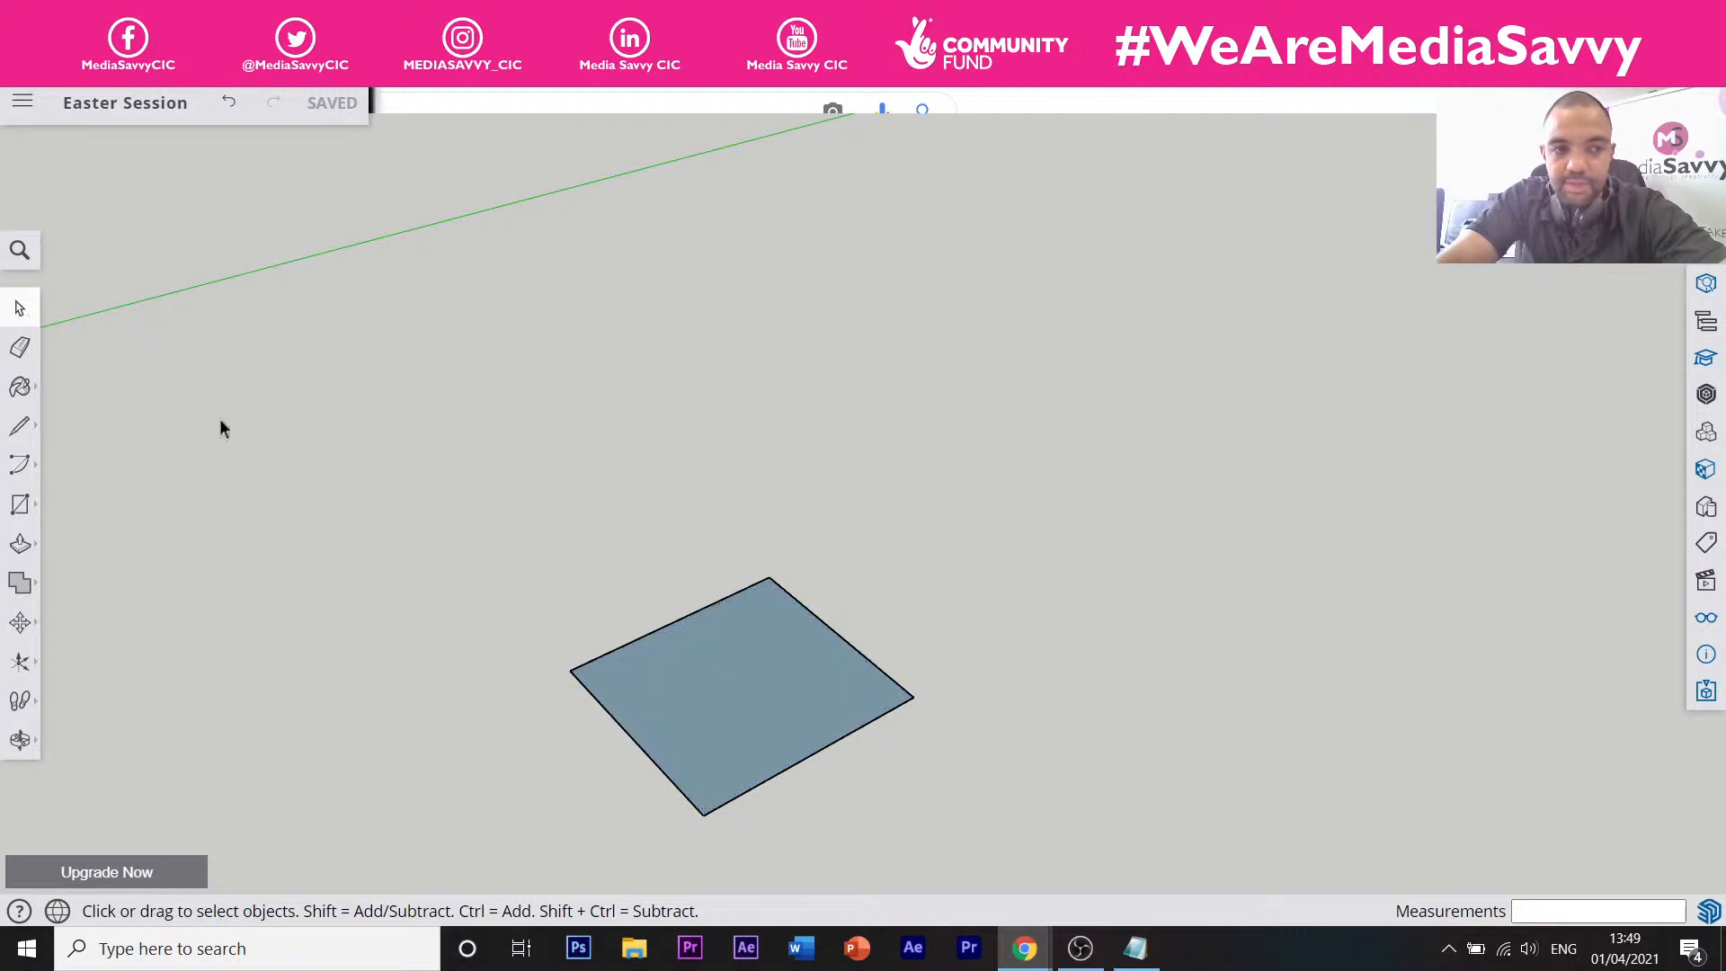
click(720, 691)
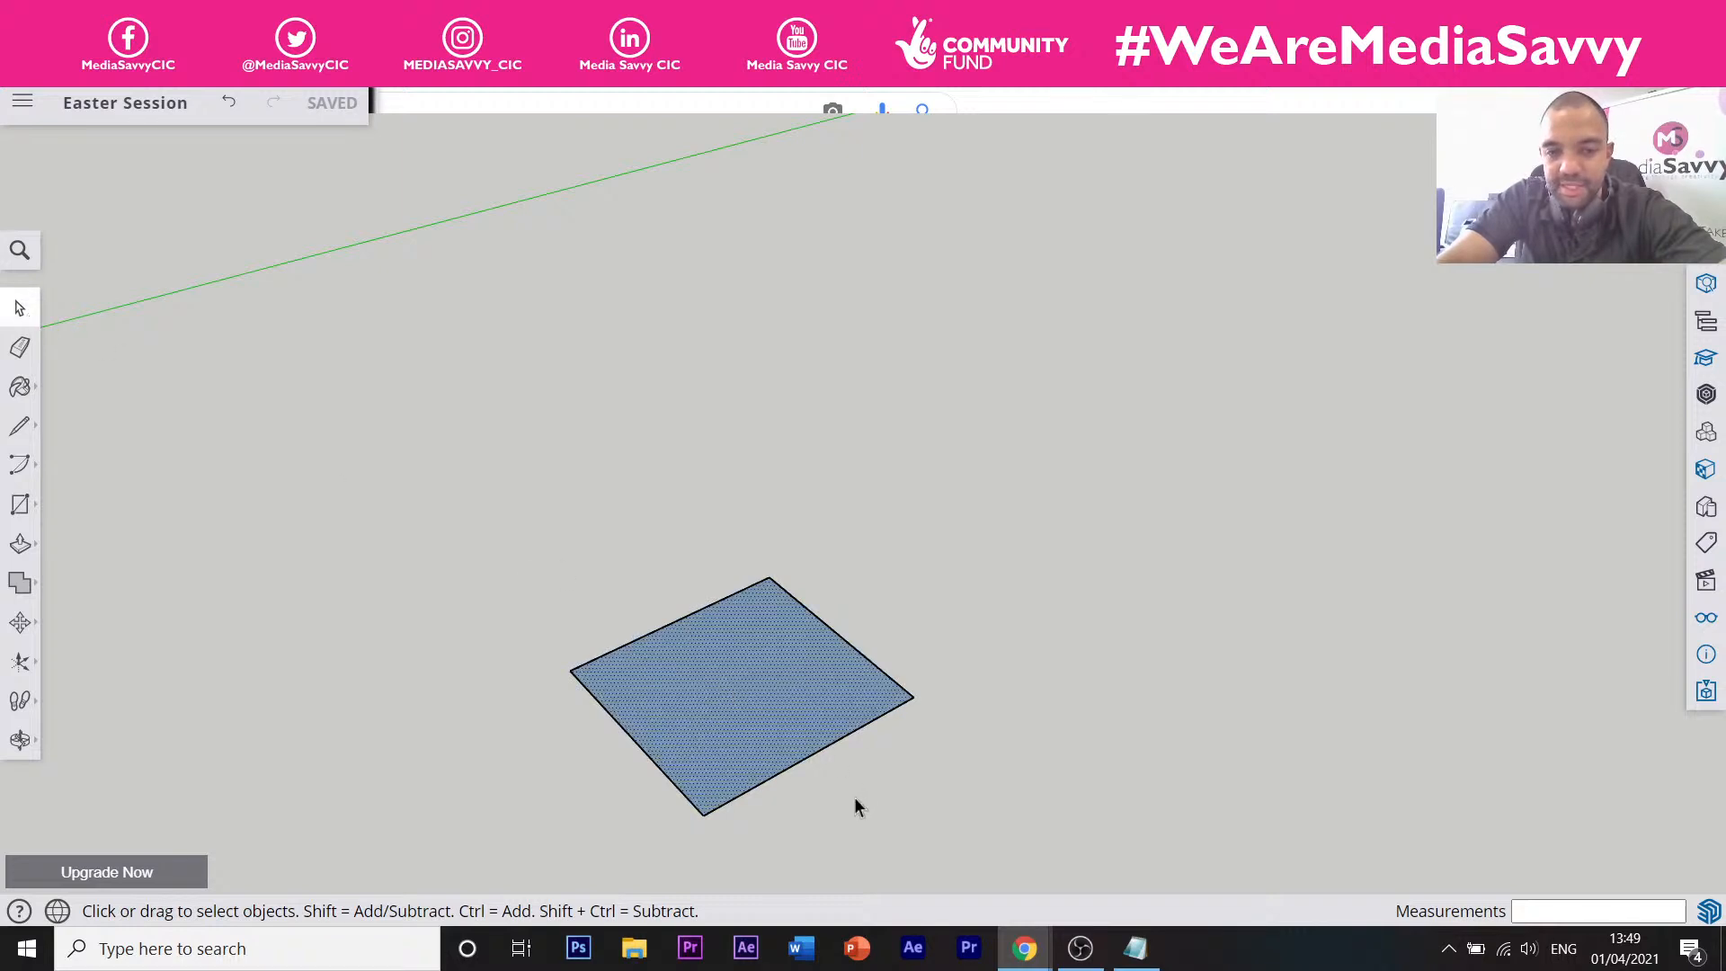
click(811, 759)
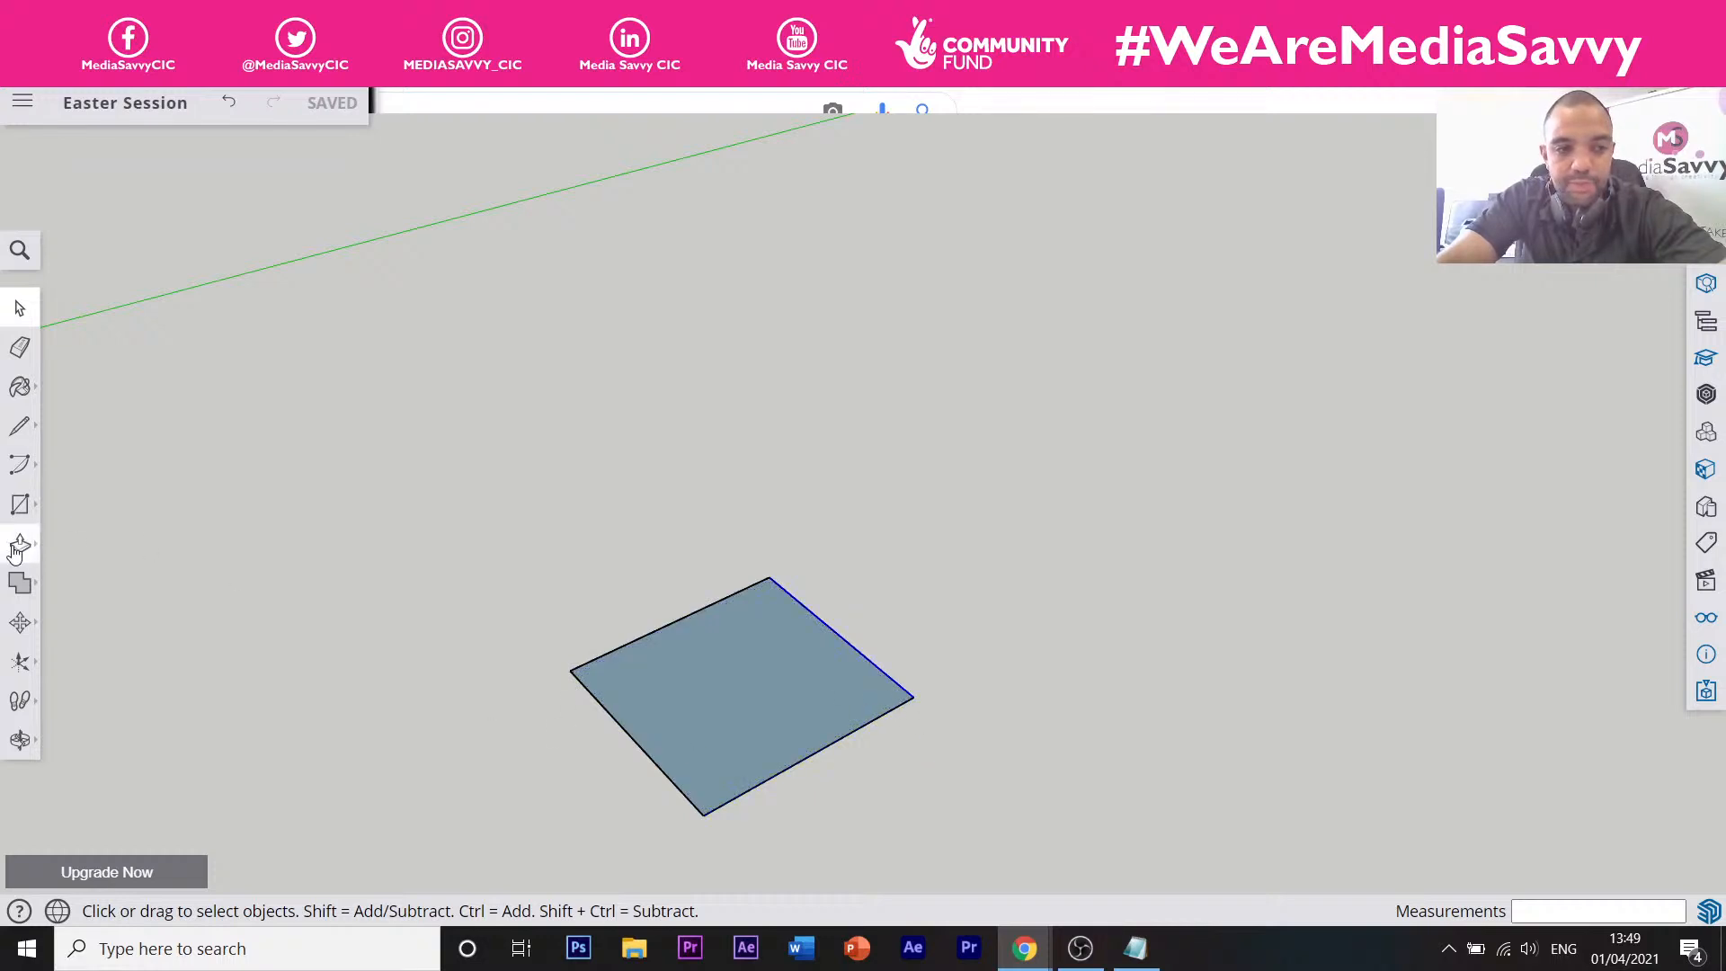
Push/Pull the square up to 300 mm, undoing an overshot 348 mm extrusion.
click(17, 548)
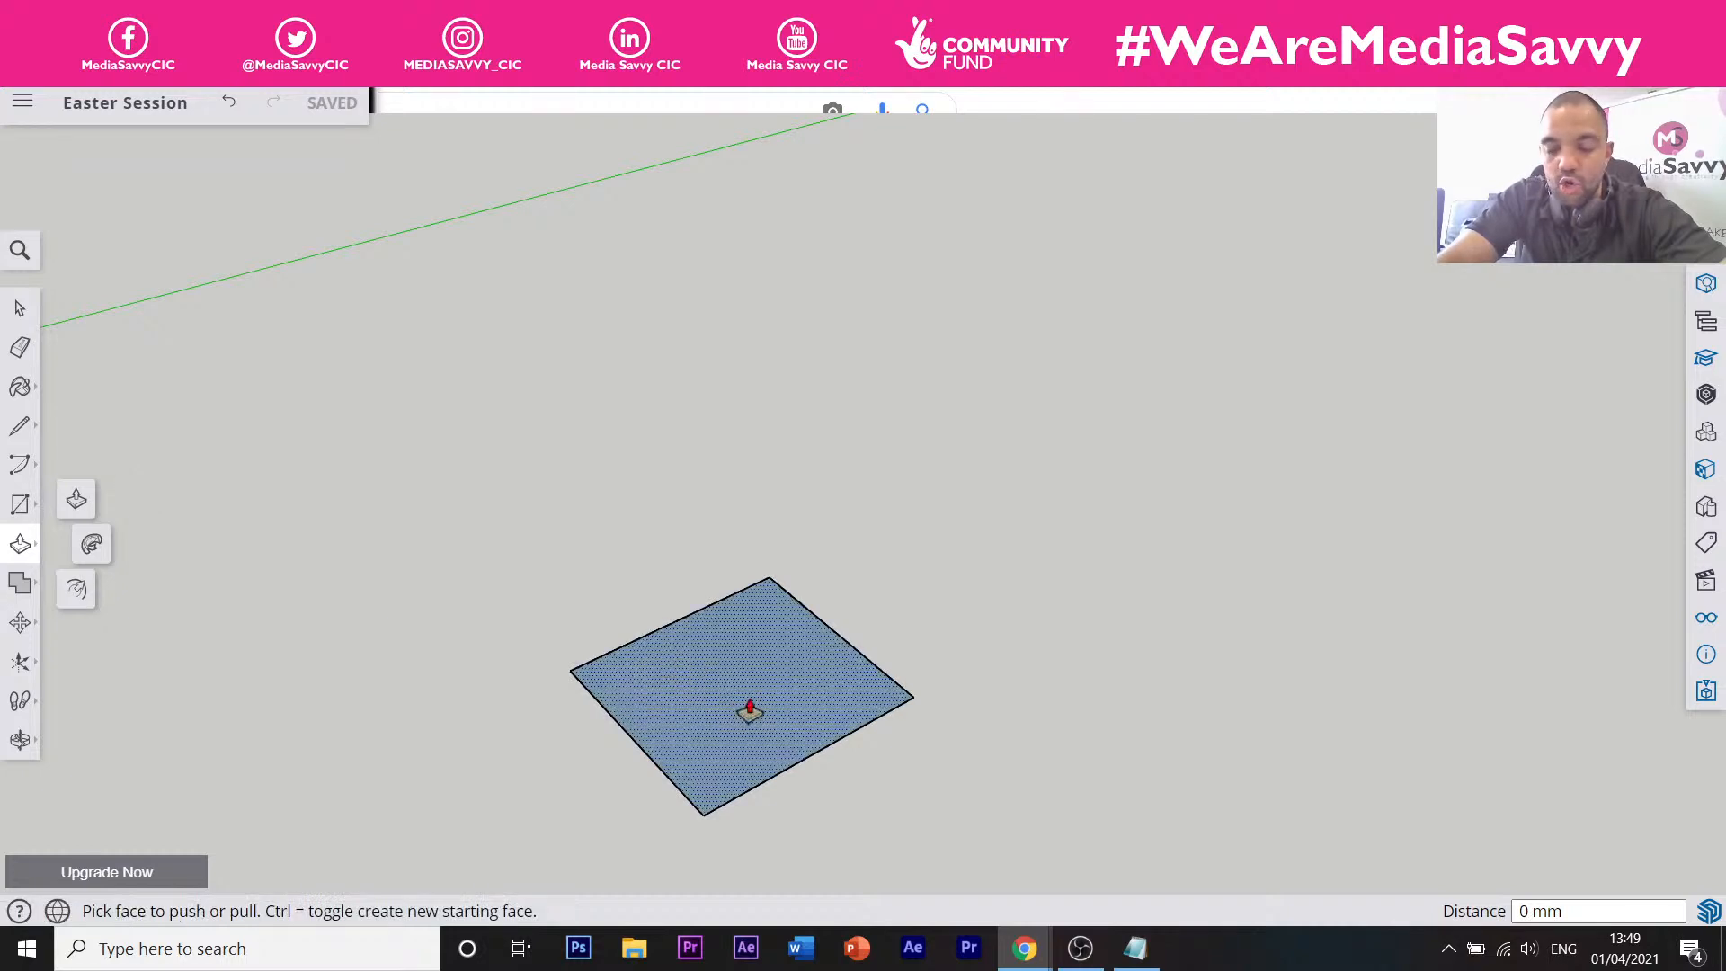
click(749, 710)
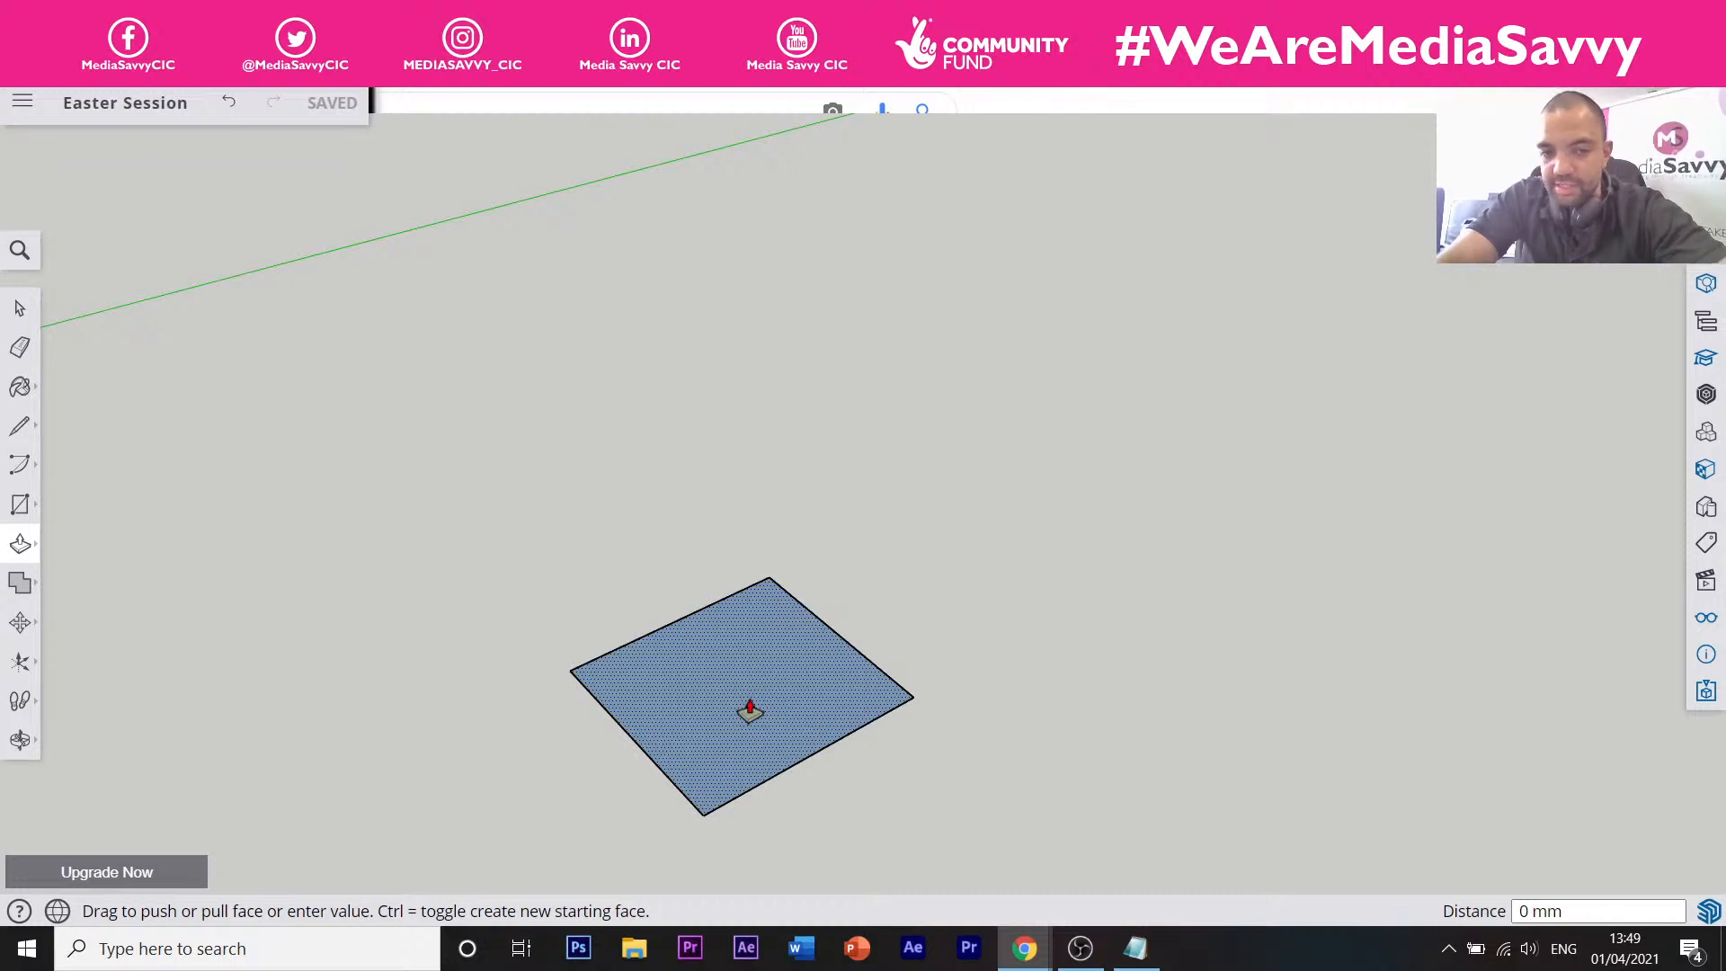
click(736, 309)
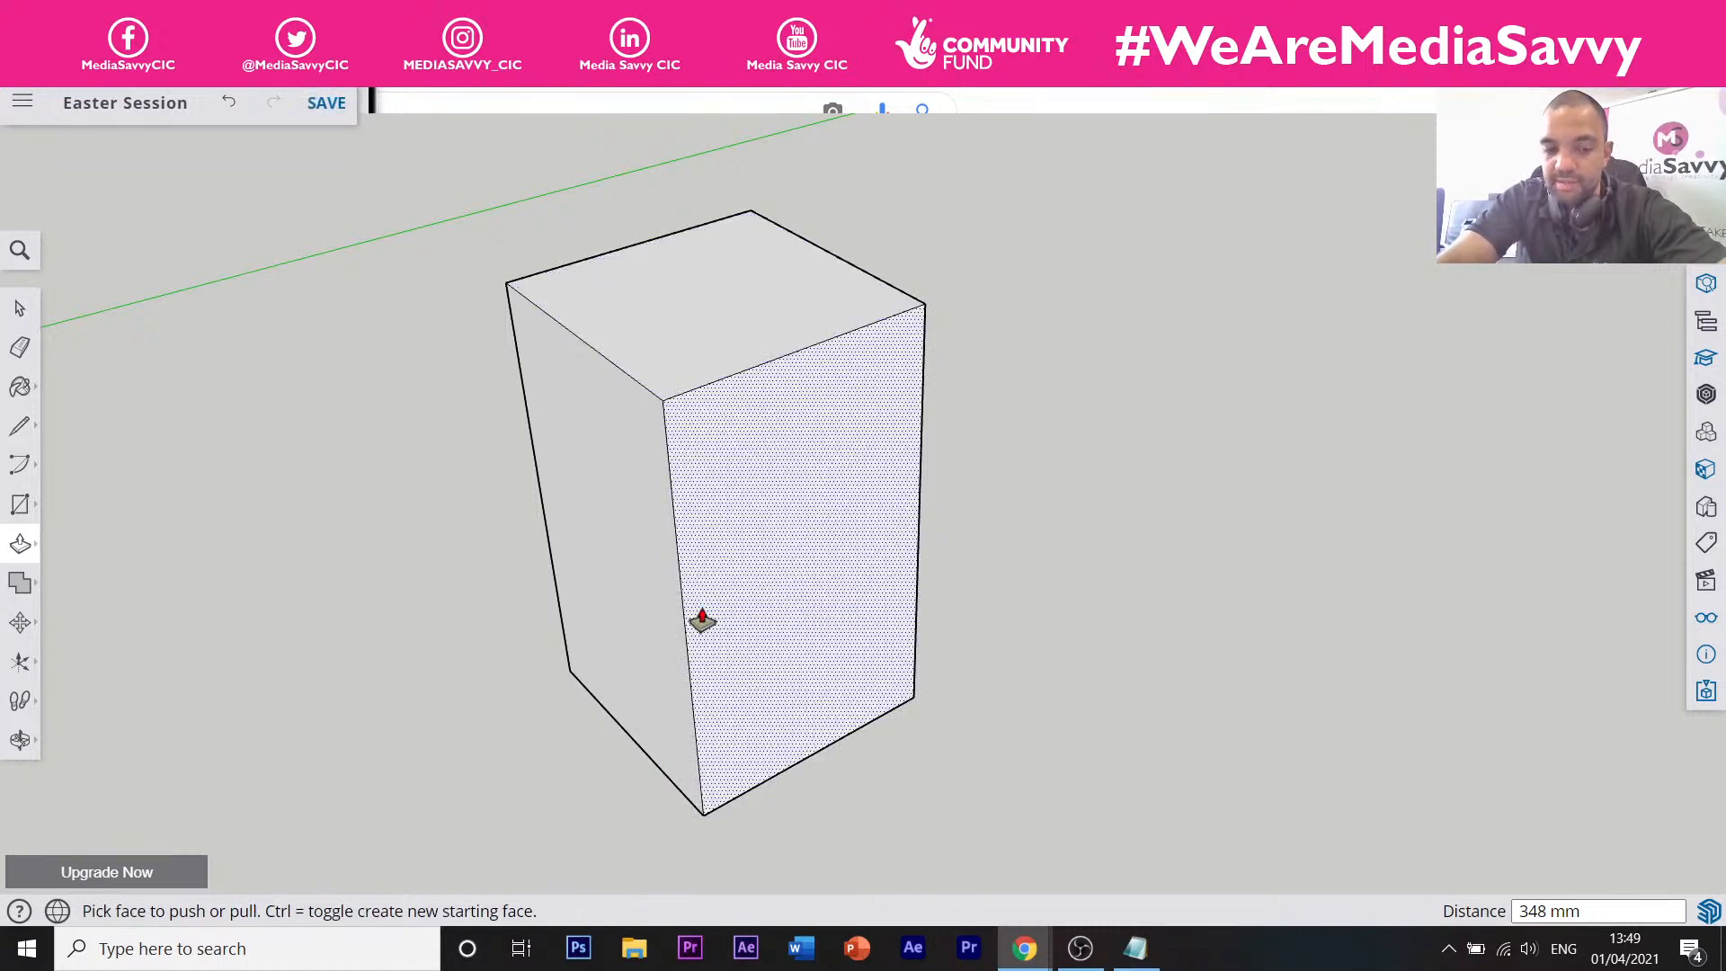
click(225, 105)
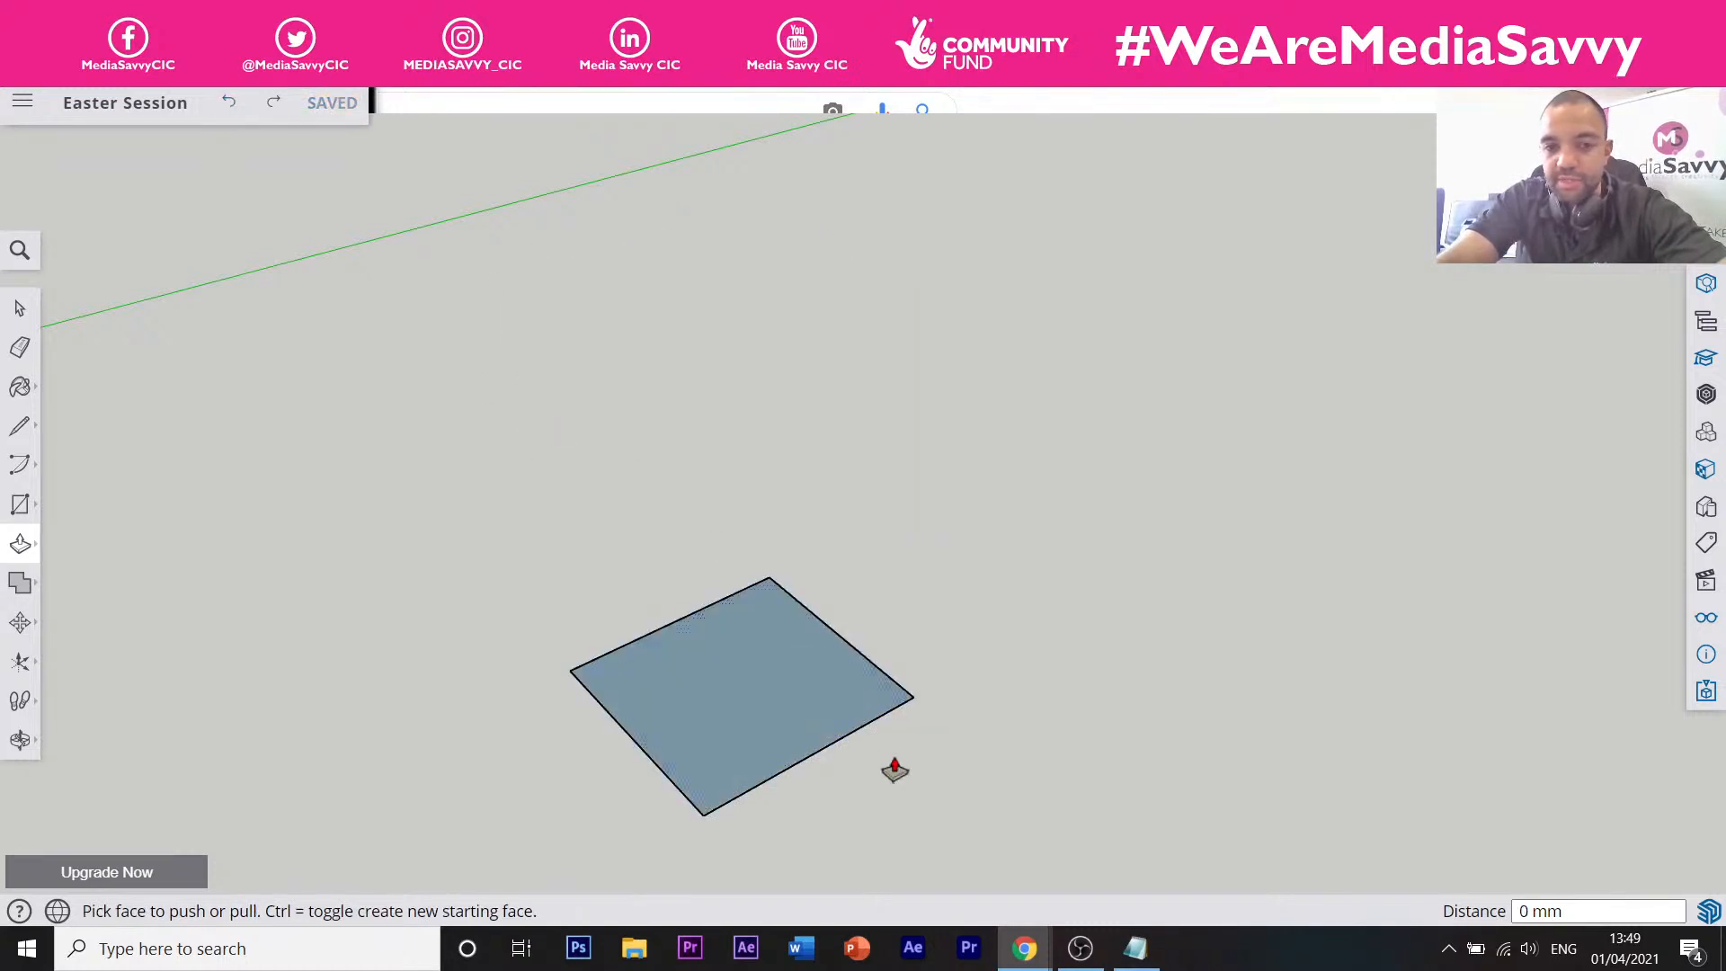
click(778, 684)
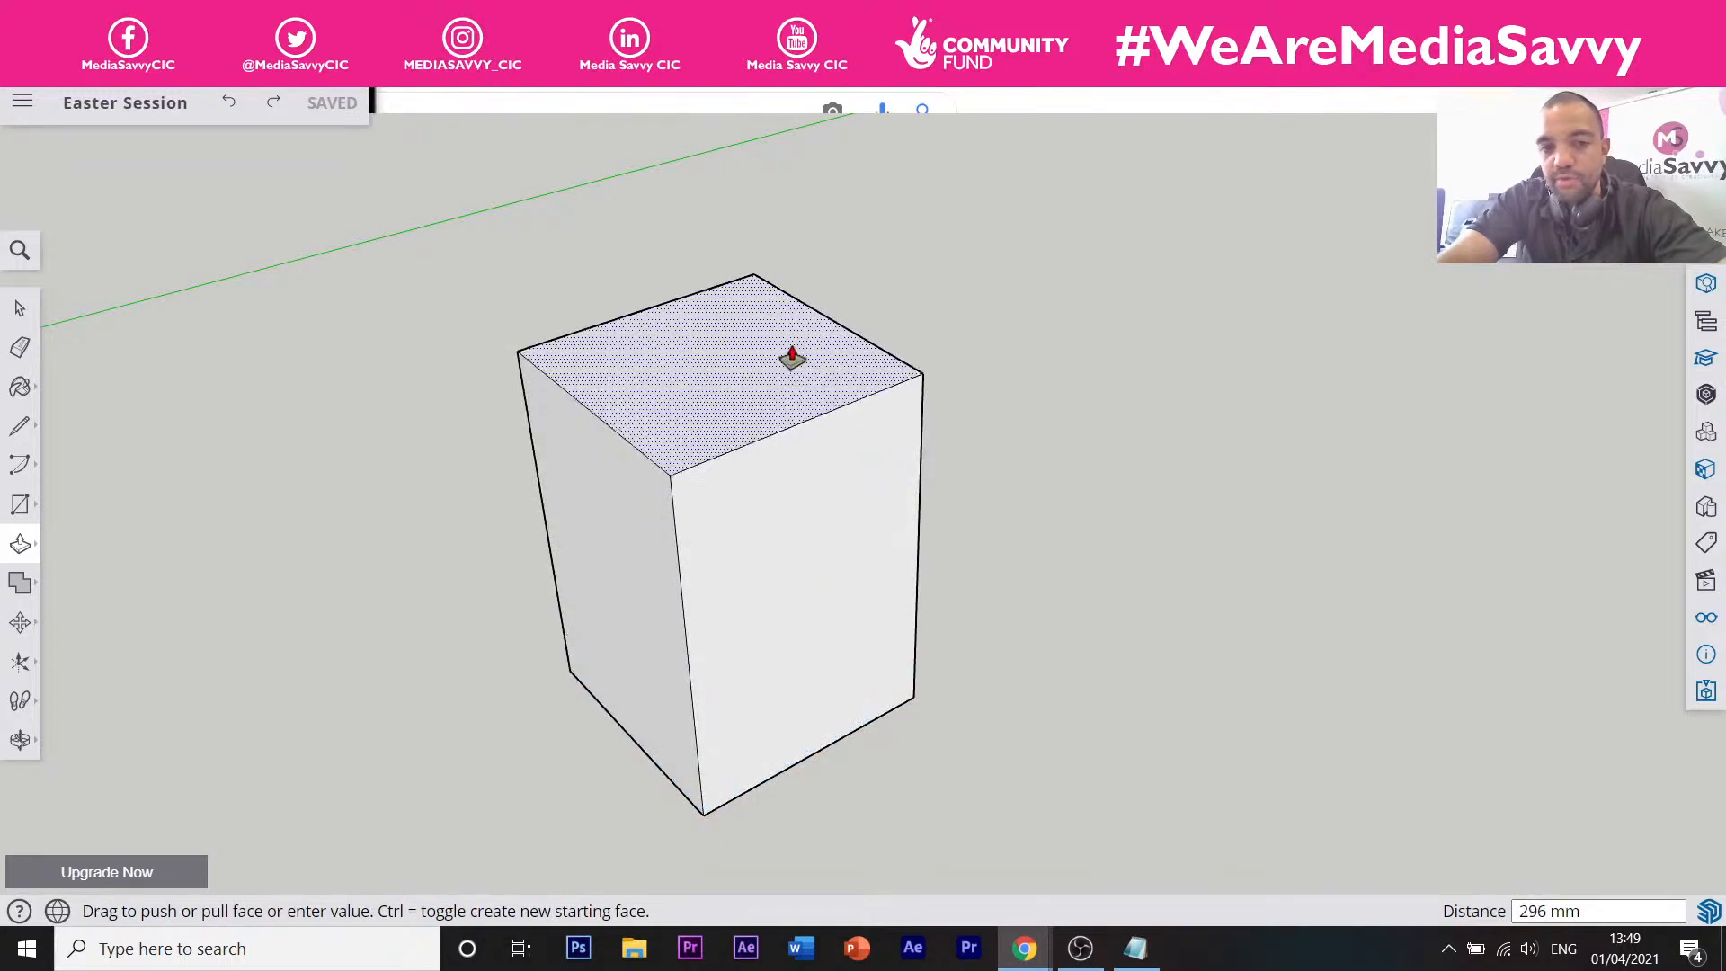
click(784, 373)
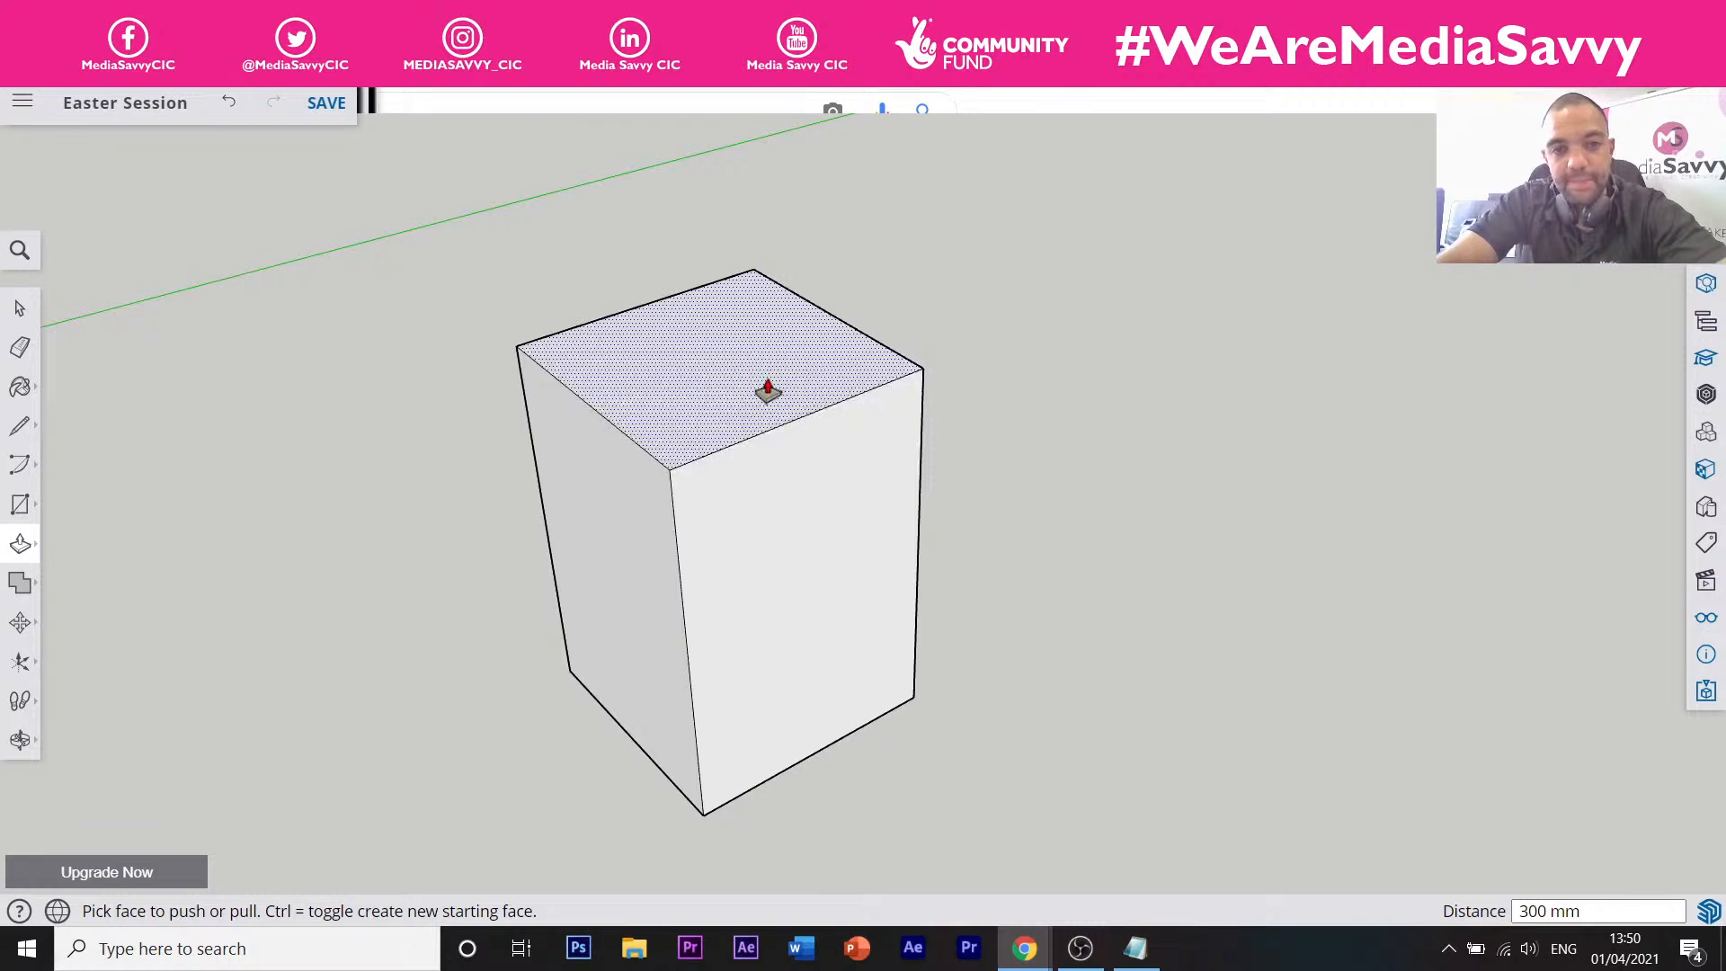
drag(773, 406, 736, 433)
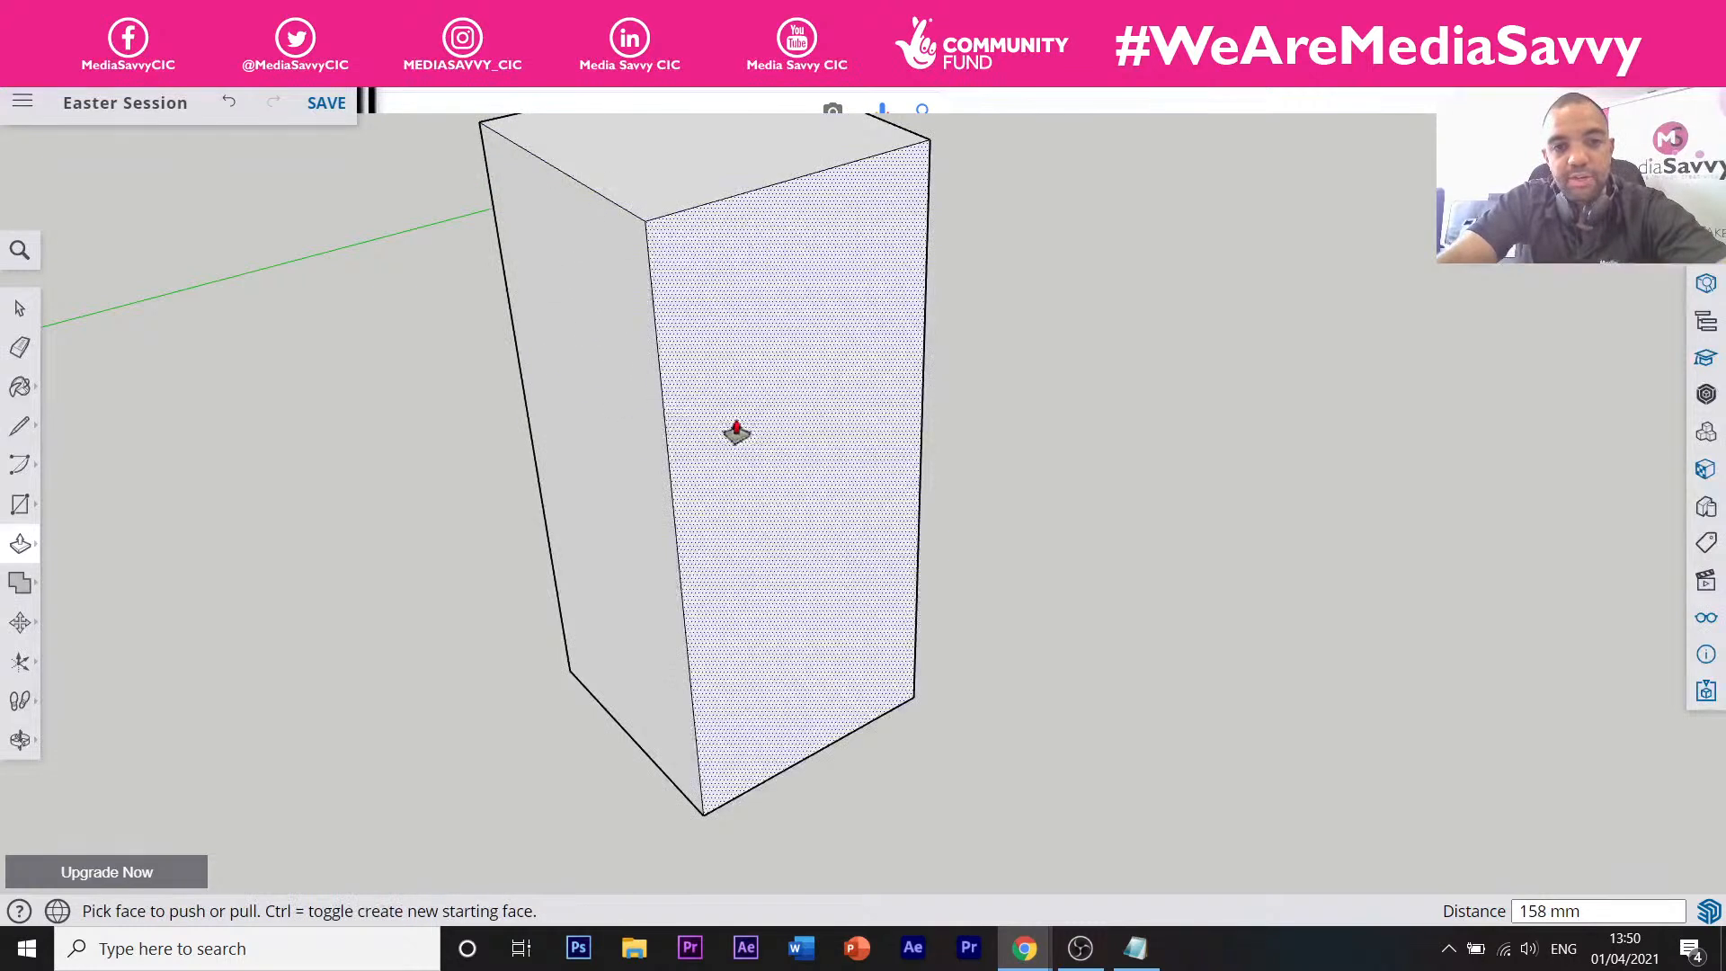
drag(581, 404, 1273, 722)
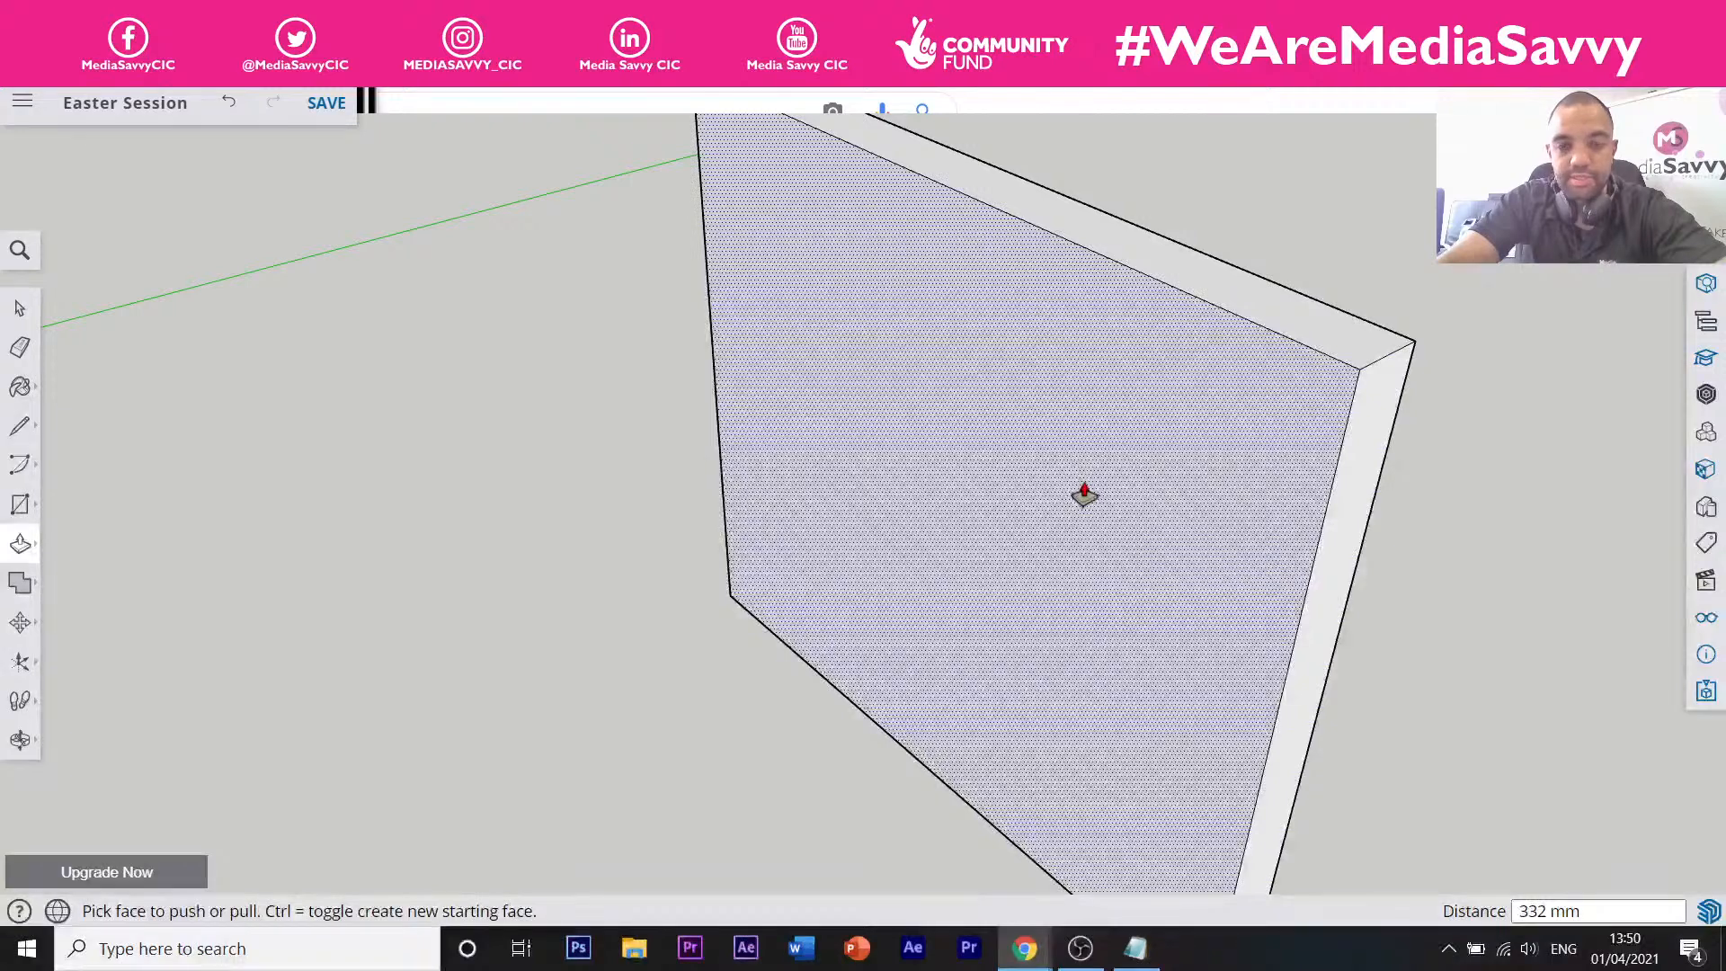
scroll(1084, 494, down, 6)
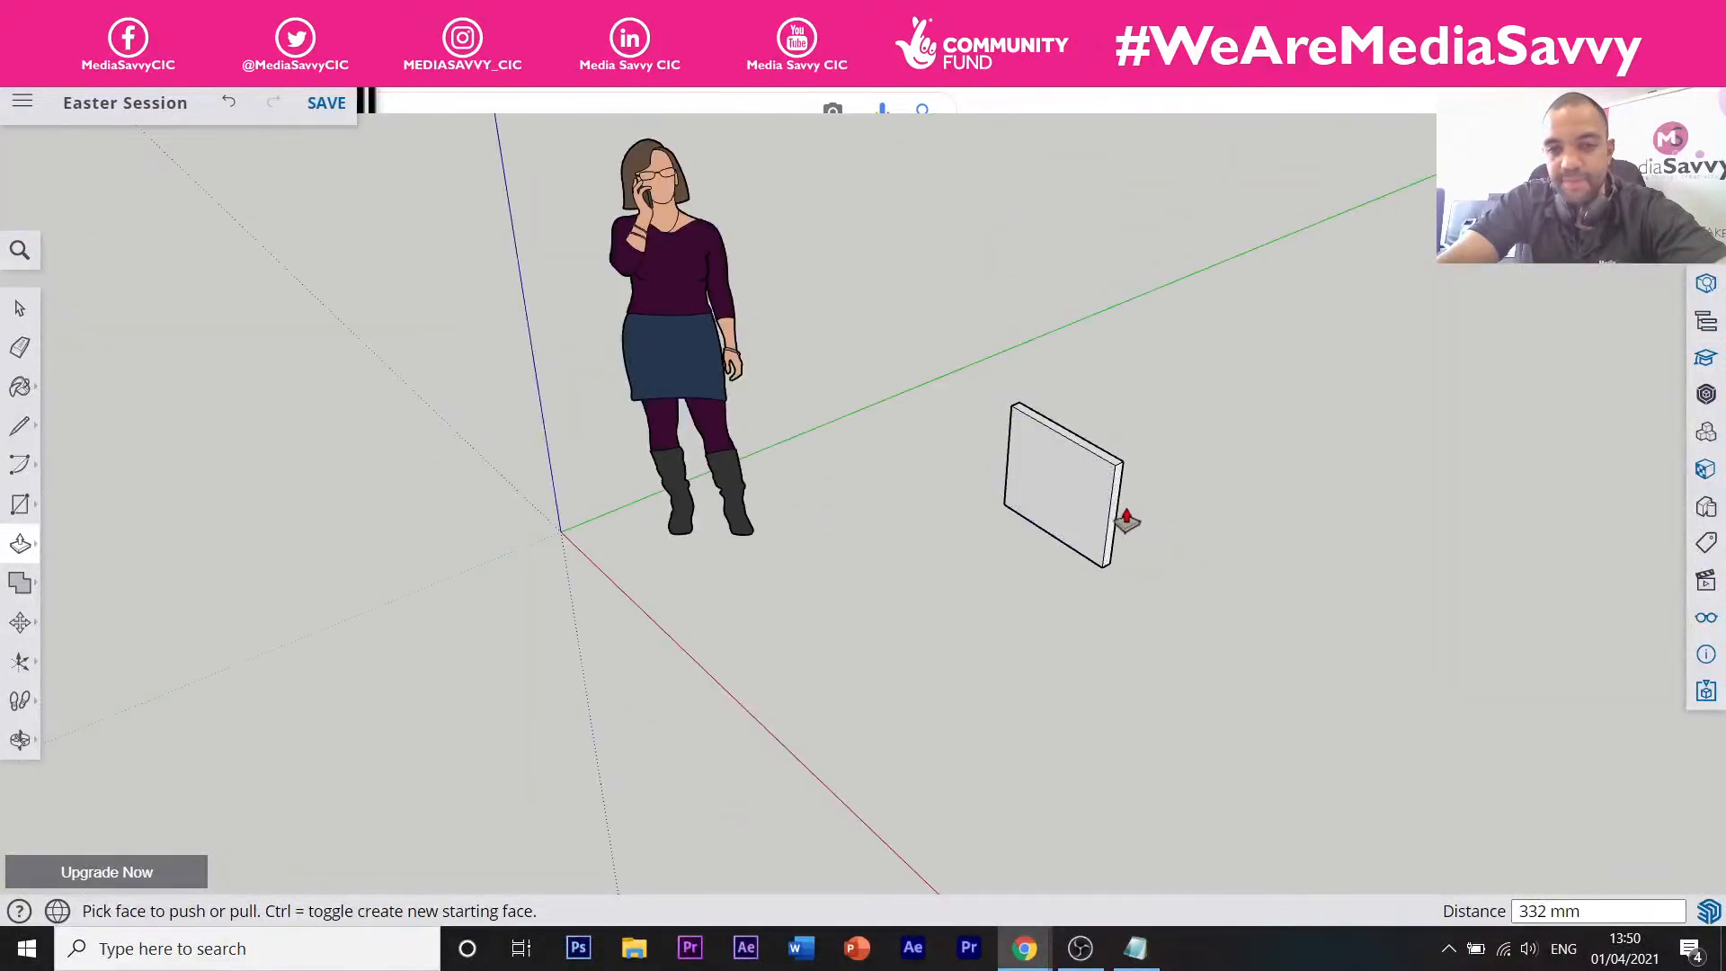
click(1114, 519)
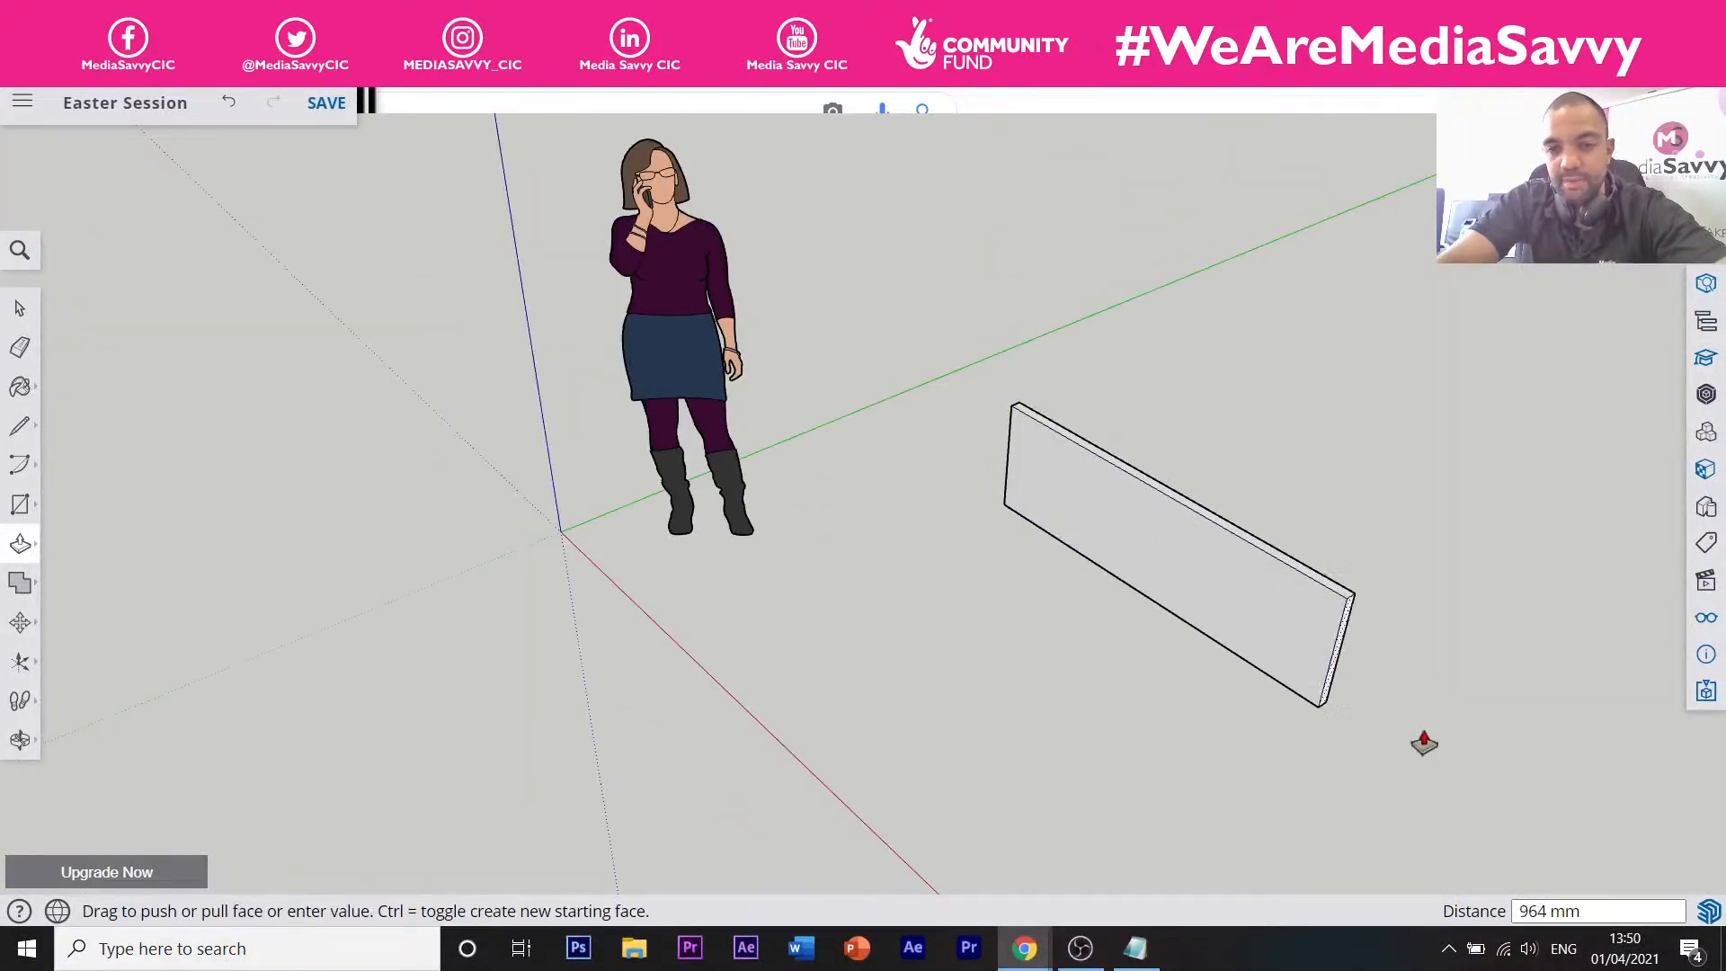
click(1584, 852)
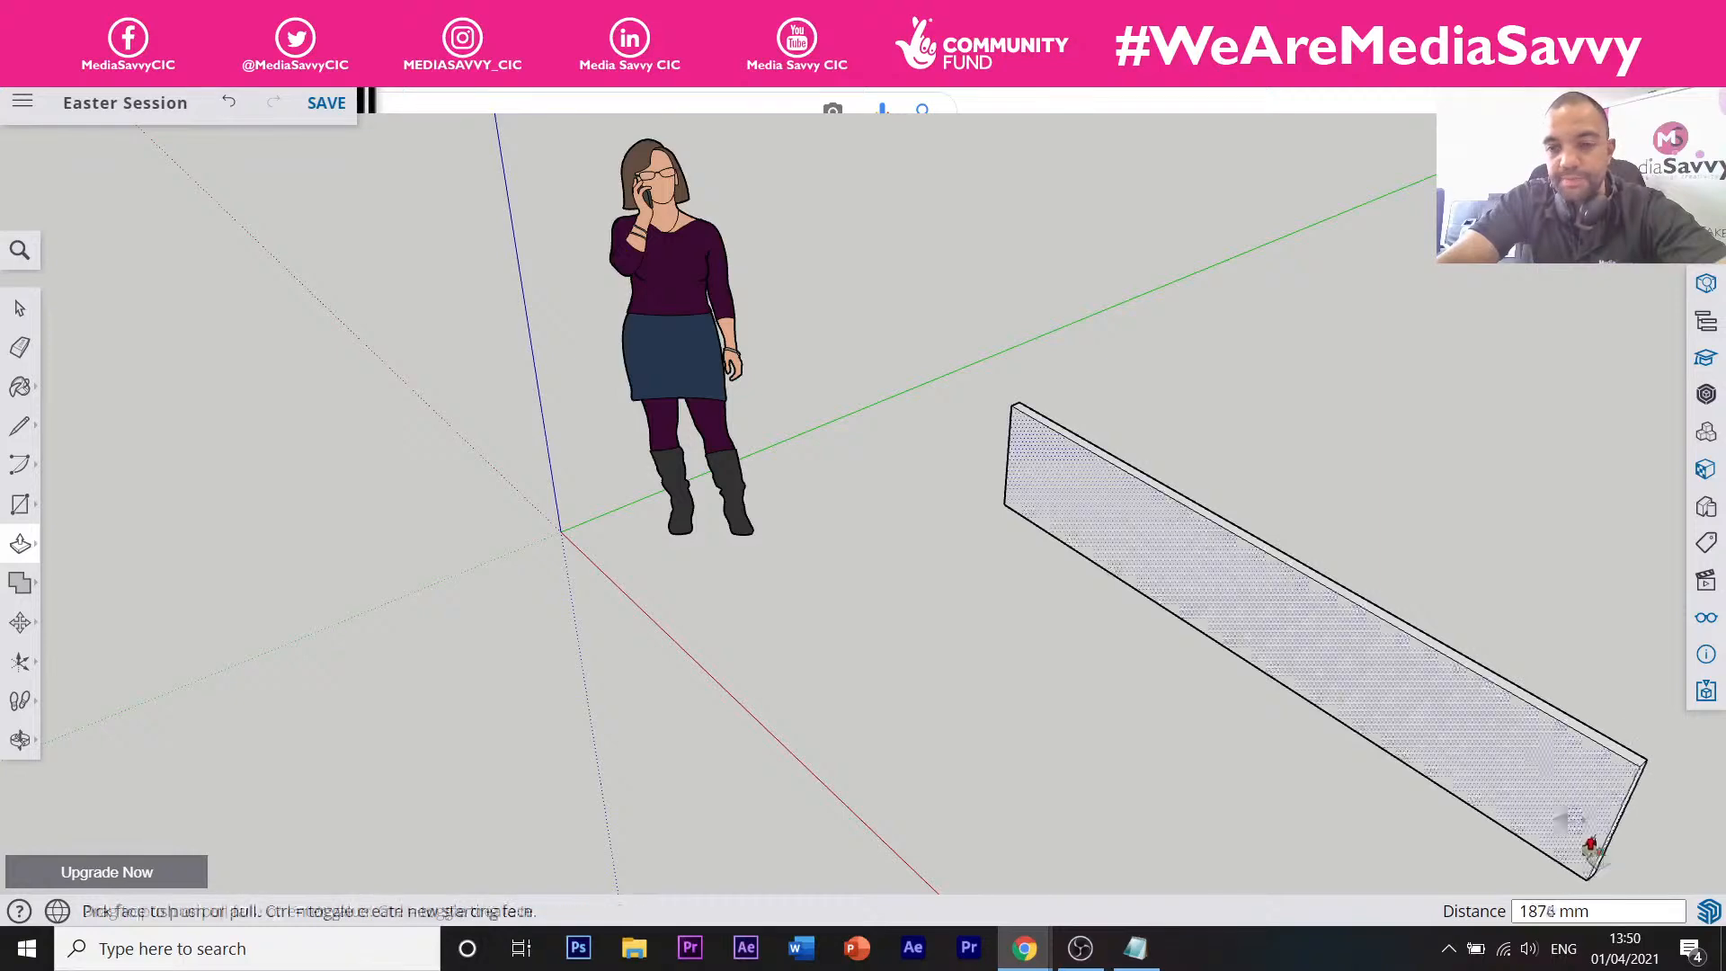
click(1557, 728)
click(1512, 456)
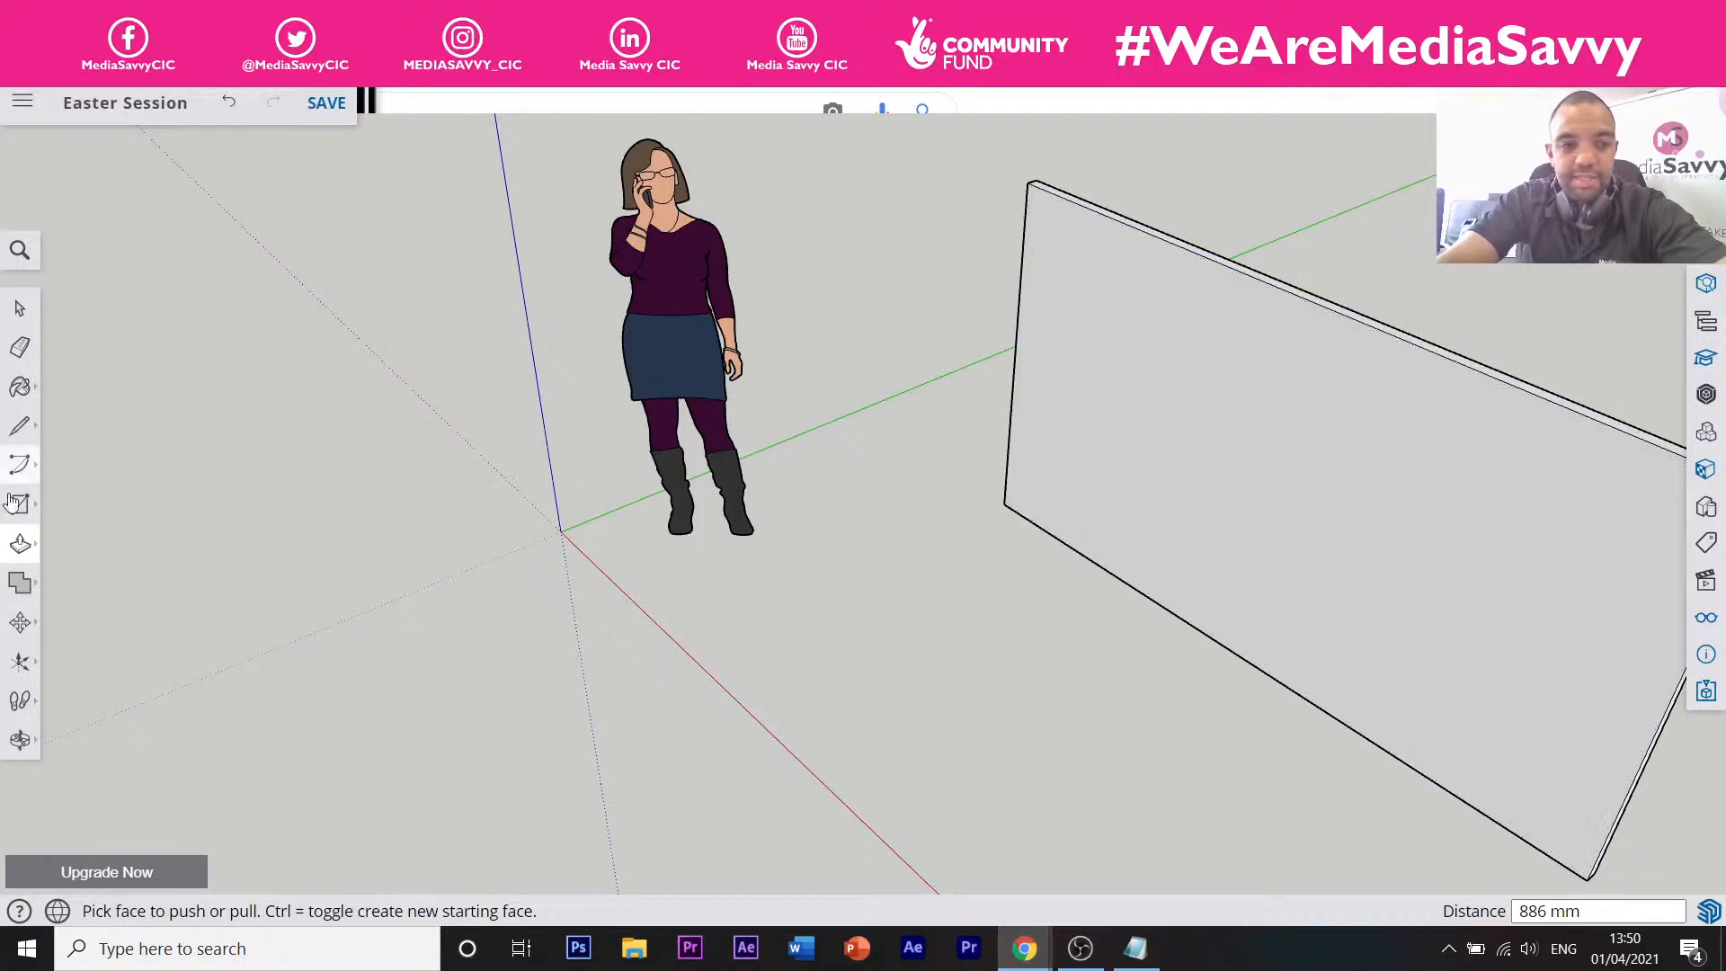
click(231, 115)
click(231, 115)
click(231, 115)
click(231, 115)
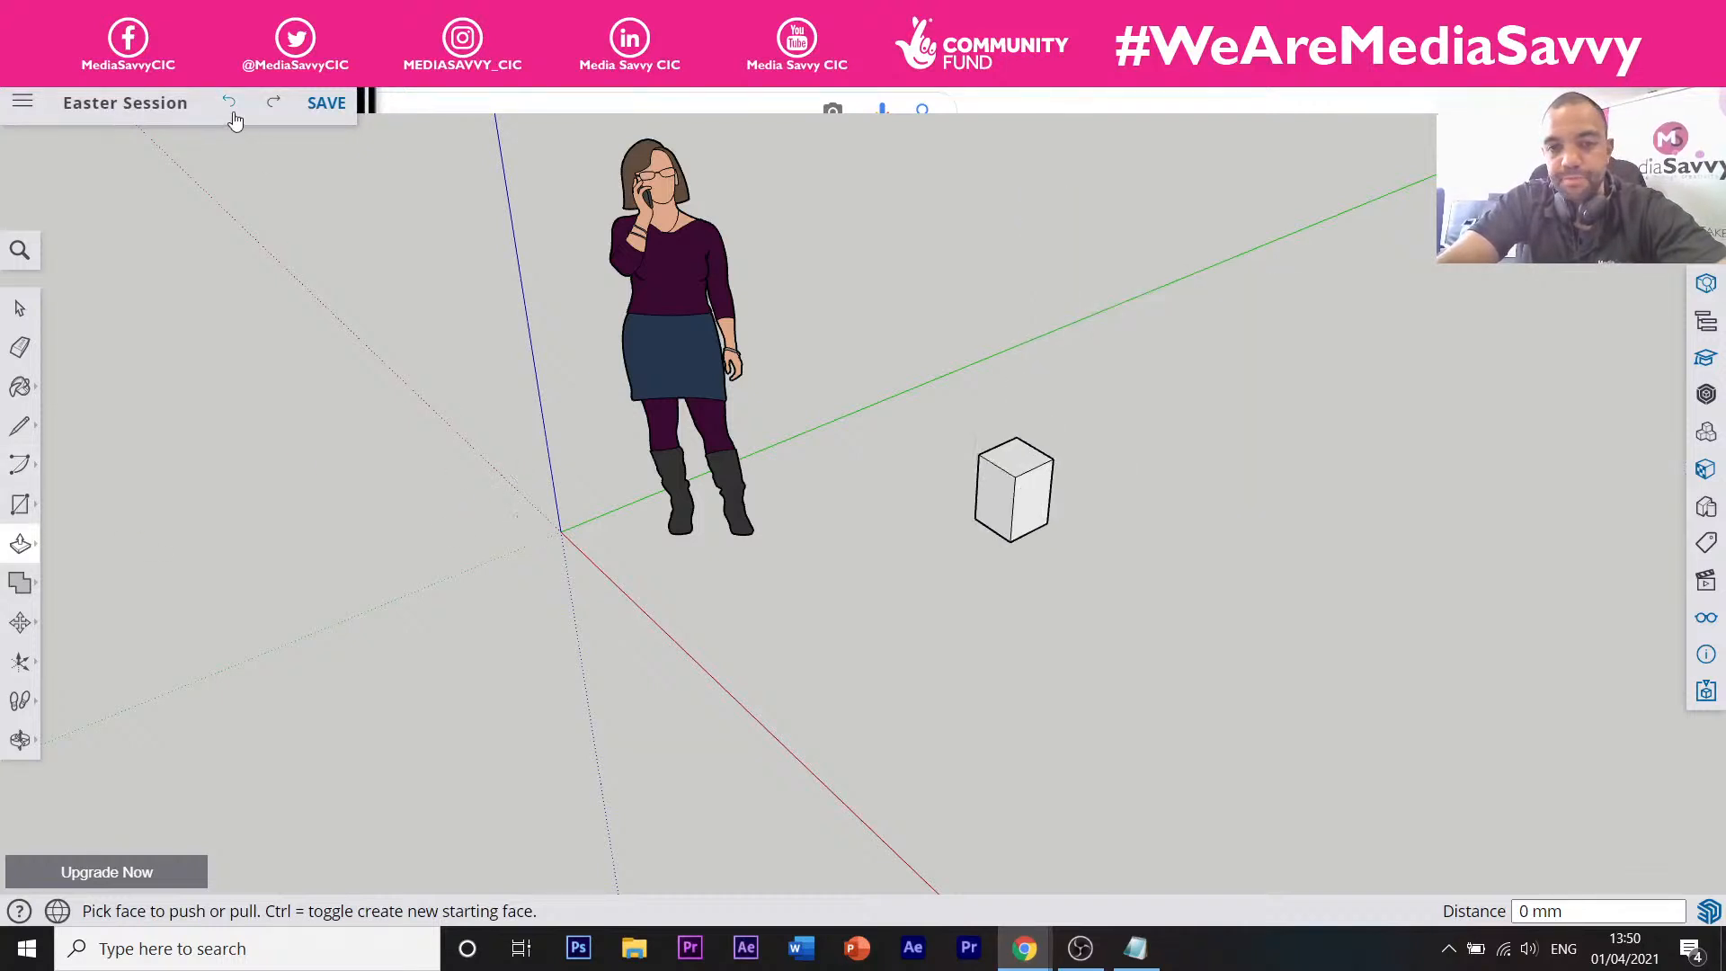
scroll(1065, 486, up, 4)
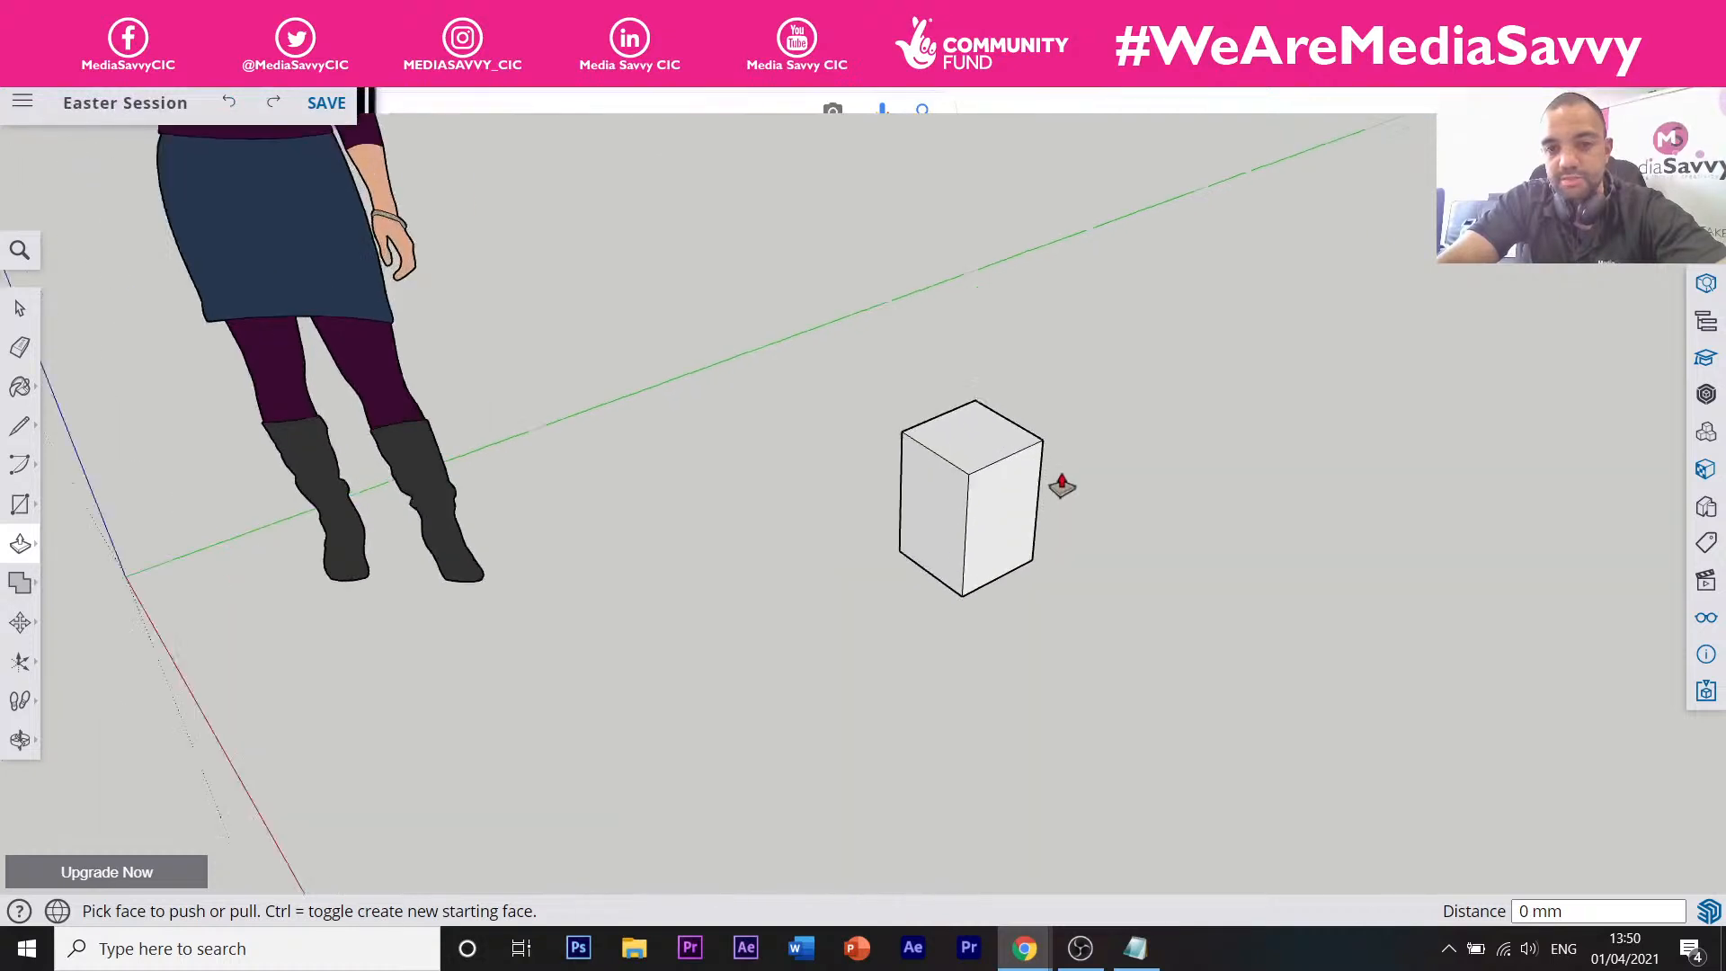
scroll(1065, 486, up, 4)
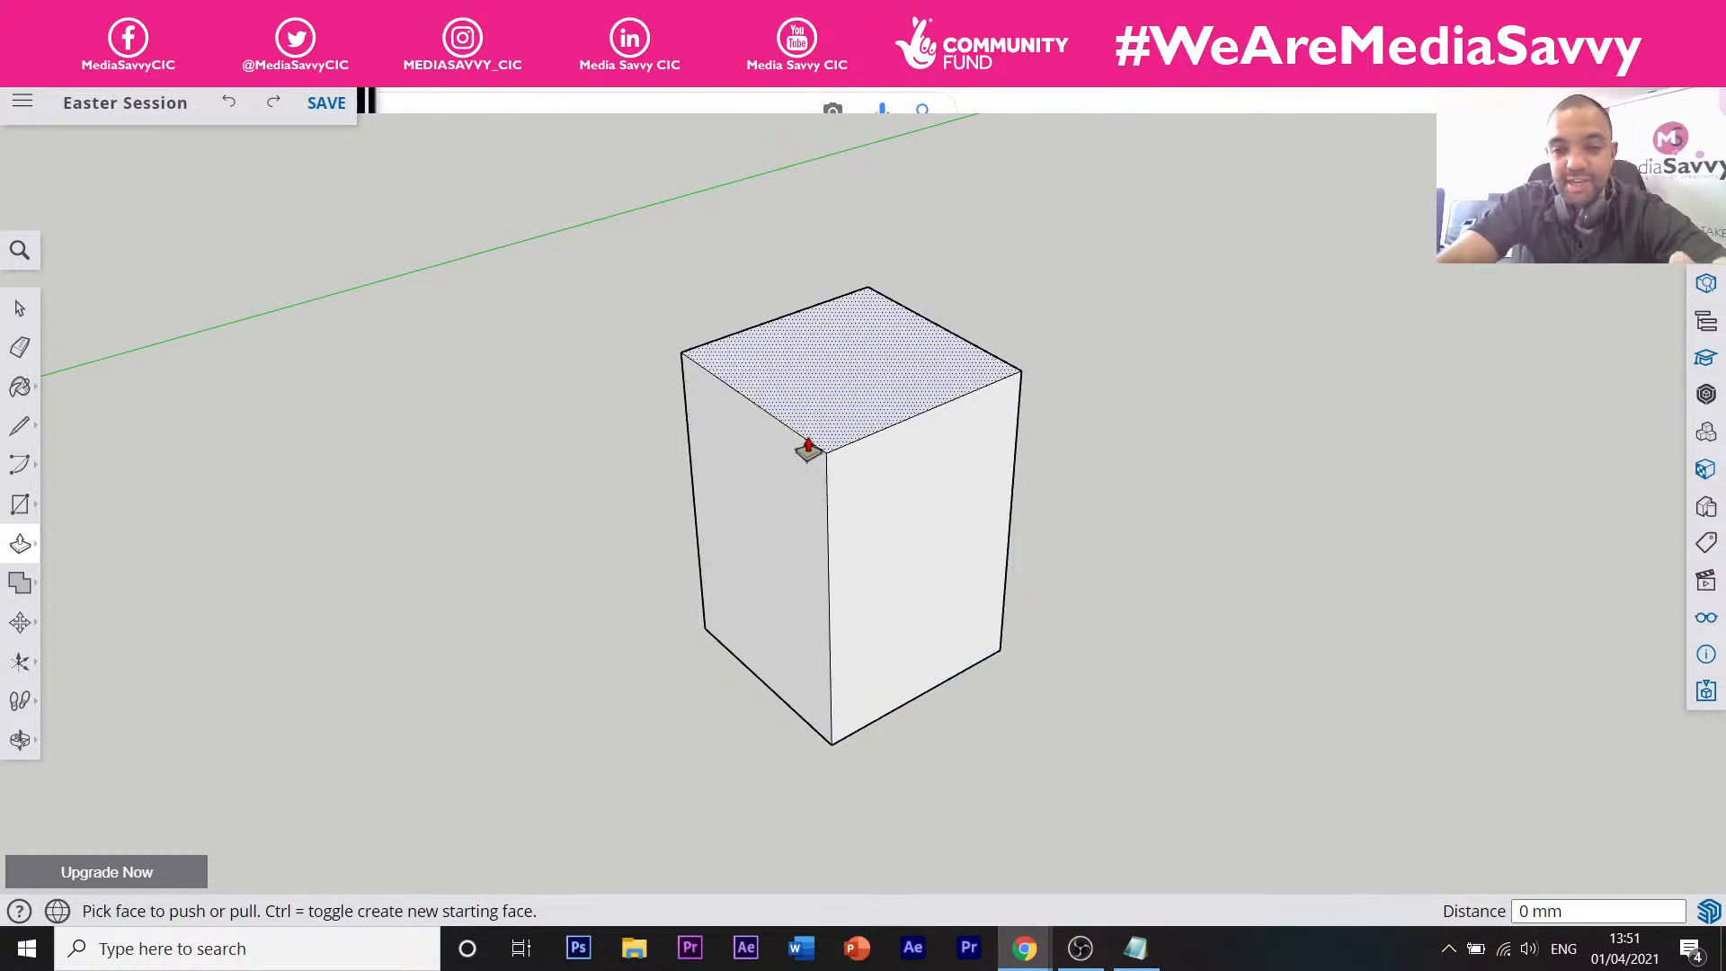
Open the Materials palette and browse the Line, Arc, Move and measuring tool flyouts.
click(21, 393)
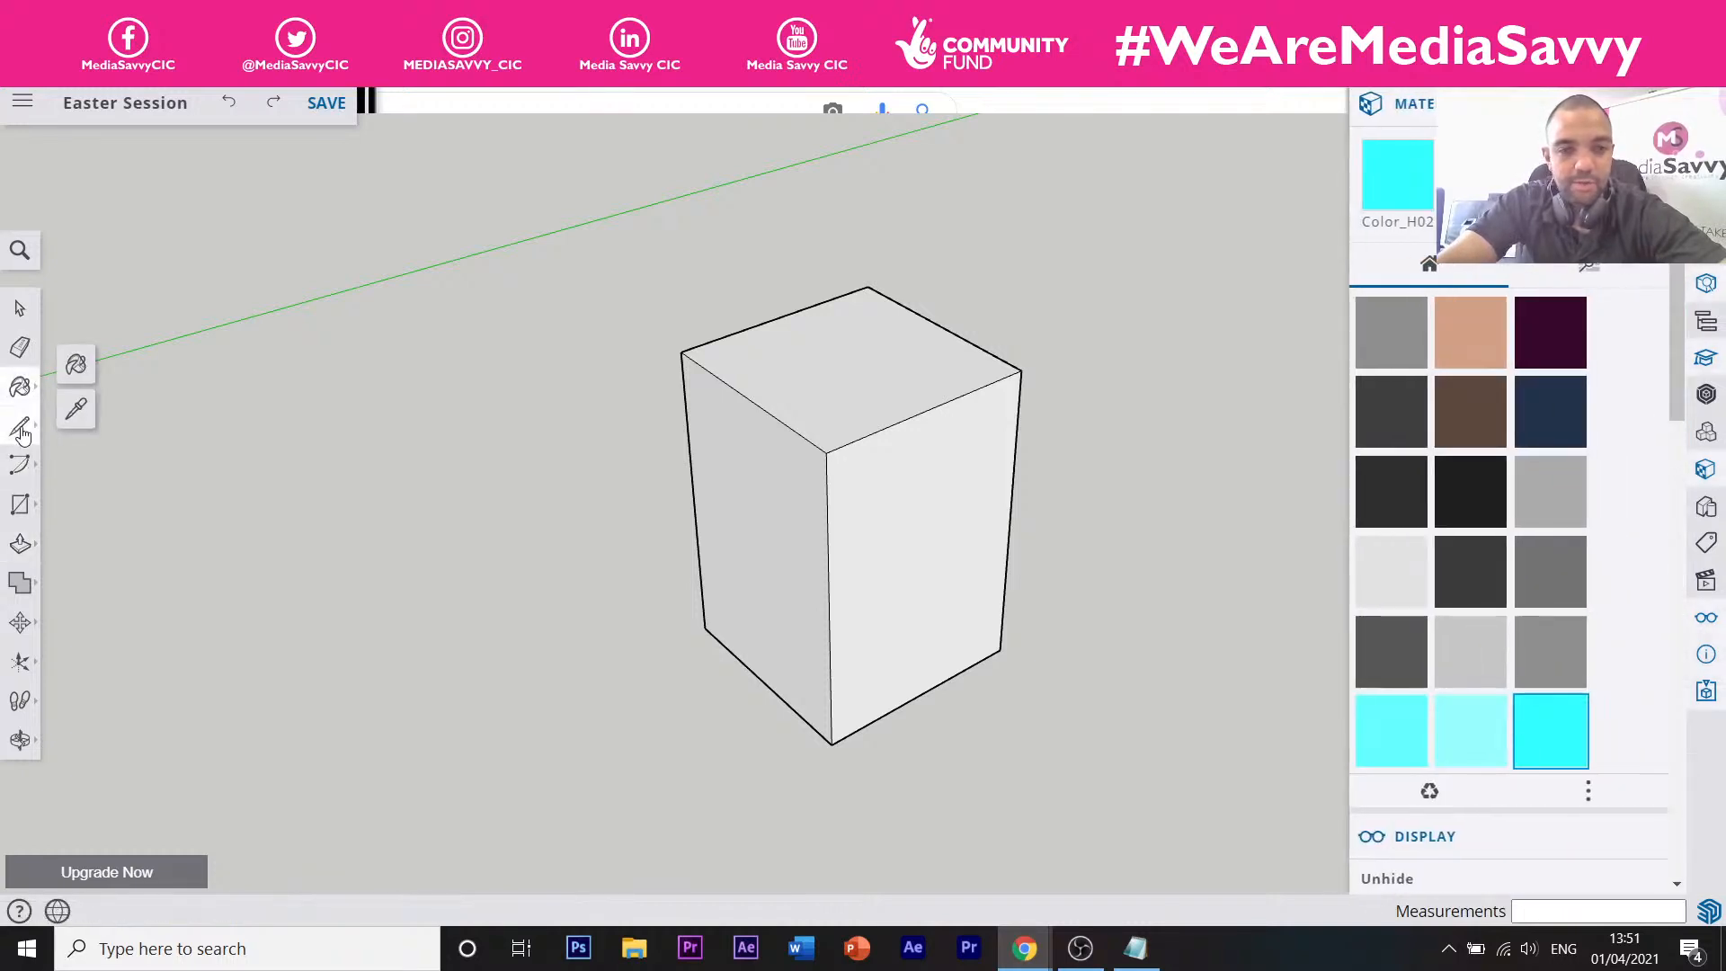
click(20, 425)
click(16, 467)
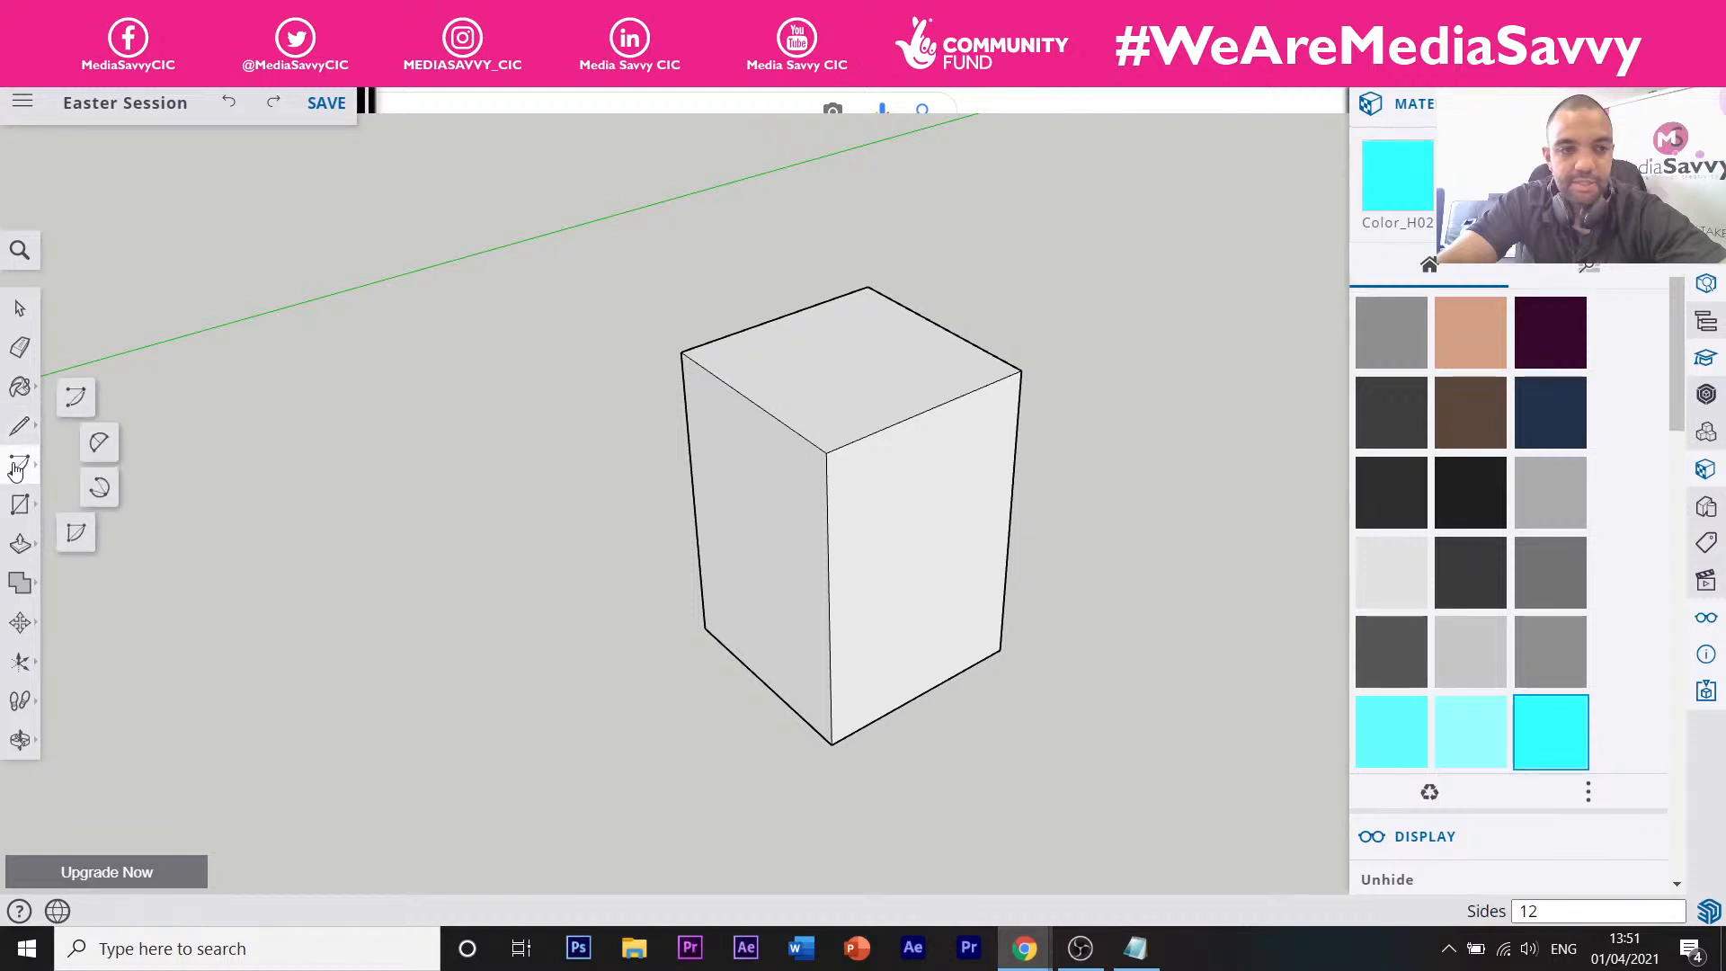
click(20, 625)
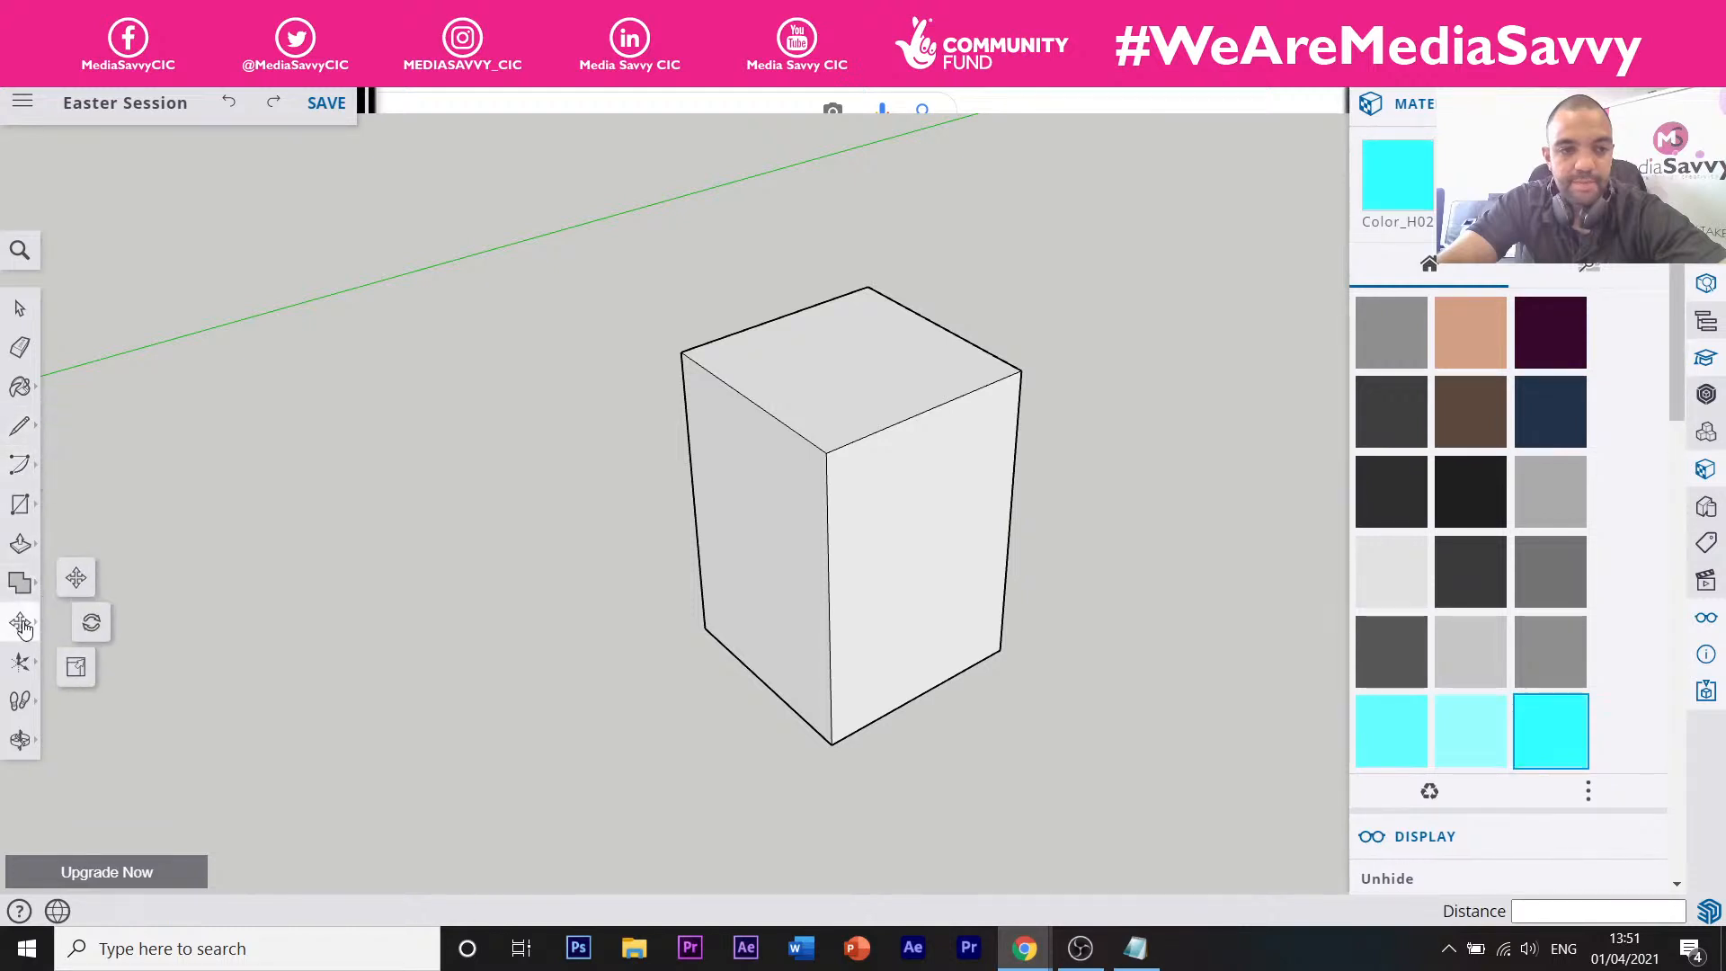
click(21, 665)
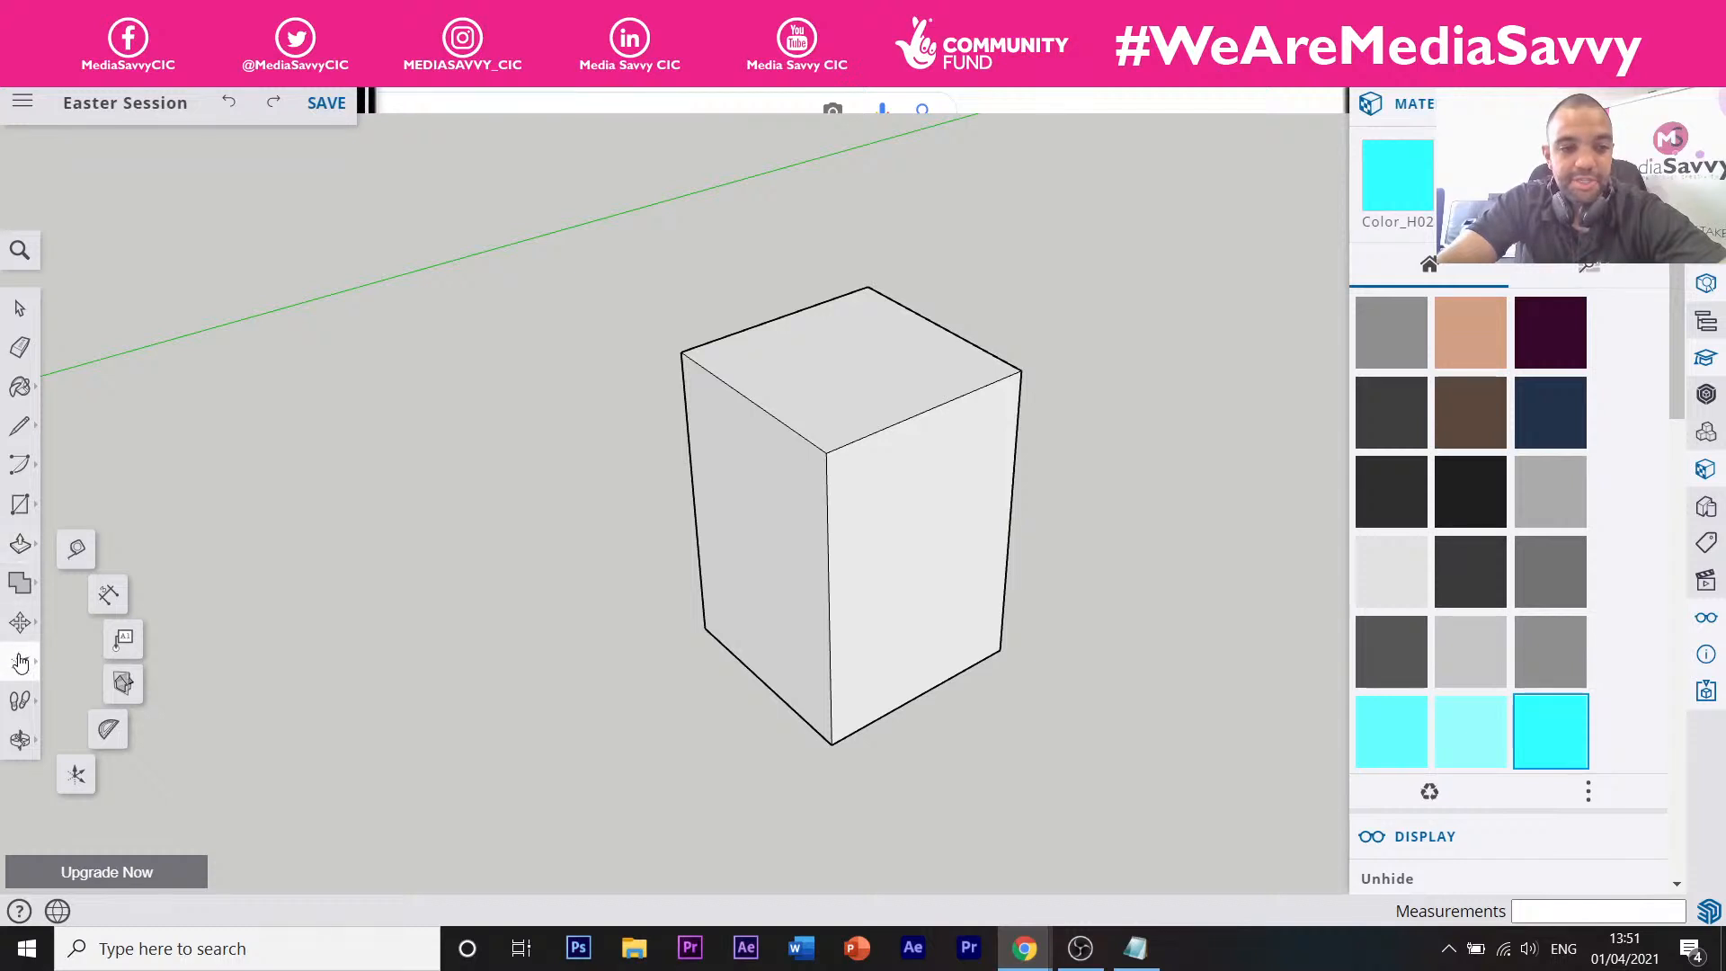
Try the Axes tool, then settle on the Tape Measure tool with T.
click(20, 663)
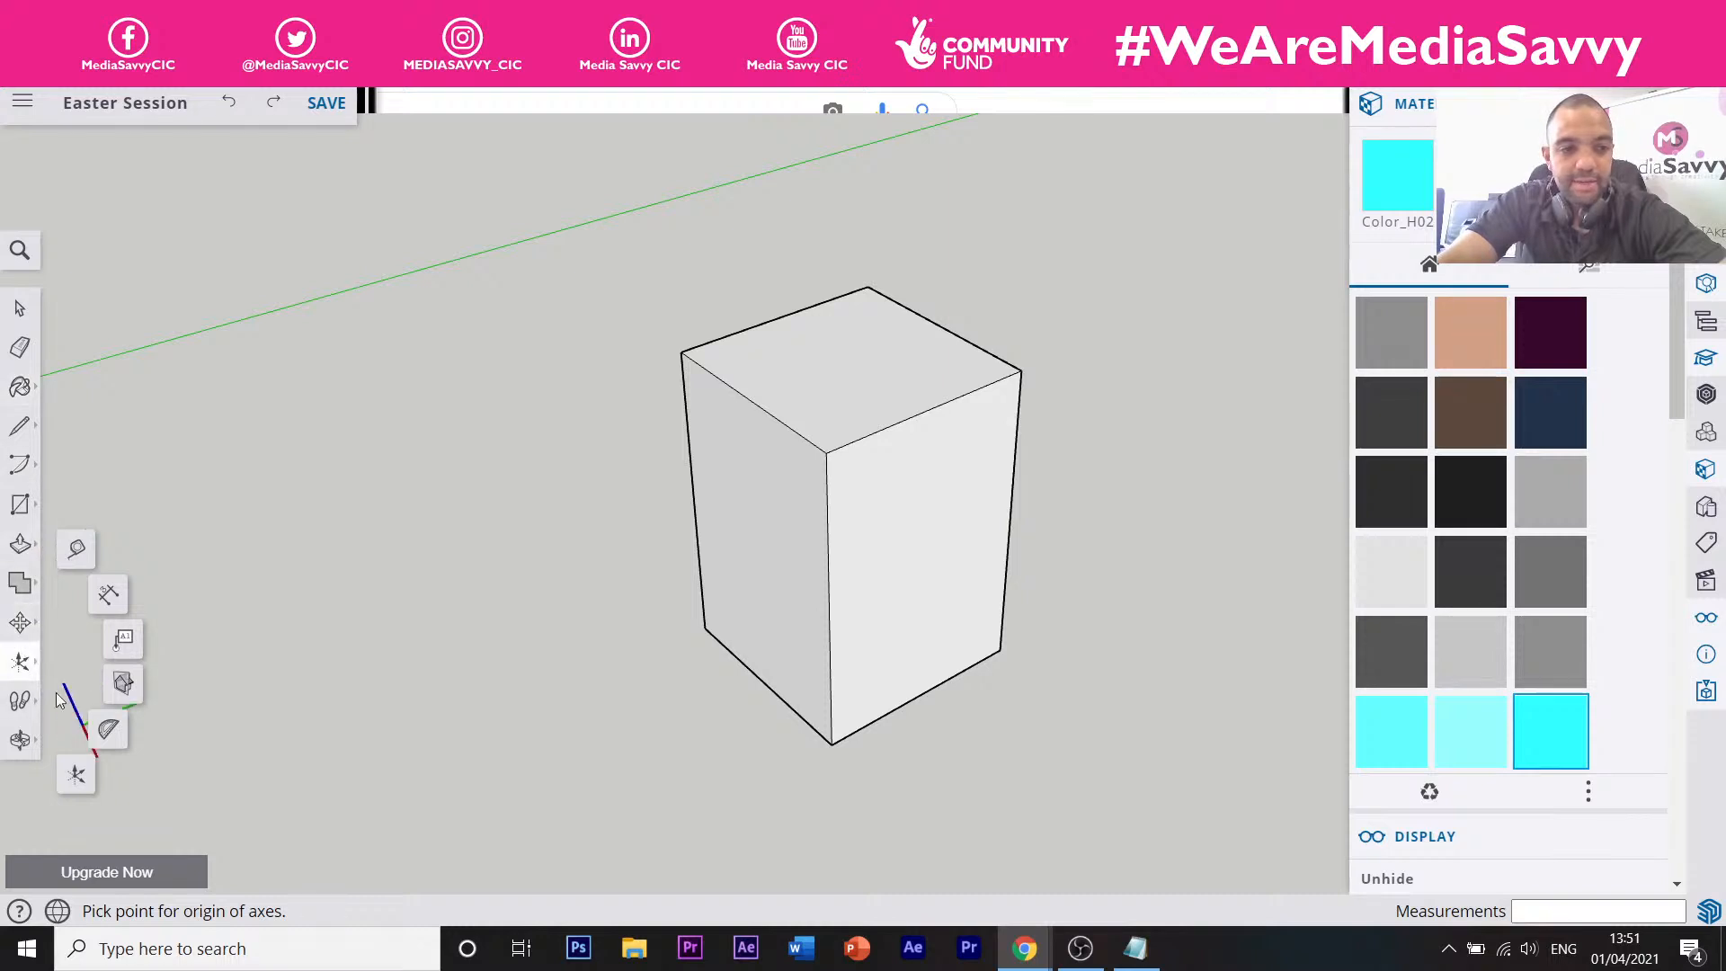
click(21, 624)
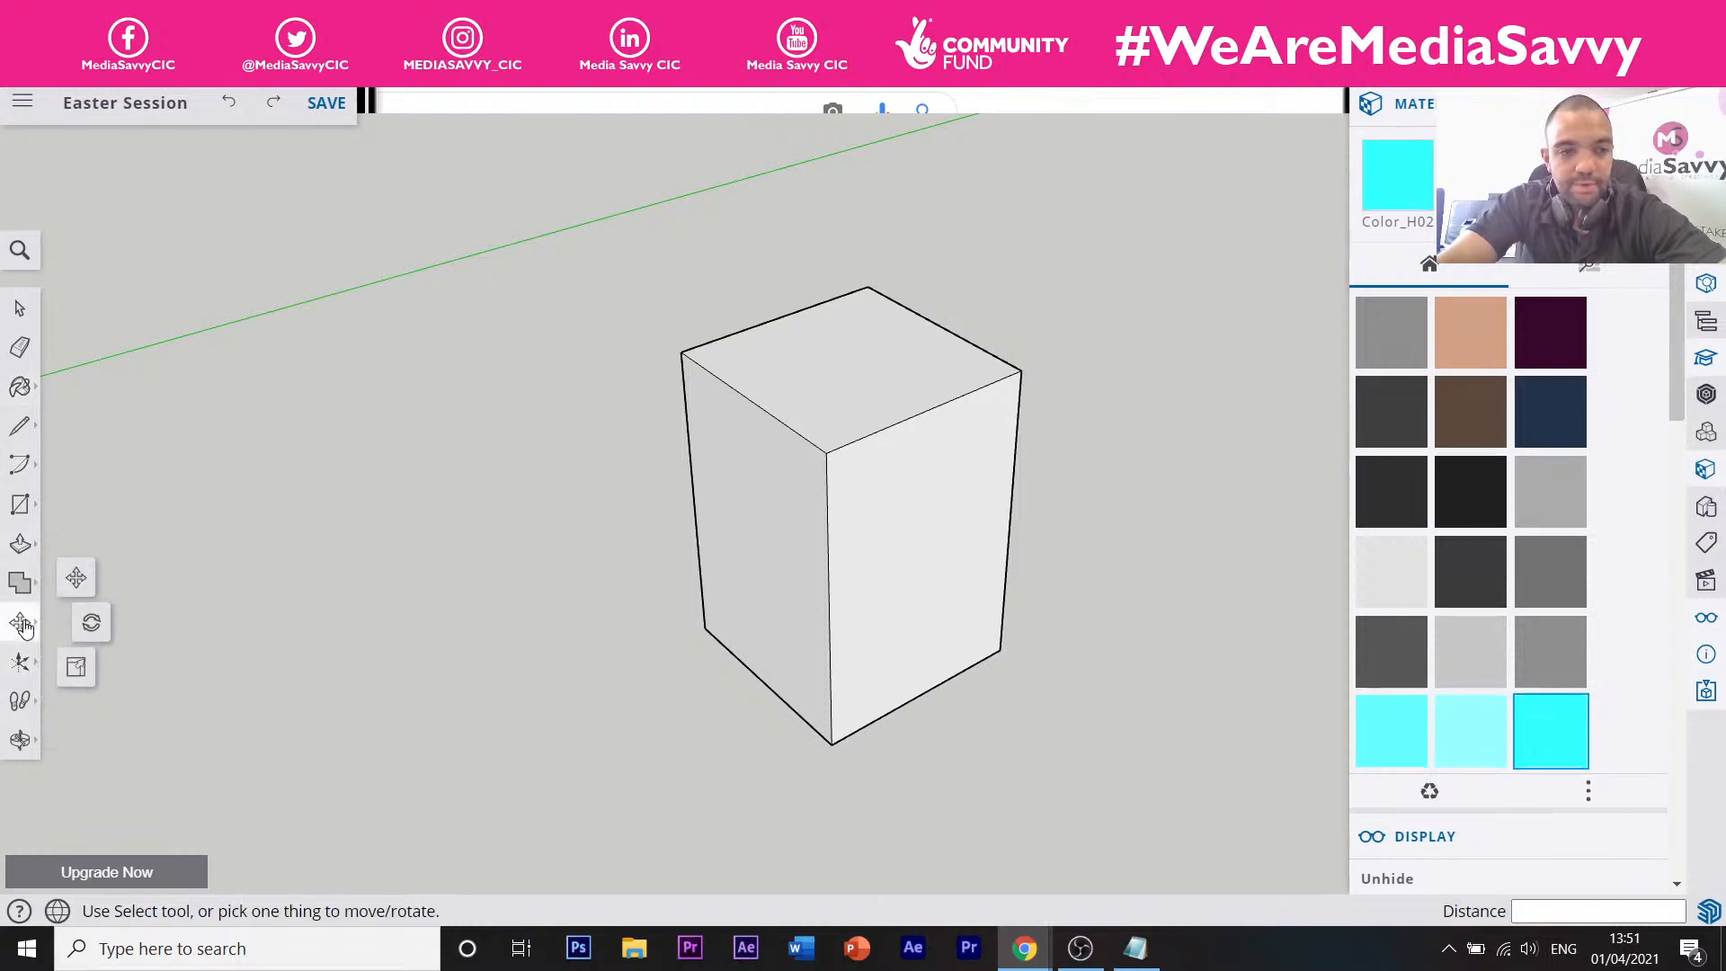
click(24, 663)
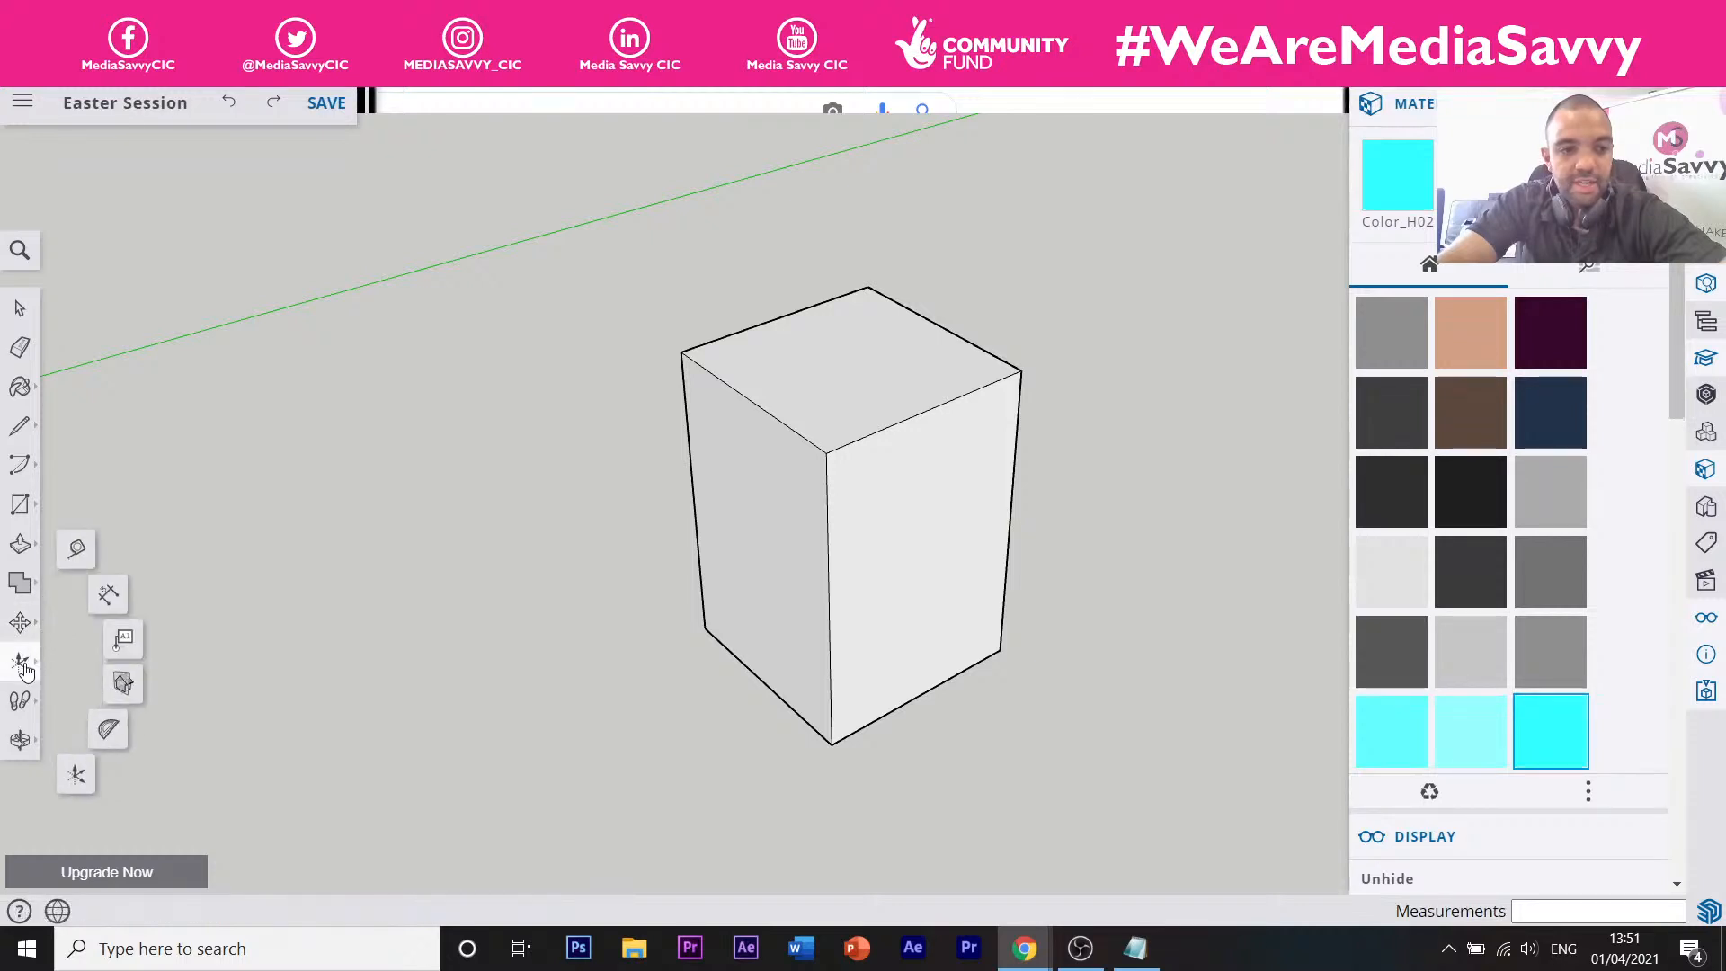
click(24, 668)
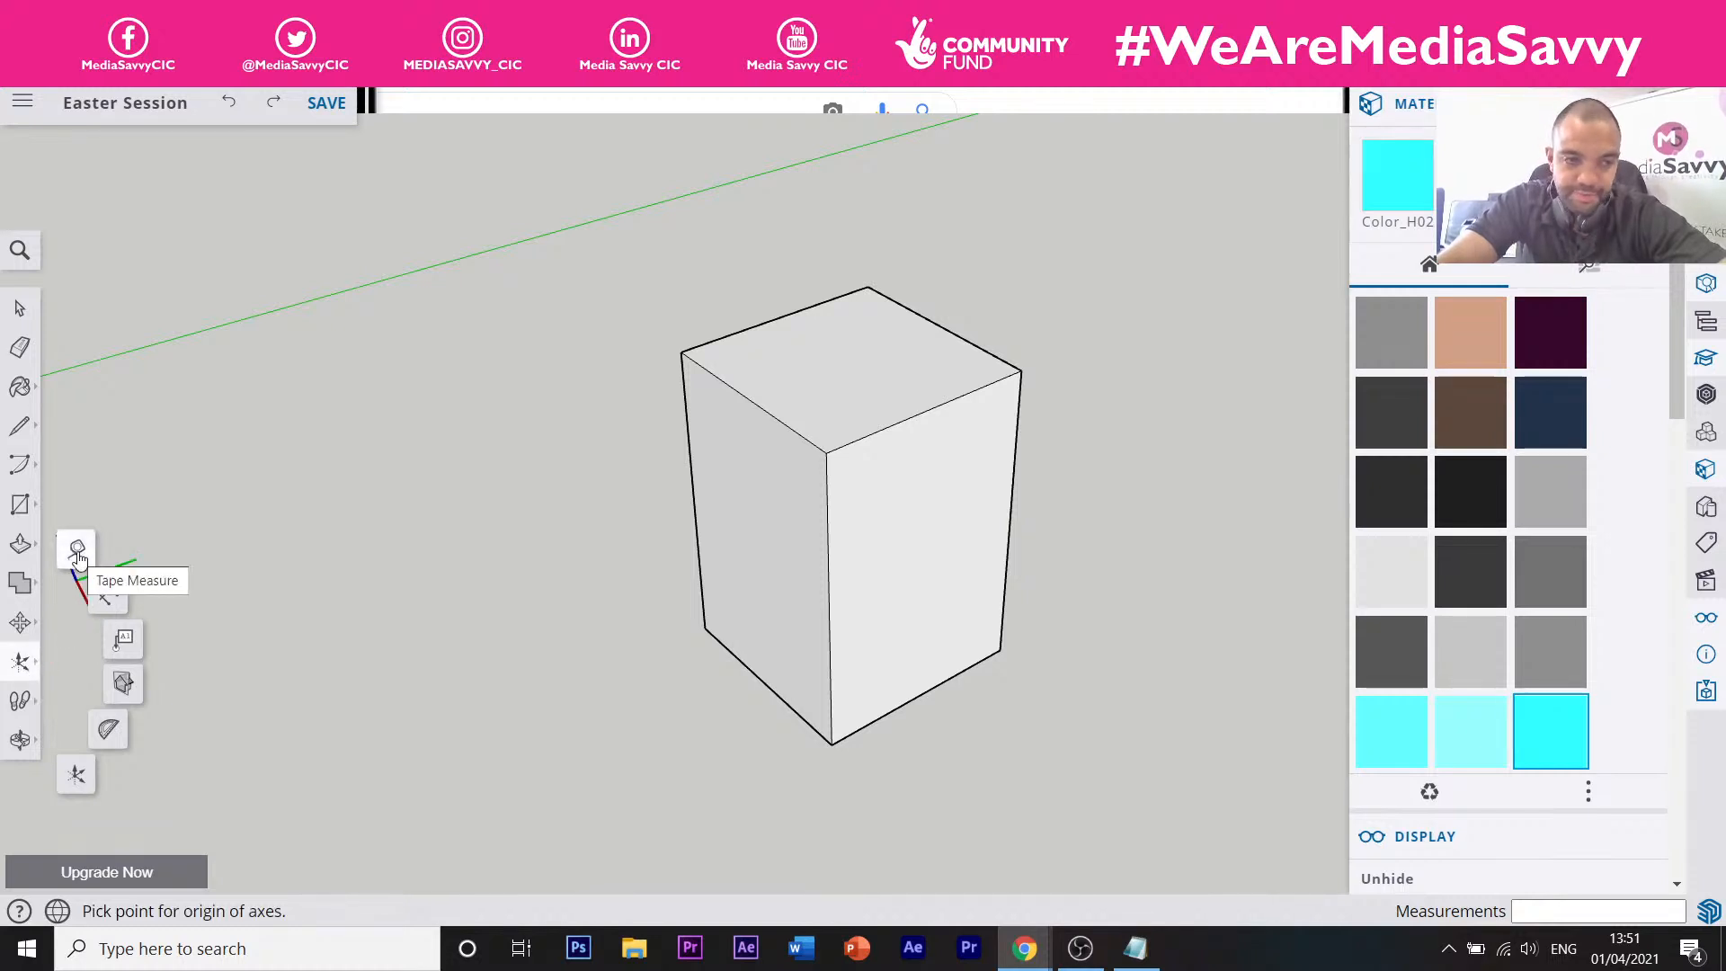
click(78, 558)
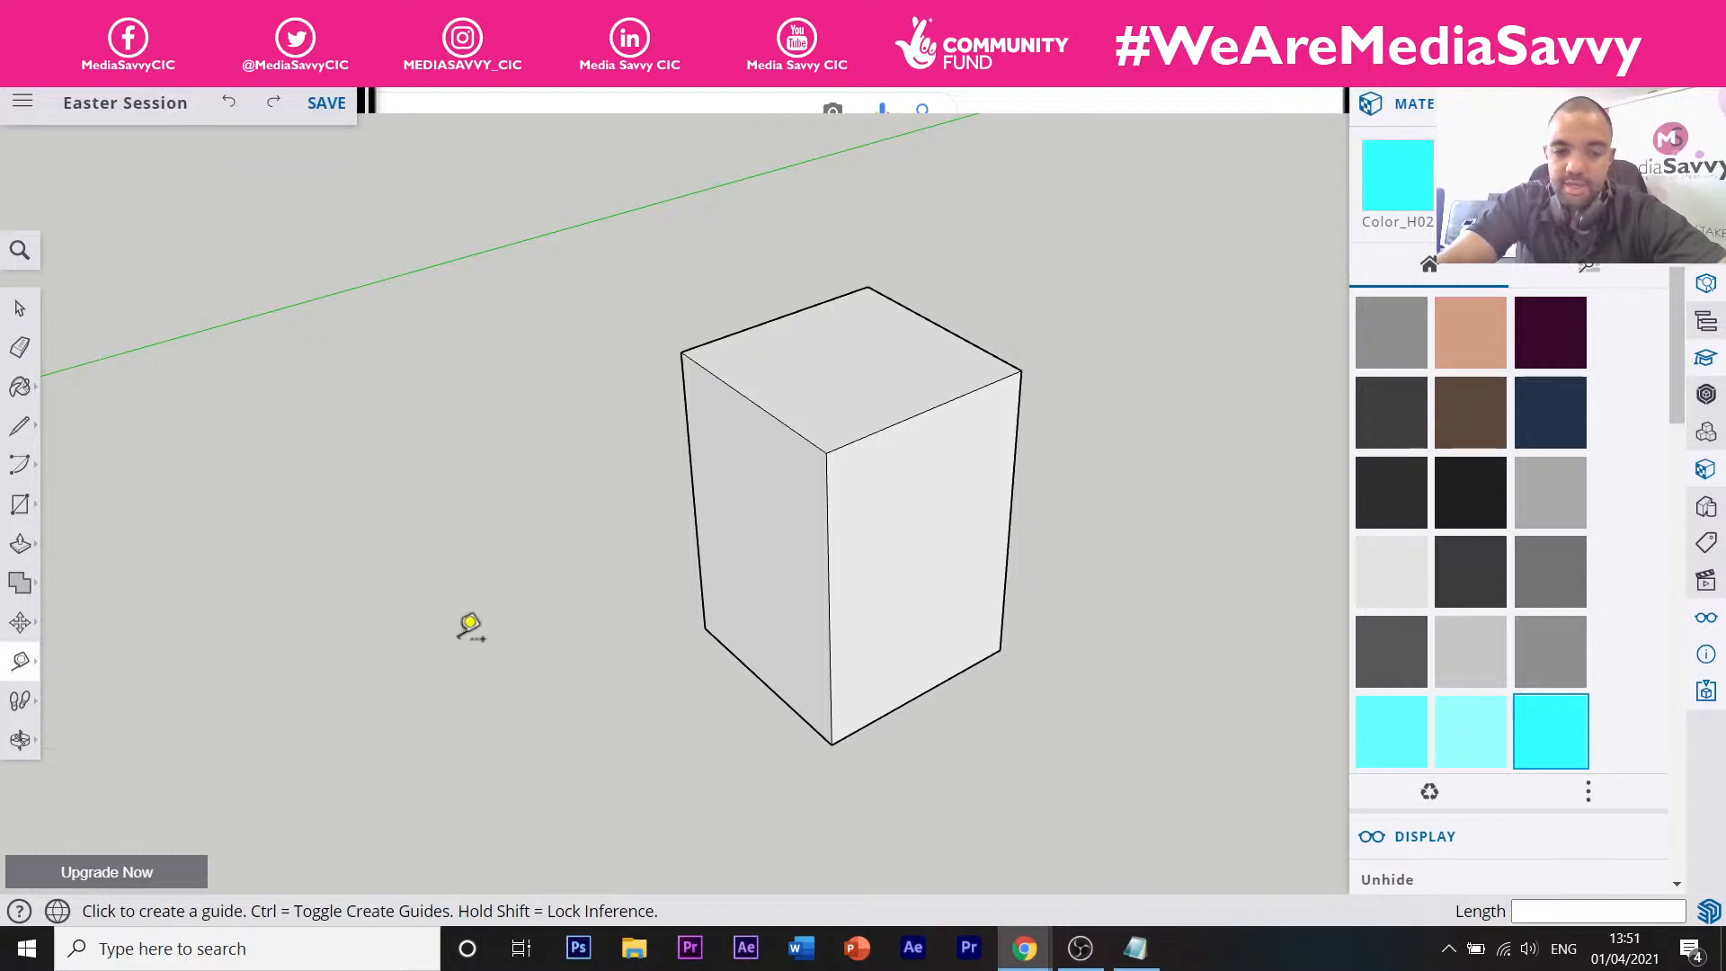
click(19, 308)
key(t)
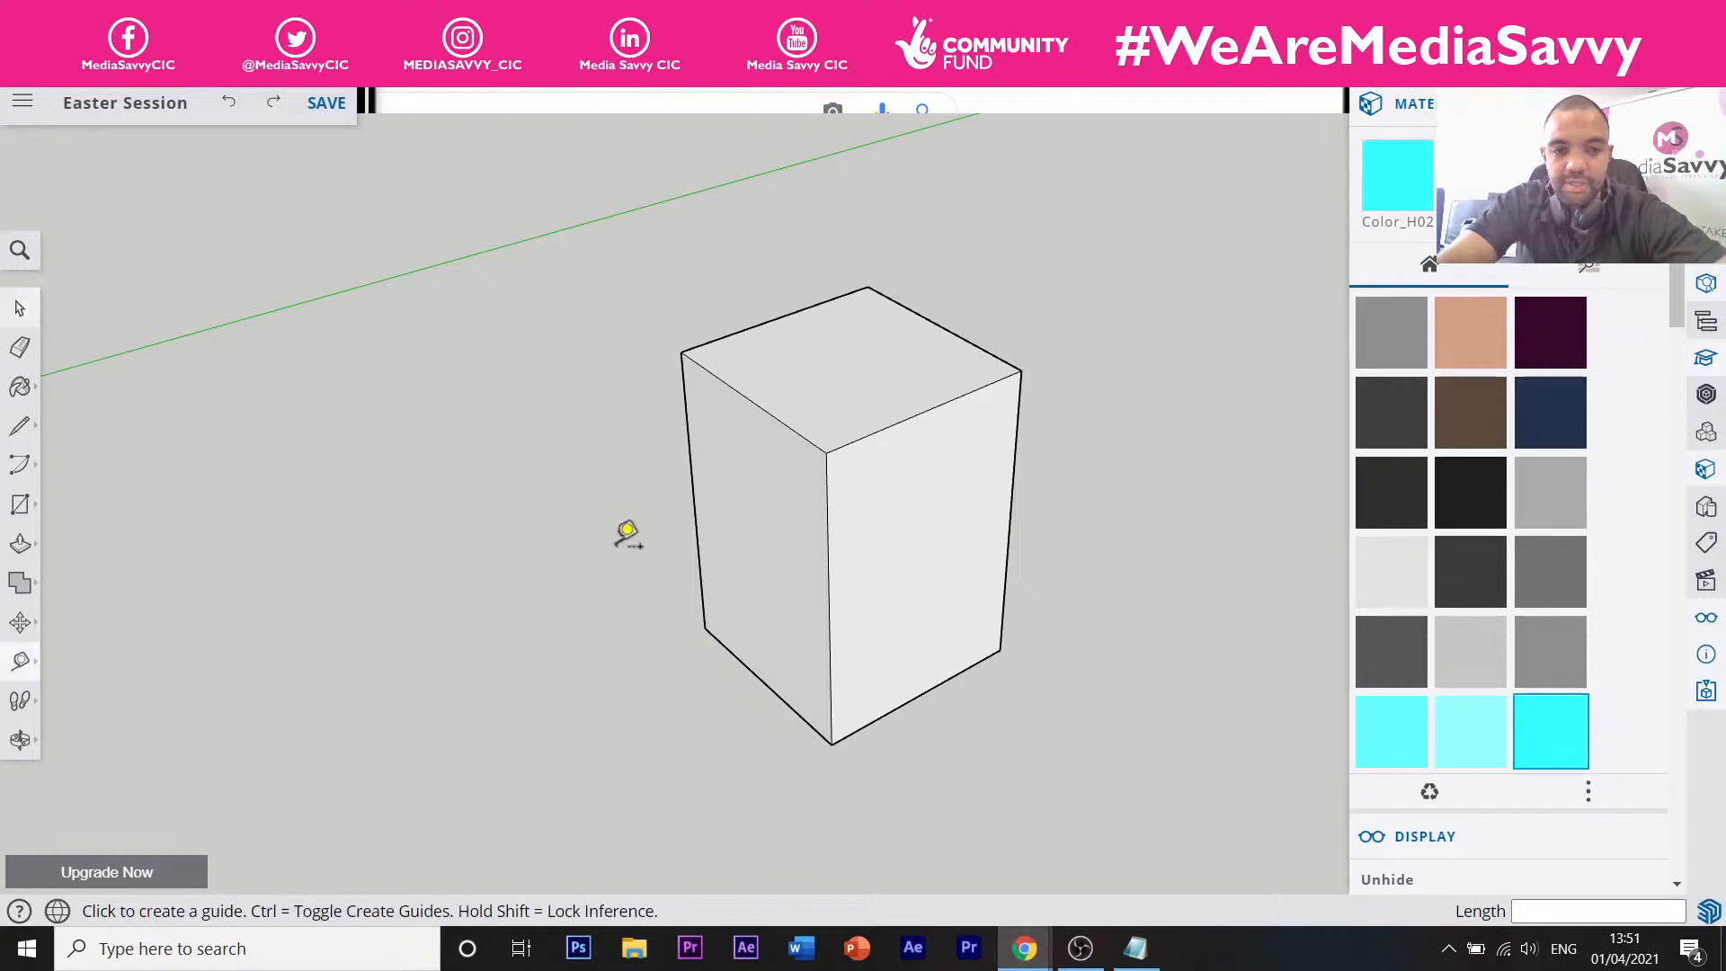
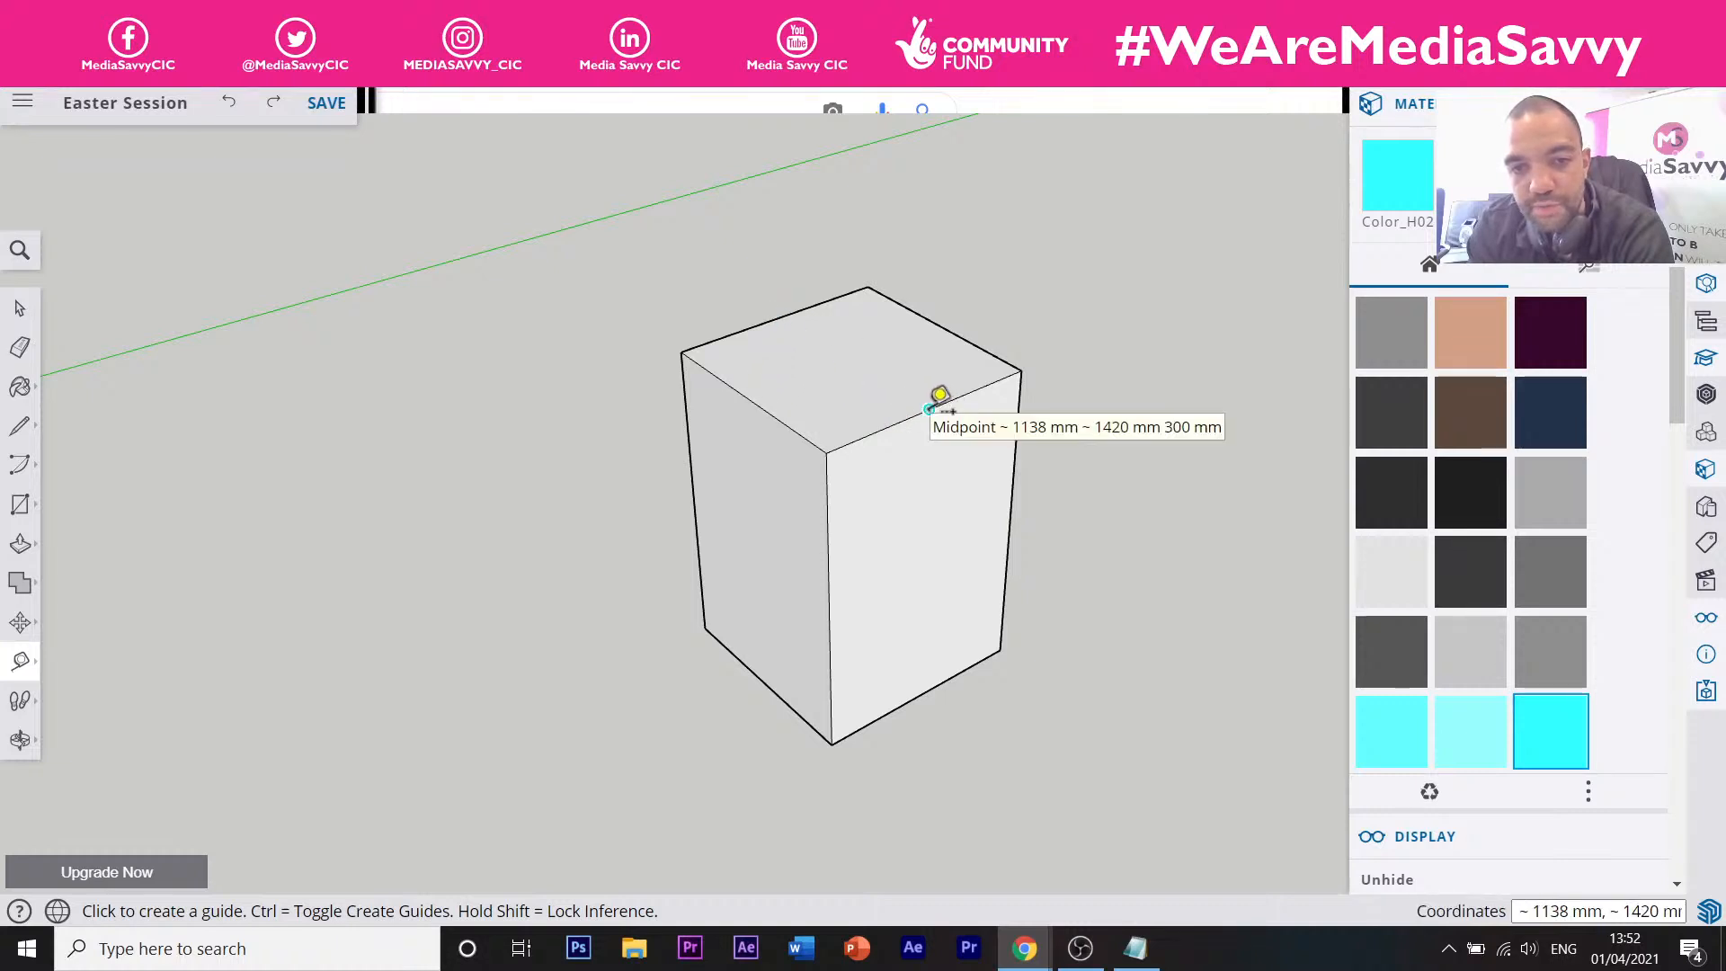
Compare the box's top front corner with the easter egg box reference images.
click(824, 451)
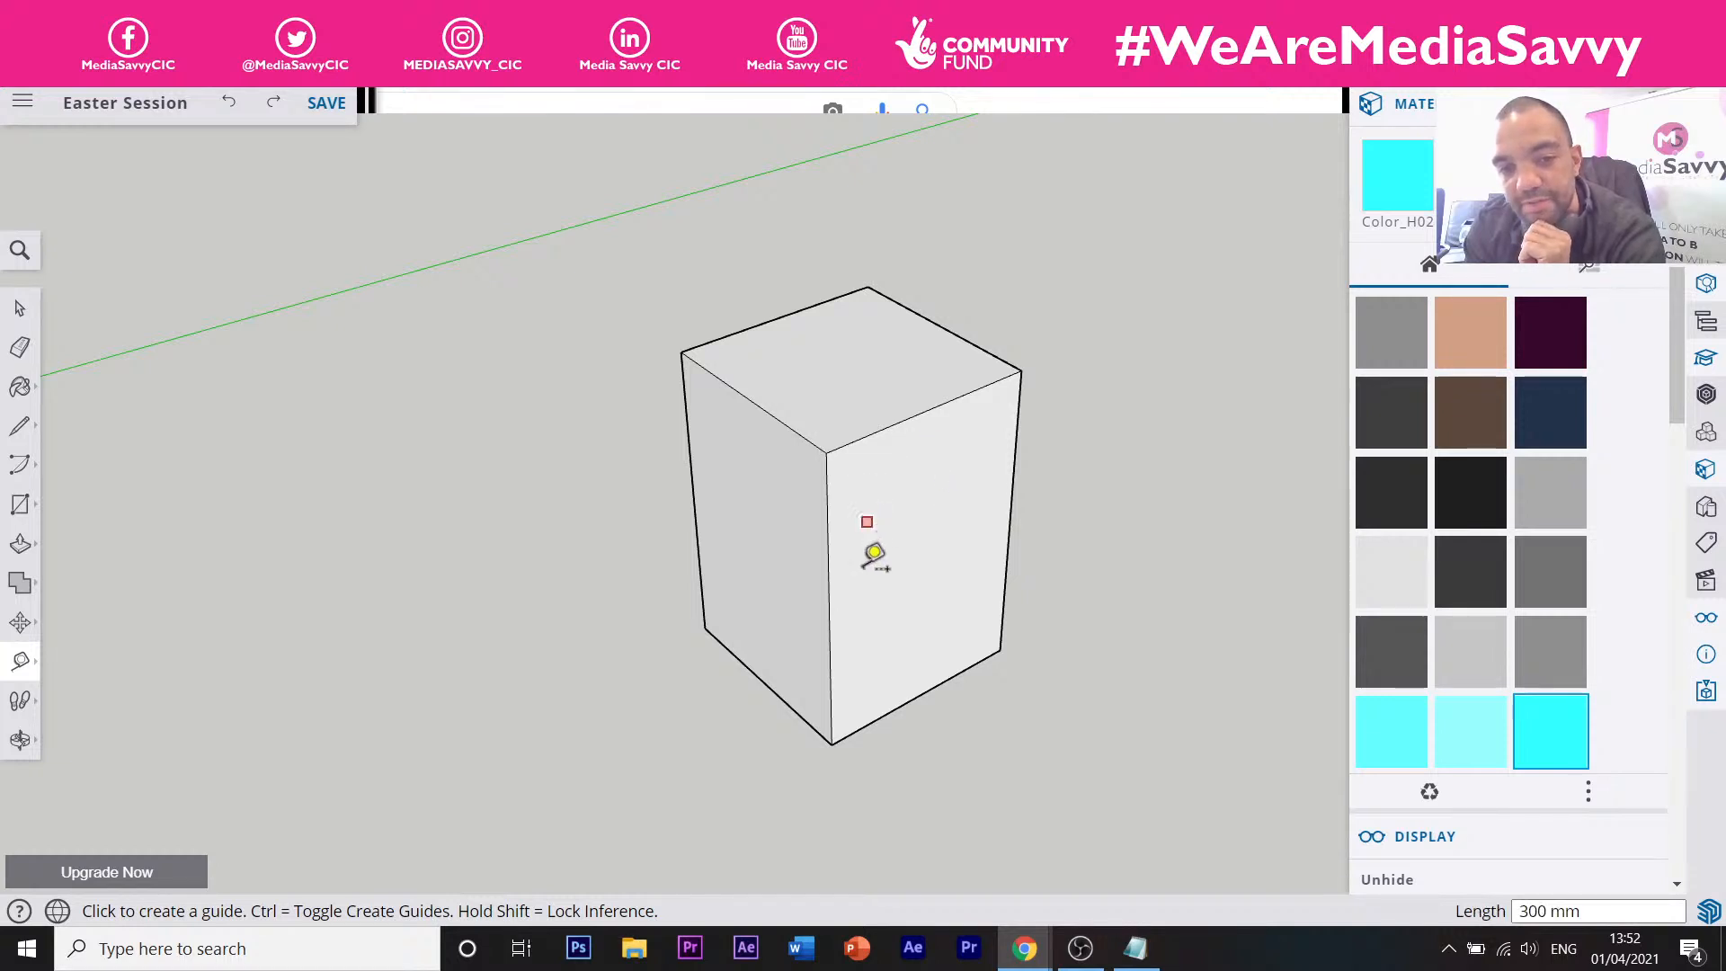
click(1065, 14)
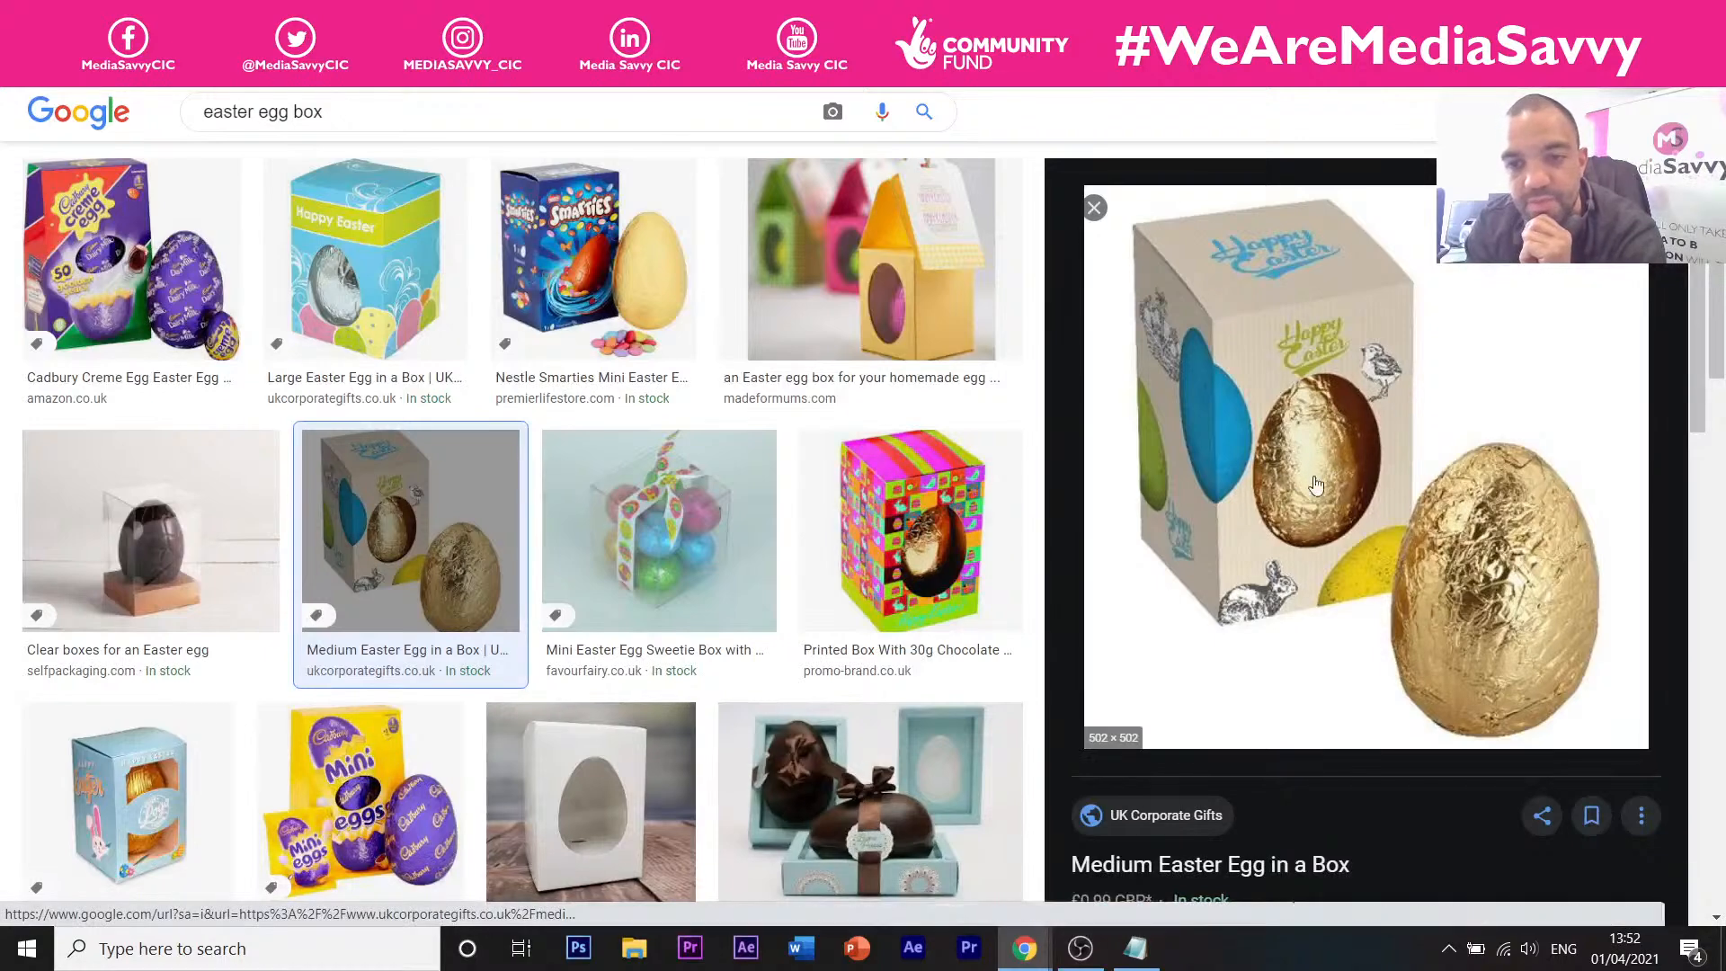
click(863, 15)
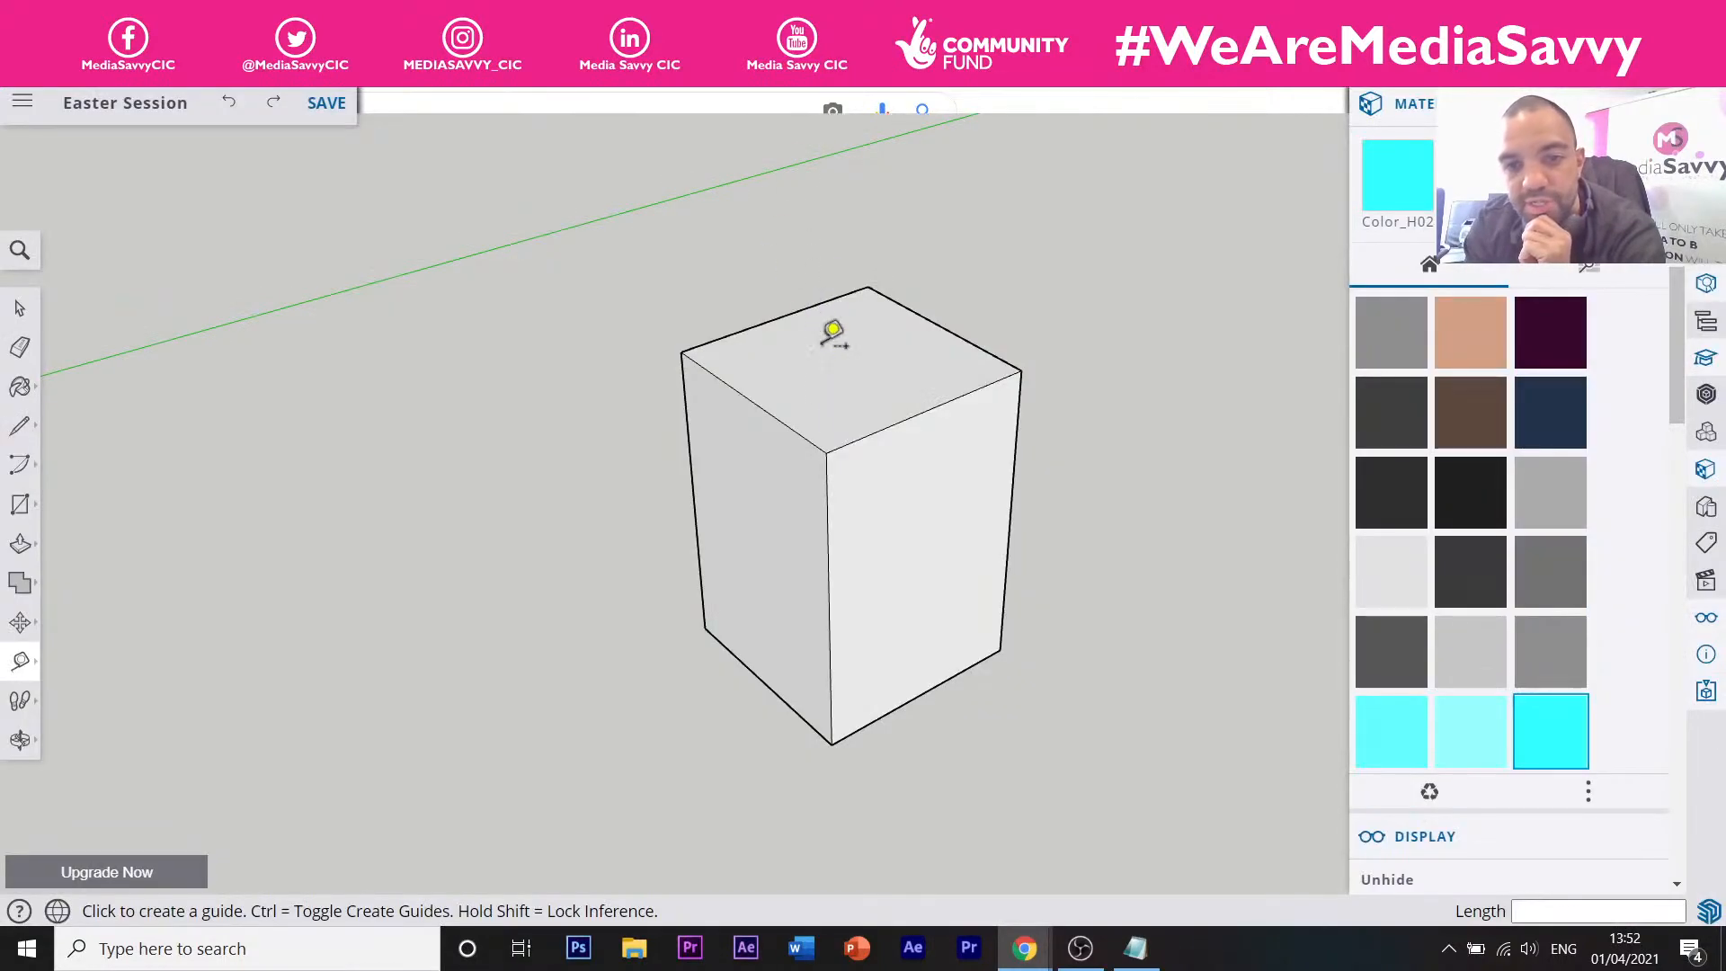
click(826, 452)
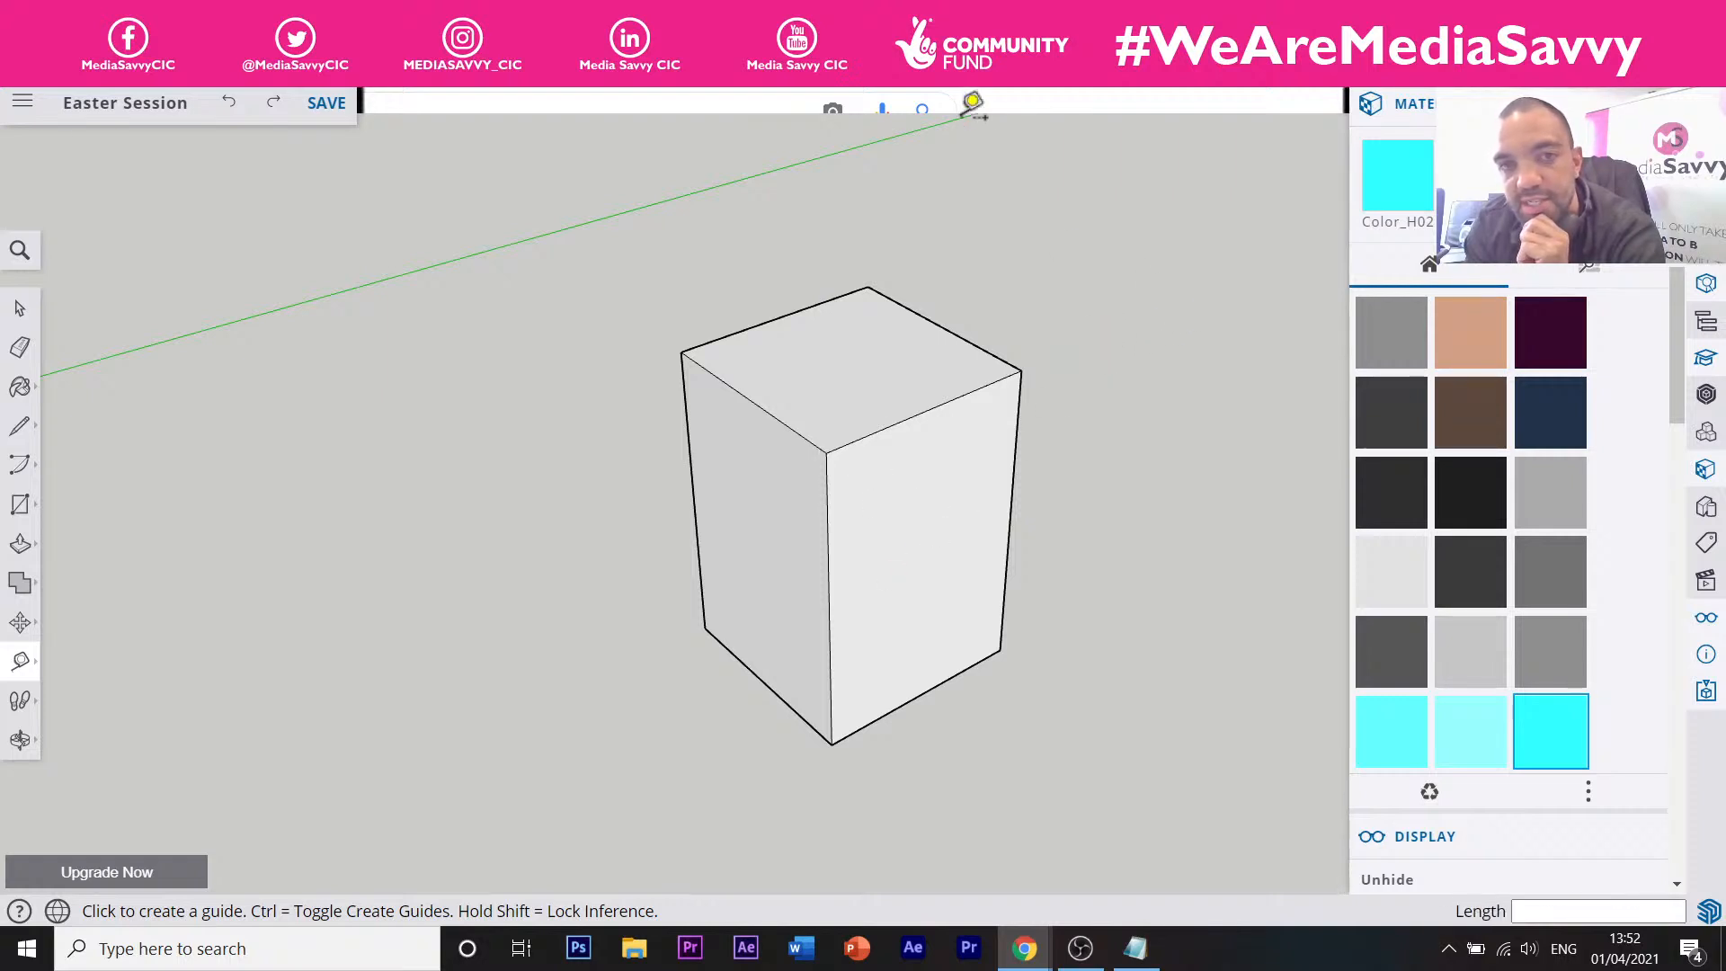
click(898, 15)
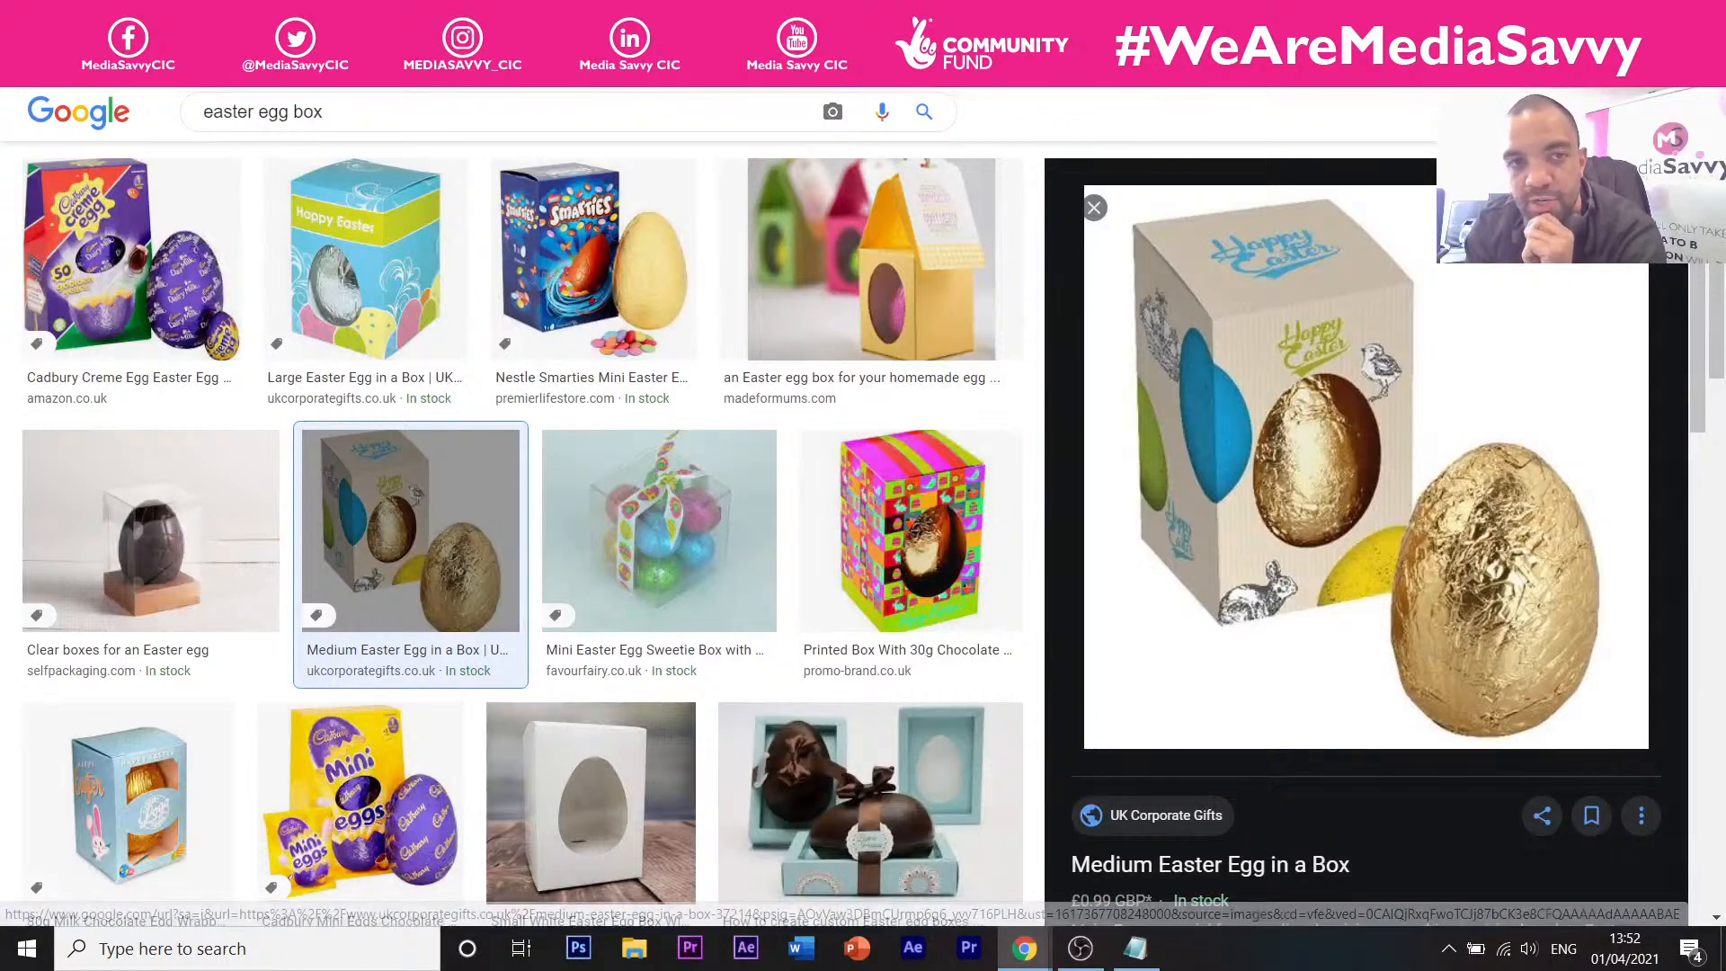
click(719, 14)
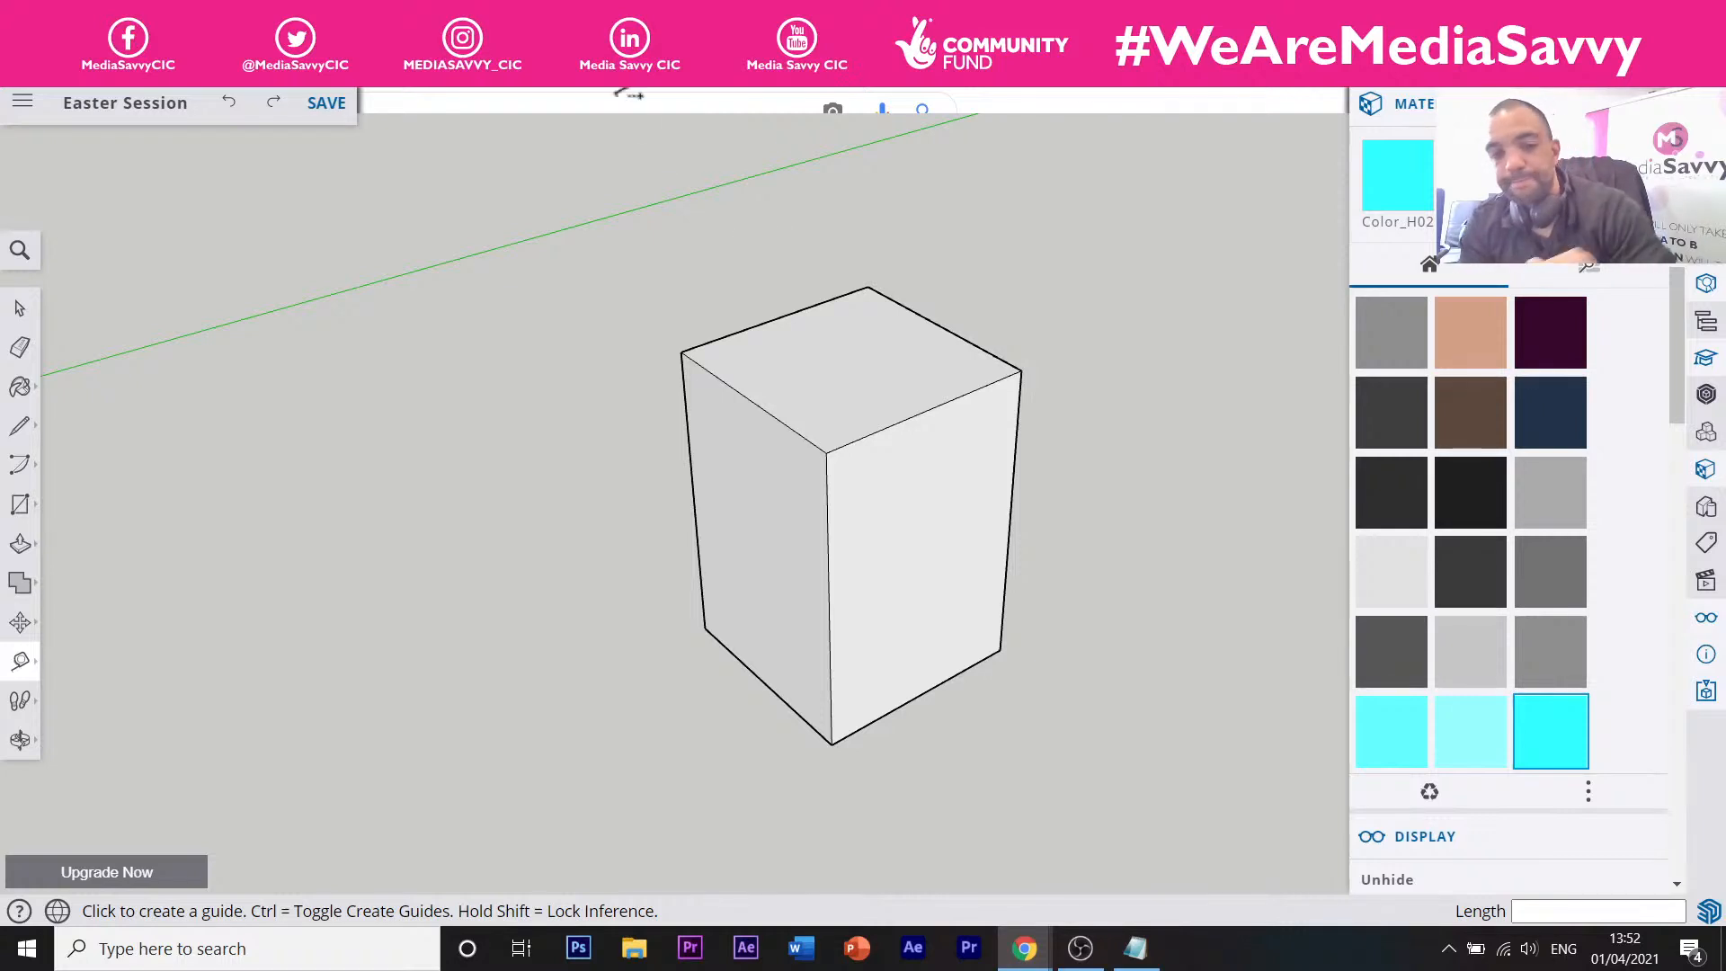
Add guides 100 mm in from the vertical edge, 64 mm below the top and above the bottom.
click(825, 485)
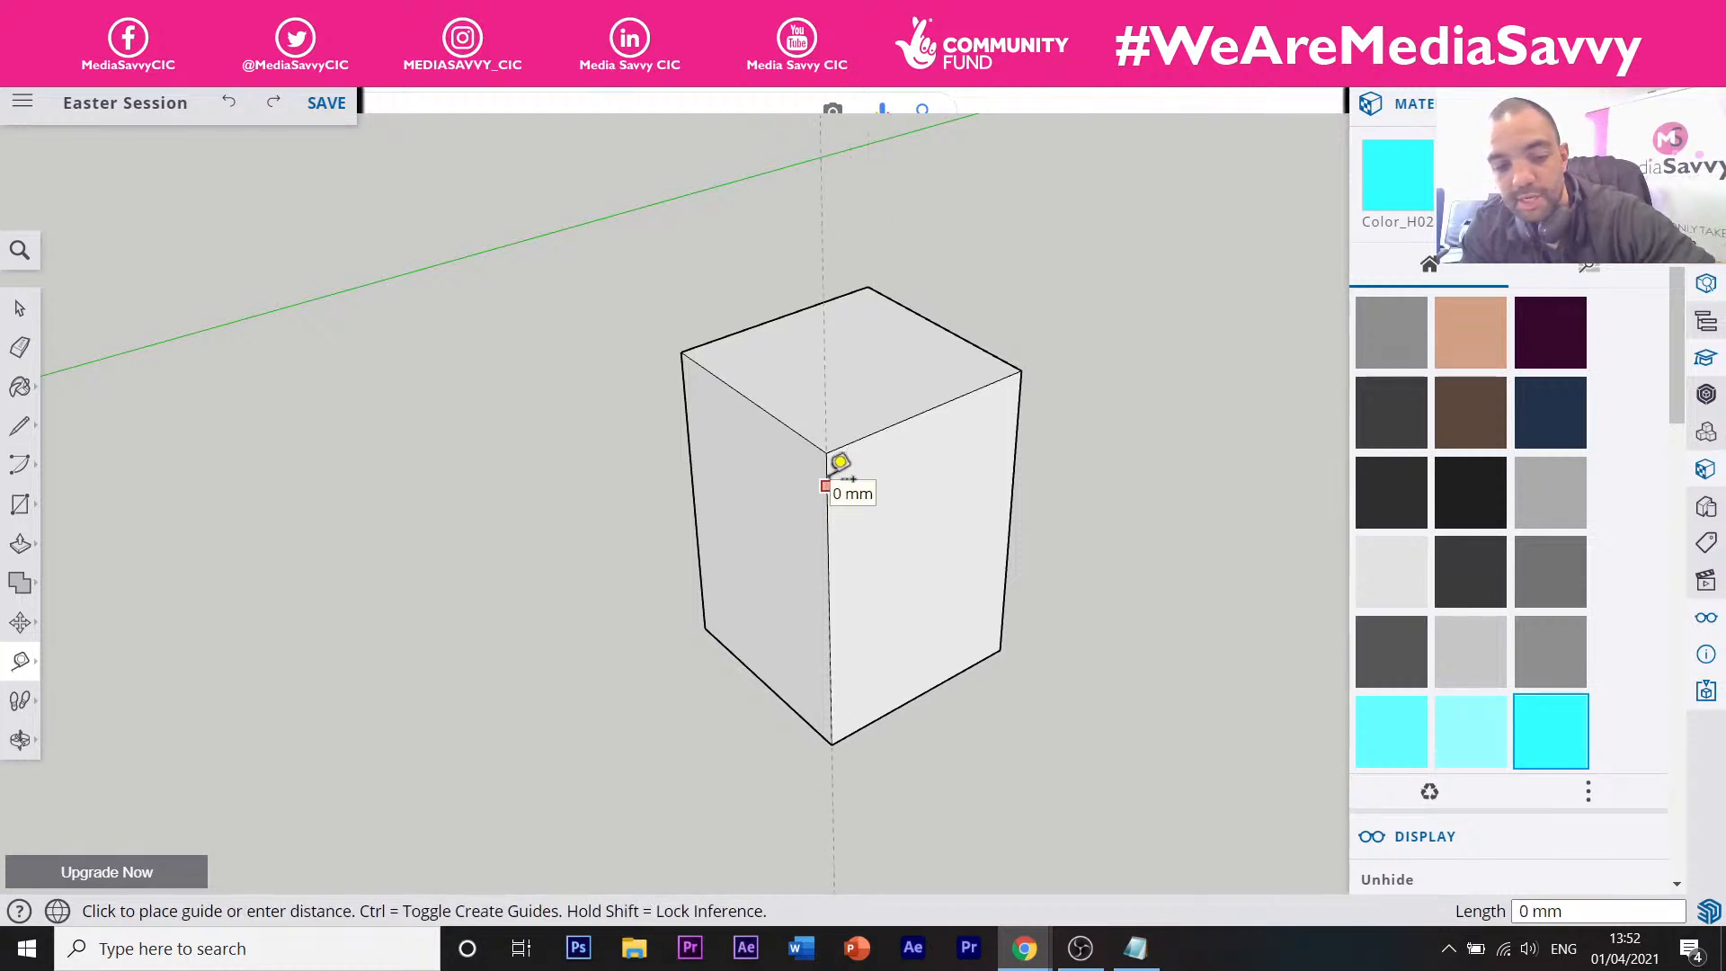
key(Escape)
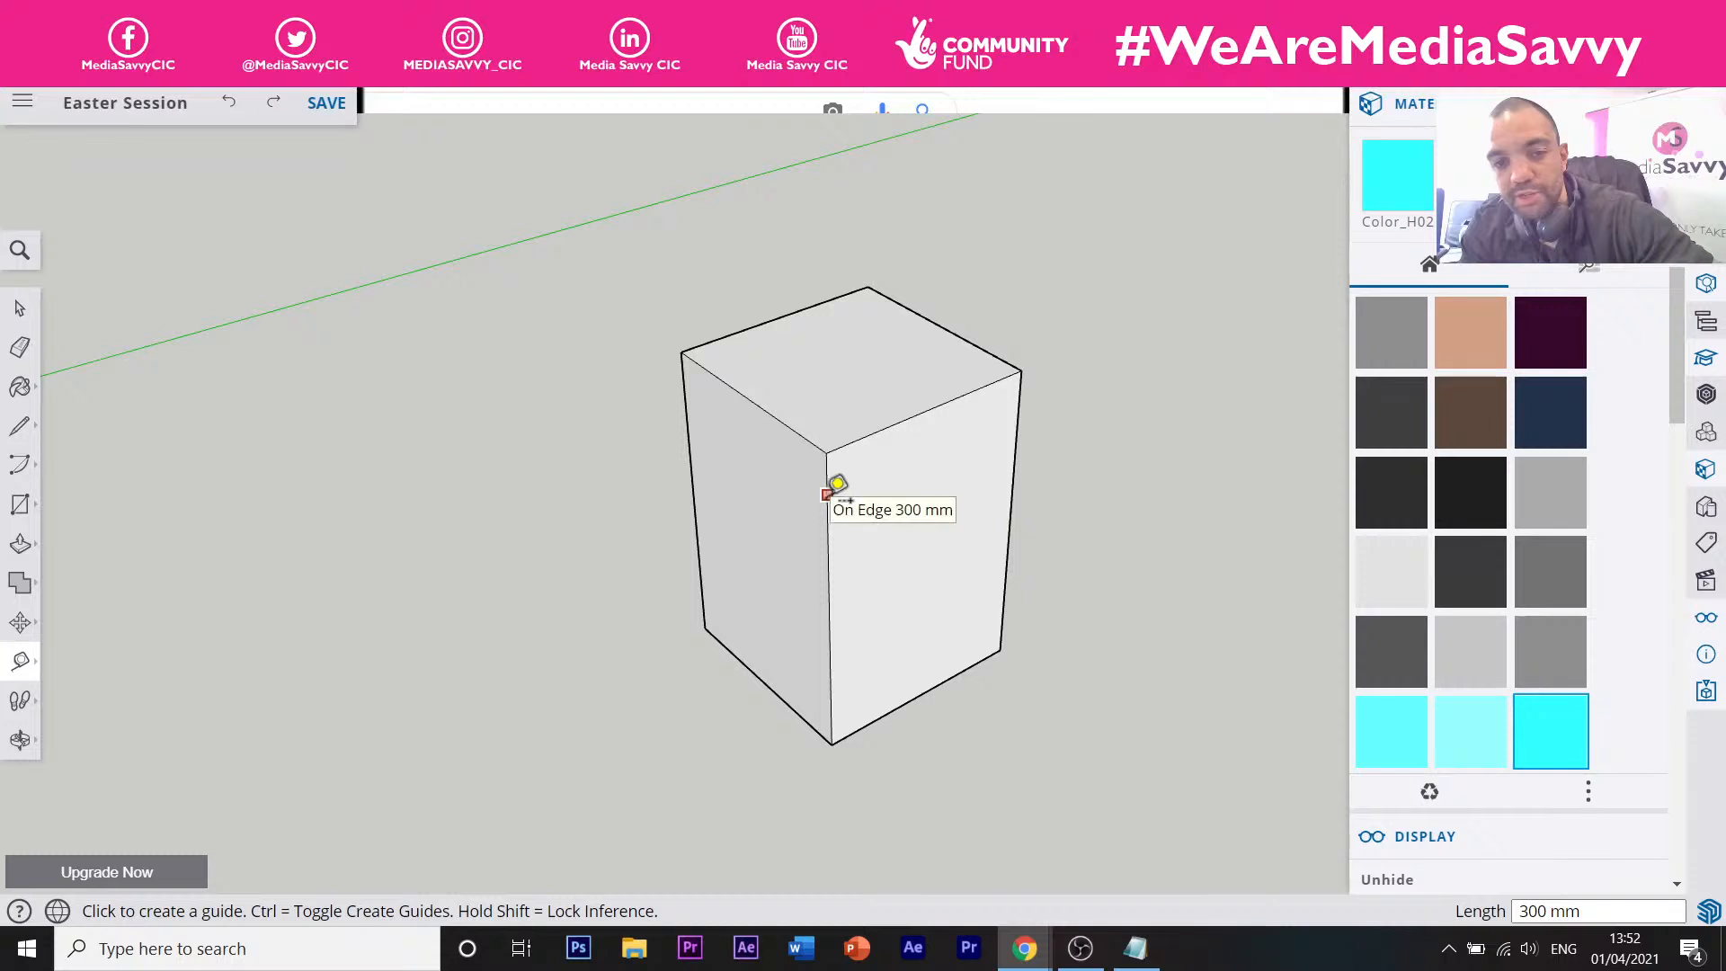
click(826, 530)
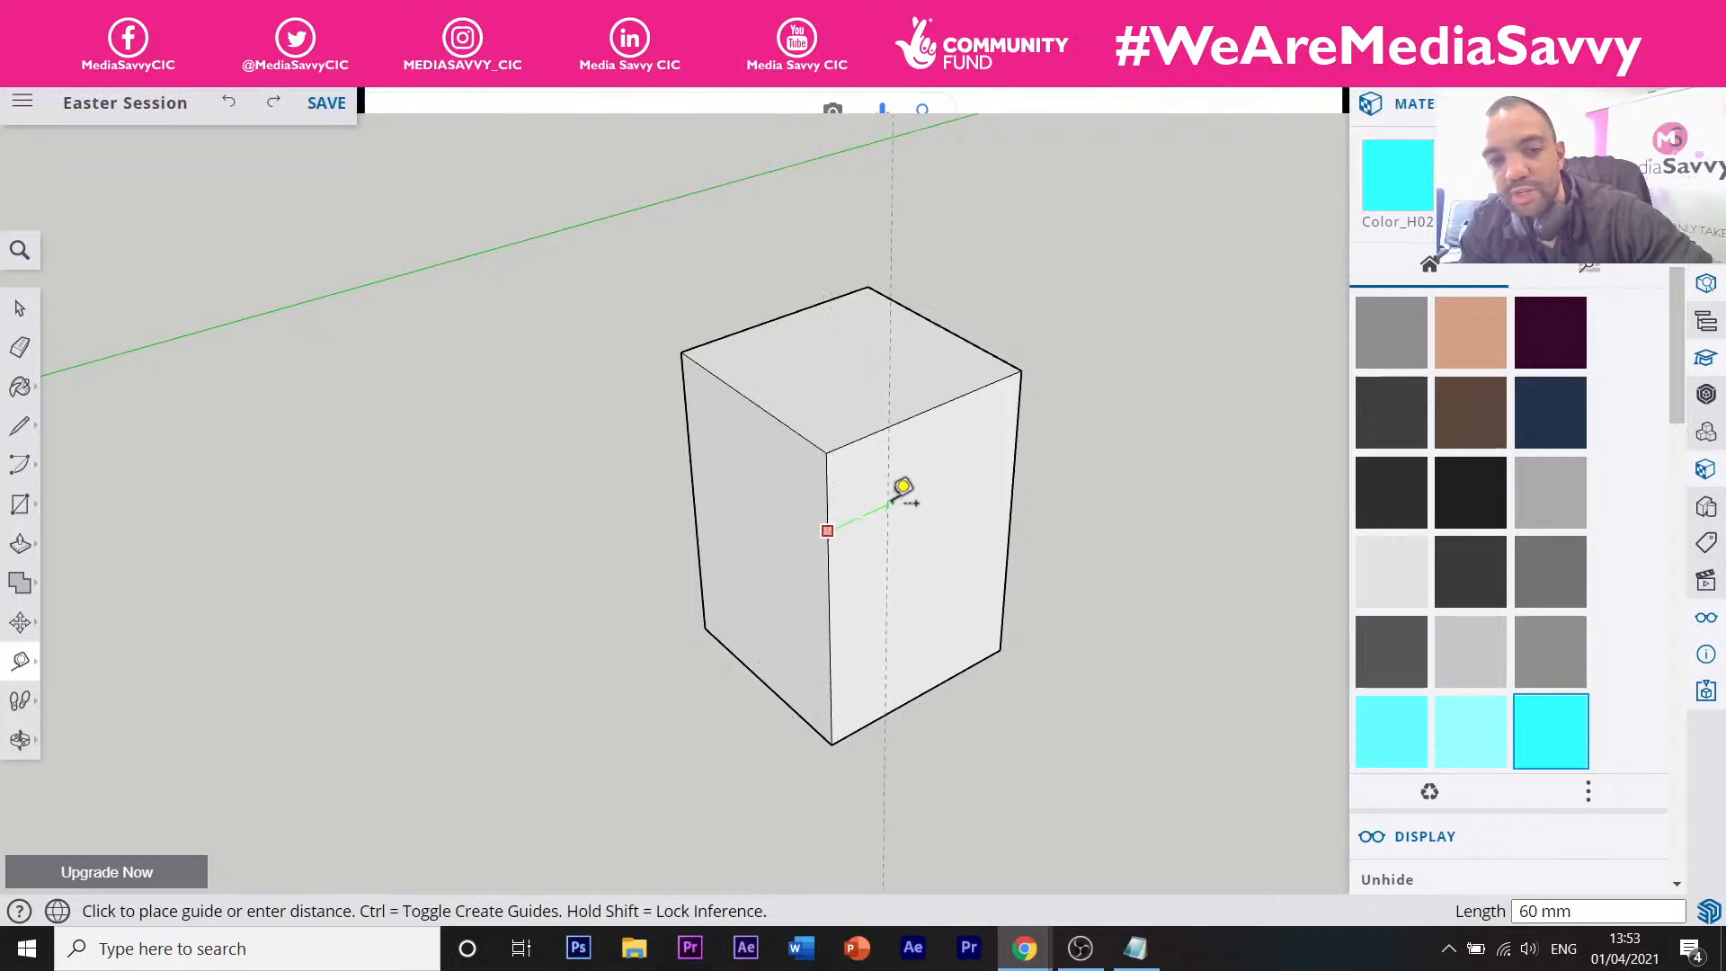
click(936, 395)
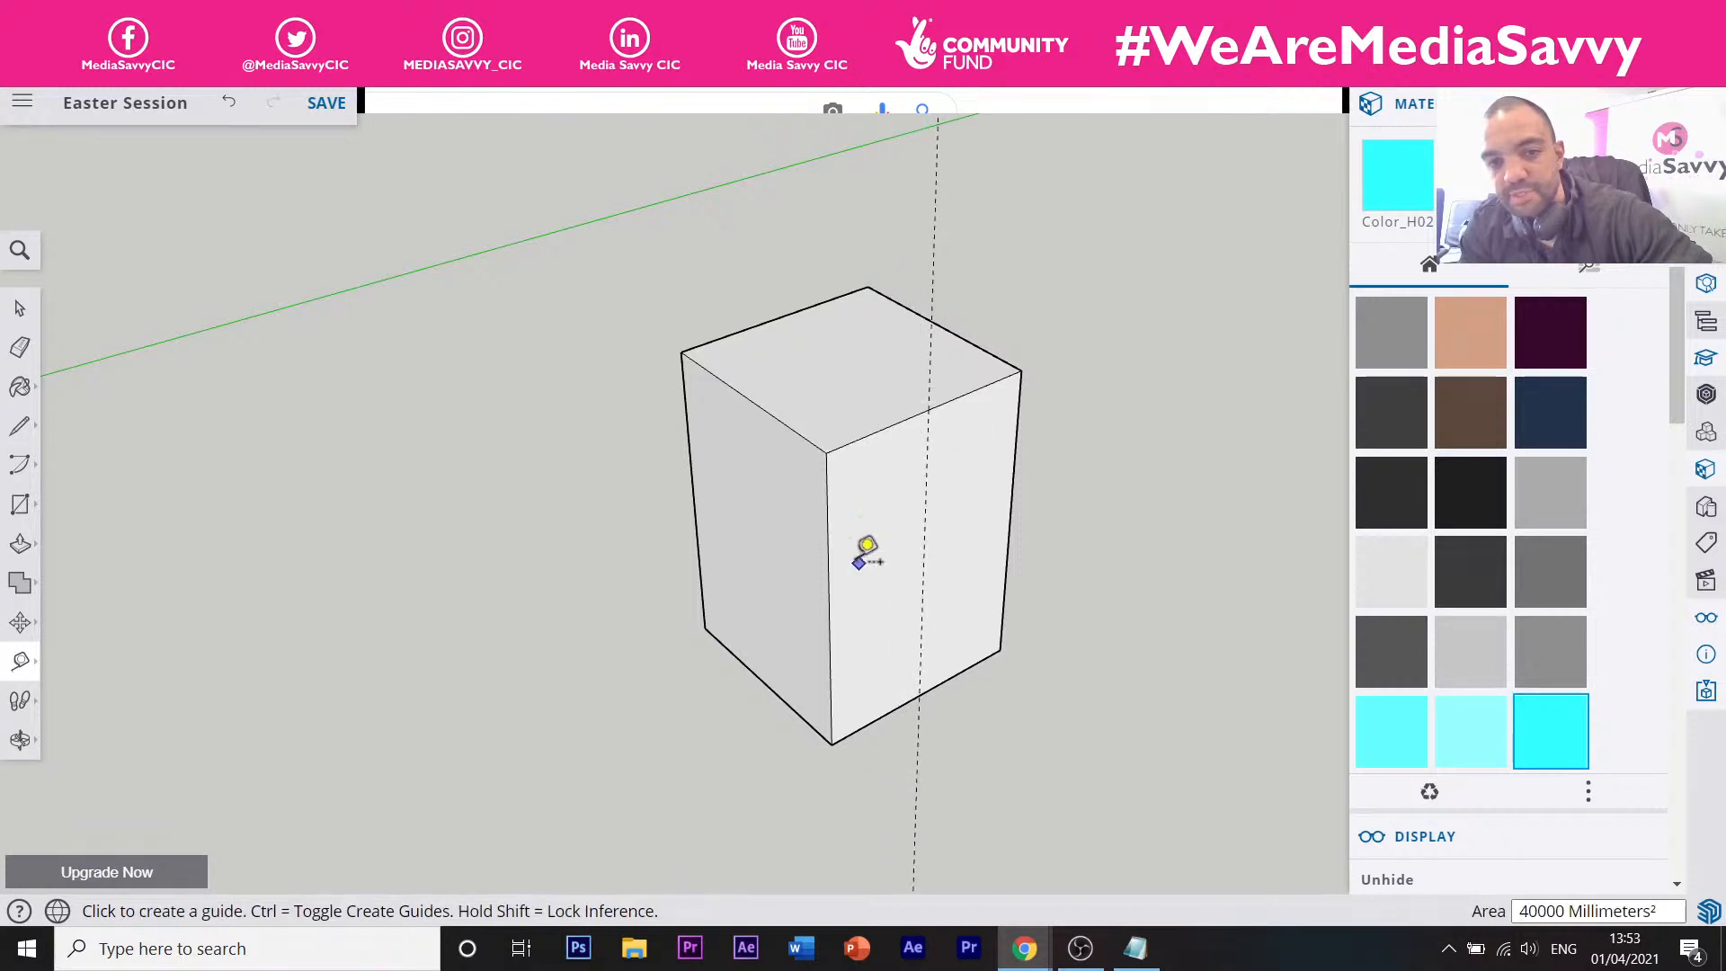
click(896, 422)
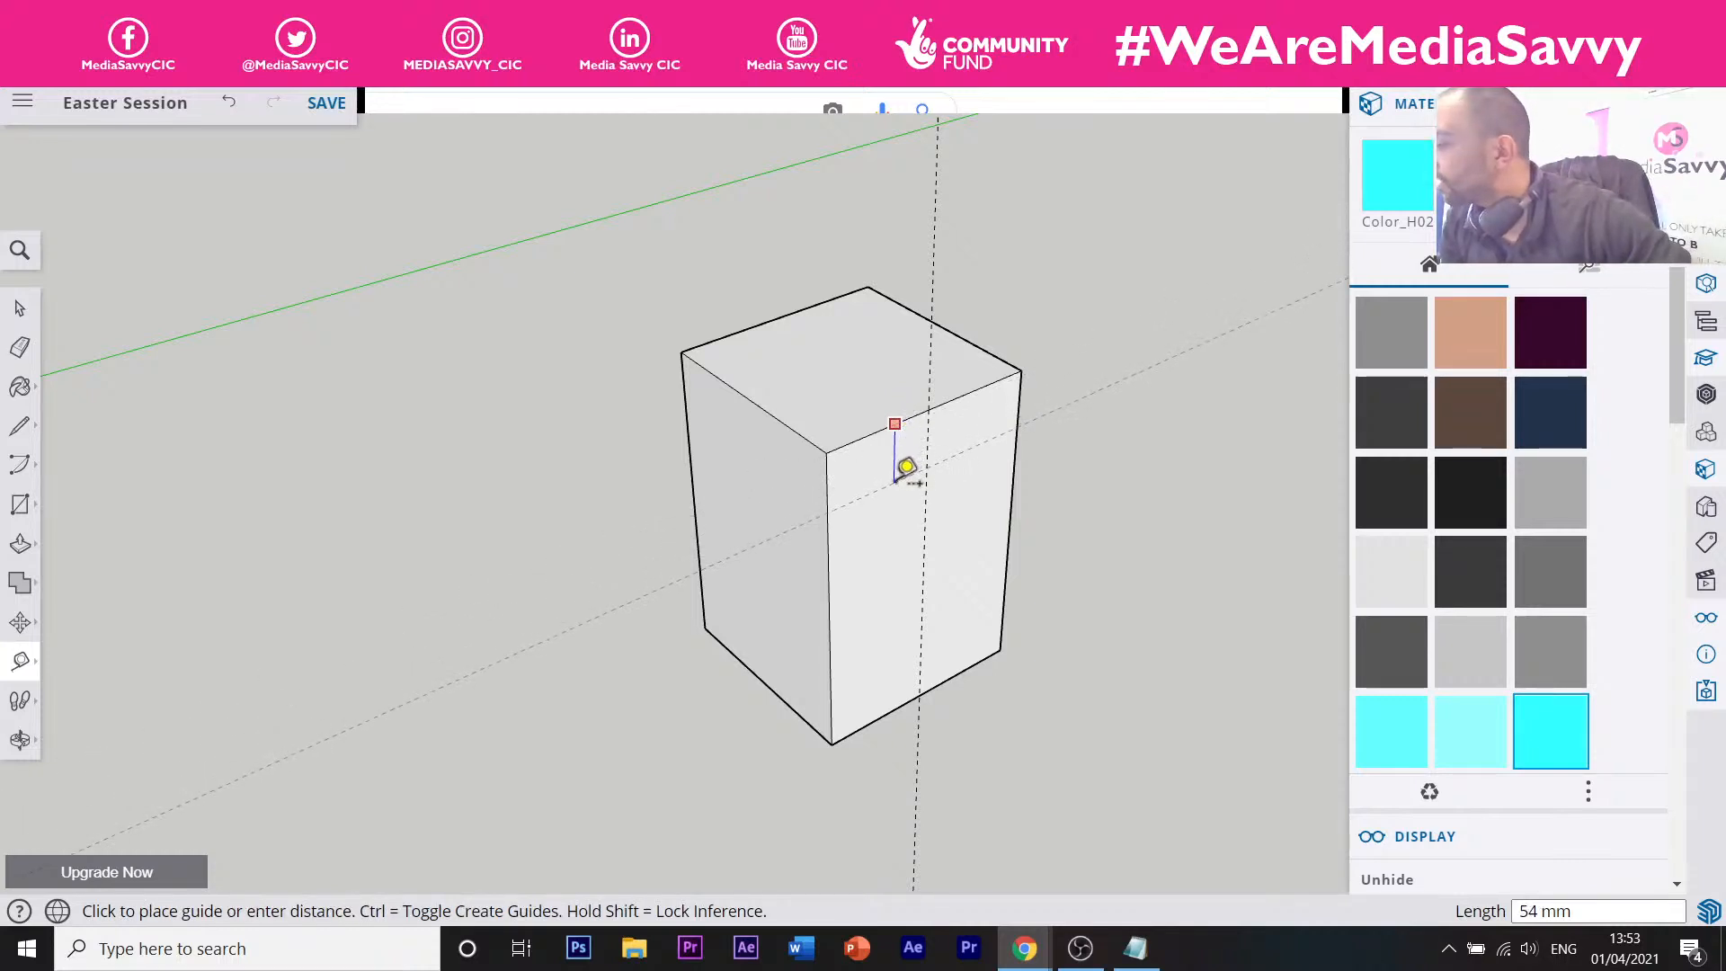
click(905, 476)
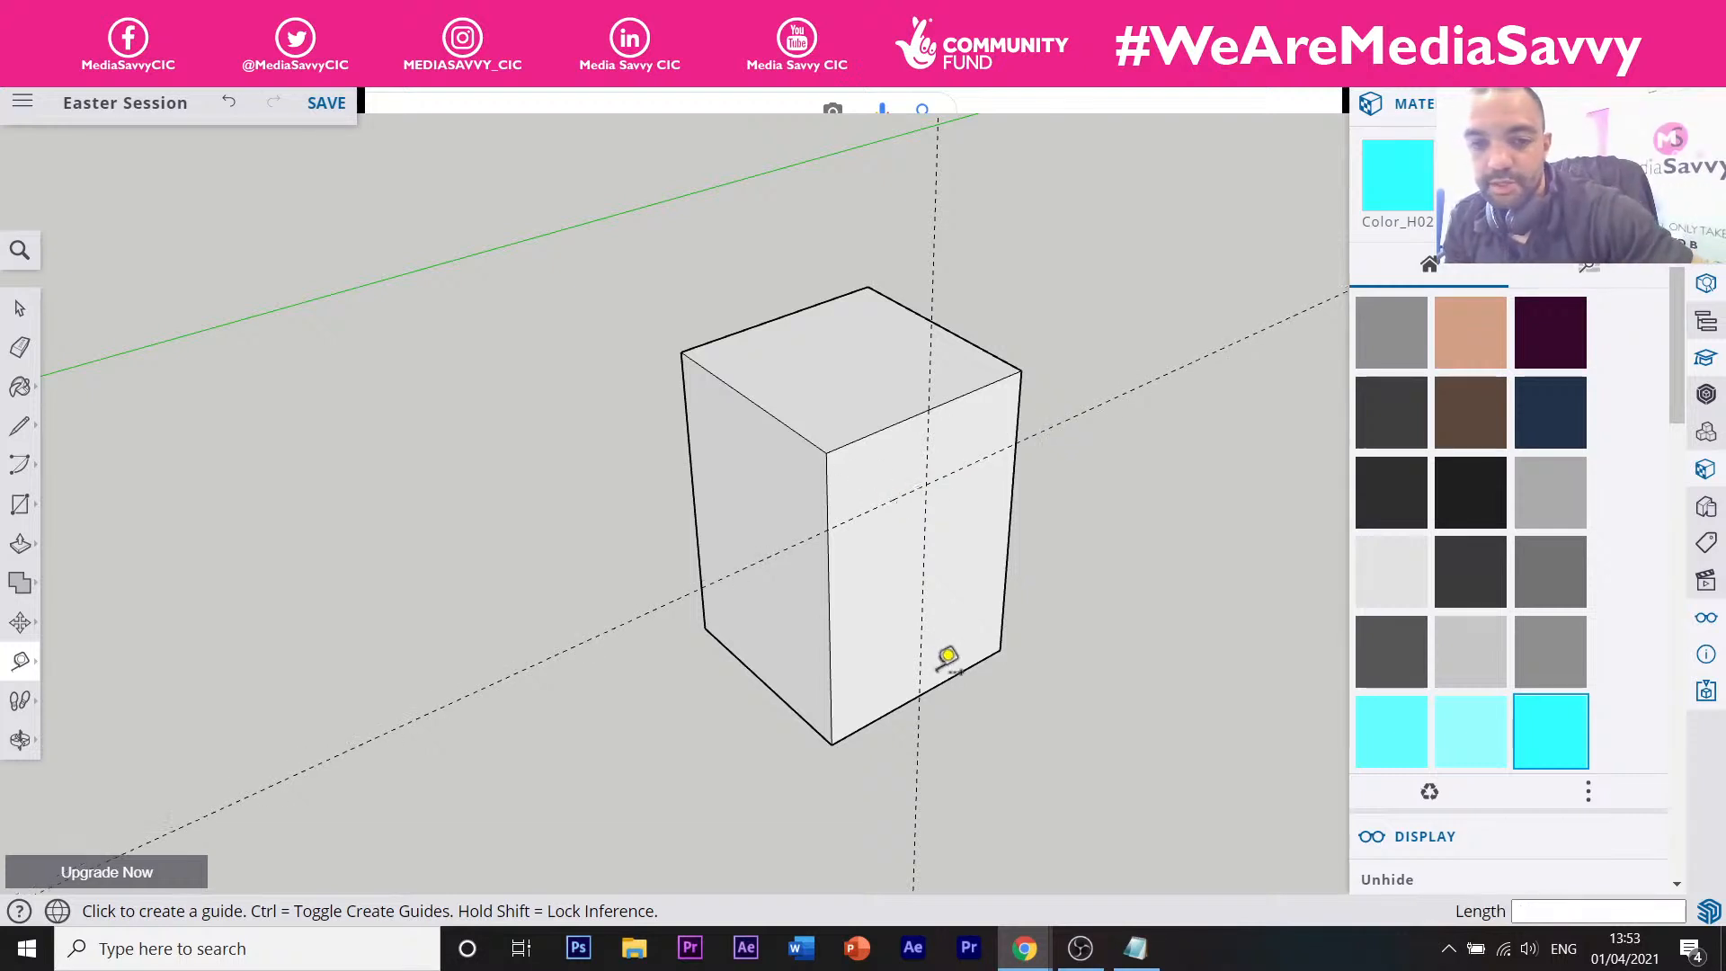
click(938, 683)
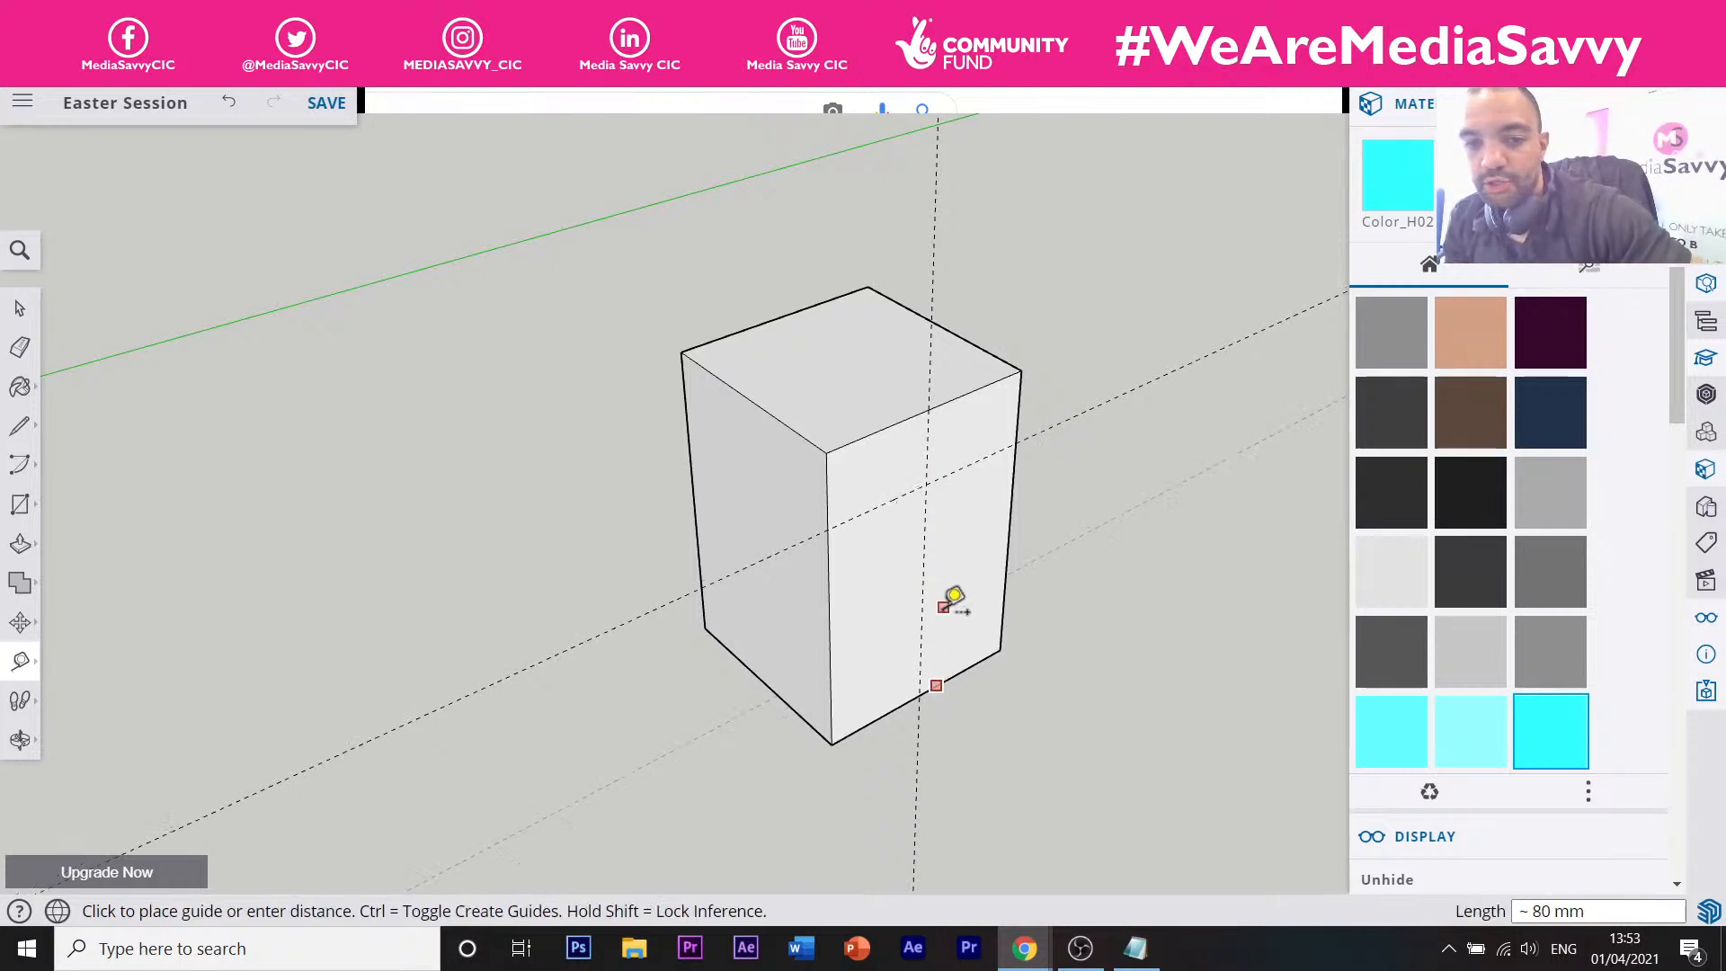
click(954, 609)
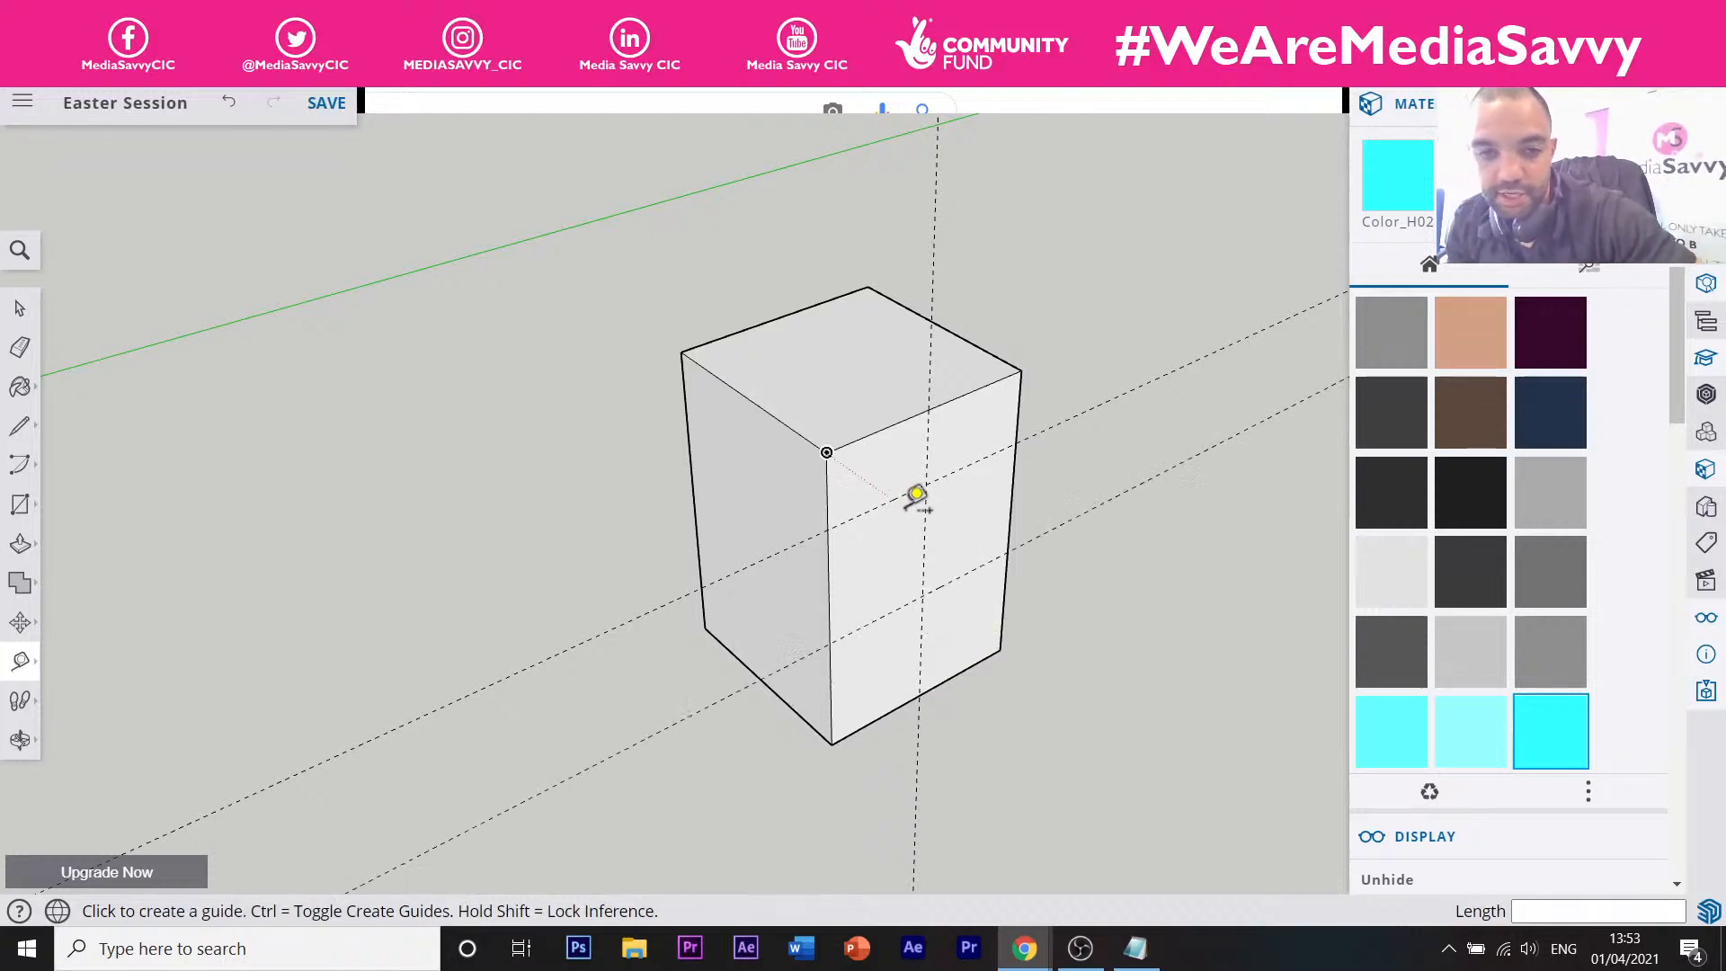
Orbit to face the guided side of the box, abandoning trial circle and line starts.
key(c)
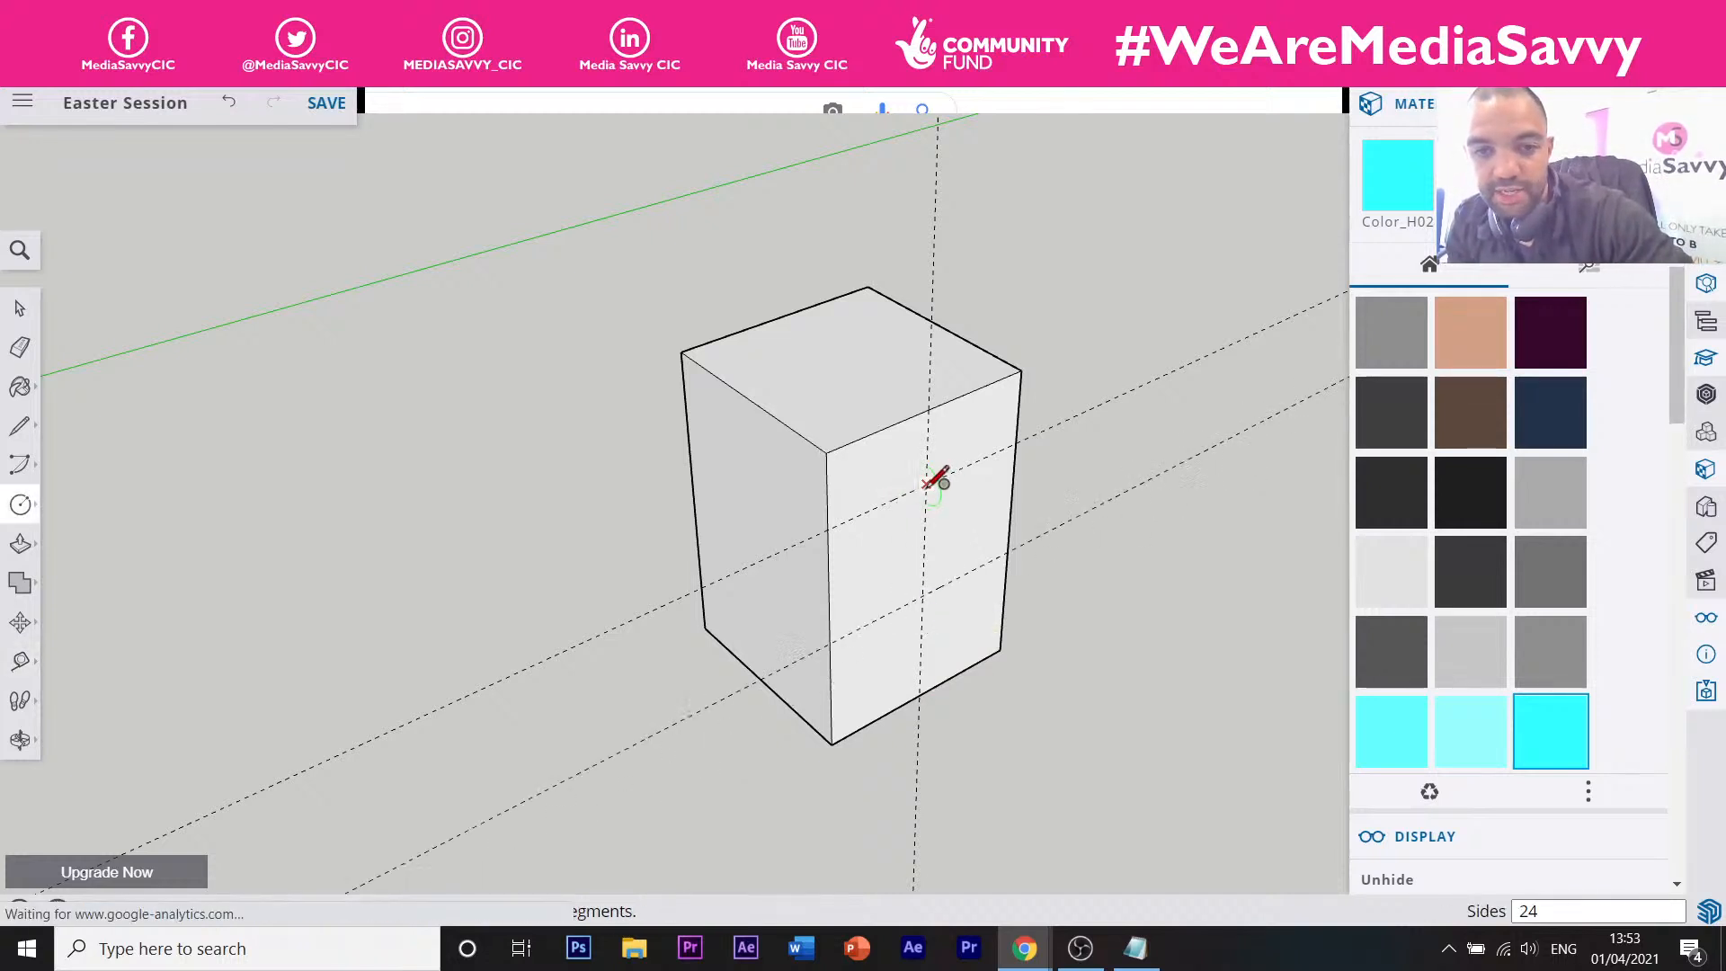
scroll(937, 481, up, 5)
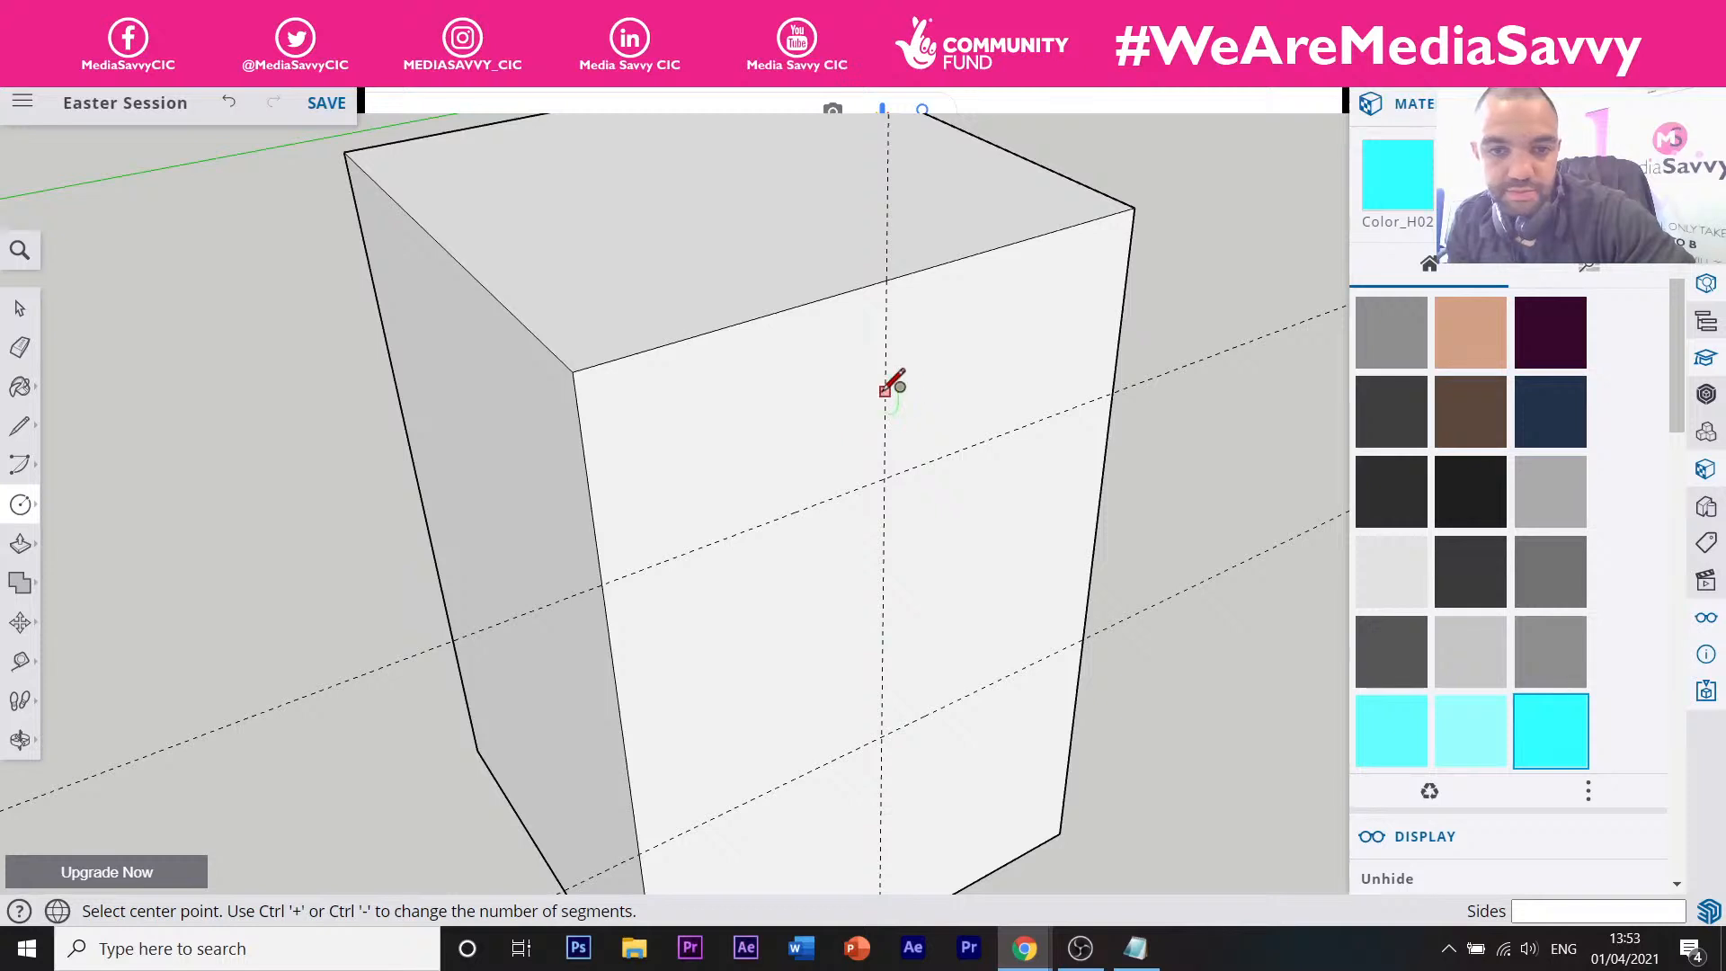
key(l)
click(775, 434)
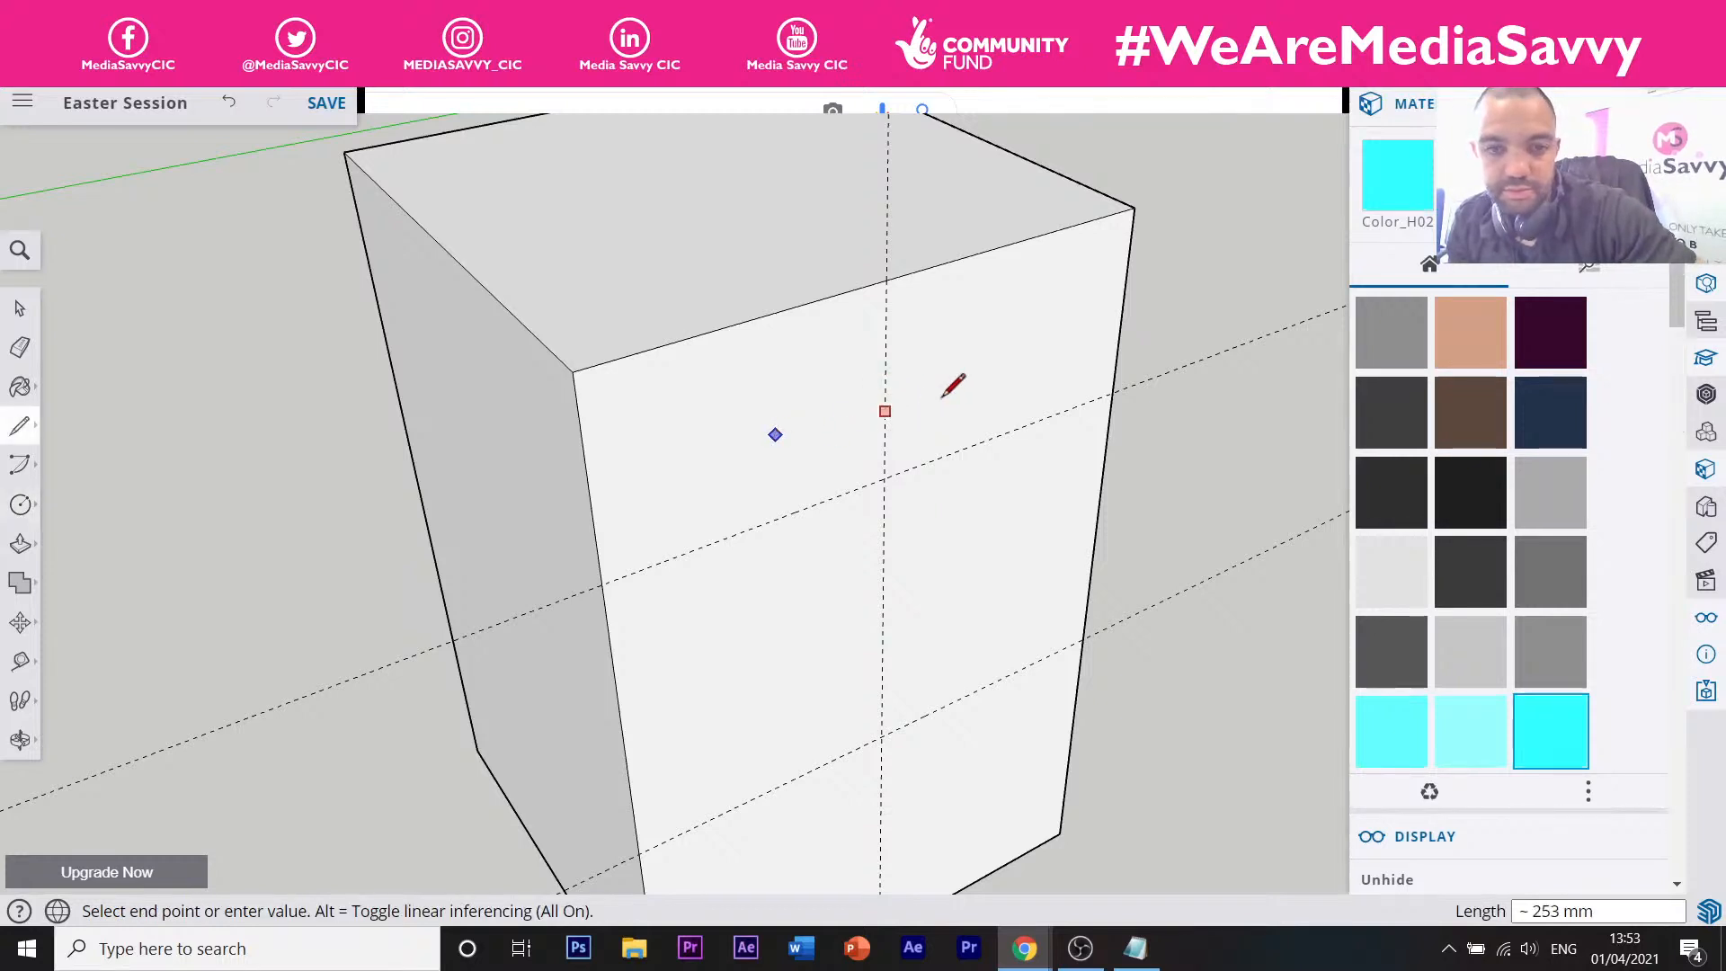
key(Escape)
middle_drag(901, 427, 542, 416)
middle_drag(690, 416, 556, 406)
key(l)
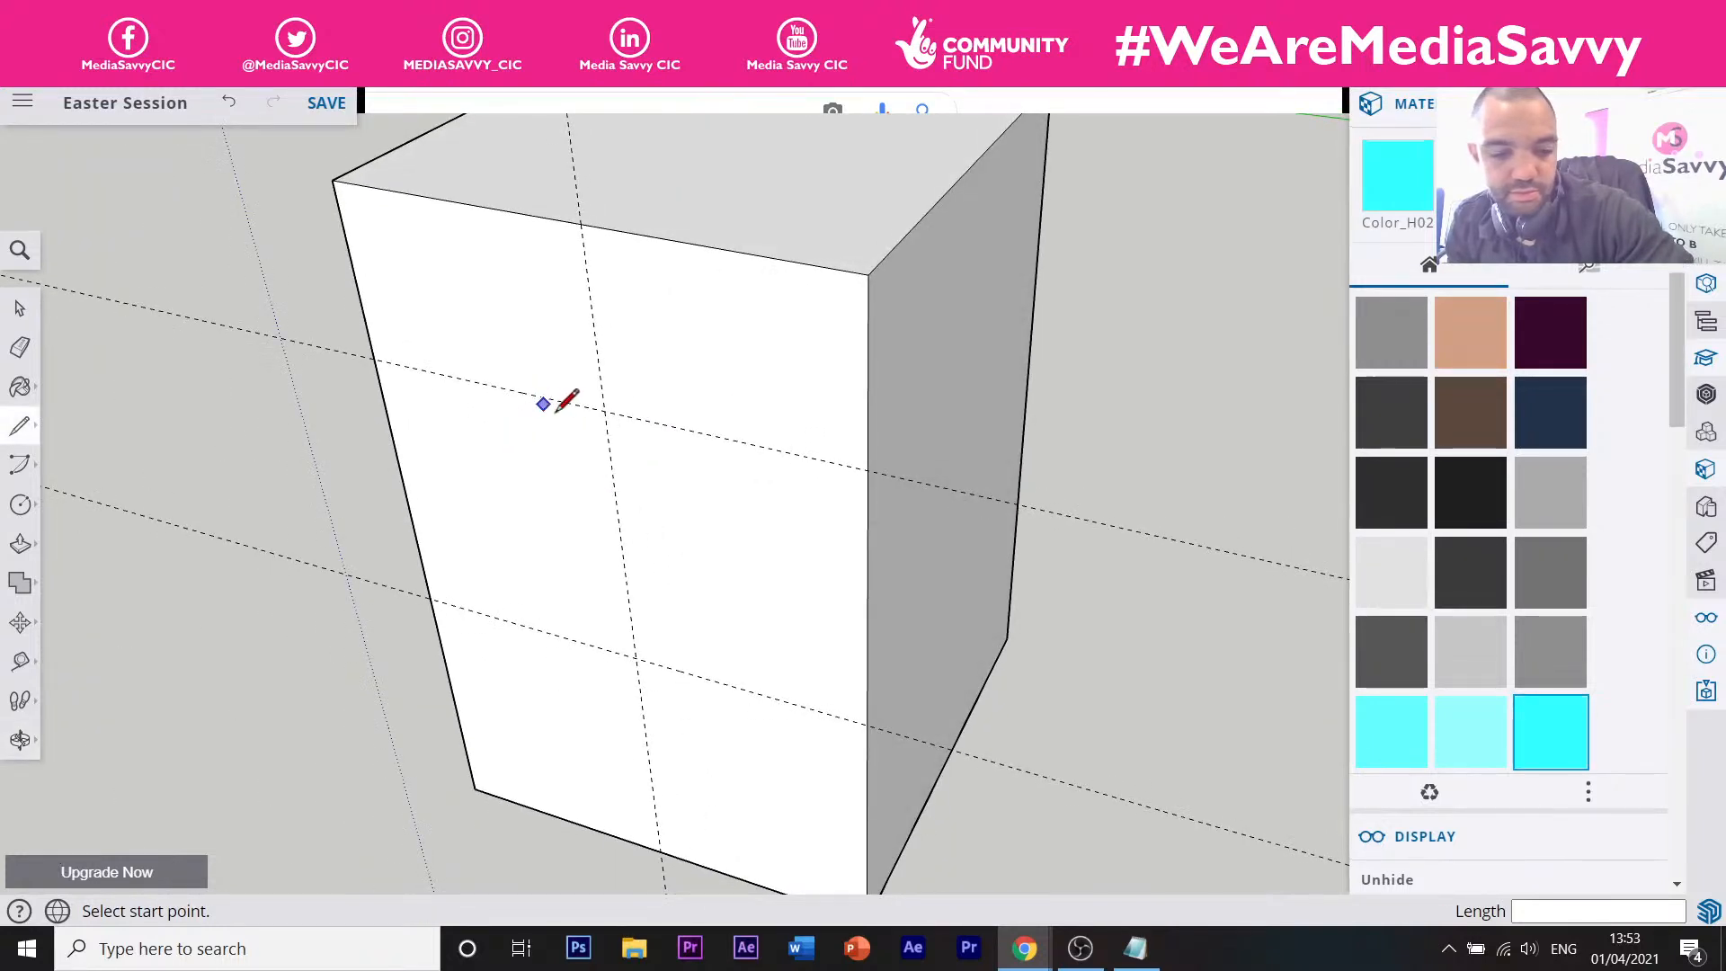
key(c)
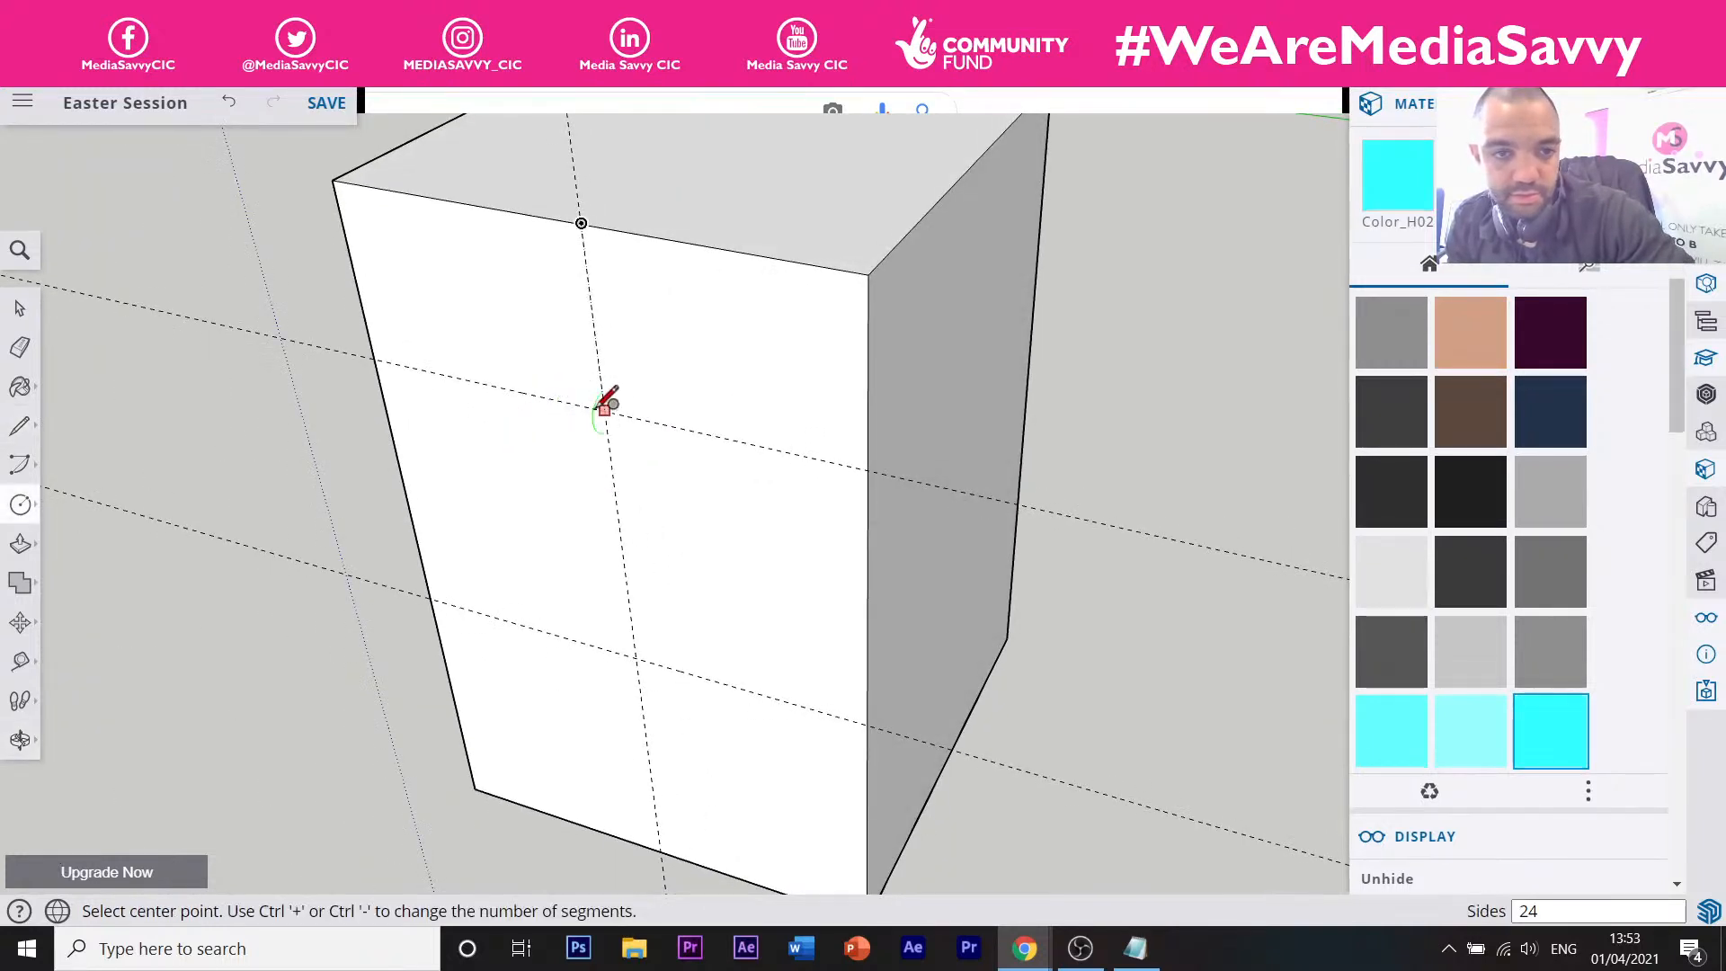
click(590, 406)
key(Escape)
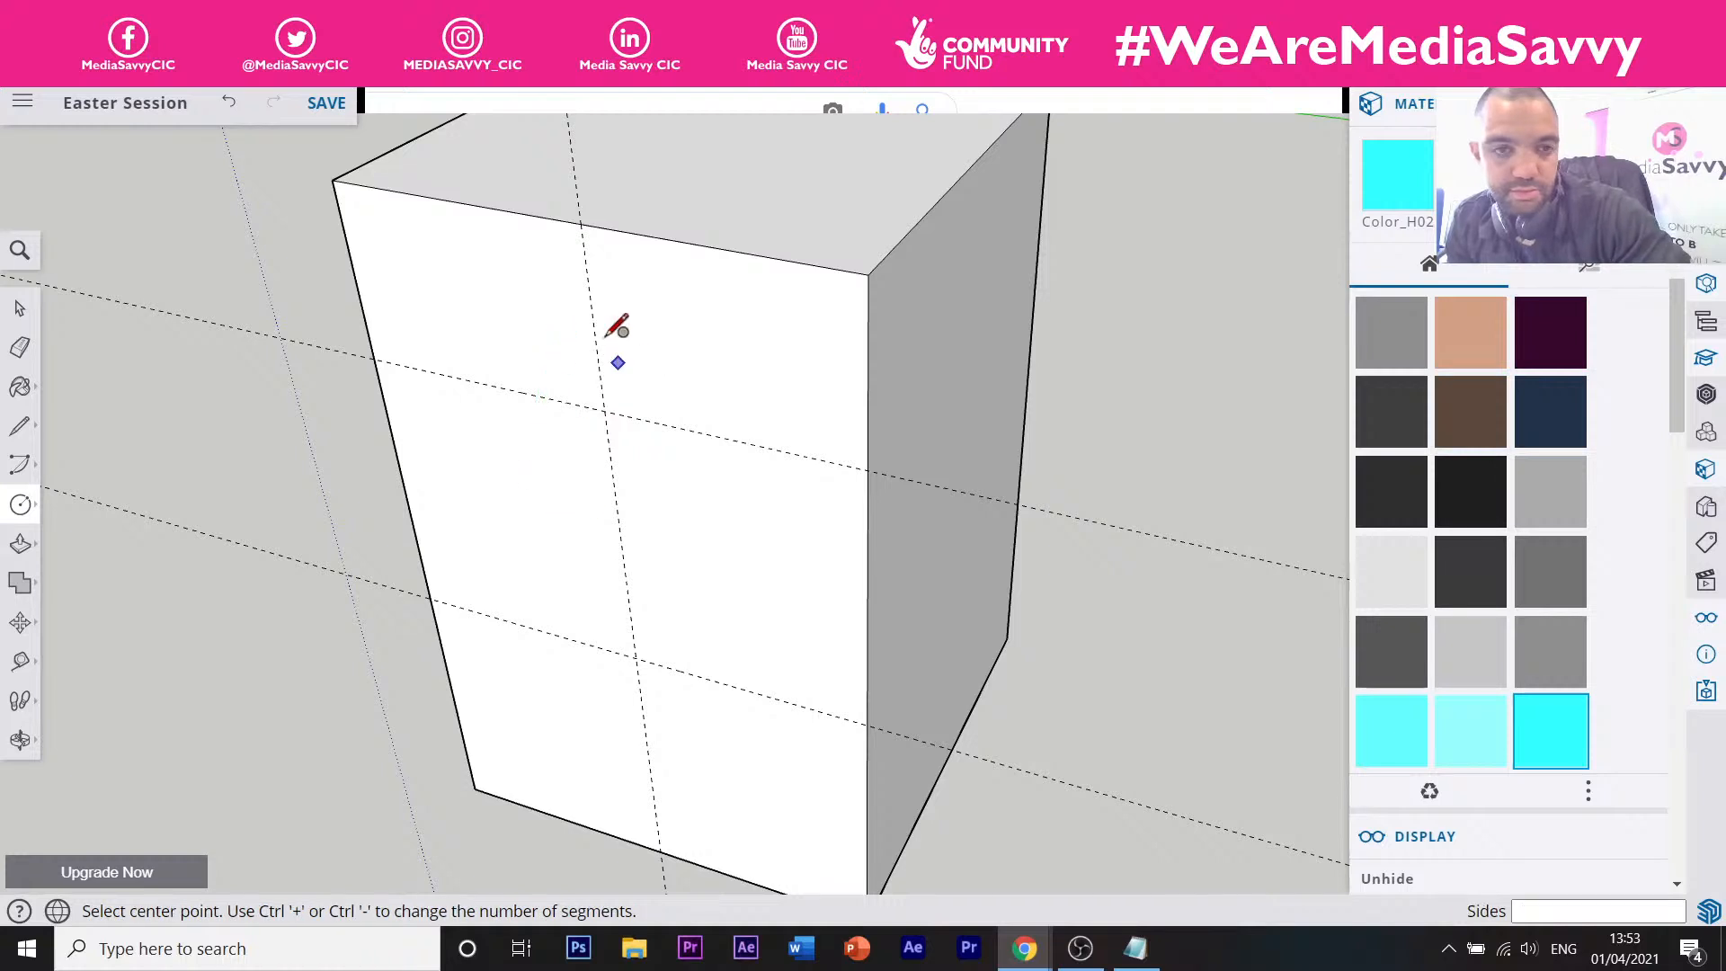
Erase the vertical guide from the front face, then orbit to see the whole box.
key(e)
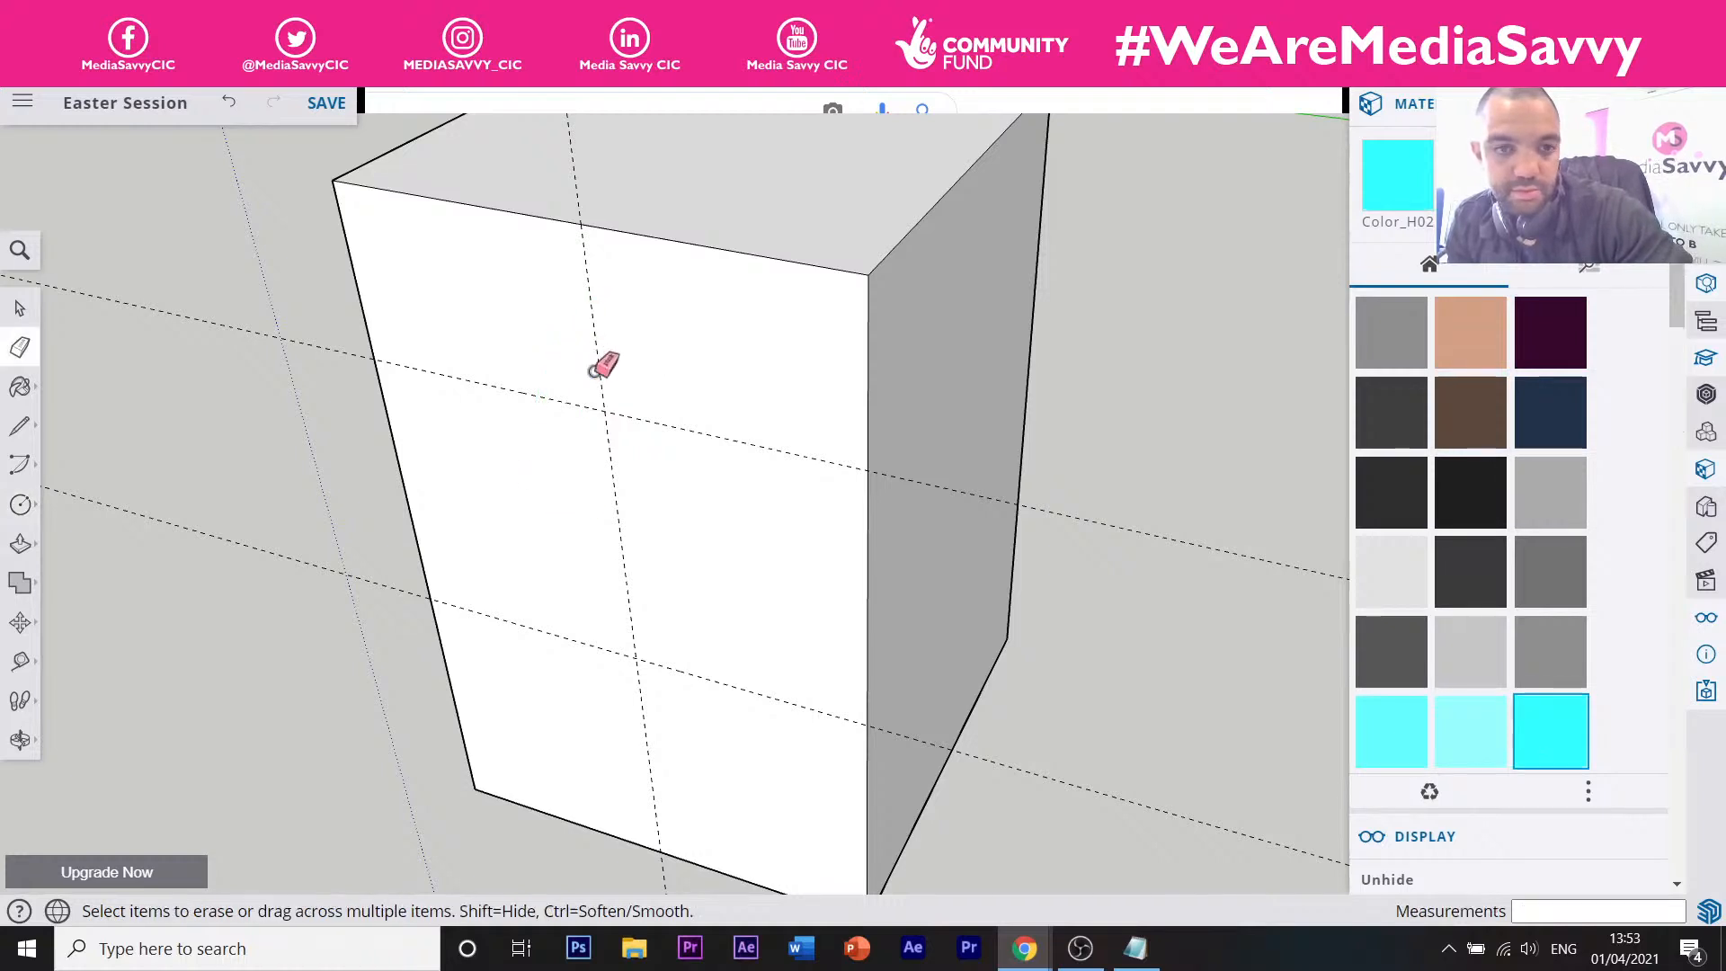
click(599, 368)
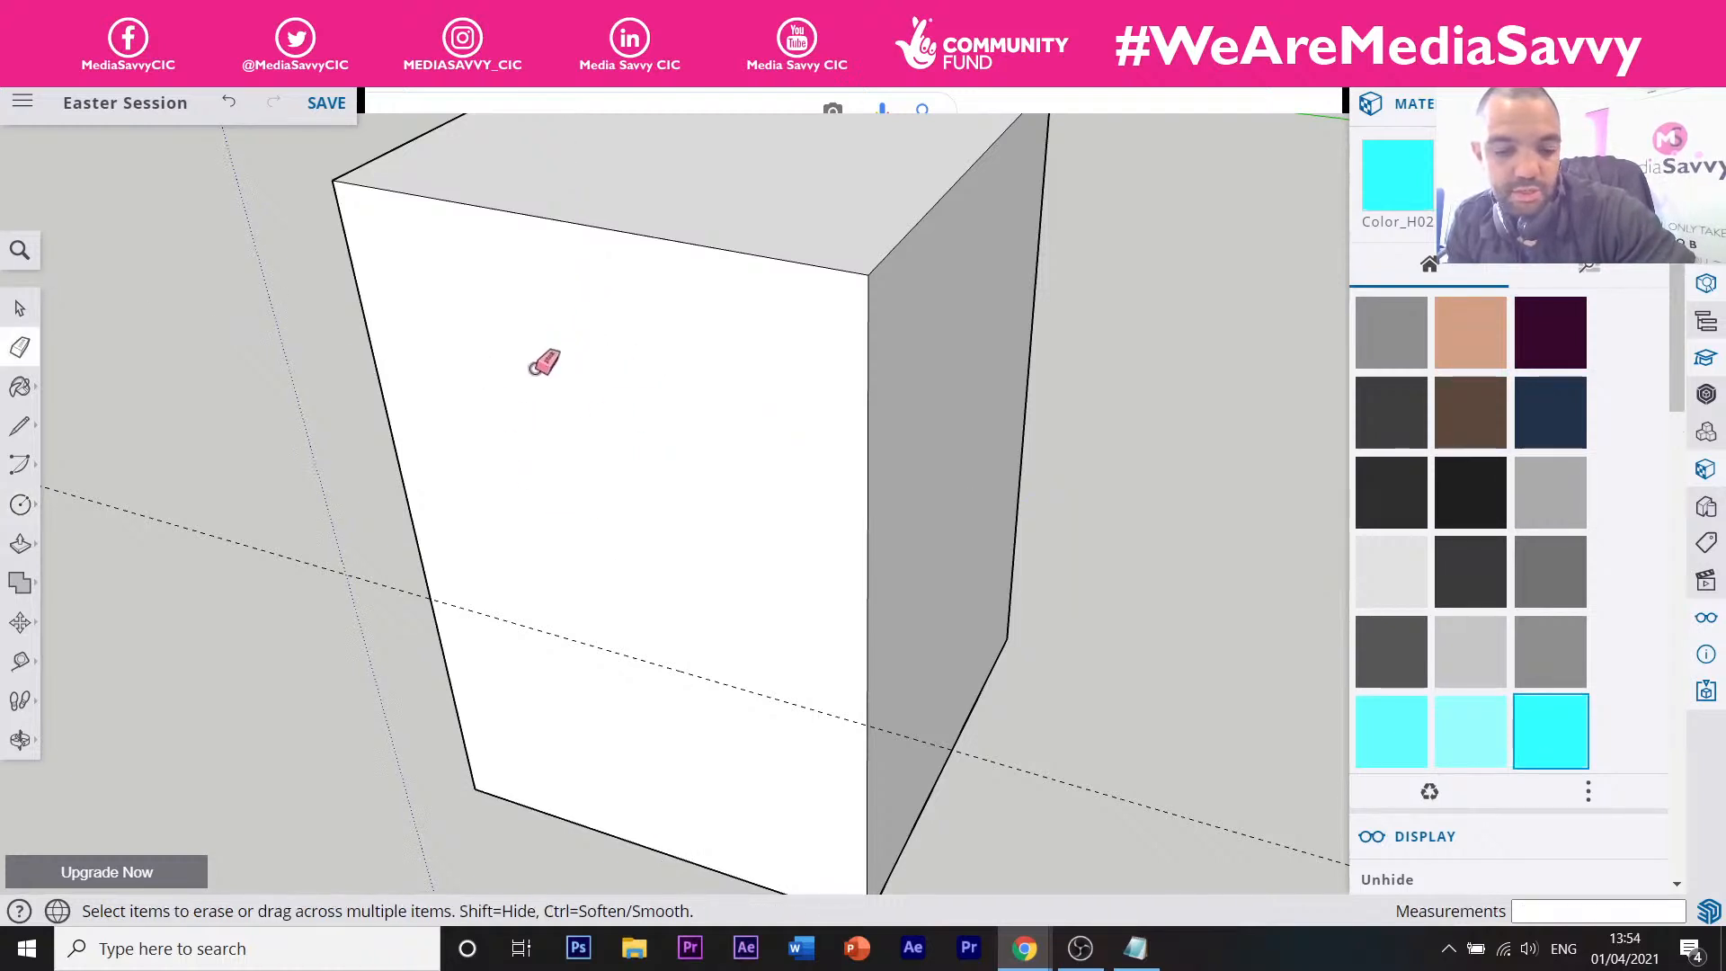
key(c)
click(631, 394)
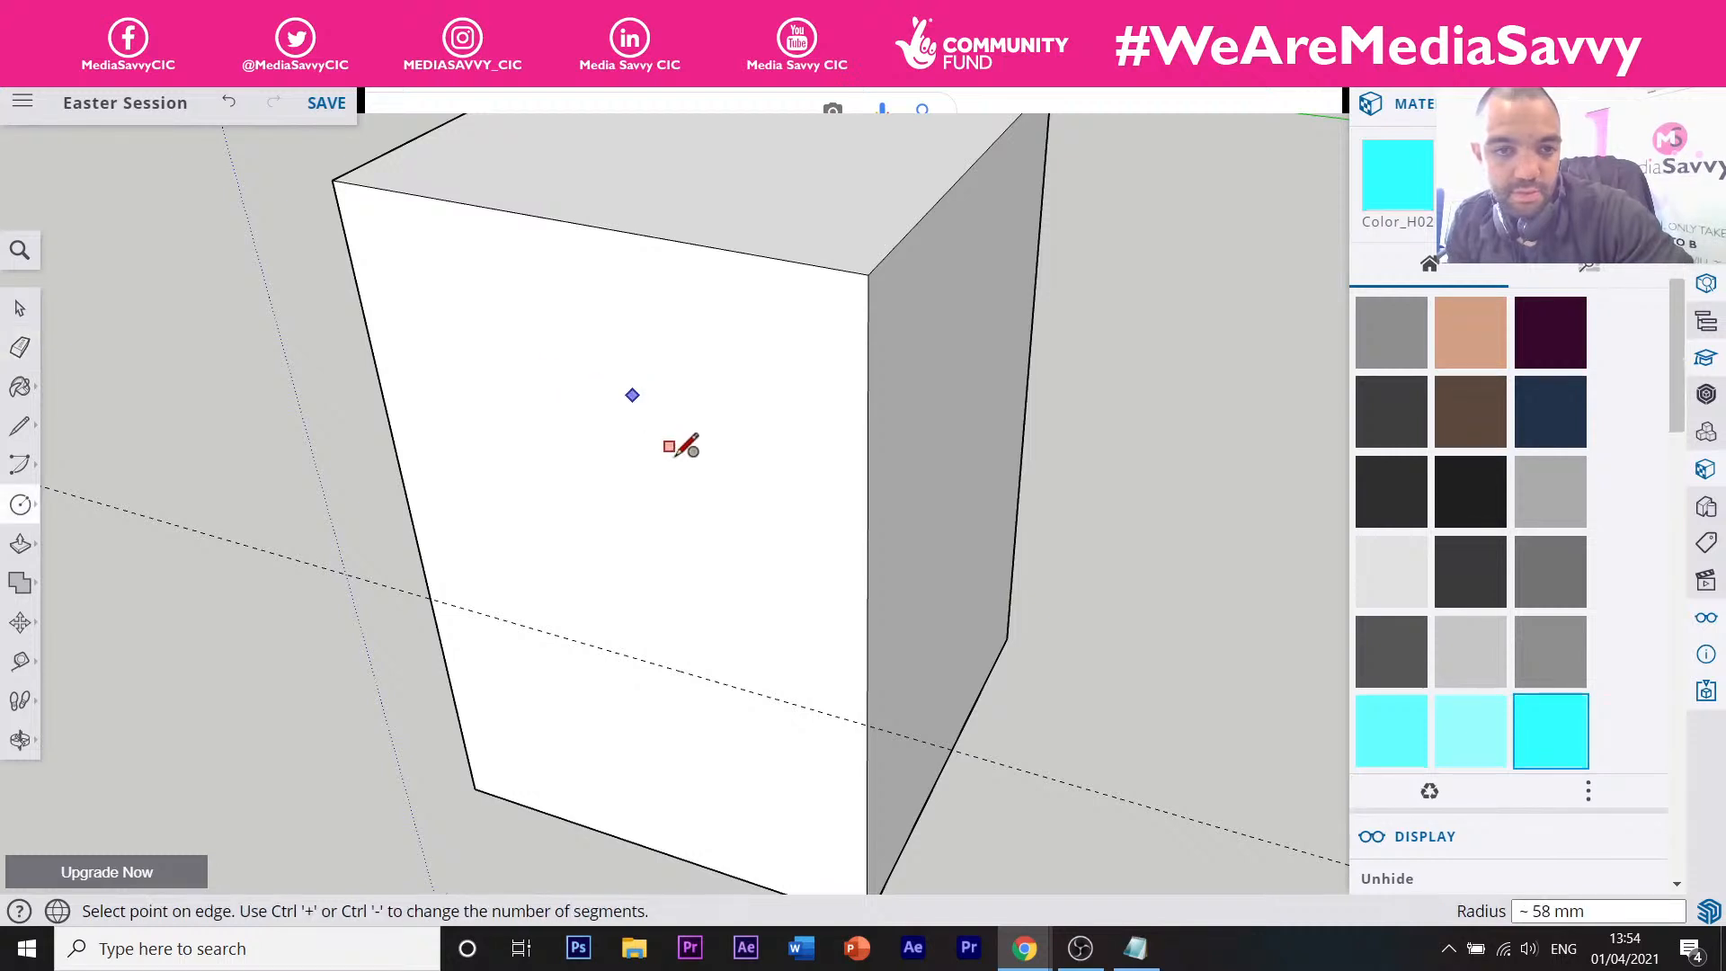
key(Escape)
middle_drag(564, 458, 682, 489)
scroll(680, 393, down, 4)
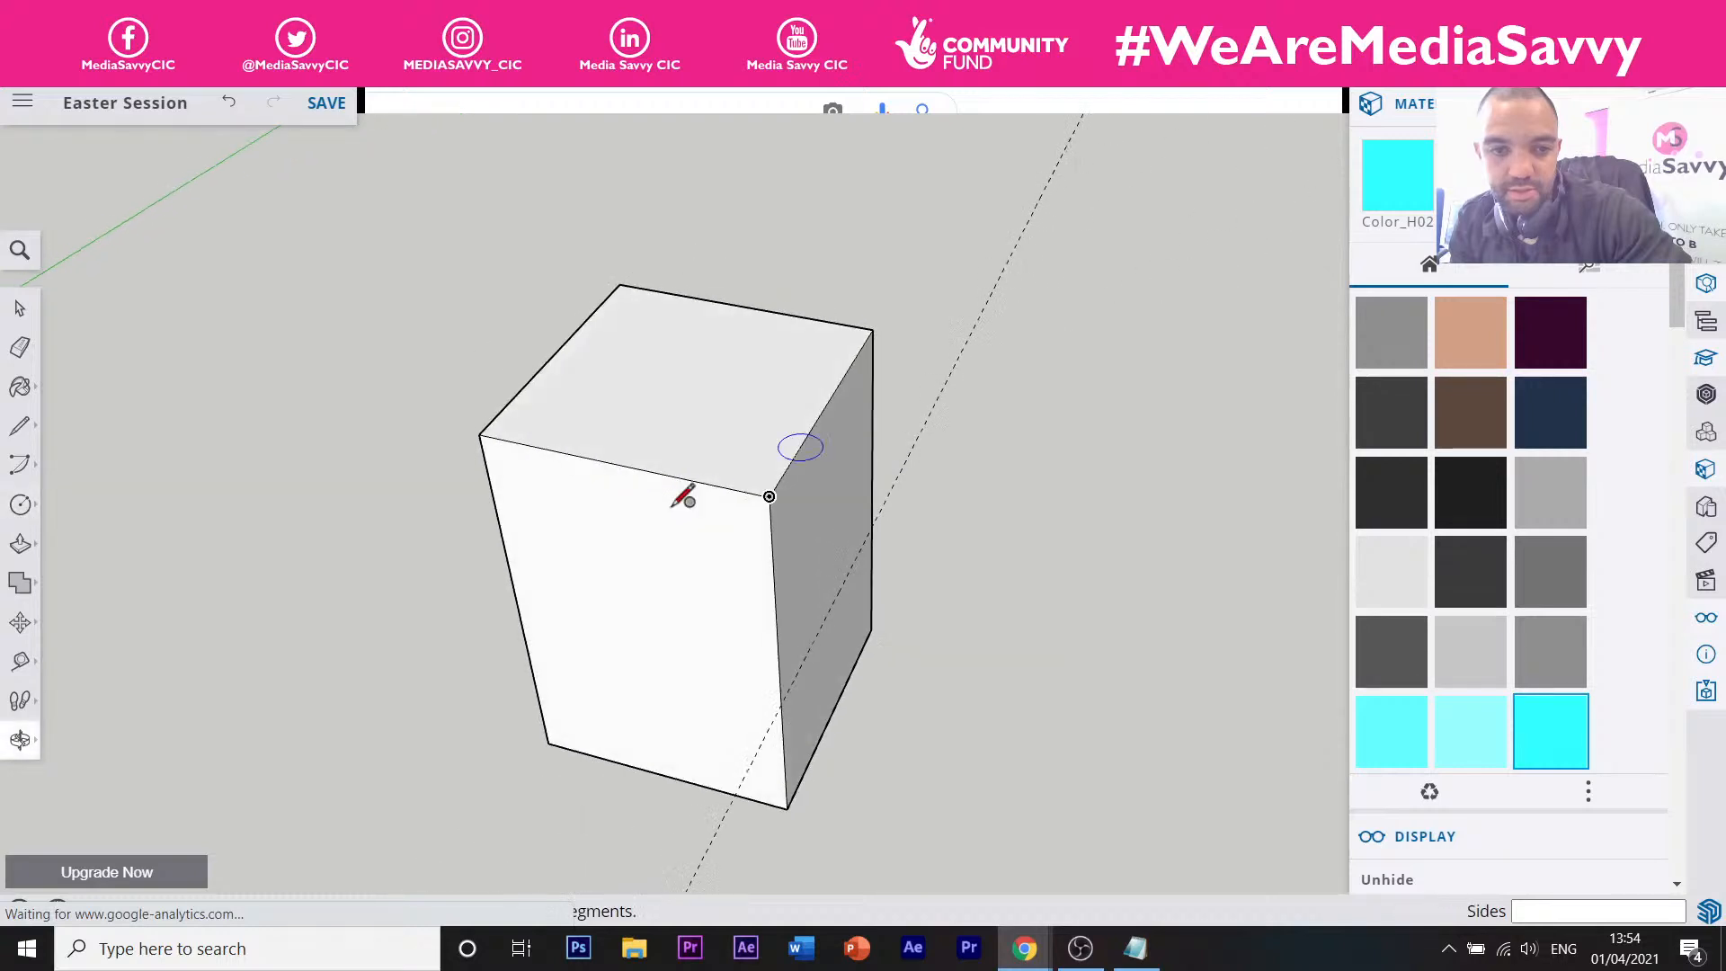
Place a vertical guide down the front face plus horizontal guides 62 mm below the top and across the lower face.
key(t)
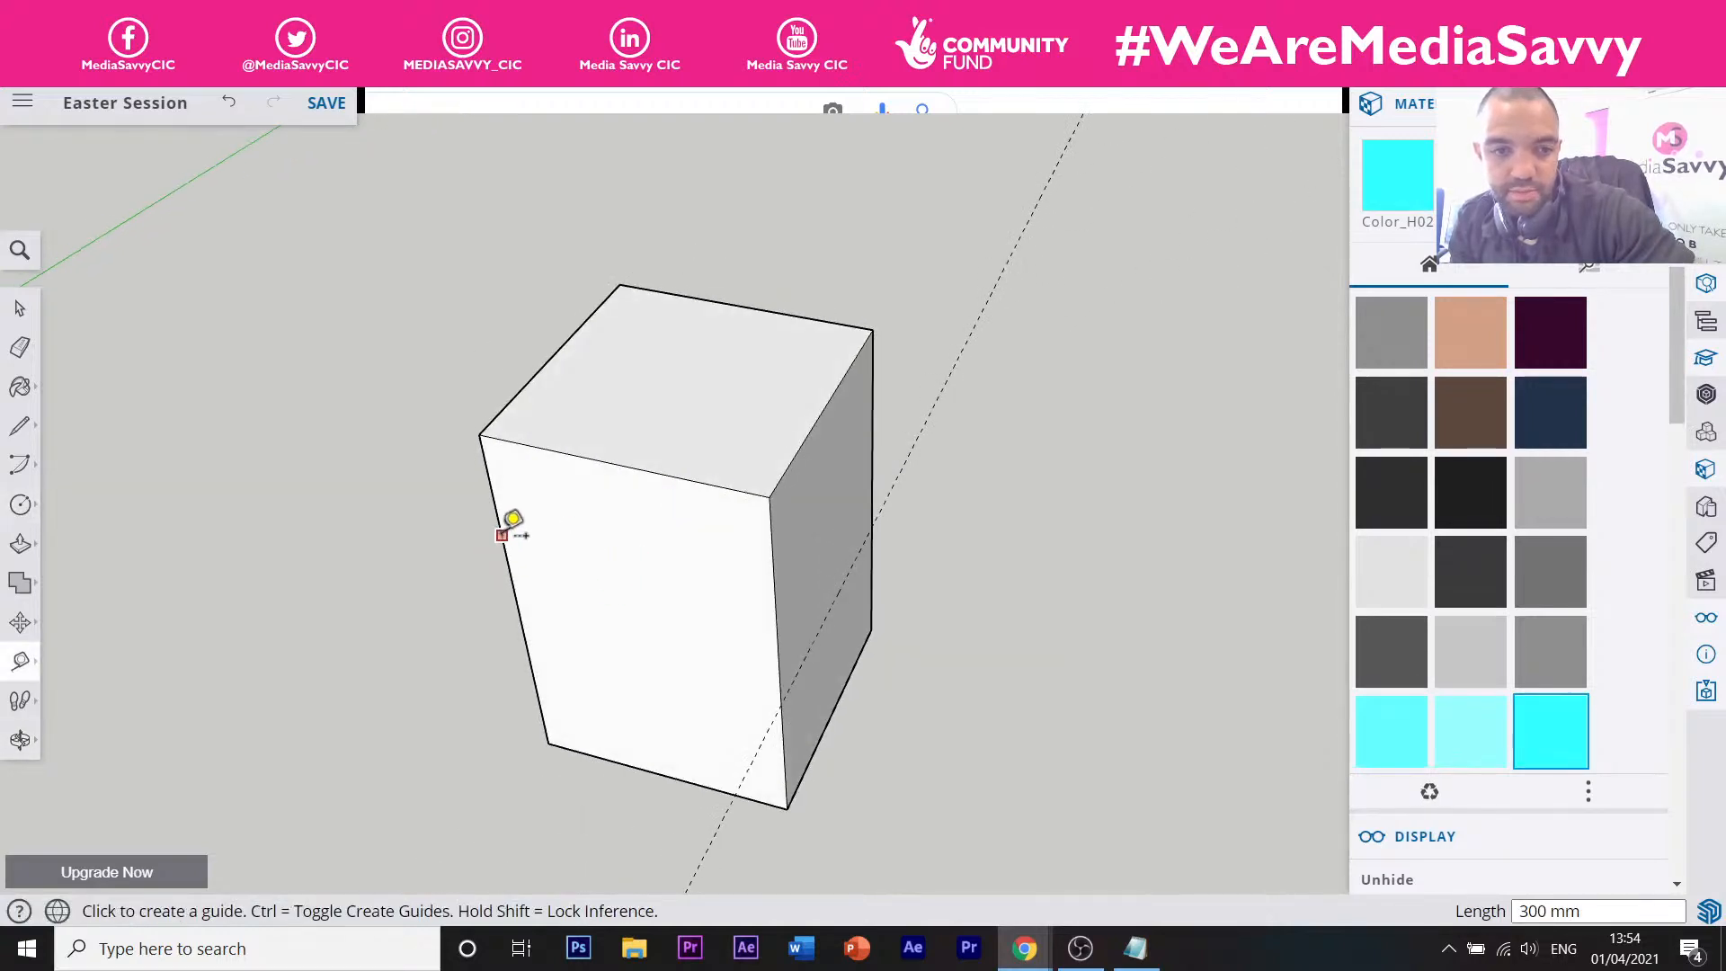
click(501, 535)
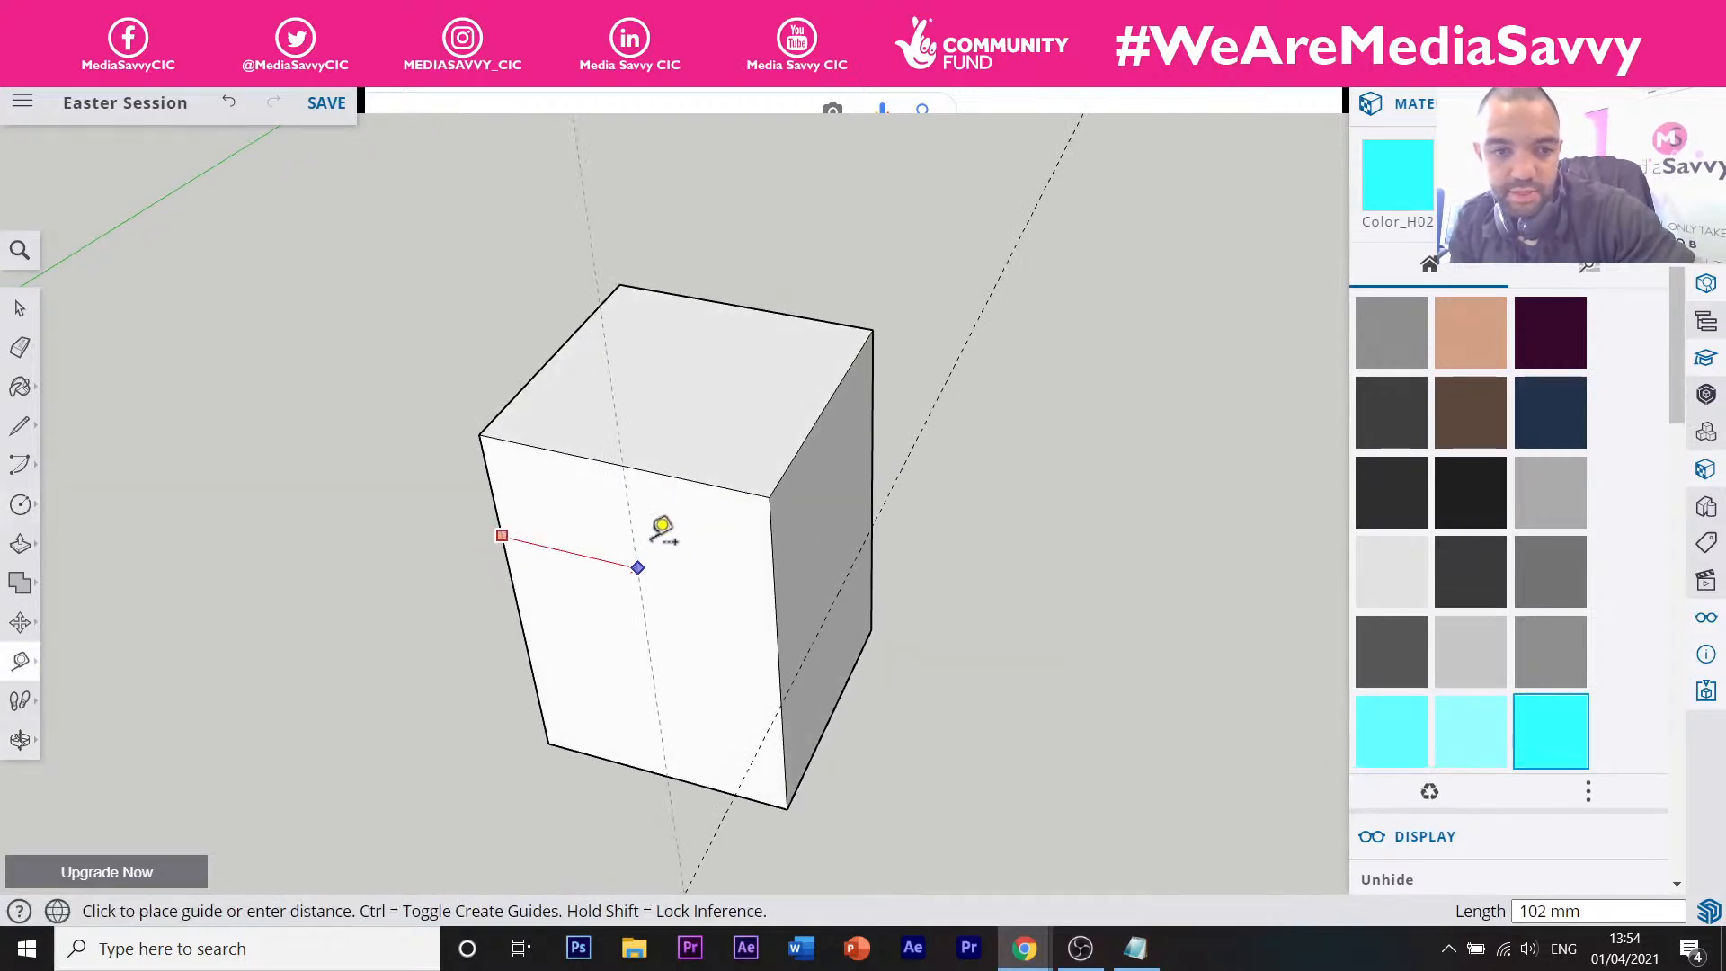
click(620, 464)
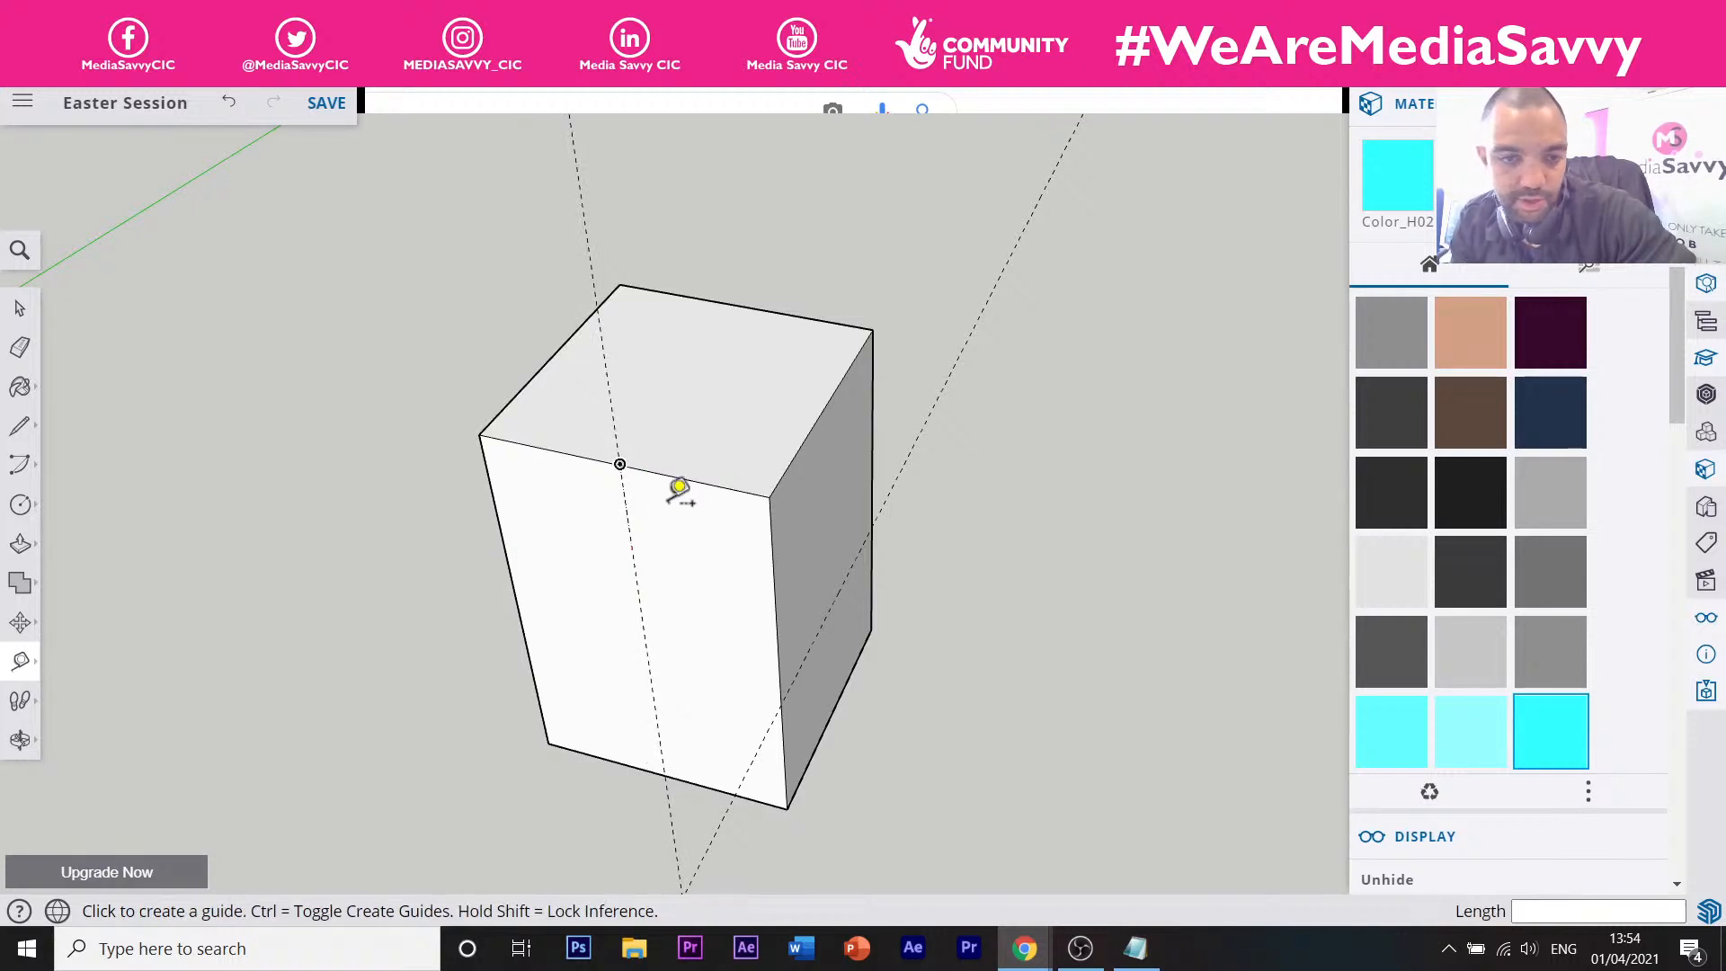
click(715, 485)
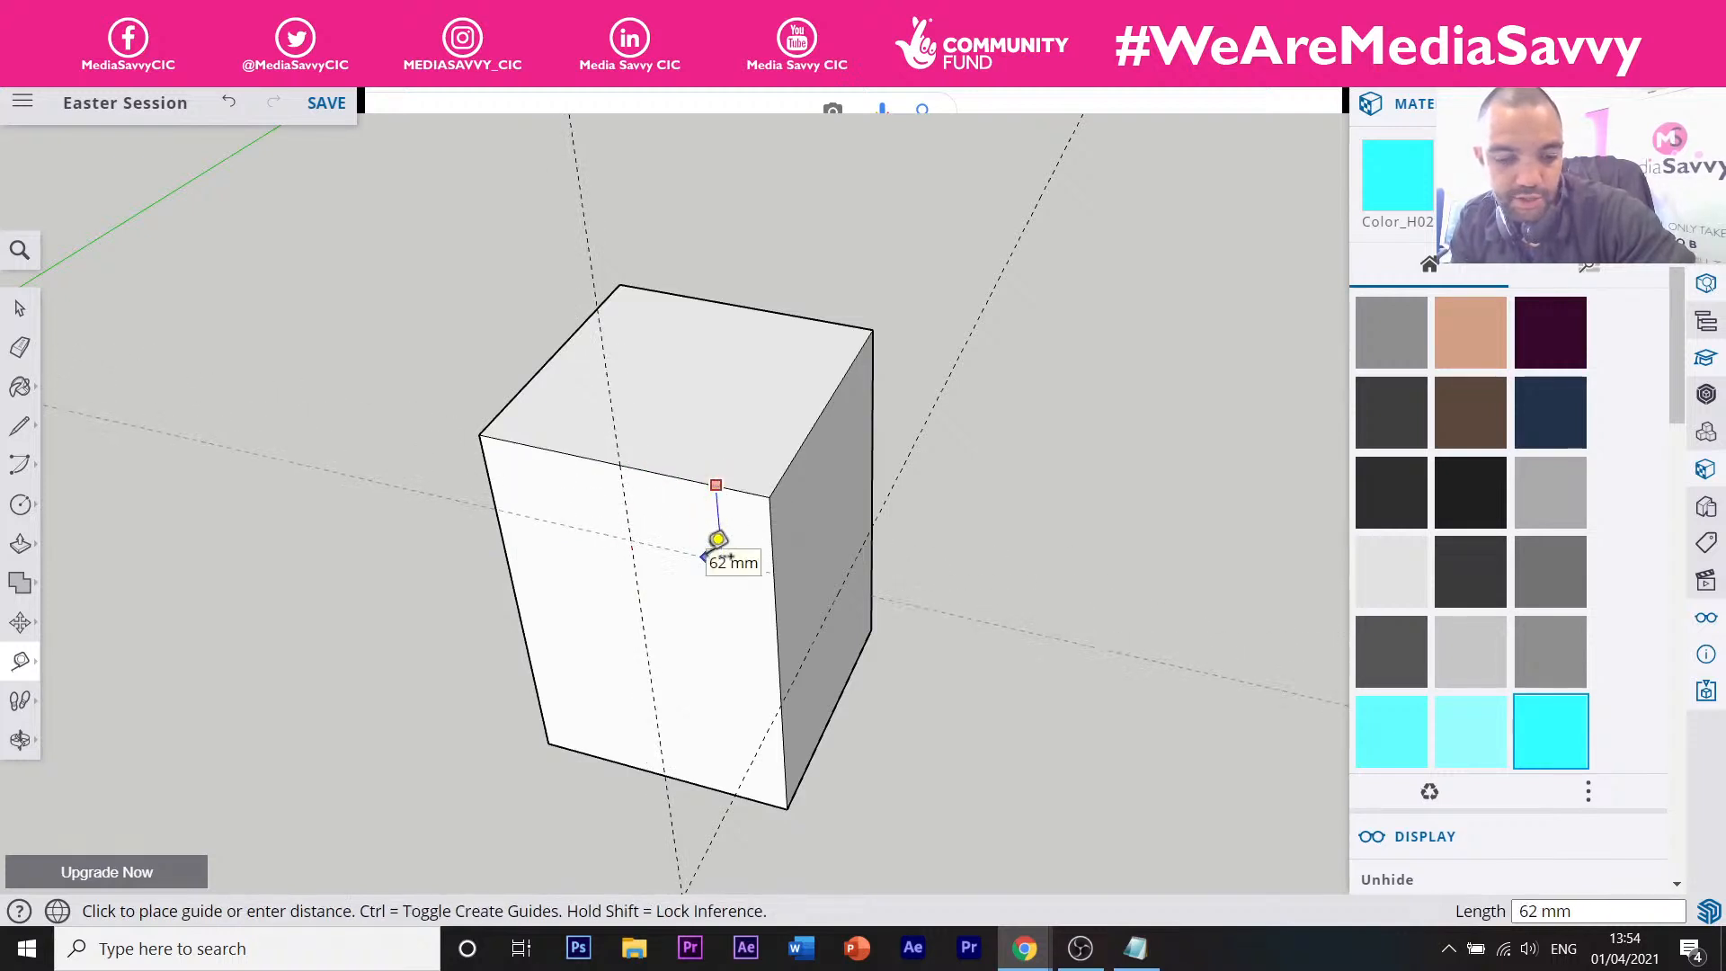
click(716, 539)
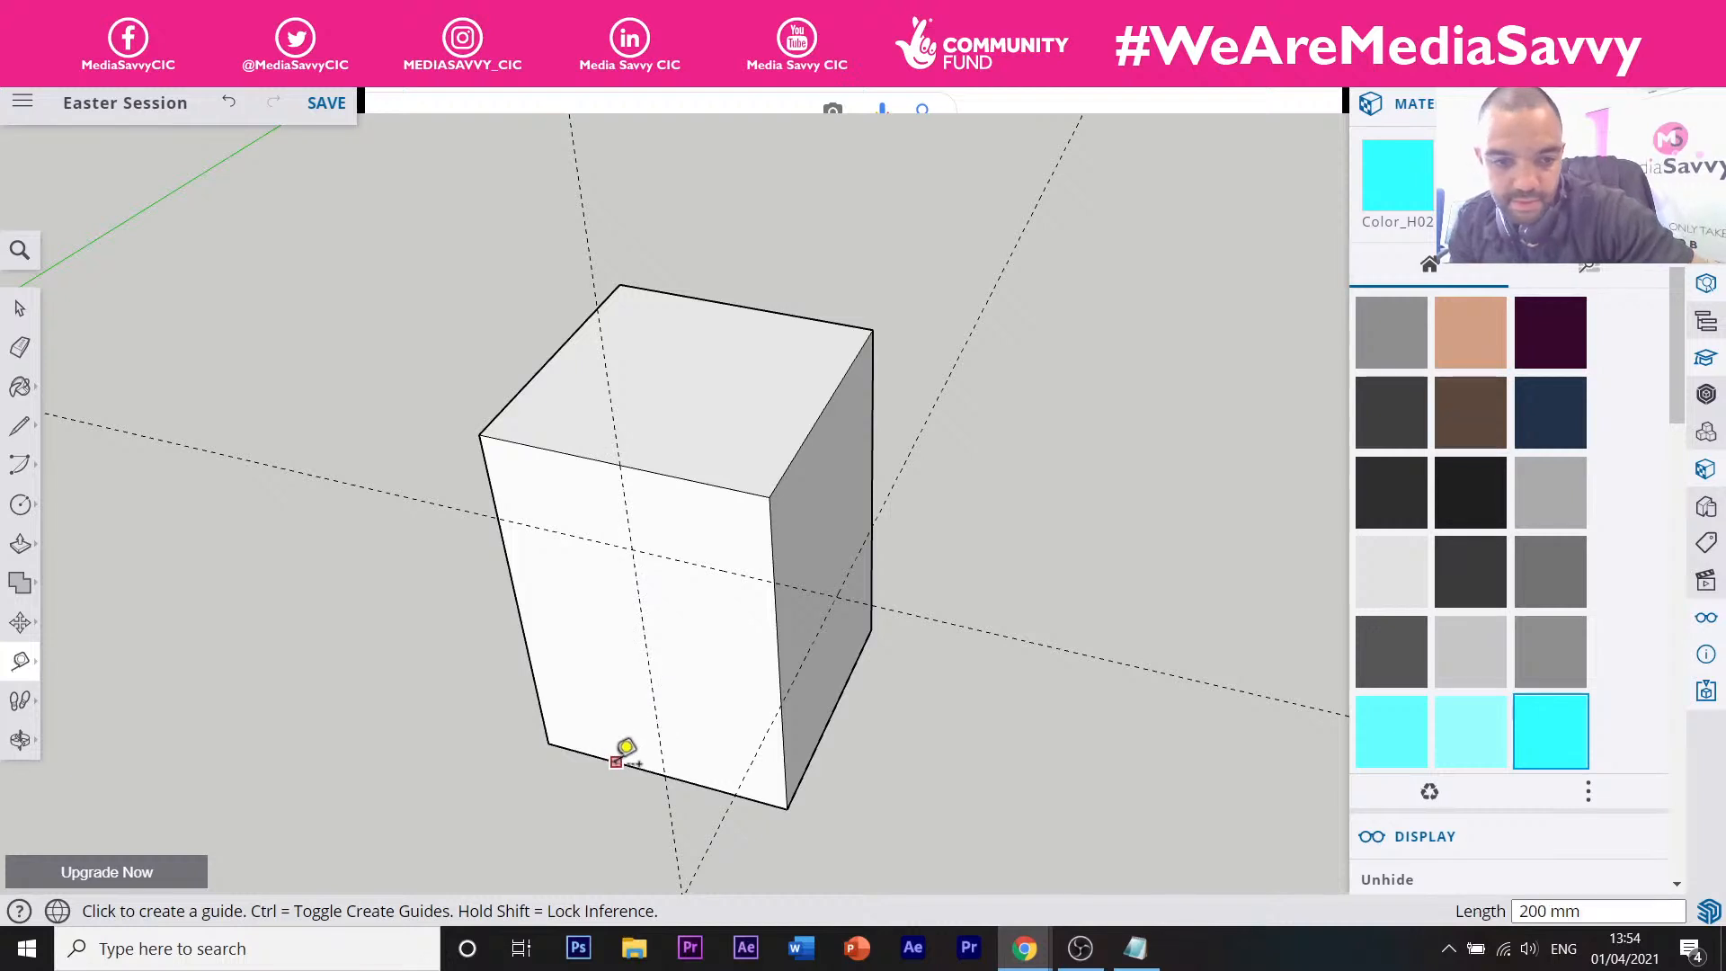
click(617, 761)
click(655, 692)
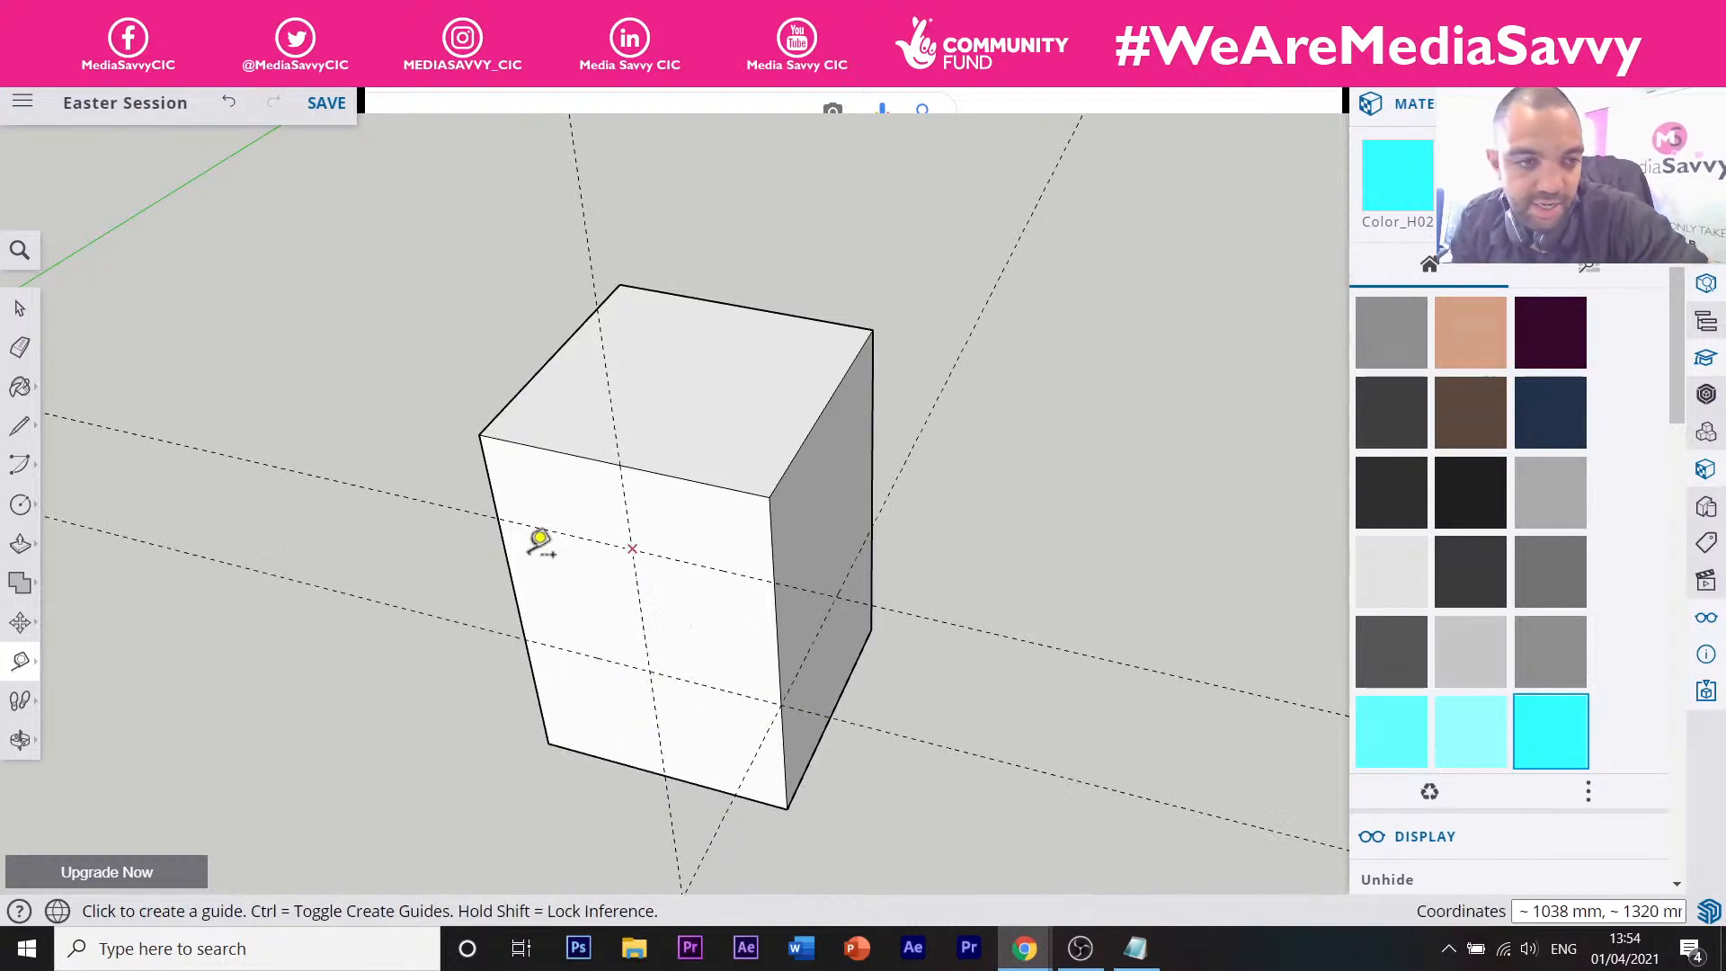
click(20, 504)
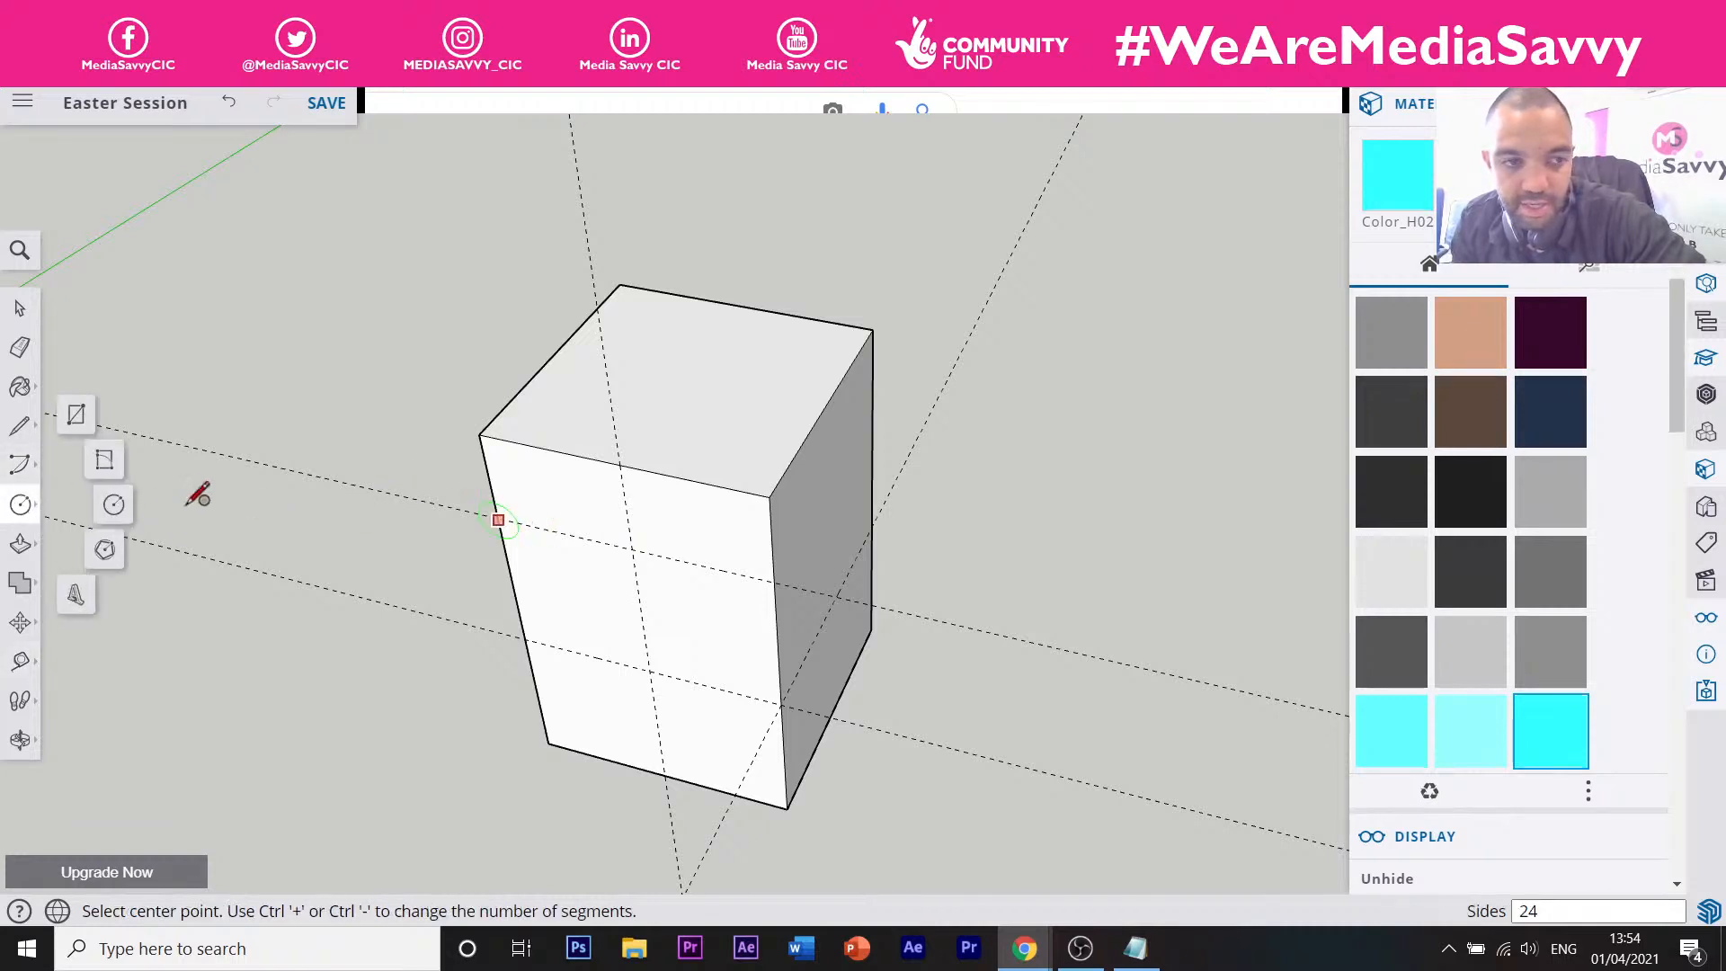
Draw a 24 mm radius circle at the upper guide crossing and a larger circle at the lower crossing.
click(113, 504)
click(632, 548)
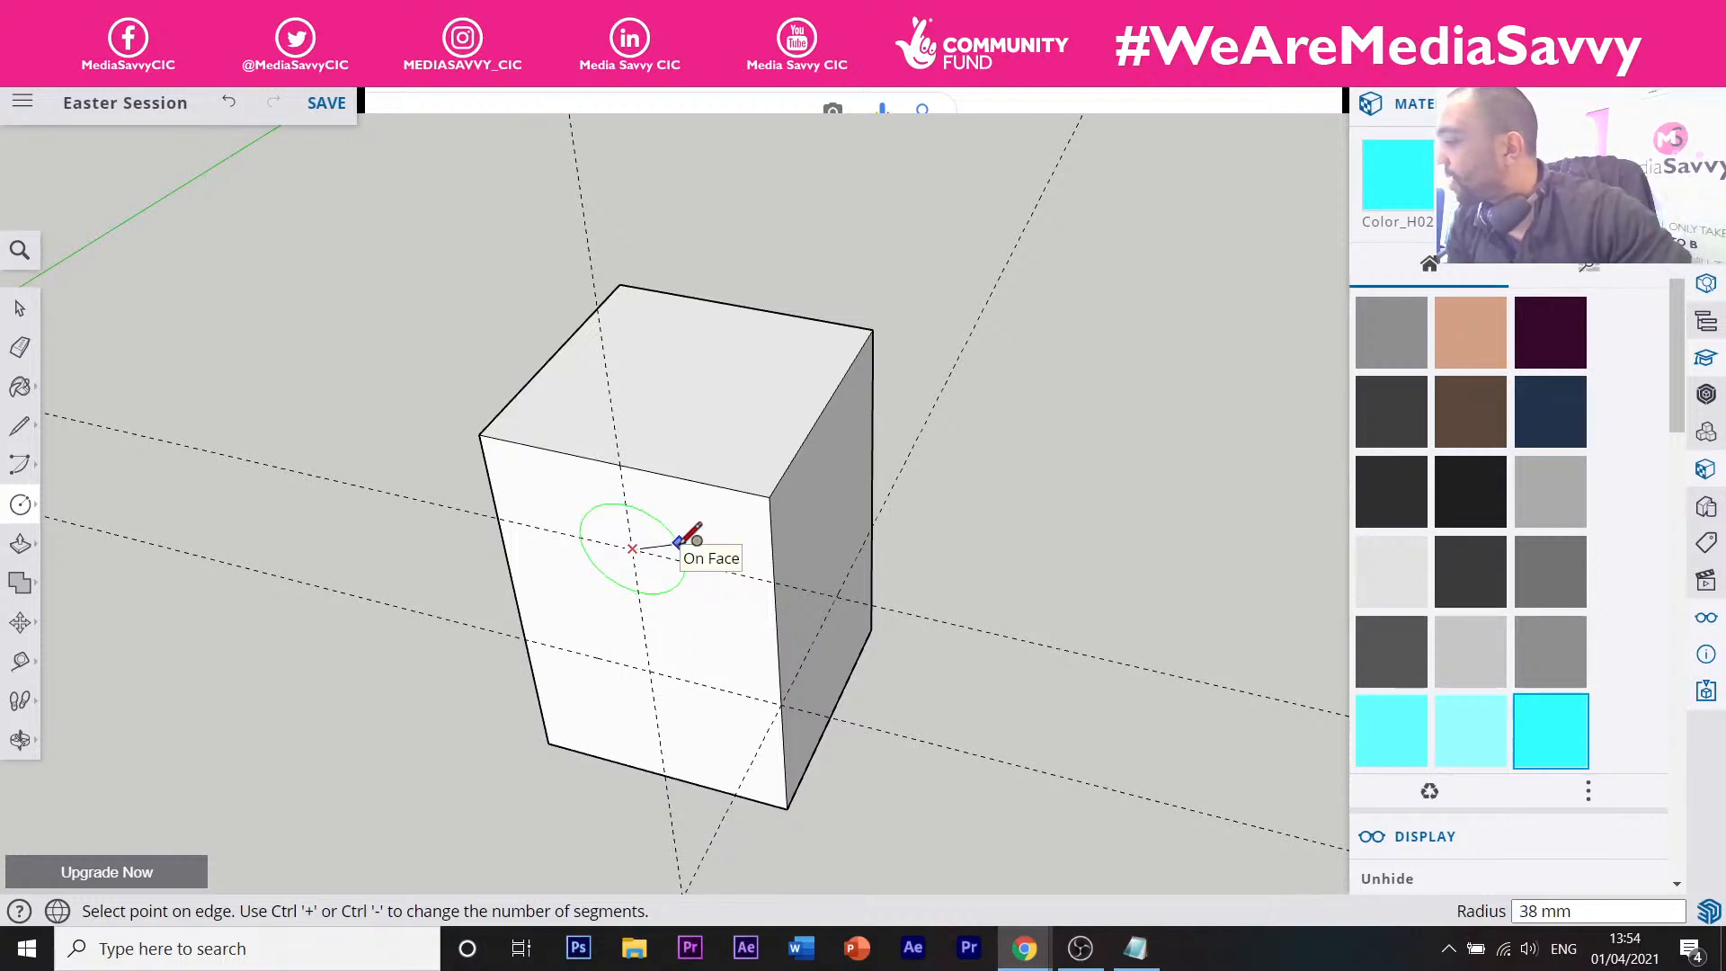
click(679, 542)
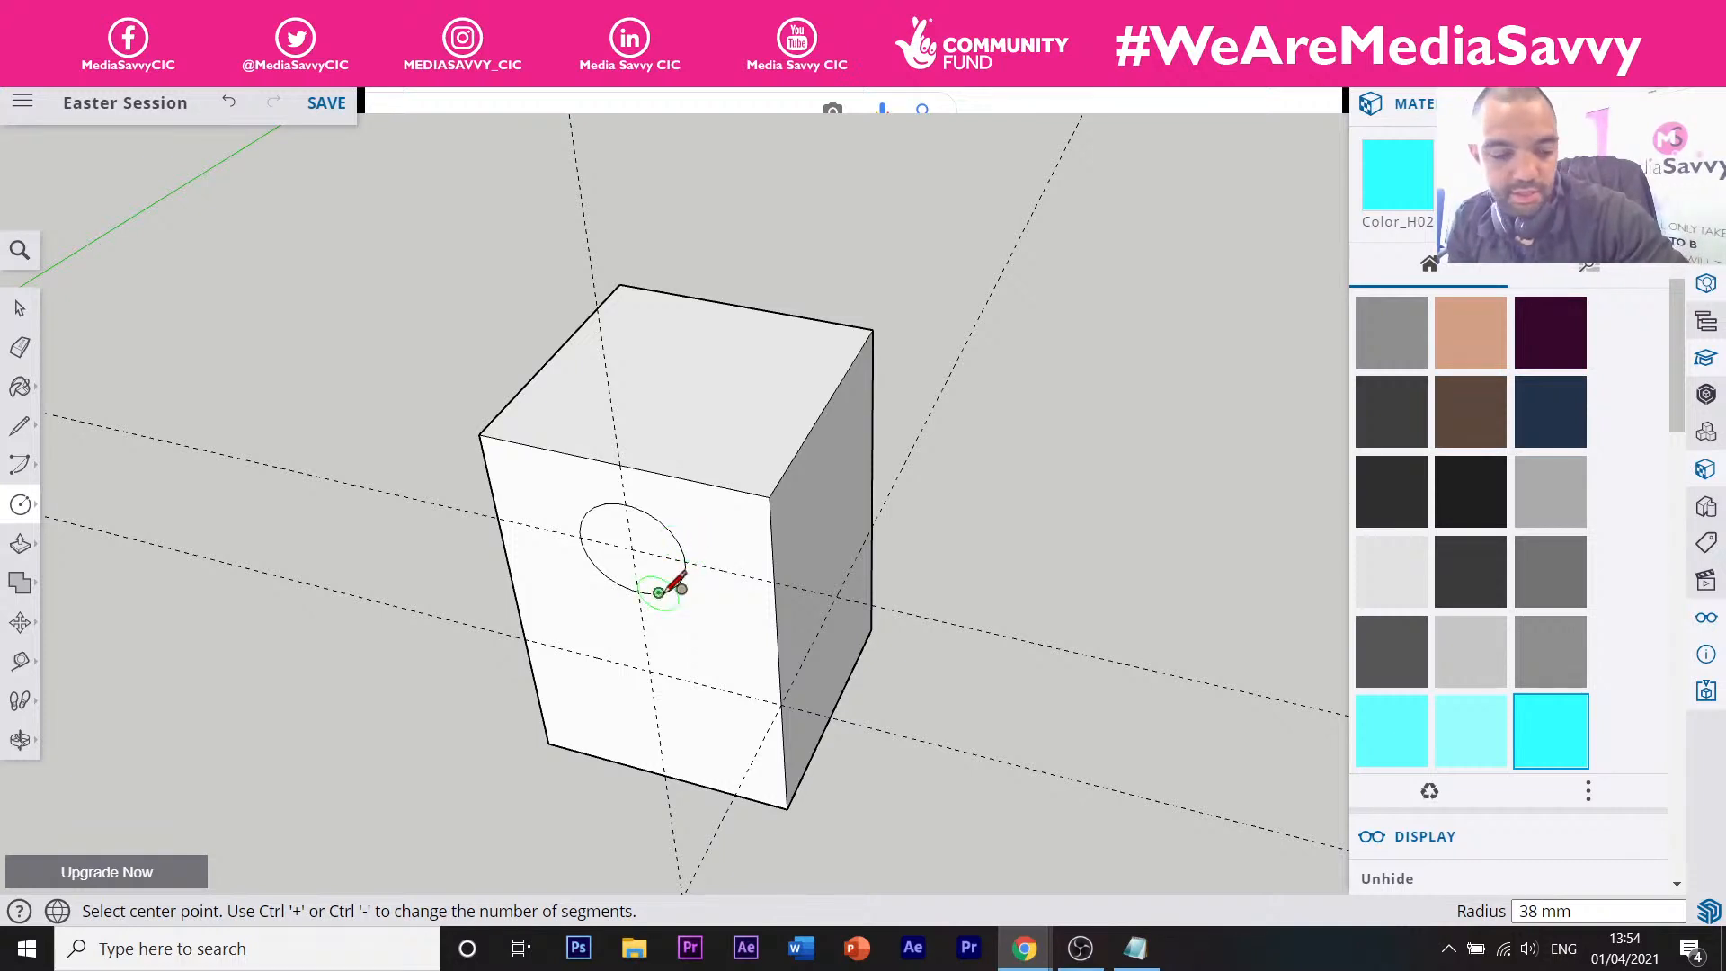
key(z)
key(ctrl+z)
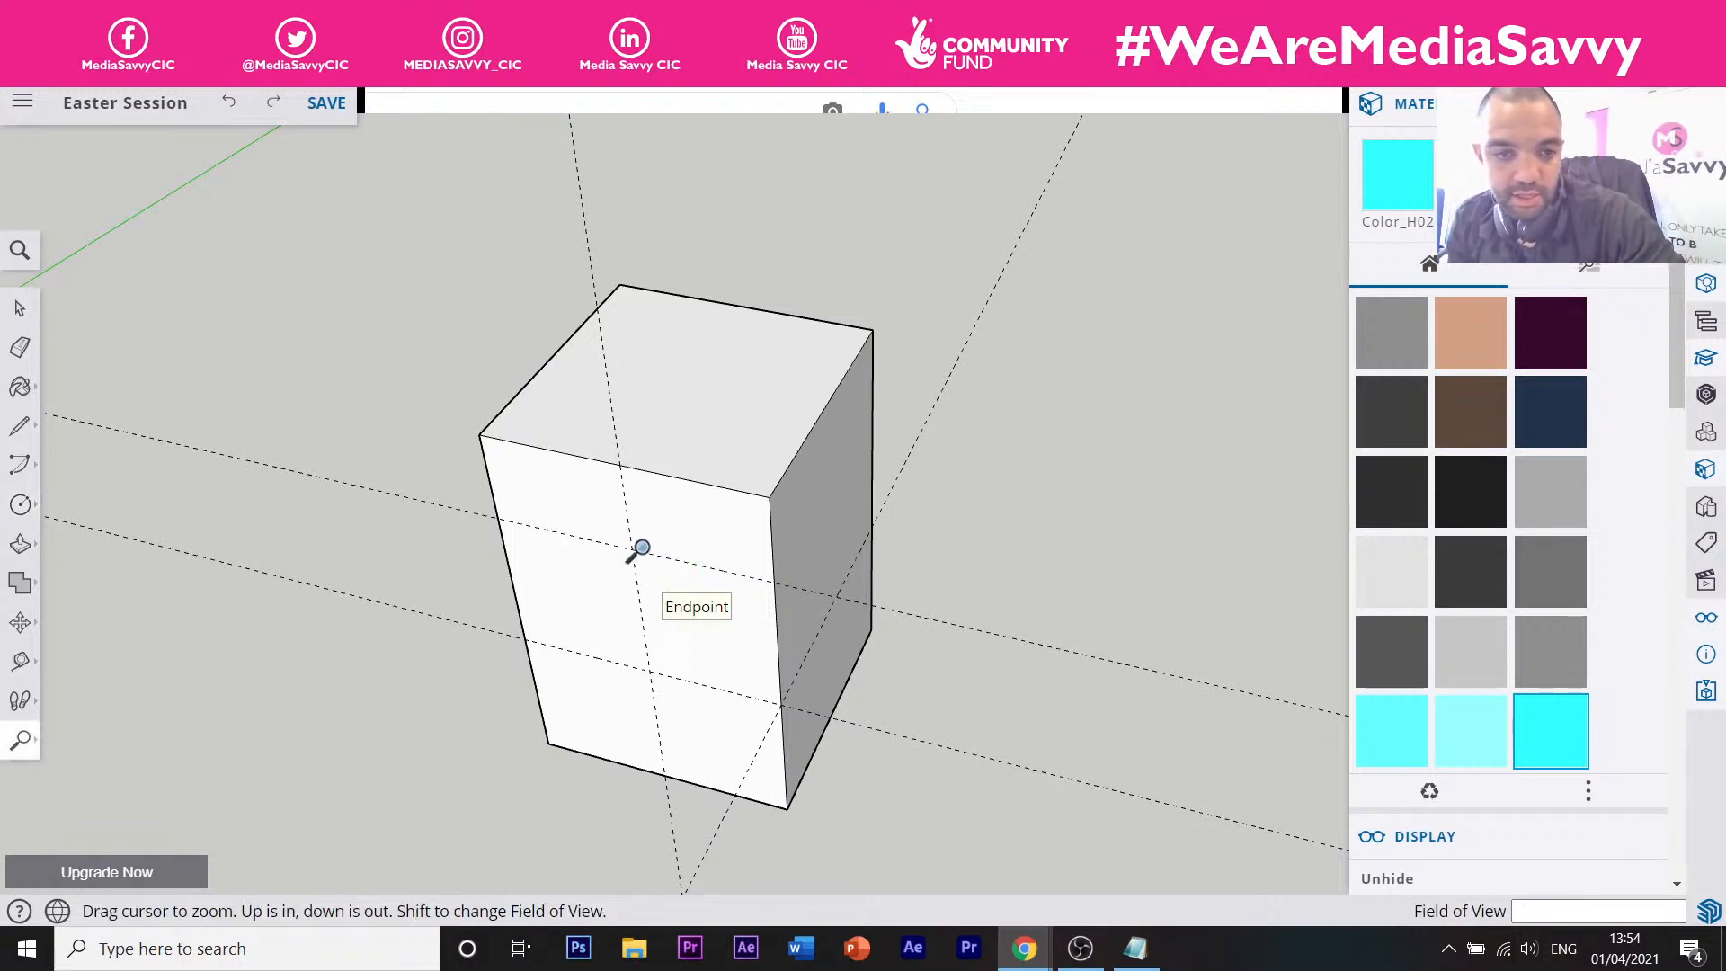
key(c)
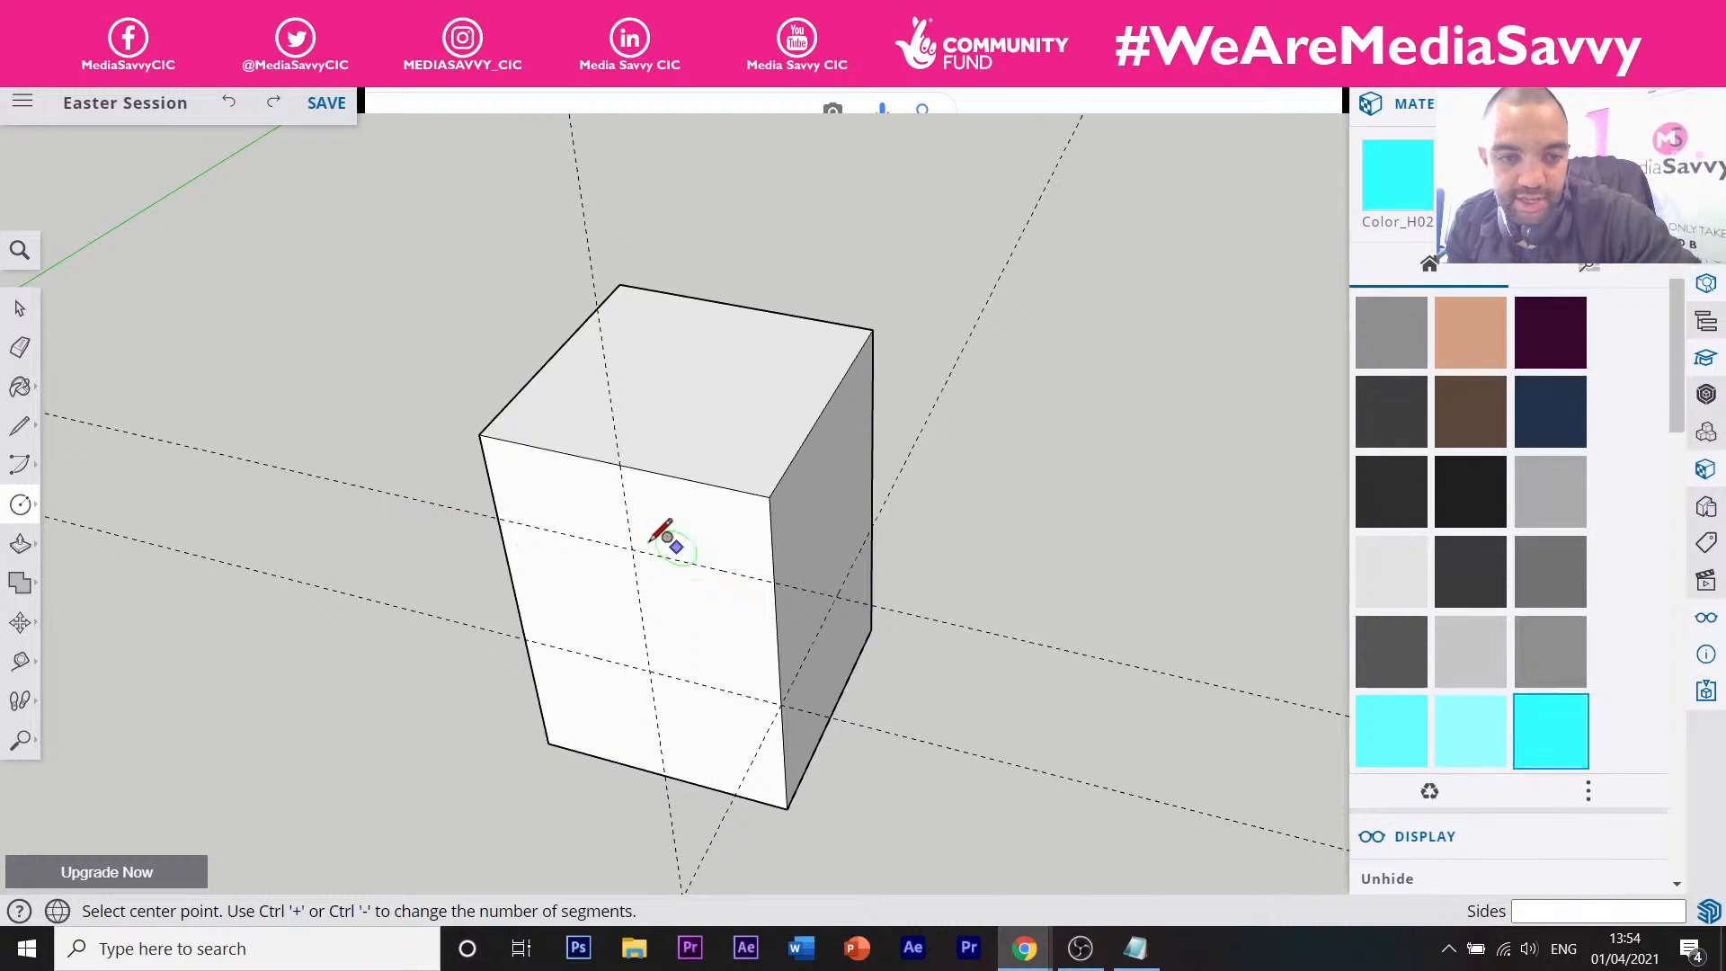
click(633, 546)
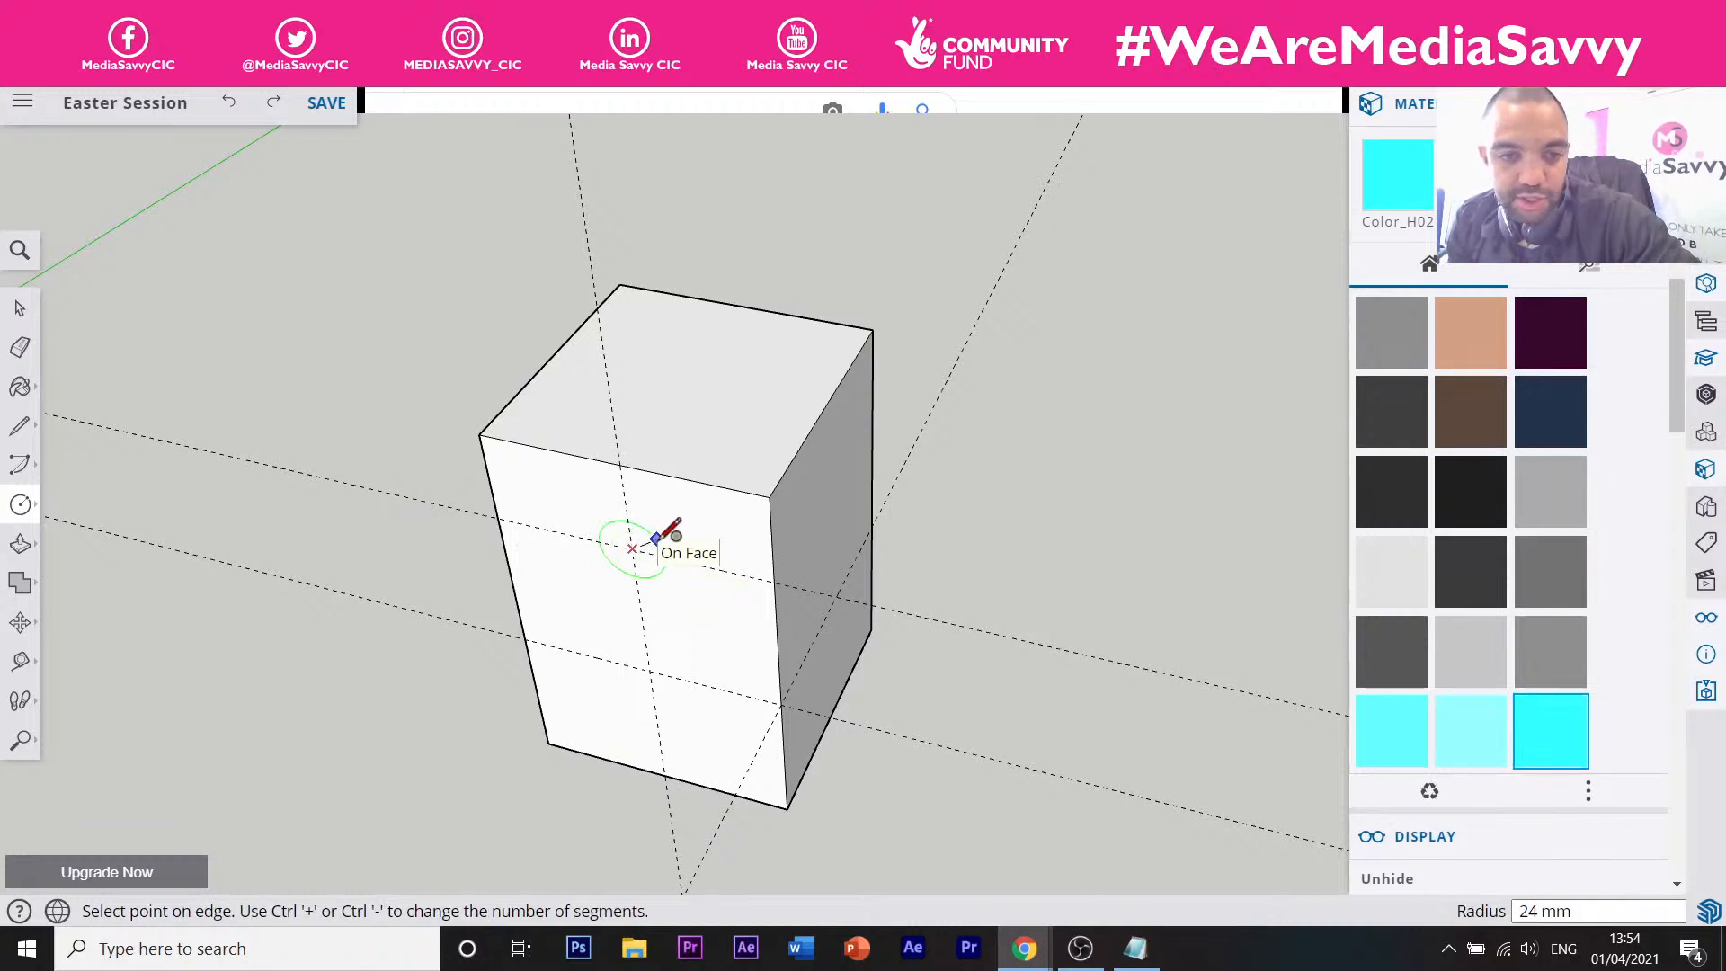
click(663, 537)
click(651, 668)
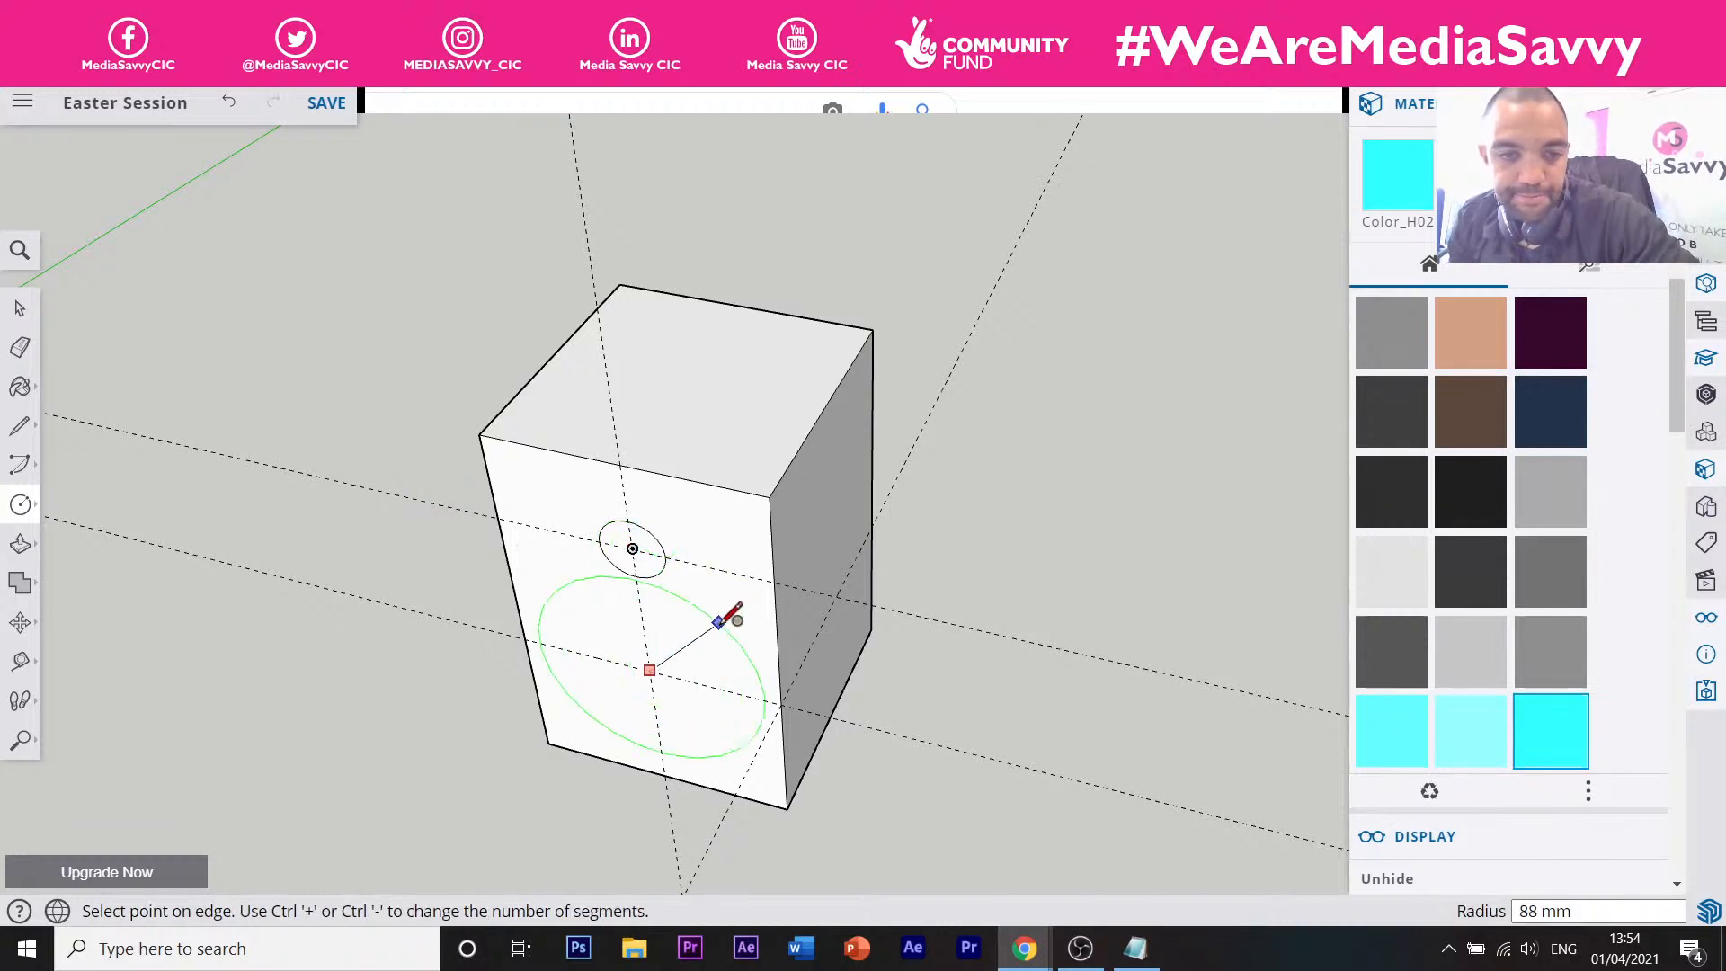
click(708, 640)
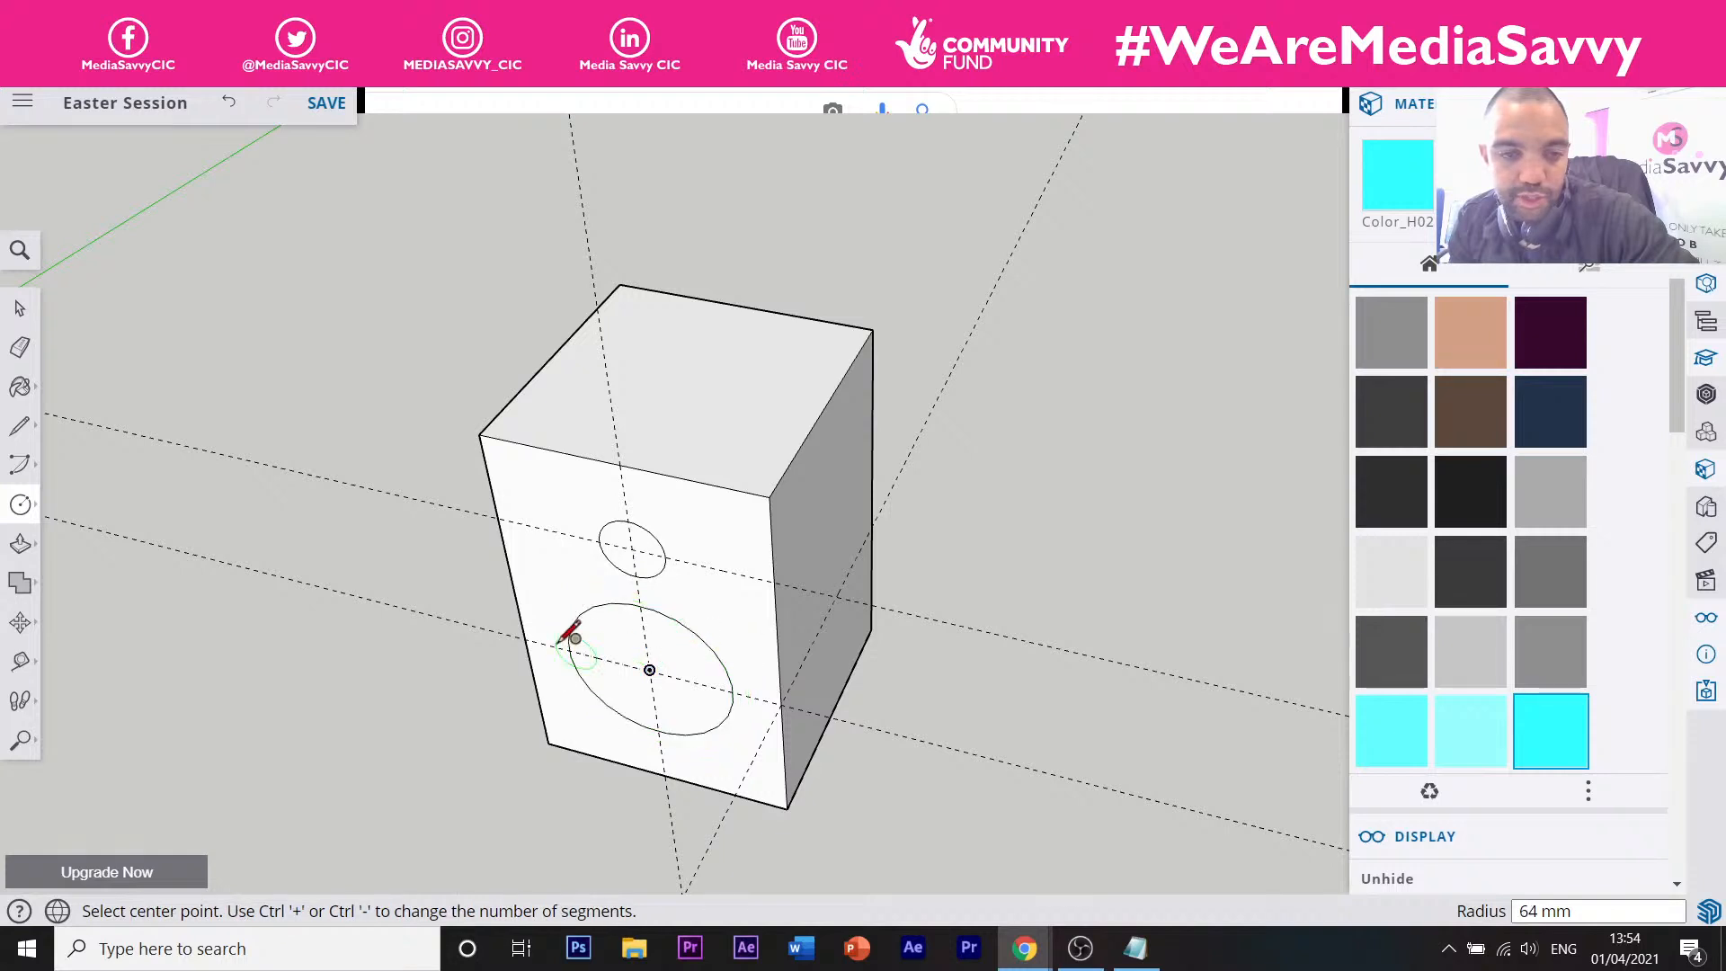
scroll(573, 630, up, 3)
scroll(572, 636, up, 2)
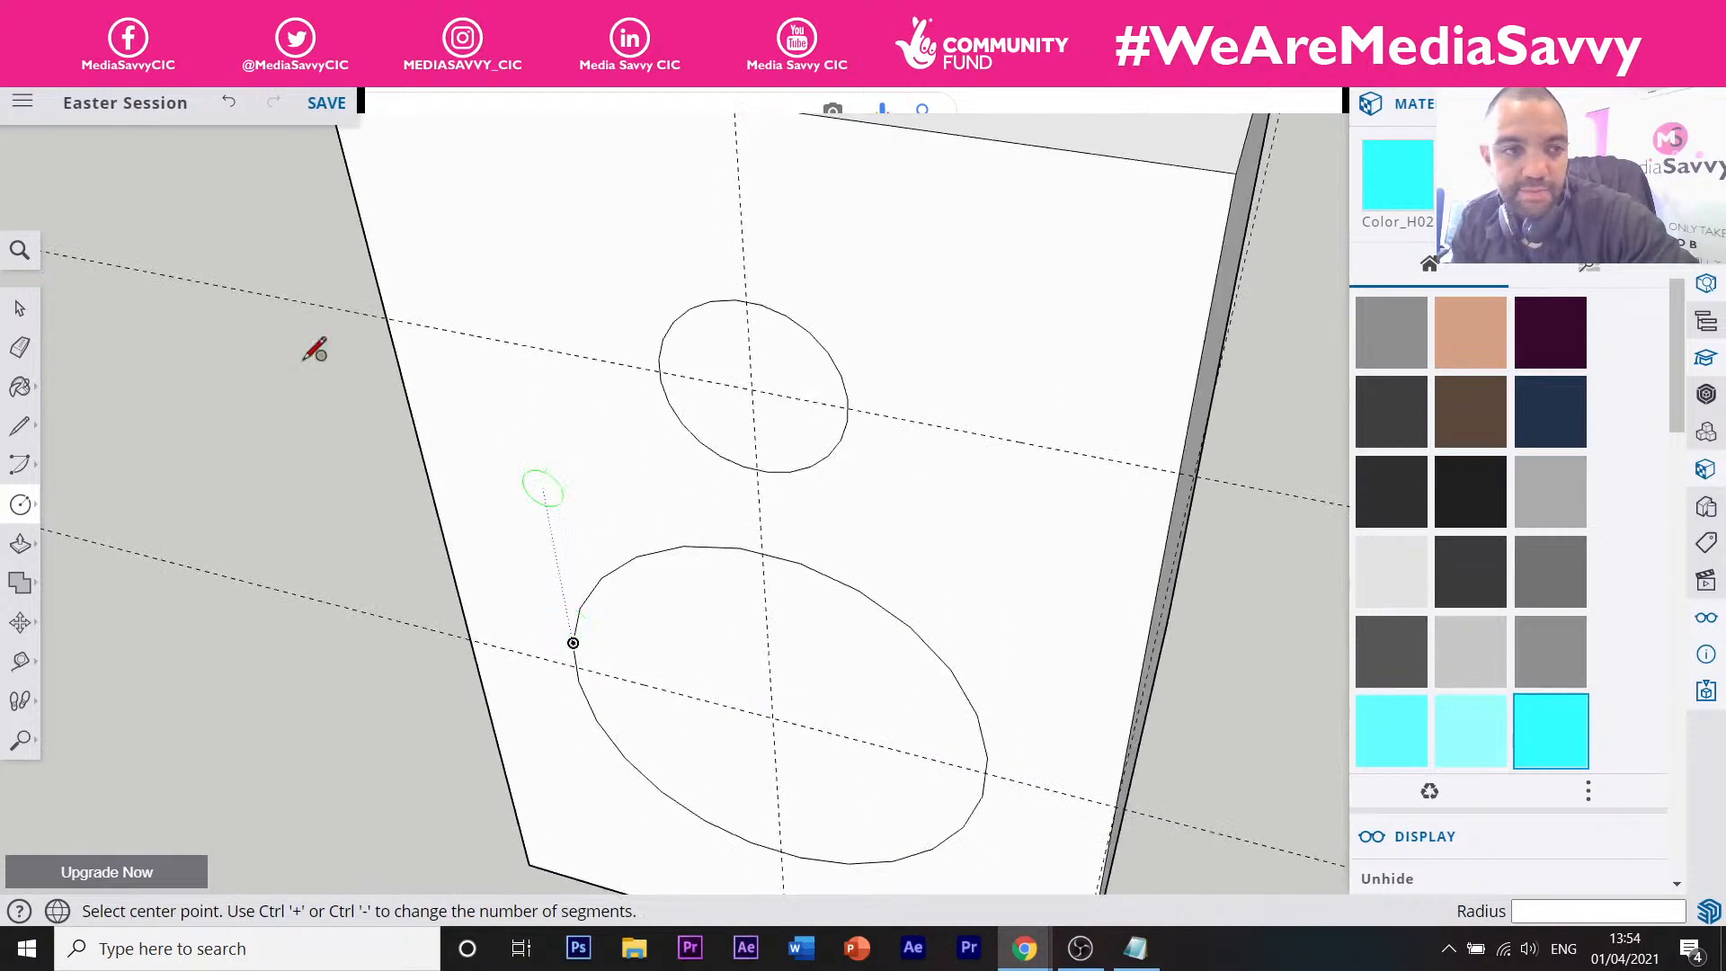
Join the two circles with outward-bulging arcs on the left and right sides.
key(a)
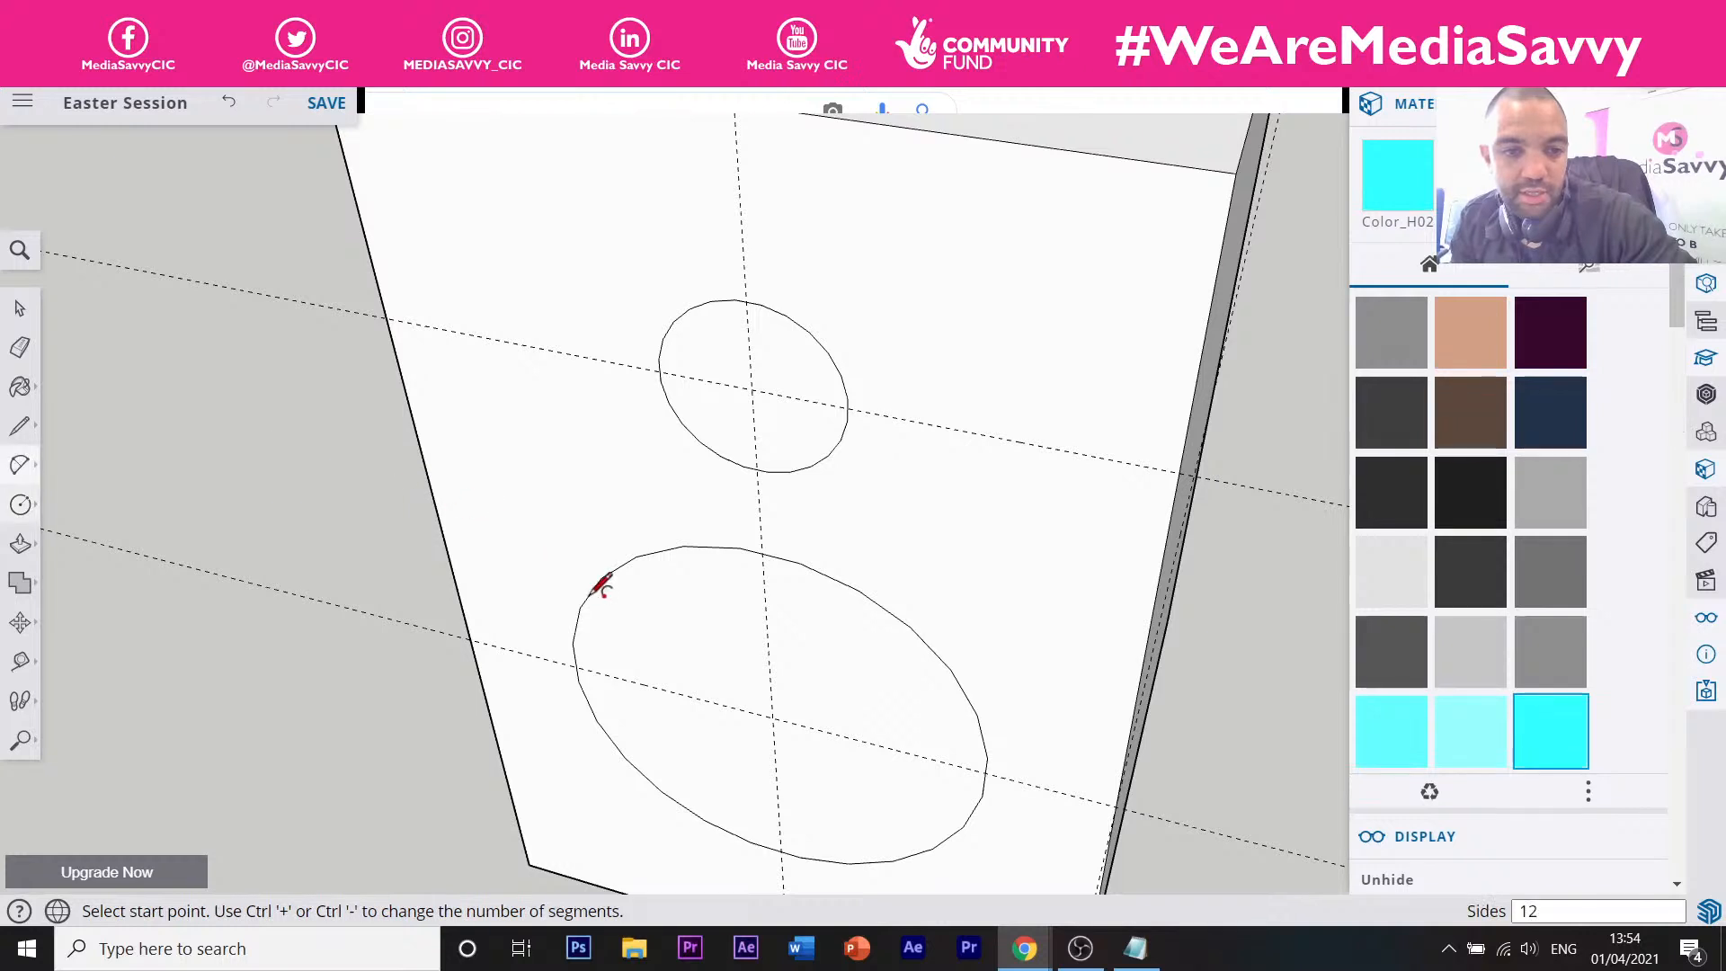
click(577, 666)
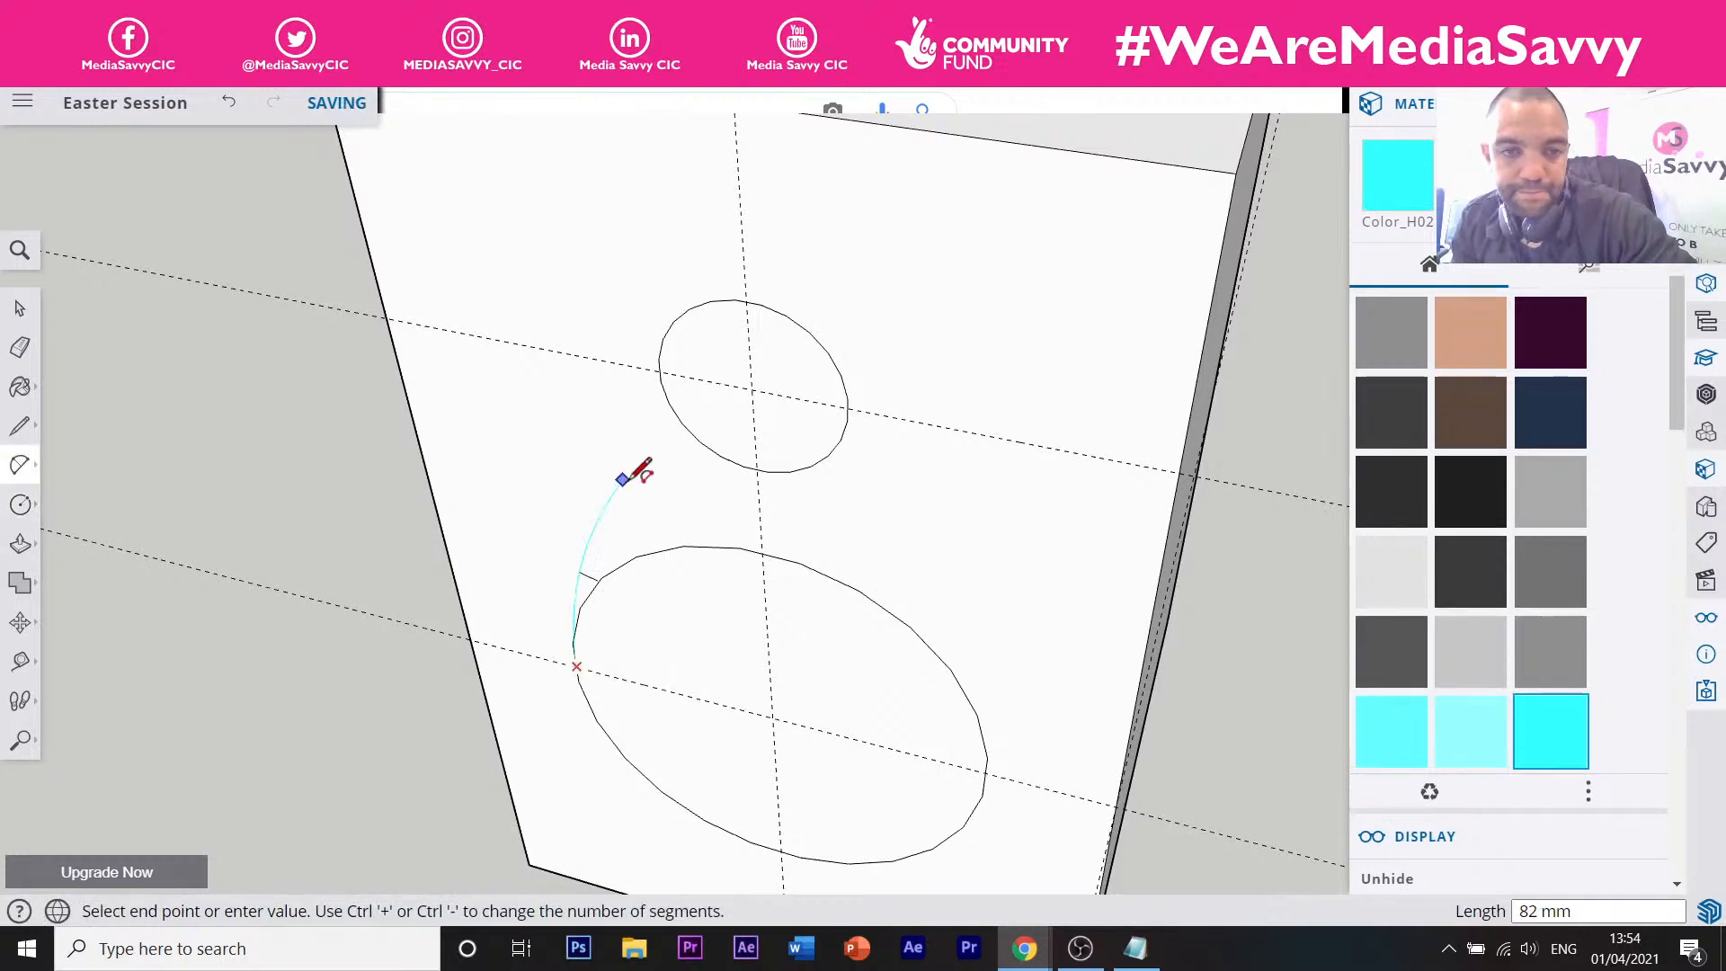
click(673, 321)
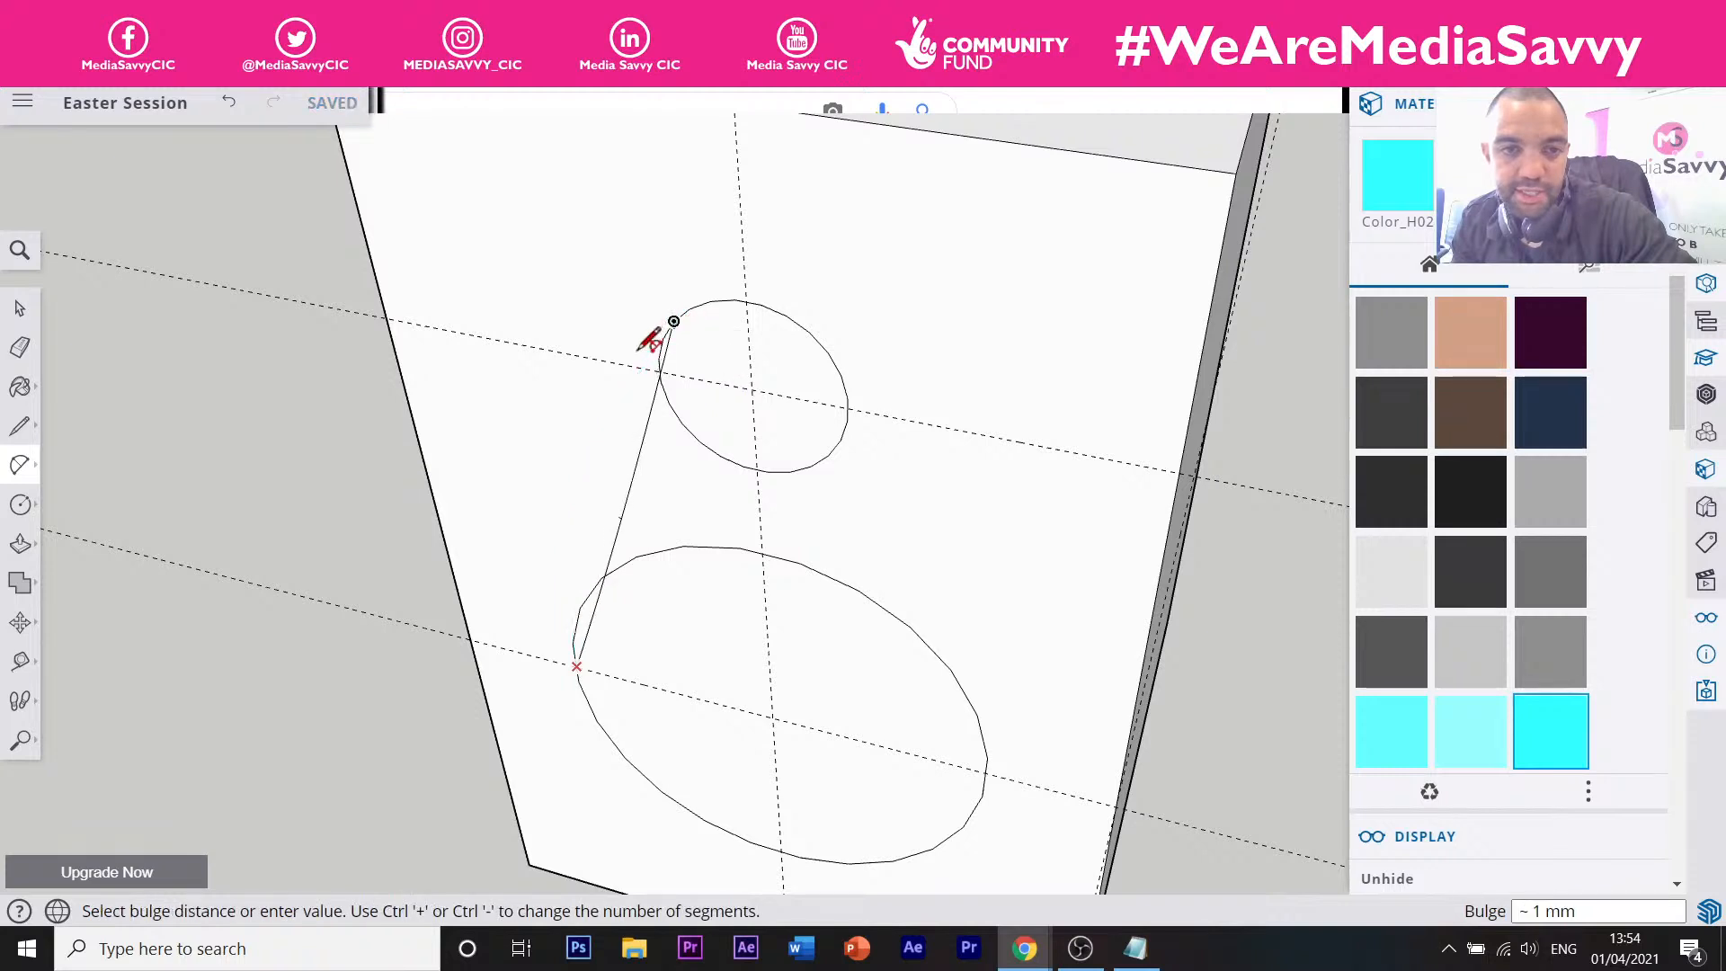
click(599, 415)
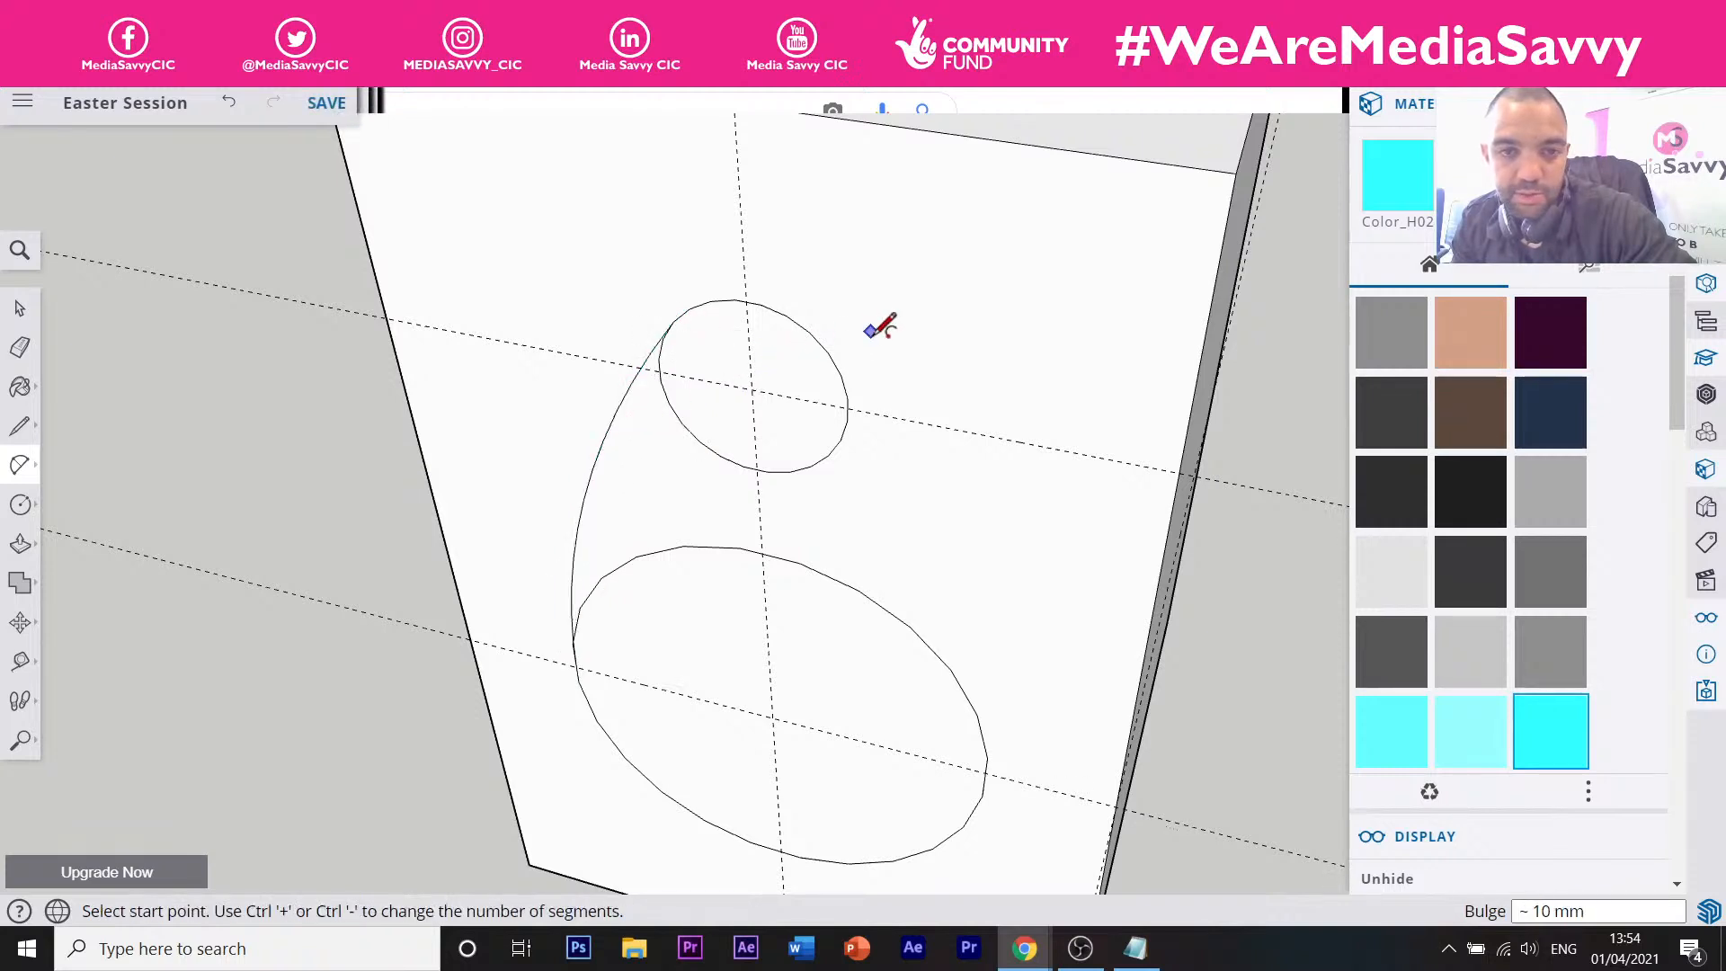
click(808, 331)
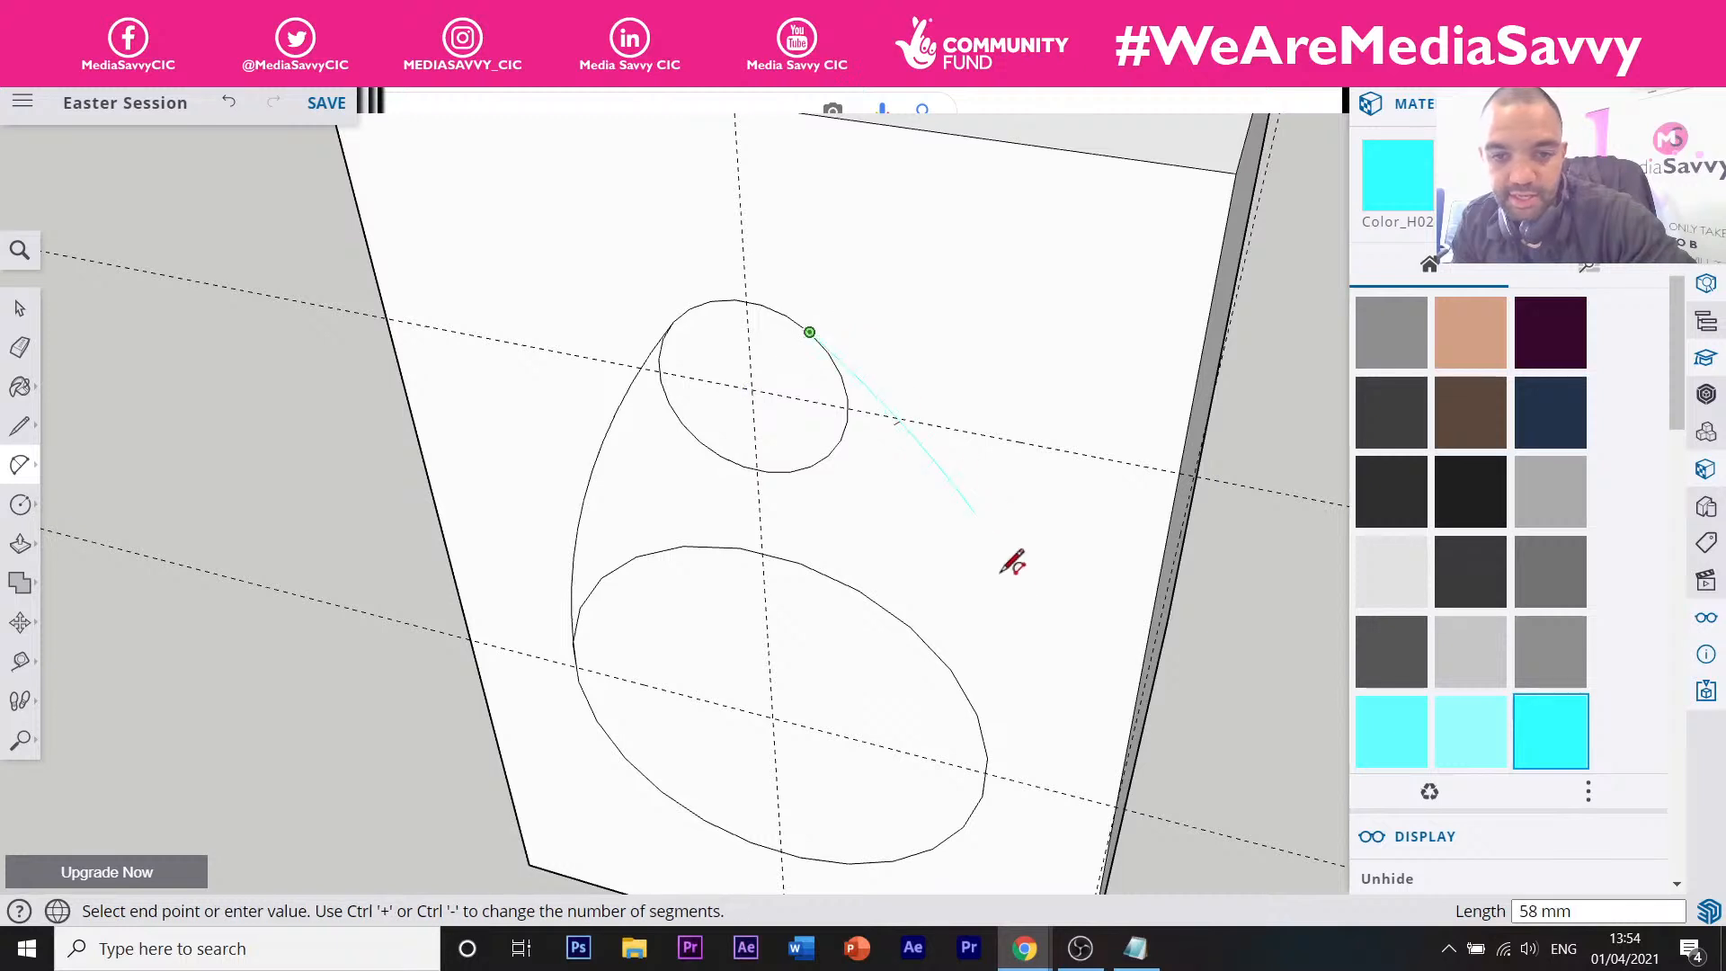
click(983, 794)
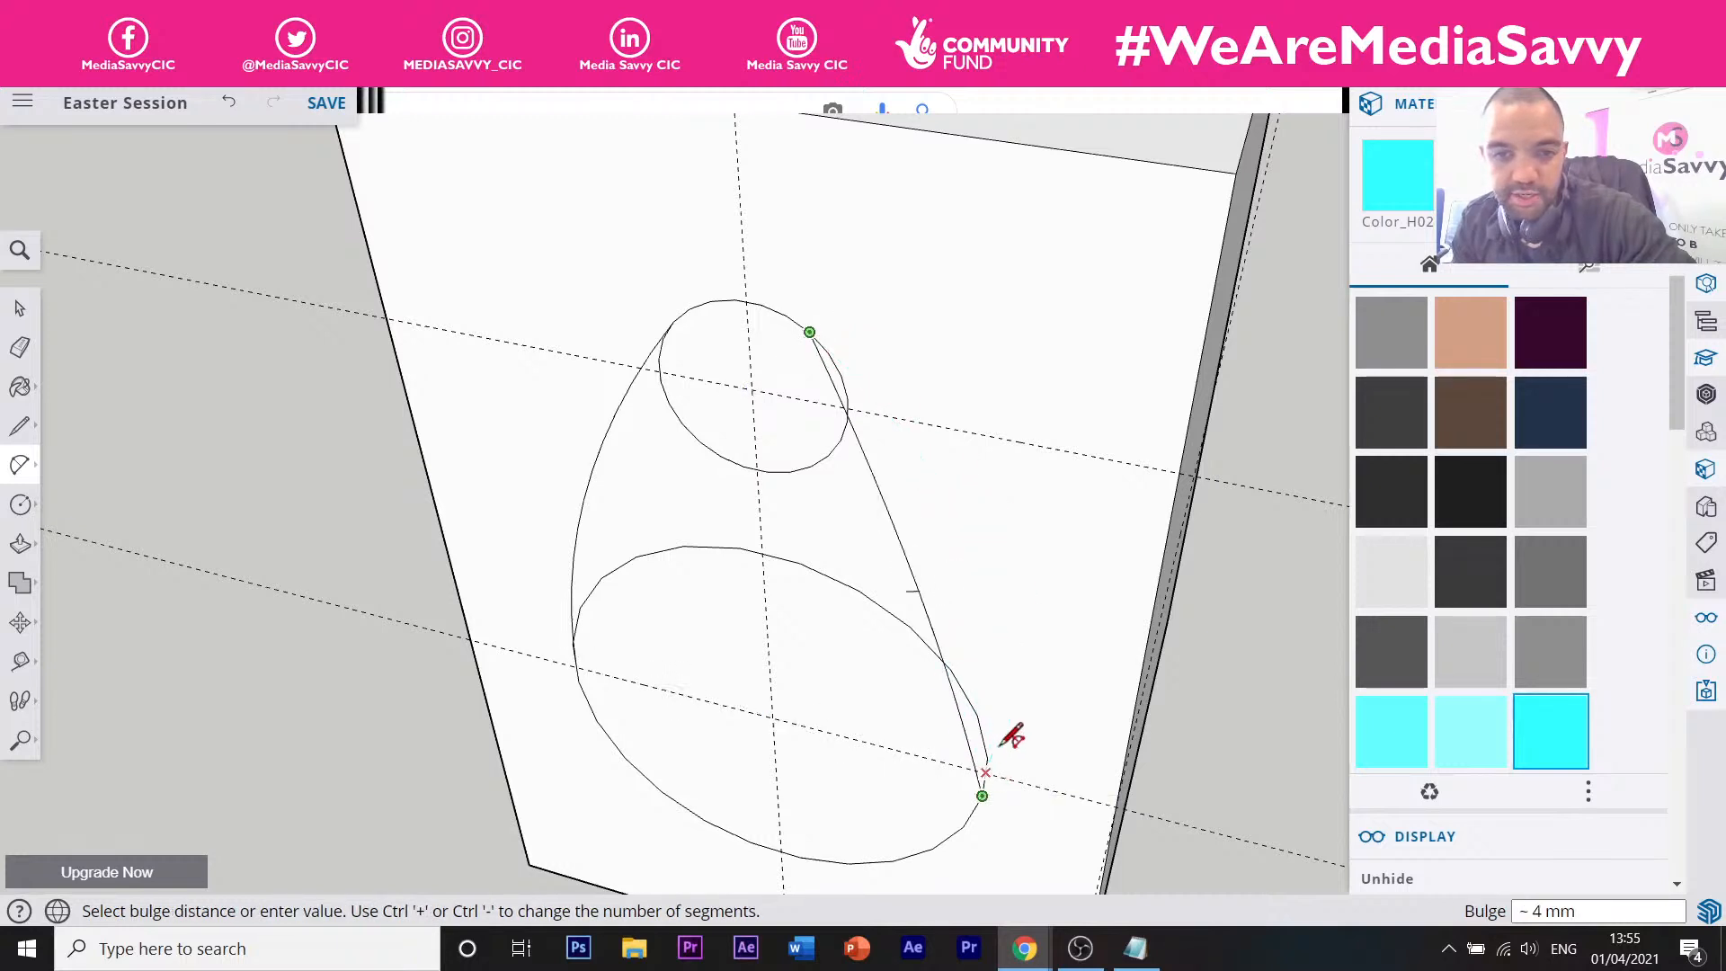
click(965, 608)
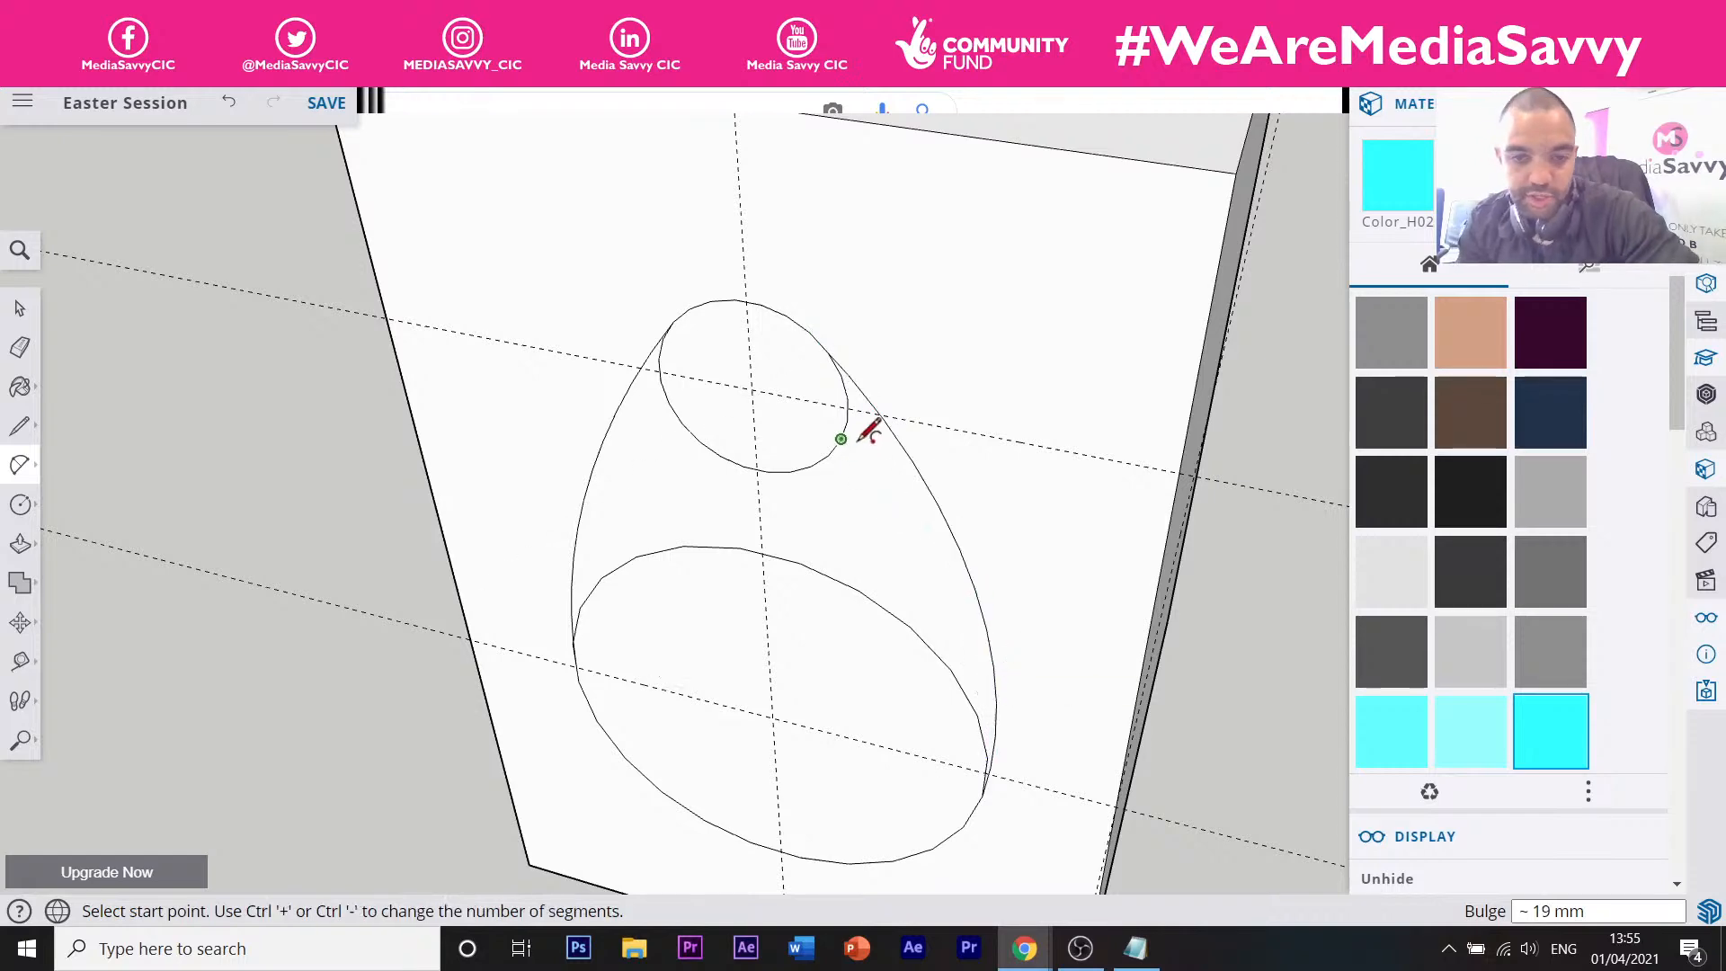
scroll(861, 444, down, 3)
middle_drag(805, 504, 928, 501)
middle_drag(806, 476, 916, 488)
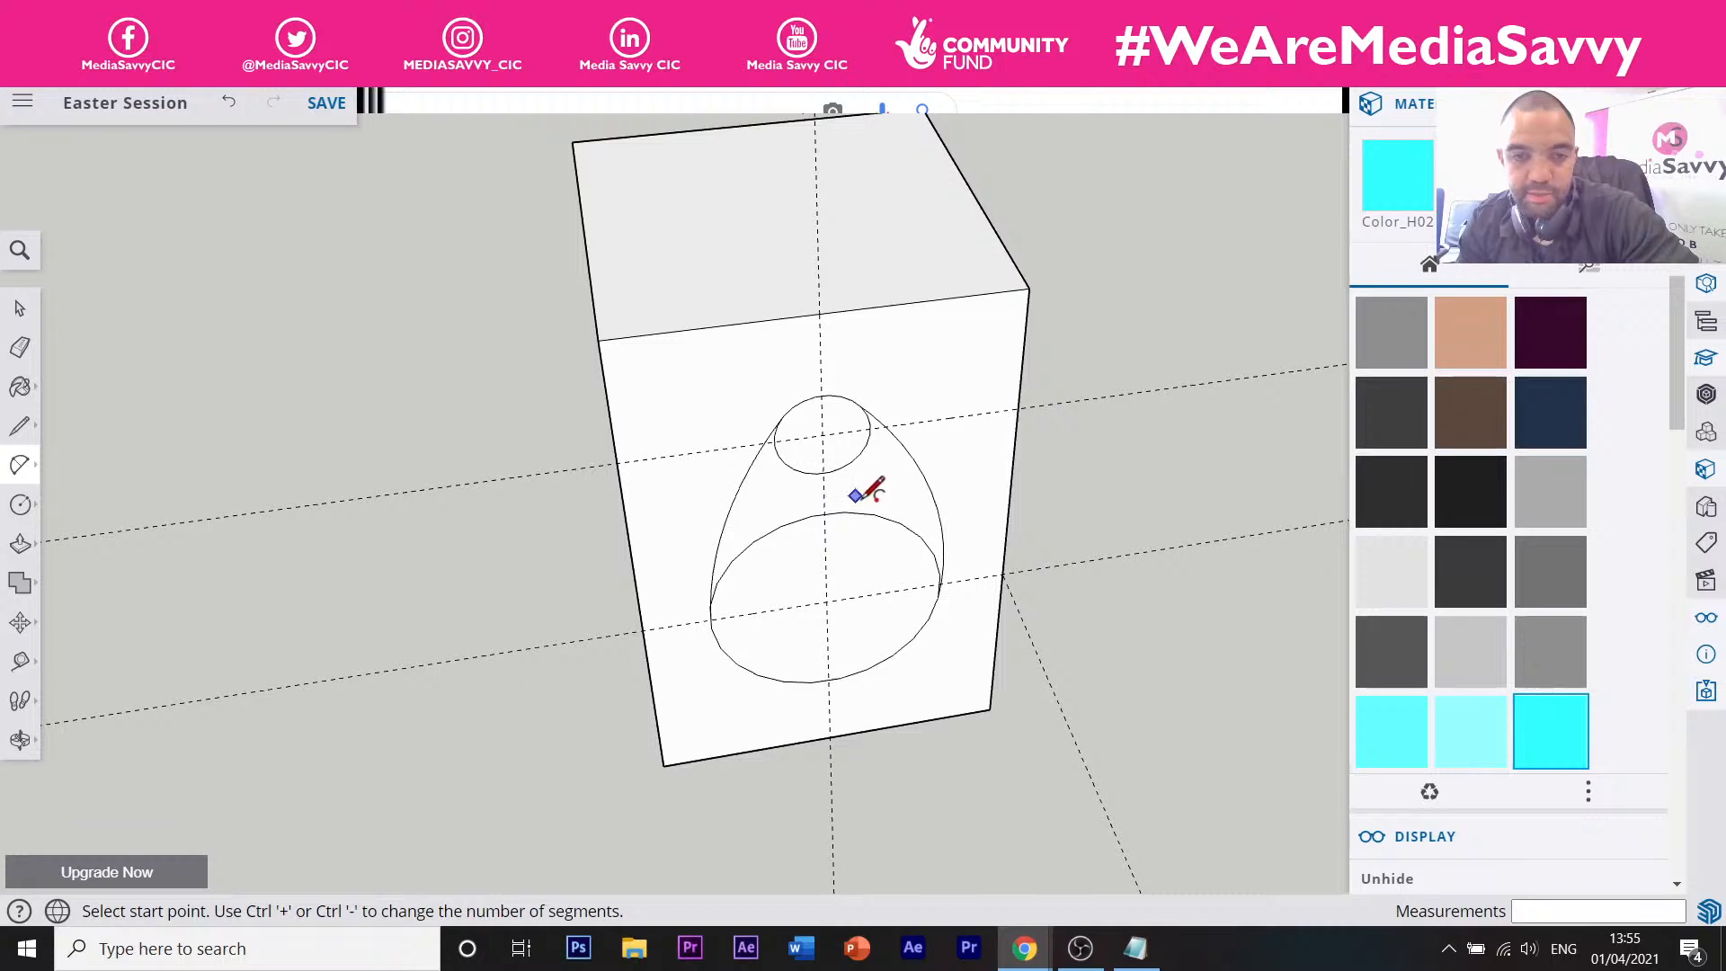
Erase the small circle's lower arcs and stray short edges, undoing one over-erase.
key(e)
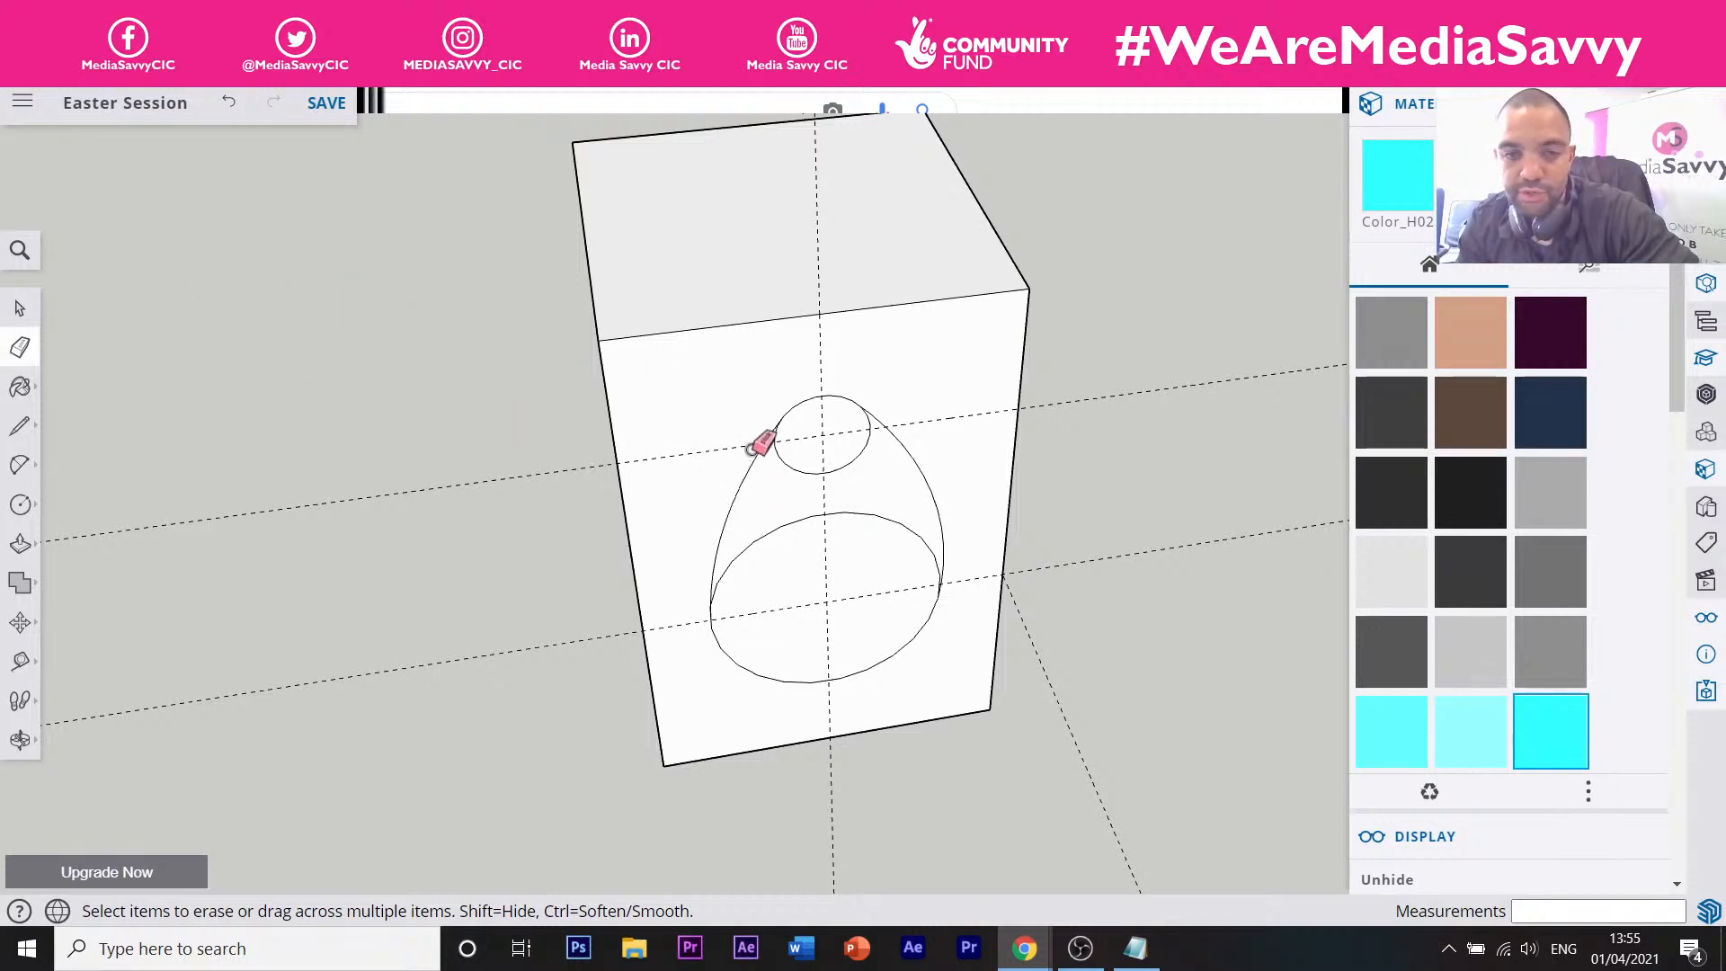
middle_drag(680, 488, 836, 504)
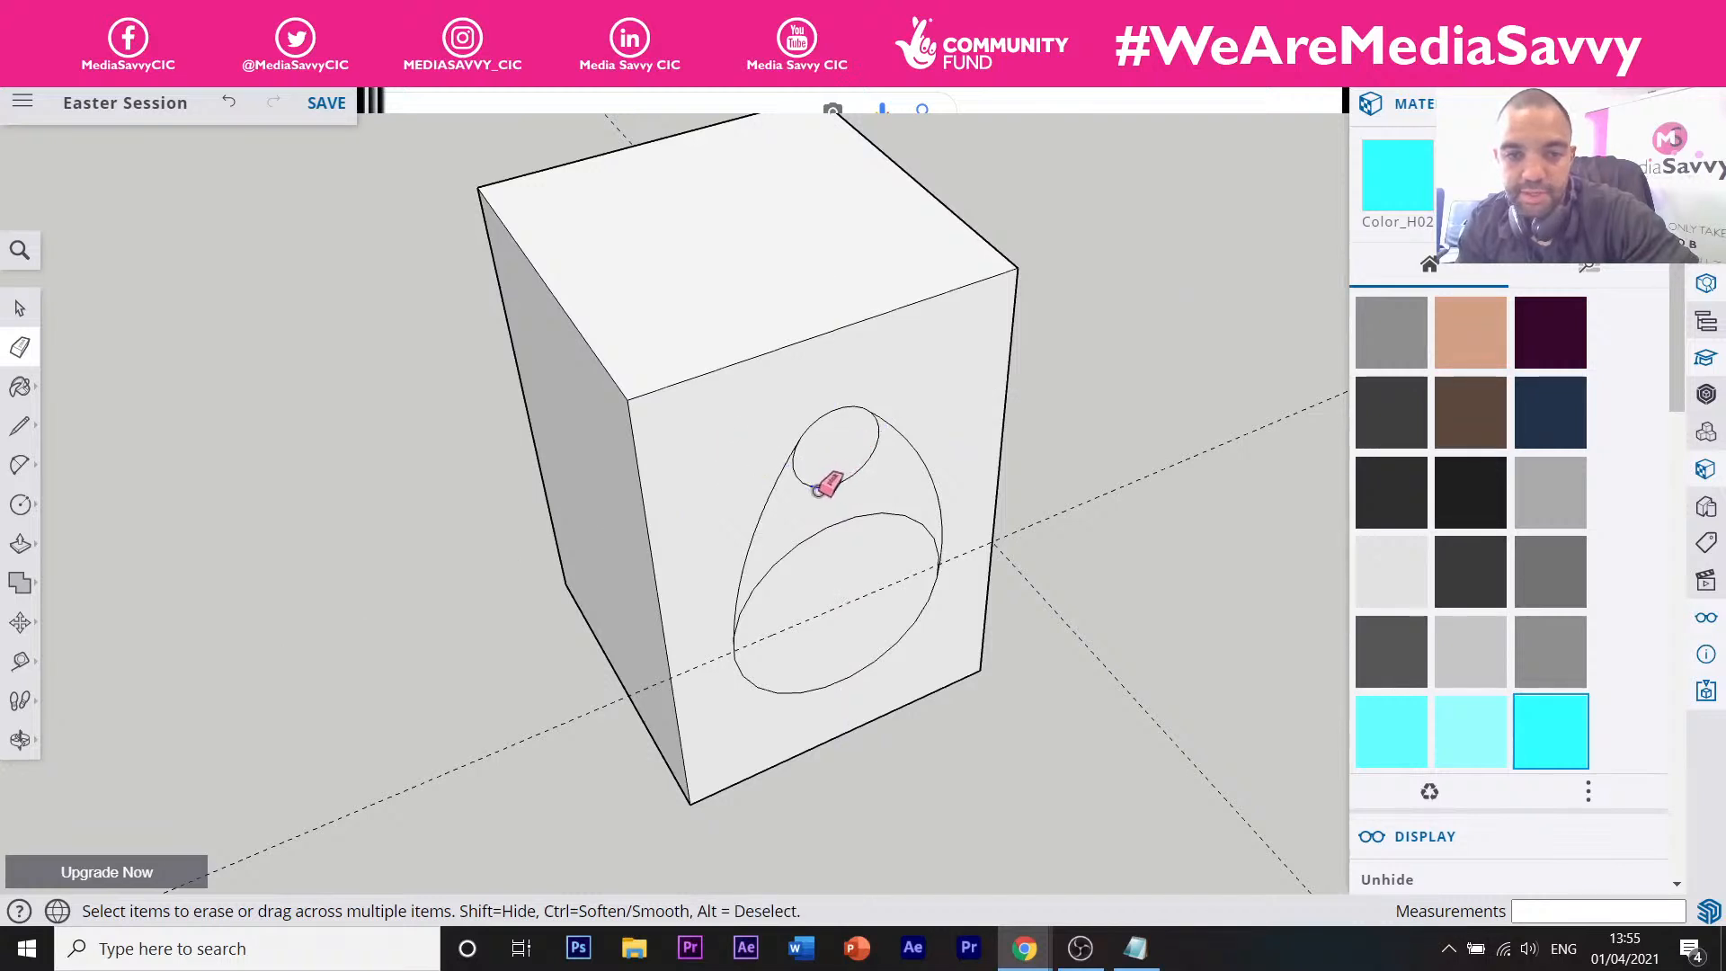
scroll(806, 474, up, 5)
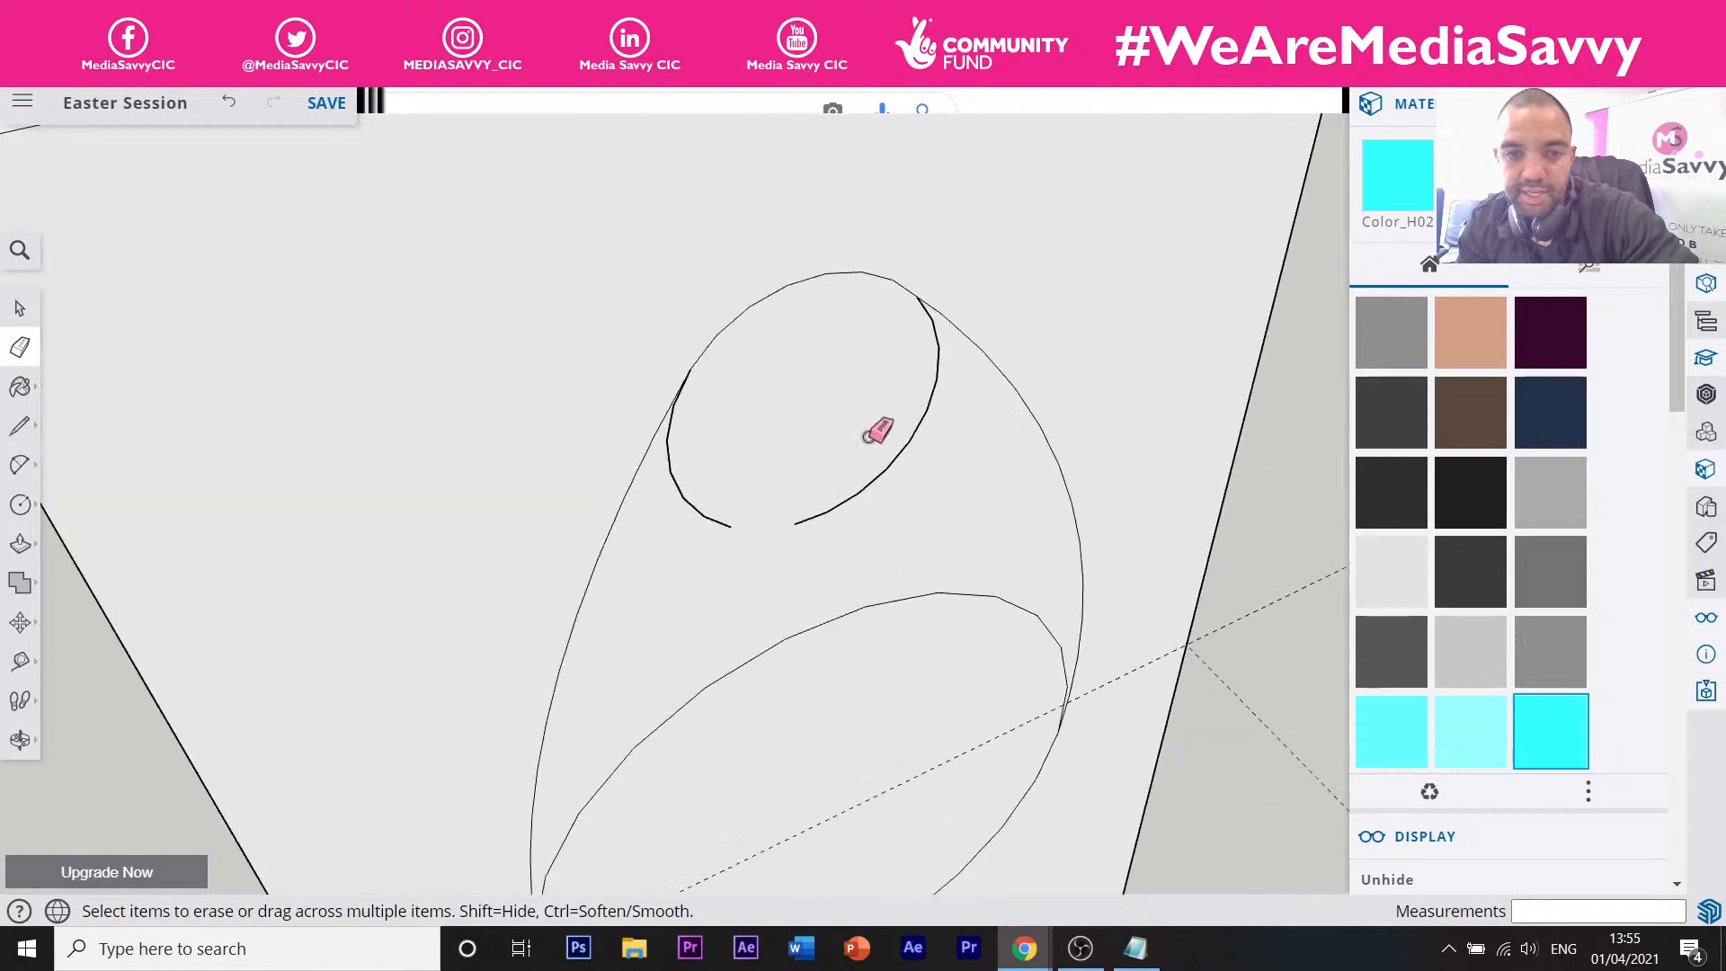
drag(895, 461, 755, 521)
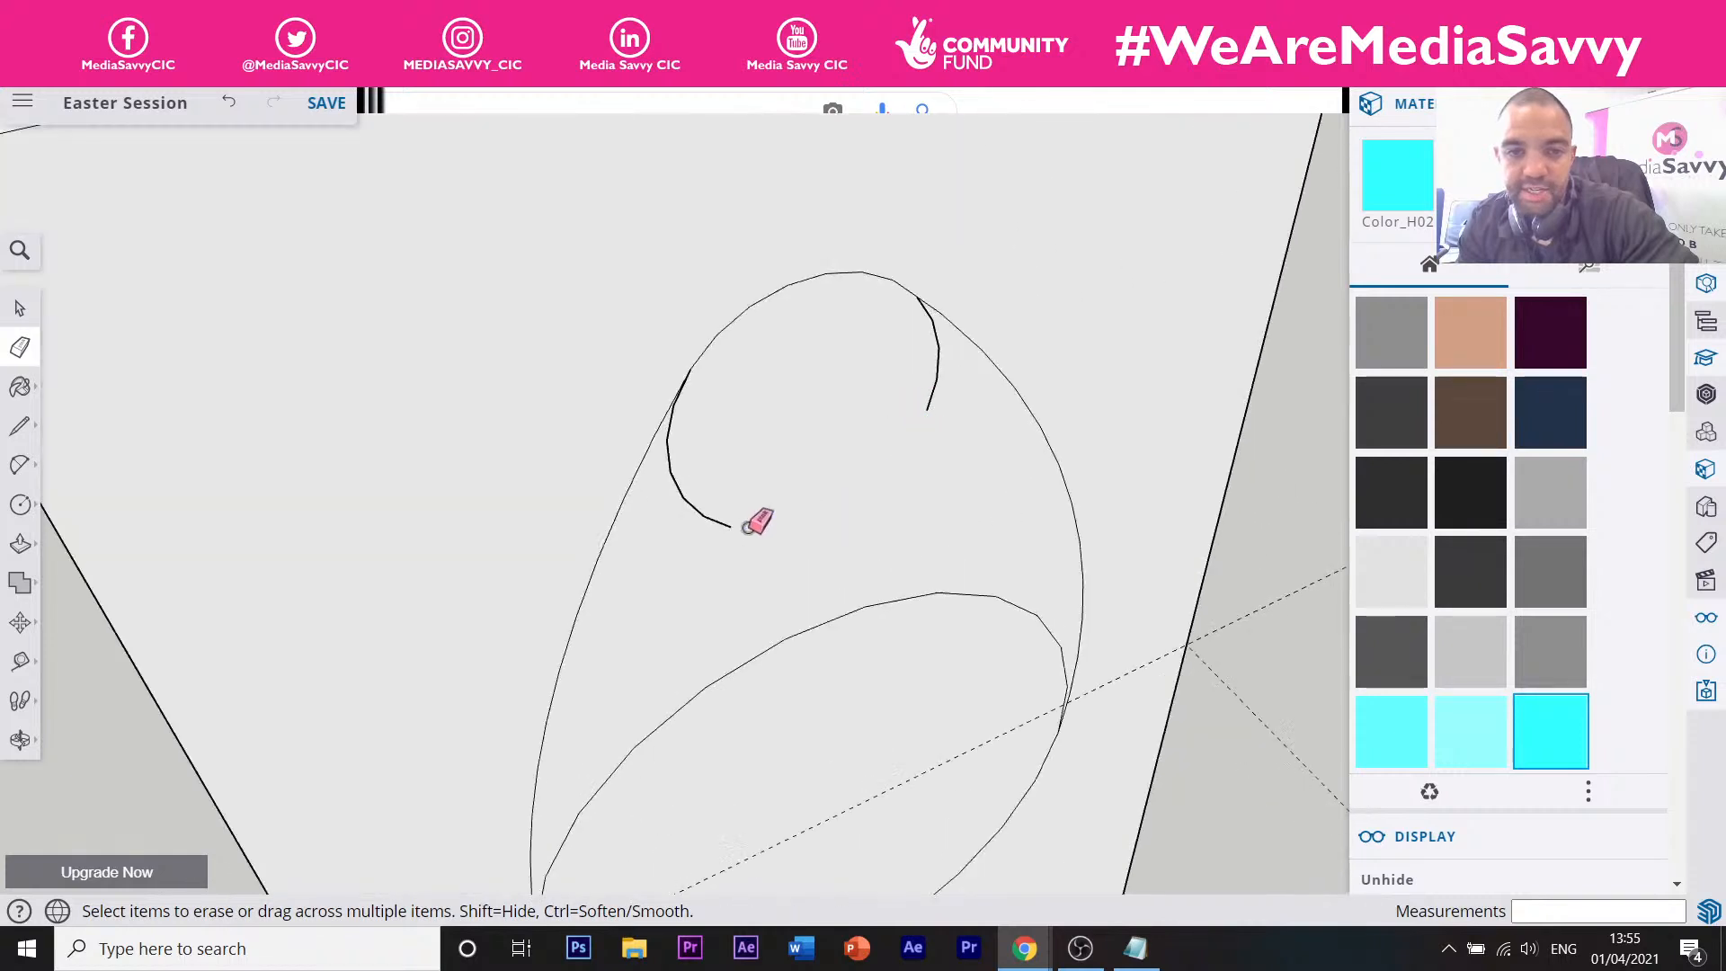
mouse_move(674, 408)
mouse_down()
mouse_move(697, 485)
mouse_move(789, 490)
mouse_up()
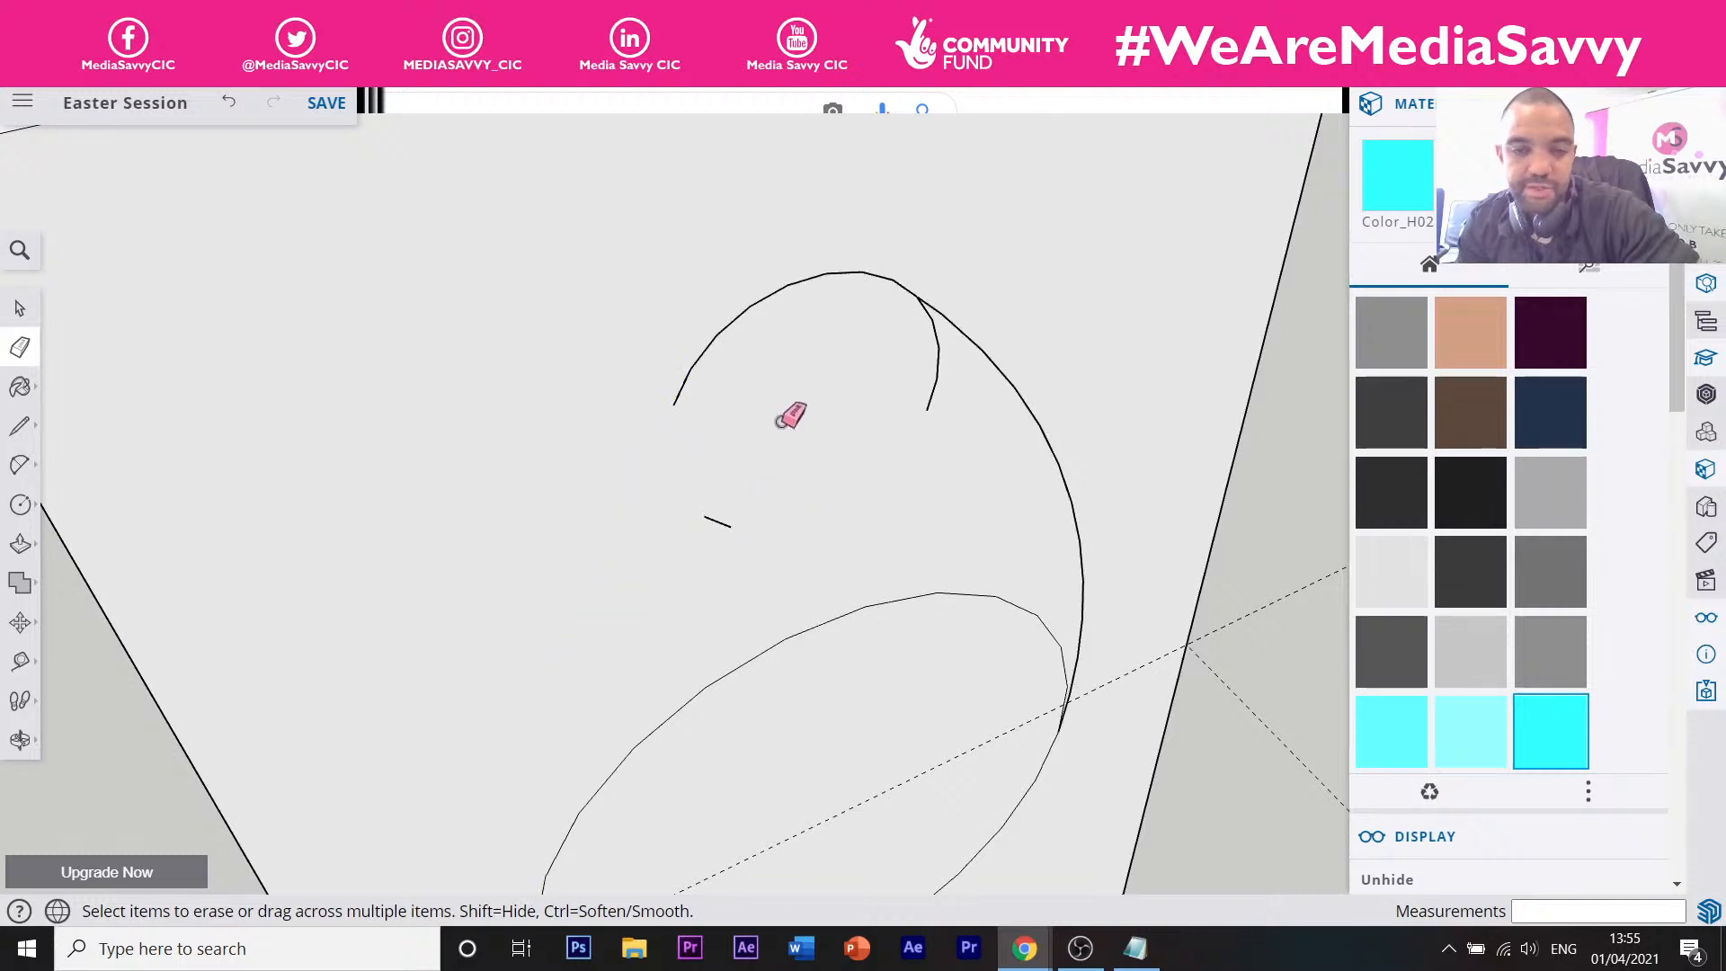
click(228, 101)
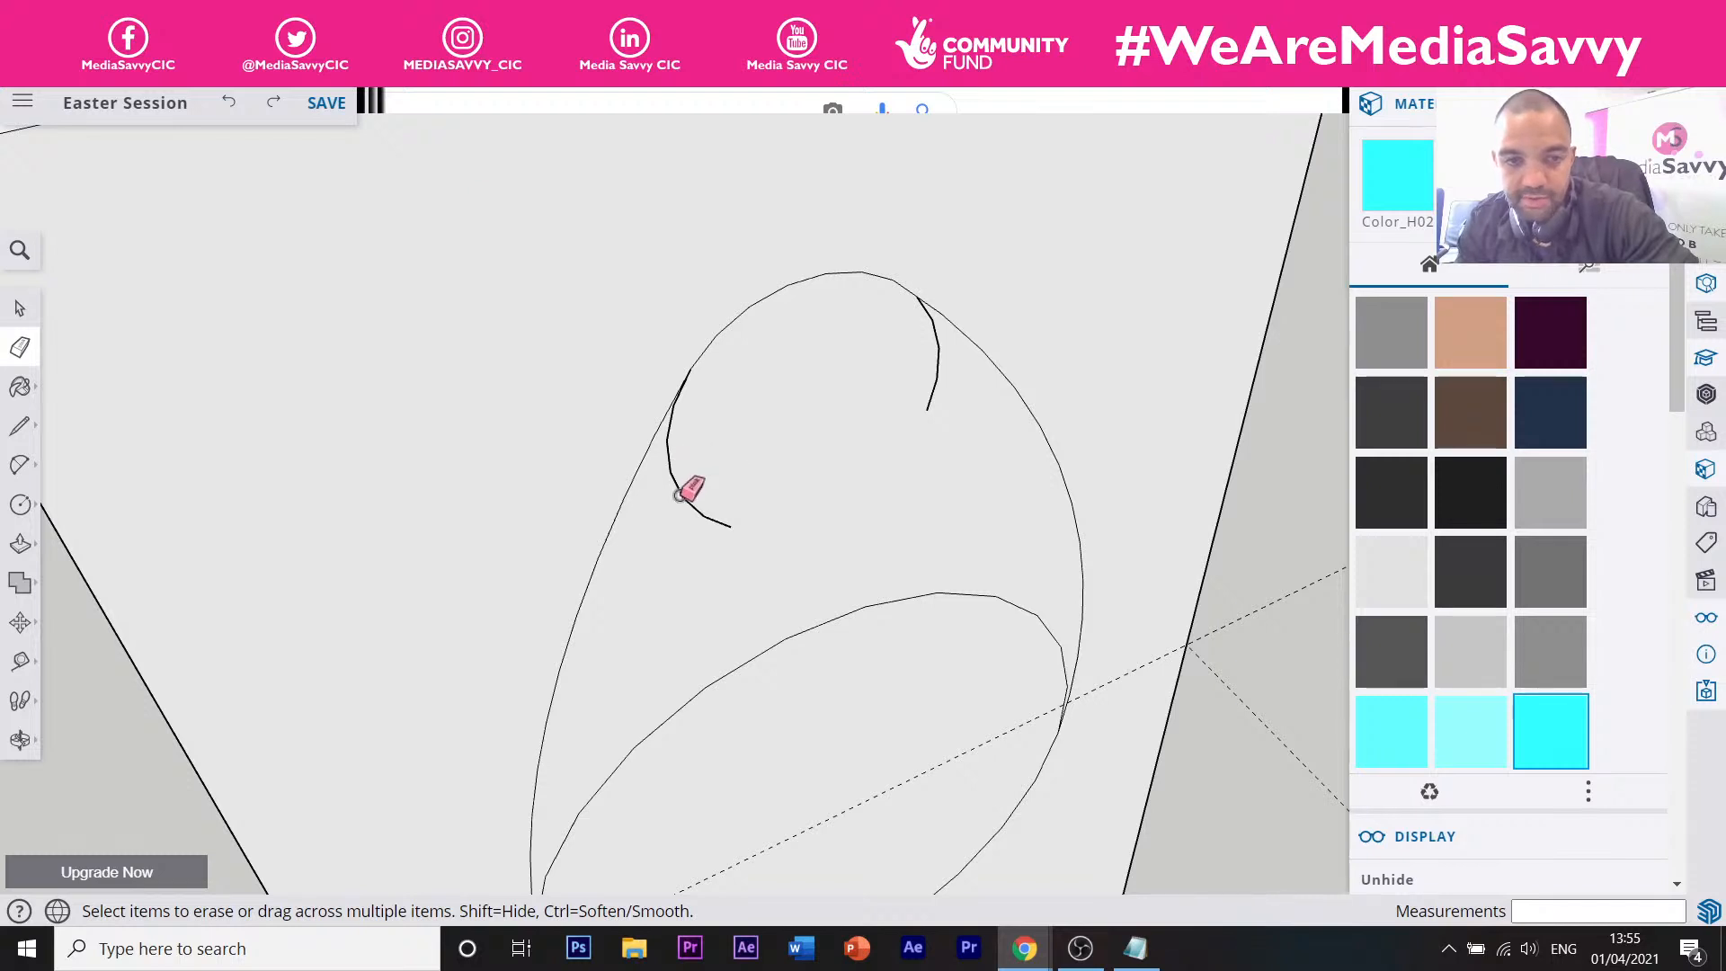
drag(680, 494, 725, 525)
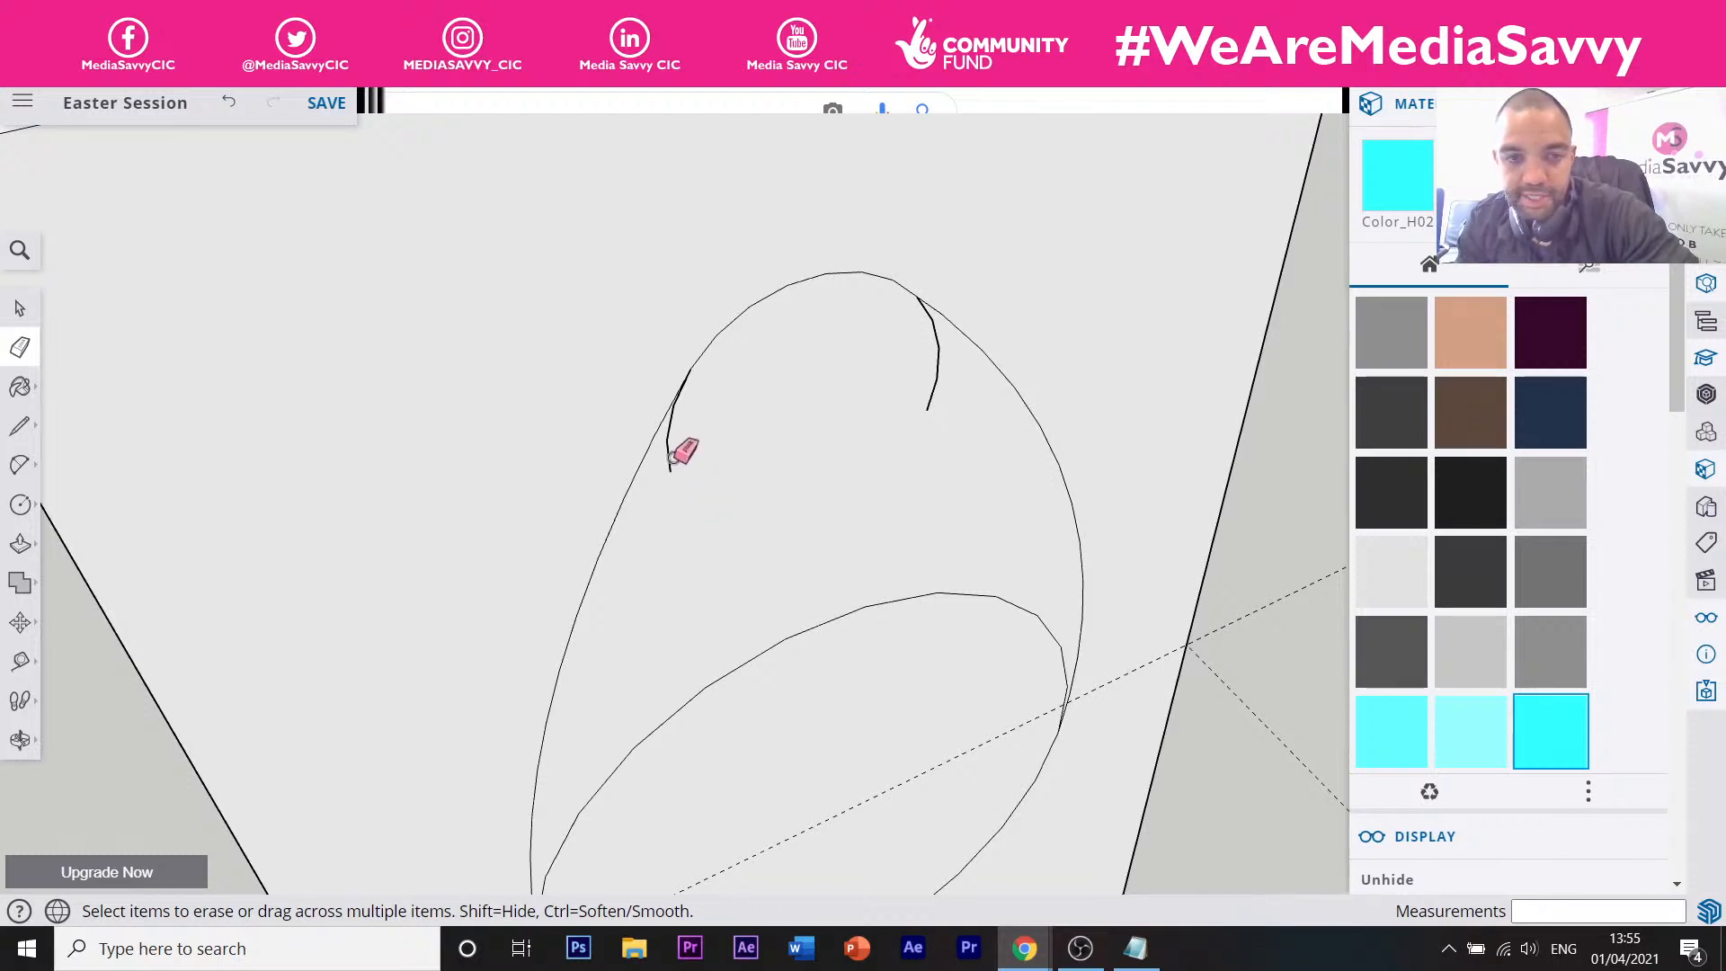
drag(674, 439, 669, 433)
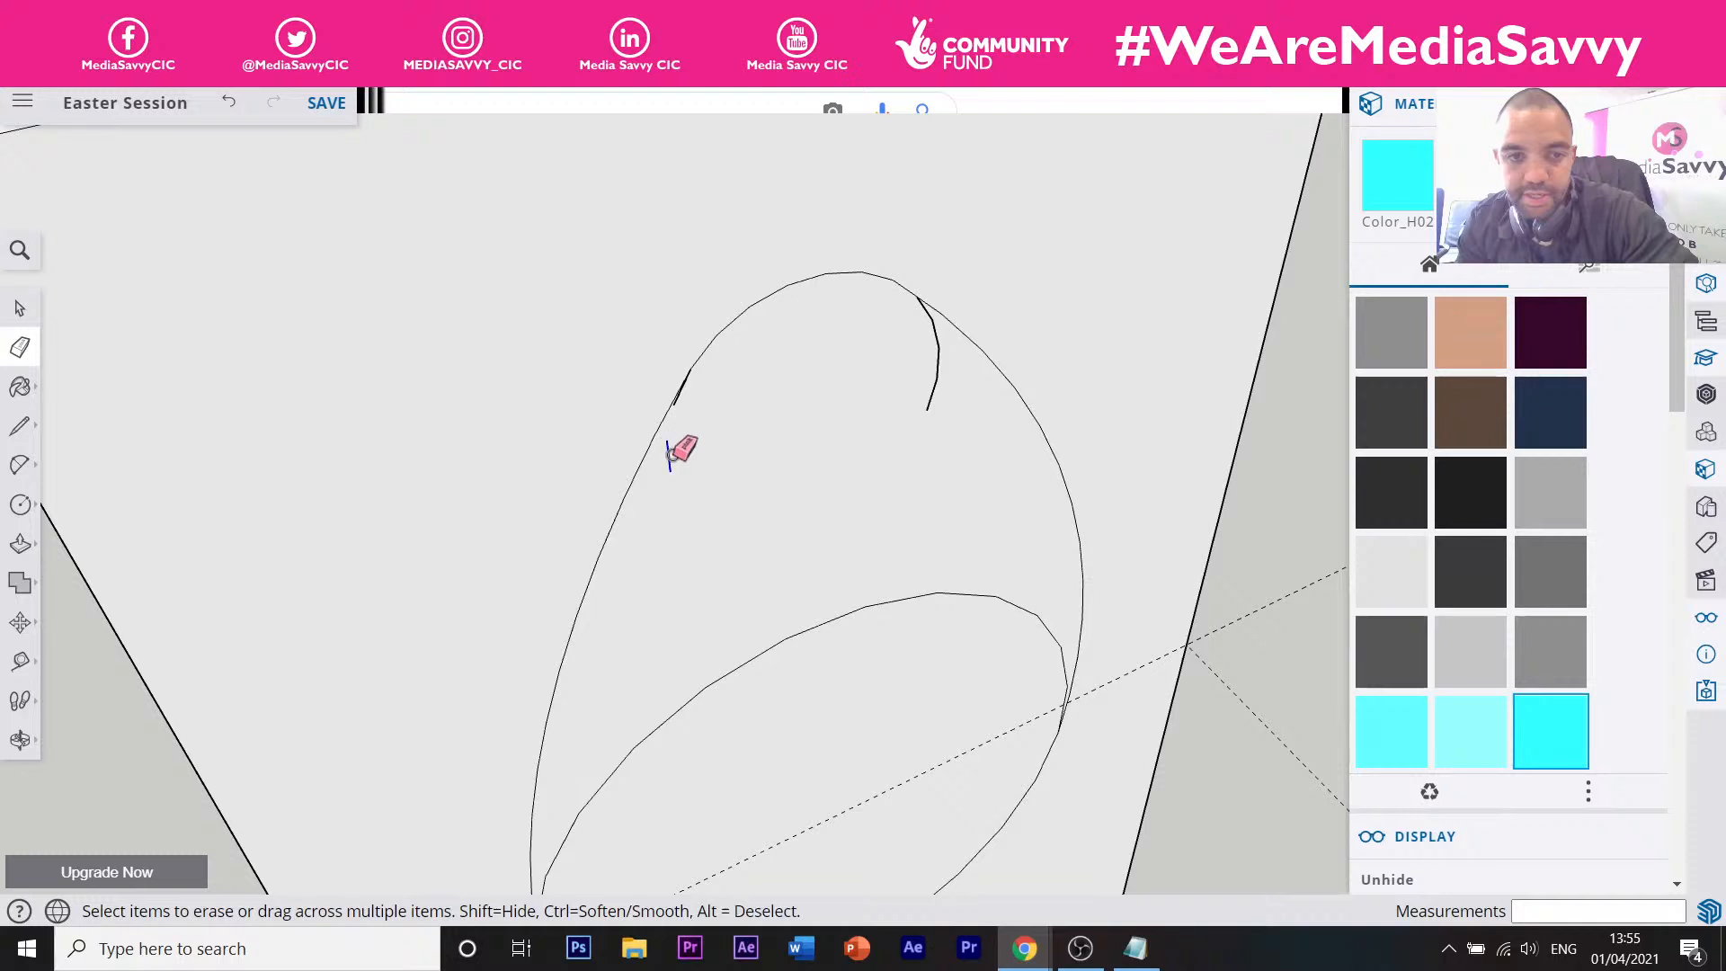
click(670, 455)
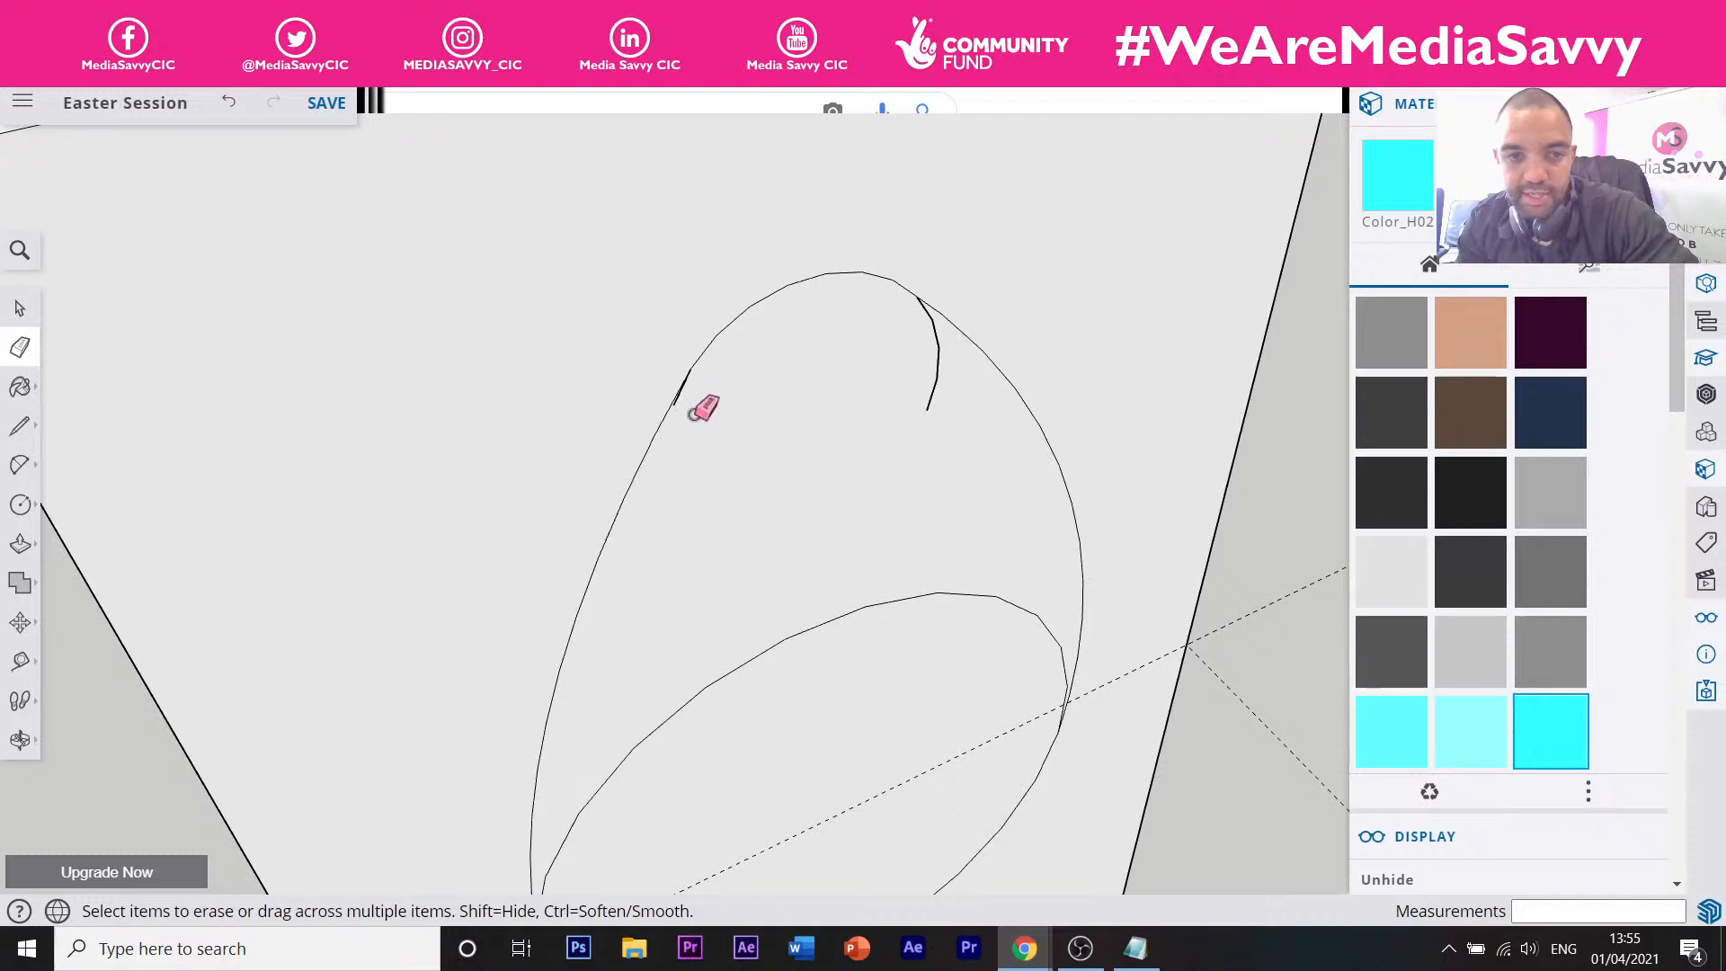
Erase the stray edges near the egg's top and the inner egg curve.
scroll(742, 342, up, 6)
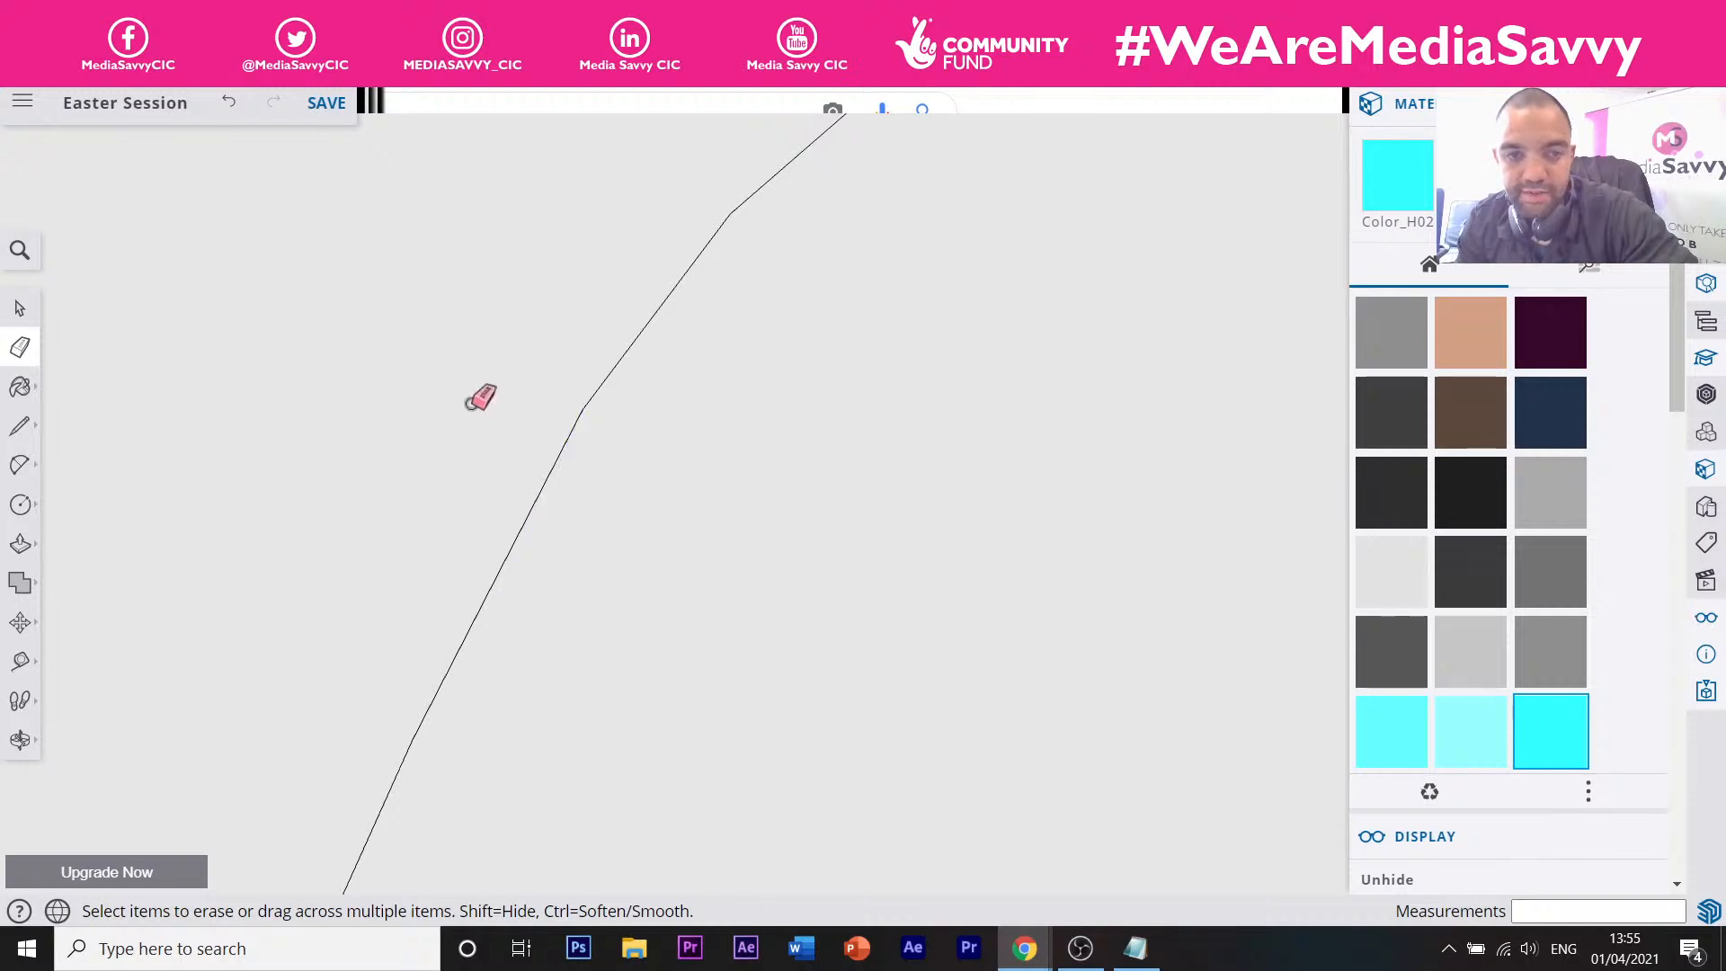
scroll(477, 393, down, 6)
scroll(811, 320, up, 6)
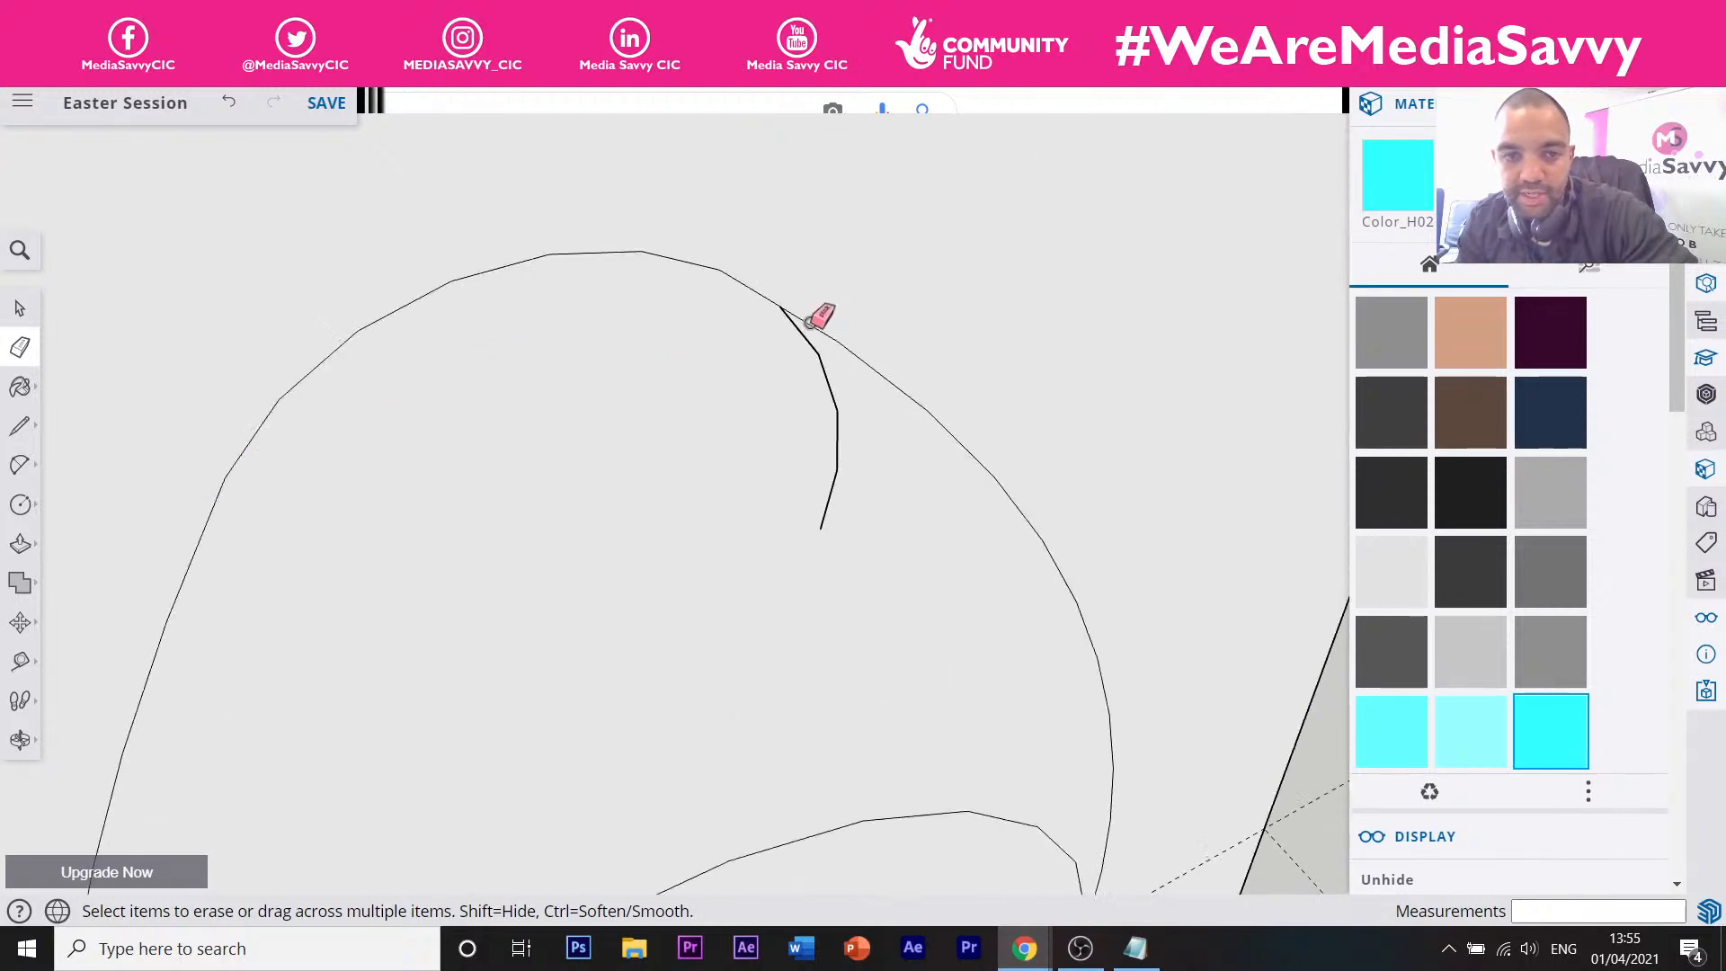
mouse_move(860, 422)
mouse_down()
mouse_move(902, 584)
mouse_move(877, 736)
mouse_move(817, 504)
mouse_up()
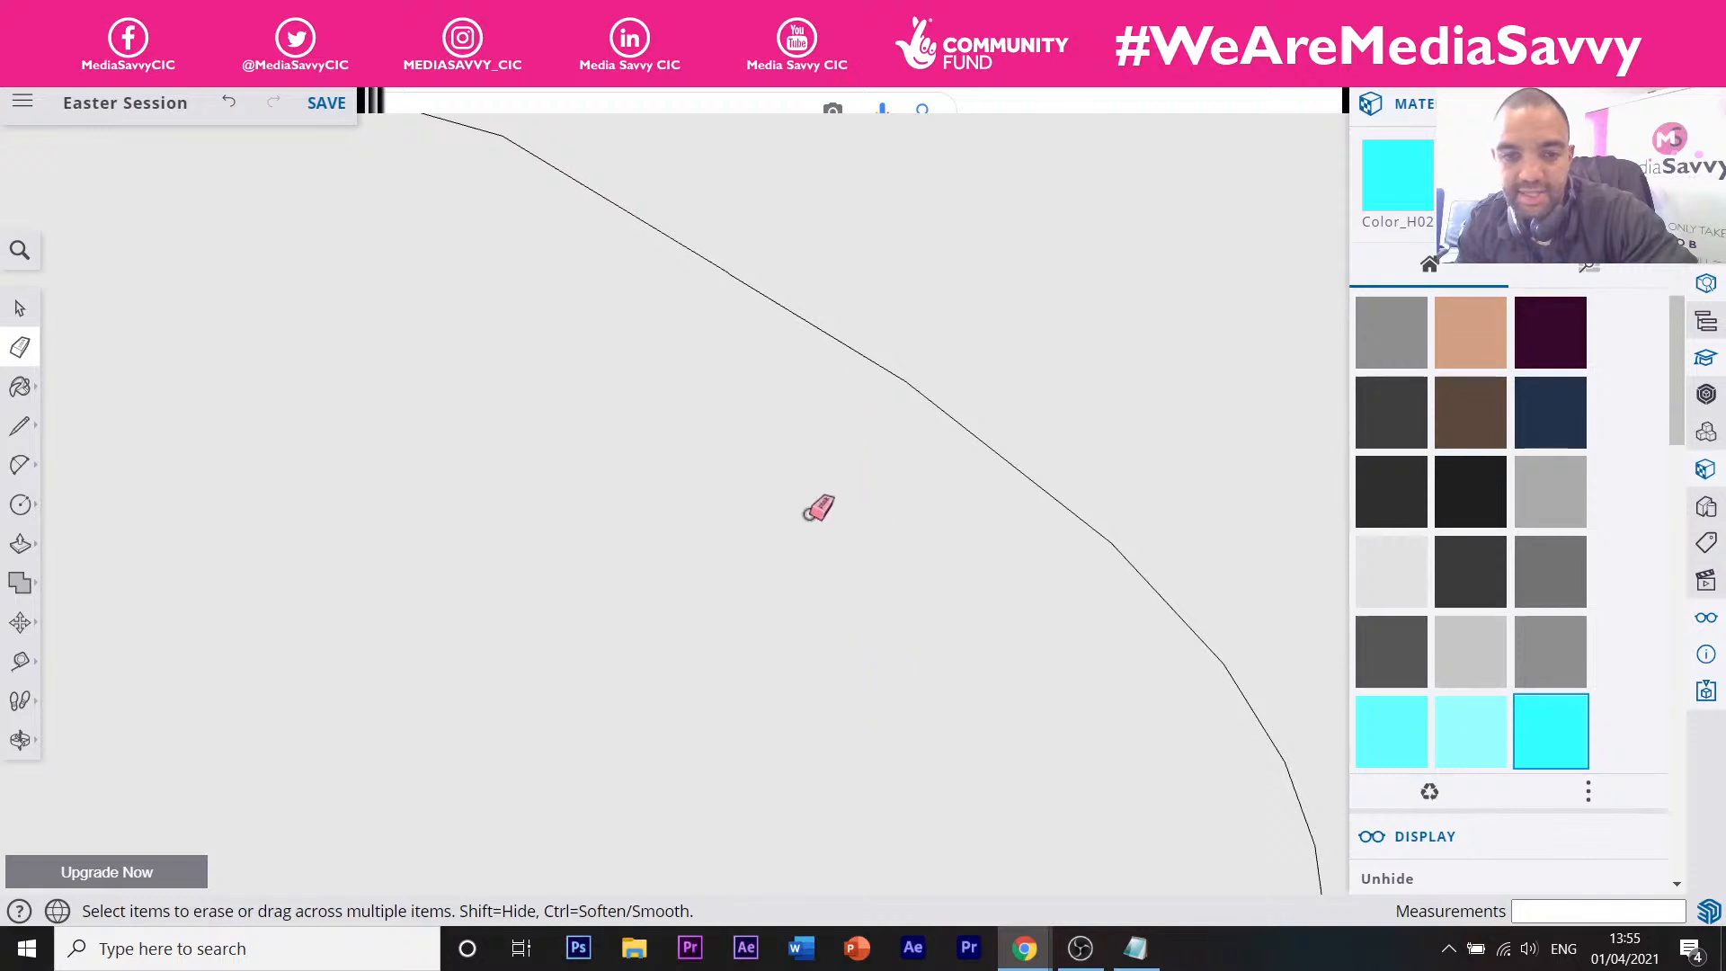
scroll(851, 431, down, 8)
scroll(813, 632, up, 4)
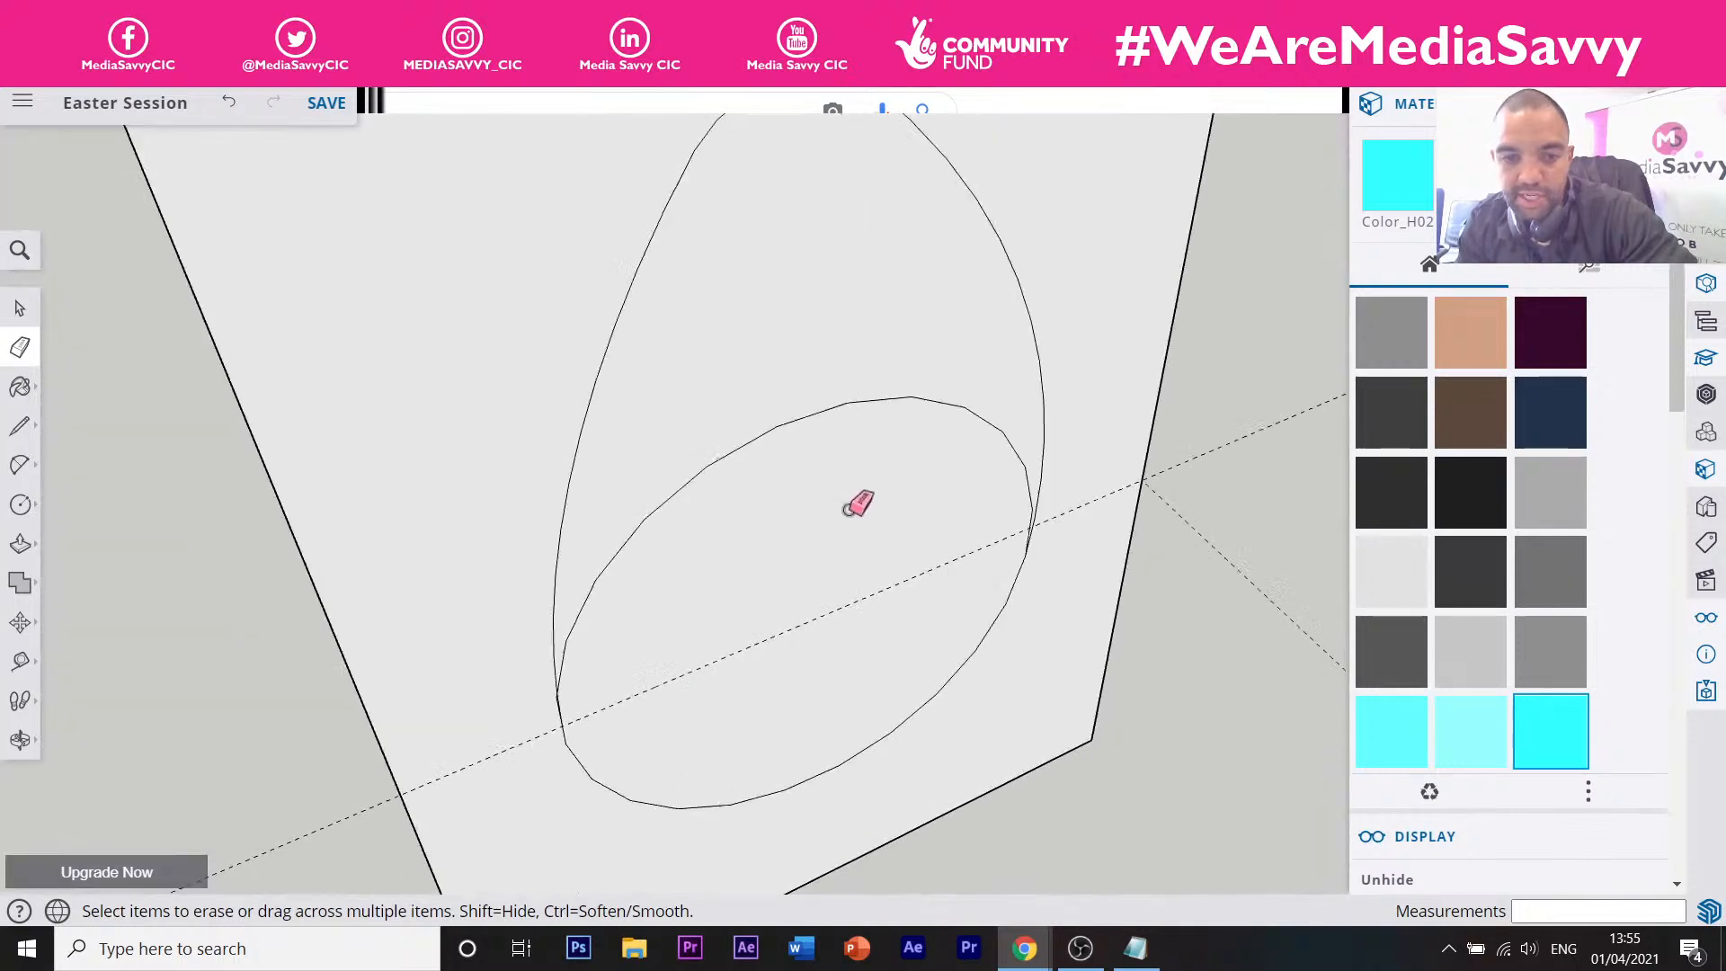
drag(863, 398, 813, 411)
scroll(832, 381, down, 6)
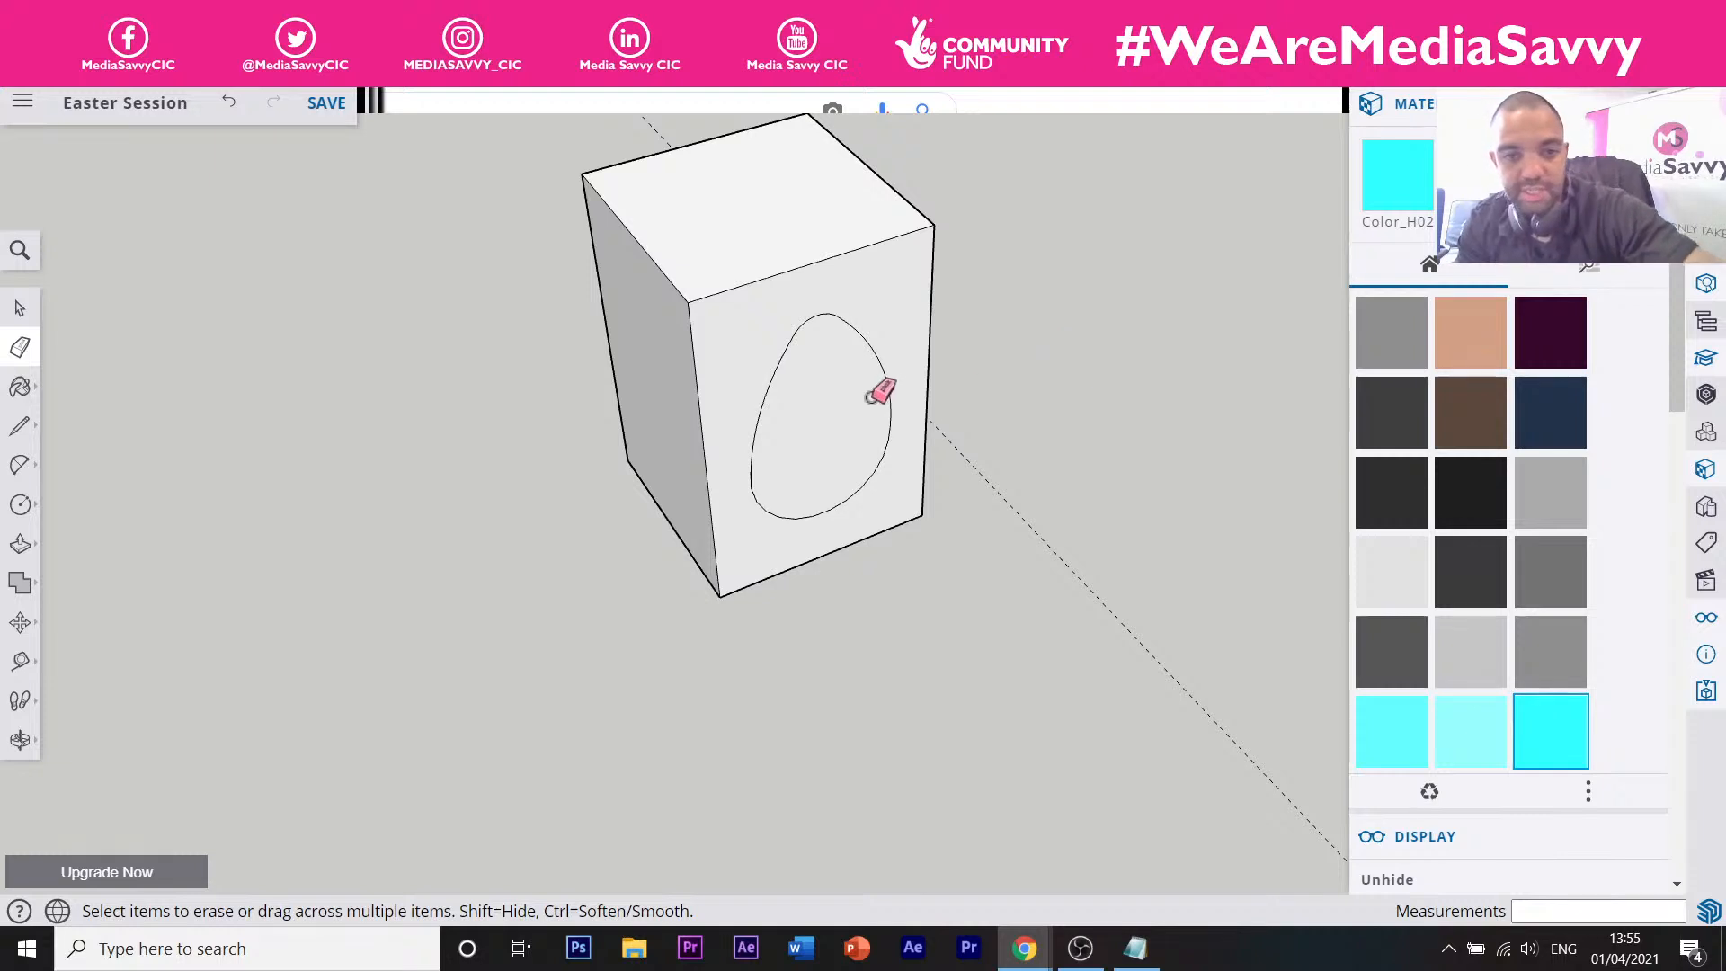
Select the egg face with its outline and trial-move it away, then return it to the box front.
key(space)
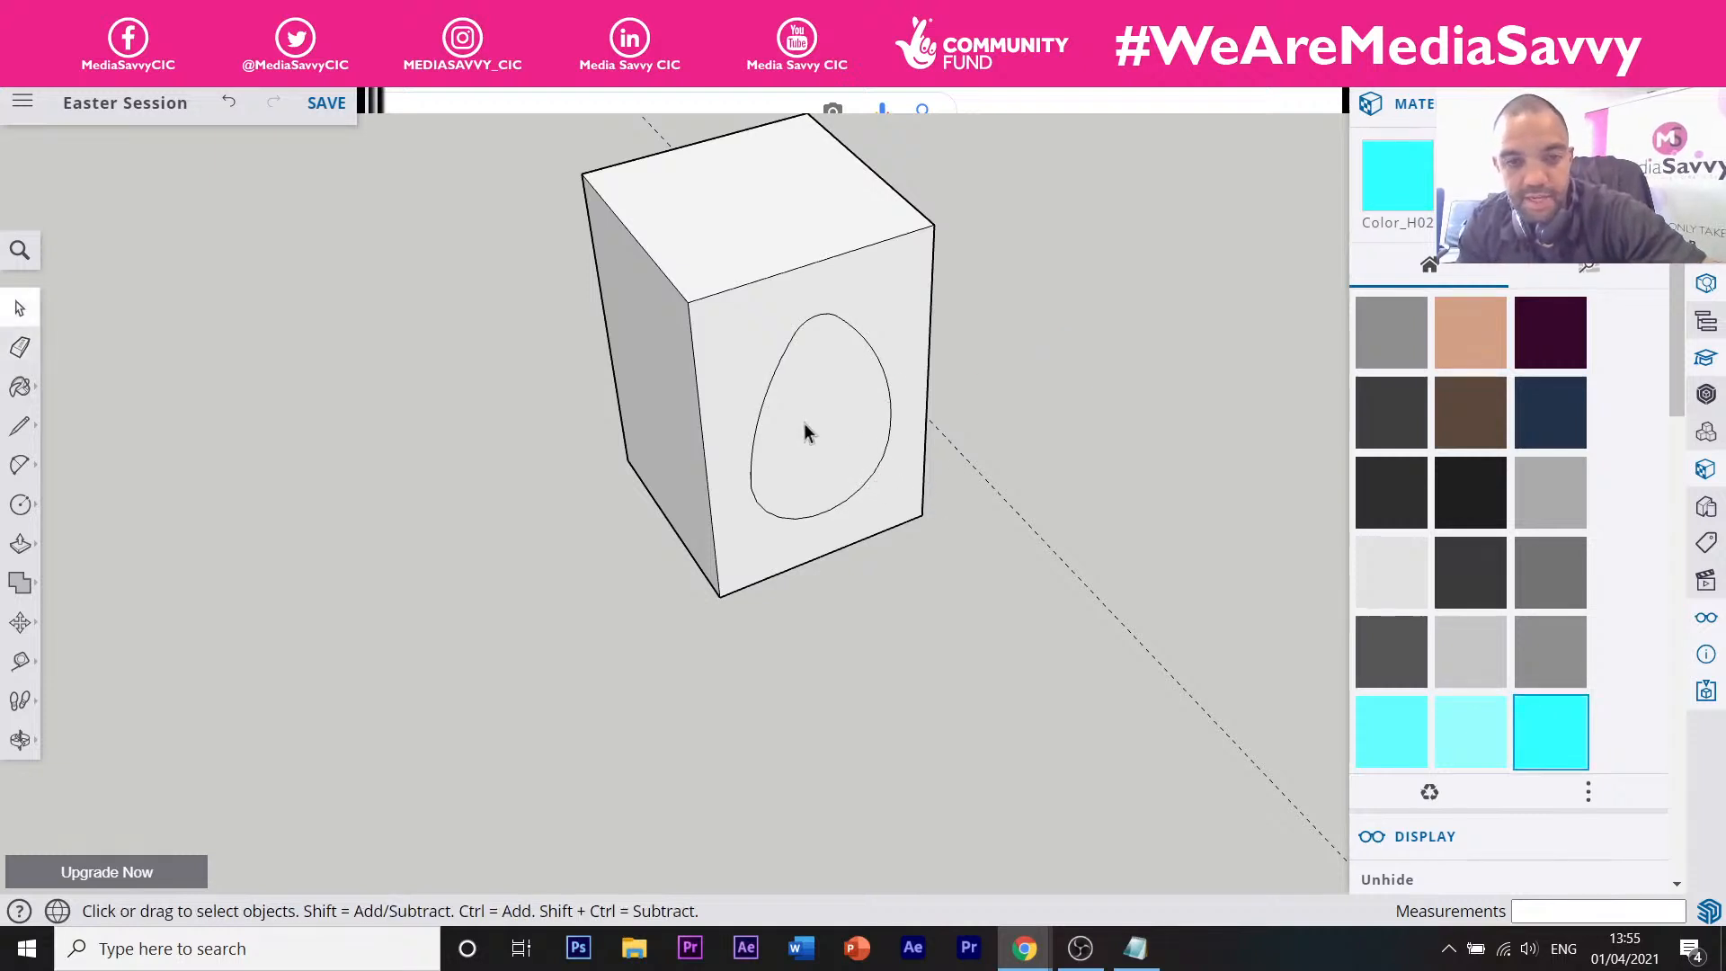
click(828, 476)
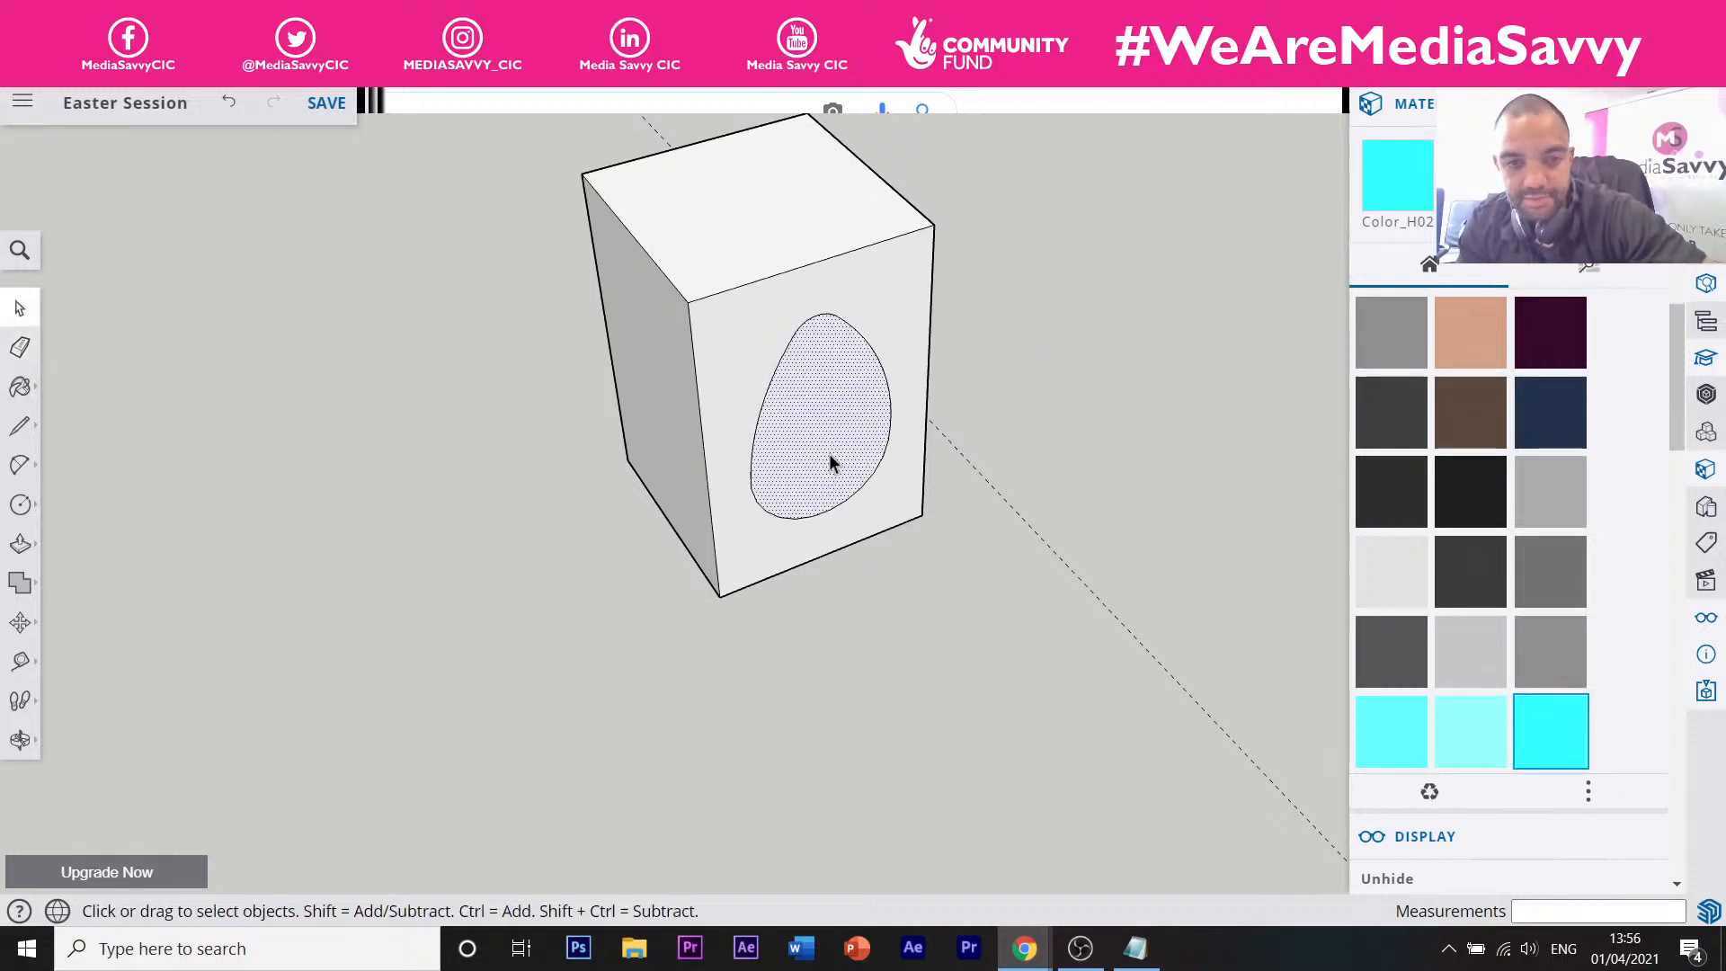
double_click(829, 454)
key(m)
click(822, 460)
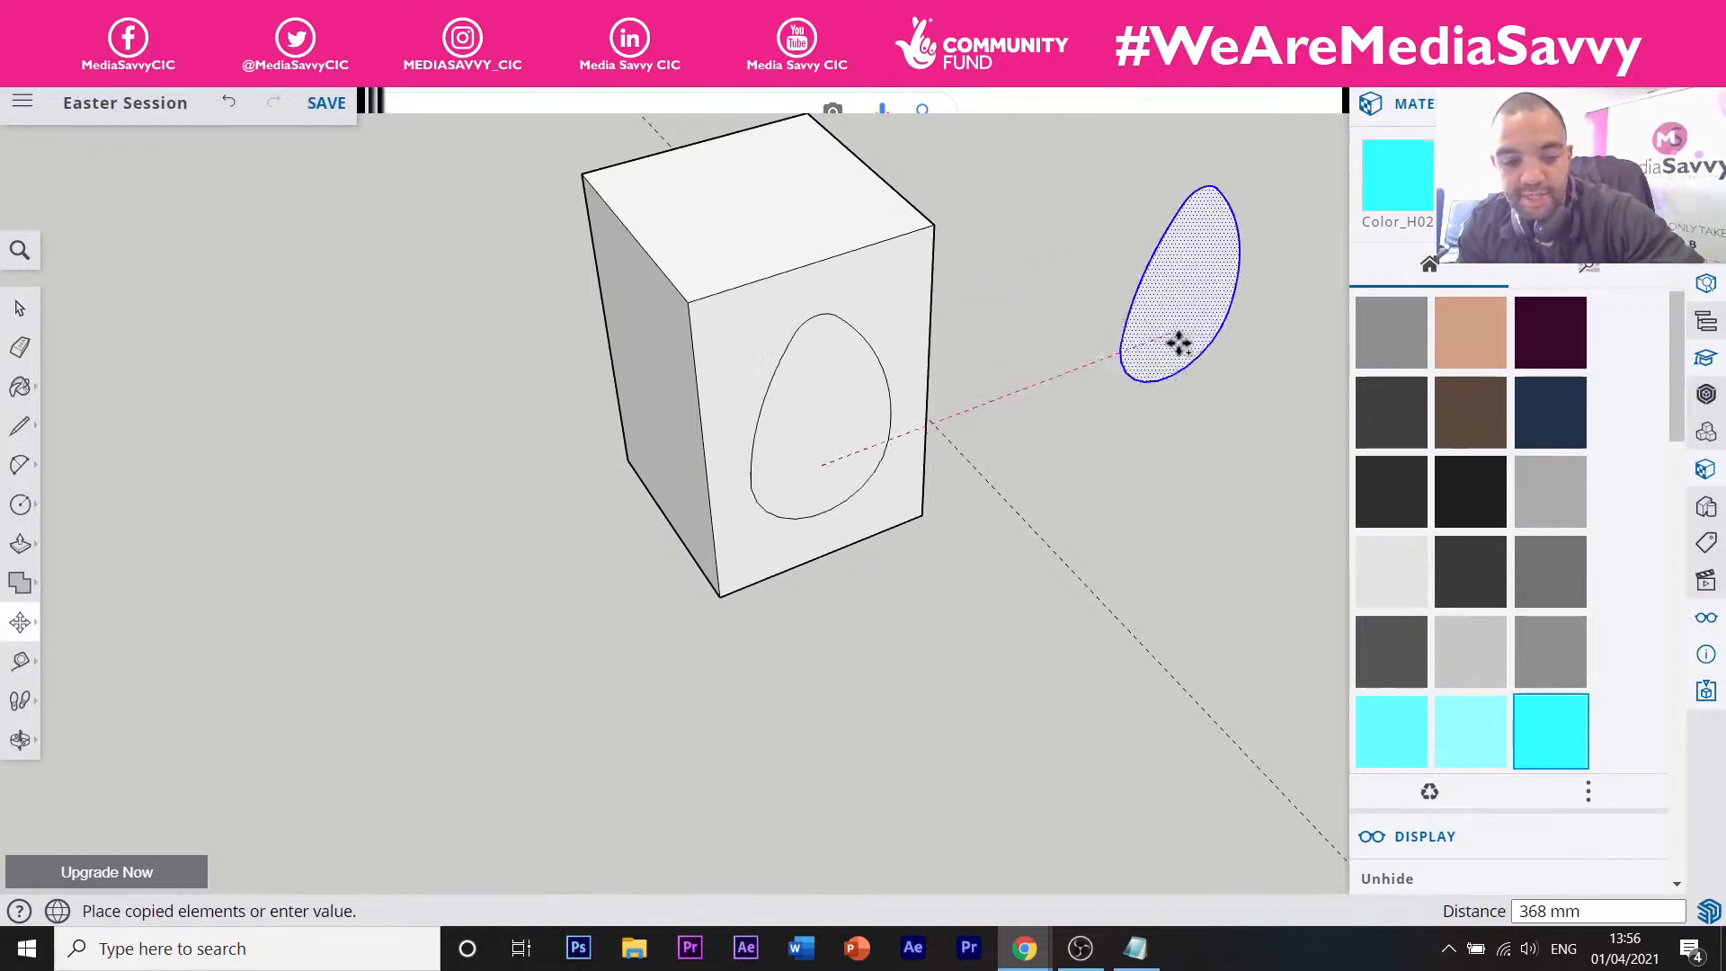
click(1185, 343)
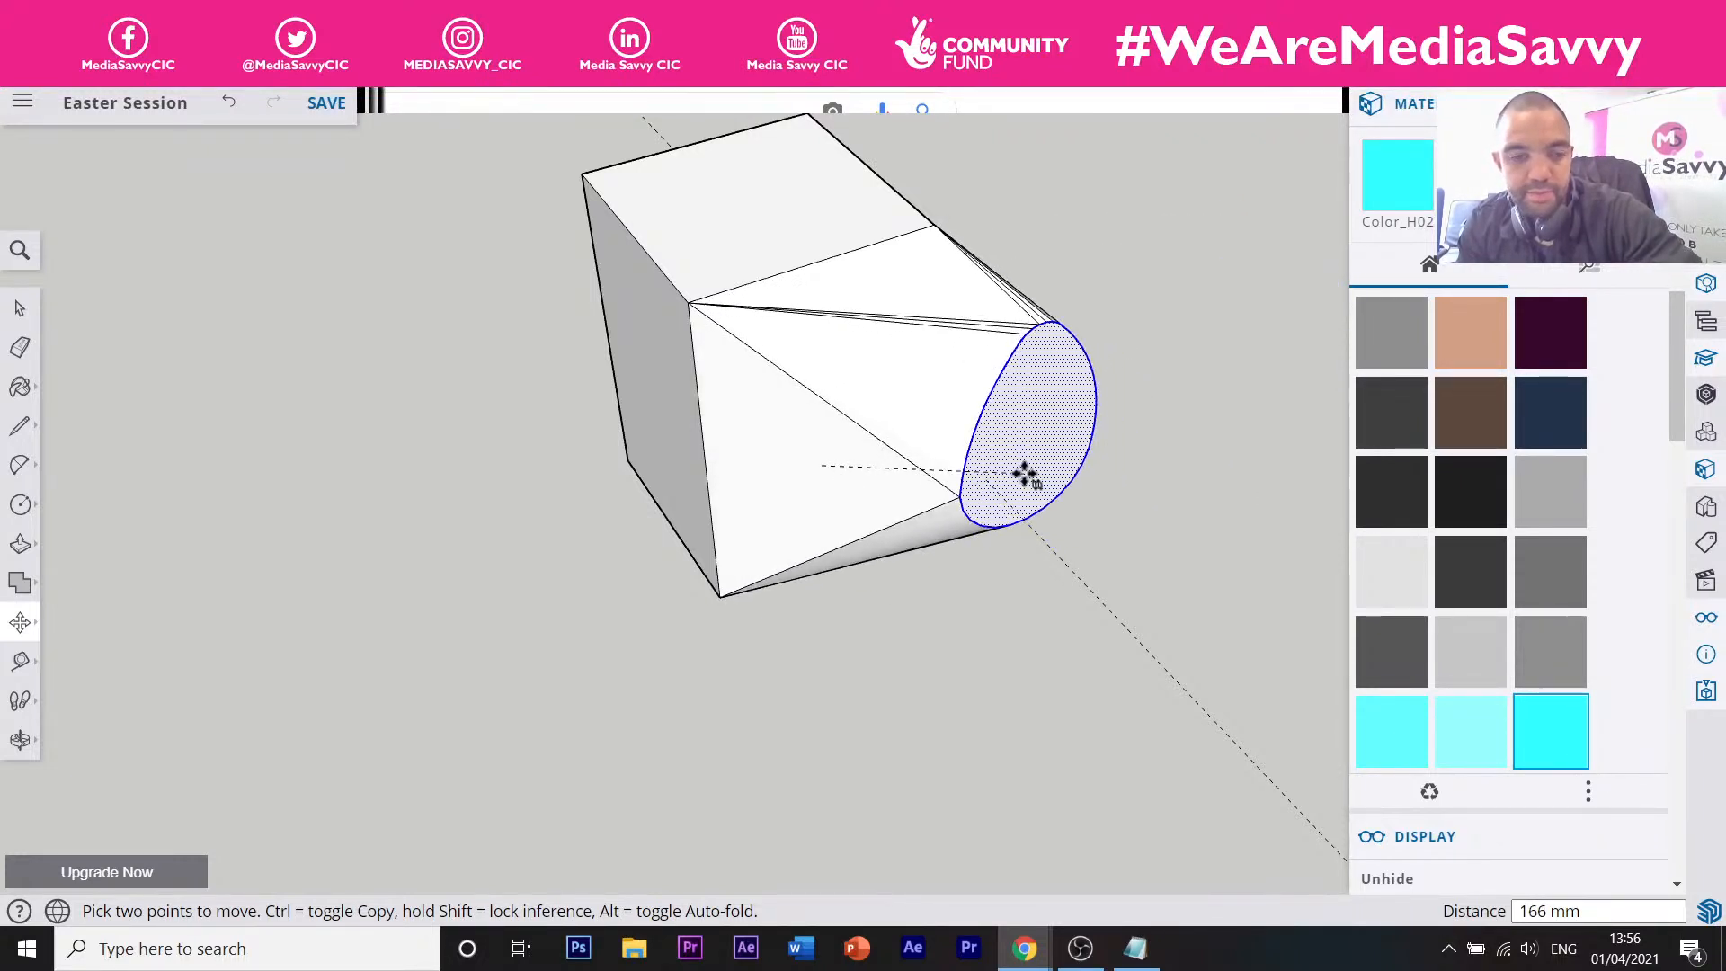
click(879, 451)
Move a Ctrl copy of the egg shape to beside the box, keeping the original.
click(825, 514)
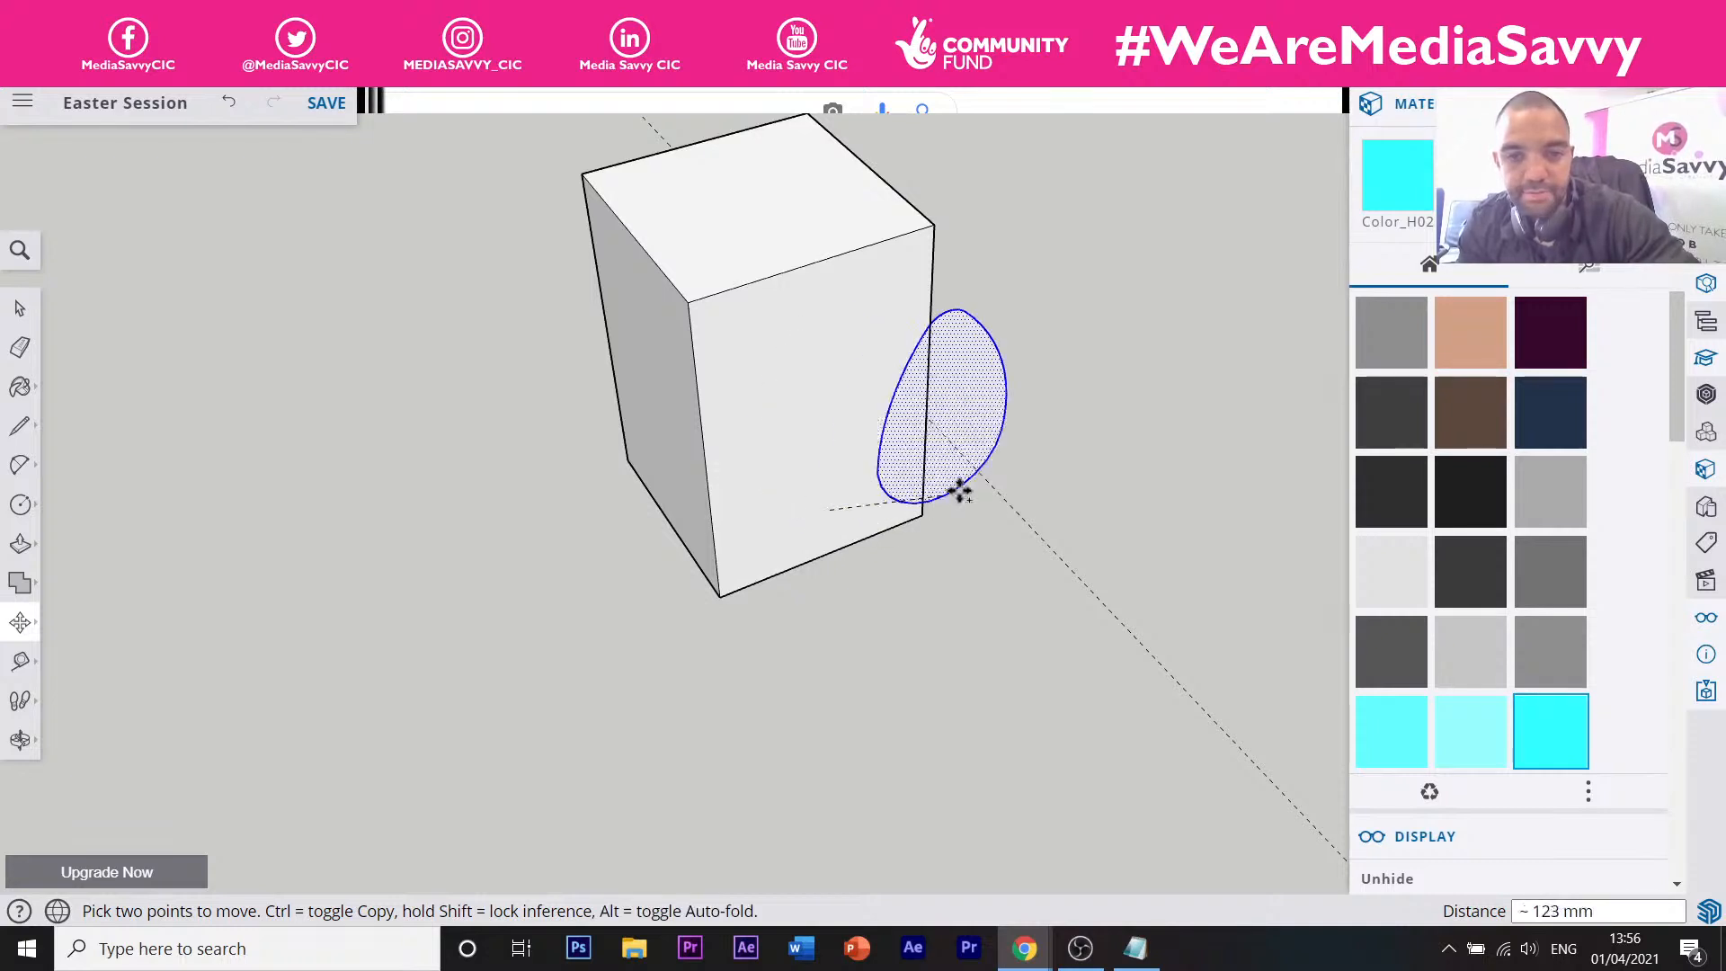
key(ctrl)
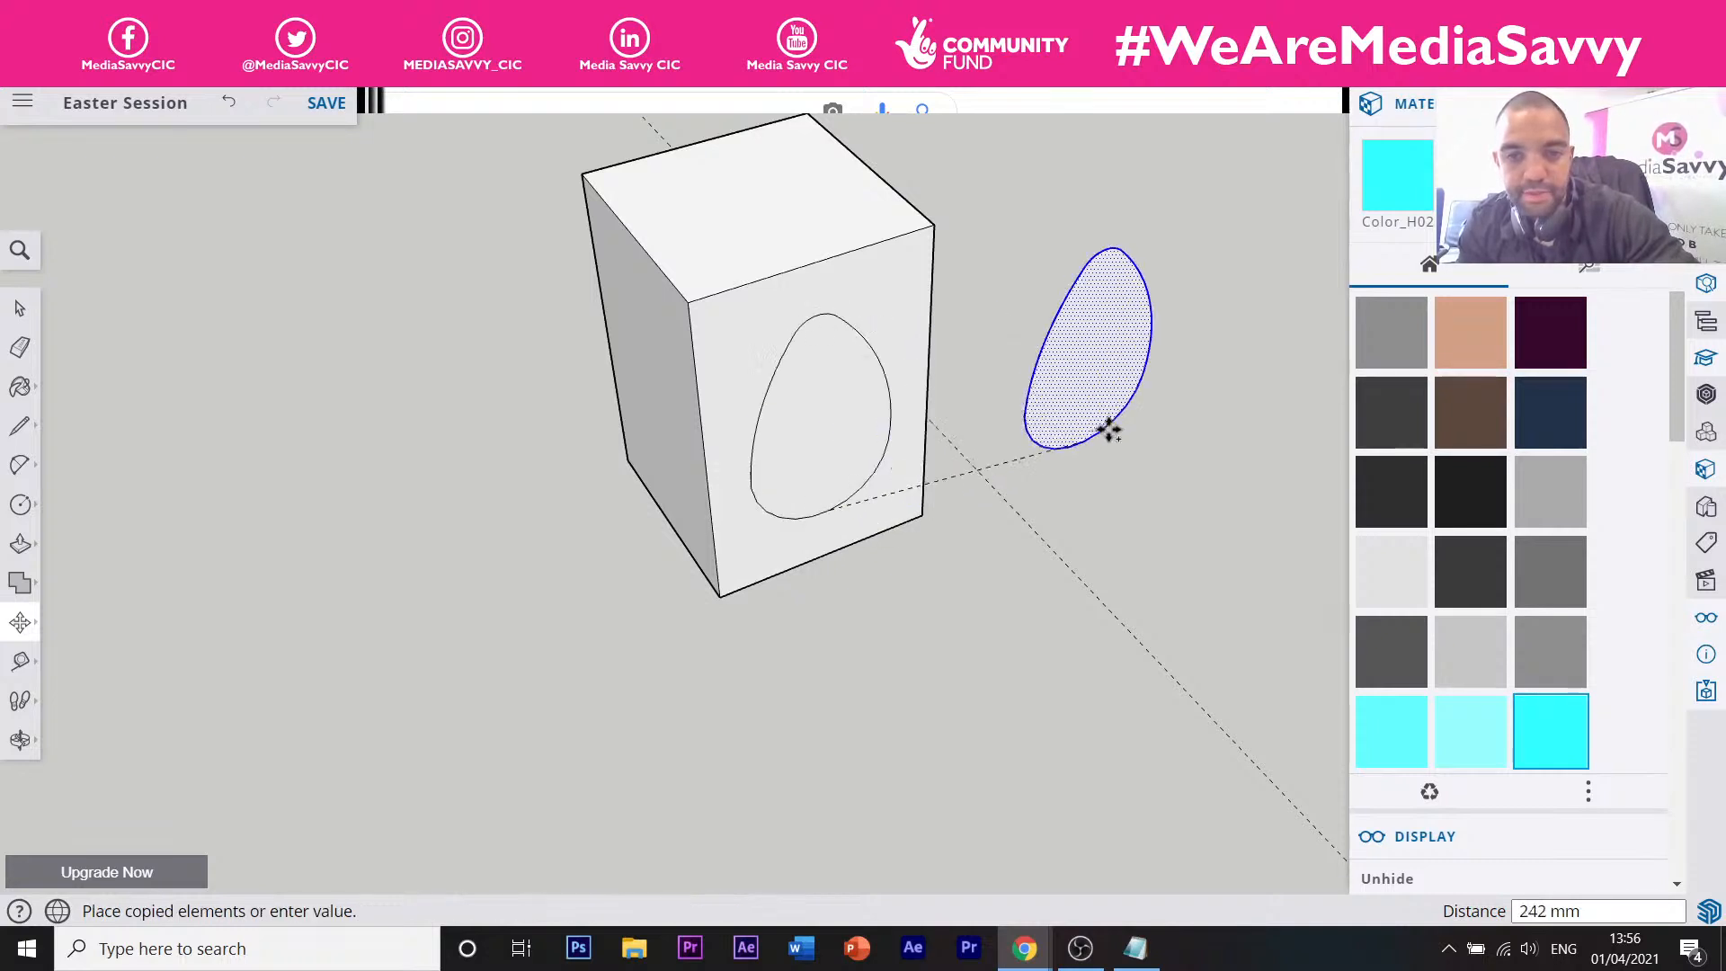
click(1151, 388)
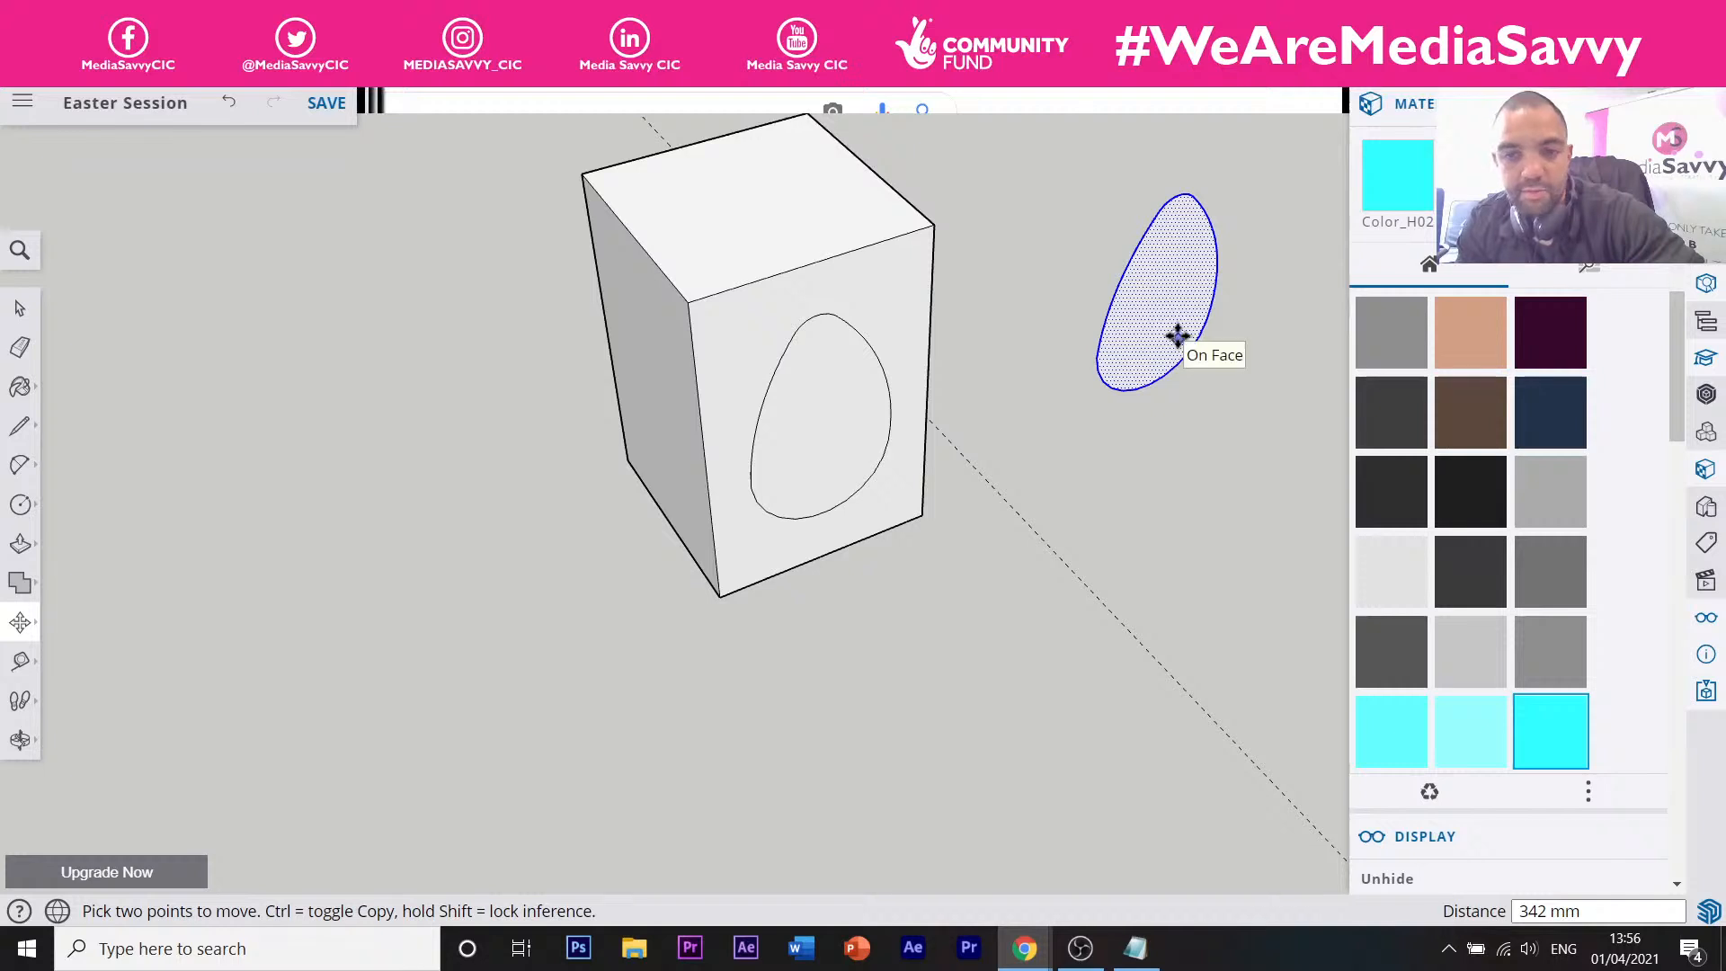
scroll(1178, 338, up, 4)
scroll(1095, 342, down, 1)
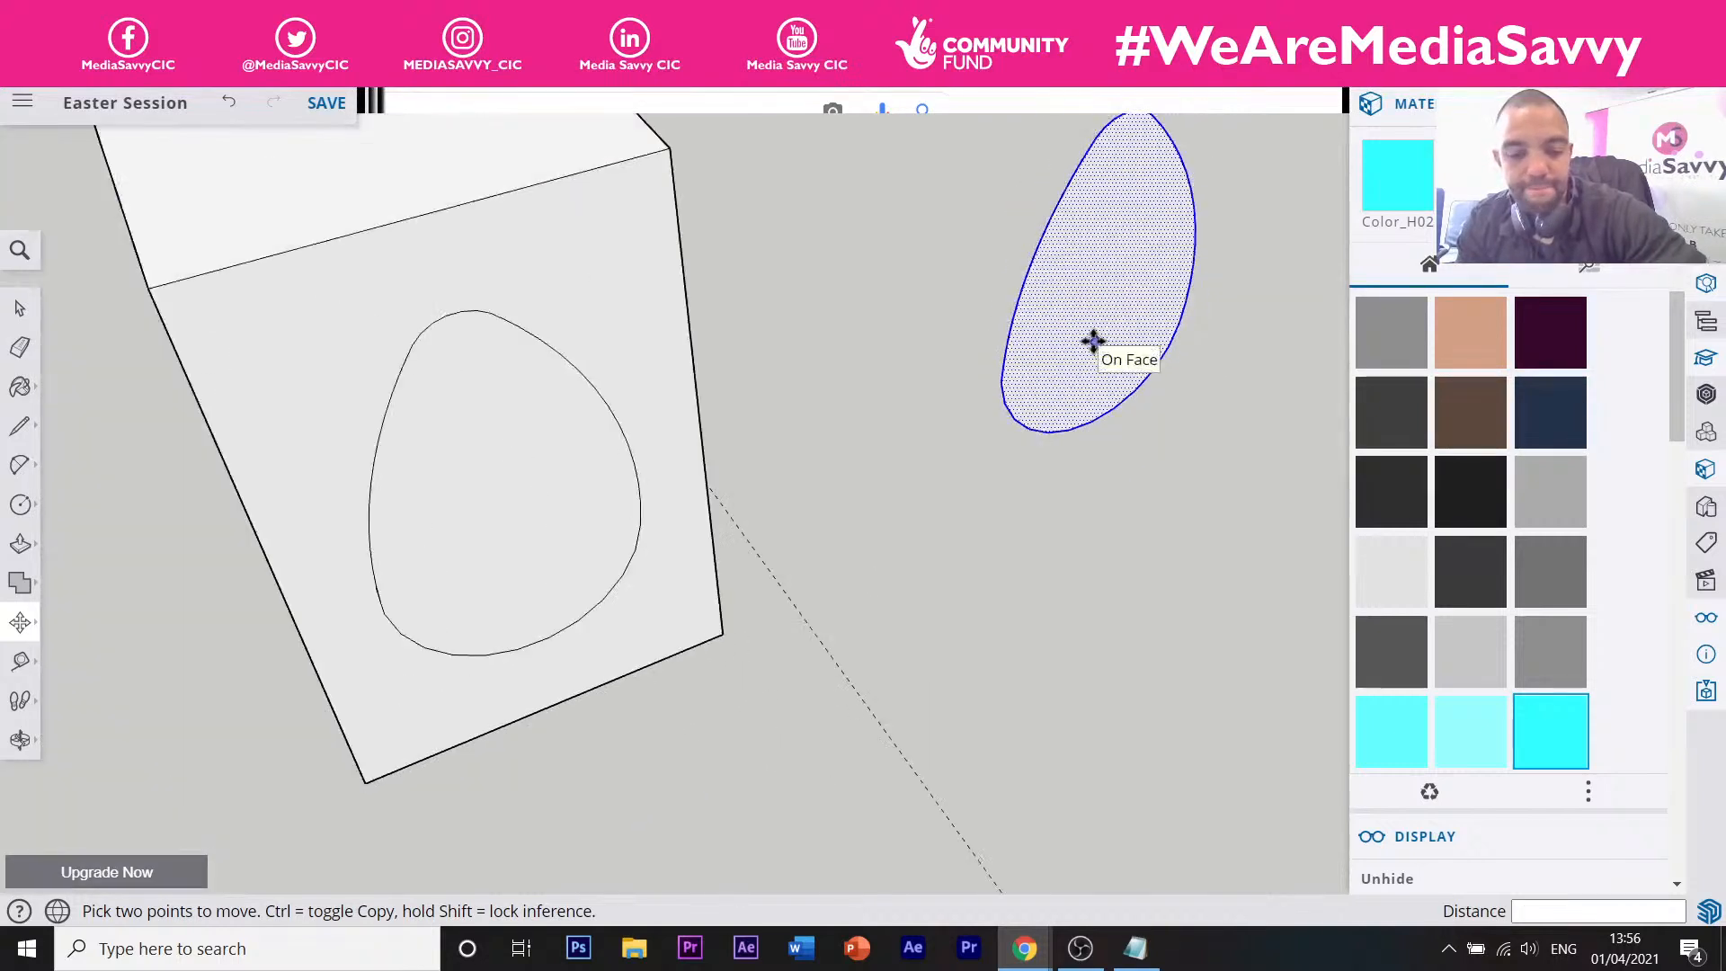
key(l)
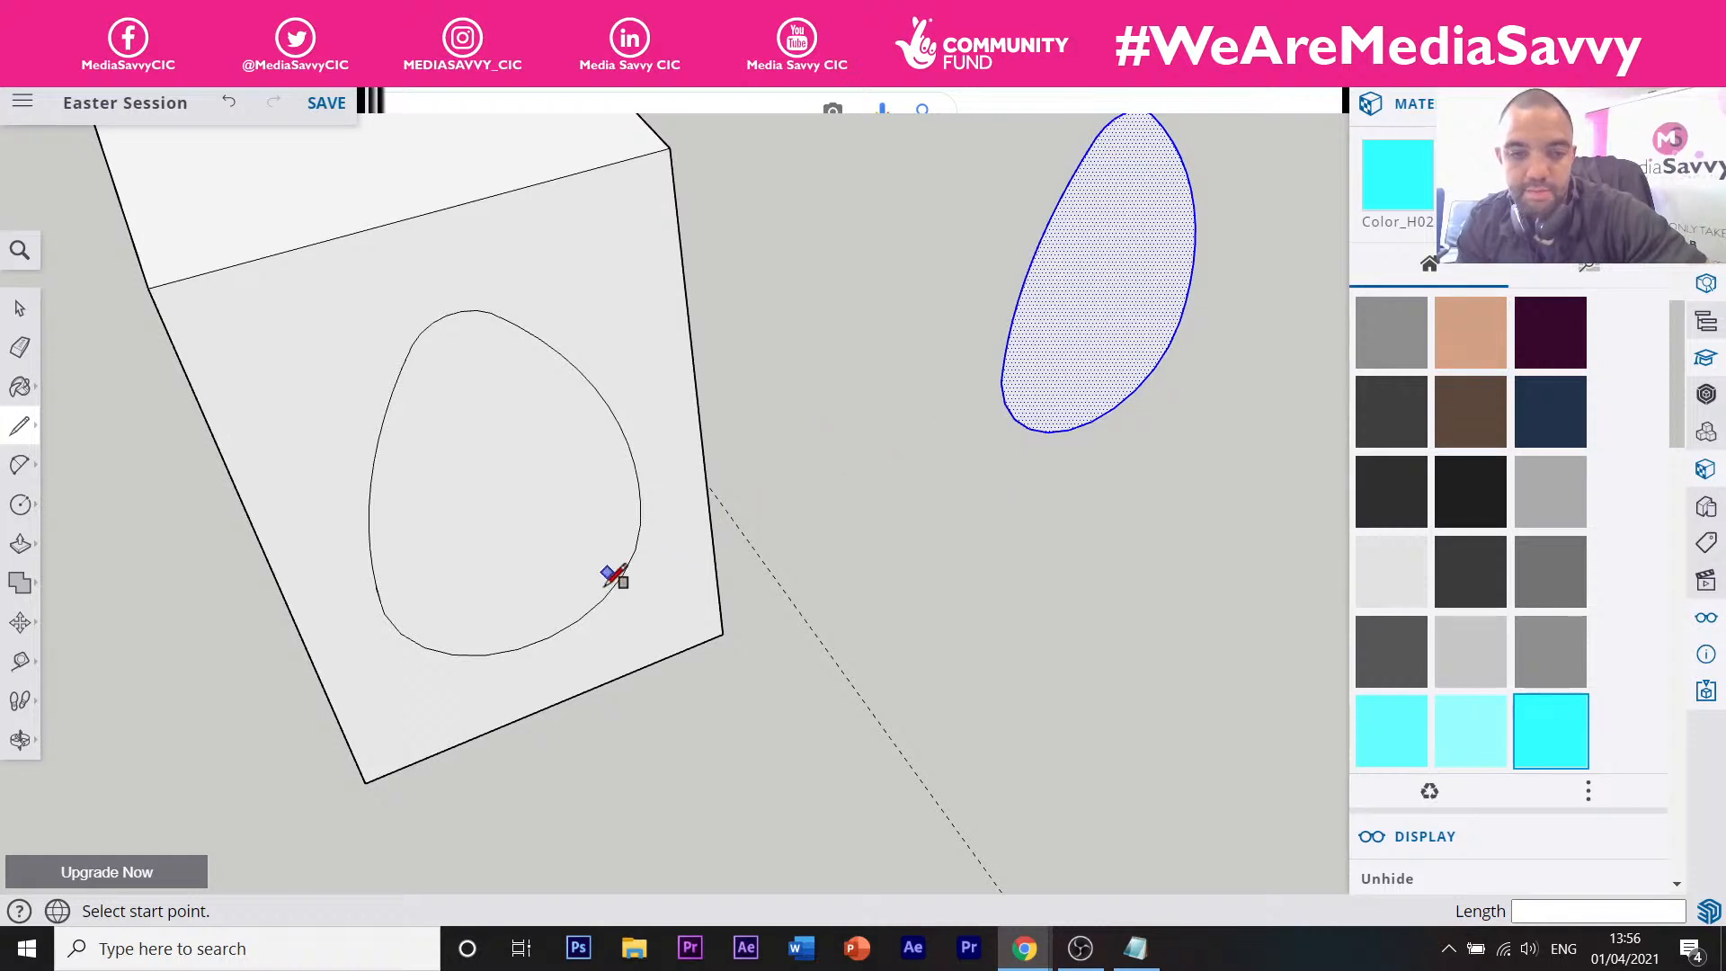
Place a guide from the box's bottom edge and split the egg copy in half top to bottom.
key(r)
key(t)
click(597, 686)
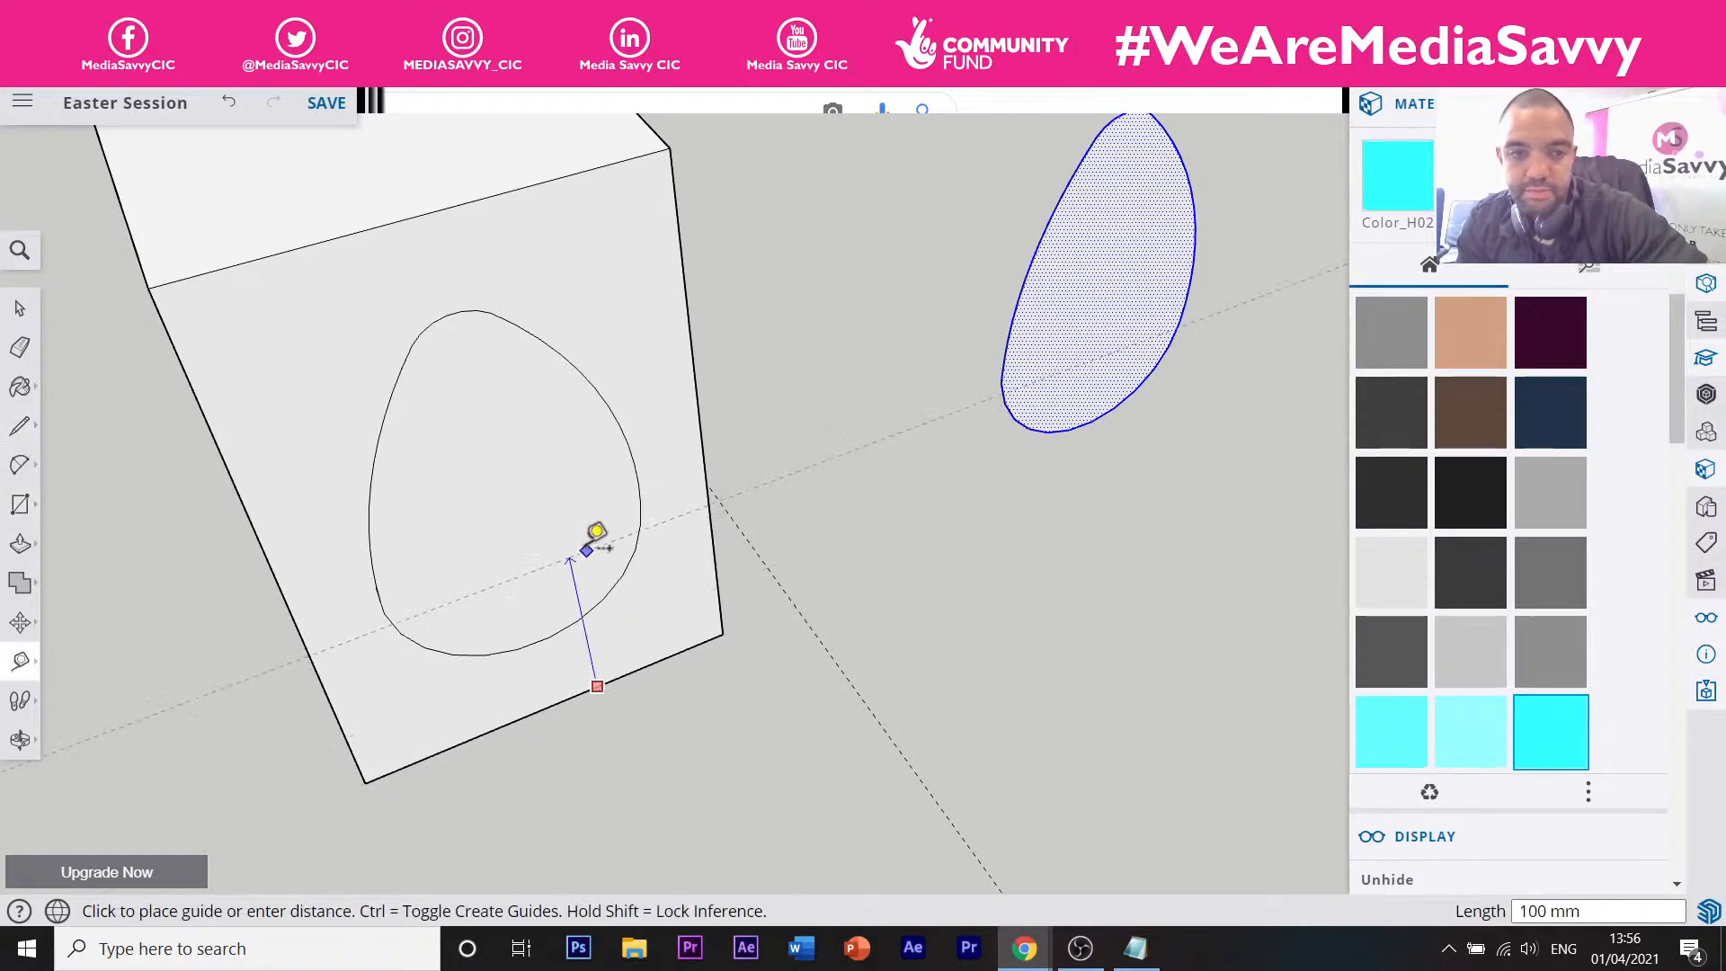
click(585, 546)
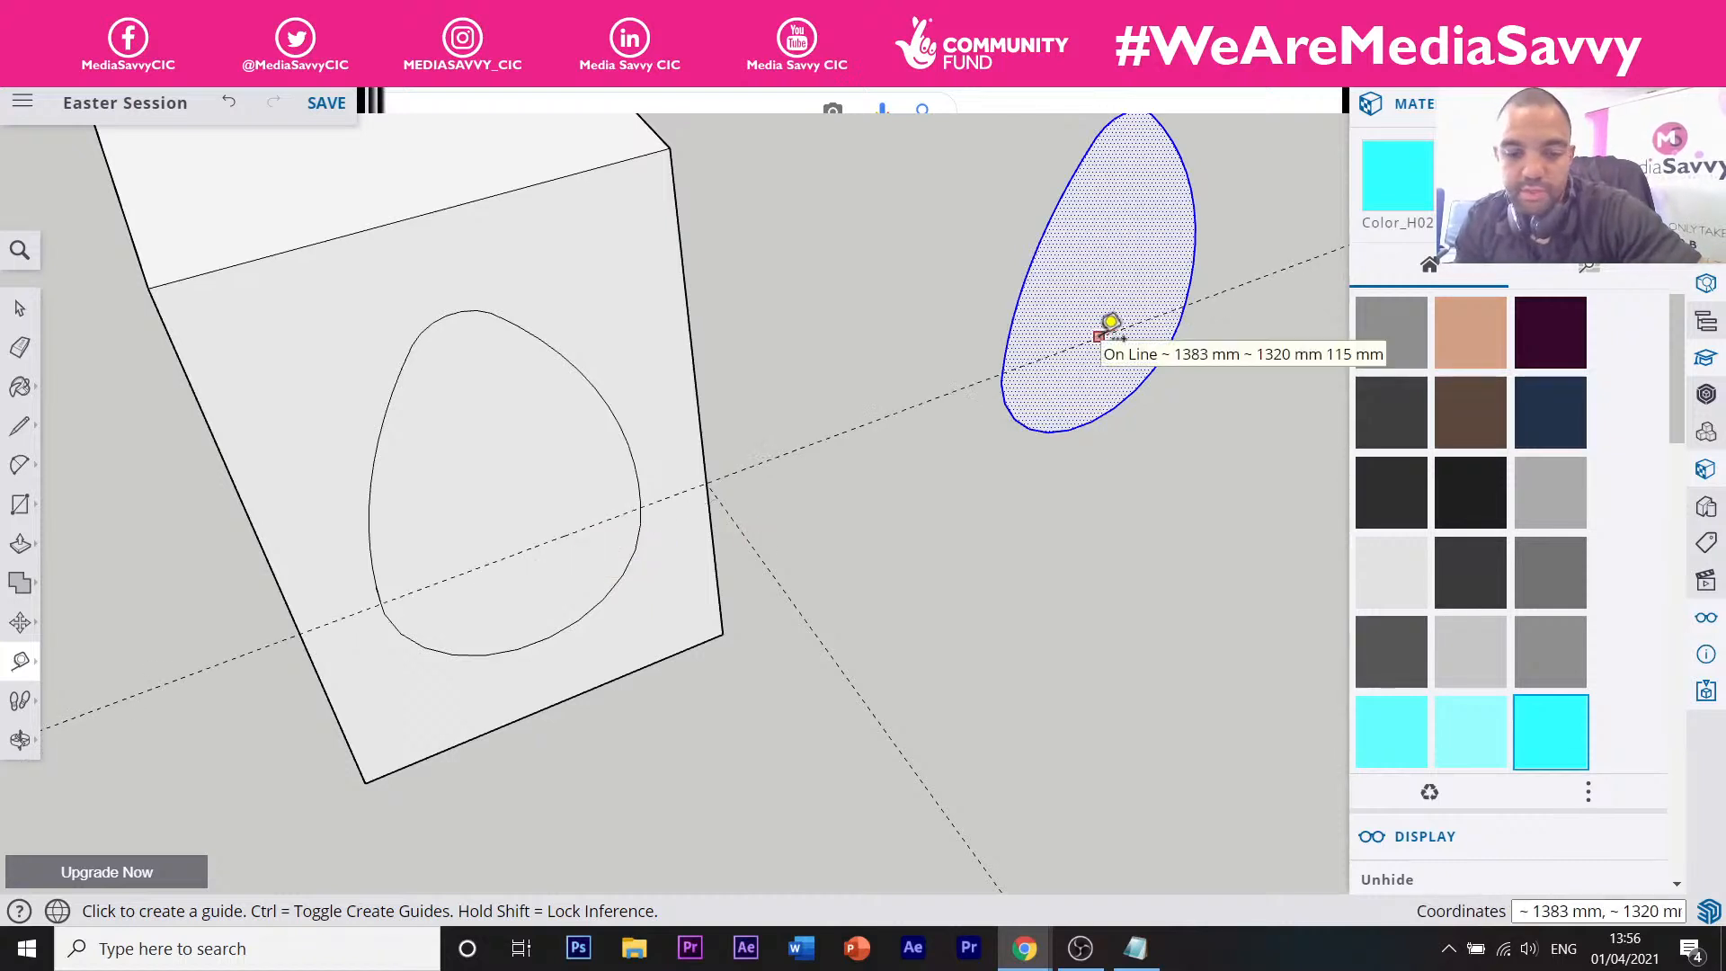
scroll(1082, 389, down, 3)
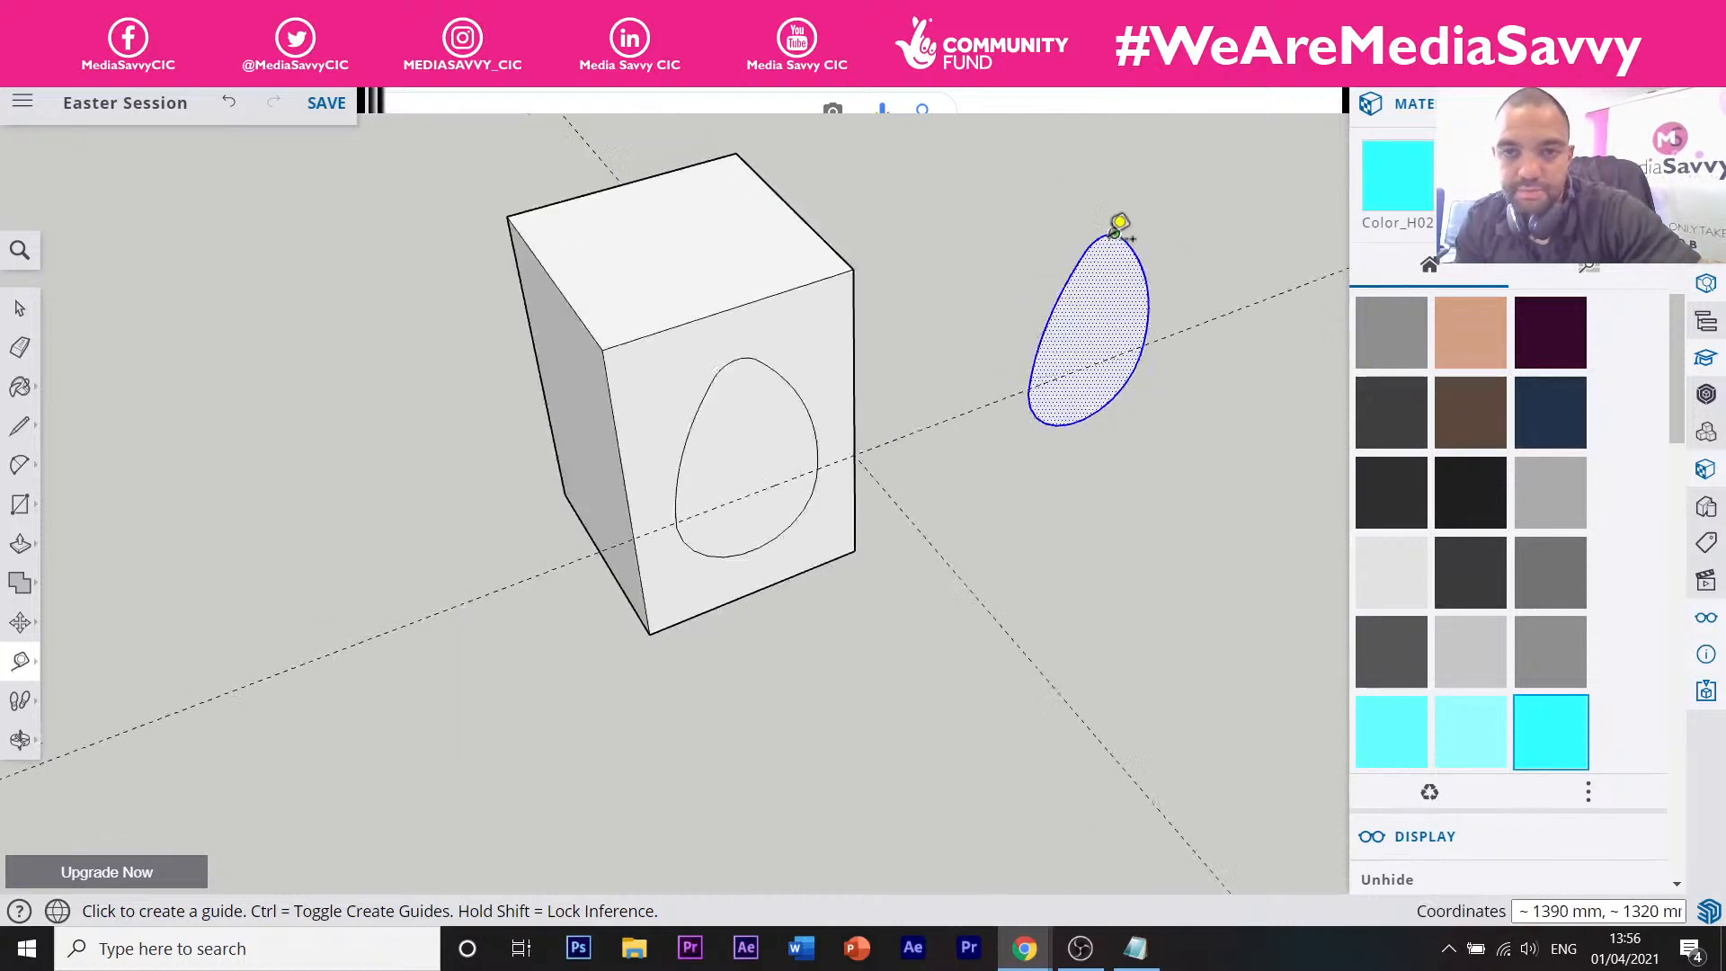
key(l)
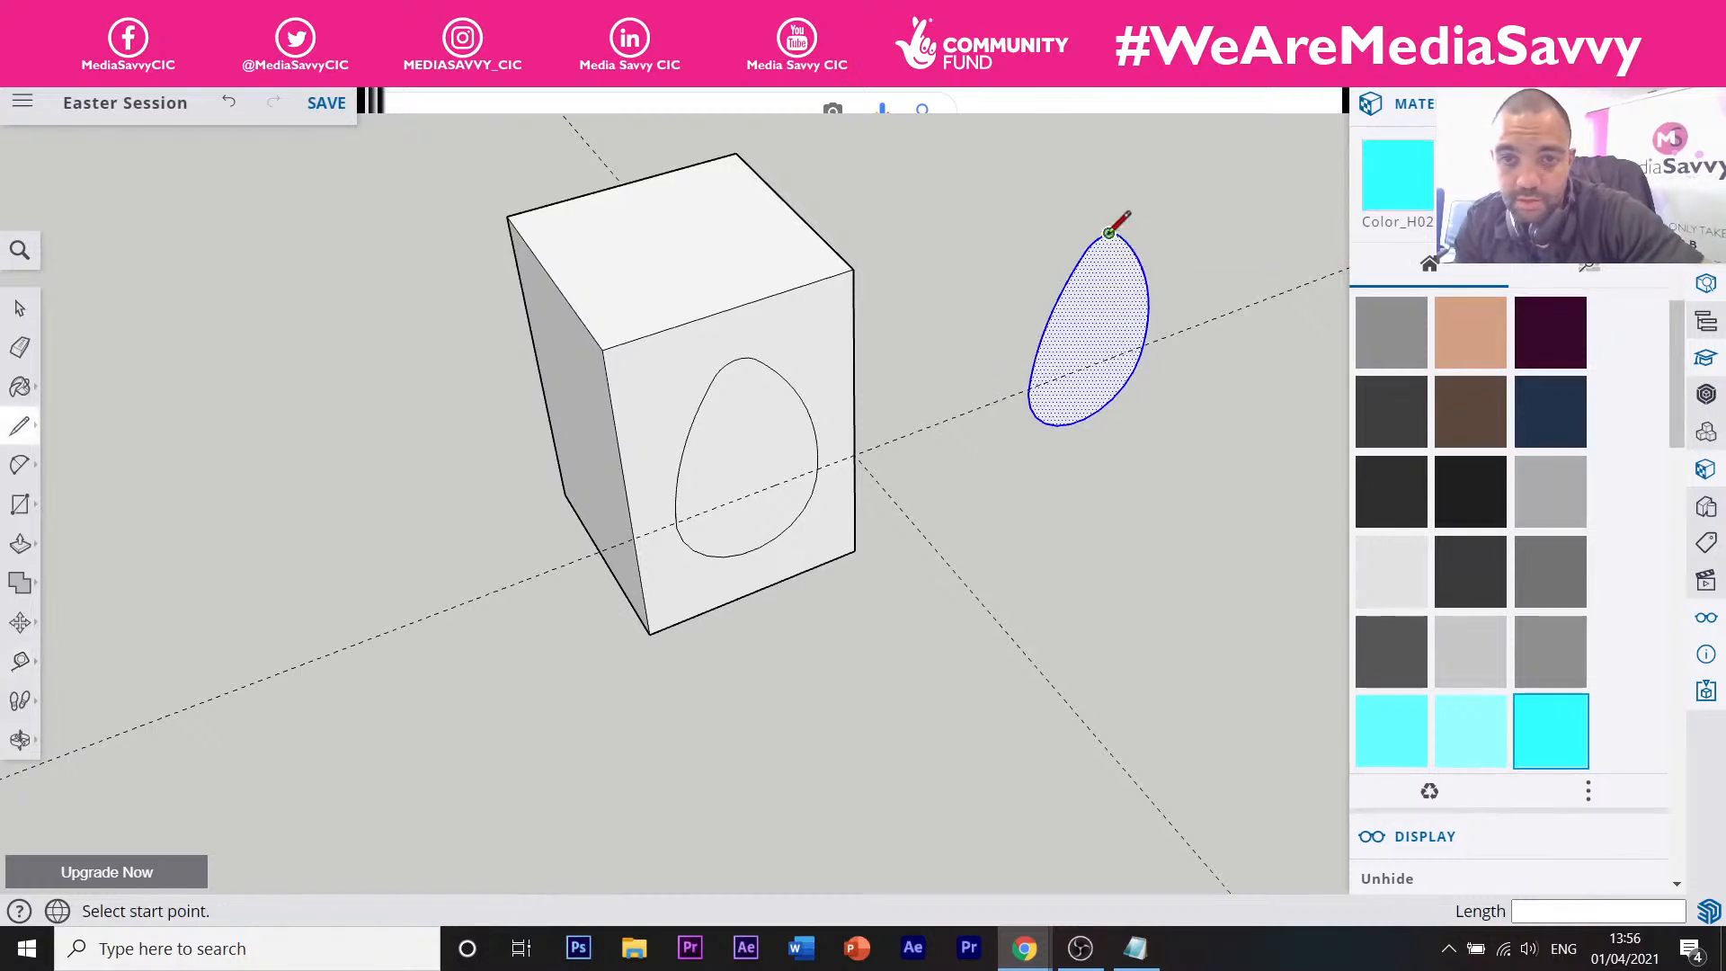
click(1108, 233)
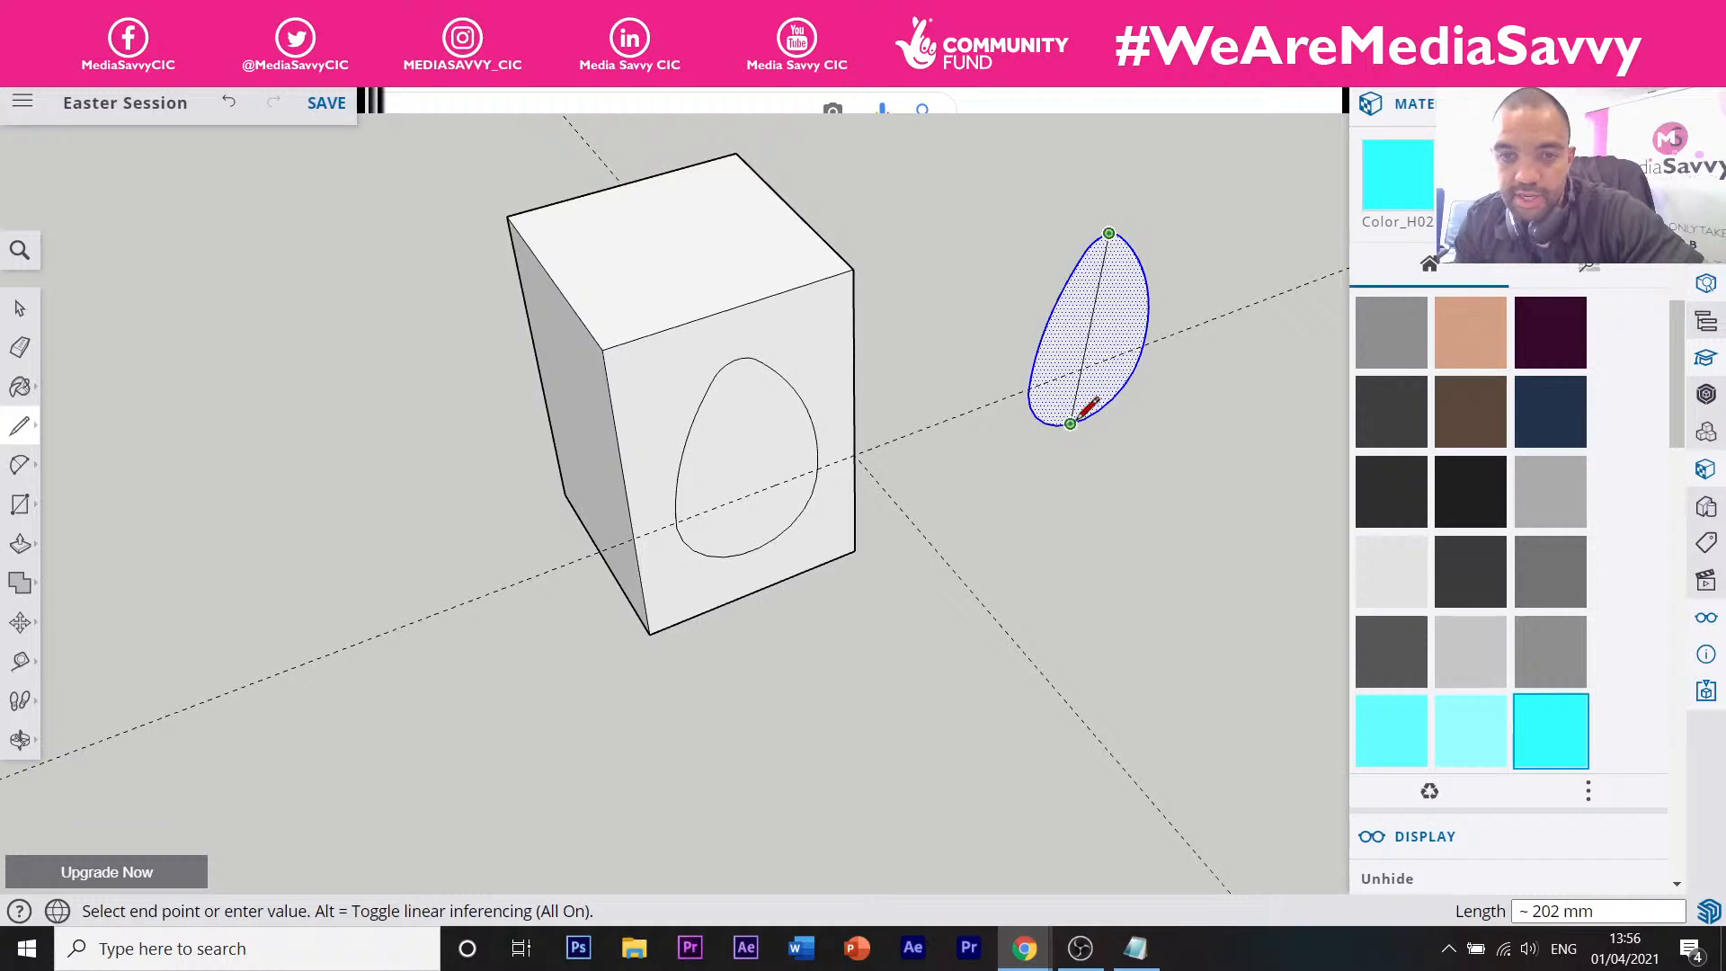
scroll(1078, 416, up, 2)
click(1087, 416)
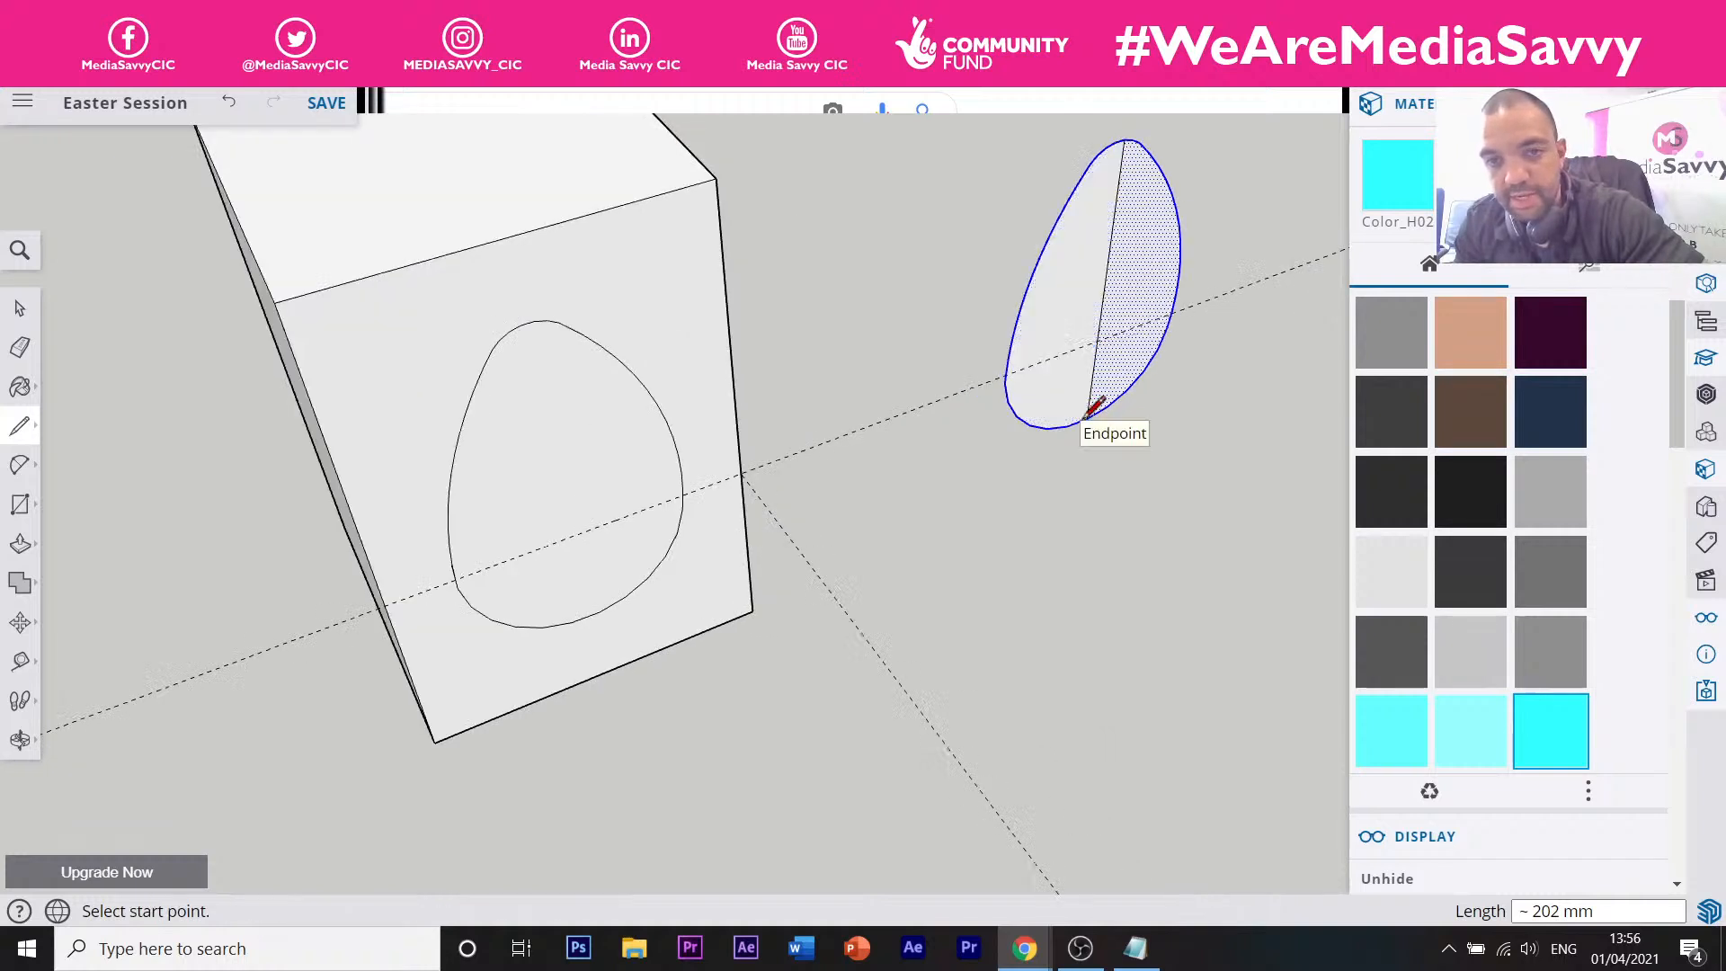
Draw a closed rectangular ground face extending out from the half-egg profile's base.
click(1097, 339)
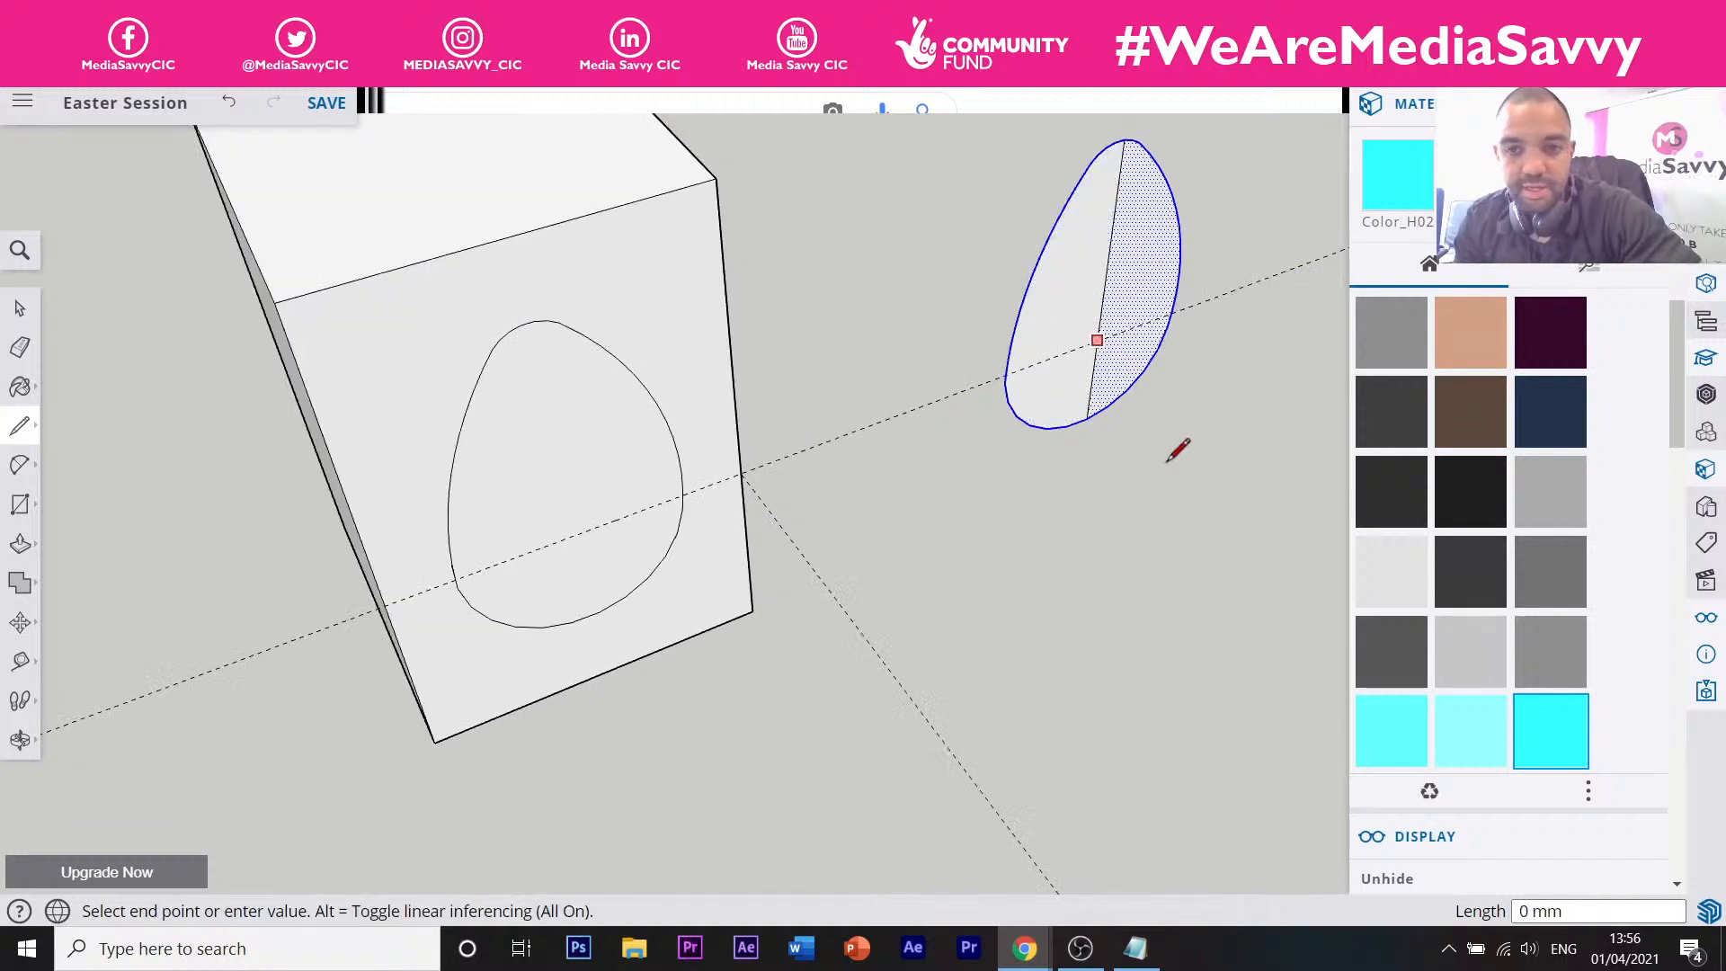
click(1237, 436)
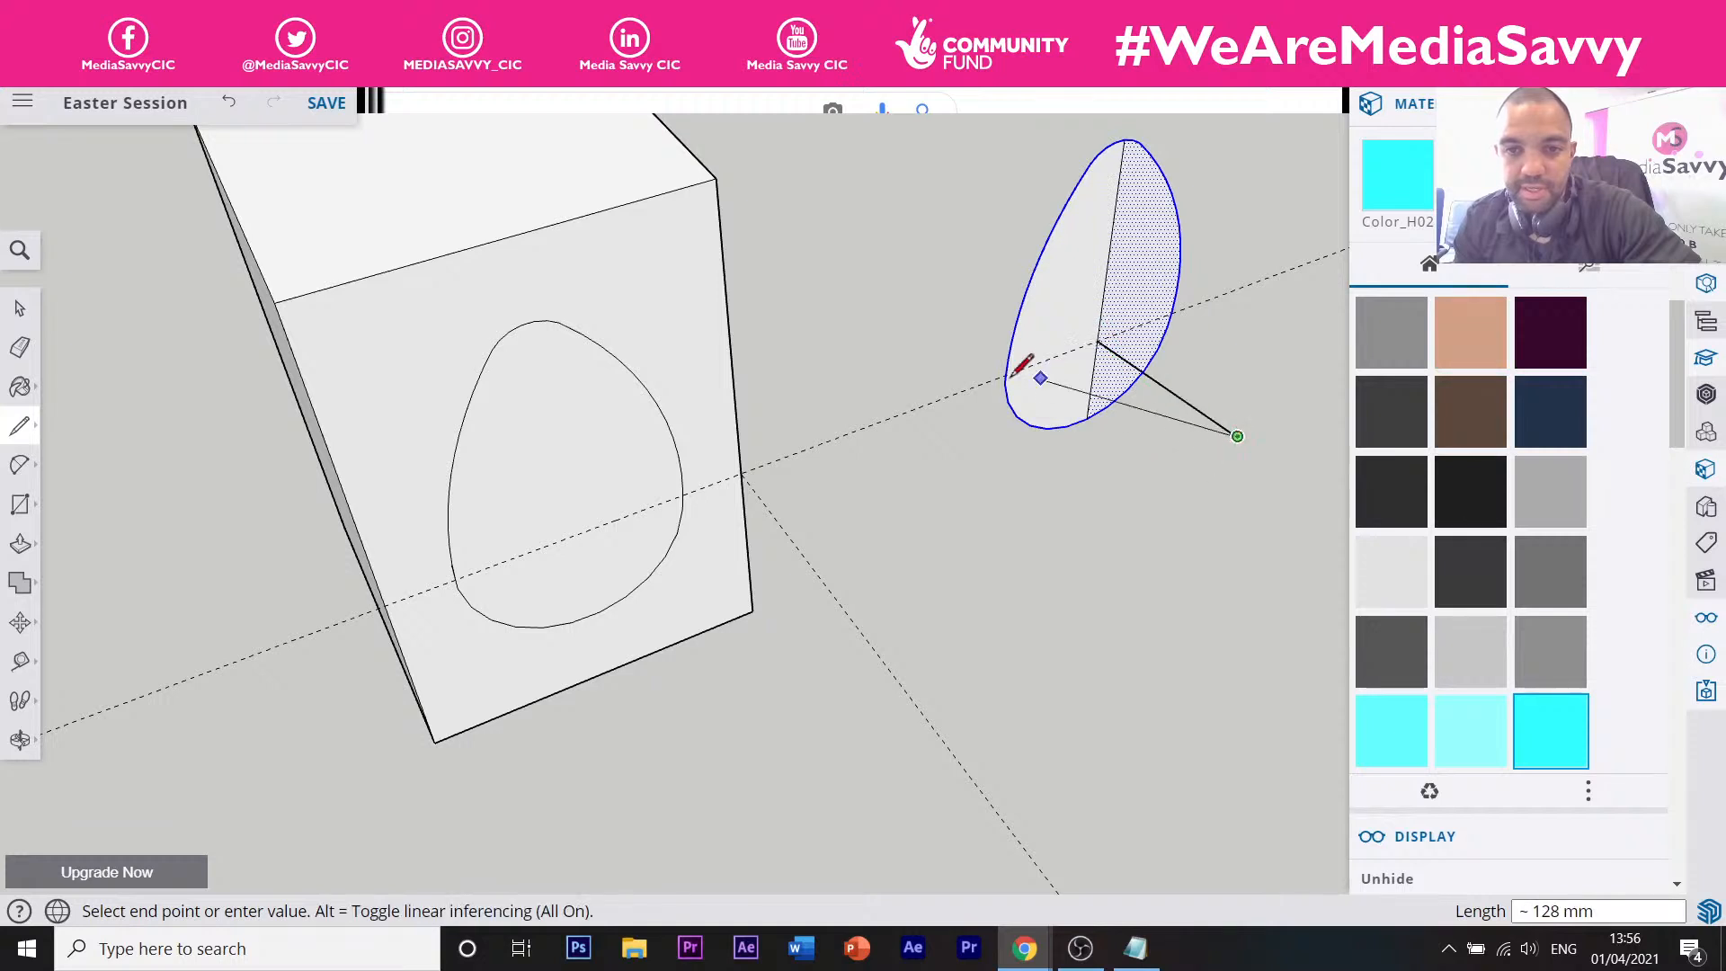
click(1096, 340)
click(1097, 340)
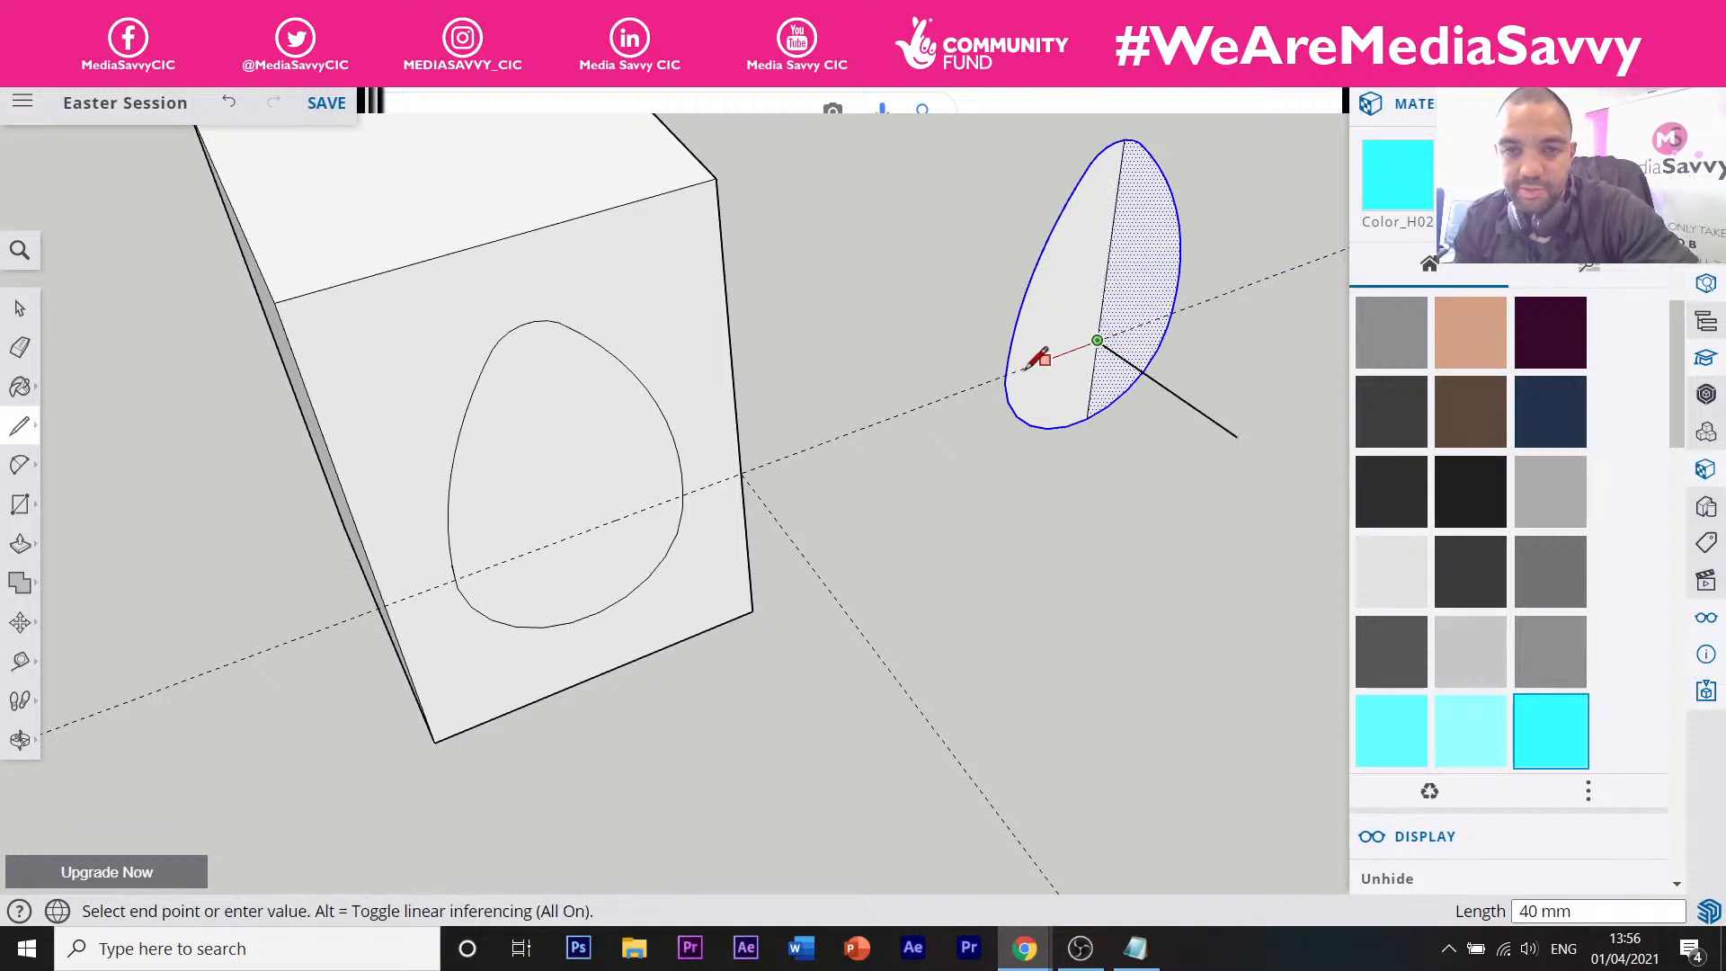
click(1008, 366)
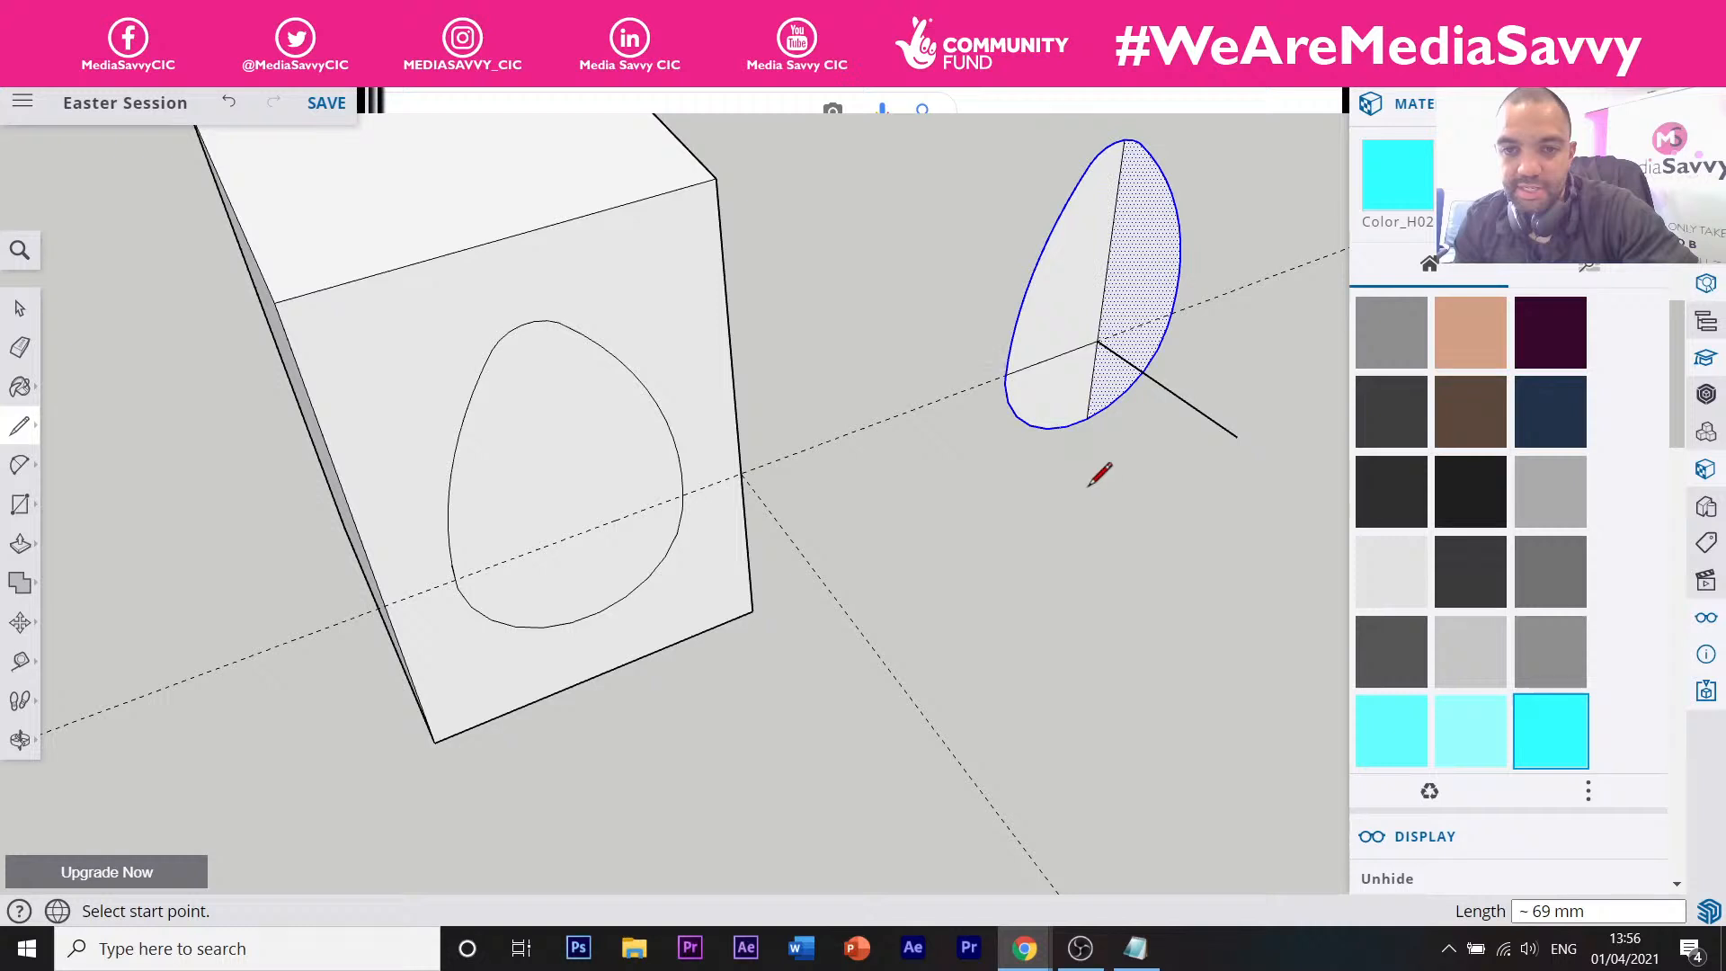
click(1006, 374)
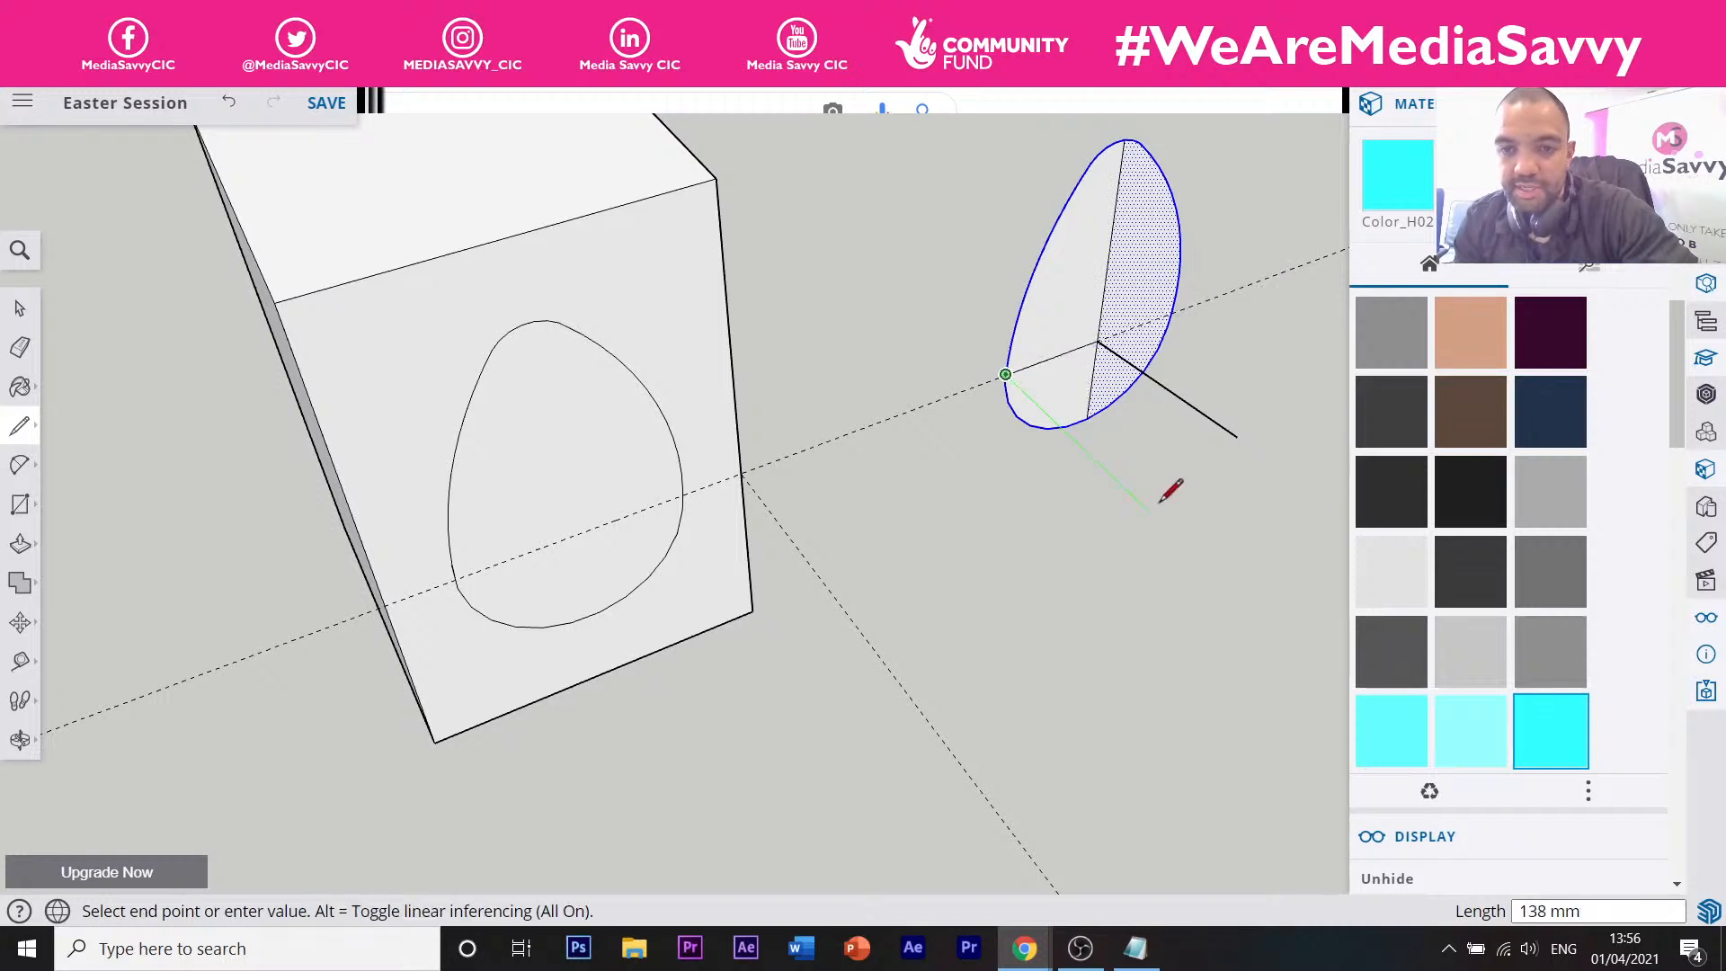
click(1122, 484)
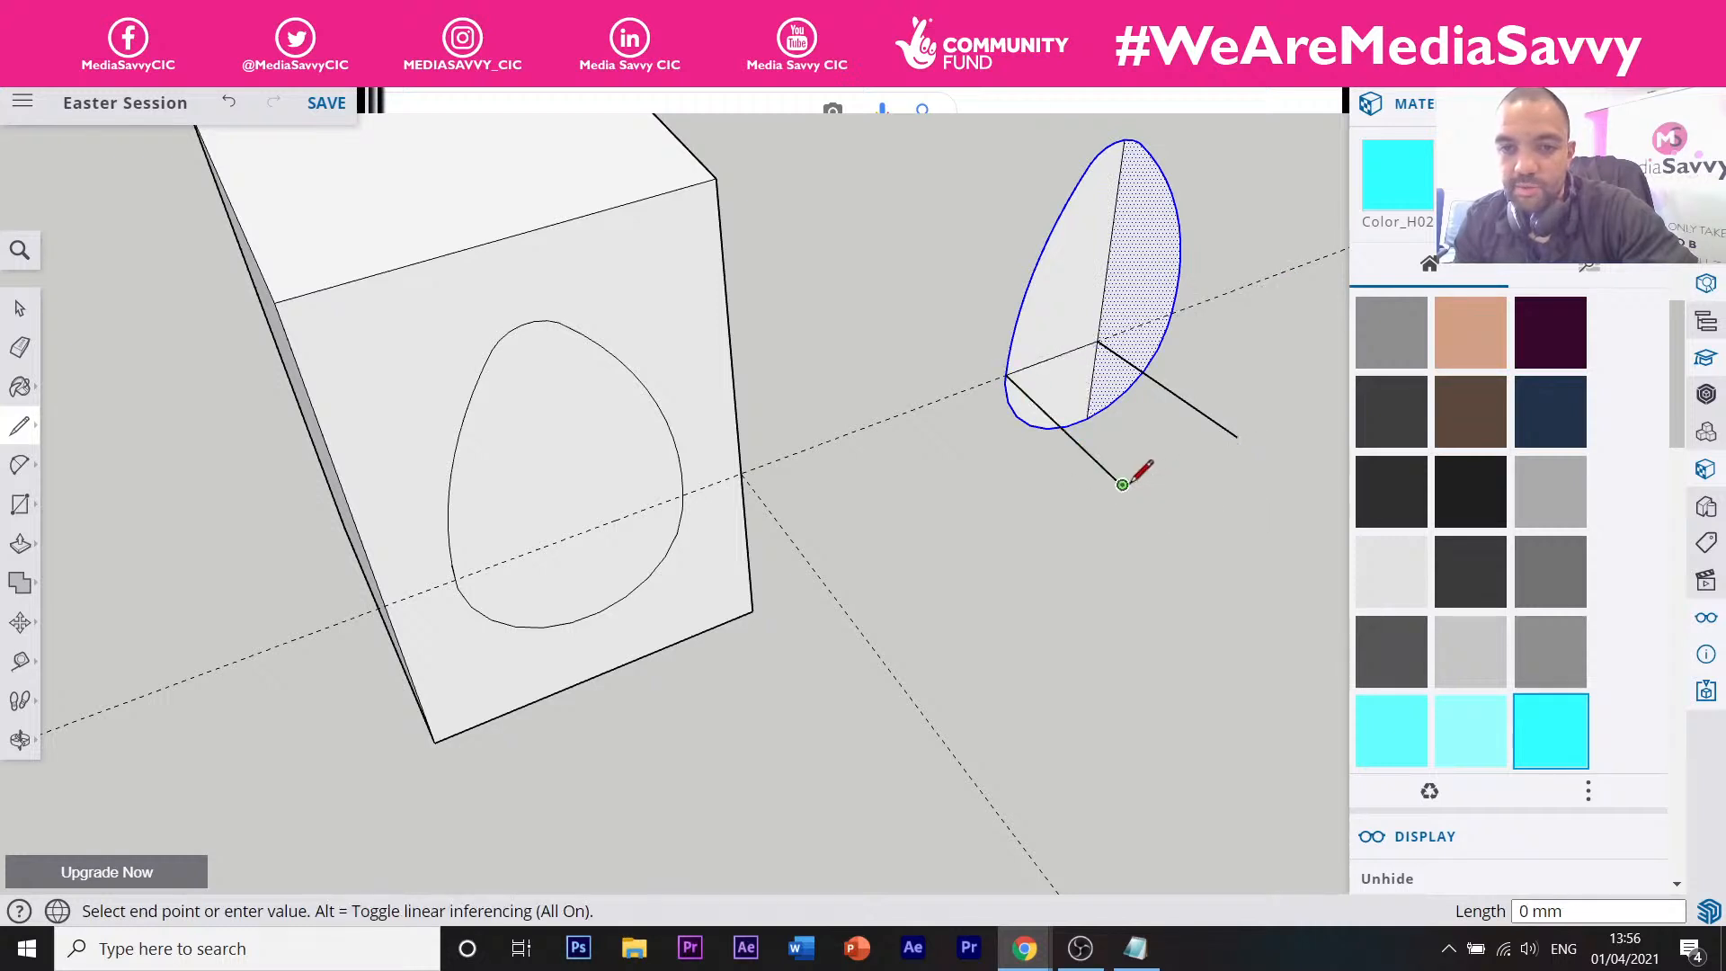
click(1238, 436)
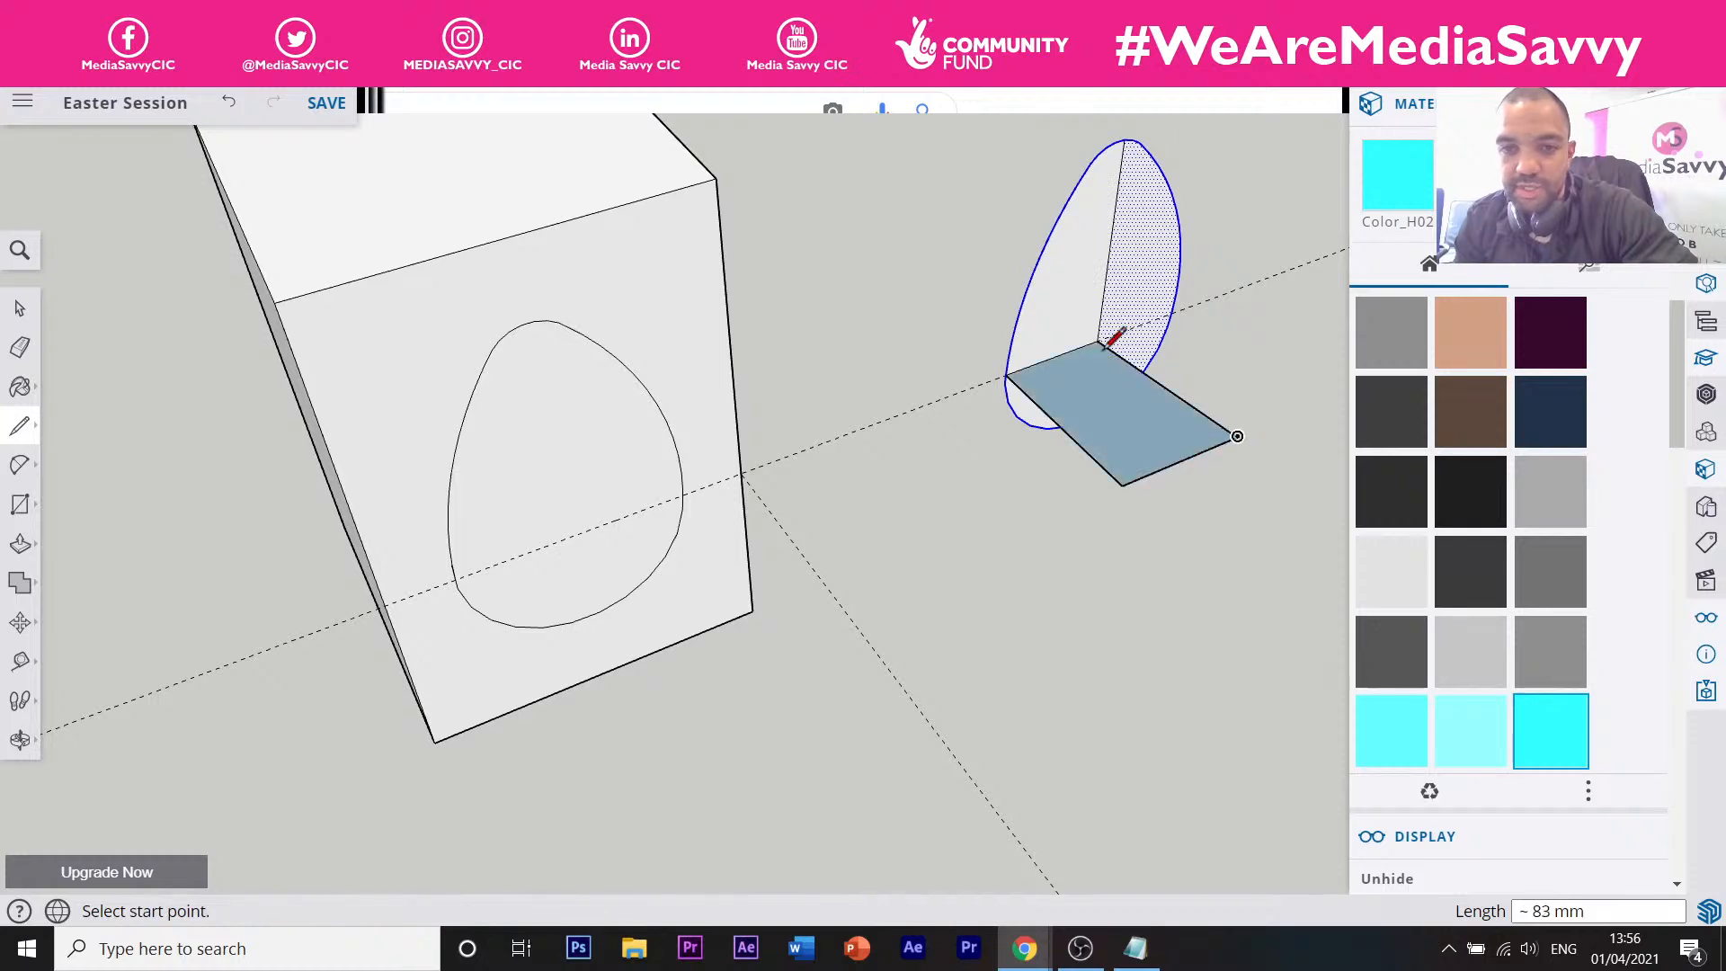
middle_drag(1105, 343, 1110, 289)
scroll(1105, 288, up, 5)
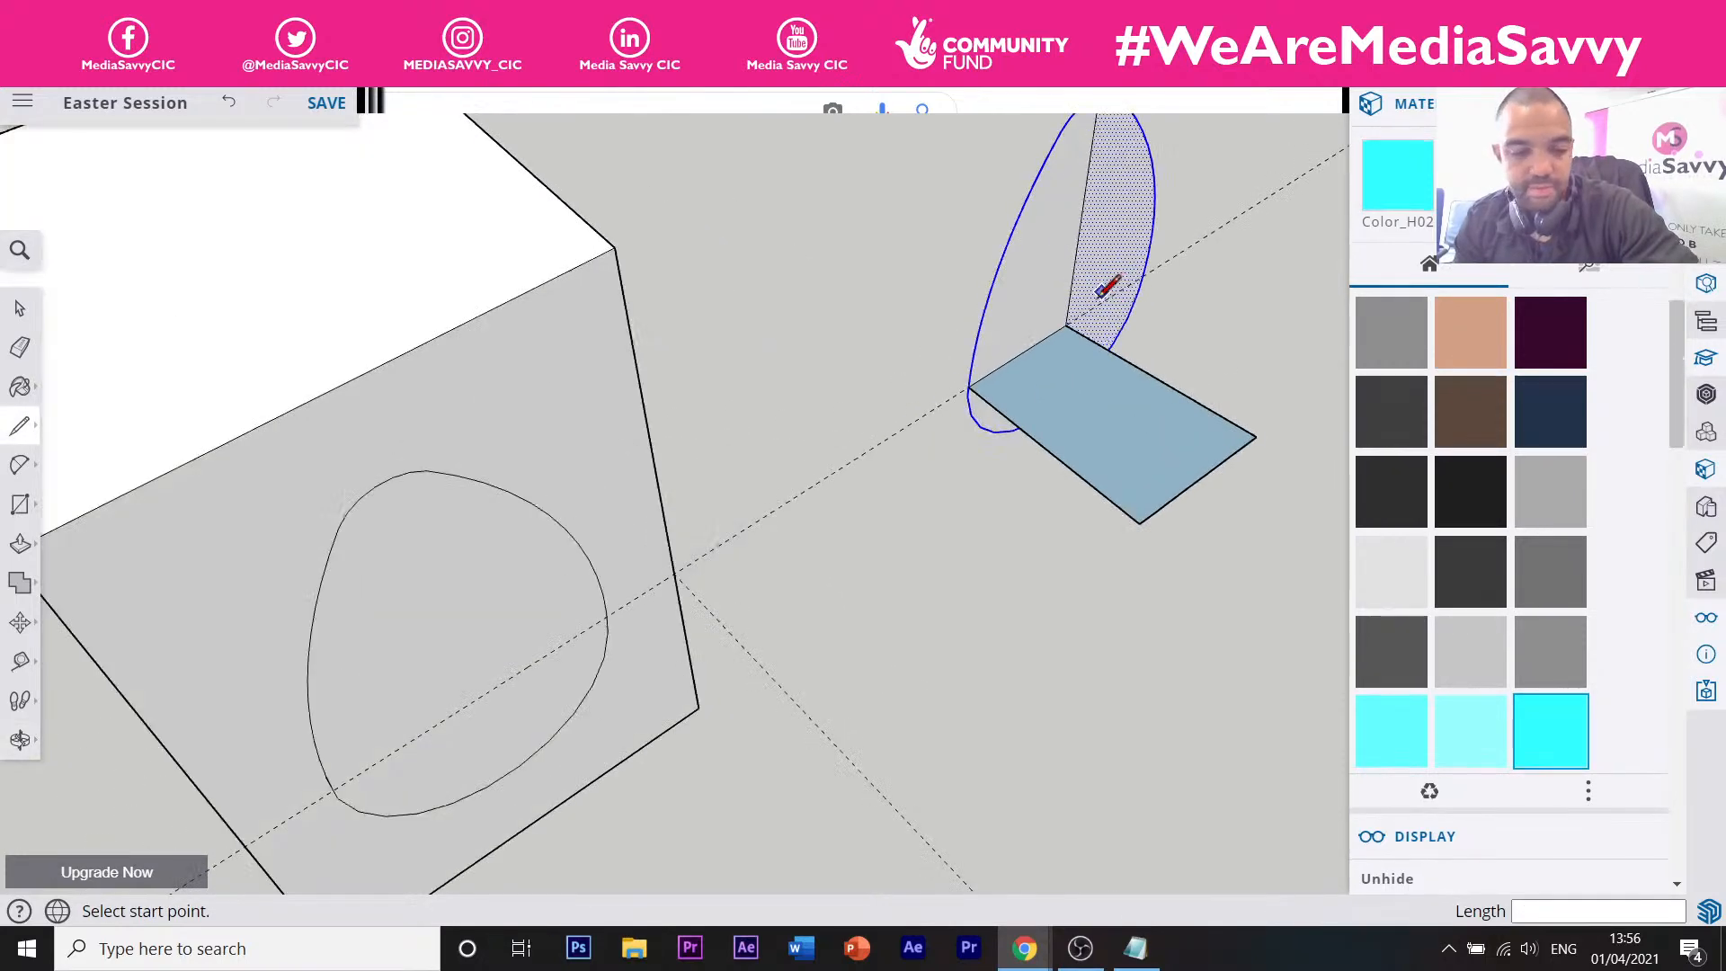
Draw a circle centred under the egg profile, then erase the rectangle edges and split lines.
key(c)
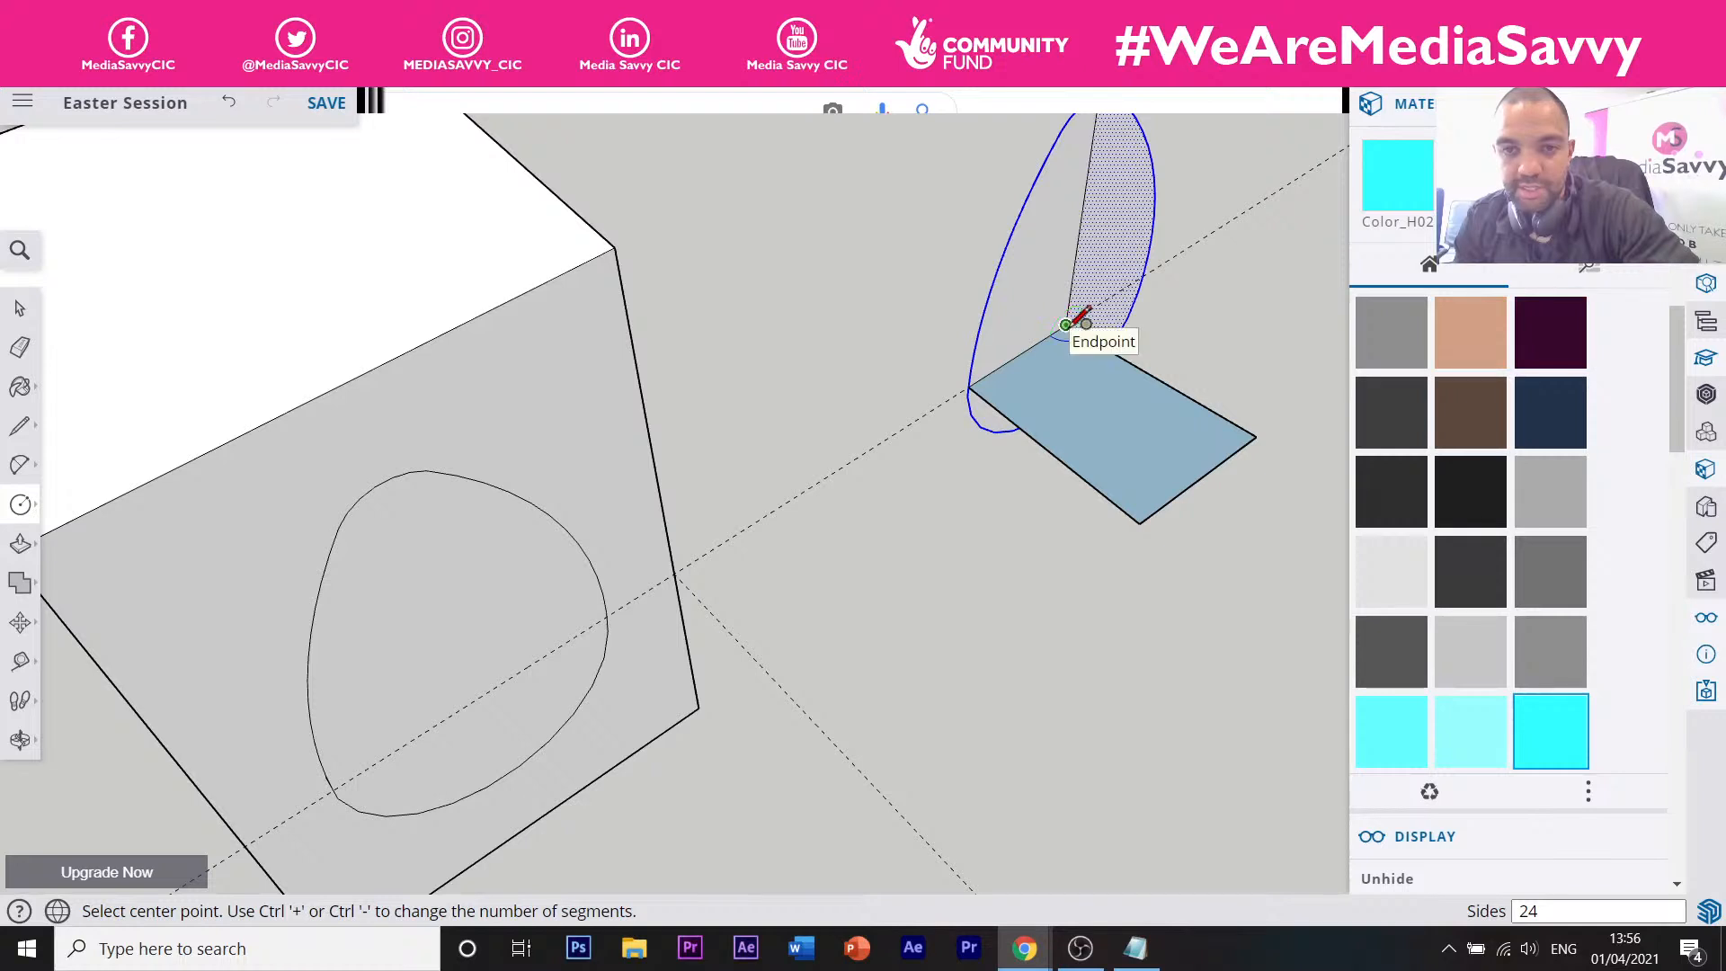
click(1063, 327)
click(969, 386)
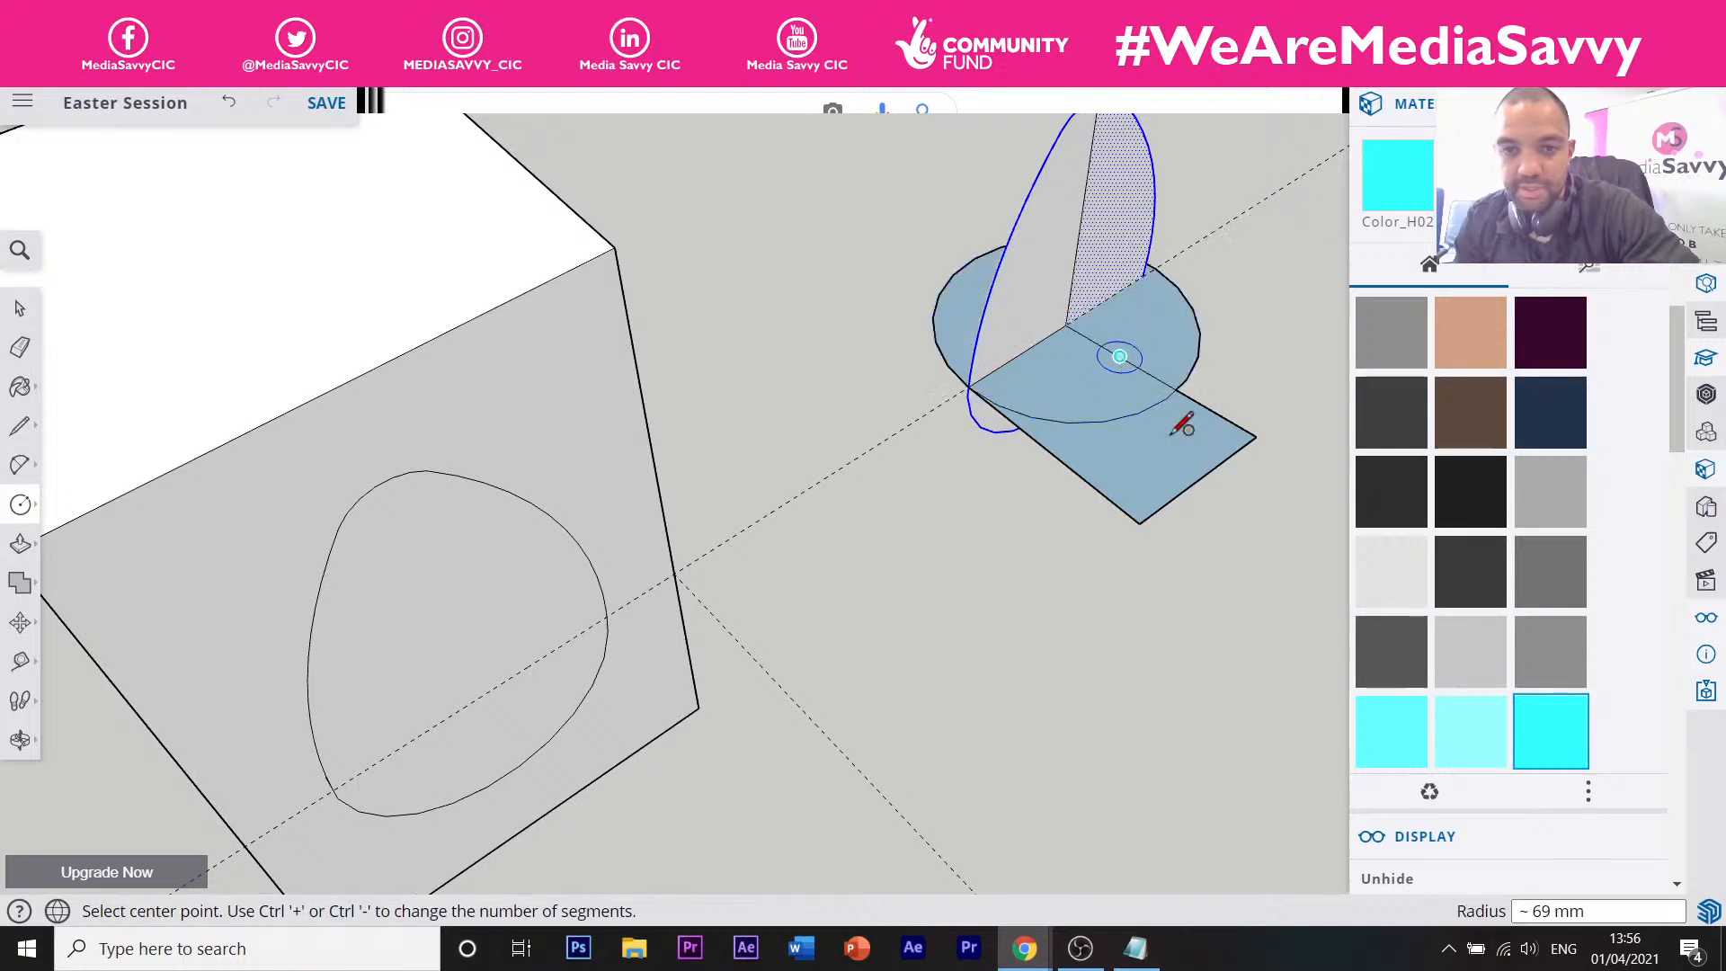
key(e)
mouse_move(1228, 416)
mouse_down()
mouse_move(1217, 458)
mouse_move(1153, 502)
mouse_move(1061, 402)
mouse_up()
mouse_move(1077, 339)
mouse_down()
mouse_move(1115, 330)
mouse_move(1086, 281)
mouse_up()
scroll(1078, 193, down, 5)
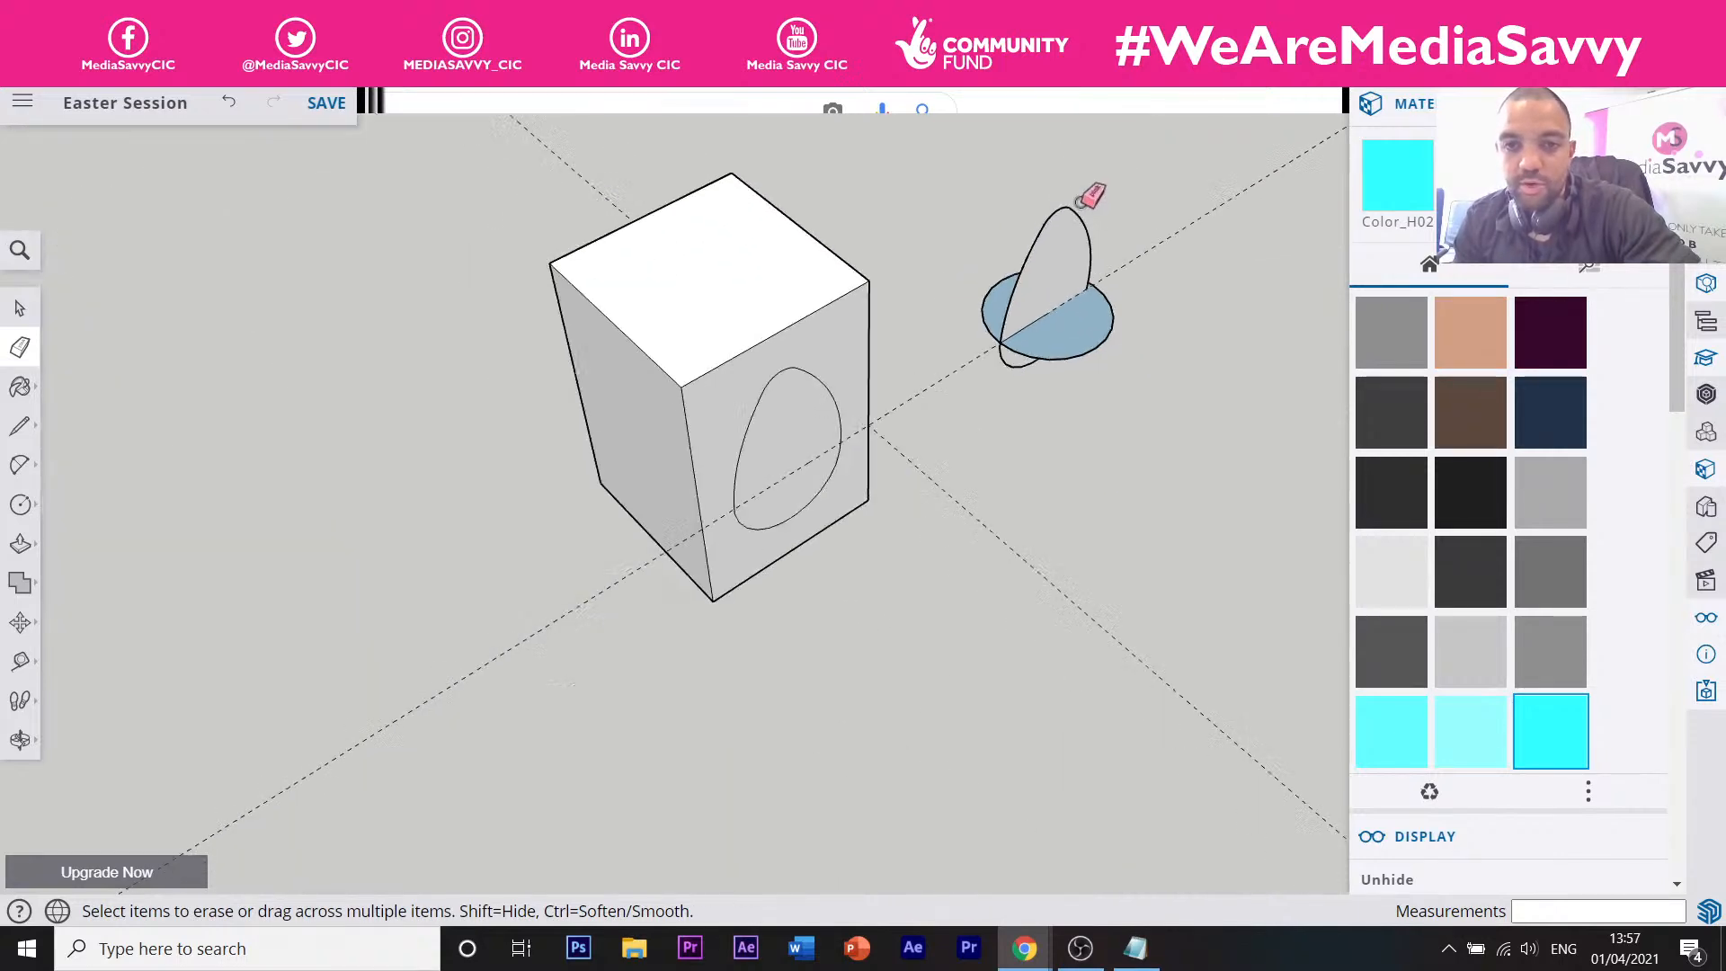
scroll(1101, 188, up, 5)
scroll(1087, 252, down, 3)
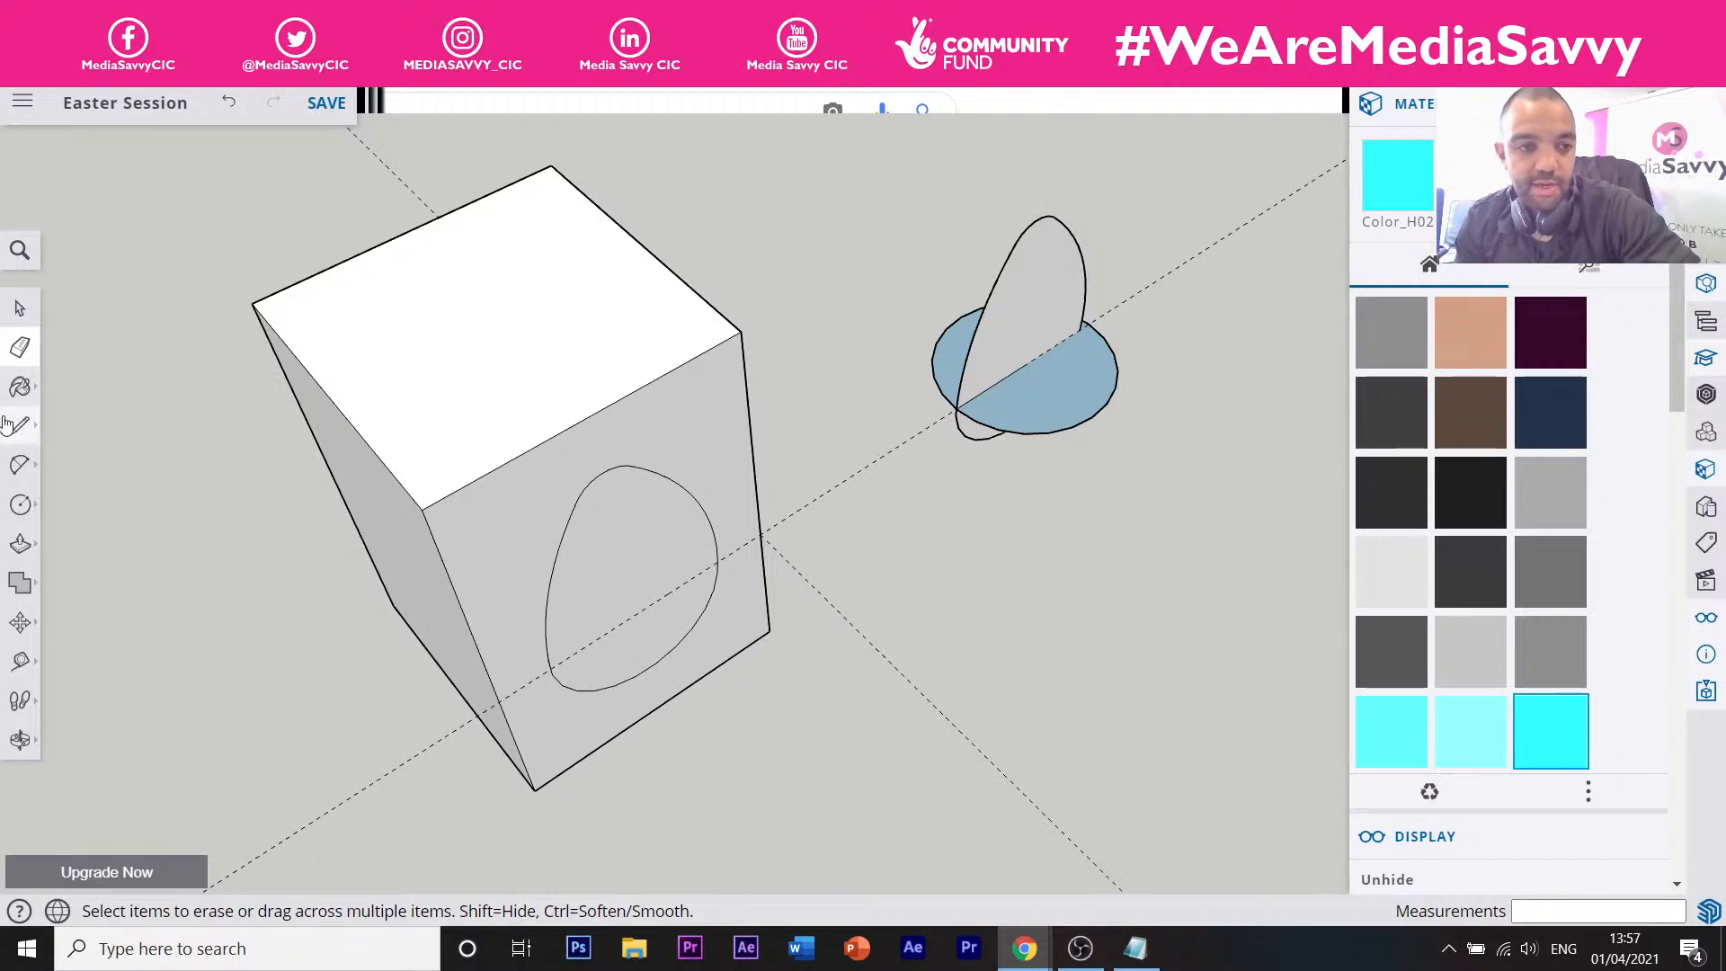
click(21, 544)
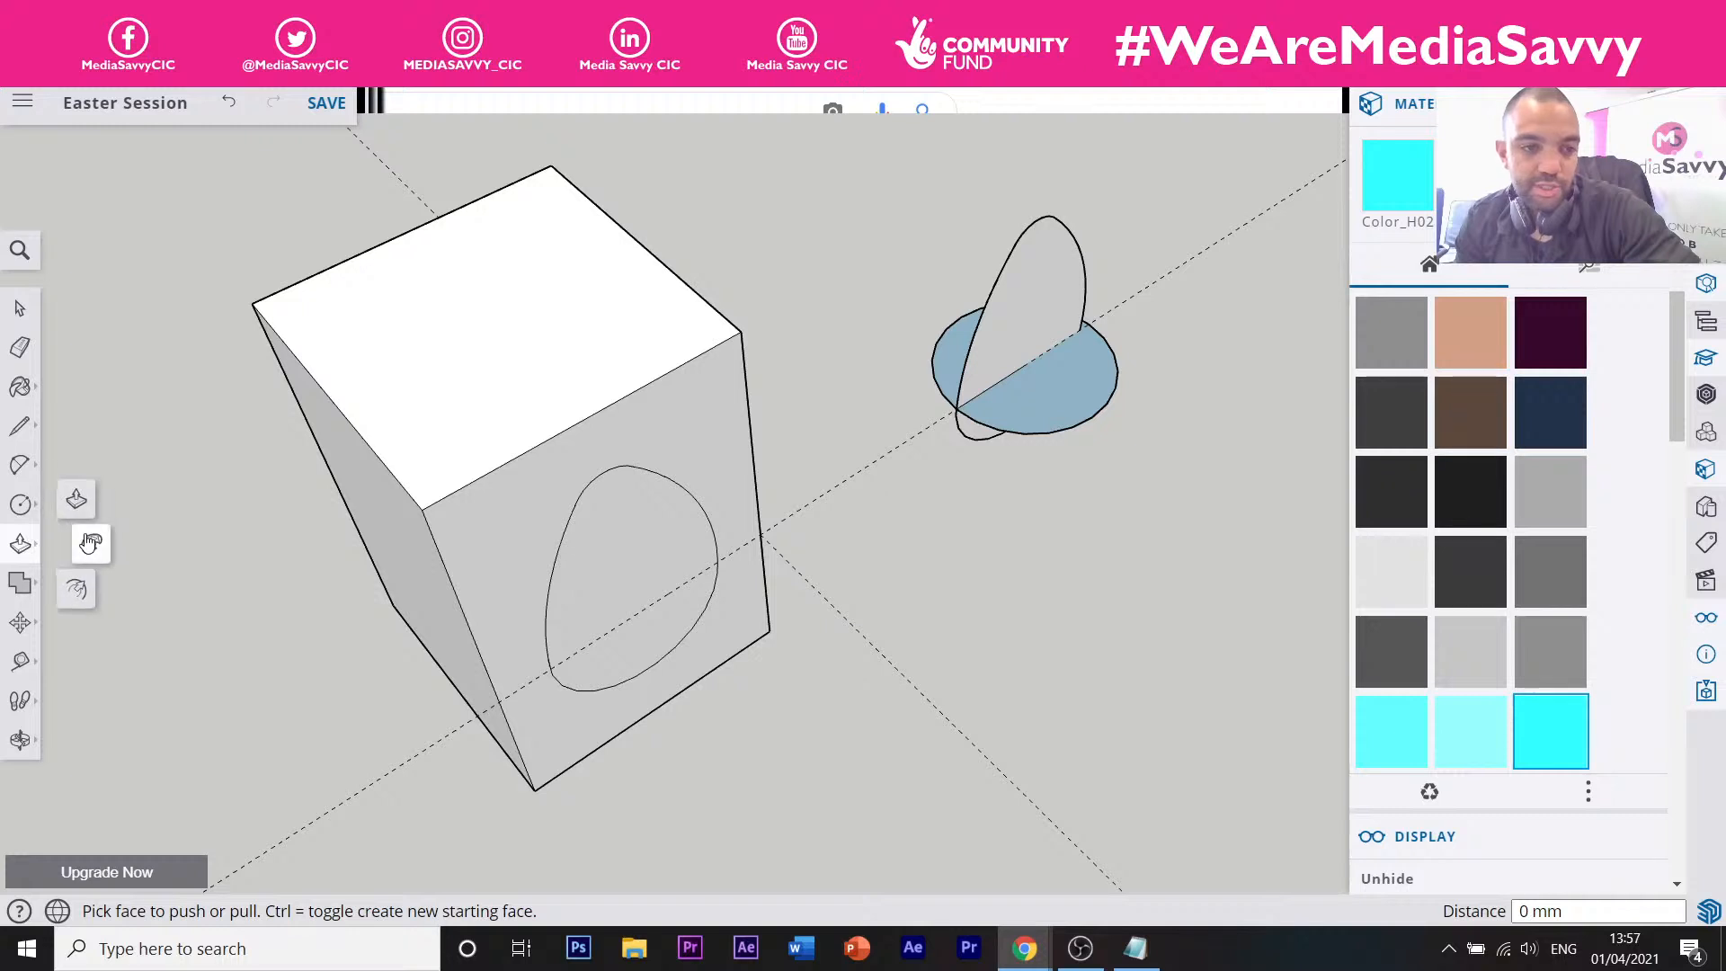
click(1041, 315)
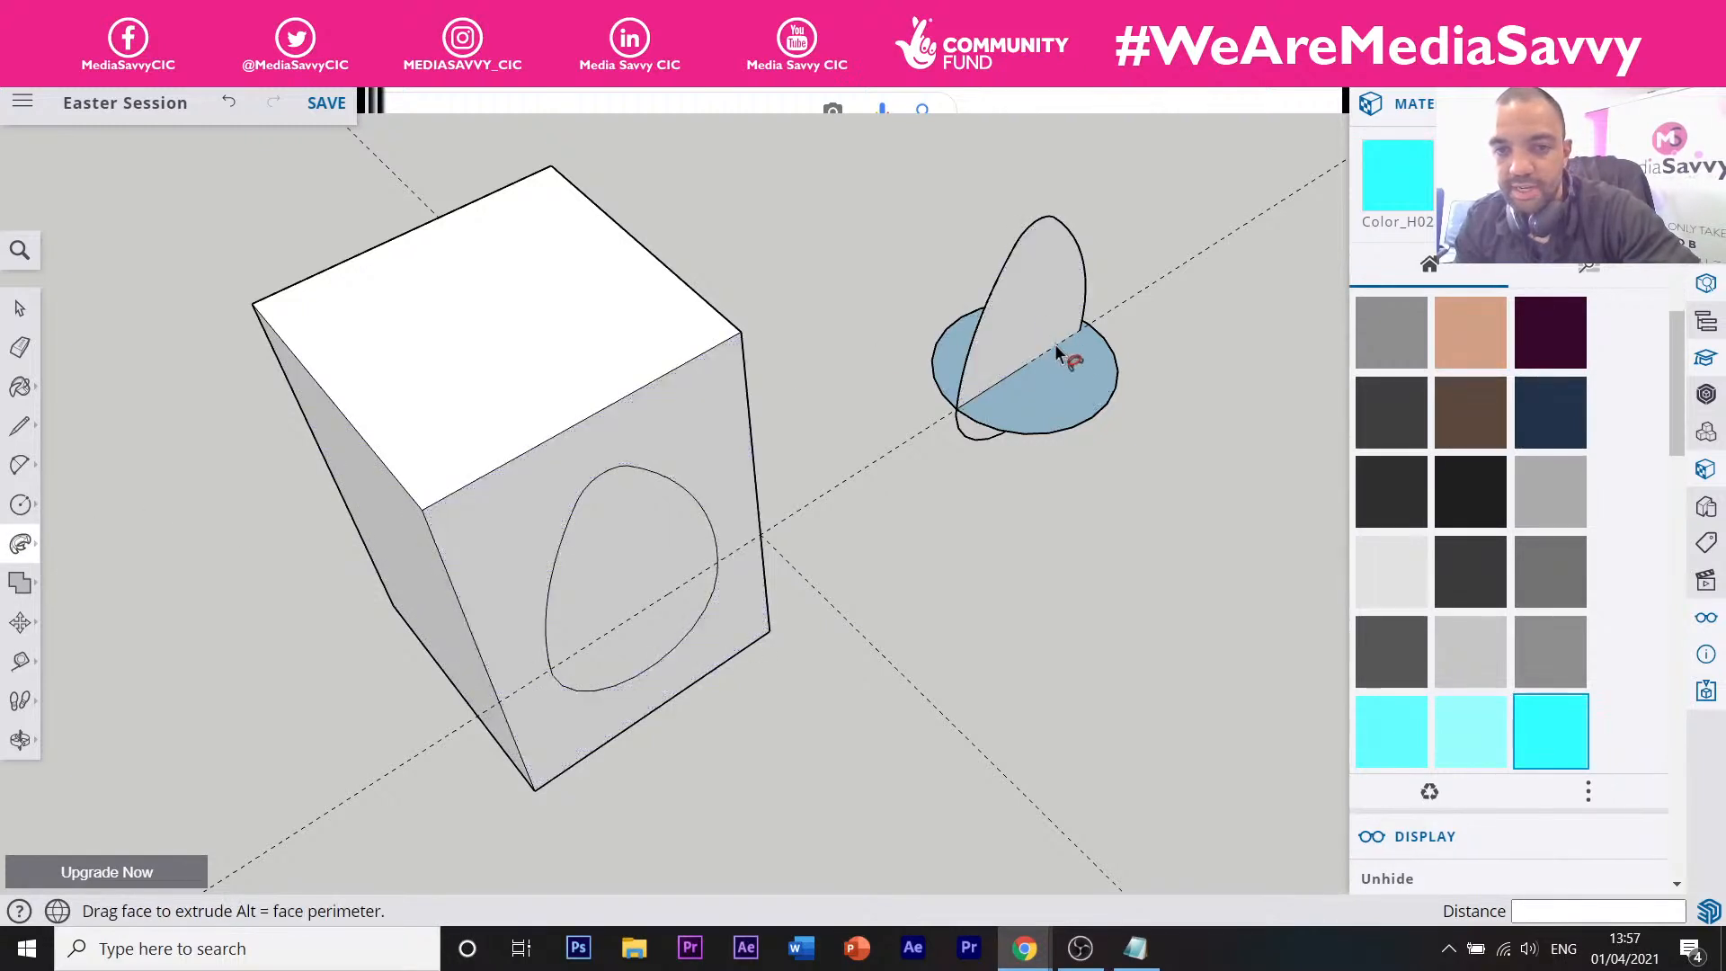
mouse_move(1078, 411)
mouse_down()
mouse_move(1117, 432)
mouse_move(1128, 374)
mouse_move(1124, 332)
mouse_move(1087, 289)
mouse_up()
middle_drag(1084, 418, 912, 396)
scroll(1037, 401, down, 3)
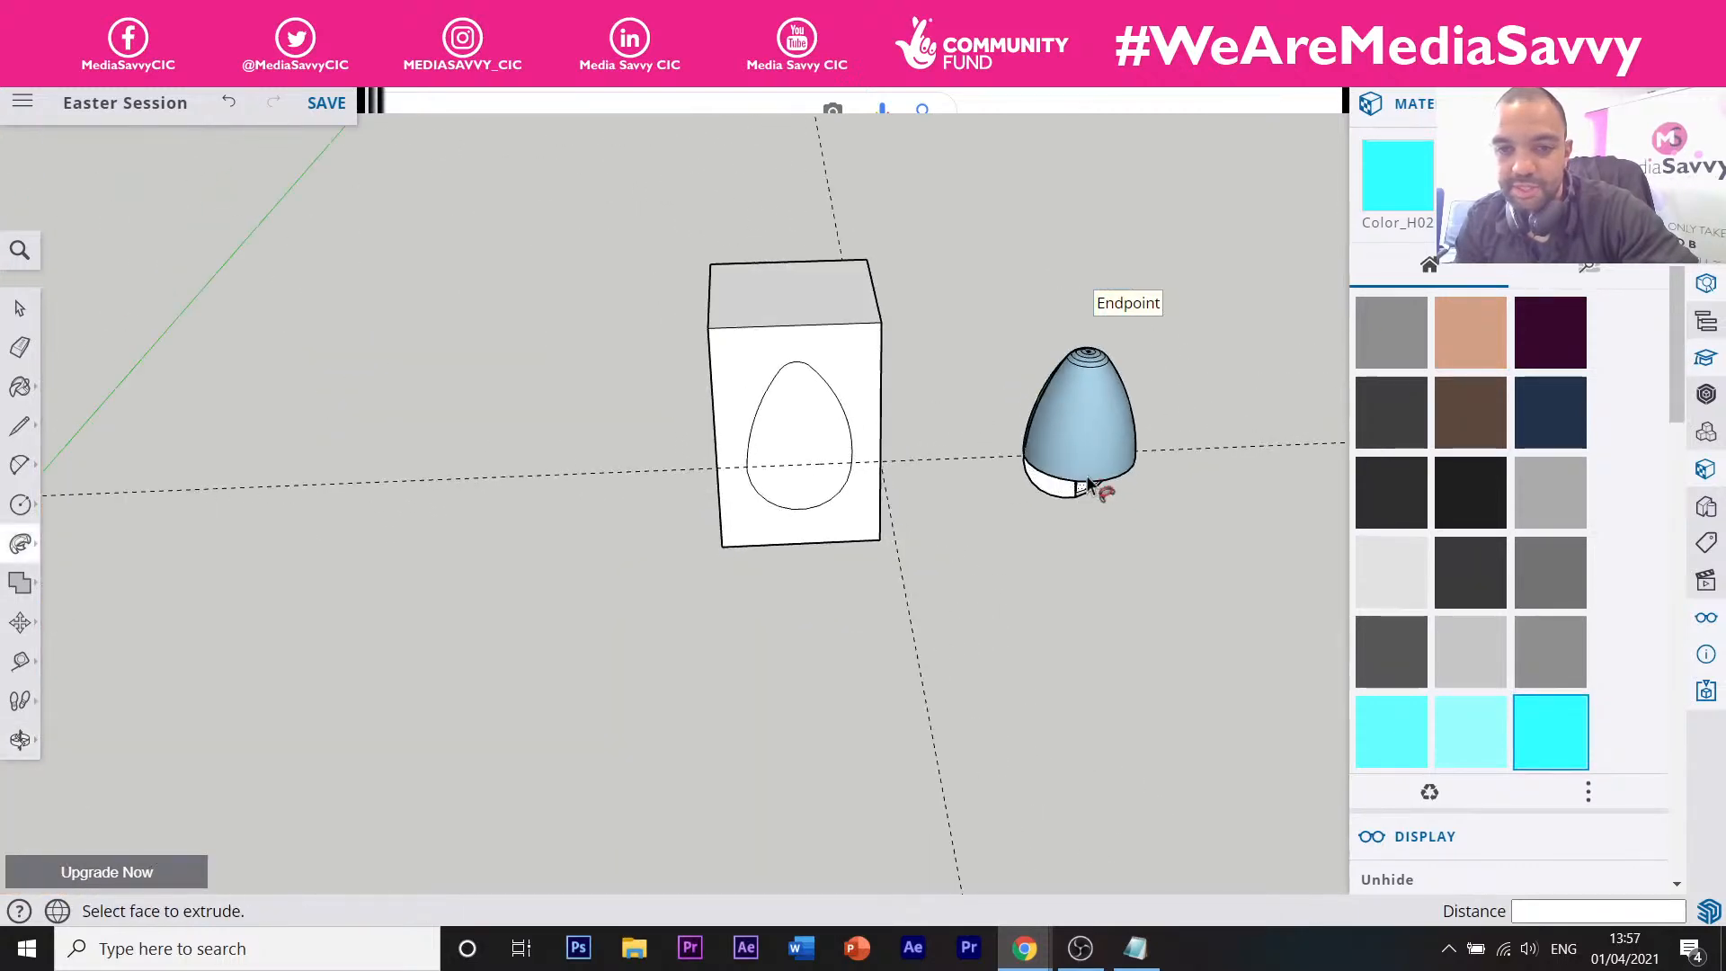
scroll(1069, 483, up, 5)
middle_drag(994, 483, 1056, 532)
scroll(965, 412, down, 5)
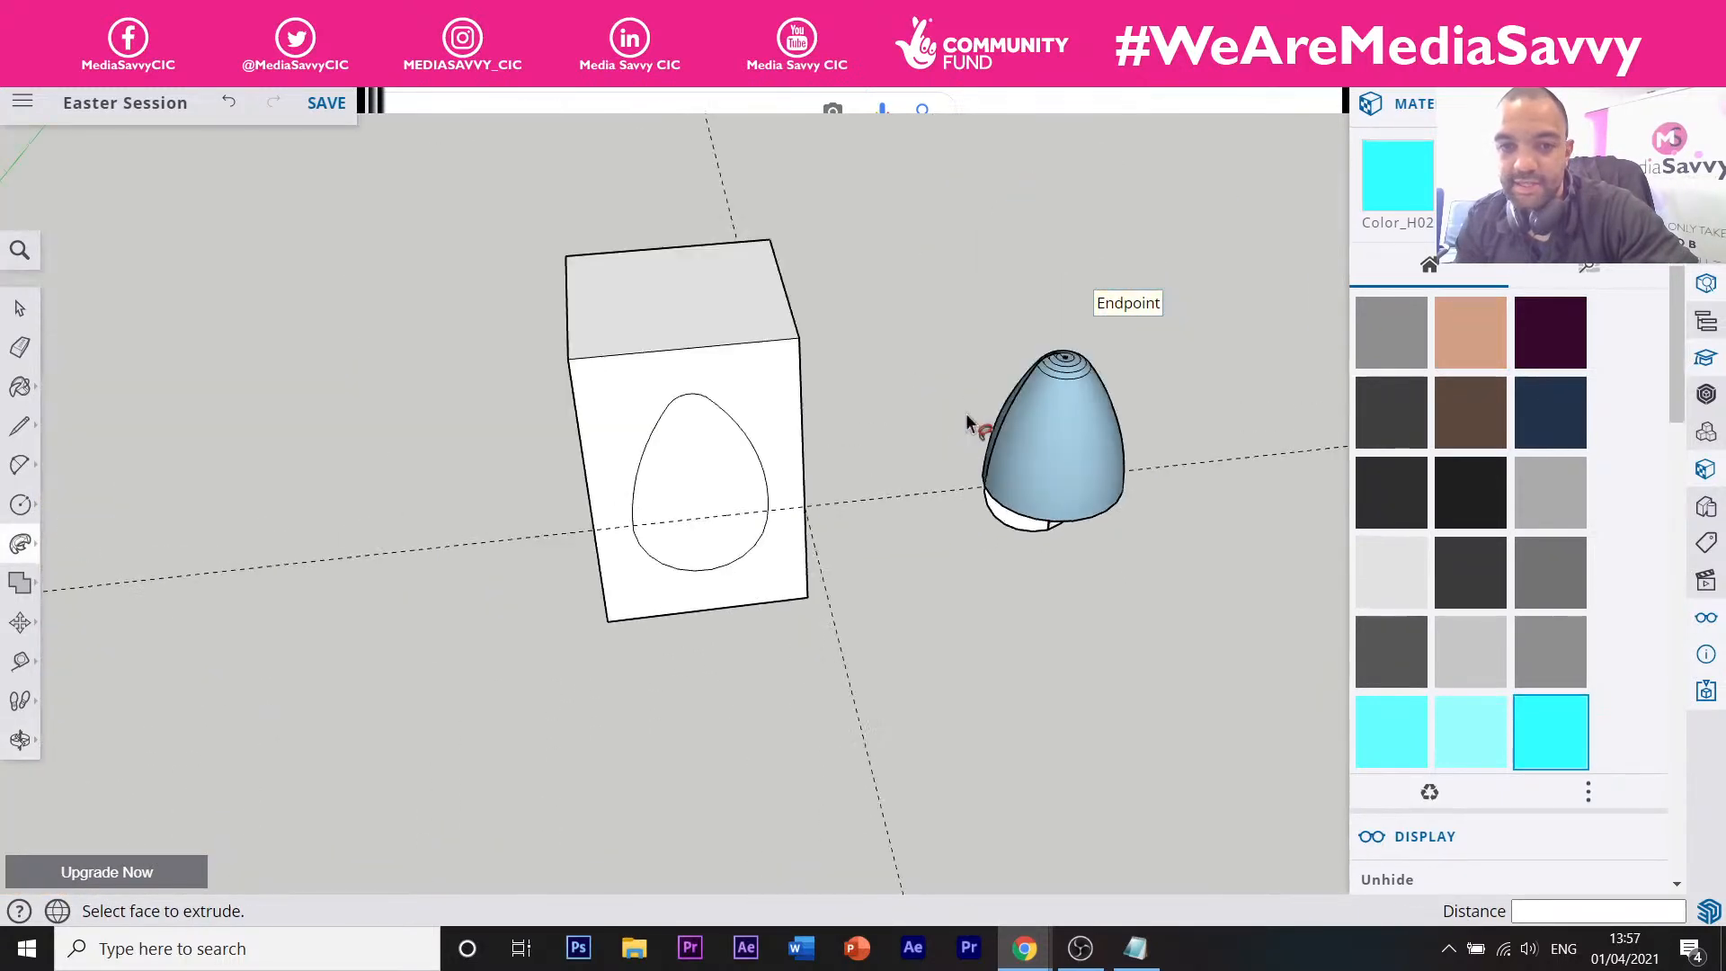
middle_drag(965, 413, 1122, 460)
key(ctrl+z)
Undo the circle base and erase the vertical line through the standalone egg.
scroll(1124, 459, up, 4)
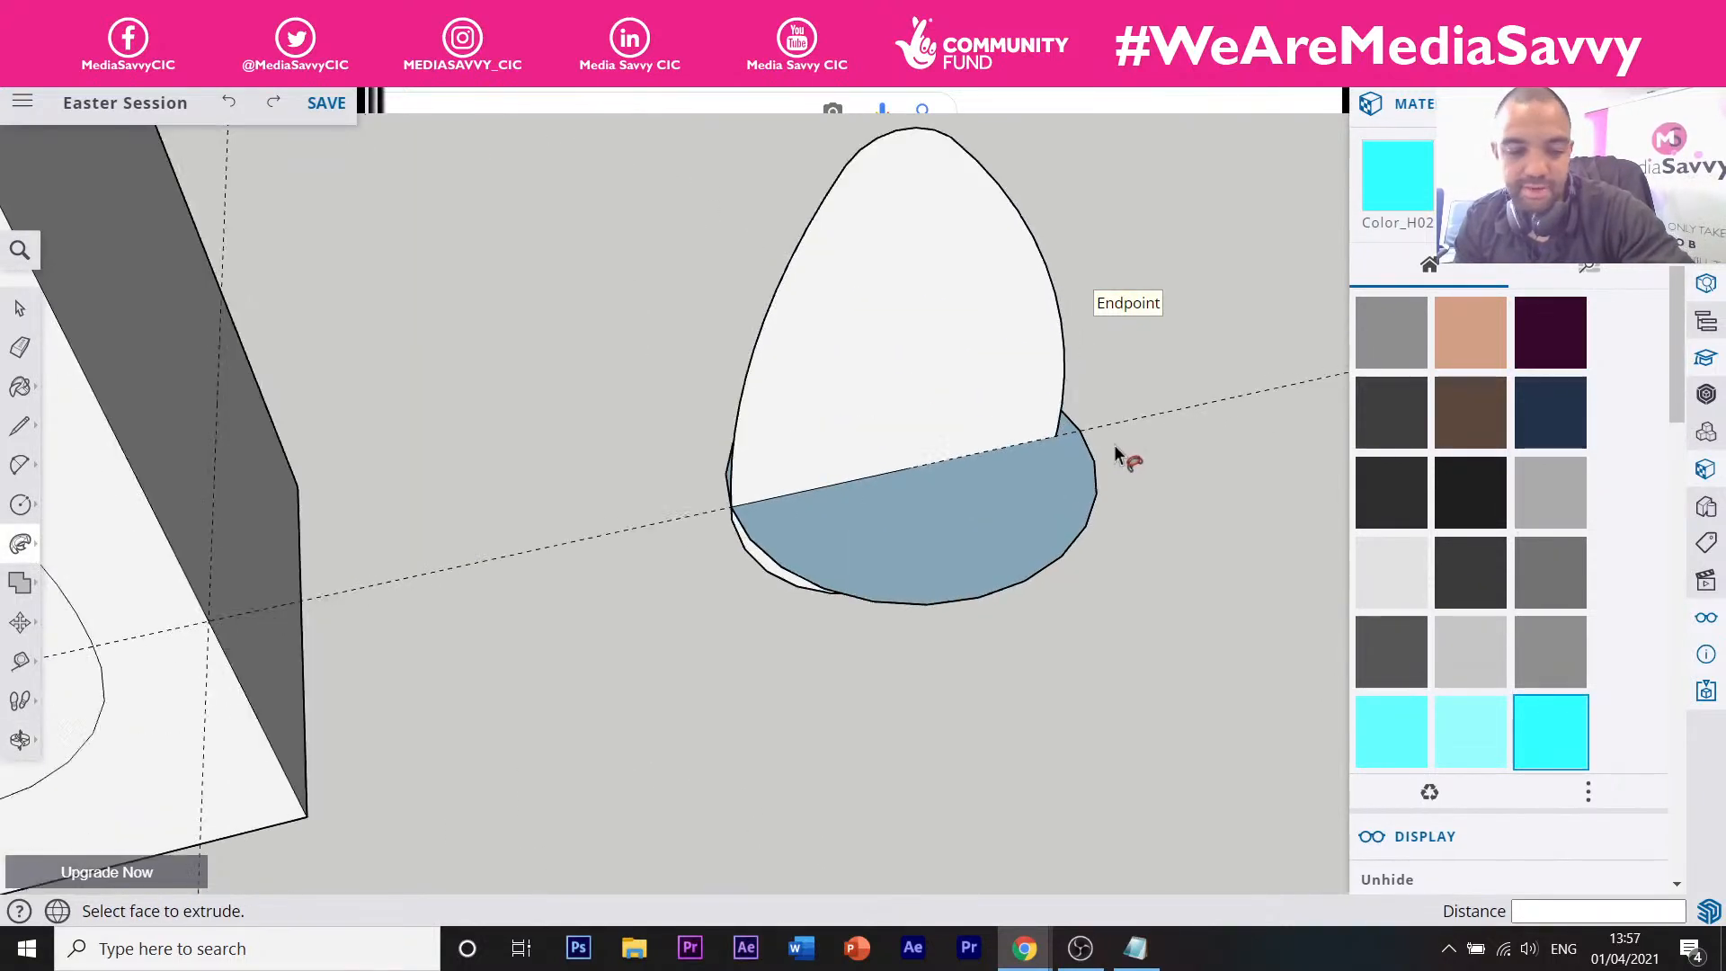
key(ctrl+z)
key(ctrl+z)
key(ctrl+z)
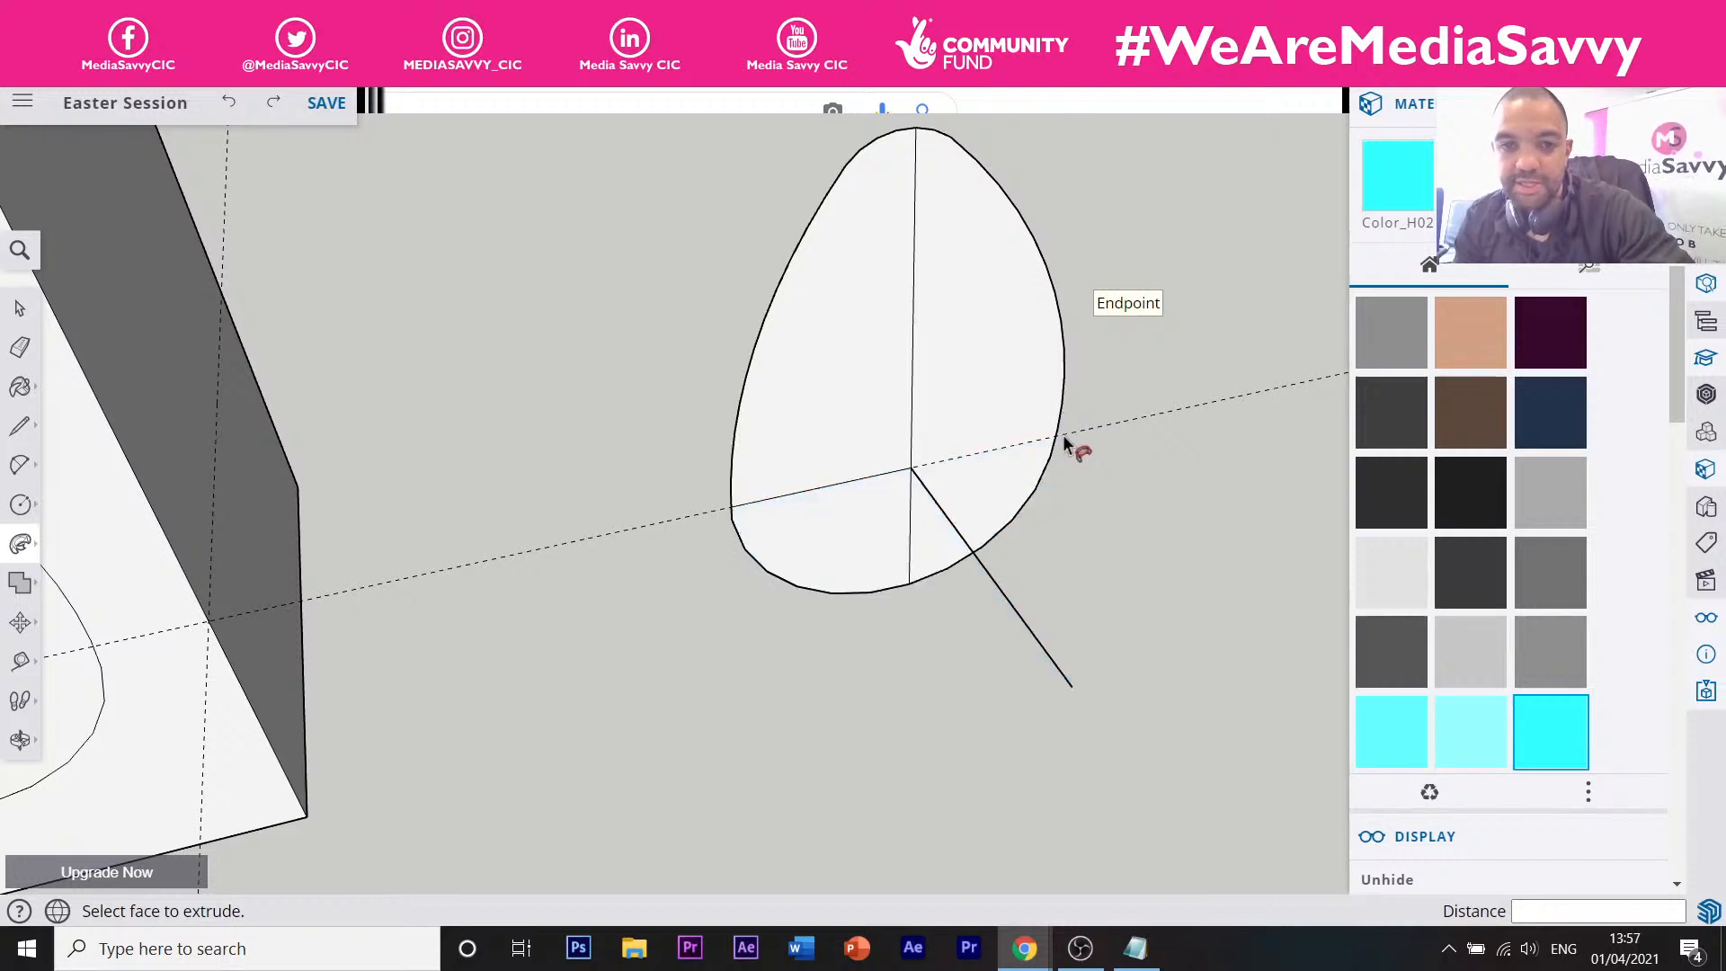
key(ctrl+z)
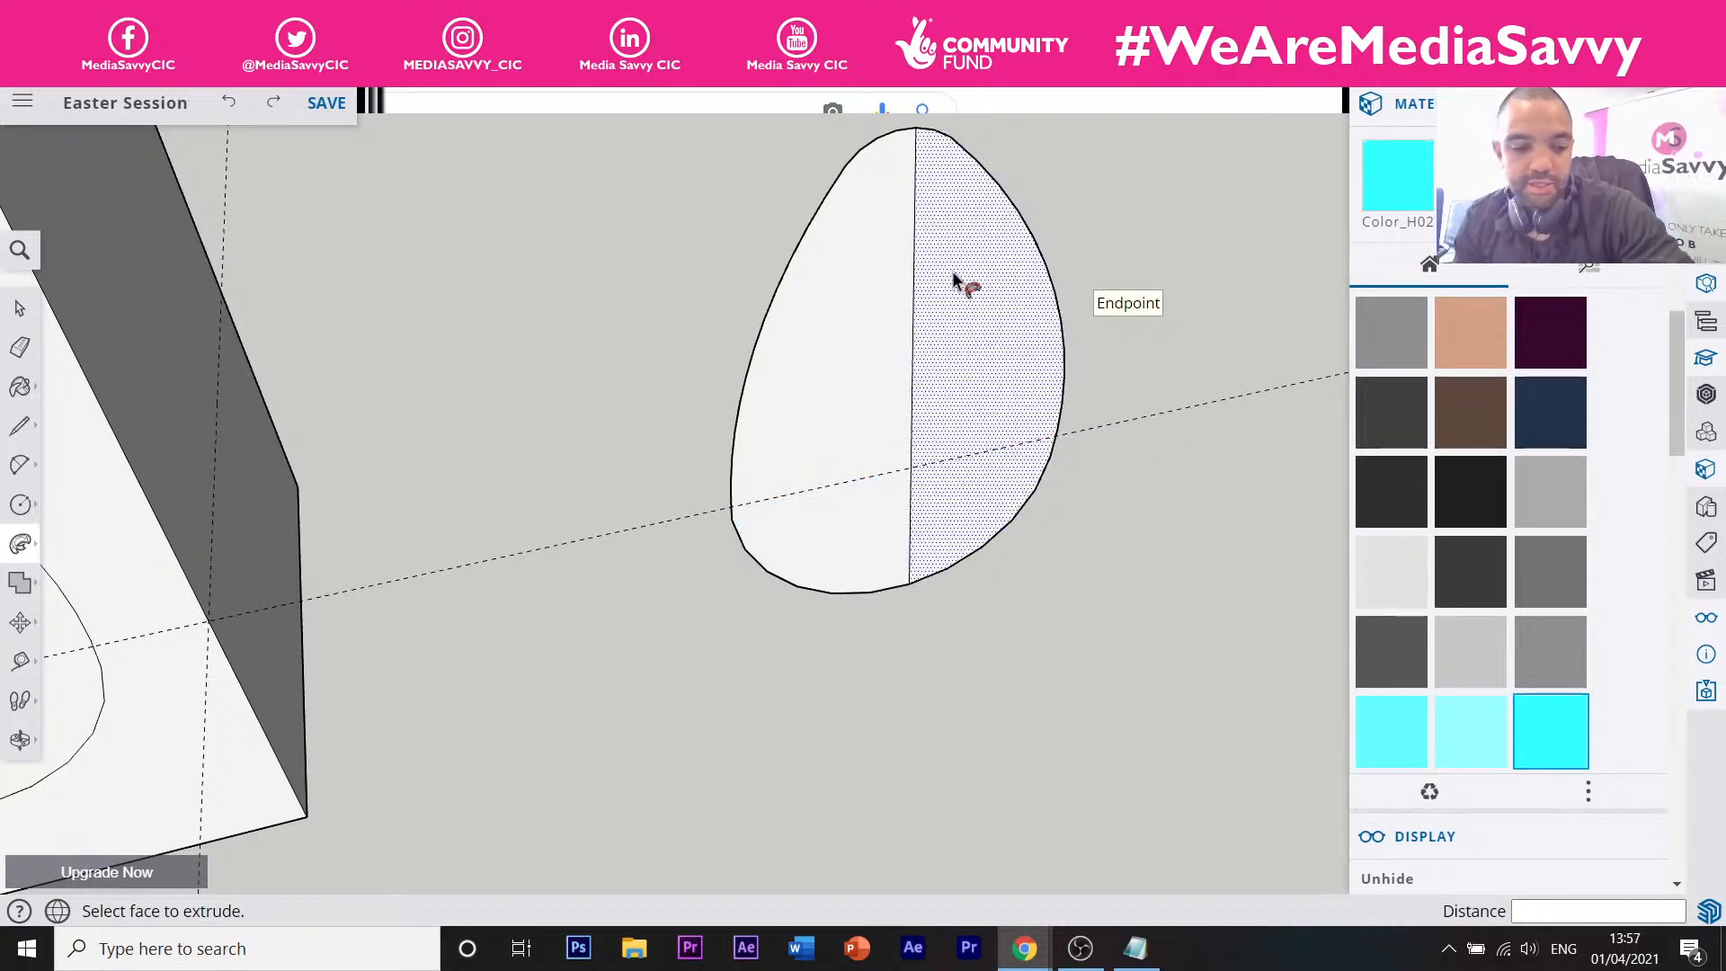
key(e)
click(913, 248)
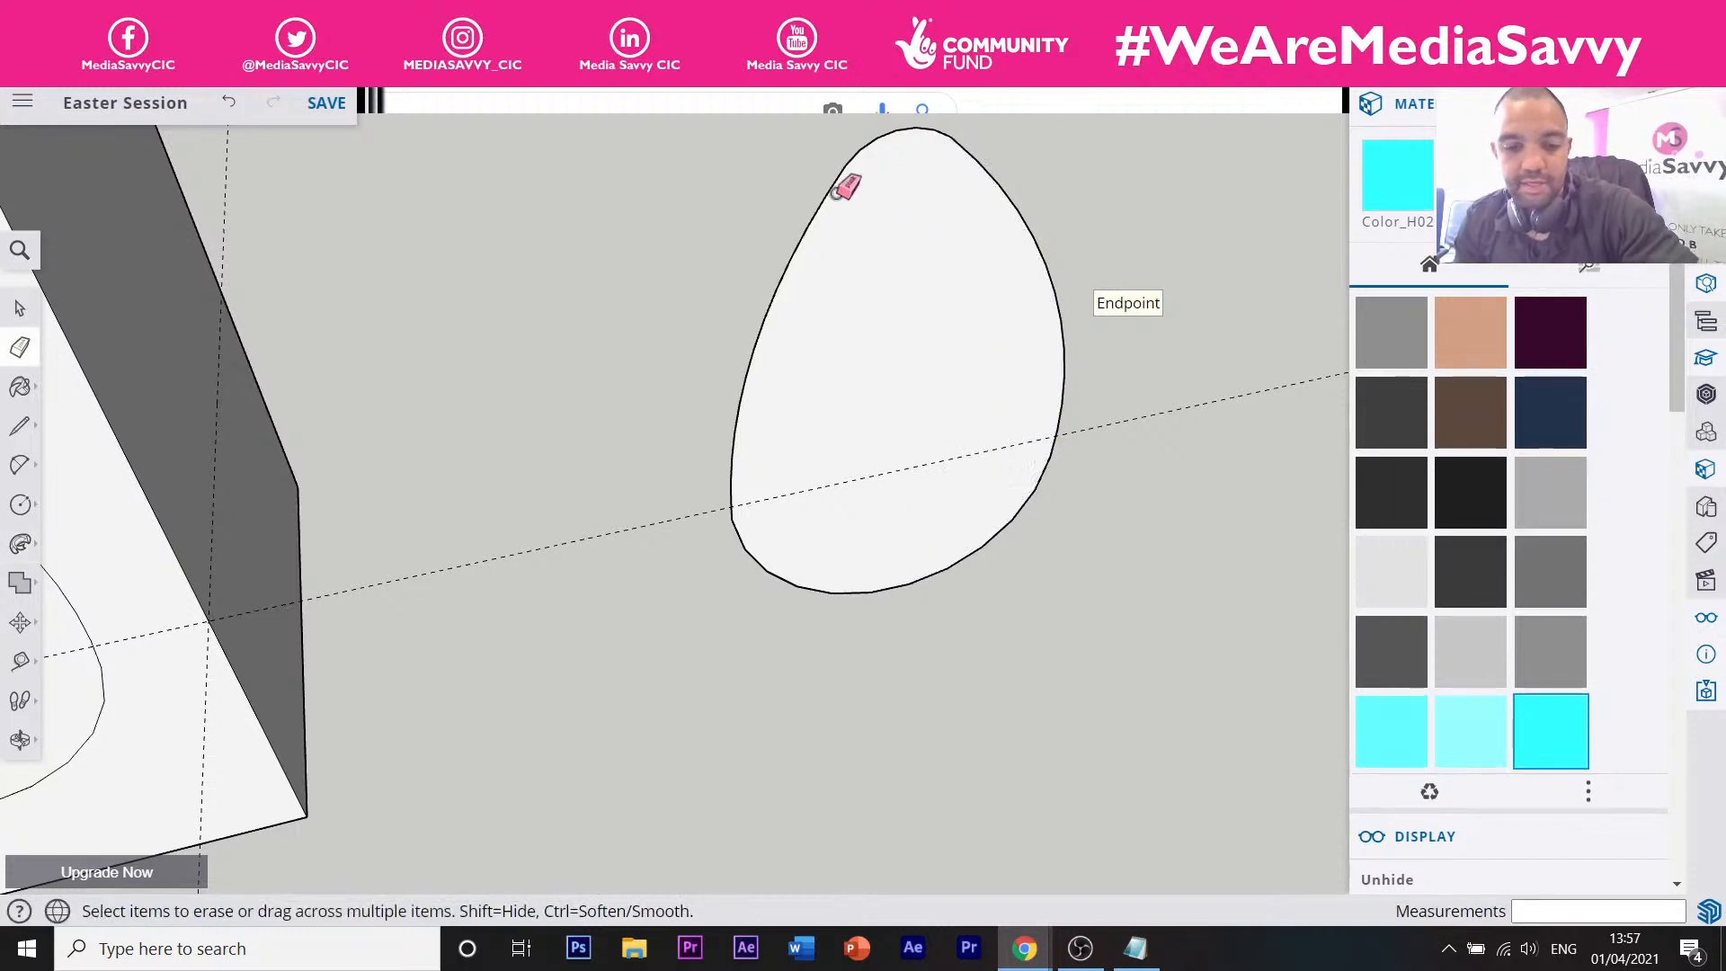
Draw lines from the egg outline's centre to its top and bottom on the box, then select the outline.
key(l)
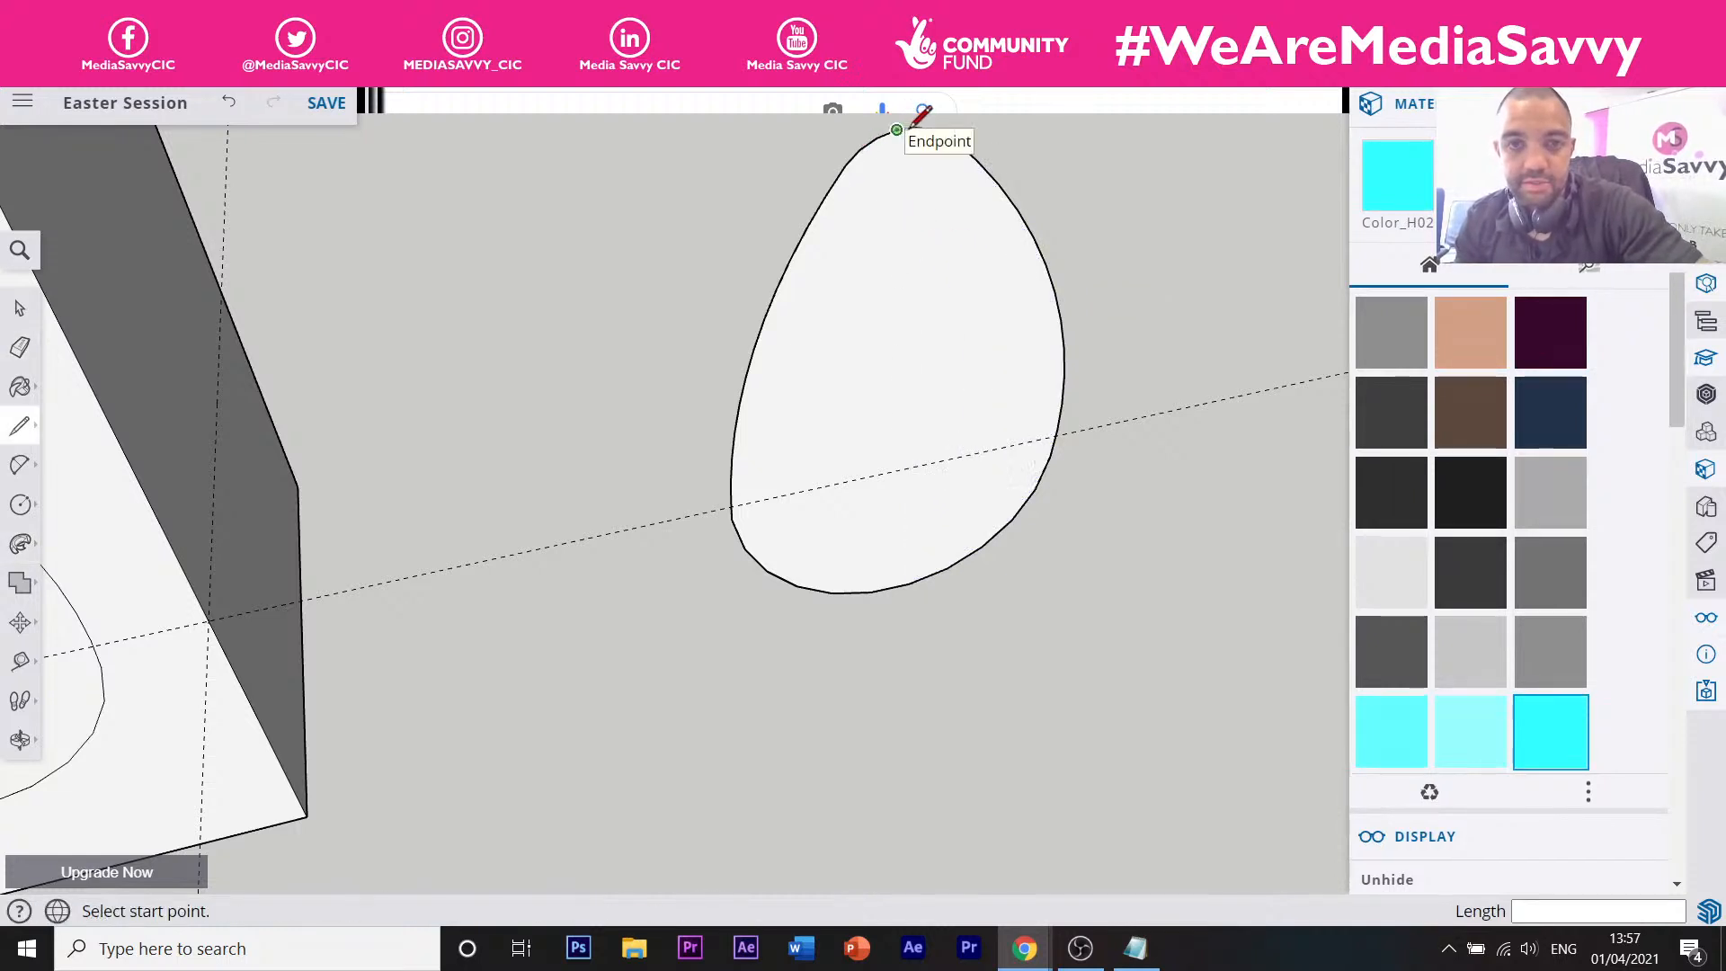
scroll(1011, 212, down, 5)
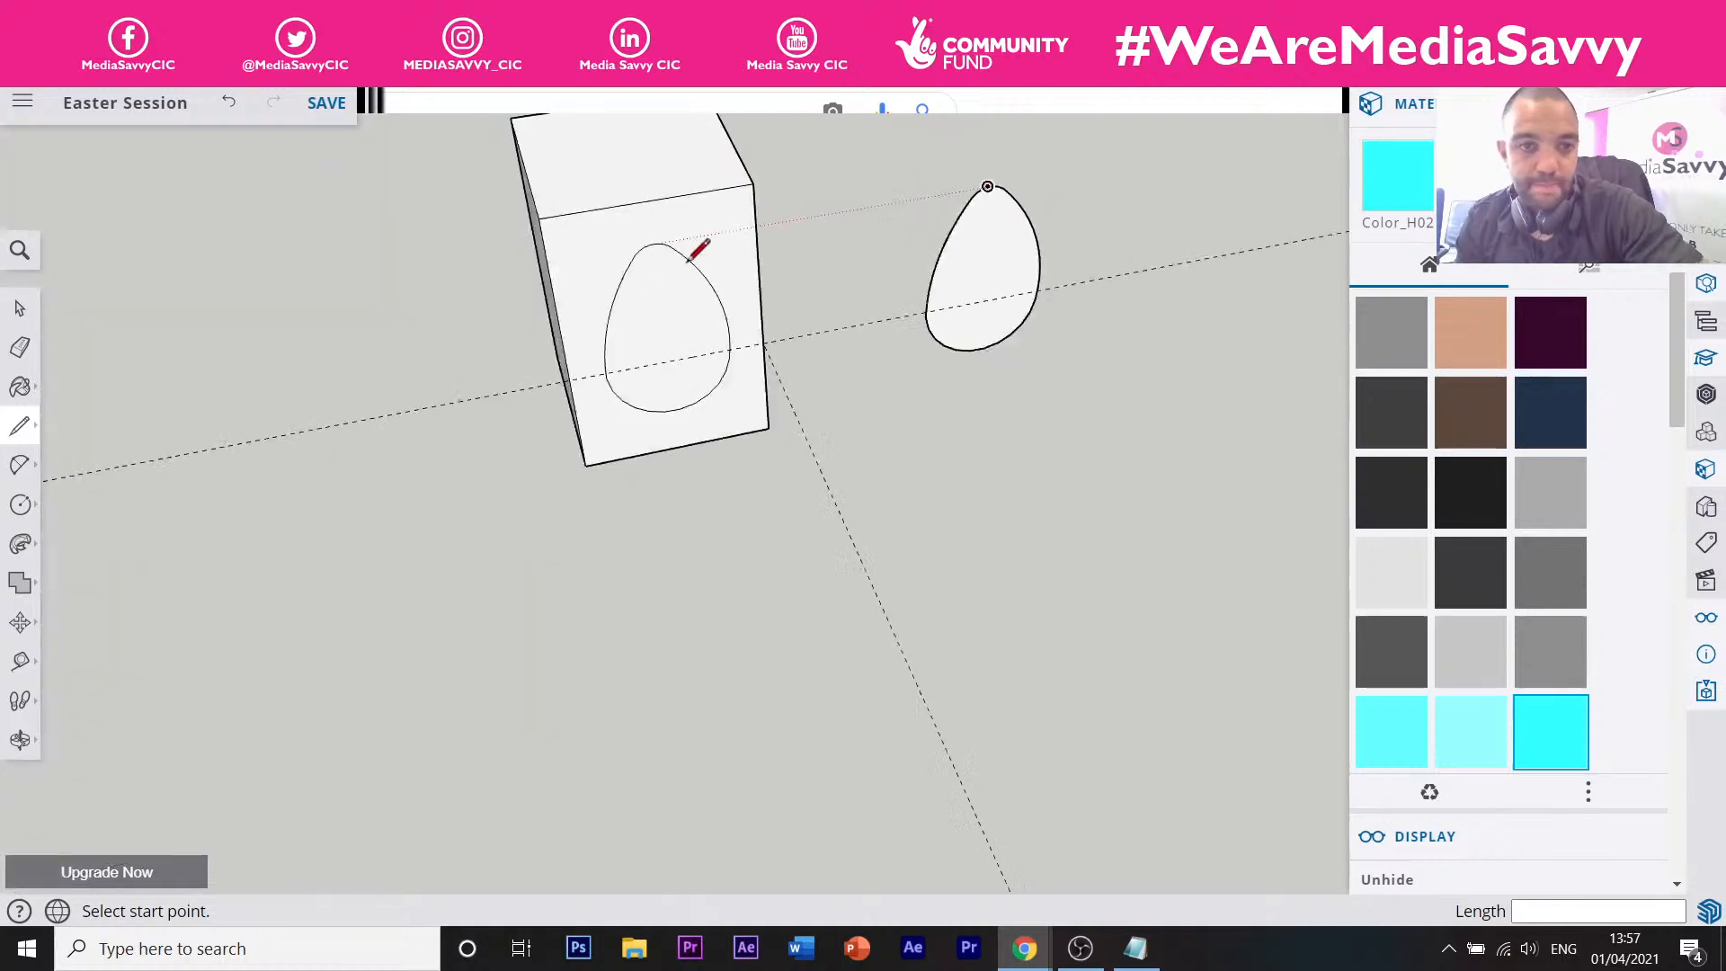
scroll(670, 258, up, 4)
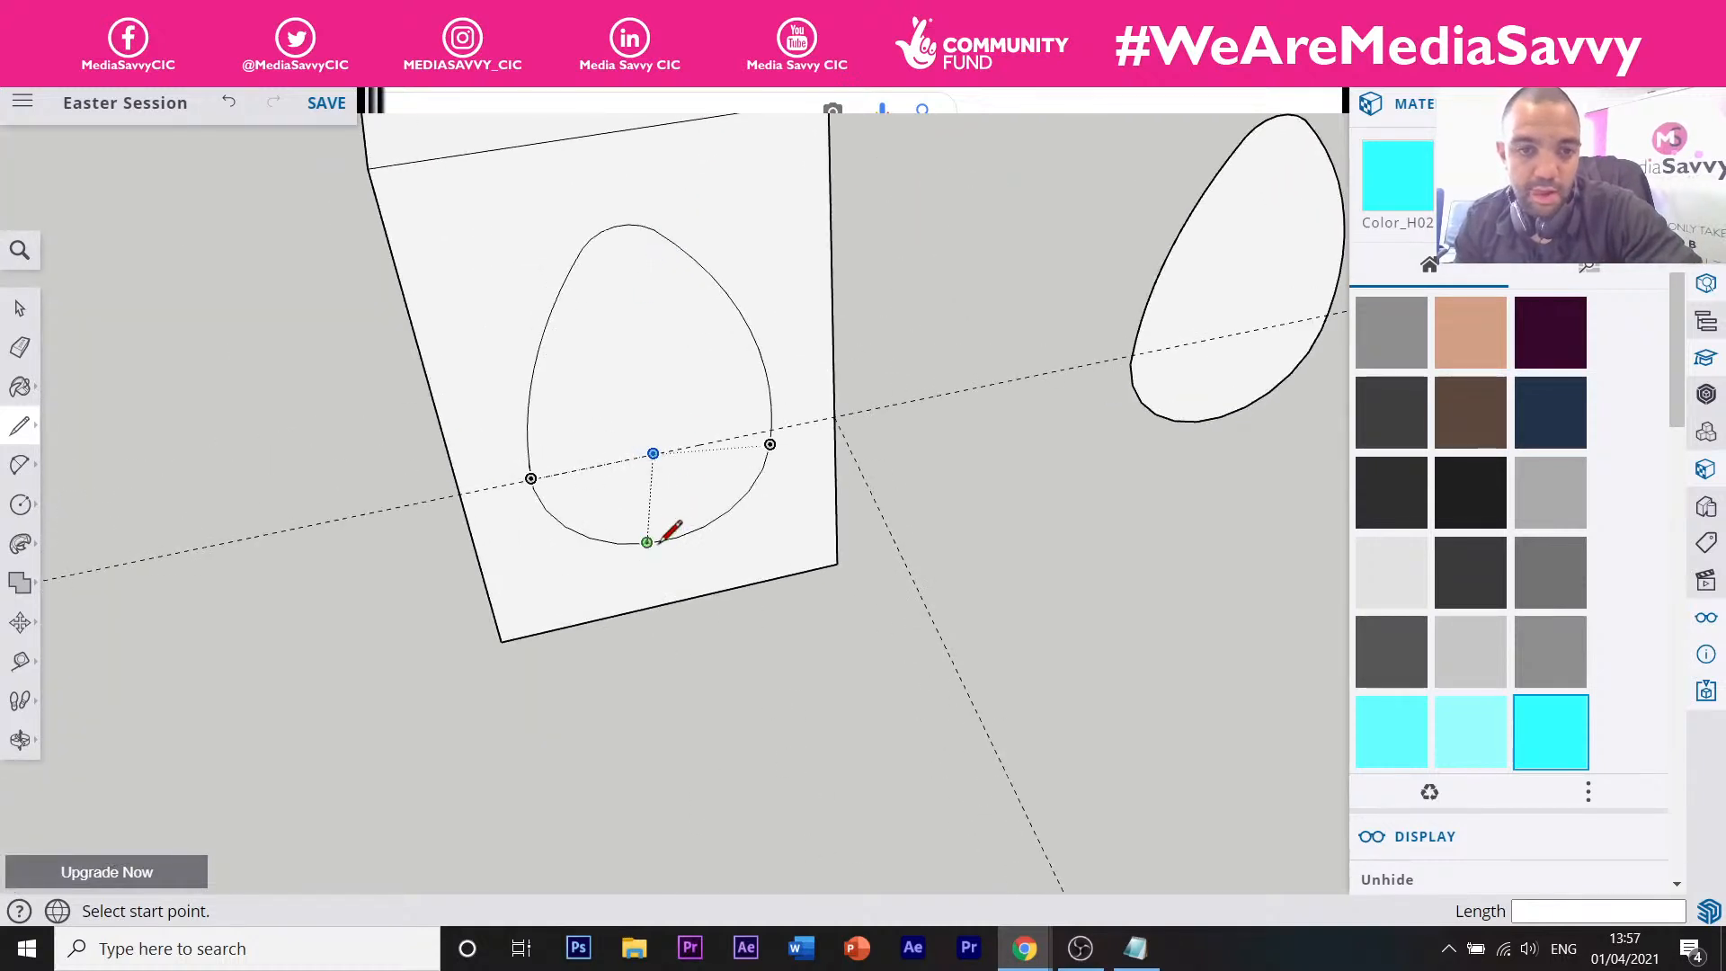
click(653, 453)
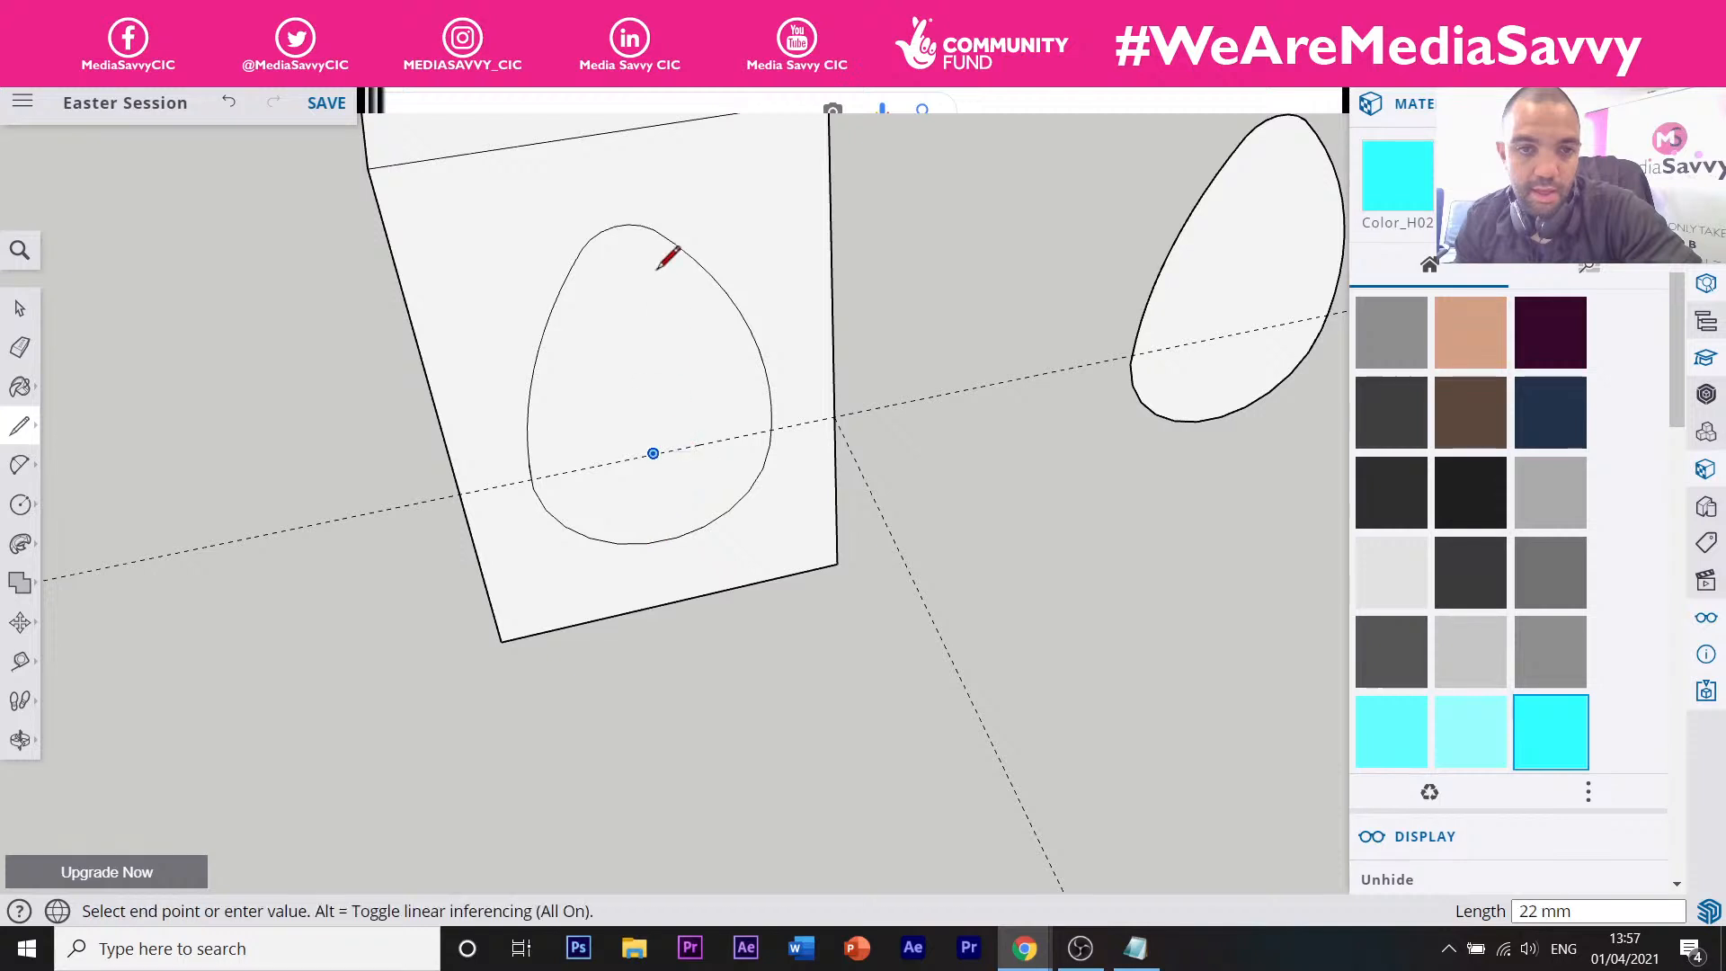
click(618, 226)
click(651, 455)
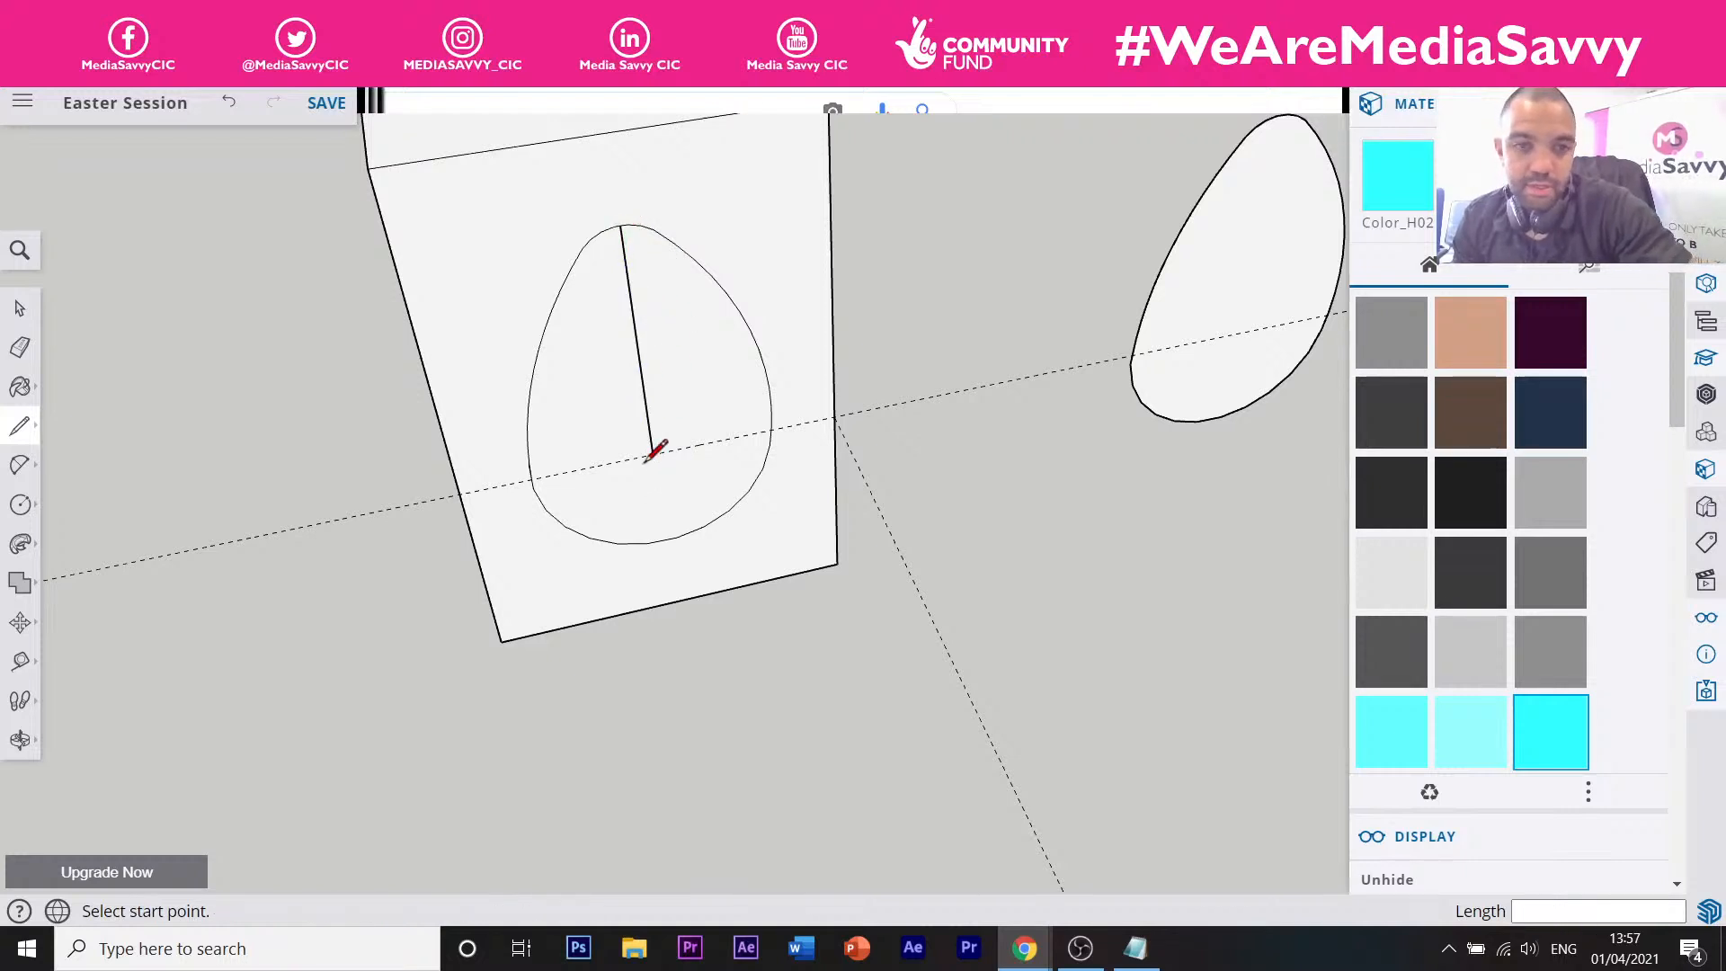
click(652, 453)
click(665, 537)
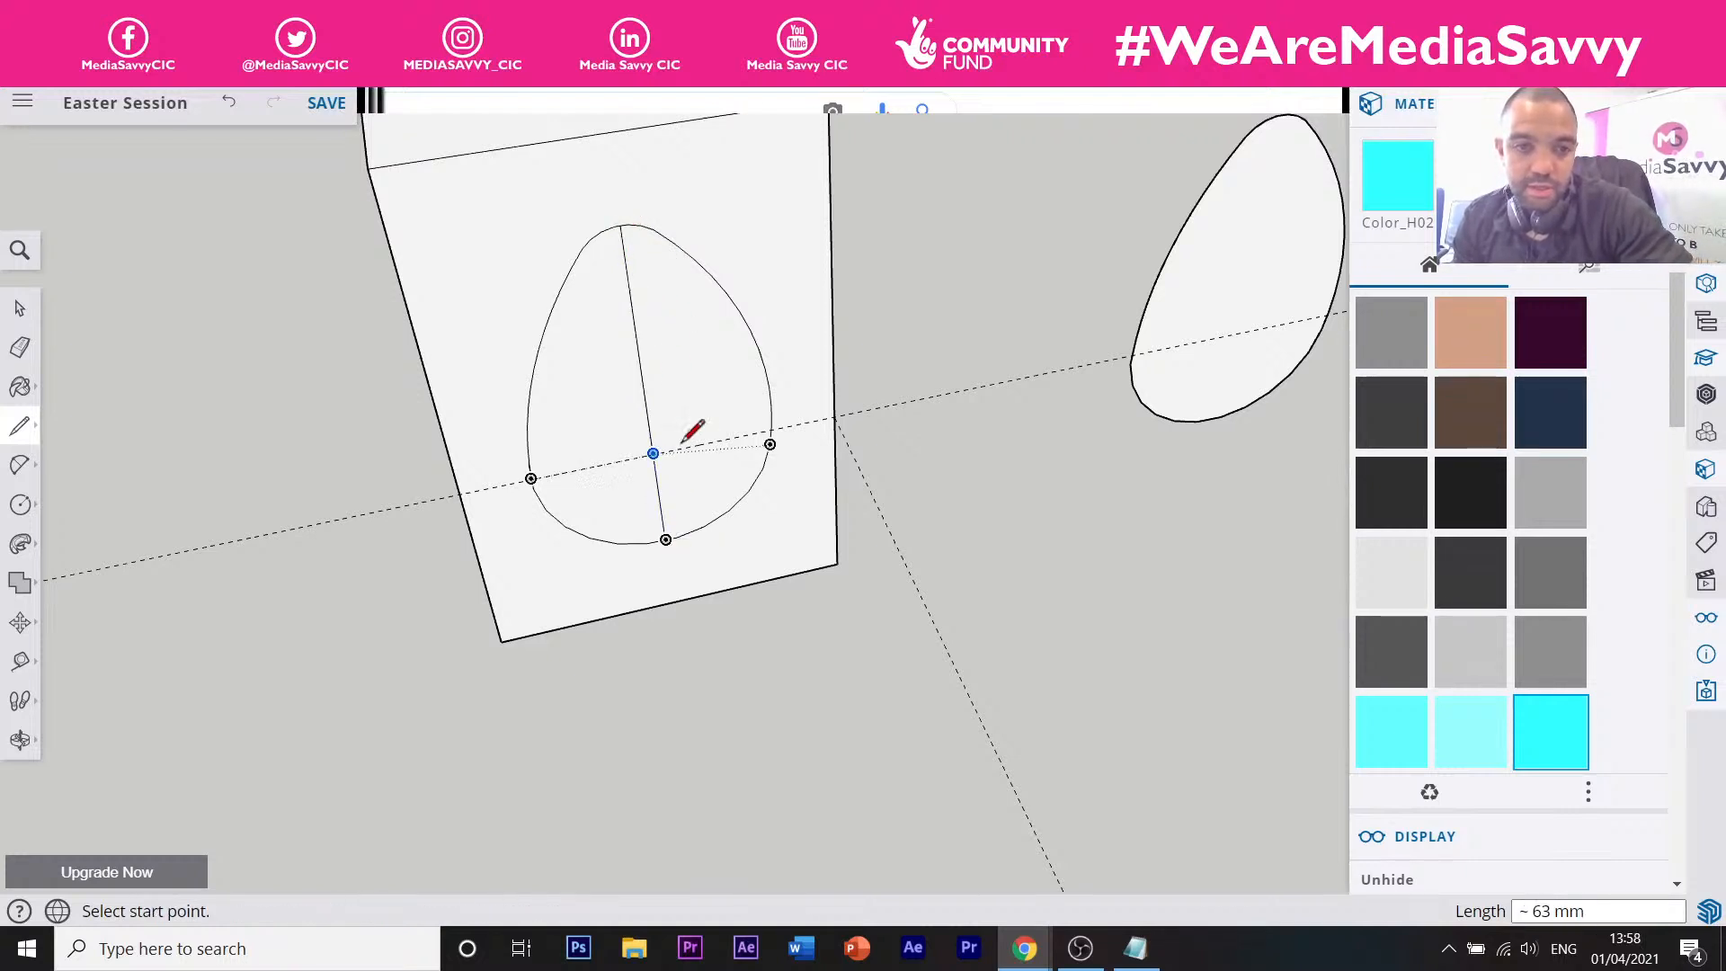
key(space)
triple_click(685, 415)
Select the egg's right half and copy it to a spot beside the box.
double_click(693, 401)
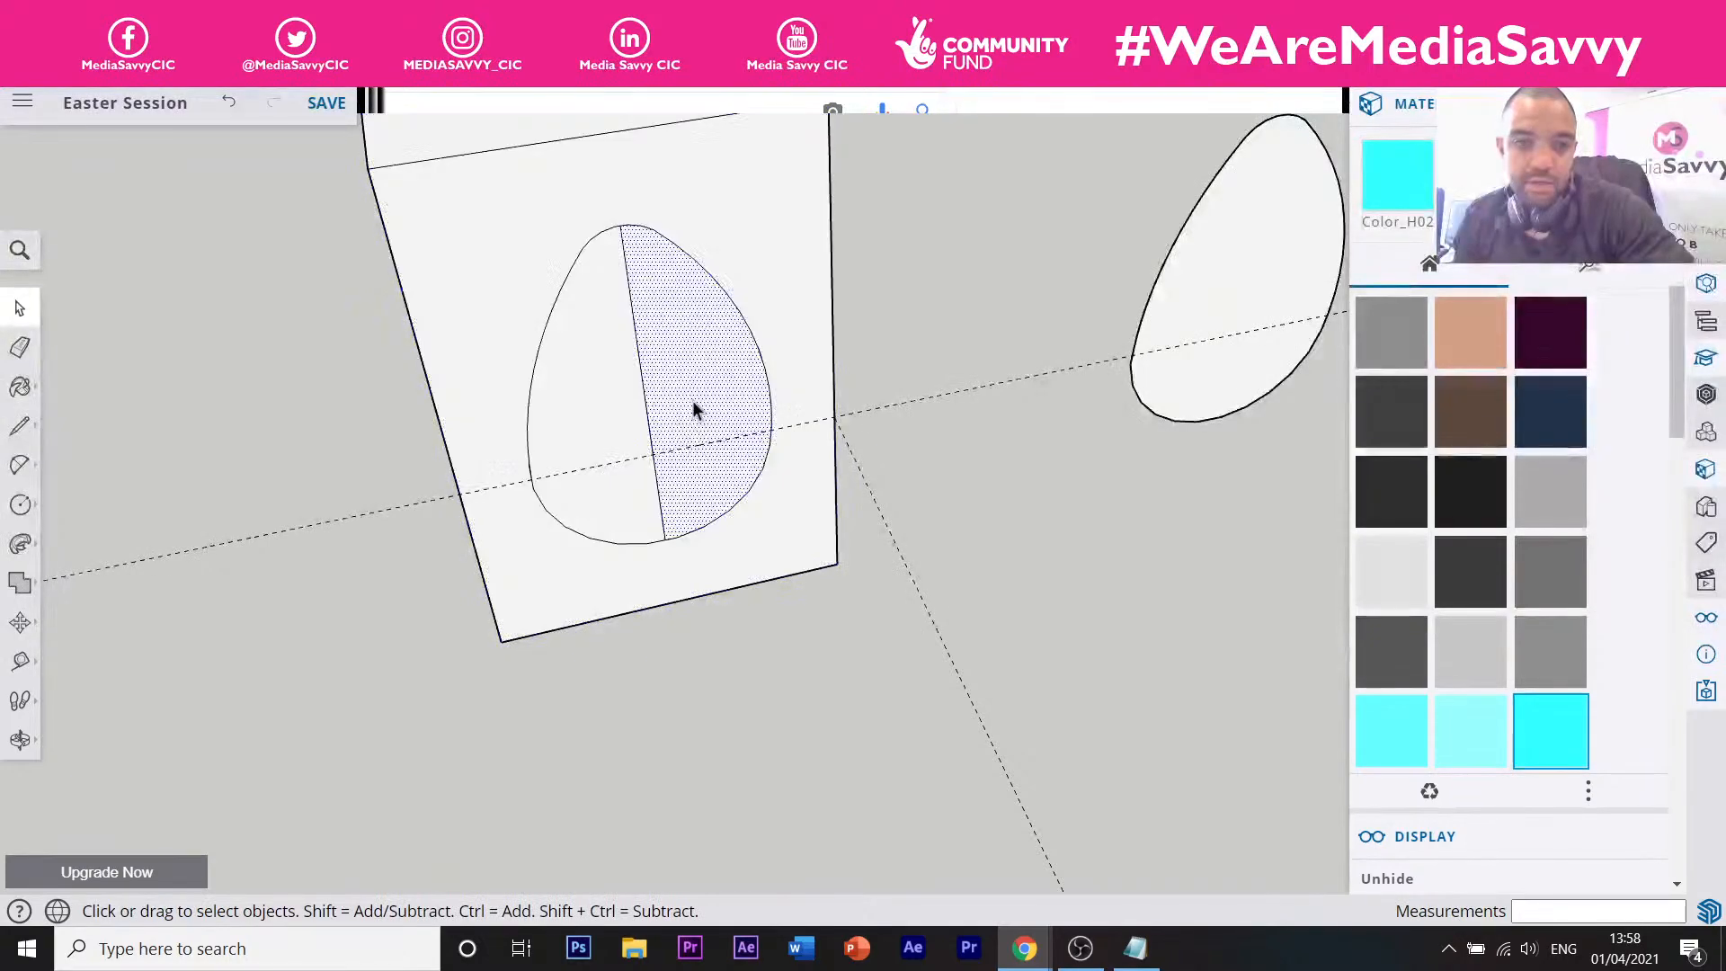
shift+click(636, 408)
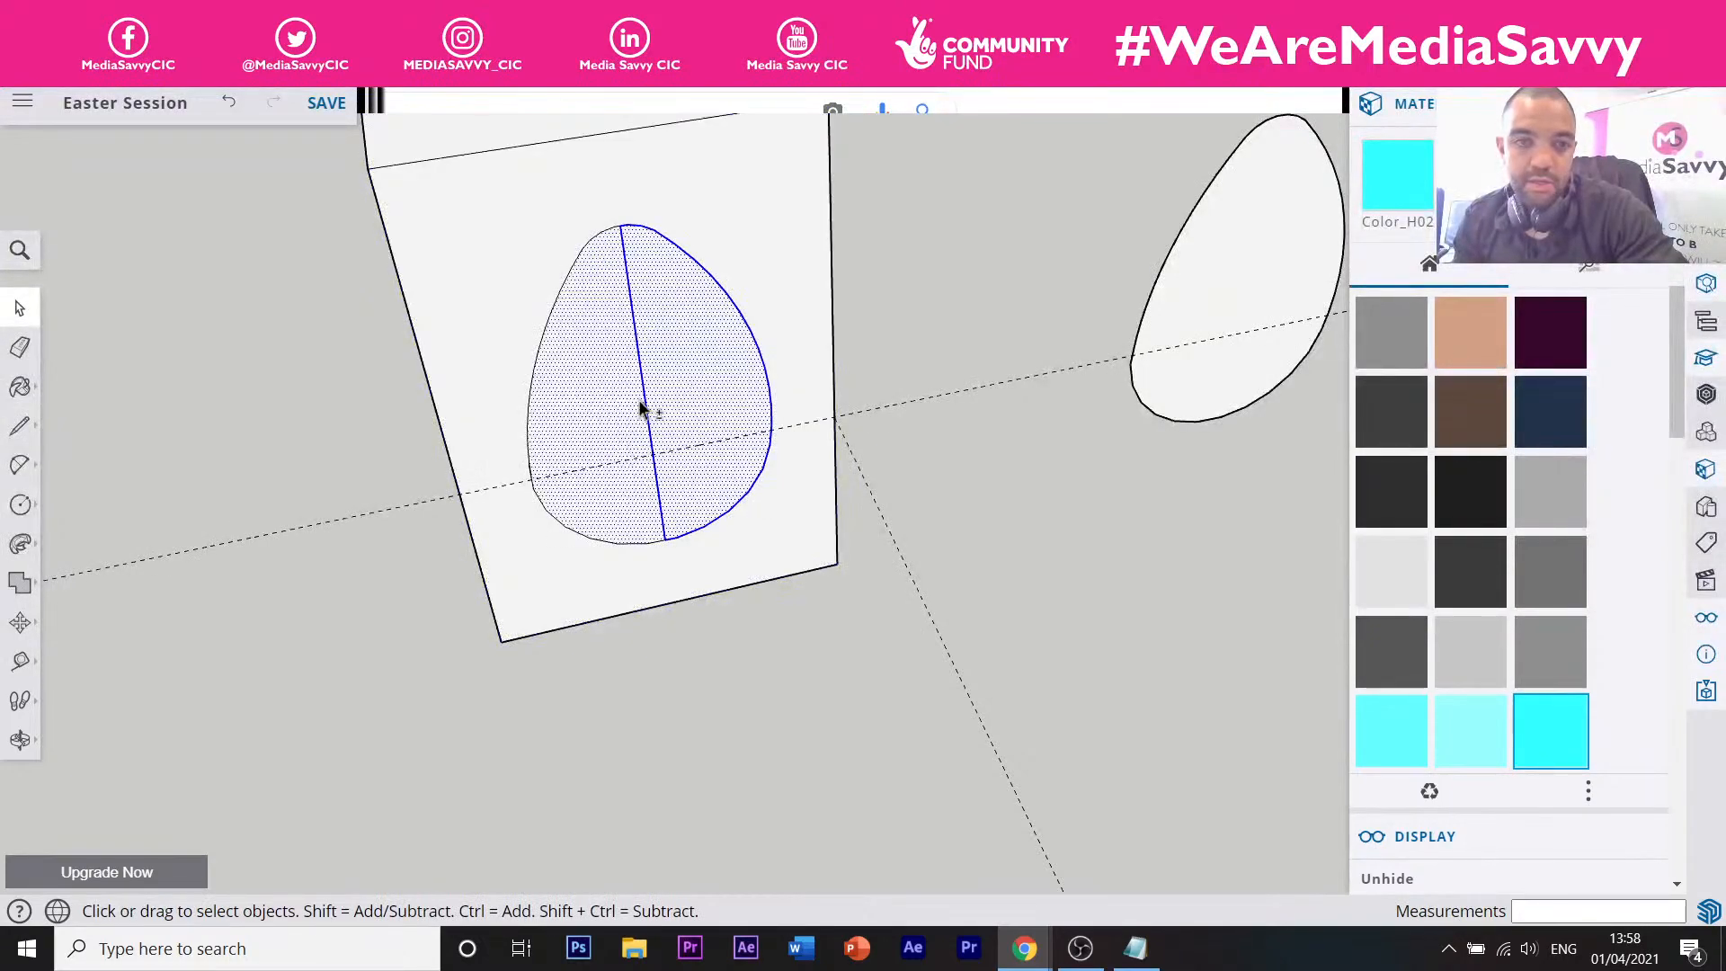
double_click(682, 388)
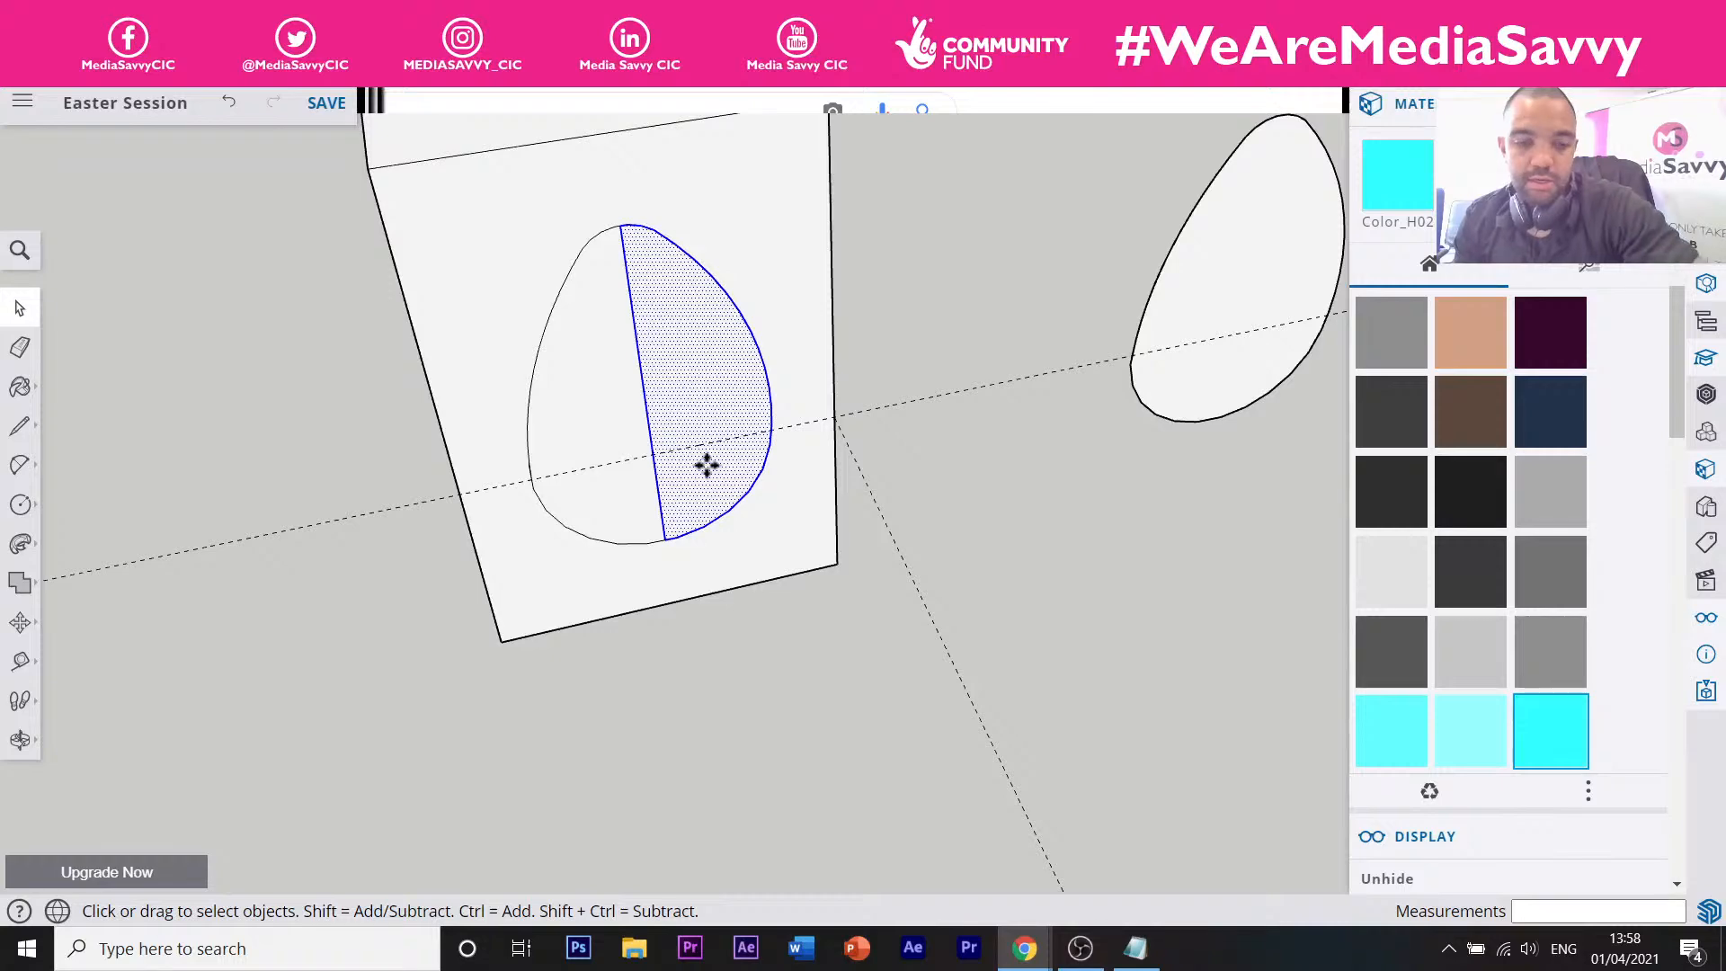
key(m)
click(666, 537)
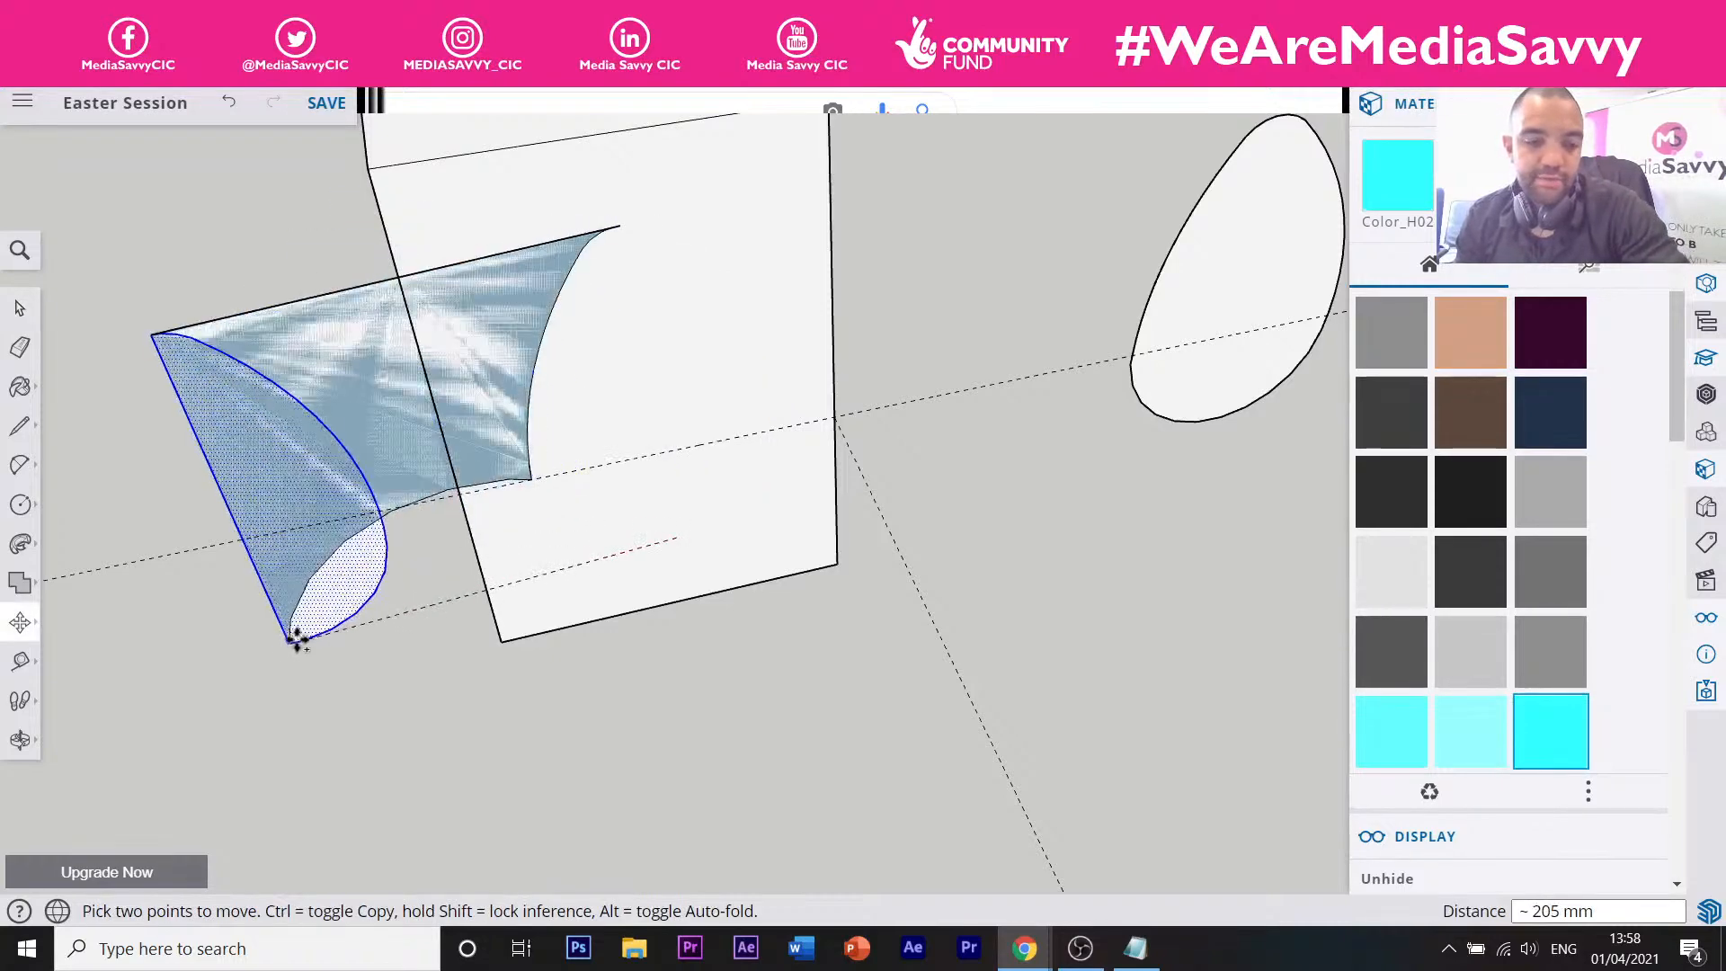
key(ctrl)
scroll(360, 604, down, 3)
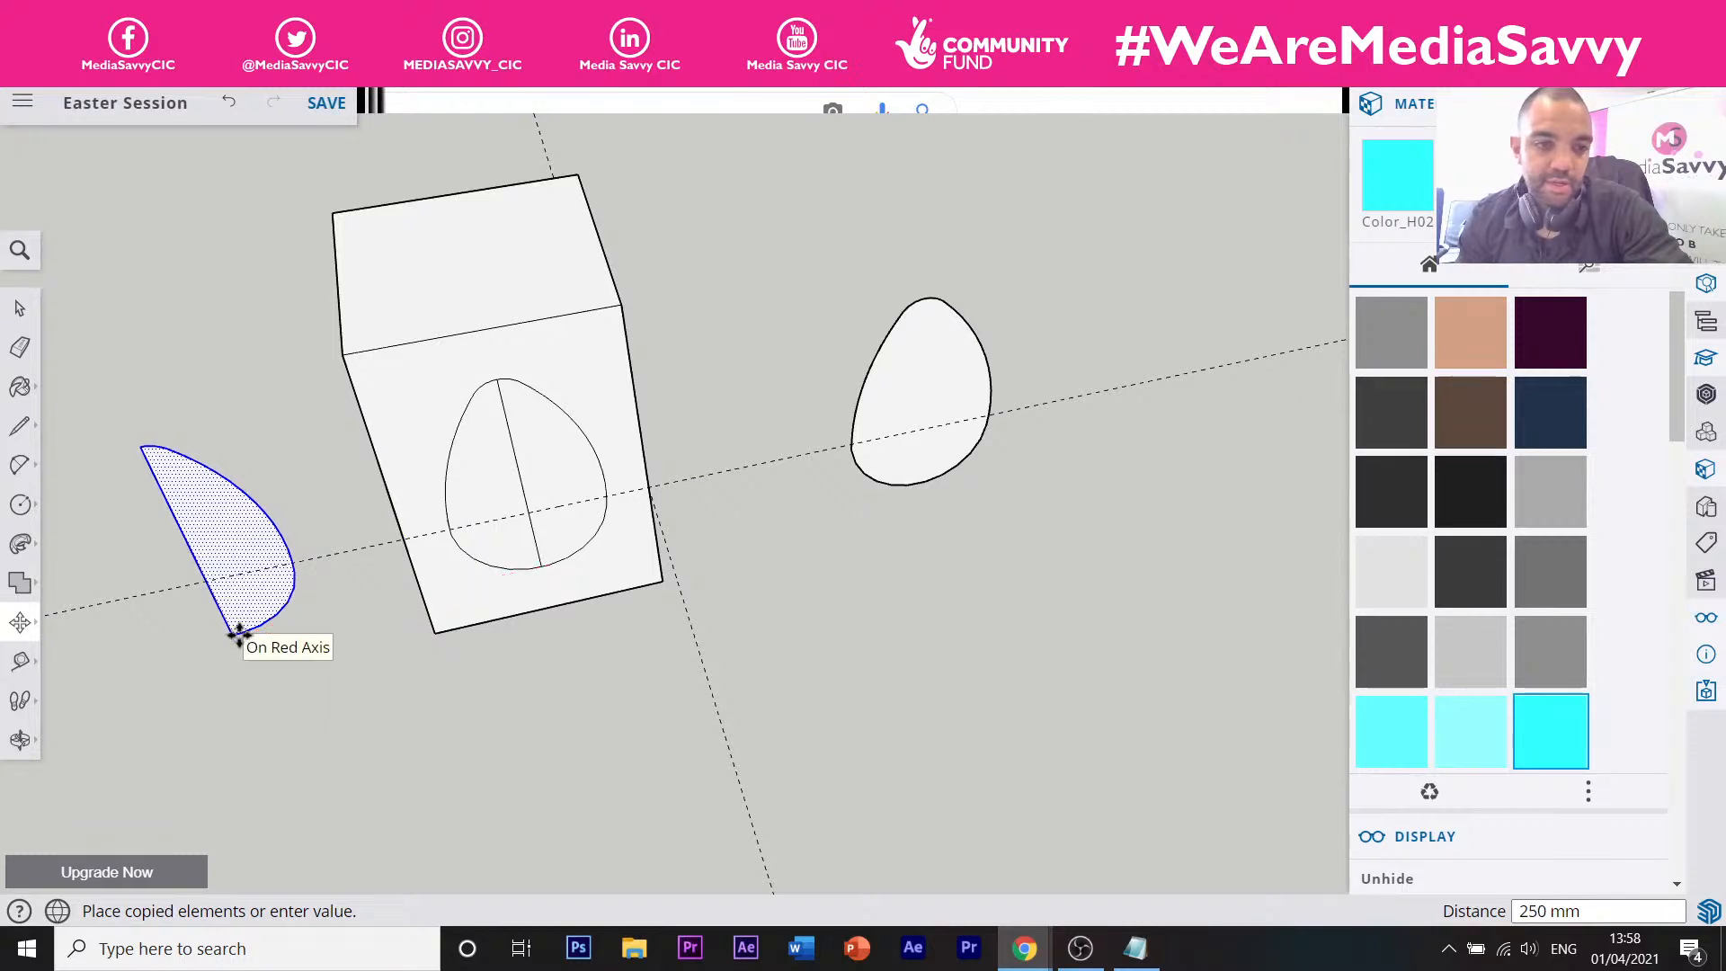
click(239, 634)
Draw a line across the copied half-egg and a vertical line down from its base point.
key(l)
click(206, 579)
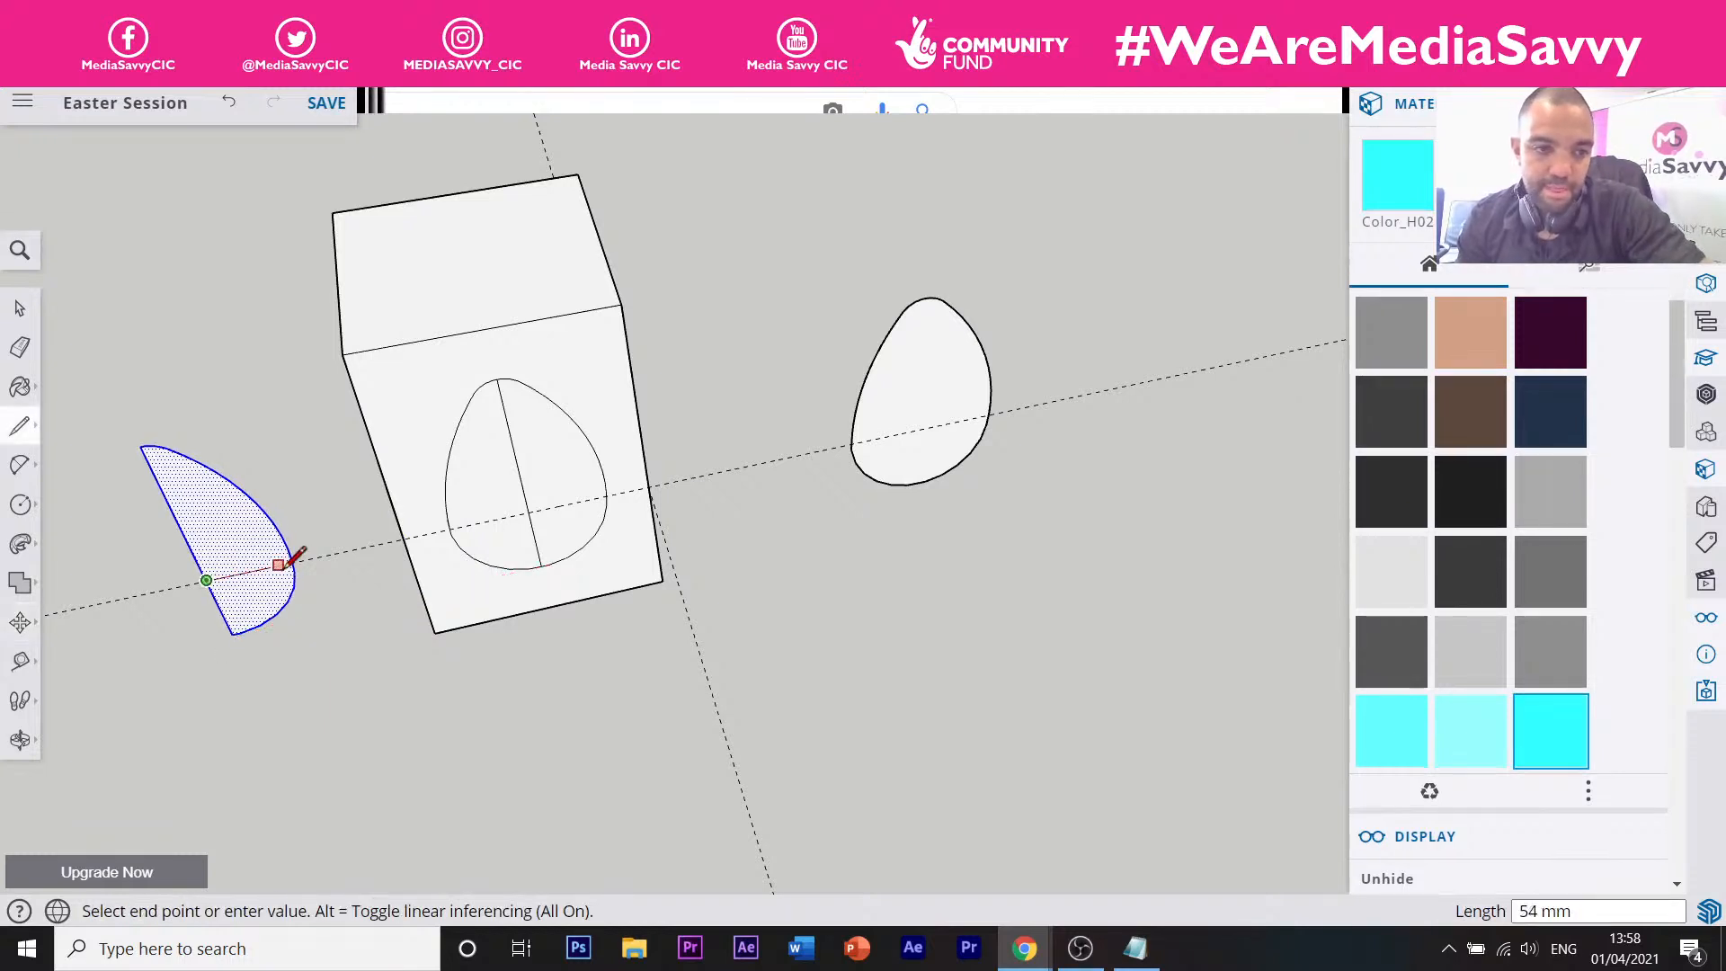
click(292, 562)
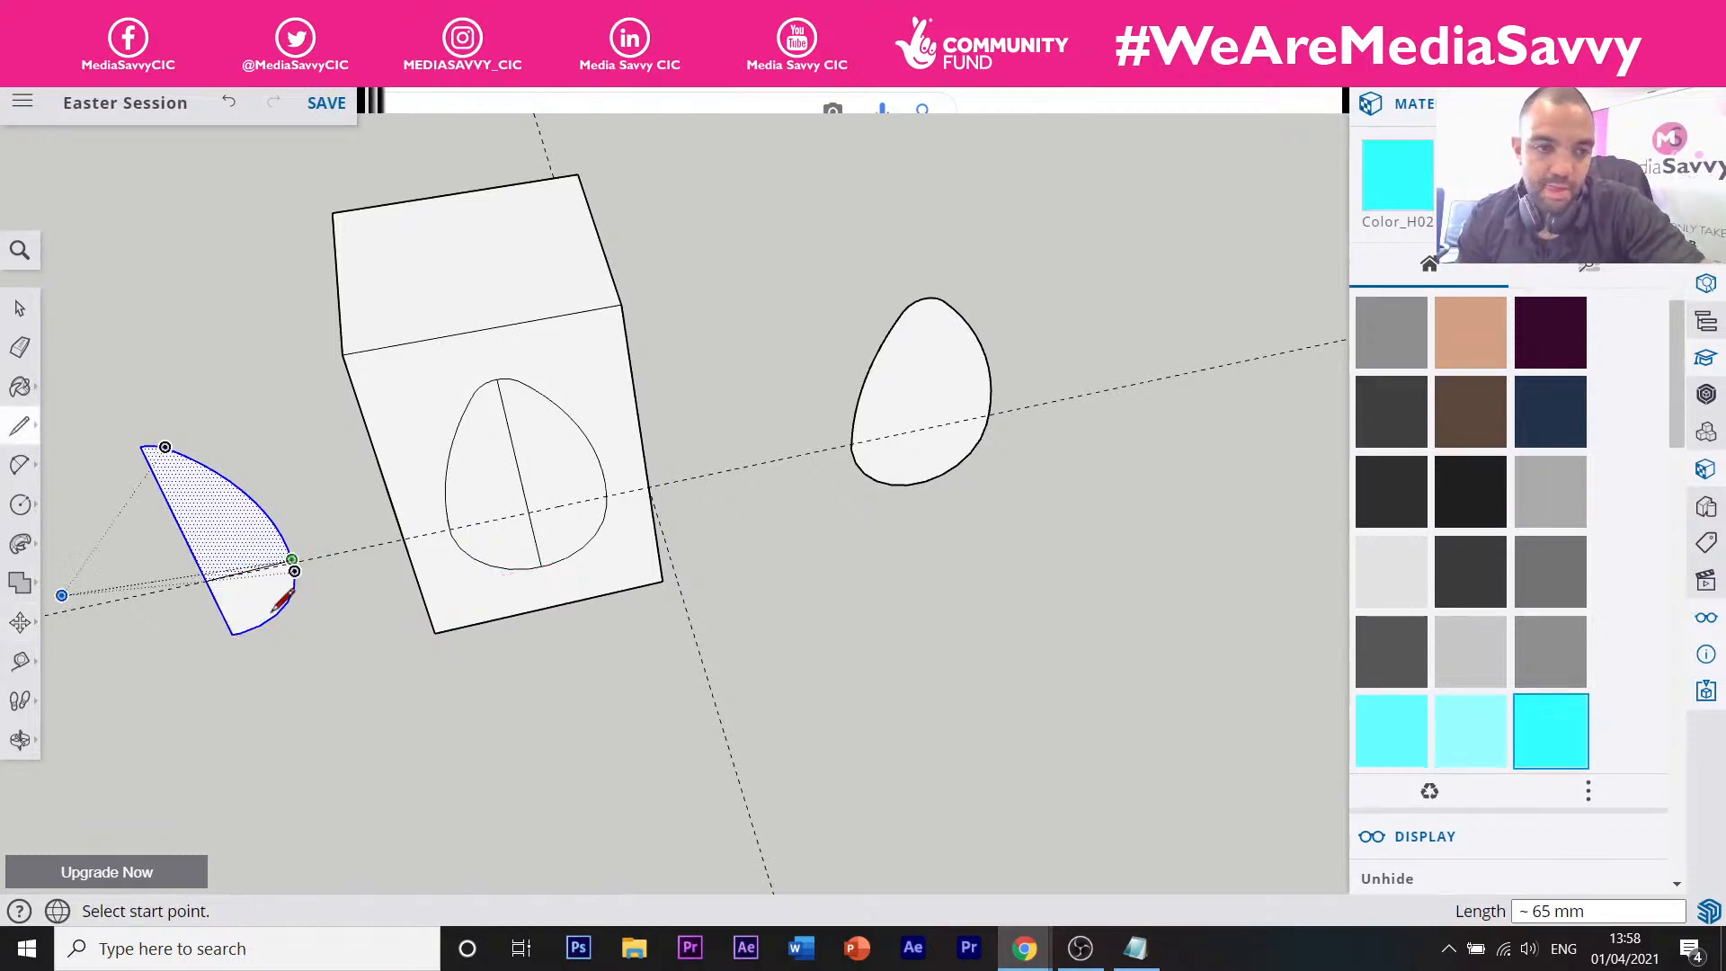
click(206, 580)
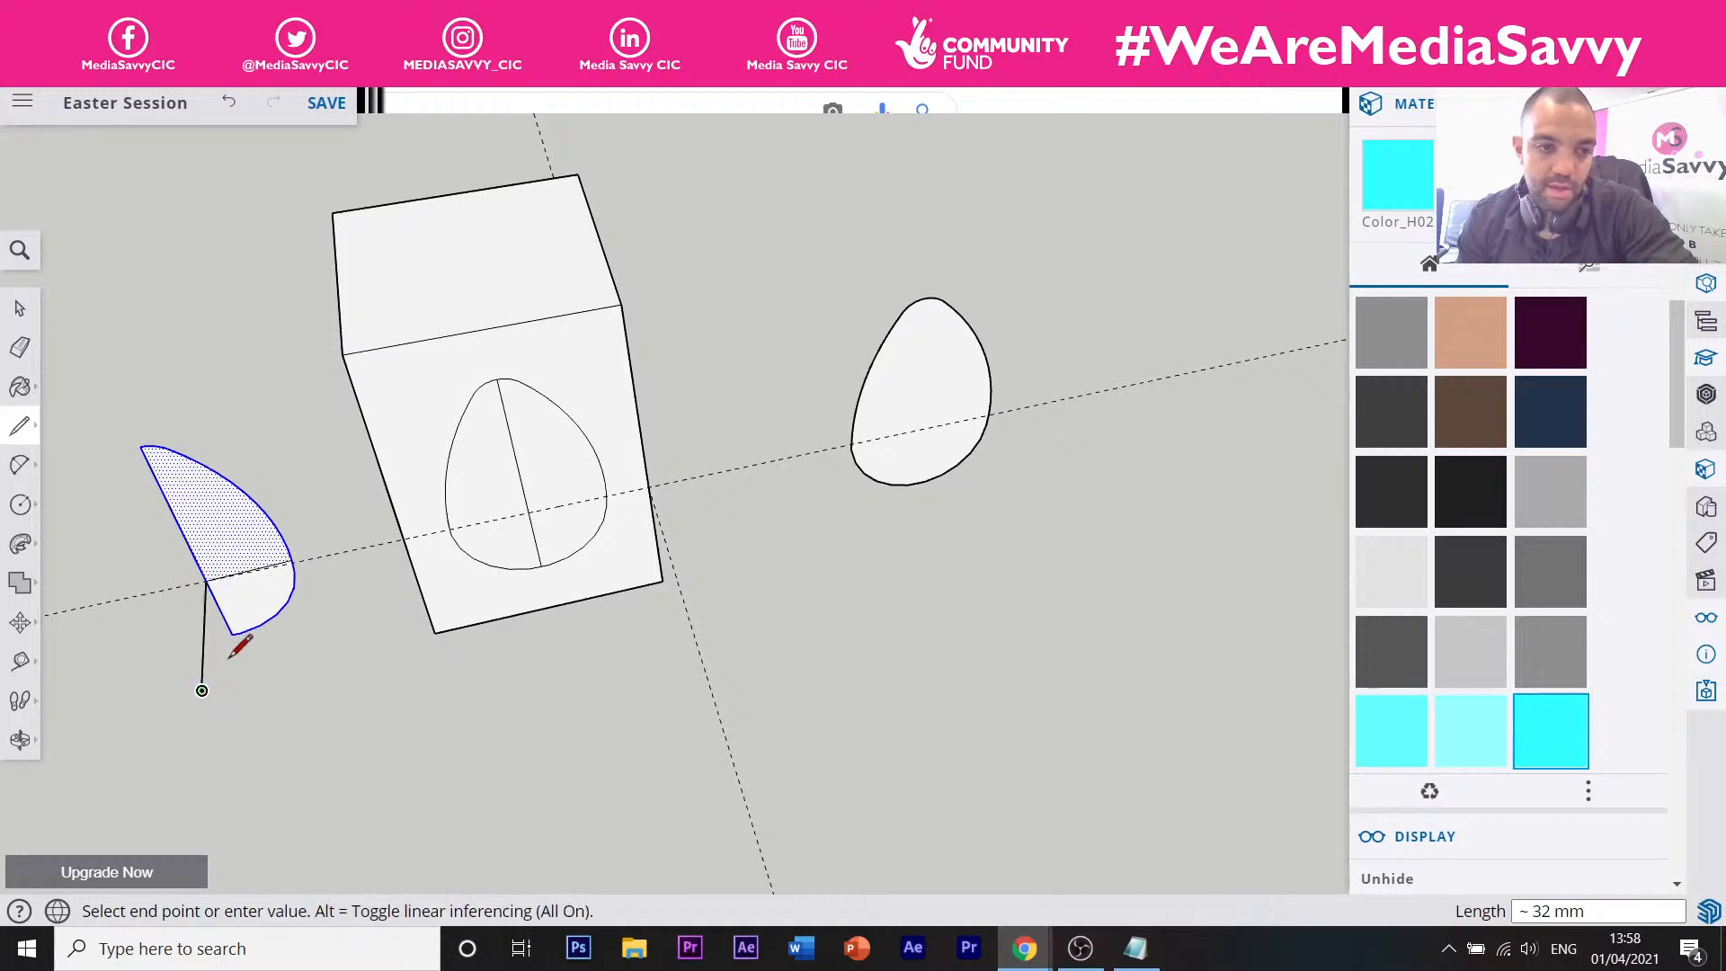
click(201, 690)
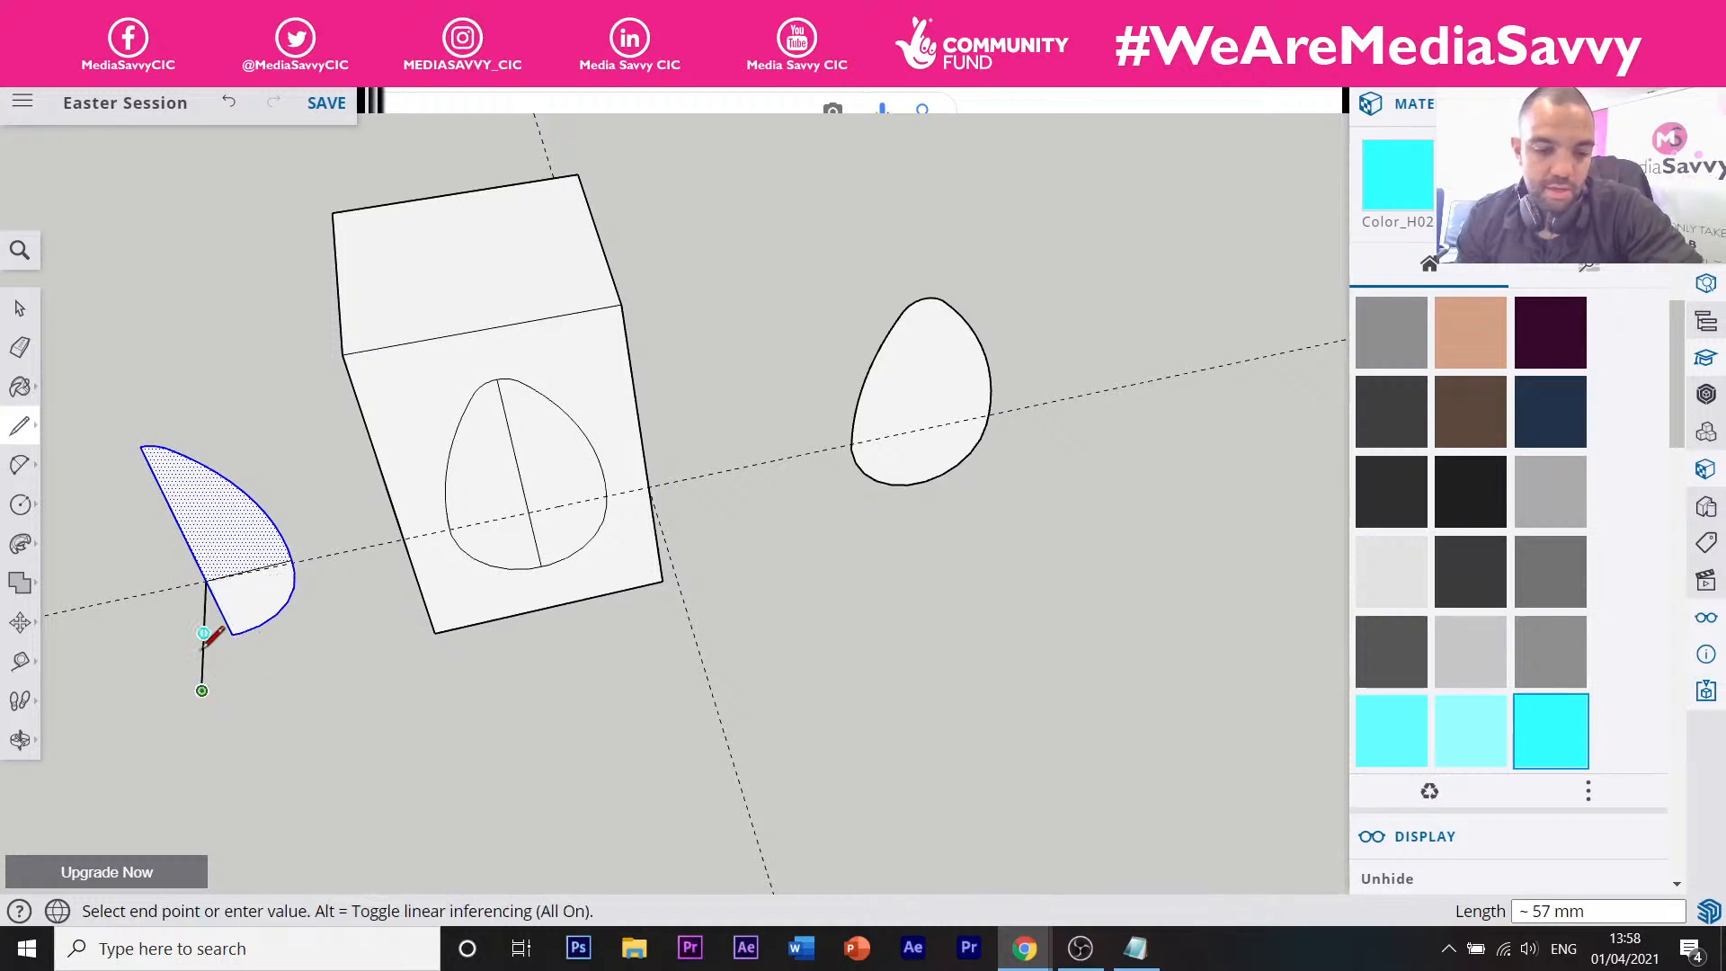
Add a circle centred on the half-egg's base point and erase the vertical line inside it.
key(c)
click(206, 580)
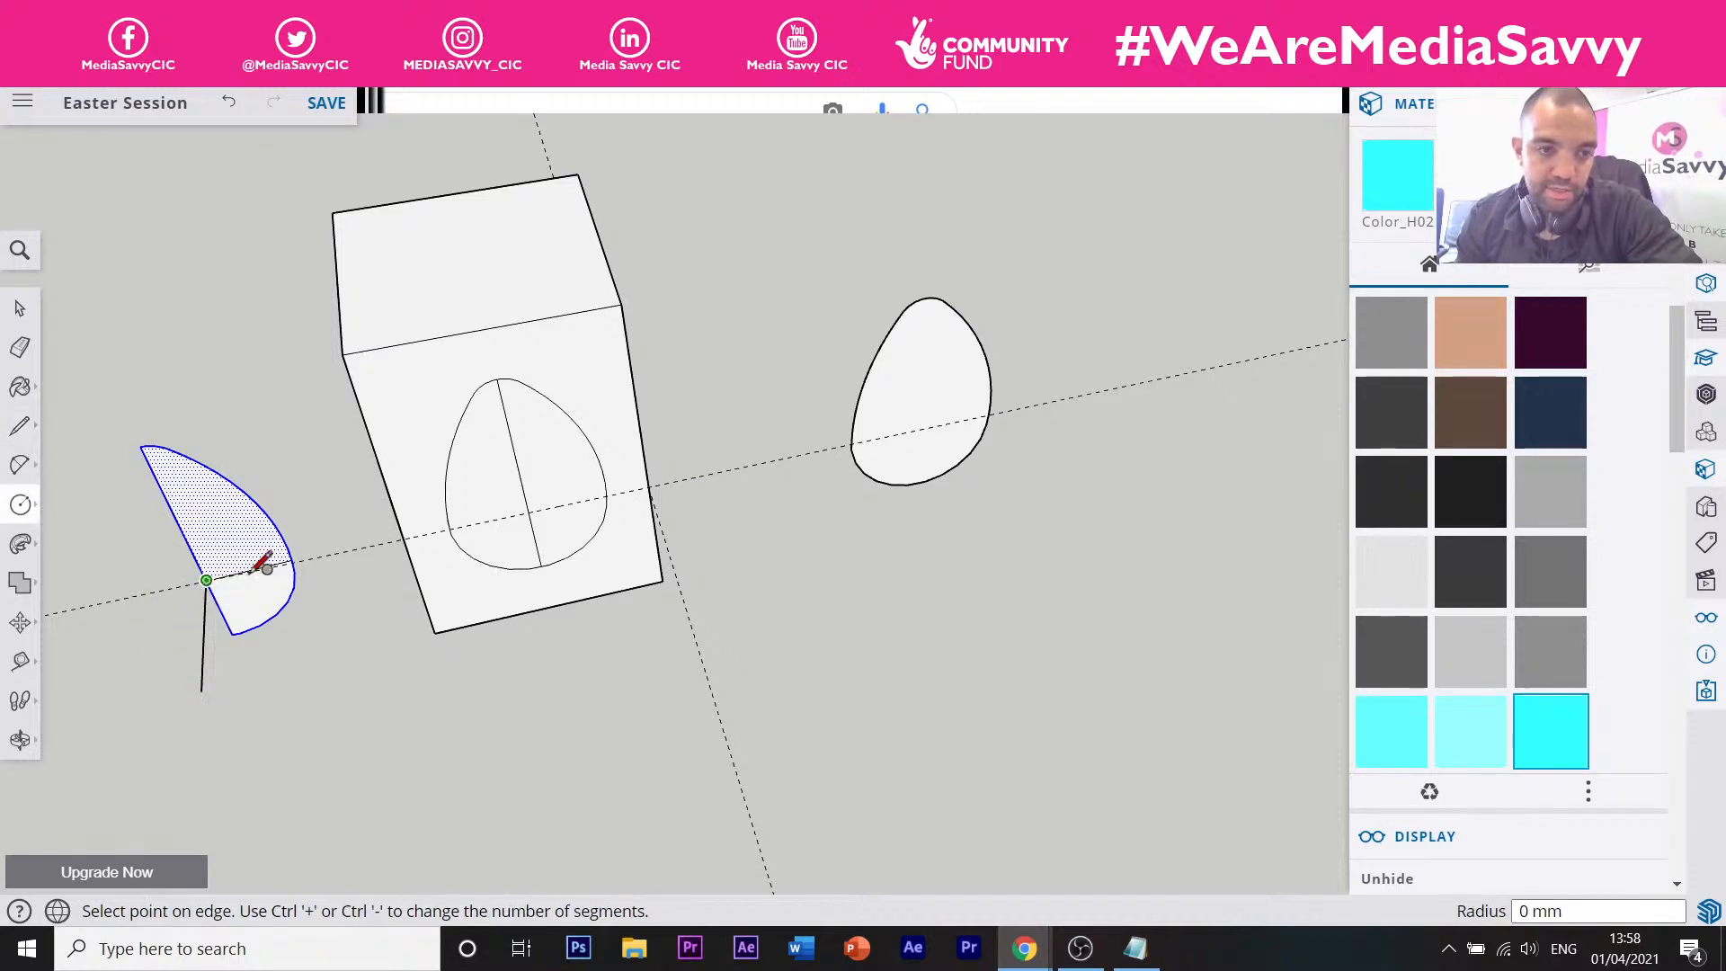
click(294, 563)
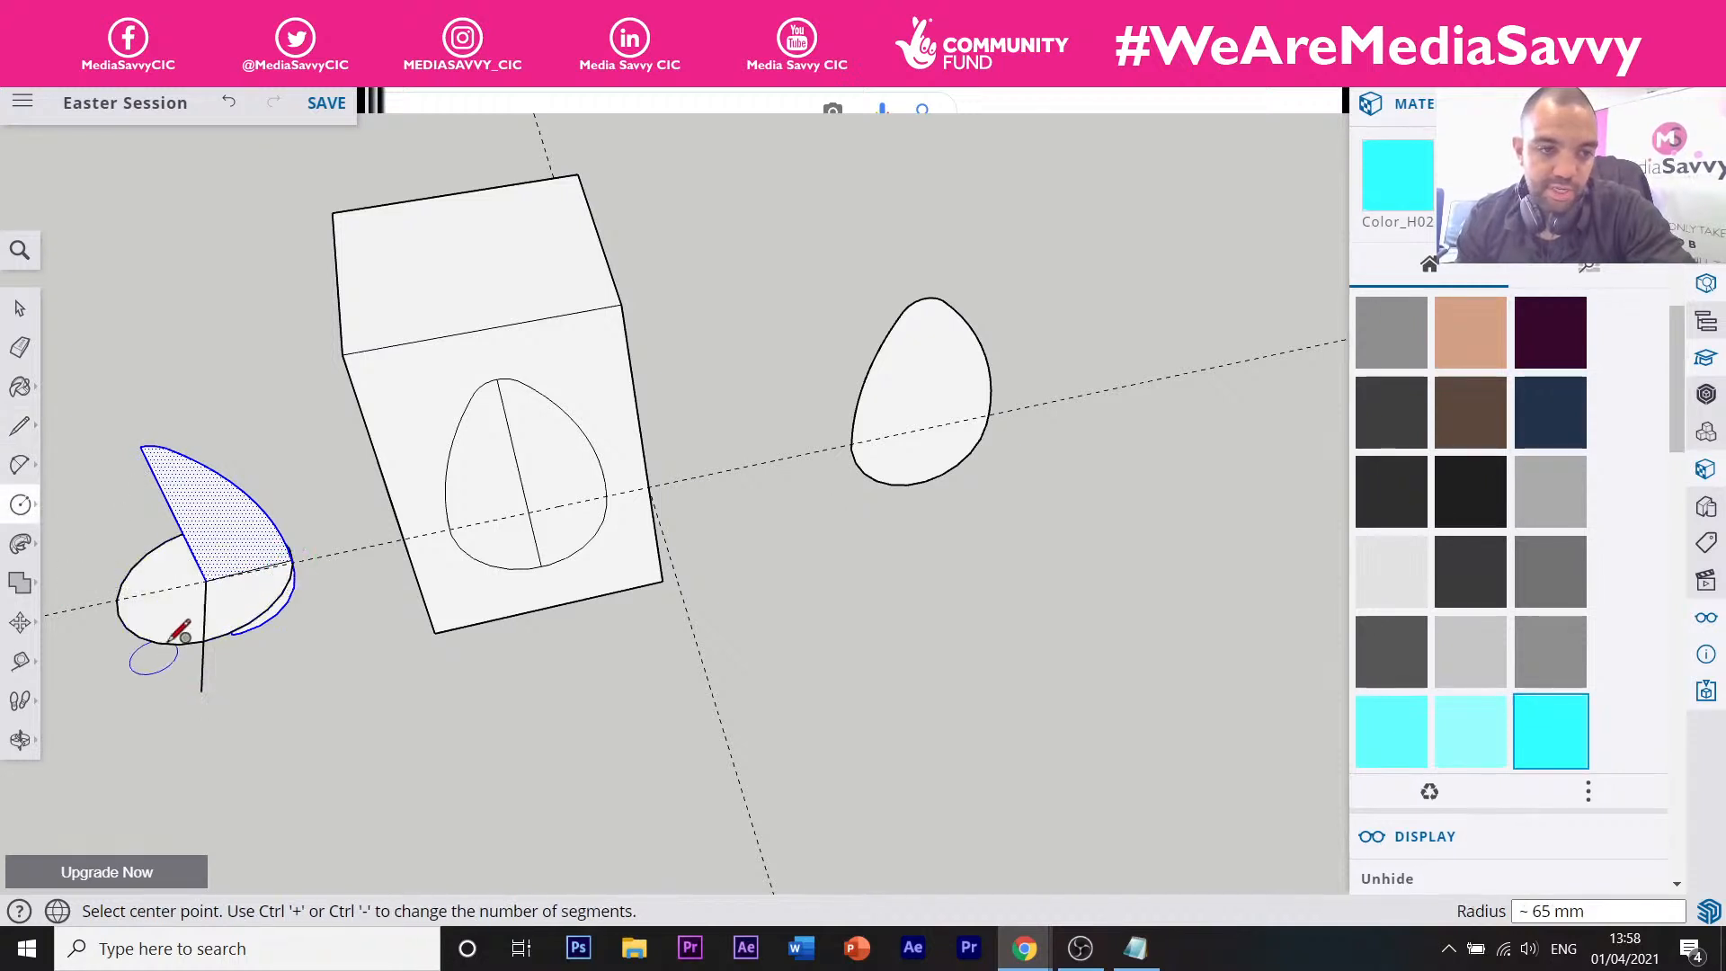
key(e)
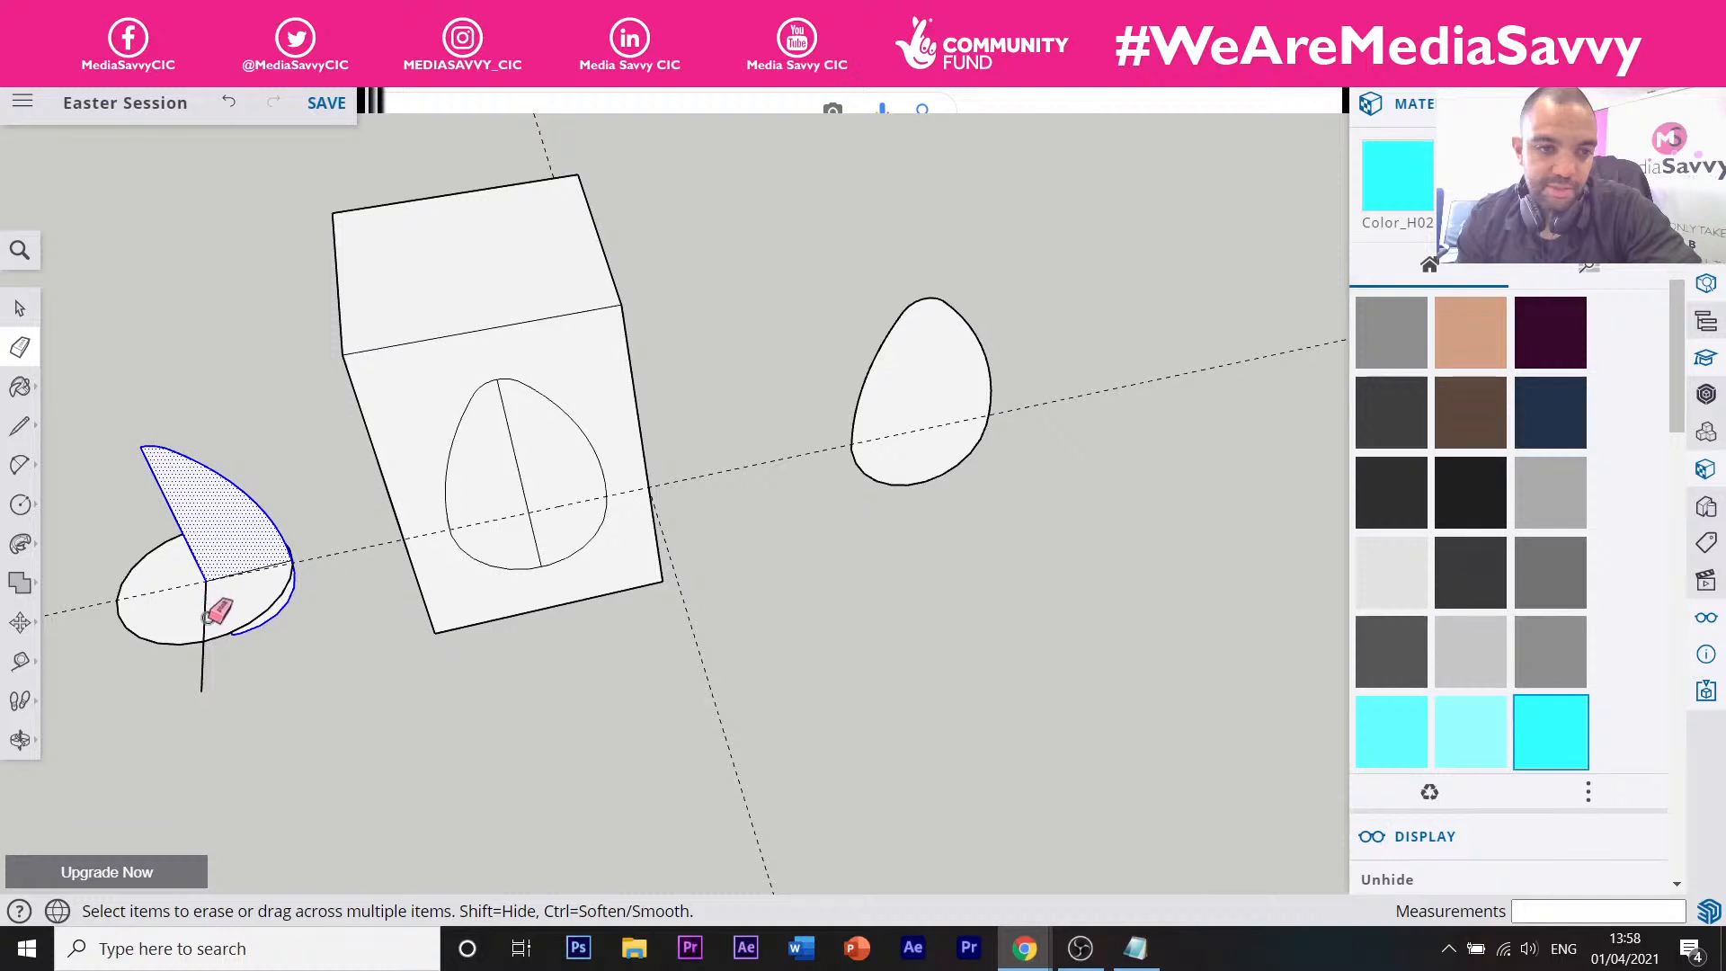
click(205, 613)
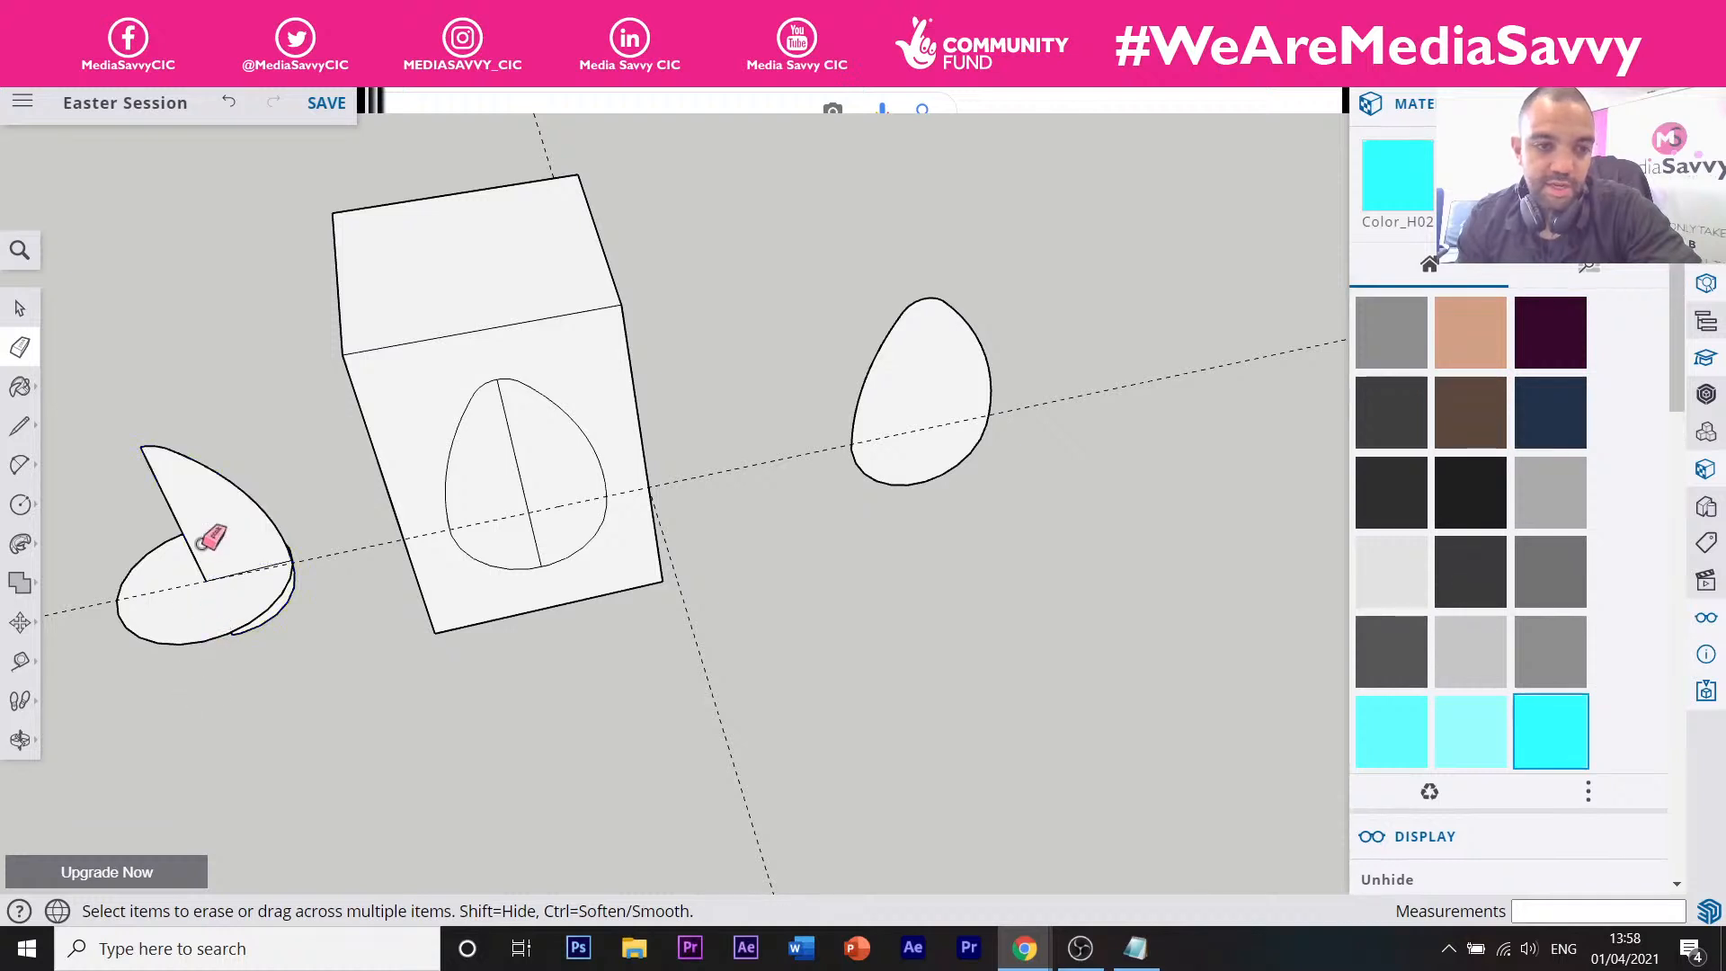
scroll(332, 544, down, 4)
middle_drag(333, 544, 428, 531)
mouse_move(292, 719)
middle_down()
mouse_move(320, 699)
mouse_move(340, 611)
mouse_move(392, 634)
mouse_move(402, 620)
middle_up()
scroll(340, 609, up, 4)
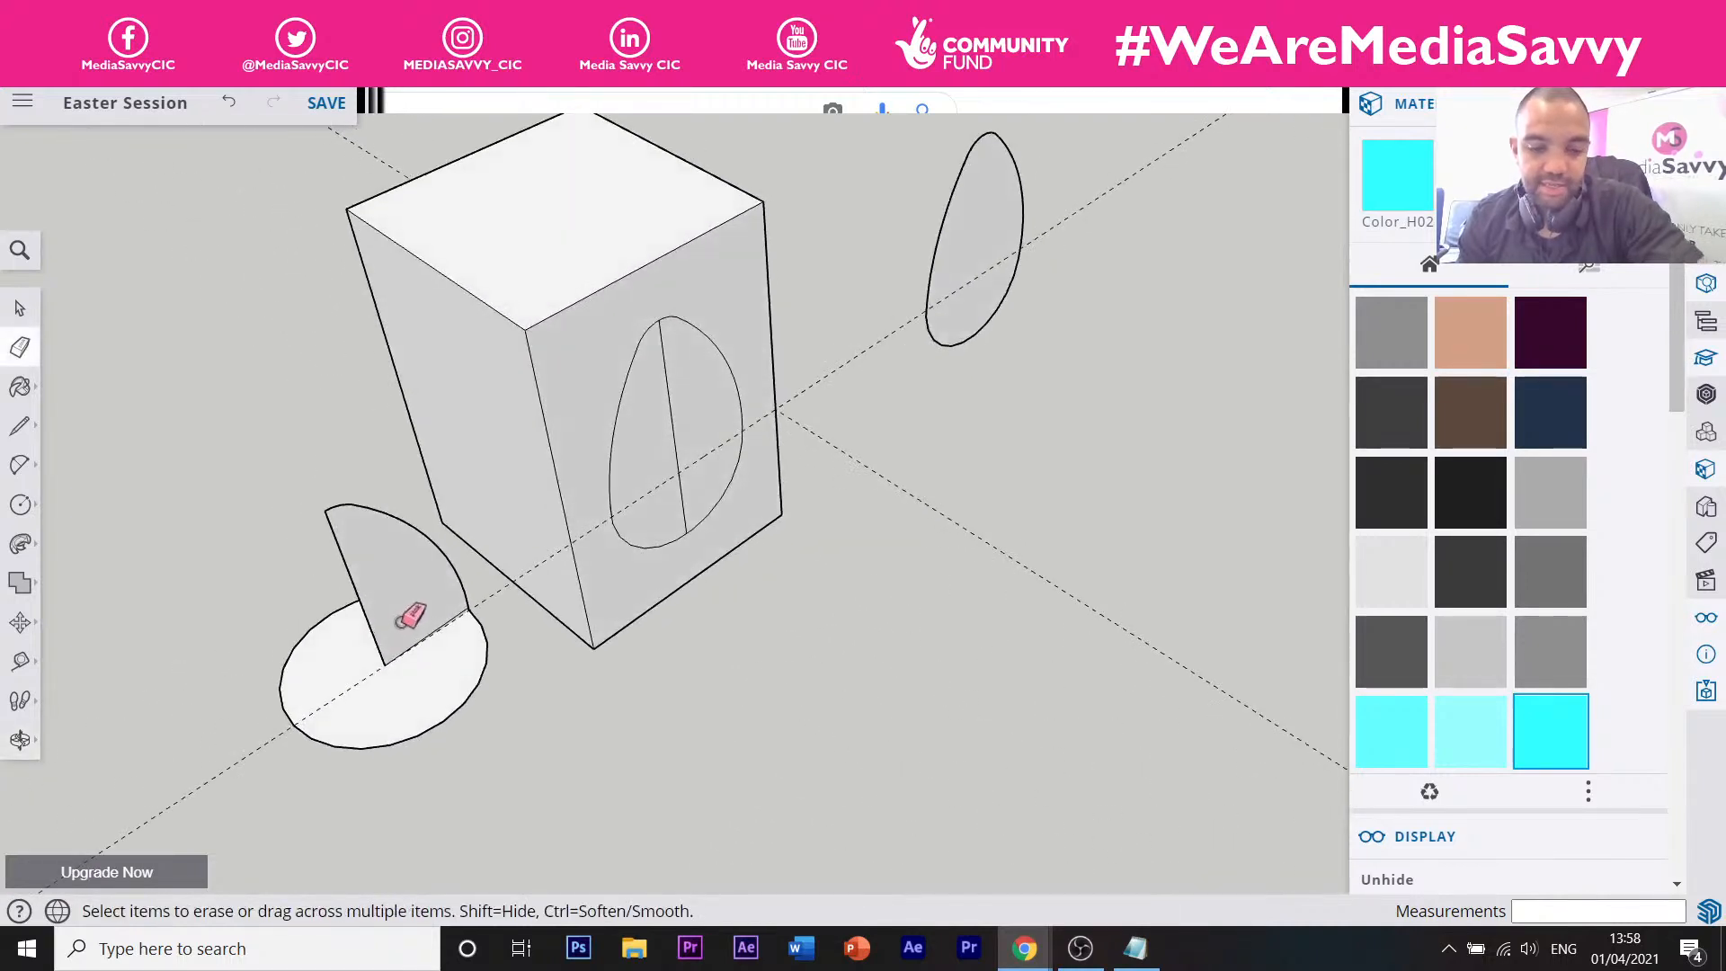
Sweep the half-egg face around the circle with Follow Me to form a 3D egg.
click(20, 544)
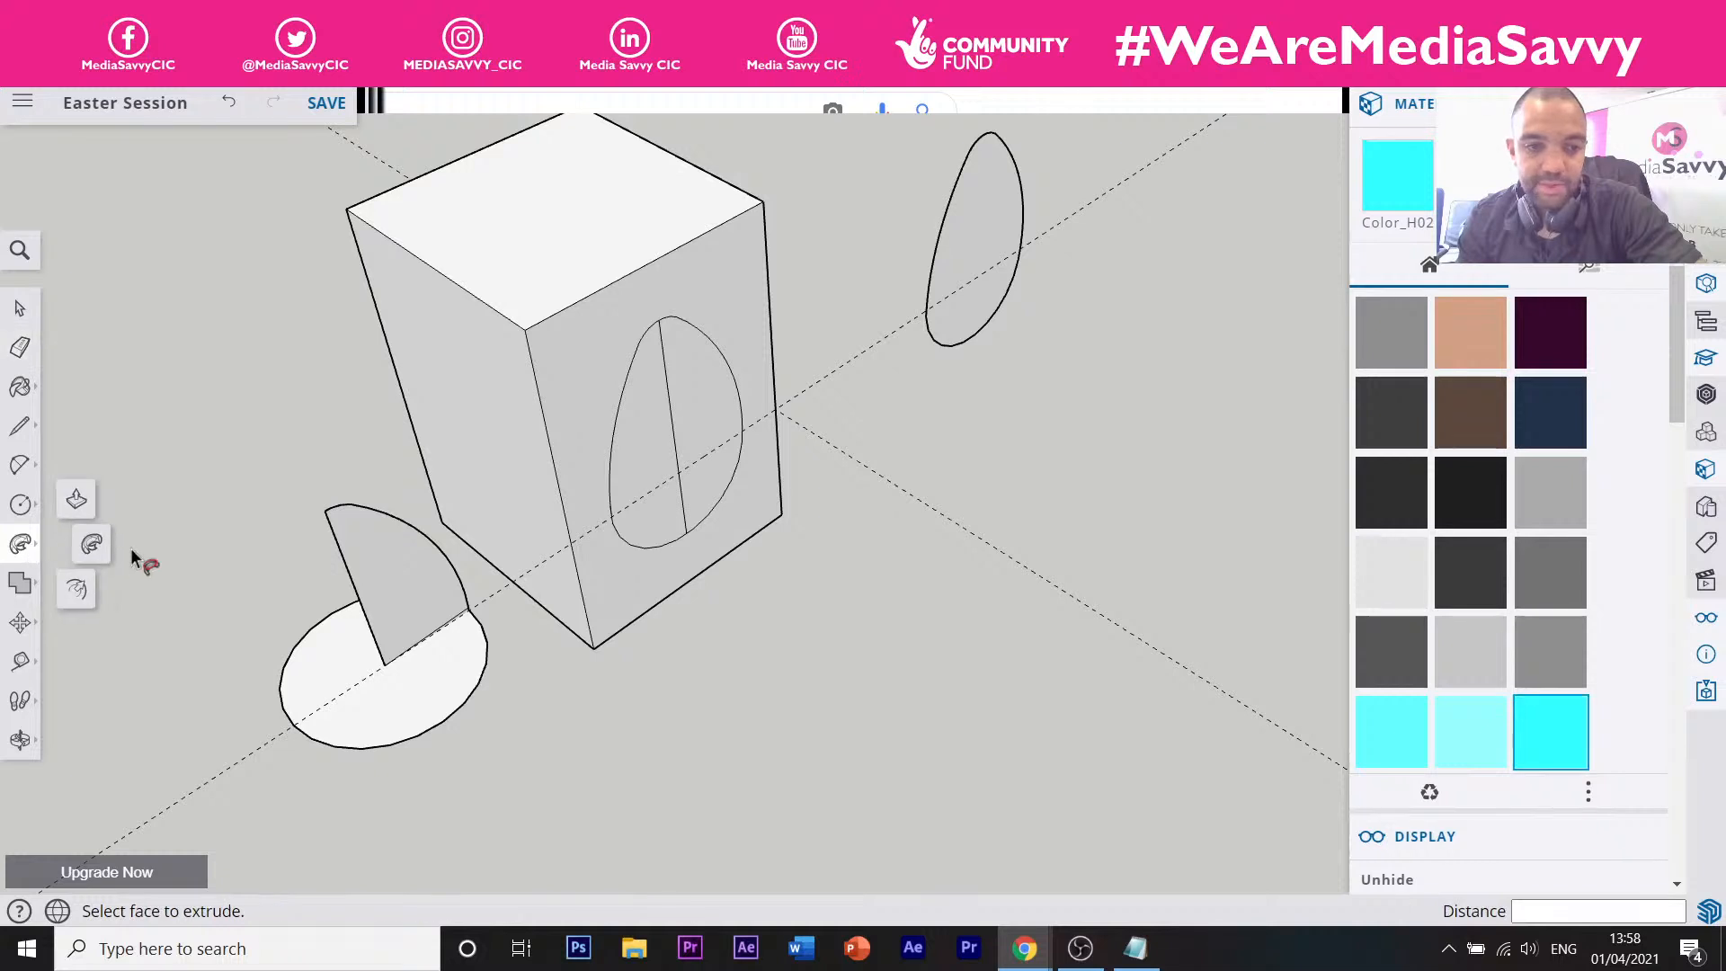
click(426, 604)
click(424, 596)
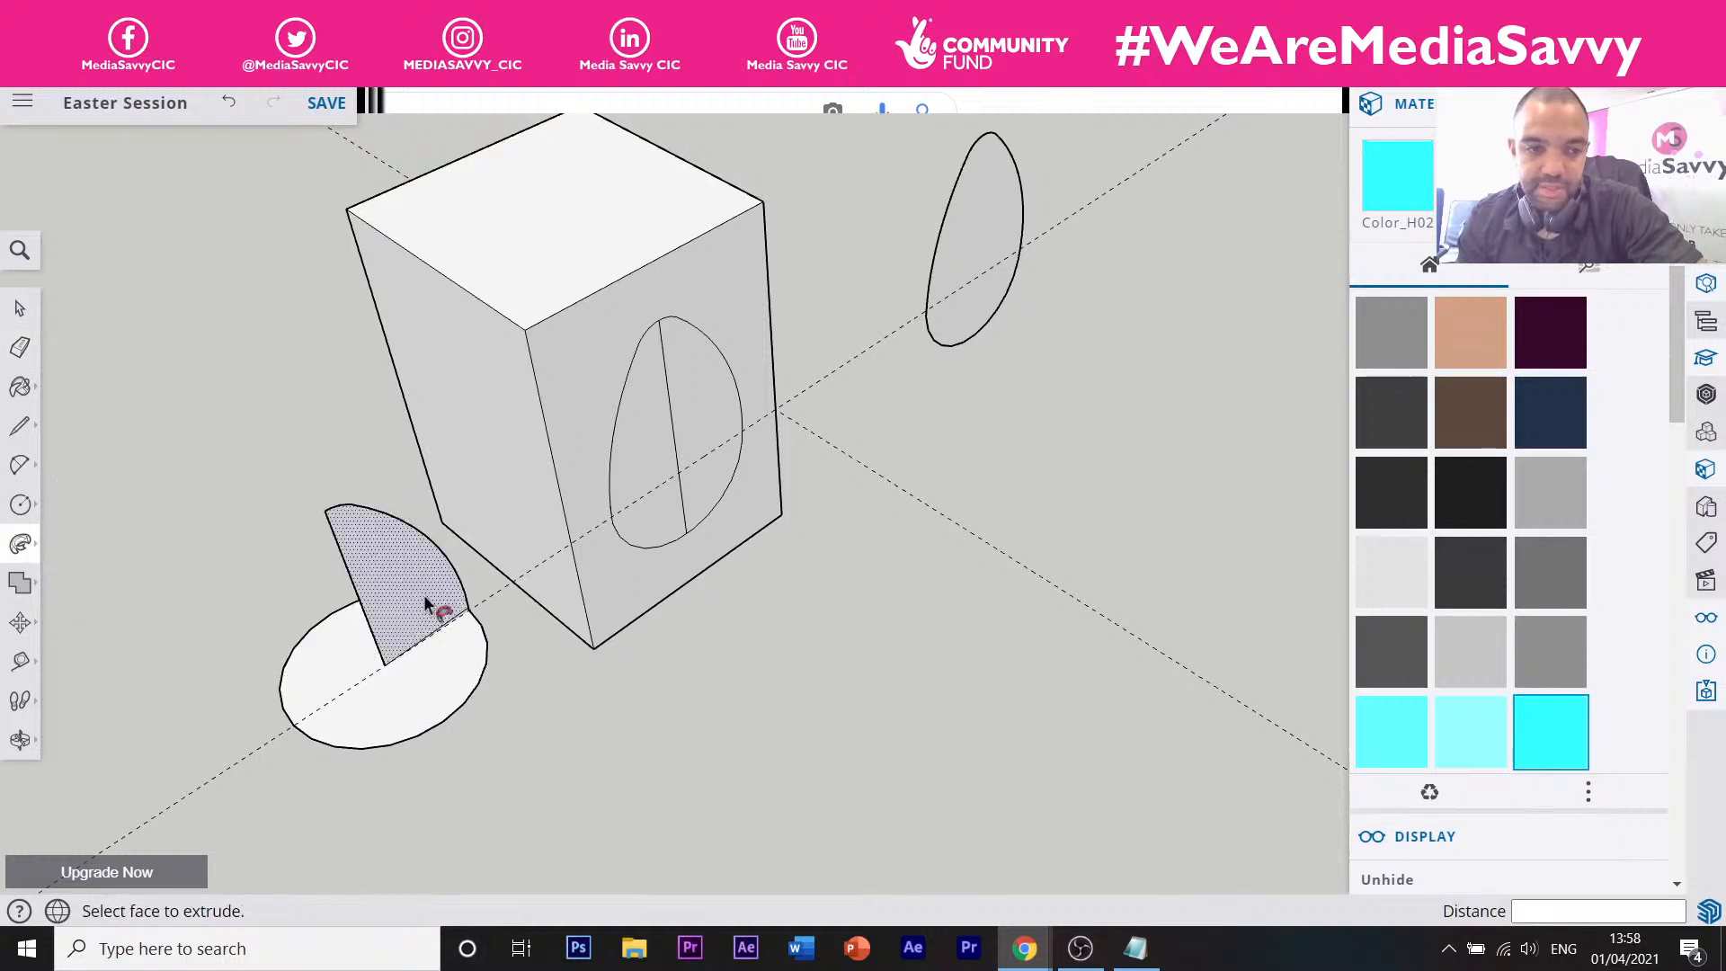
click(424, 595)
click(435, 586)
click(436, 591)
drag(437, 592, 359, 582)
middle_drag(402, 685, 392, 514)
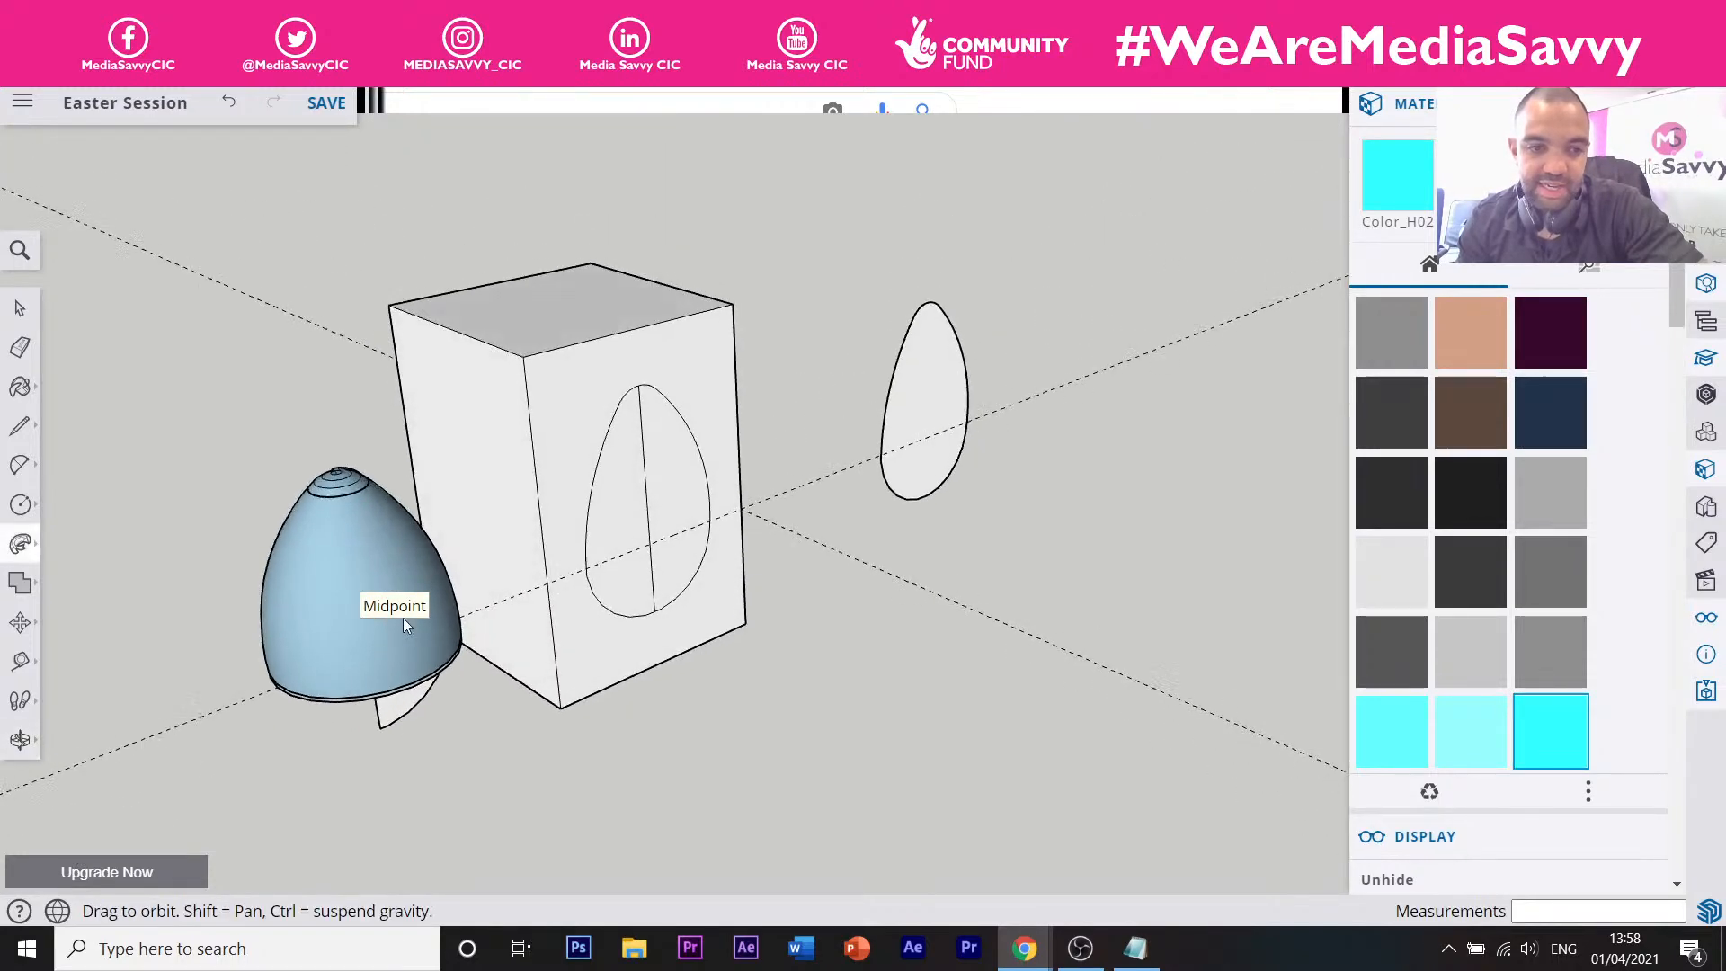
middle_drag(403, 626, 655, 520)
key(p)
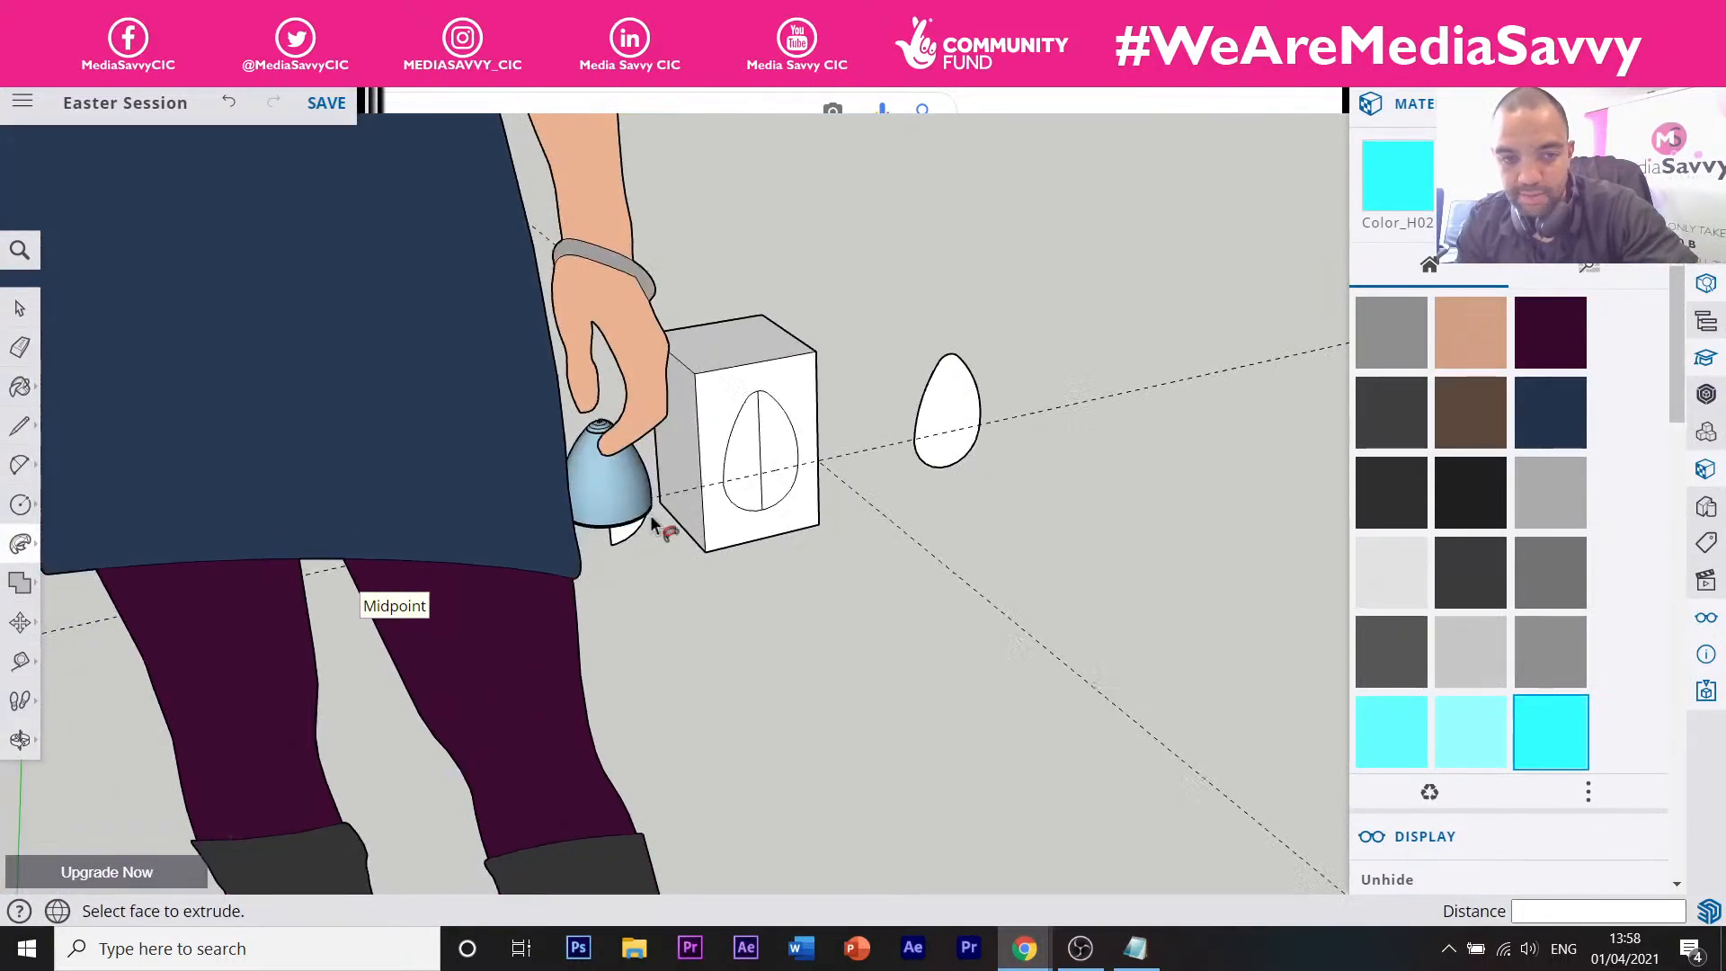
scroll(683, 476, up, 5)
Box-select and delete the egg solid, then select the leftover stray edges.
key(space)
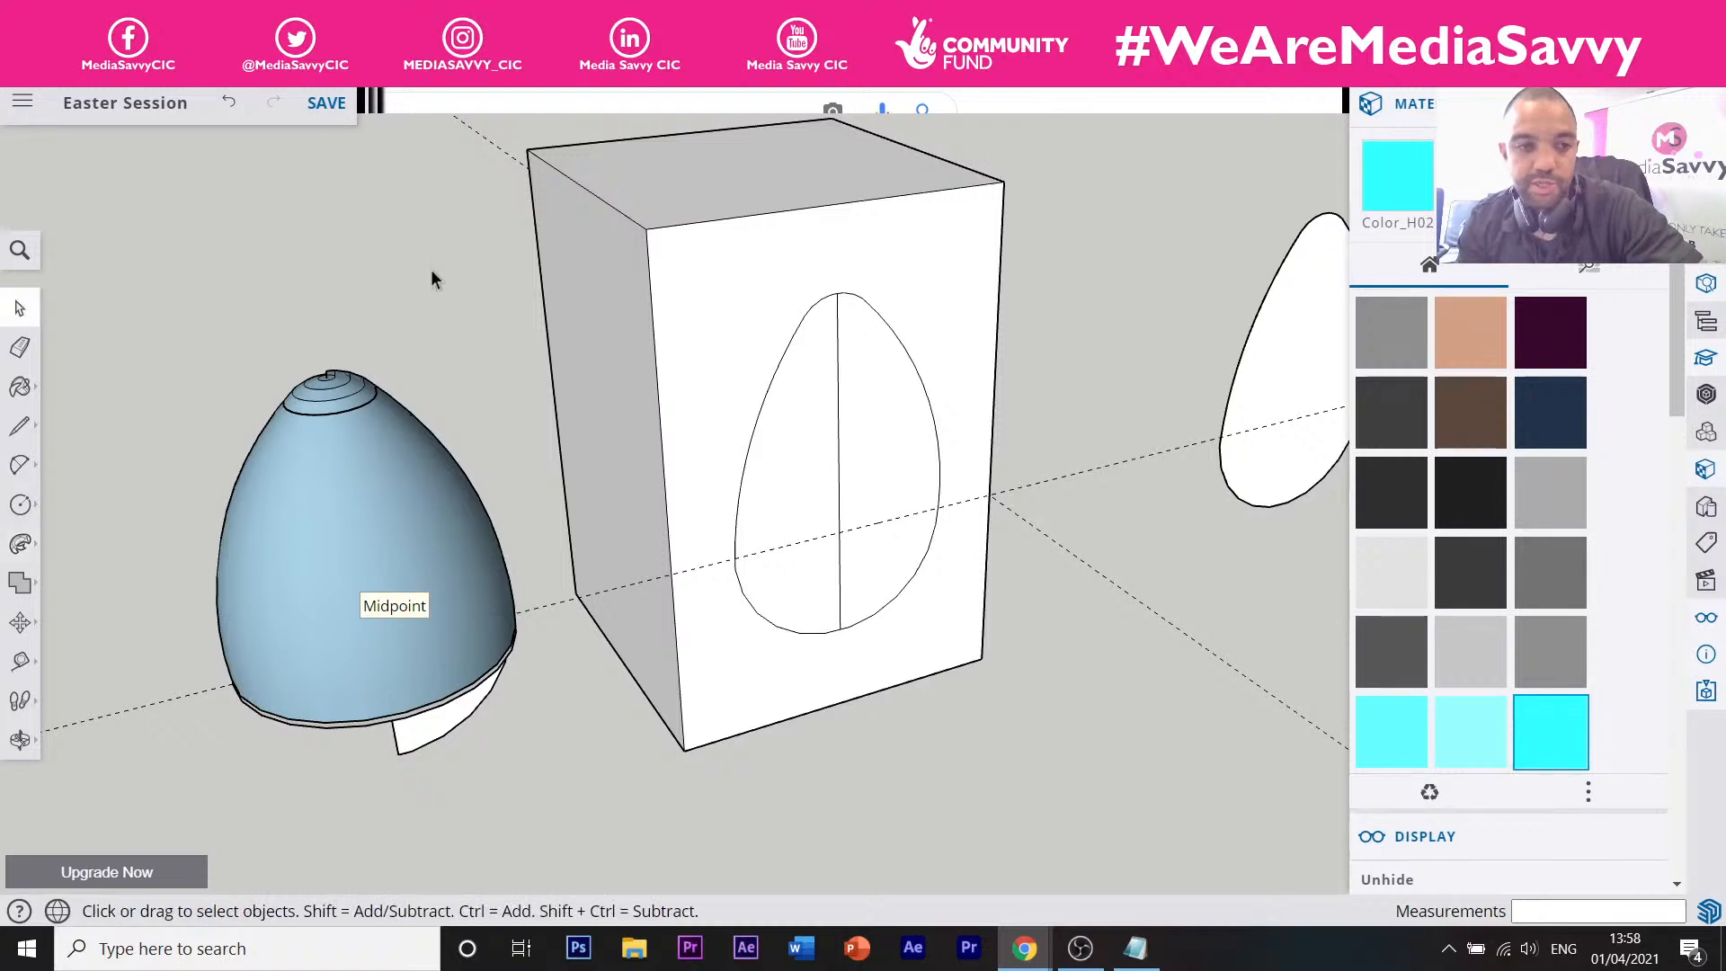
drag(481, 275, 216, 762)
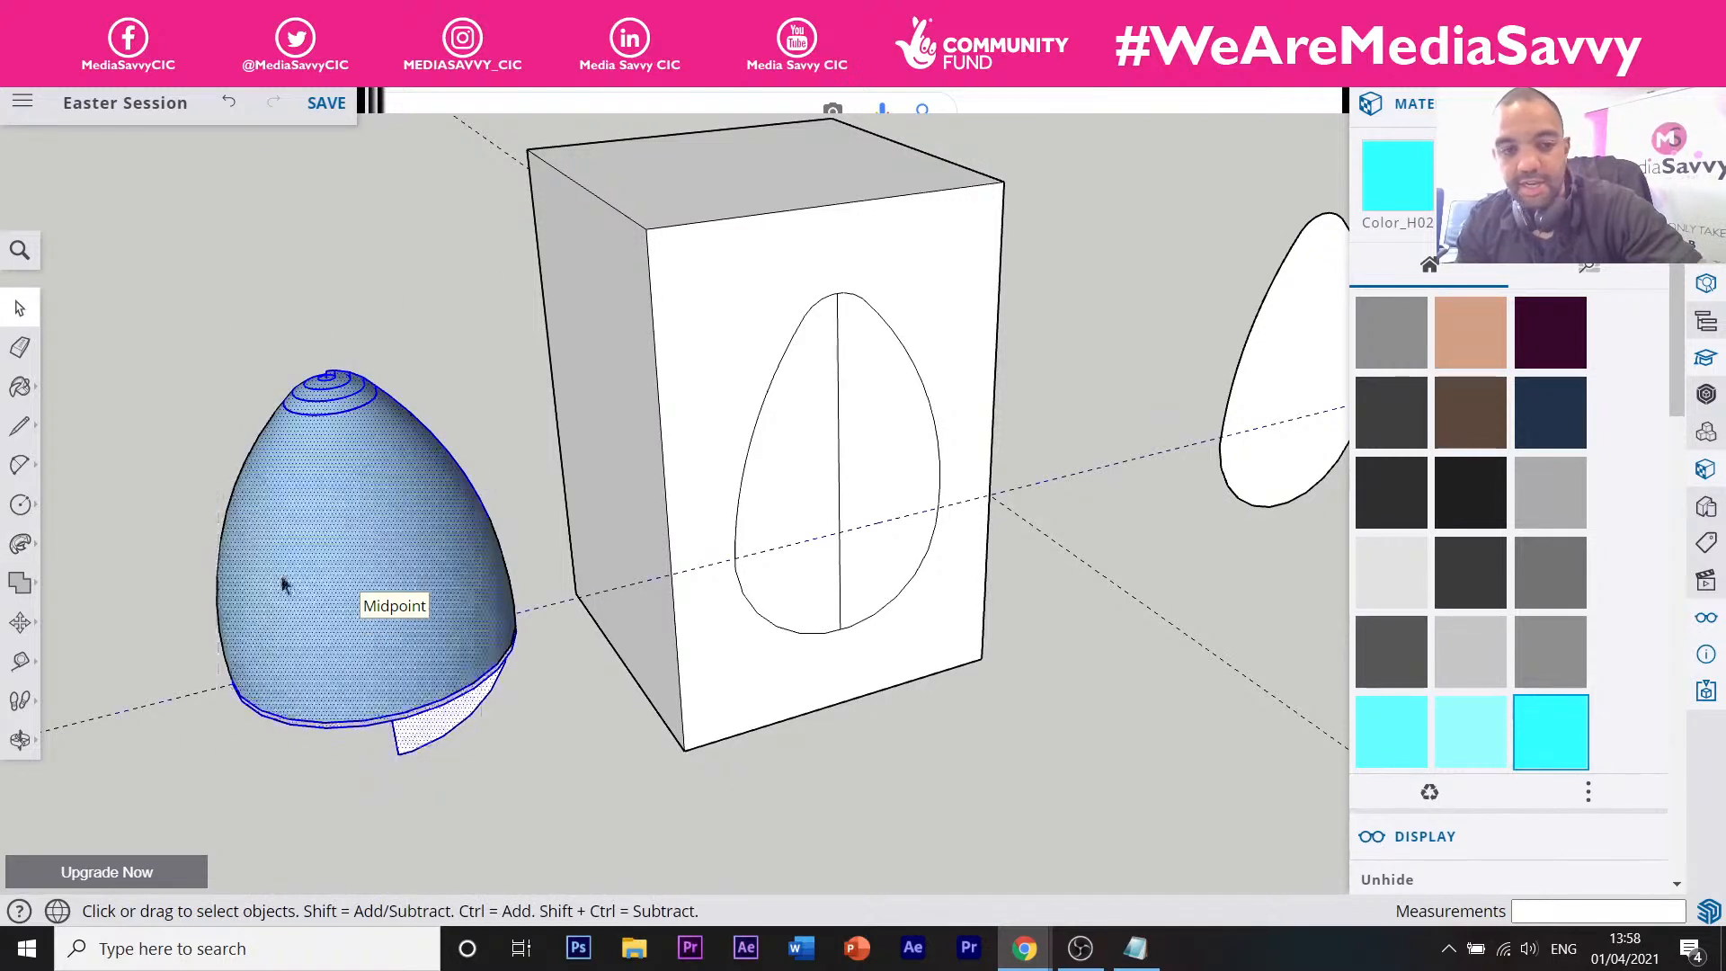
key(Delete)
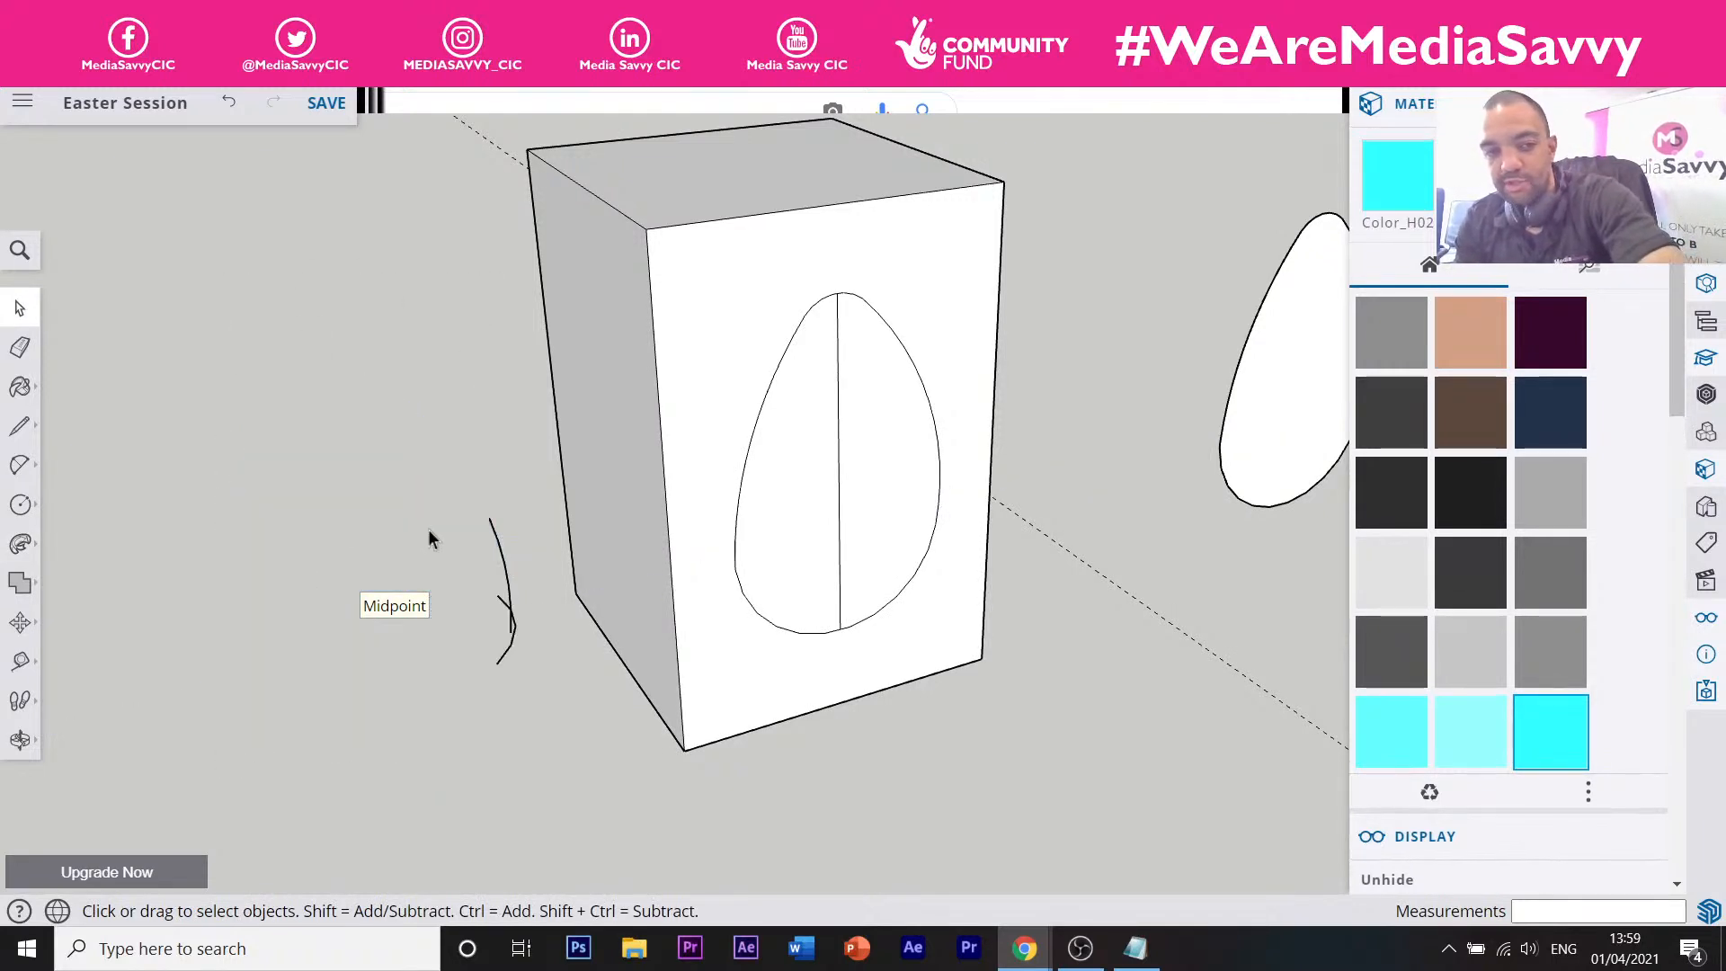
drag(526, 510, 470, 701)
Delete the stray edges and switch to the YouTube live-stream tab.
key(Delete)
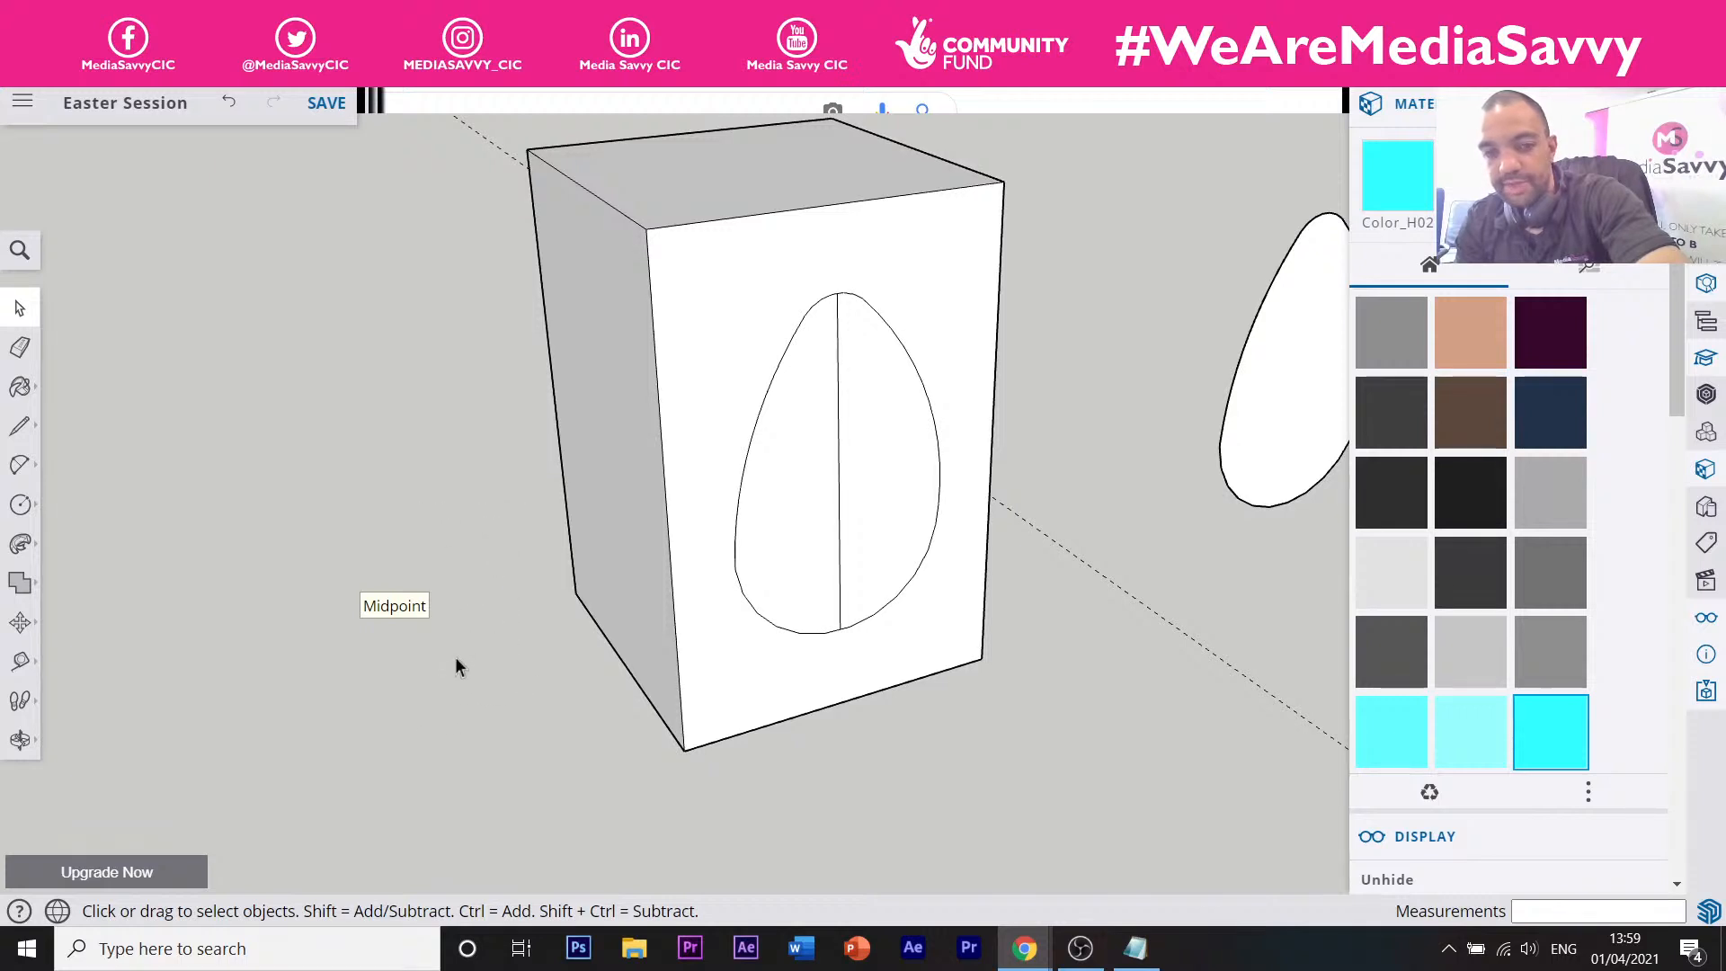
scroll(443, 481, down, 5)
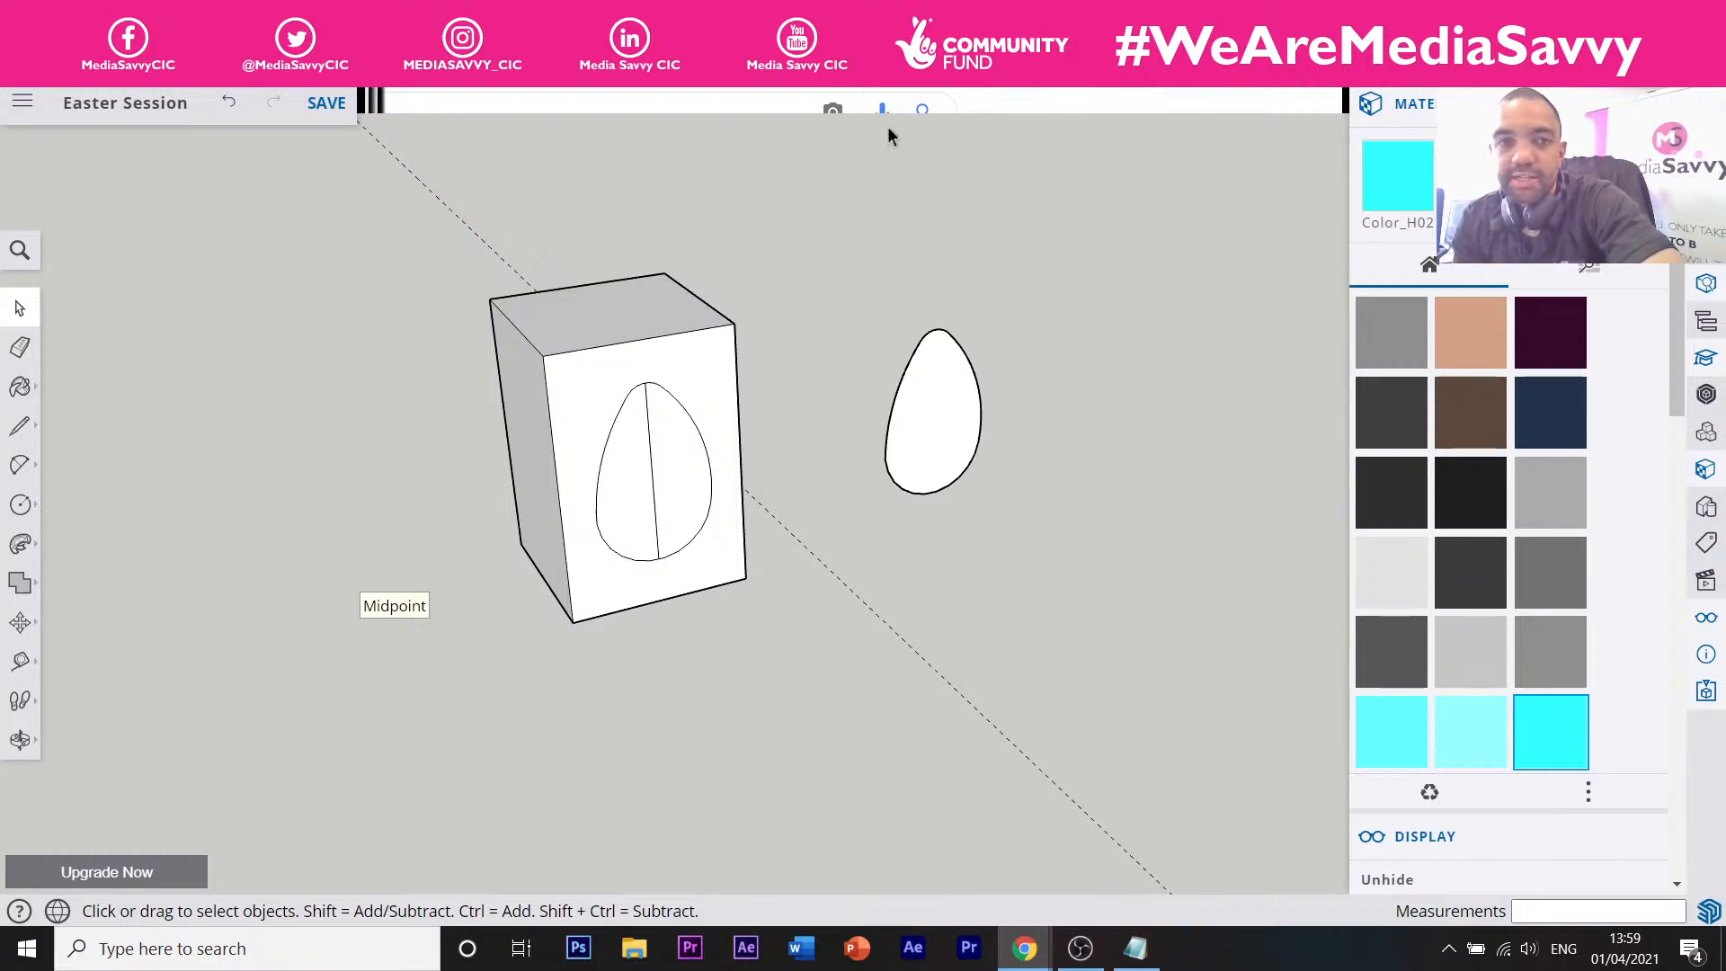
click(449, 15)
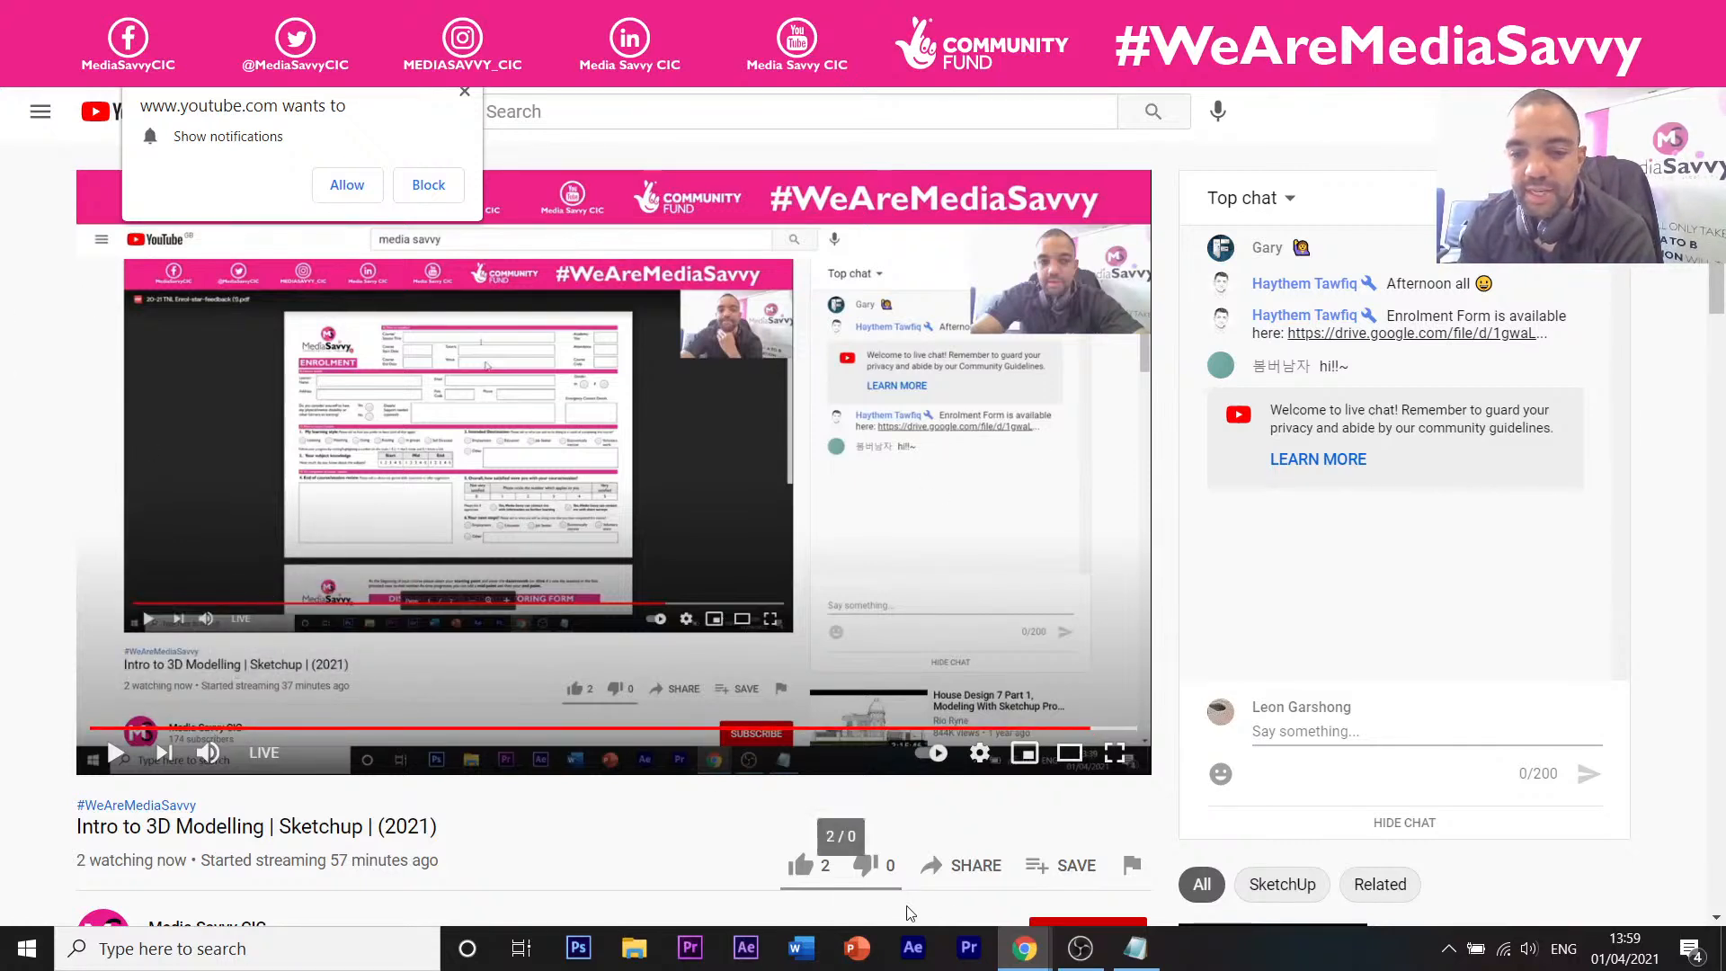
mouse_move(1075, 960)
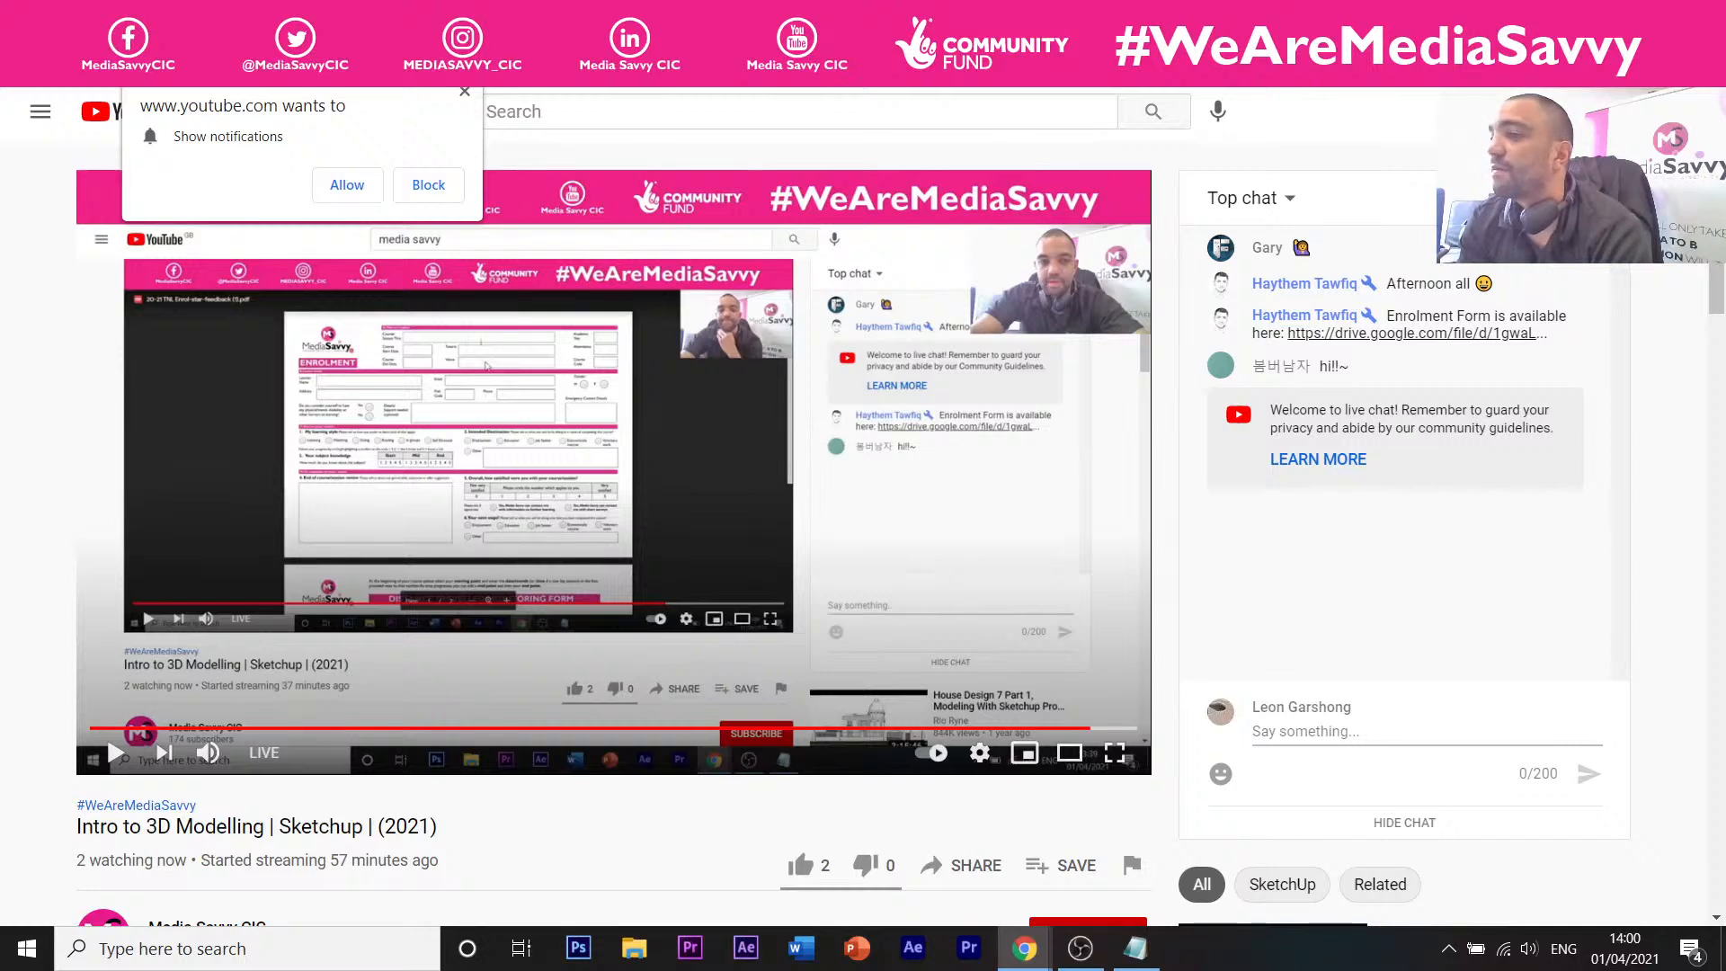
key(alt+Tab)
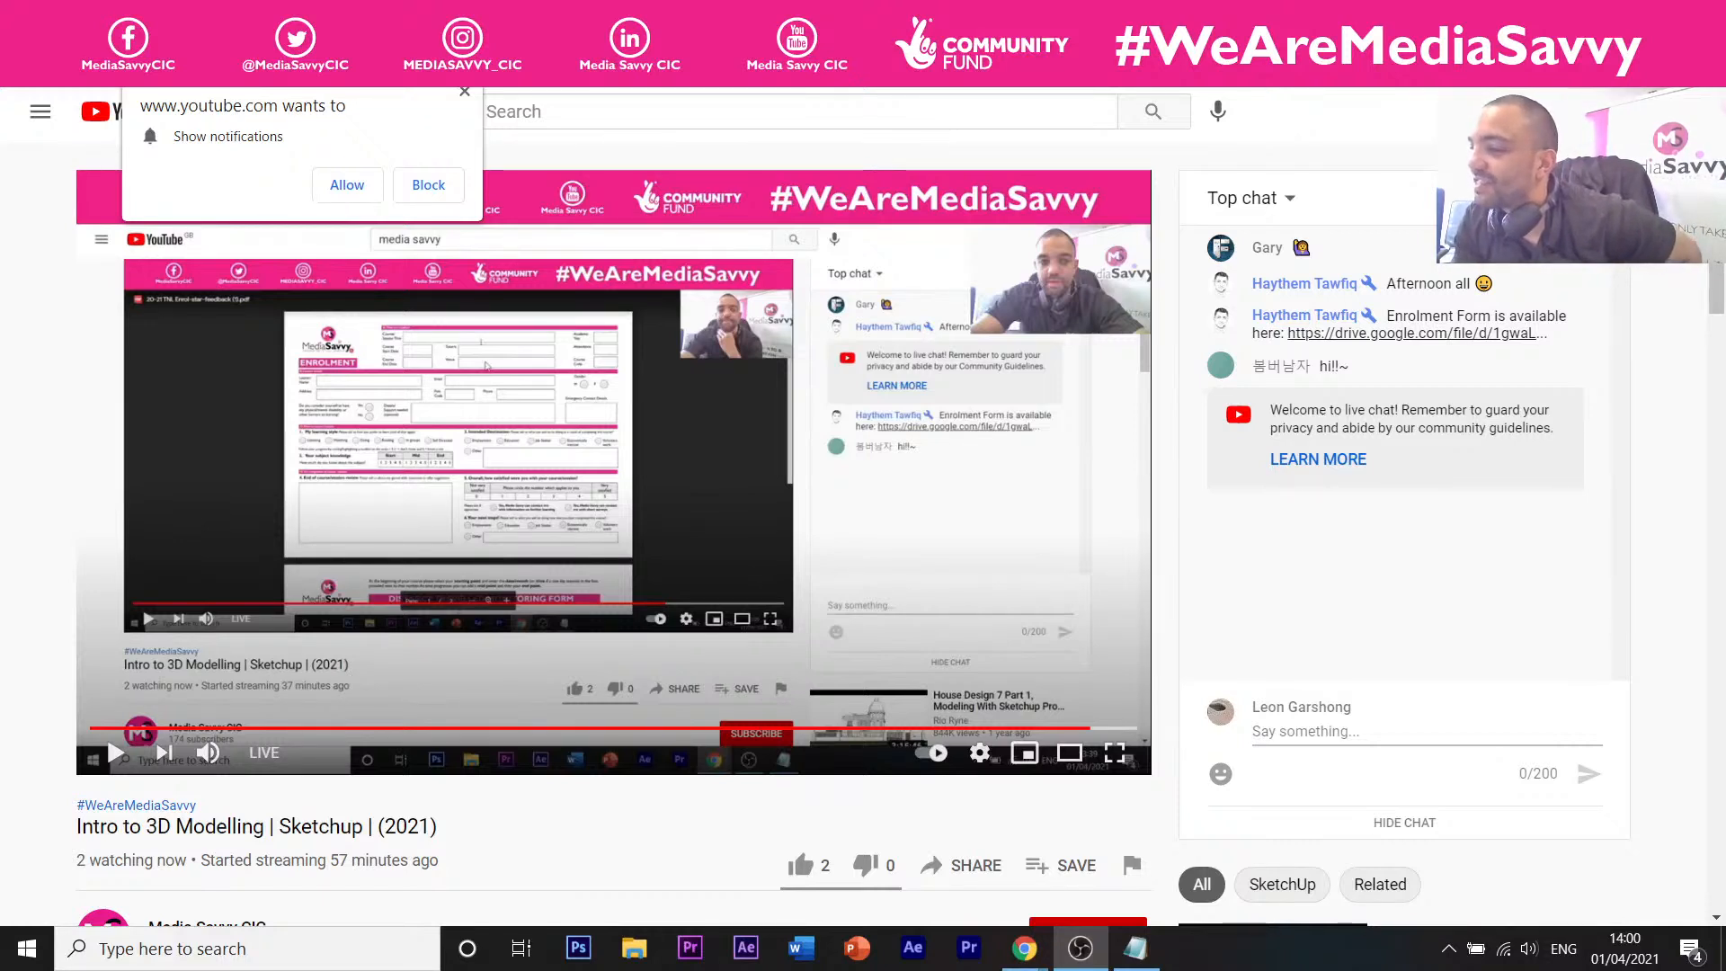
key(alt+Tab)
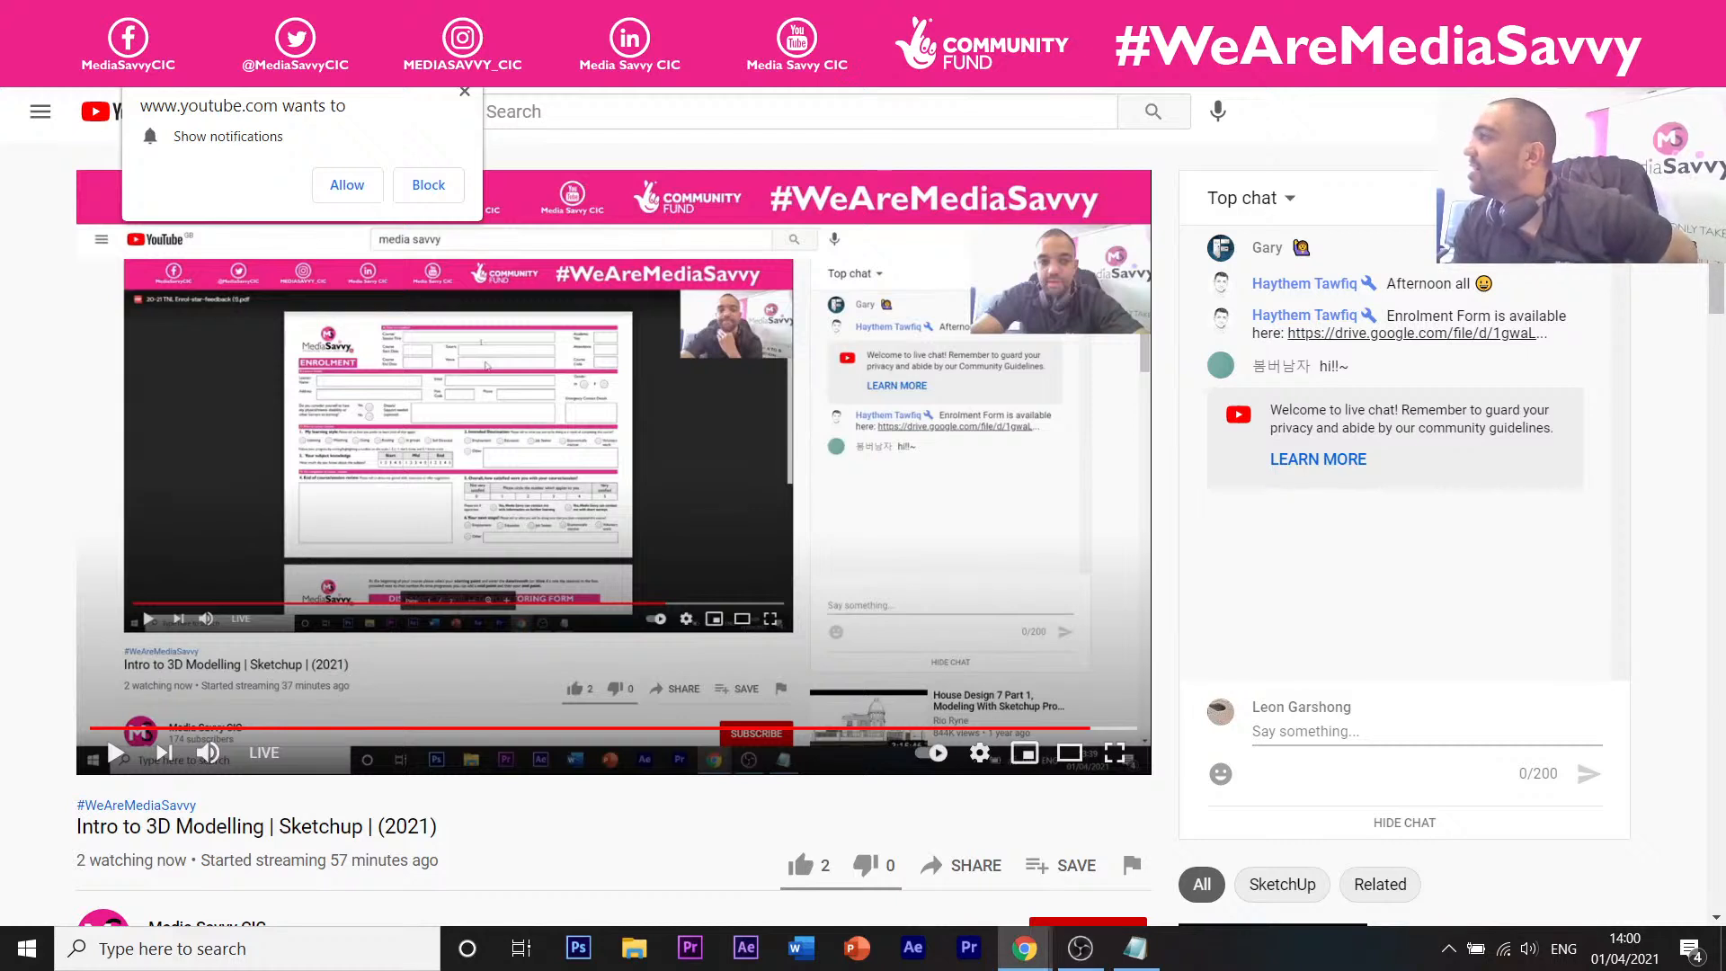
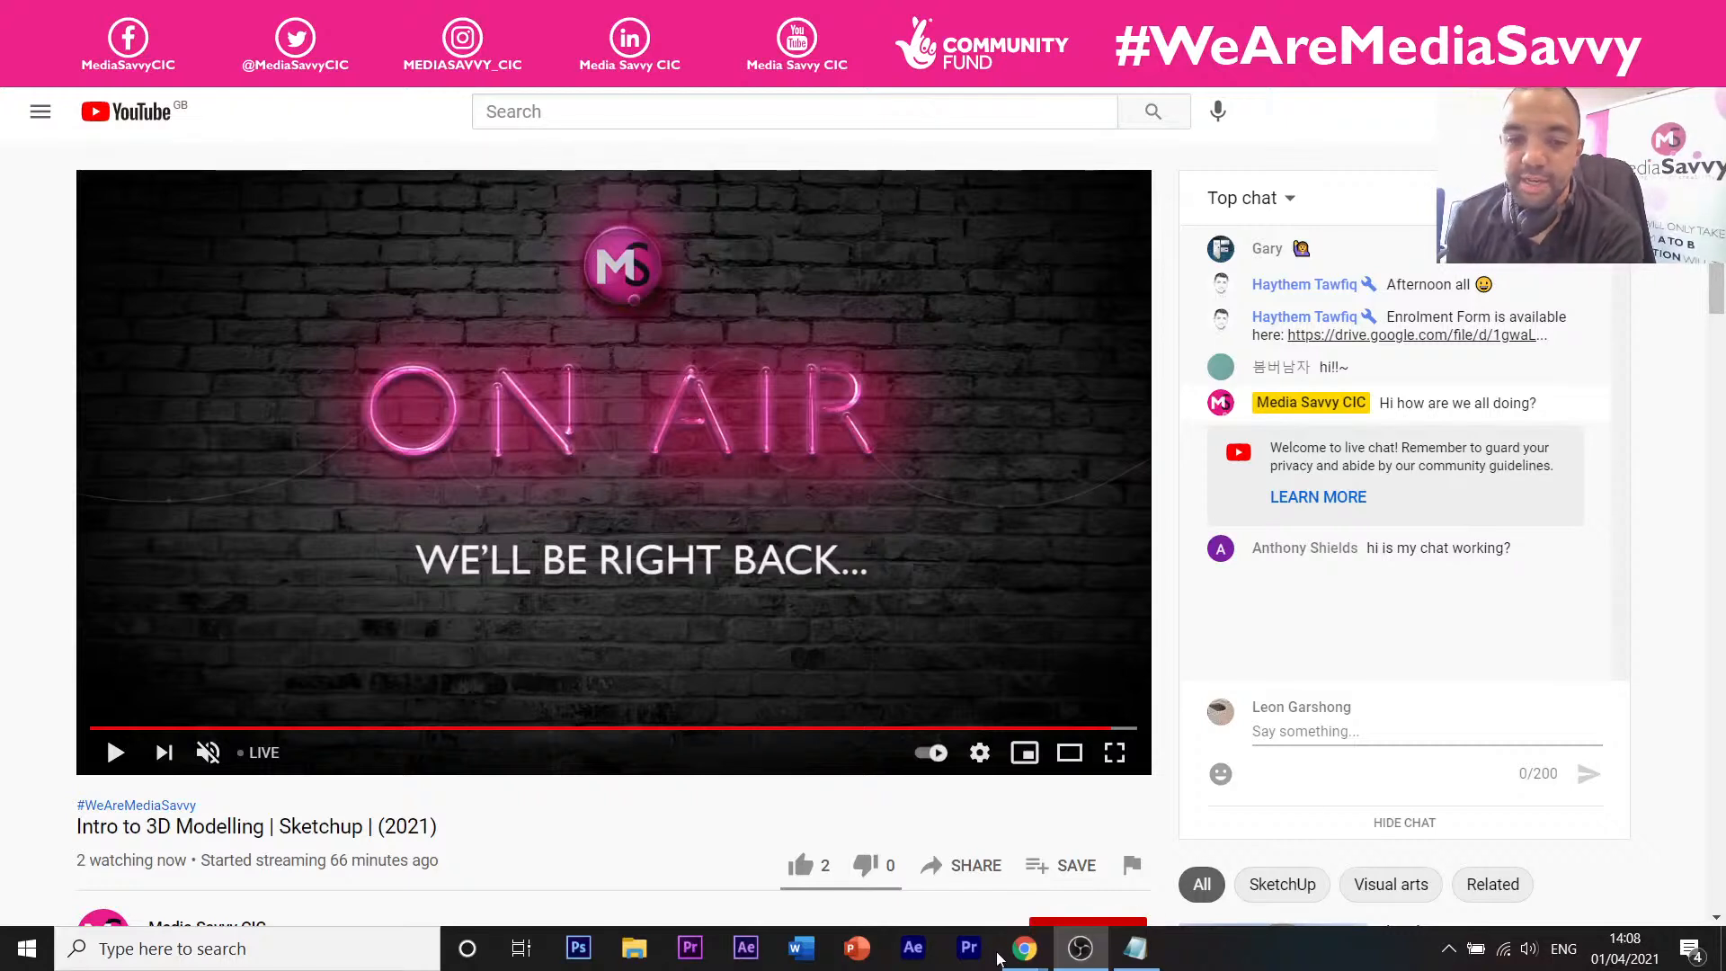
Leave the YouTube live stream and return to the SketchUp Free box model.
mouse_move(1024, 948)
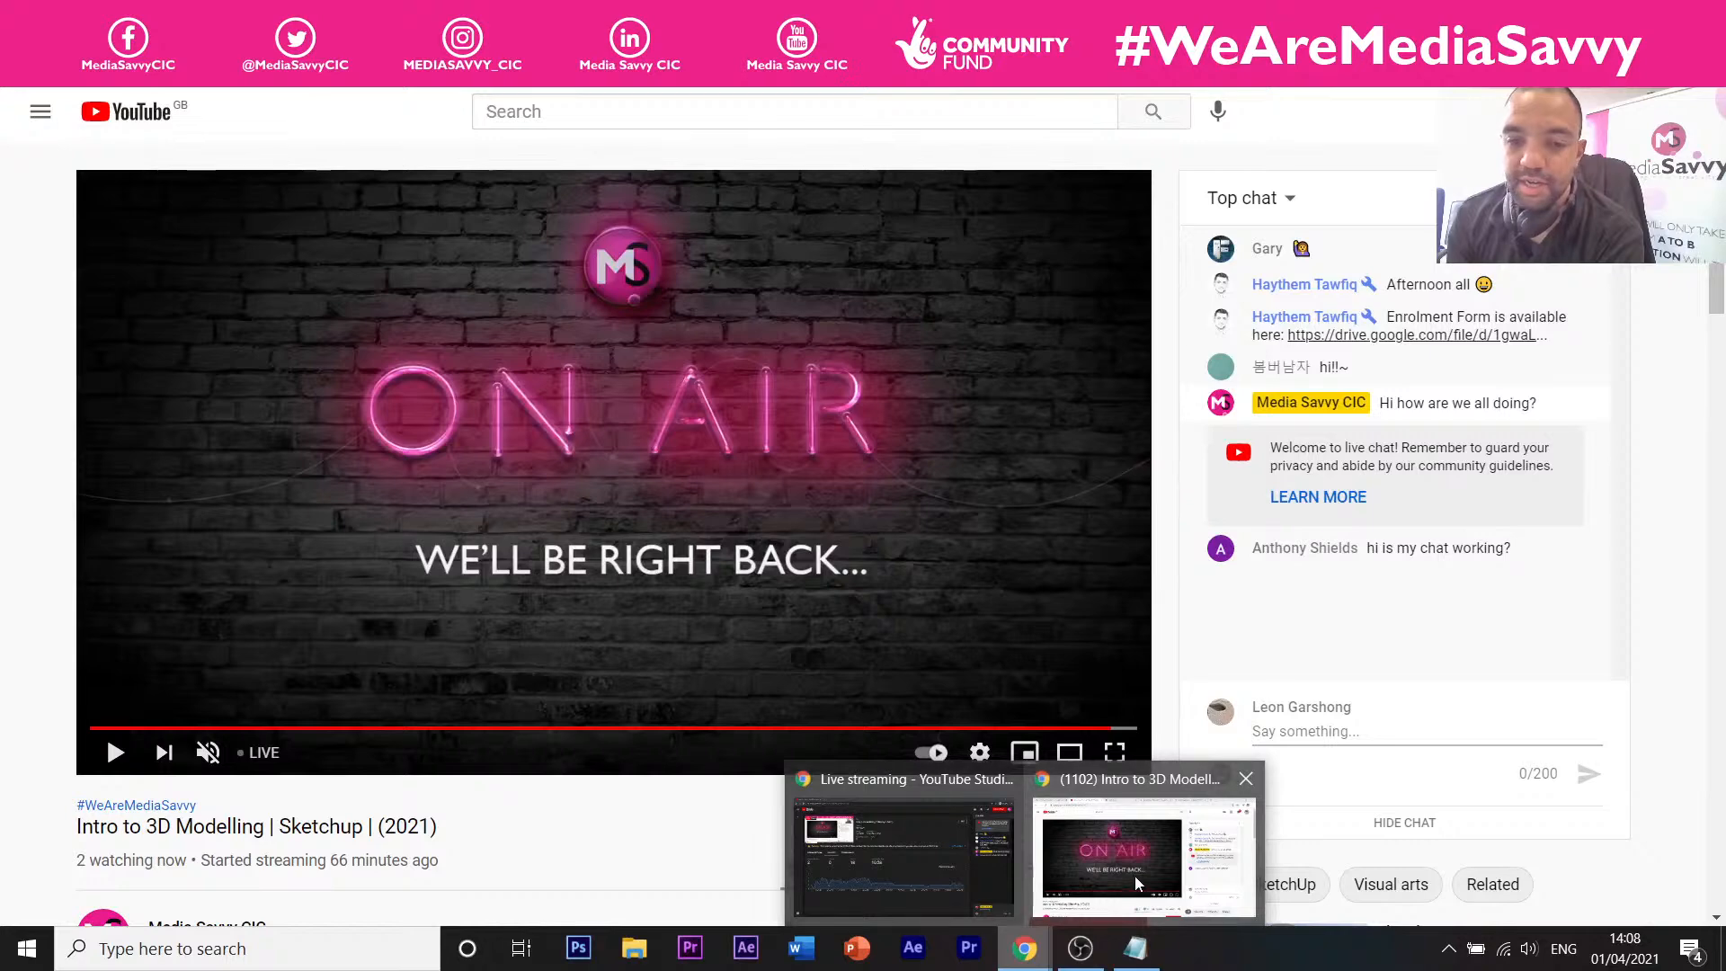
mouse_move(1134, 890)
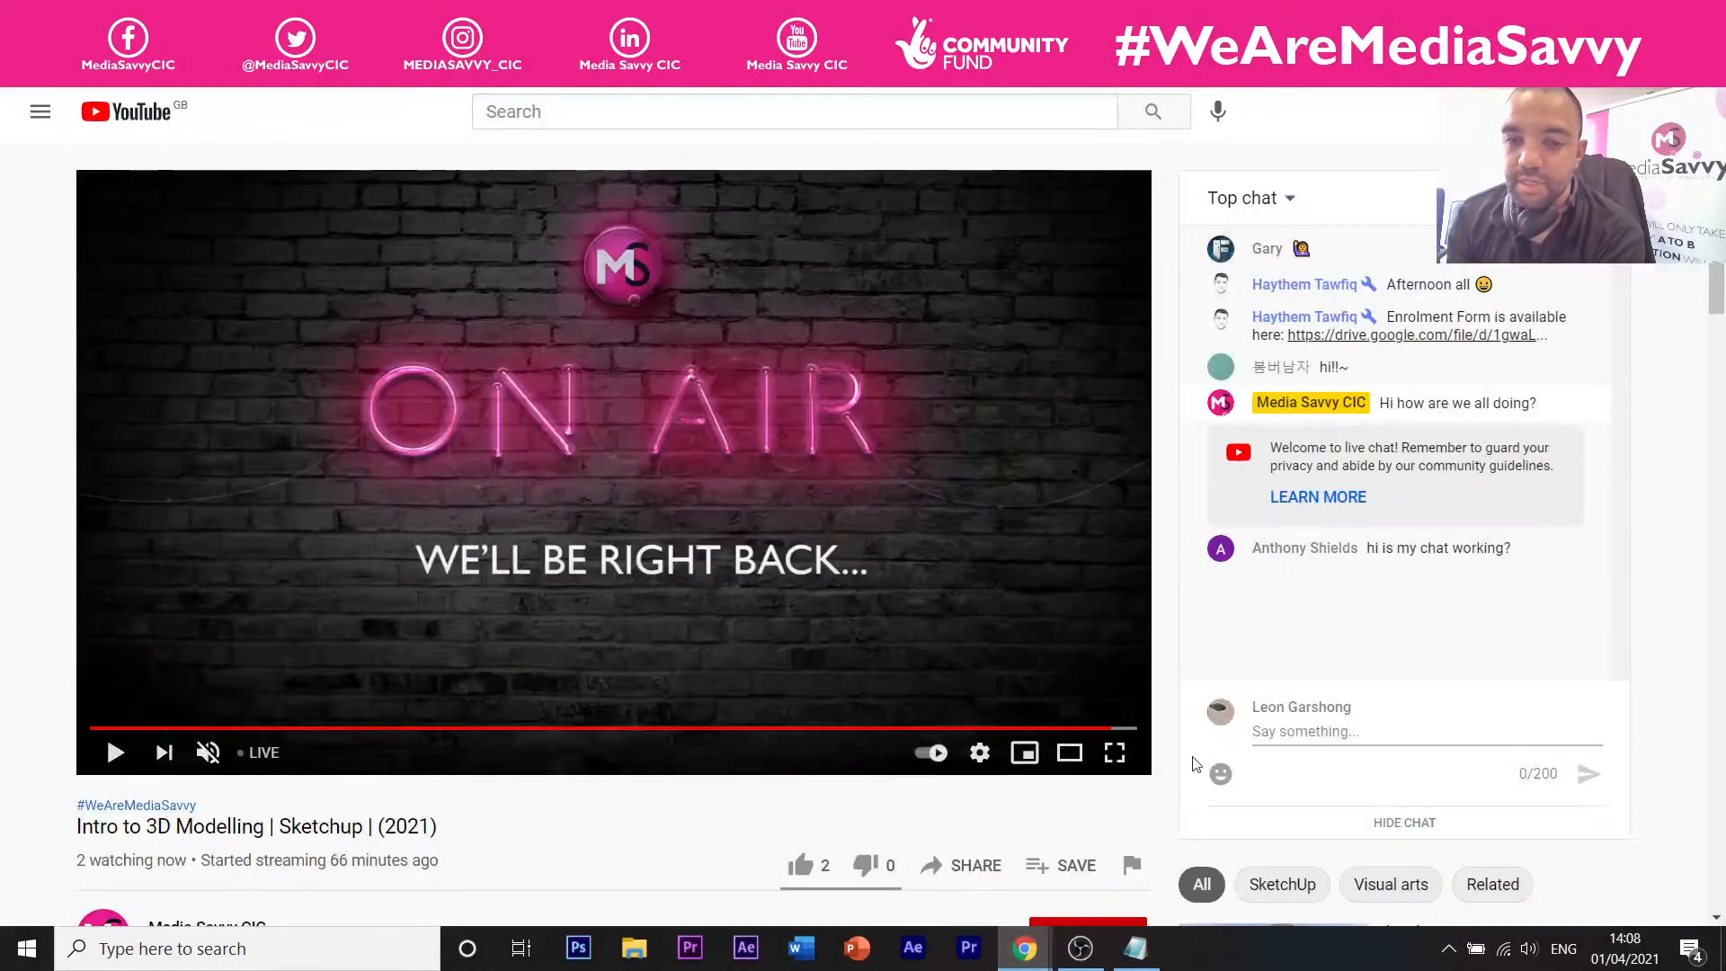
click(629, 16)
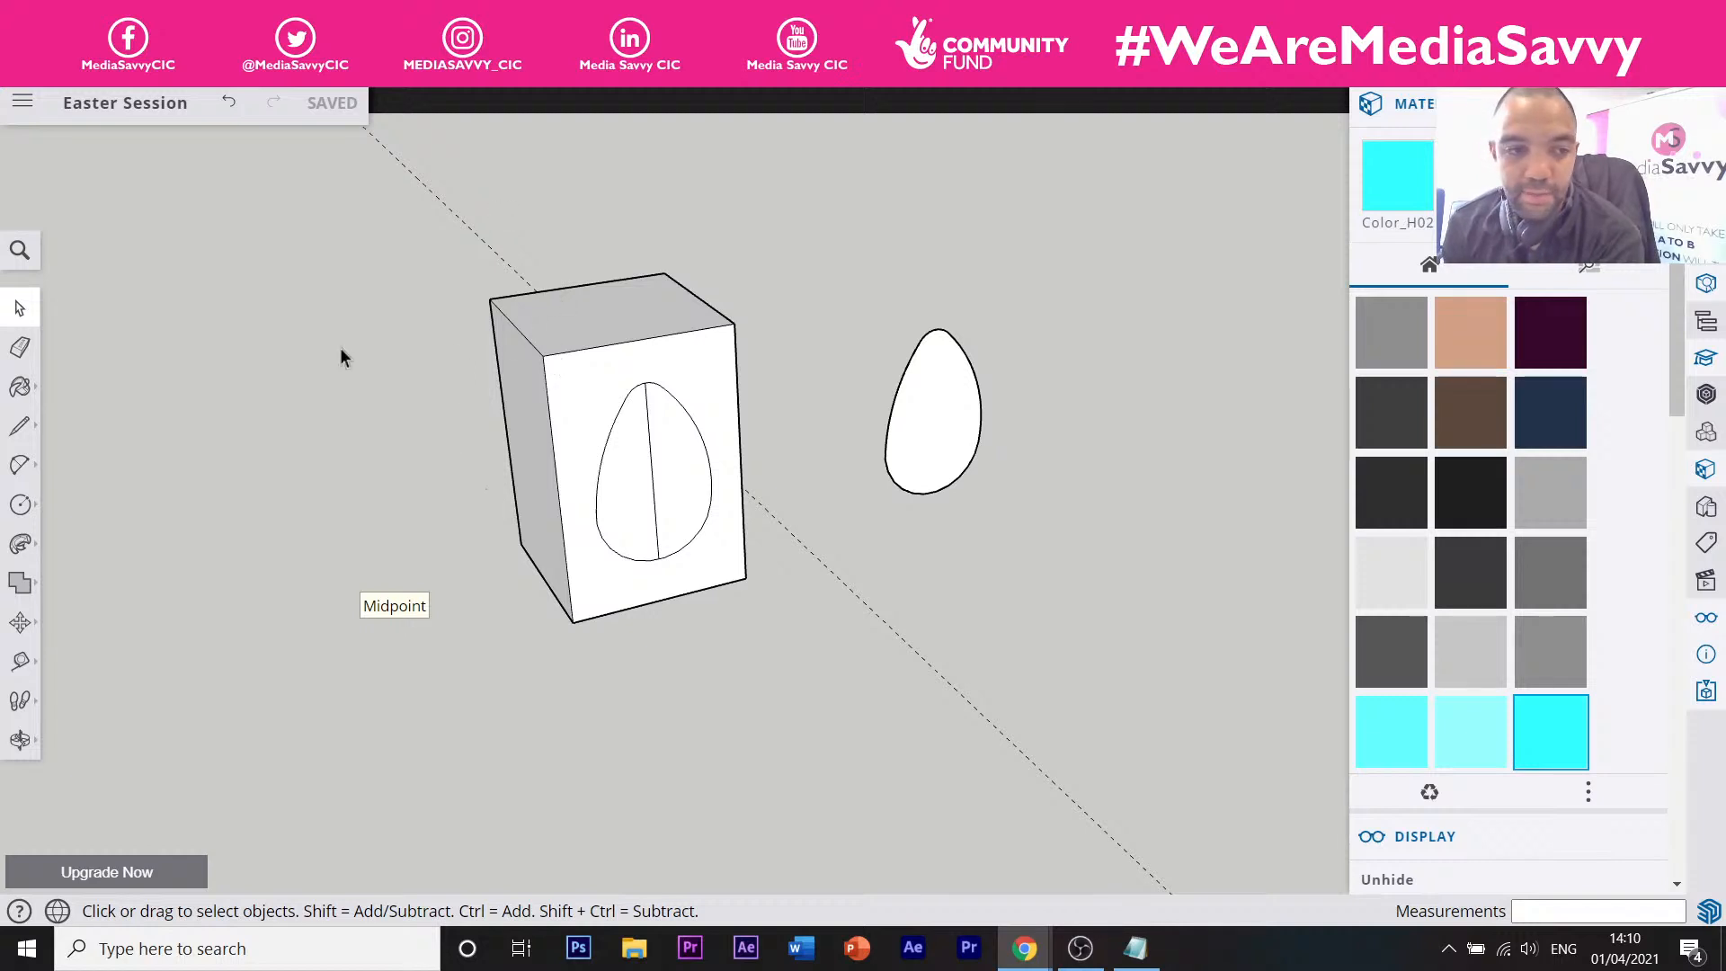
click(36, 428)
click(657, 735)
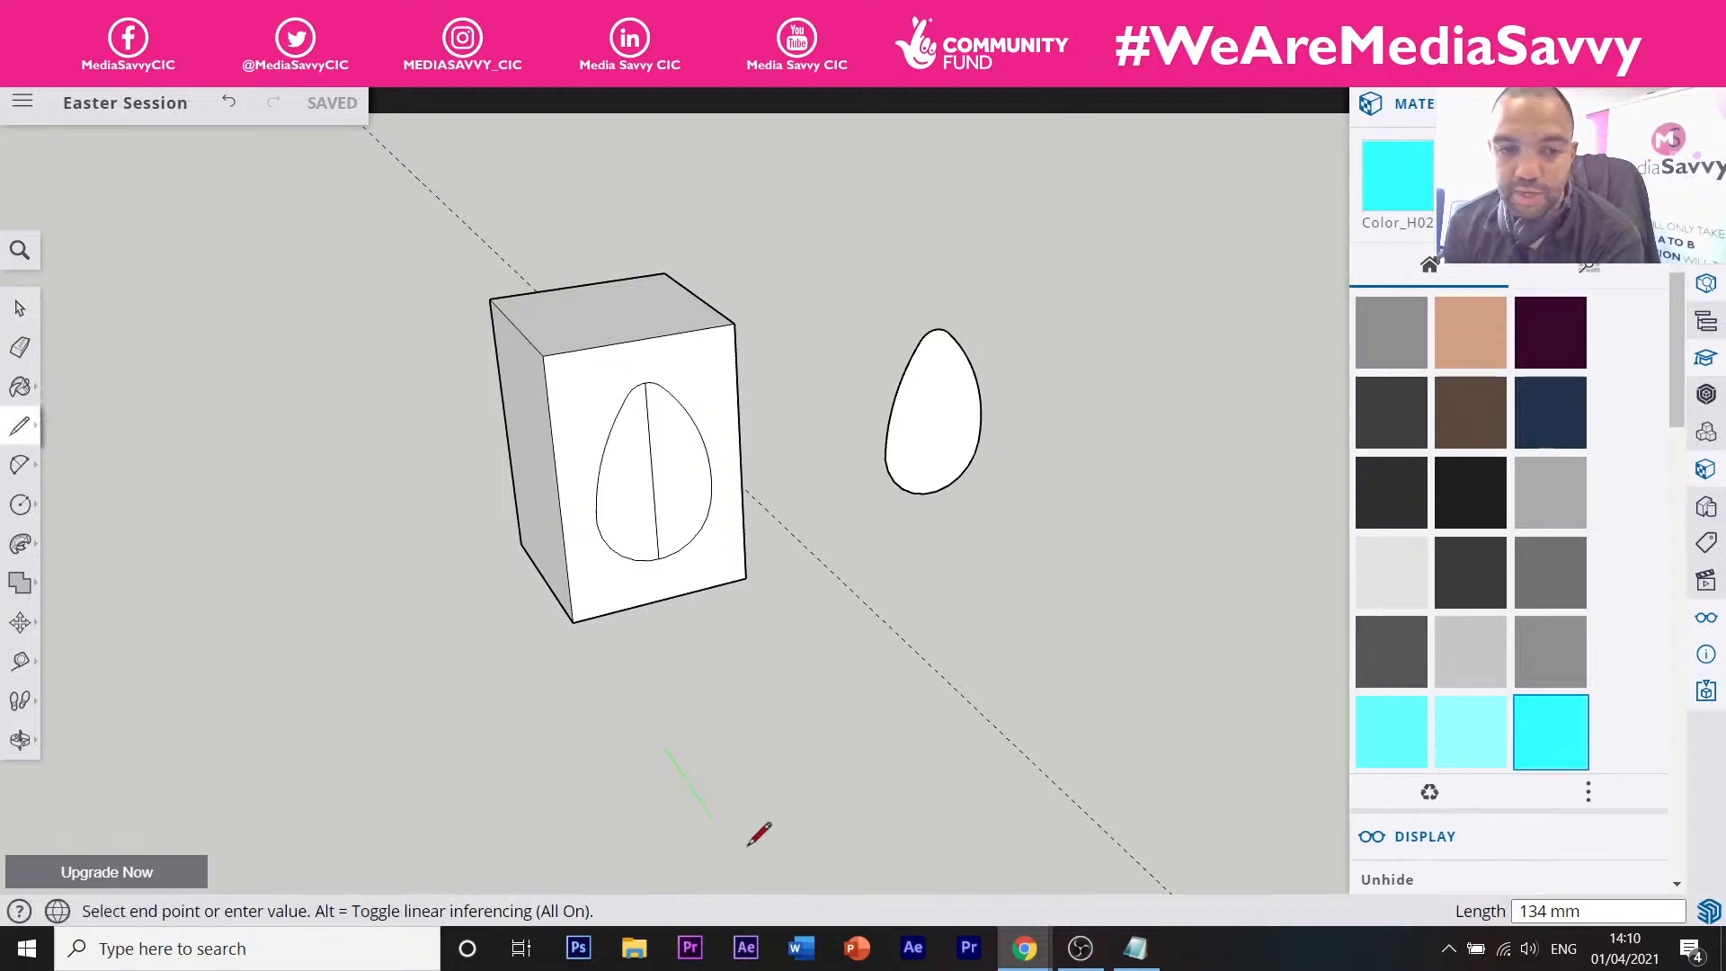
click(731, 847)
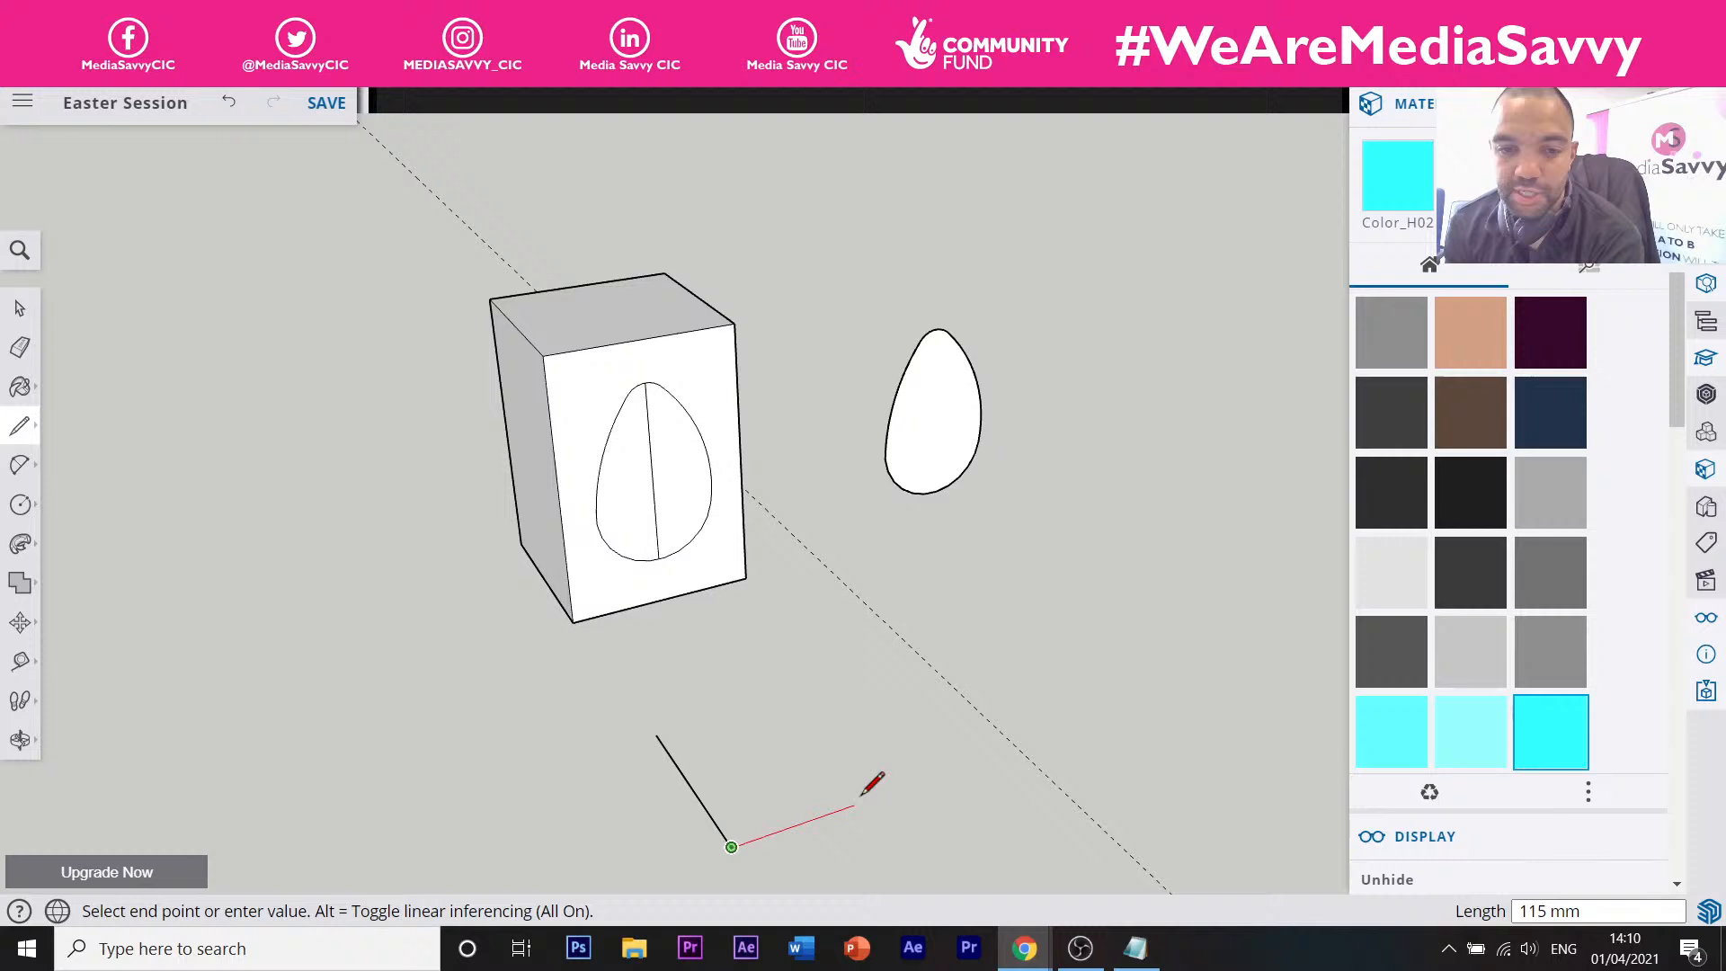
click(919, 781)
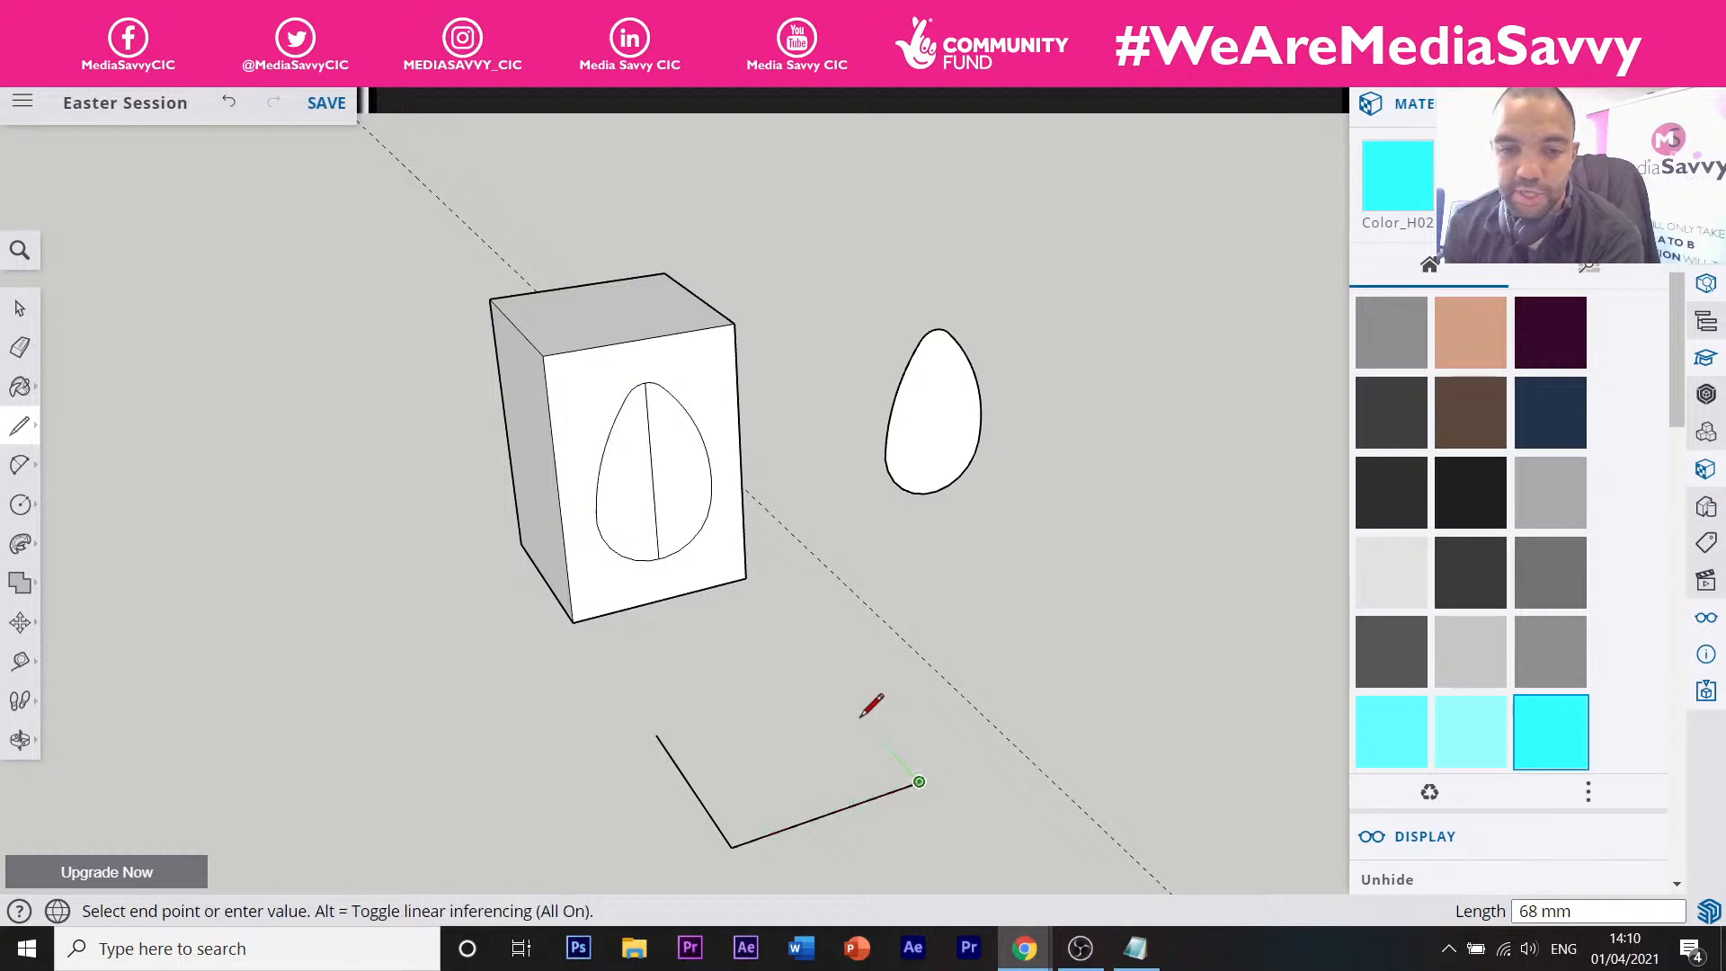
click(810, 662)
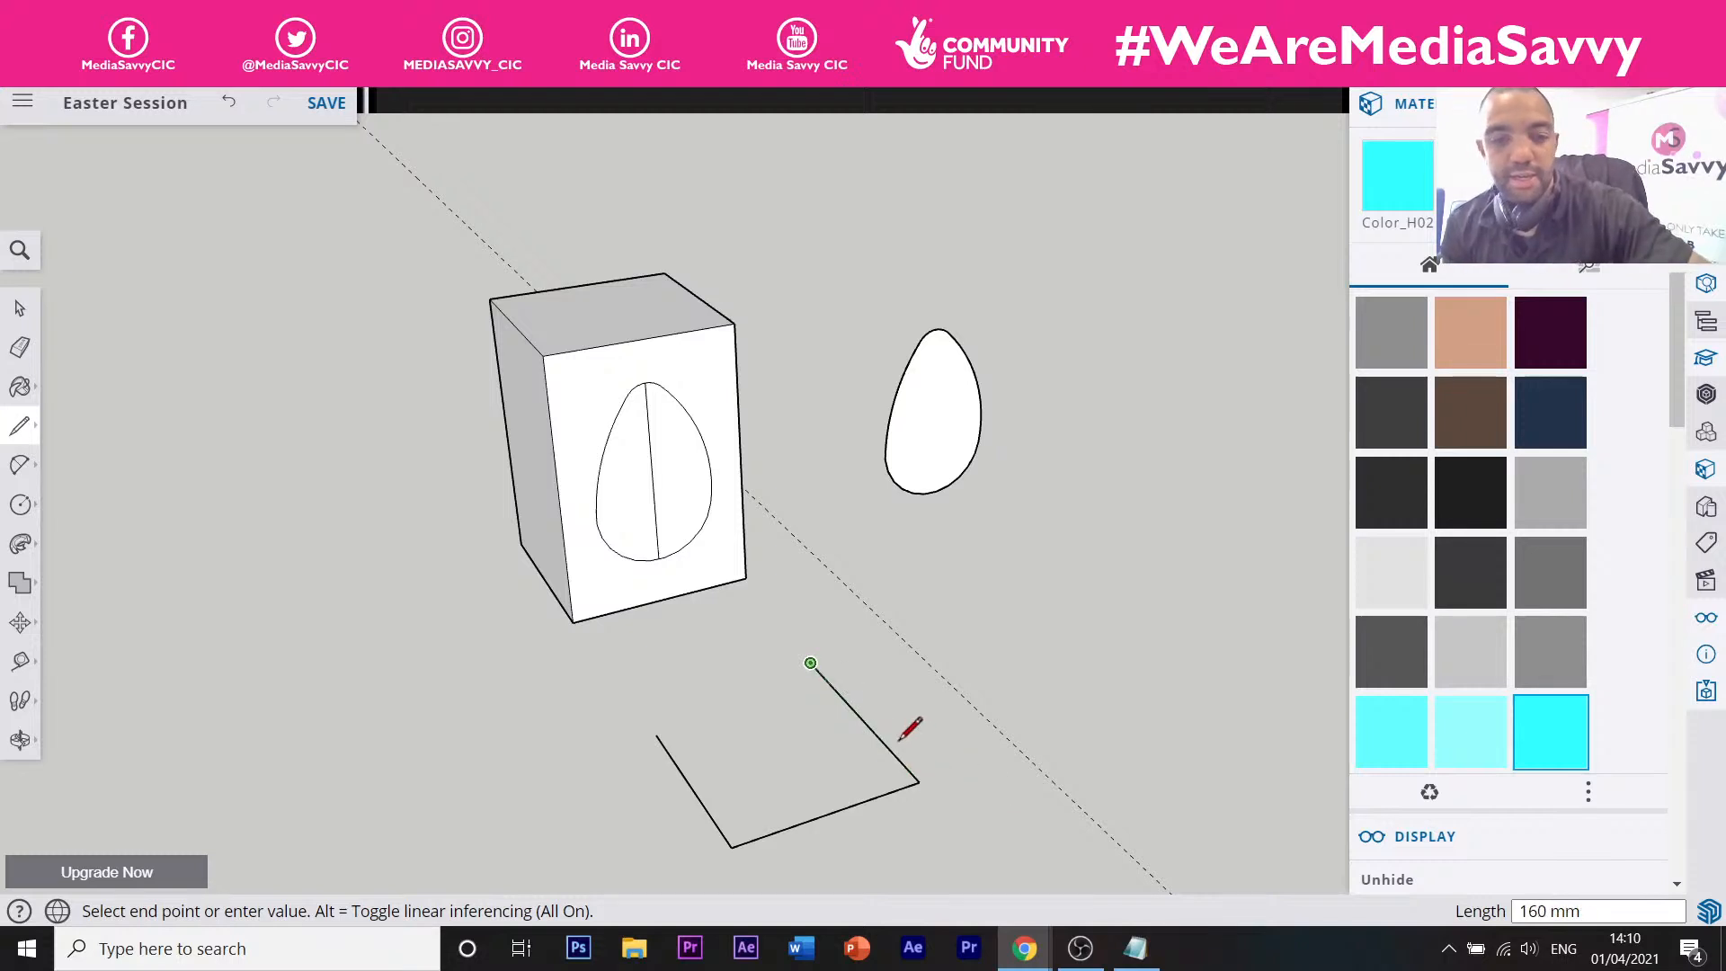
key(ctrl+z)
key(ctrl+z)
key(ctrl+z)
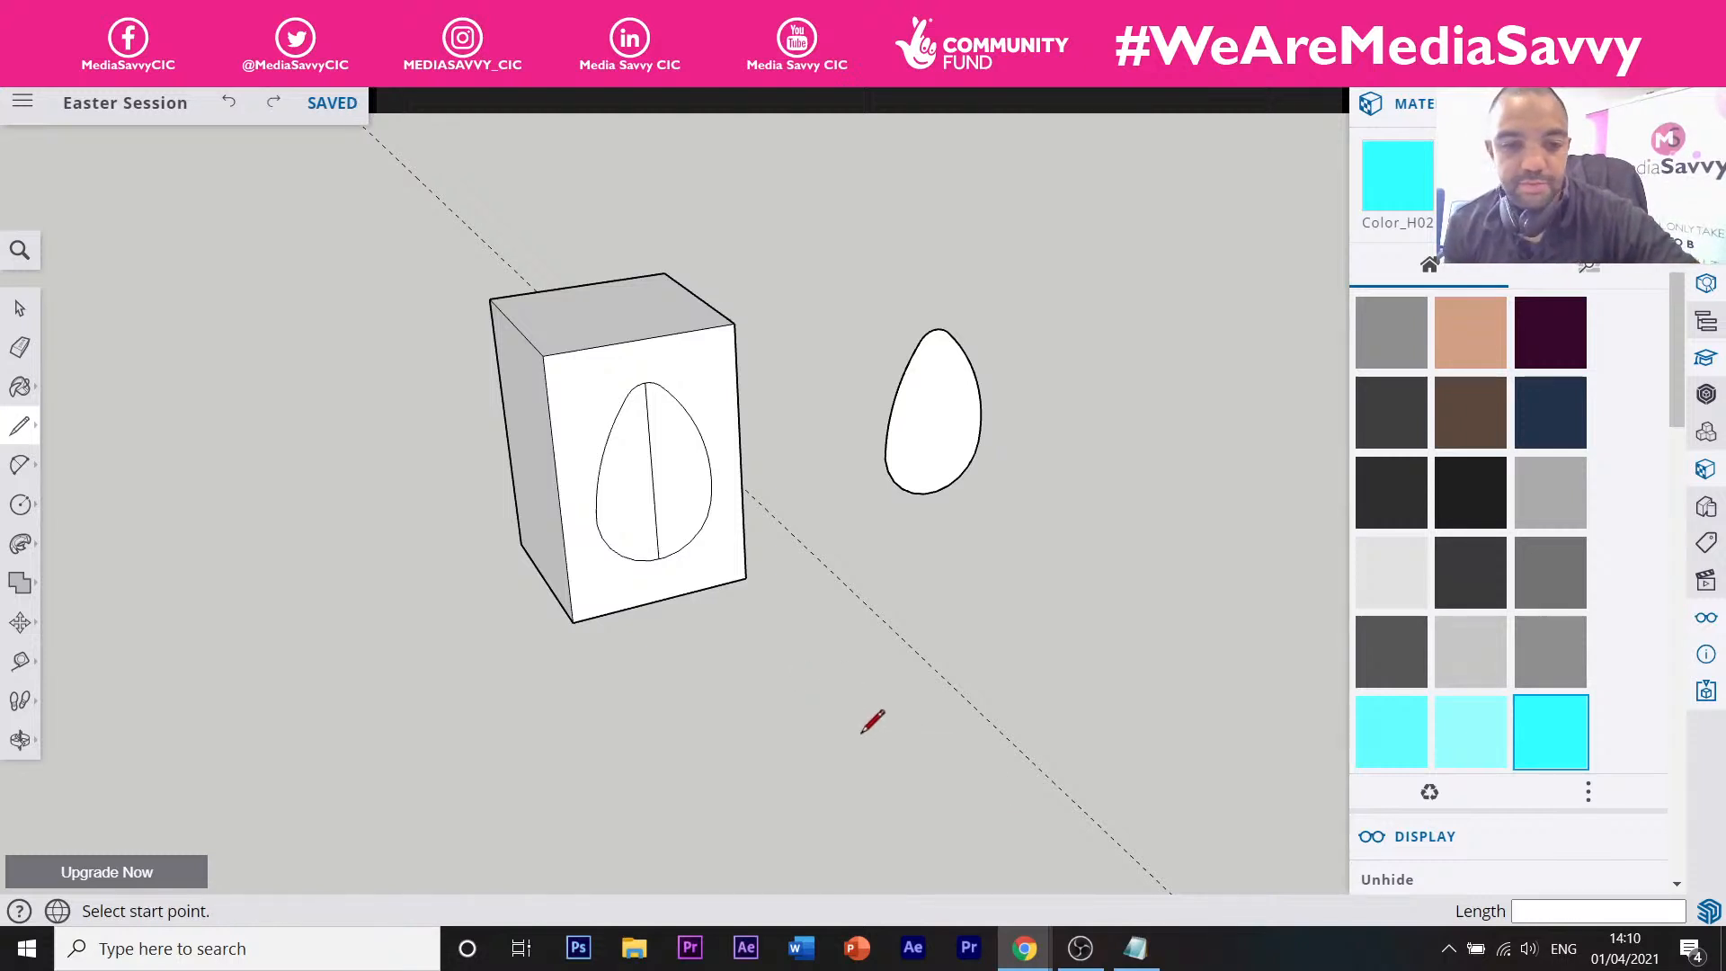
click(20, 426)
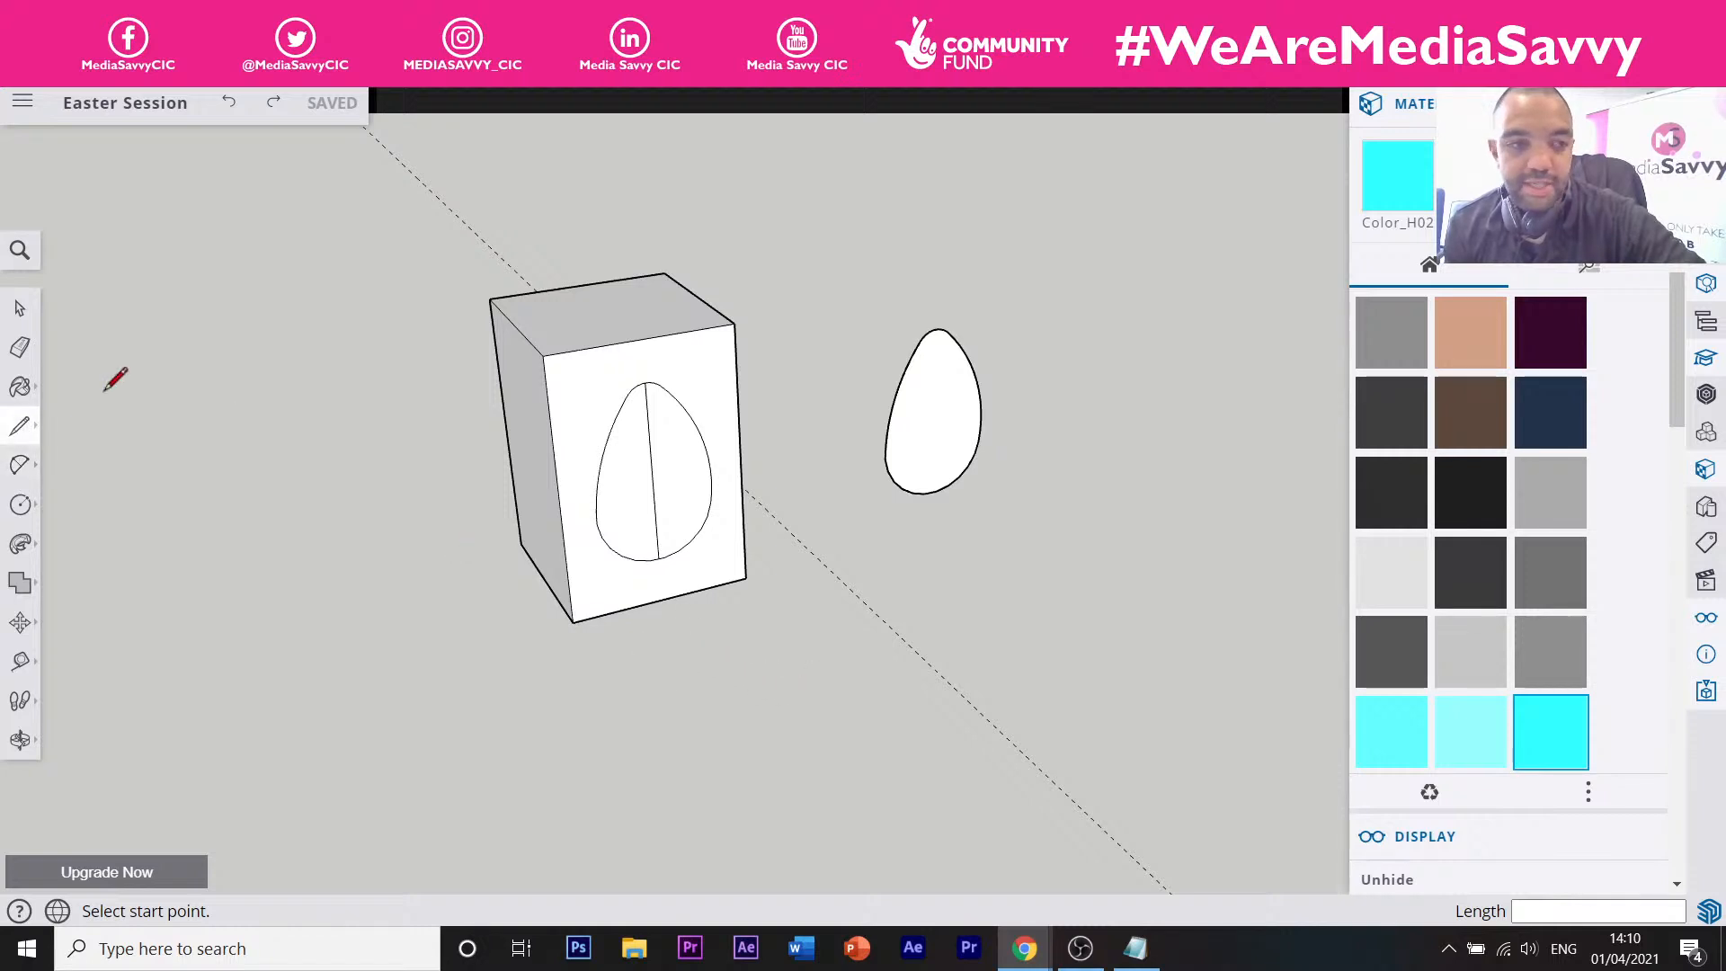
click(22, 506)
click(78, 417)
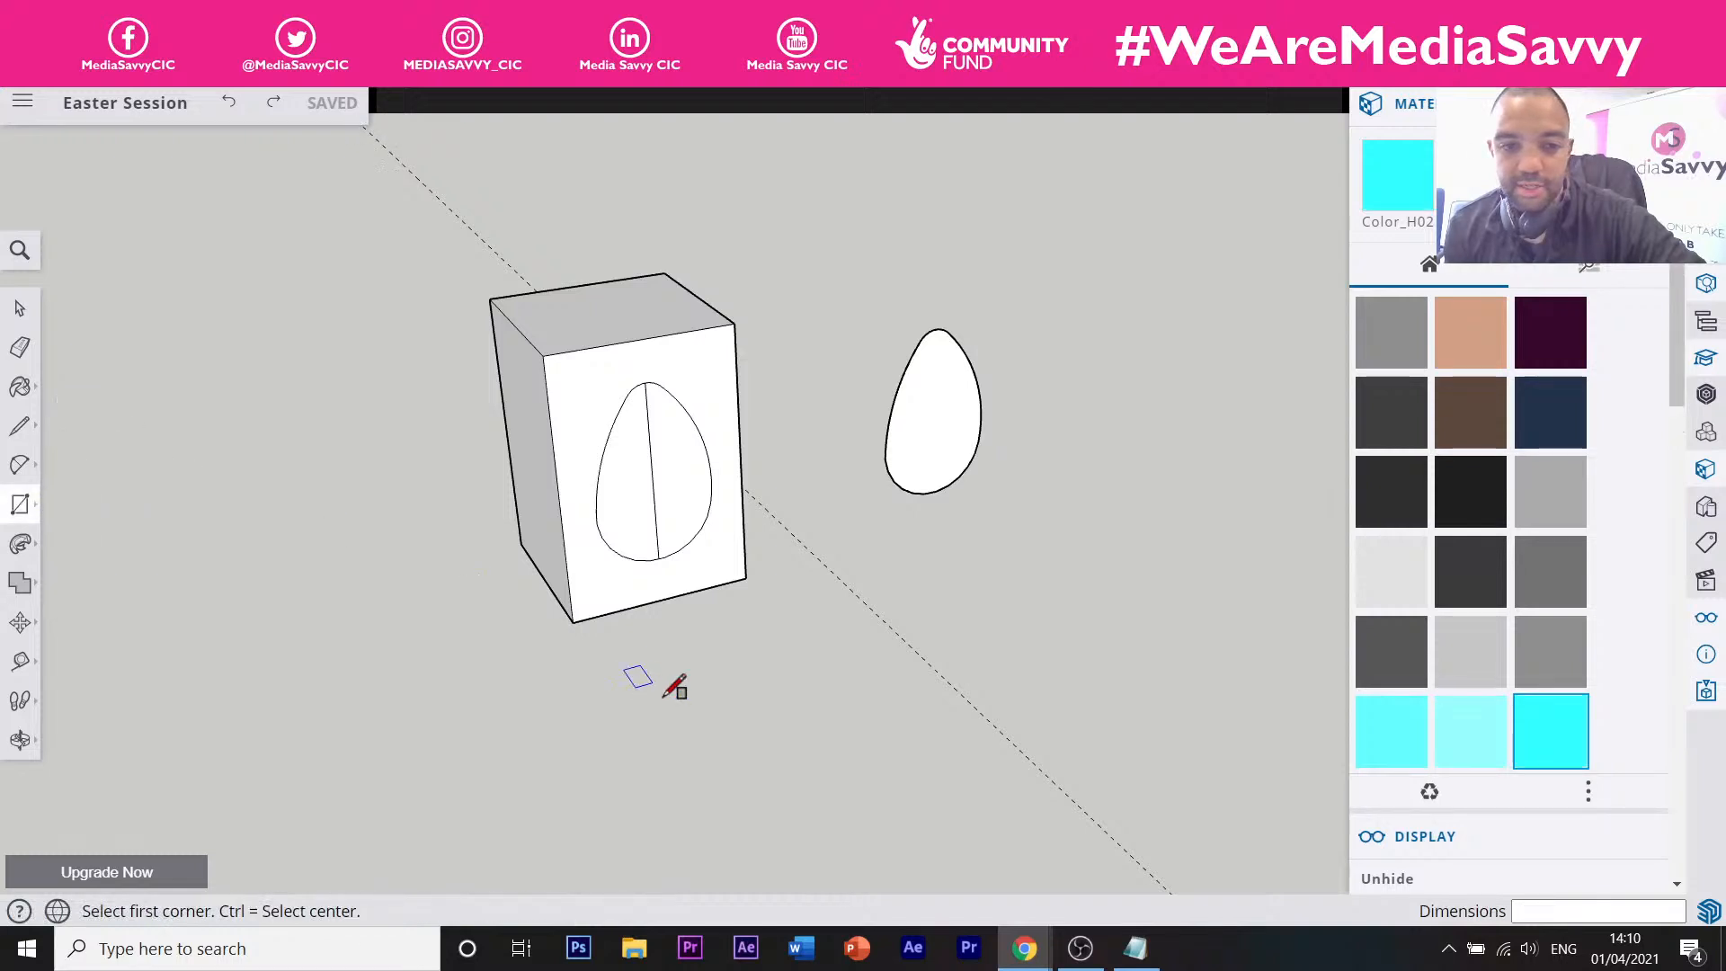
click(636, 686)
click(881, 748)
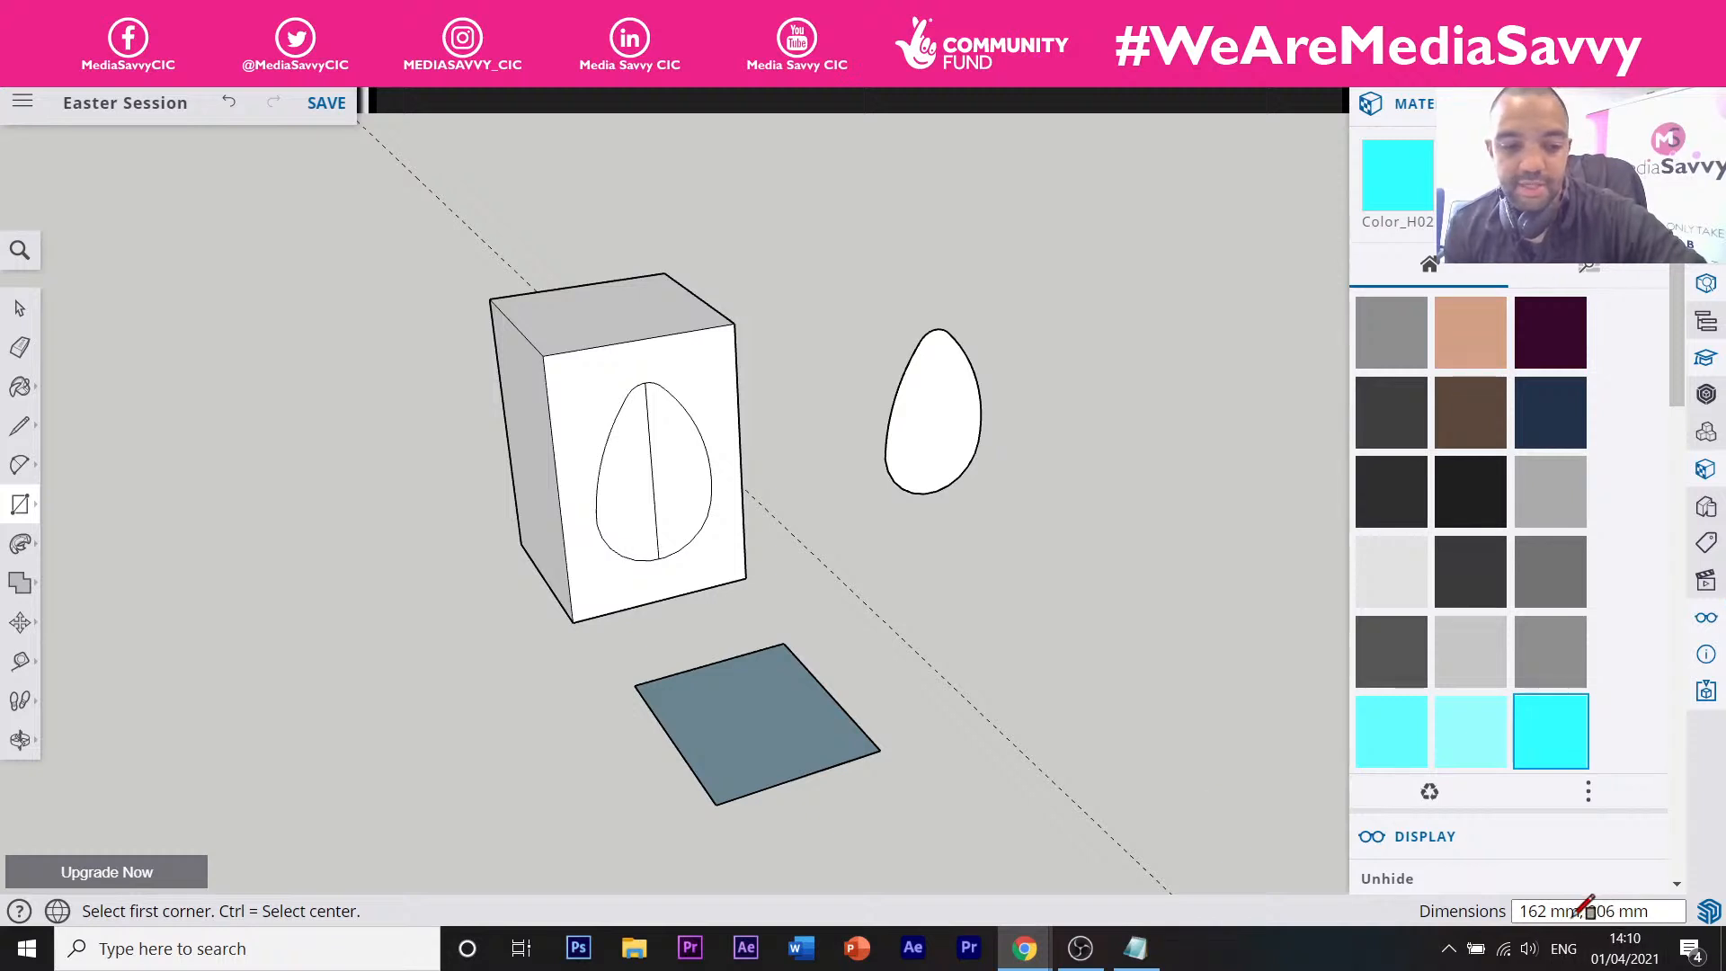
text(2)
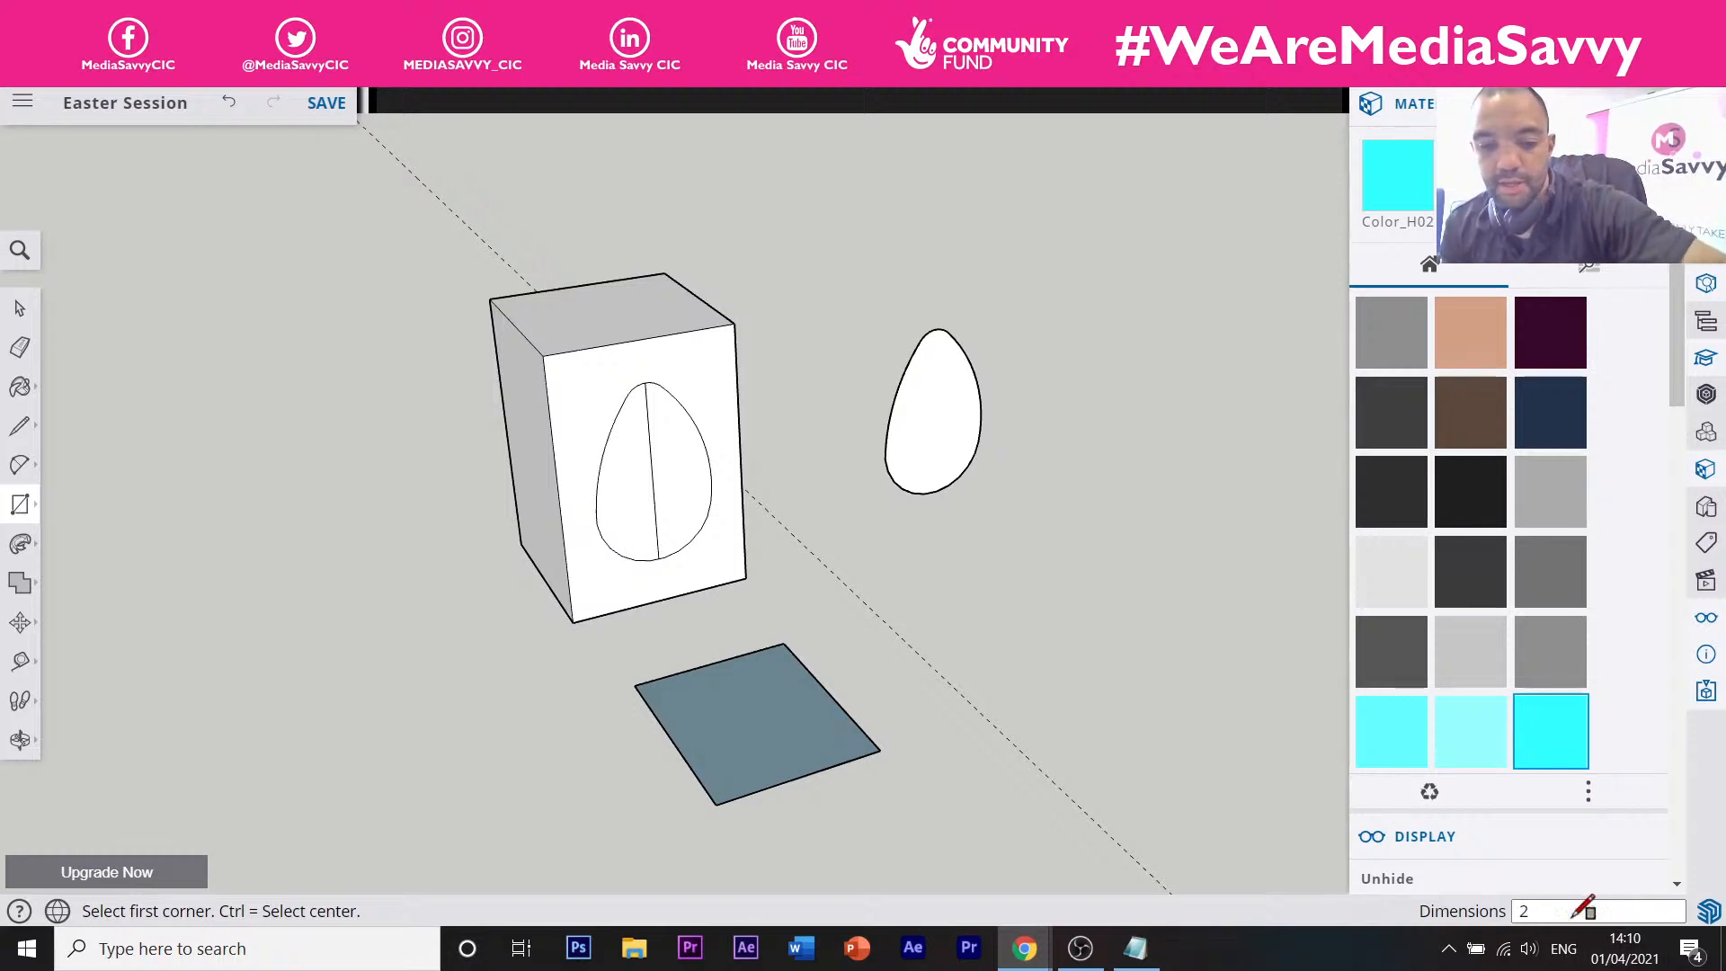
text(00,)
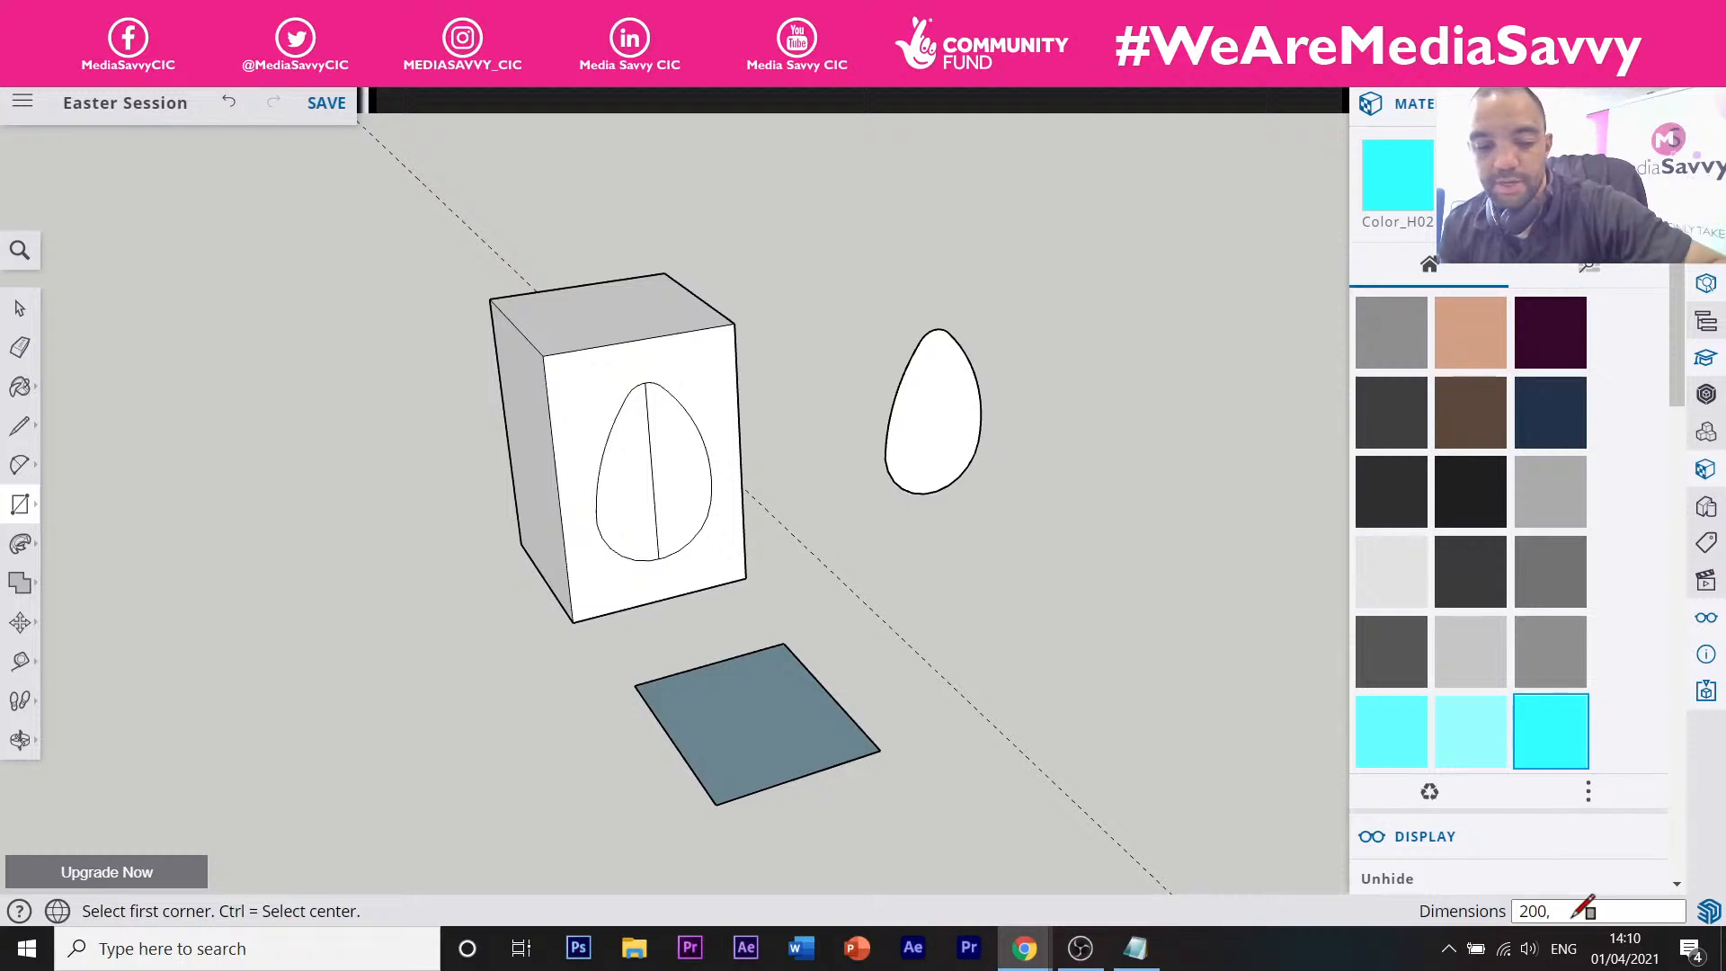
text( 200)
key(Return)
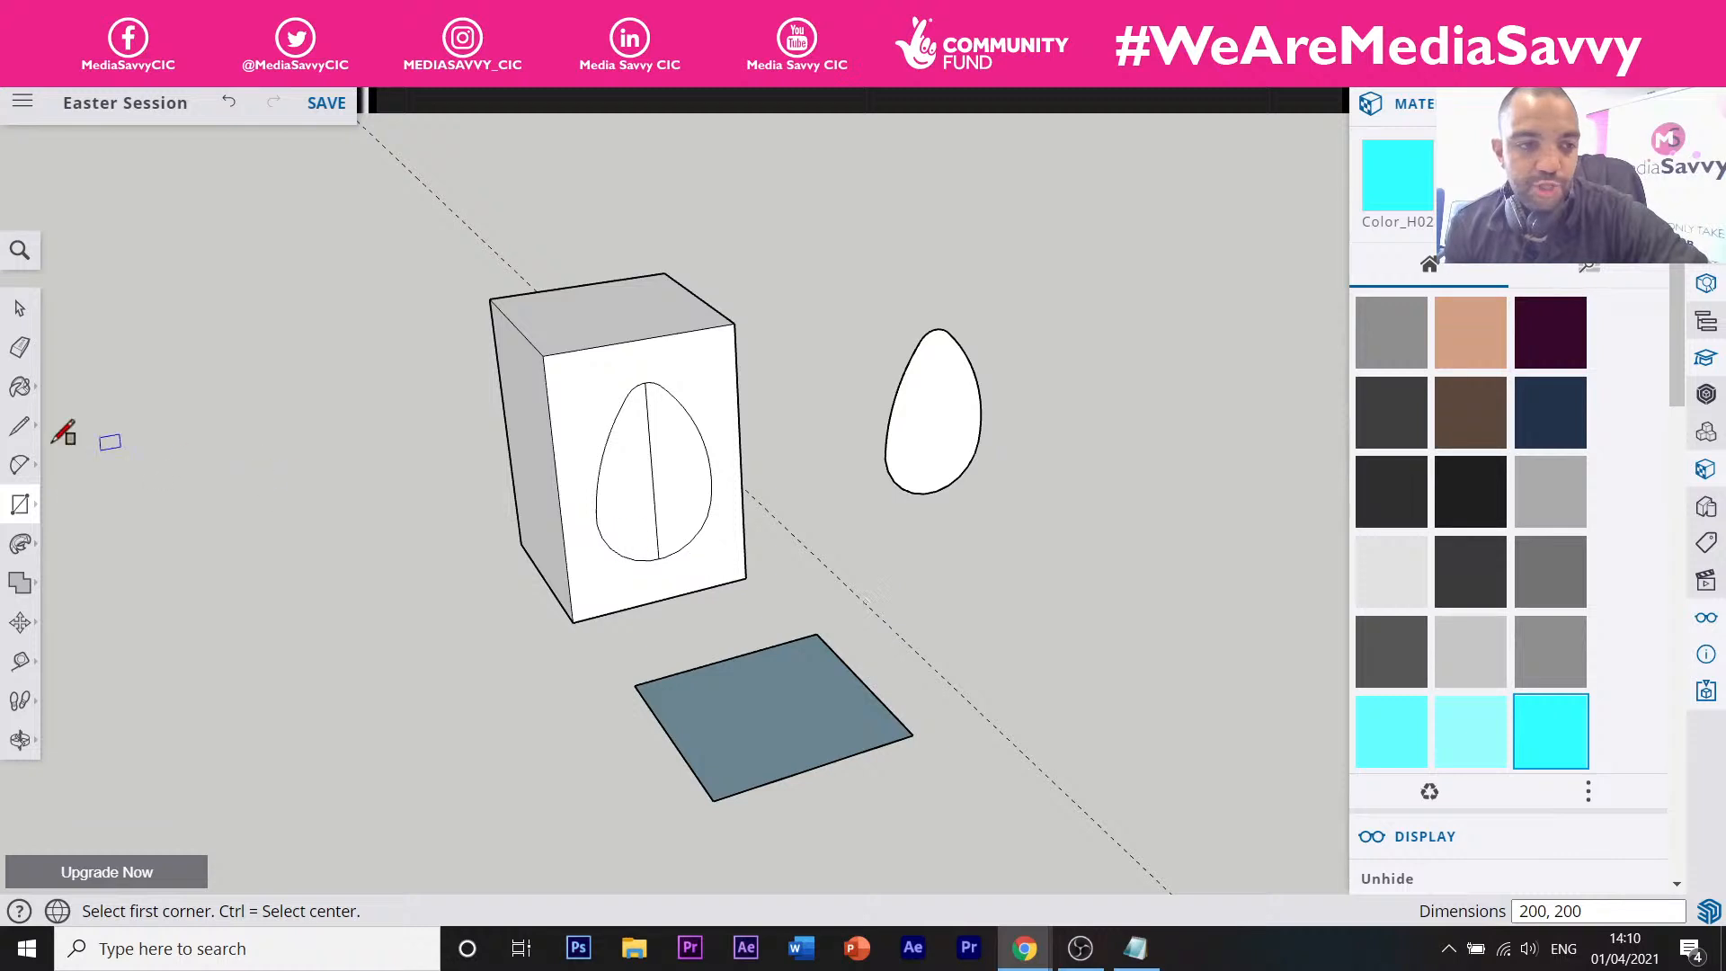
click(20, 543)
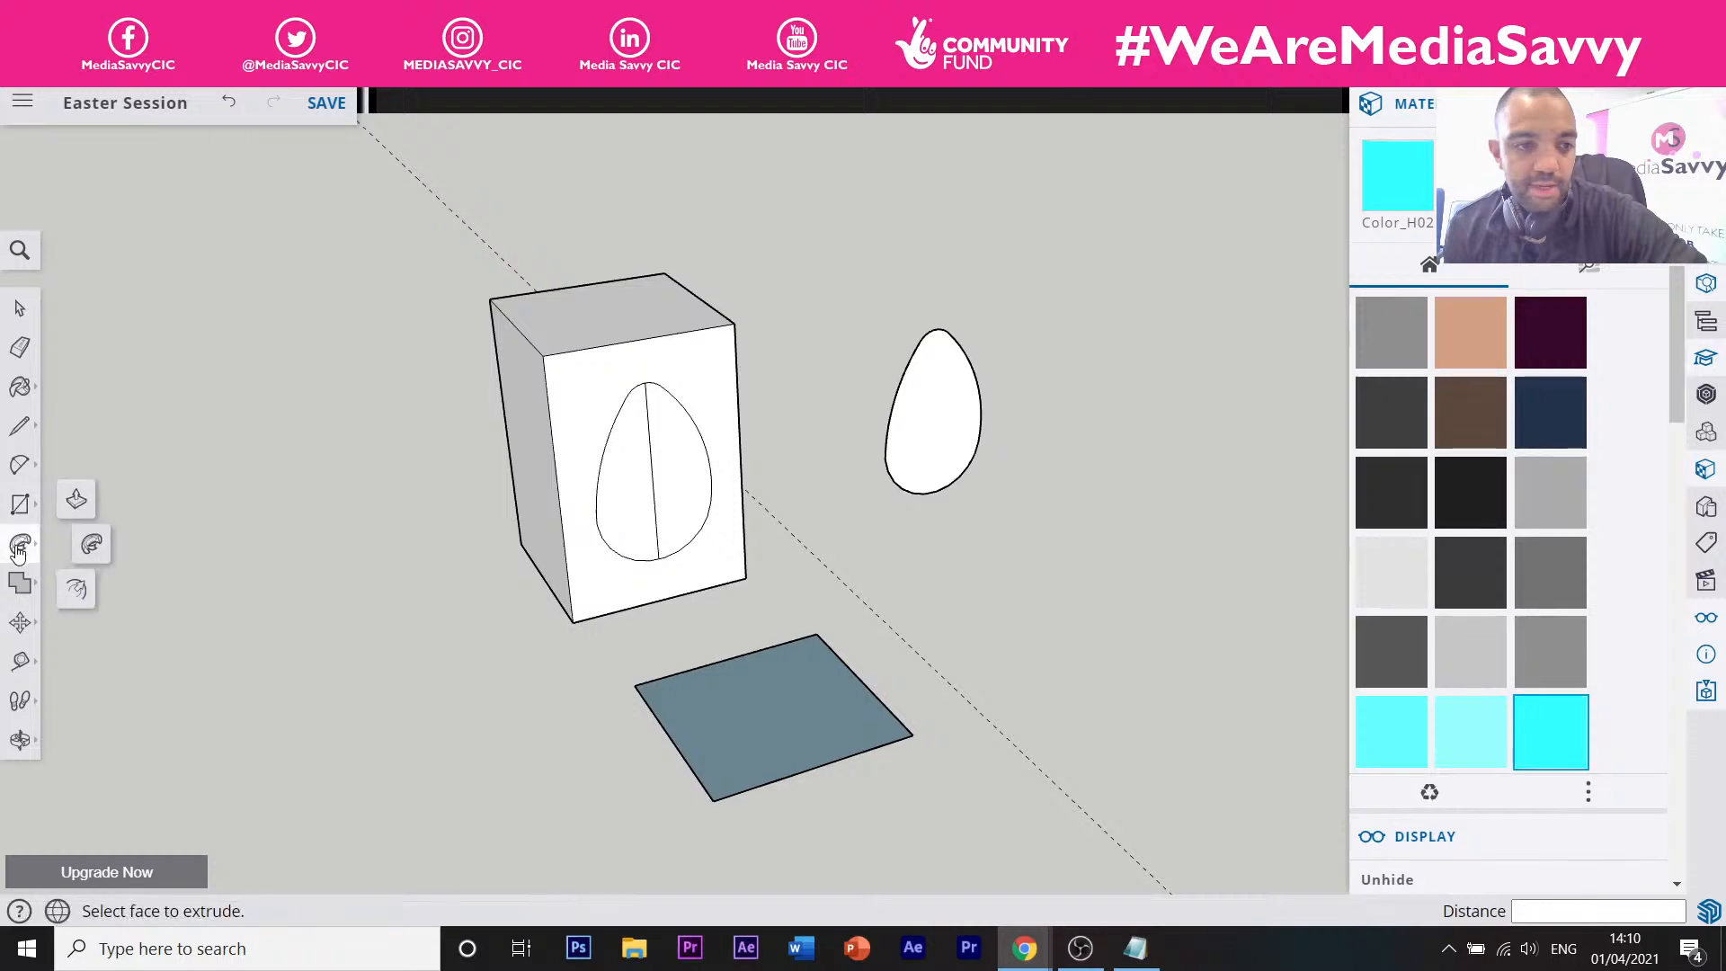
click(76, 509)
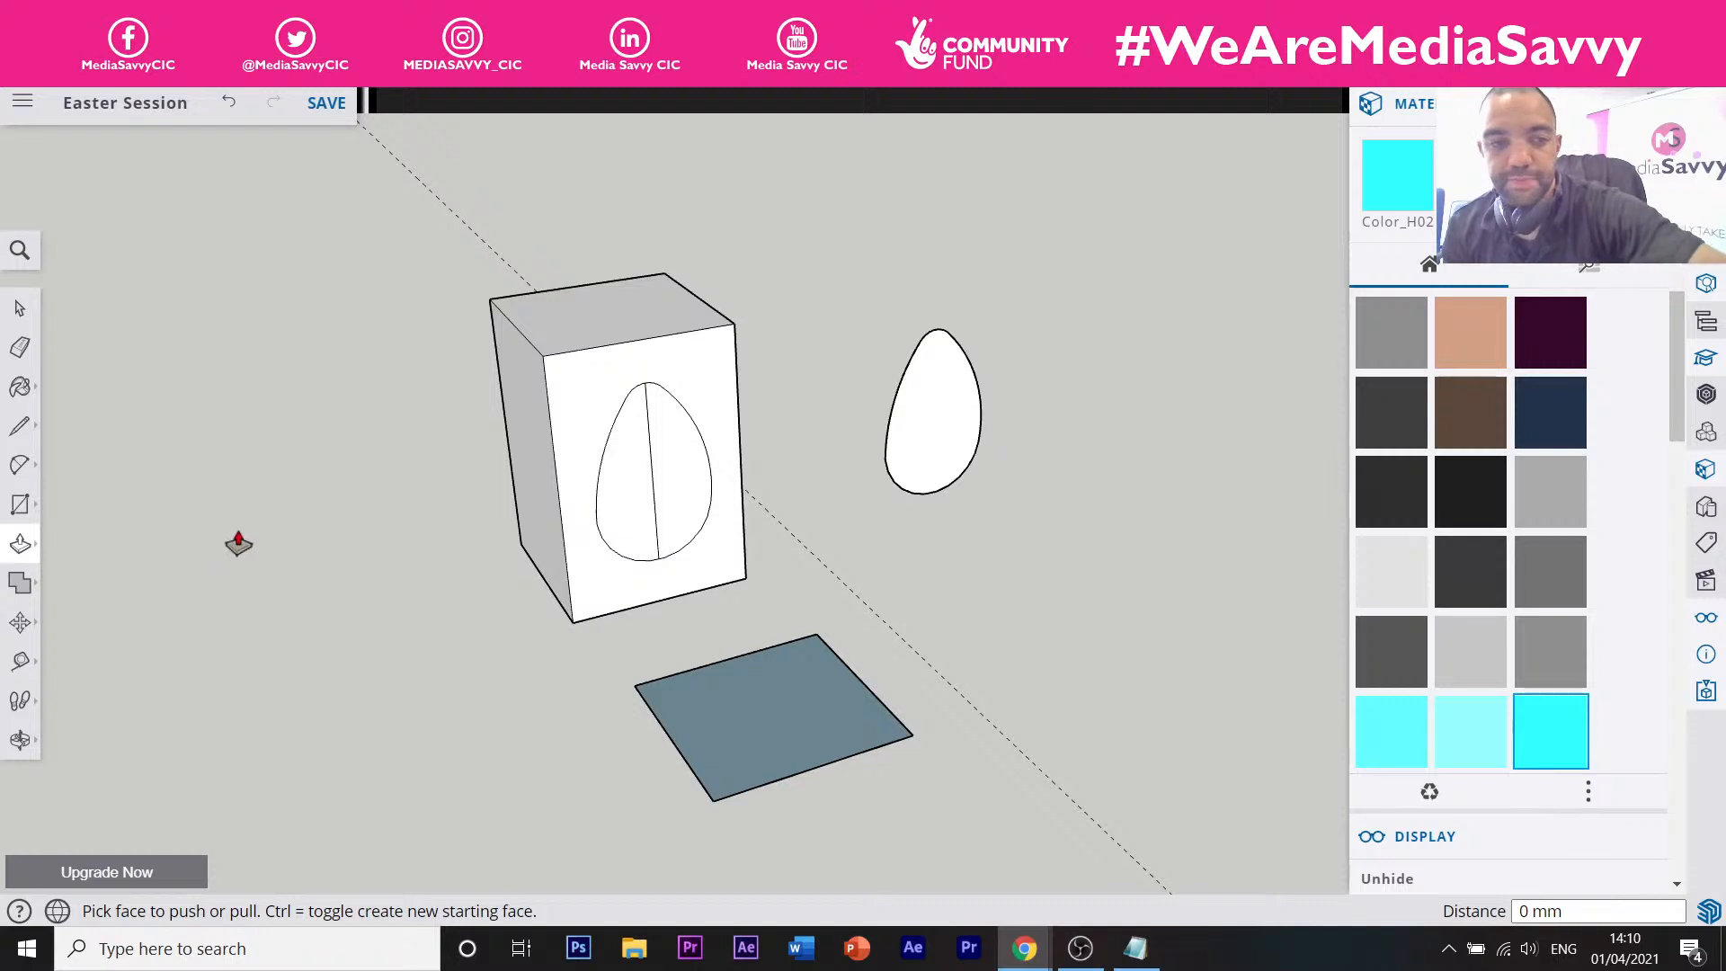
click(767, 747)
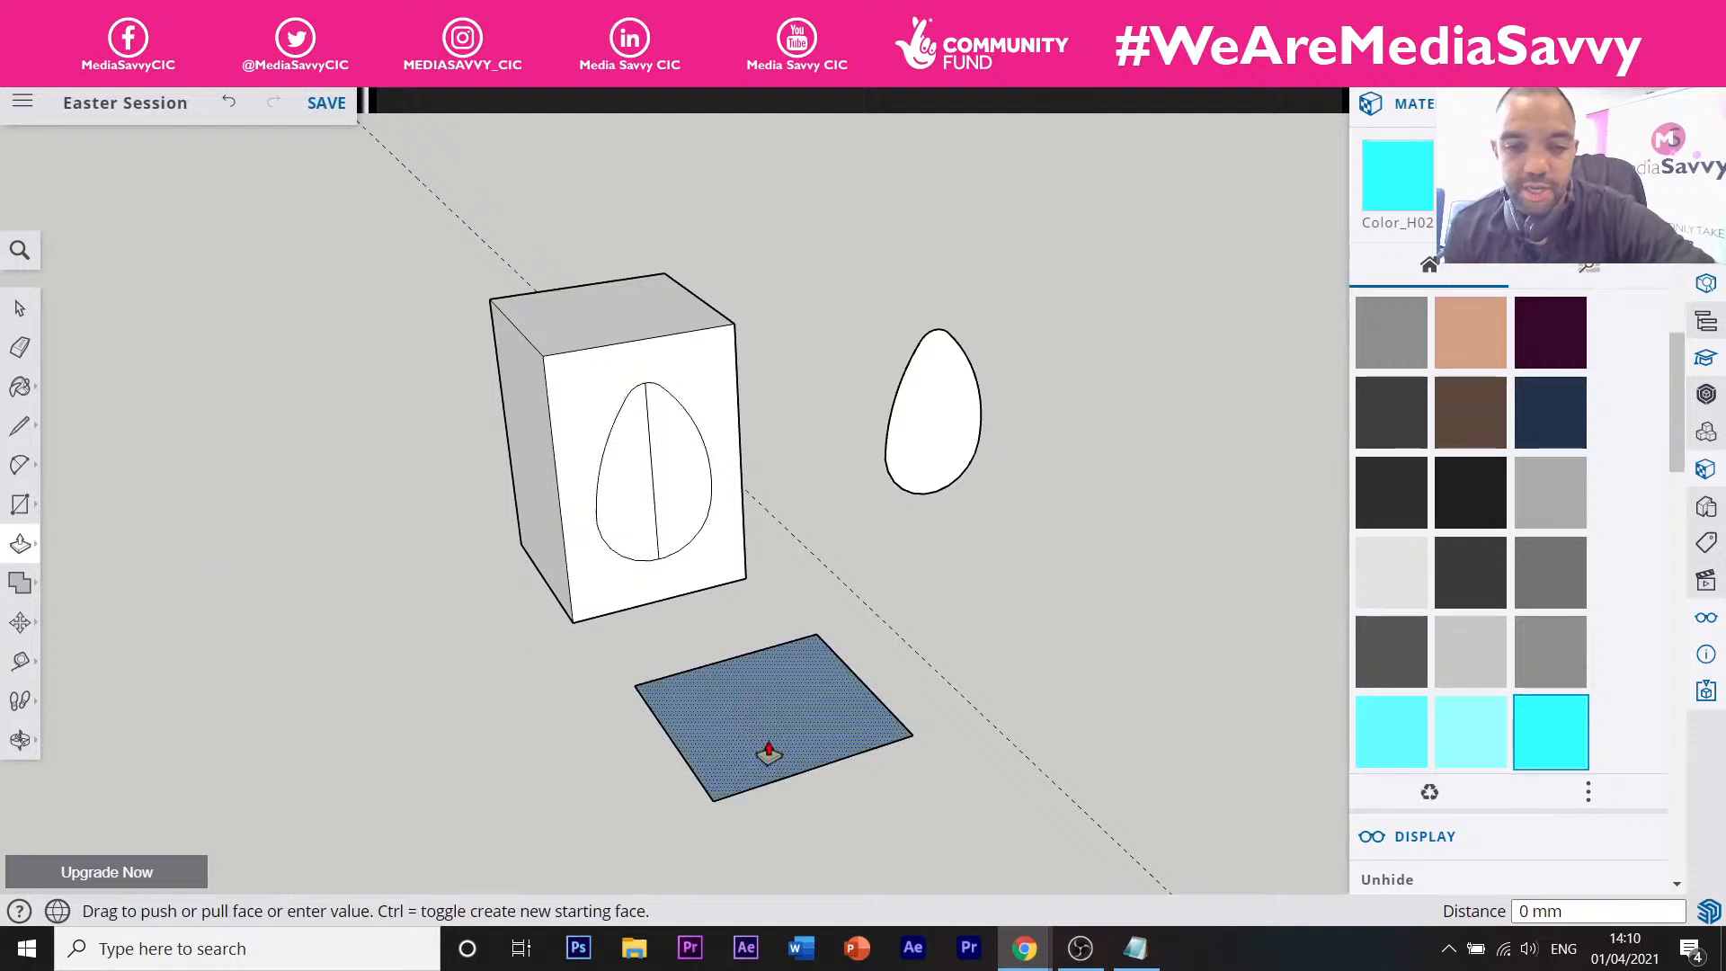
drag(769, 754, 637, 680)
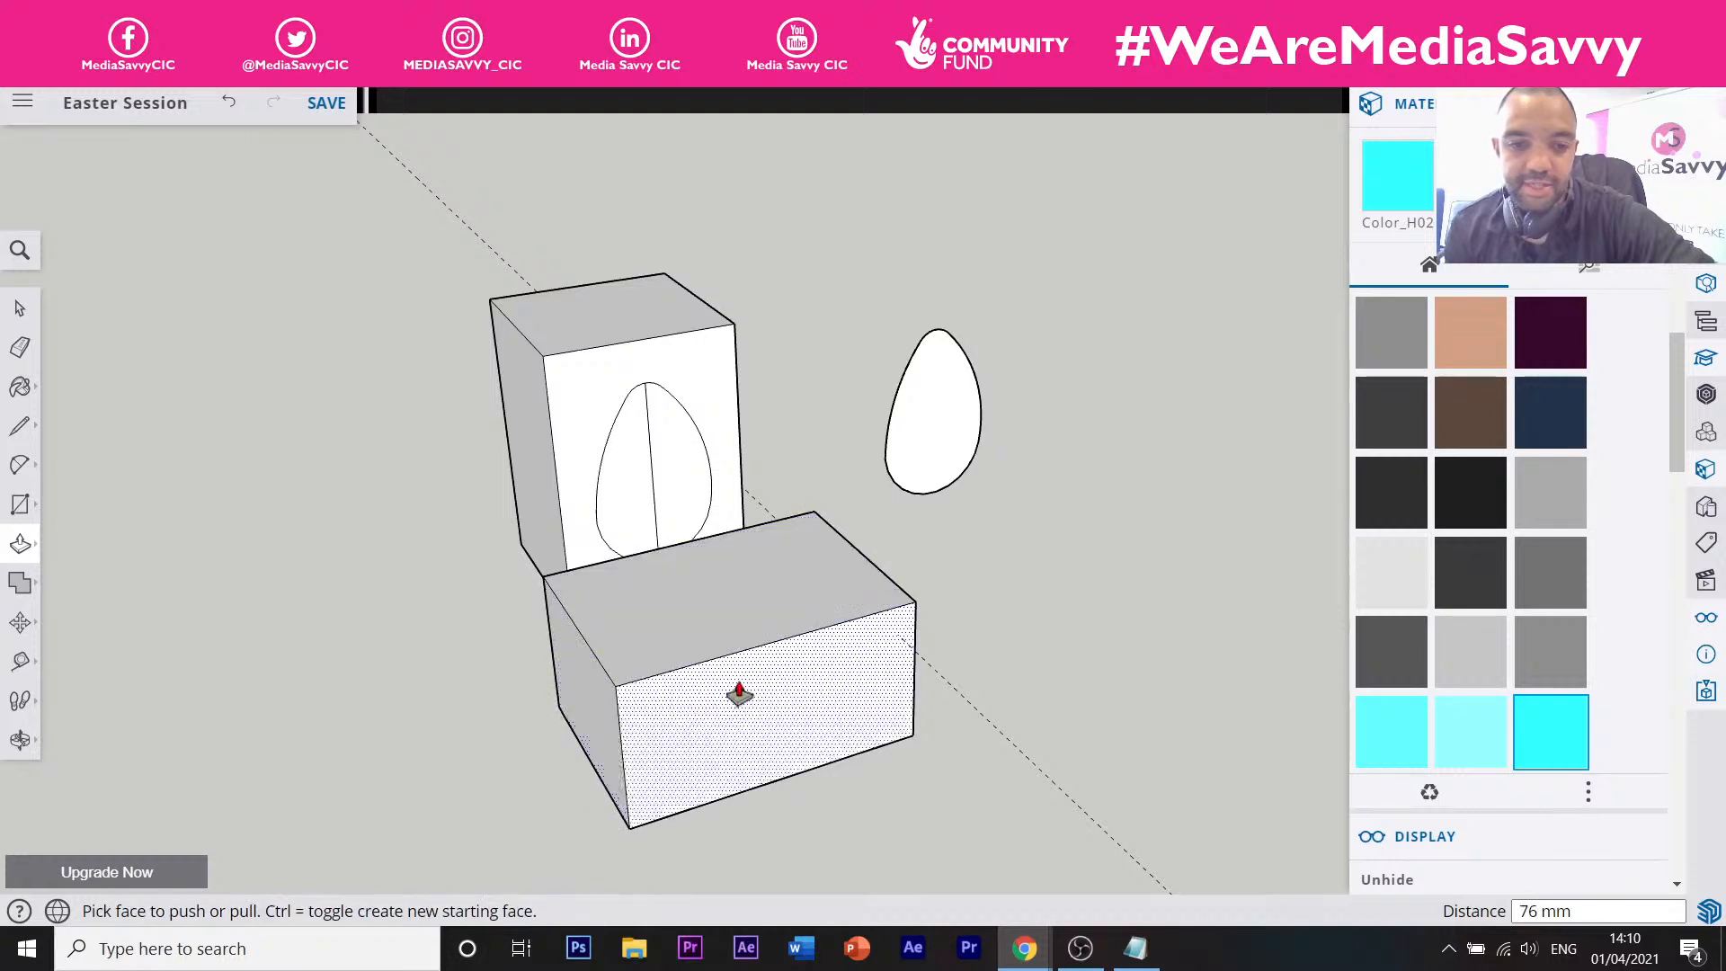
key(ctrl+z)
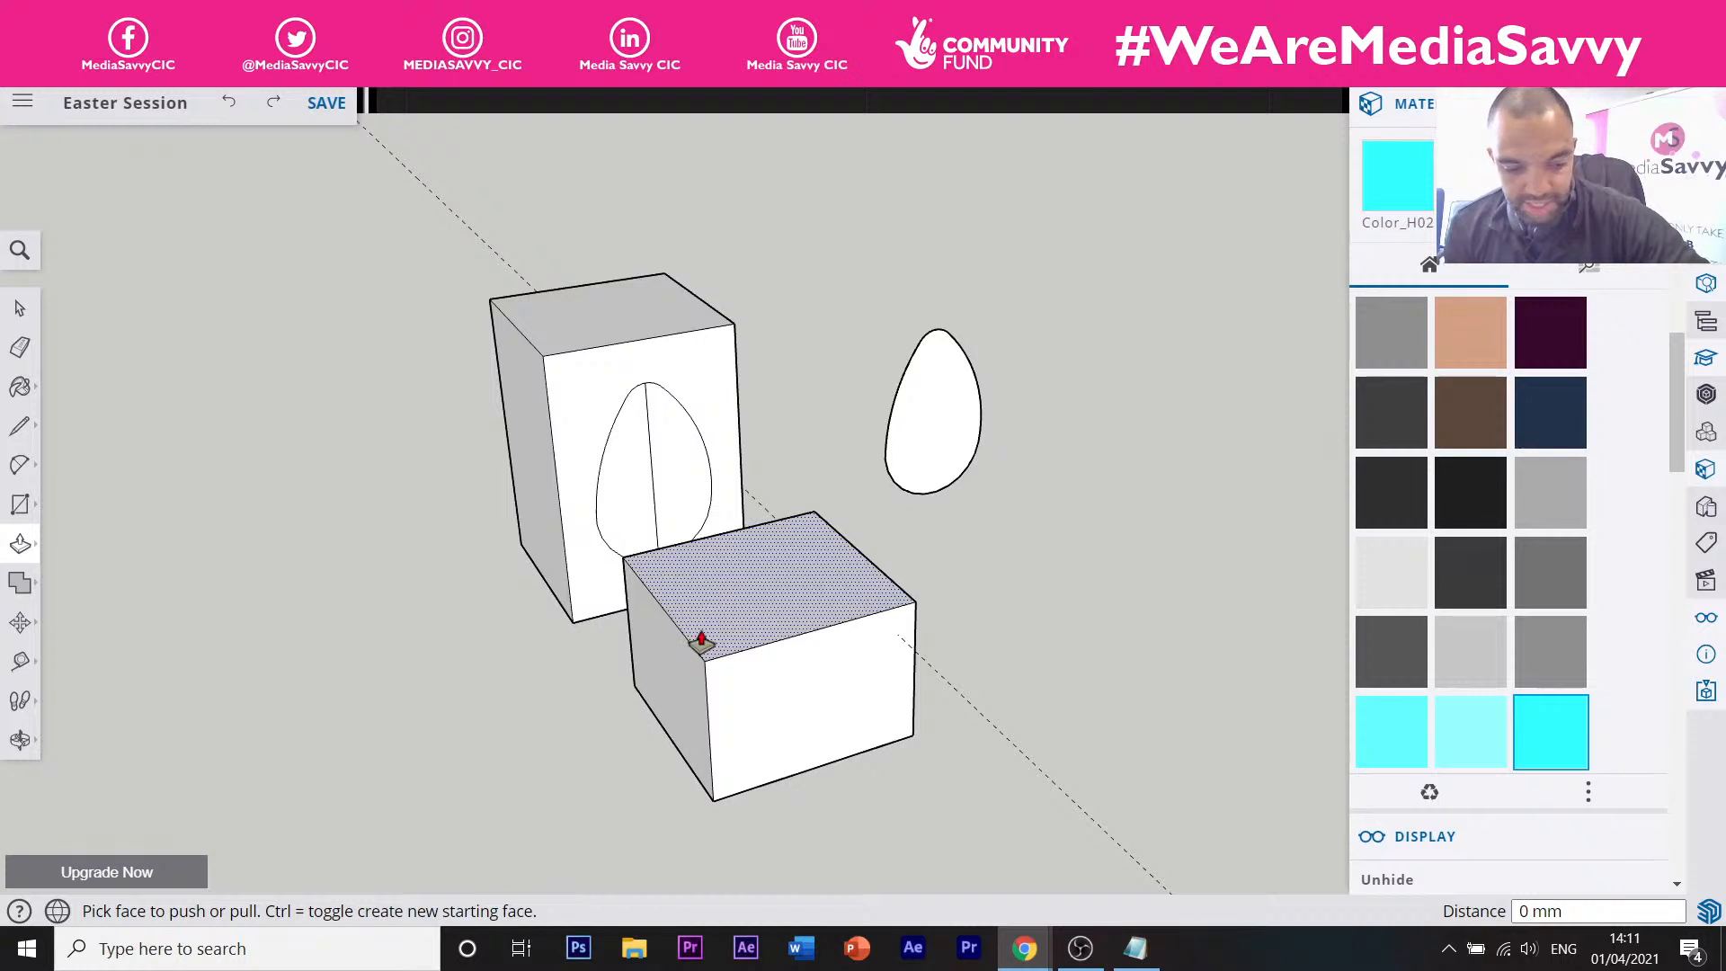
click(236, 103)
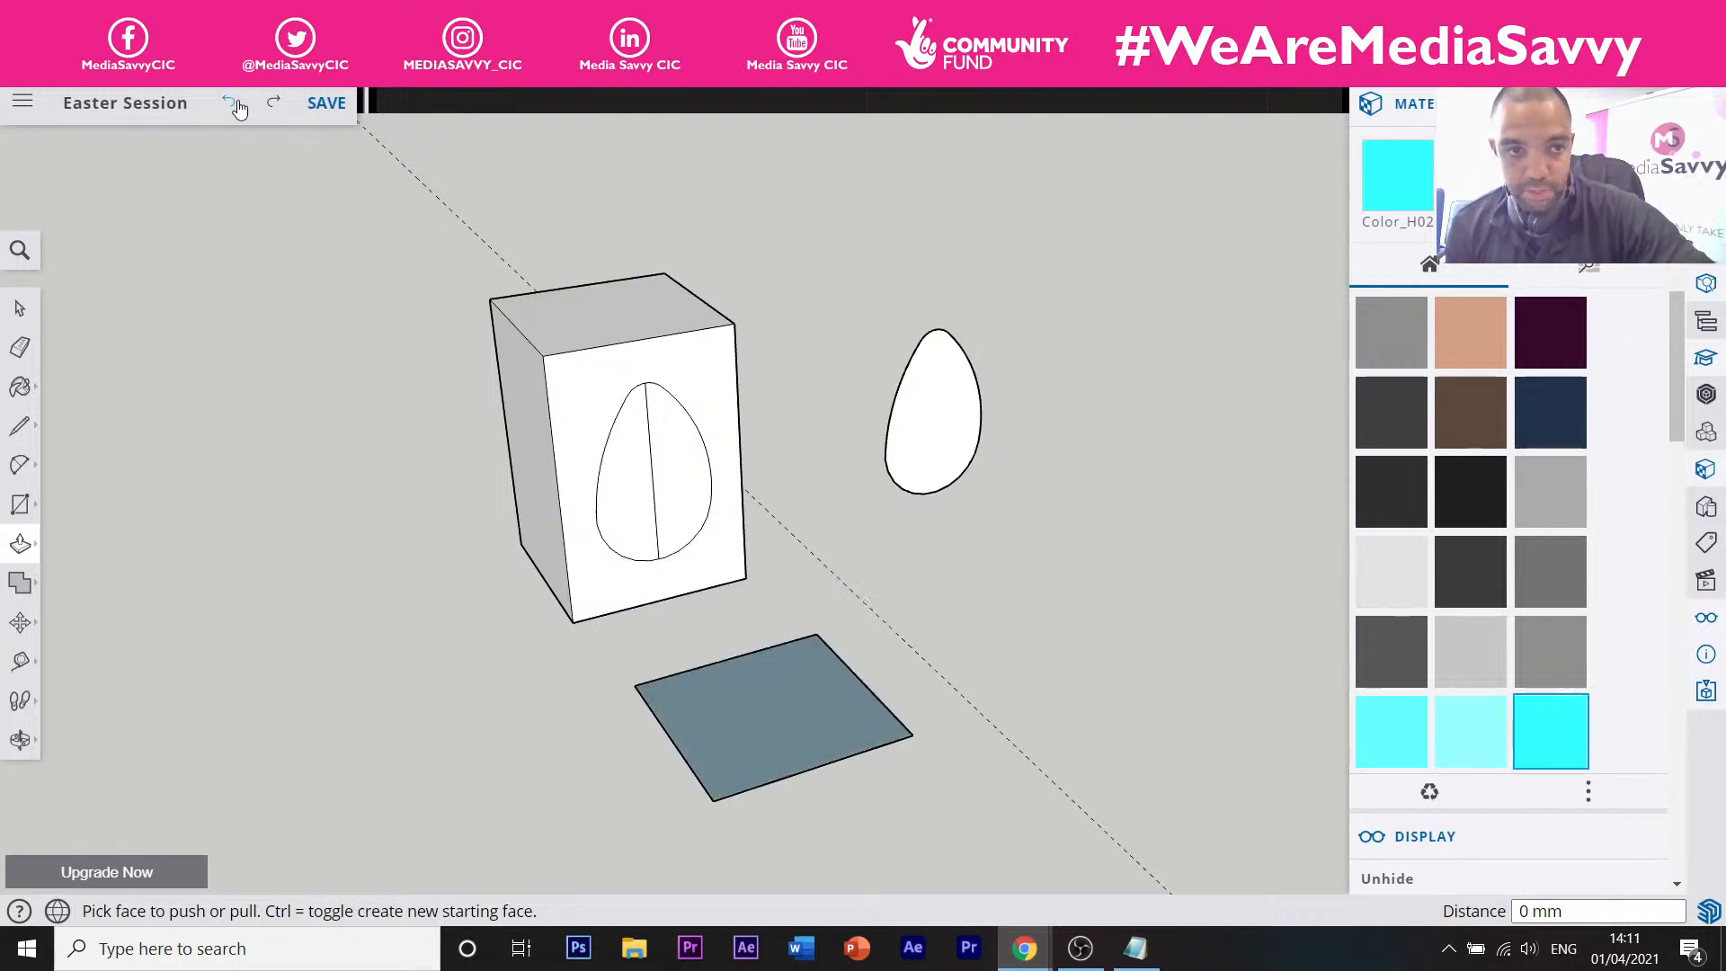
click(237, 103)
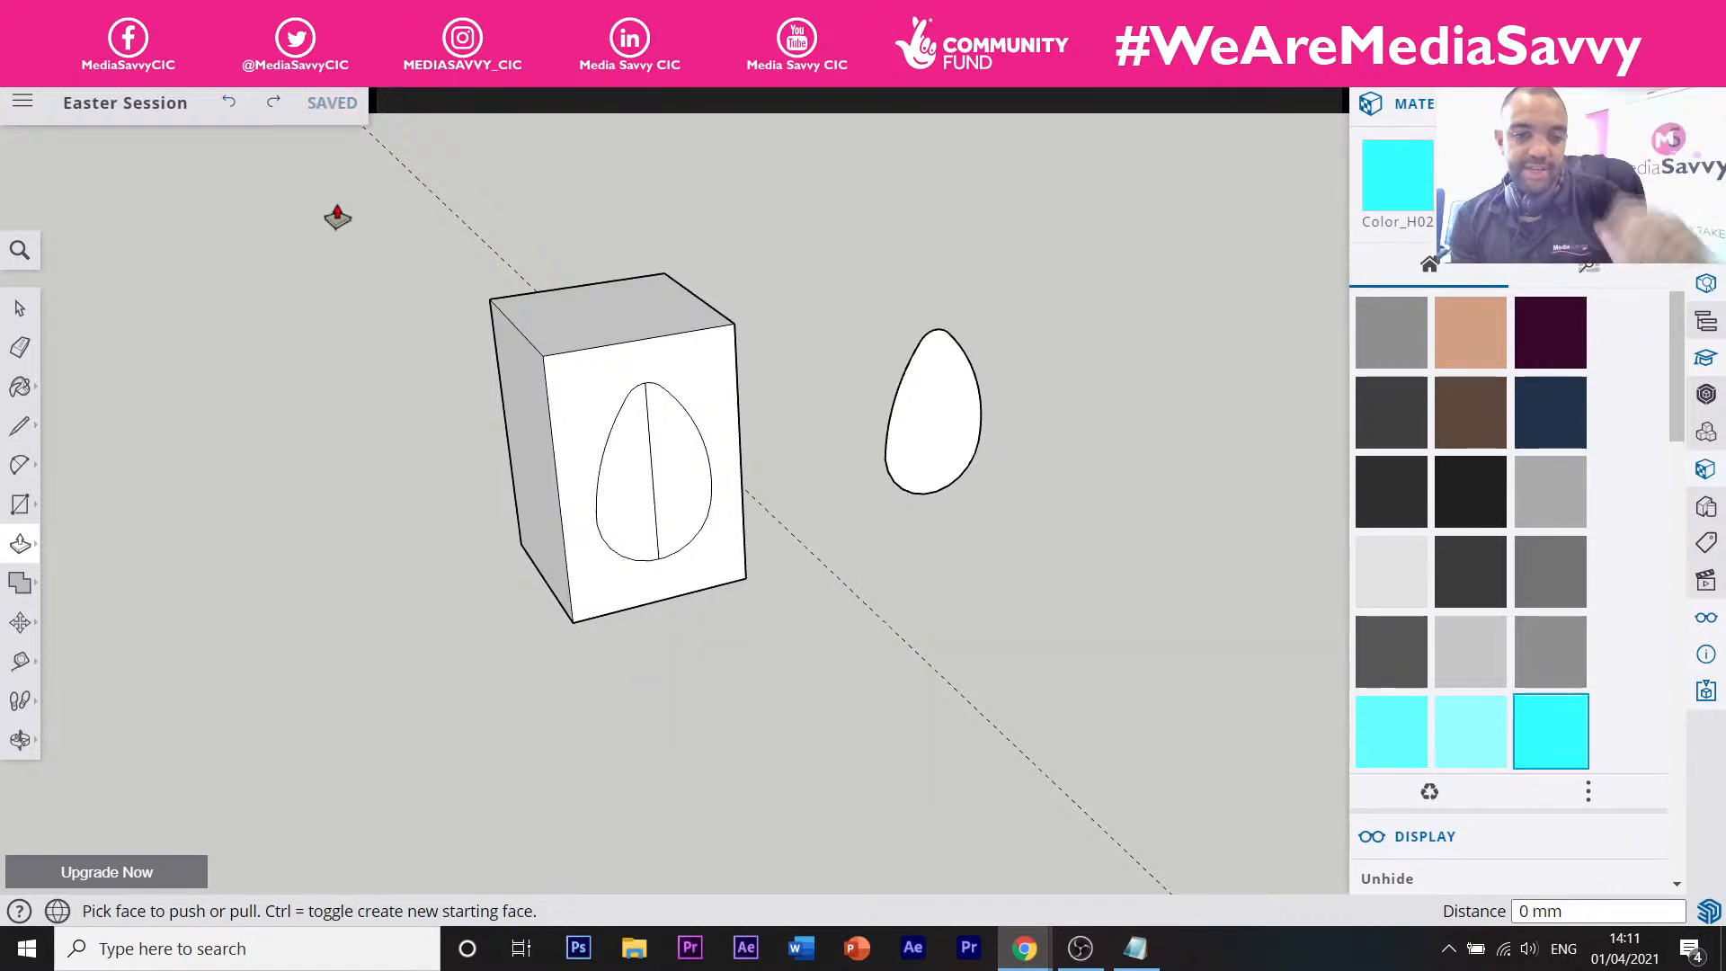
Erase the centre line running through the egg outline on the box front.
key(t)
double_click(654, 468)
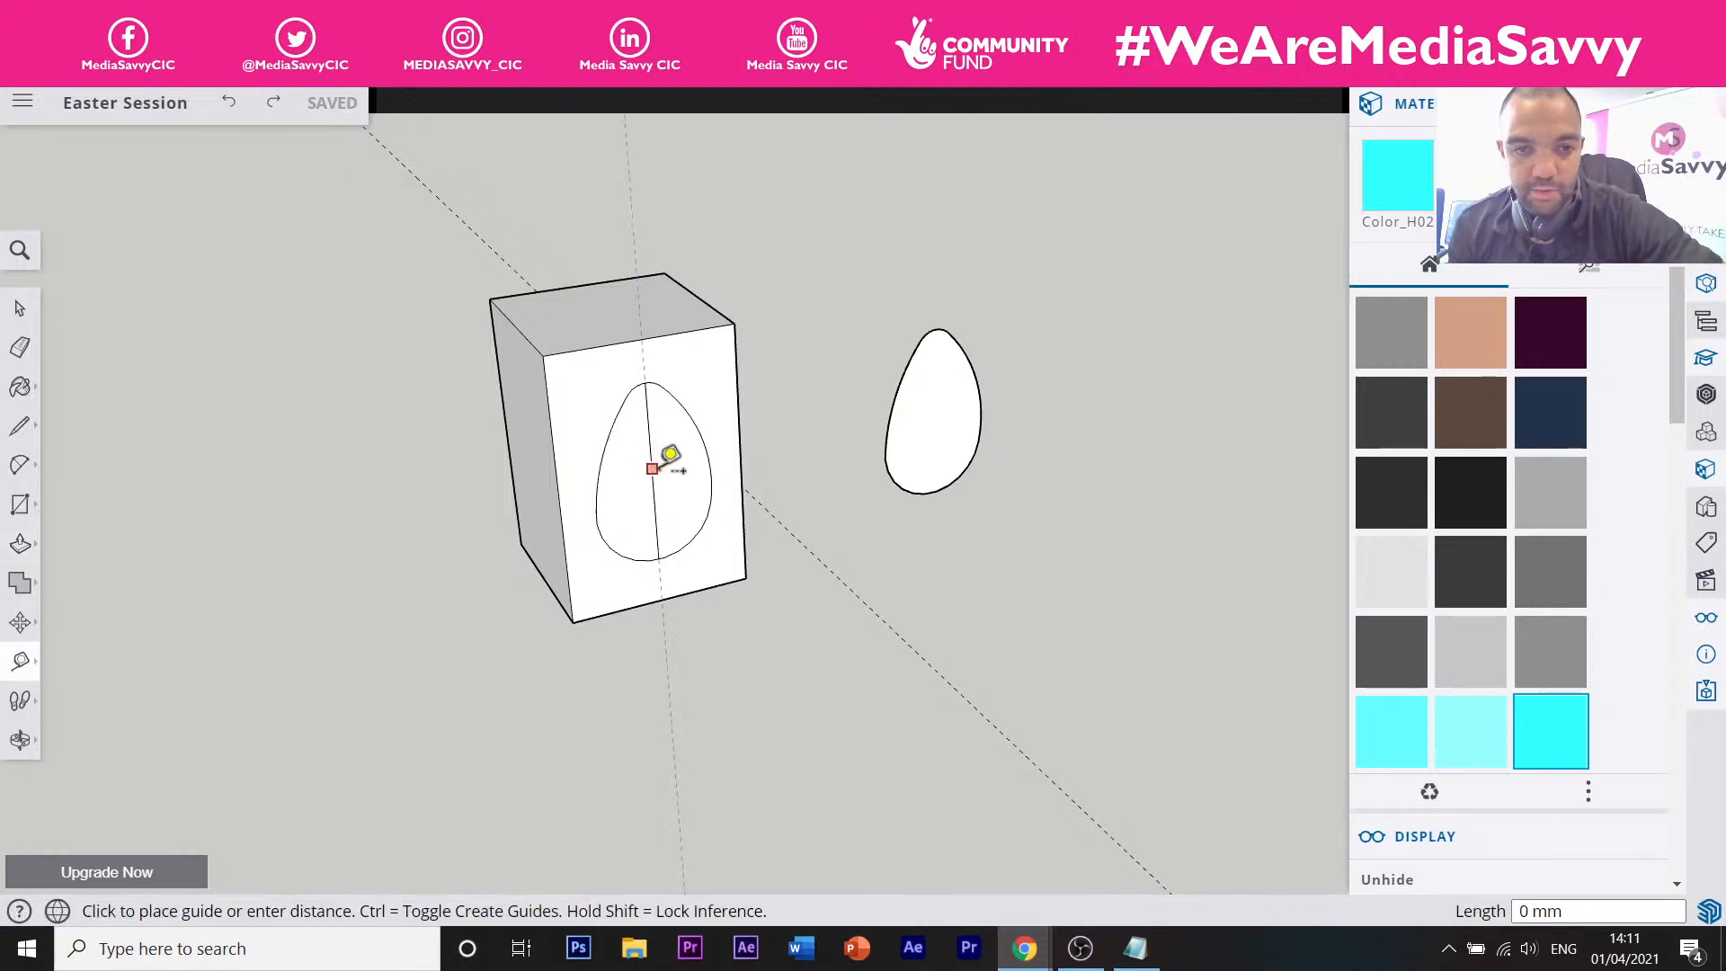
key(ctrl+z)
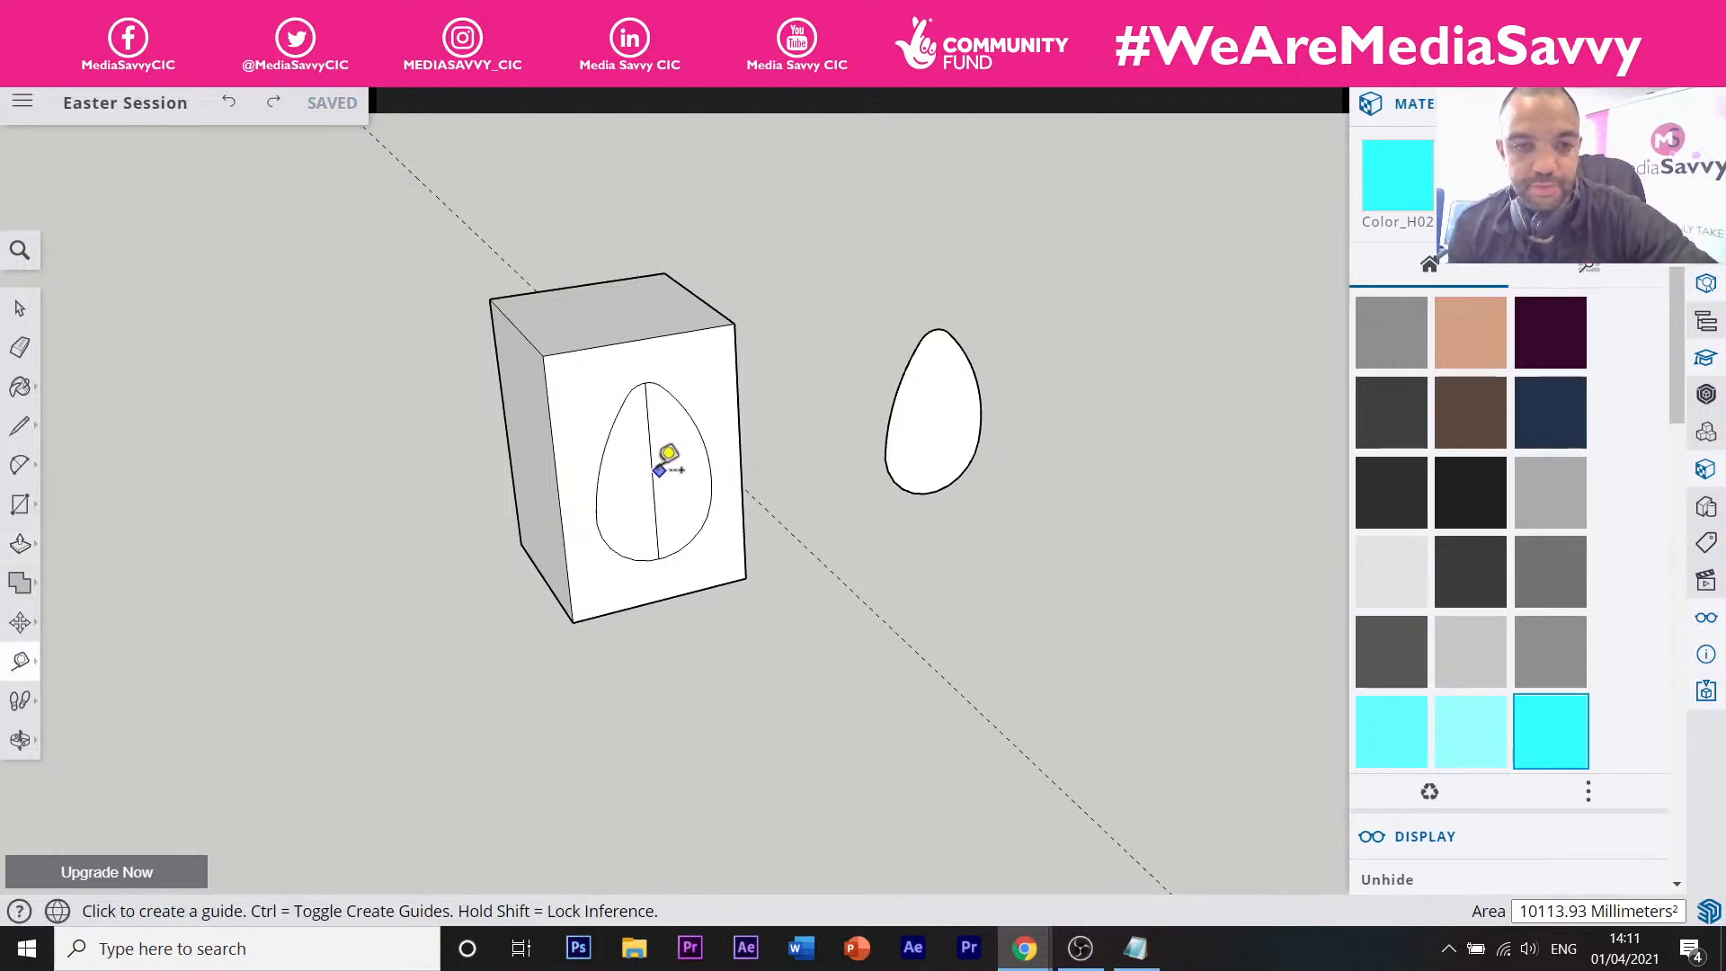
key(e)
click(654, 470)
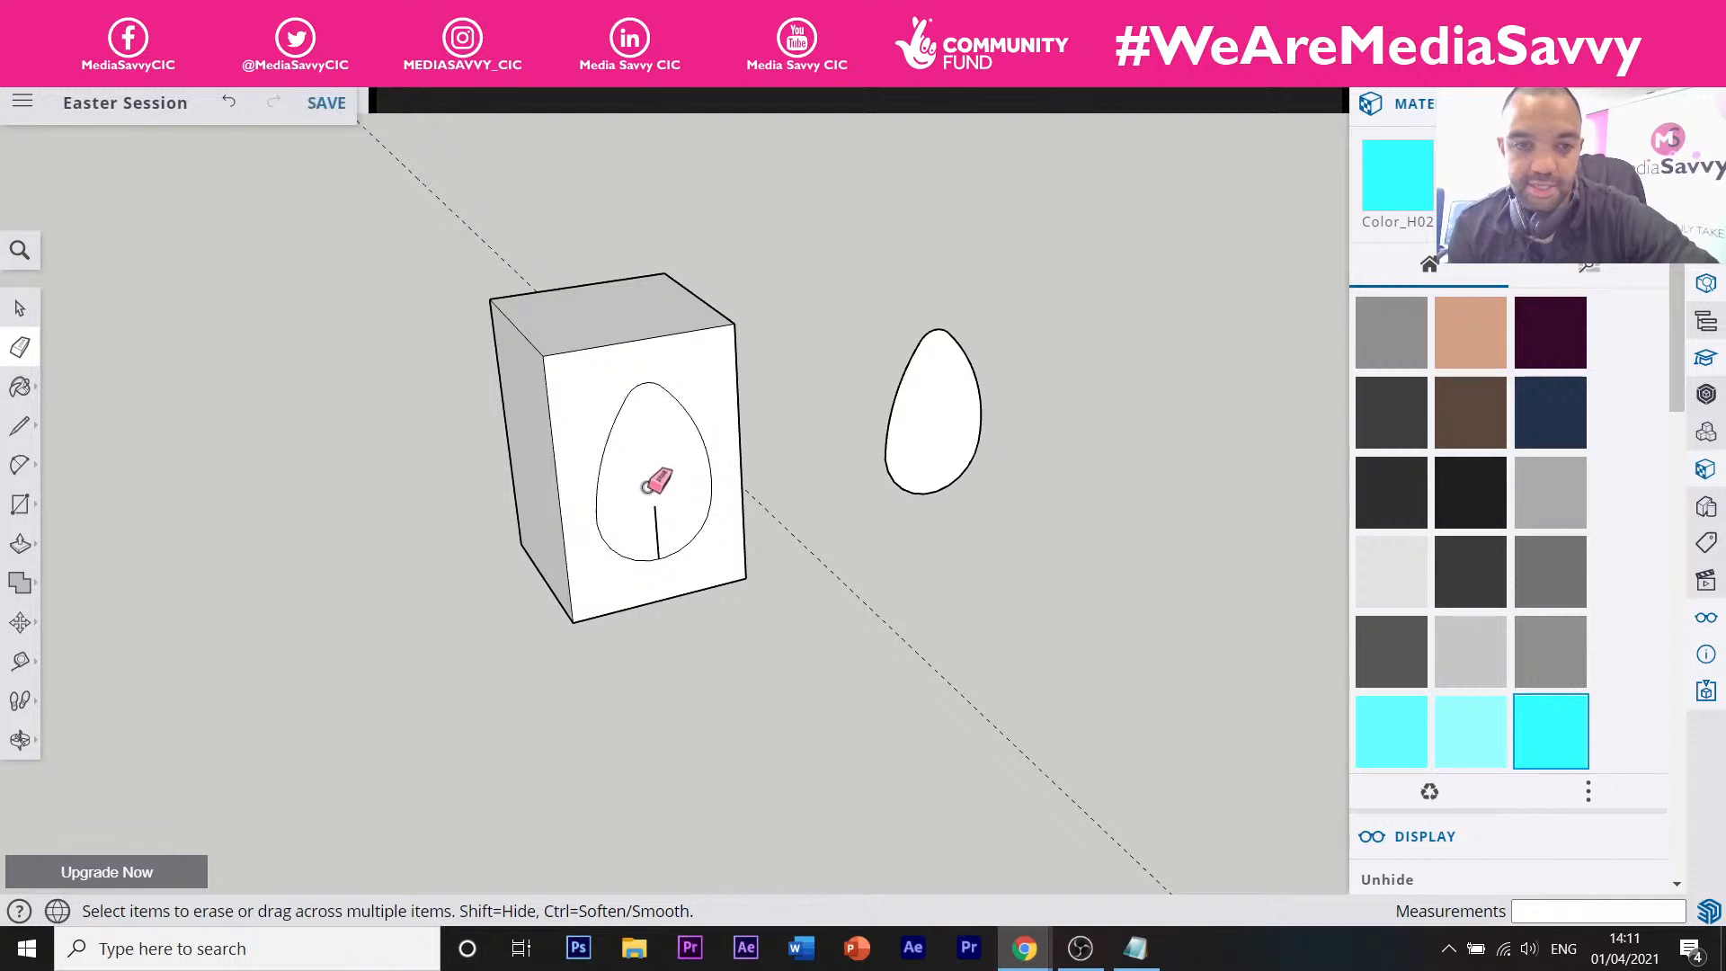
click(649, 518)
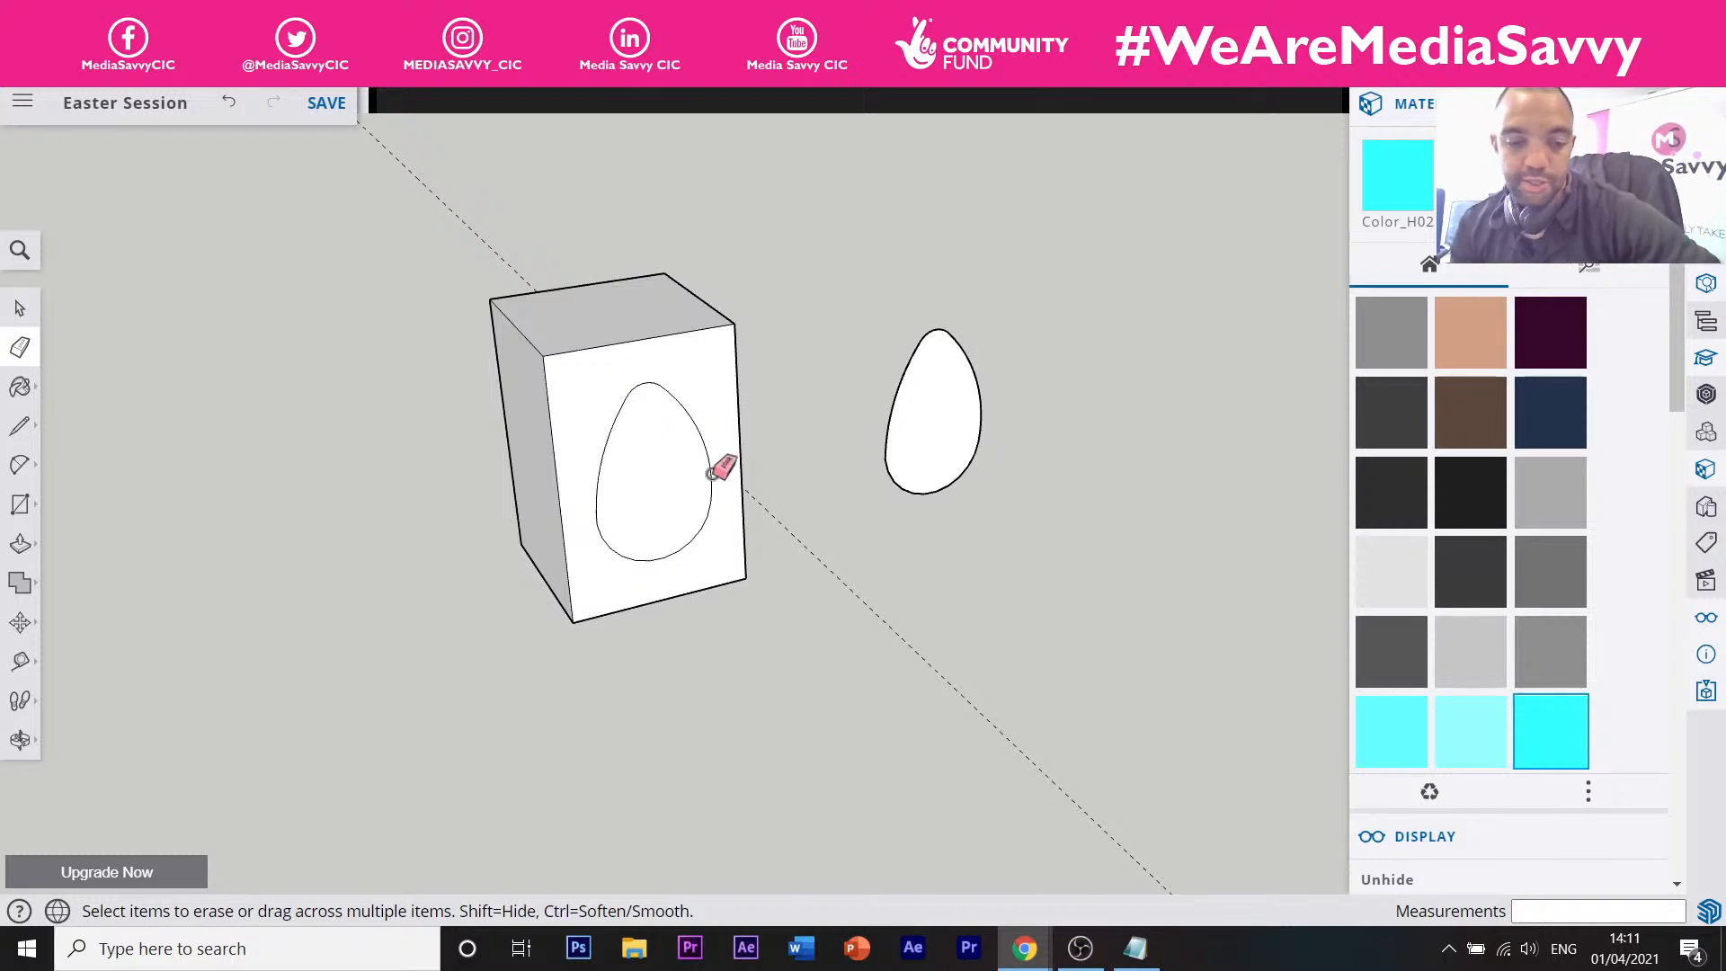
Select and delete the separate flat egg shape on the right.
key(space)
drag(1033, 300, 839, 559)
key(Delete)
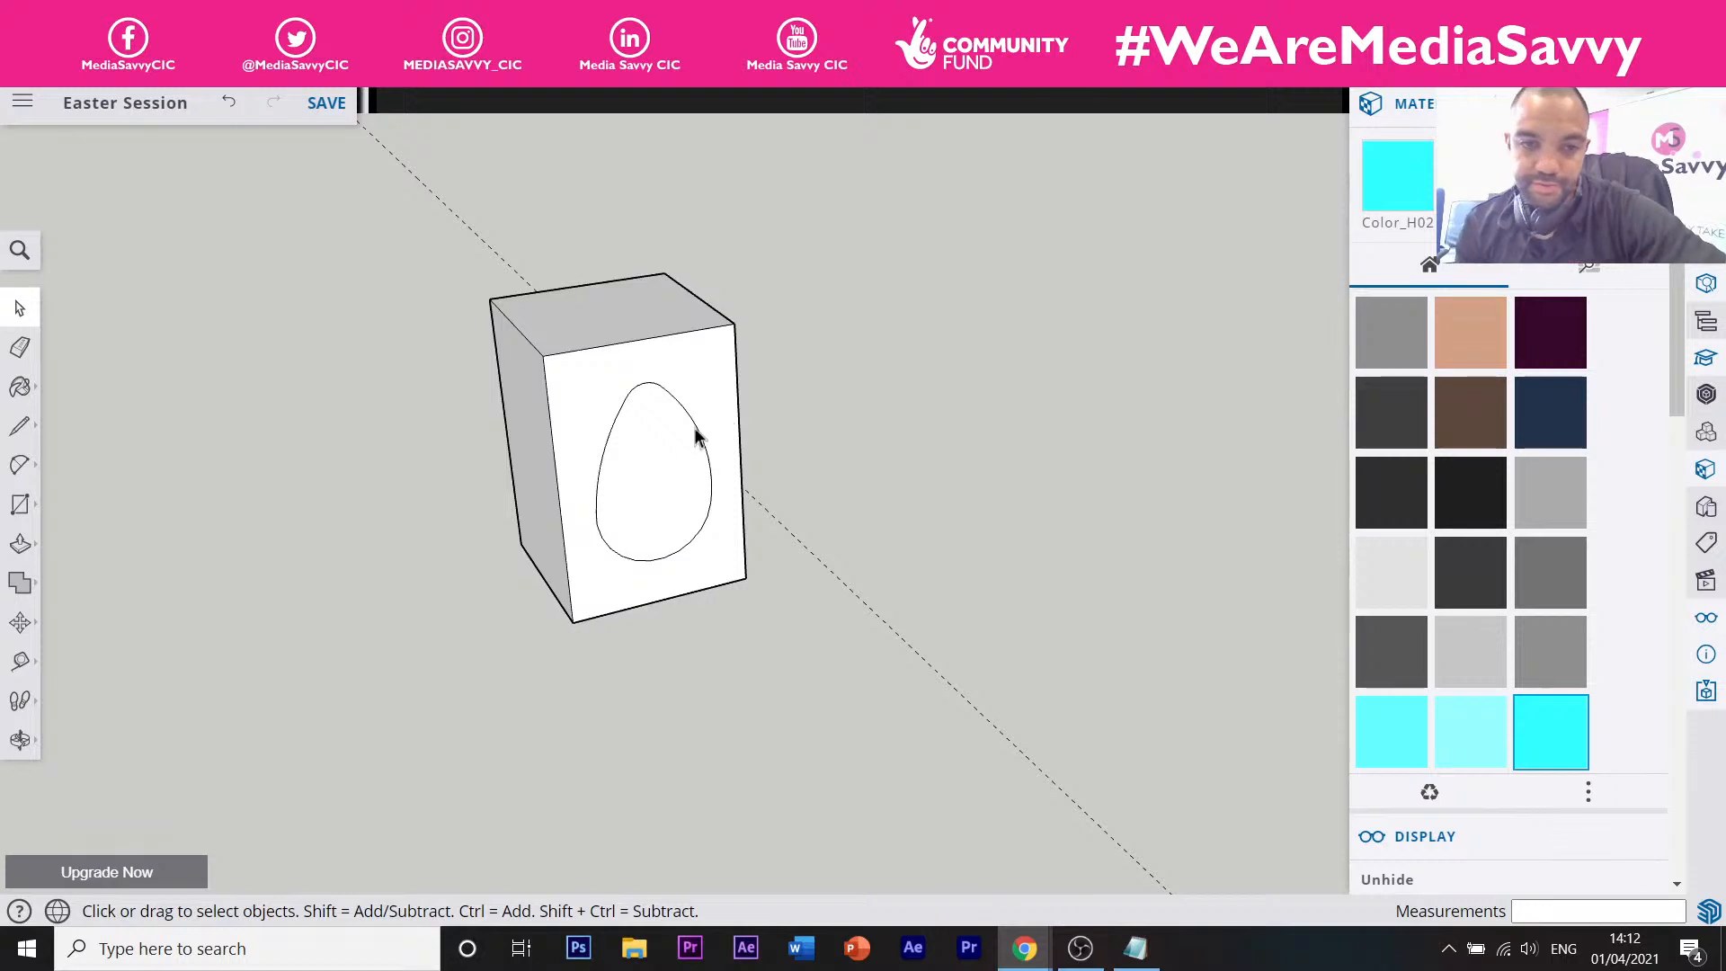
Delete the egg outline on the box front and erase the leftover stray mark.
click(676, 454)
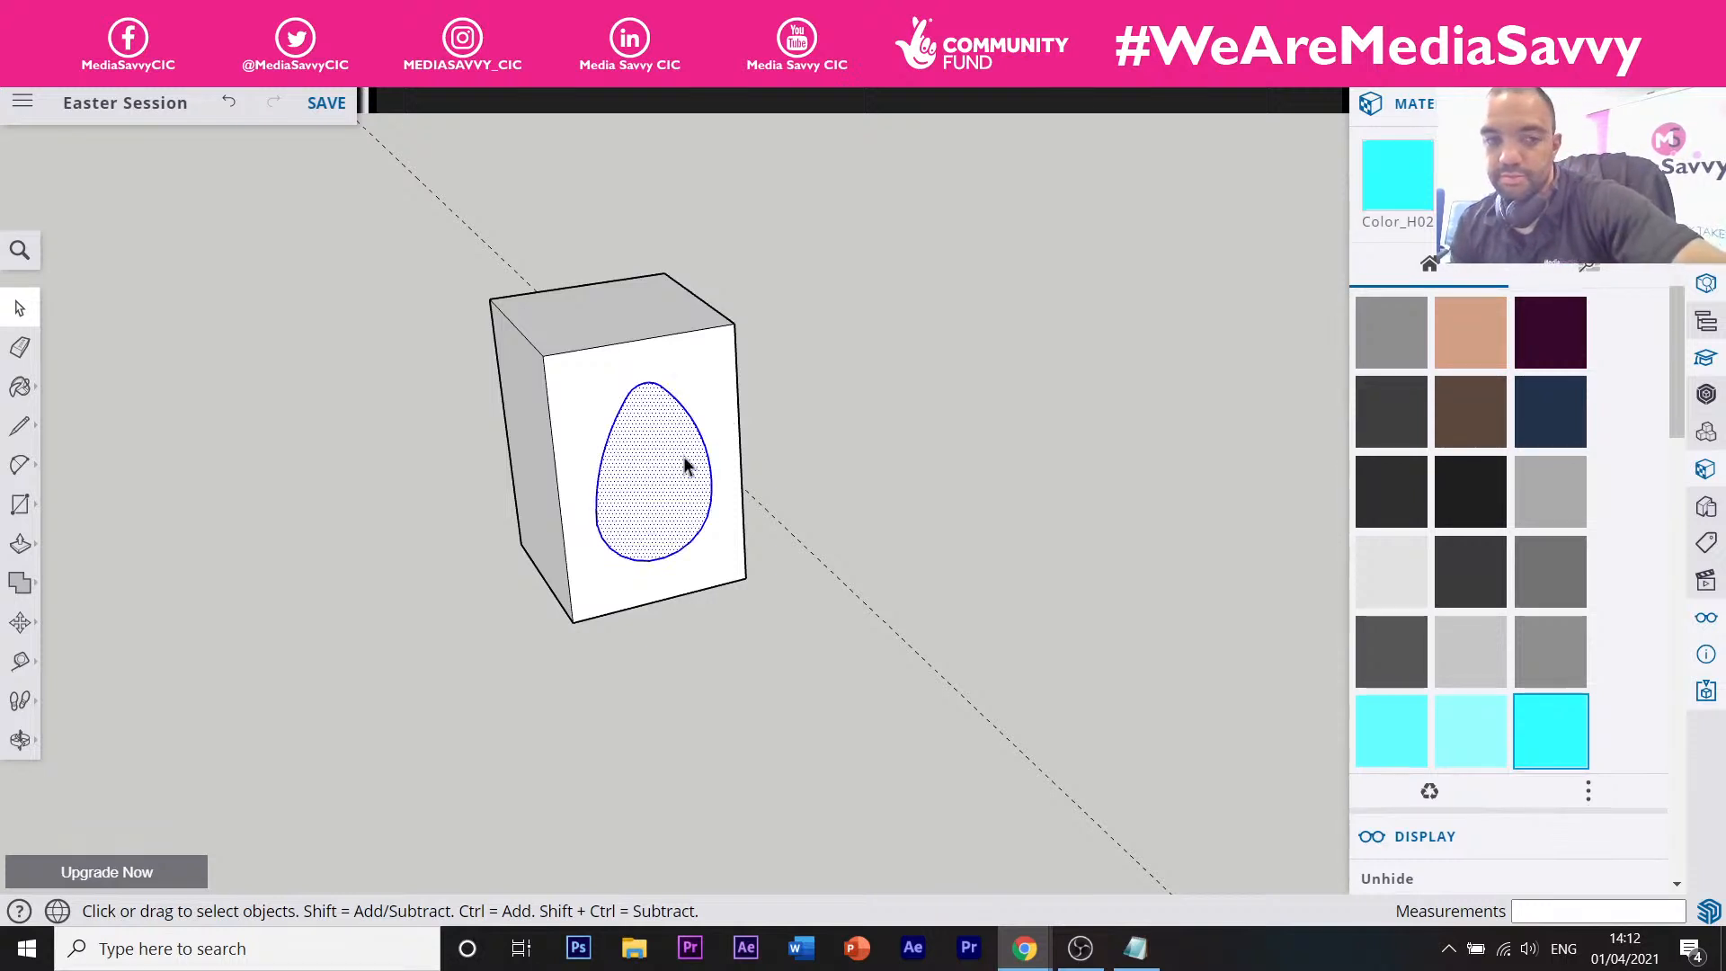
click(668, 442)
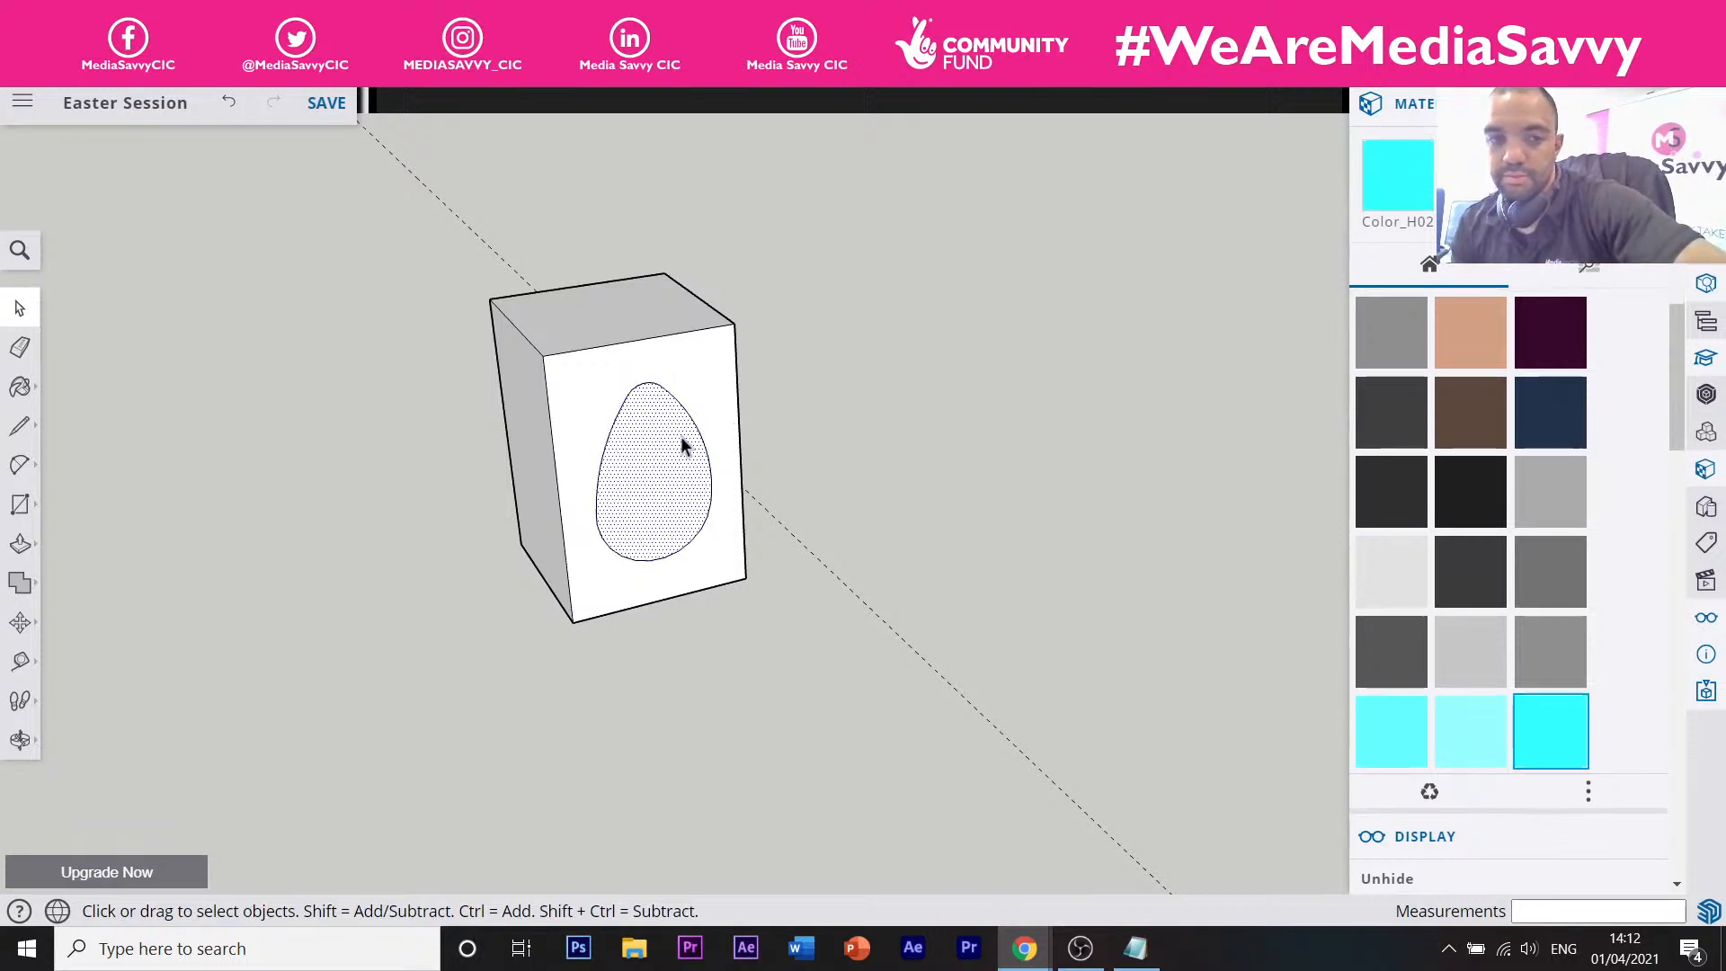
double_click(681, 436)
shift+click(682, 436)
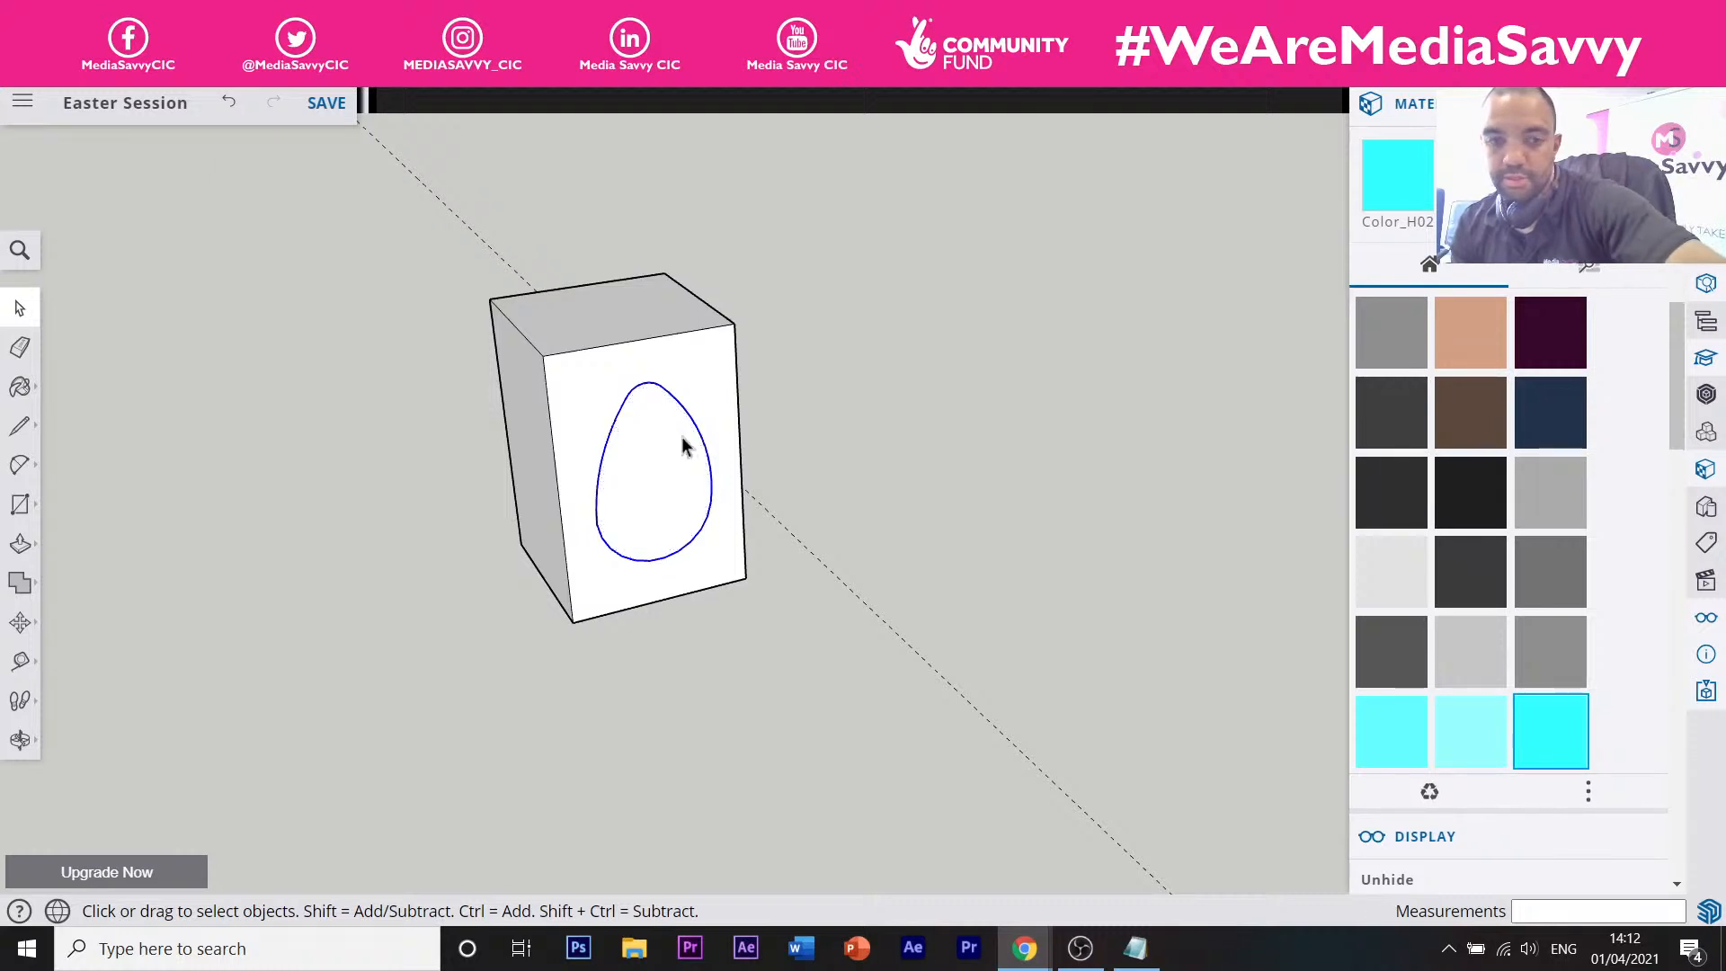
key(Delete)
key(e)
click(596, 514)
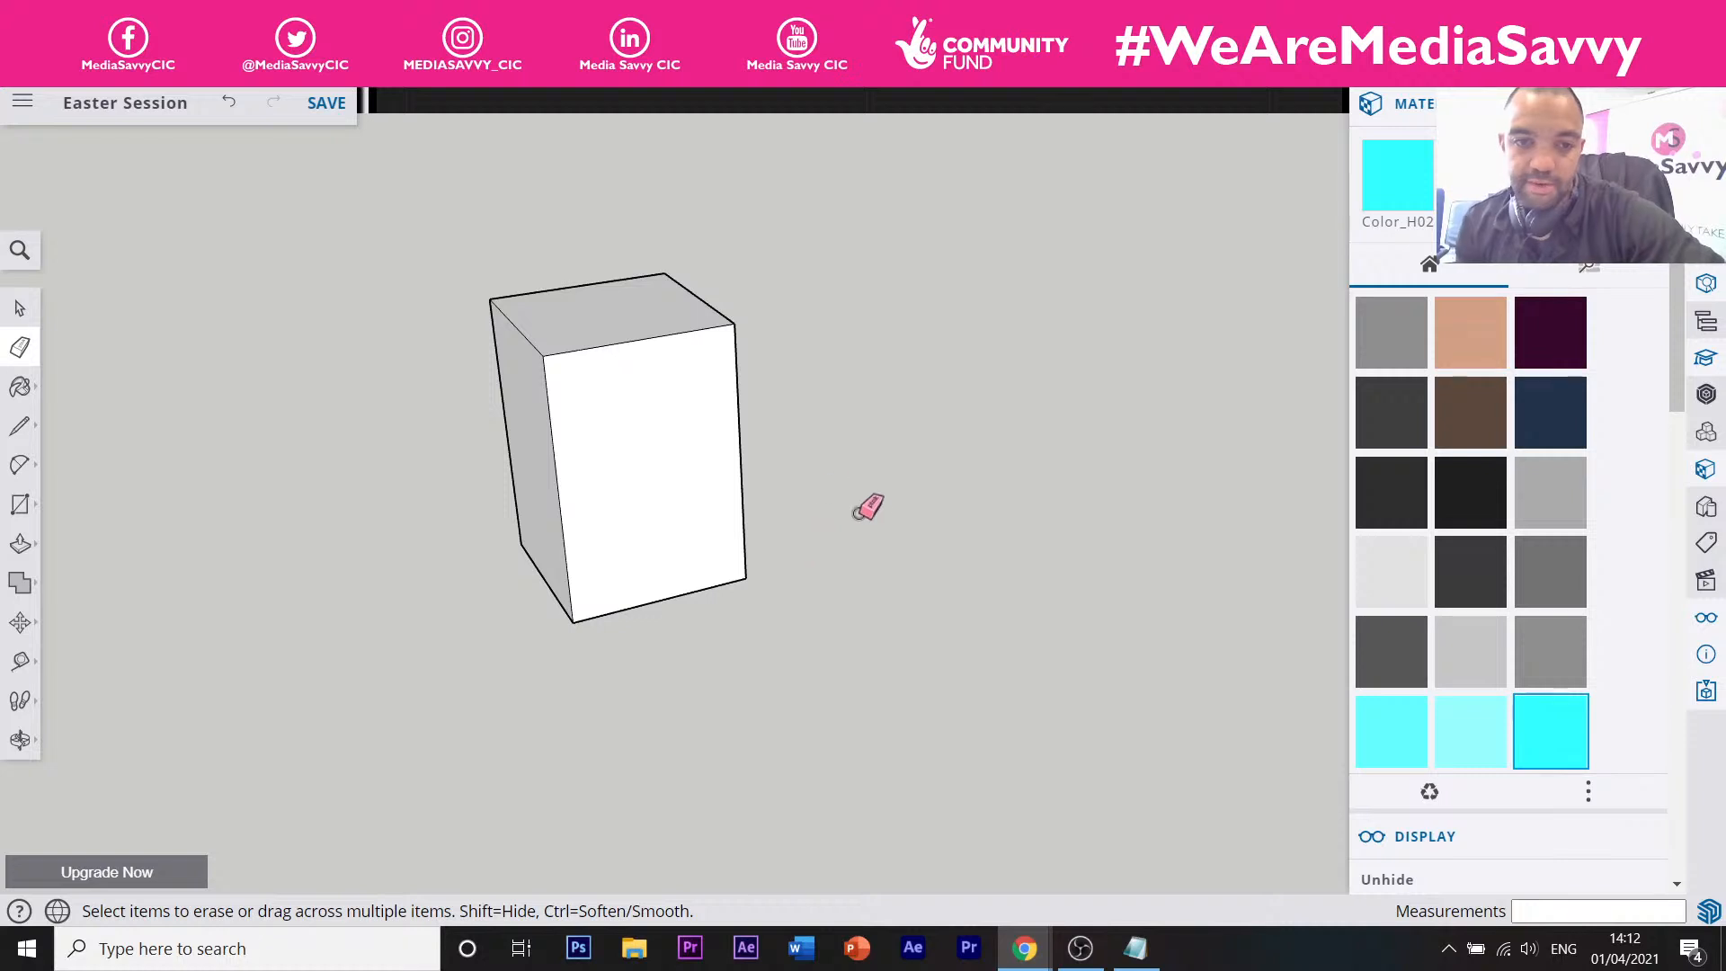
scroll(871, 509, down, 5)
middle_drag(890, 523, 530, 495)
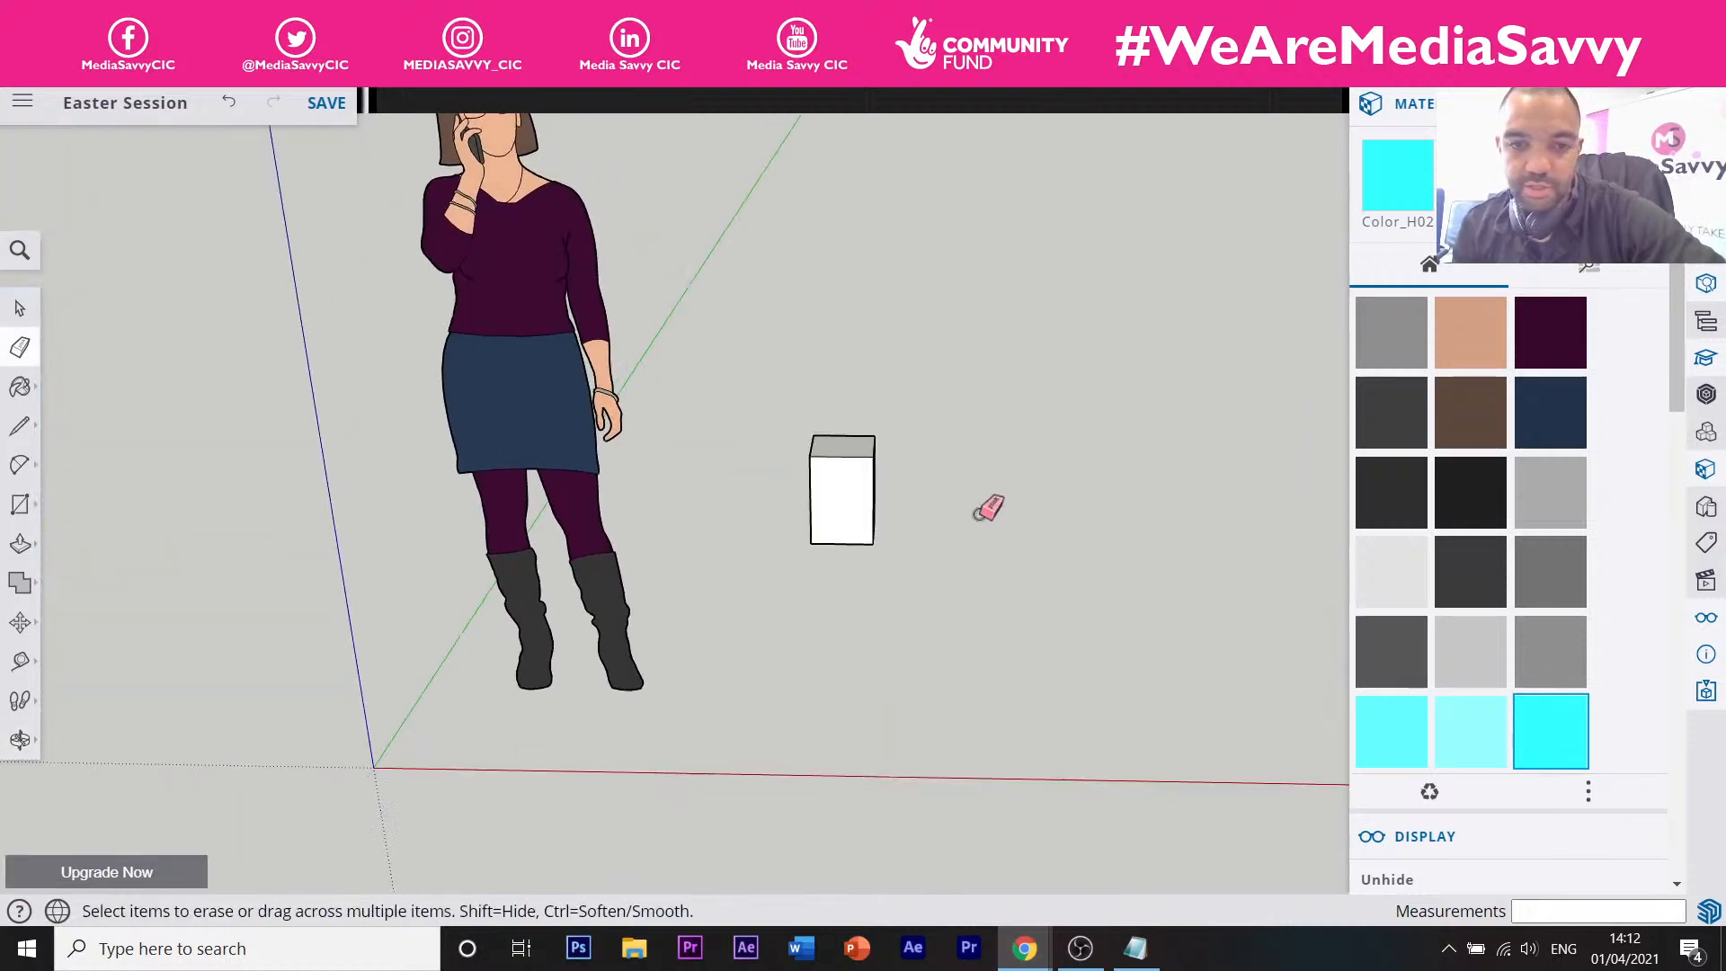
middle_drag(974, 517, 828, 492)
scroll(904, 490, up, 4)
middle_drag(952, 488, 720, 551)
scroll(855, 520, up, 4)
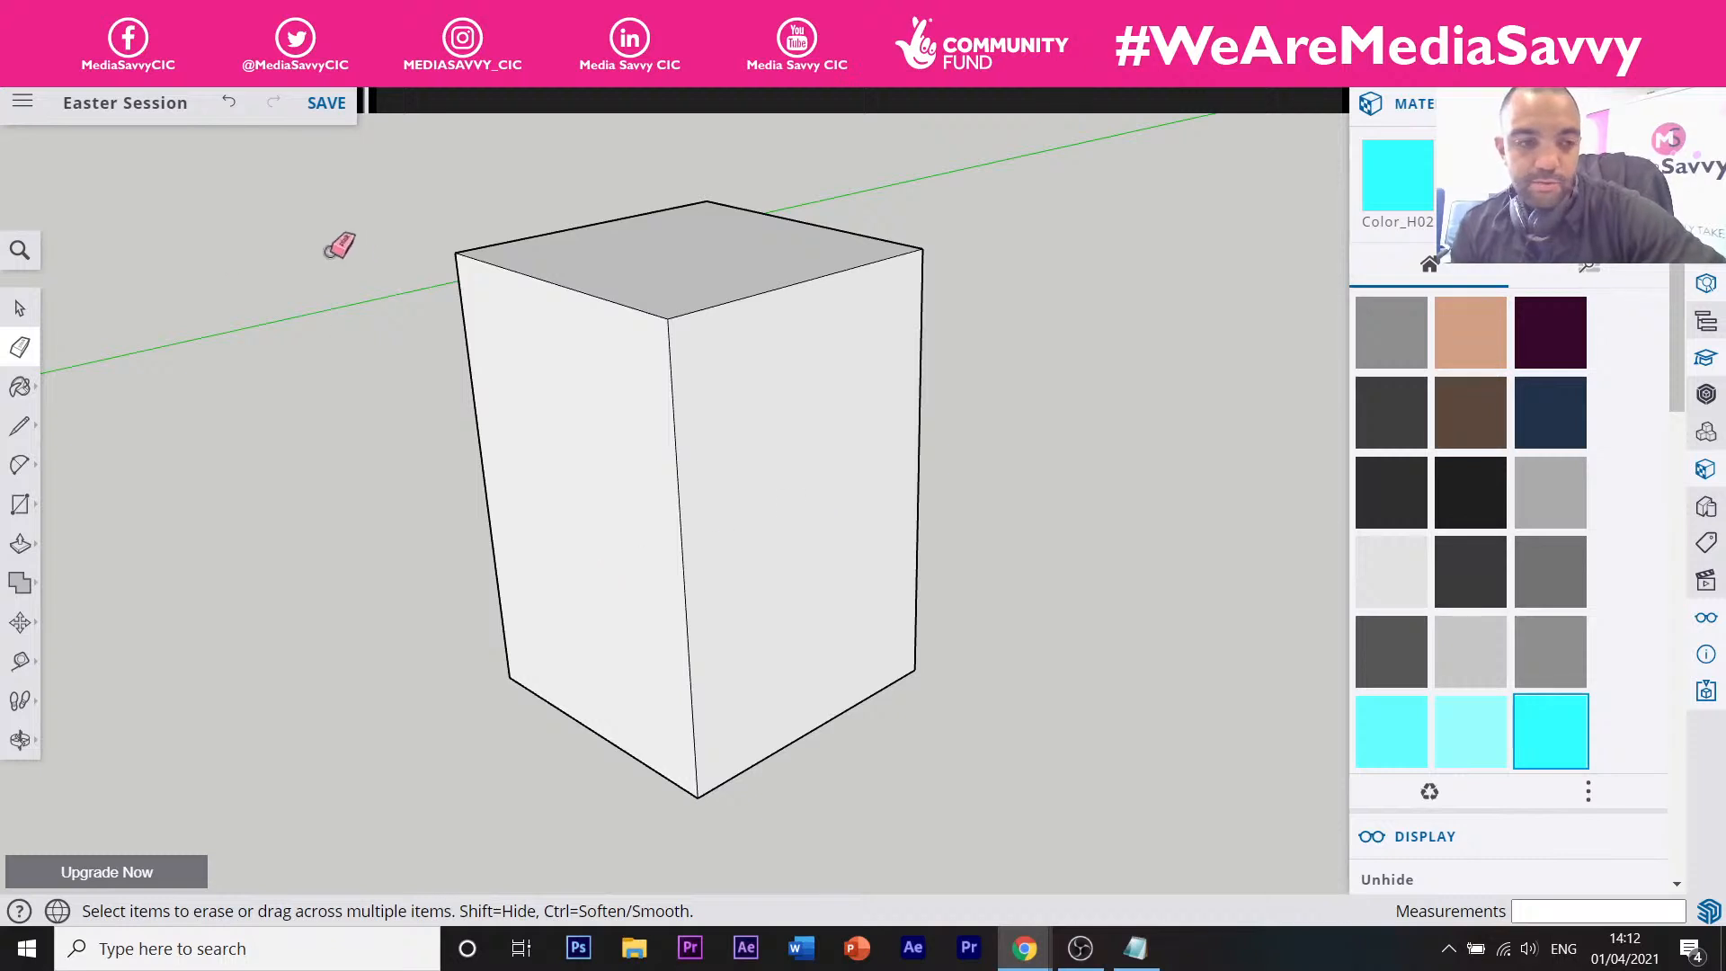
key(r)
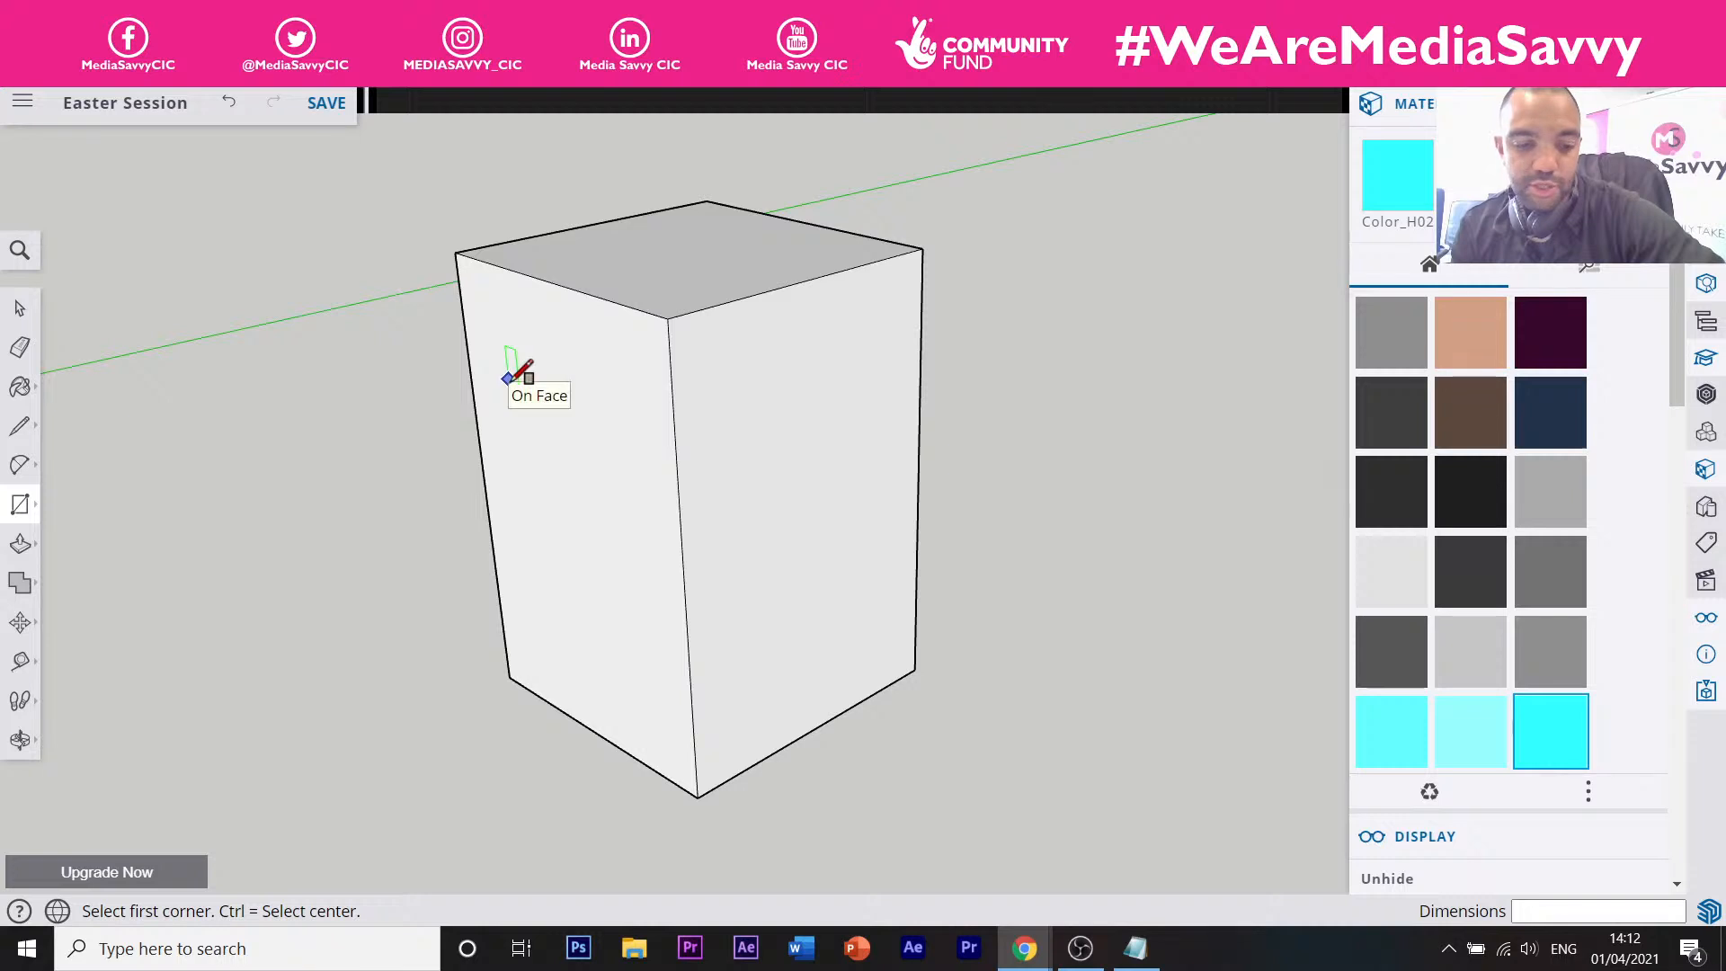
key(t)
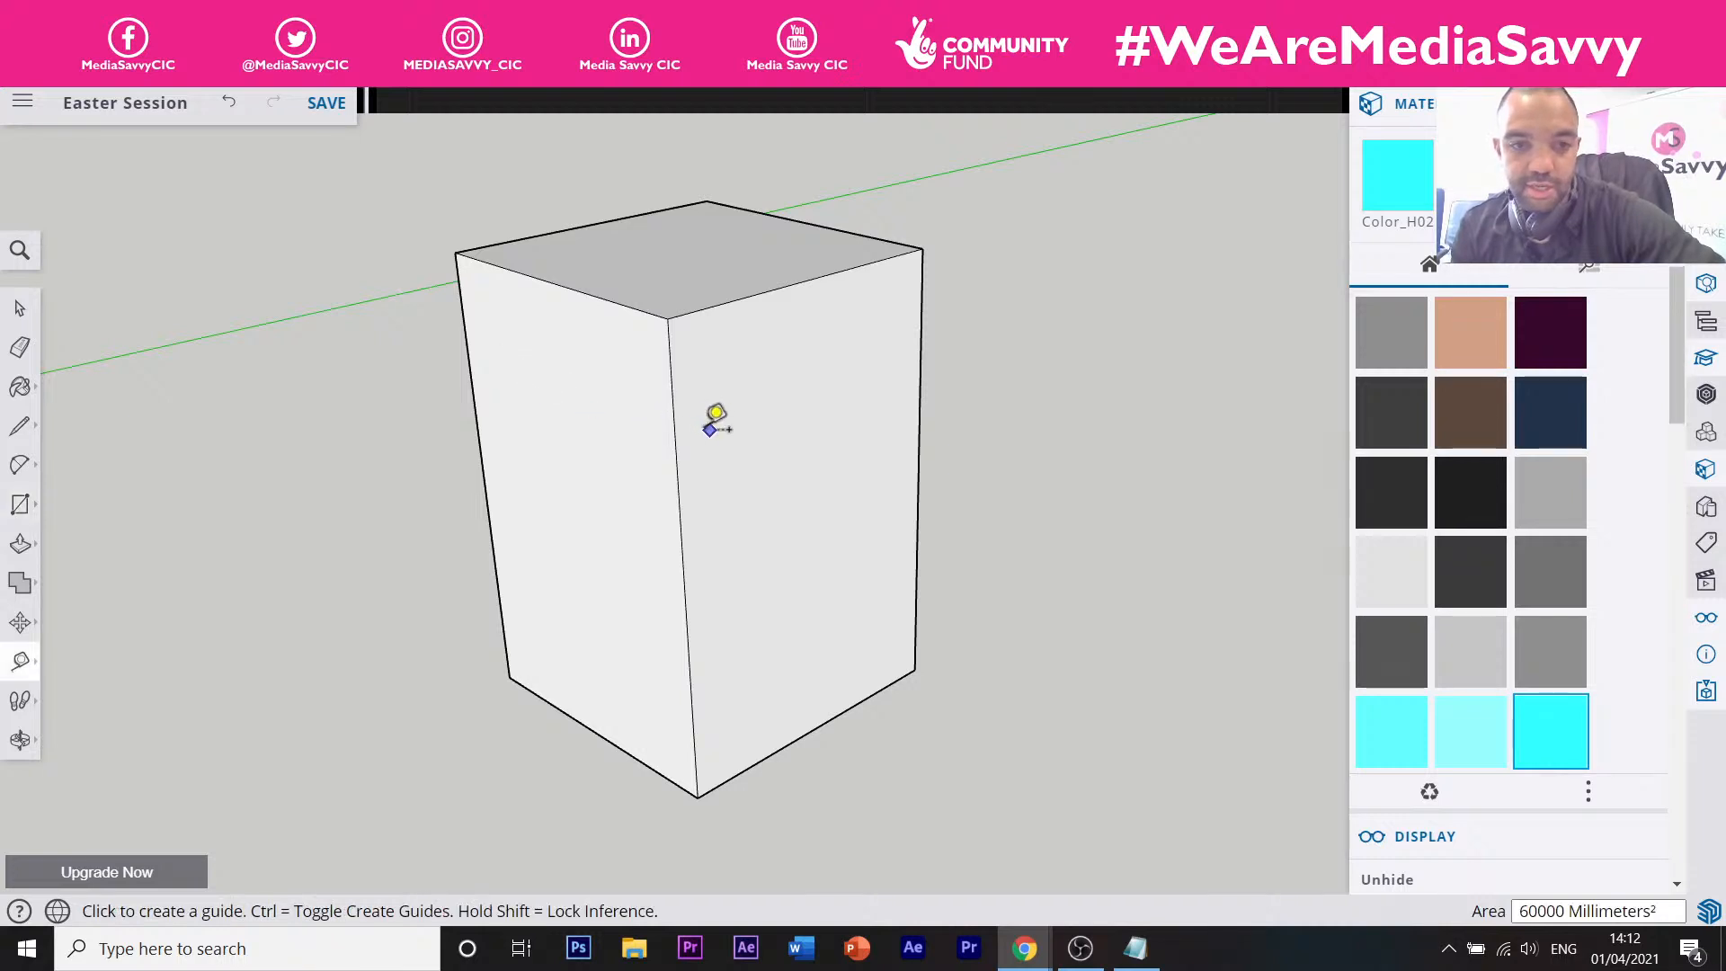
click(675, 431)
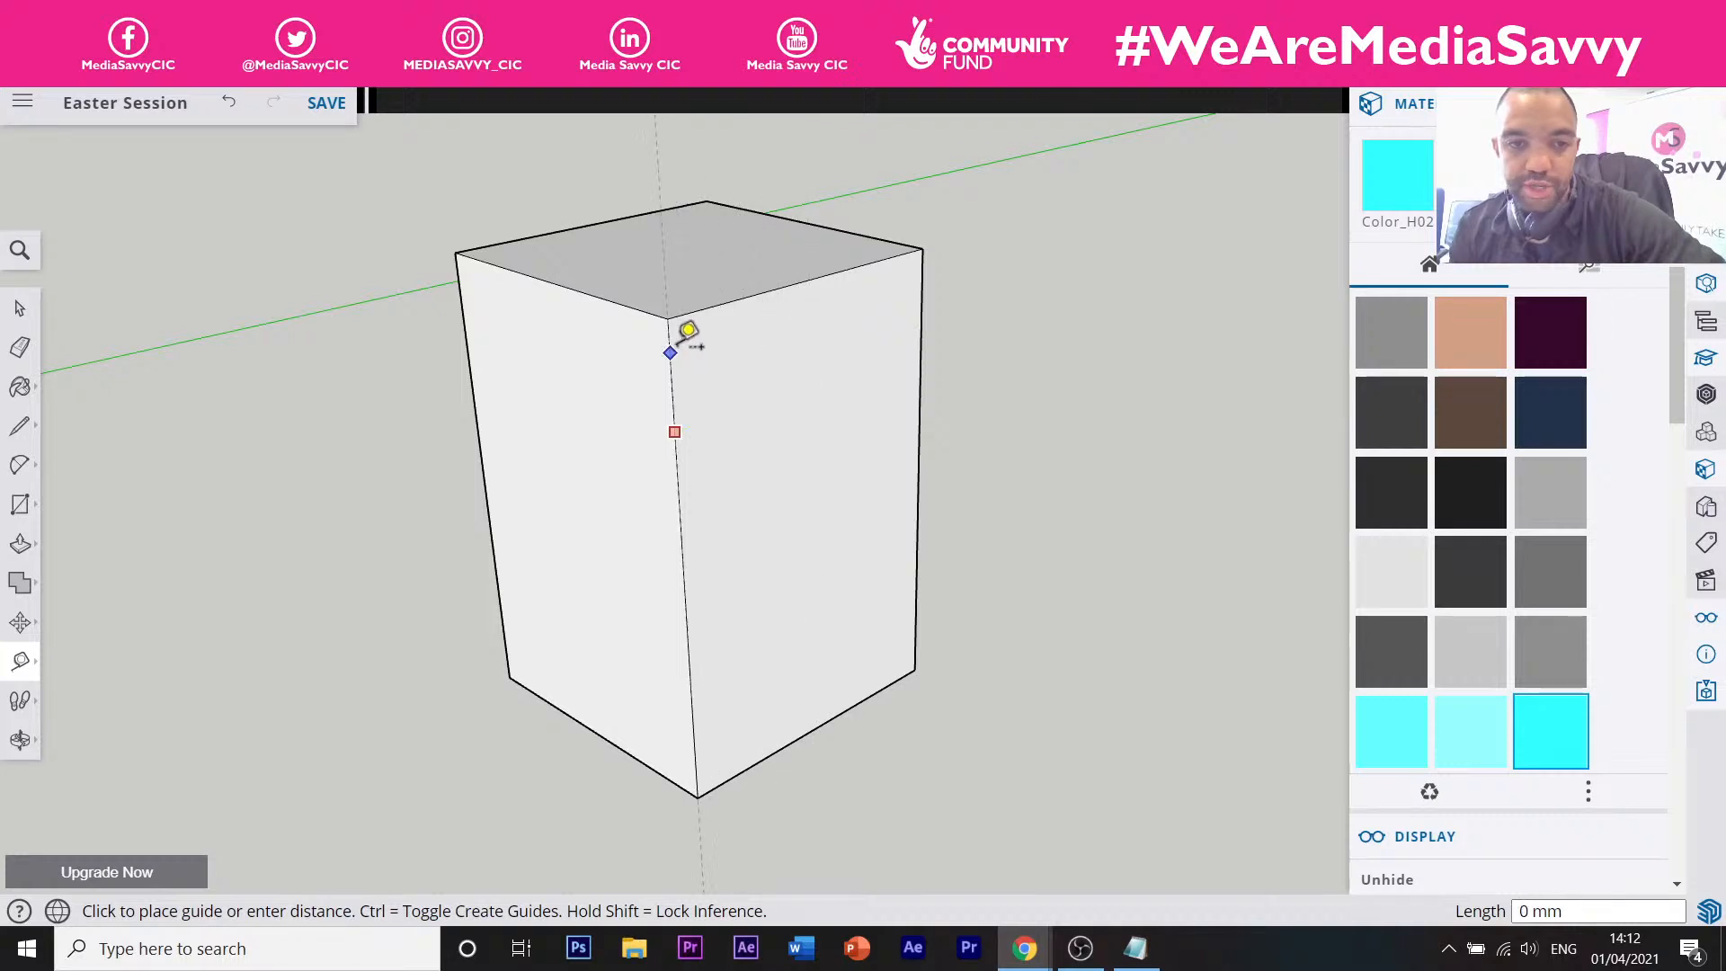
click(679, 427)
scroll(834, 356, down, 6)
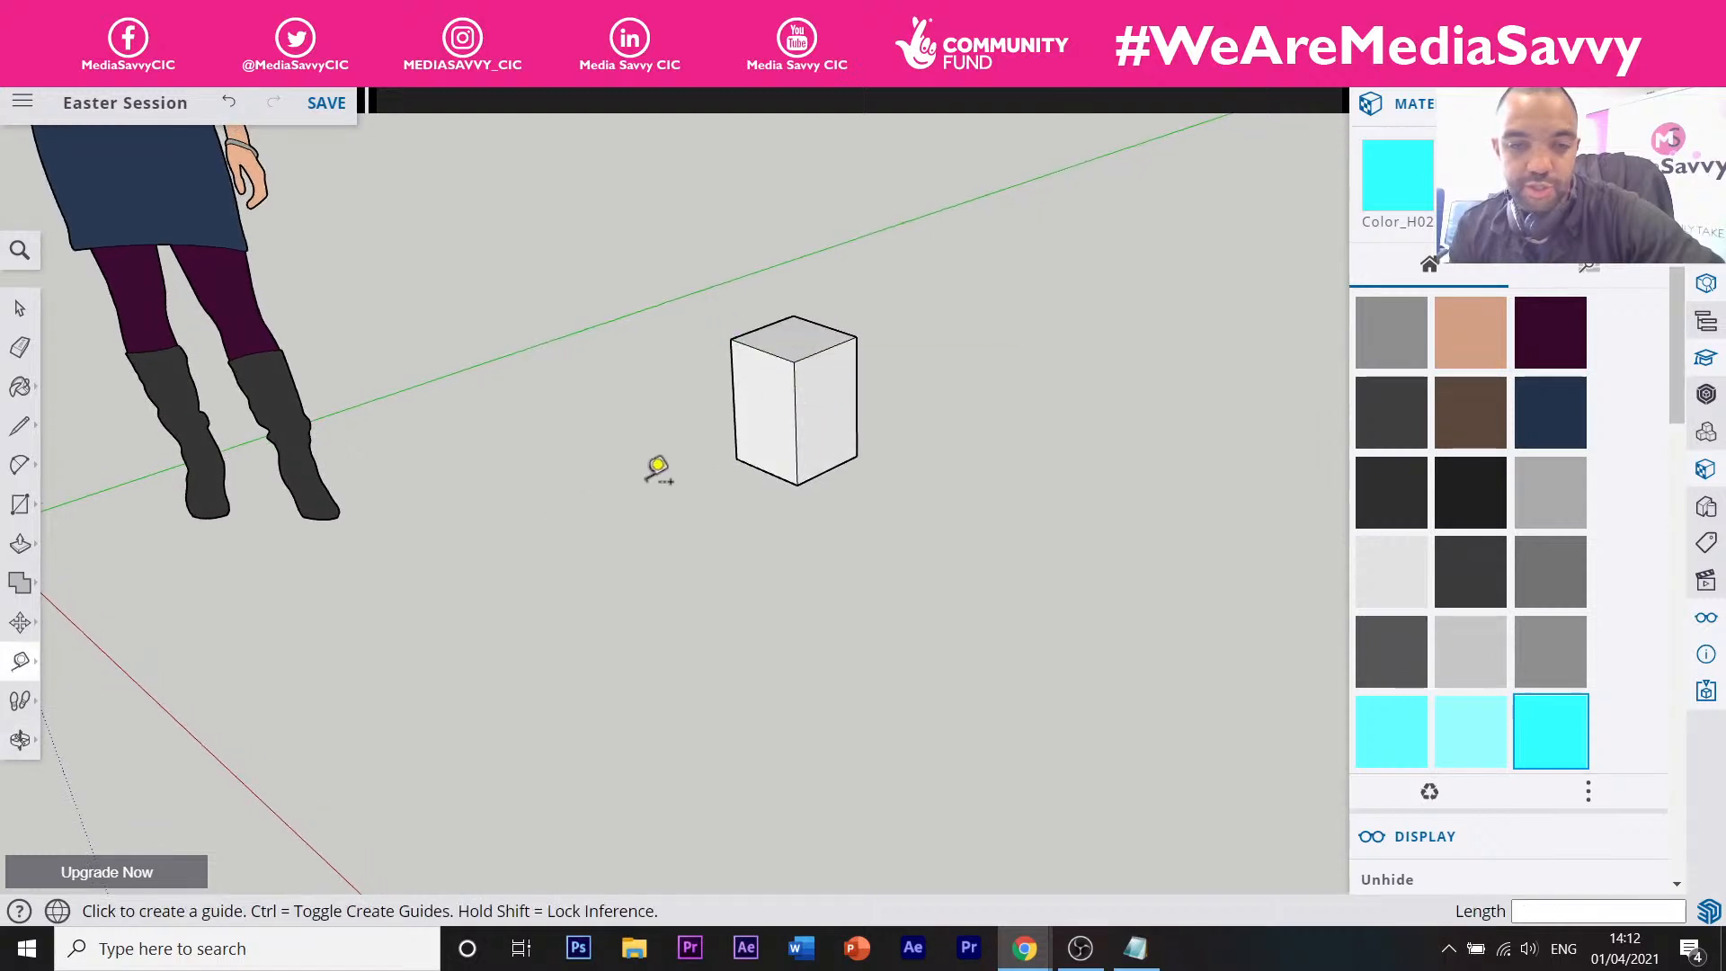
scroll(816, 368, up, 6)
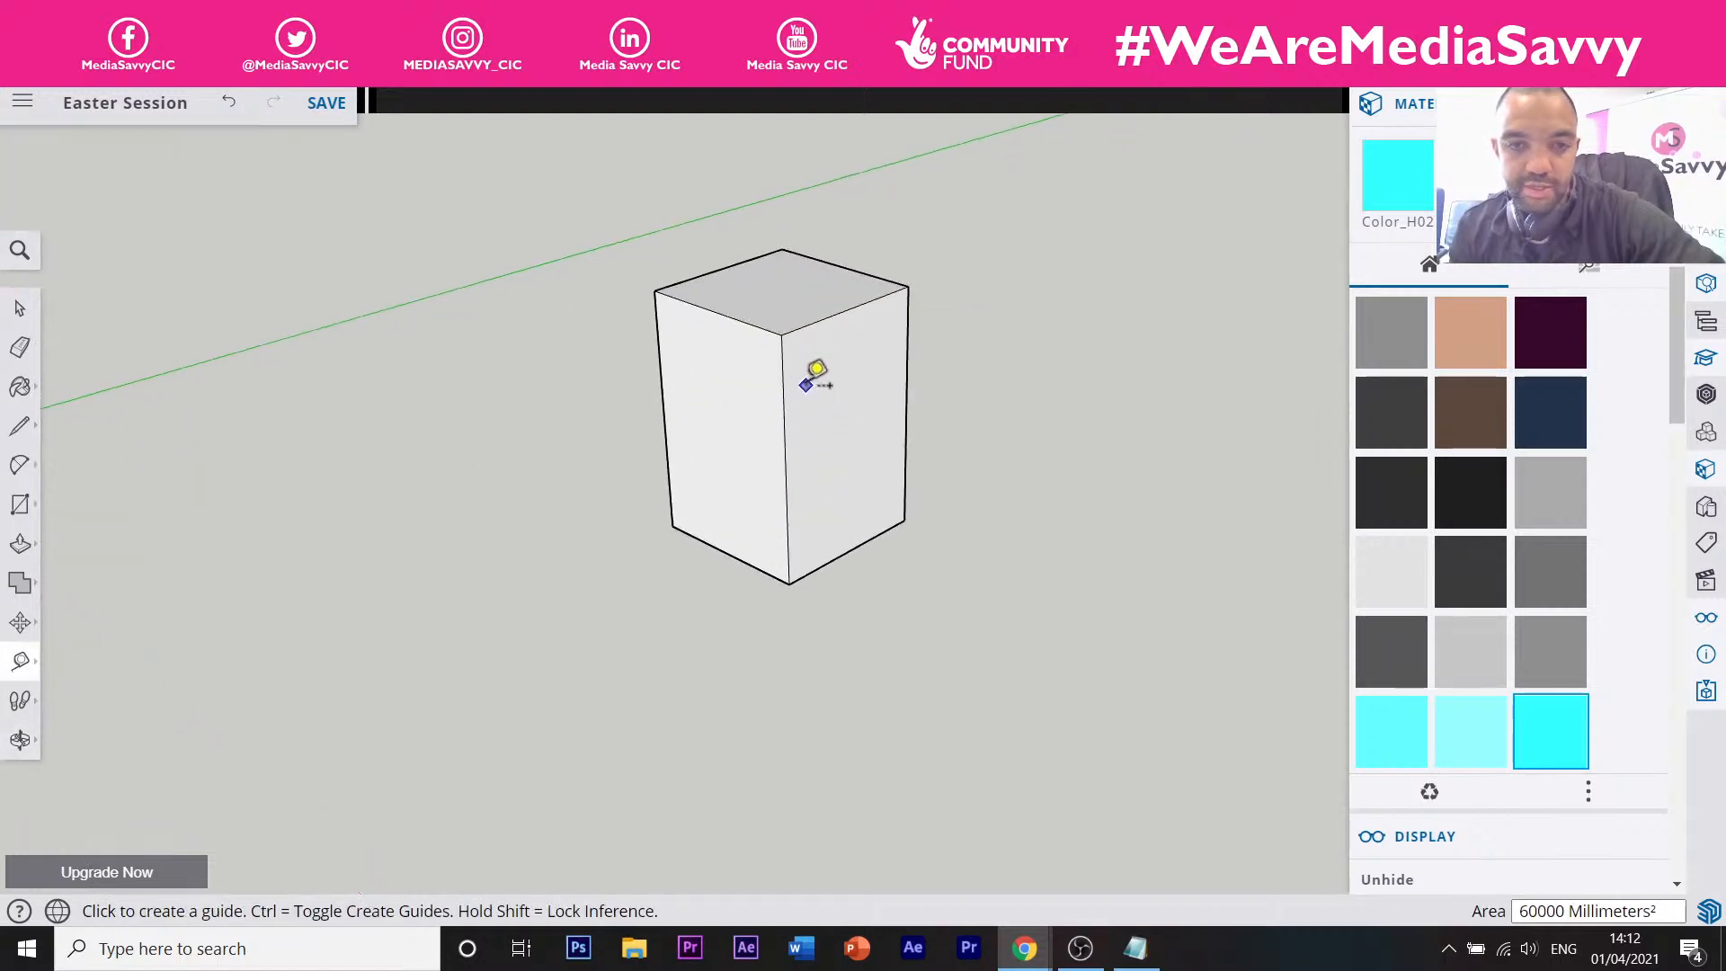
click(19, 739)
click(117, 744)
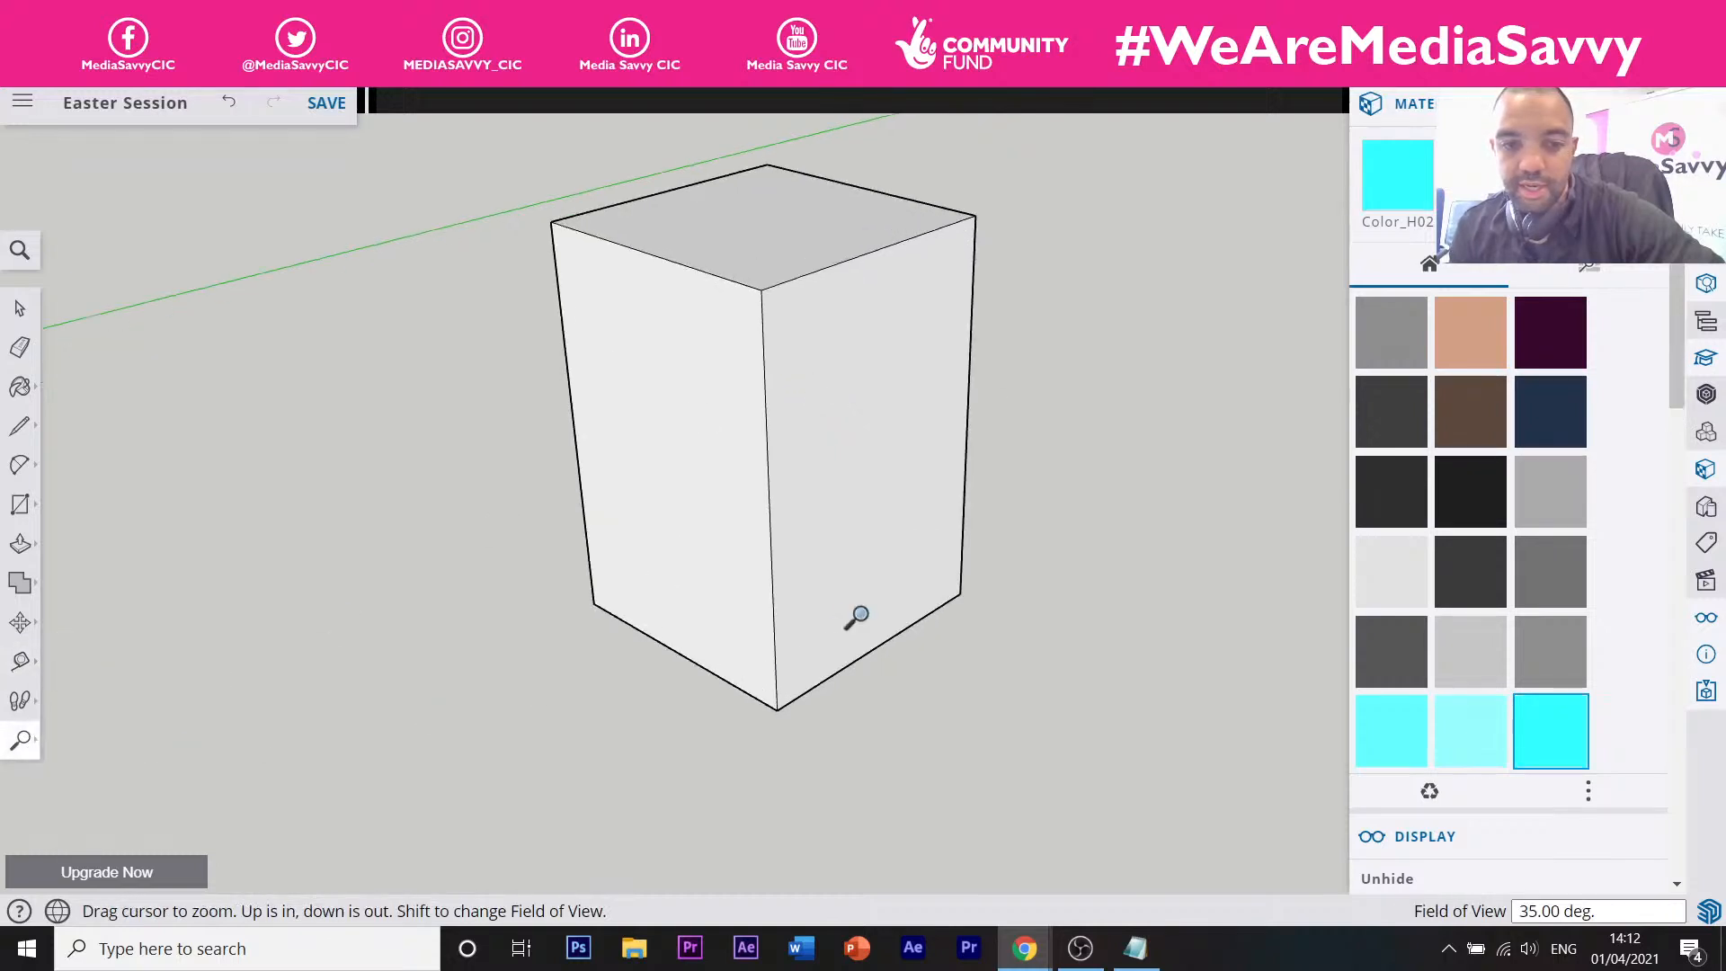
mouse_move(756, 644)
mouse_down()
mouse_move(761, 462)
mouse_move(746, 653)
mouse_up()
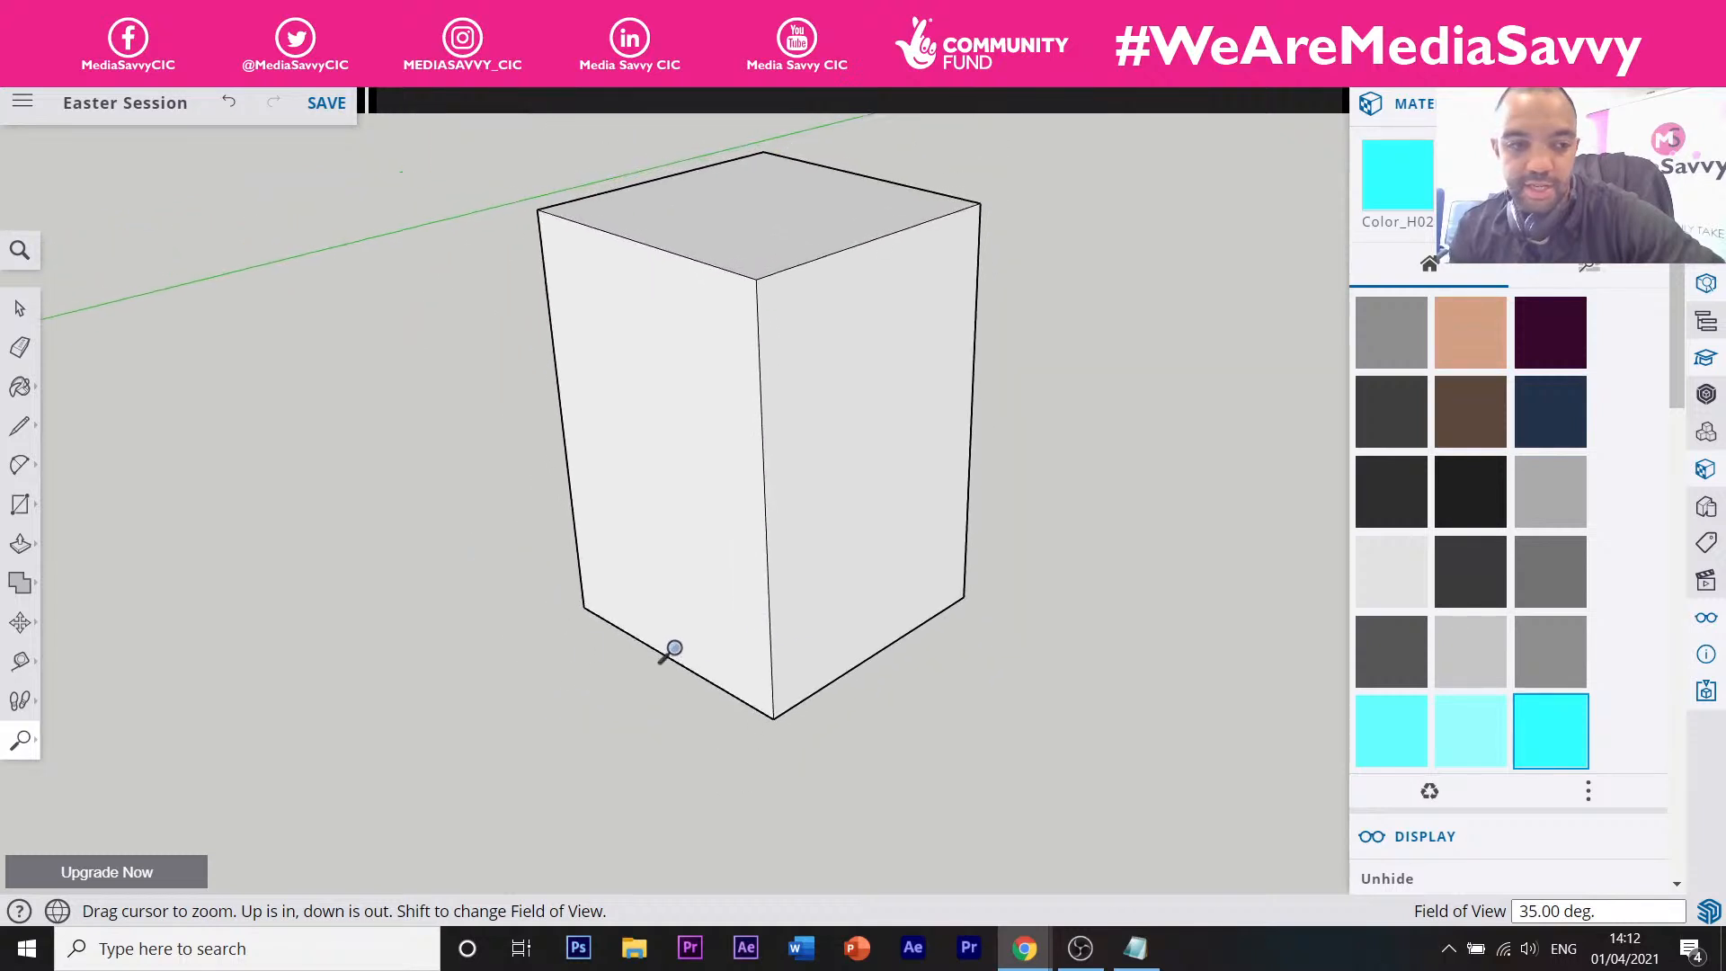
click(20, 739)
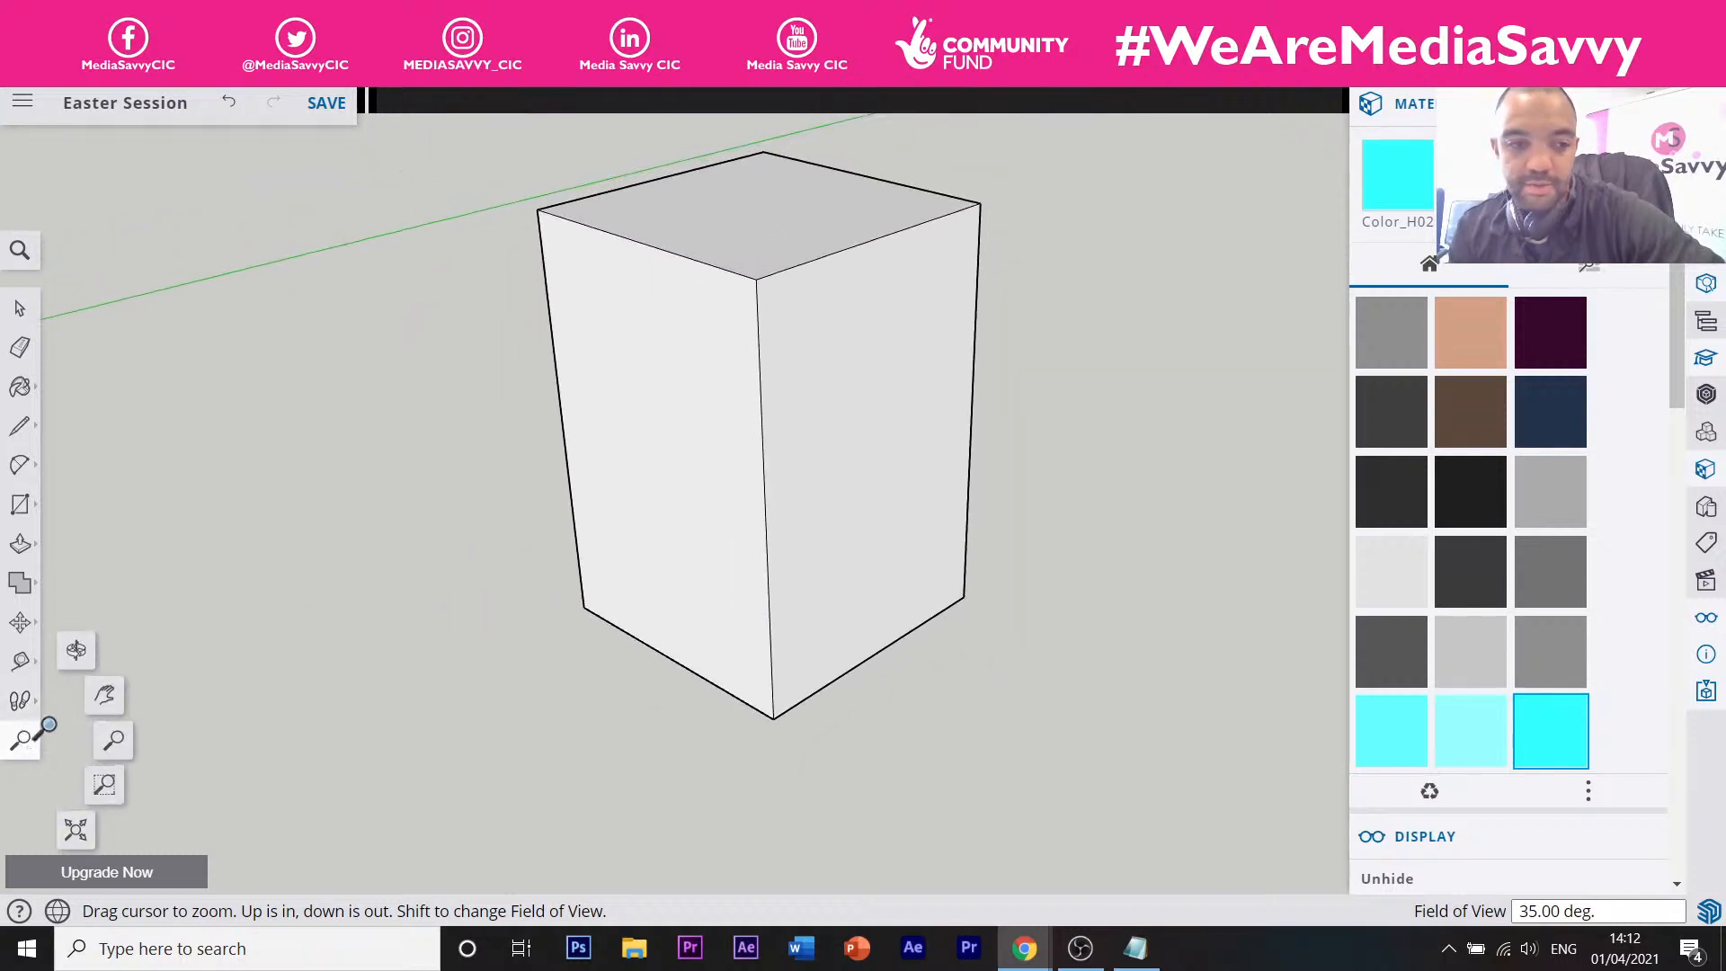
click(59, 676)
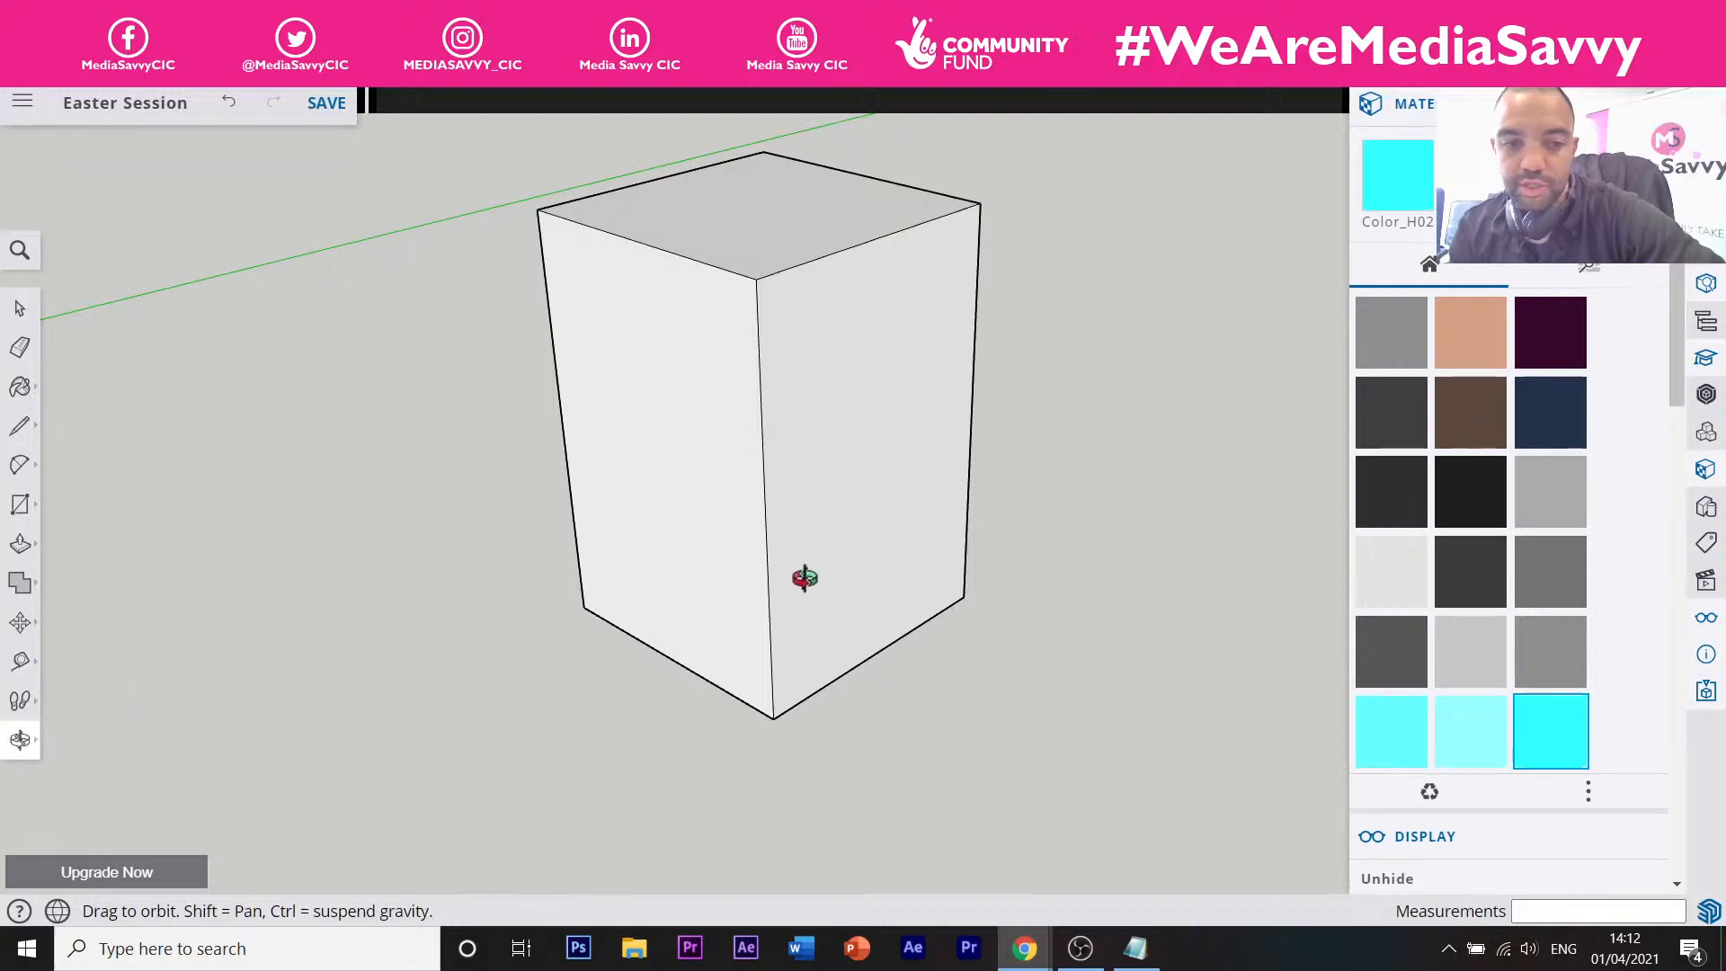
click(21, 753)
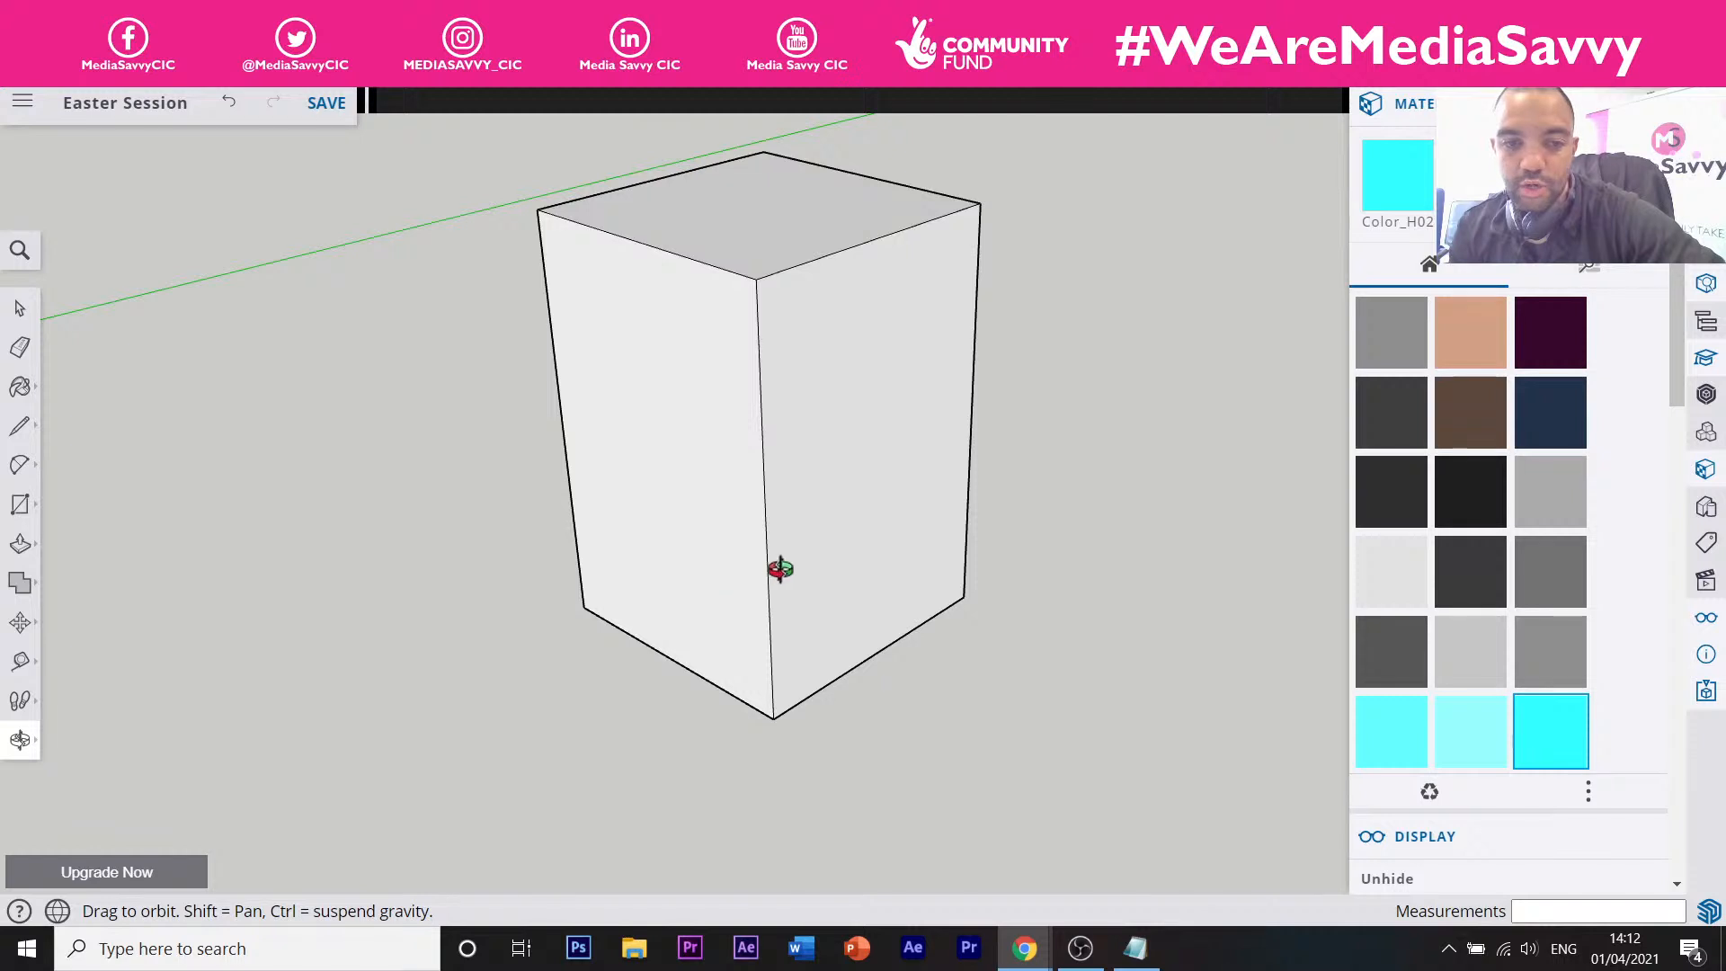
drag(778, 570, 768, 665)
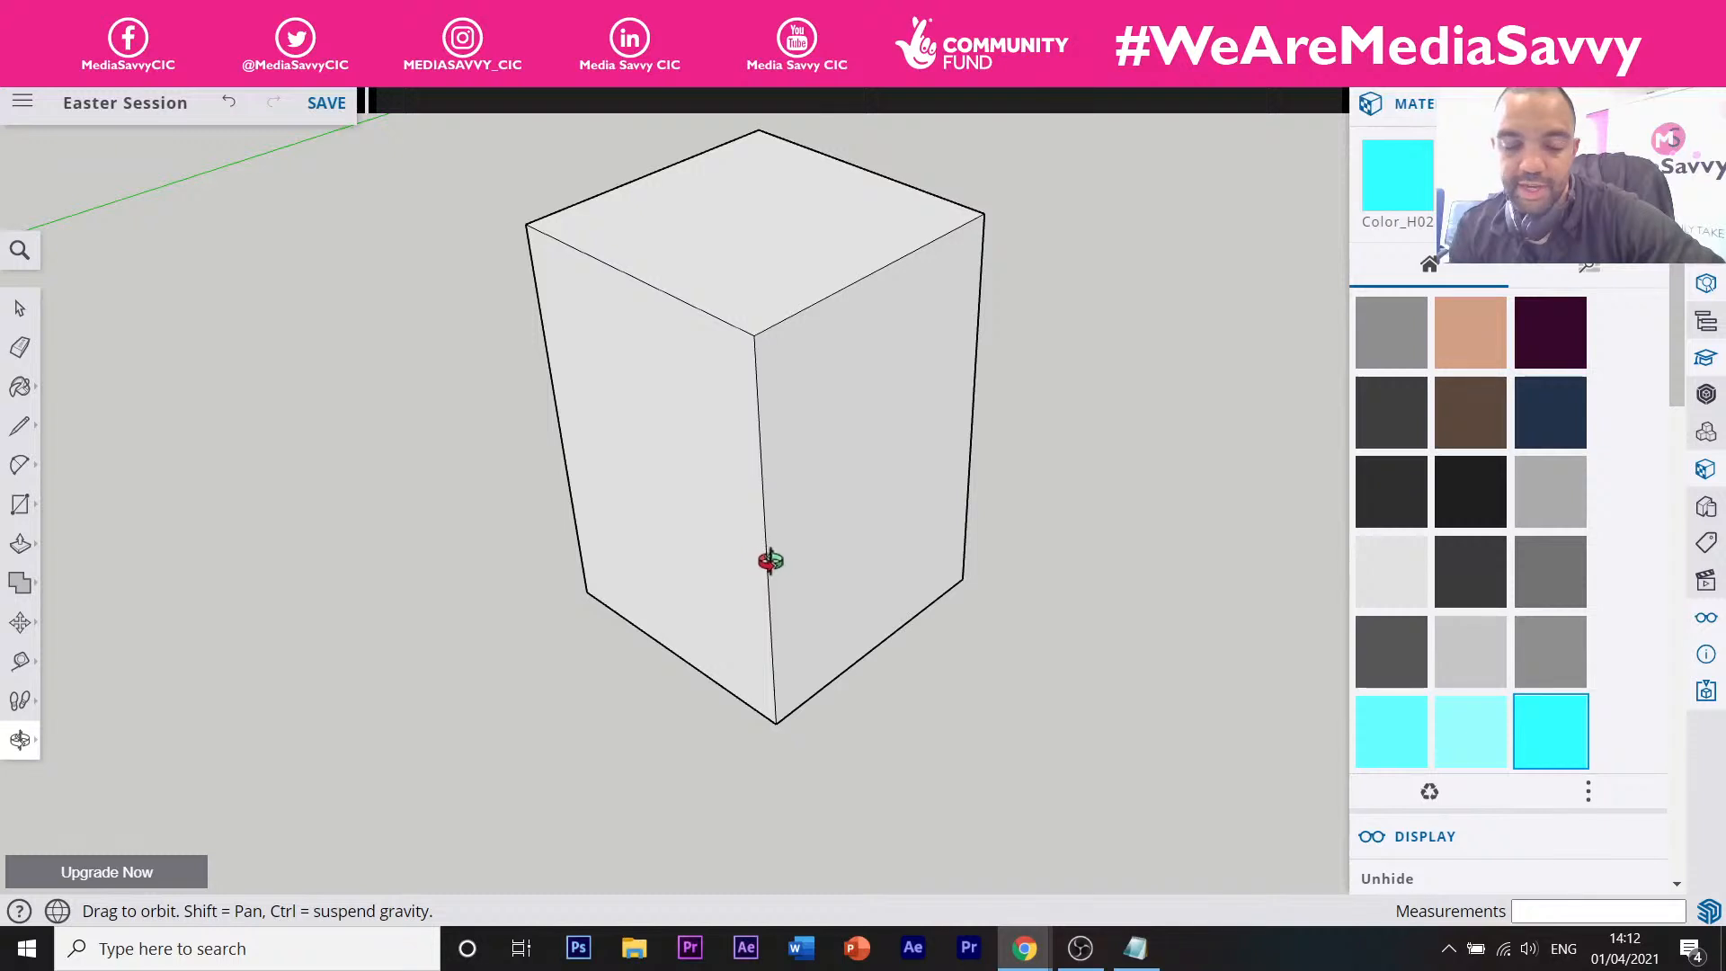
drag(770, 558, 709, 554)
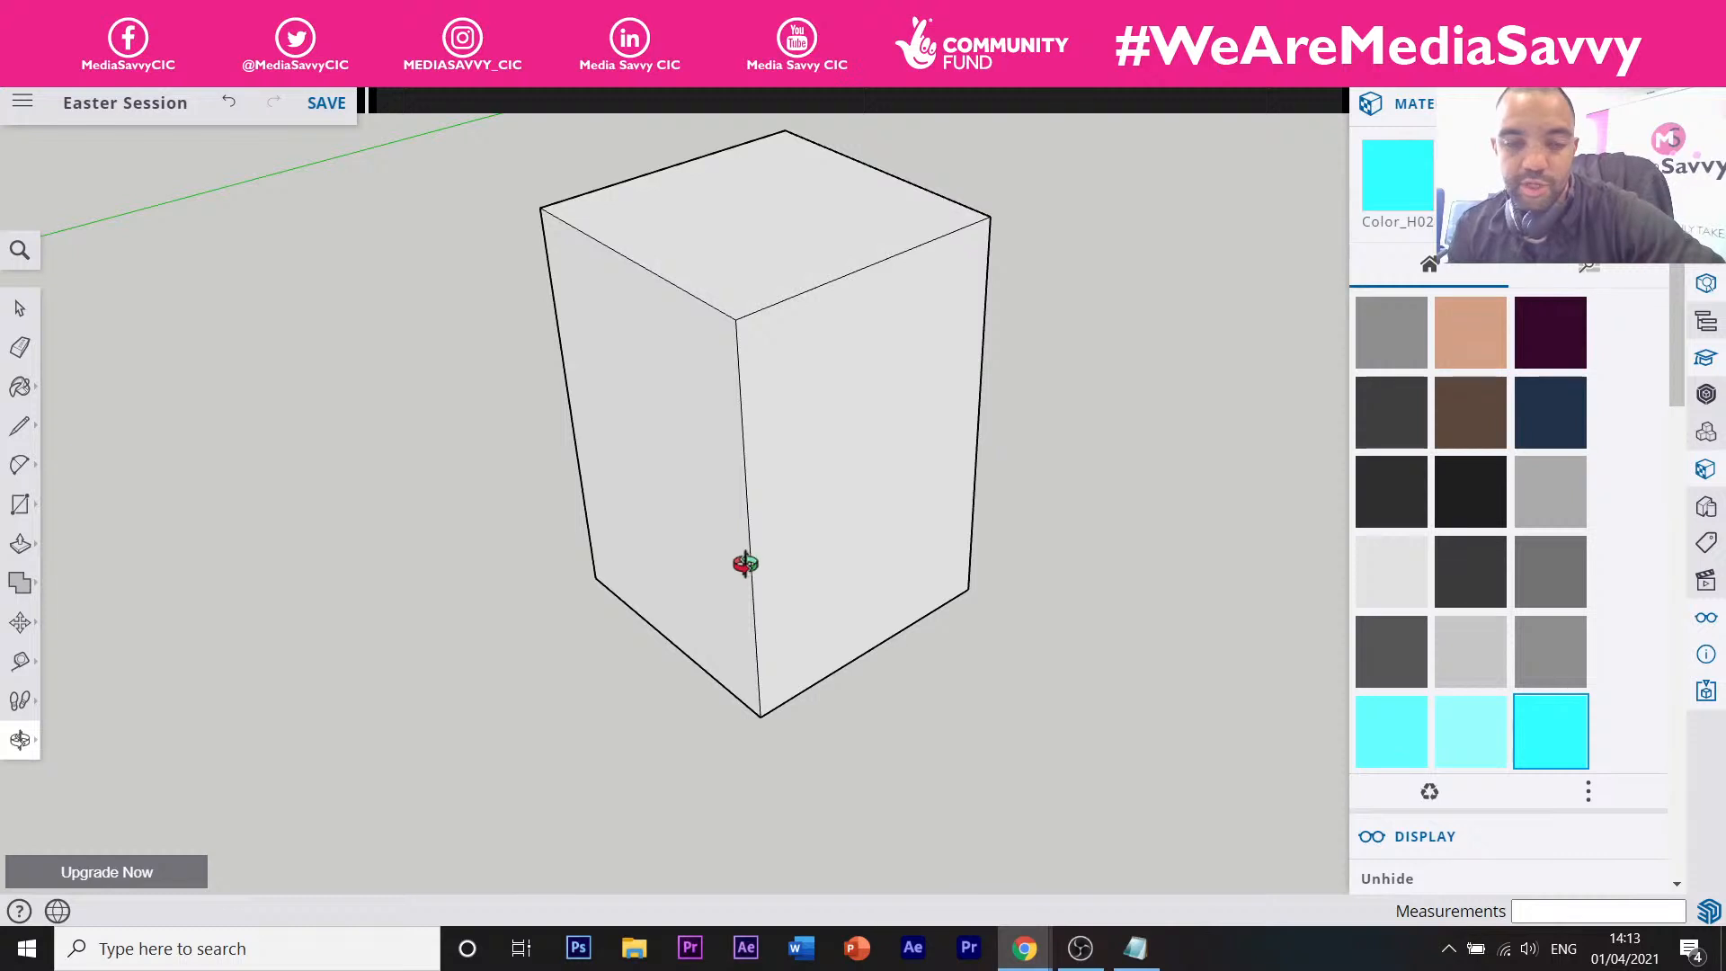
Place a vertical guide about 100 mm in from the box's vertical edge.
key(t)
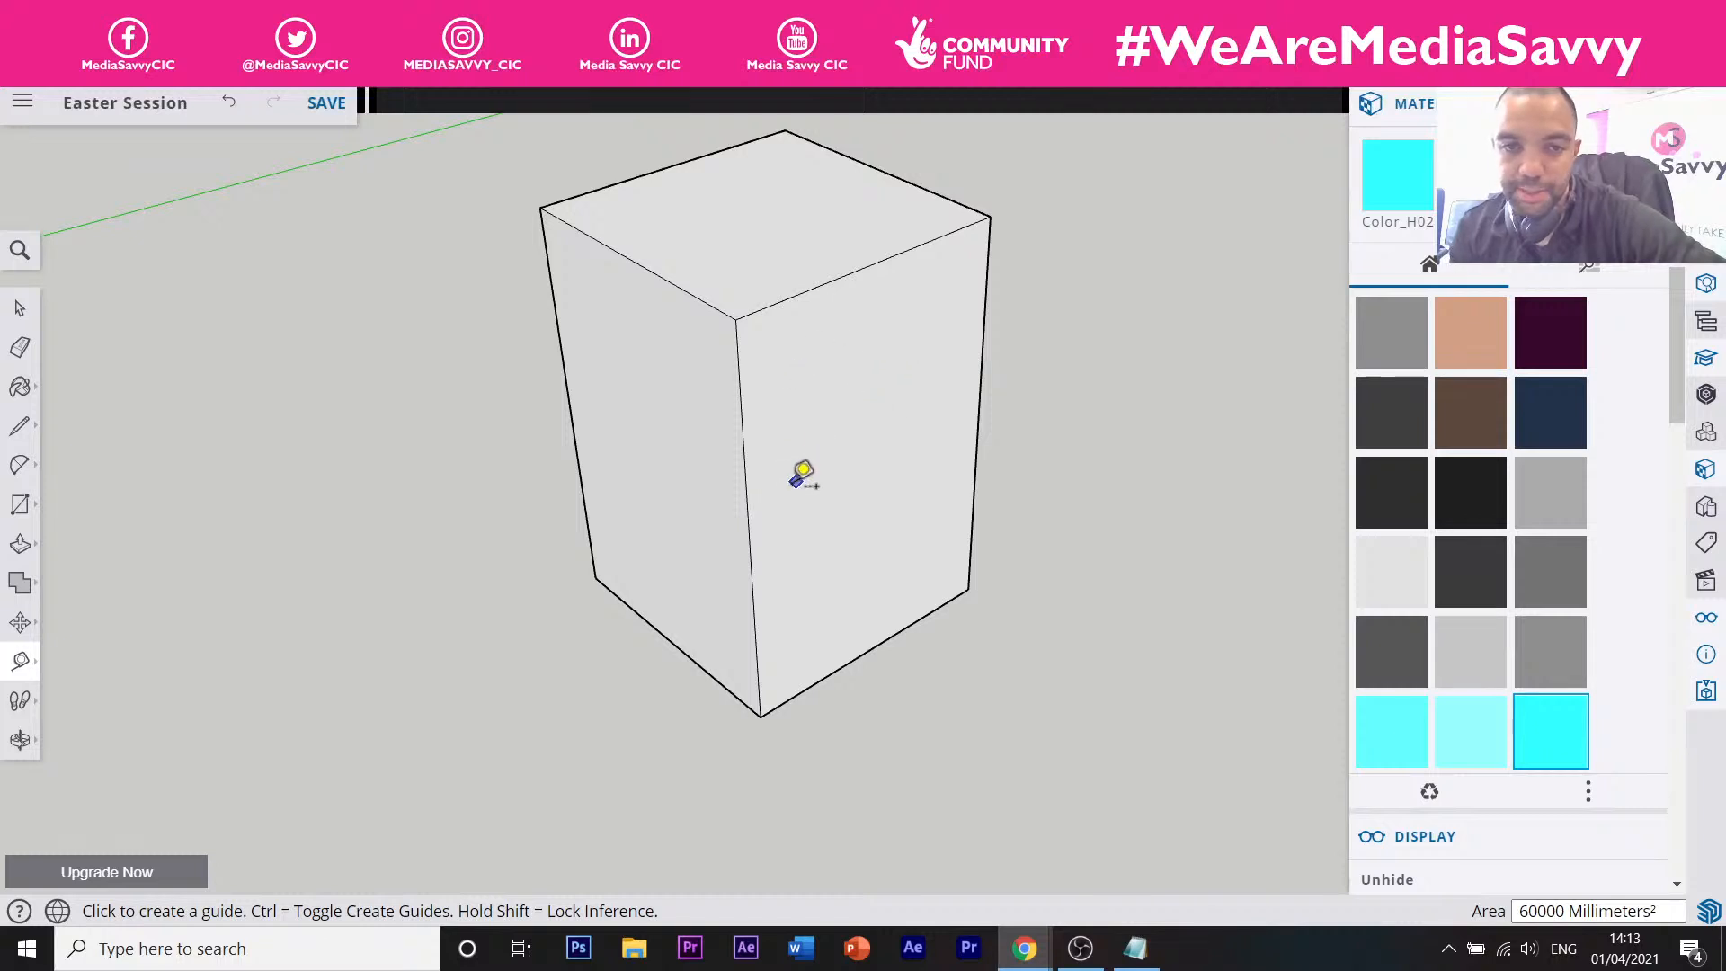
click(745, 470)
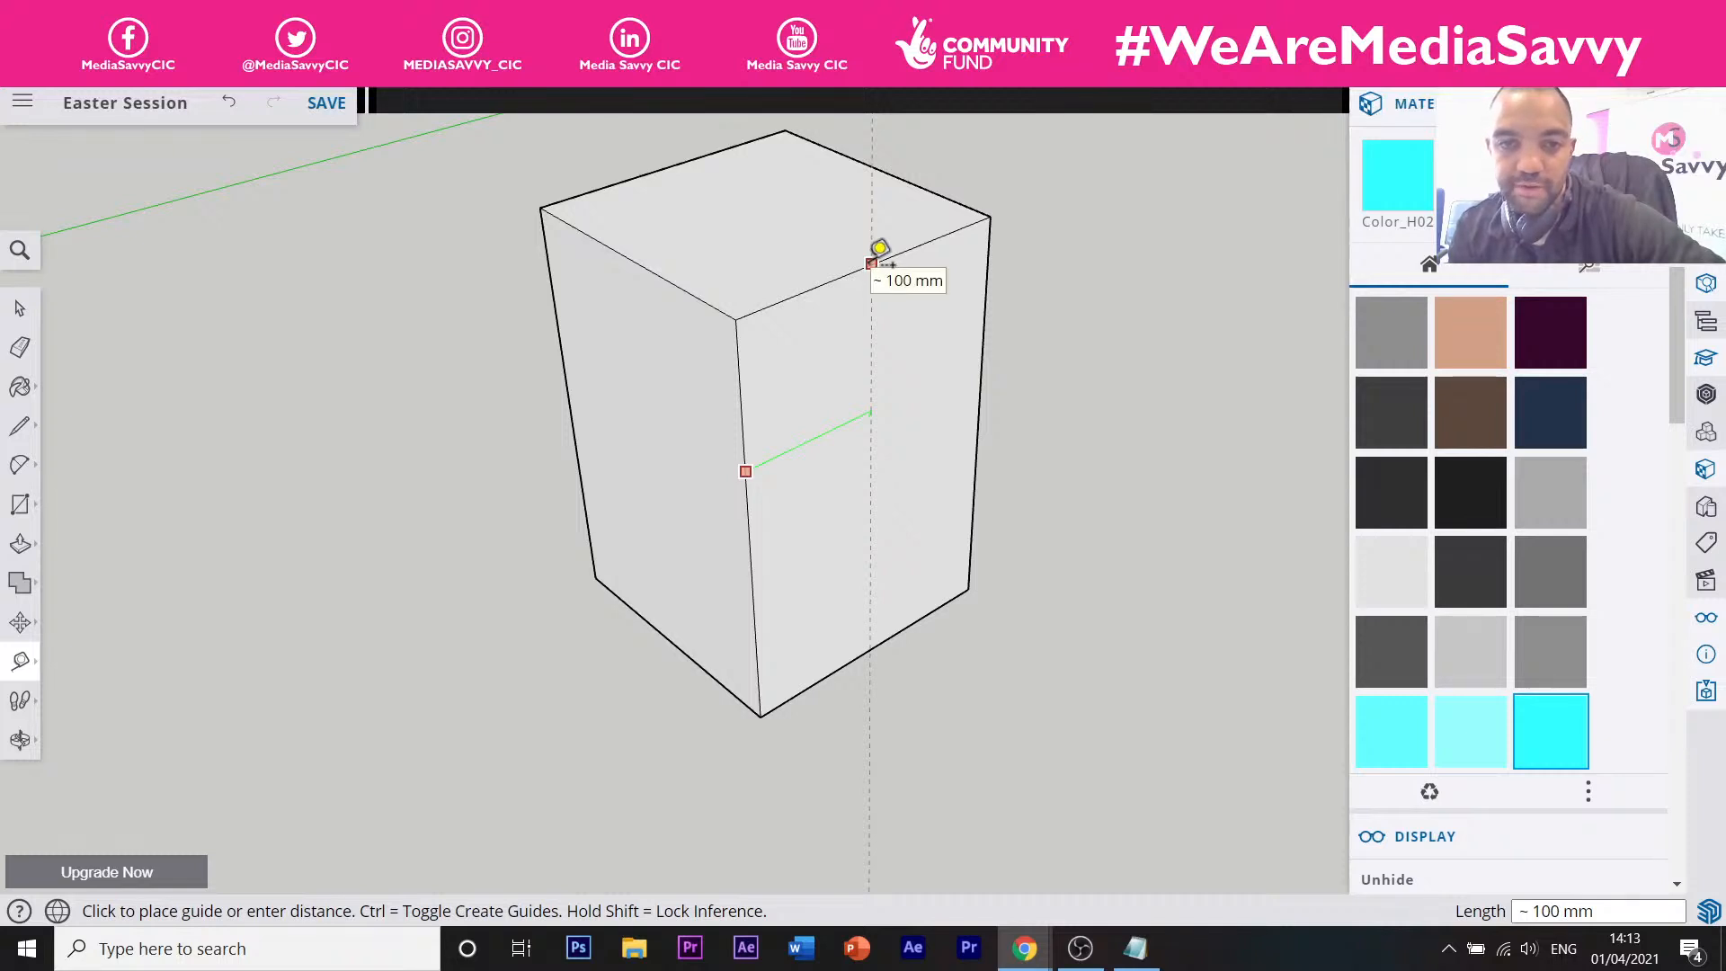
click(876, 256)
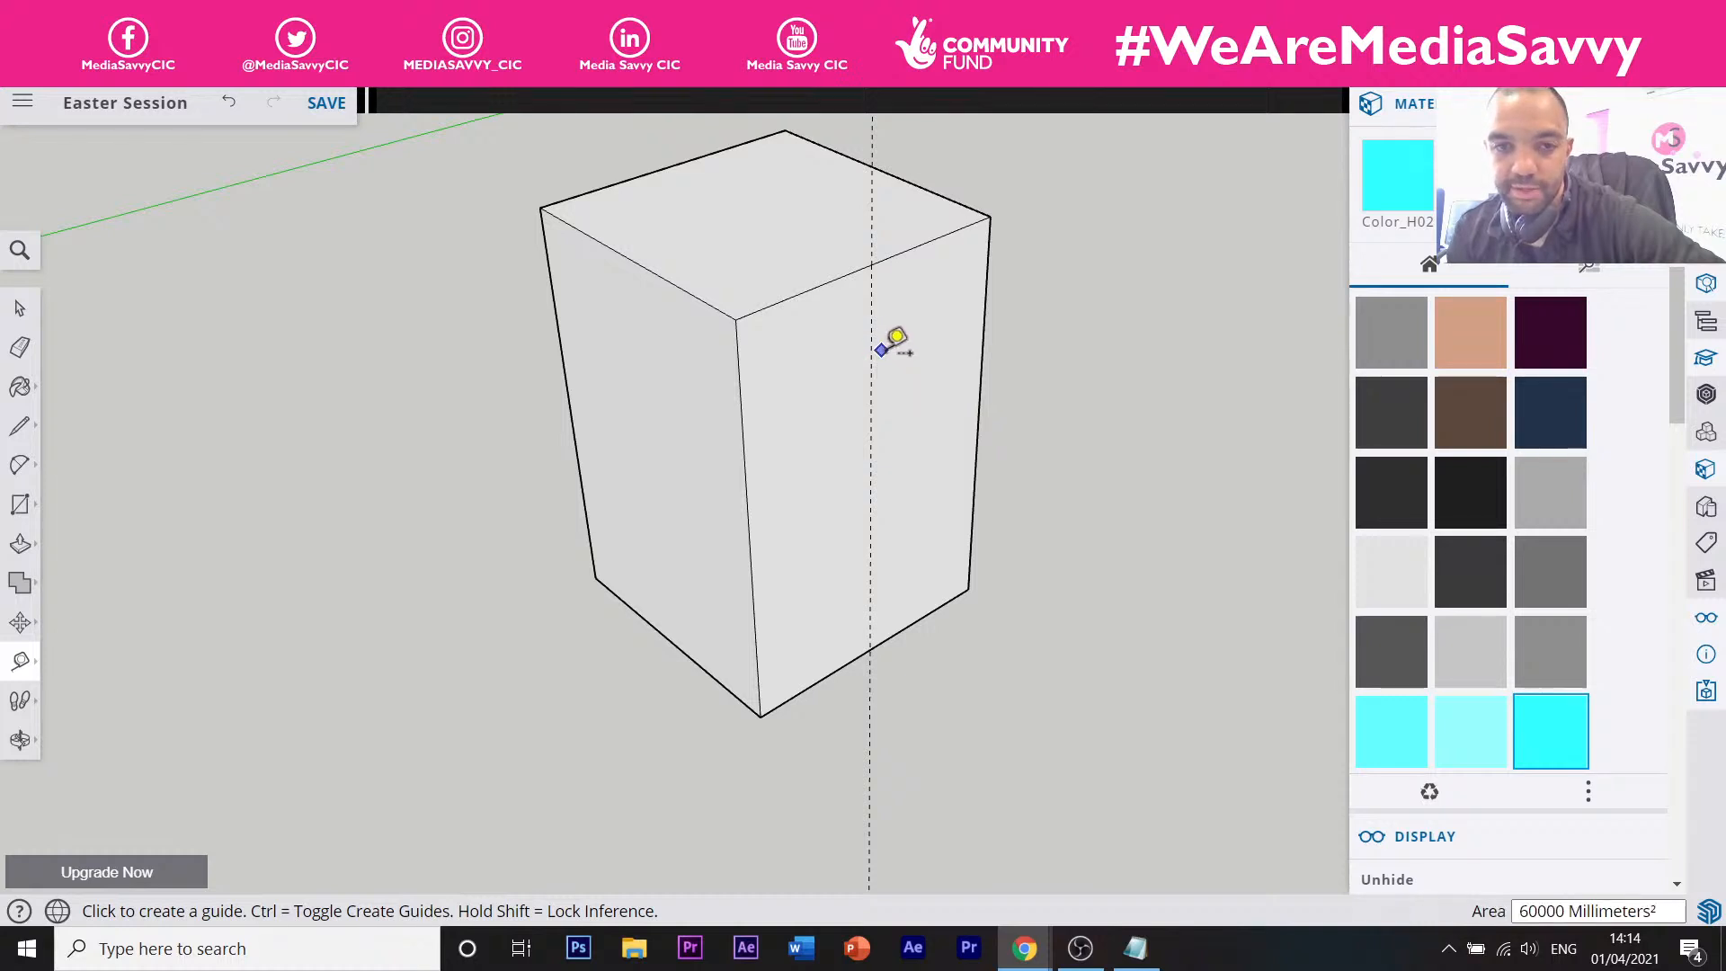
Place a horizontal guide 70 mm below the box's top edge.
click(893, 254)
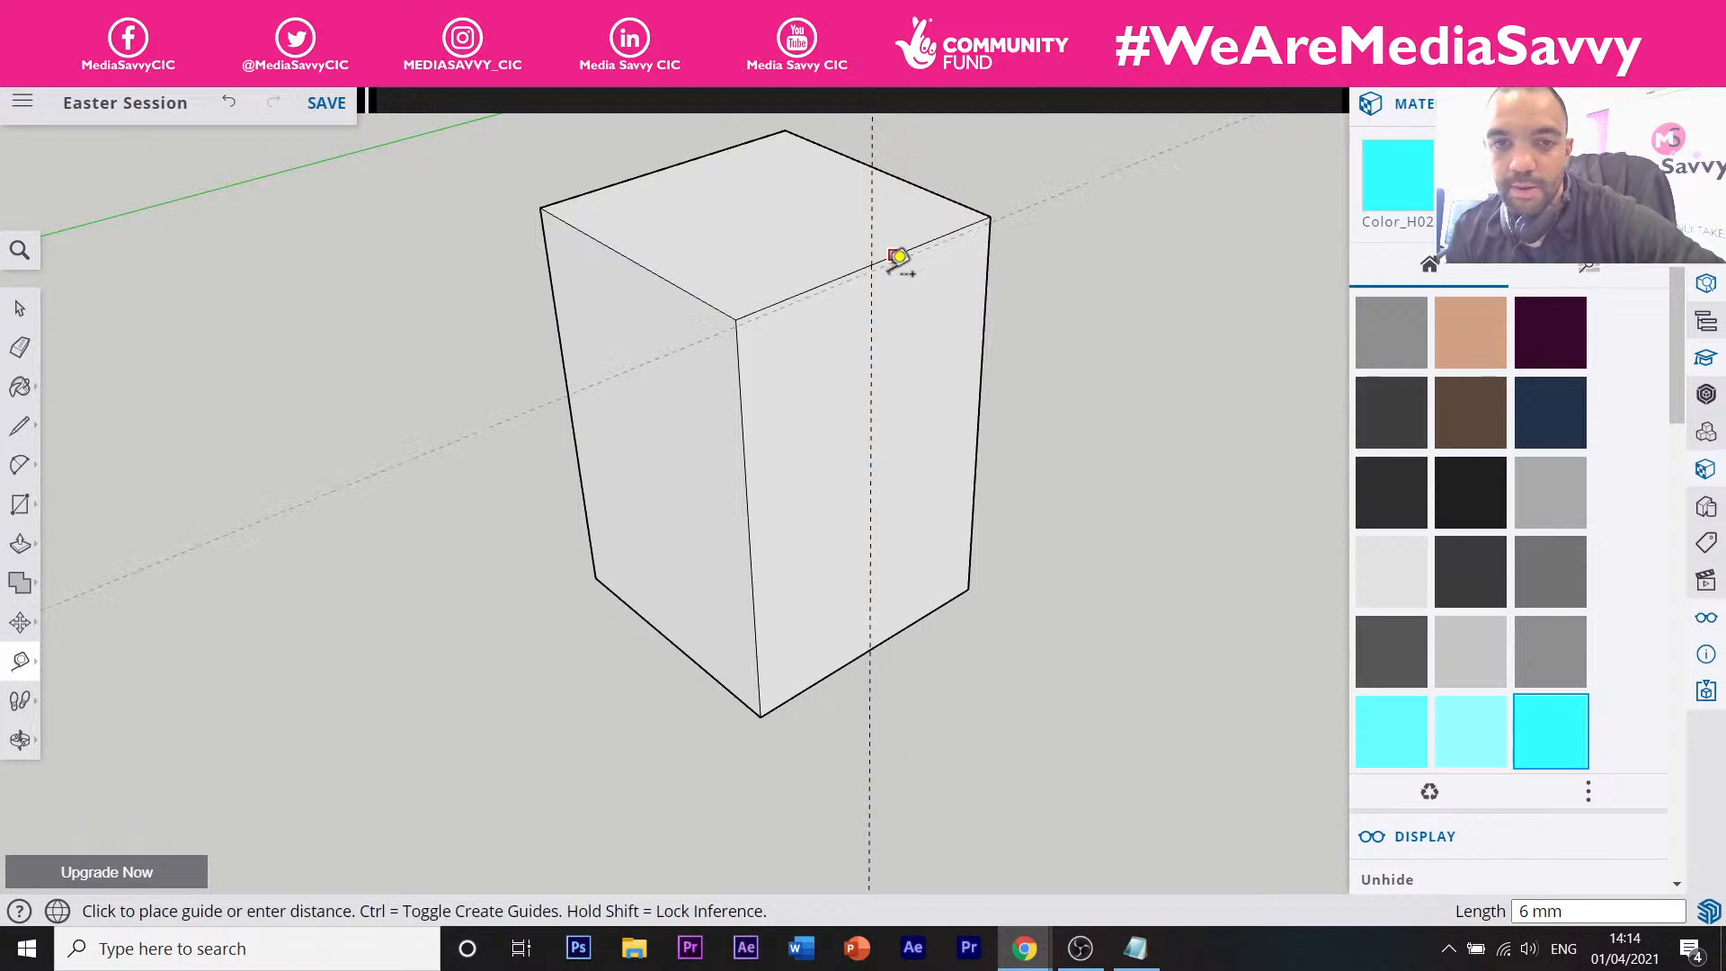
click(912, 331)
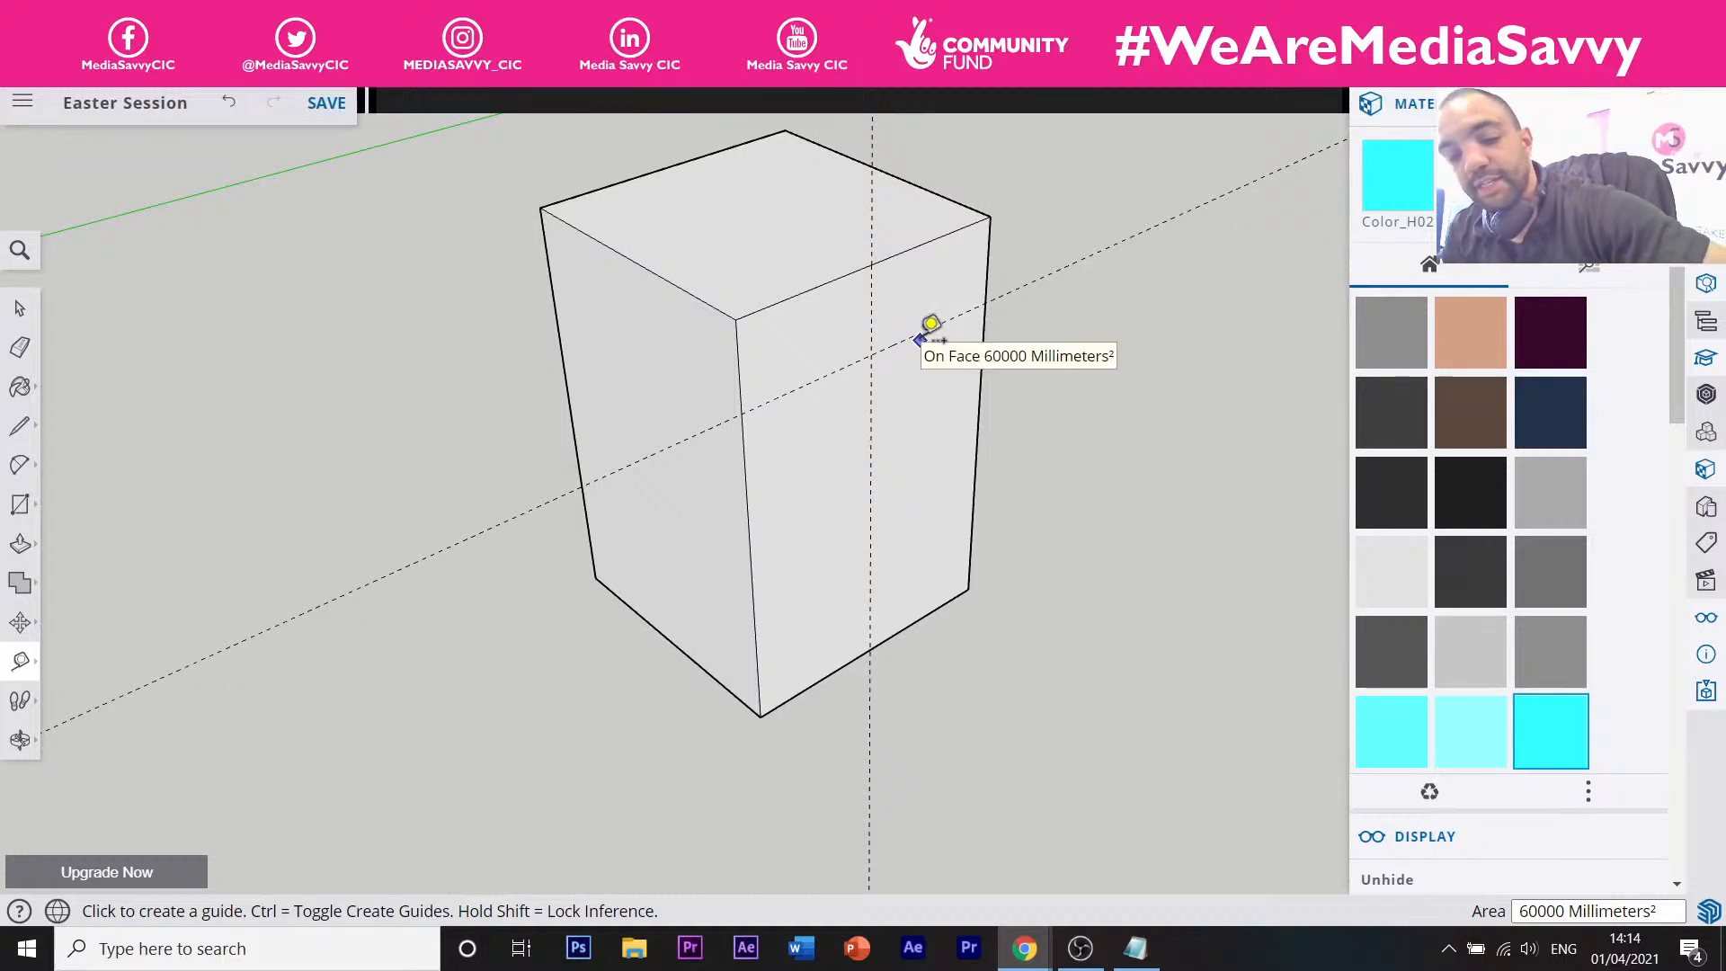
text(70)
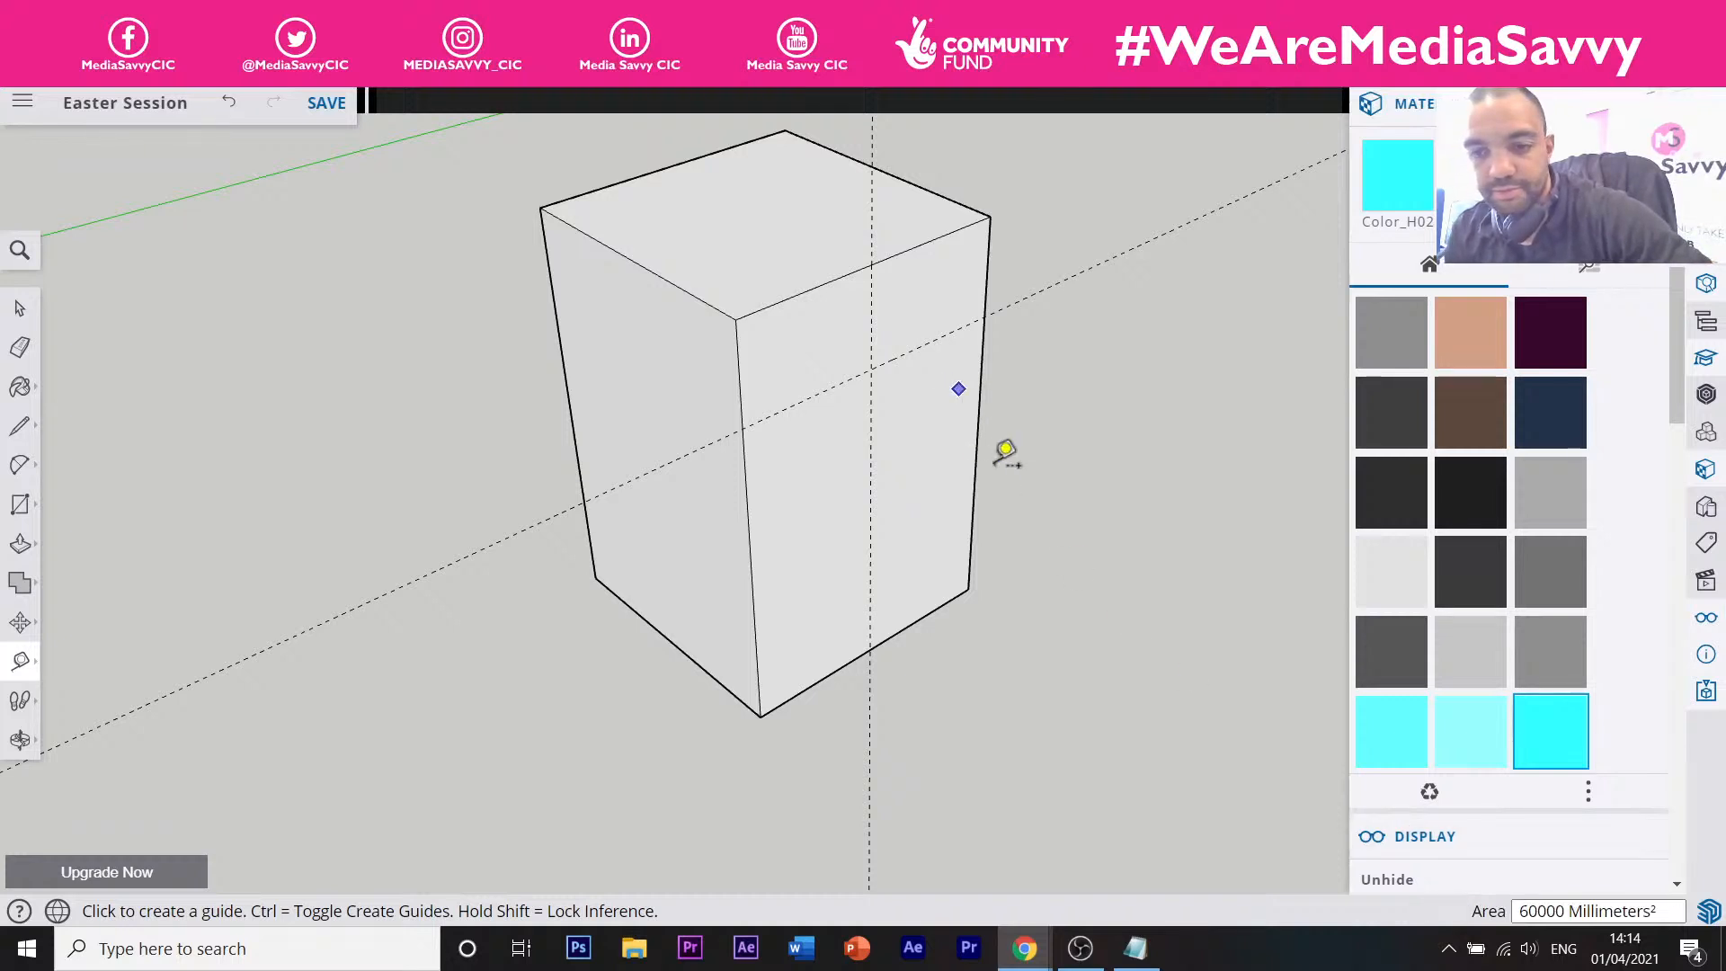
click(909, 248)
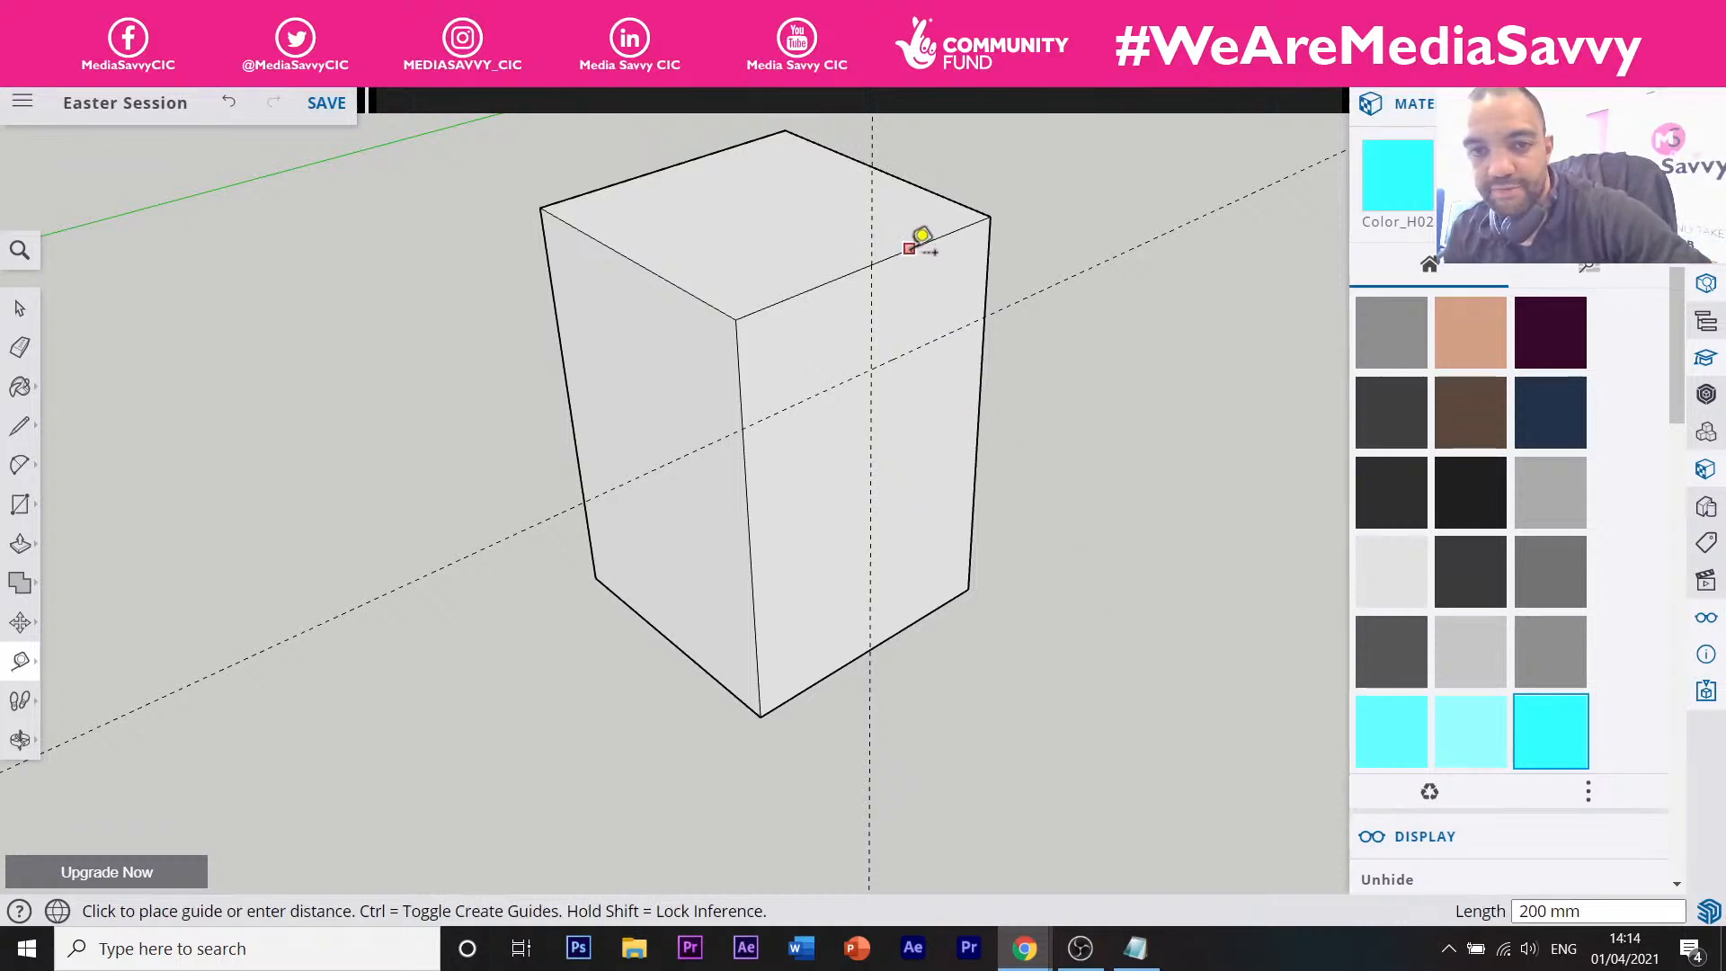
click(909, 349)
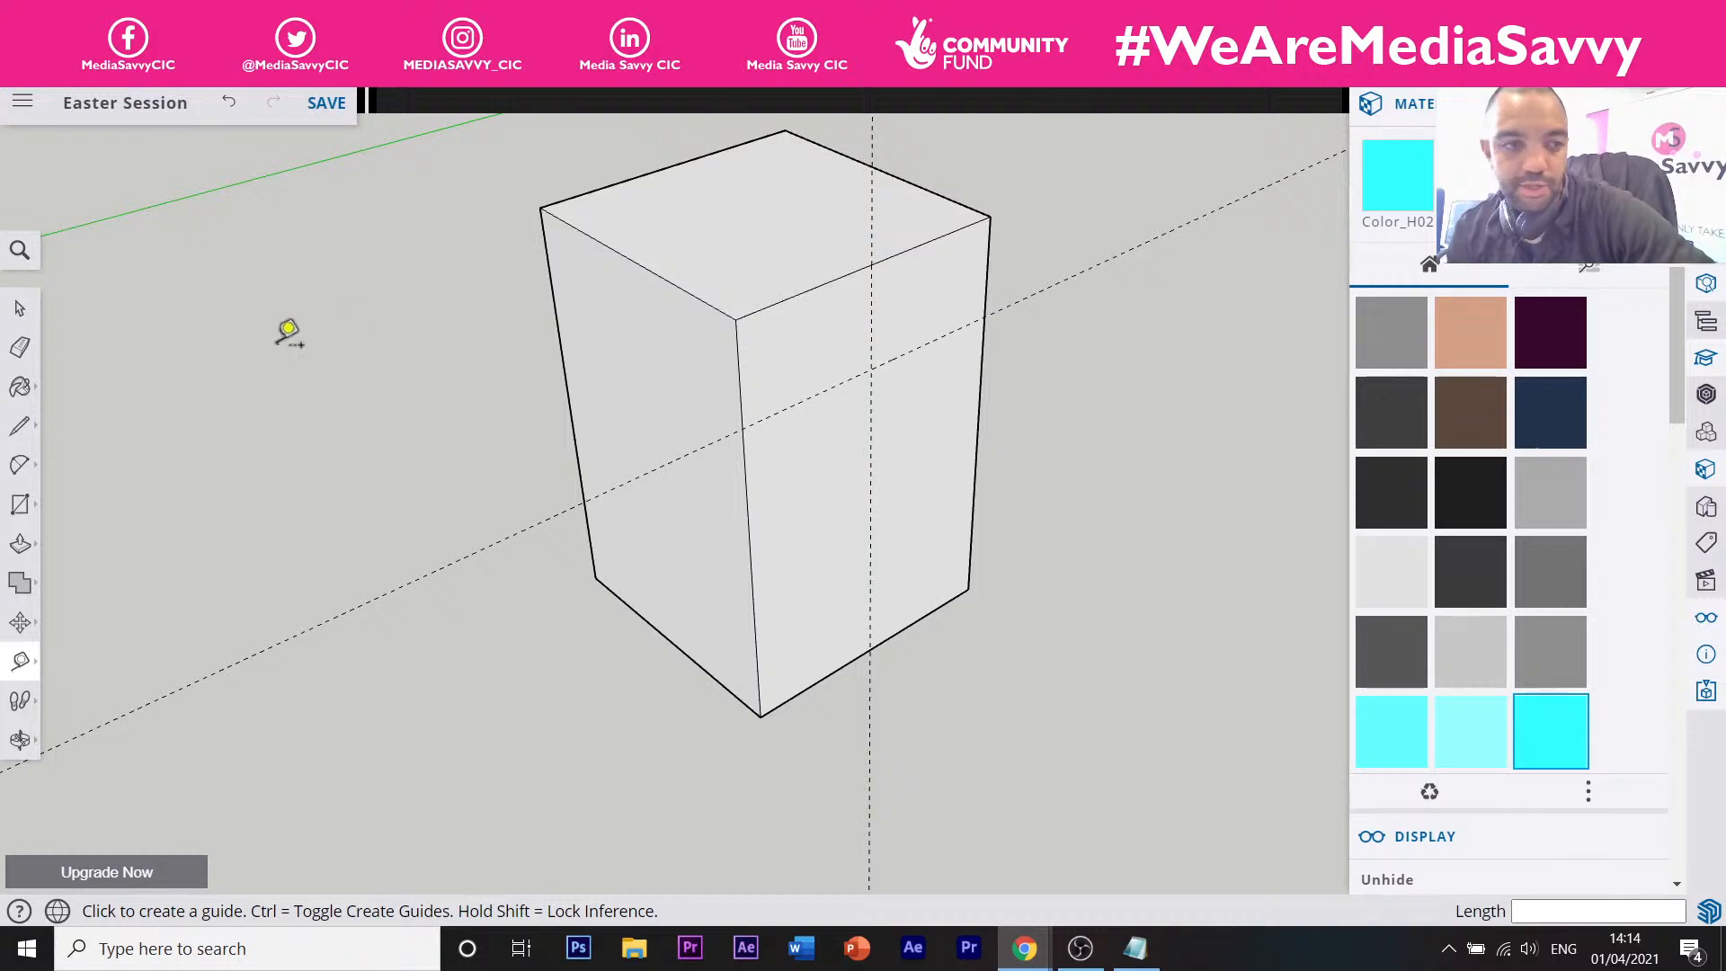
Draw a radius-14 circle where the guides cross, checking the egg box reference image.
click(20, 506)
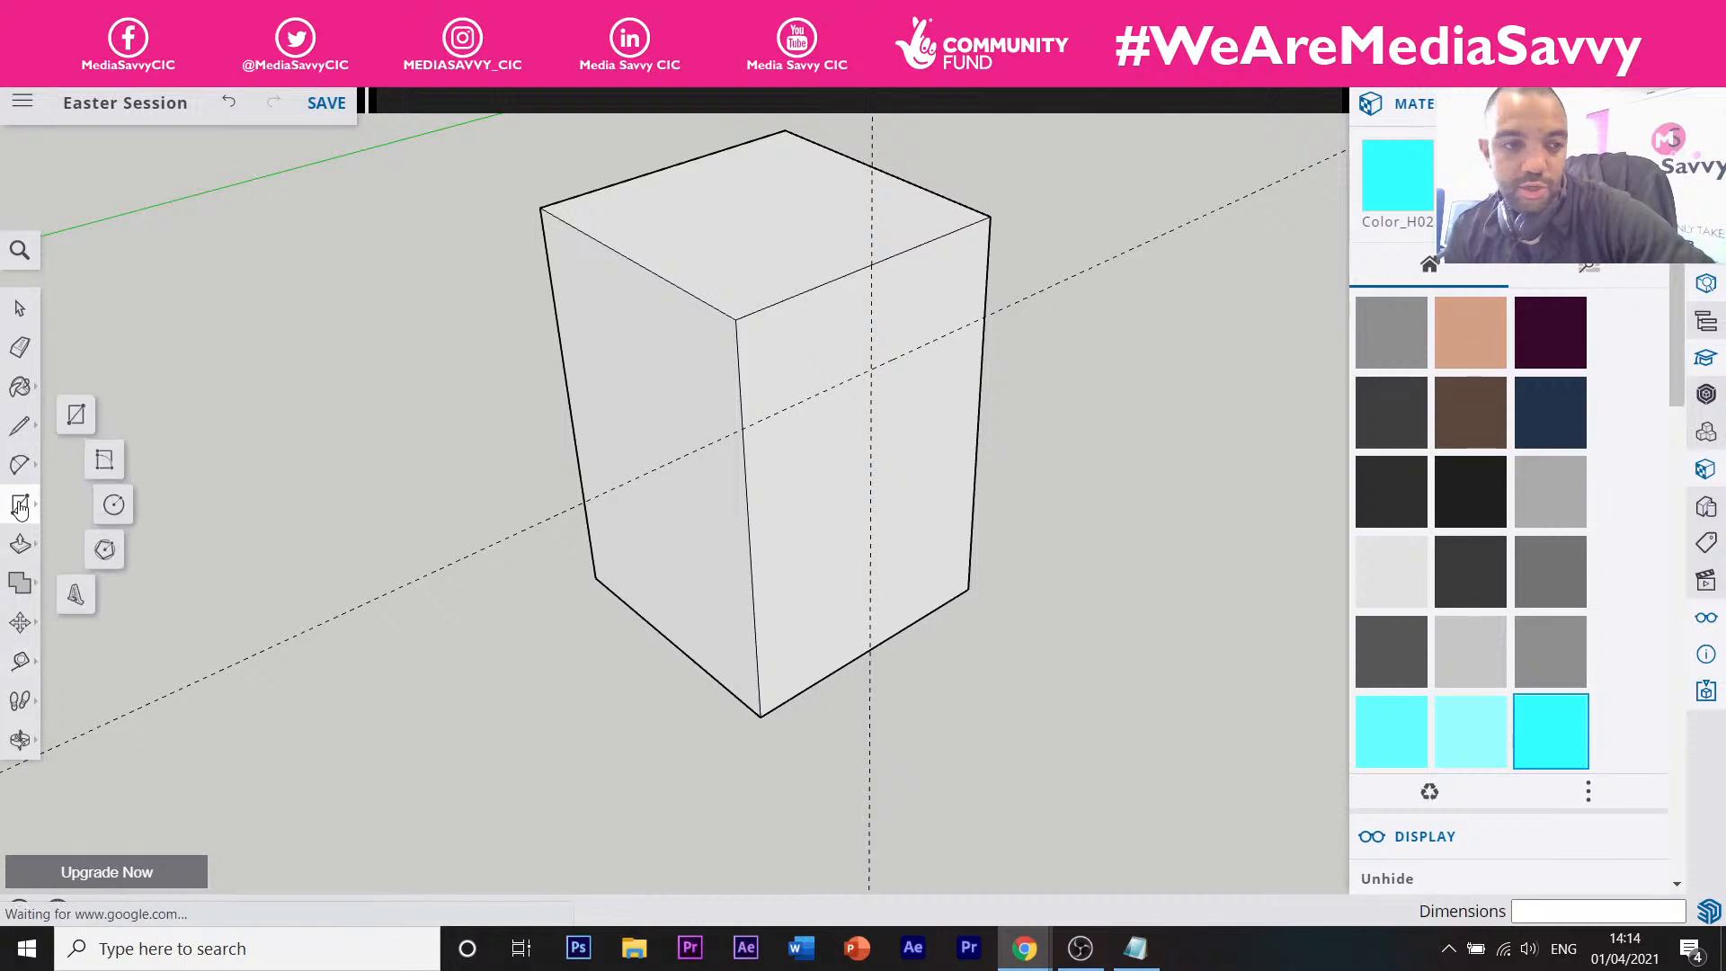
click(115, 508)
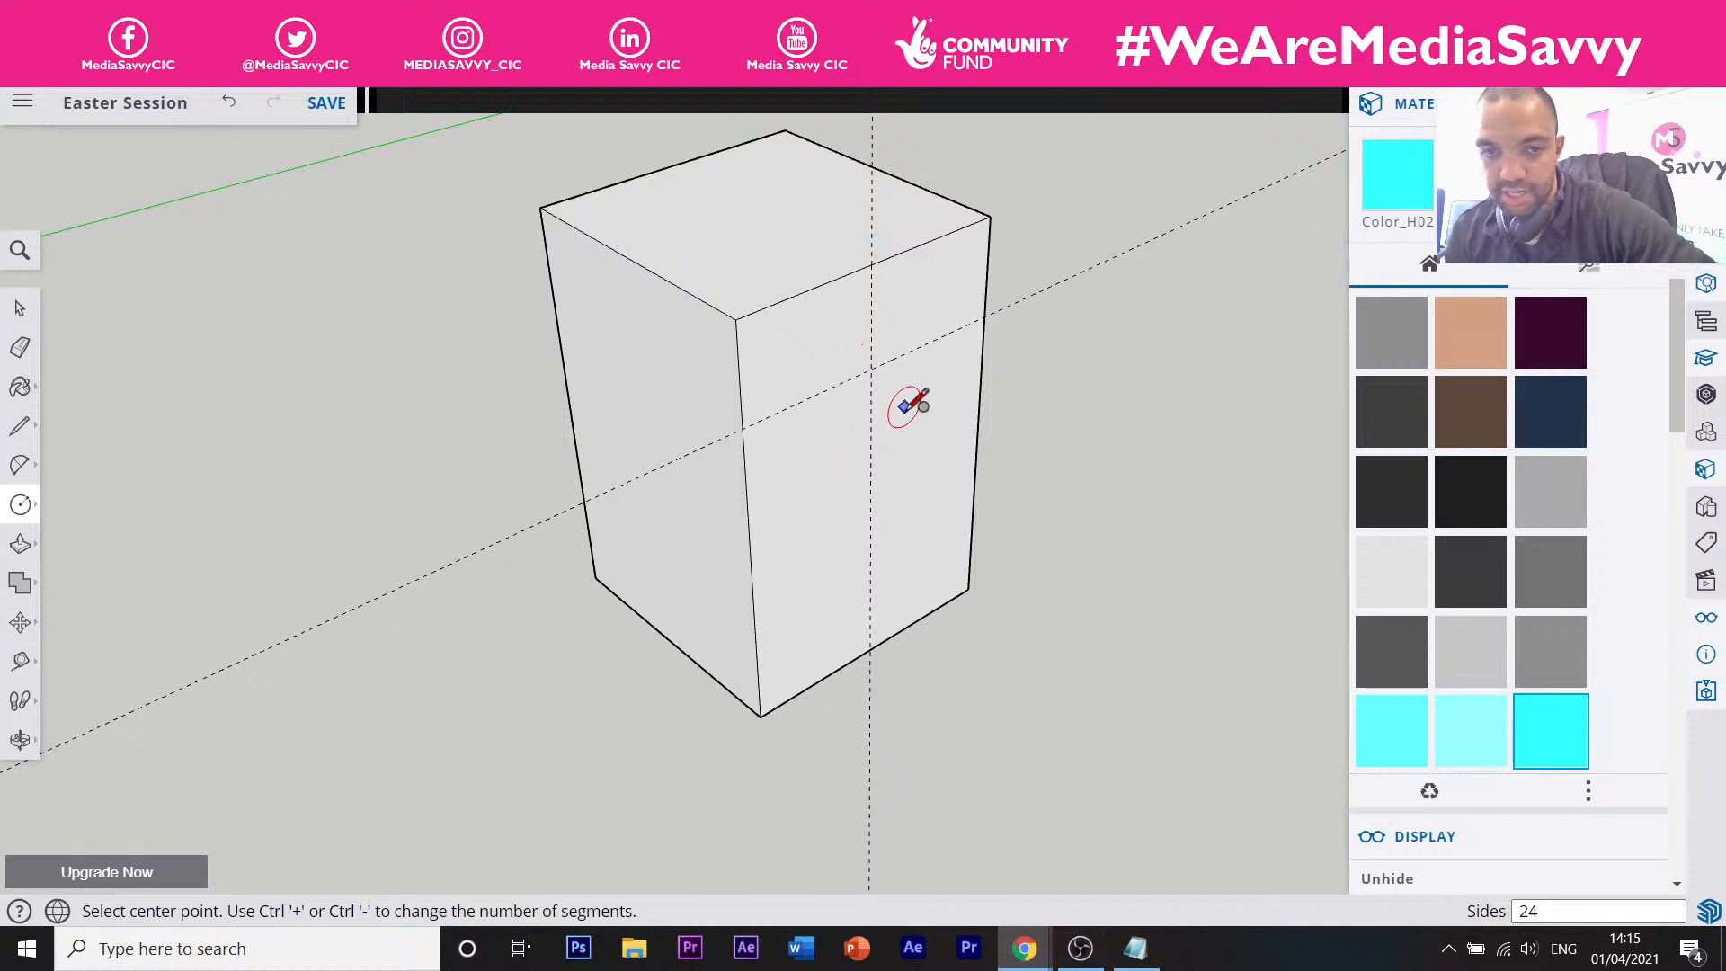
click(871, 368)
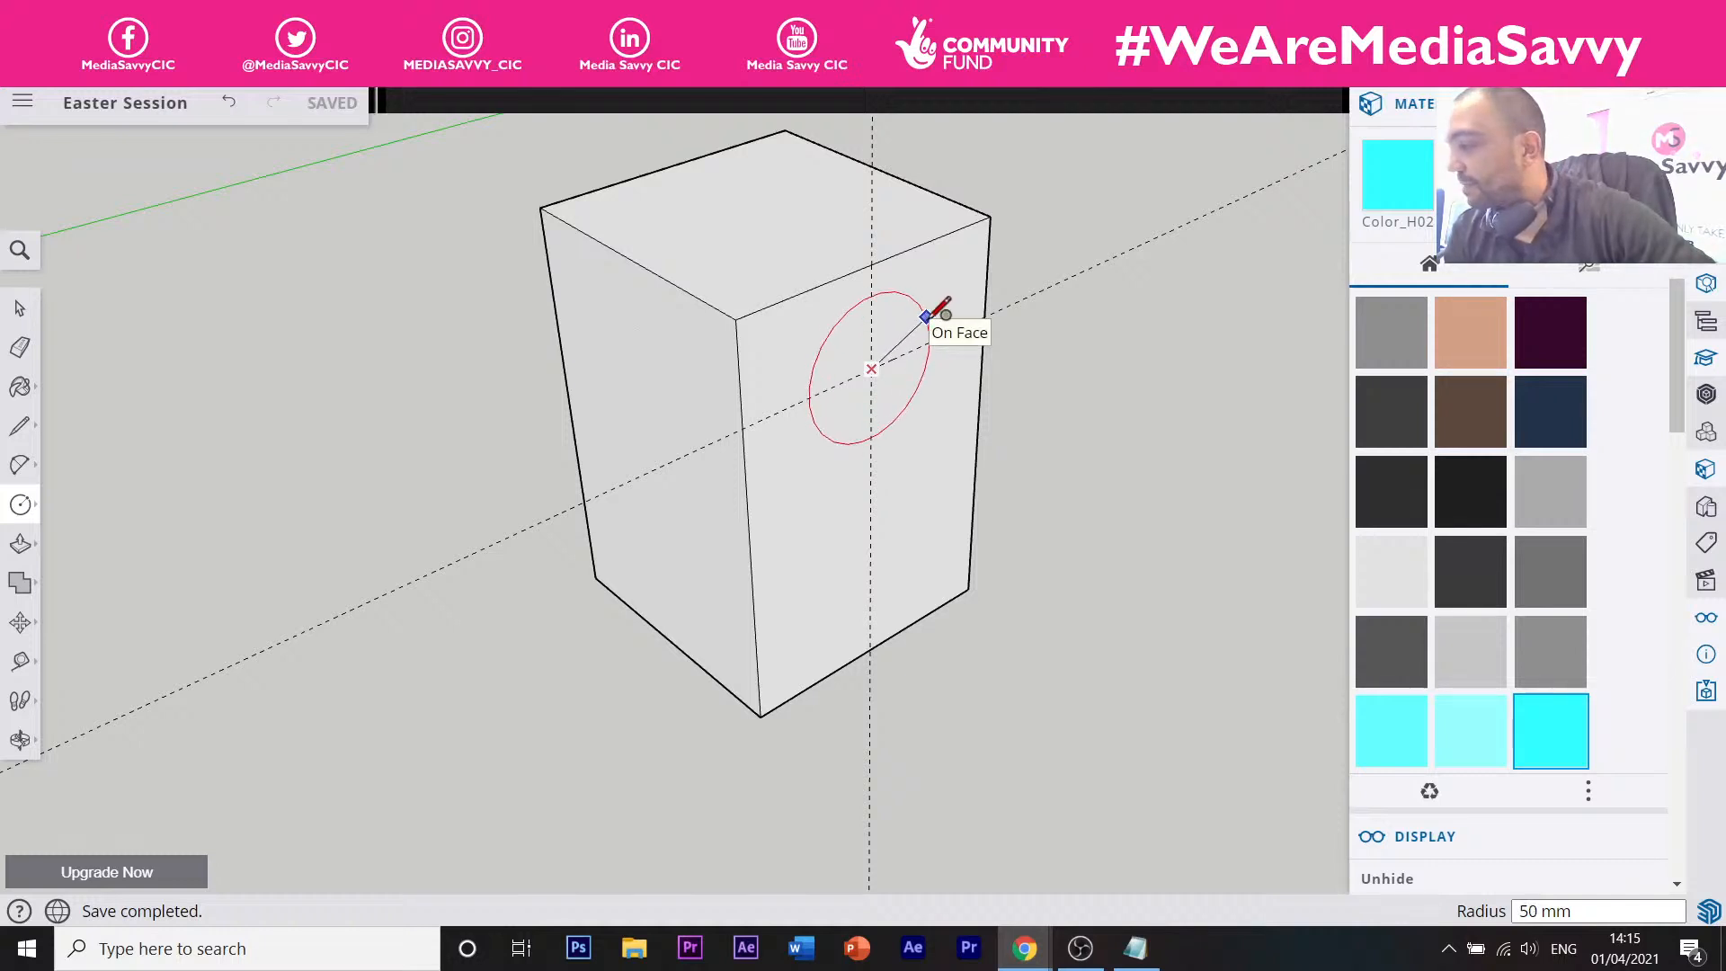
click(927, 315)
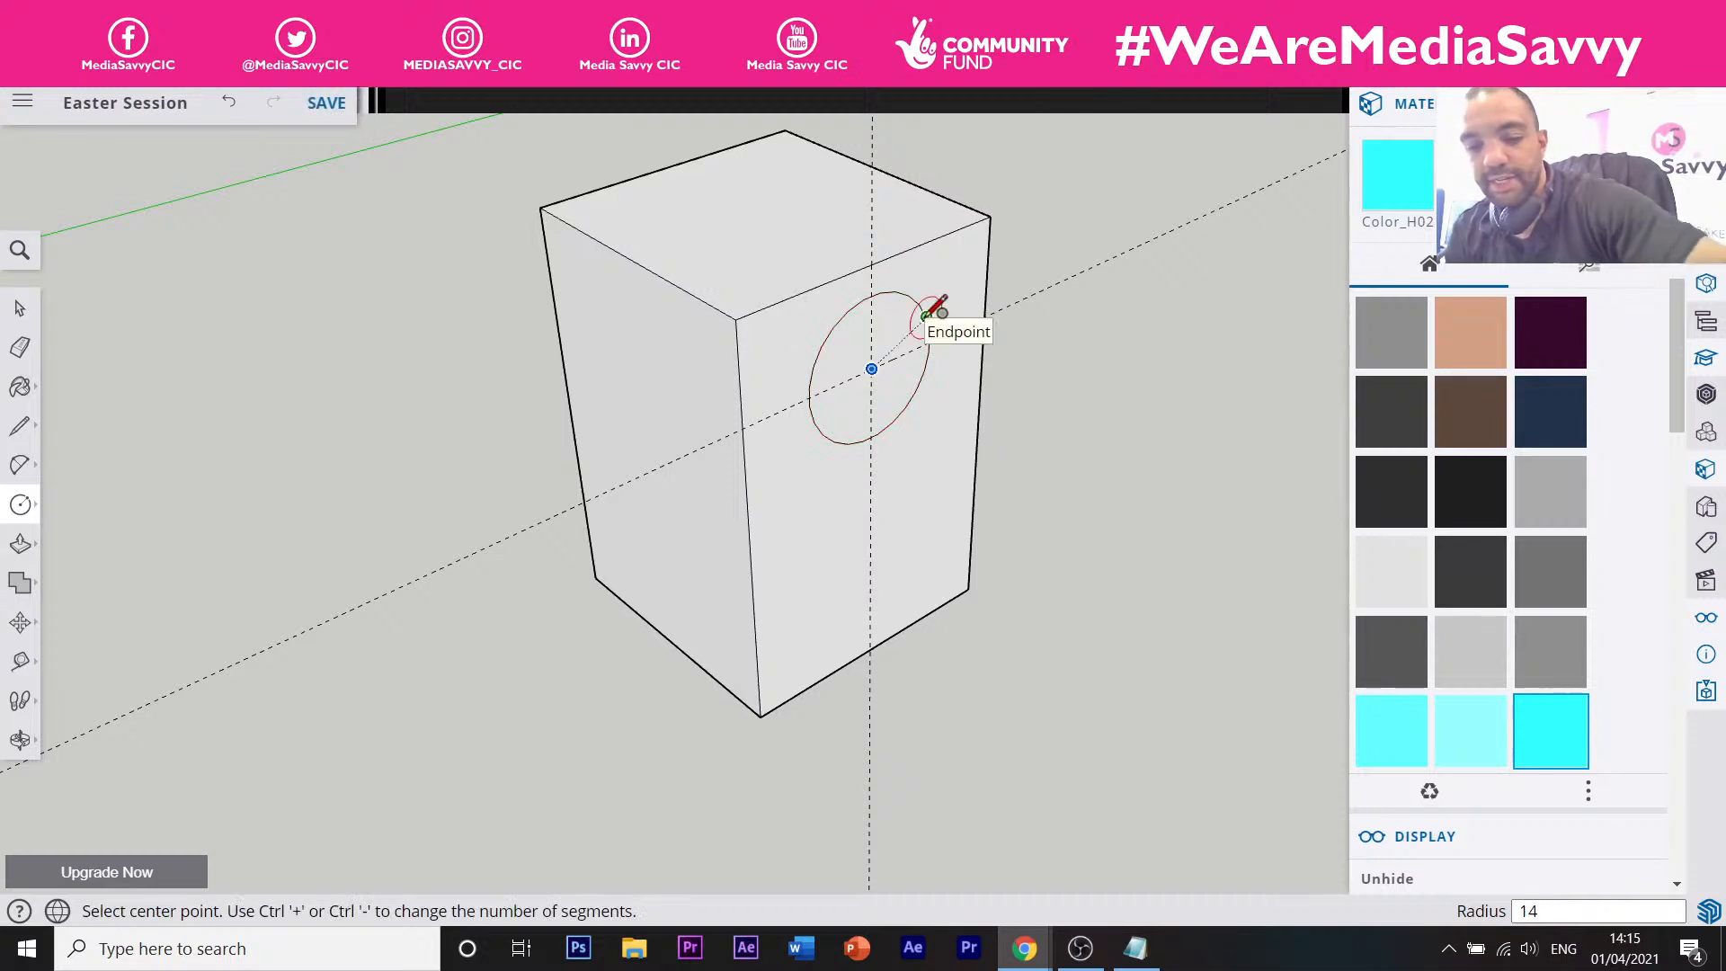
key(Return)
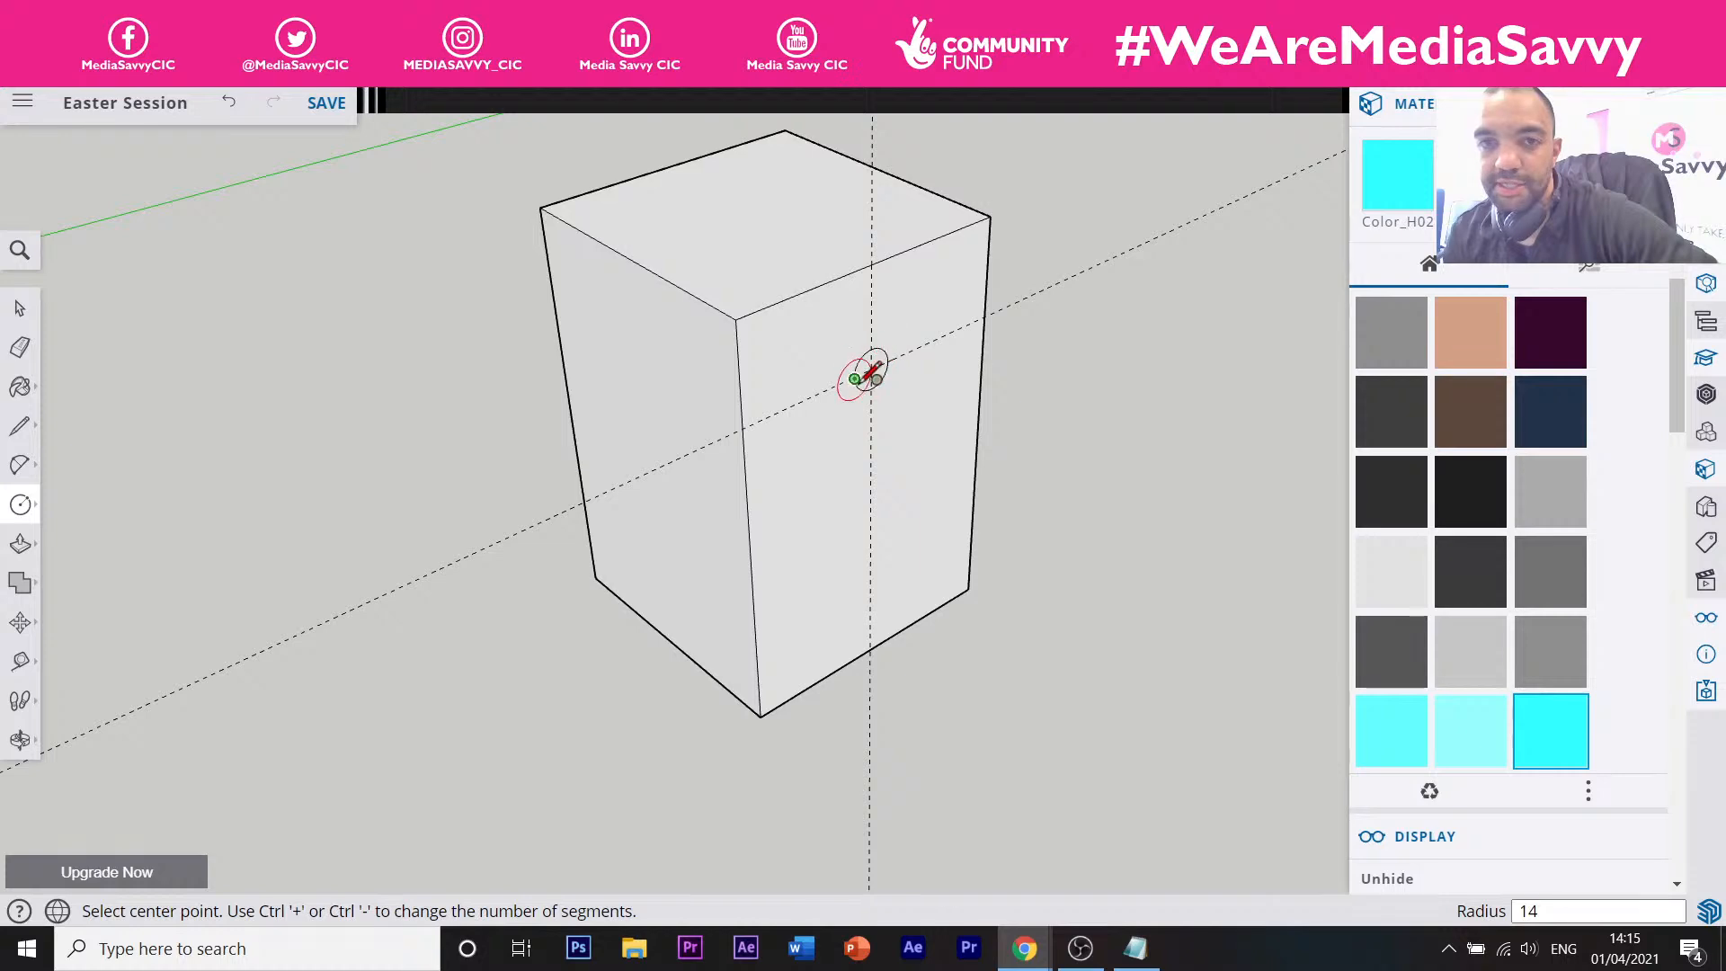
click(1101, 18)
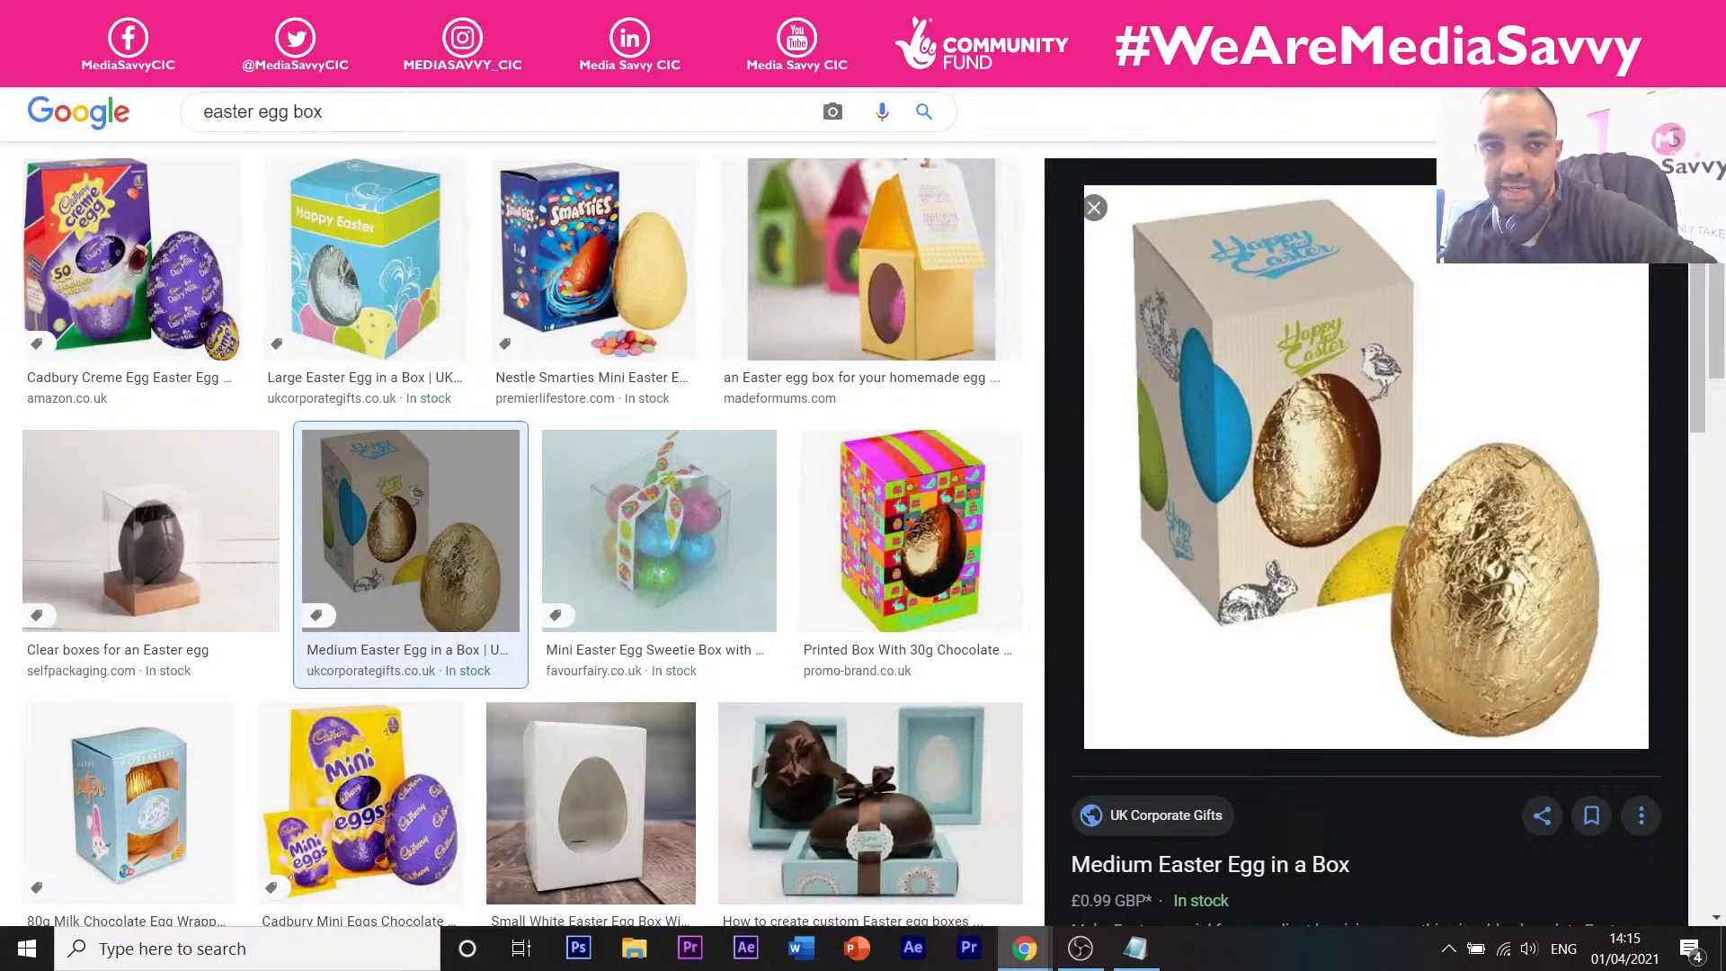
click(504, 12)
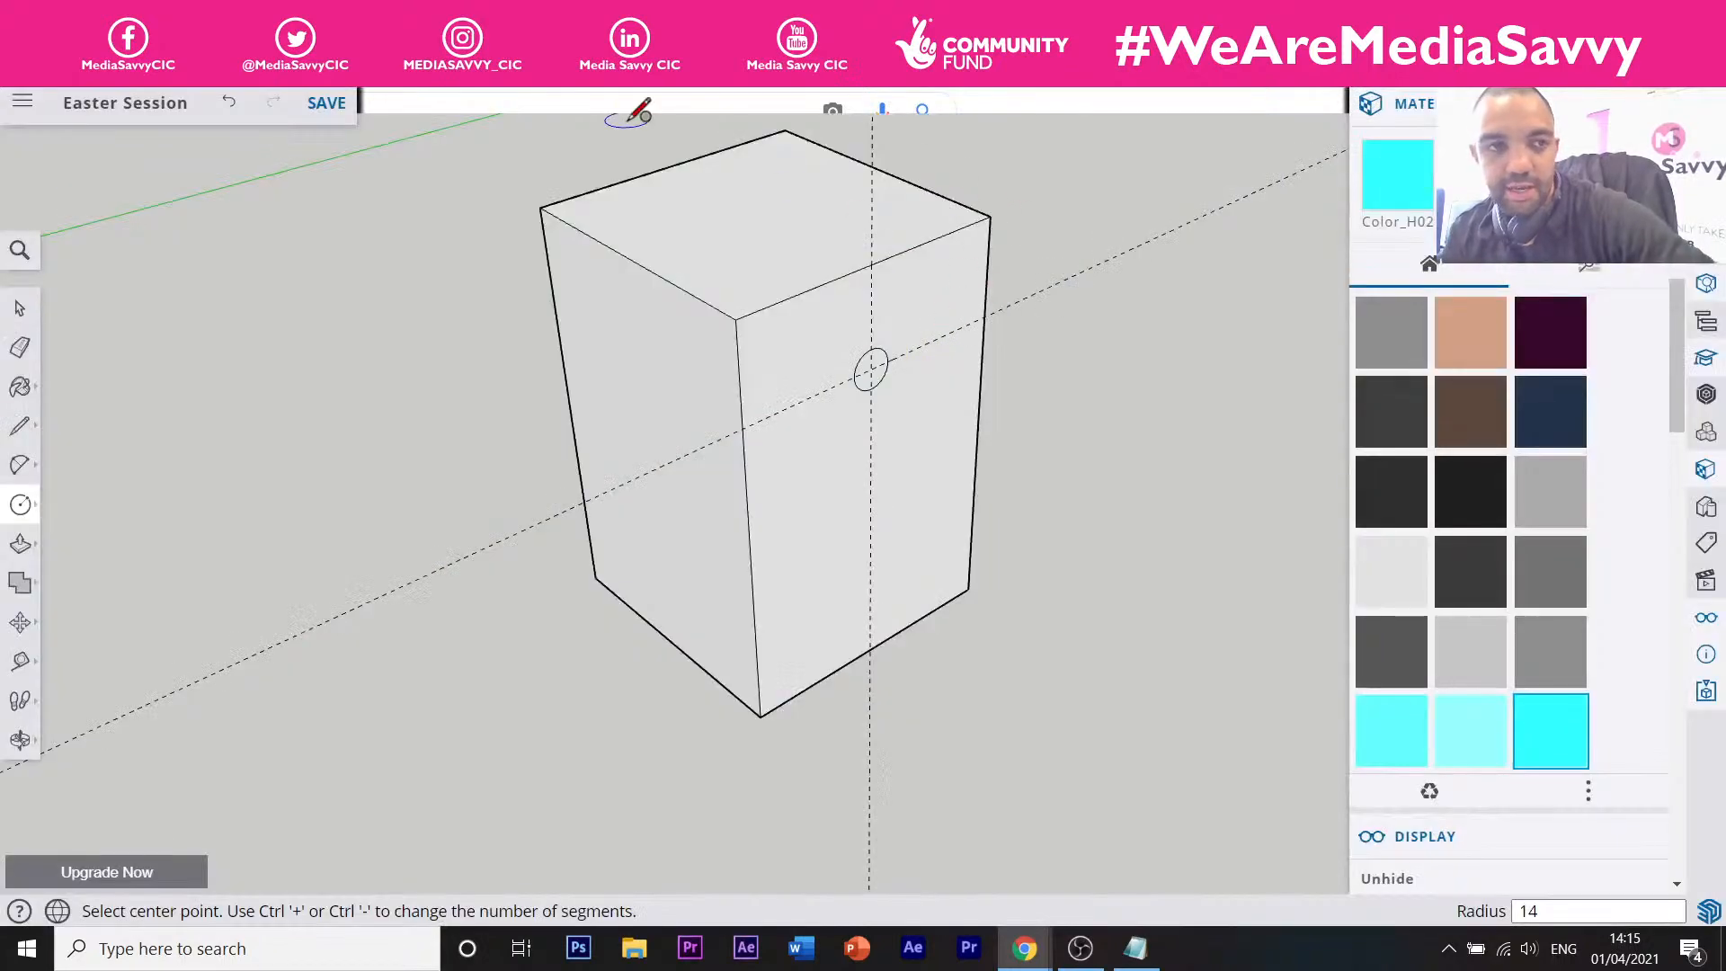
Redraw the circle at the guide intersection with radius 35, then view the egg box reference.
click(233, 110)
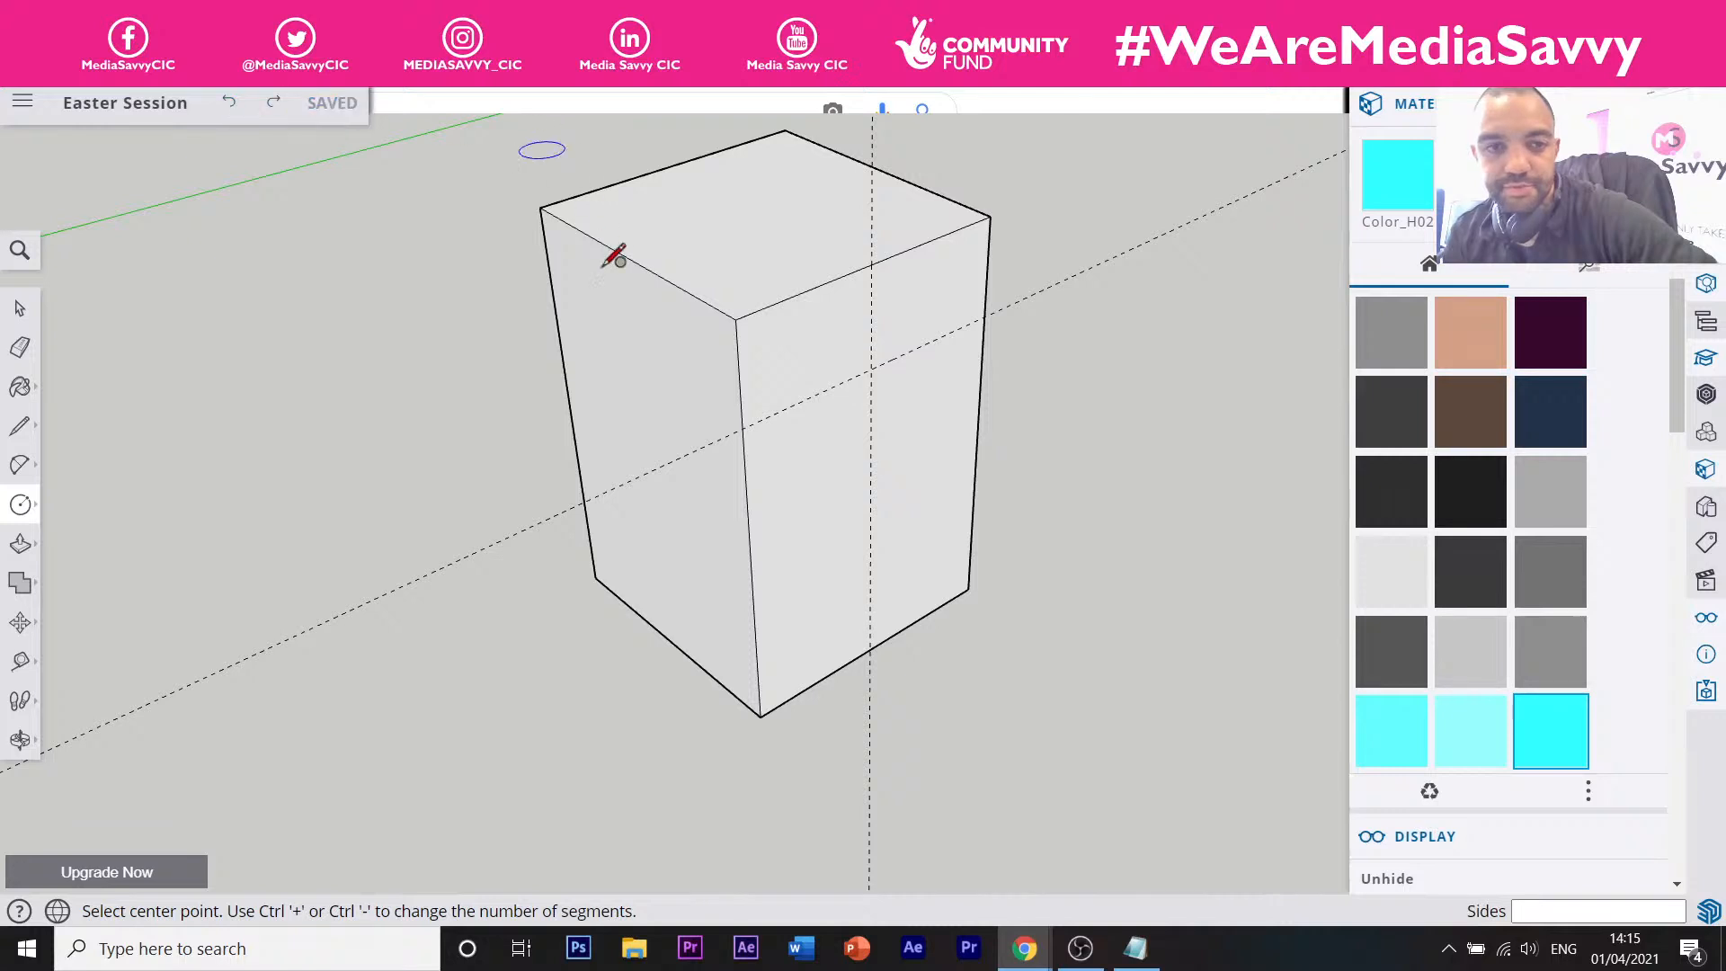
click(871, 367)
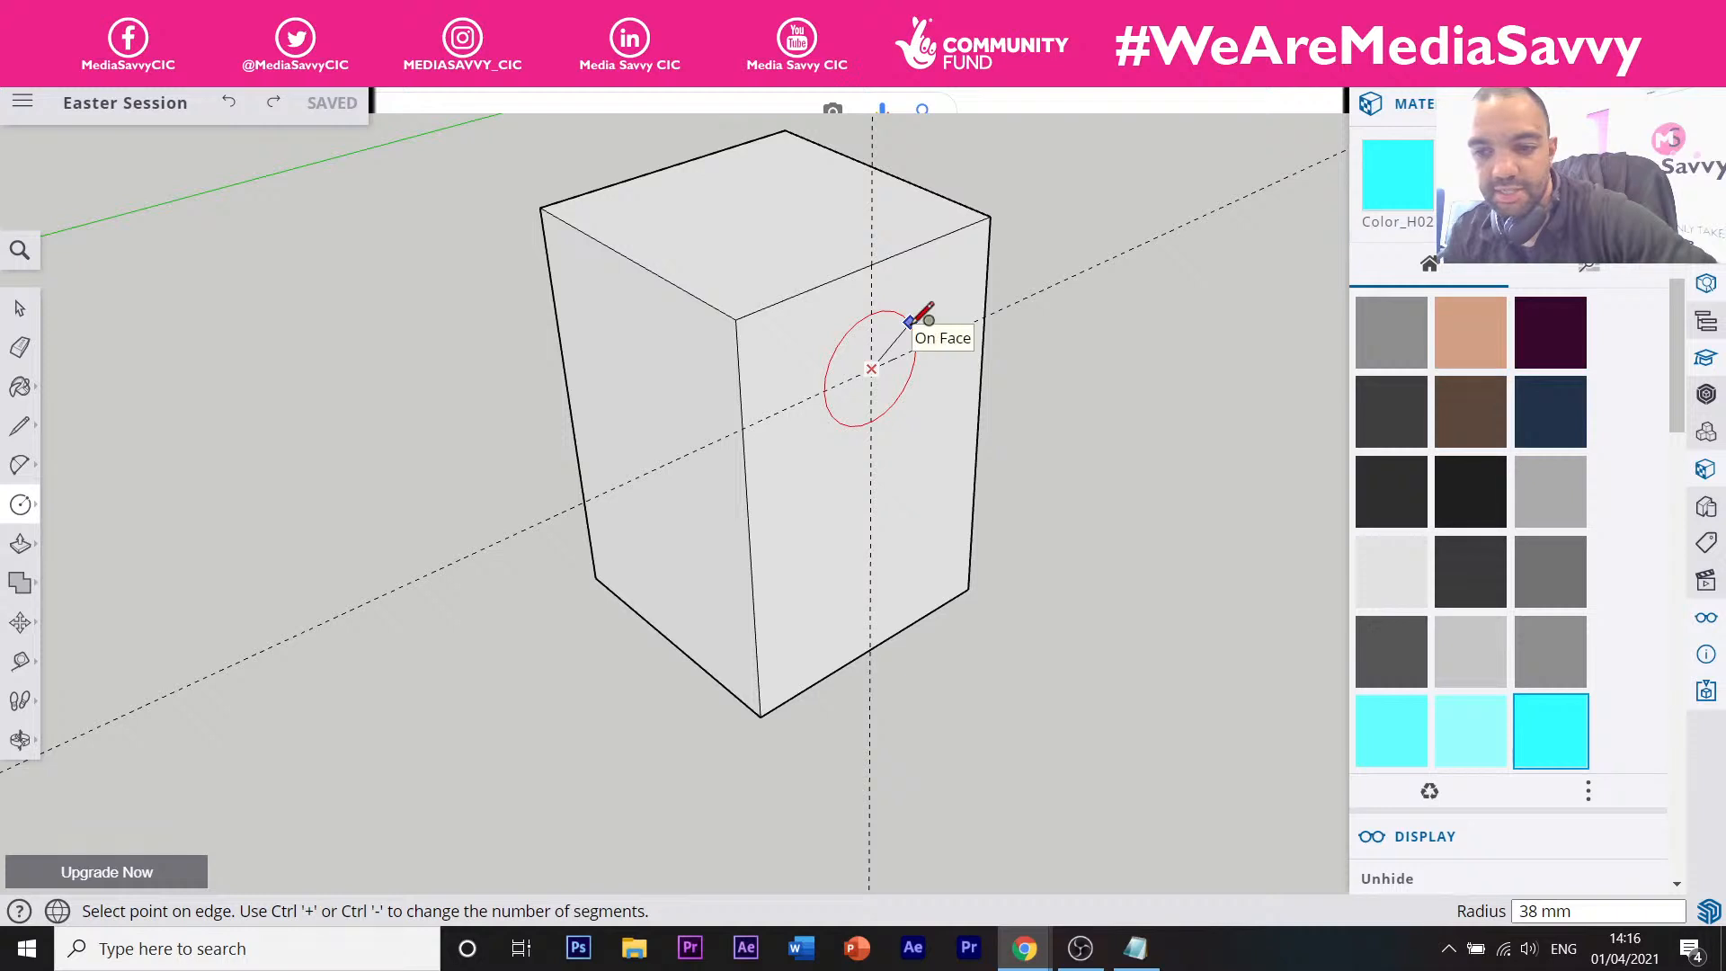
click(909, 321)
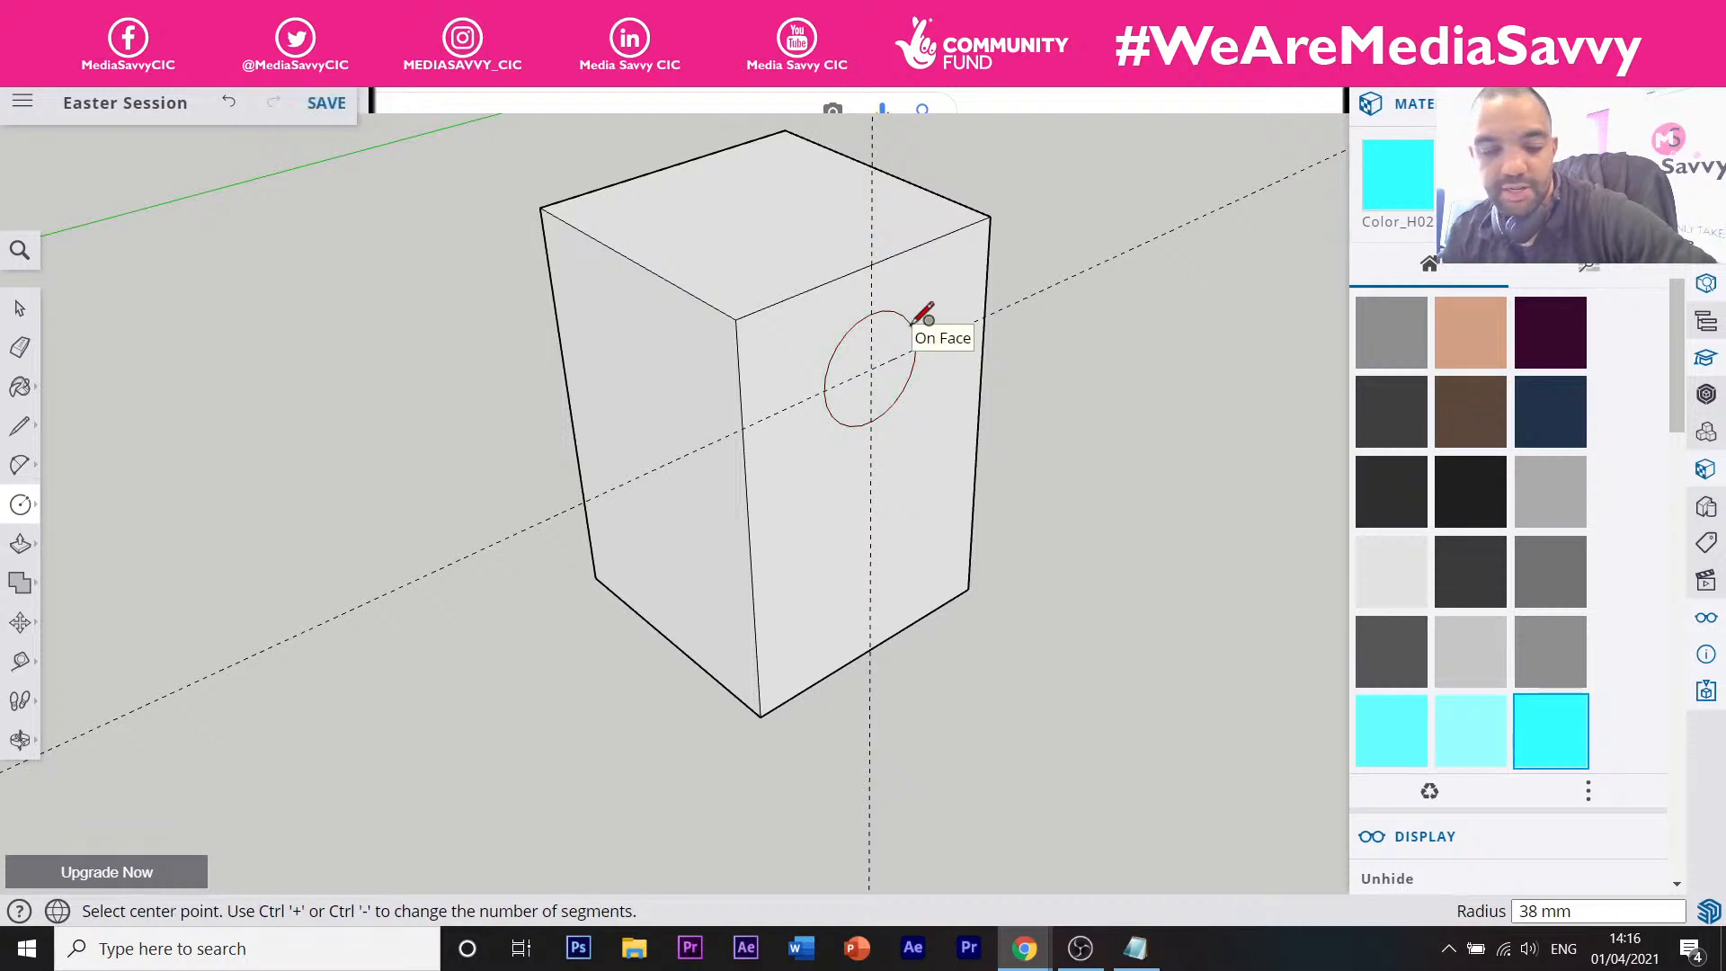
text(35)
key(Return)
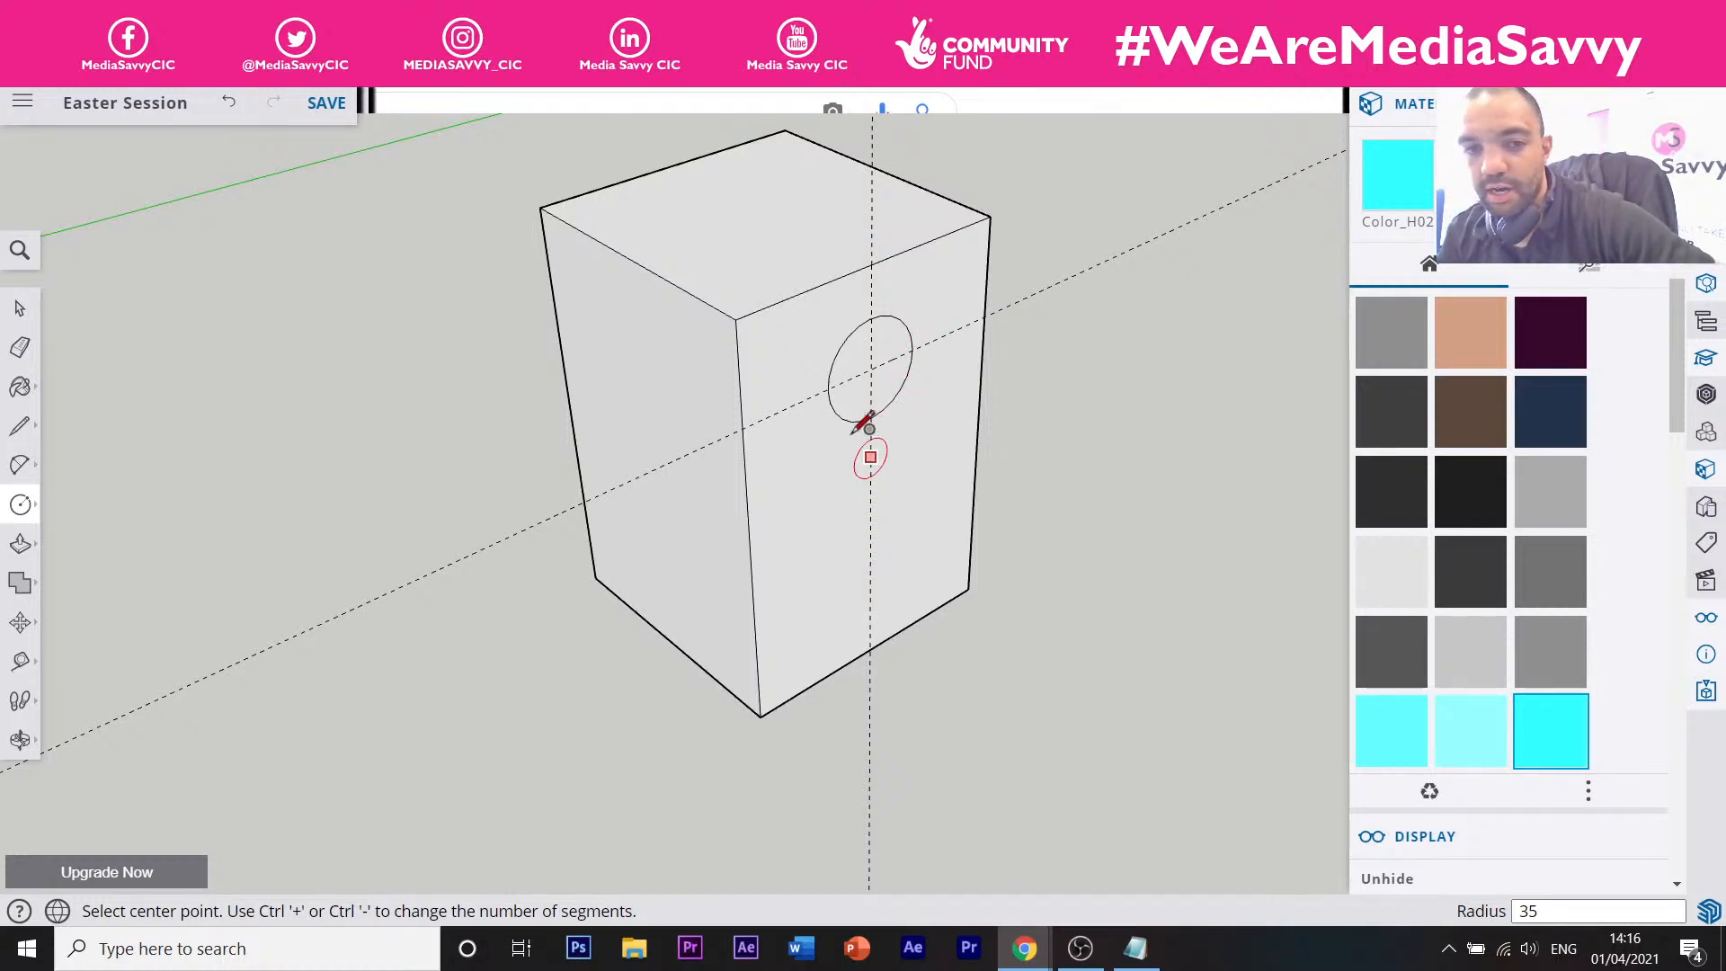
click(341, 15)
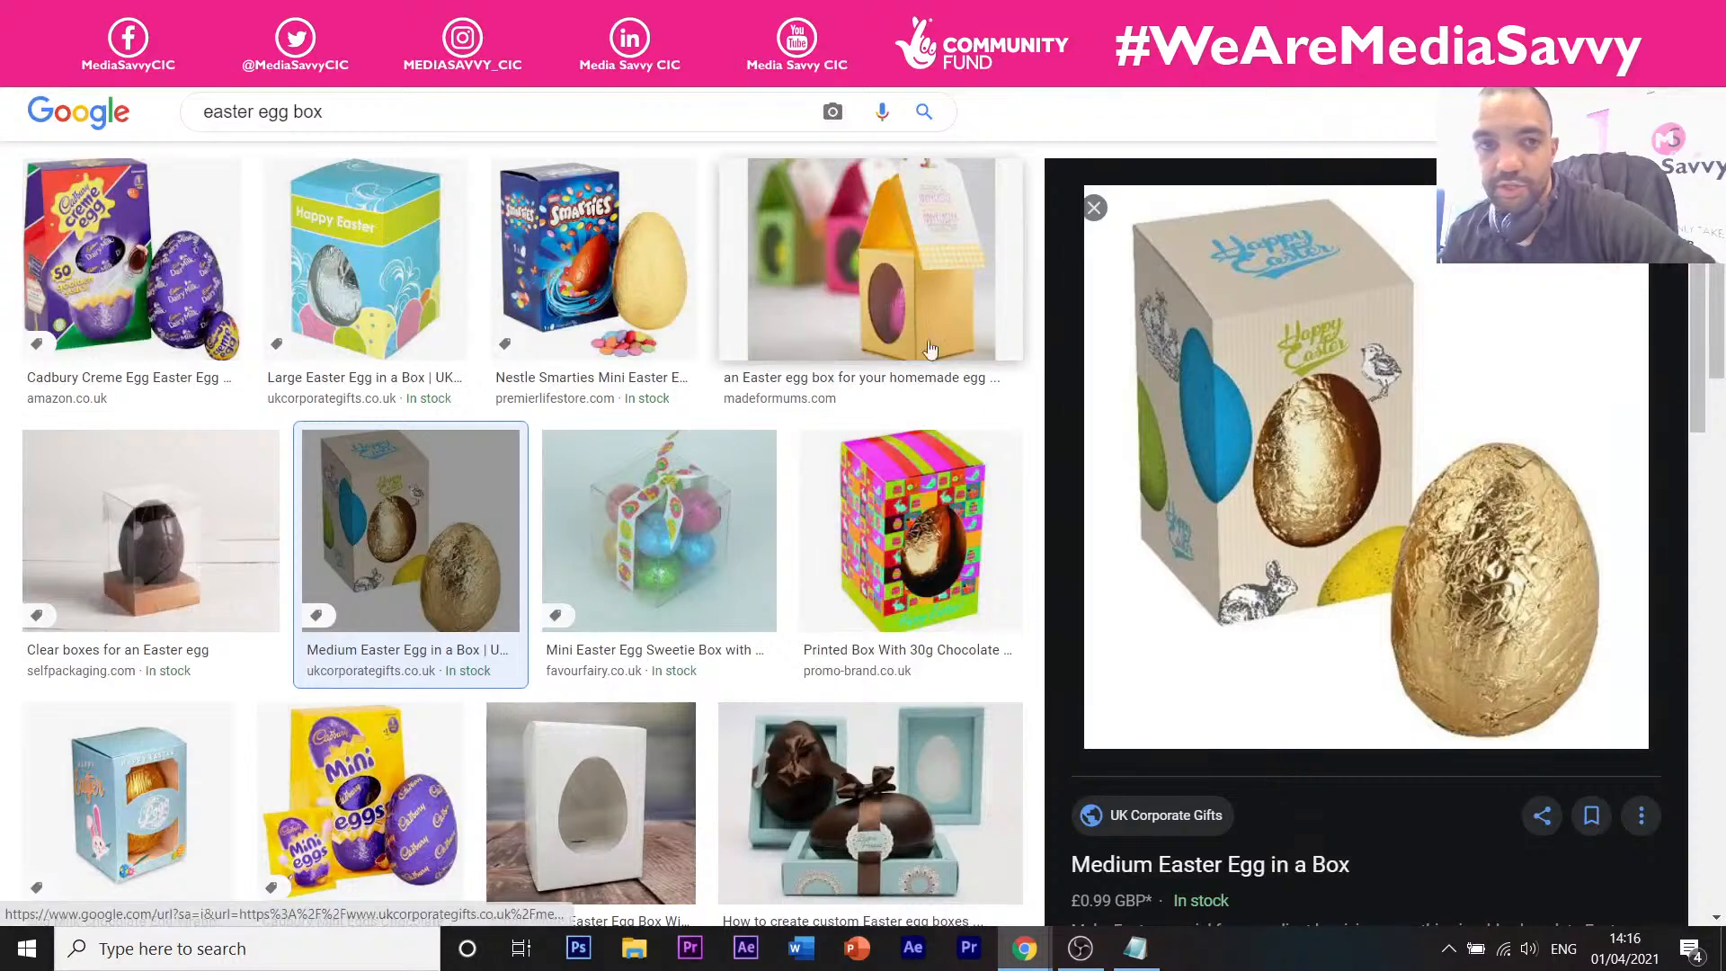
Go back from the Google image results to the SketchUp box model.
click(764, 15)
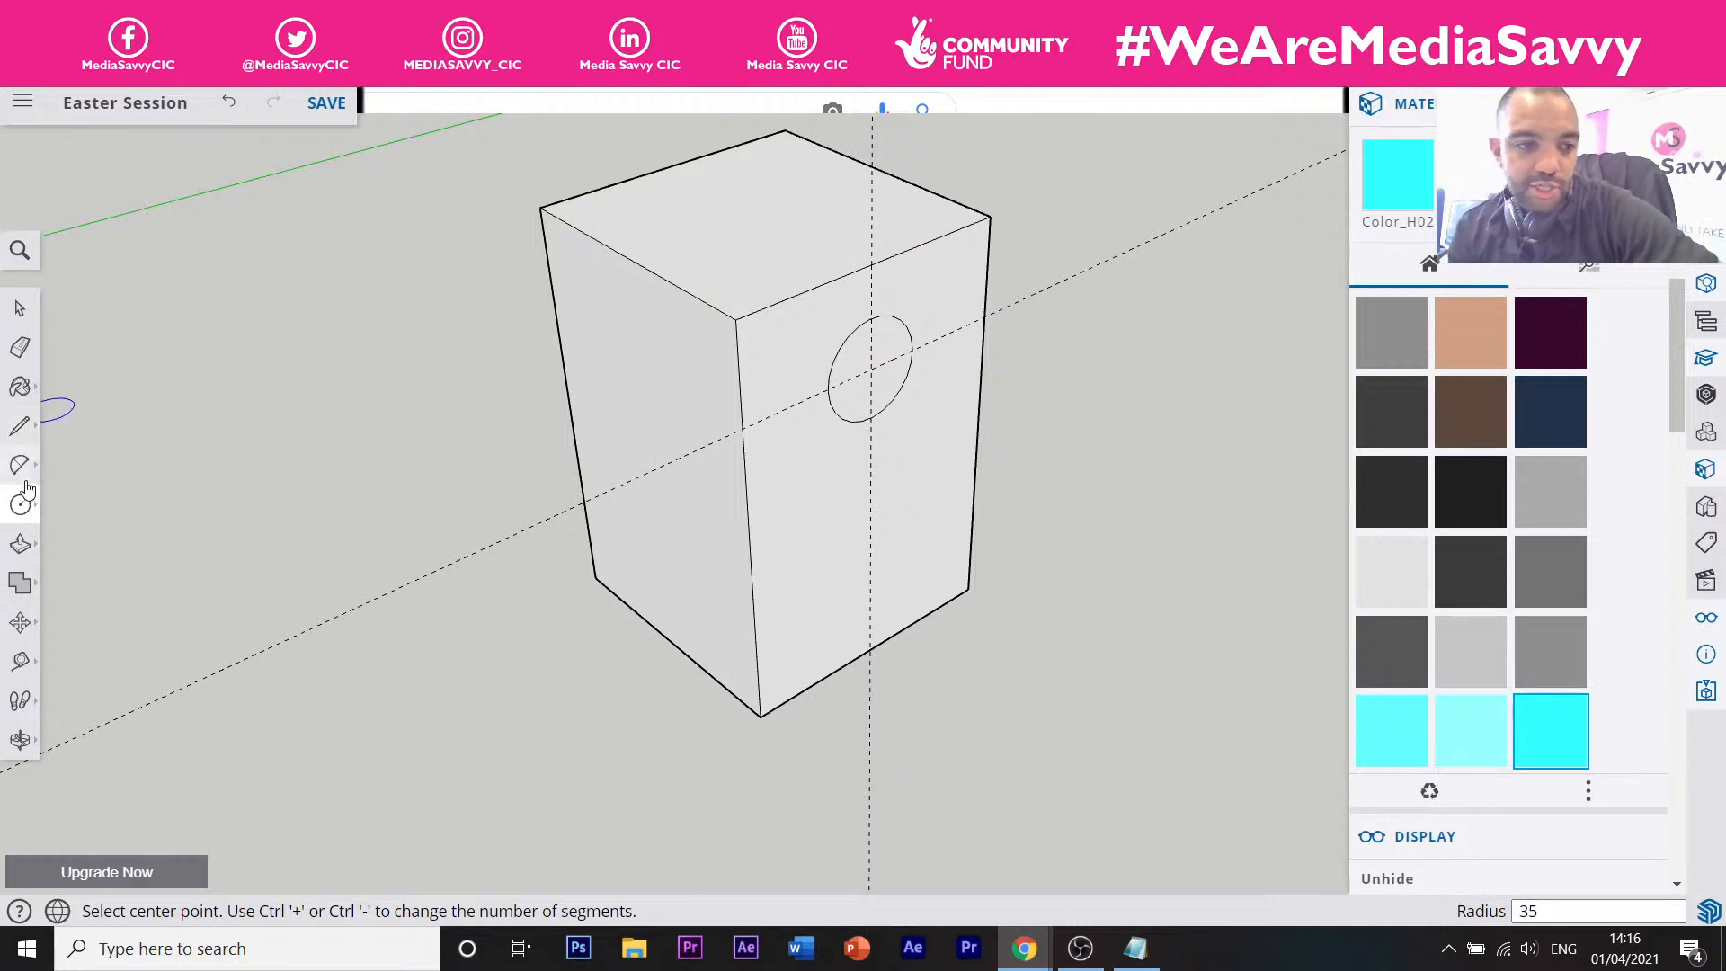
Add a guide line 11 mm above the box's bottom edge across the front face.
click(22, 666)
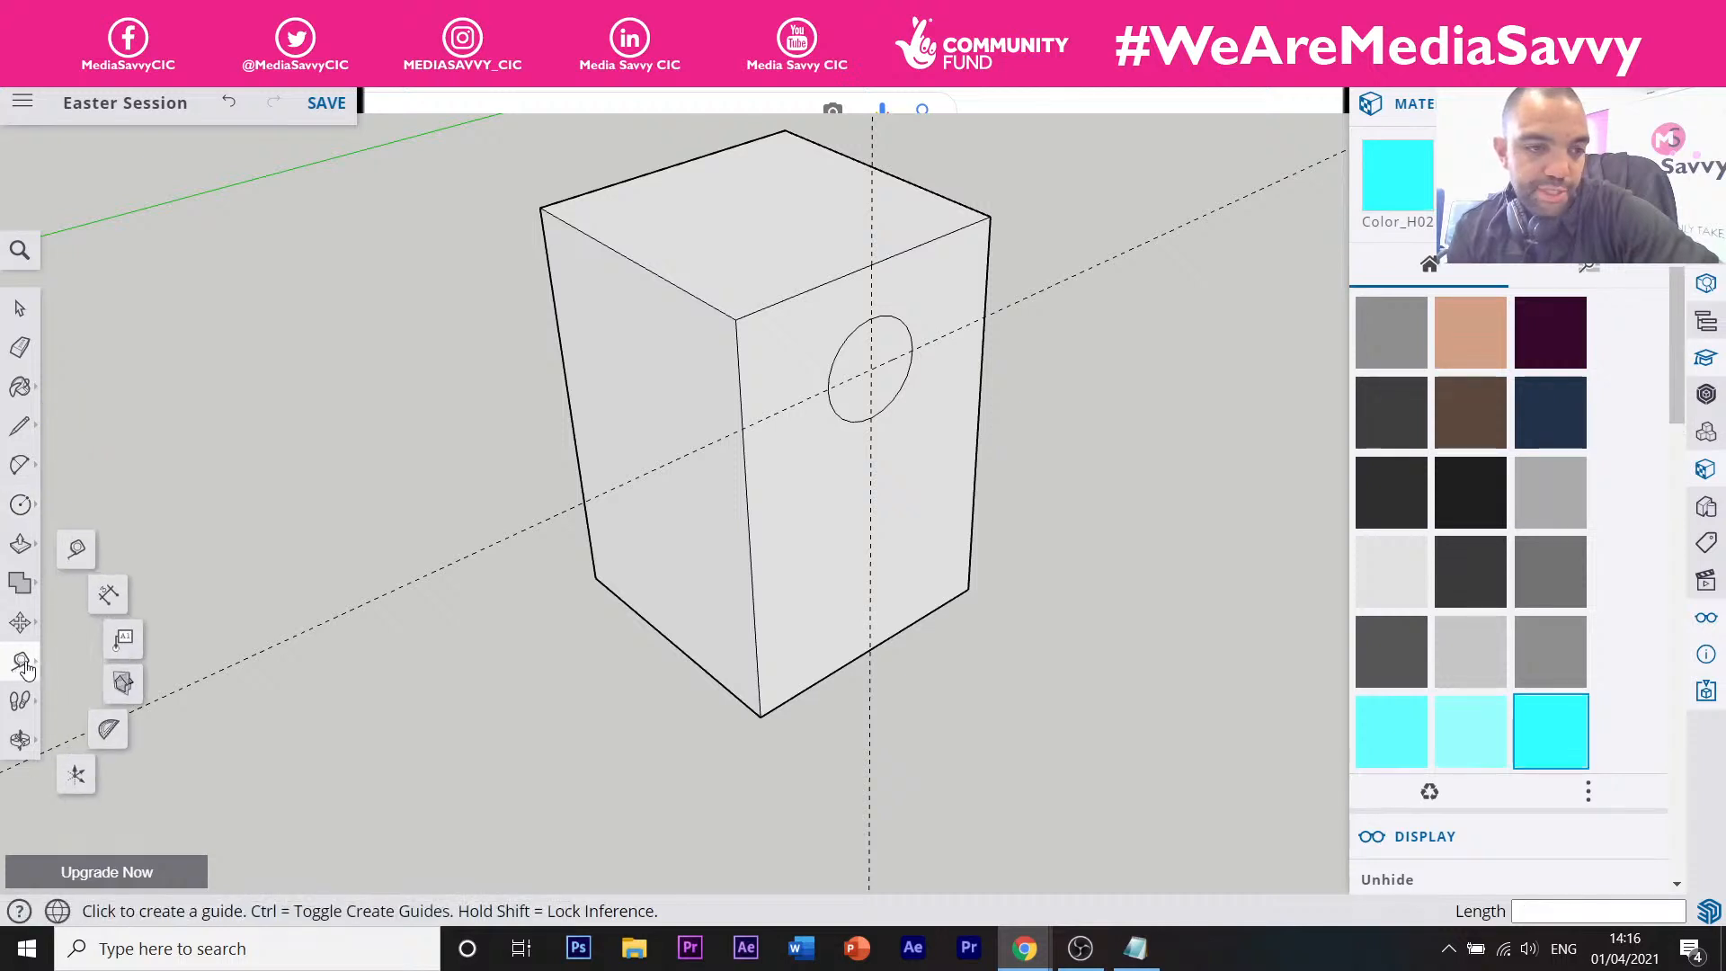
click(77, 552)
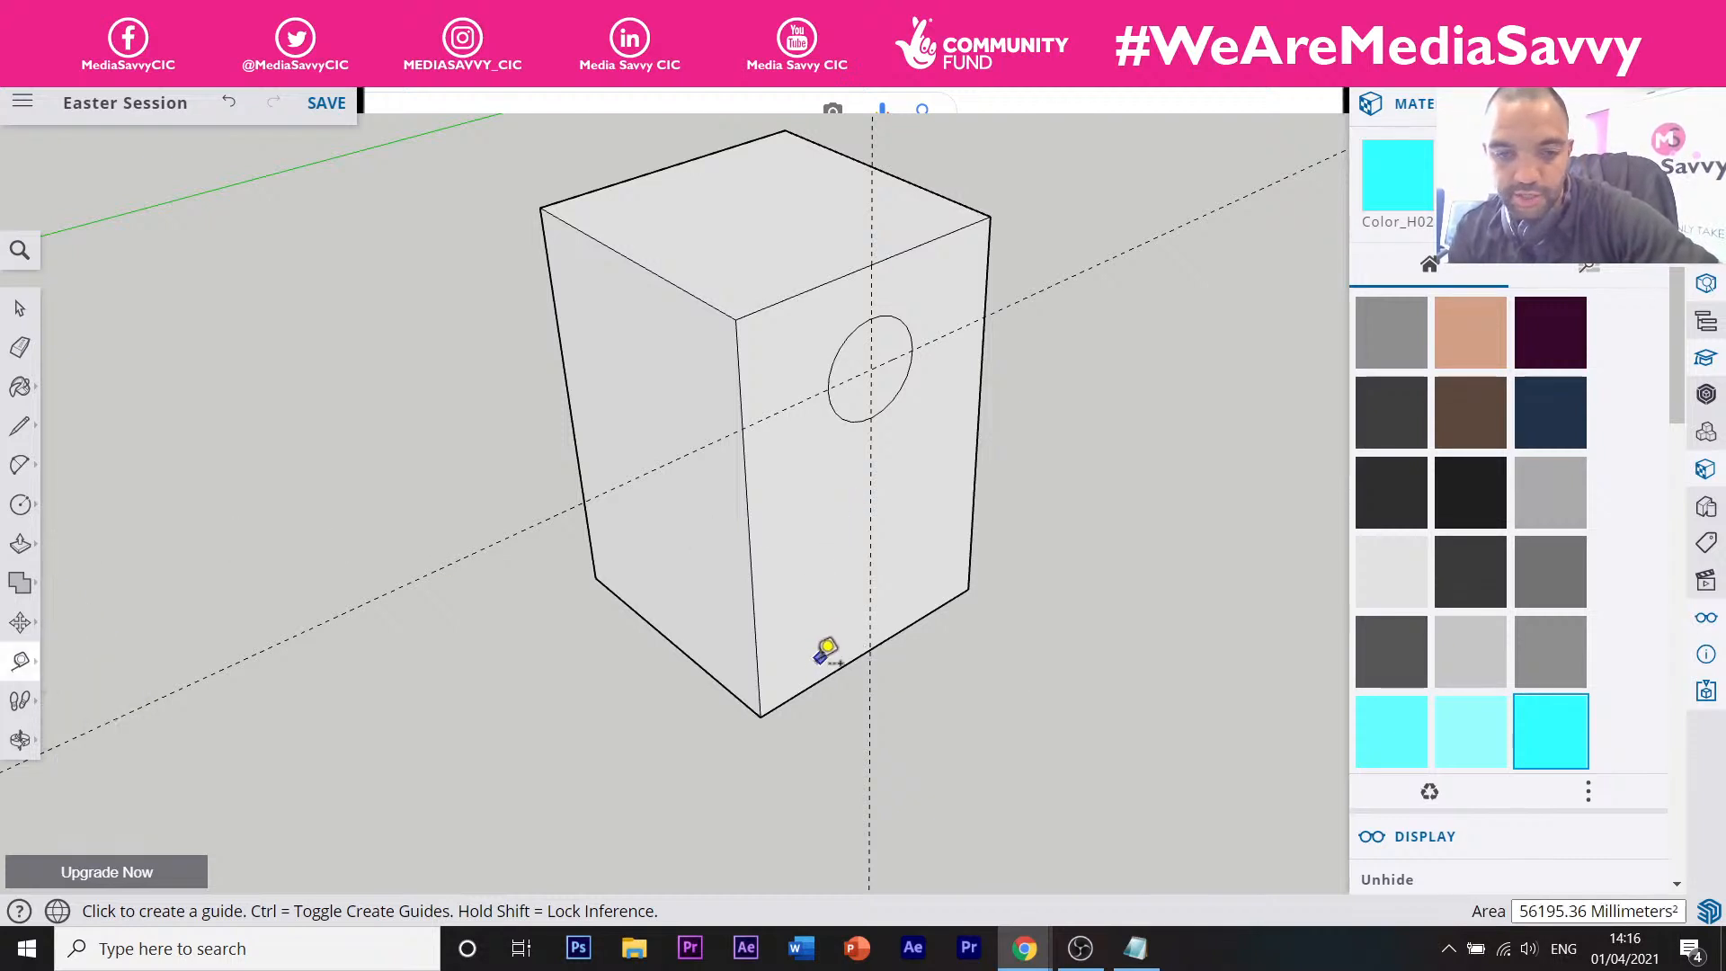
click(819, 679)
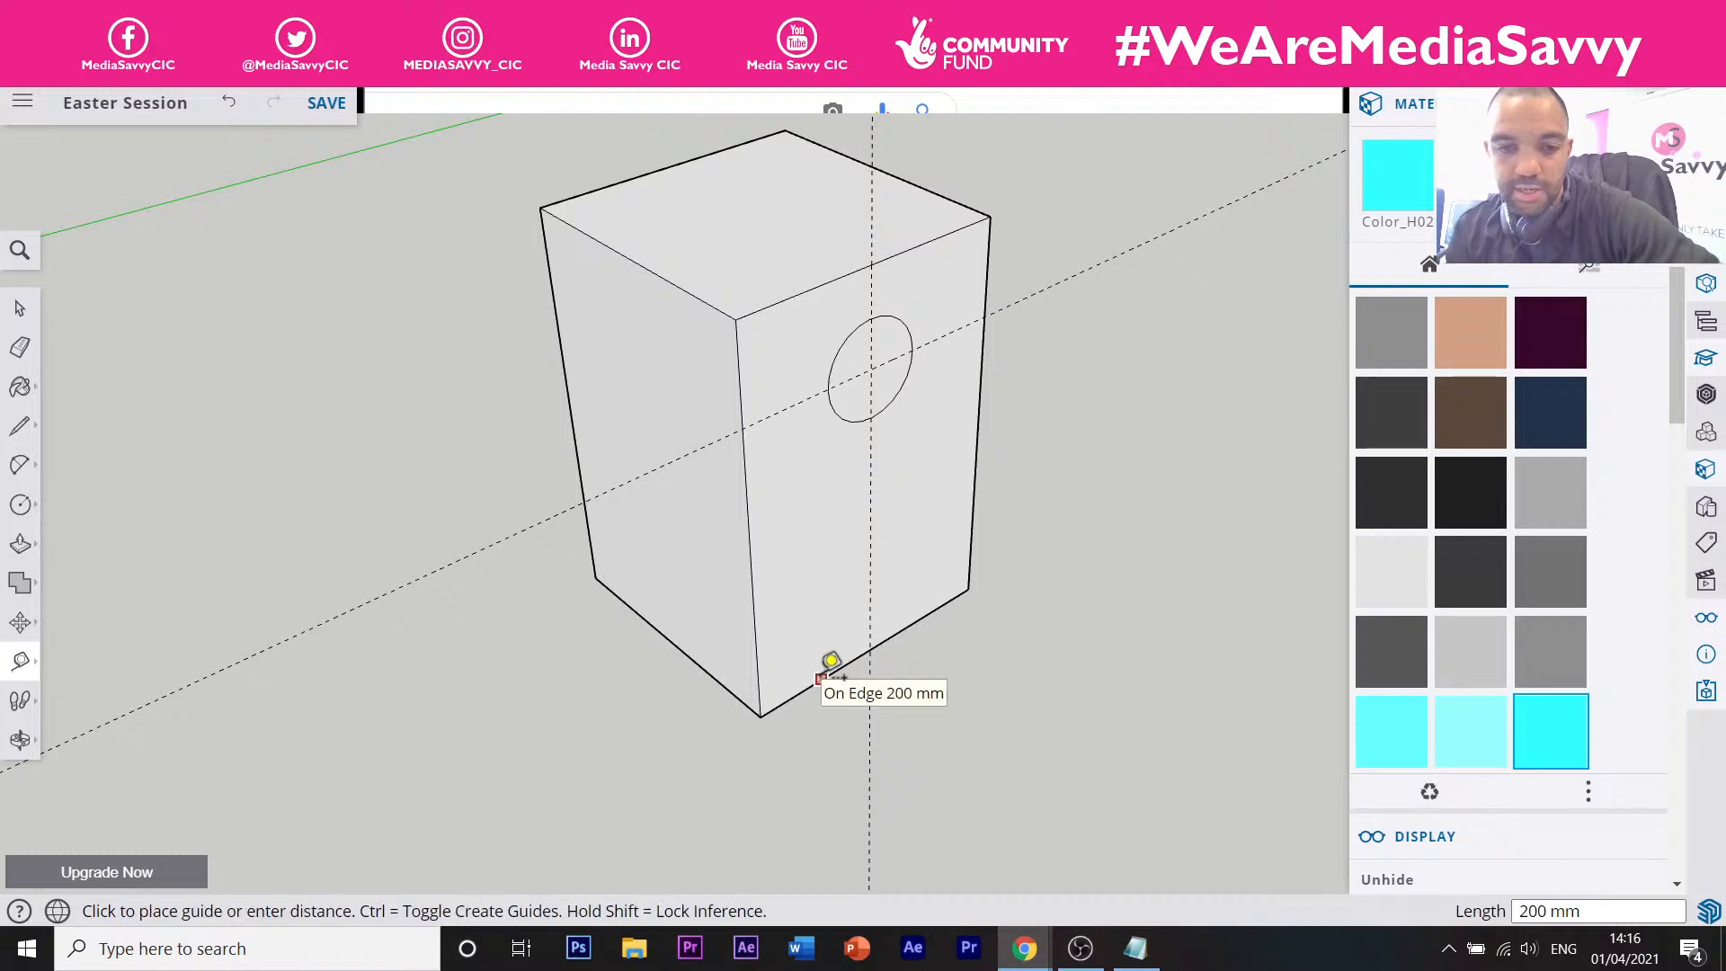
click(818, 679)
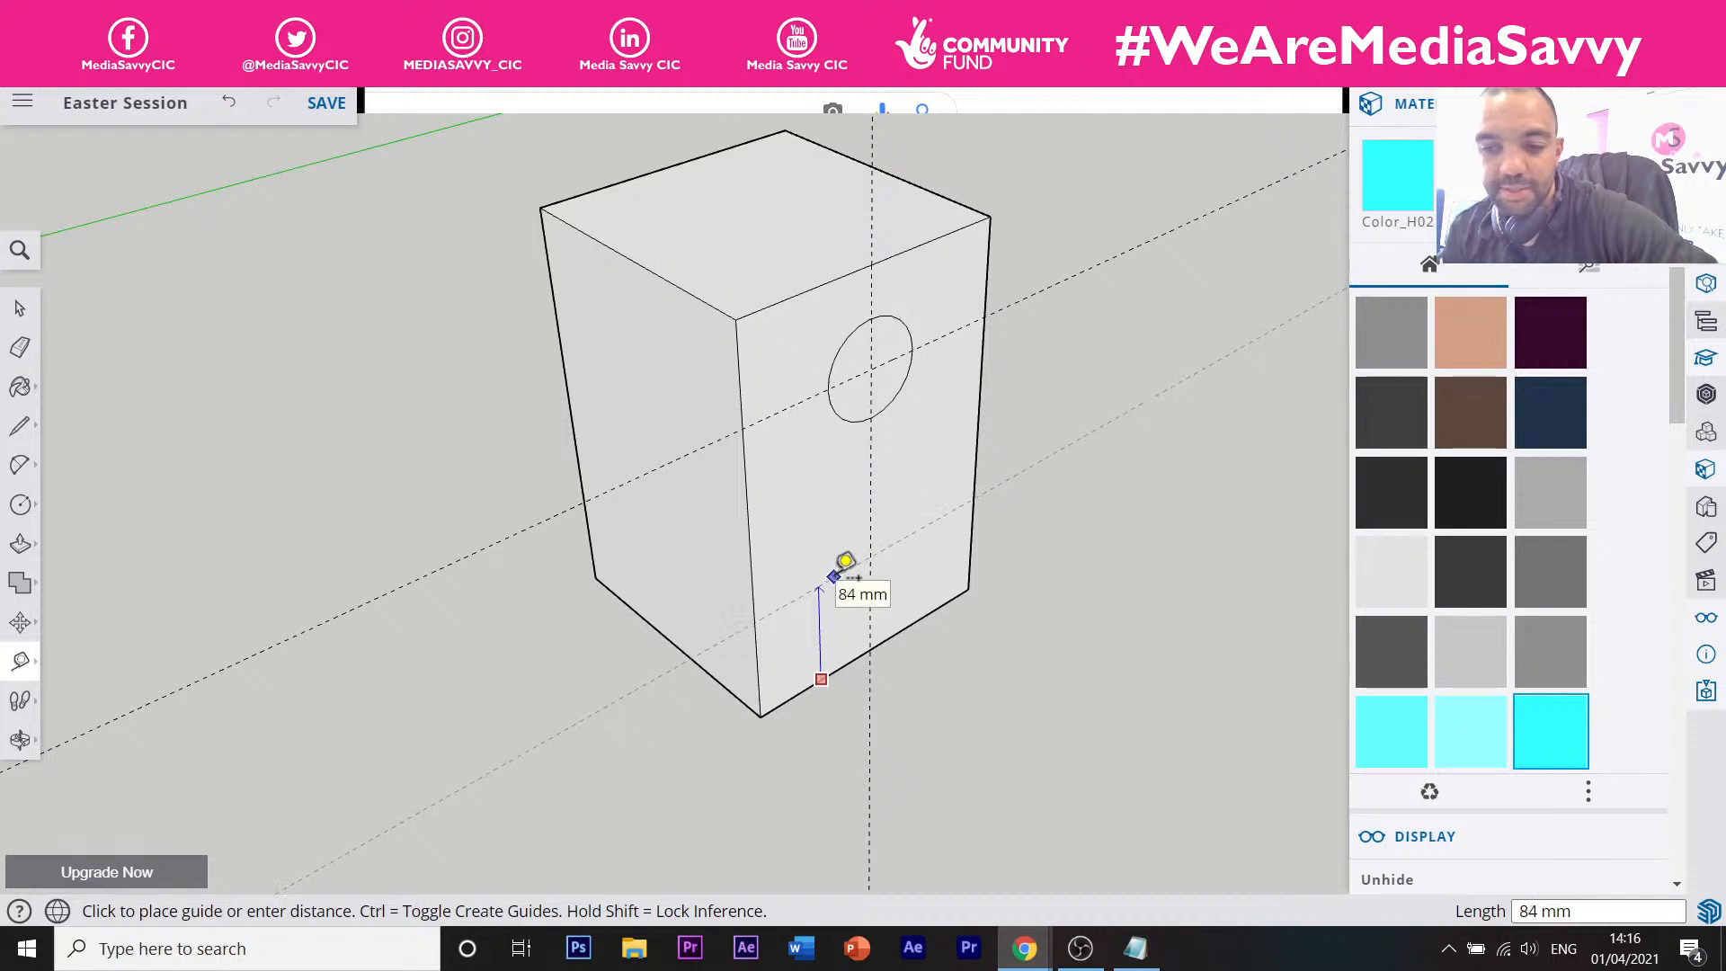
click(836, 575)
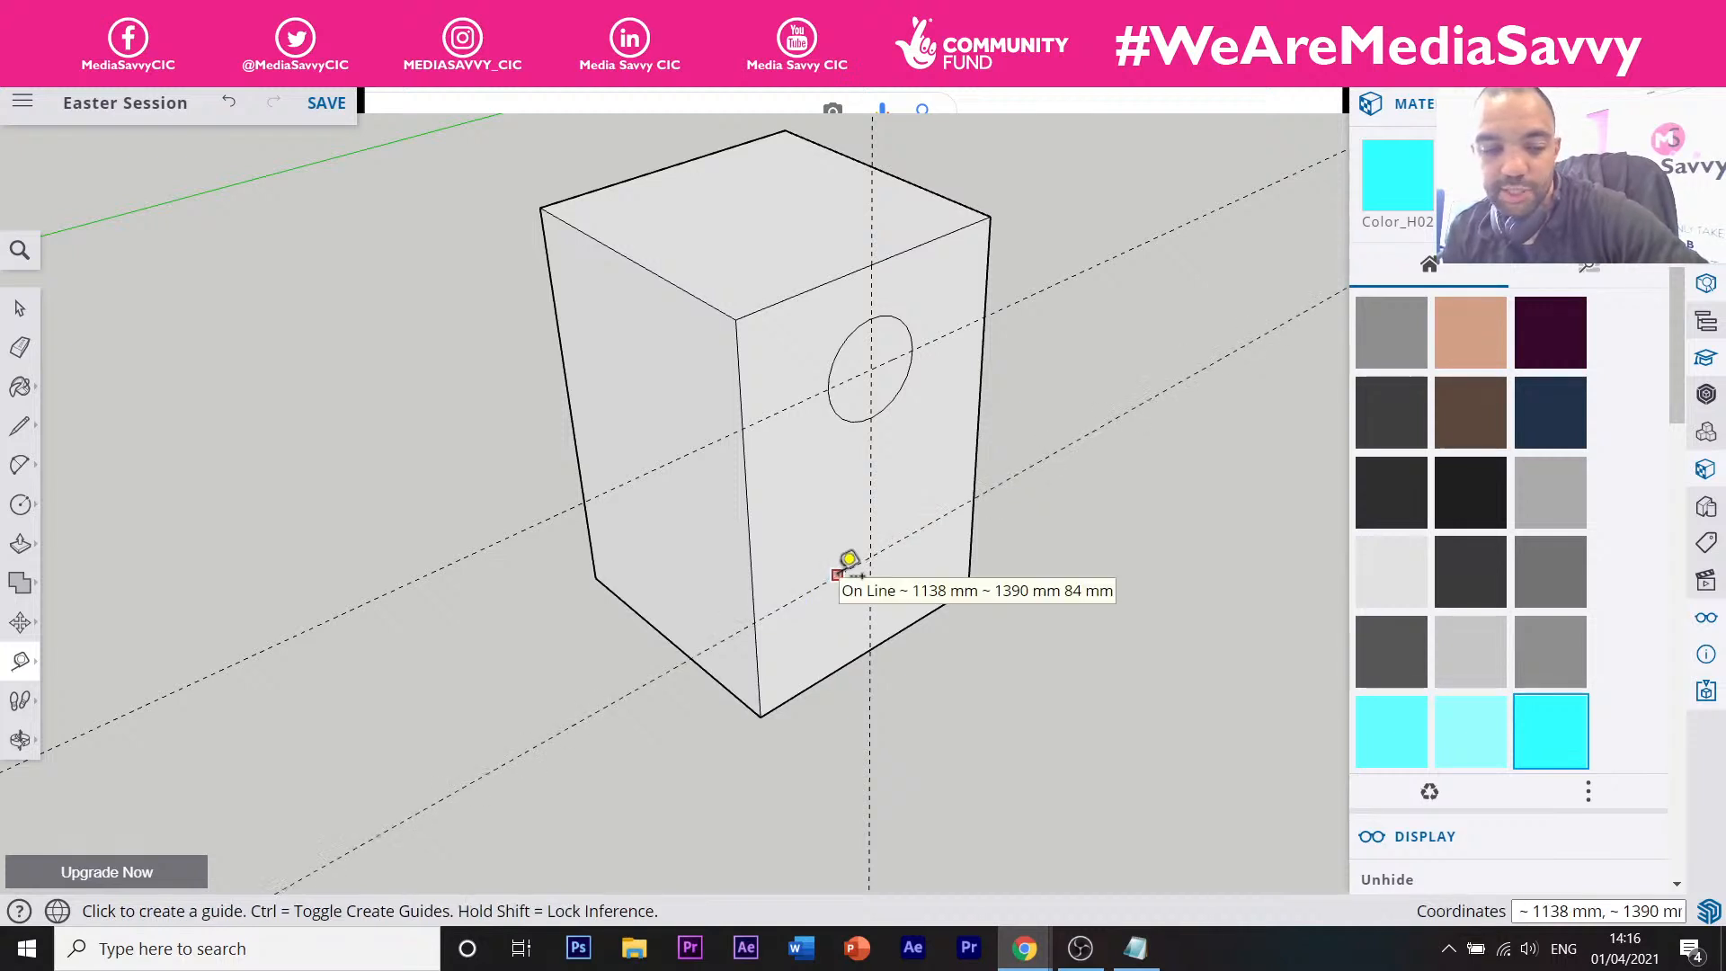
text(115)
key(Return)
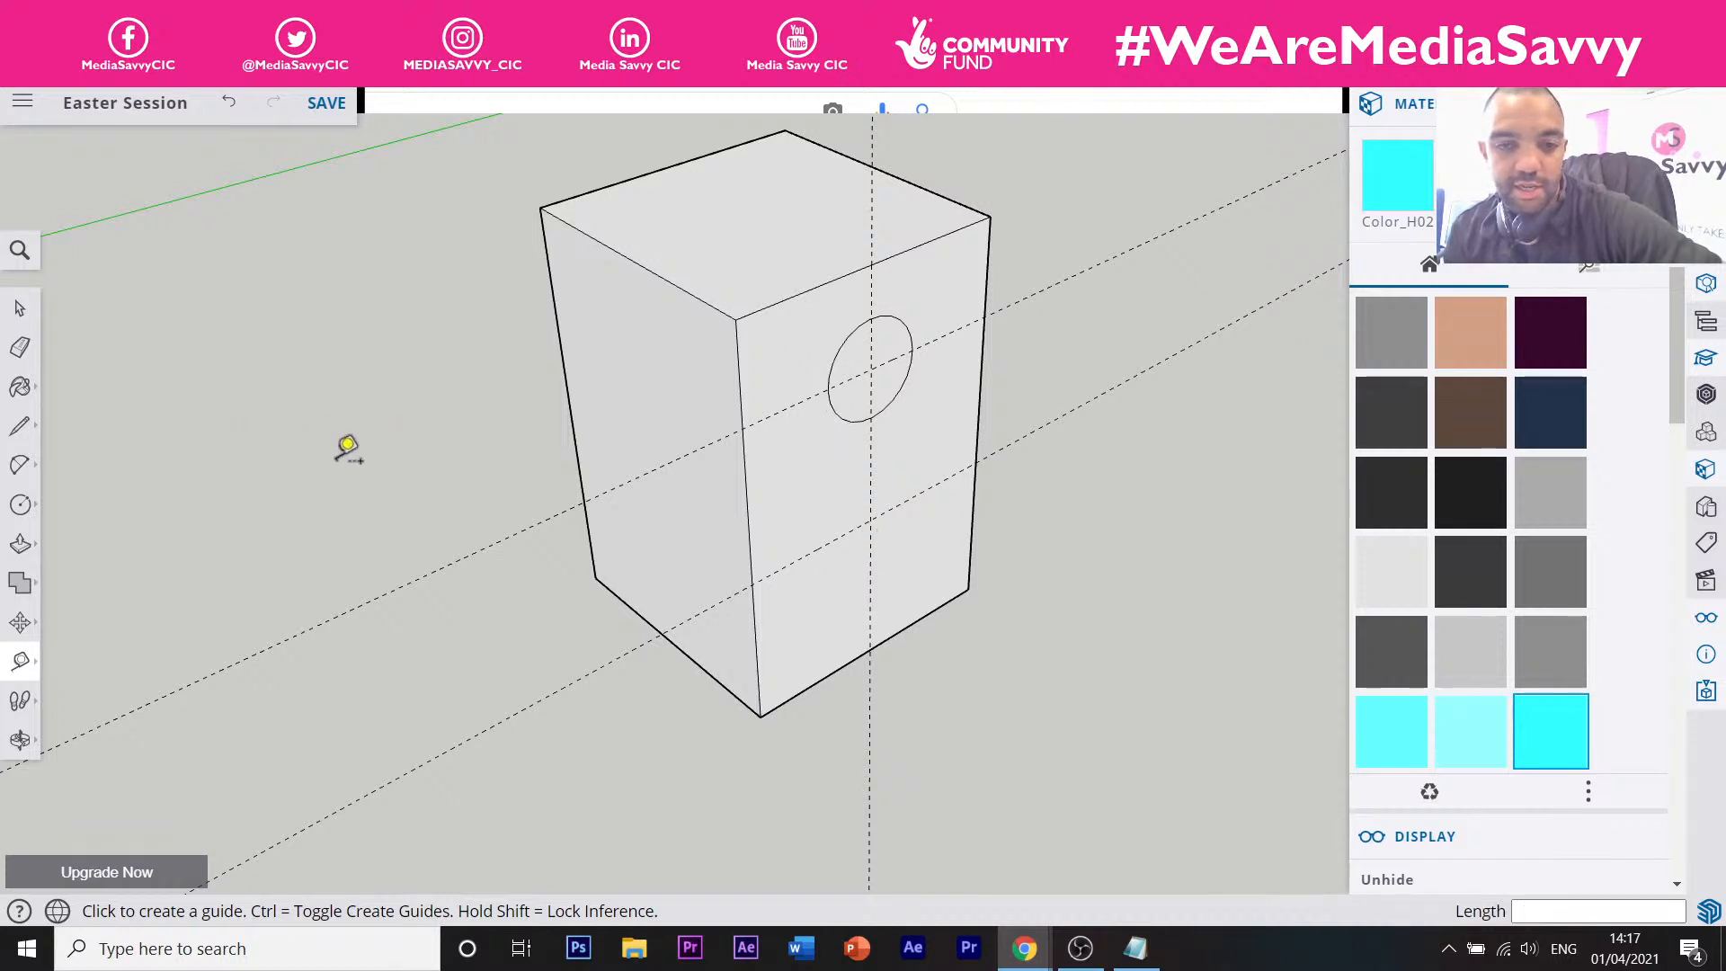
Draw a circle of about 75 mm radius centred on the lower guide, below the small circle.
click(23, 505)
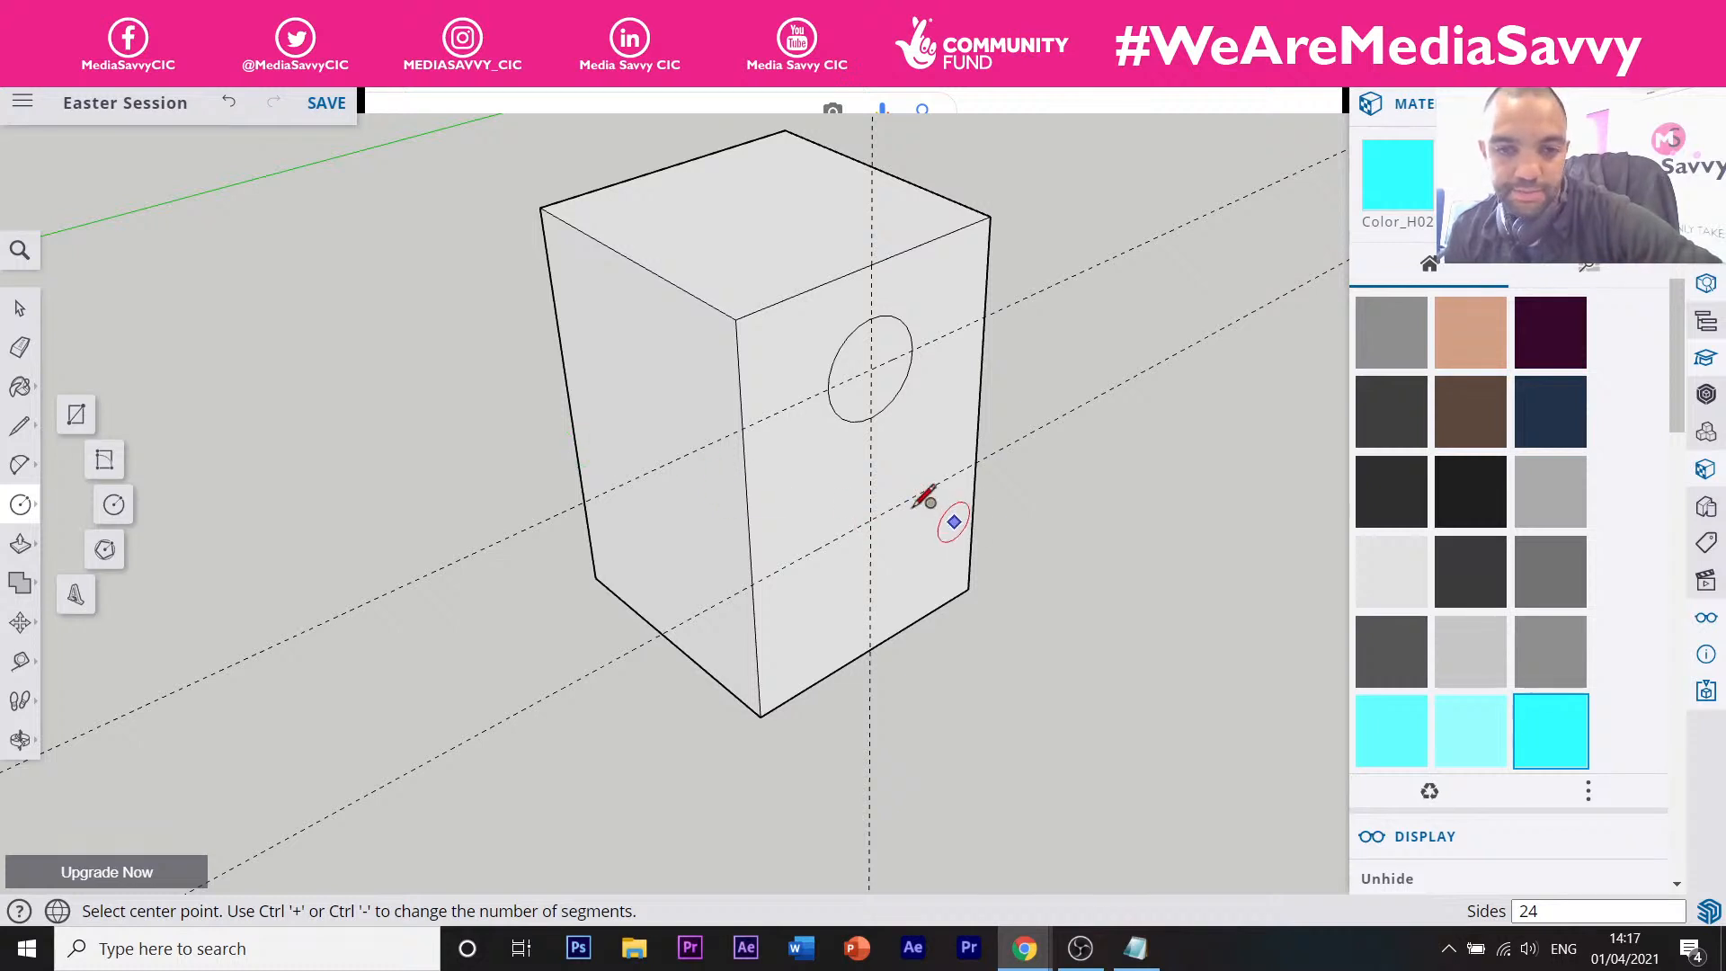
click(870, 520)
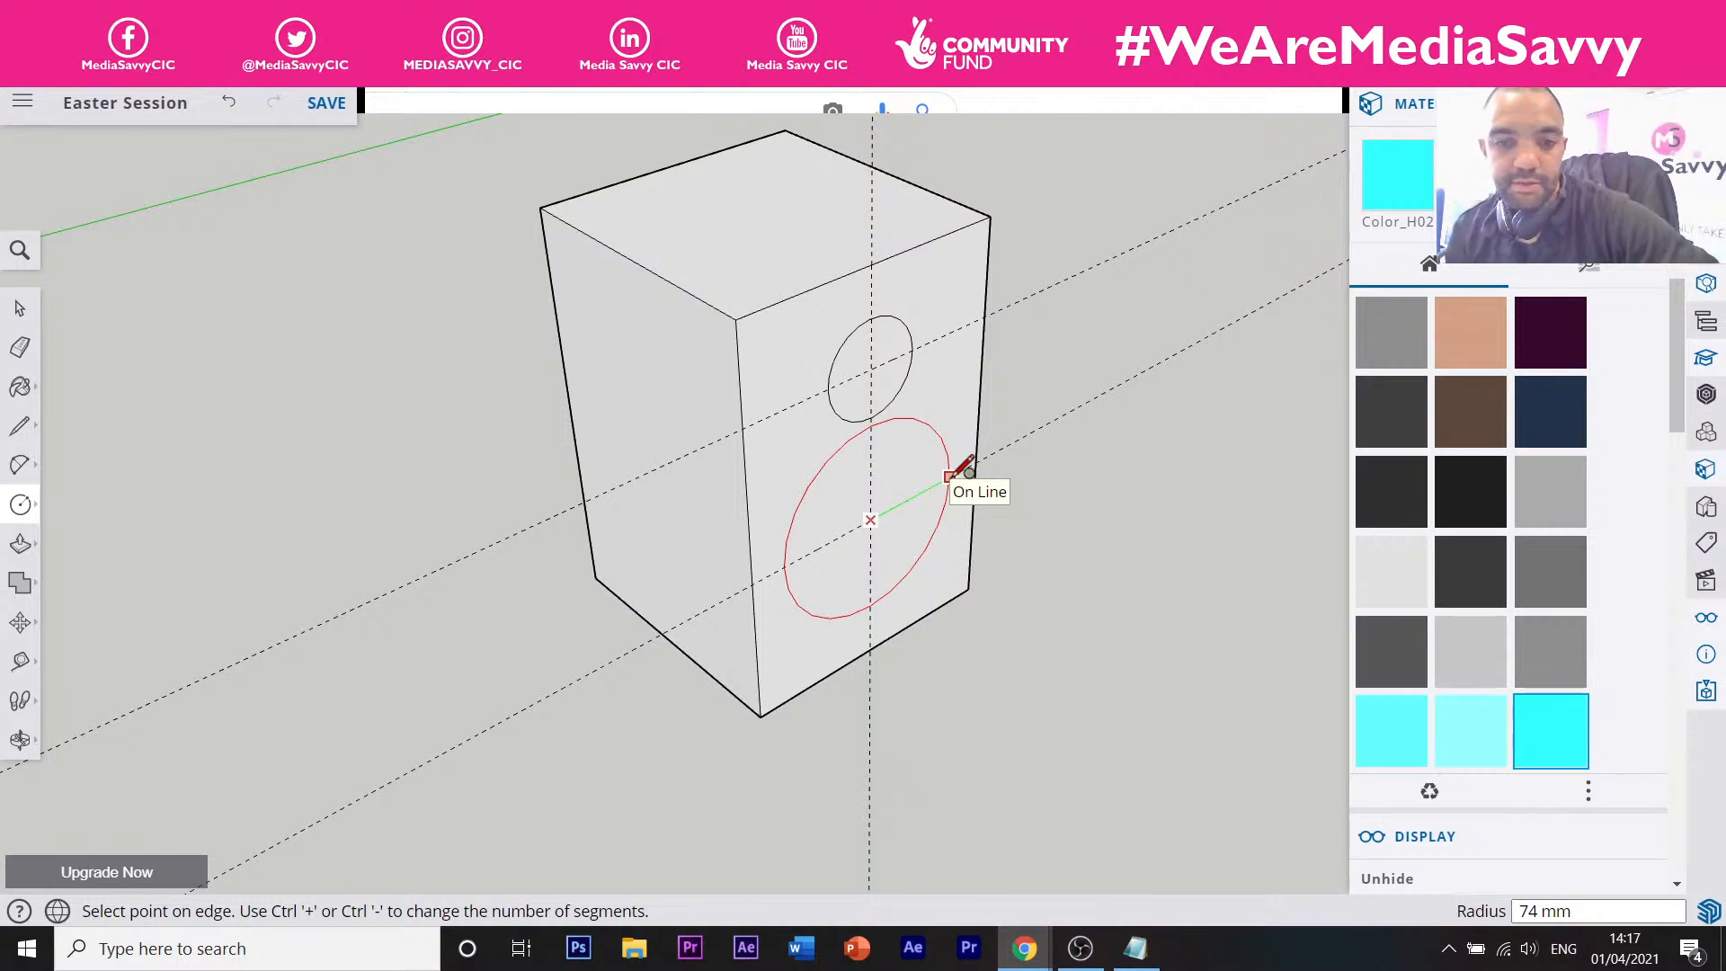
click(951, 476)
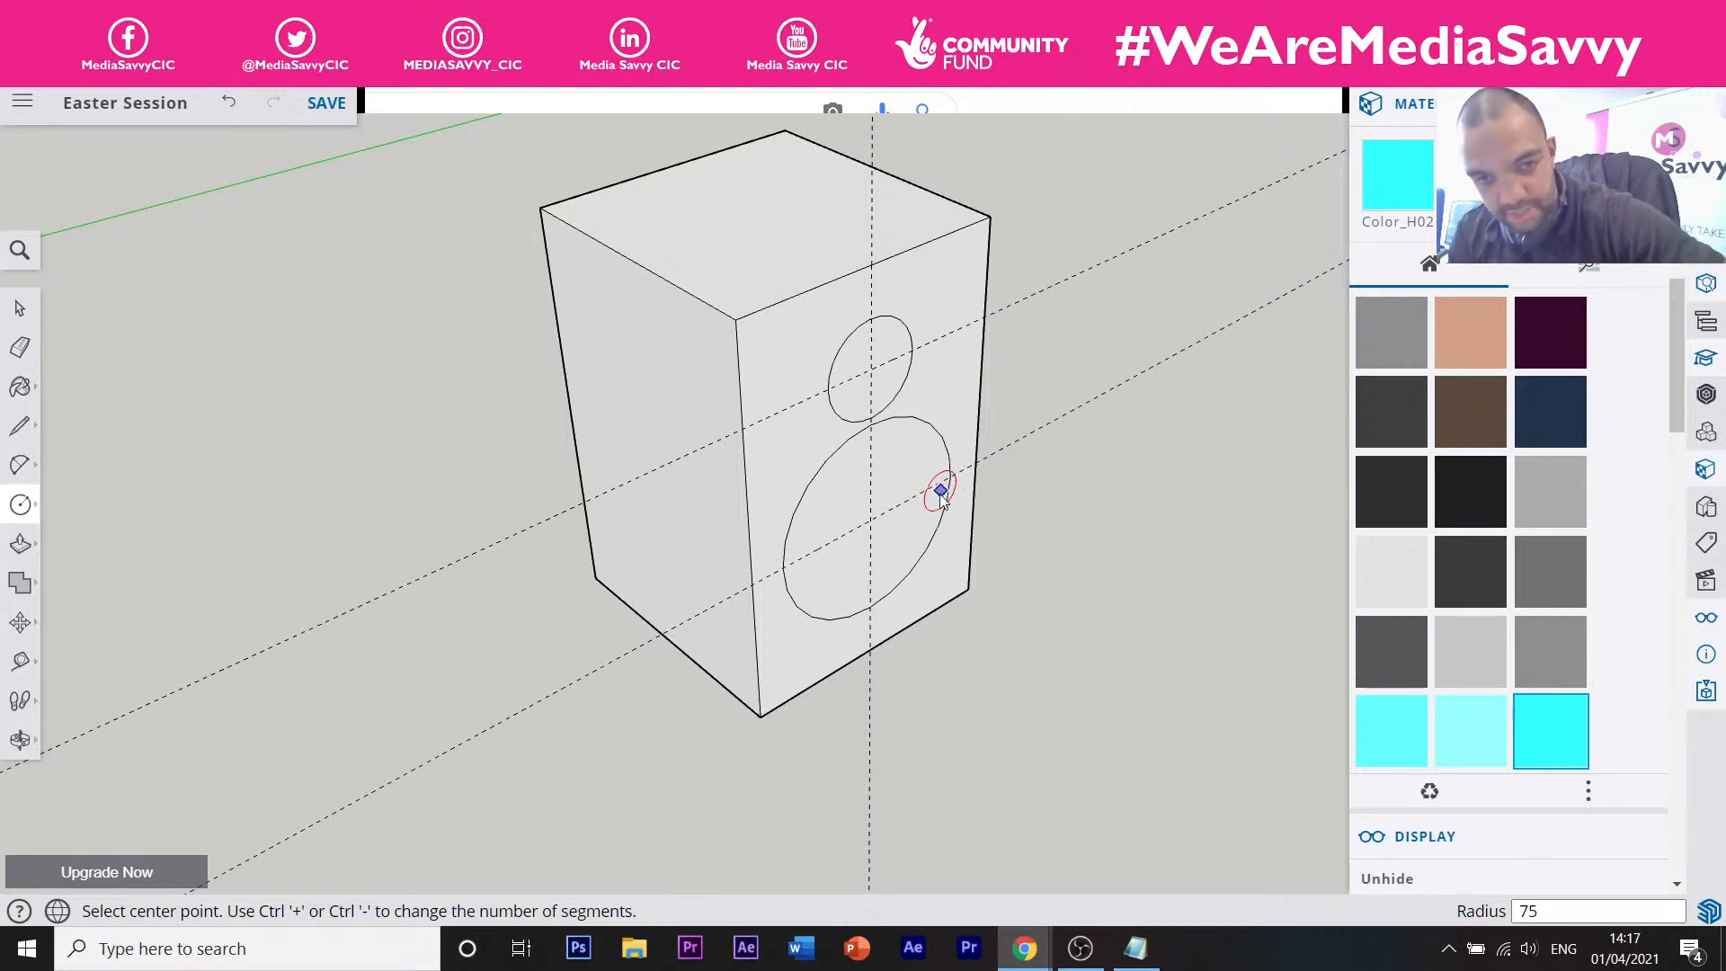
middle_drag(935, 489, 838, 462)
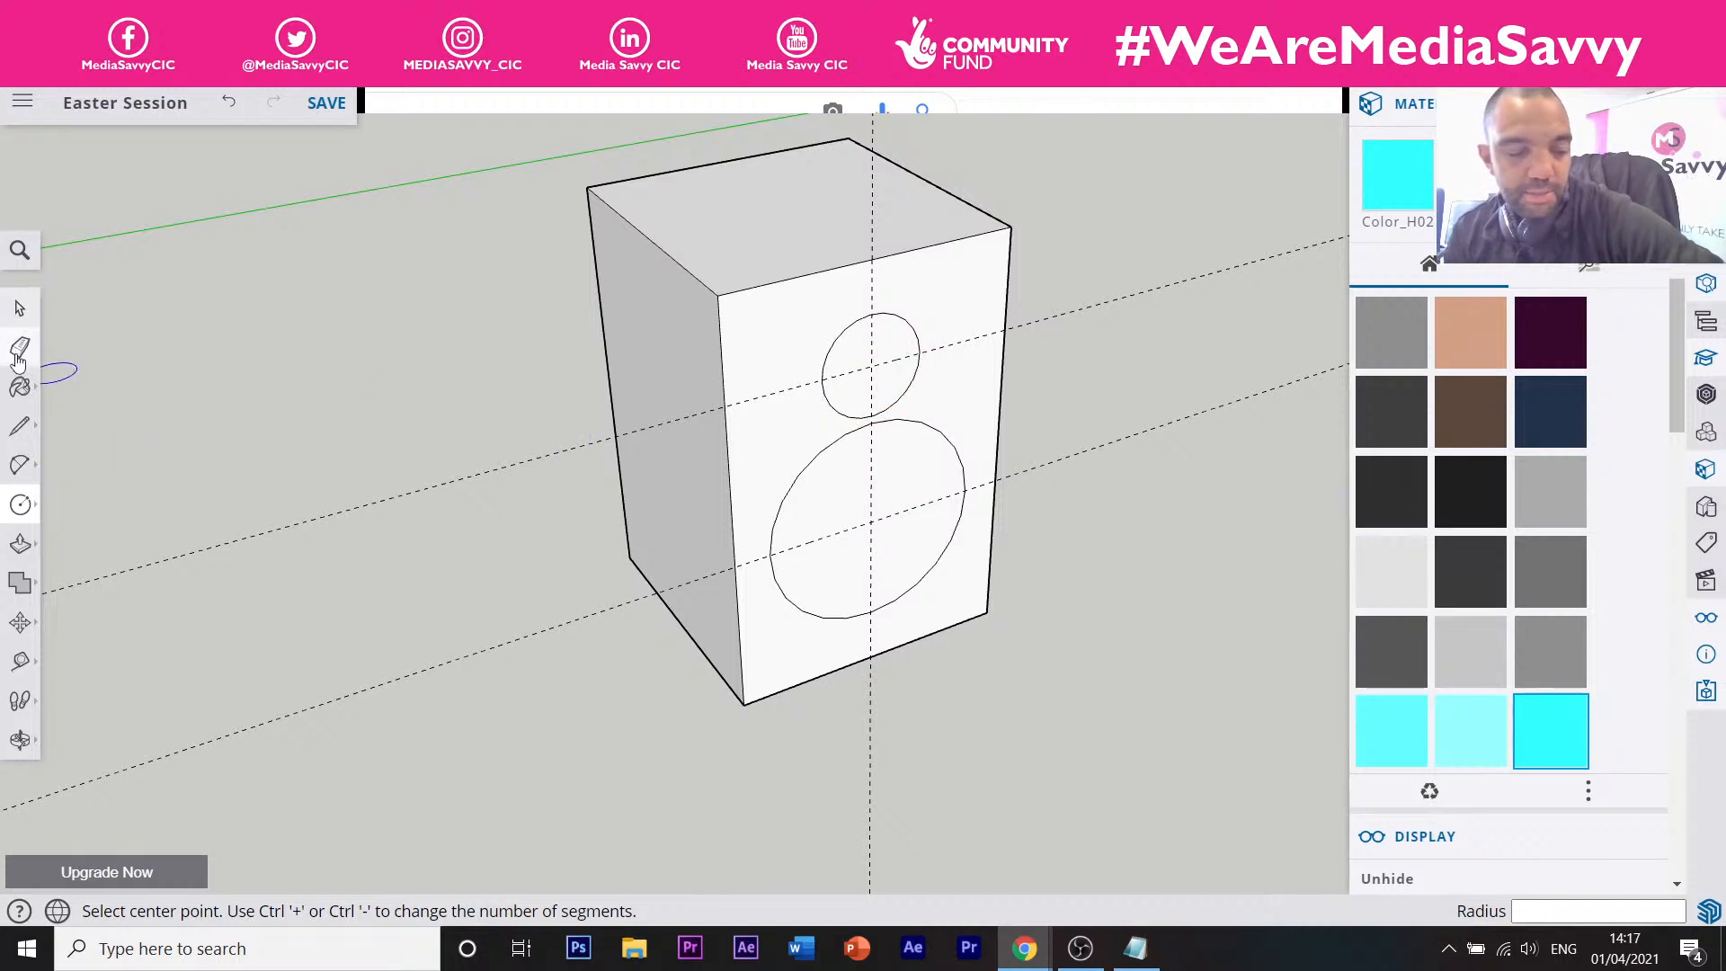
Draw a two-point arc from the small circle's edge down to the large circle's left side.
click(20, 468)
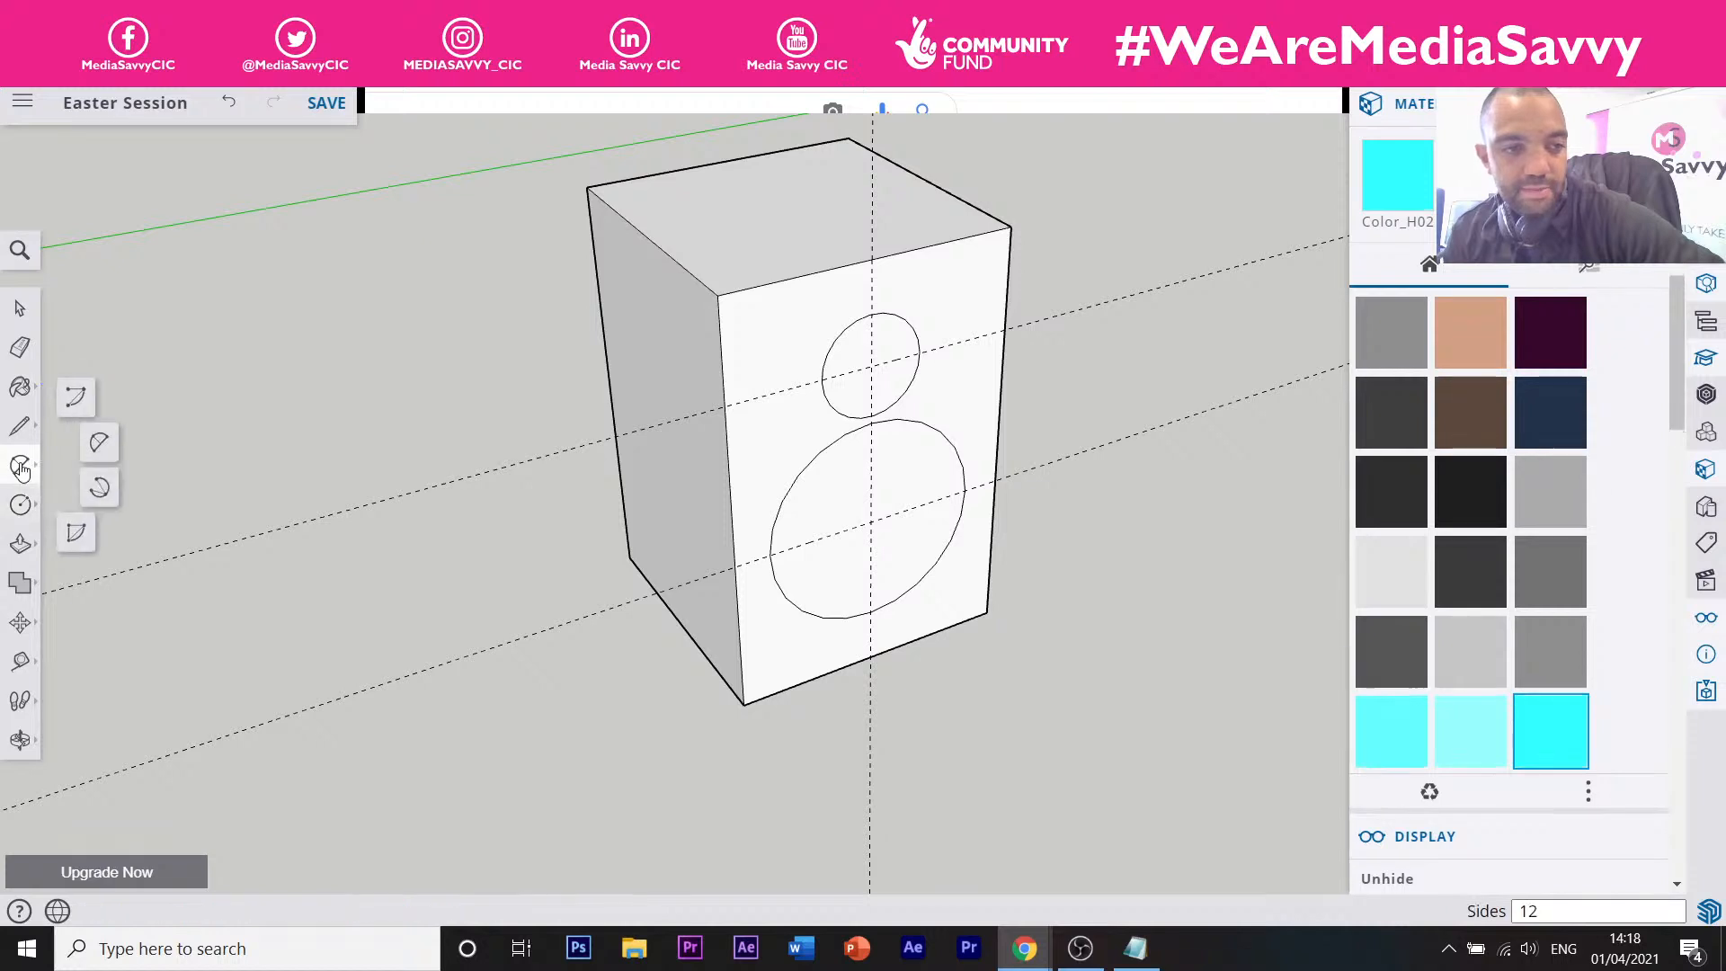
click(77, 404)
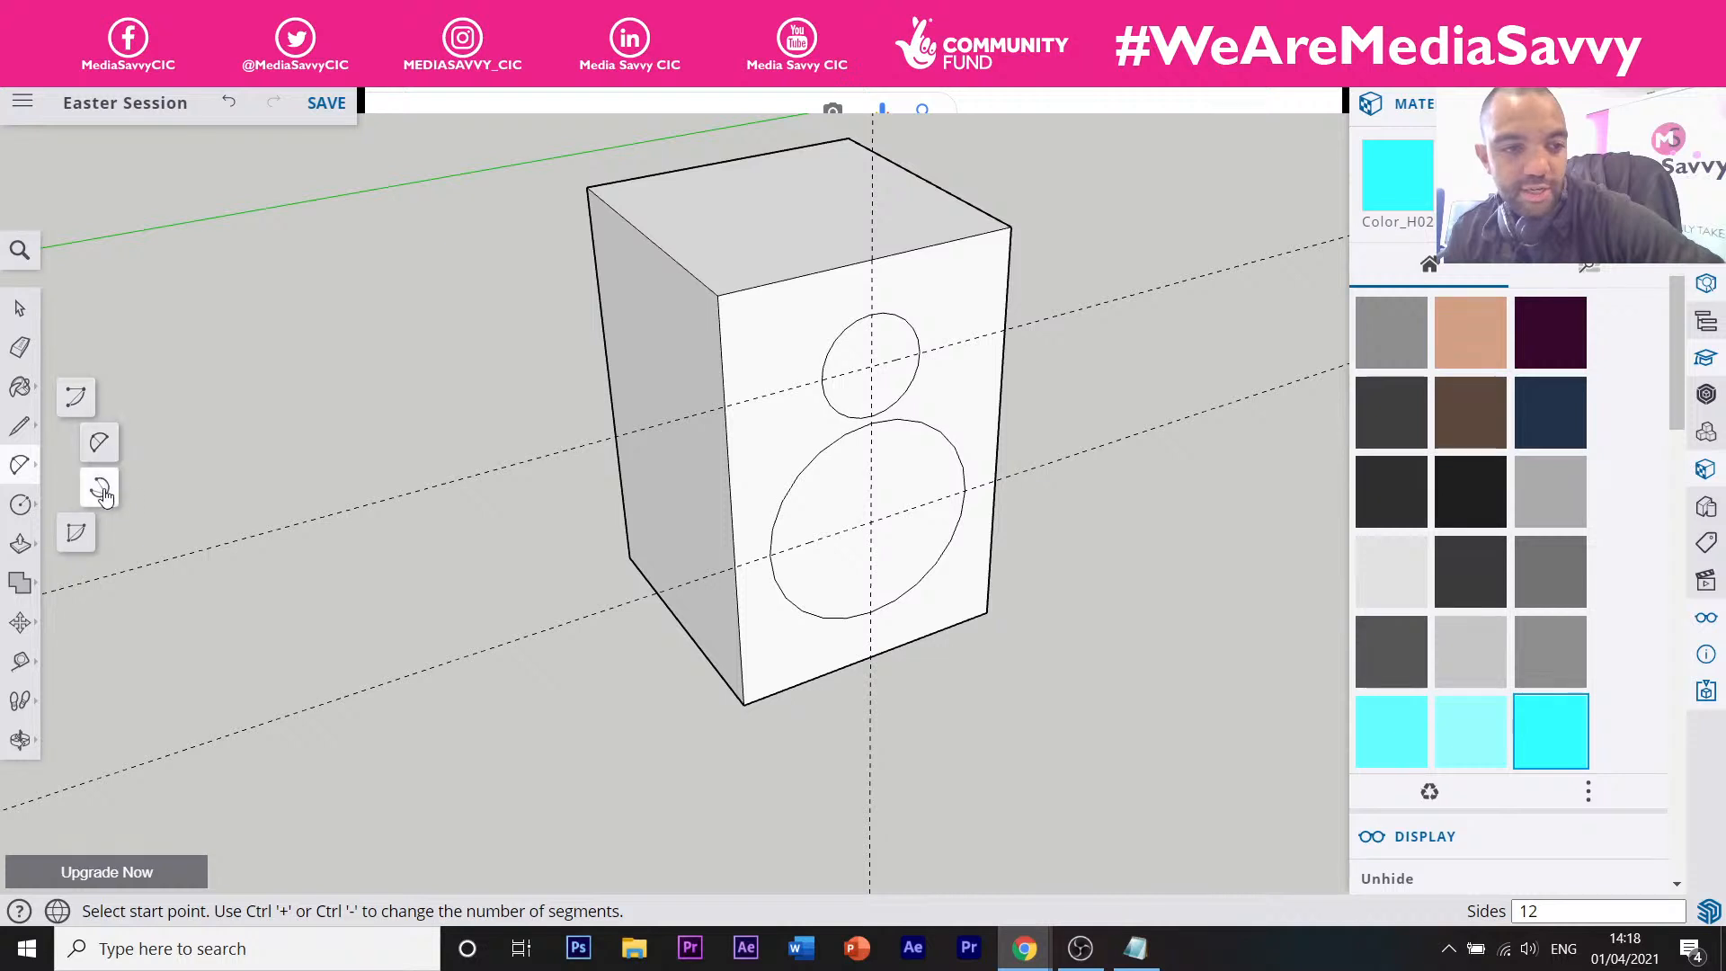
click(99, 443)
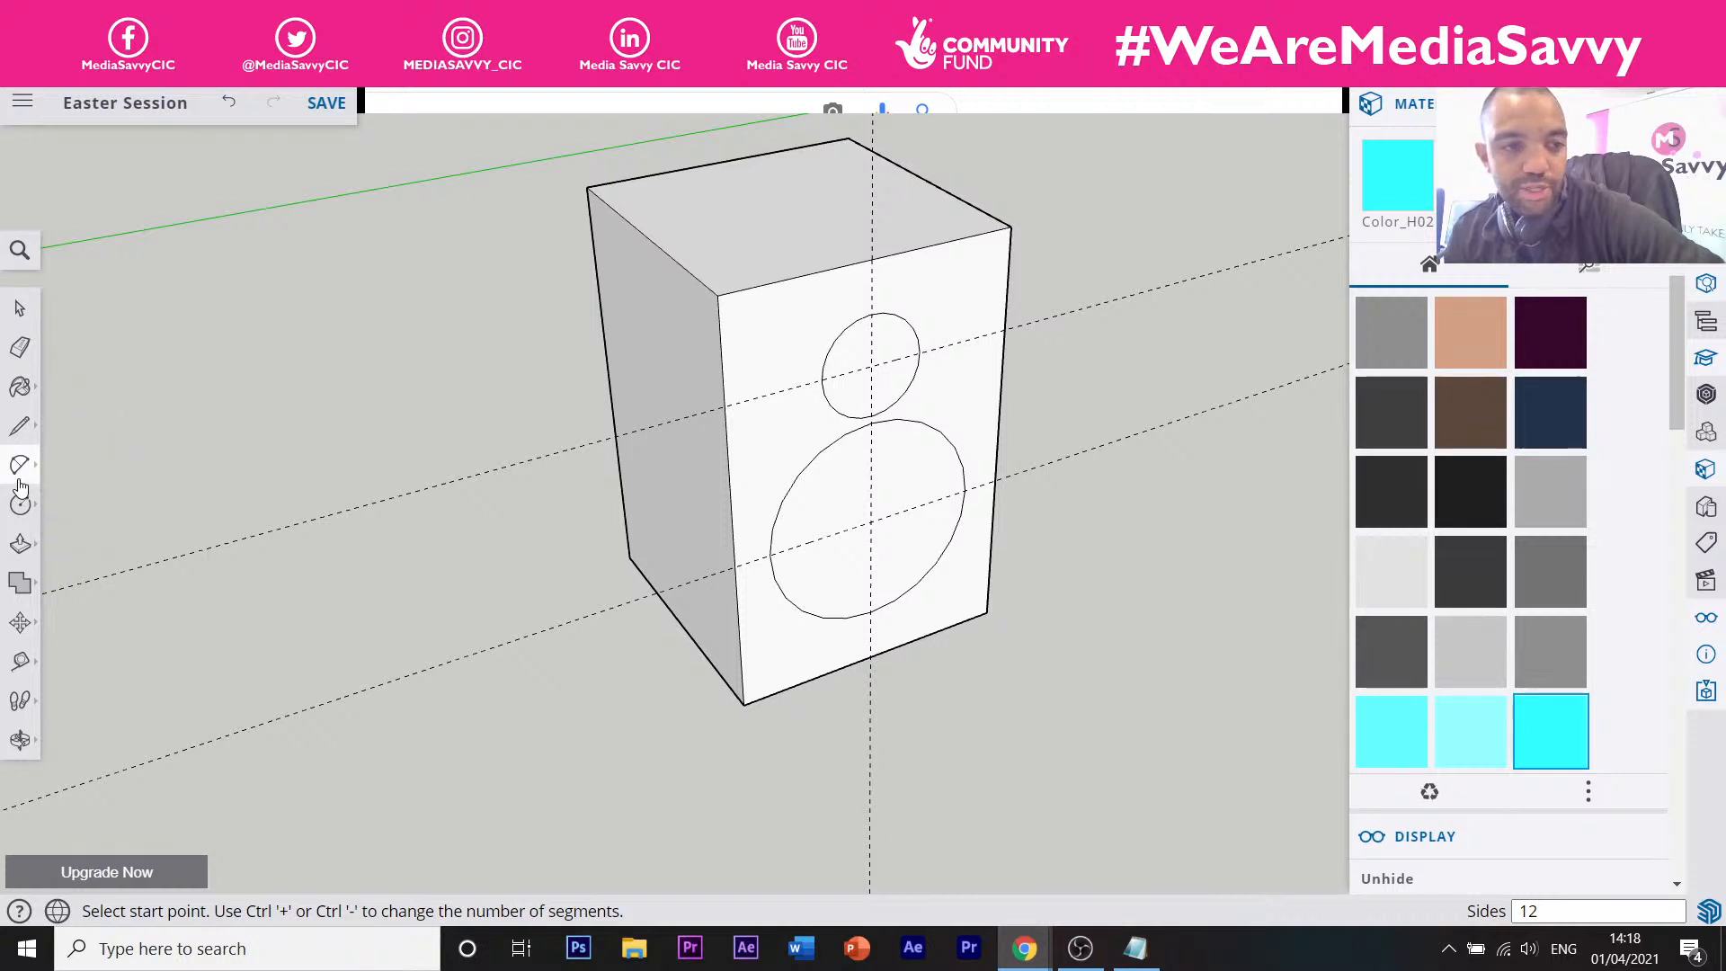
click(822, 381)
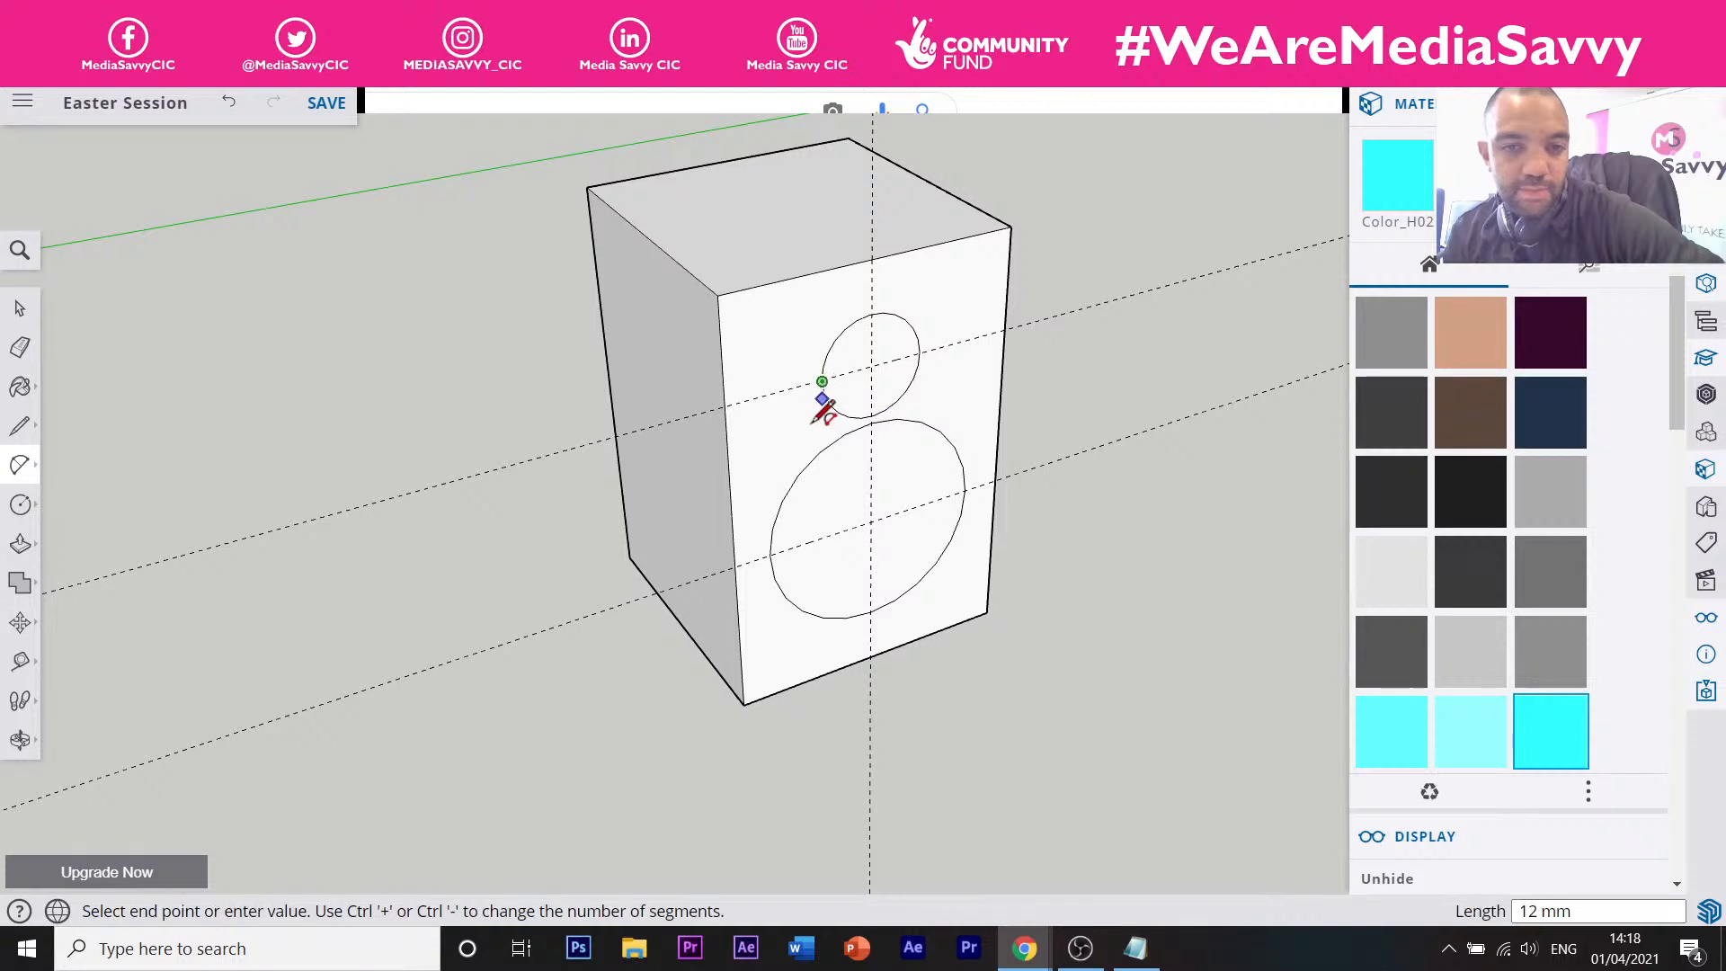
click(762, 557)
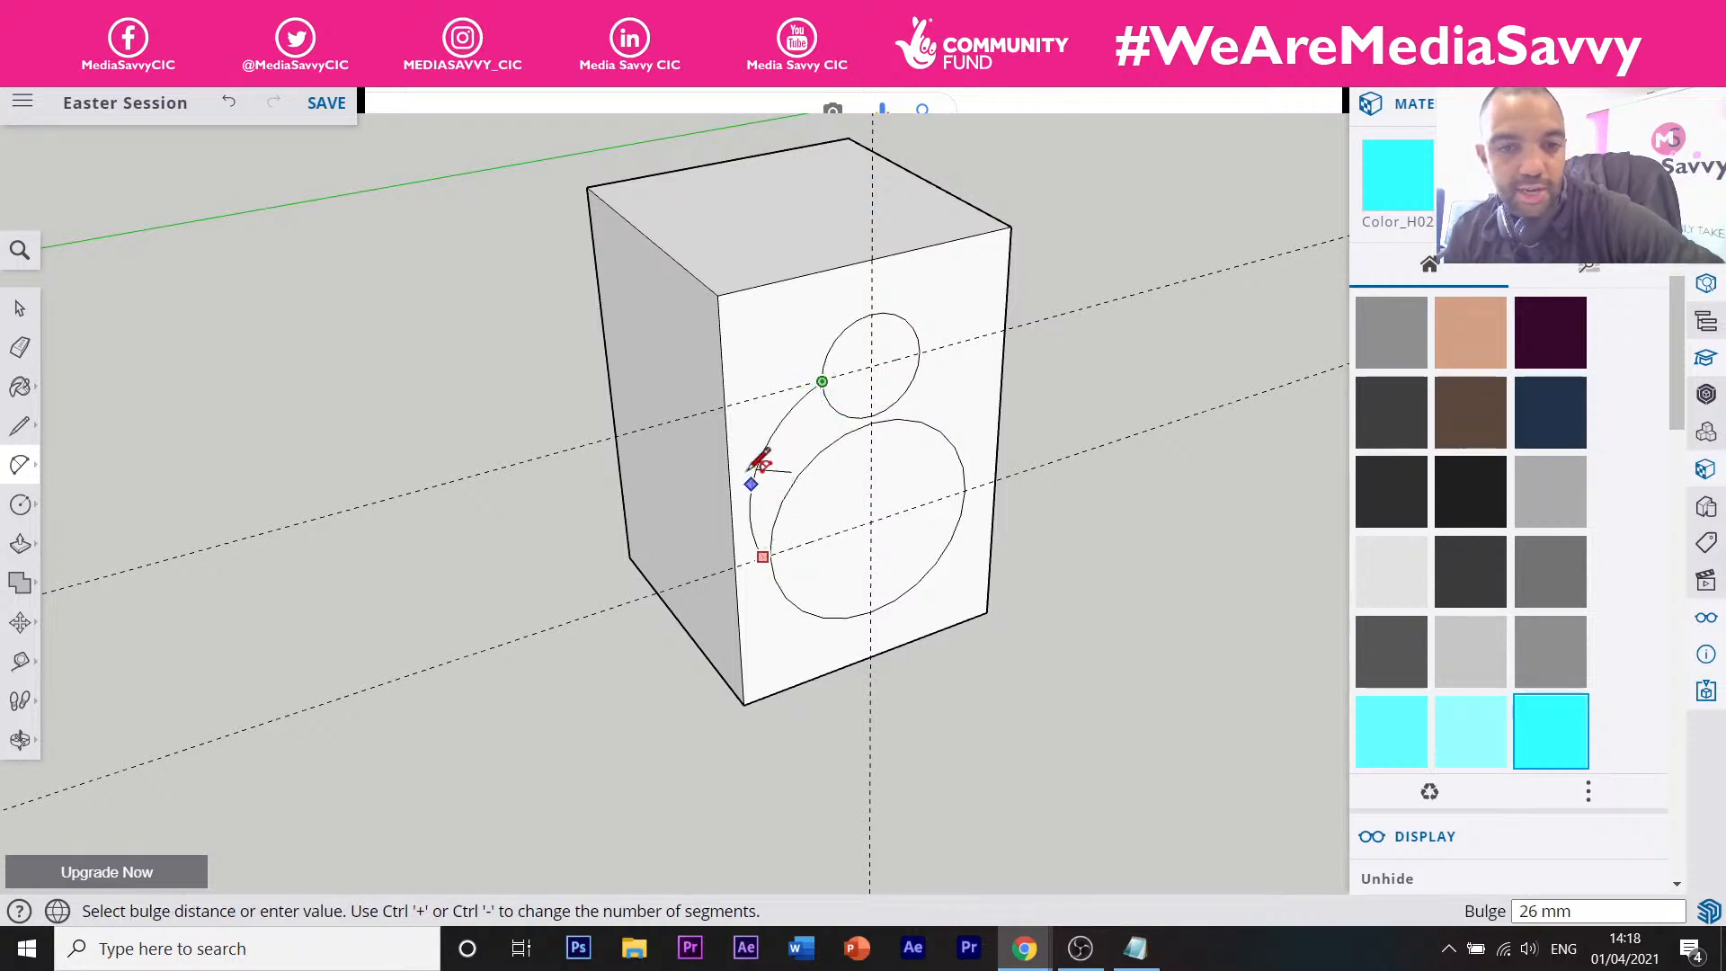
click(755, 462)
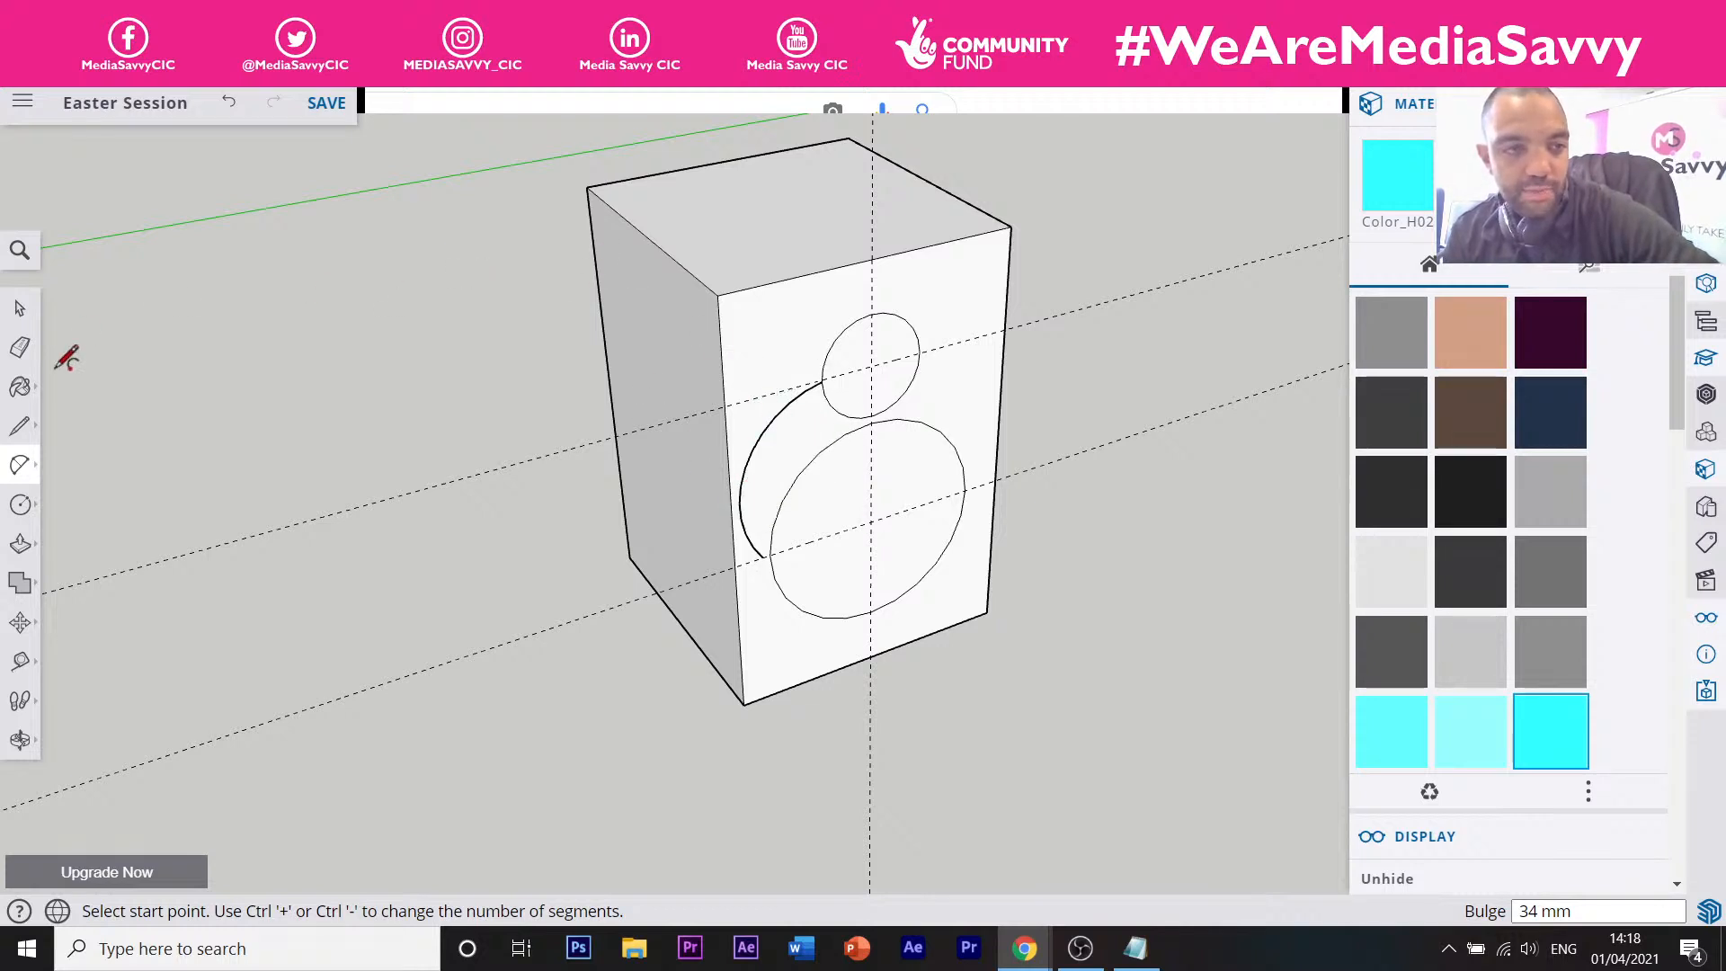
click(20, 347)
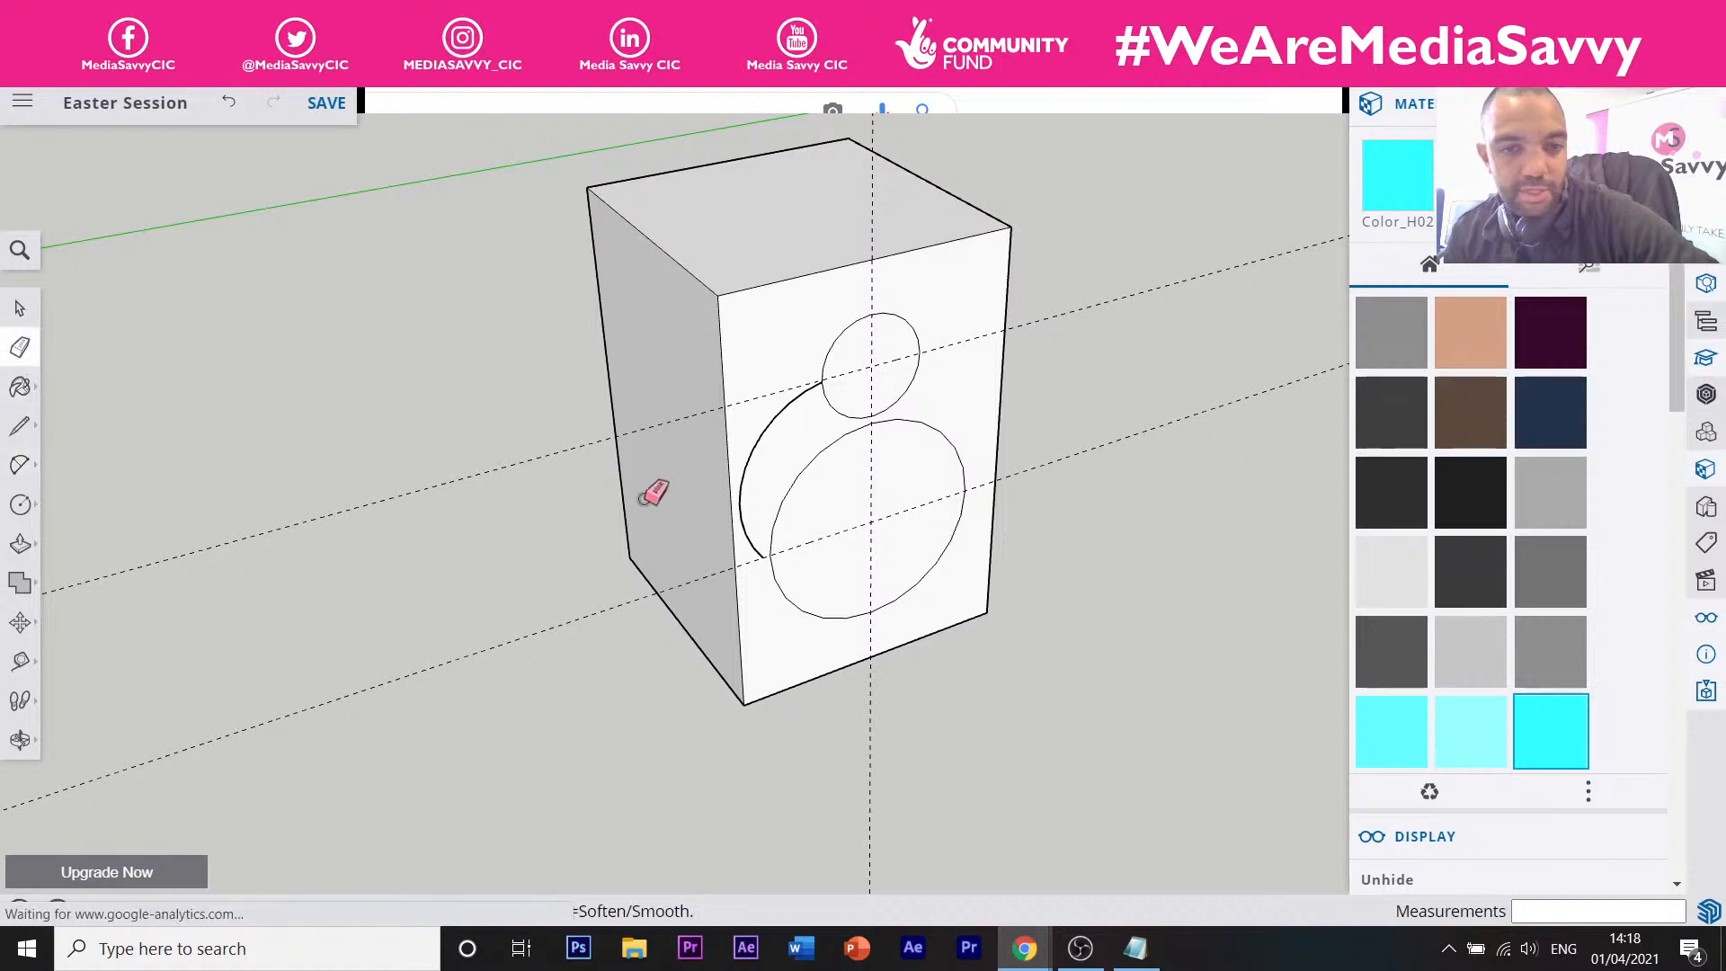
Erase the connecting arc and reorient the view of the box's front face.
click(753, 439)
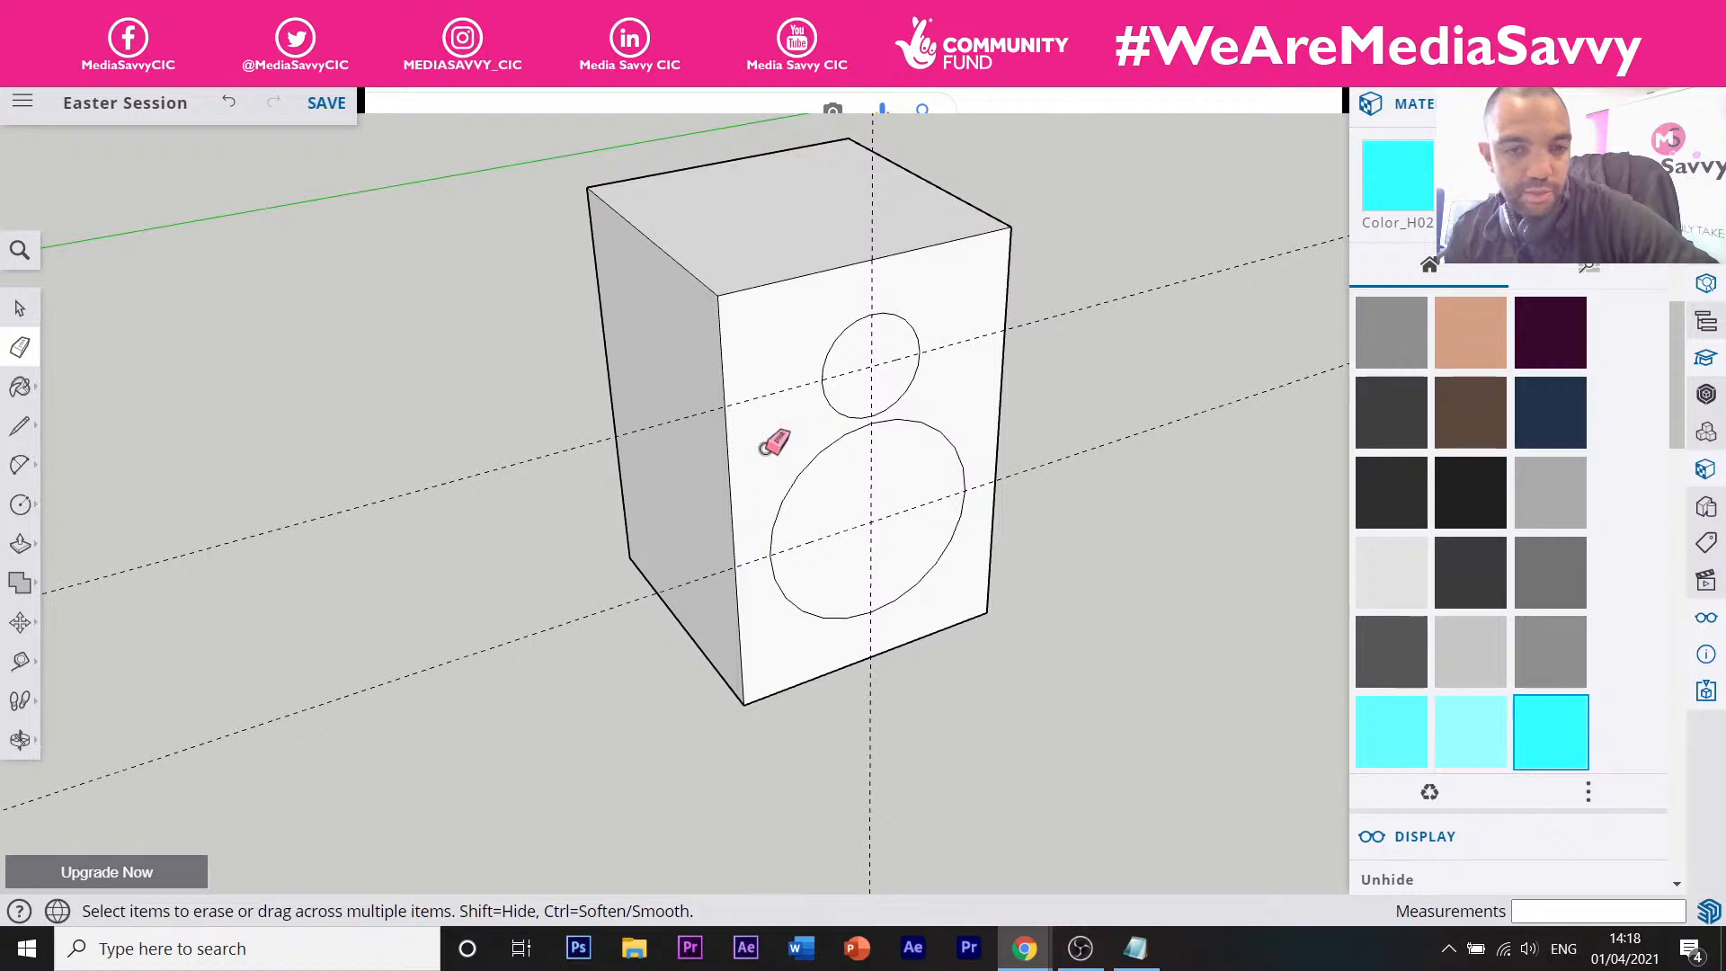
middle_drag(755, 496, 855, 528)
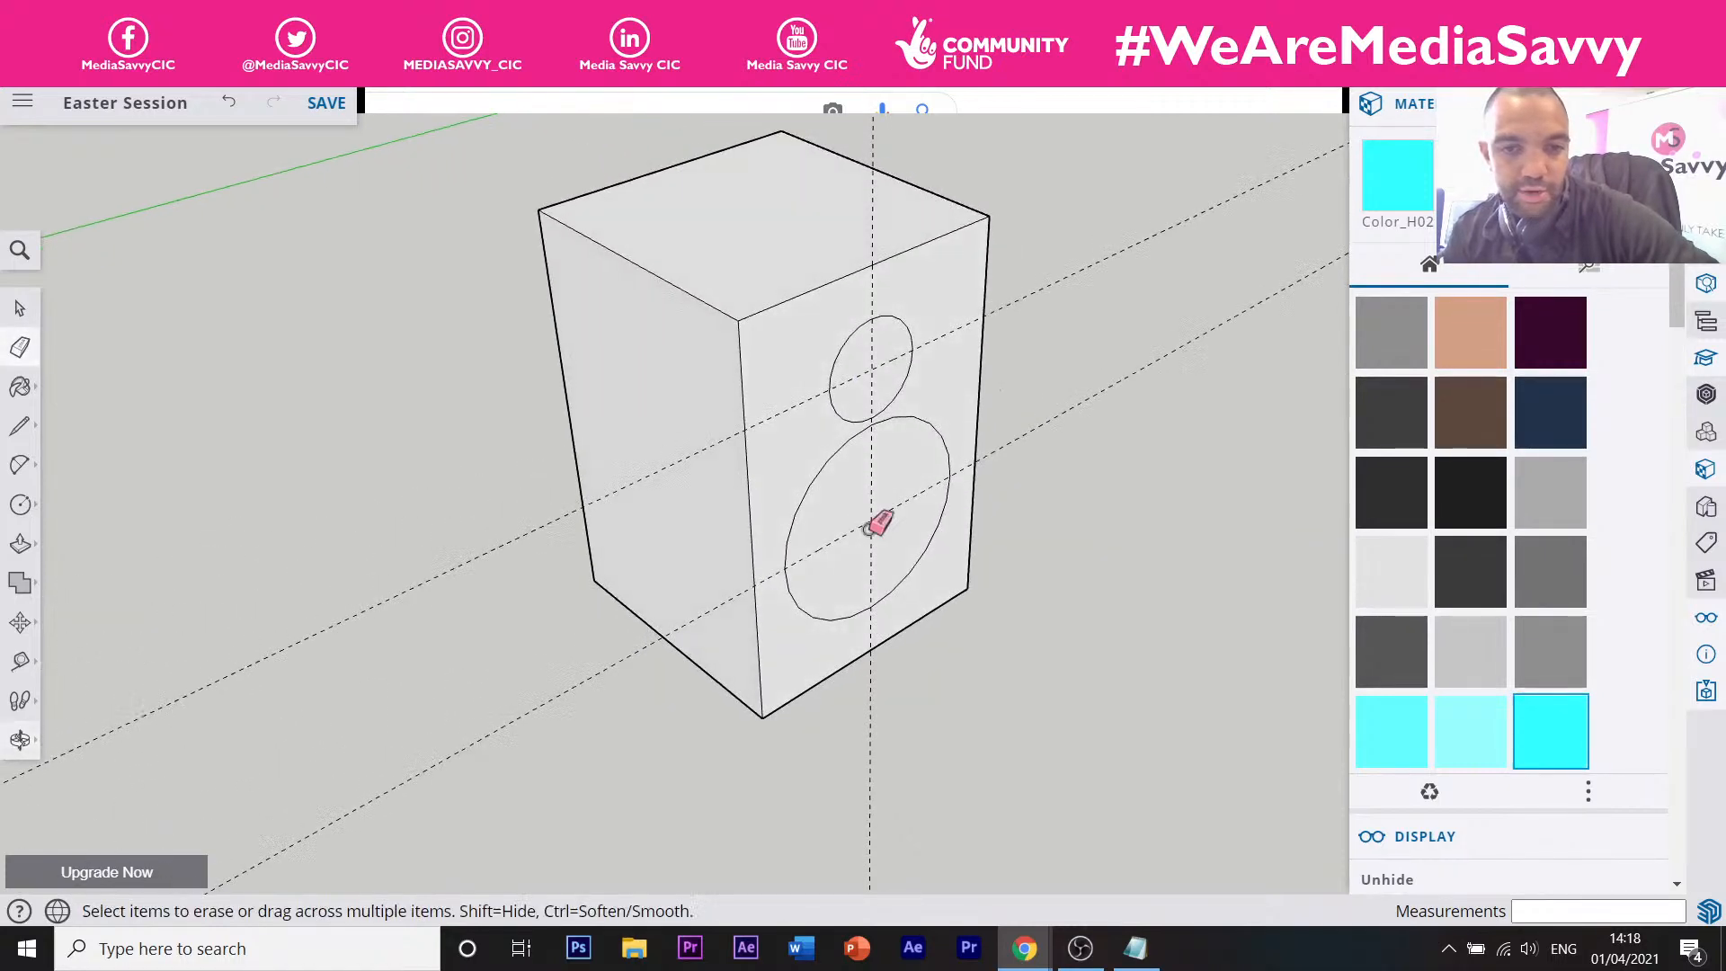
middle_drag(733, 485, 839, 504)
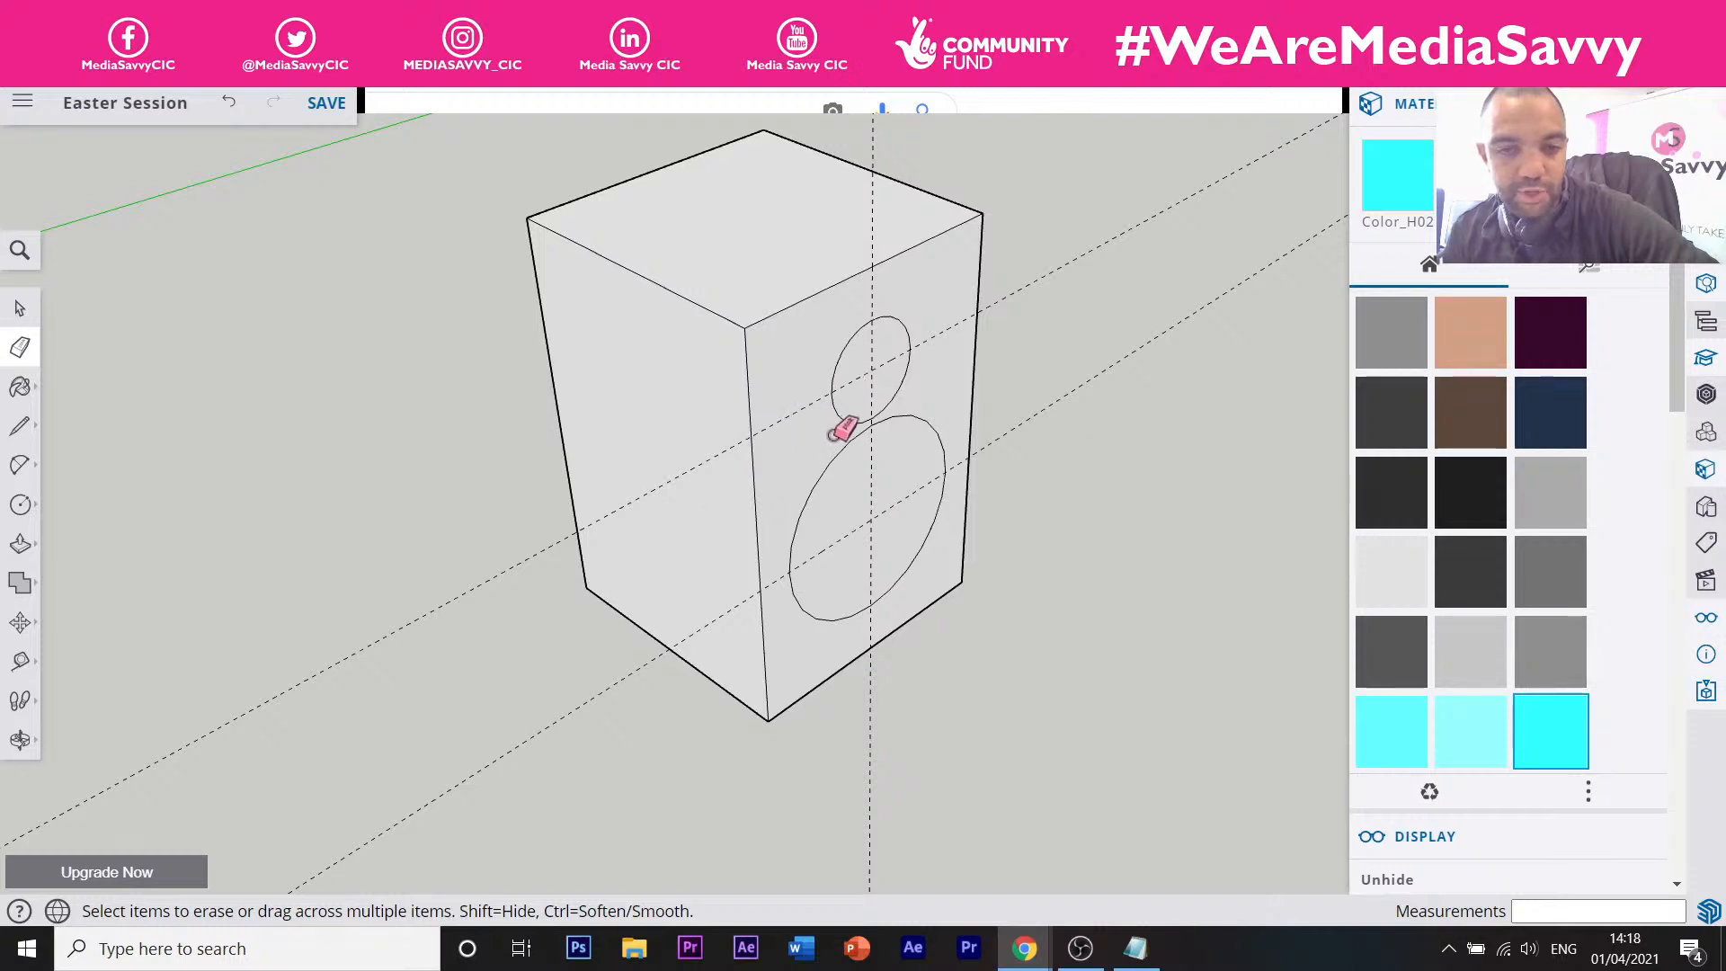
mouse_move(768, 454)
middle_down()
mouse_move(732, 446)
mouse_move(786, 462)
middle_up()
scroll(827, 421, up, 2)
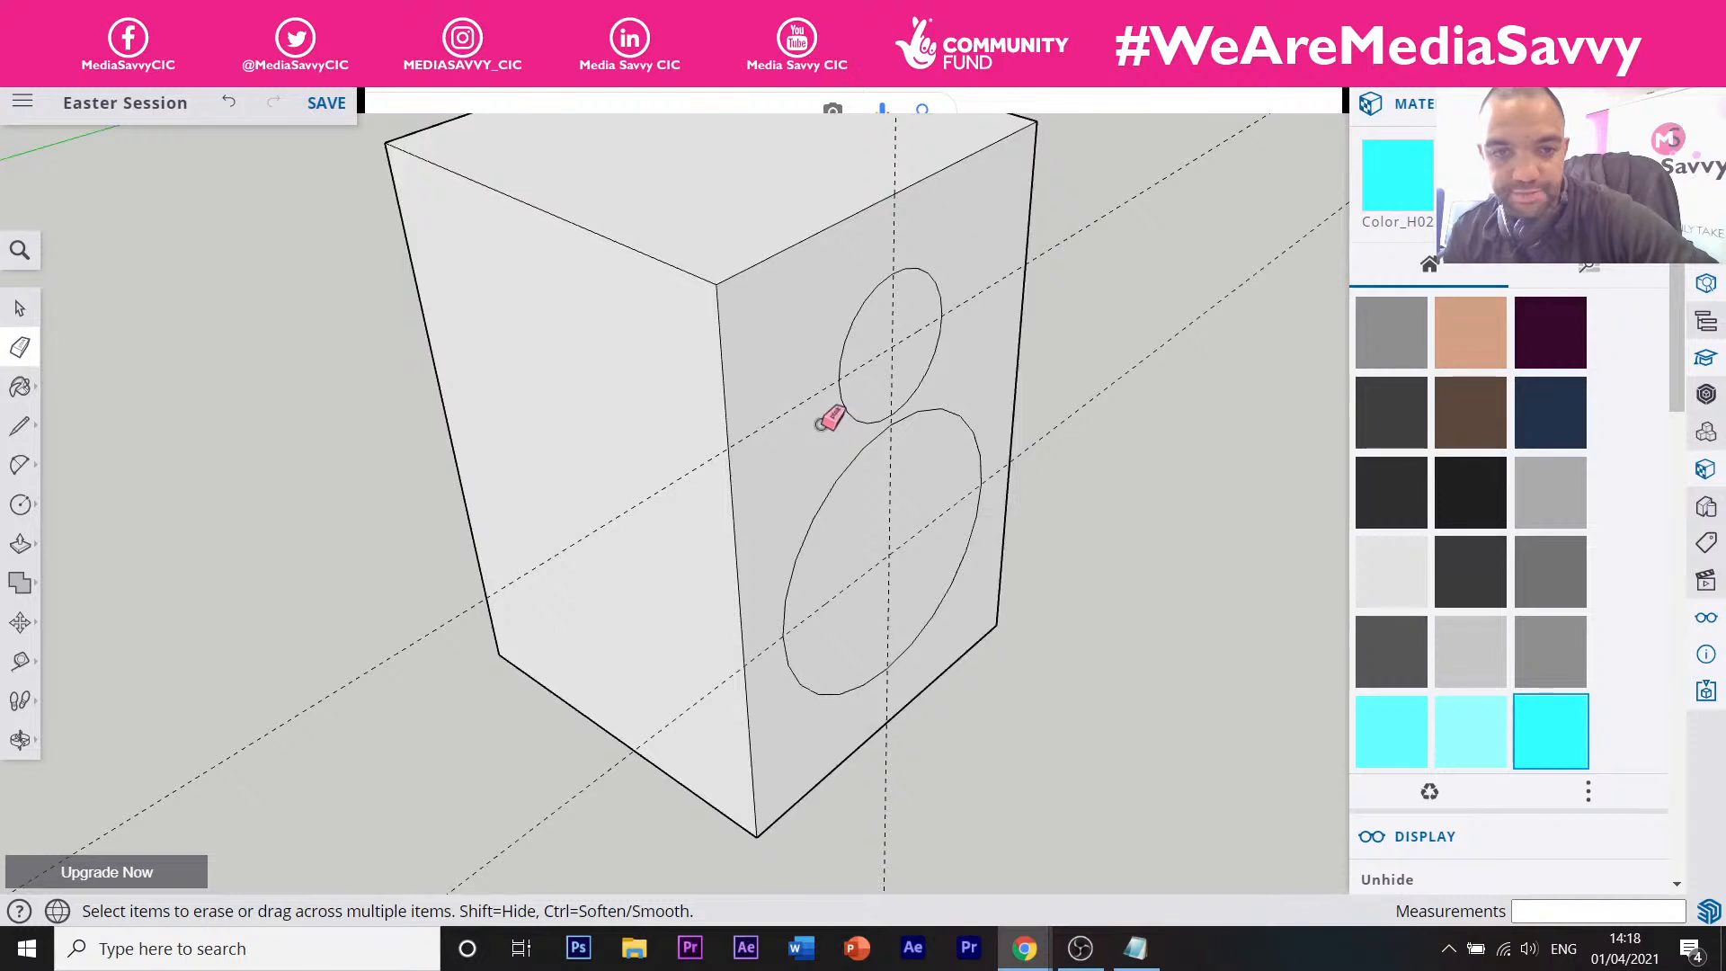
scroll(827, 419, up, 2)
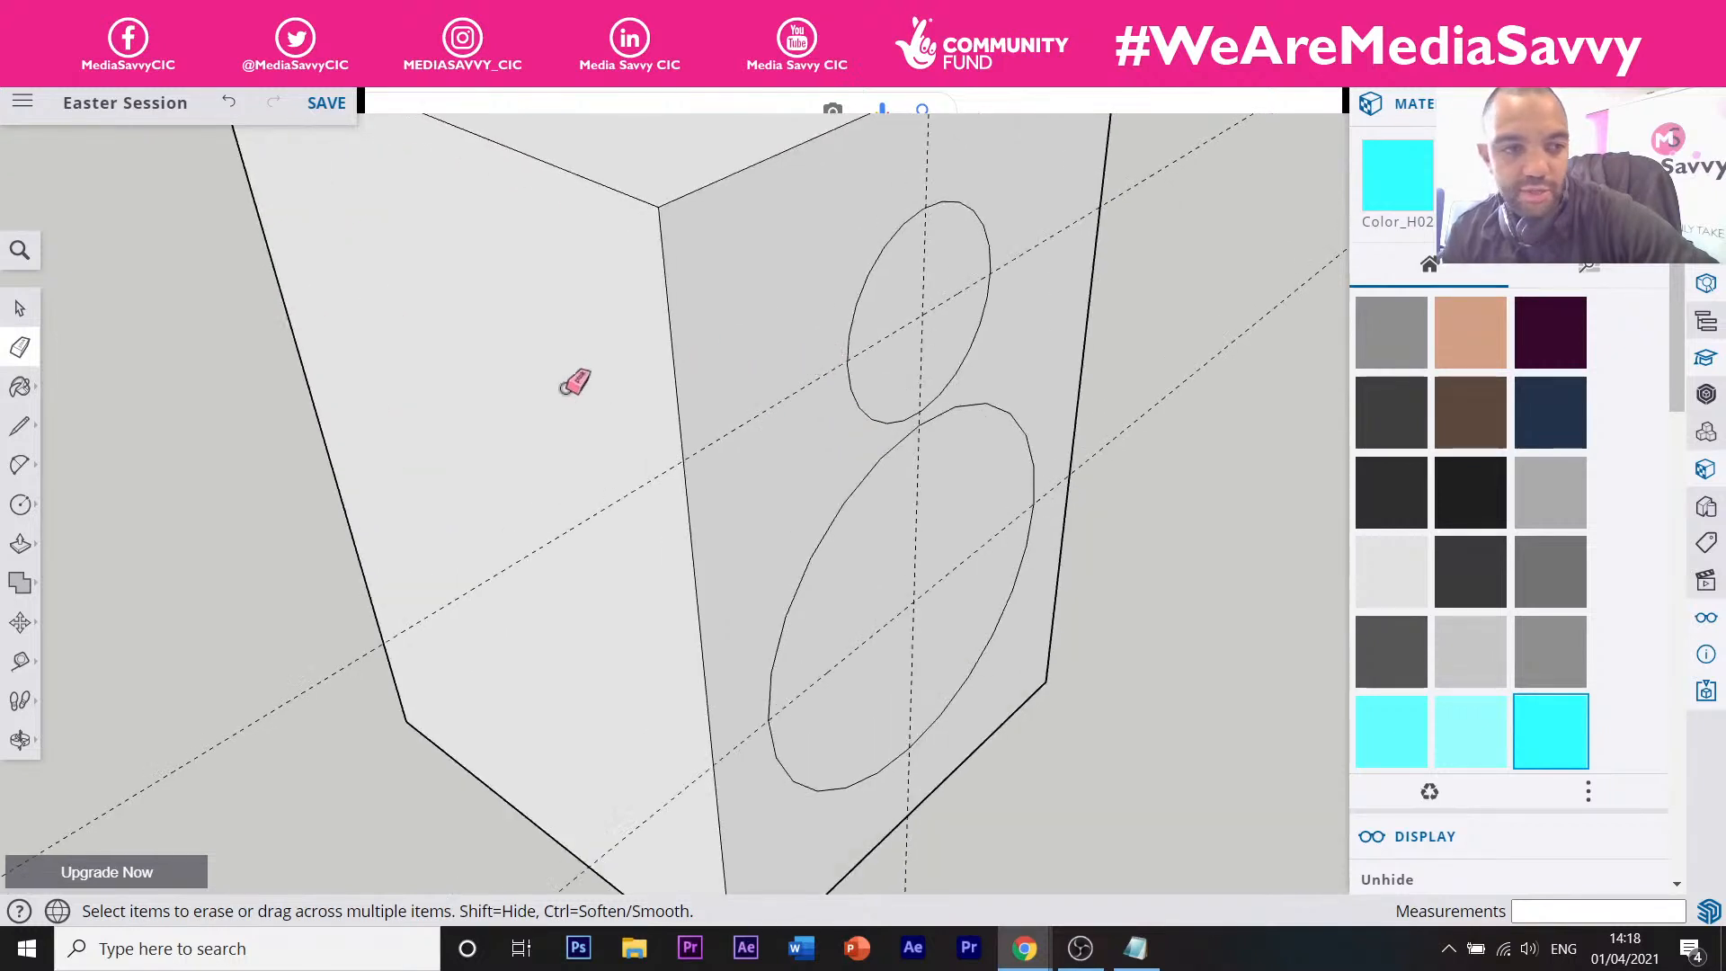
click(20, 465)
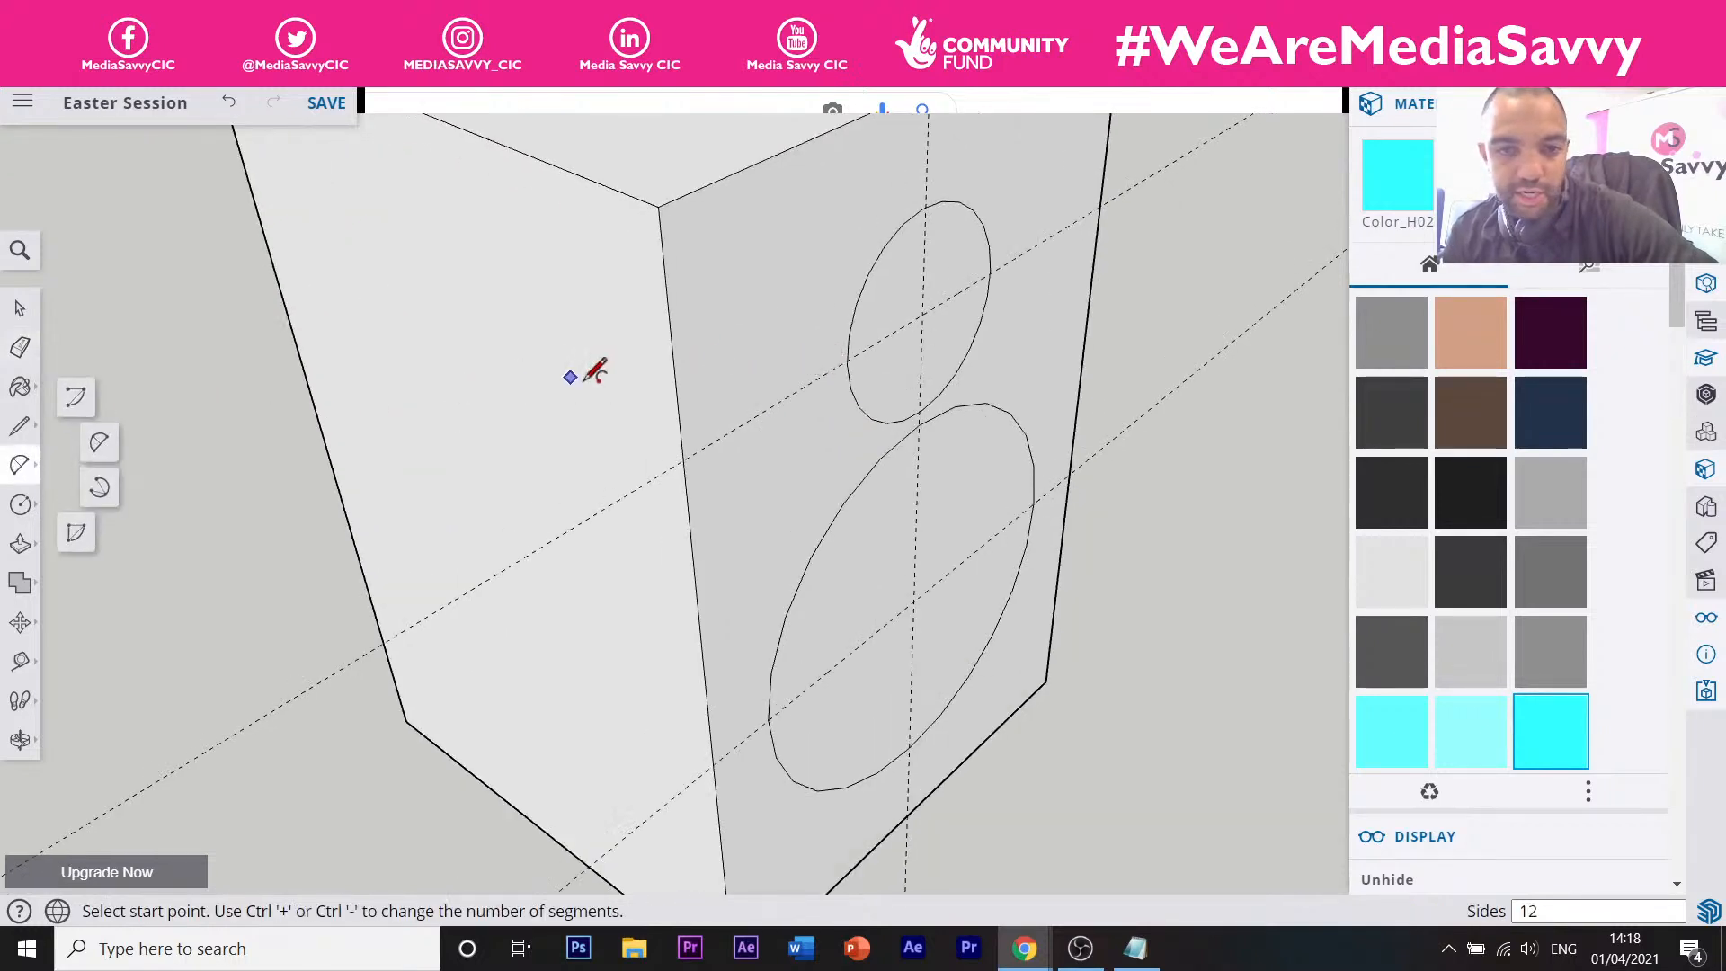
Draw a 2-point arc from the small circle's left side to the large circle's left side.
middle_drag(856, 350, 877, 350)
click(856, 363)
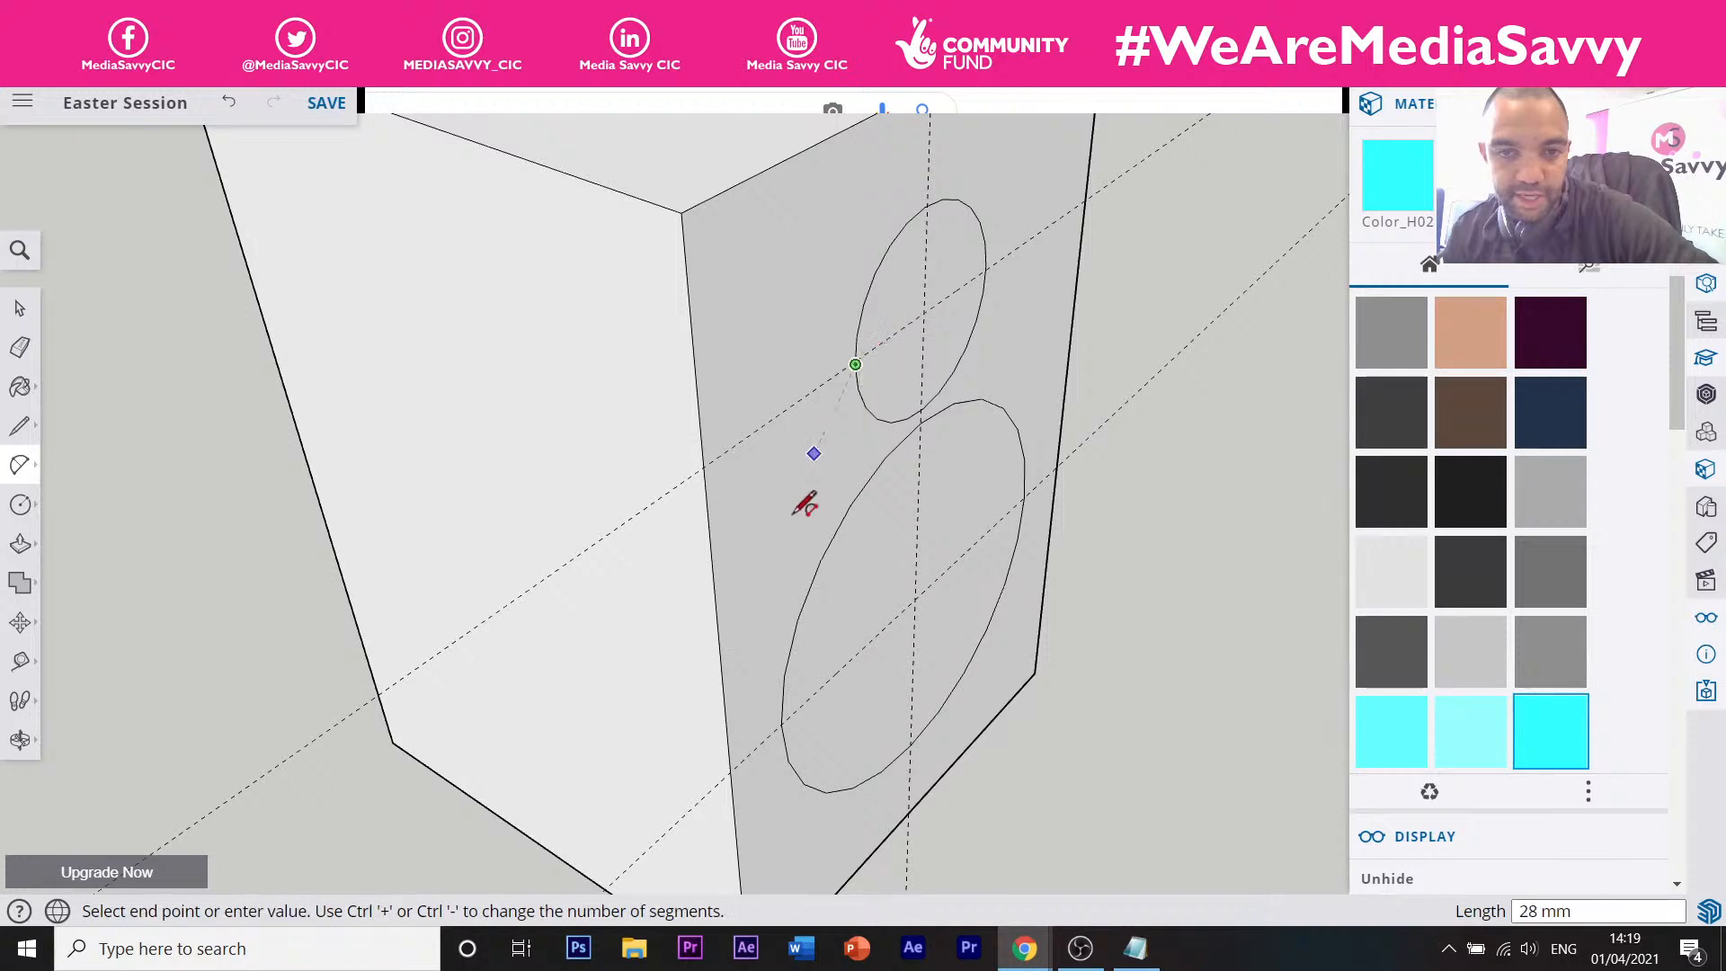
click(781, 724)
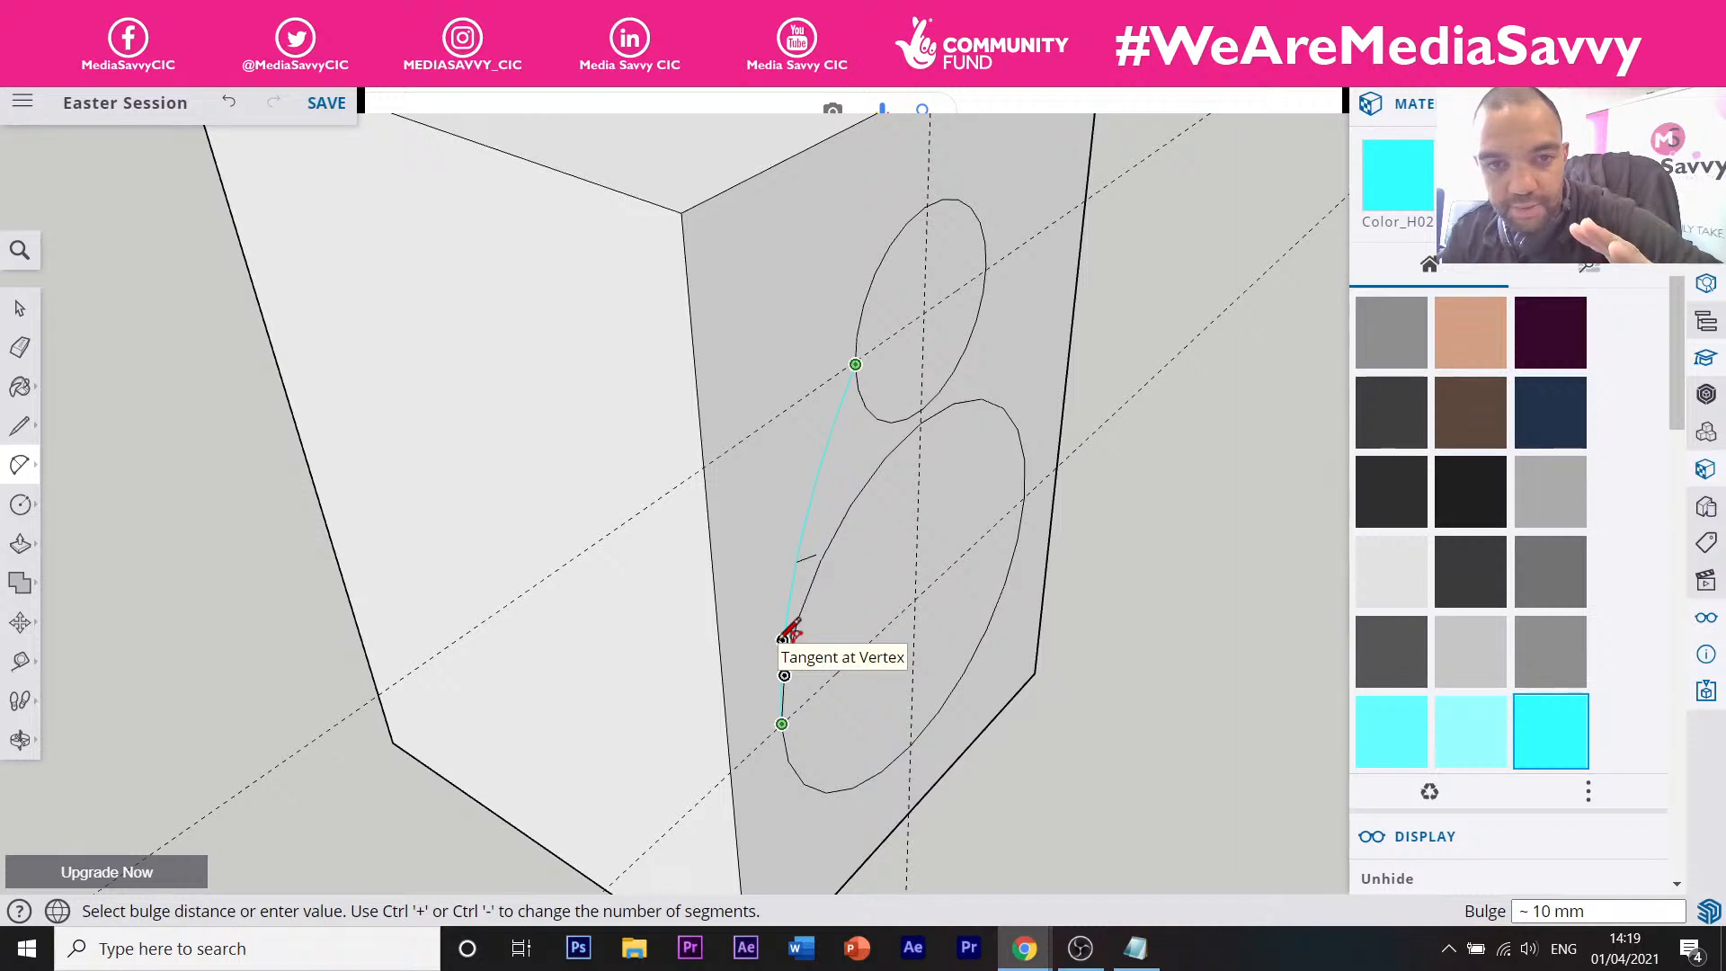
click(784, 635)
Undo the joining arc, redo it, then undo it again so the circles stay unjoined.
middle_drag(839, 512, 839, 327)
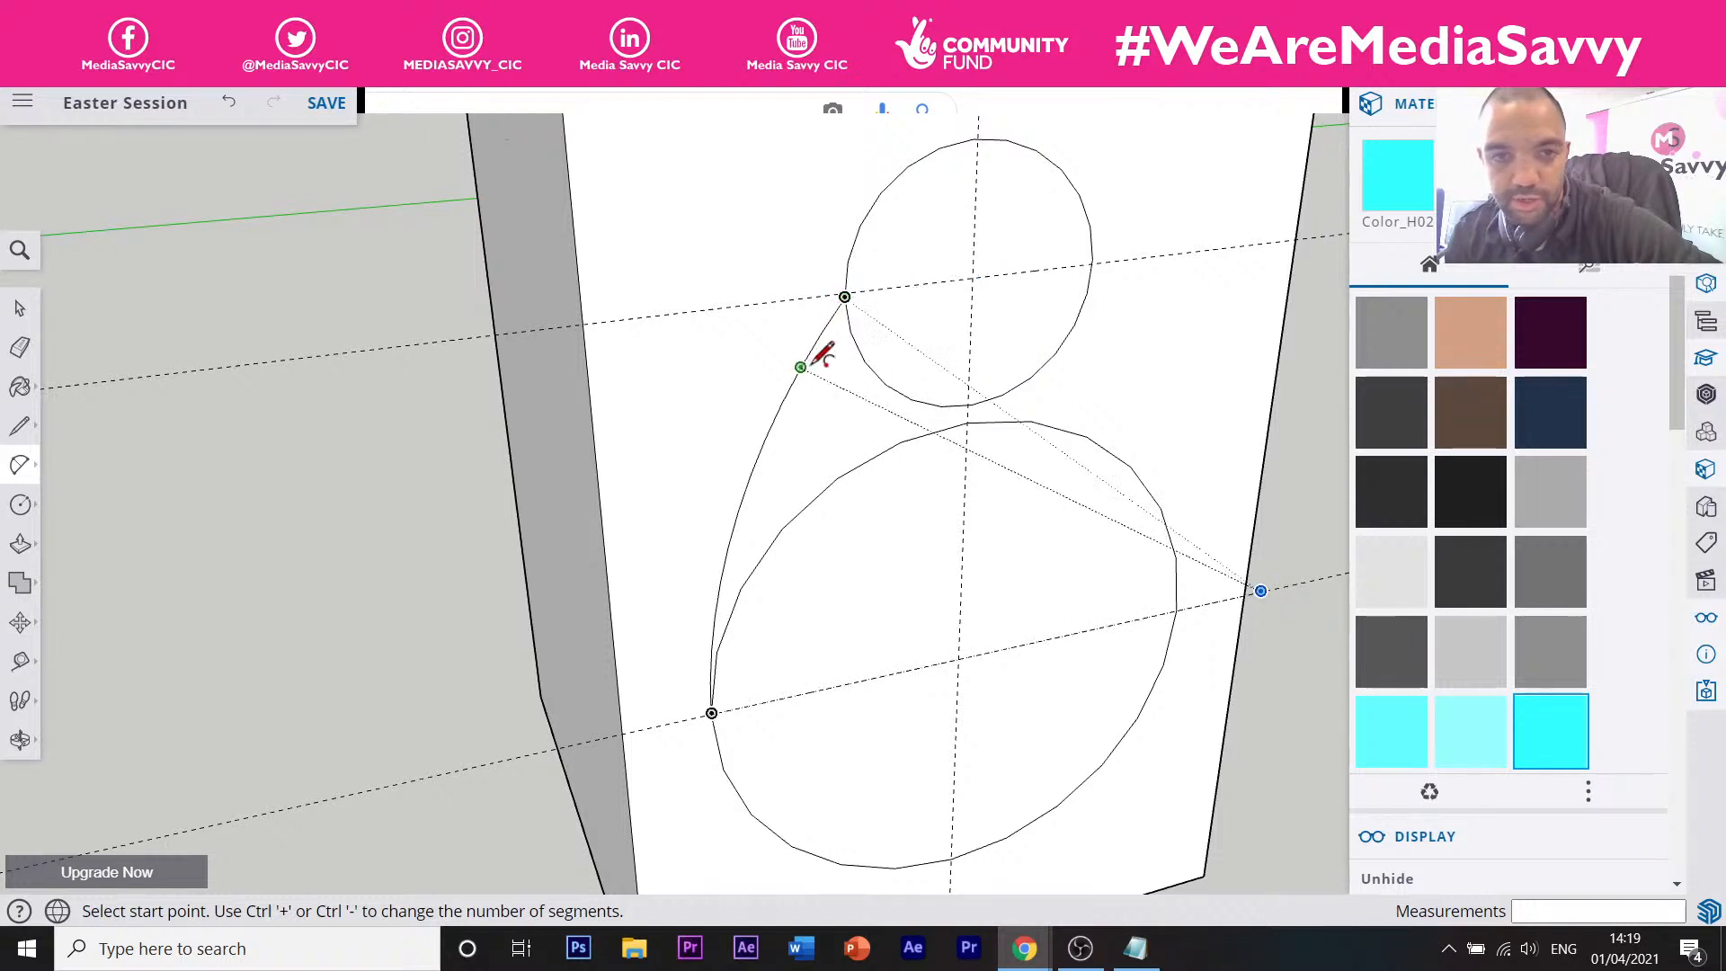
click(232, 106)
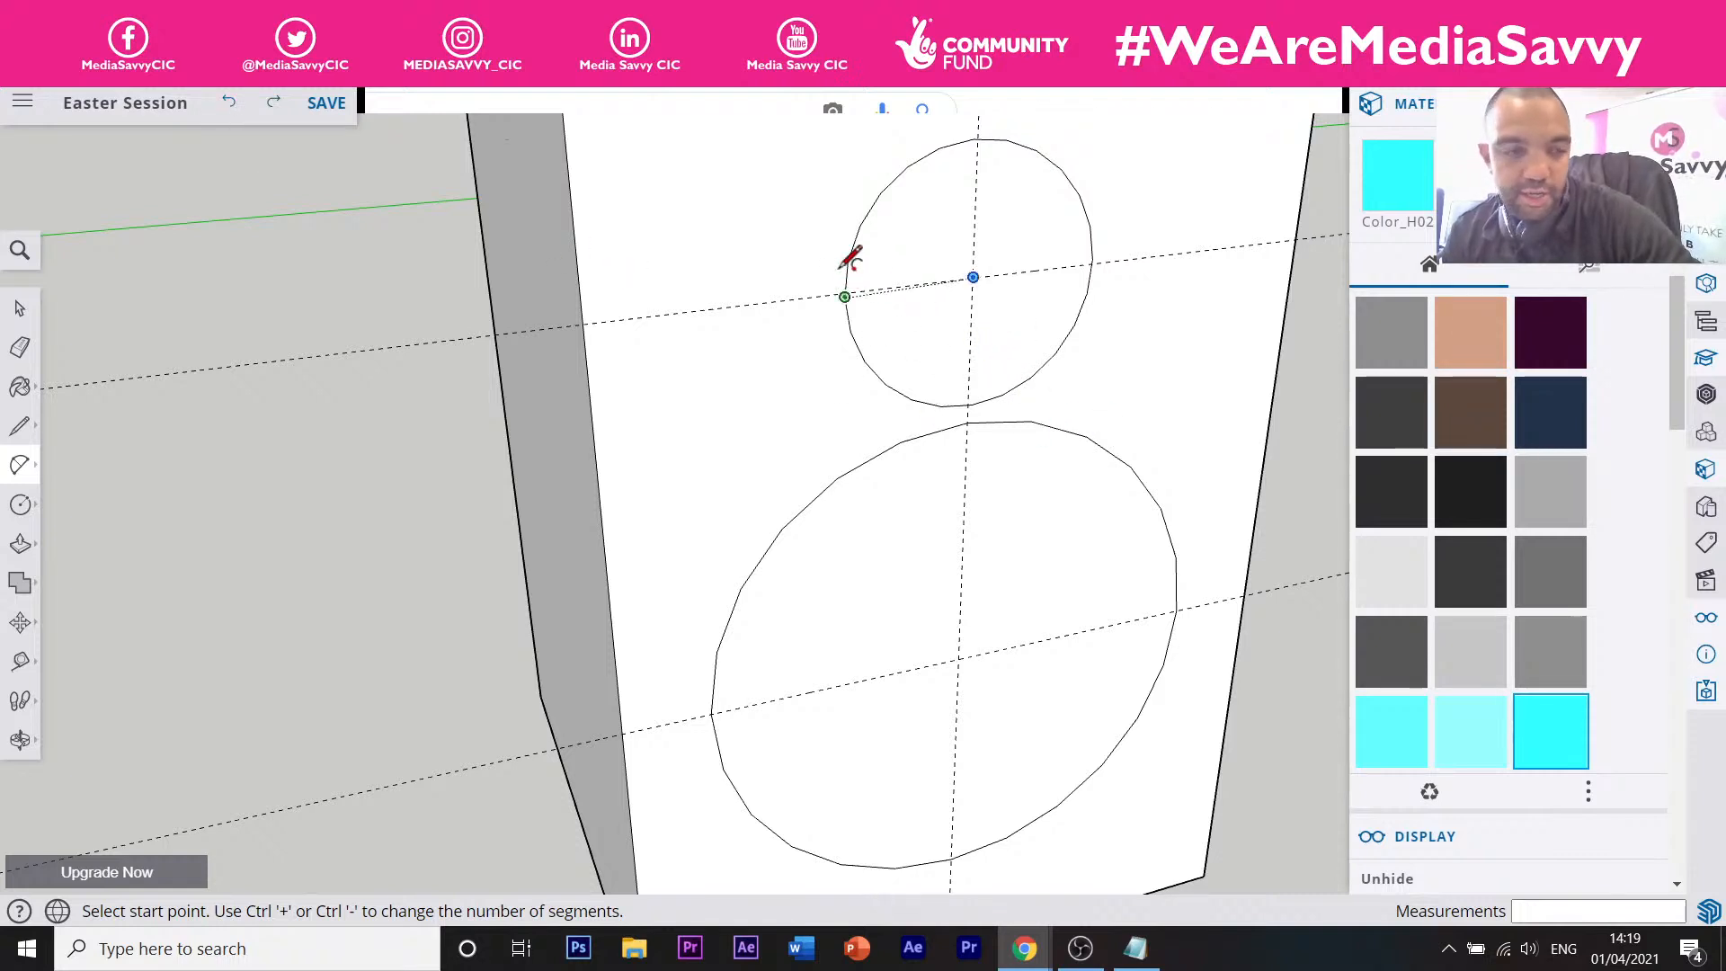
key(ctrl+y)
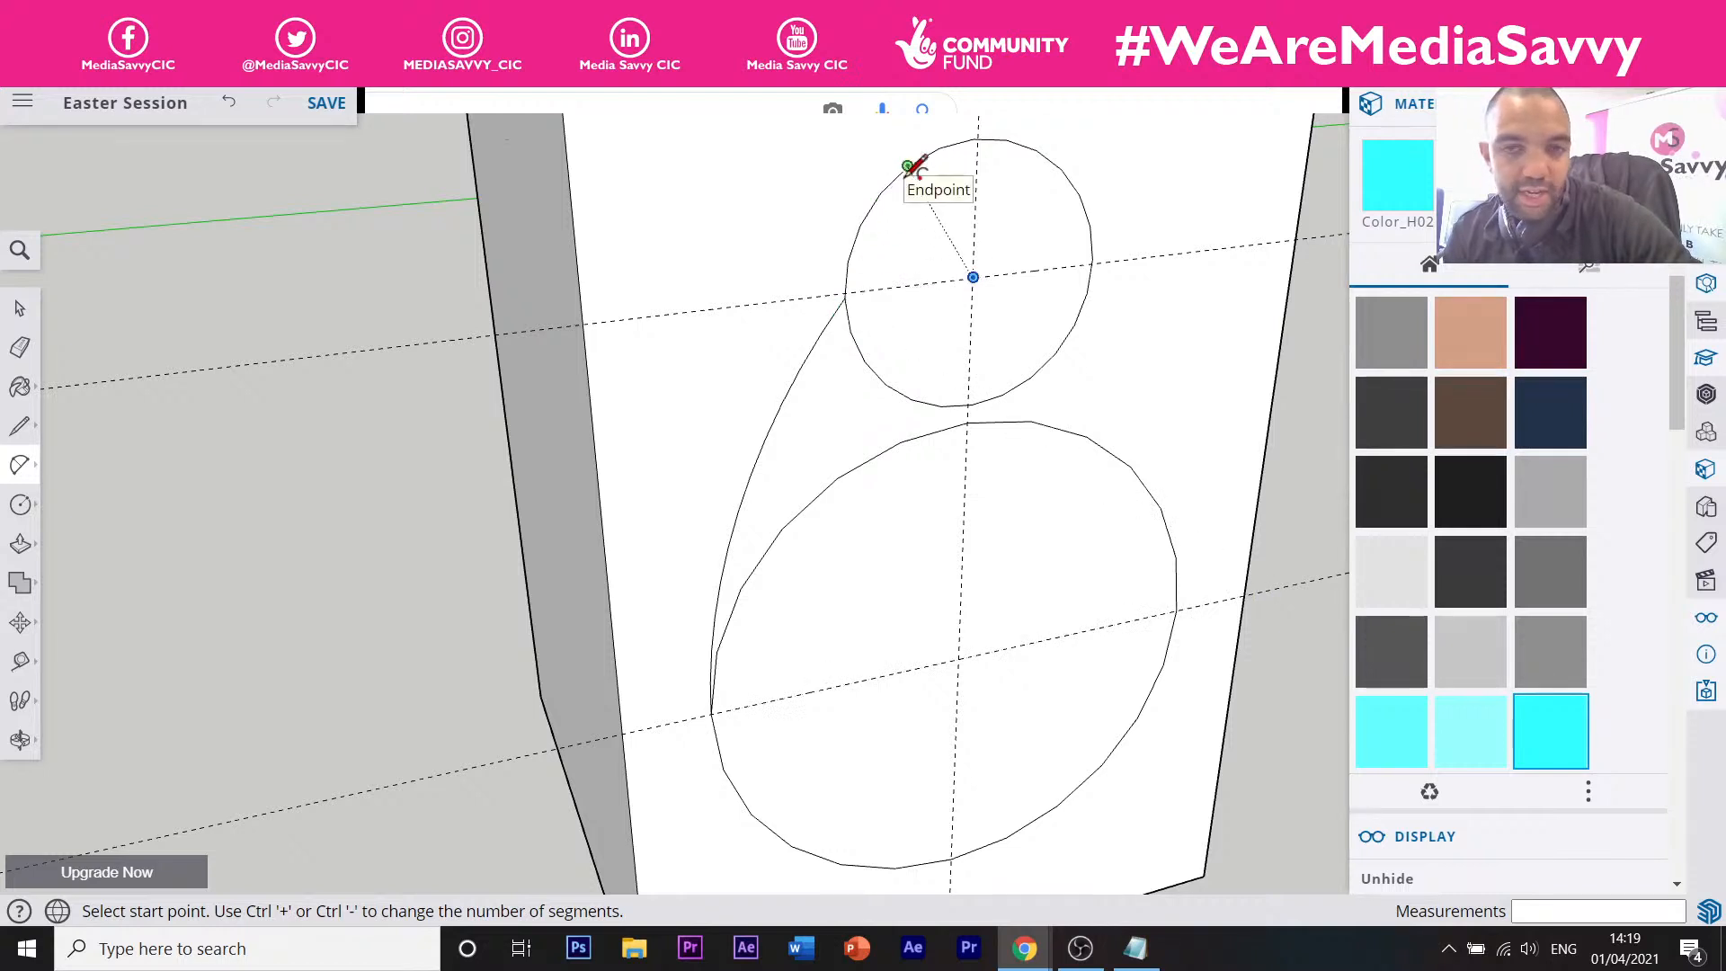
key(ctrl+z)
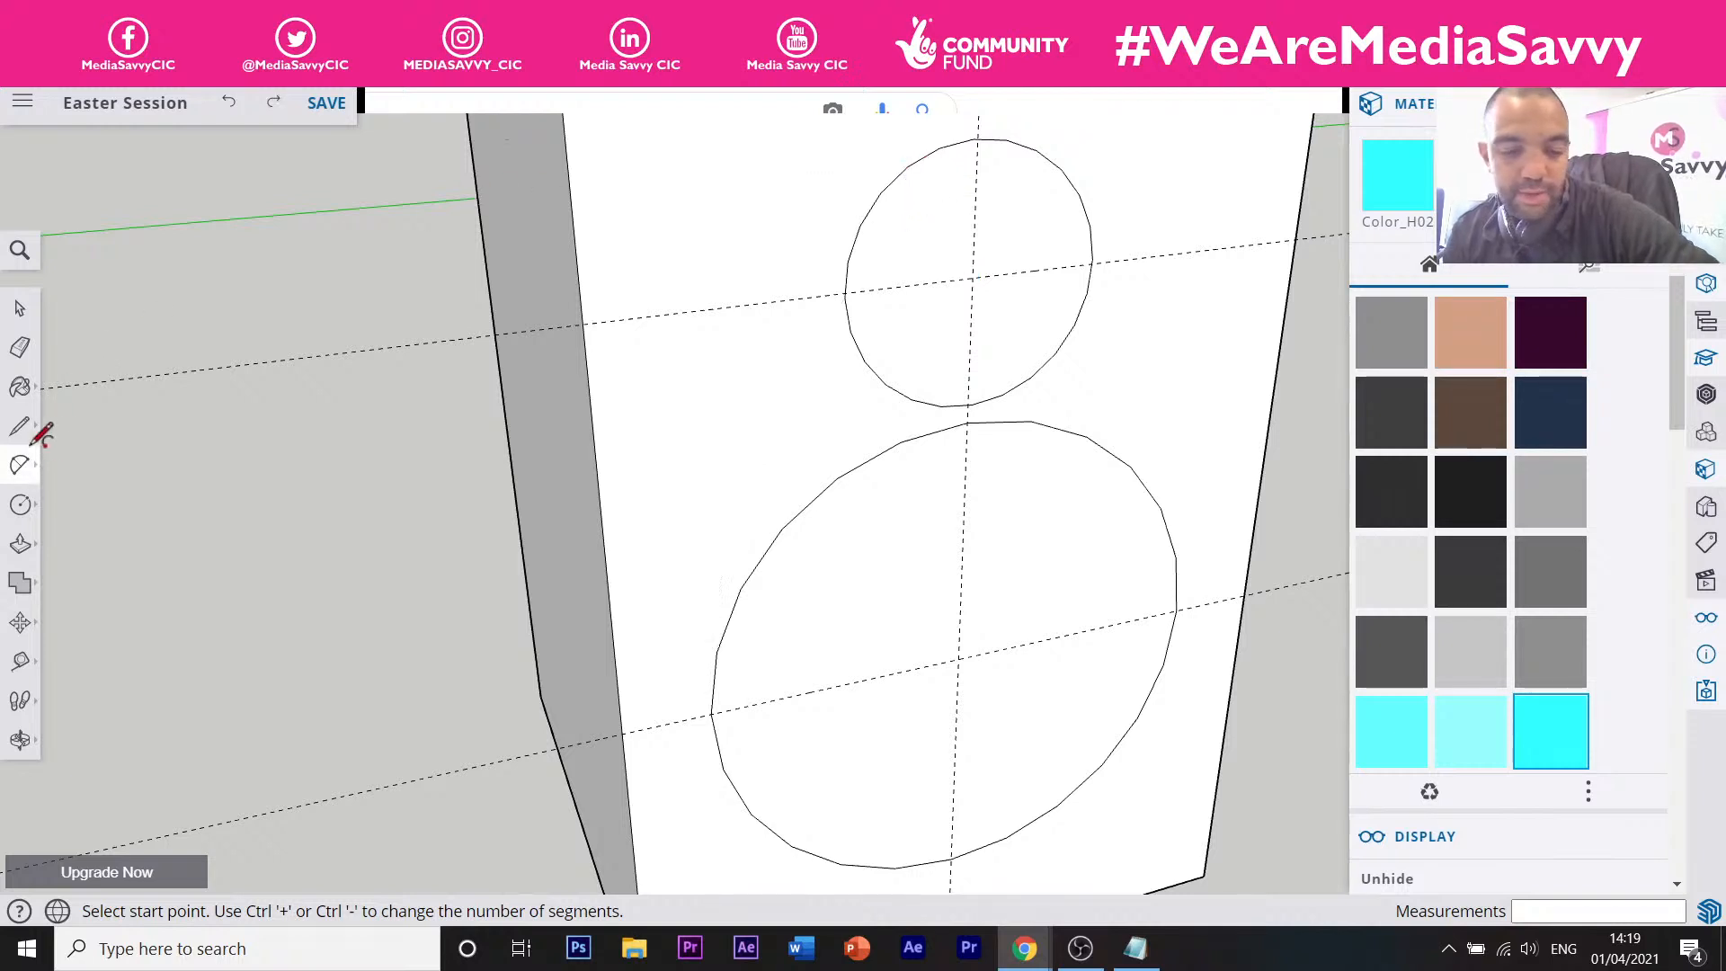
Place Tape Measure guides 19 mm left and 19 mm right of the circles' vertical centre line.
key(t)
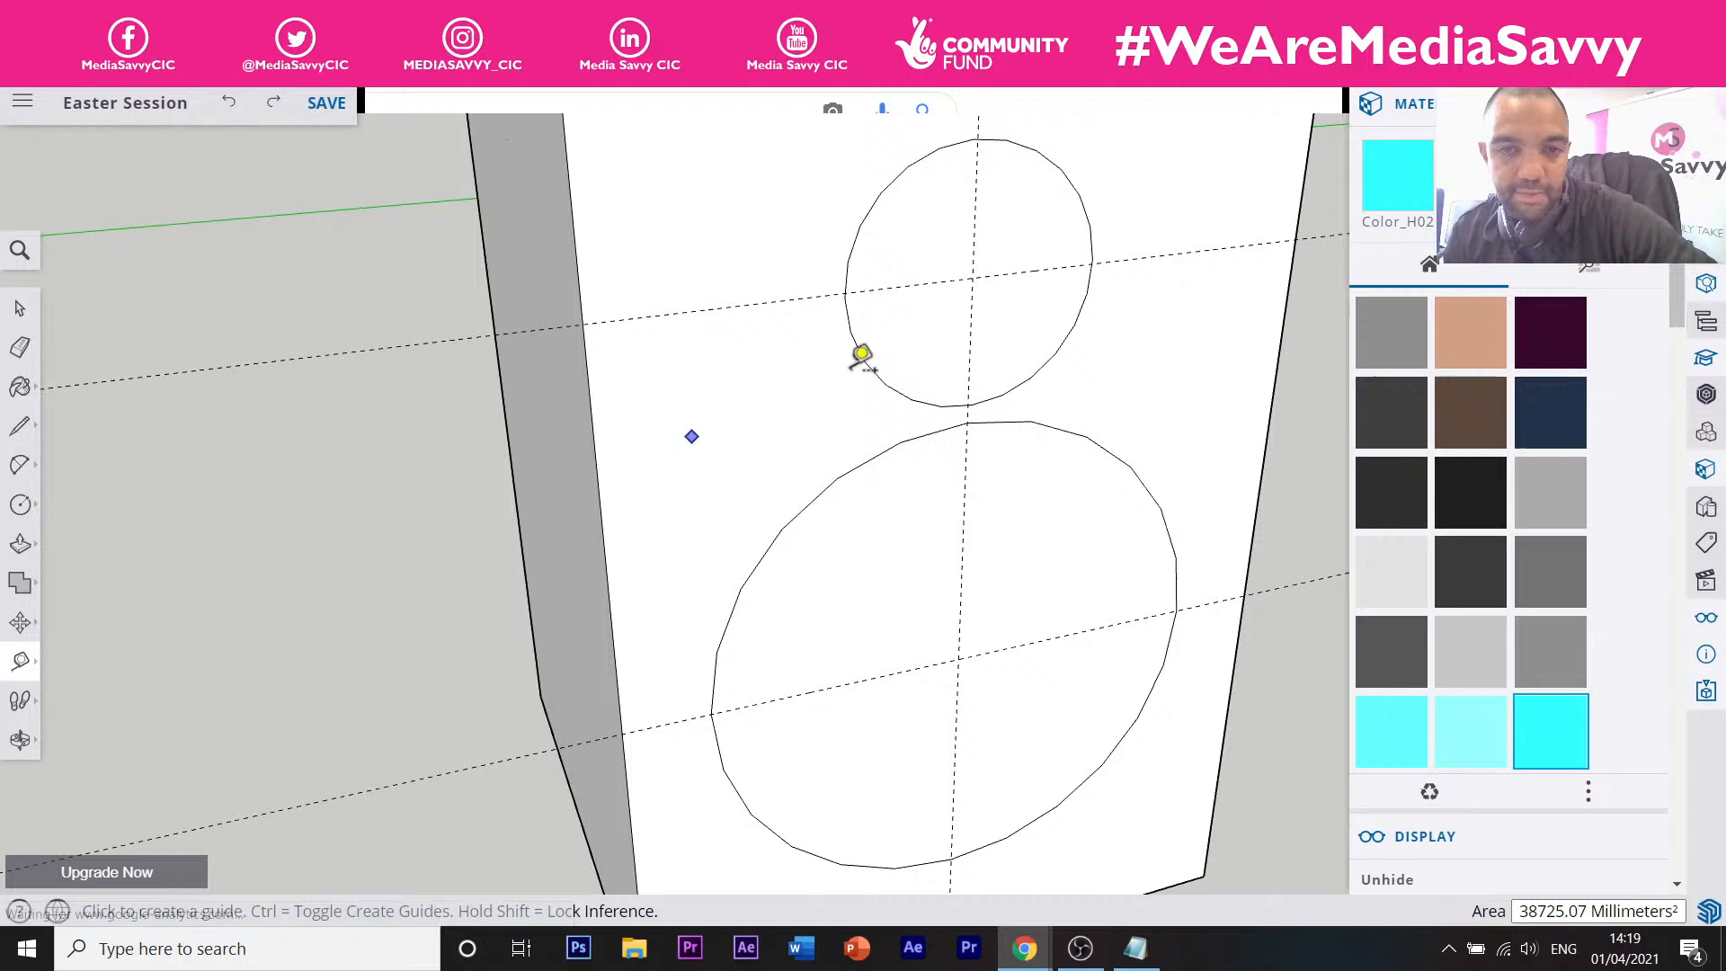
click(971, 345)
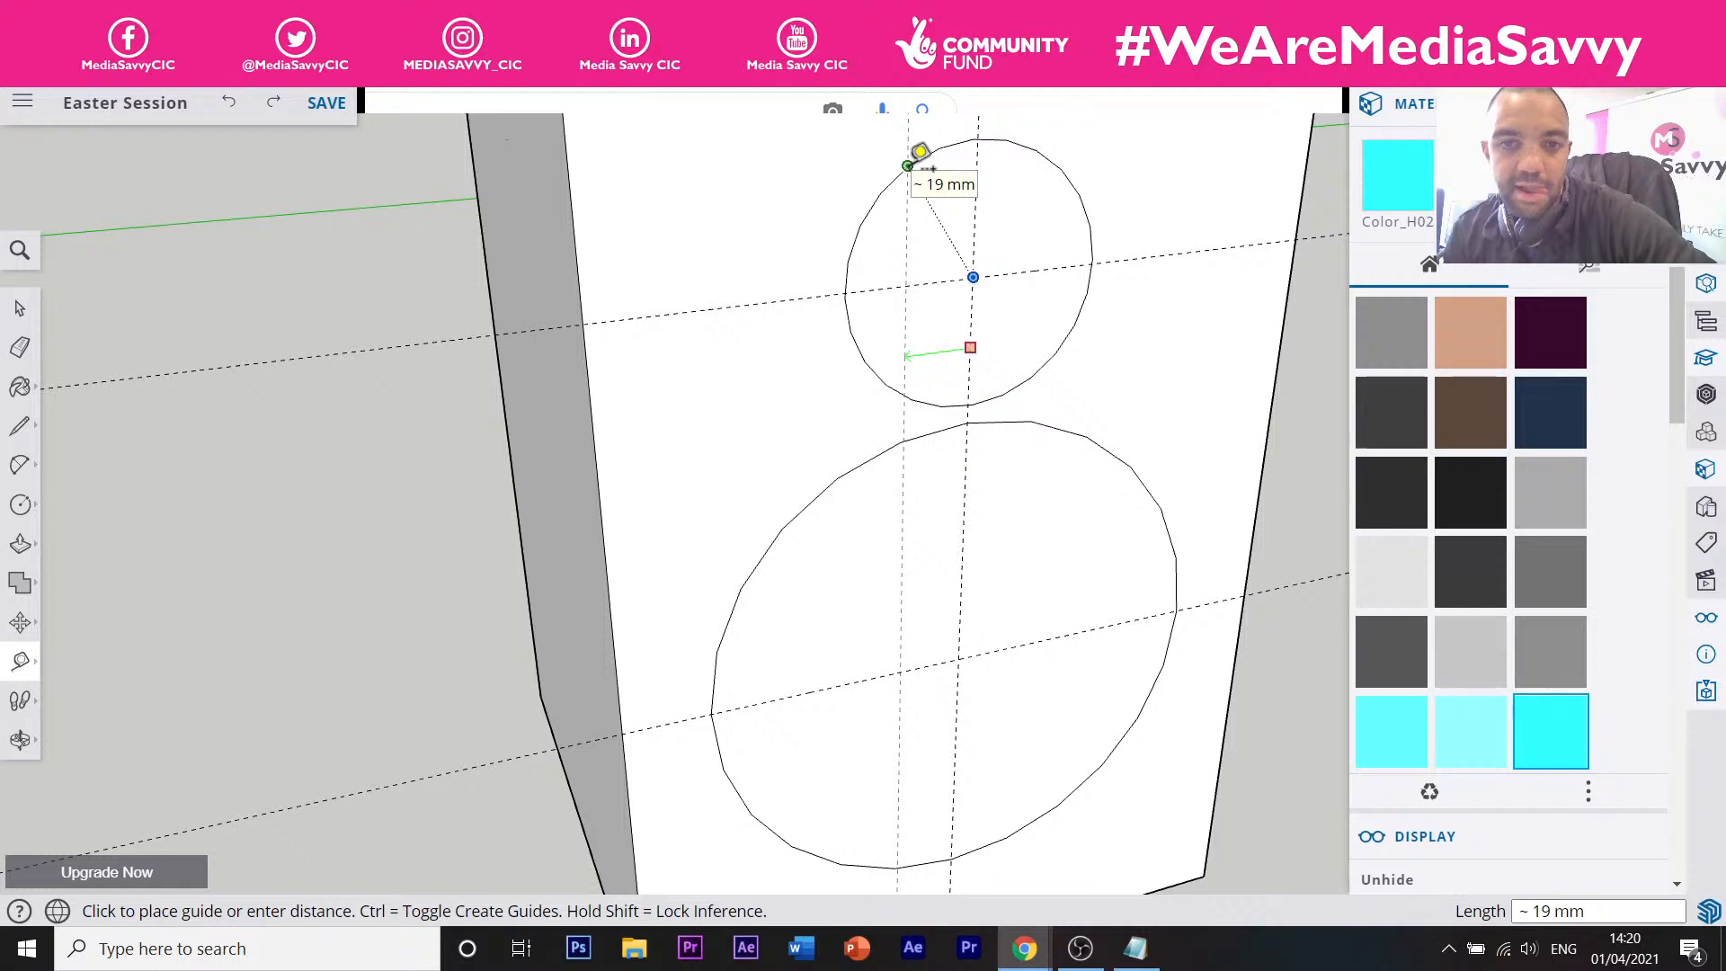
click(940, 225)
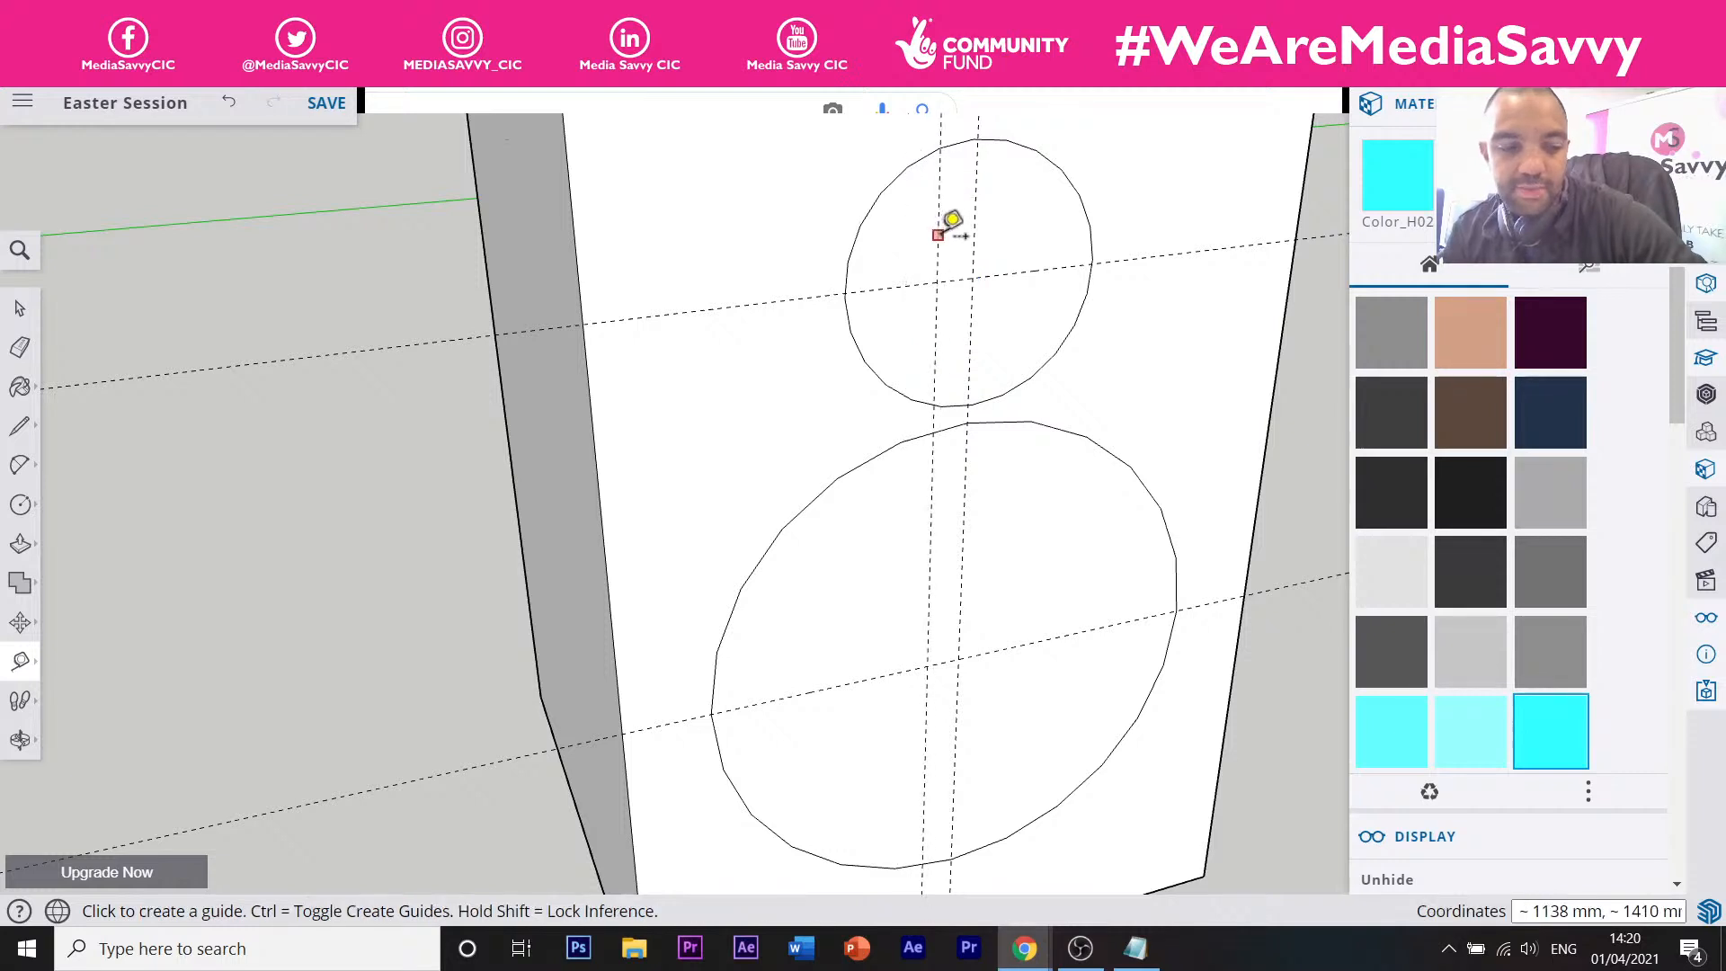
text(19)
key(Return)
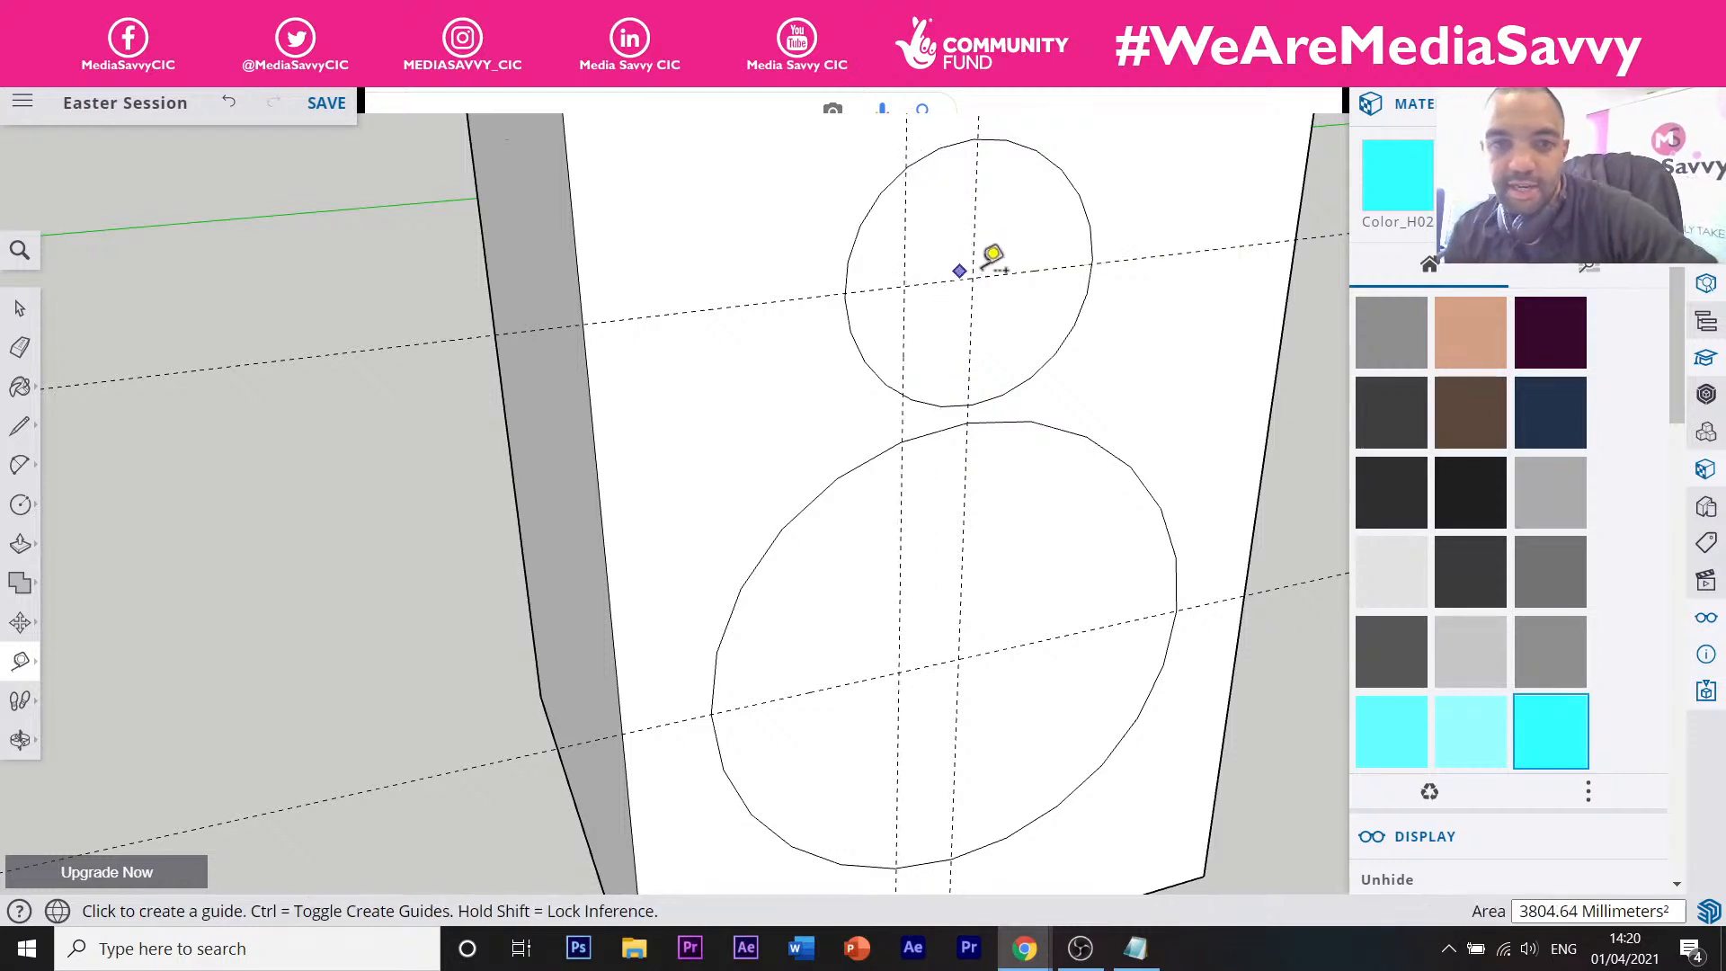
click(974, 244)
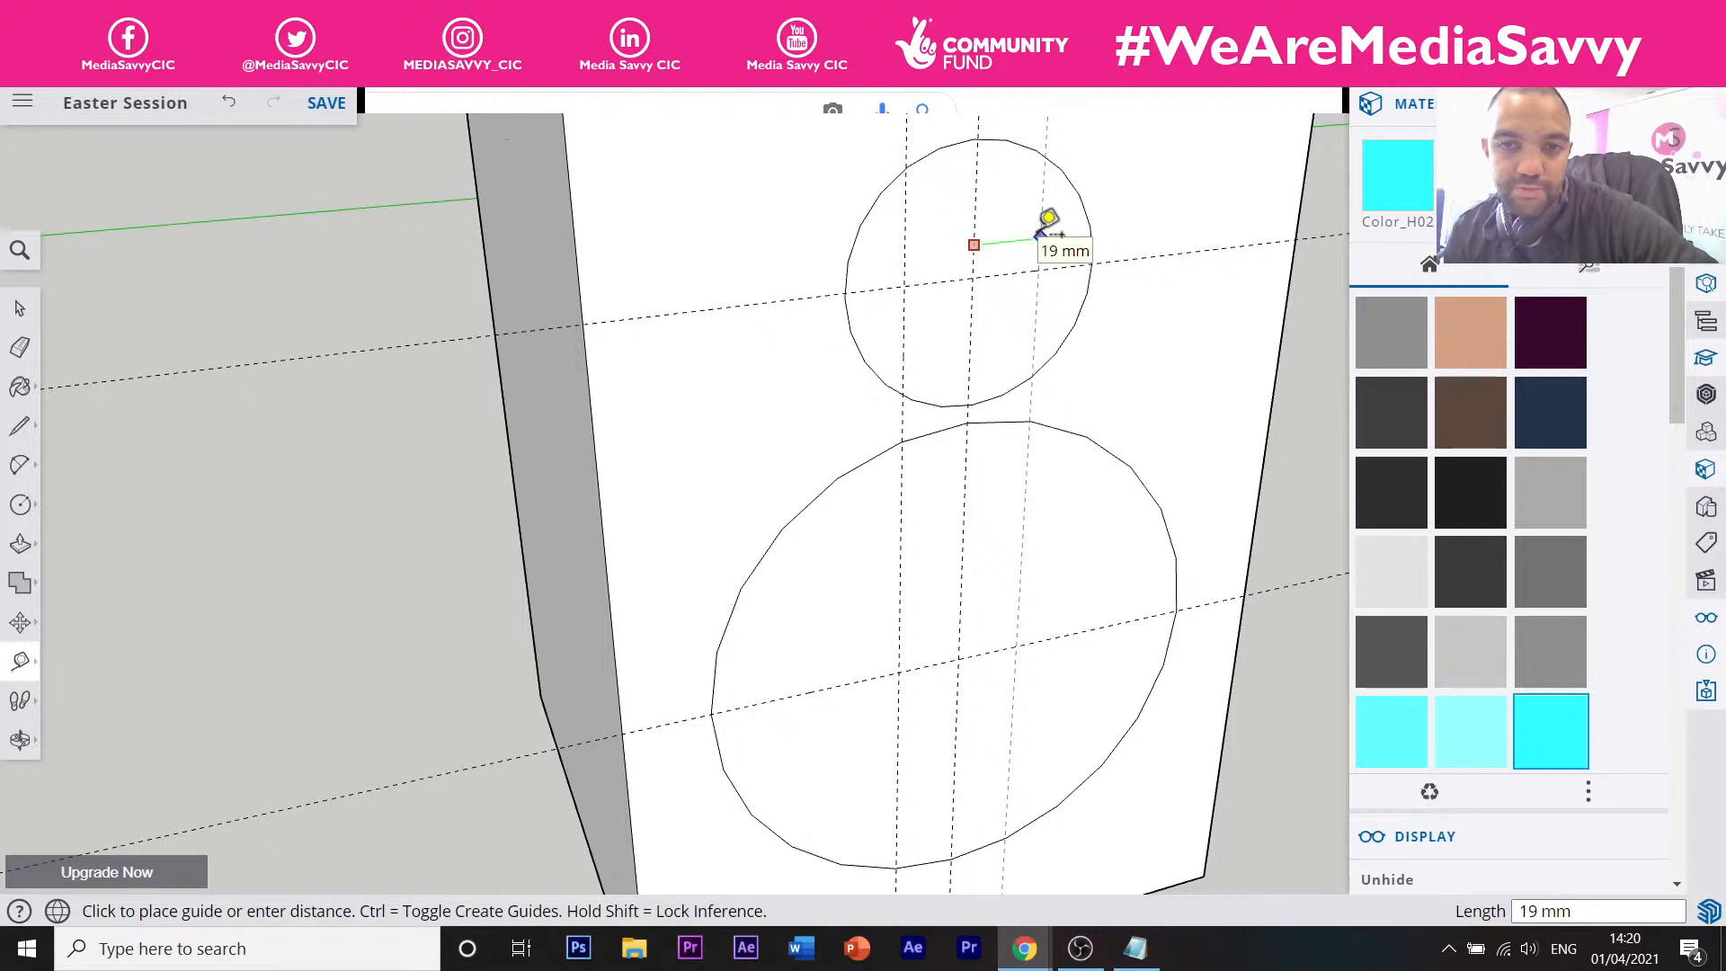
click(1041, 235)
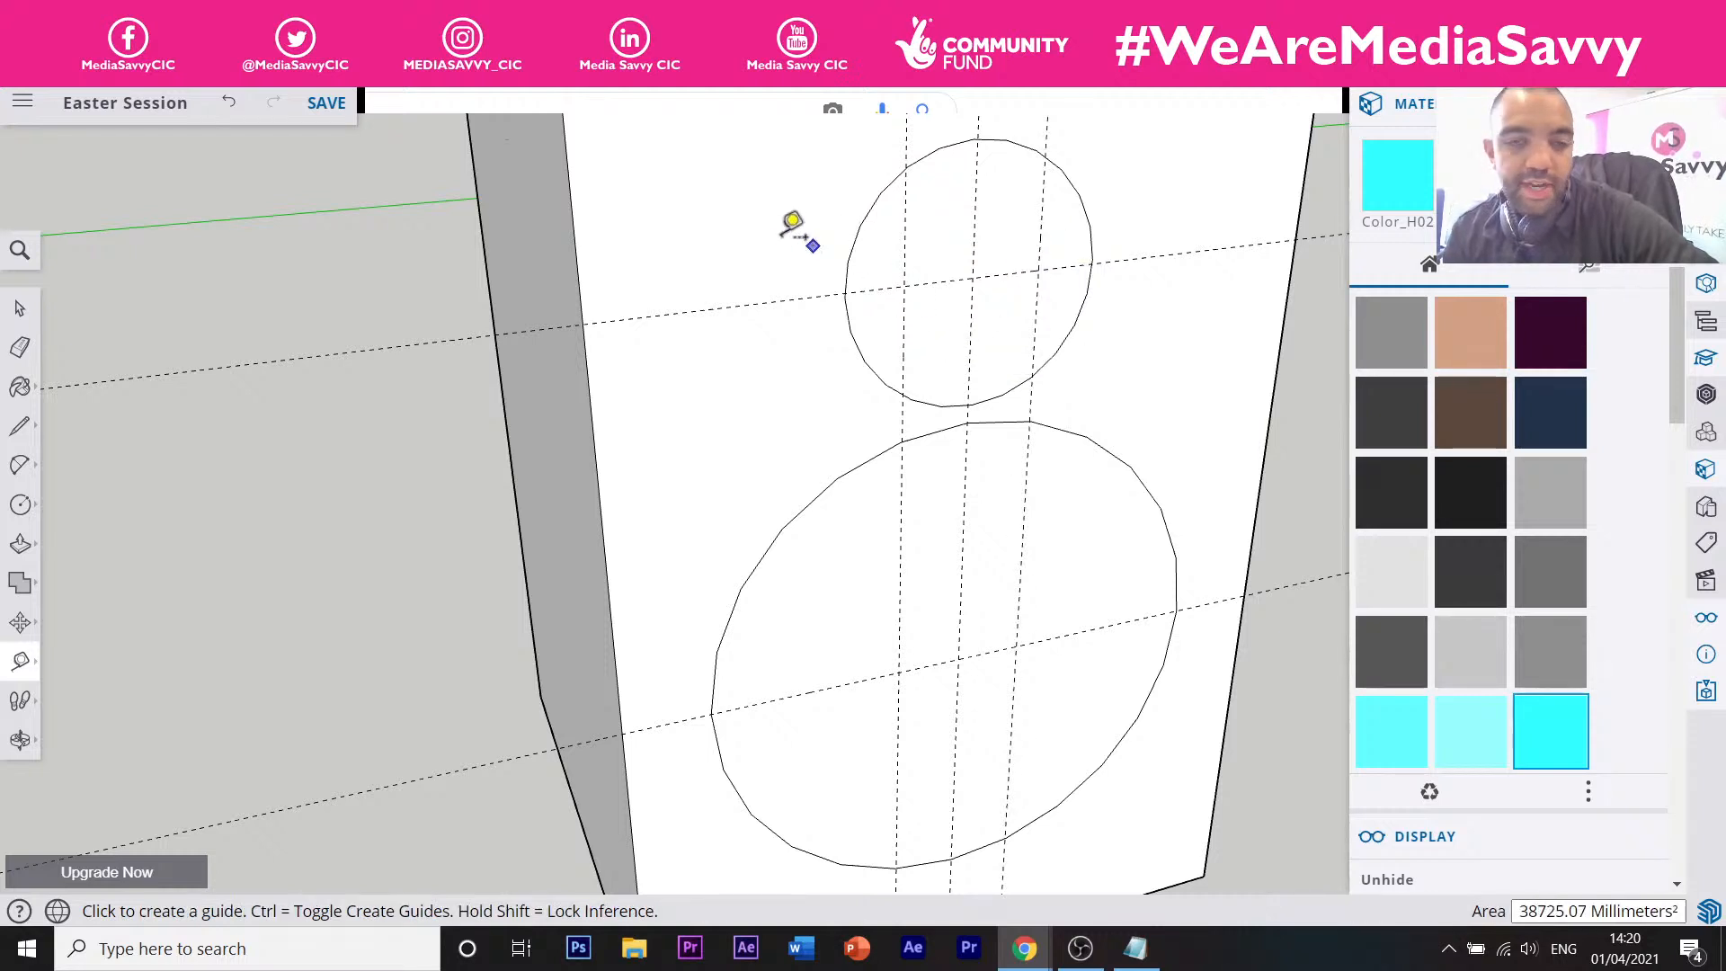
click(19, 463)
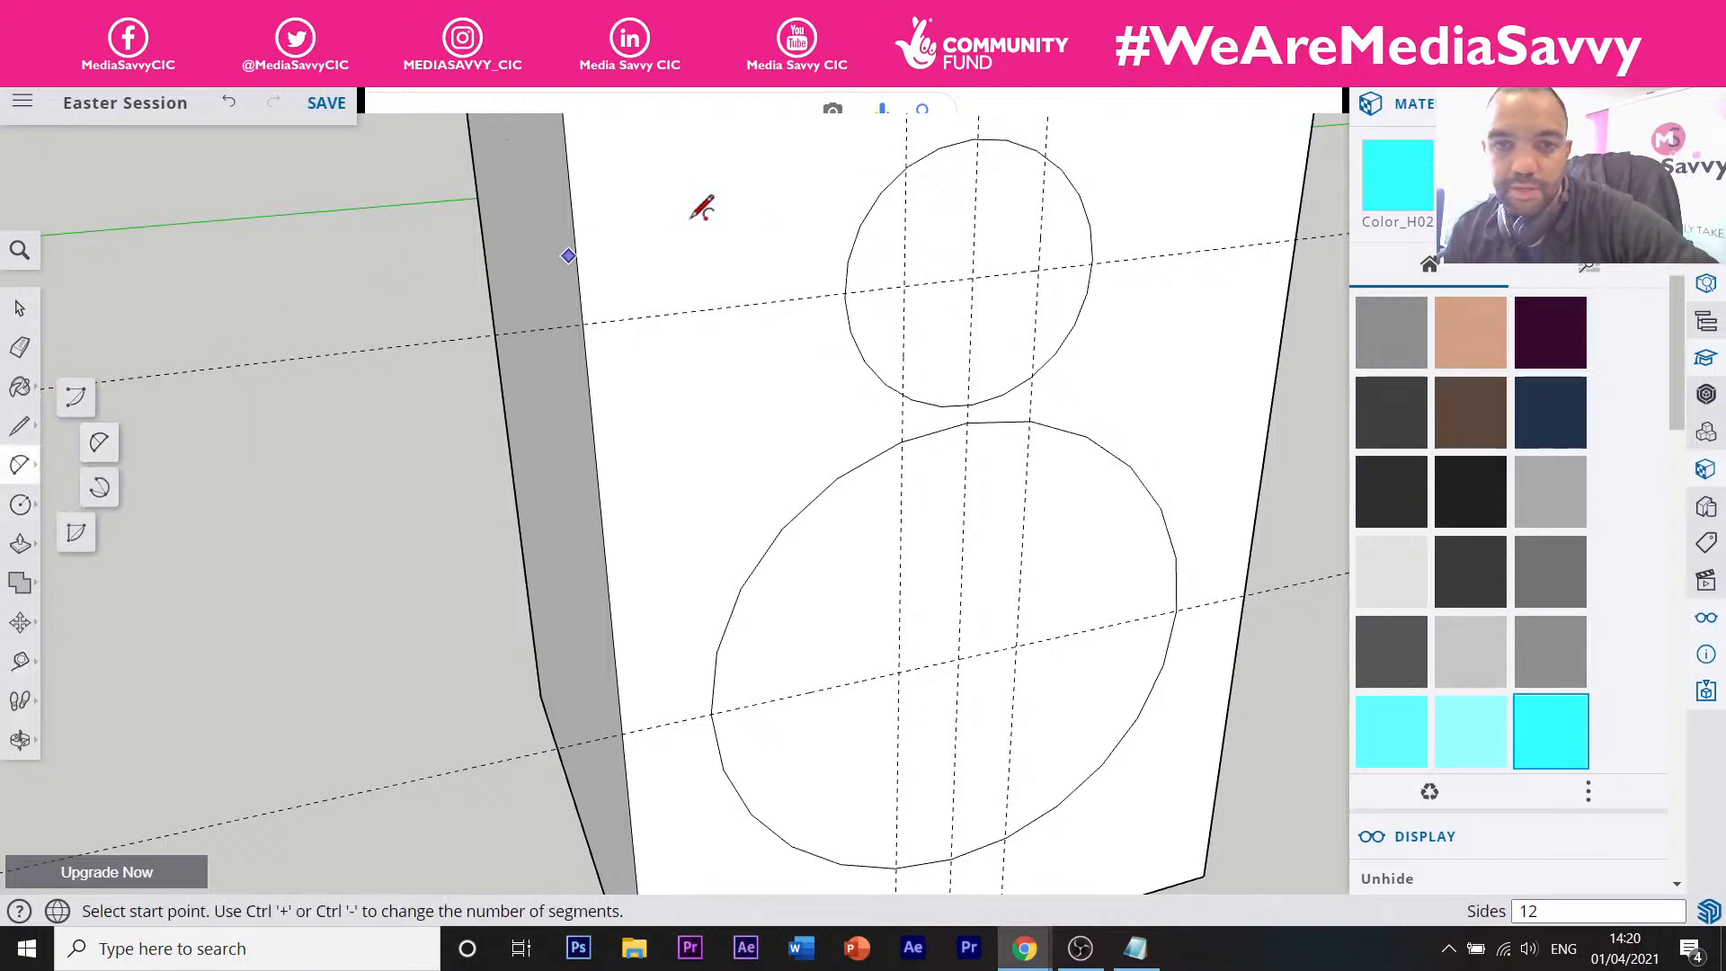
Draw an arc from the small circle's top down to the large circle's left edge as the egg's left side.
click(908, 165)
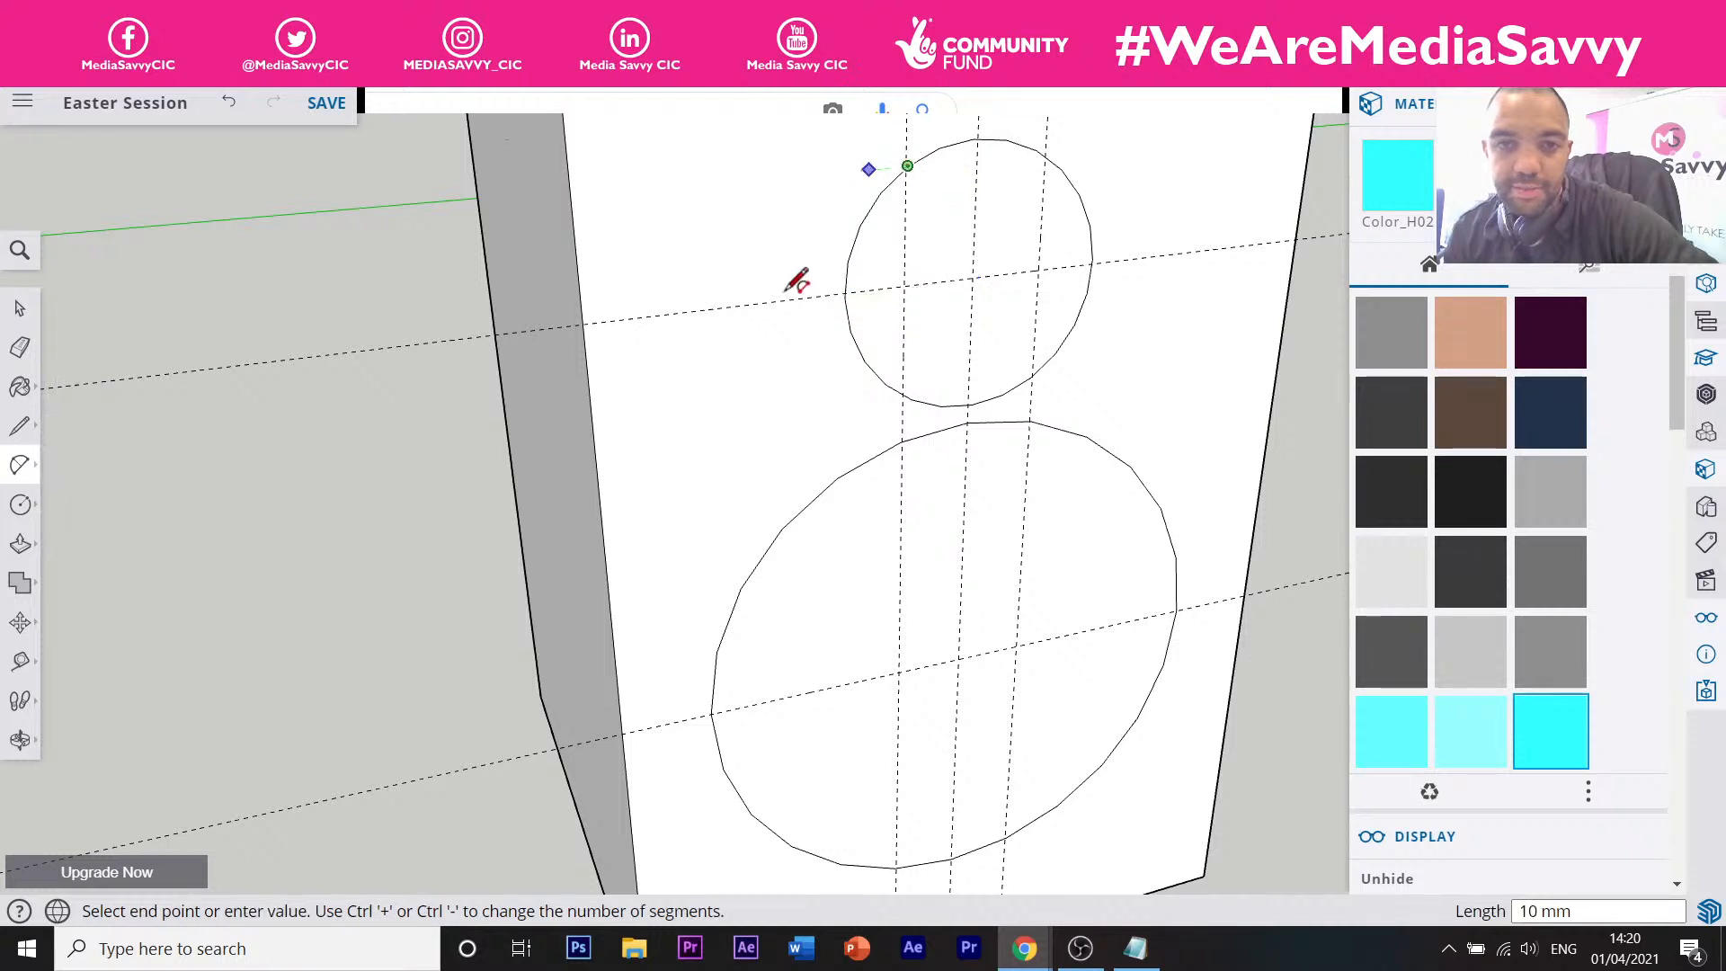
click(711, 713)
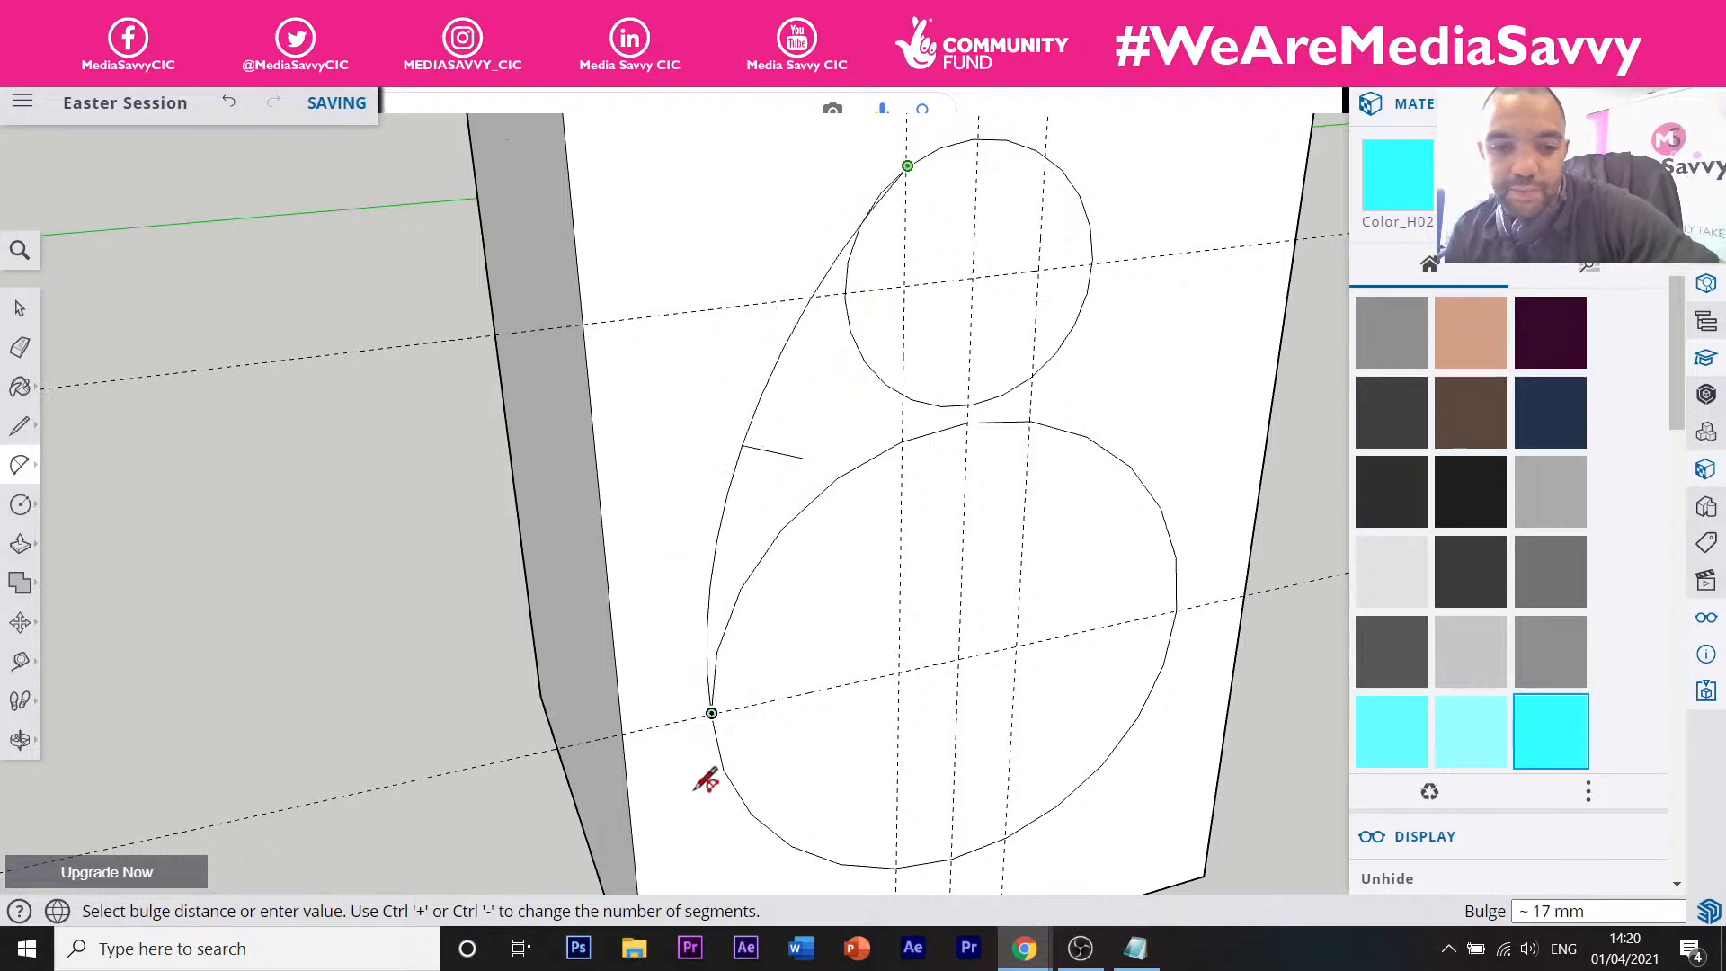
click(701, 600)
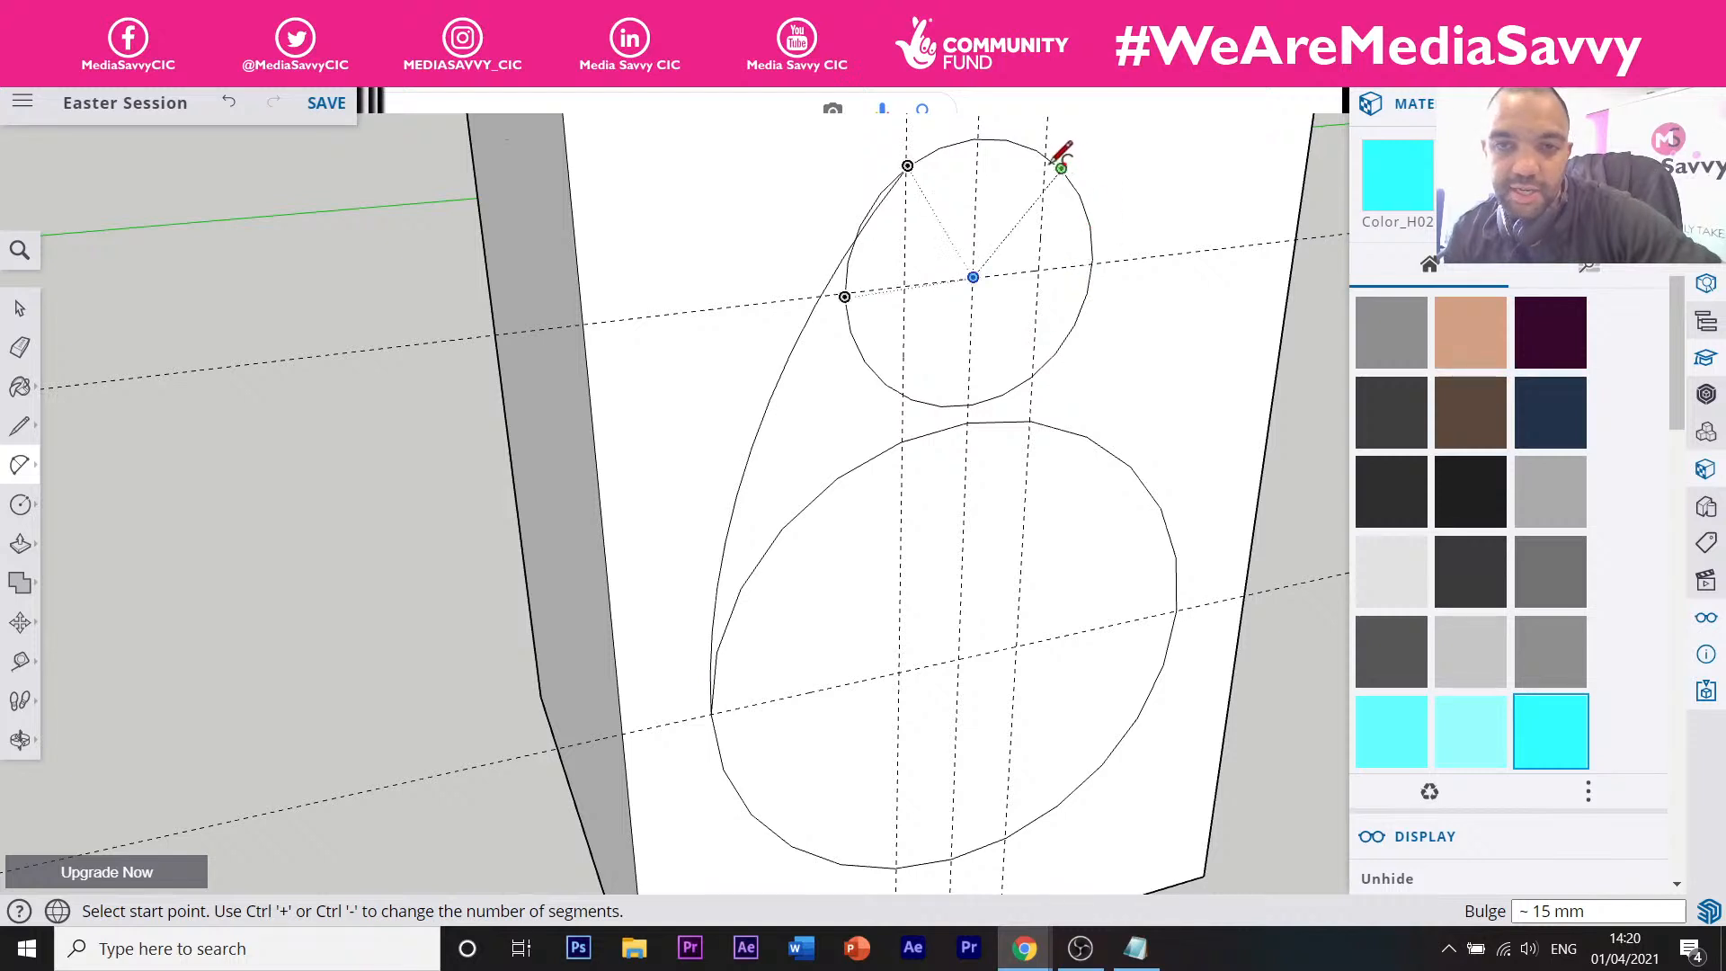
right_click(1143, 173)
middle_drag(1143, 174, 808, 199)
middle_drag(1069, 196, 1025, 215)
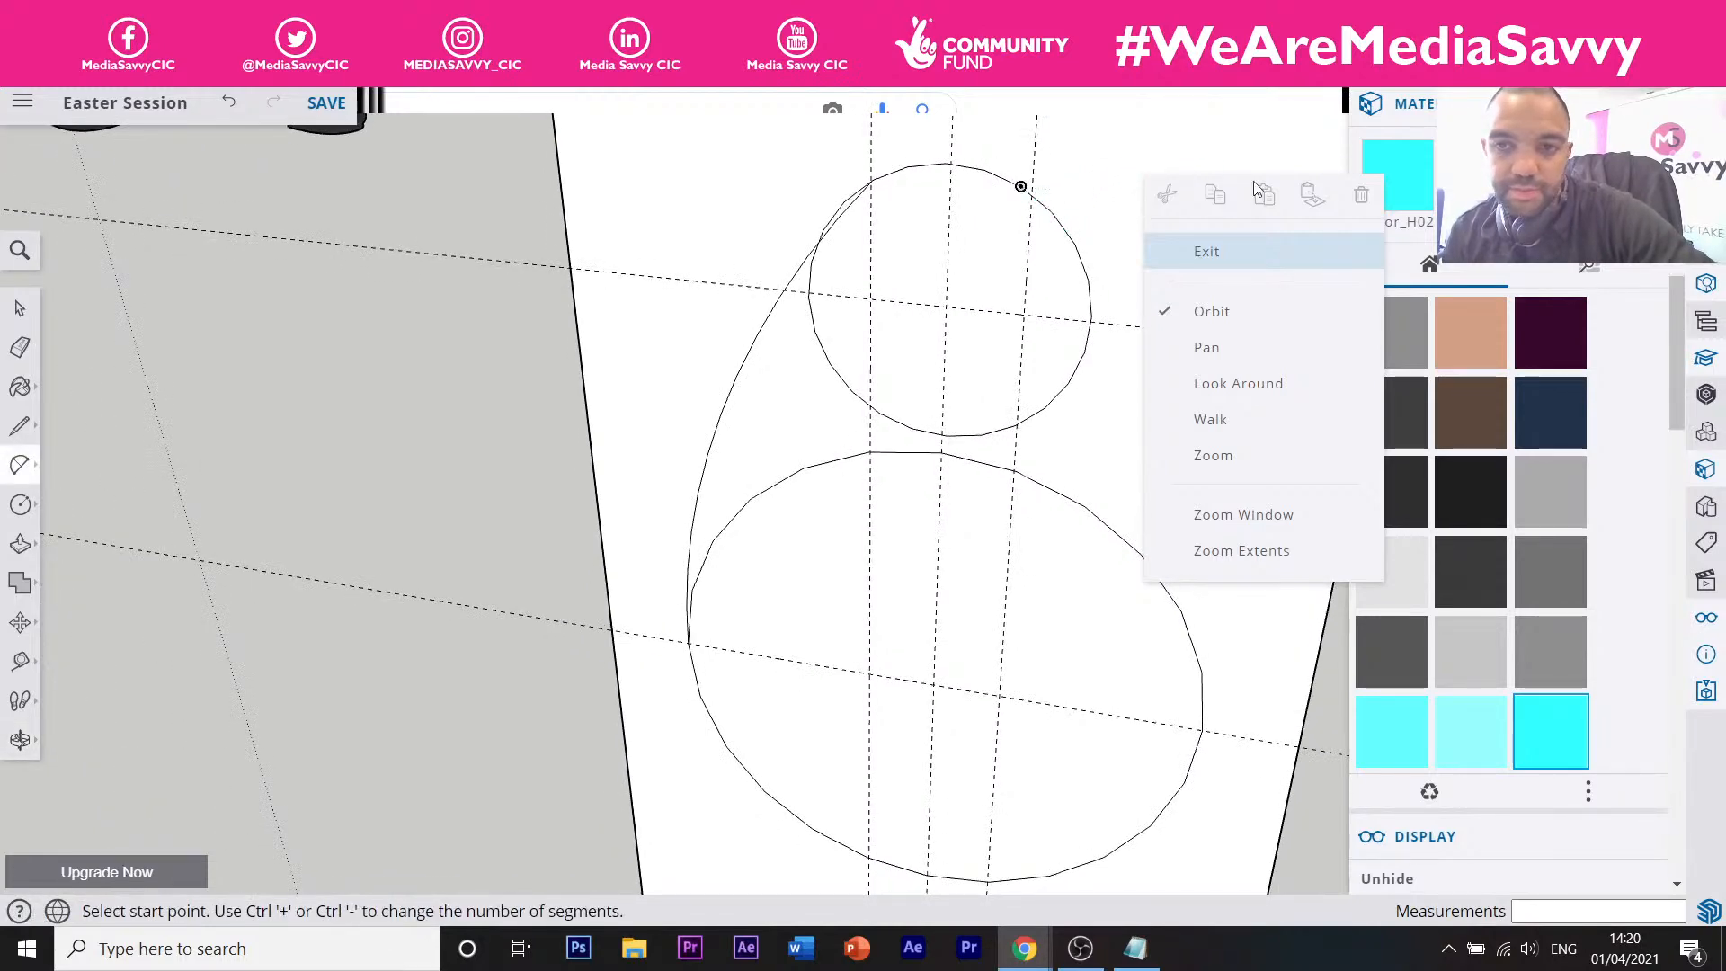
Orbit and zoom to view the circles at an angle, with the Arc tool ready.
key(space)
click(1122, 139)
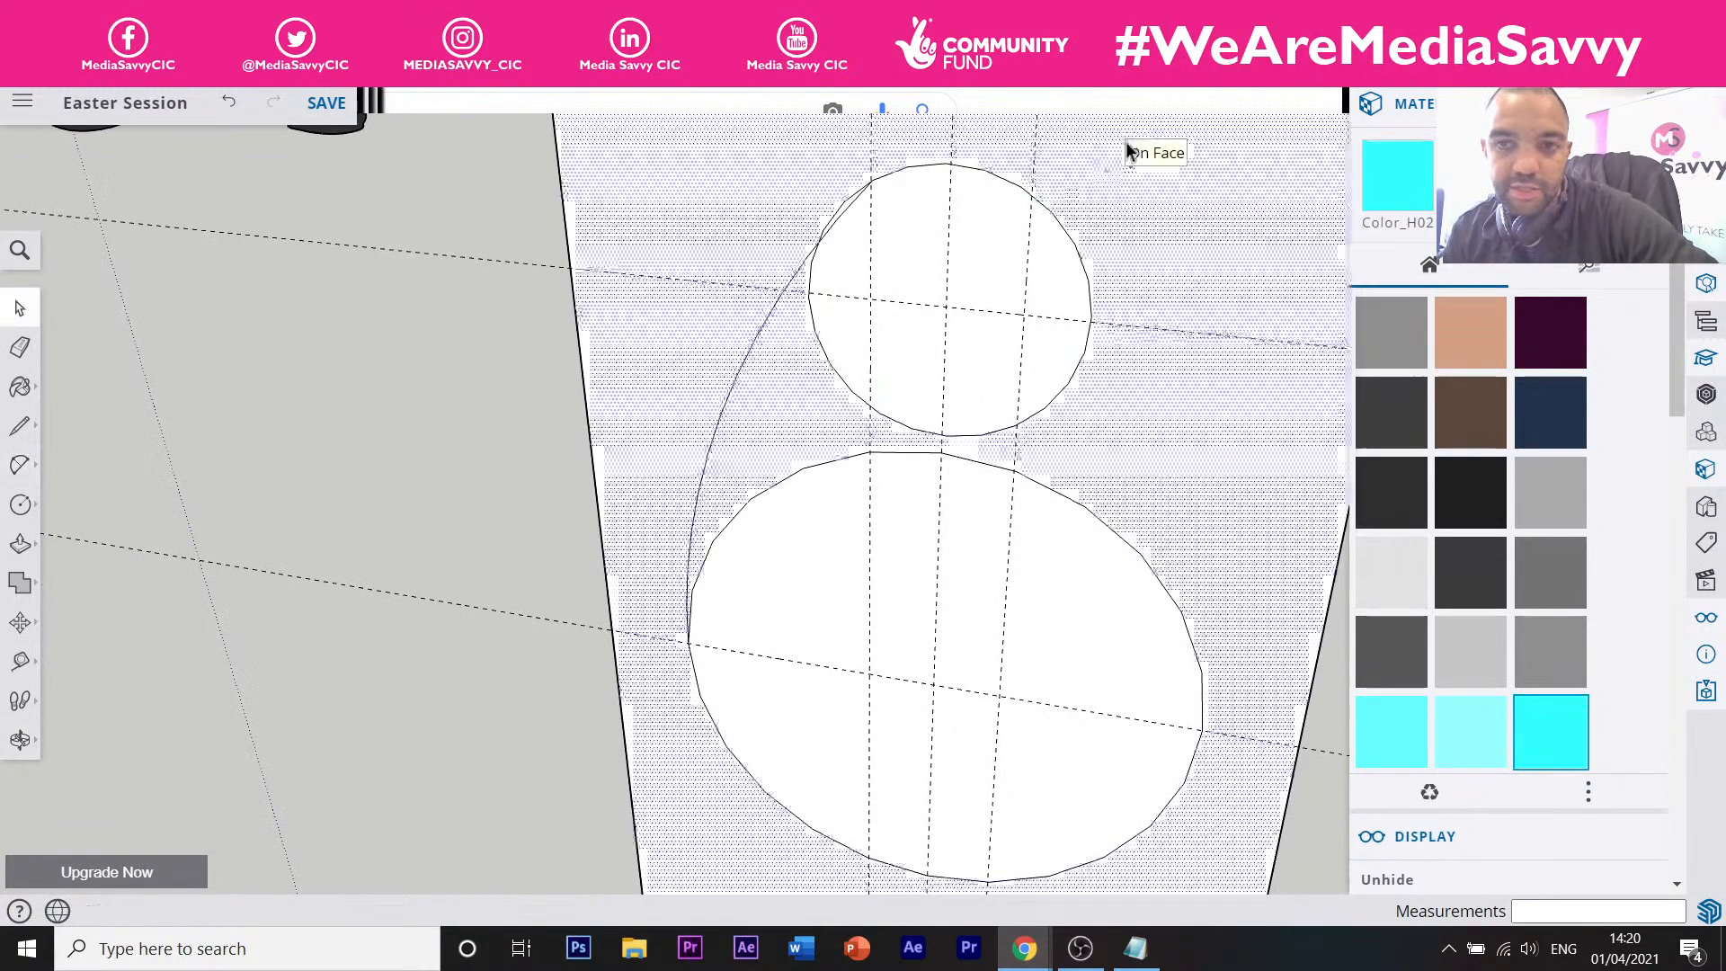
middle_drag(1092, 245, 1026, 222)
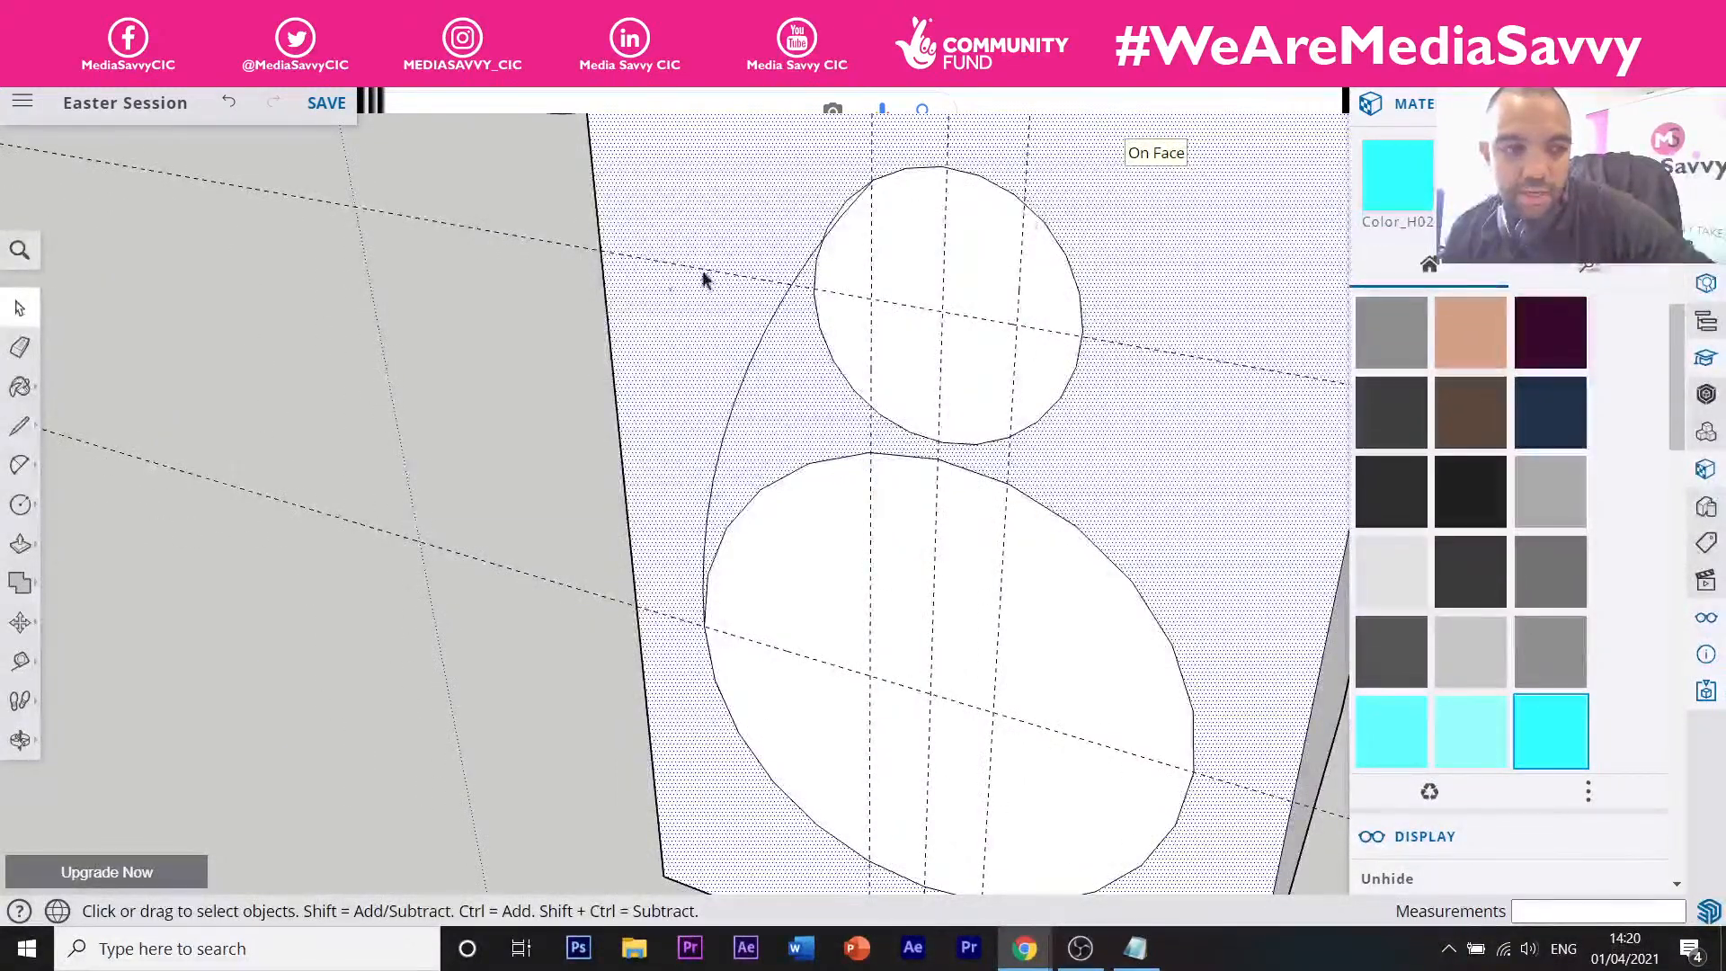
click(20, 464)
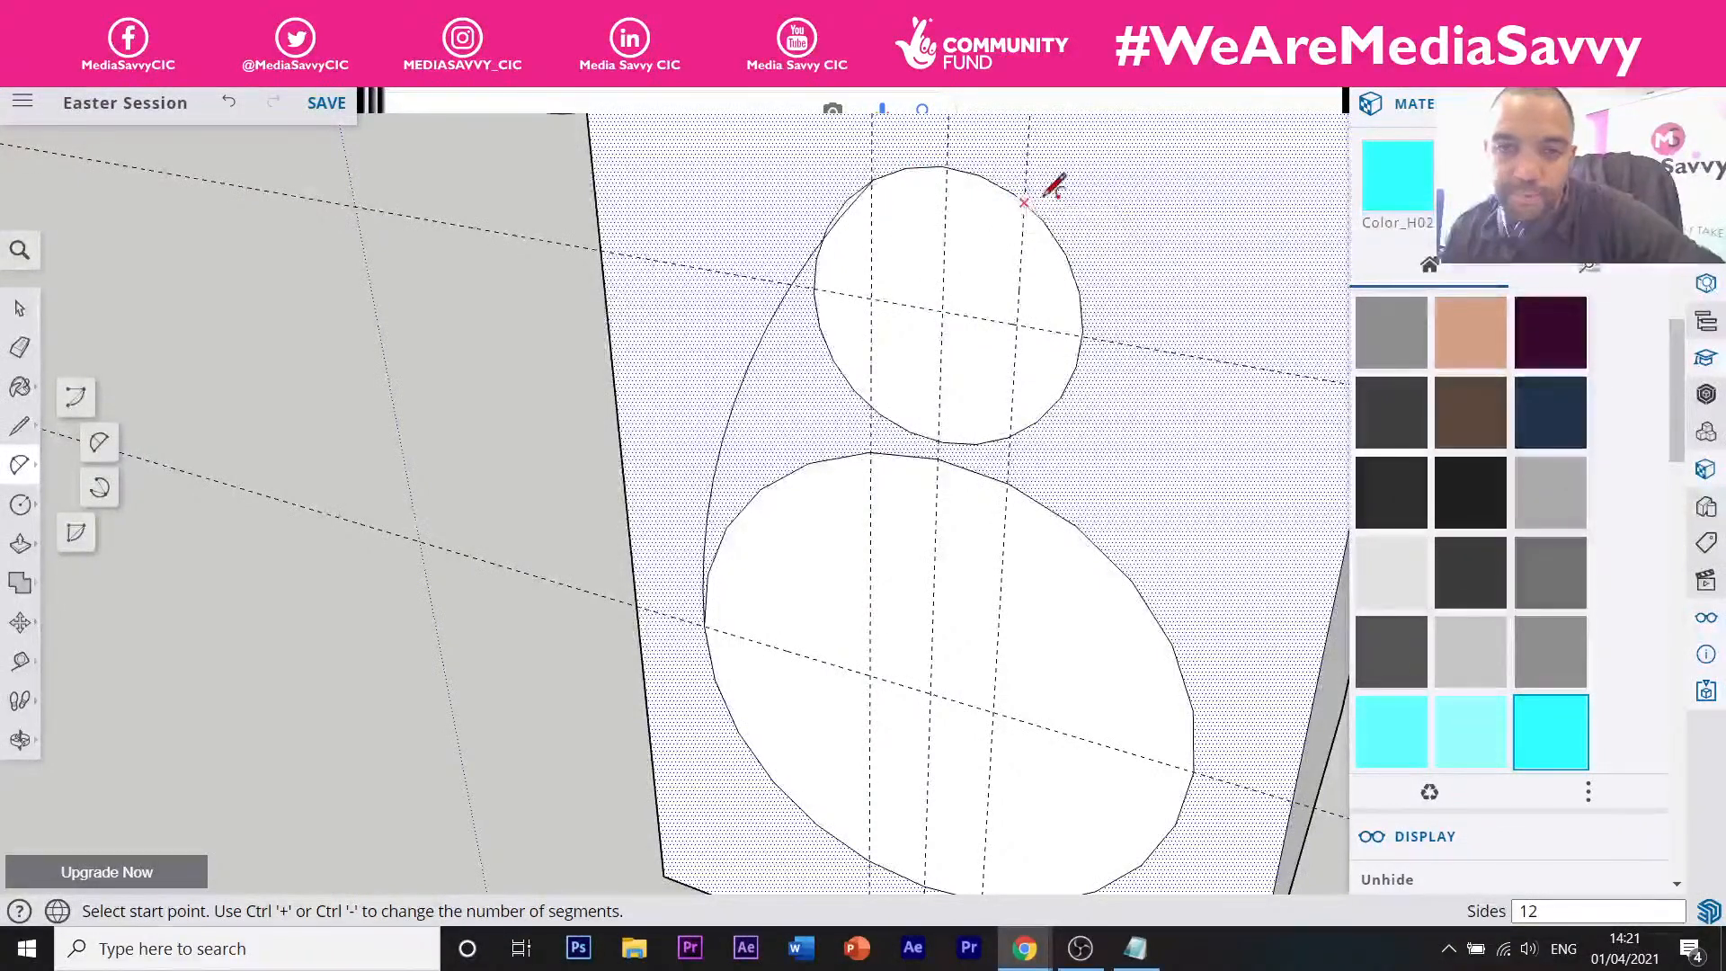
scroll(1054, 182, up, 1)
scroll(1054, 183, up, 2)
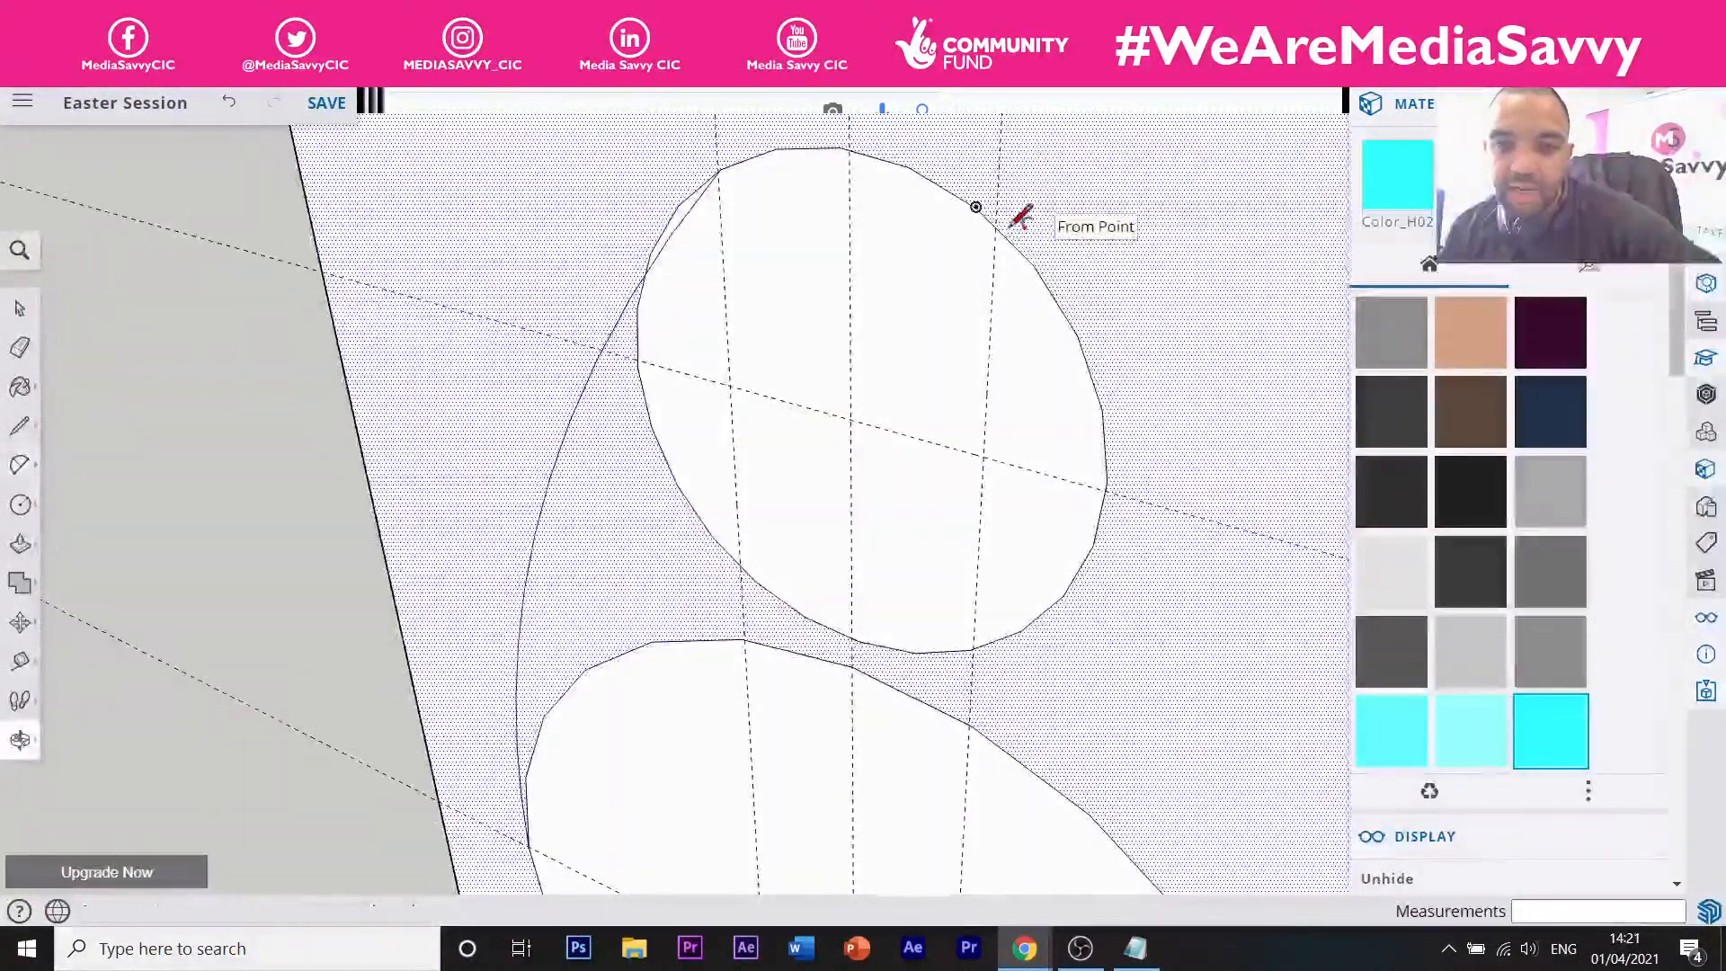
scroll(1004, 202, down, 3)
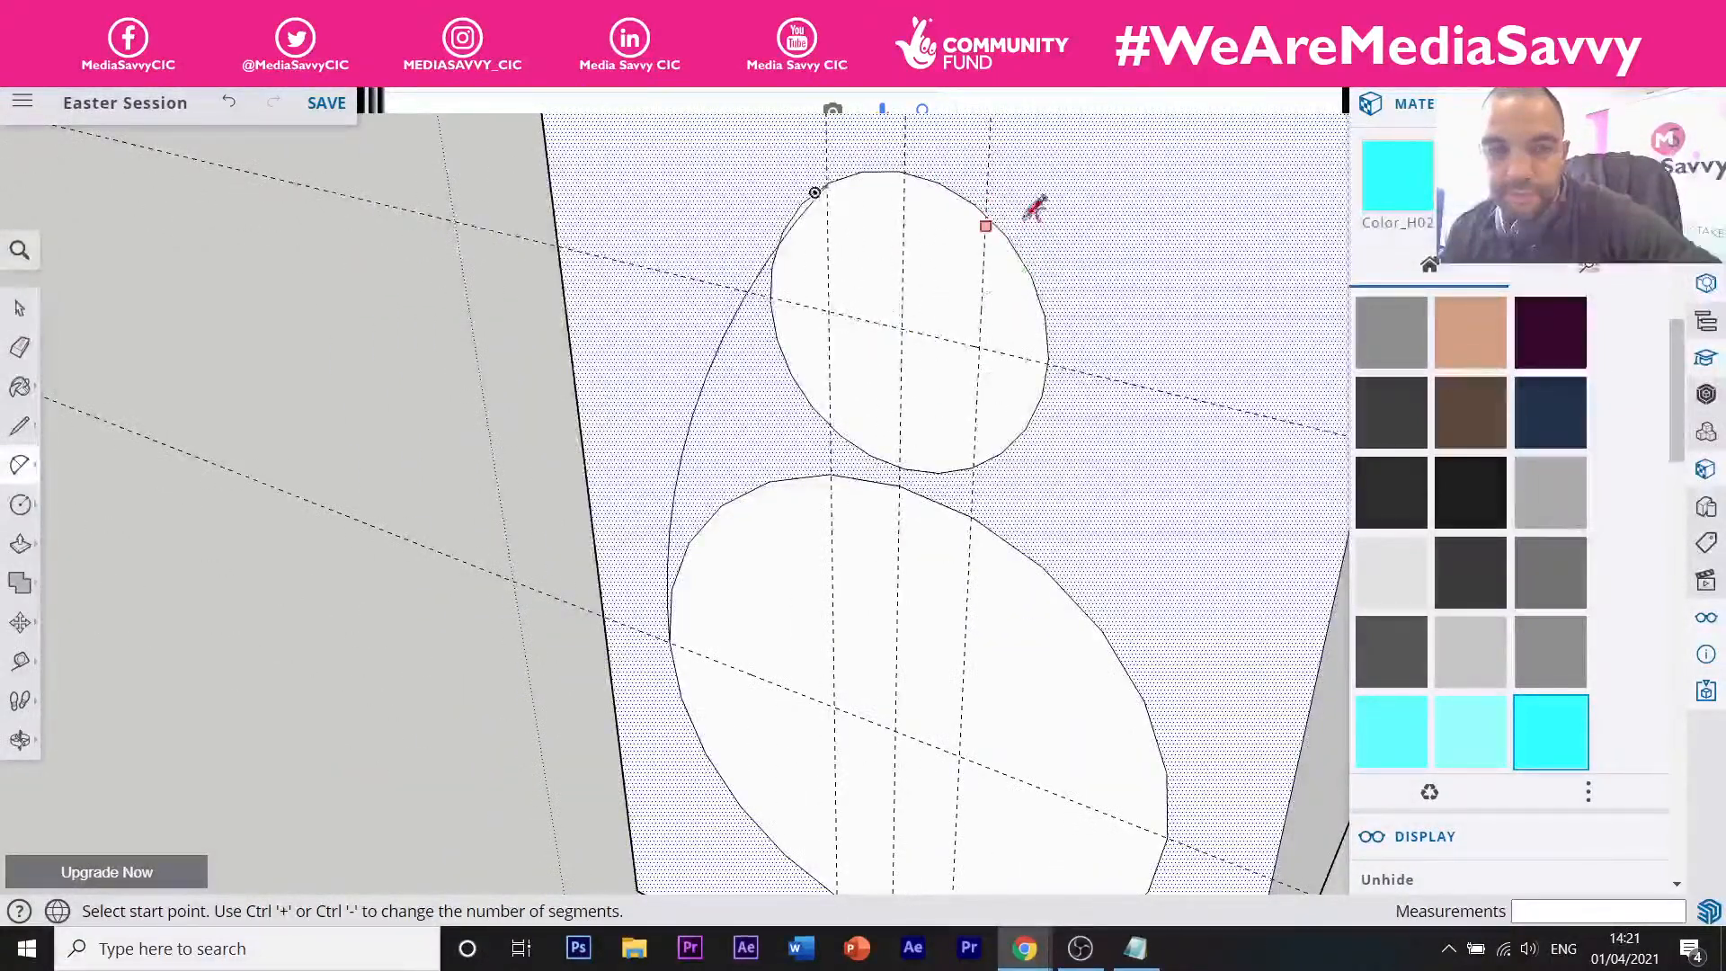
scroll(1030, 205, up, 2)
scroll(1024, 206, up, 2)
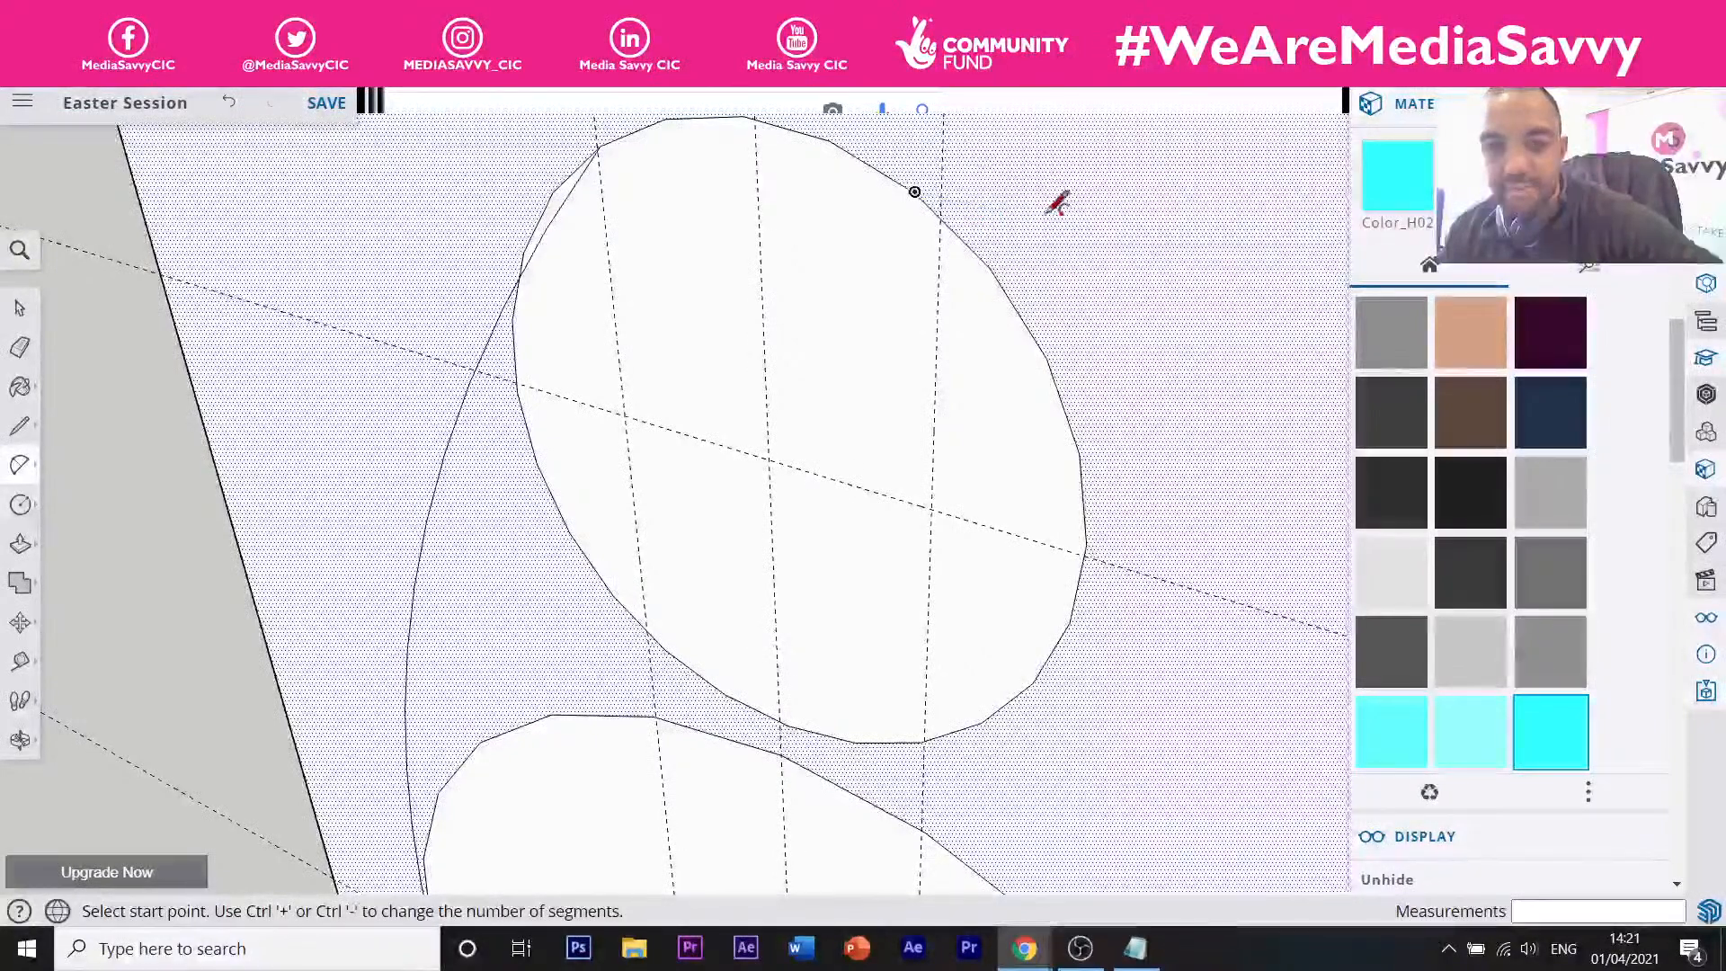
middle_drag(1050, 205, 975, 225)
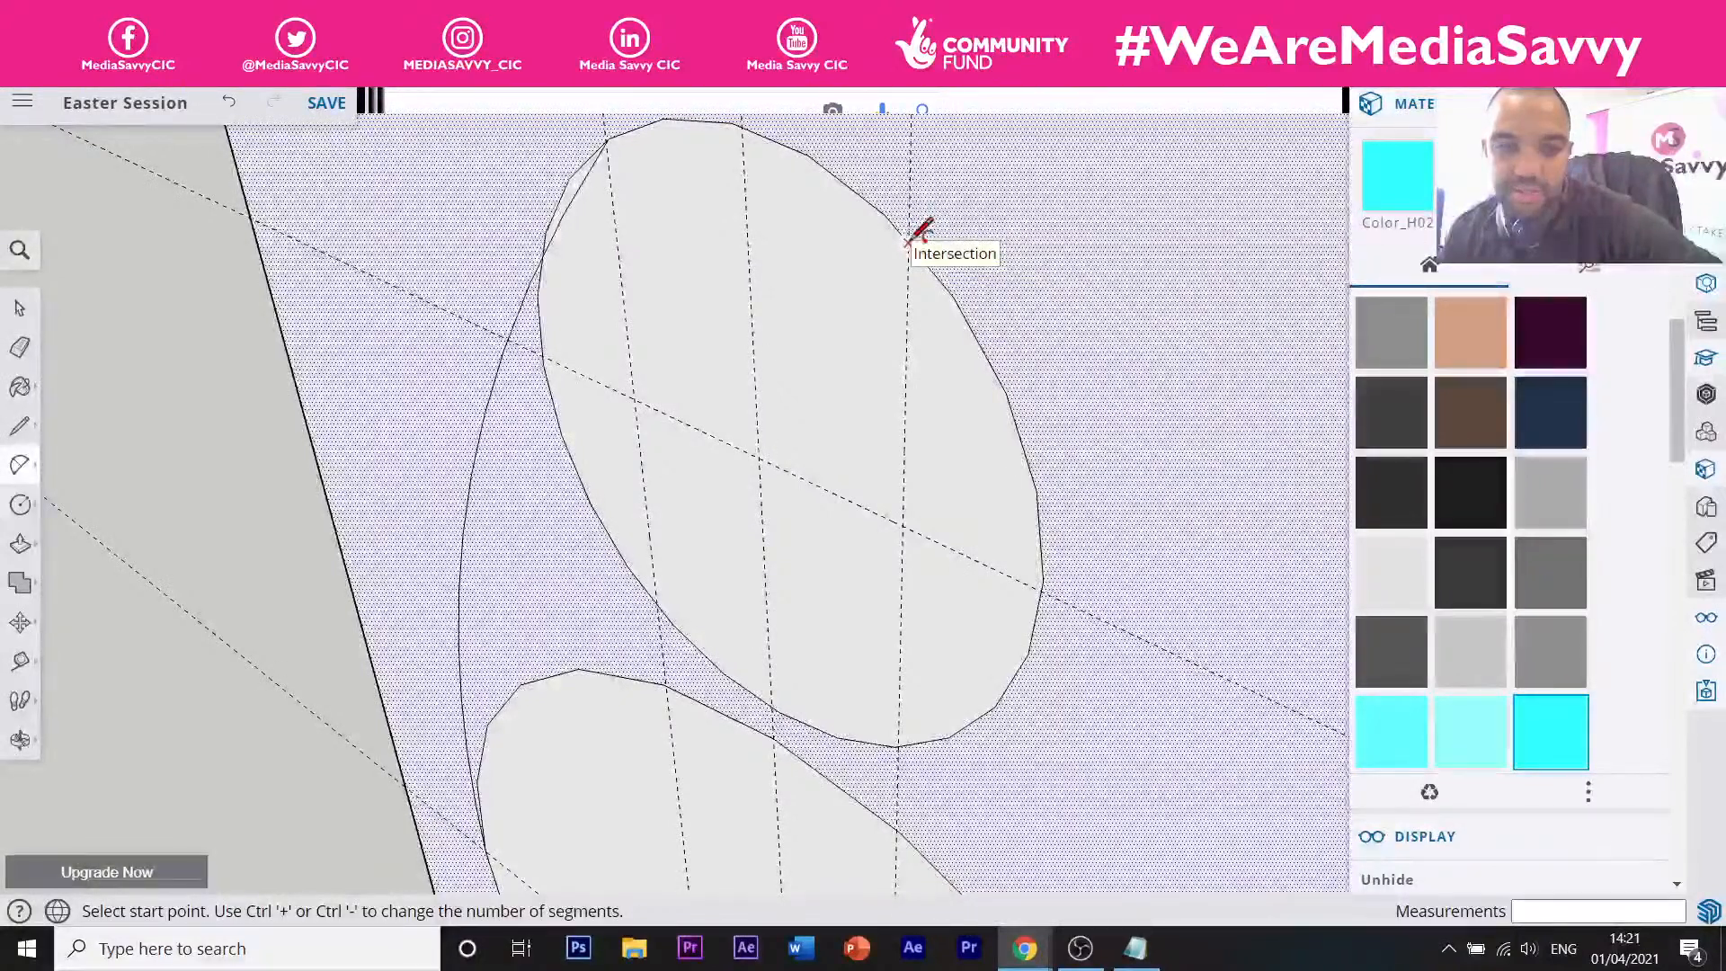
Draw a tangent arc from the small circle's top to the large circle's right side.
click(910, 239)
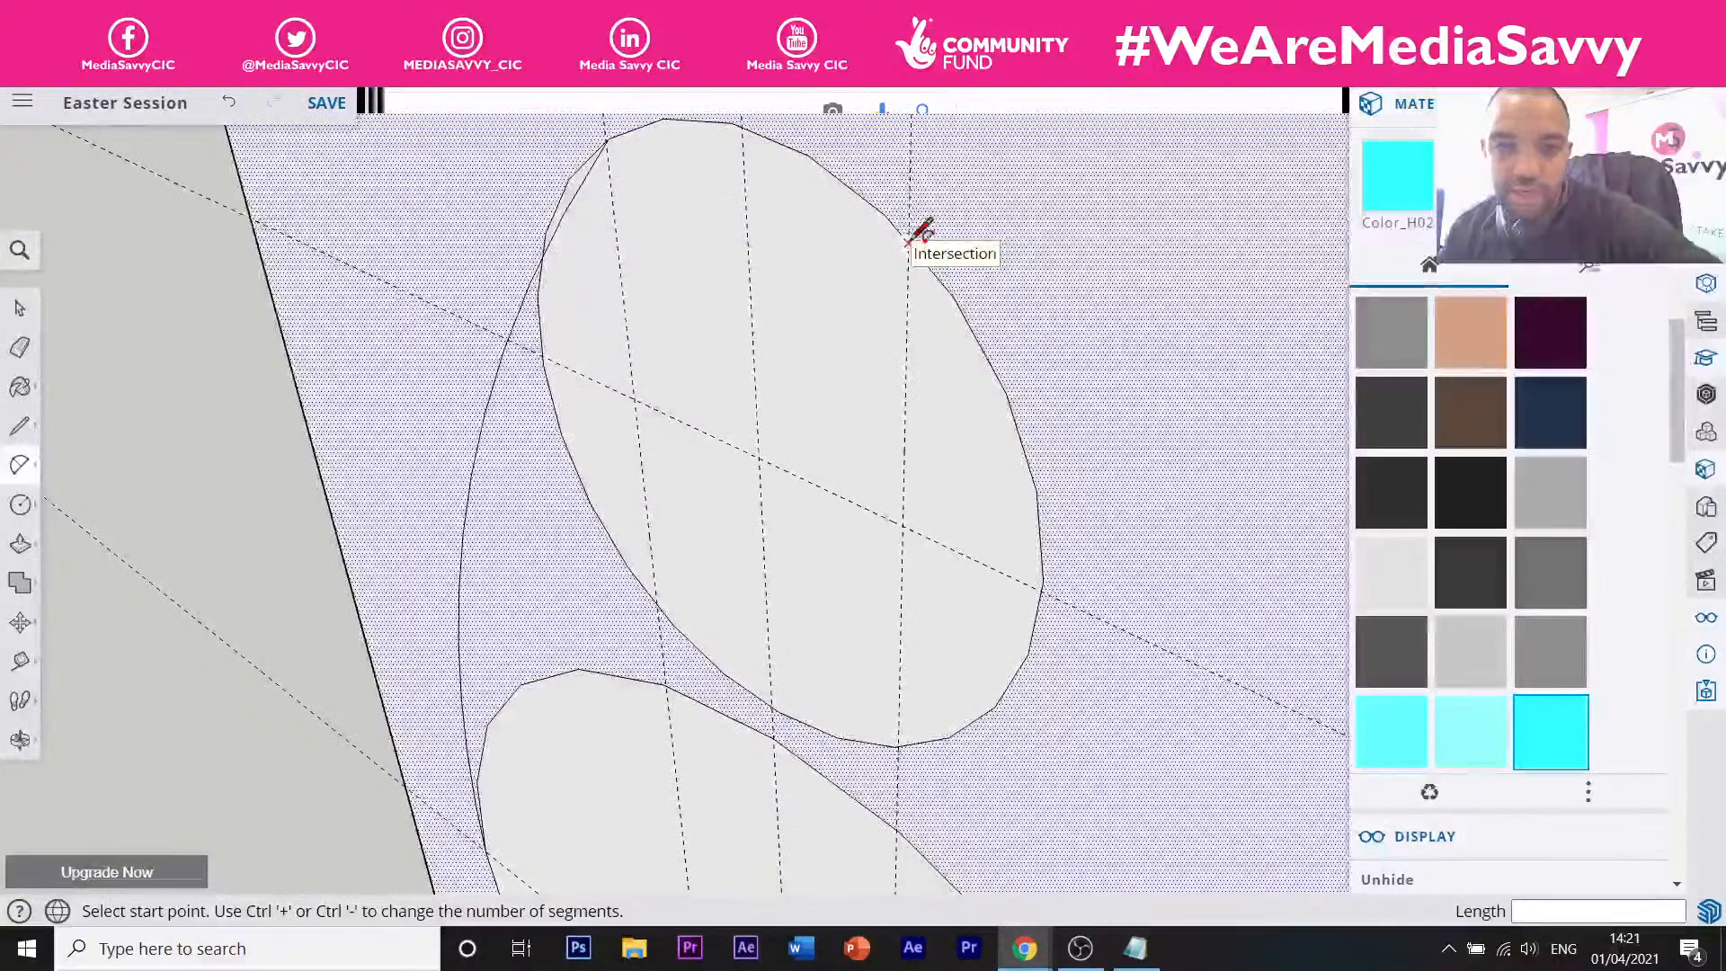
scroll(917, 208, down, 5)
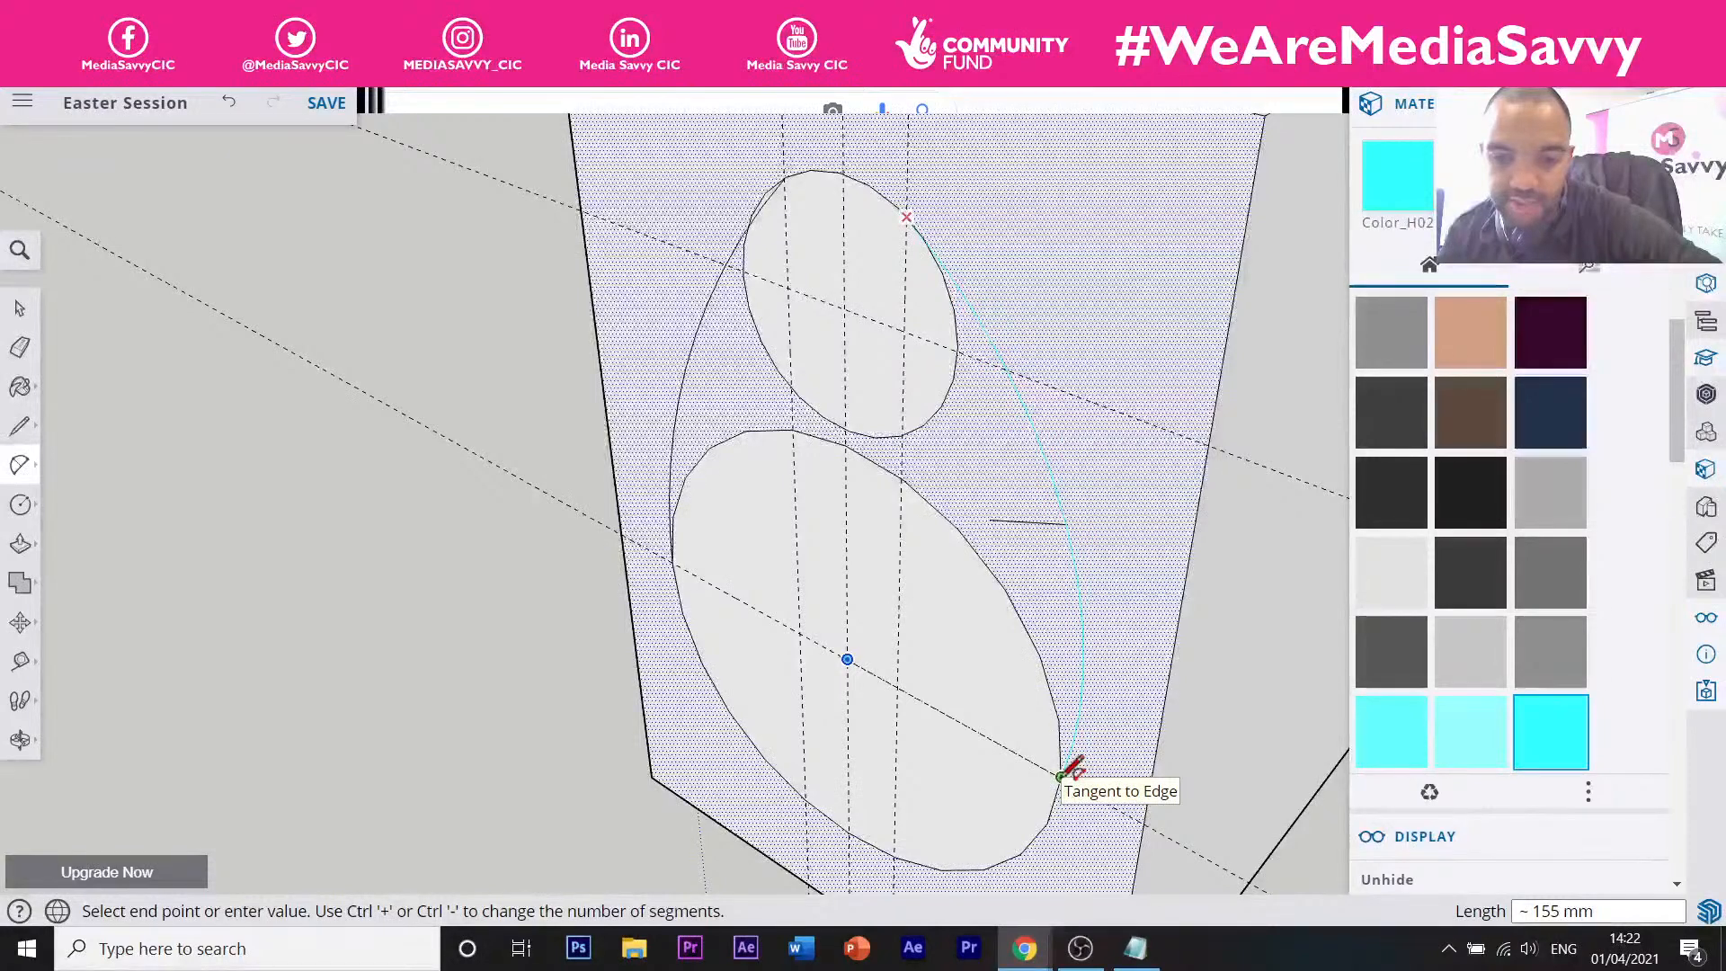
scroll(1065, 771, up, 5)
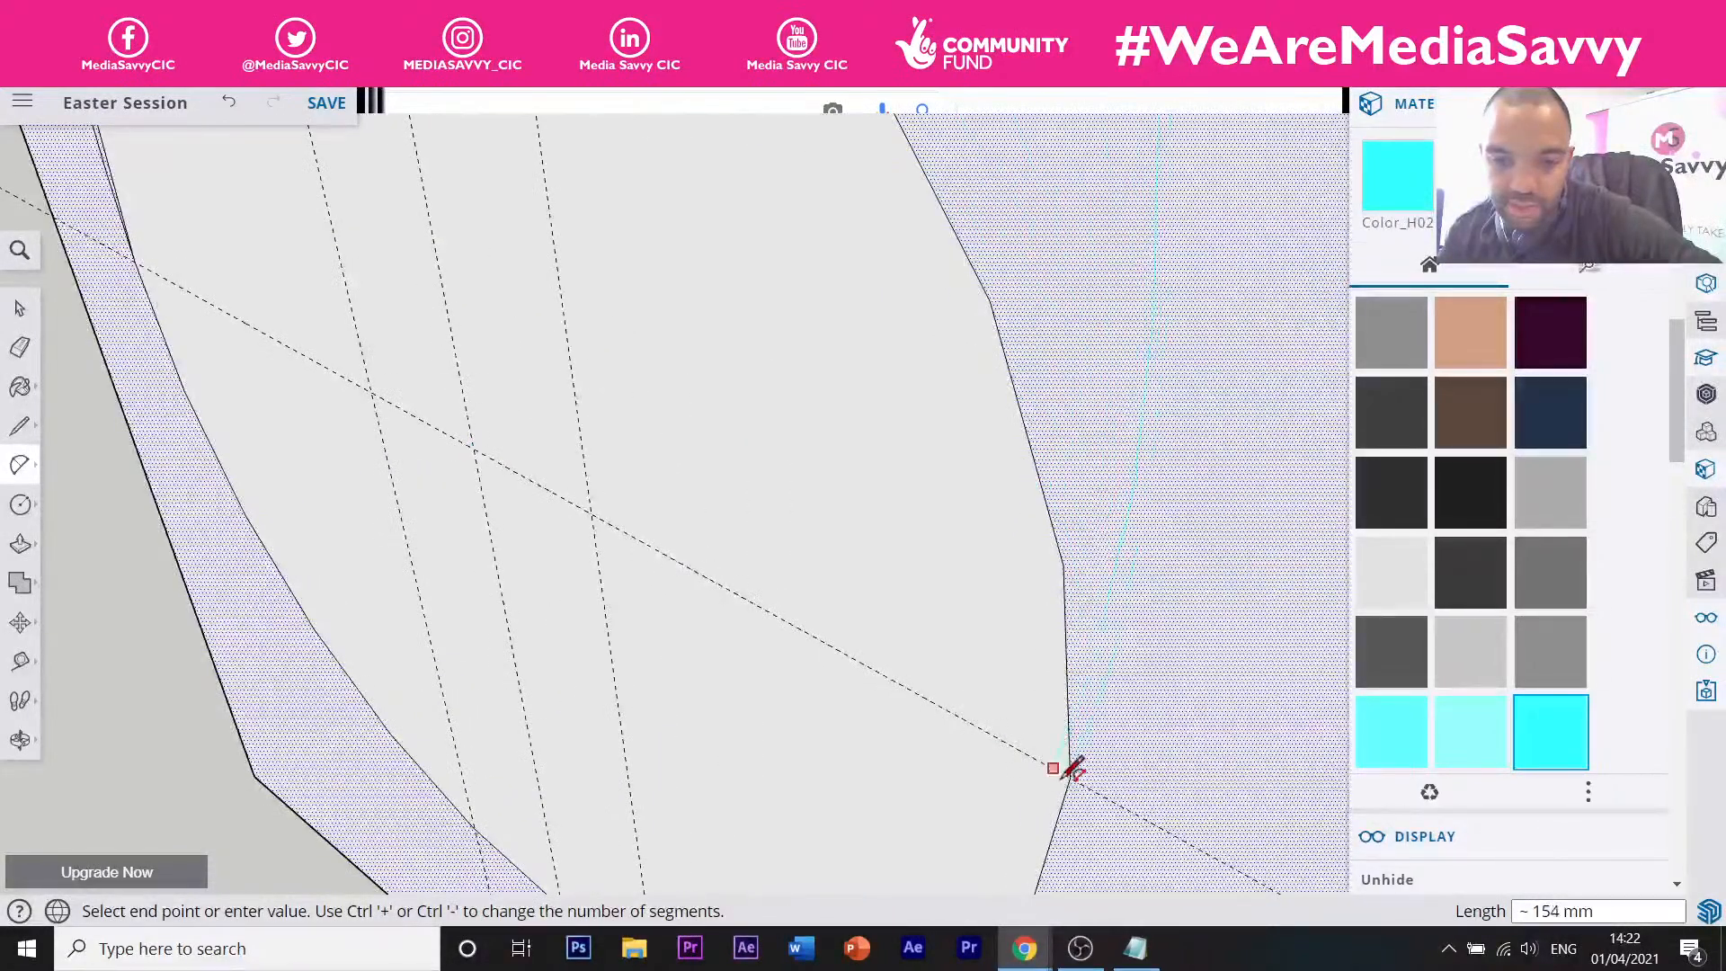
click(1072, 769)
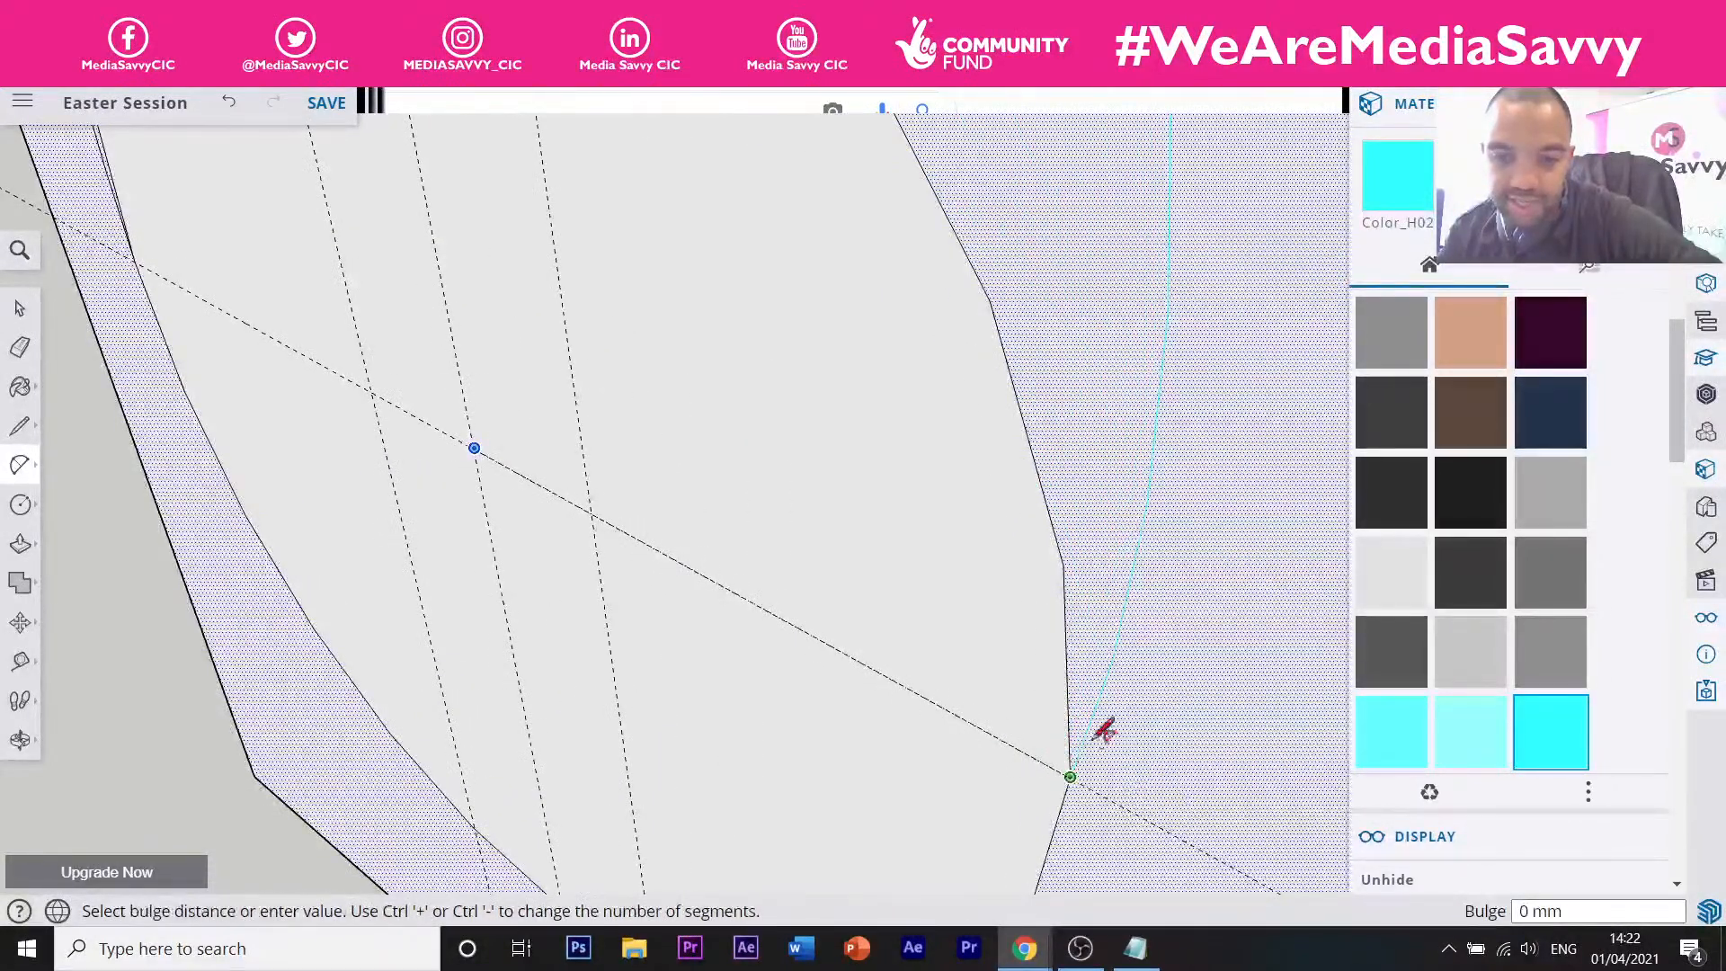
scroll(1135, 666, down, 5)
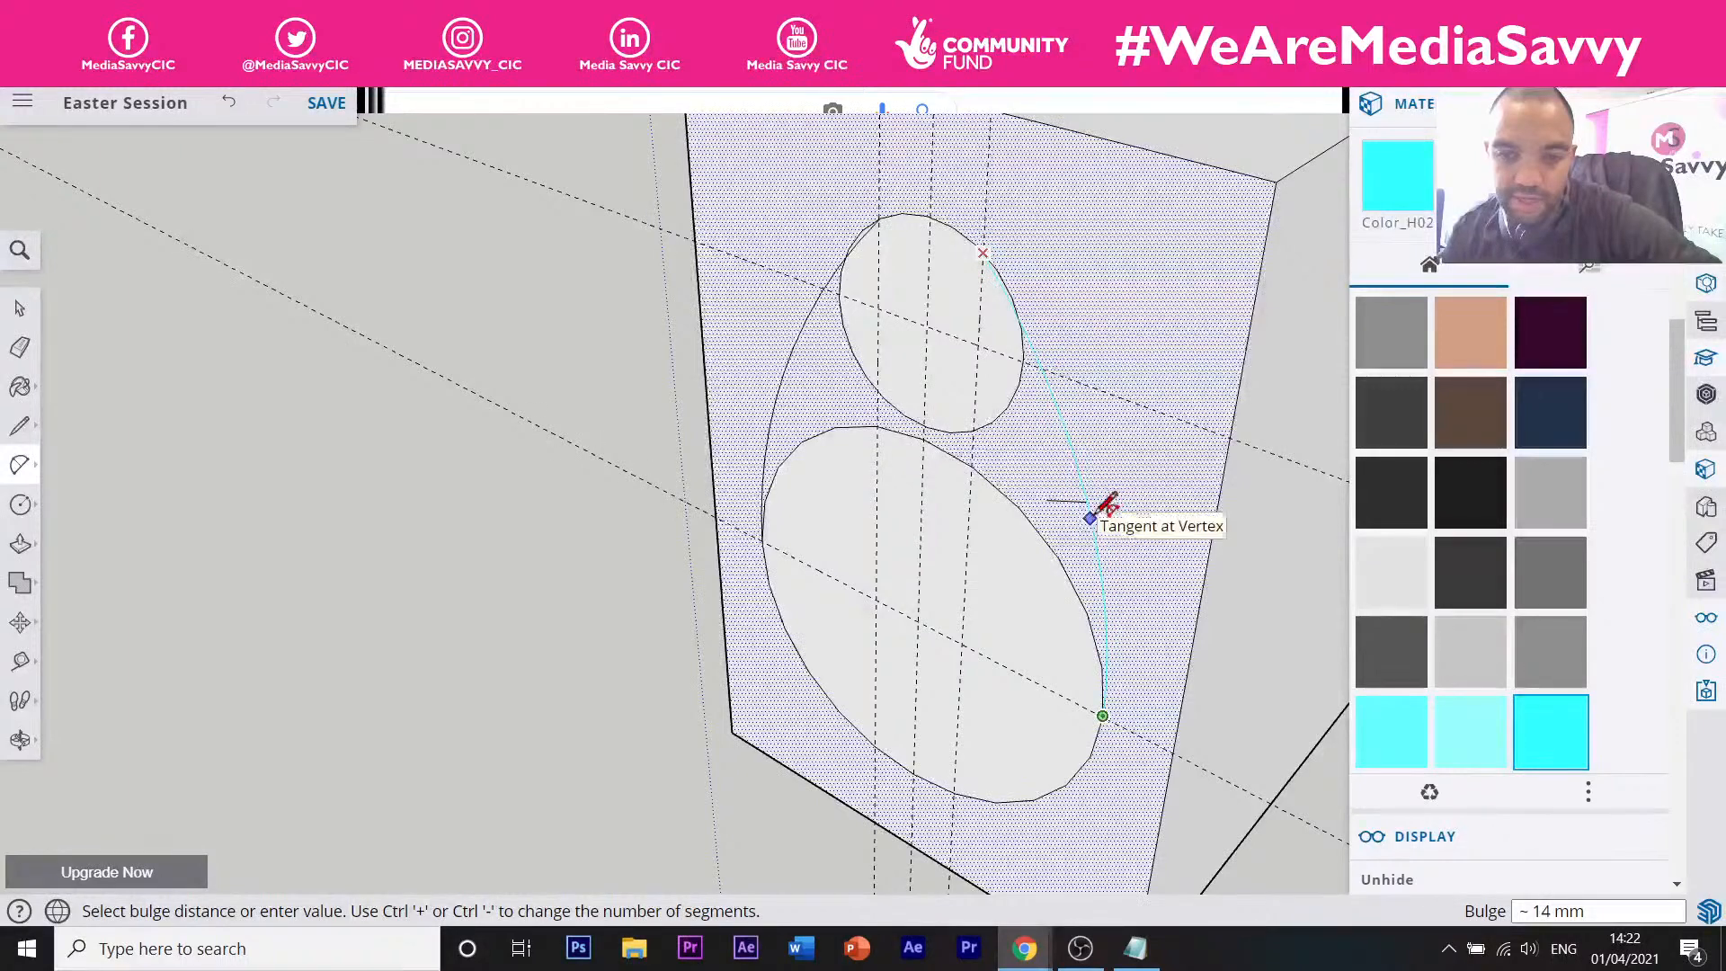
click(1104, 499)
scroll(1020, 501, down, 5)
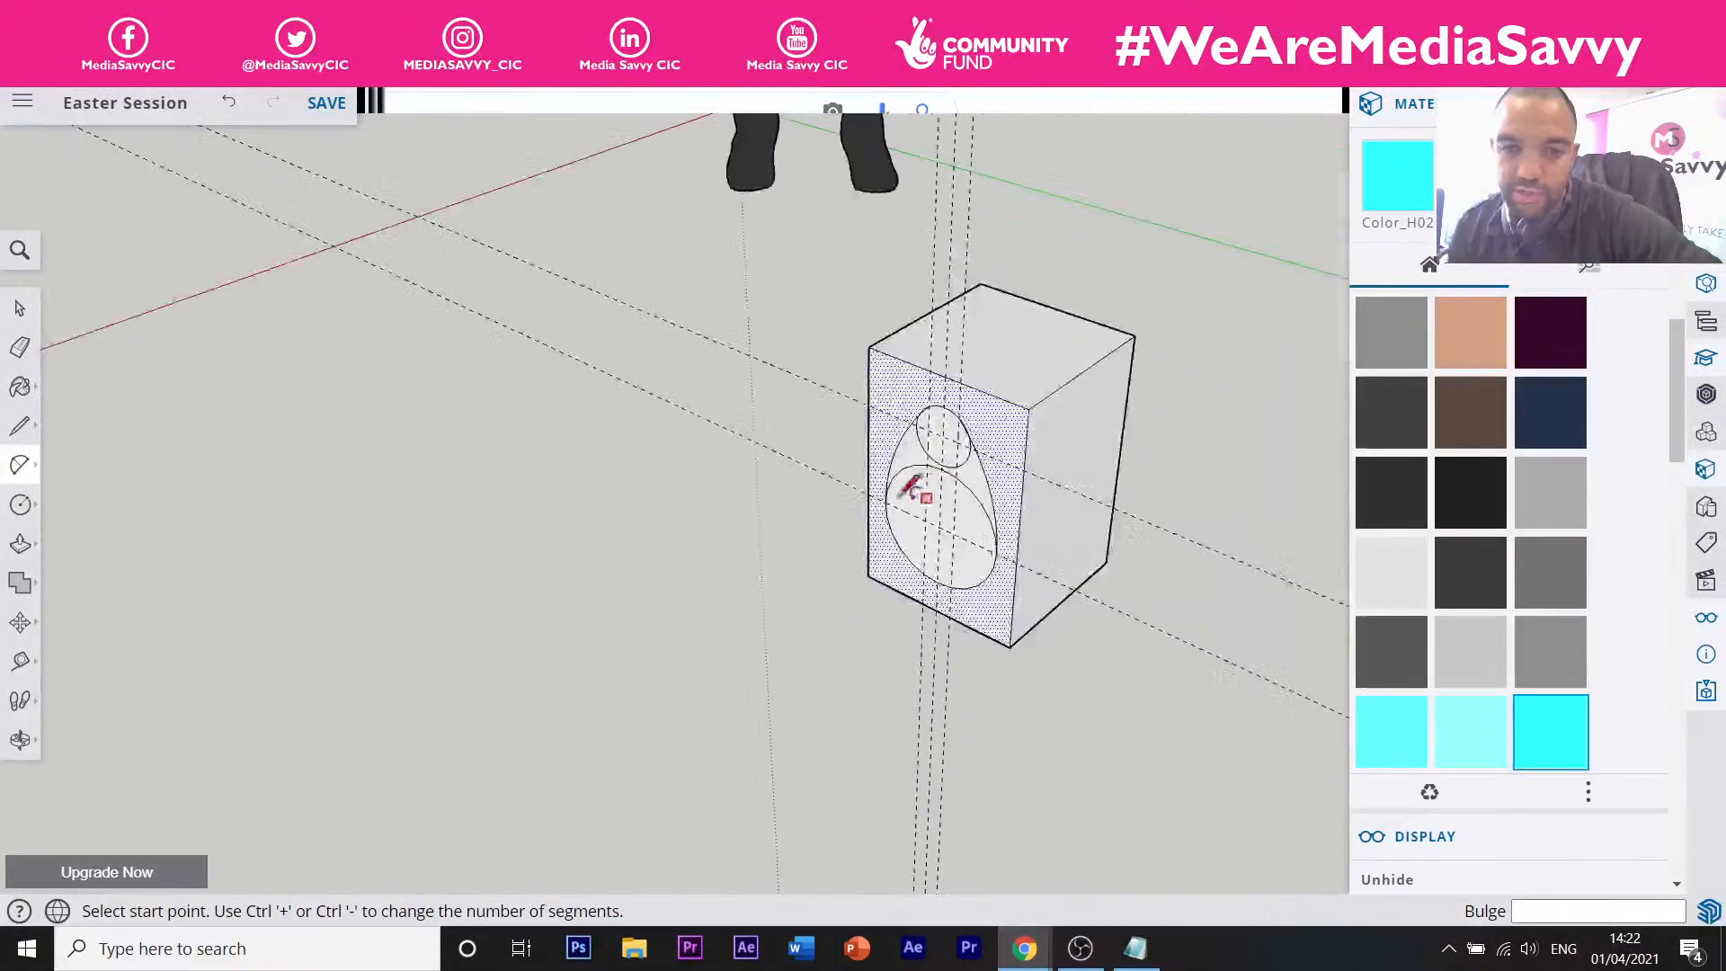
Orbit and zoom so the egg-faced box is seen squarely from the front.
middle_drag(944, 489, 1074, 477)
scroll(1074, 476, up, 2)
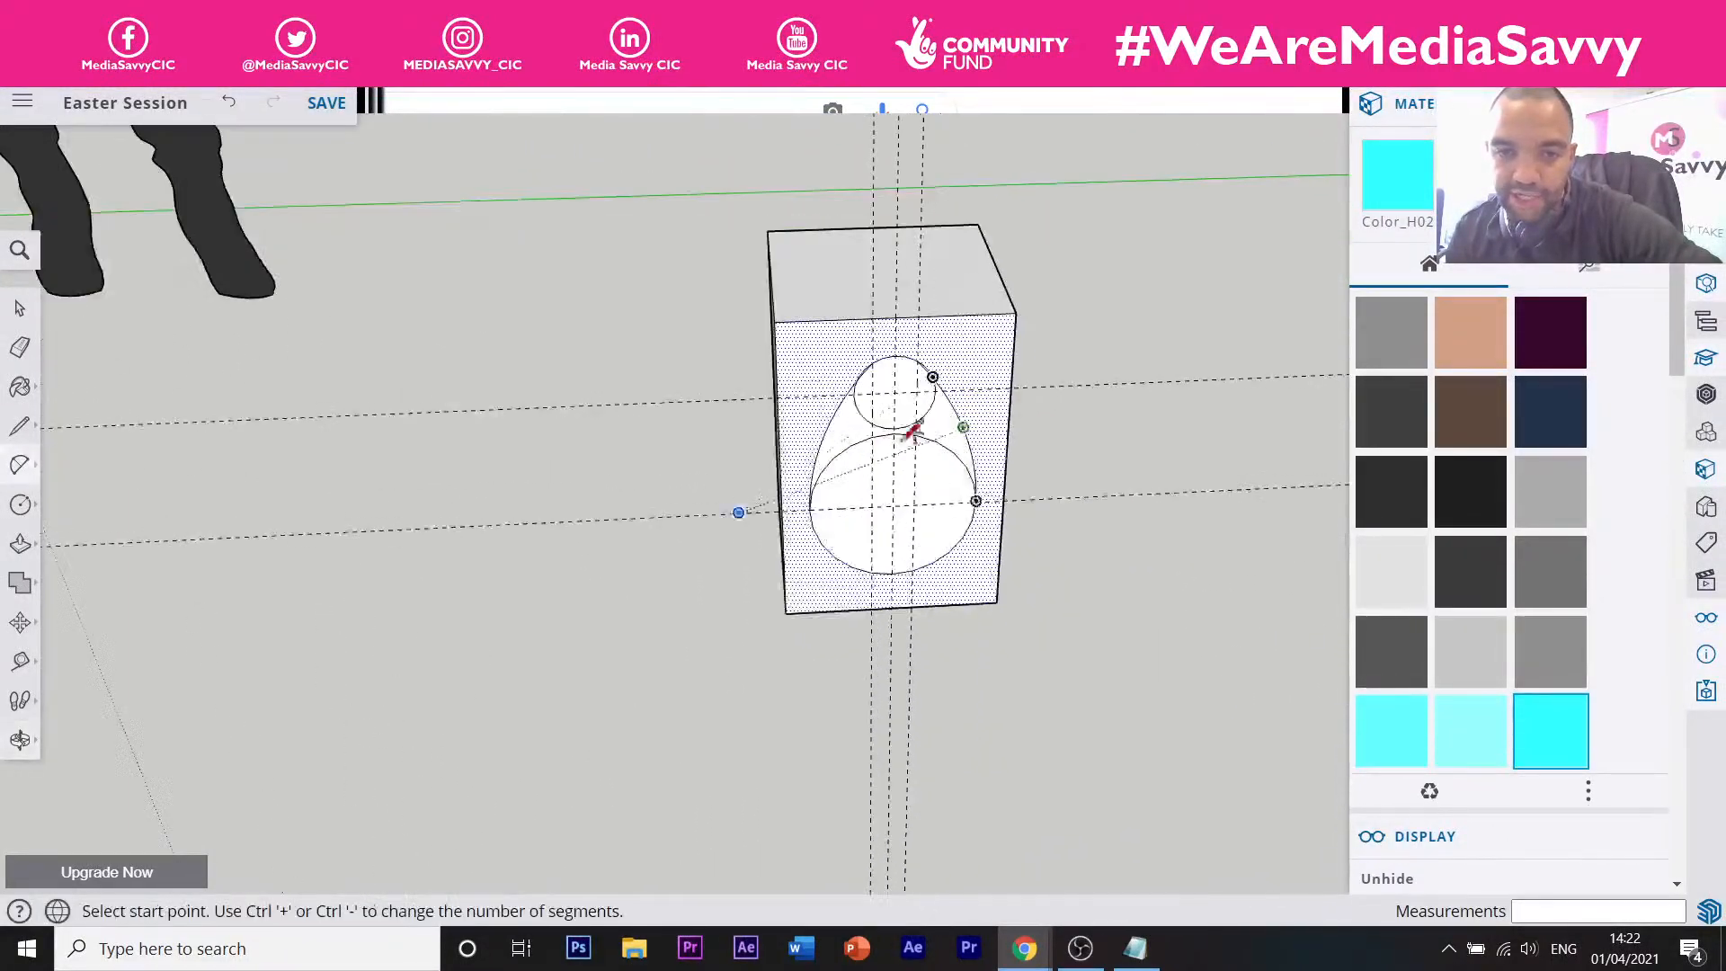
middle_drag(740, 405, 925, 347)
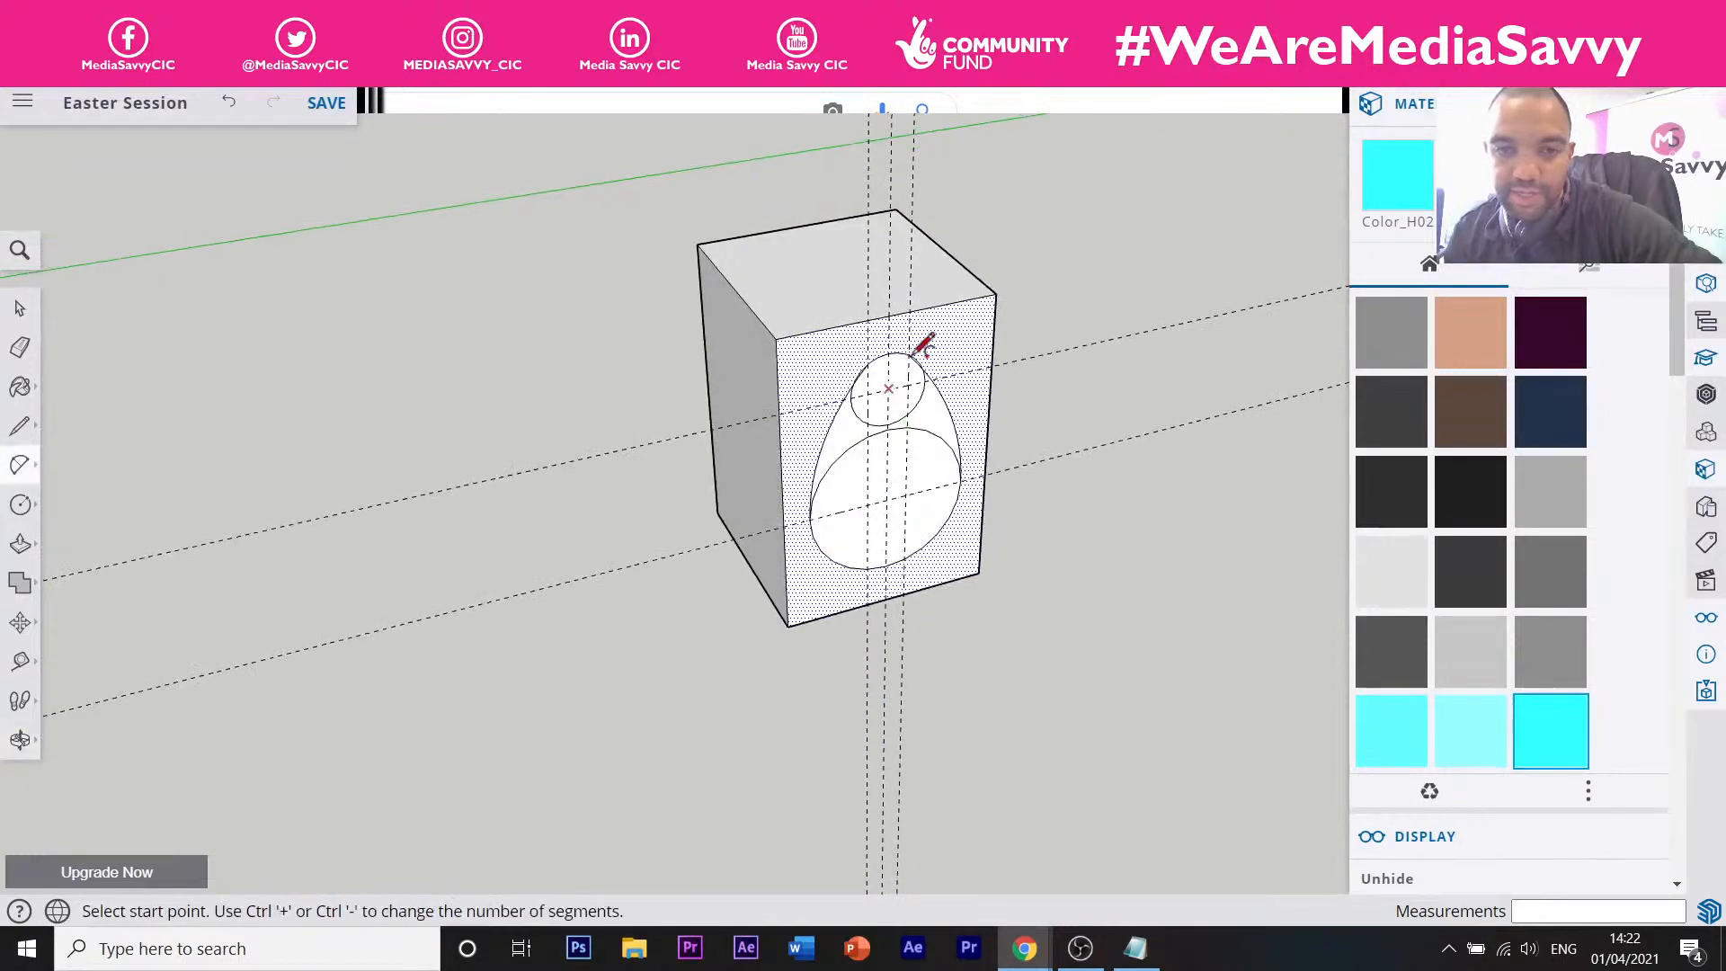
scroll(925, 347, up, 2)
scroll(944, 462, down, 3)
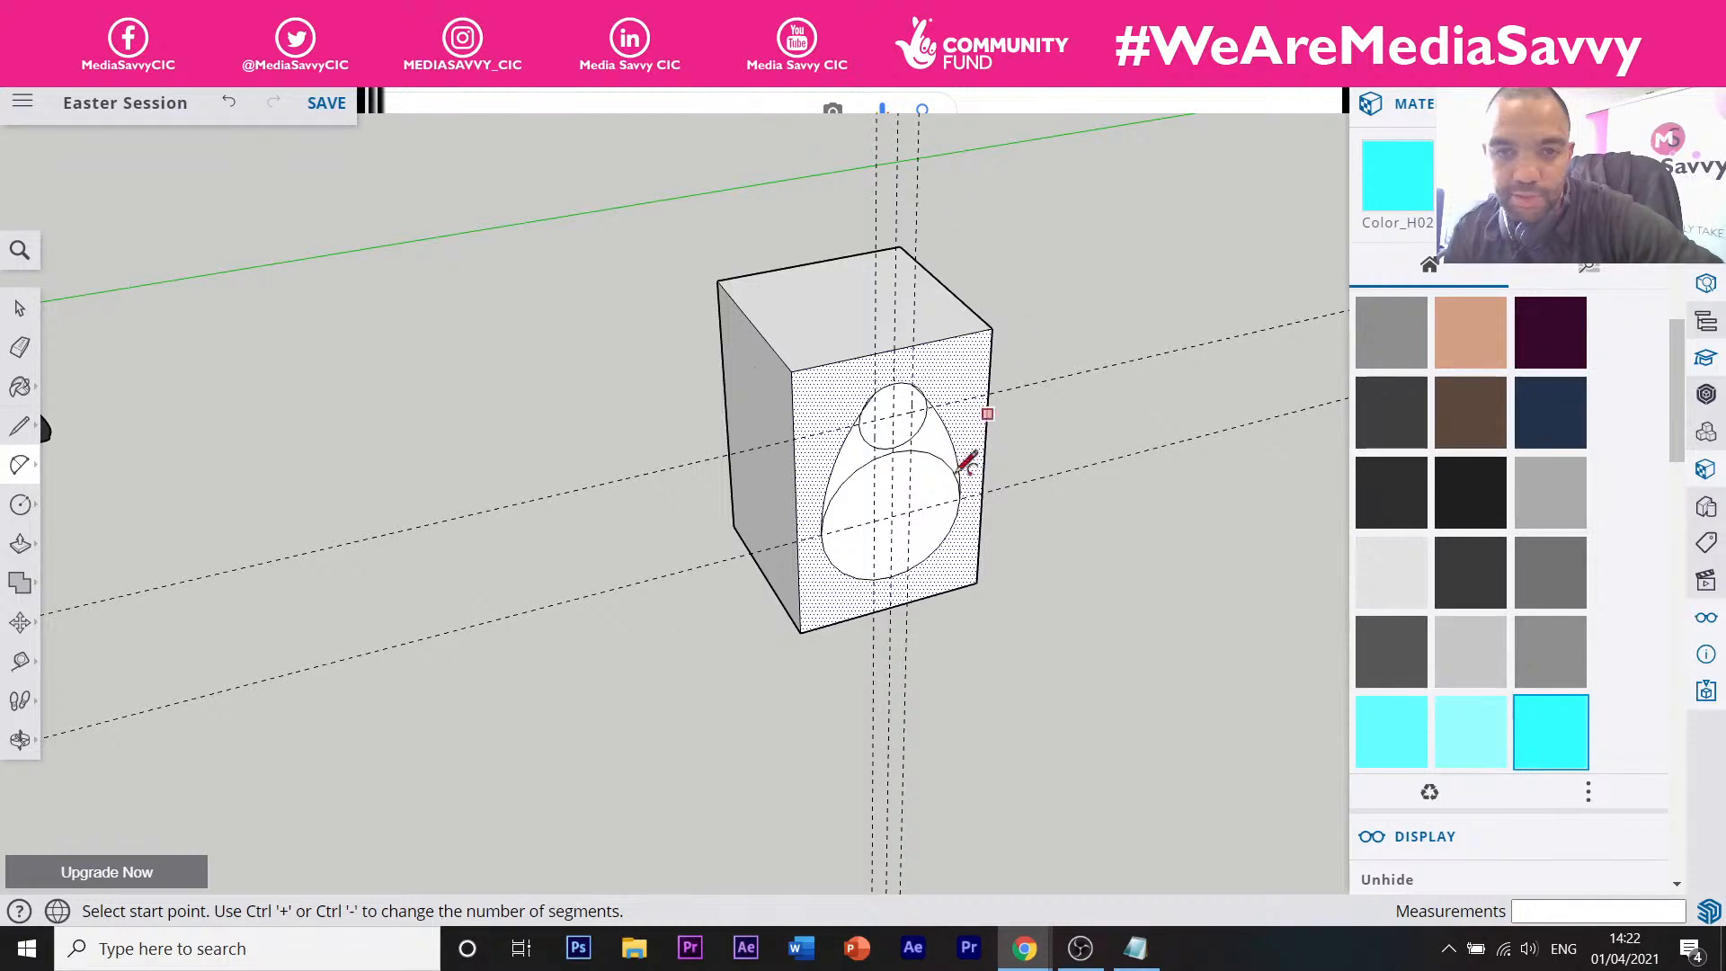
scroll(908, 261, up, 3)
middle_drag(794, 374, 866, 374)
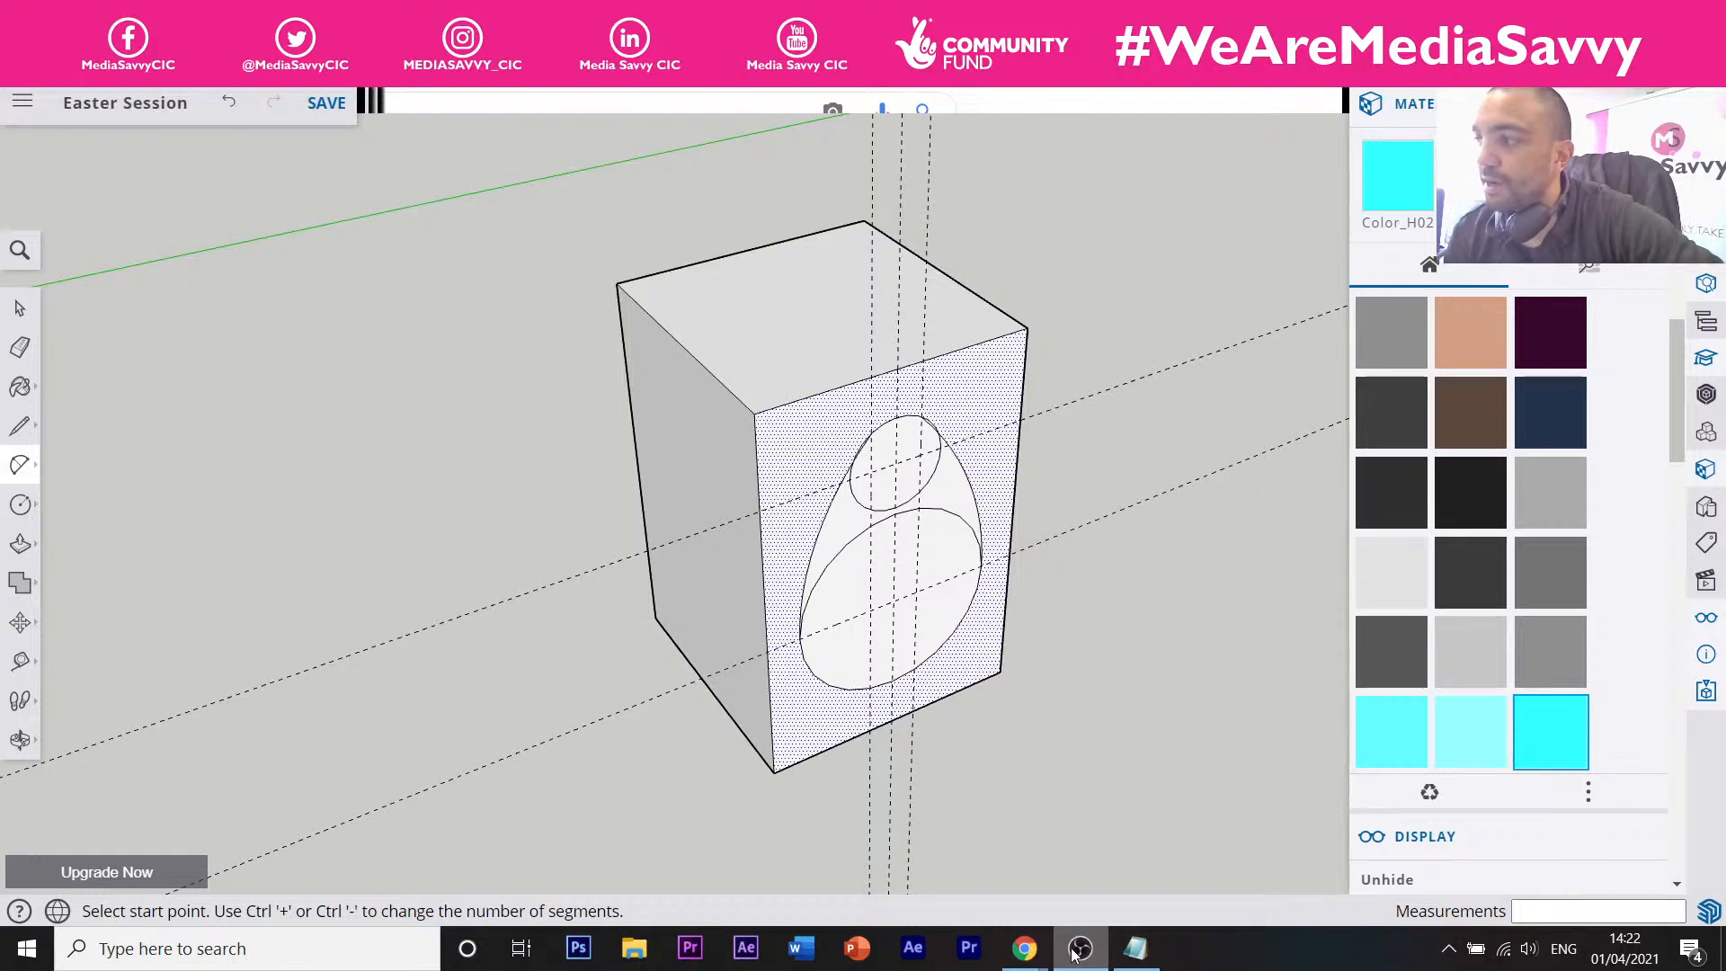
mouse_move(1029, 946)
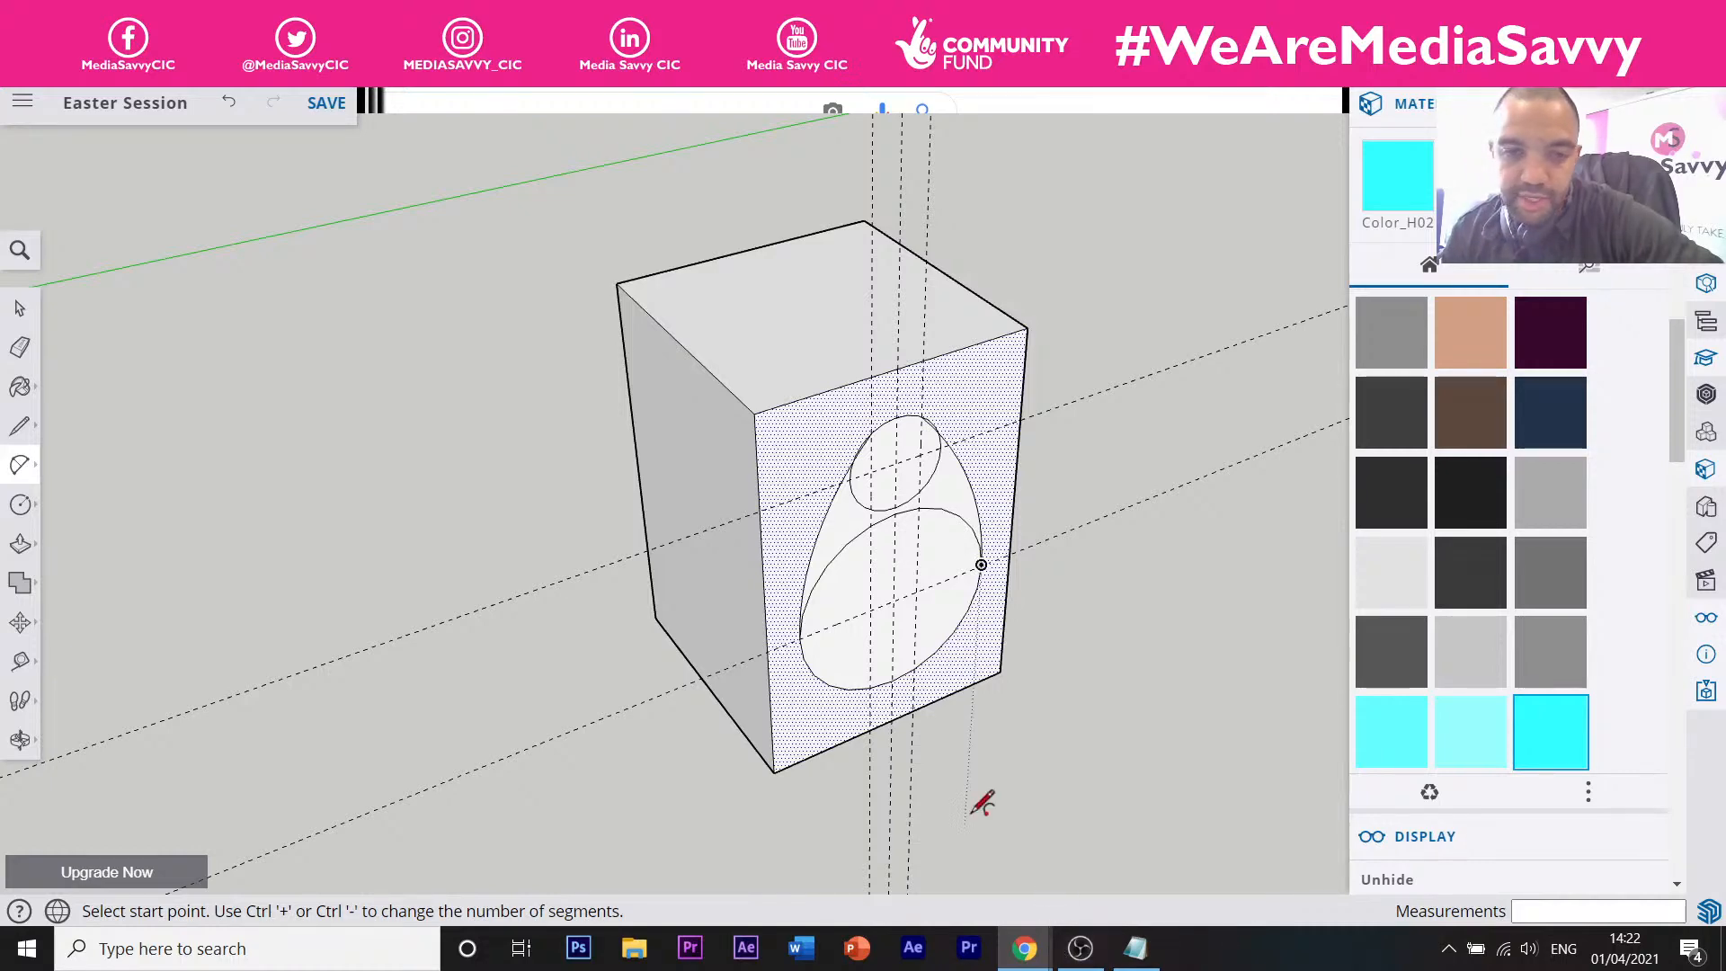
Erase the guide lines and the inner ellipse arcs inside the egg outline.
key(e)
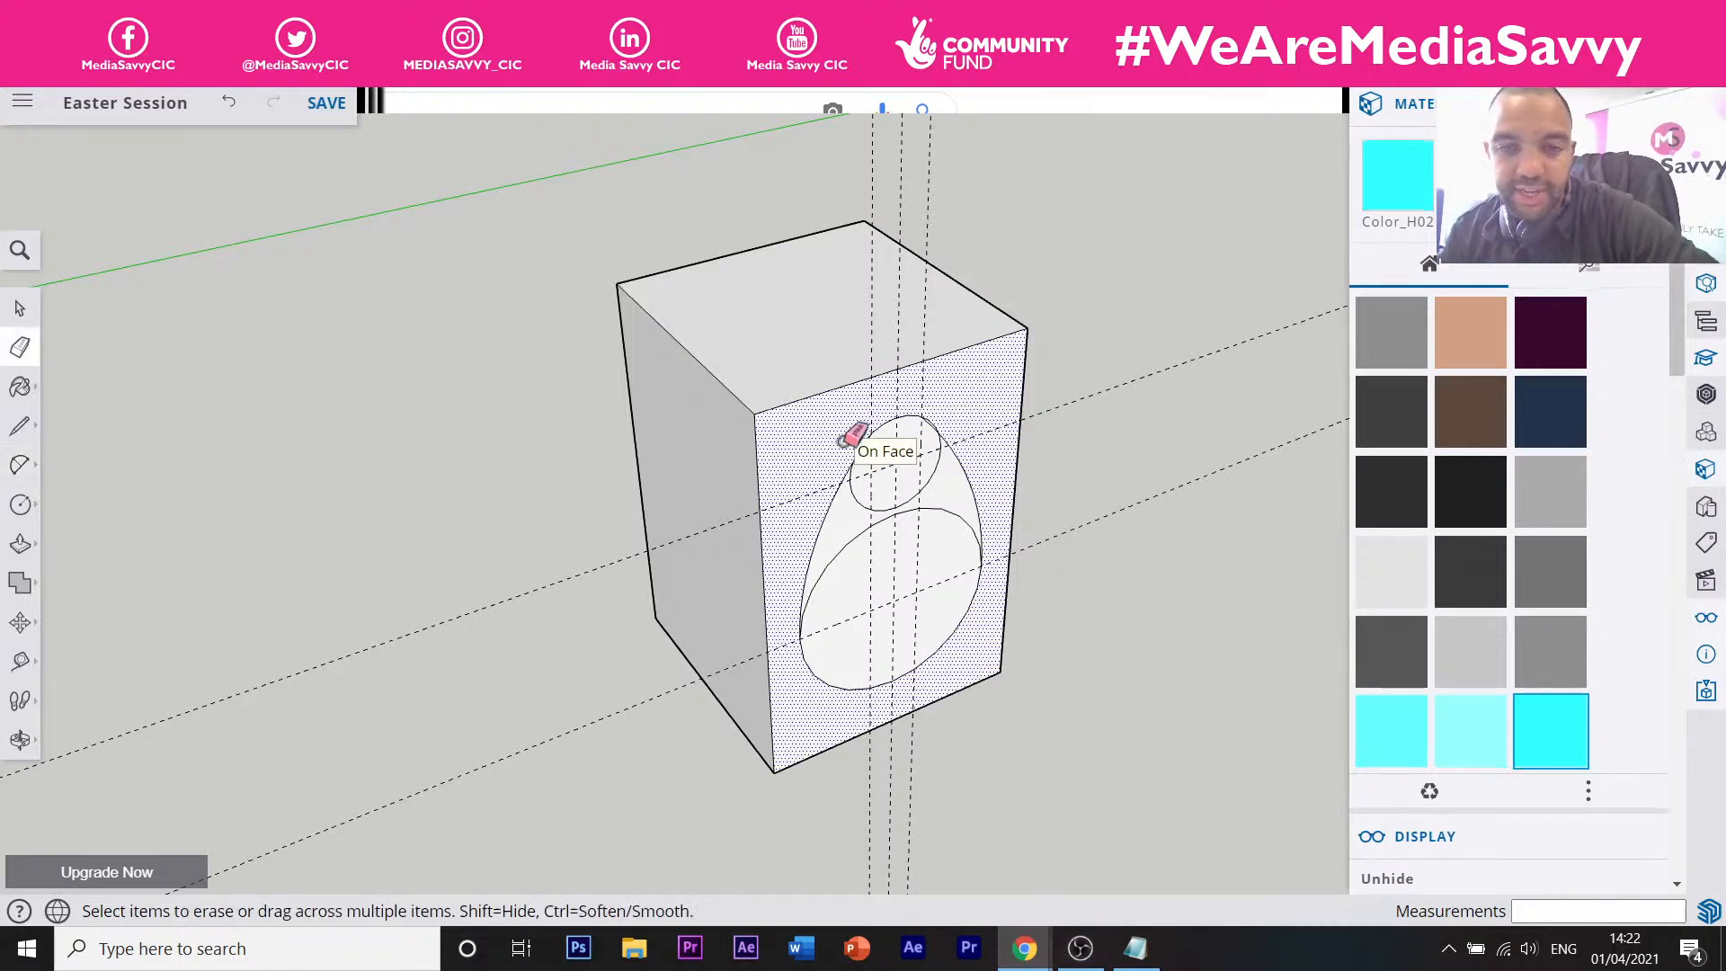
scroll(898, 468, up, 5)
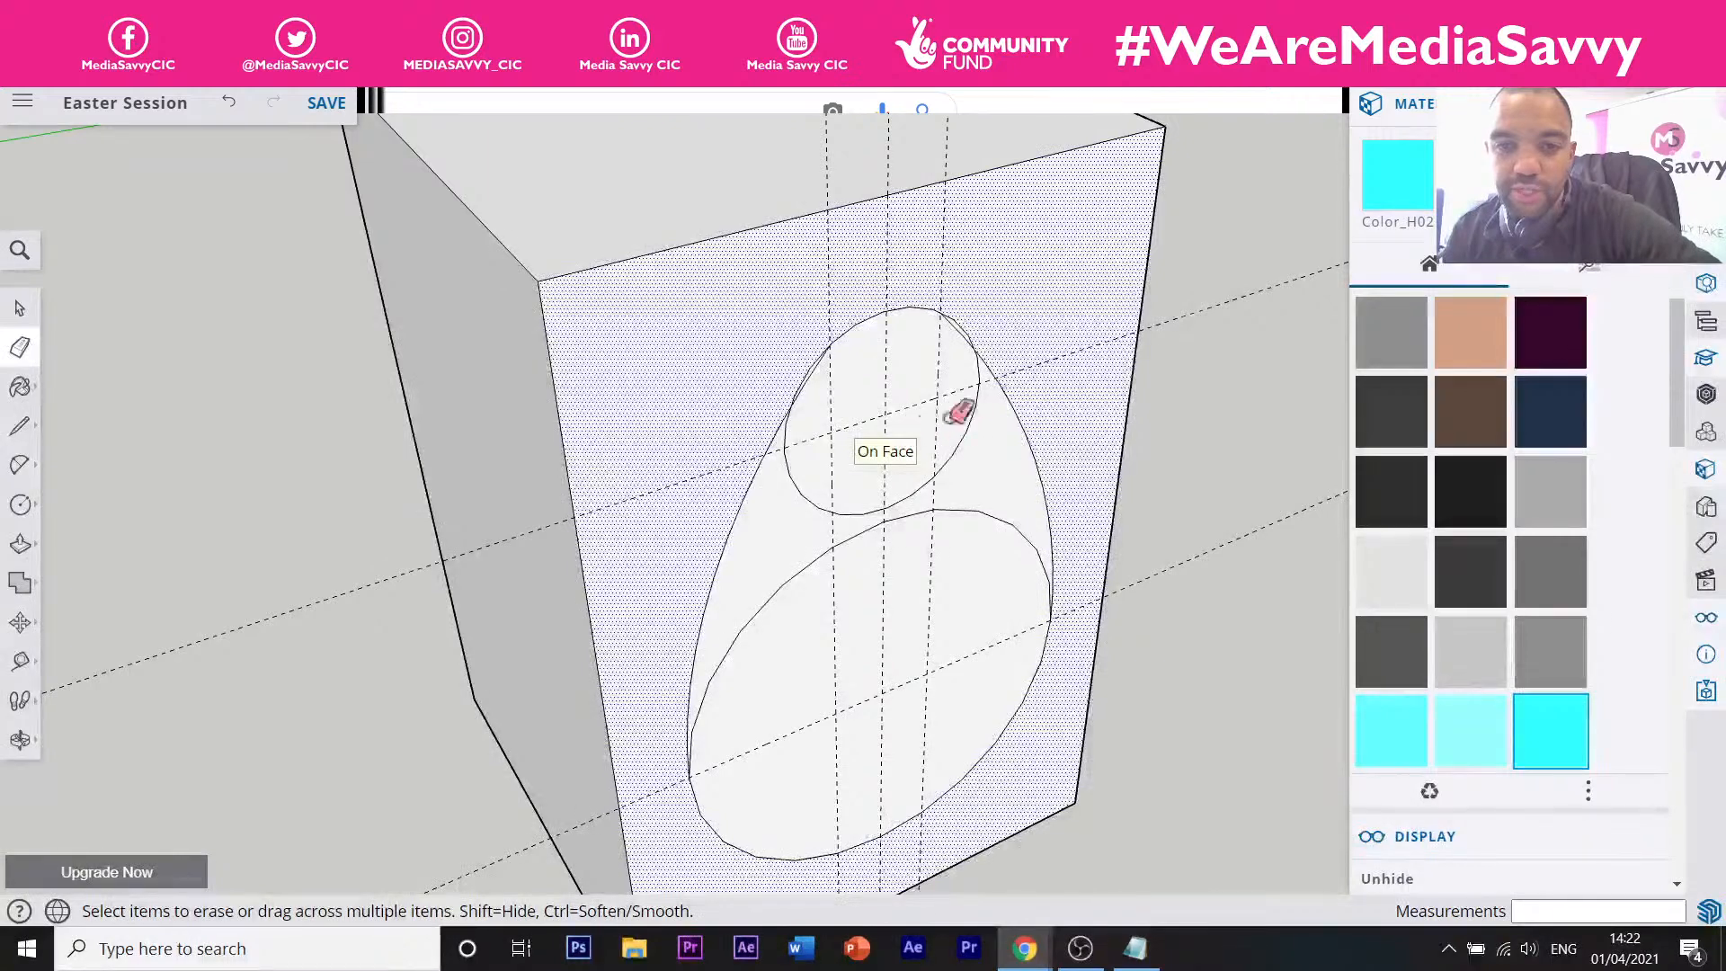
click(1210, 307)
click(932, 491)
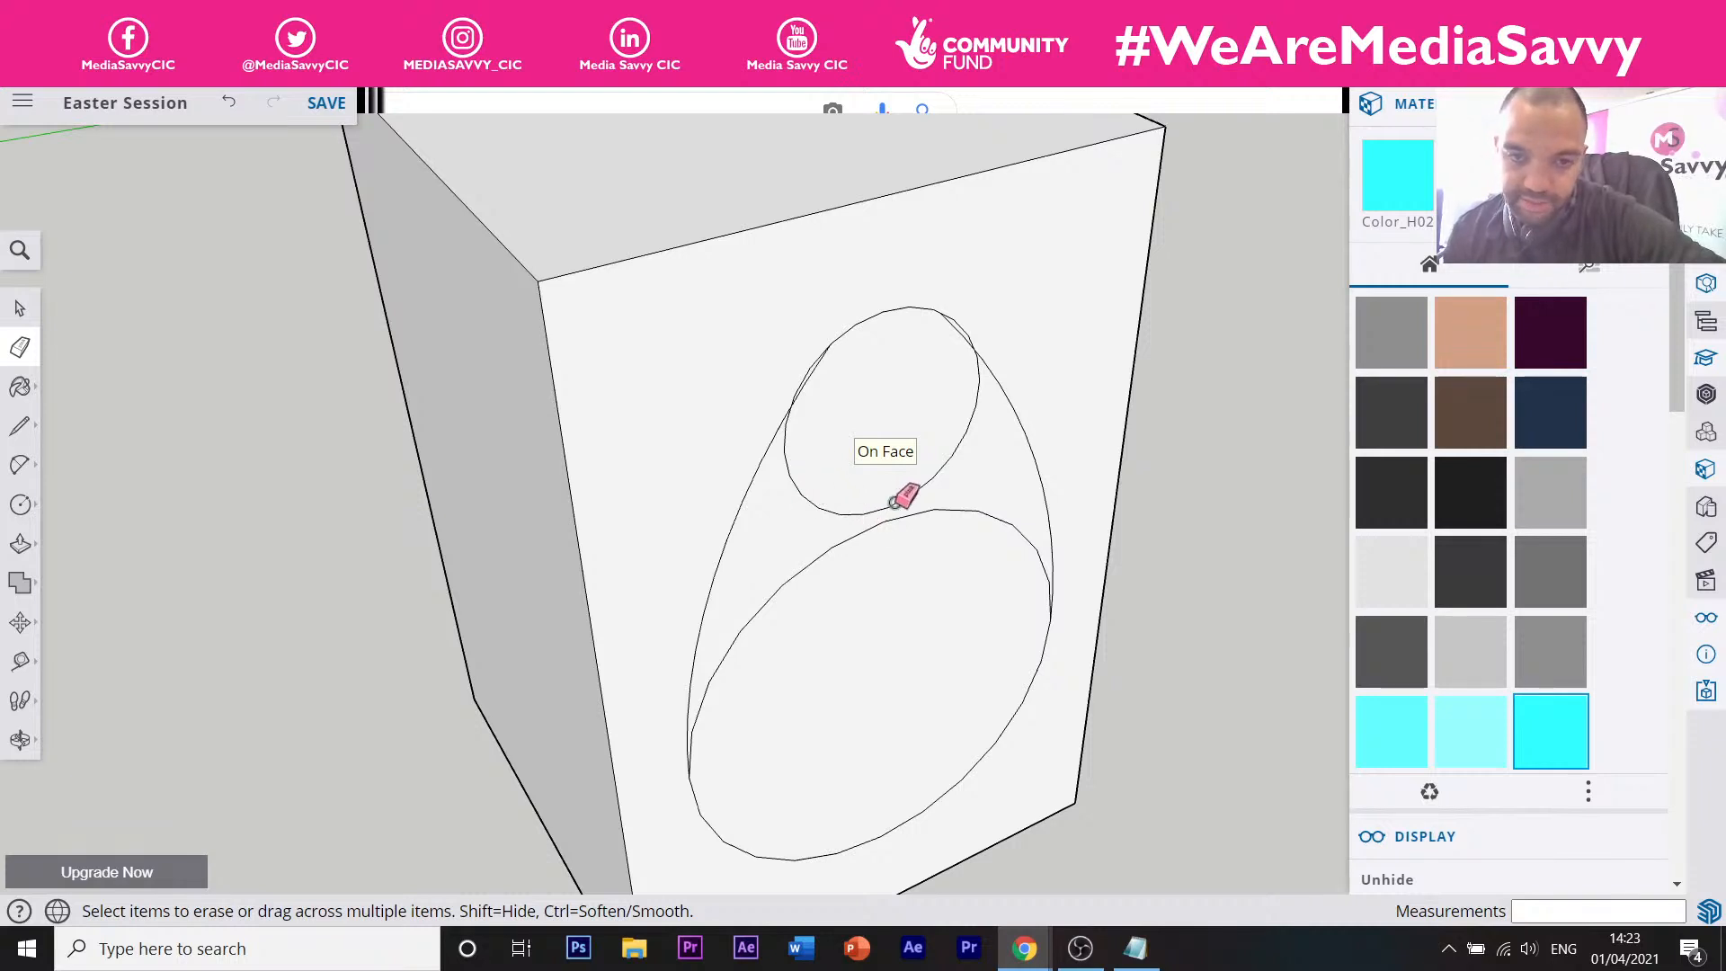
click(800, 490)
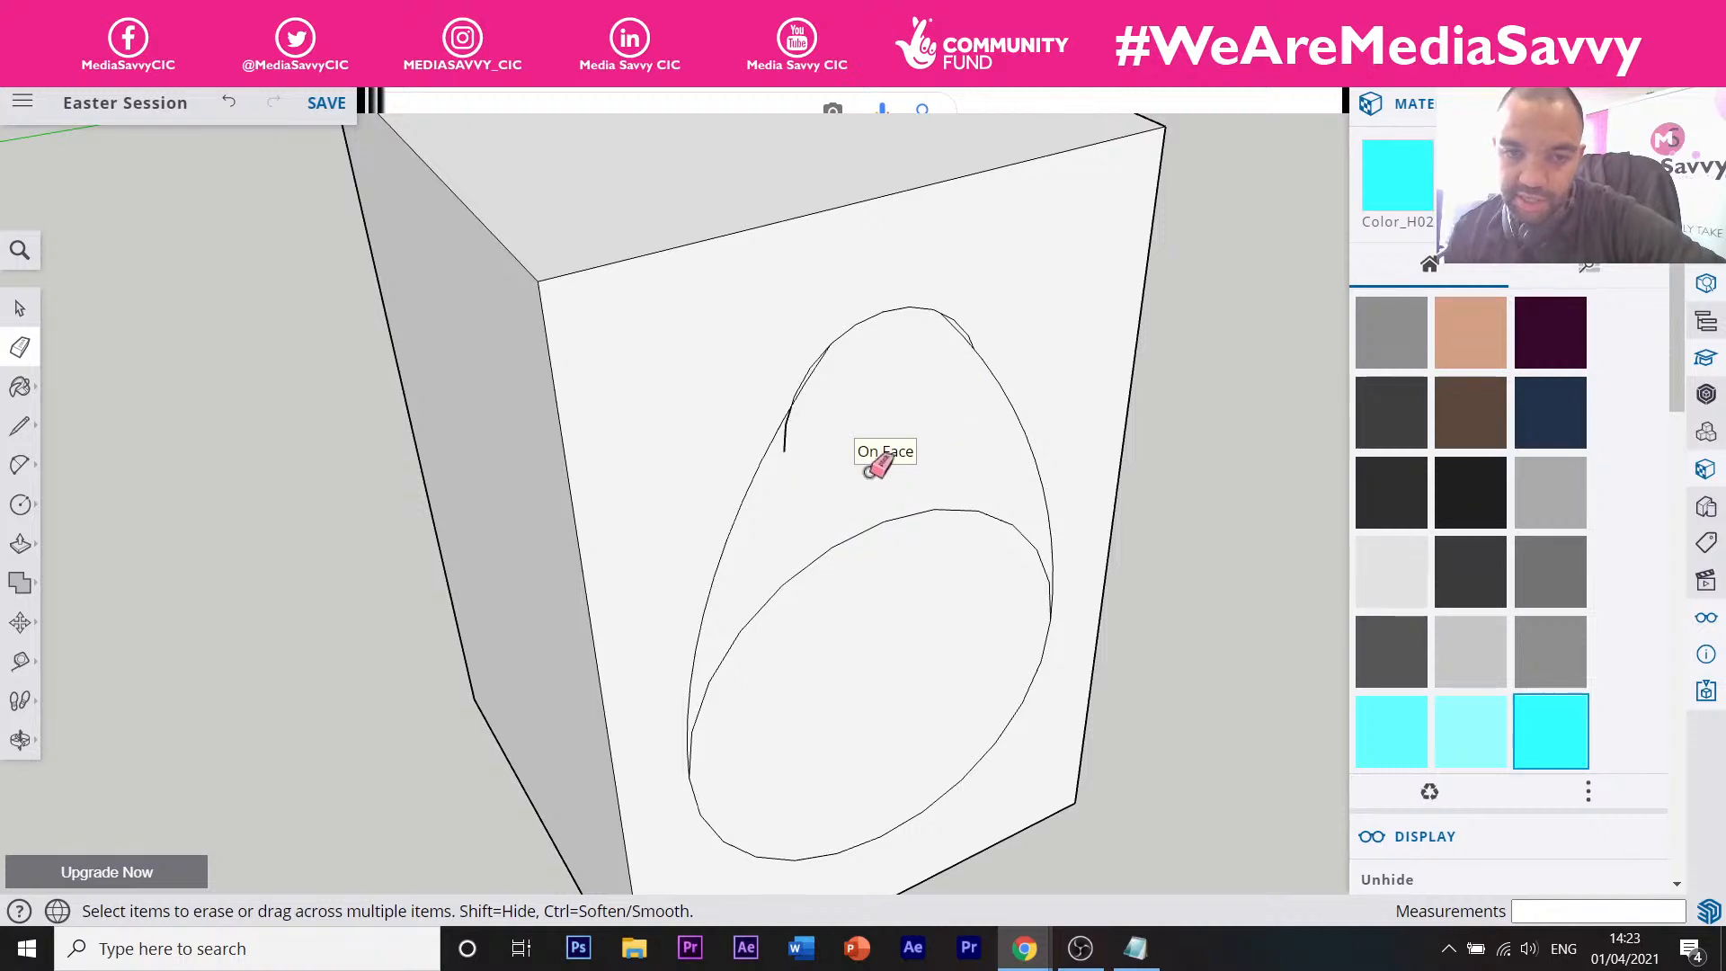
click(810, 568)
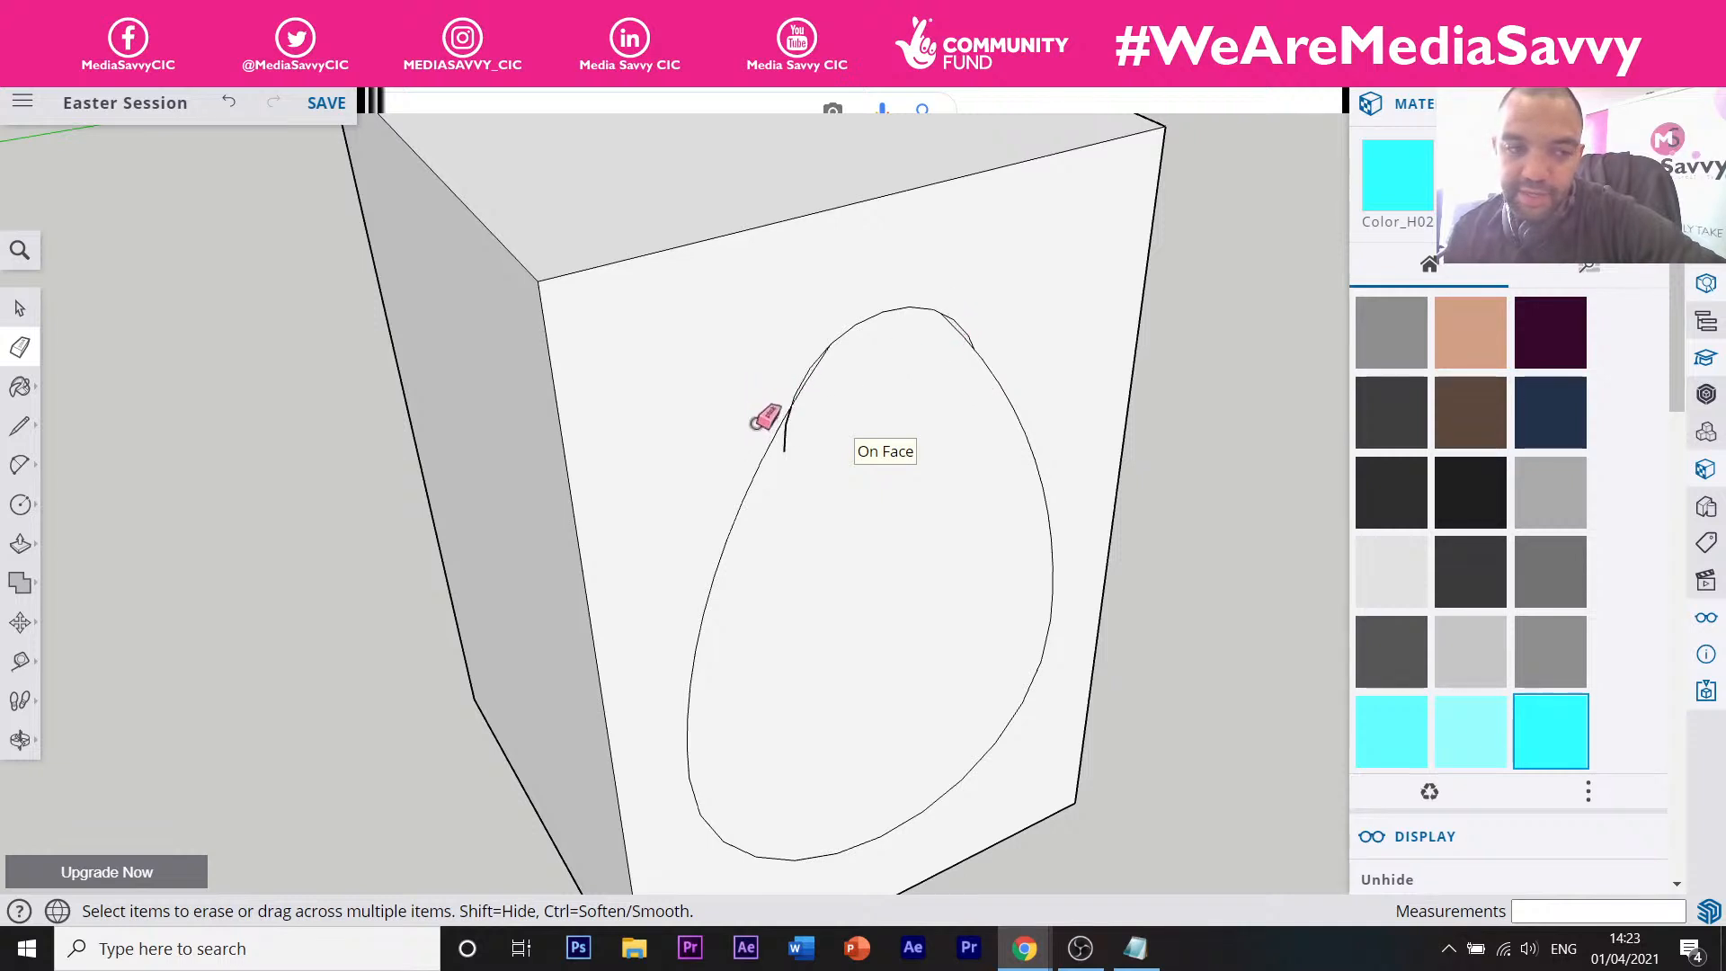
Zoom in and erase the short stray segments on the egg's left and right.
key(z)
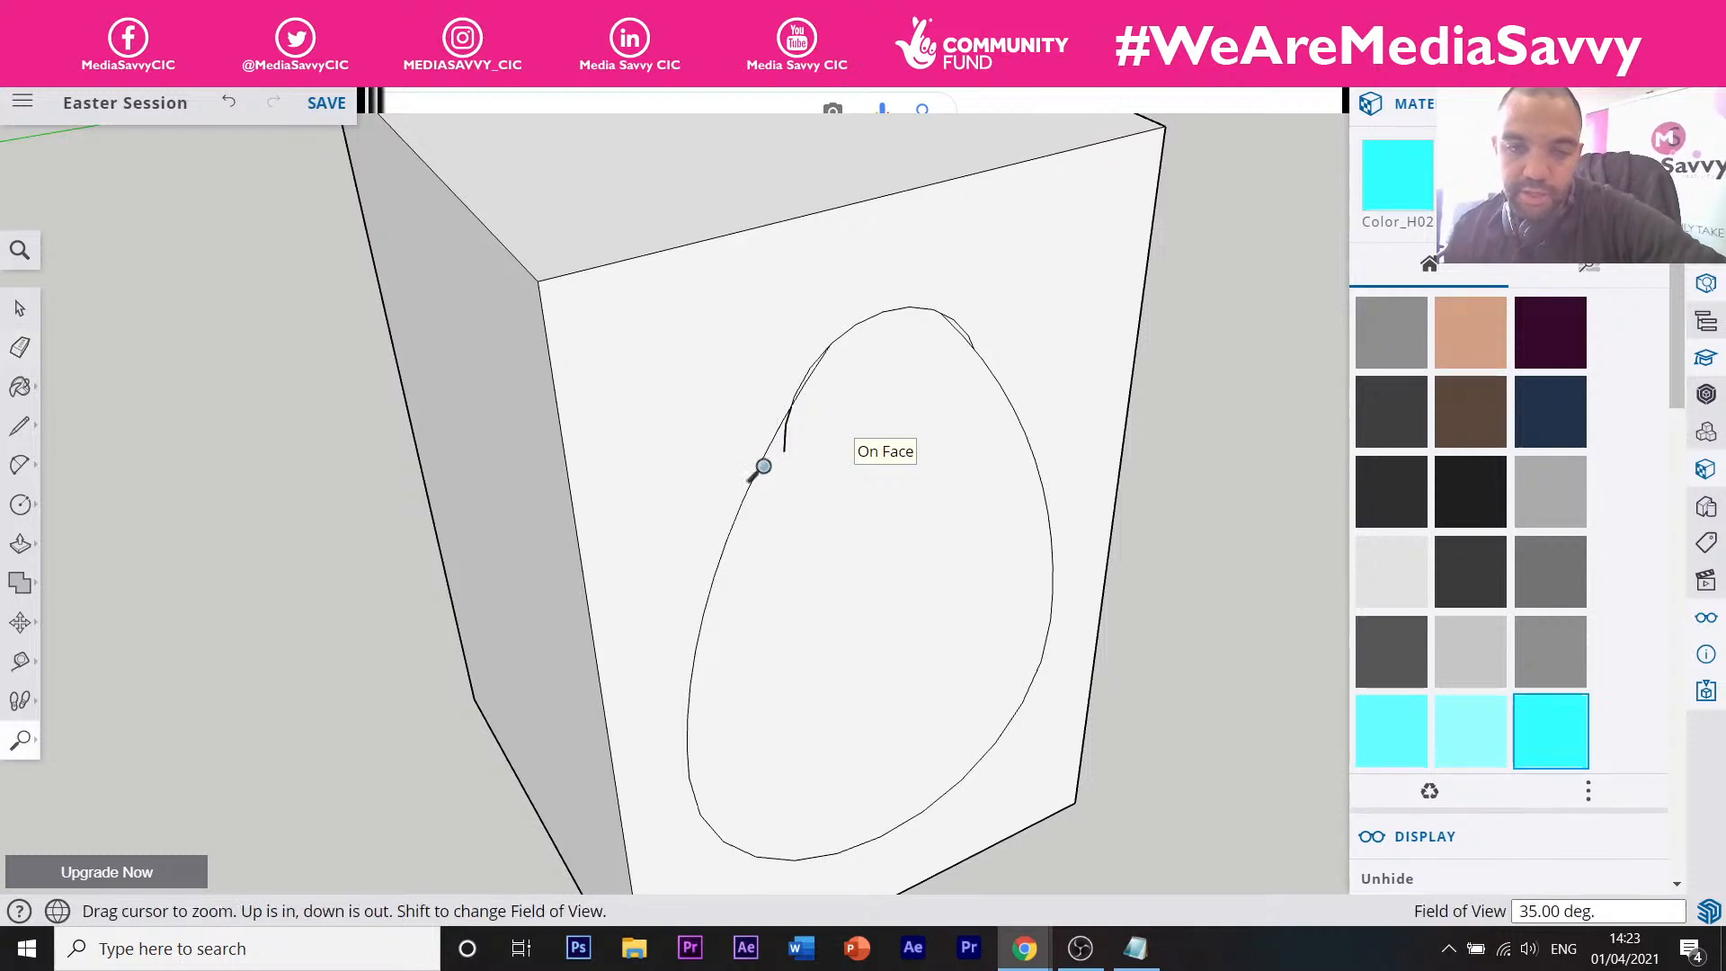
drag(759, 456, 705, 342)
scroll(646, 336, up, 4)
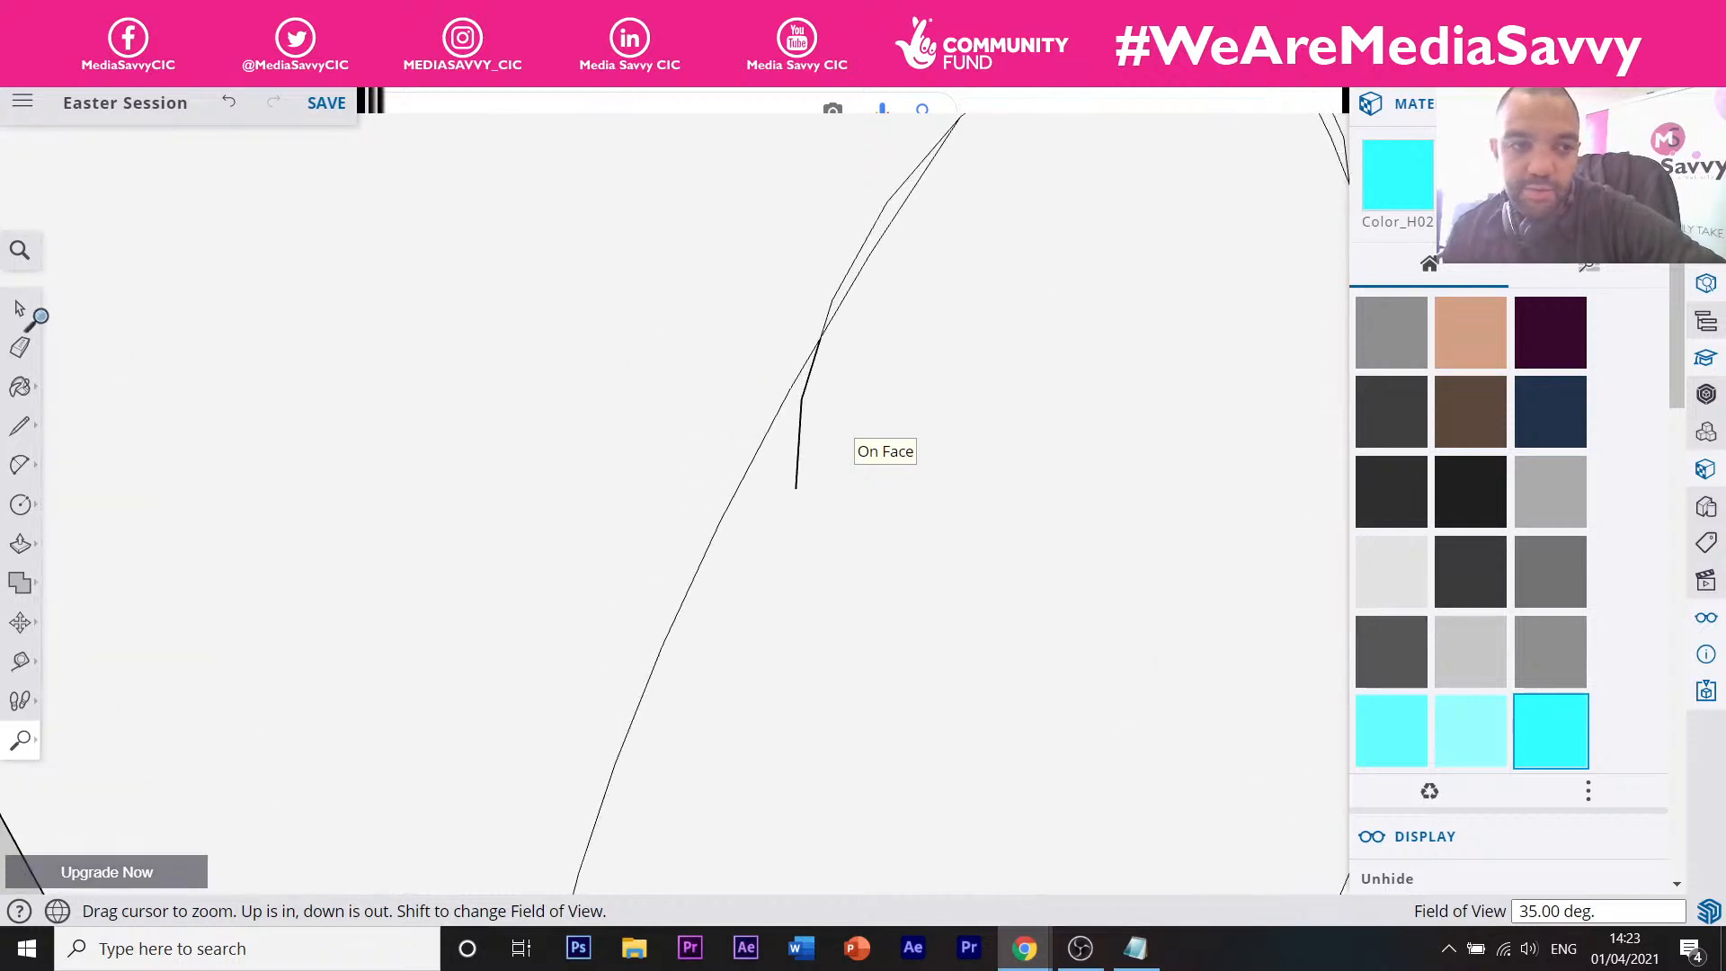
click(19, 347)
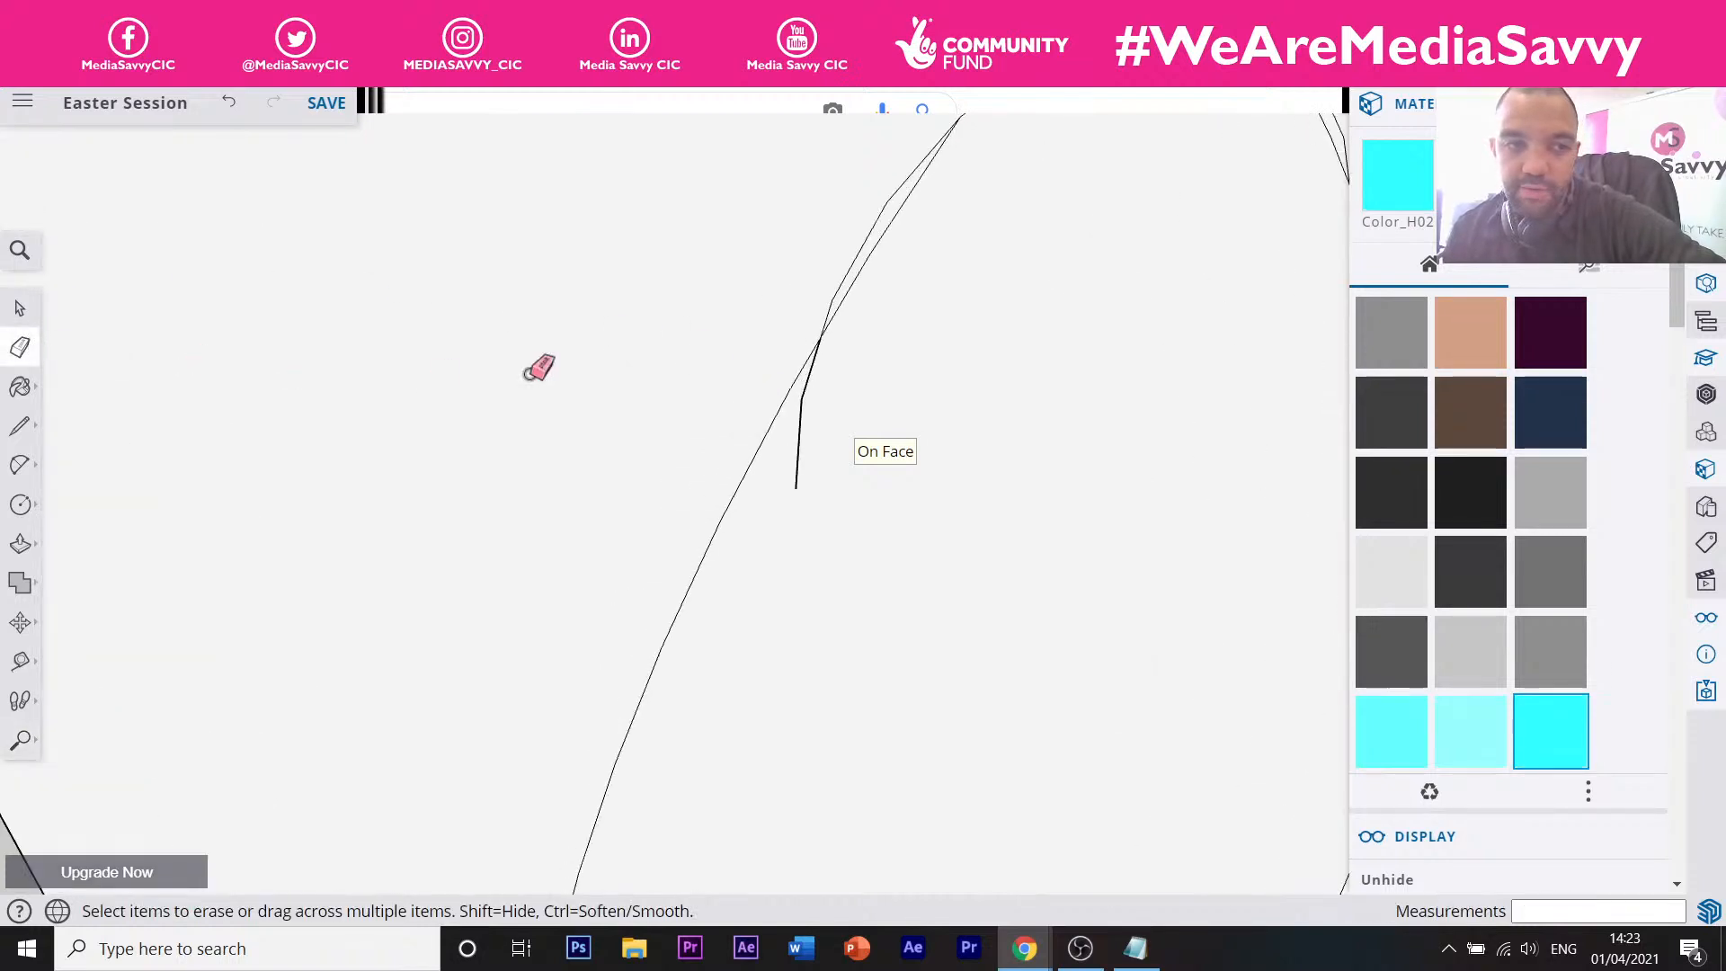
click(813, 377)
scroll(771, 461, down, 3)
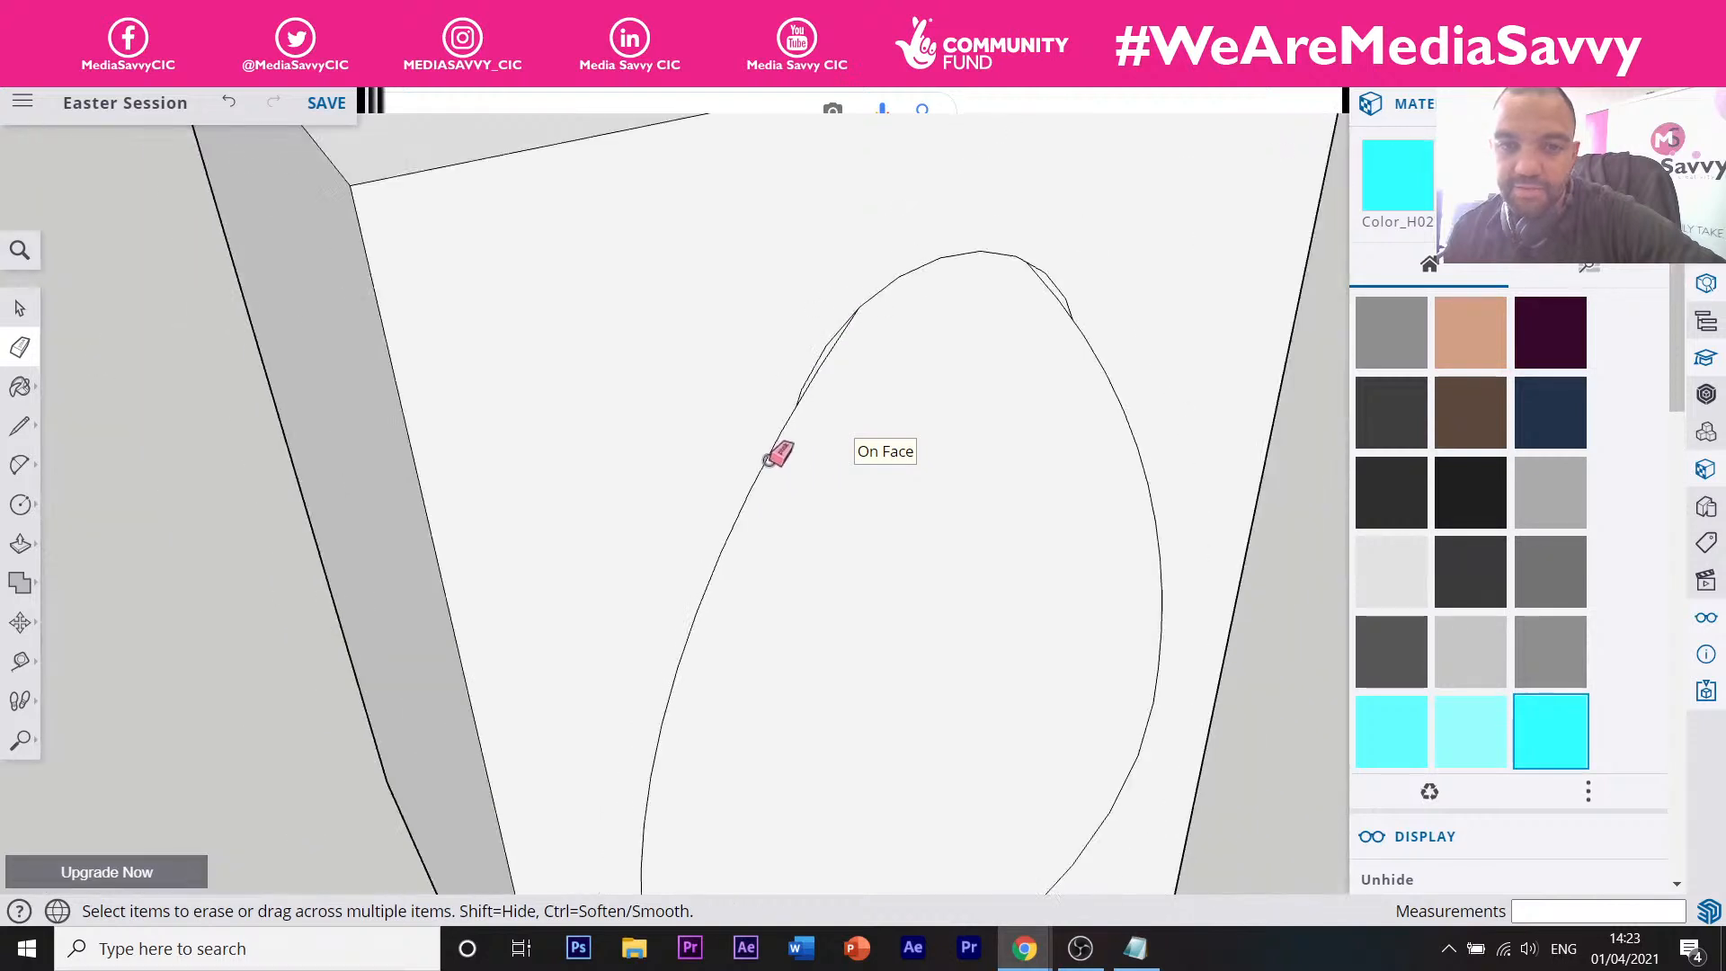
scroll(840, 333, up, 3)
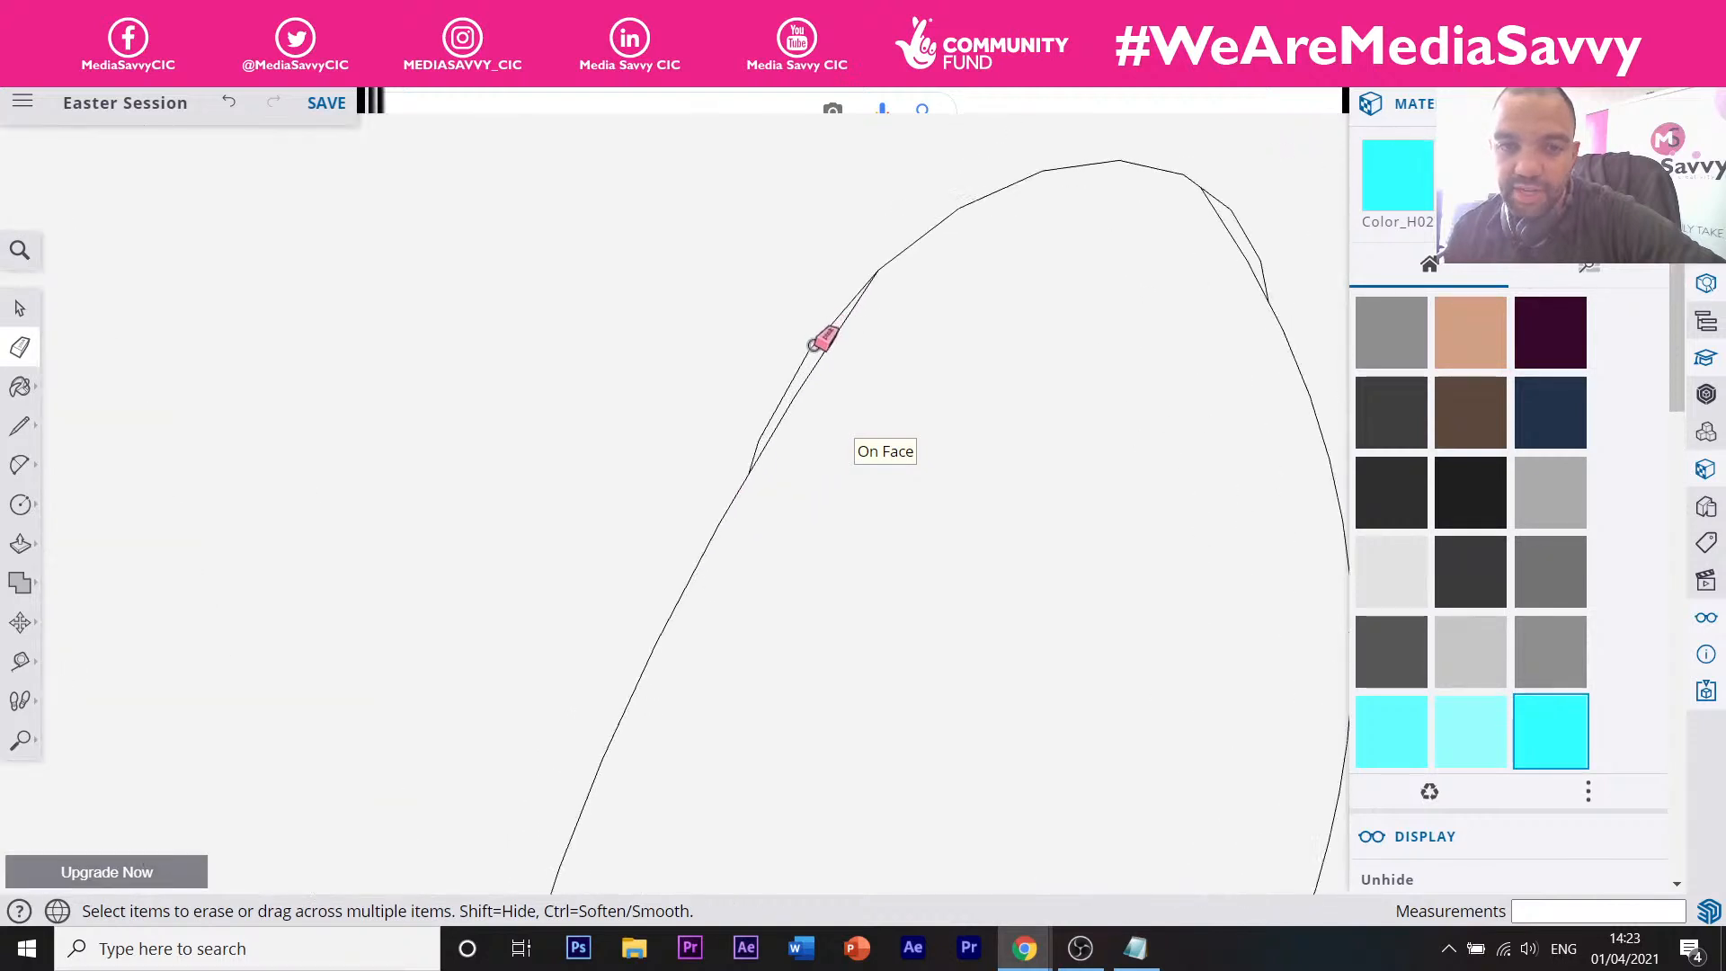
click(813, 346)
drag(1236, 205, 1232, 216)
scroll(1102, 199, down, 8)
Orbit and zoom around the box to check the cleaned egg outline from the side and top.
mouse_move(1108, 256)
middle_down()
mouse_move(925, 230)
mouse_move(994, 281)
mouse_move(915, 204)
mouse_move(971, 258)
middle_up()
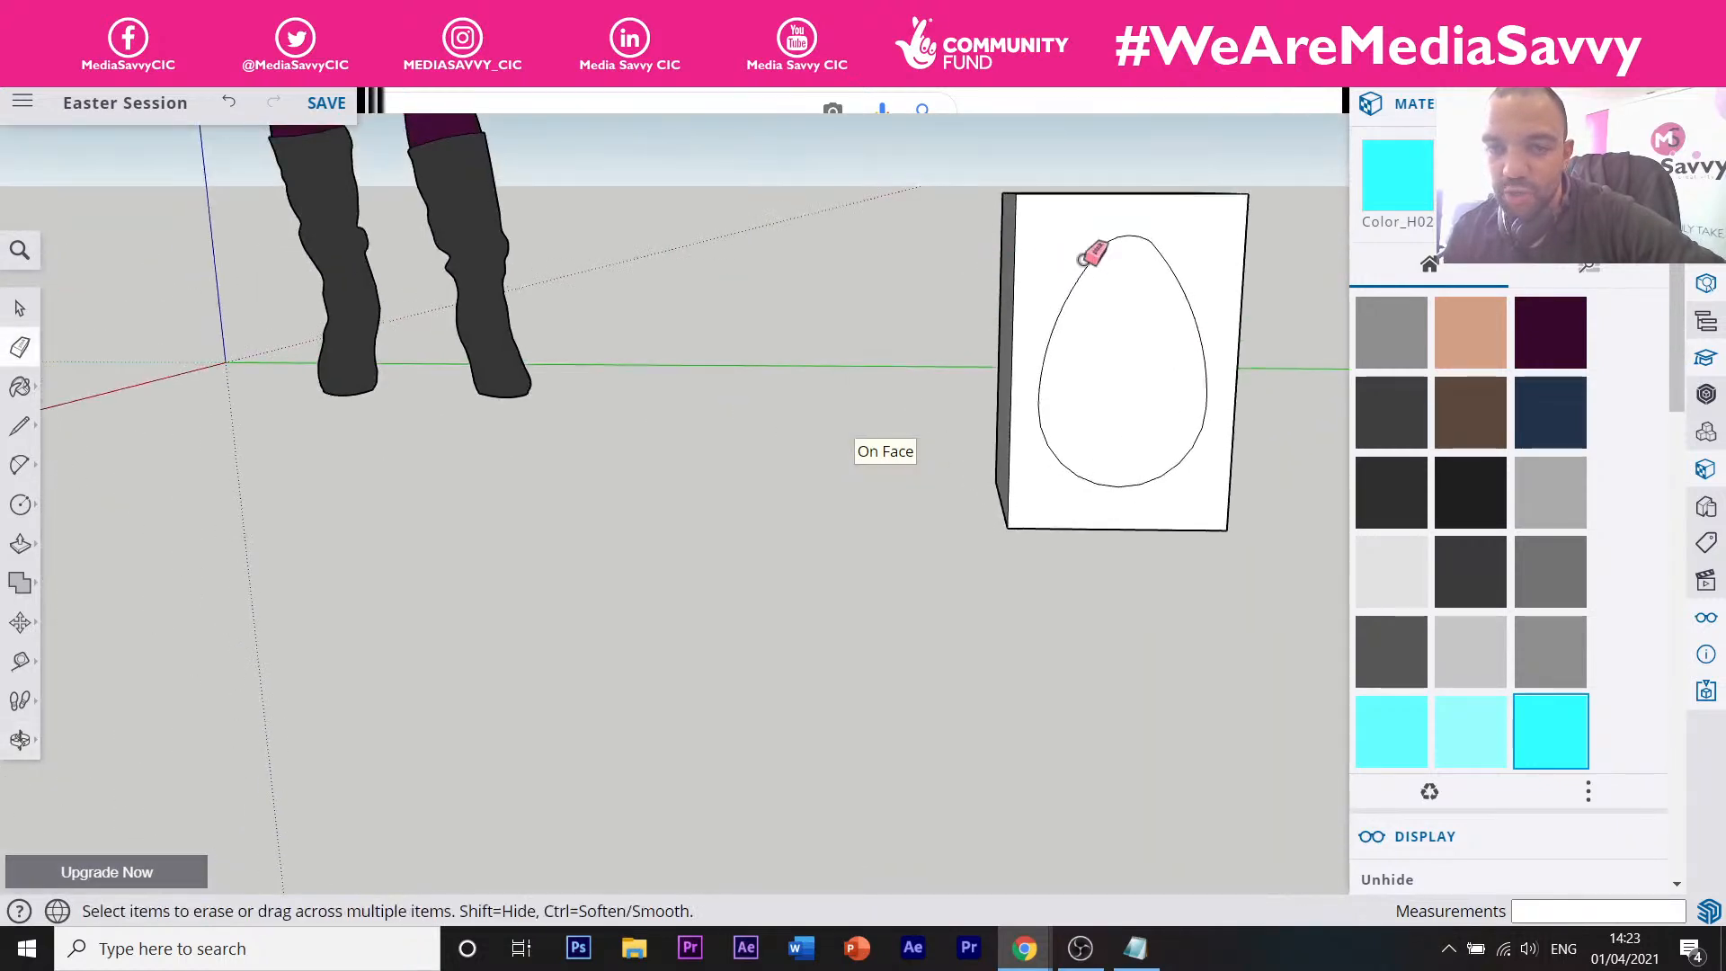
scroll(1168, 281, up, 3)
scroll(1153, 220, up, 3)
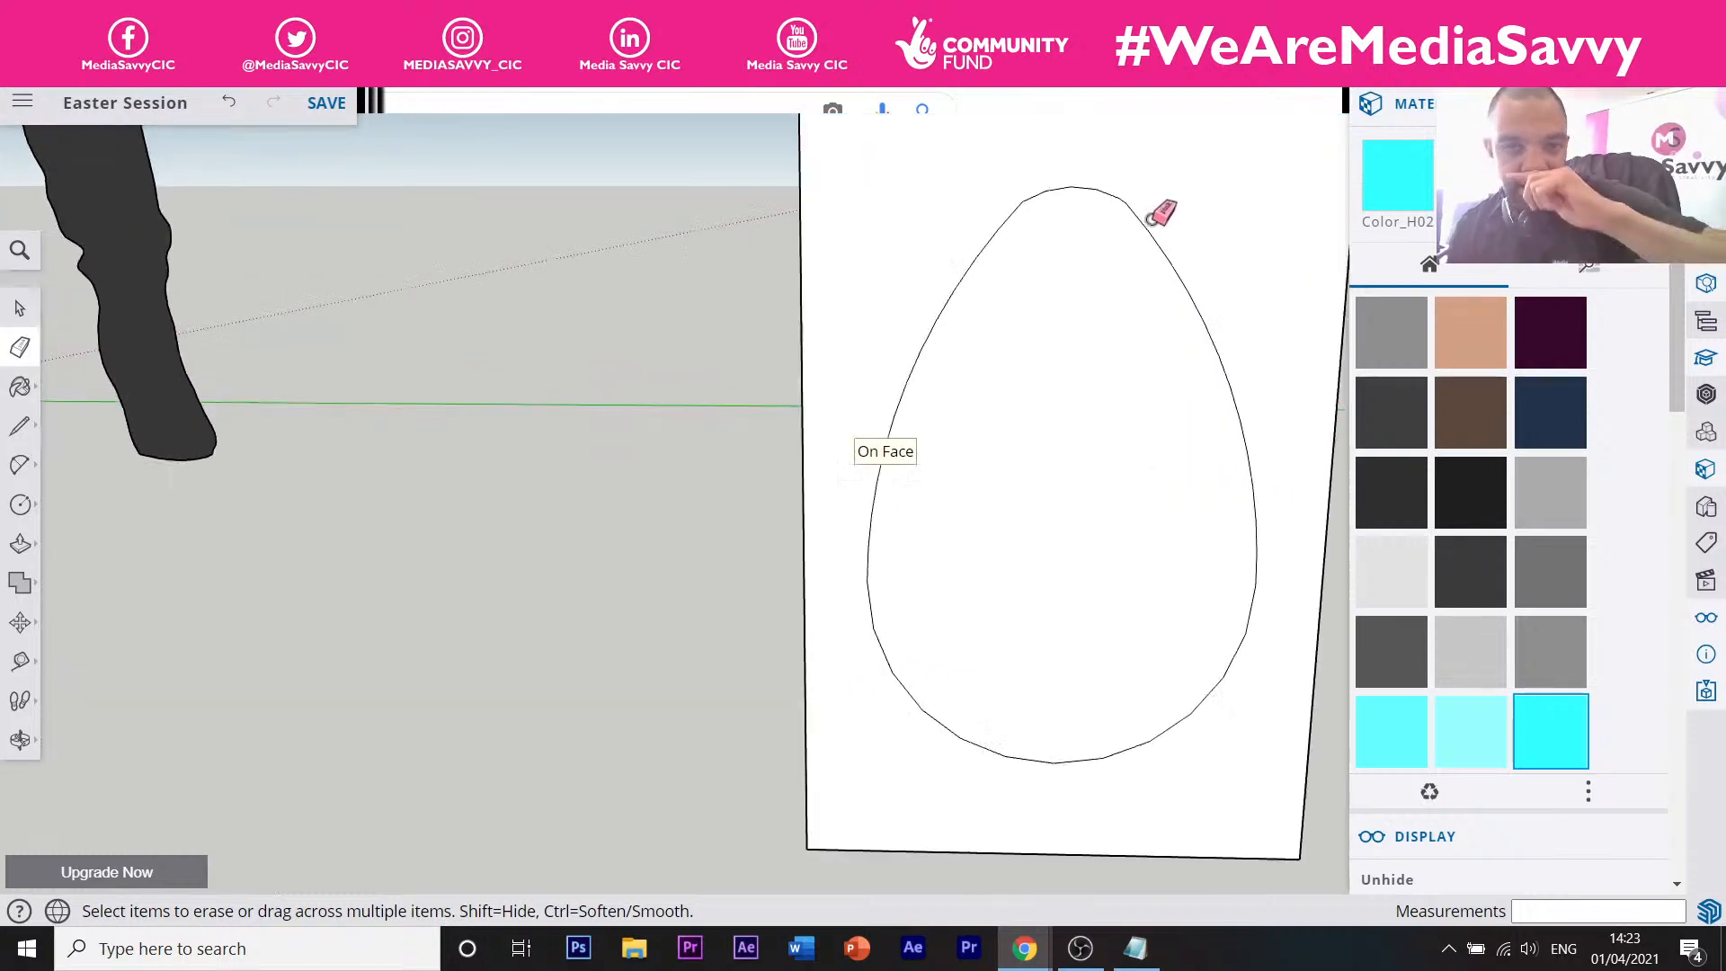
scroll(1151, 218, up, 2)
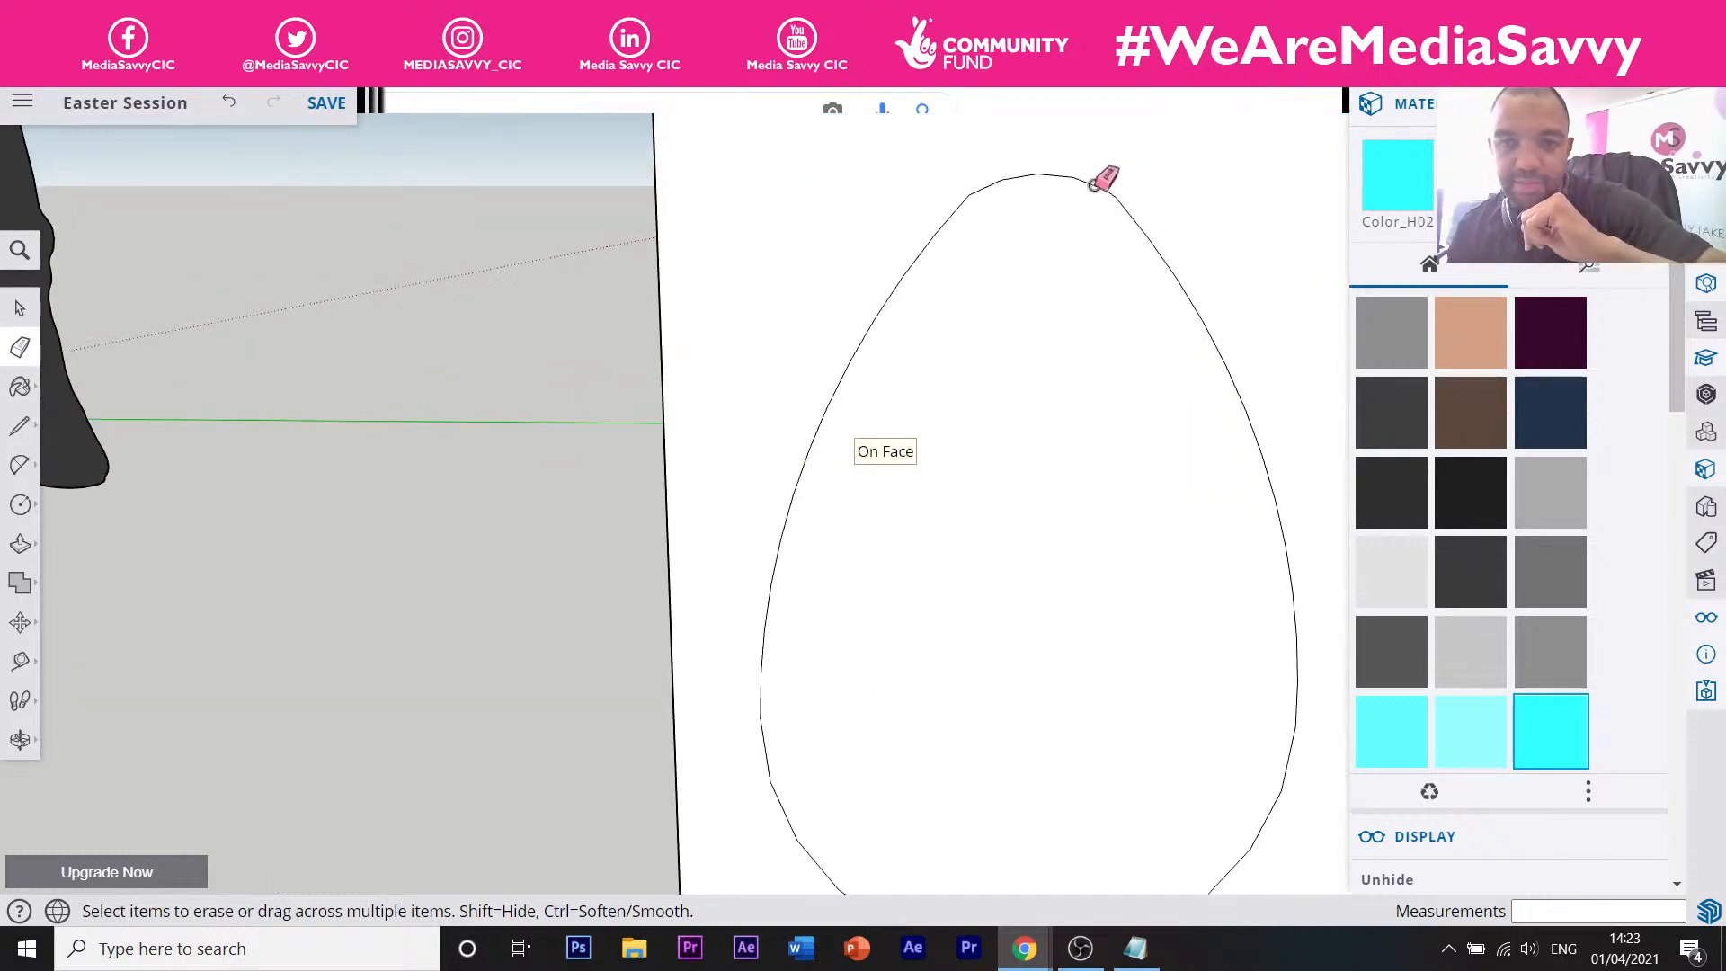
scroll(1125, 207, down, 3)
scroll(1130, 191, down, 4)
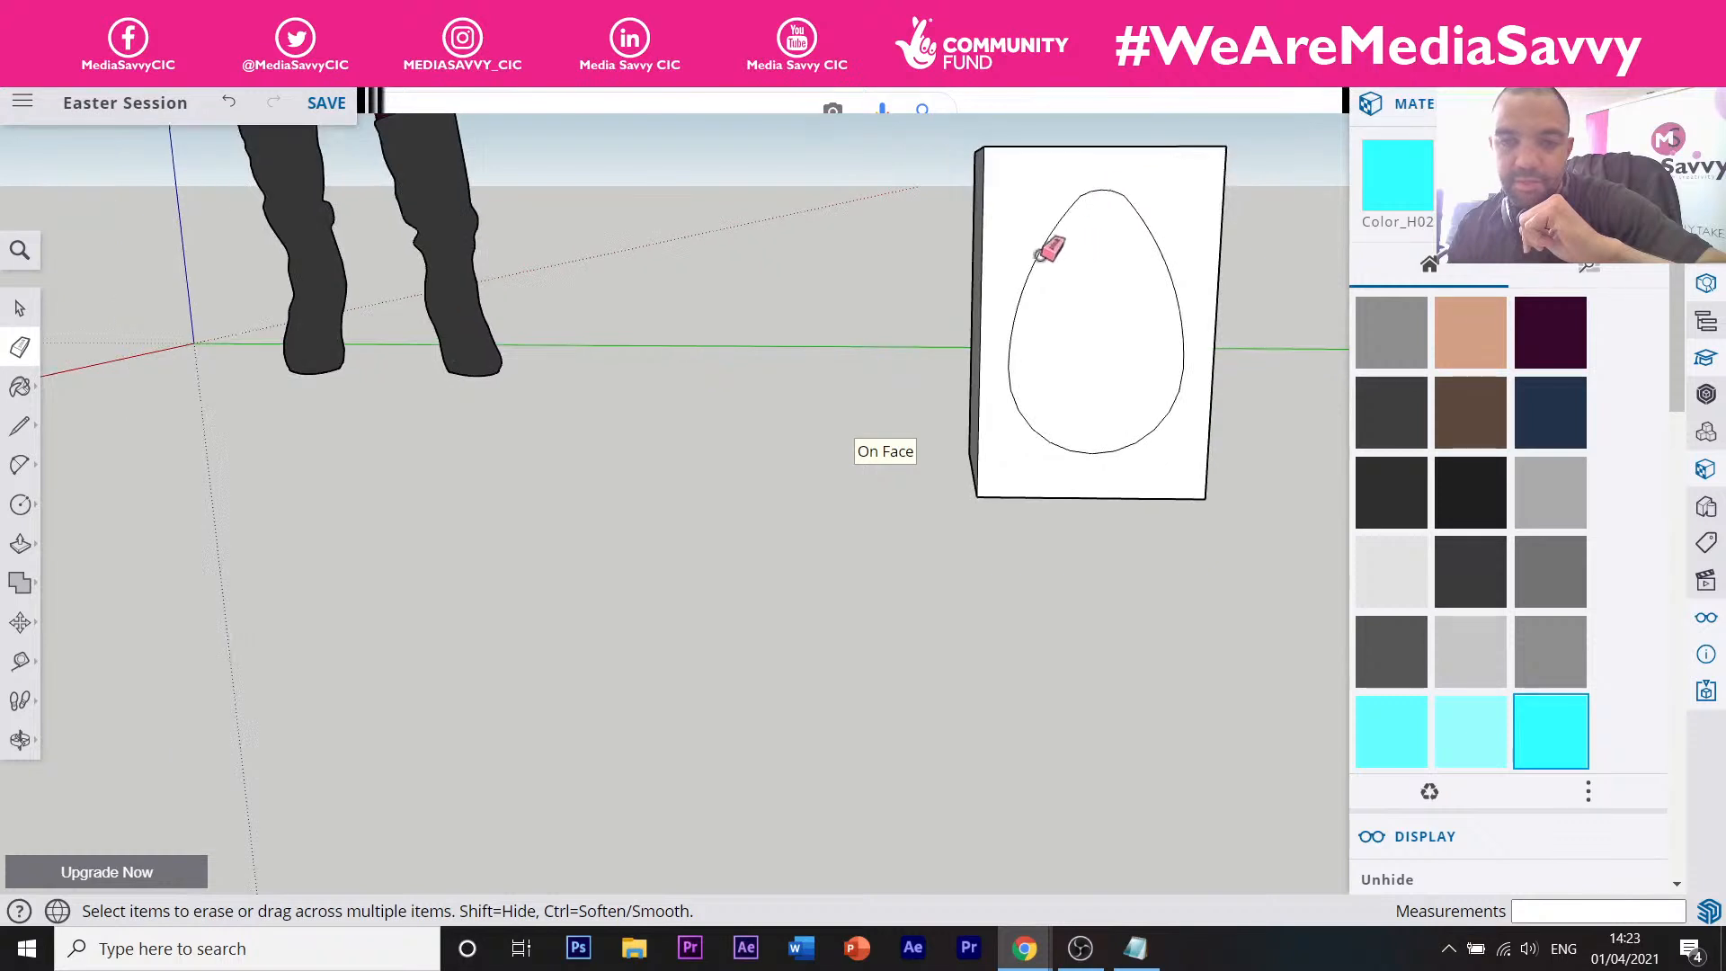
middle_drag(1041, 270, 1158, 385)
middle_drag(1101, 301, 1082, 216)
scroll(1092, 194, up, 3)
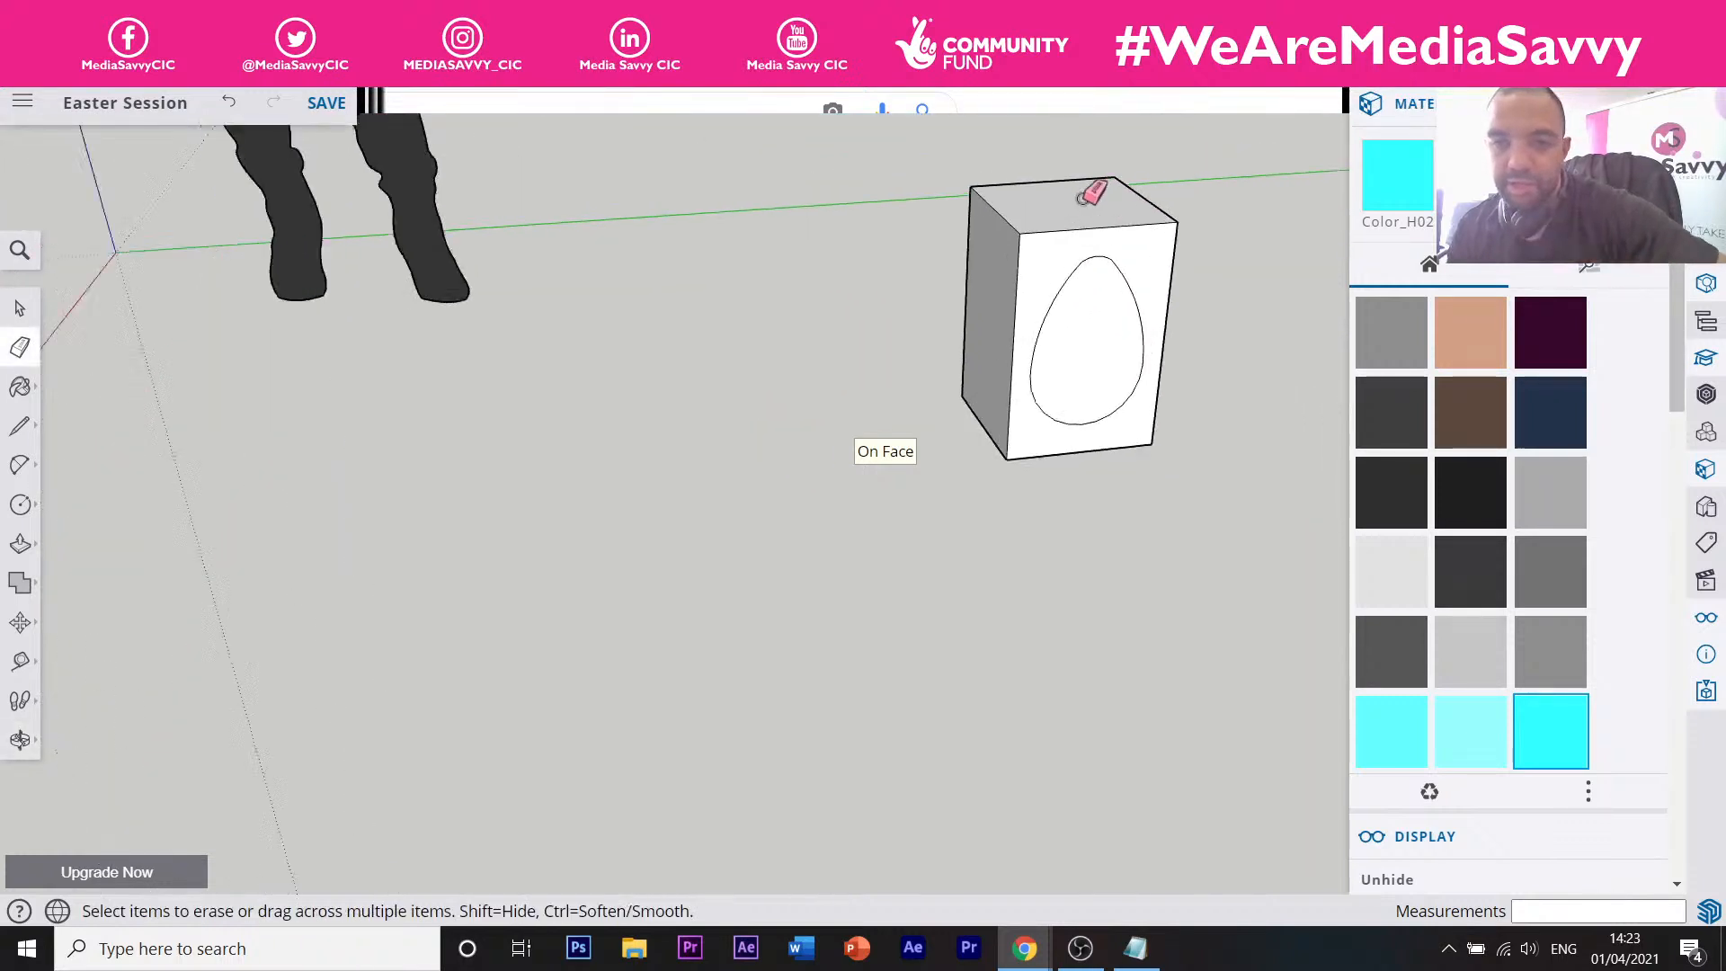
scroll(1061, 205, down, 4)
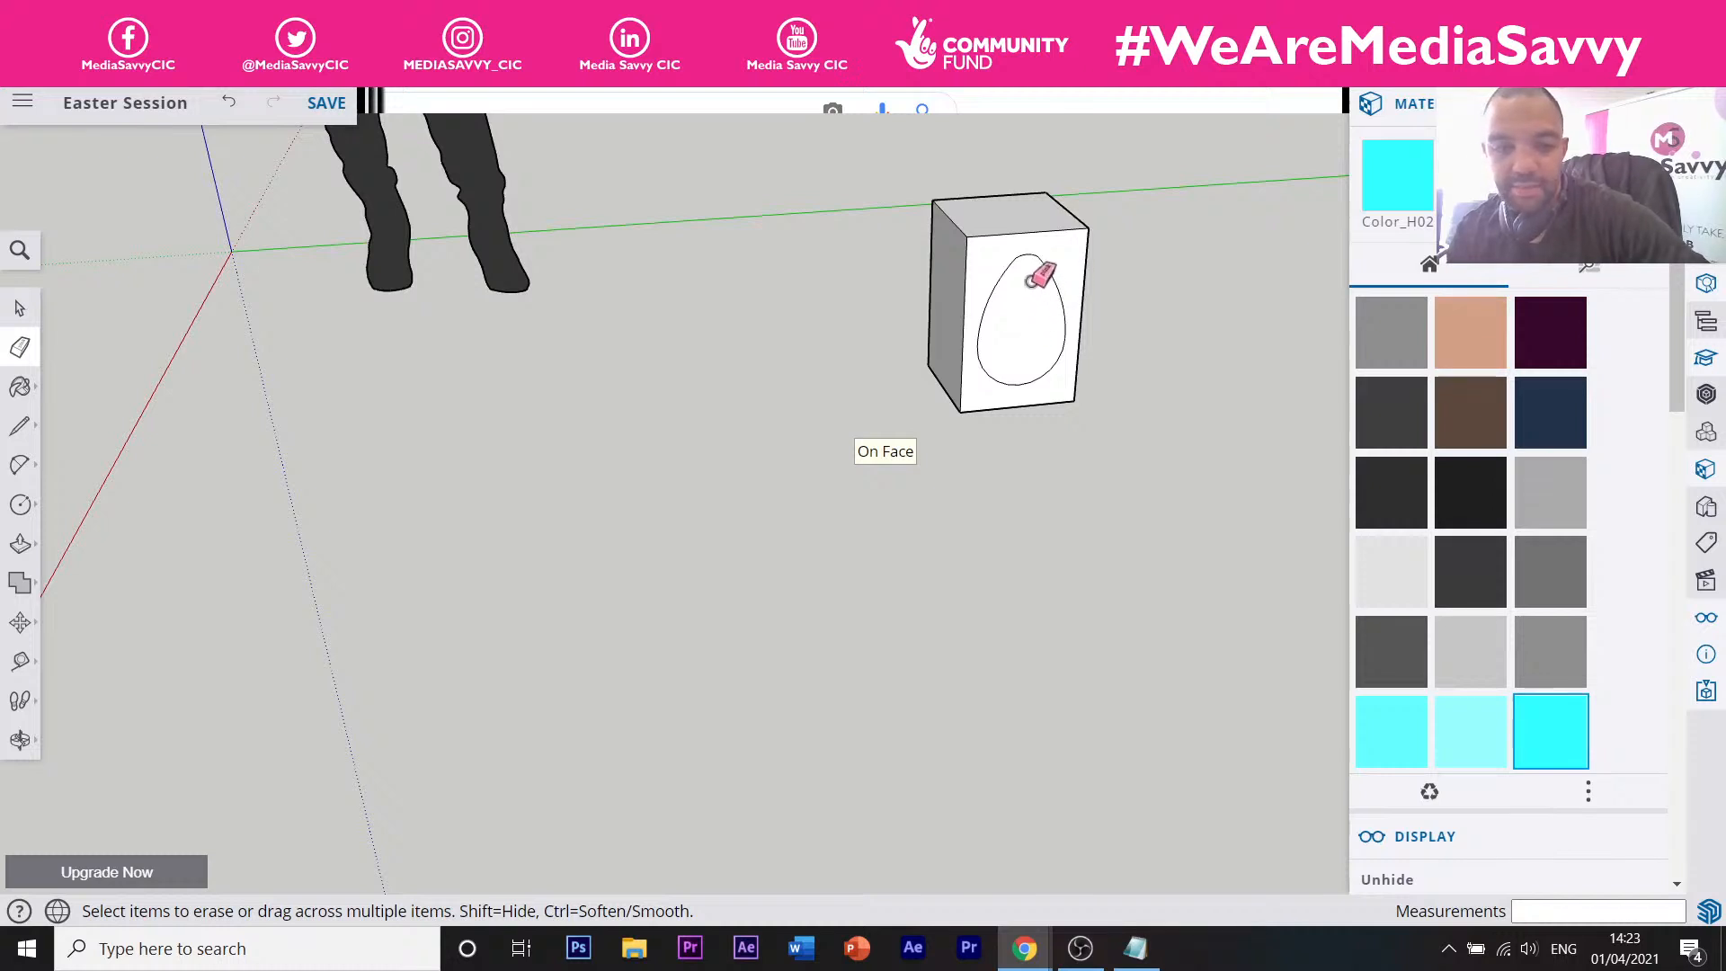
scroll(1013, 290, down, 3)
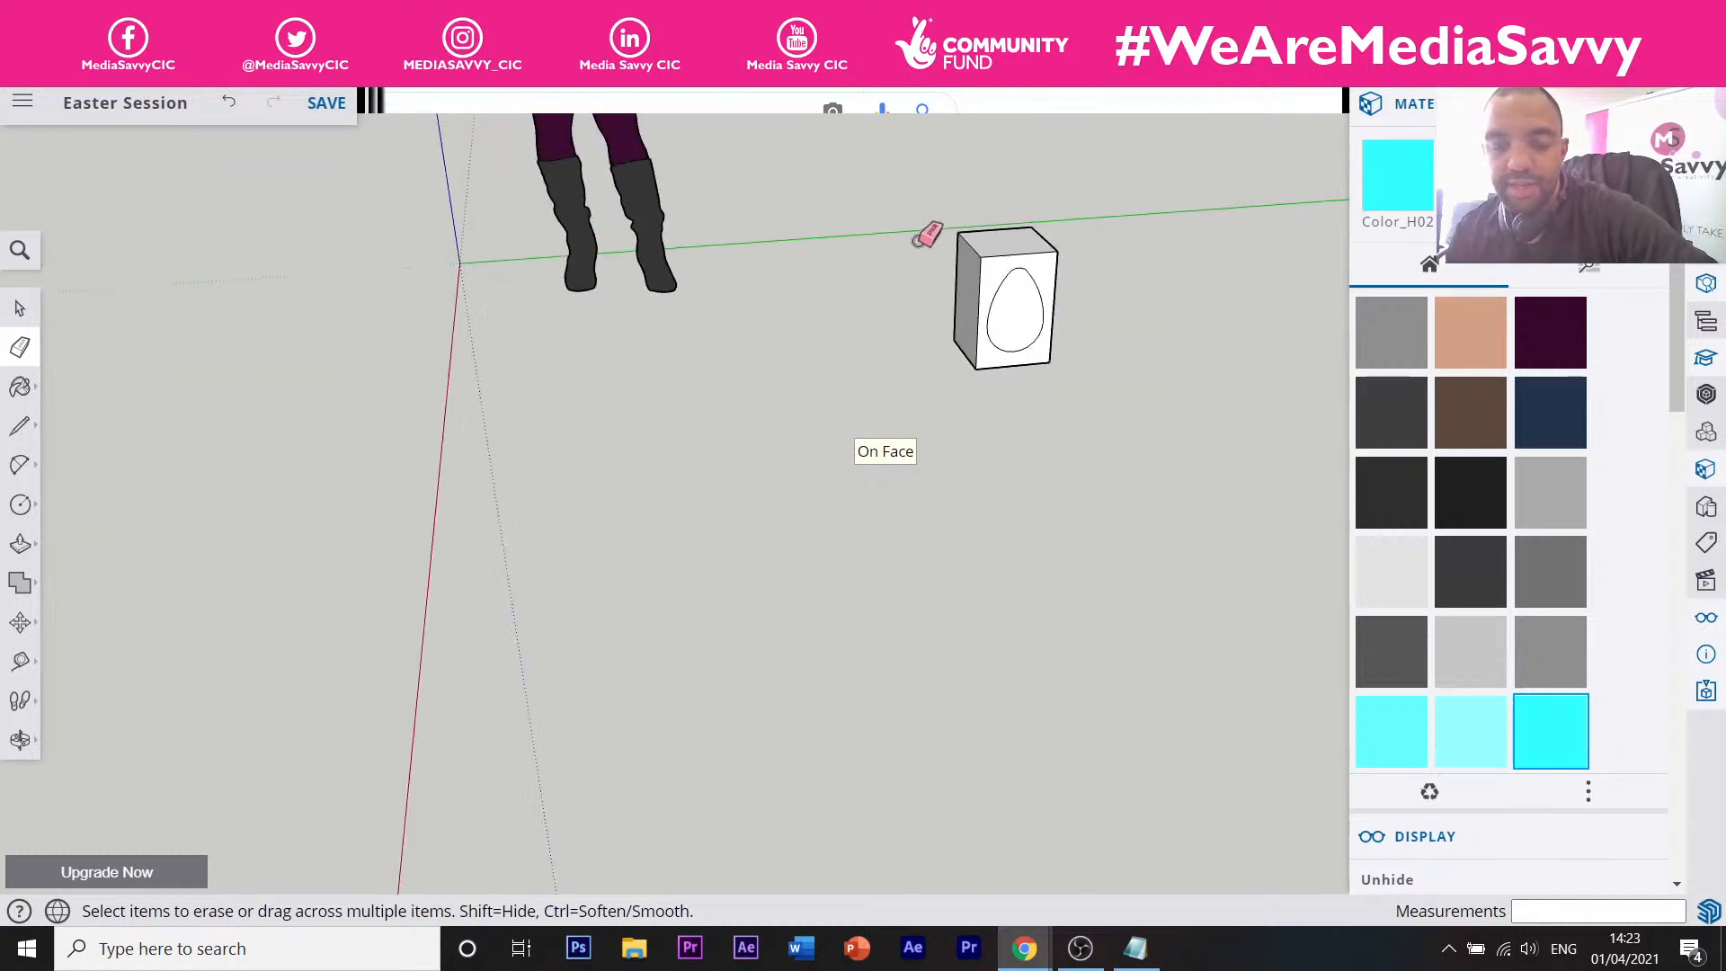
scroll(920, 239, up, 2)
scroll(954, 251, down, 1)
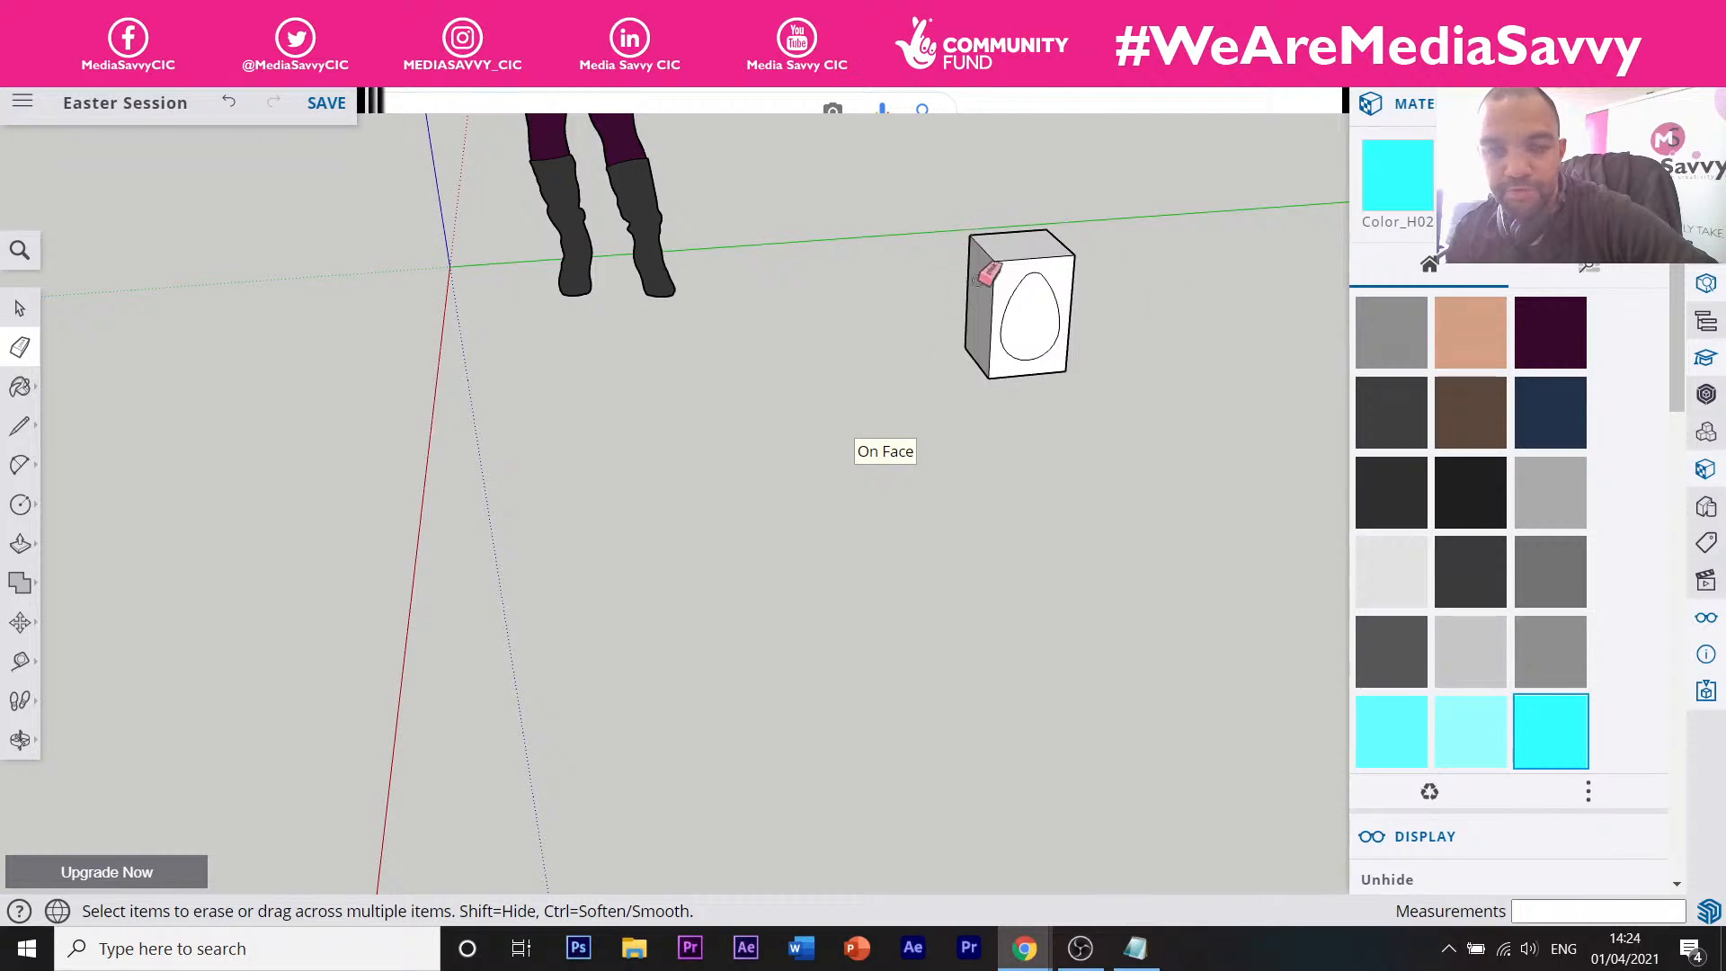
Pan and orbit so the box sits to the left, then zoom in on its egg-outlined front.
click(21, 739)
click(104, 693)
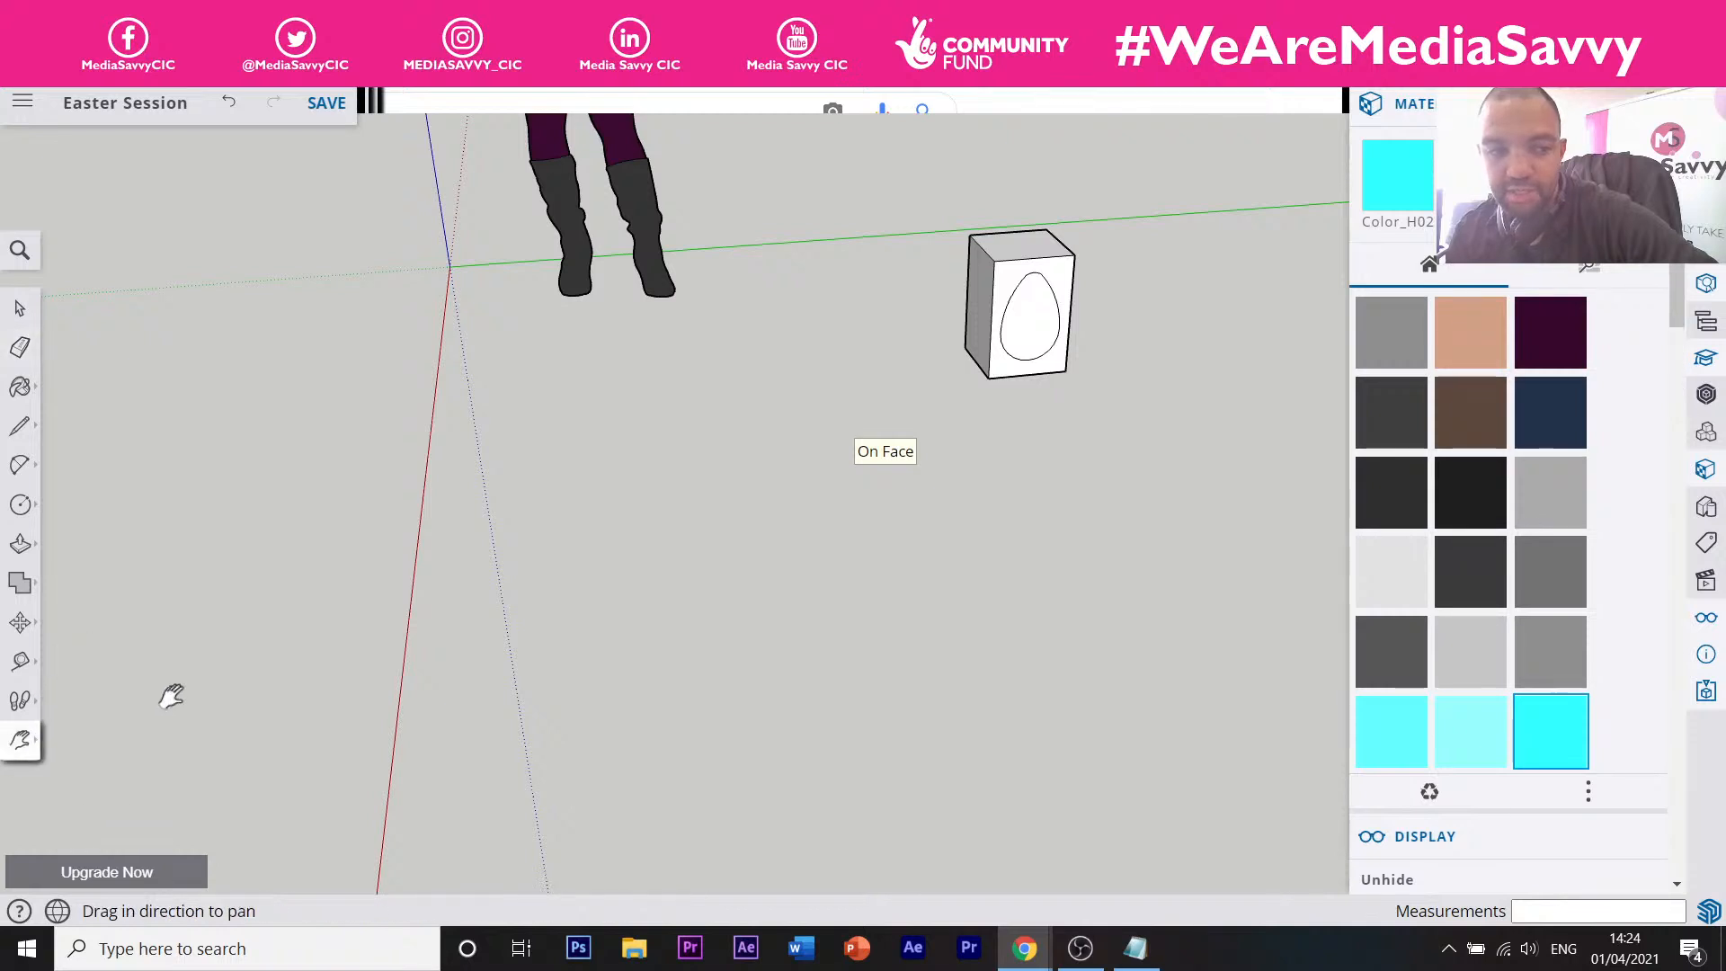
key(p)
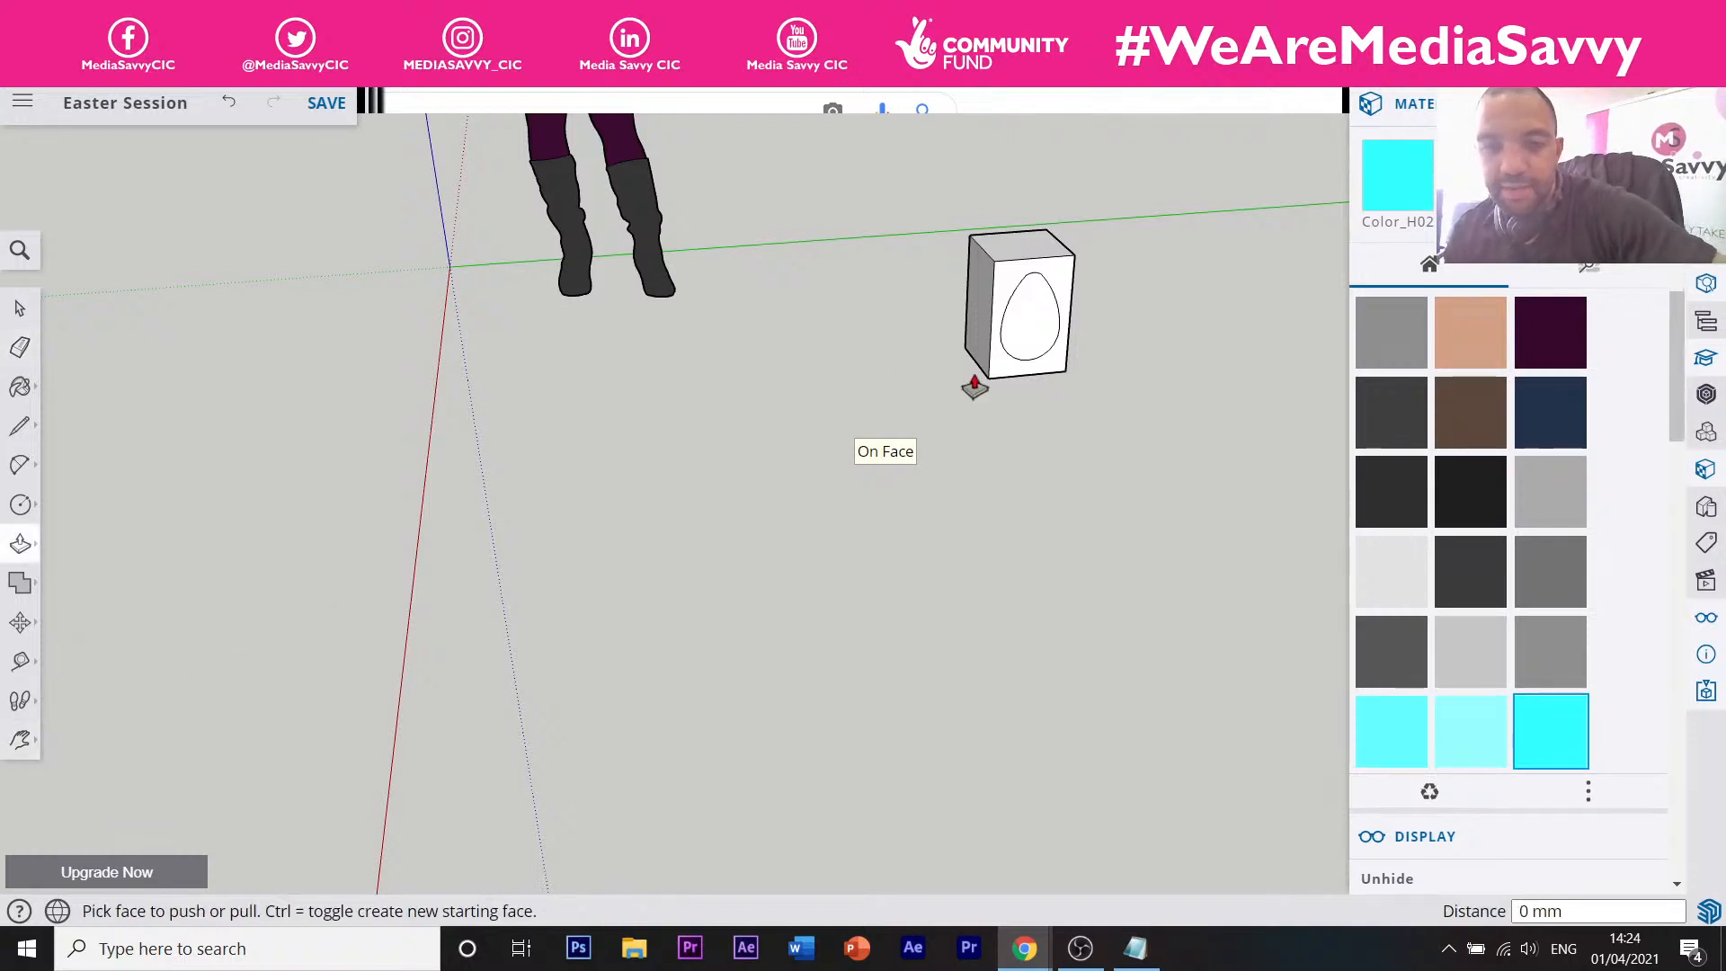
click(21, 739)
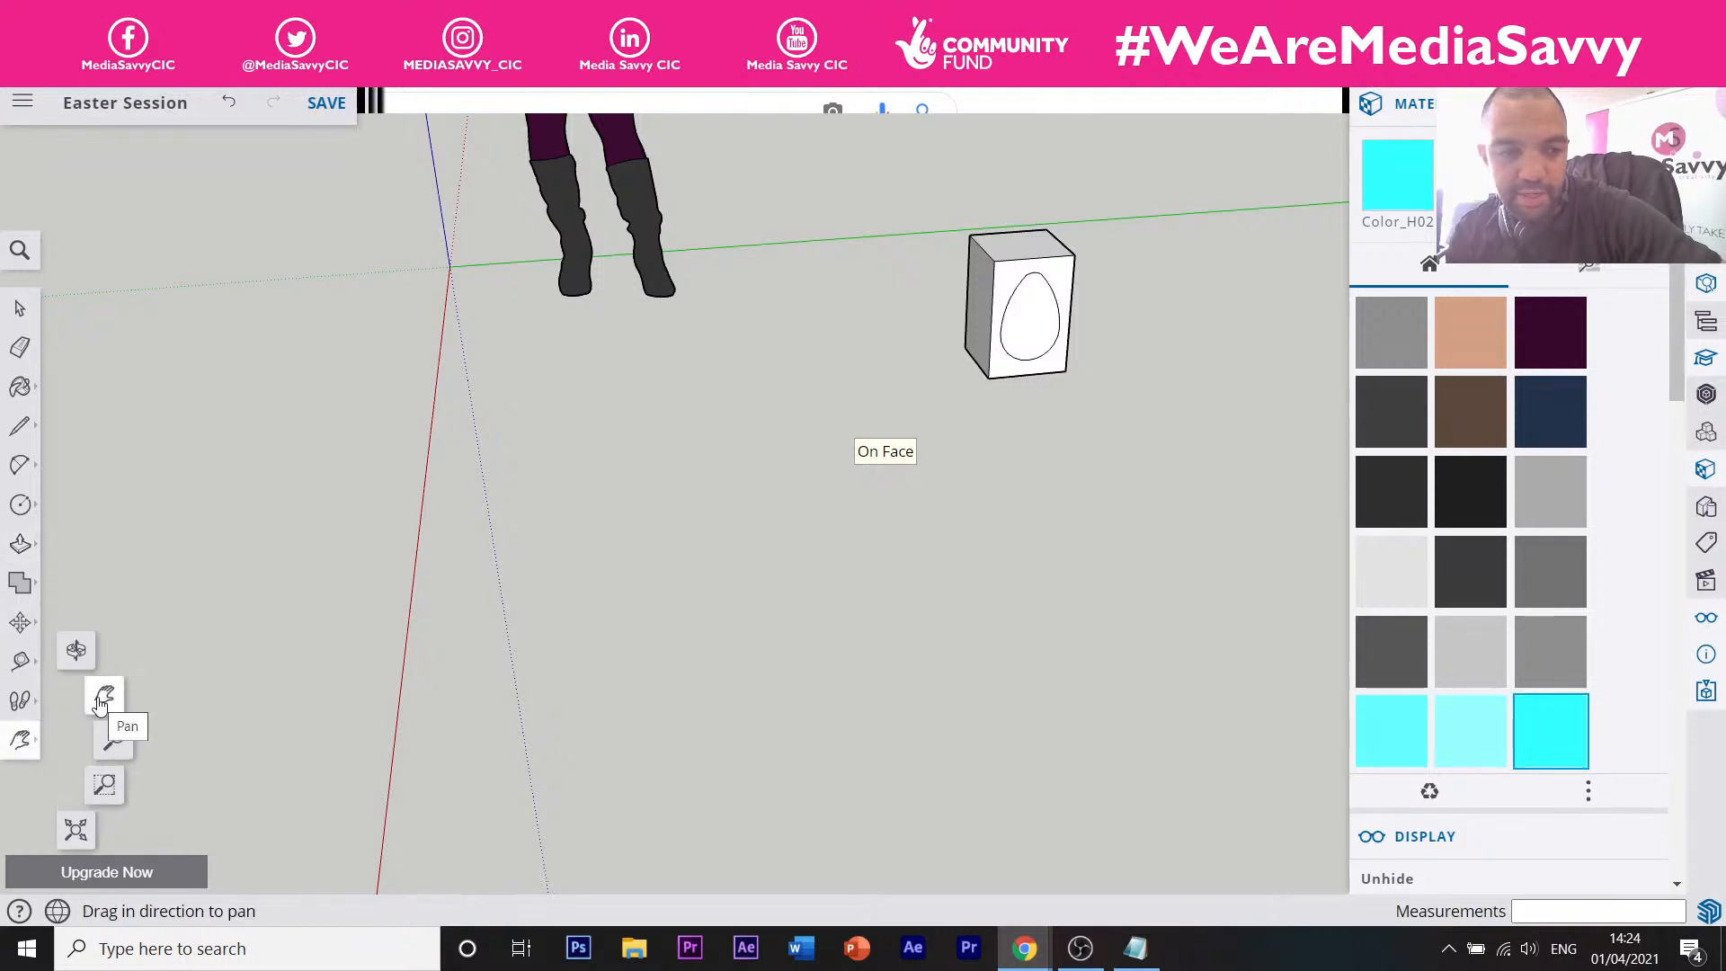
click(101, 701)
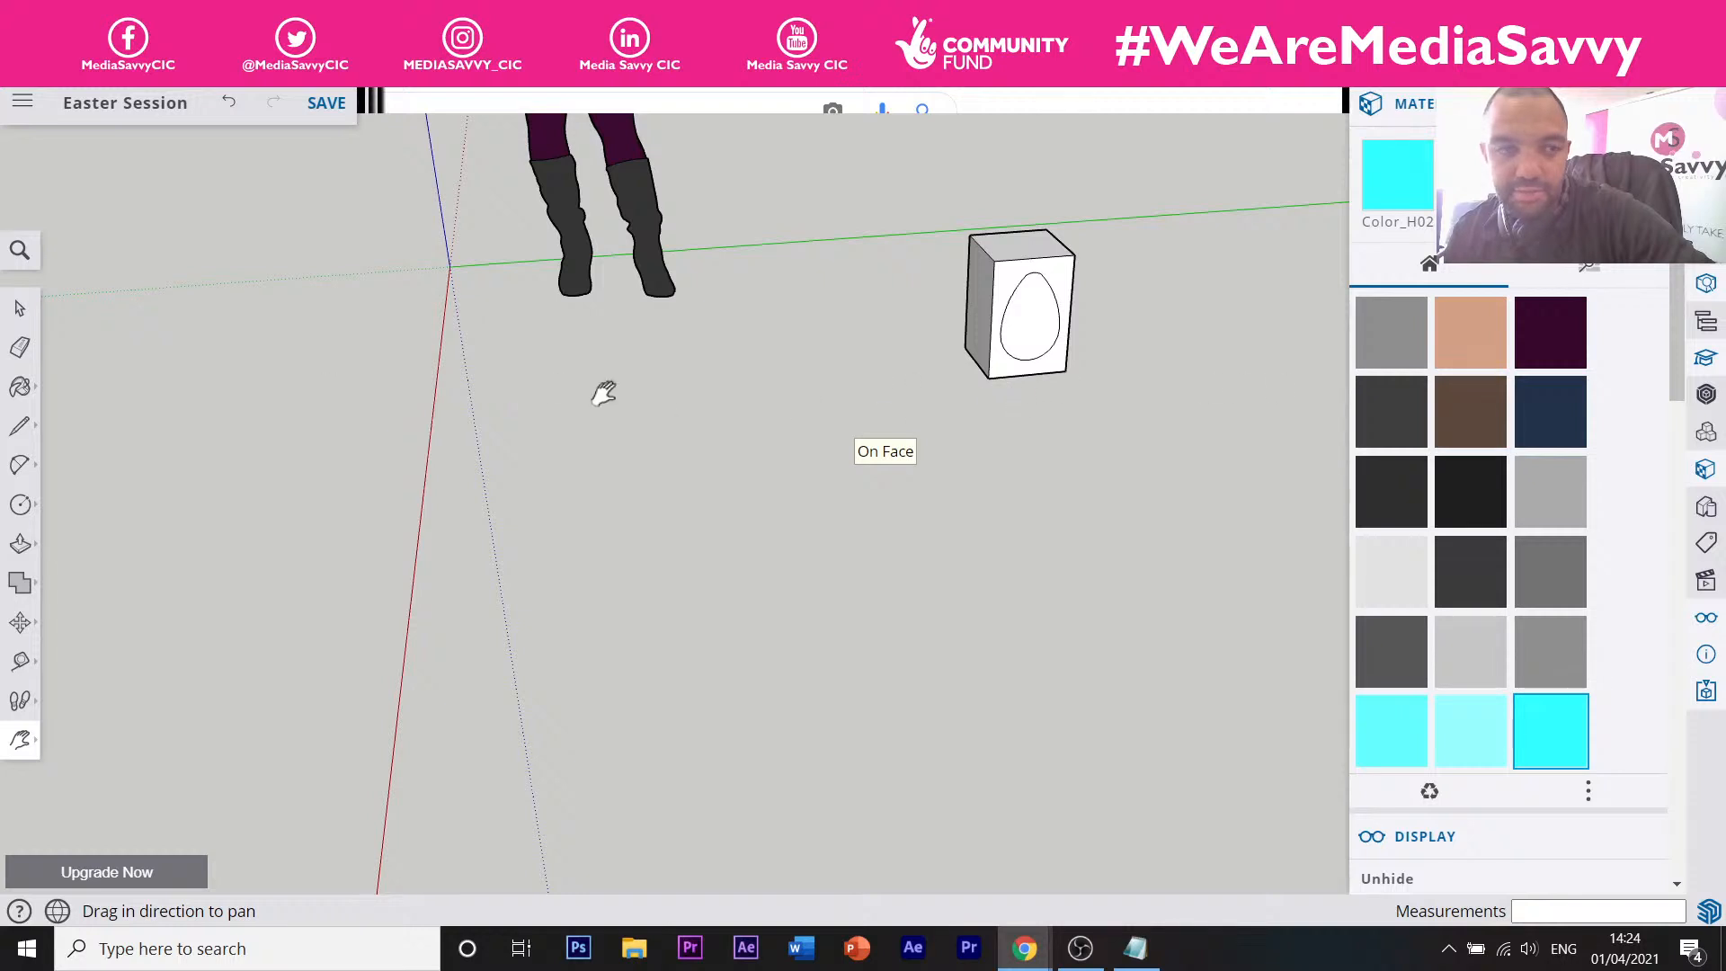
click(20, 308)
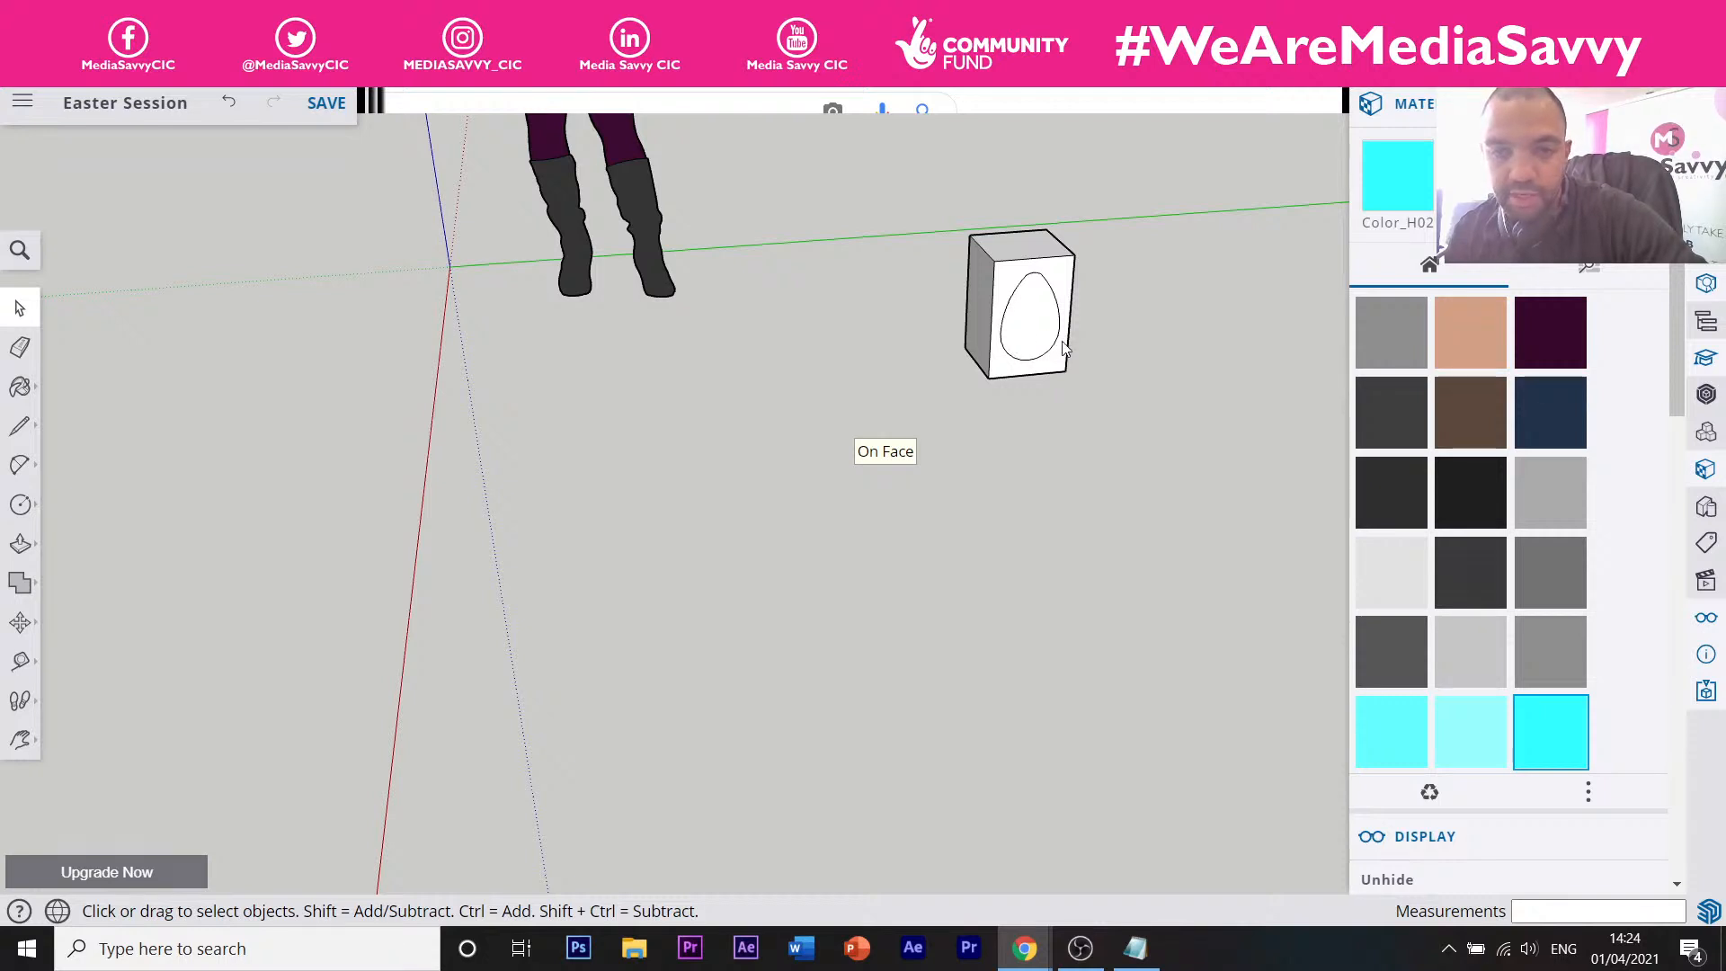
key(o)
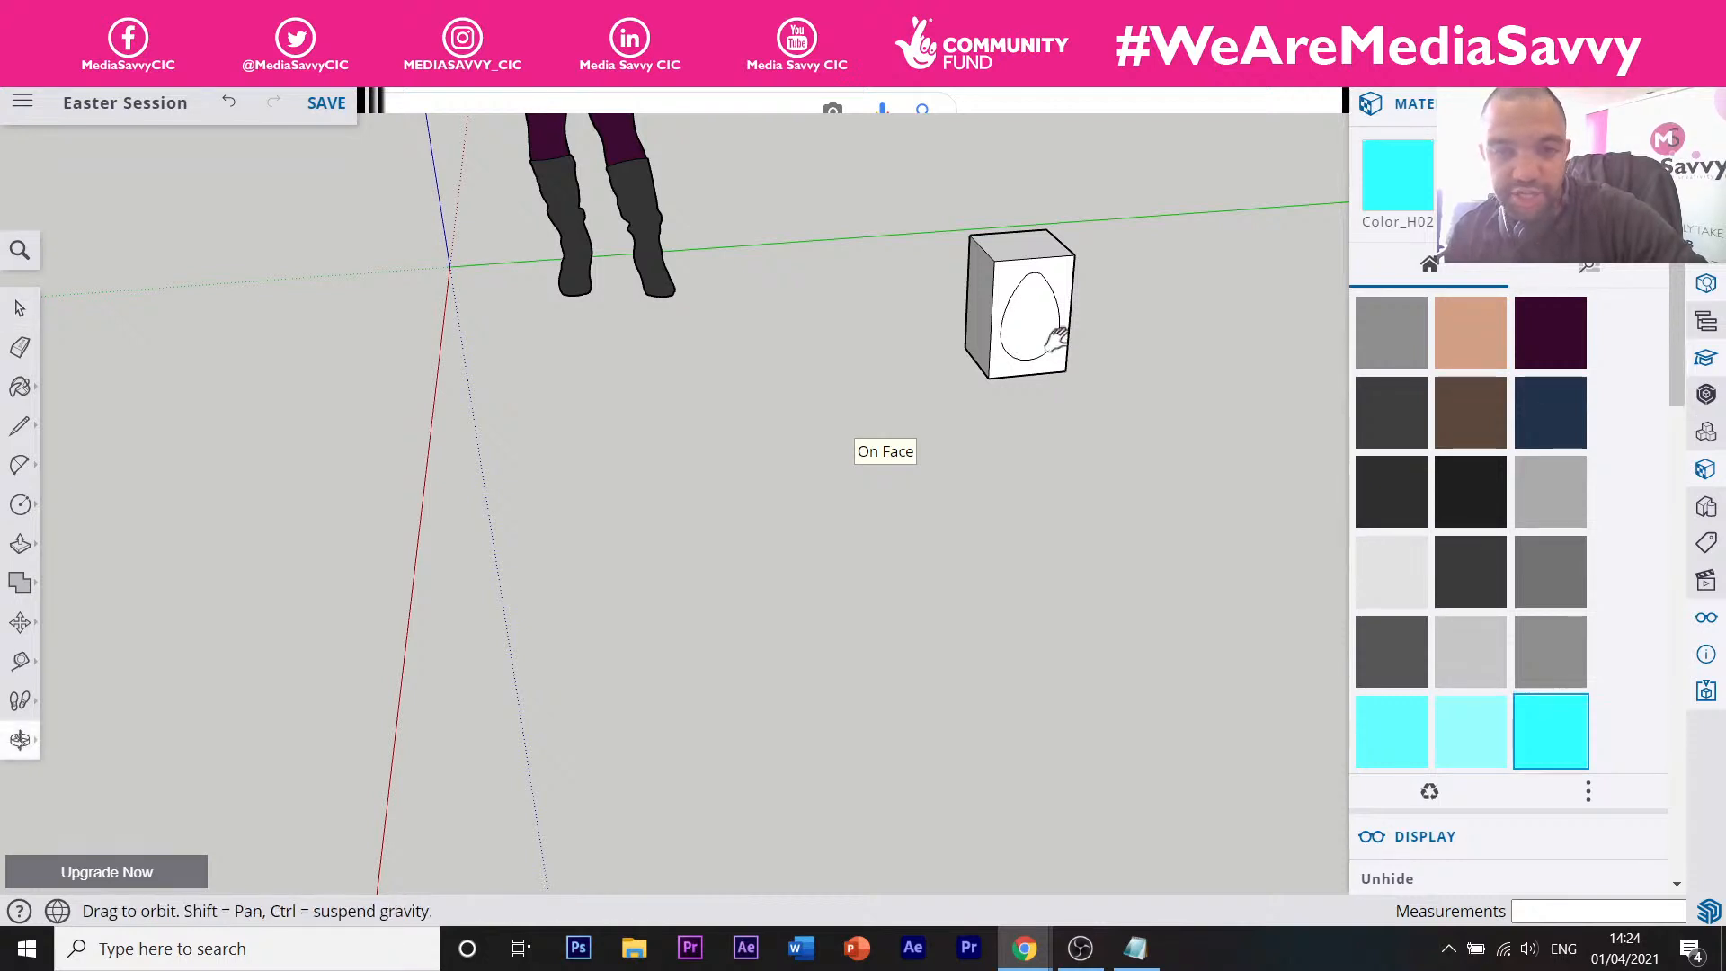
shift+drag(1058, 338, 401, 494)
key(space)
shift+middle_drag(396, 456, 1067, 364)
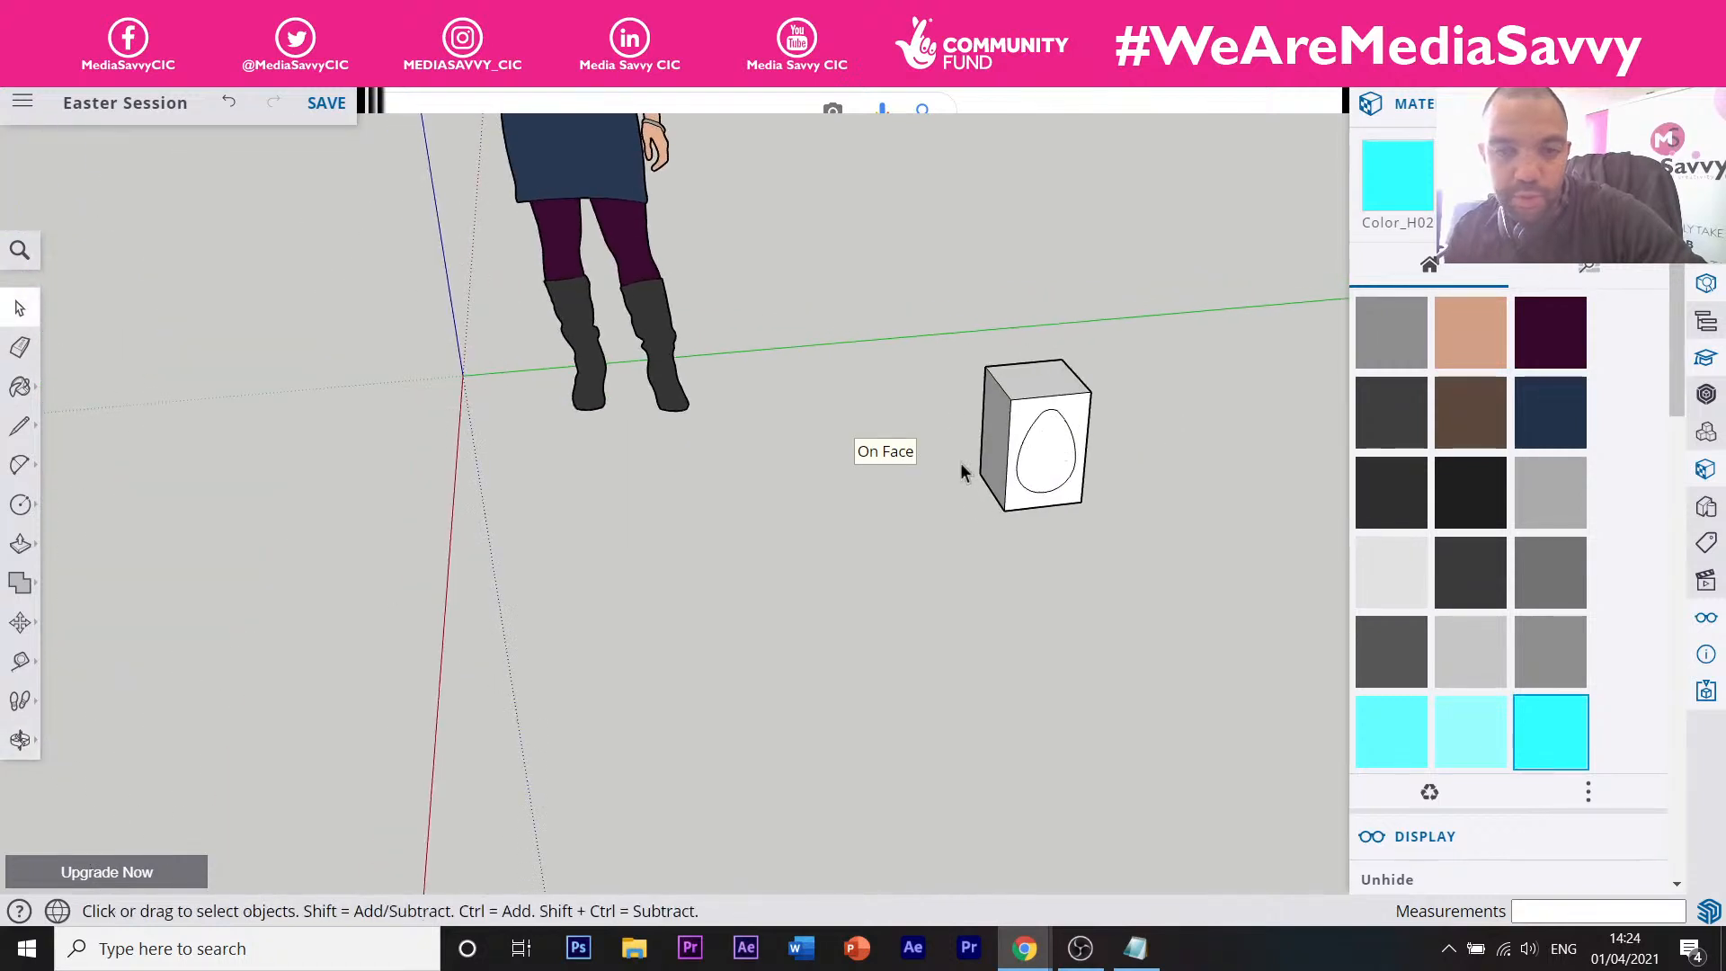
shift+middle_drag(1043, 431, 271, 502)
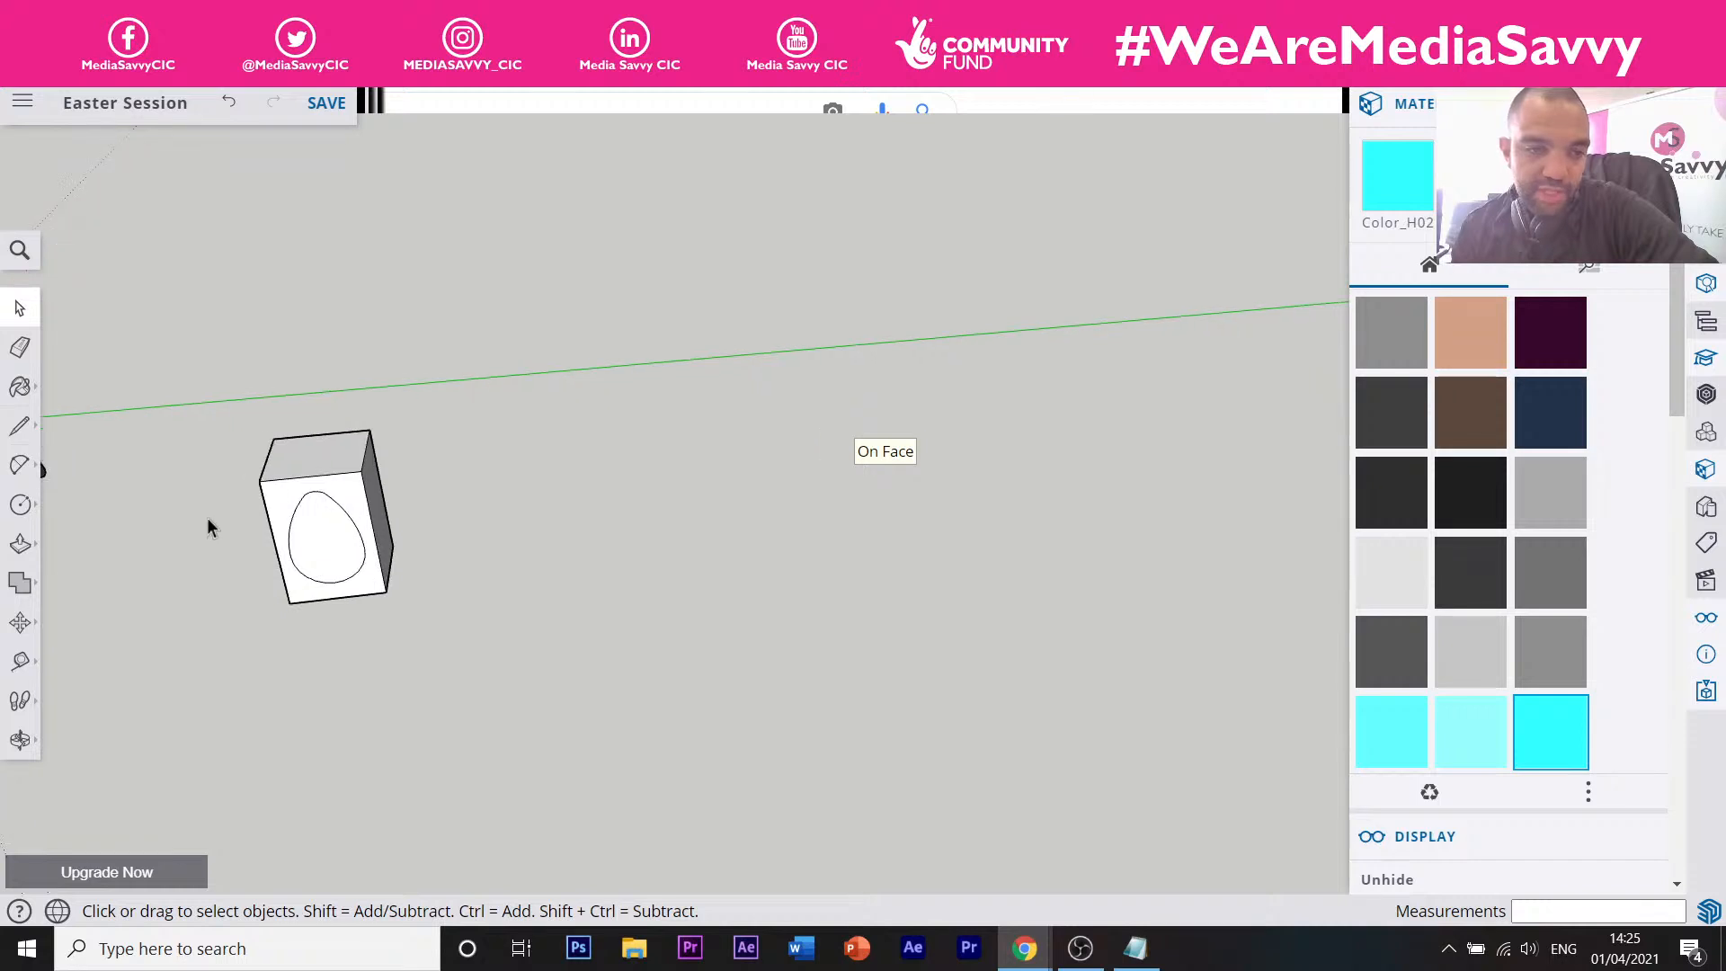
scroll(321, 521, up, 5)
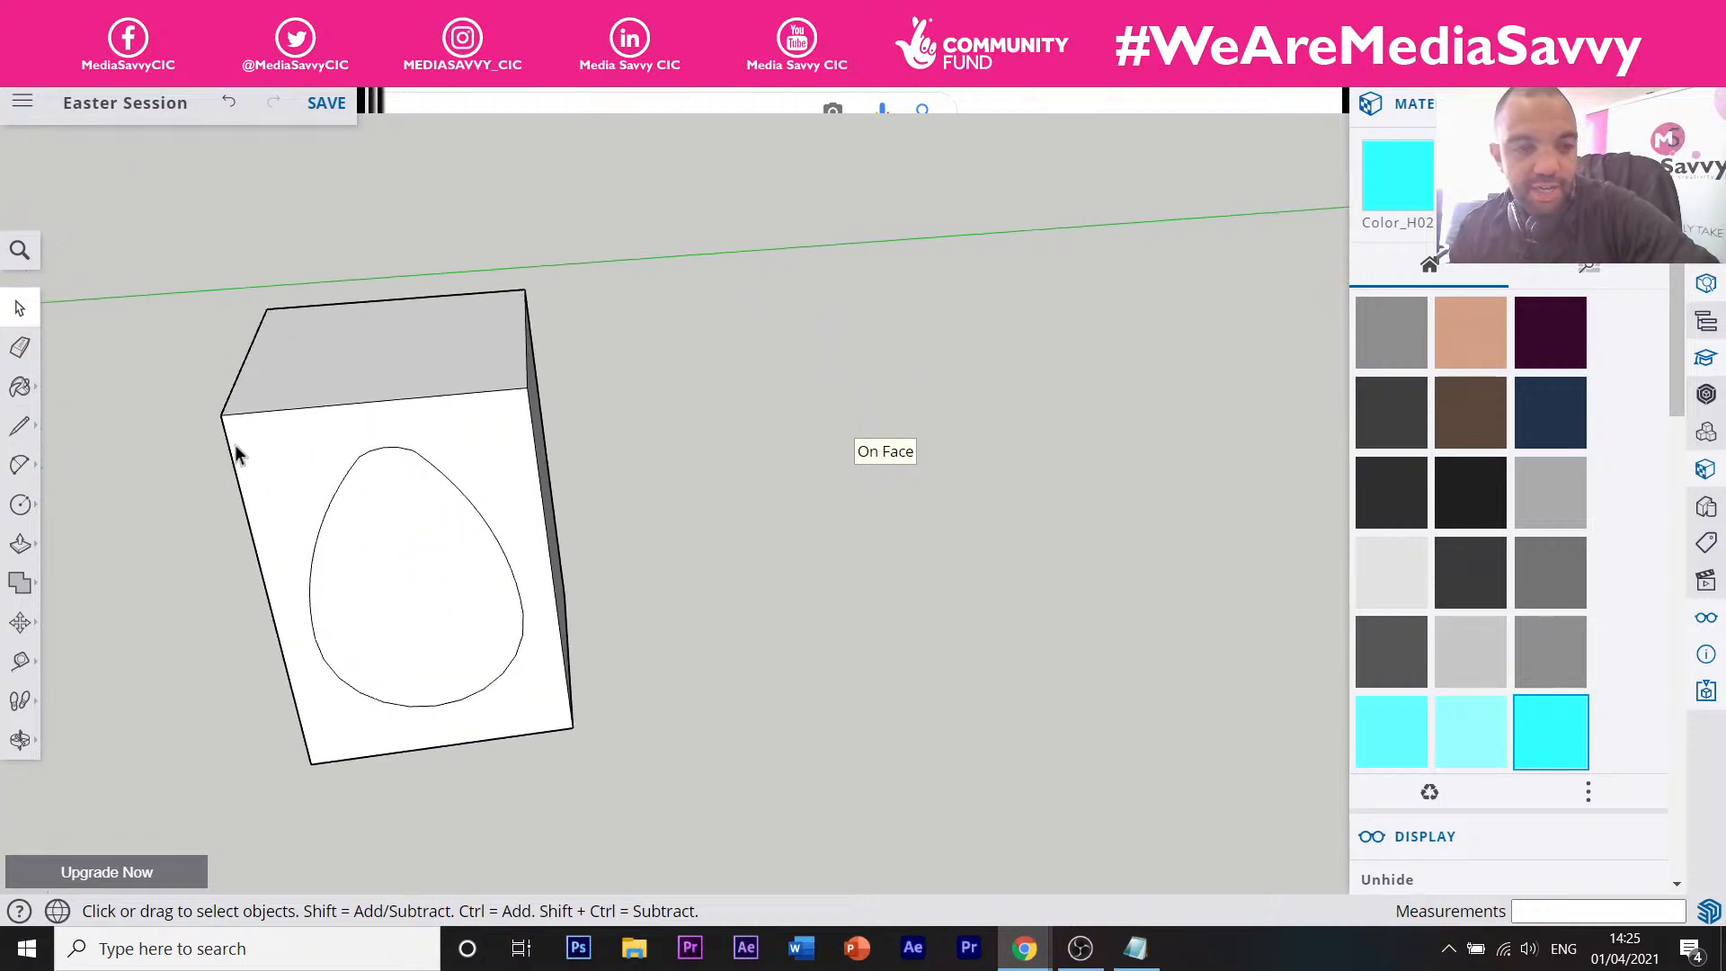
Place a vertical guide 100 mm in from the box's left edge, crossing the egg's top.
key(t)
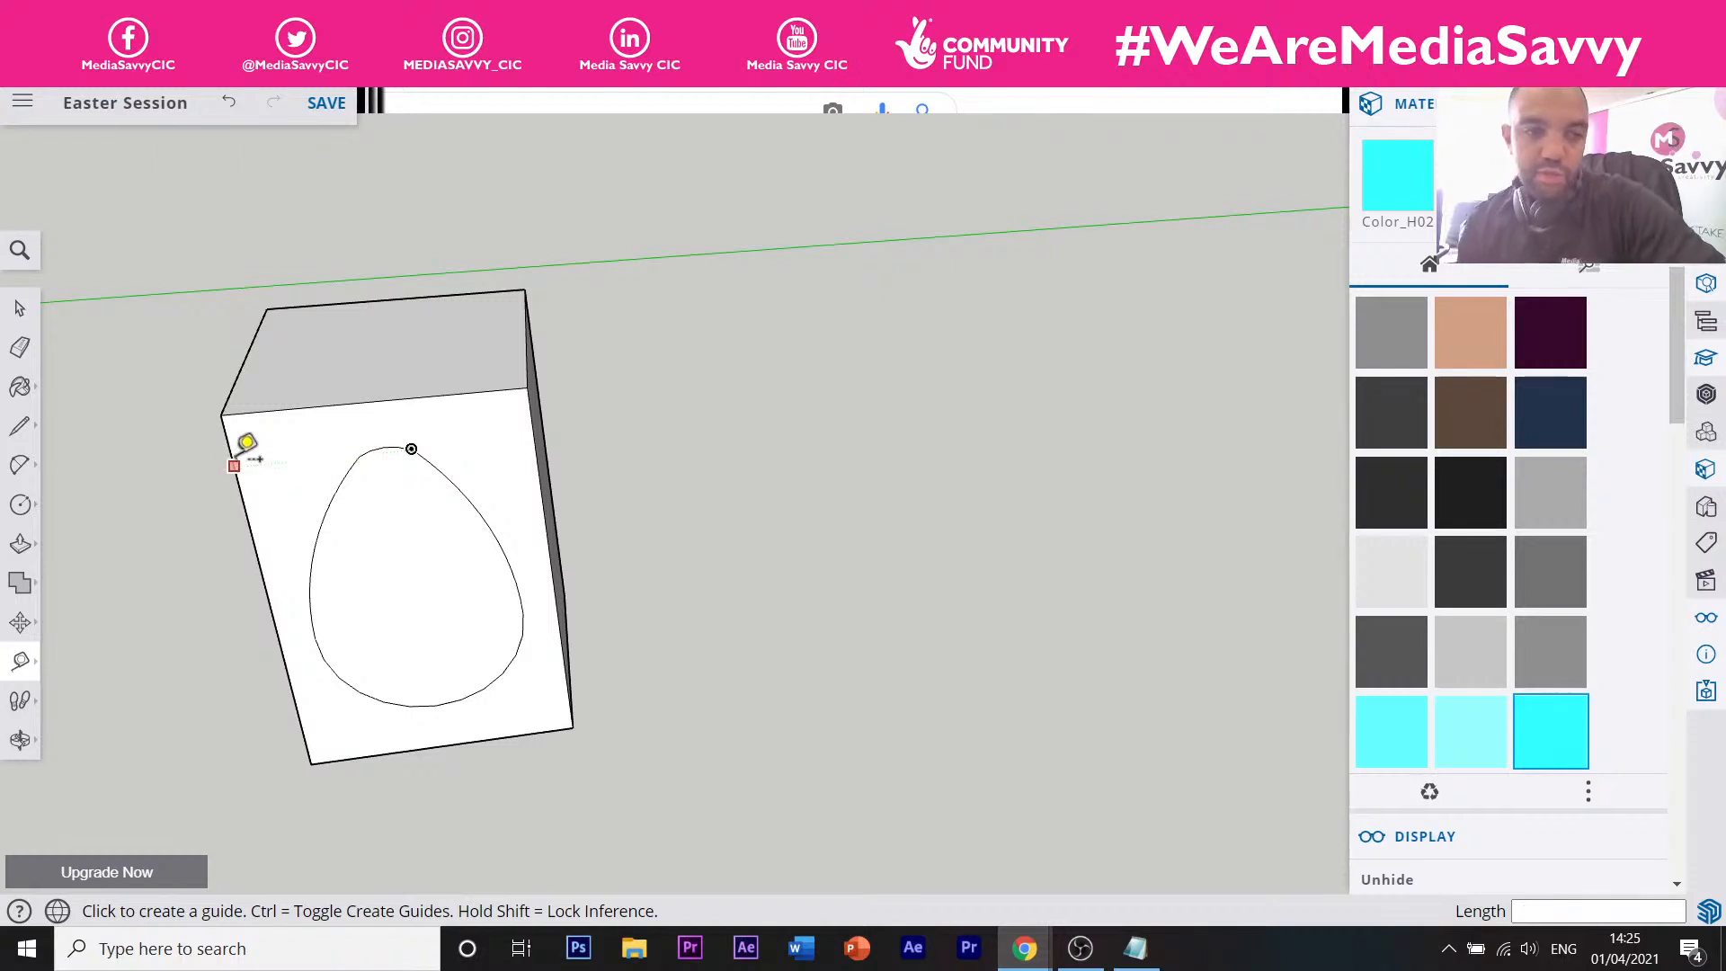
click(227, 441)
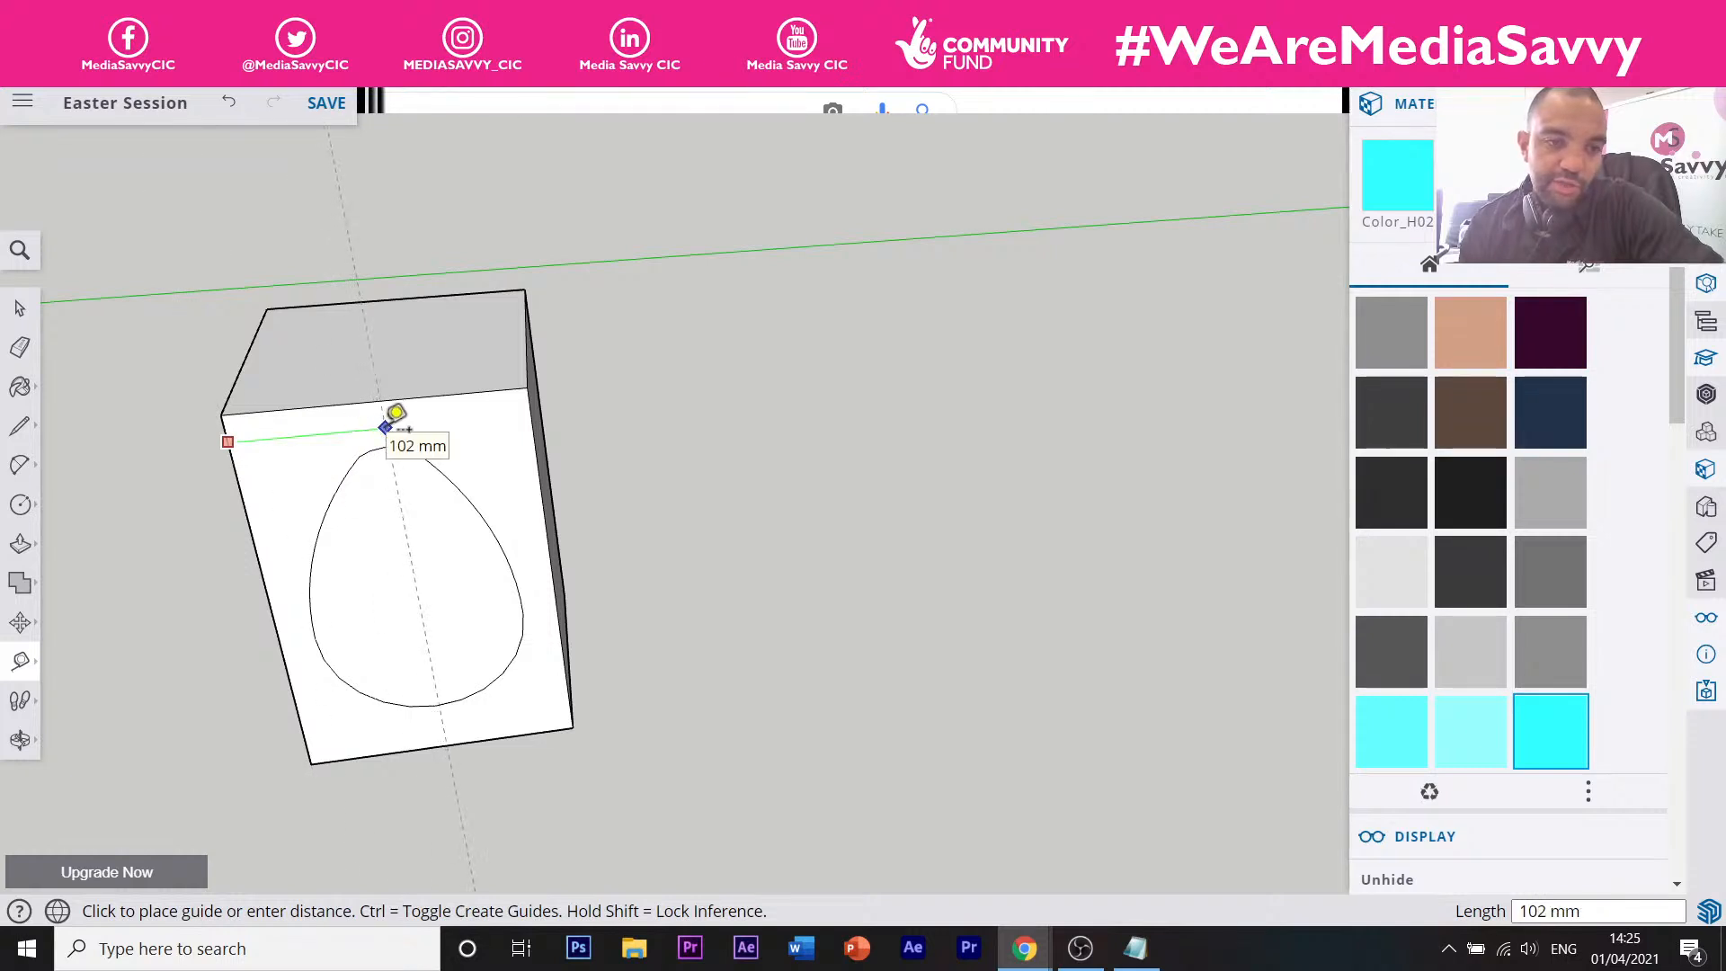
click(386, 426)
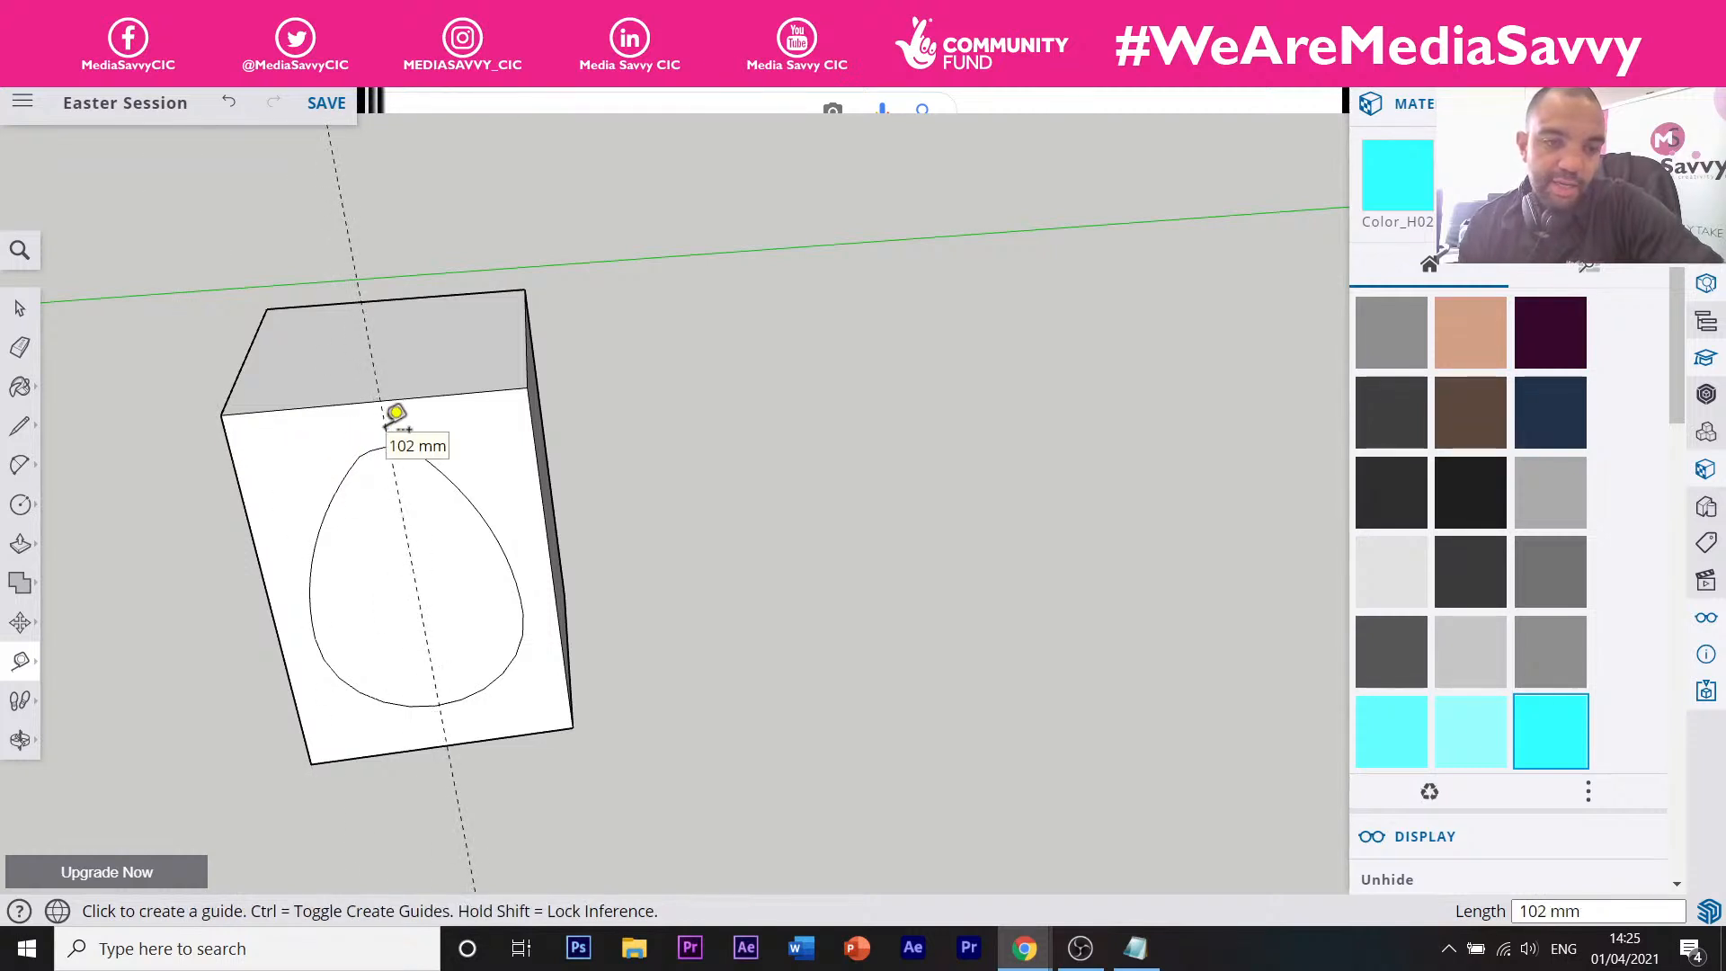
text(100)
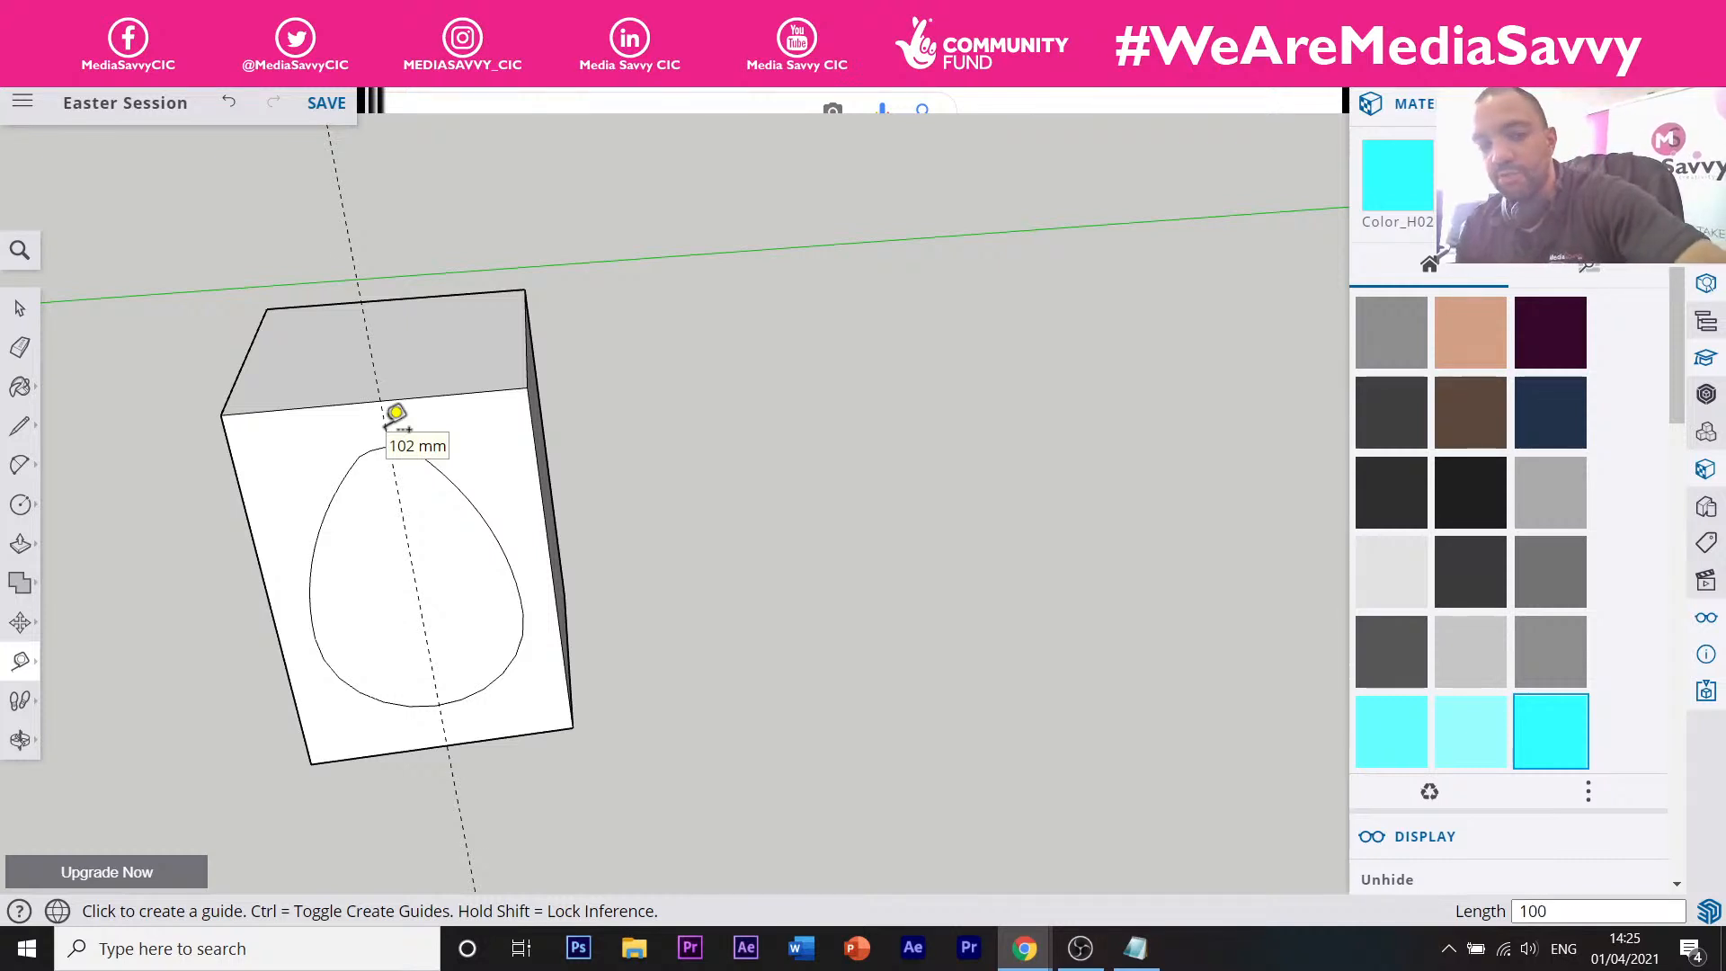
key(Return)
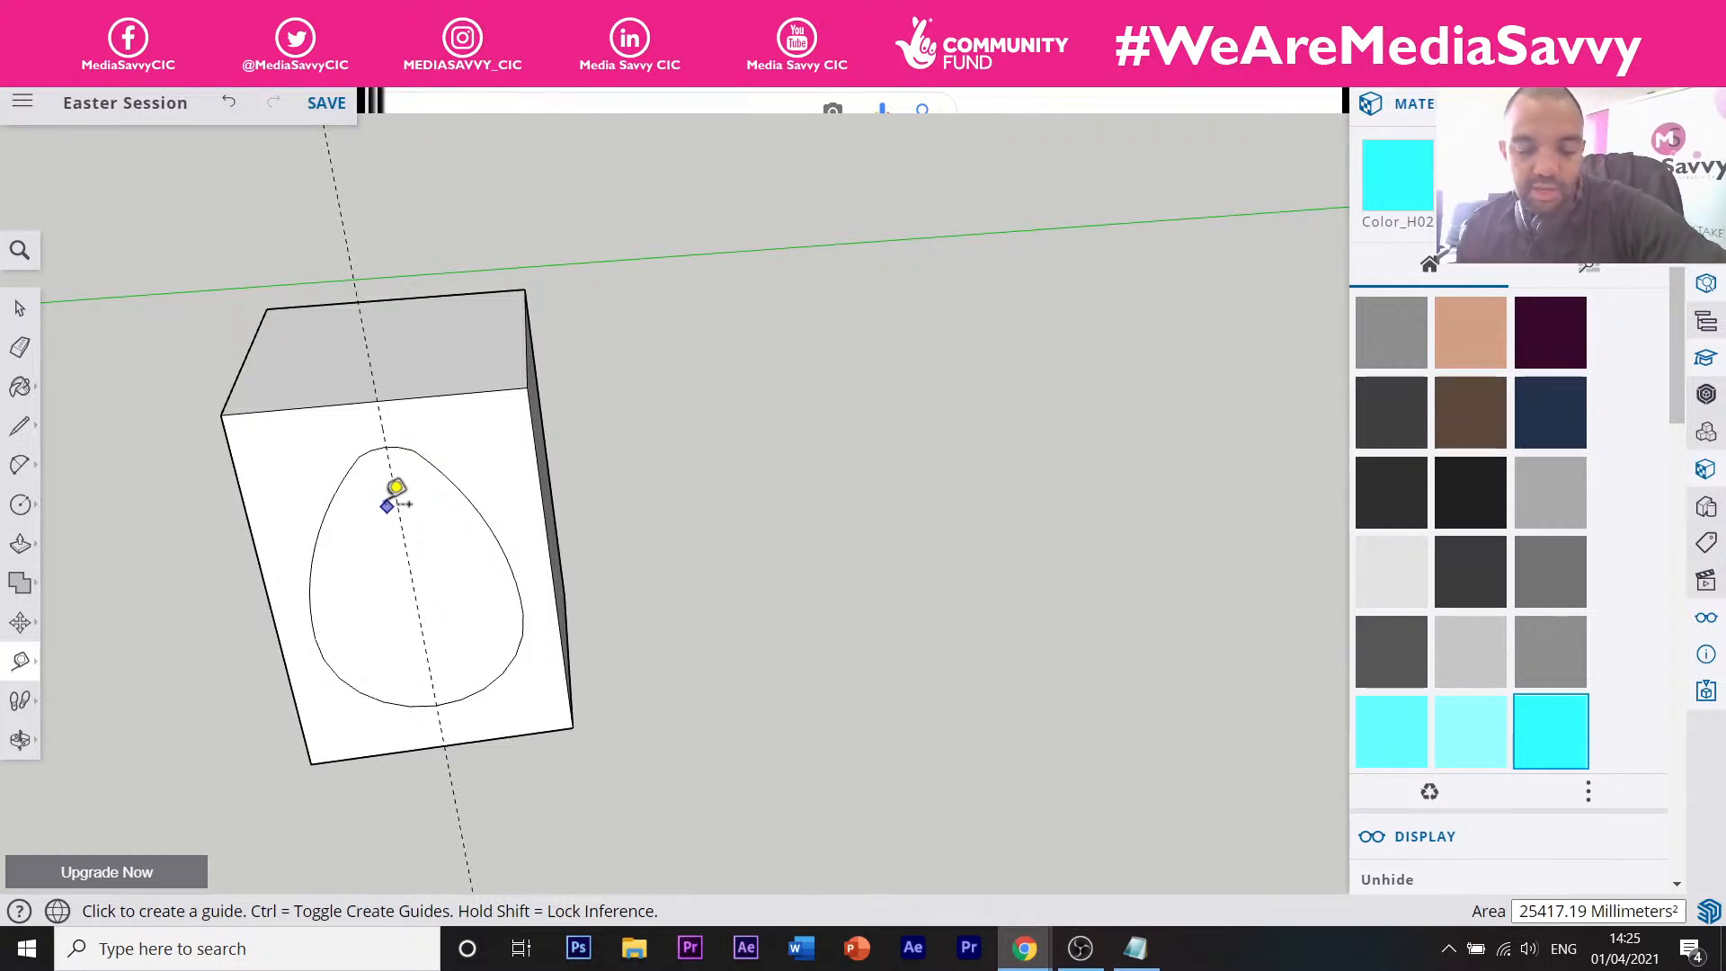
key(l)
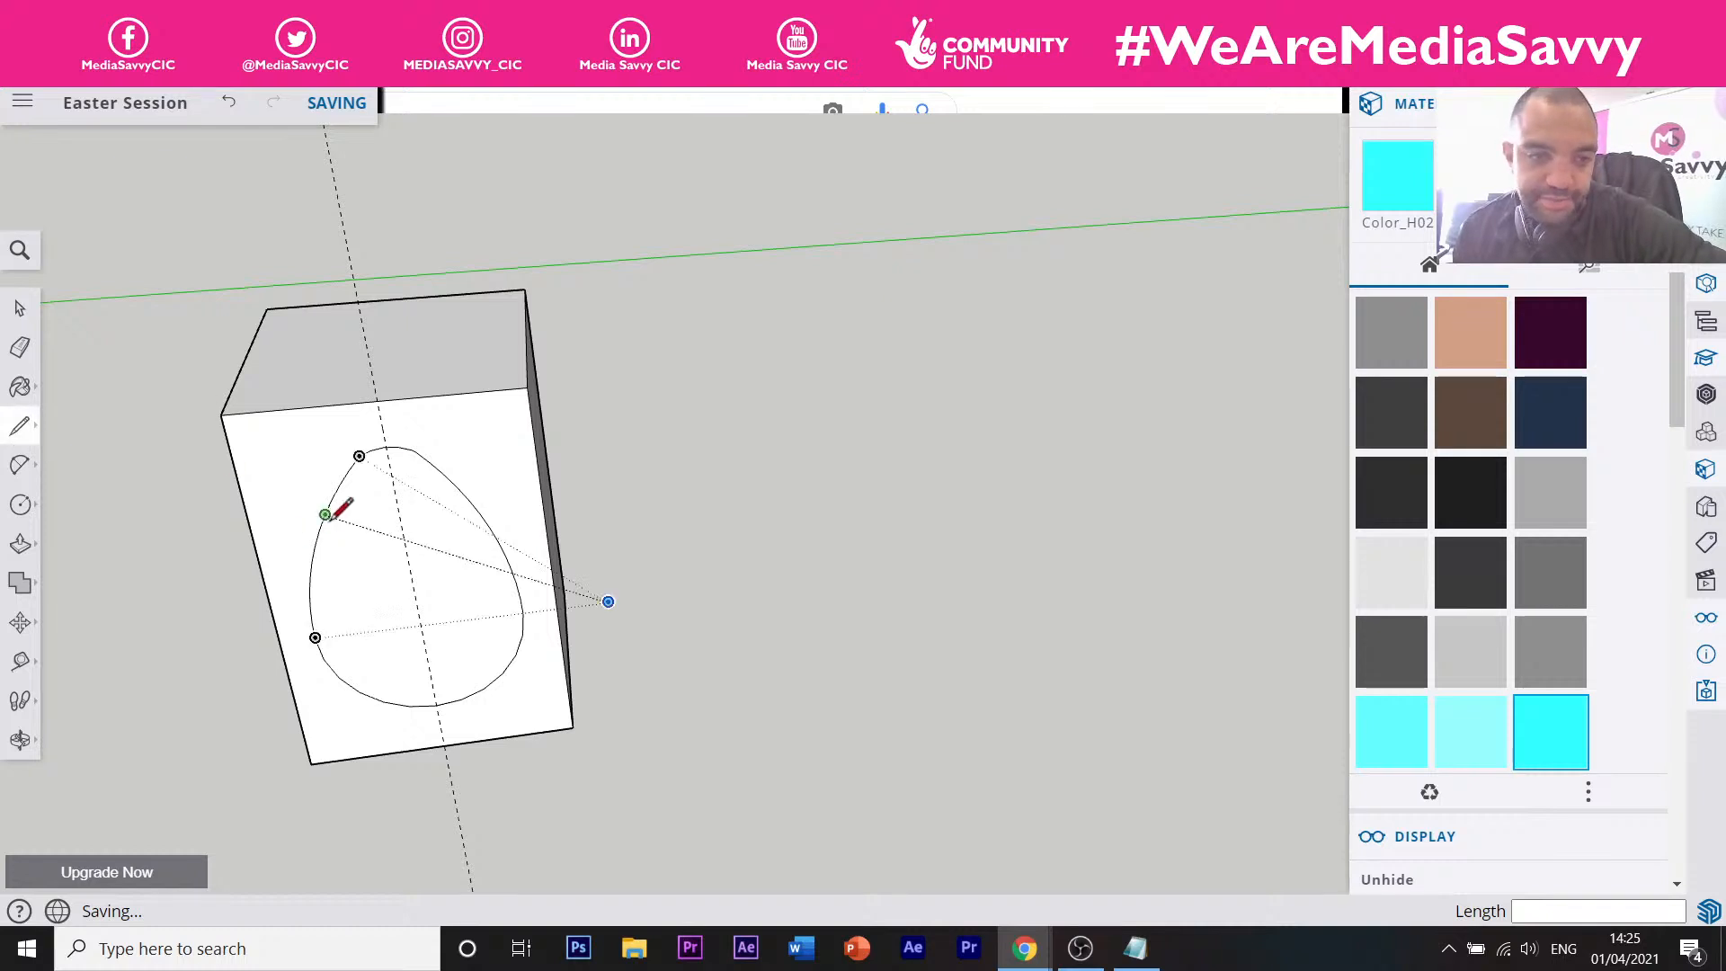
Draw a straight line along the 100 mm guide from the egg's top to its bottom.
scroll(347, 454, up, 5)
scroll(364, 449, up, 5)
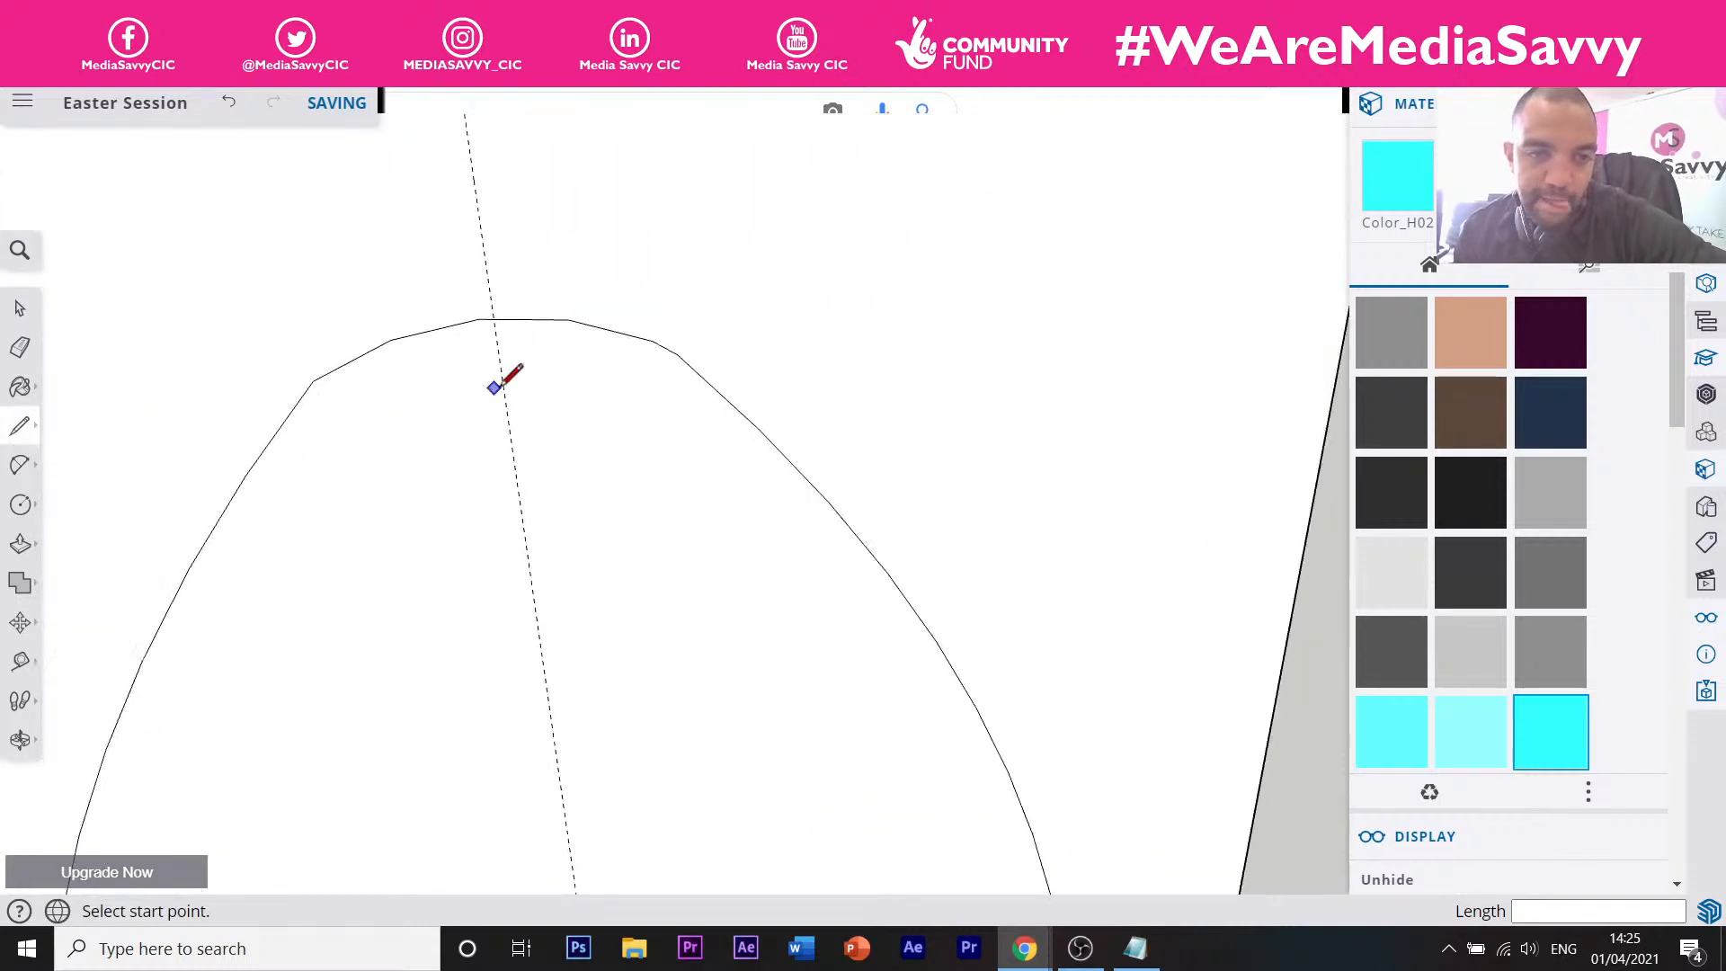
click(492, 318)
scroll(527, 332, down, 6)
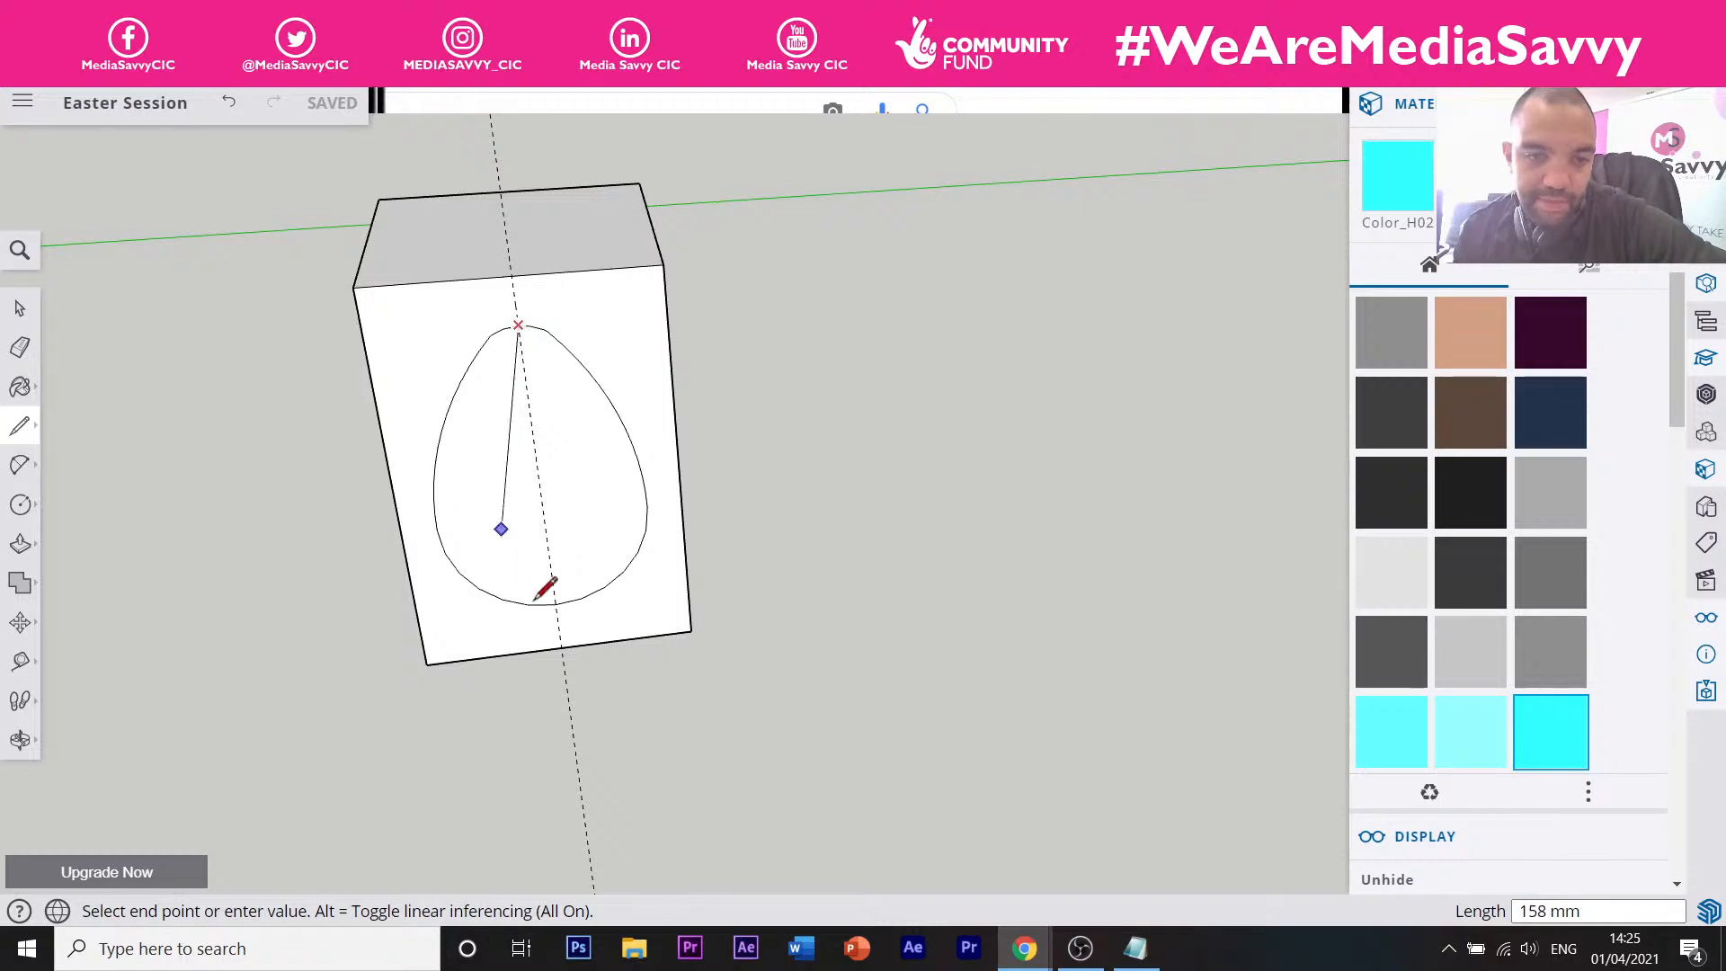
scroll(557, 590, up, 4)
scroll(552, 600, up, 6)
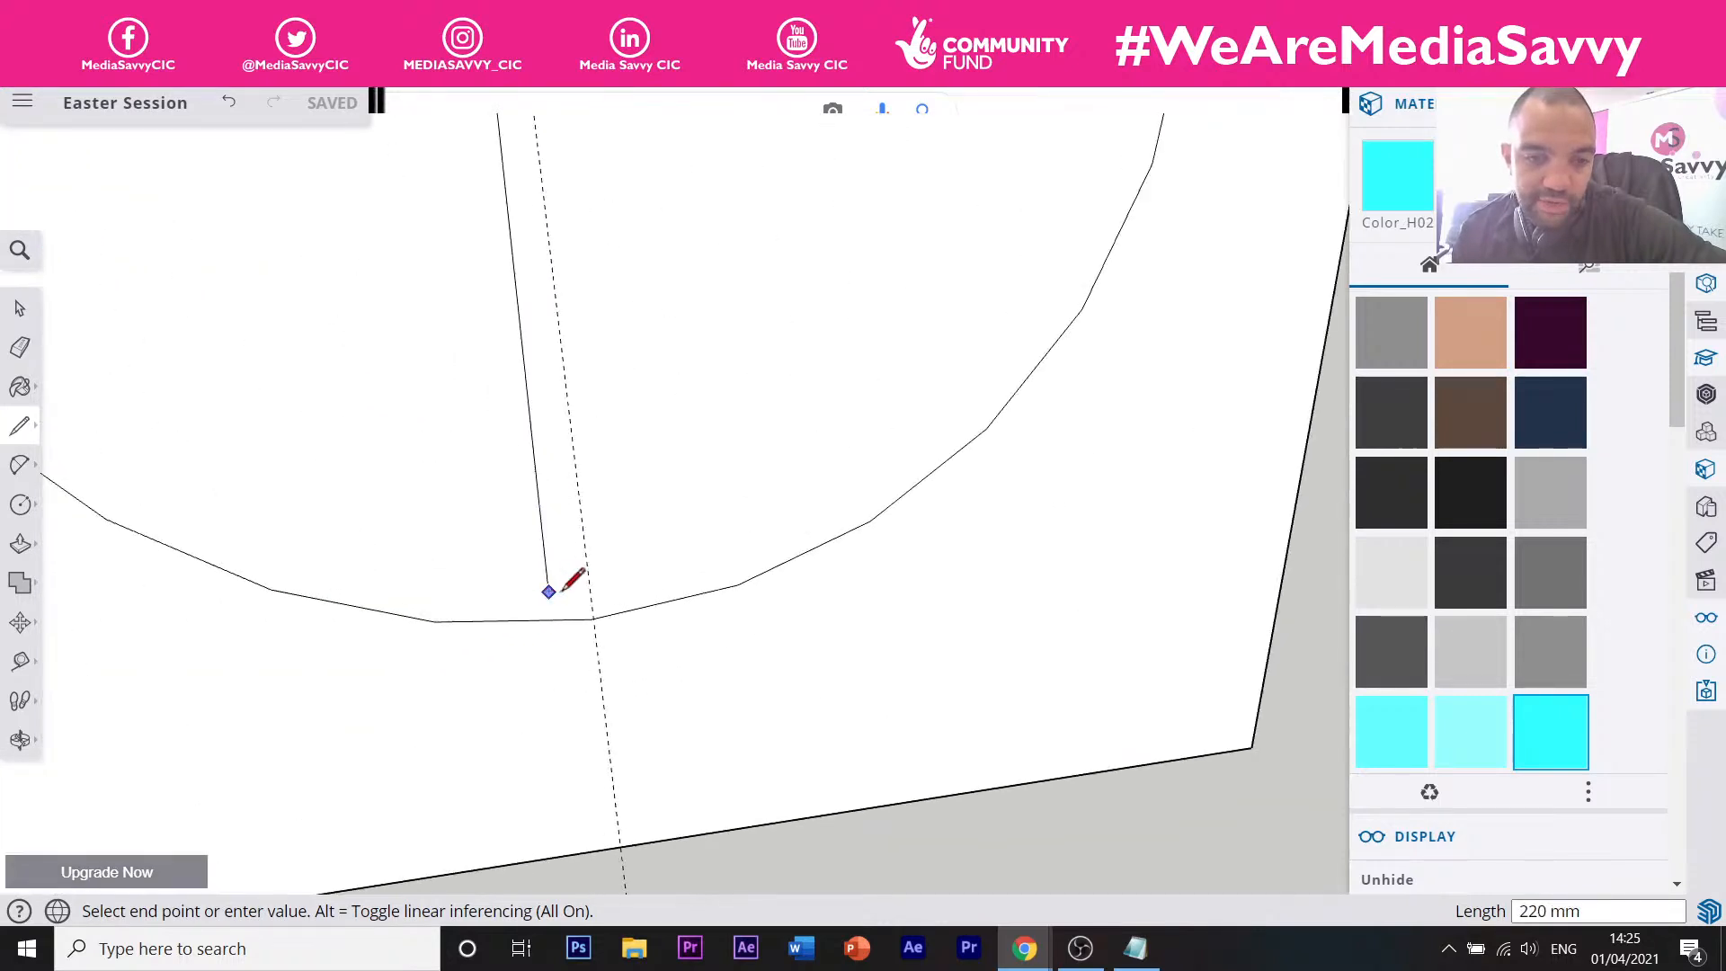
scroll(640, 623, up, 2)
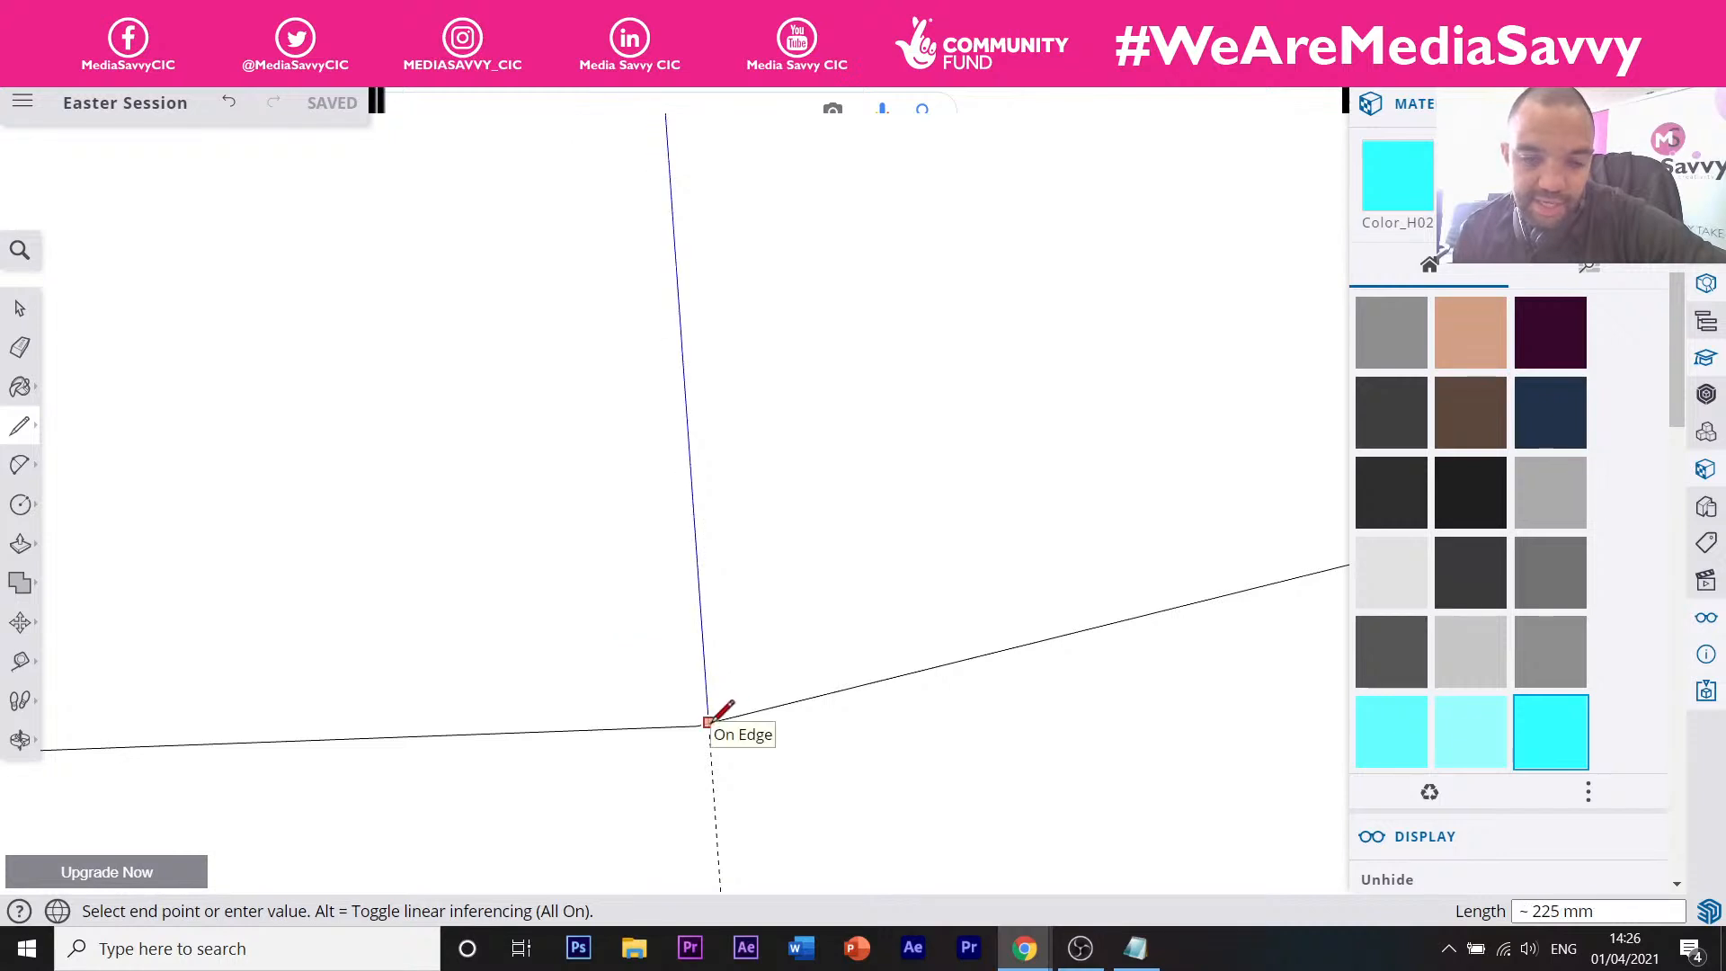
scroll(711, 723, up, 4)
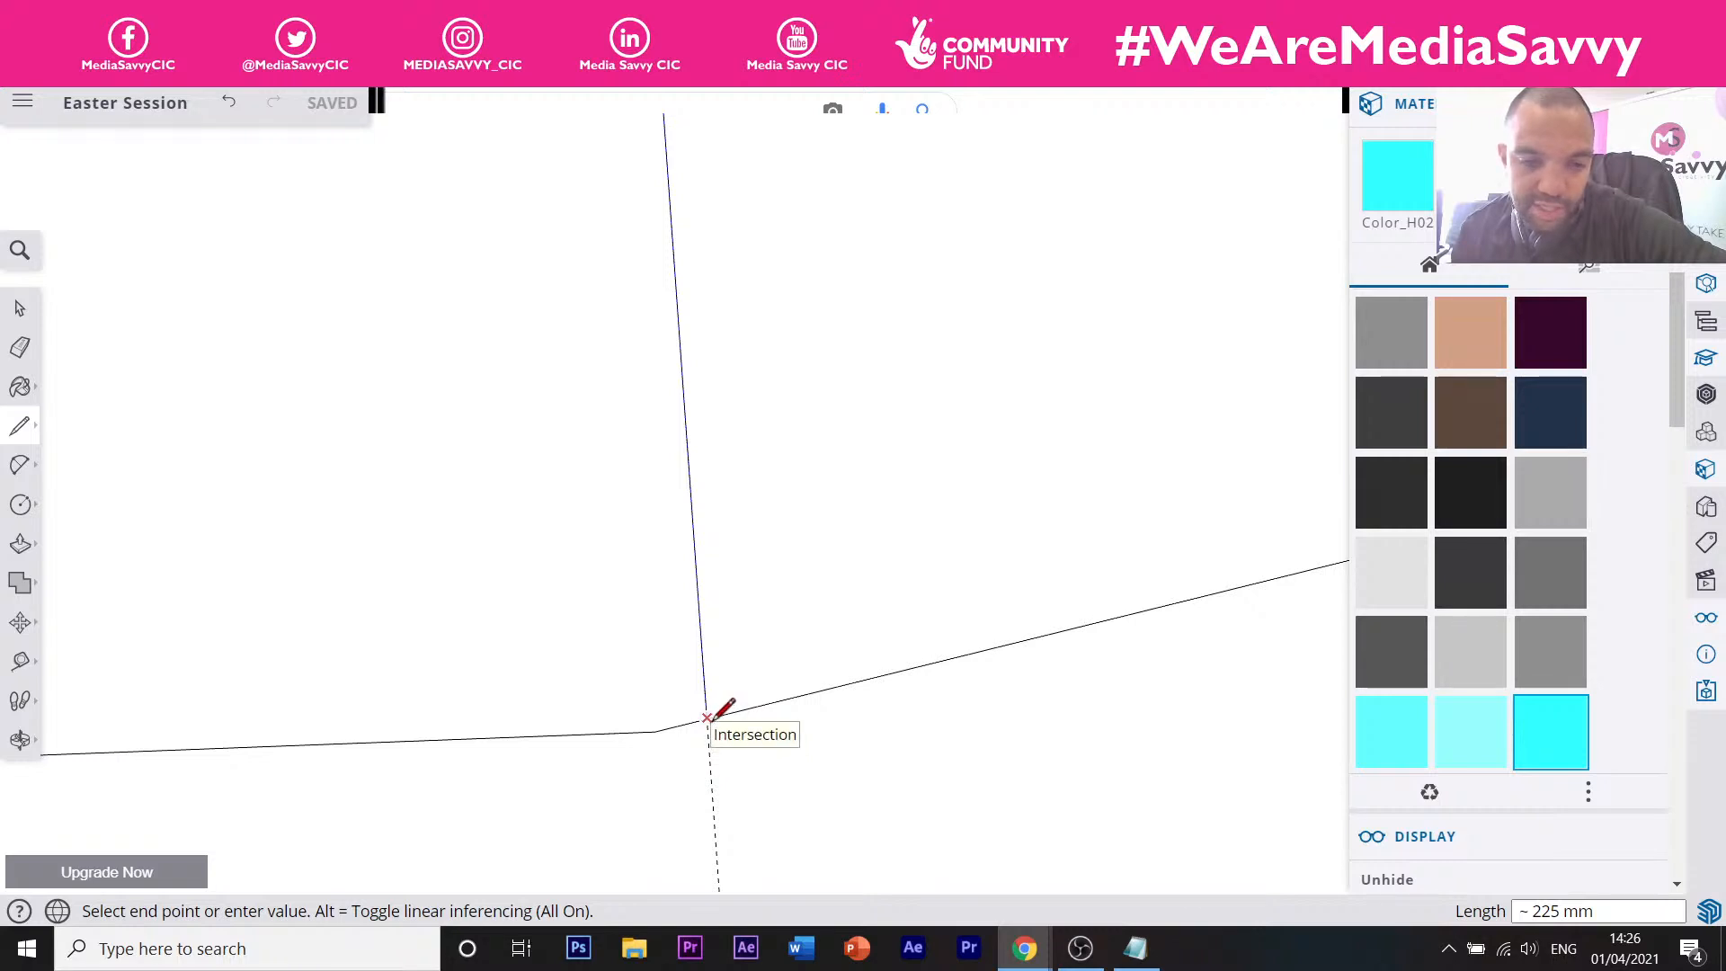
click(713, 718)
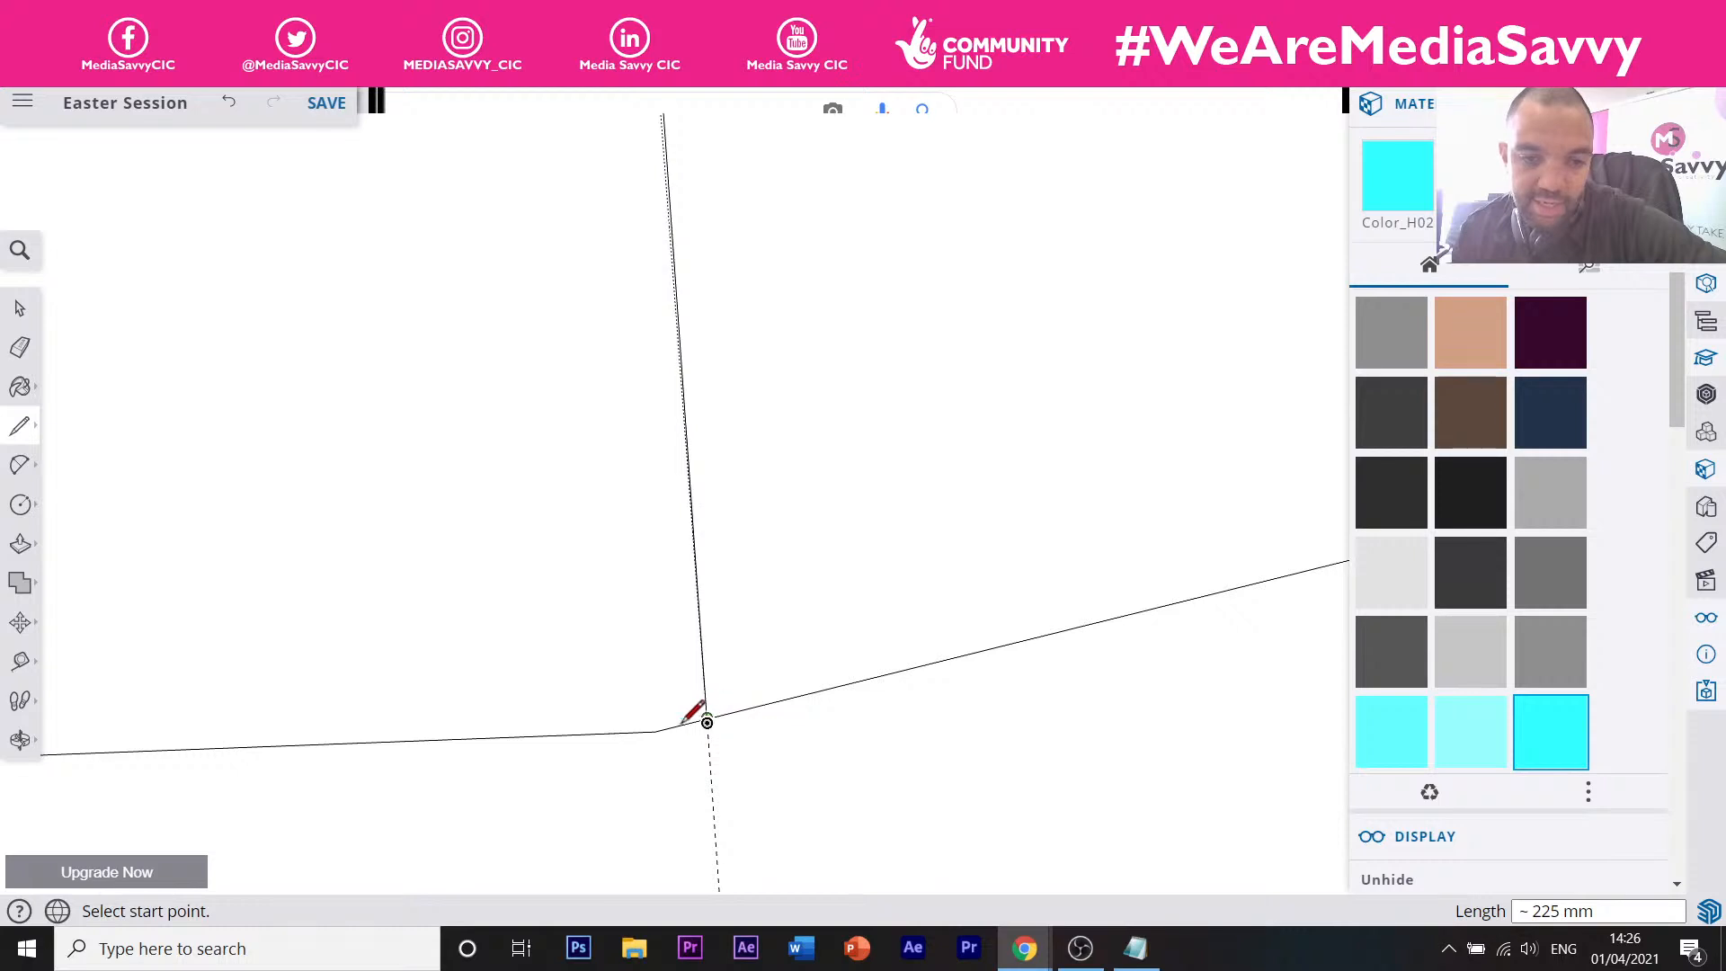
scroll(719, 718, down, 10)
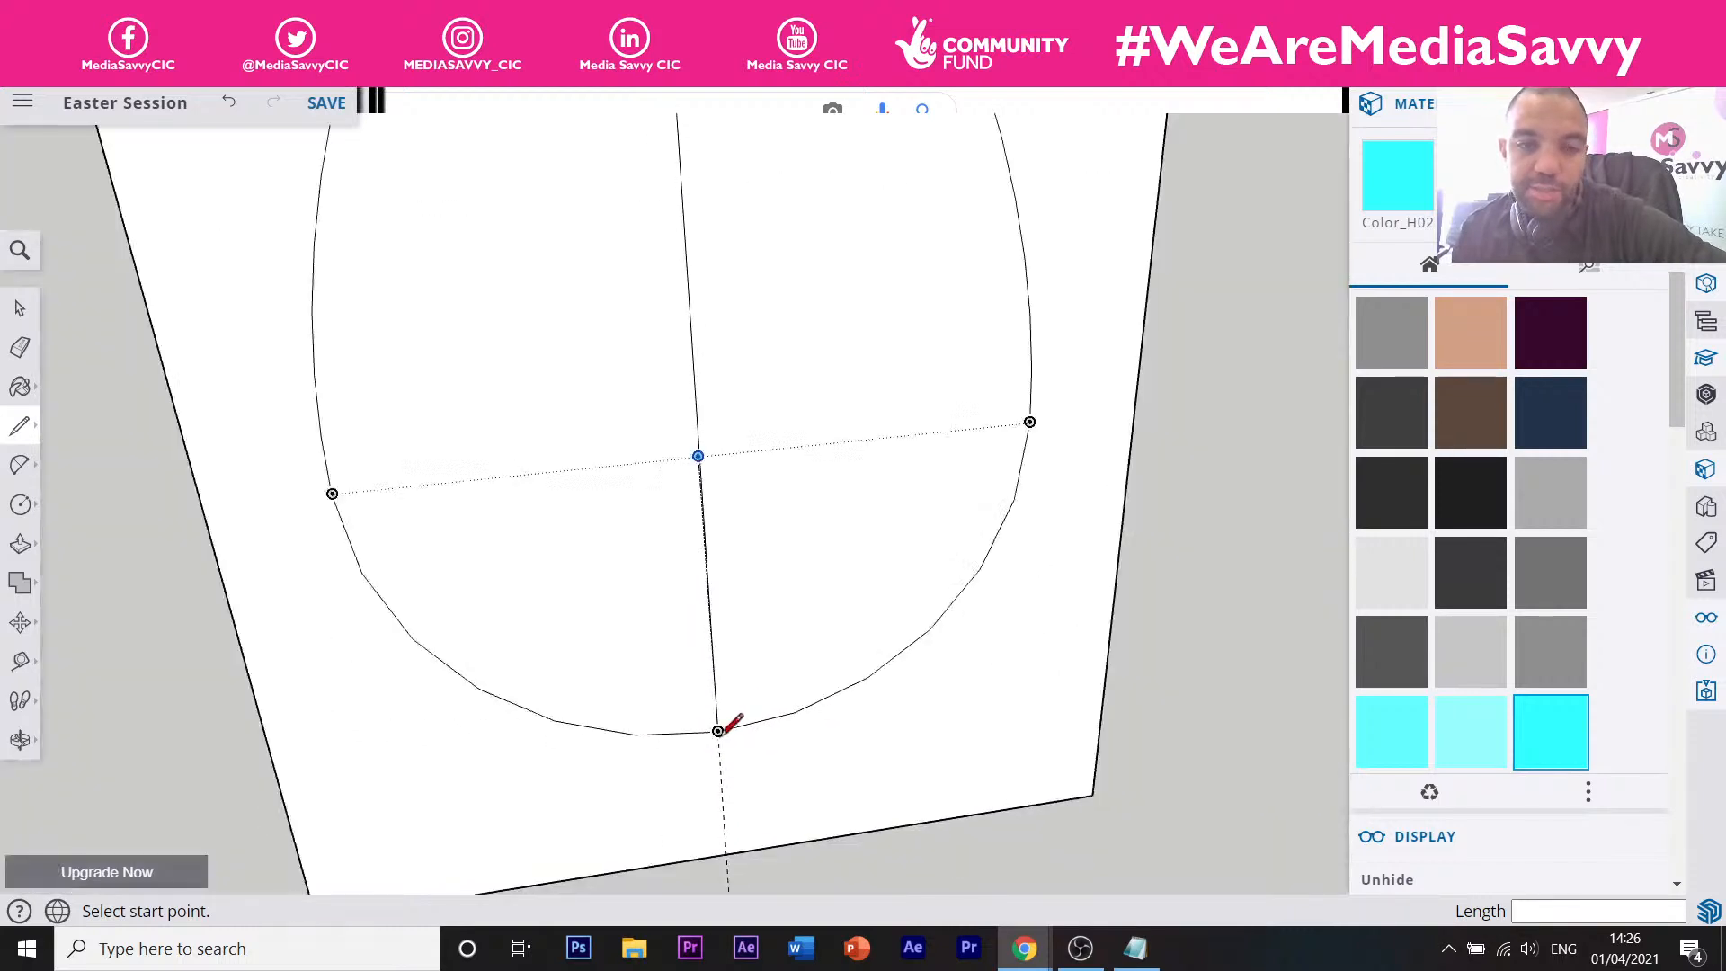
scroll(723, 724, up, 3)
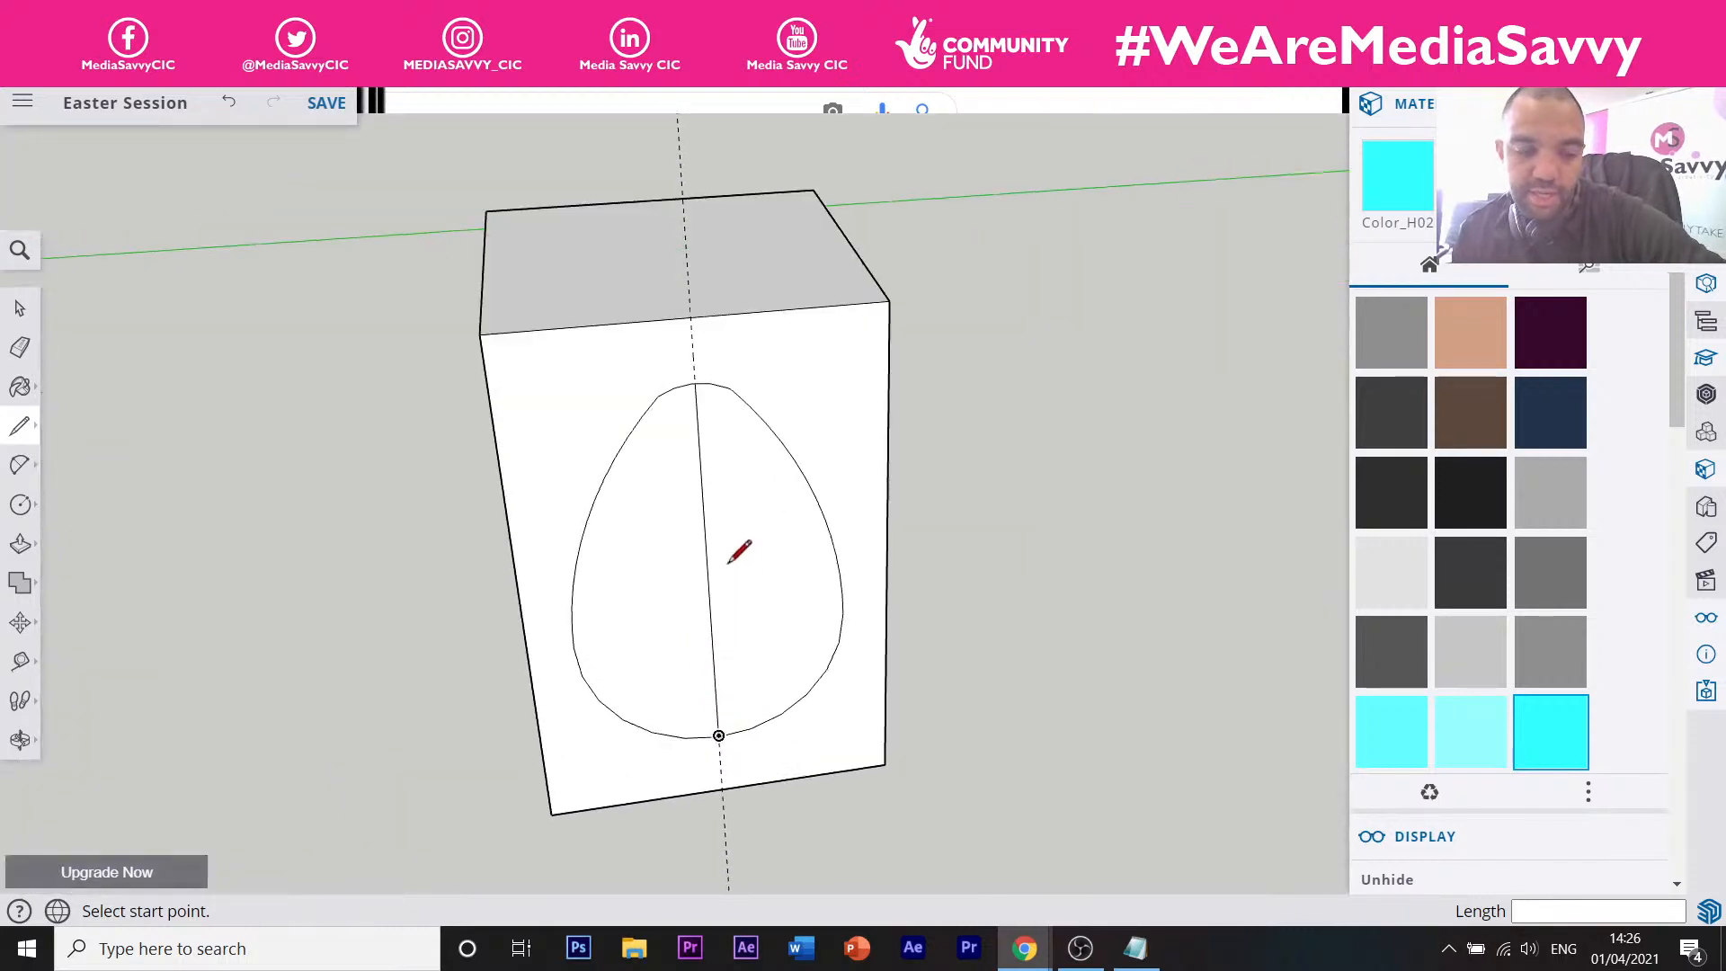
key(e)
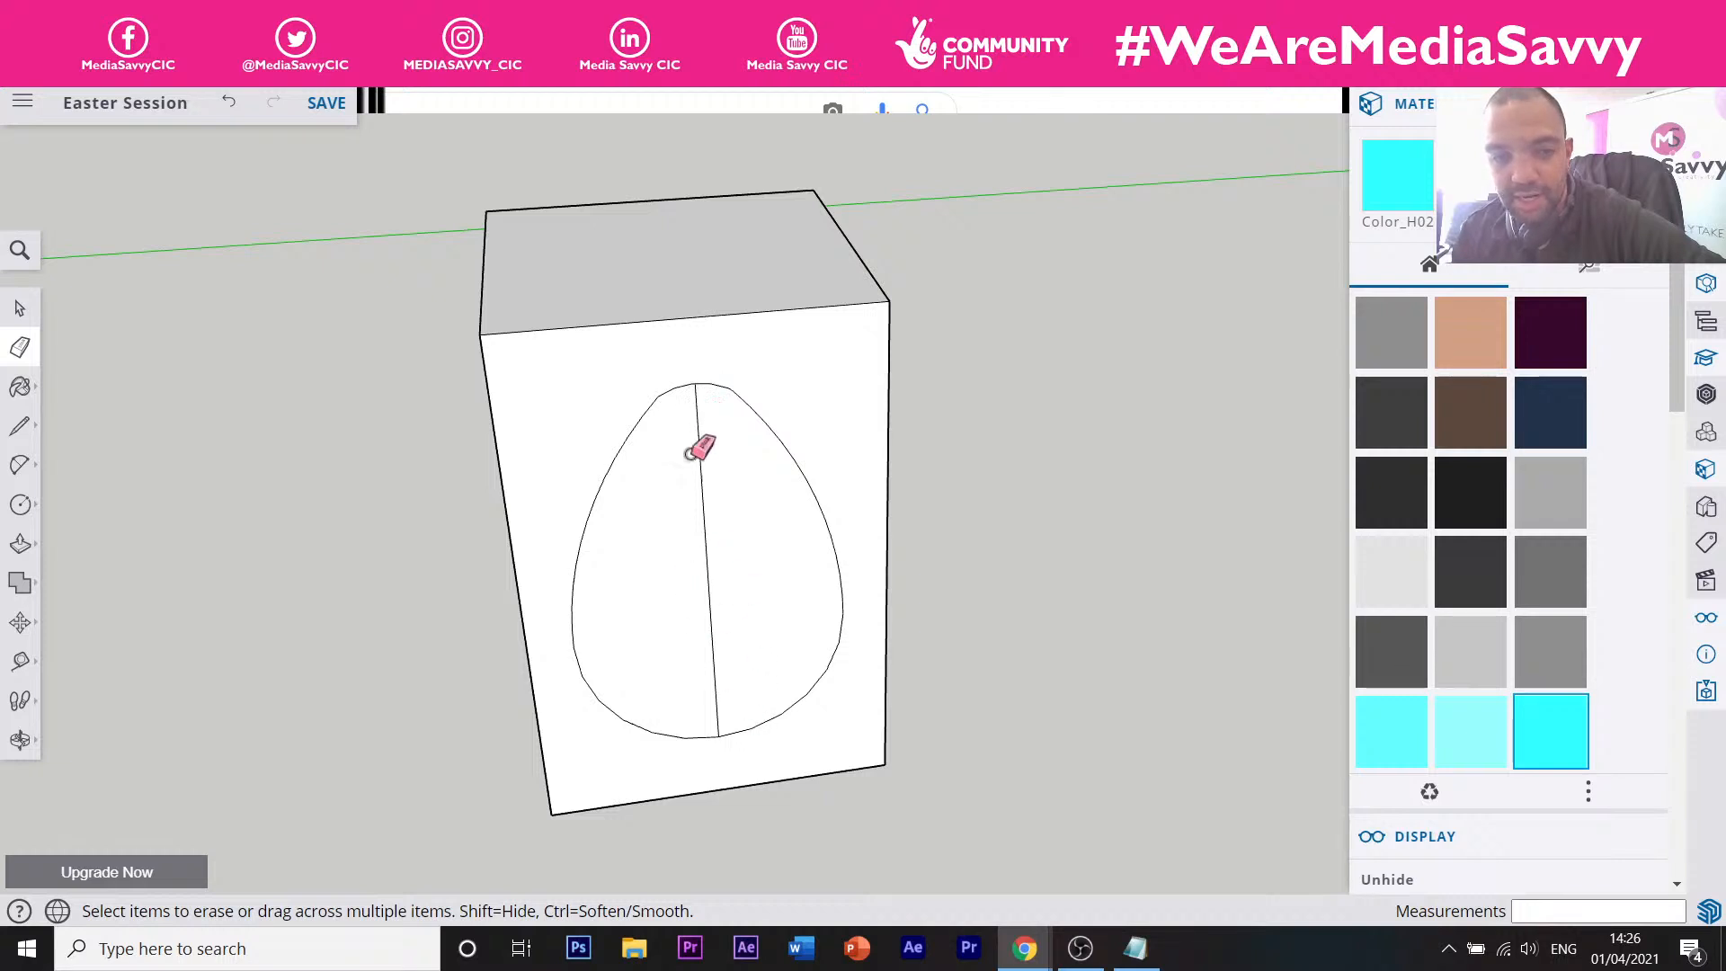
After several selection attempts, select only the left half of the egg outline.
key(space)
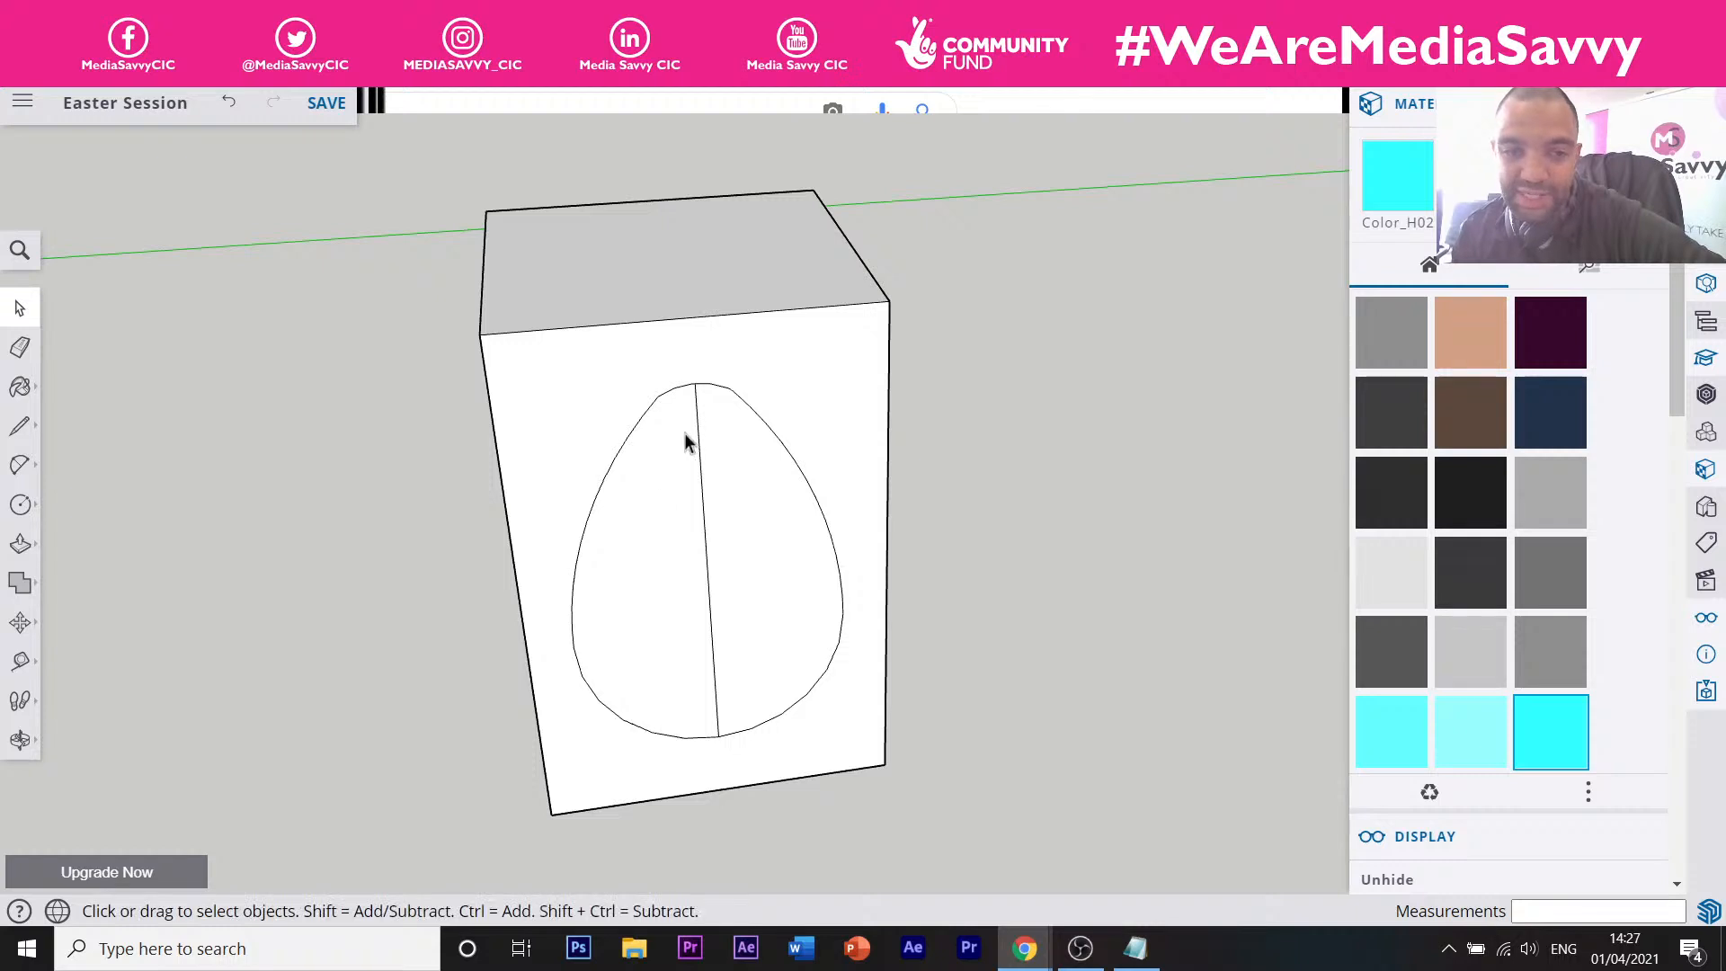
double_click(672, 565)
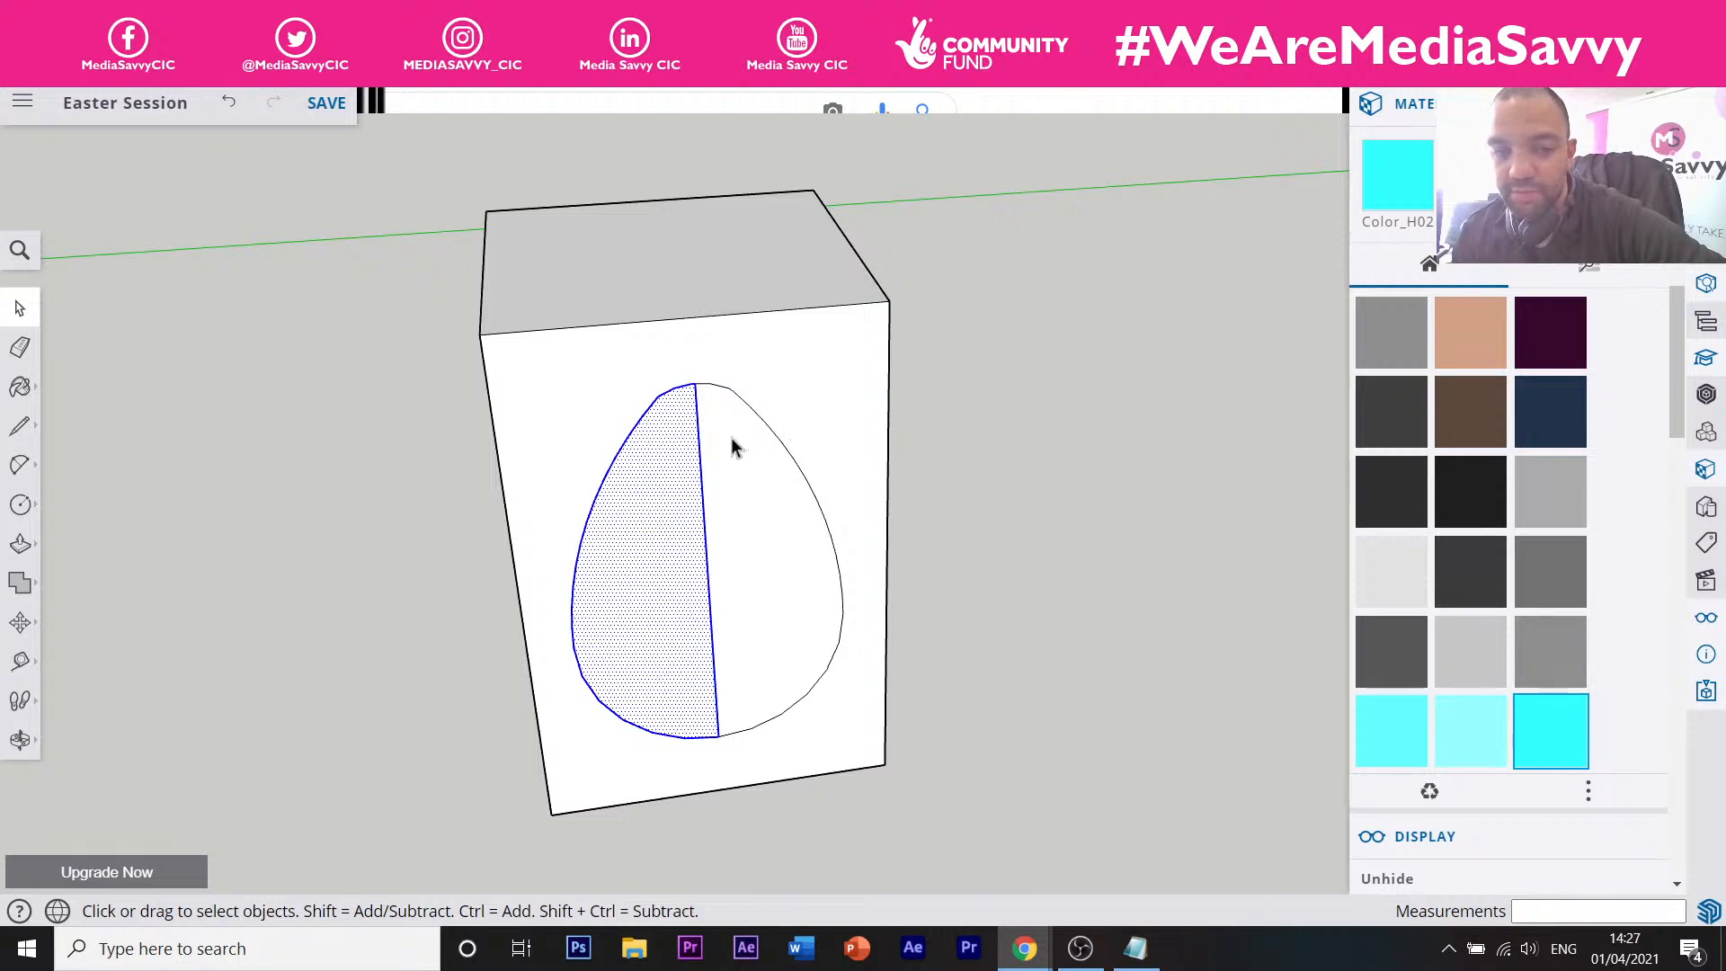
click(1012, 564)
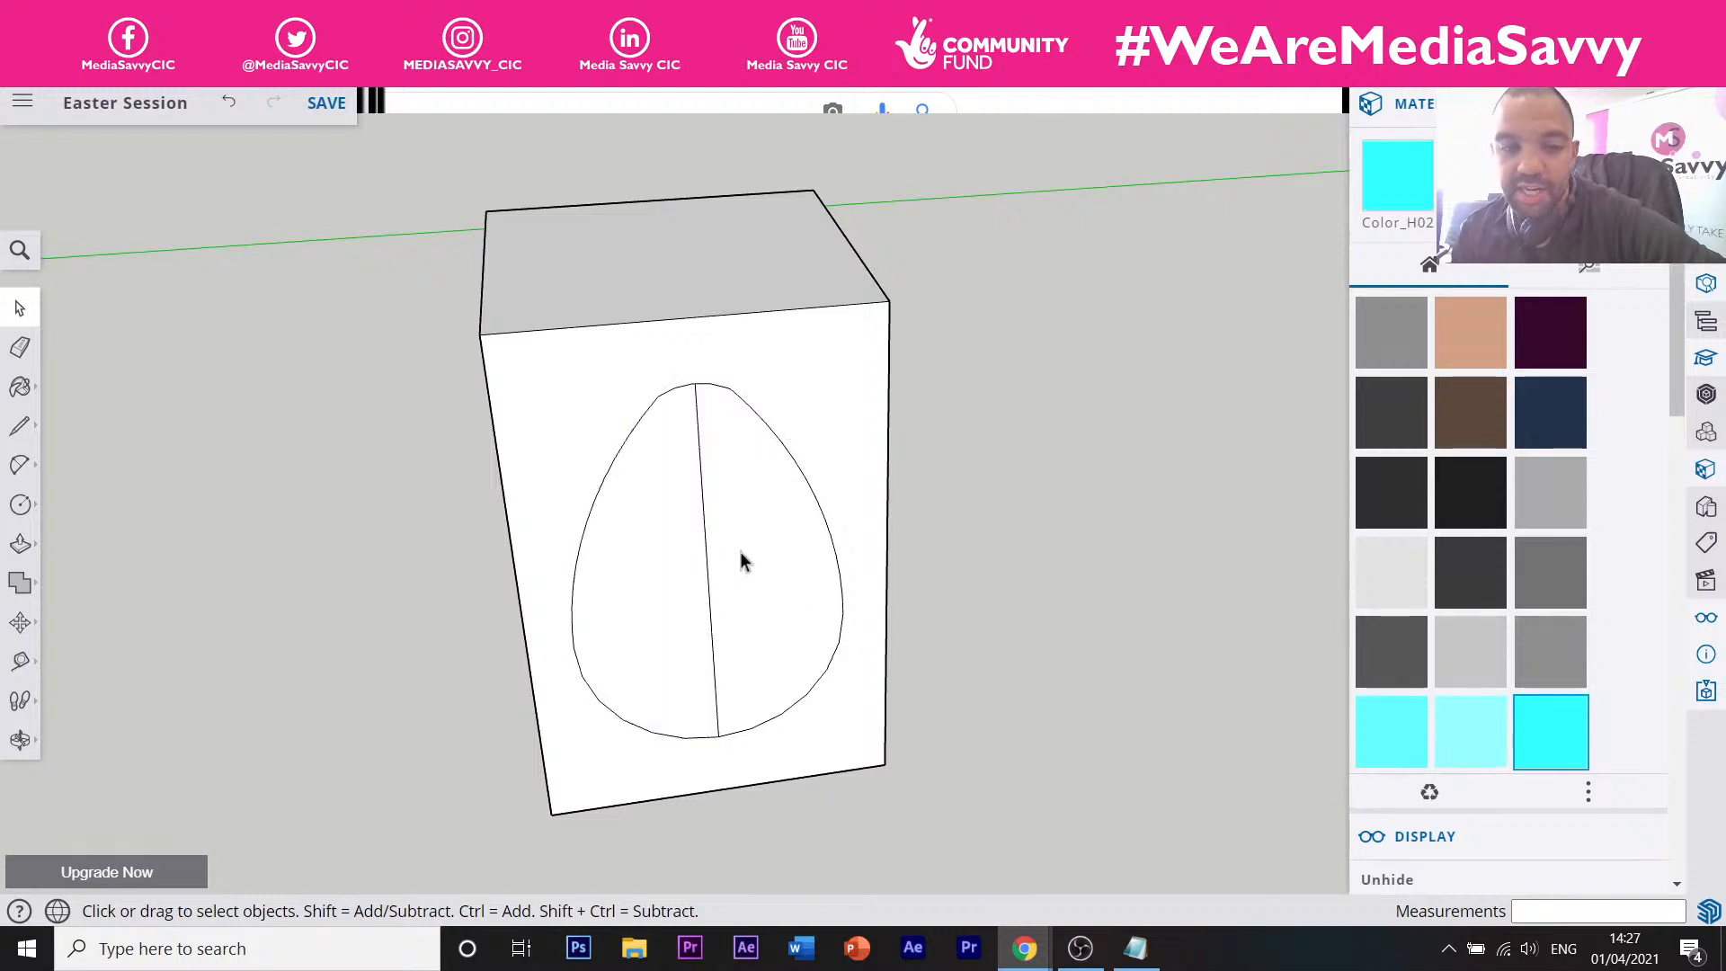
click(667, 575)
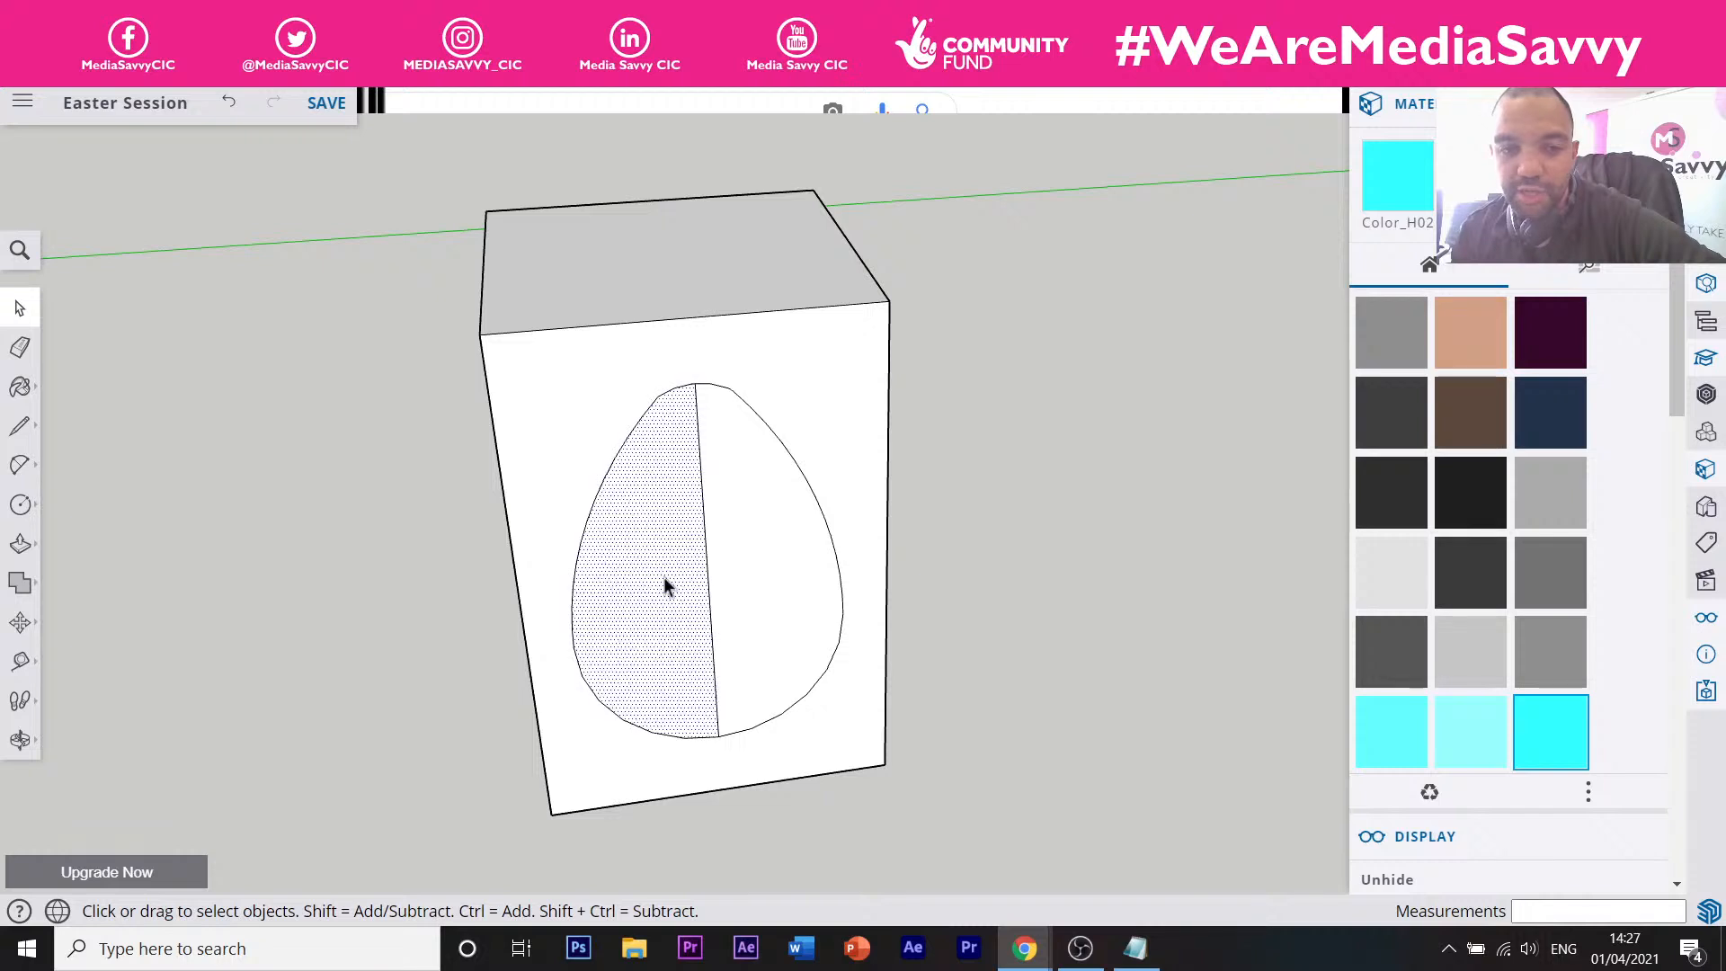
click(1035, 571)
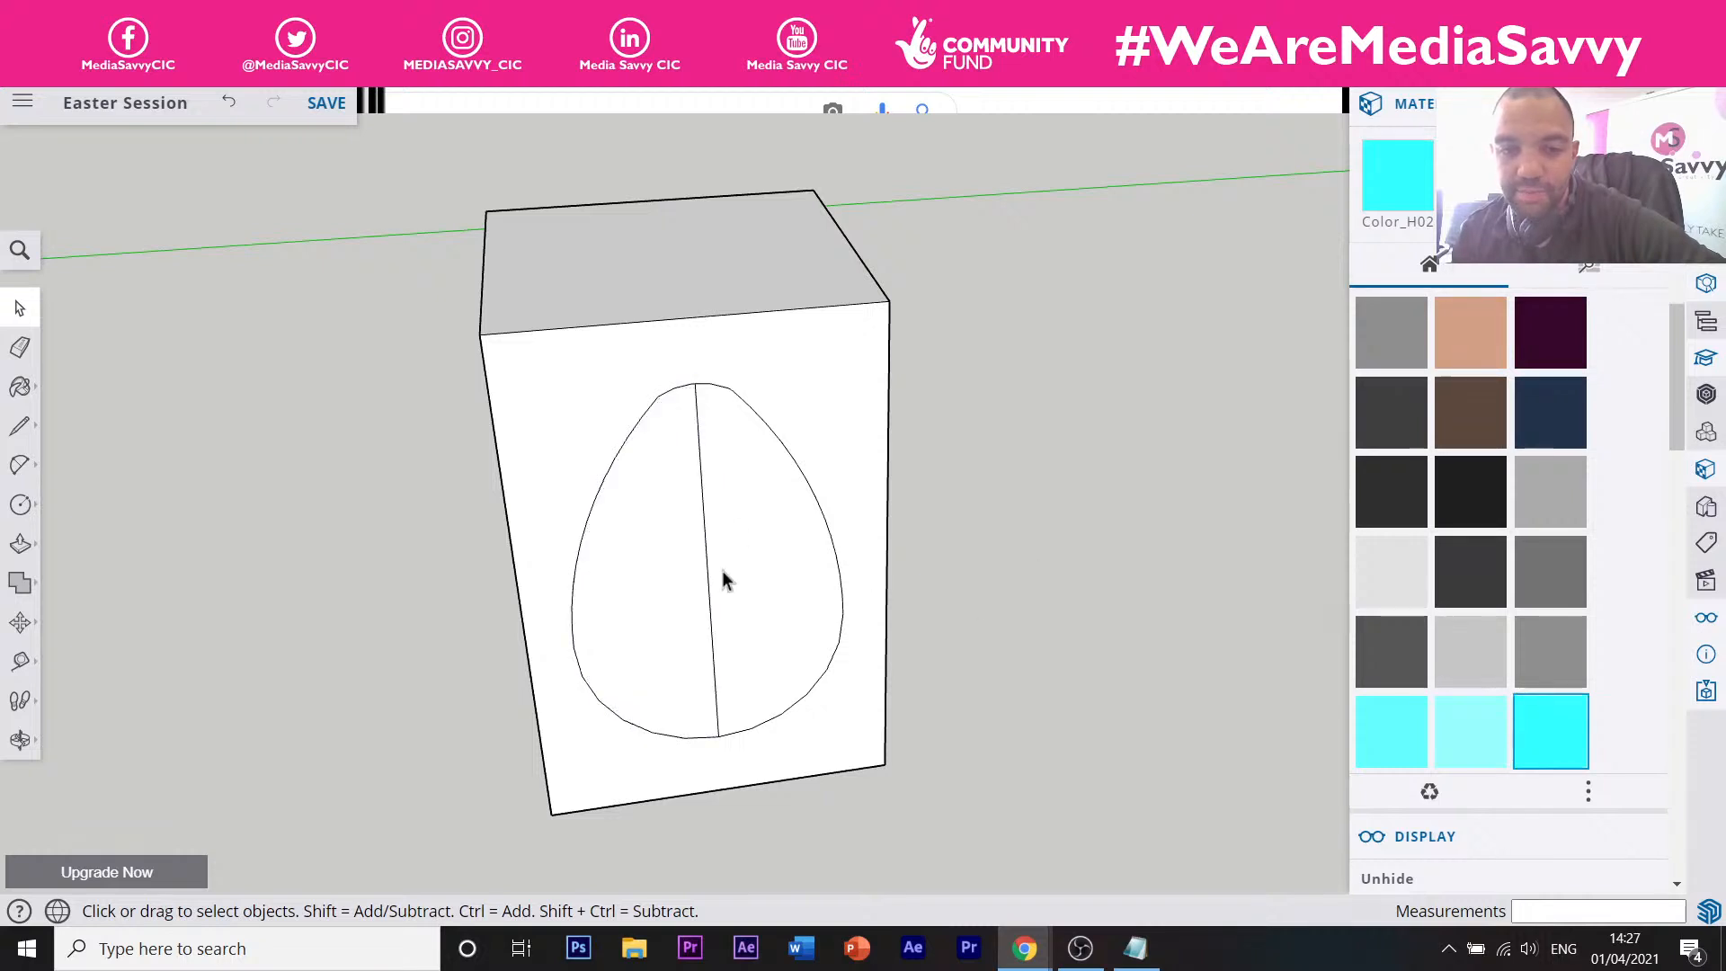
double_click(660, 551)
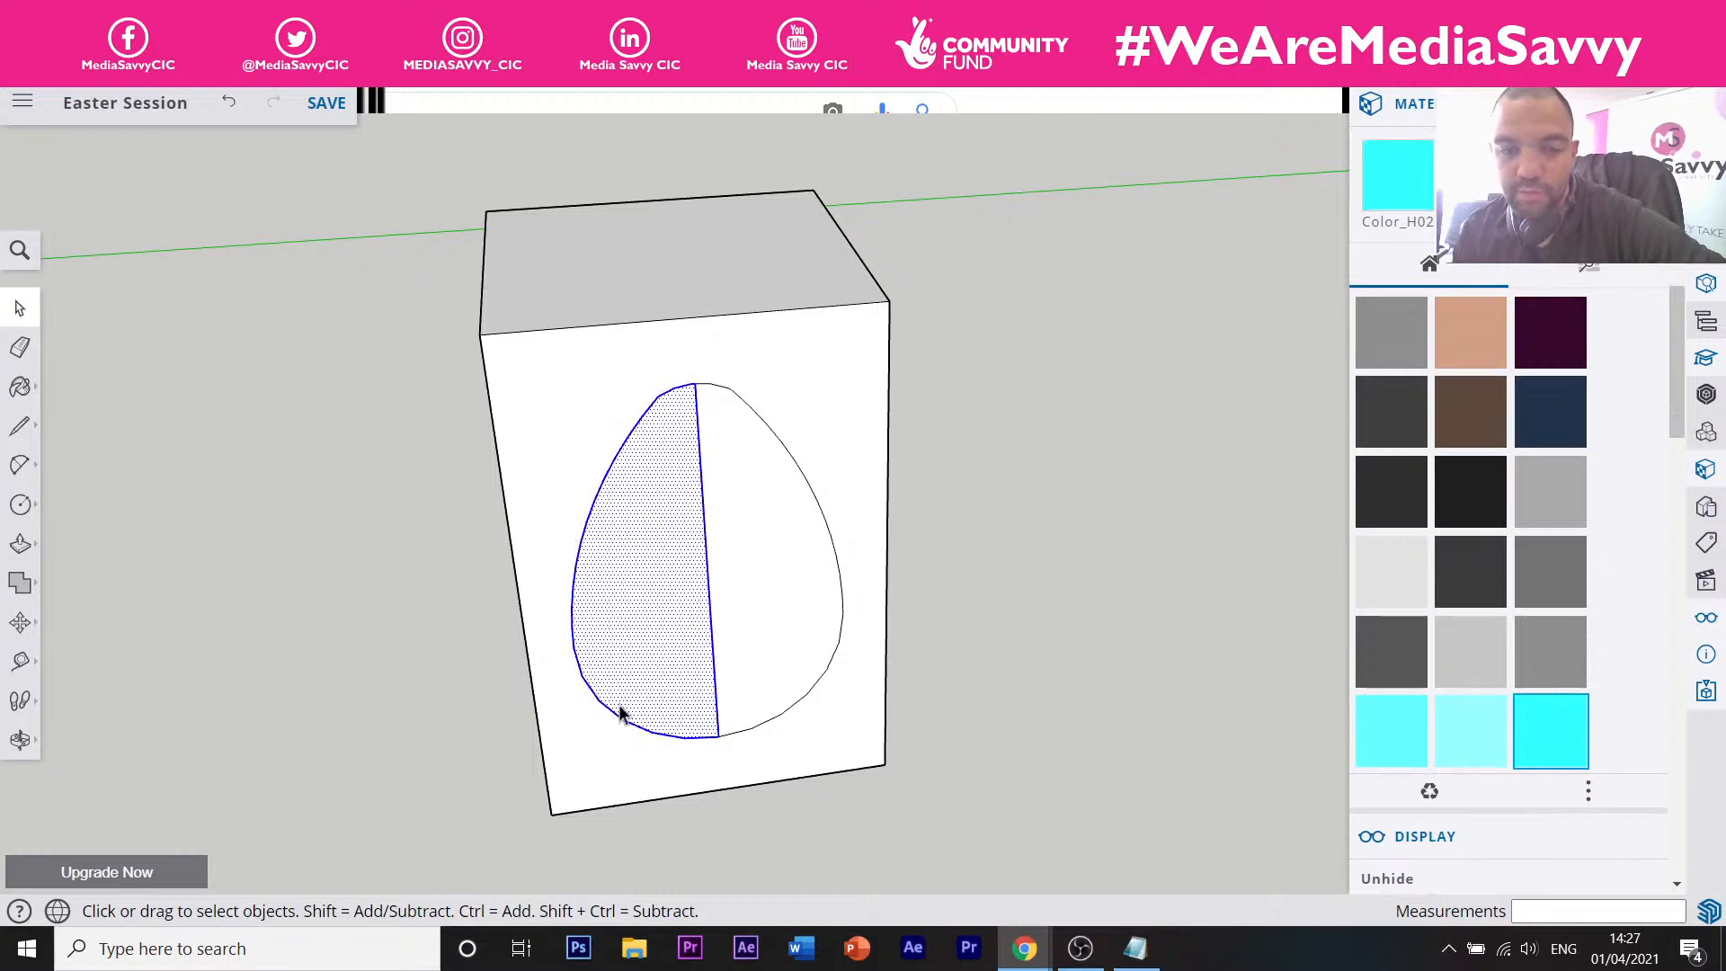
click(1007, 574)
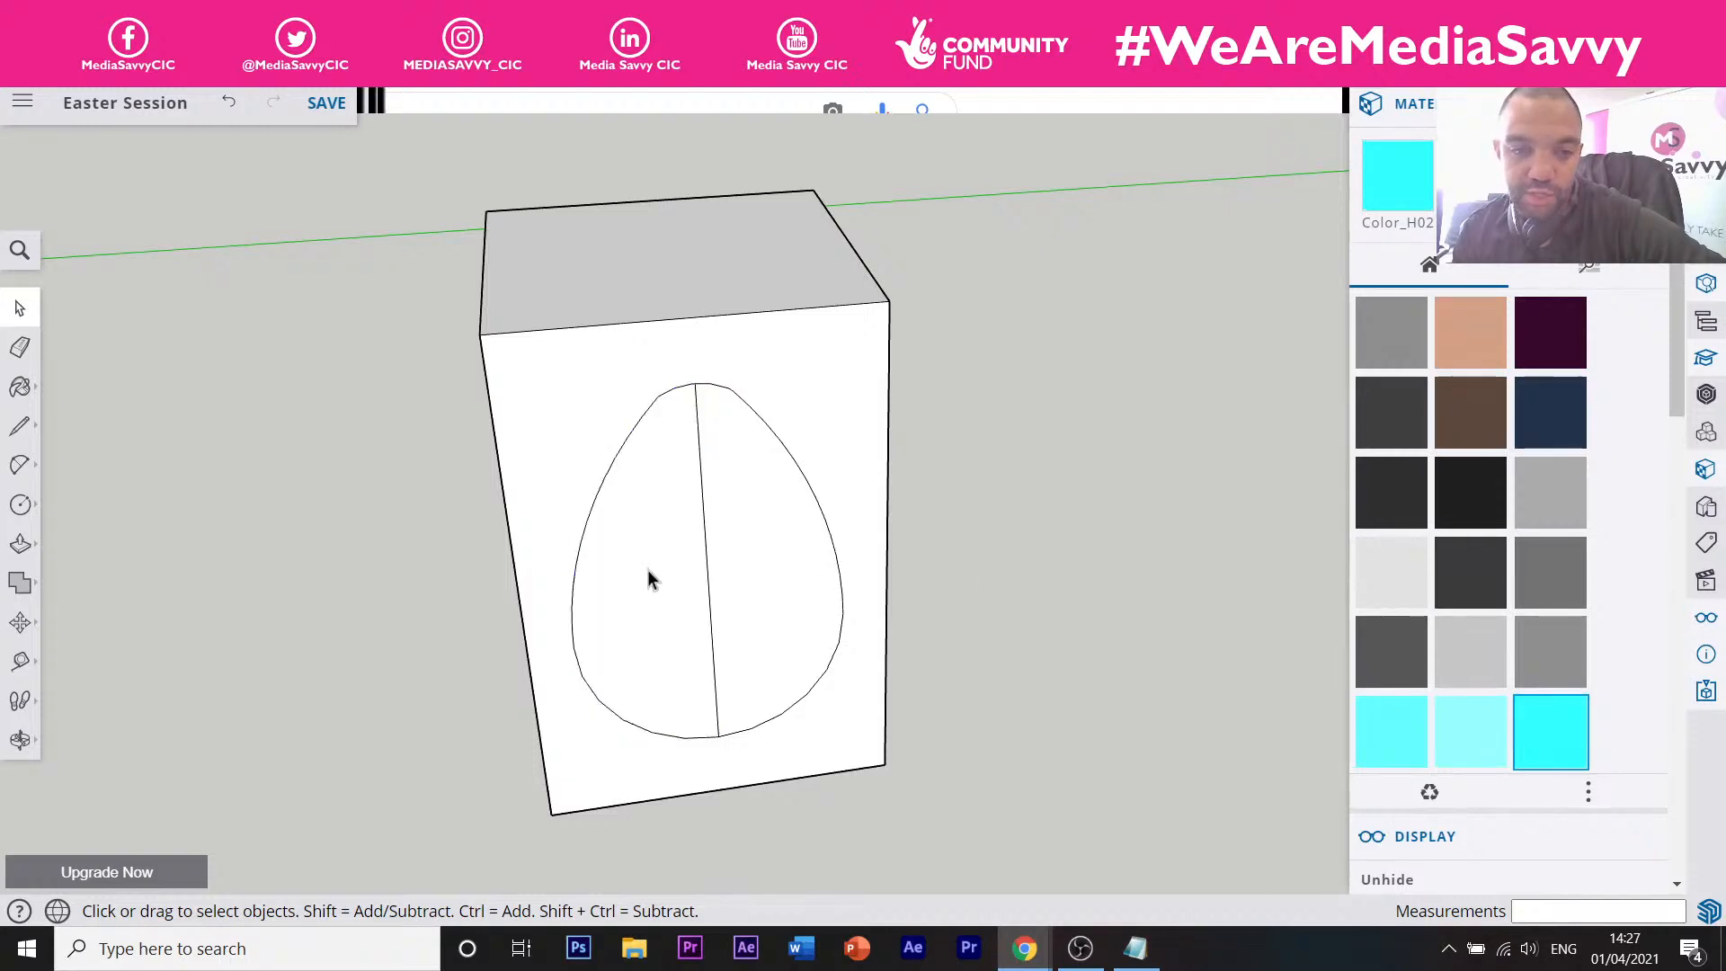
triple_click(648, 572)
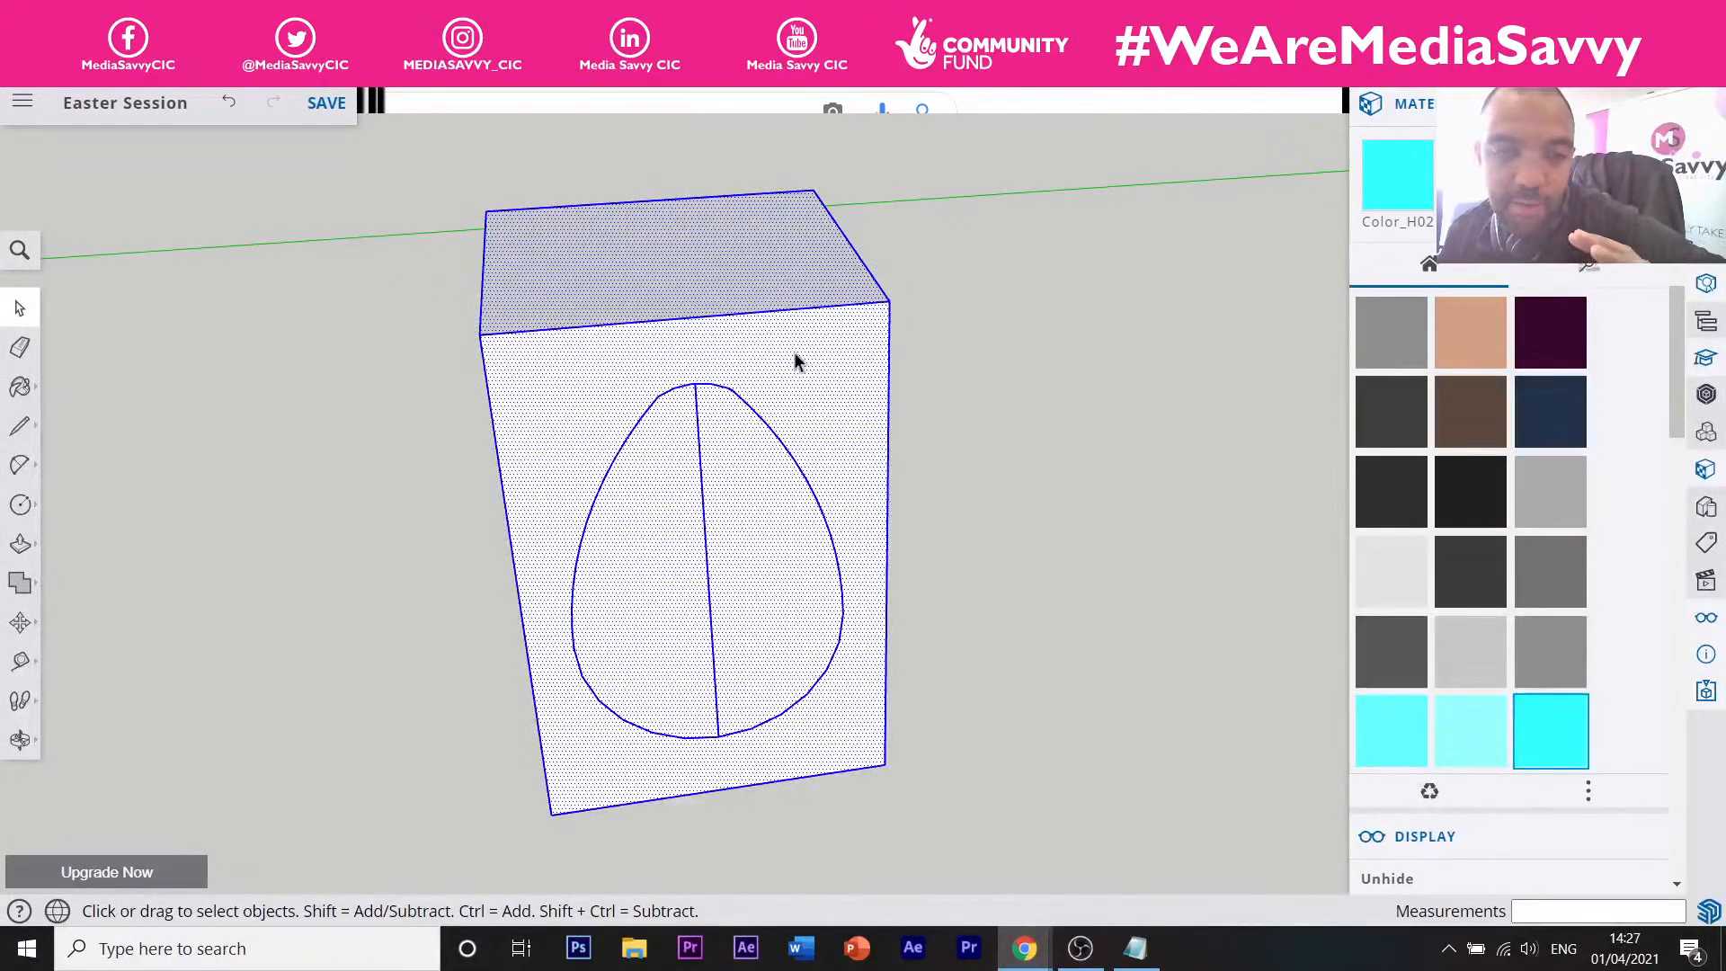
click(912, 497)
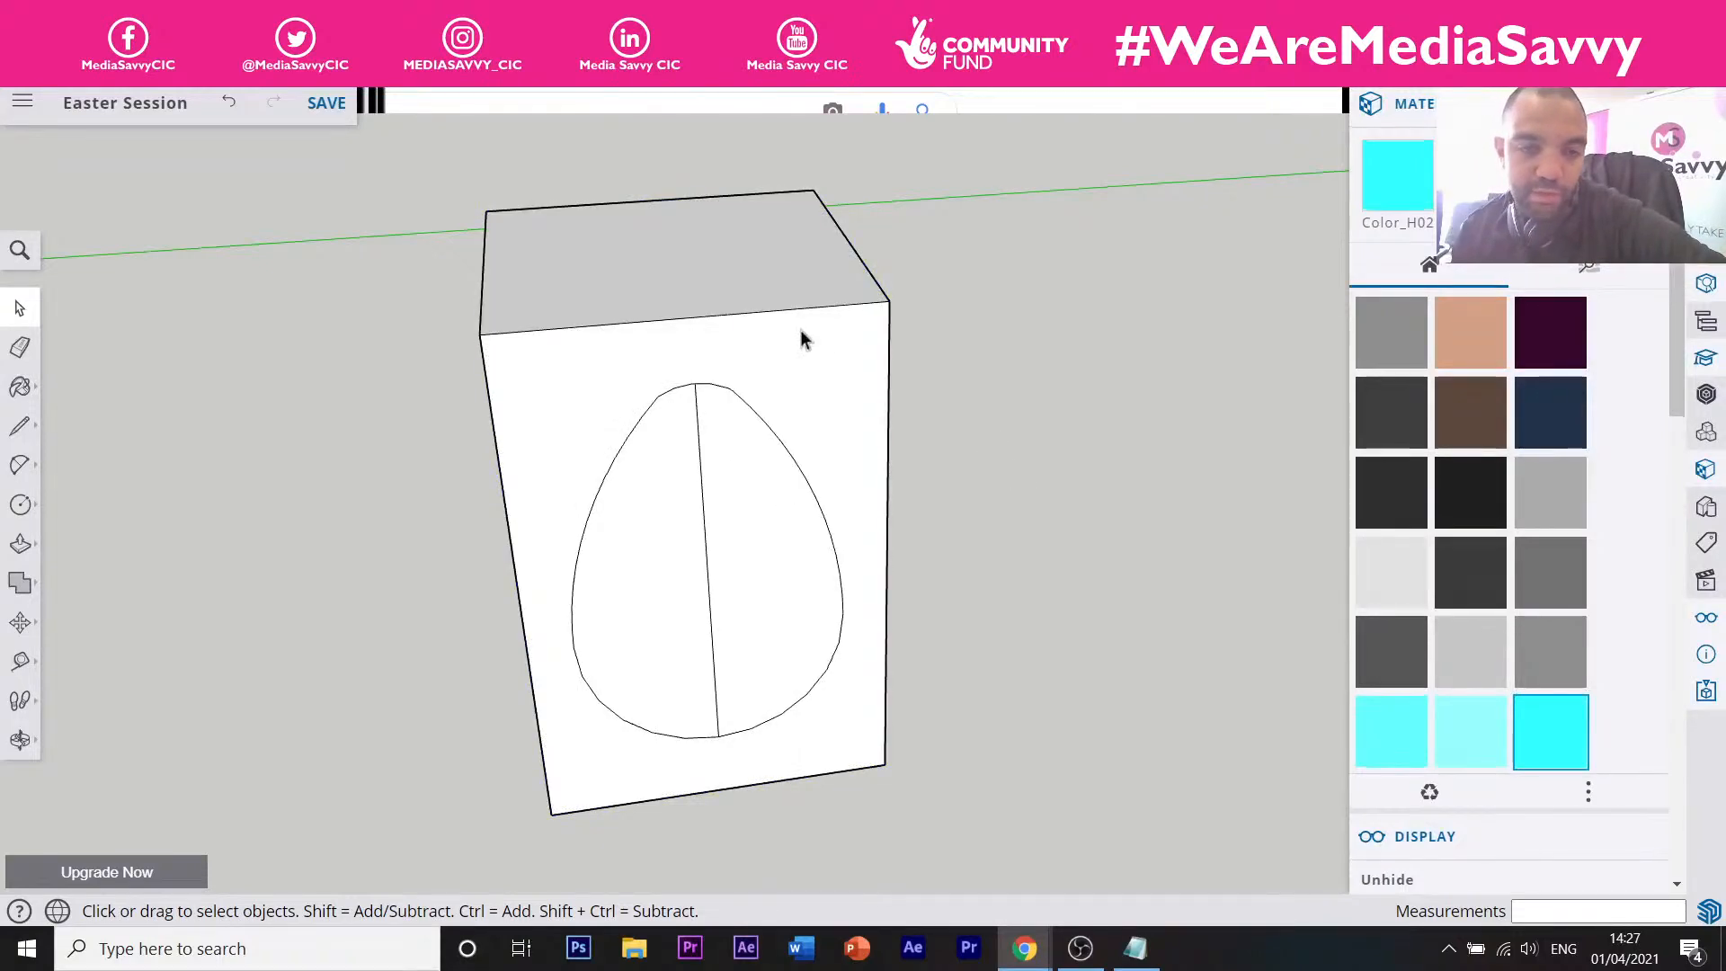
click(665, 561)
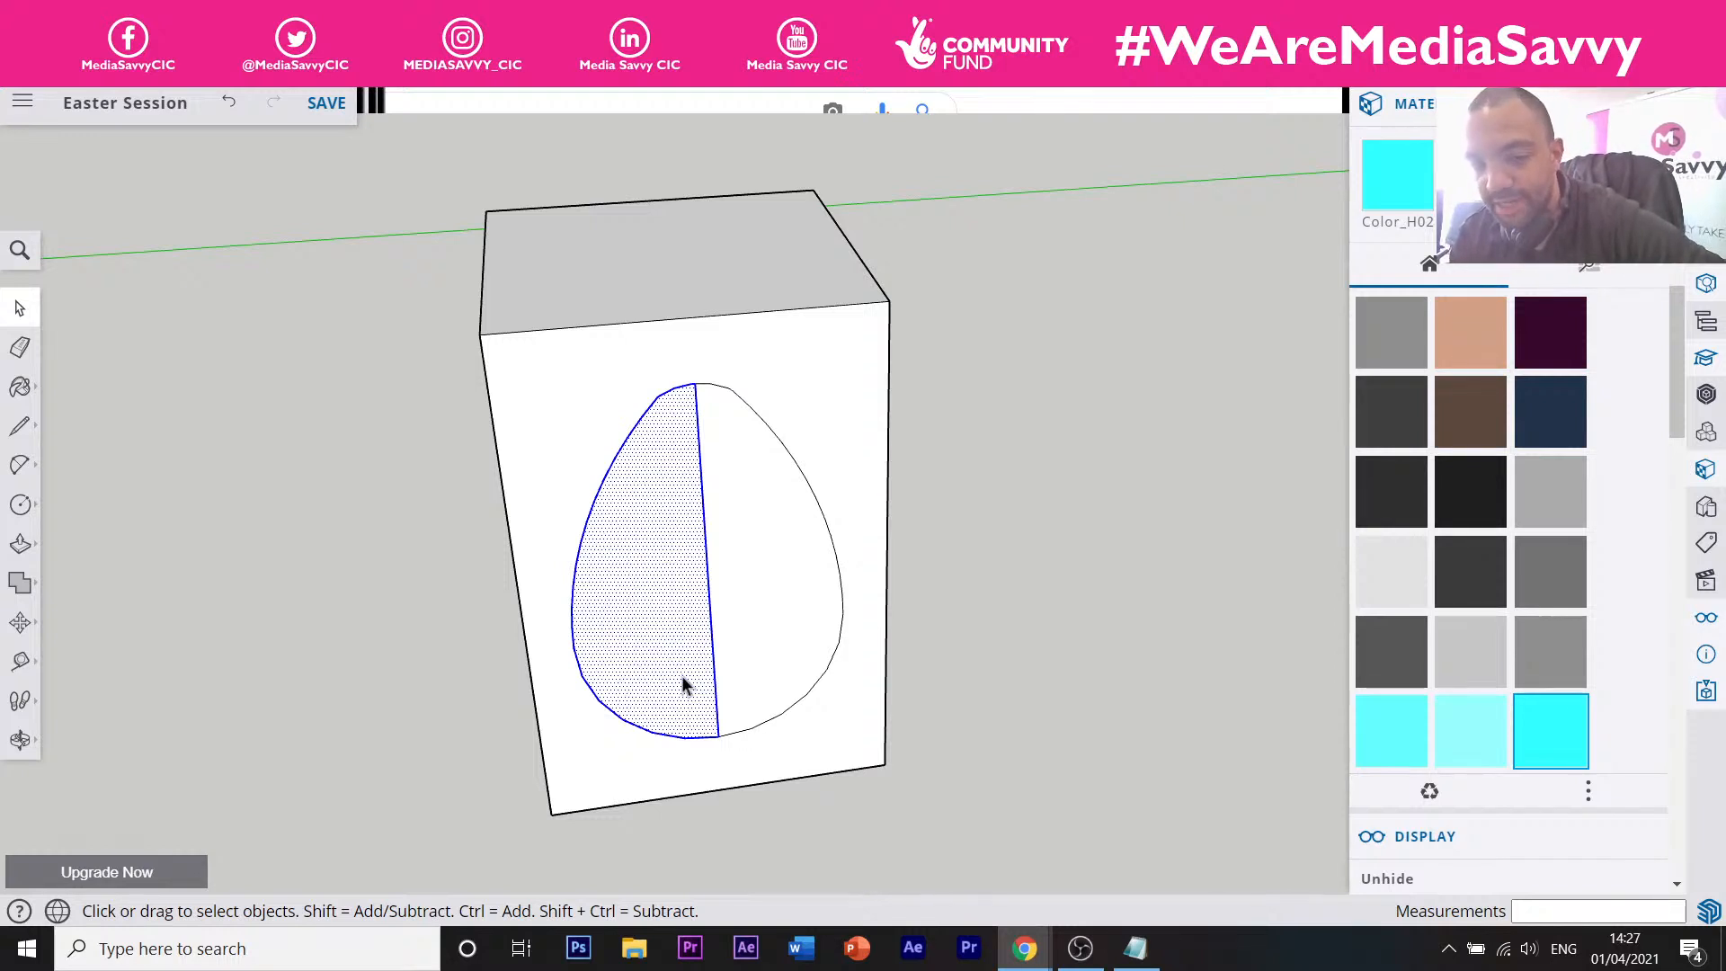
Zoom and pan back to the box, then select the plain Move tool from the Move/Rotate/Scale flyout.
scroll(894, 640, down, 5)
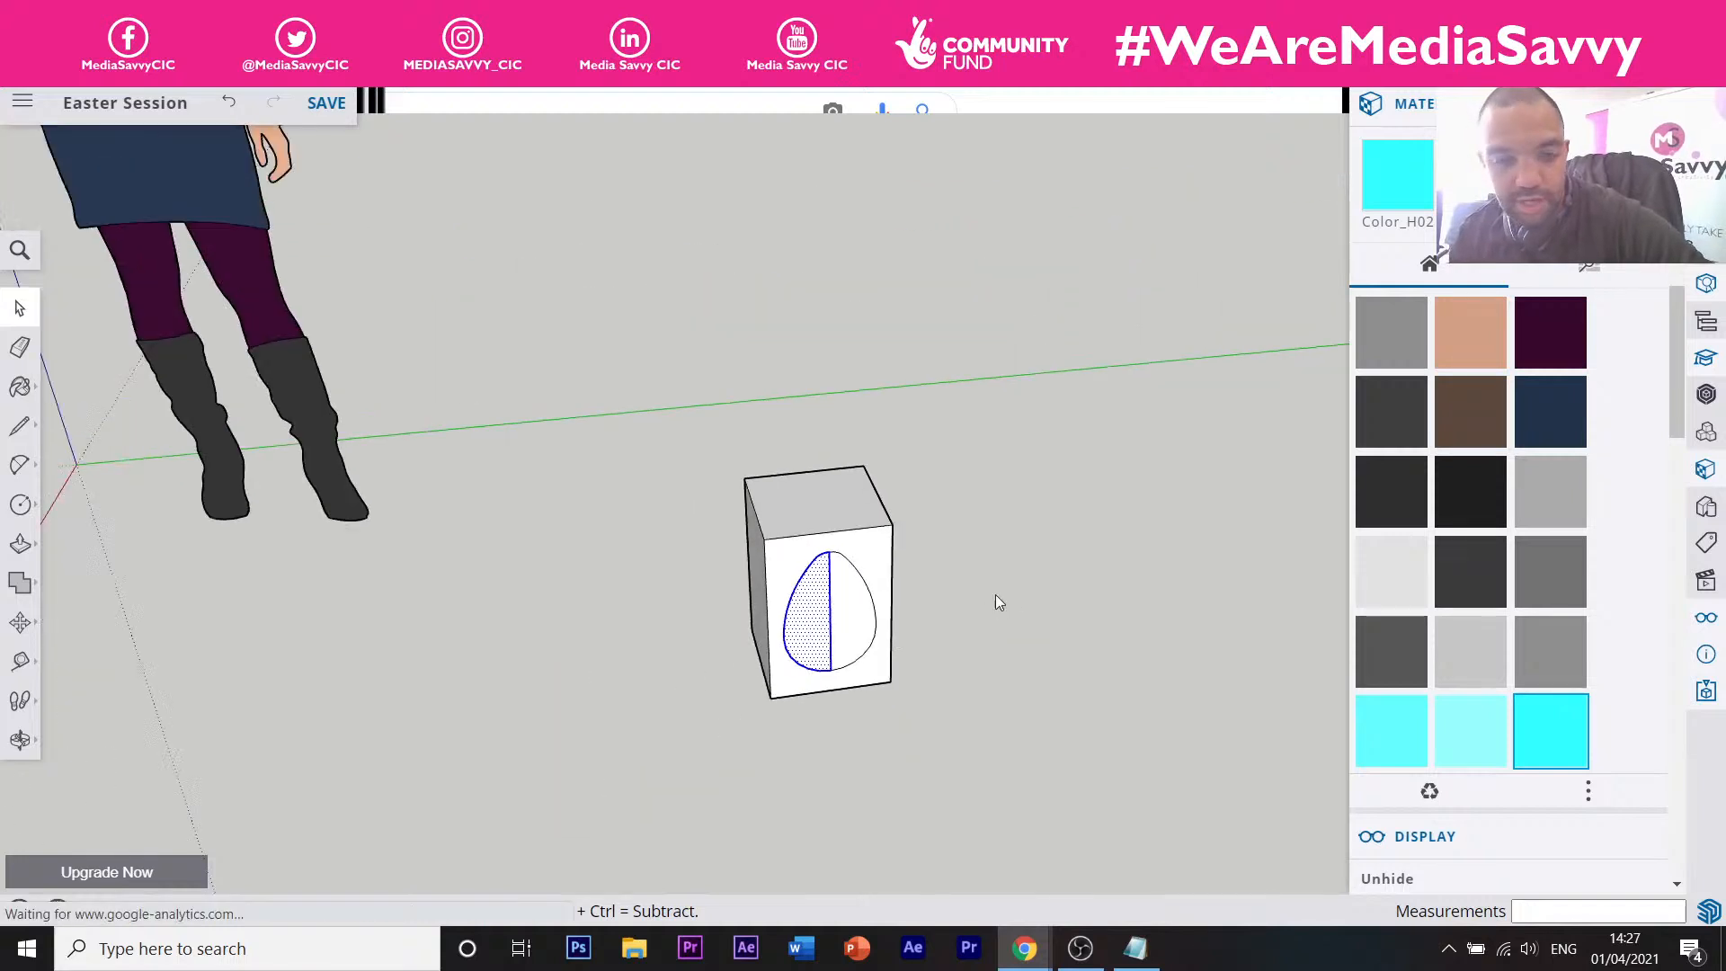
mouse_move(860, 624)
shift+middle_down()
mouse_move(626, 526)
mouse_move(1009, 543)
mouse_move(770, 401)
mouse_move(878, 566)
mouse_move(859, 600)
shift+middle_up()
scroll(773, 598, up, 5)
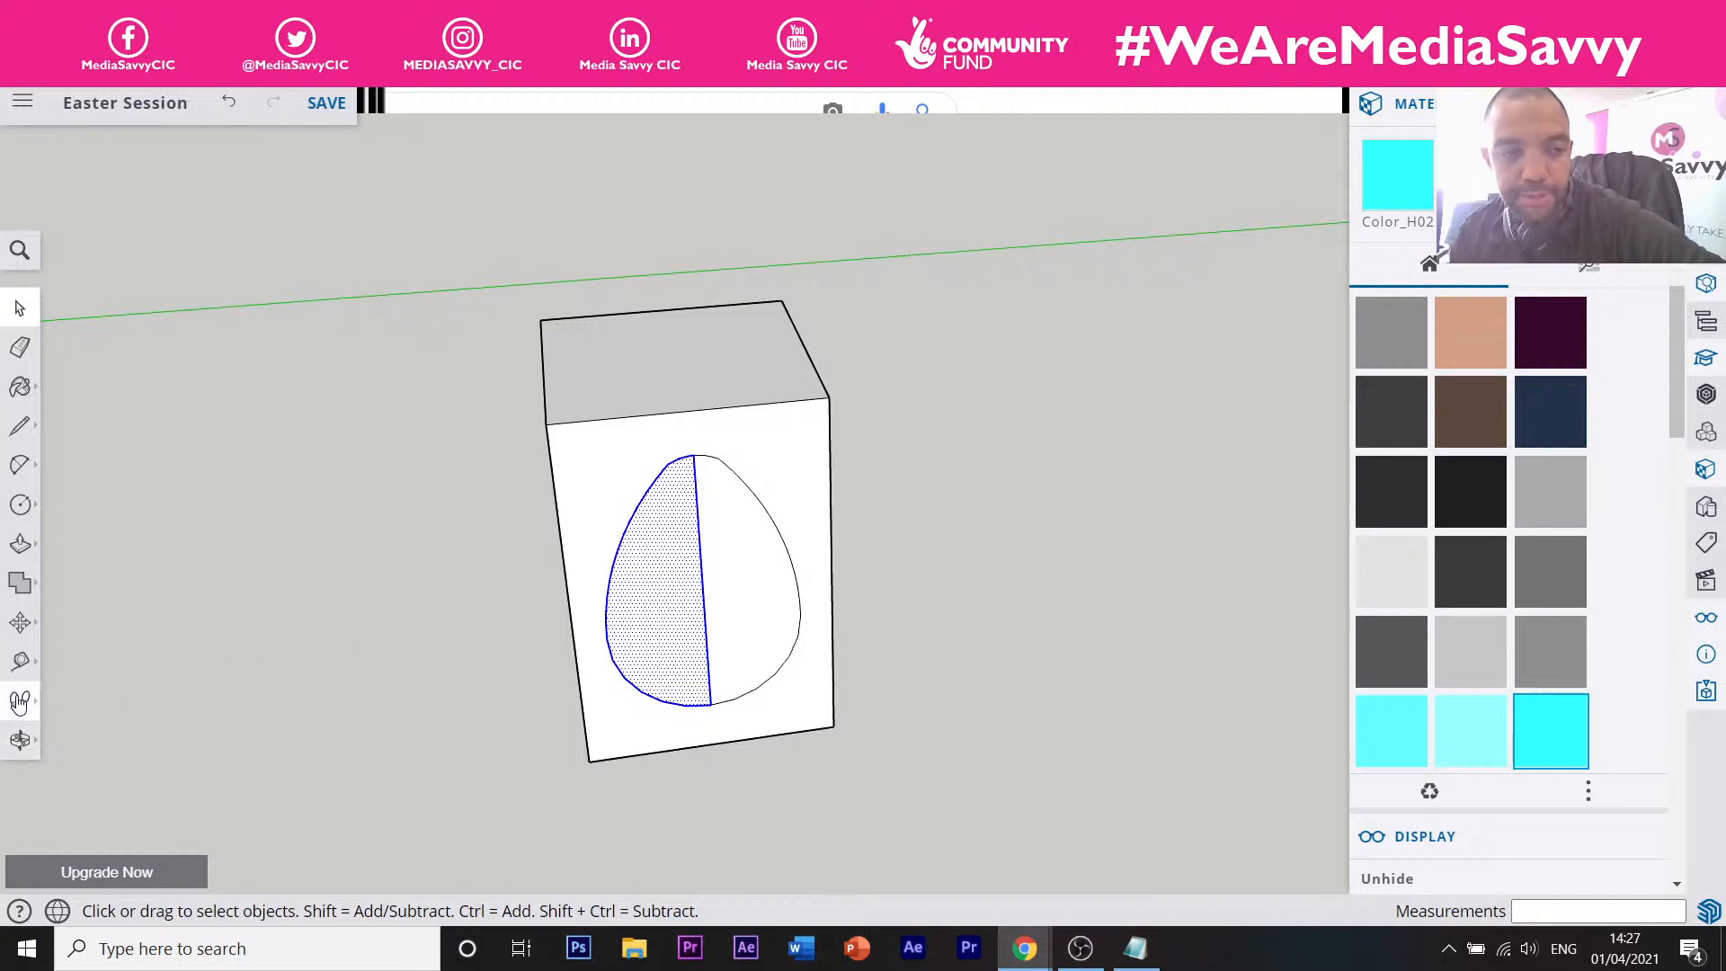
click(20, 623)
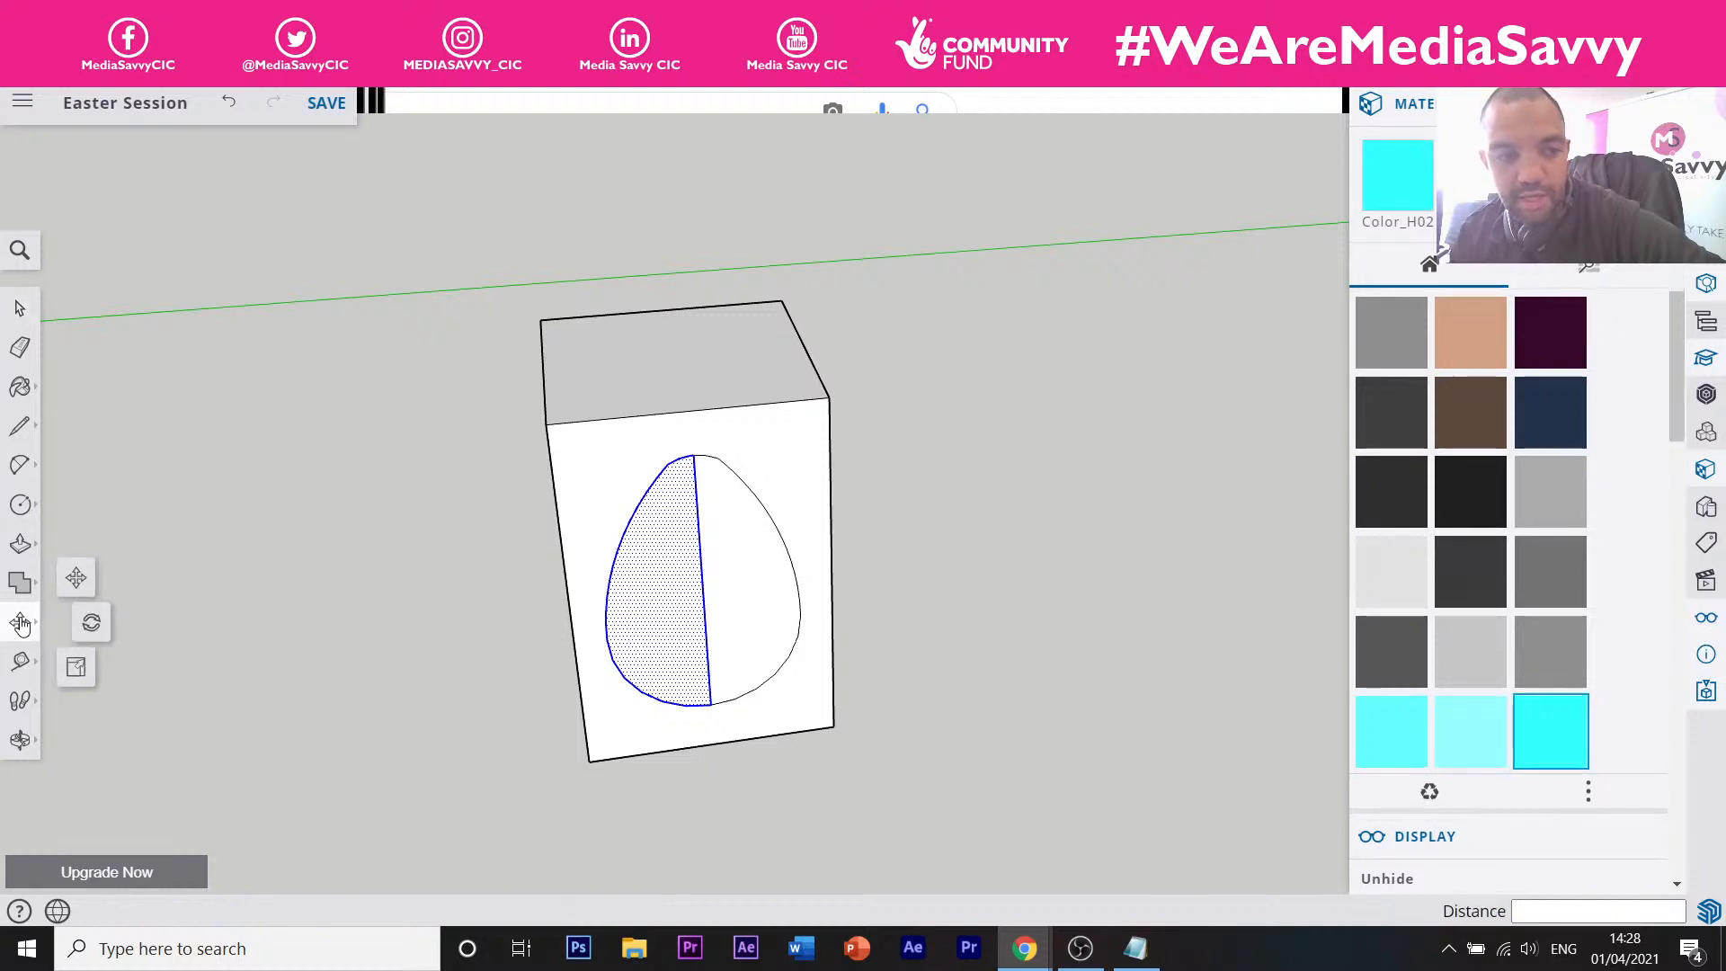
click(76, 595)
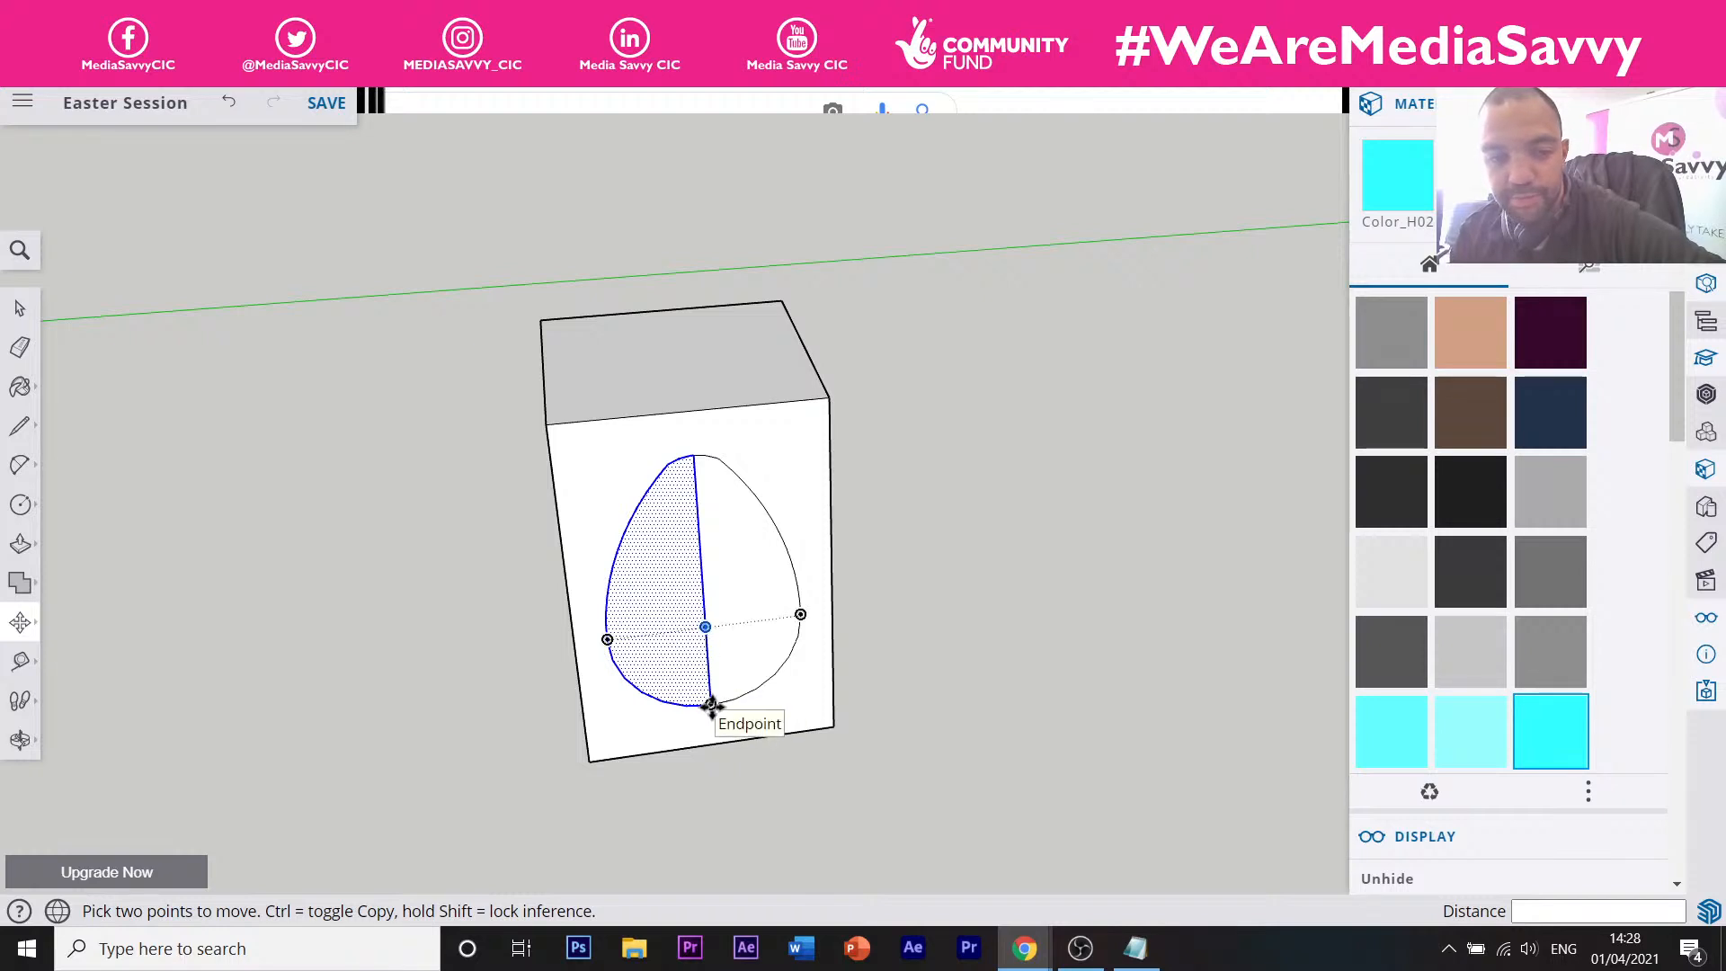
scroll(795, 701, down, 5)
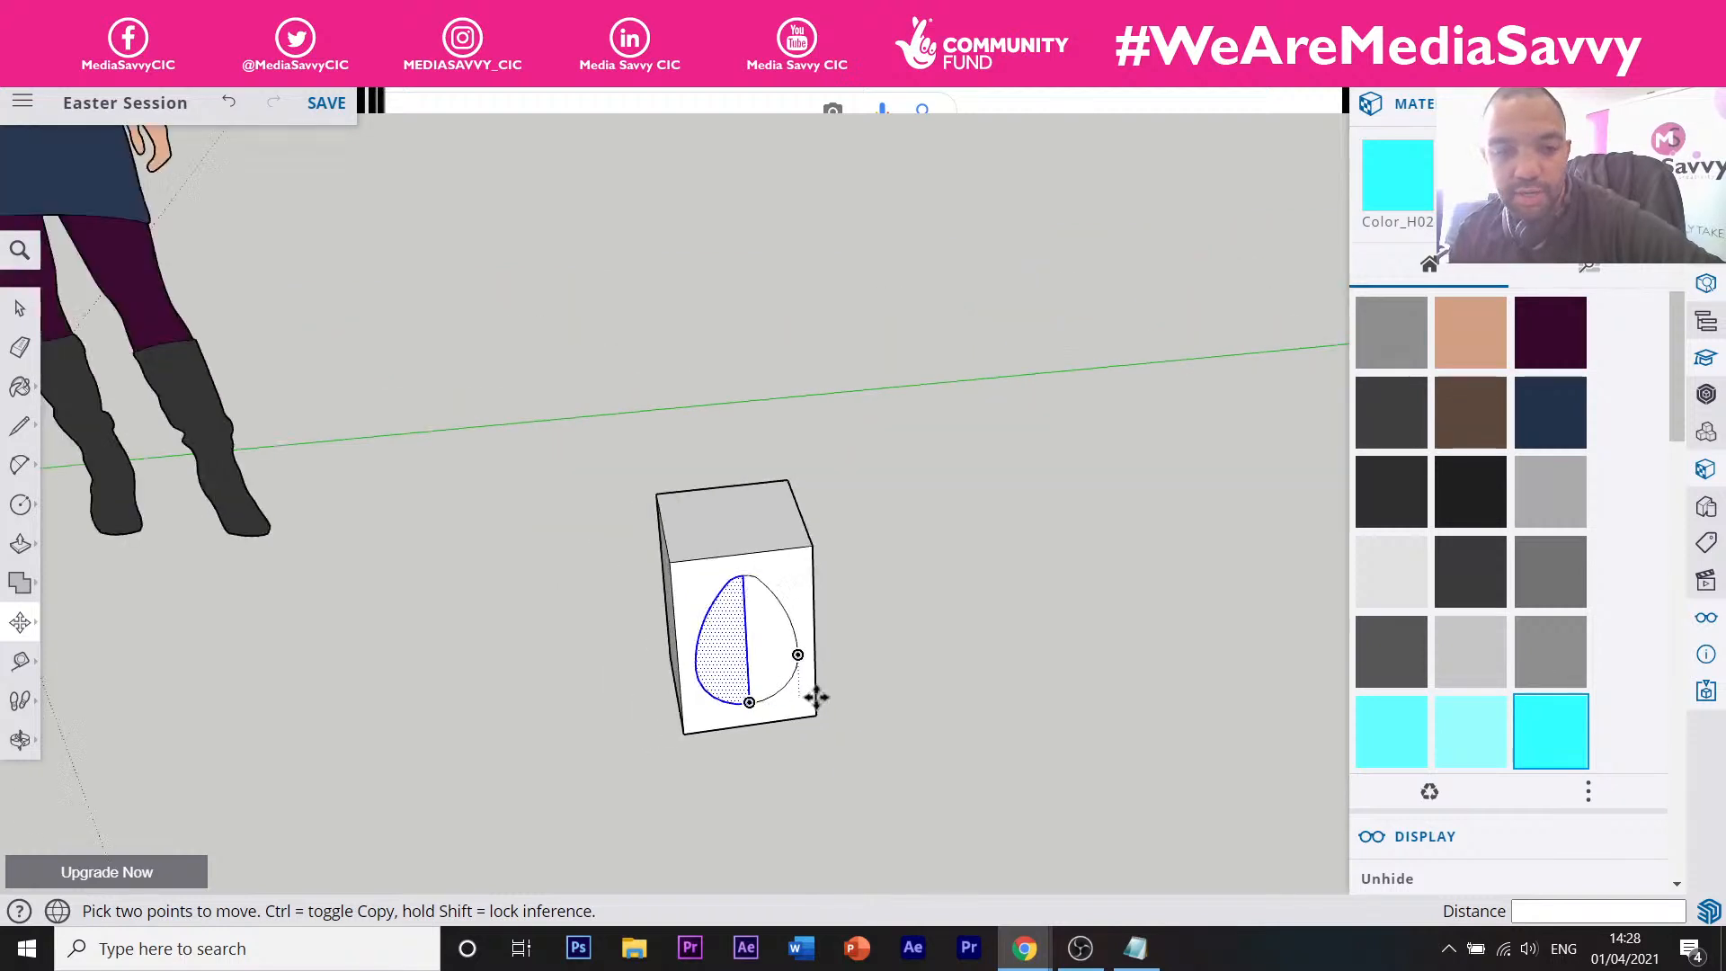
key(space)
click(507, 608)
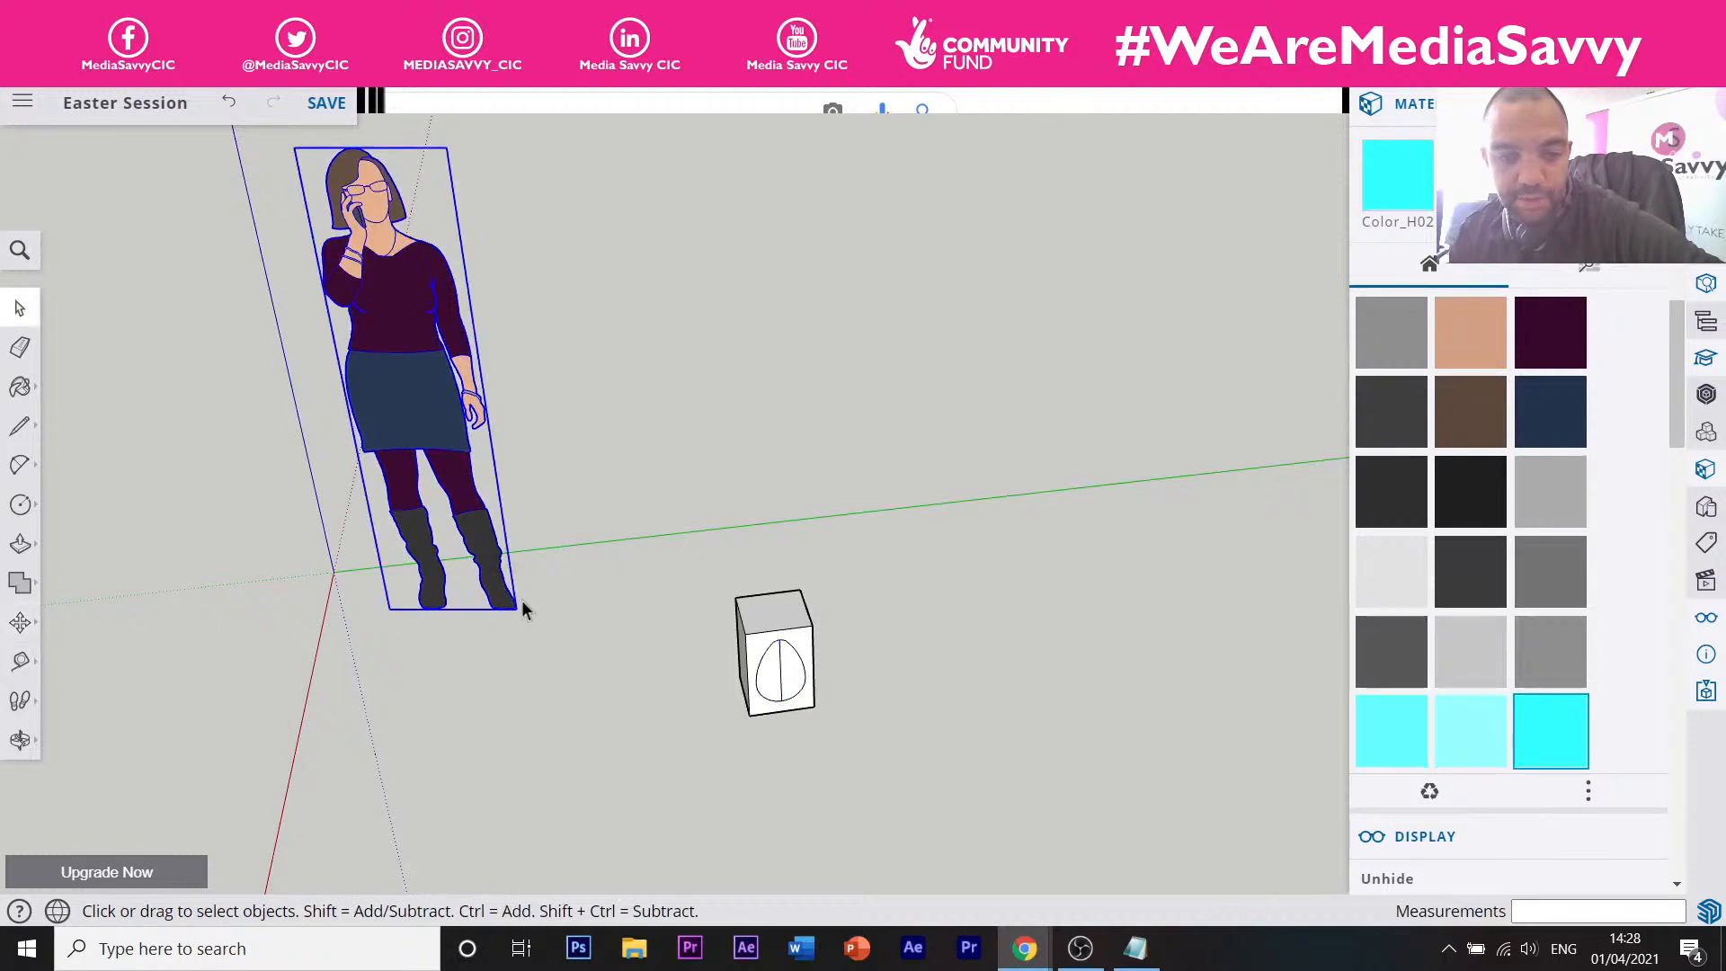
key(m)
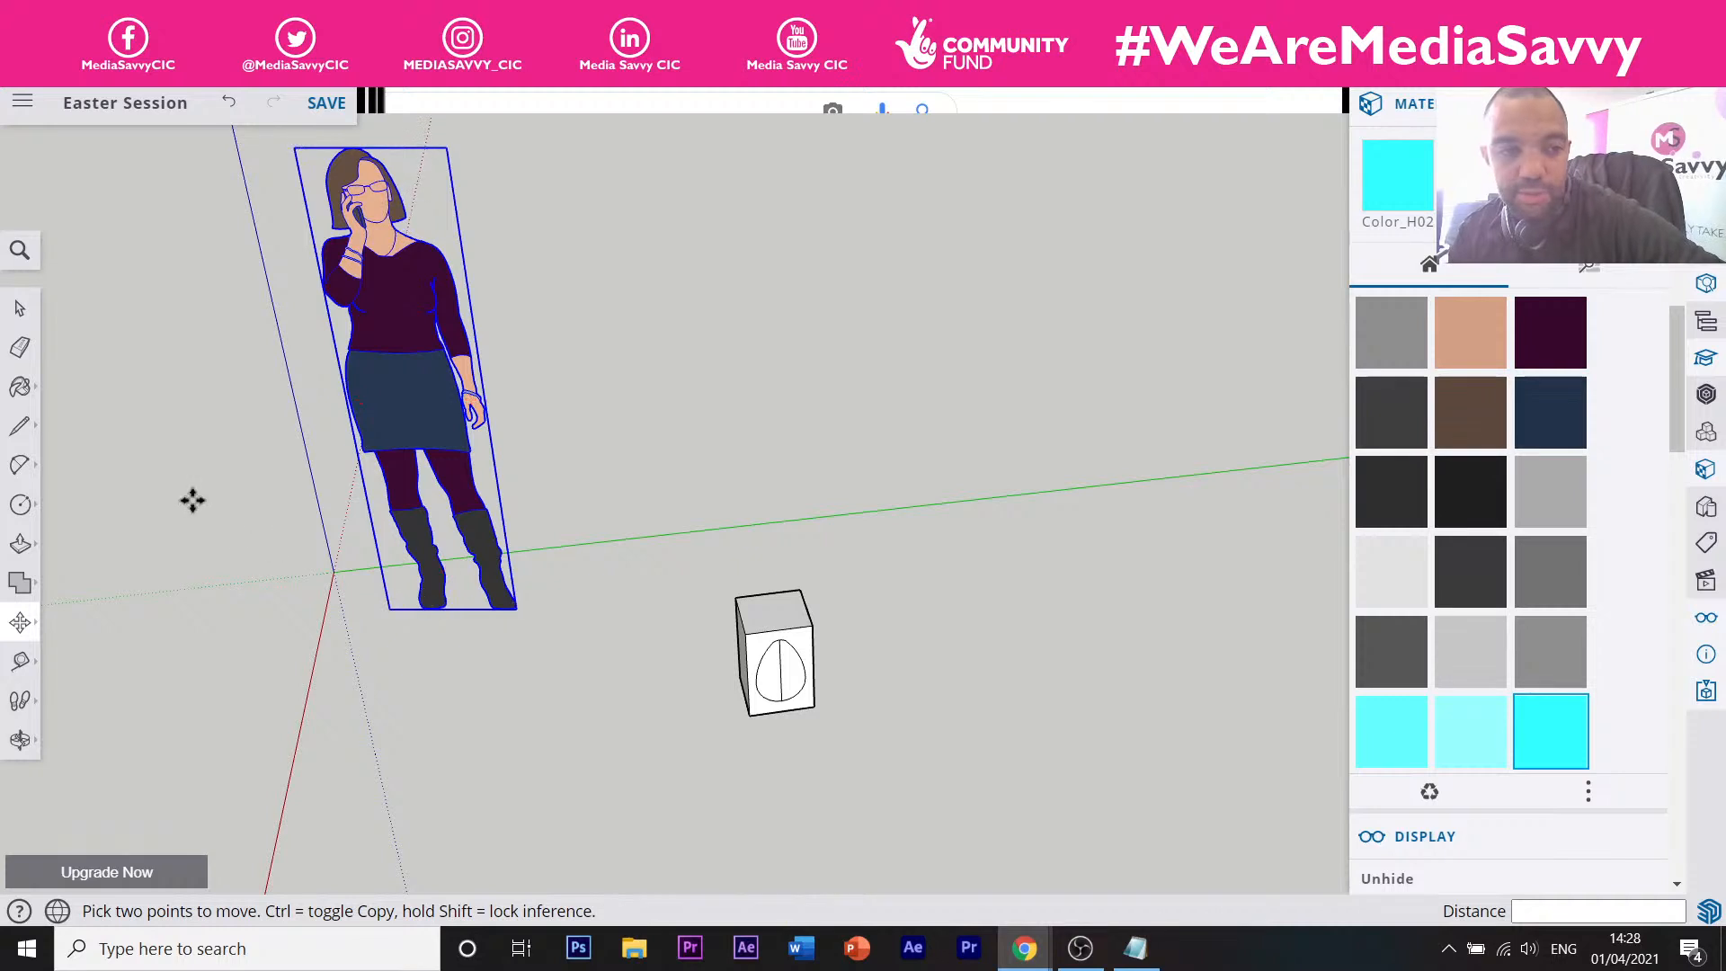
click(32, 633)
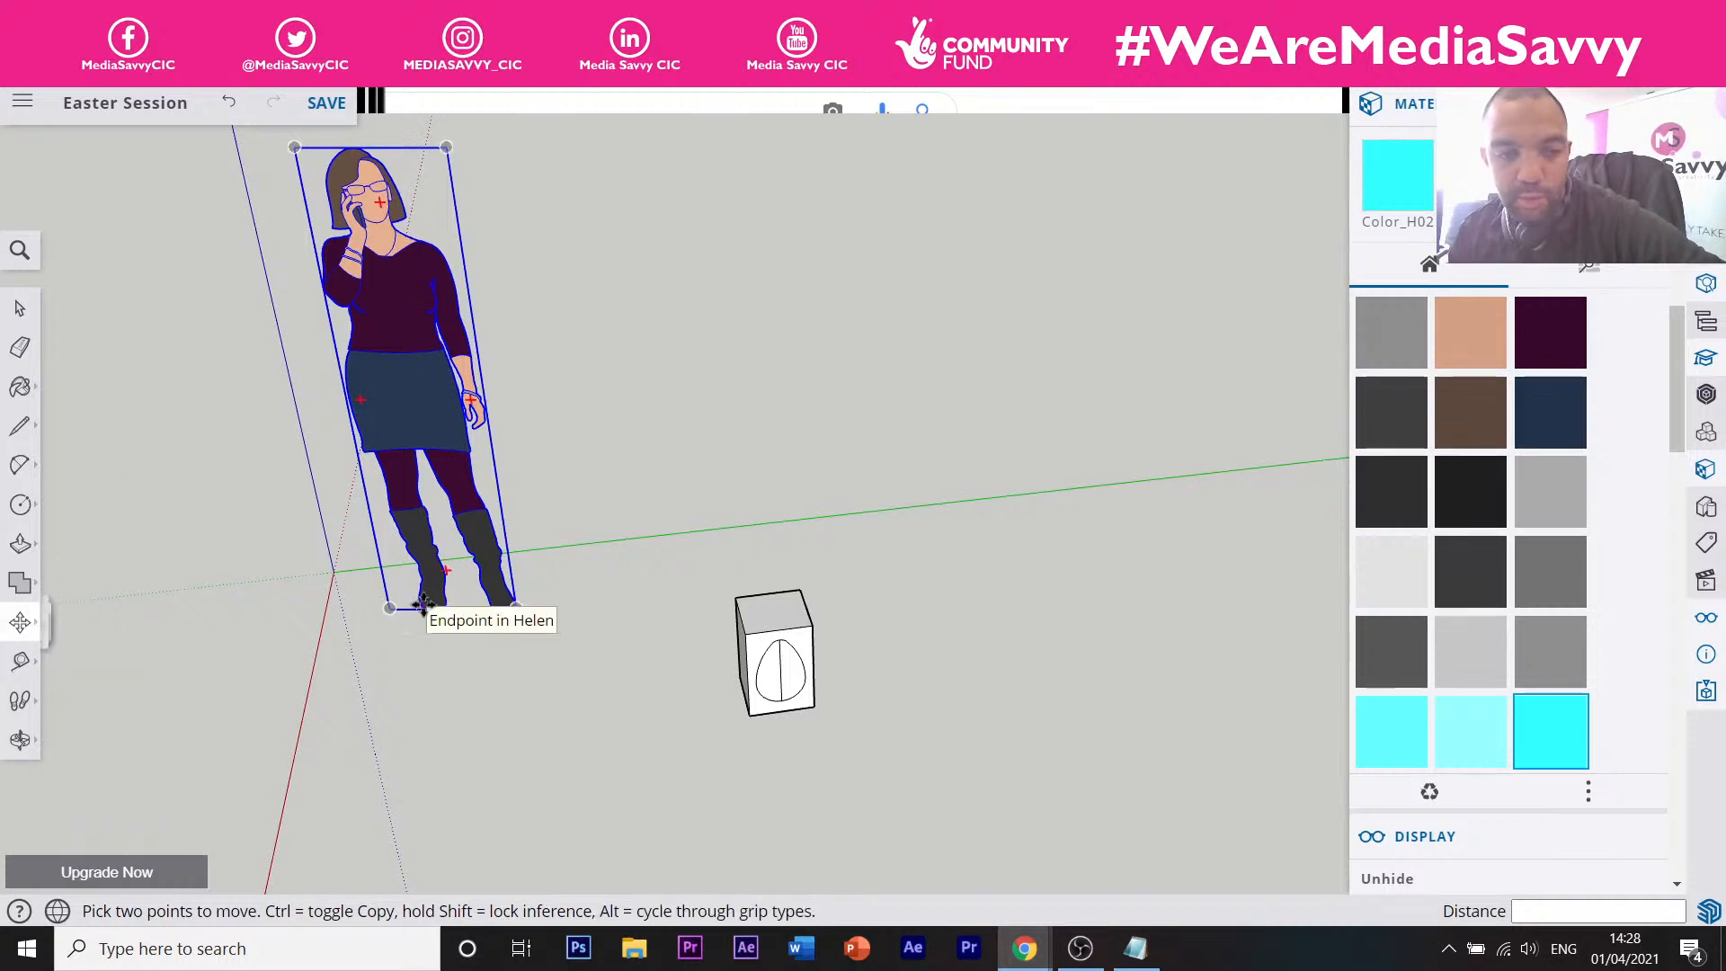
click(422, 604)
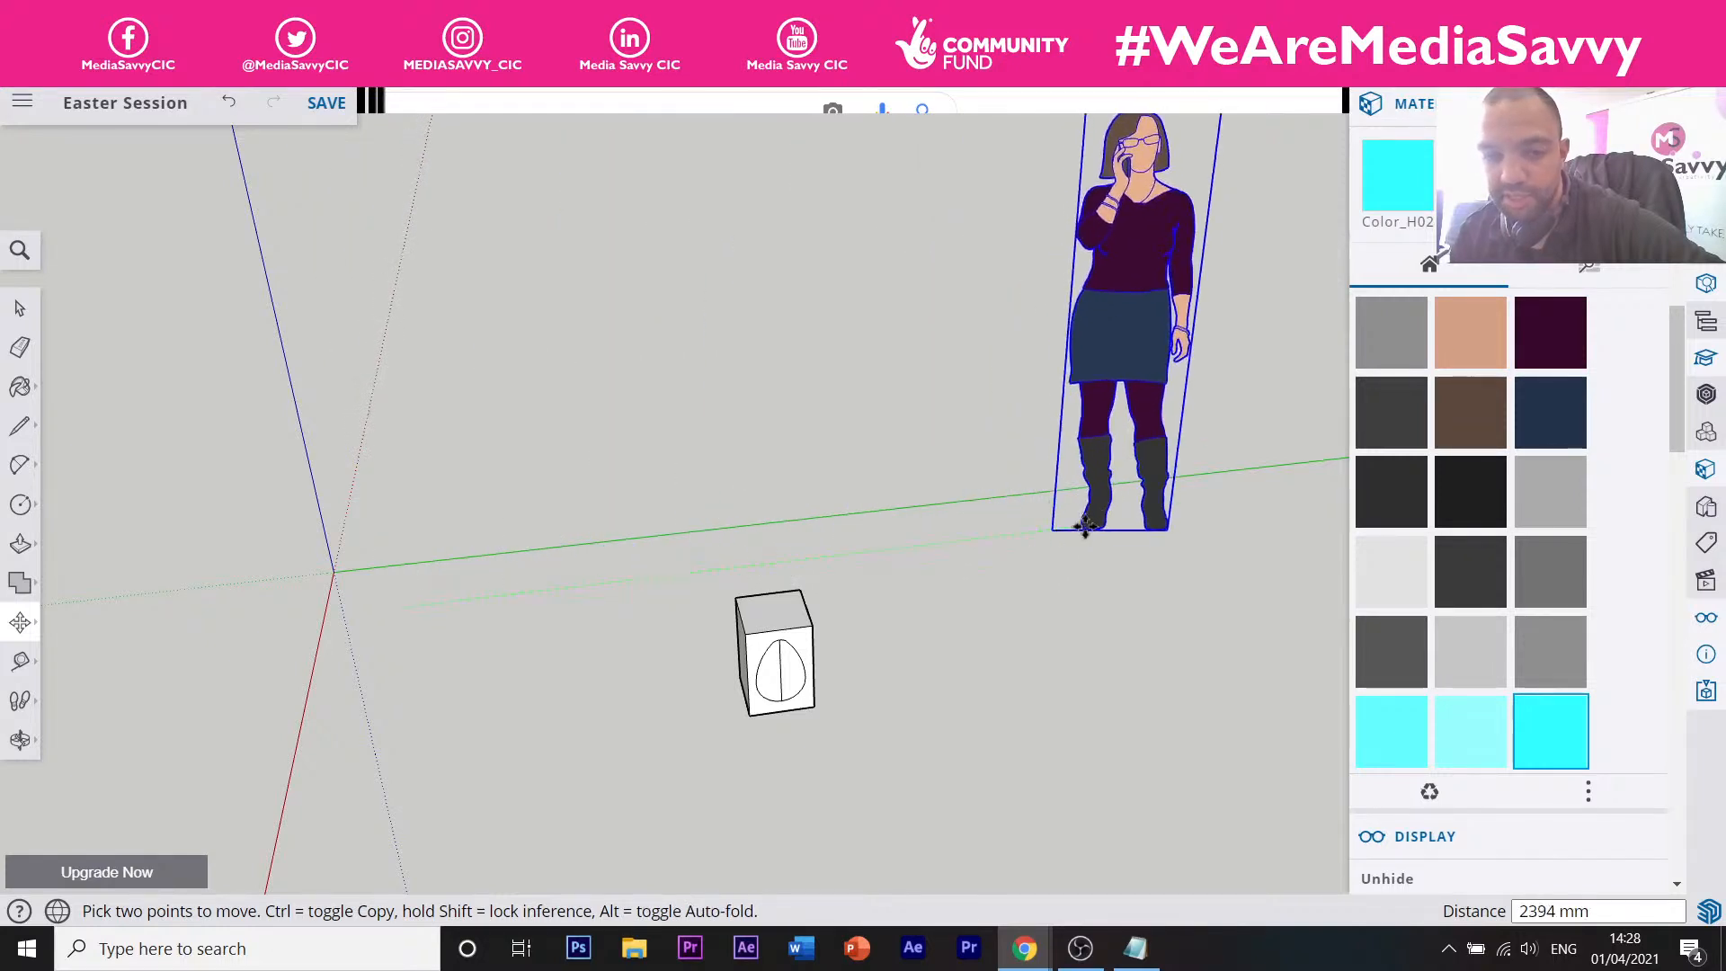
key(Escape)
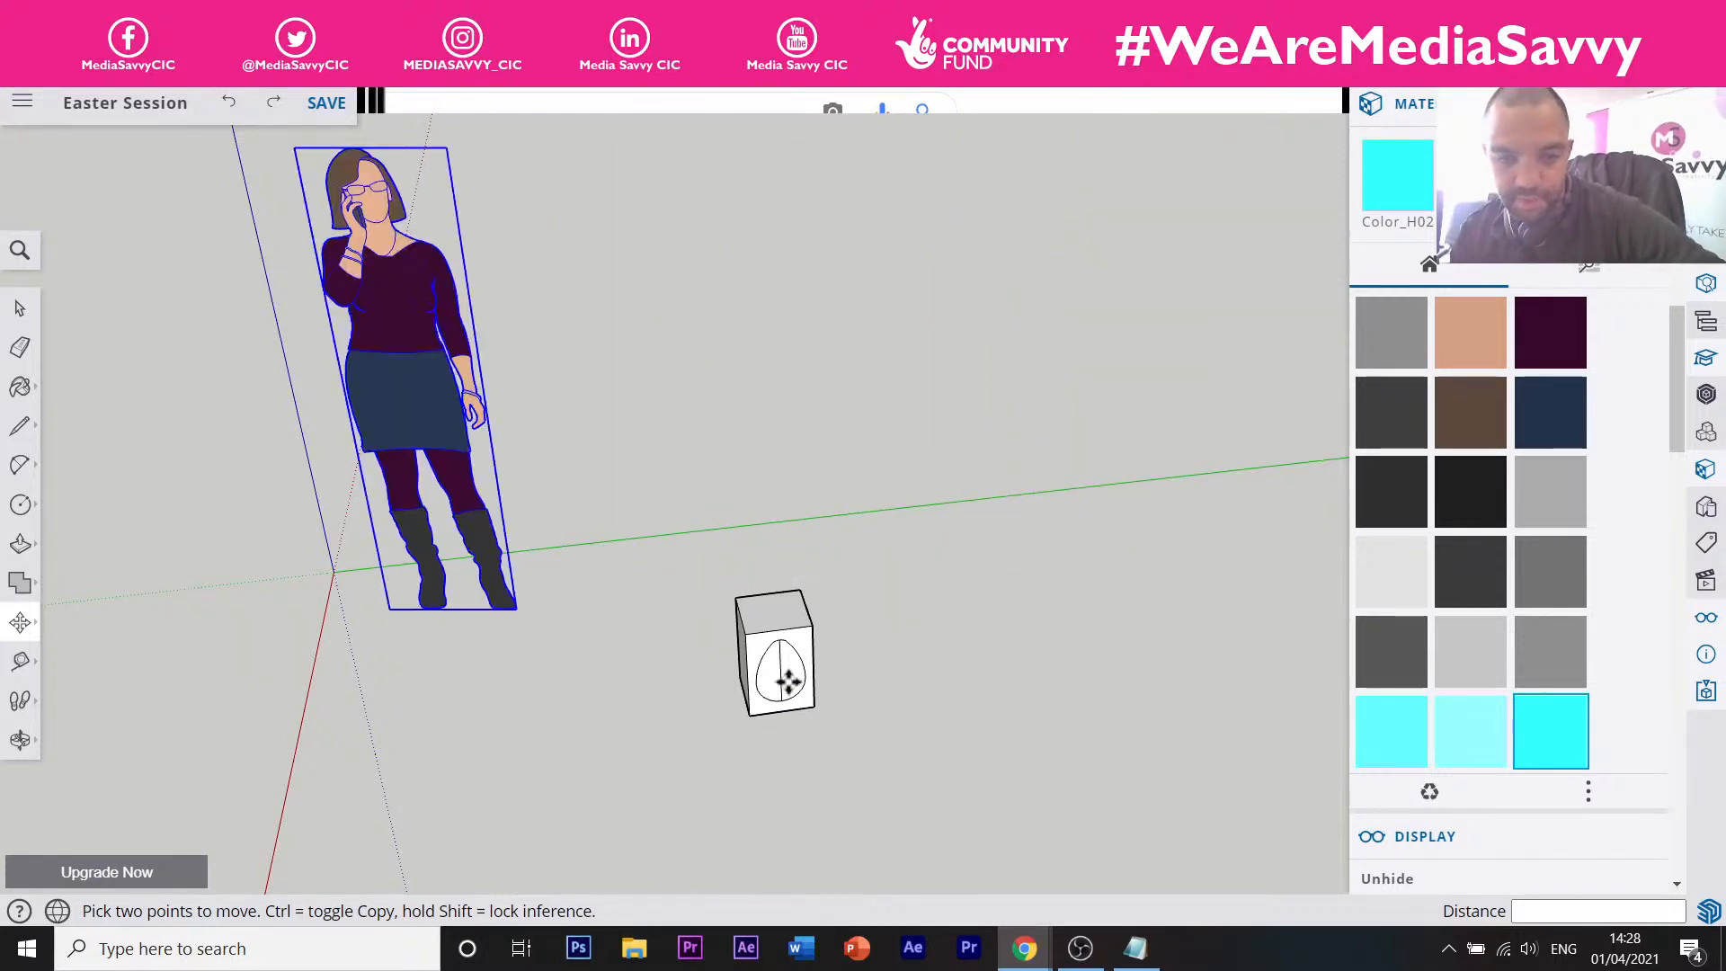
scroll(755, 685, up, 5)
key(space)
double_click(703, 683)
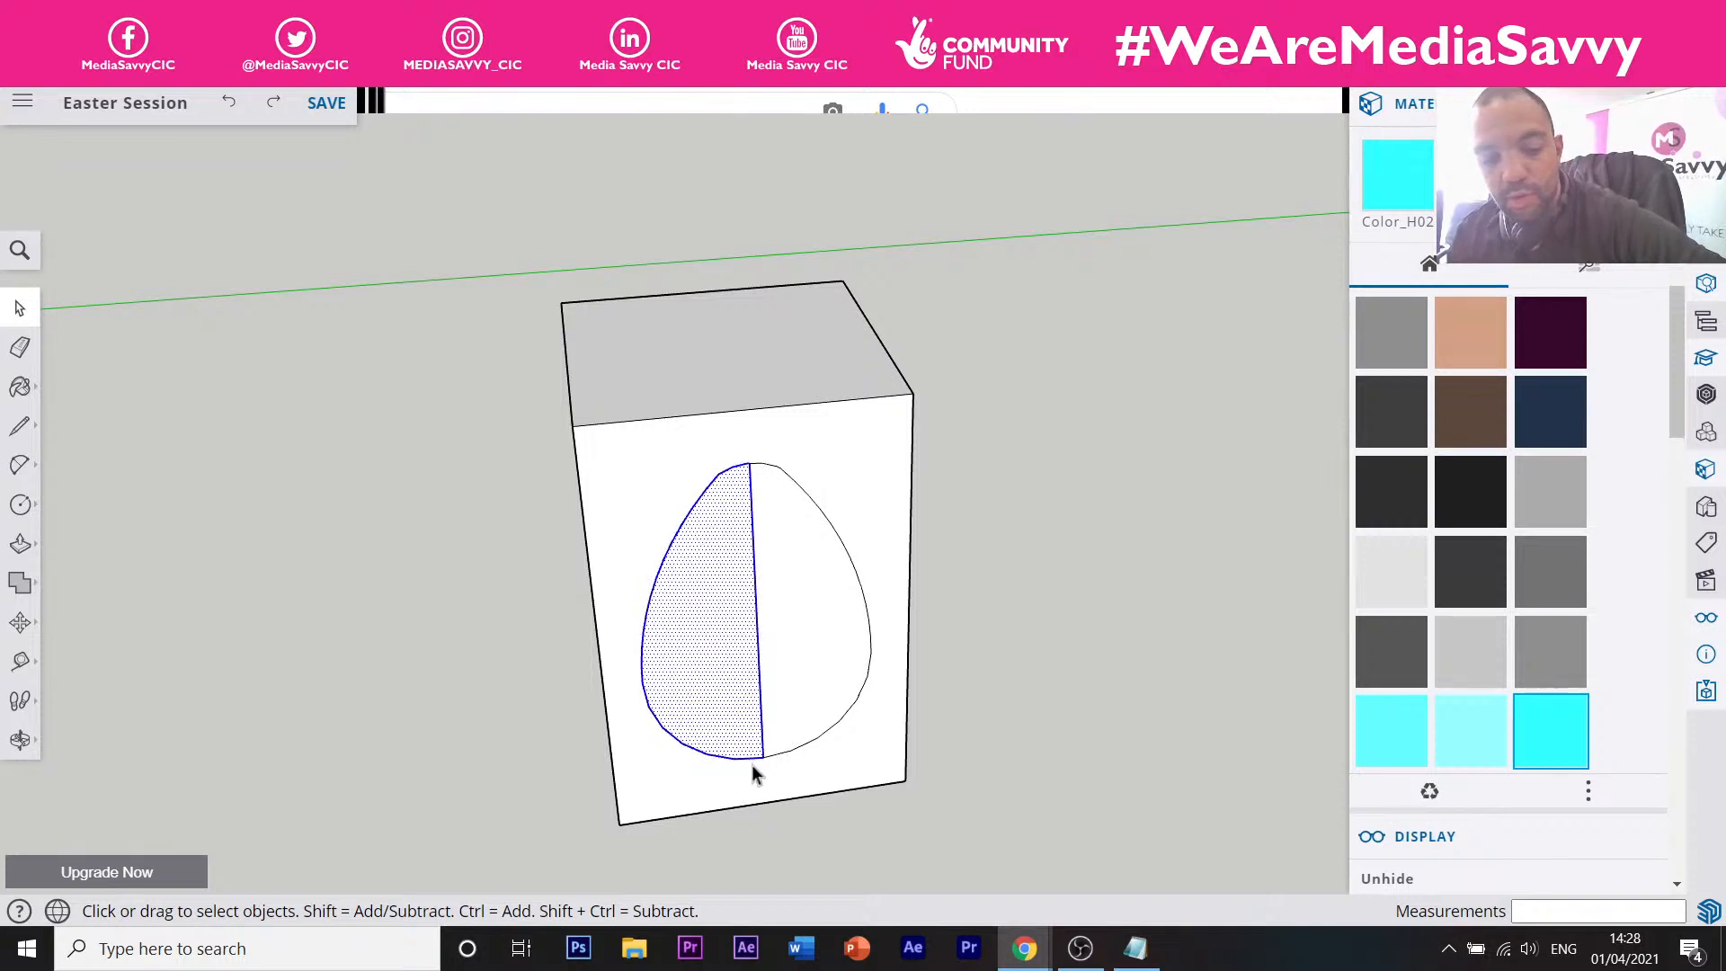
key(m)
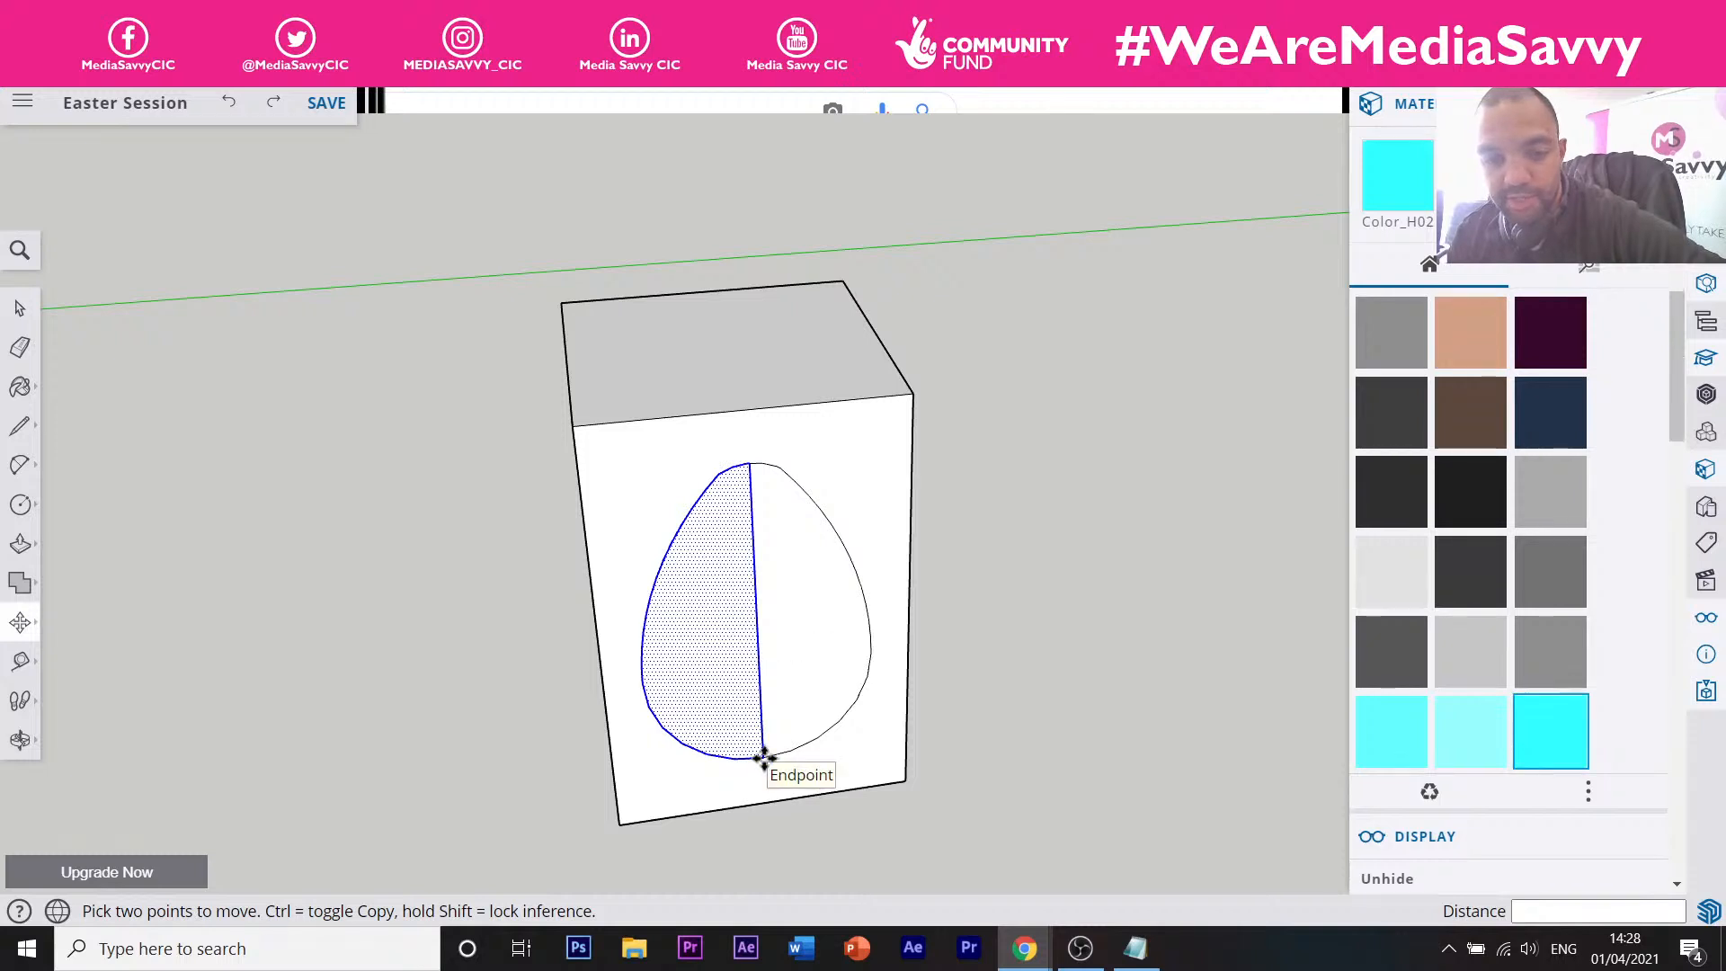
click(762, 757)
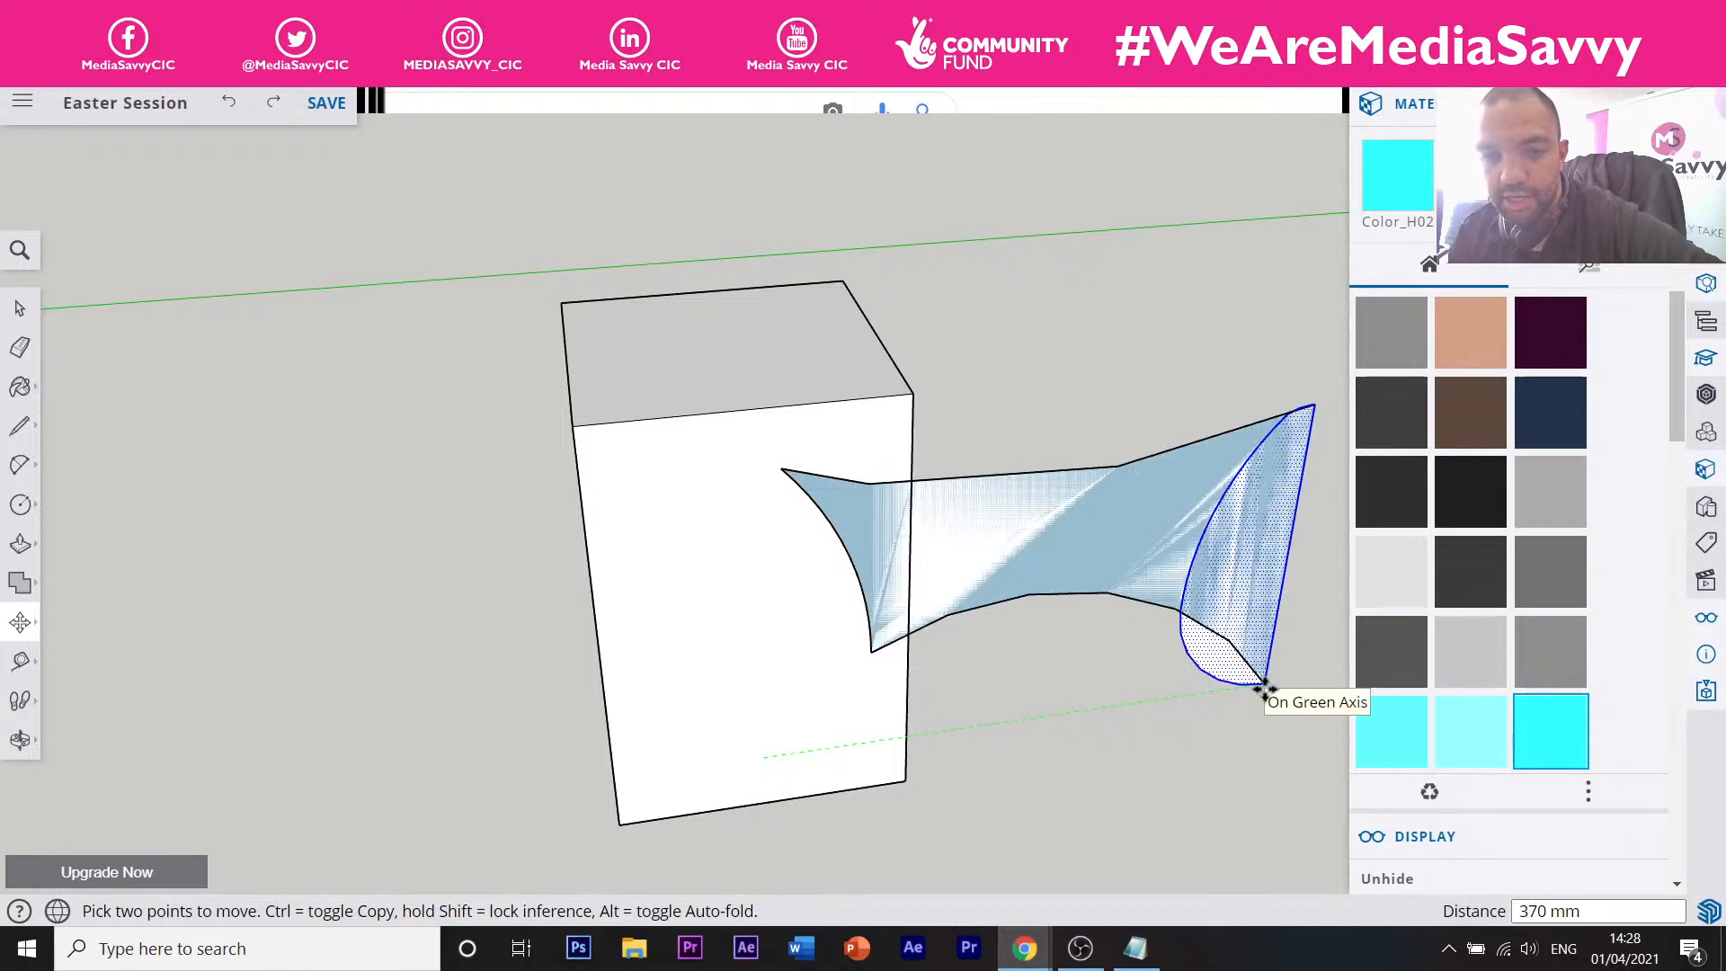
click(1263, 688)
scroll(1065, 648, down, 3)
middle_drag(998, 652, 544, 489)
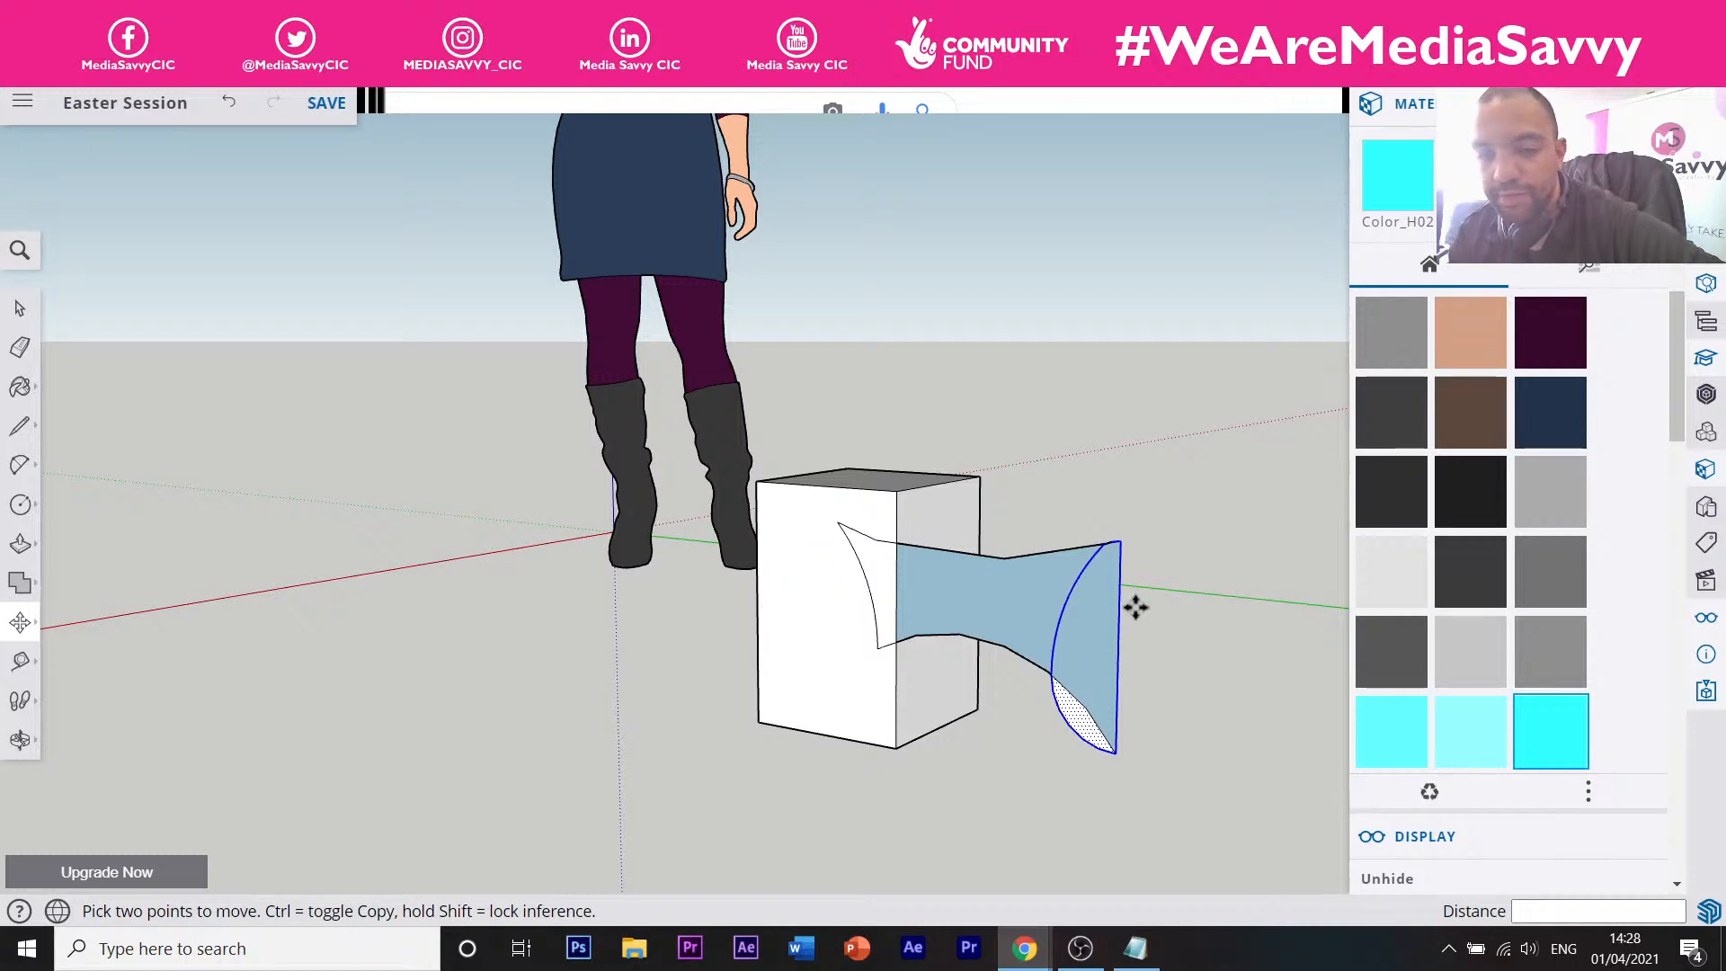
middle_drag(820, 585, 1106, 639)
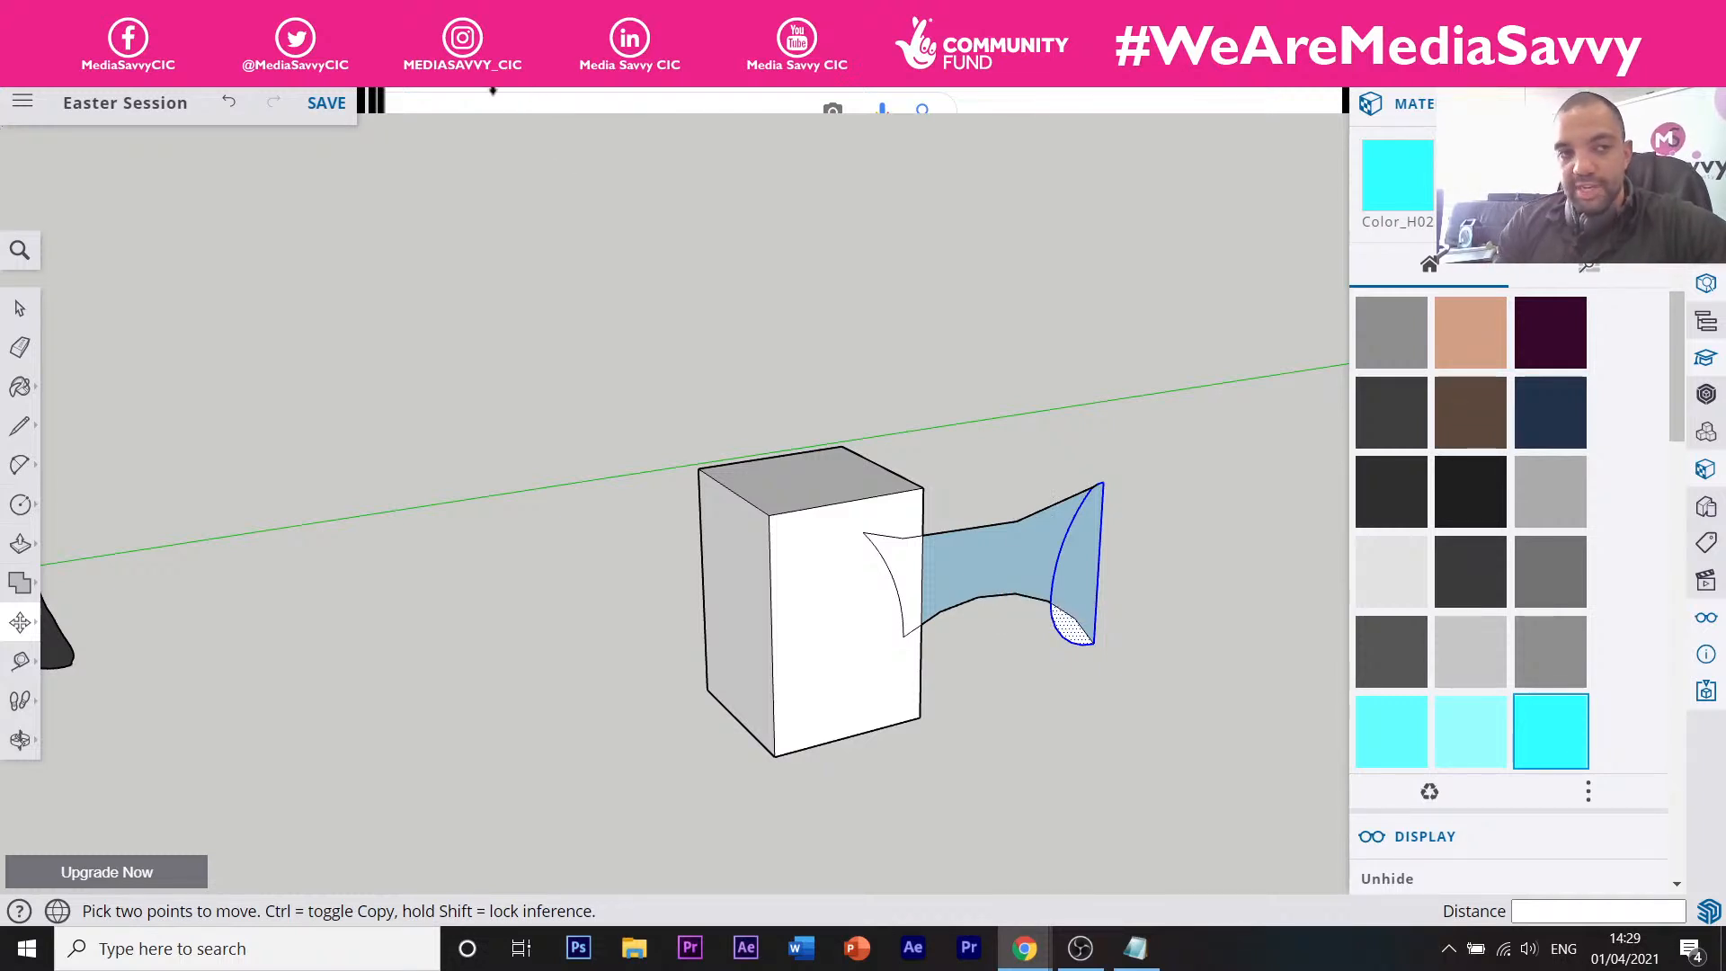
click(227, 102)
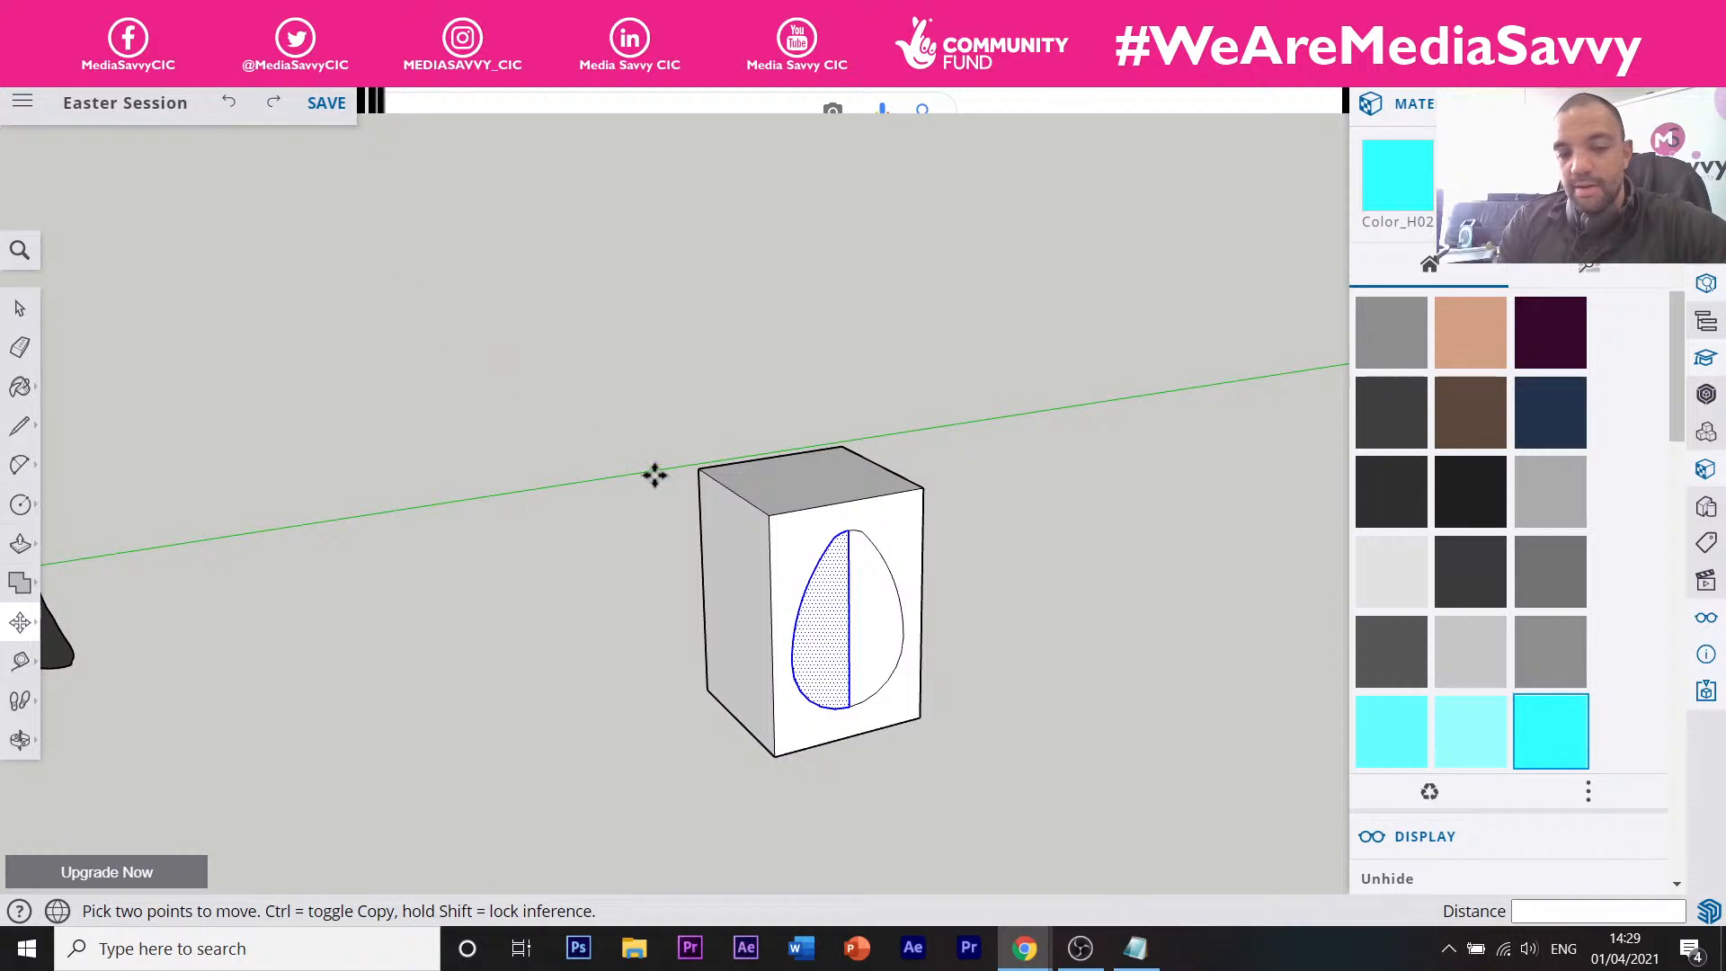
Start a copy-move of the left egg half from its bottom endpoint with Ctrl copying on.
click(850, 708)
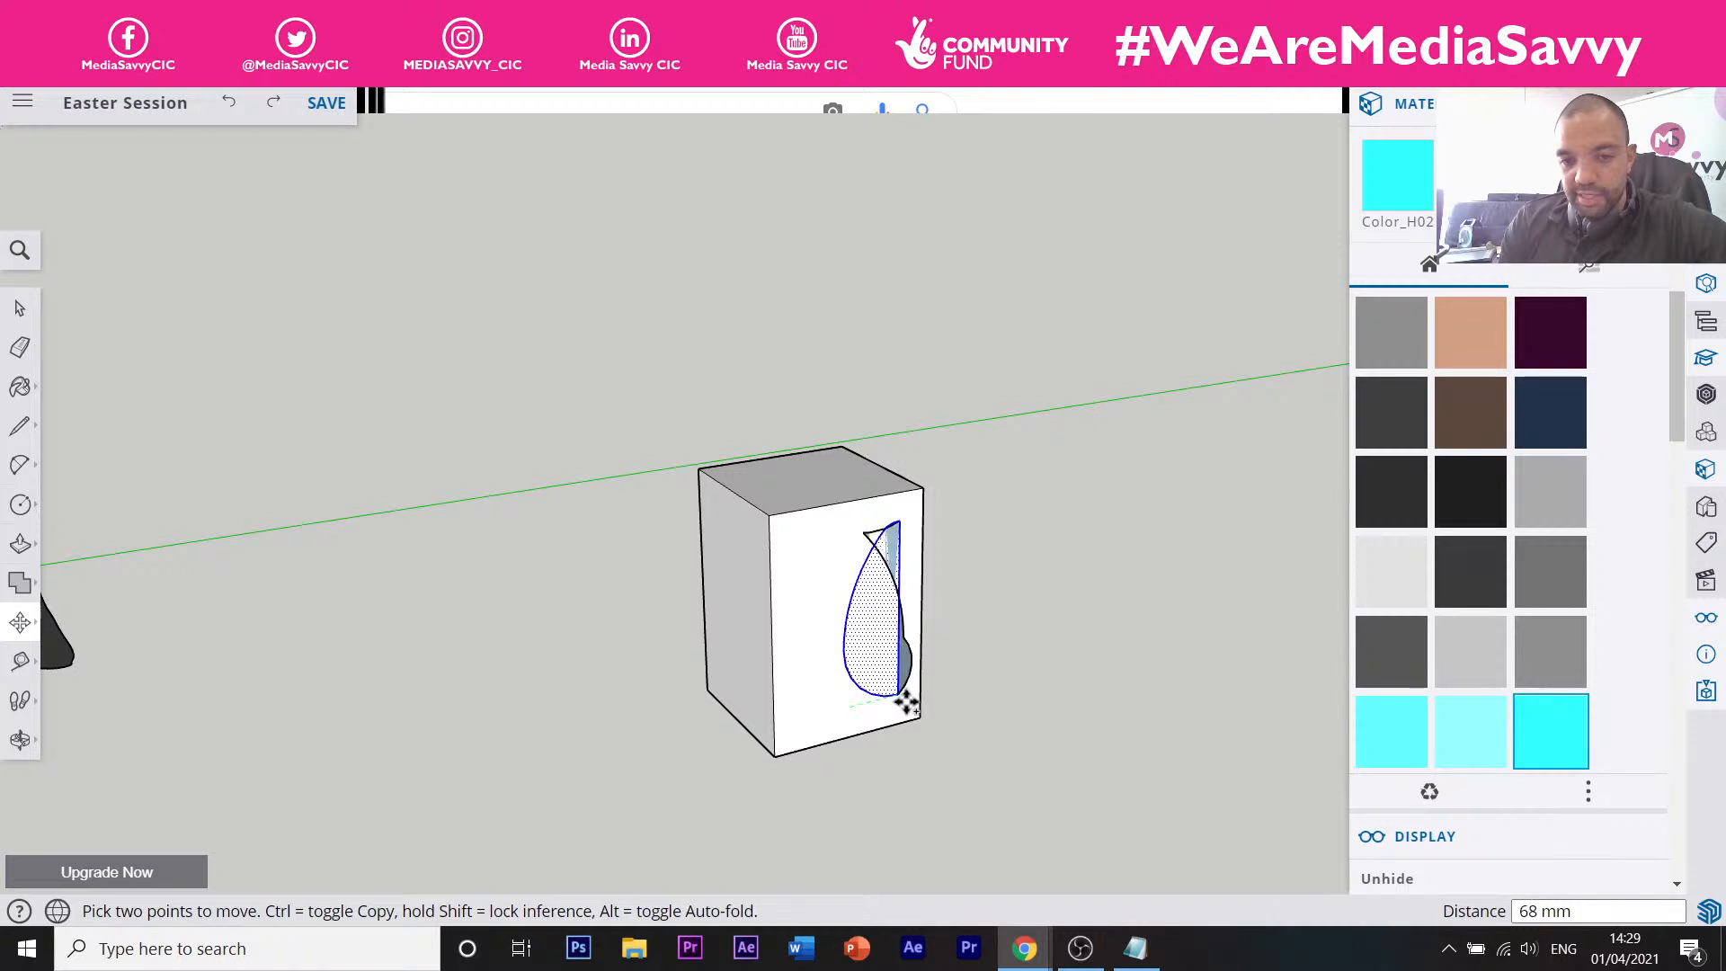
key(ctrl)
key(ctrl)
key(Escape)
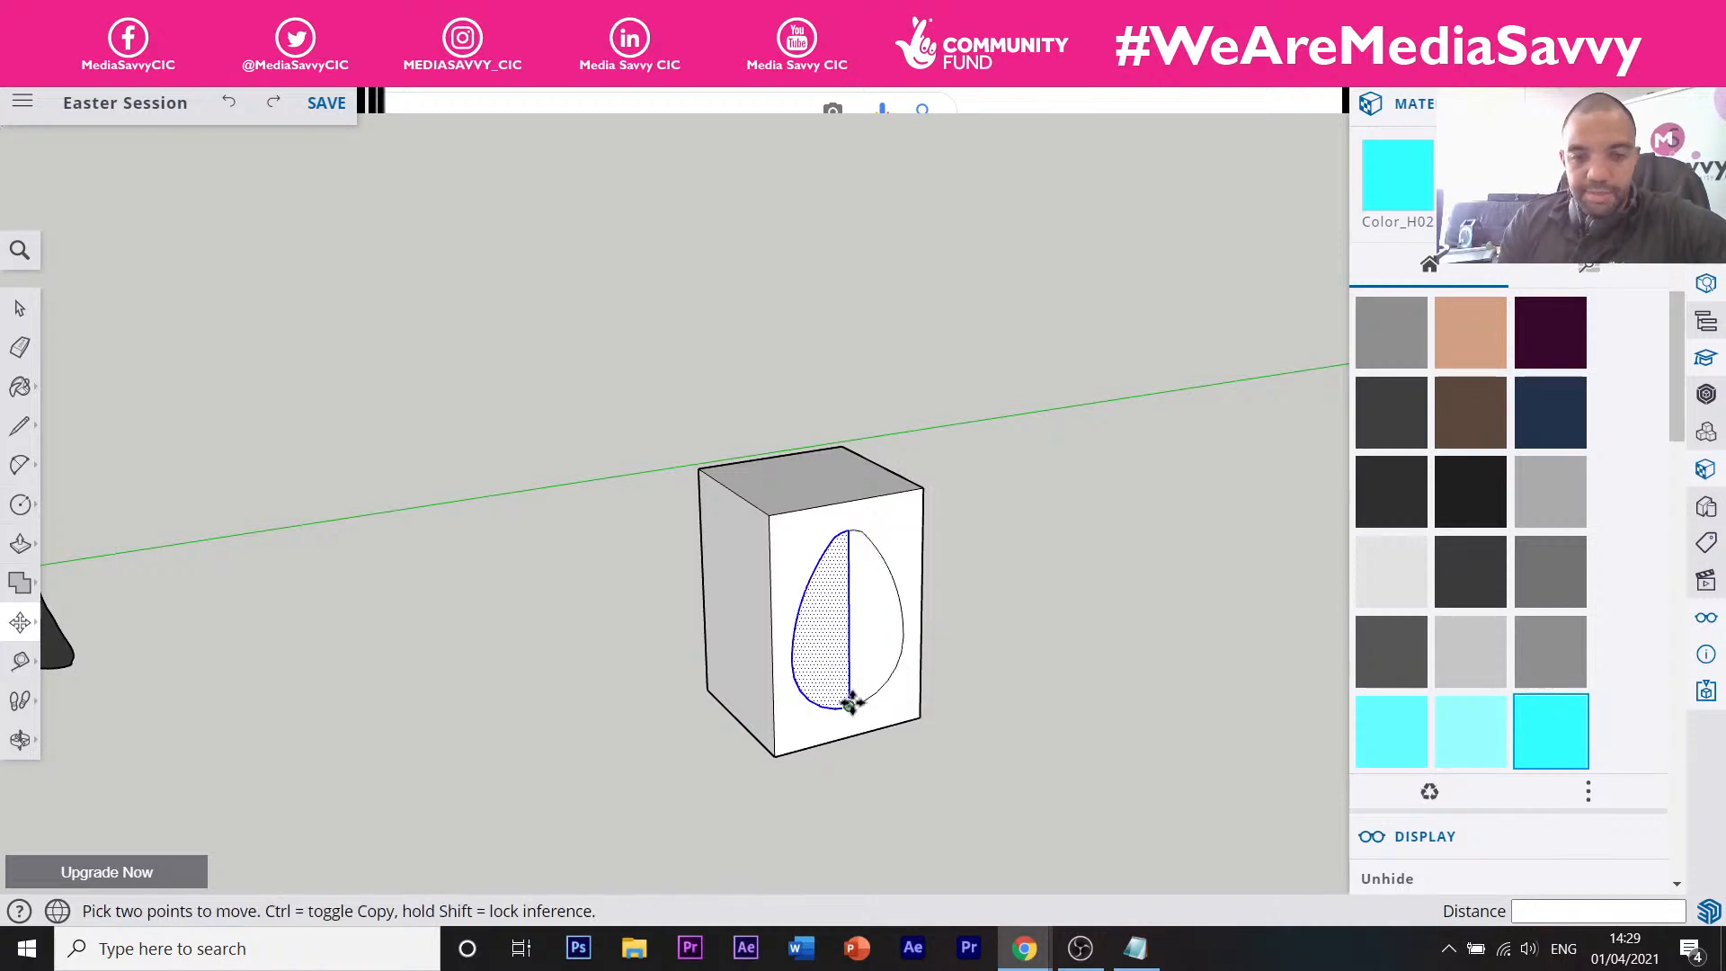
scroll(850, 710, up, 3)
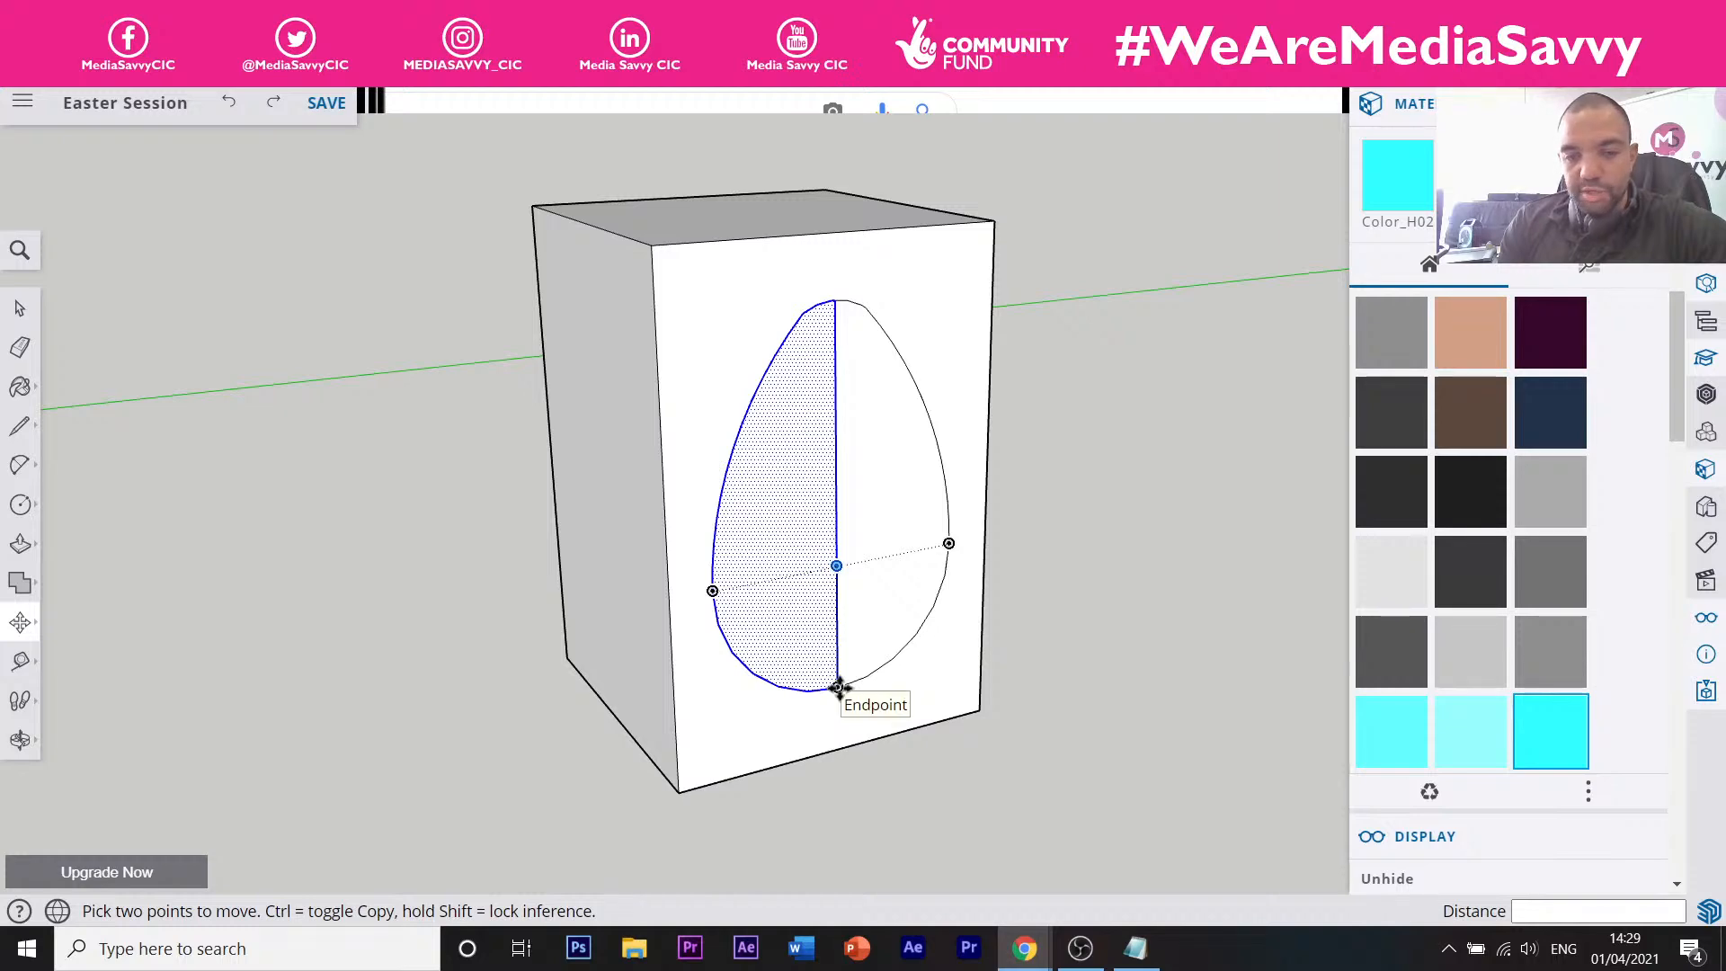
click(837, 687)
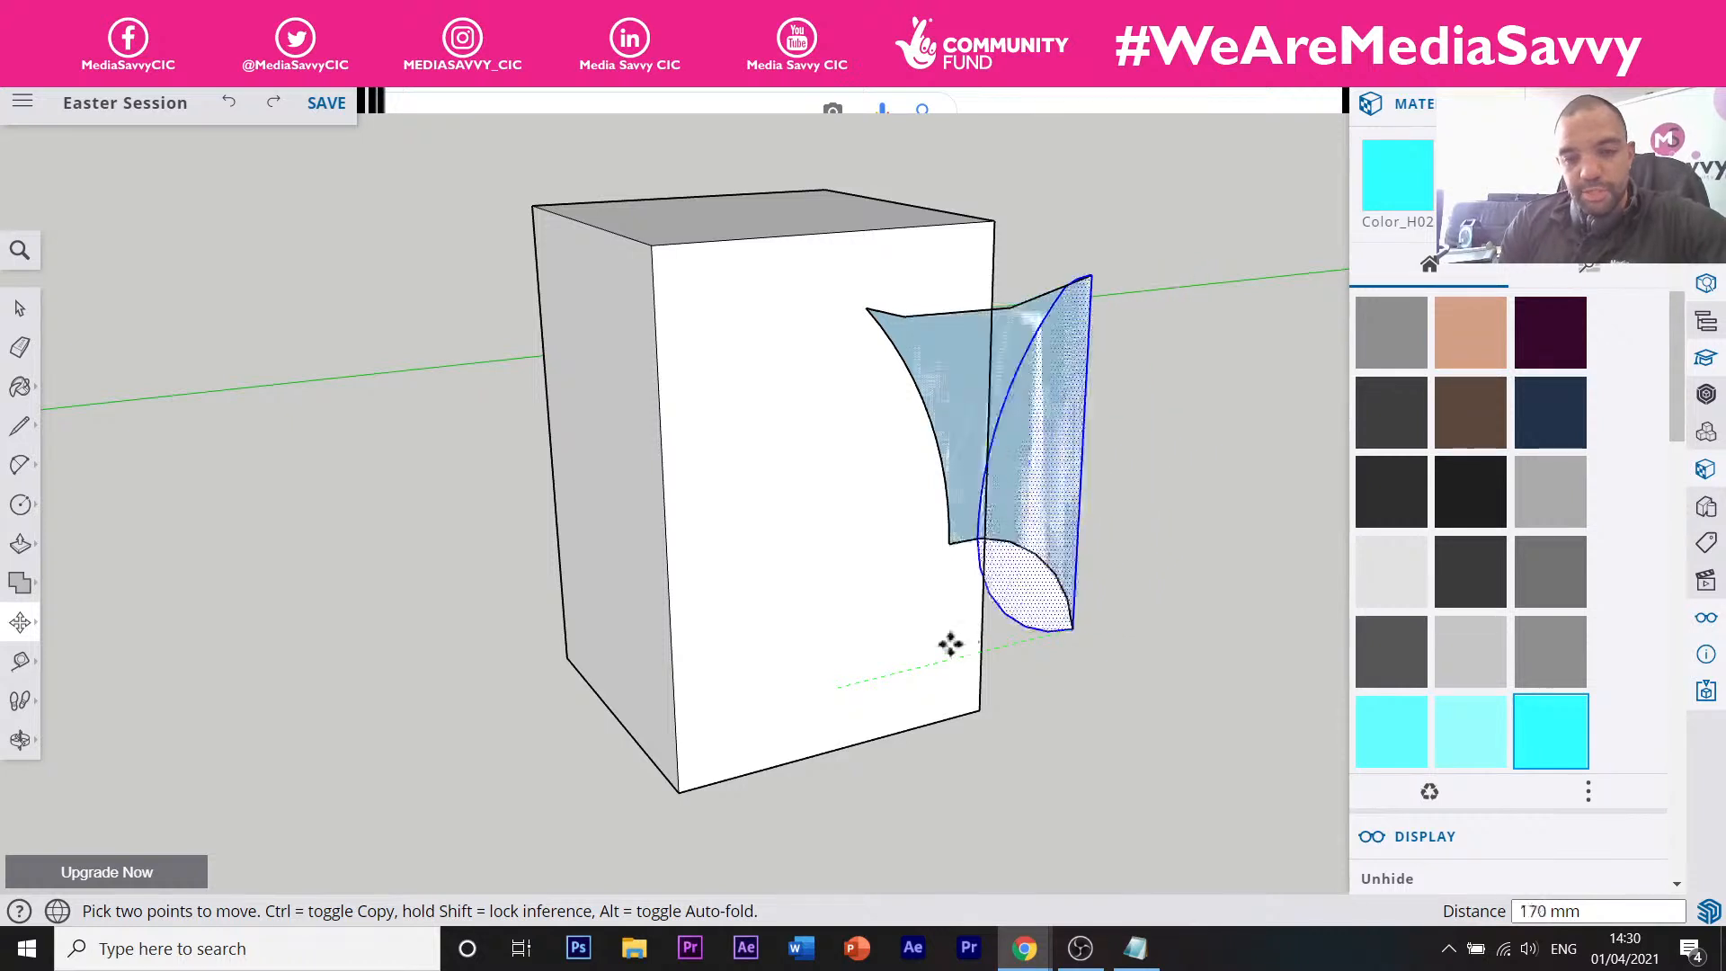
key(Escape)
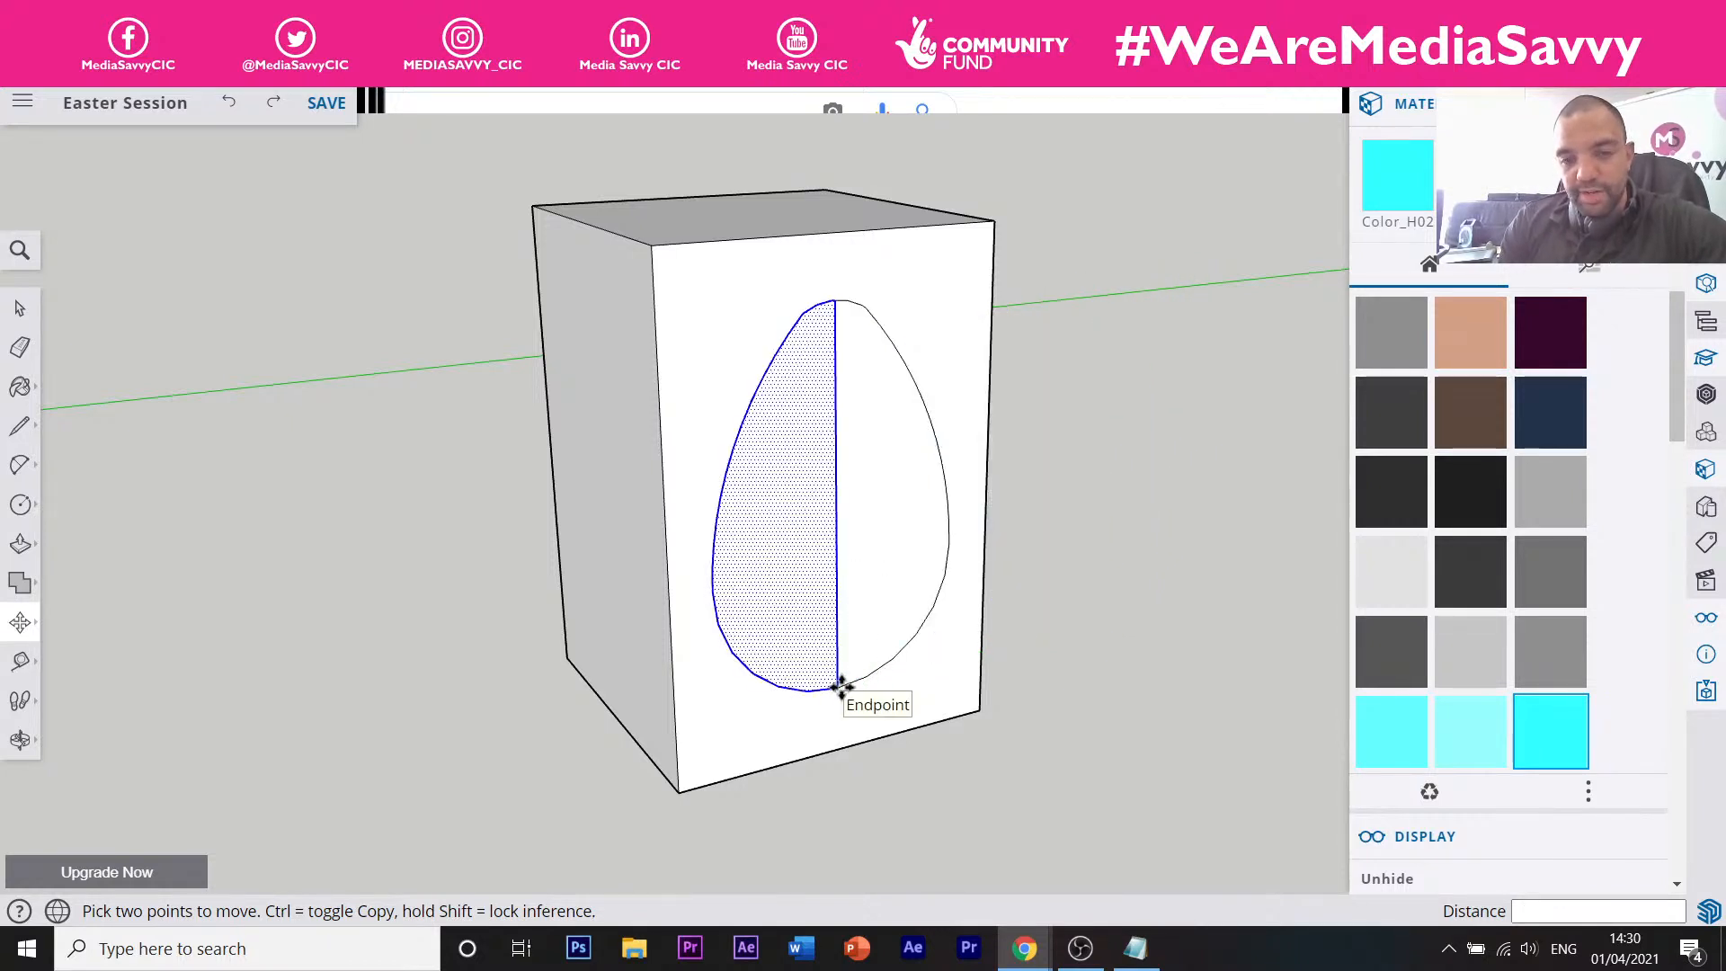
click(840, 687)
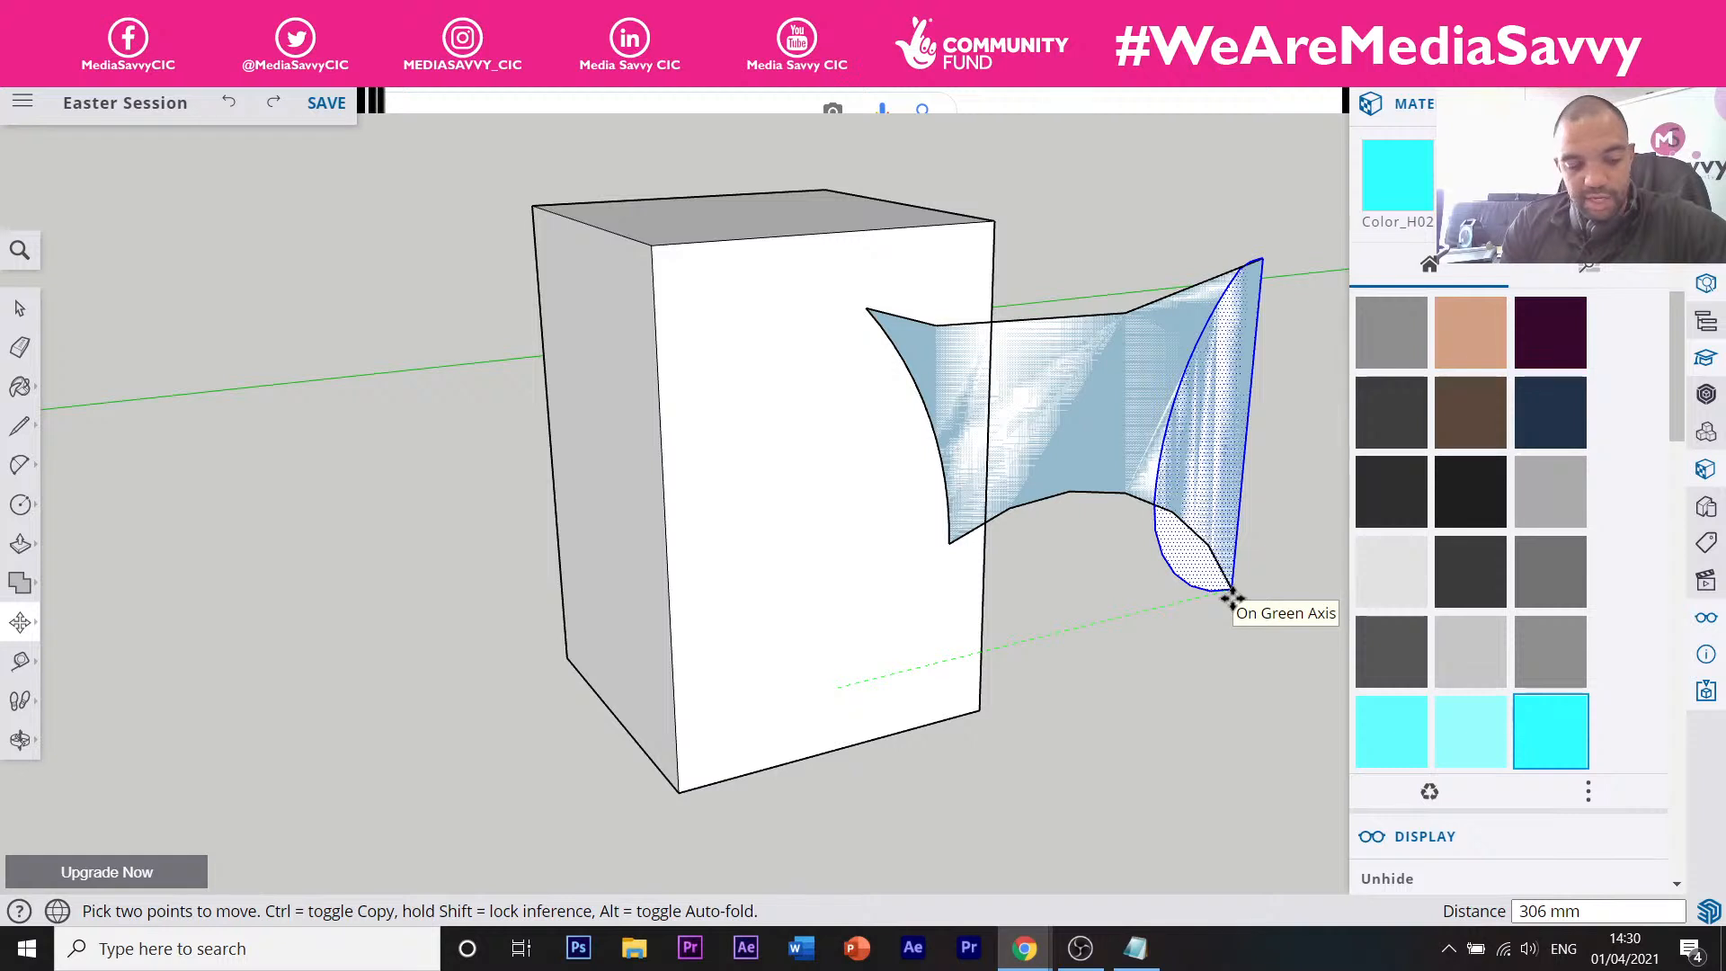
key(ctrl)
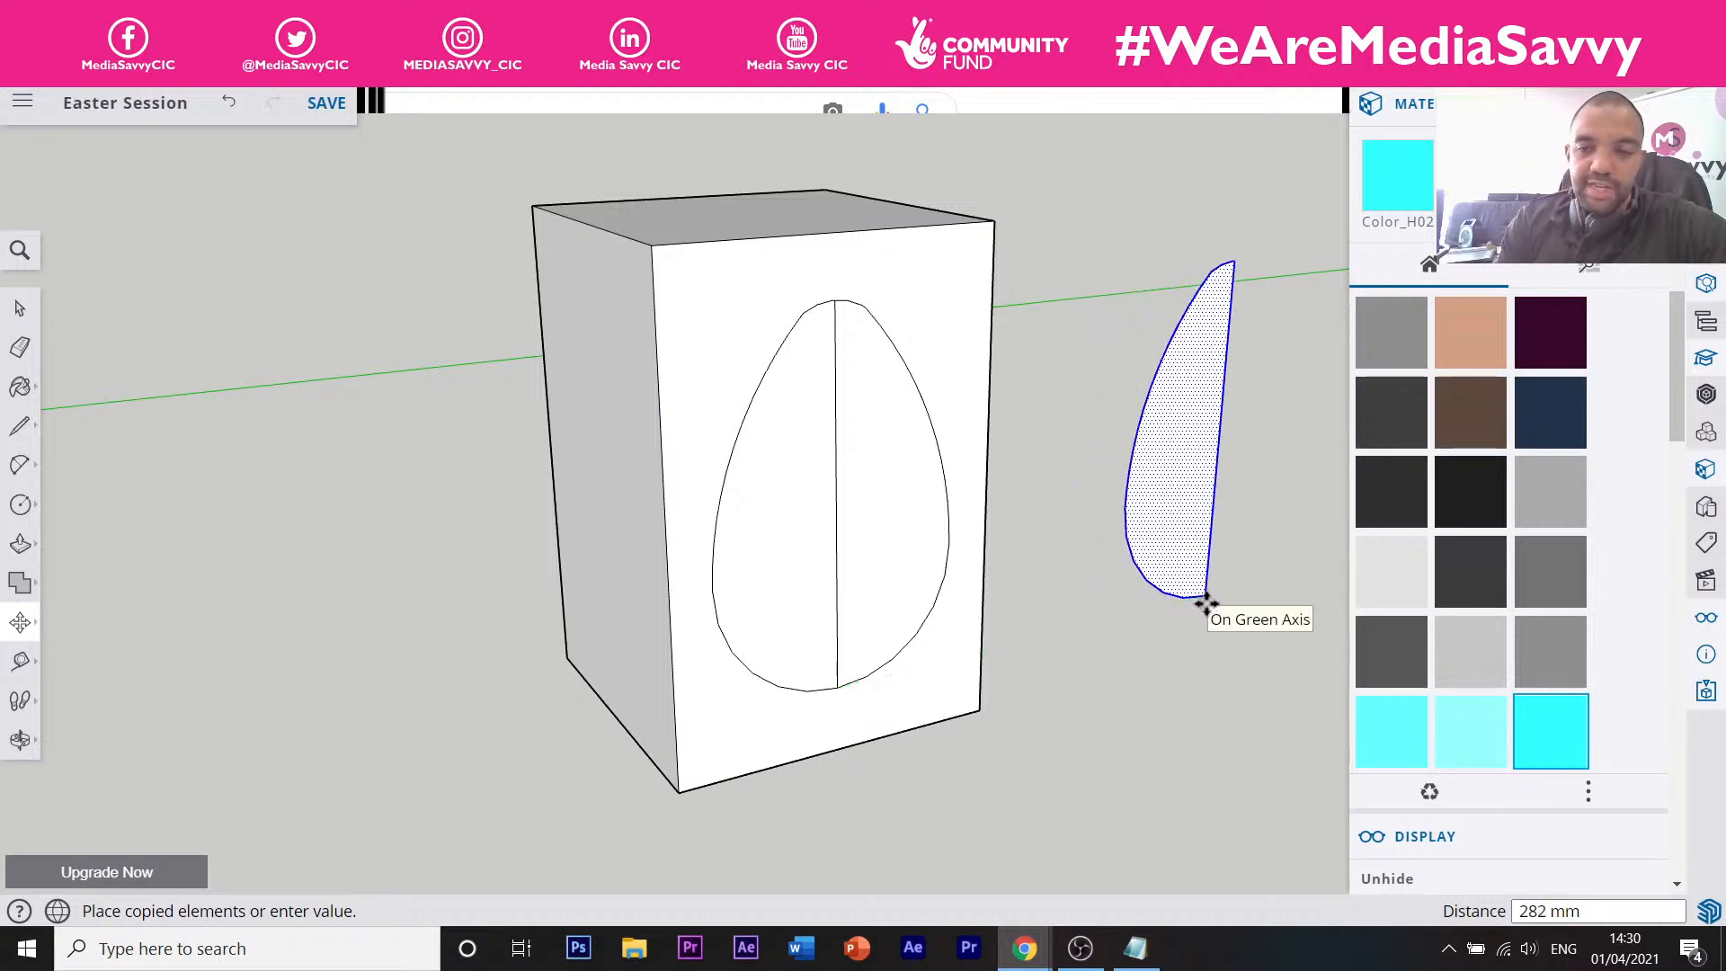
Drop the egg-half copy 282 mm from the box and bring the view to it.
click(1206, 601)
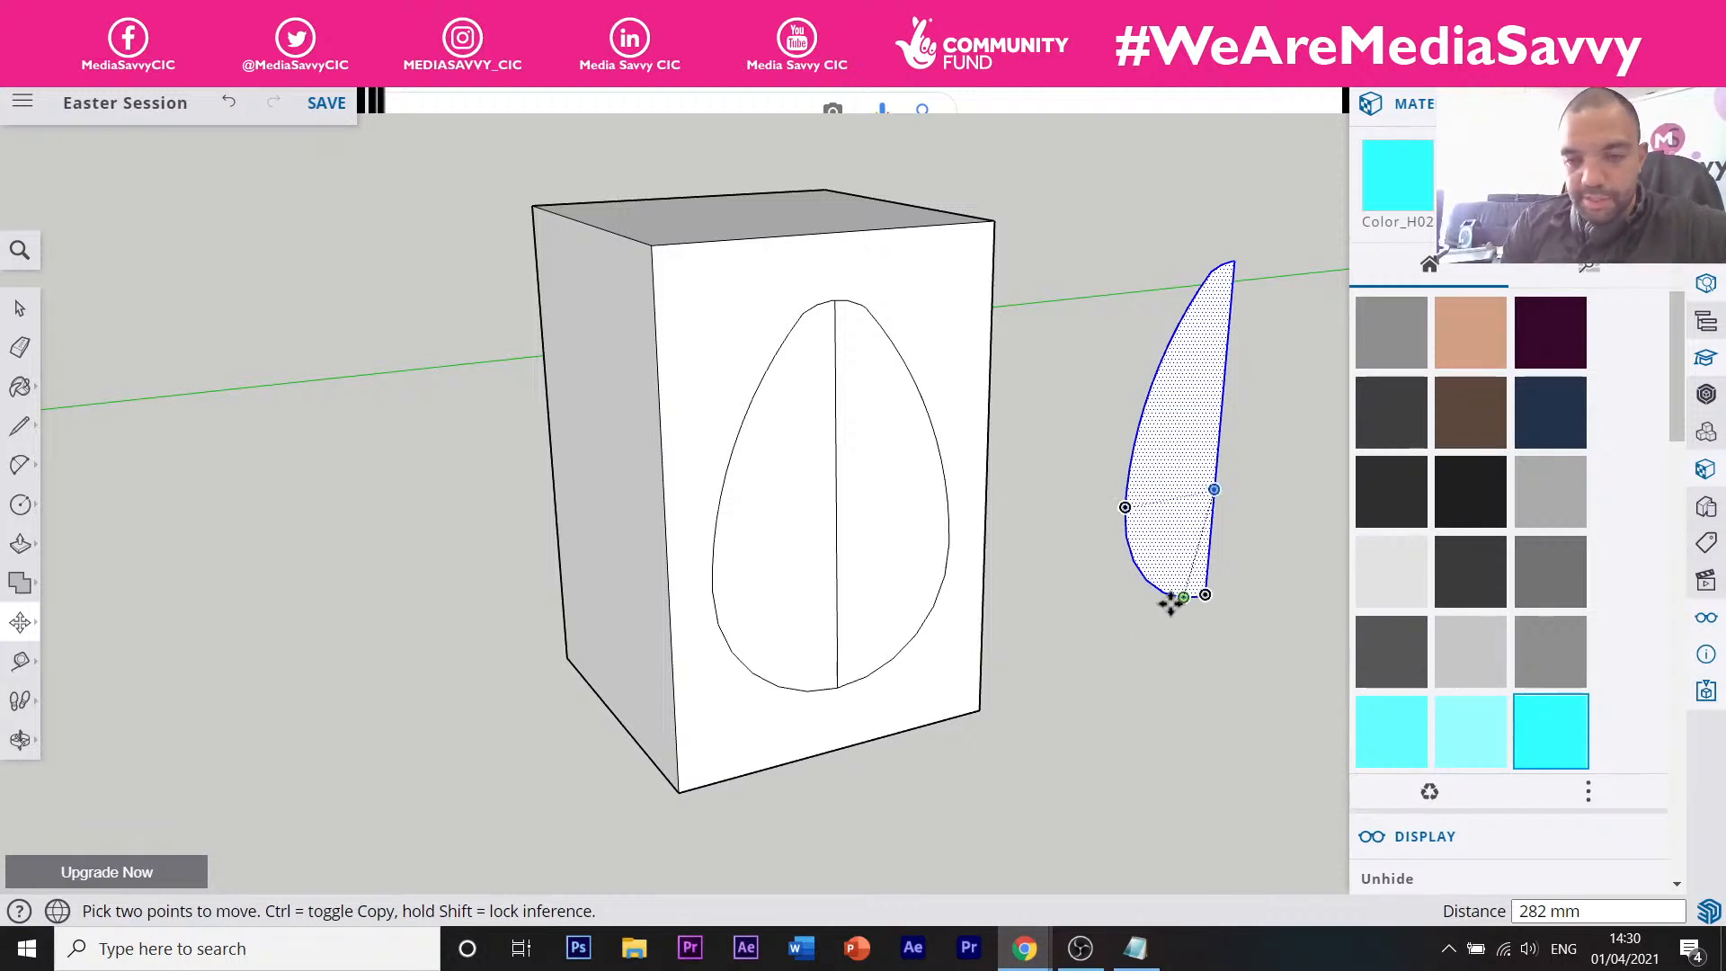
shift+middle_drag(1201, 617, 982, 671)
scroll(958, 610, up, 5)
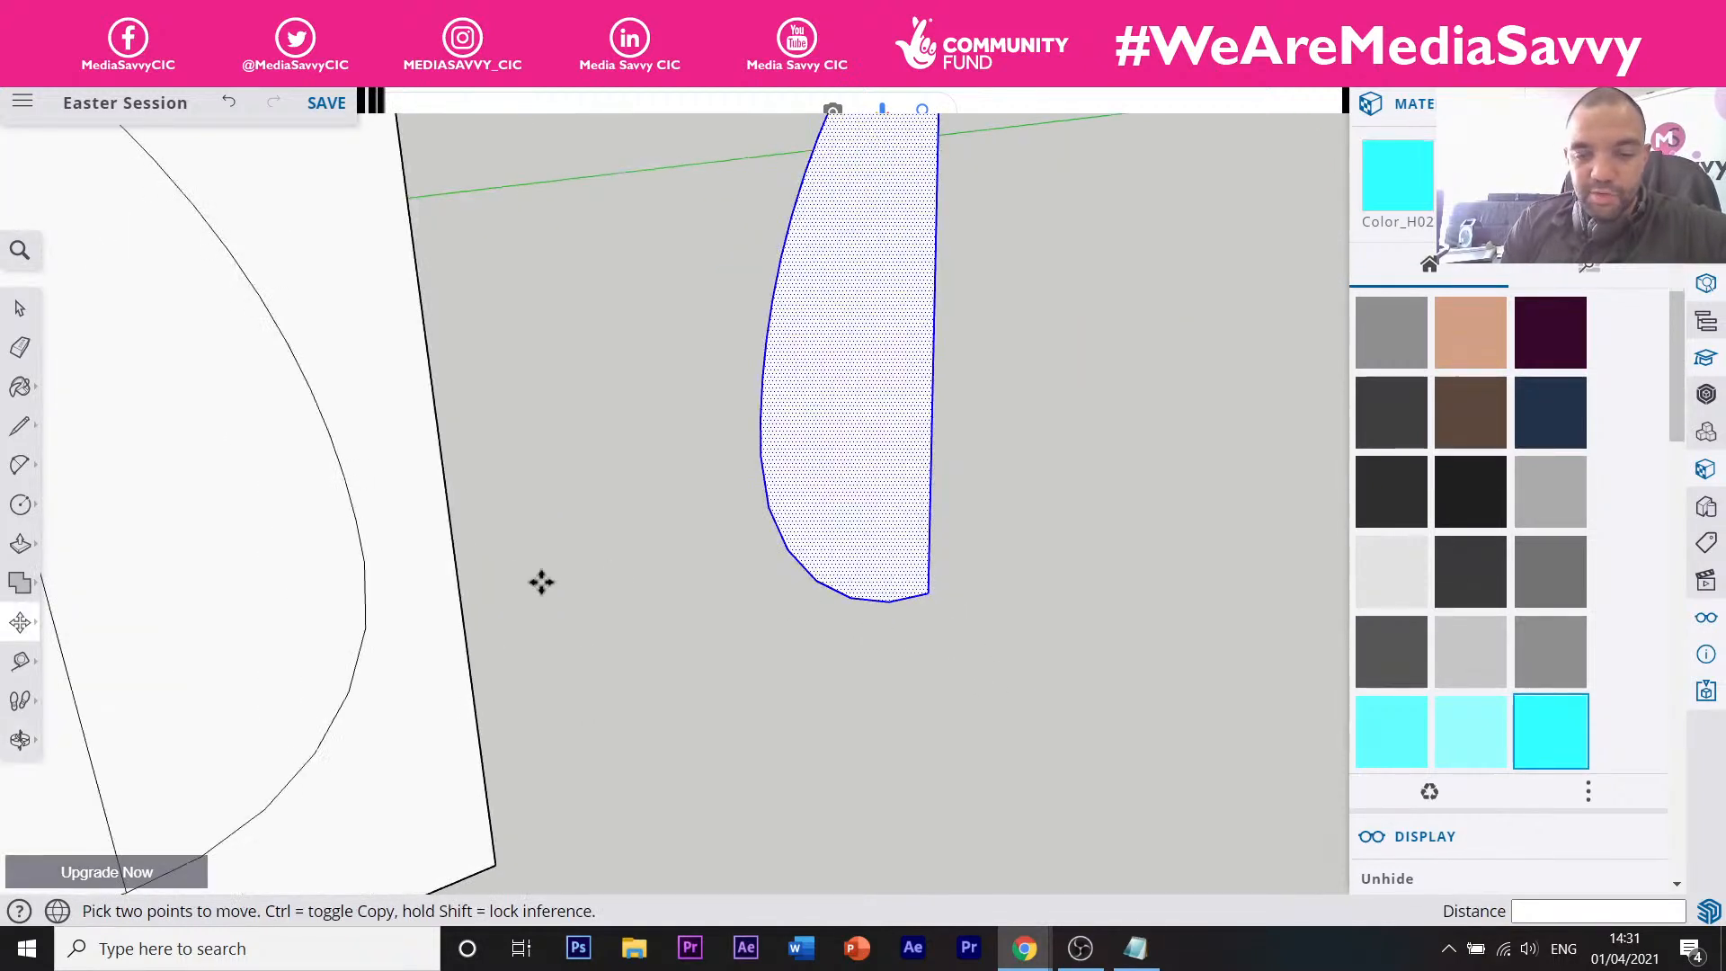
click(21, 507)
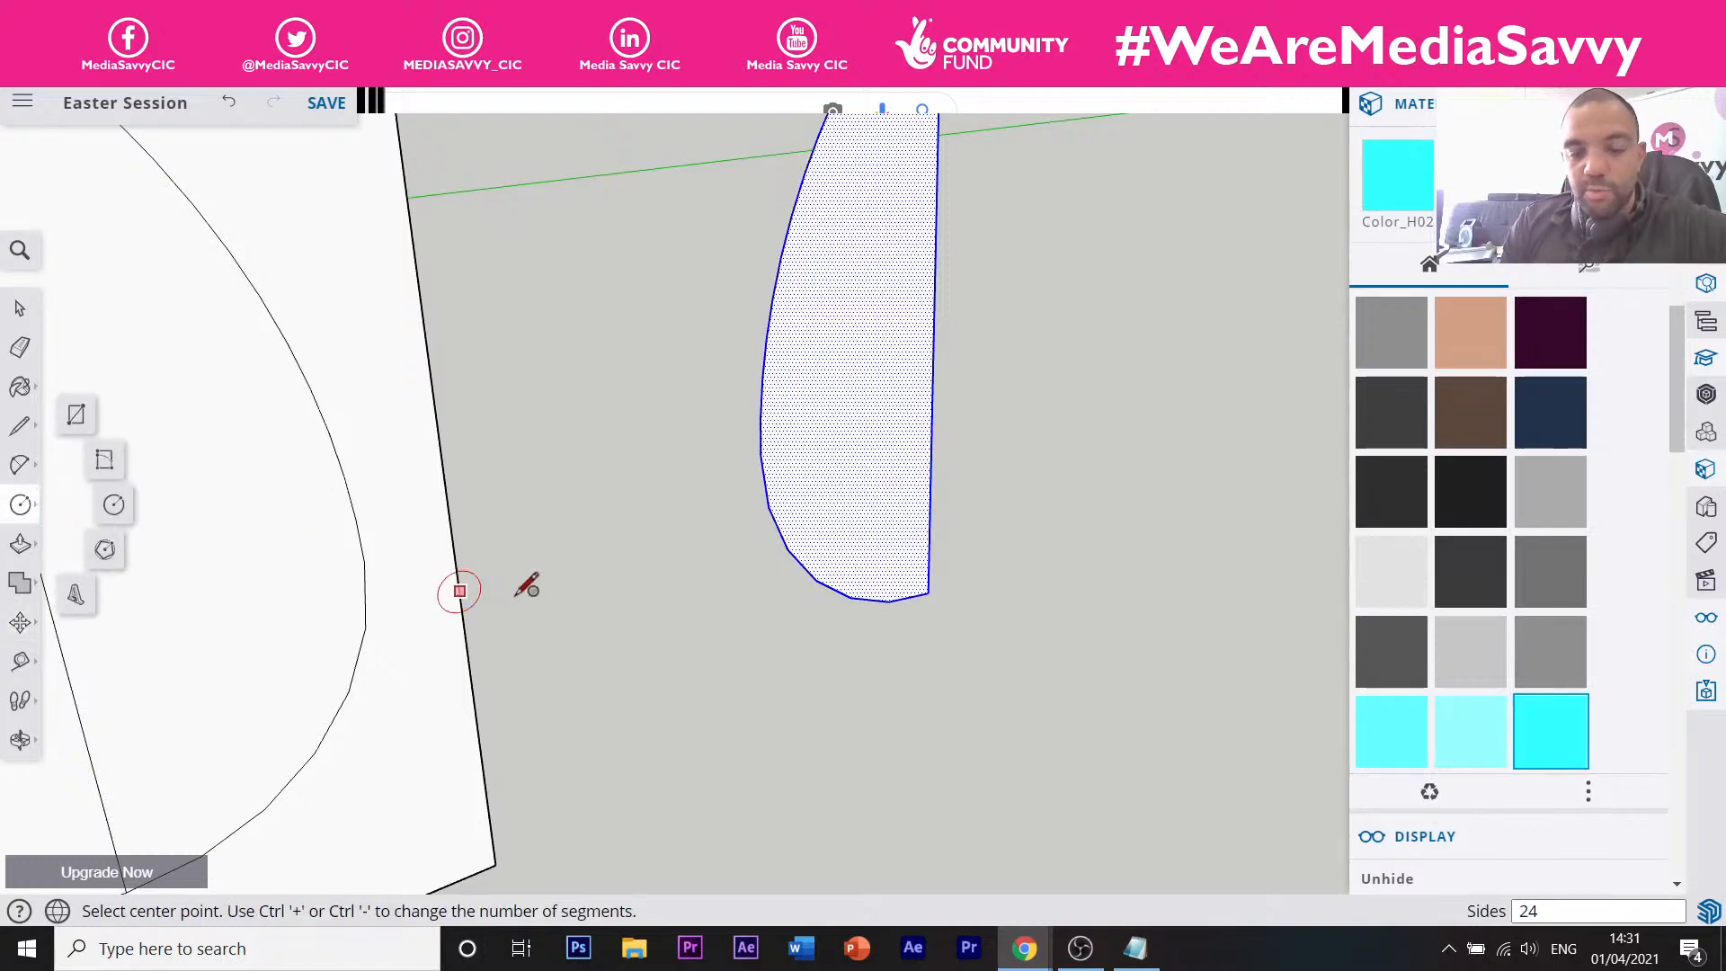
scroll(590, 609, down, 5)
scroll(575, 600, down, 2)
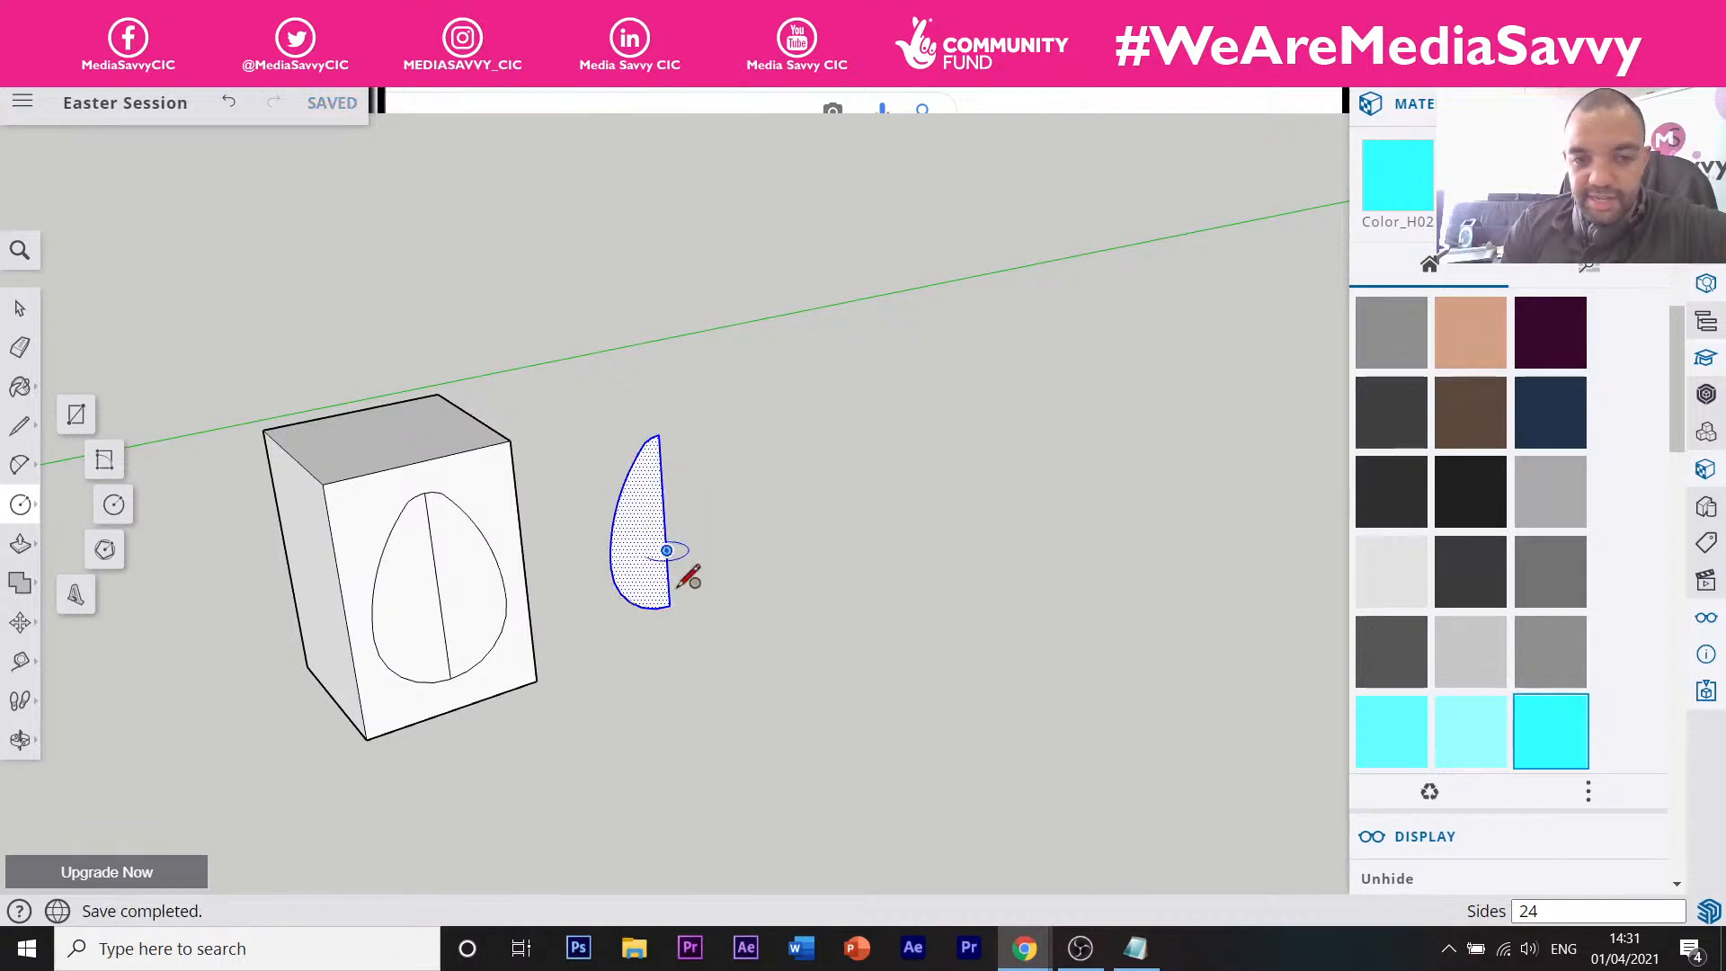
scroll(665, 610, up, 1)
scroll(665, 609, up, 3)
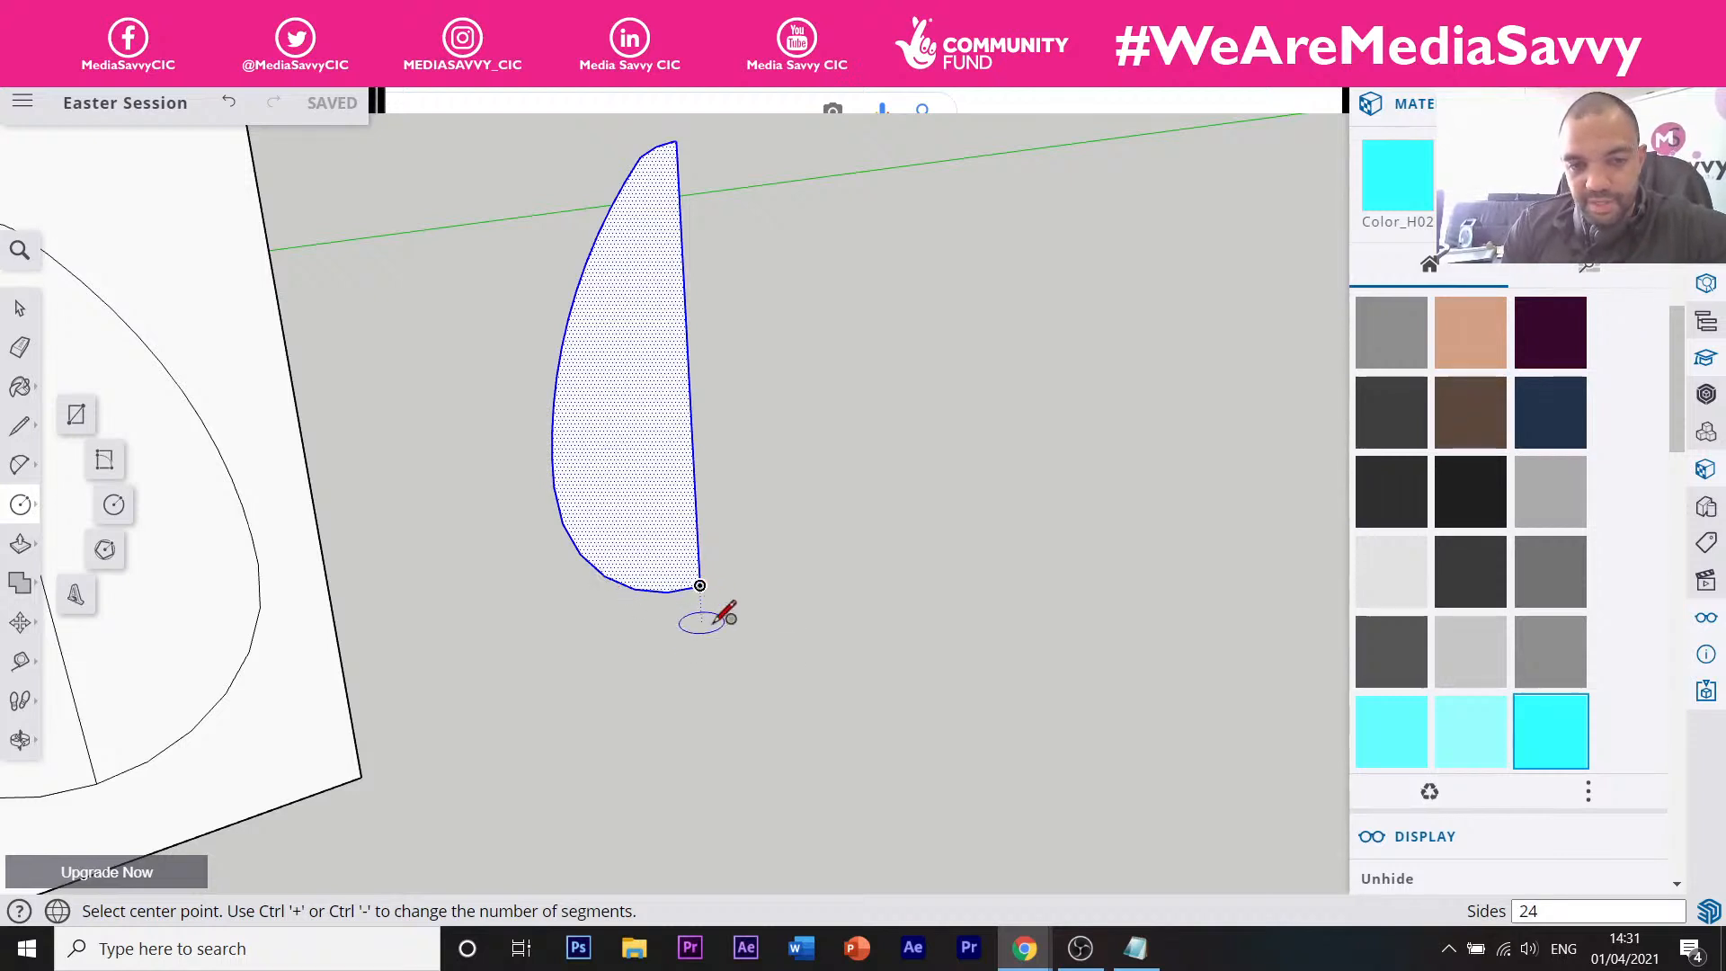
click(700, 616)
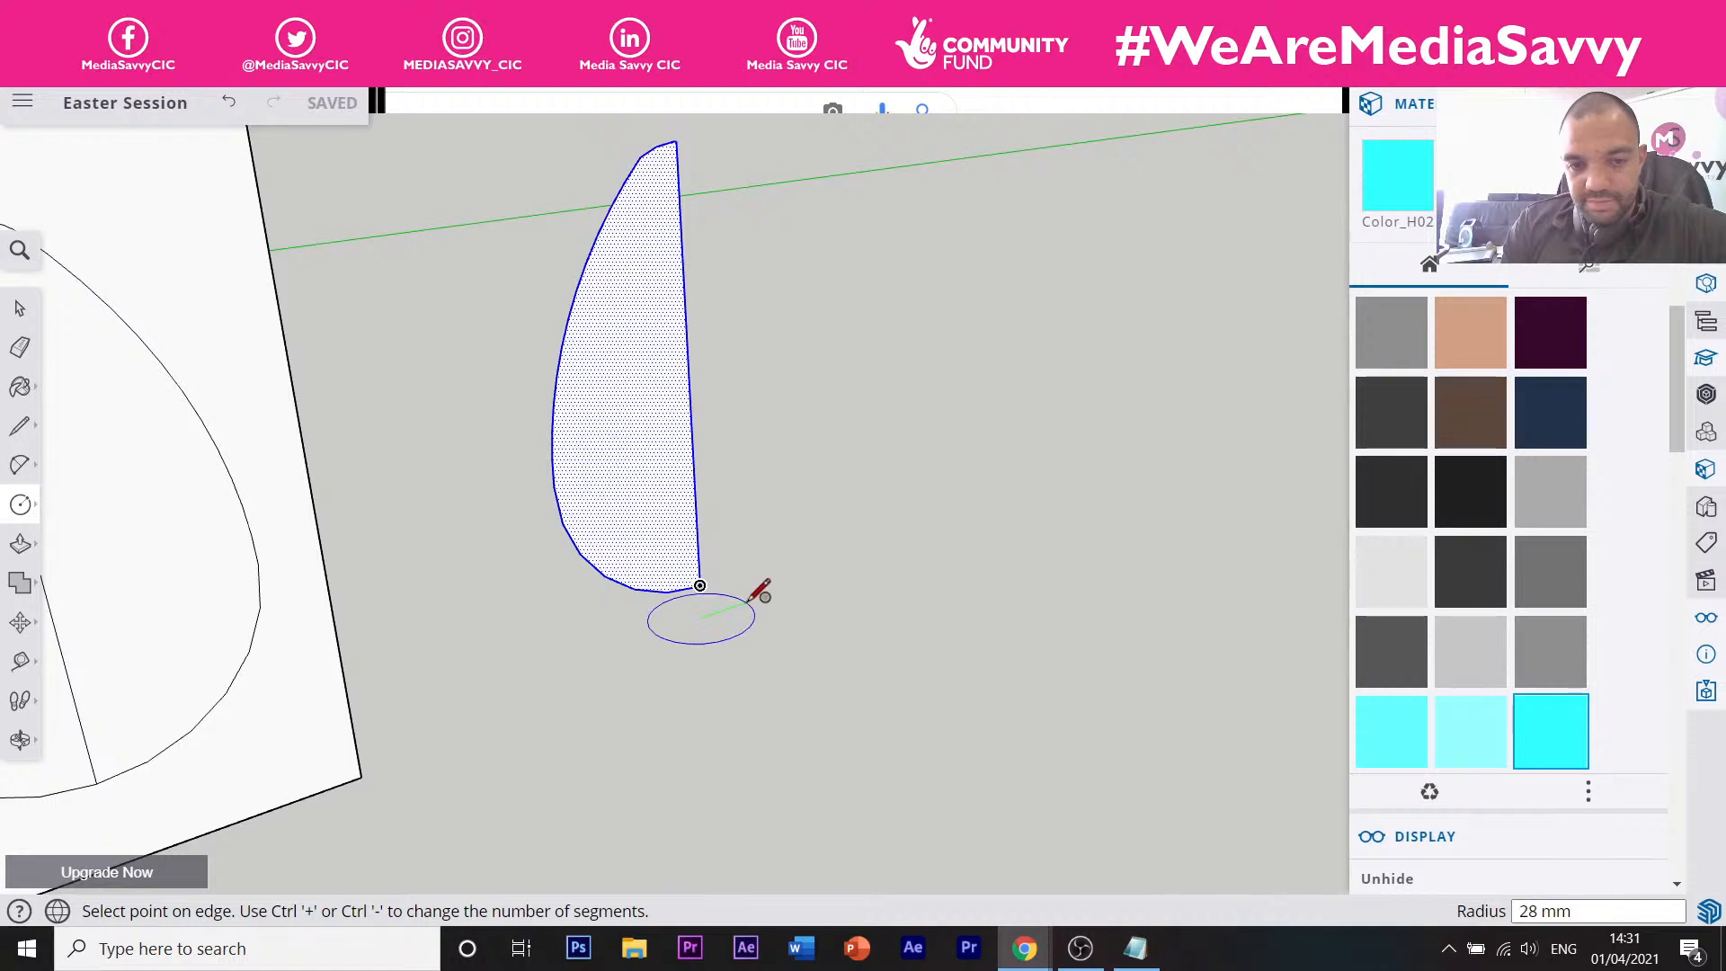
click(777, 600)
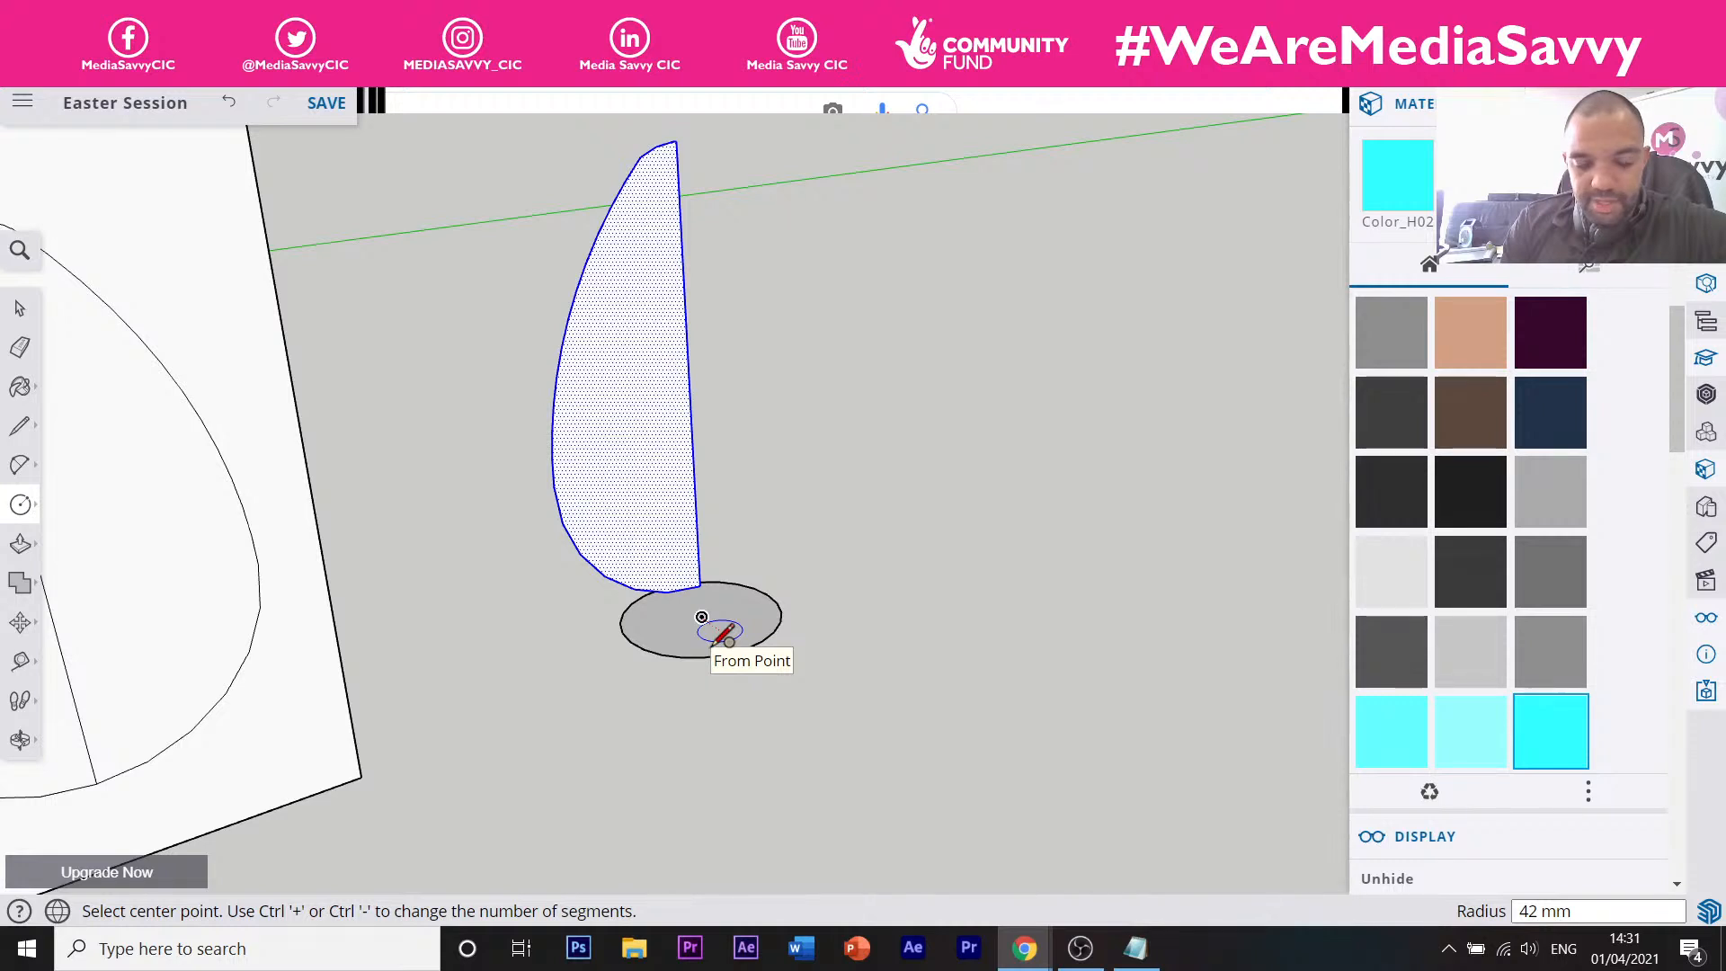
key(ctrl+z)
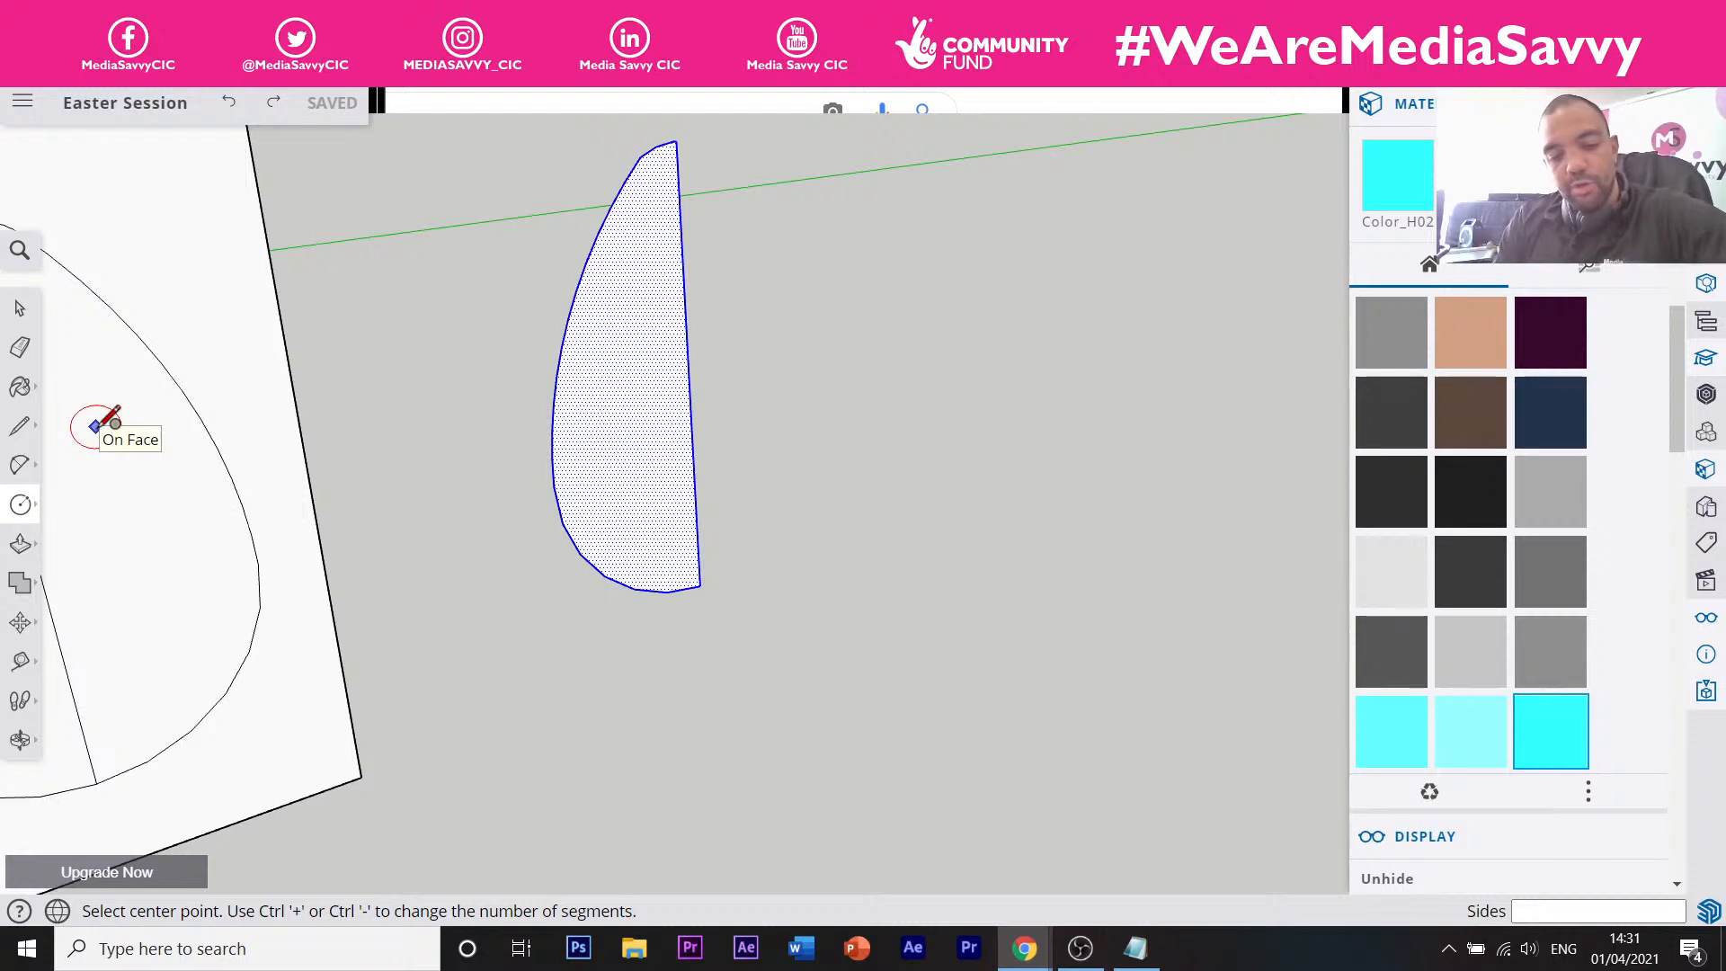
key(t)
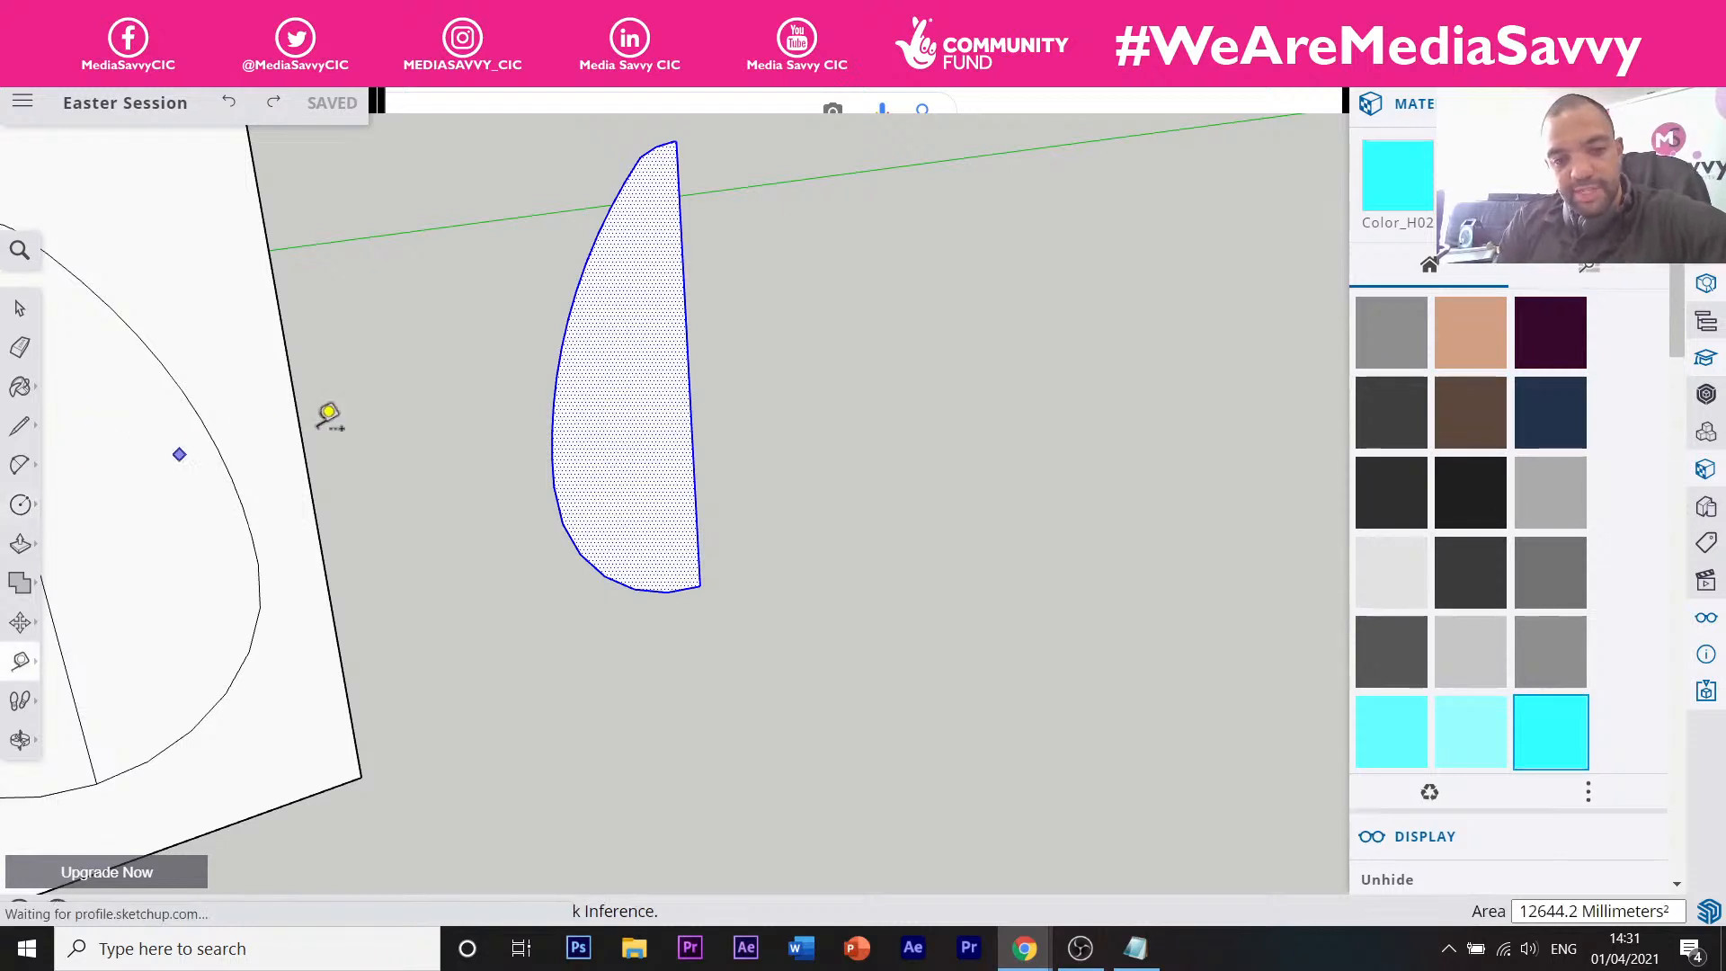
Add a guide line along the half-egg's straight edge.
click(701, 428)
click(701, 430)
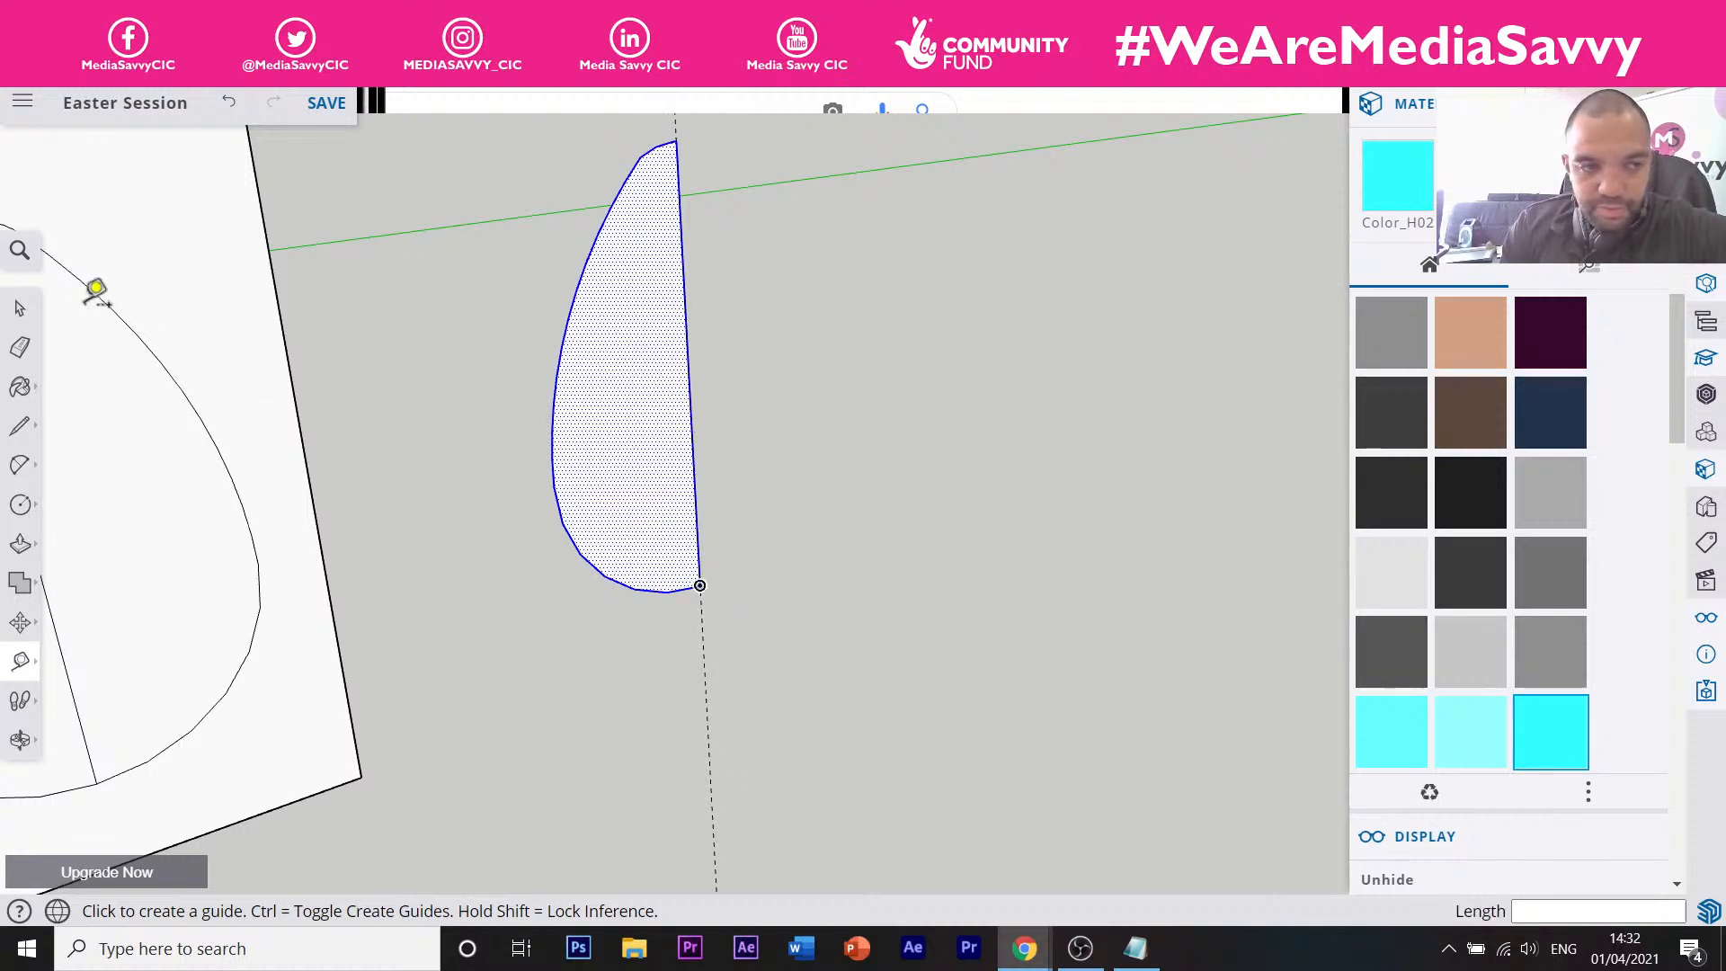
click(20, 505)
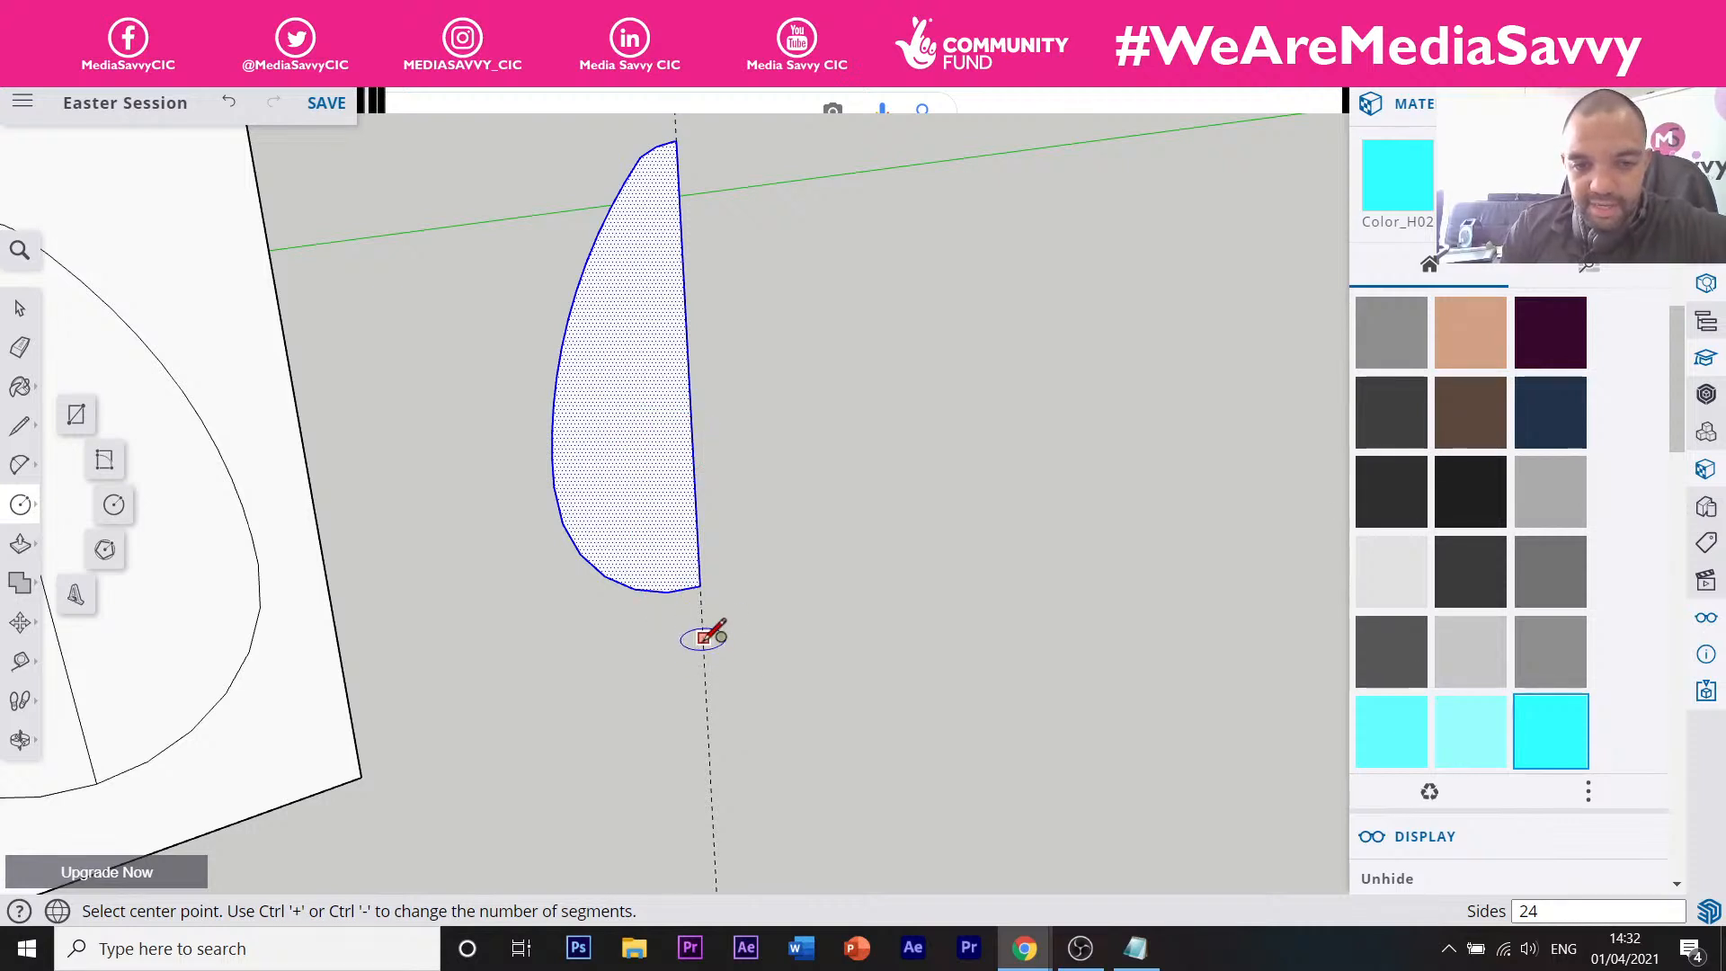
scroll(702, 631, up, 3)
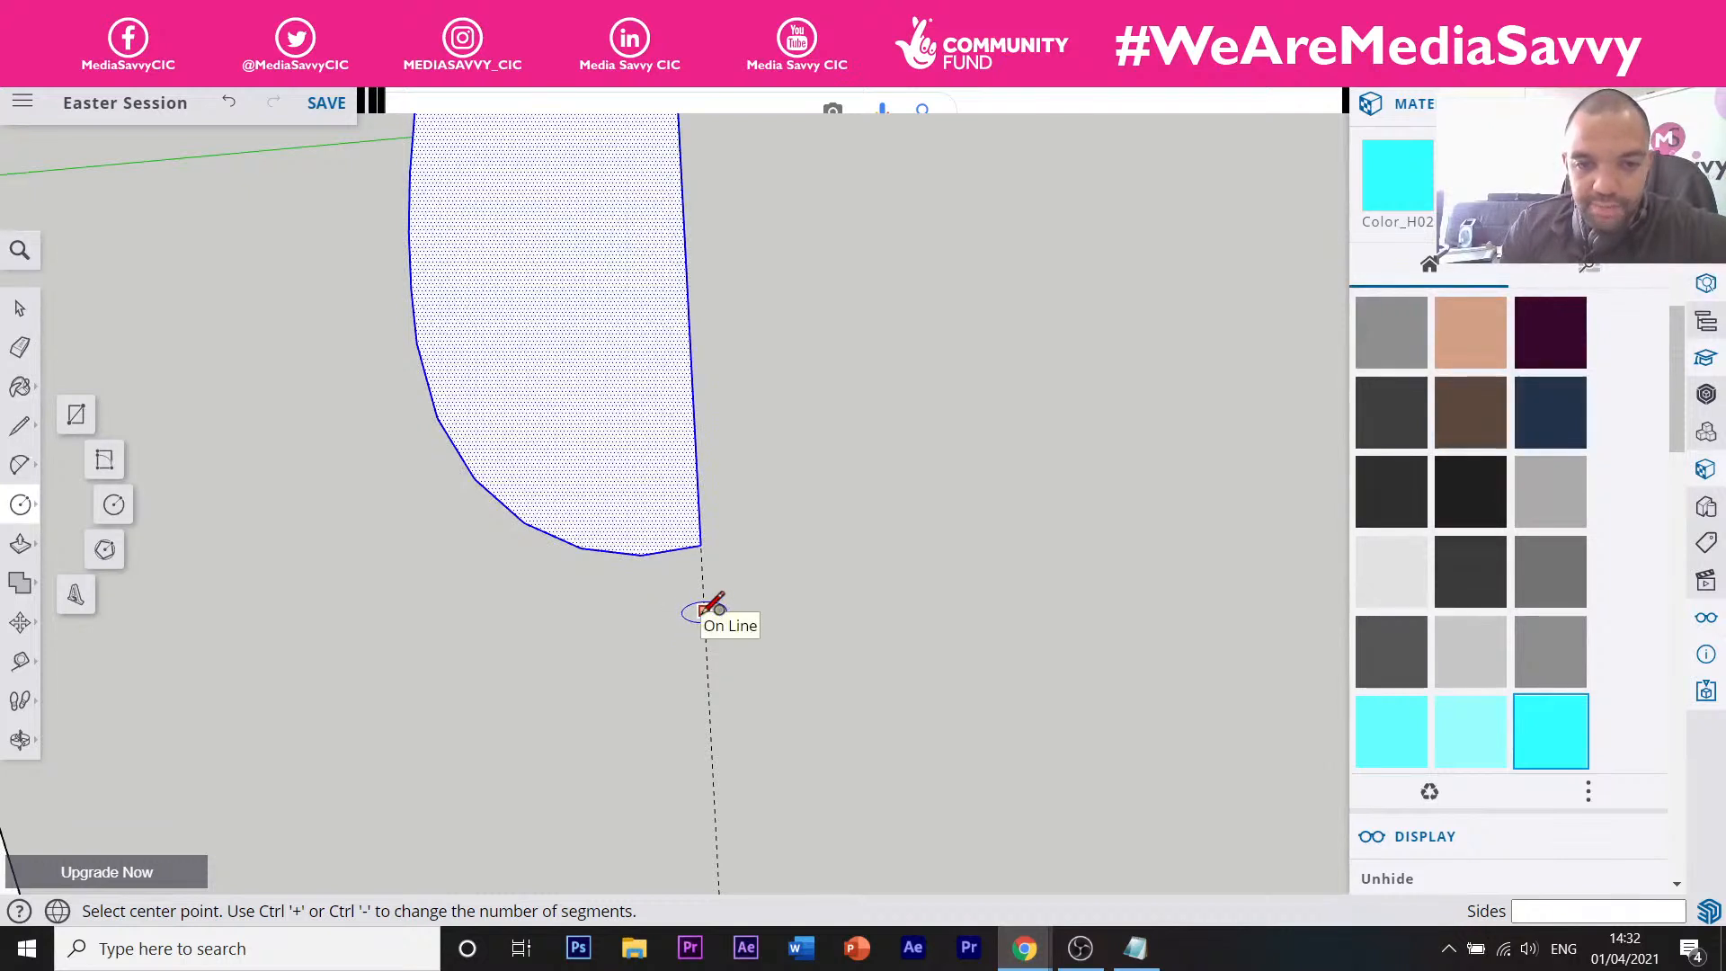
Draw a flat circular base disc centred on the guide below the half-egg.
click(704, 610)
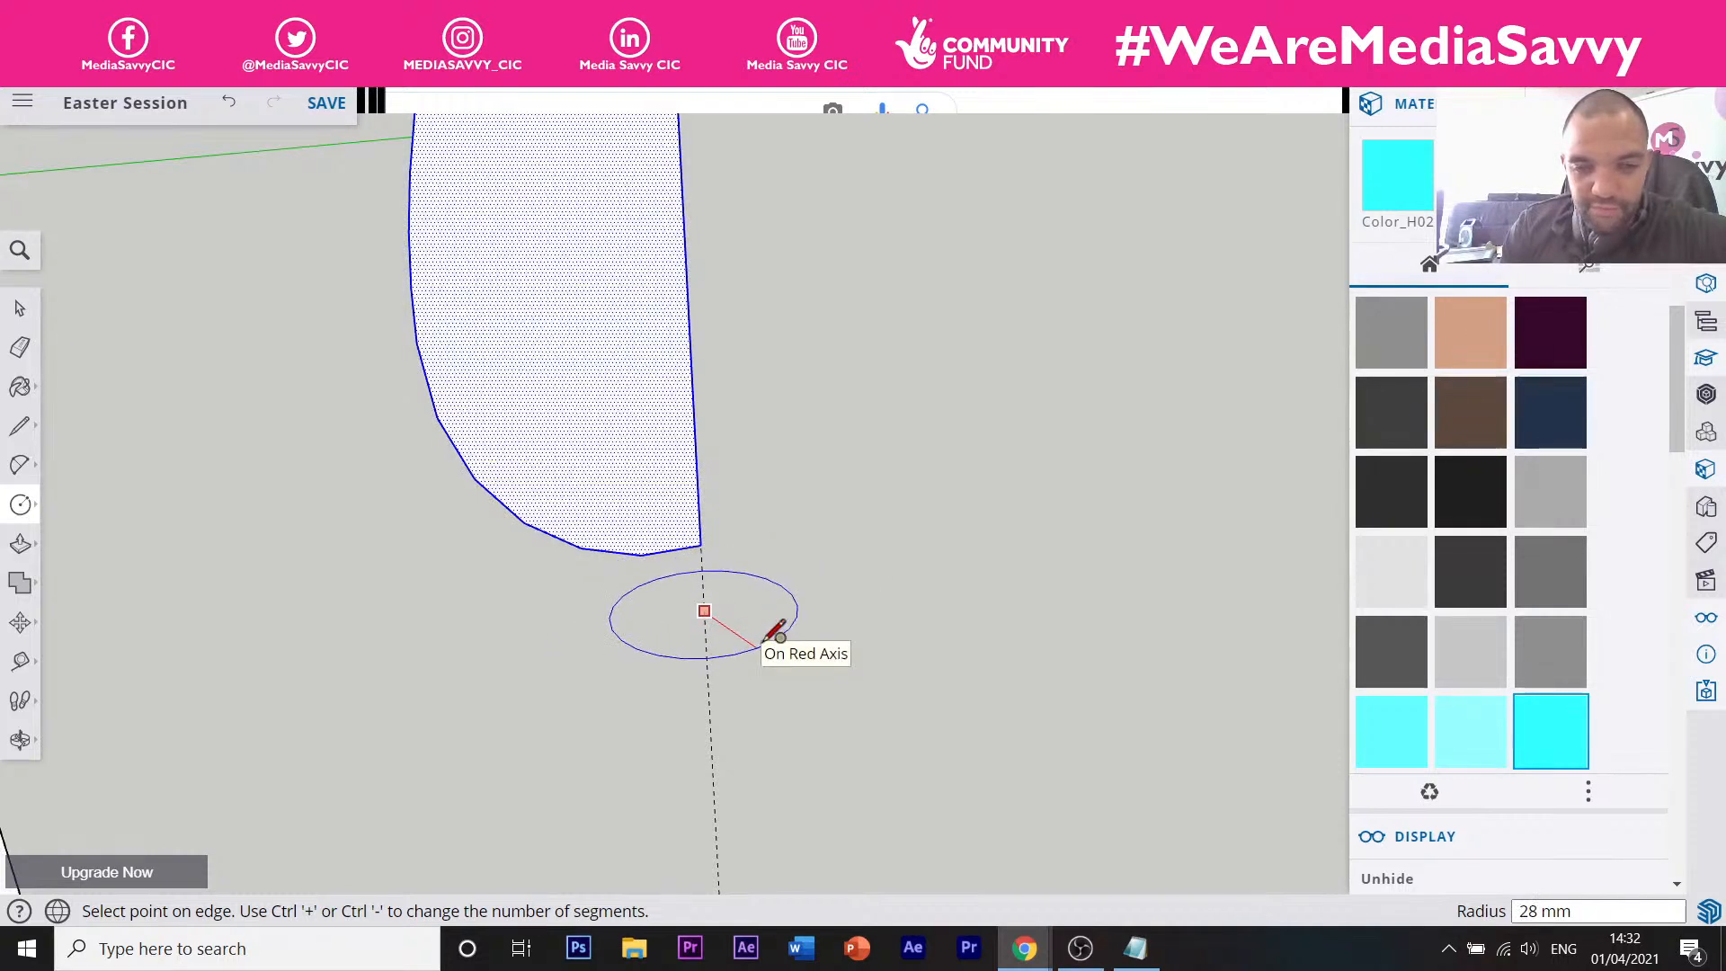
click(775, 629)
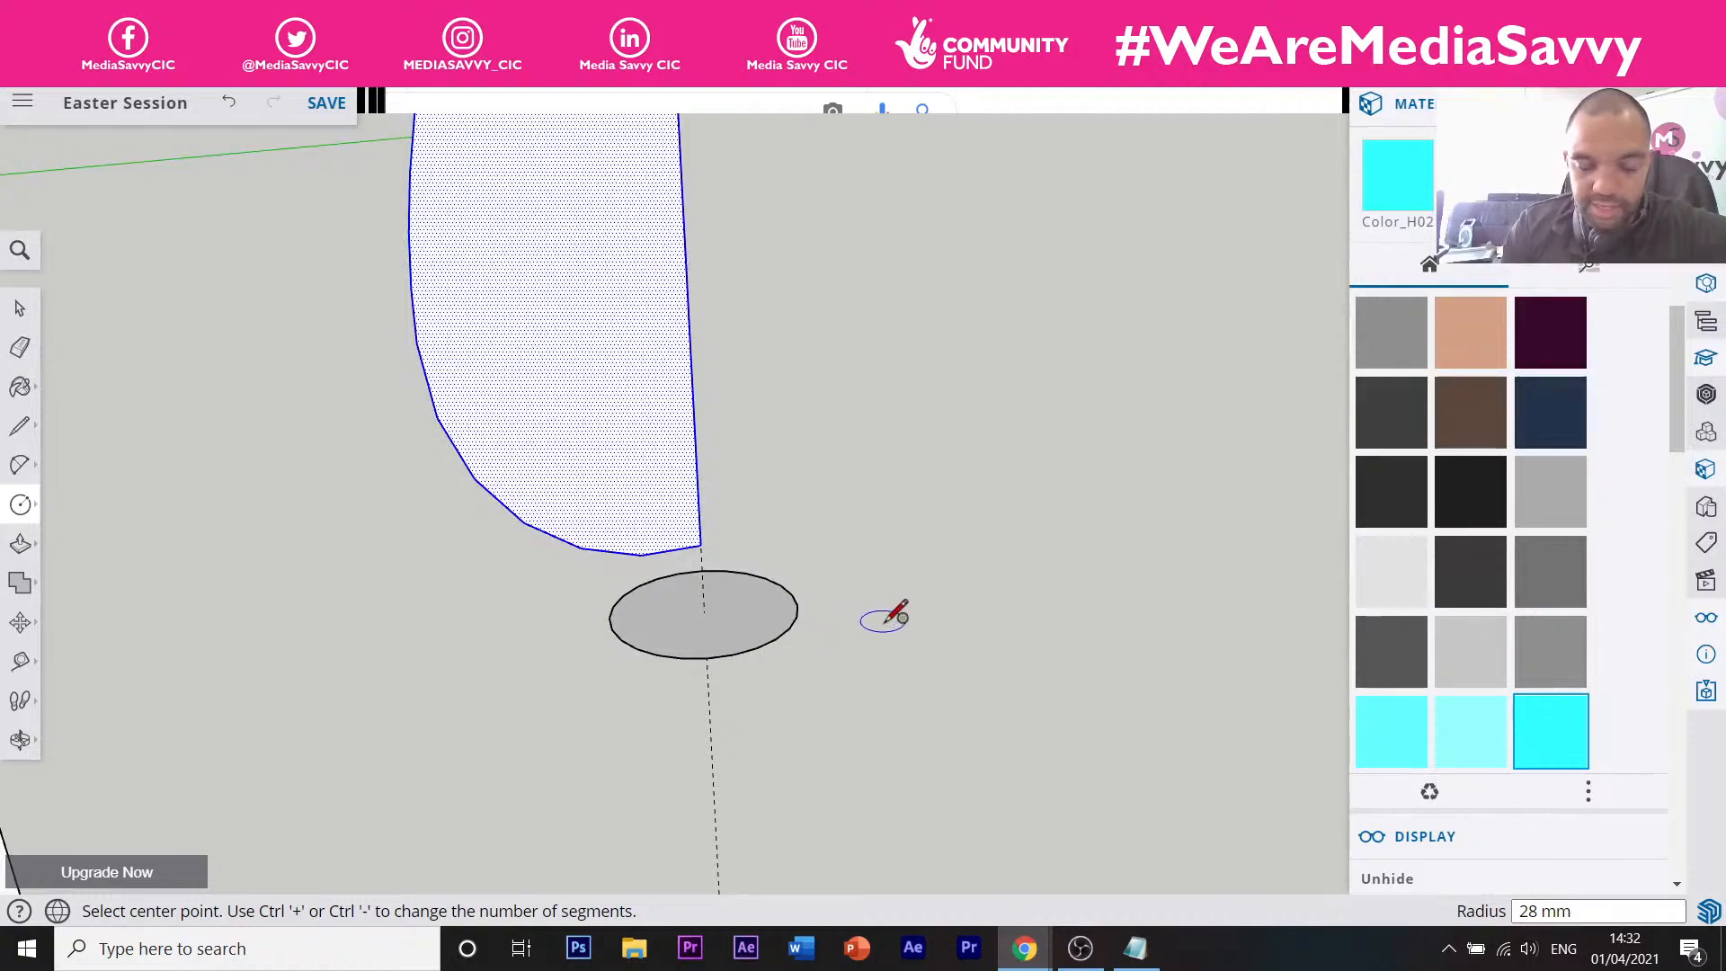
scroll(877, 620, down, 5)
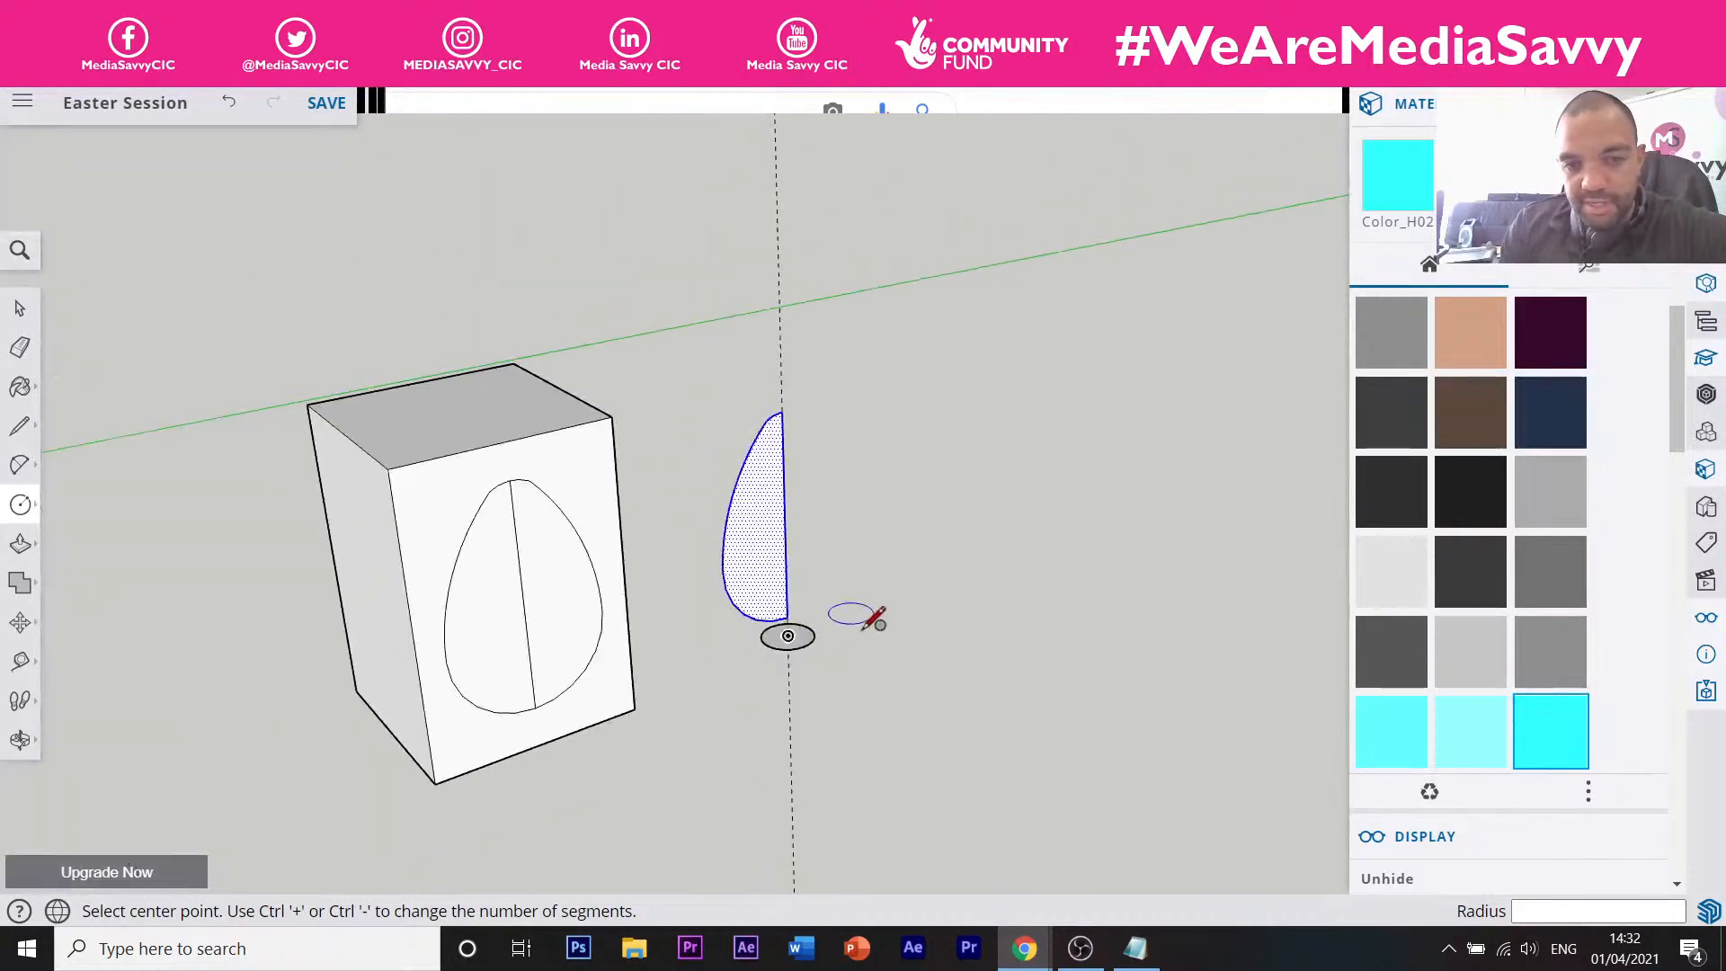
scroll(876, 620, up, 2)
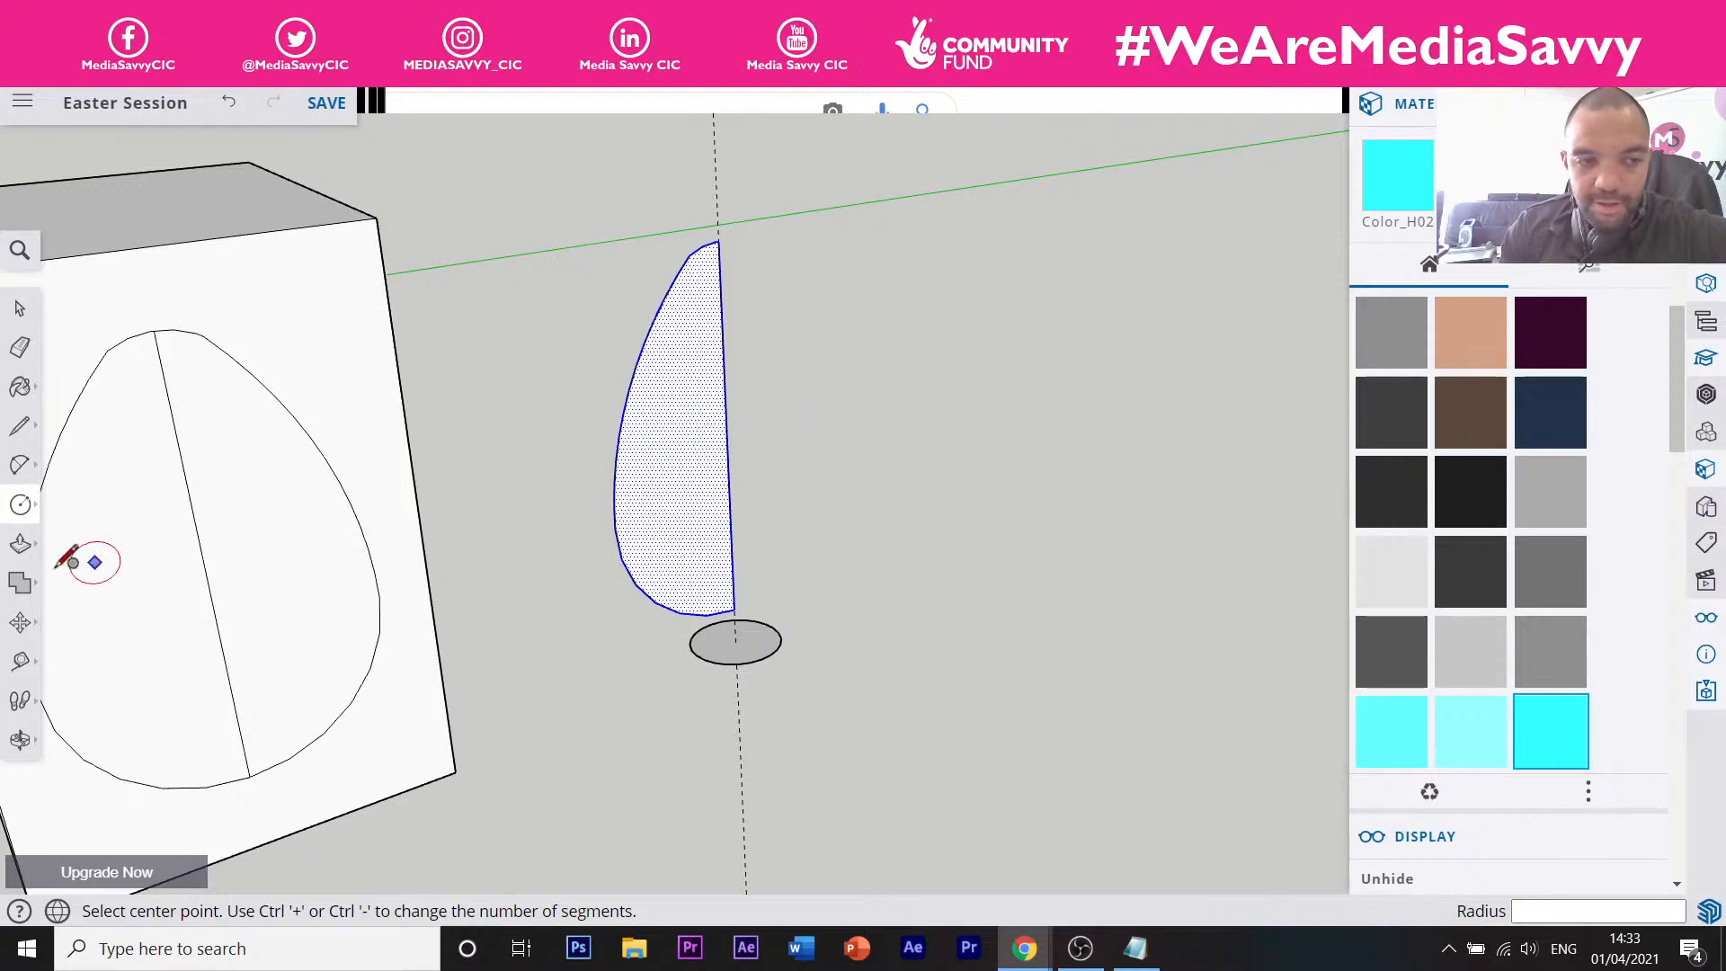
click(21, 502)
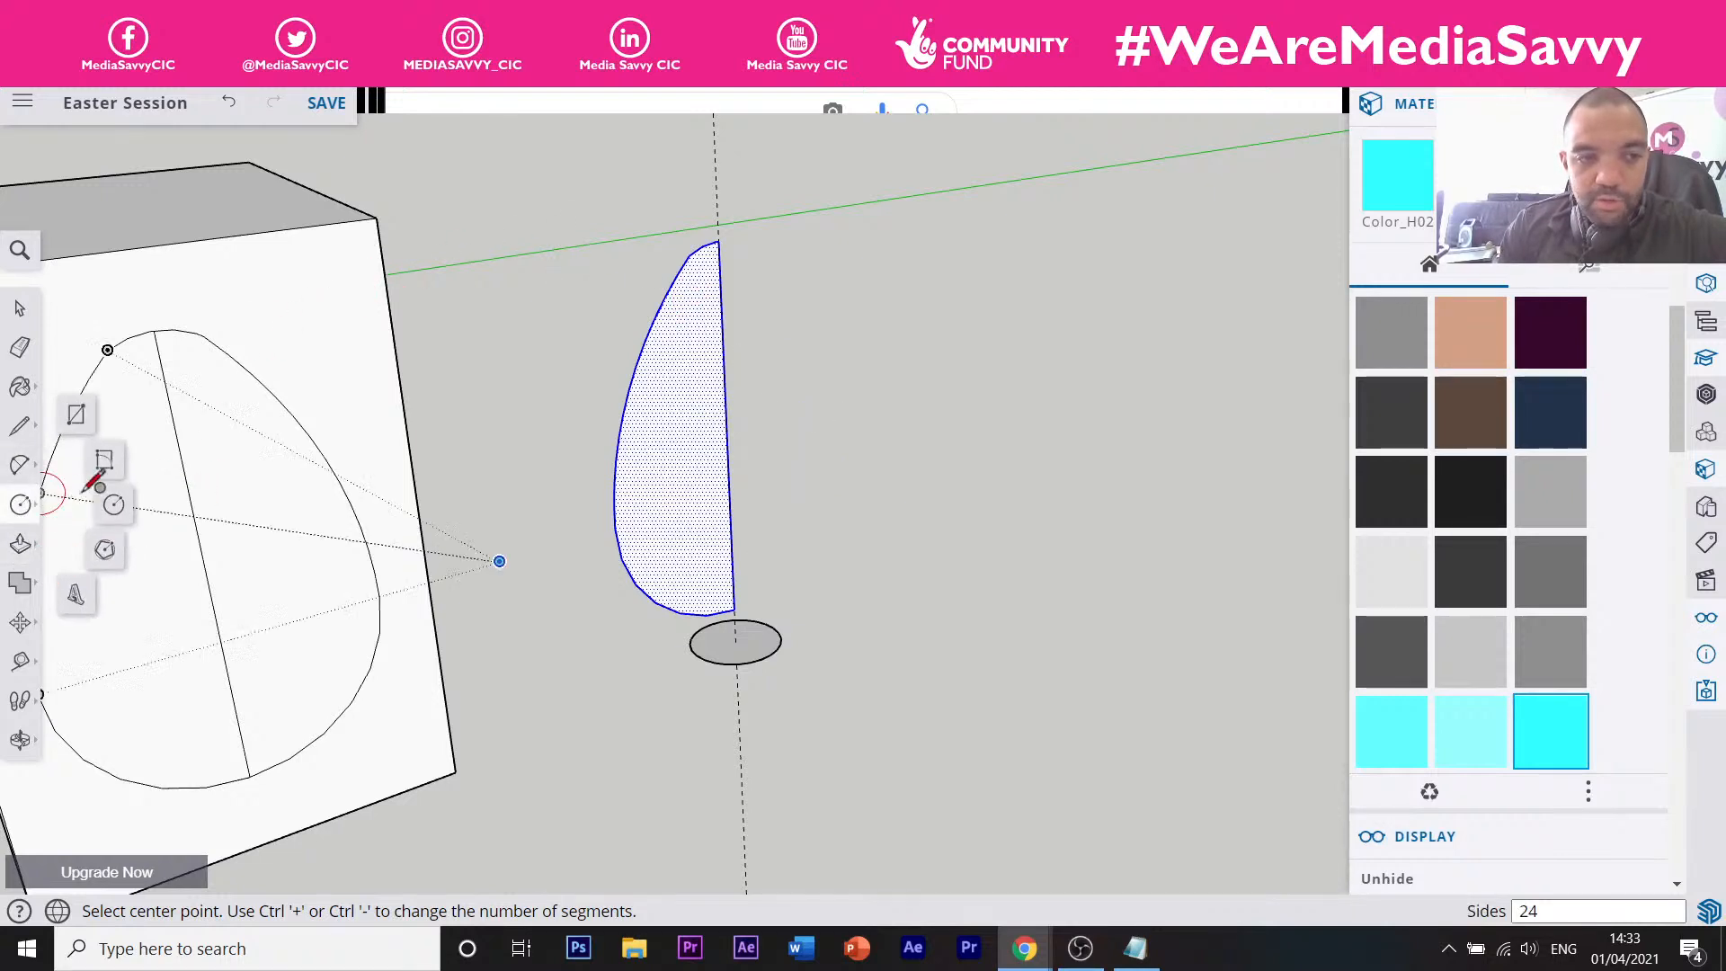
click(76, 415)
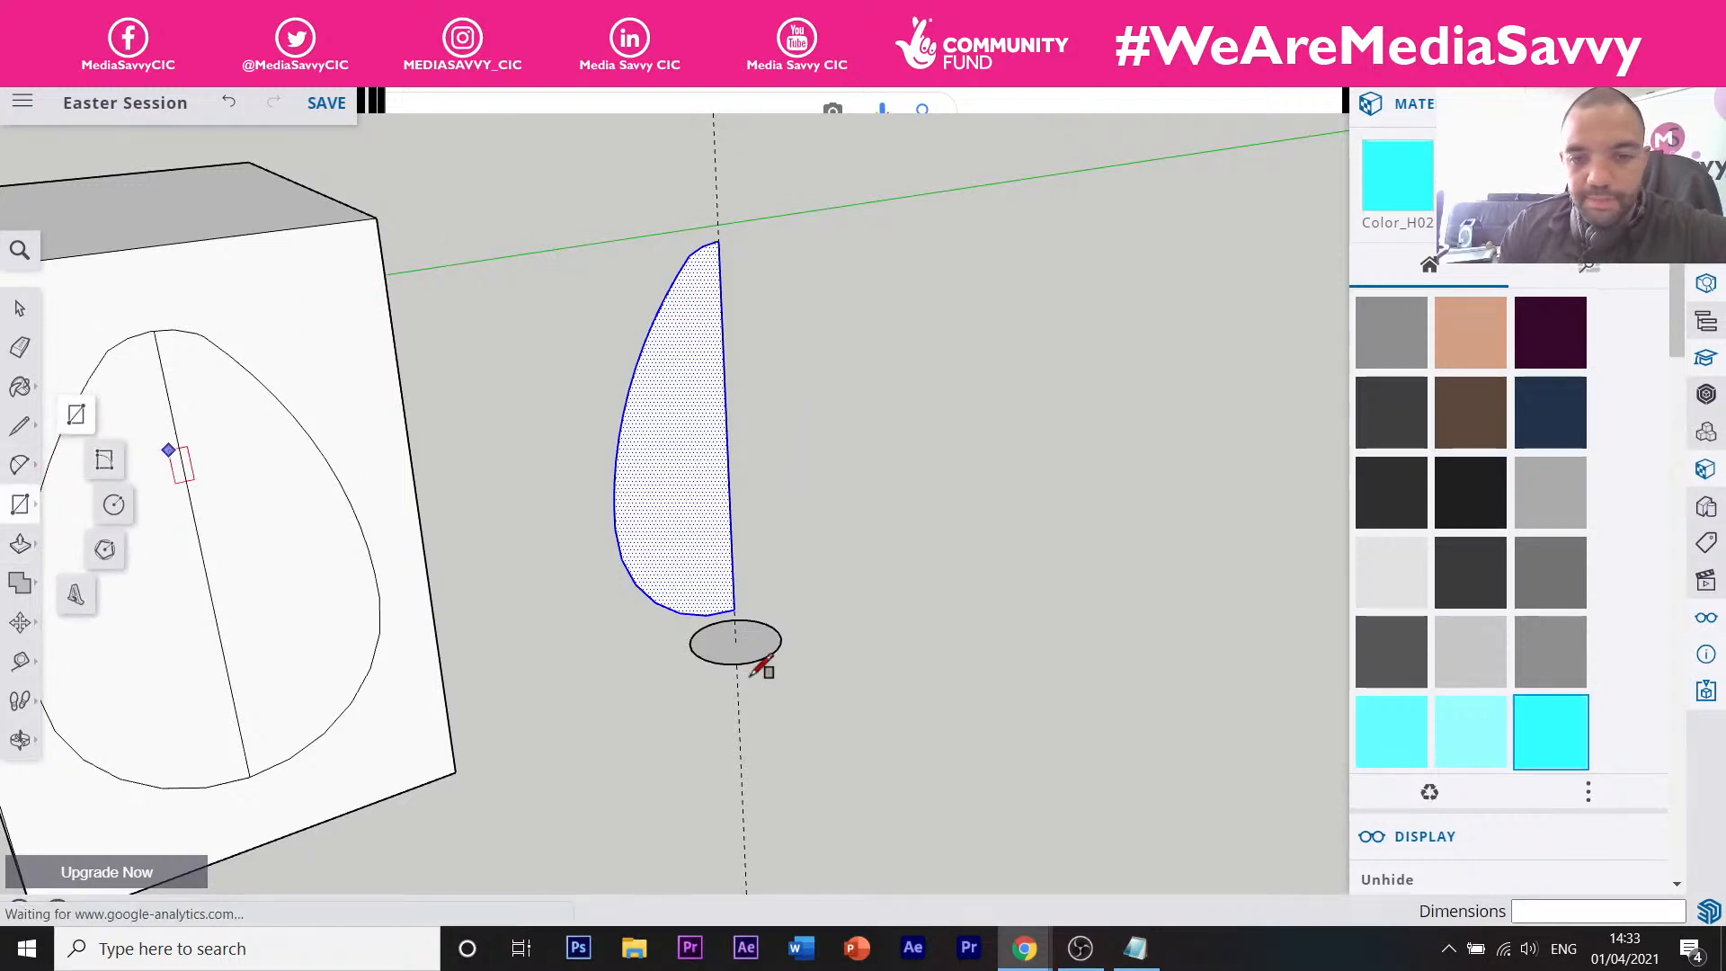
click(1021, 590)
click(1057, 744)
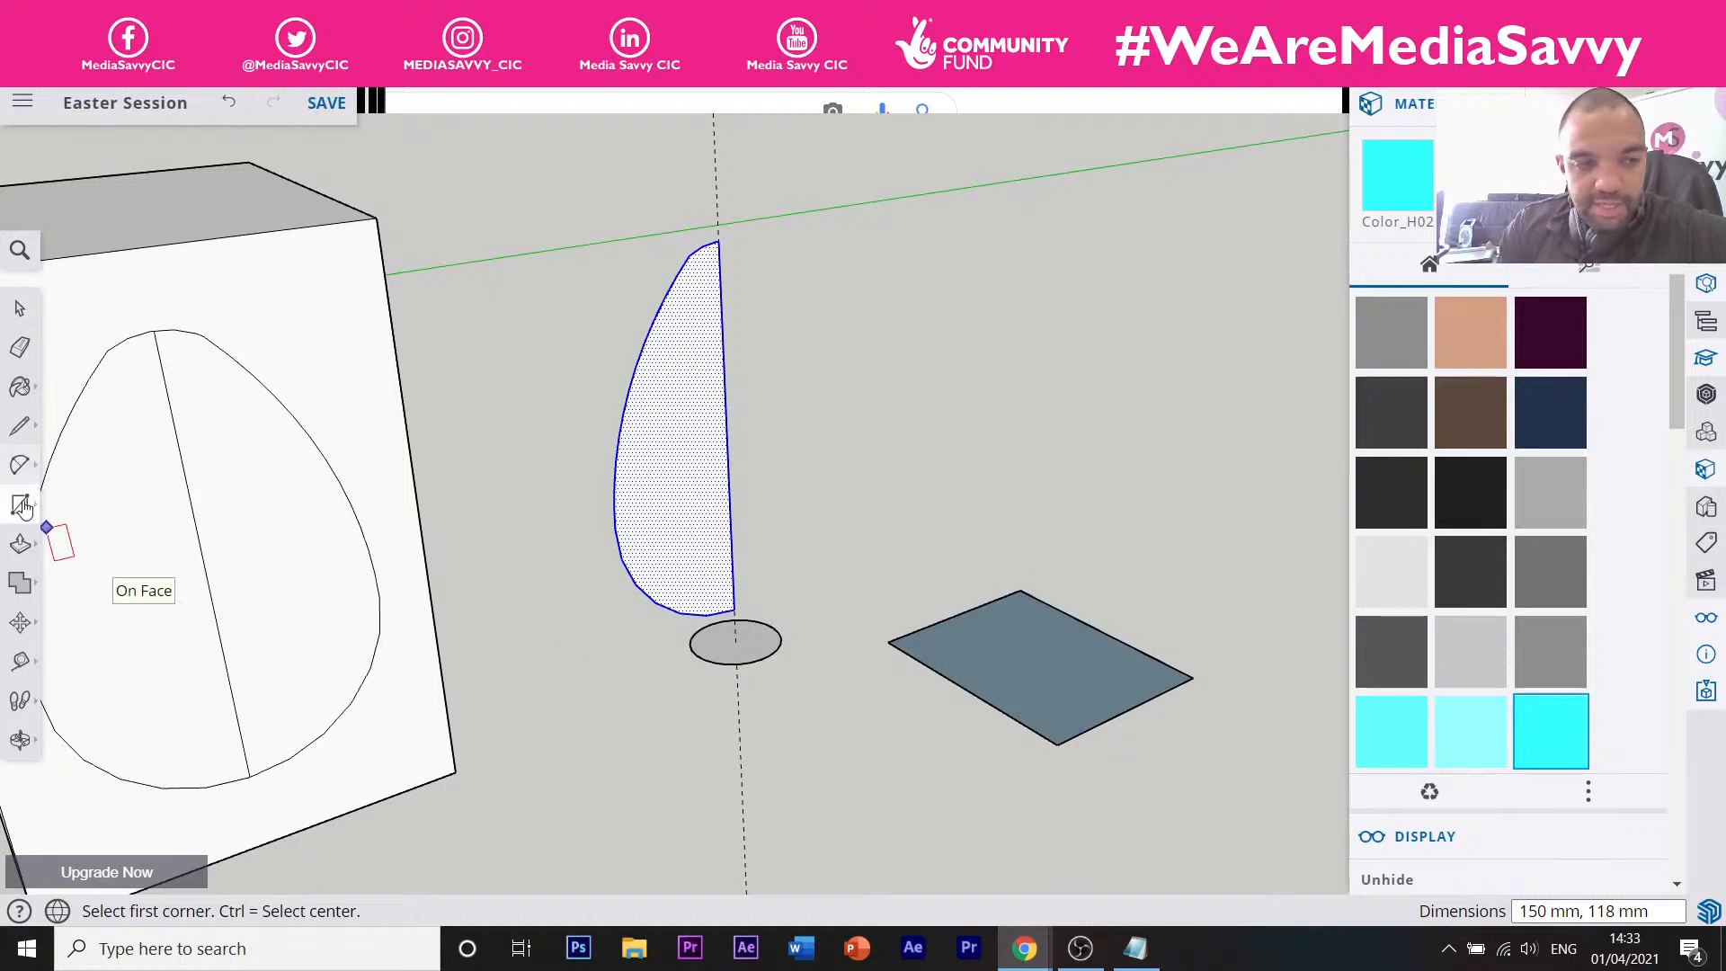
click(20, 542)
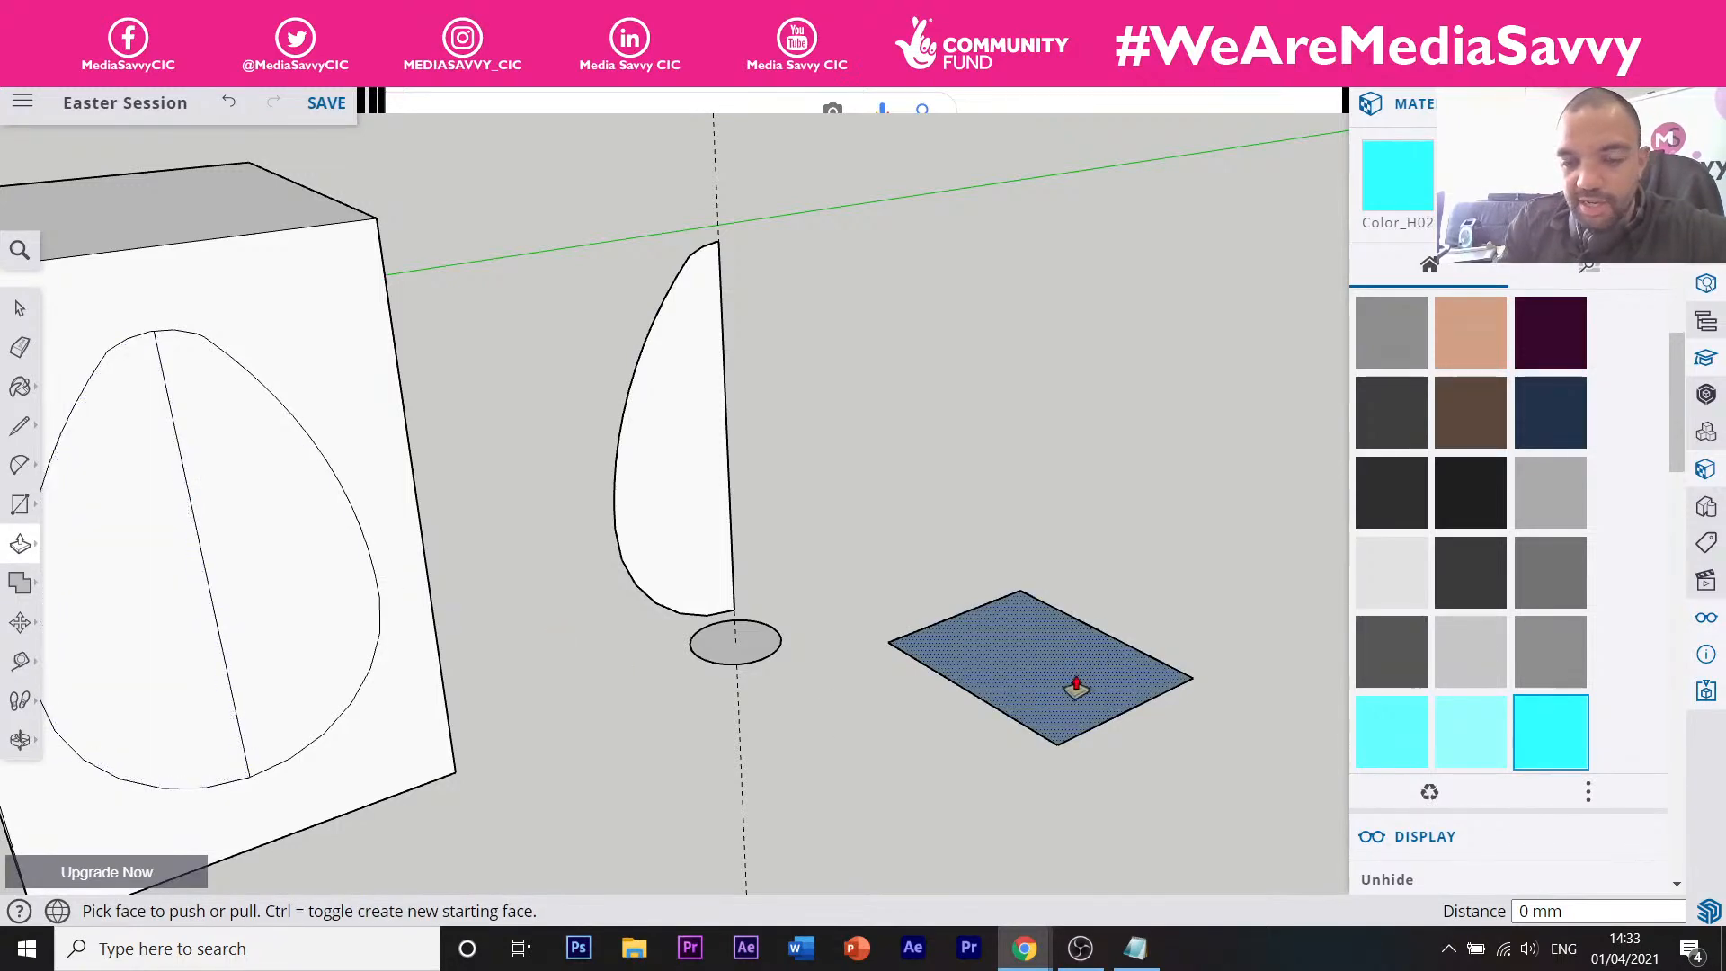
drag(1076, 687, 1007, 561)
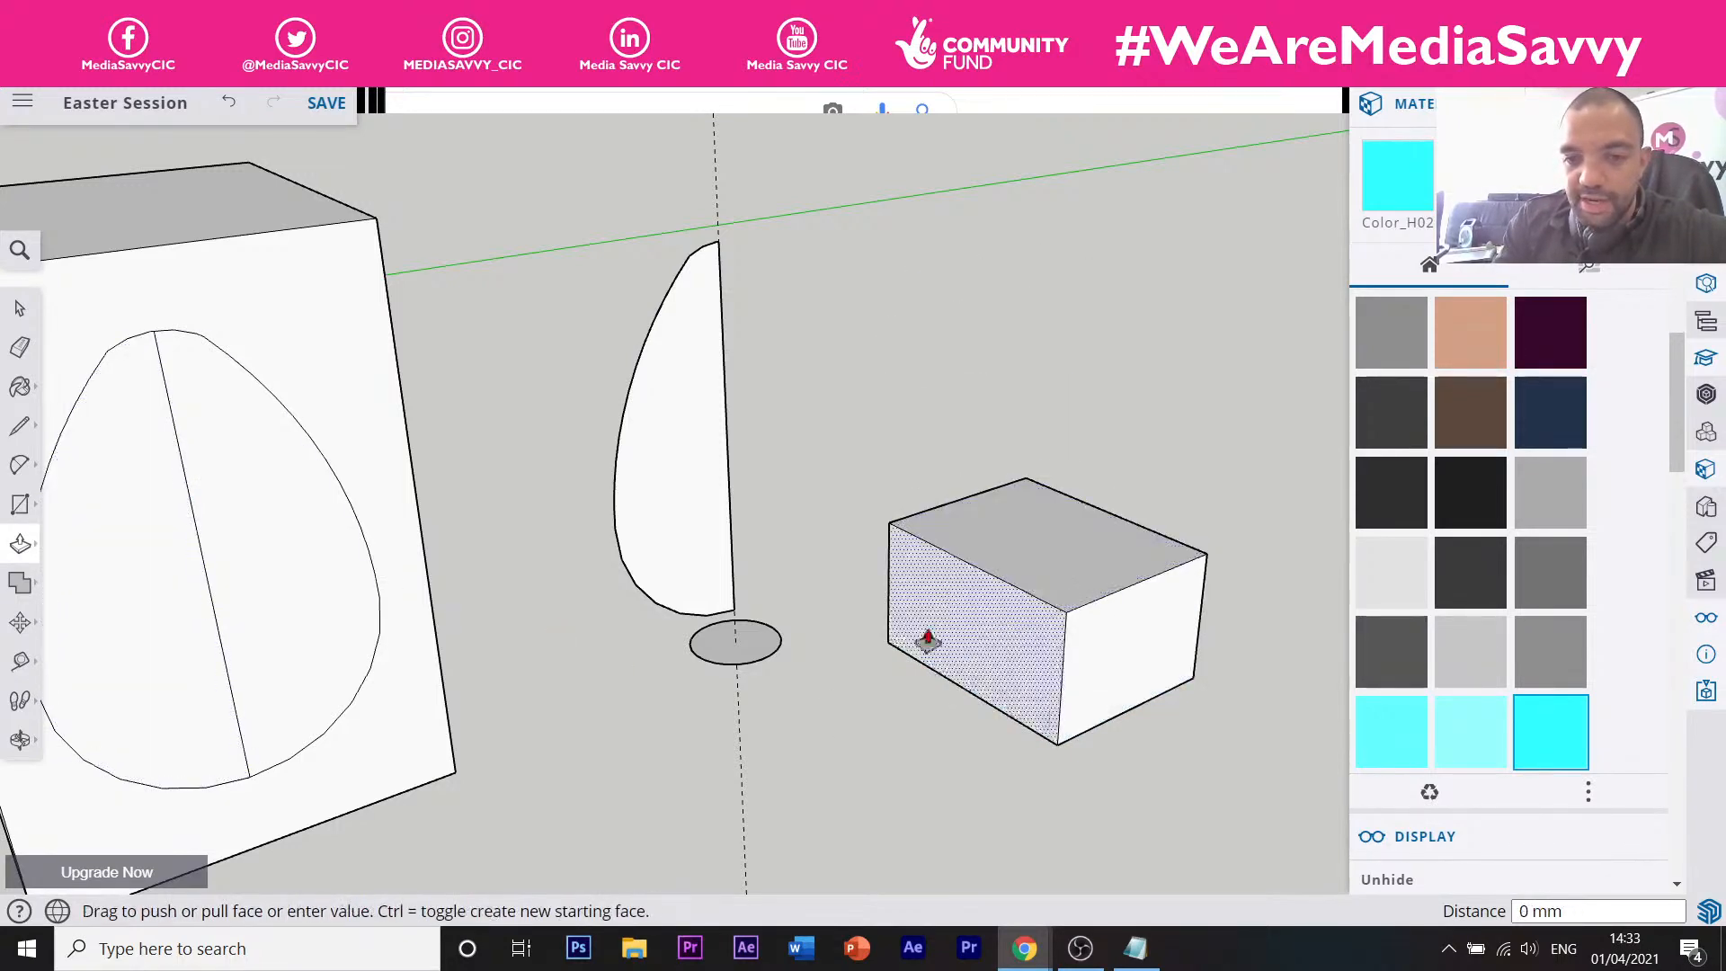
drag(928, 640, 994, 622)
drag(1055, 555, 1035, 387)
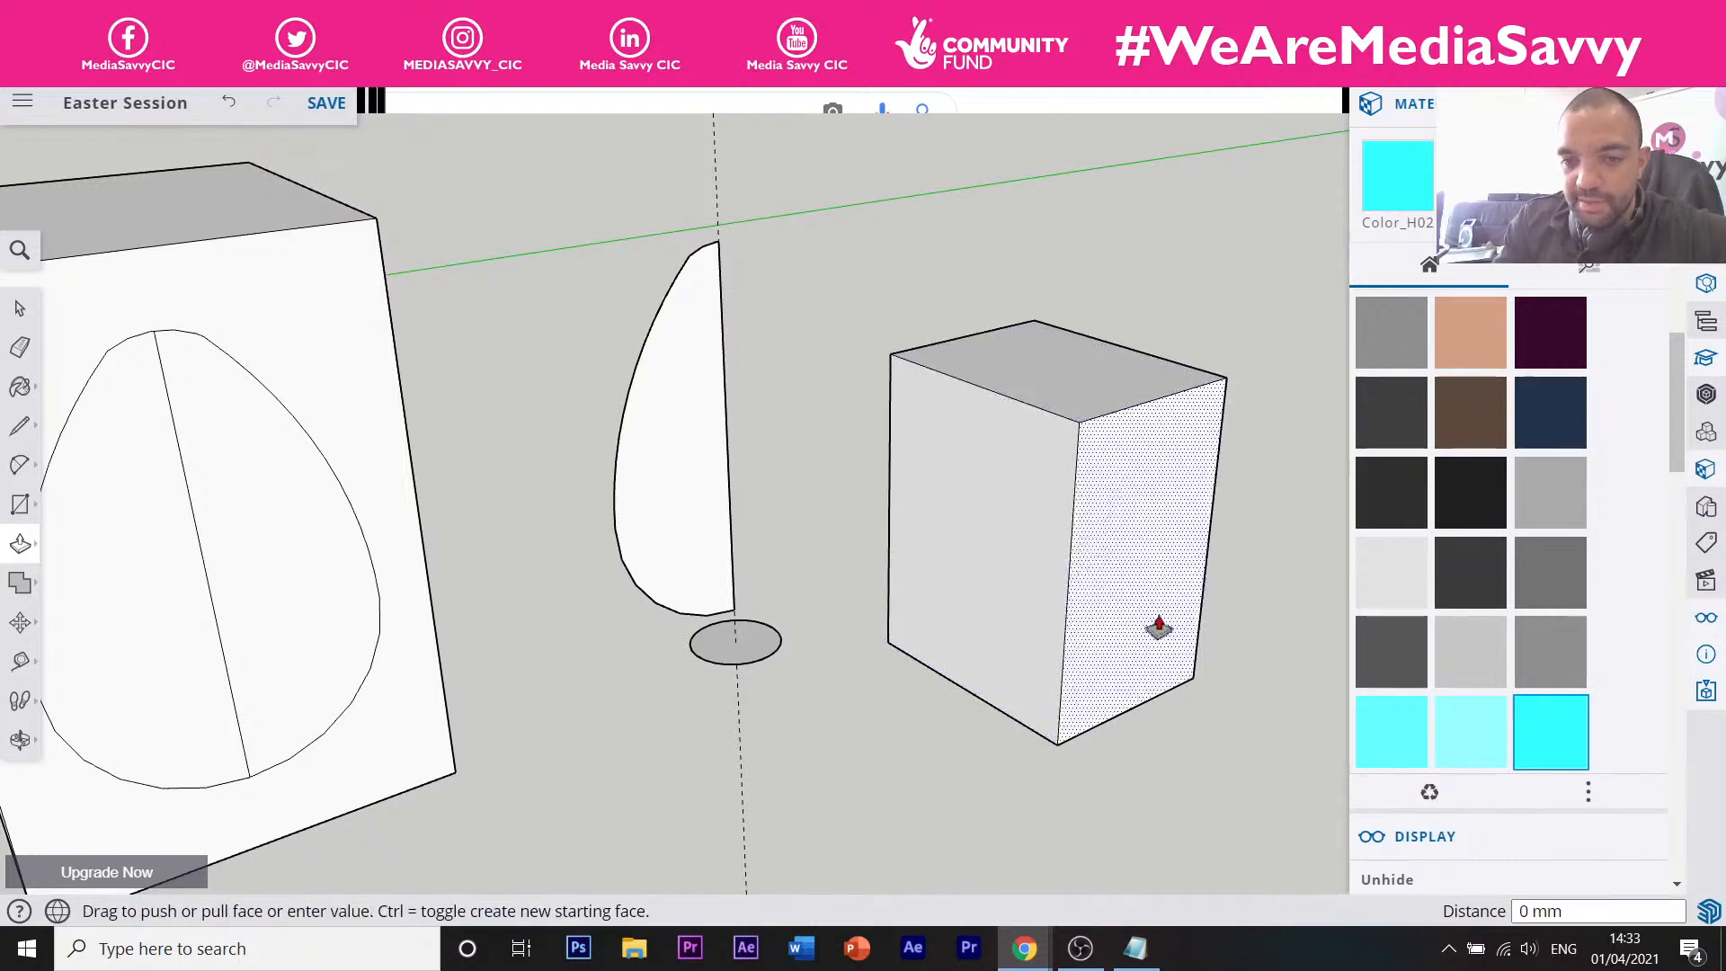
drag(1158, 627, 1260, 660)
drag(1070, 634, 1062, 580)
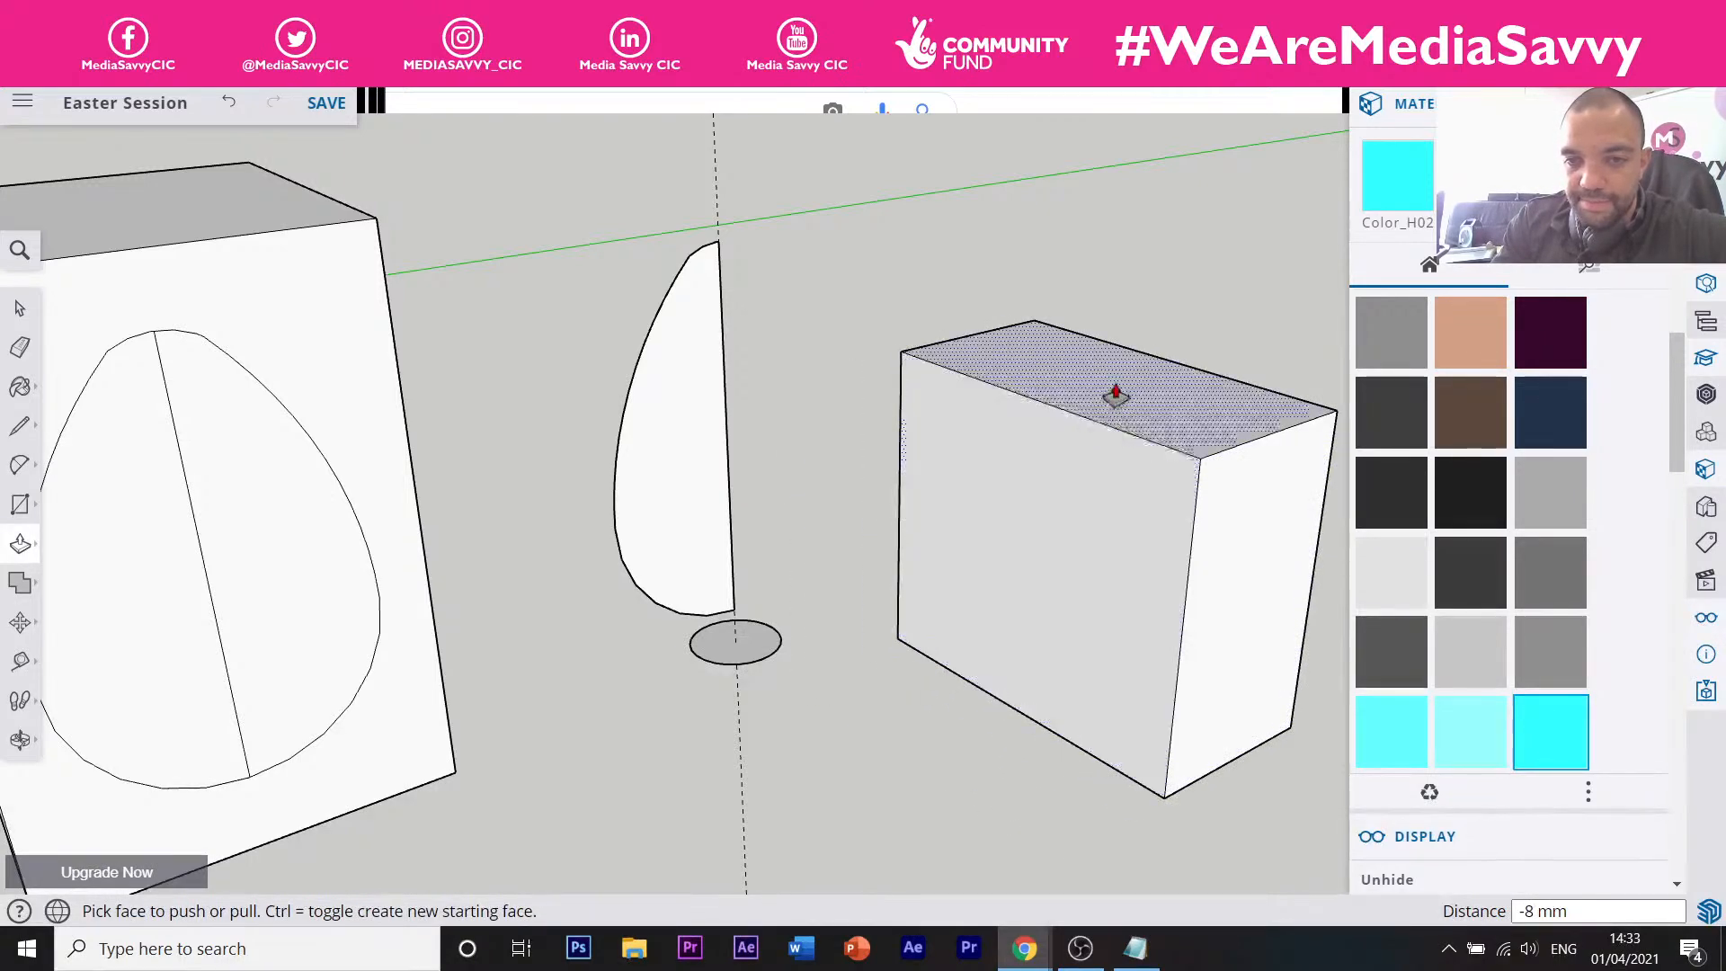
mouse_move(1114, 396)
mouse_down()
mouse_move(1086, 308)
mouse_move(1088, 377)
mouse_up()
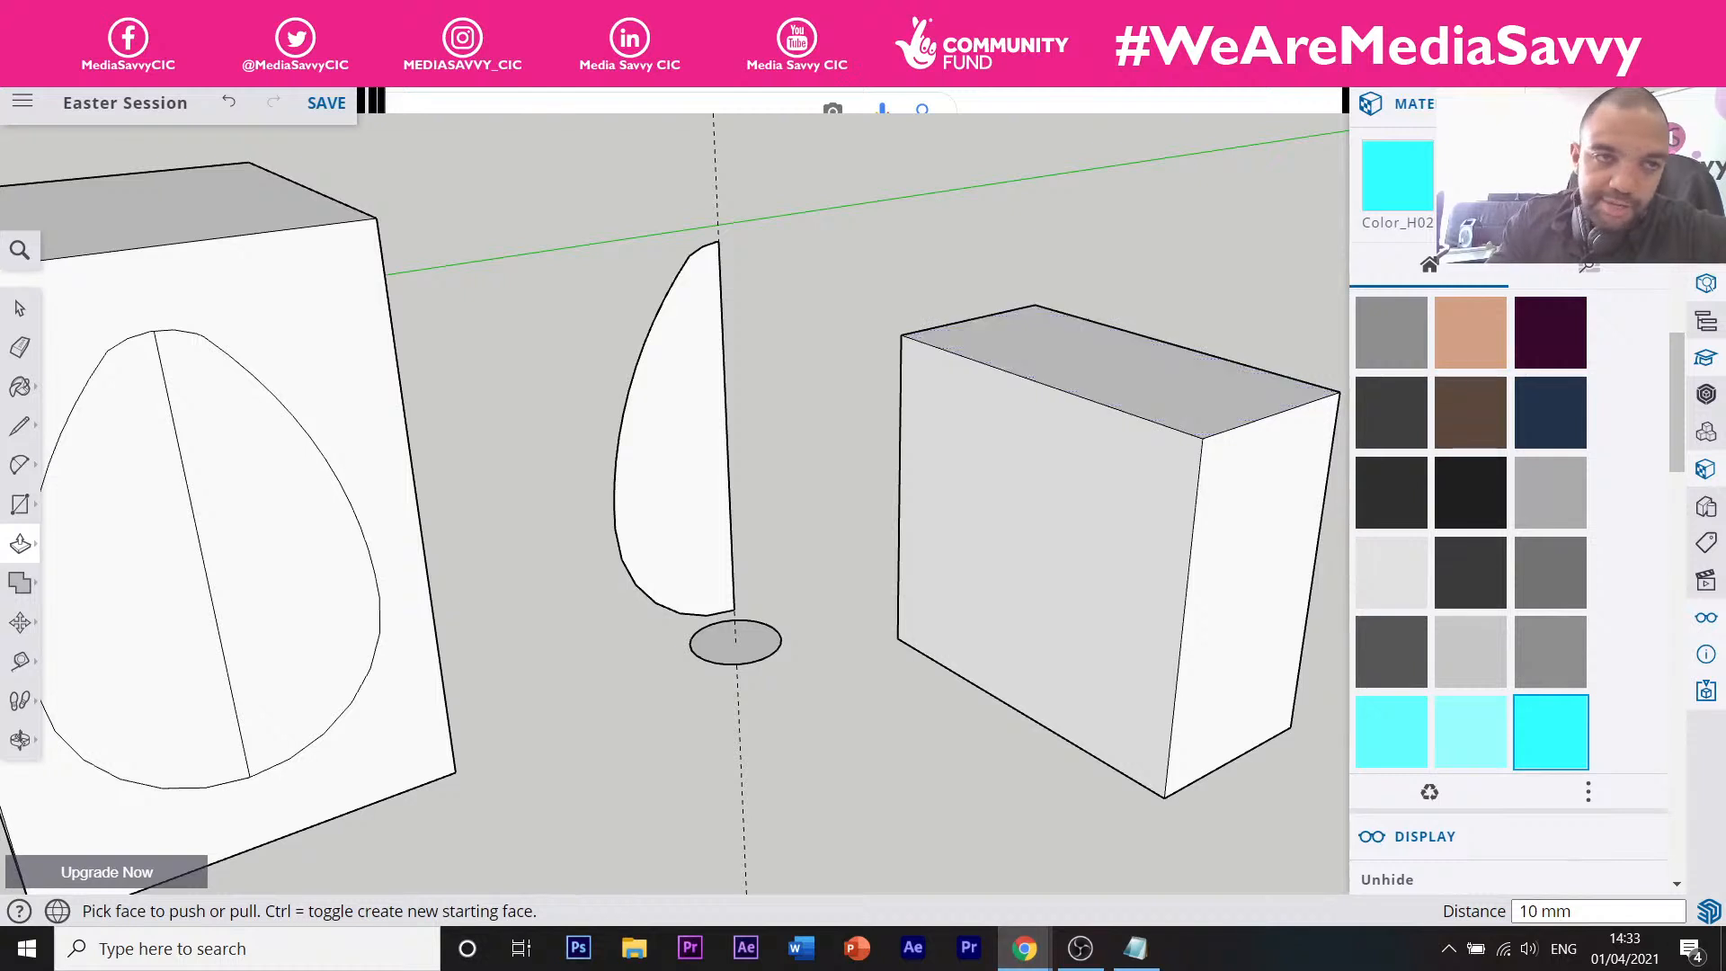
click(229, 107)
click(229, 106)
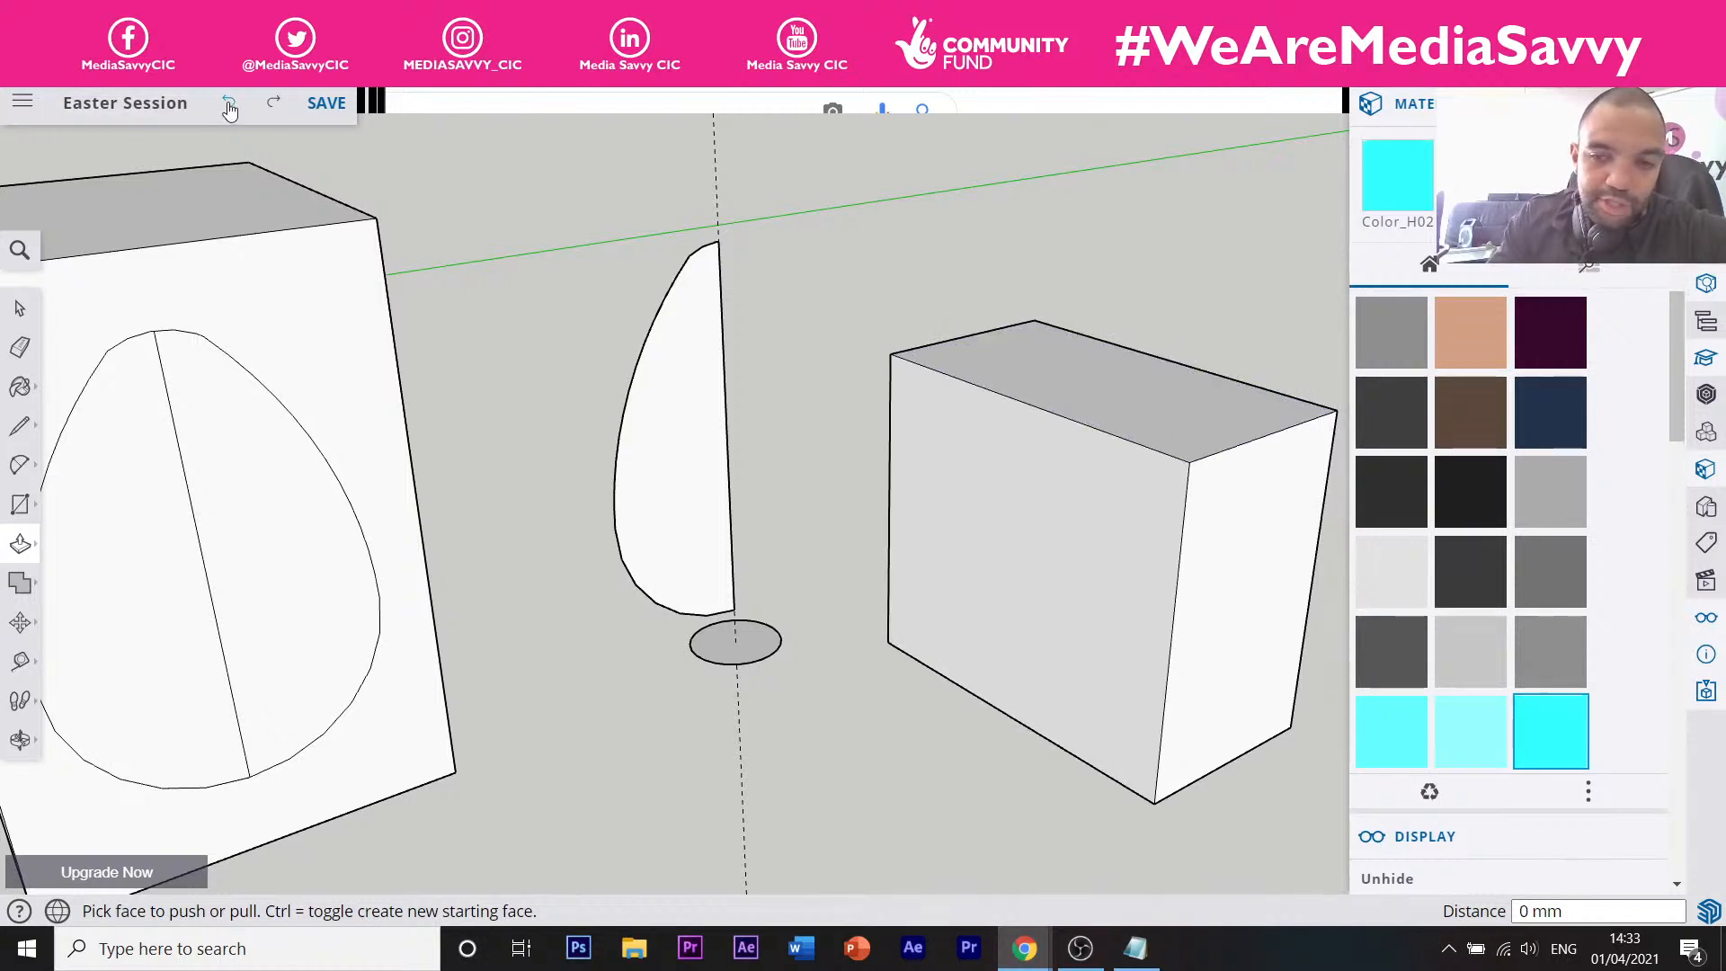
click(229, 106)
click(229, 106)
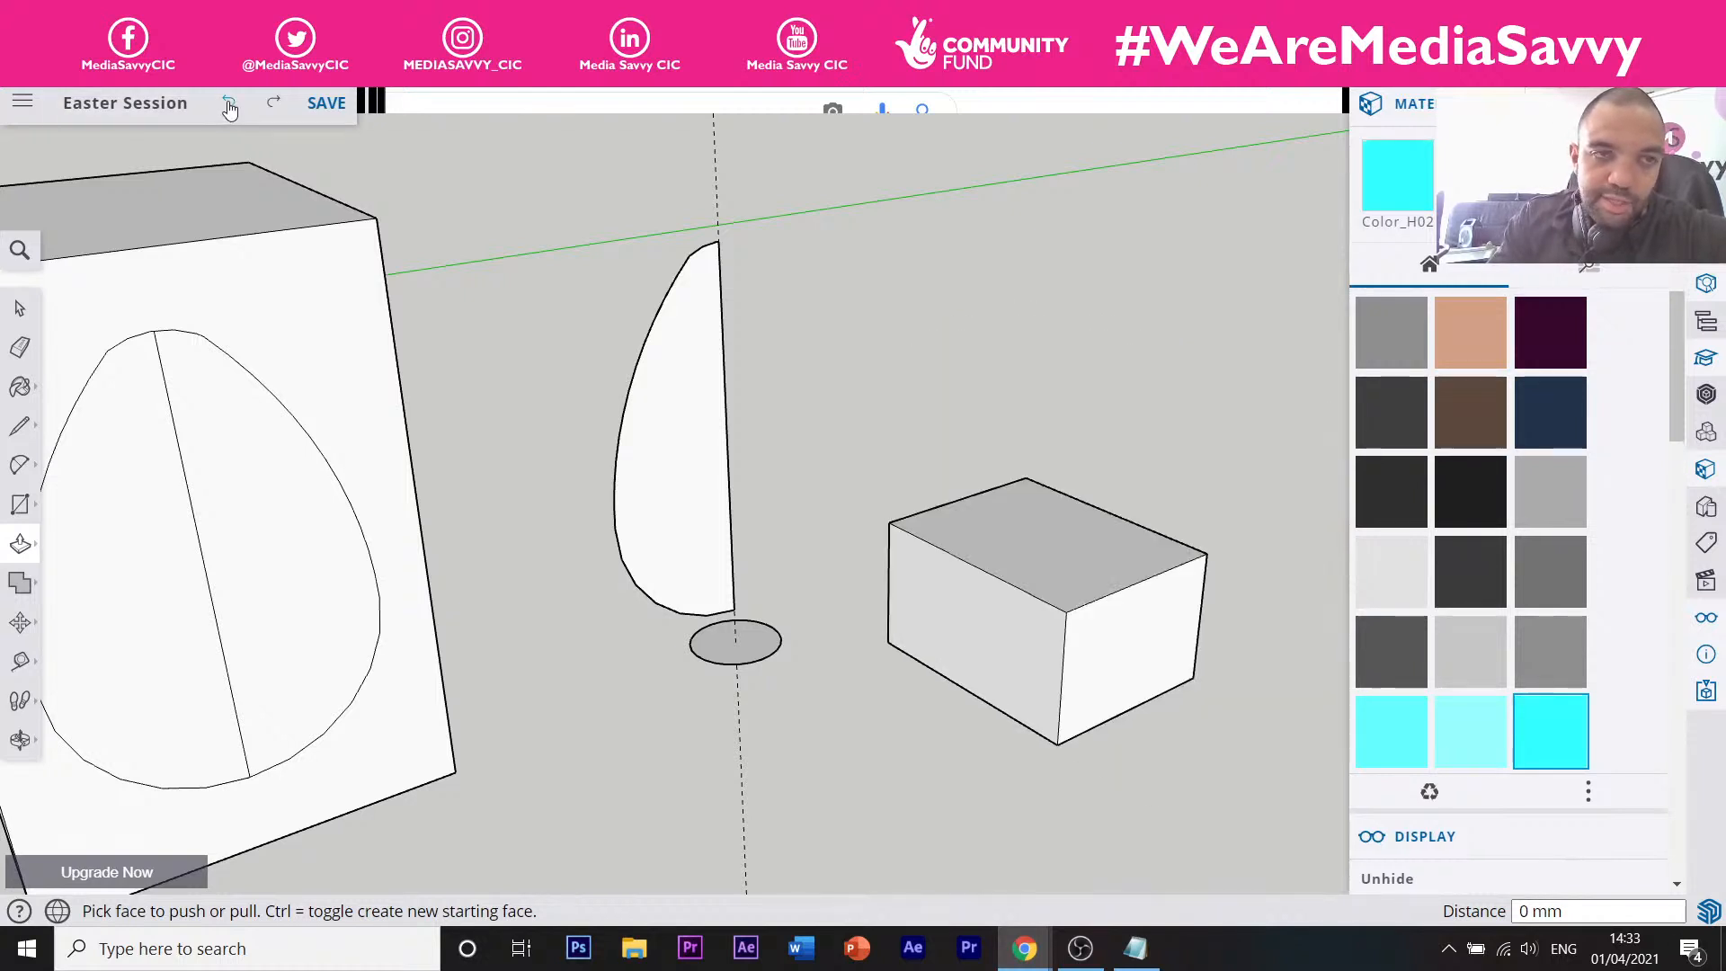
click(229, 106)
click(229, 106)
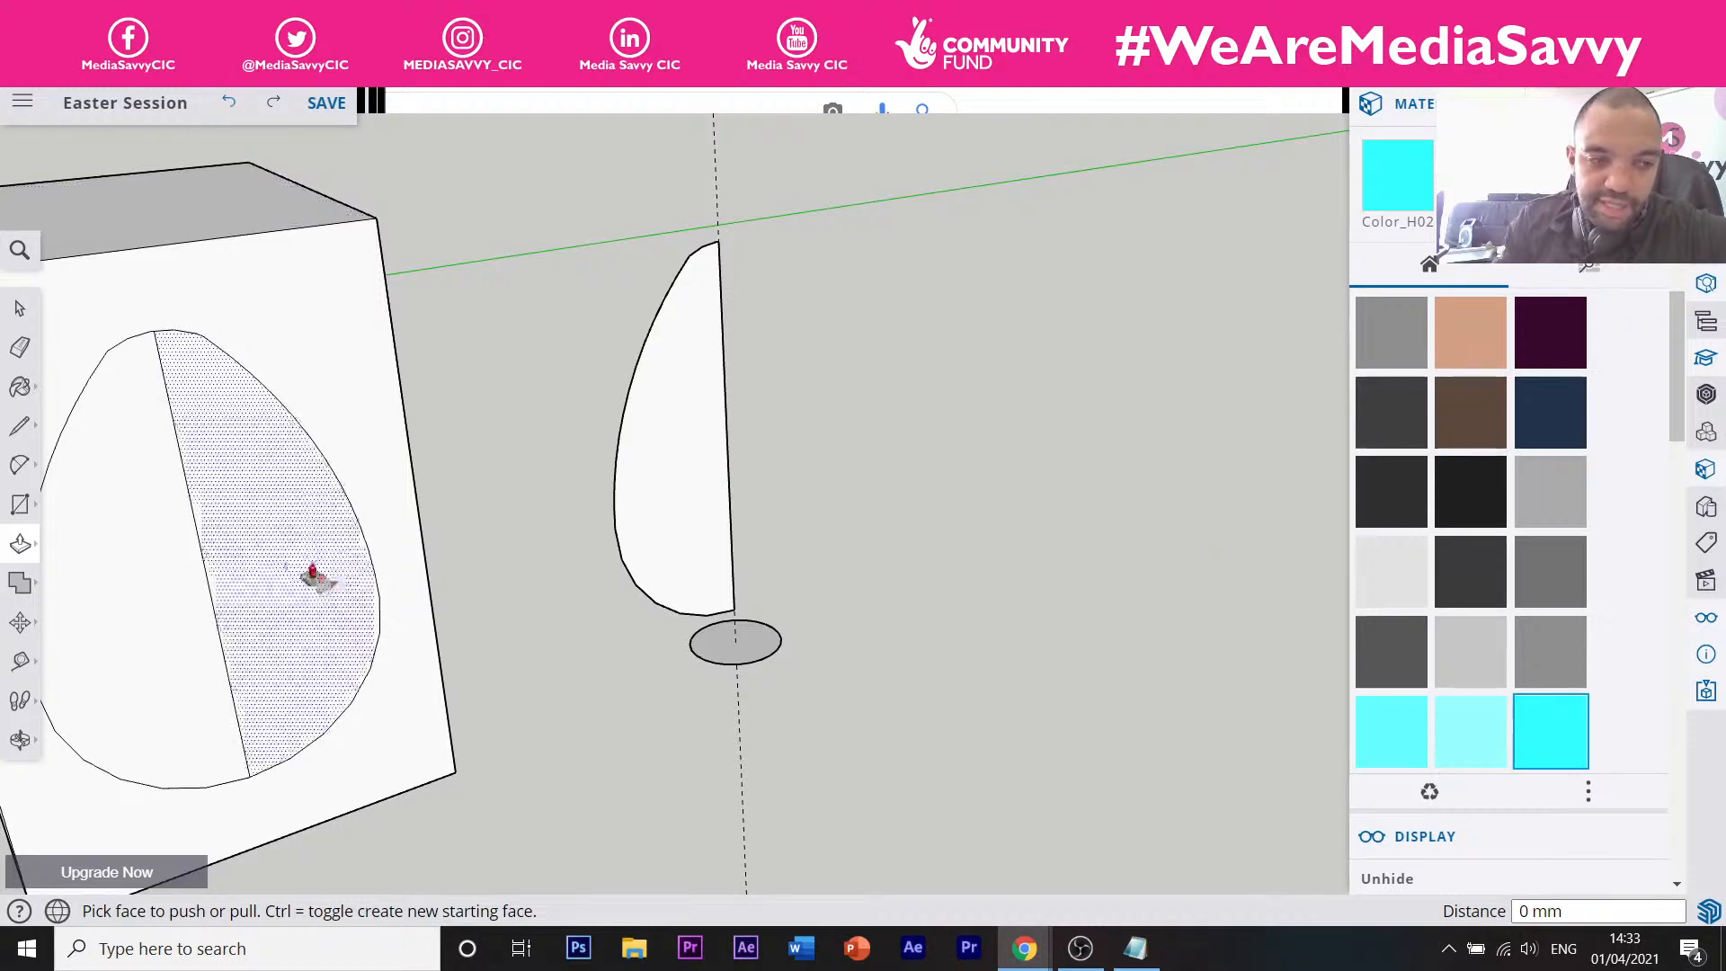
click(18, 545)
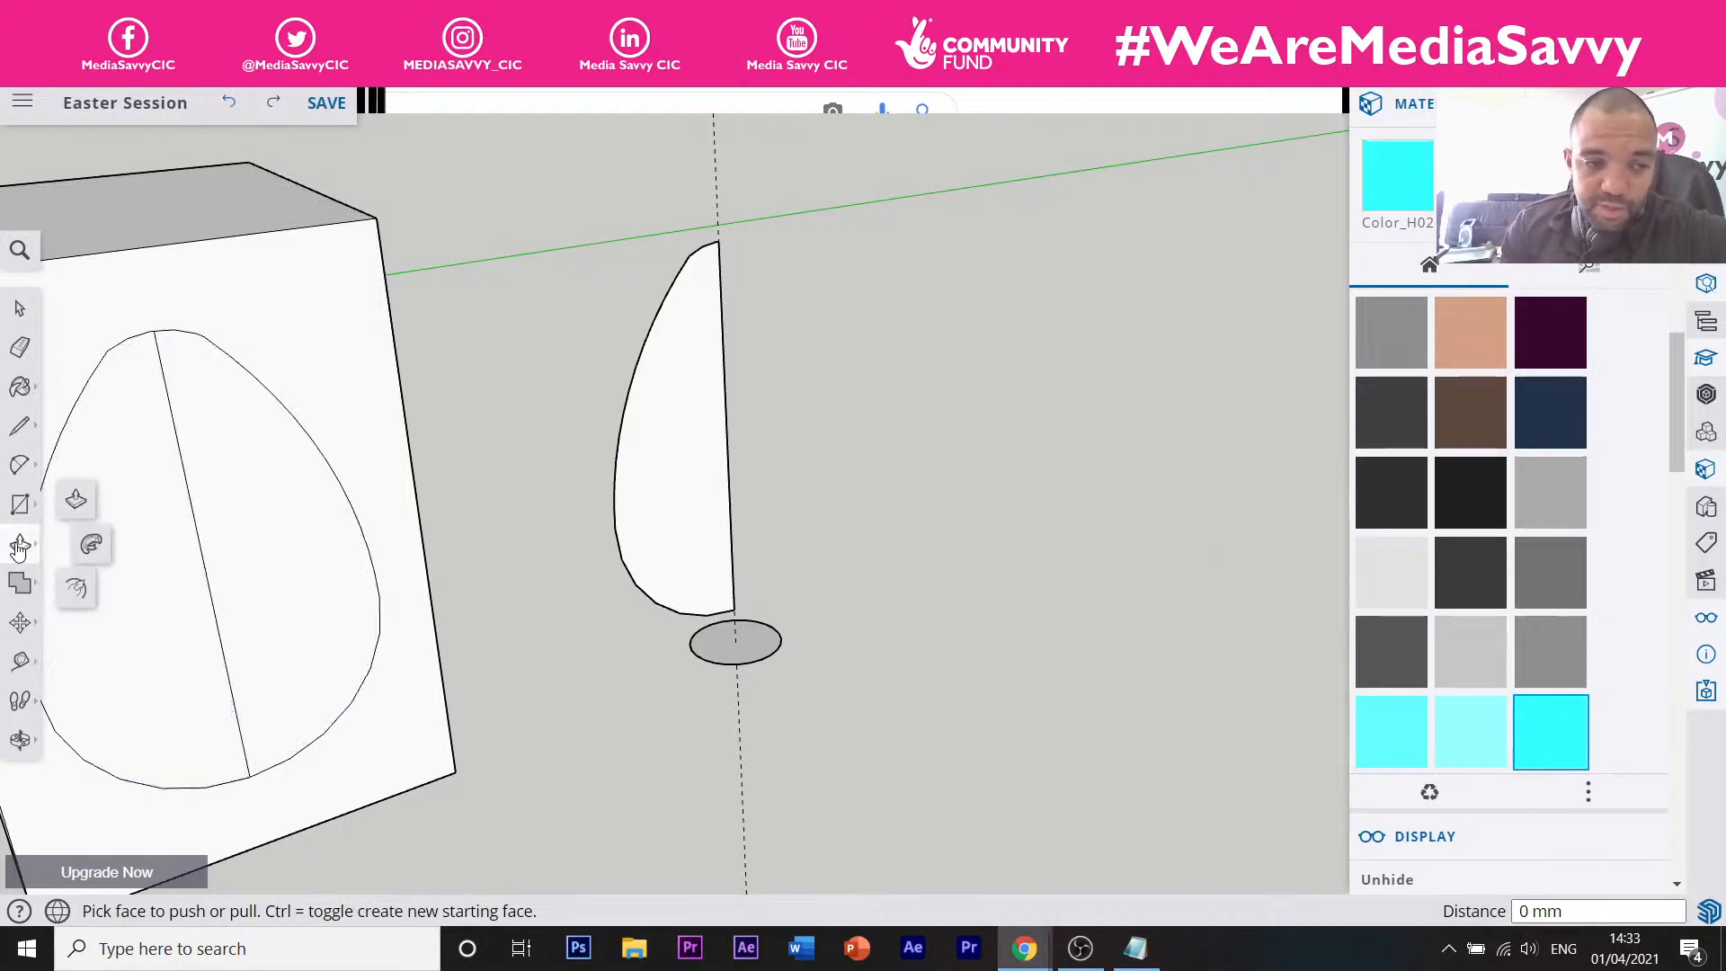
Draw a four-segment zigzag line path across open ground away from the models.
click(89, 547)
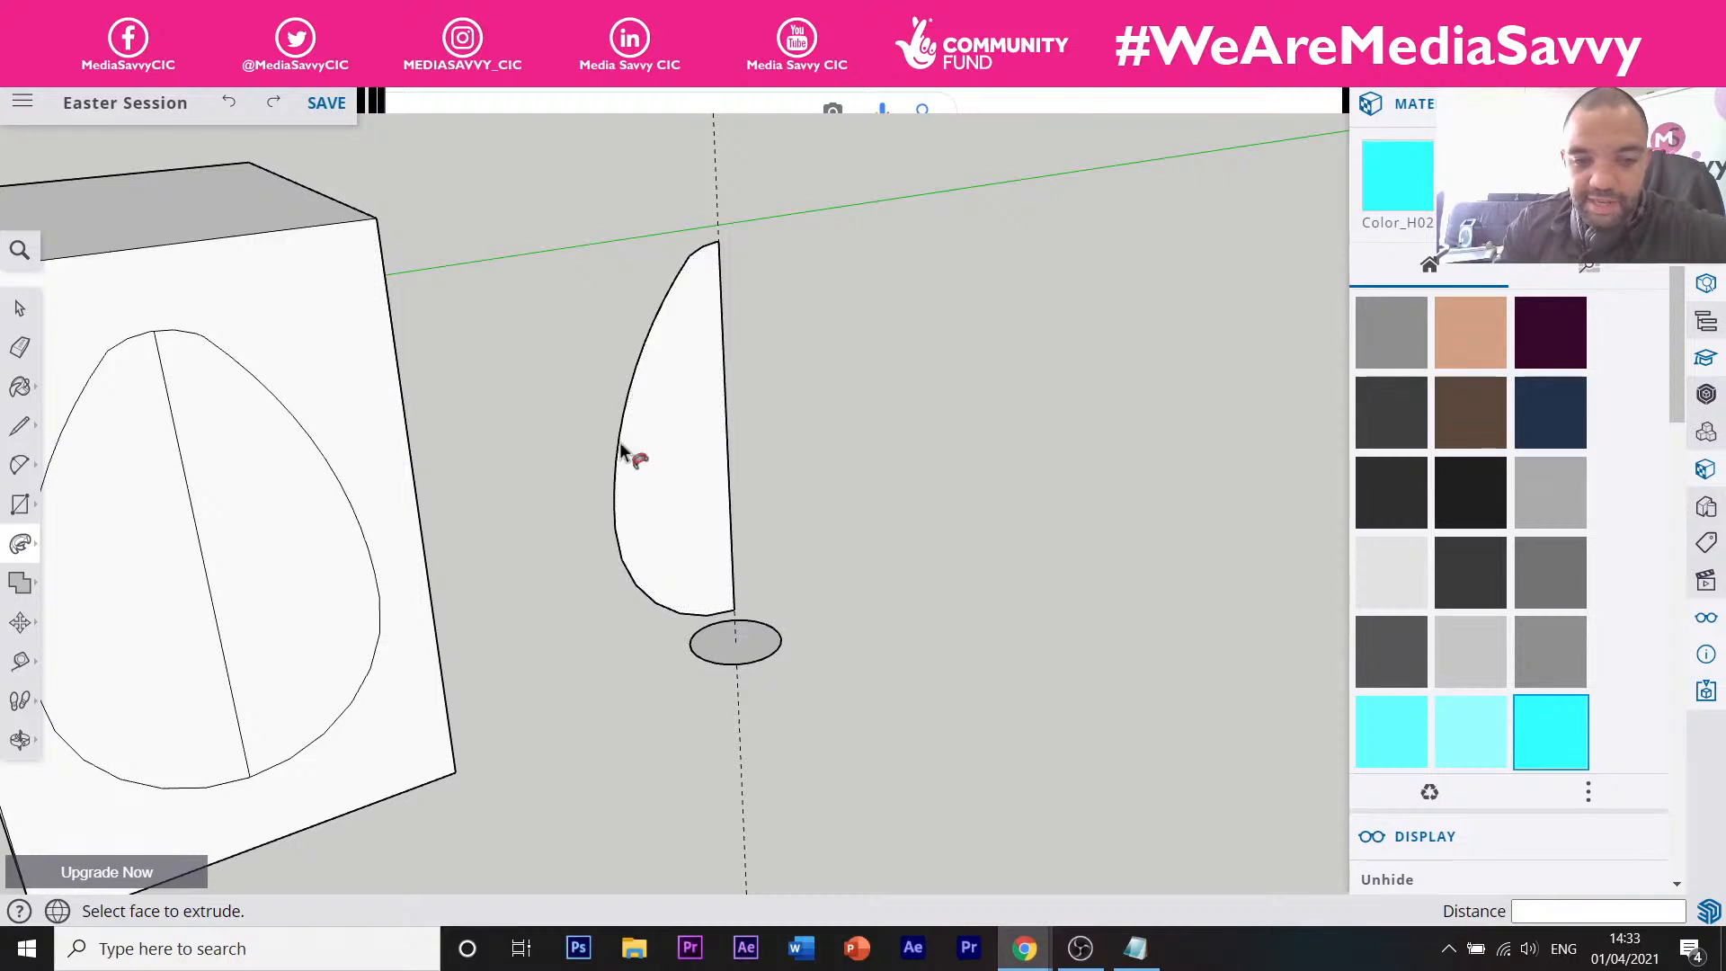
scroll(508, 399, down, 8)
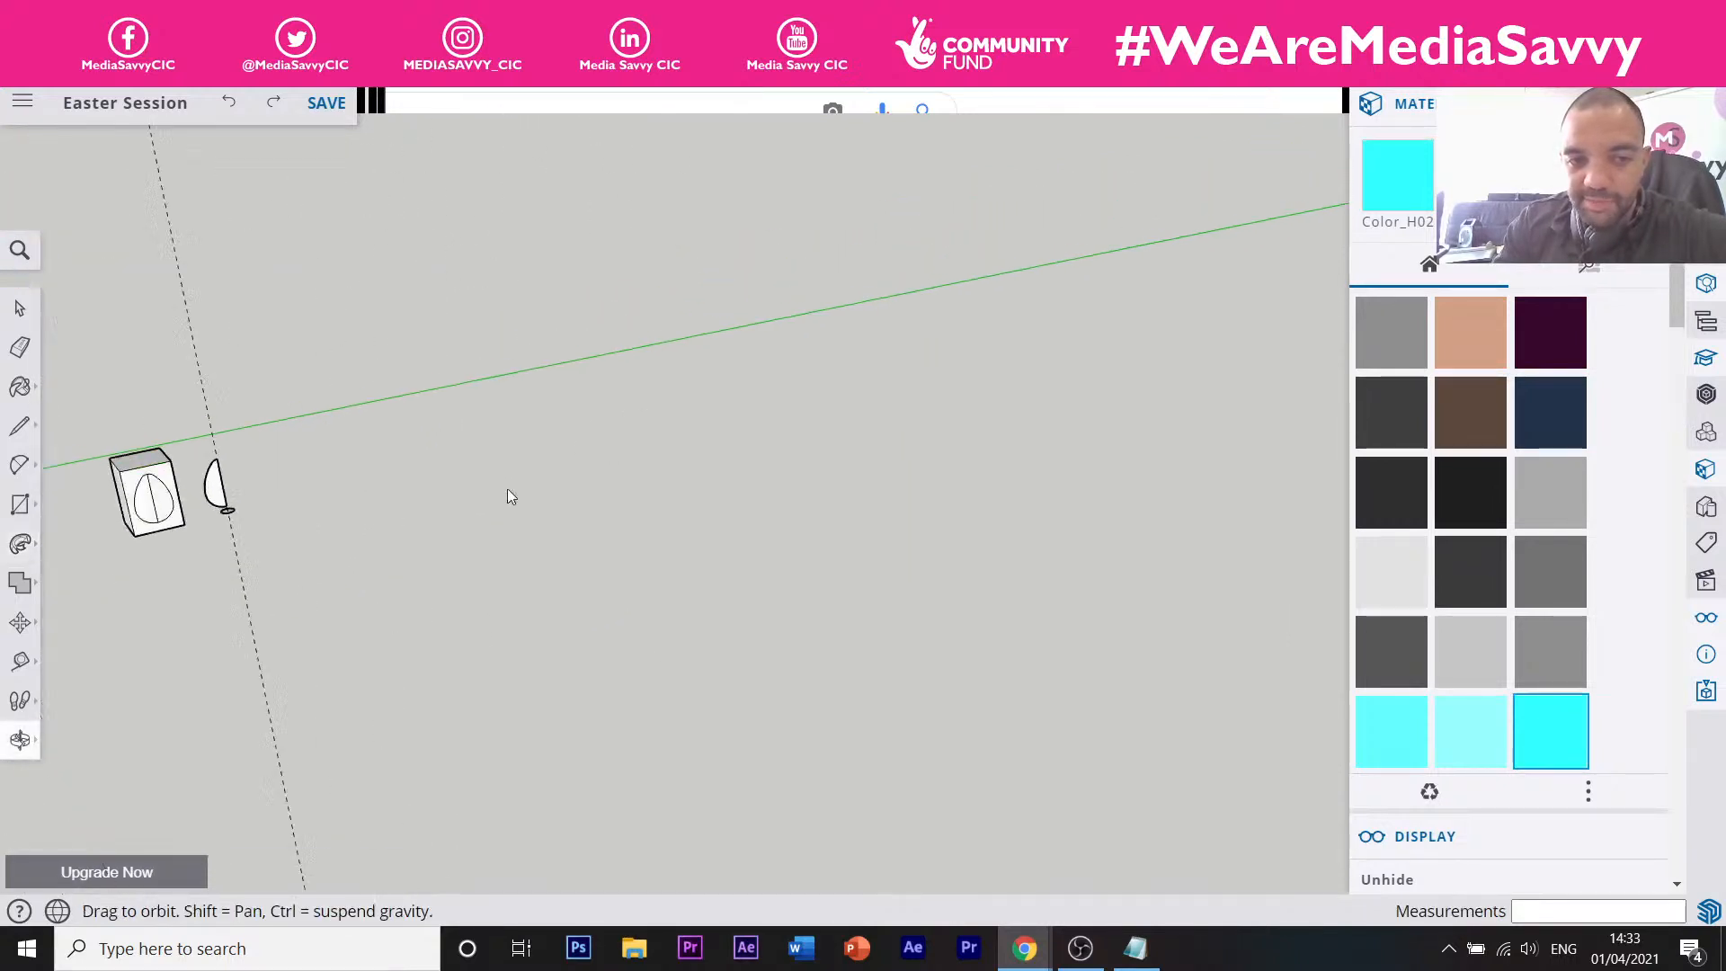
middle_drag(509, 493, 185, 575)
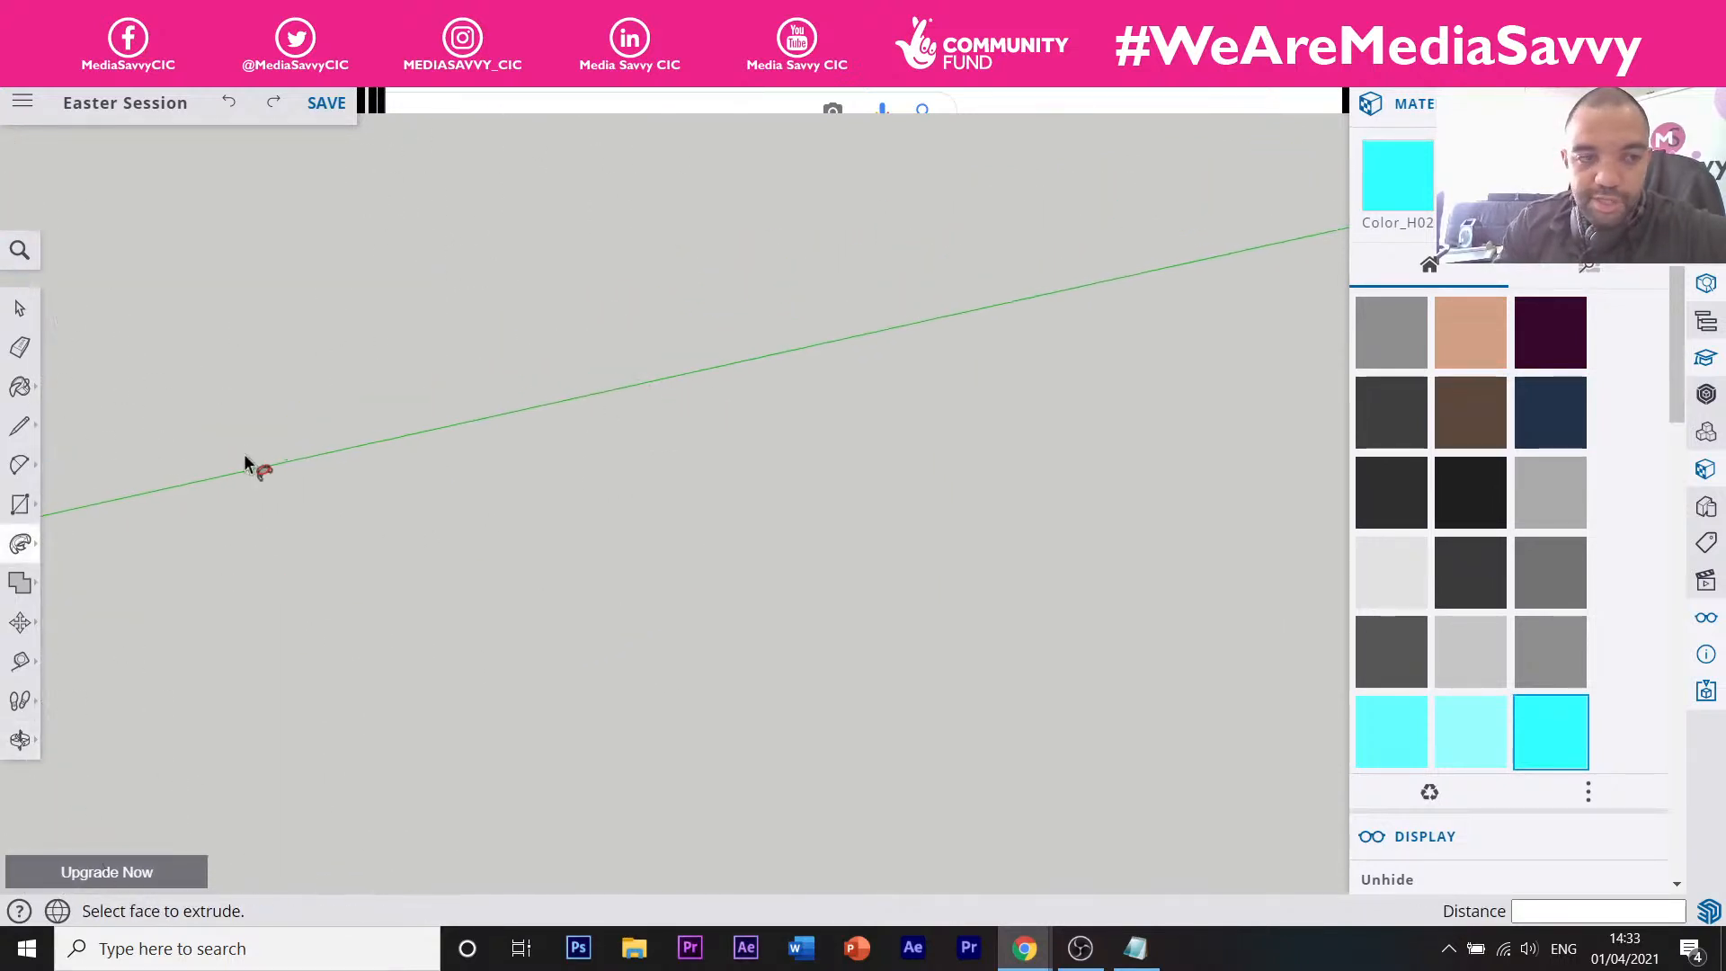
click(20, 425)
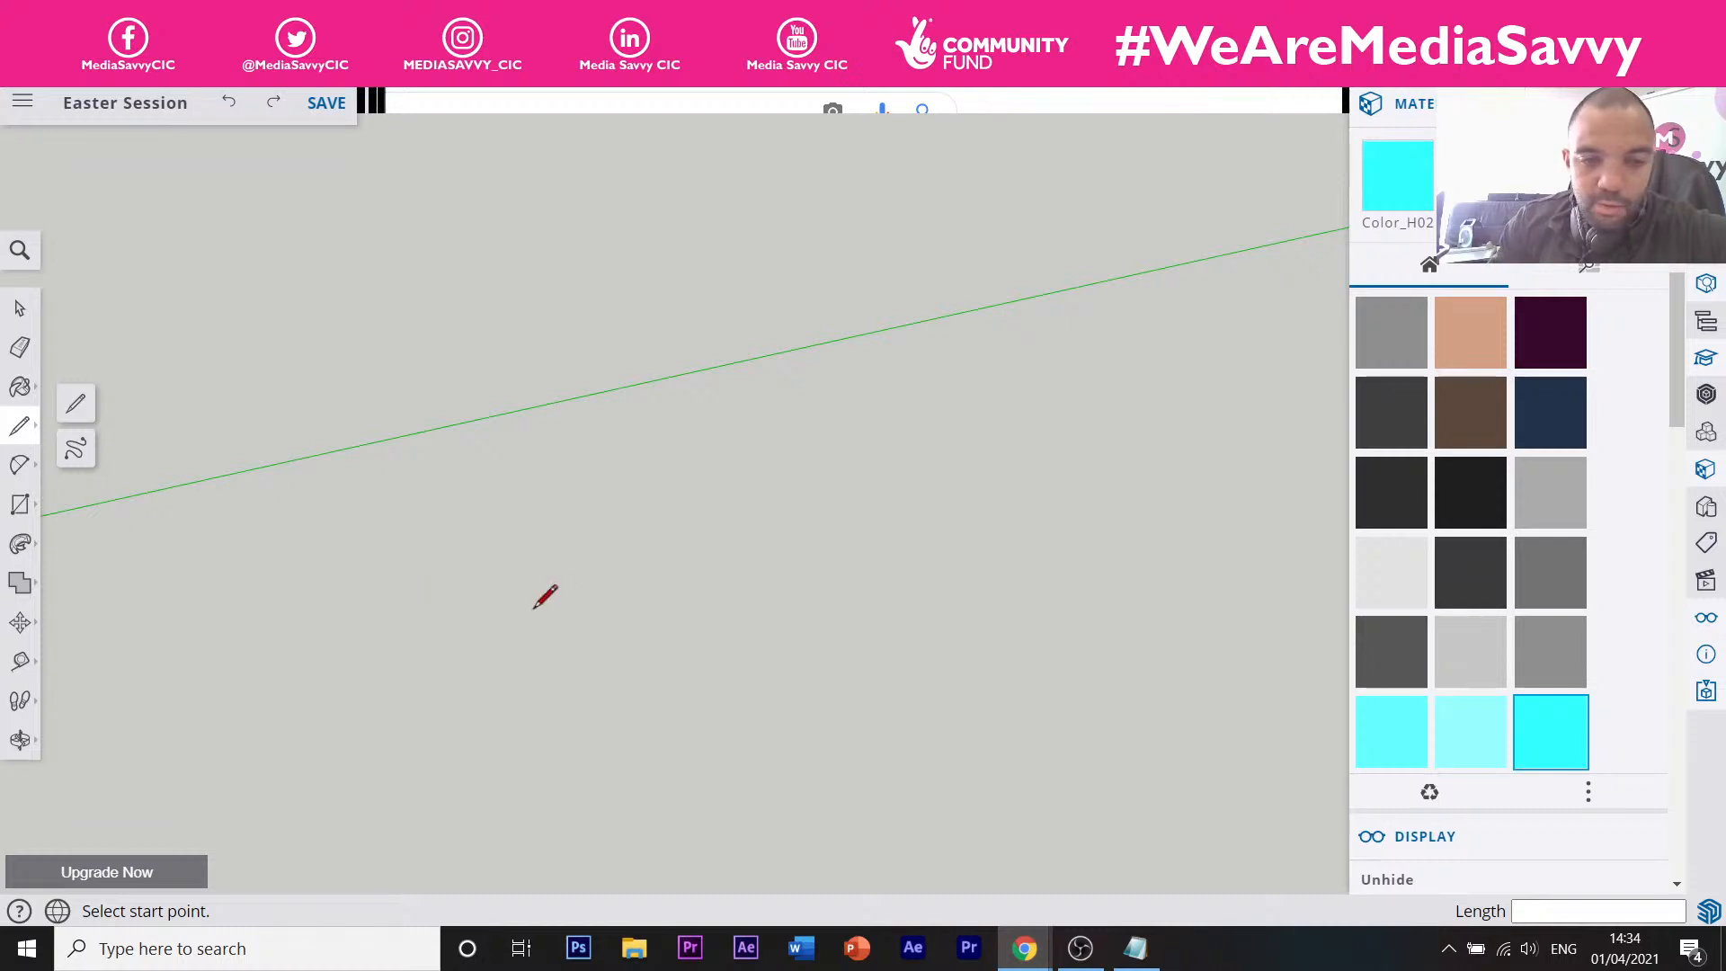
click(308, 630)
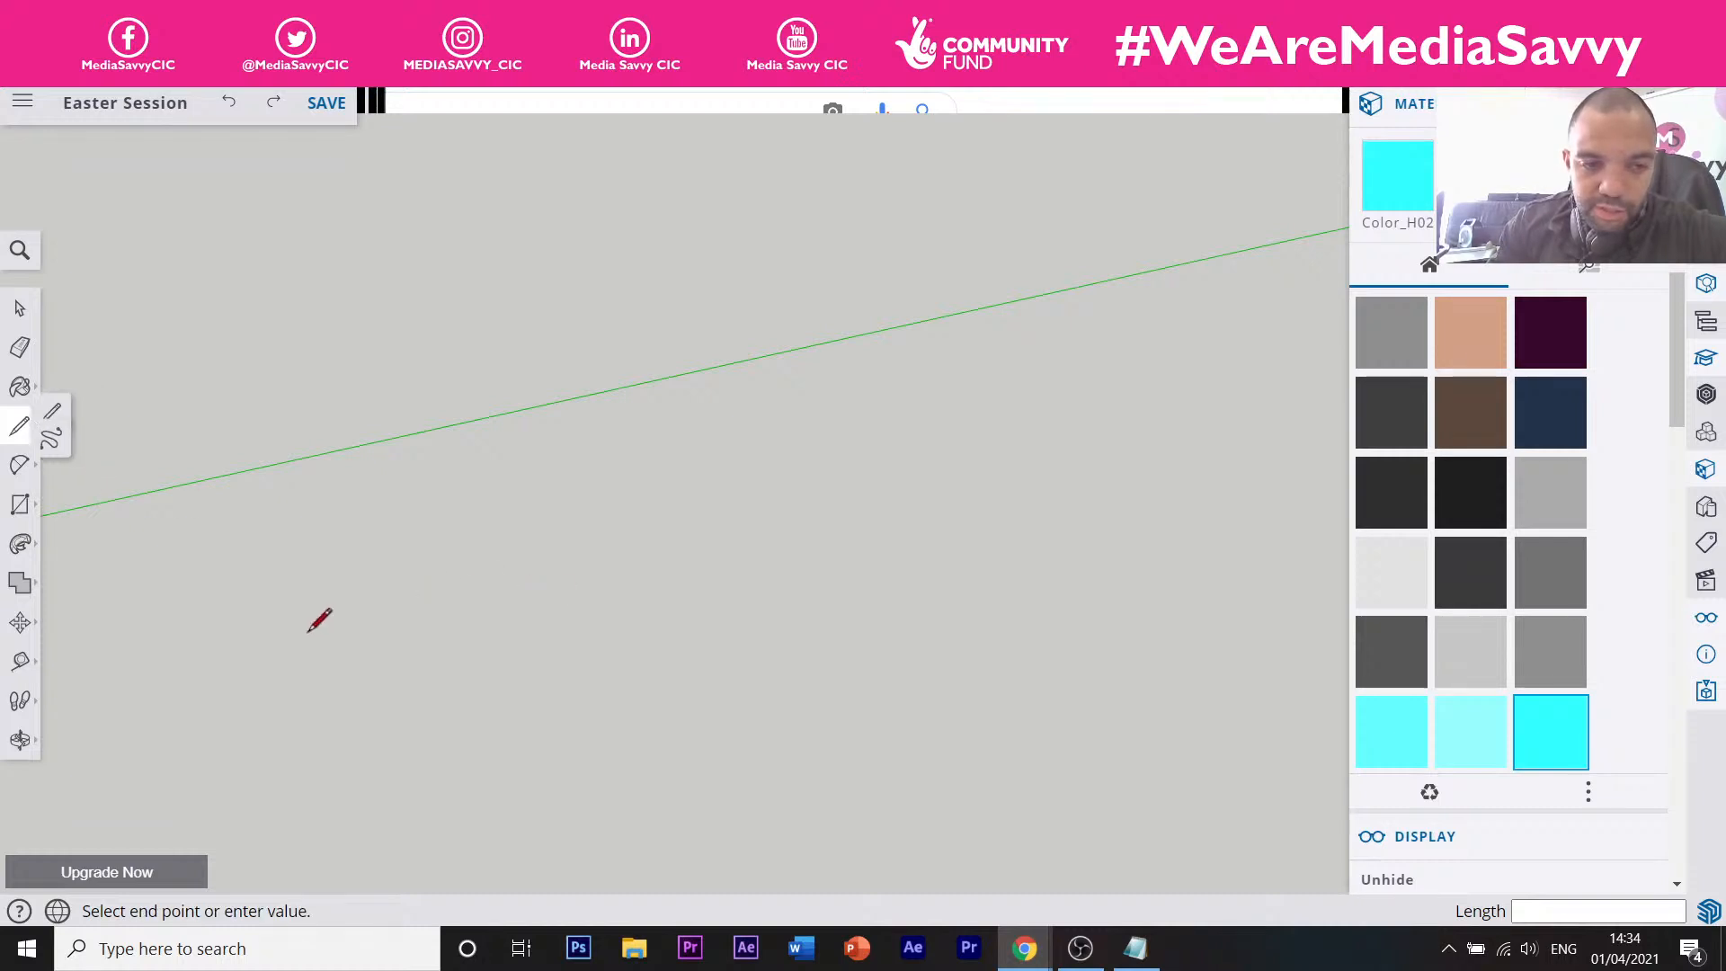
click(596, 546)
click(716, 628)
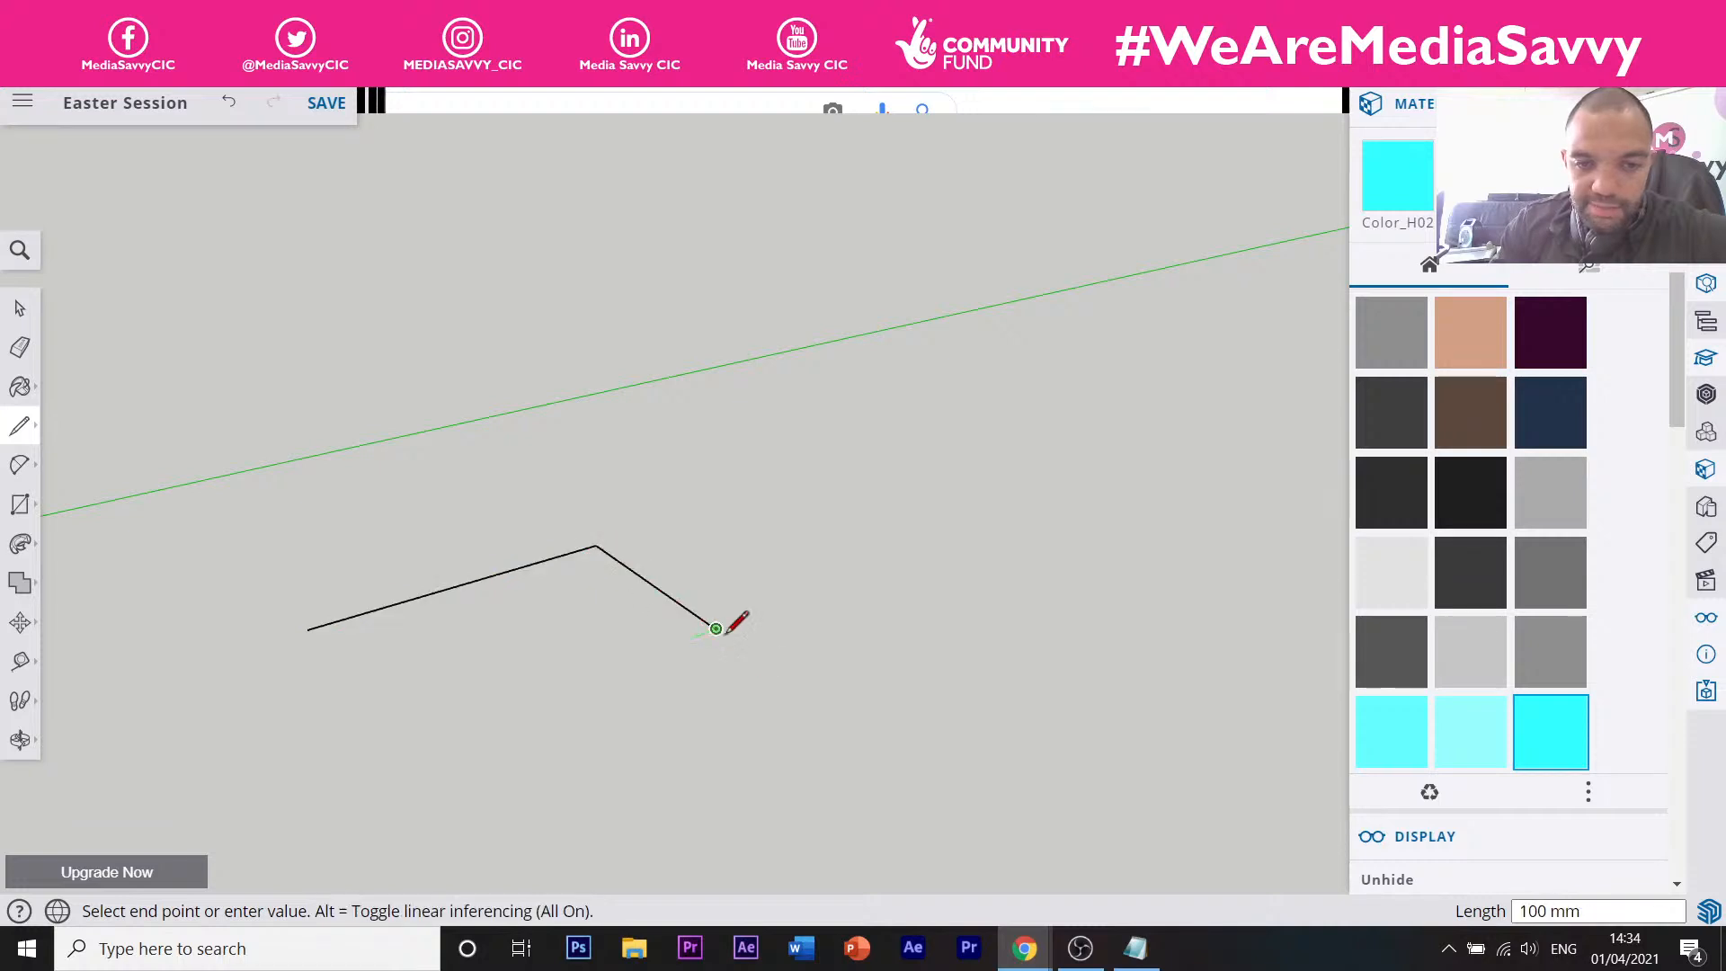
click(1018, 524)
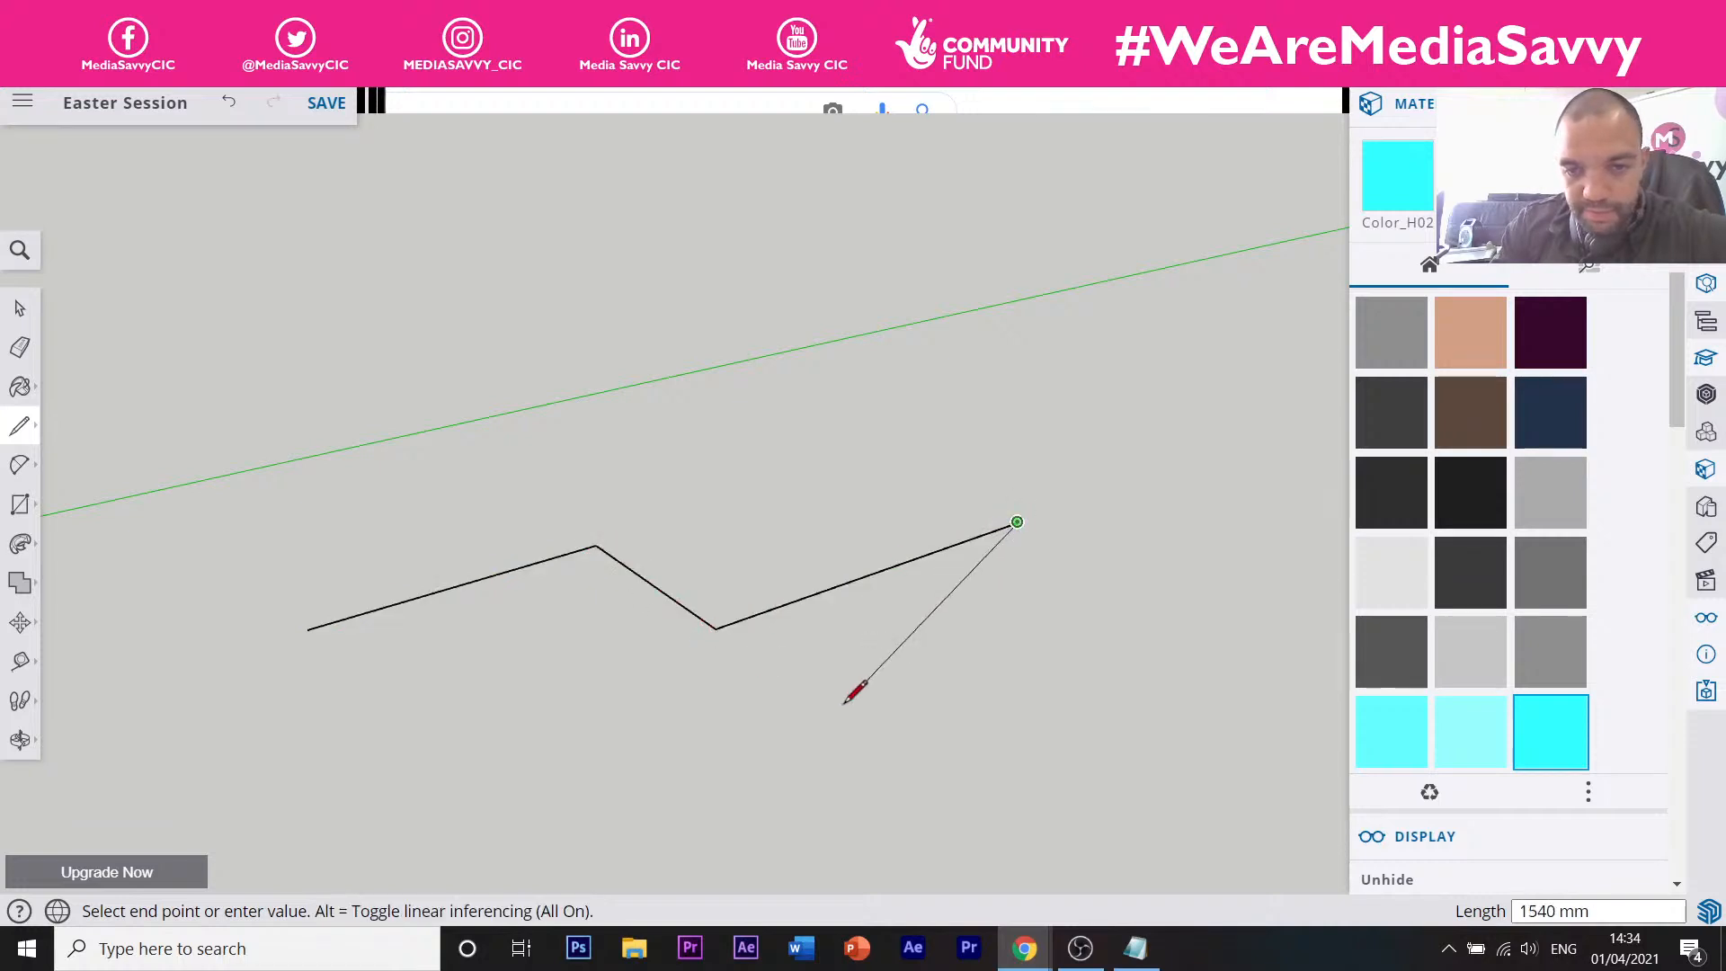
click(1125, 569)
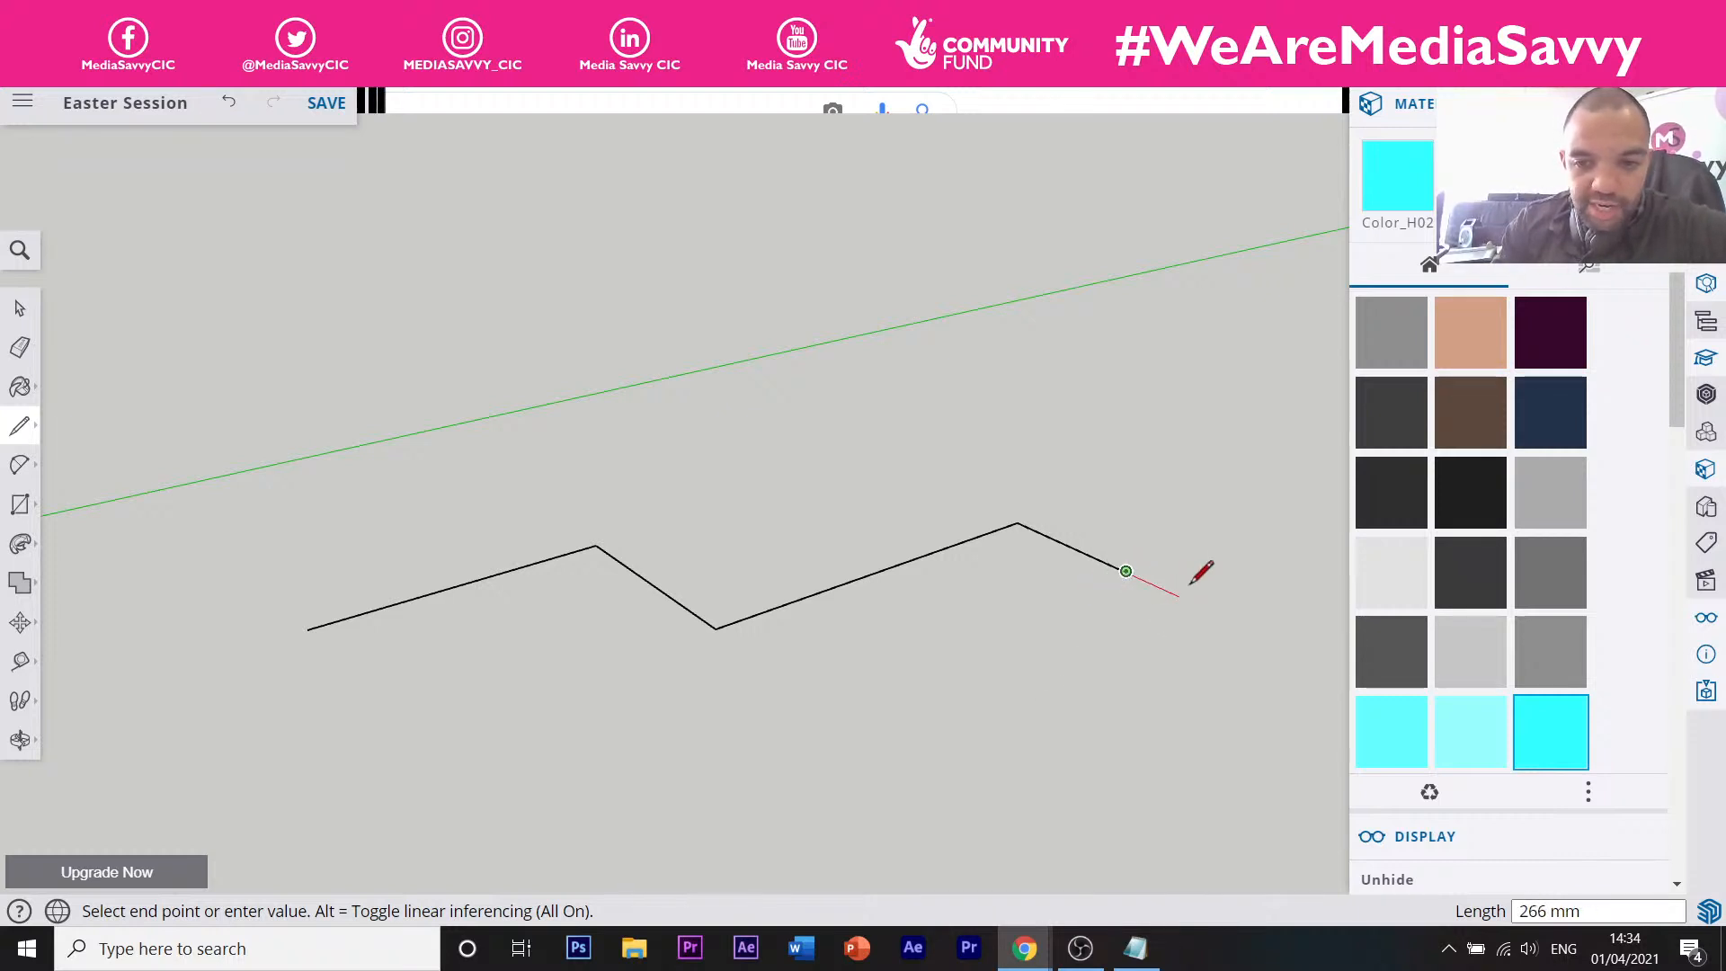
key(Escape)
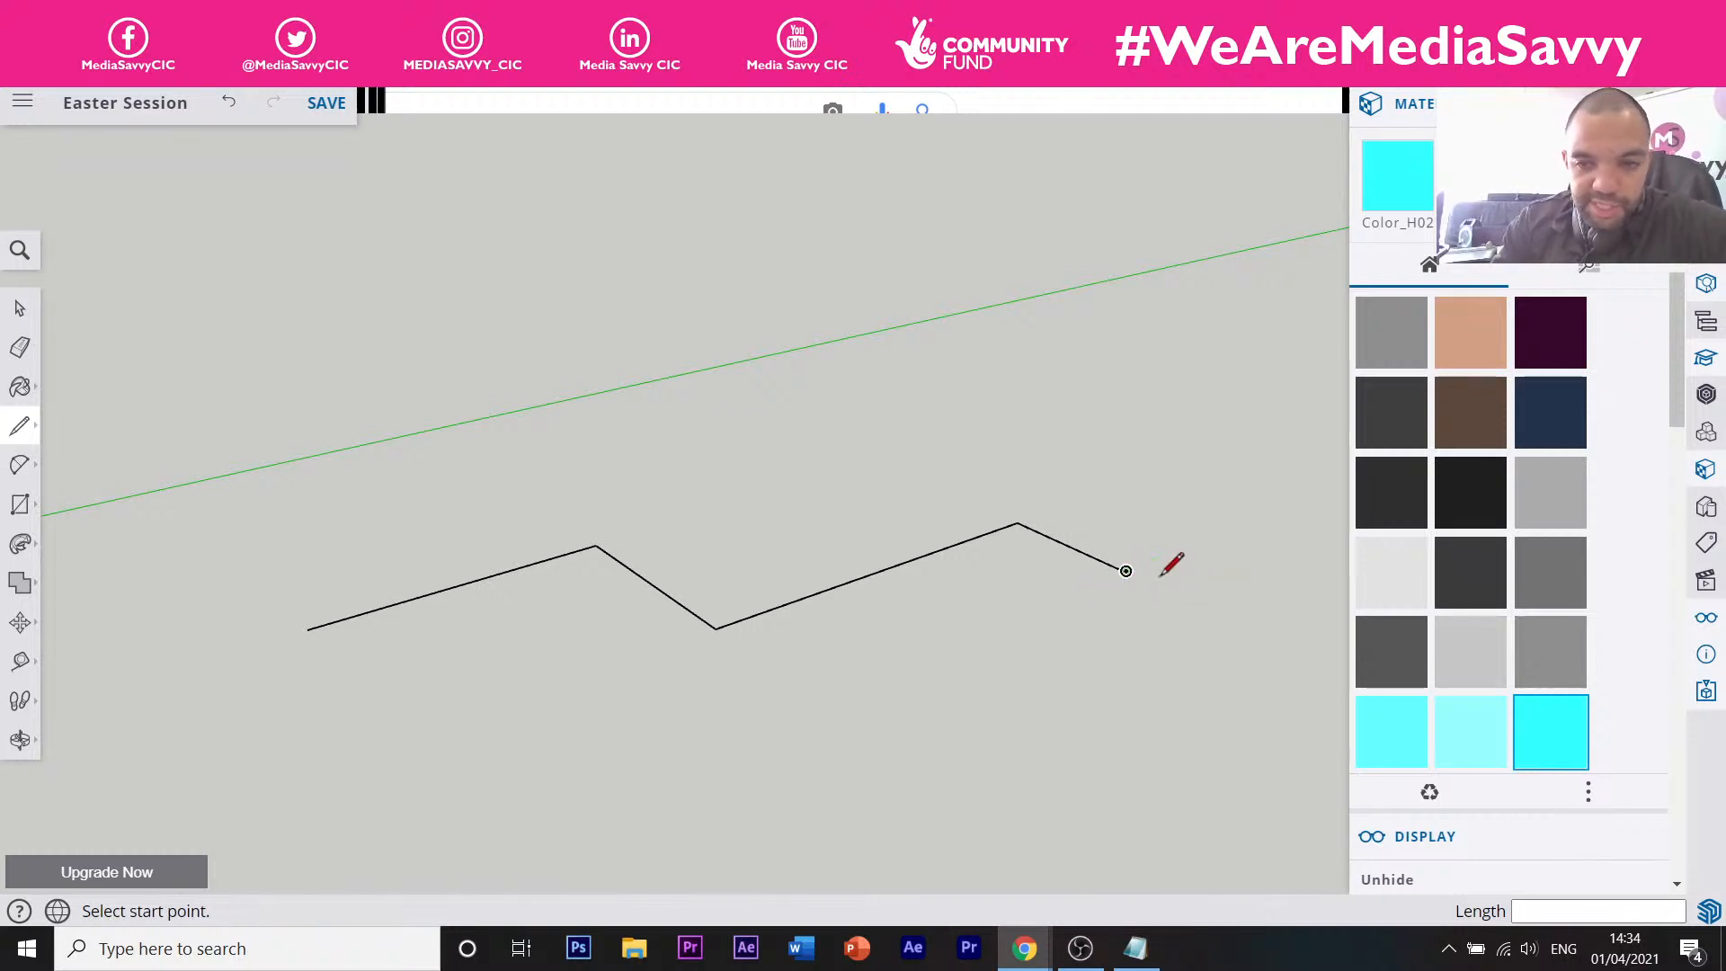
mouse_move(376, 588)
middle_down()
mouse_move(446, 614)
mouse_move(613, 580)
middle_up()
scroll(344, 751, up, 1)
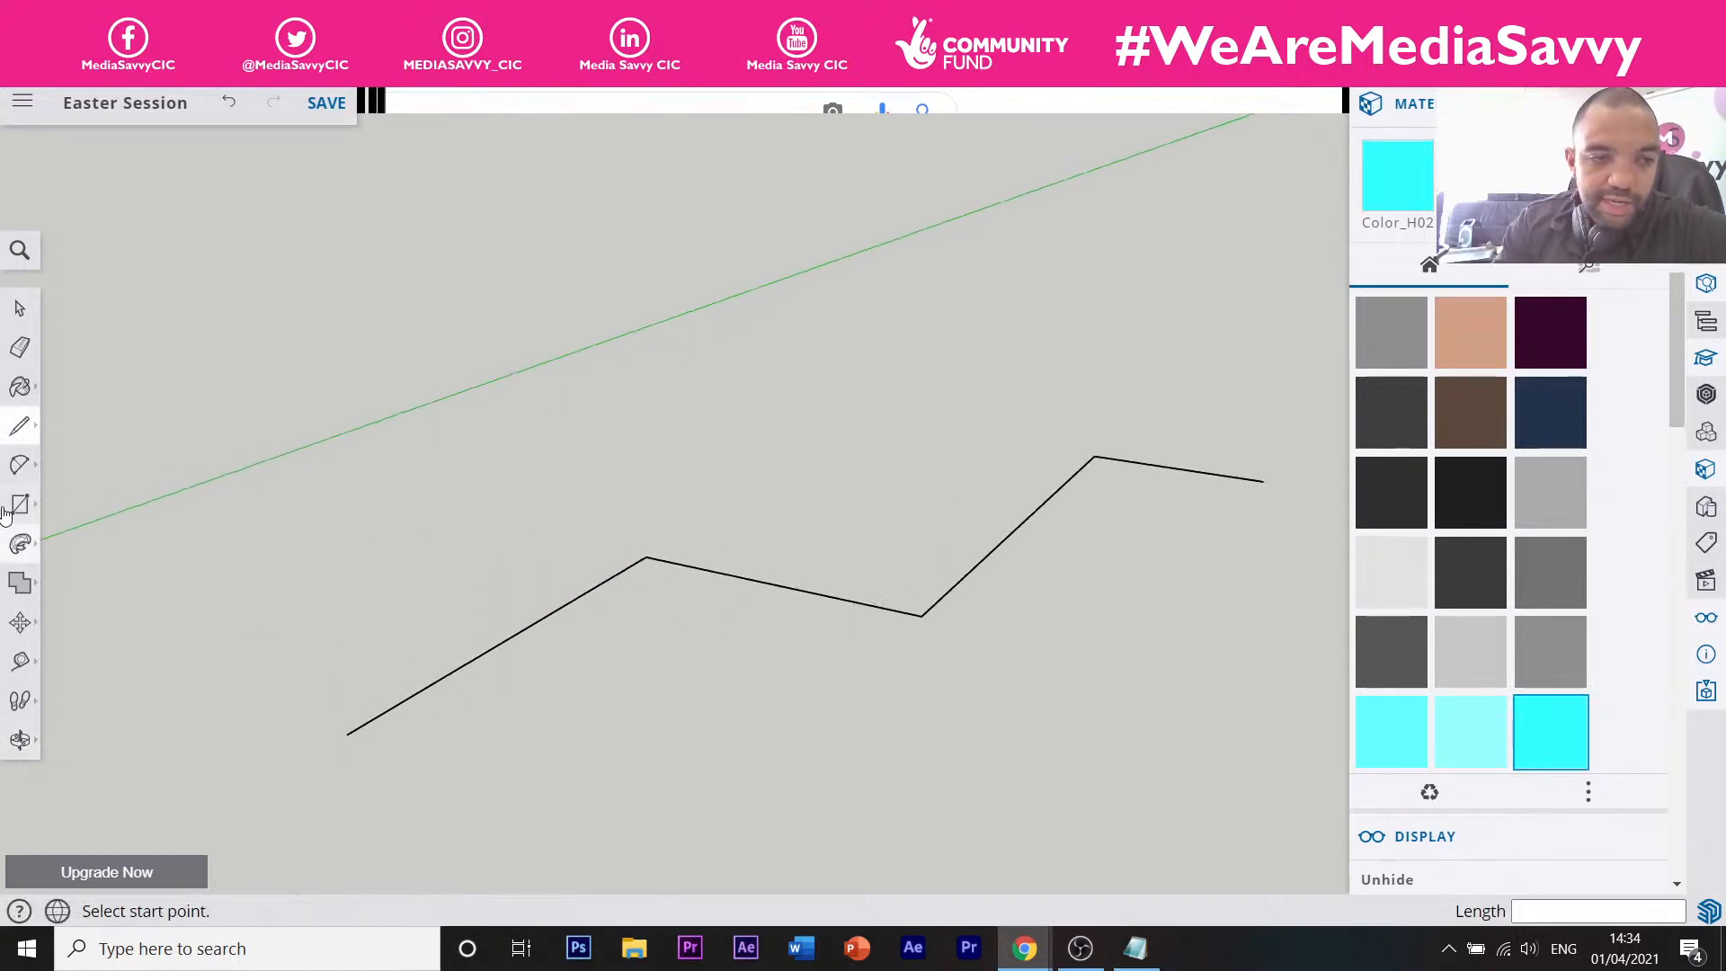
Draw a small closed four-sided profile face at the zigzag path's start.
click(22, 467)
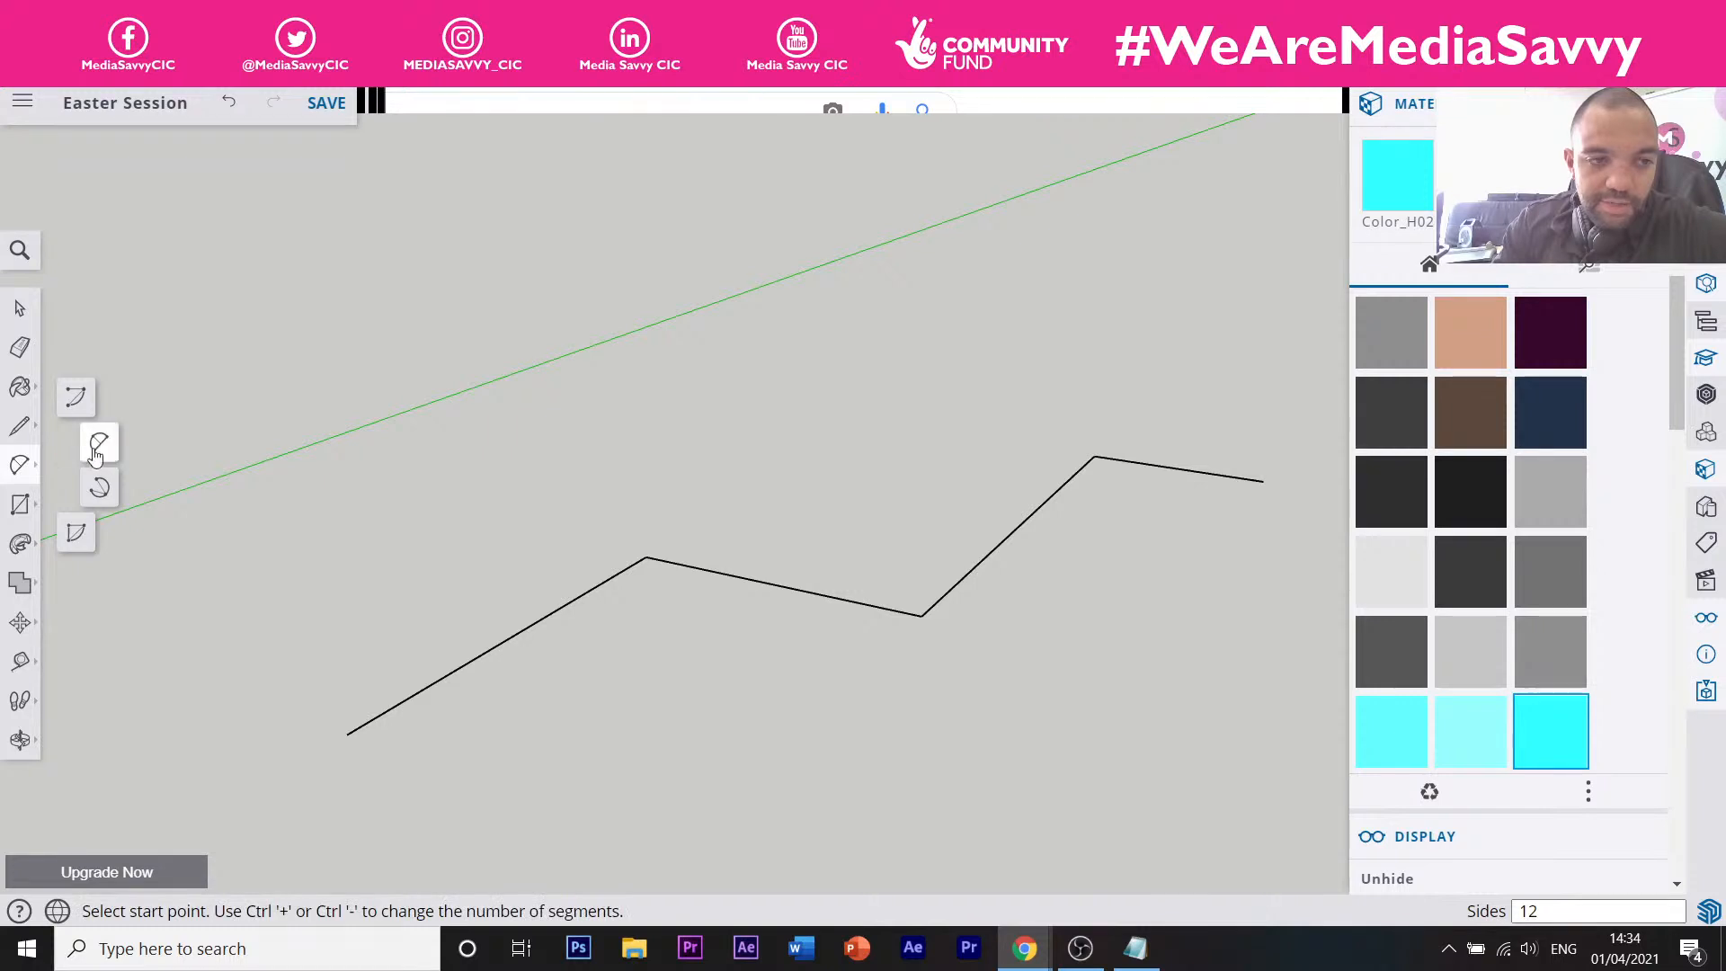
click(20, 504)
click(85, 504)
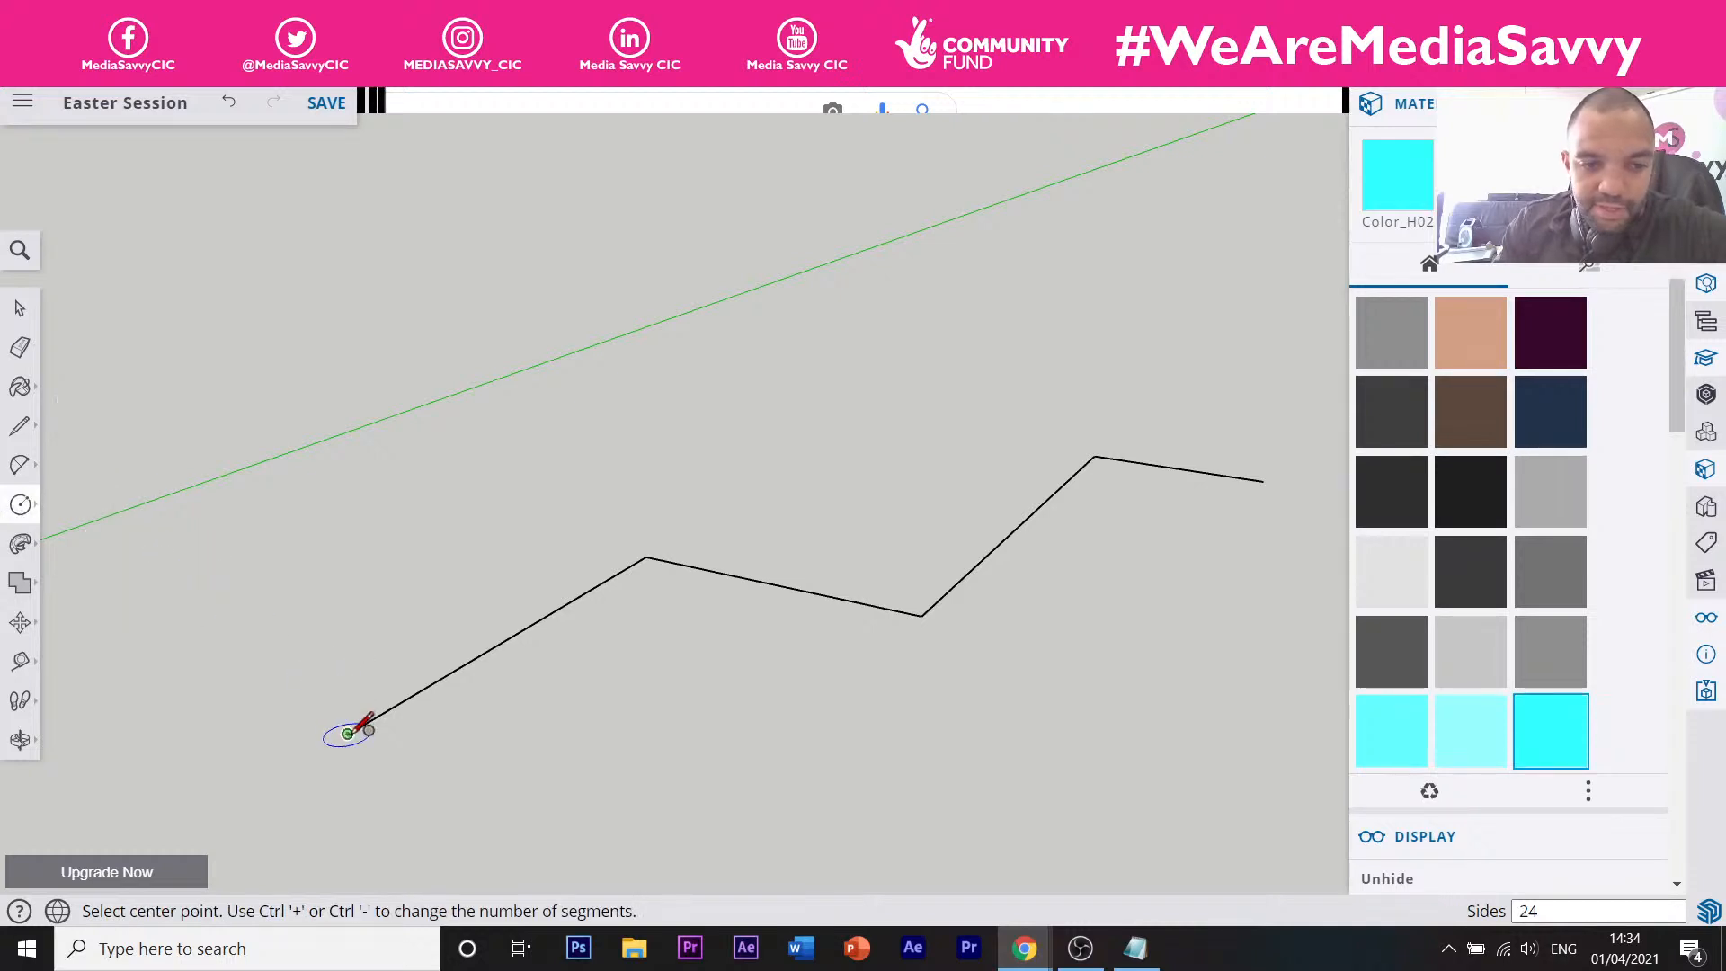
key(l)
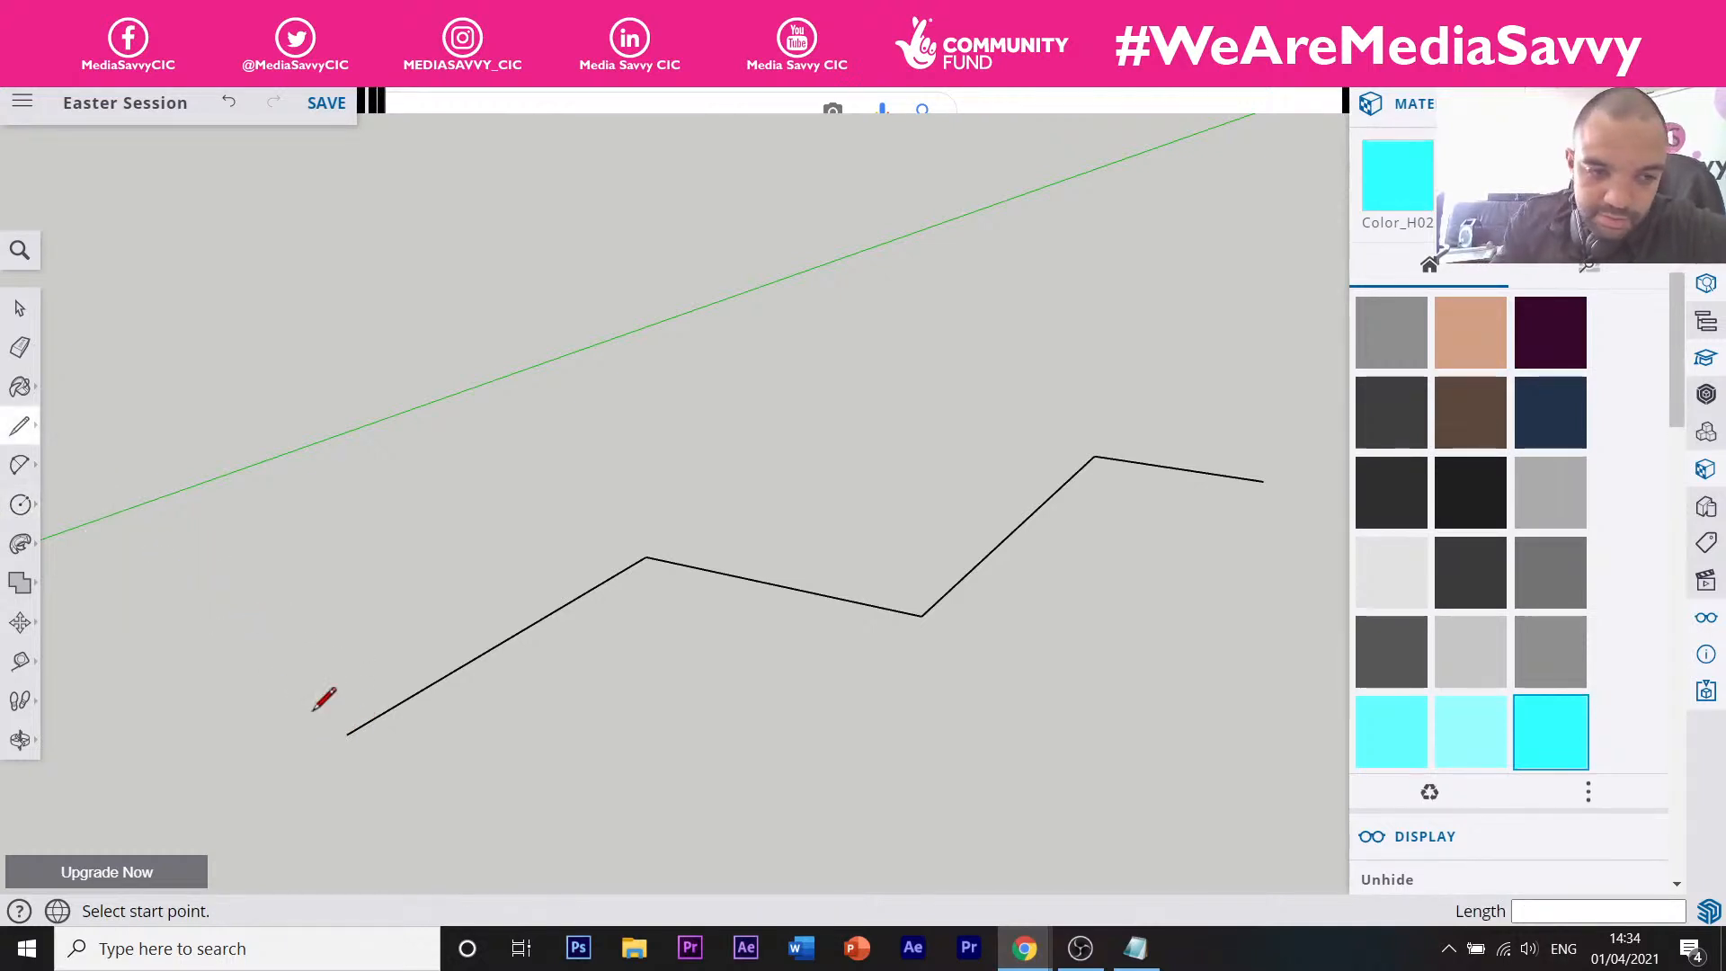
click(348, 734)
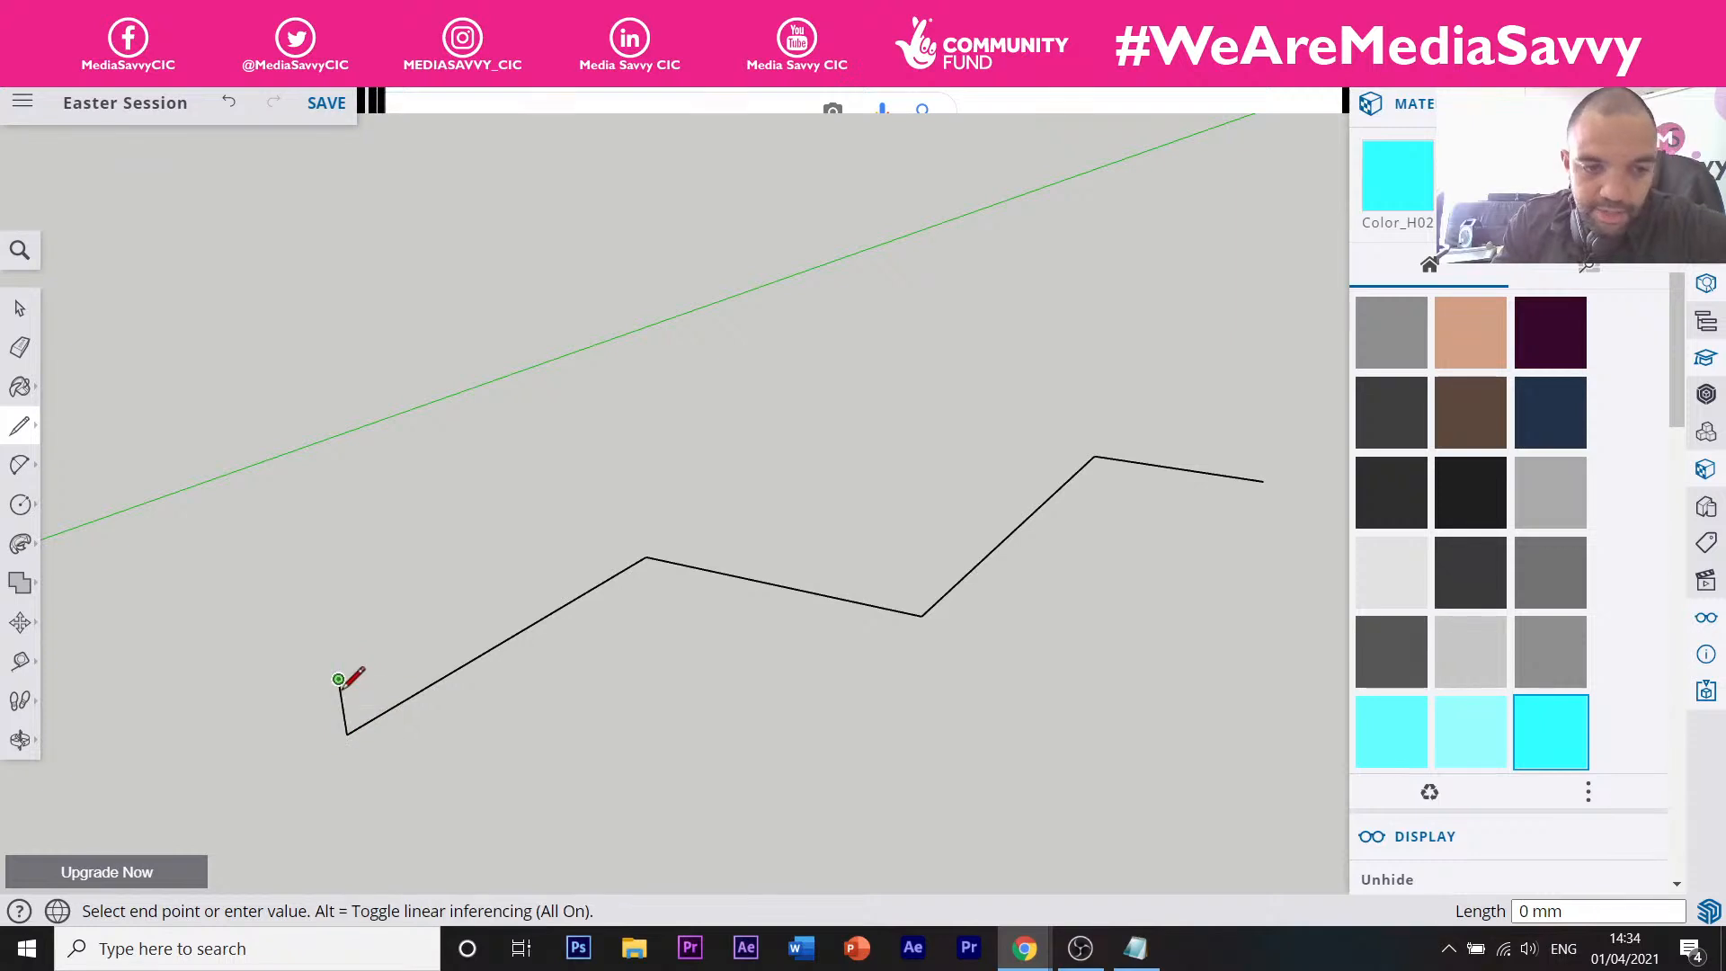
click(438, 709)
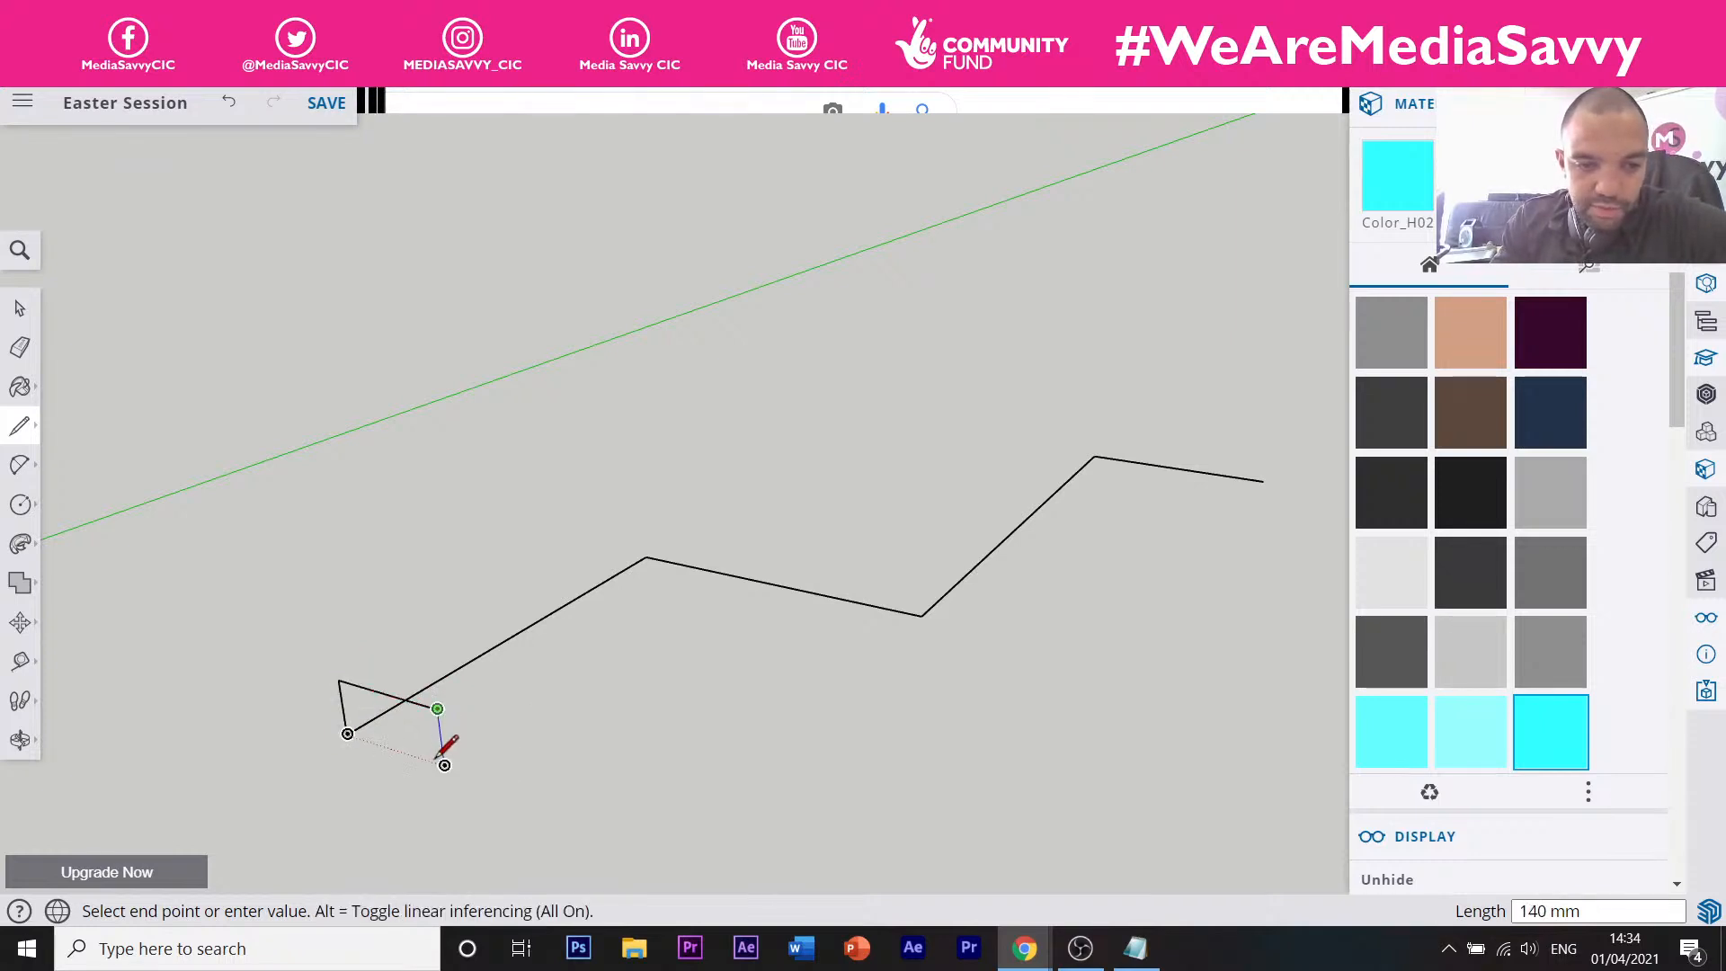
click(444, 764)
click(348, 734)
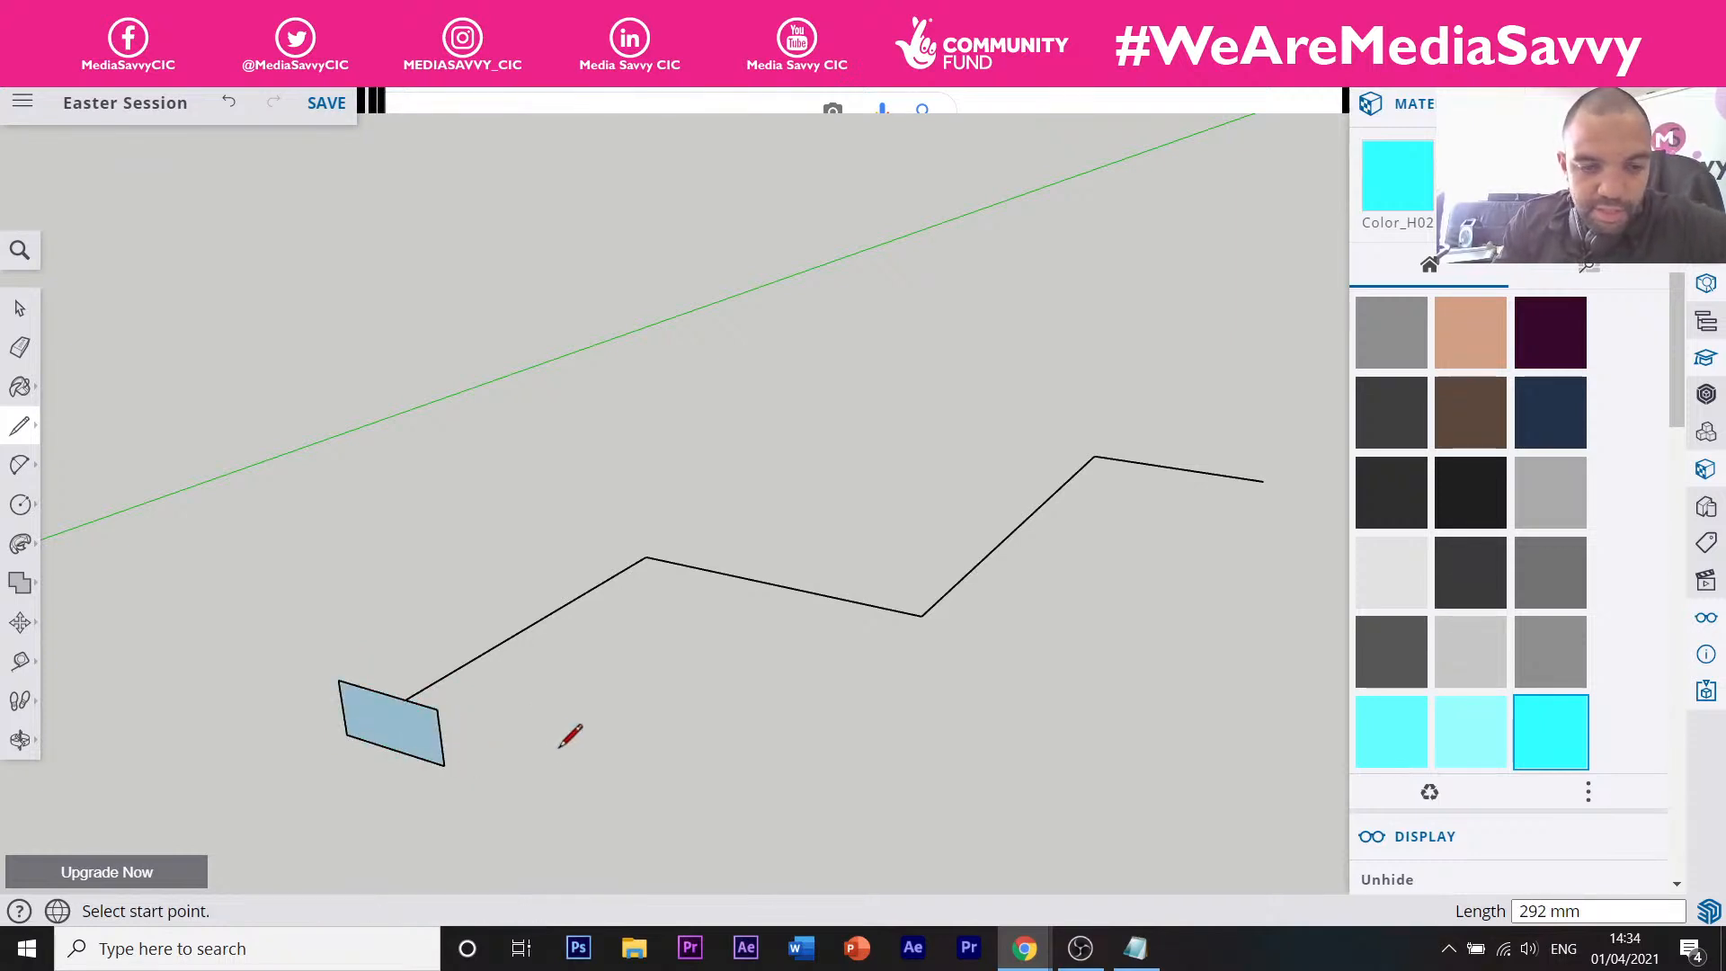
middle_drag(570, 737, 177, 494)
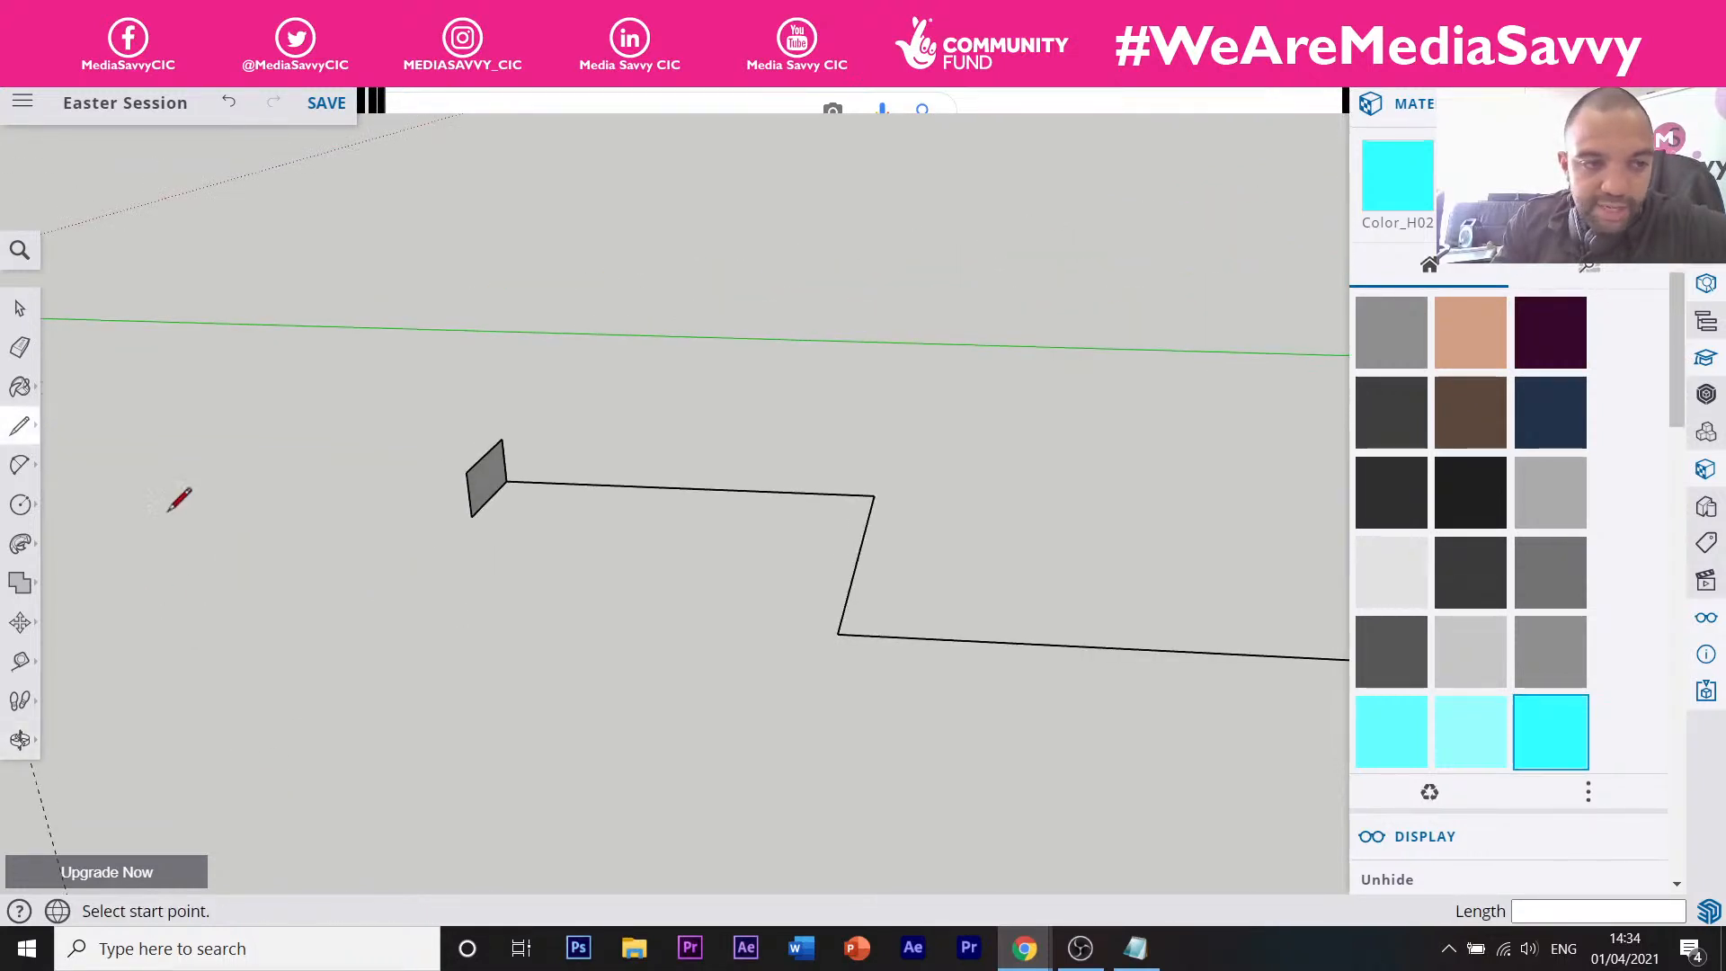
Sweep the profile along the zigzag with Follow Me, then undo the extrusion.
click(21, 546)
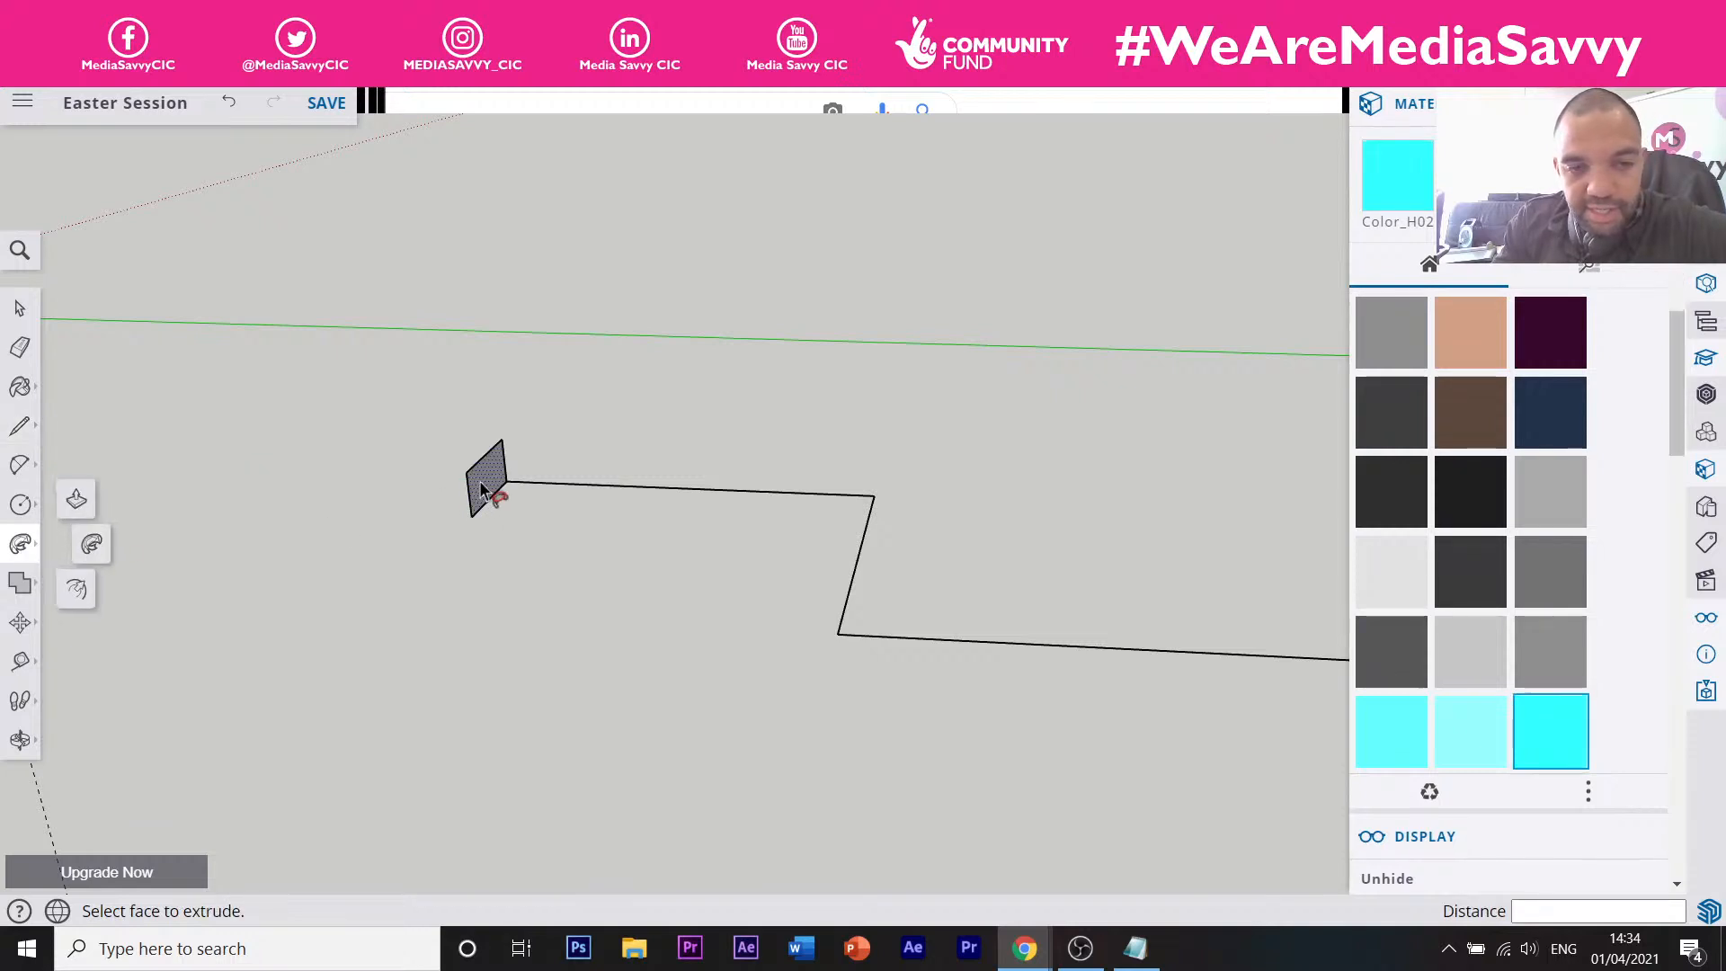
drag(479, 482, 1082, 735)
scroll(719, 640, down, 3)
middle_drag(624, 636, 1139, 678)
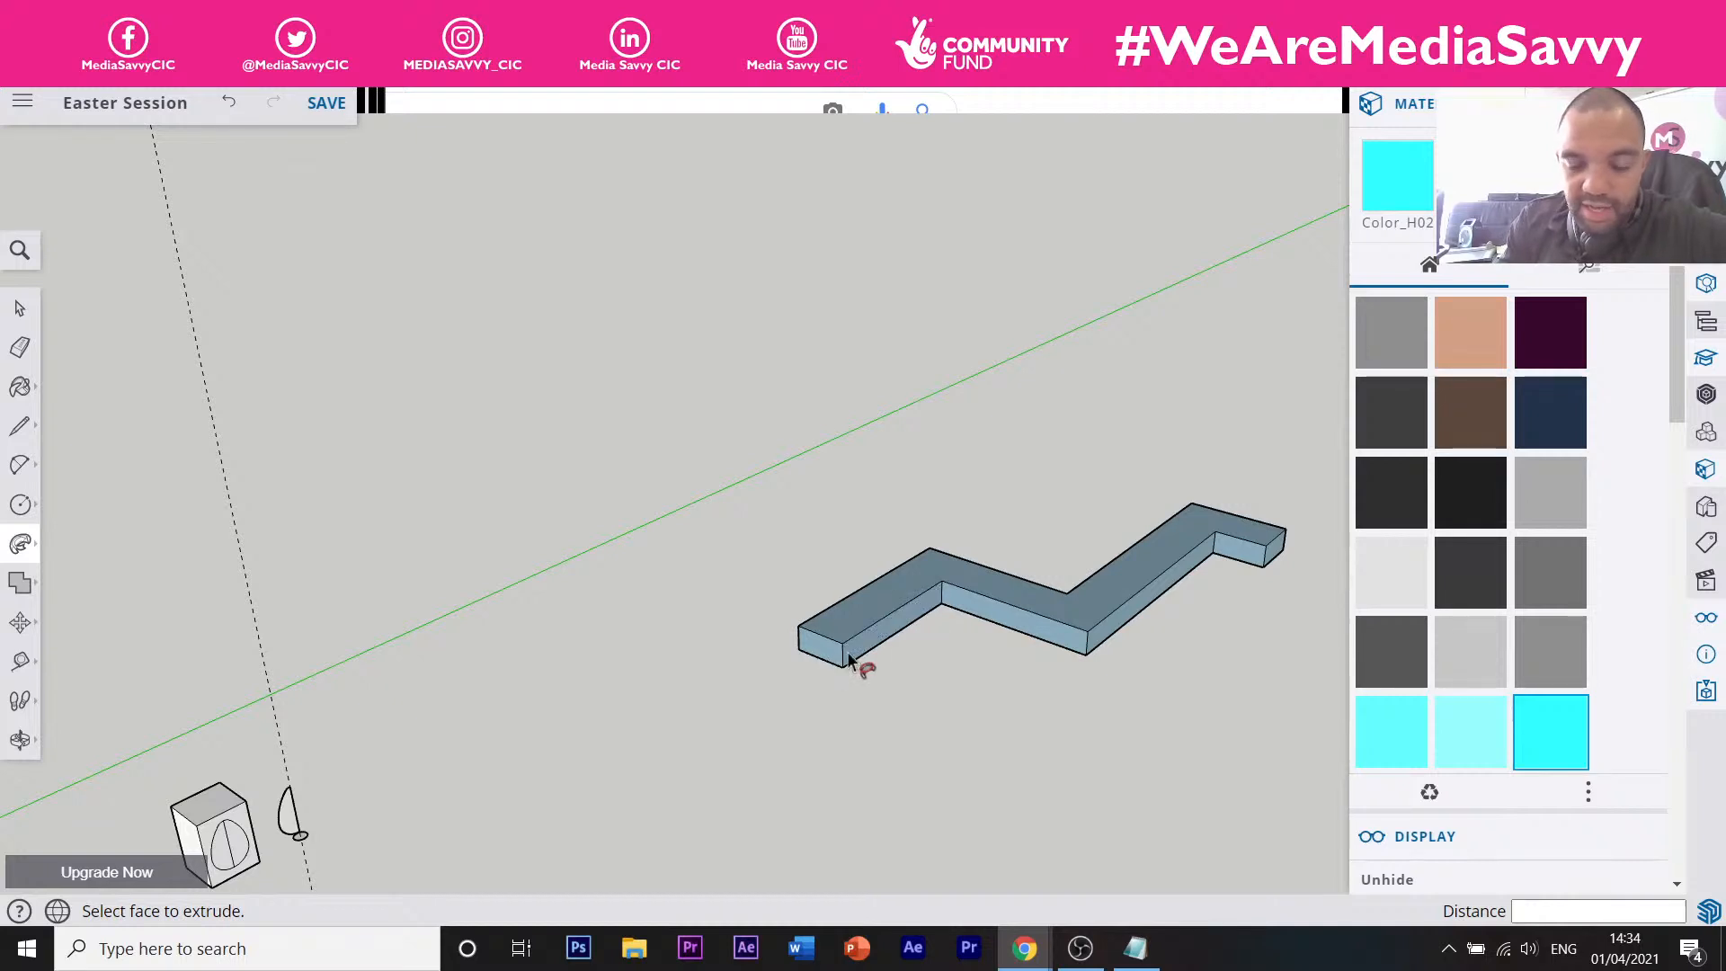
key(ctrl+z)
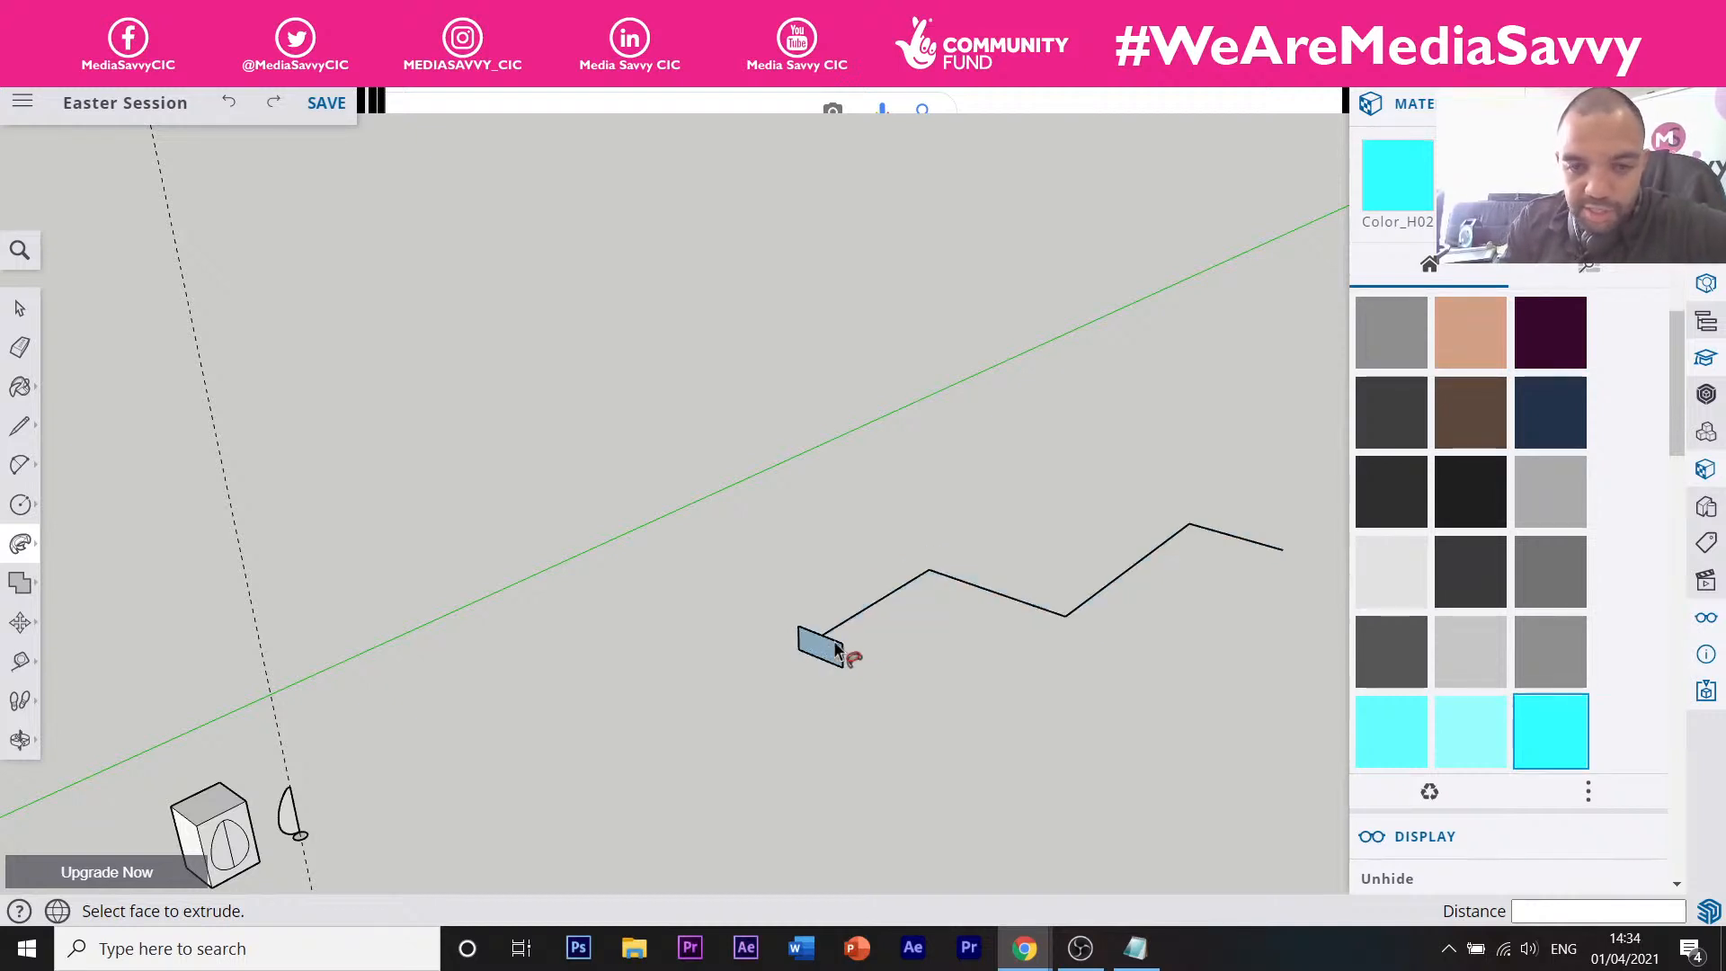
Undo the four-sided profile and draw a closed triangle face at the path start.
key(ctrl+z)
key(ctrl+z)
key(ctrl+z)
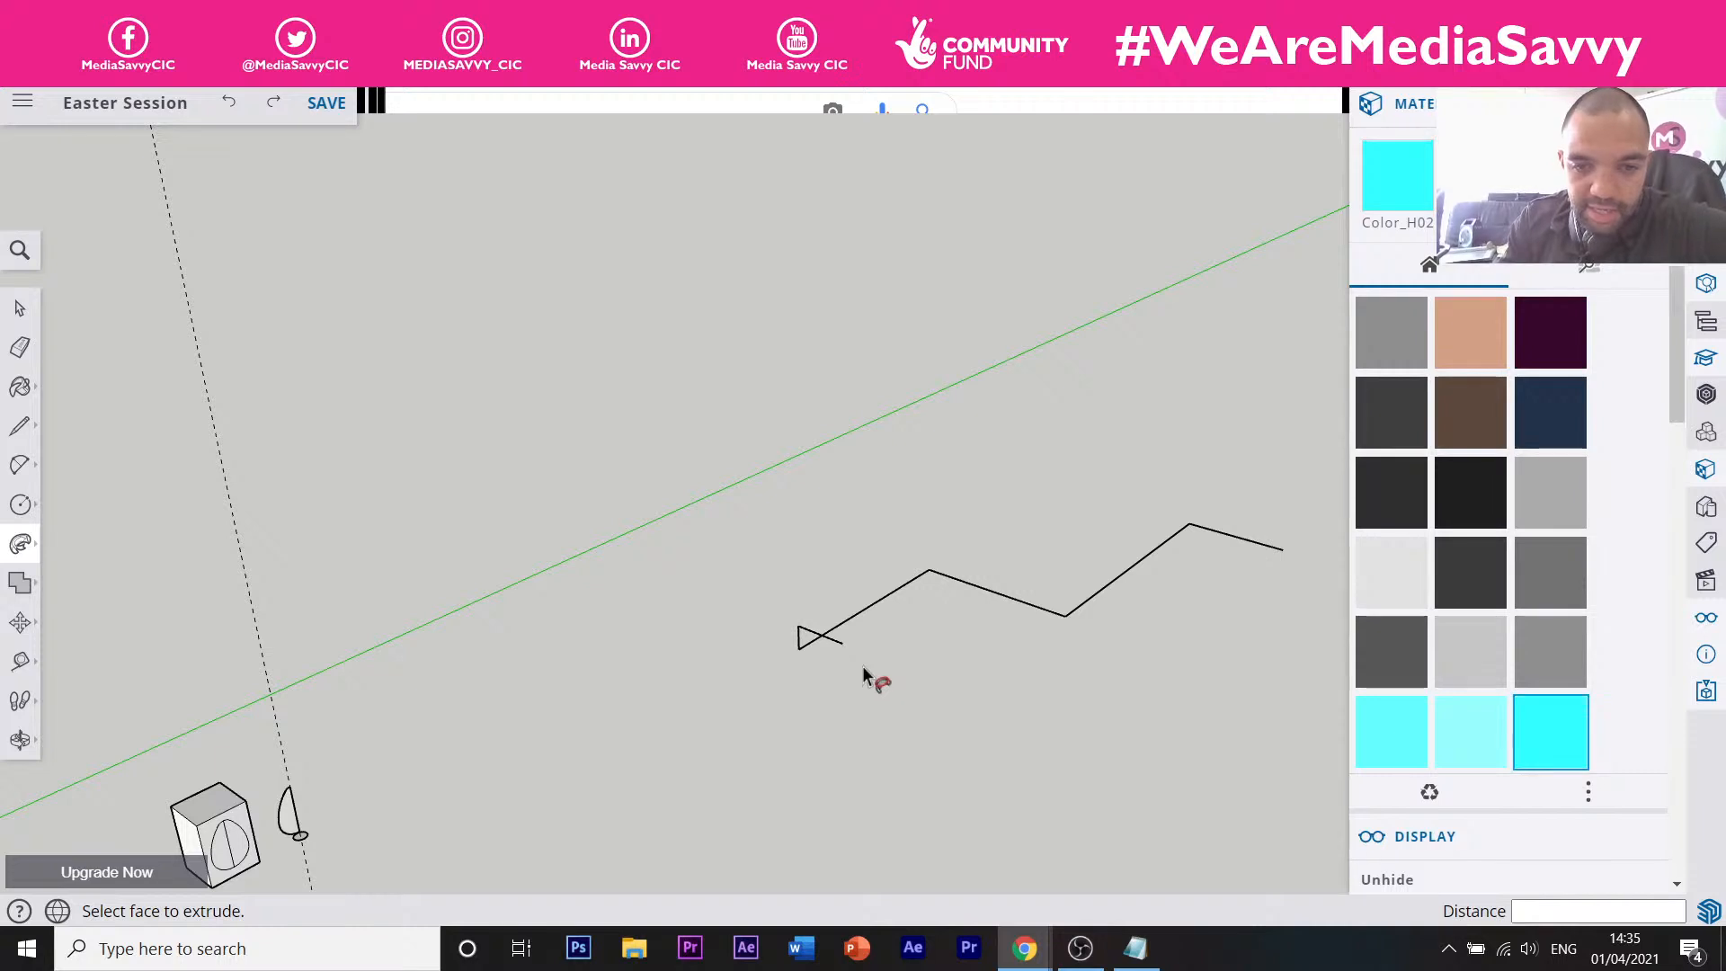
scroll(810, 645, up, 4)
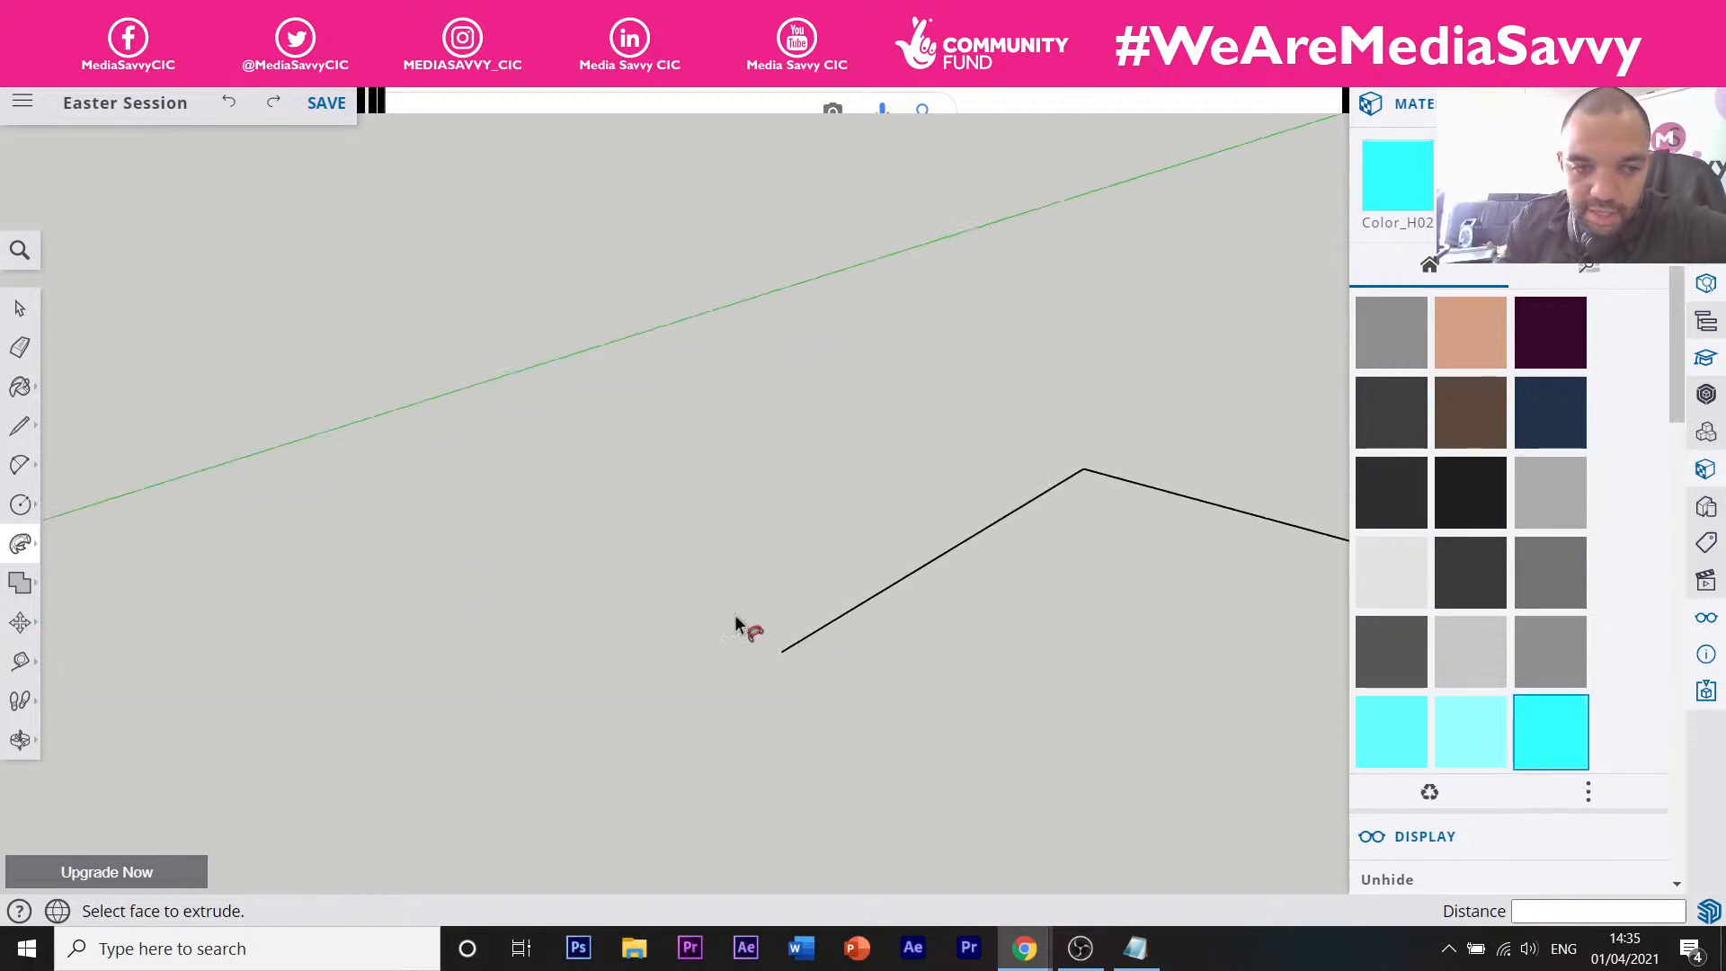
click(19, 425)
click(781, 651)
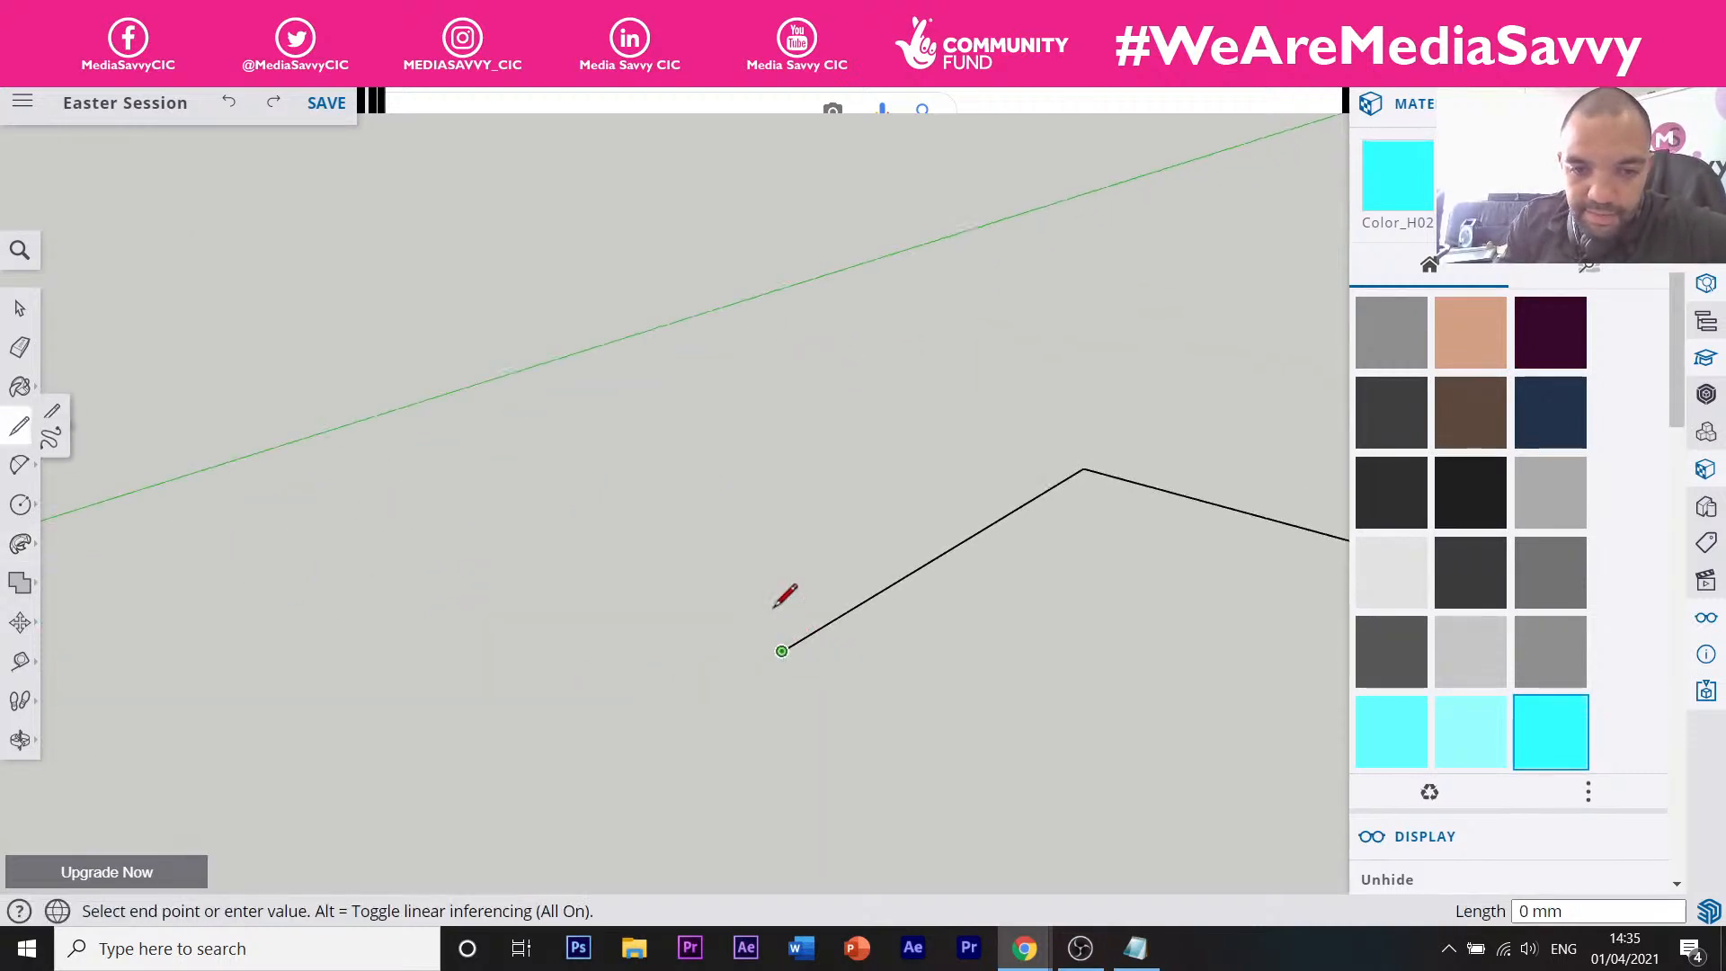
click(779, 546)
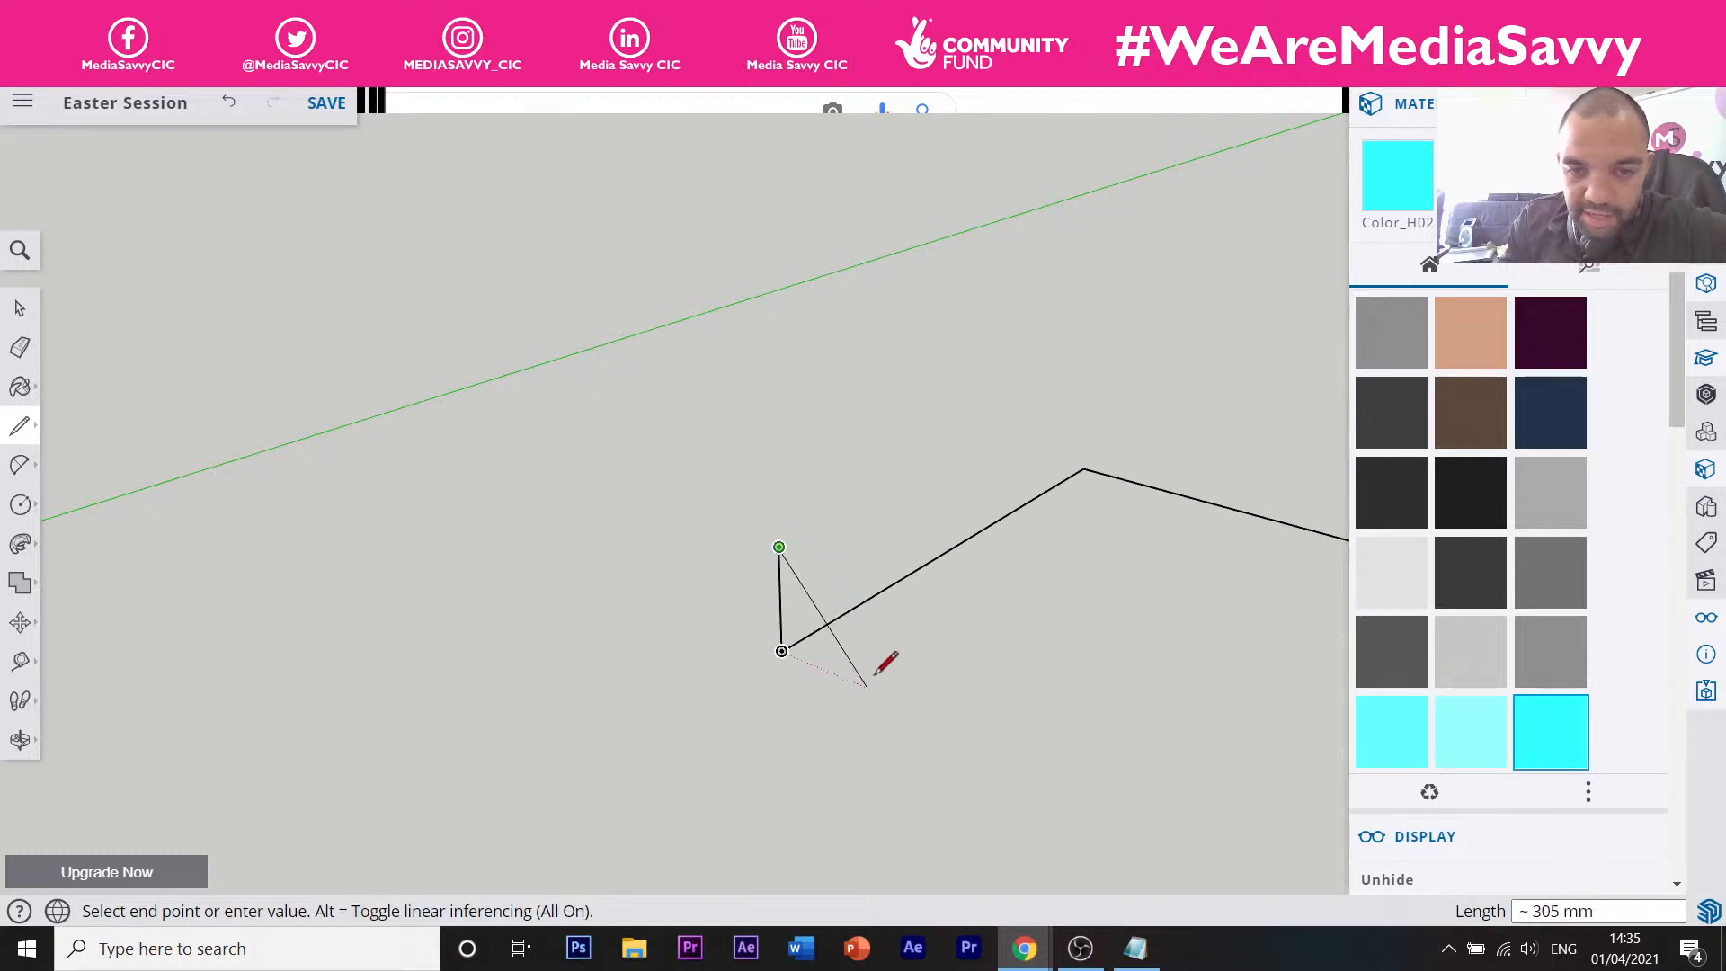
click(868, 683)
click(782, 651)
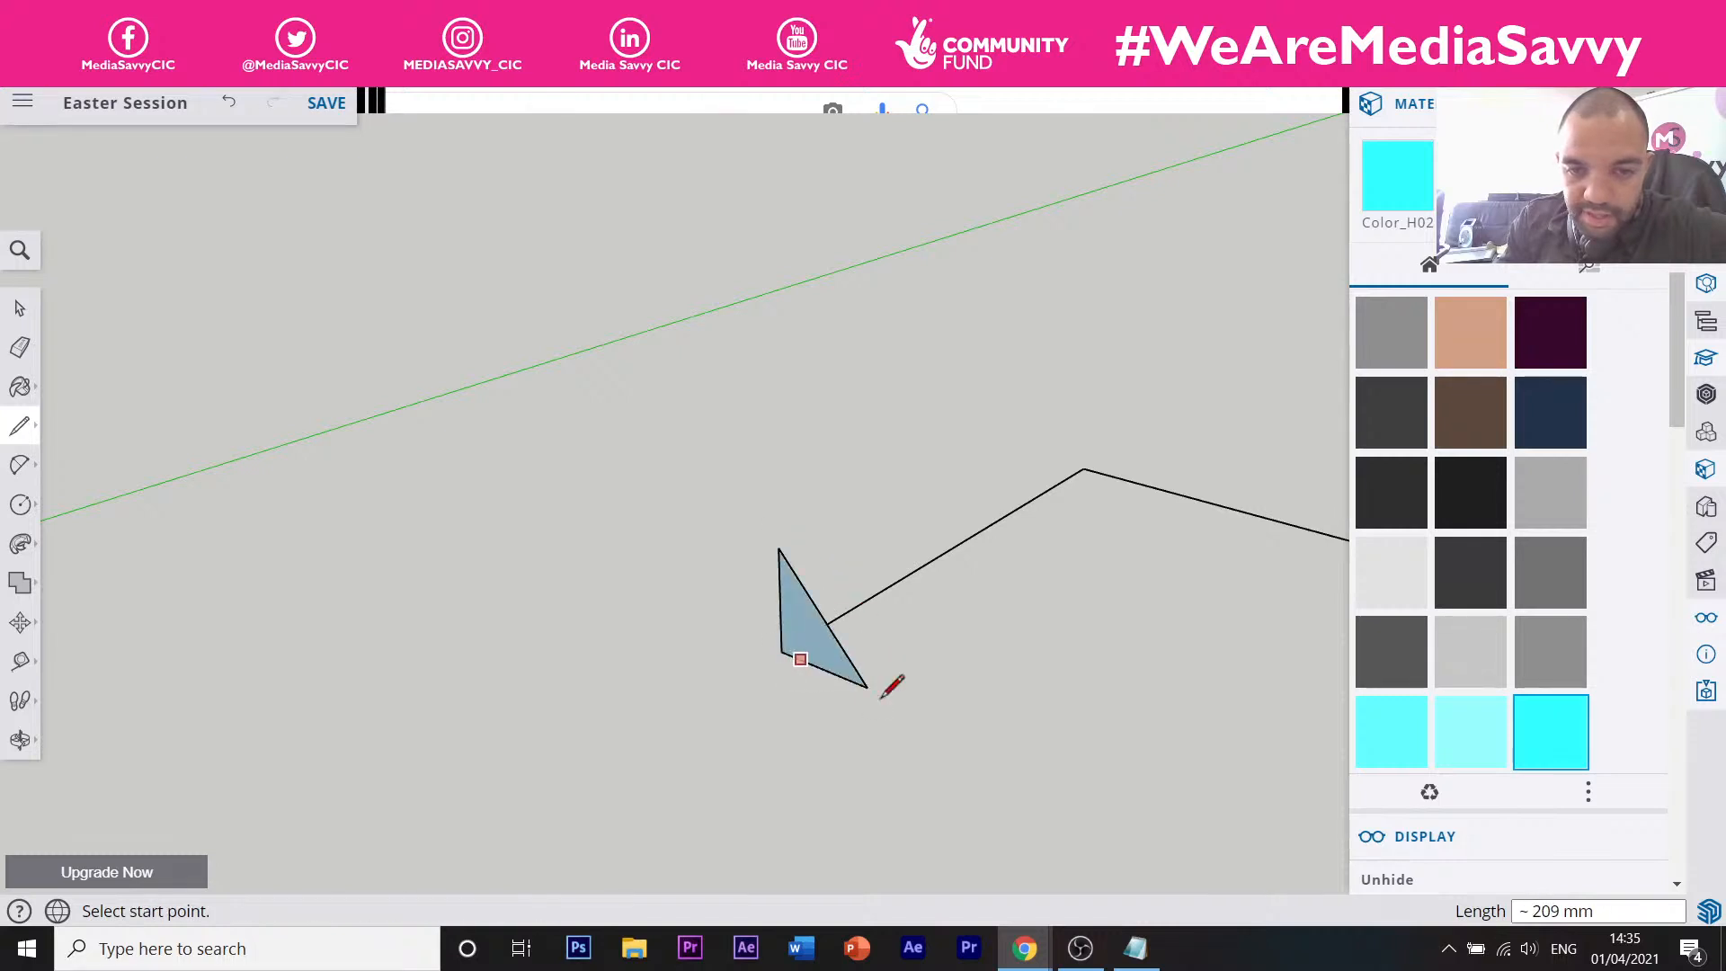
middle_drag(890, 688, 713, 662)
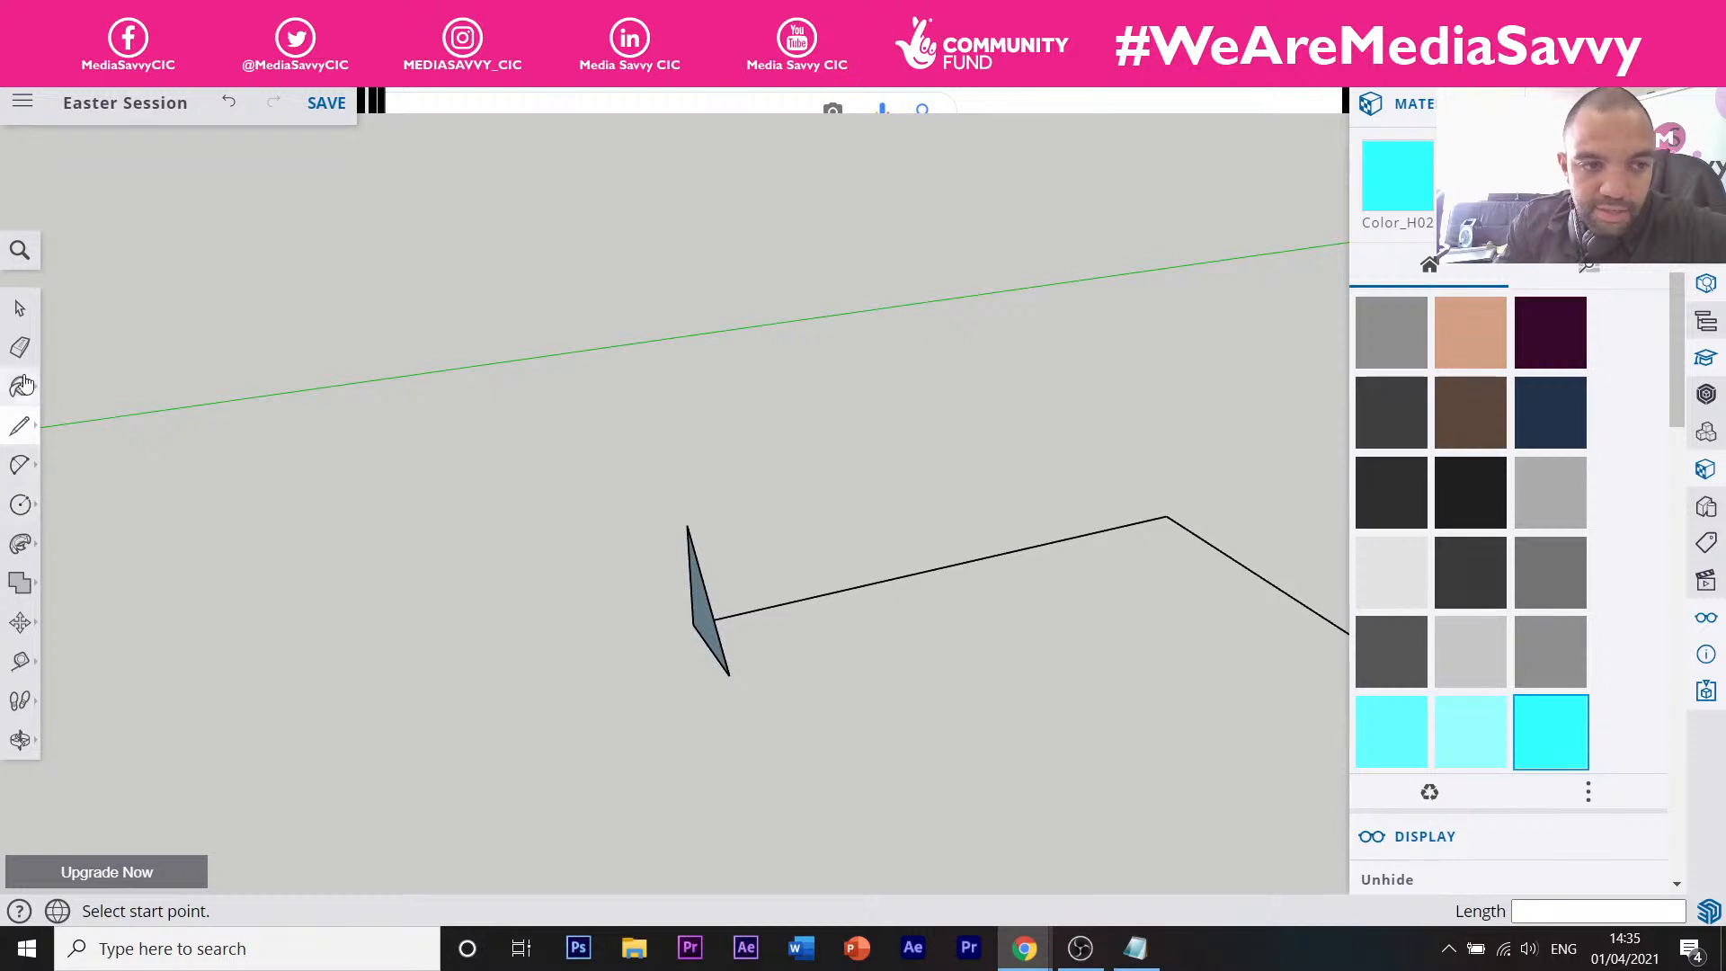
Sweep the triangle along the zigzag path with Follow Me into a bent wedge solid.
click(20, 544)
drag(712, 655, 1238, 632)
scroll(979, 586, down, 5)
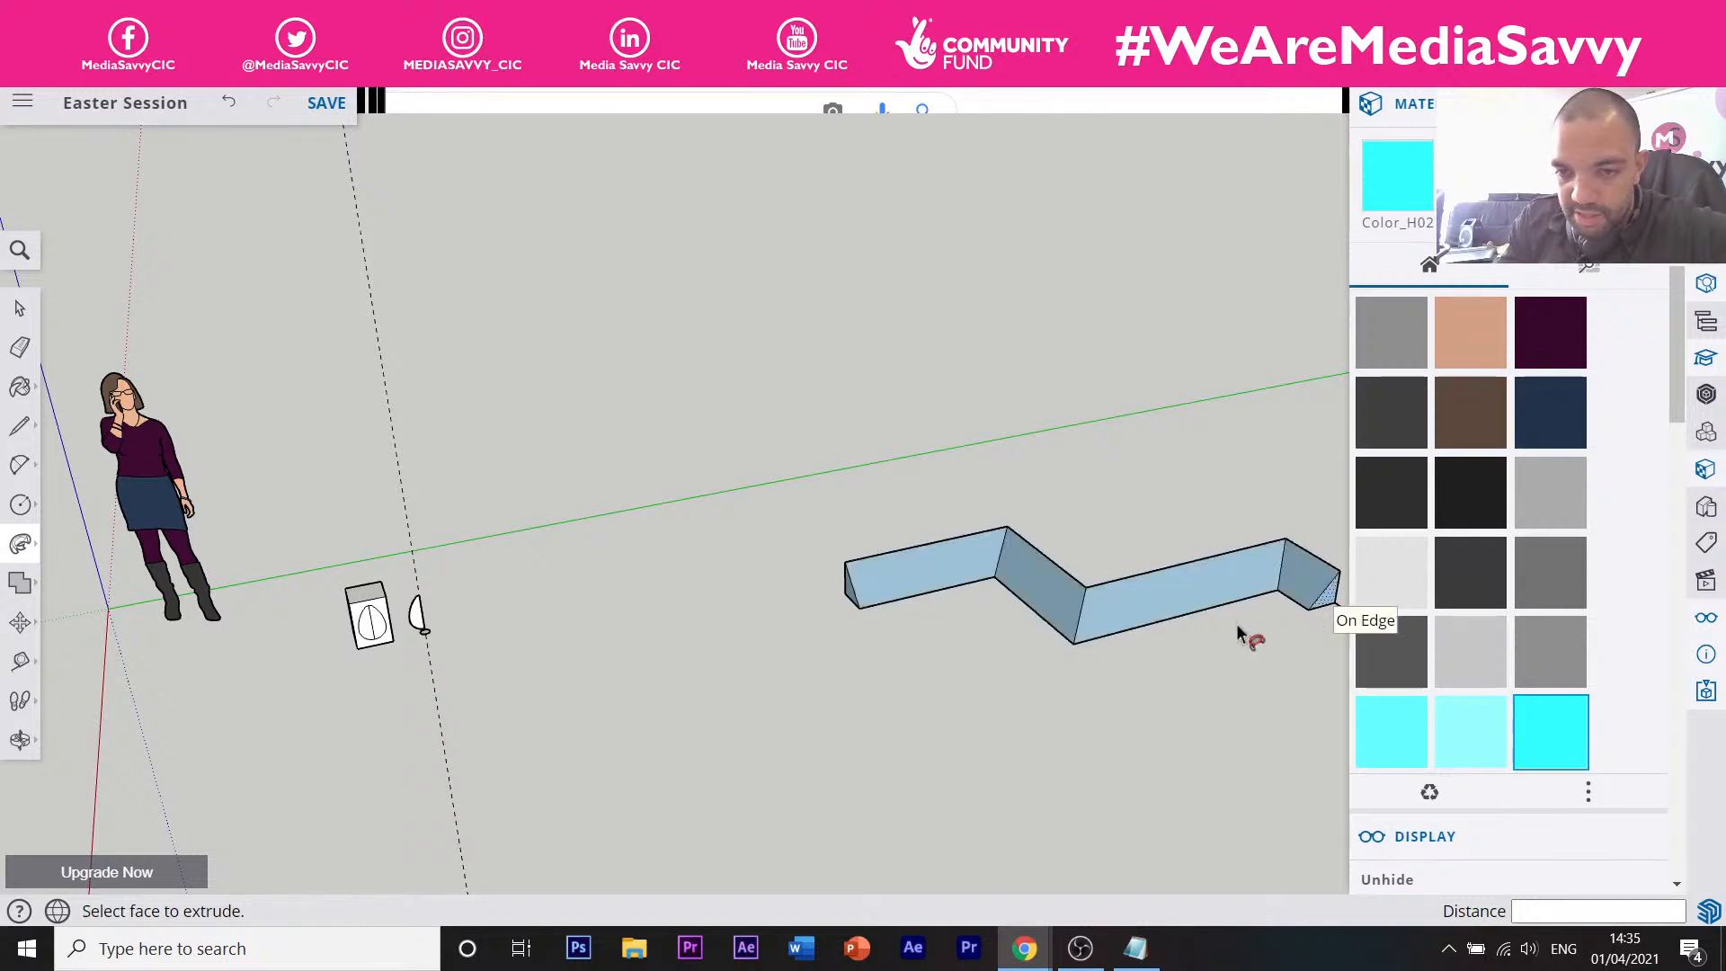
Undo the triangular zigzag sweep and orbit back to the box, egg half and base disc.
key(ctrl+z)
key(ctrl+z)
key(ctrl+z)
key(ctrl+z)
key(ctrl+z)
key(ctrl+z)
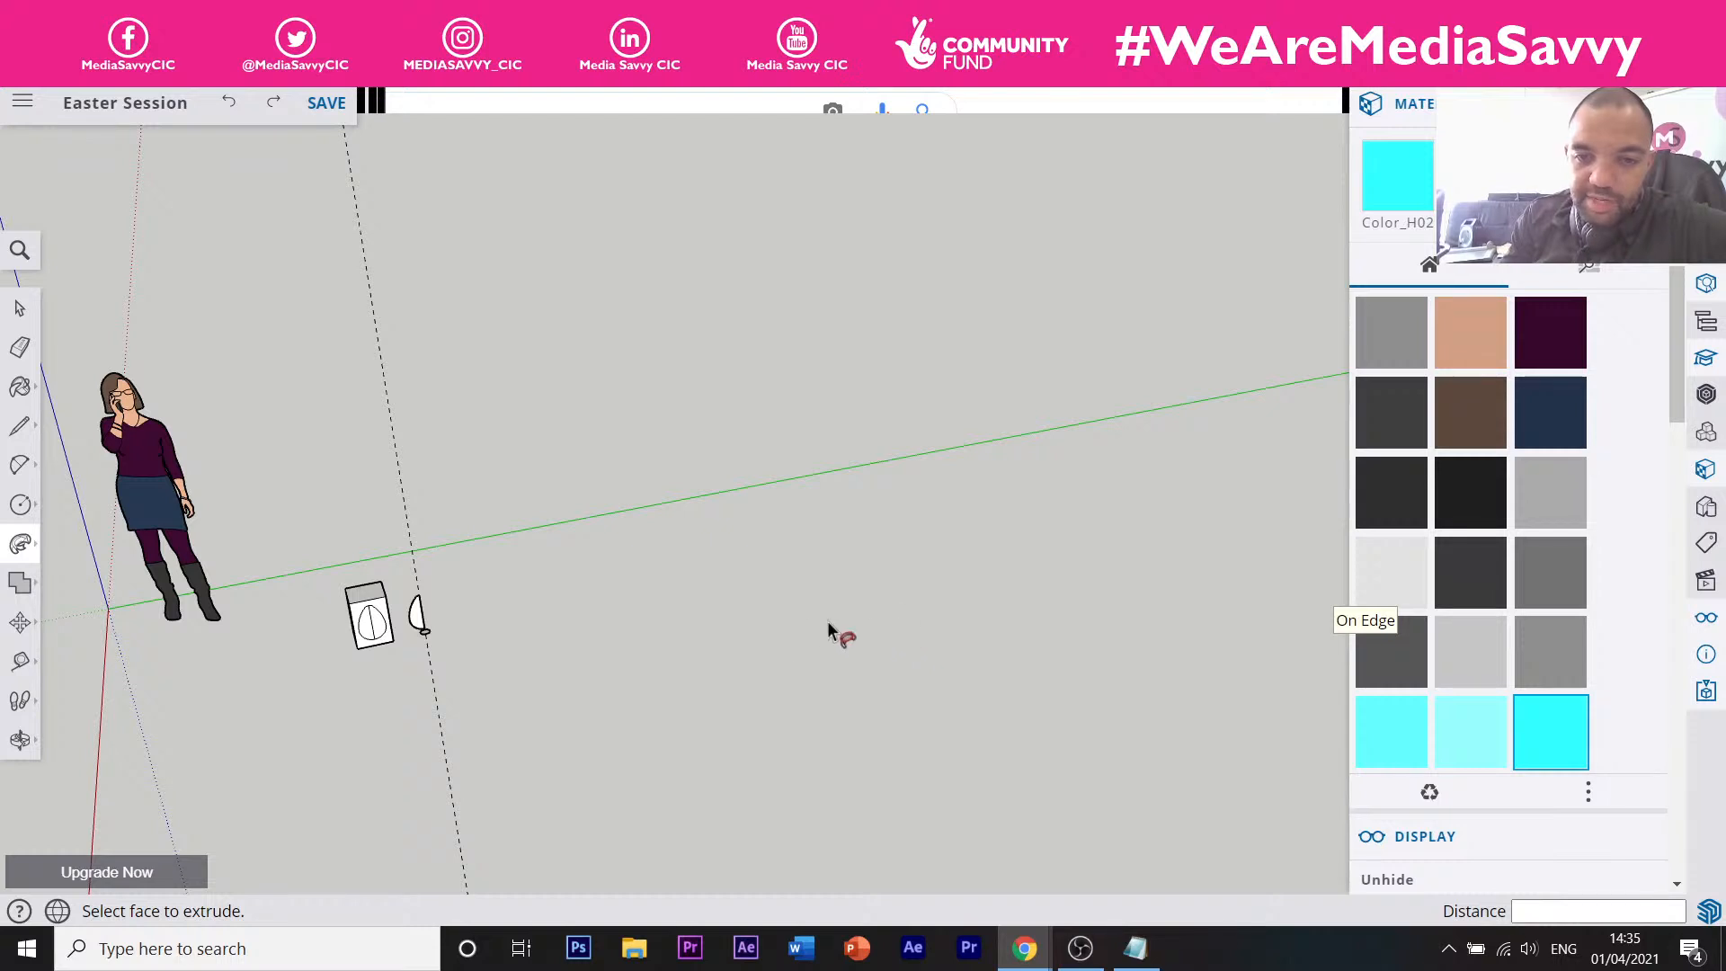
scroll(416, 617, up, 4)
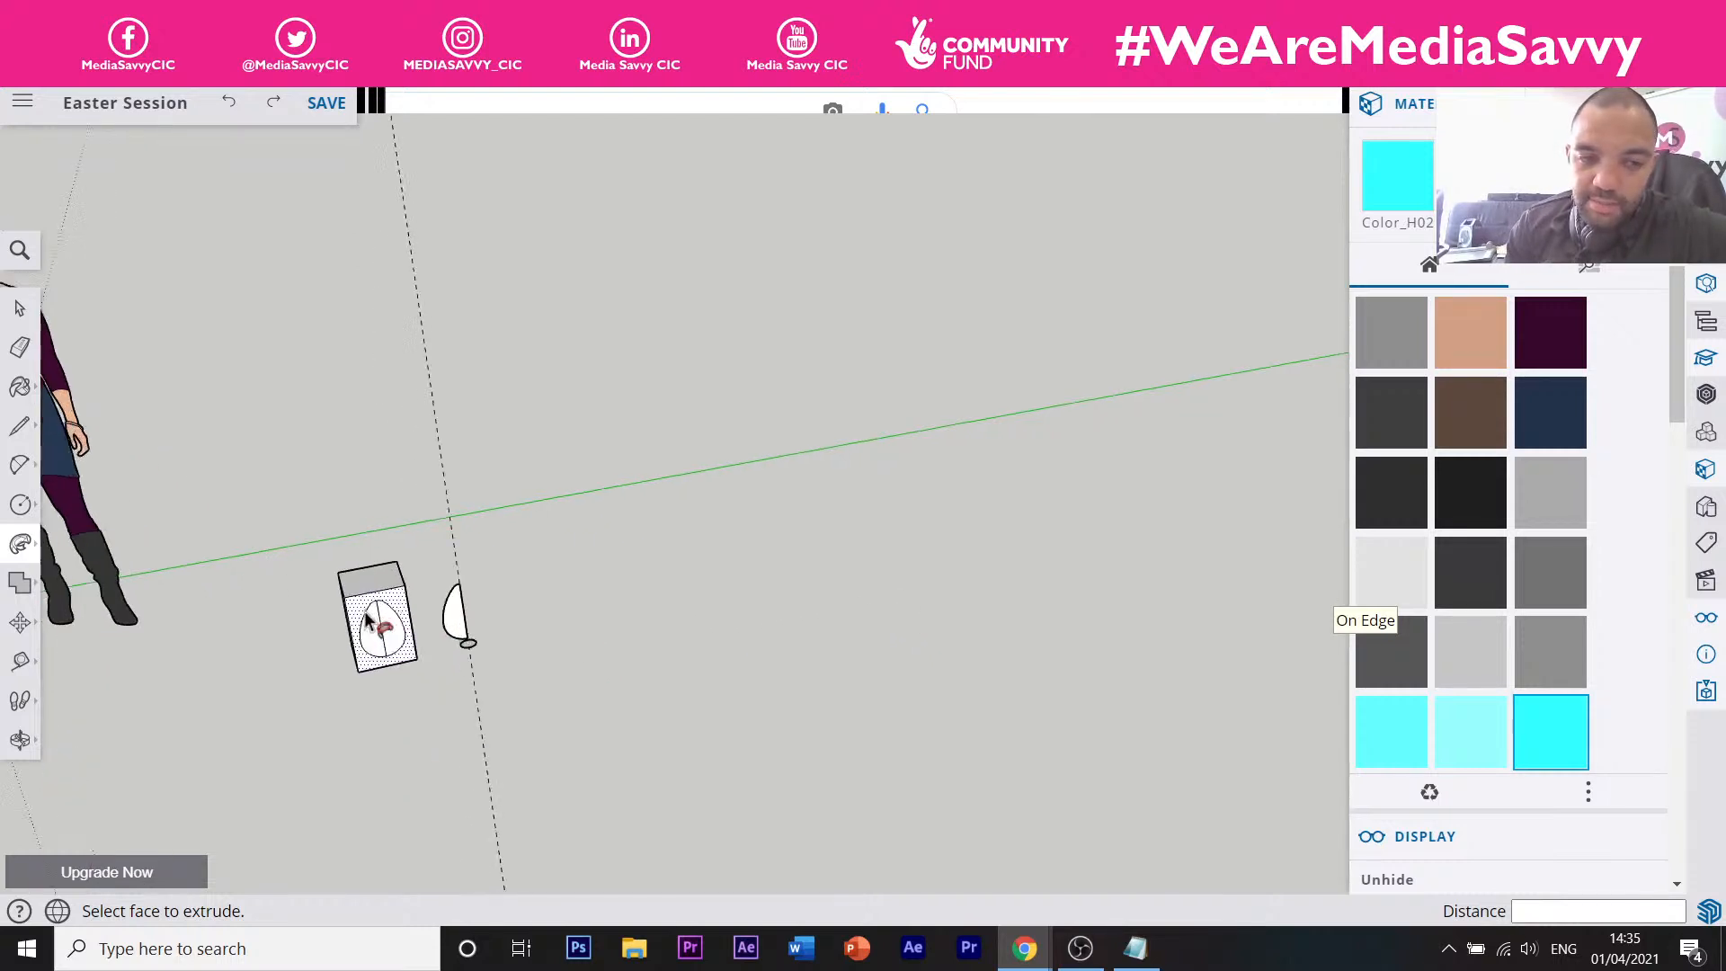
scroll(376, 620, up, 2)
scroll(492, 638, up, 3)
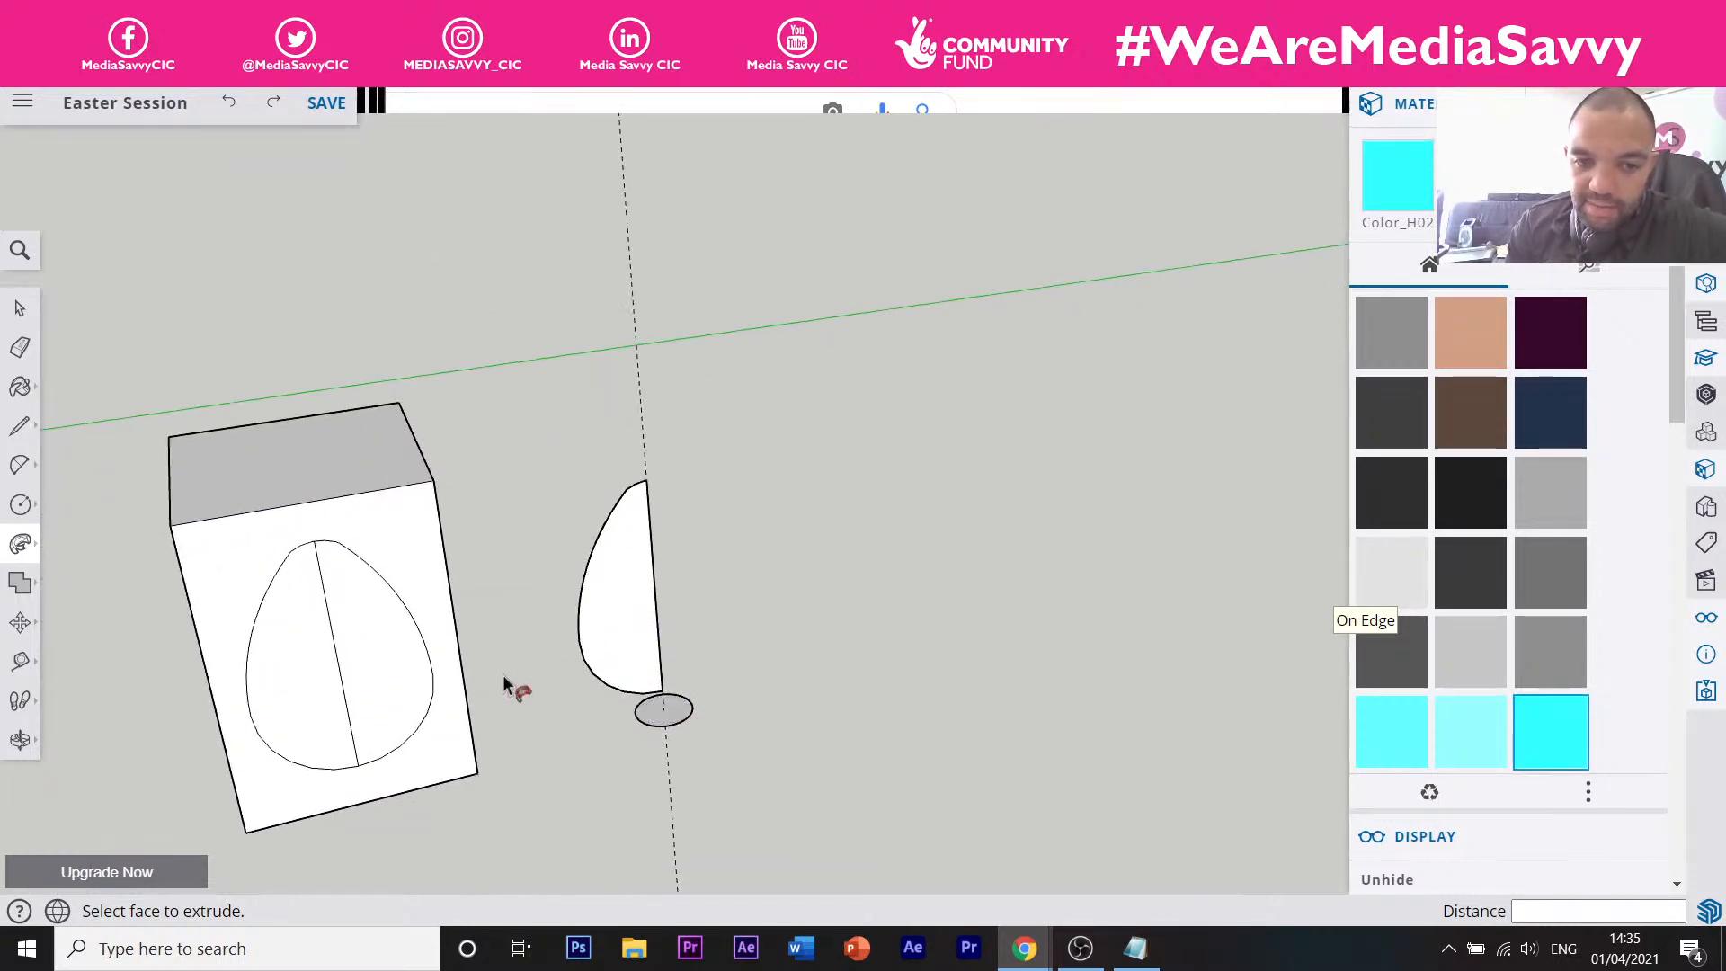
middle_drag(503, 678, 662, 716)
scroll(662, 716, up, 5)
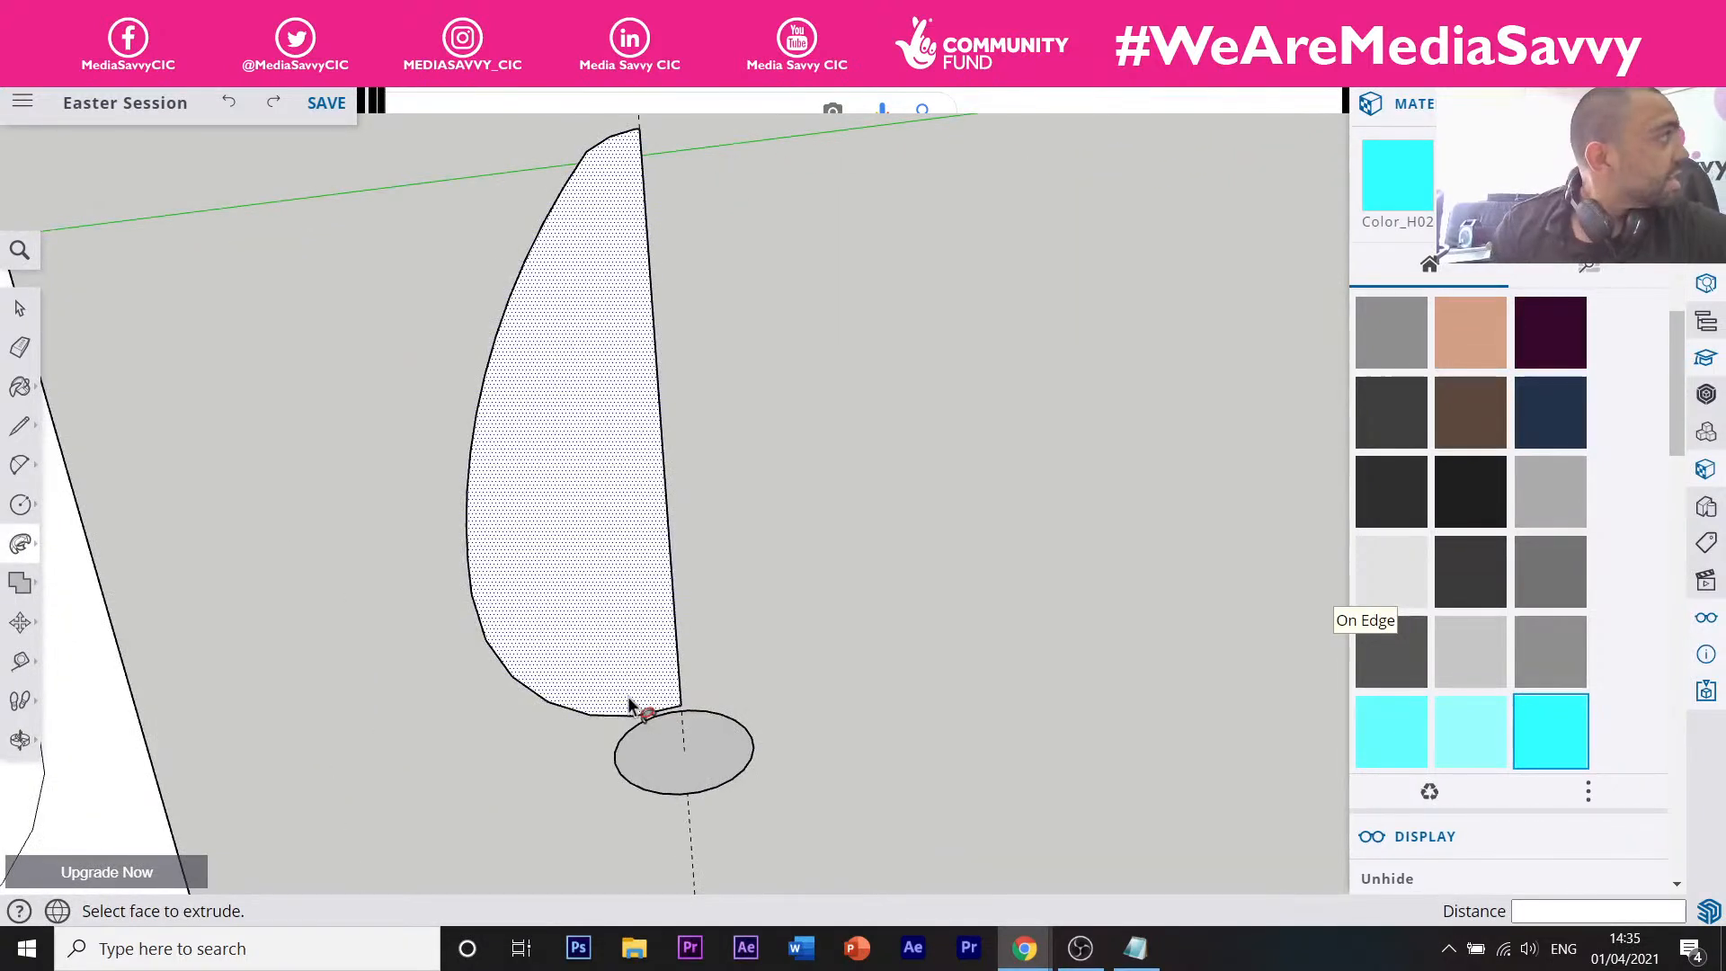
scroll(620, 692, down, 3)
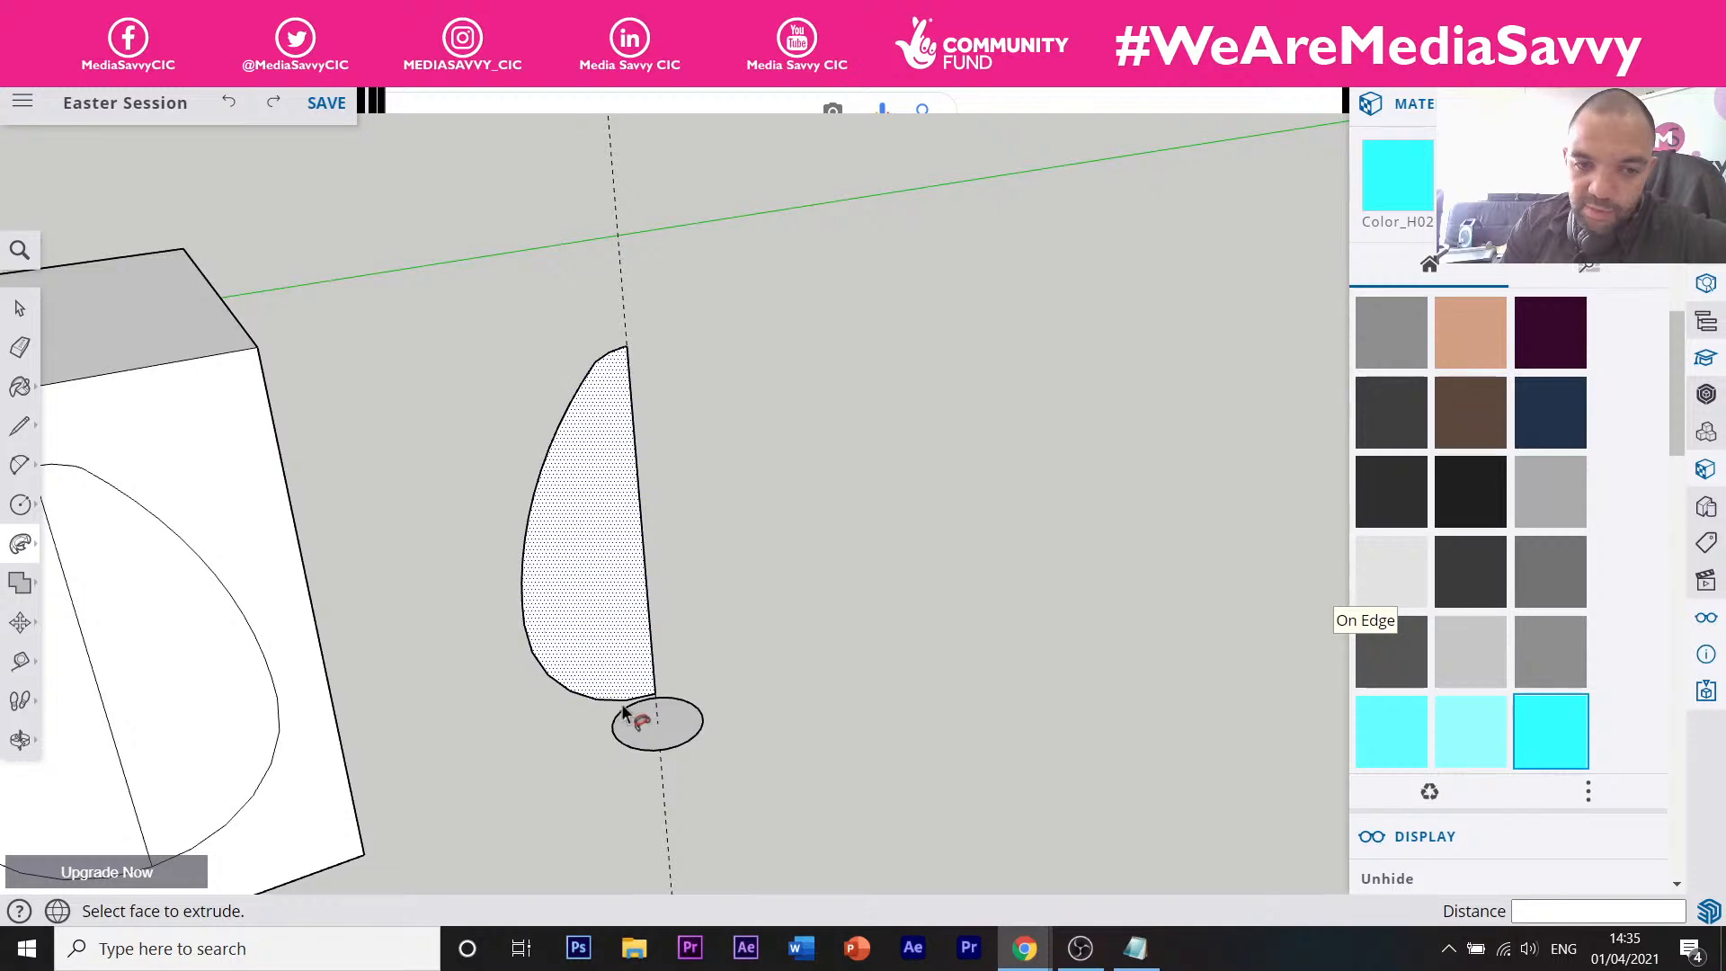
middle_drag(629, 366, 627, 573)
scroll(629, 573, up, 2)
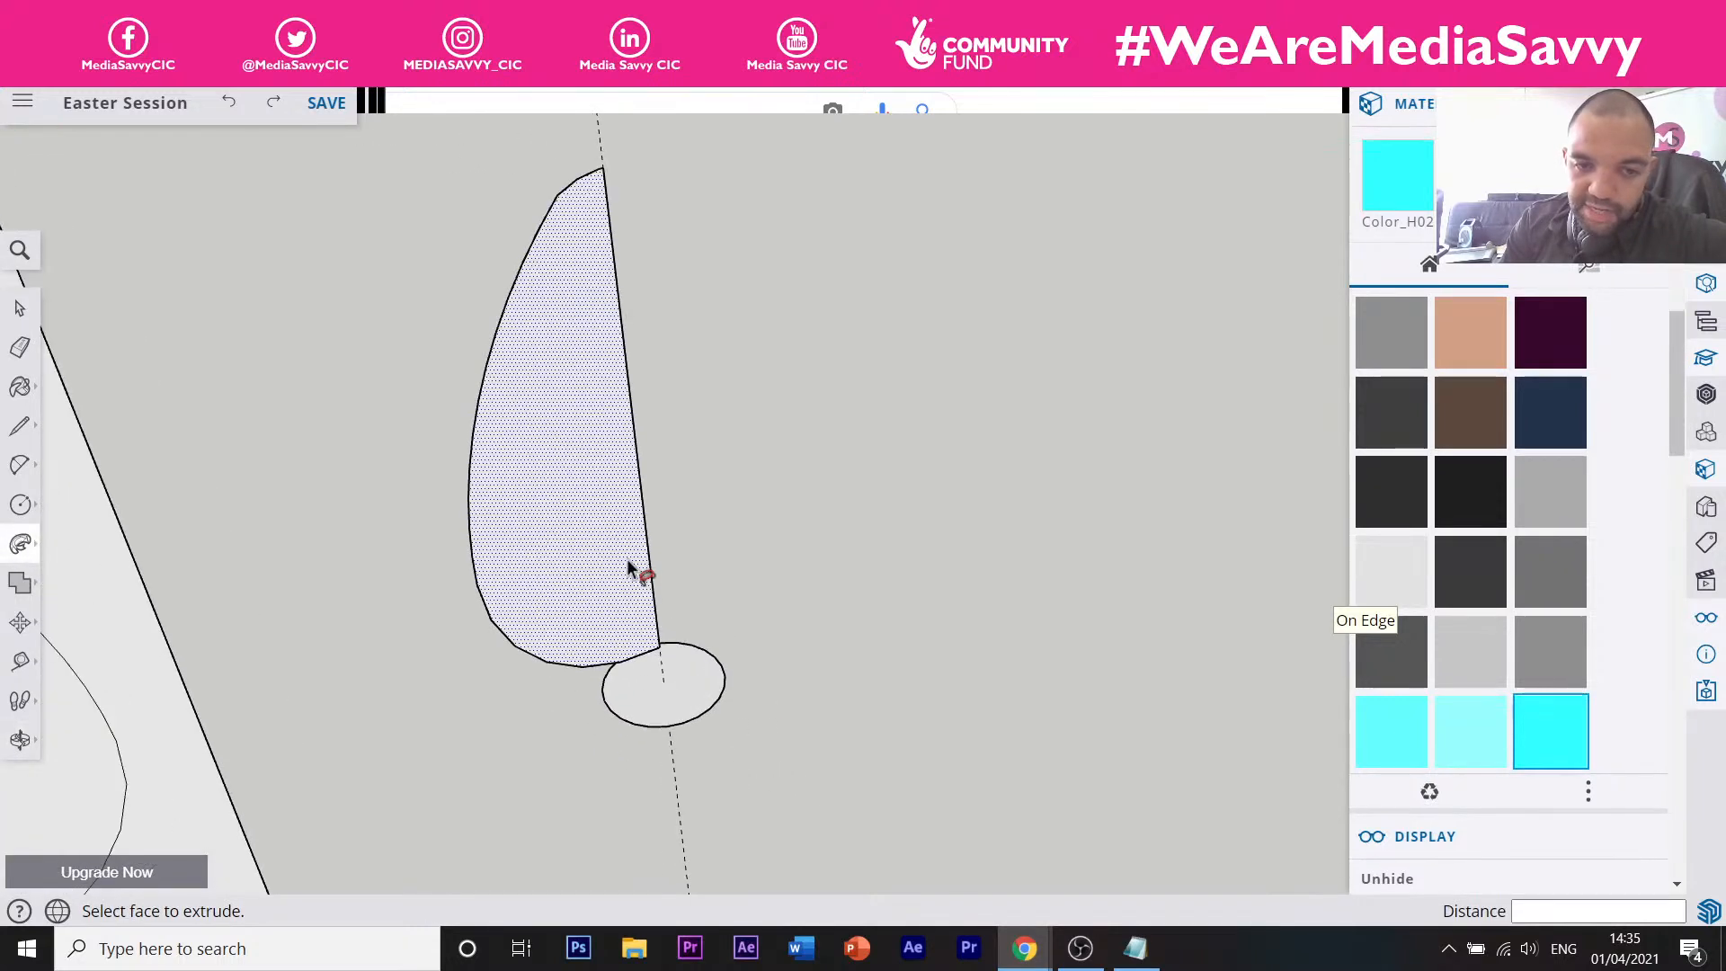
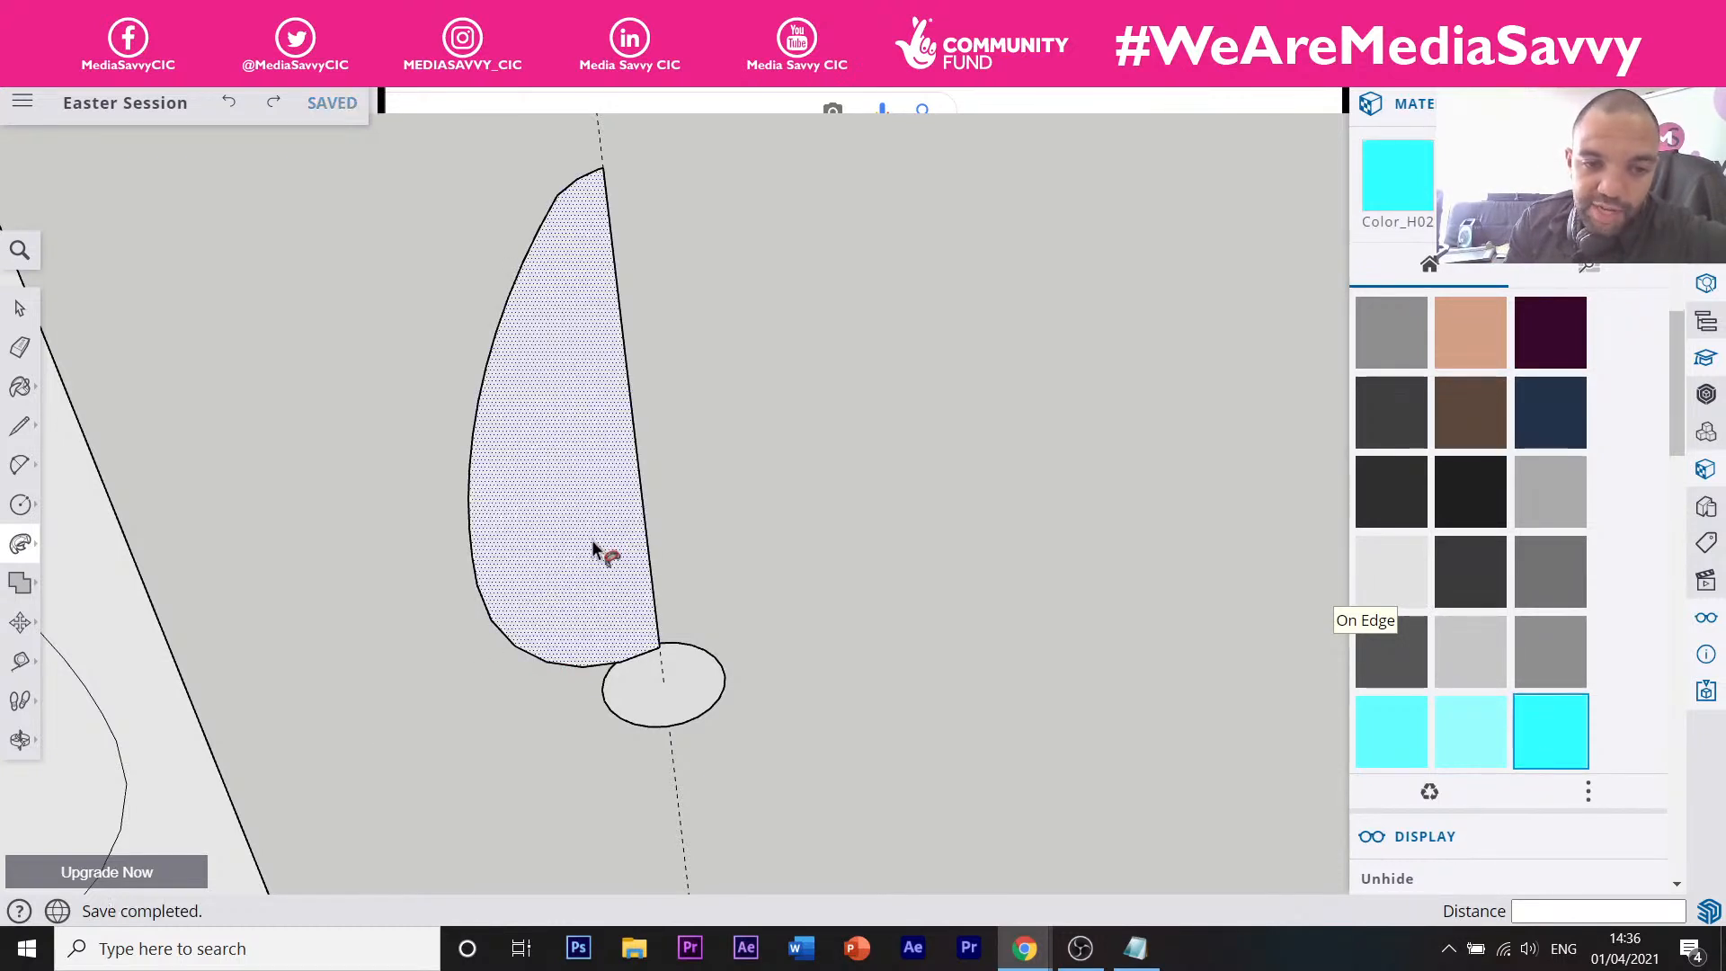
Sweep the half-egg profile around the ellipse into an egg, inspect it, then undo the sweep.
click(565, 481)
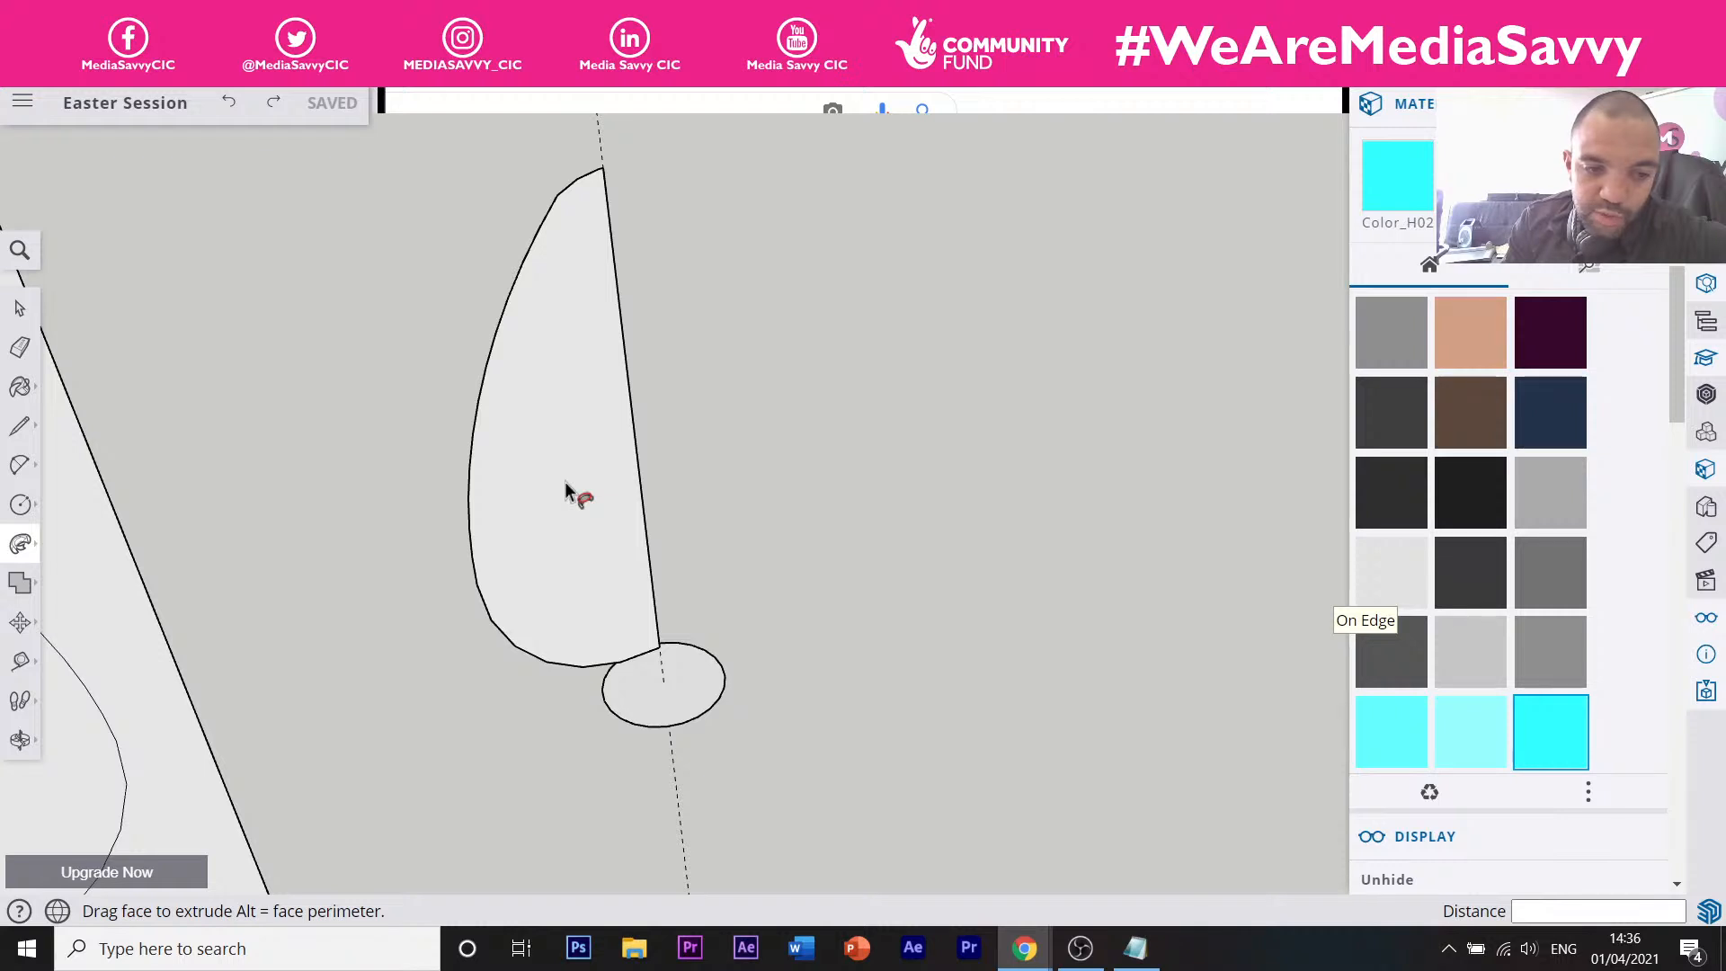
click(618, 712)
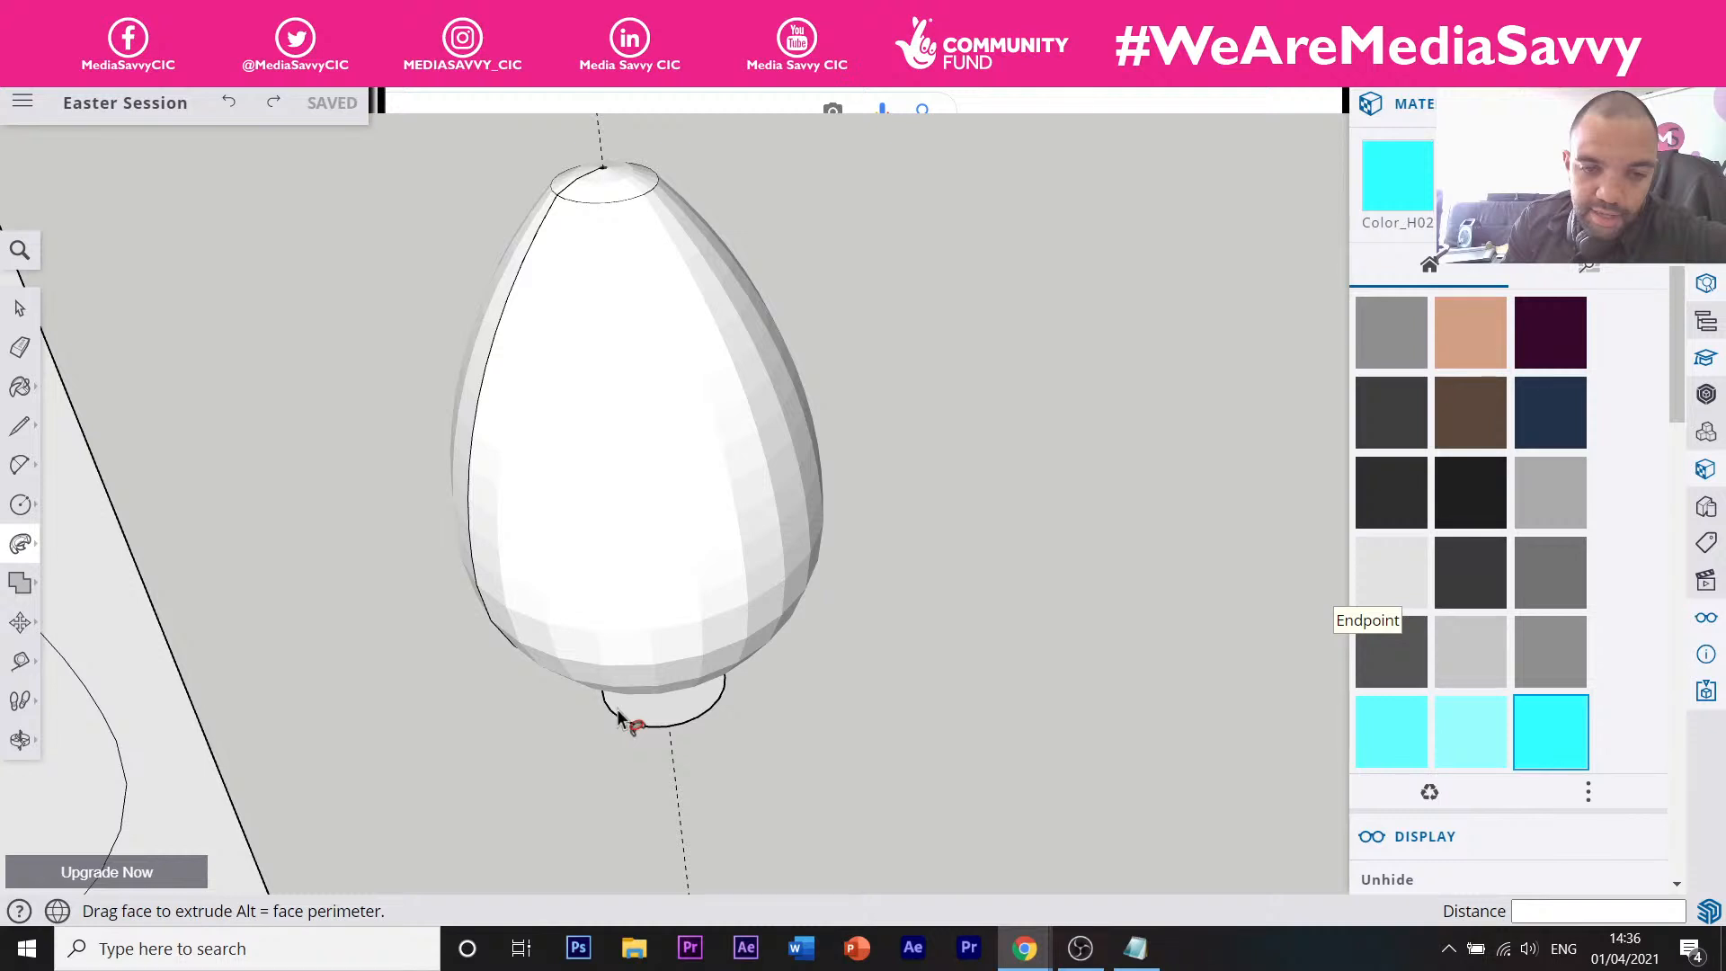
scroll(575, 638, down, 5)
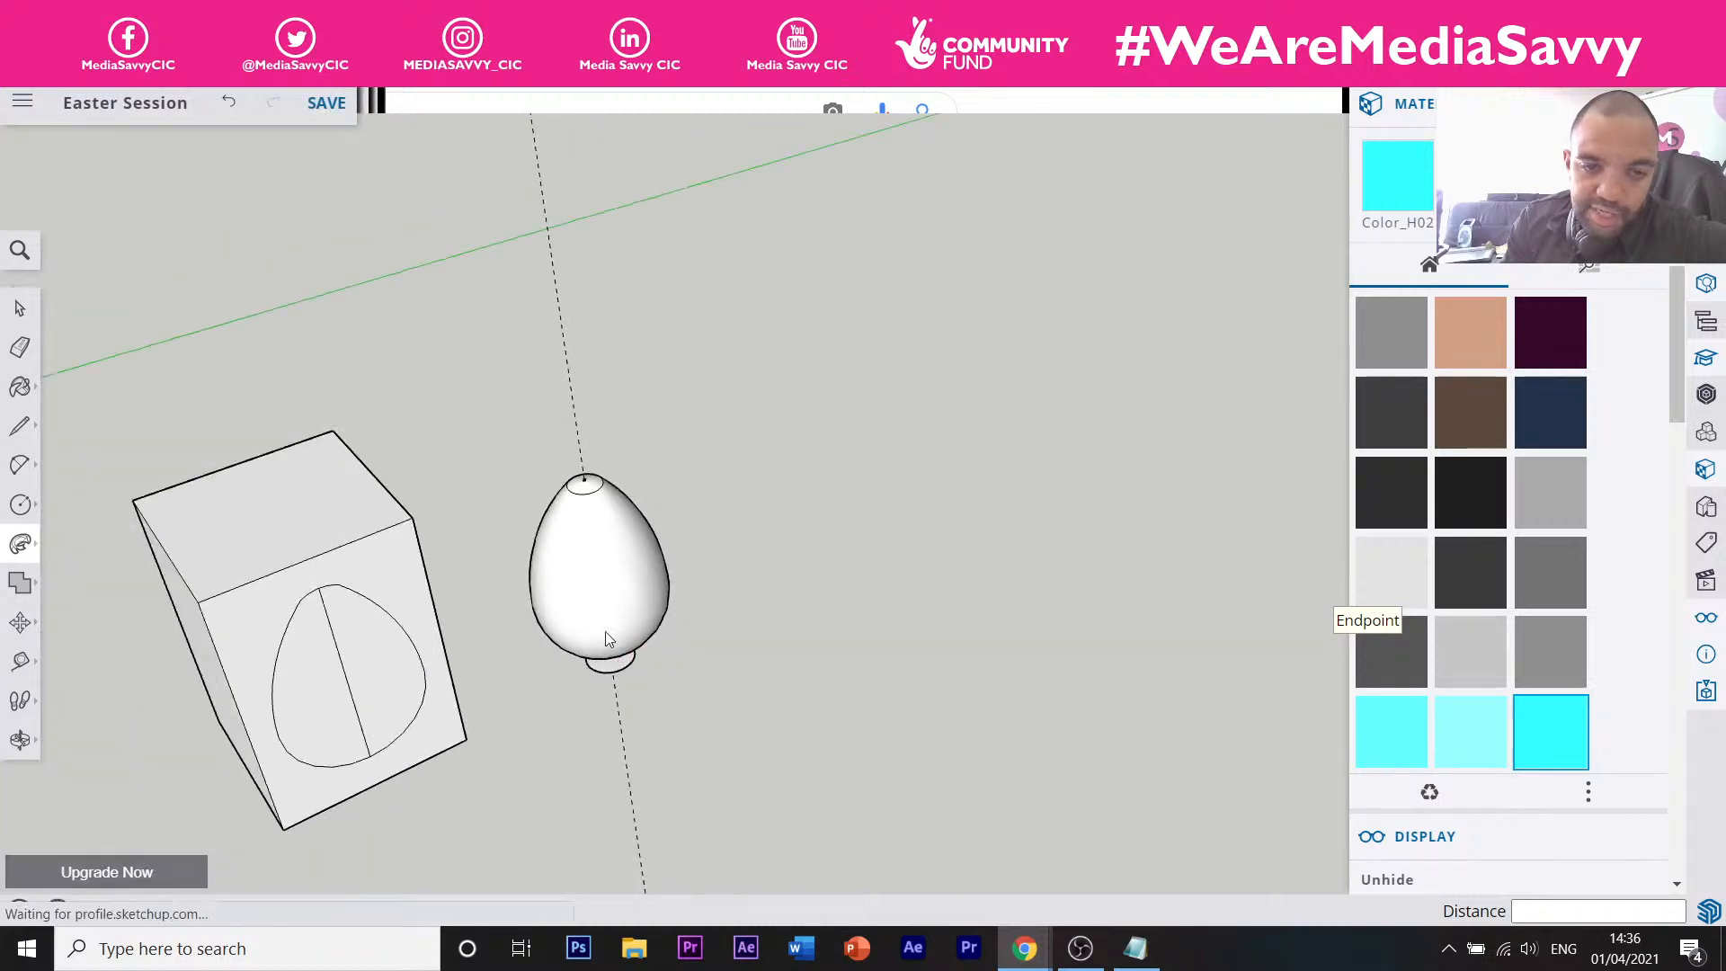
middle_drag(609, 639, 565, 706)
scroll(596, 539, up, 4)
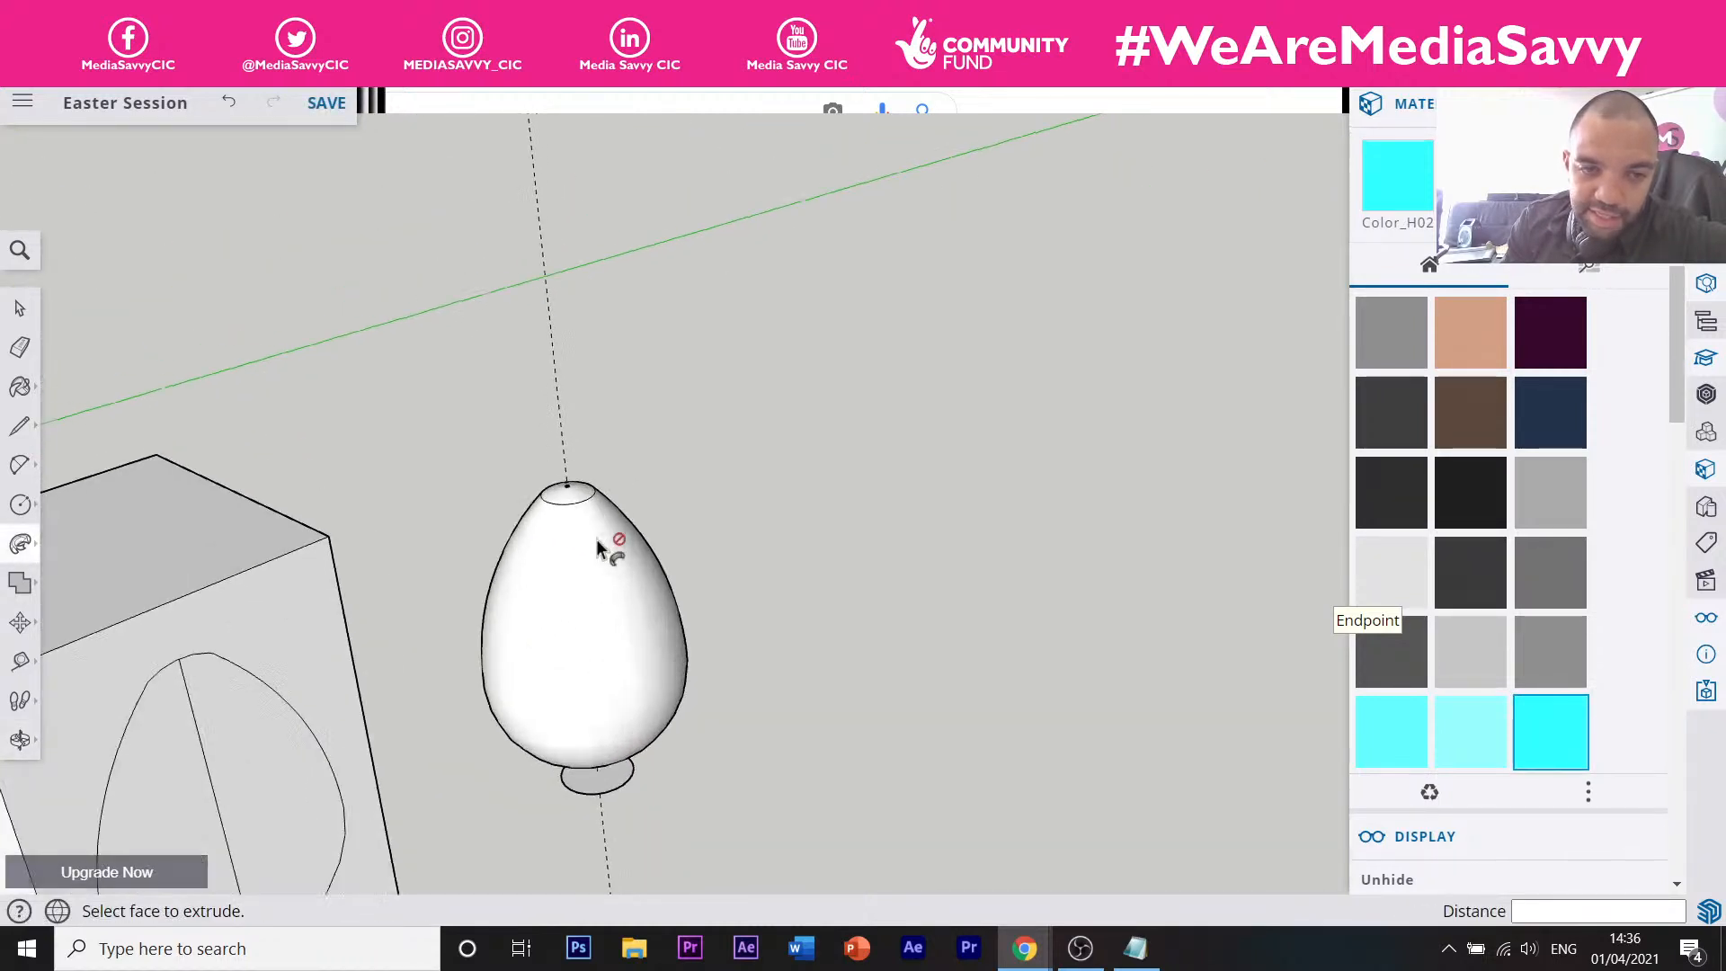
scroll(539, 730, up, 2)
scroll(570, 546, down, 4)
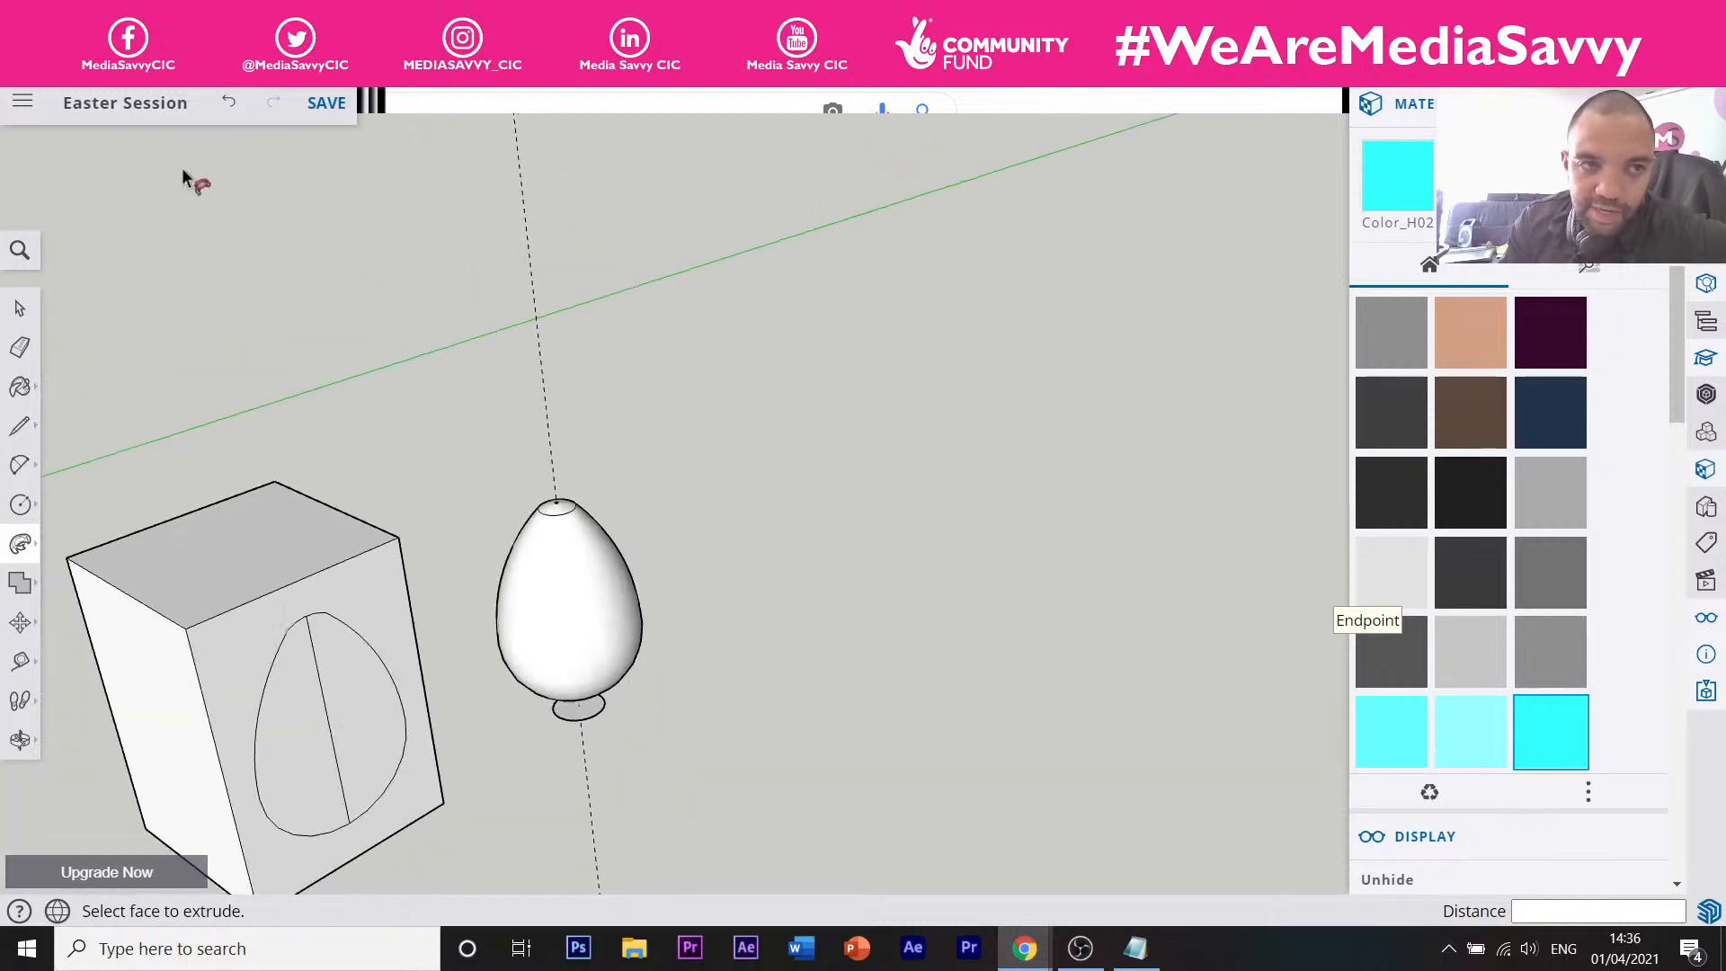
click(227, 106)
With Follow Me, pick the half-egg profile face again to sweep along the ellipse.
scroll(558, 662, up, 4)
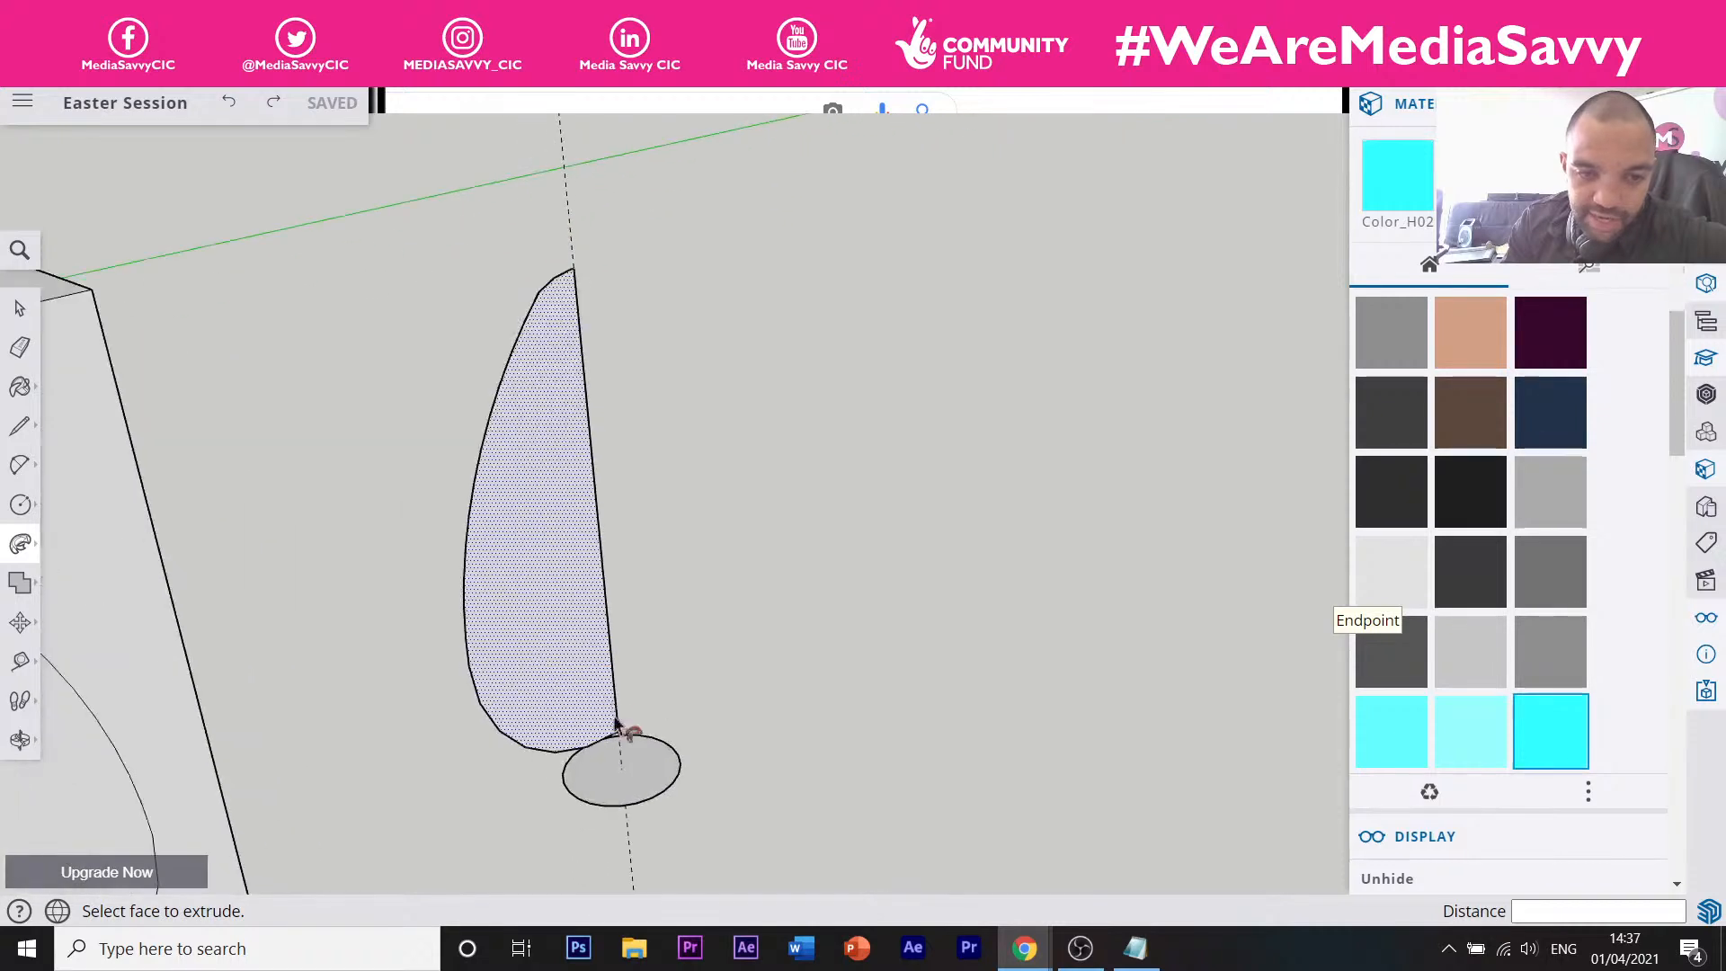
scroll(551, 466, down, 4)
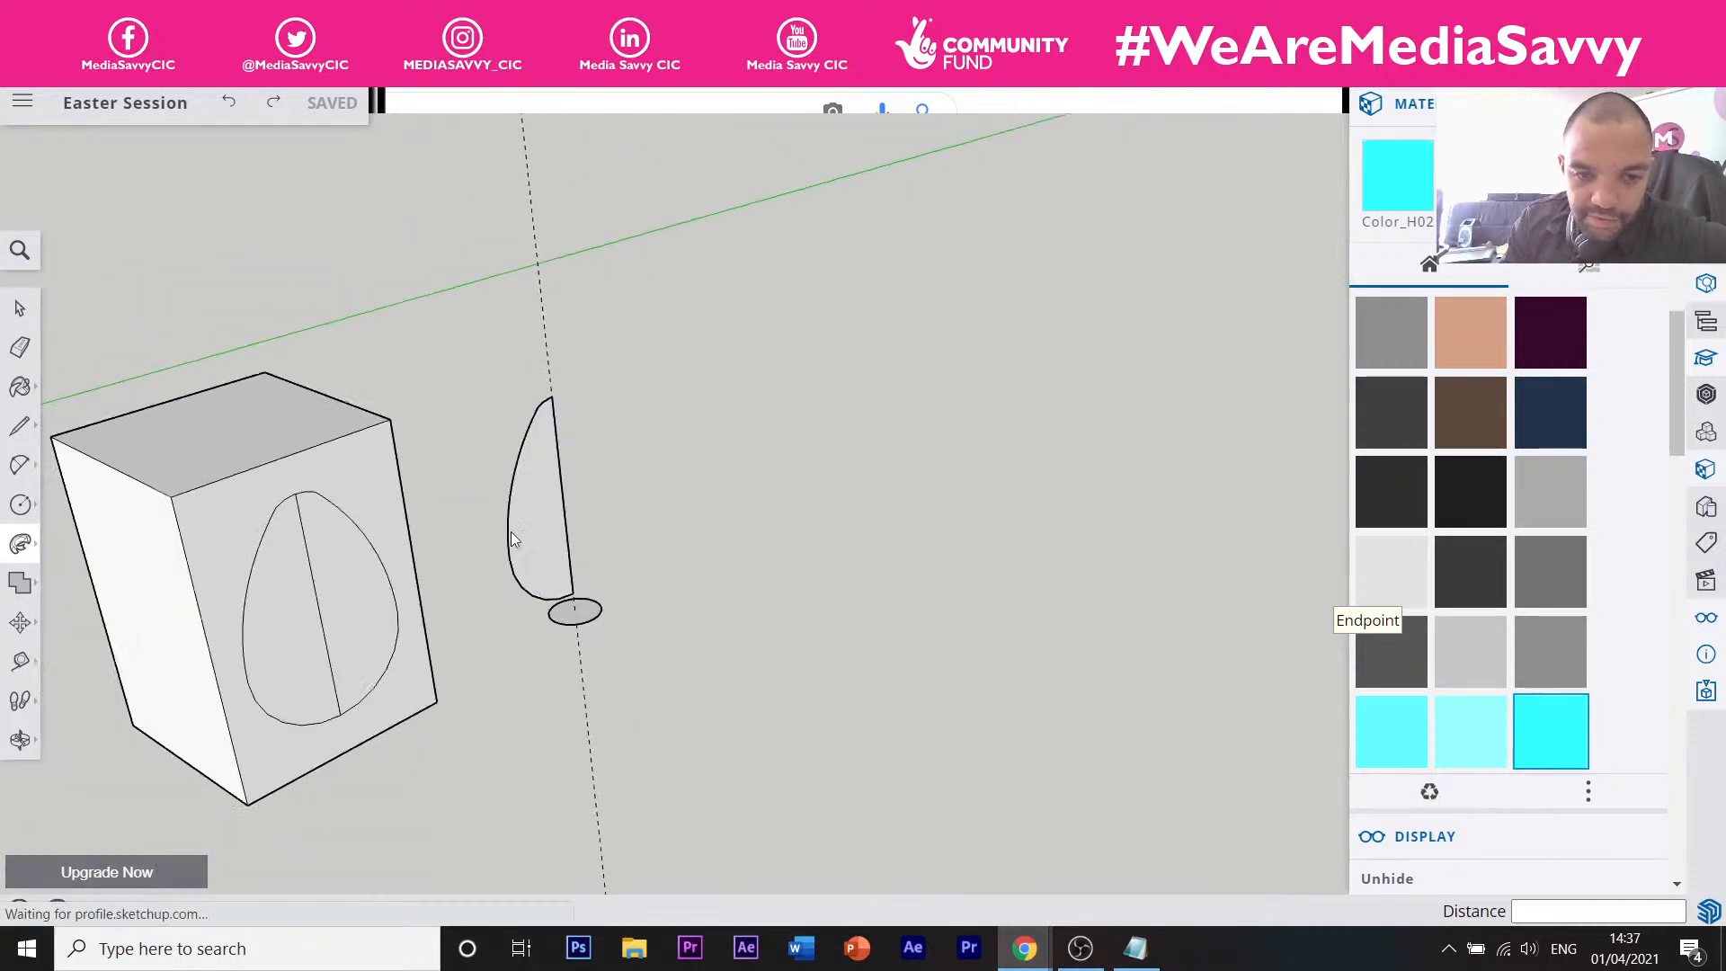
click(21, 544)
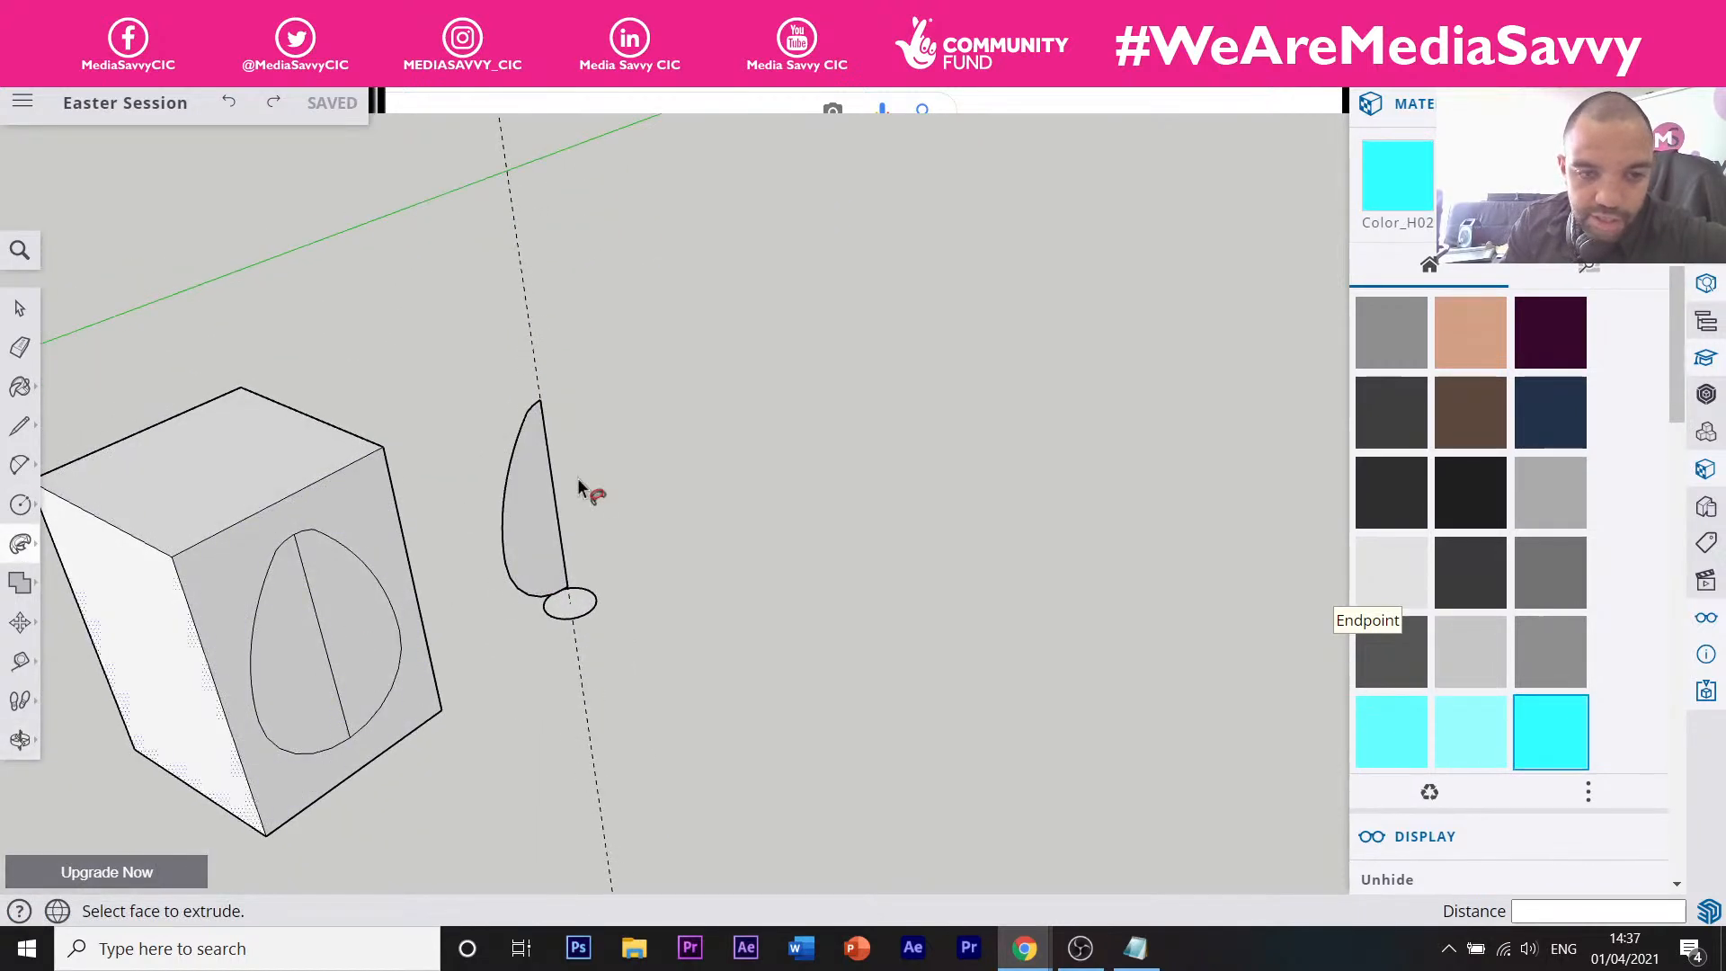
scroll(607, 548, up, 4)
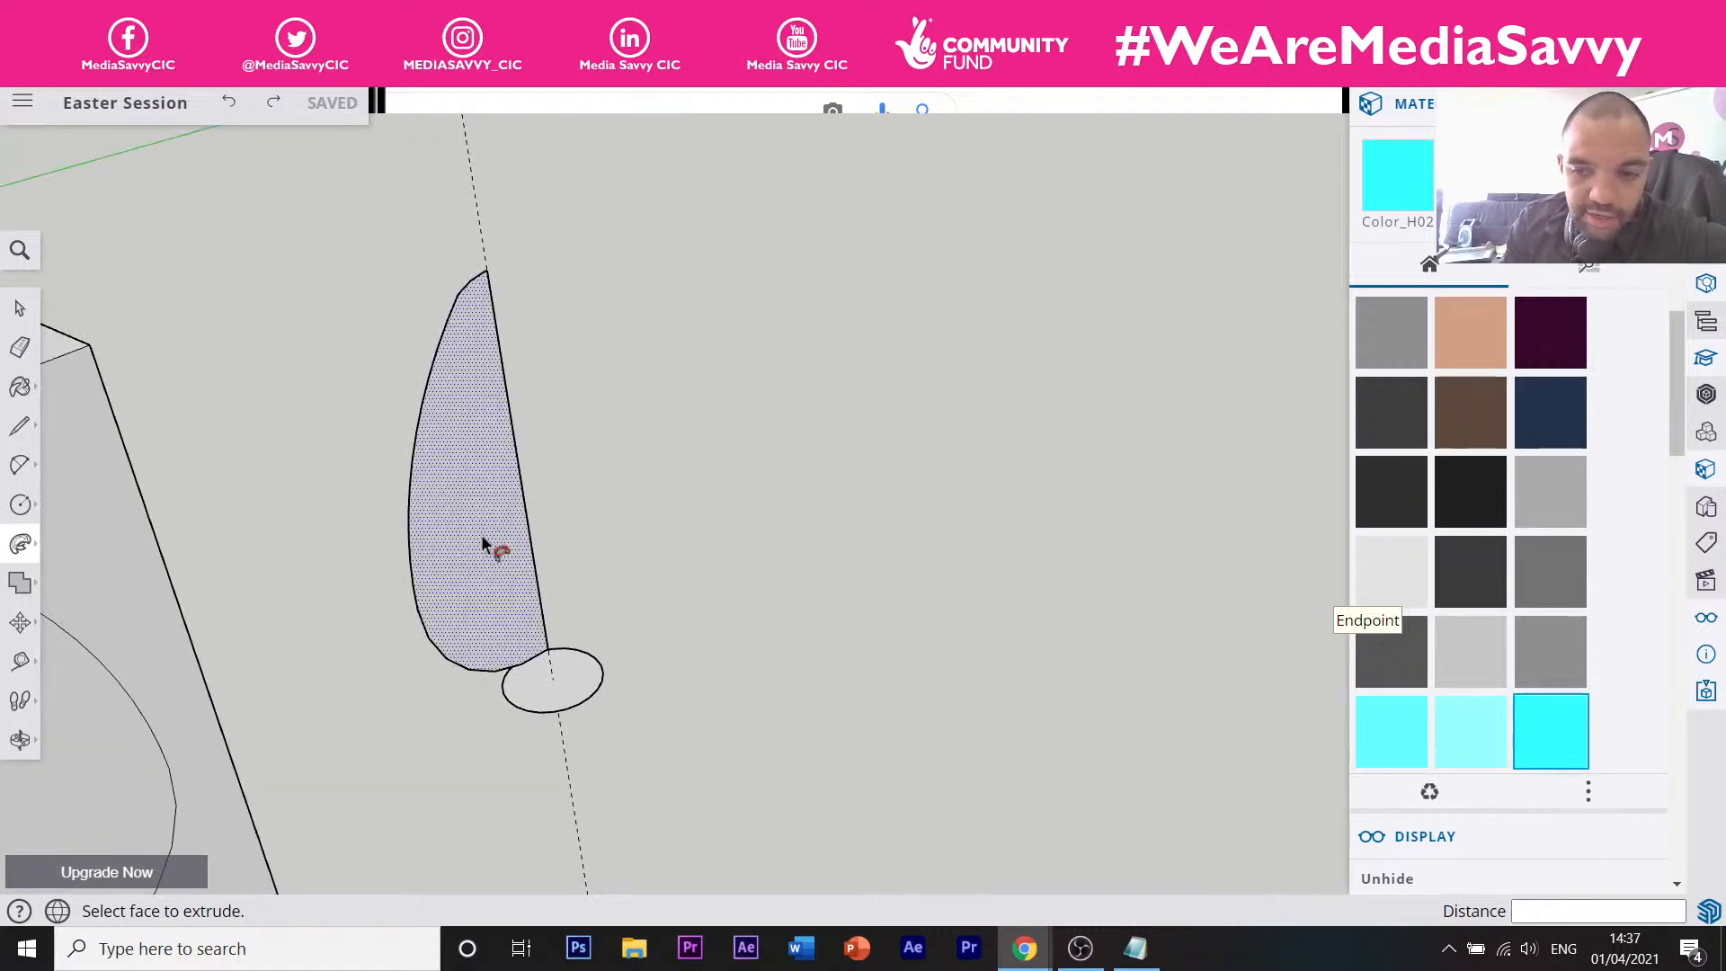
drag(466, 552, 529, 710)
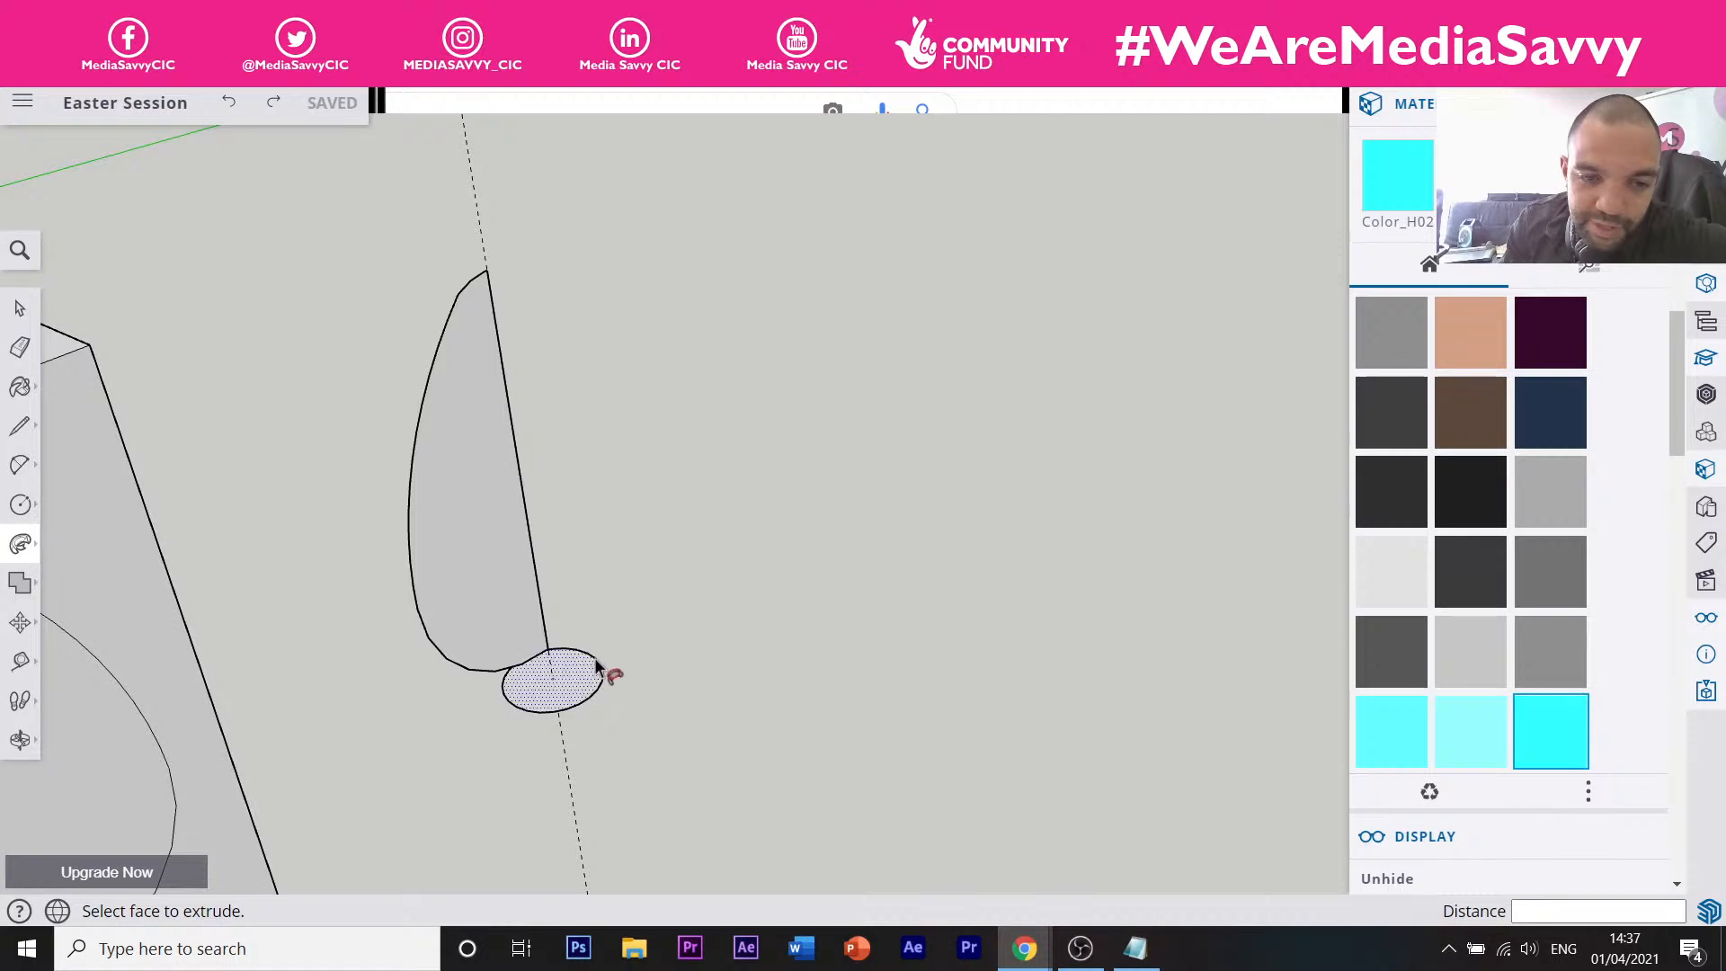
scroll(553, 698, up, 3)
middle_drag(554, 698, 568, 640)
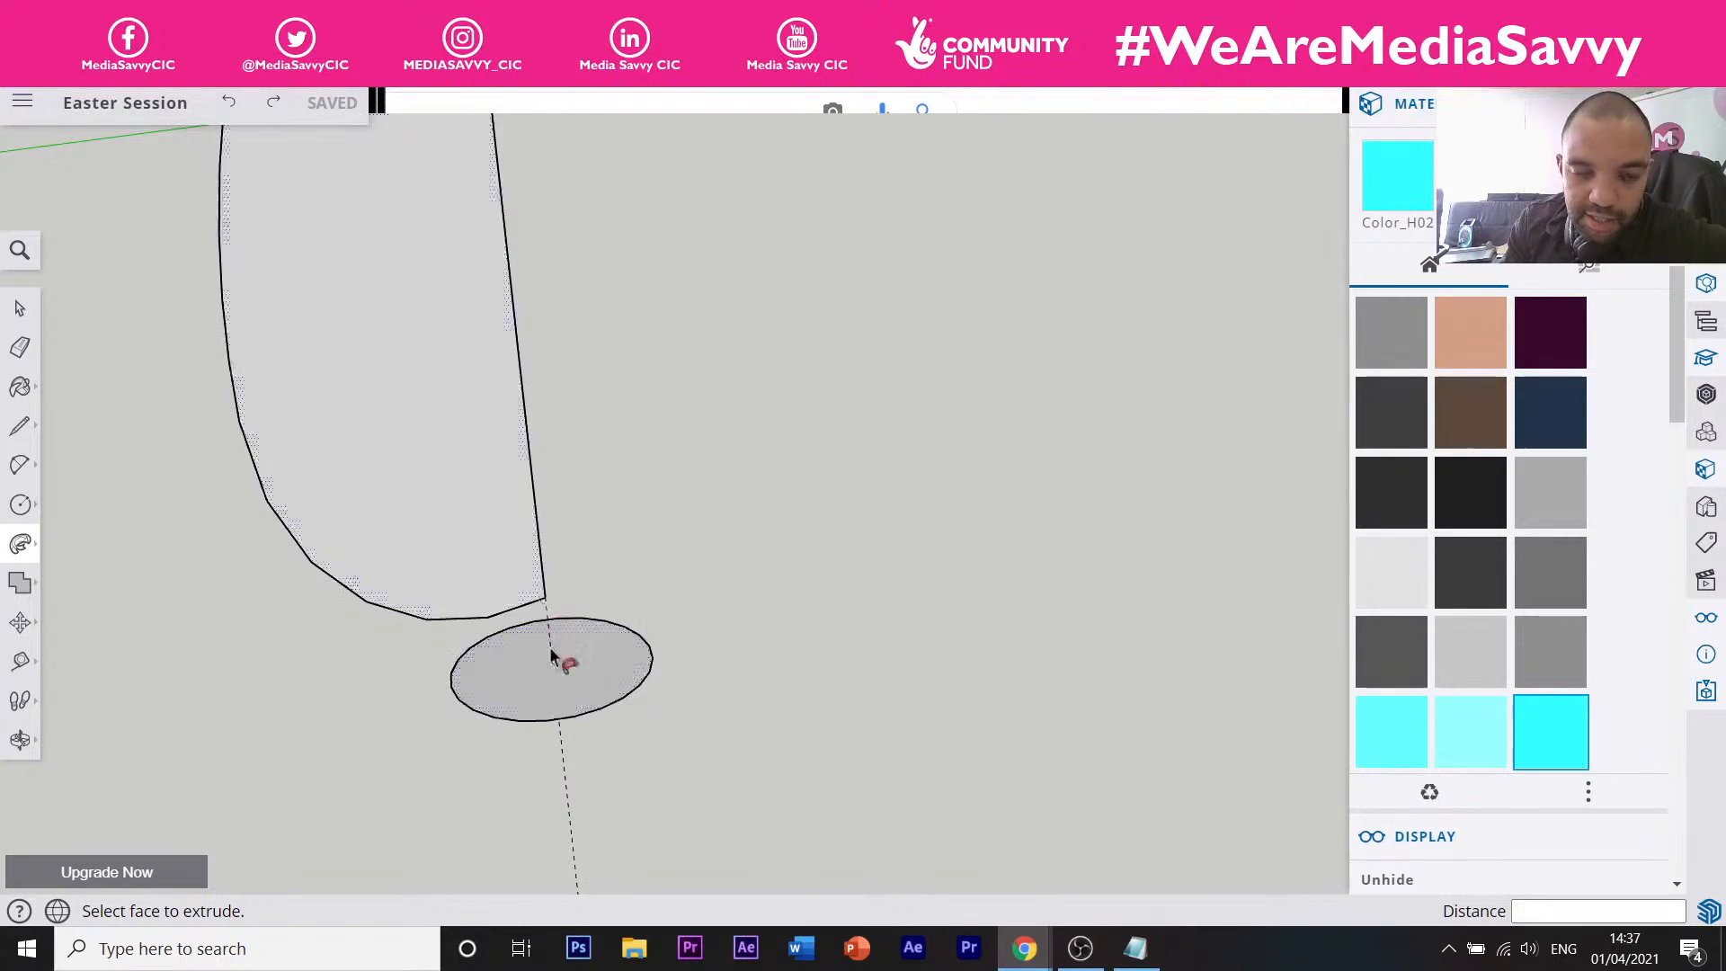
middle_drag(550, 656, 508, 731)
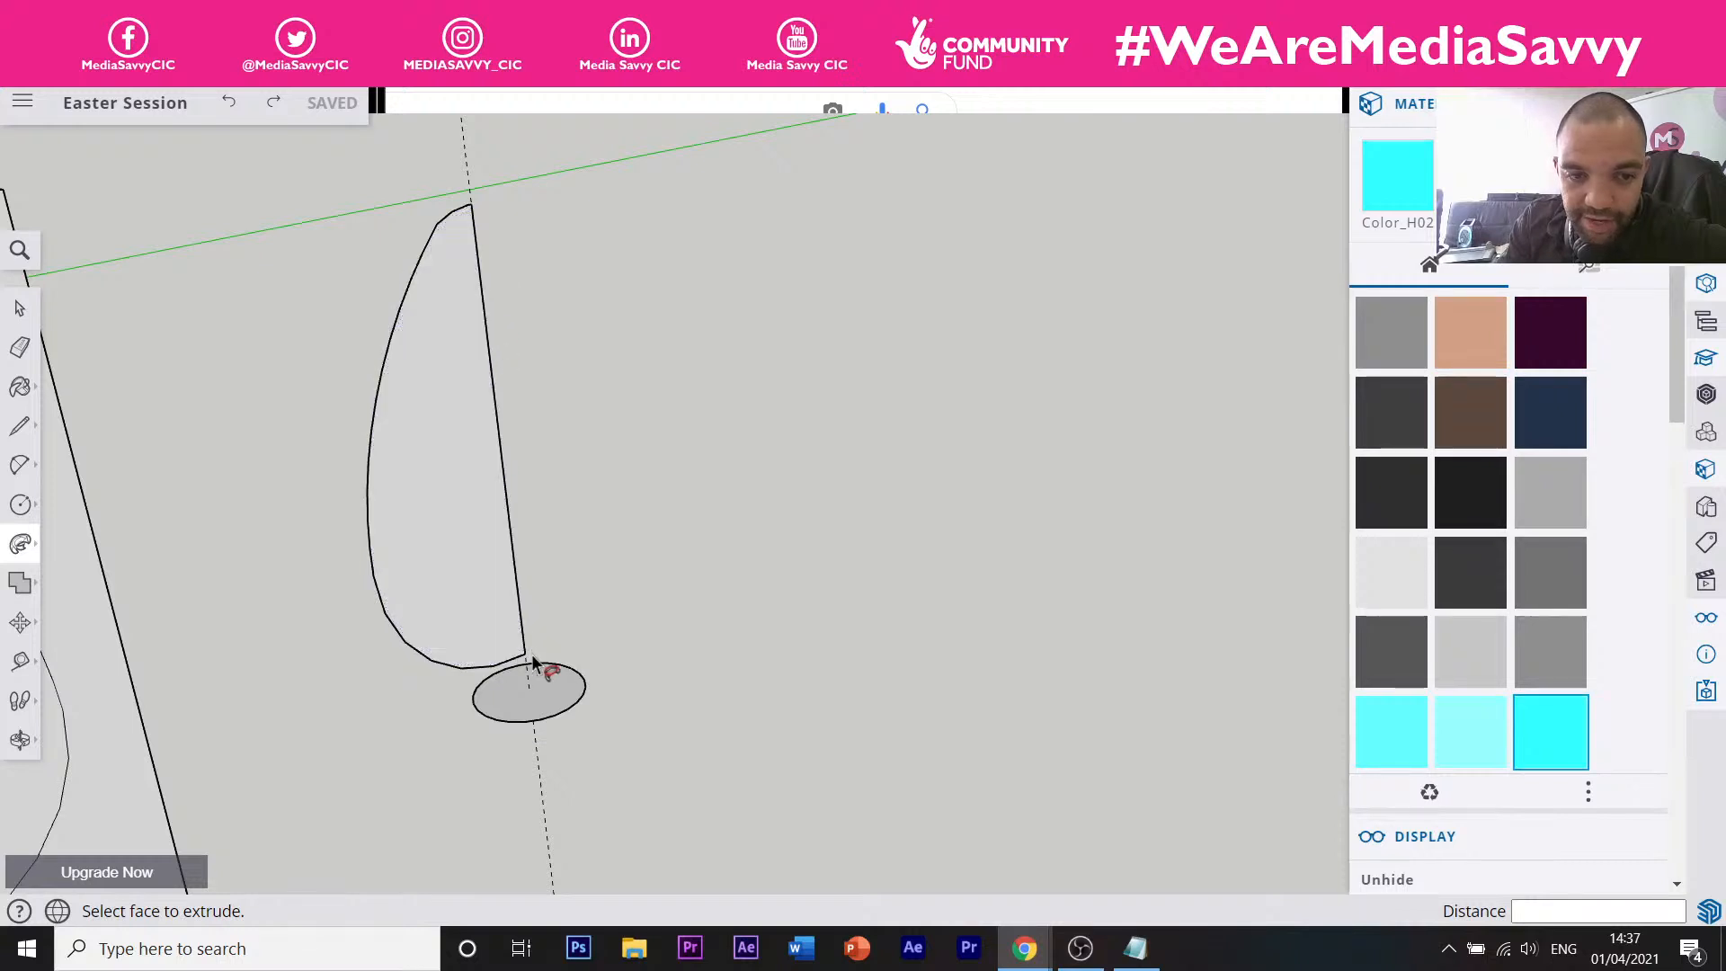
click(468, 582)
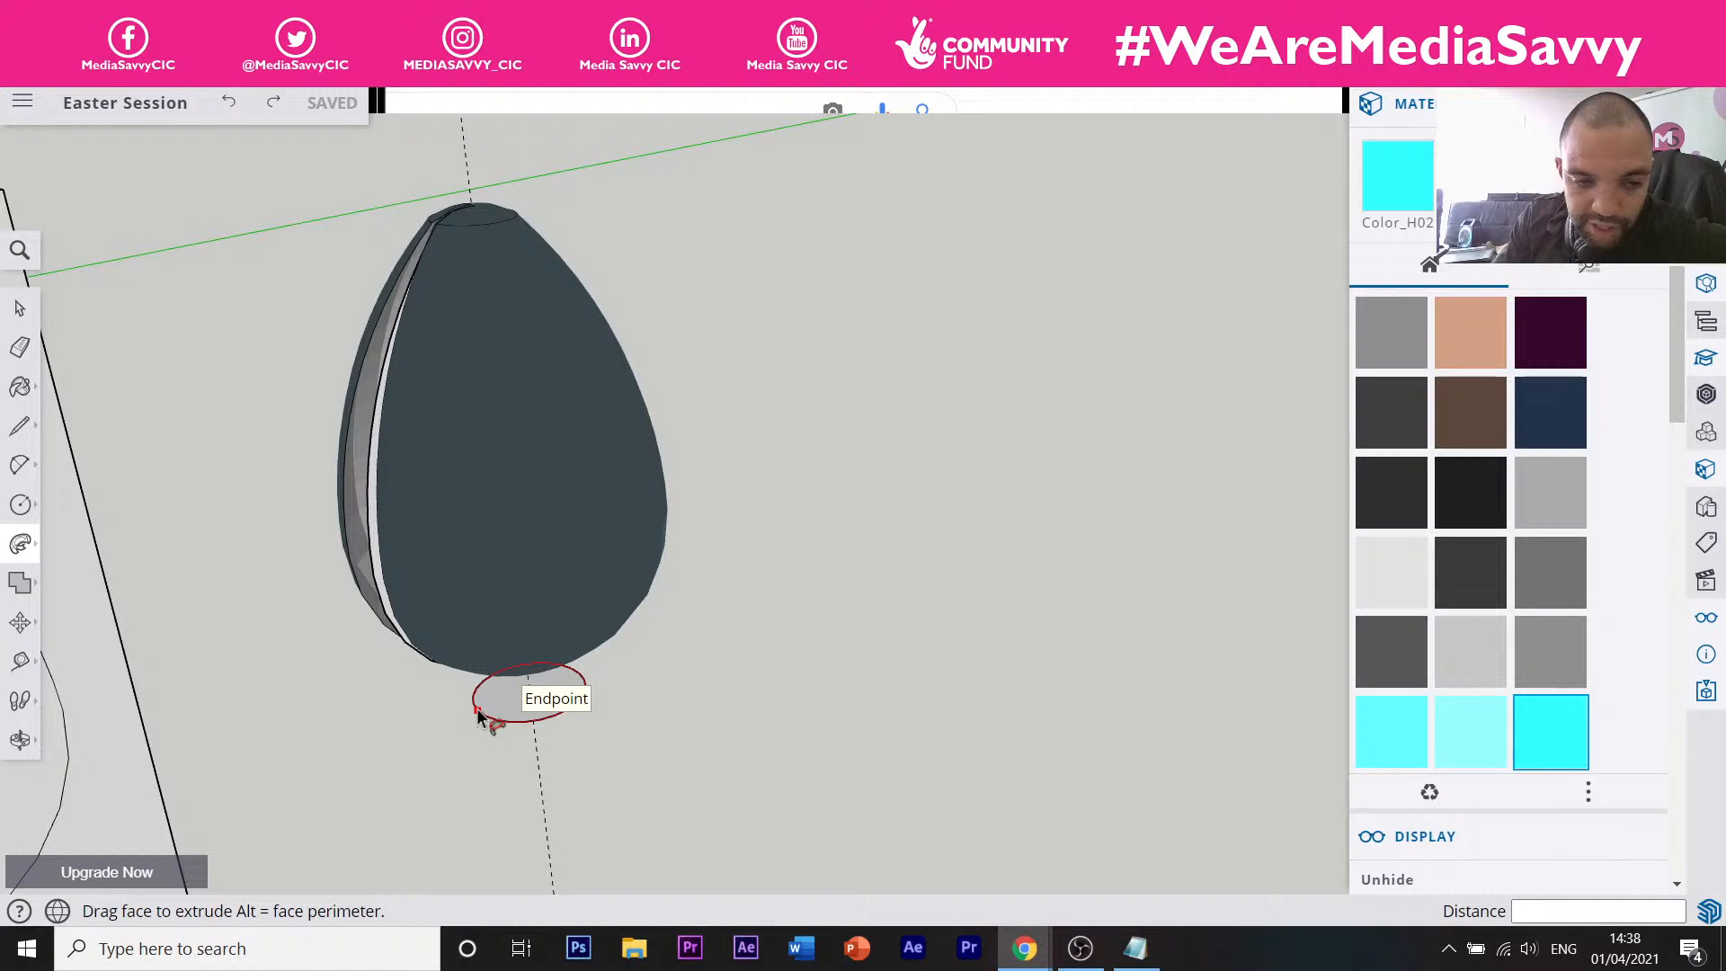
Complete the egg sweep twice, undoing each rough result.
click(478, 714)
middle_drag(436, 670, 481, 634)
scroll(559, 523, down, 4)
scroll(456, 492, up, 1)
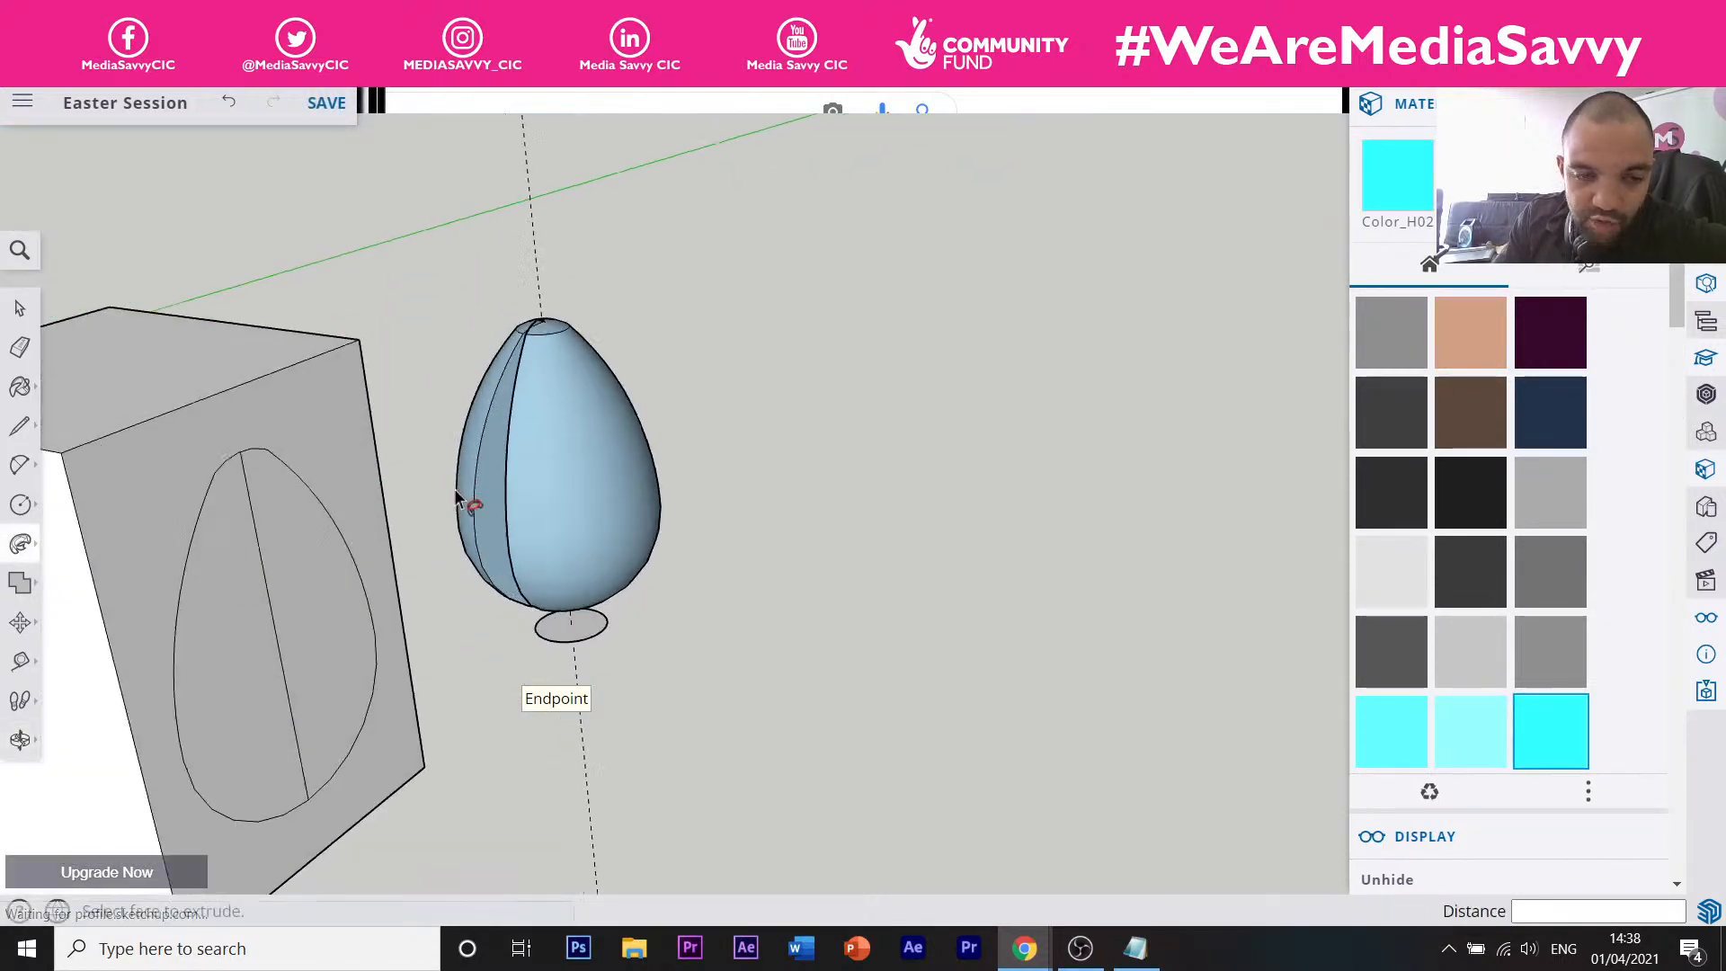
scroll(456, 492, up, 5)
scroll(508, 496, down, 4)
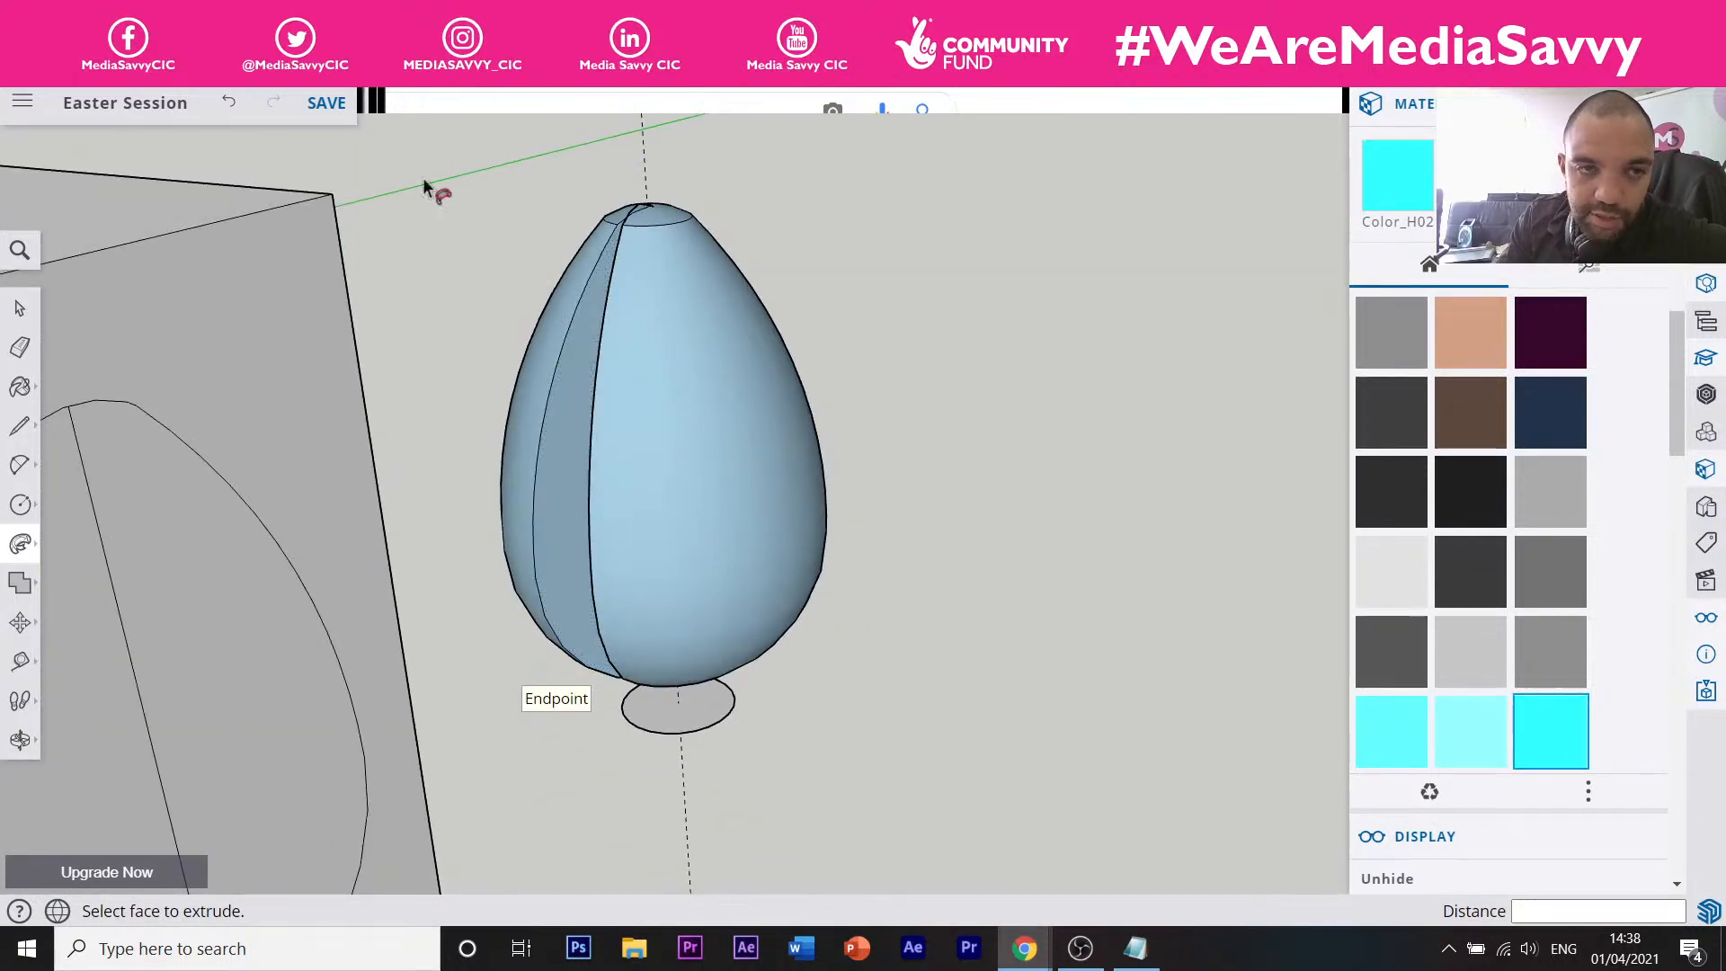
click(233, 106)
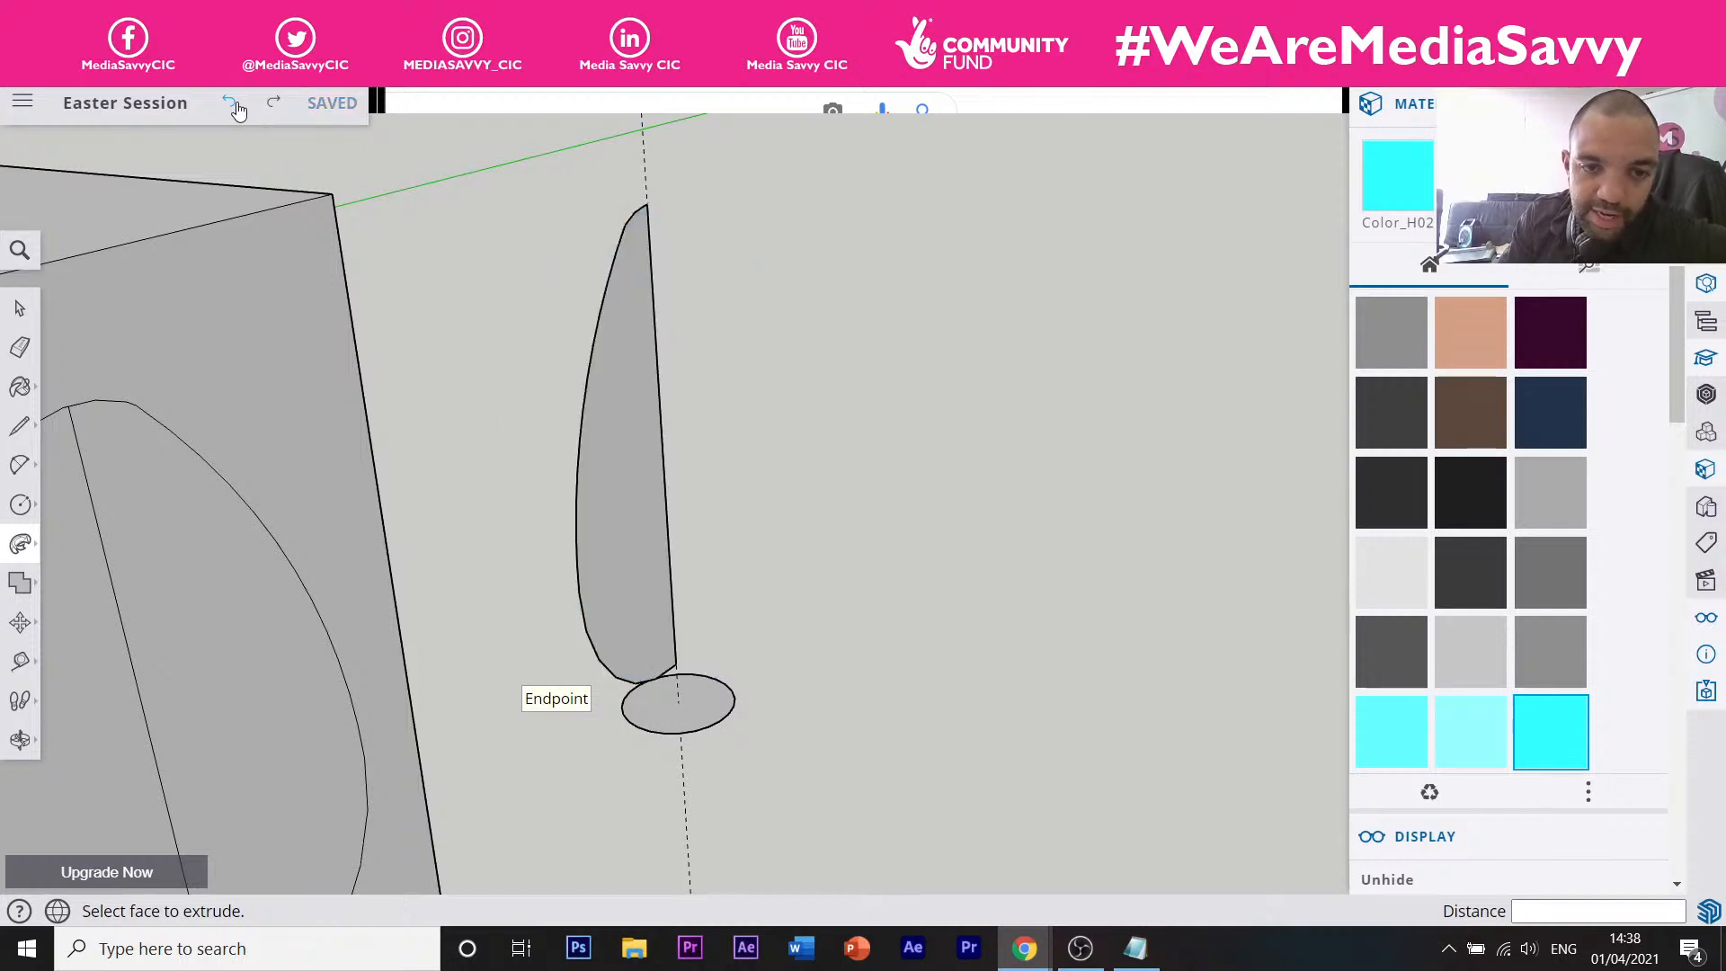
mouse_move(609, 597)
mouse_down()
mouse_move(620, 643)
mouse_move(713, 744)
mouse_move(680, 738)
mouse_up()
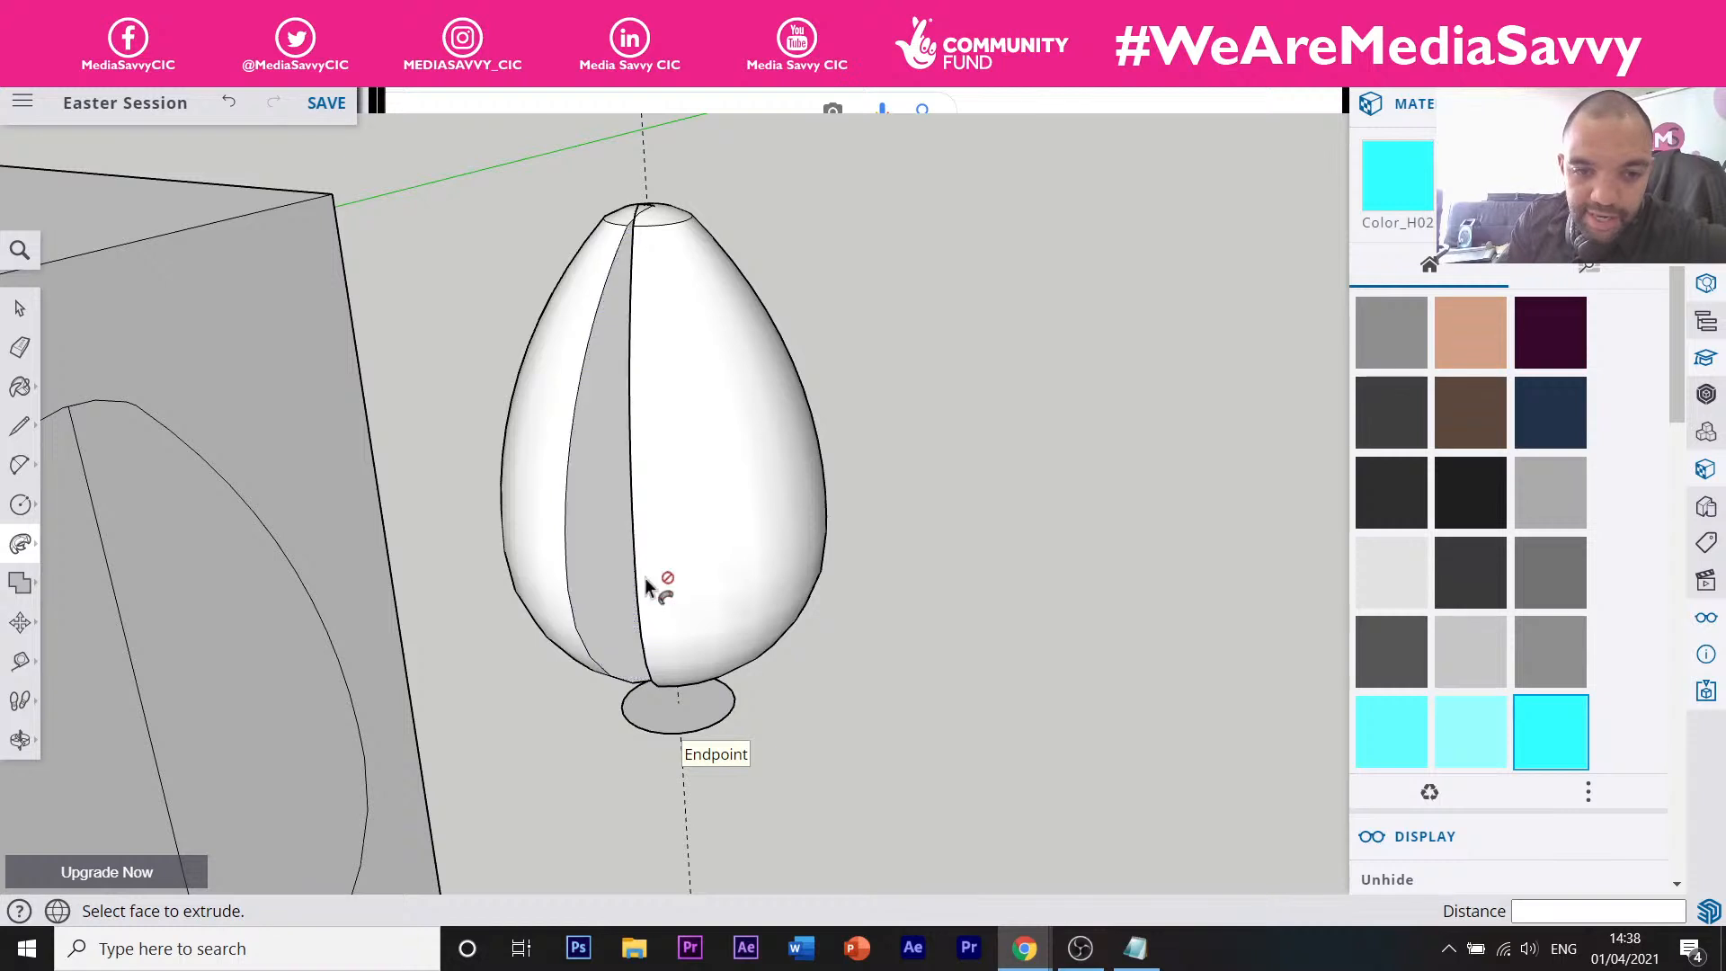
click(229, 102)
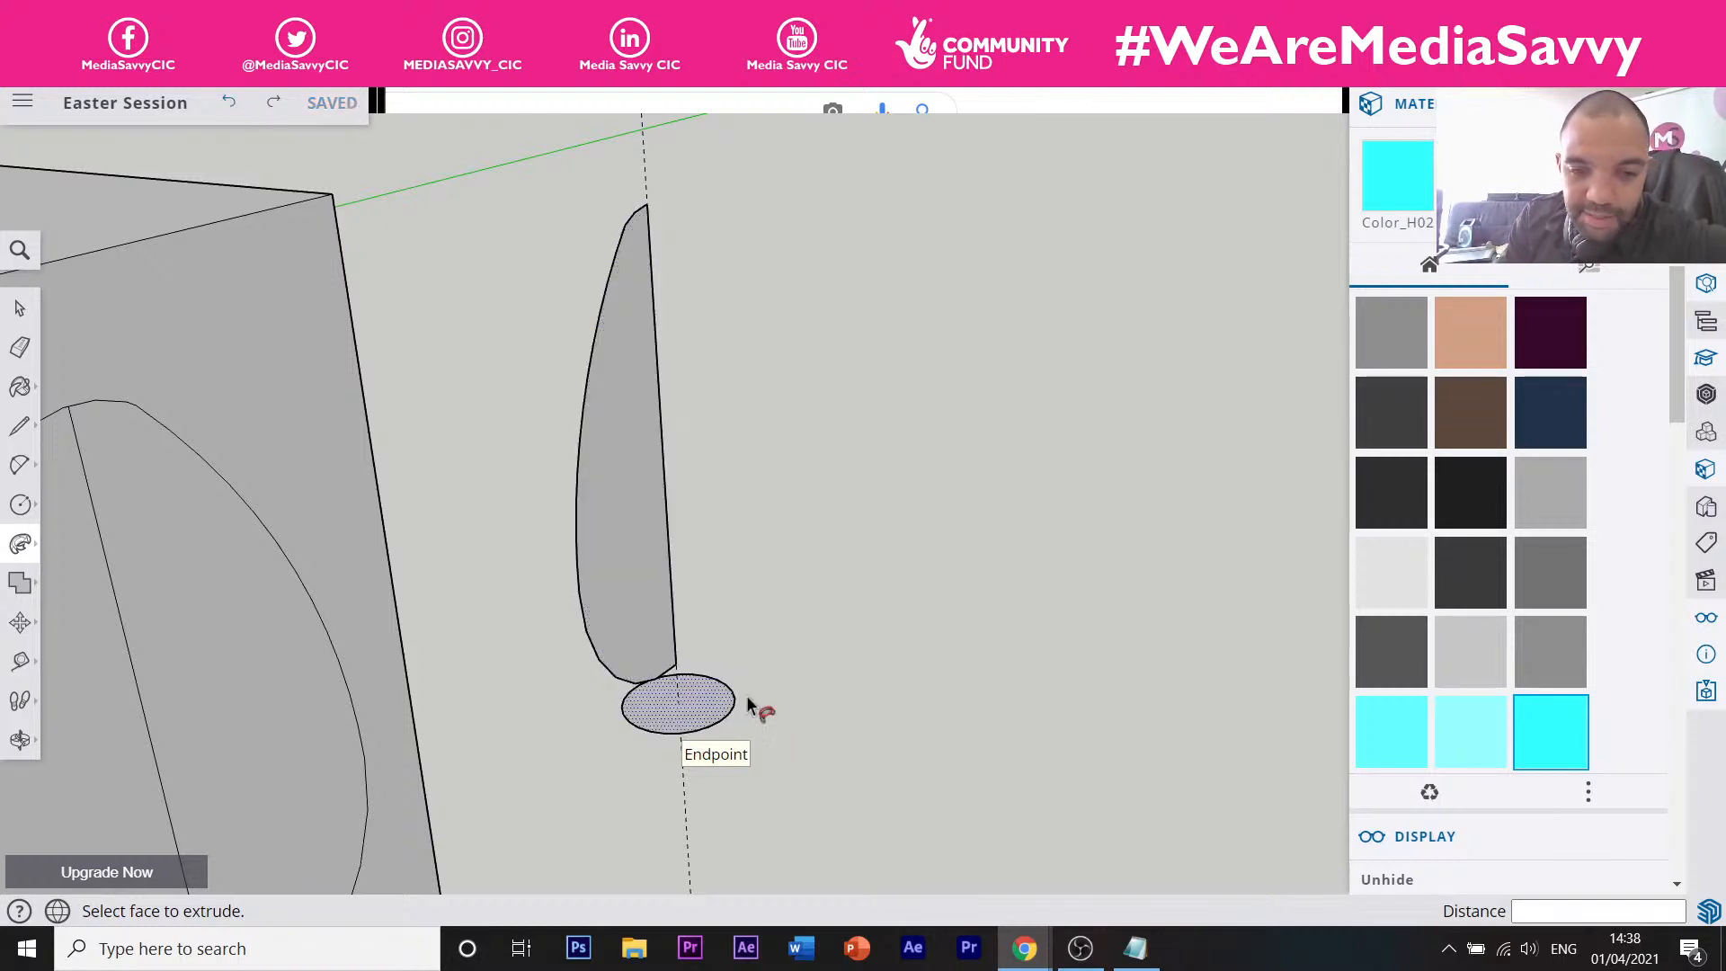
Sweep the profile face around the ellipse edge into a smooth solid egg.
scroll(791, 715, up, 4)
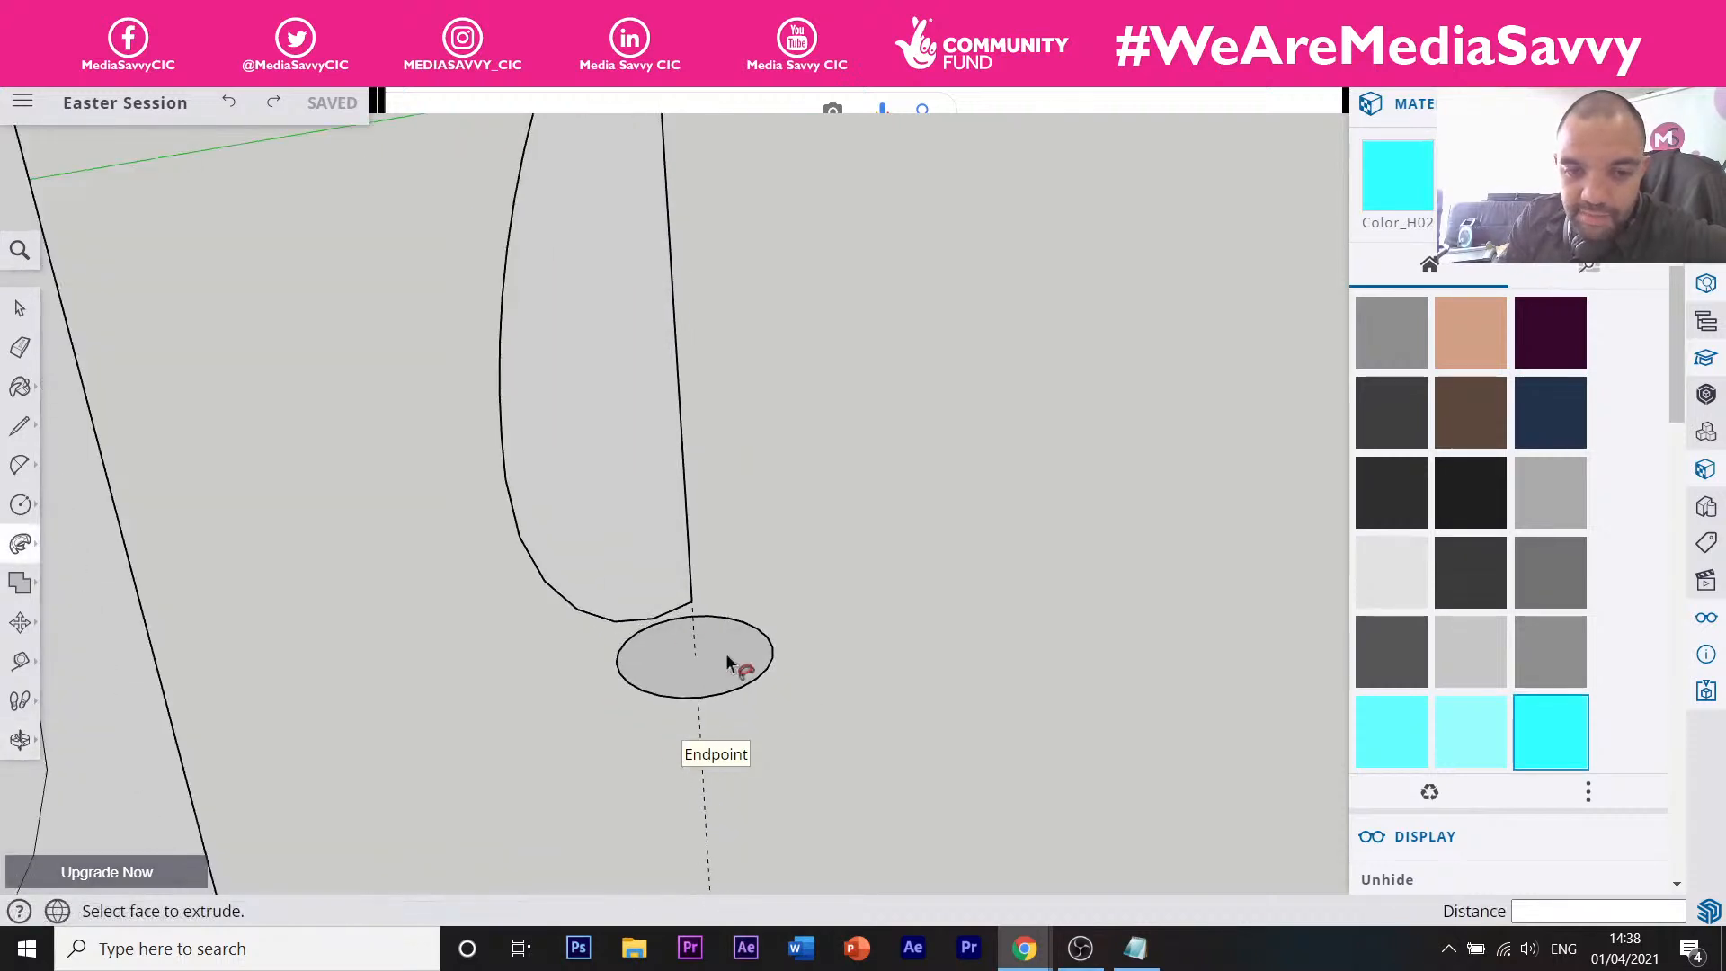
click(641, 596)
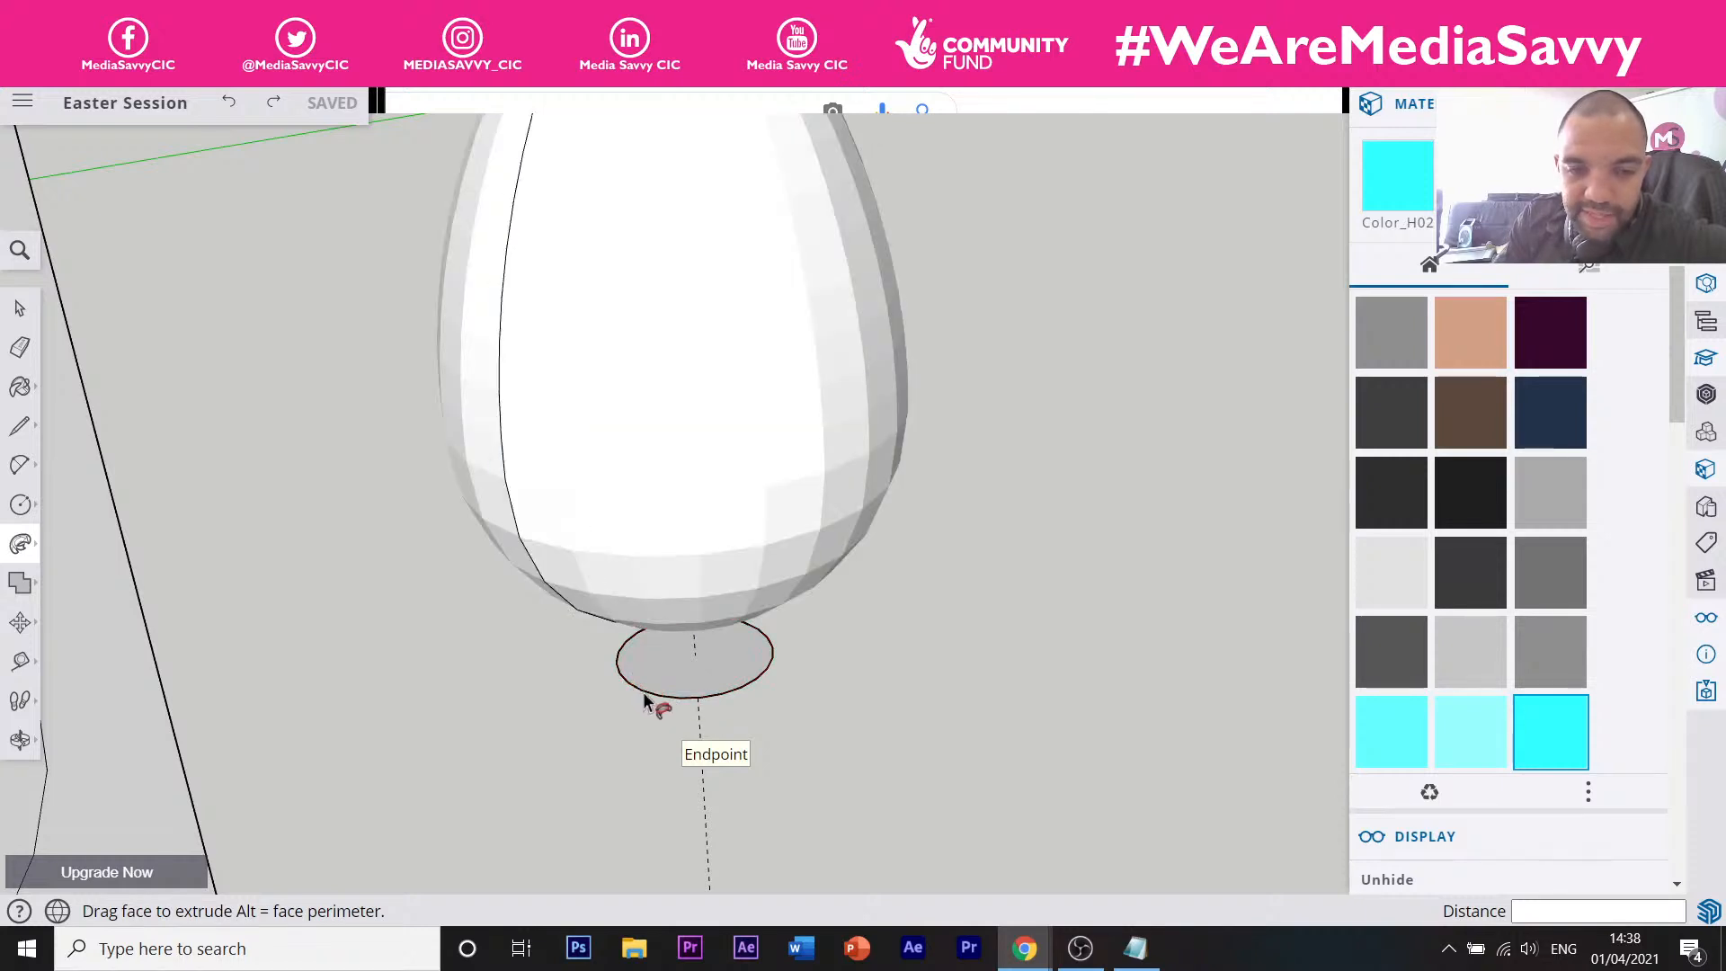
click(645, 701)
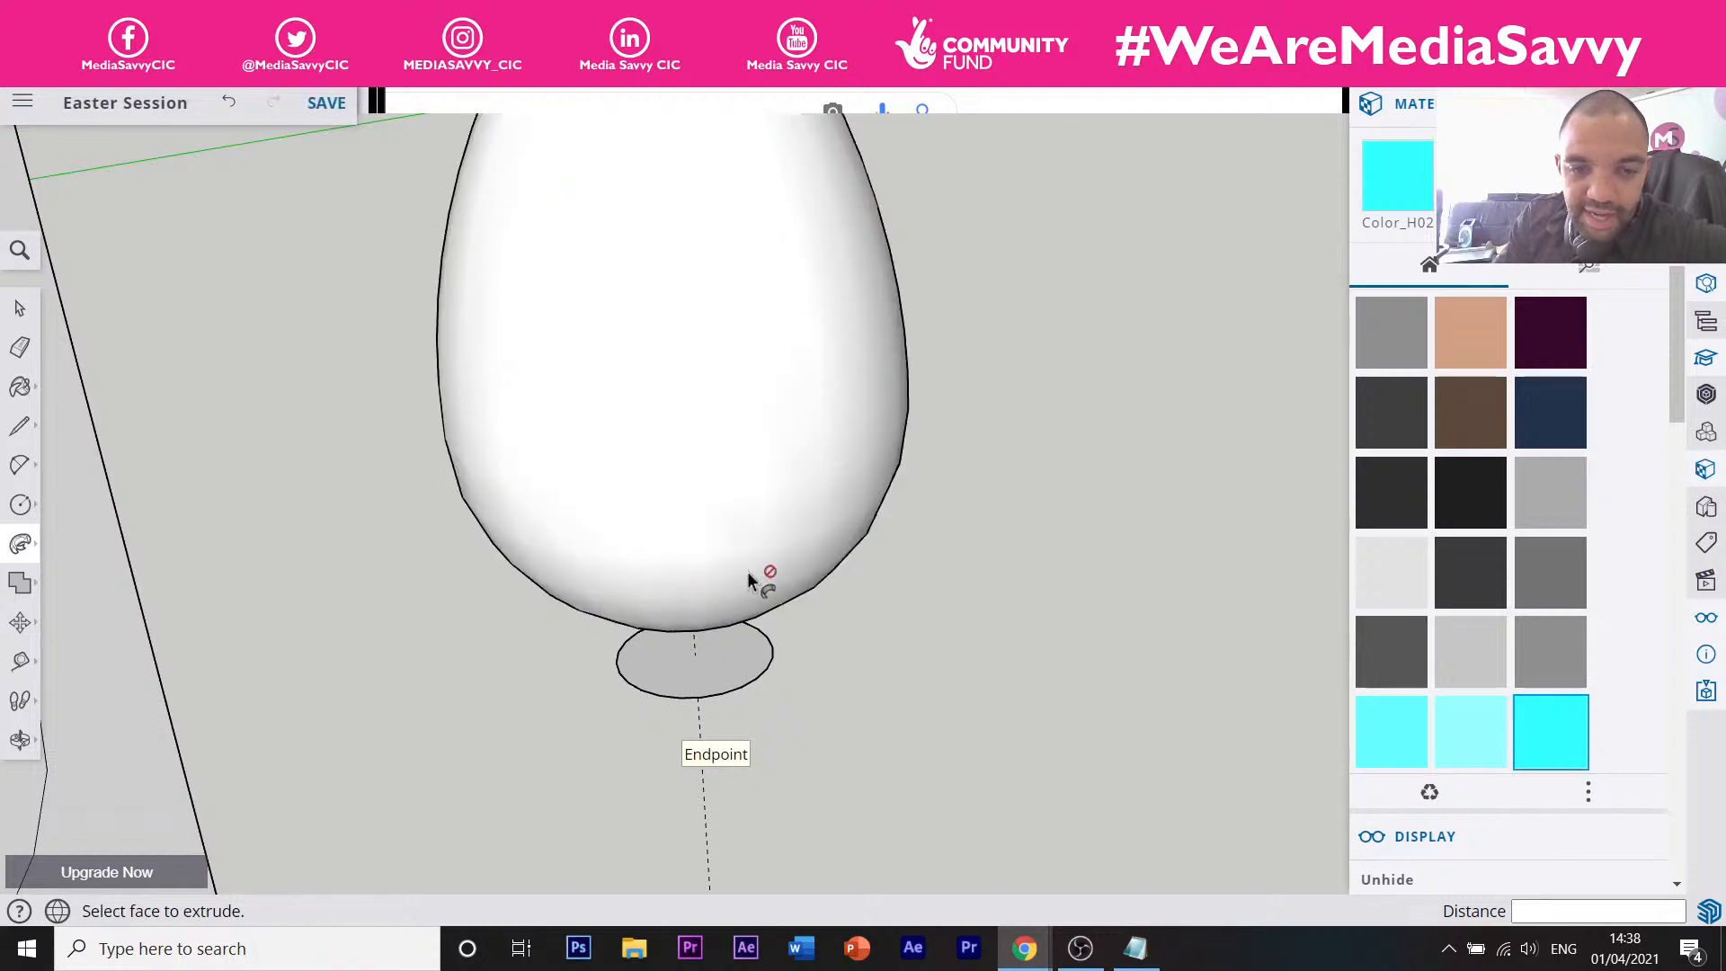
scroll(317, 665, down, 7)
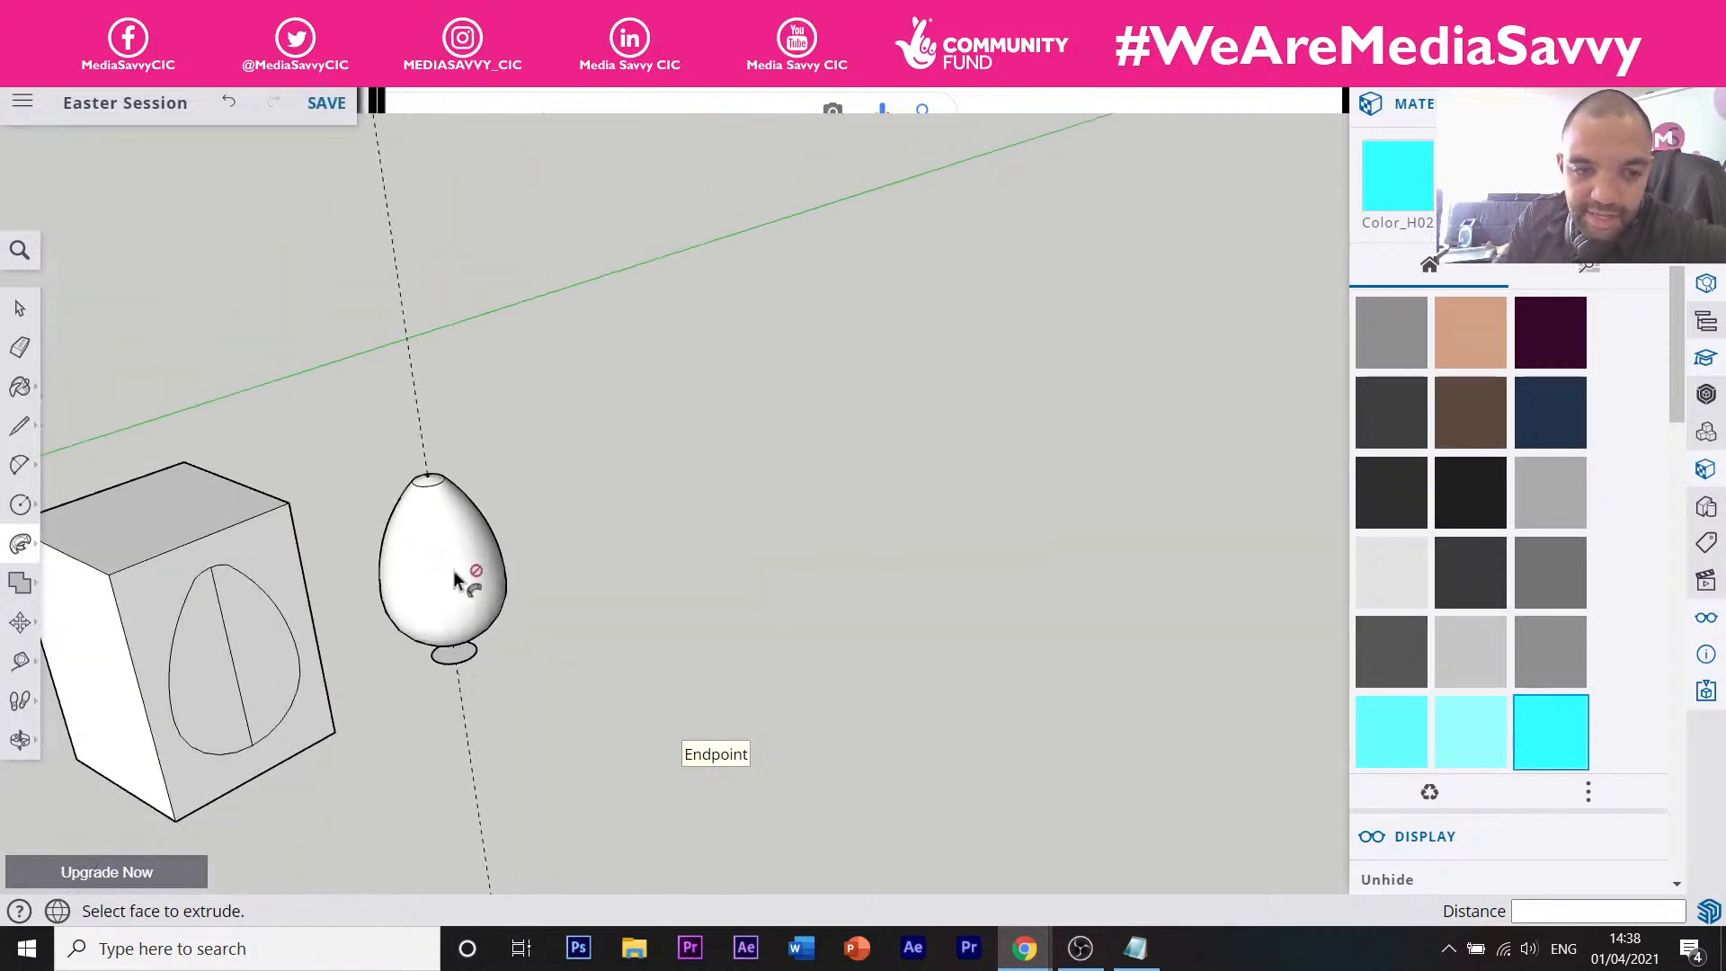
scroll(415, 435, up, 5)
scroll(436, 486, up, 1)
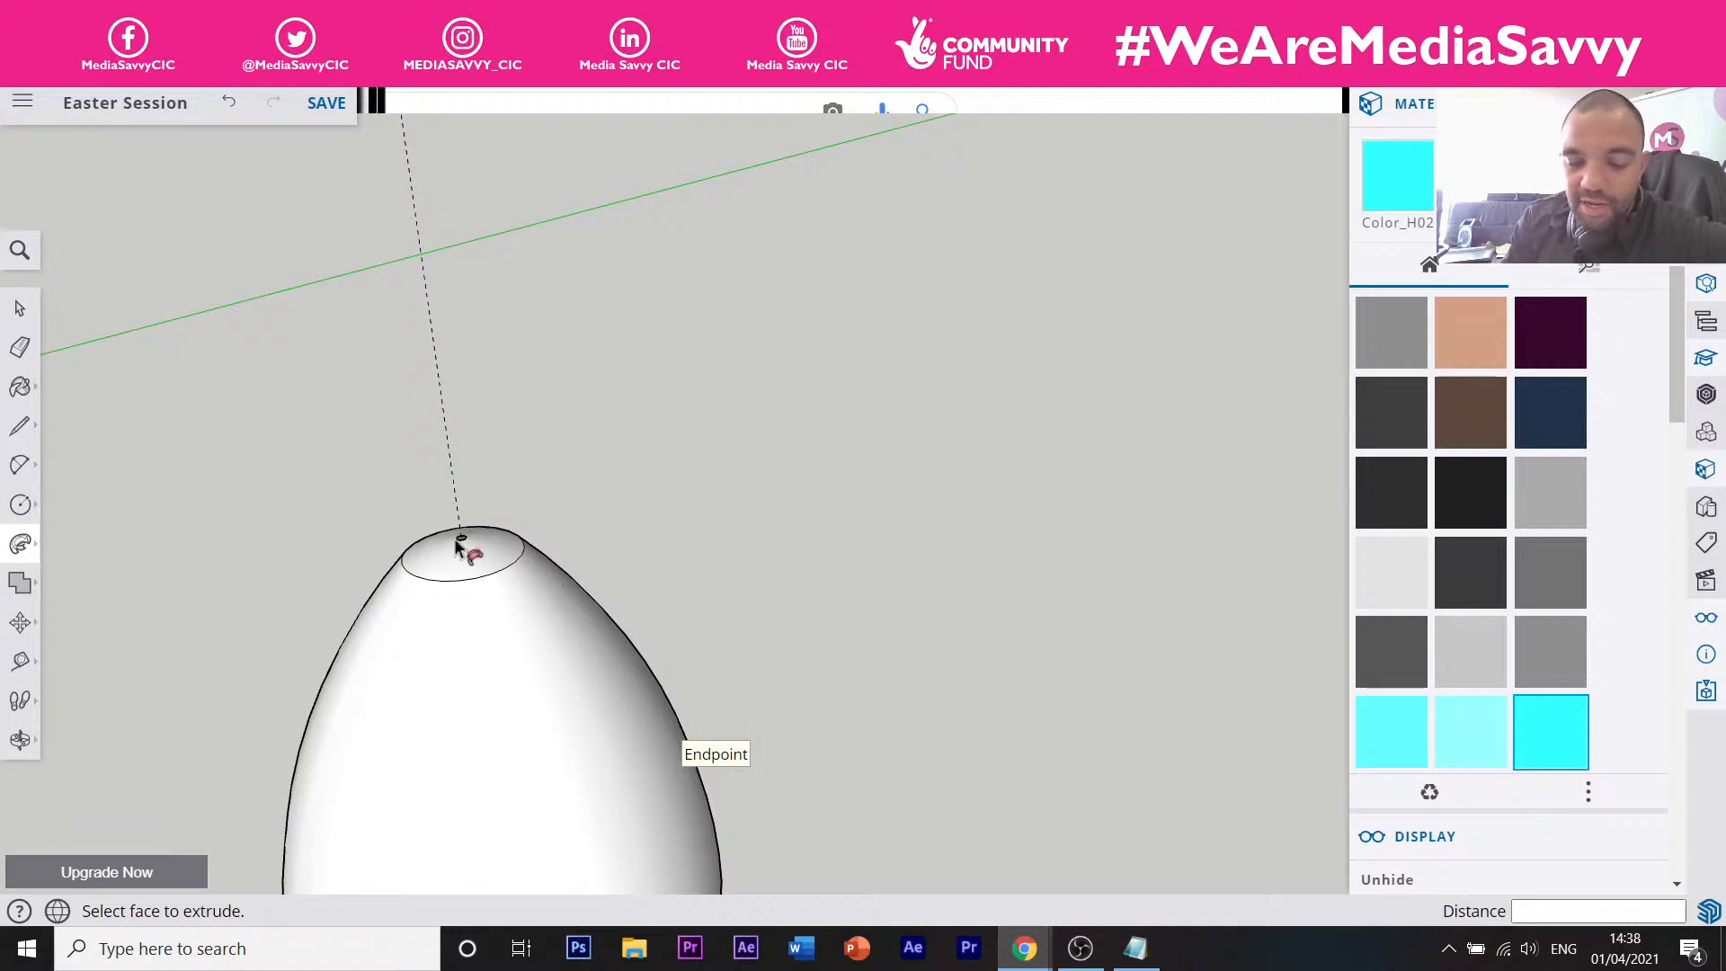
scroll(454, 512, up, 2)
scroll(458, 514, down, 6)
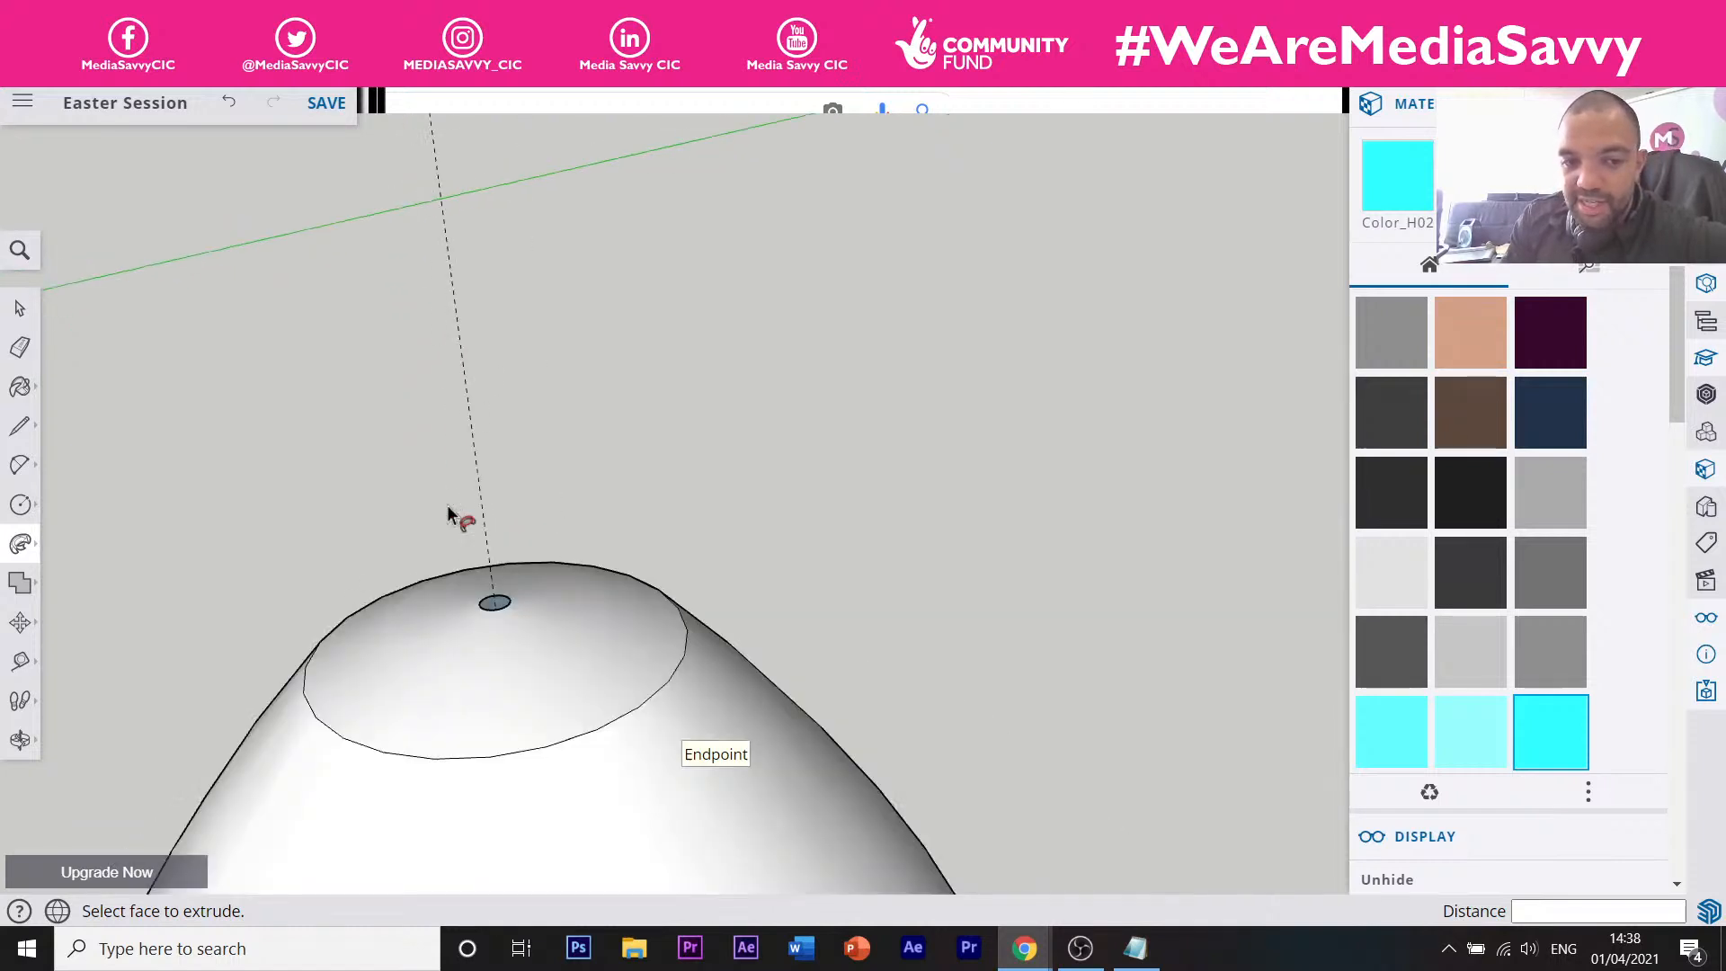
scroll(470, 593, down, 3)
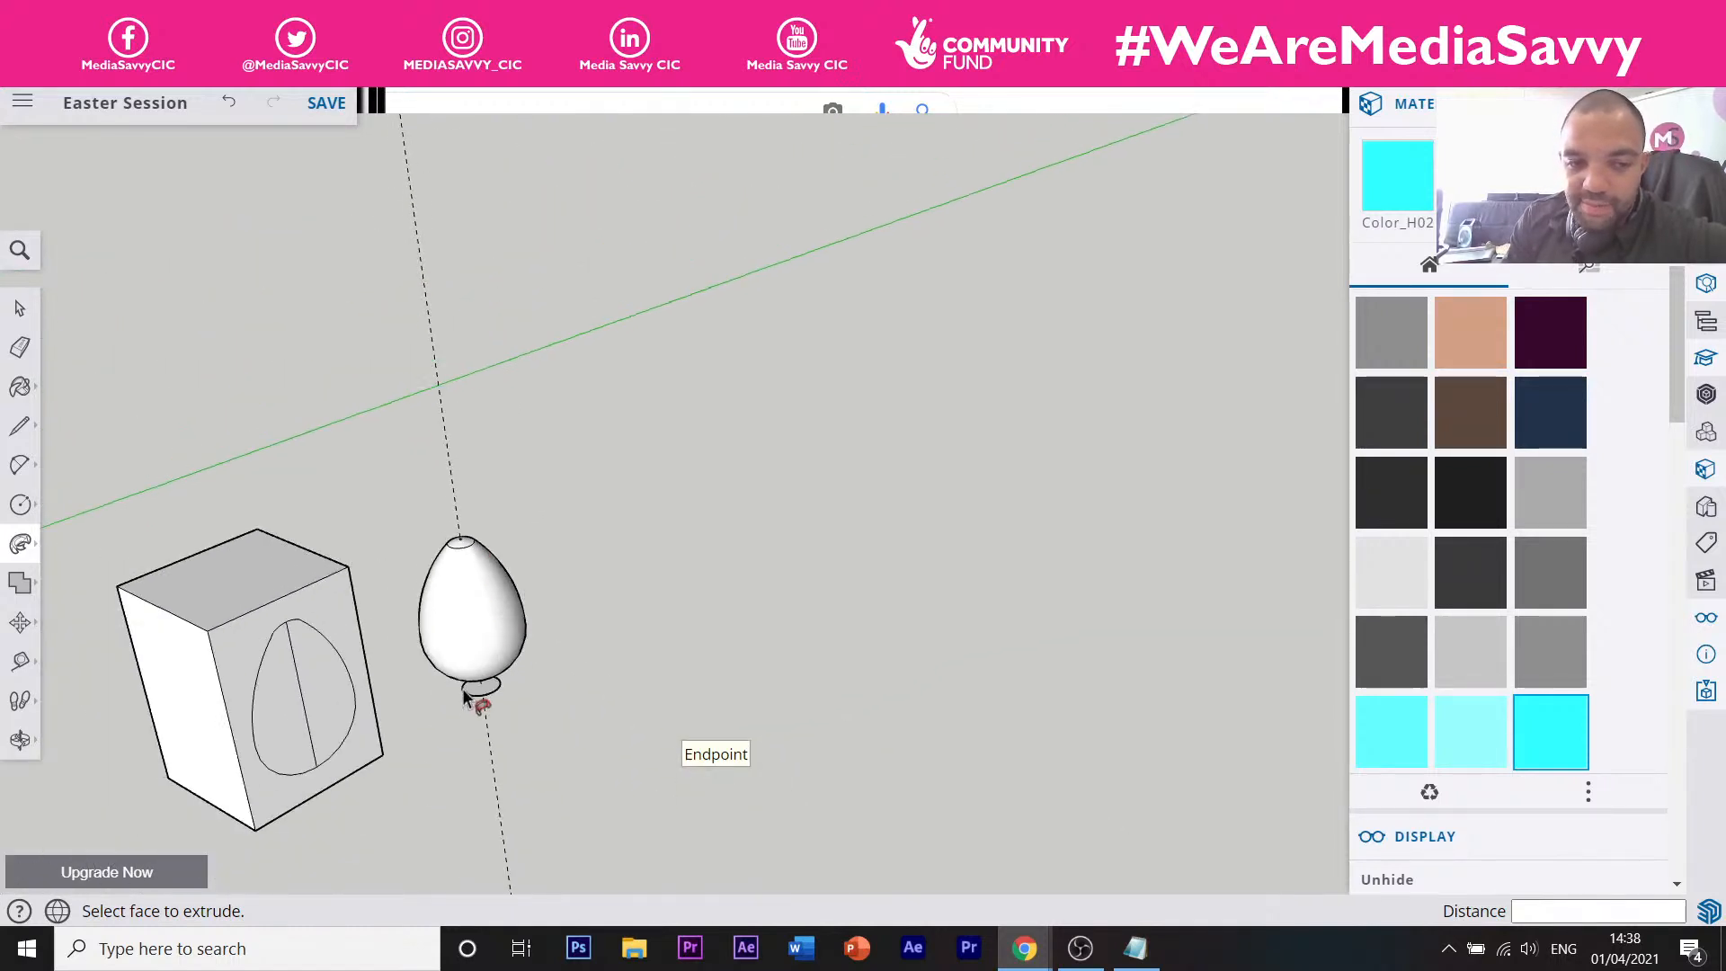
scroll(480, 683, up, 2)
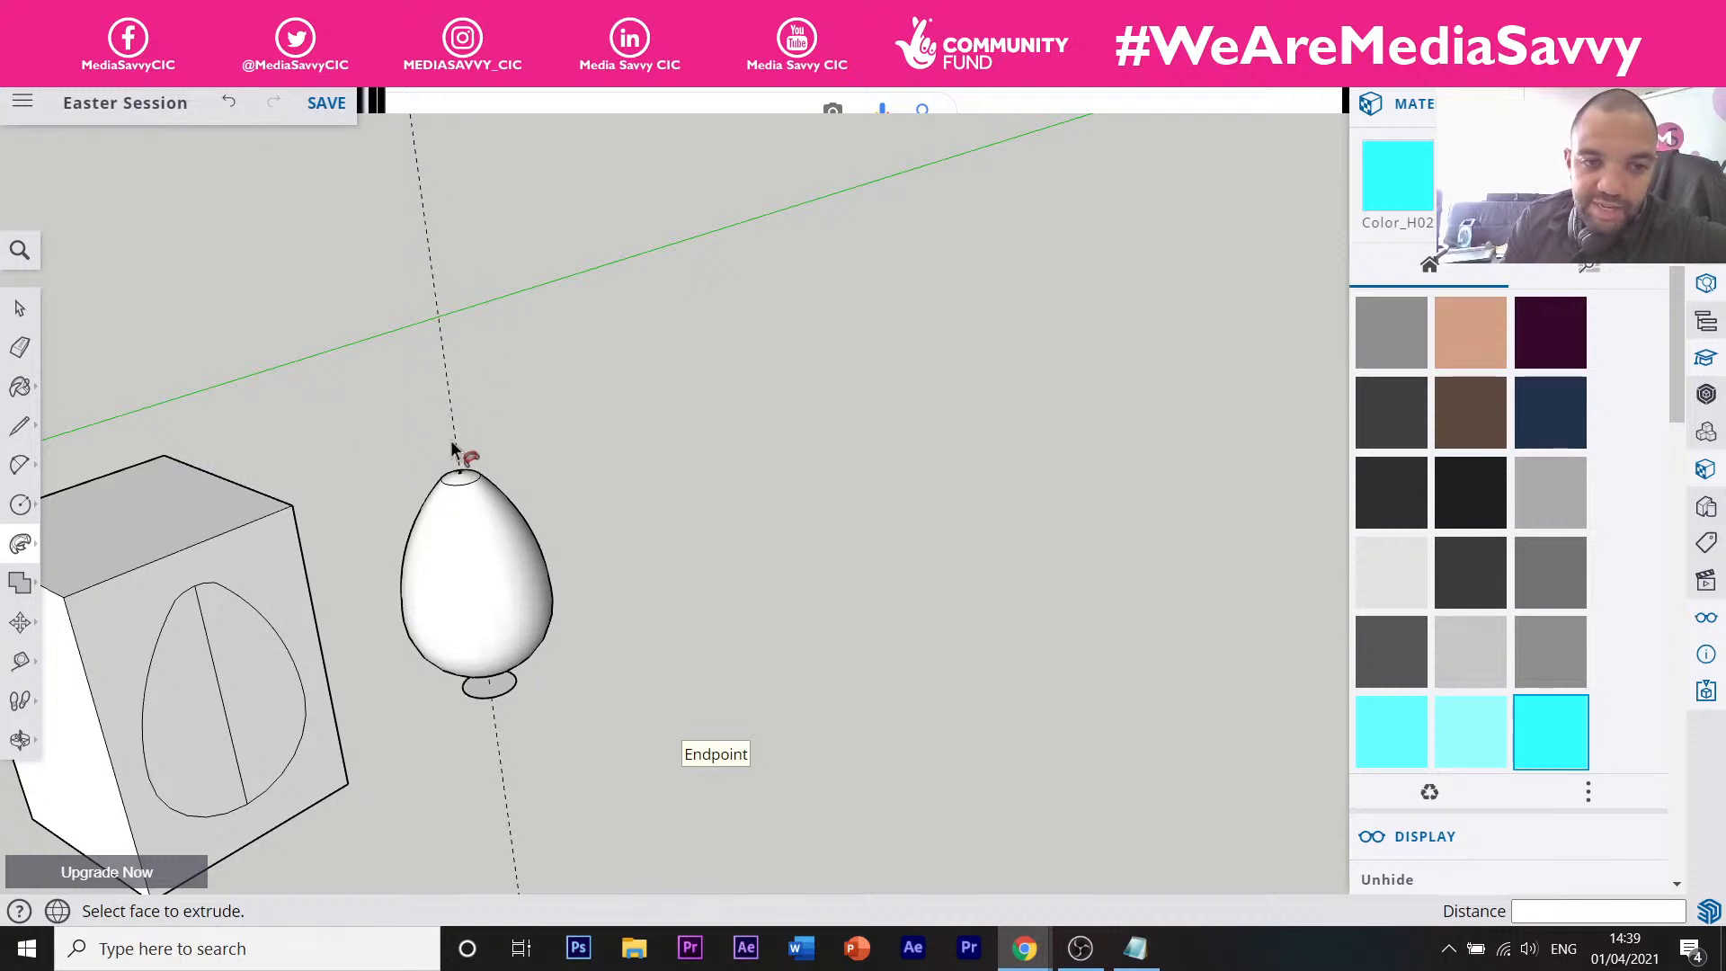
scroll(477, 710, up, 4)
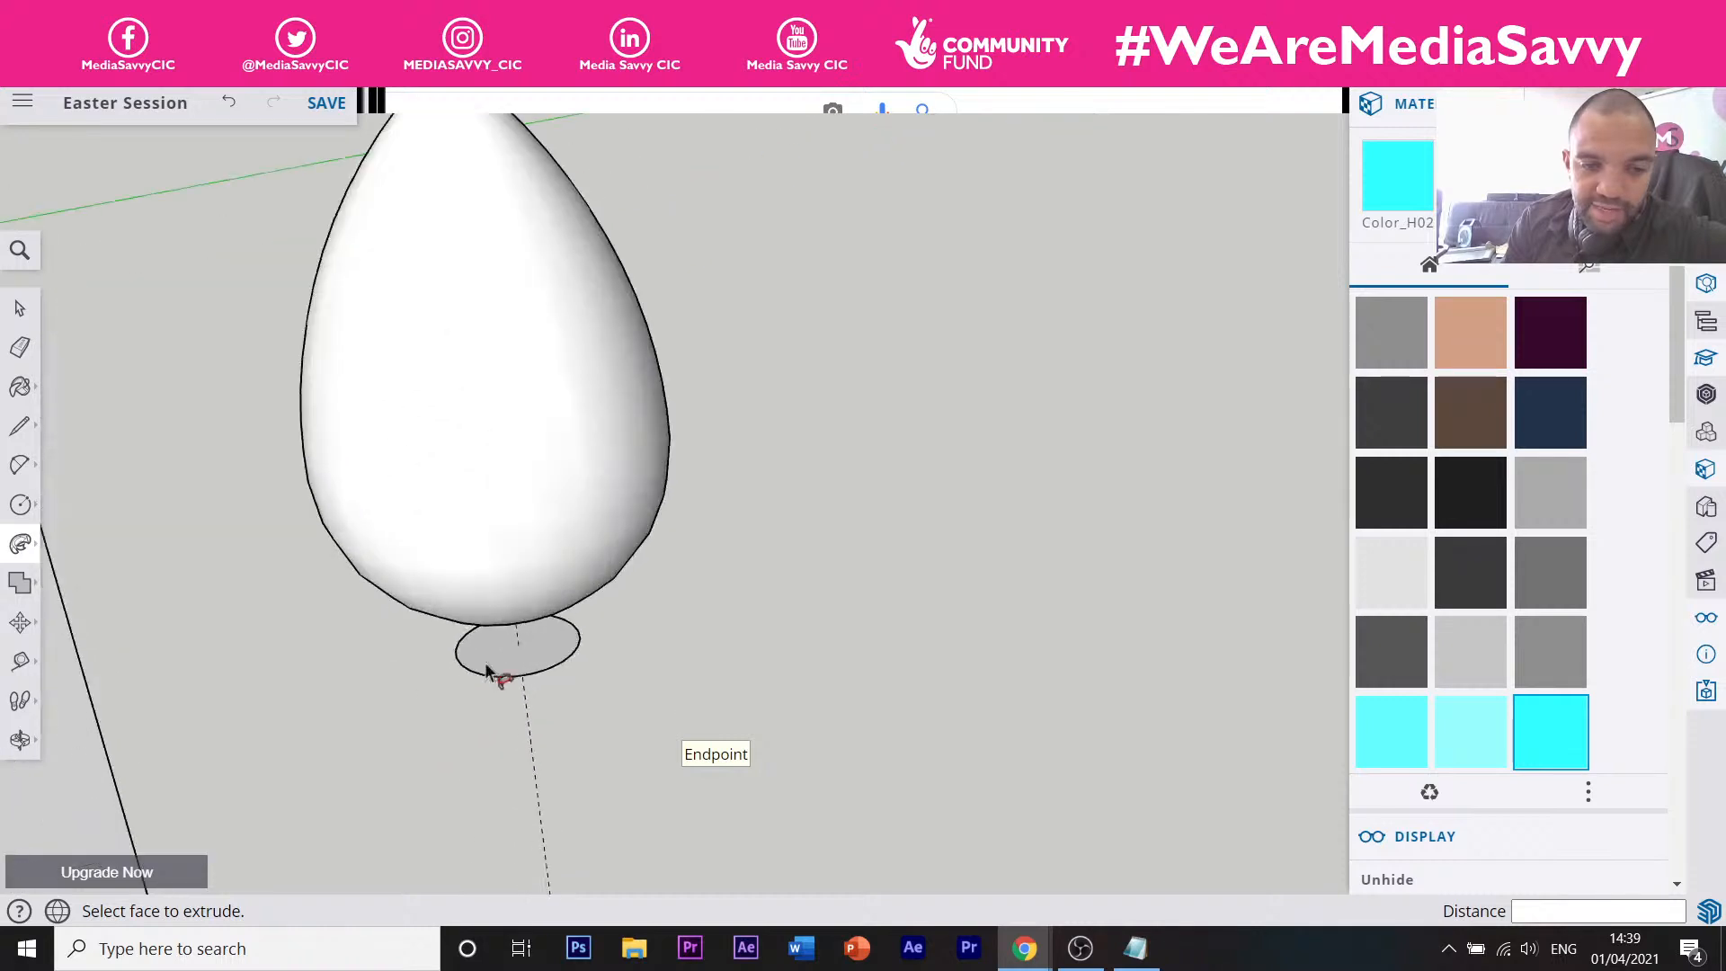
scroll(616, 647, down, 4)
scroll(551, 405, up, 6)
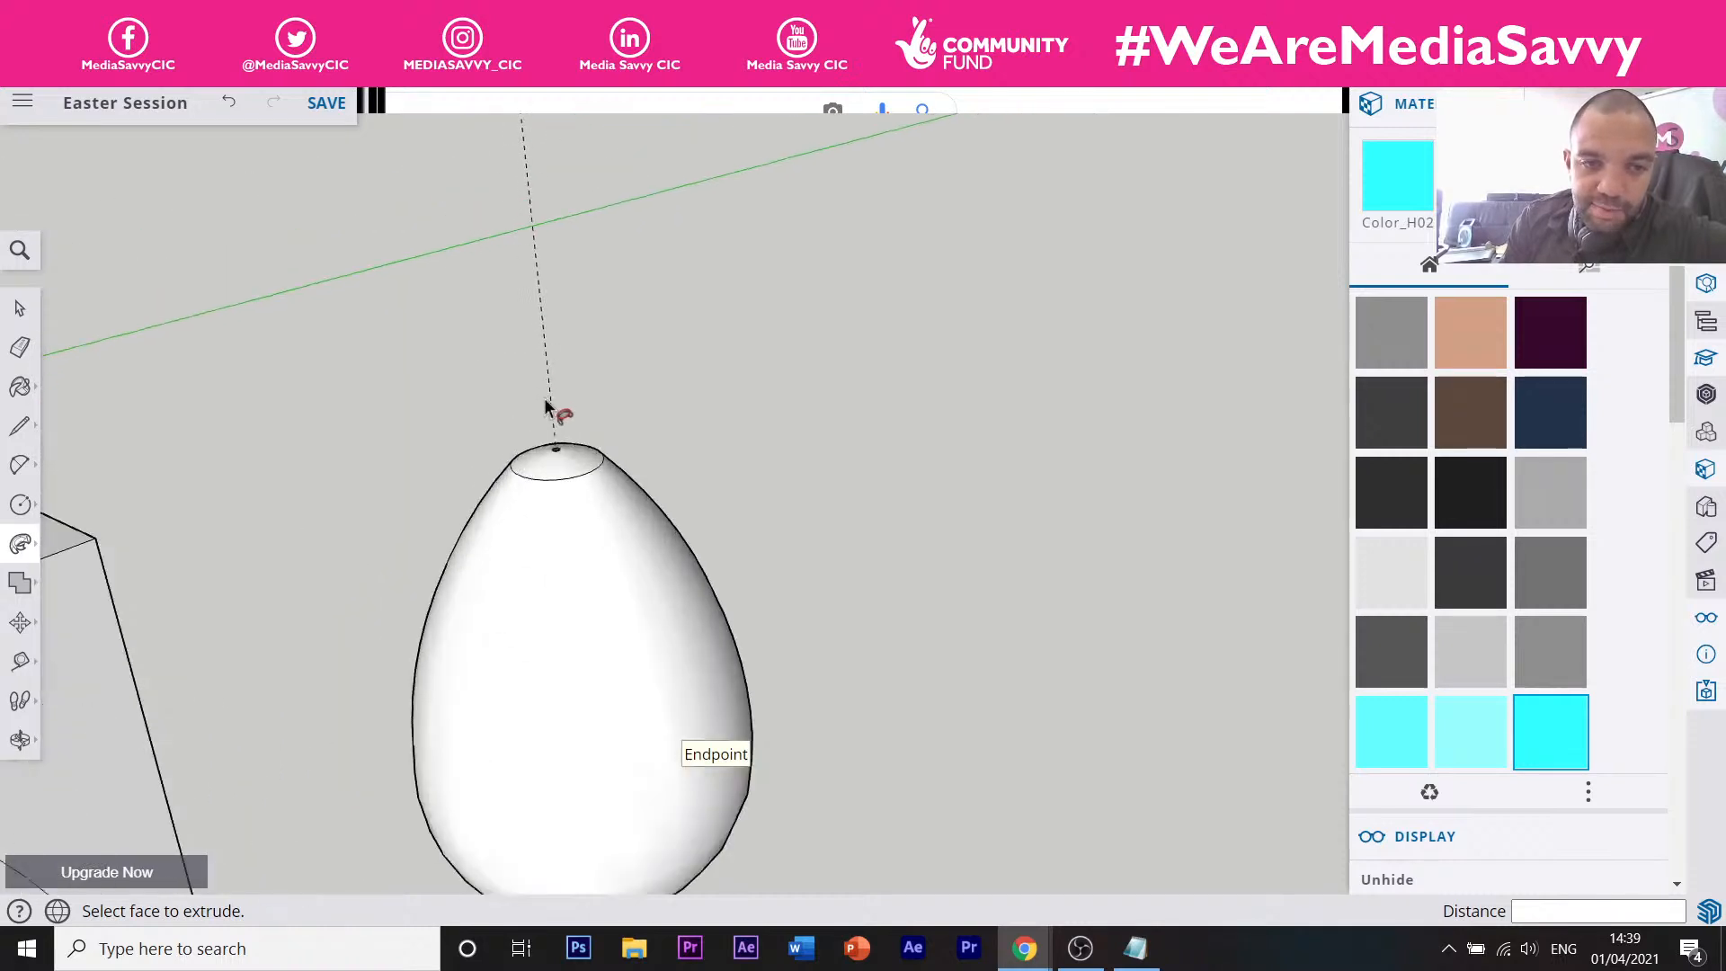
scroll(566, 485, down, 4)
scroll(579, 523, up, 1)
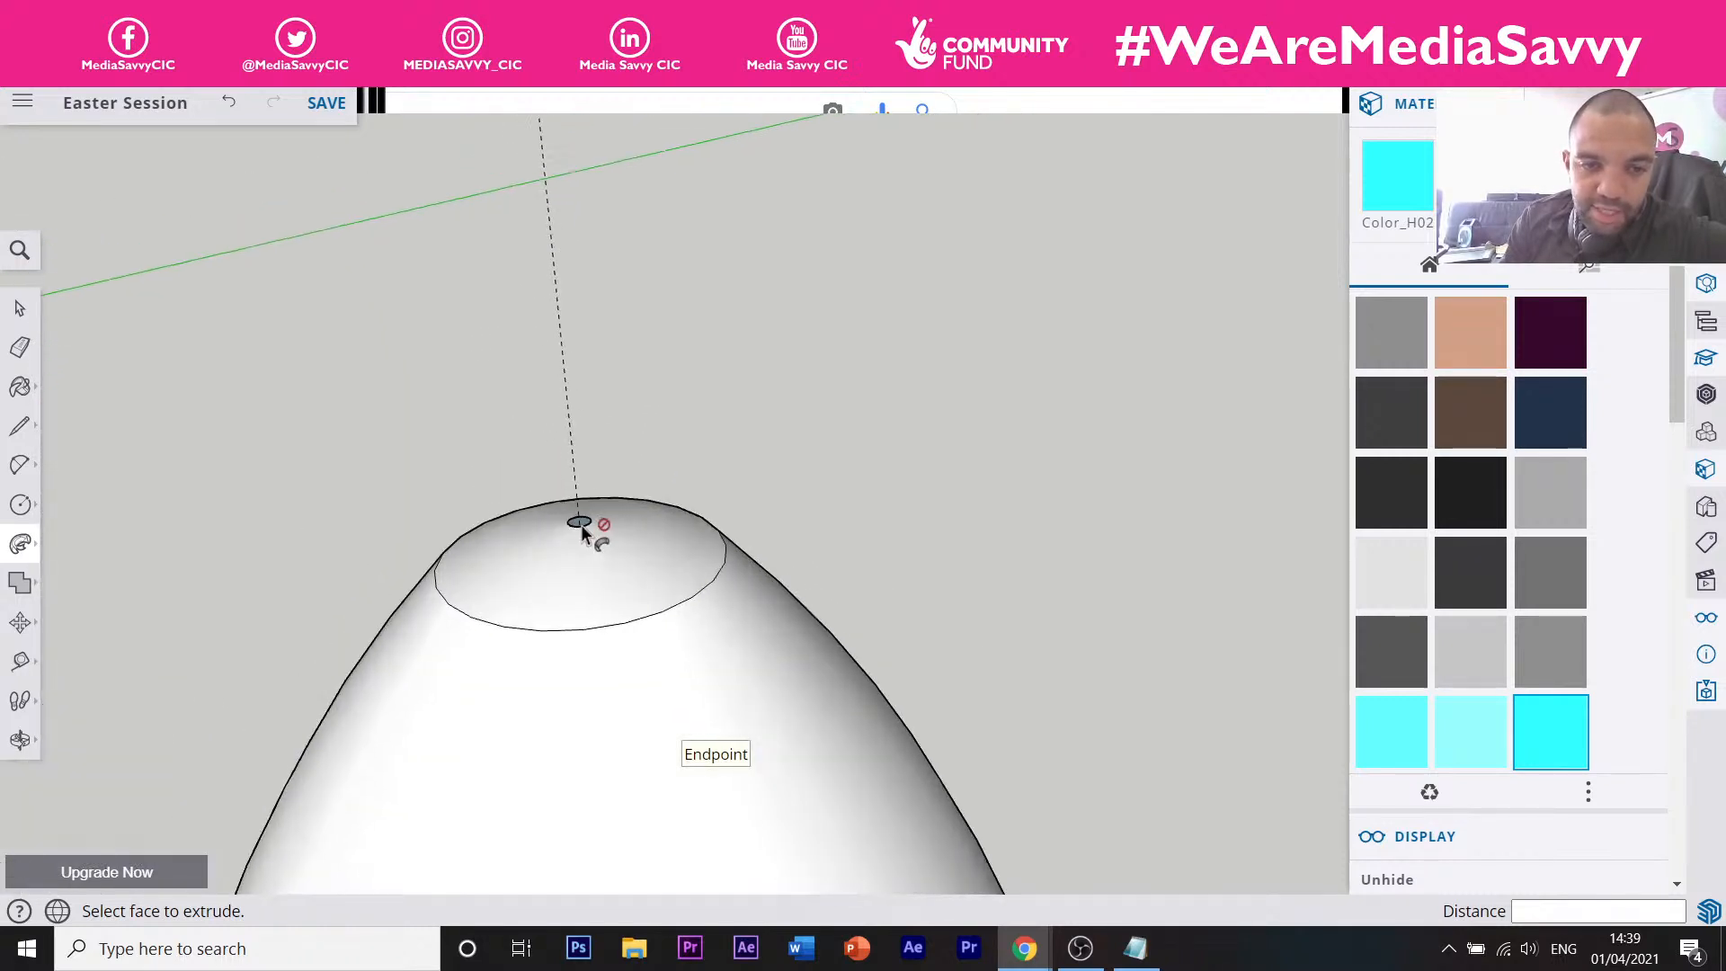
scroll(593, 523, up, 3)
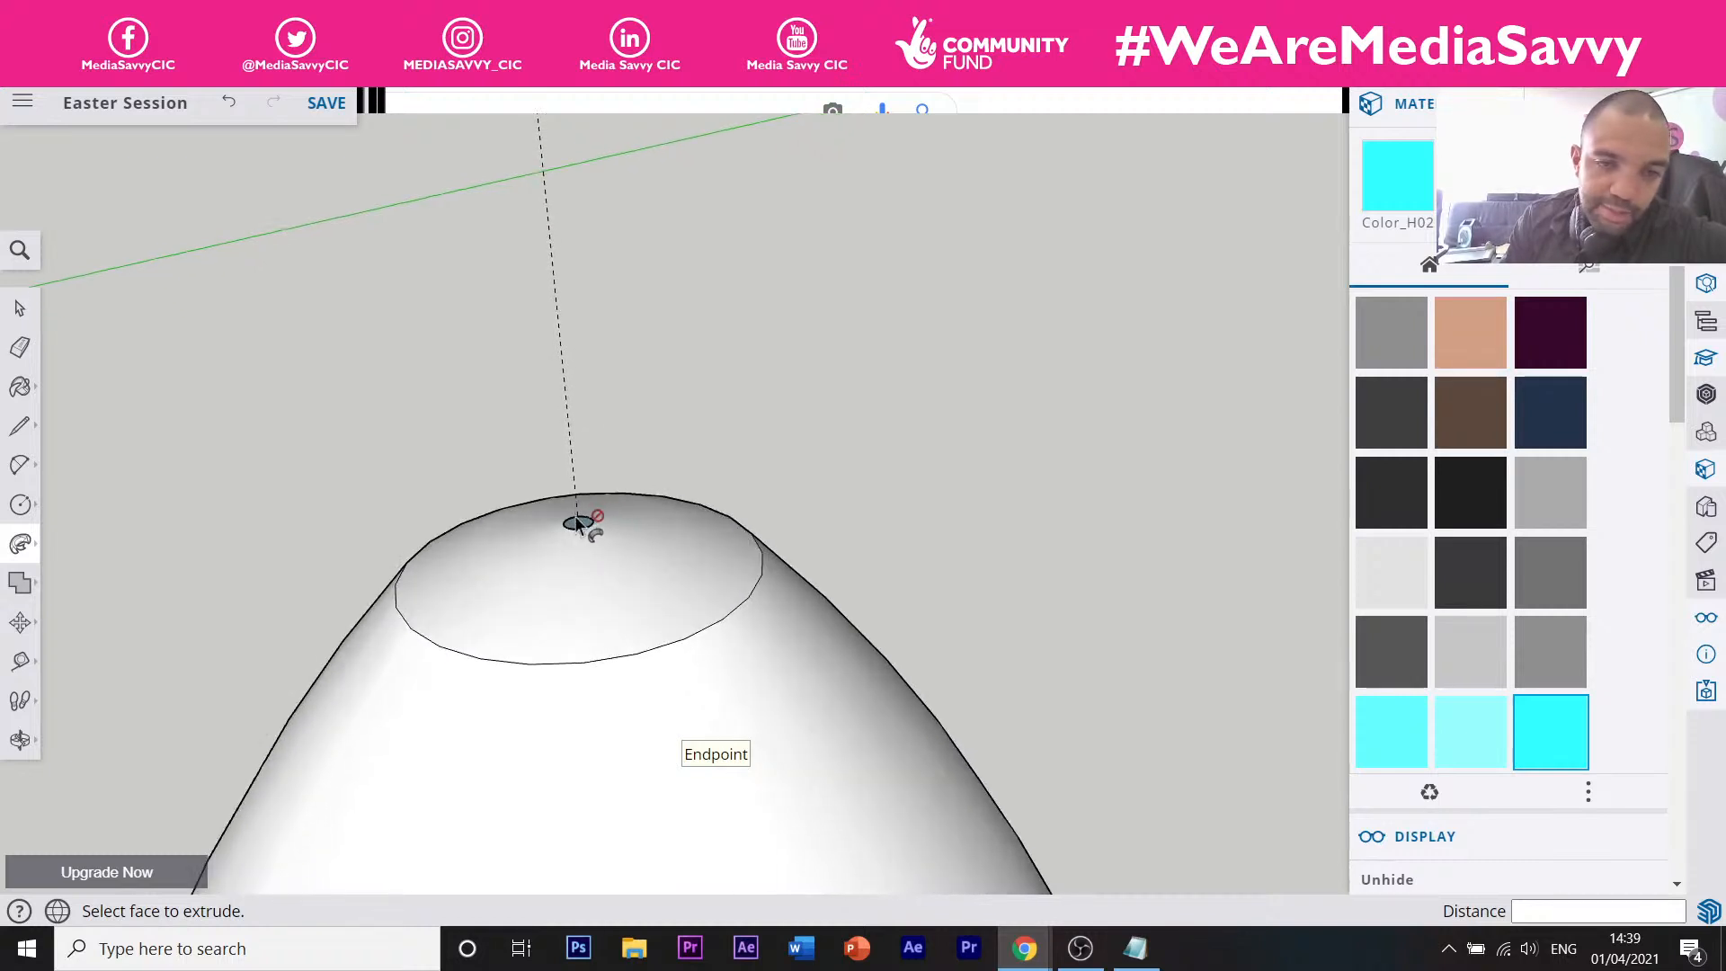
scroll(575, 544, down, 5)
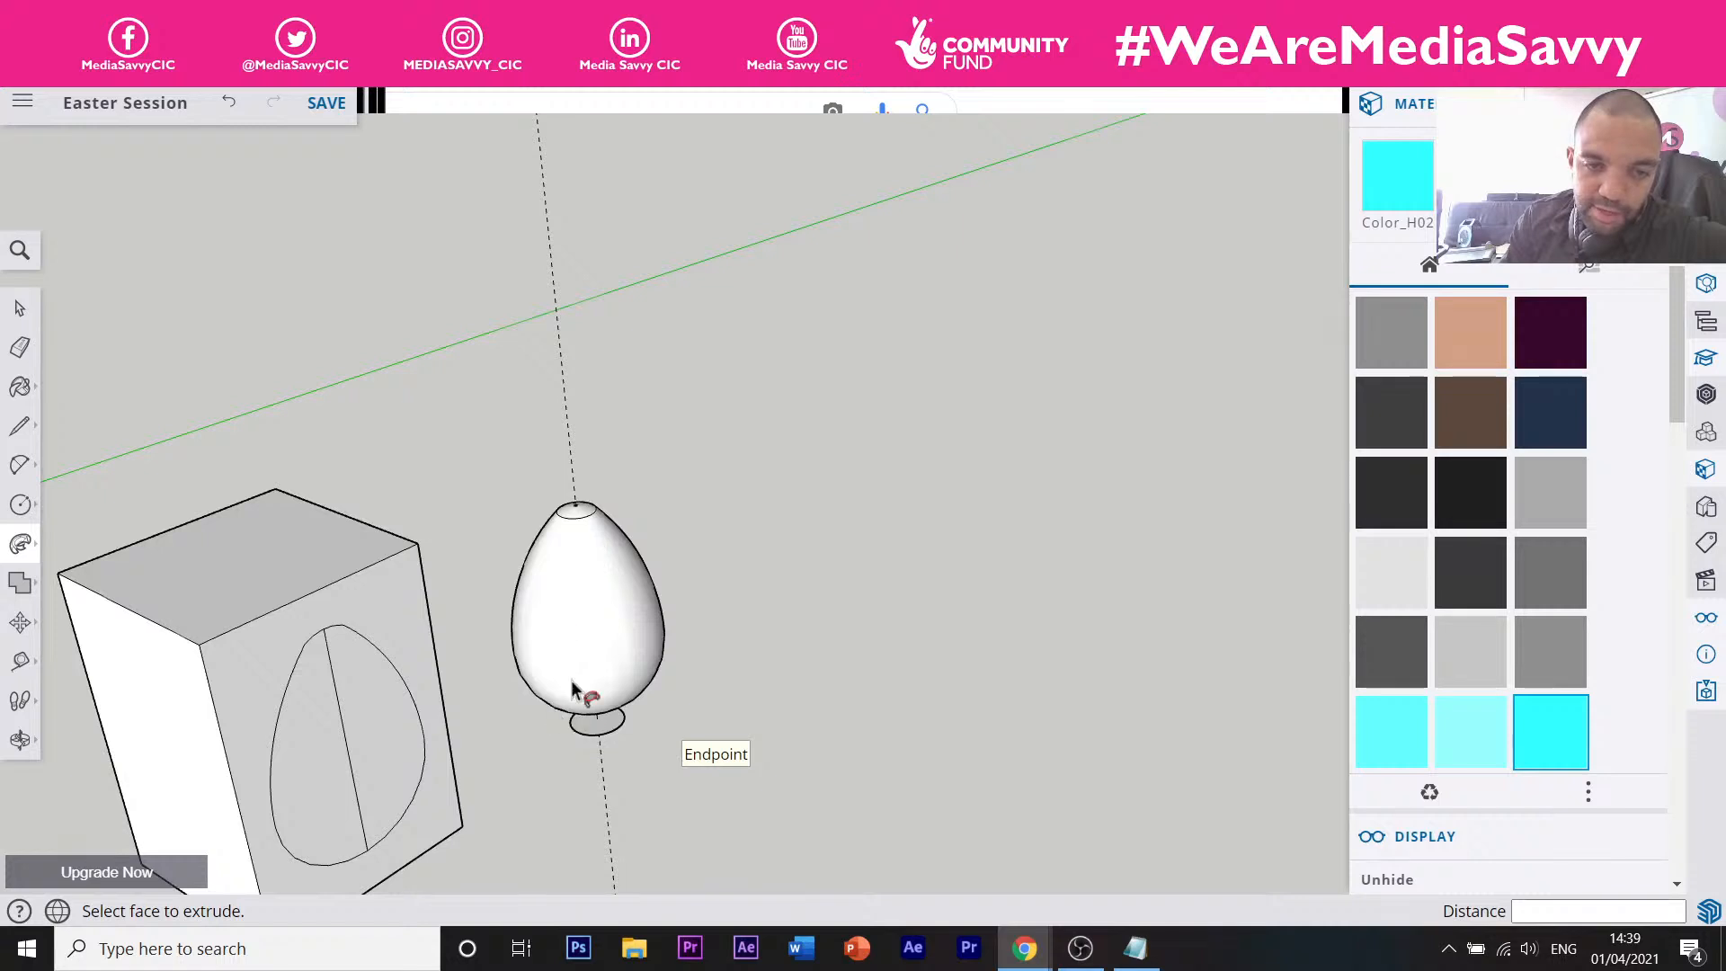
scroll(584, 688, down, 2)
scroll(598, 685, up, 5)
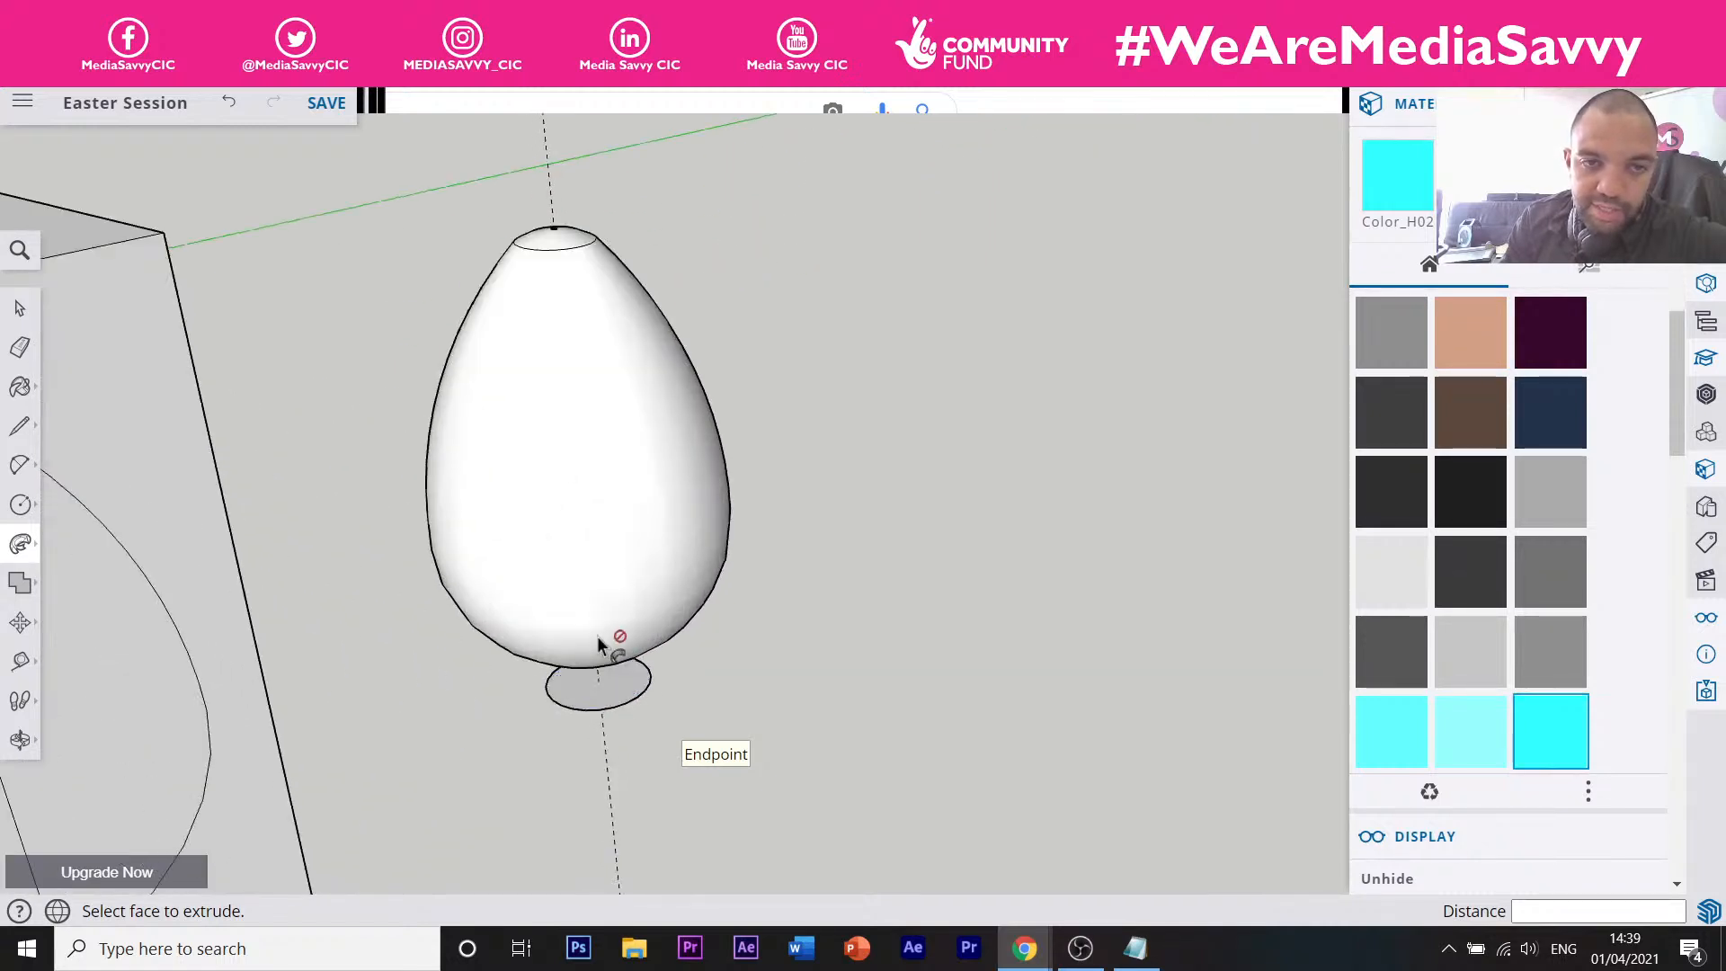
mouse_move(605, 635)
middle_down()
mouse_move(483, 581)
mouse_move(649, 611)
middle_up()
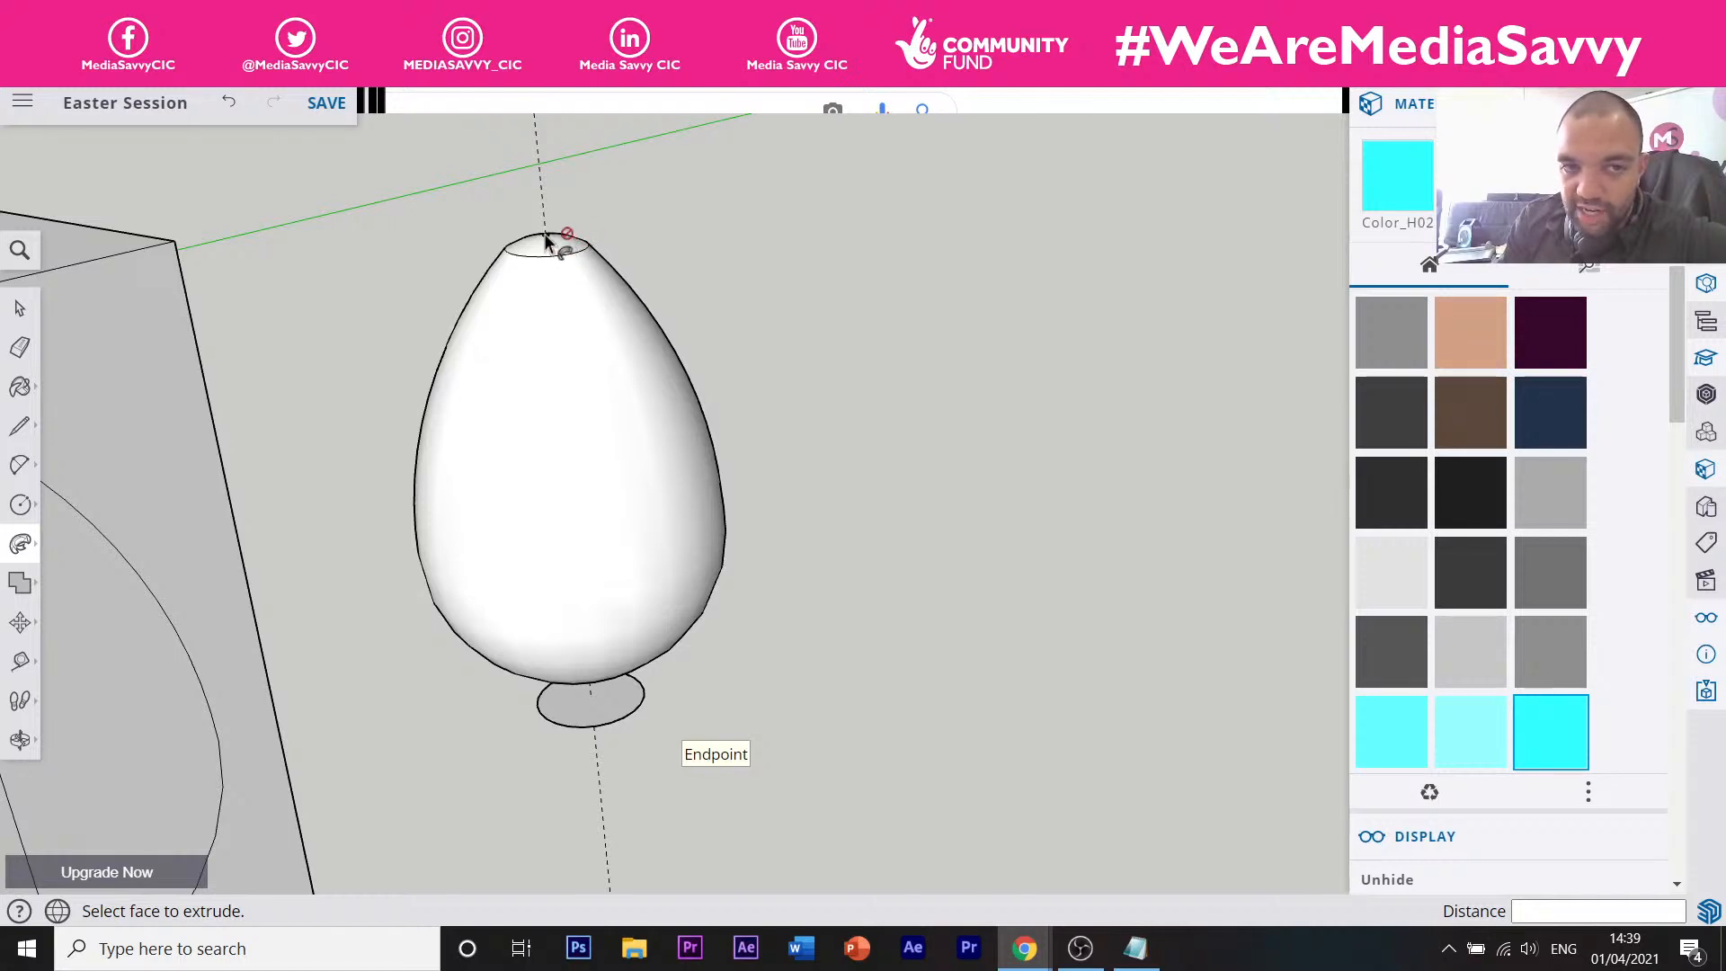
scroll(555, 235, up, 6)
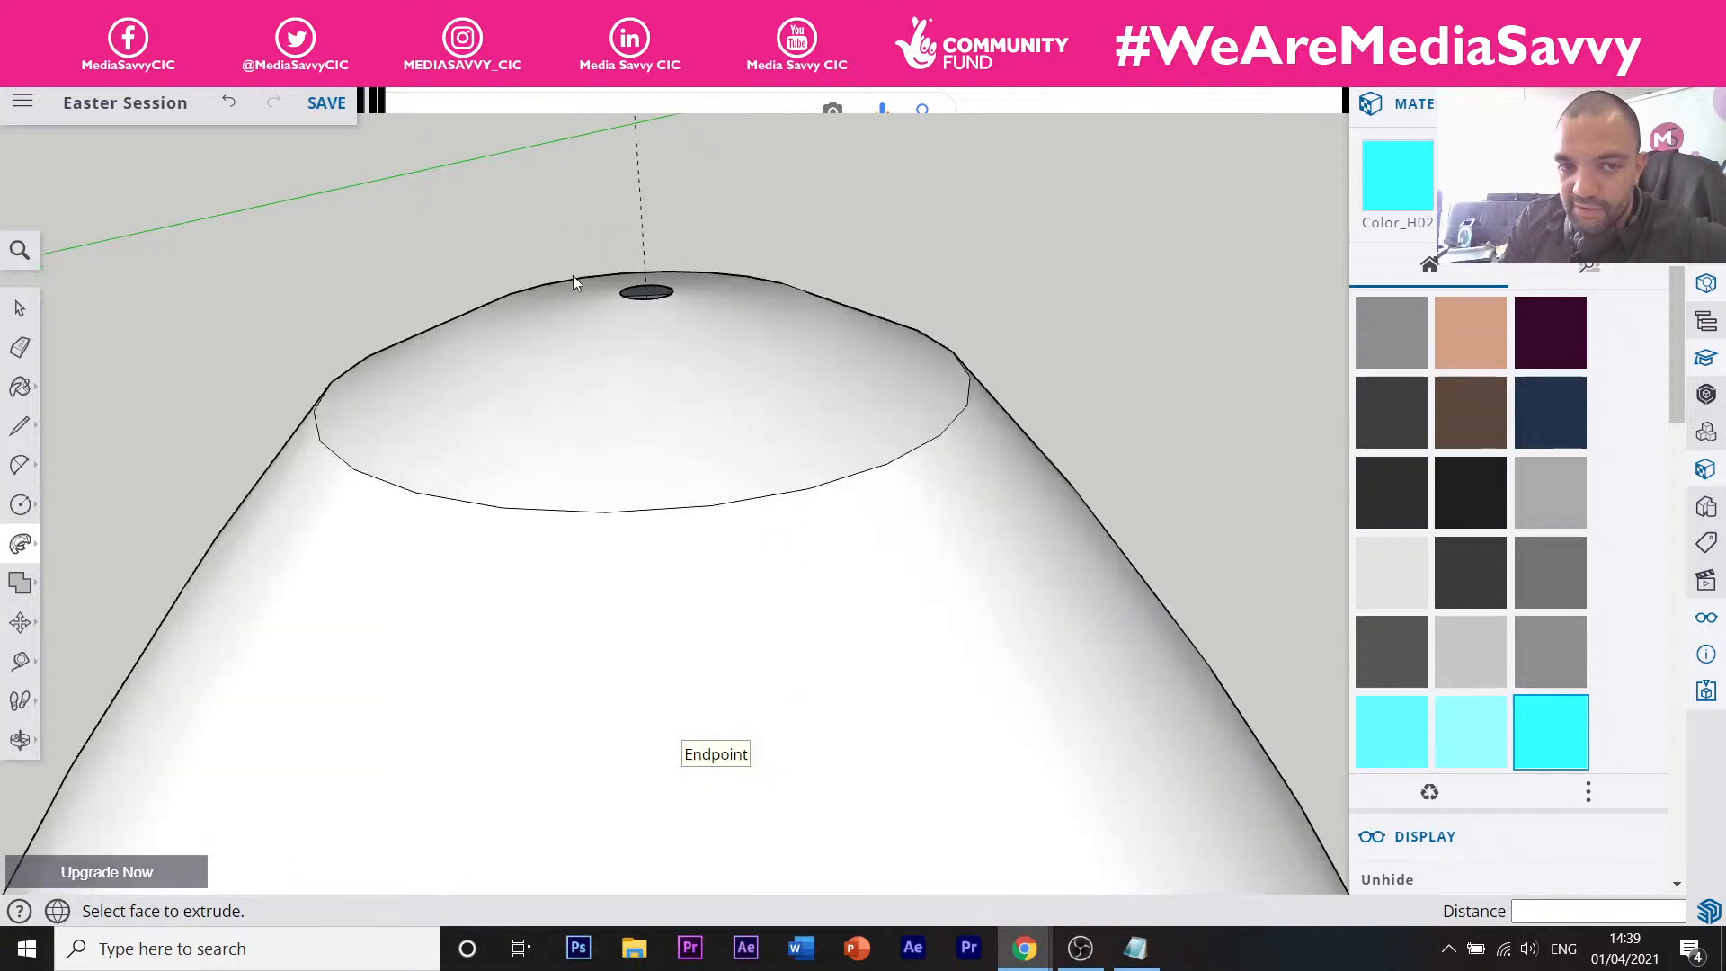
middle_drag(574, 275, 596, 304)
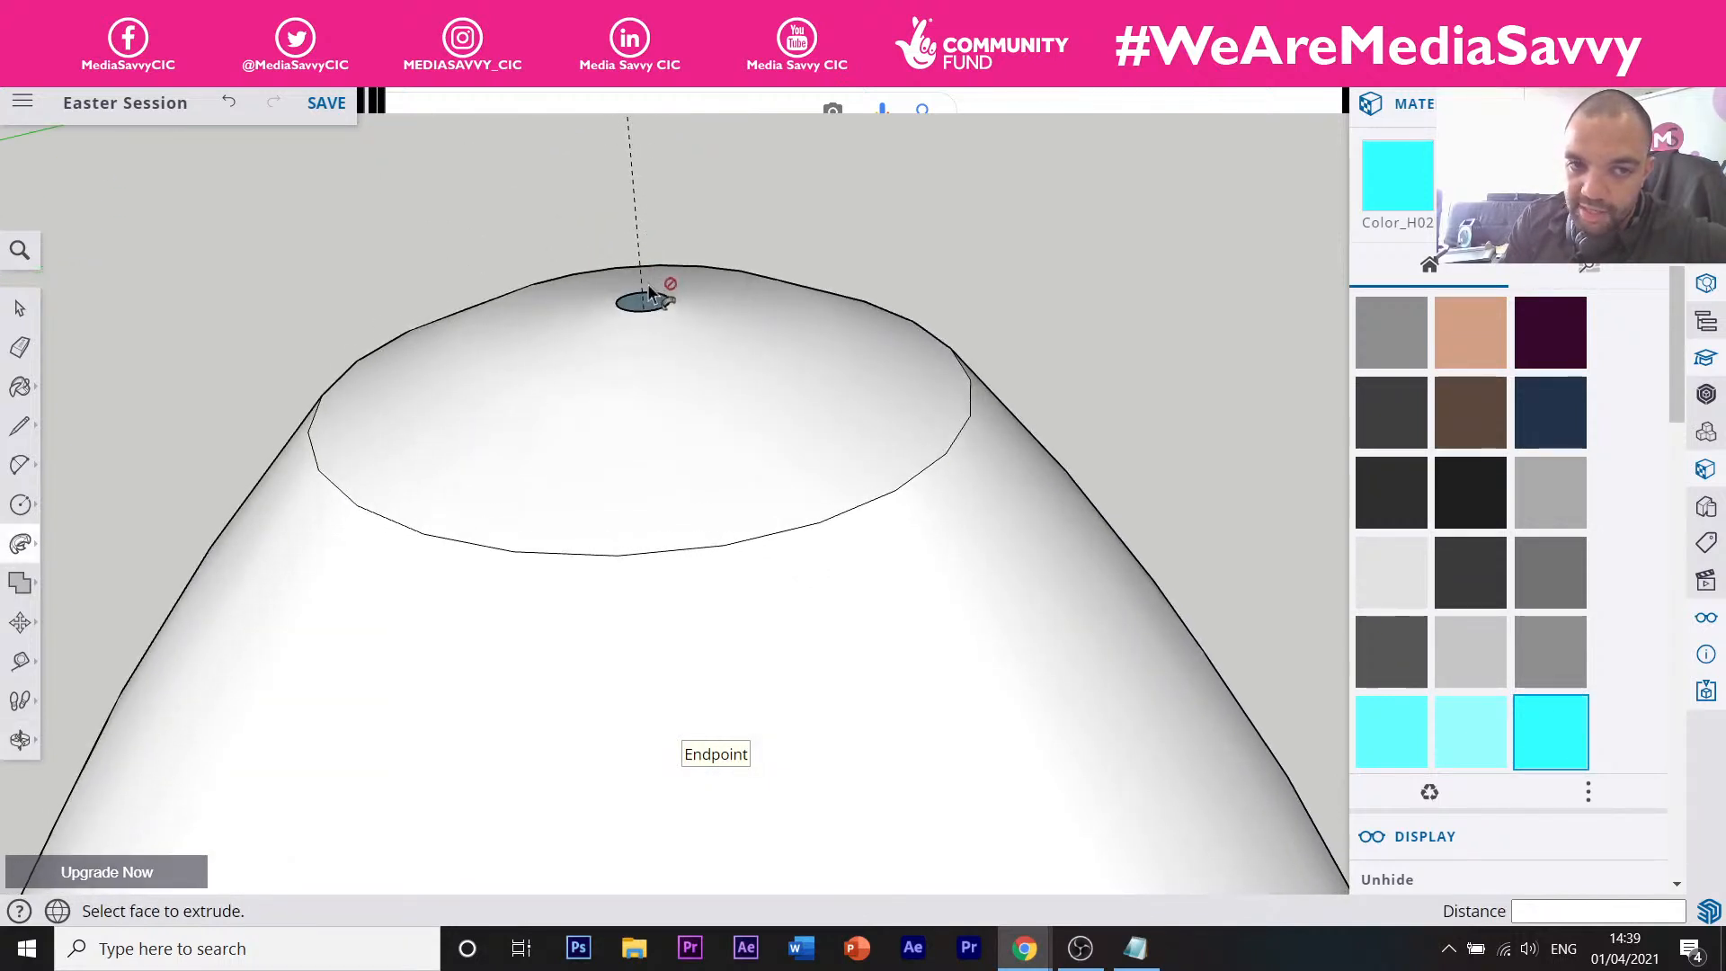
scroll(570, 311, down, 6)
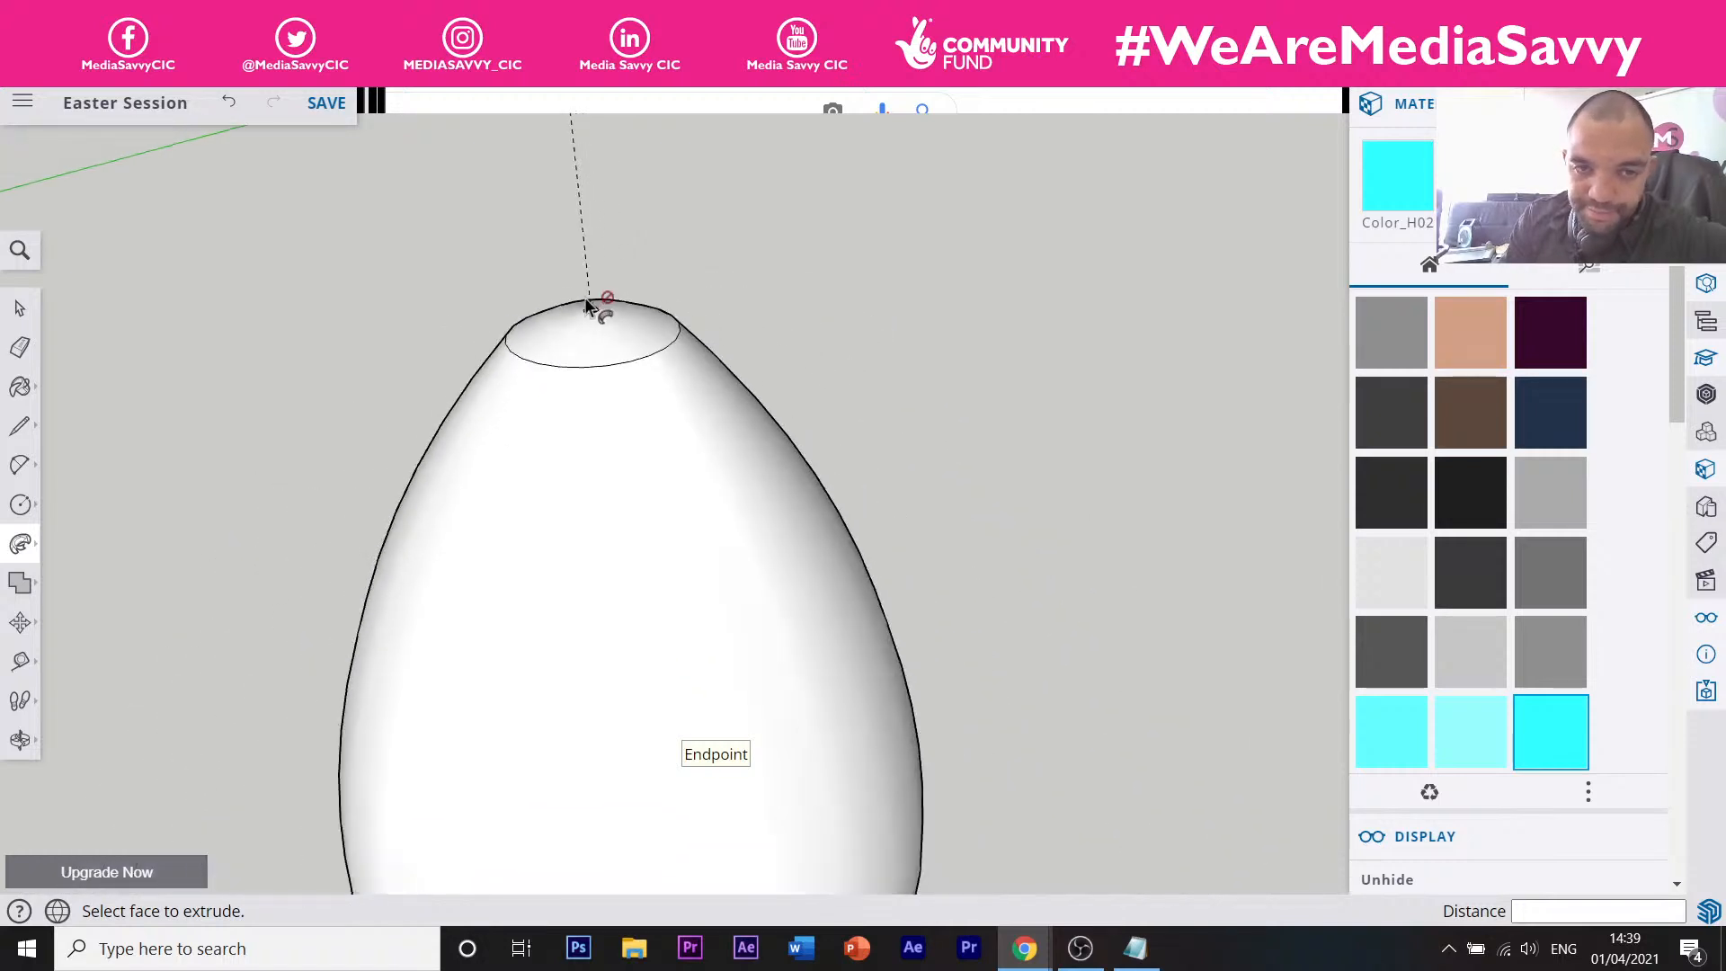
middle_drag(623, 415, 599, 371)
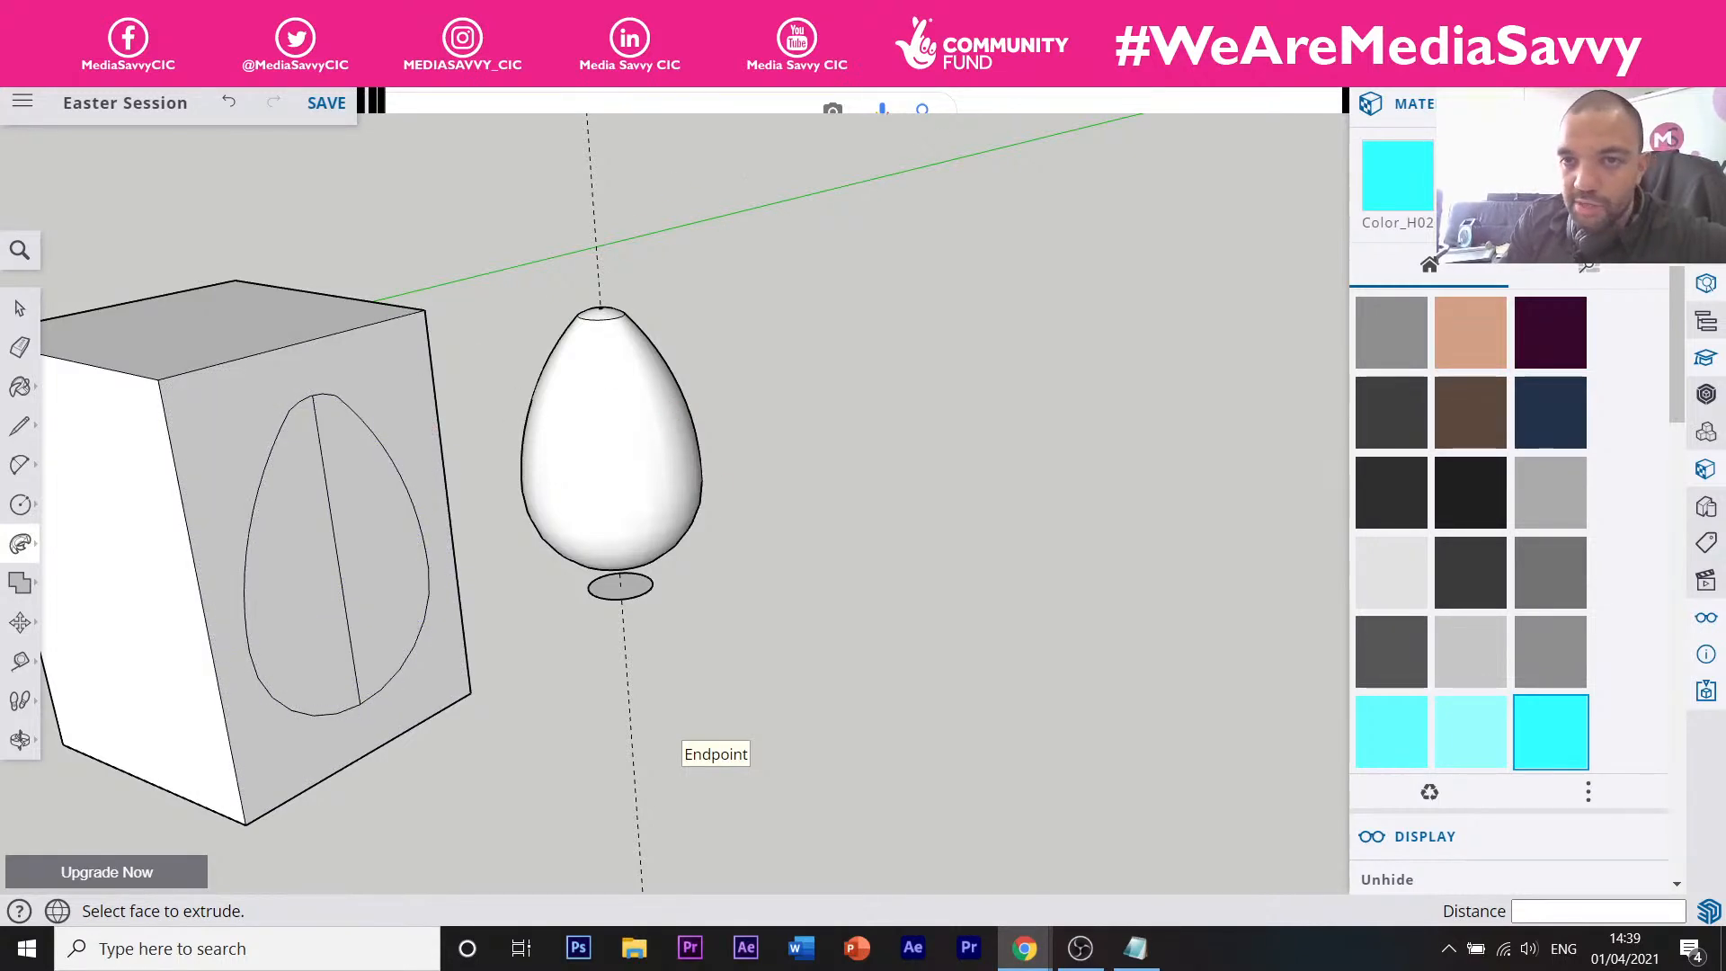
click(992, 109)
click(546, 18)
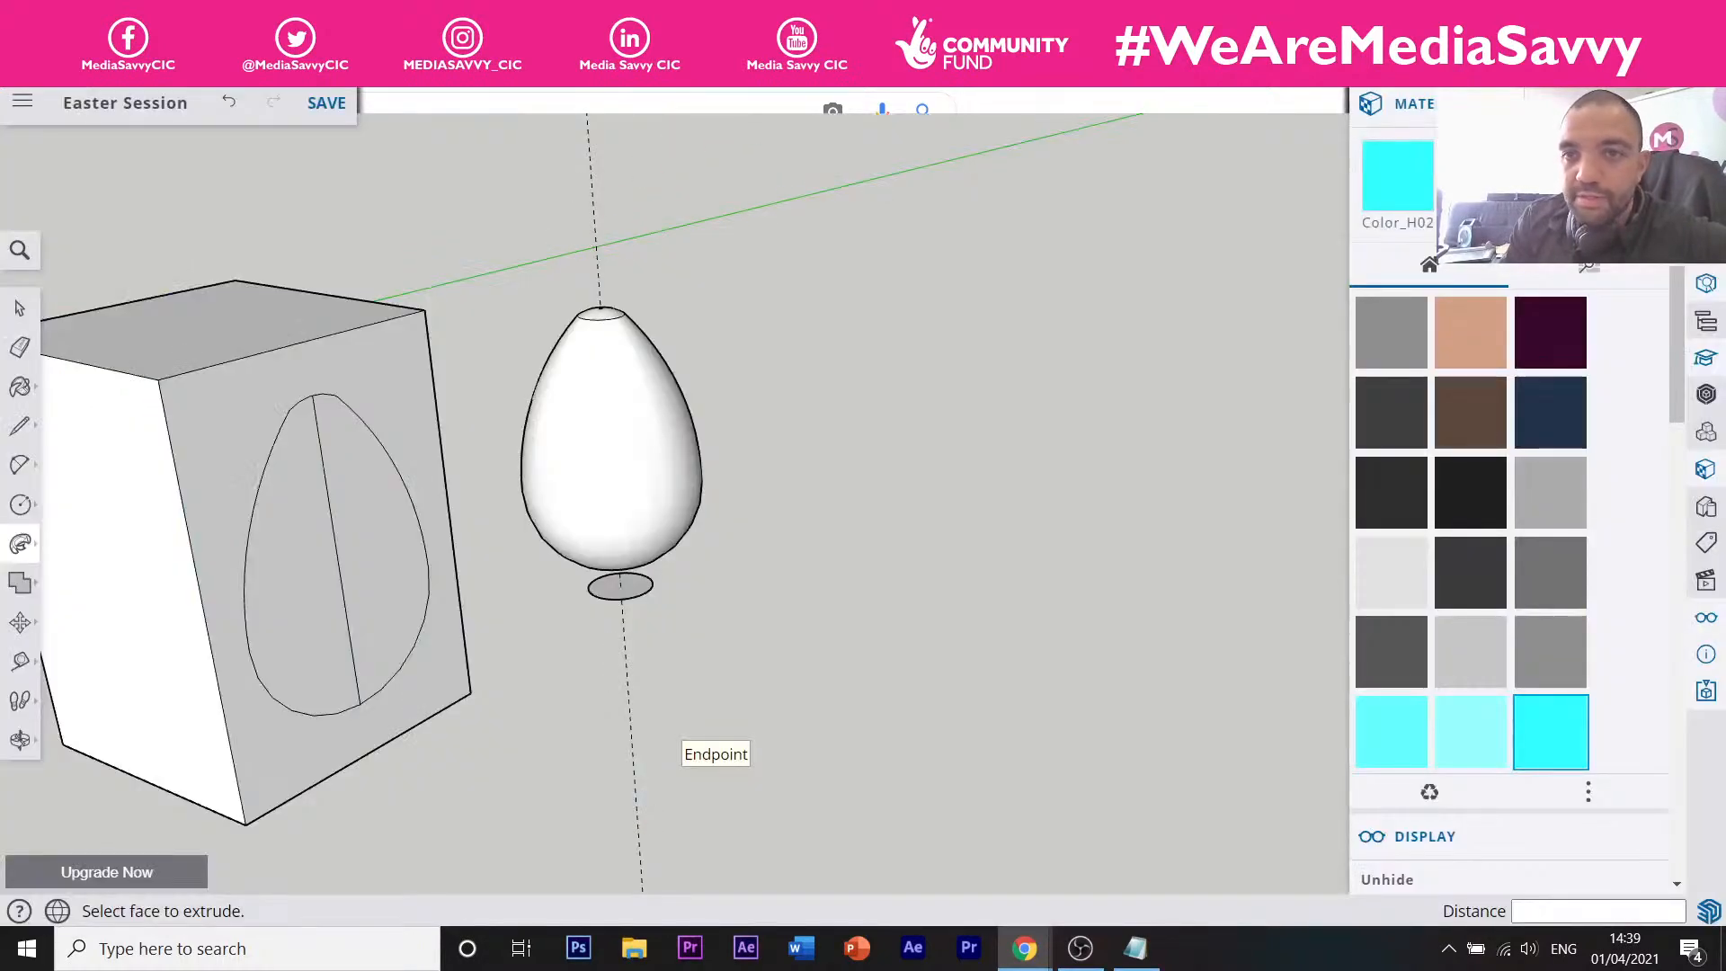
click(836, 18)
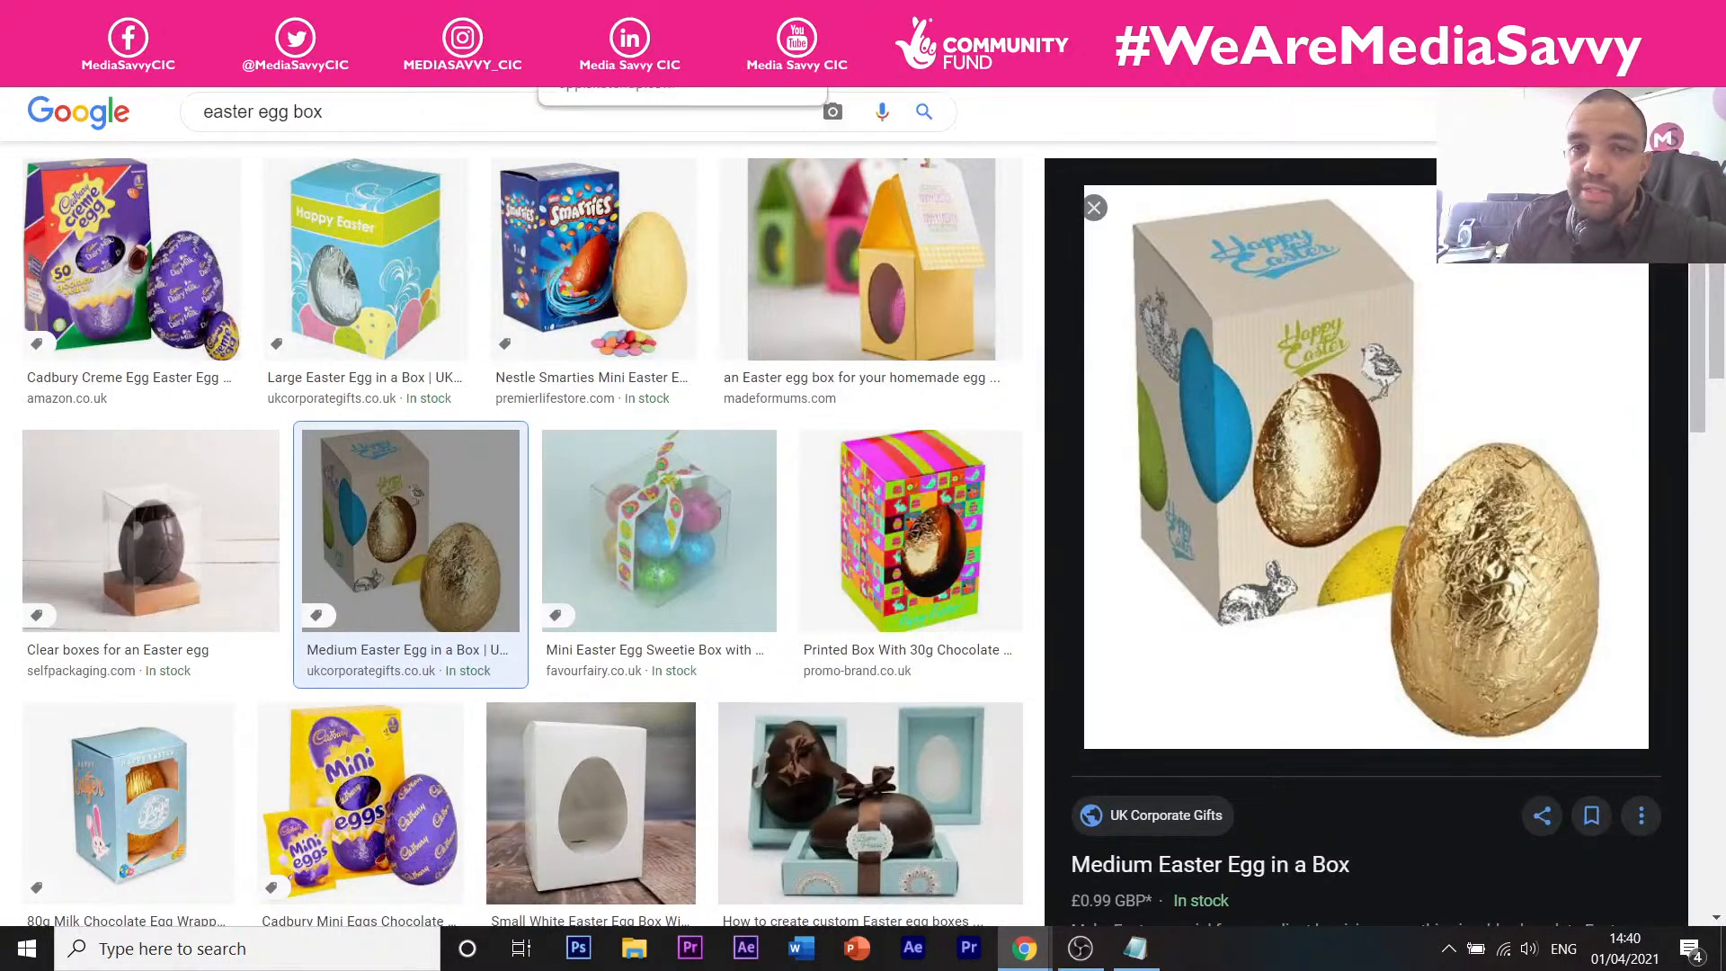
click(547, 18)
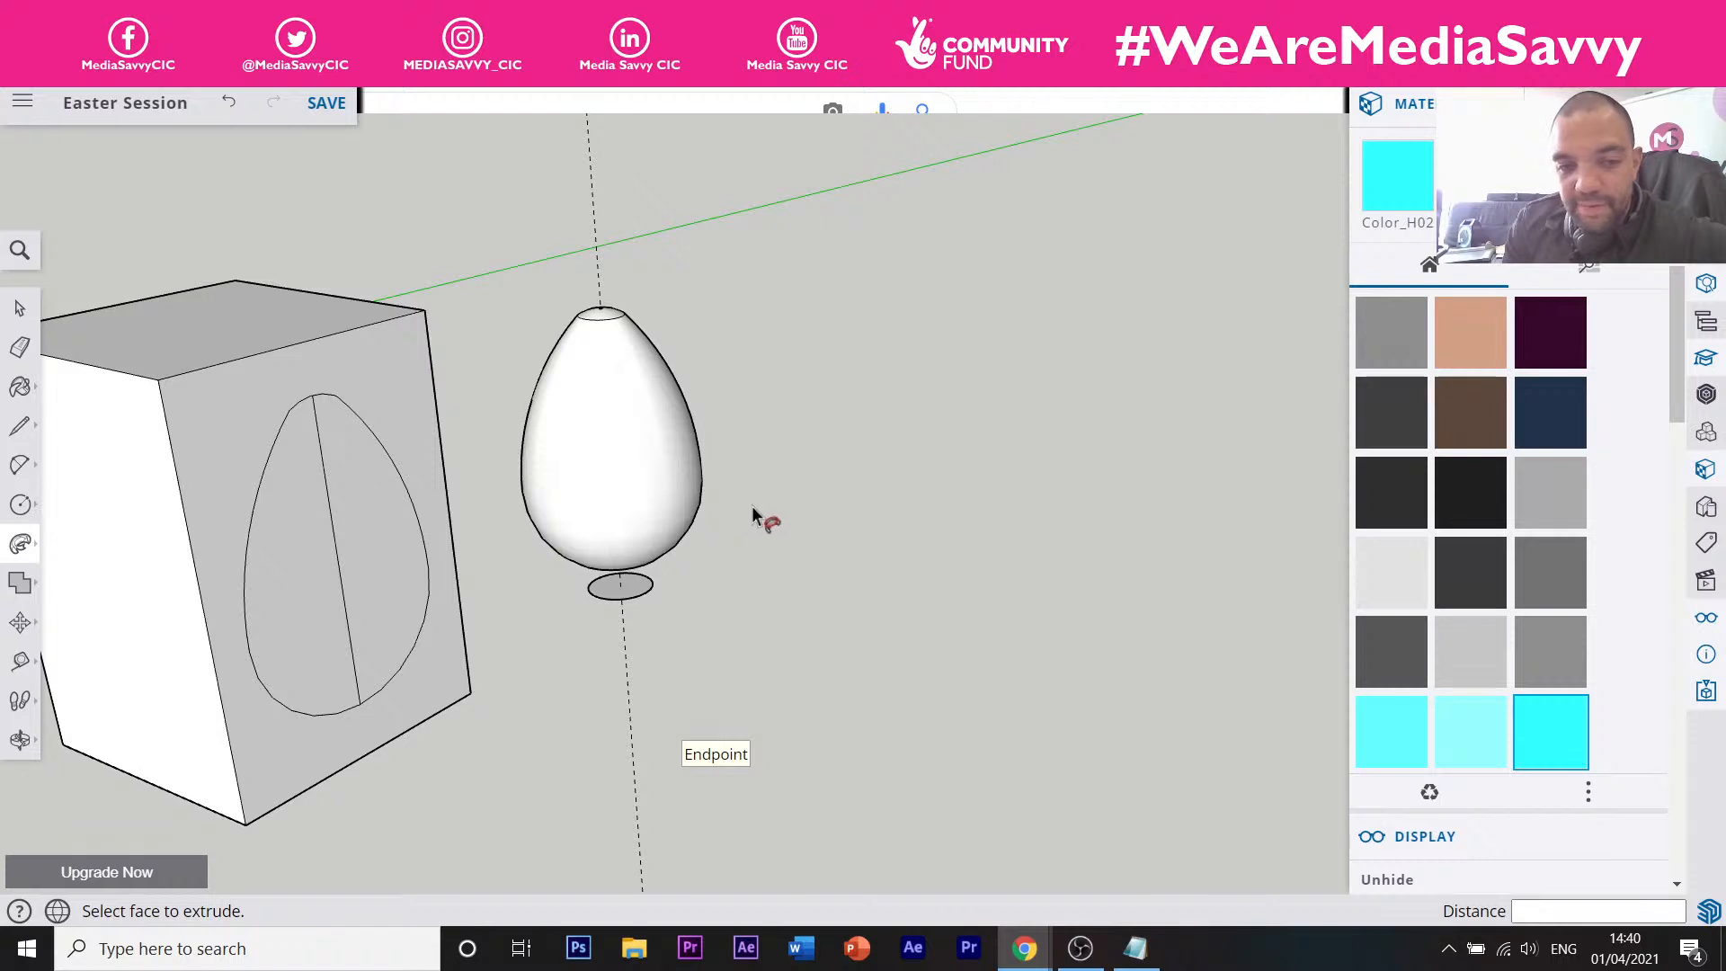
Zoom and orbit to reframe the box and egg, then select the Eraser tool.
scroll(777, 499, down, 3)
scroll(532, 483, up, 2)
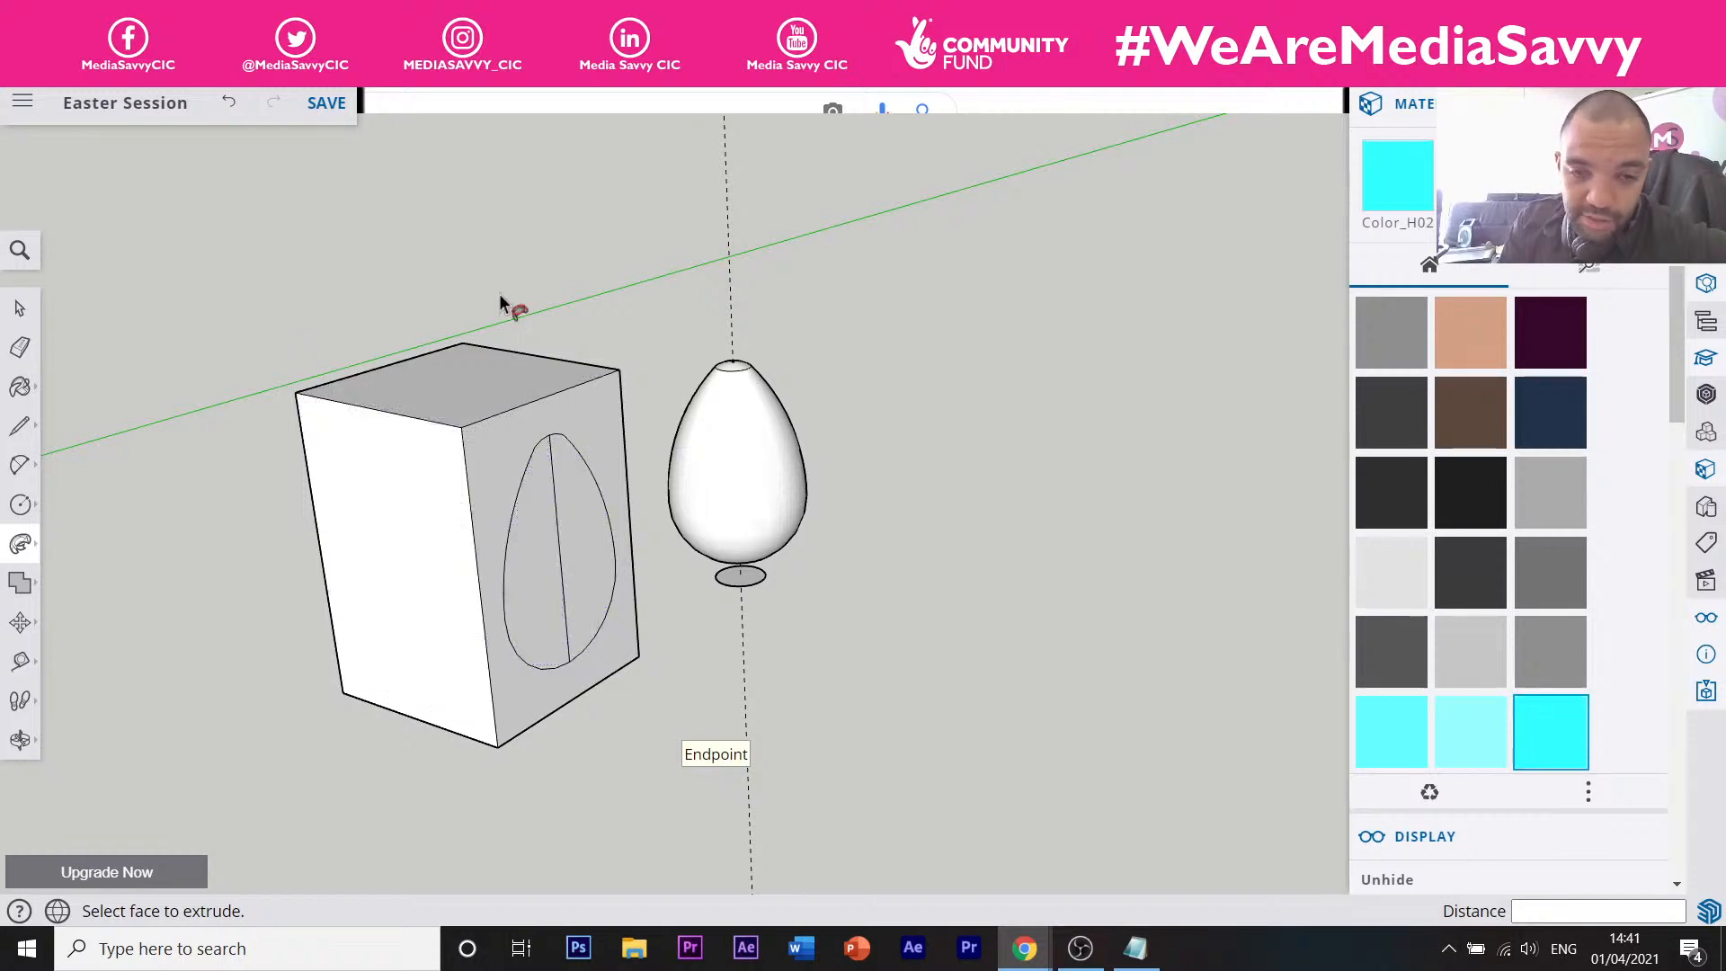
scroll(847, 466, down, 3)
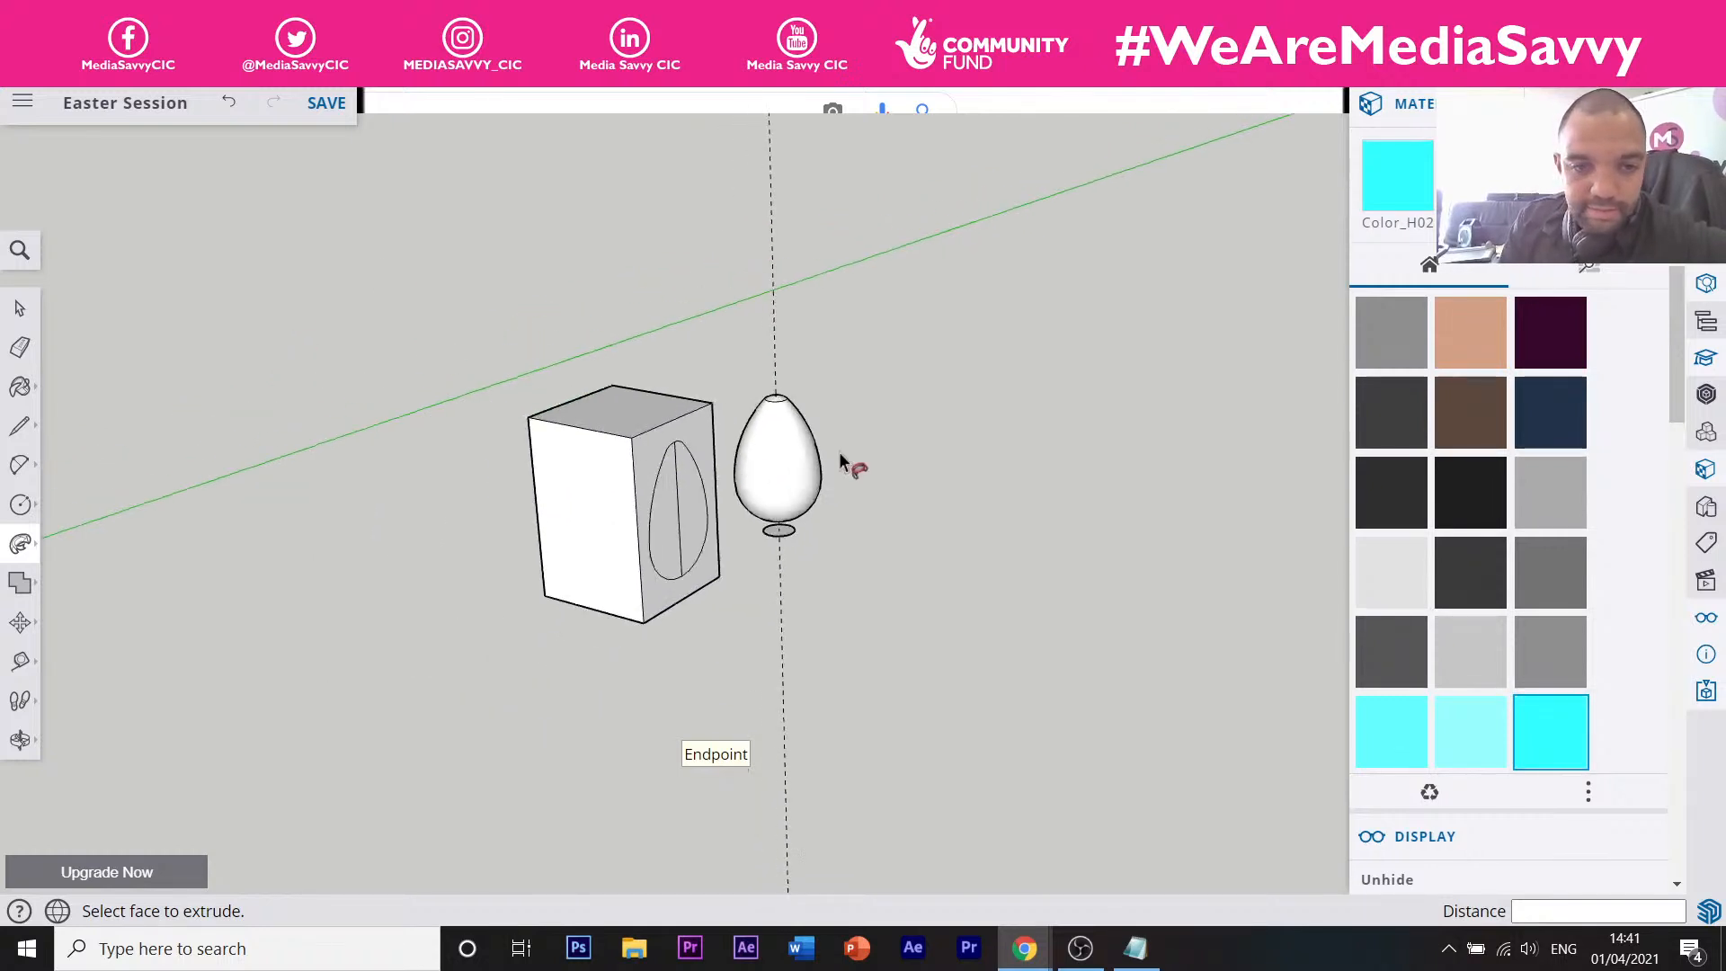
scroll(697, 435, up, 3)
scroll(854, 522, up, 2)
middle_drag(913, 401, 897, 444)
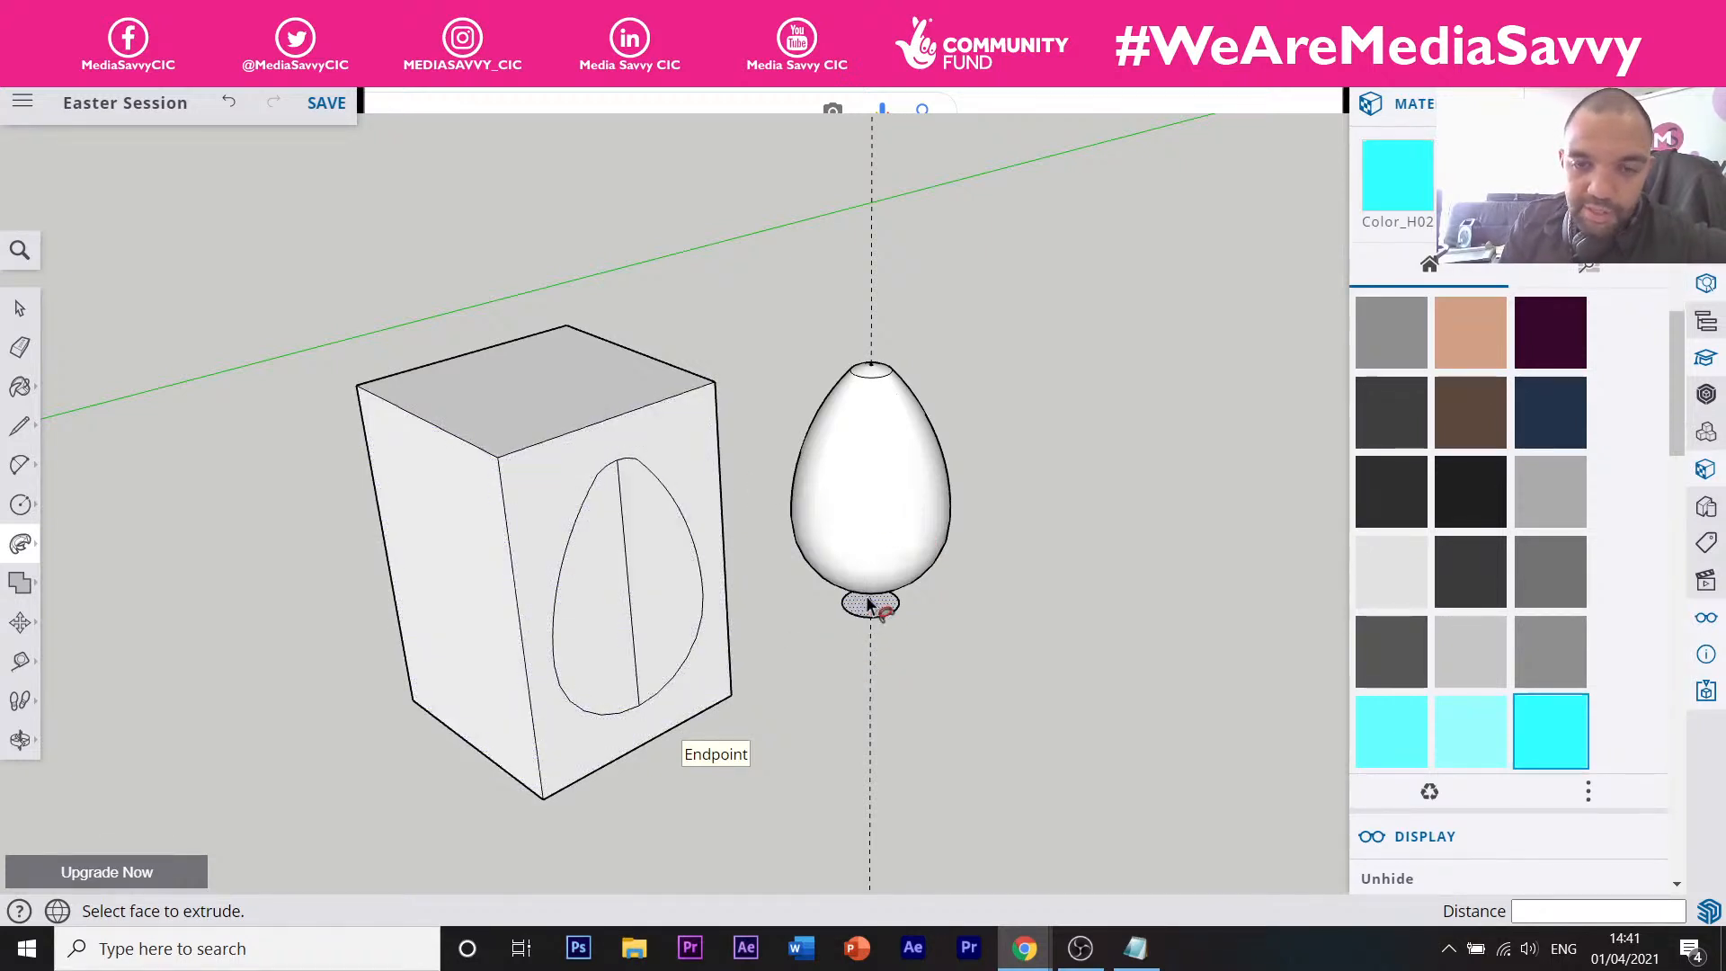
click(27, 354)
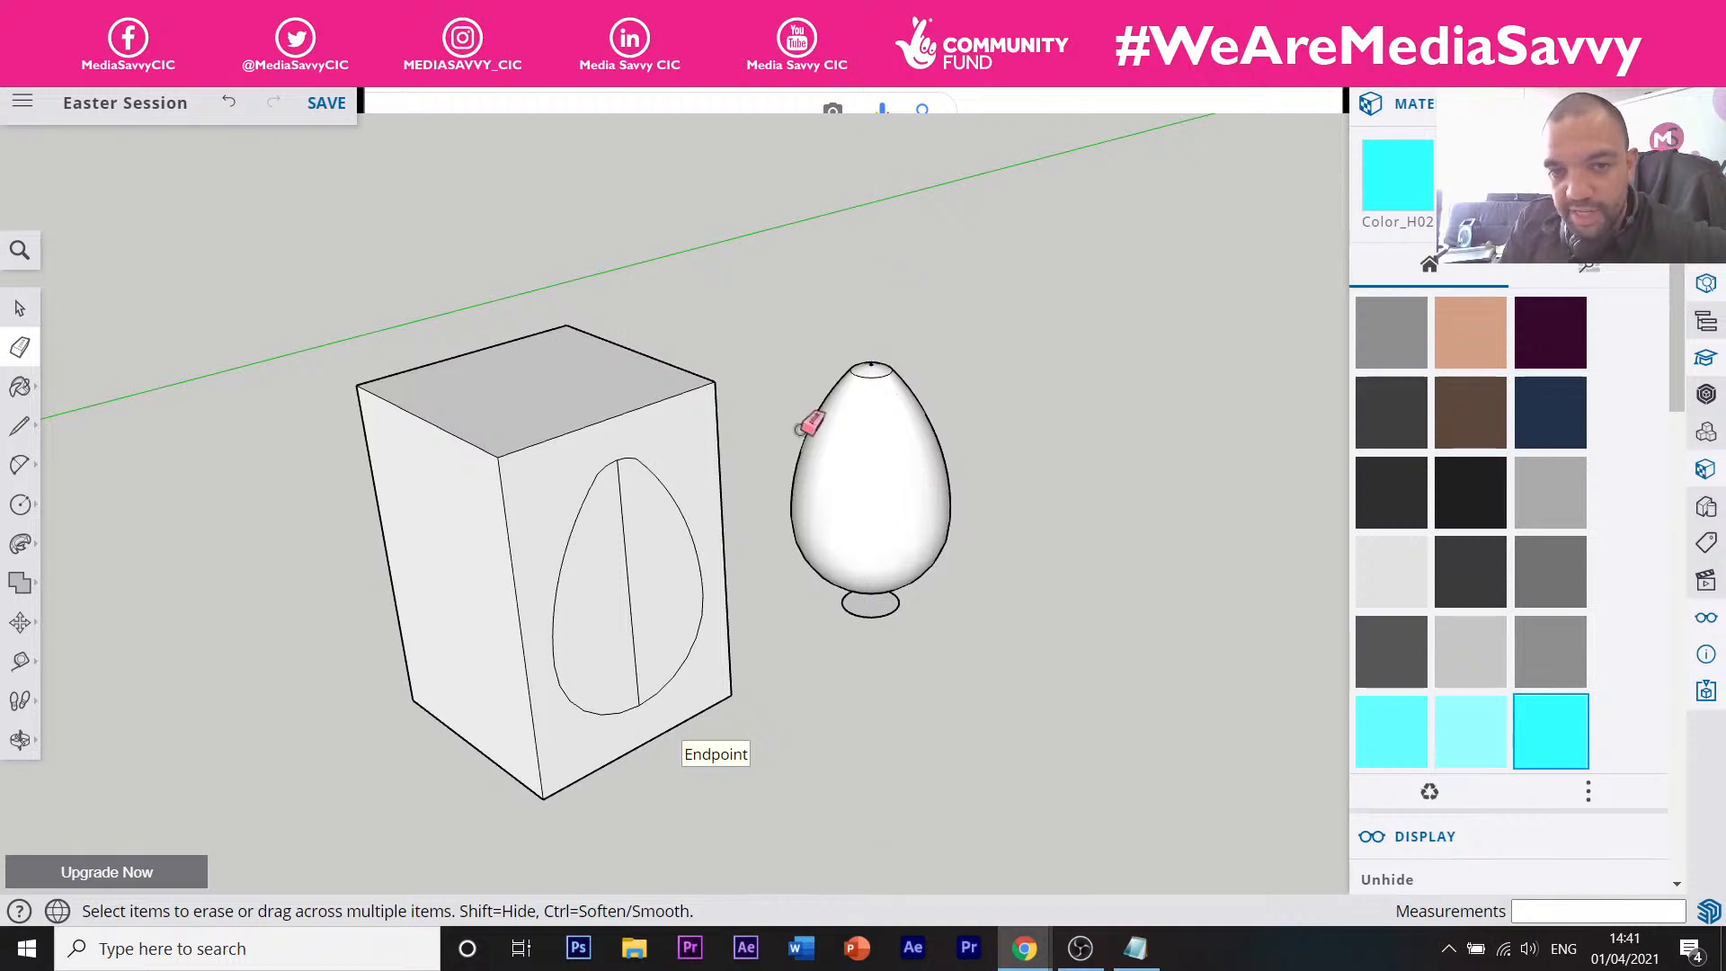
Orbit down to the egg's base and erase the grey ellipse disk beneath it.
scroll(890, 593, up, 5)
mouse_move(855, 662)
middle_down()
mouse_move(836, 536)
mouse_move(839, 662)
mouse_move(833, 577)
mouse_move(836, 603)
middle_up()
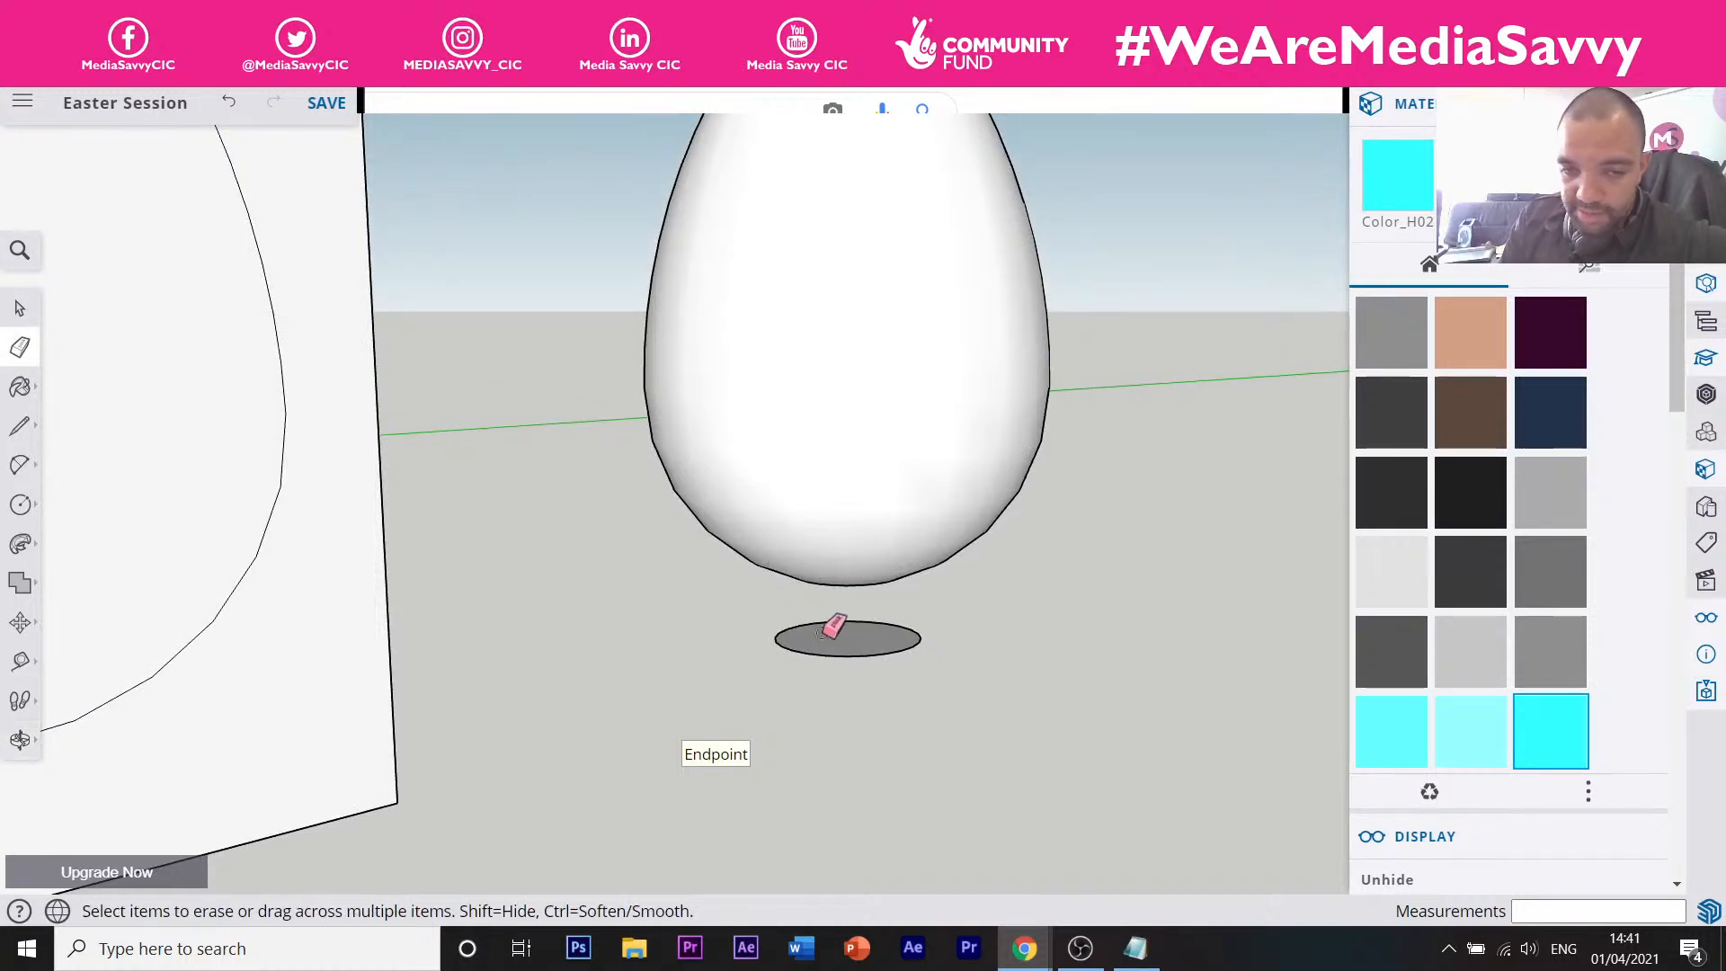
mouse_move(832, 665)
middle_down()
mouse_move(822, 630)
mouse_move(844, 640)
middle_up()
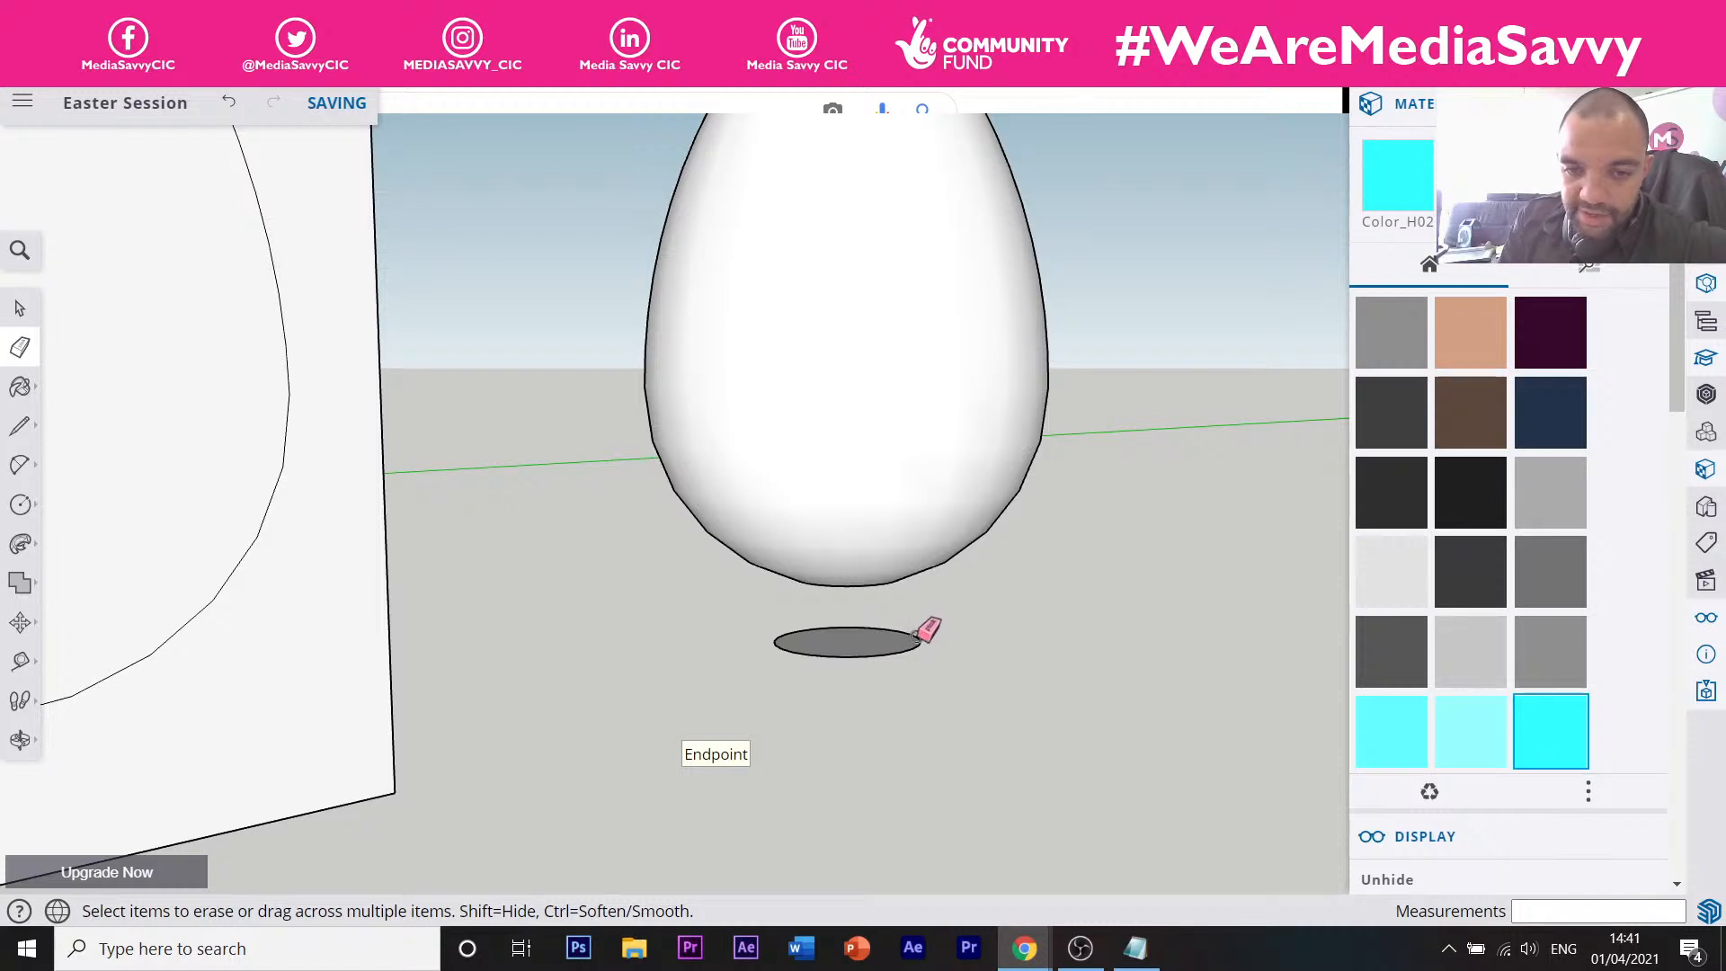
click(916, 636)
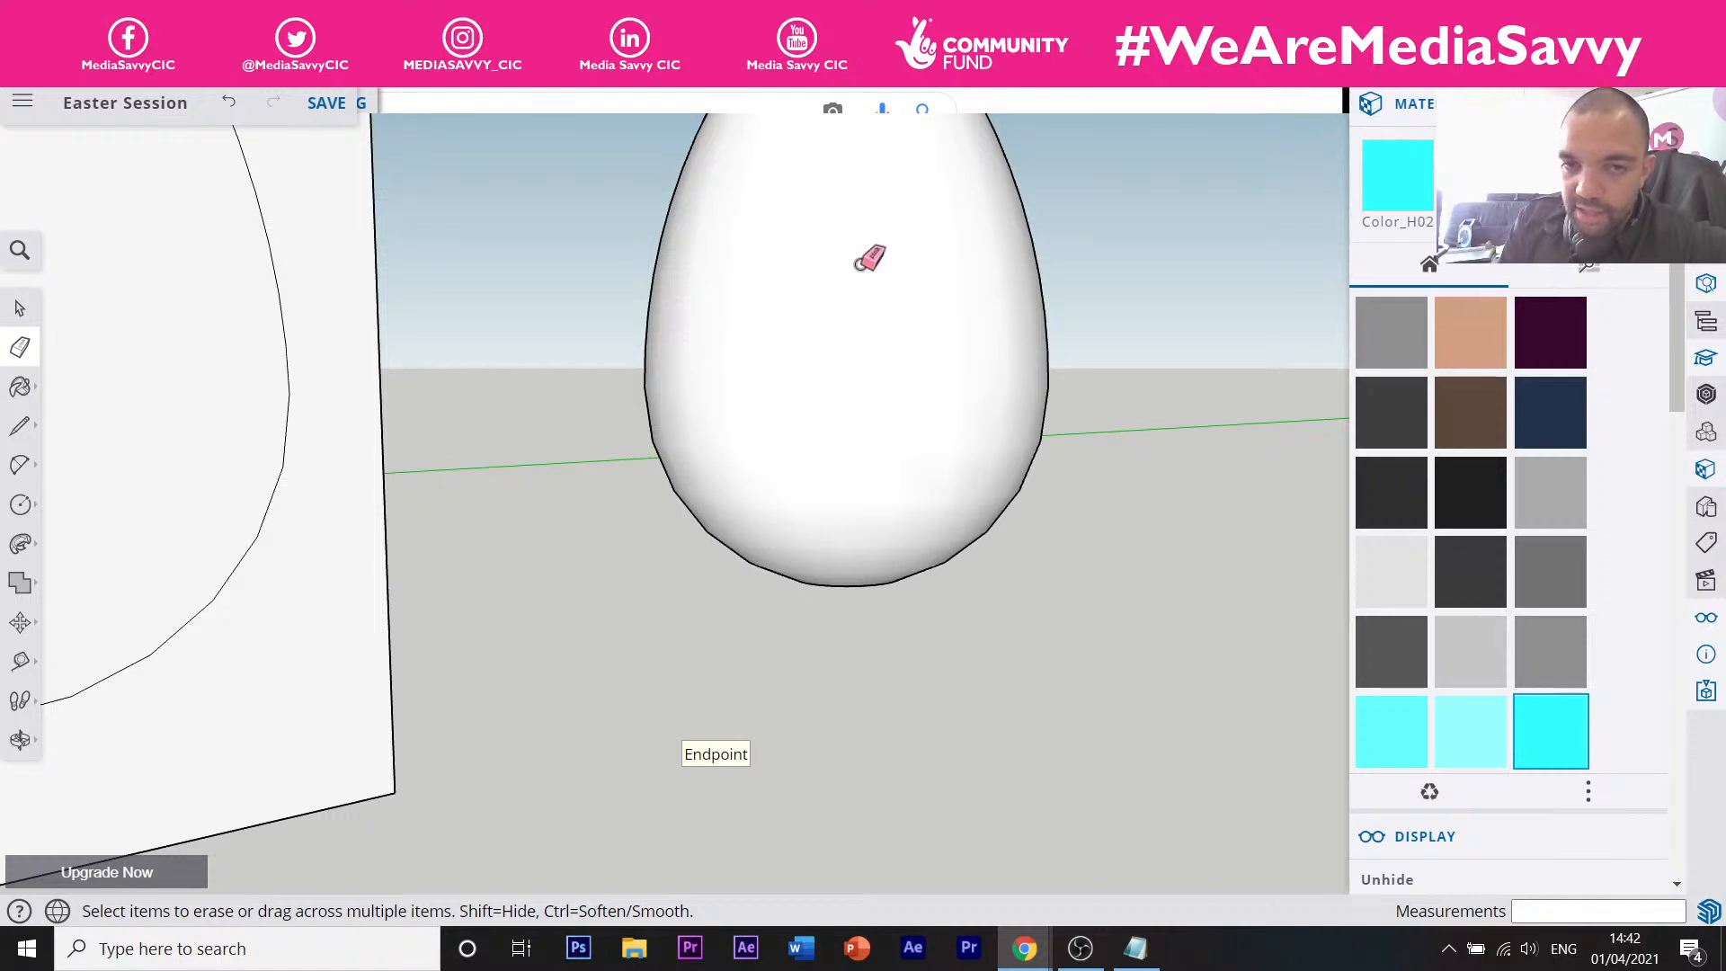
Bring the egg's top into view and try erasing an edge, undoing the accidental erase.
key(o)
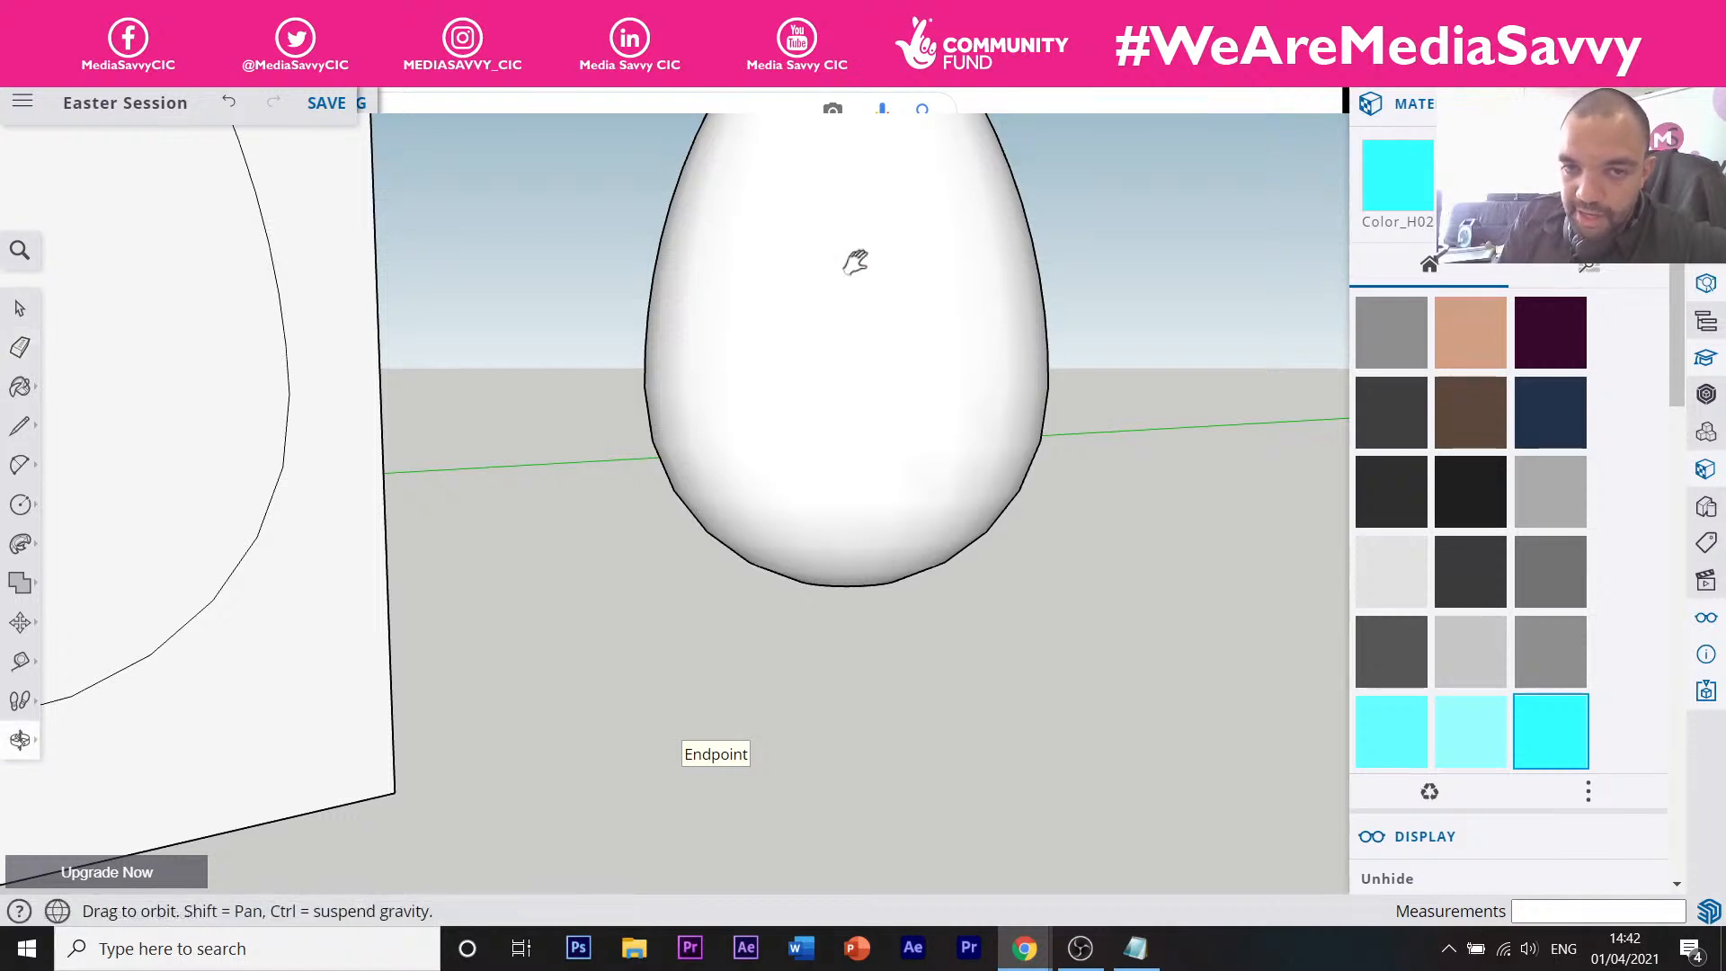
shift+drag(852, 262, 824, 763)
key(e)
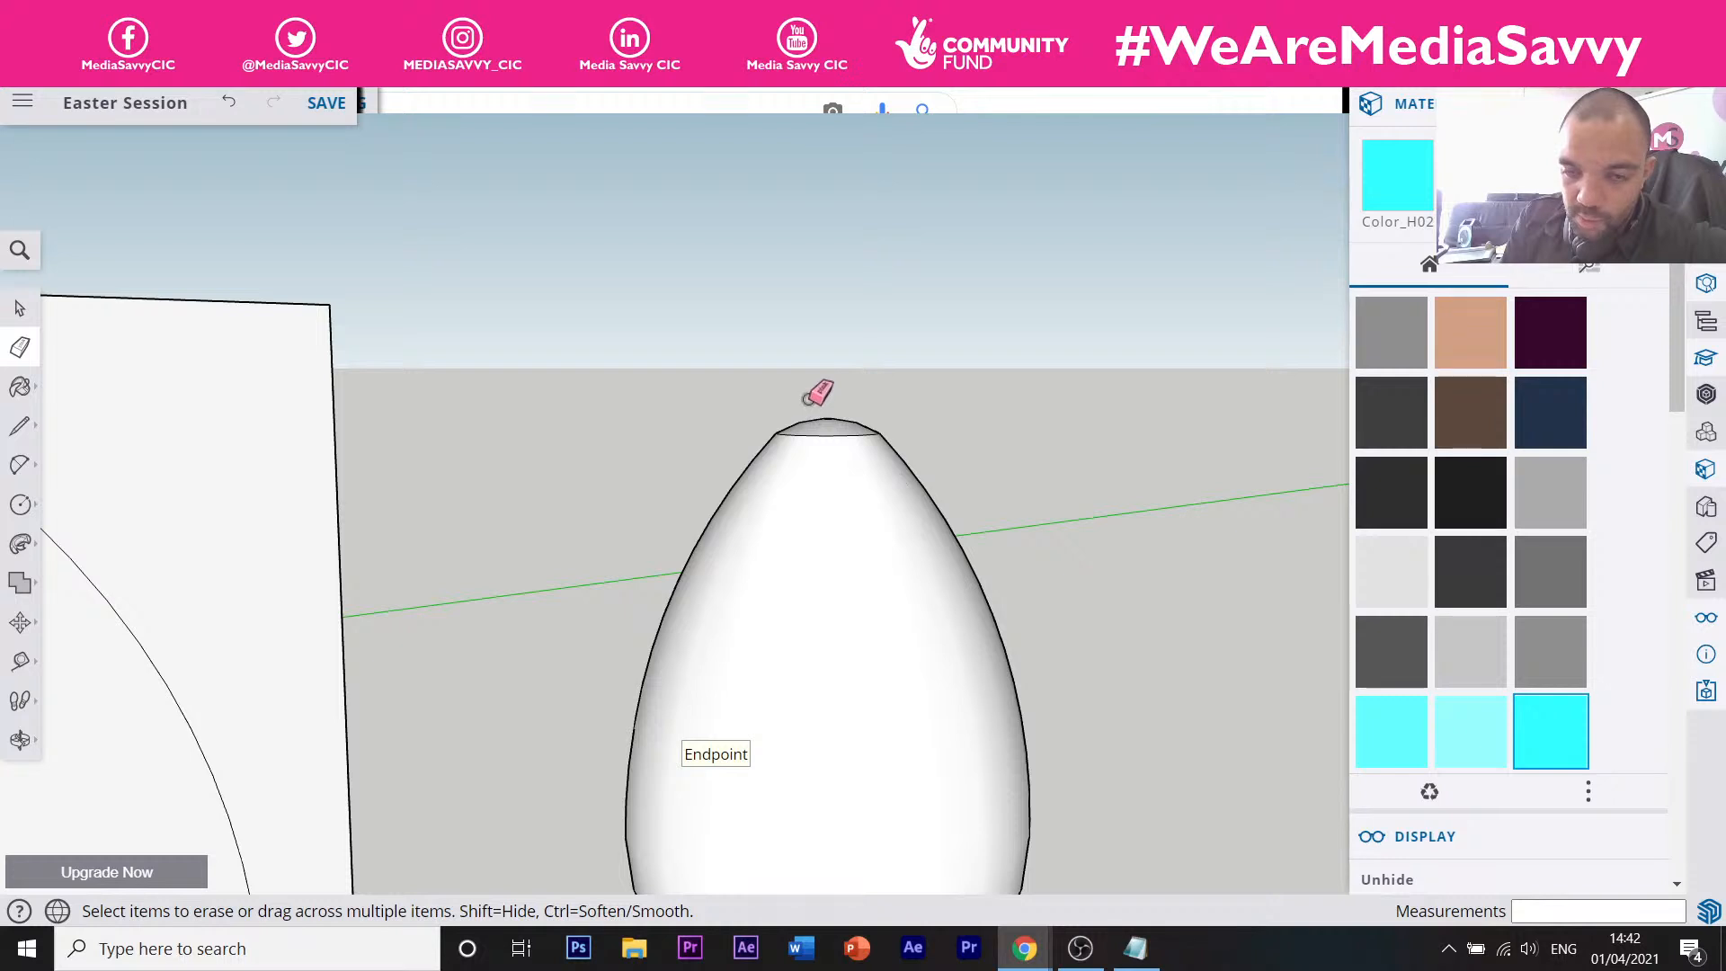
key(o)
drag(801, 389, 826, 834)
key(e)
scroll(819, 398, up, 5)
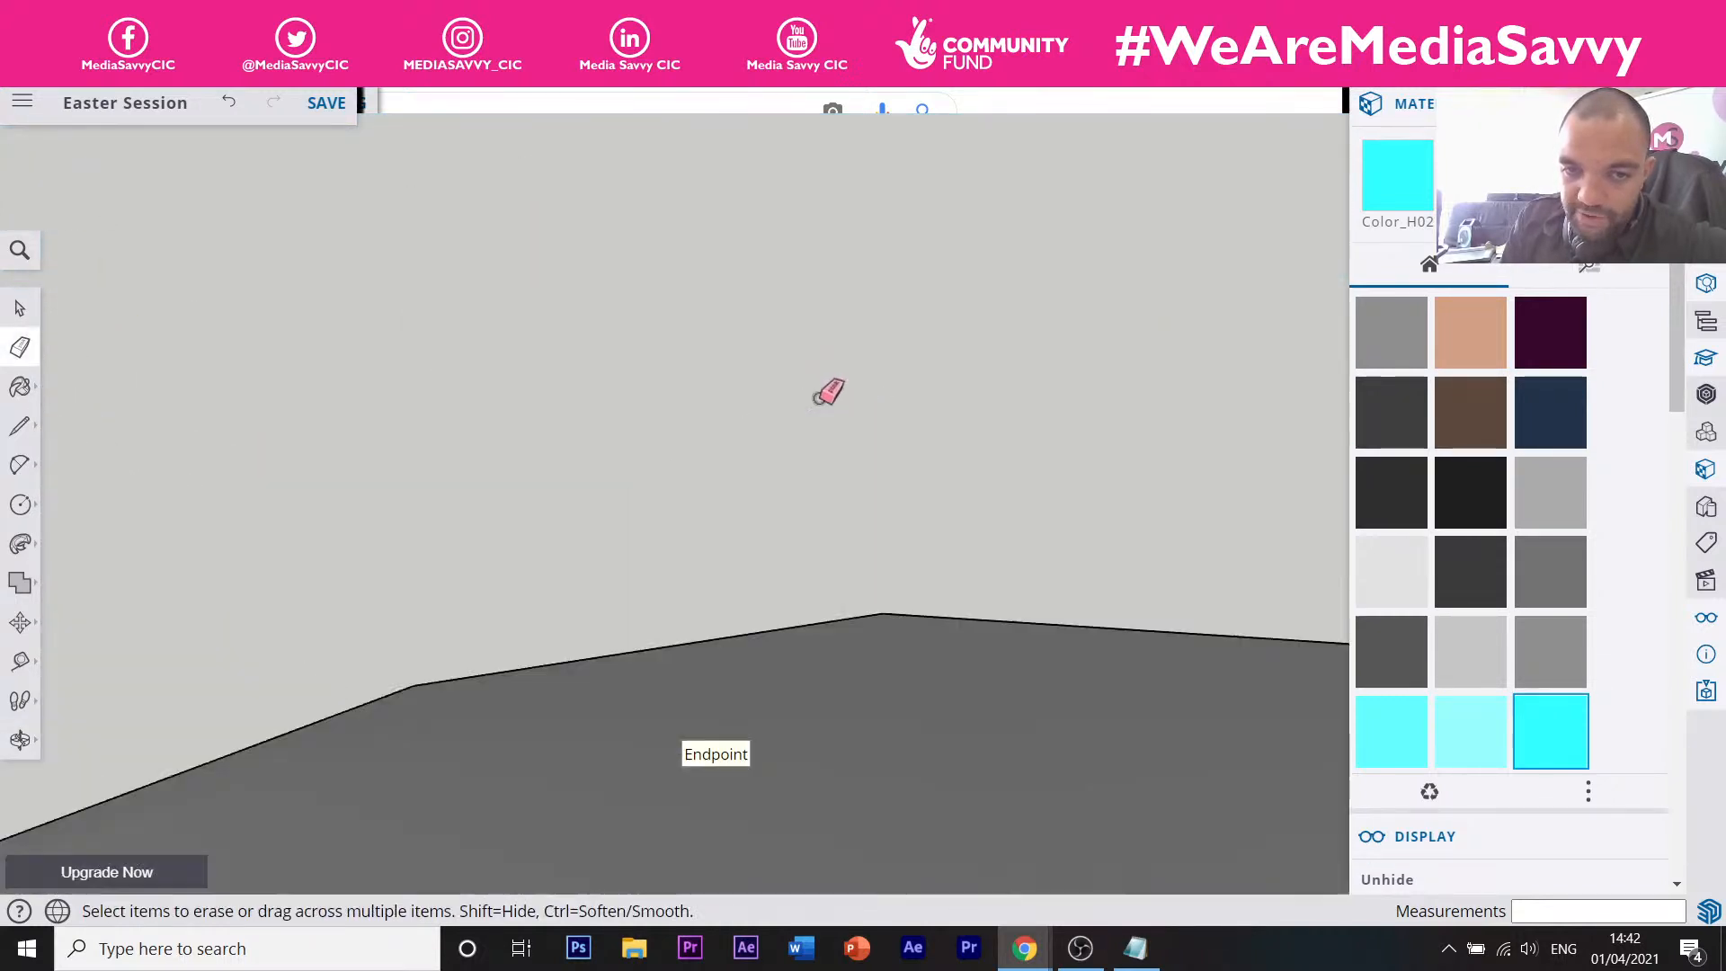
scroll(828, 387, down, 2)
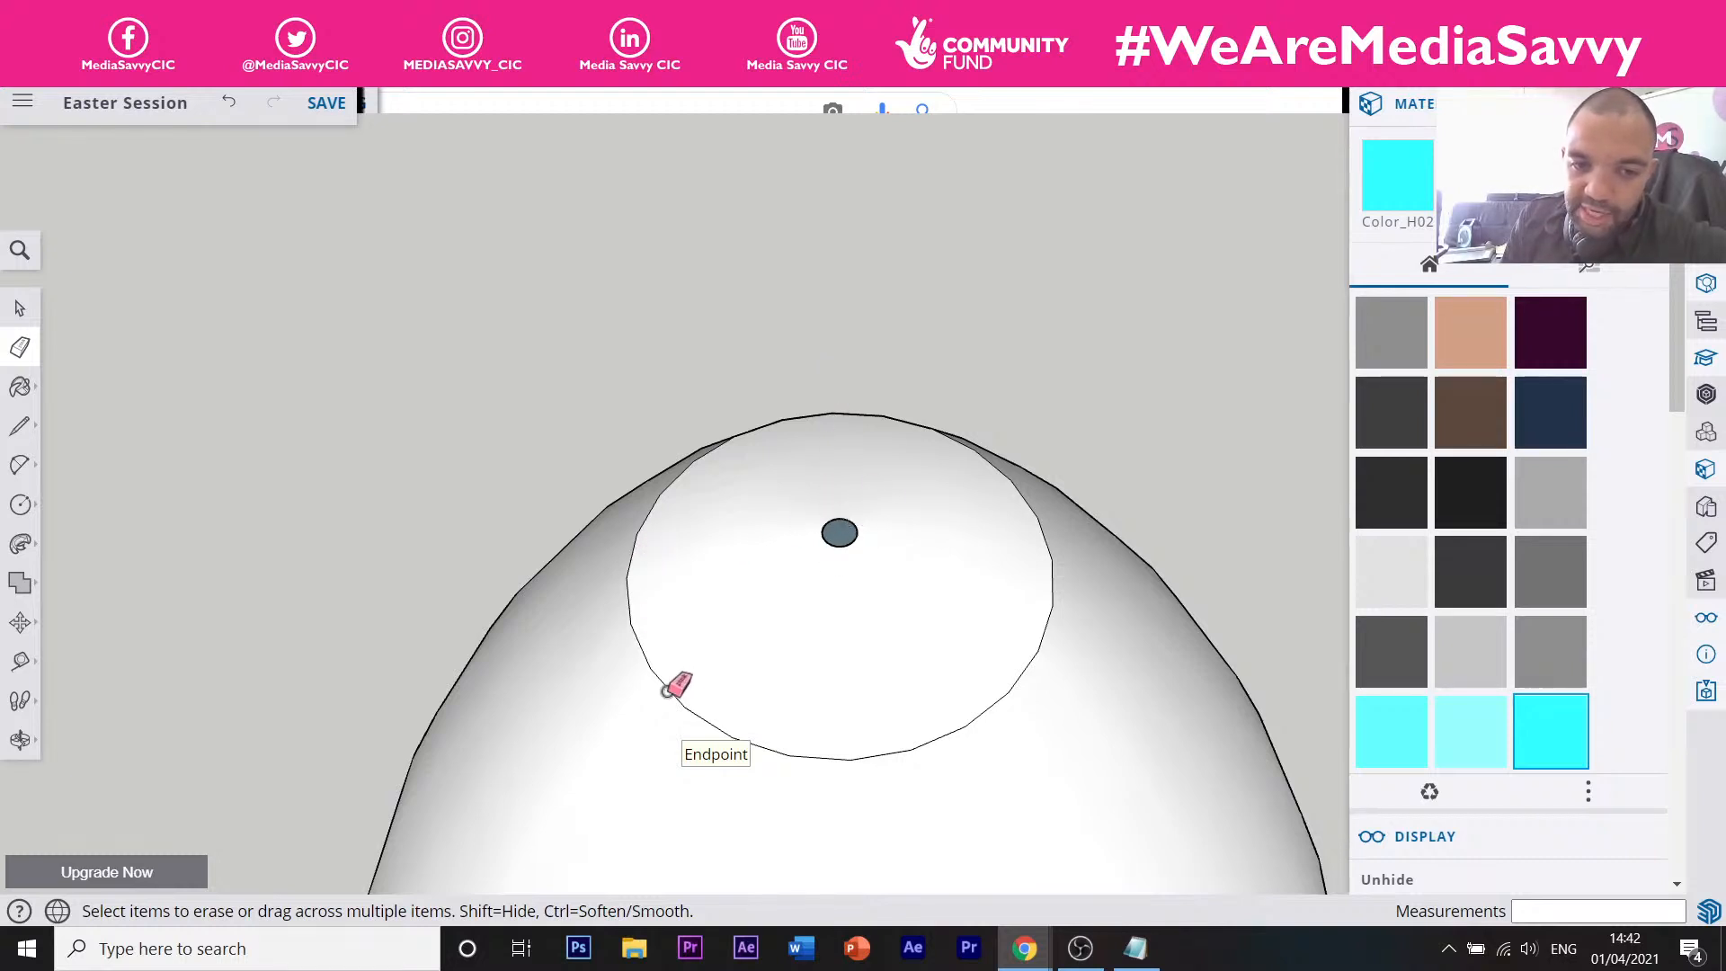
scroll(924, 541, down, 5)
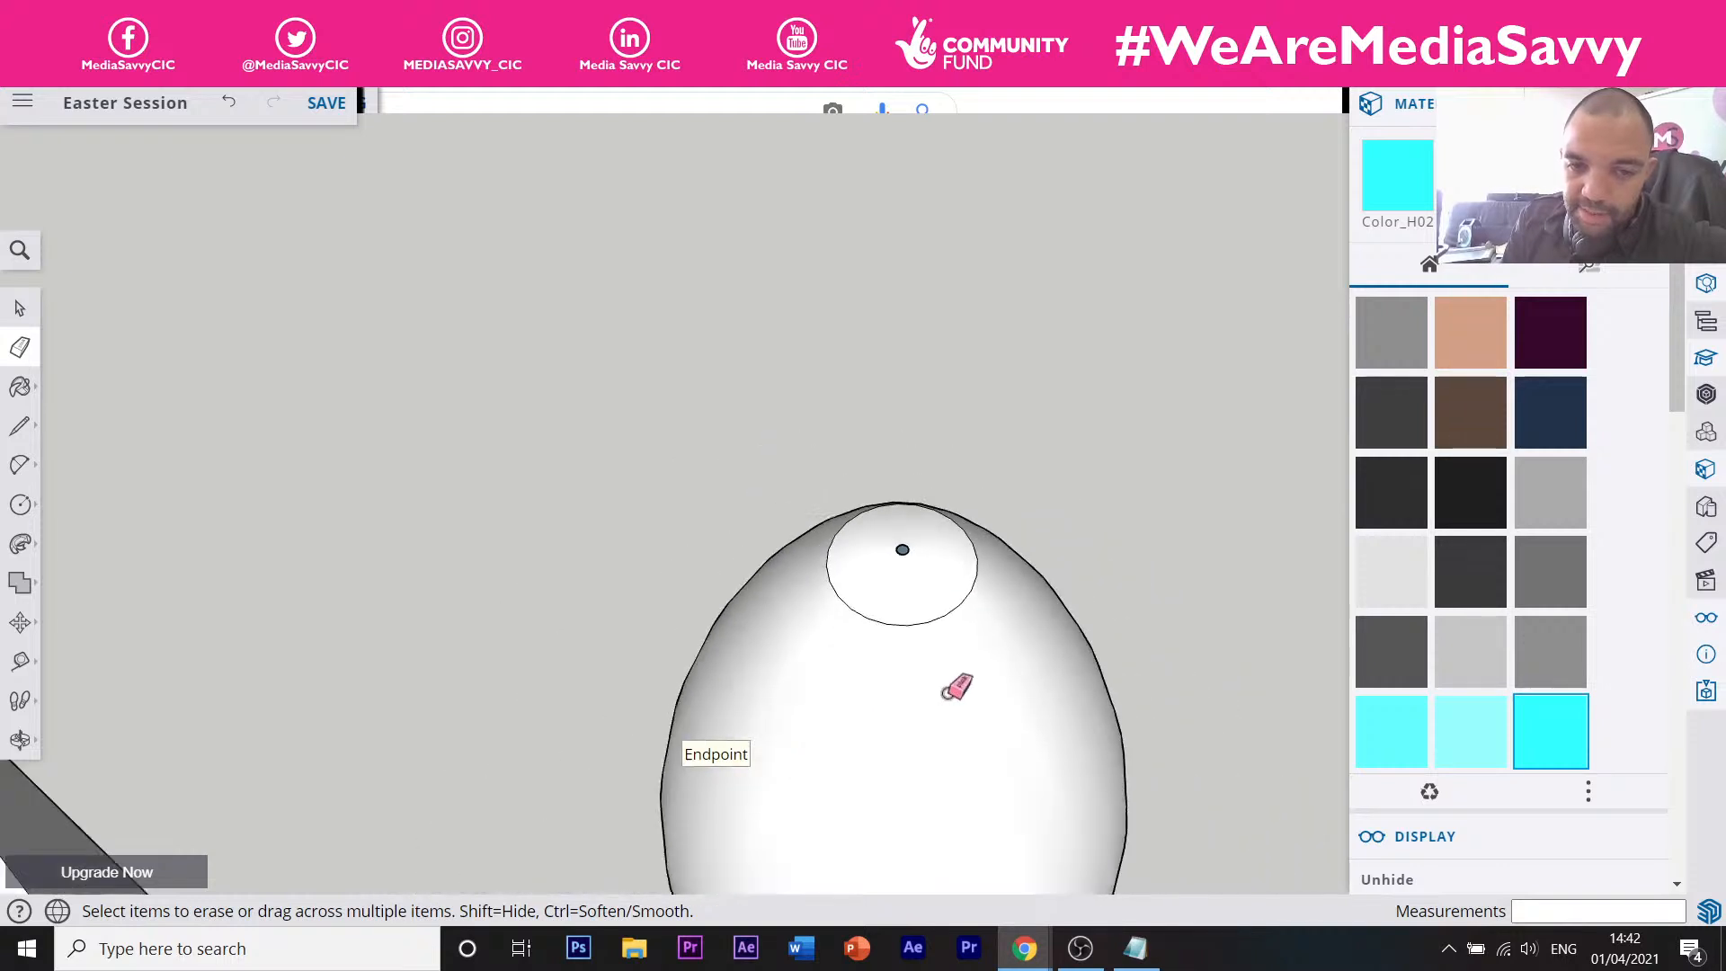
mouse_move(944, 697)
middle_down()
mouse_move(837, 467)
mouse_move(720, 327)
mouse_move(821, 512)
mouse_move(971, 578)
middle_up()
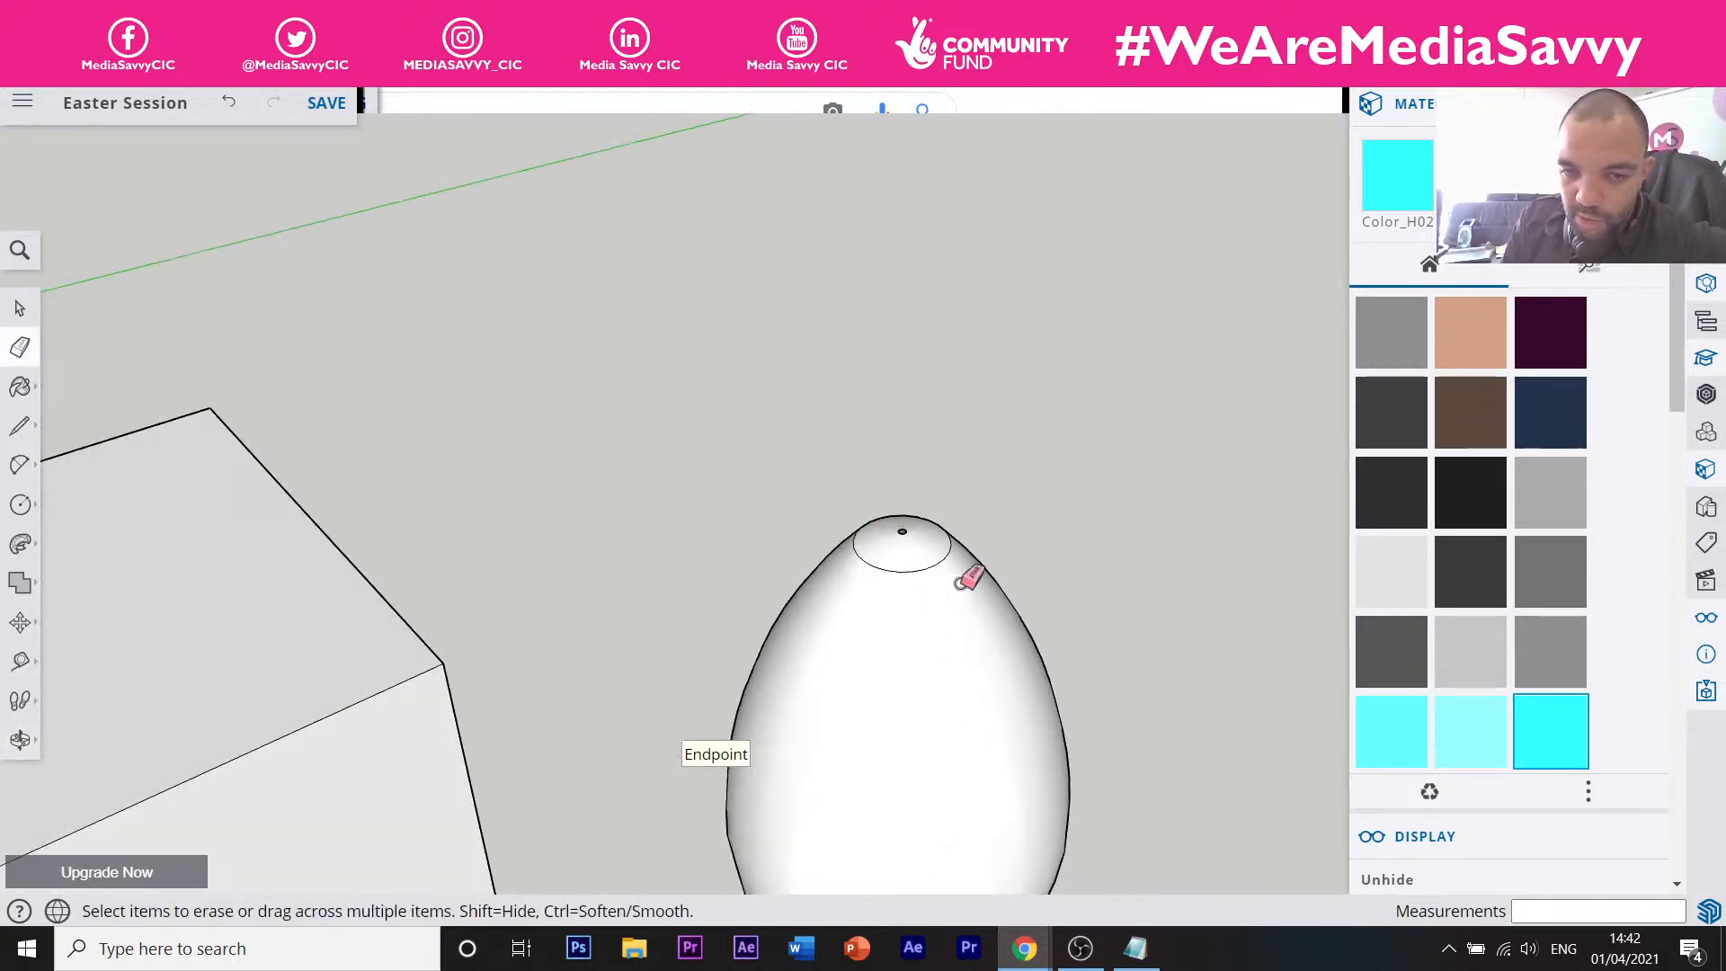
scroll(951, 525, up, 3)
middle_drag(862, 570, 886, 608)
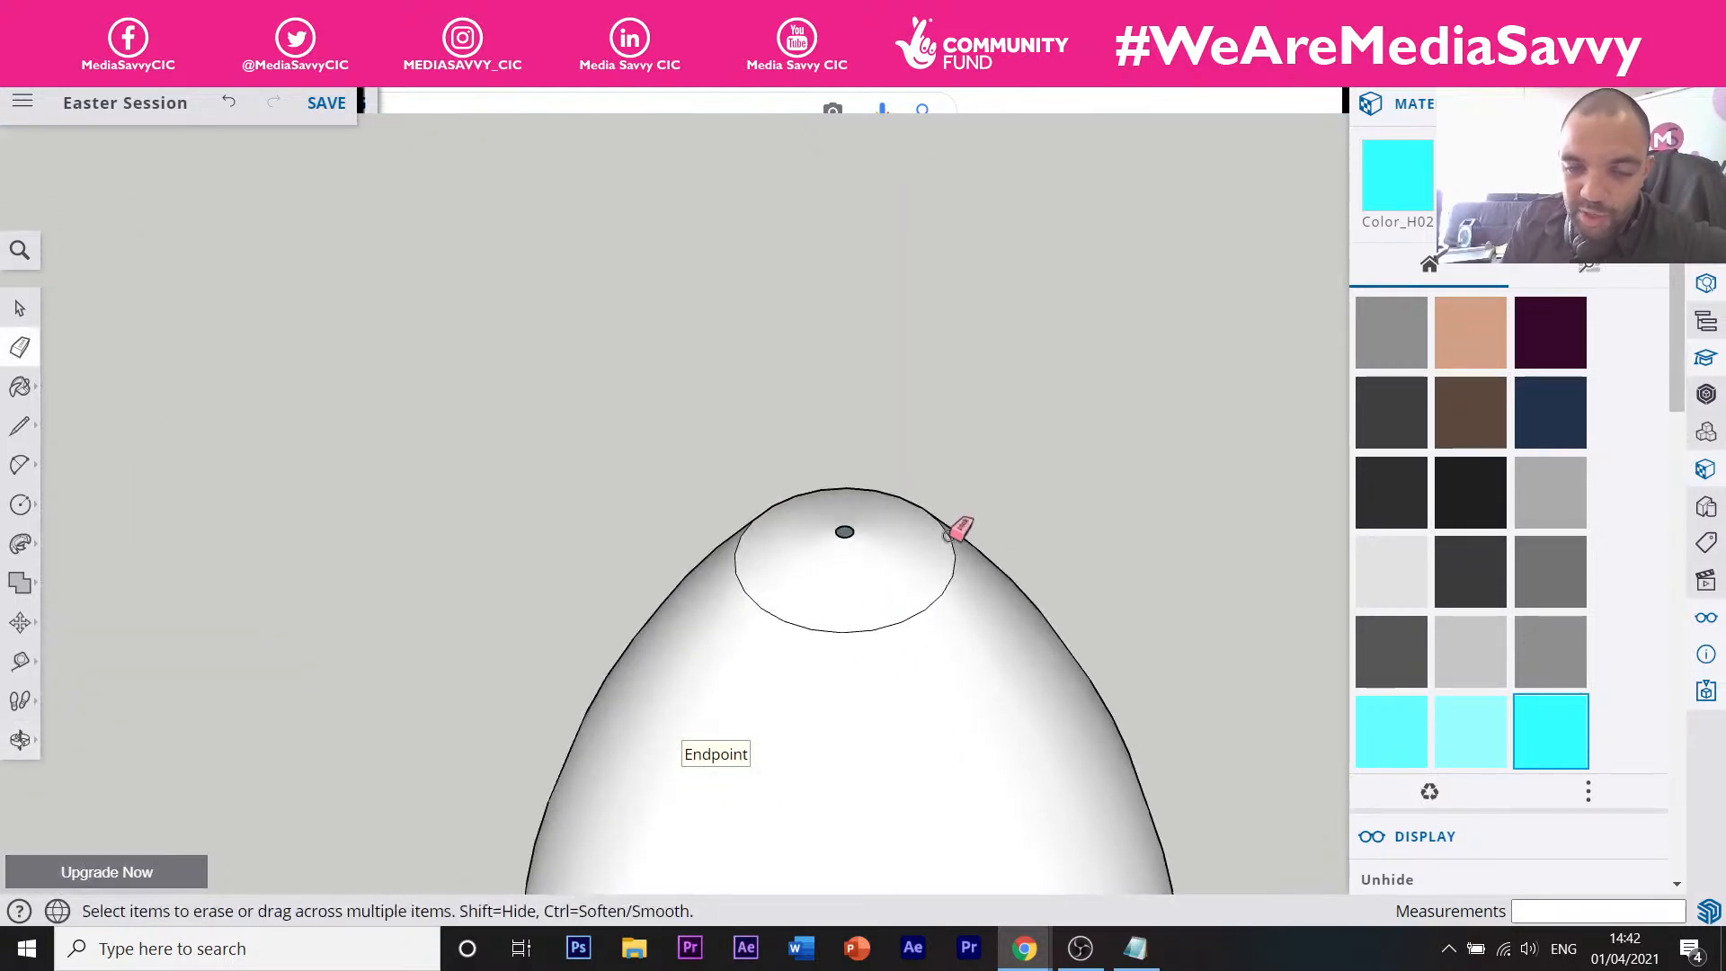
click(910, 612)
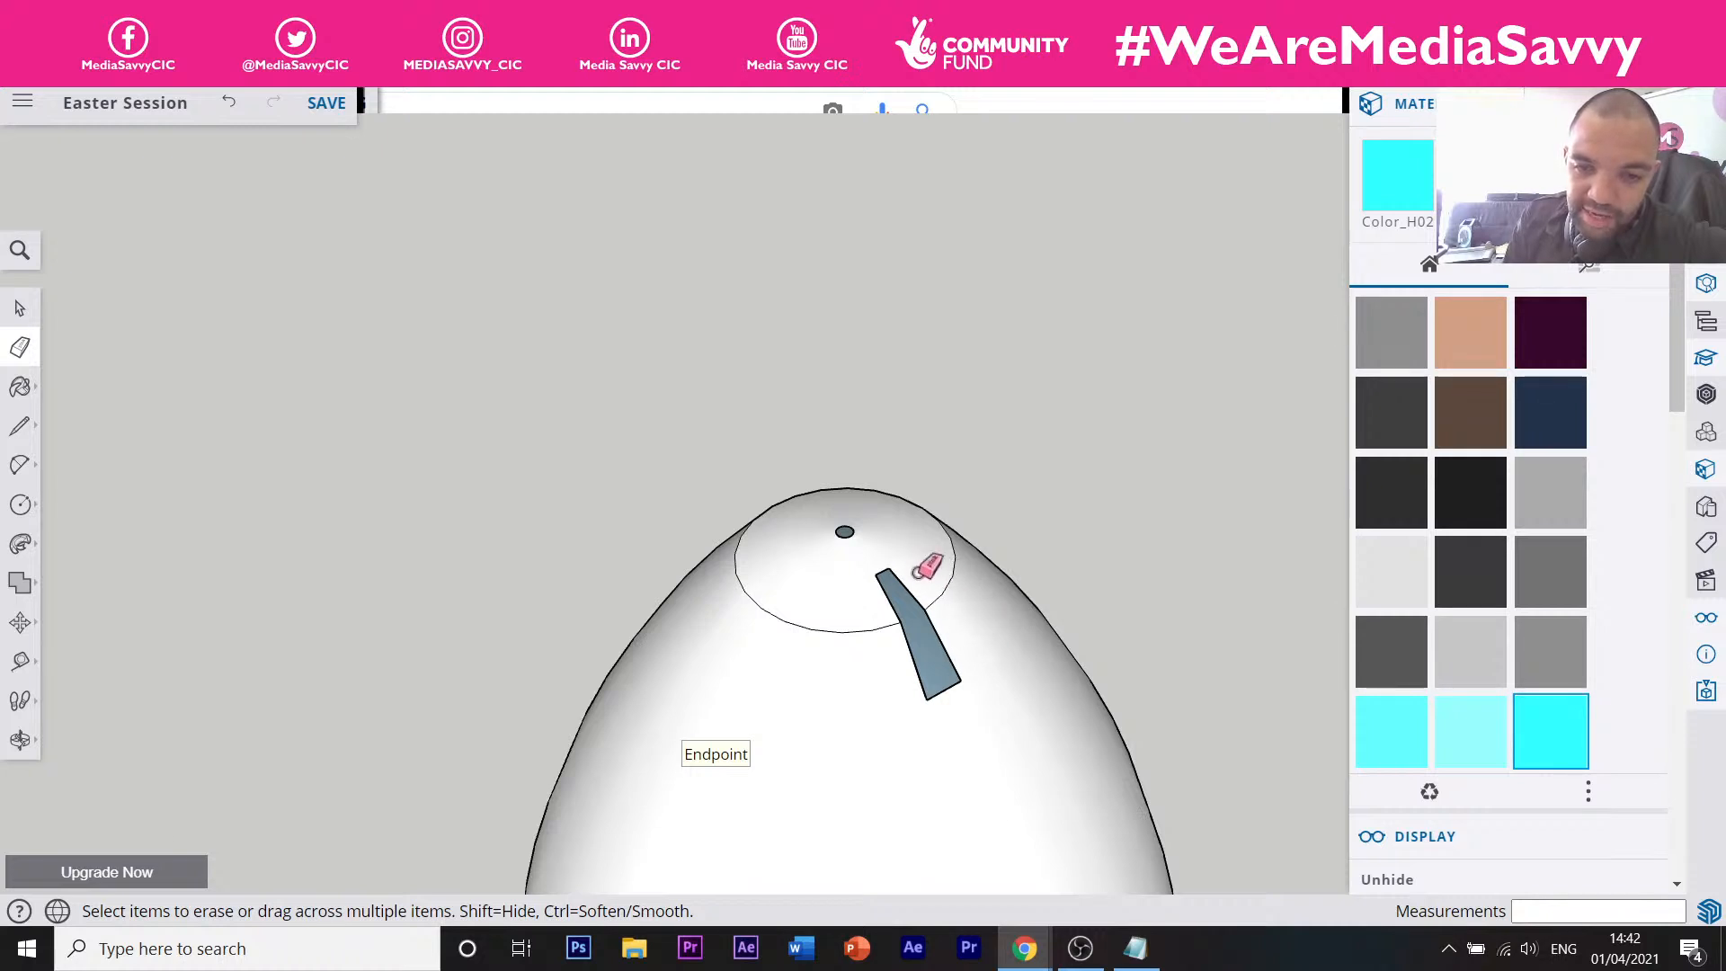
click(230, 103)
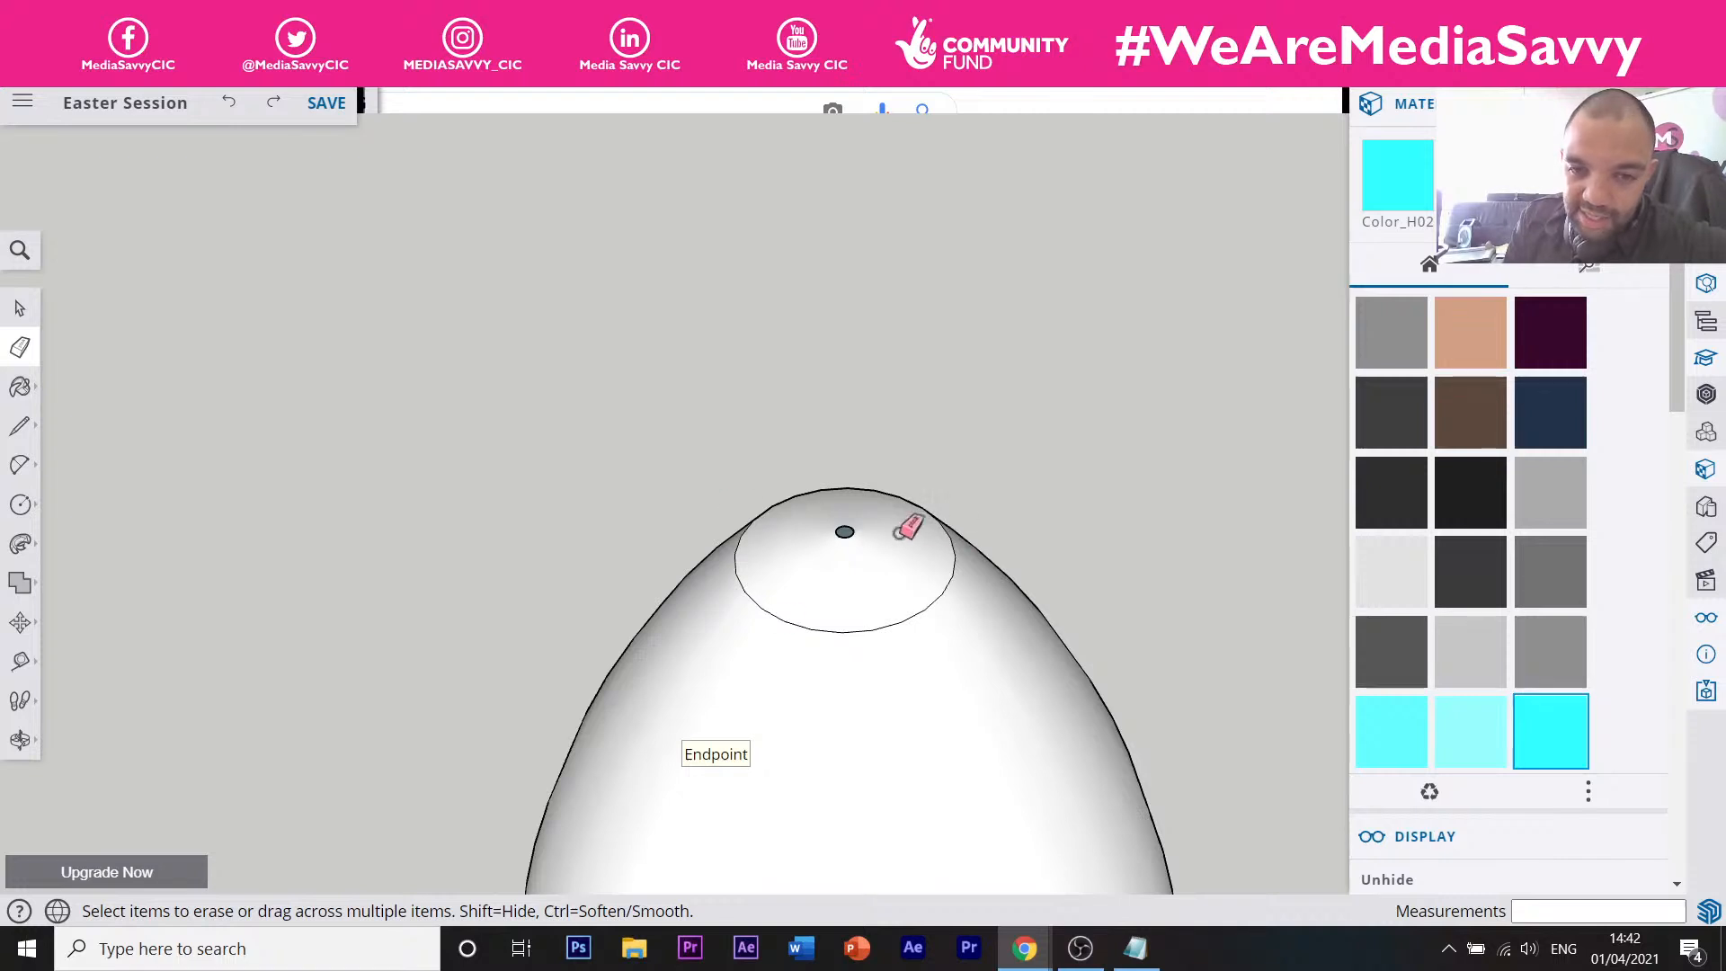
Erase the circle's rim edges along one side of the egg top.
scroll(915, 506, up, 1)
scroll(906, 510, up, 1)
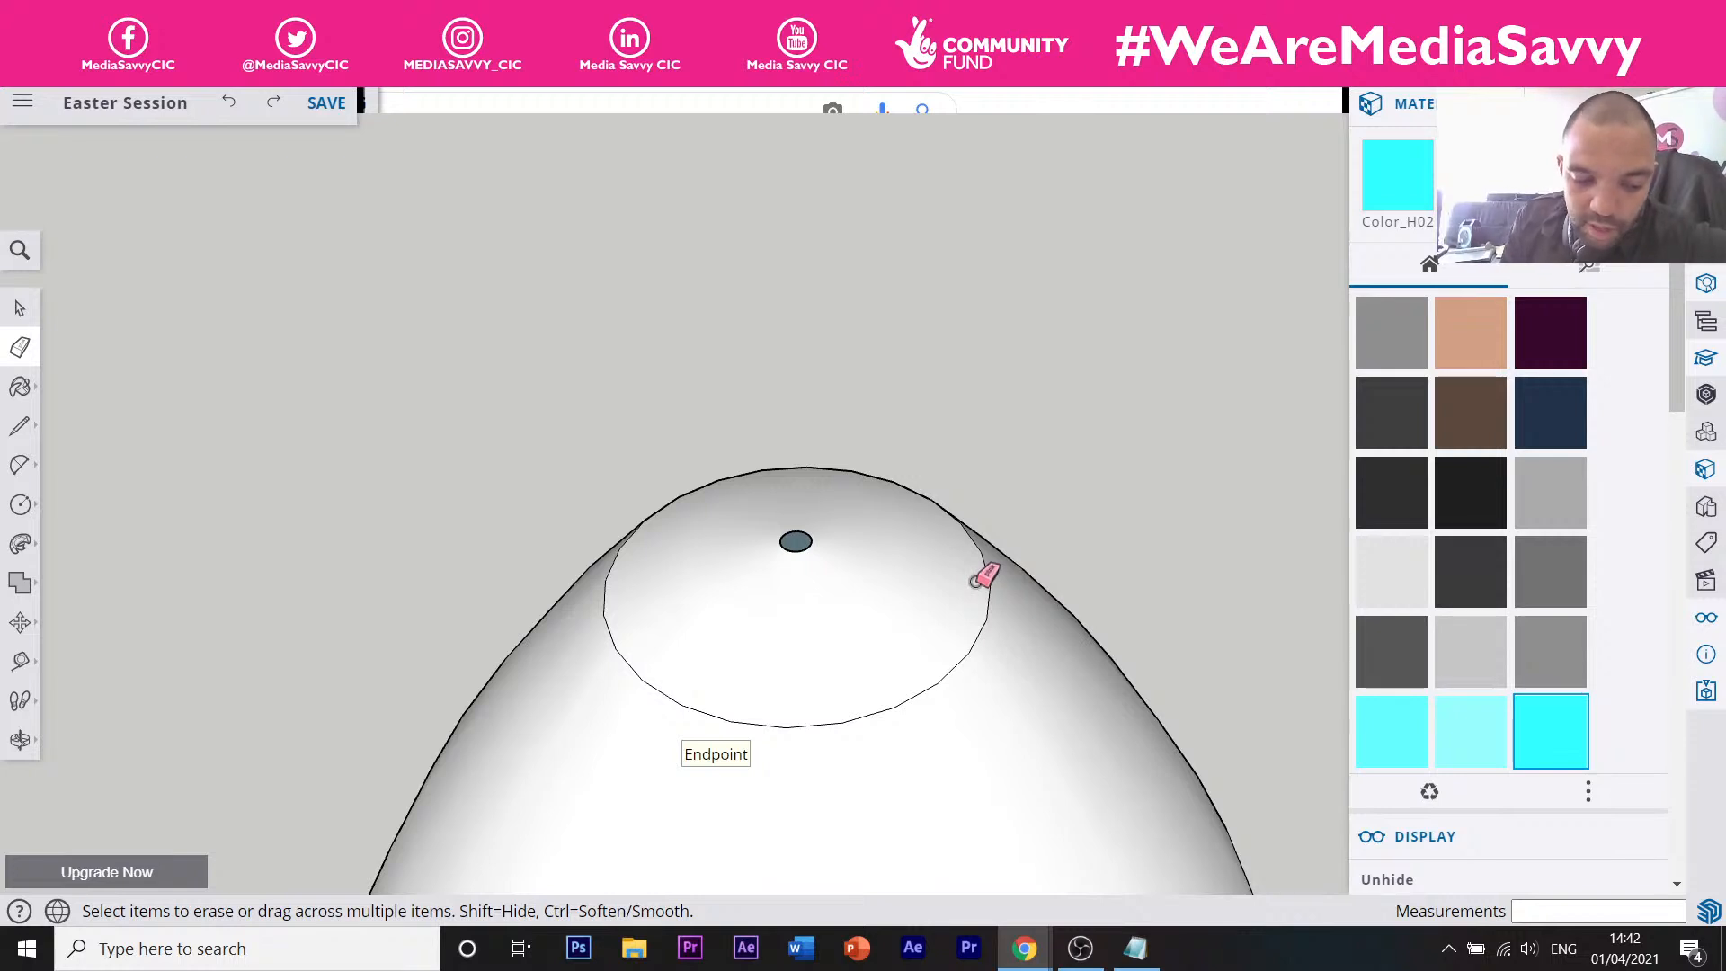
ctrl+click(986, 566)
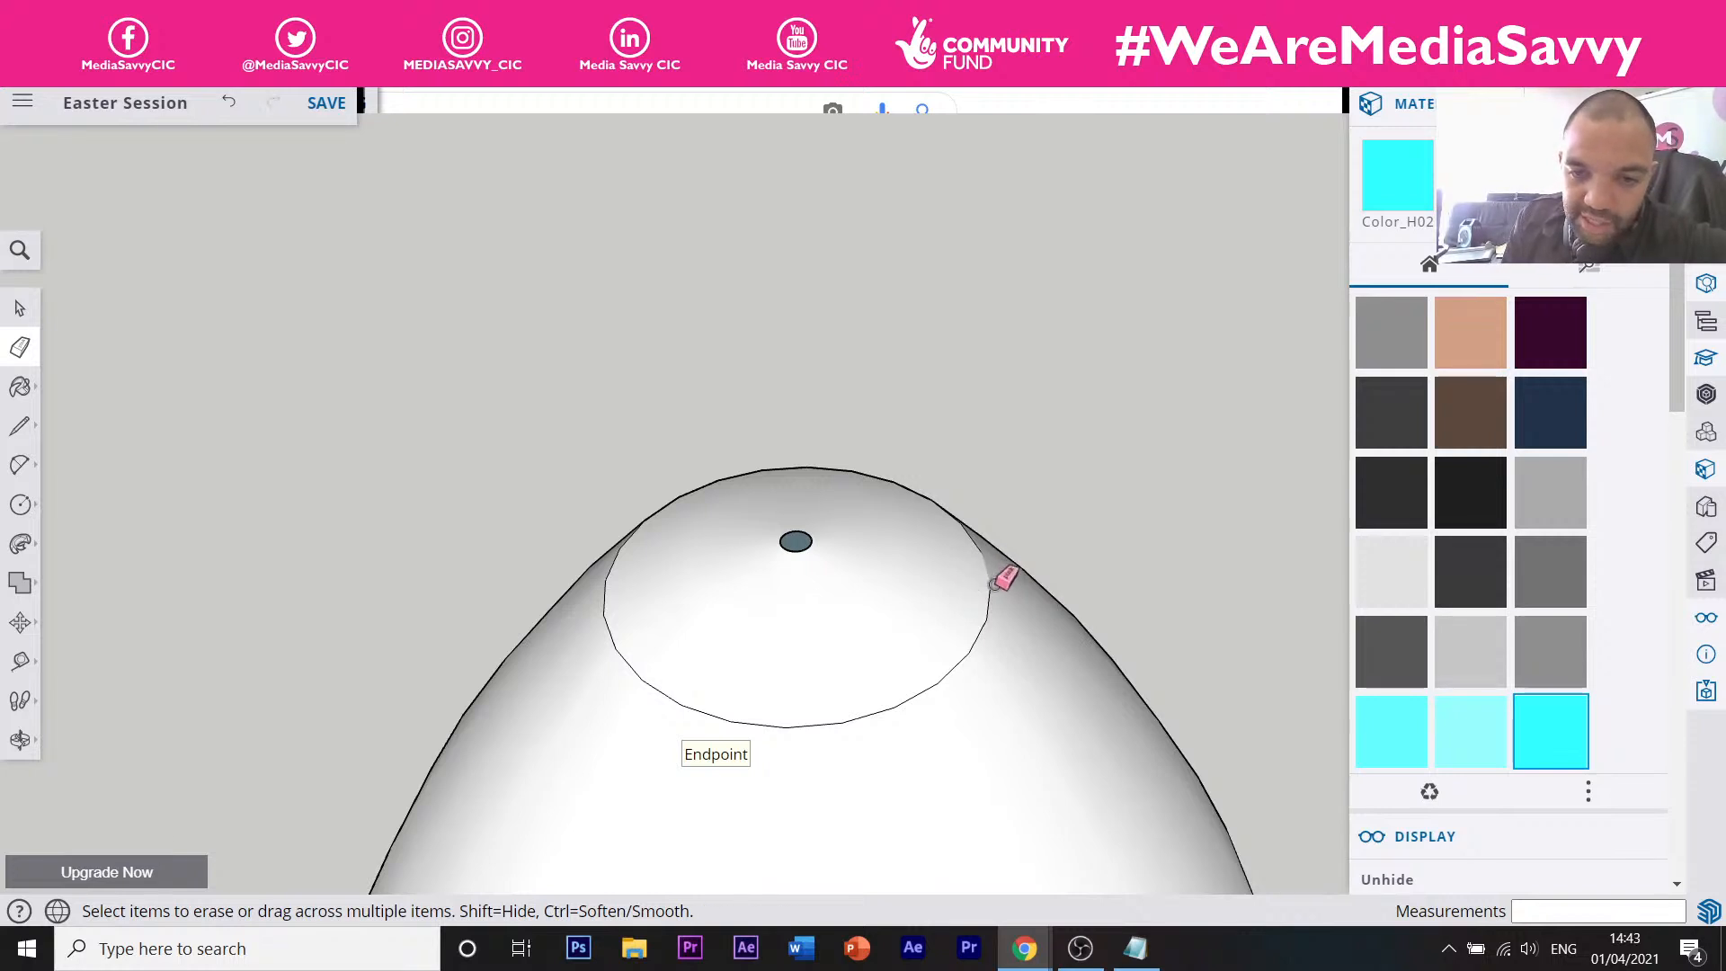
mouse_move(992, 605)
ctrl+mouse_down()
mouse_move(965, 656)
mouse_move(890, 711)
mouse_move(704, 709)
mouse_move(644, 677)
mouse_move(620, 639)
mouse_move(604, 594)
mouse_move(619, 564)
ctrl+mouse_up()
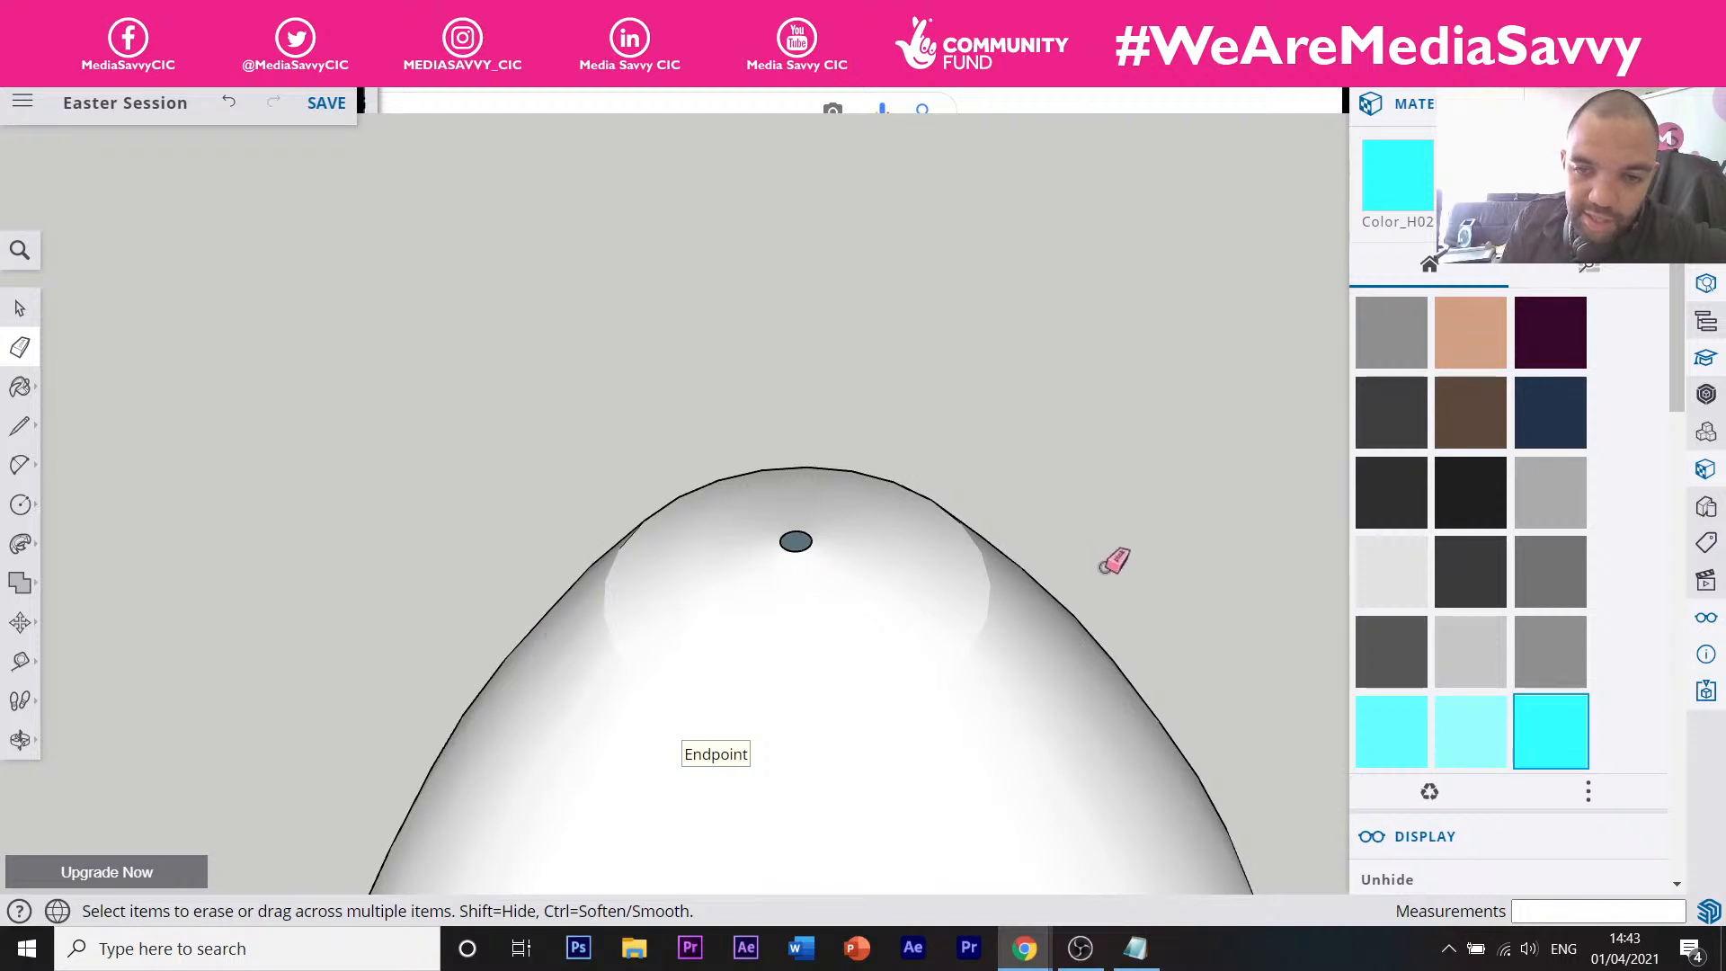
Erase the remaining right side of the circle, then face the cube's egg-outlined front.
key(o)
drag(1095, 563, 1072, 582)
mouse_move(1073, 582)
middle_down()
mouse_move(994, 716)
mouse_move(782, 720)
mouse_move(1091, 542)
mouse_move(817, 705)
mouse_move(755, 419)
middle_up()
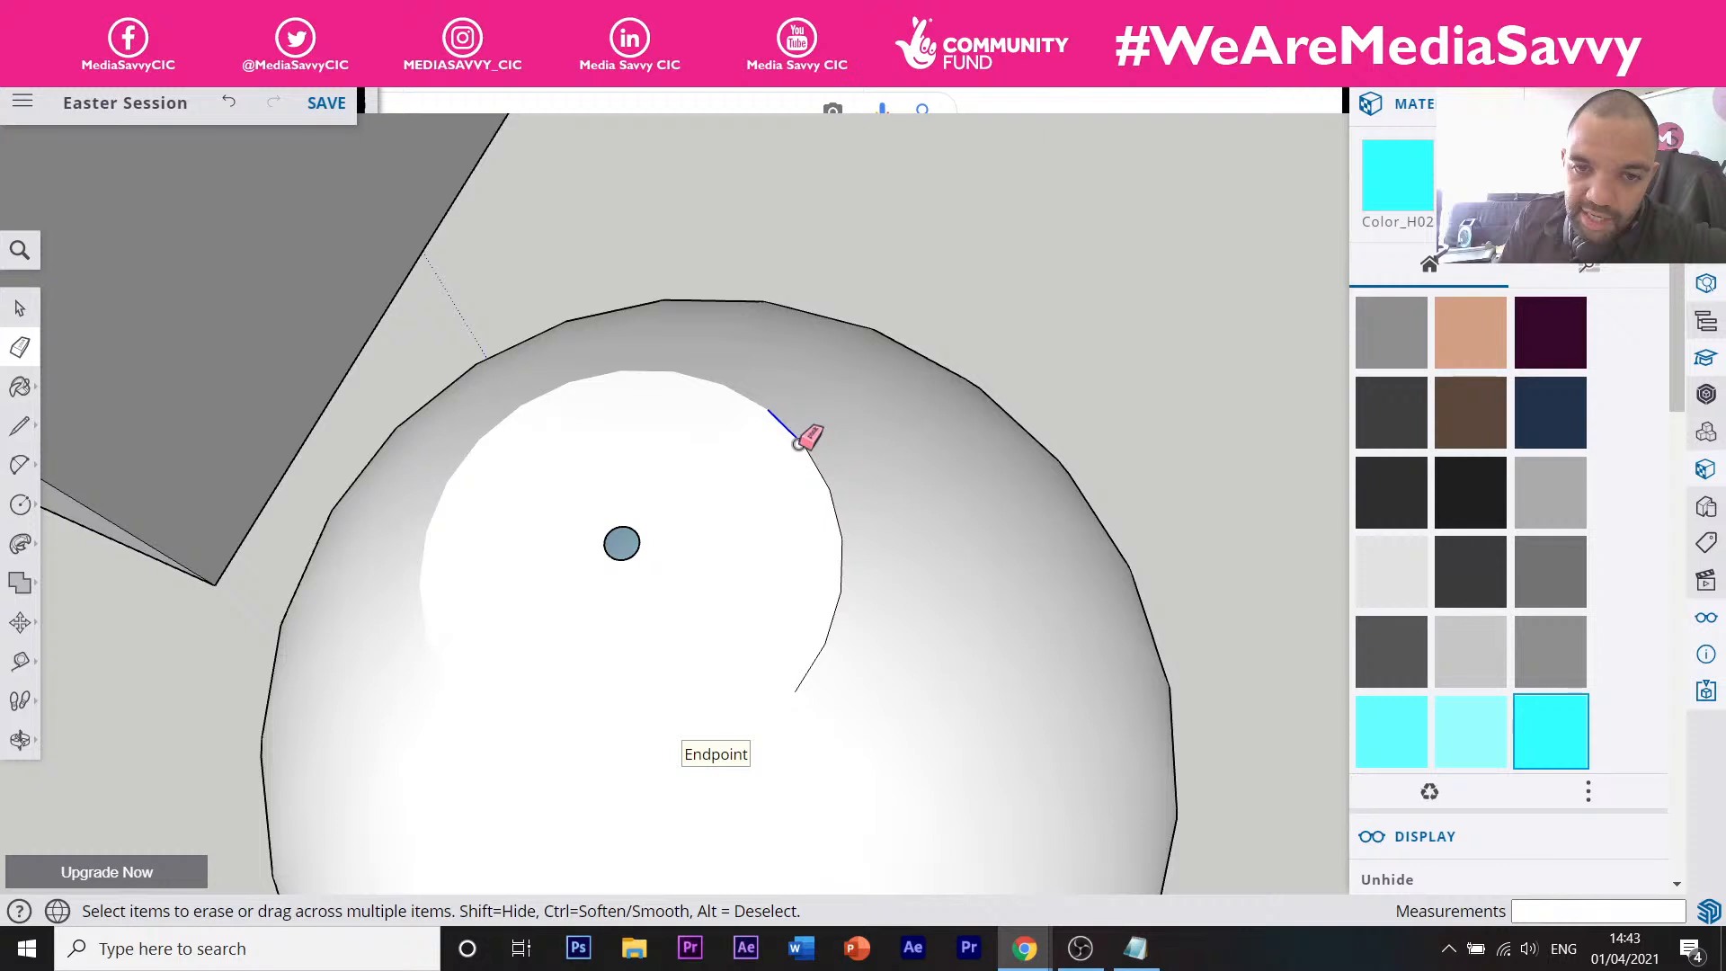
drag(833, 503, 820, 662)
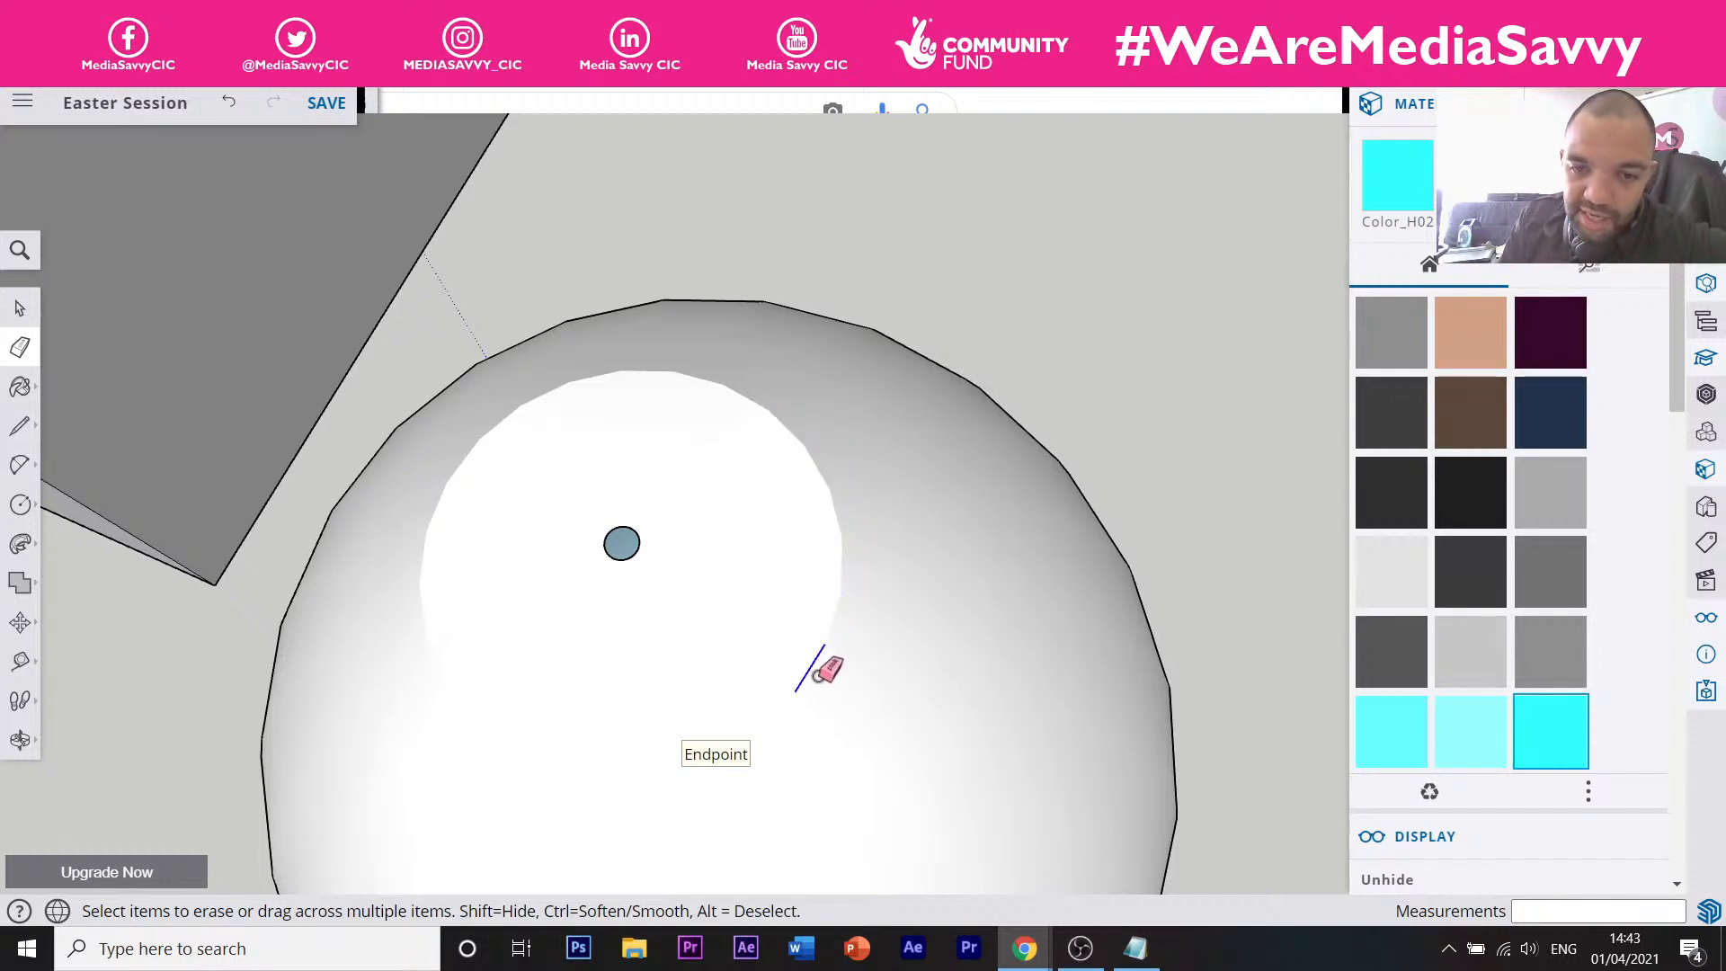
scroll(621, 585, down, 2)
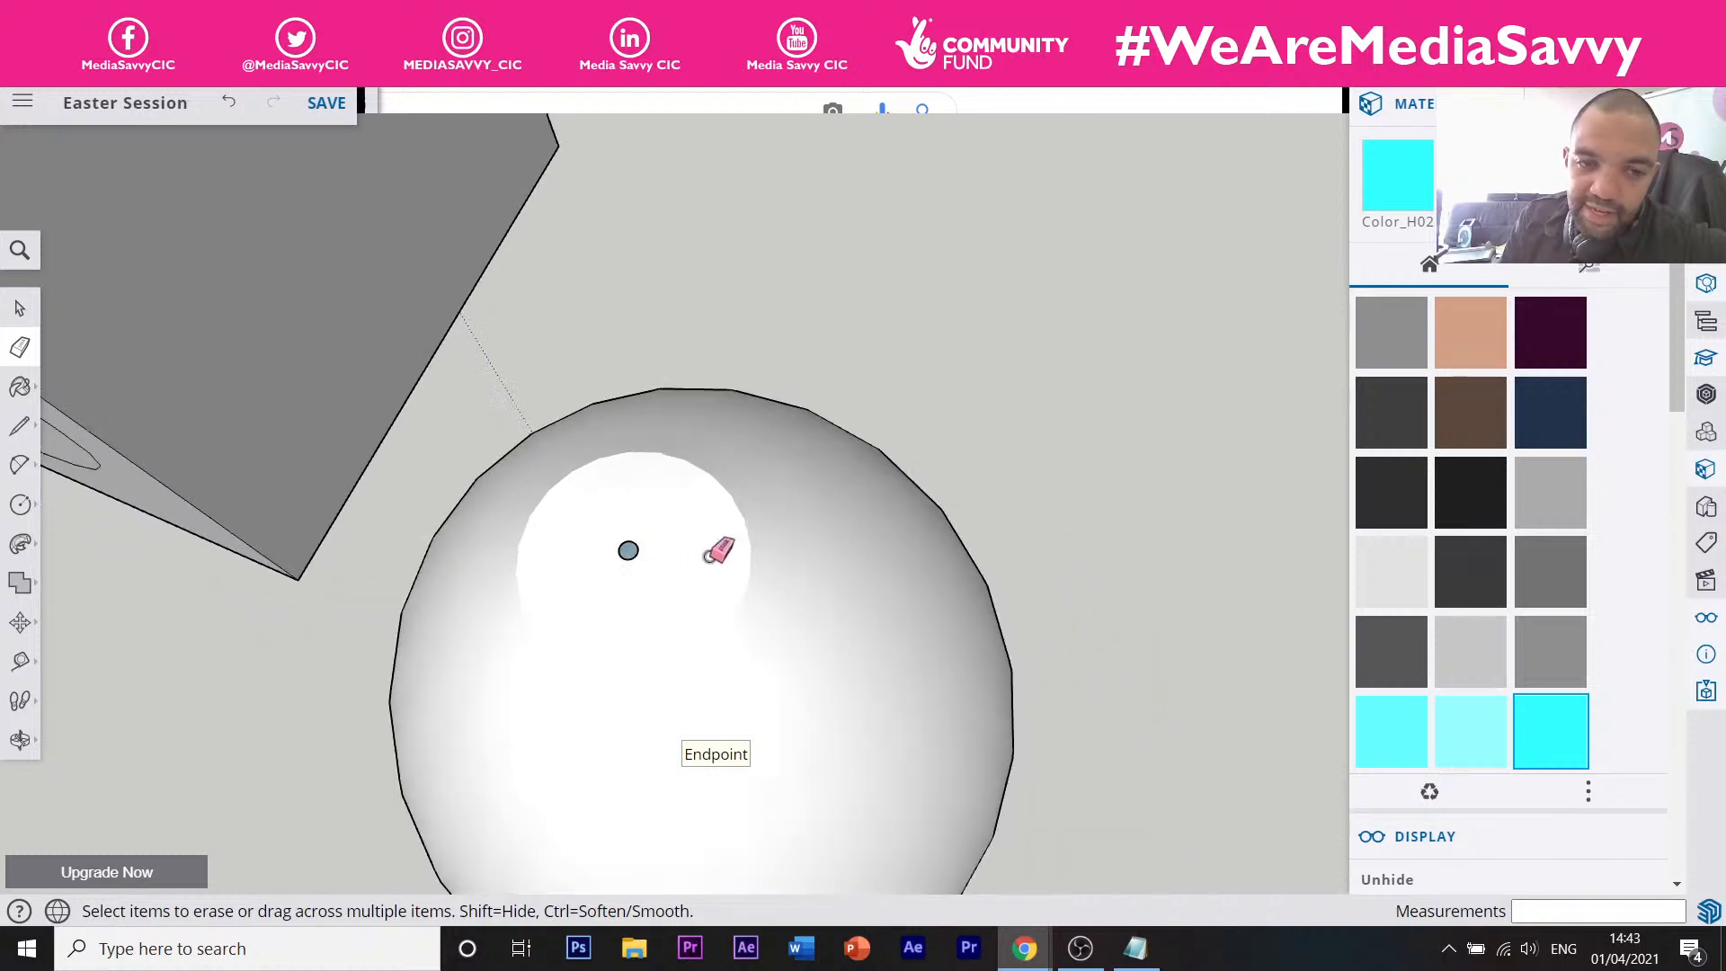
scroll(952, 539, down, 5)
middle_drag(634, 471, 597, 555)
right_click(589, 559)
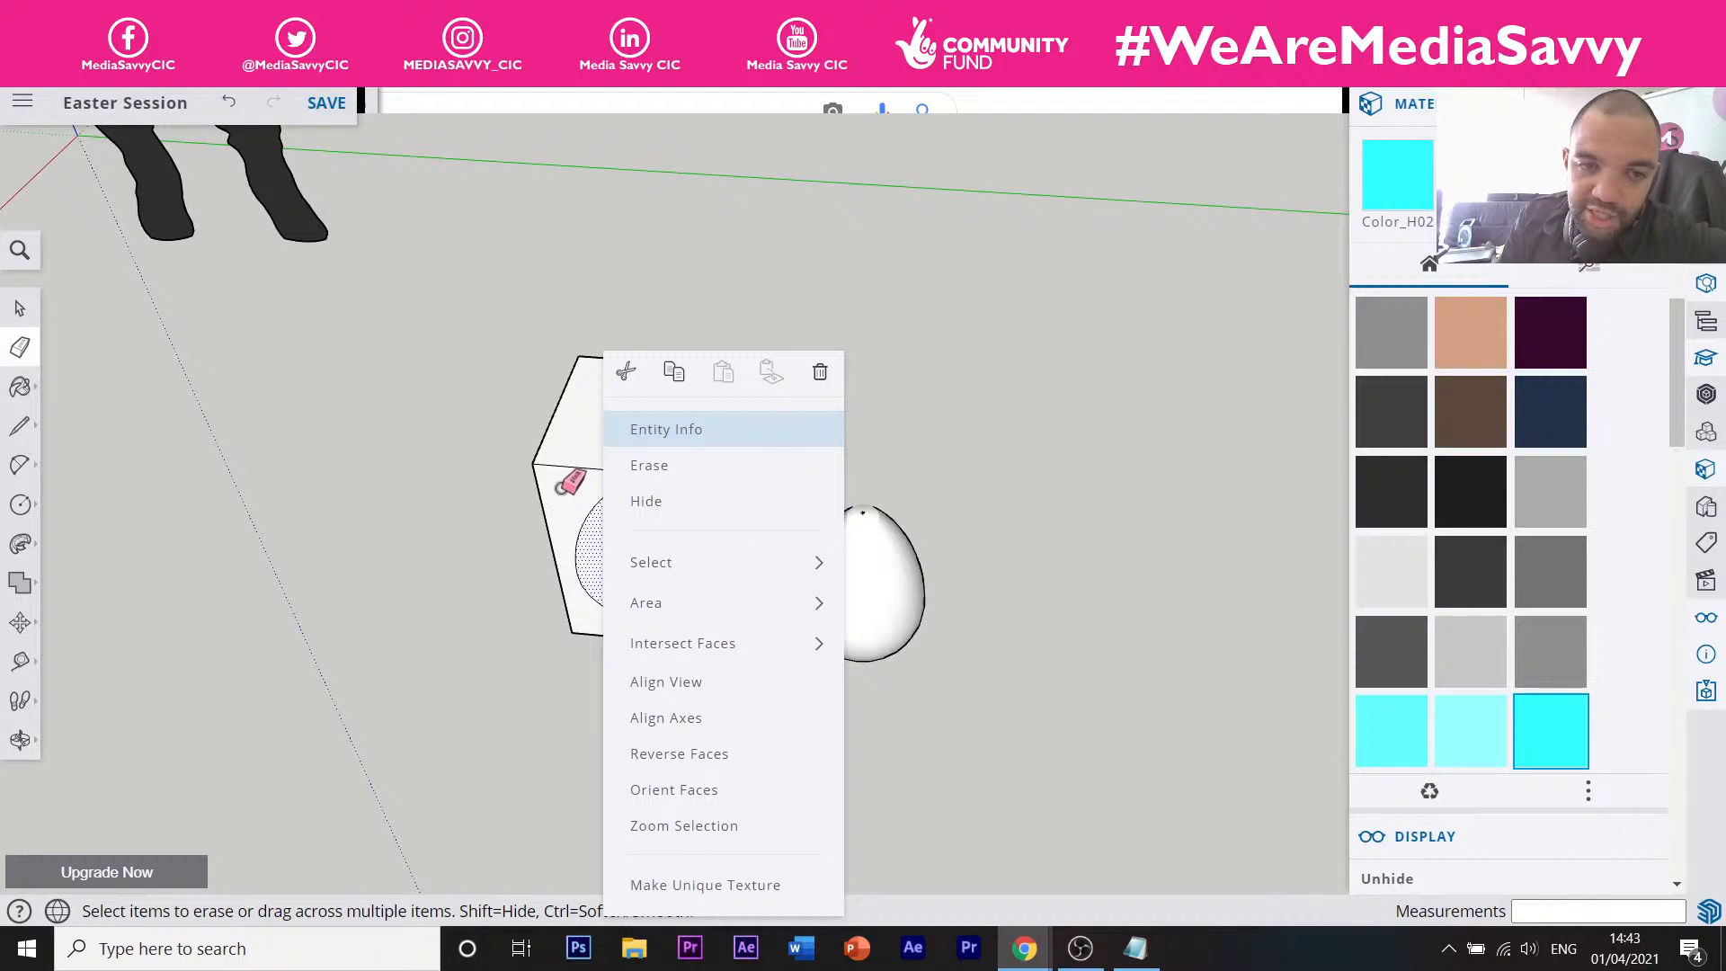
scroll(570, 485, up, 3)
click(385, 397)
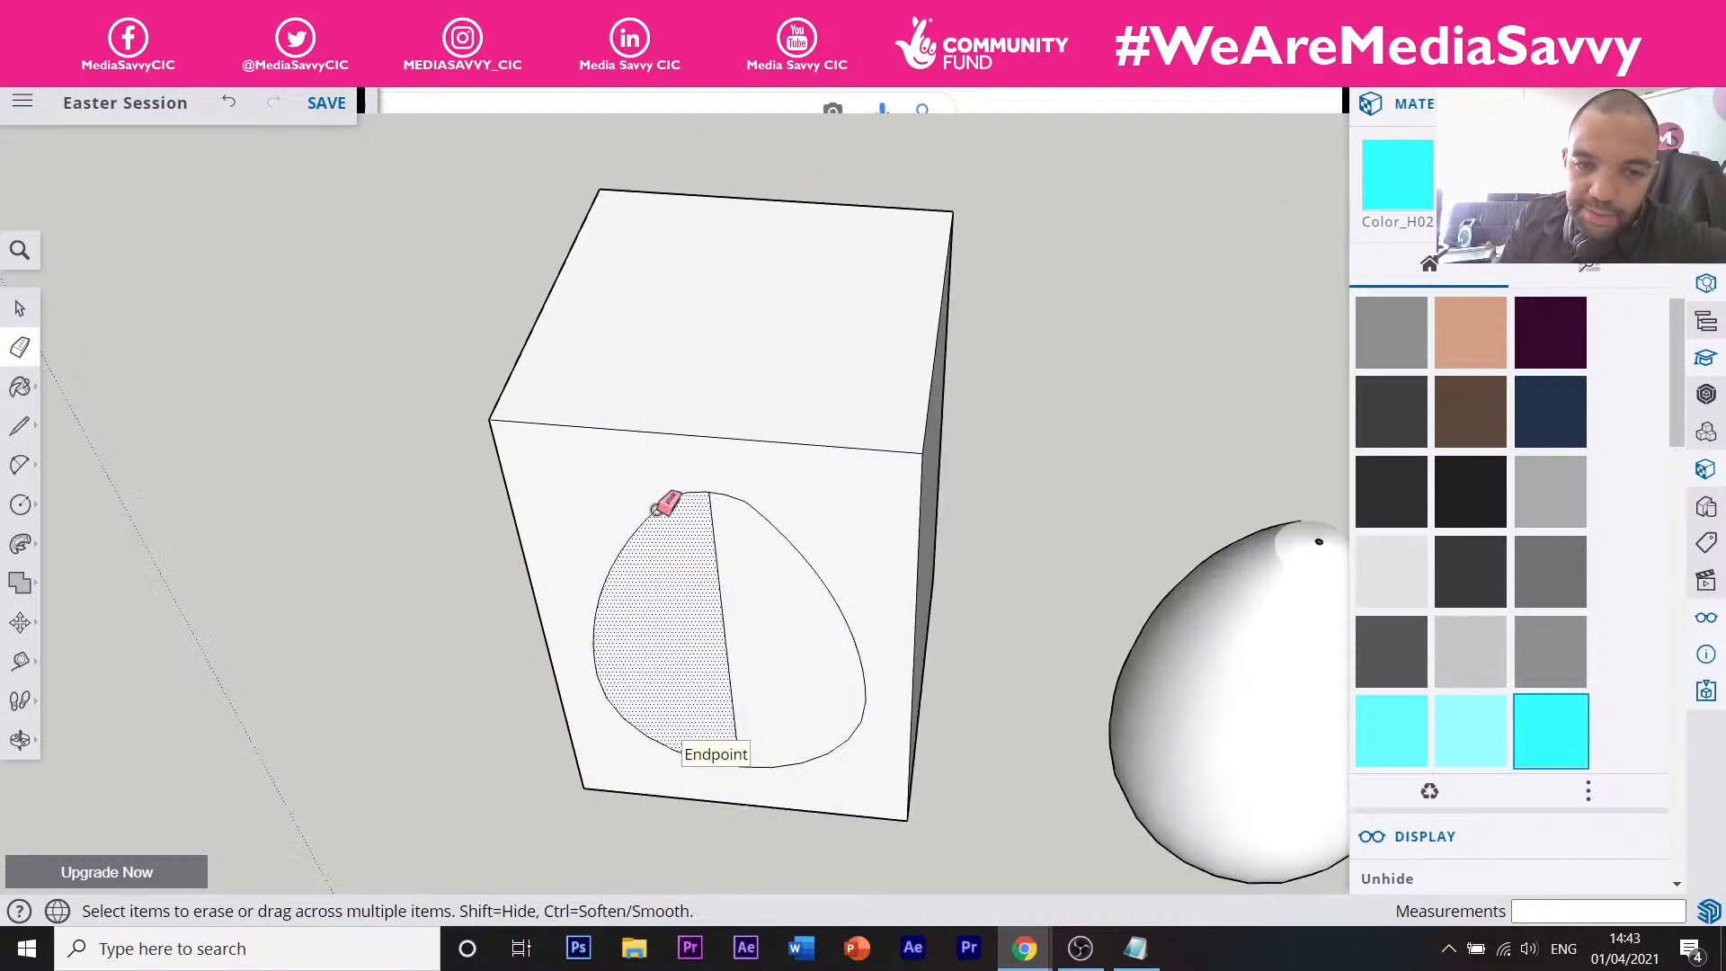
scroll(688, 492, up, 5)
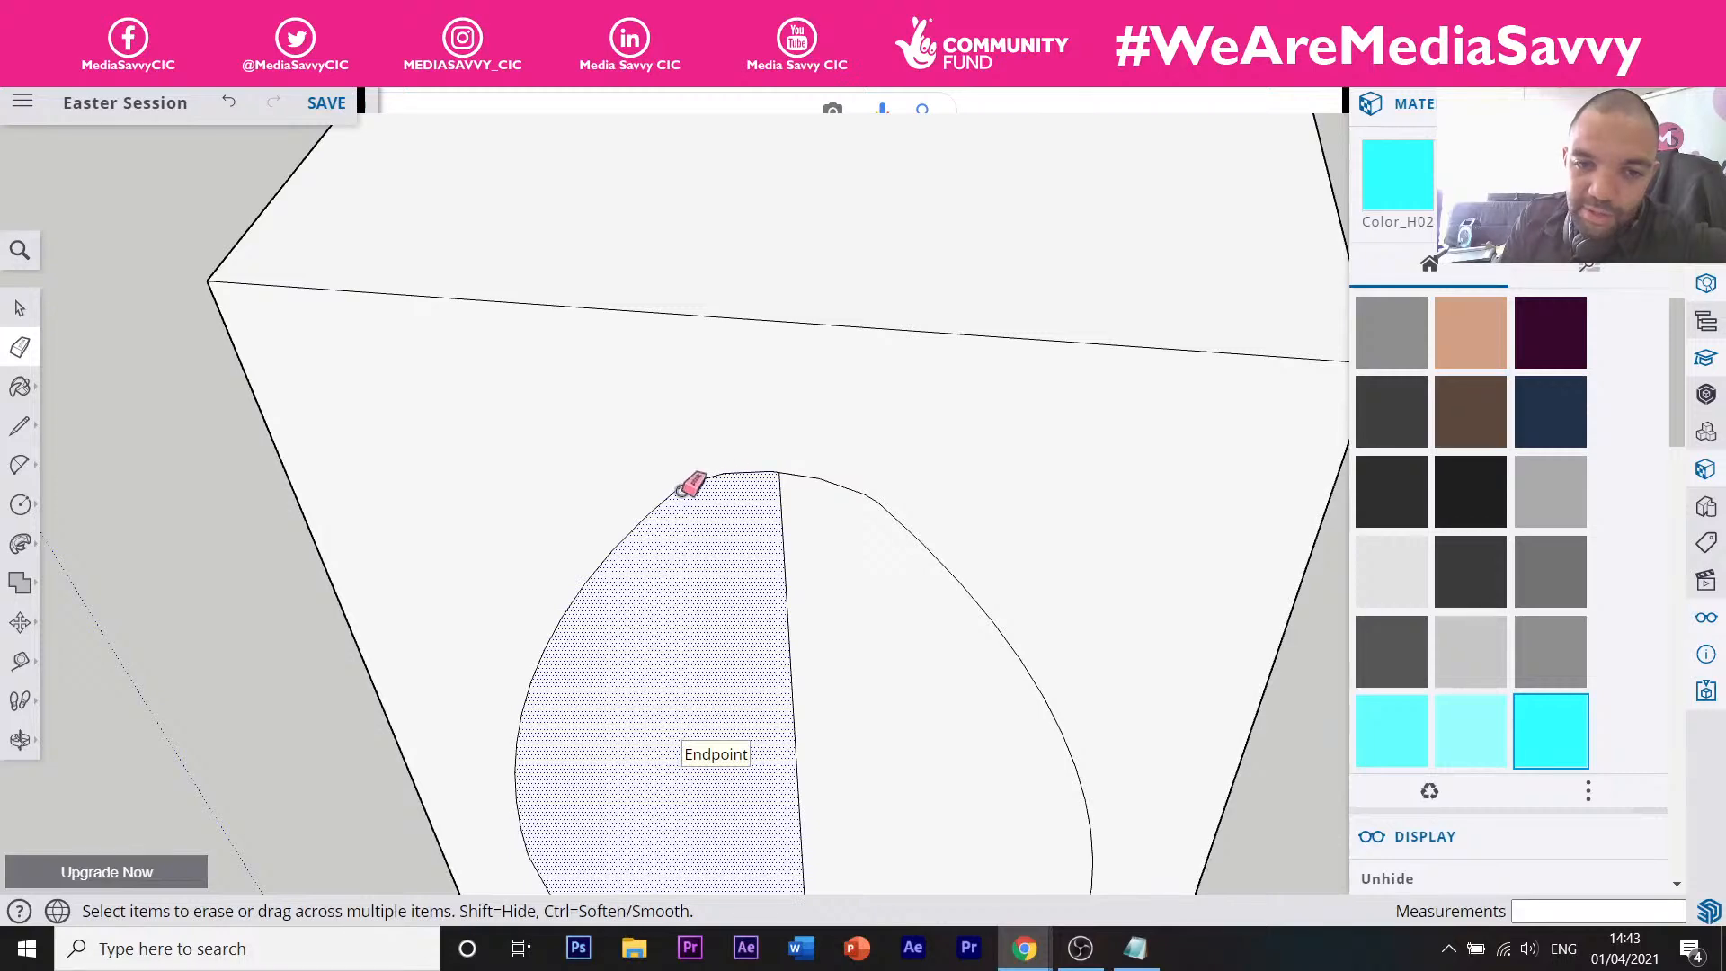
scroll(651, 481, down, 6)
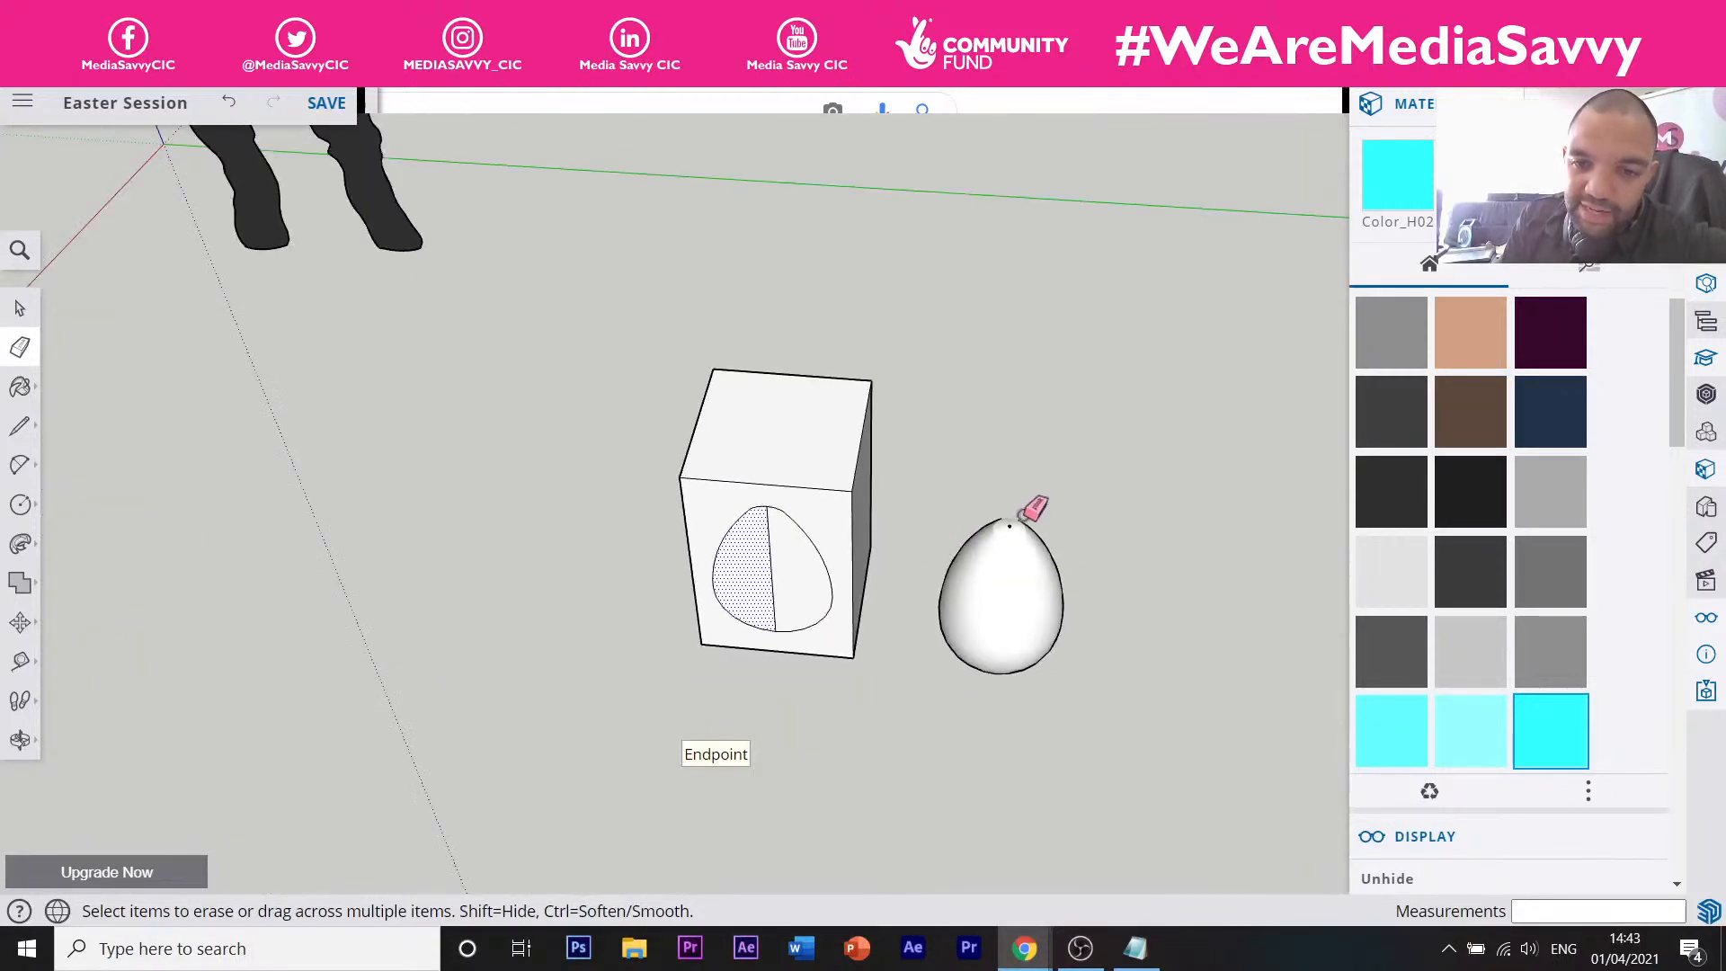
scroll(1029, 508, up, 3)
mouse_move(1029, 503)
middle_down()
mouse_move(1002, 346)
mouse_move(1031, 234)
middle_up()
key(e)
scroll(1024, 376, down, 5)
scroll(1026, 373, up, 4)
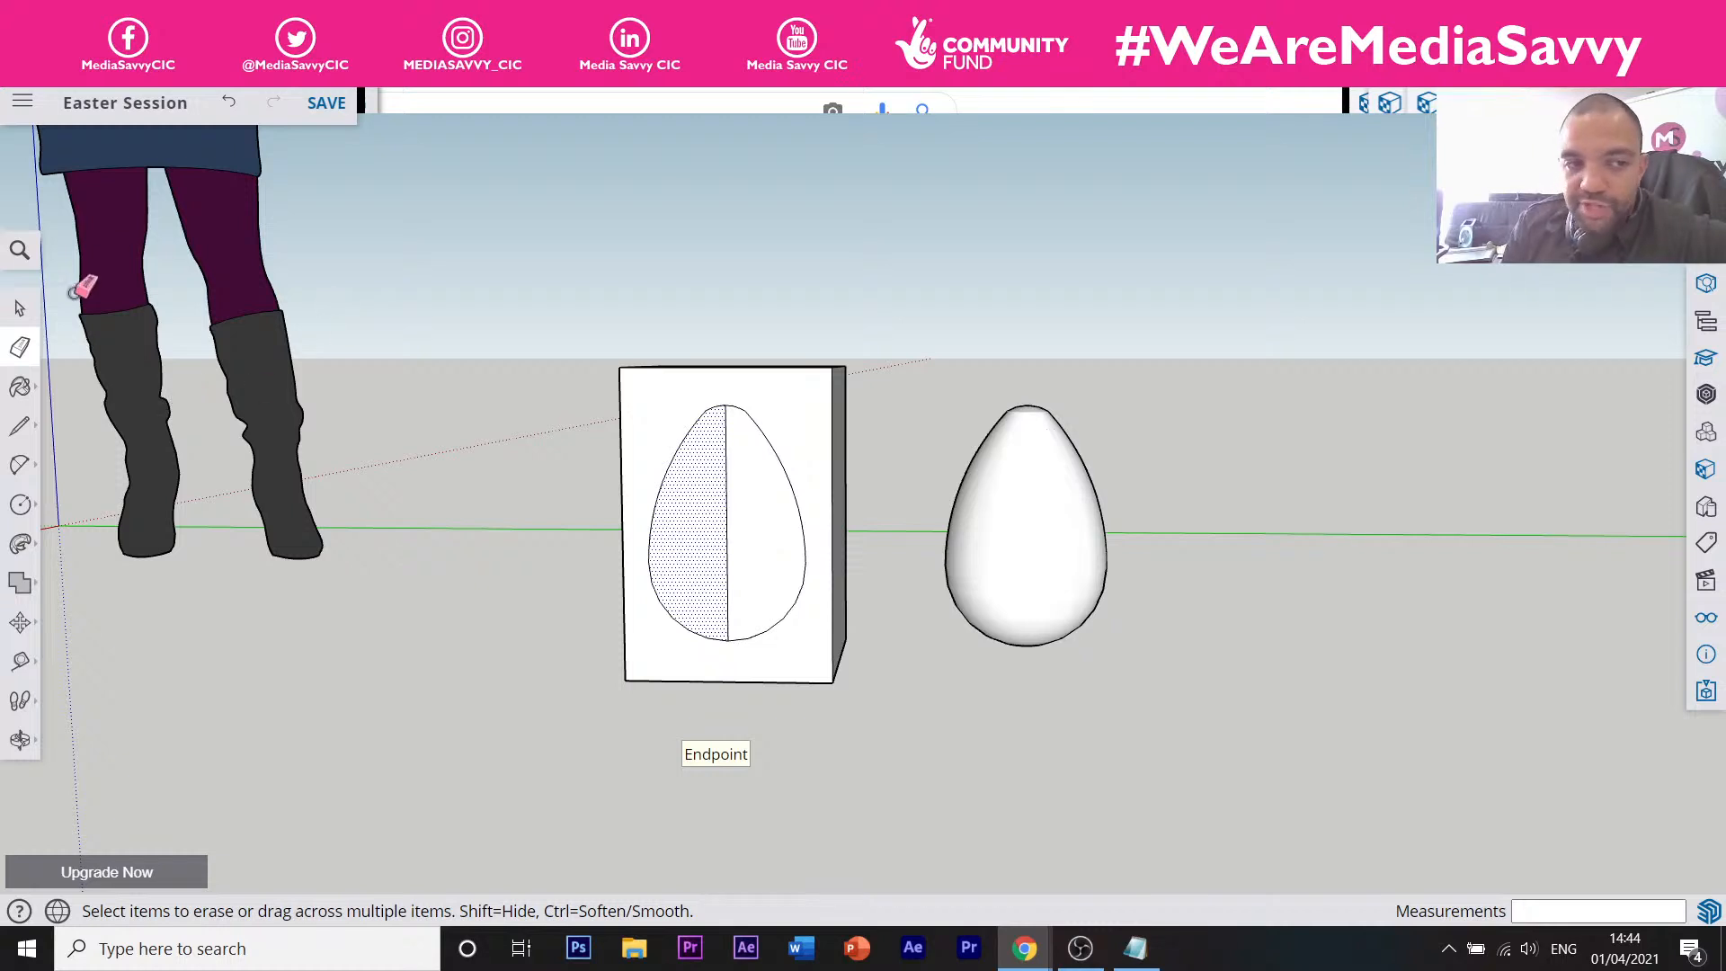
Switch to Paint Bucket and browse the online materials library, then return to In Model.
click(18, 394)
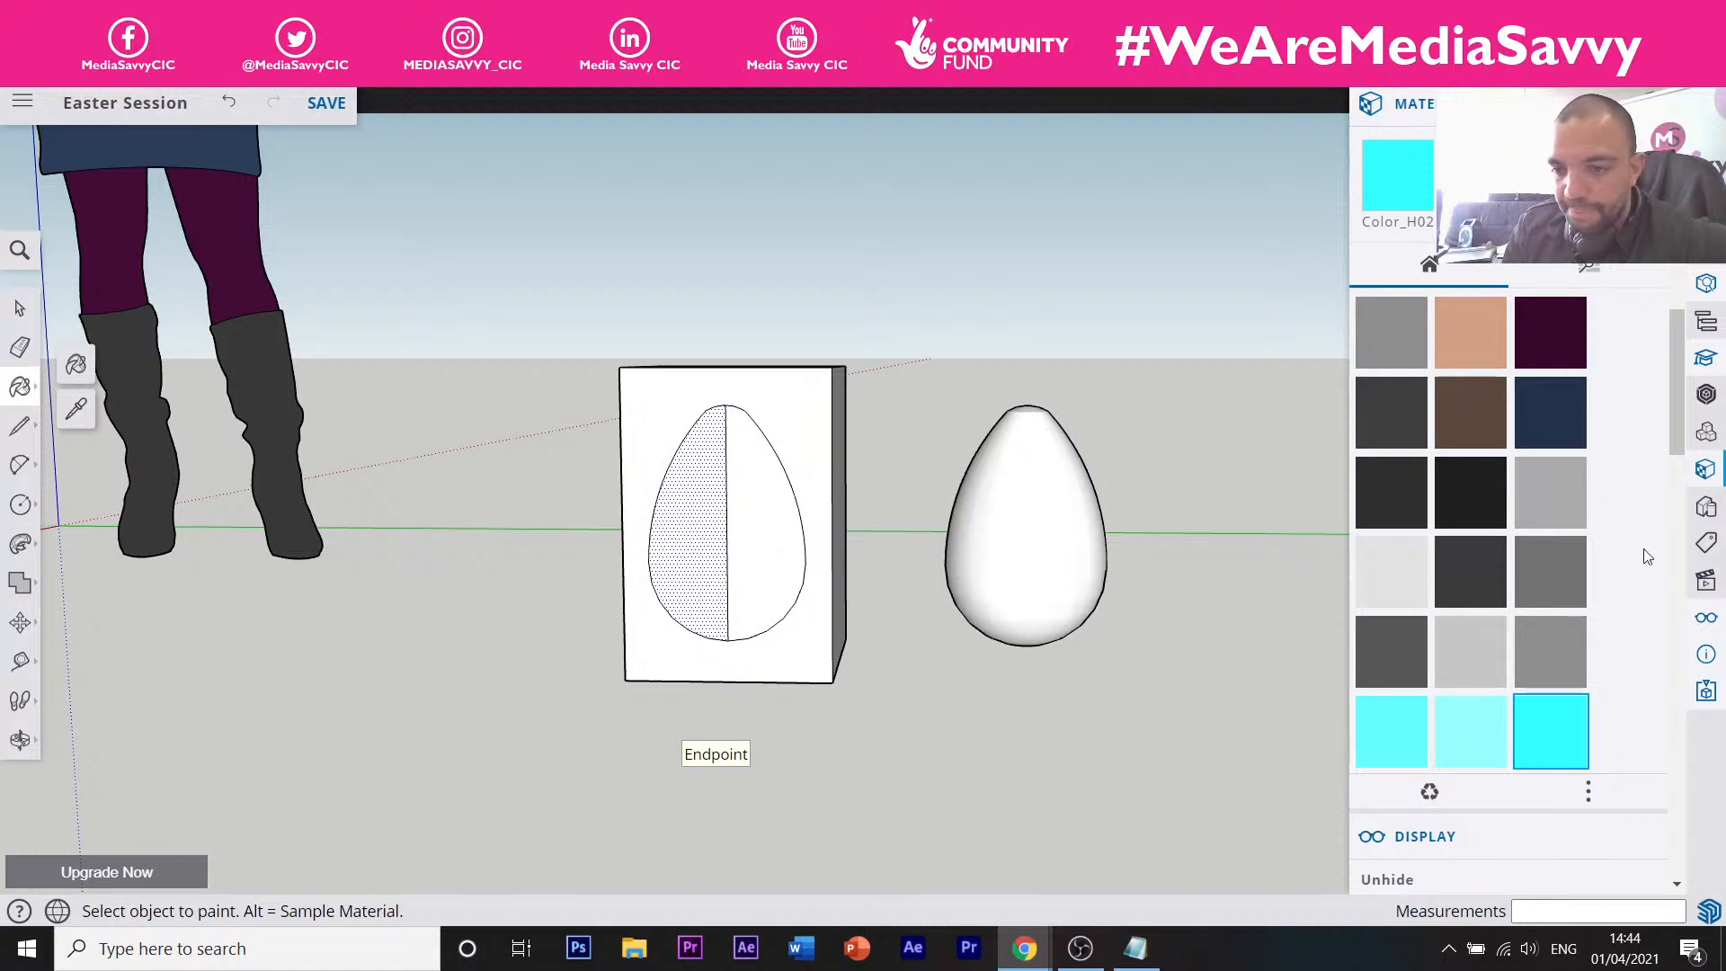
mouse_move(1677, 426)
mouse_down()
mouse_move(1677, 477)
mouse_move(1675, 393)
mouse_up()
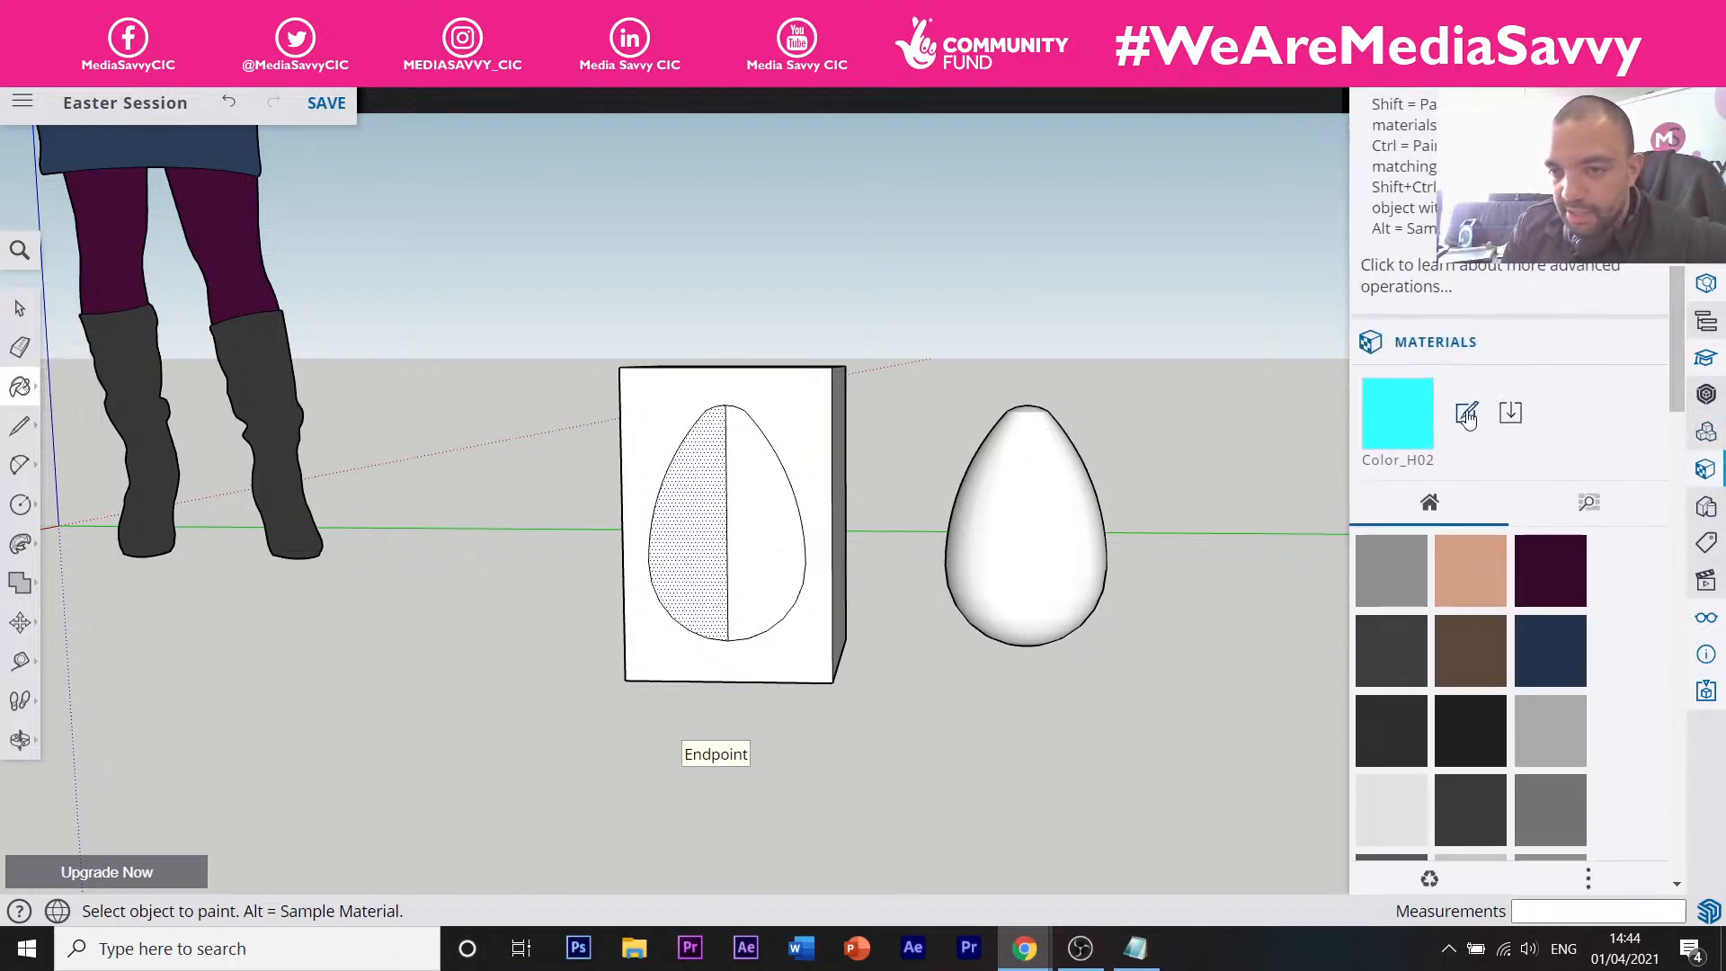
click(1576, 514)
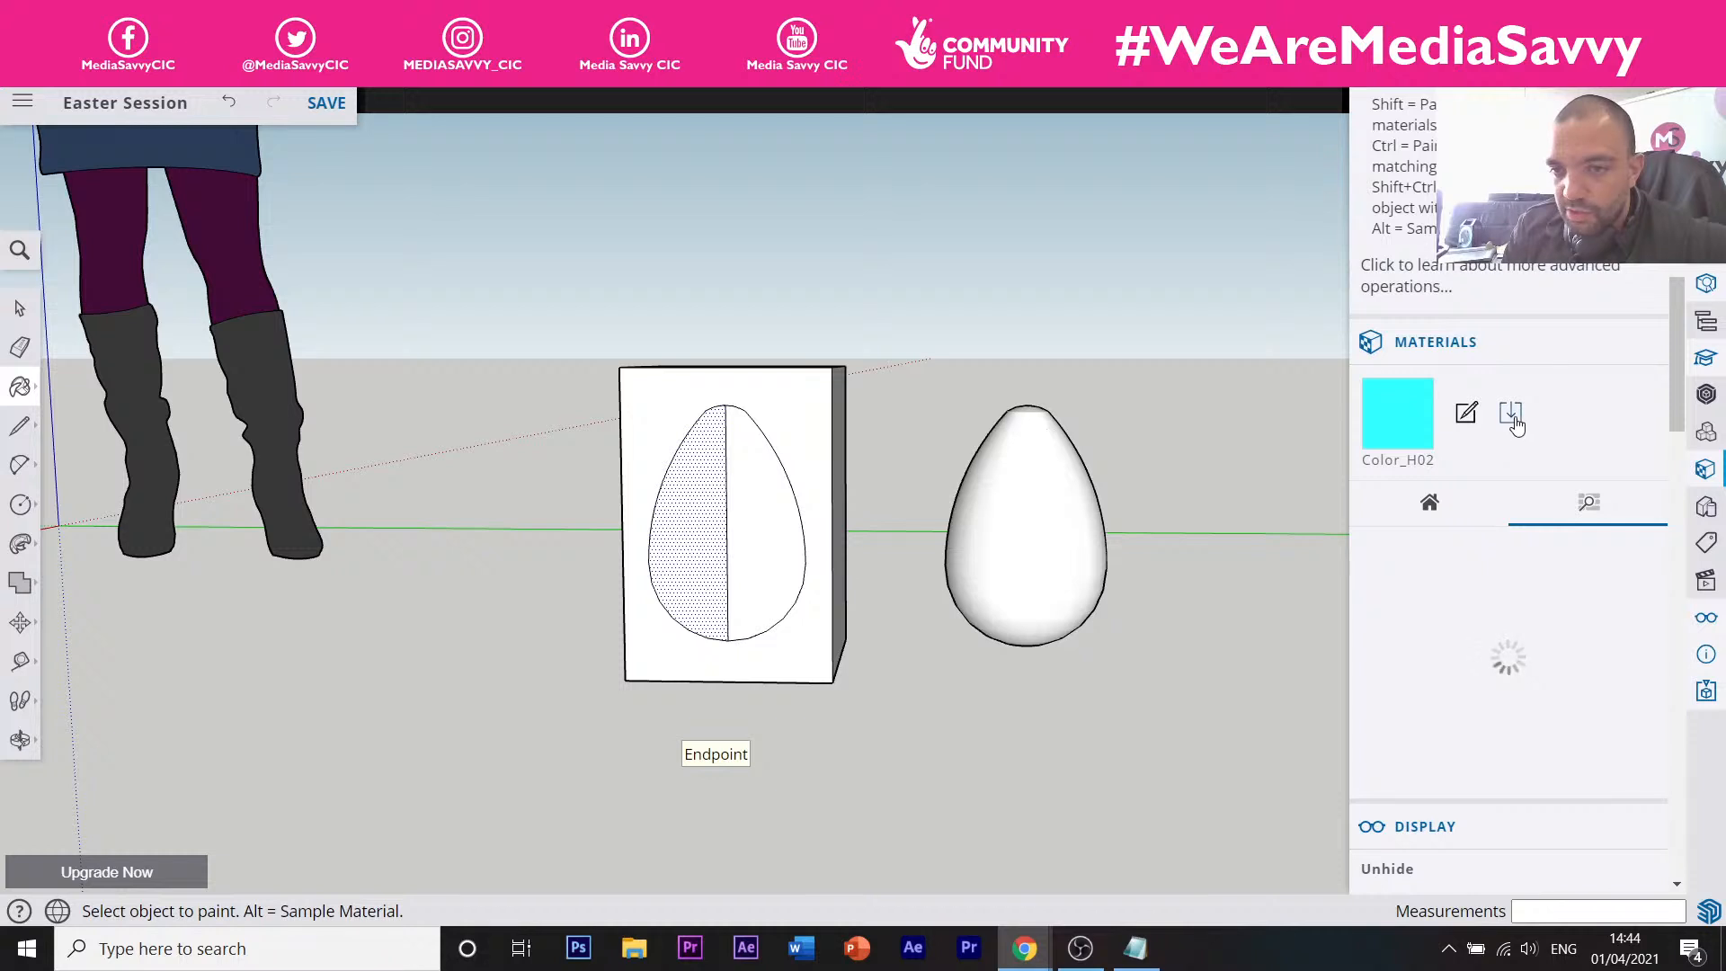
click(1444, 502)
scroll(1487, 594, down, 5)
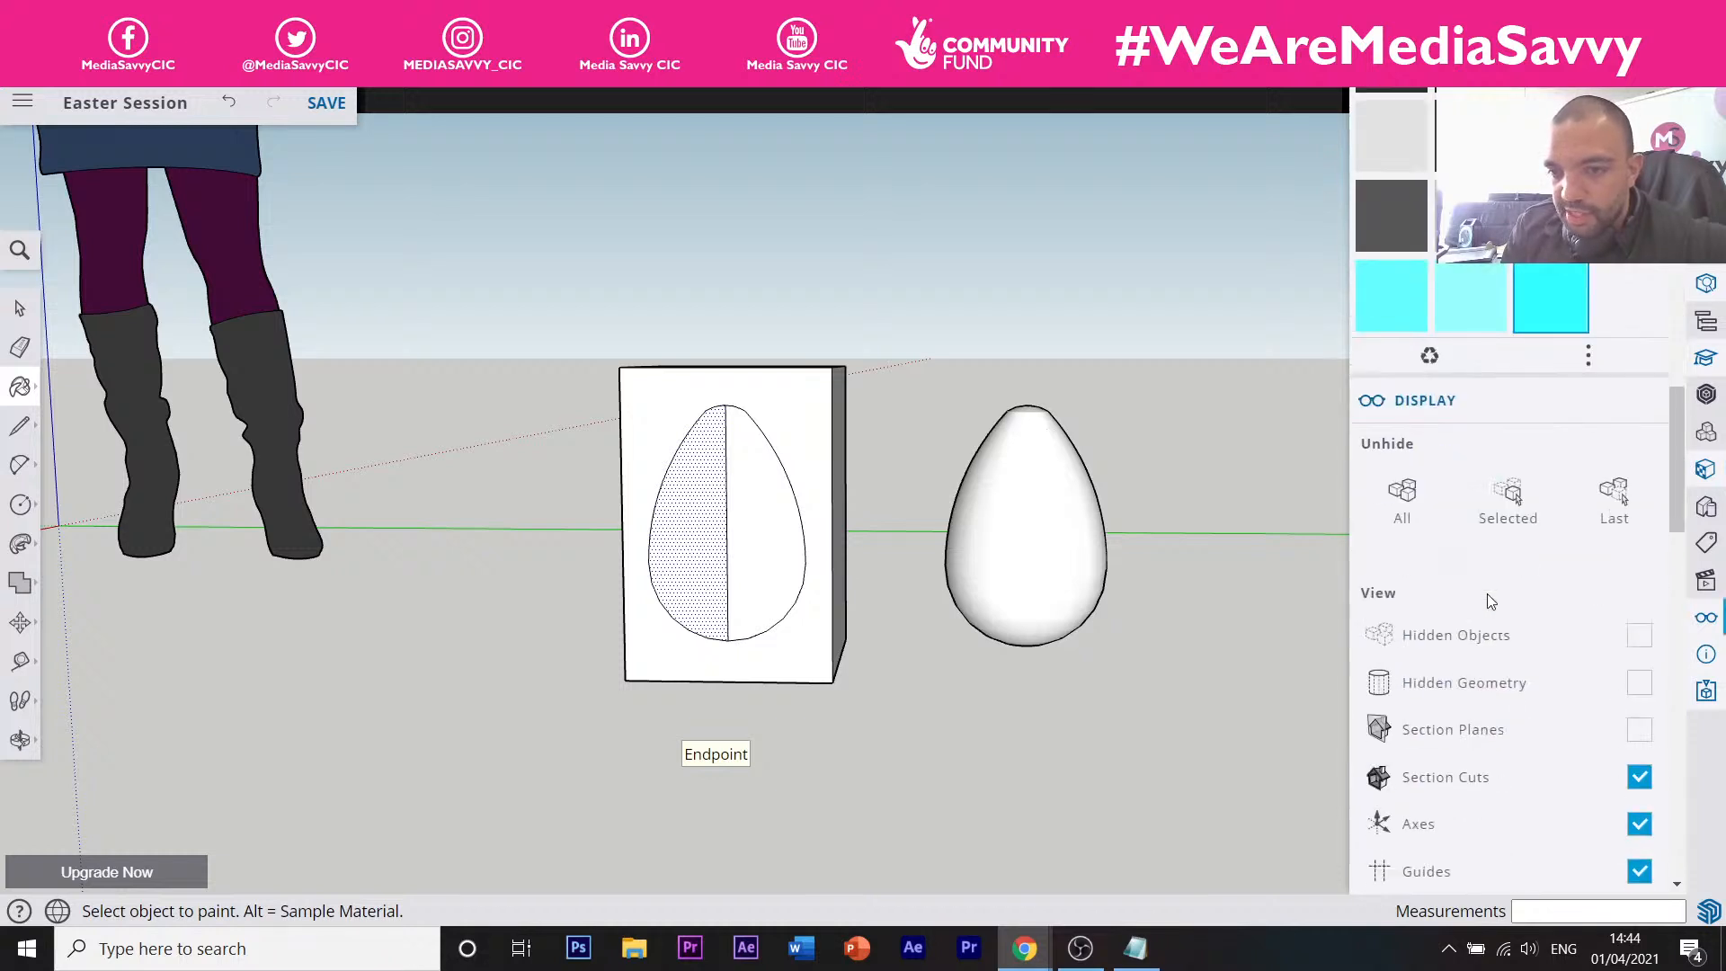
scroll(1486, 600, up, 2)
Open the materials display options and browse the online library again before returning.
click(1582, 585)
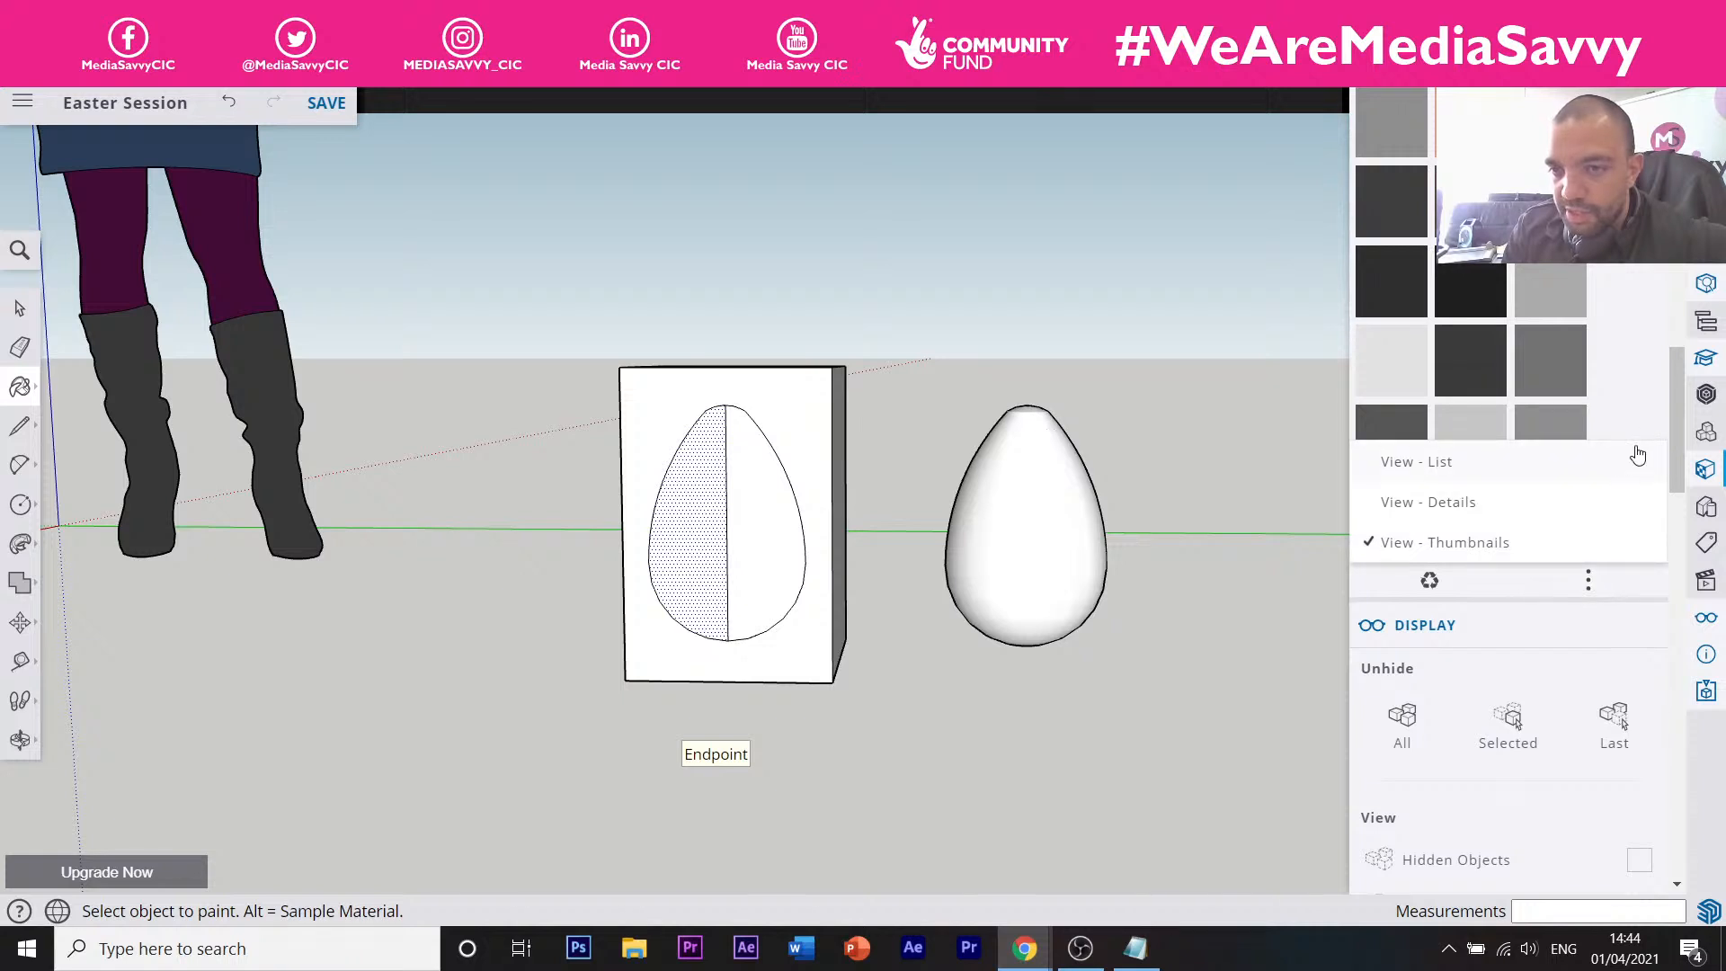
scroll(1631, 455, up, 5)
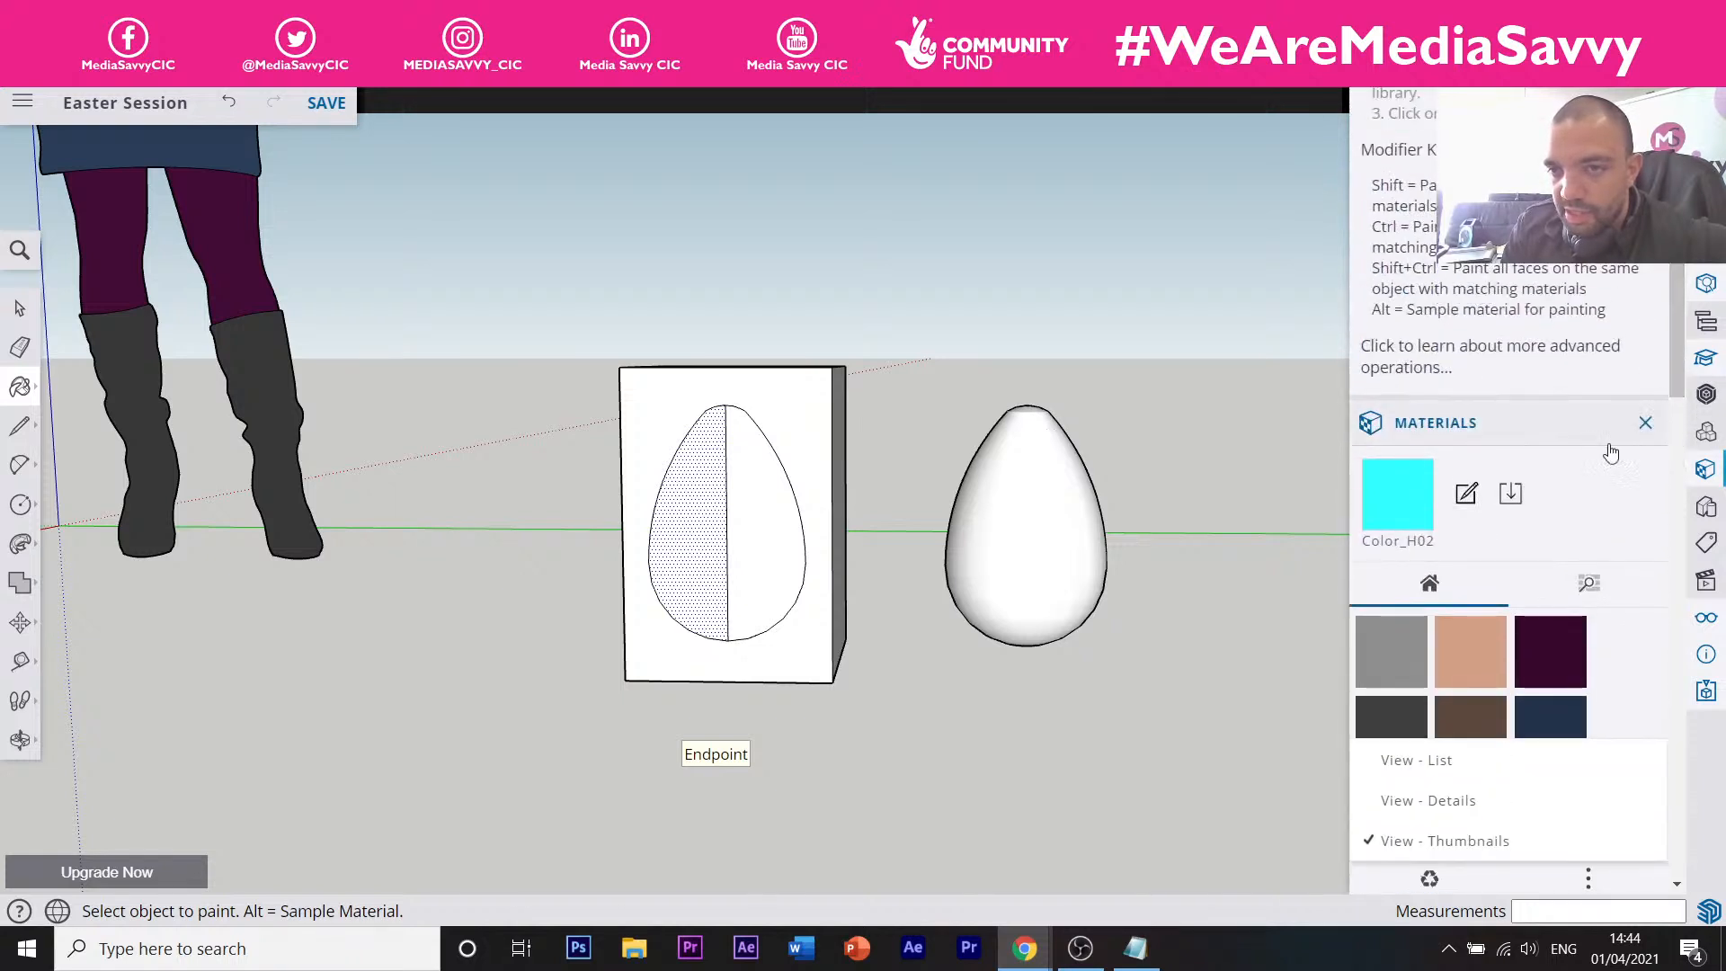
click(1563, 597)
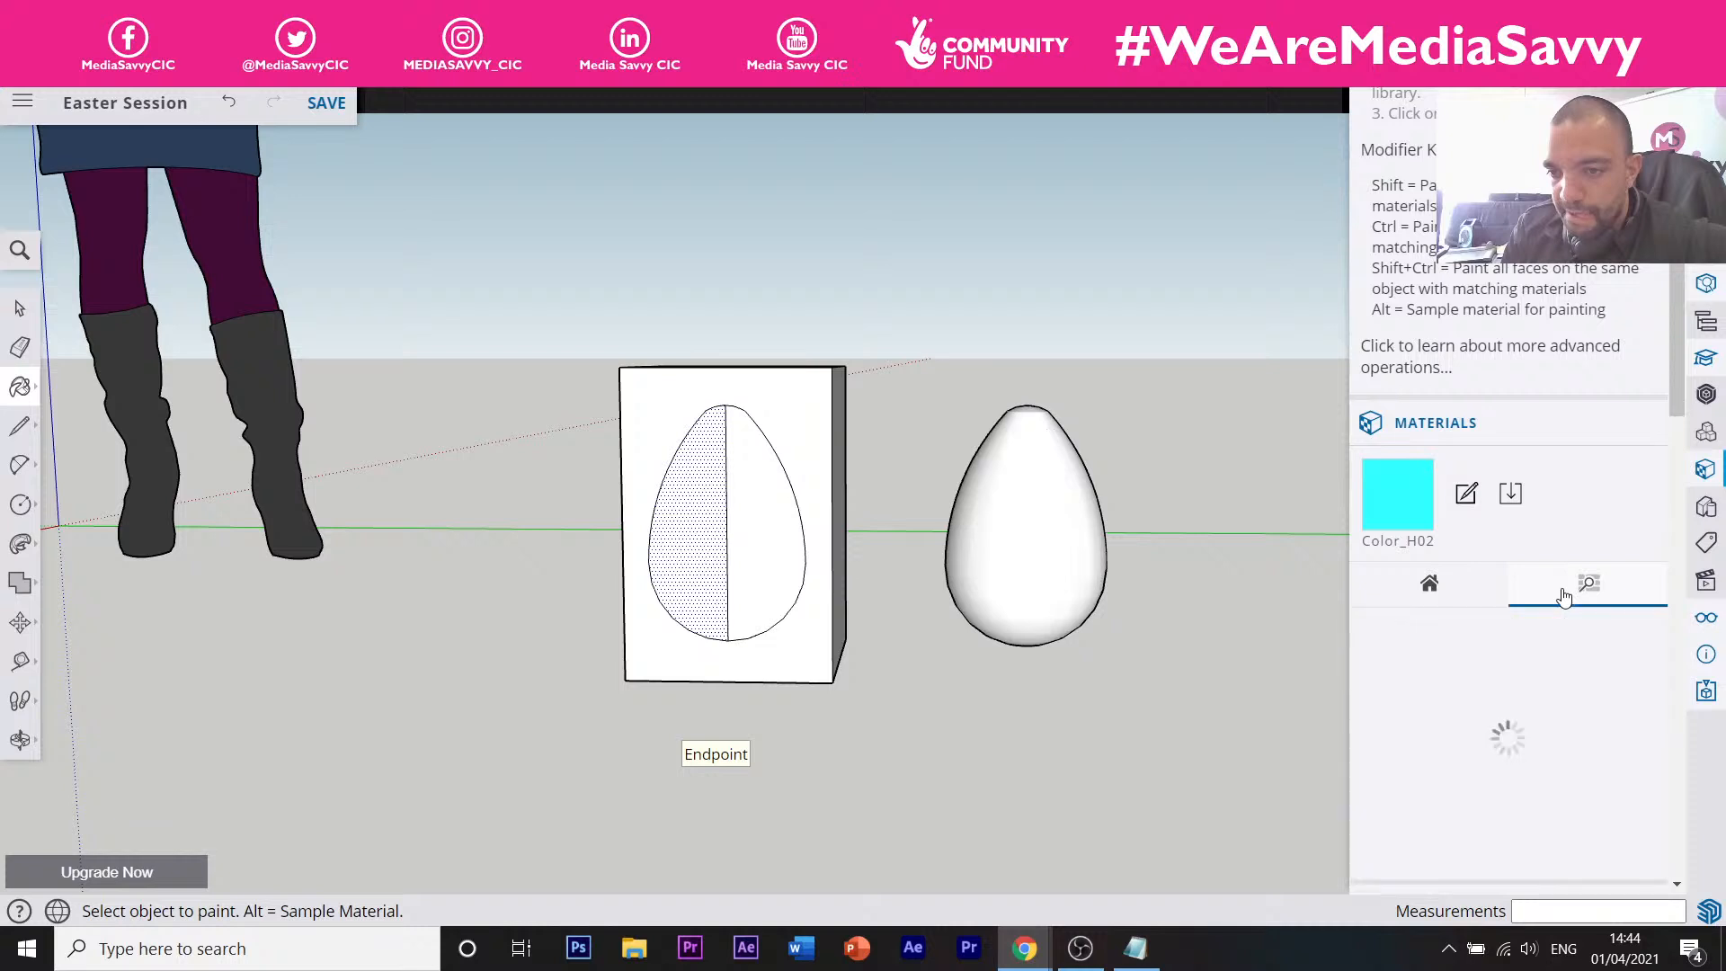
scroll(1492, 627, down, 5)
scroll(1489, 627, up, 5)
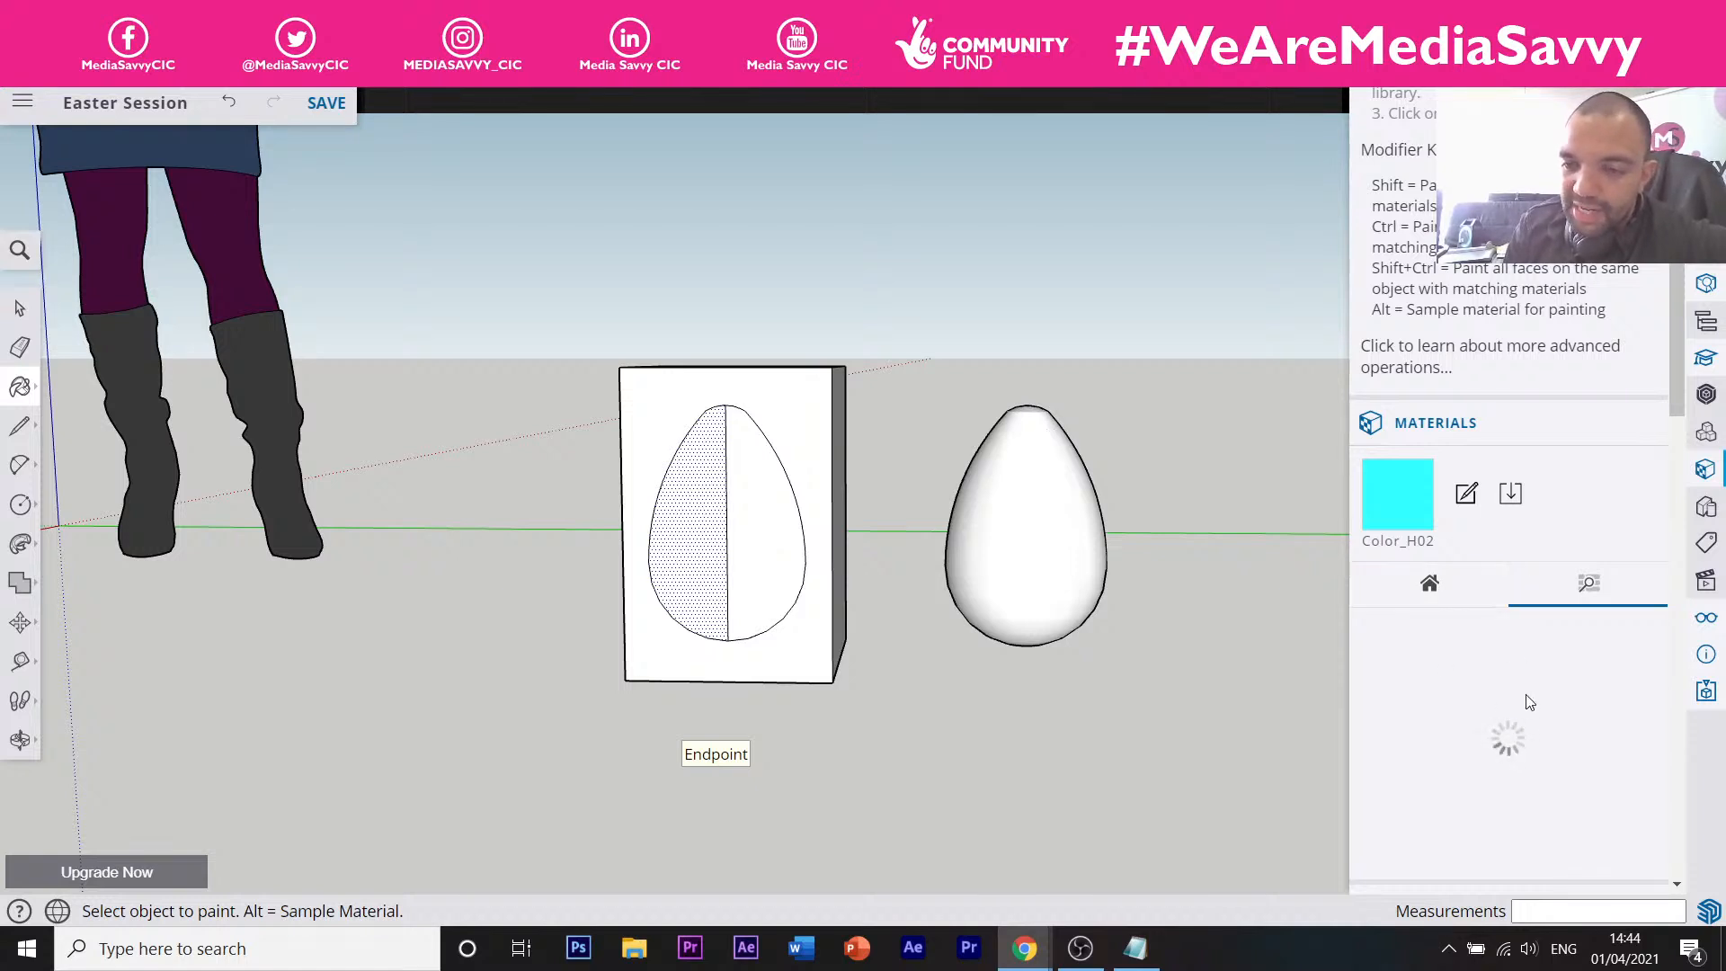
click(1442, 589)
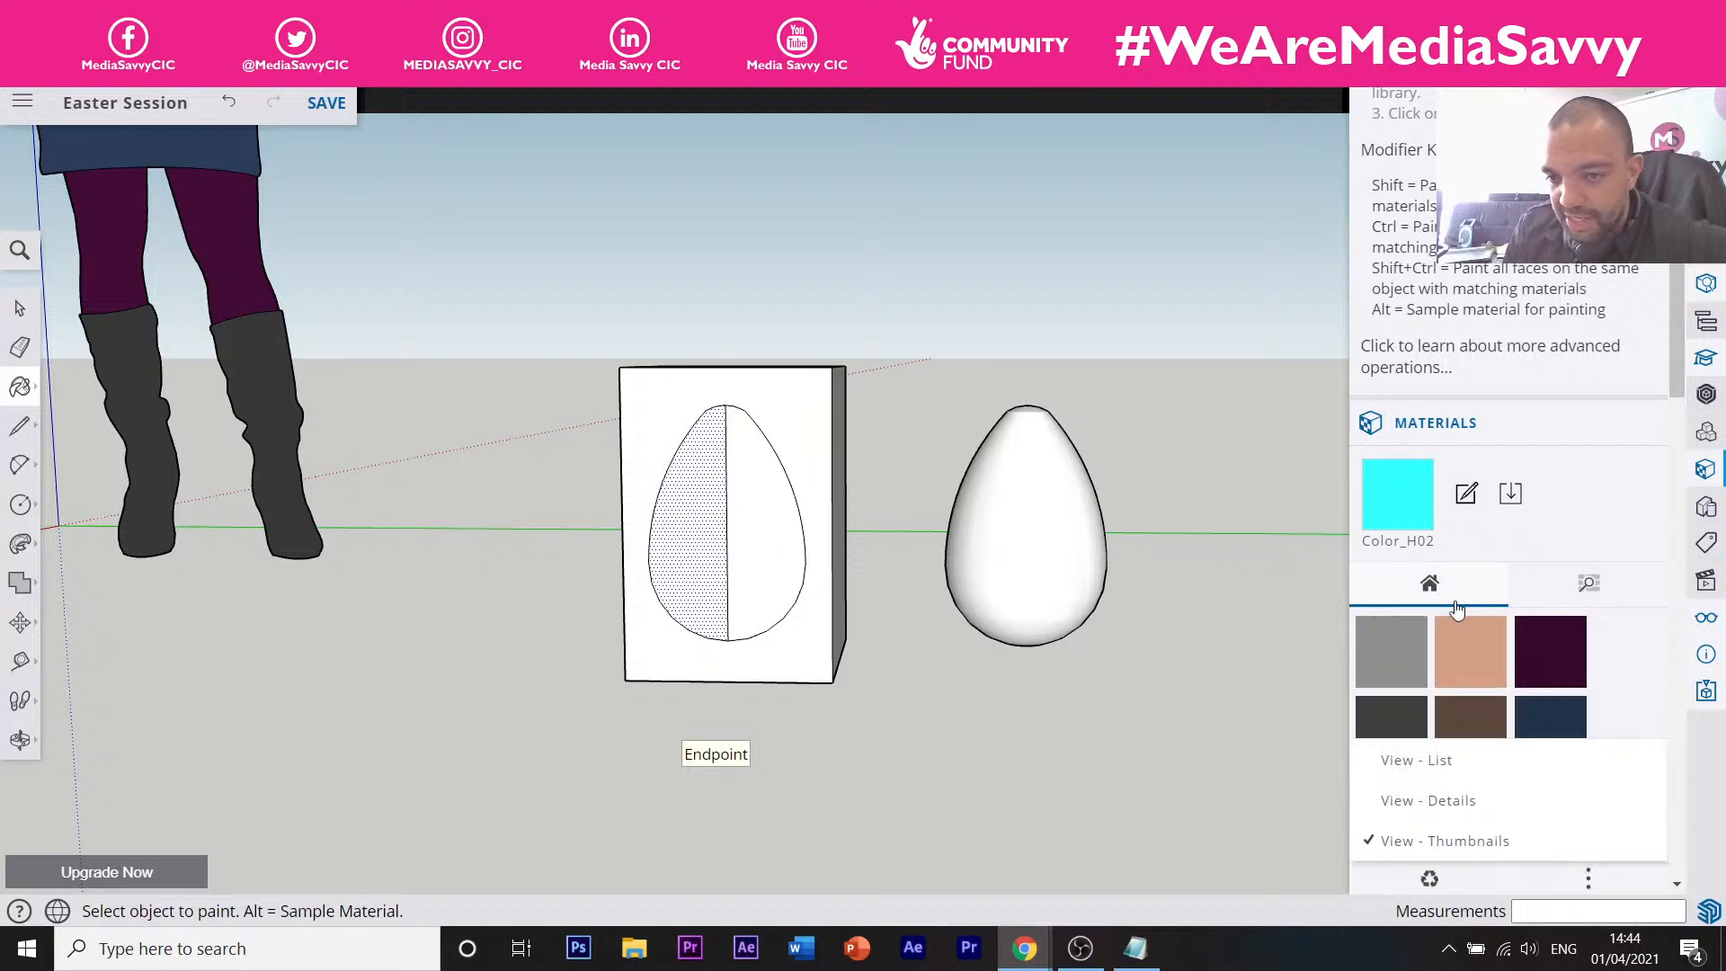
scroll(1637, 666, down, 4)
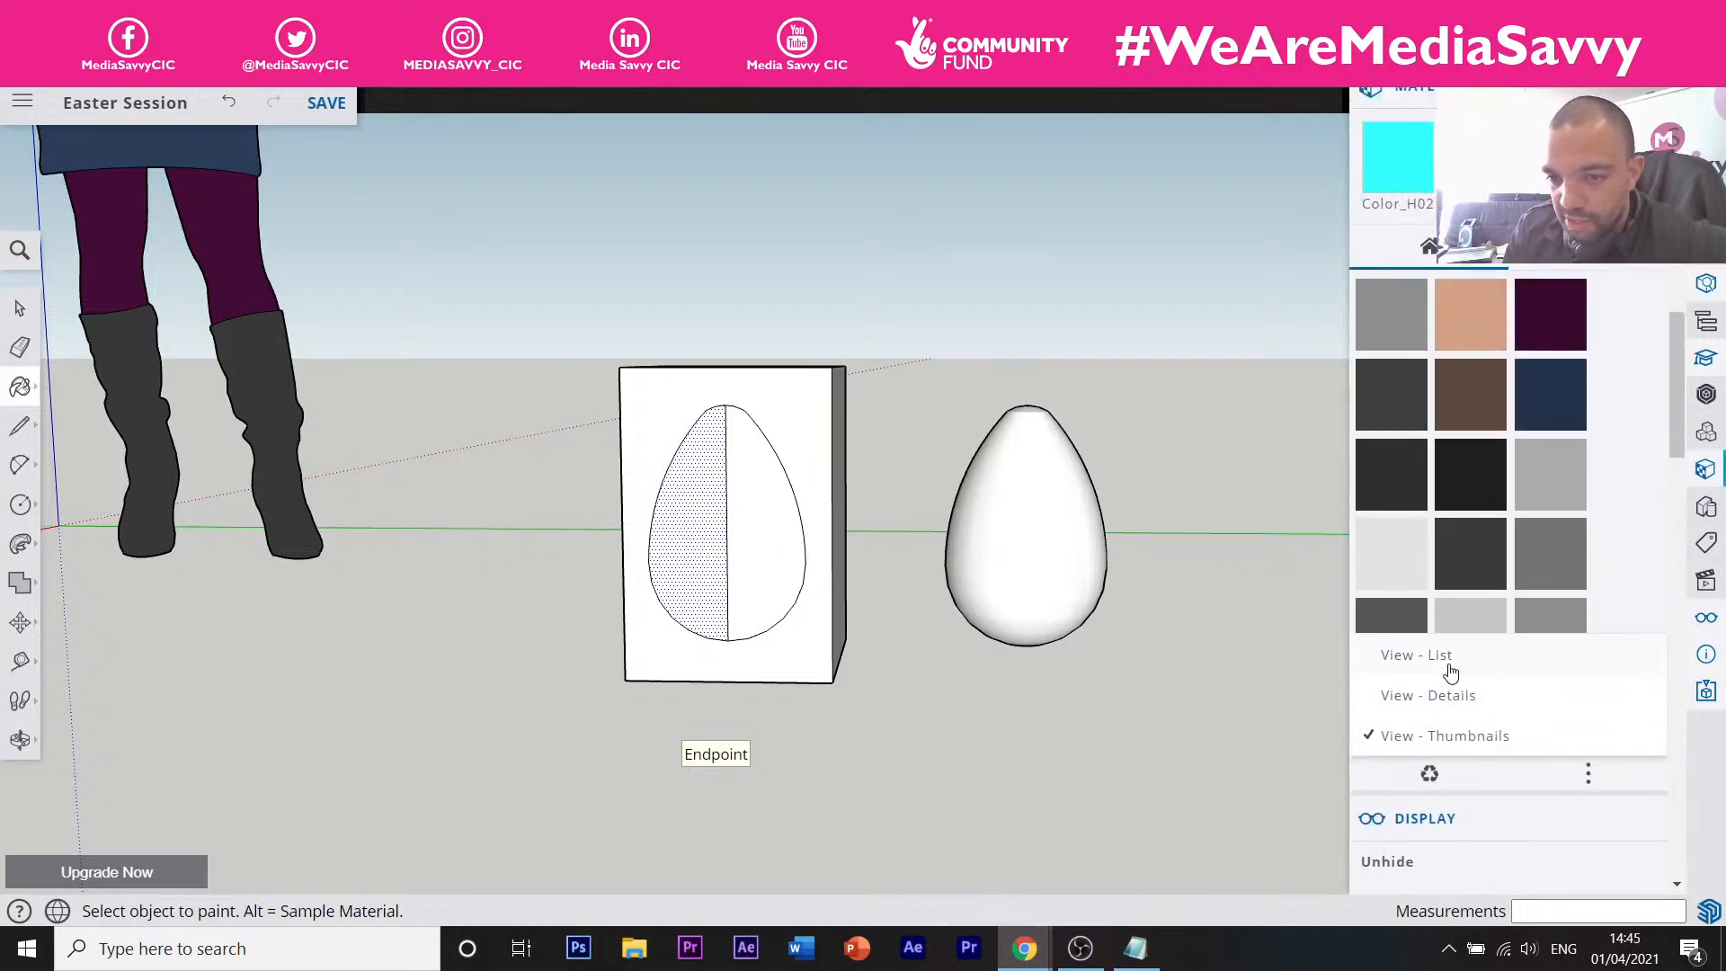
Show the model's materials as a name list, then back as thumbnails.
click(1449, 665)
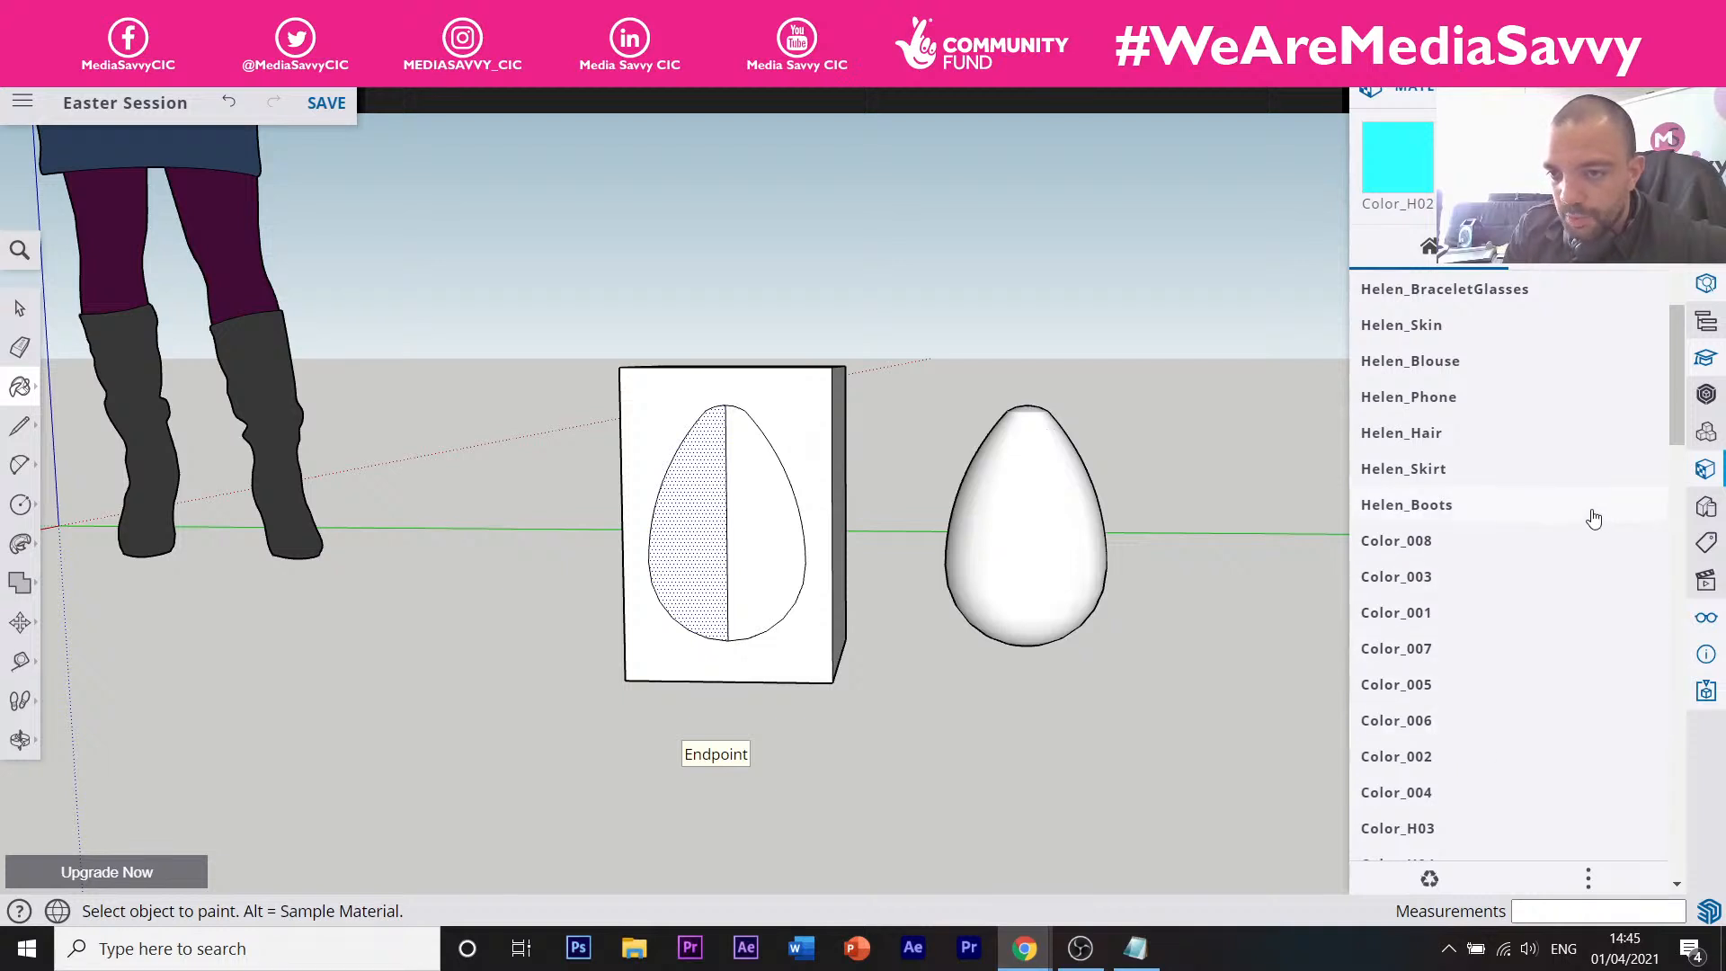
click(1587, 878)
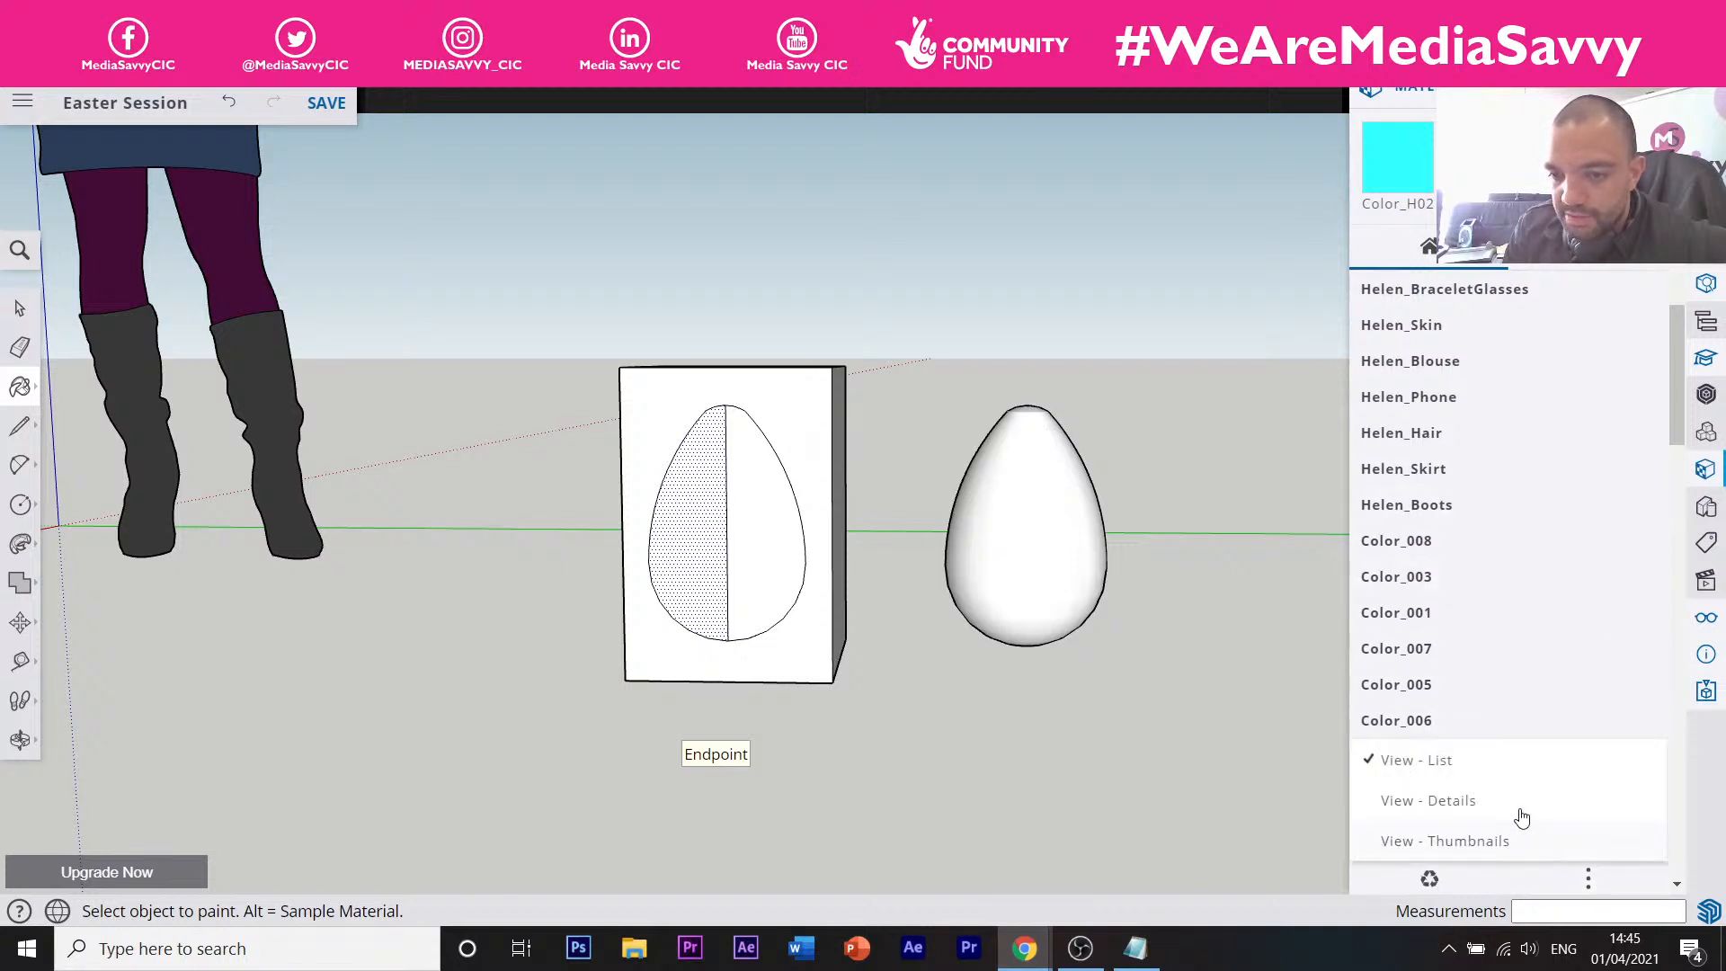
click(1474, 842)
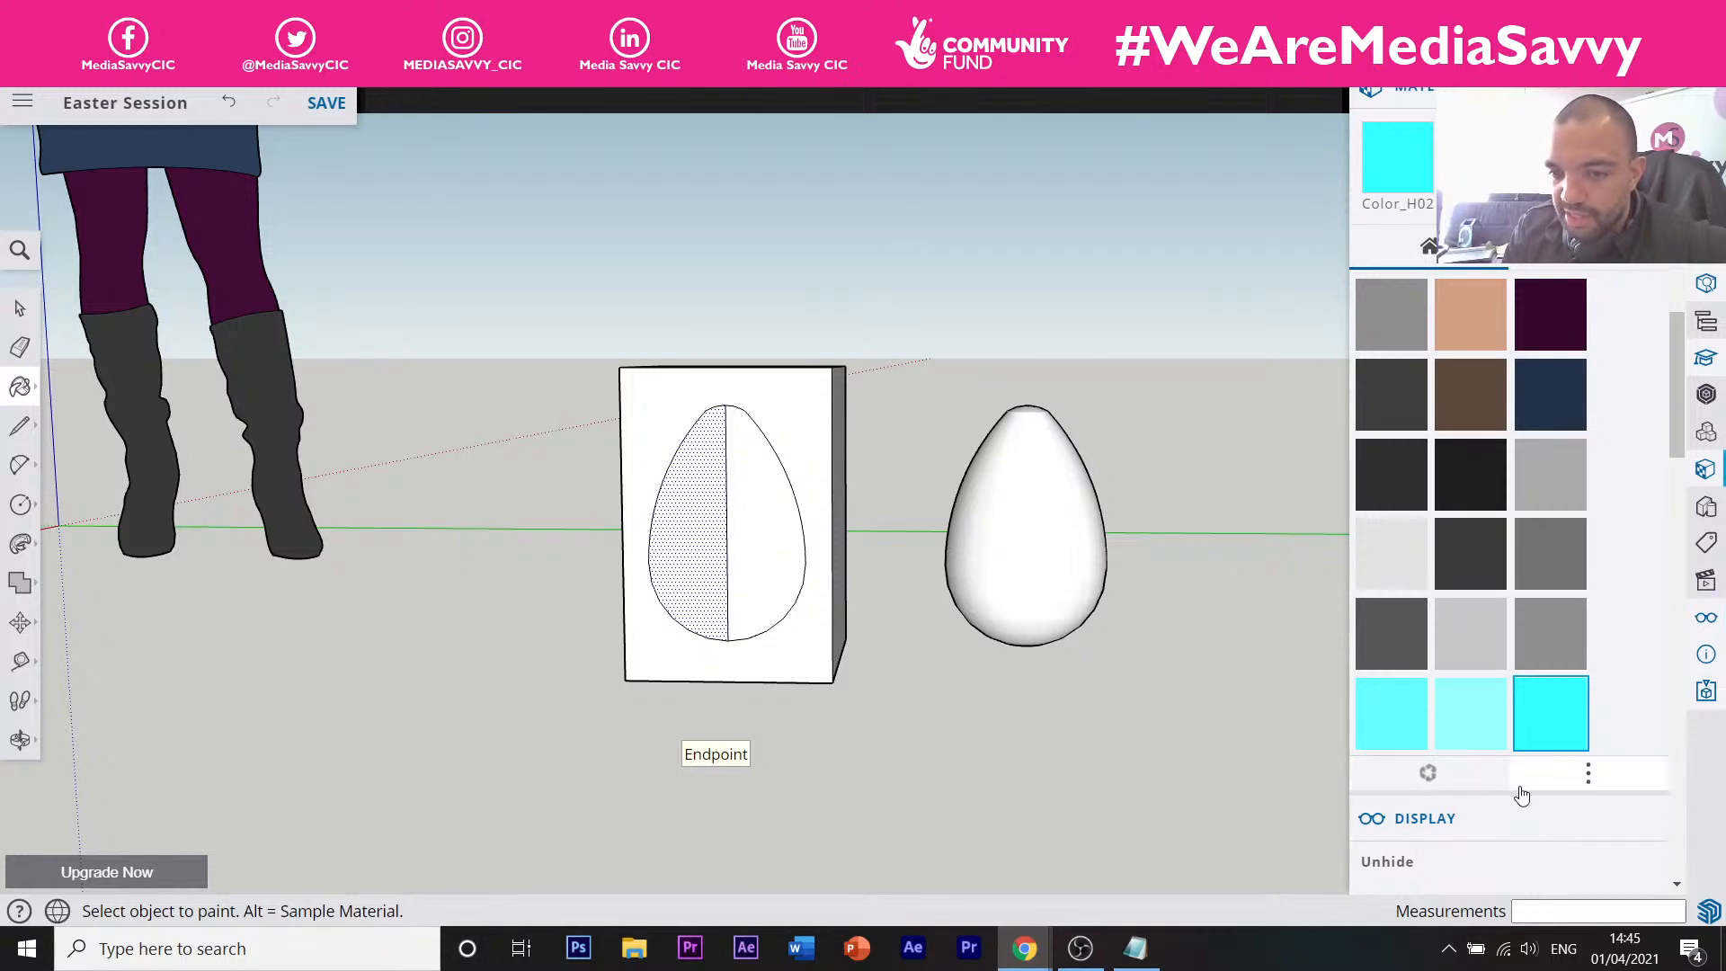
scroll(1680, 537, up, 5)
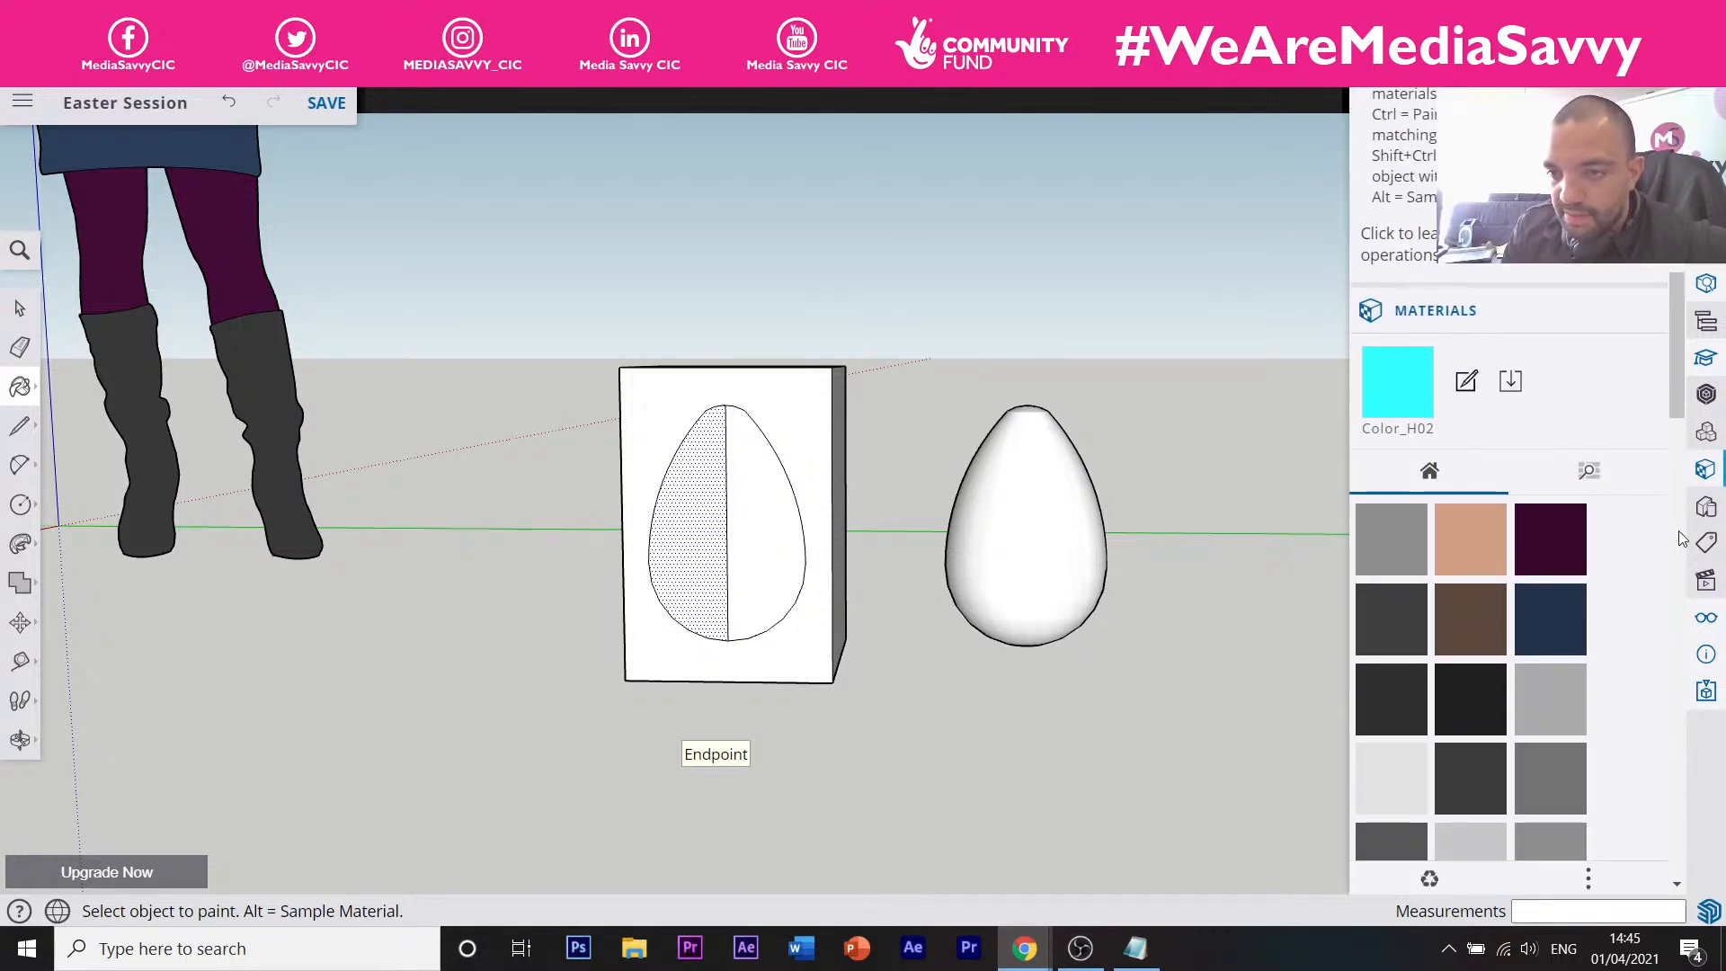
Cycle through the Components, Styles, Tags and Shadows tray panels back to Materials.
click(1707, 435)
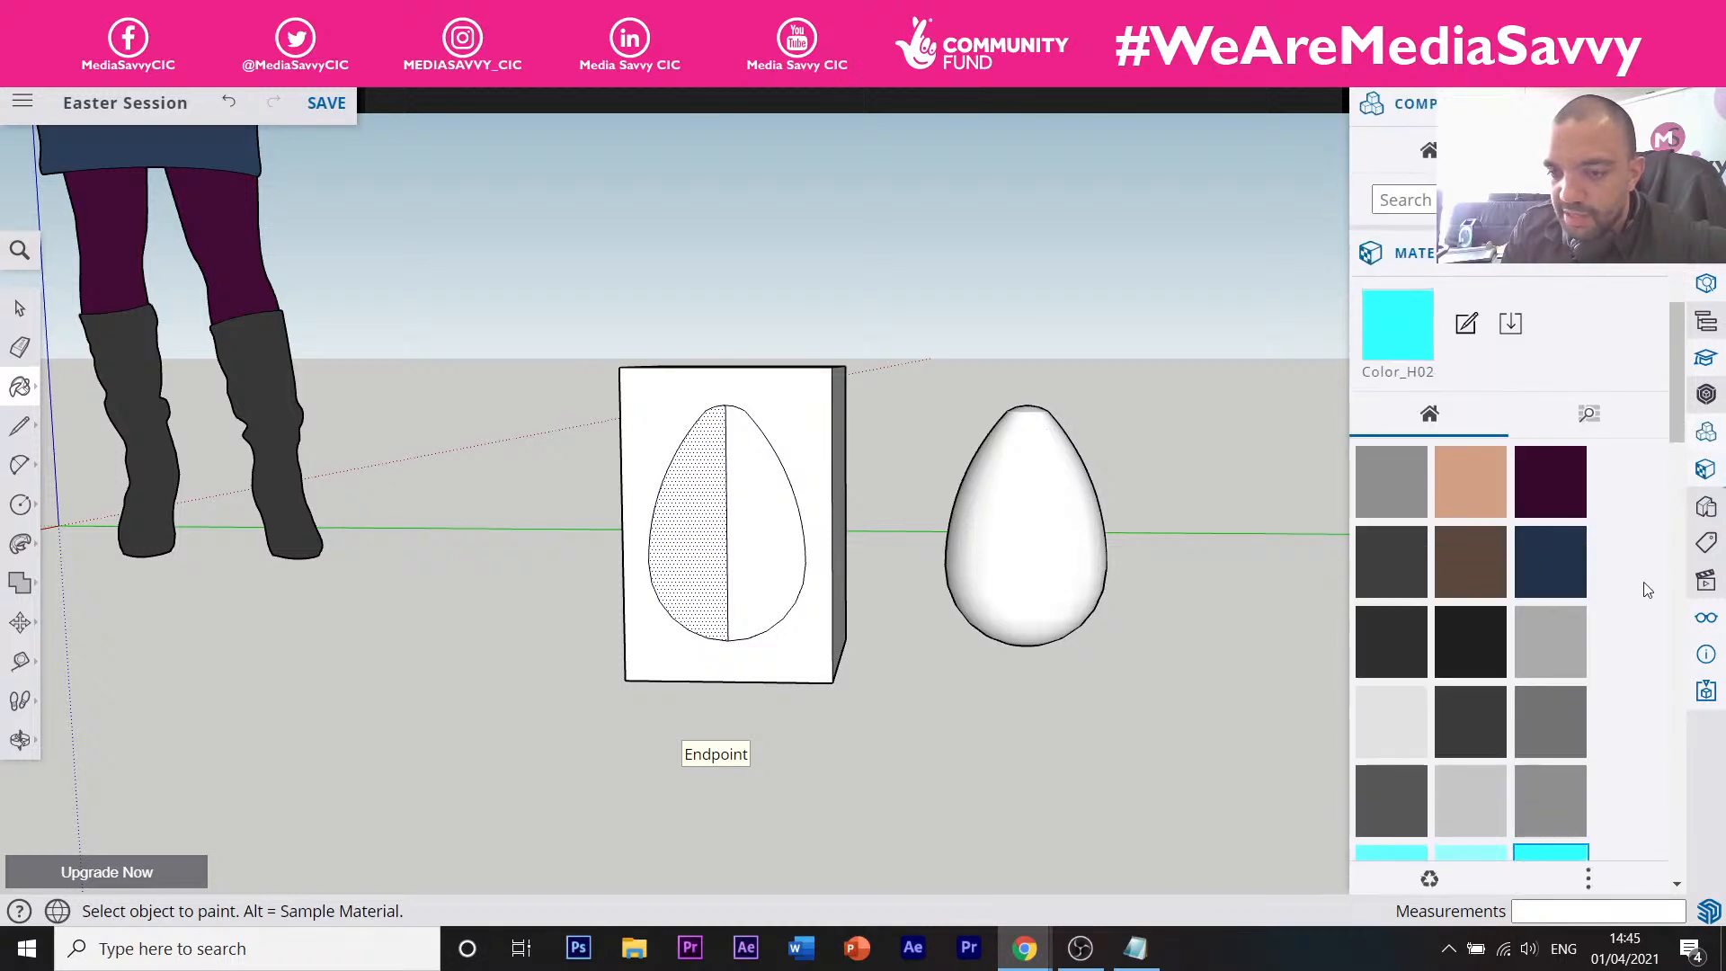
click(1706, 617)
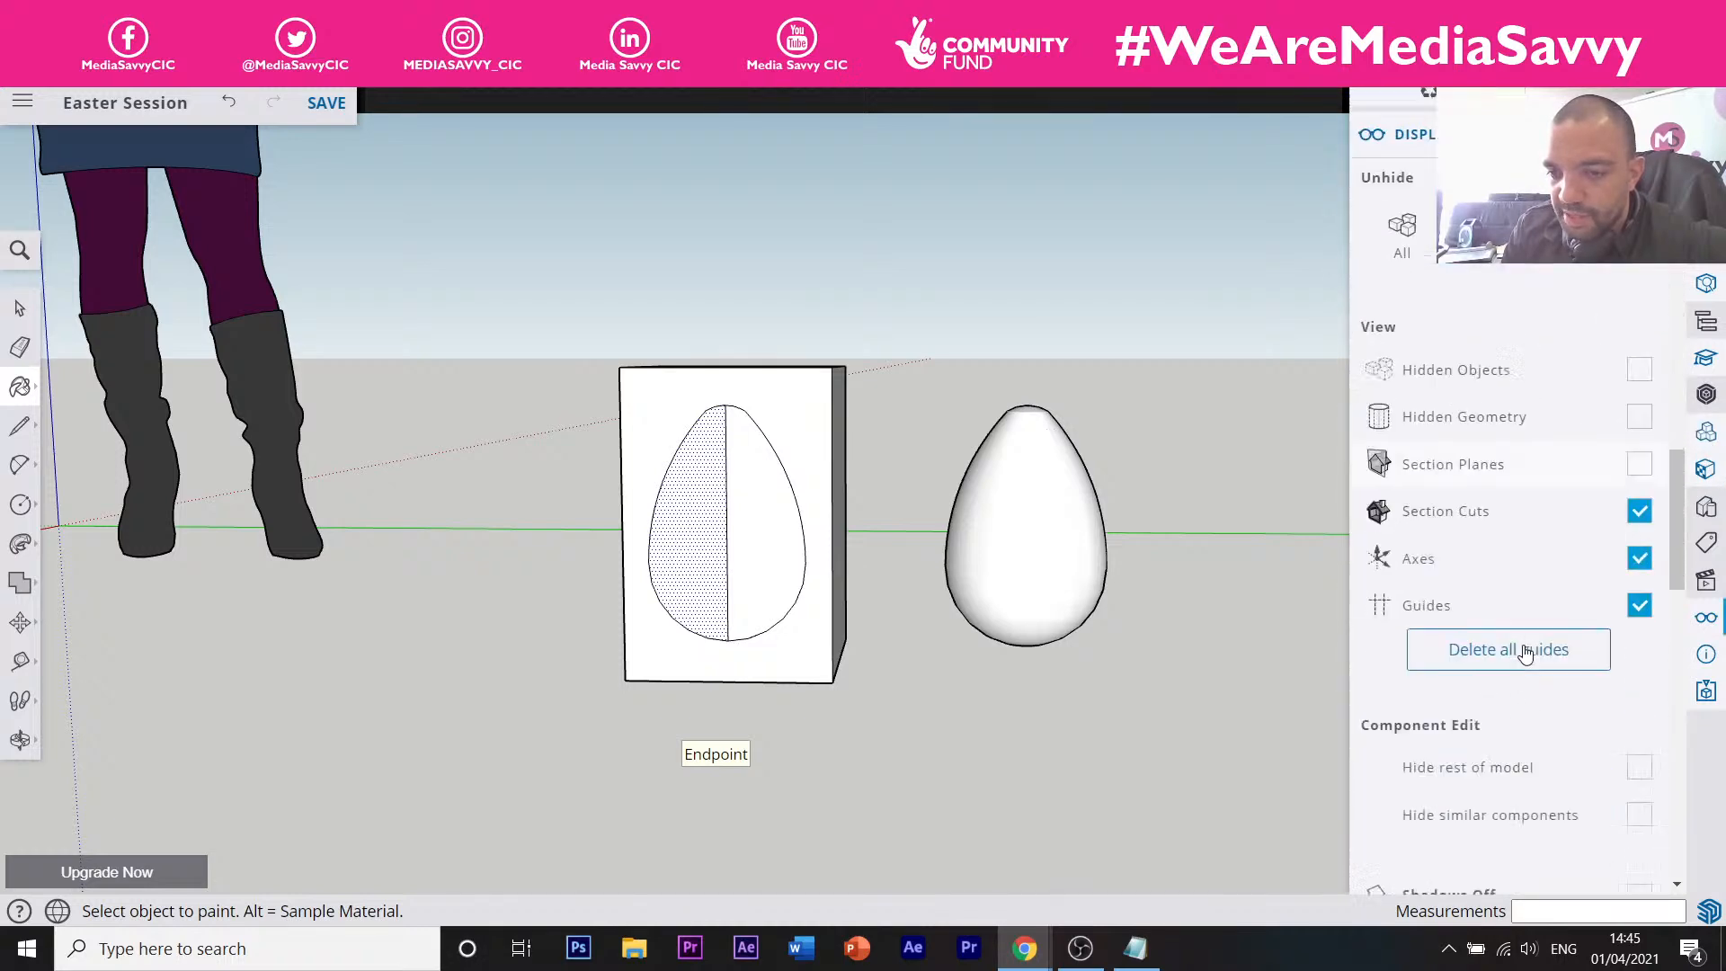
scroll(1525, 653, down, 5)
scroll(1528, 661, up, 9)
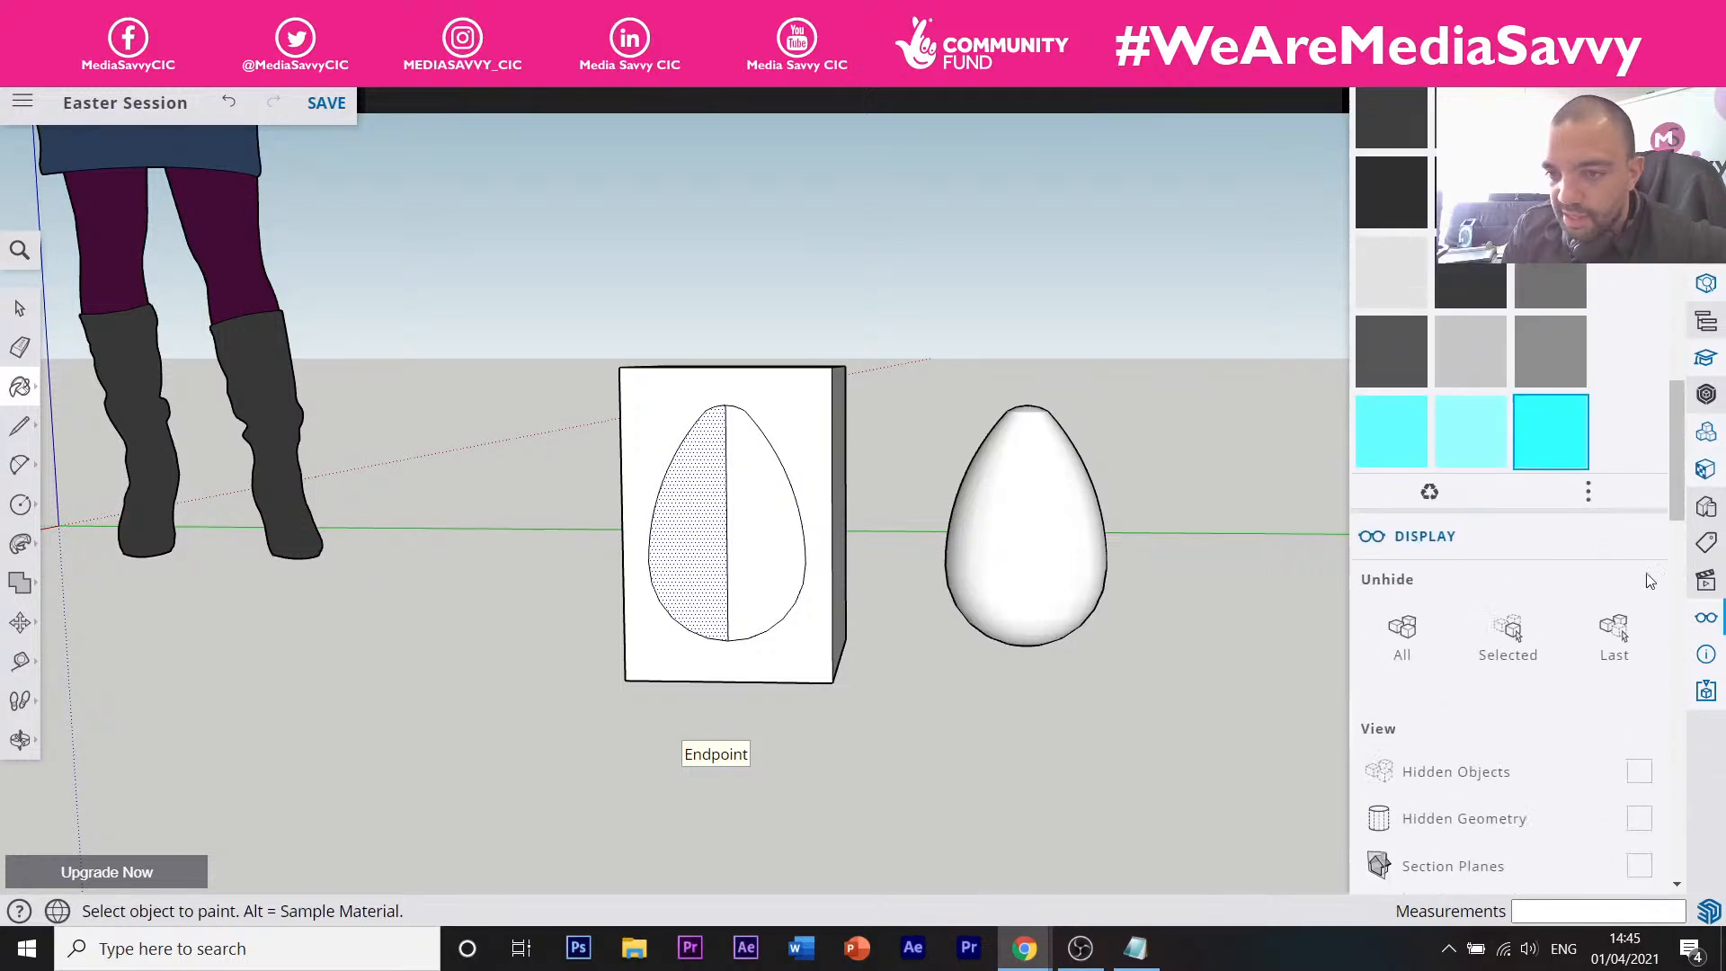
click(1706, 469)
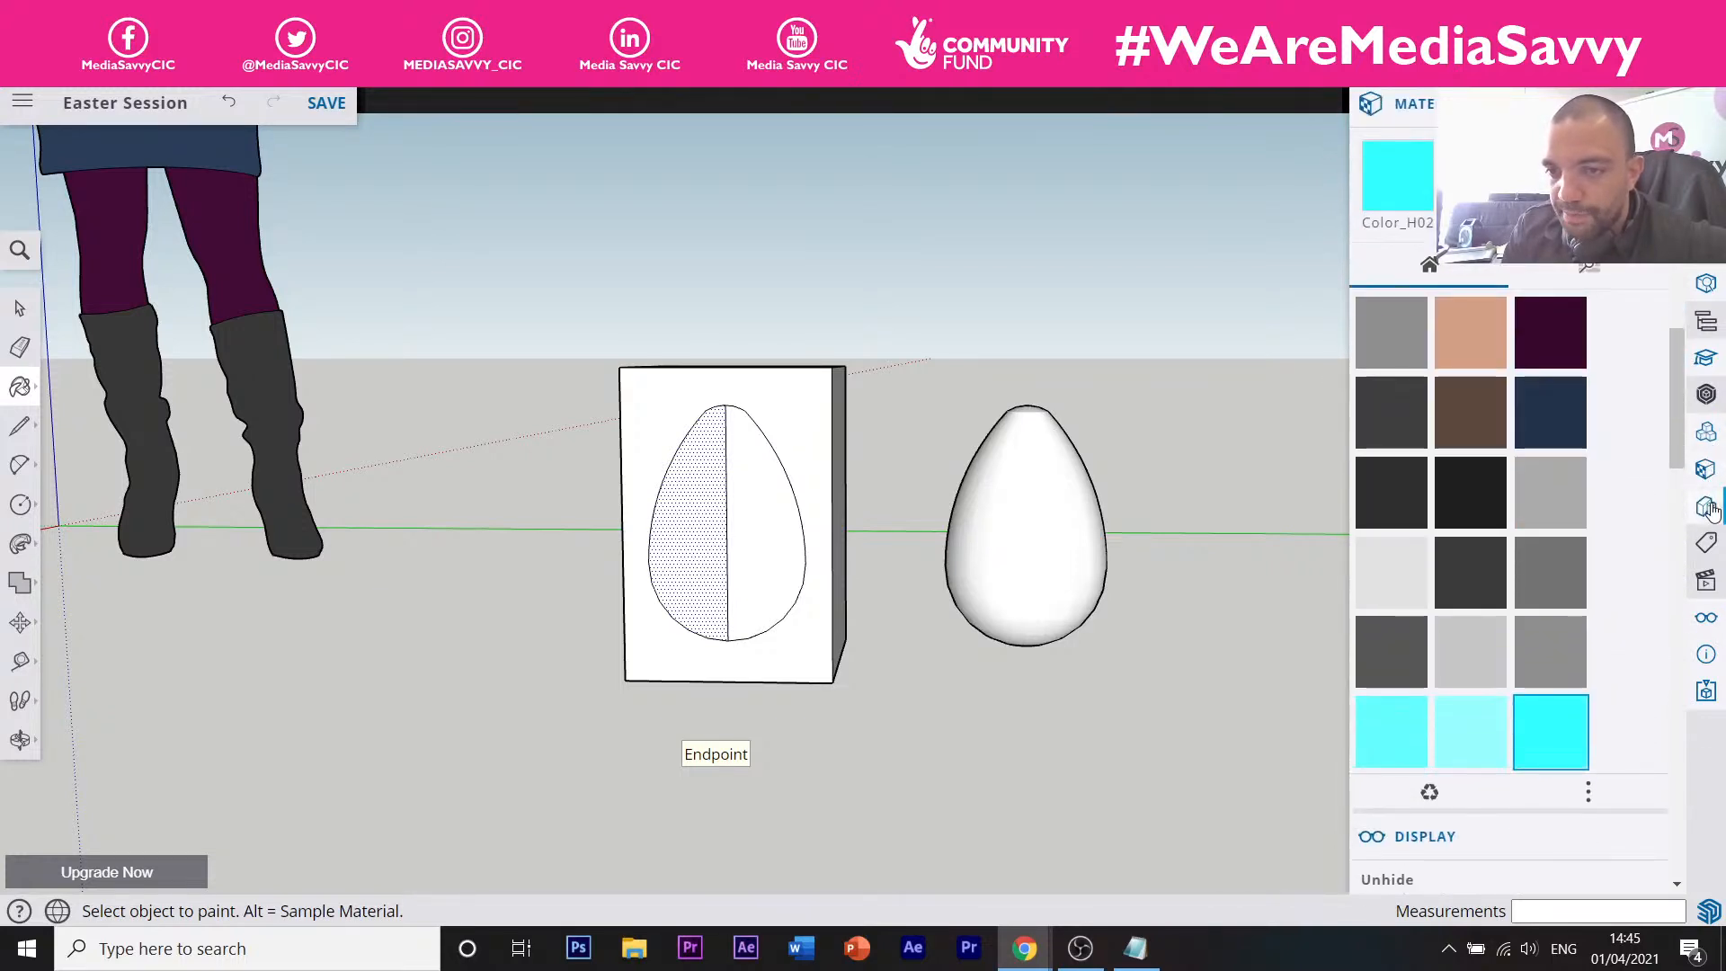
click(1705, 509)
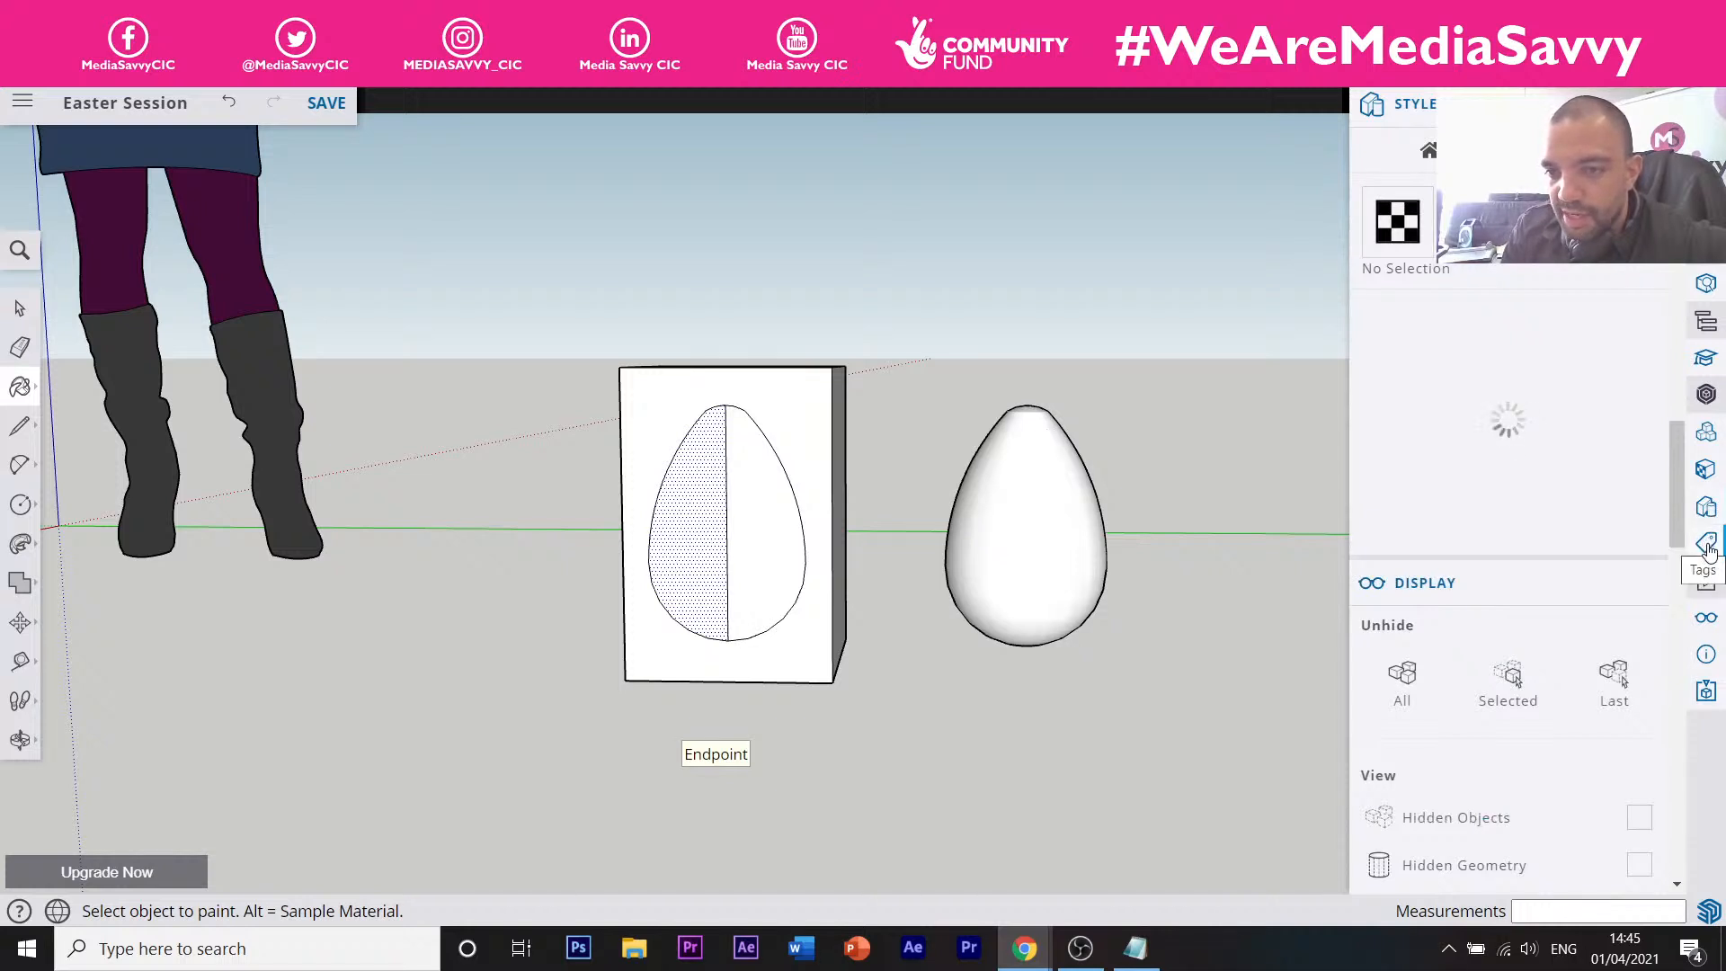
click(1707, 545)
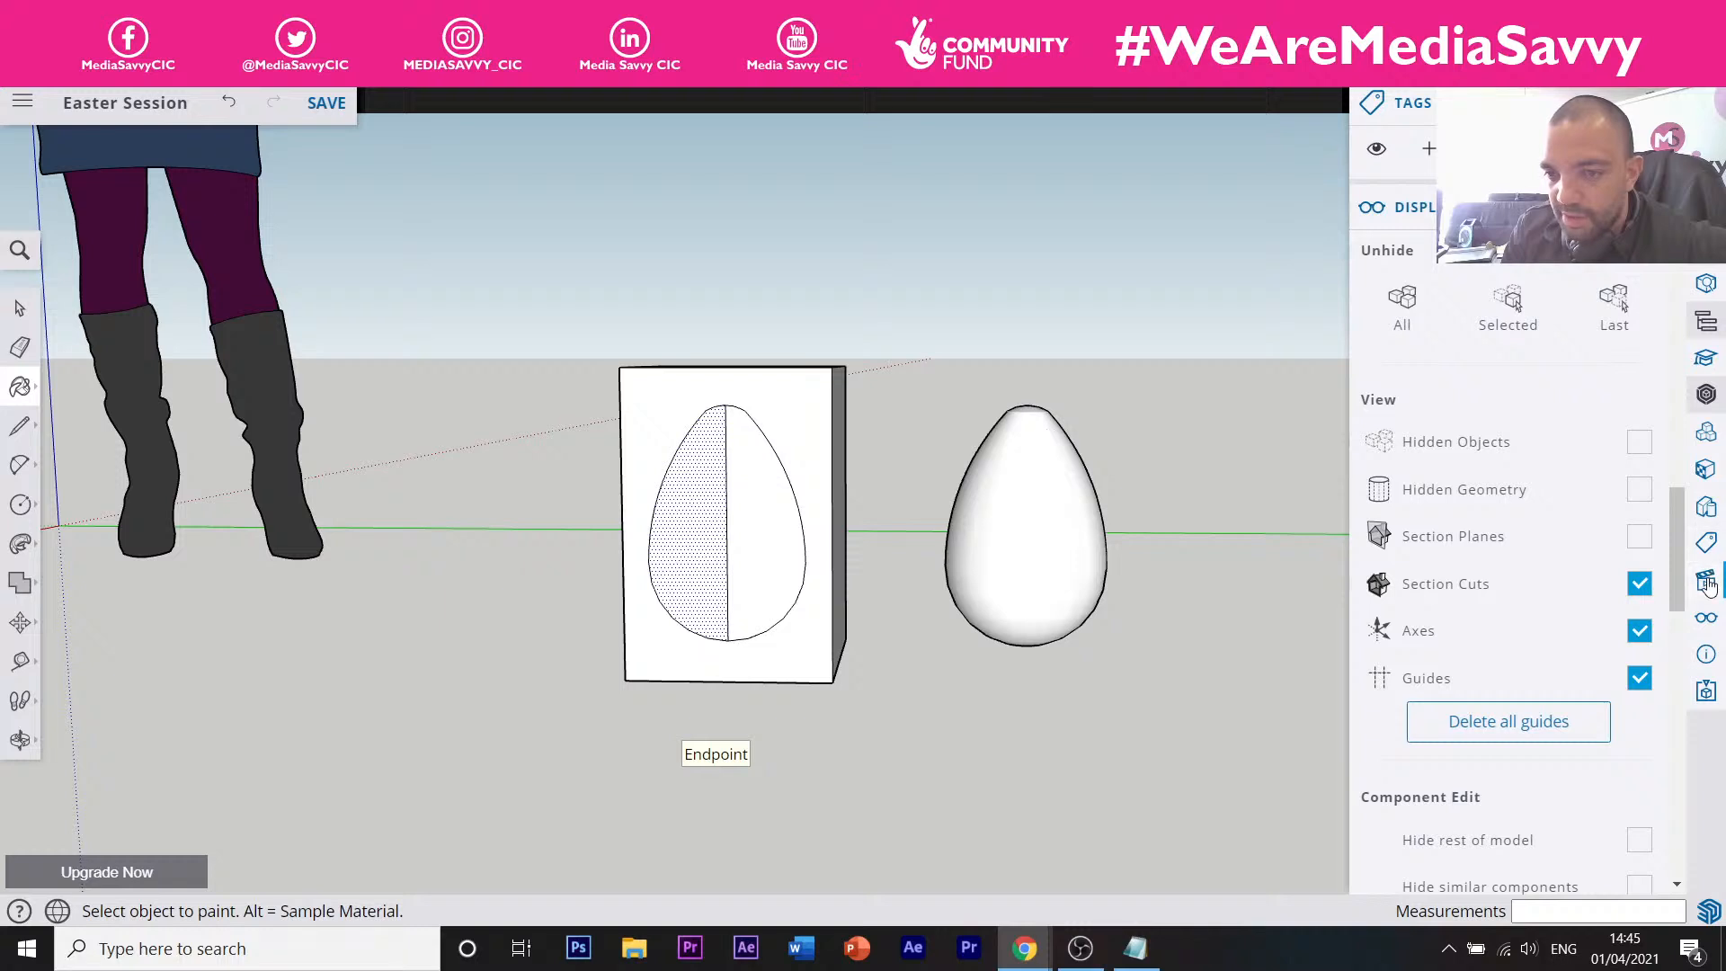
click(1706, 582)
click(1708, 651)
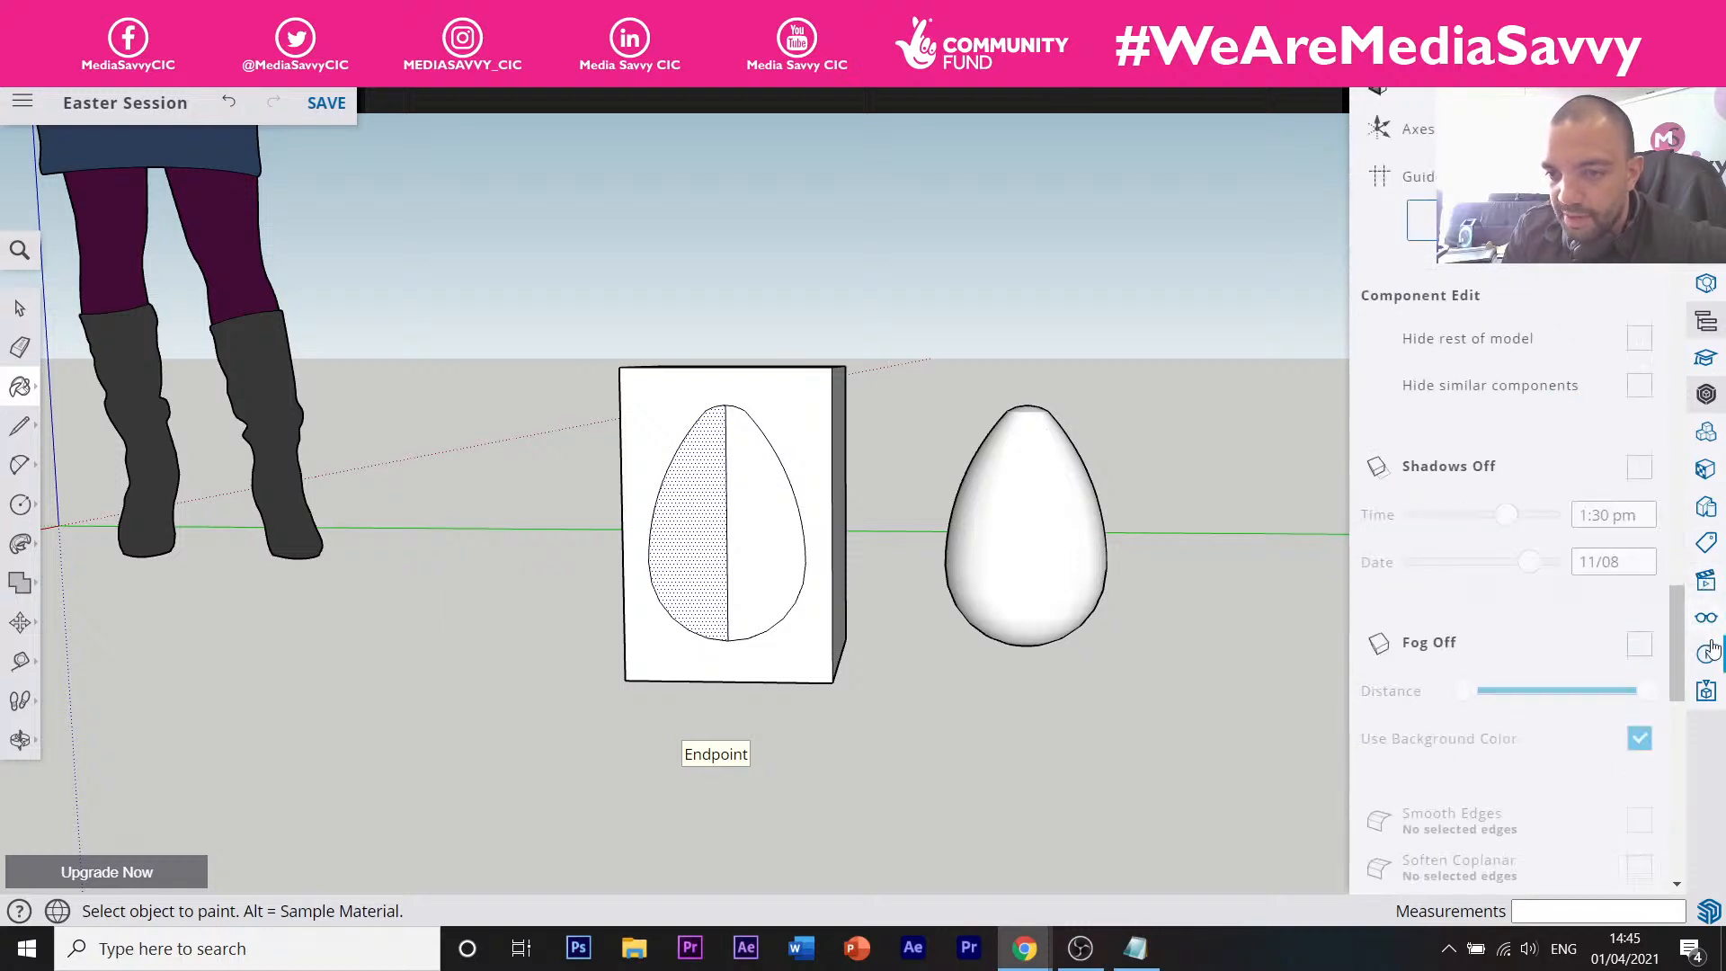
click(1706, 463)
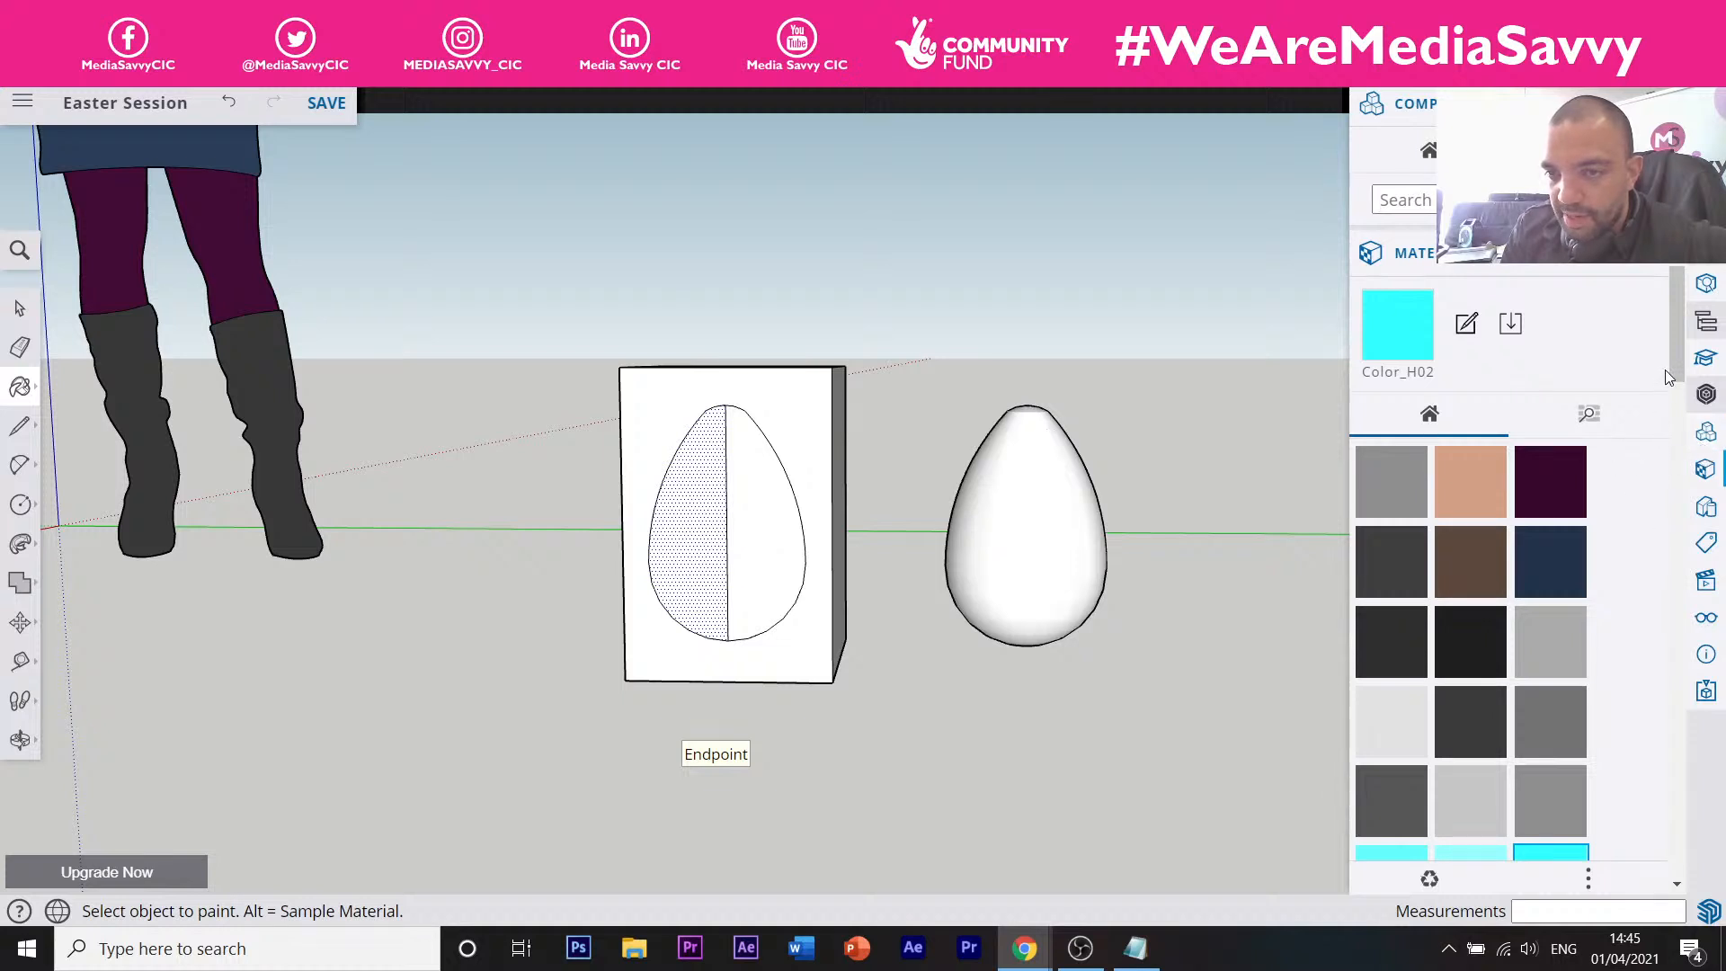
Expand the materials section to its swatches and try editing the Color_H02 material.
mouse_move(1675, 365)
mouse_down()
mouse_move(1677, 407)
mouse_move(1676, 377)
mouse_up()
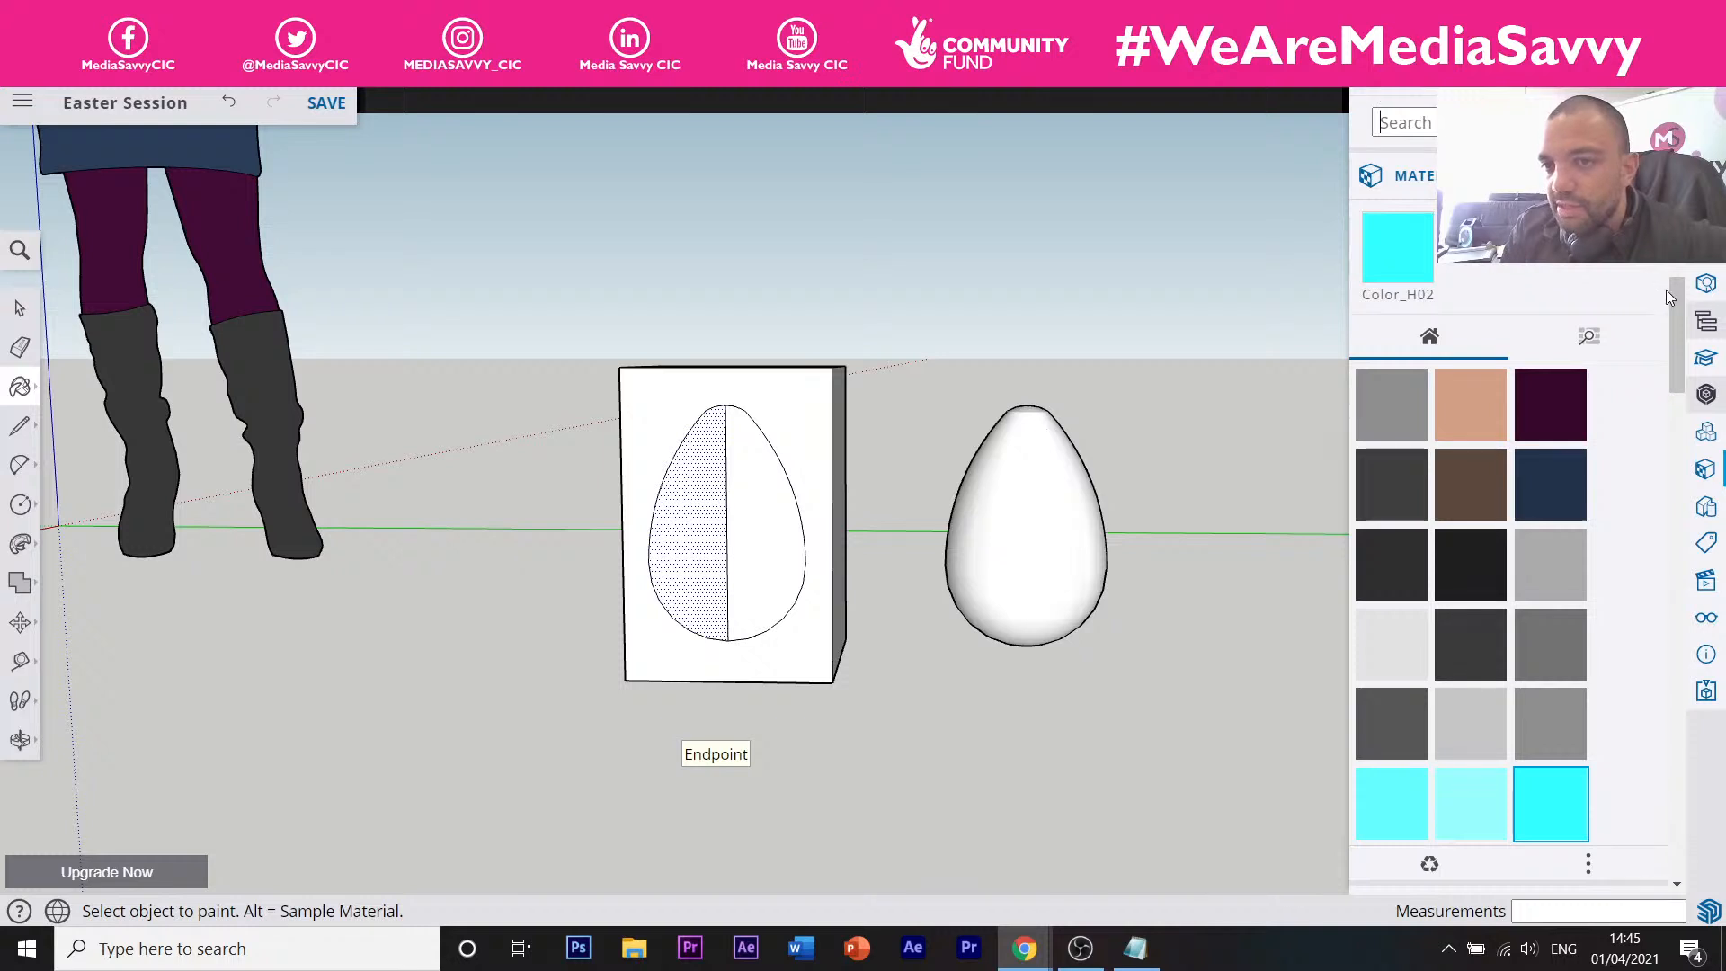
drag(1674, 289, 1674, 277)
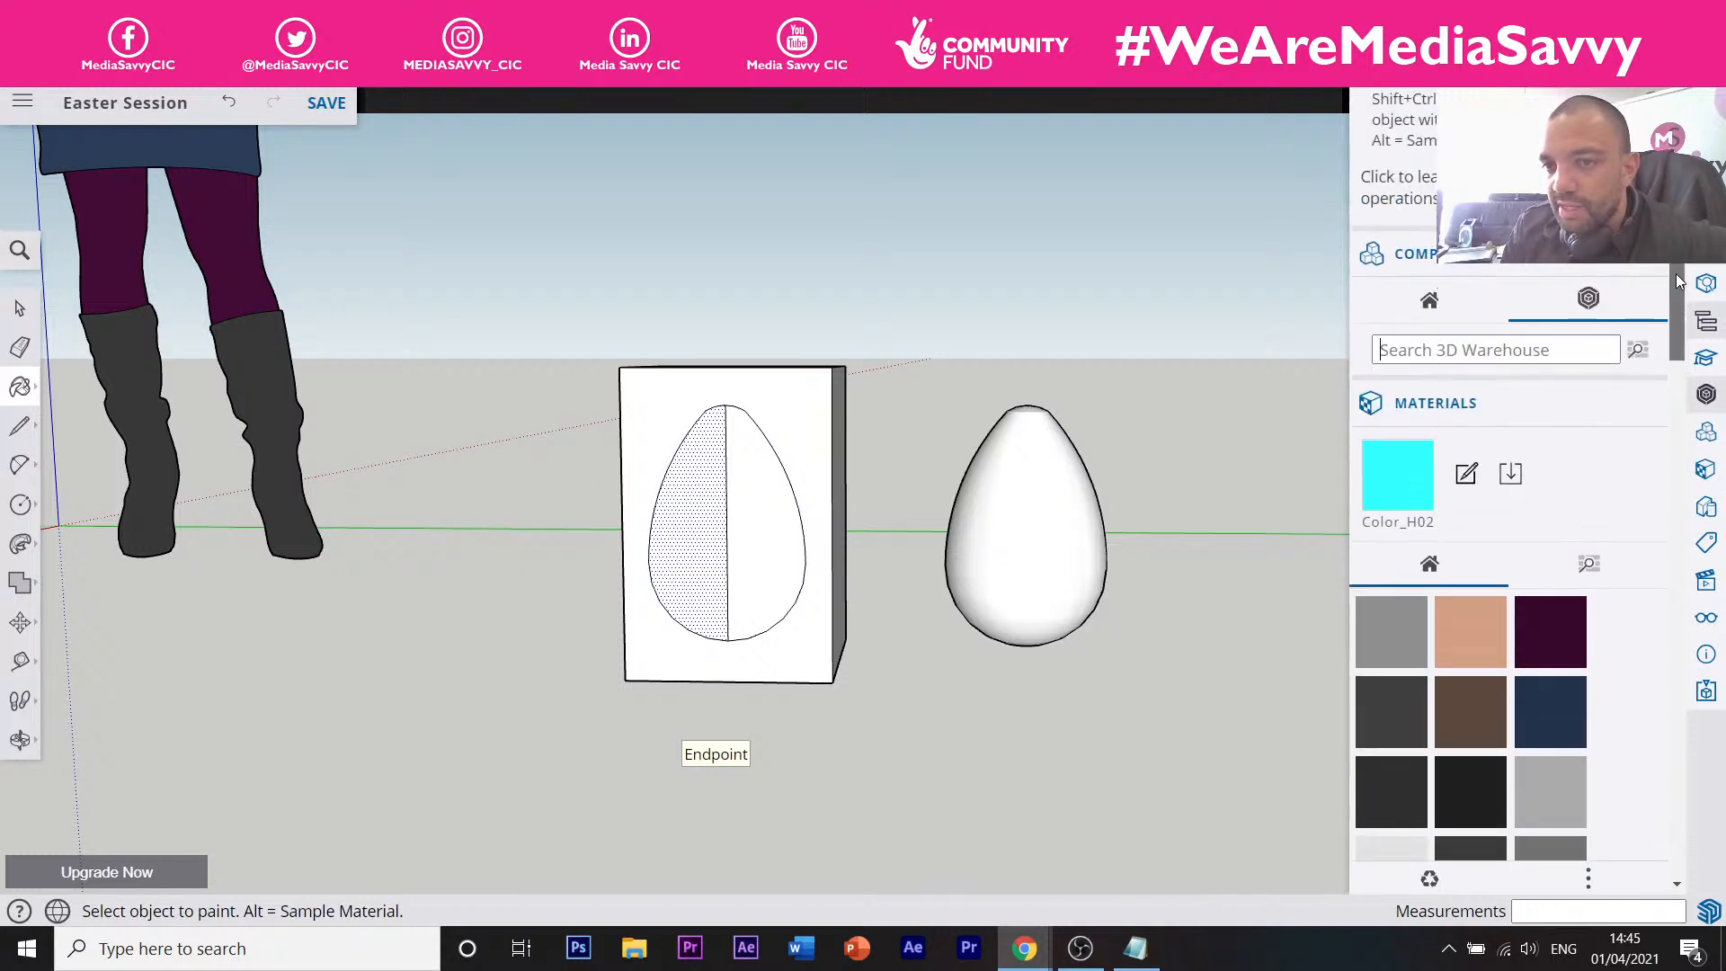
click(1465, 308)
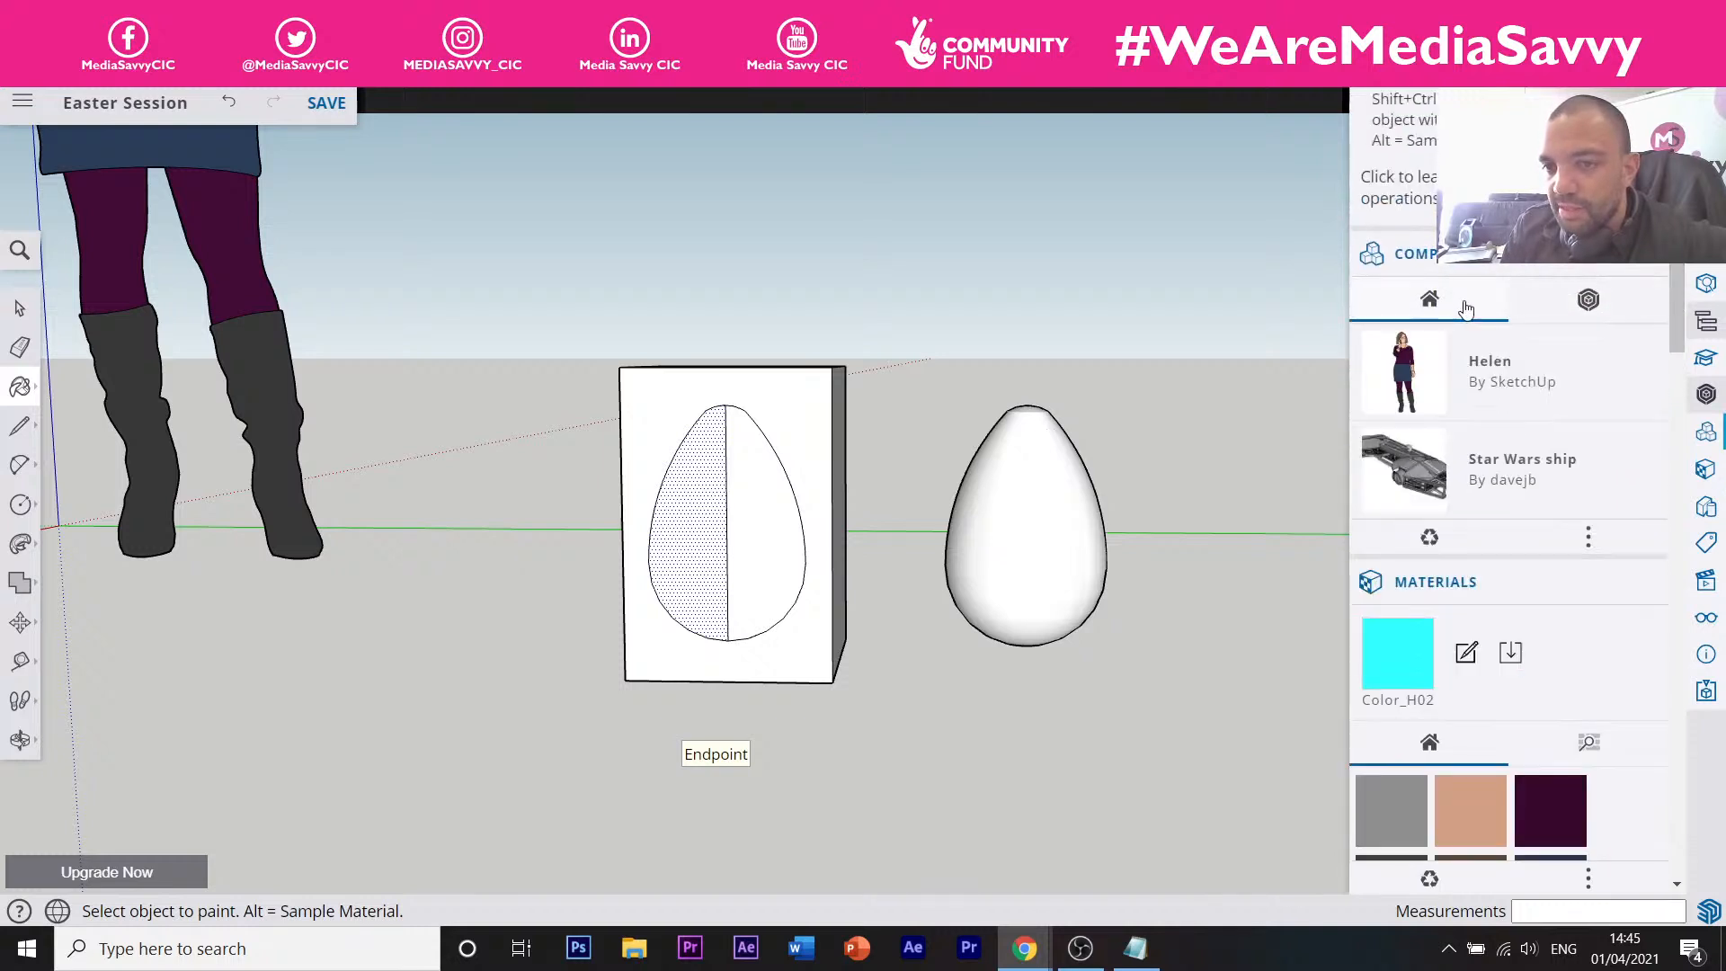
click(1572, 299)
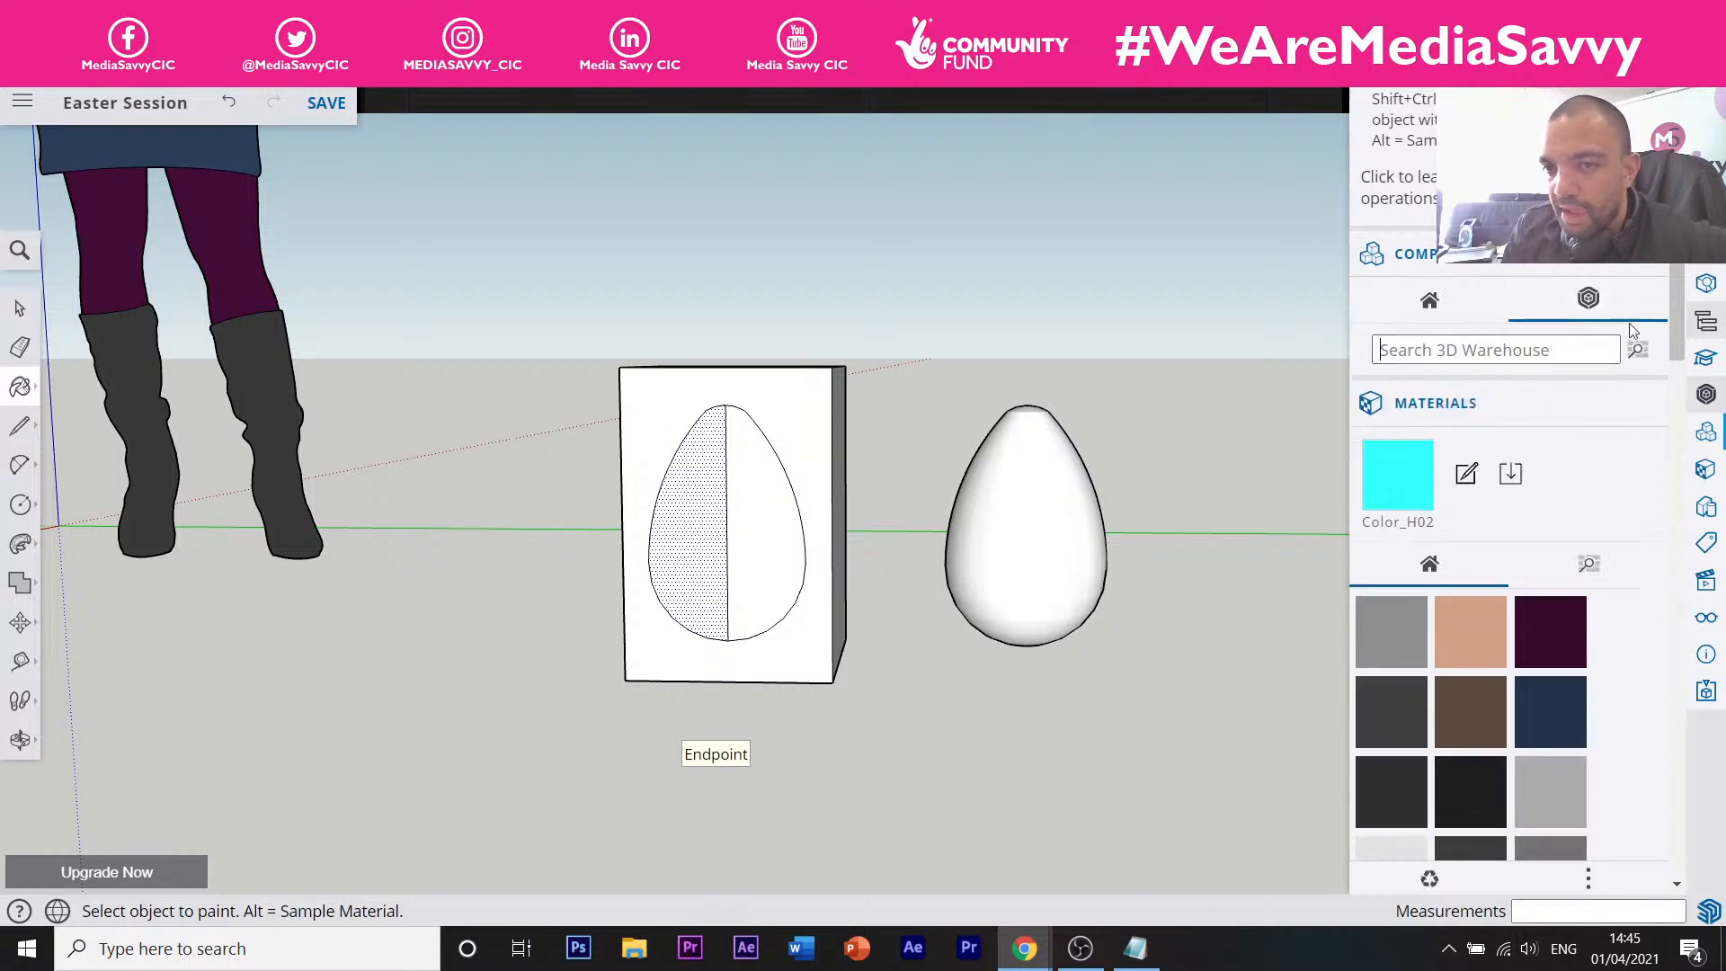
click(1450, 407)
click(1451, 408)
click(1451, 407)
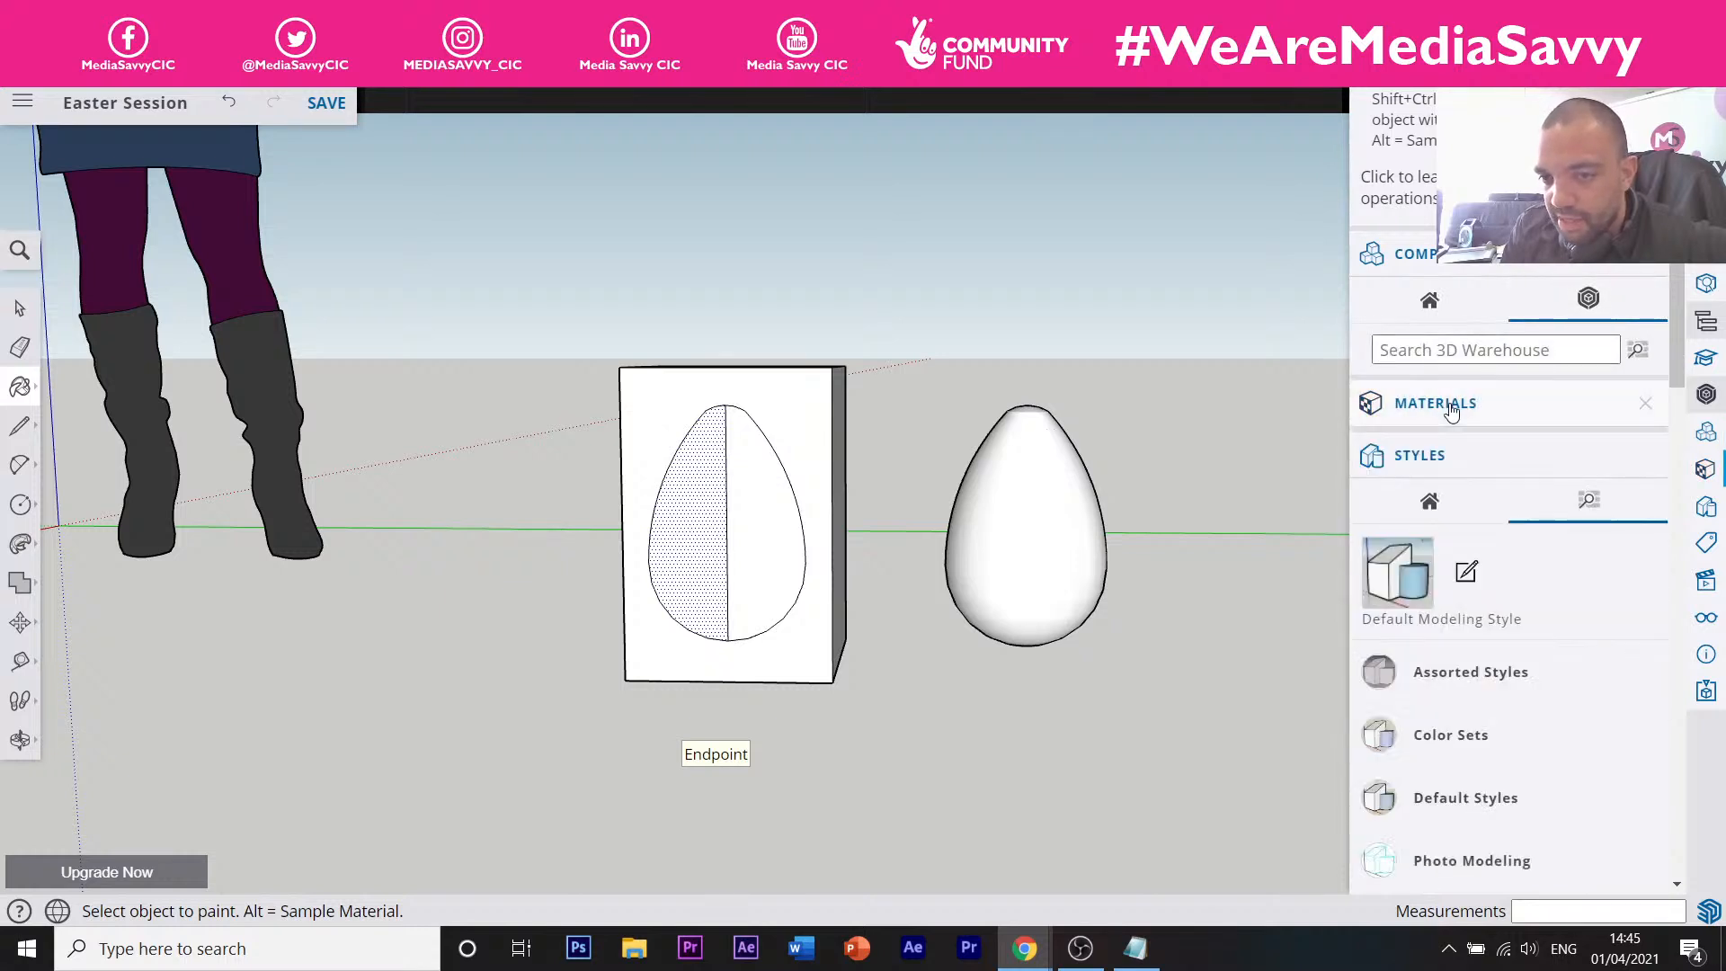
scroll(1465, 538, down, 2)
scroll(1429, 396, up, 1)
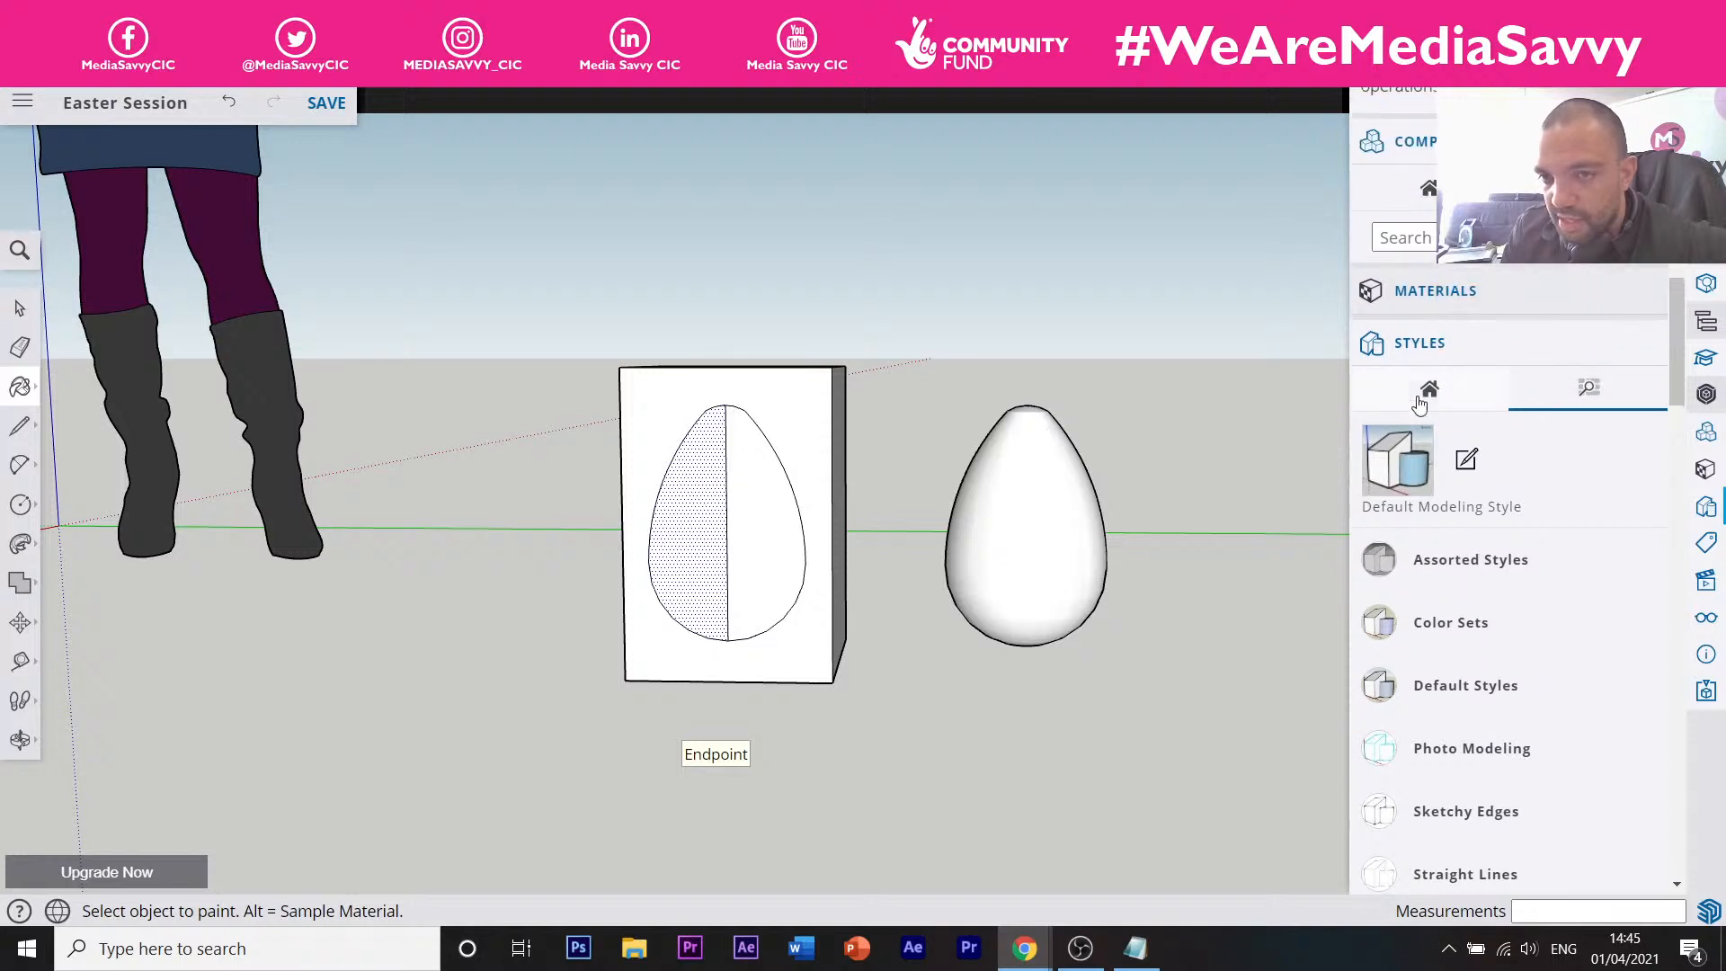
click(1442, 292)
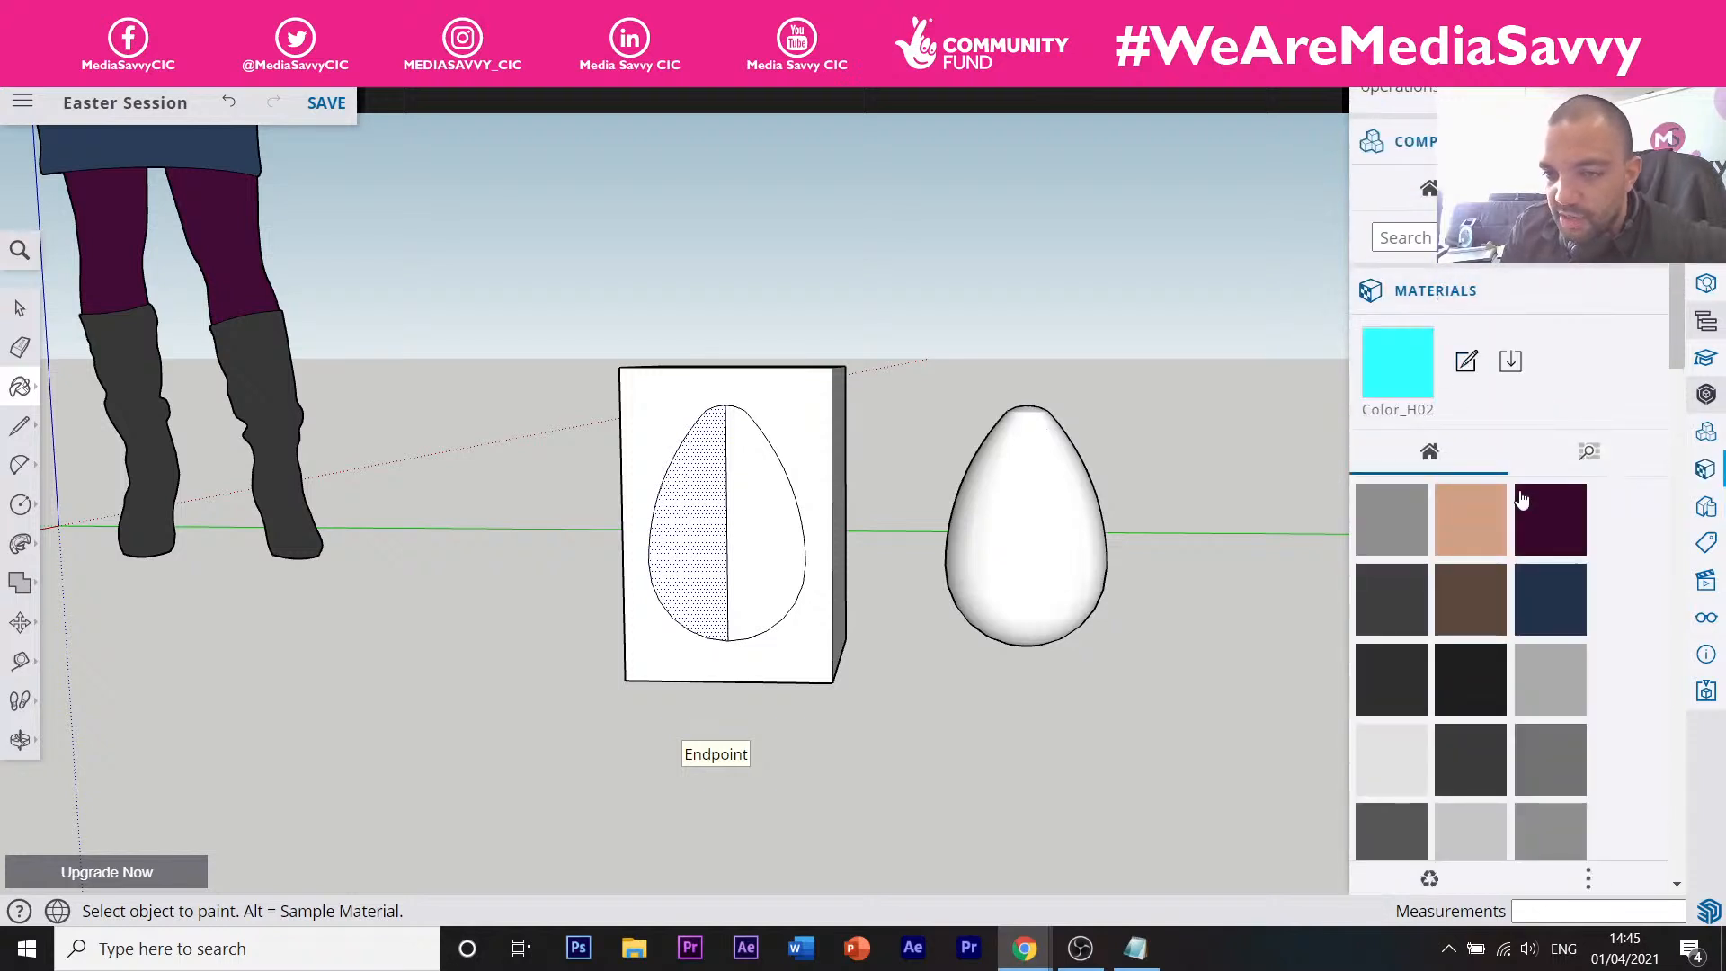
scroll(1522, 493, down, 4)
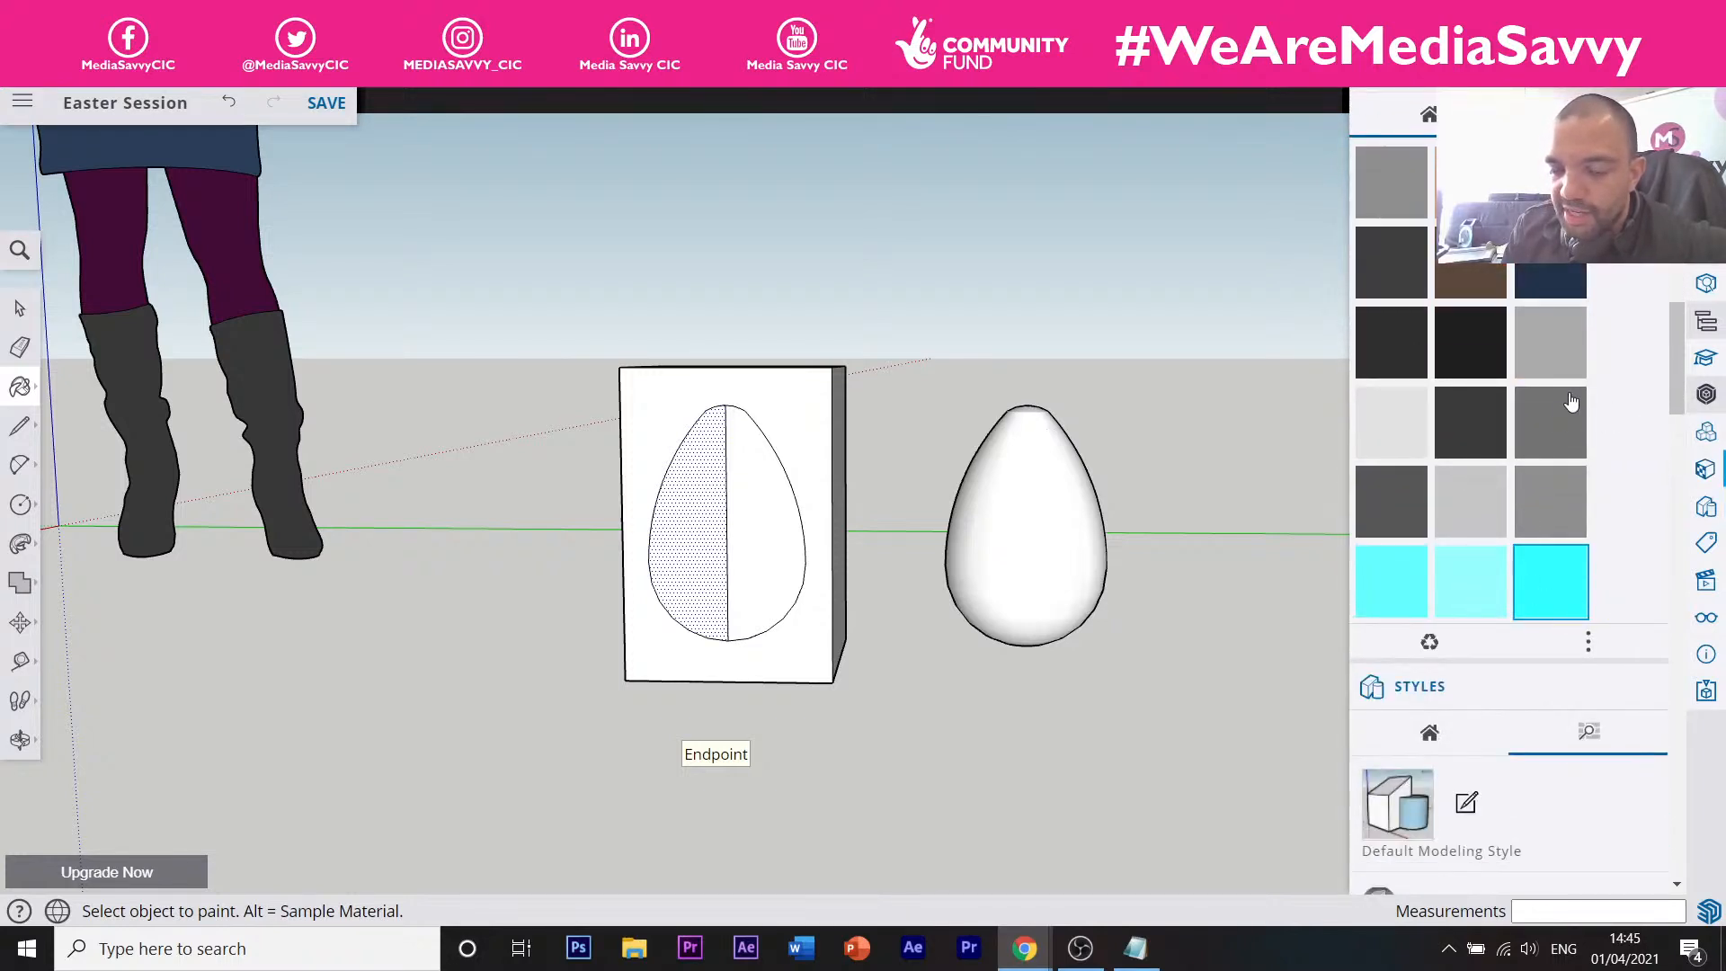
drag(1675, 385, 1664, 350)
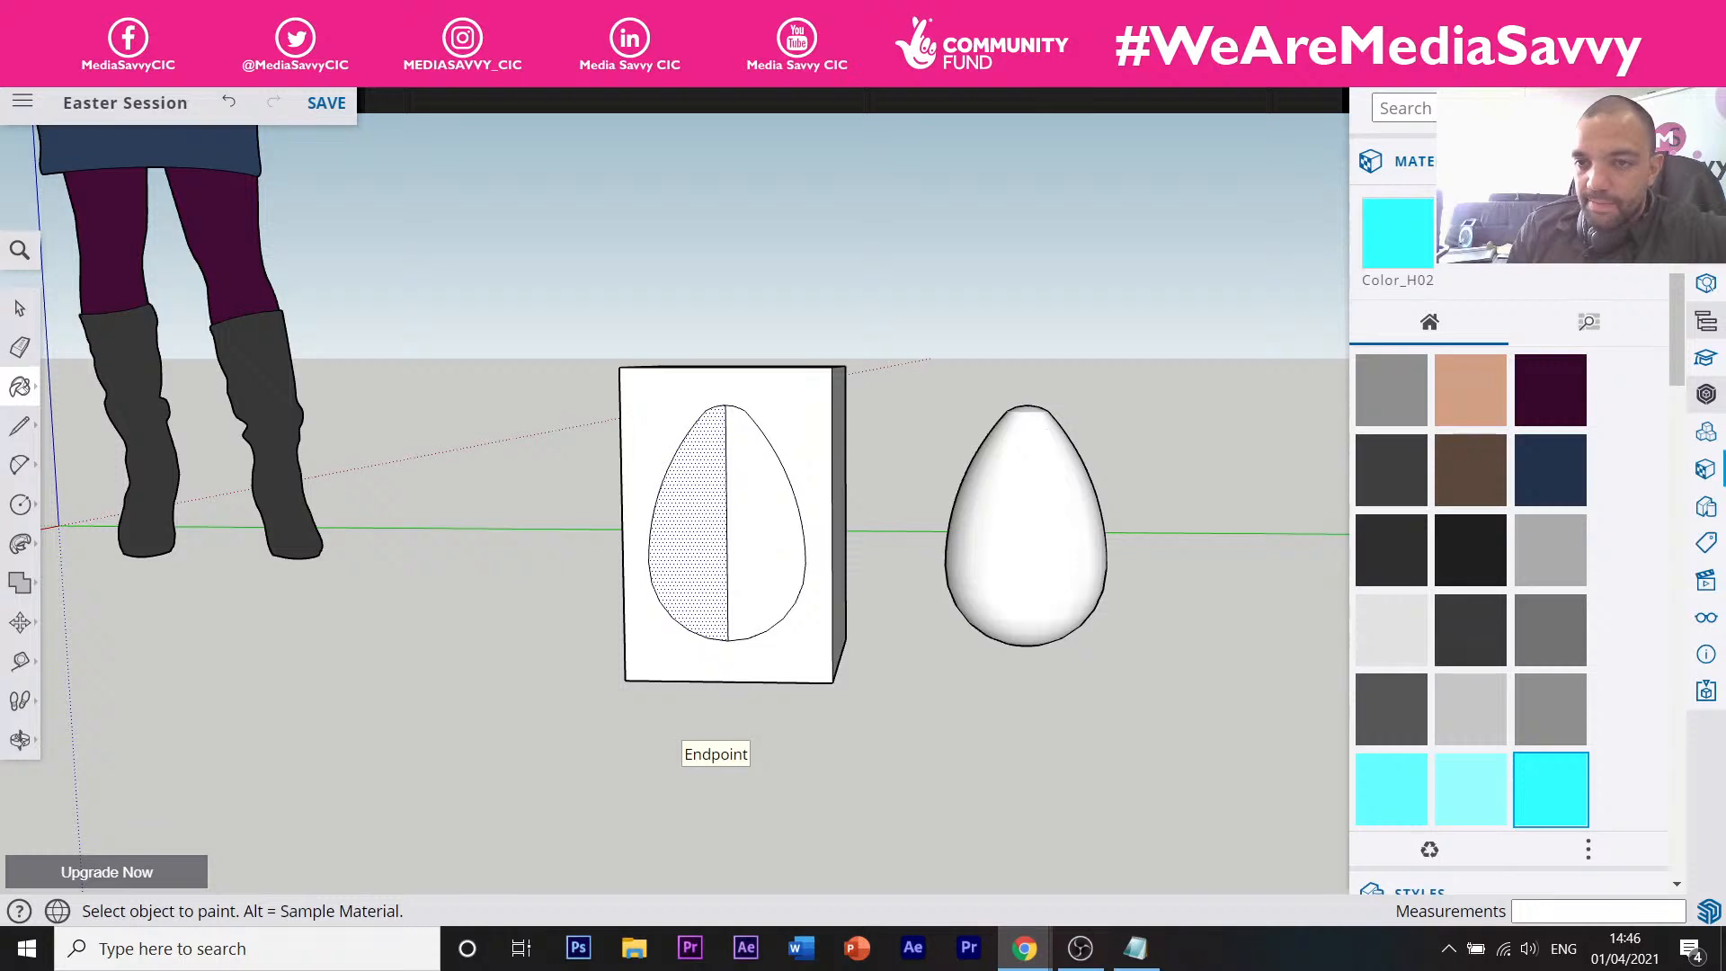
click(1460, 254)
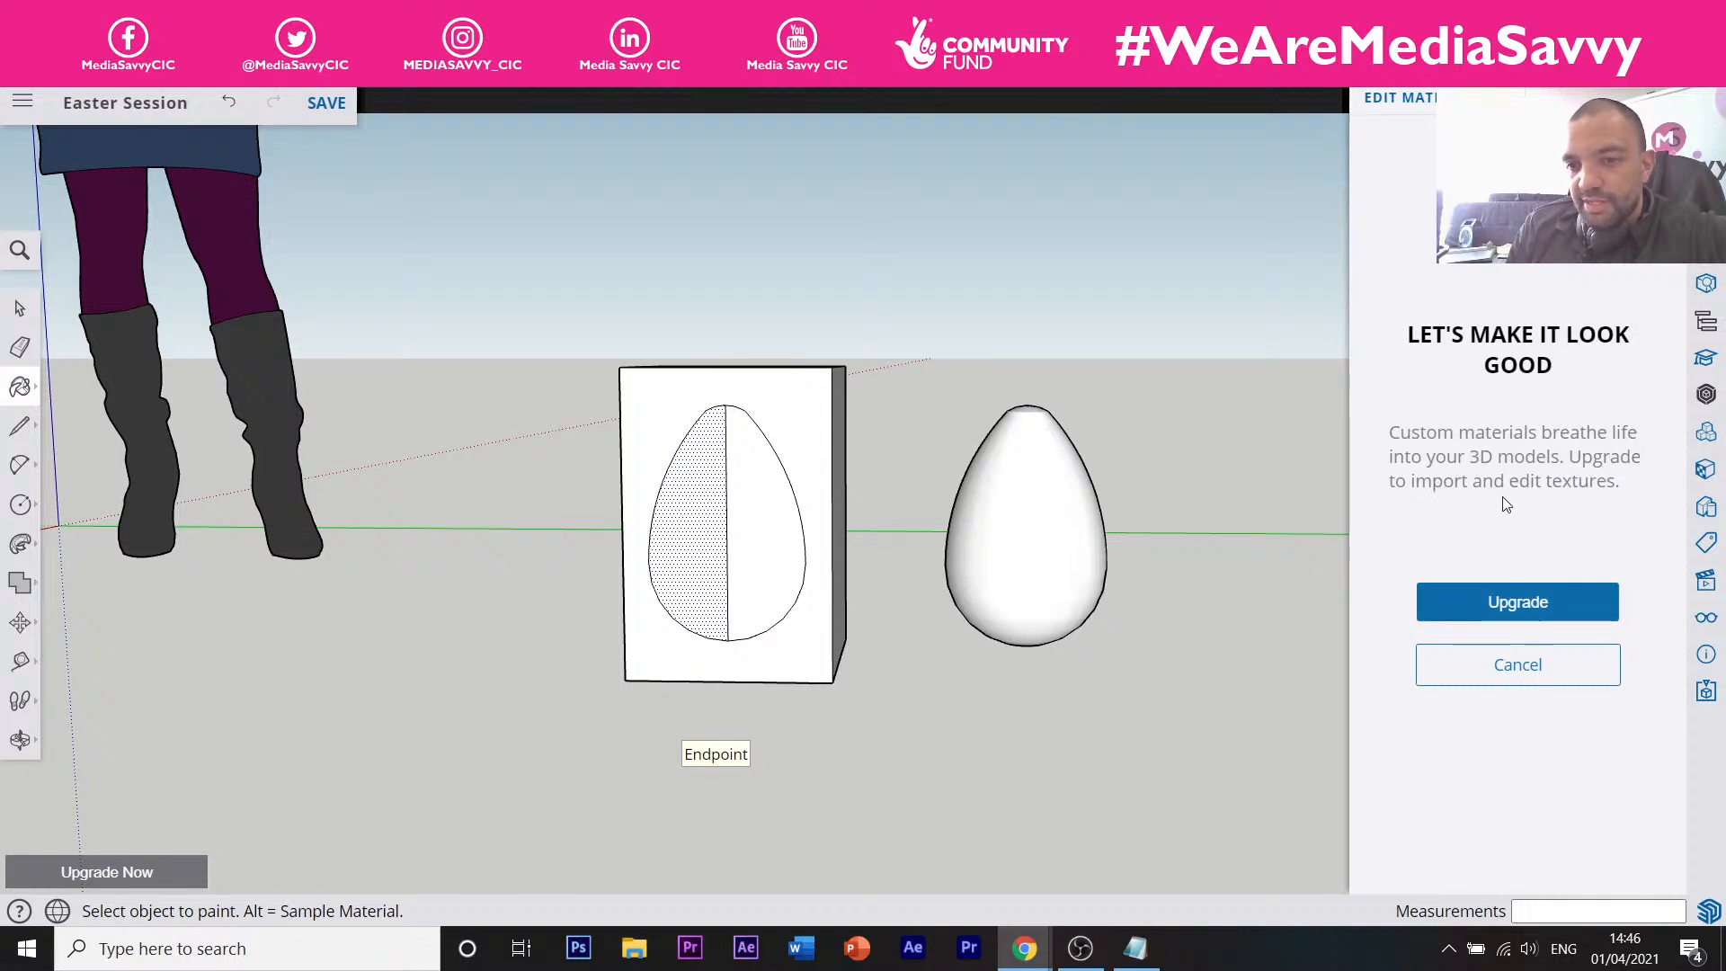
Dismiss the upgrade prompt and open the material categories list in the Browse tab.
click(1523, 666)
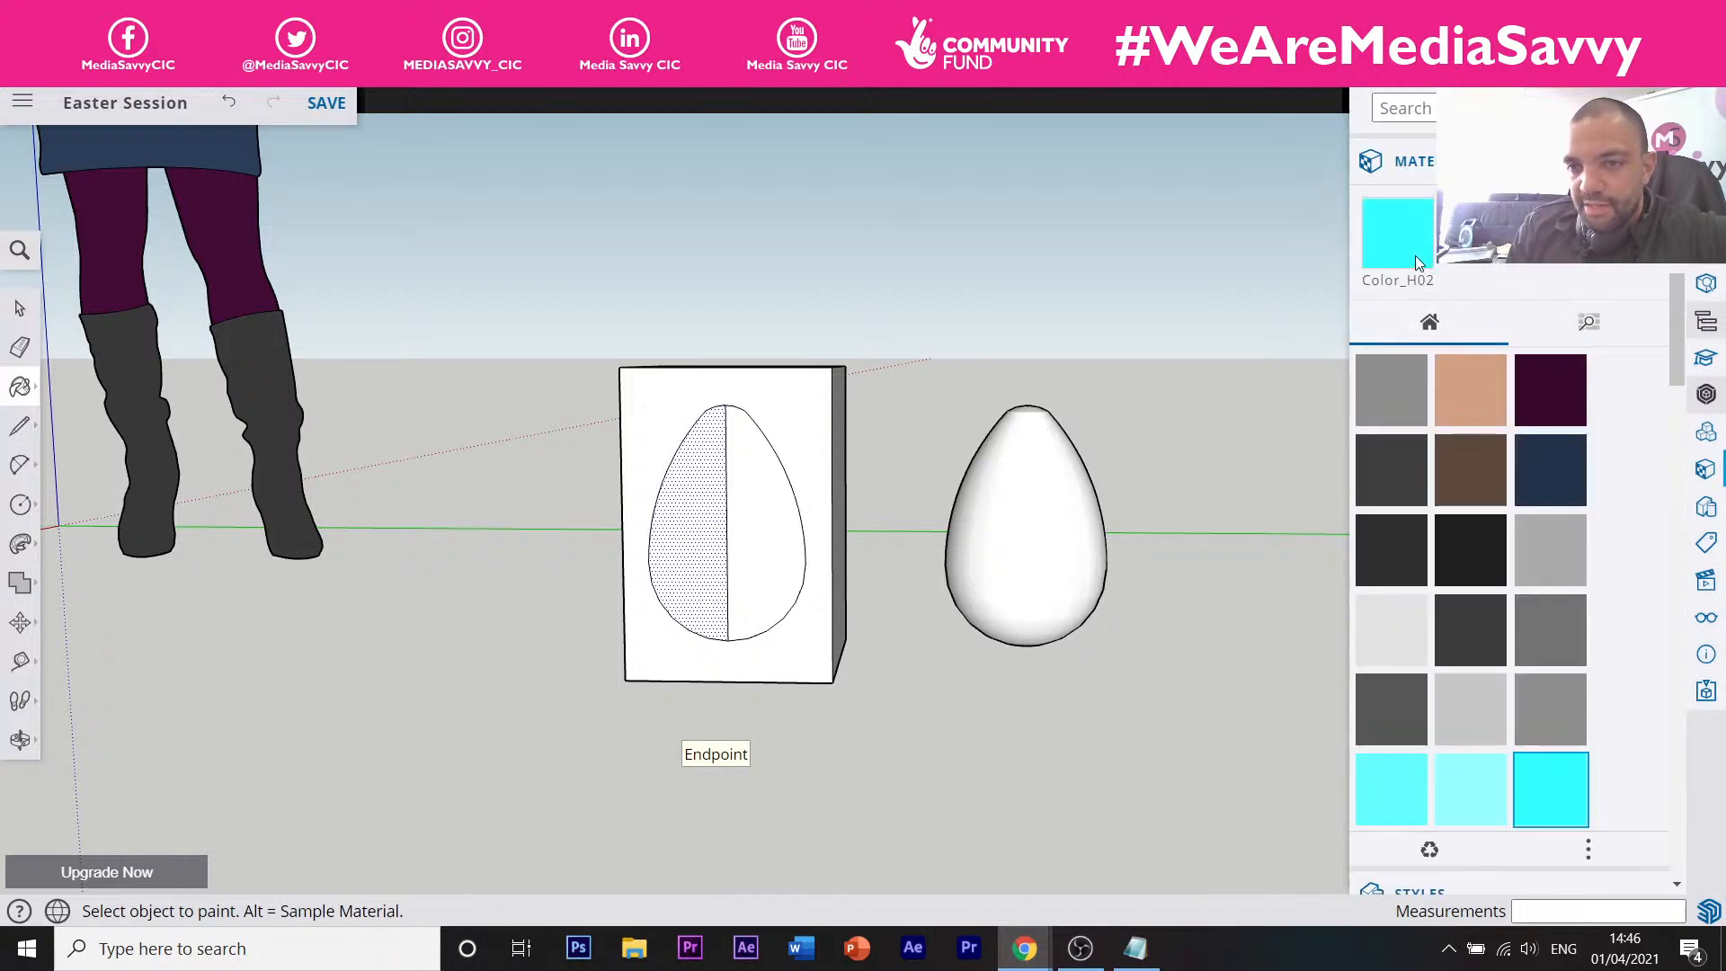
scroll(1507, 570, down, 3)
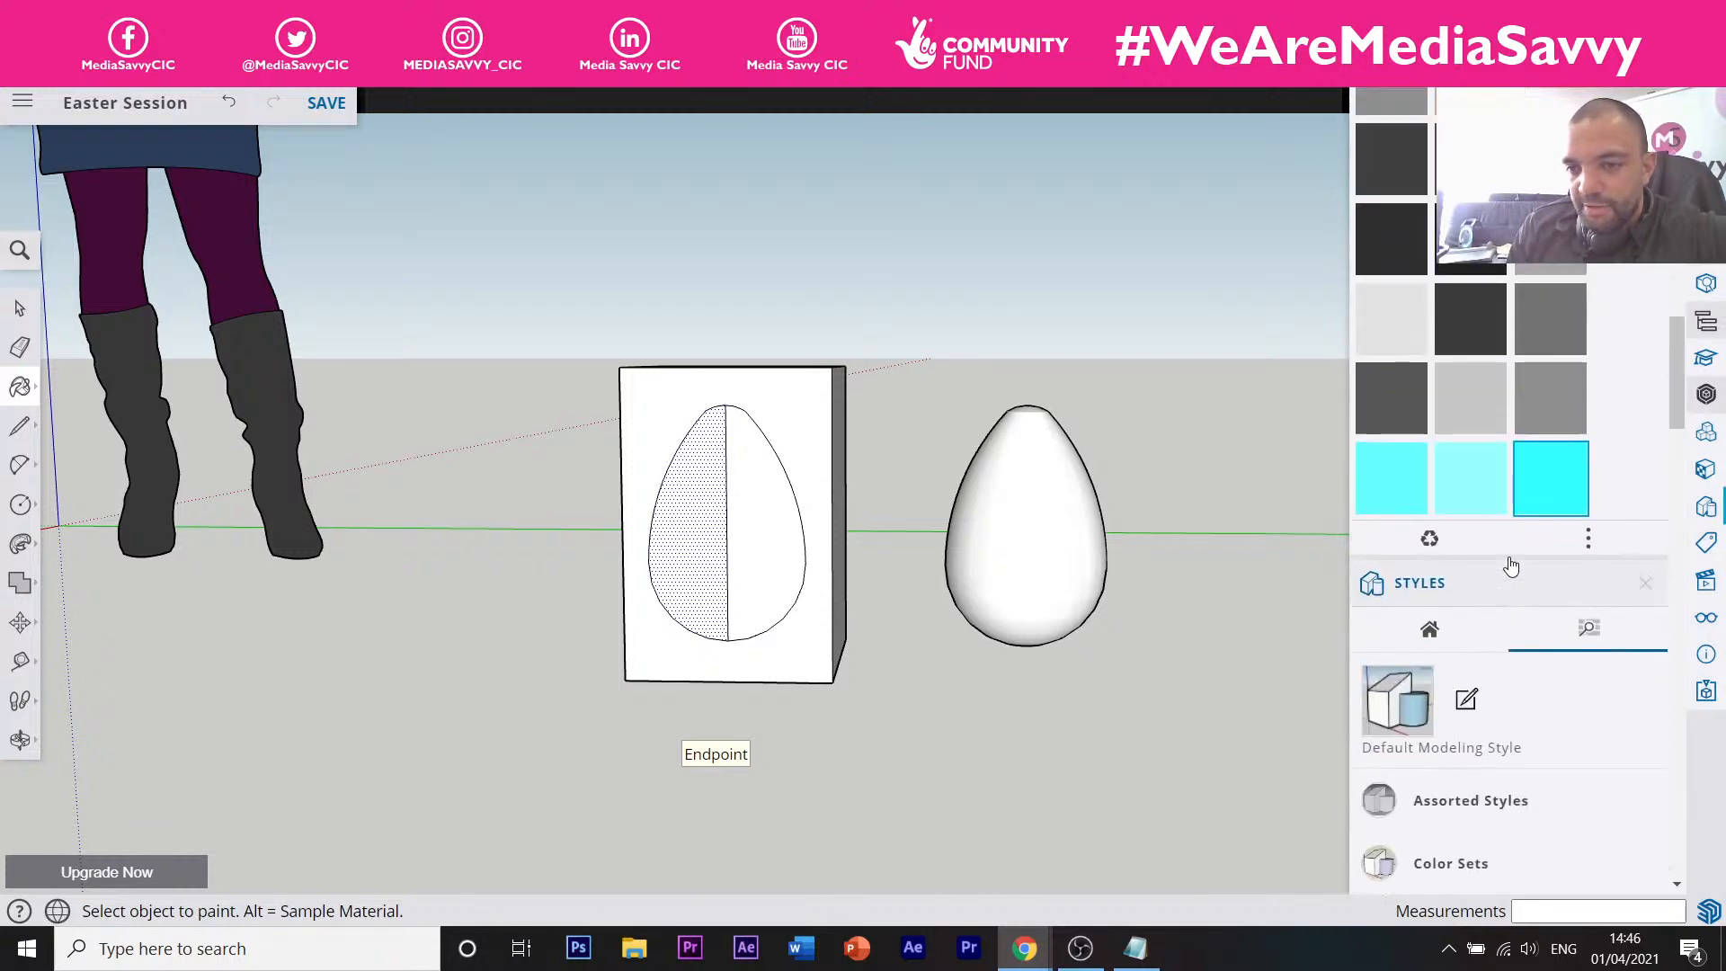
scroll(1510, 565, up, 1)
click(1587, 623)
click(1587, 623)
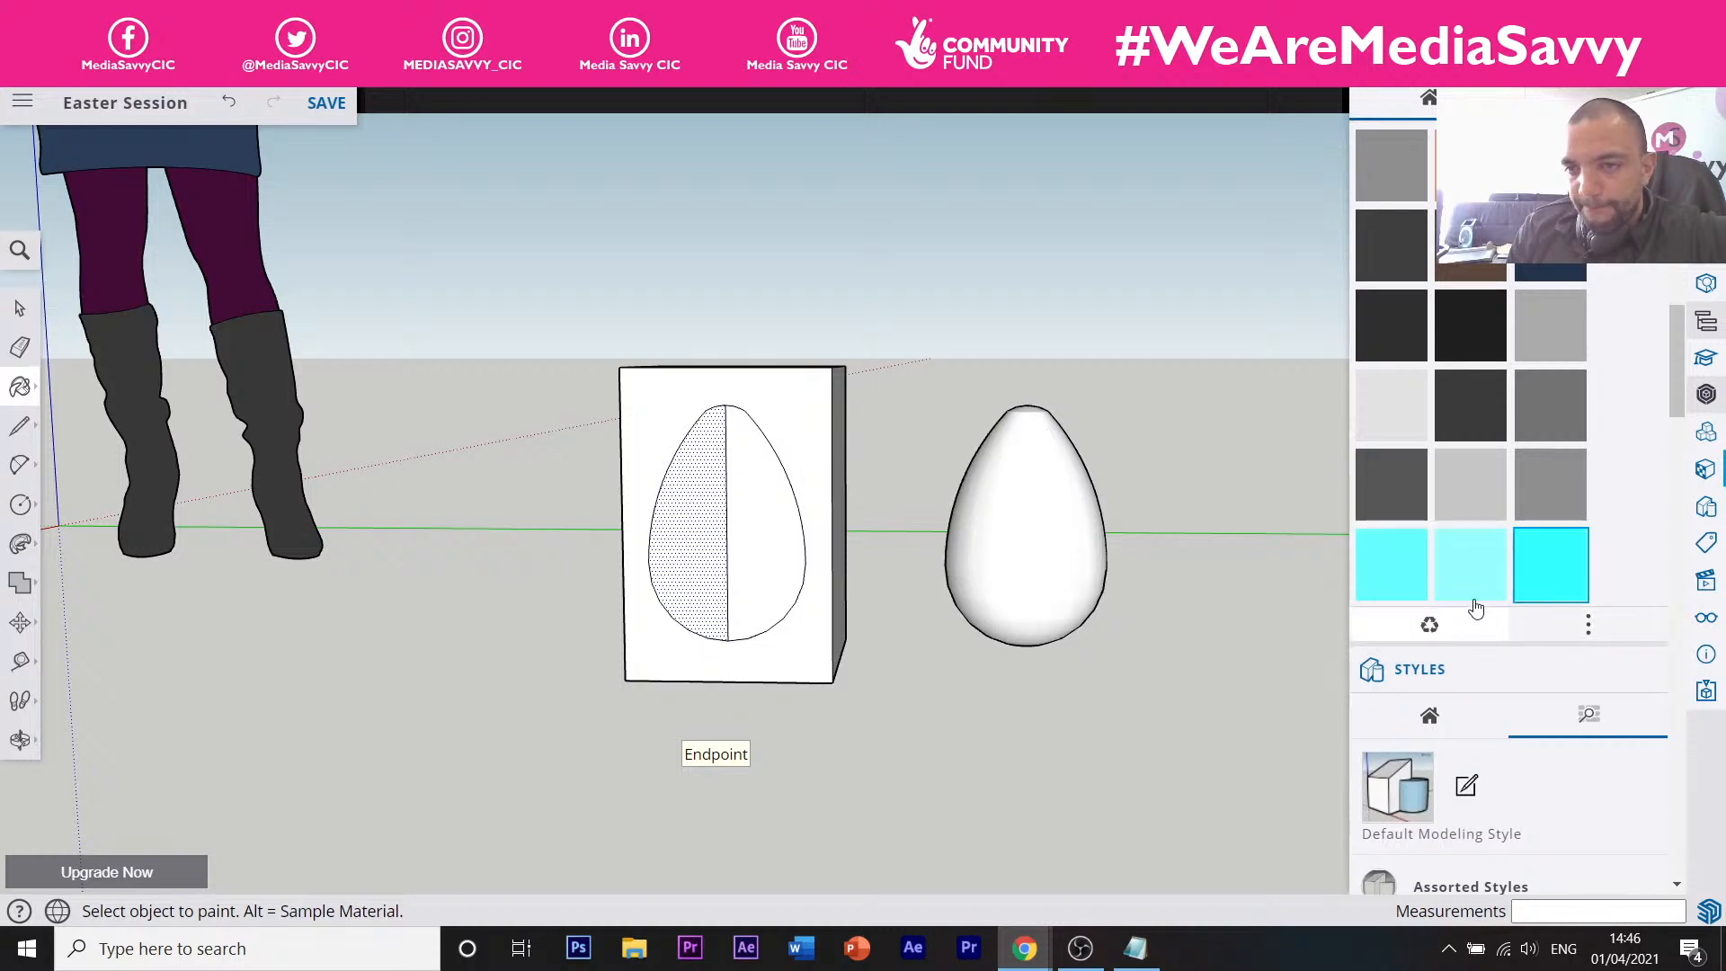
scroll(1545, 493, up, 2)
click(1588, 325)
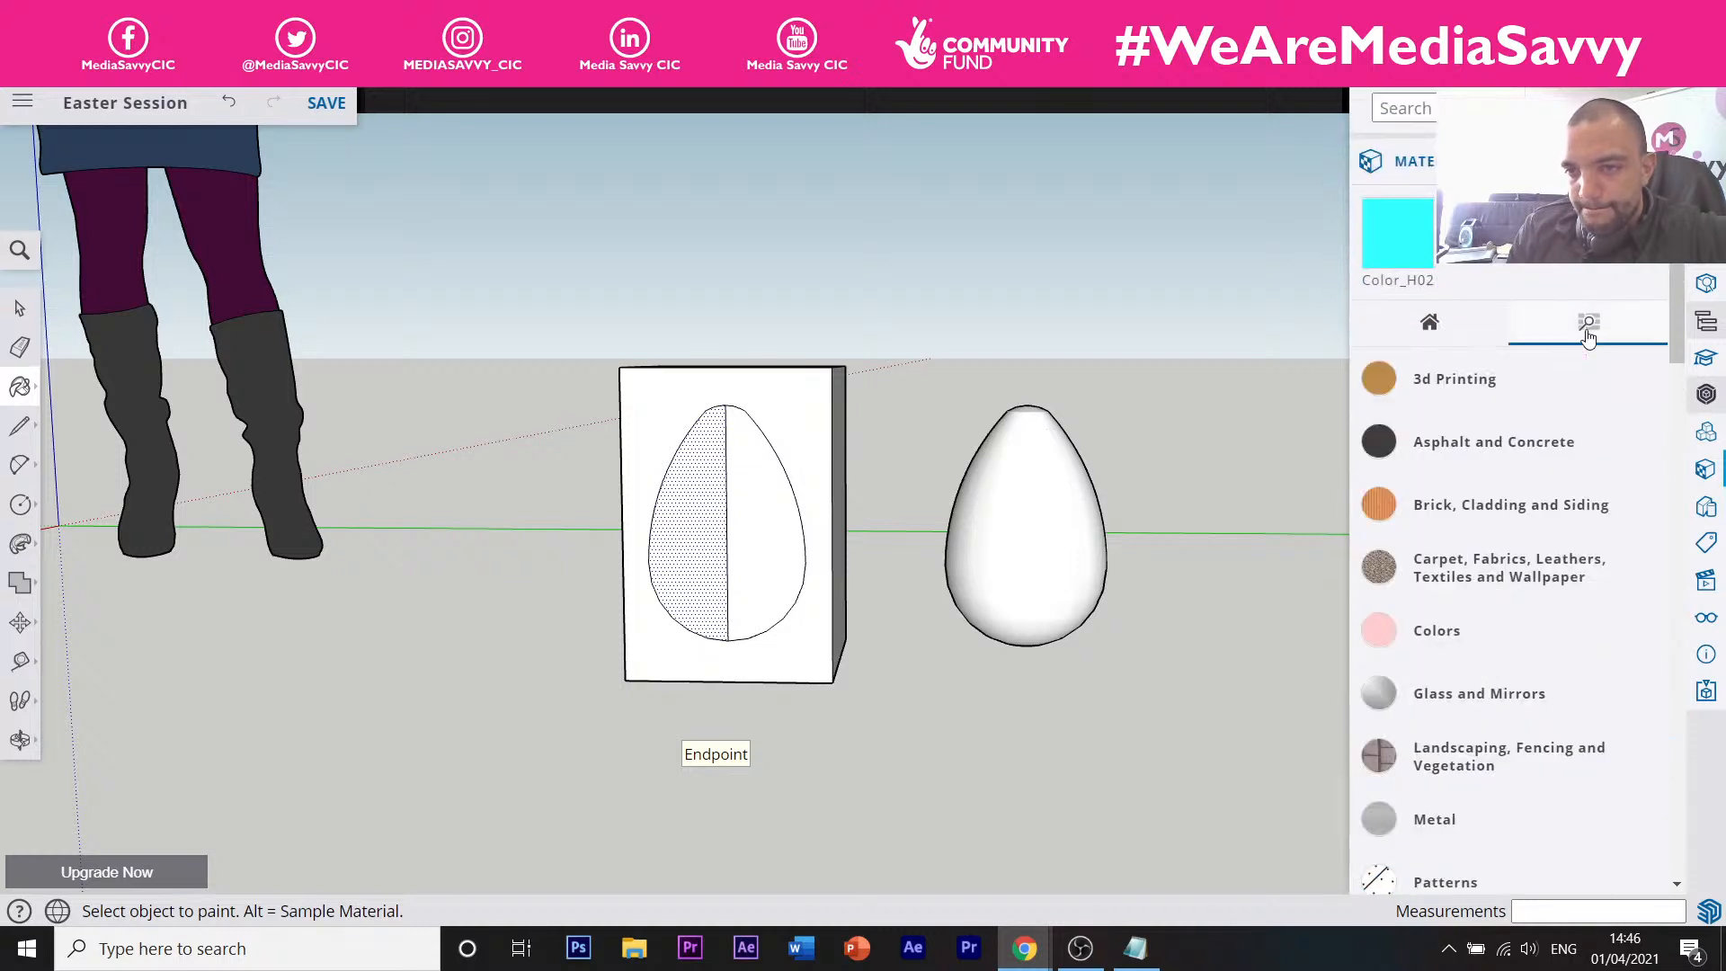
Return to the categories list and expand Asphalt and Concrete and Brick, Cladding and Siding.
click(1465, 335)
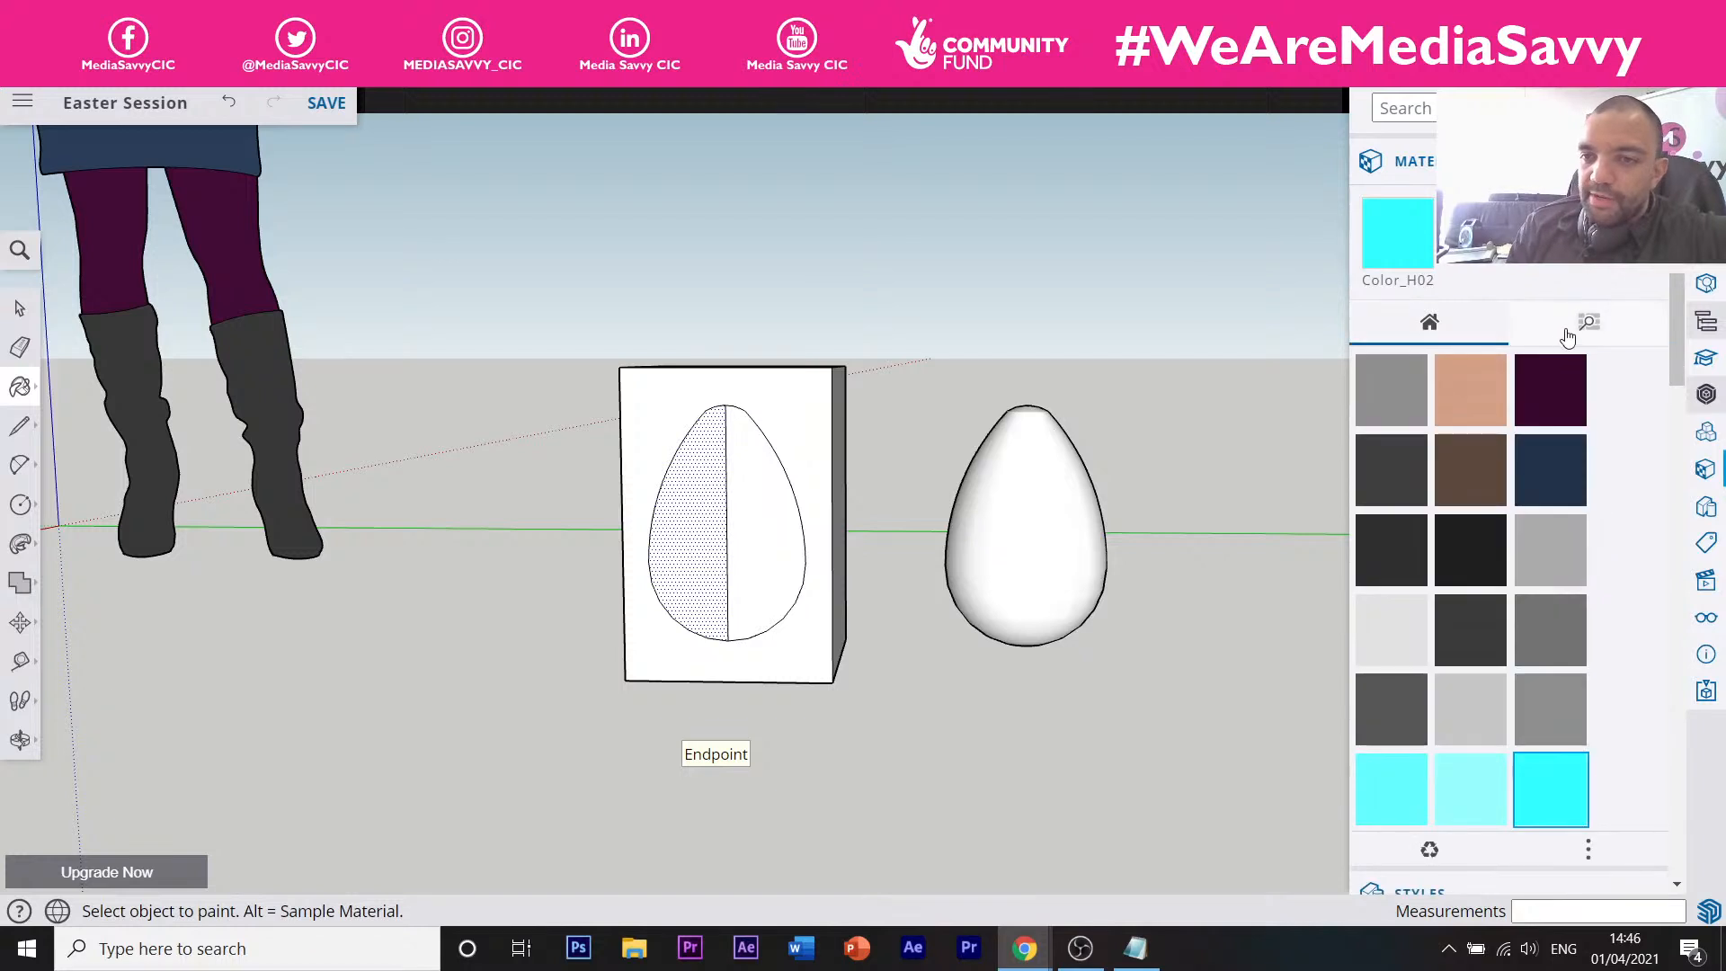
click(1582, 335)
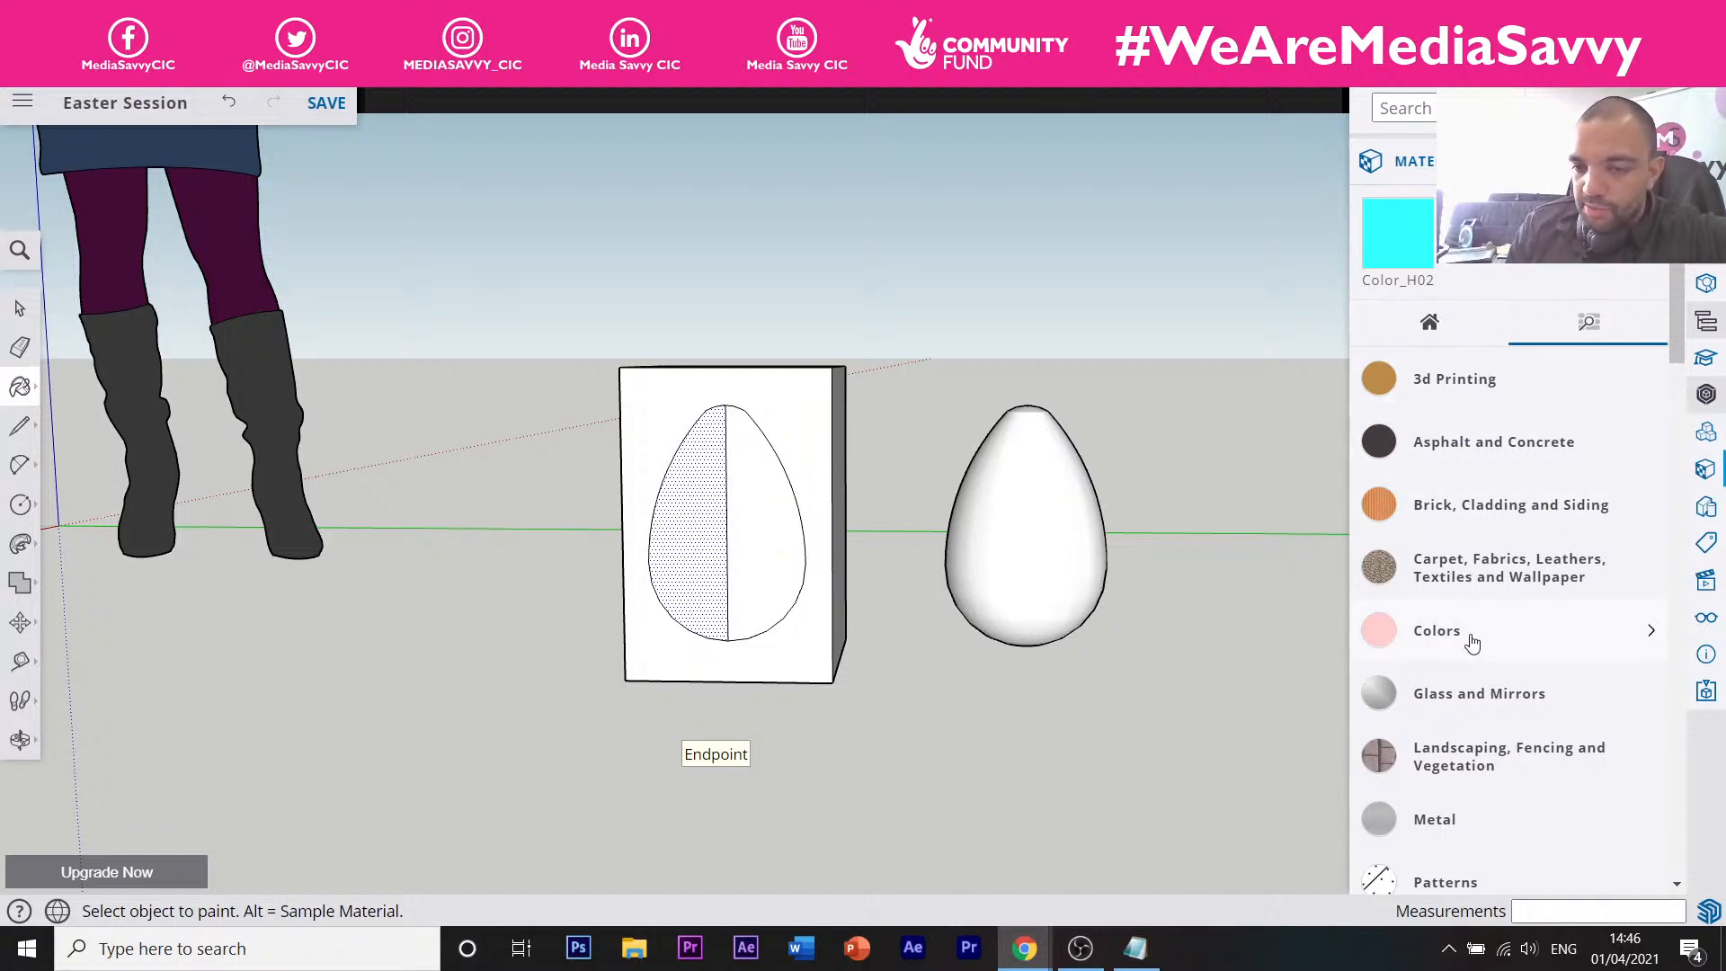
click(1546, 441)
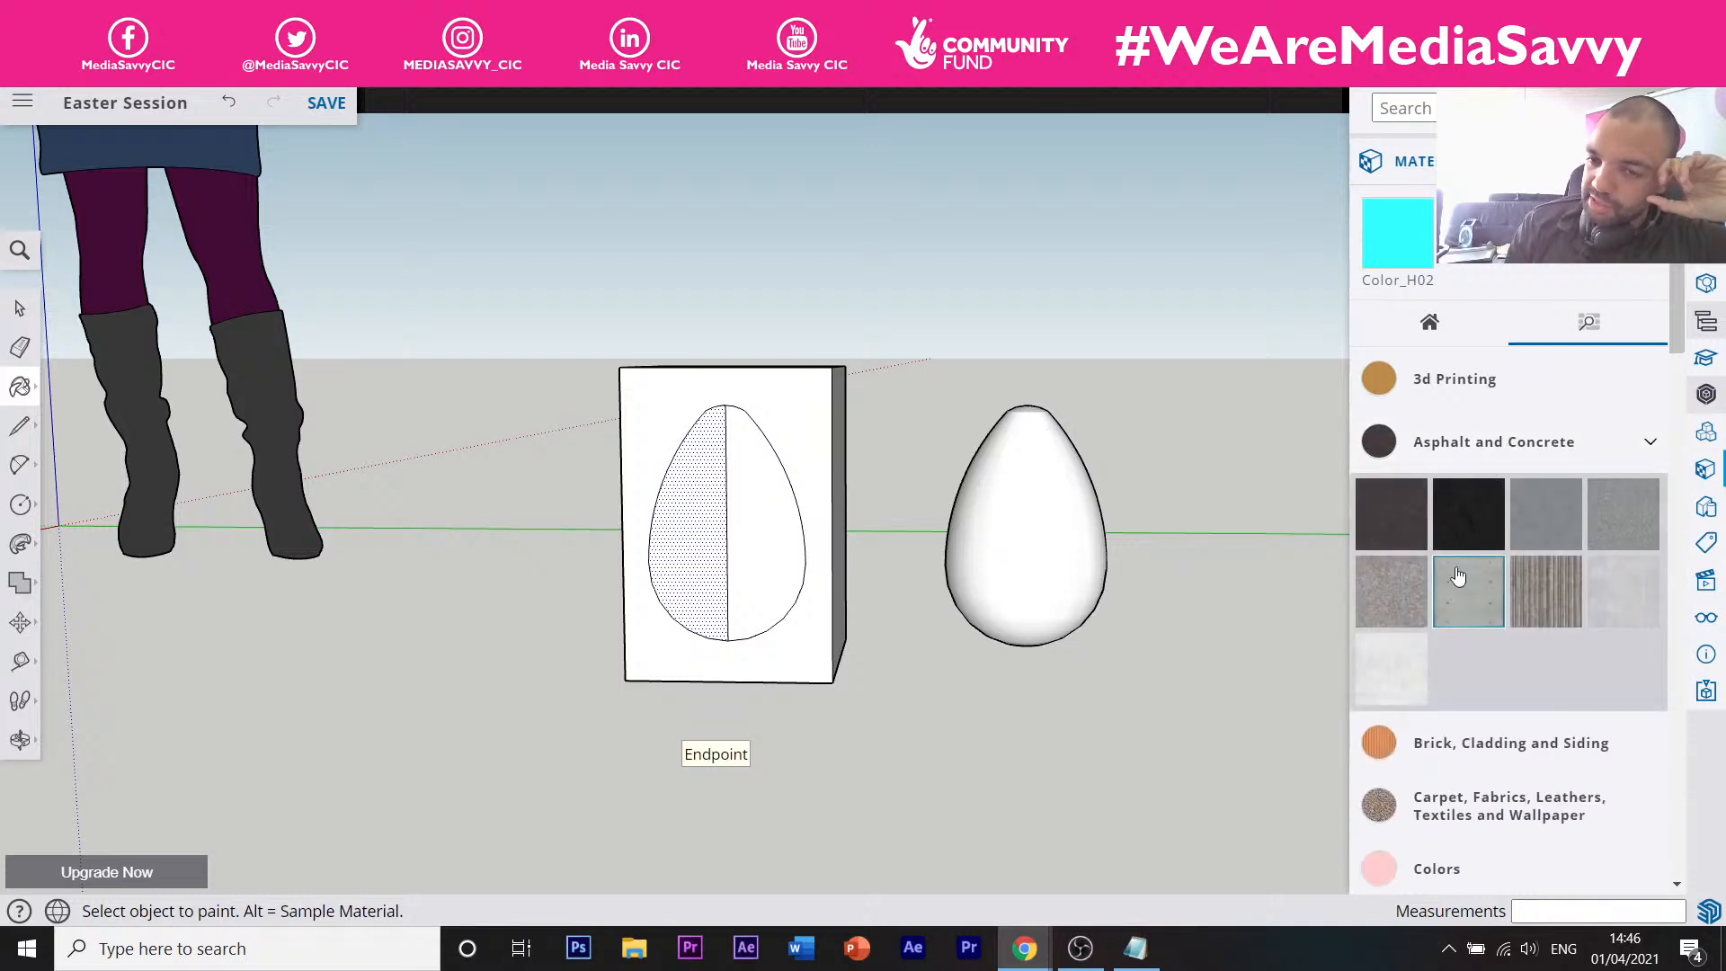
scroll(1492, 539, down, 3)
click(1458, 530)
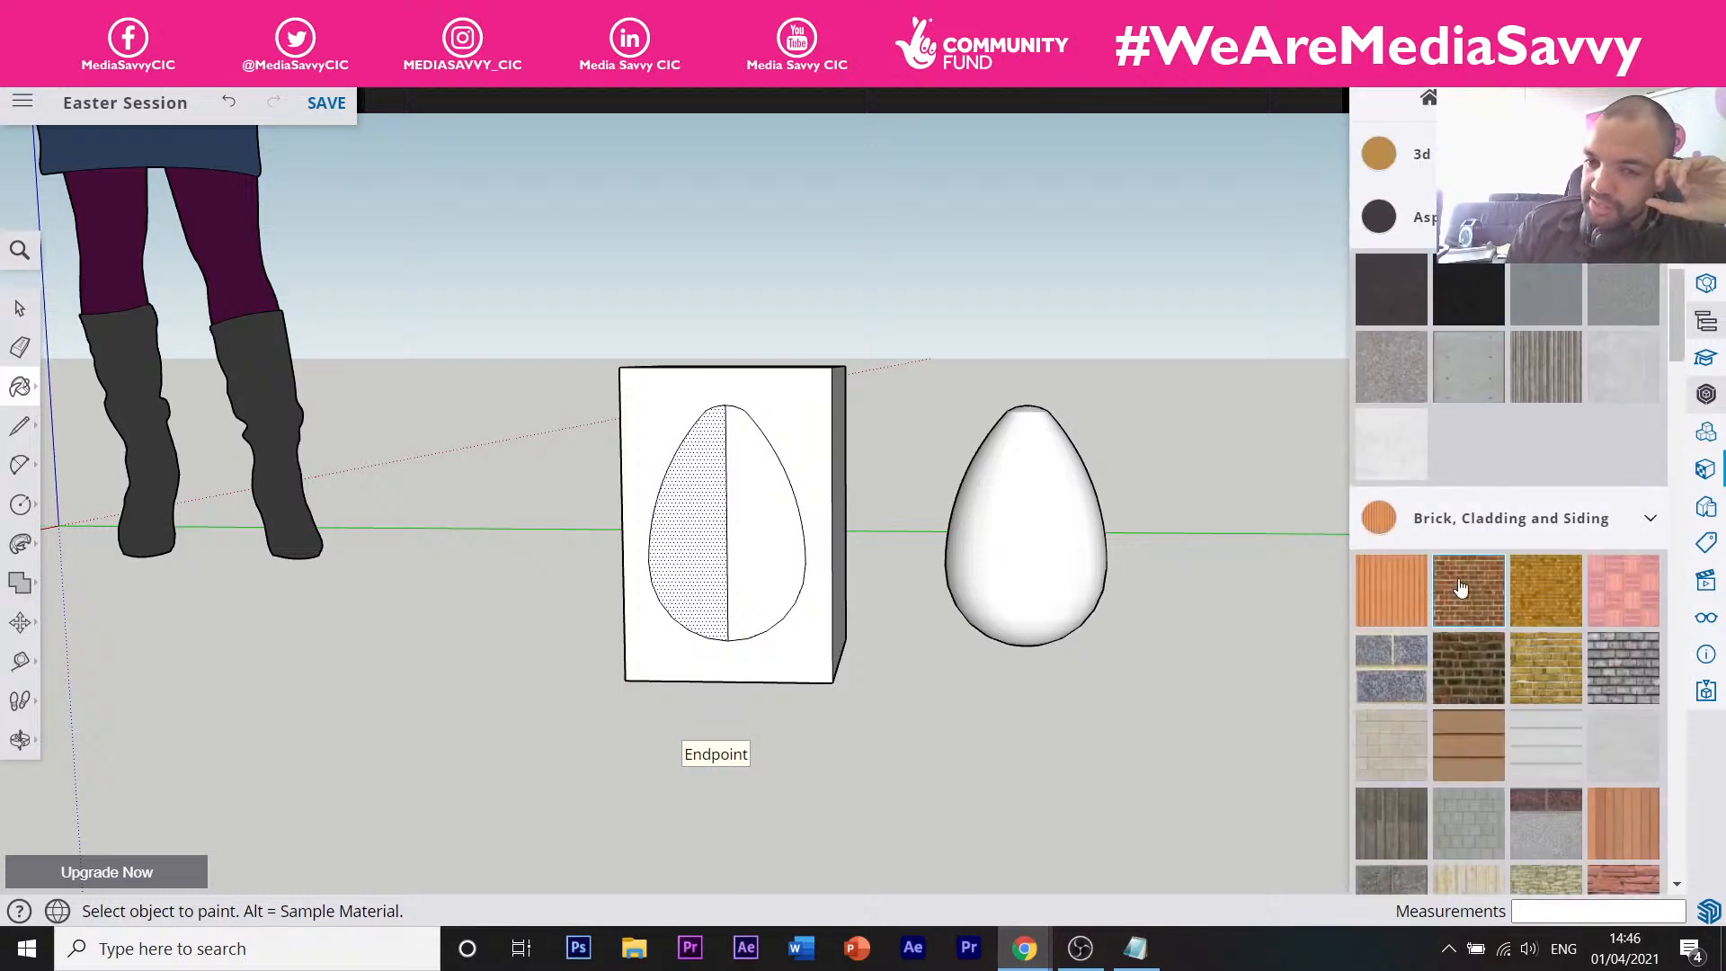
scroll(1442, 575, down, 3)
scroll(1447, 642, down, 3)
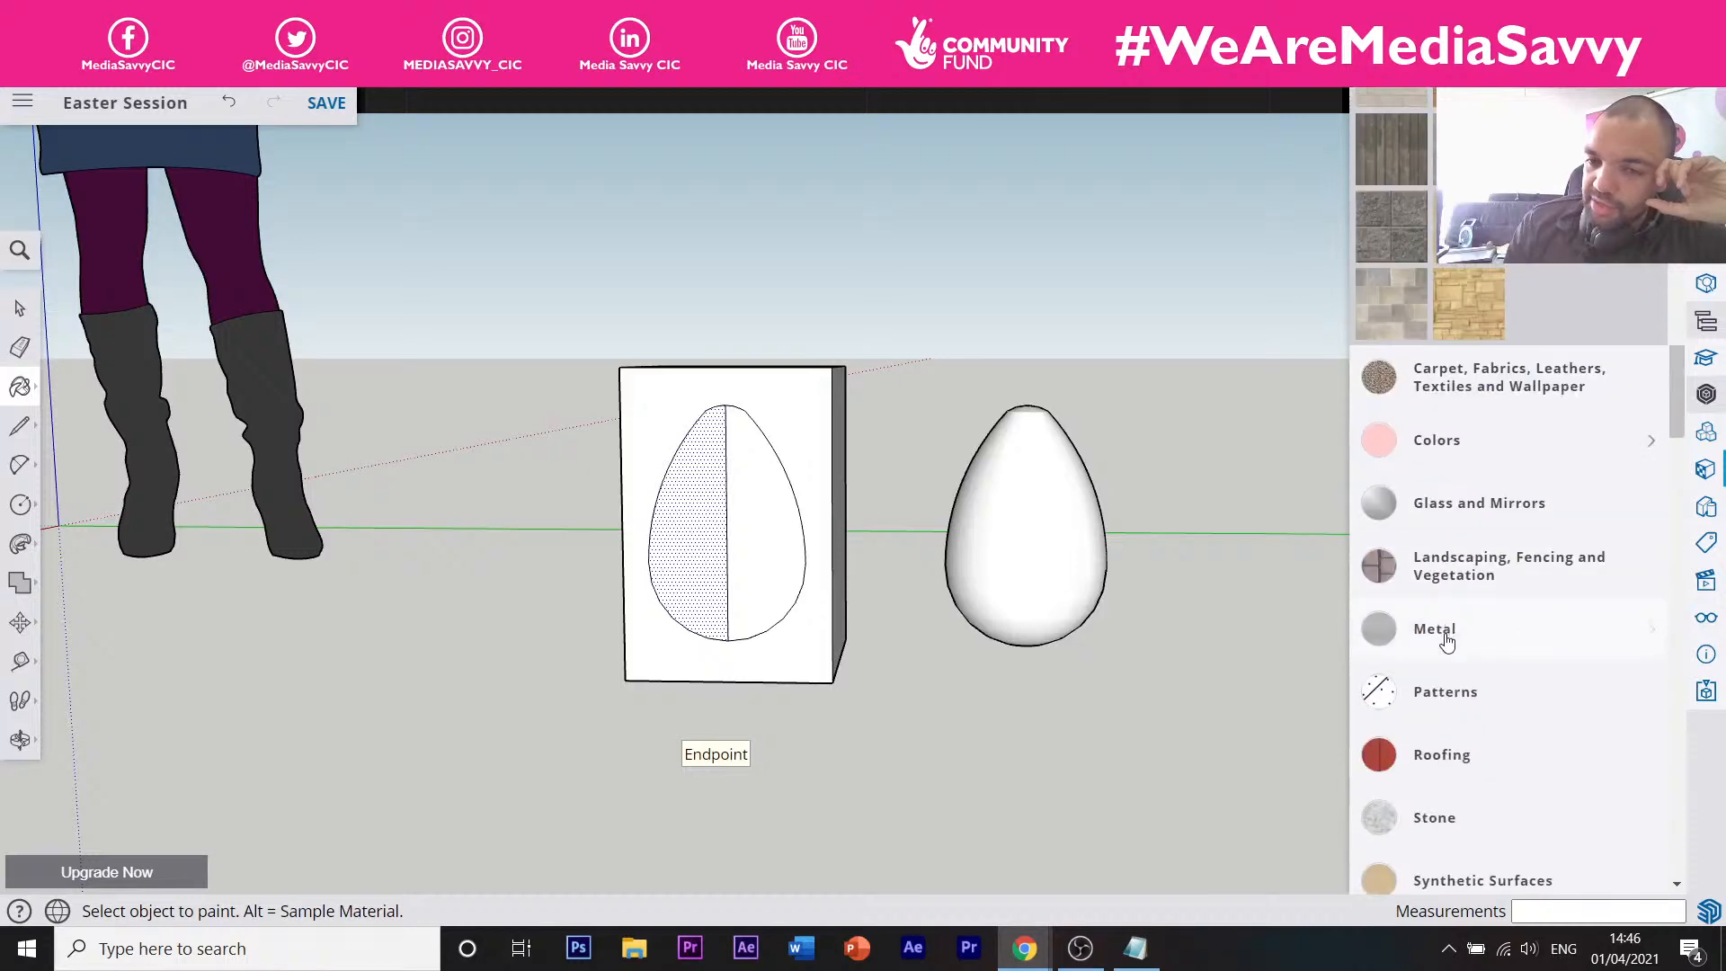
Expand Glass and Mirrors and Patterns, then open the Colors category's red and pink swatches.
click(1433, 512)
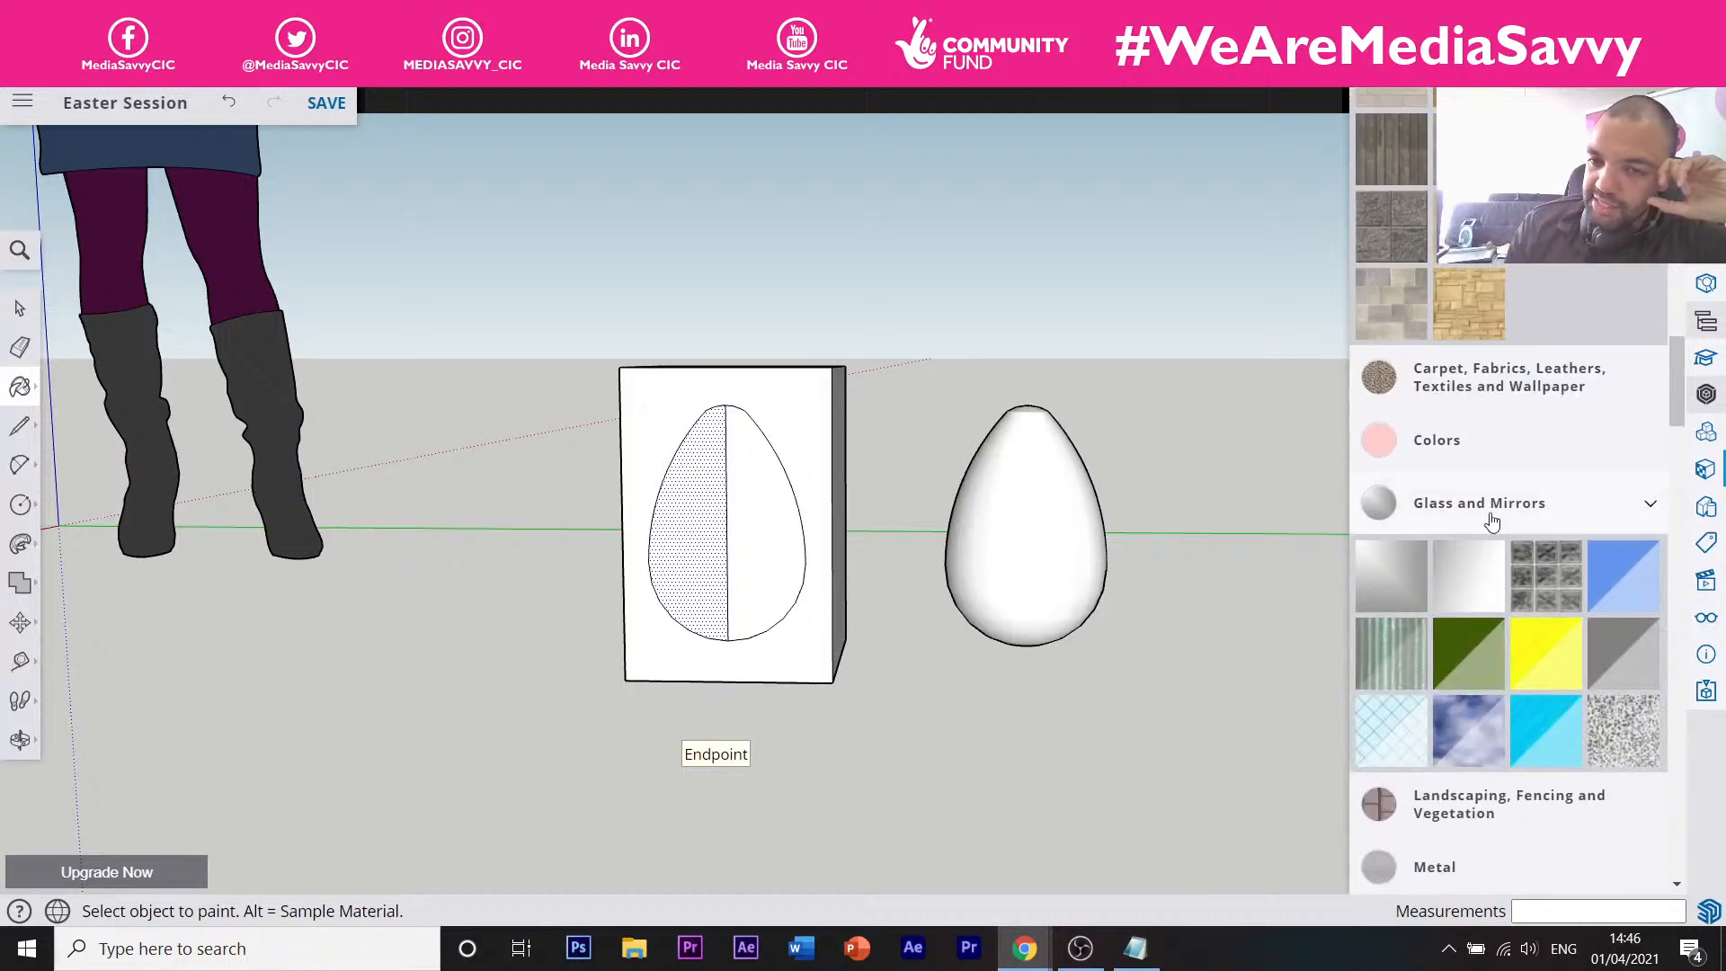
scroll(1474, 503, down, 5)
click(1445, 484)
scroll(1473, 503, down, 10)
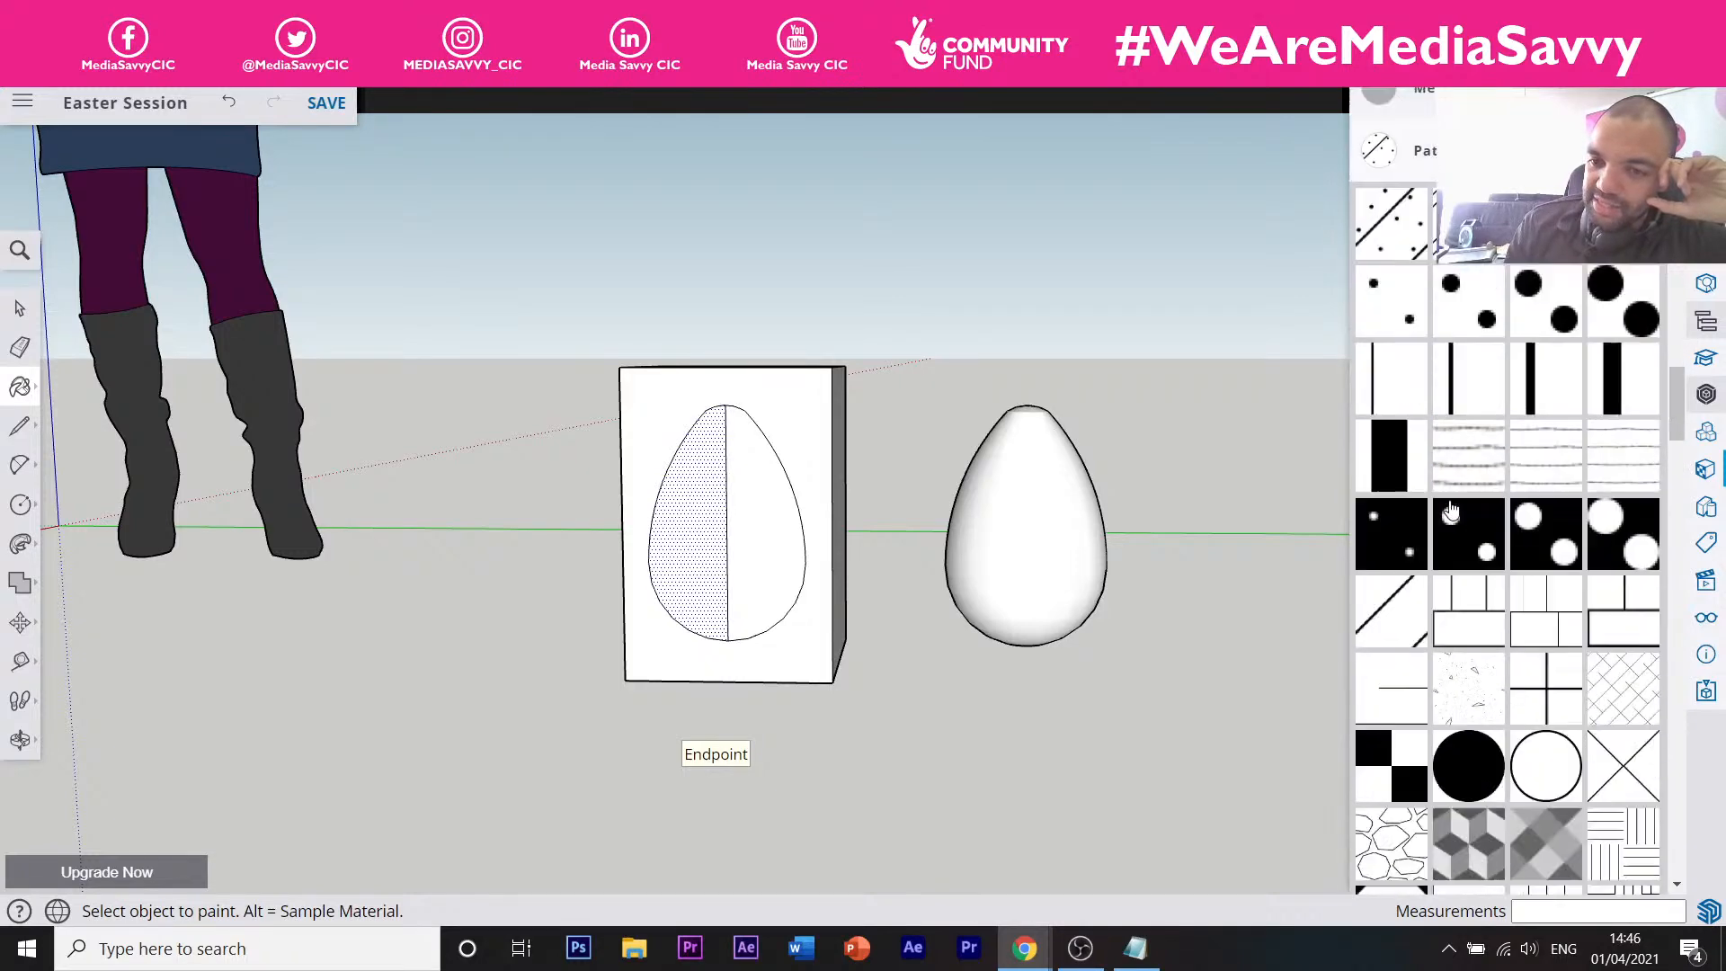
scroll(1486, 509, down, 8)
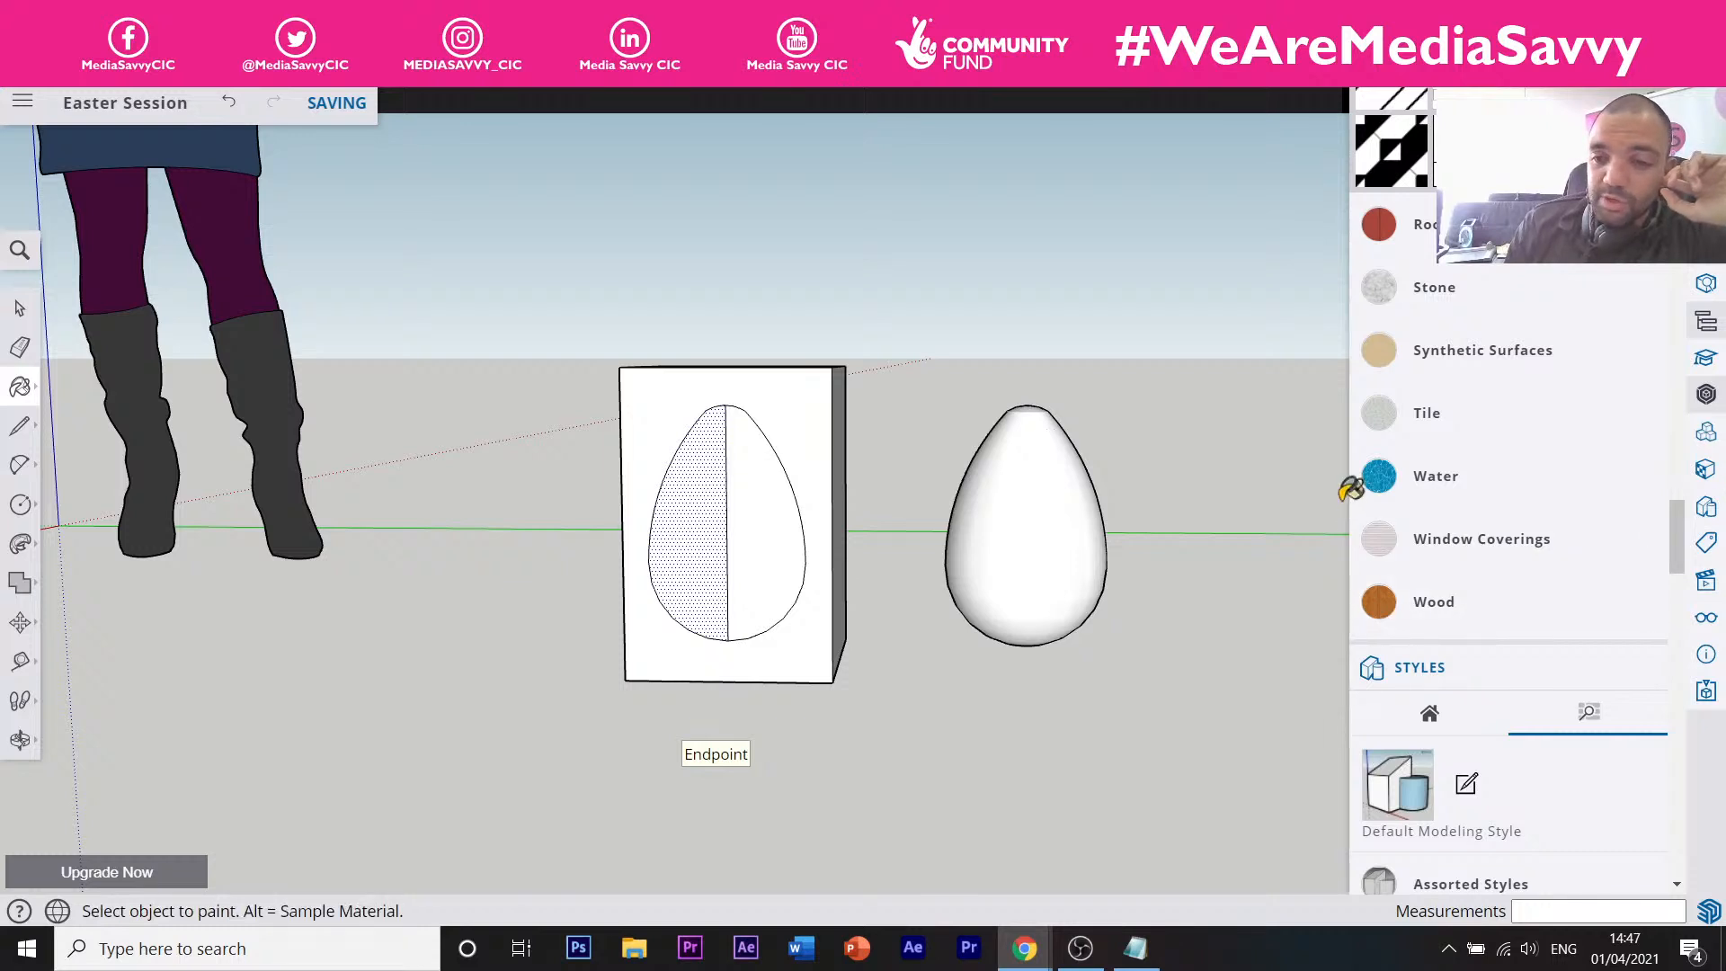
drag(1674, 525, 1701, 388)
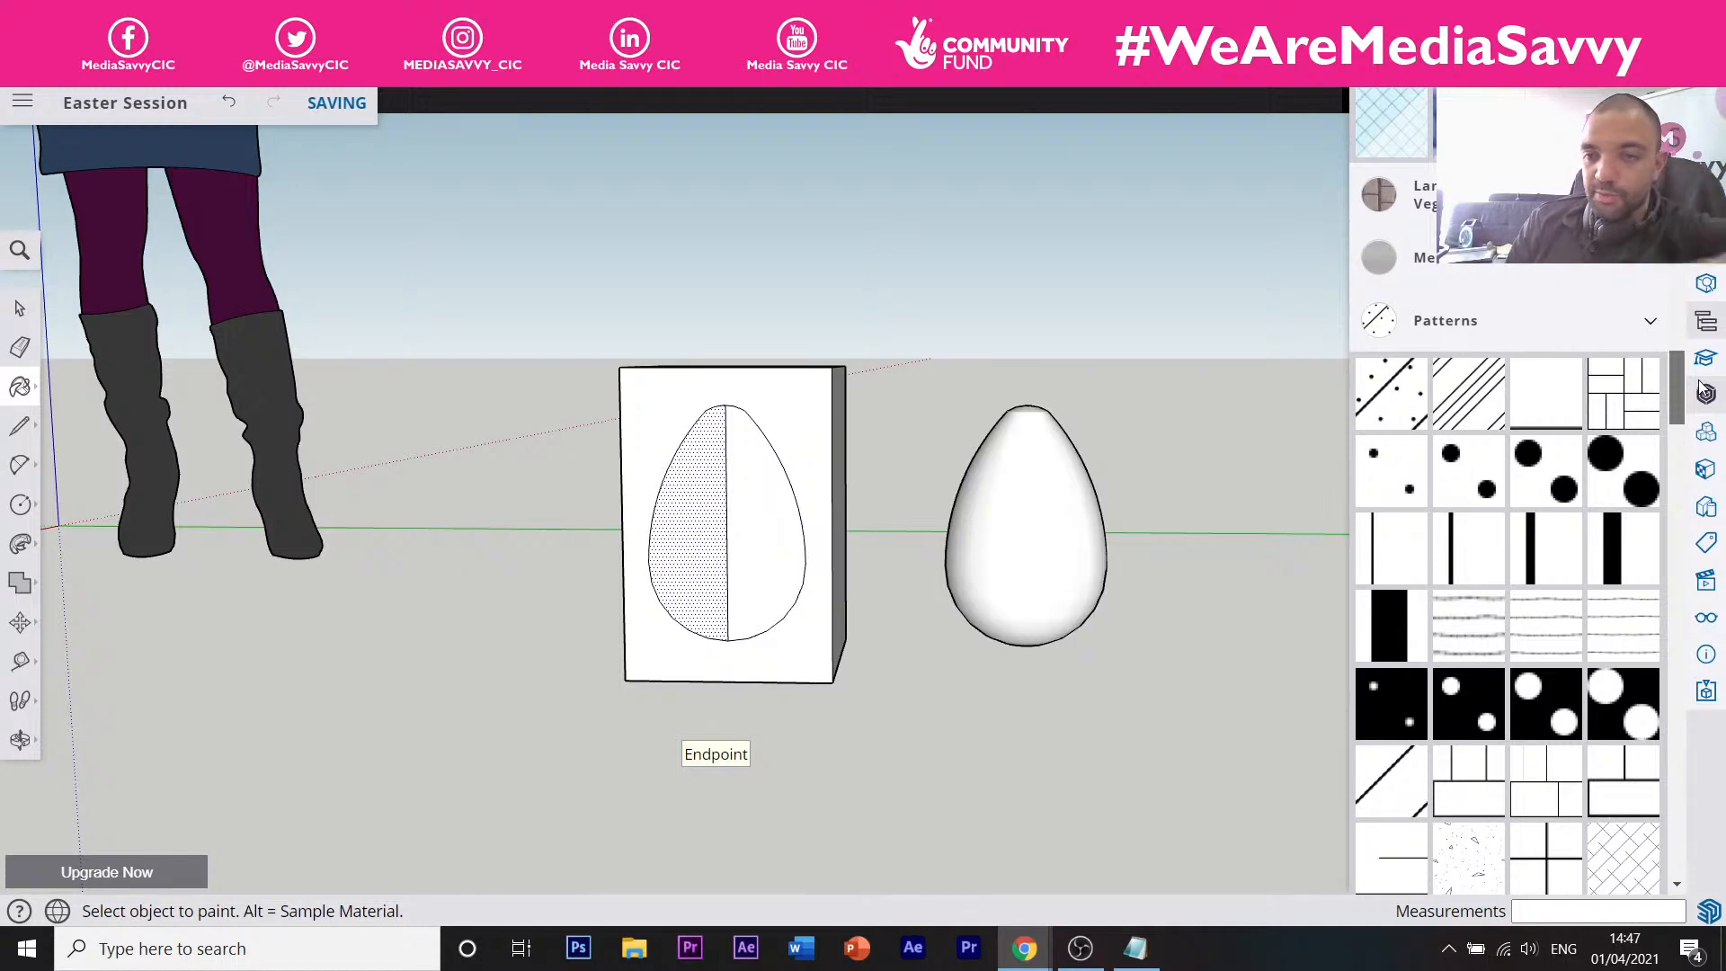
scroll(1474, 584, up, 15)
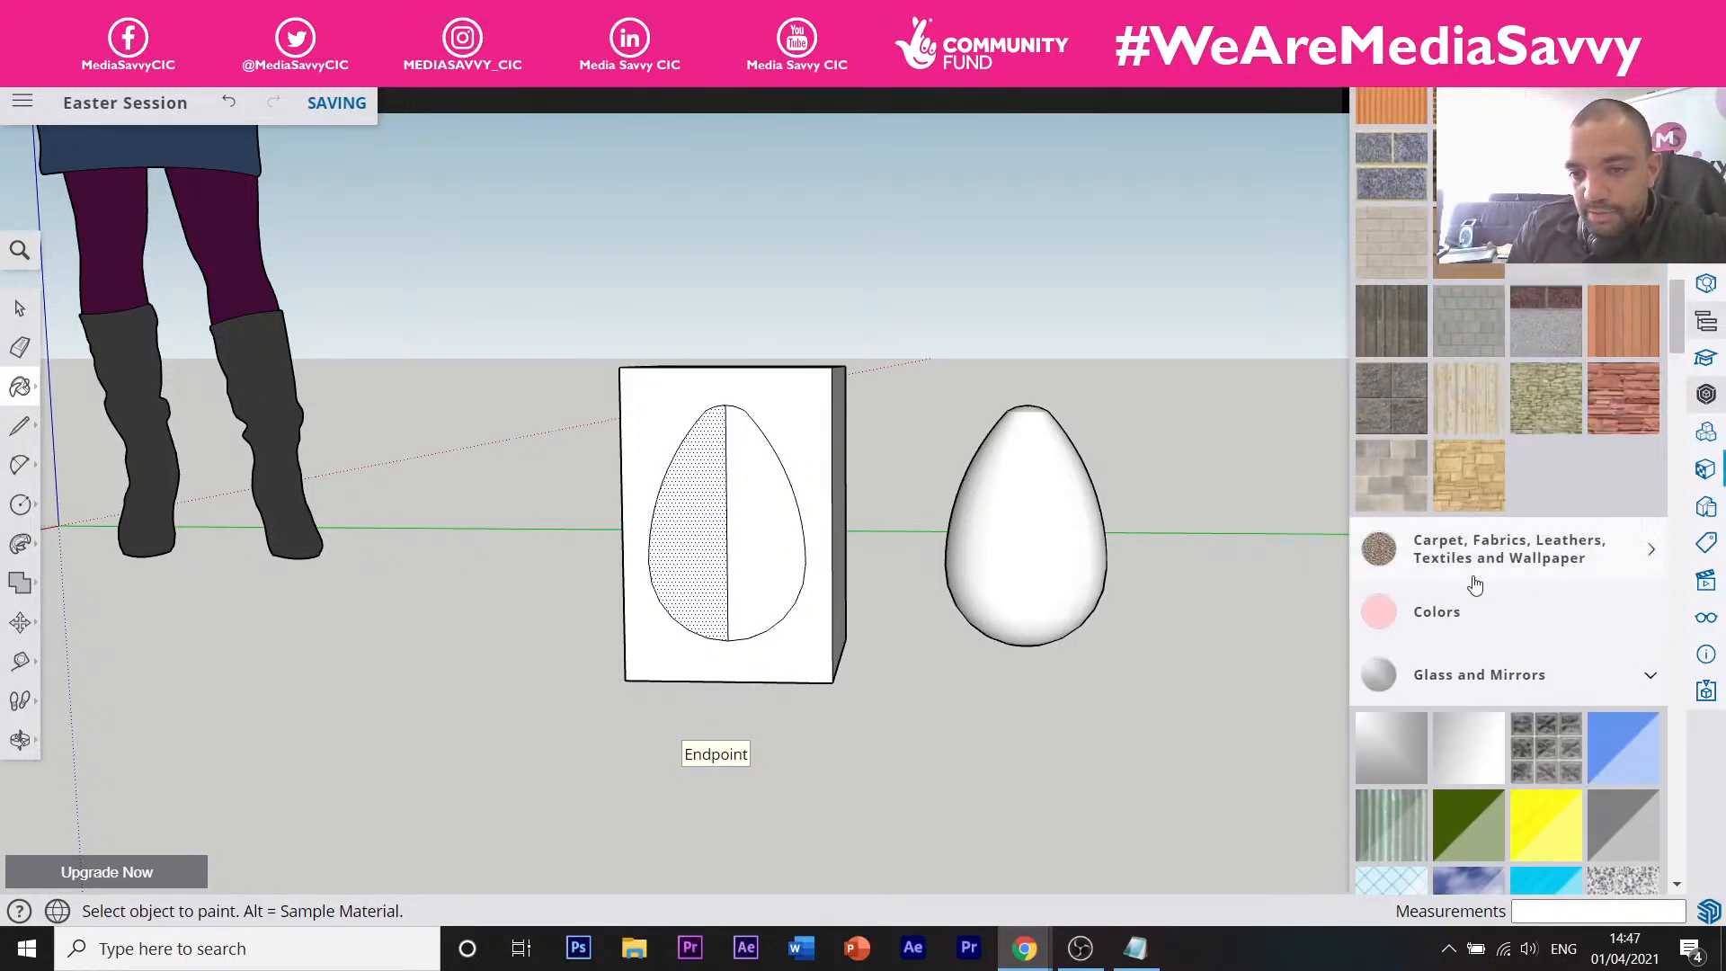
click(1469, 633)
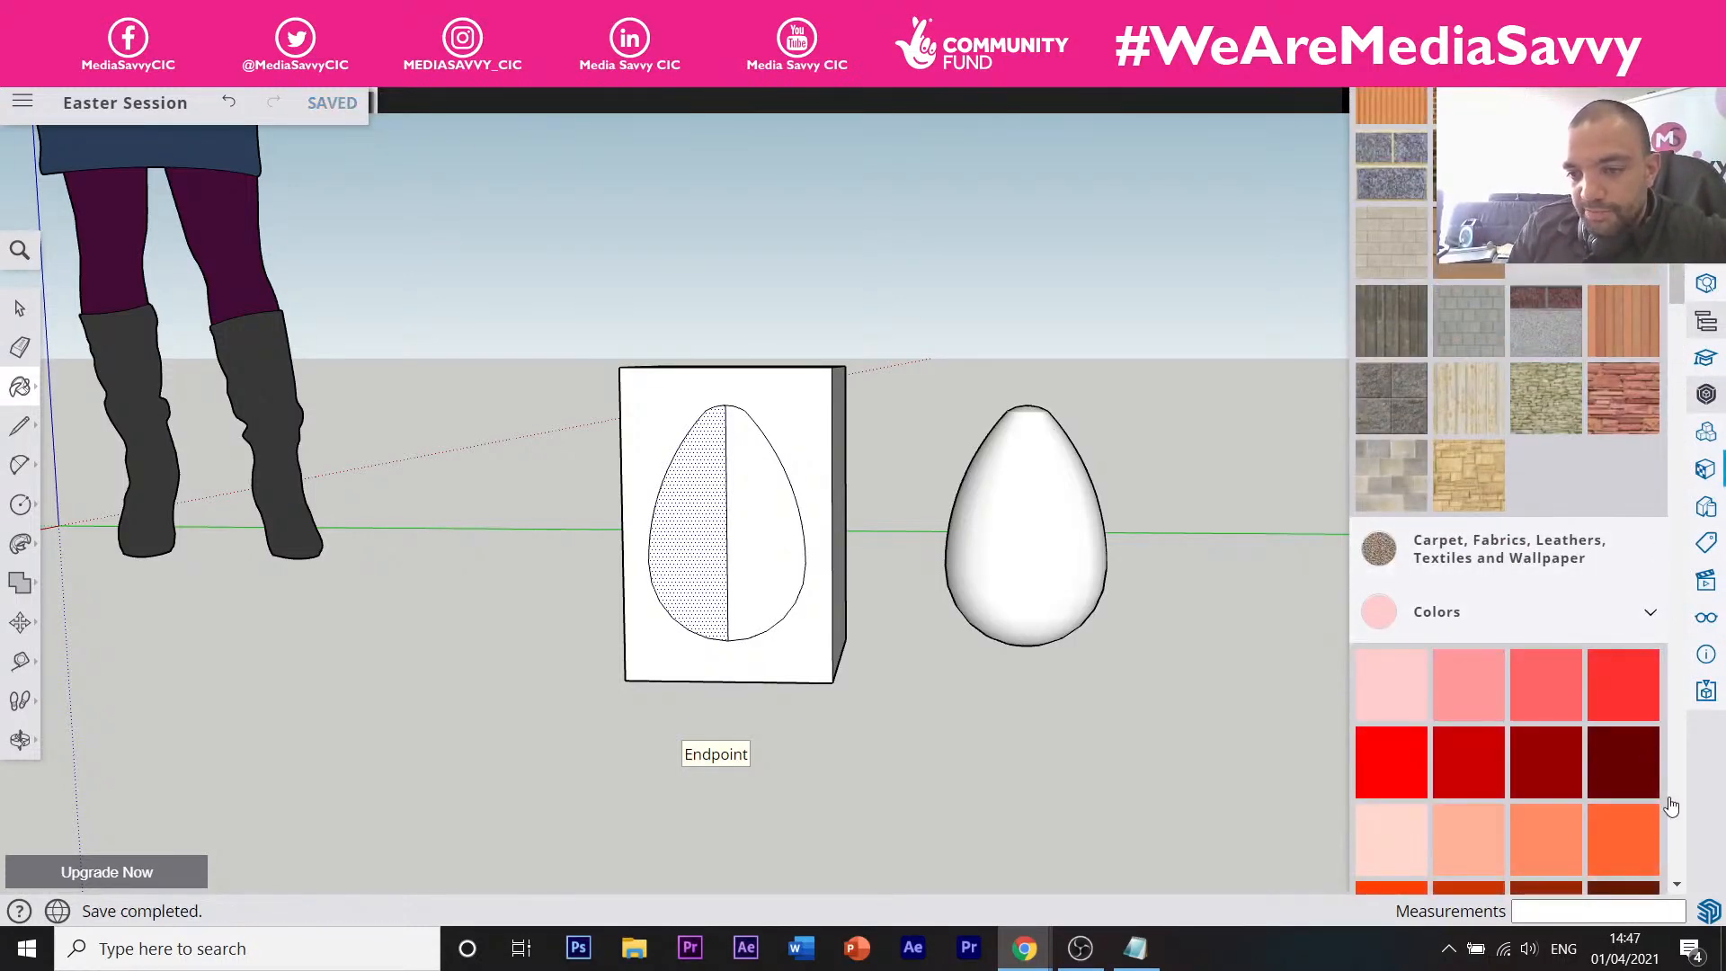
Choose a yellow colour swatch and paint the egg with it.
scroll(1658, 656, down, 10)
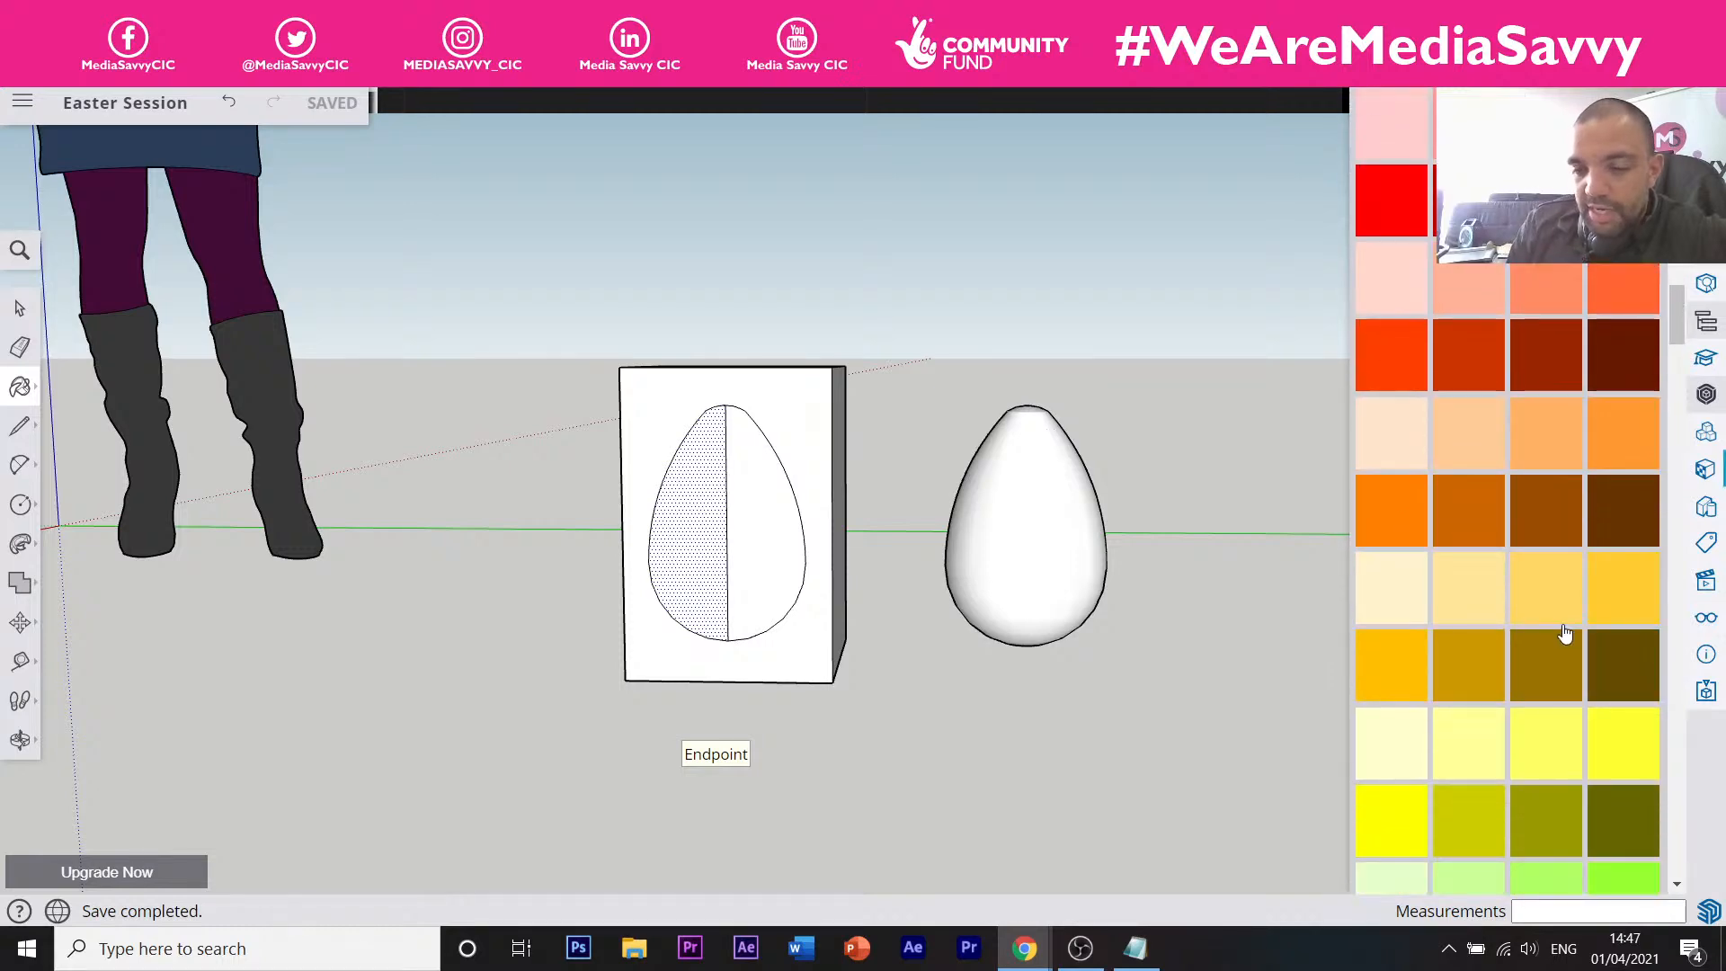
scroll(1566, 634, down, 6)
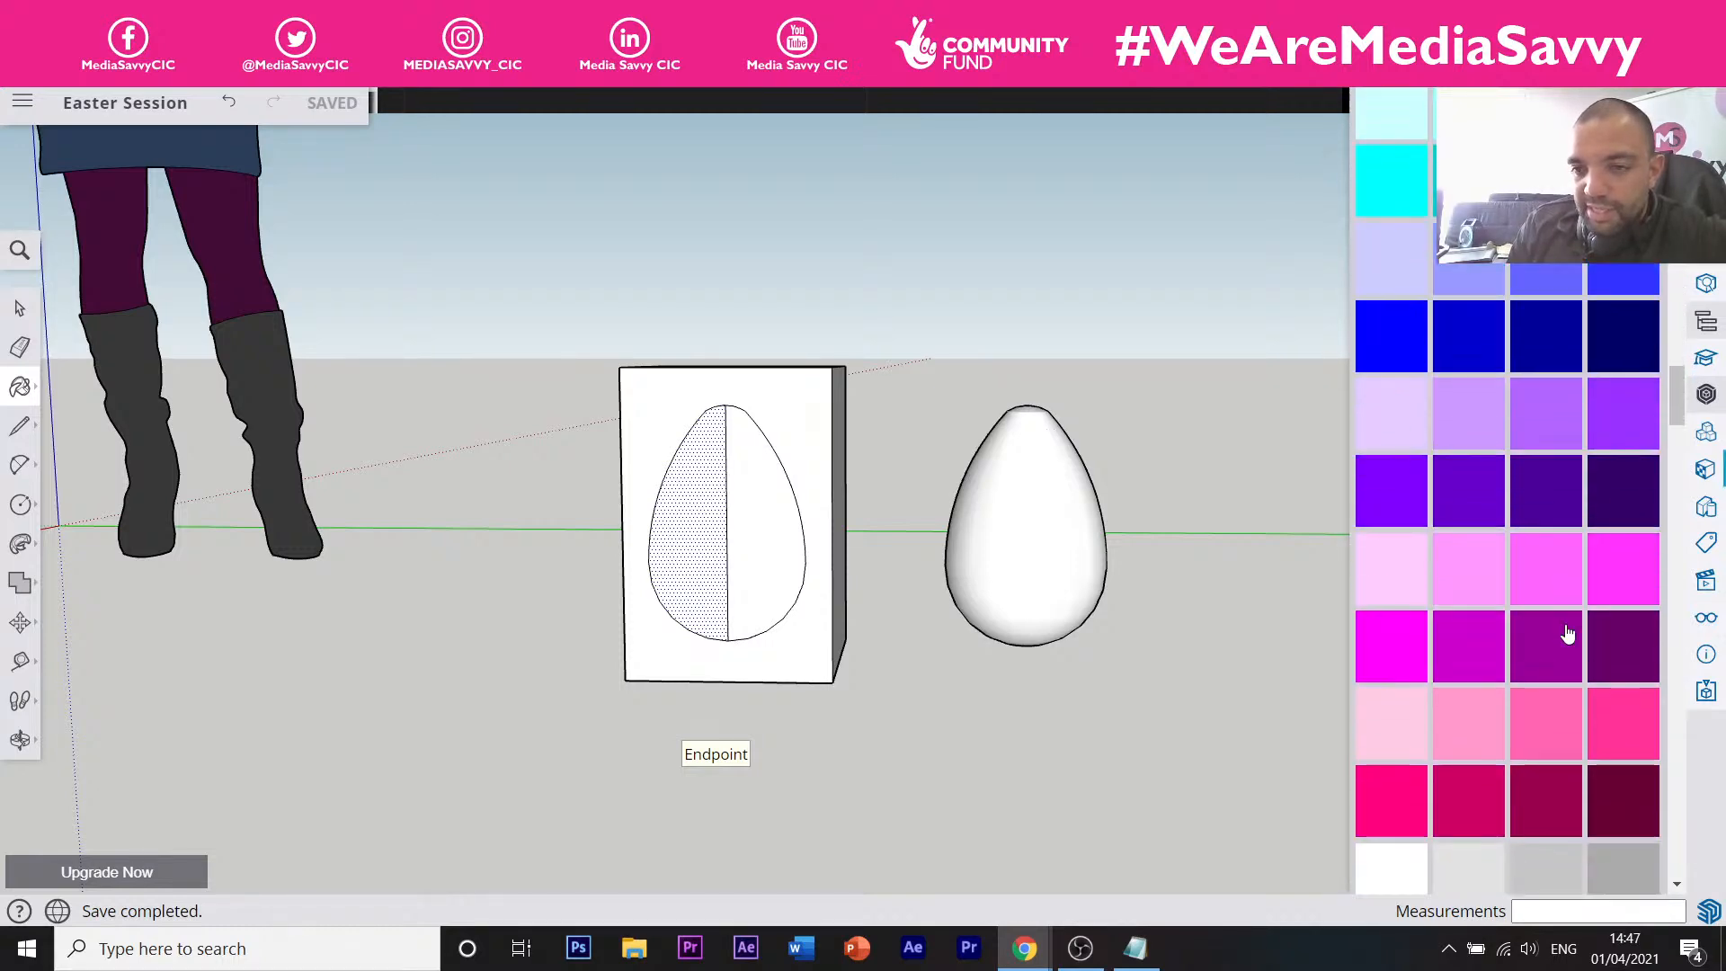
scroll(1566, 634, up, 2)
scroll(1567, 634, down, 1)
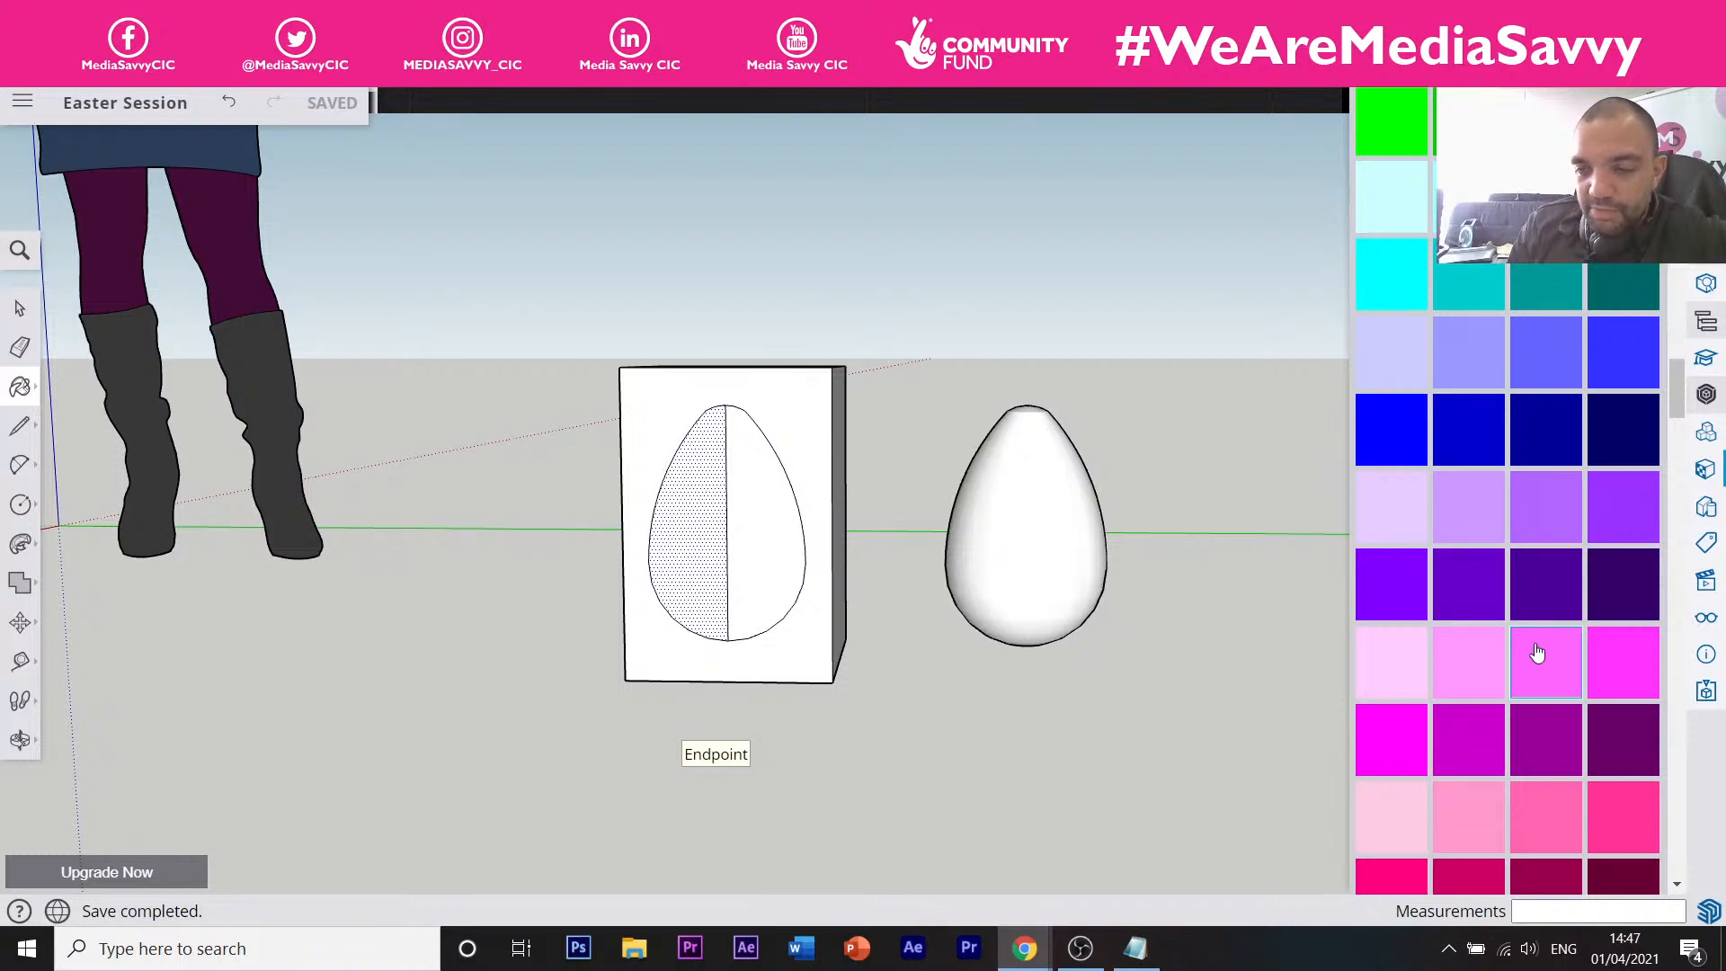
scroll(1535, 651, up, 12)
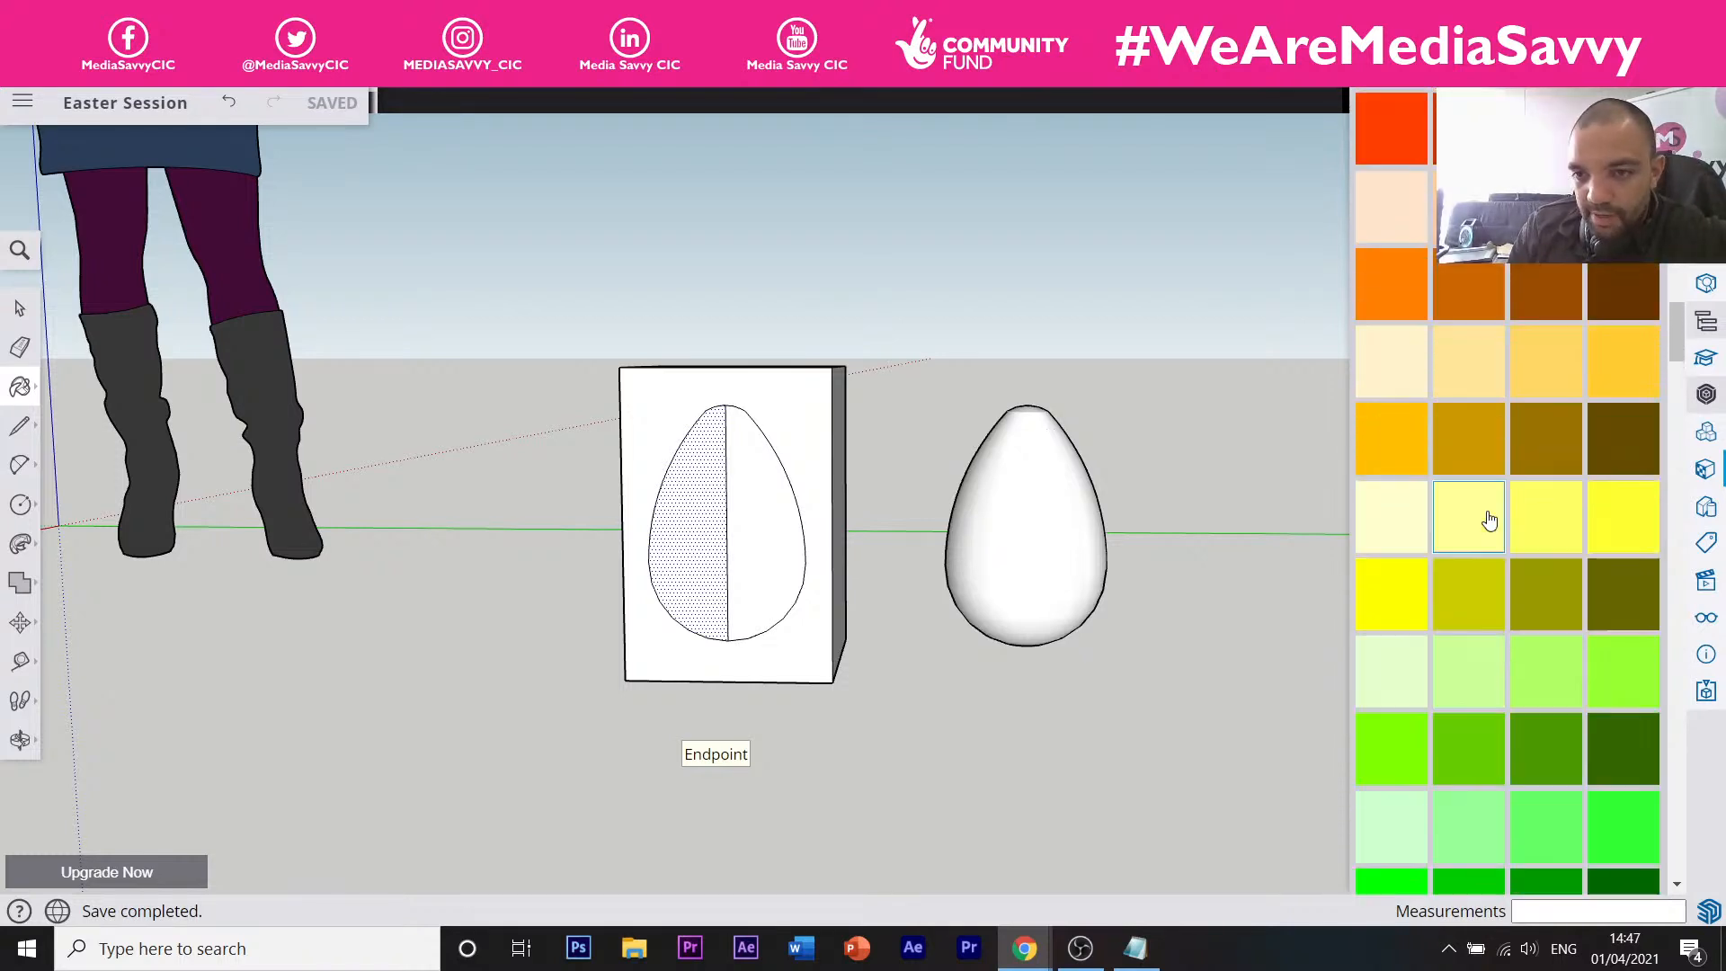
click(1377, 606)
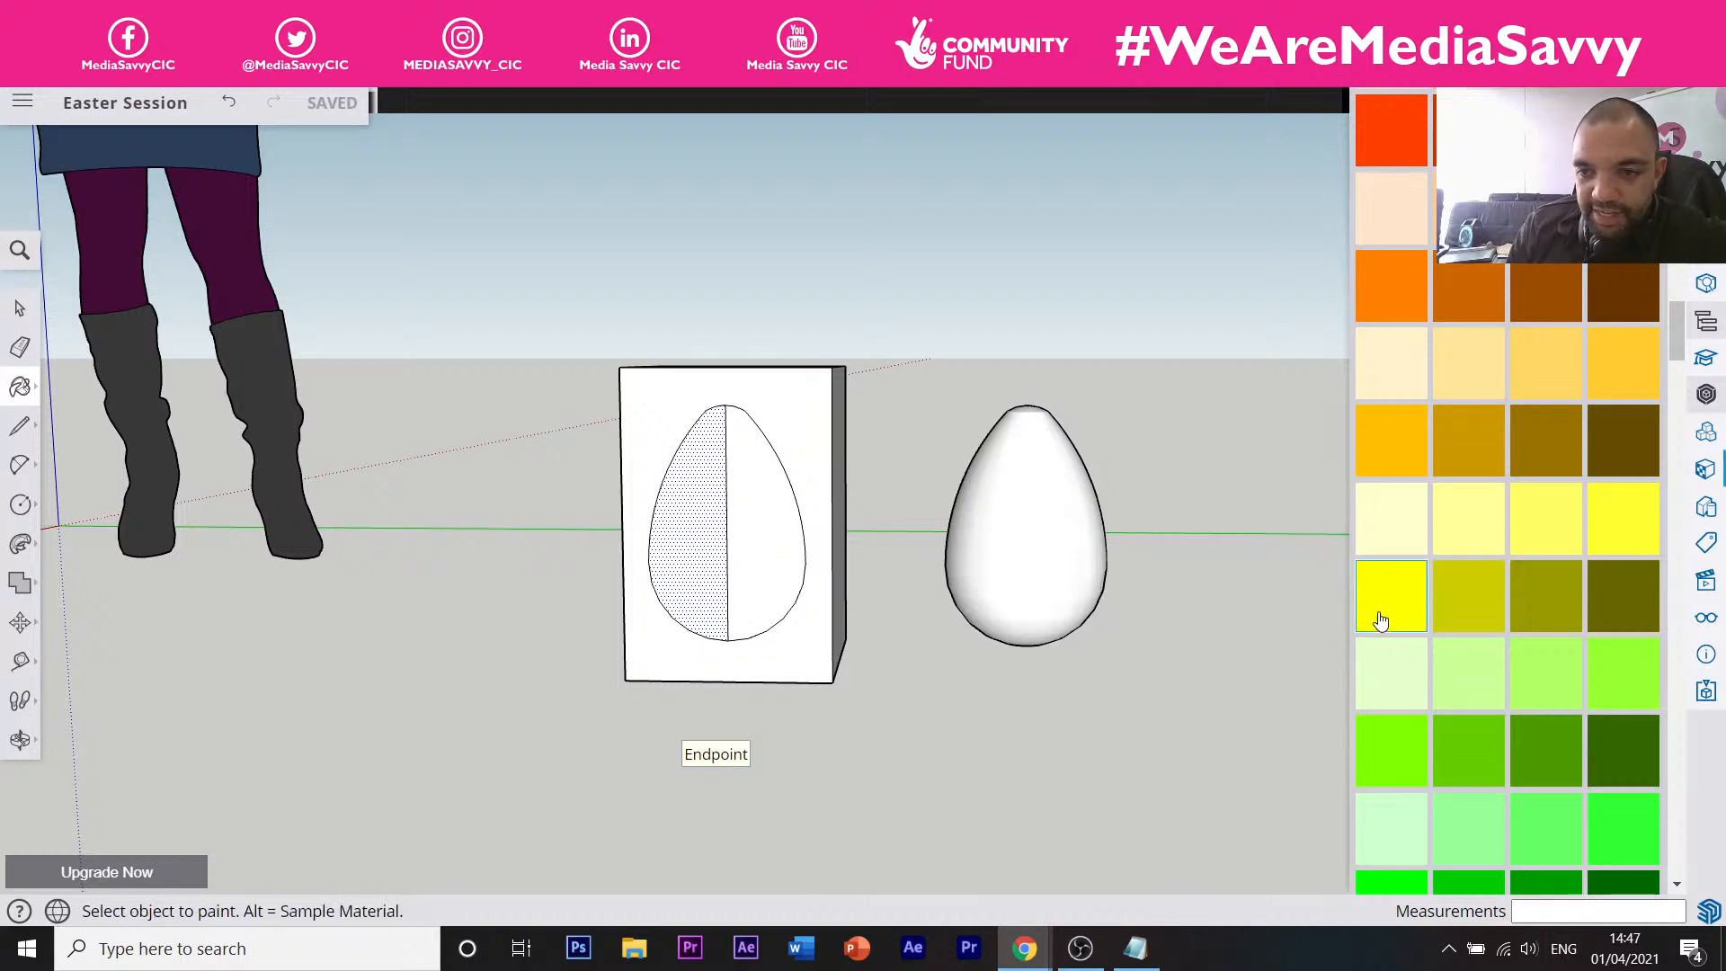
click(1042, 538)
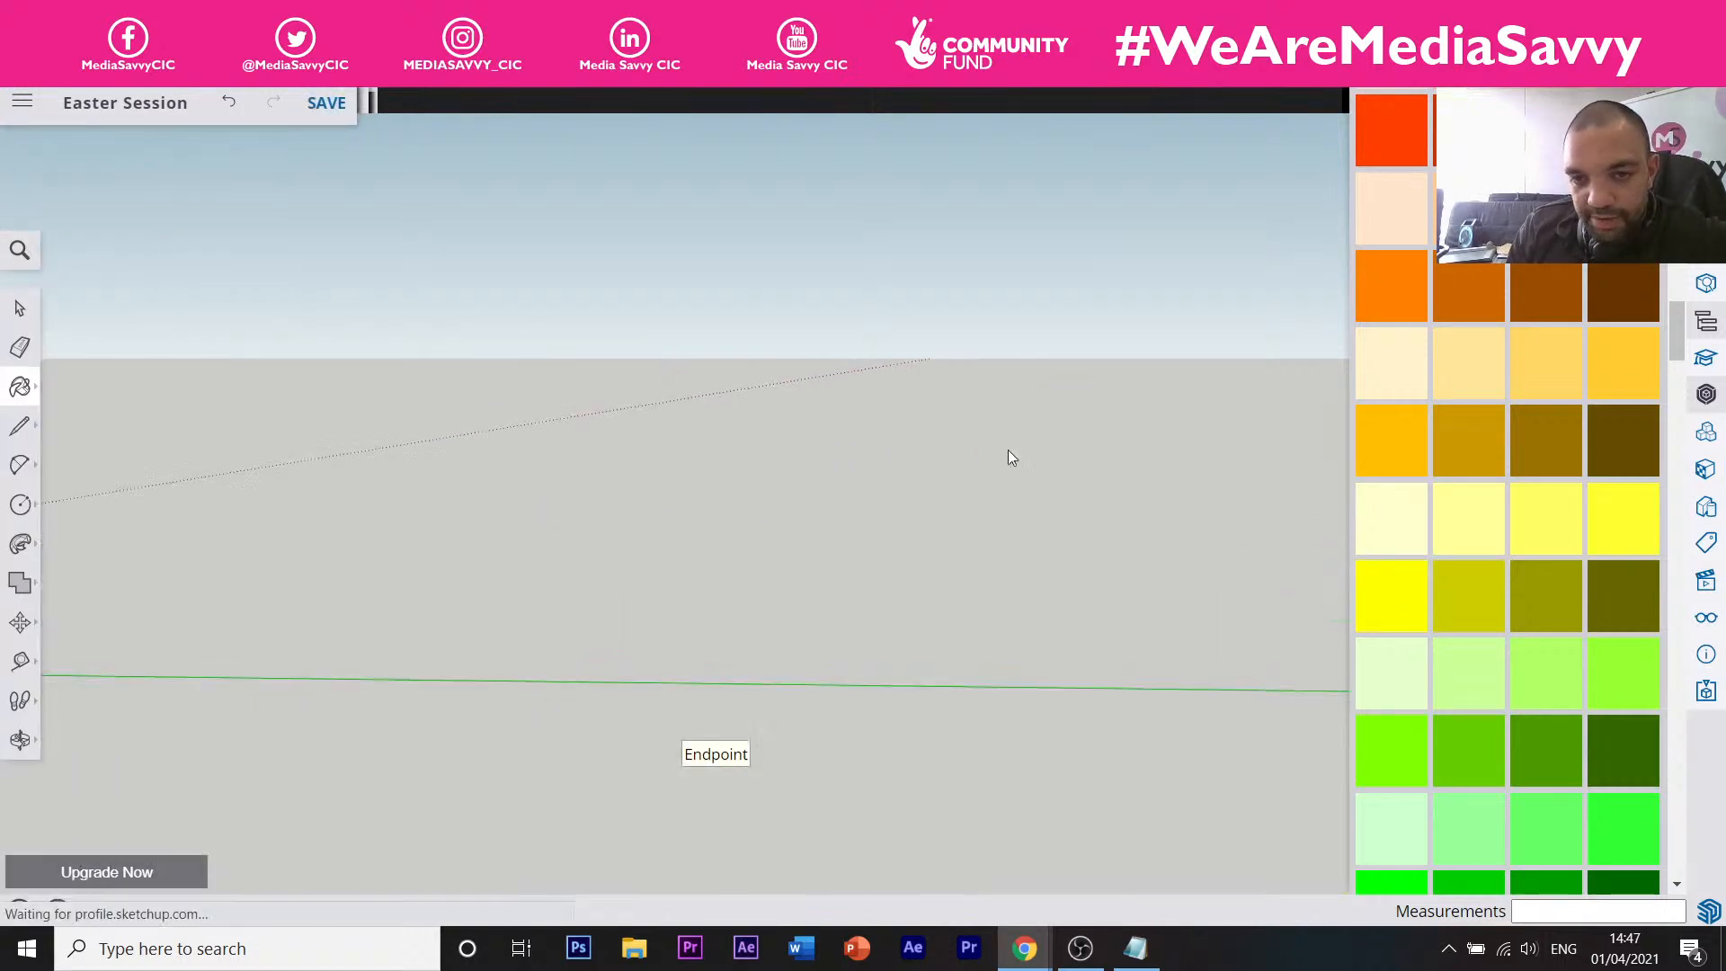
Paint the egg's white top yellow, then undo the paint that spilled onto the box.
middle_drag(1008, 451, 1010, 477)
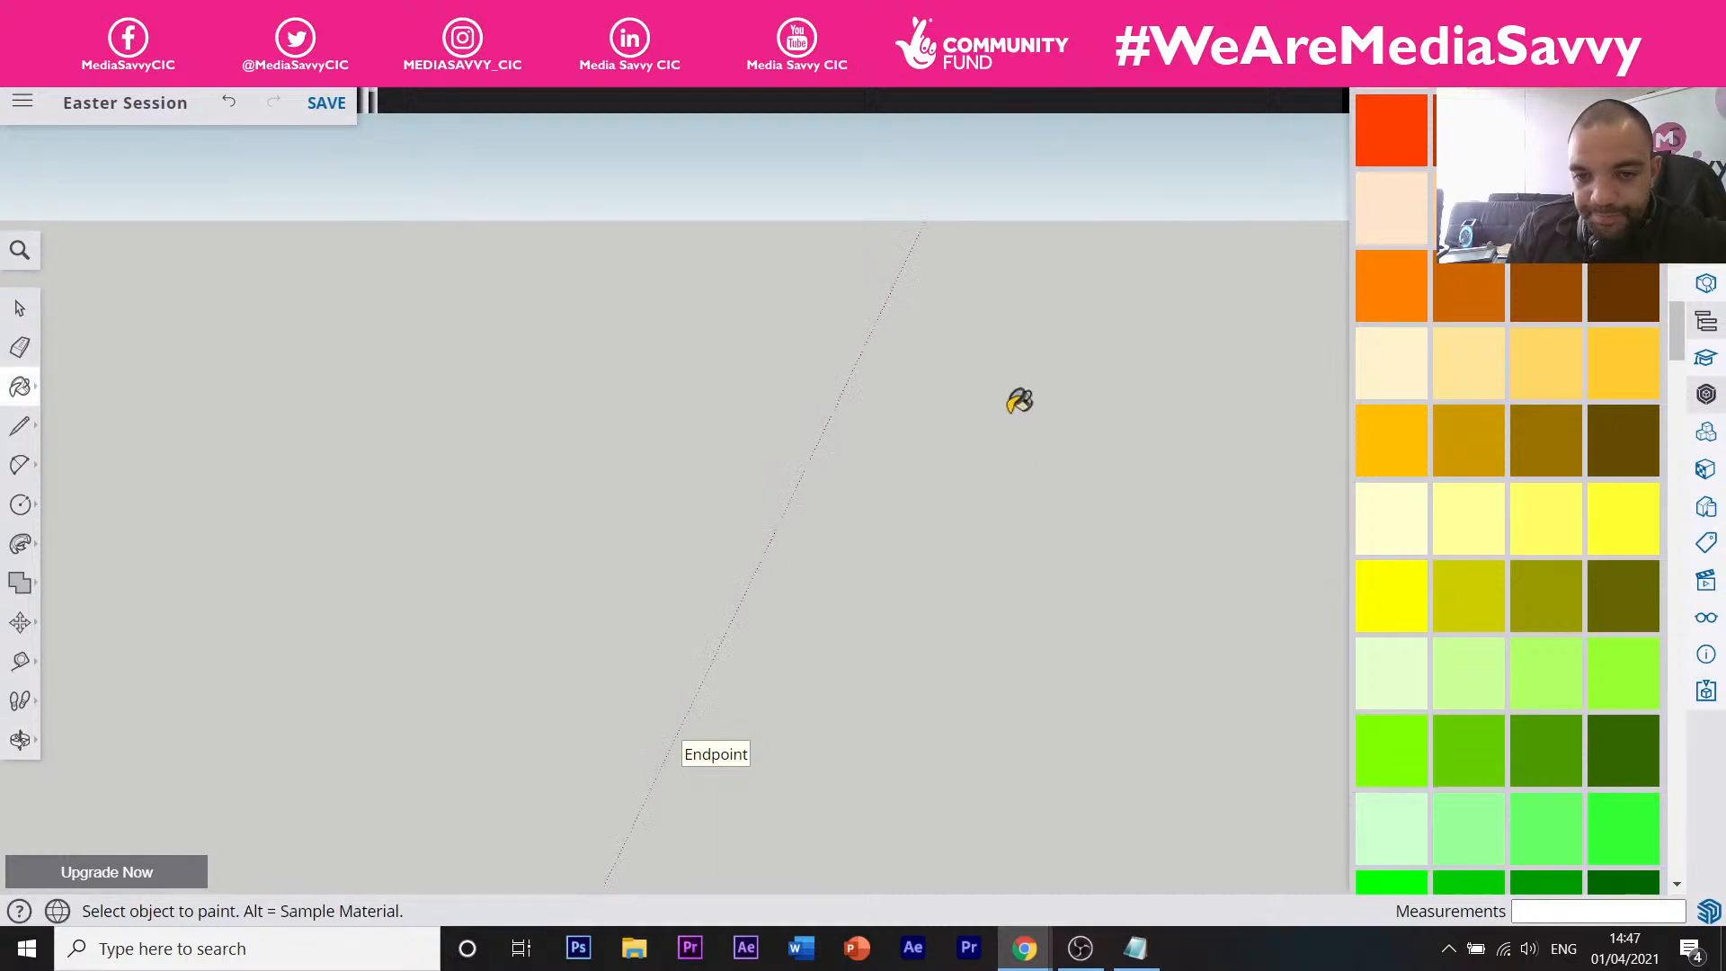
scroll(1010, 413, down, 5)
scroll(1006, 449, down, 4)
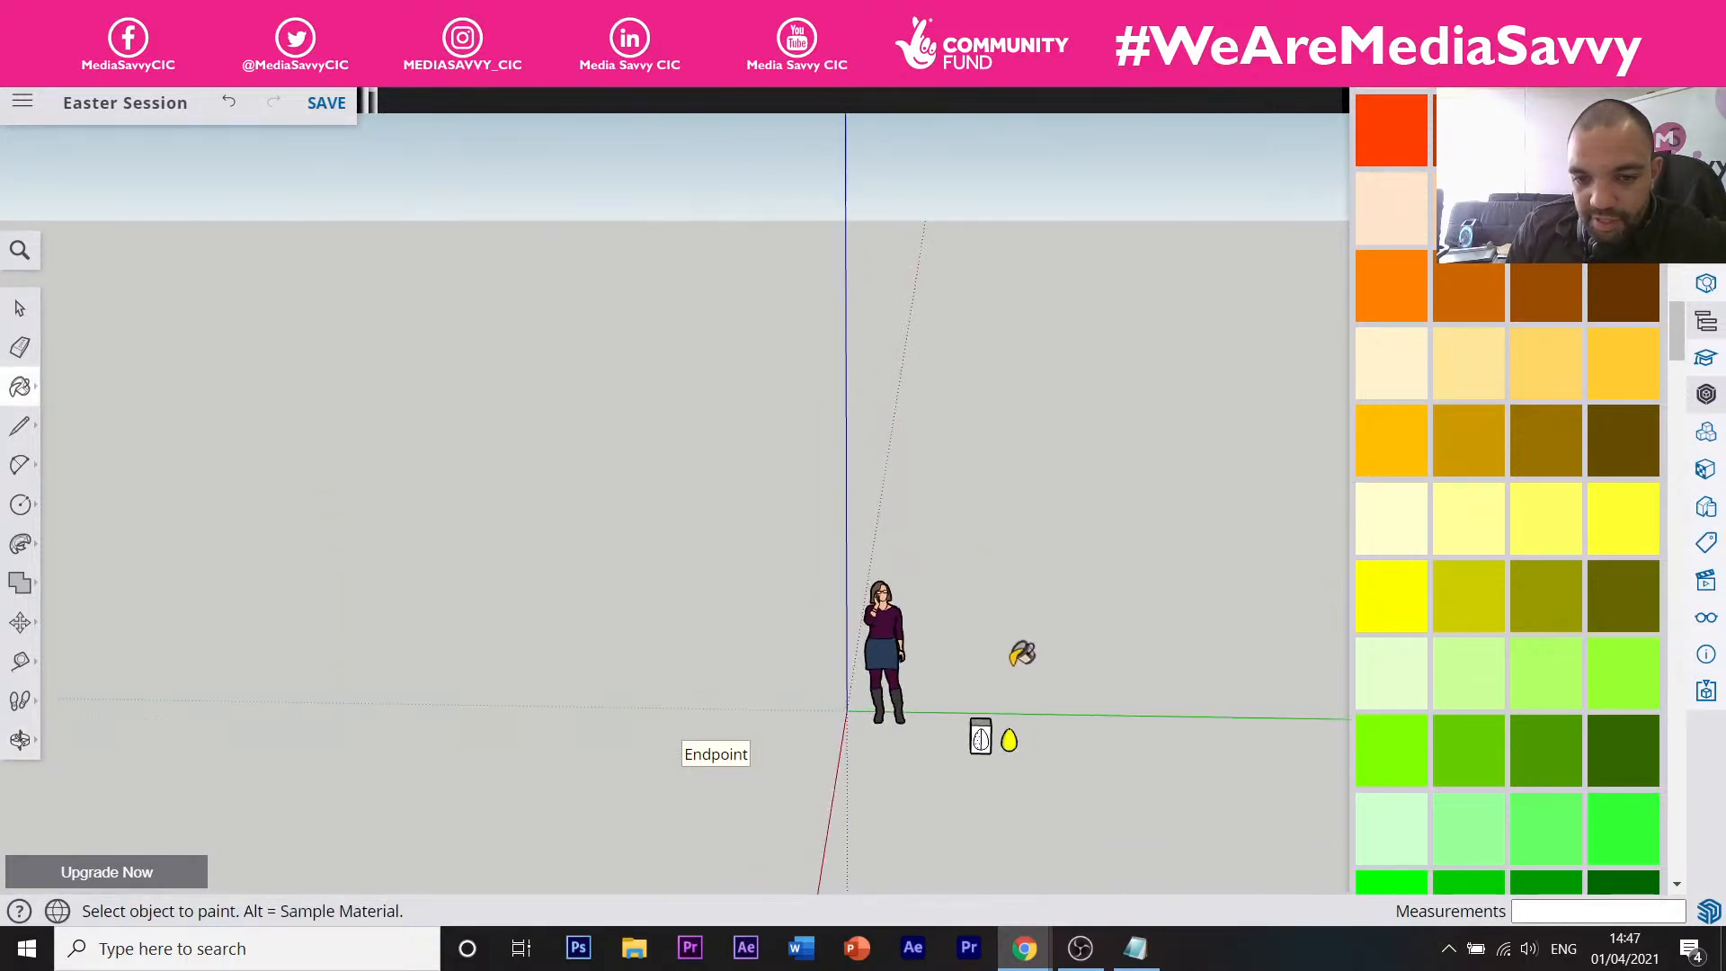
scroll(1008, 731, up, 6)
scroll(1009, 726, up, 4)
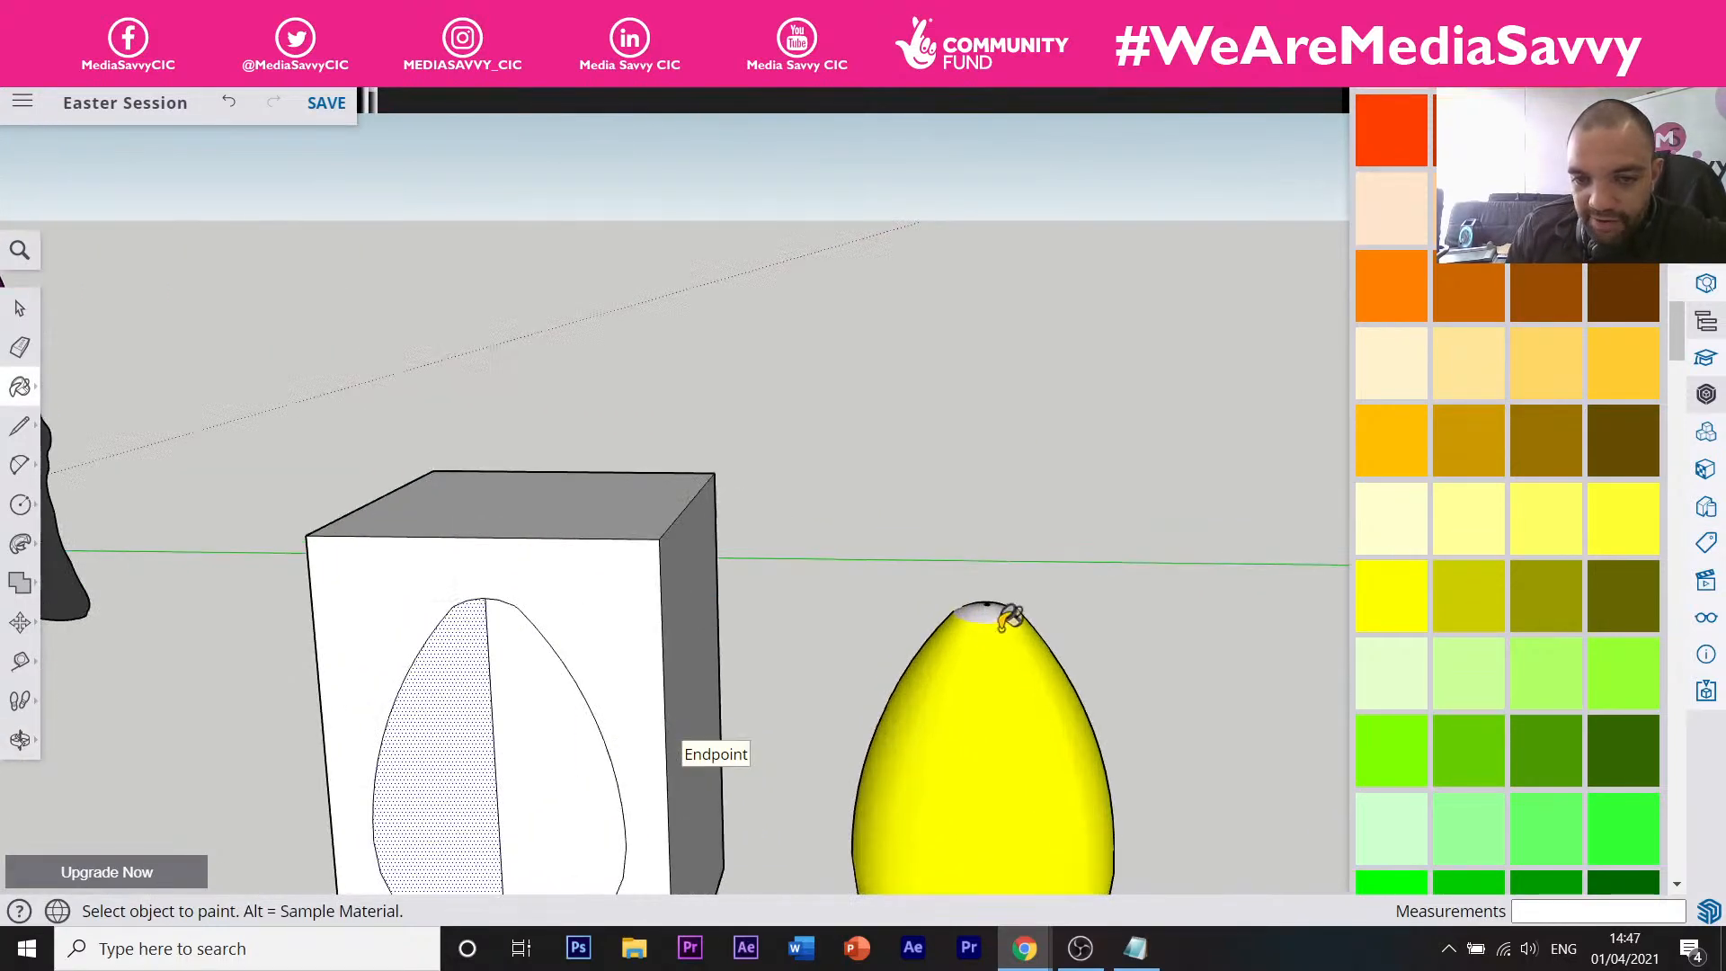
scroll(1007, 614, up, 4)
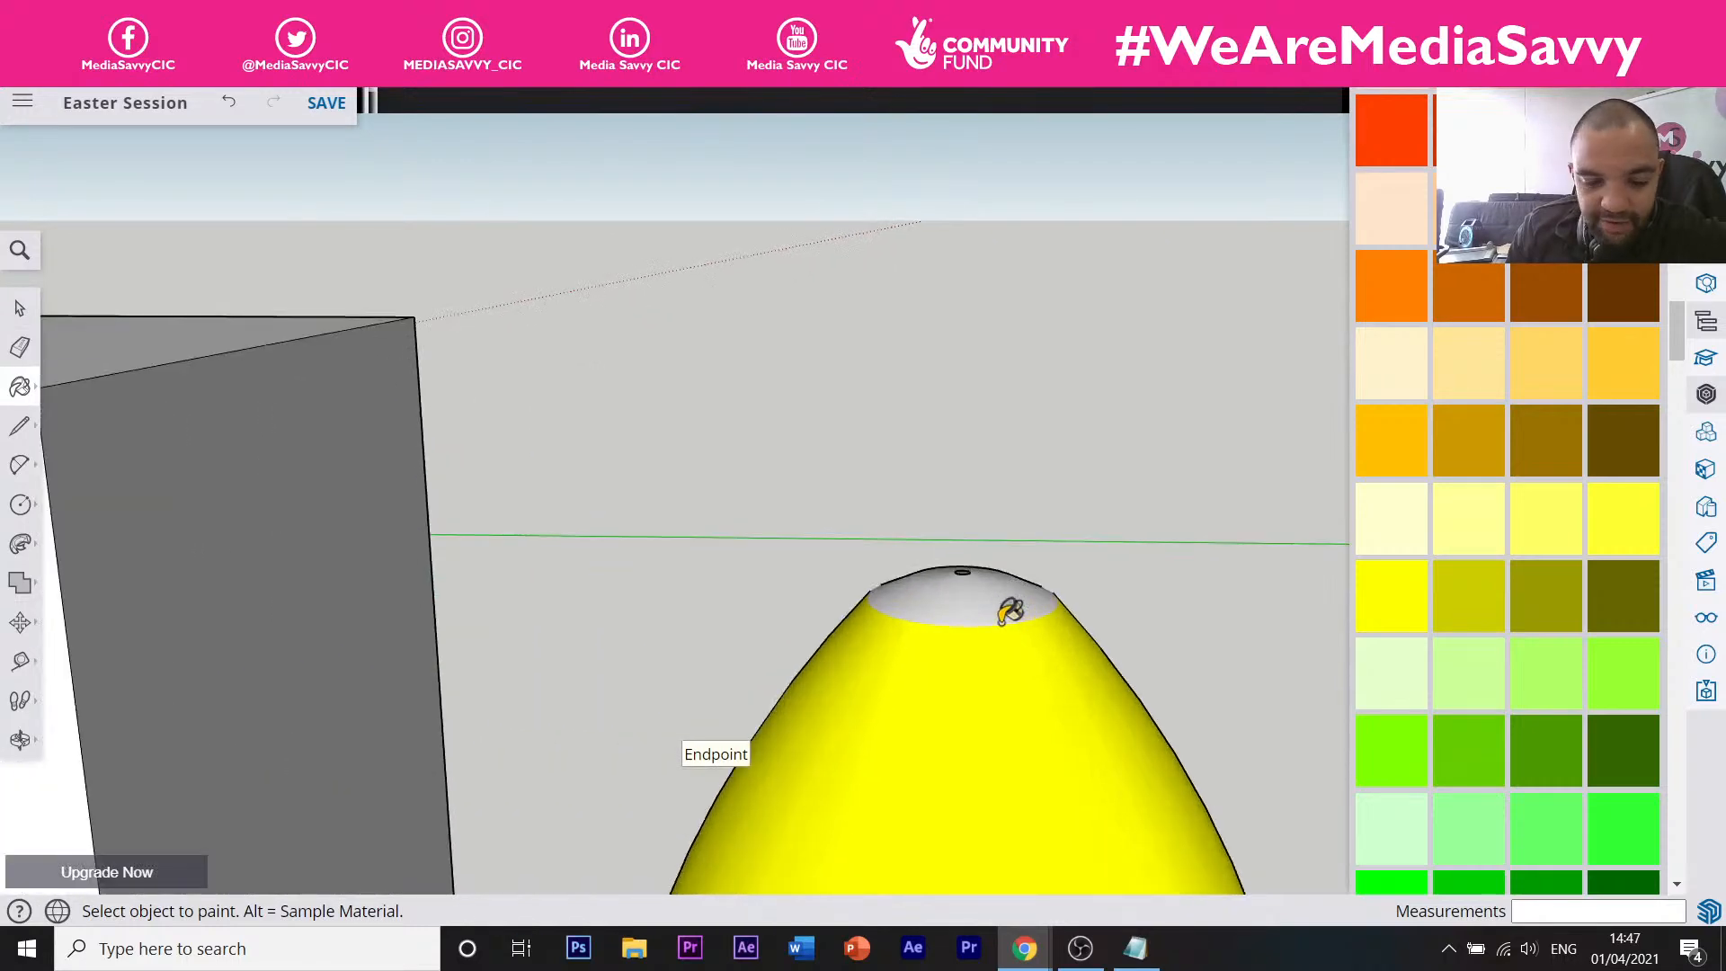
shift+click(1011, 595)
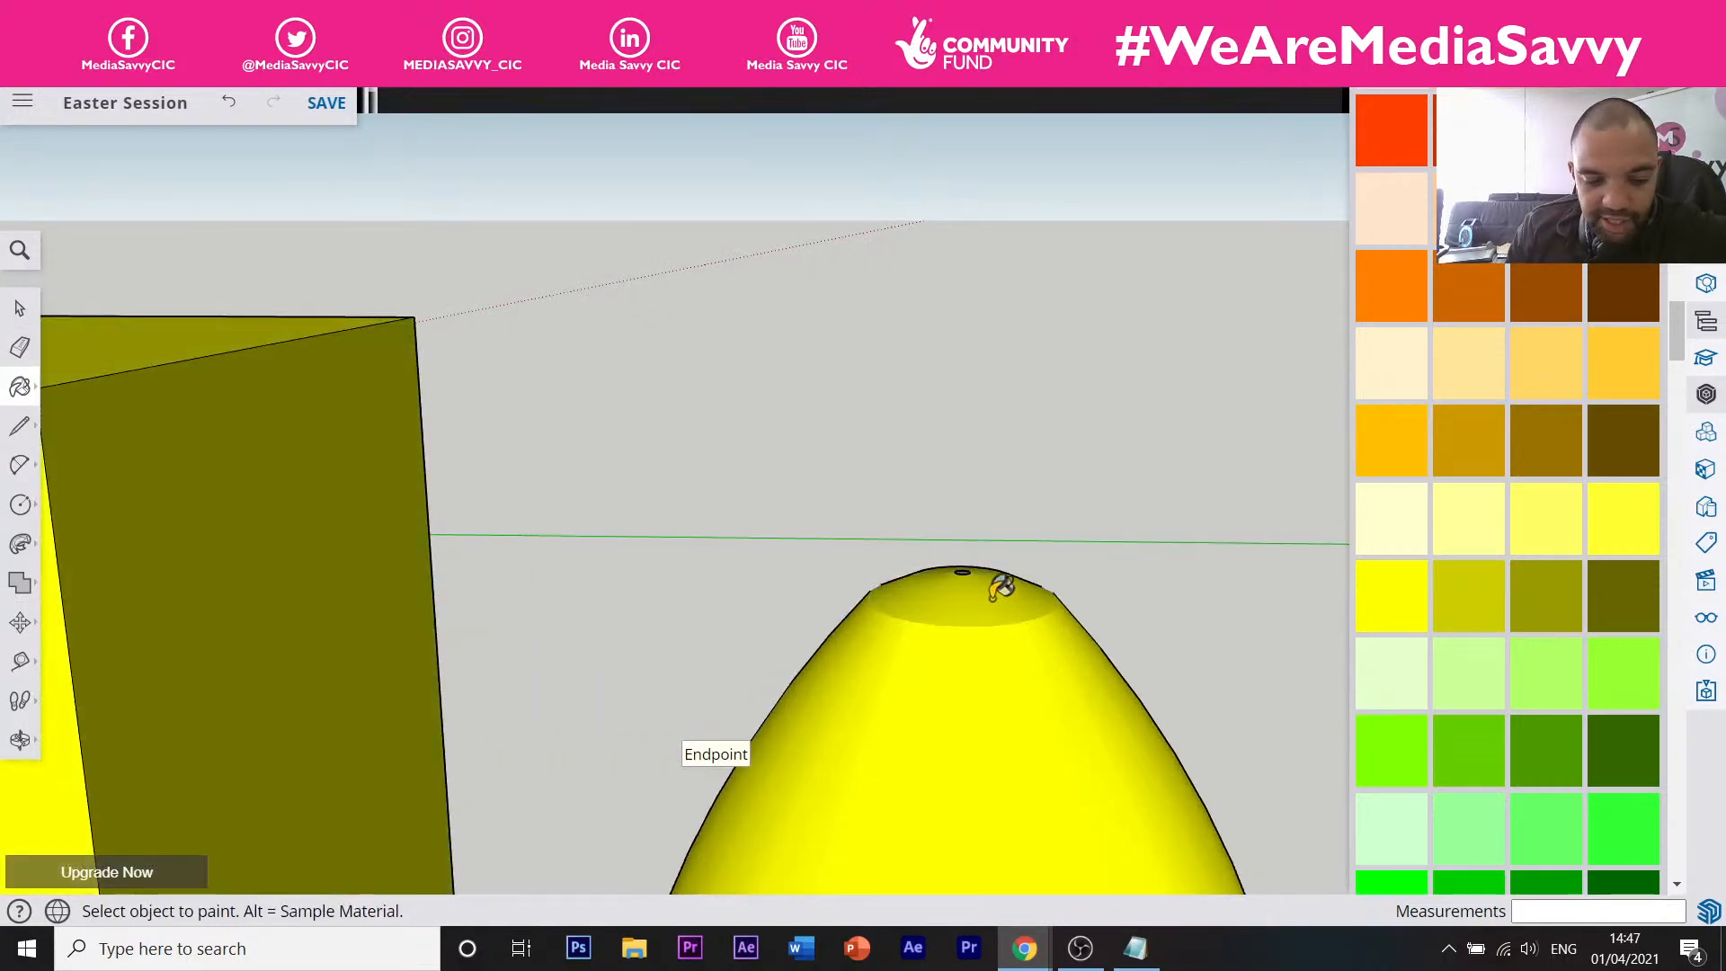
key(ctrl+z)
Undo the egg's yellow paint too, returning to the Select tool.
scroll(993, 595, down, 5)
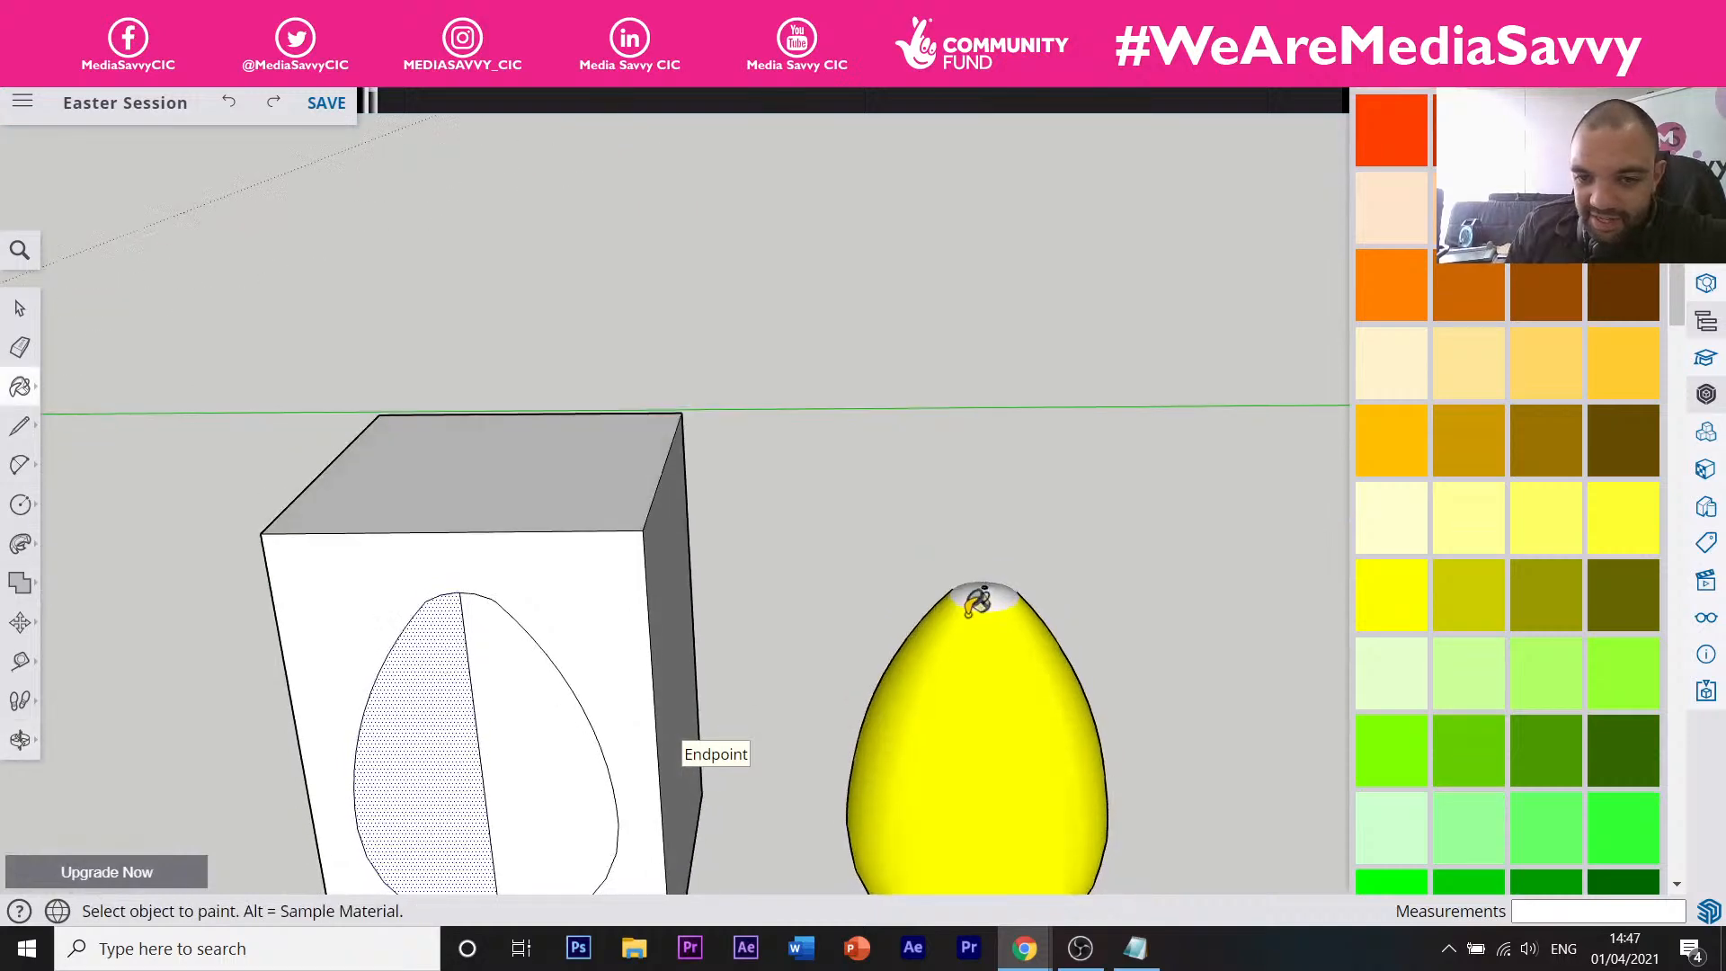
scroll(979, 600, up, 3)
scroll(993, 579, down, 2)
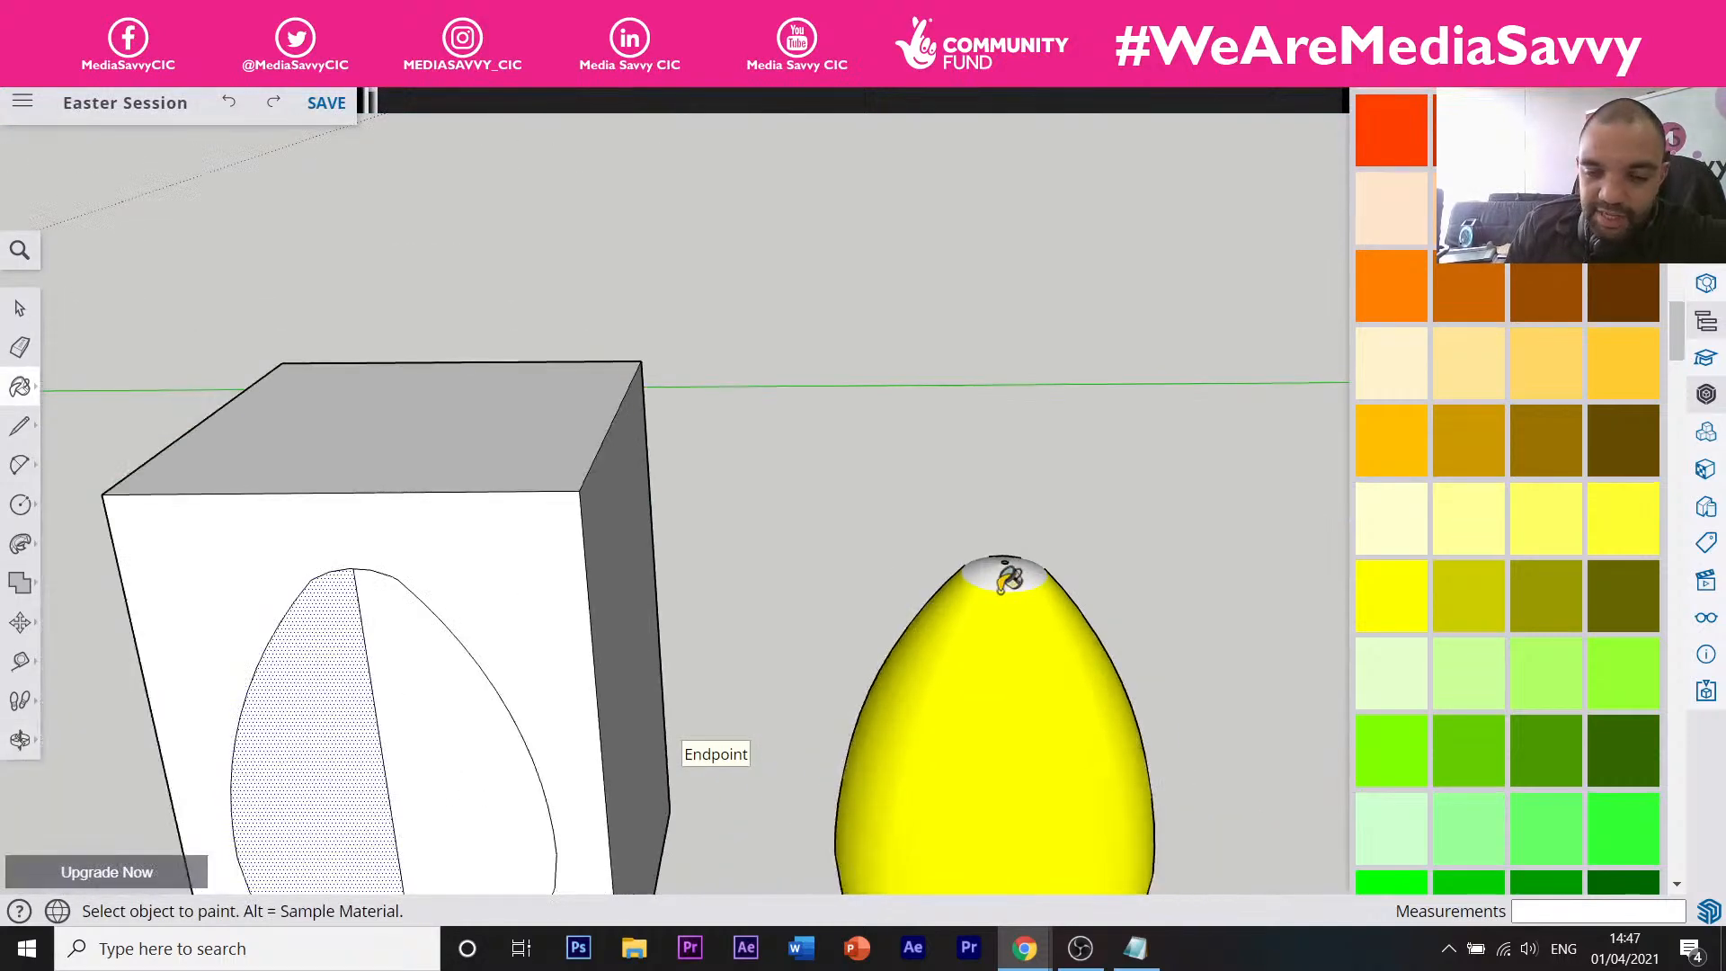
scroll(1007, 580, up, 1)
key(space)
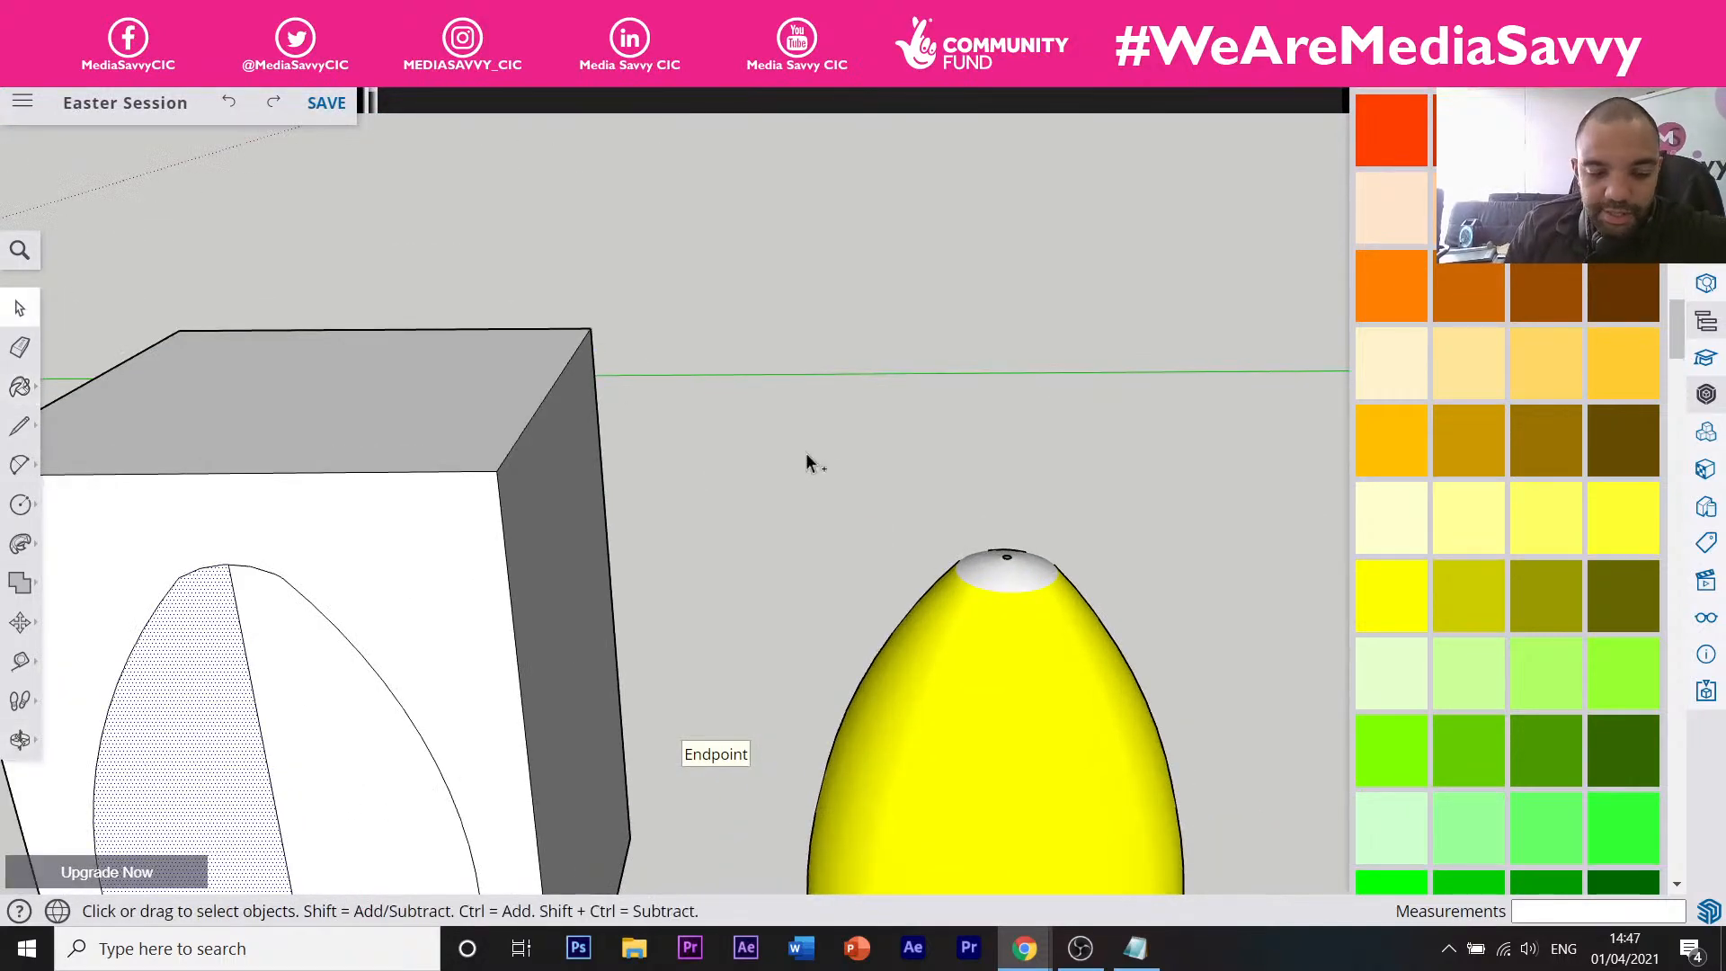
key(ctrl+z)
Pick the yellow swatch again and repaint only the egg bright yellow.
scroll(1100, 486, down, 4)
scroll(1409, 508, down, 5)
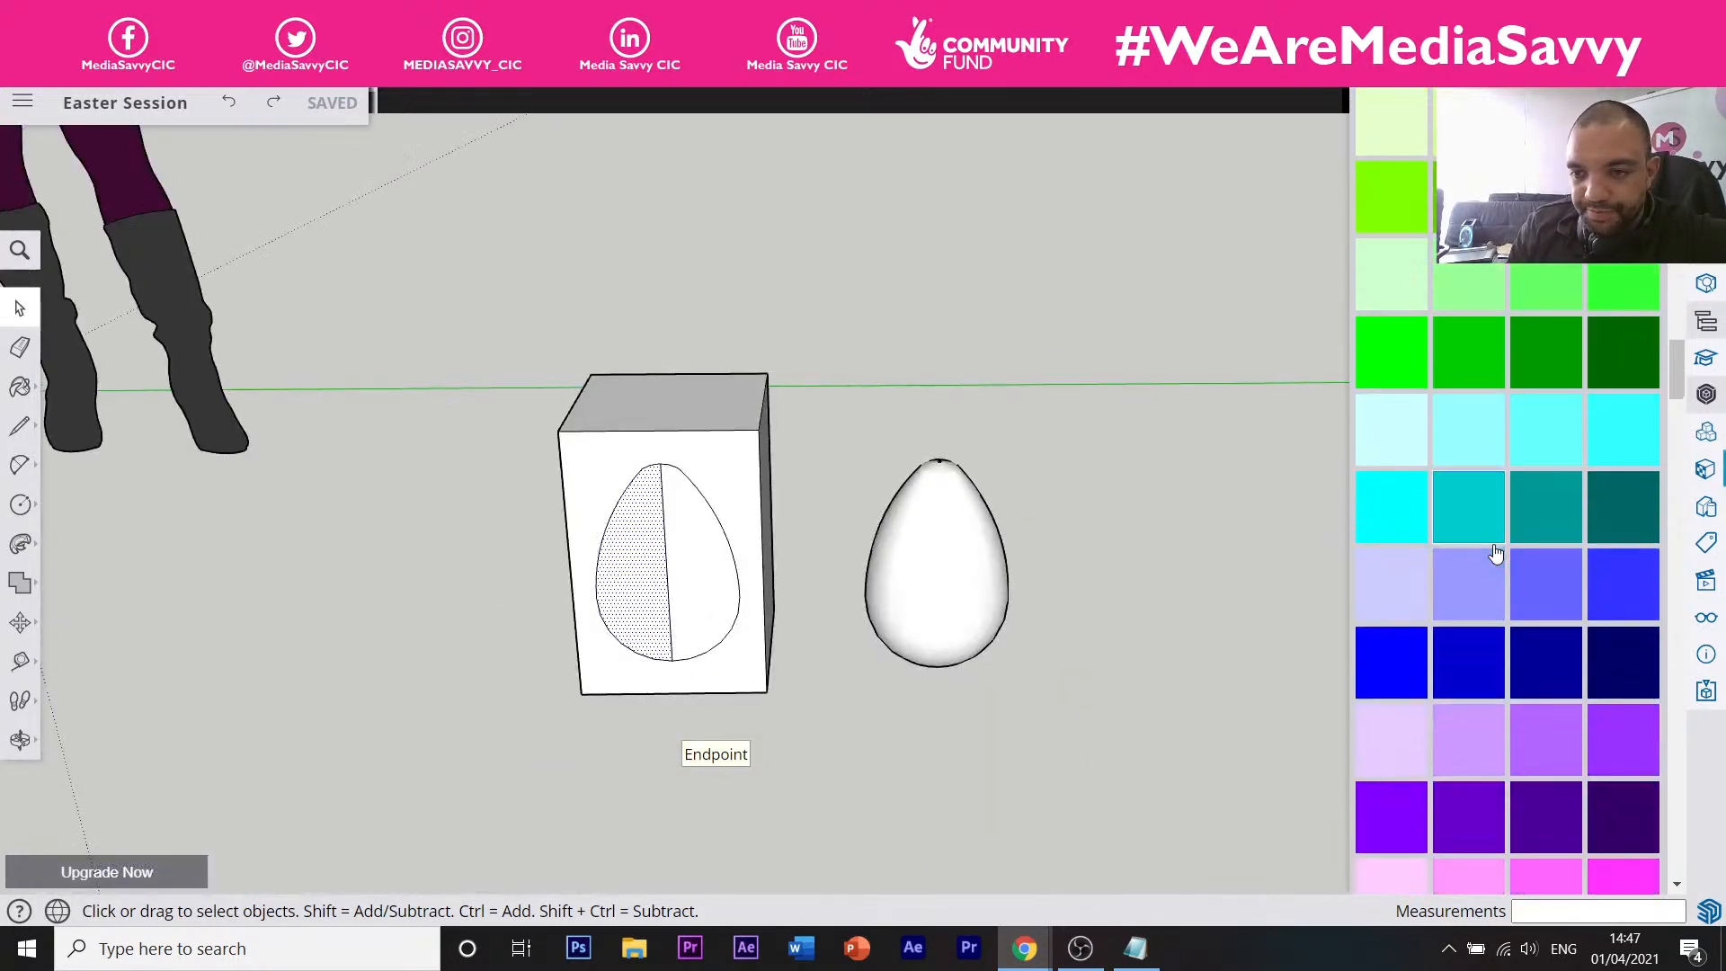
scroll(1494, 551, up, 12)
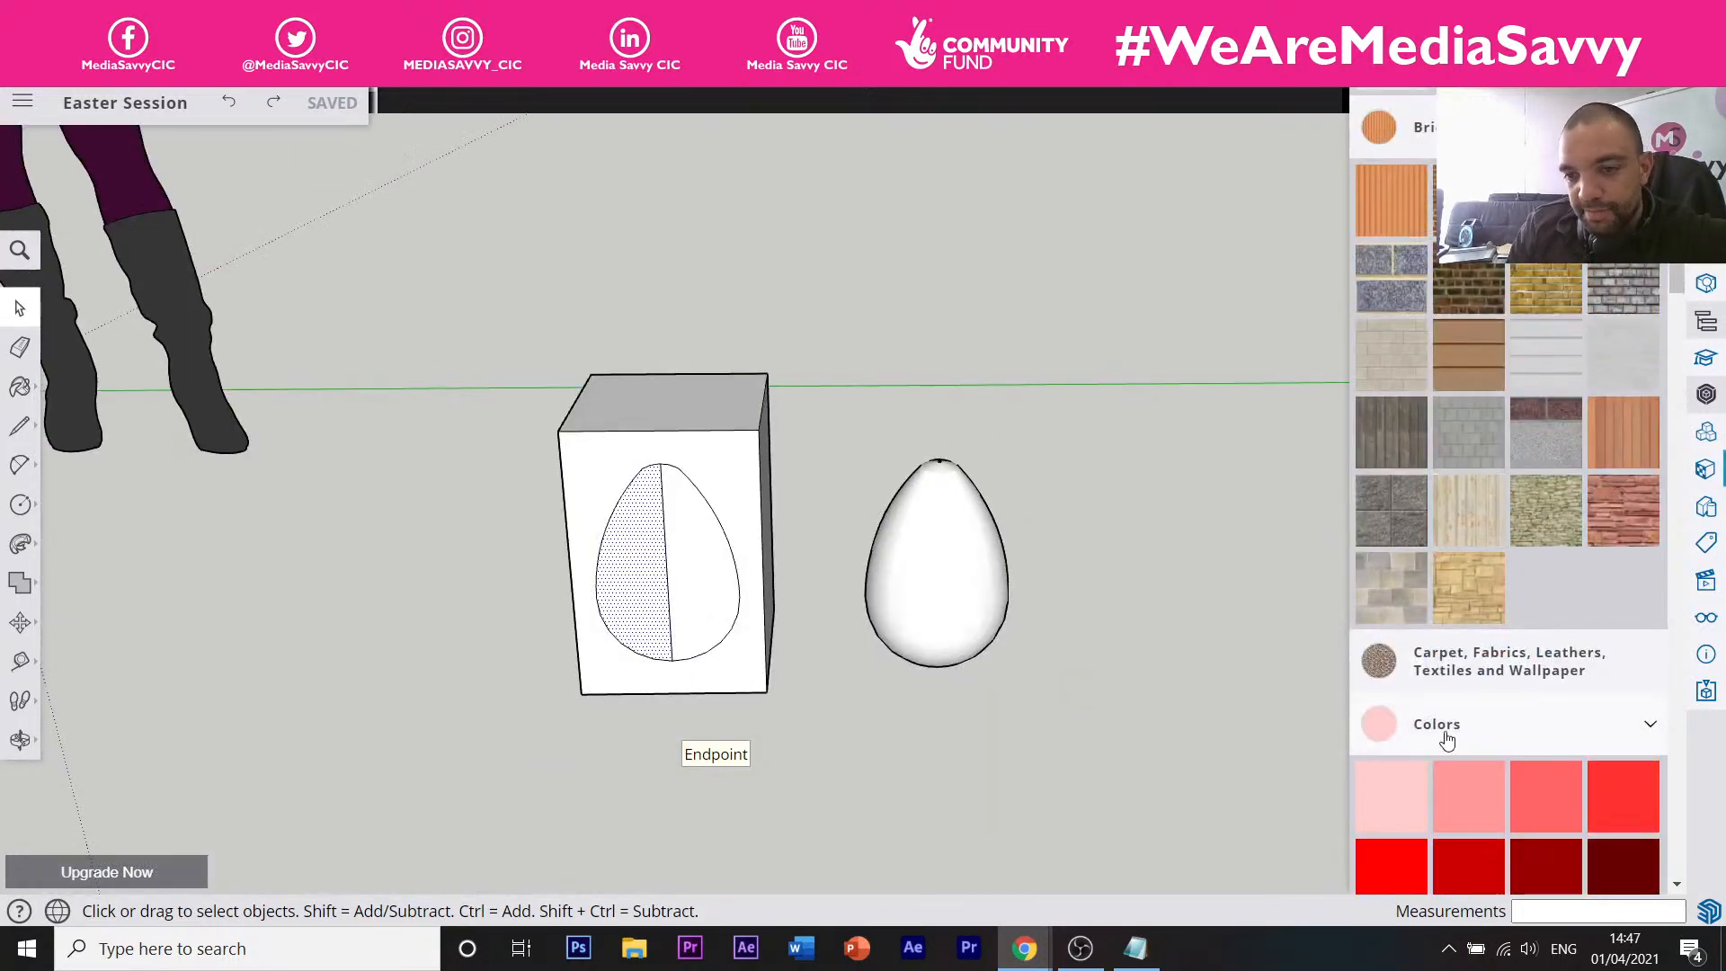
click(1471, 730)
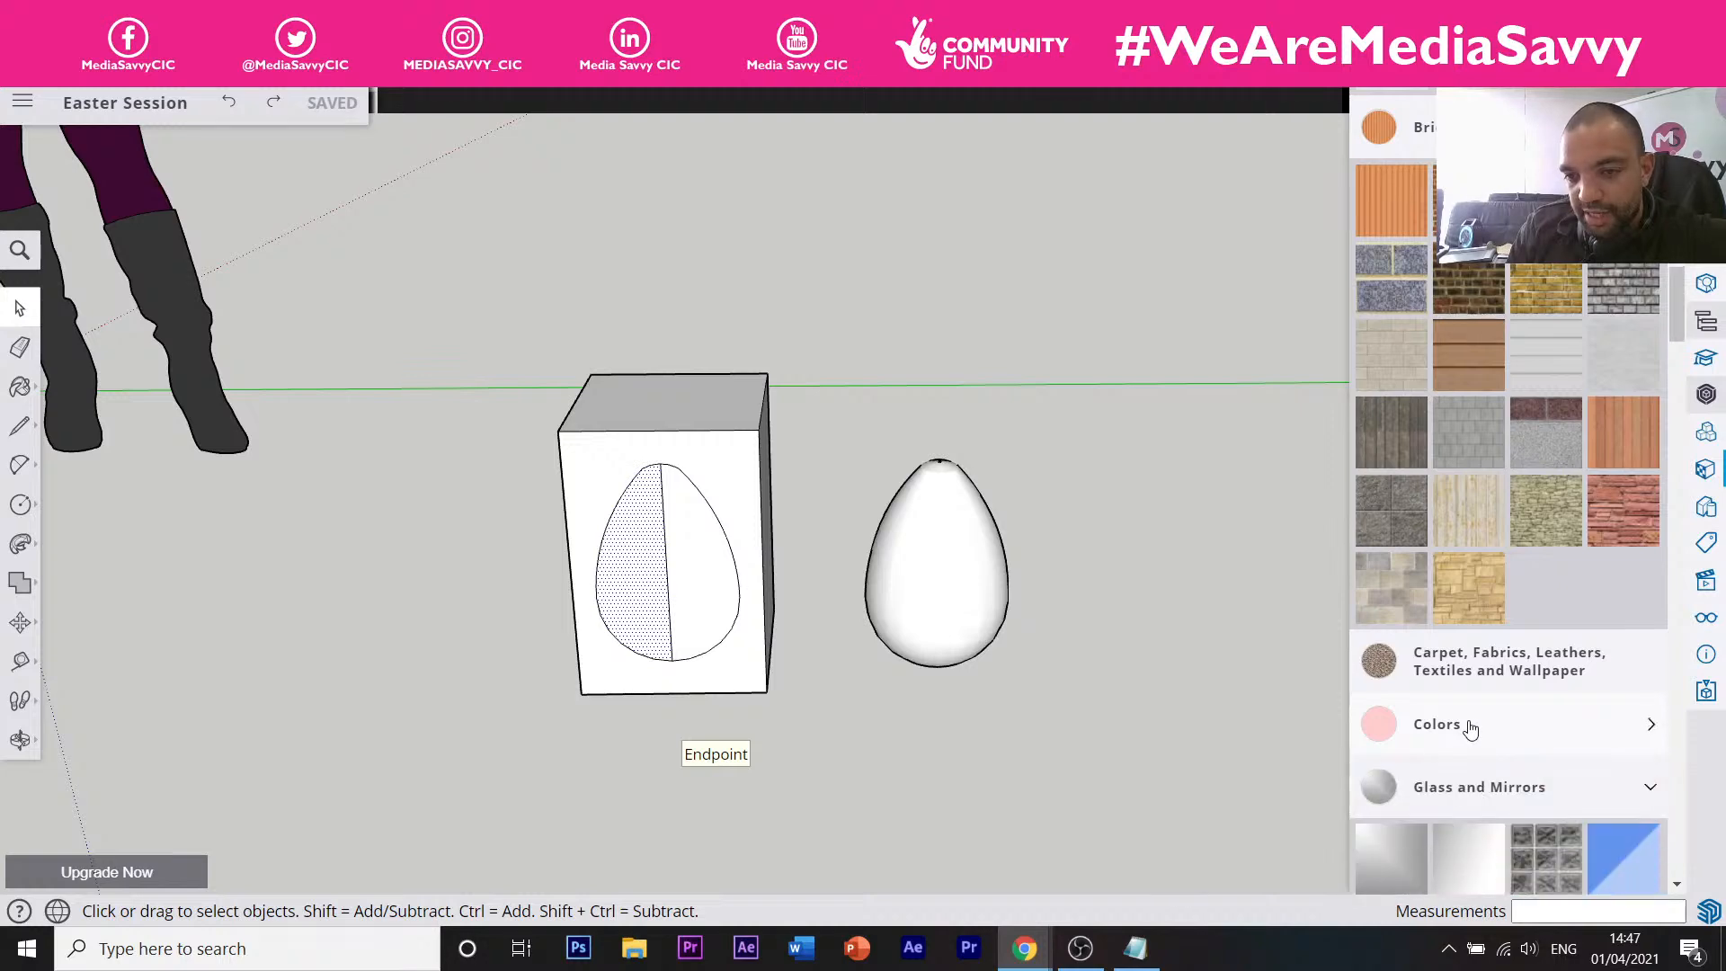
click(1481, 726)
scroll(1486, 575, down, 6)
scroll(1485, 562, down, 10)
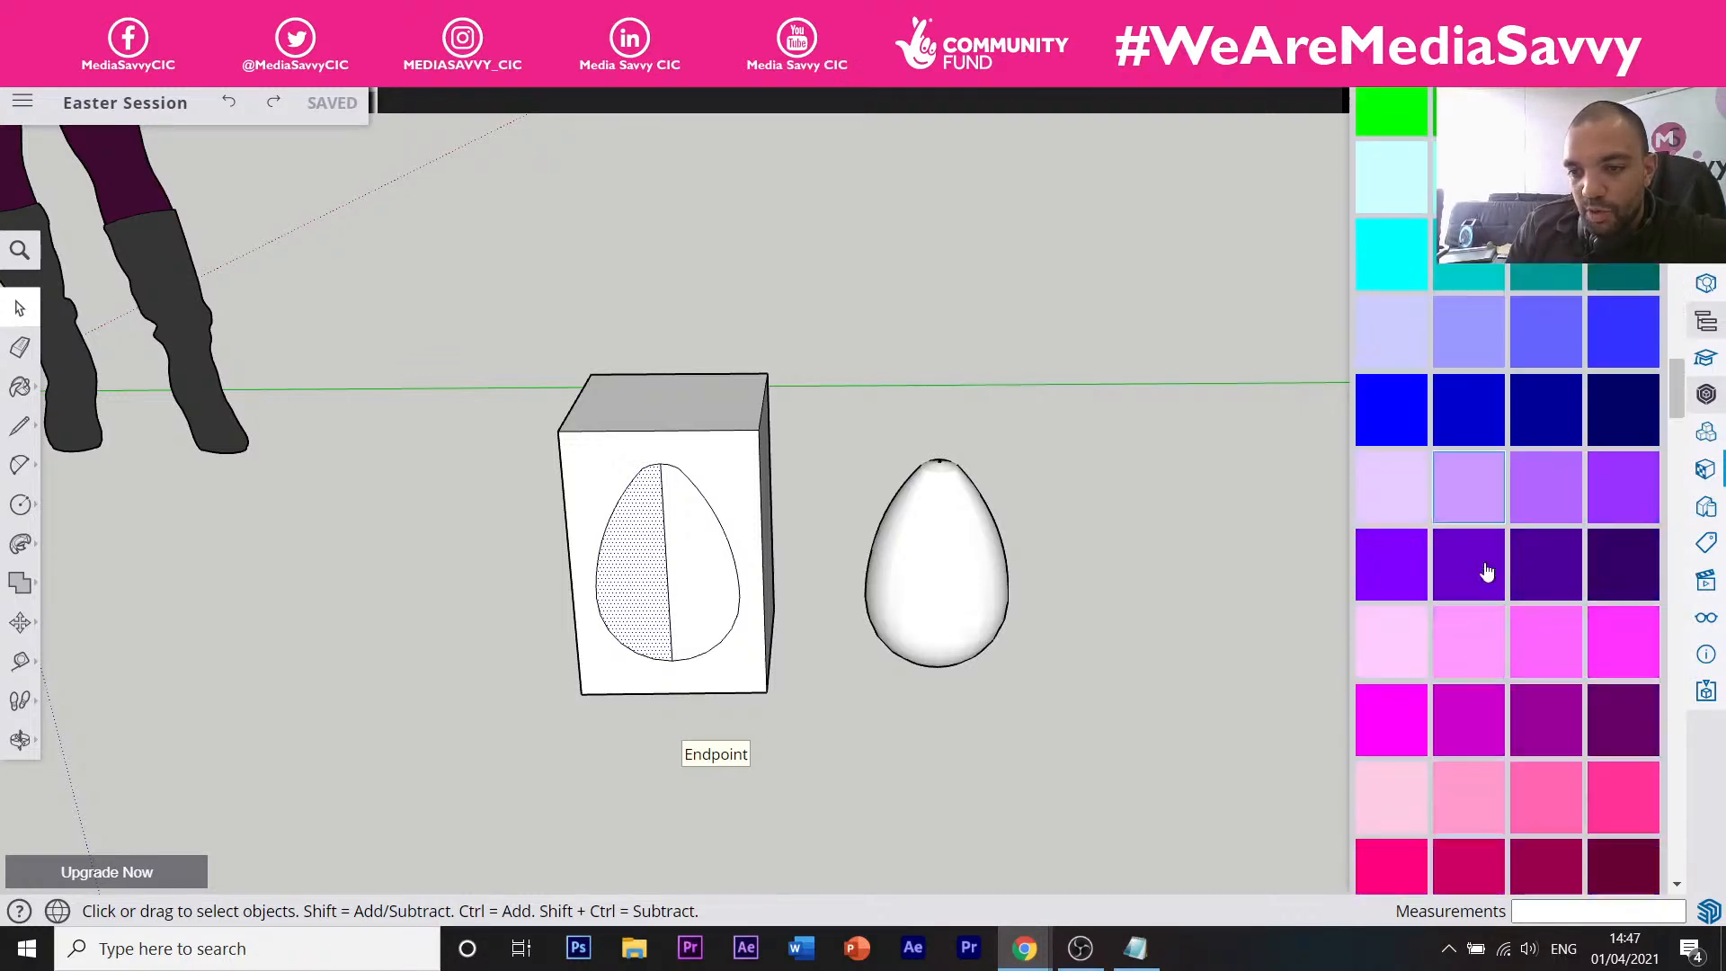
scroll(1501, 555, up, 7)
scroll(1528, 540, up, 6)
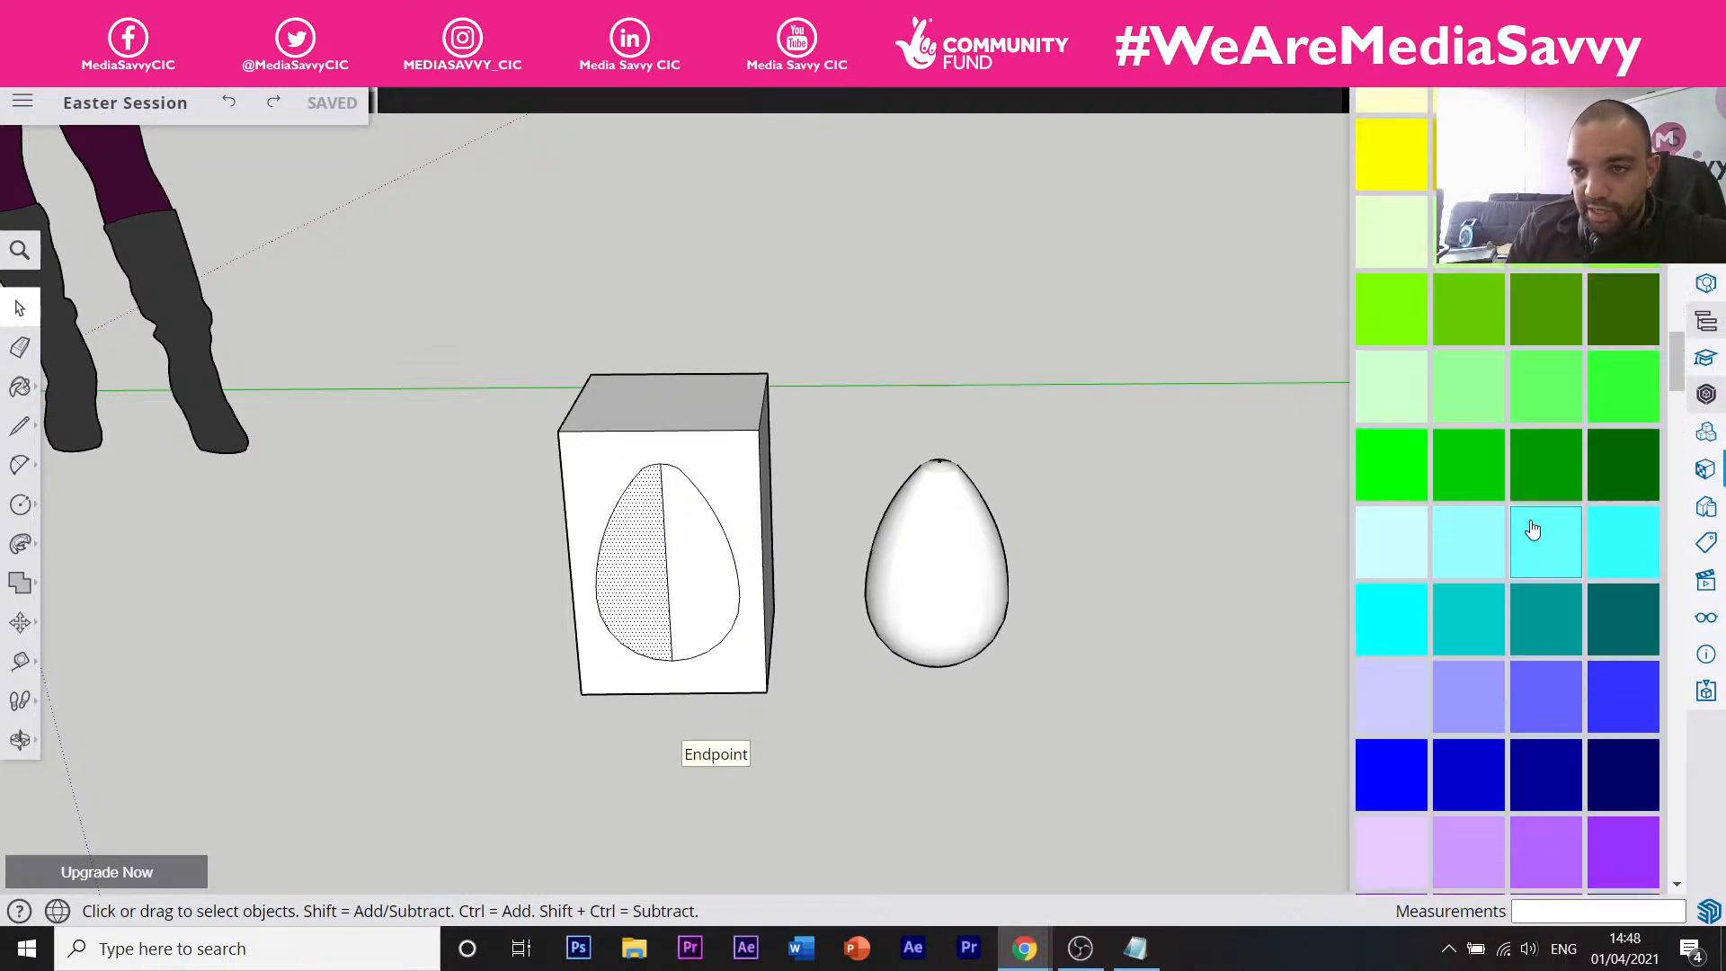
click(1390, 372)
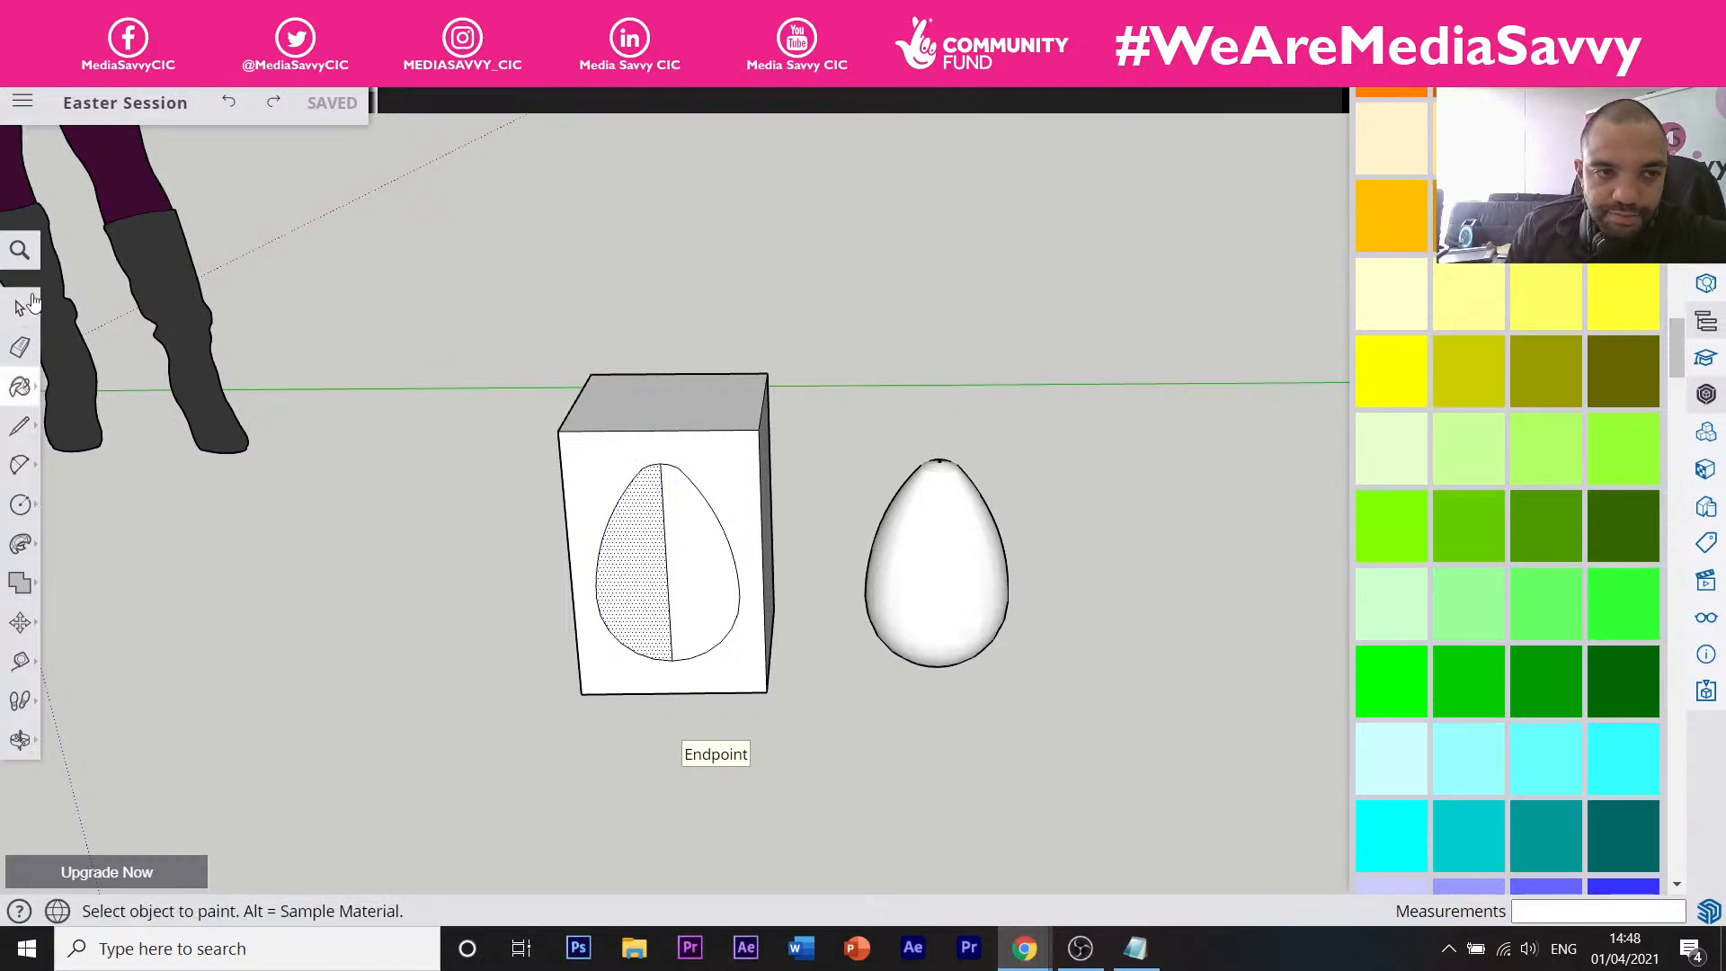
click(943, 519)
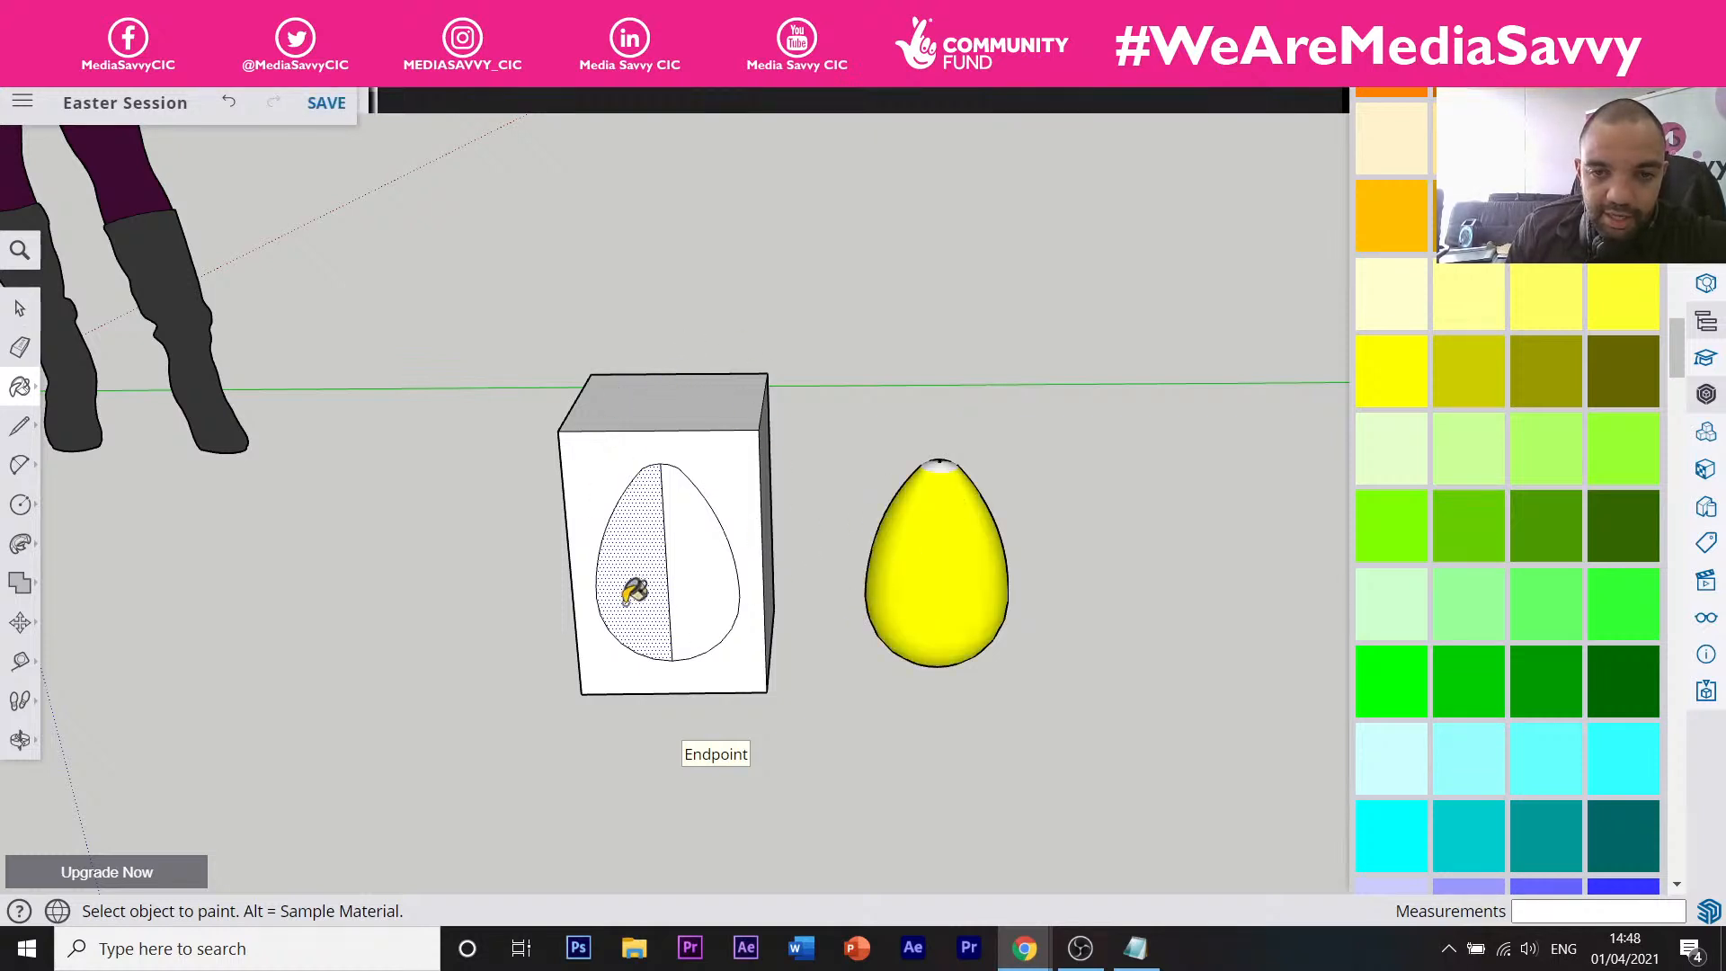
scroll(944, 459, up, 3)
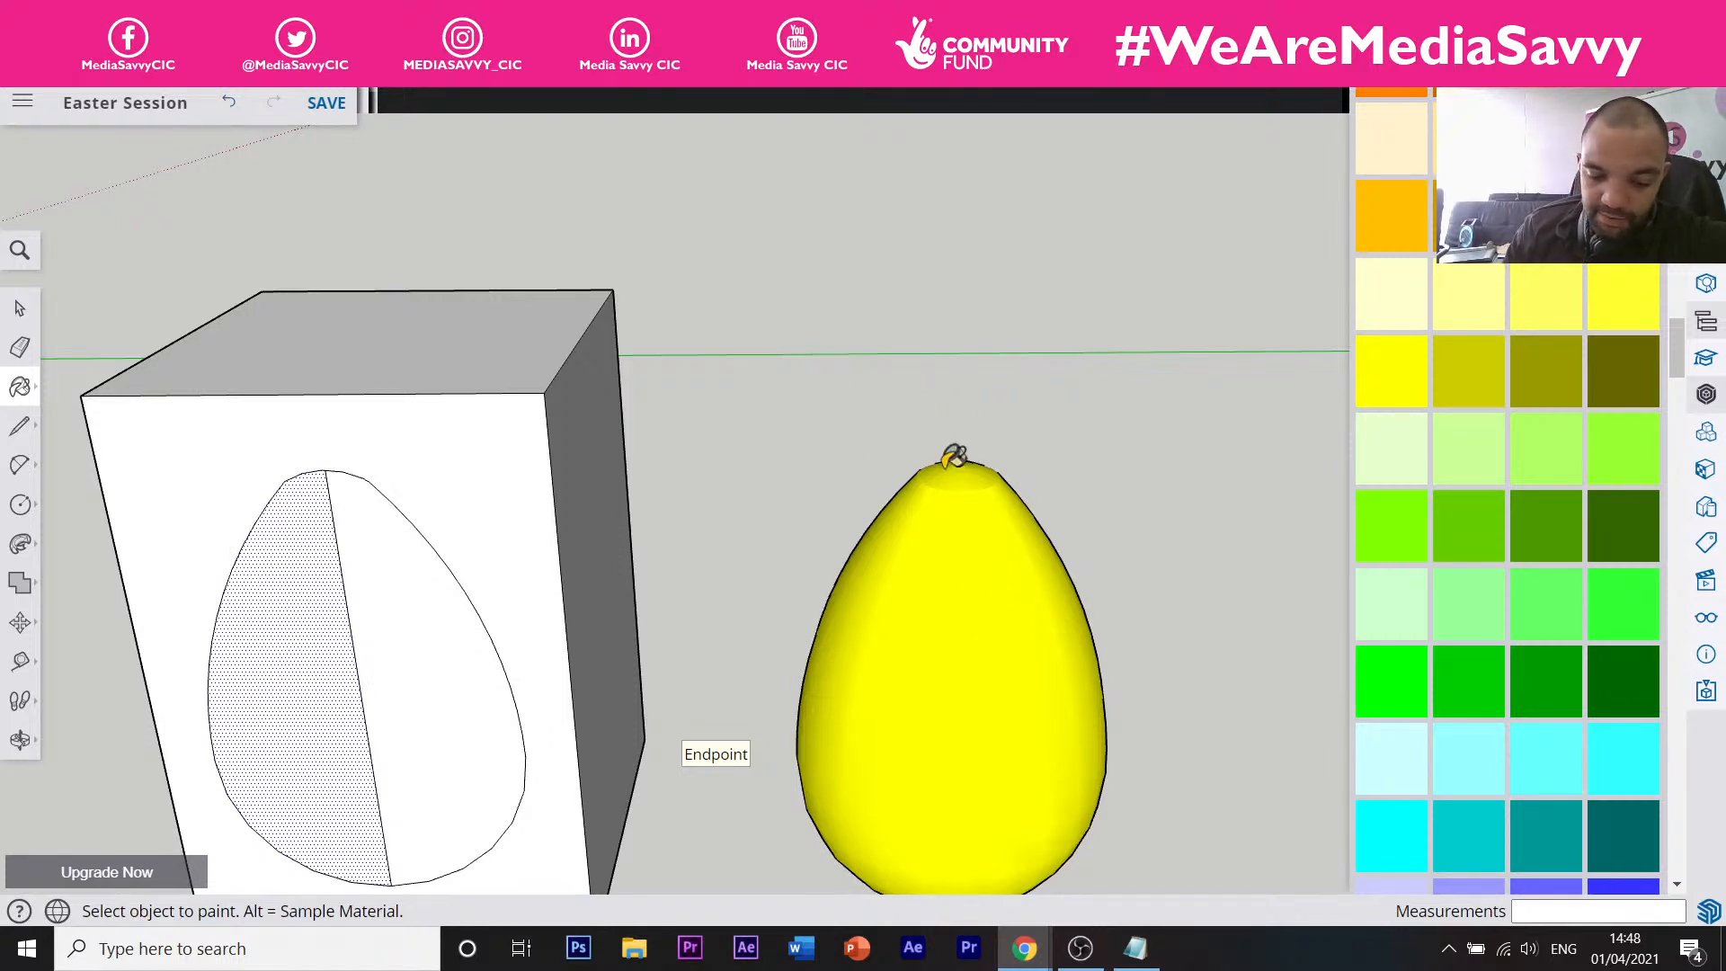
ctrl+scroll(935, 467, down, 4)
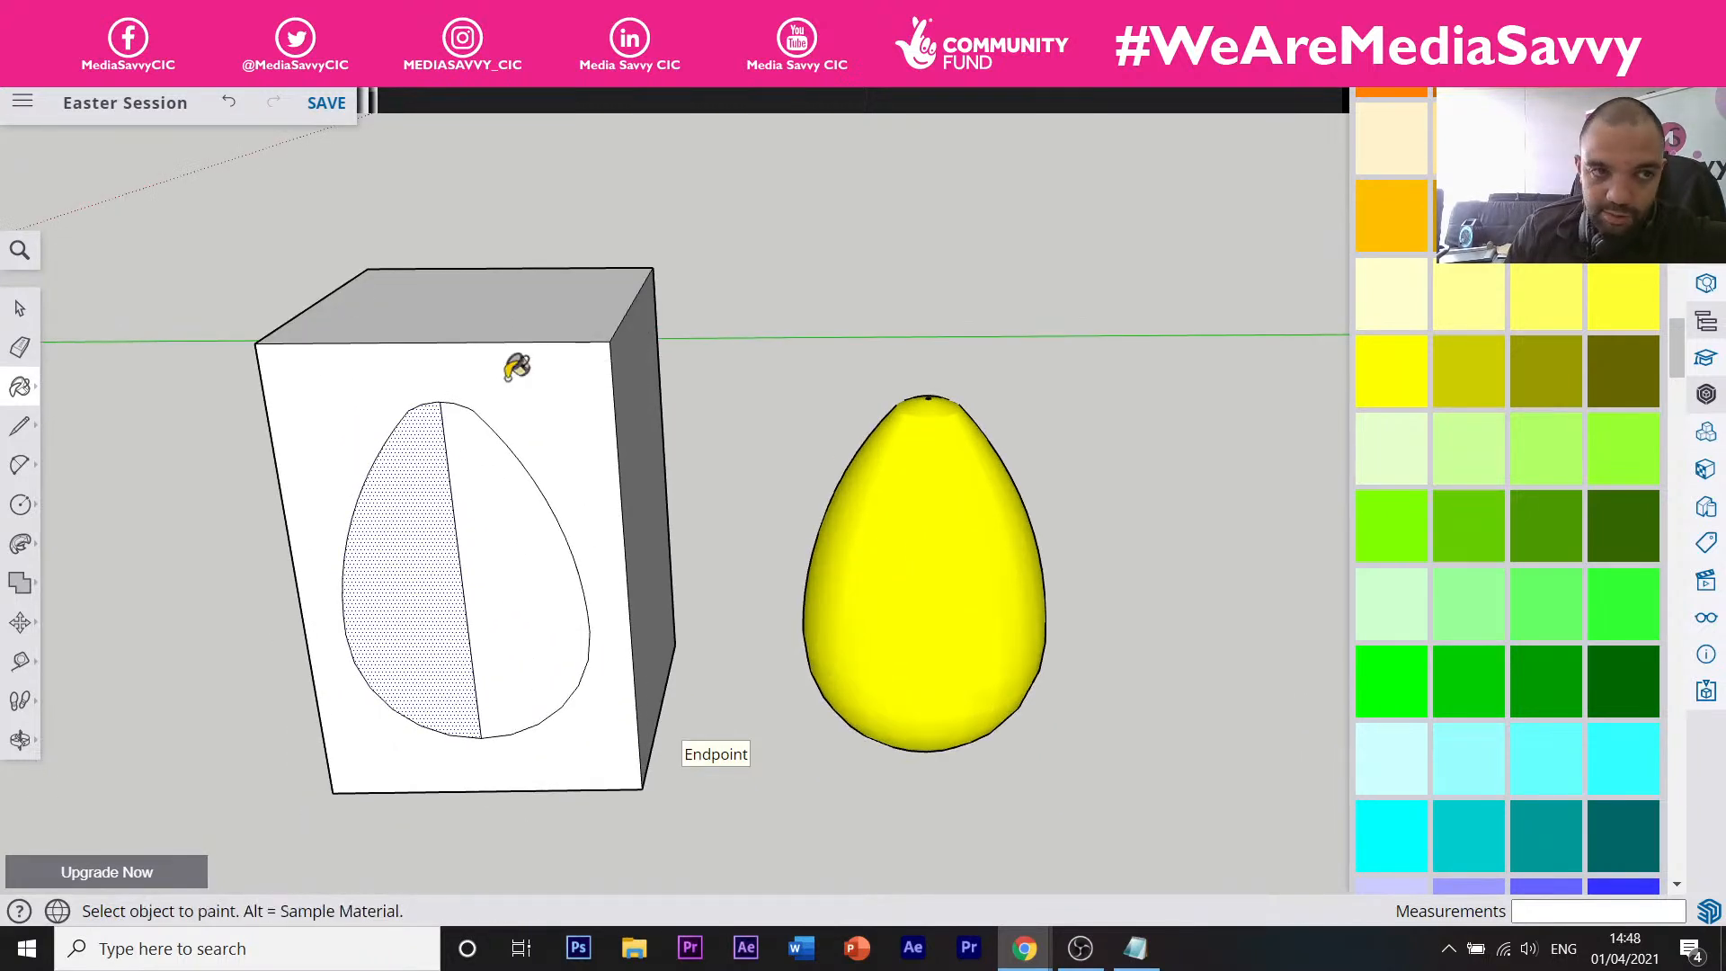
click(20, 308)
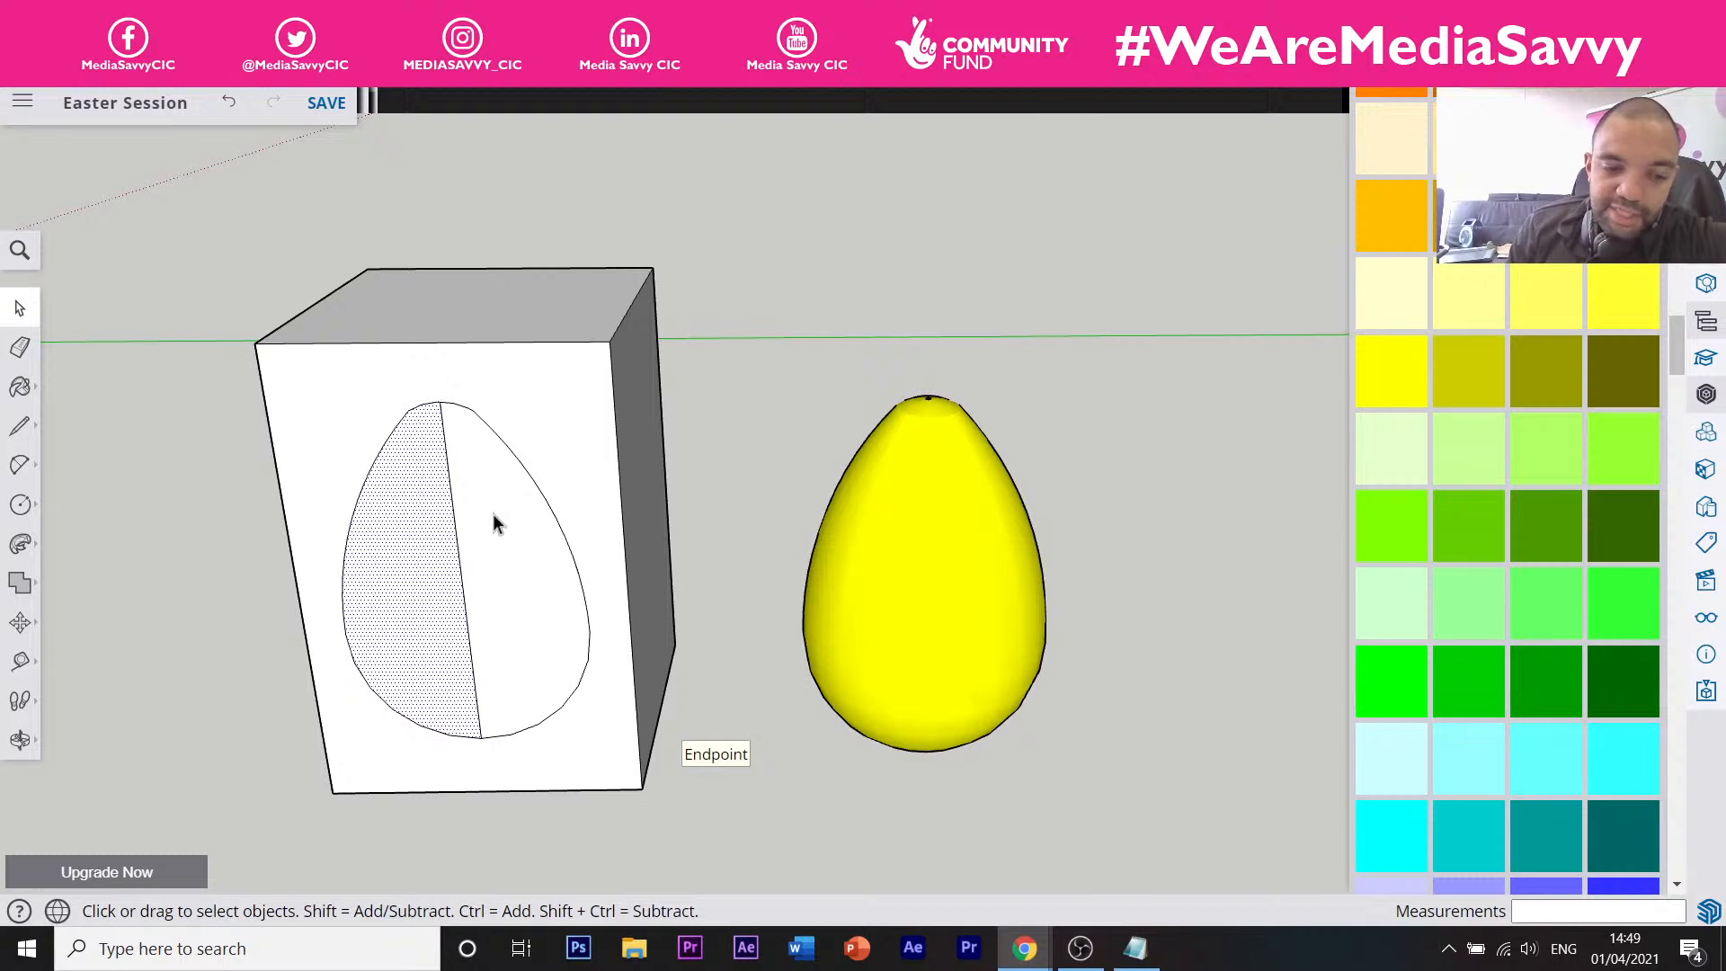
key(e)
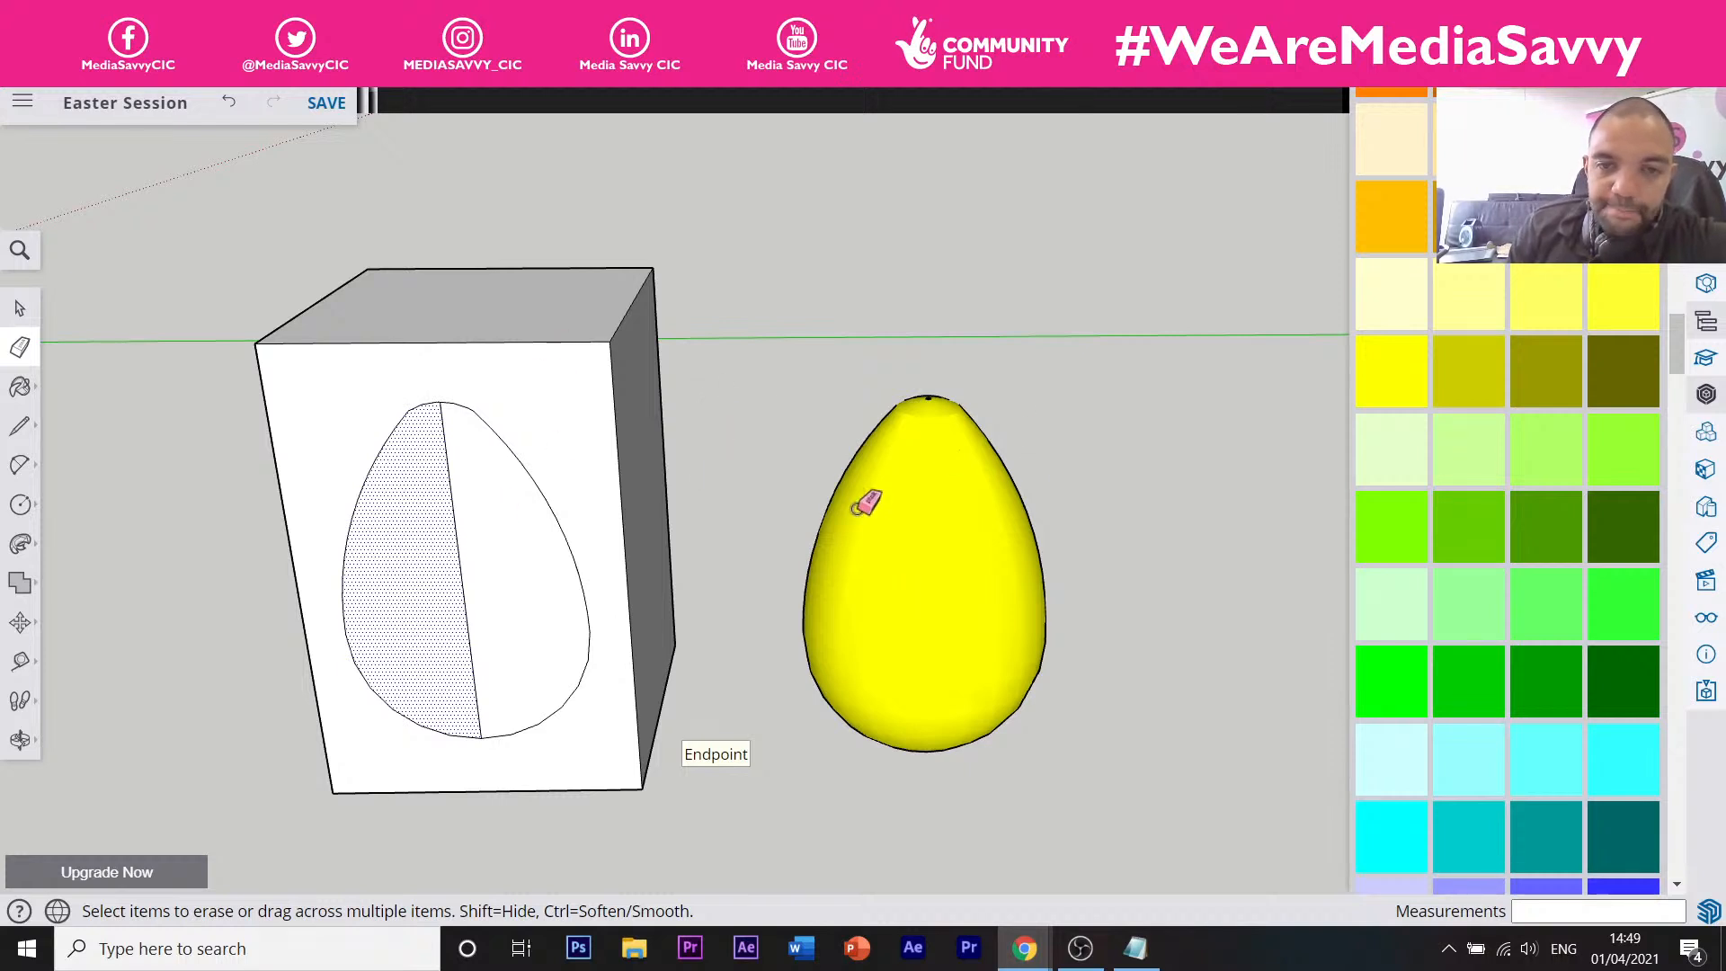
key(space)
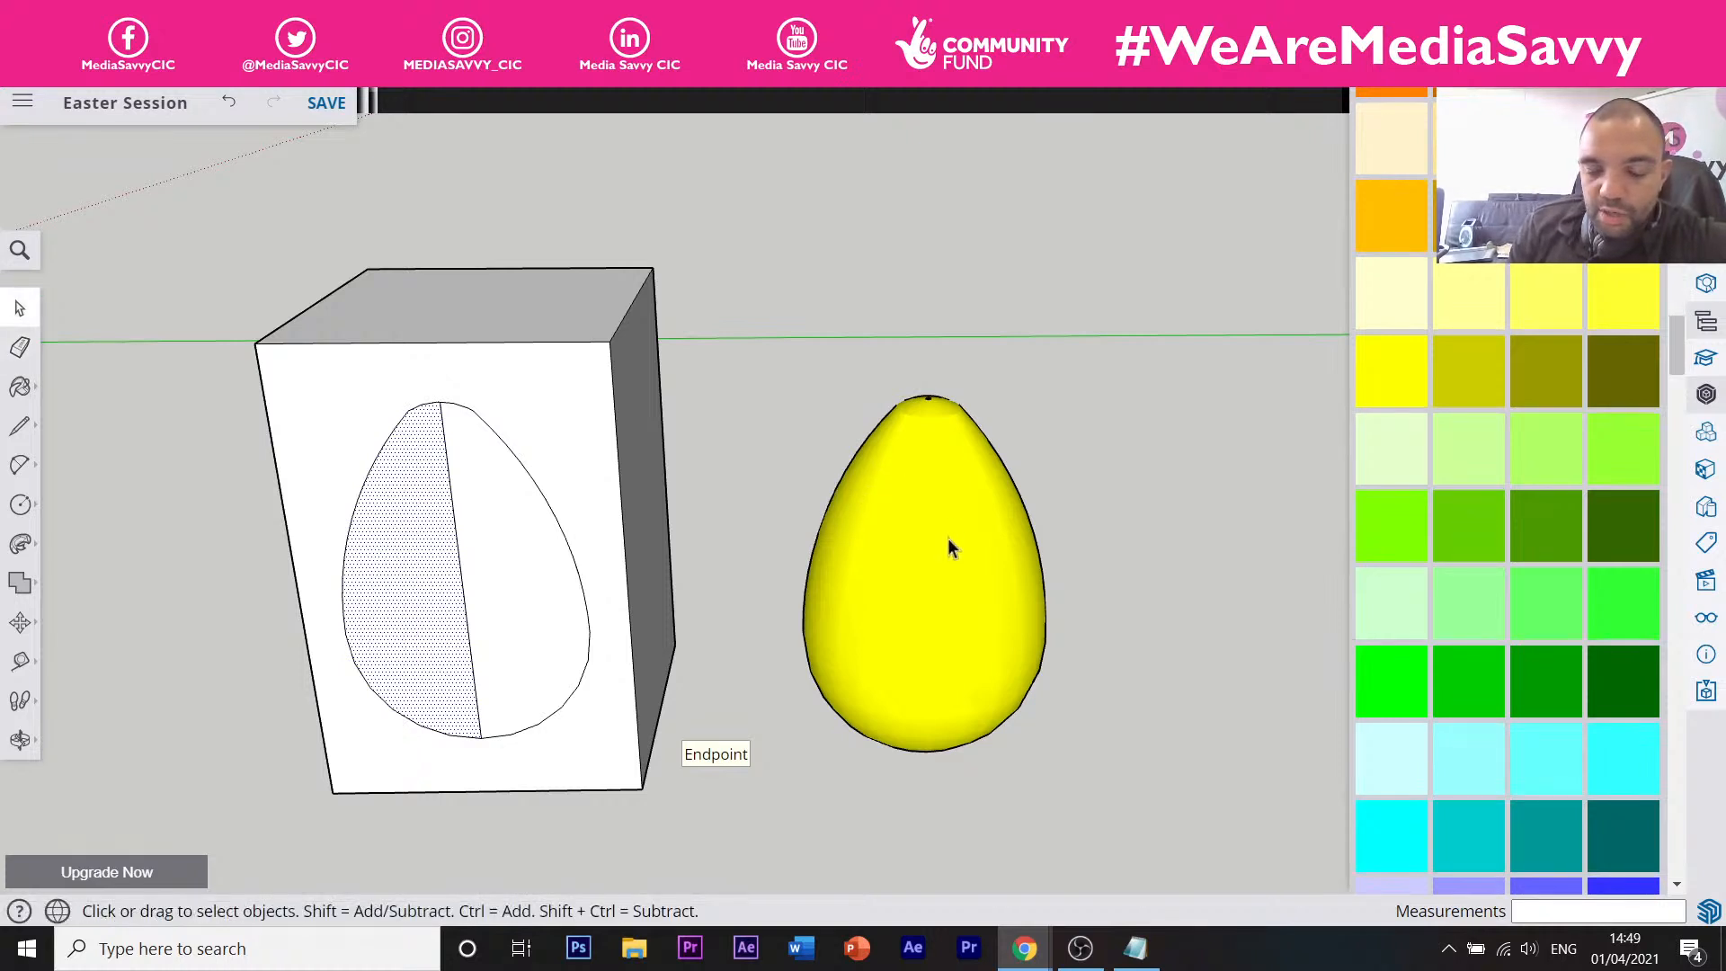
click(941, 493)
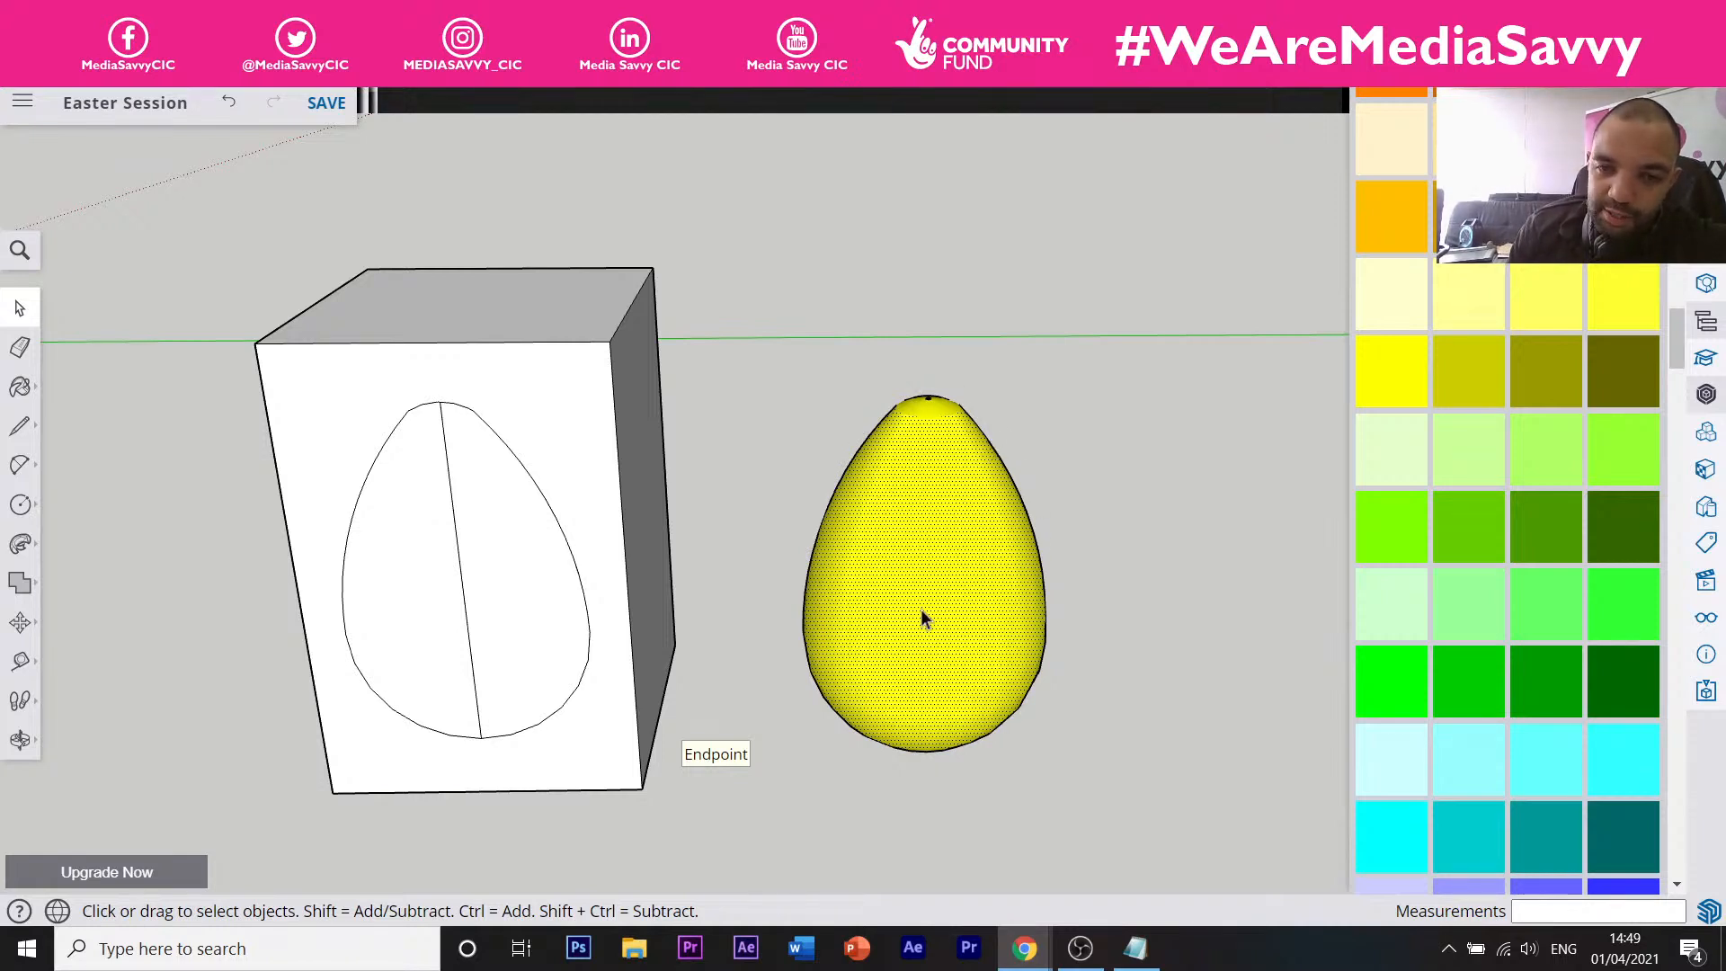
Triple-click the yellow egg so its entire mesh of connected faces and edges is selected.
triple_click(929, 509)
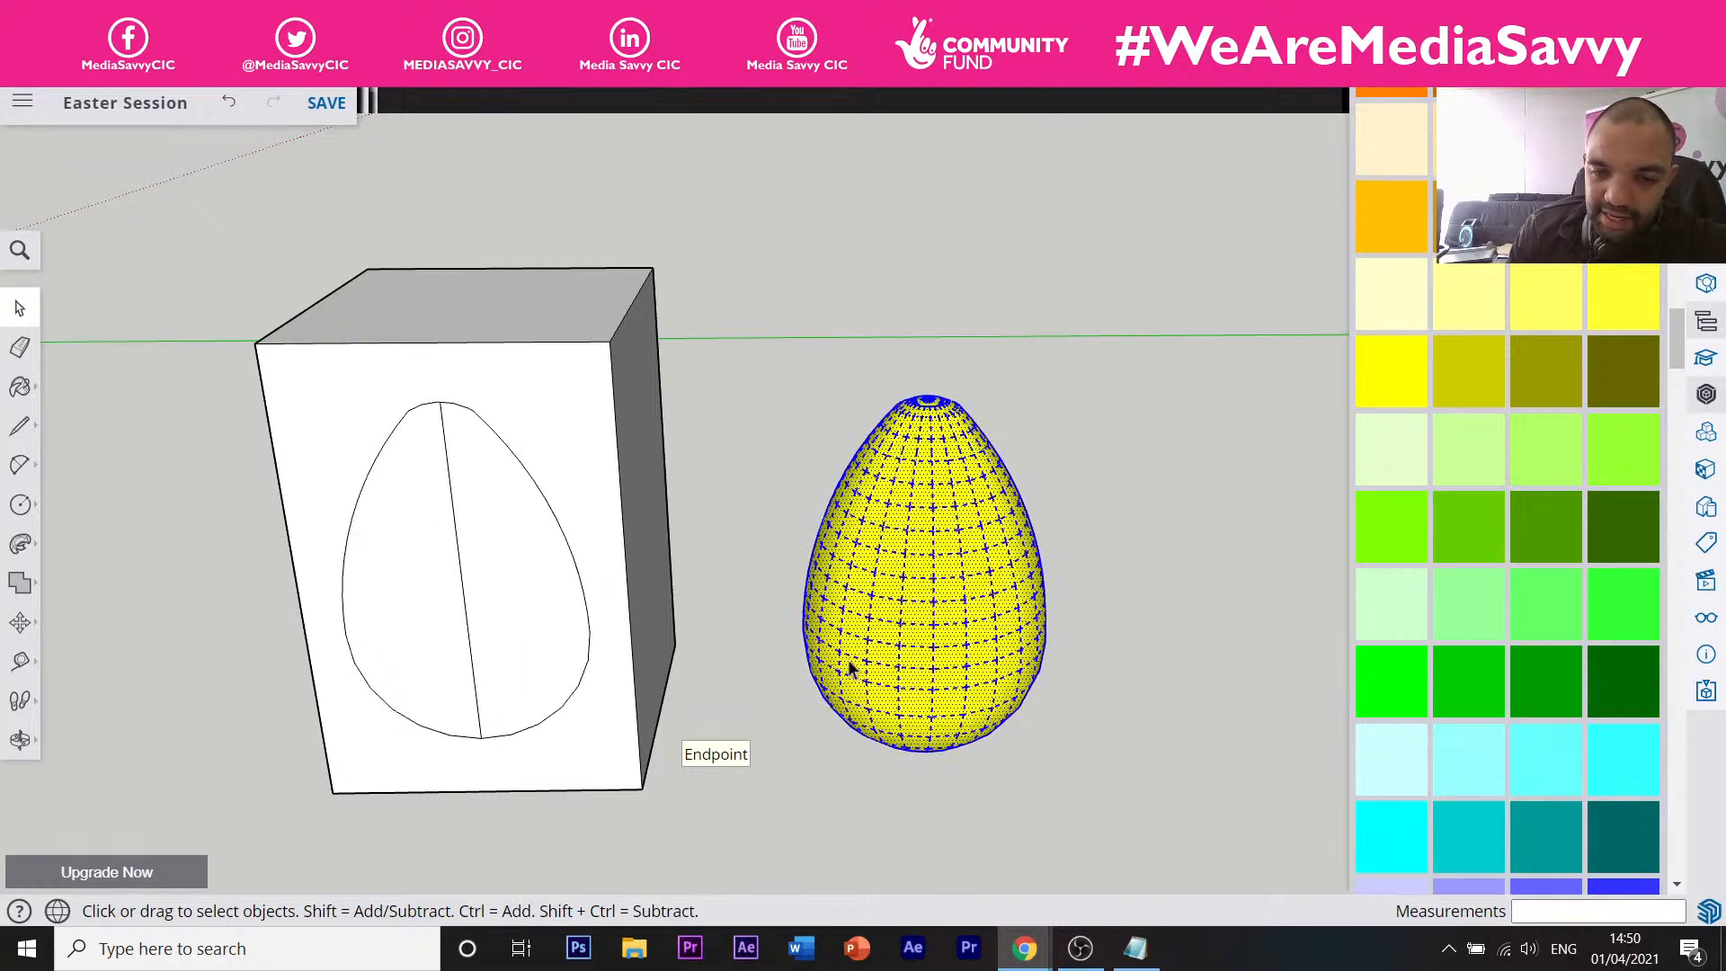
click(1092, 485)
triple_click(951, 550)
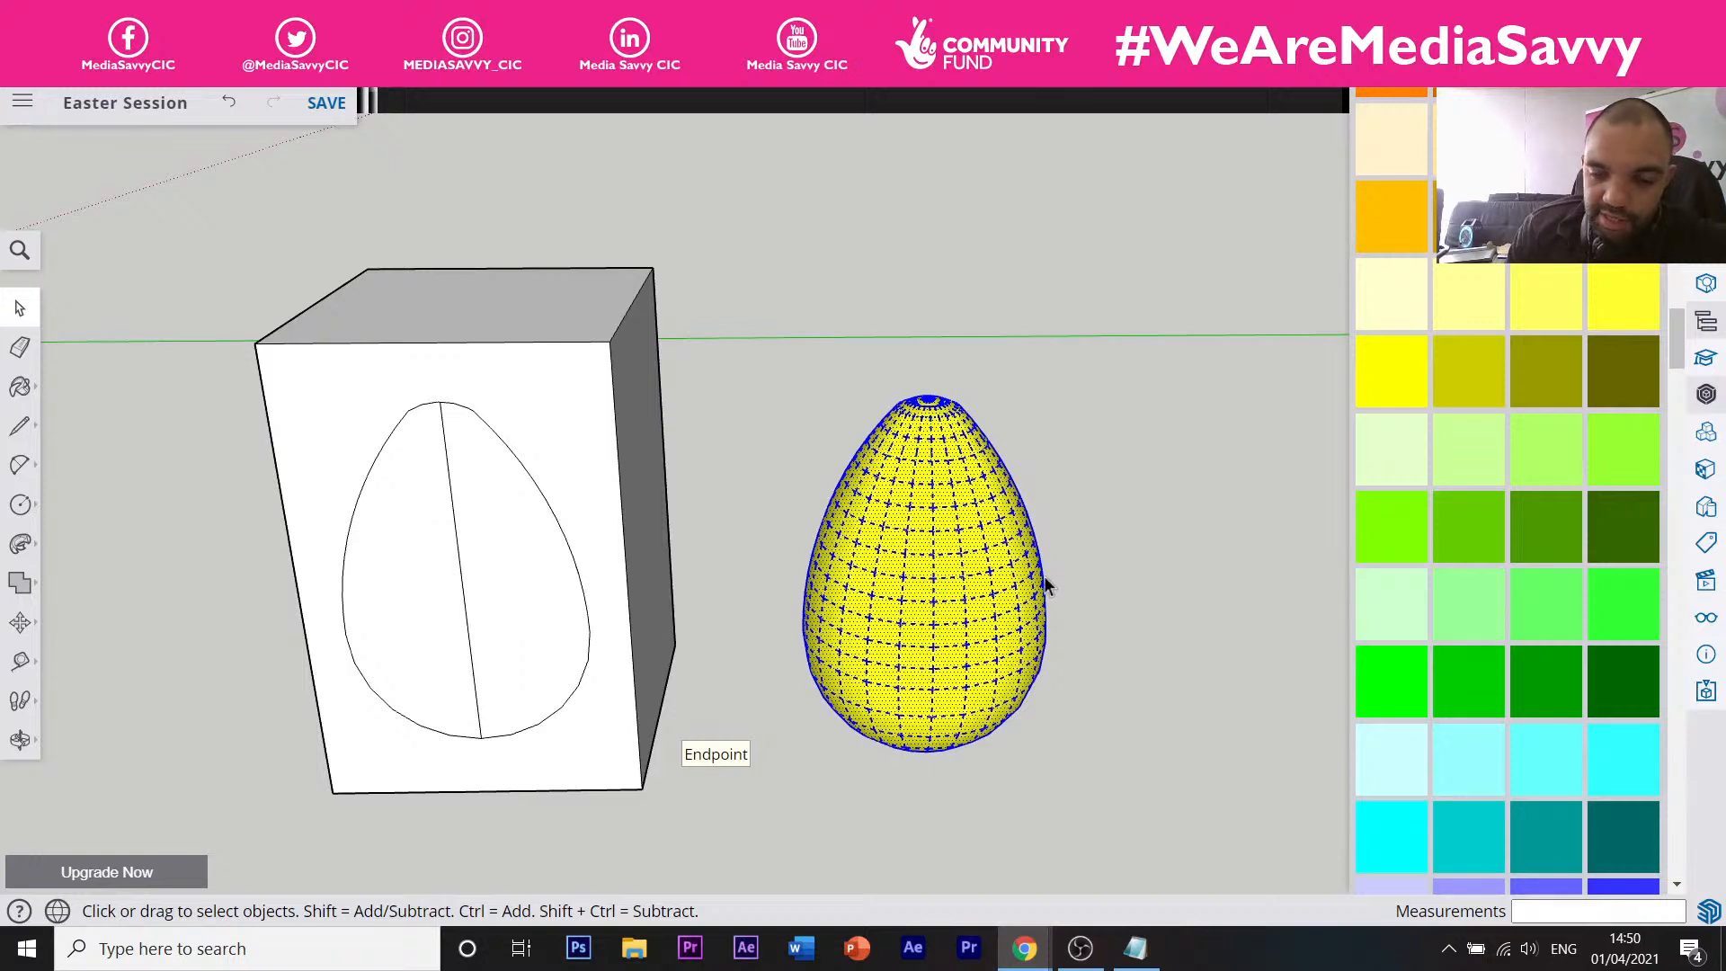
right_click(930, 561)
mouse_move(933, 557)
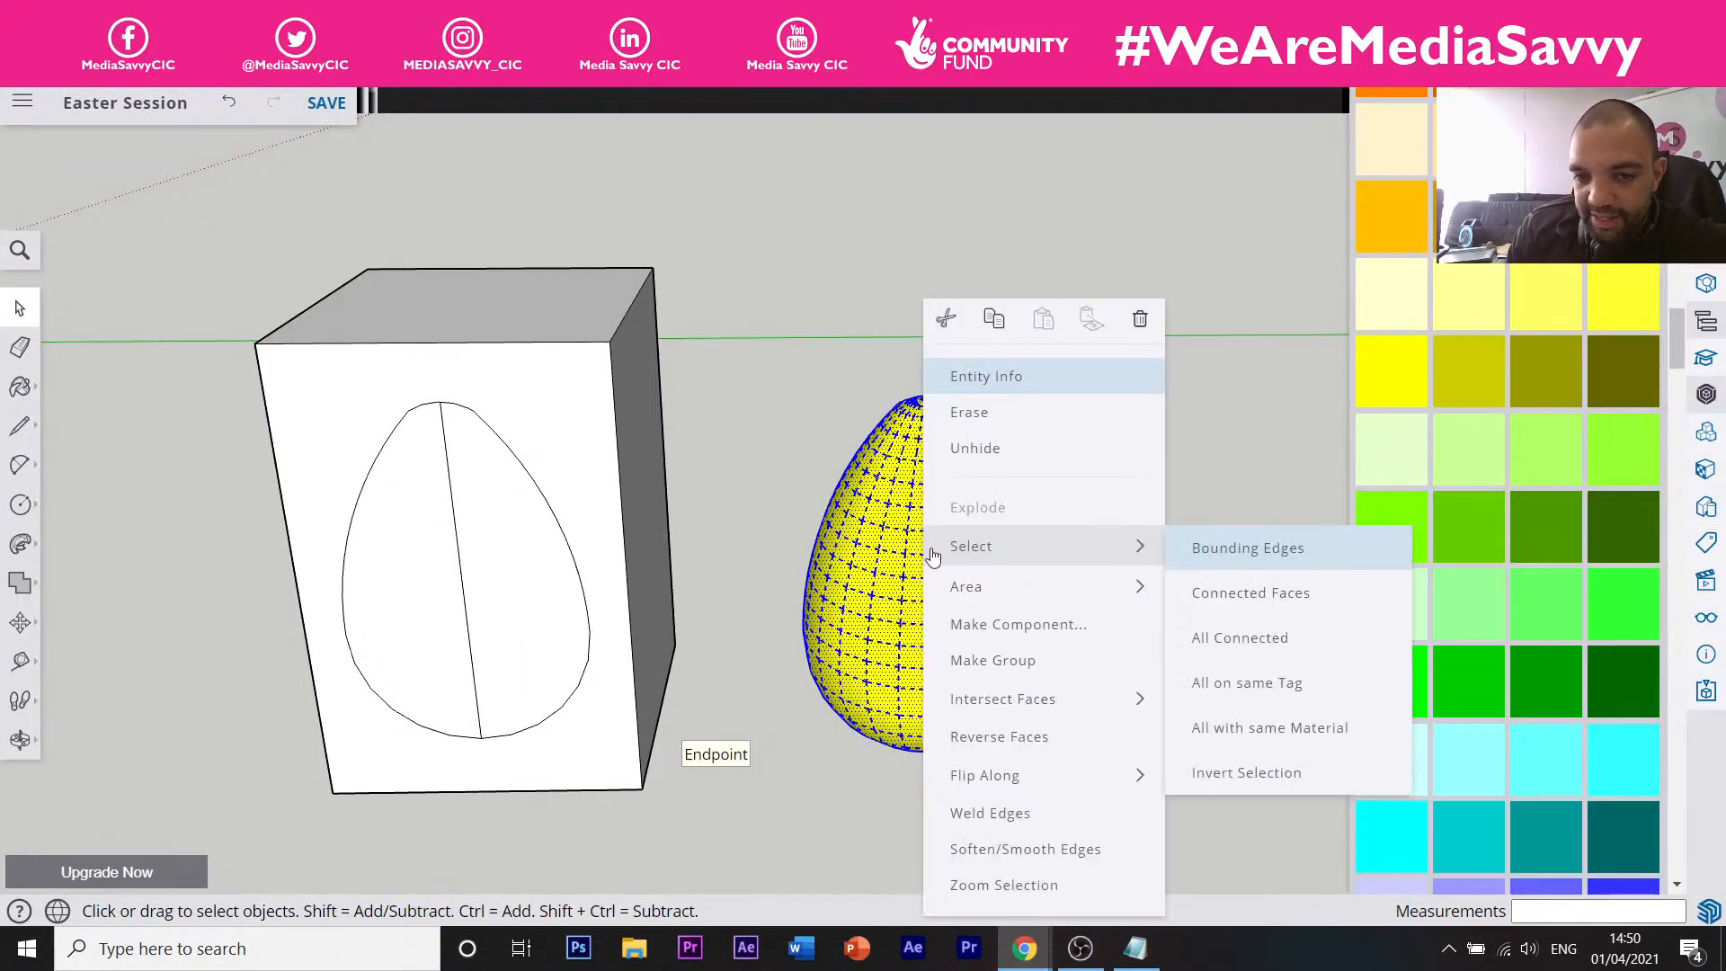
click(1011, 661)
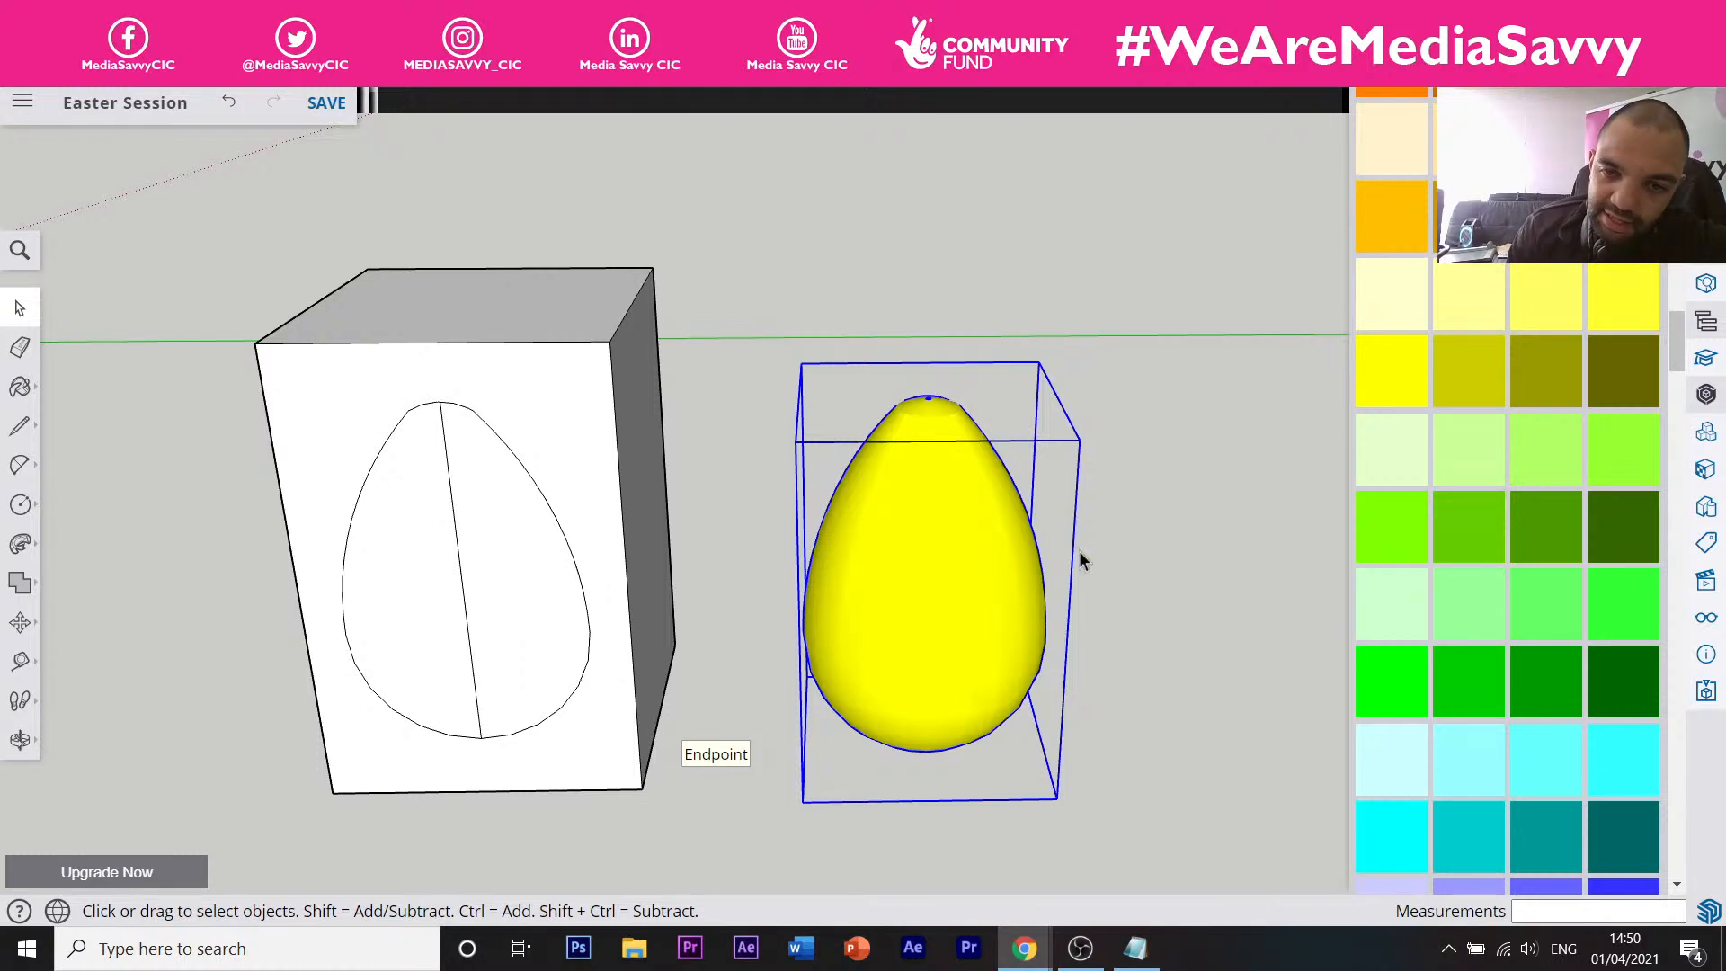
click(1134, 511)
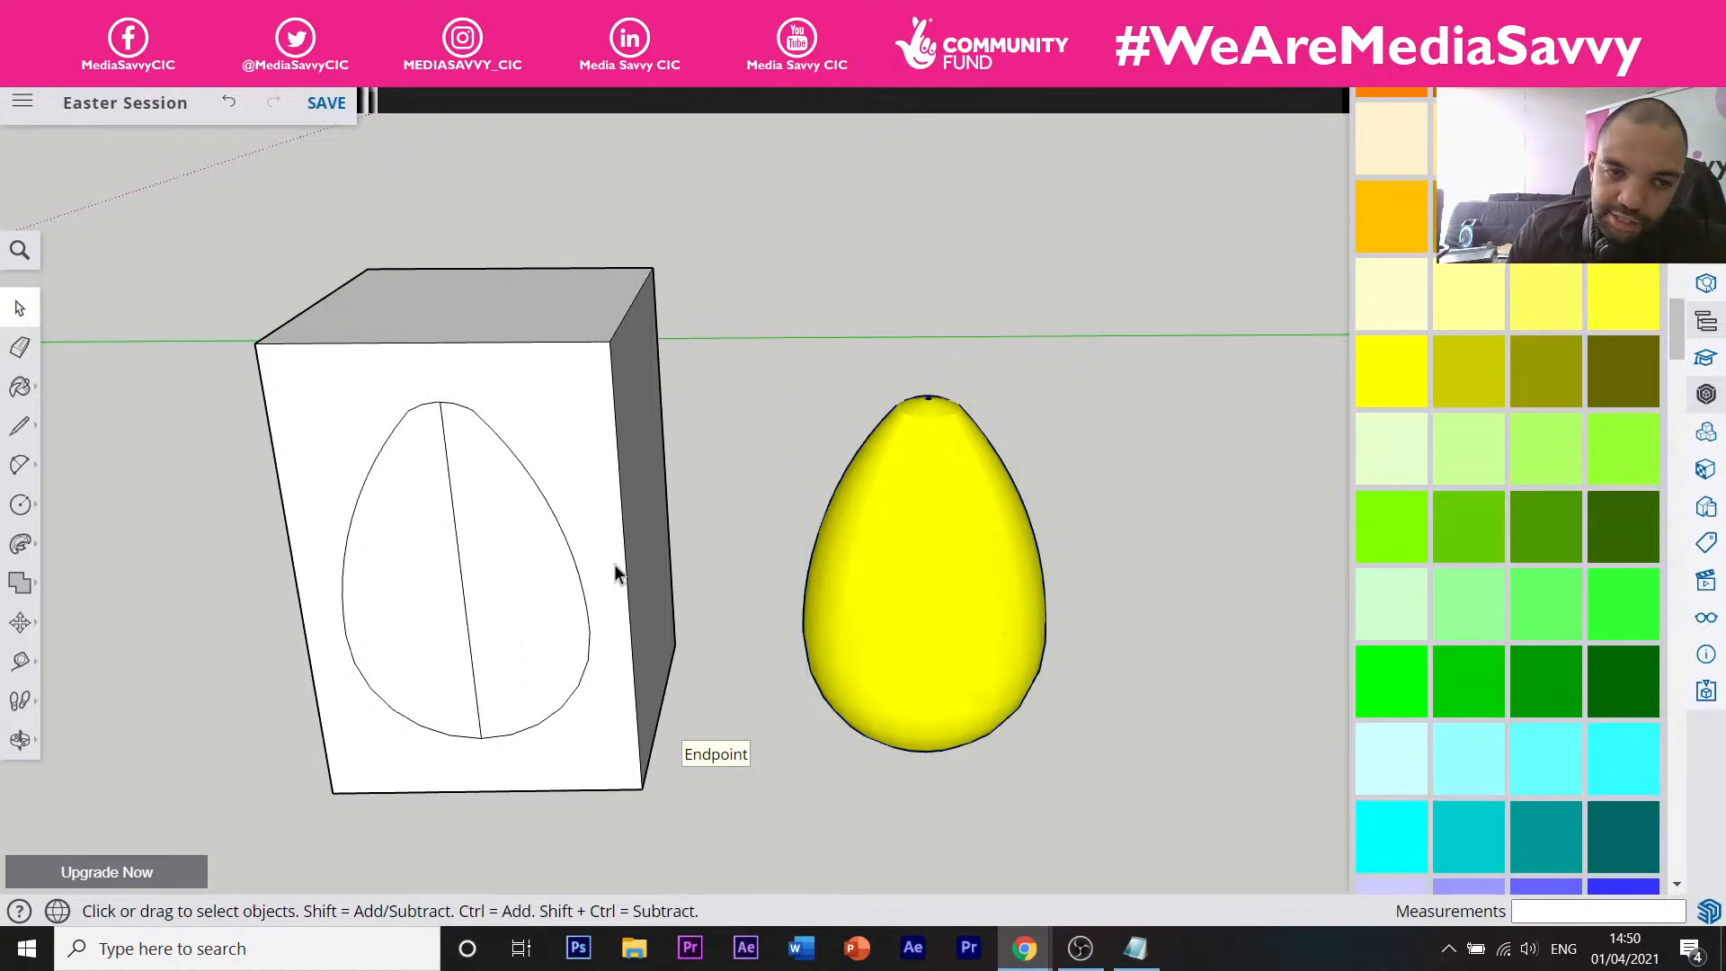
Try moving the egg against the box, then restore it to the right of the box.
click(979, 593)
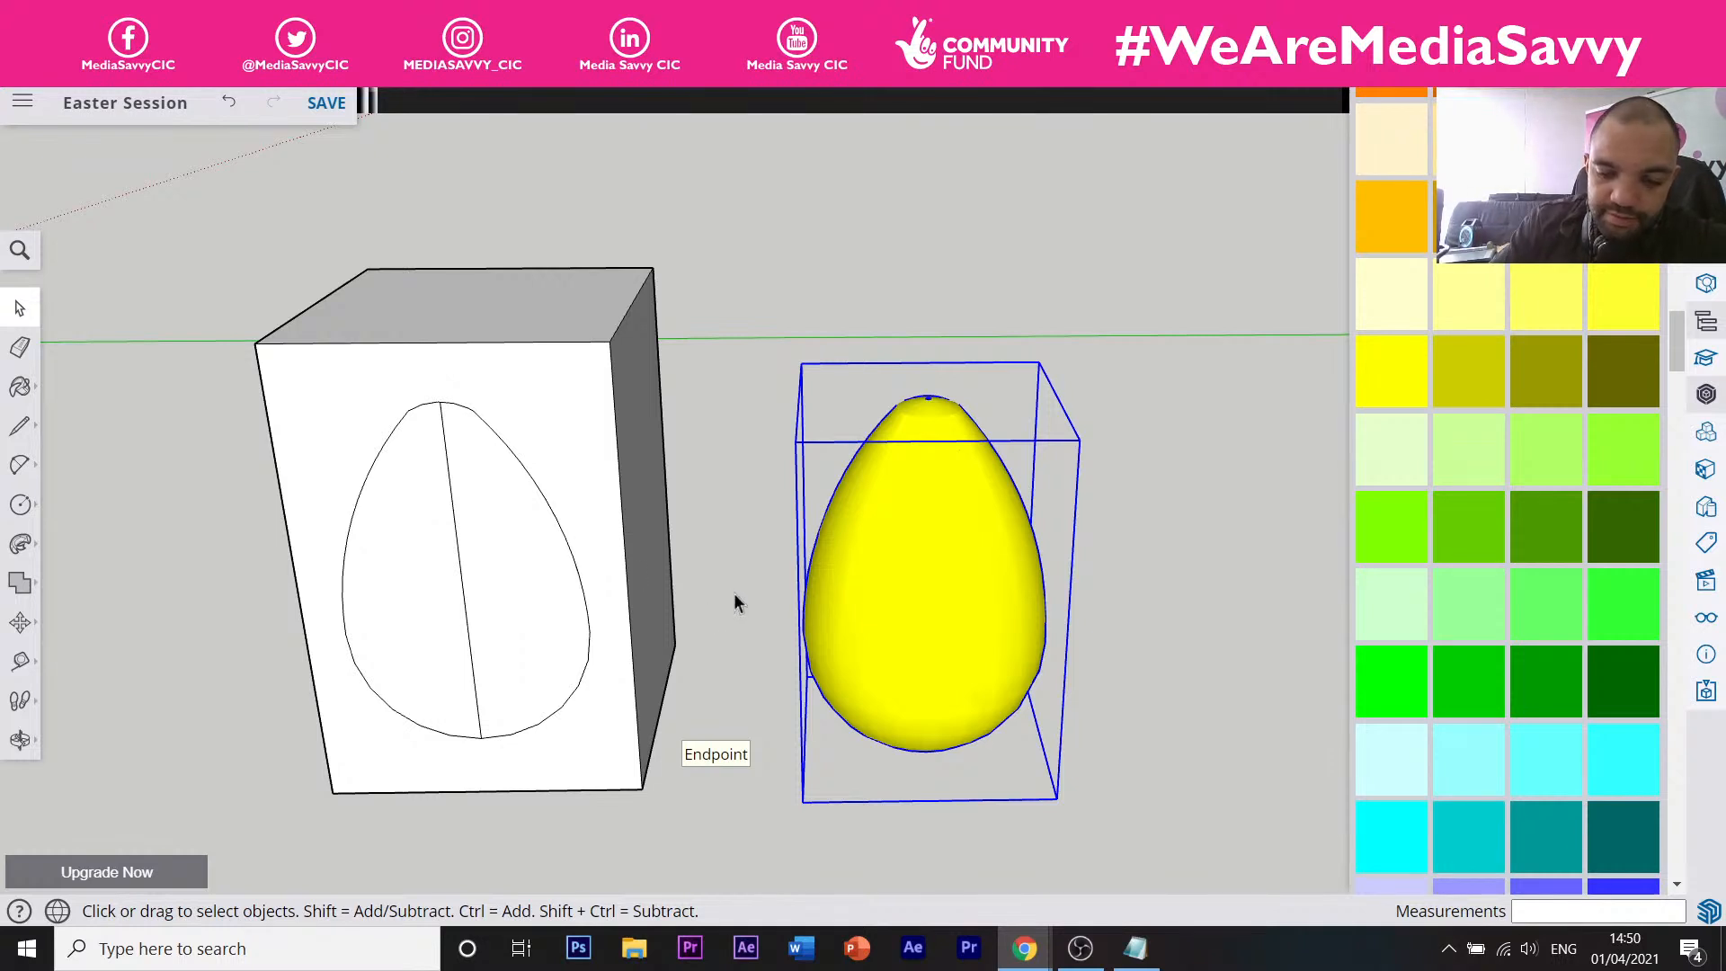
key(m)
click(871, 635)
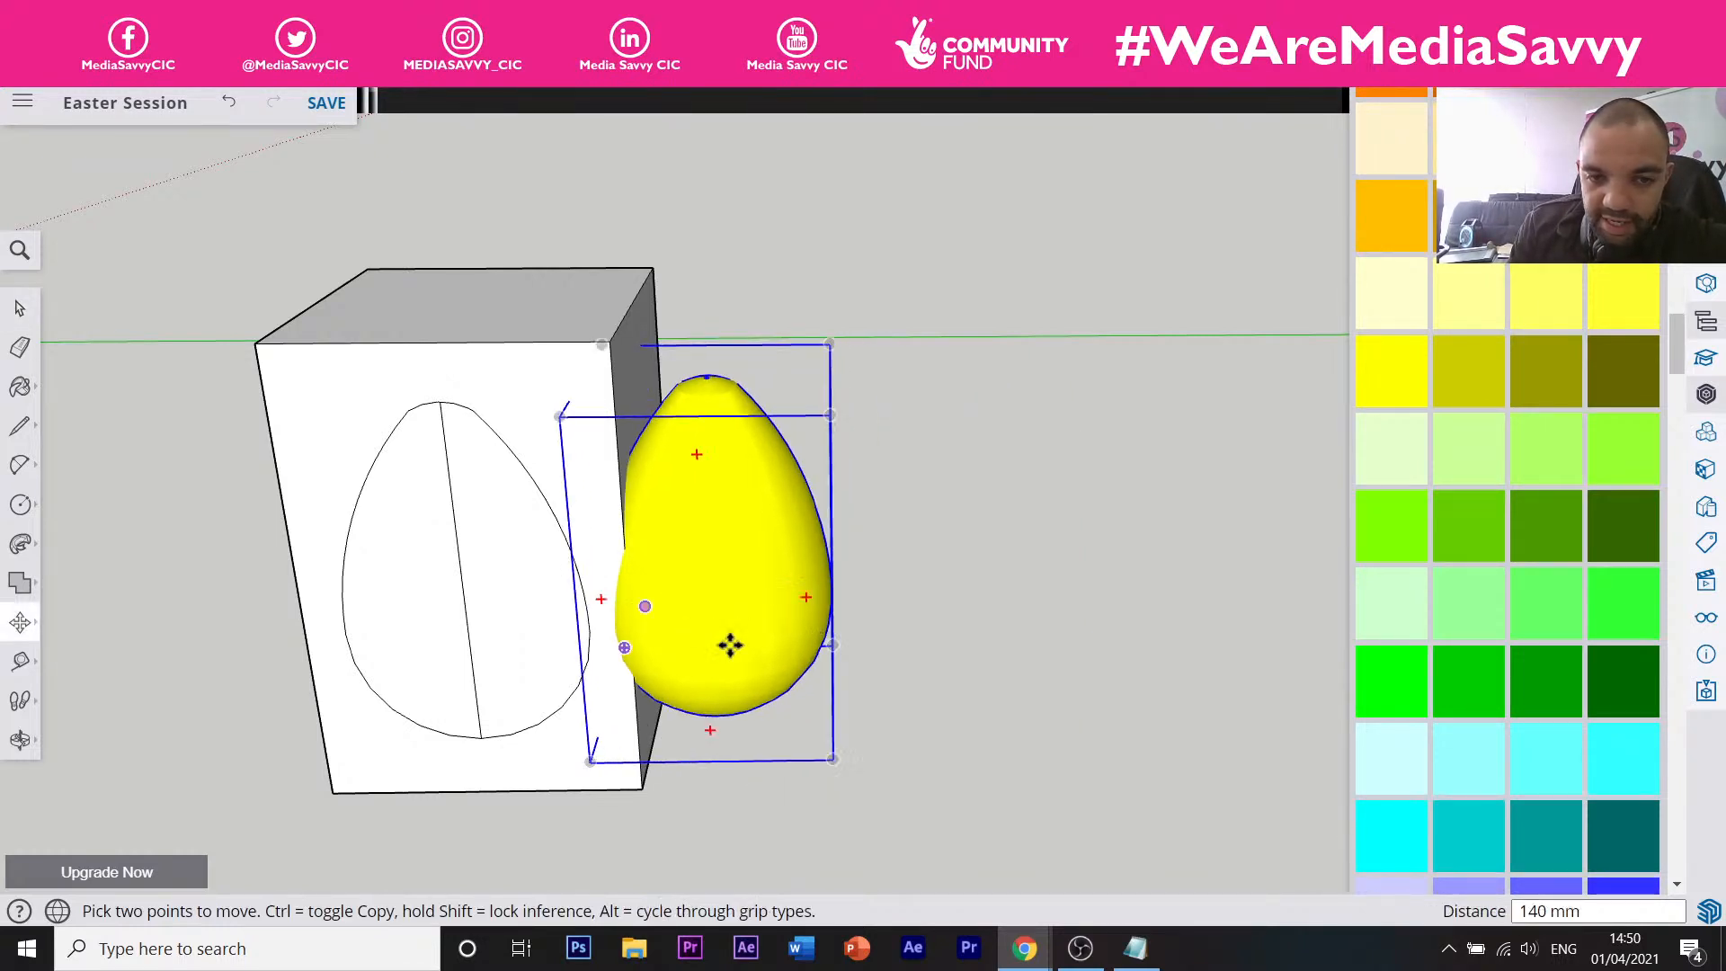
click(788, 574)
click(1038, 618)
key(ctrl+z)
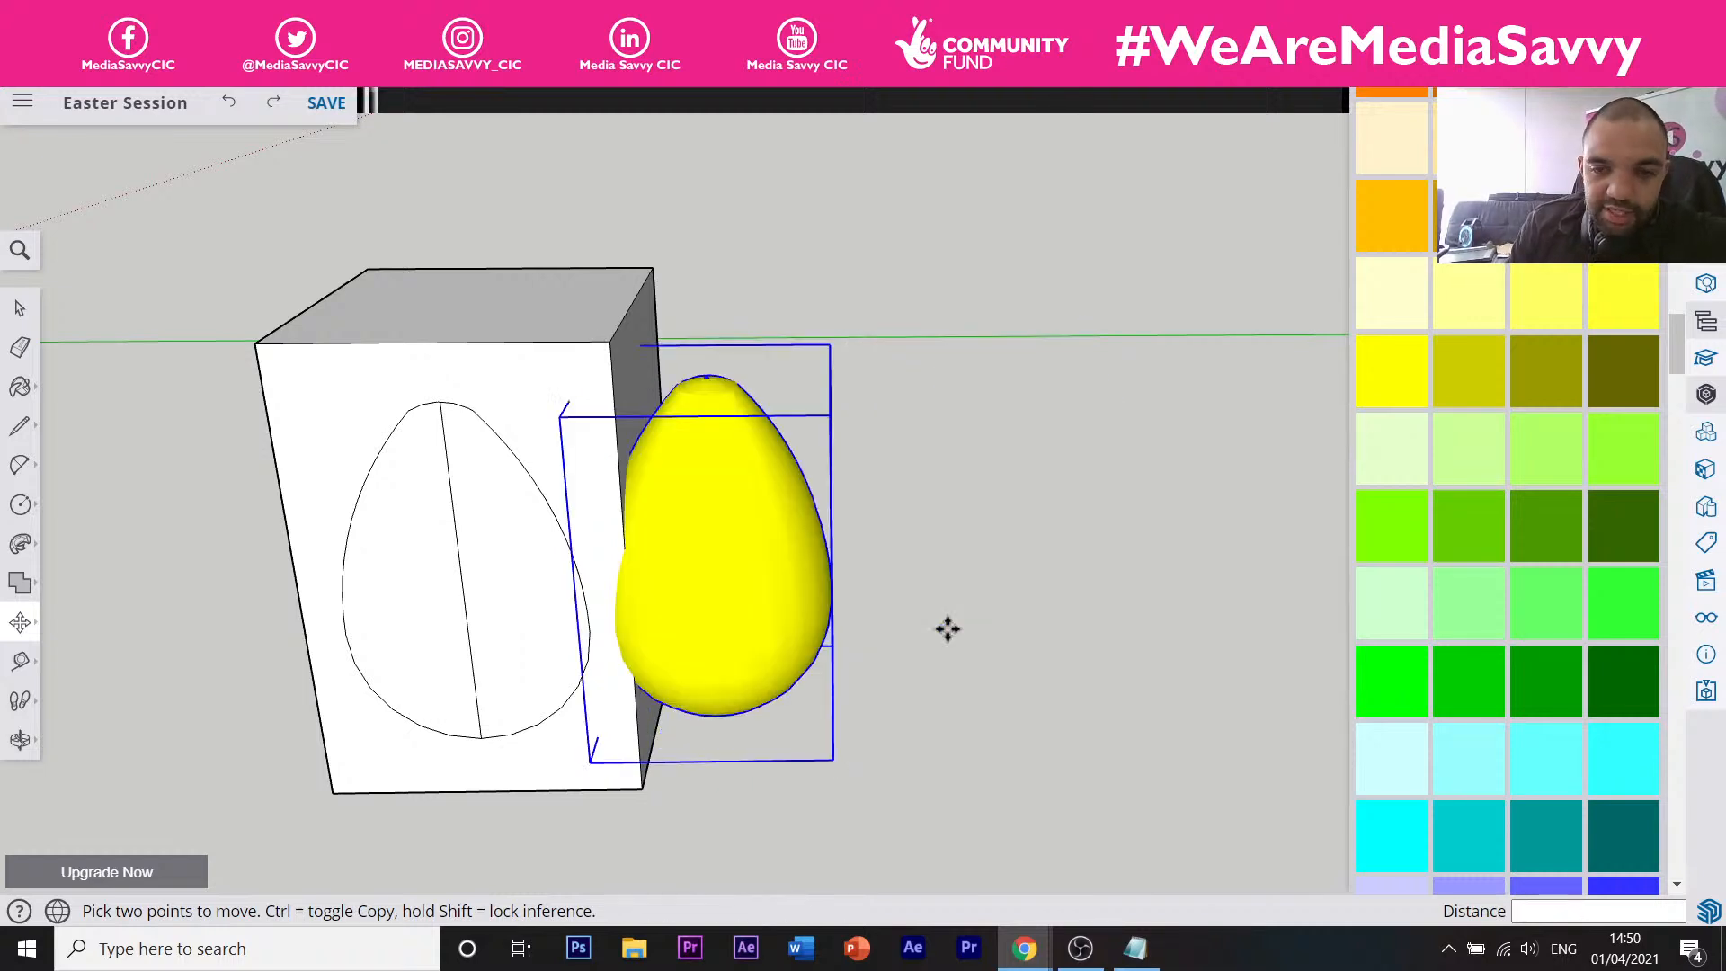
key(ctrl+y)
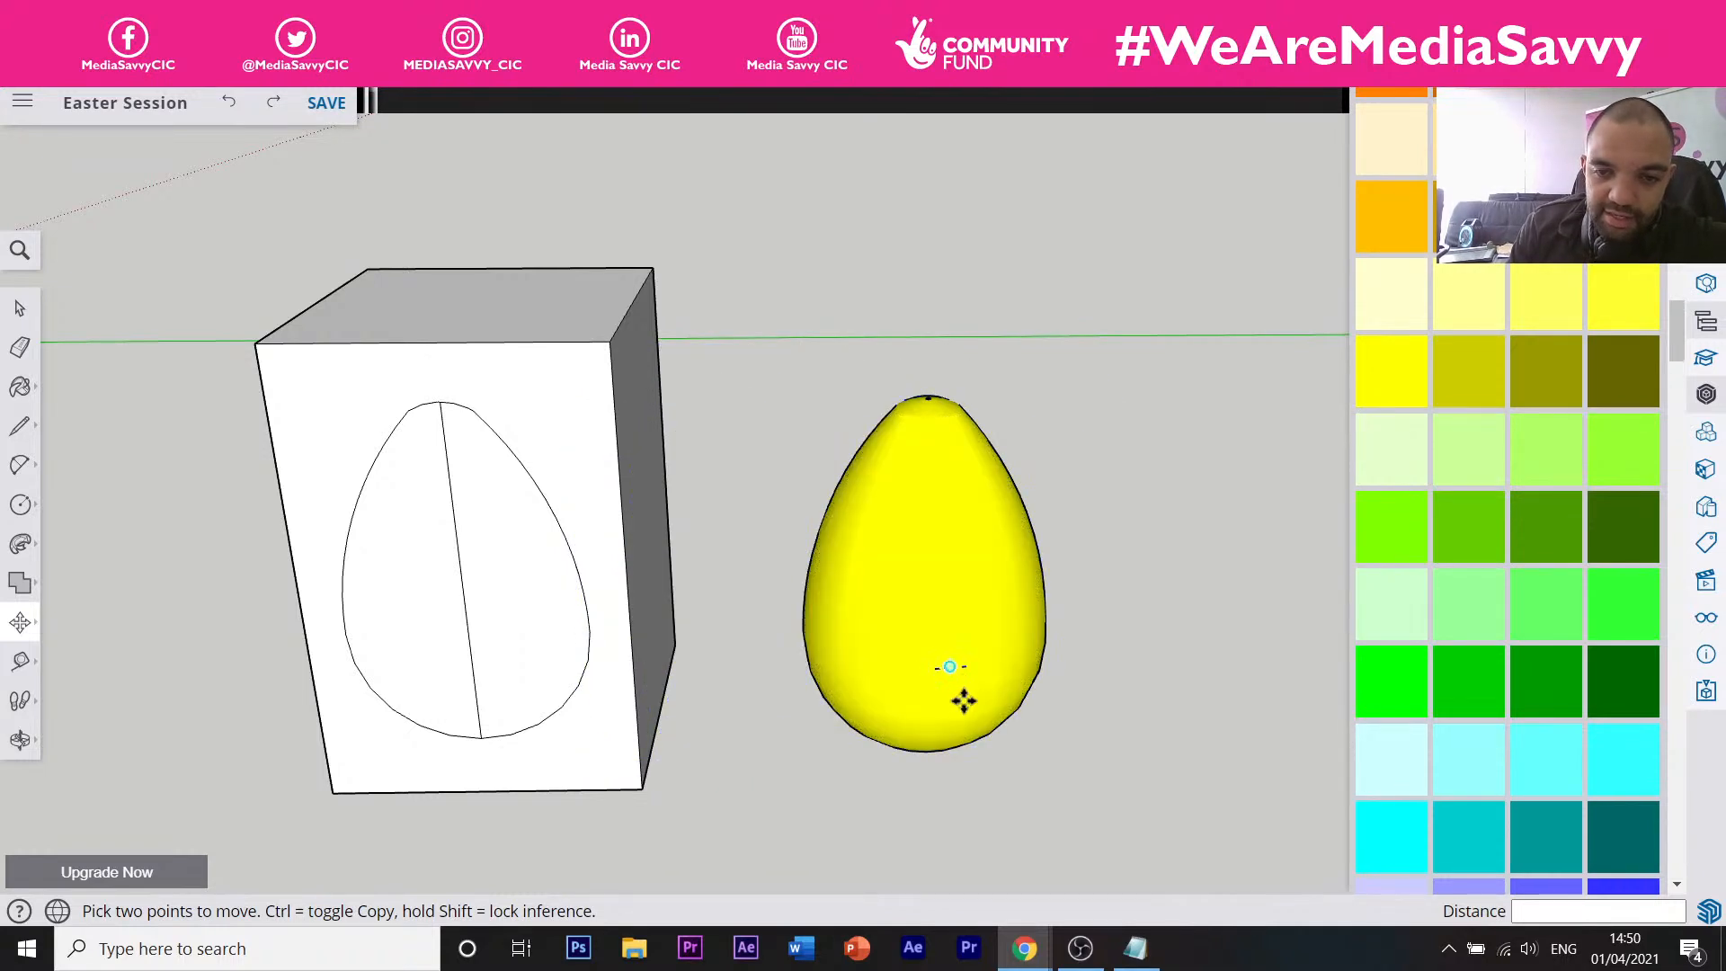
Select all of the egg's connected geometry with a triple-click.
key(space)
click(868, 623)
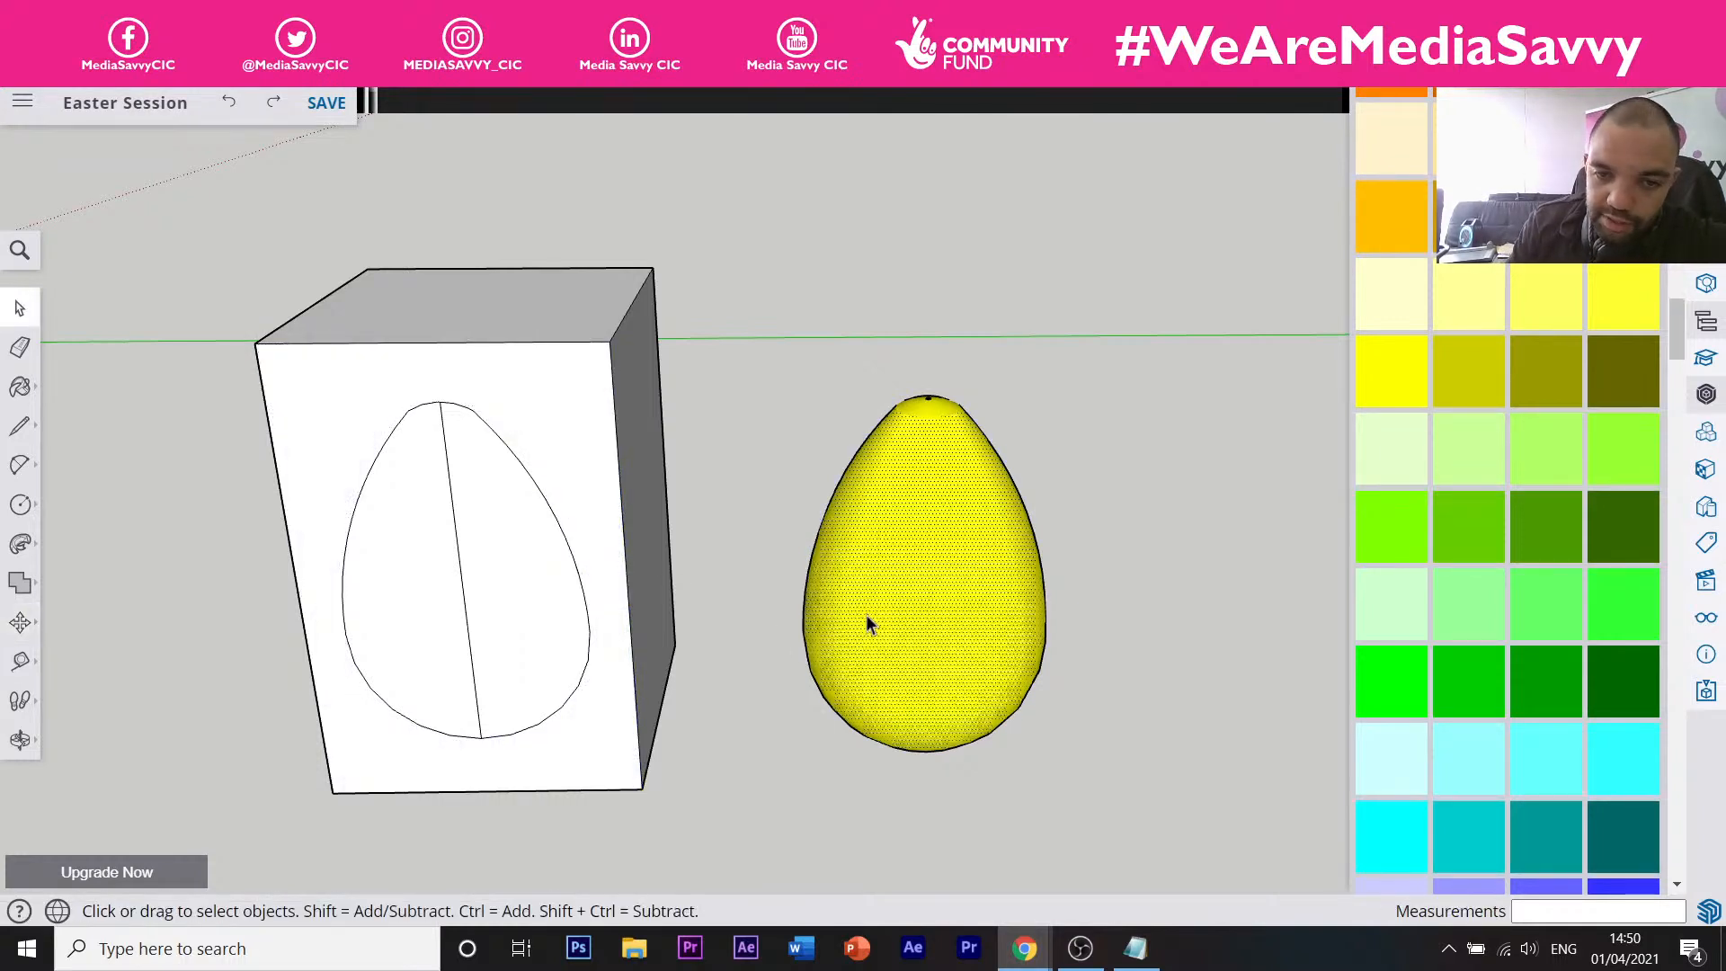
triple_click(870, 617)
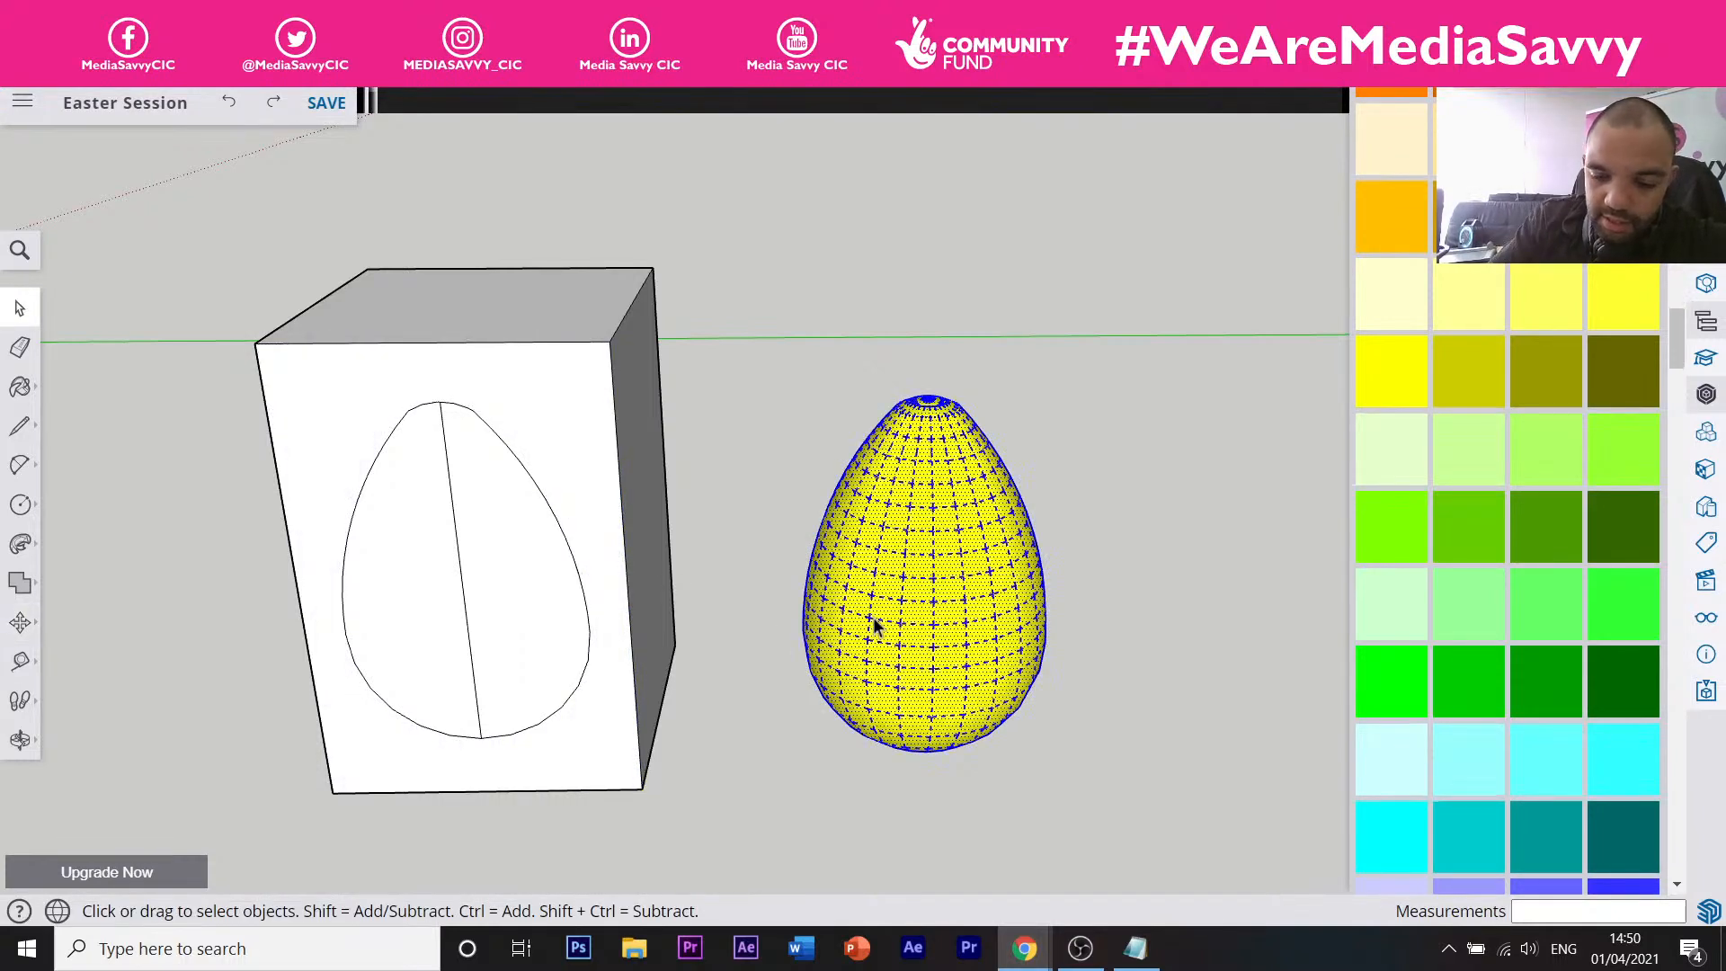
key(m)
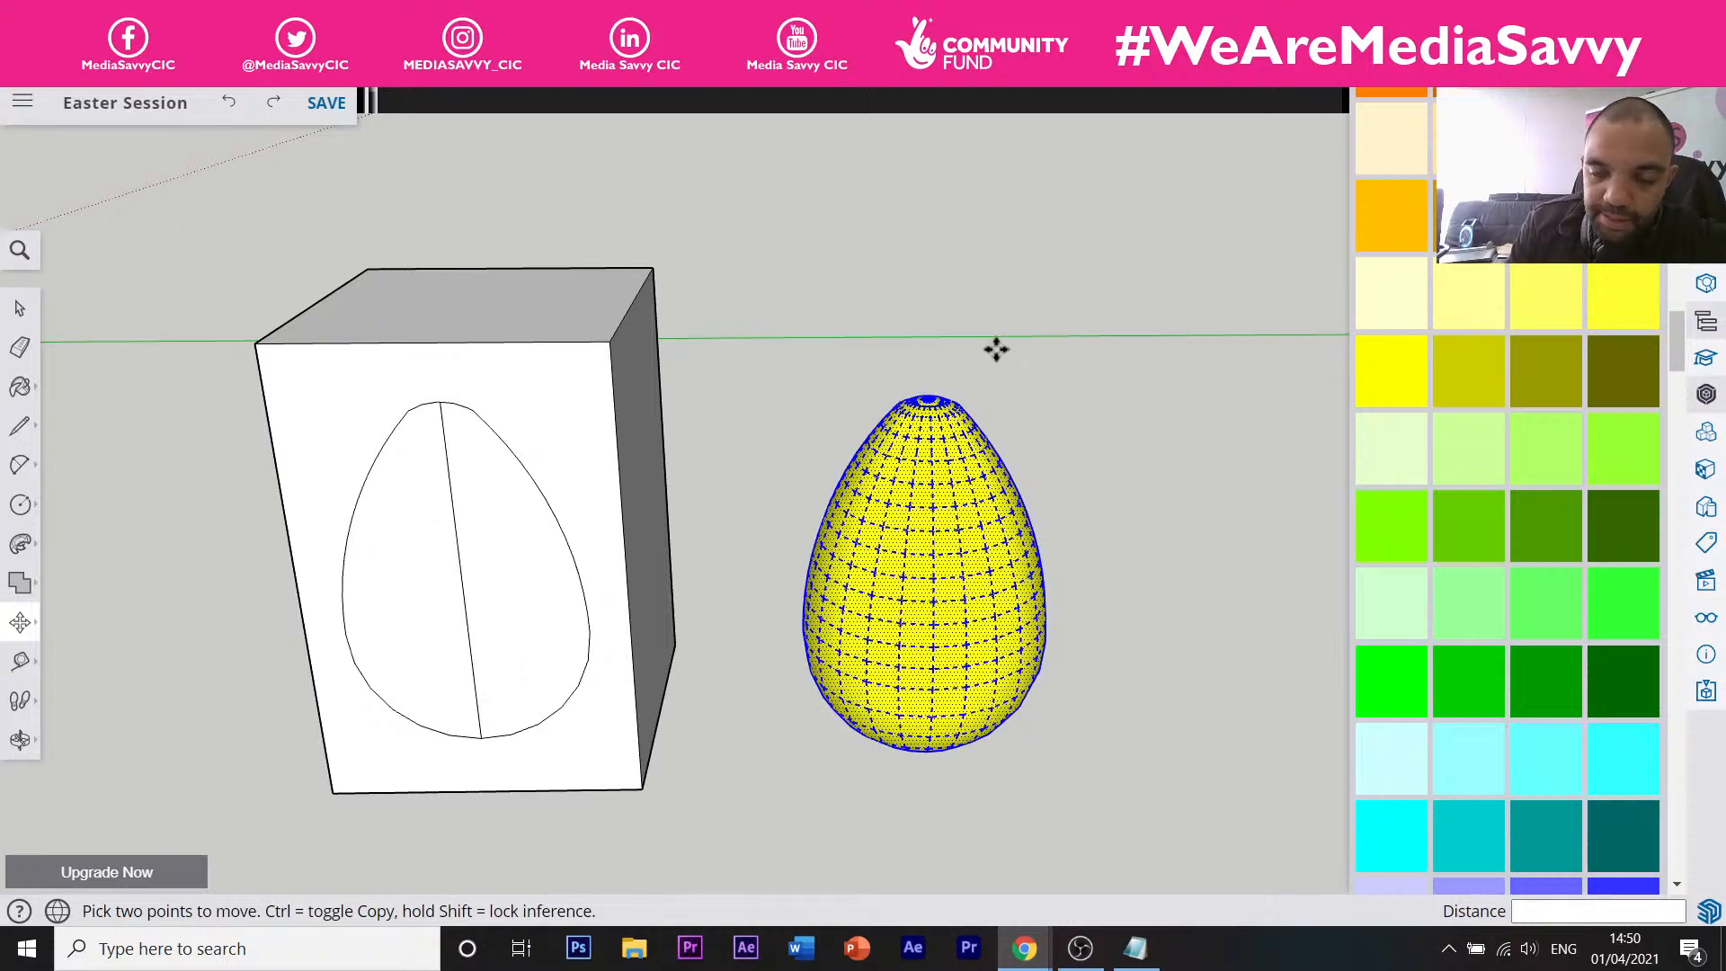
Move the egg so it sits against the side of the box.
click(935, 600)
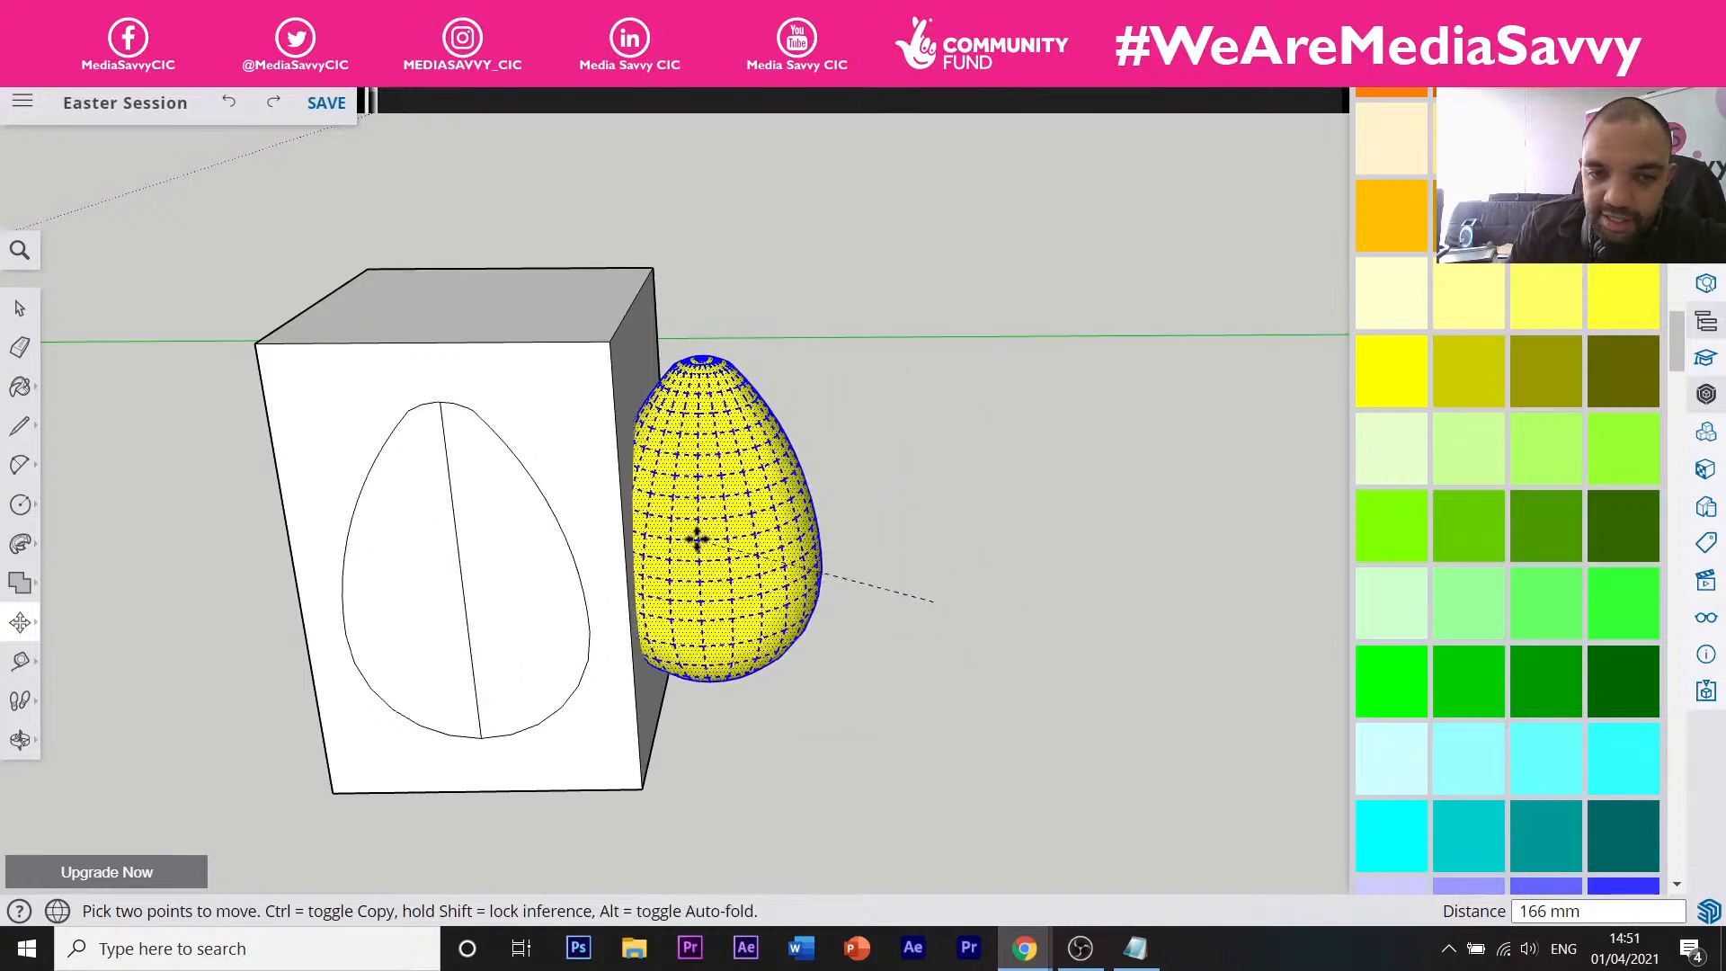
click(699, 539)
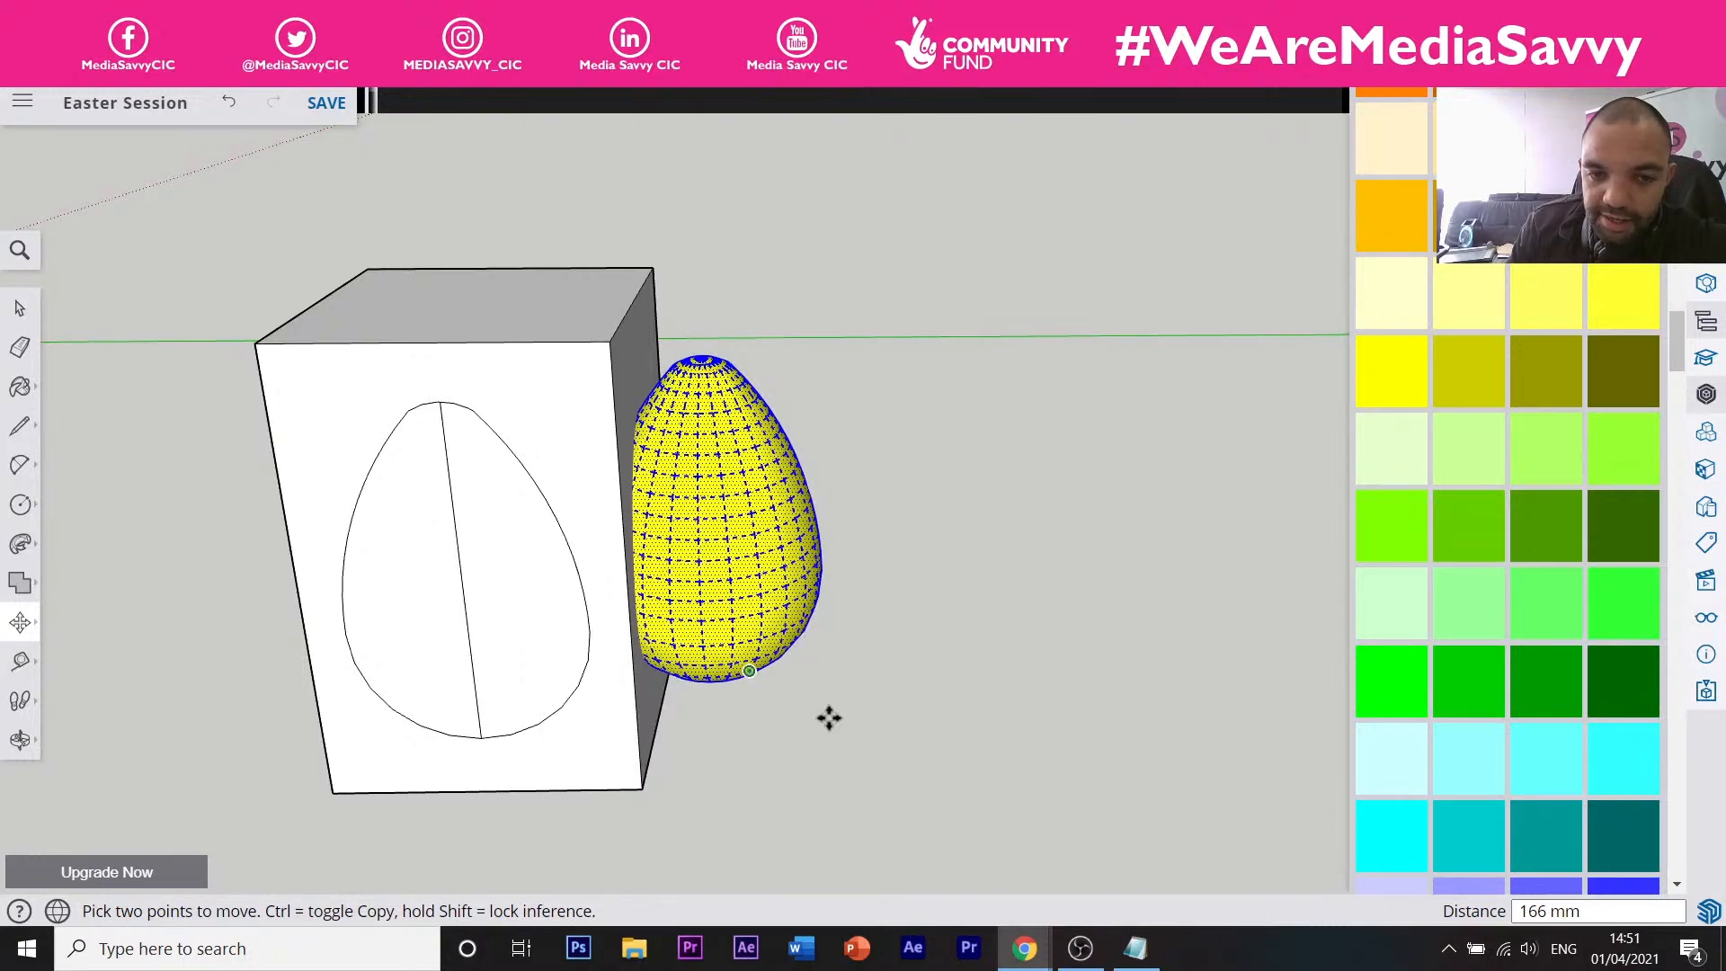
click(751, 627)
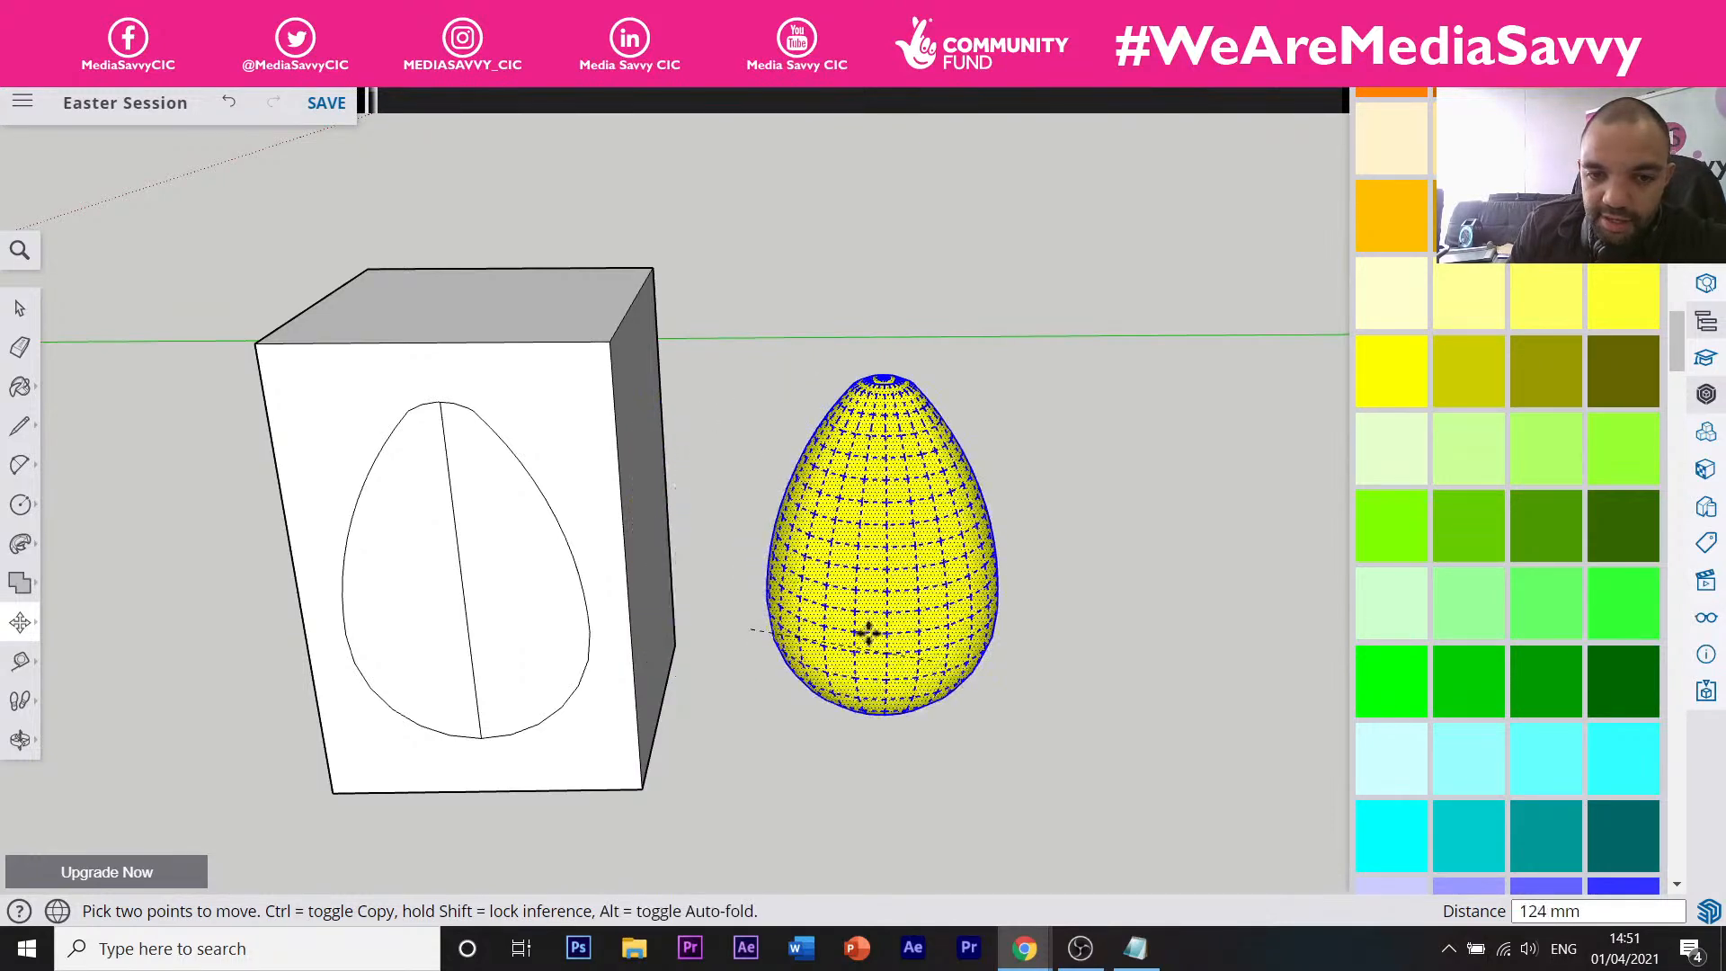
click(727, 615)
Reselect the egg and move it about 112 mm right, apart from the box.
key(space)
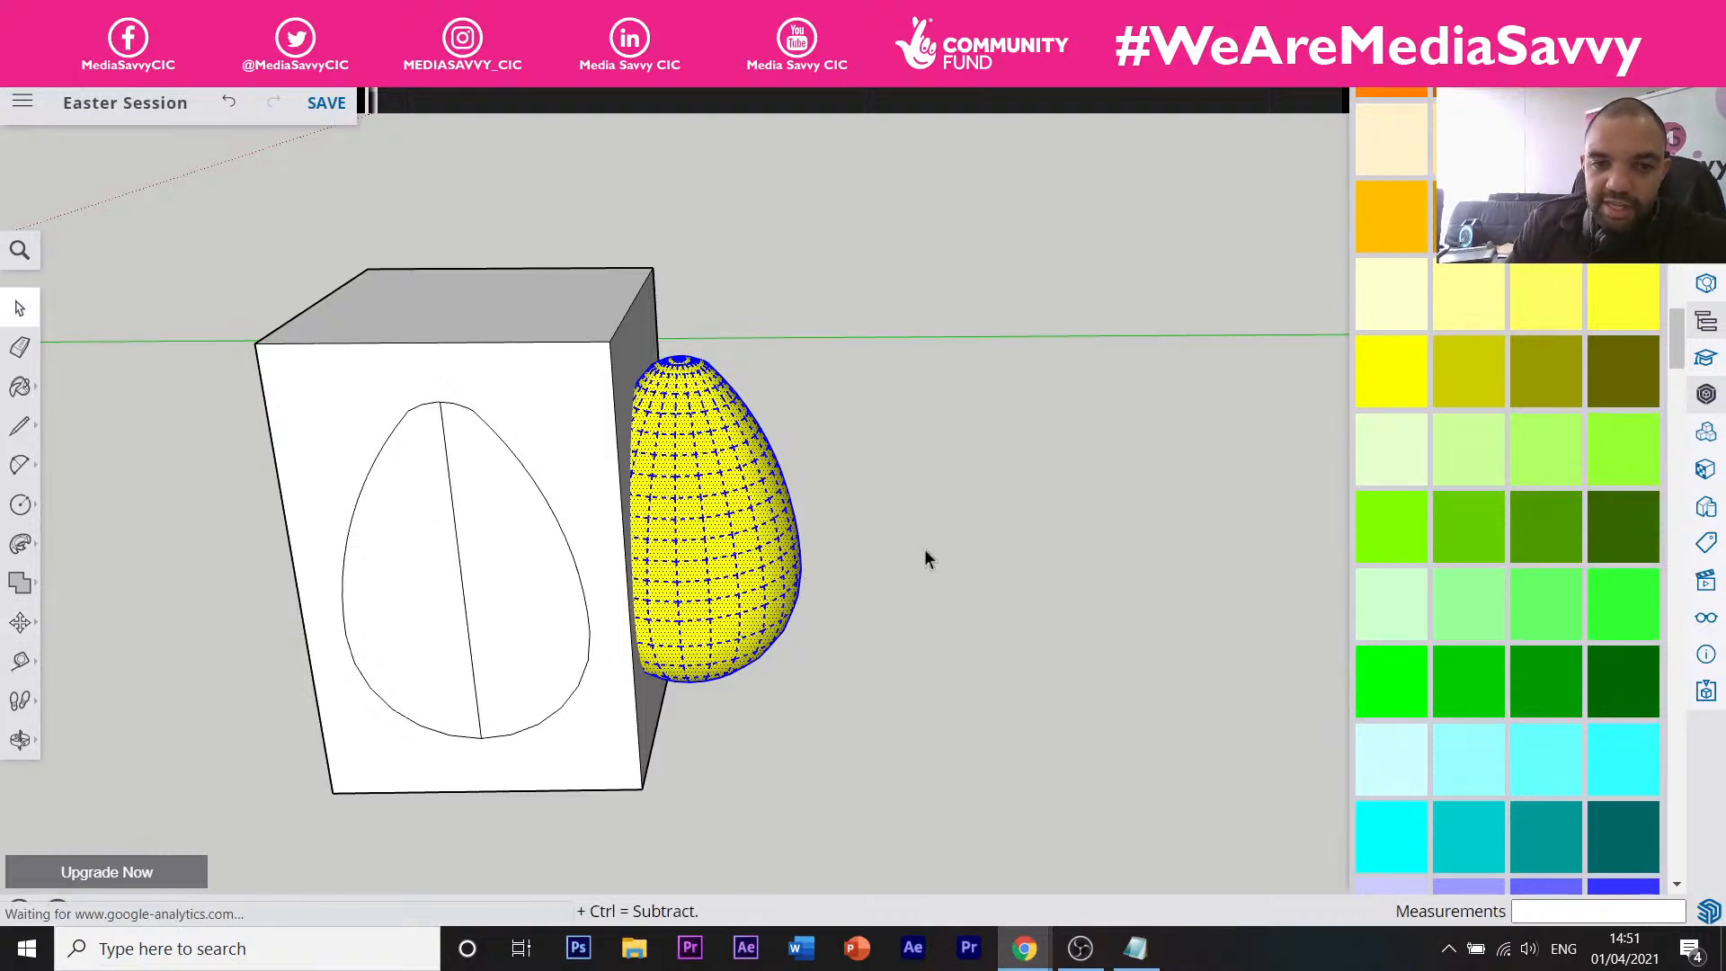
click(924, 559)
click(580, 634)
click(798, 703)
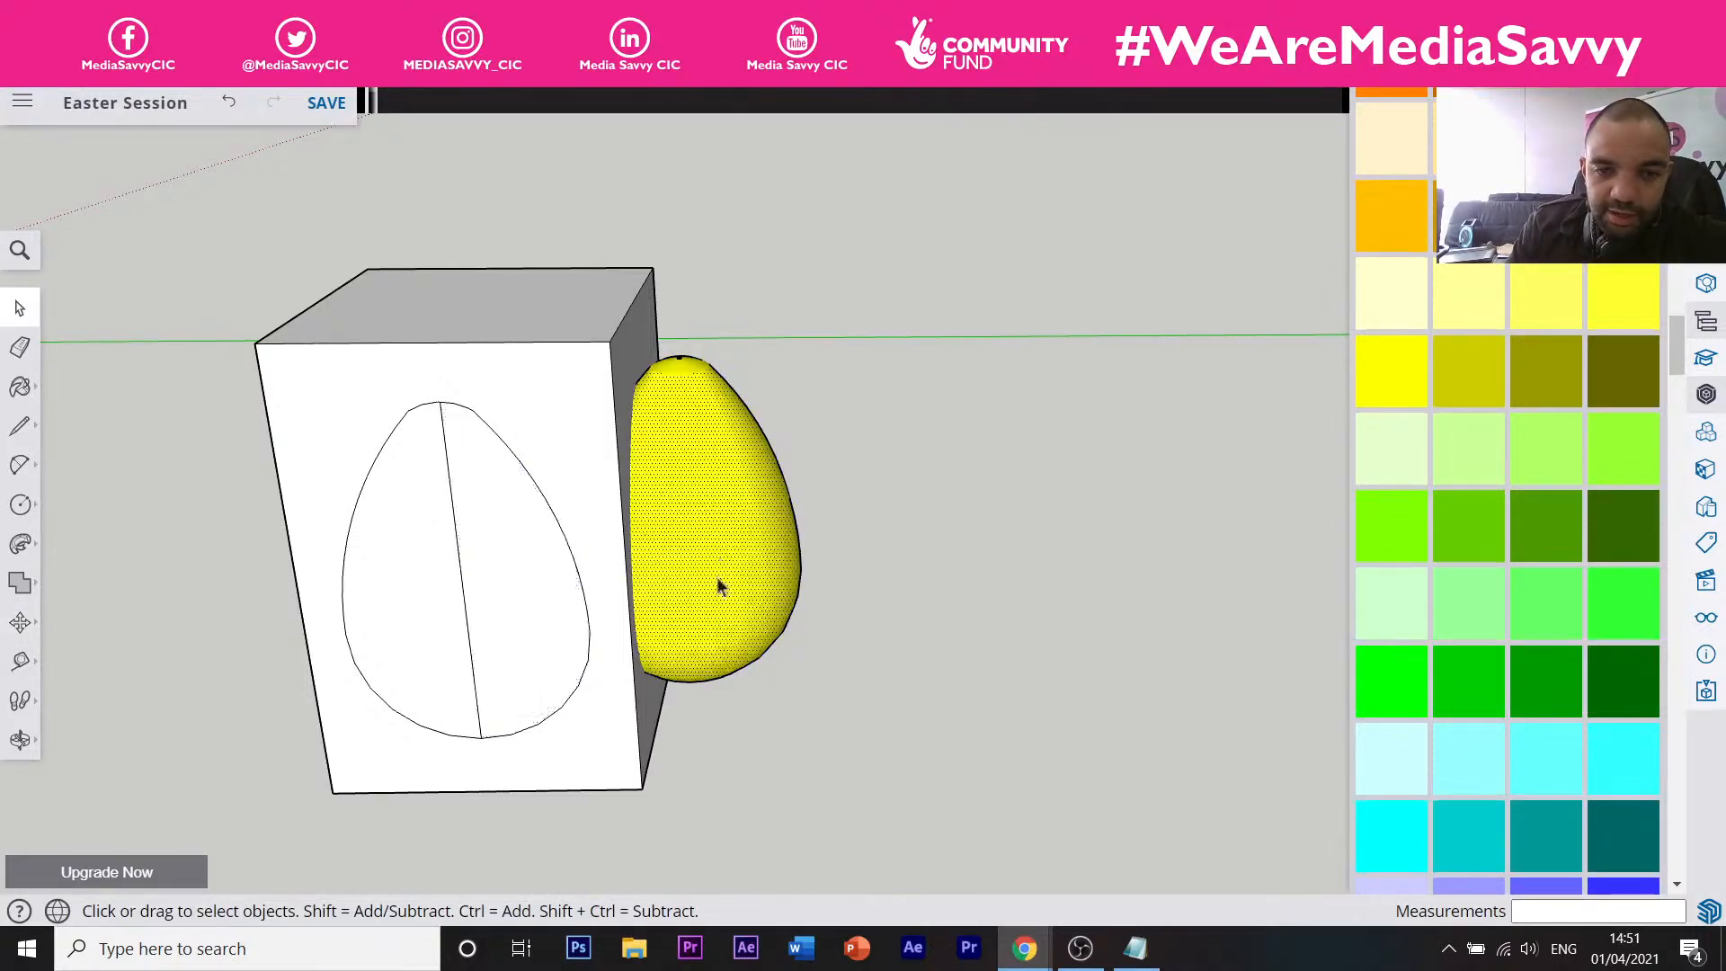
click(716, 586)
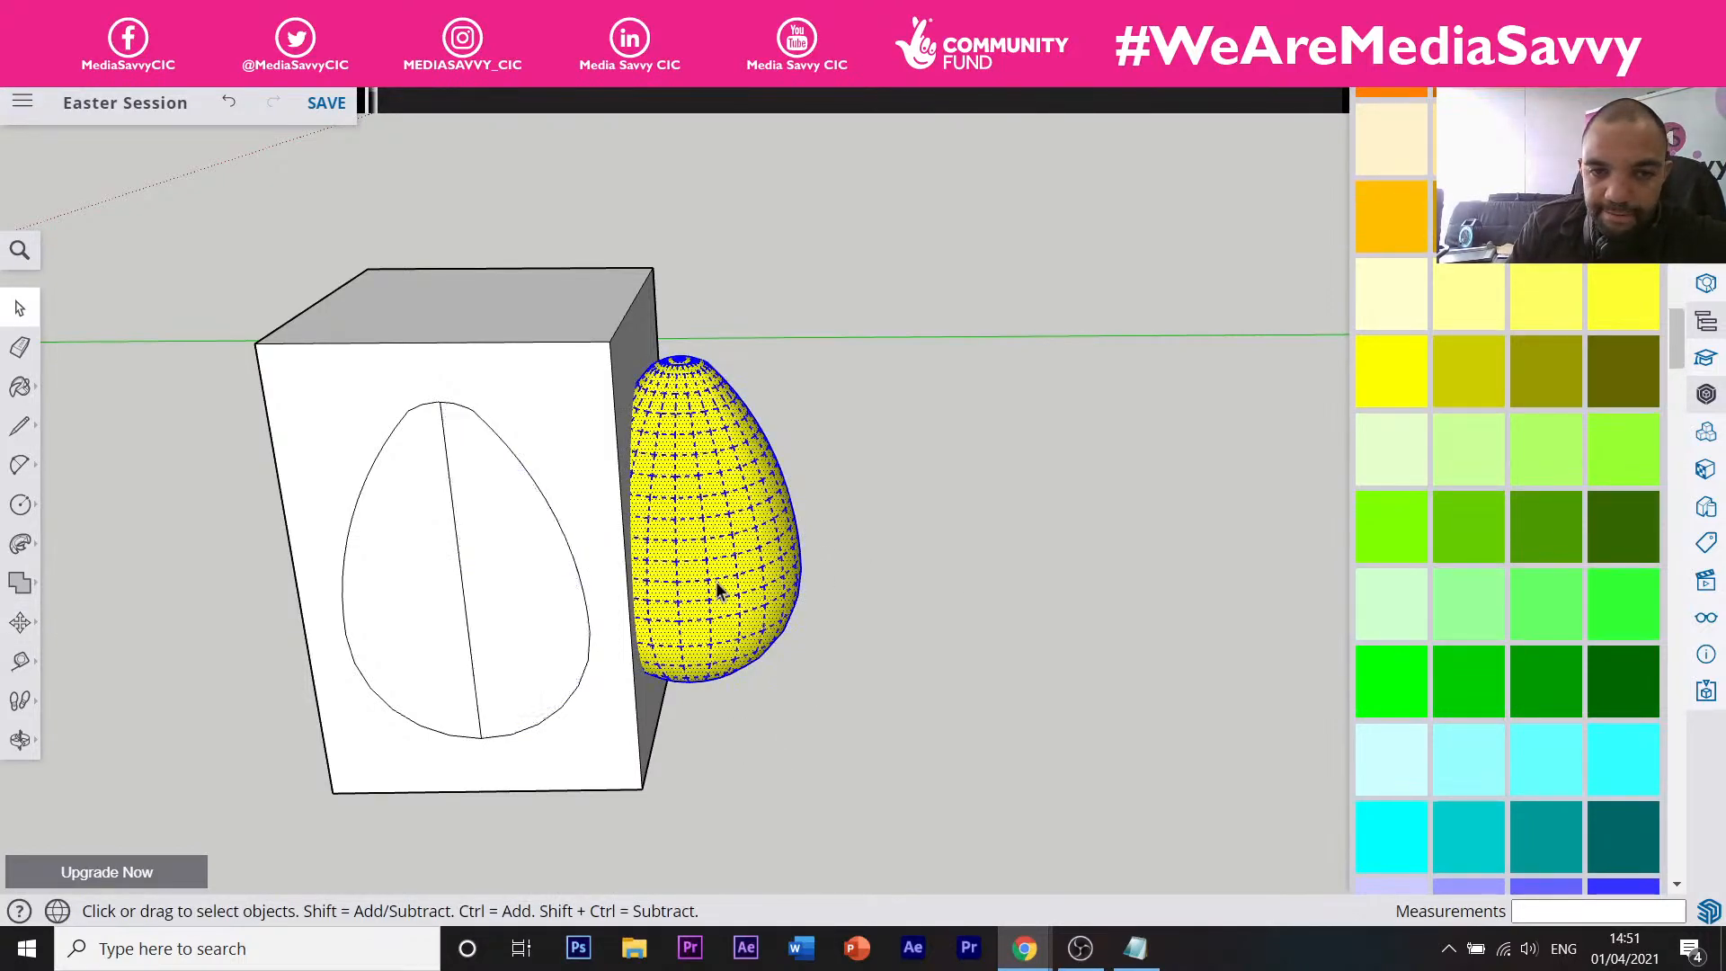
key(m)
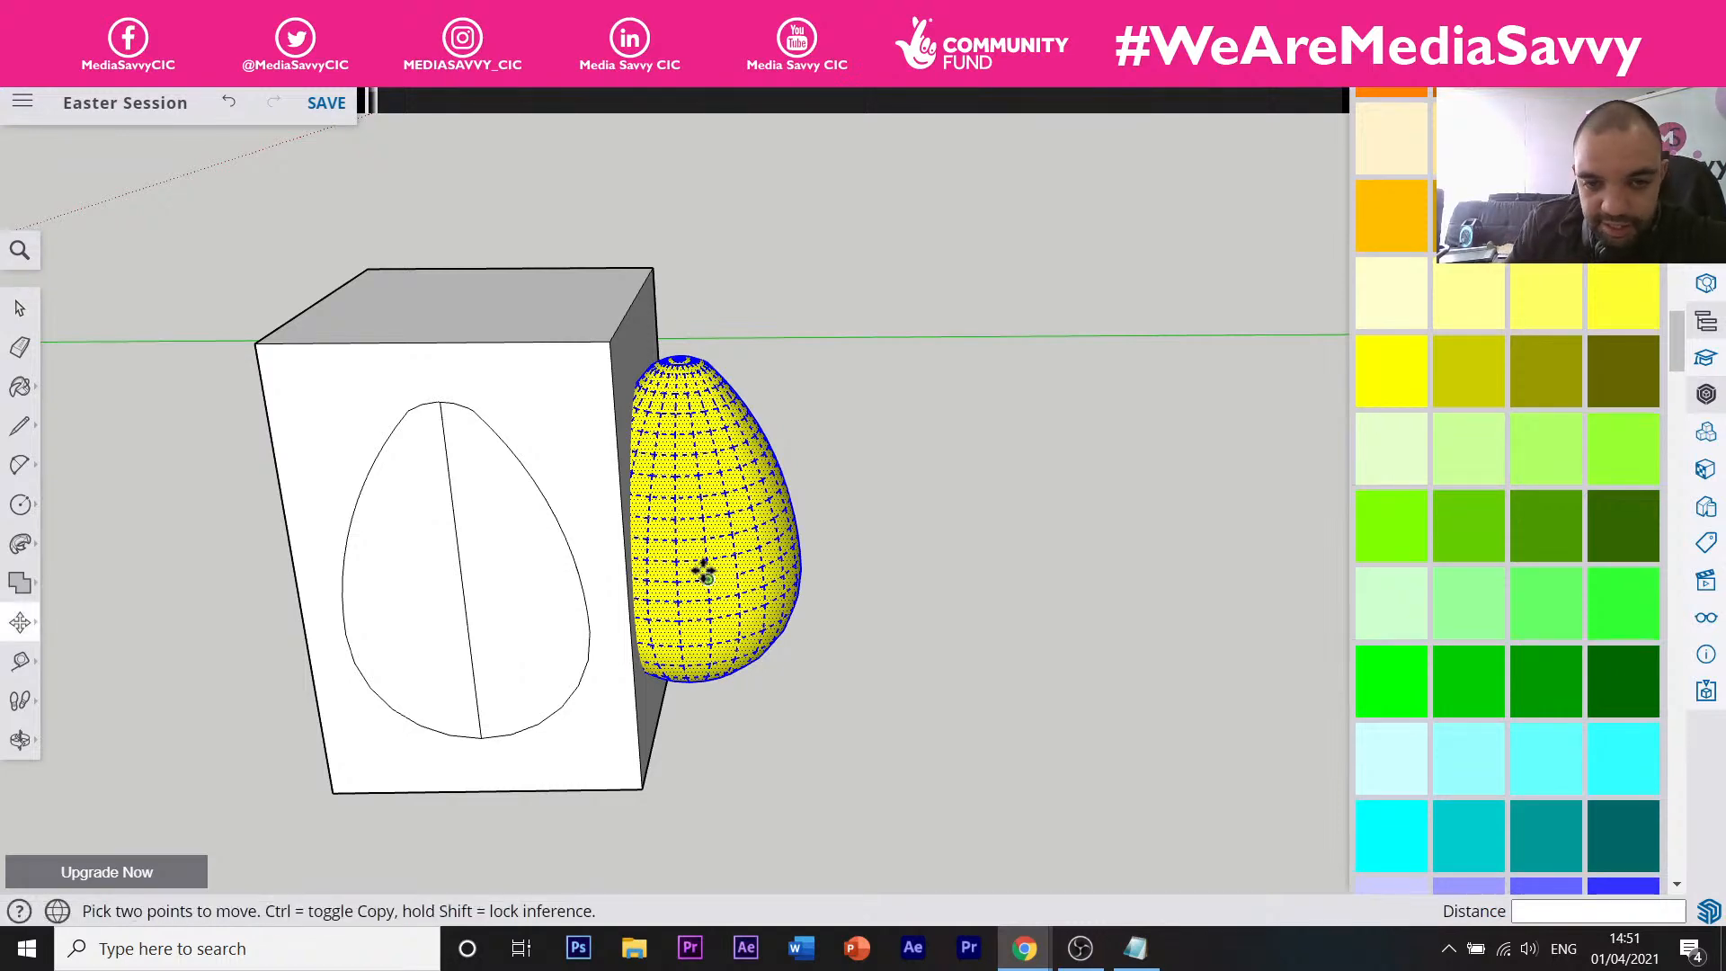
drag(703, 573, 868, 585)
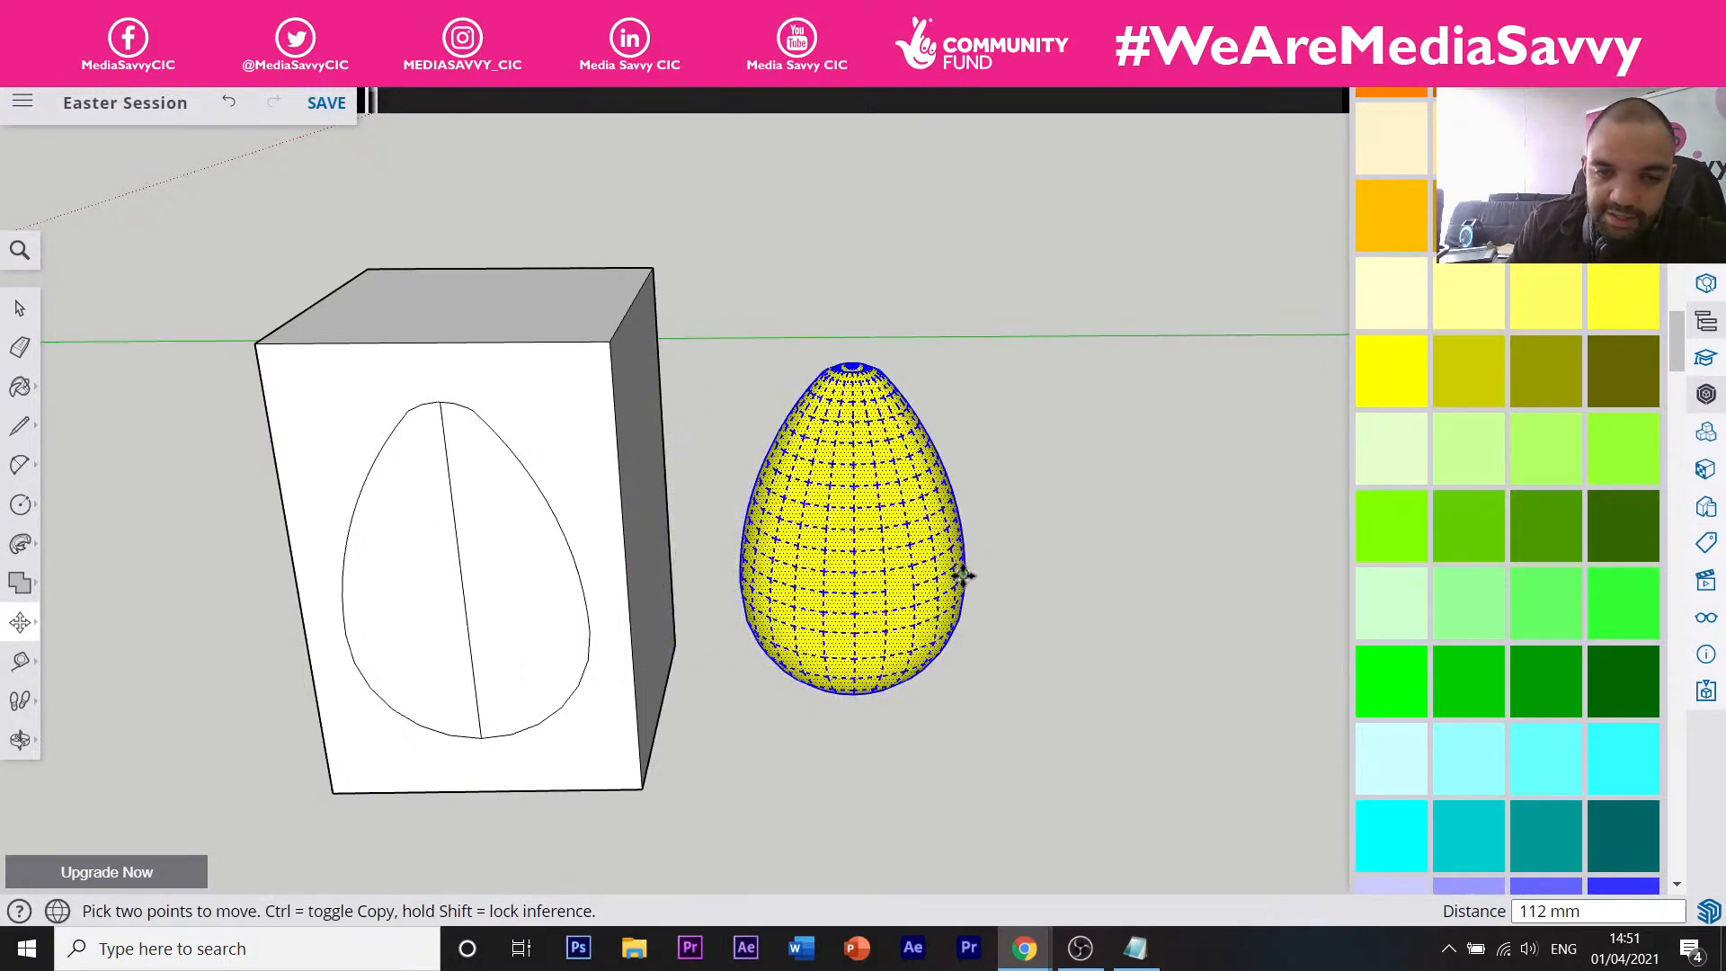
Orbit the view to show more of the box's right side and top.
middle_drag(963, 576, 690, 615)
middle_drag(809, 413, 903, 575)
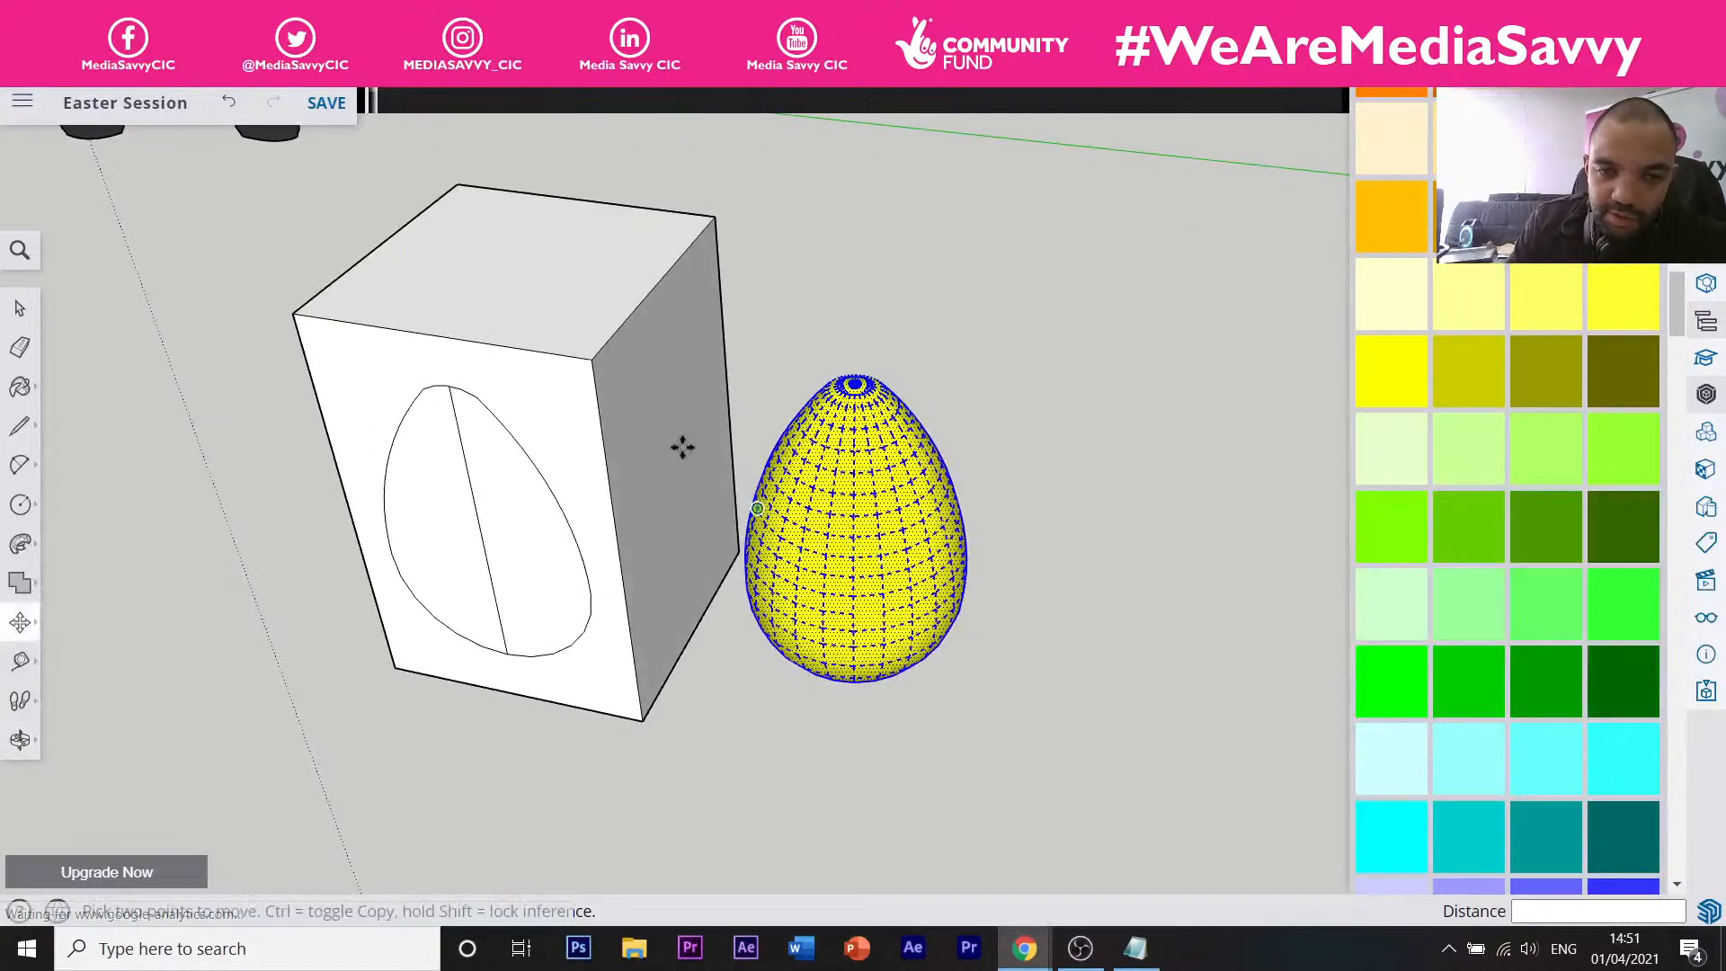
scroll(778, 385, up, 5)
scroll(770, 439, down, 4)
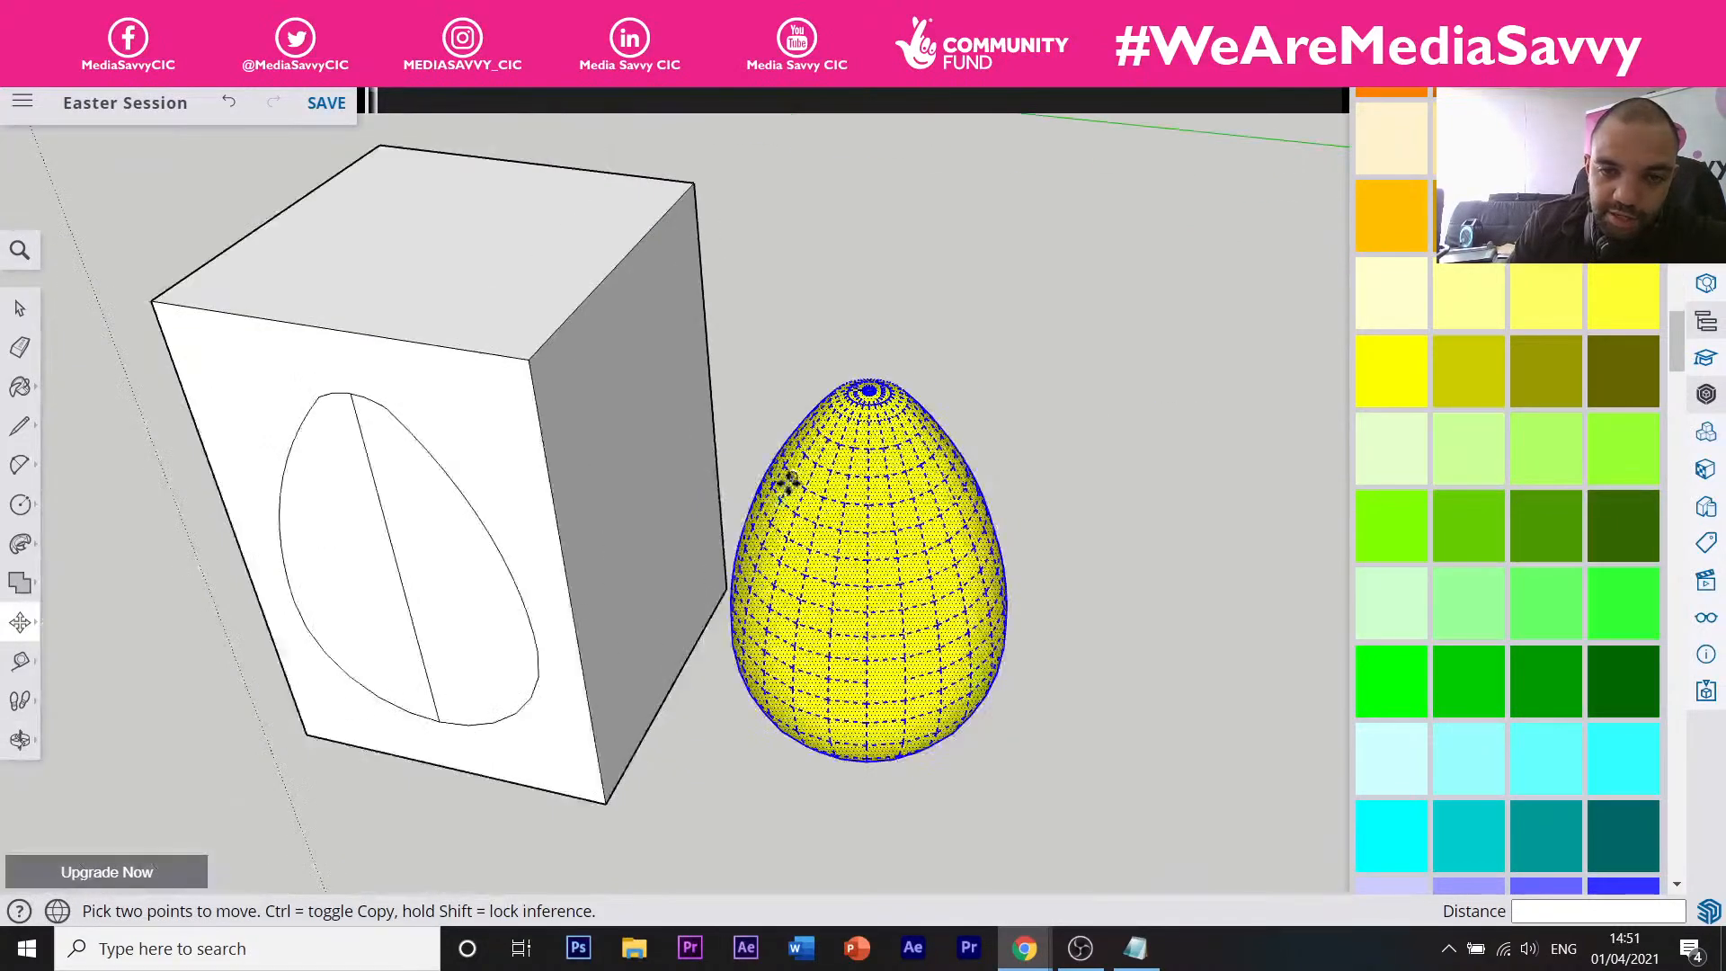
scroll(787, 482, down, 1)
middle_drag(616, 405, 780, 488)
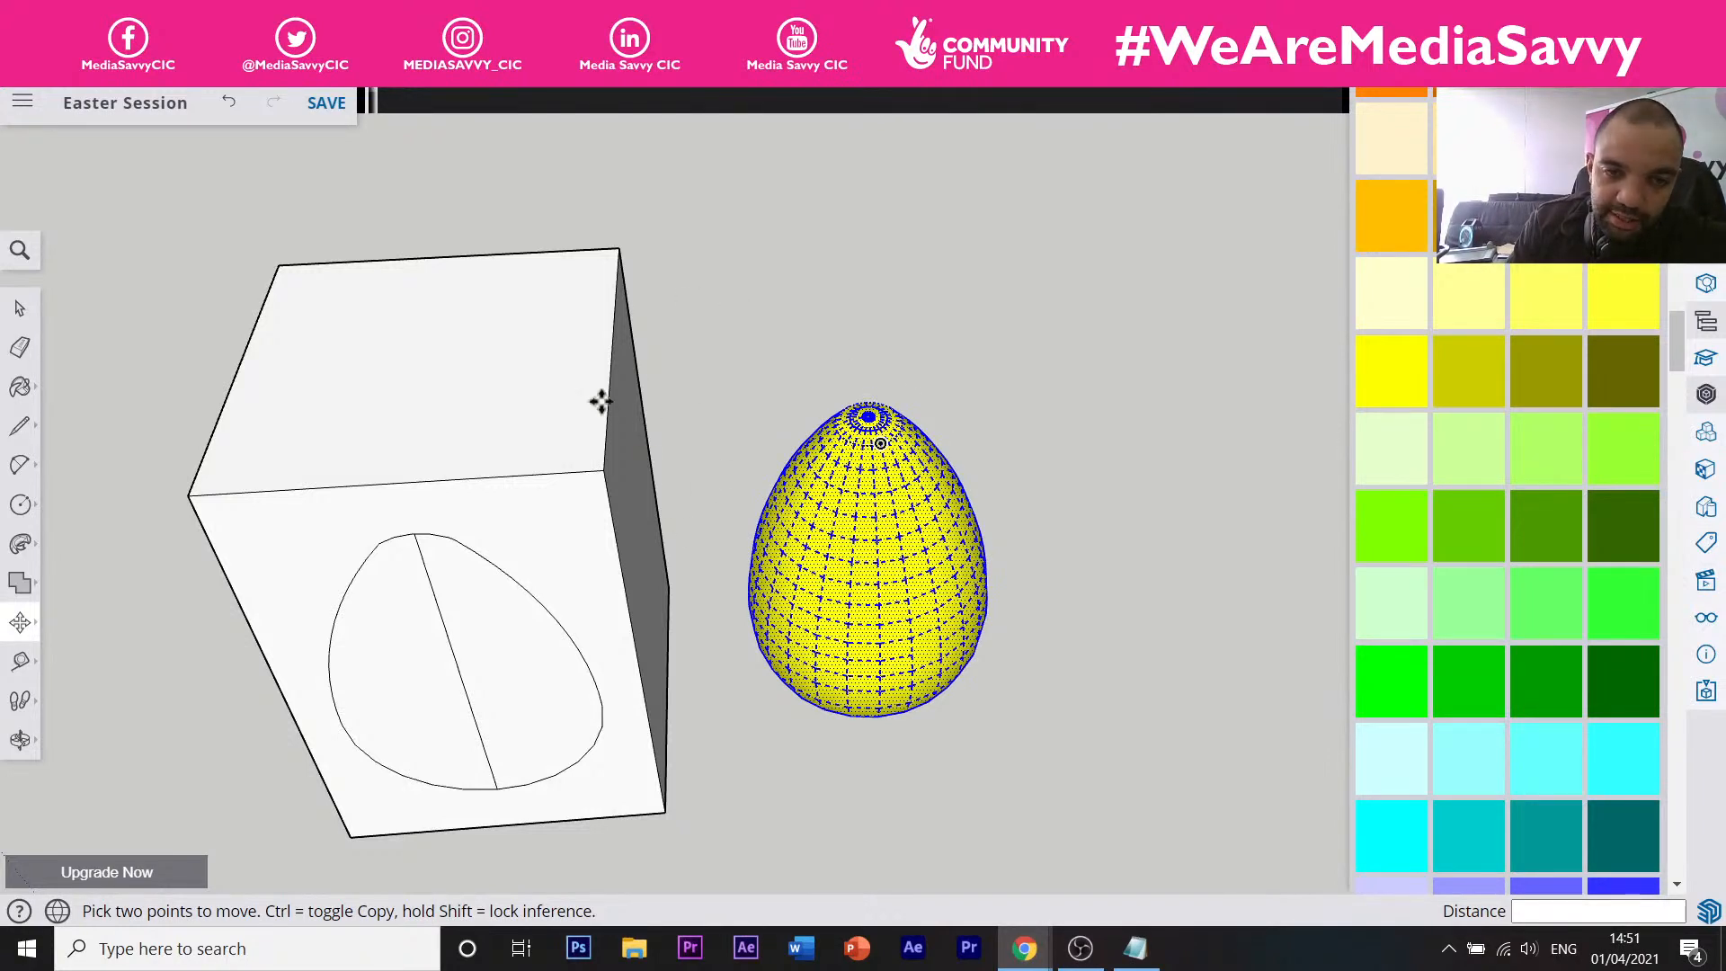
key(space)
Make the selected egg geometry a group using the right-click Make Group option.
right_click(829, 549)
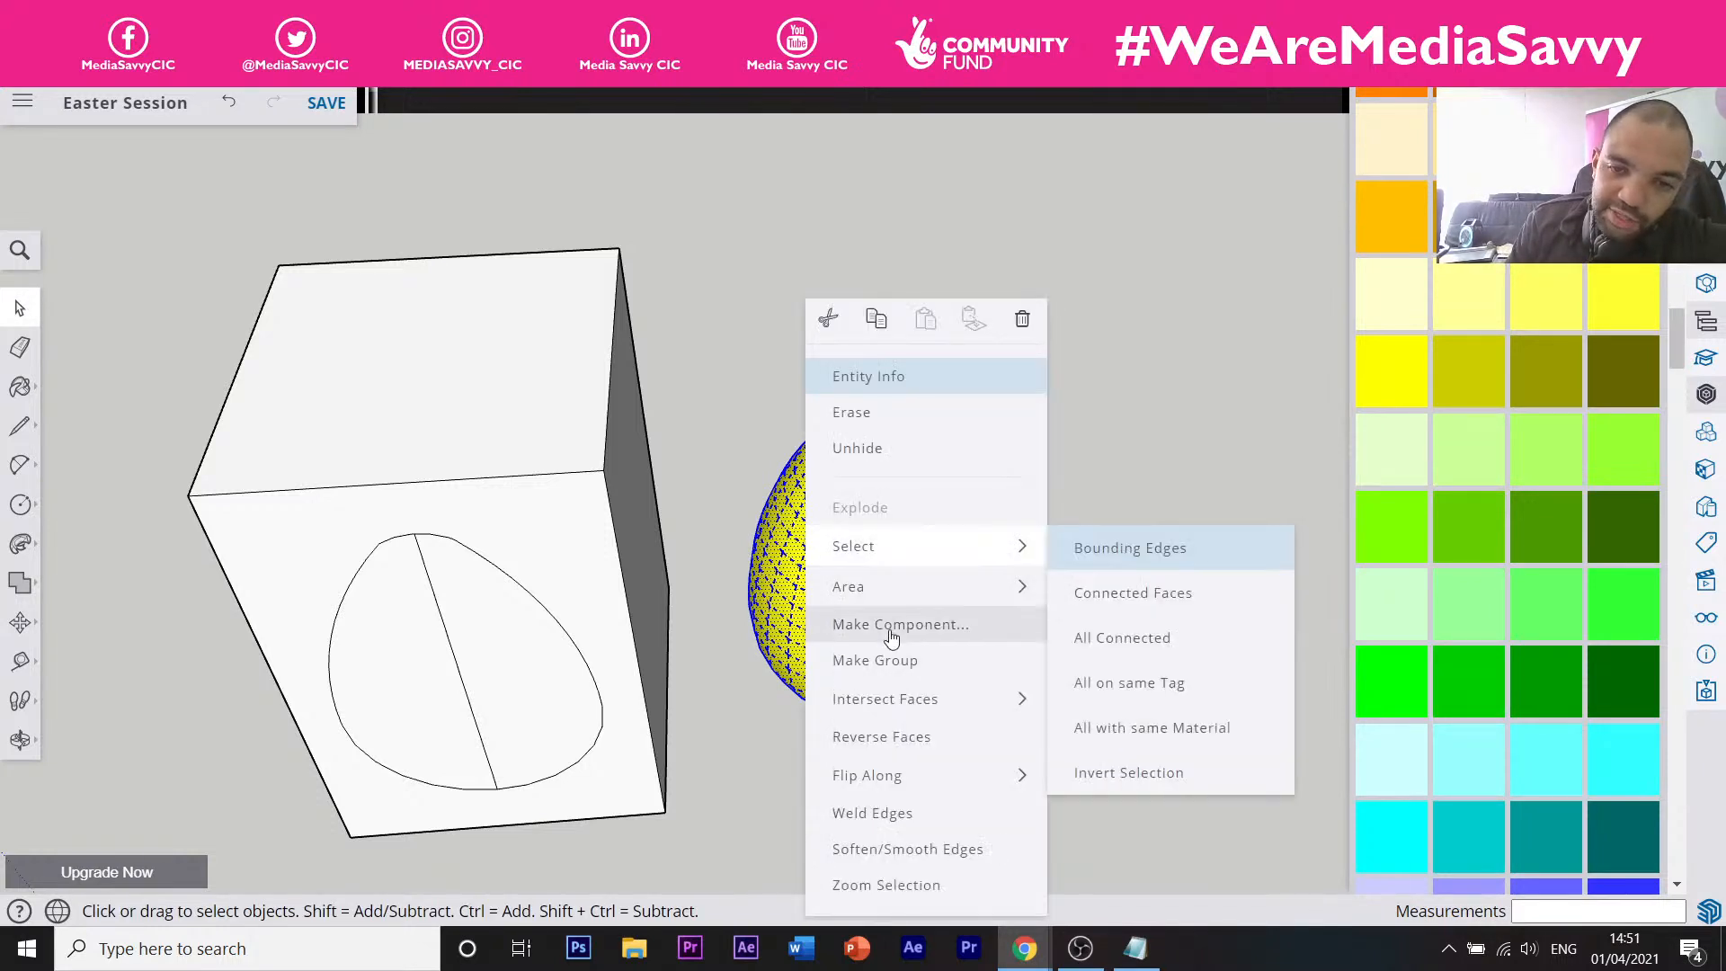
click(890, 659)
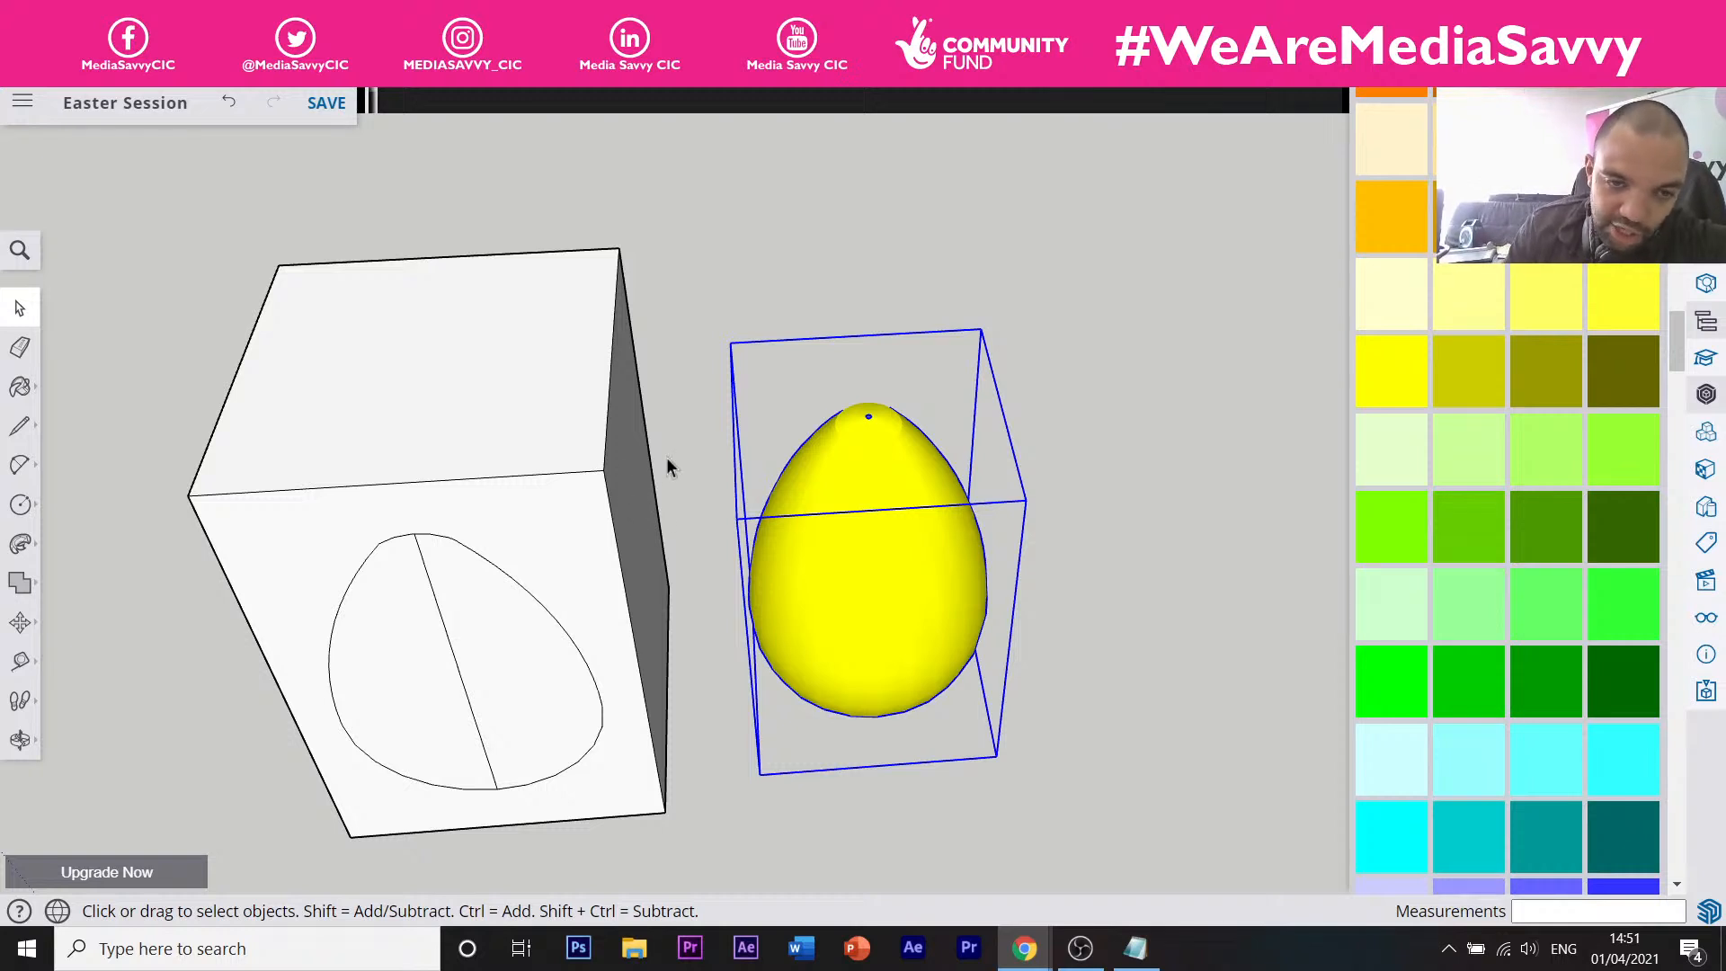
scroll(894, 510, down, 5)
scroll(737, 554, up, 5)
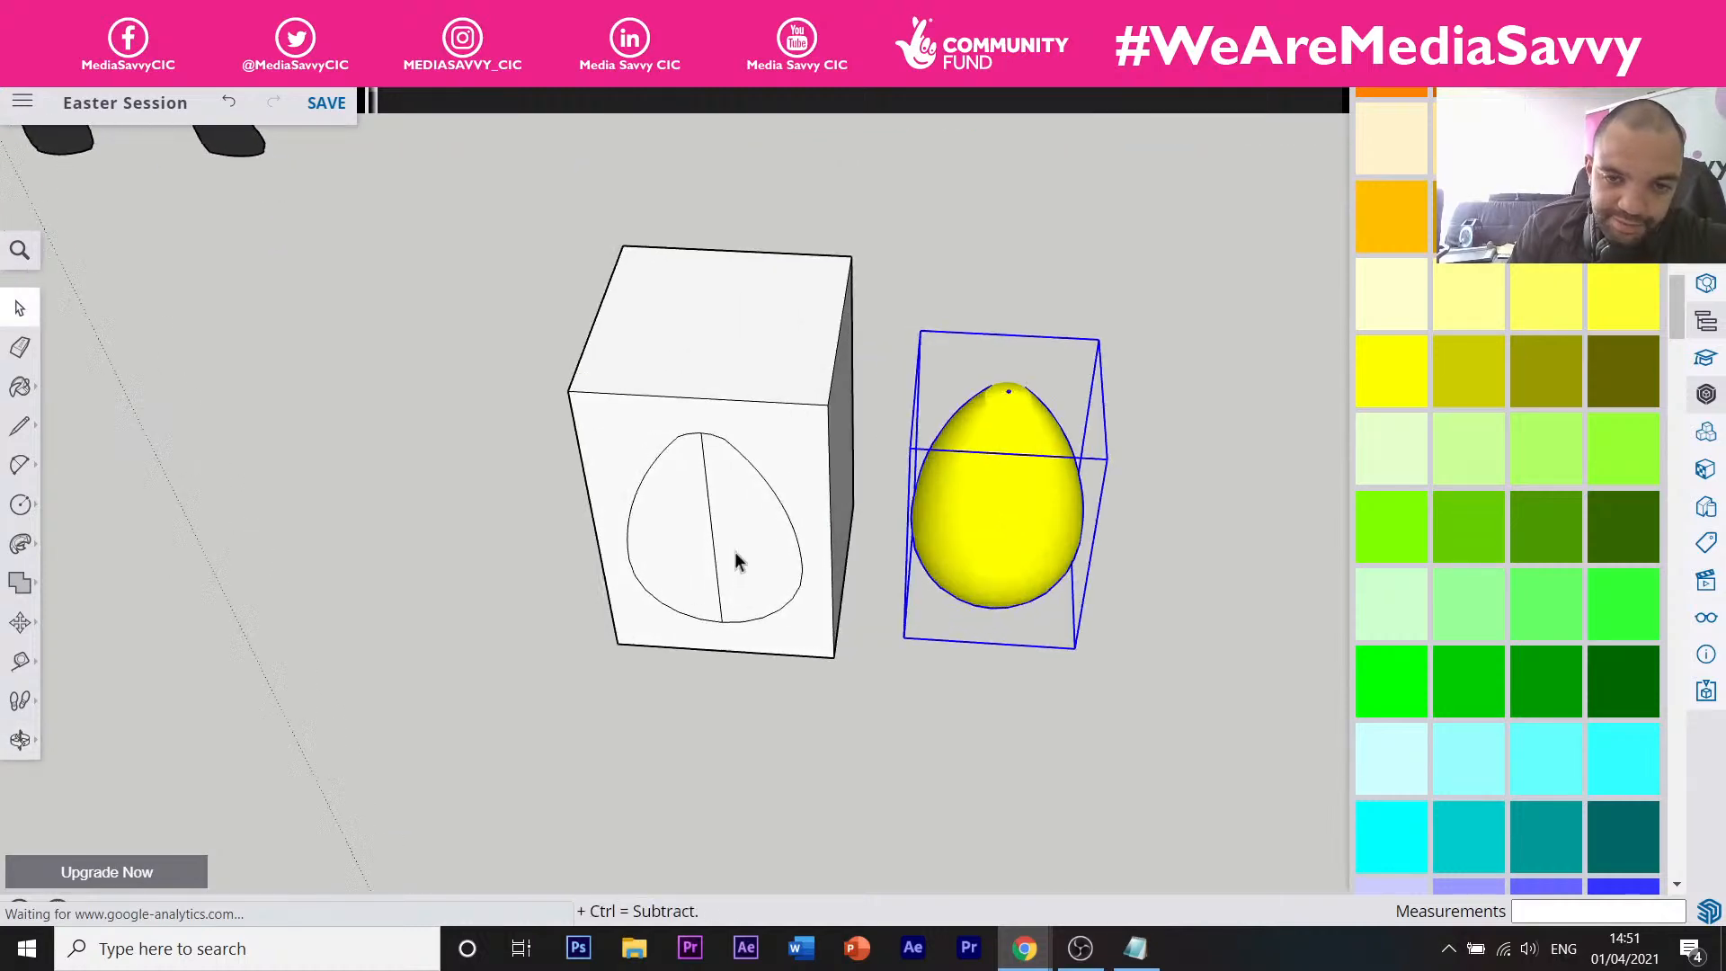
click(717, 514)
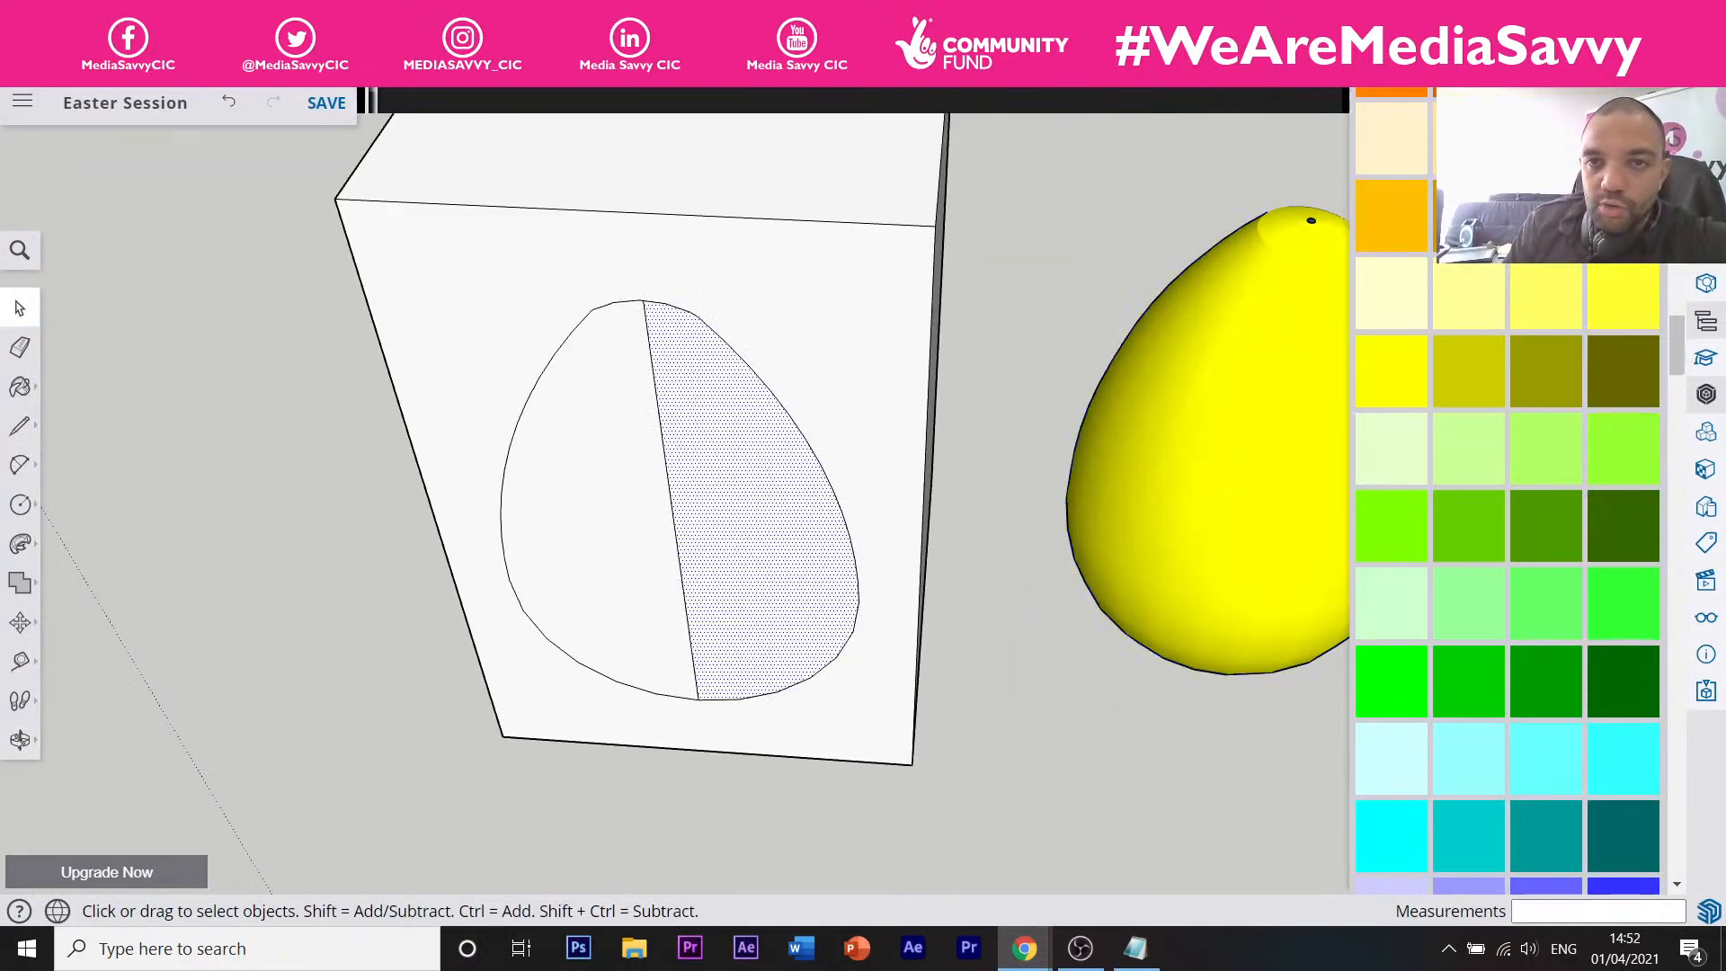
Erase the line splitting the egg outline on the box front.
key(ctrl+Tab)
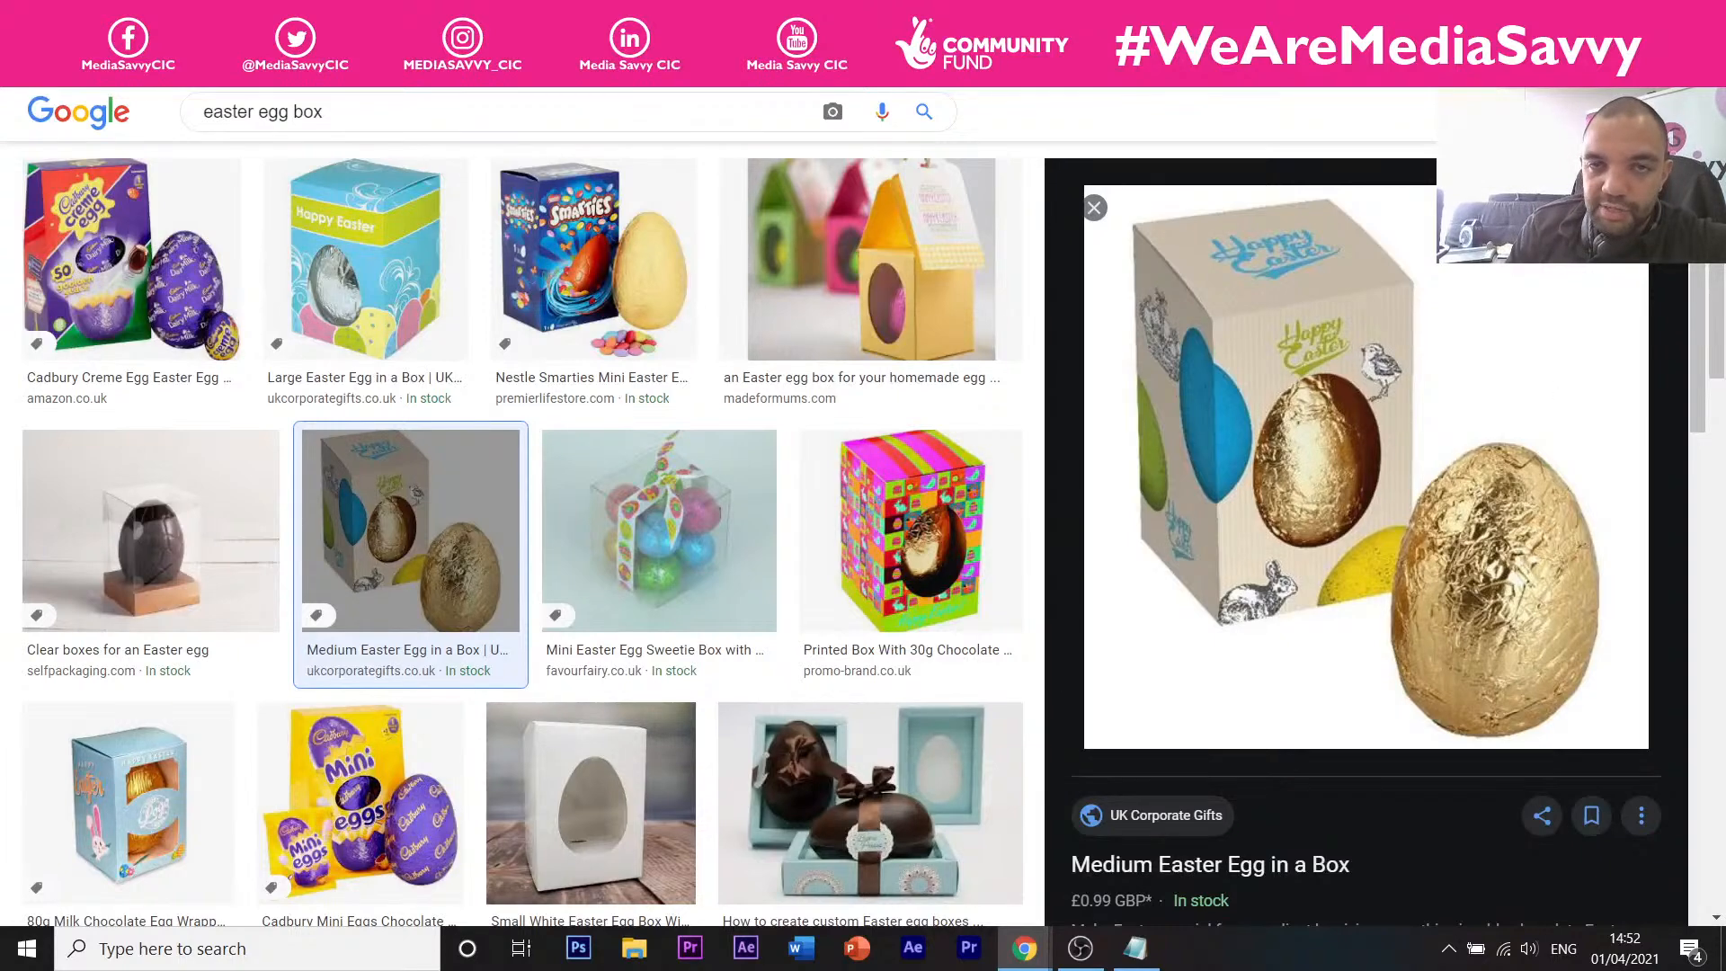
key(ctrl+shift+Tab)
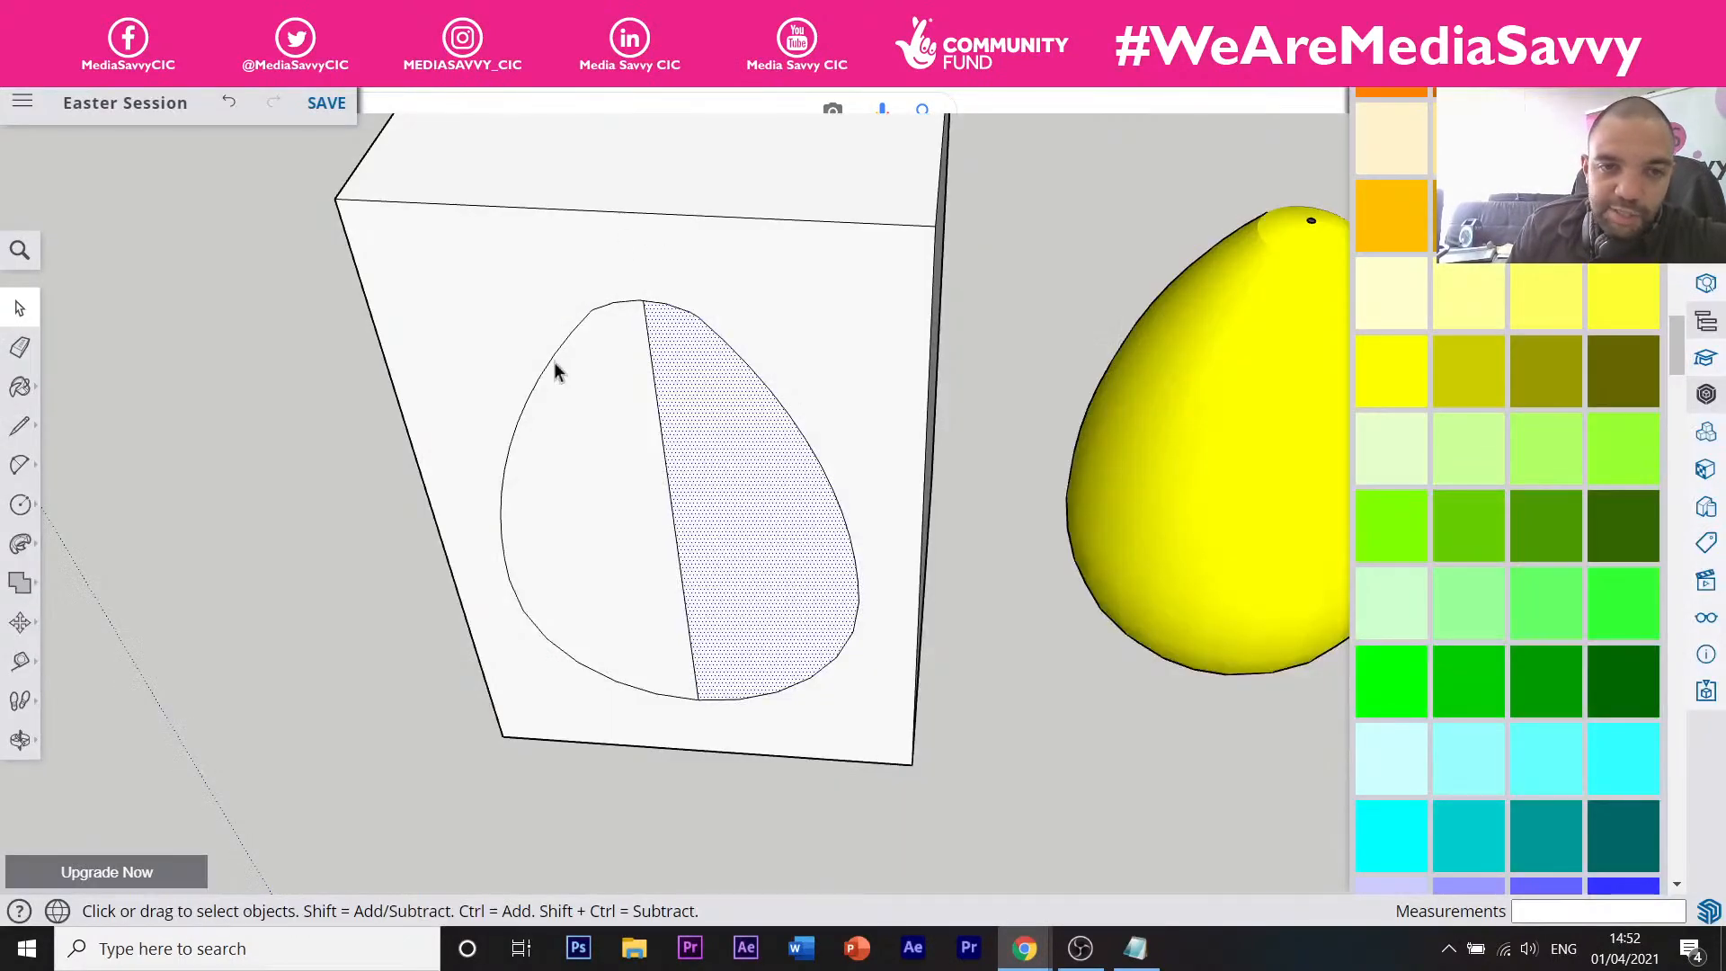
click(589, 388)
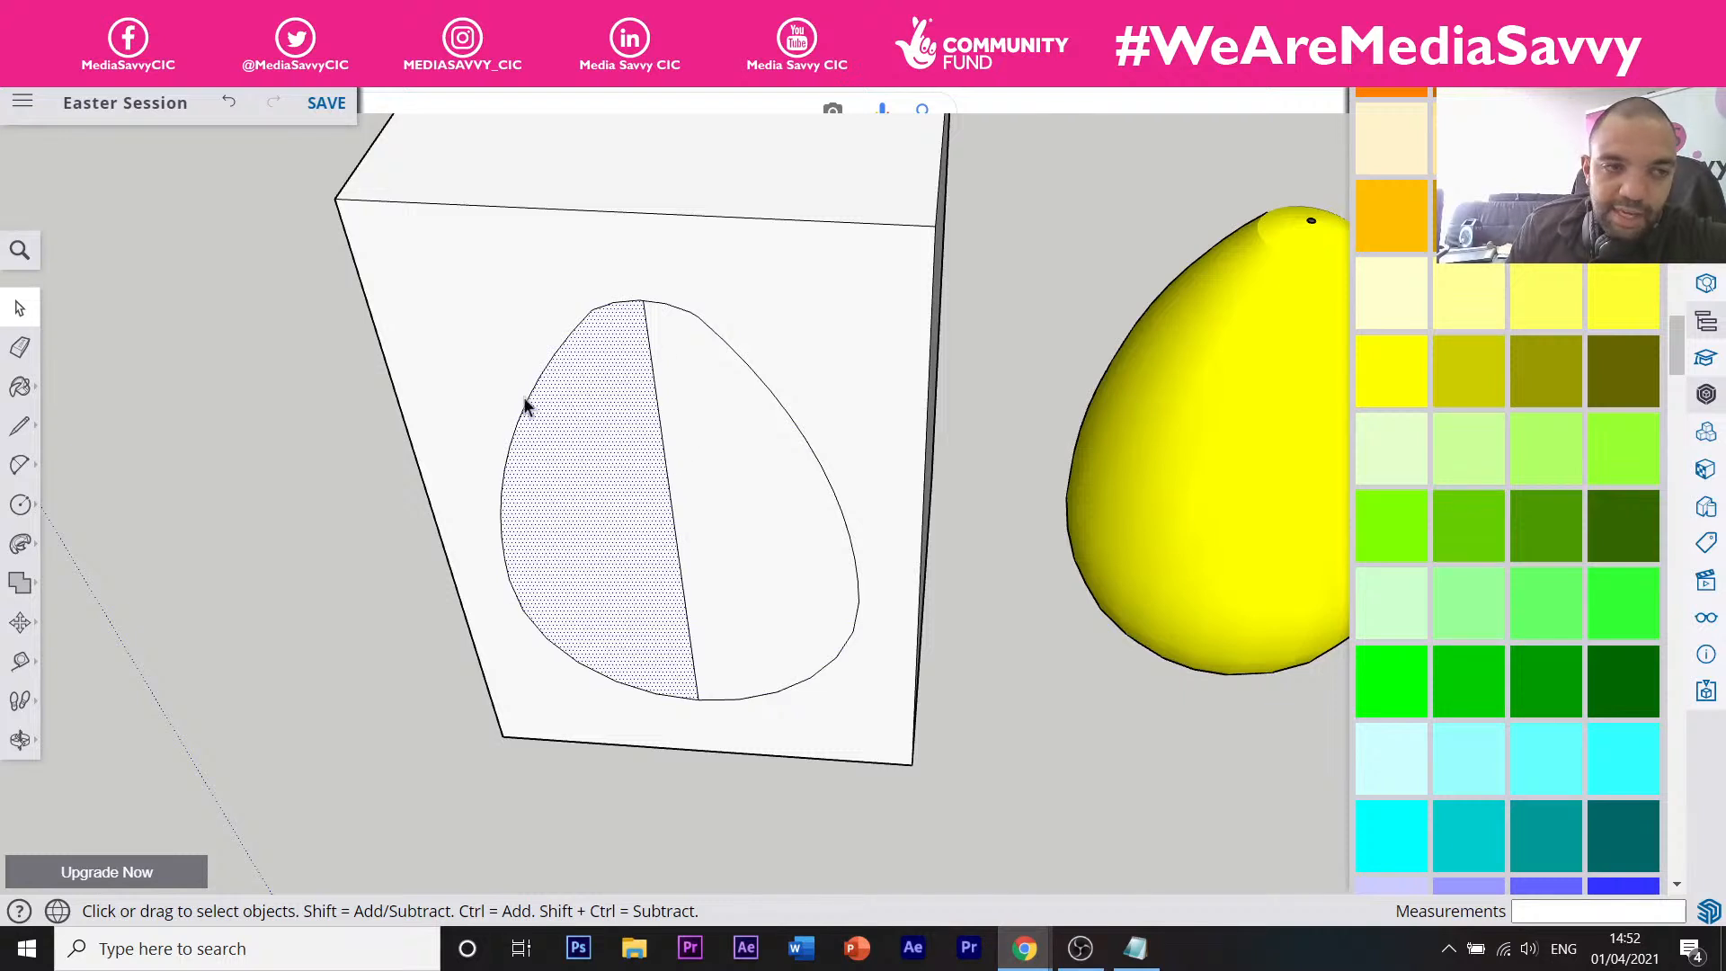
click(20, 347)
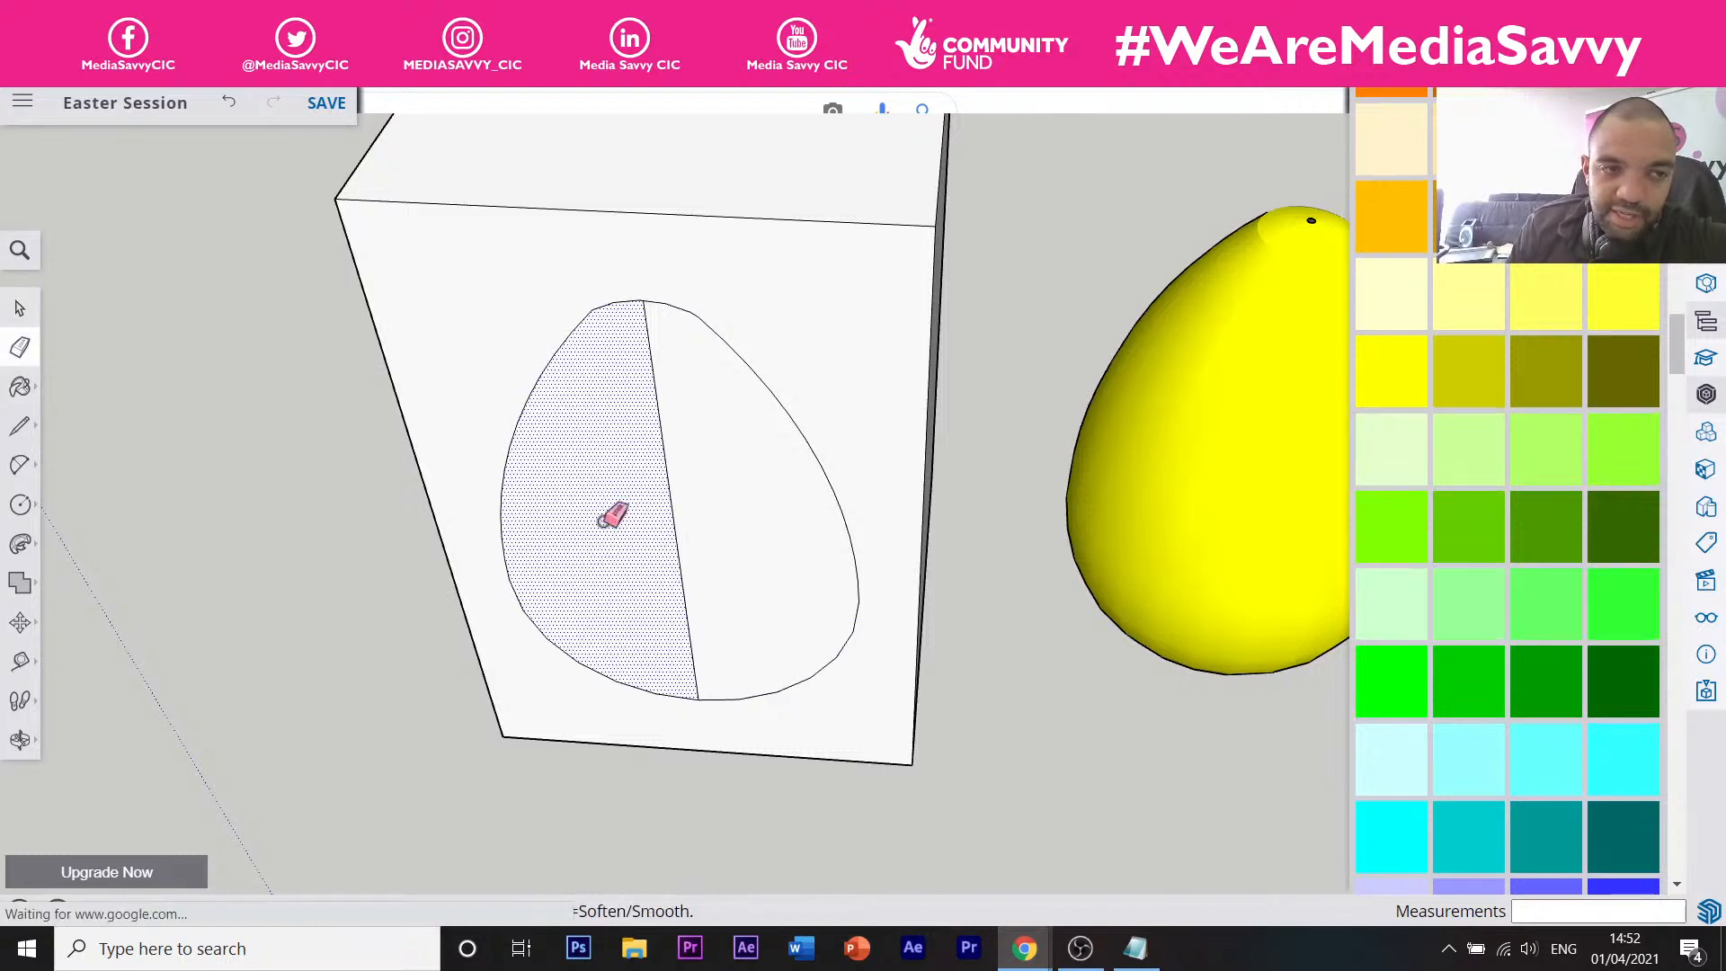
click(673, 521)
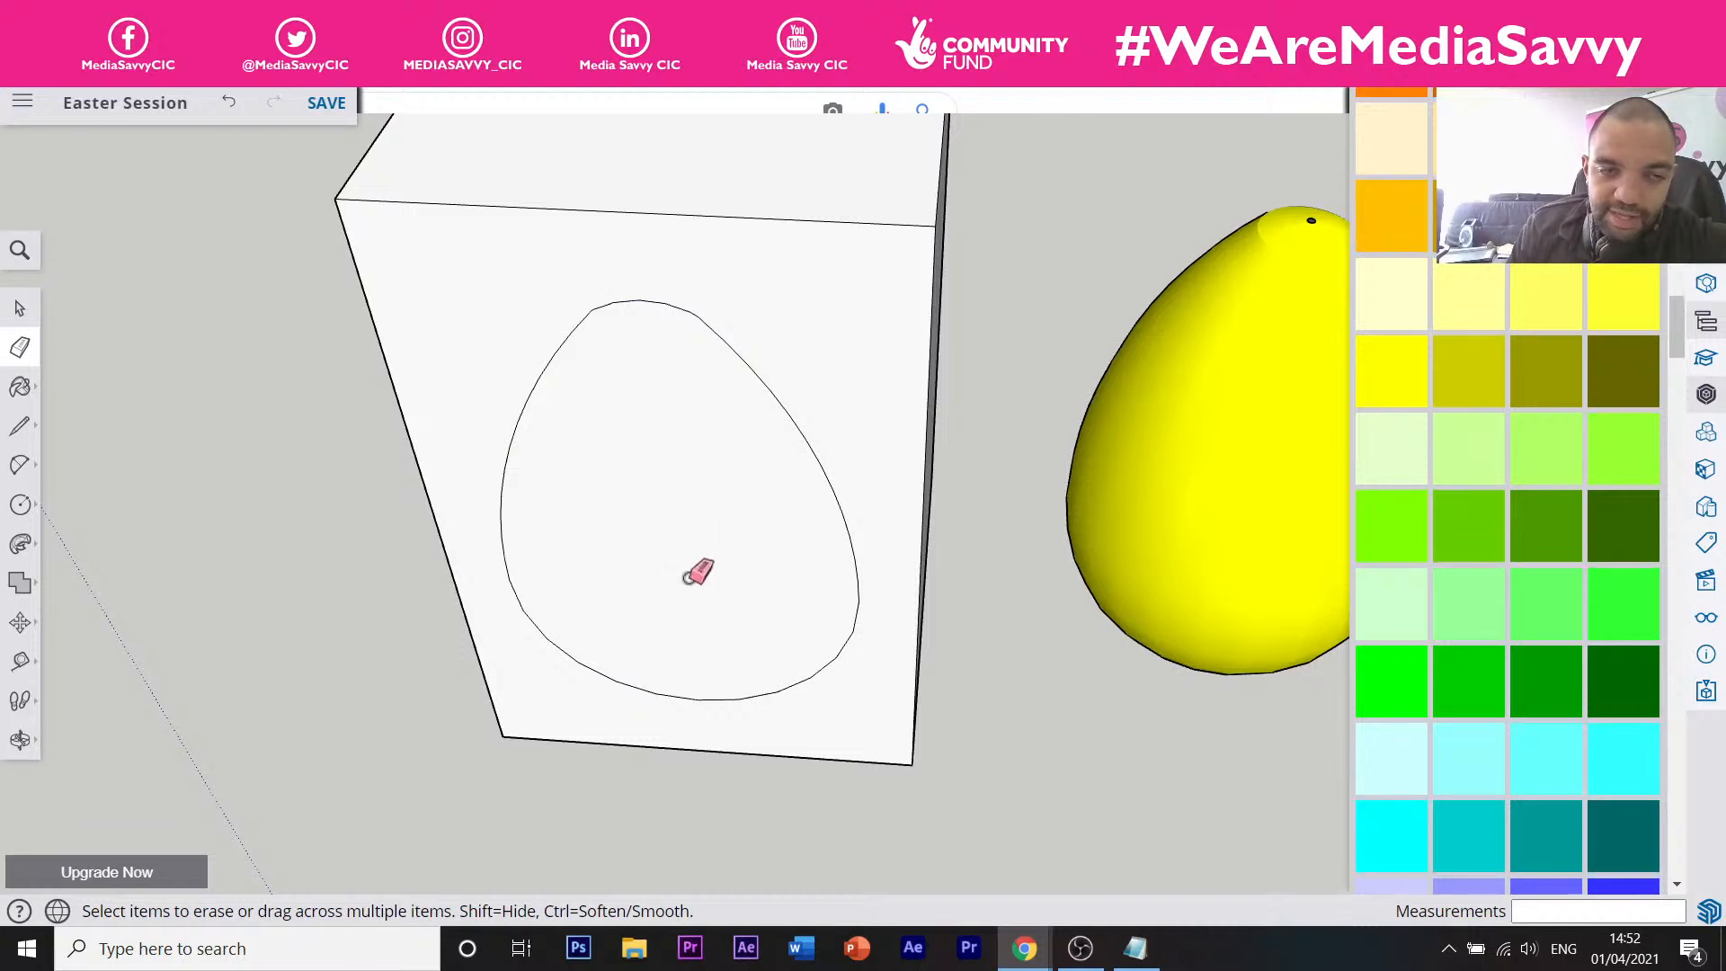
click(20, 307)
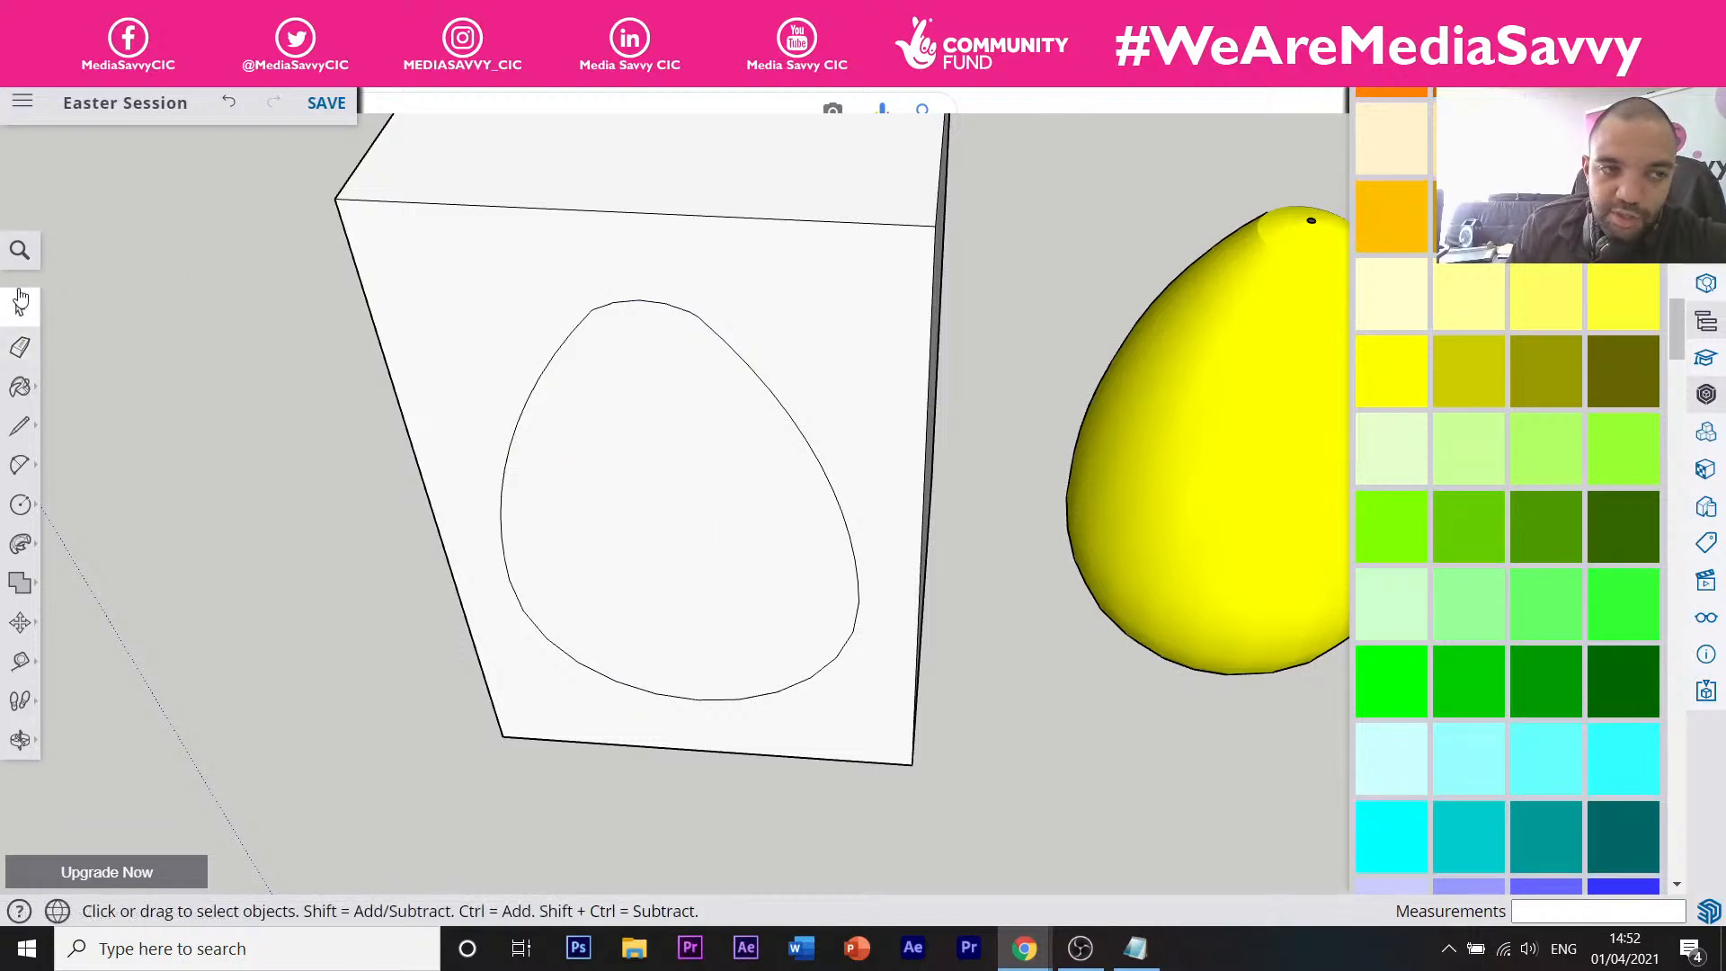
Delete the egg-shaped face on the box front and orbit to inspect the cut-out.
click(631, 557)
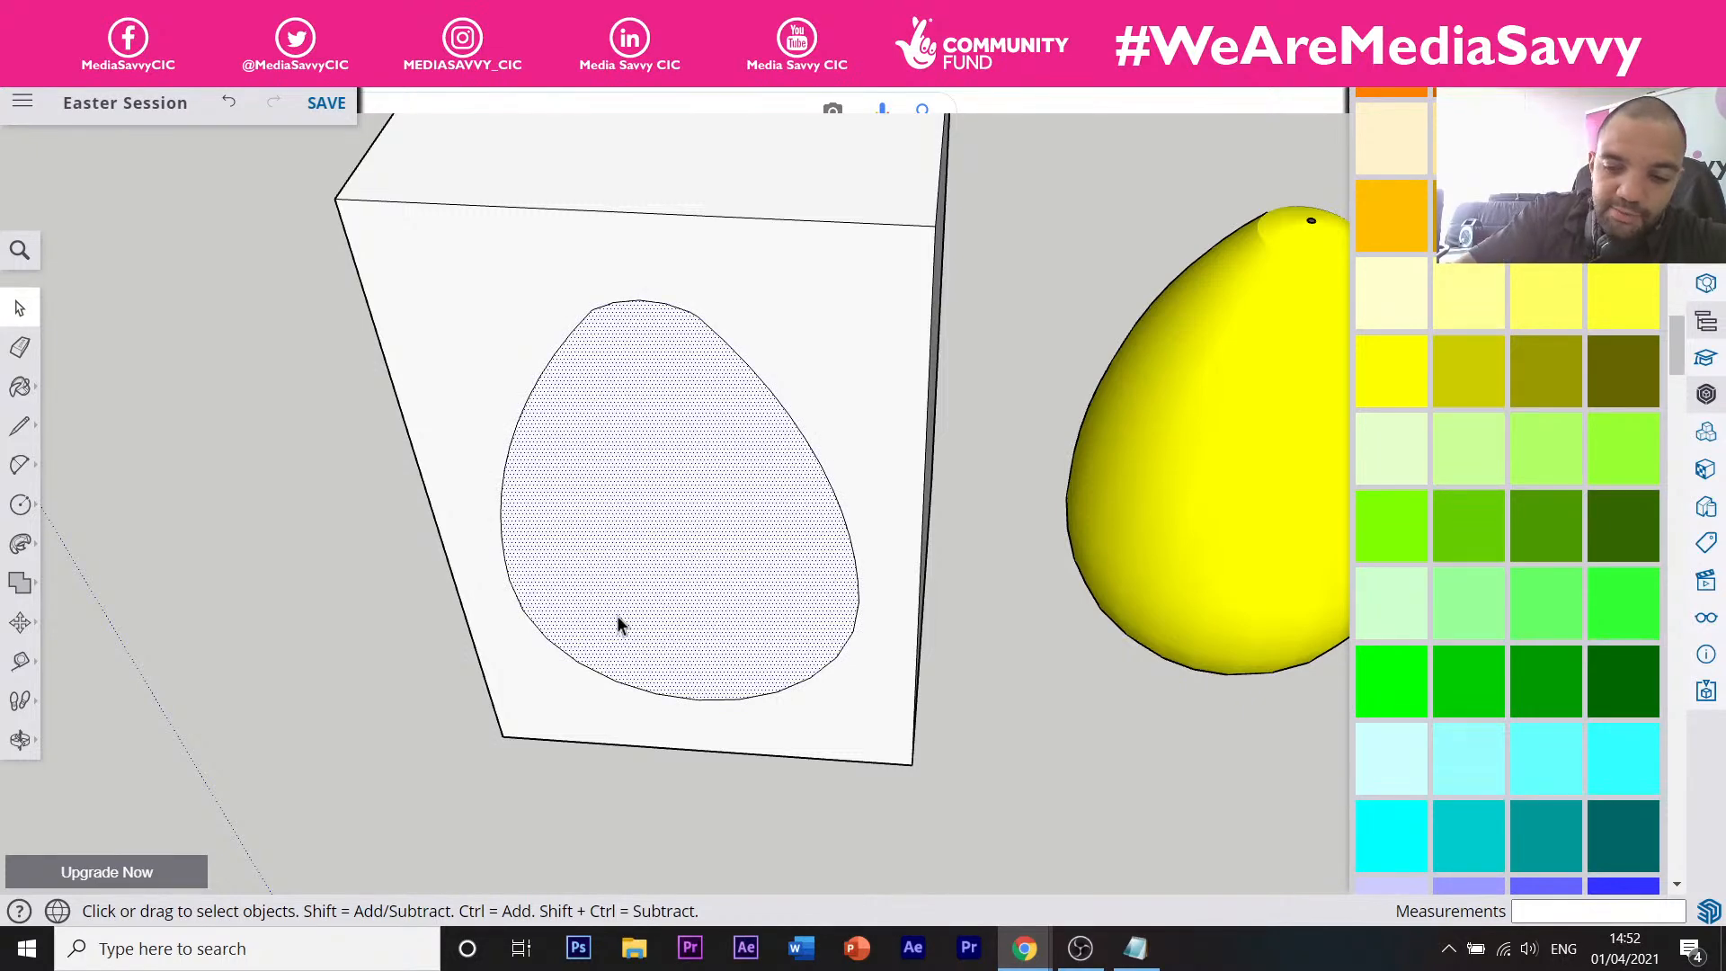
key(Delete)
scroll(559, 485, down, 5)
middle_drag(559, 485, 721, 501)
scroll(663, 624, up, 3)
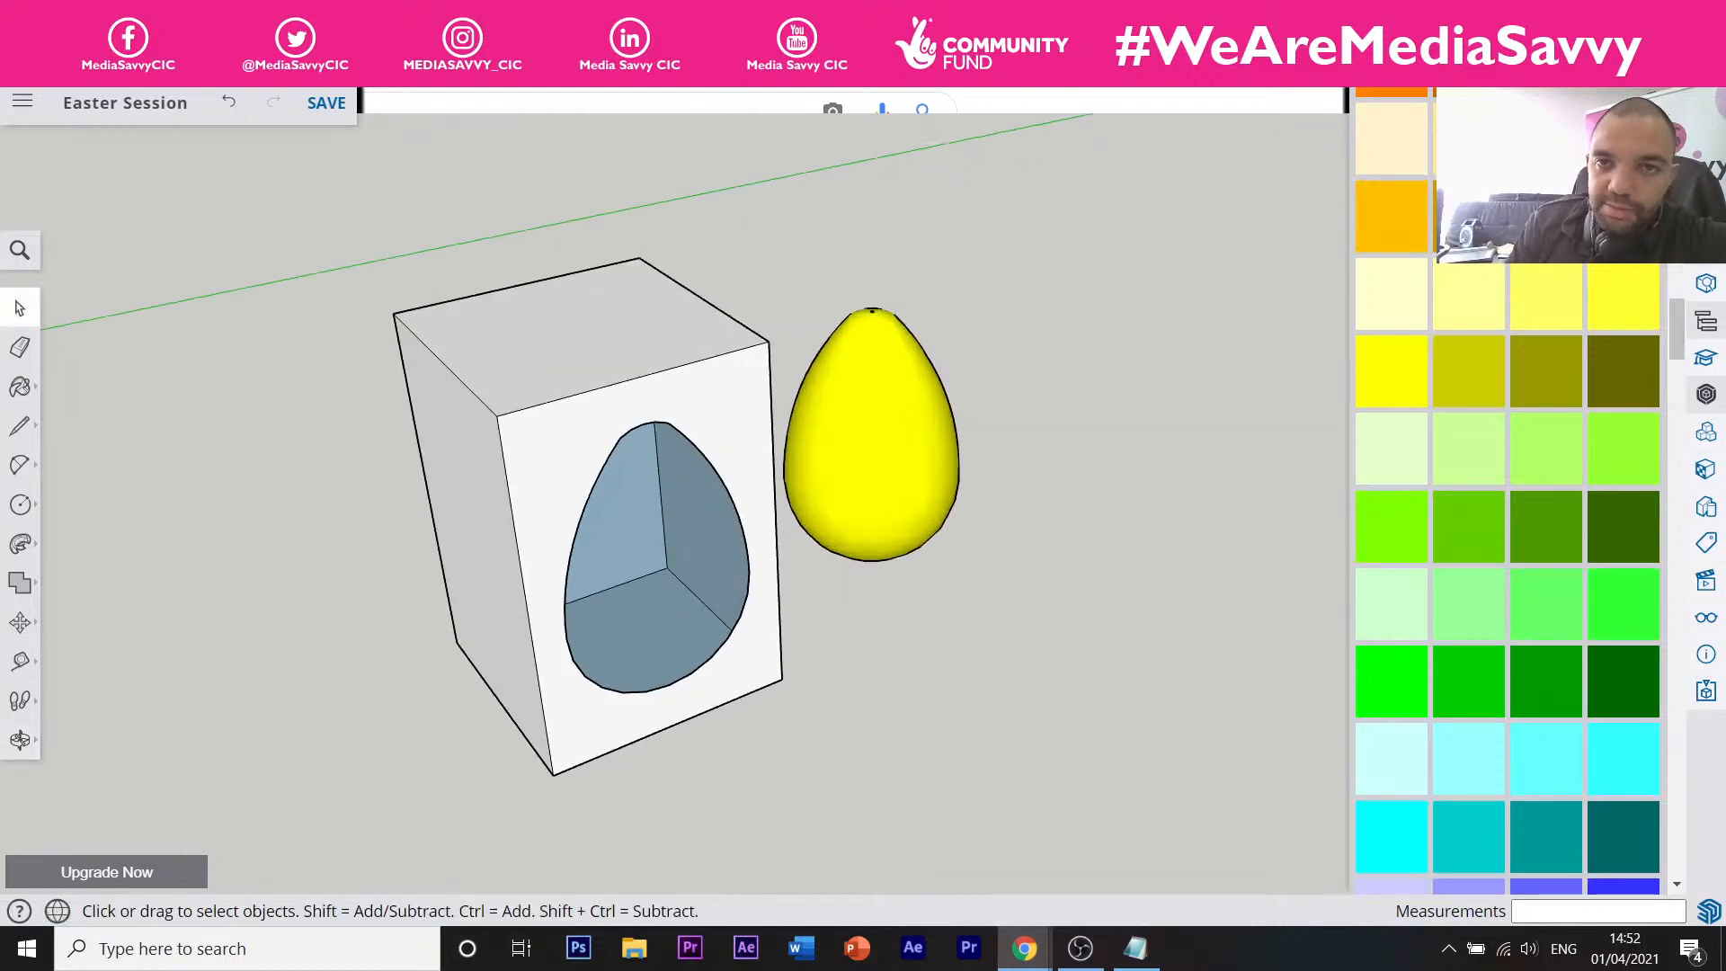
click(862, 13)
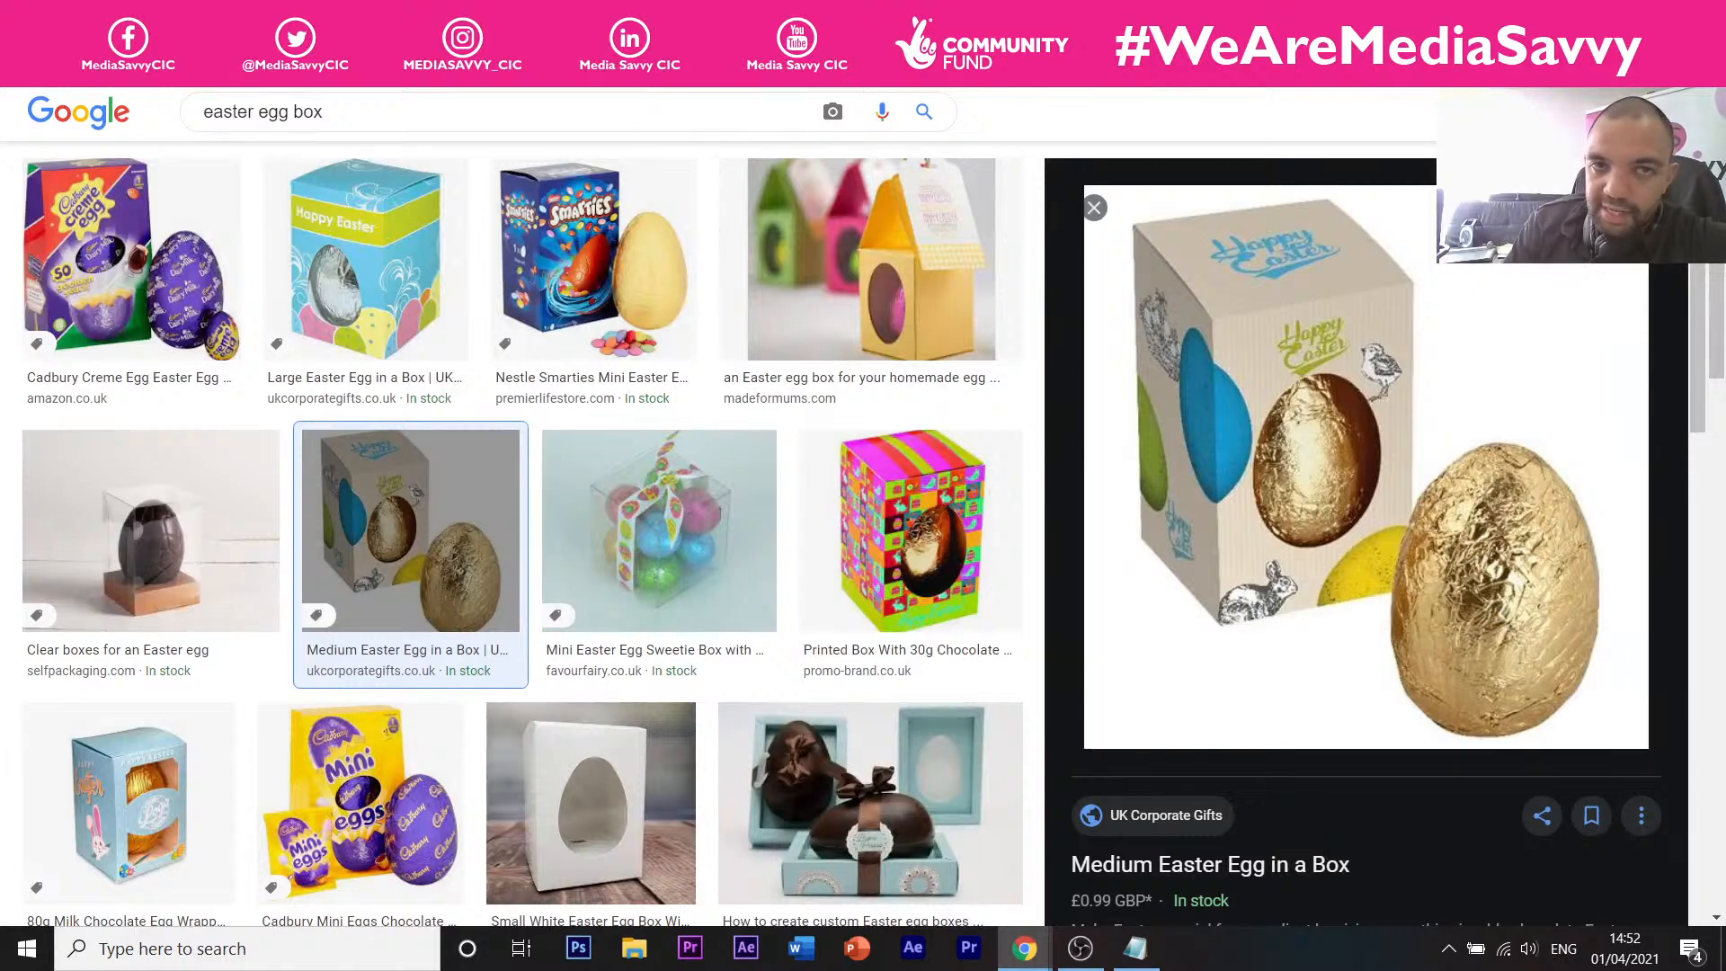
Back in the Easter Session model, select and delete the box's top face.
click(760, 13)
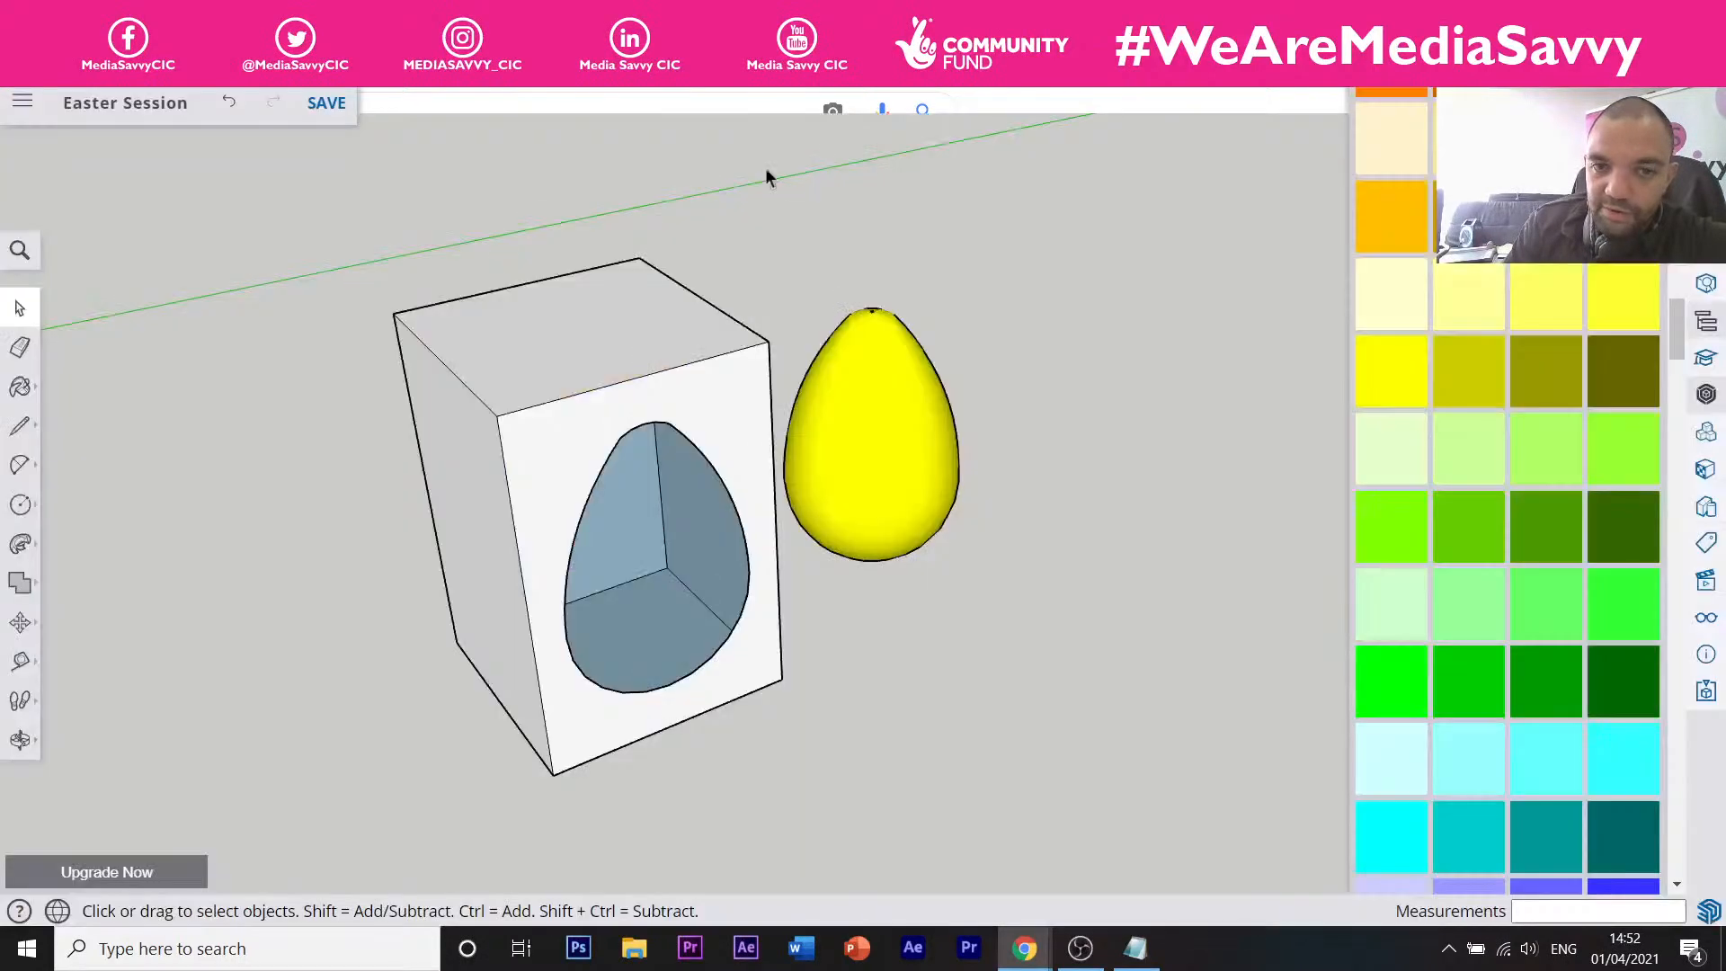
click(903, 464)
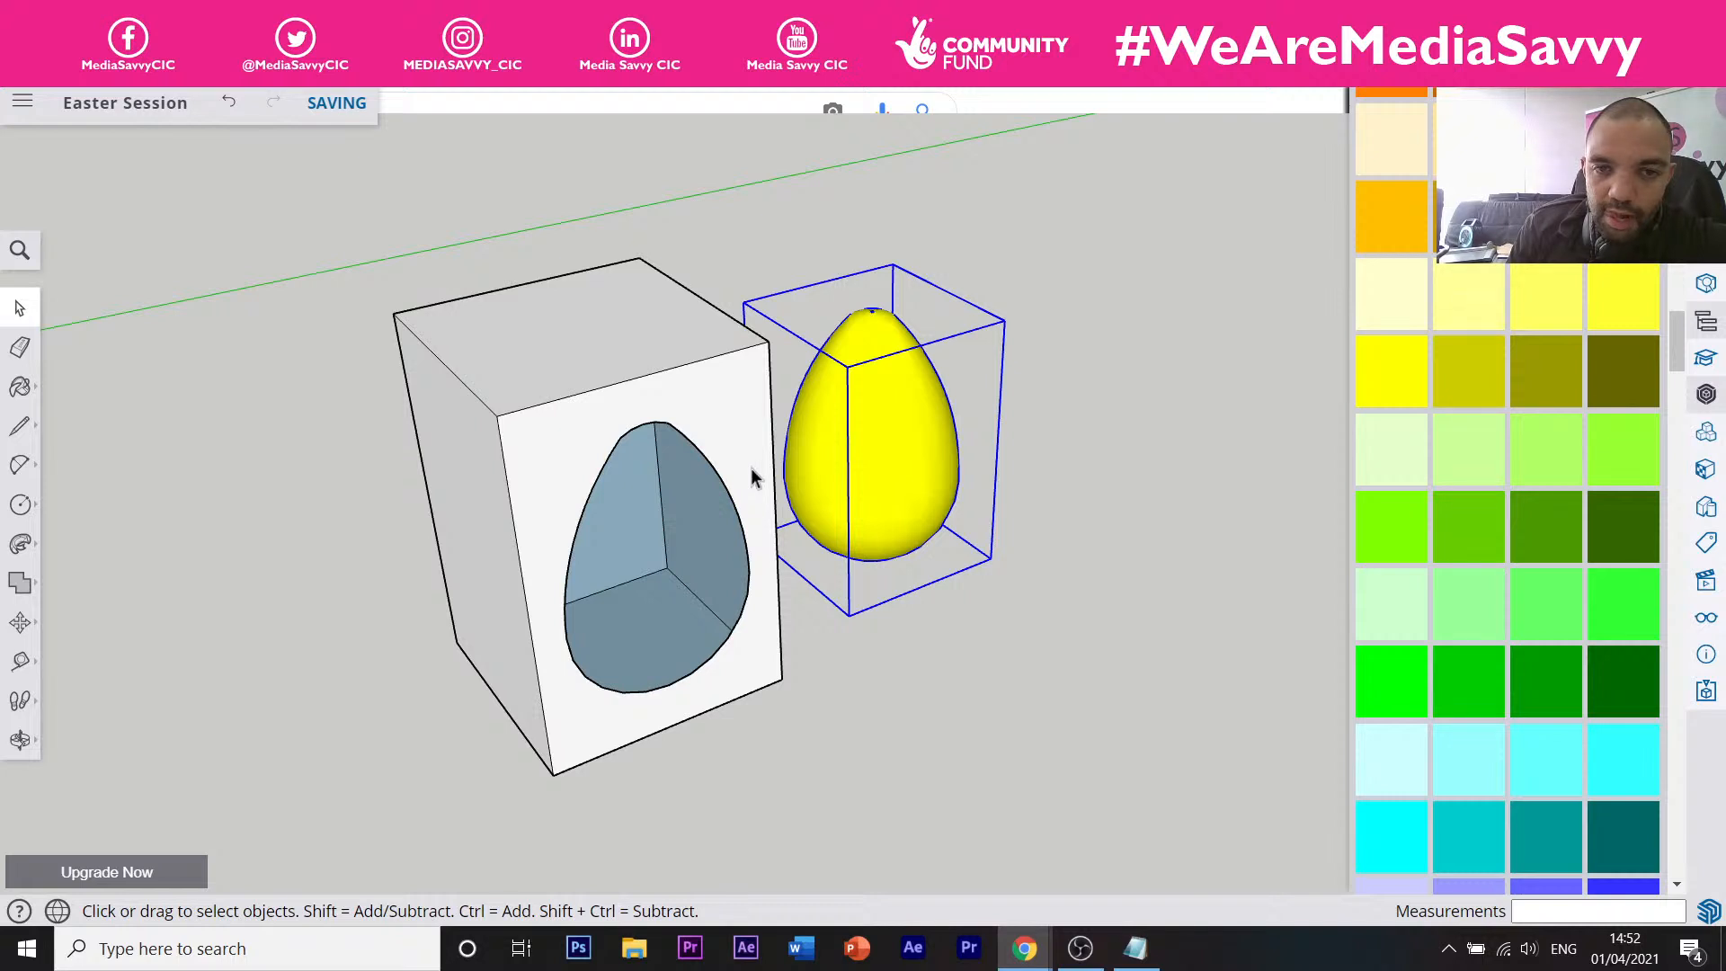
click(617, 347)
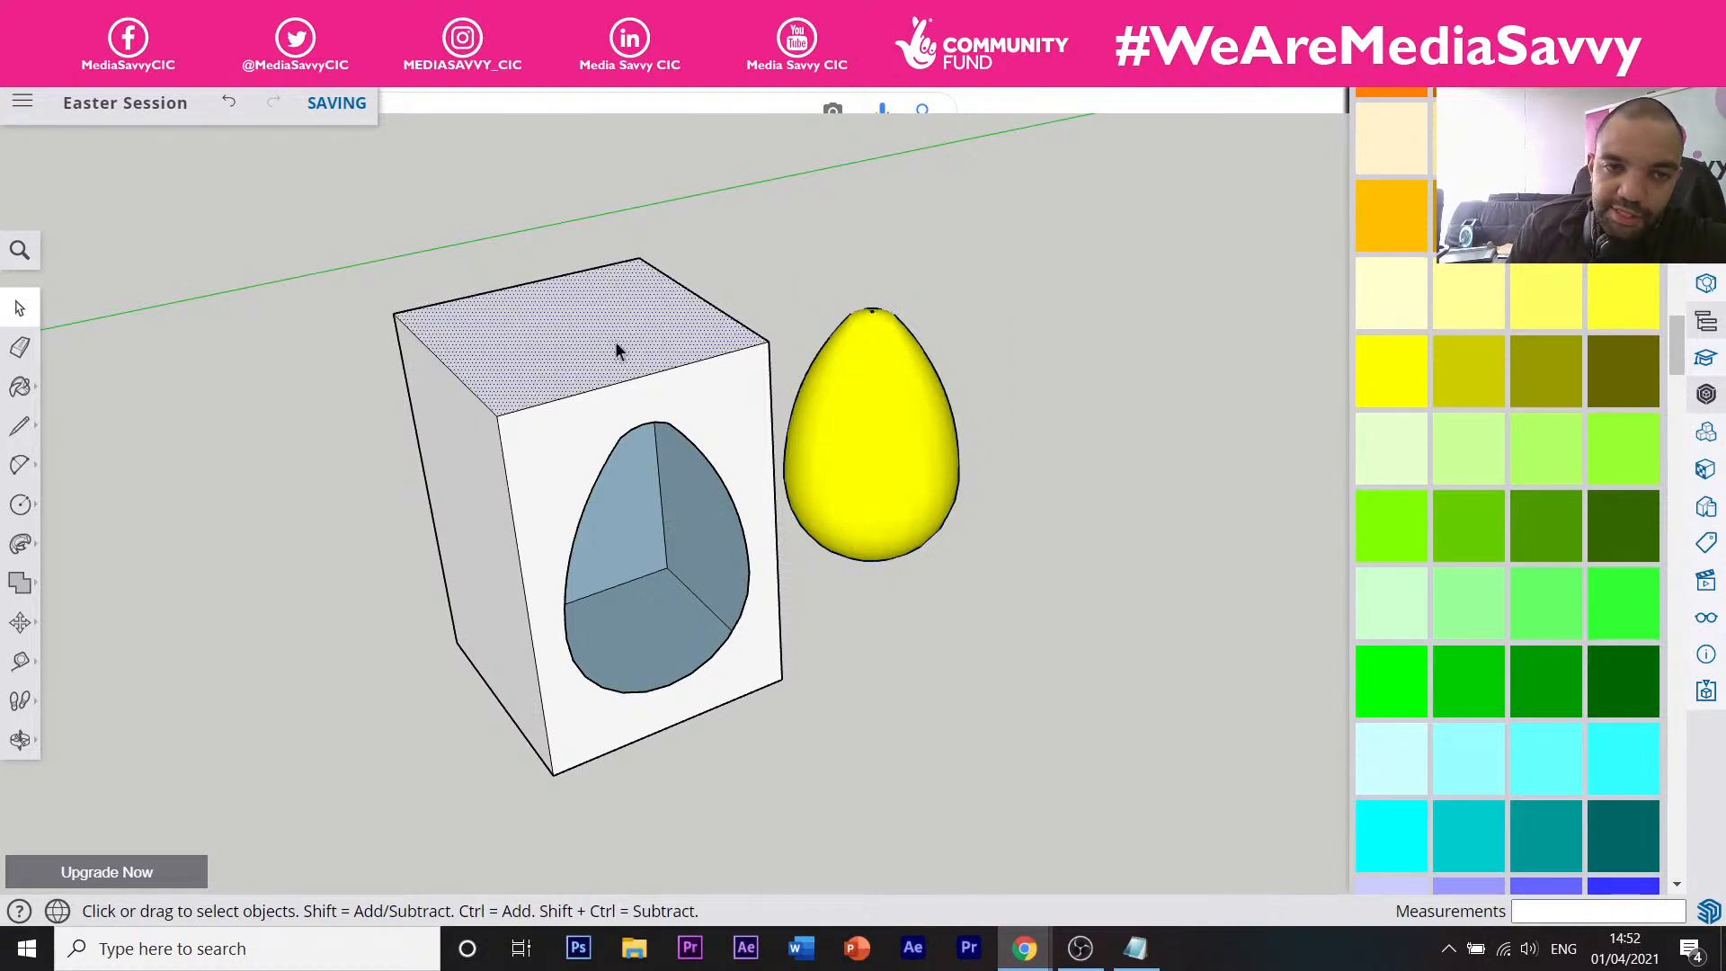
middle_drag(380, 318, 516, 379)
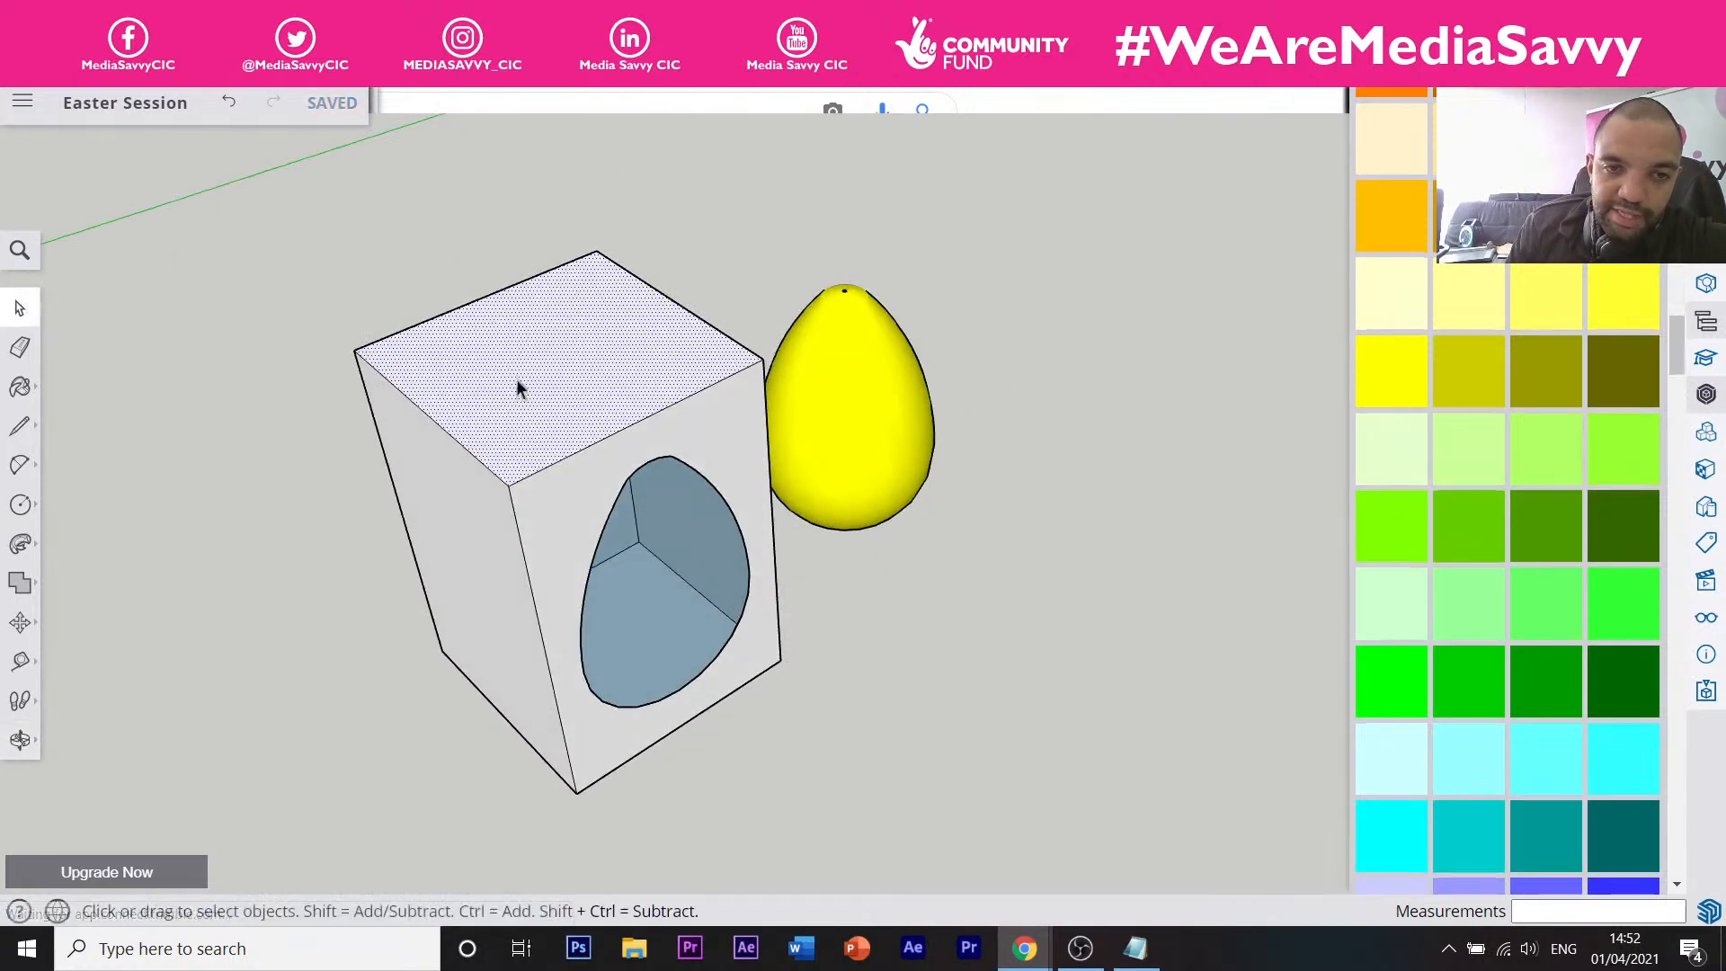
scroll(518, 388, up, 2)
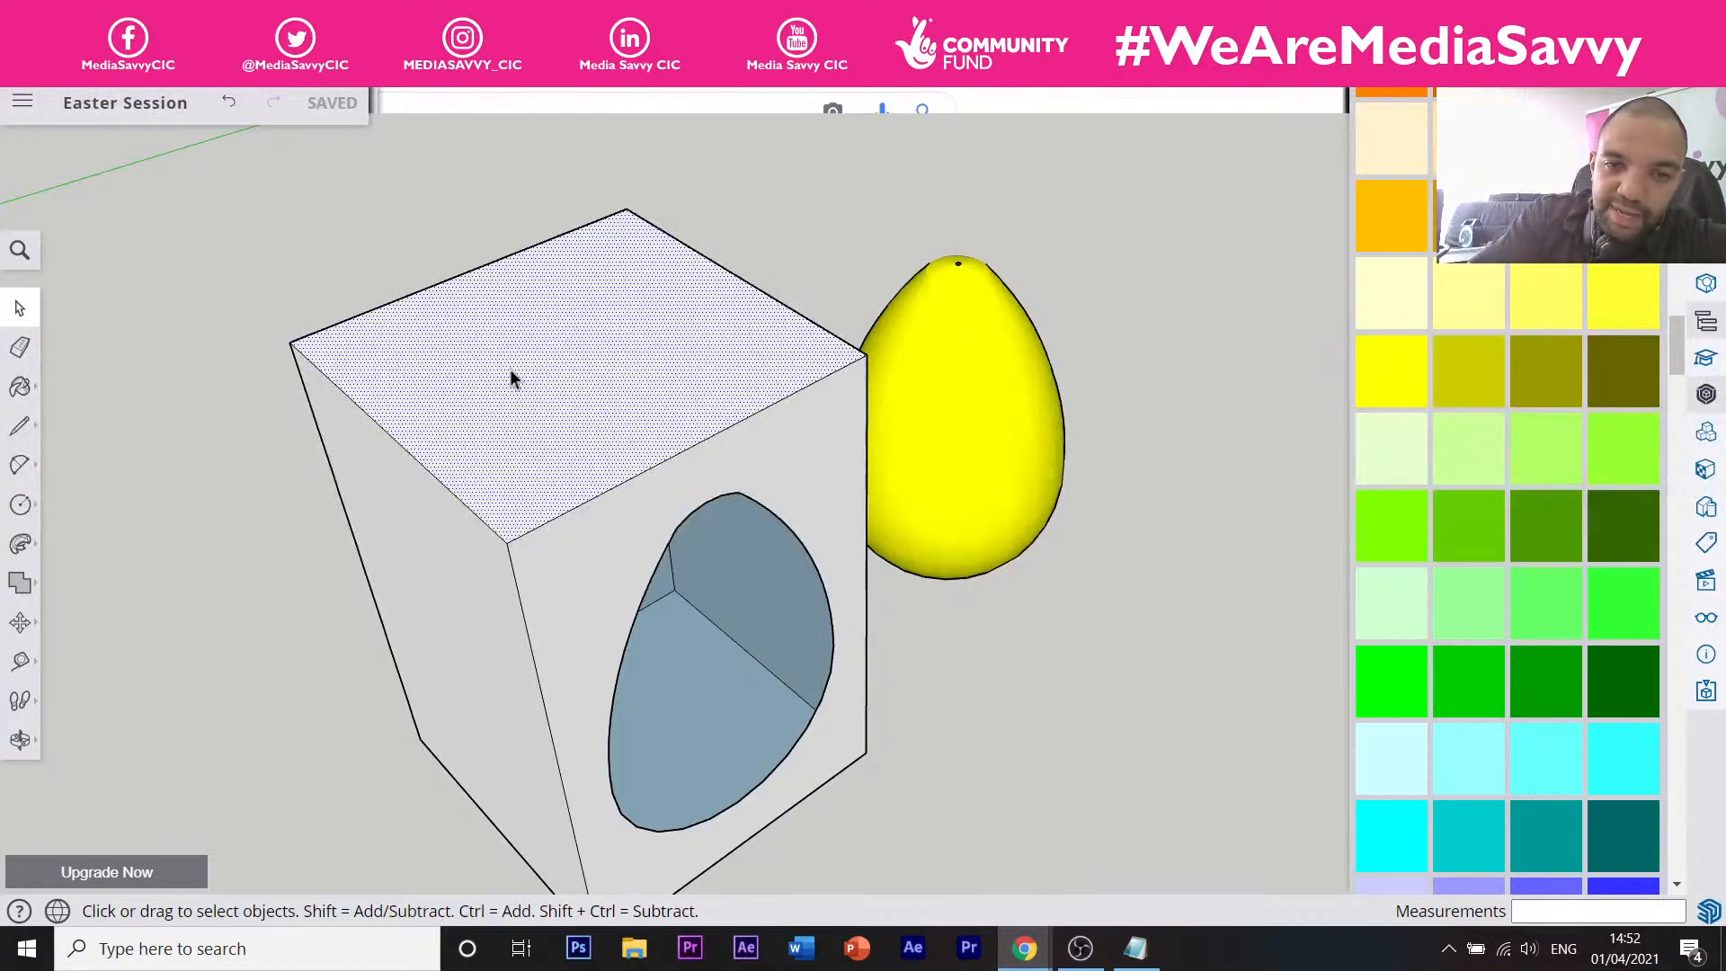
key(Delete)
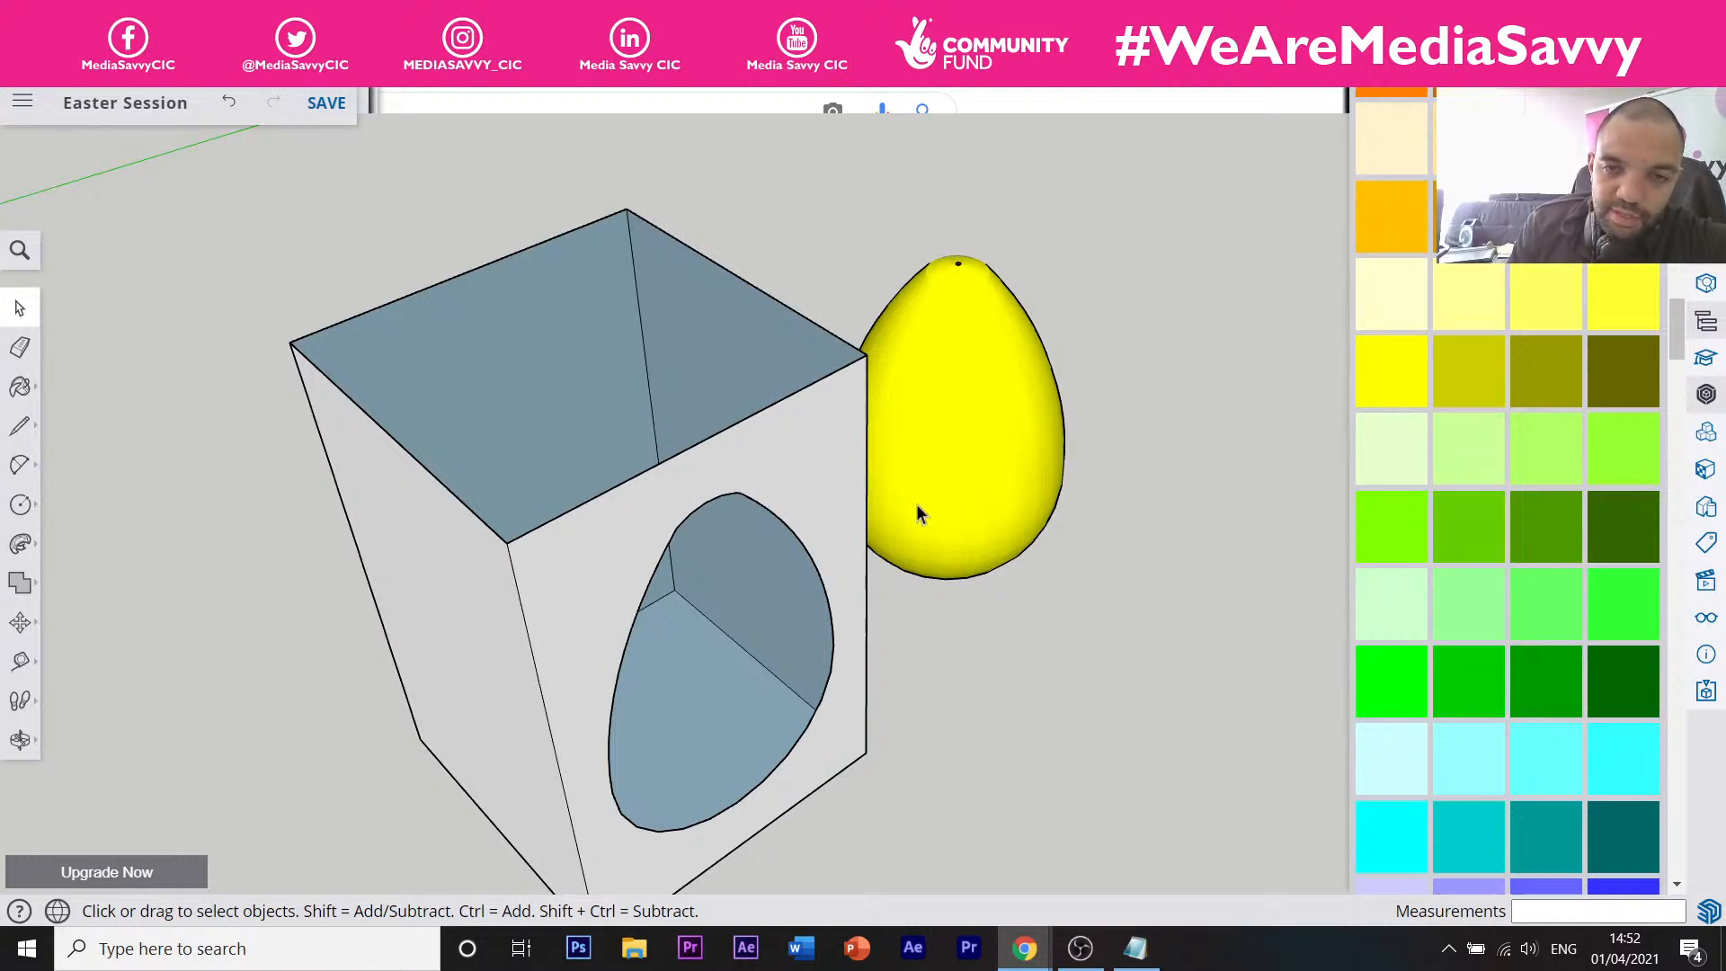
scroll(917, 511, down, 3)
Orbit to look down into the hollow, open-topped box.
key(o)
drag(774, 288, 640, 460)
middle_drag(642, 459, 884, 576)
middle_drag(701, 558, 814, 596)
scroll(831, 562, down, 2)
middle_drag(842, 529, 997, 552)
scroll(912, 472, up, 2)
scroll(910, 465, up, 1)
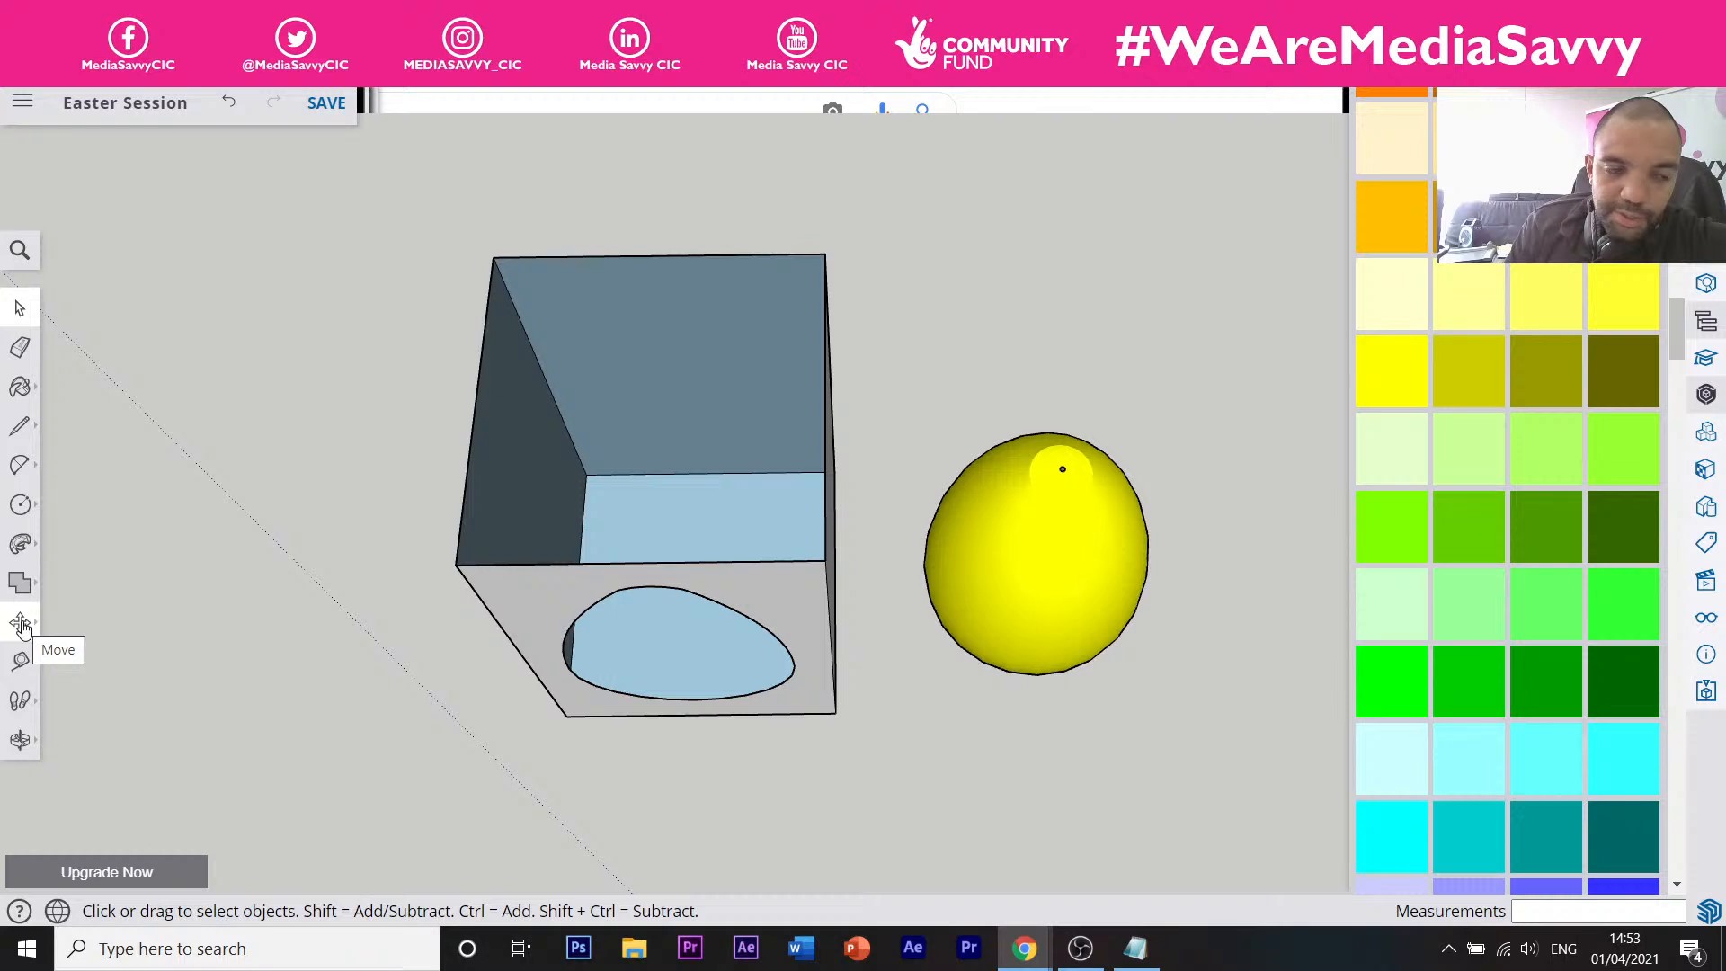
Move the egg about 244 mm into the box so it shows through the window.
click(21, 622)
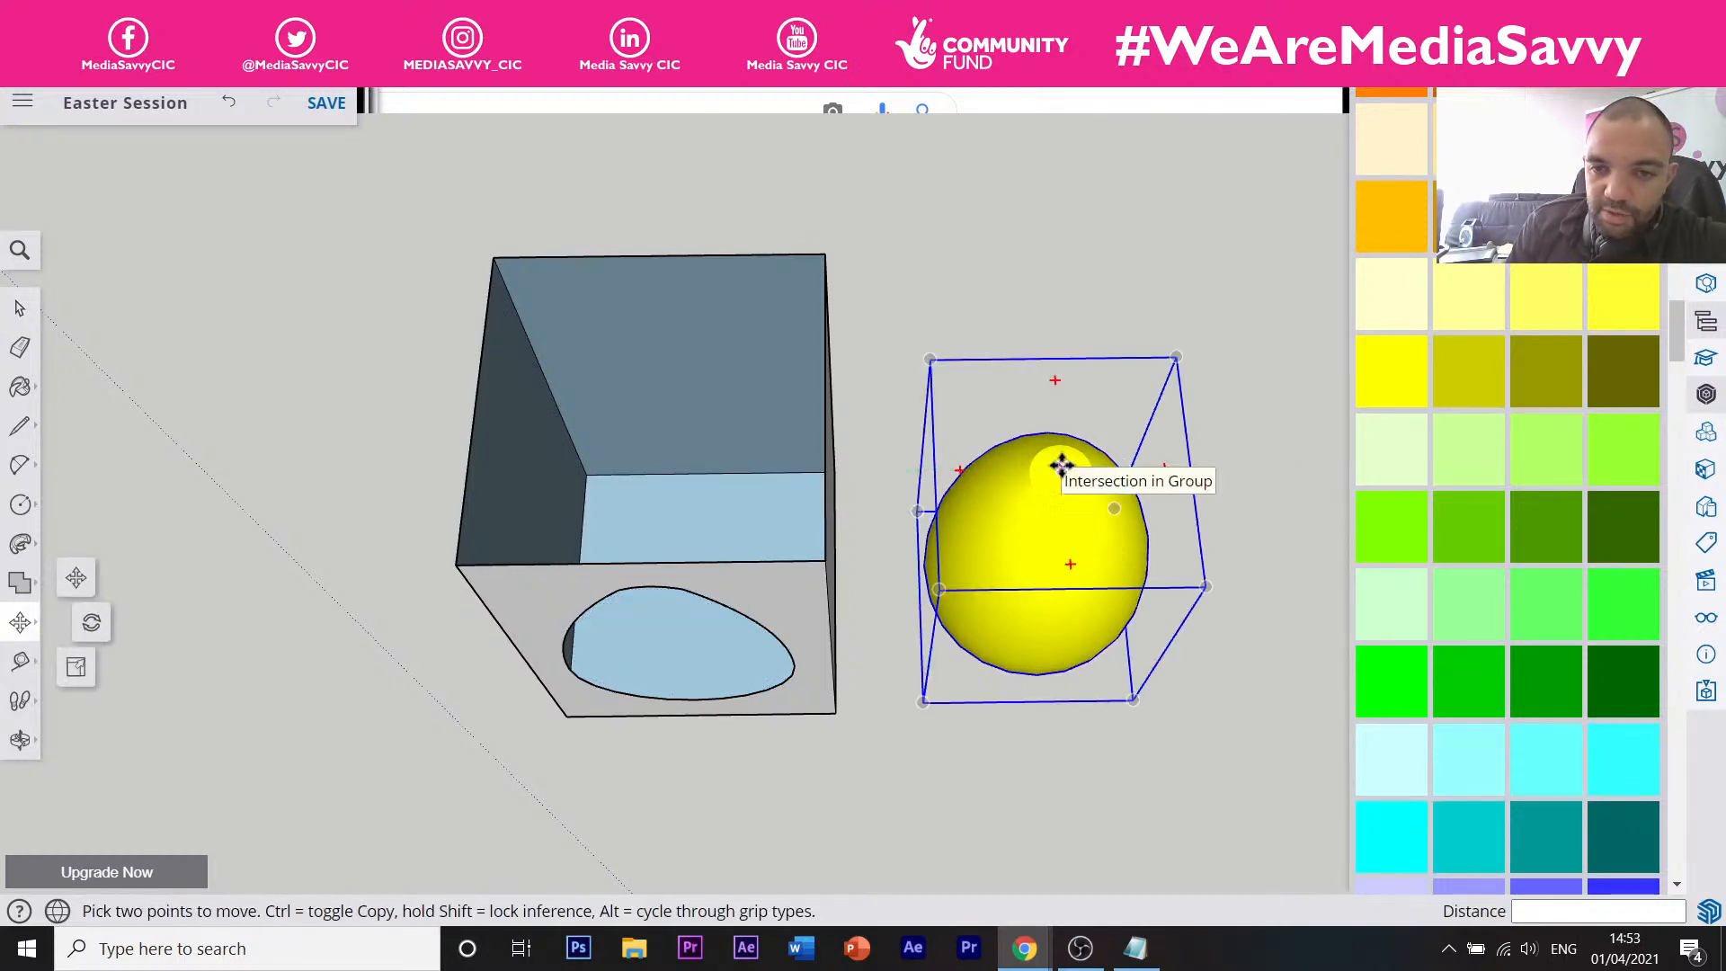
click(1059, 471)
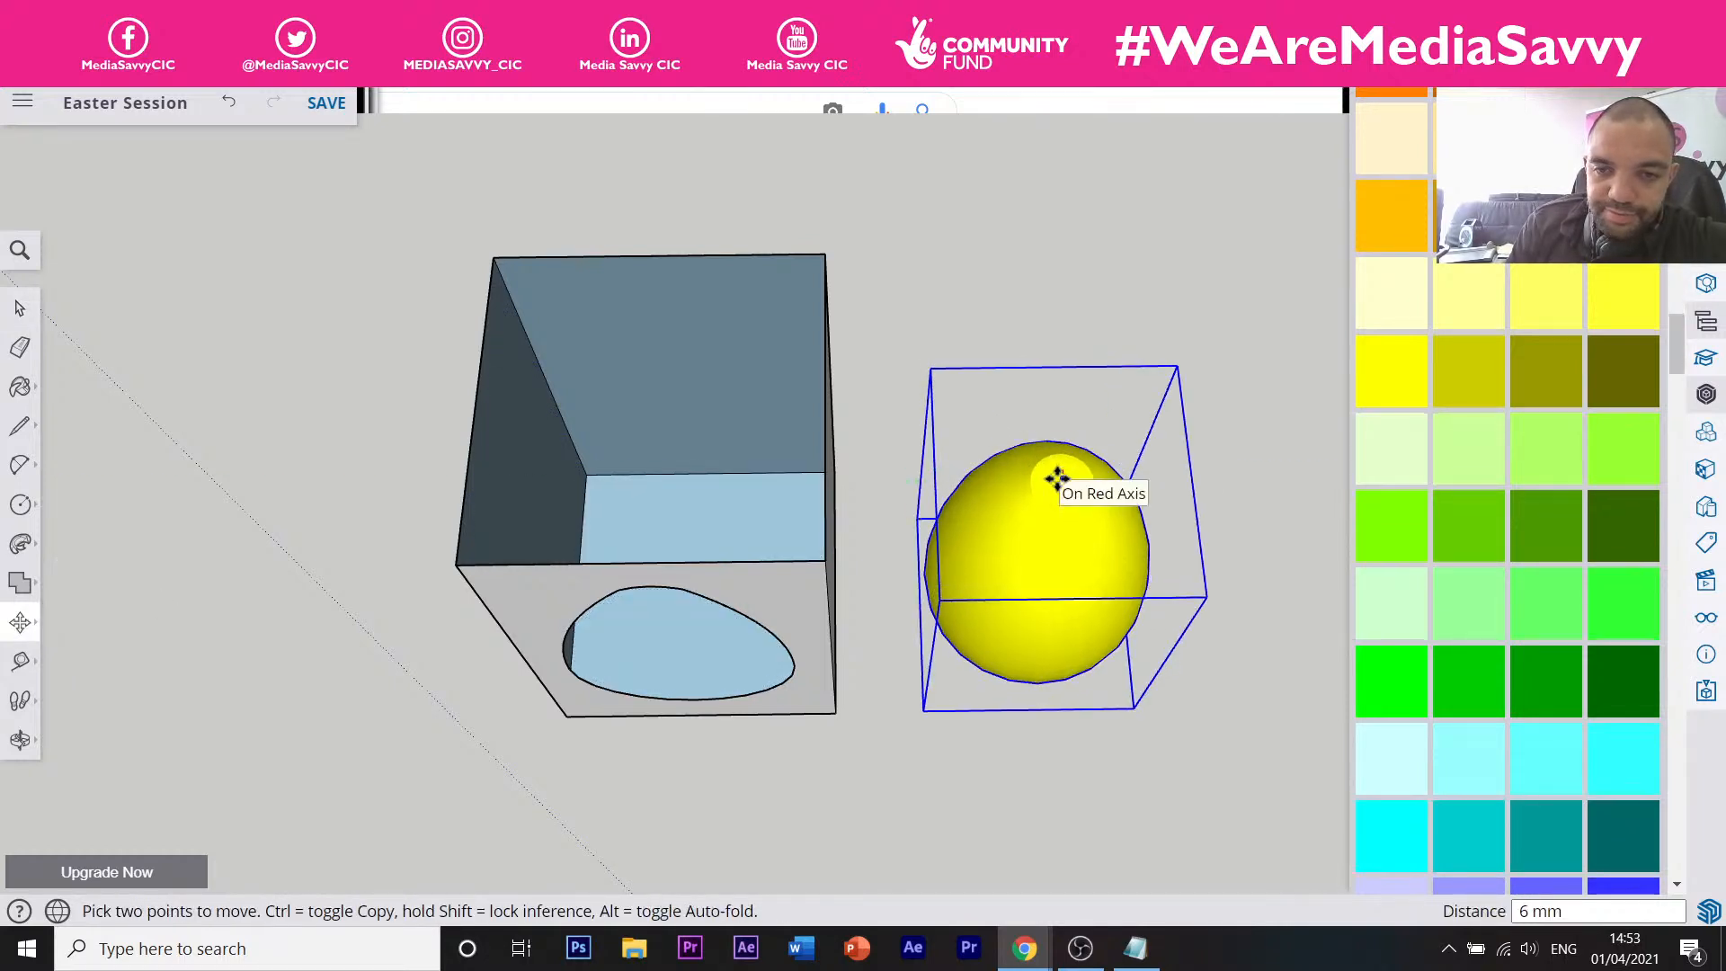
mouse_move(1056, 476)
middle_down()
mouse_move(1047, 348)
mouse_move(1039, 566)
mouse_move(1051, 489)
middle_up()
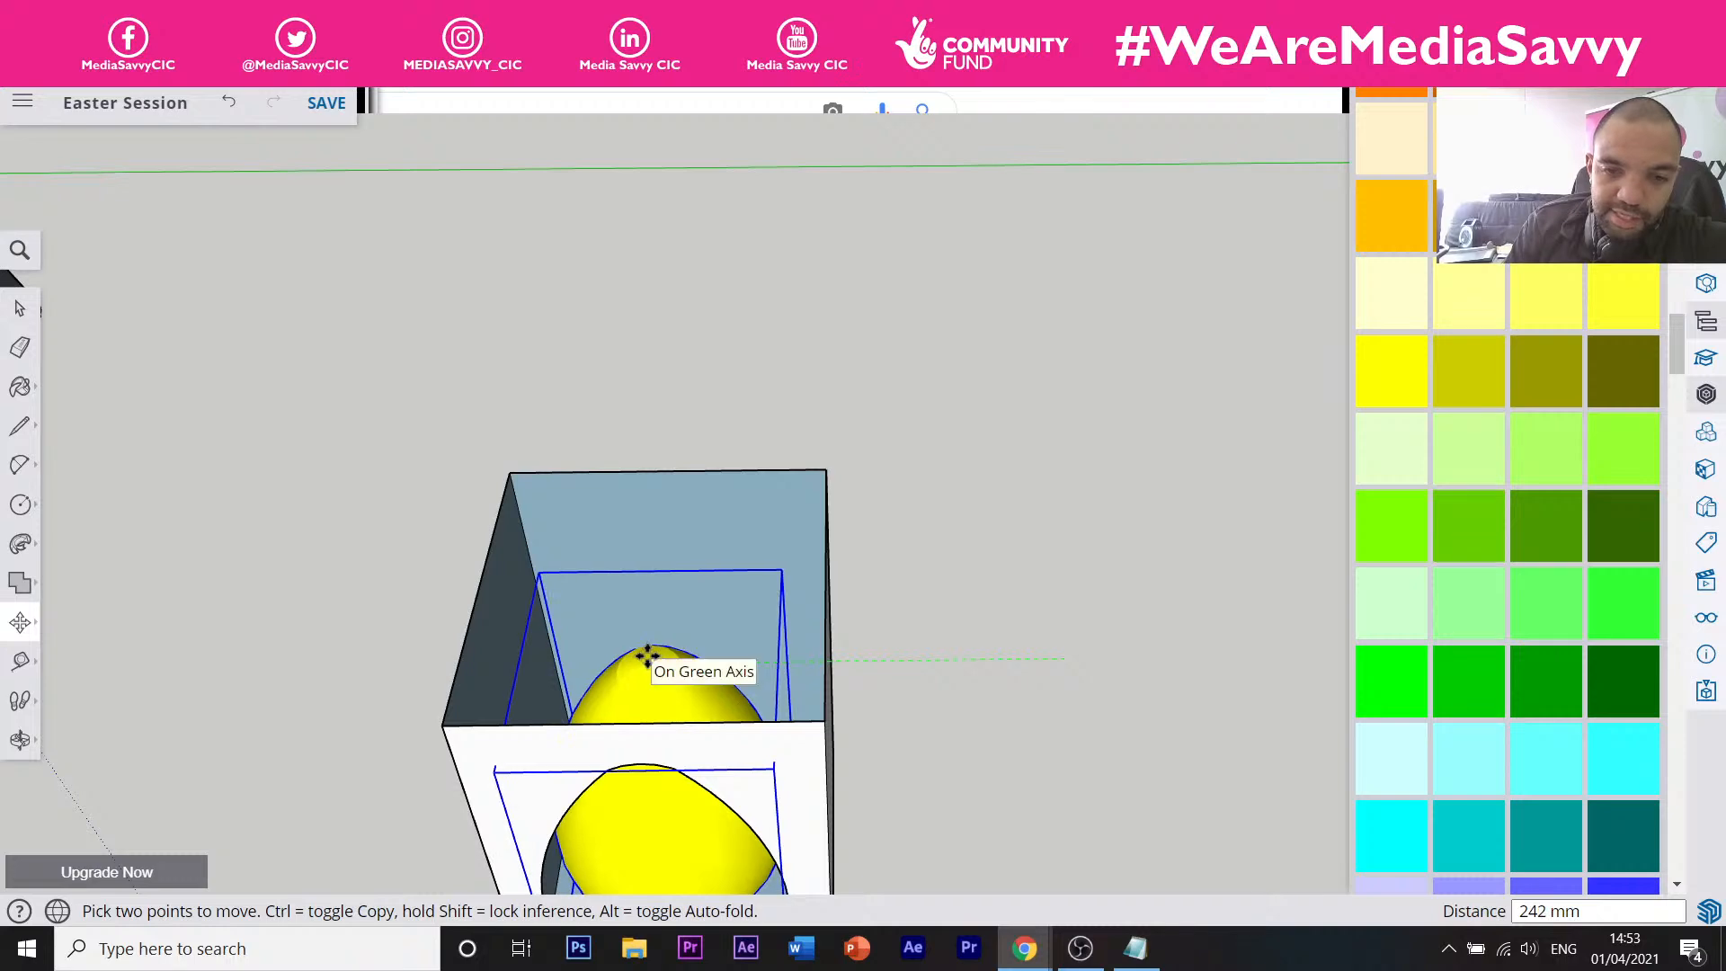
click(645, 657)
middle_drag(722, 682, 789, 400)
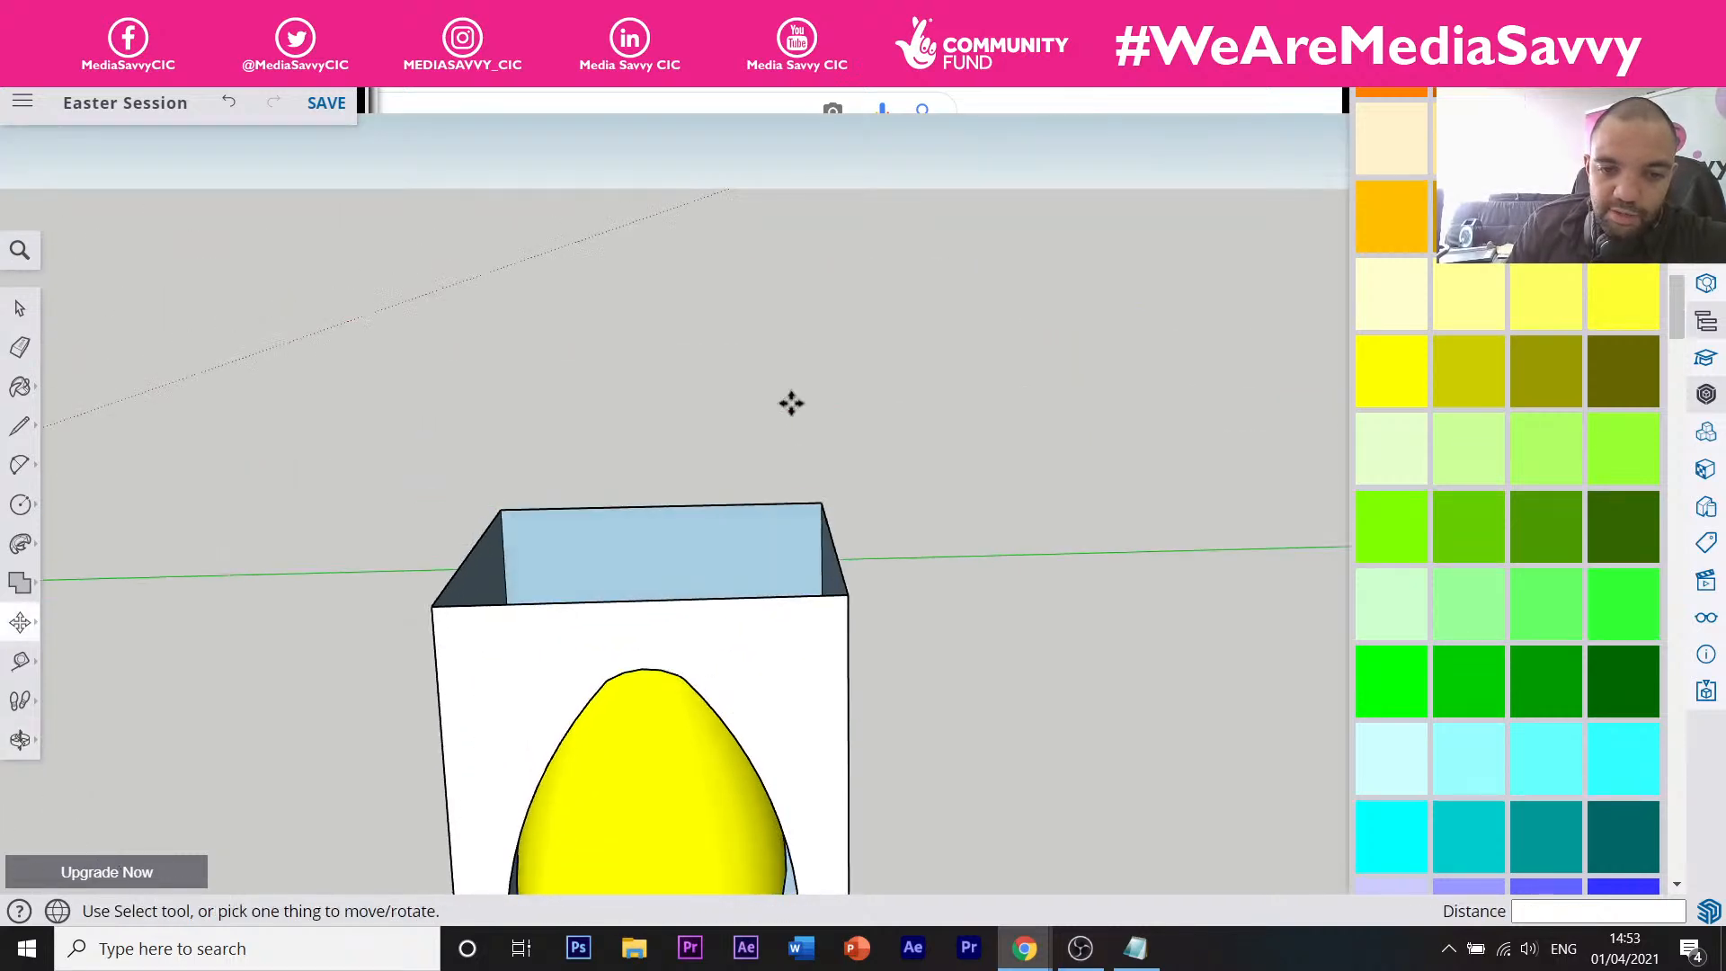
scroll(764, 539, down, 5)
scroll(757, 554, up, 3)
middle_drag(757, 555, 945, 762)
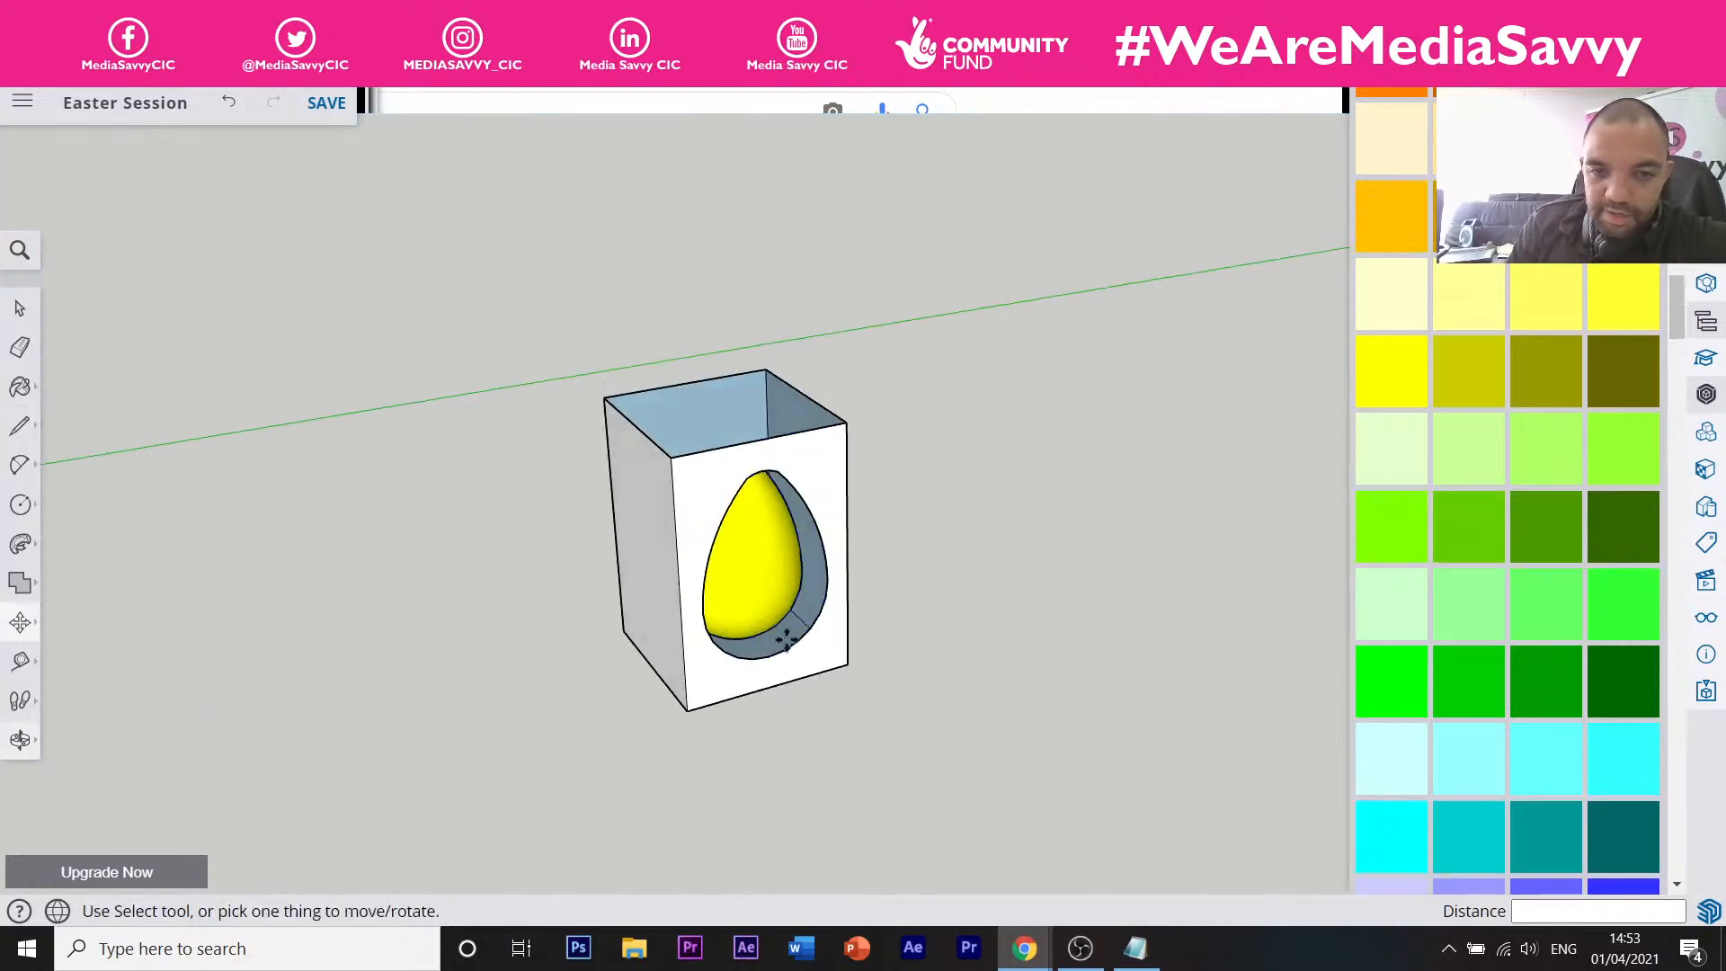
middle_drag(780, 630, 853, 683)
scroll(765, 391, up, 4)
scroll(780, 375, up, 2)
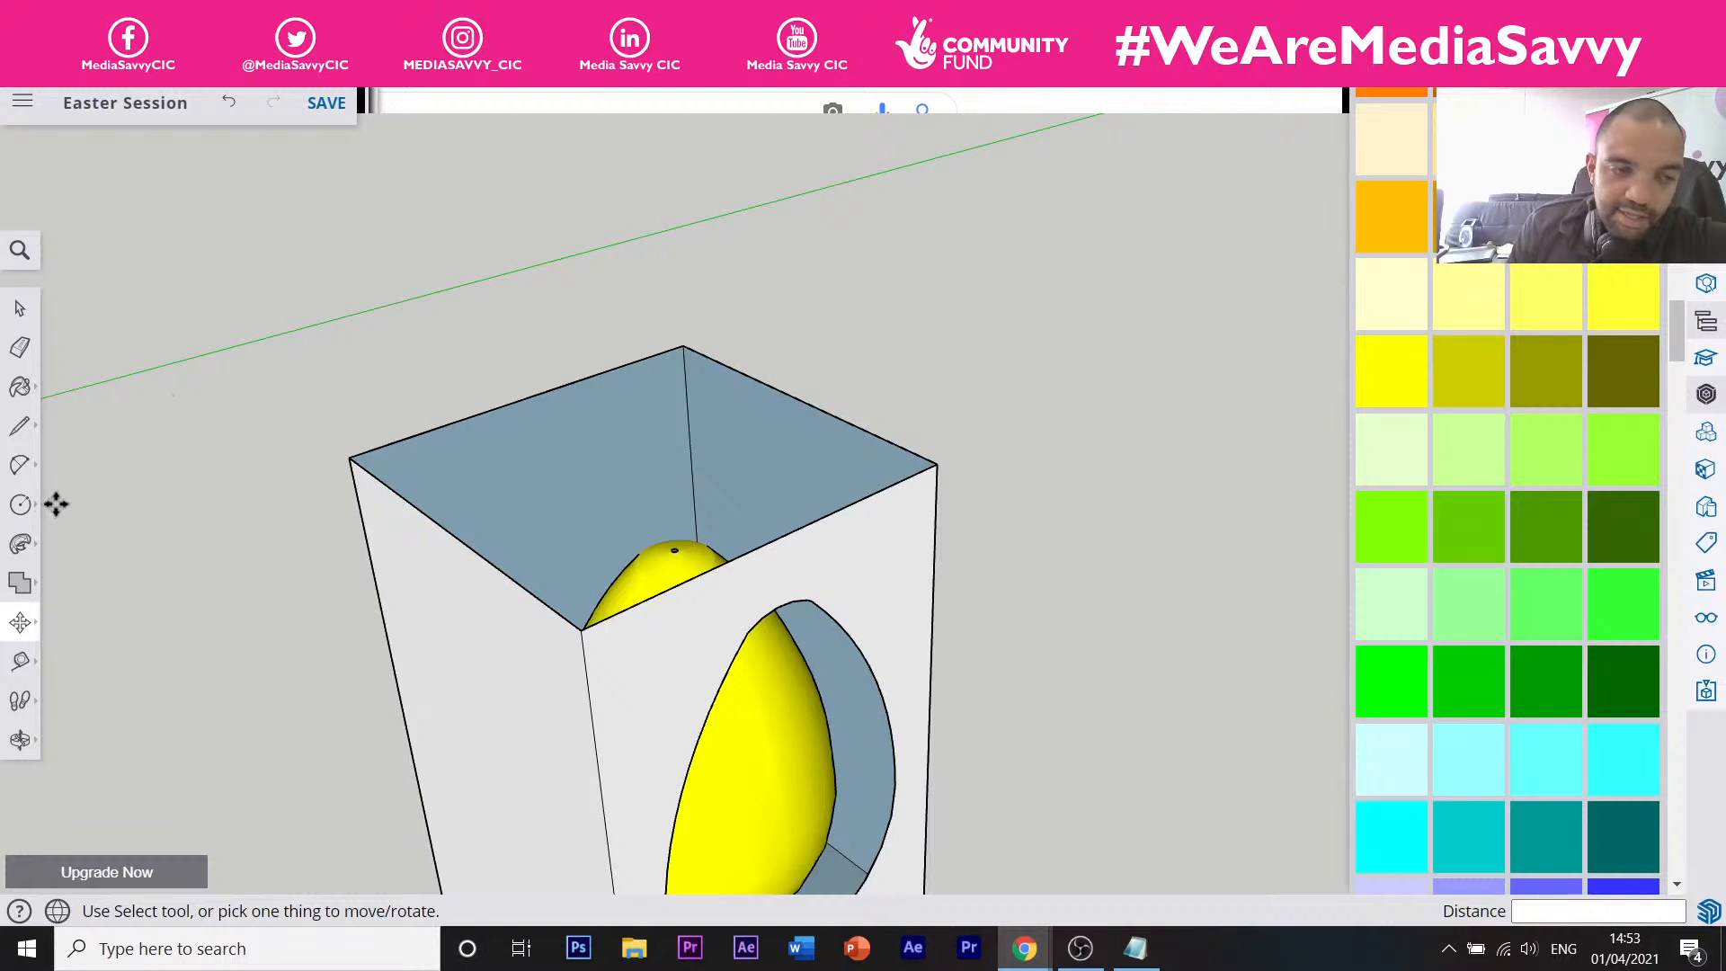
Draw a rectangle between the box's opposite top corners to cap it with a lid face.
click(20, 426)
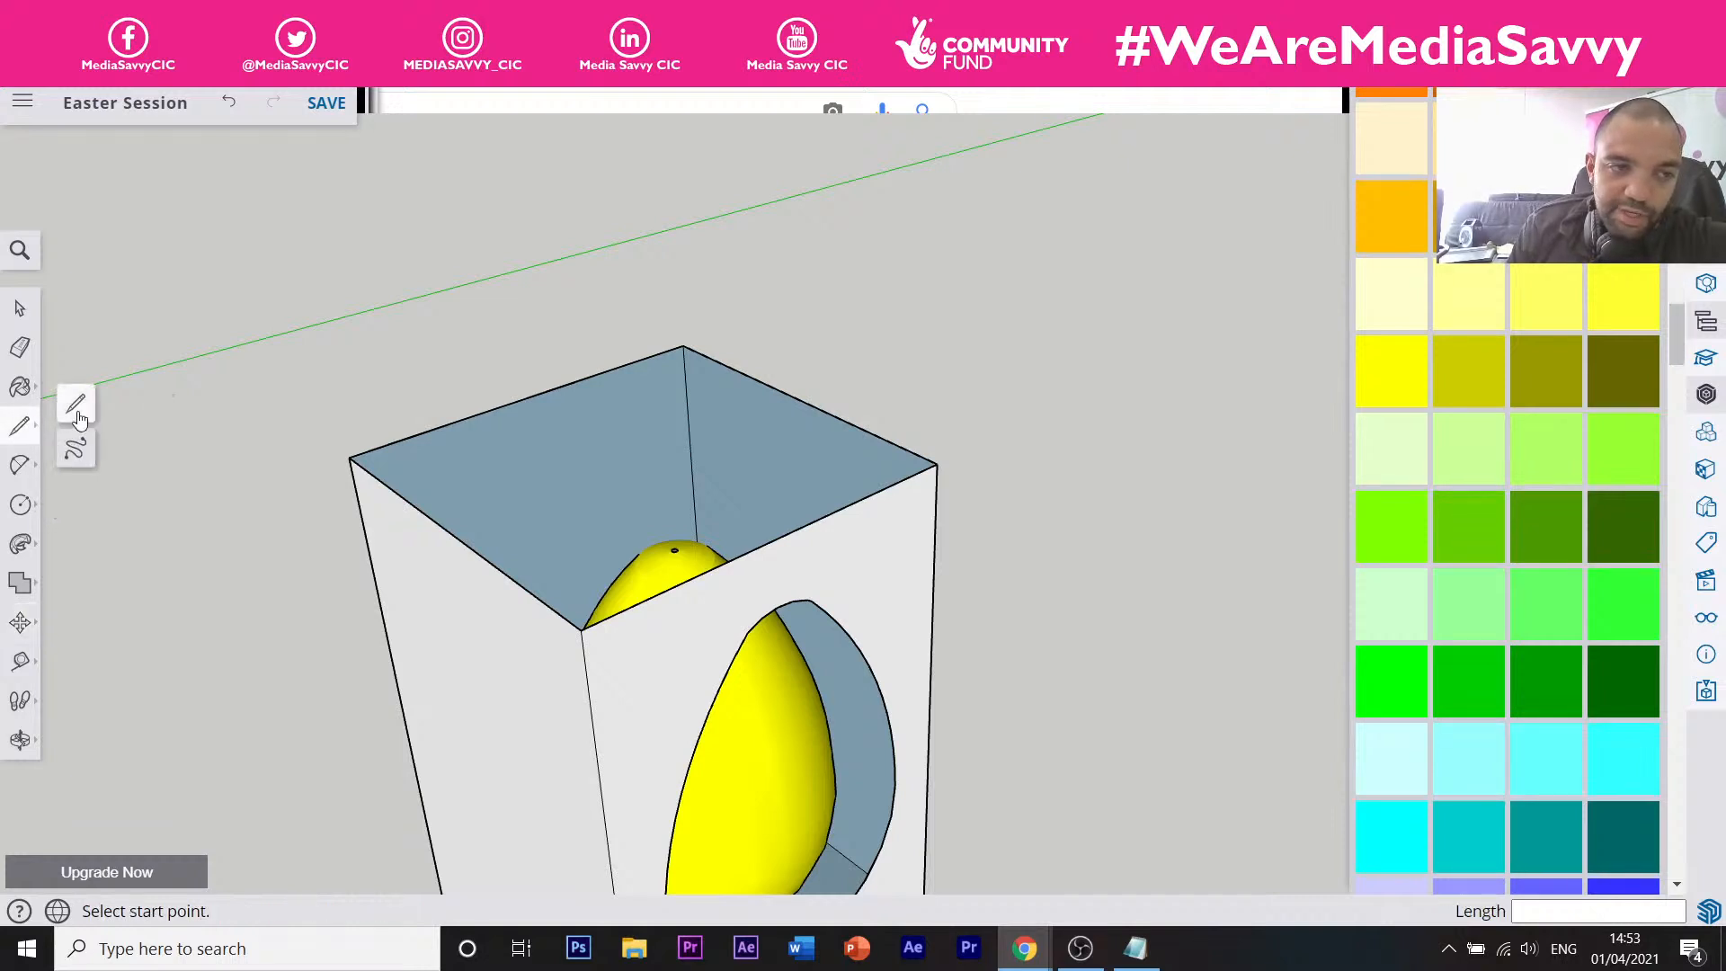
click(20, 464)
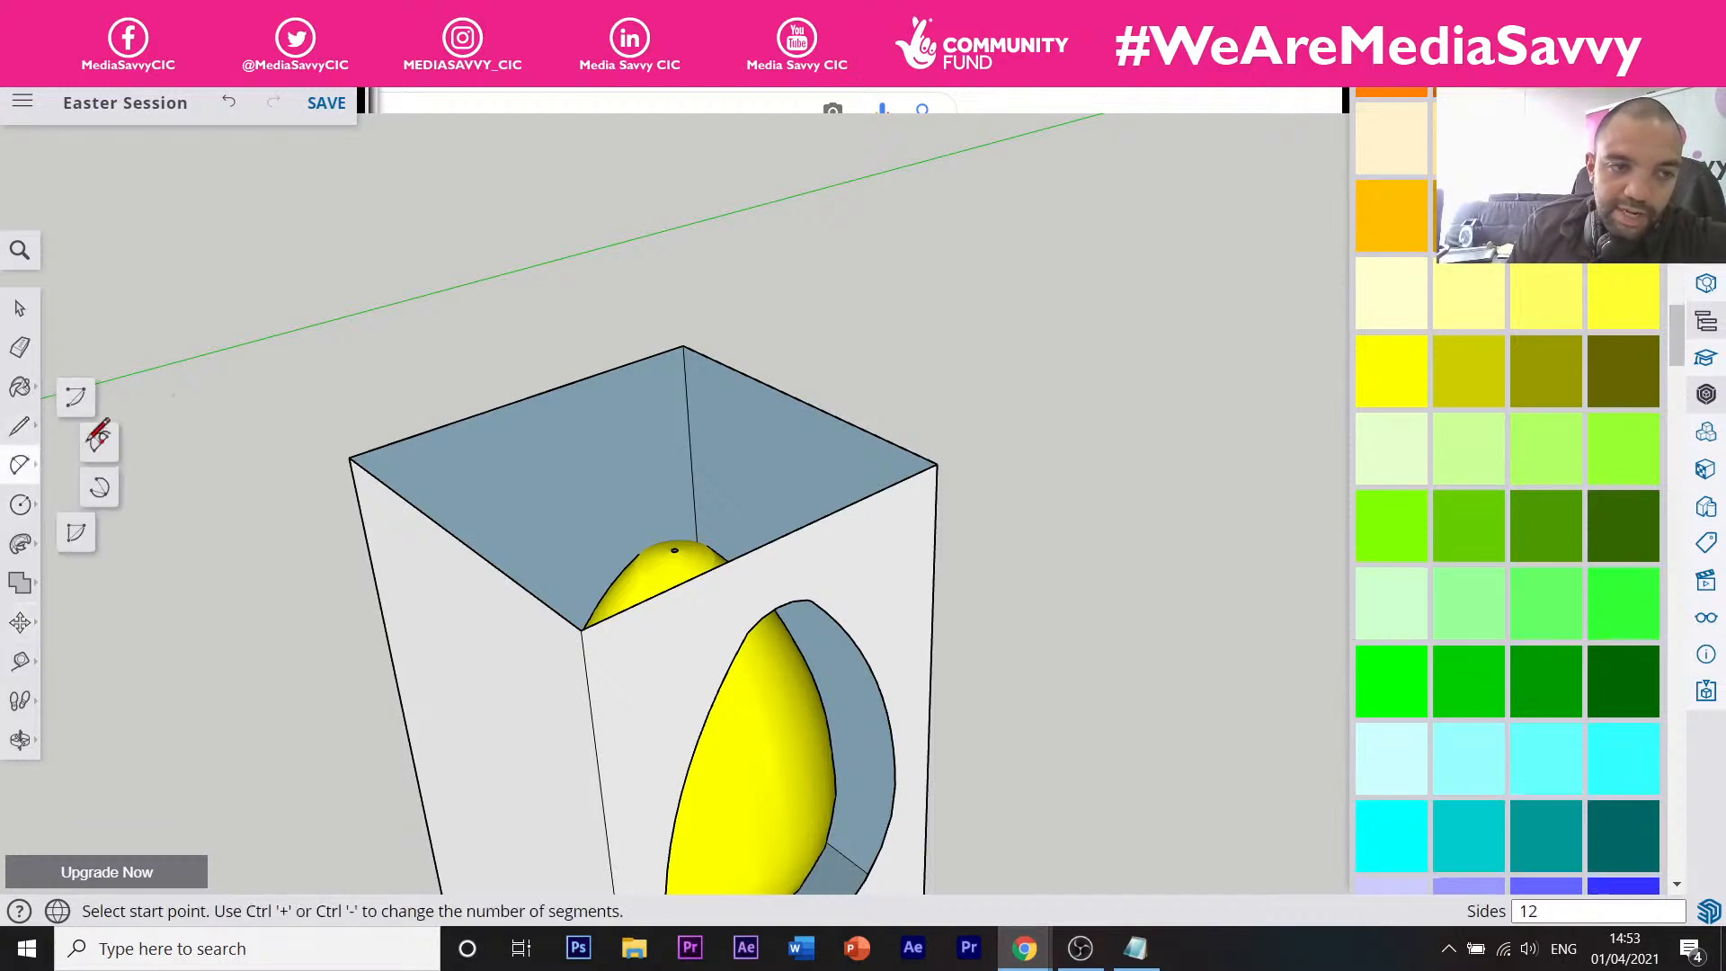
click(20, 504)
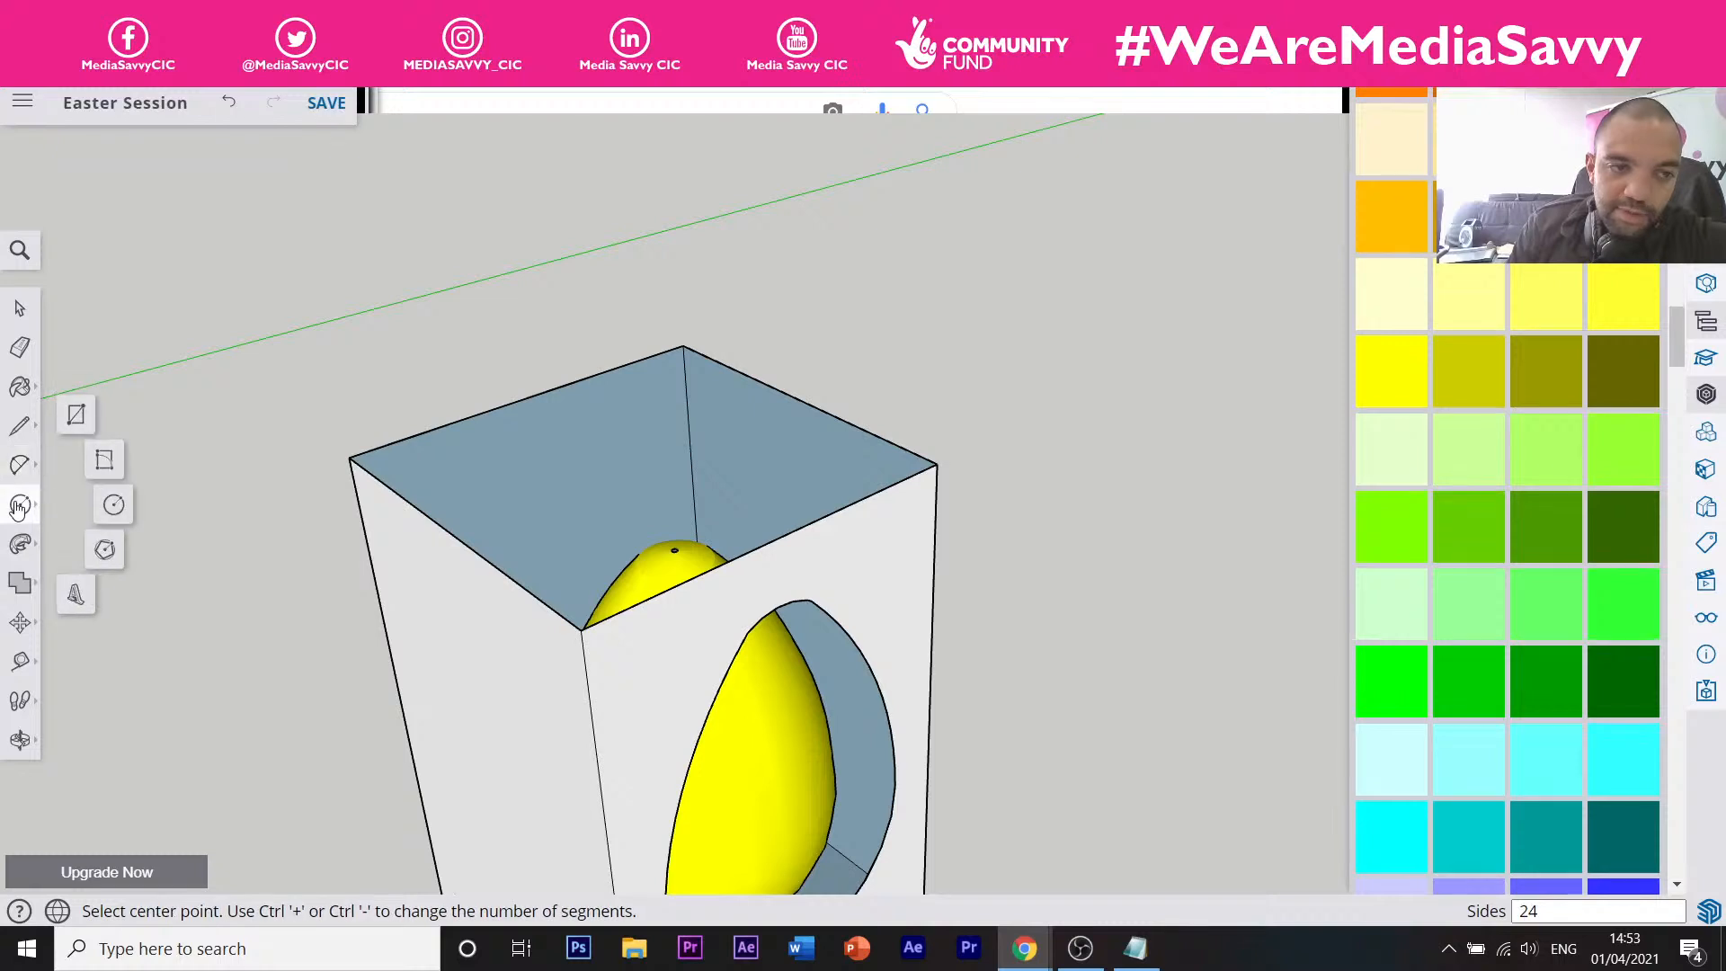
click(77, 417)
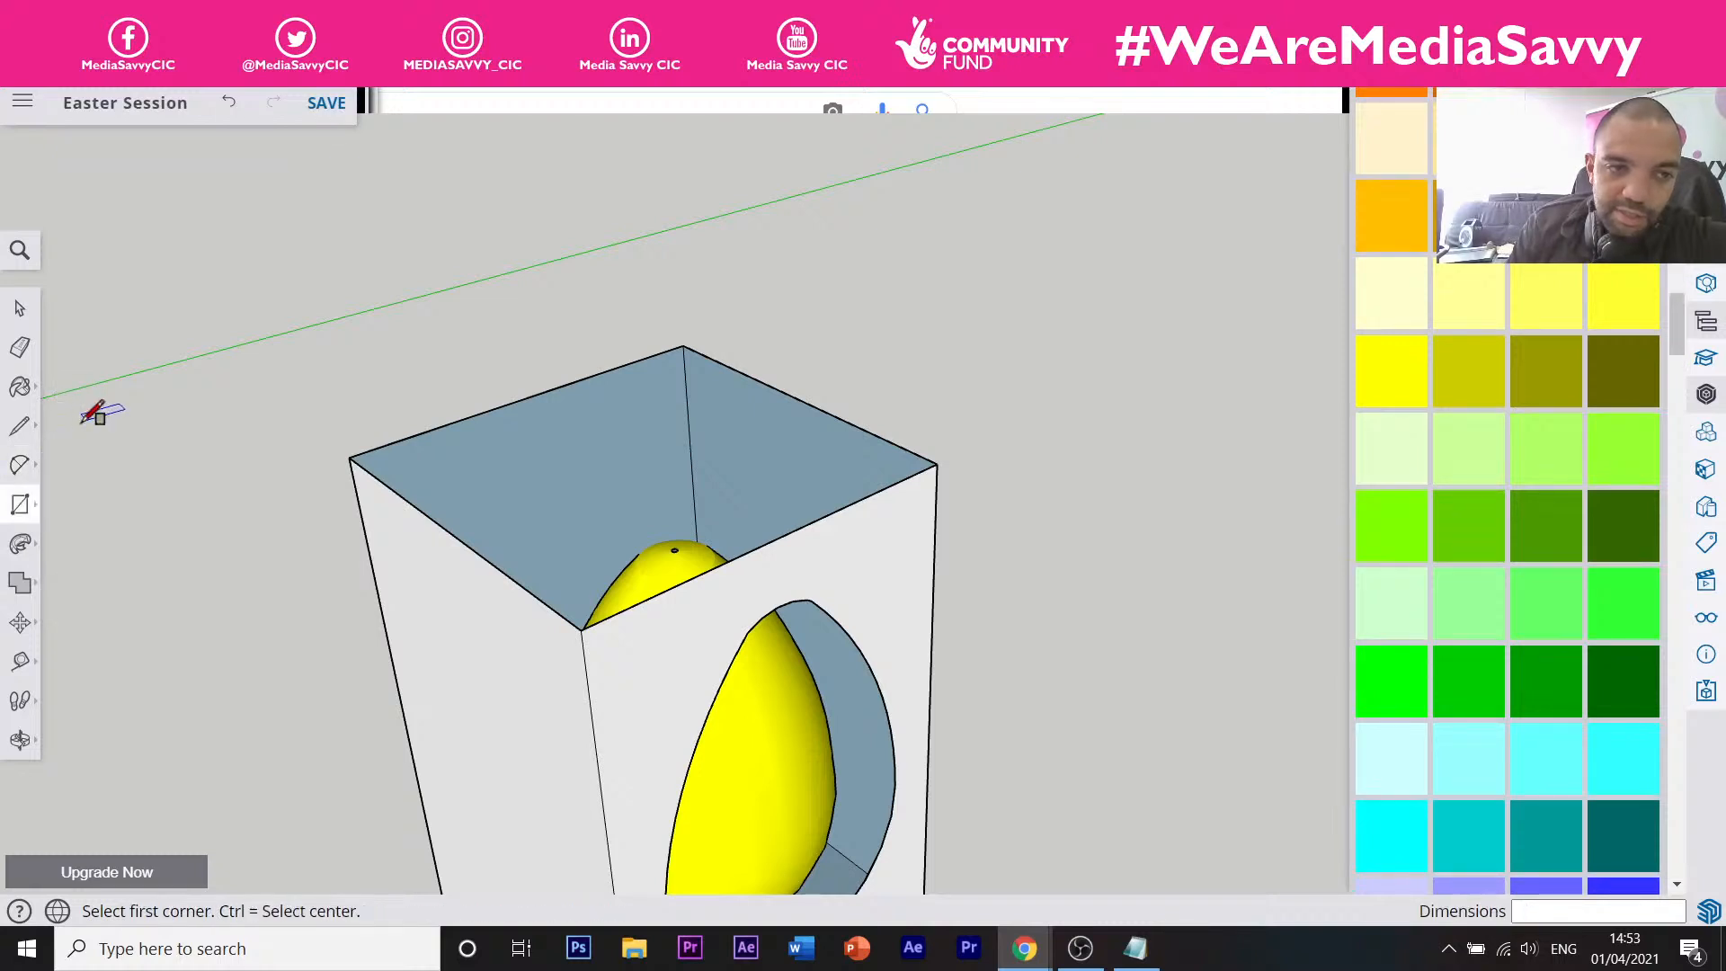
click(349, 457)
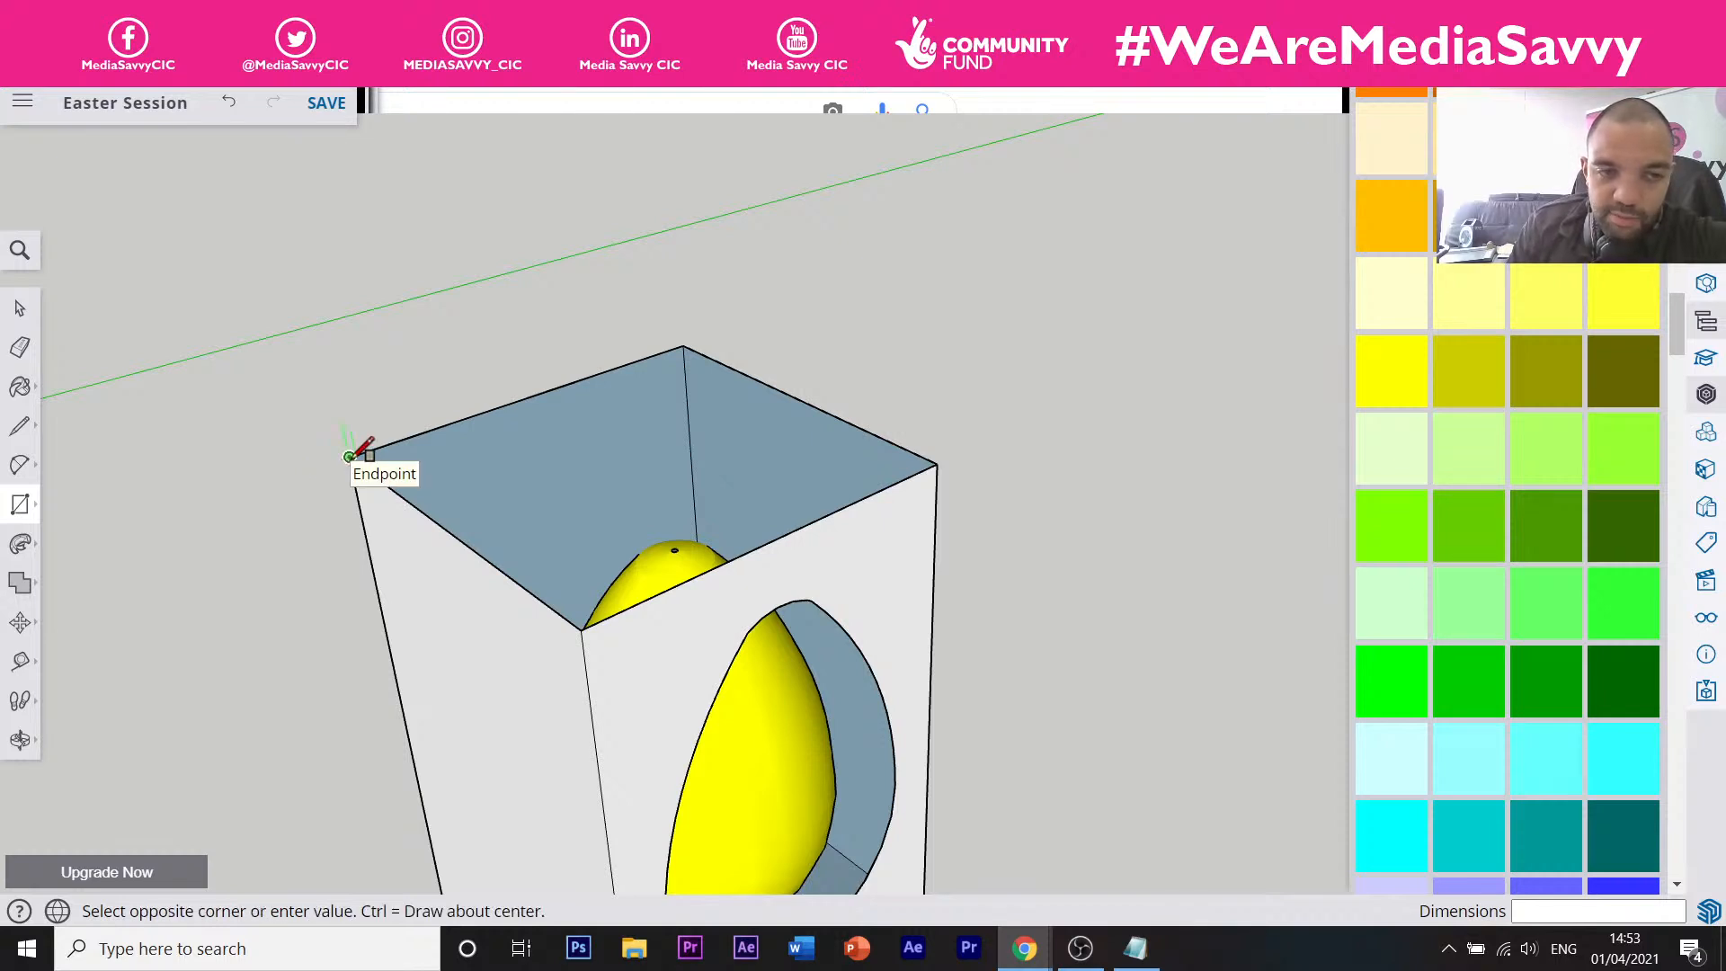
click(936, 462)
scroll(924, 485, down, 5)
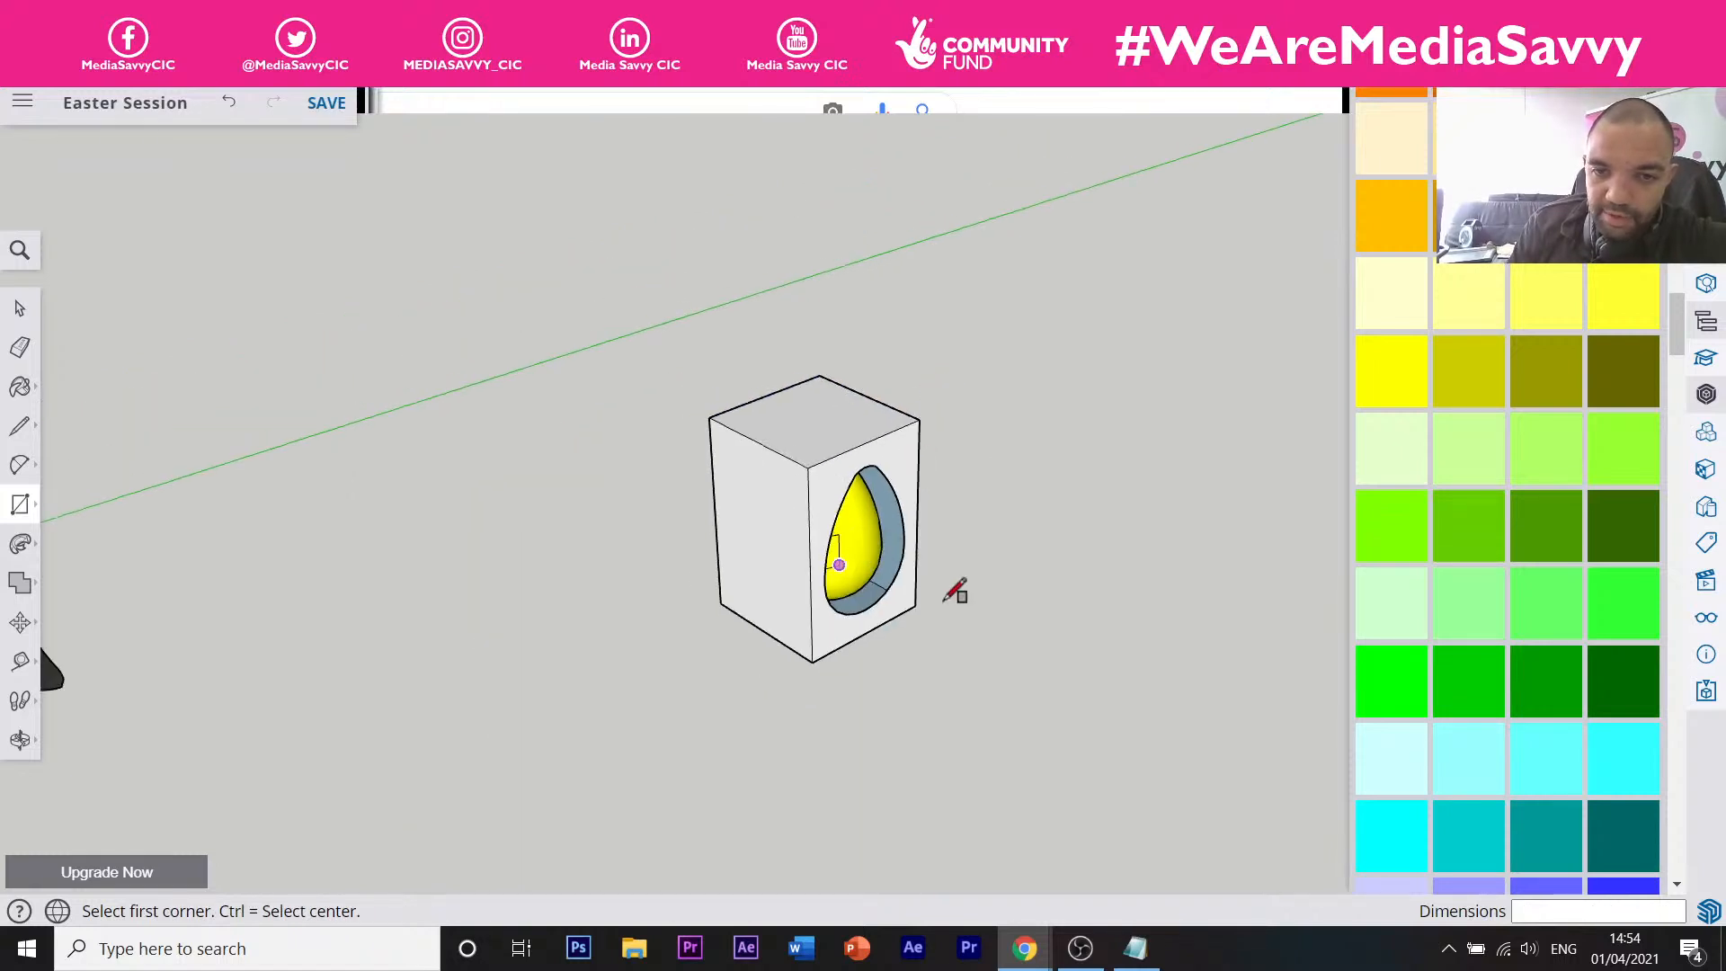
scroll(969, 559, up, 3)
scroll(800, 443, down, 1)
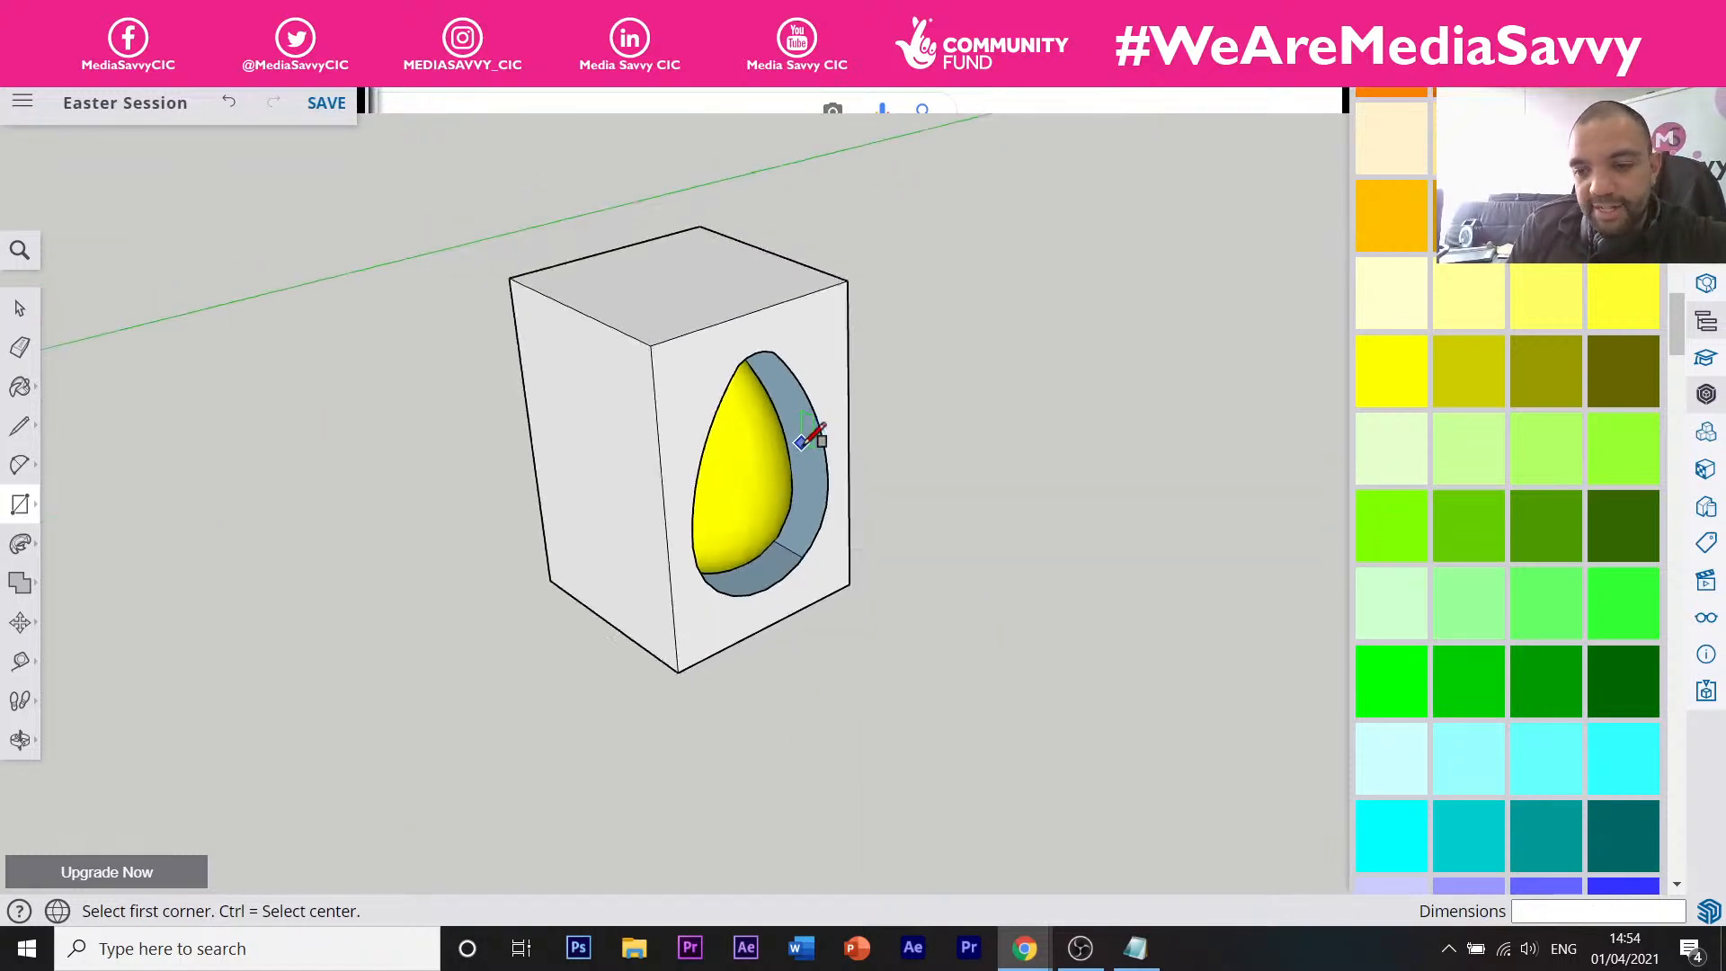
scroll(802, 439, down, 1)
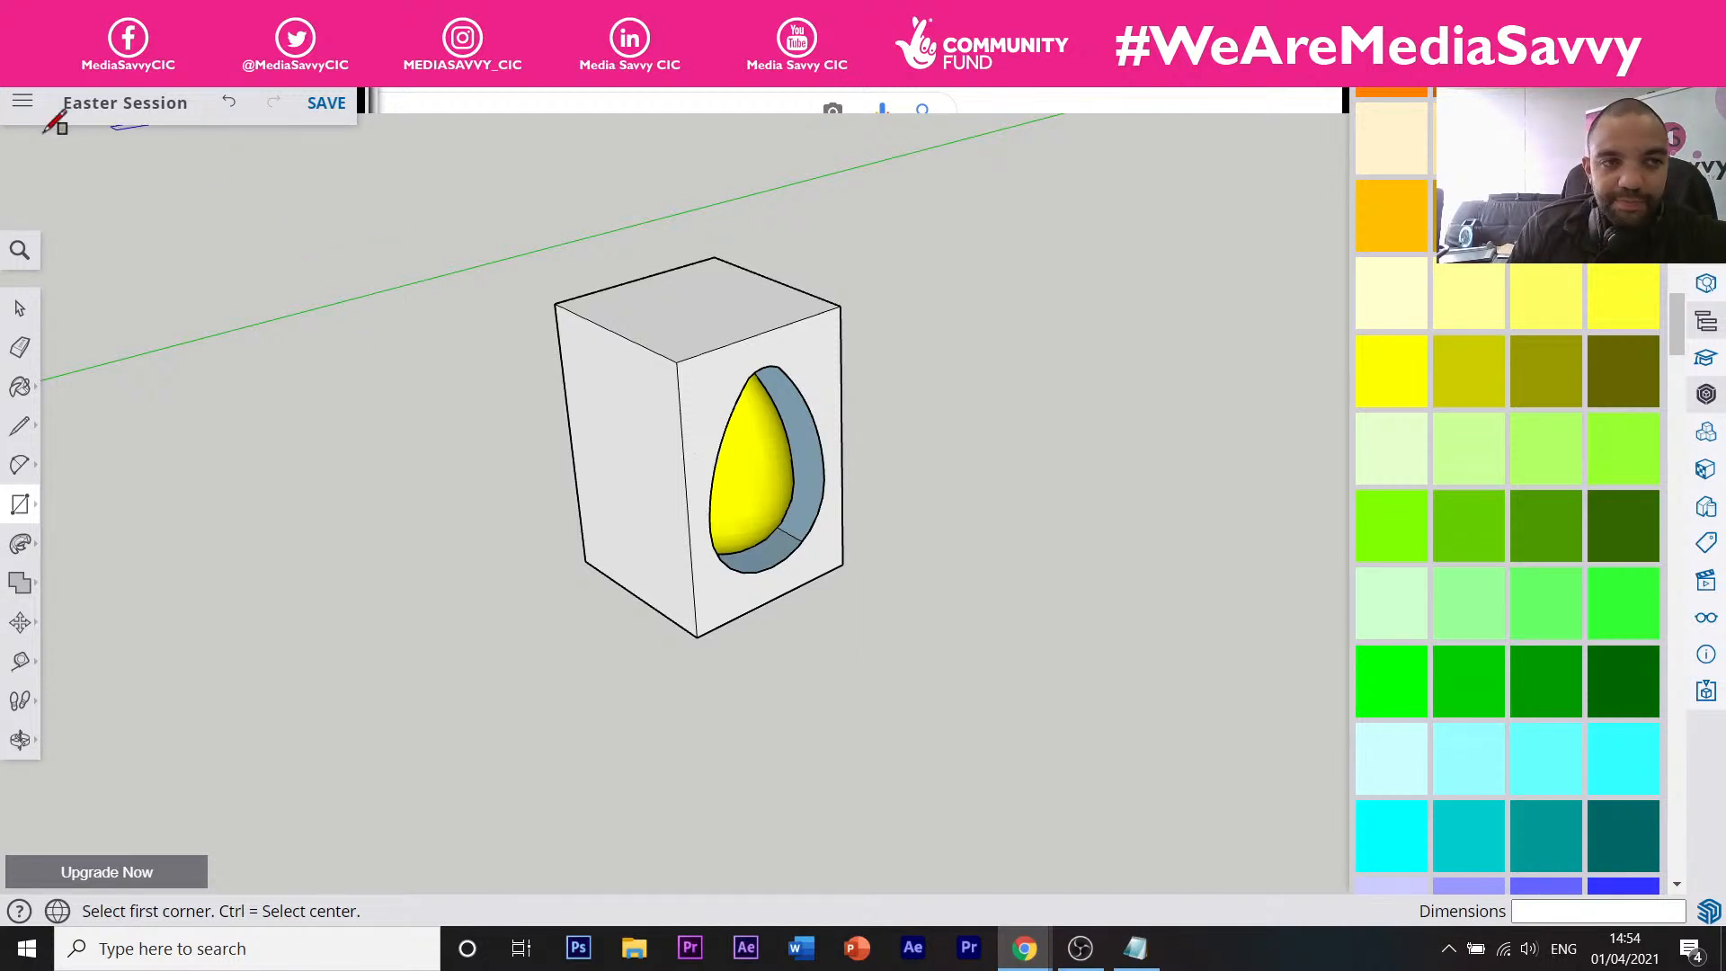
Show the Materials panel's colour swatches as thumbnails.
click(22, 102)
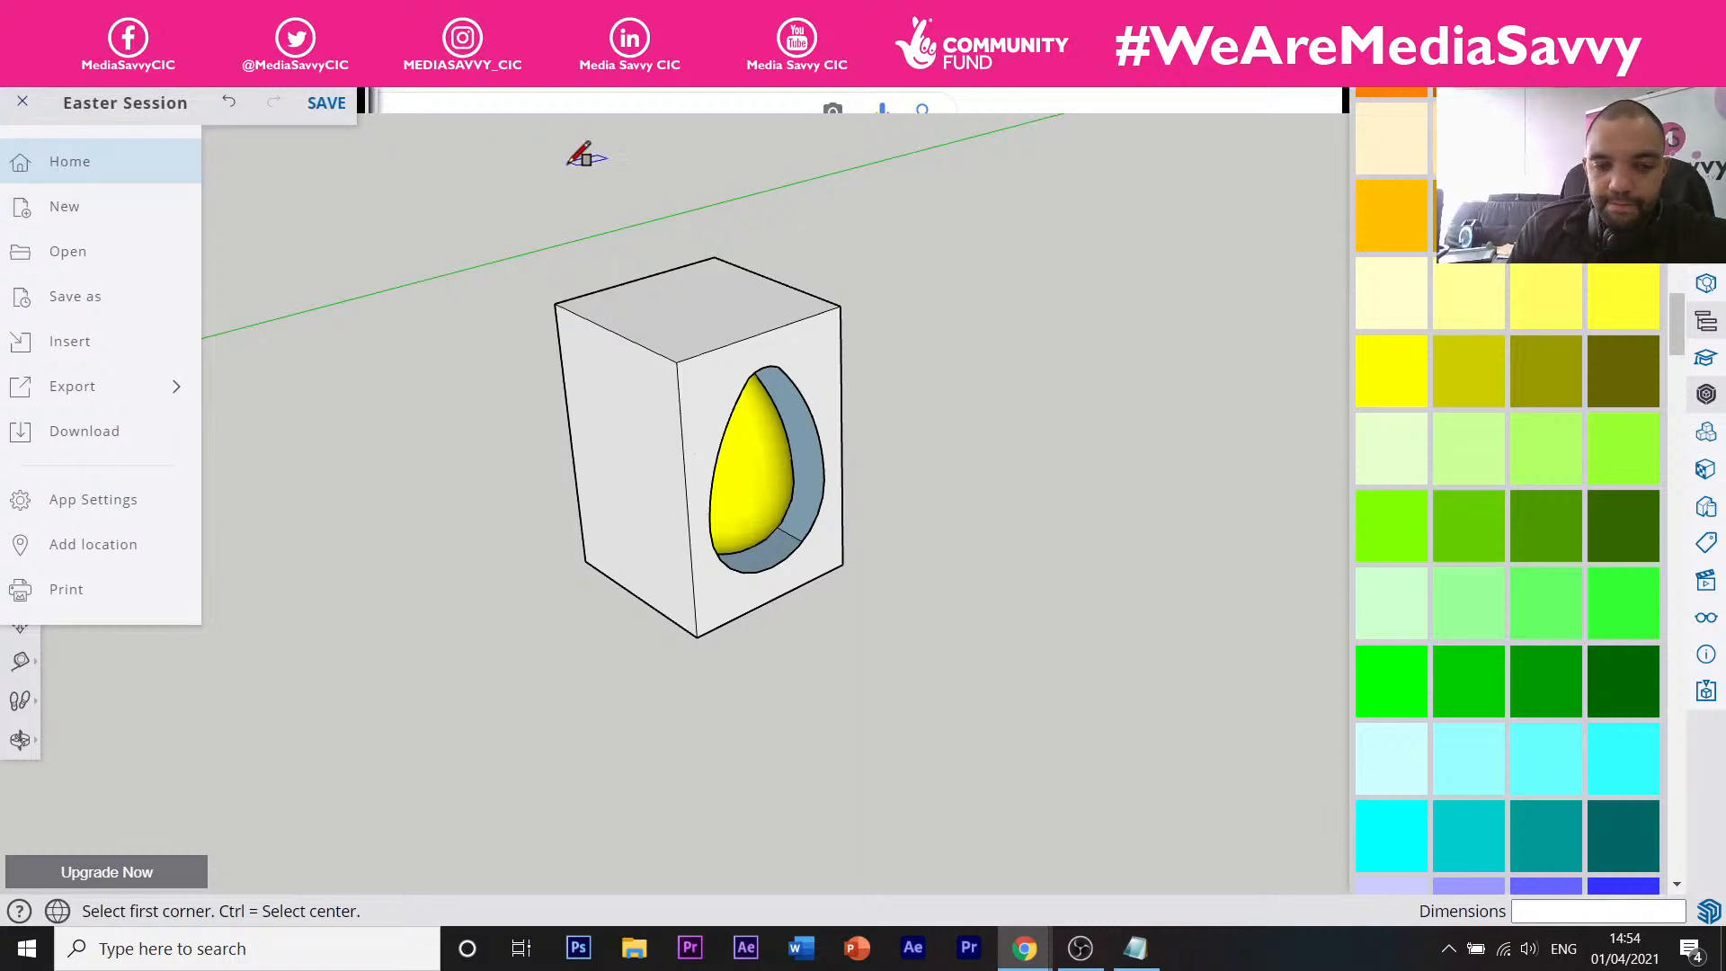
click(585, 148)
scroll(1537, 361, up, 20)
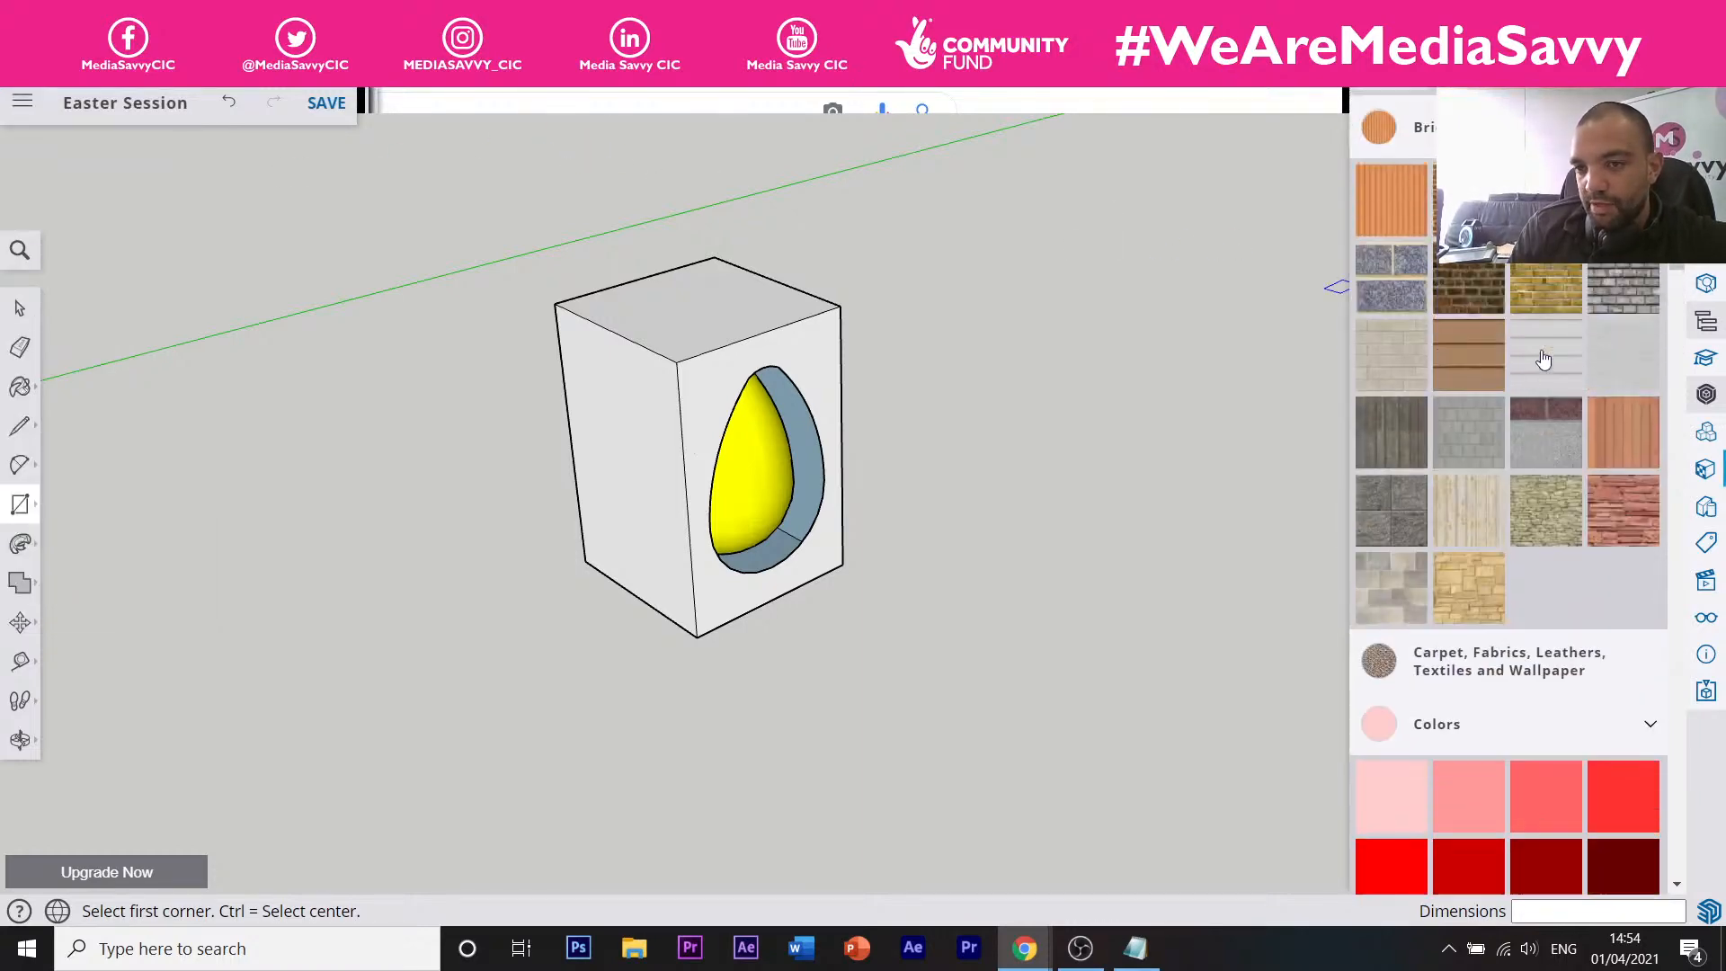
scroll(1551, 358, down, 4)
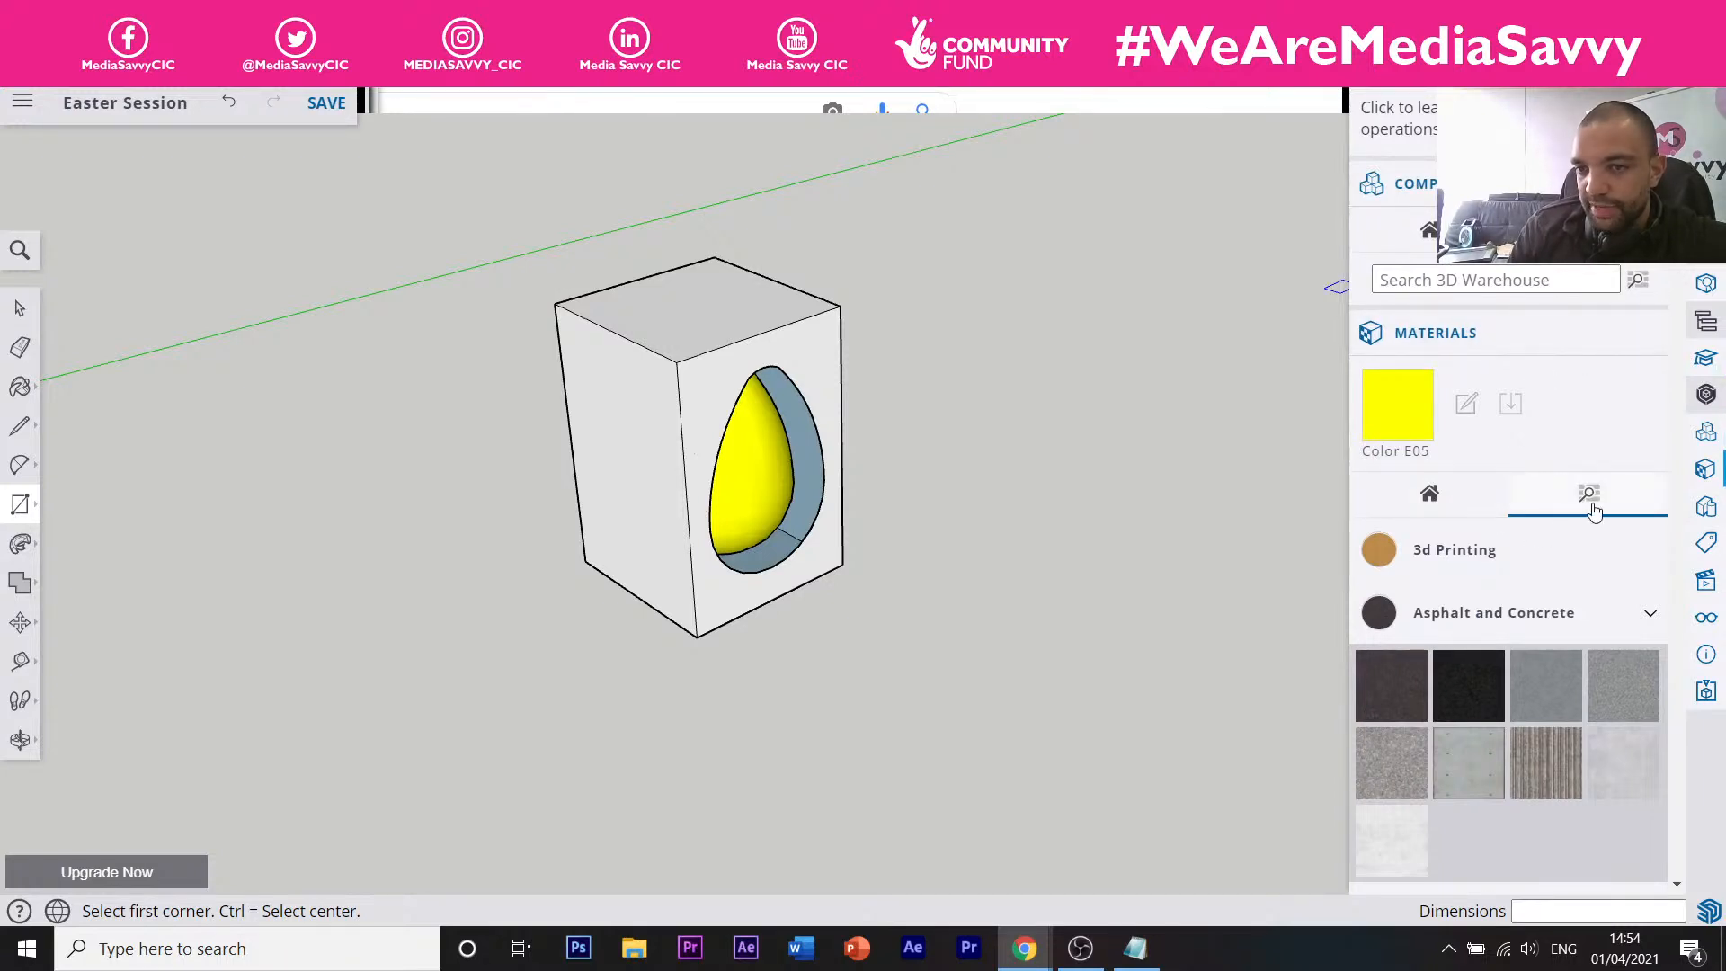
click(1428, 490)
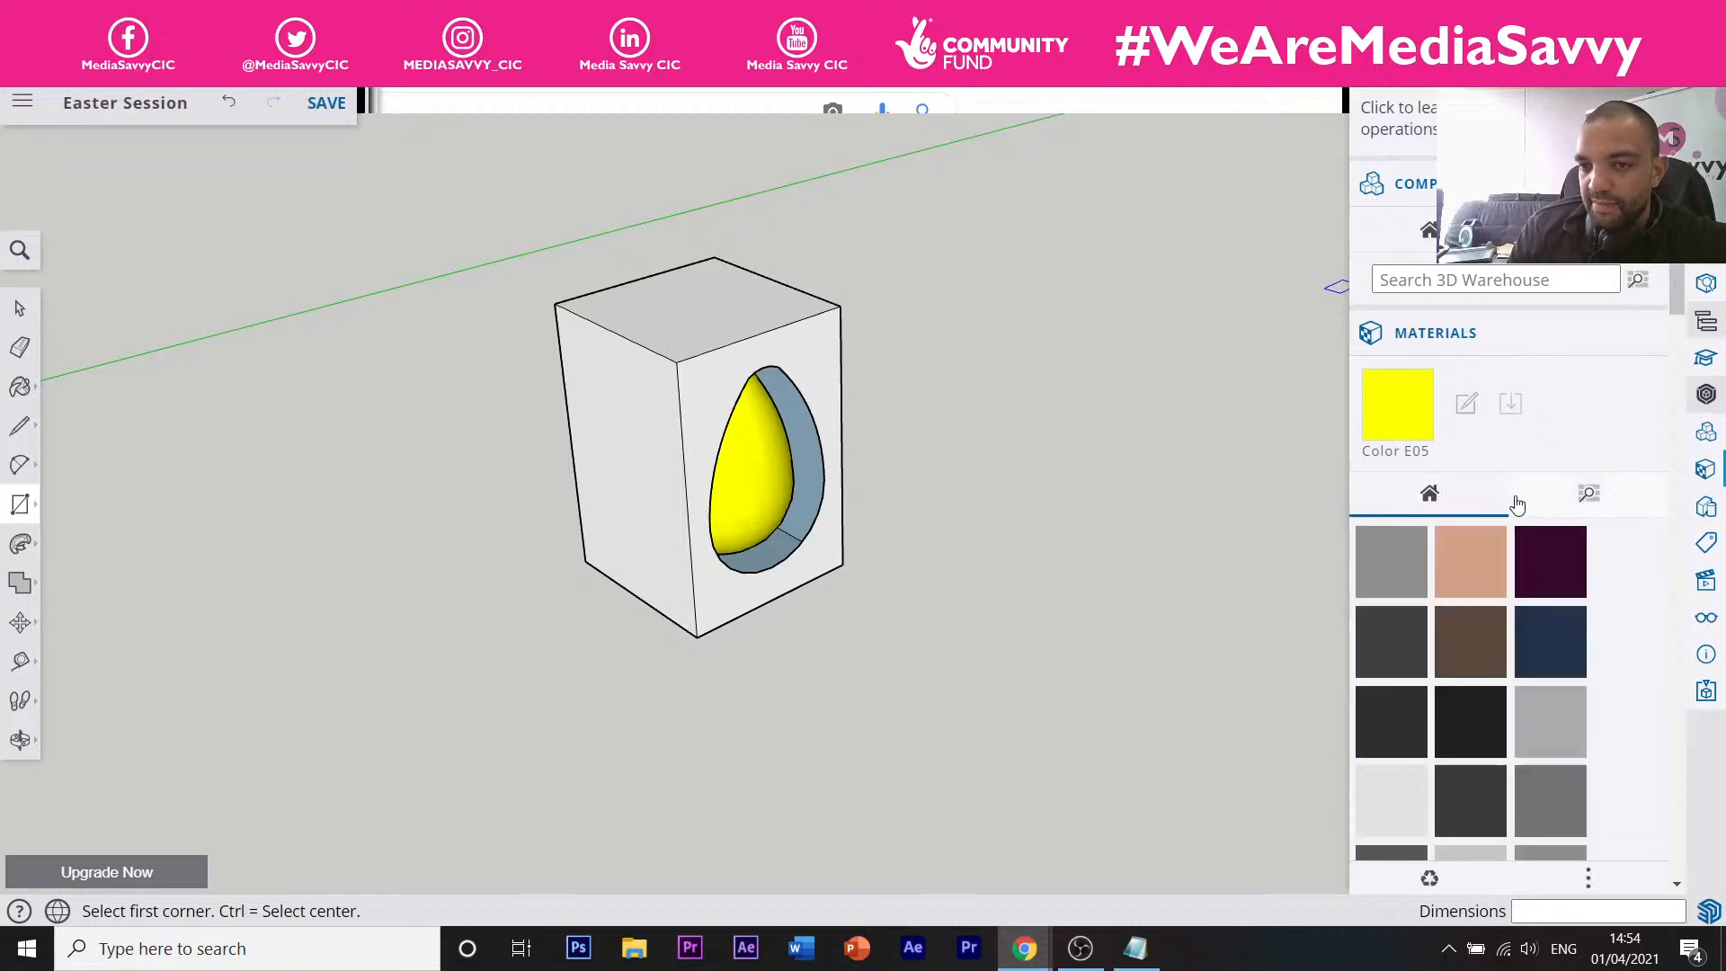
scroll(1579, 548, down, 5)
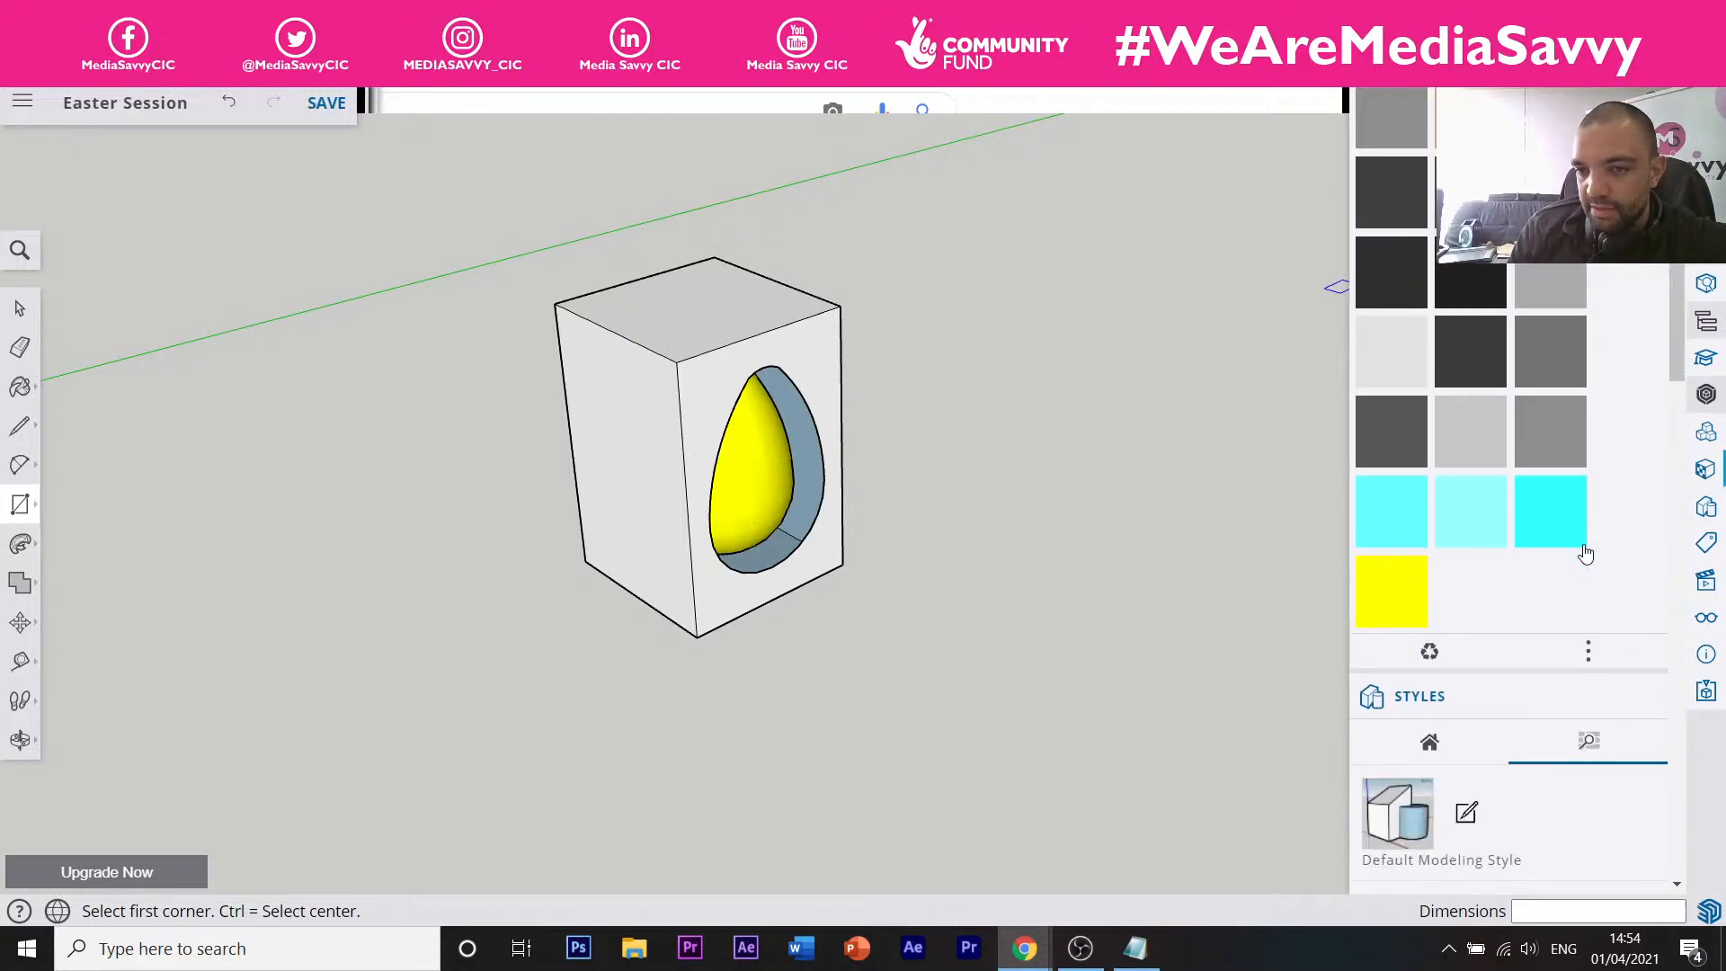
click(1599, 658)
click(1615, 611)
scroll(1585, 416, up, 8)
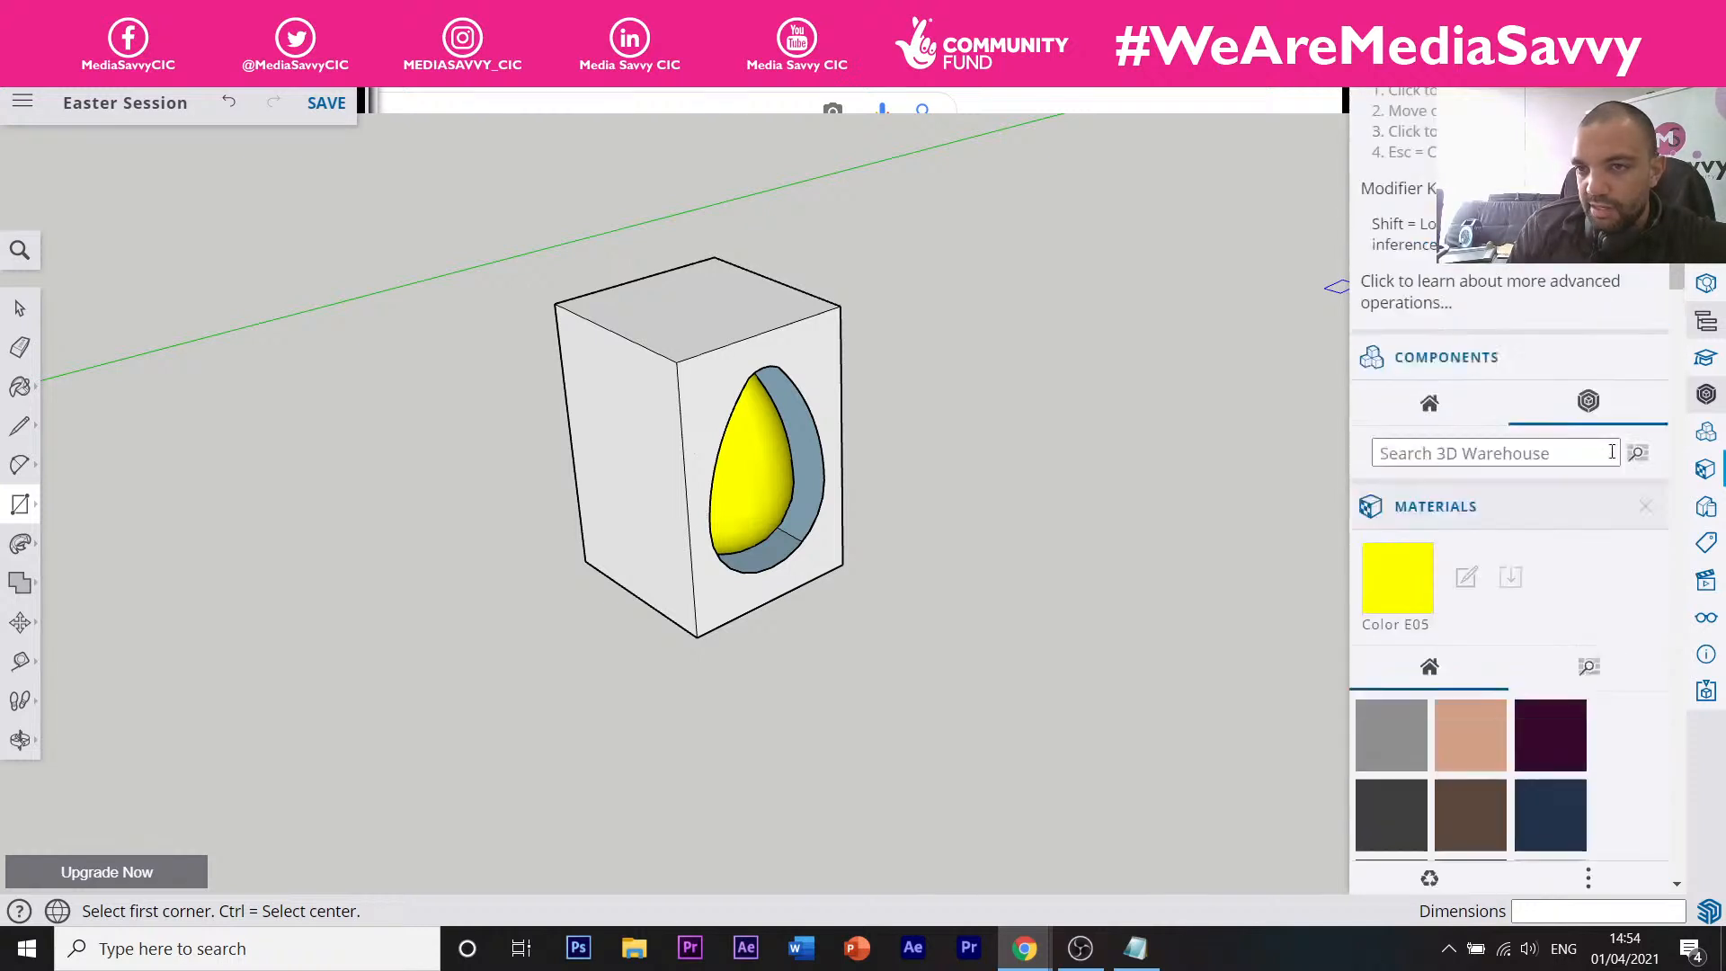
scroll(1596, 459, down, 2)
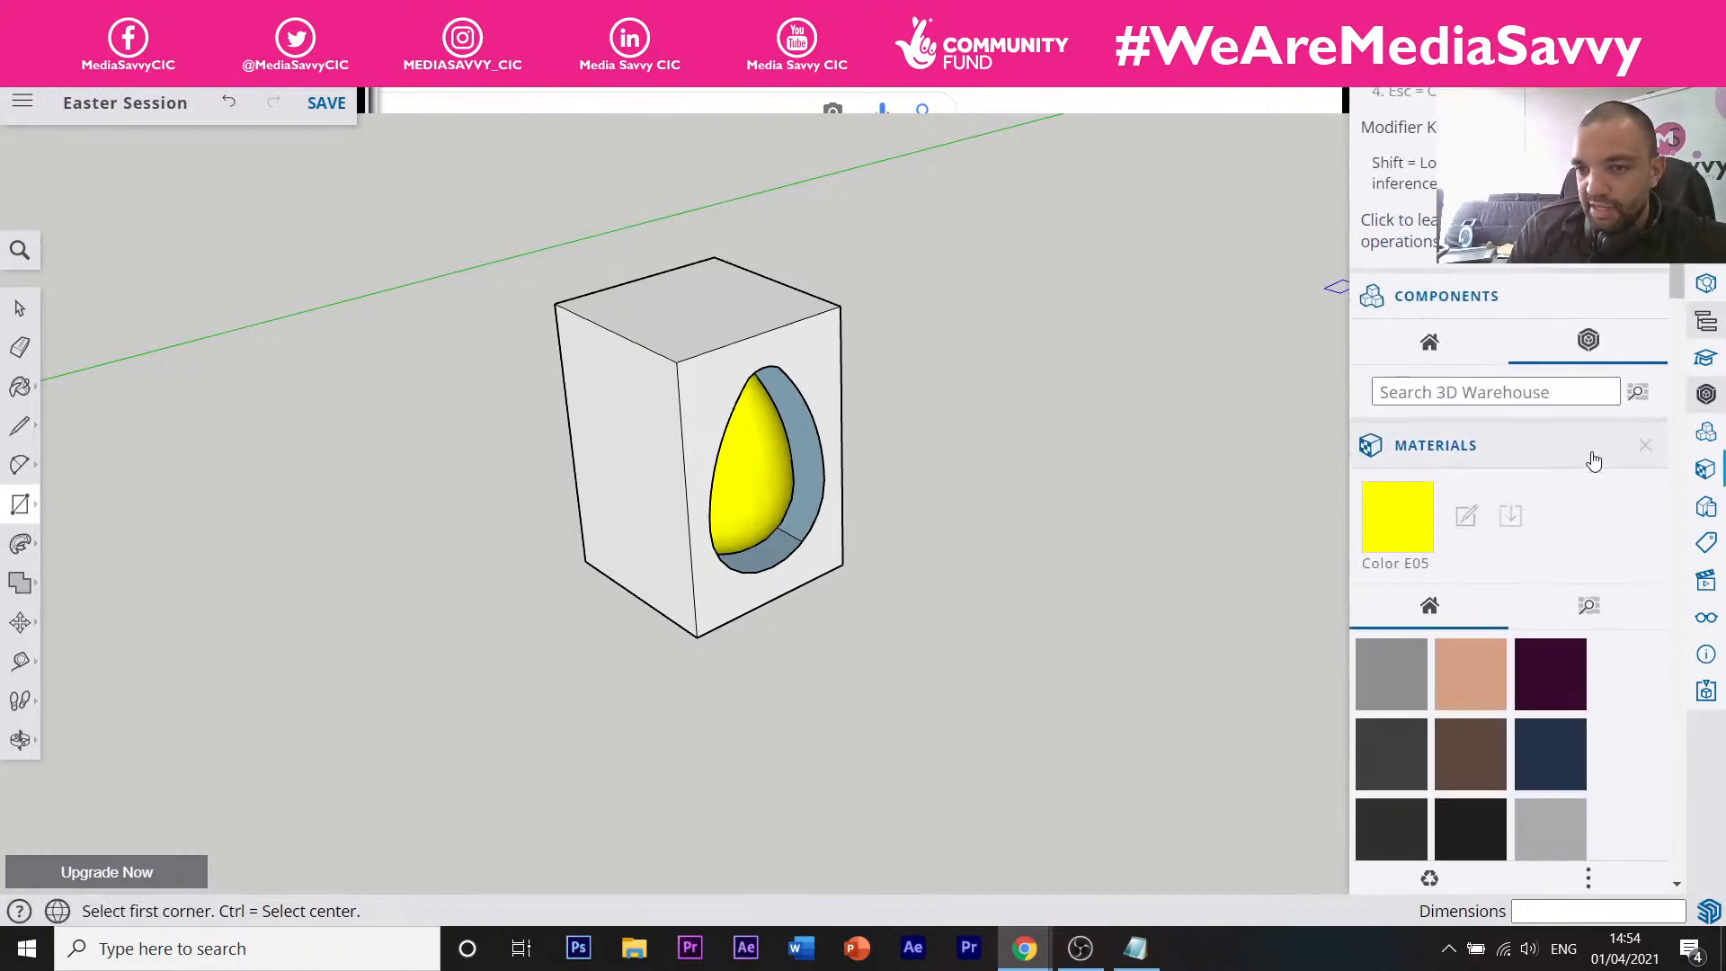
Choose Helen_Skin from the In Model materials and cancel the edit upgrade prompt.
click(1577, 615)
click(1442, 616)
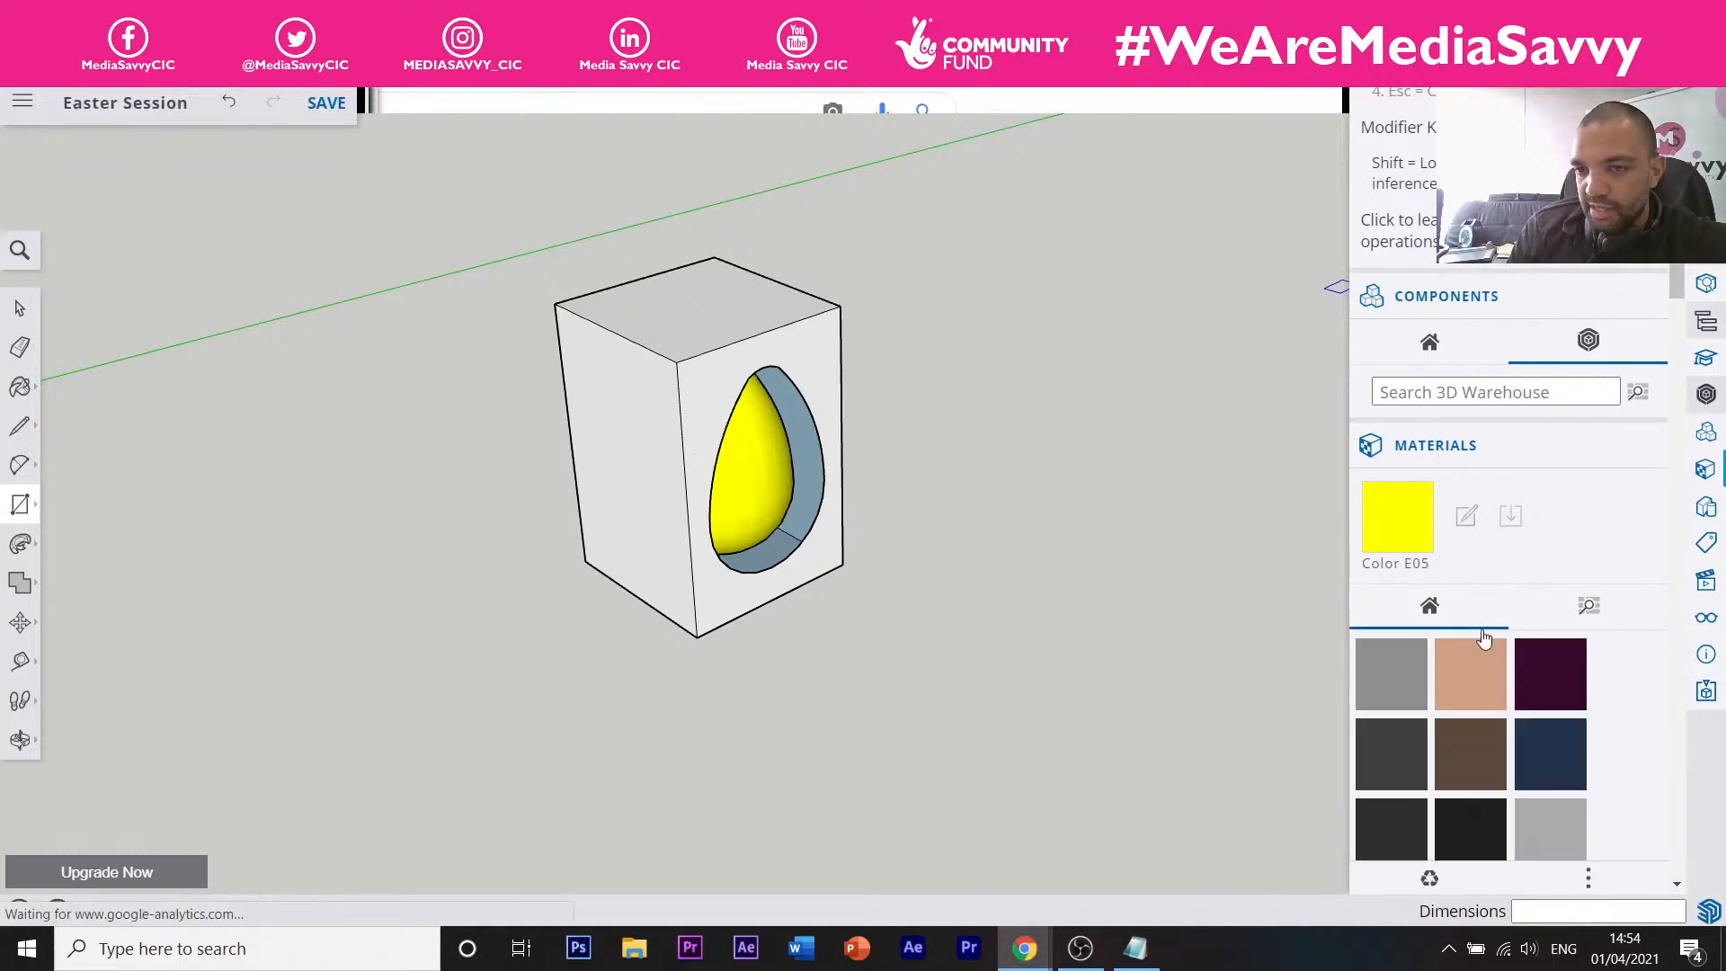
click(1487, 670)
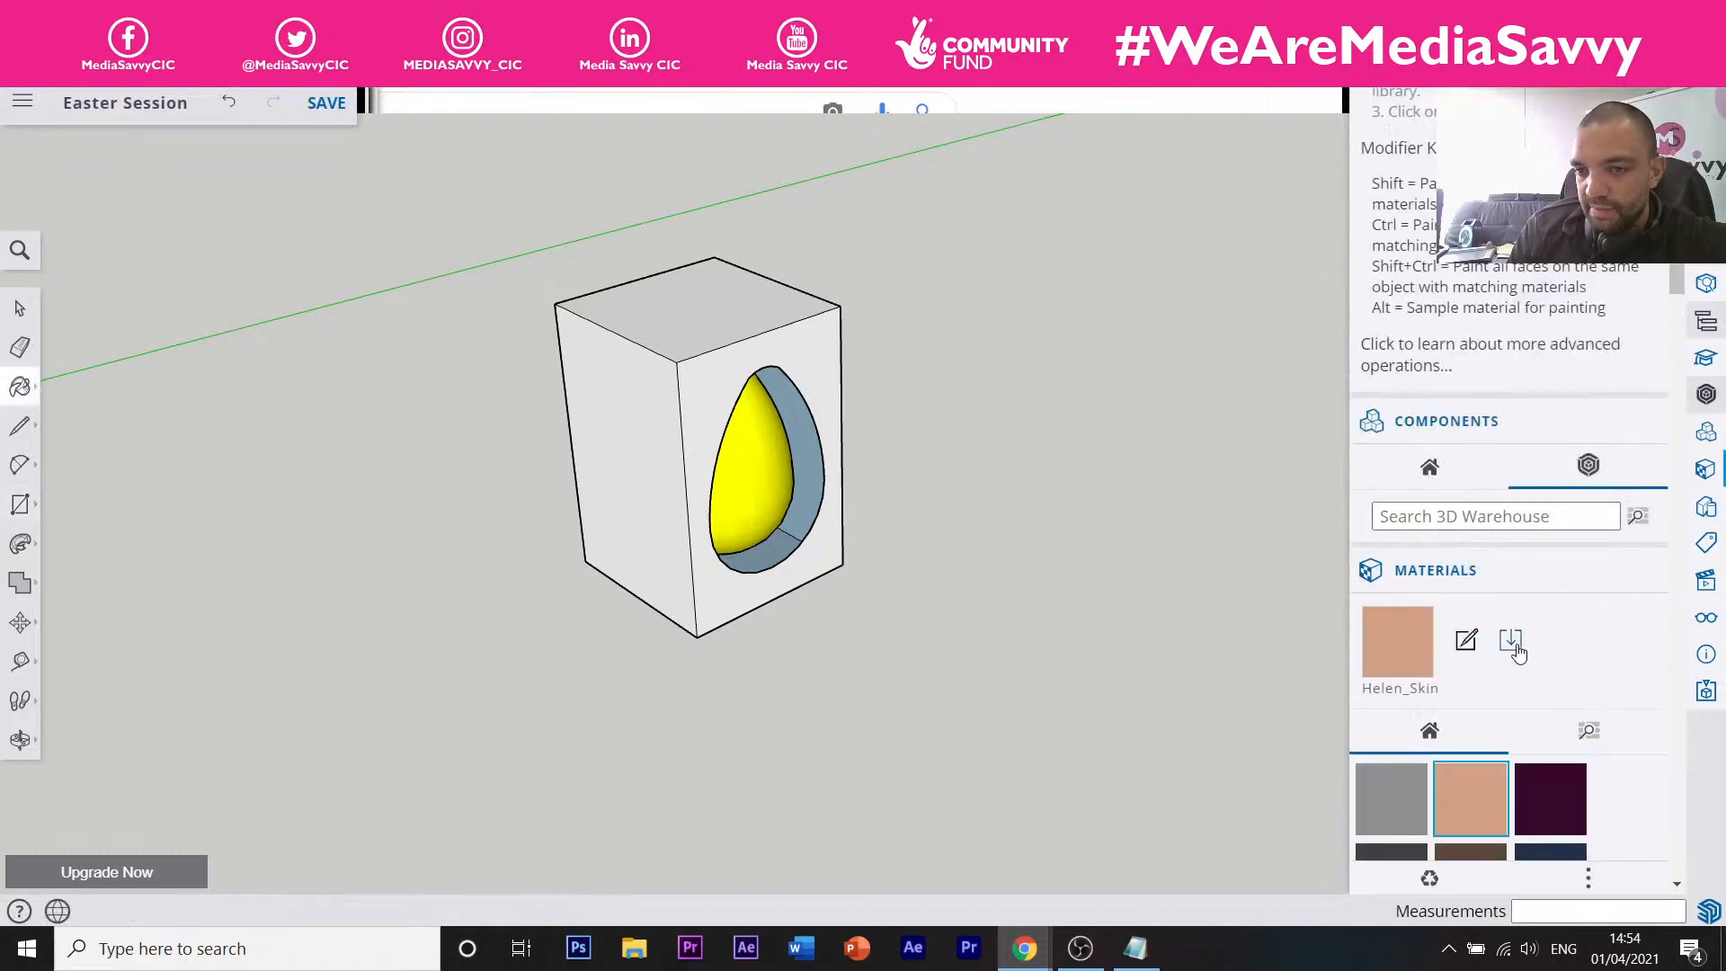
click(1465, 642)
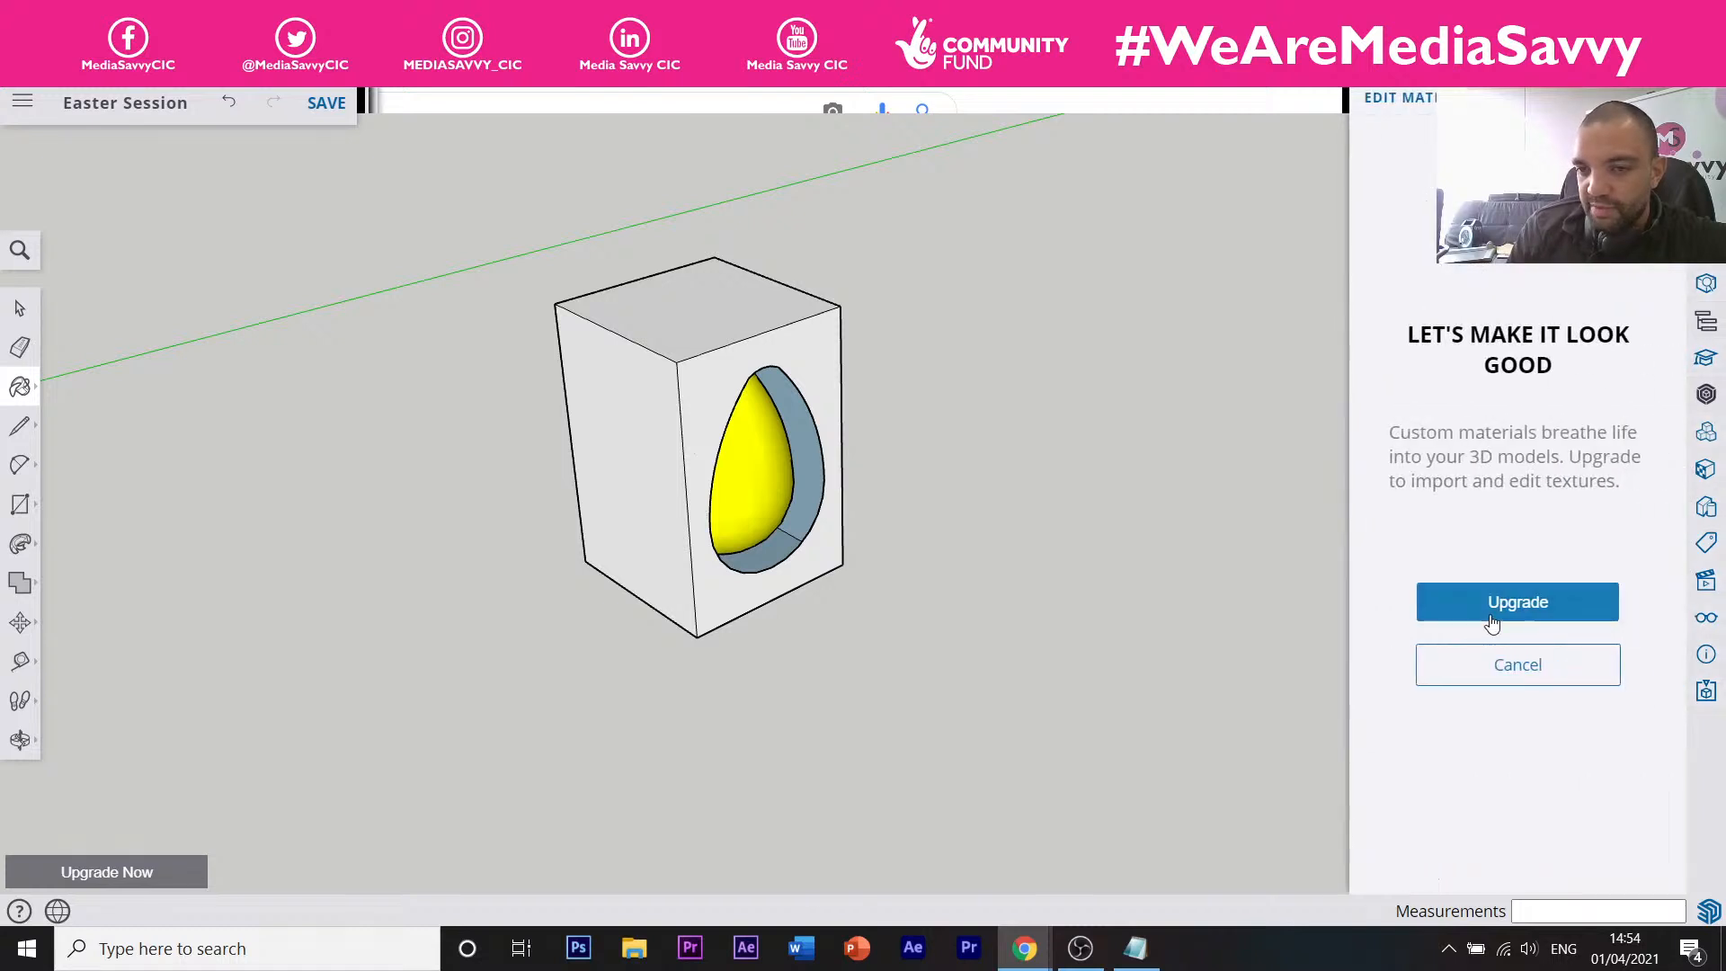
click(1503, 666)
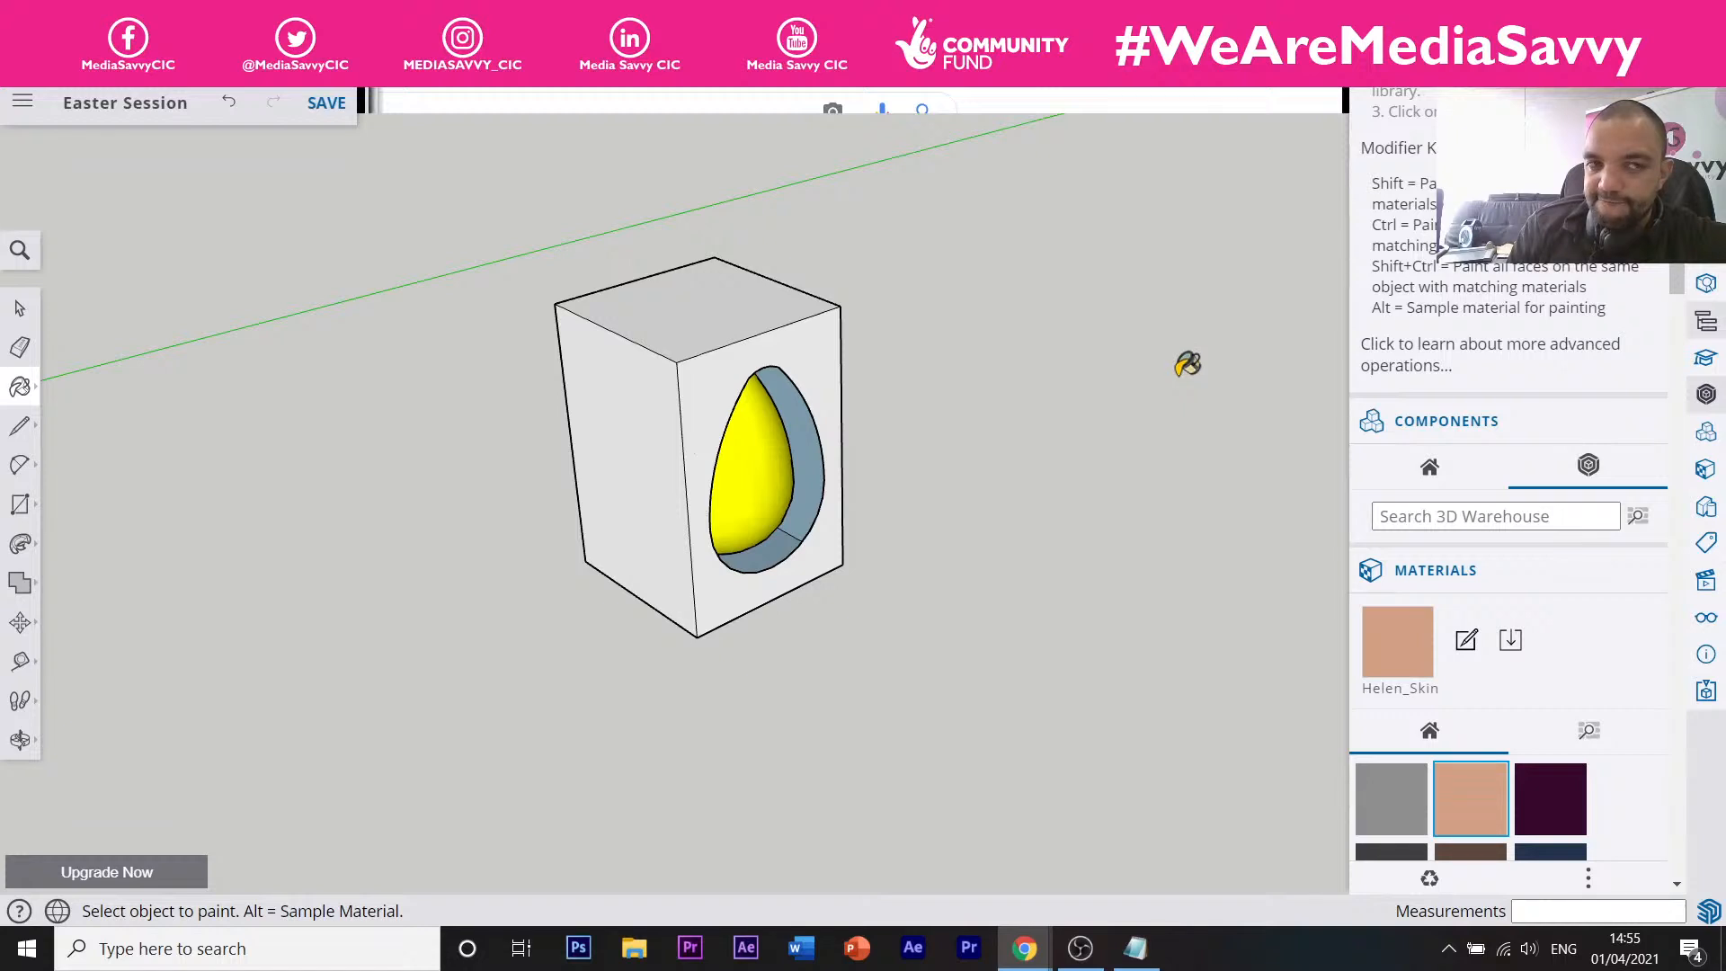
Dismiss the upgrade prompt that appears when trying to edit the Helen_Skin material.
click(1467, 642)
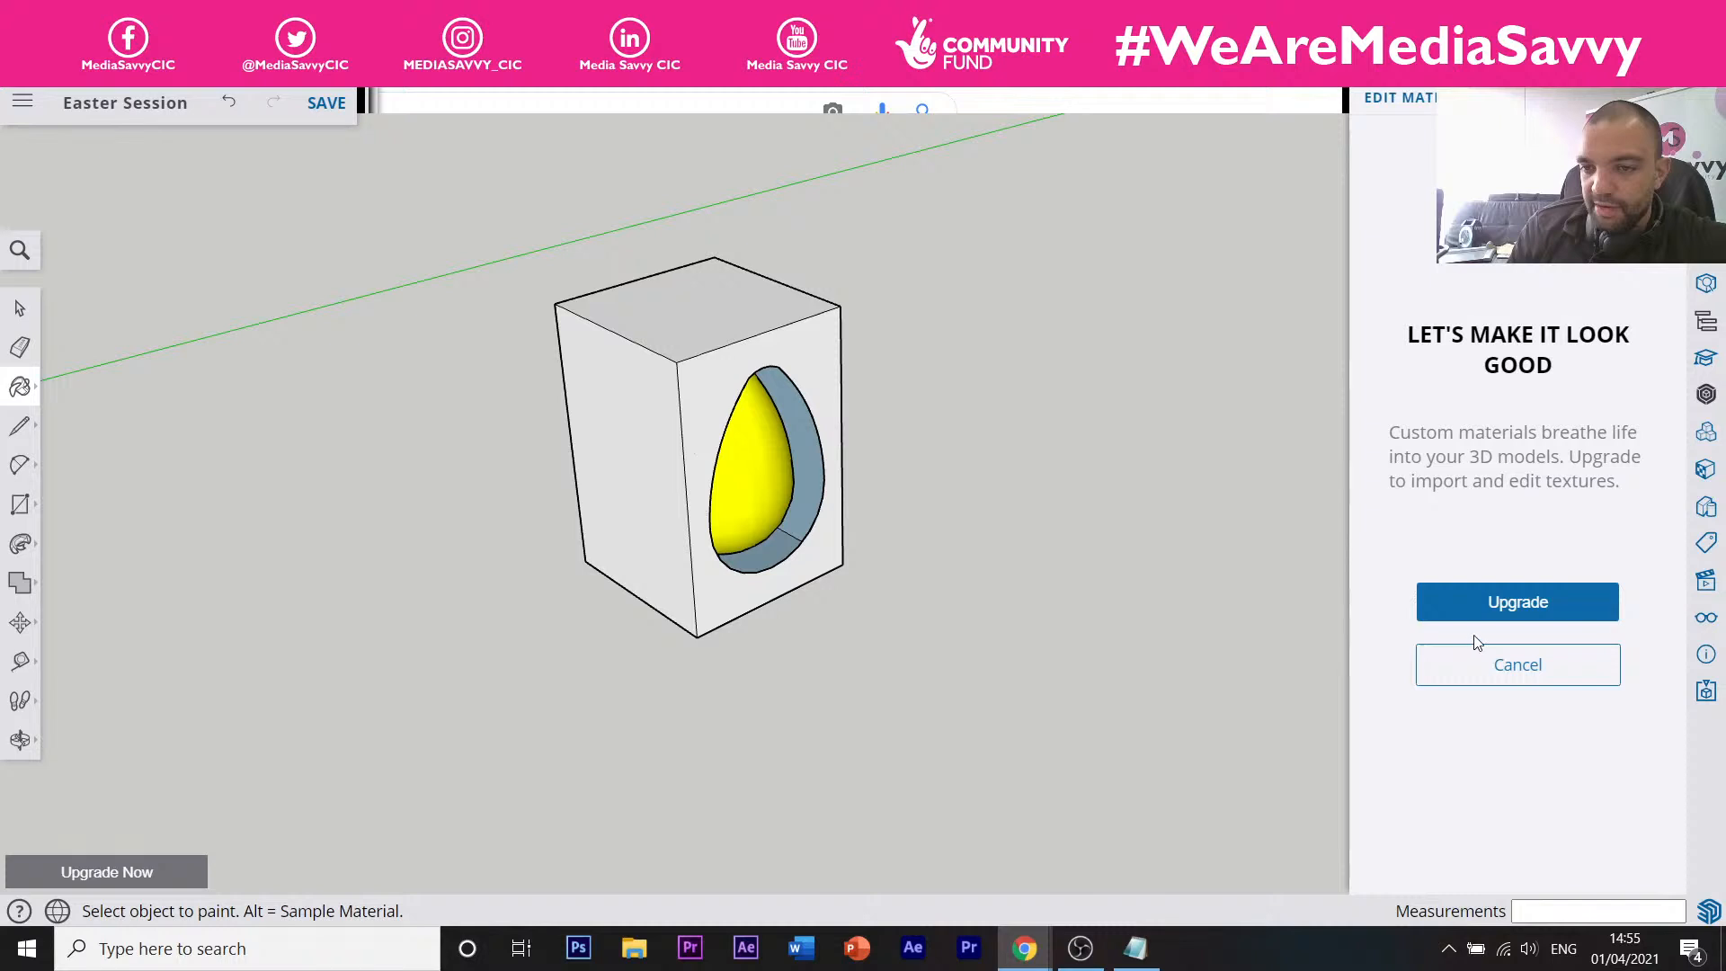
click(1470, 682)
scroll(1438, 572, down, 5)
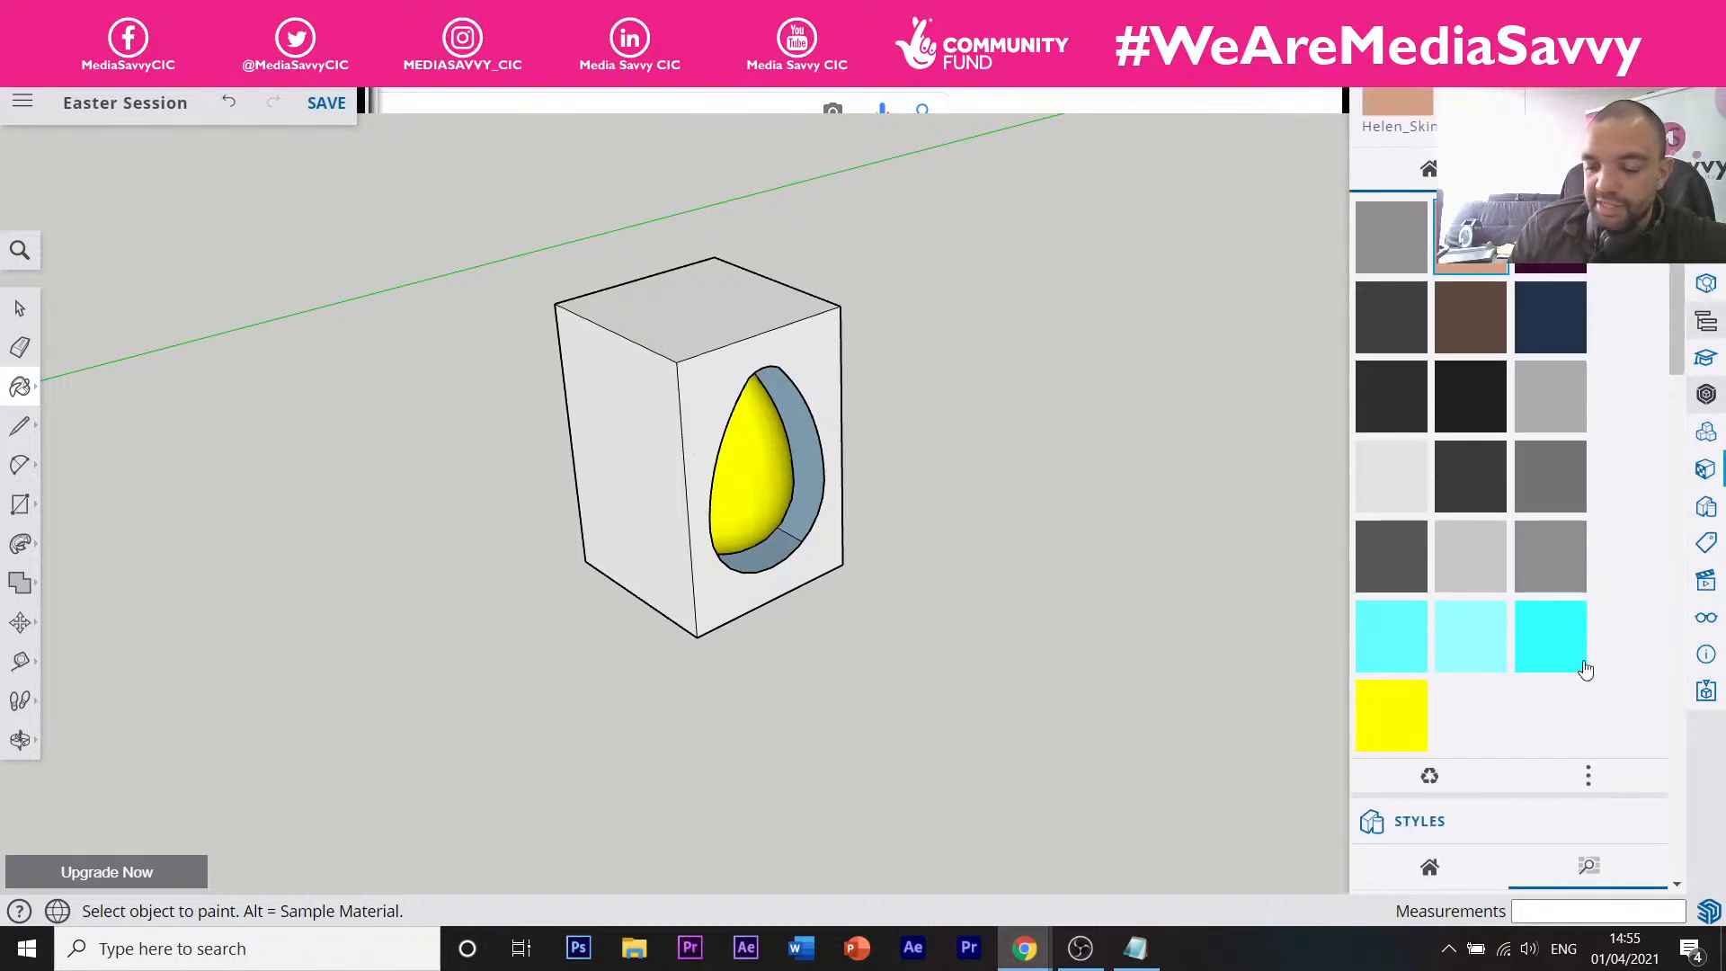
scroll(1585, 670, up, 3)
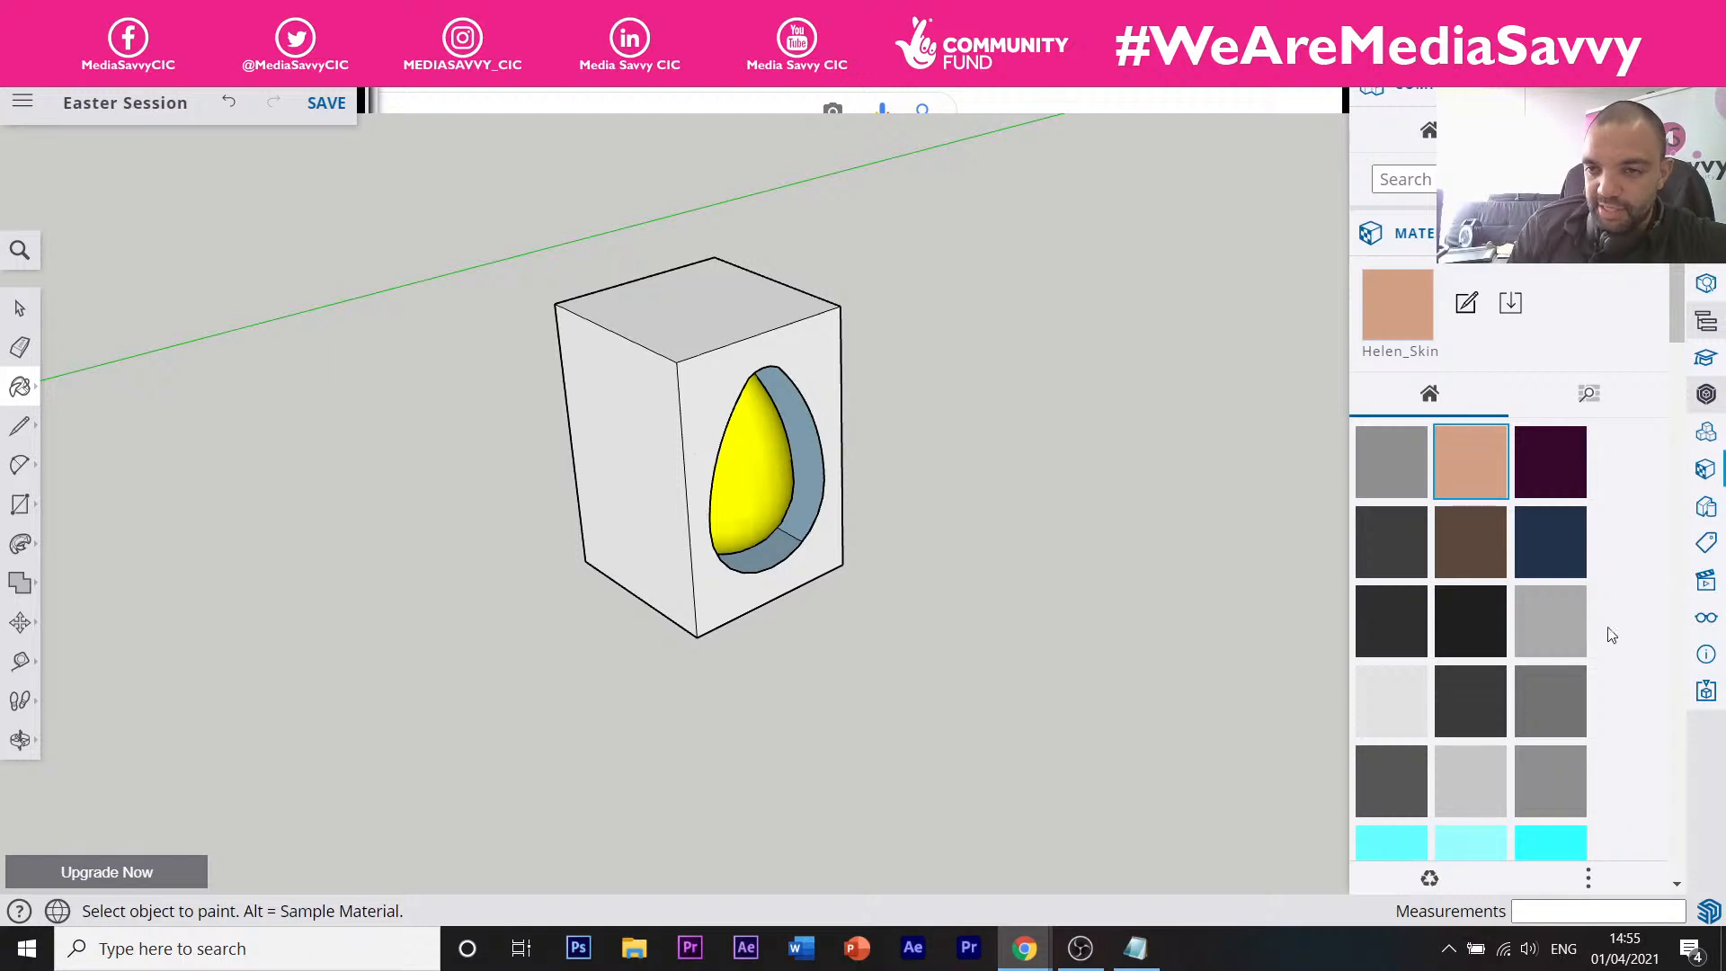
scroll(1510, 575, down, 5)
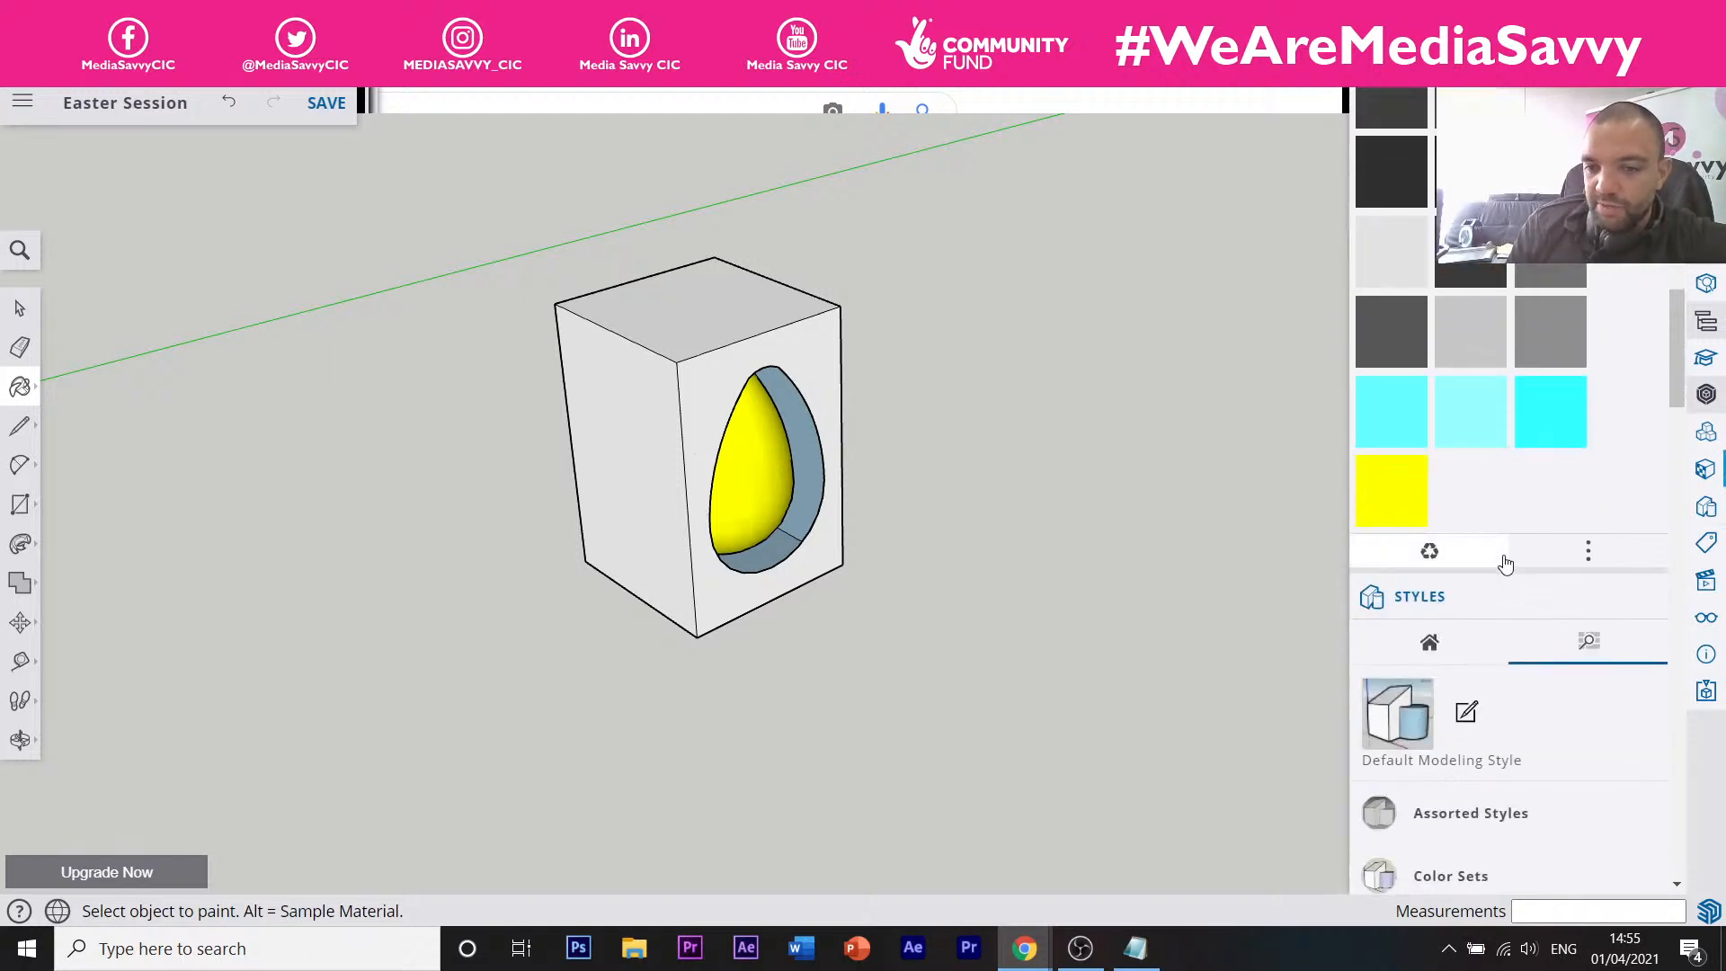
scroll(1582, 566, up, 3)
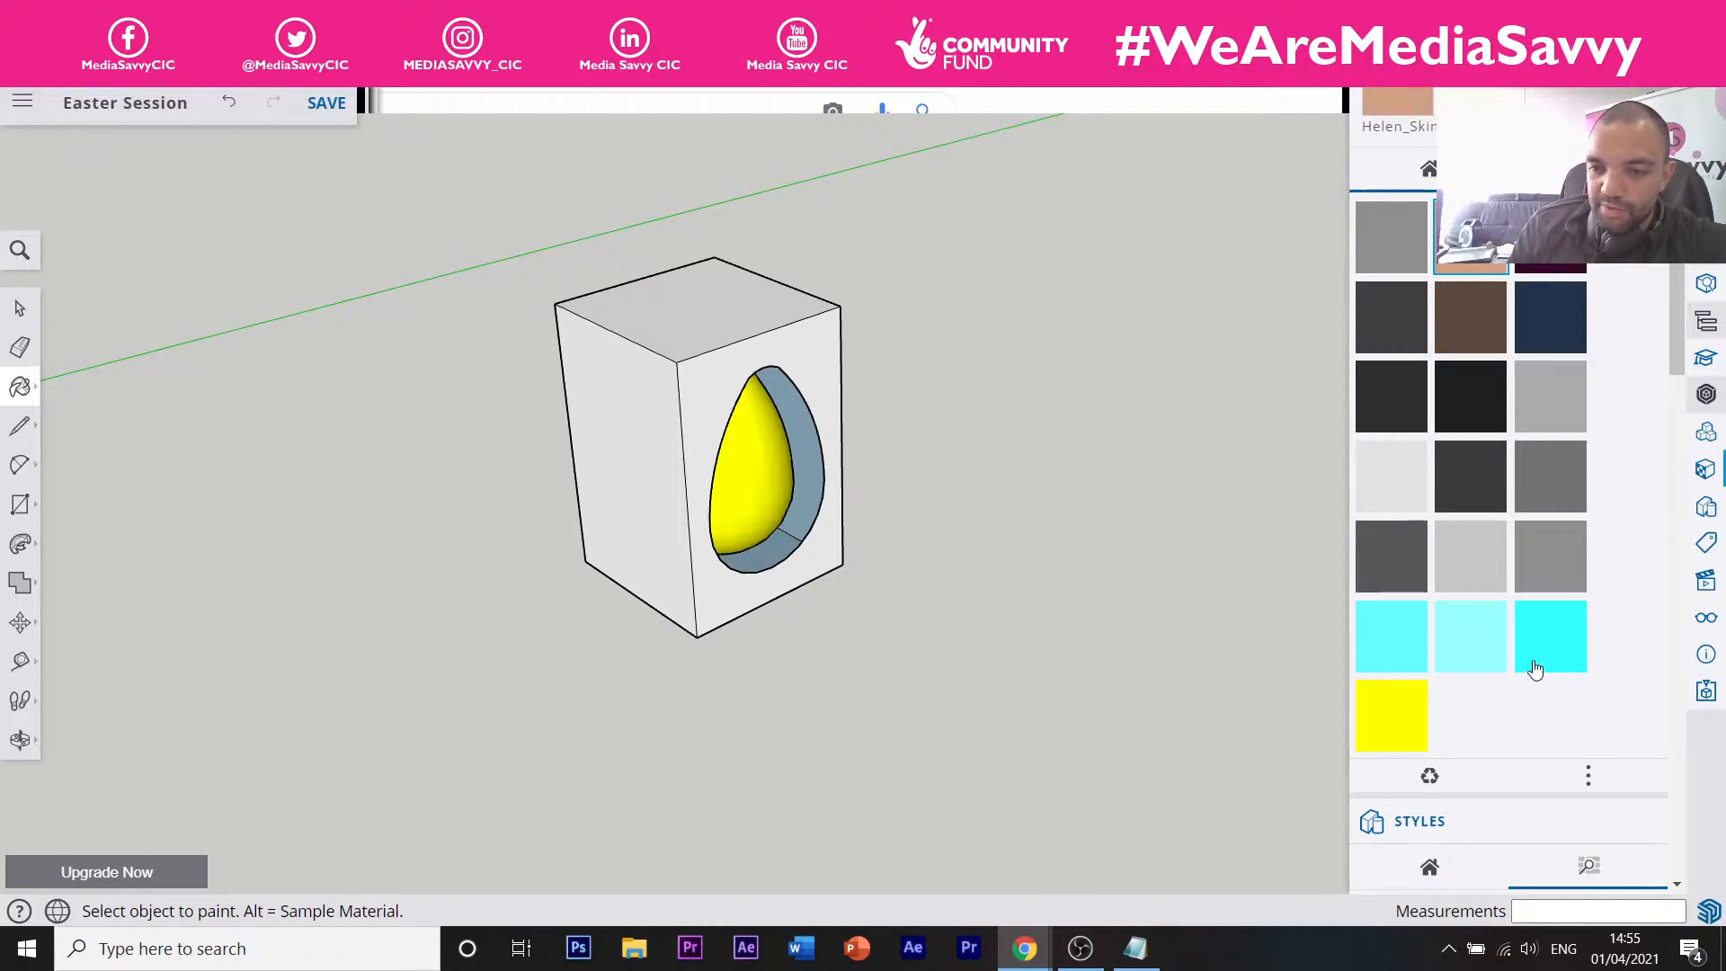
scroll(1518, 647, up, 2)
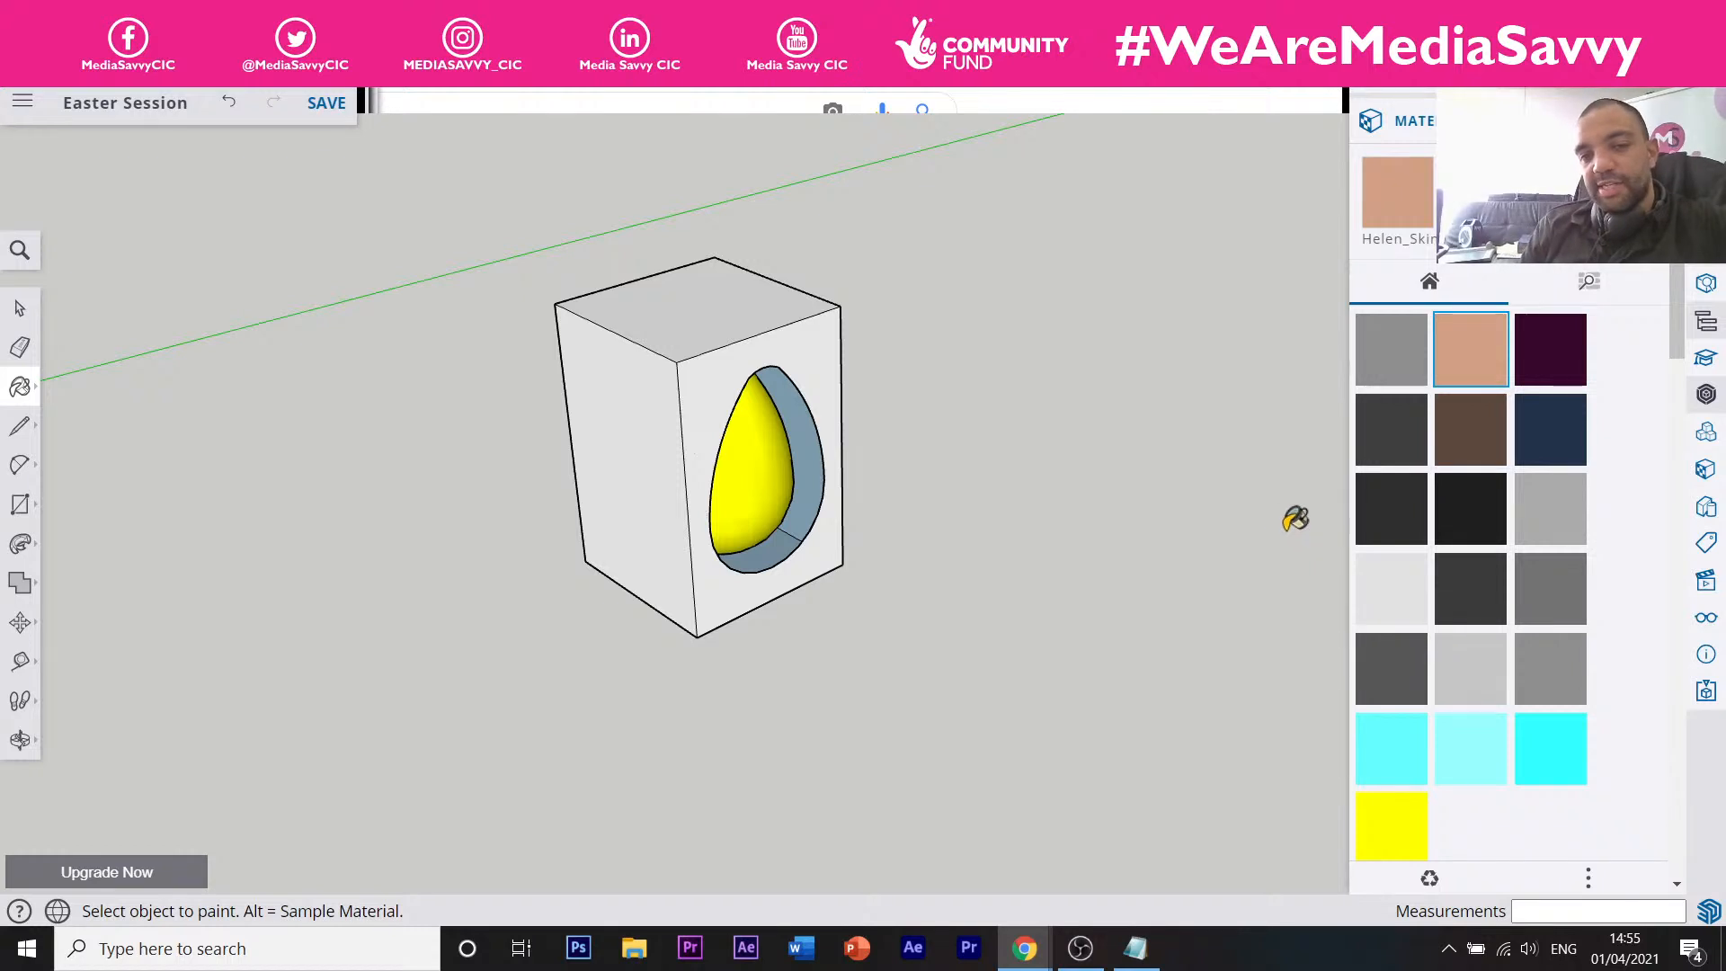
scroll(1482, 597, up, 3)
scroll(1519, 539, down, 3)
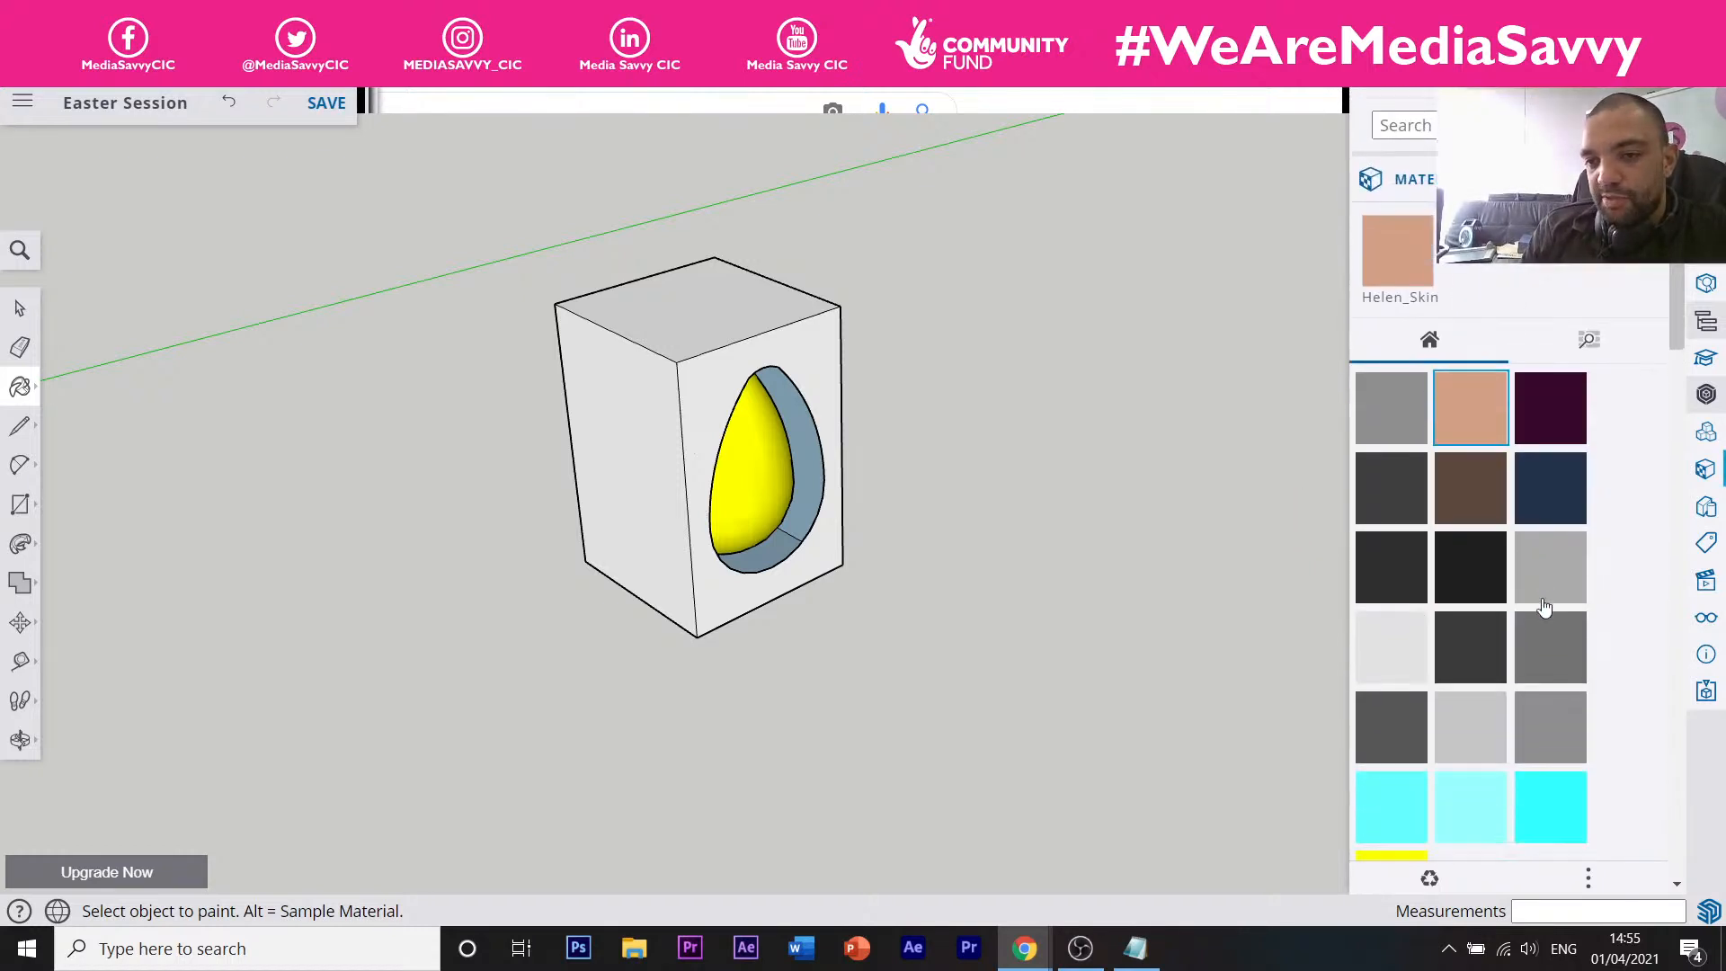
Collapse Patterns, expand the Wood category, and pick the yellow speckled wood texture.
click(1588, 282)
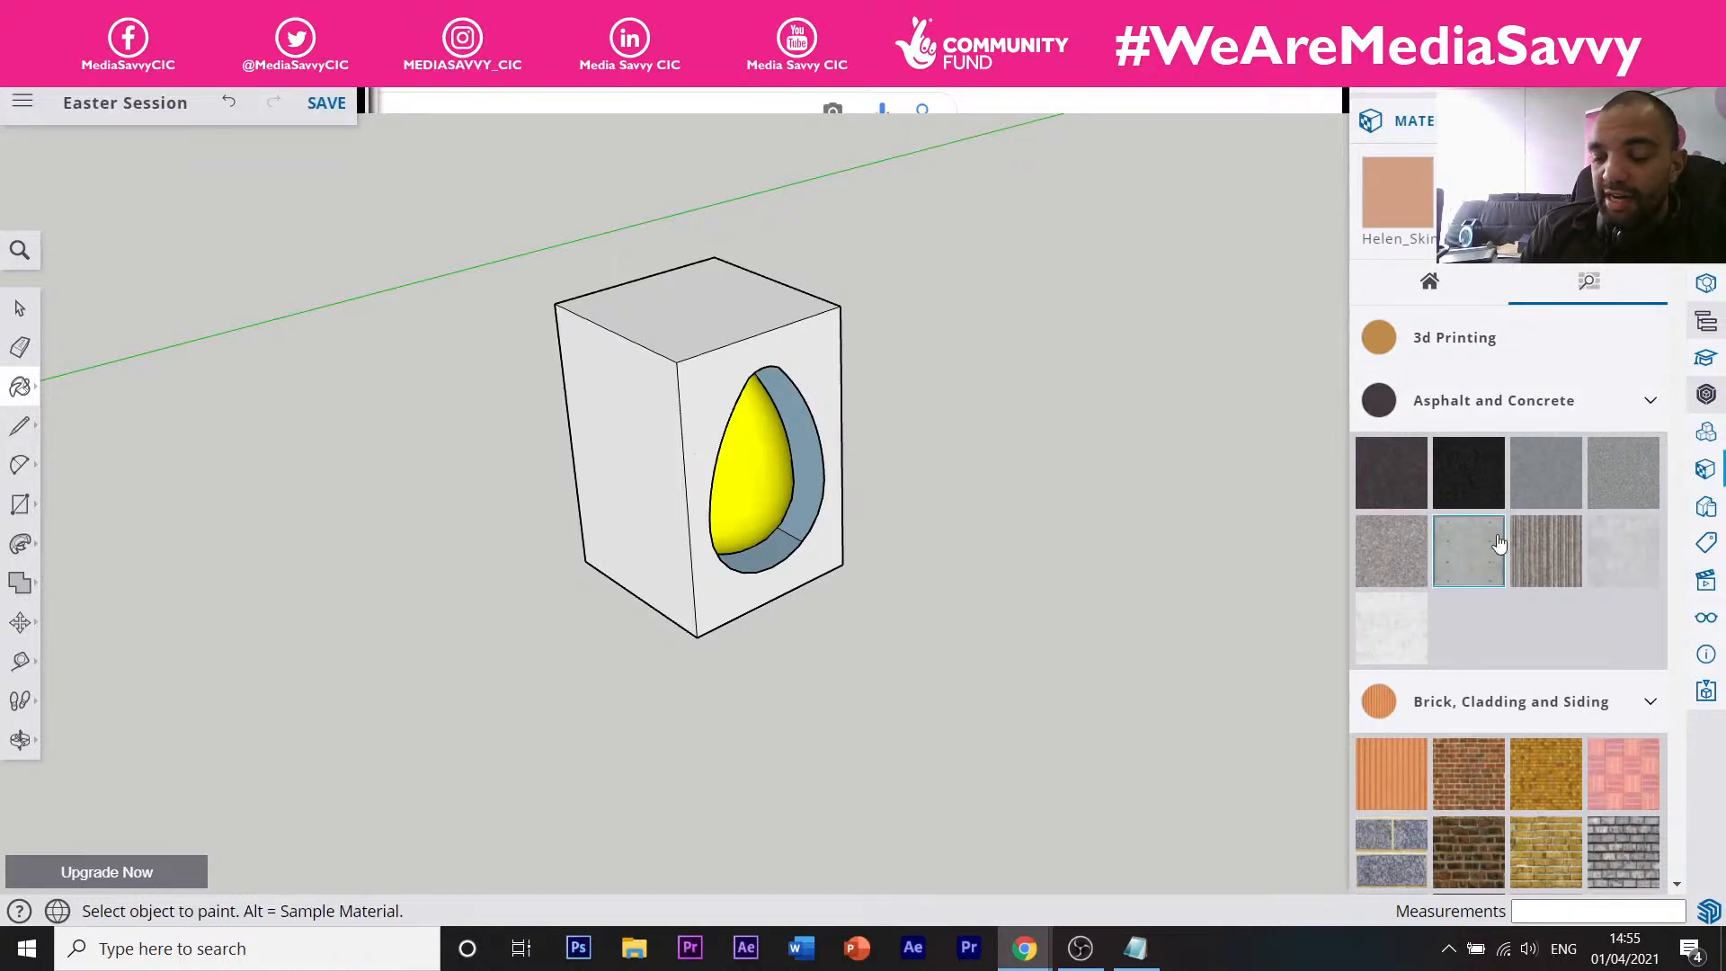
scroll(1512, 707, down, 10)
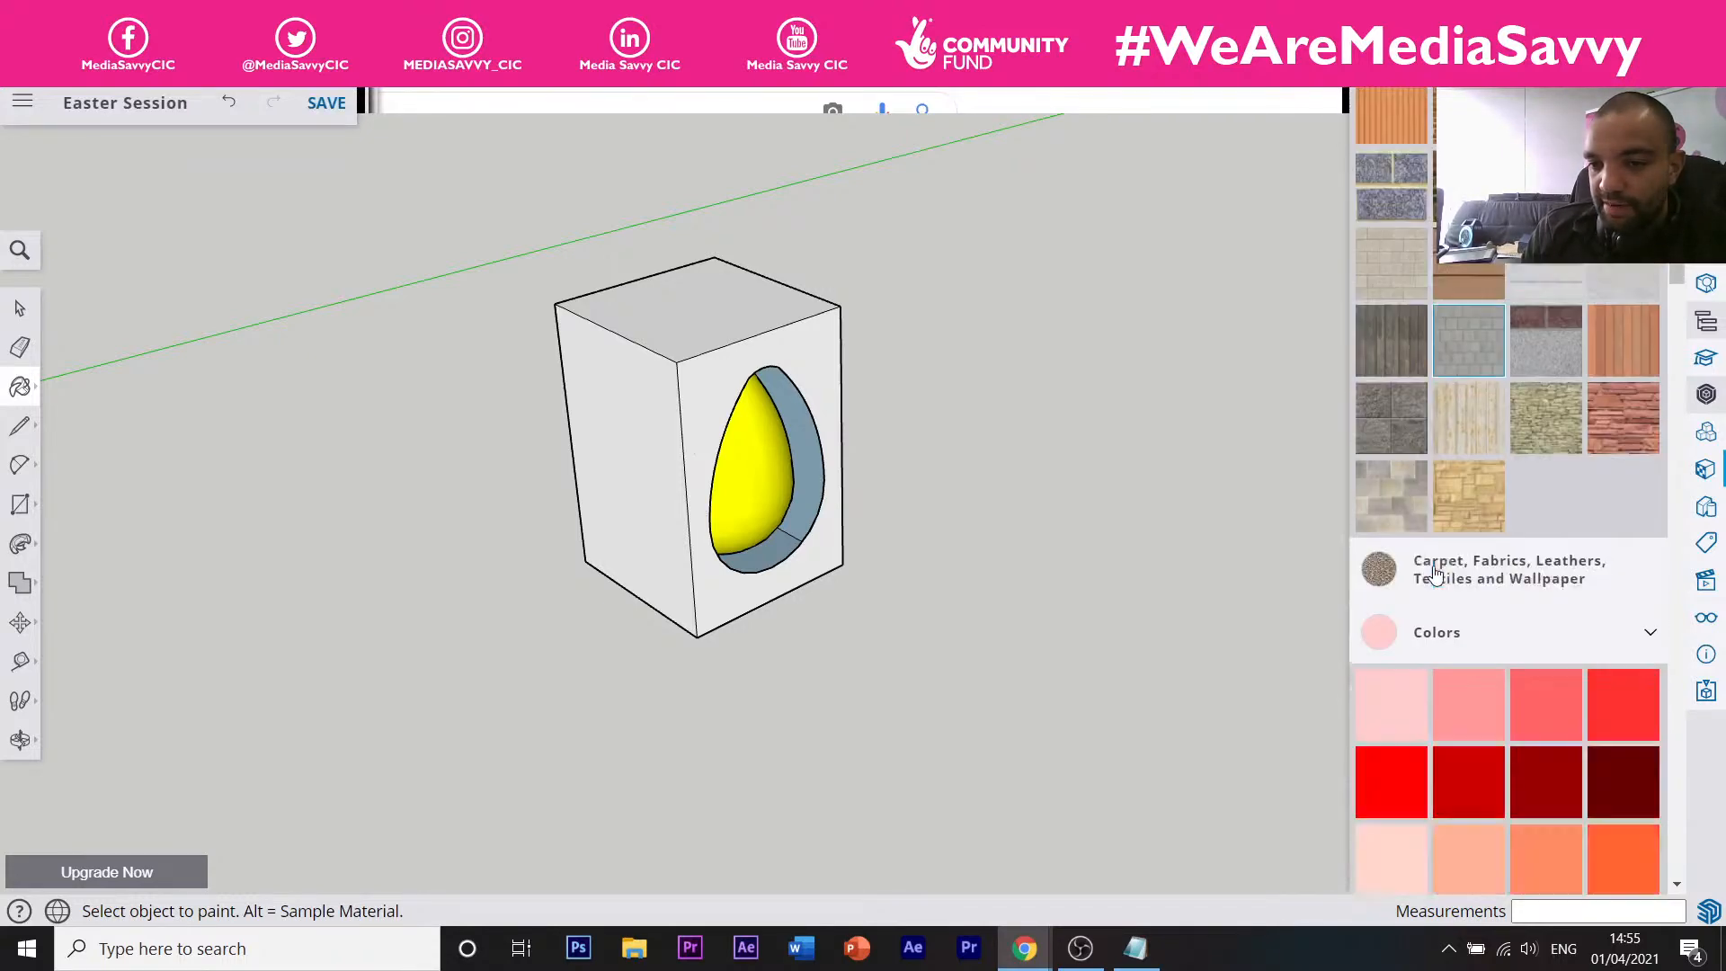
scroll(1436, 574, down, 15)
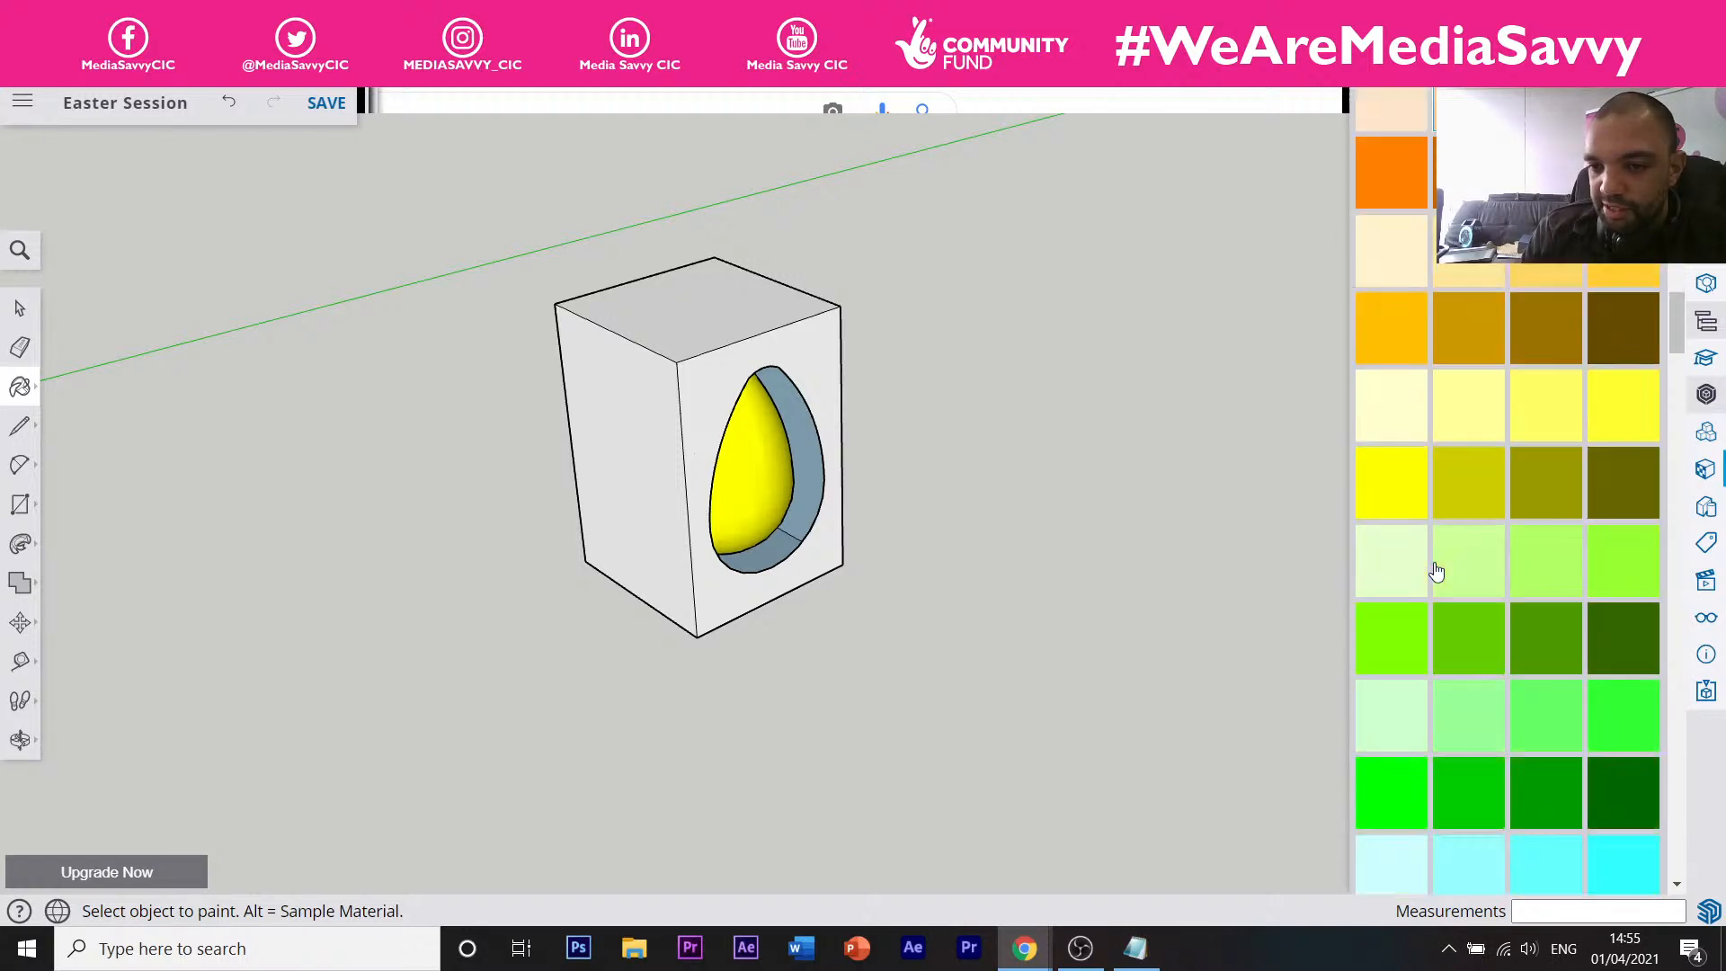
scroll(1435, 572, down, 10)
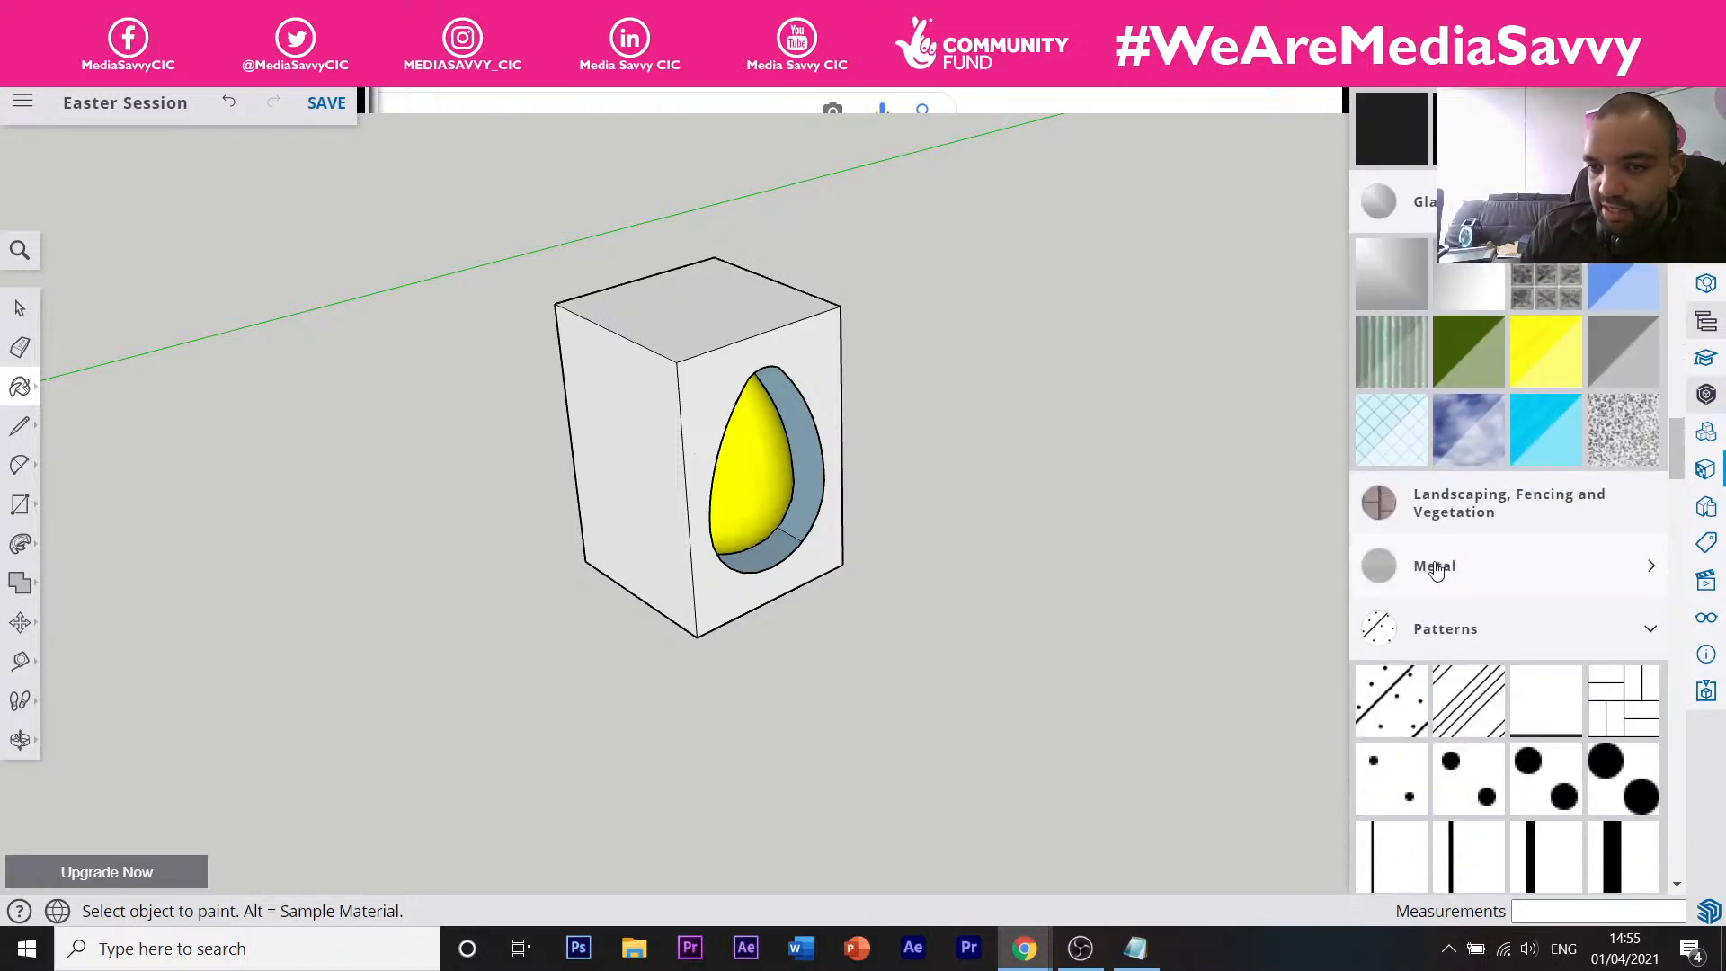
click(1456, 639)
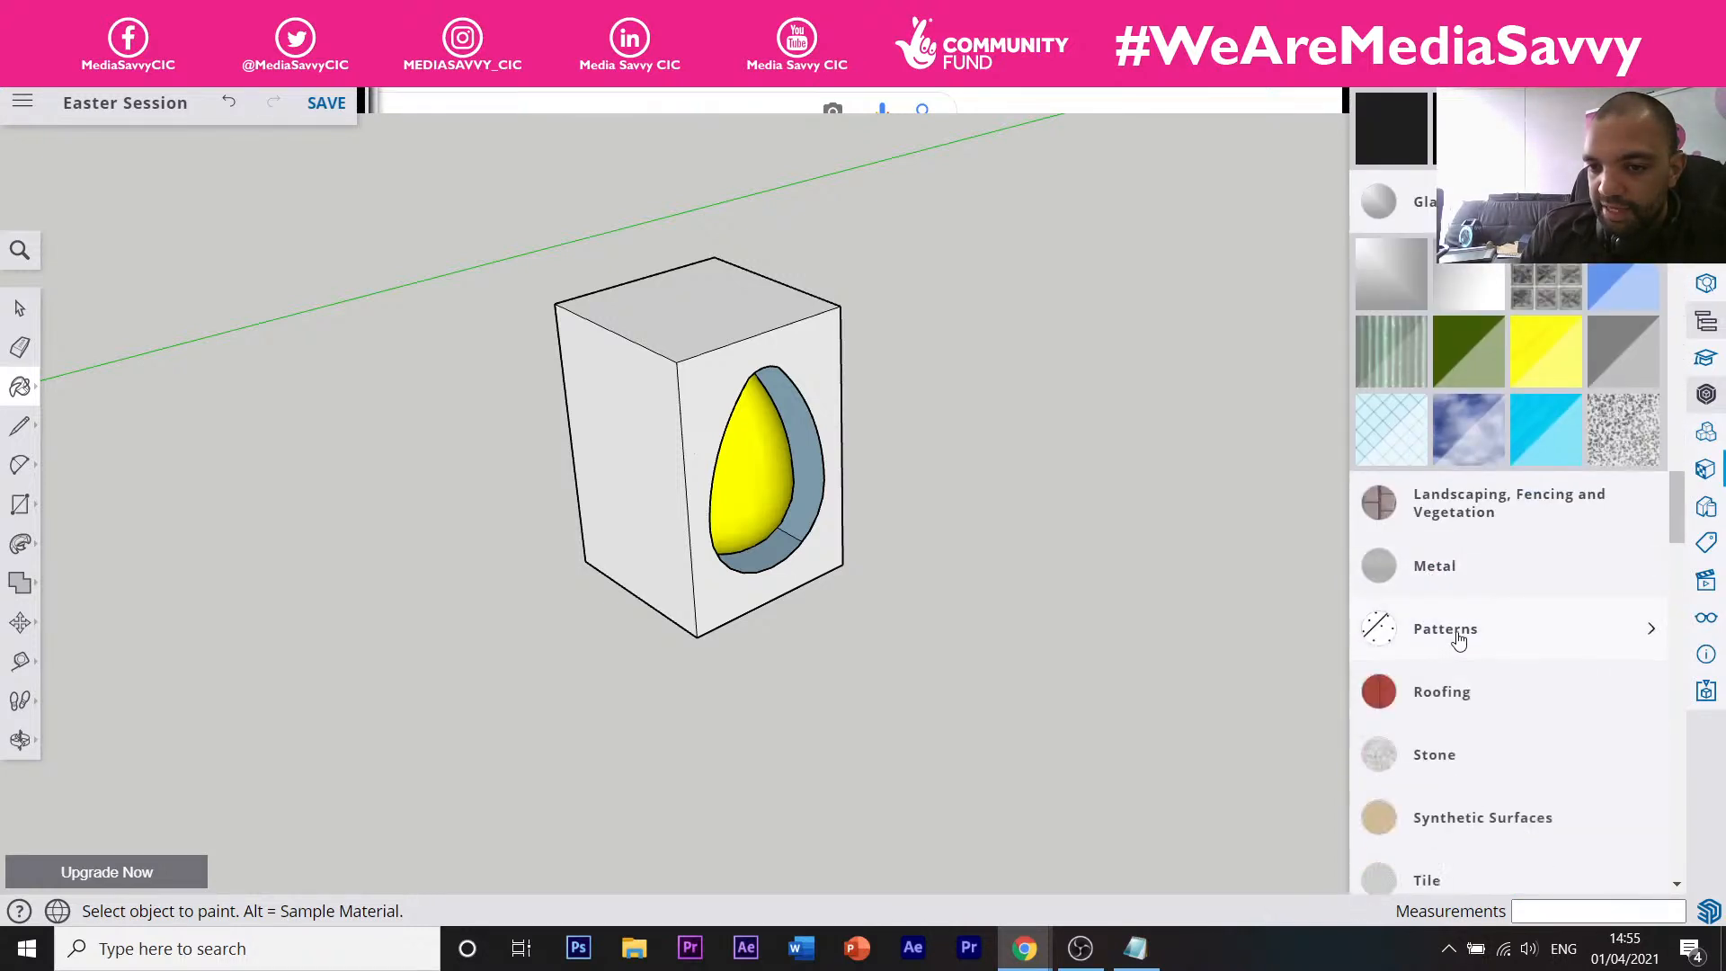
scroll(1456, 620, down, 4)
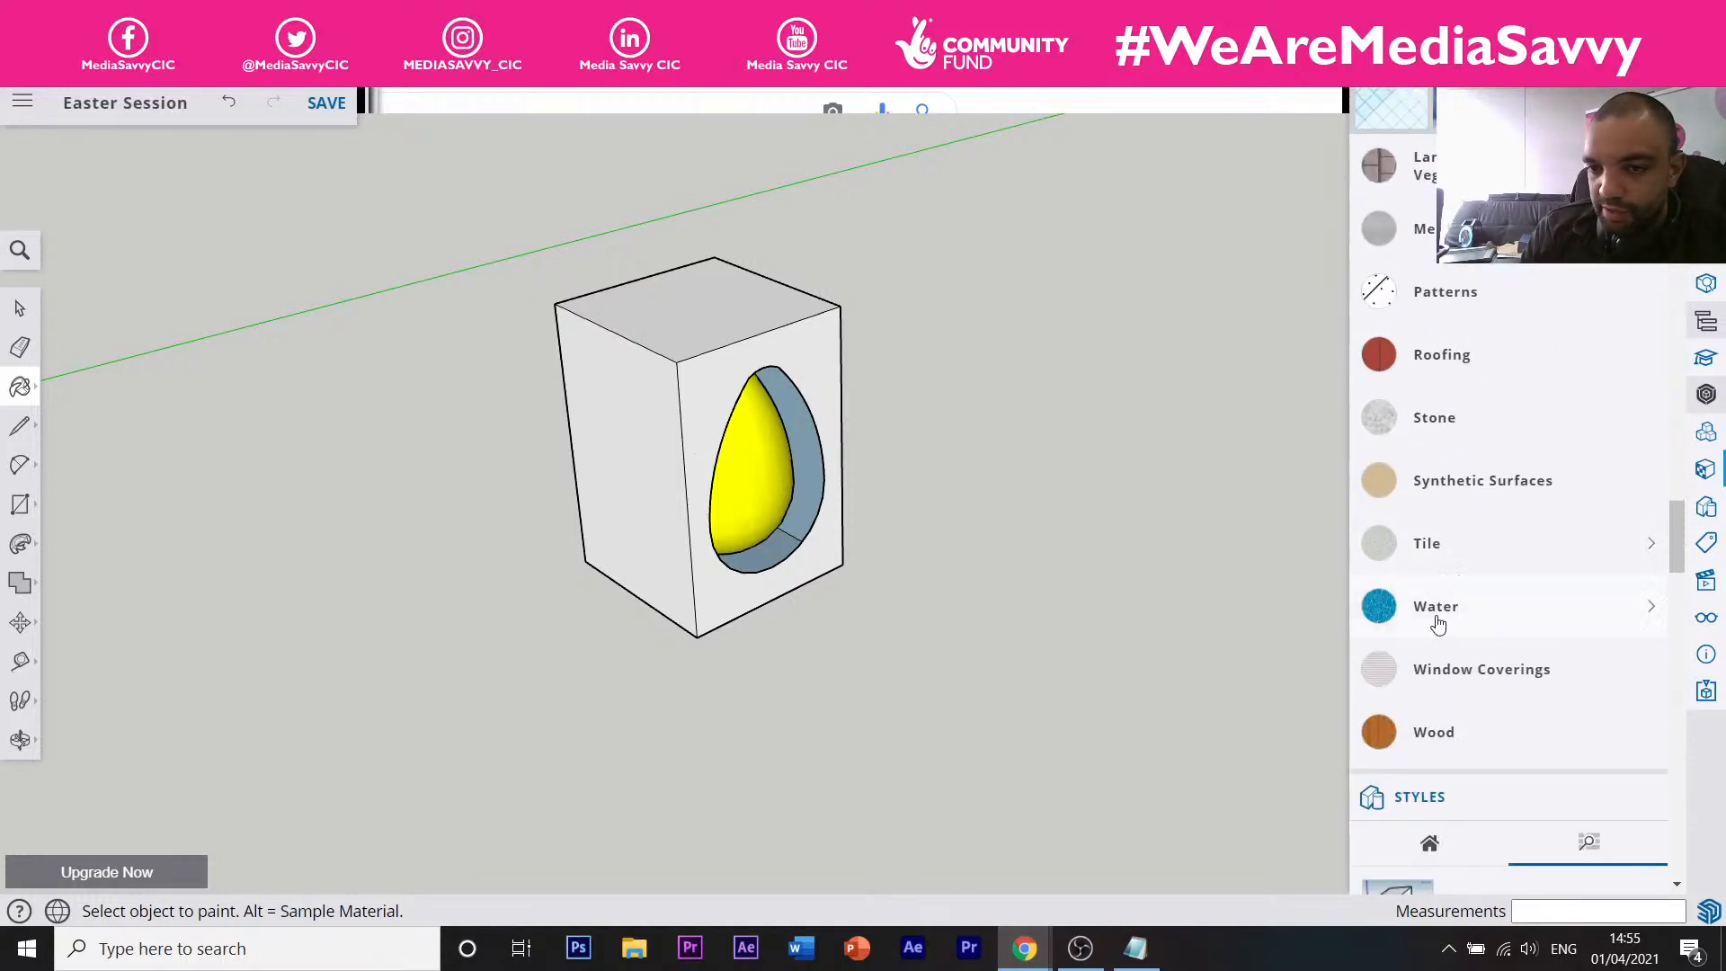
click(1432, 735)
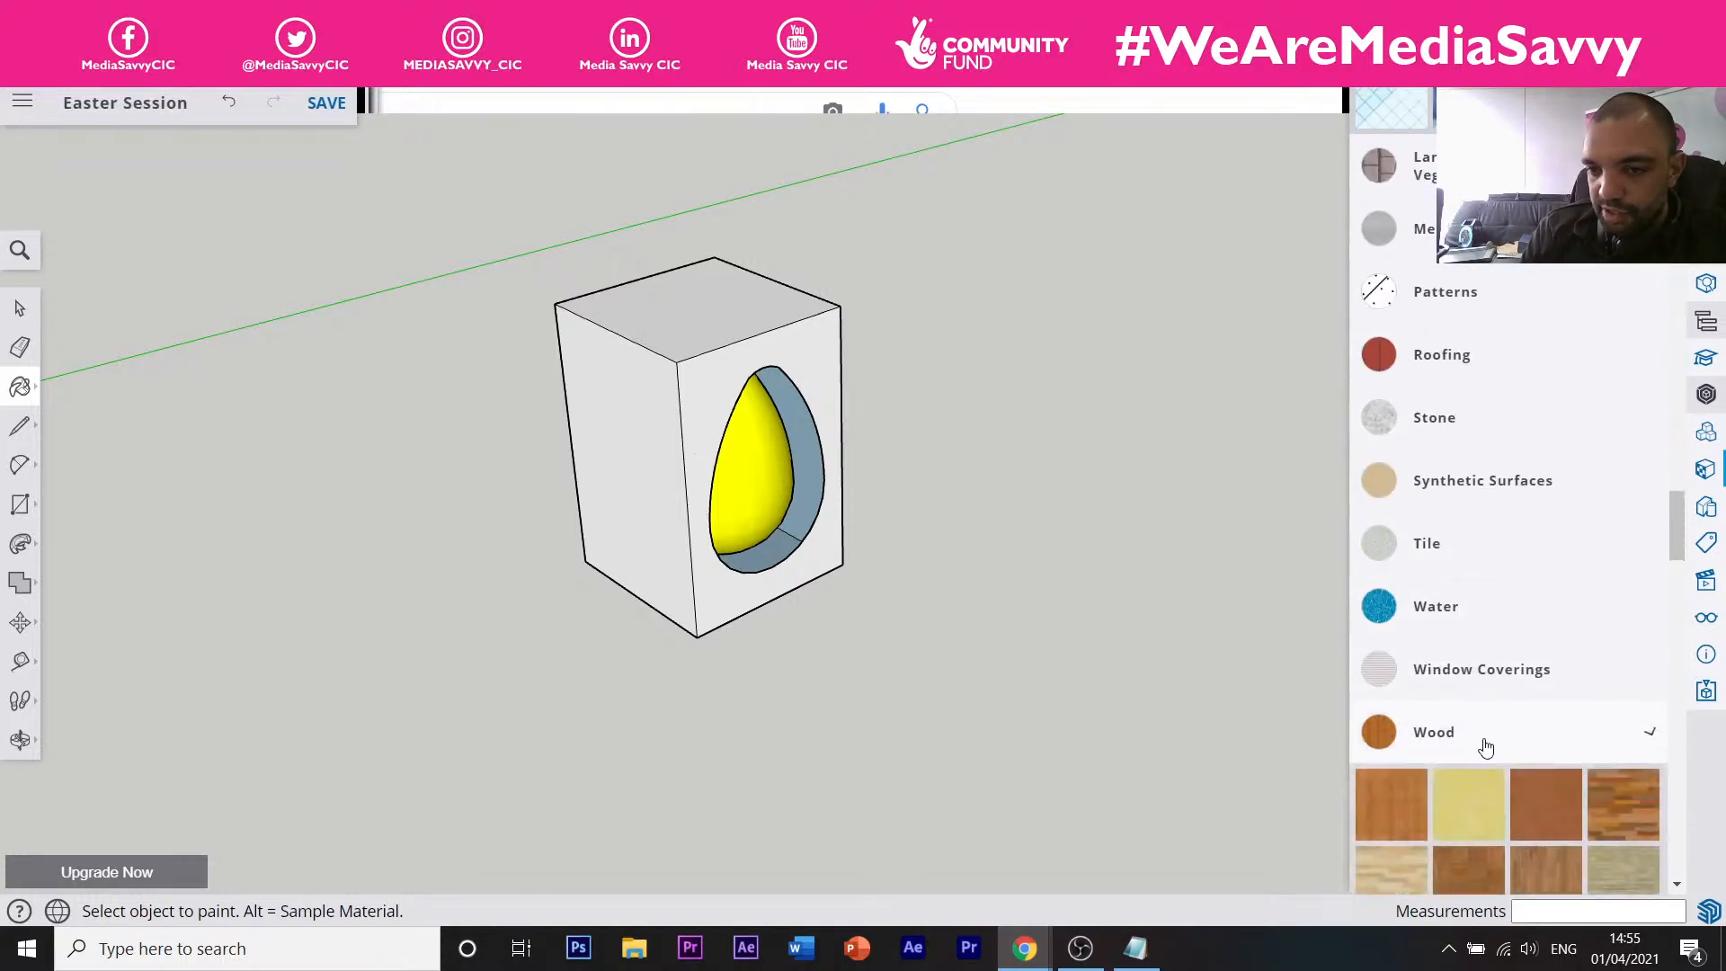
scroll(1415, 585, down, 5)
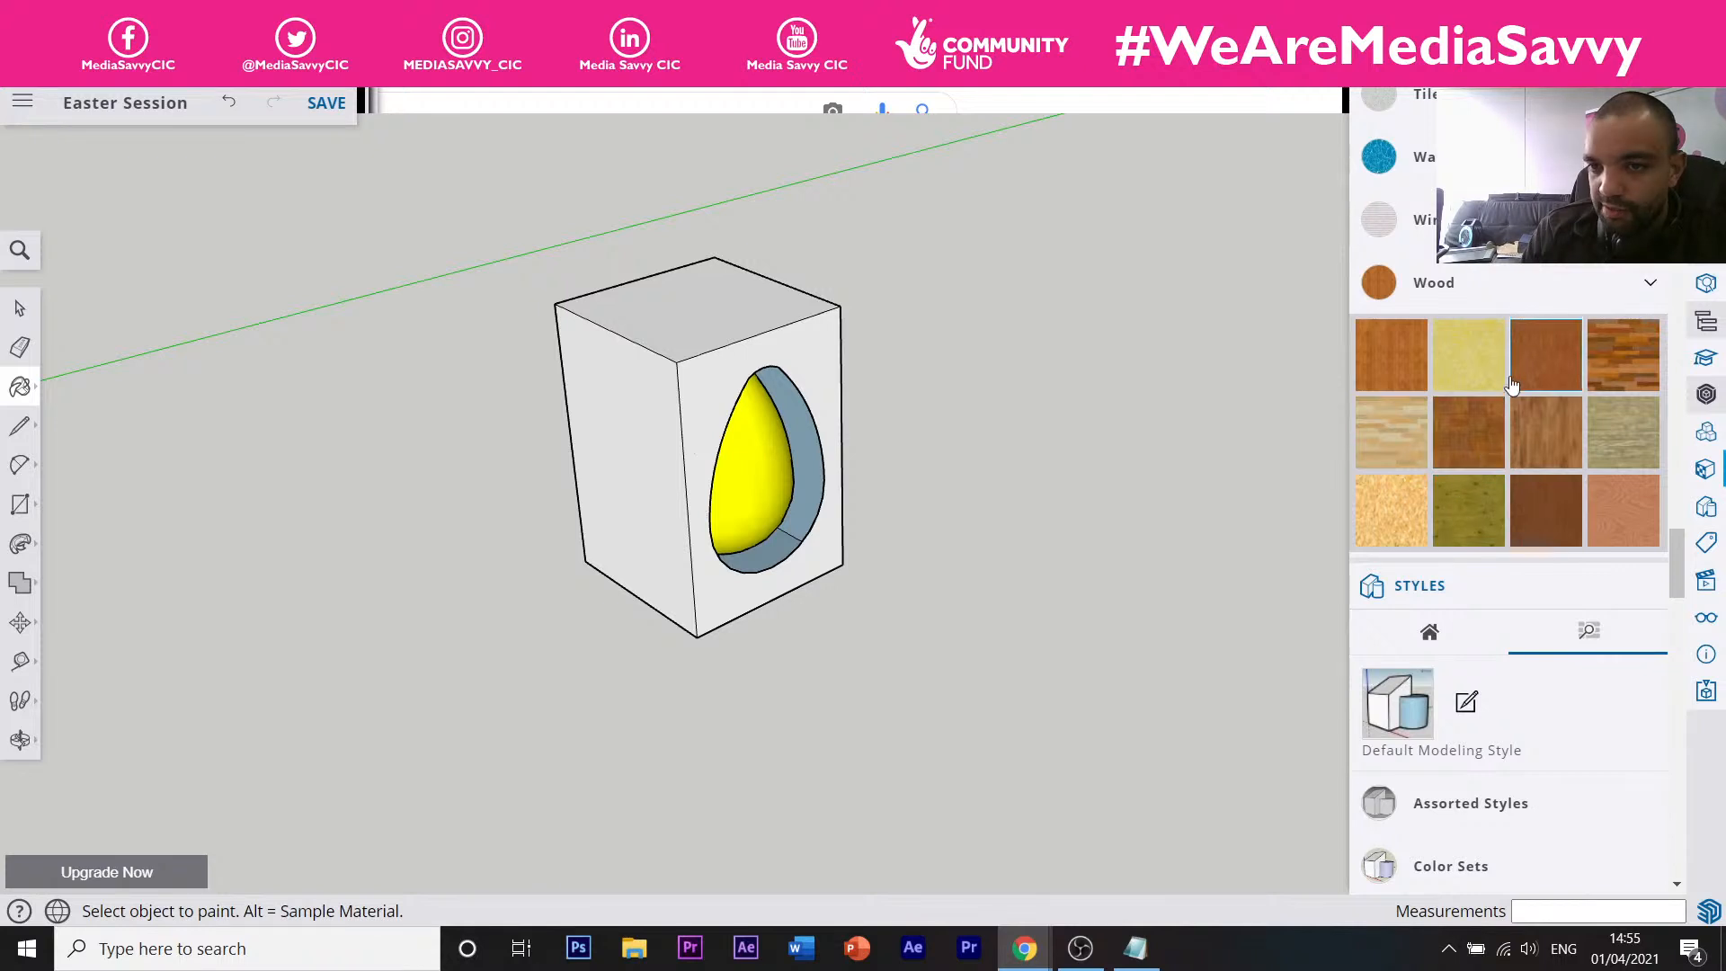
click(1440, 374)
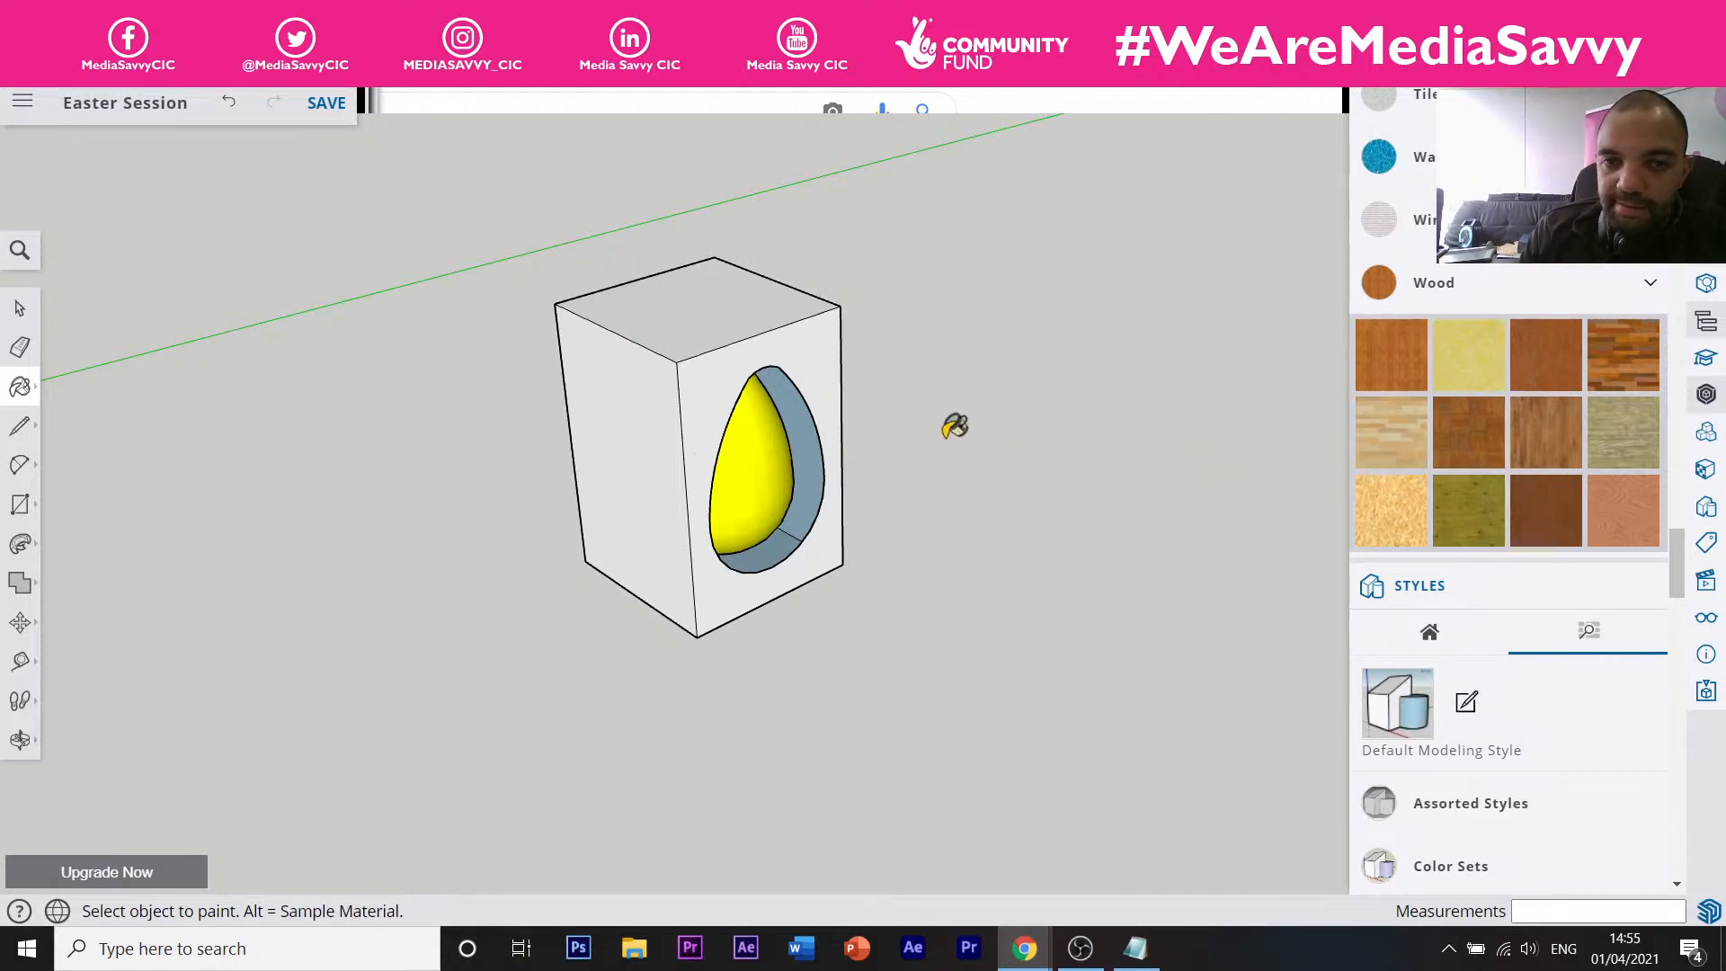
Paint the box's left, top, front and right faces with the yellow speckled wood texture.
click(629, 508)
click(683, 337)
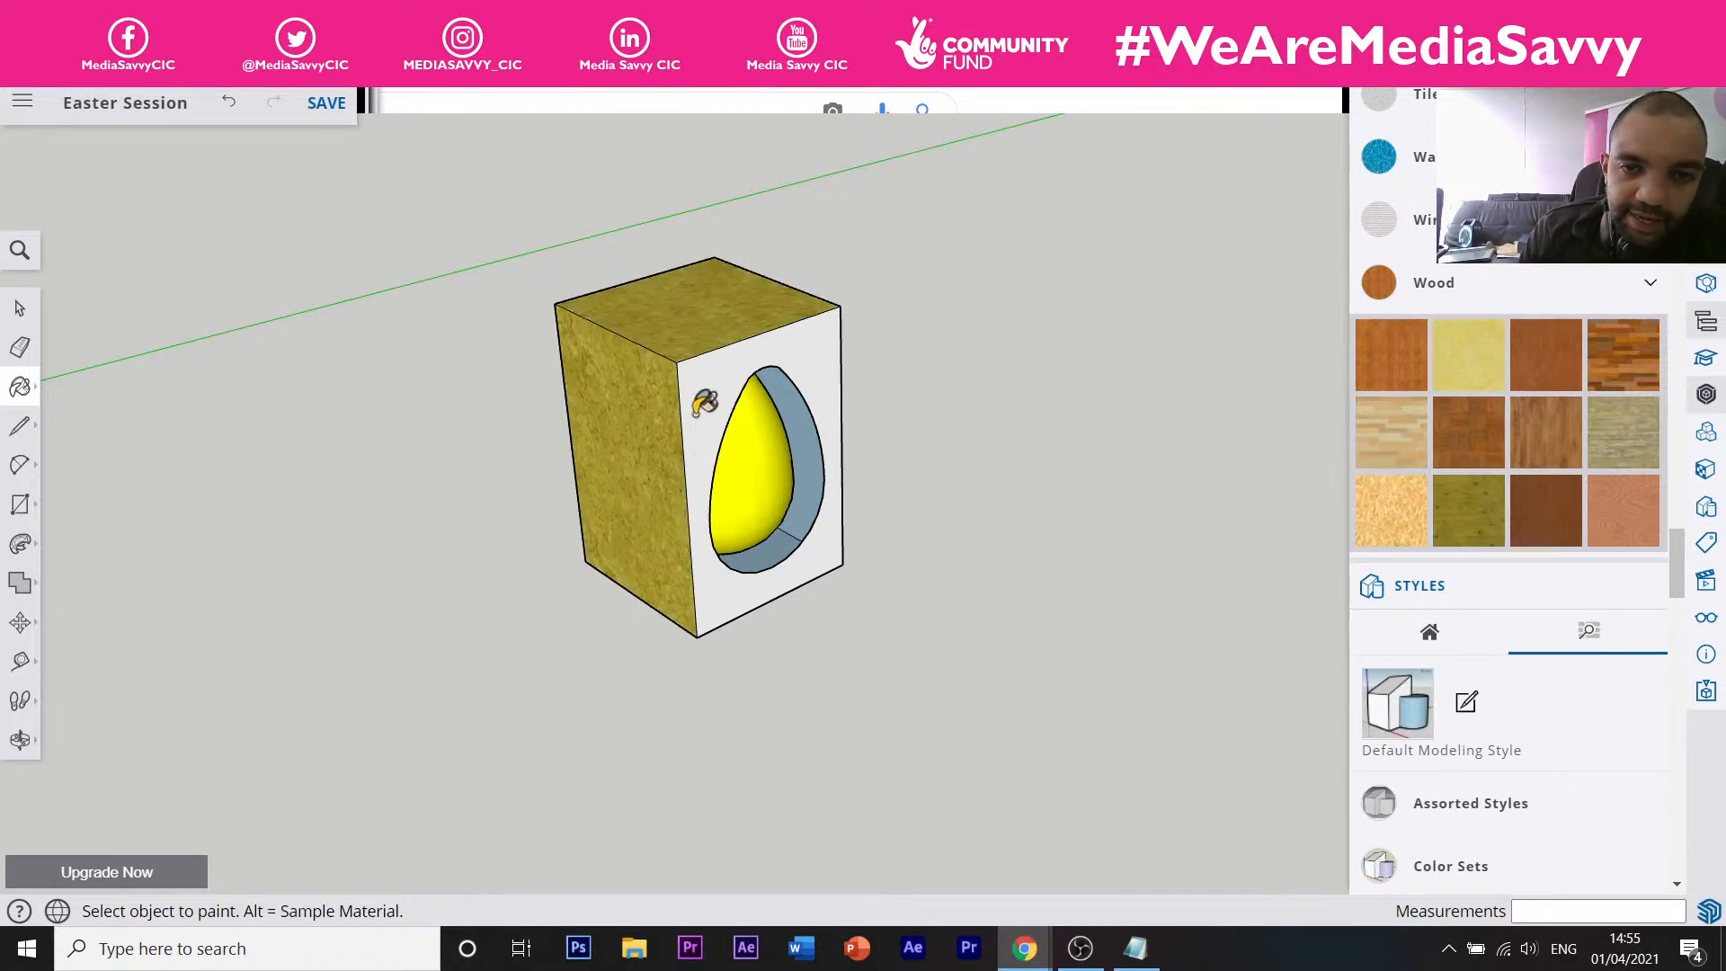
click(700, 402)
mouse_move(699, 402)
middle_down()
mouse_move(623, 455)
mouse_move(829, 435)
mouse_move(428, 389)
mouse_move(948, 369)
middle_up()
click(948, 368)
scroll(845, 553, up, 3)
scroll(871, 569, up, 2)
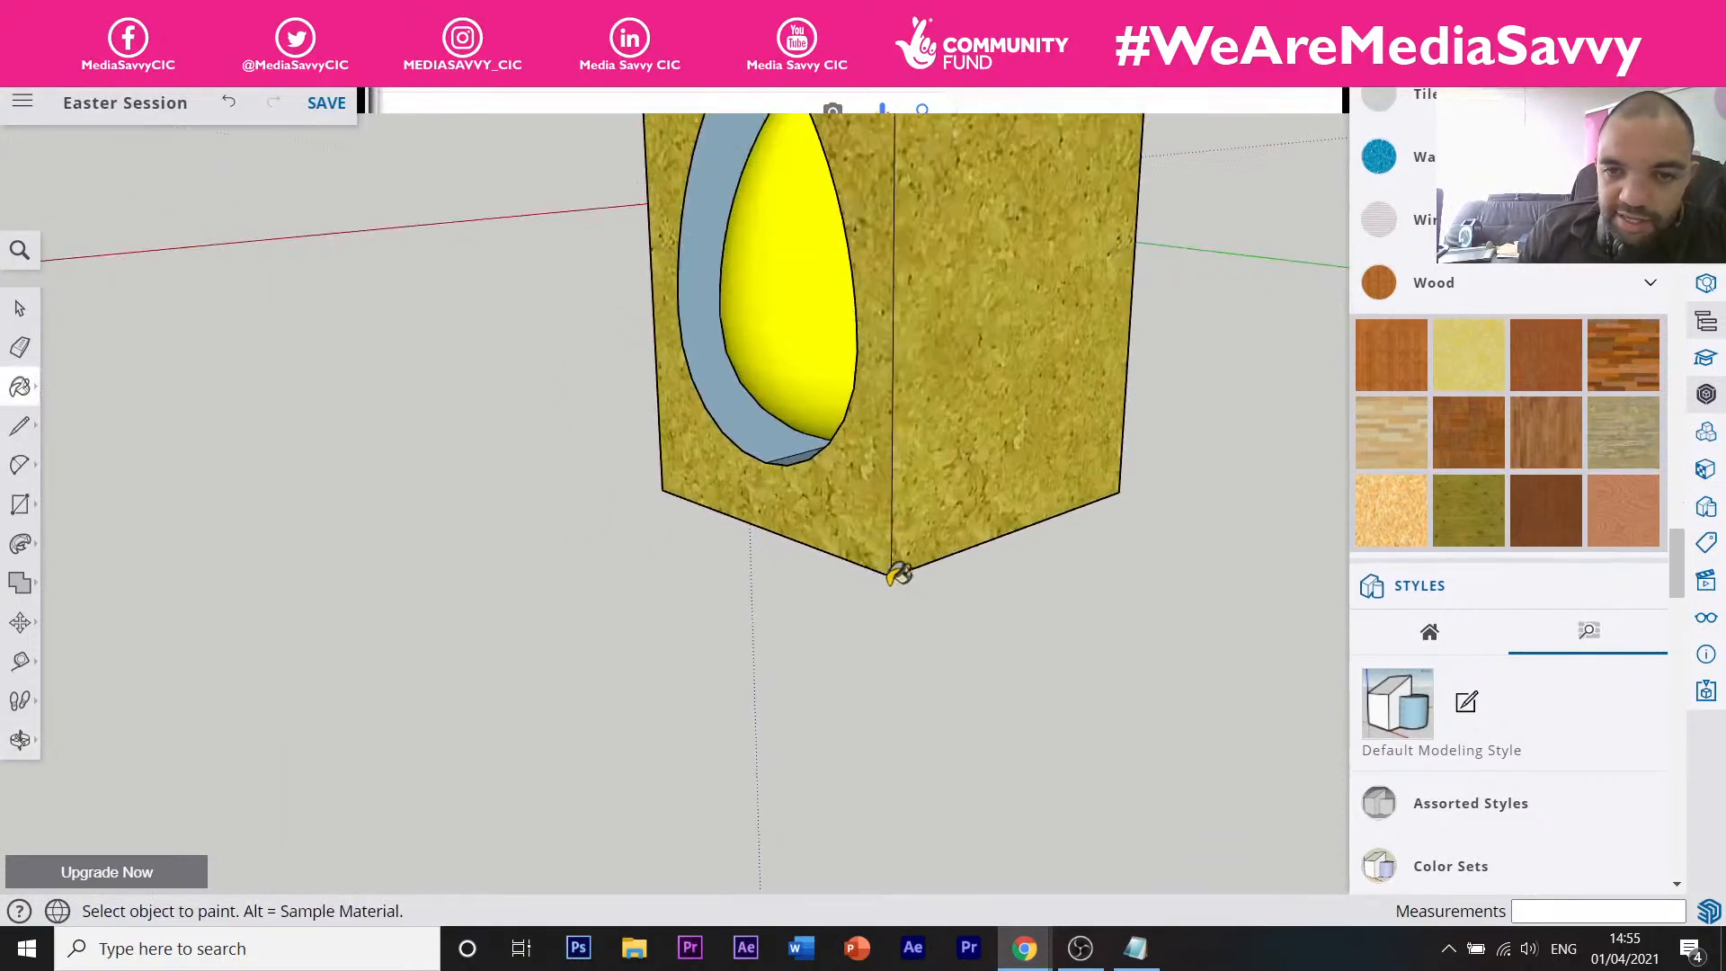
Orbit around the box and paint its last unpainted face with the same texture.
middle_drag(897, 570, 1042, 514)
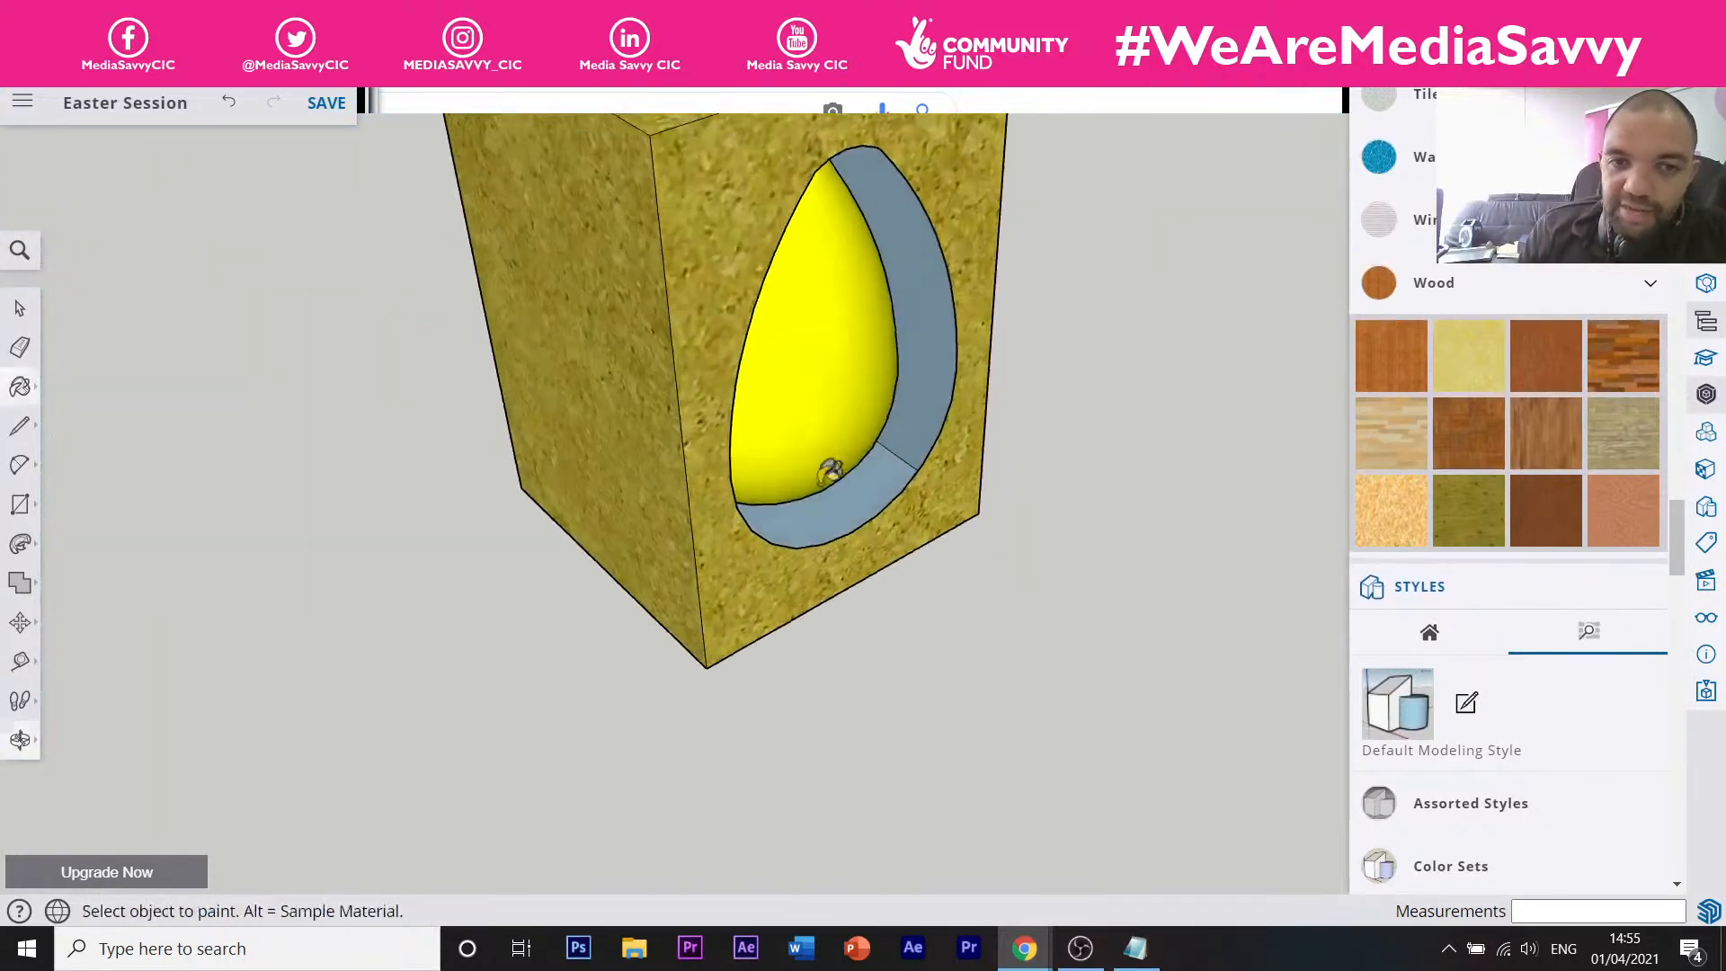
scroll(827, 472, down, 5)
mouse_move(604, 349)
middle_down()
mouse_move(936, 419)
mouse_move(692, 435)
middle_up()
click(664, 472)
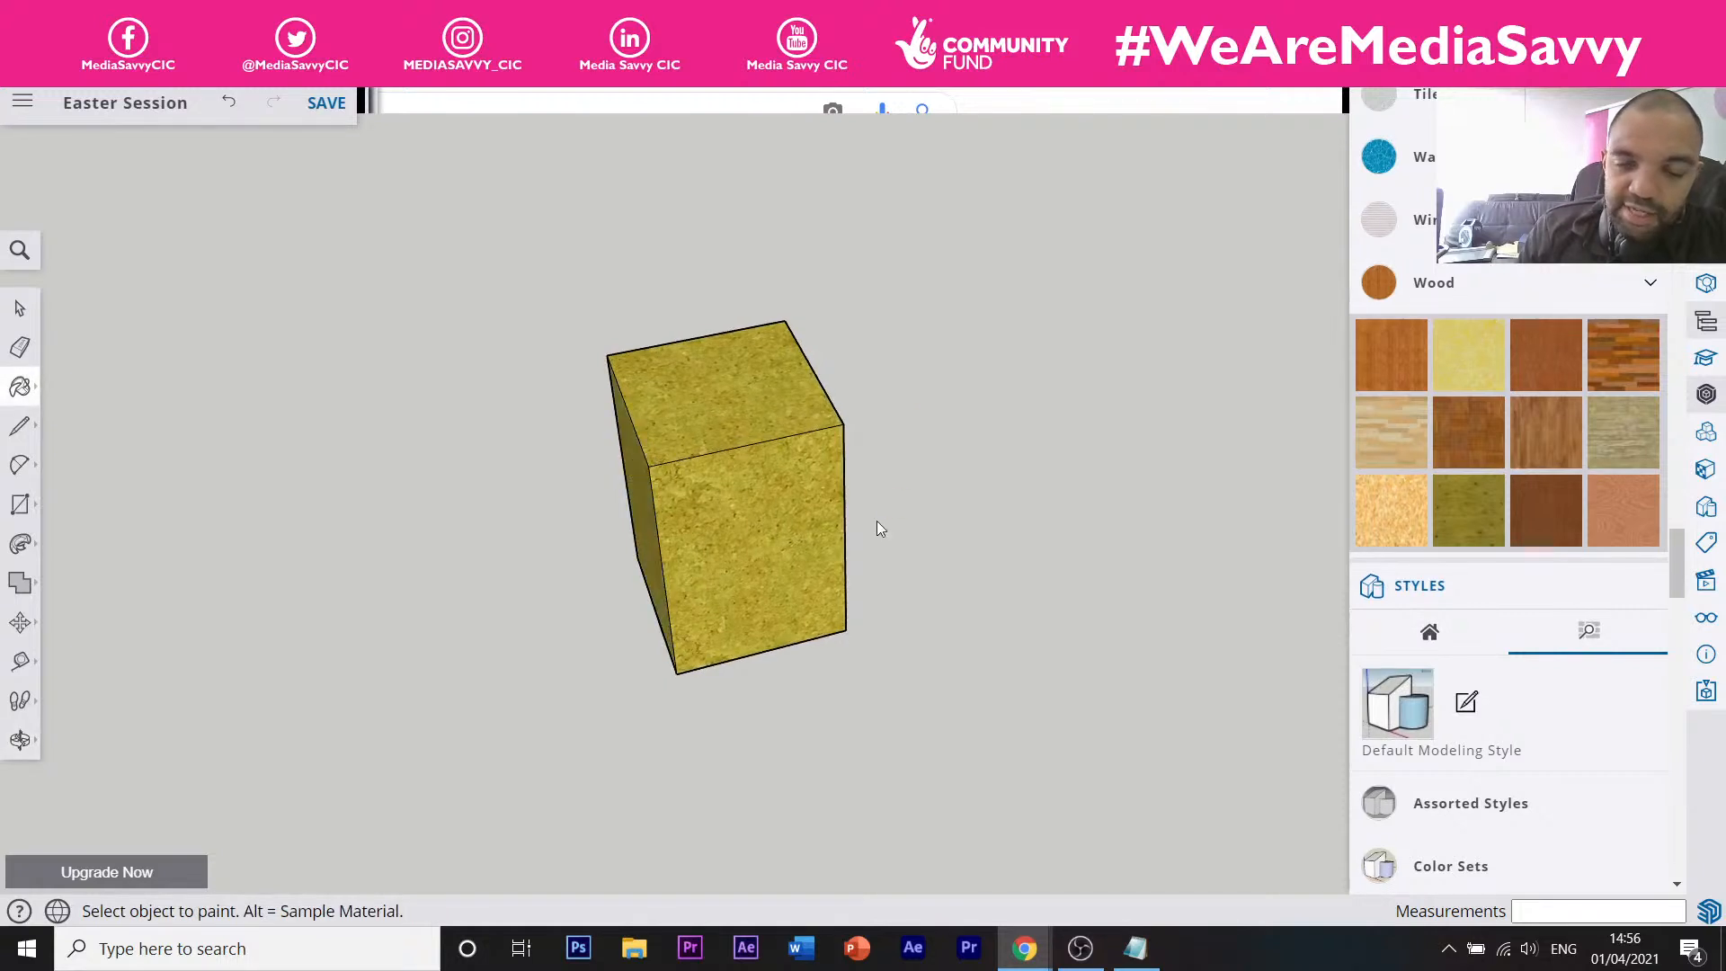
mouse_move(875, 527)
middle_down()
mouse_move(305, 362)
mouse_move(323, 359)
middle_up()
scroll(919, 328, up, 3)
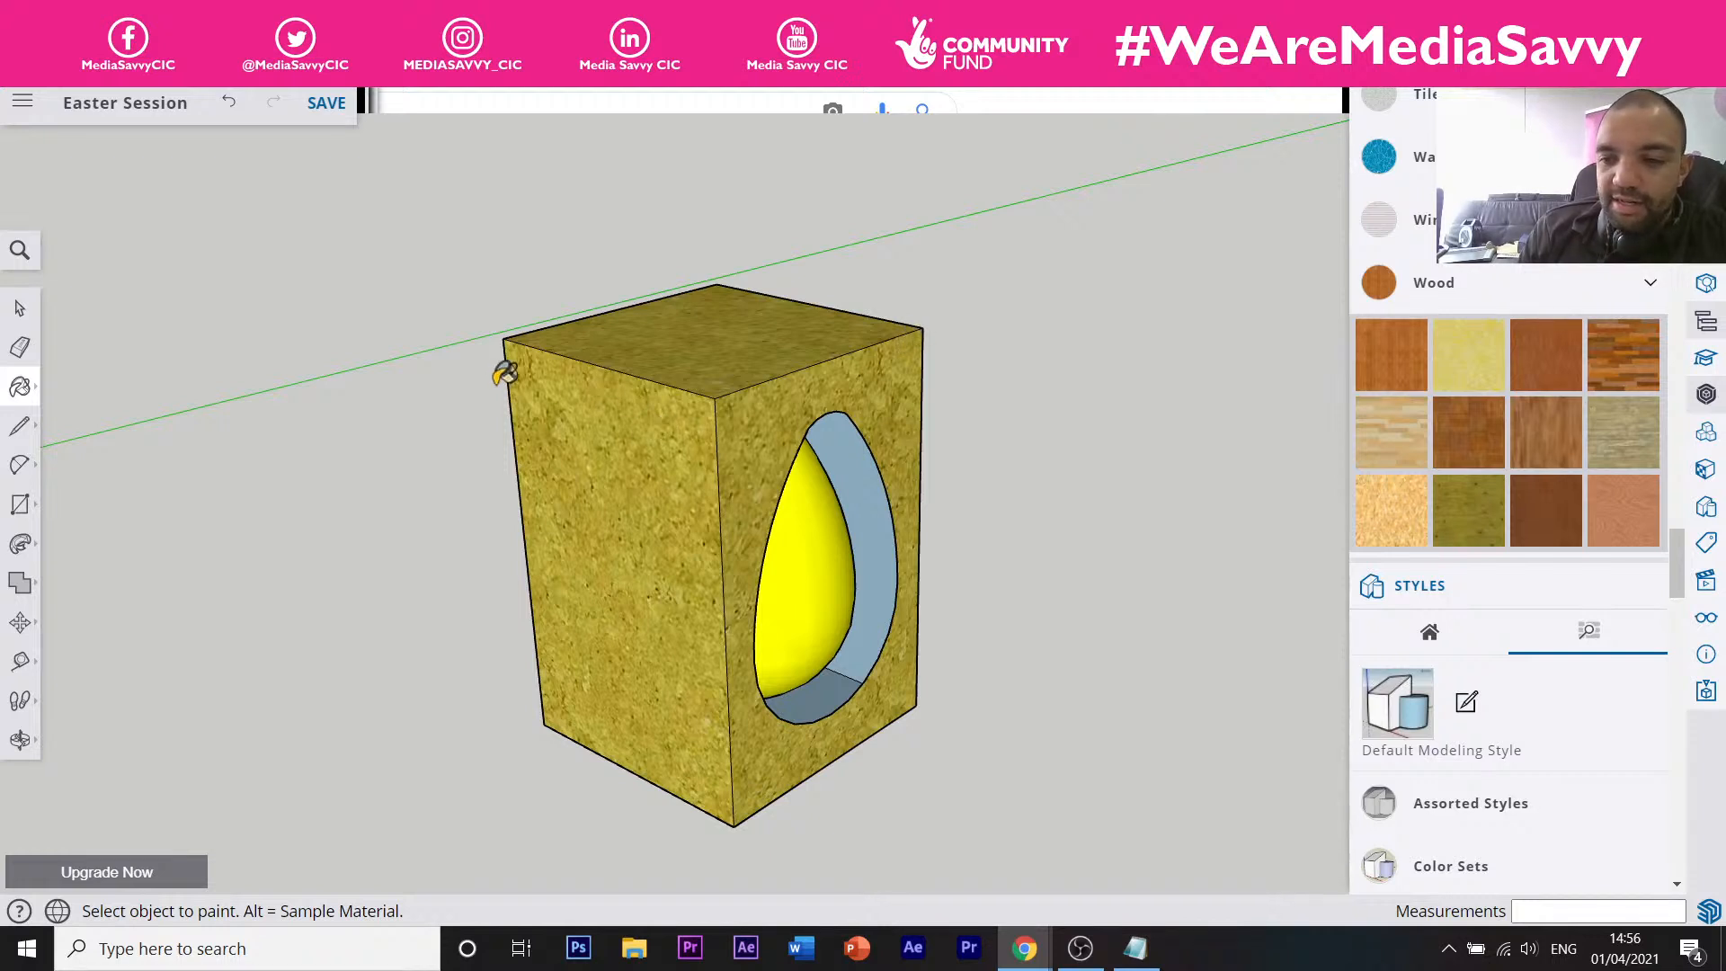
scroll(605, 454, up, 2)
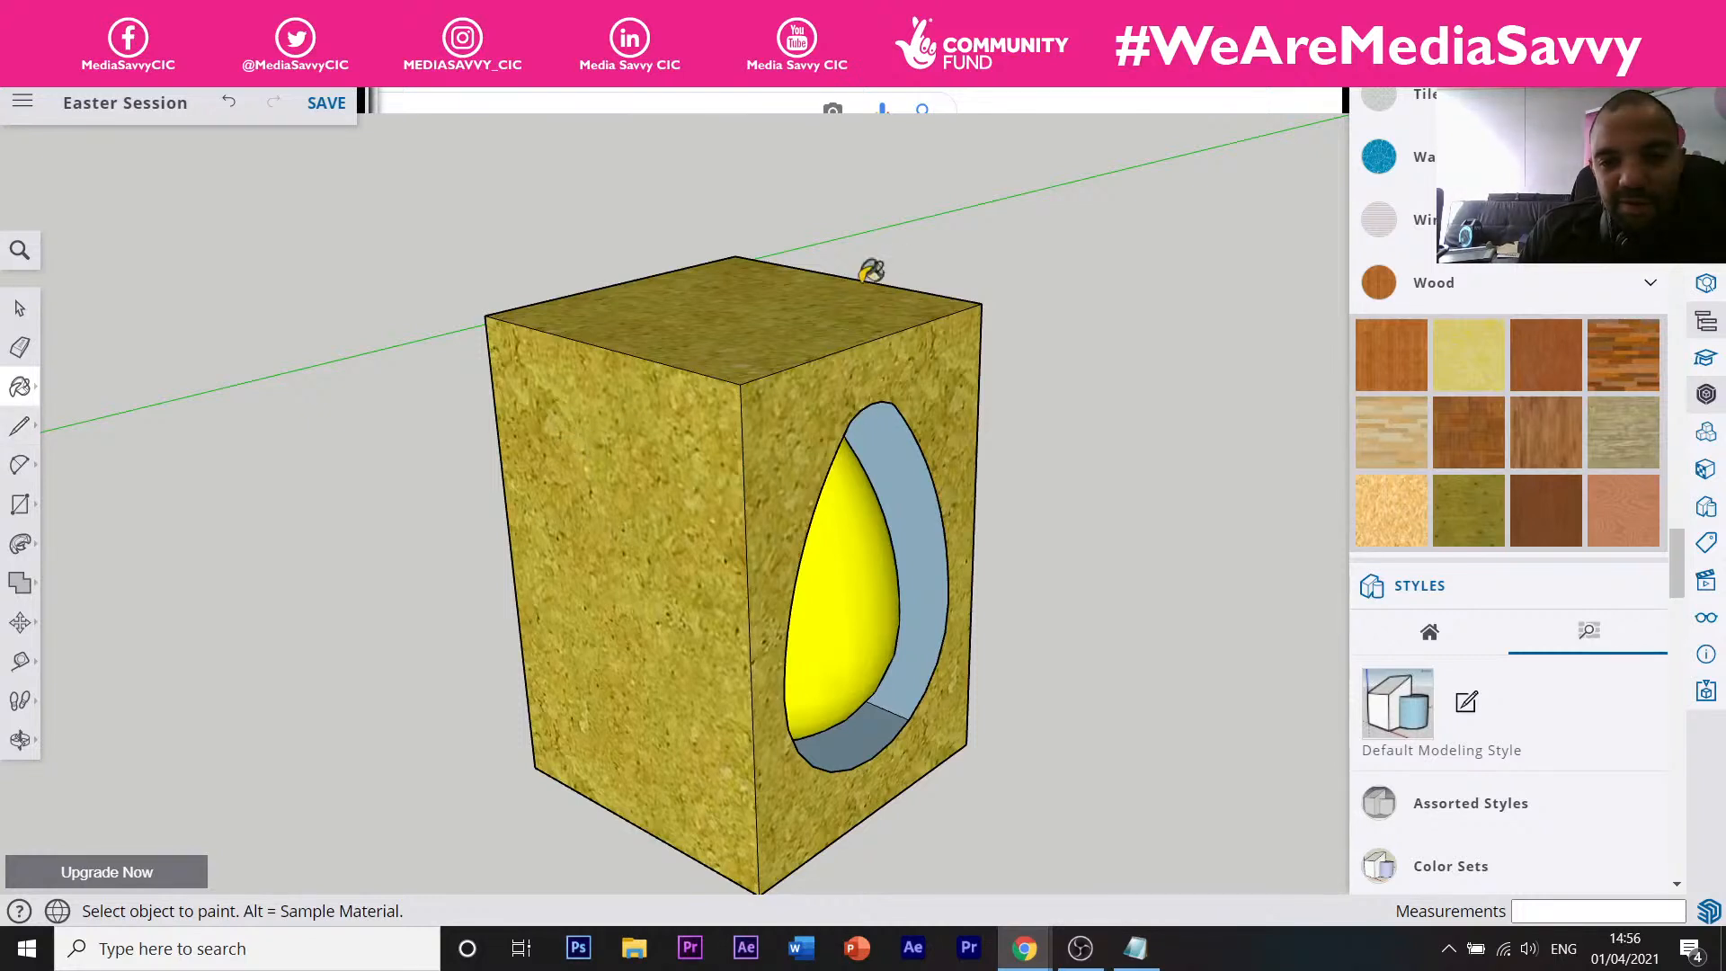
click(21, 389)
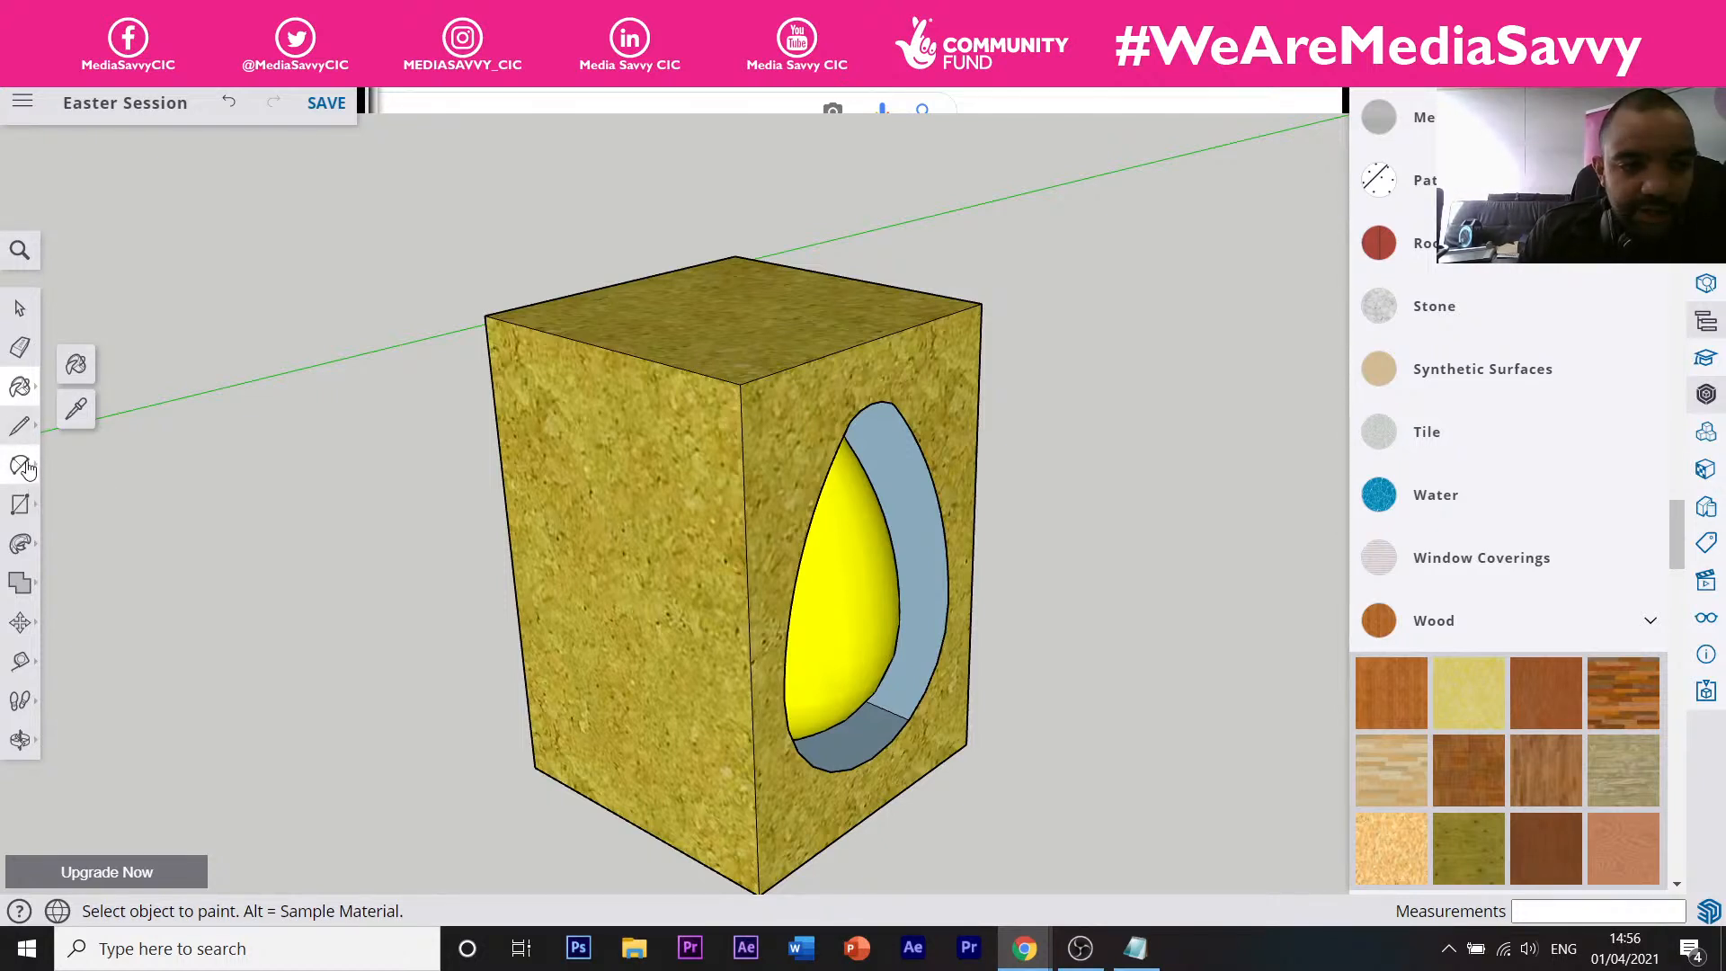
Push/Pull the box's top face up about 34 mm, then start the 3D Text tool.
click(20, 543)
drag(825, 333, 796, 246)
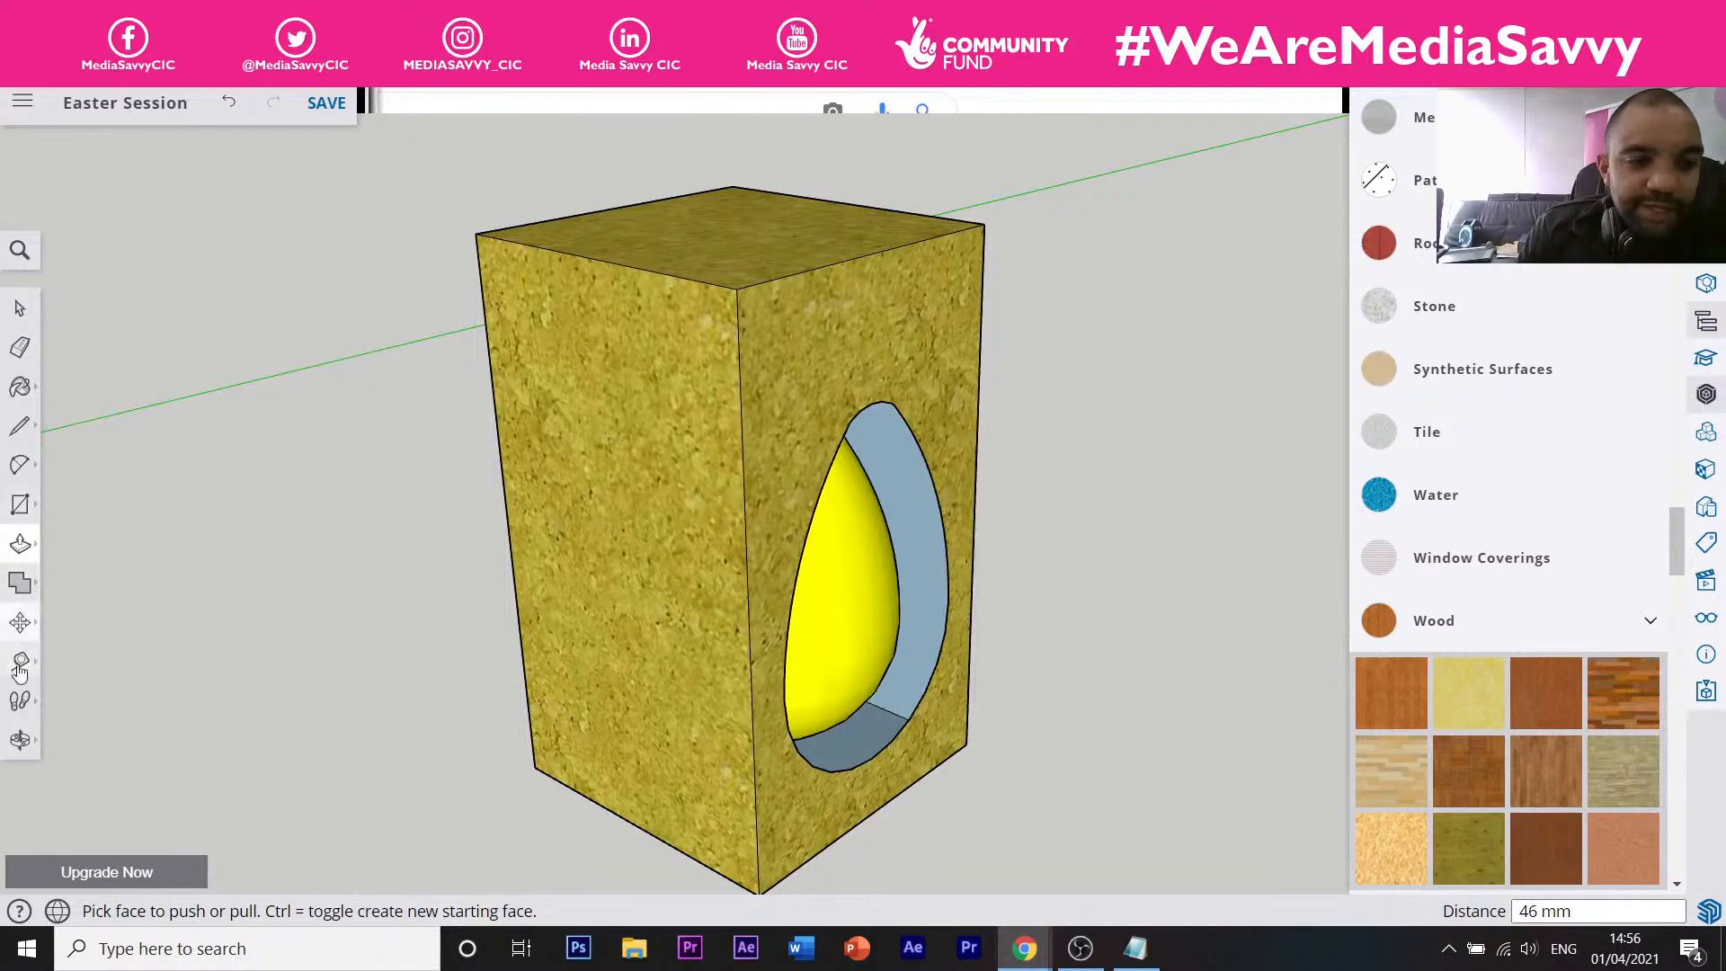
click(21, 624)
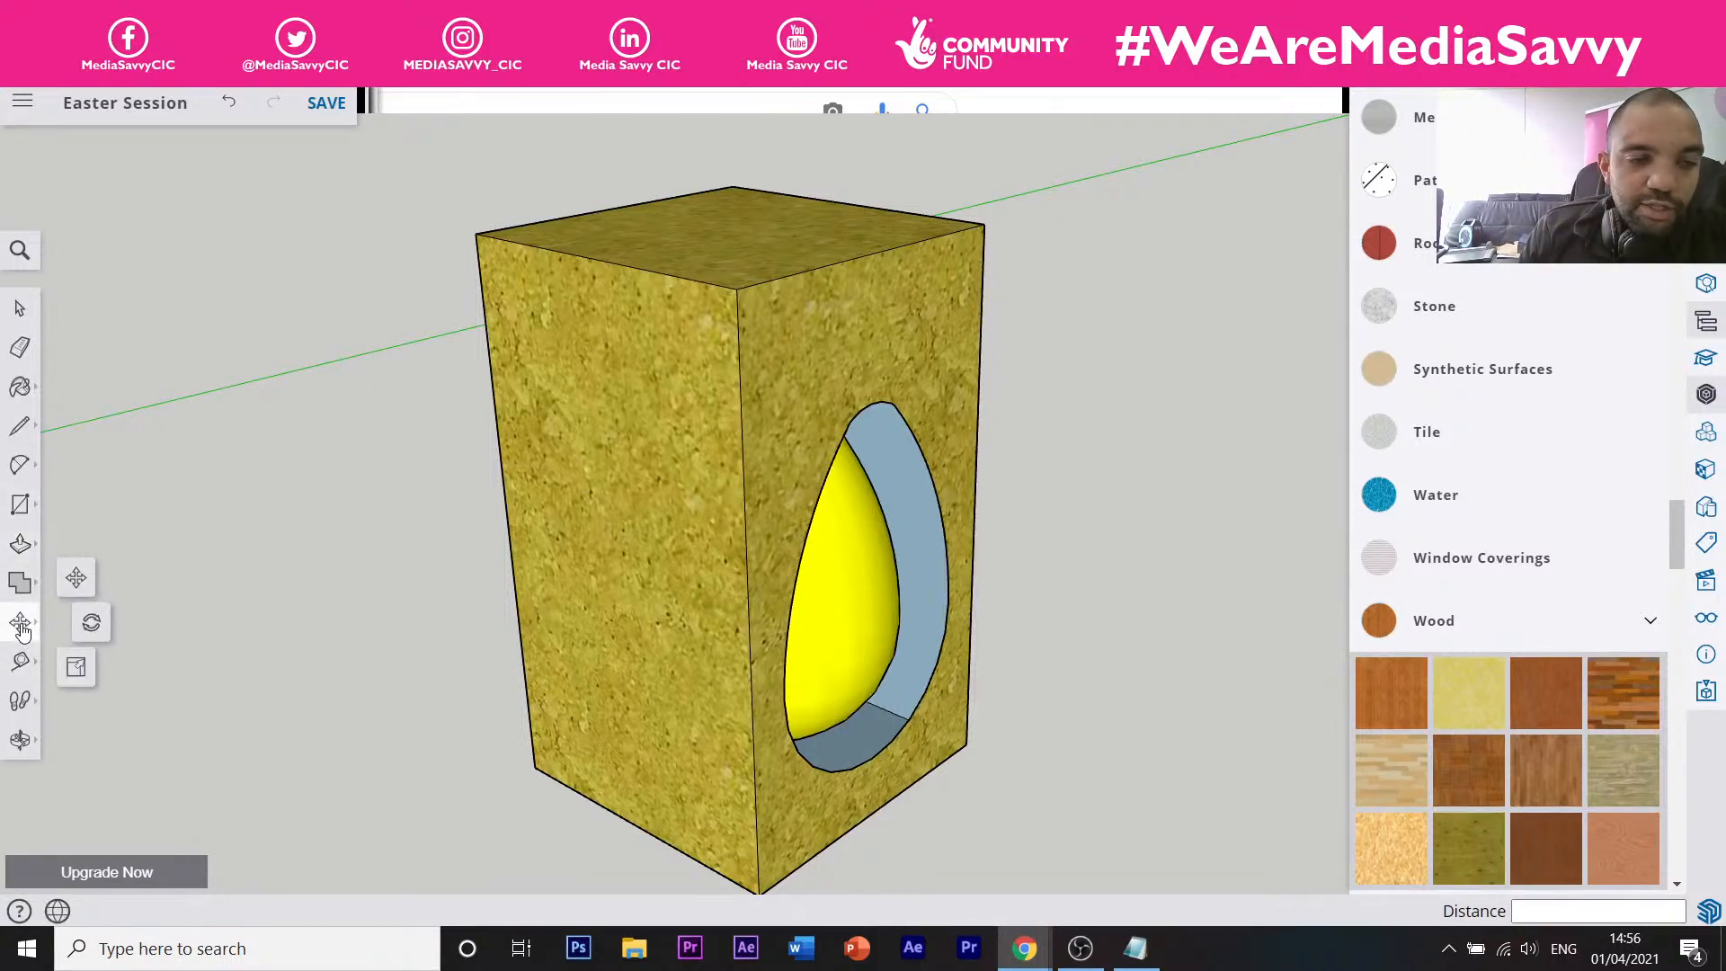
click(21, 704)
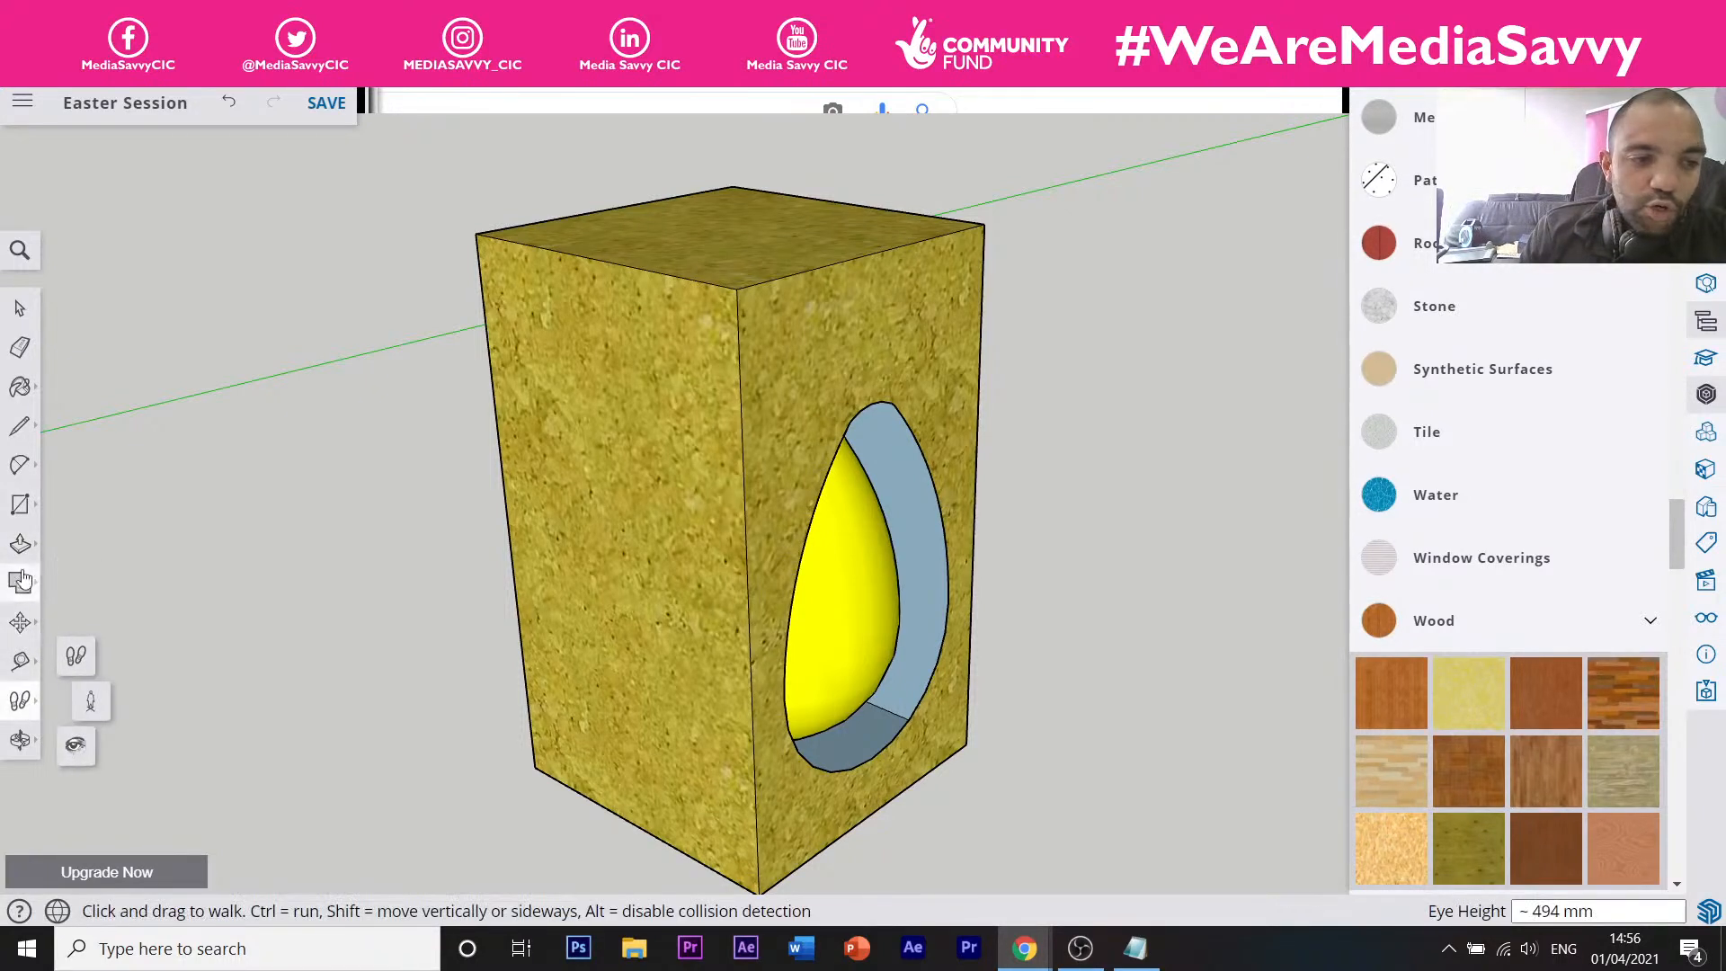
click(20, 425)
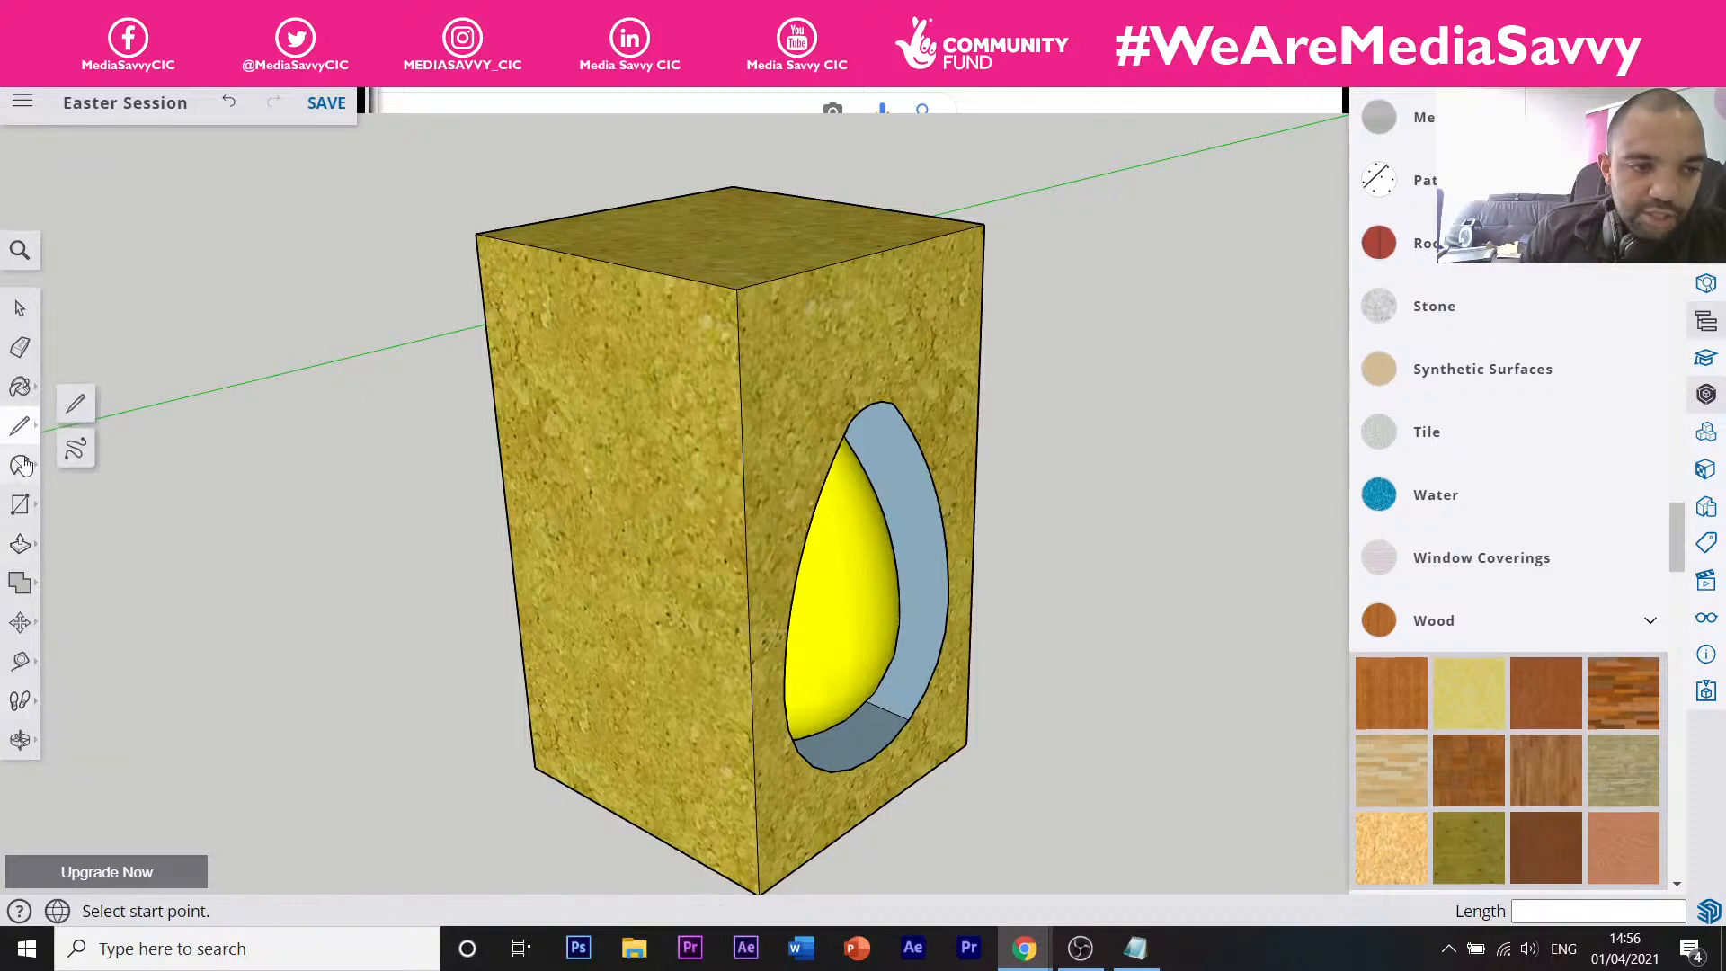
click(20, 465)
click(22, 509)
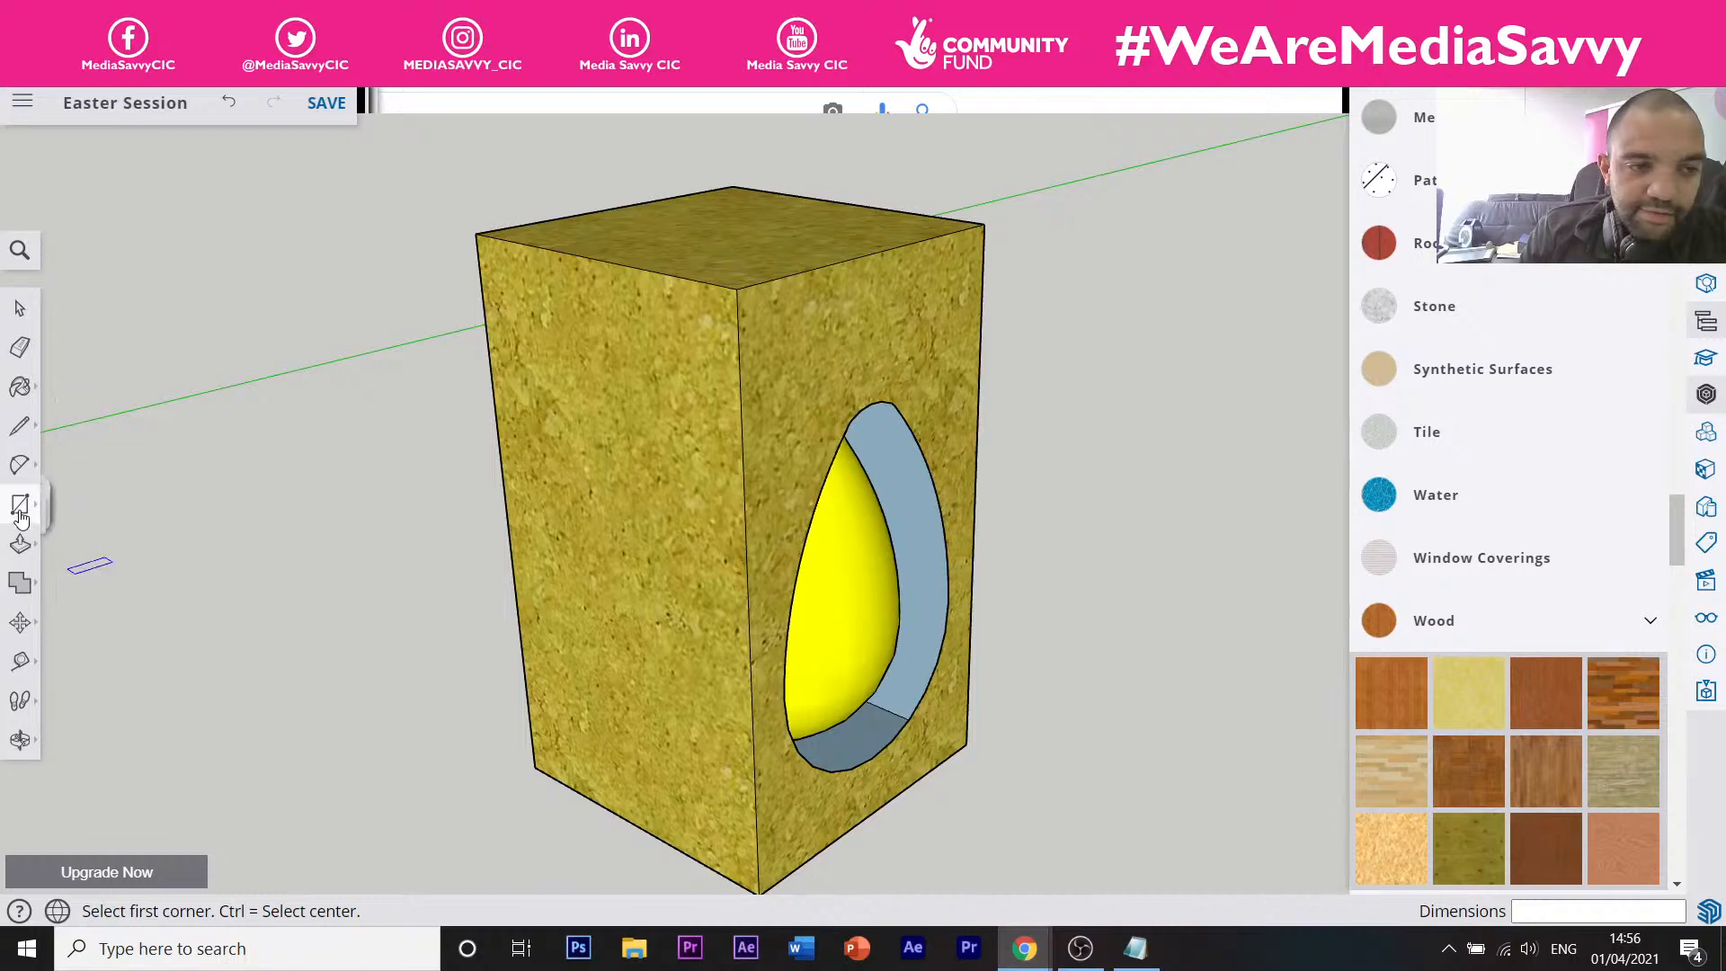
click(78, 594)
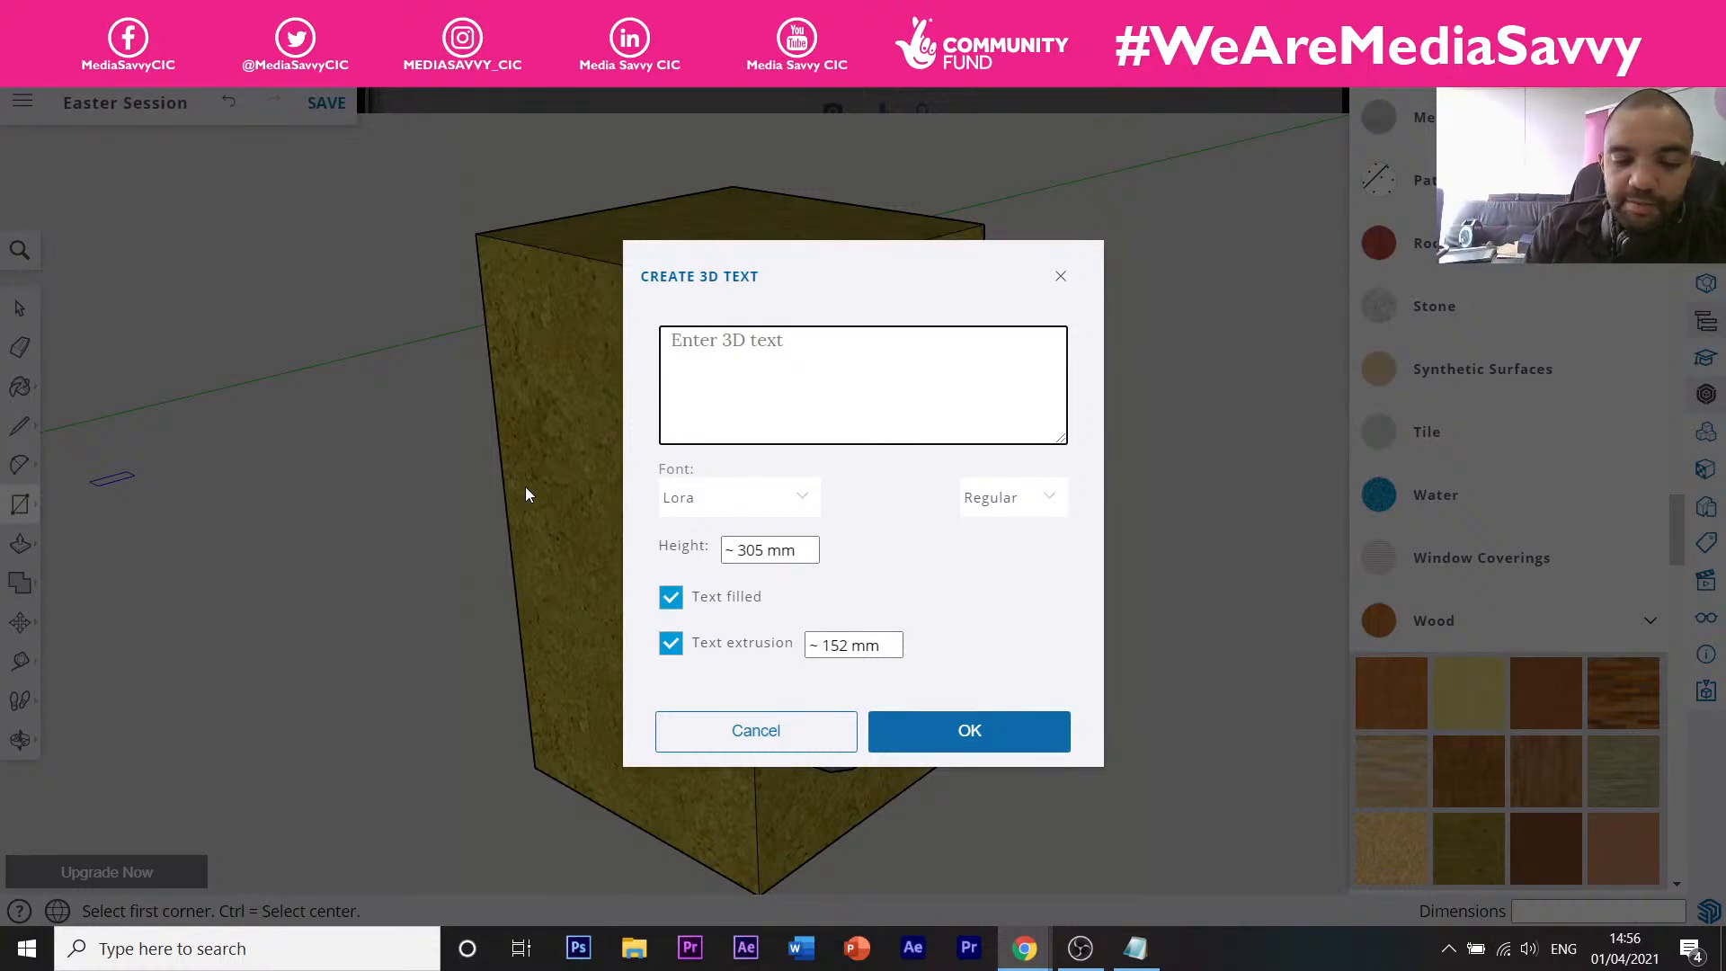
Create 3D text 'Happy Easter' with 15 mm height and 5 mm extrusion.
text(Ha)
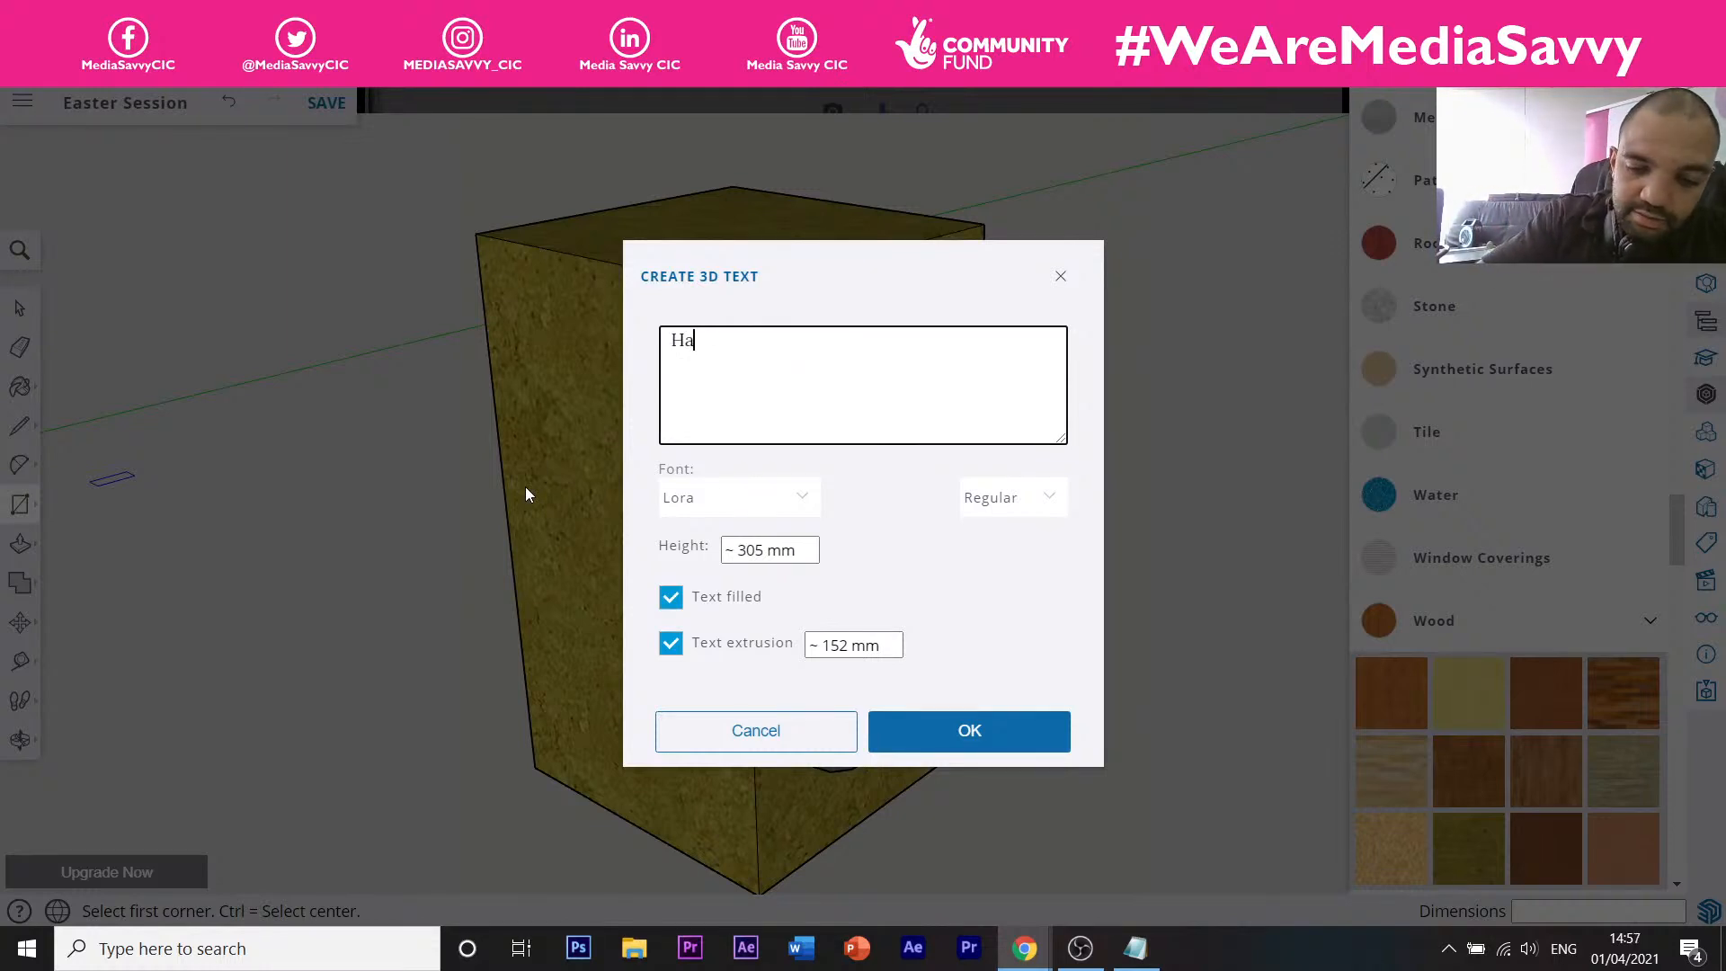
text(ppy Easter)
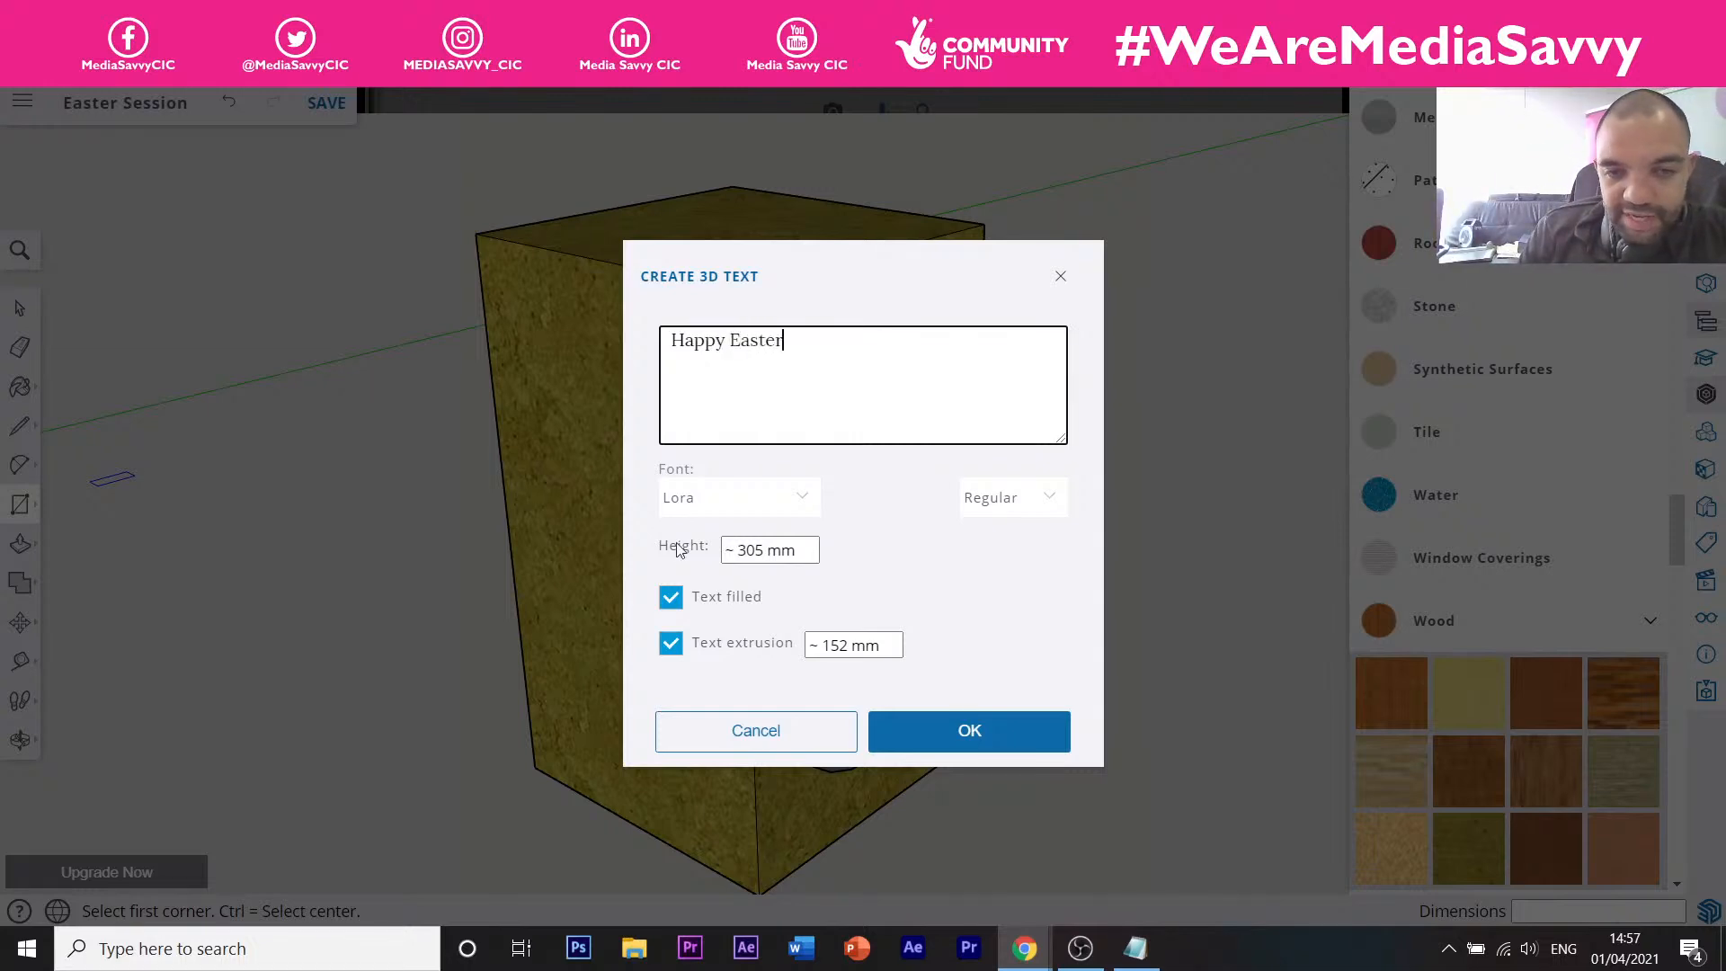
drag(764, 551, 749, 552)
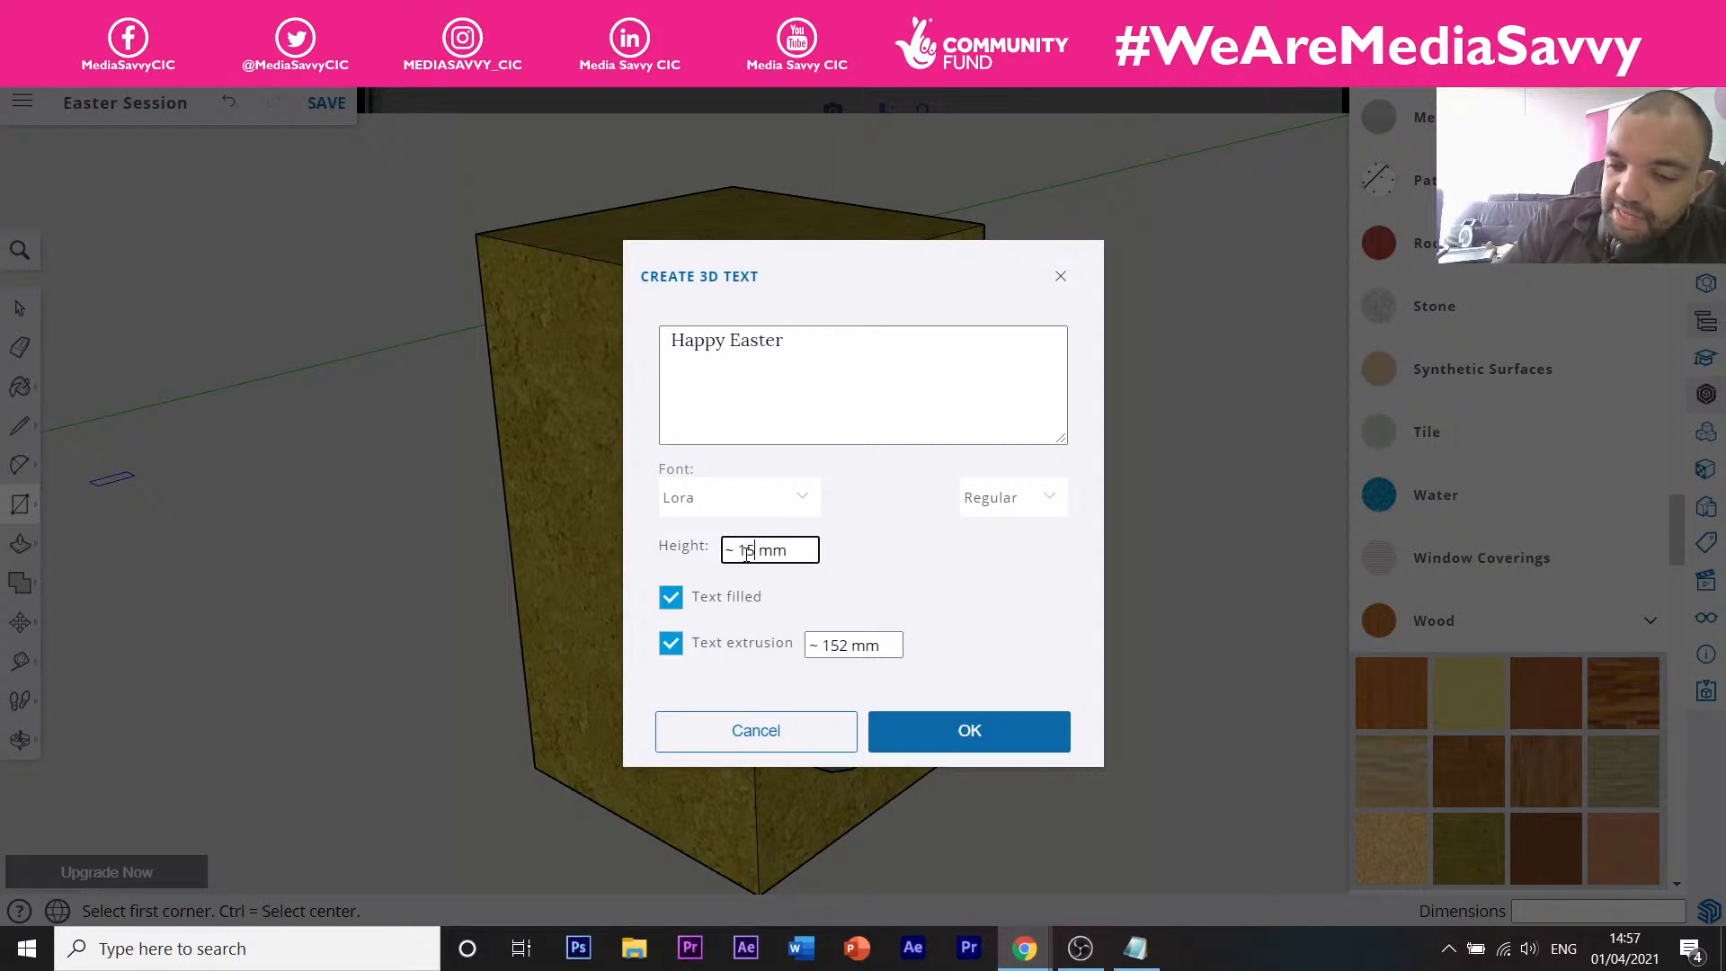
key(Return)
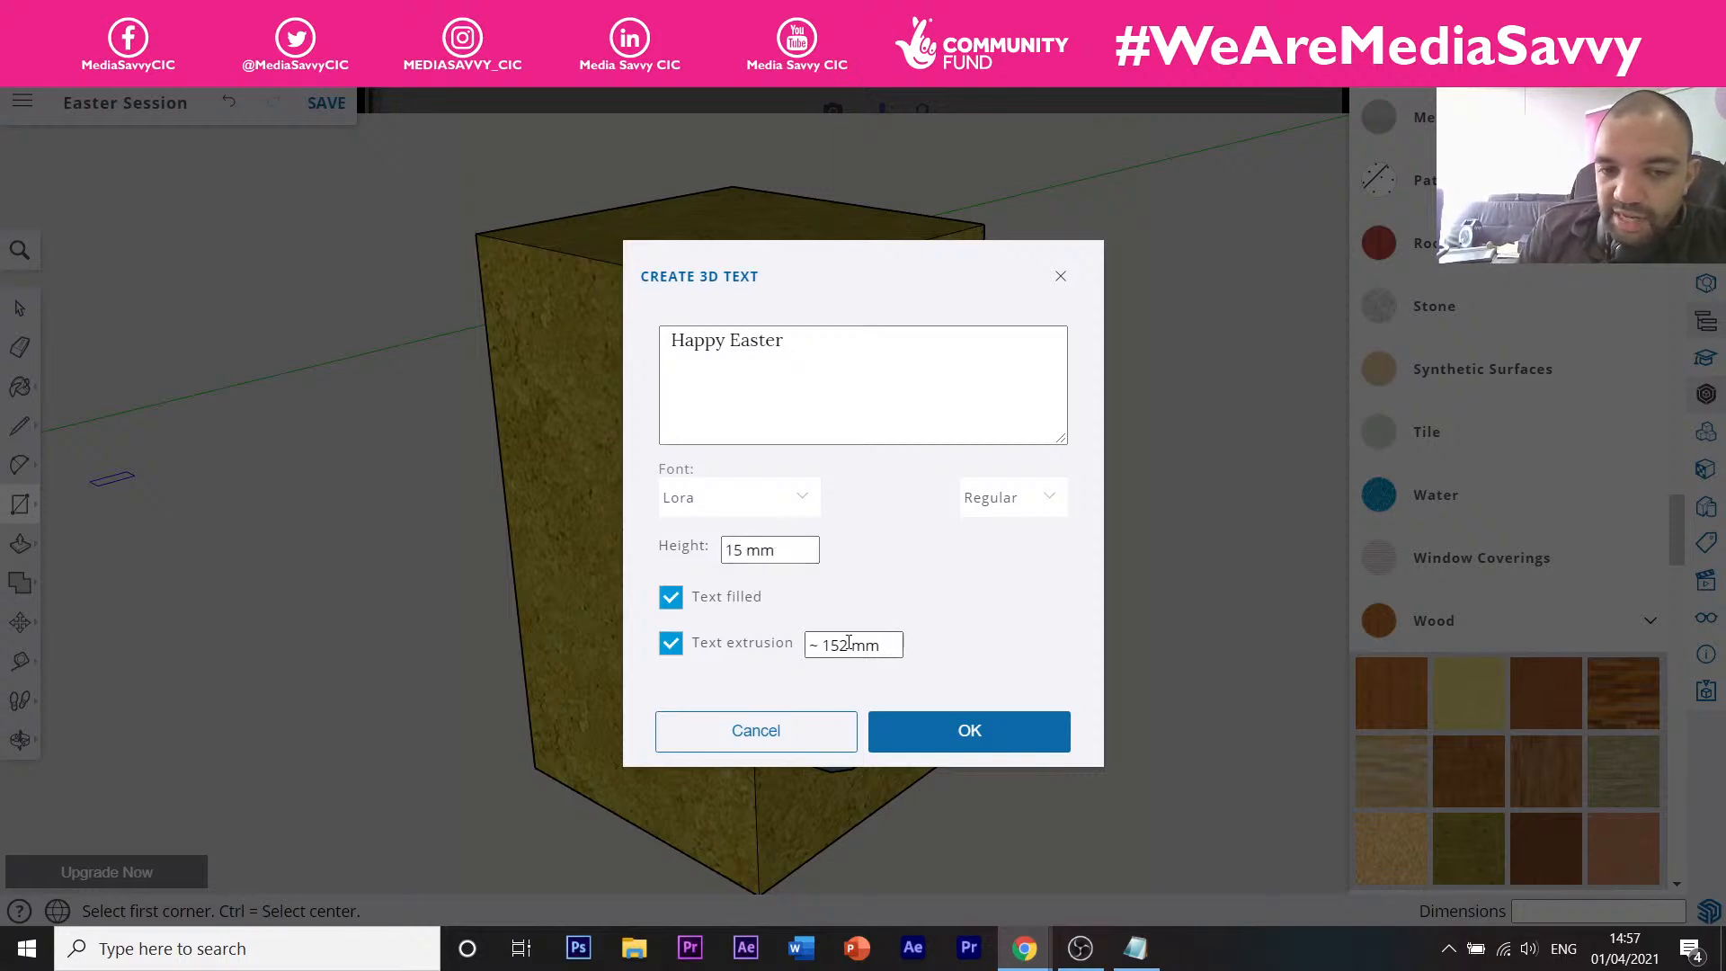
drag(848, 642, 838, 644)
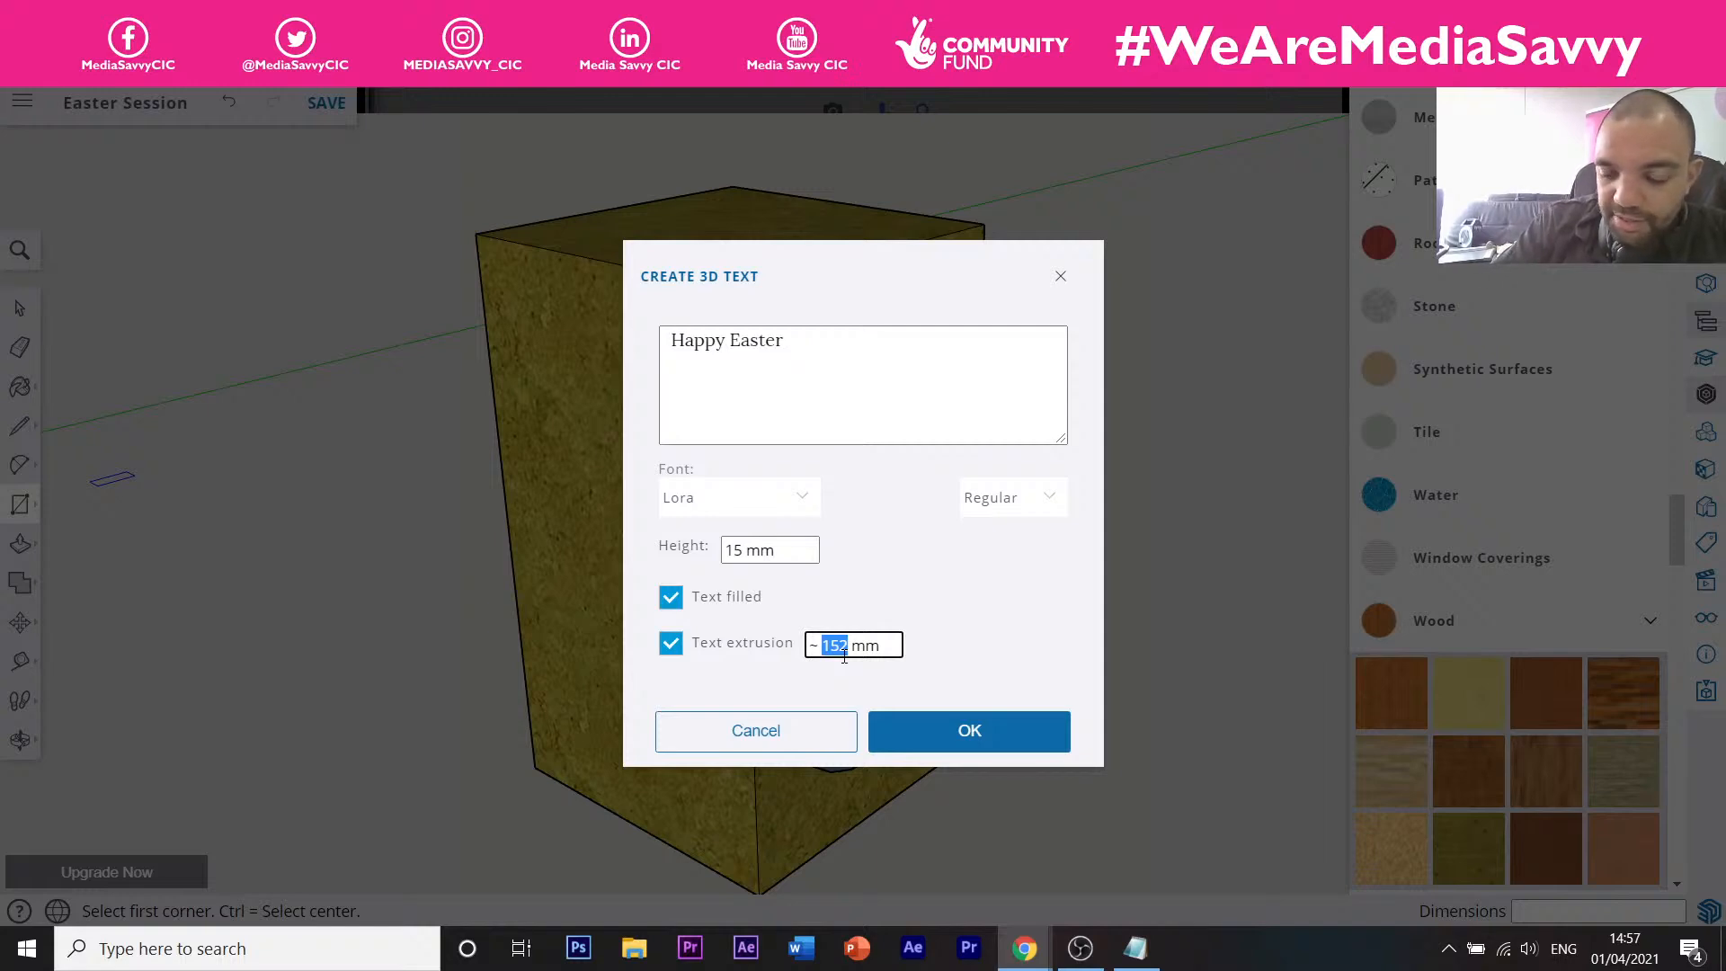
text(5)
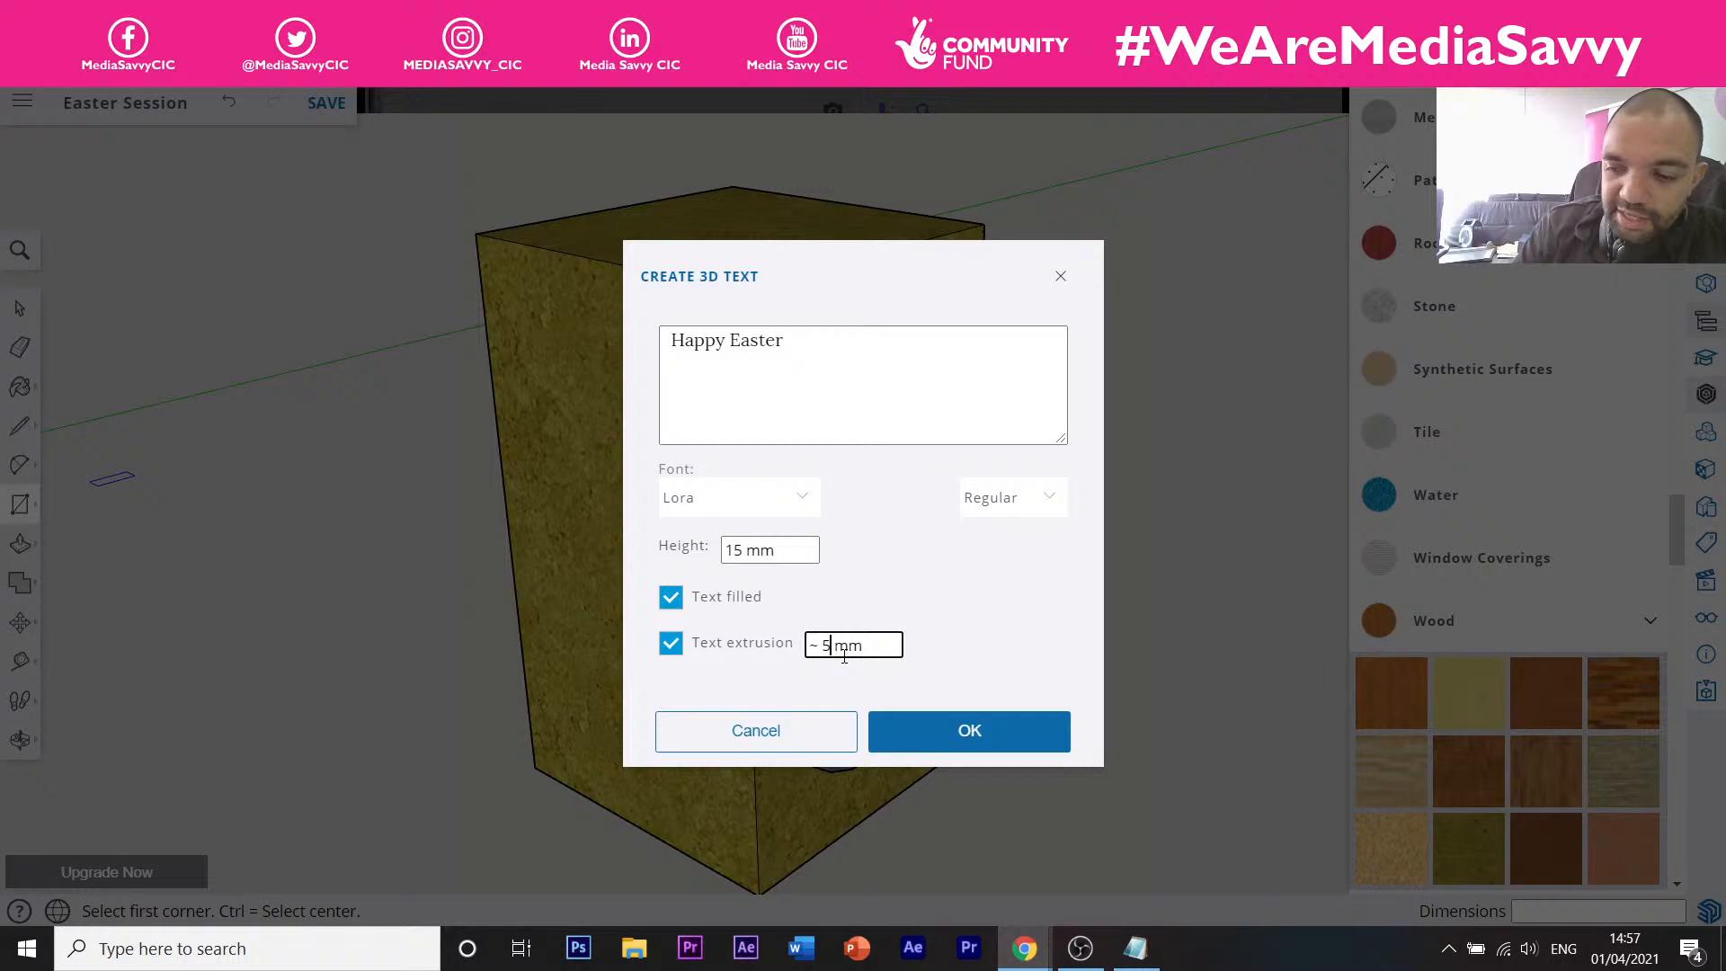
key(Return)
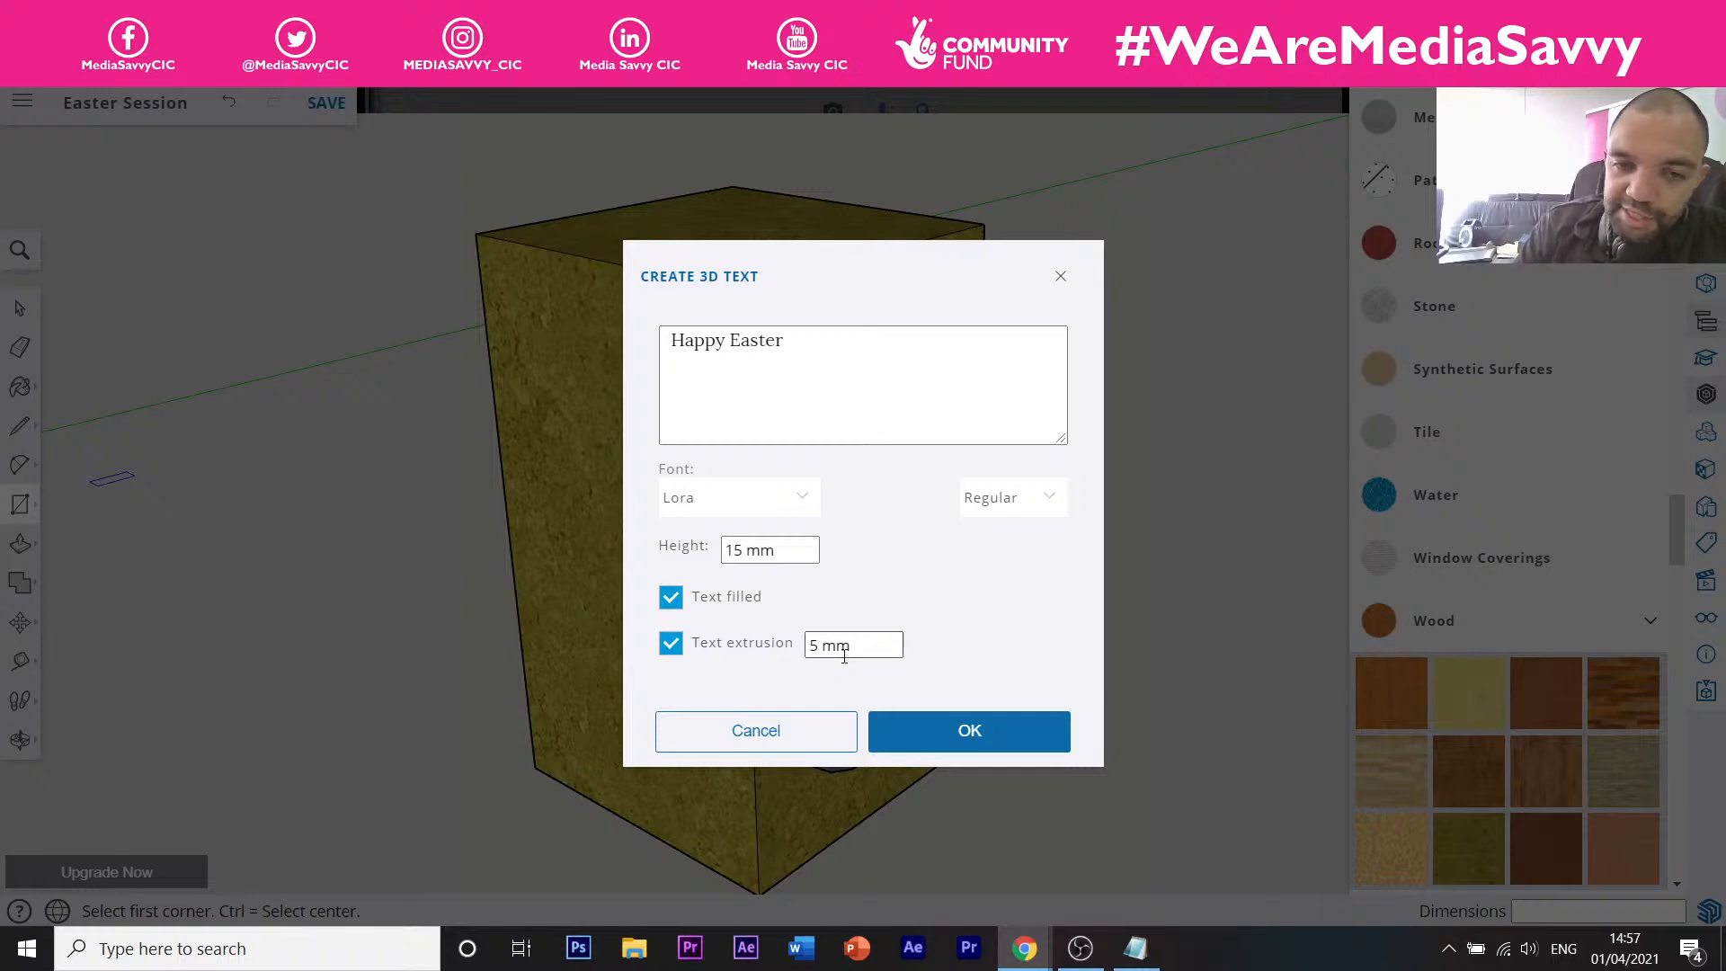
click(933, 731)
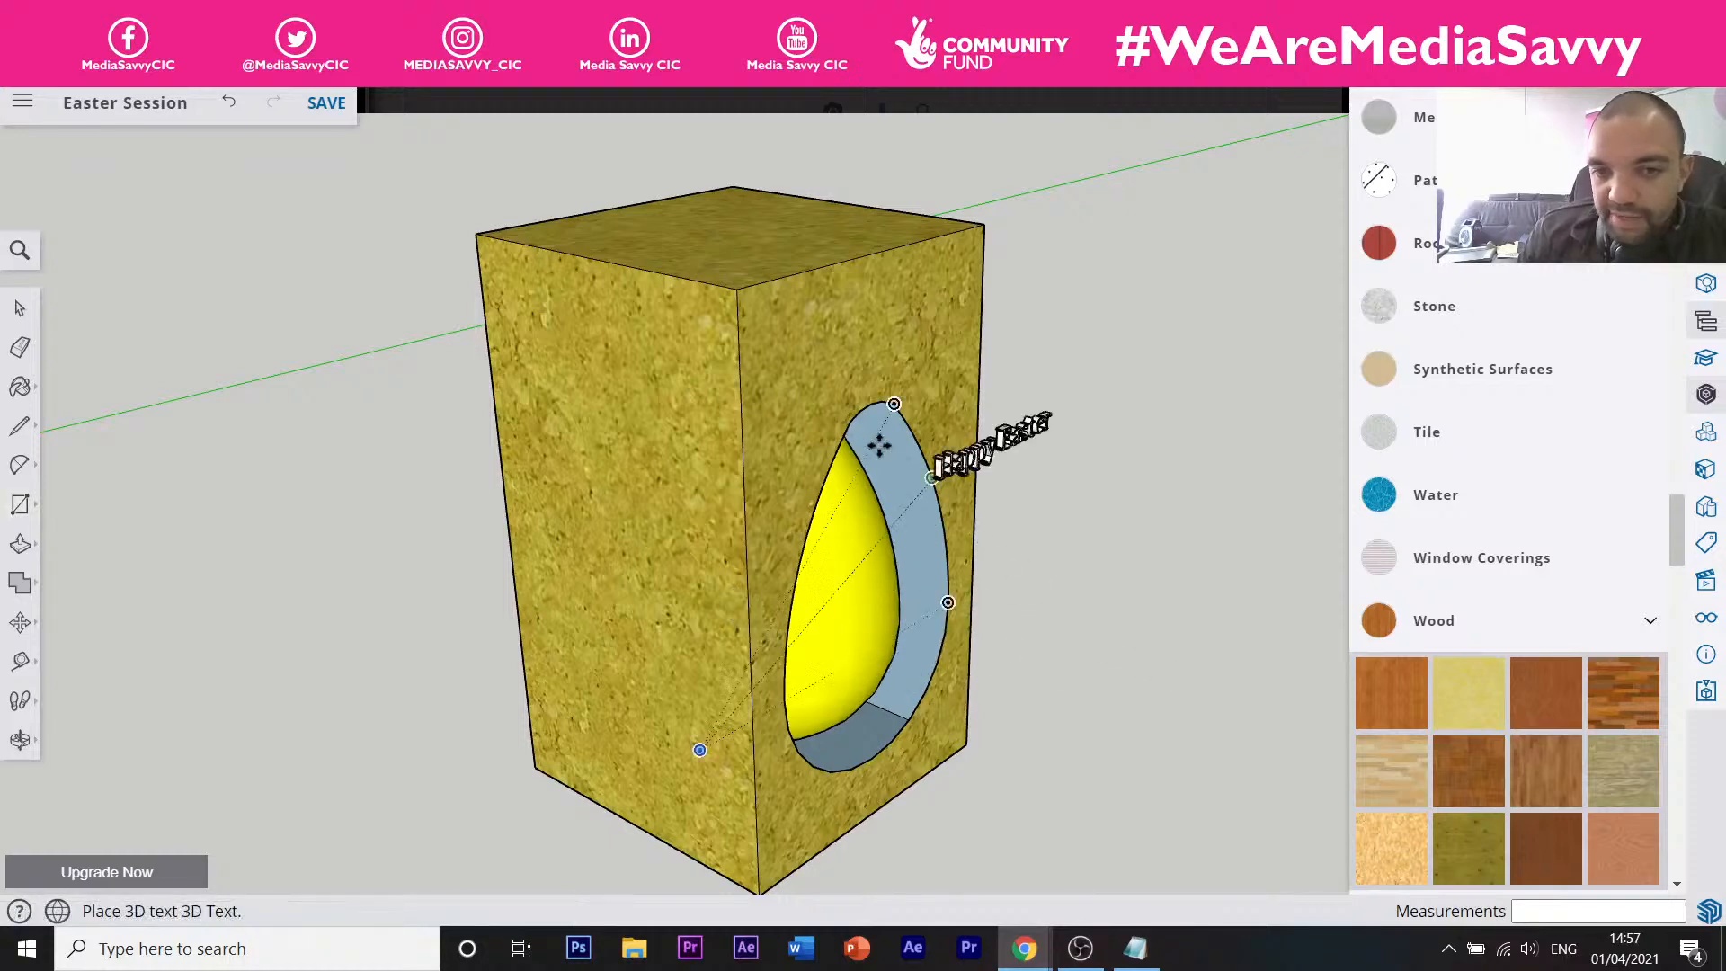
Place the Happy Easter text on the box's front face above the egg window.
click(795, 354)
scroll(812, 312, up, 8)
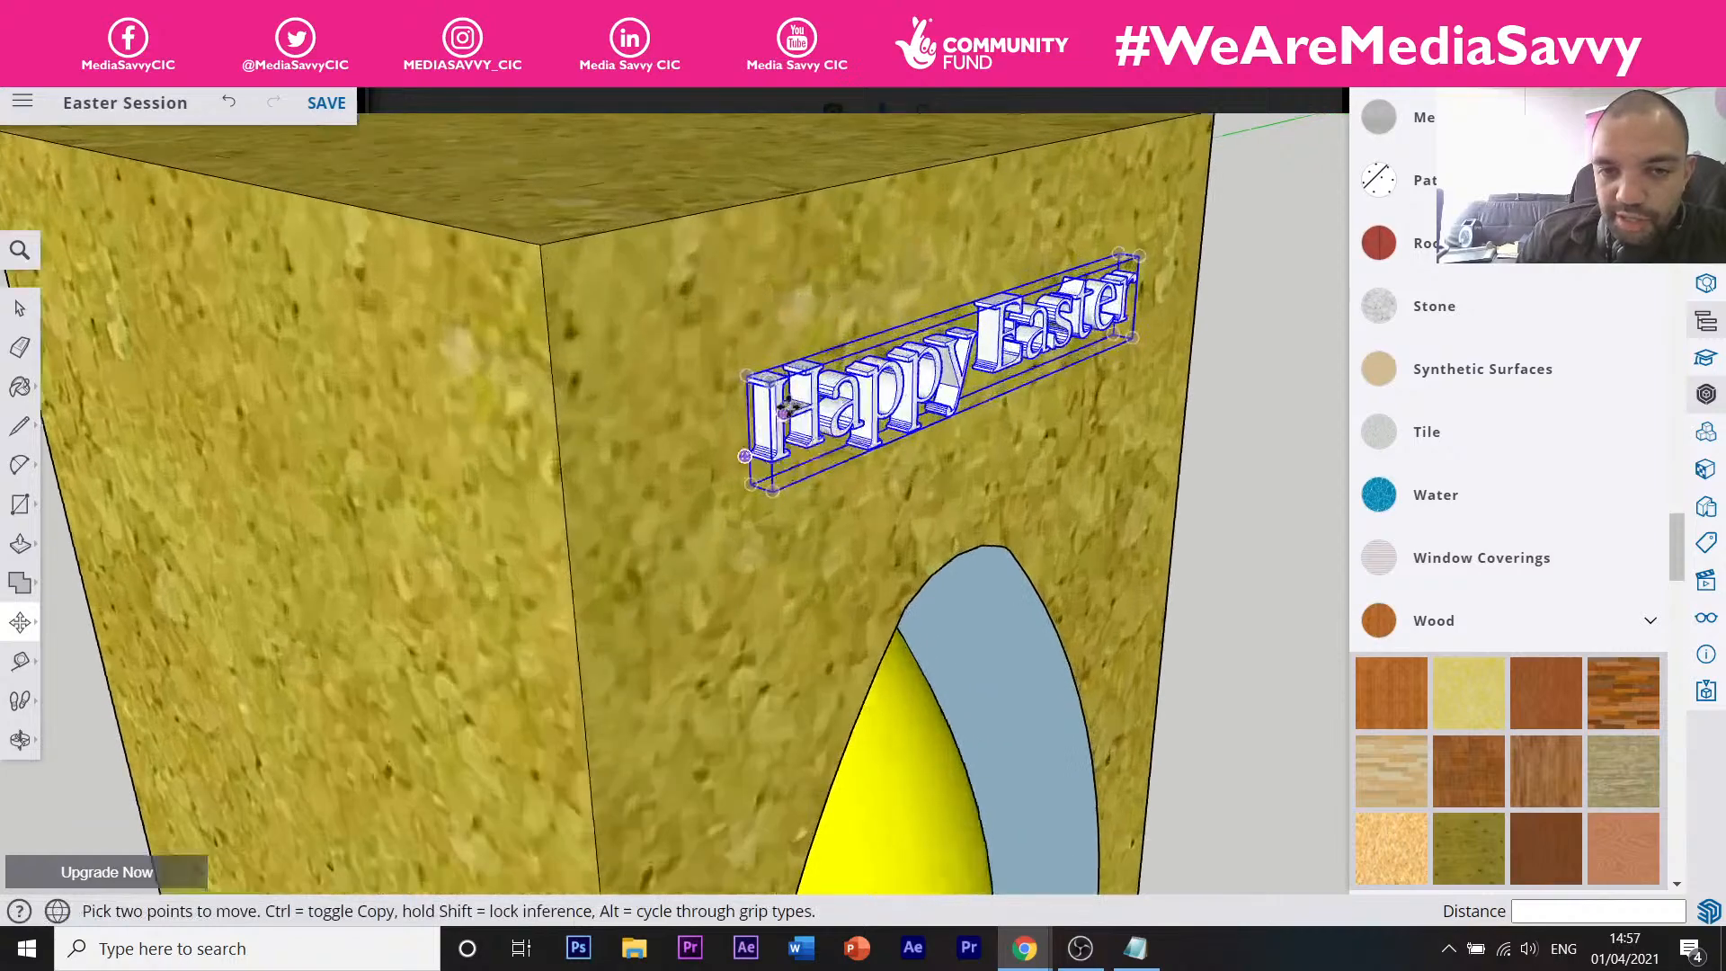
scroll(726, 422, down, 6)
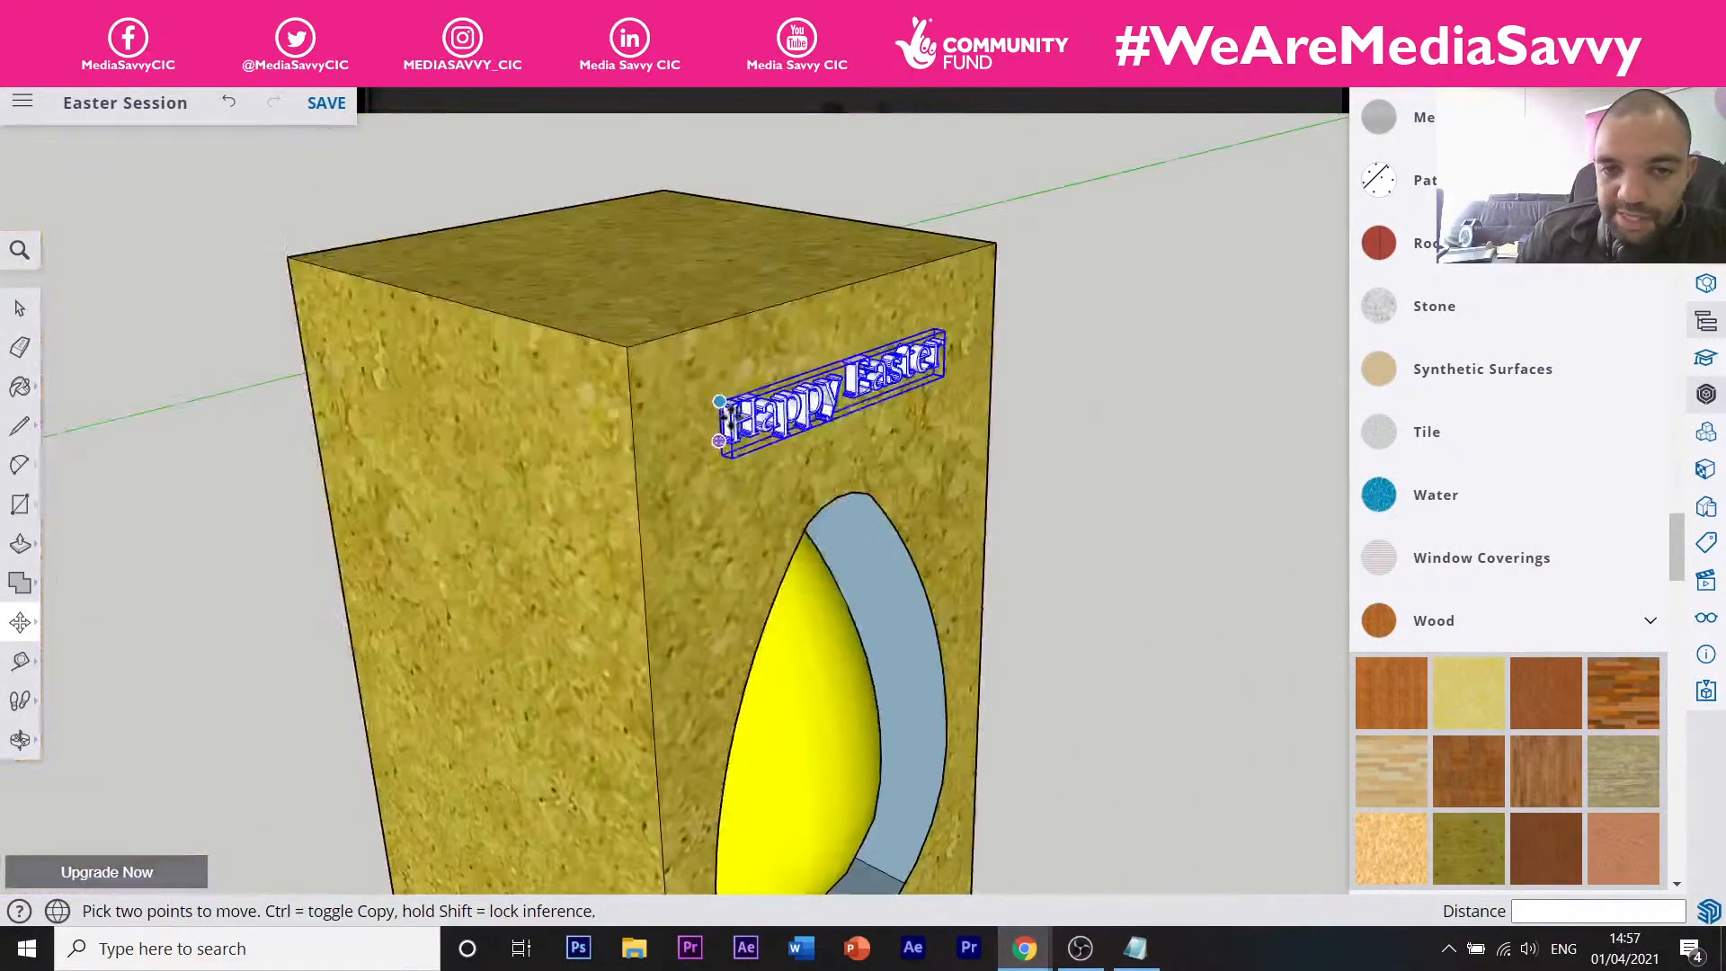
scroll(771, 406, up, 5)
scroll(670, 401, up, 5)
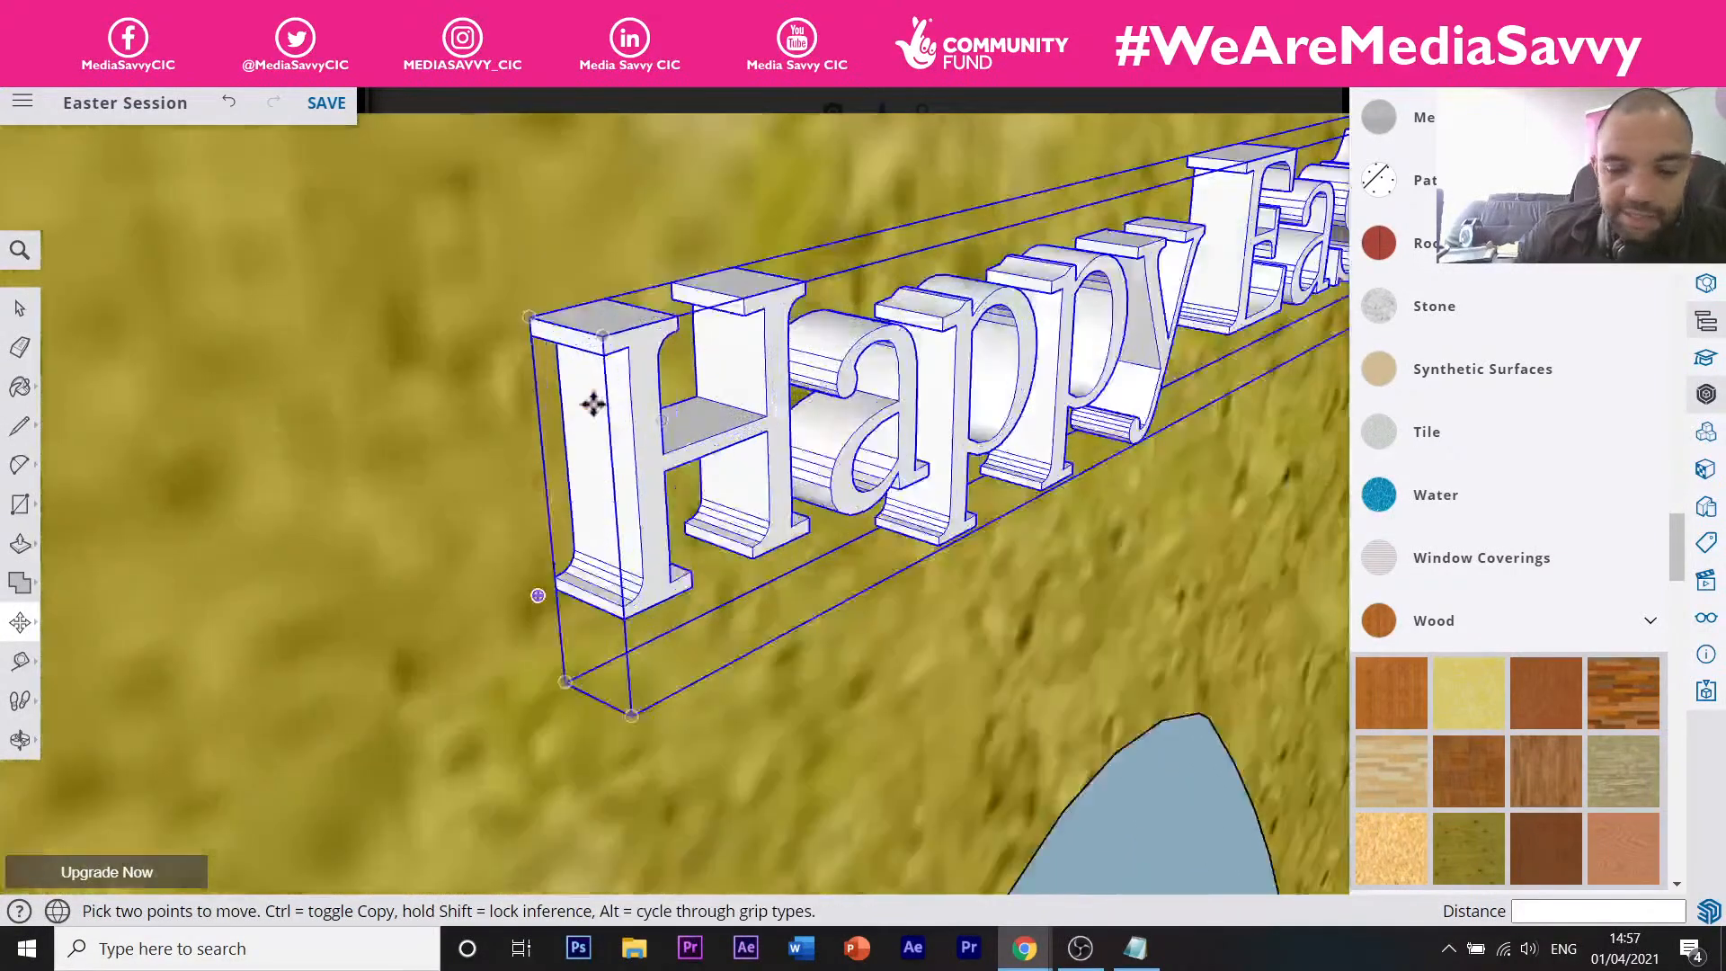
Open the text group for editing and select the front face of the letter H.
key(space)
double_click(644, 450)
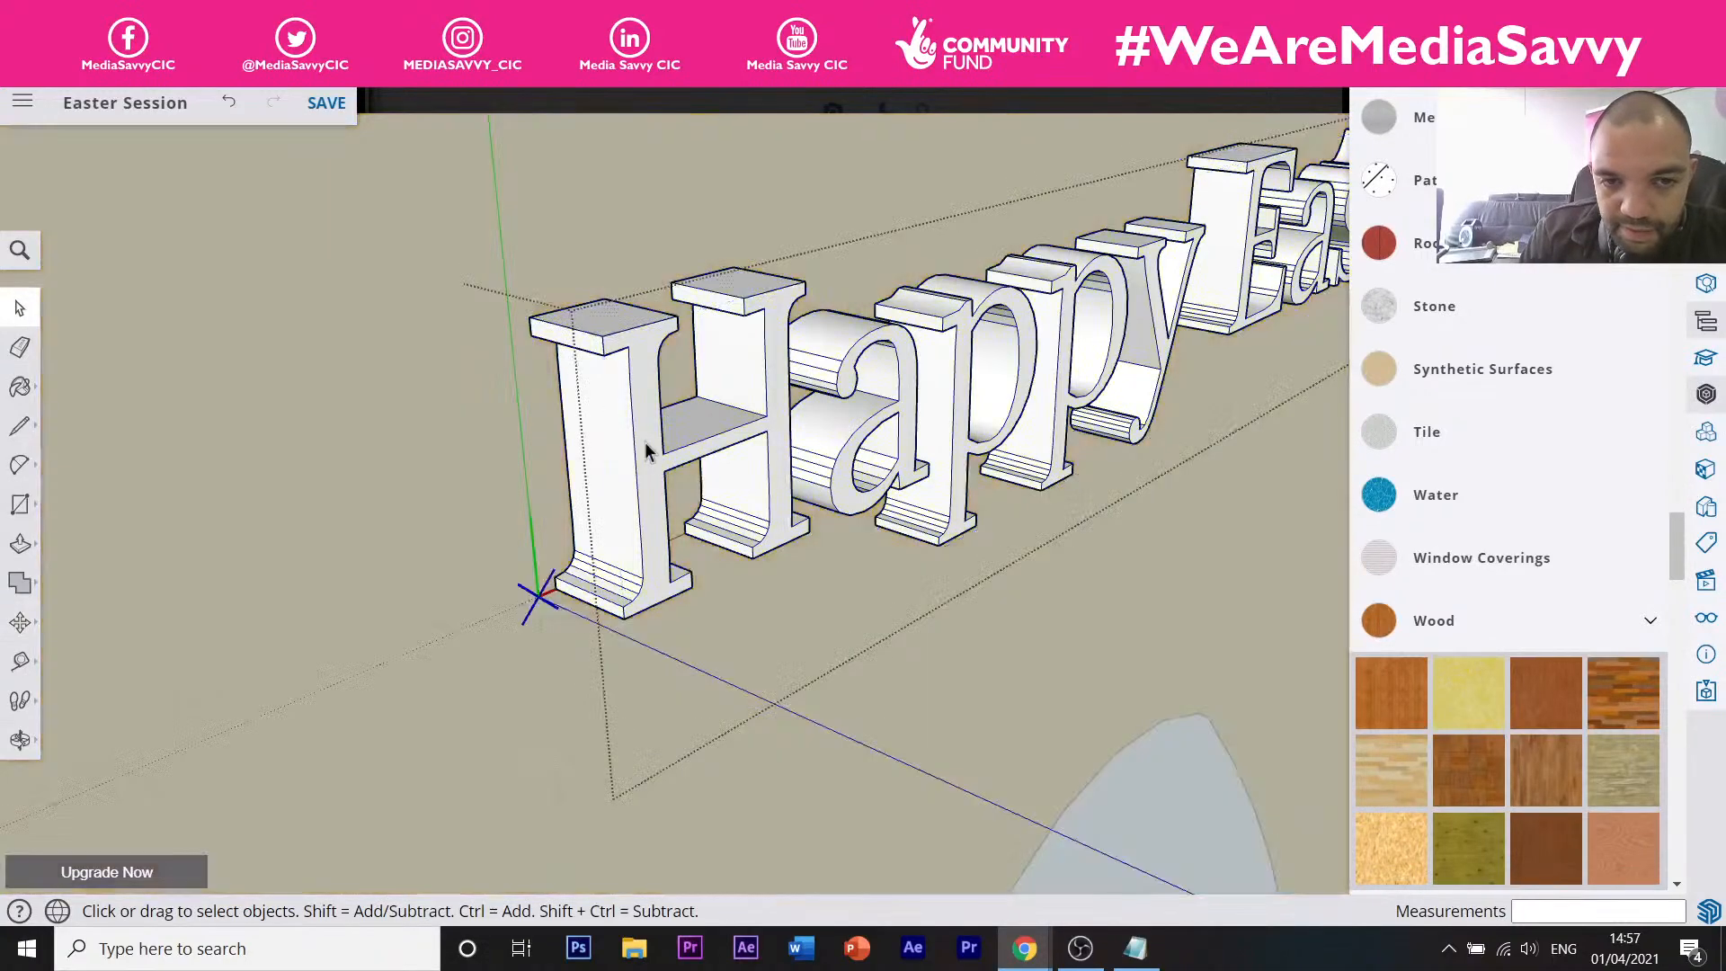
click(645, 449)
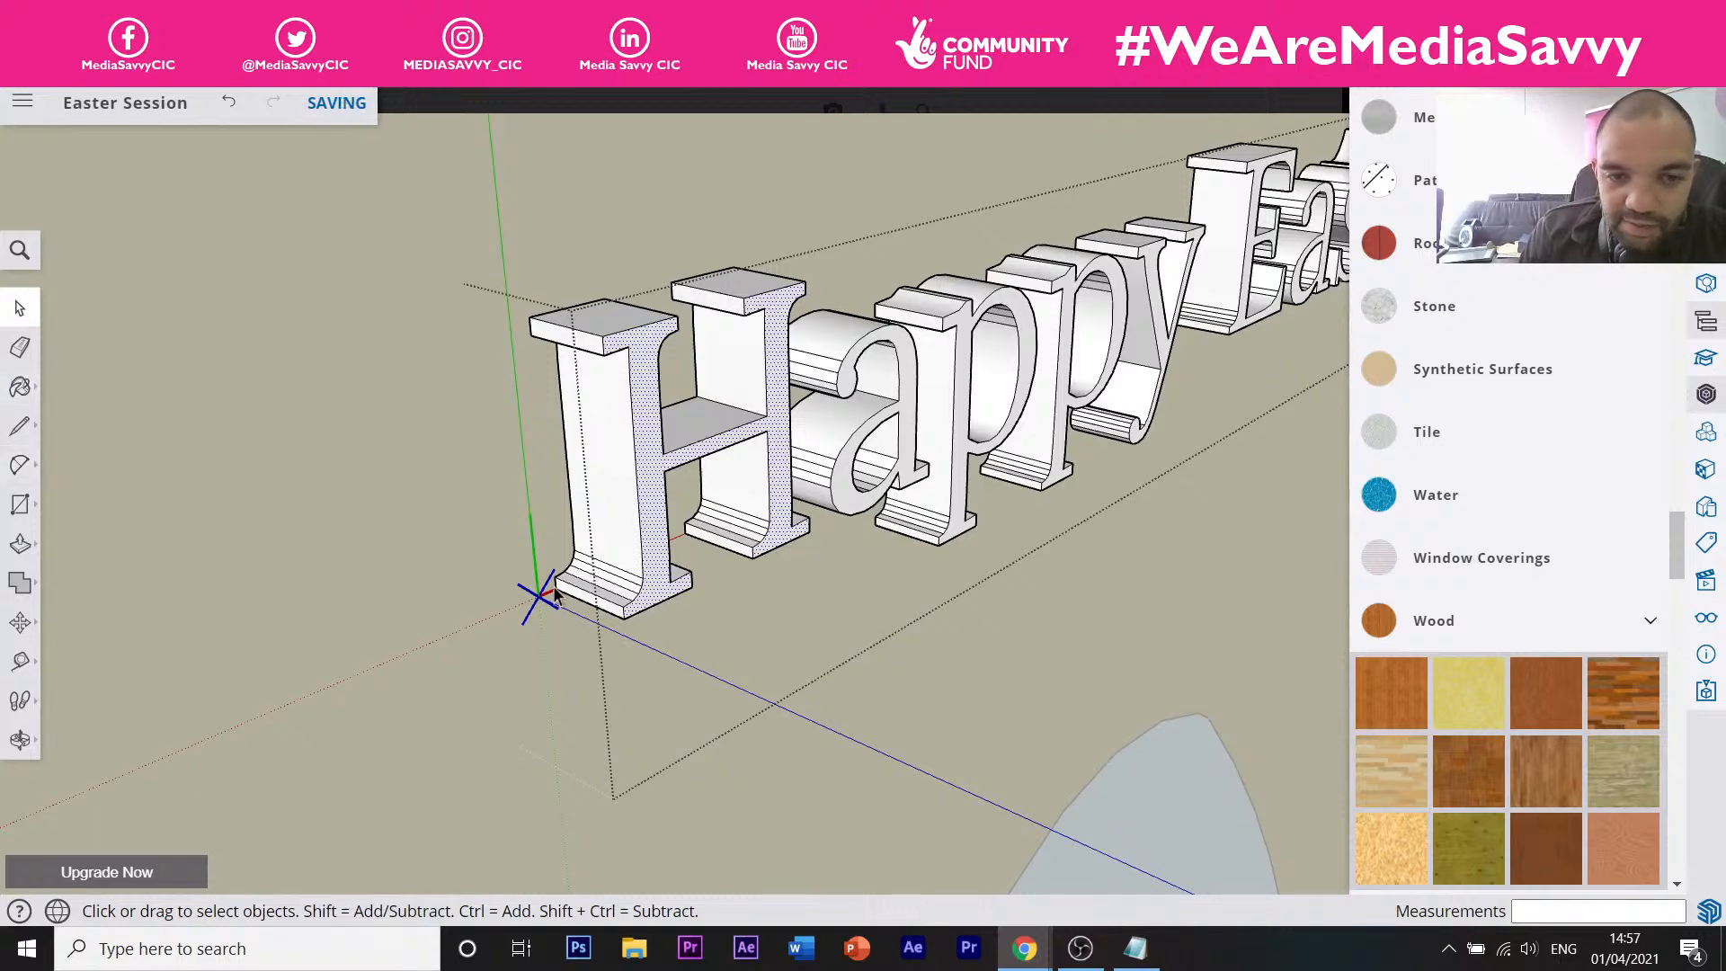
Exit the text group, select the whole Happy Easter text, and scroll Materials to the pink swatches.
scroll(544, 521, down, 10)
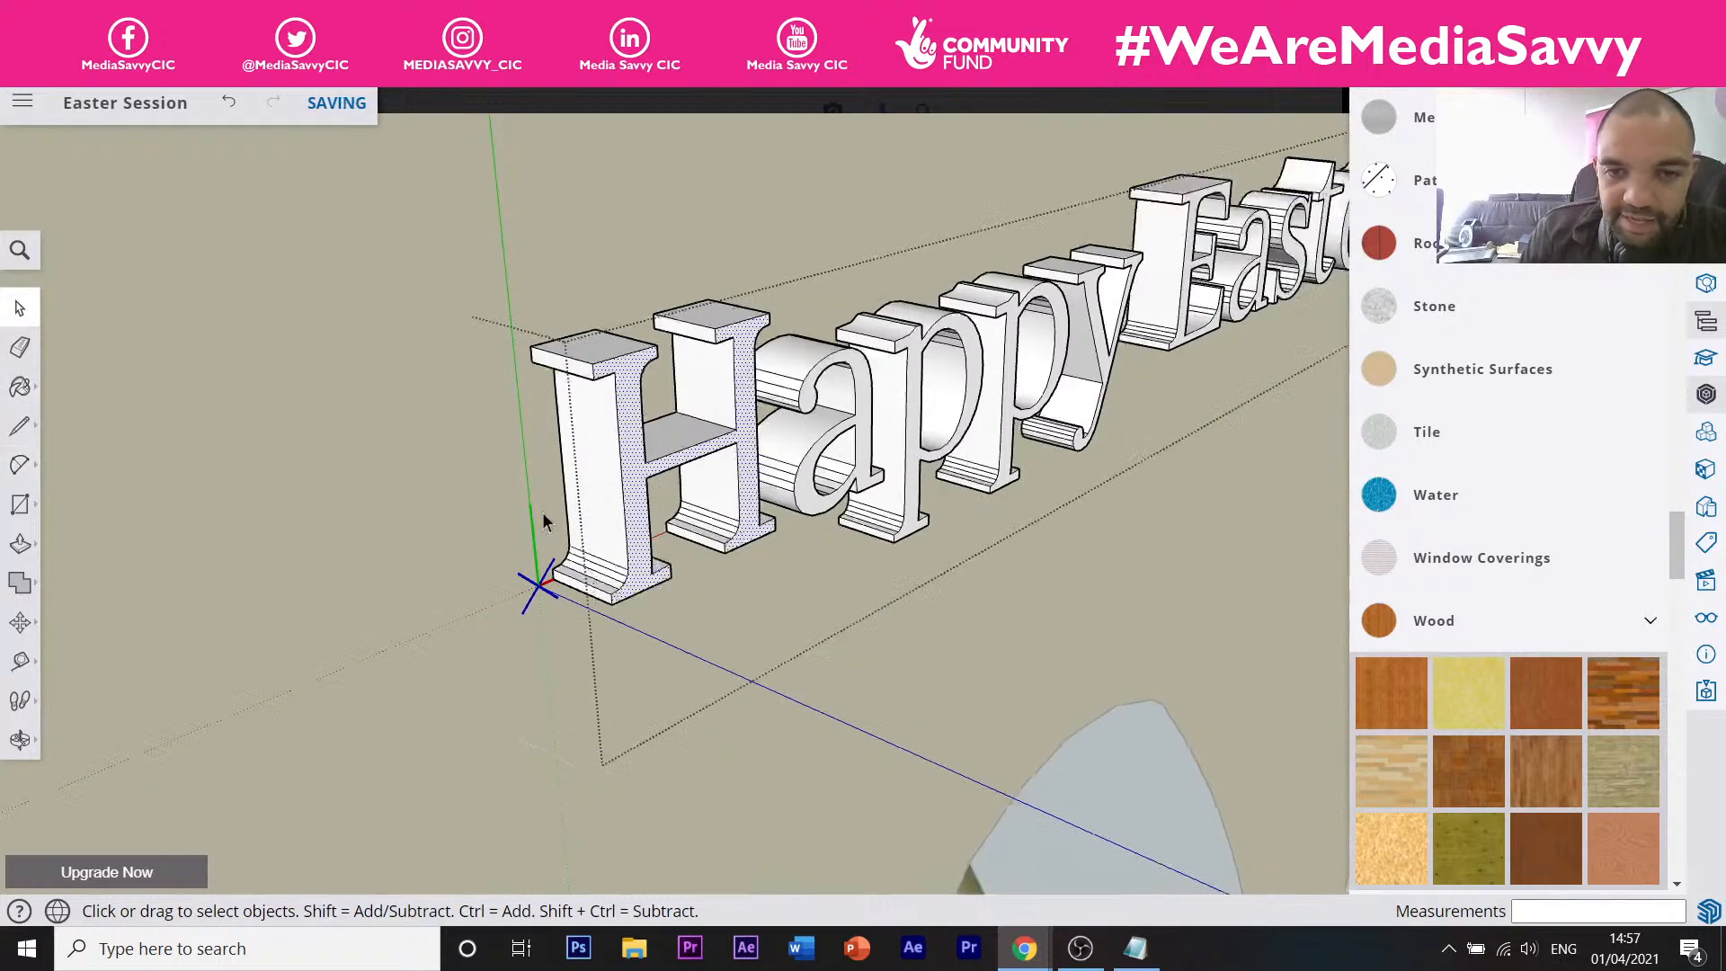
click(1018, 451)
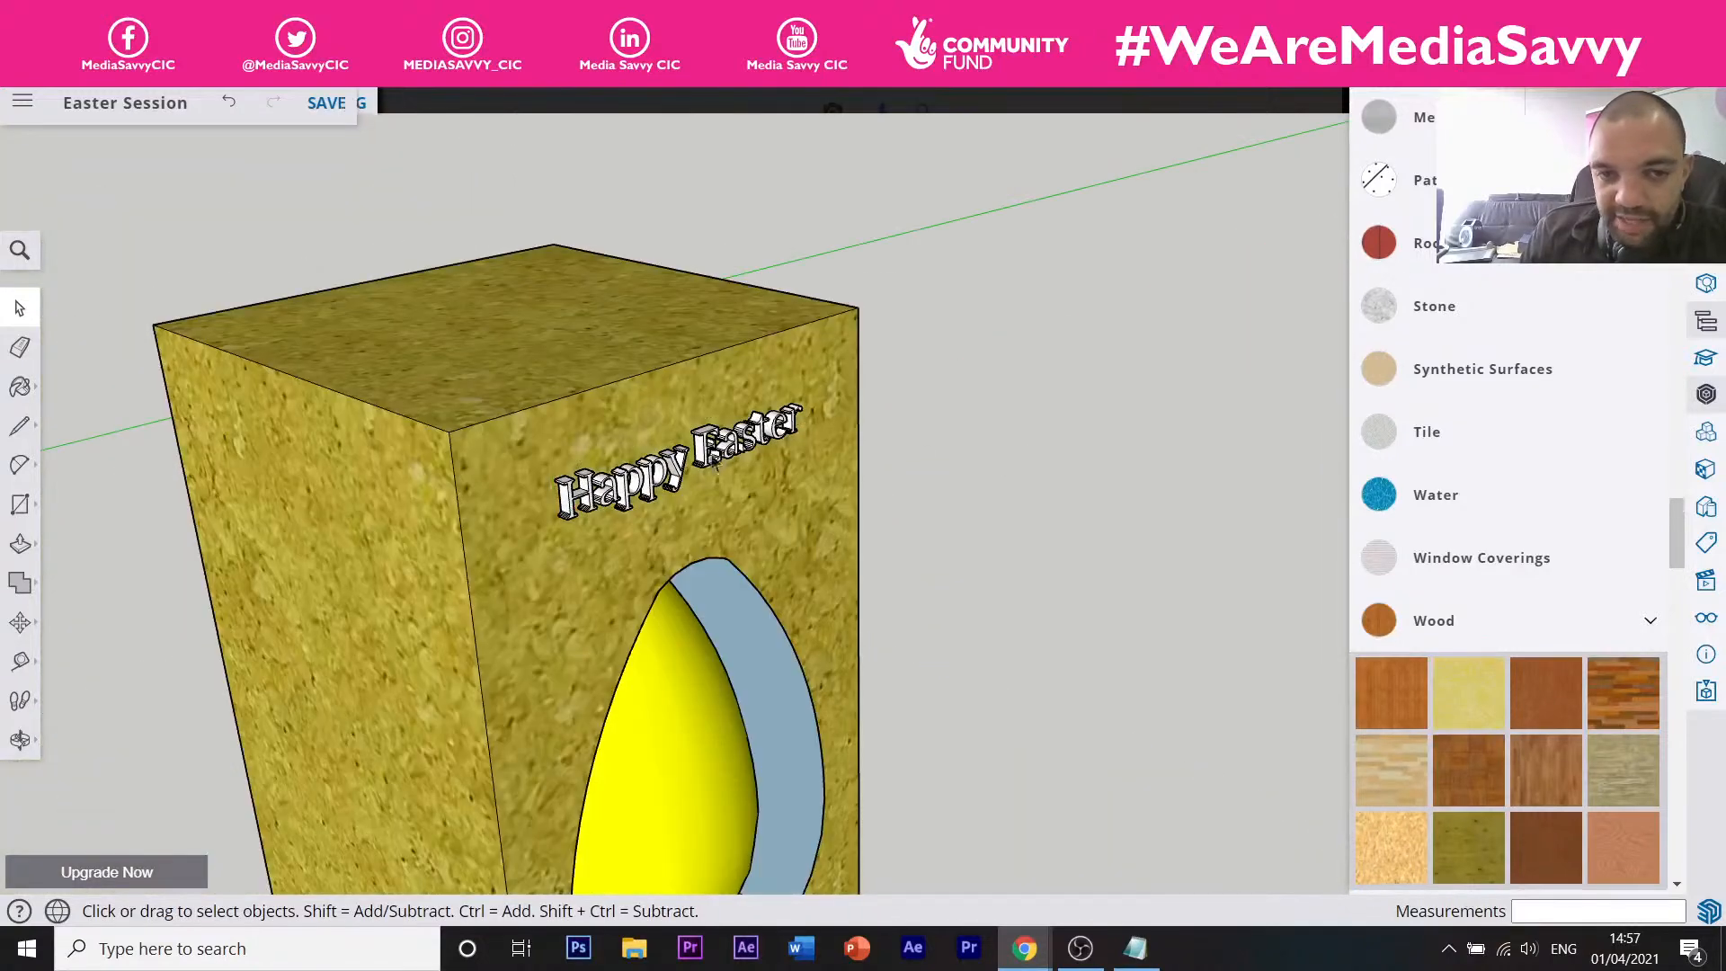
scroll(645, 503, up, 5)
click(645, 504)
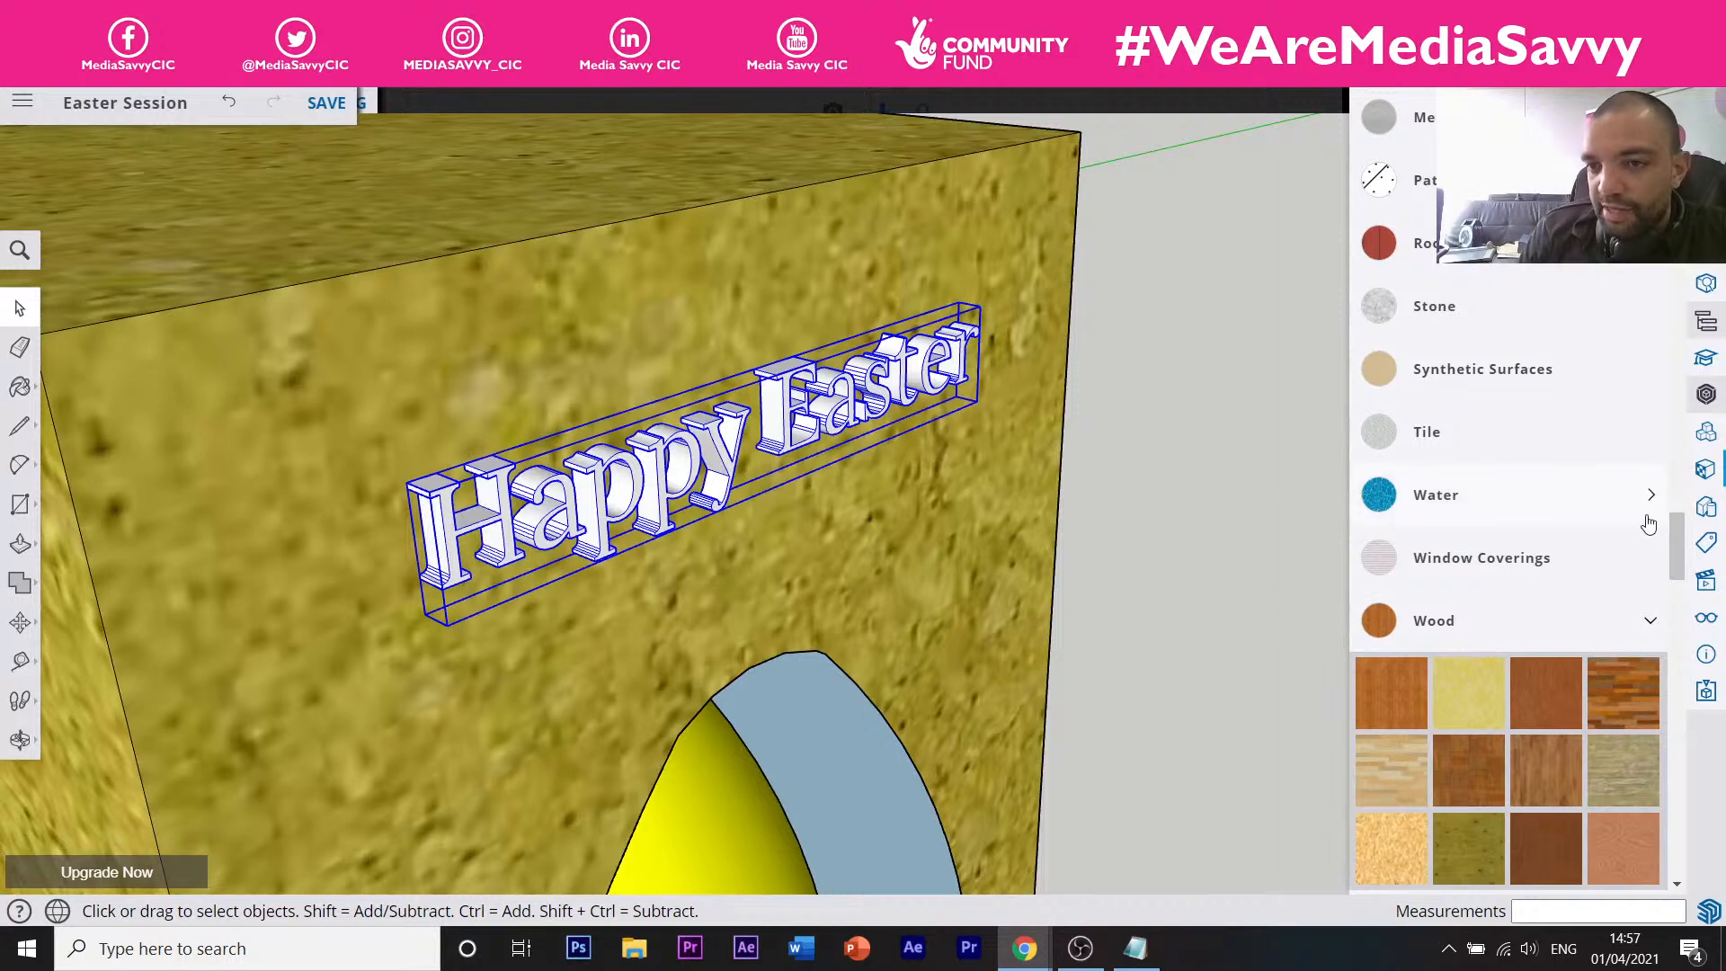
scroll(1473, 288, up, 4)
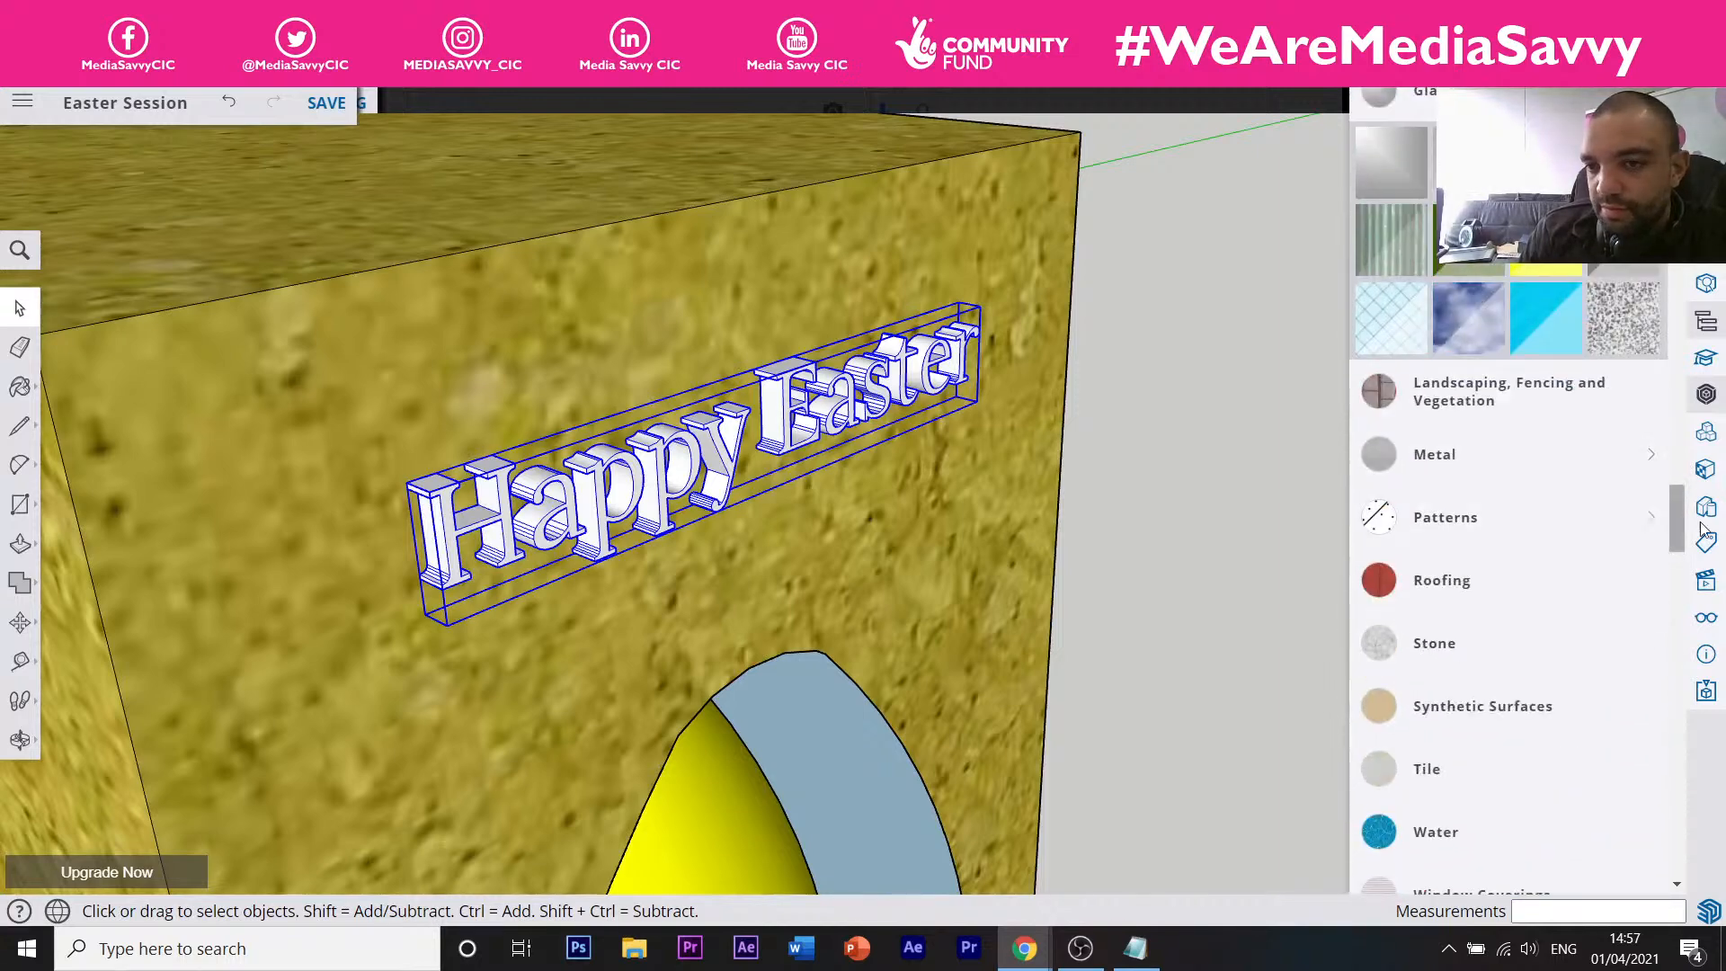
drag(1682, 530, 1660, 477)
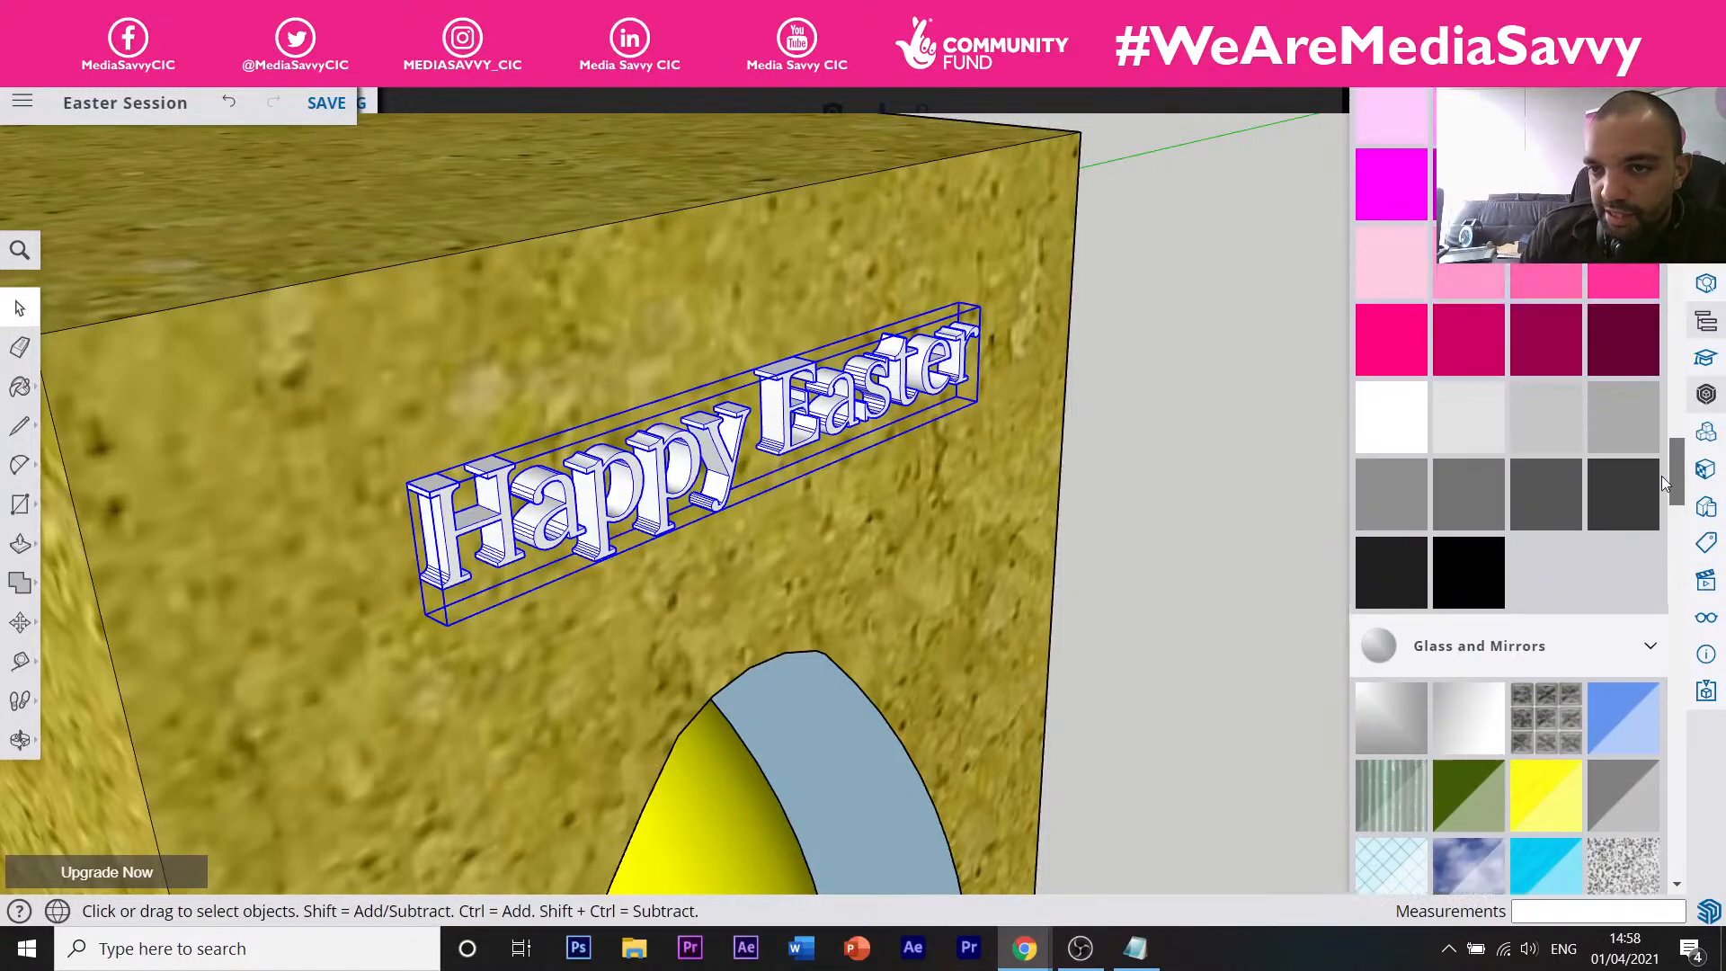
Paint the Happy Easter text hot pink.
click(1411, 430)
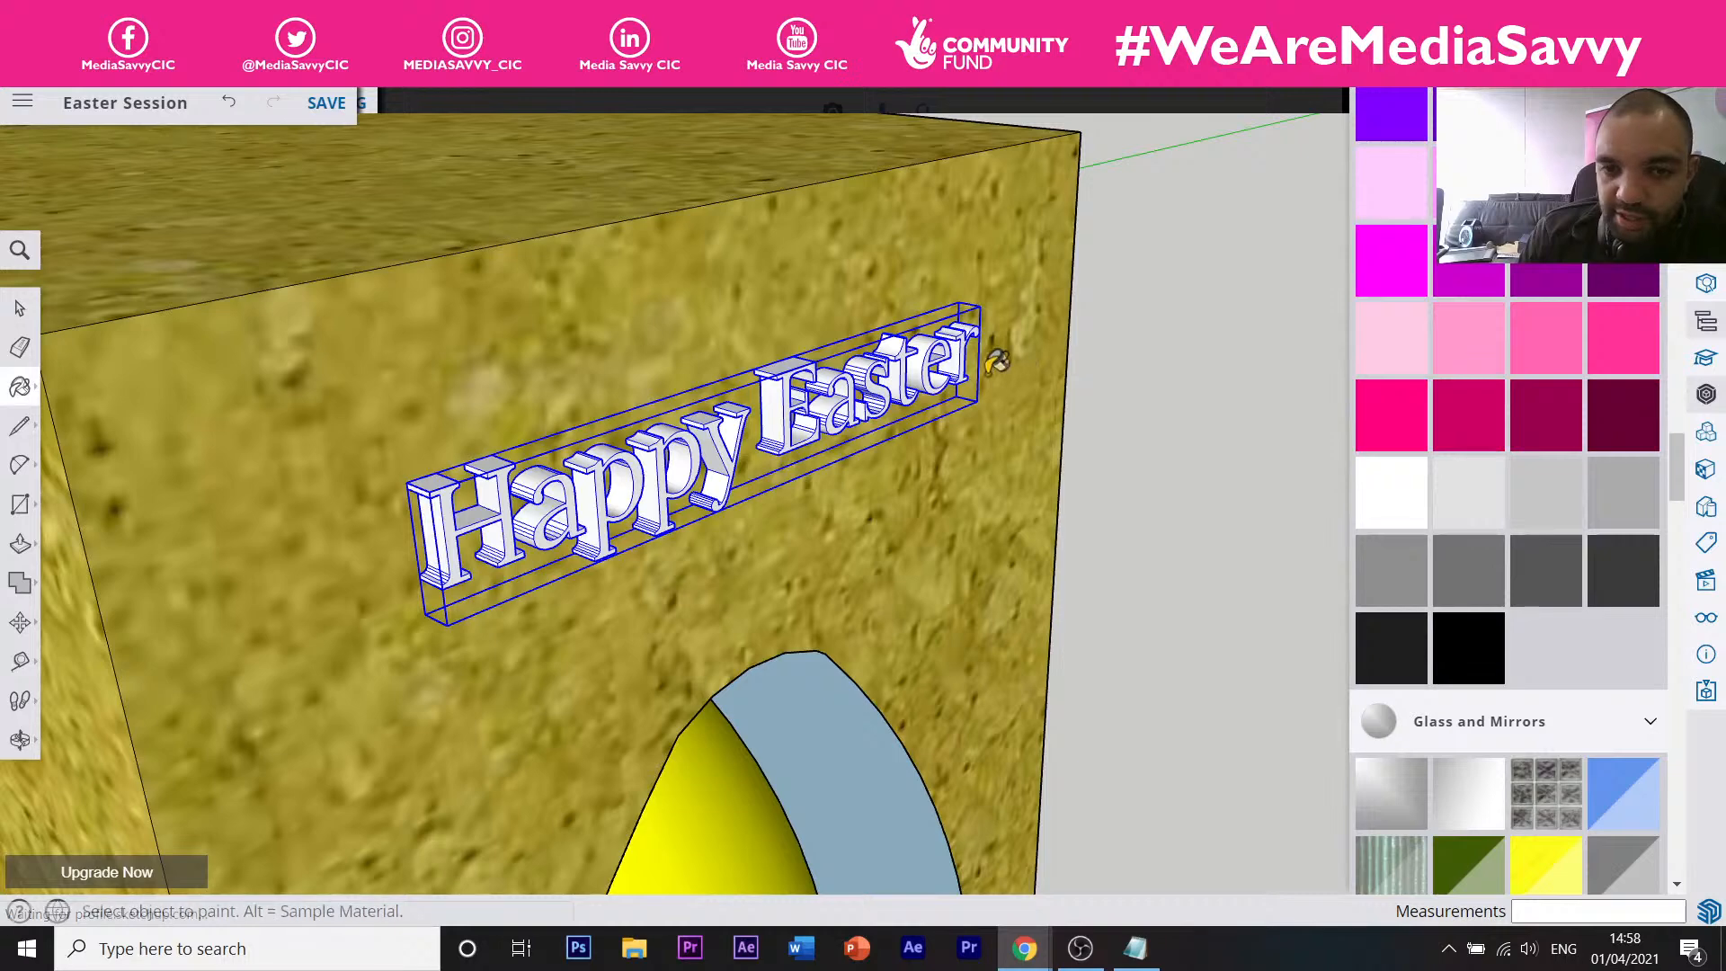
click(796, 415)
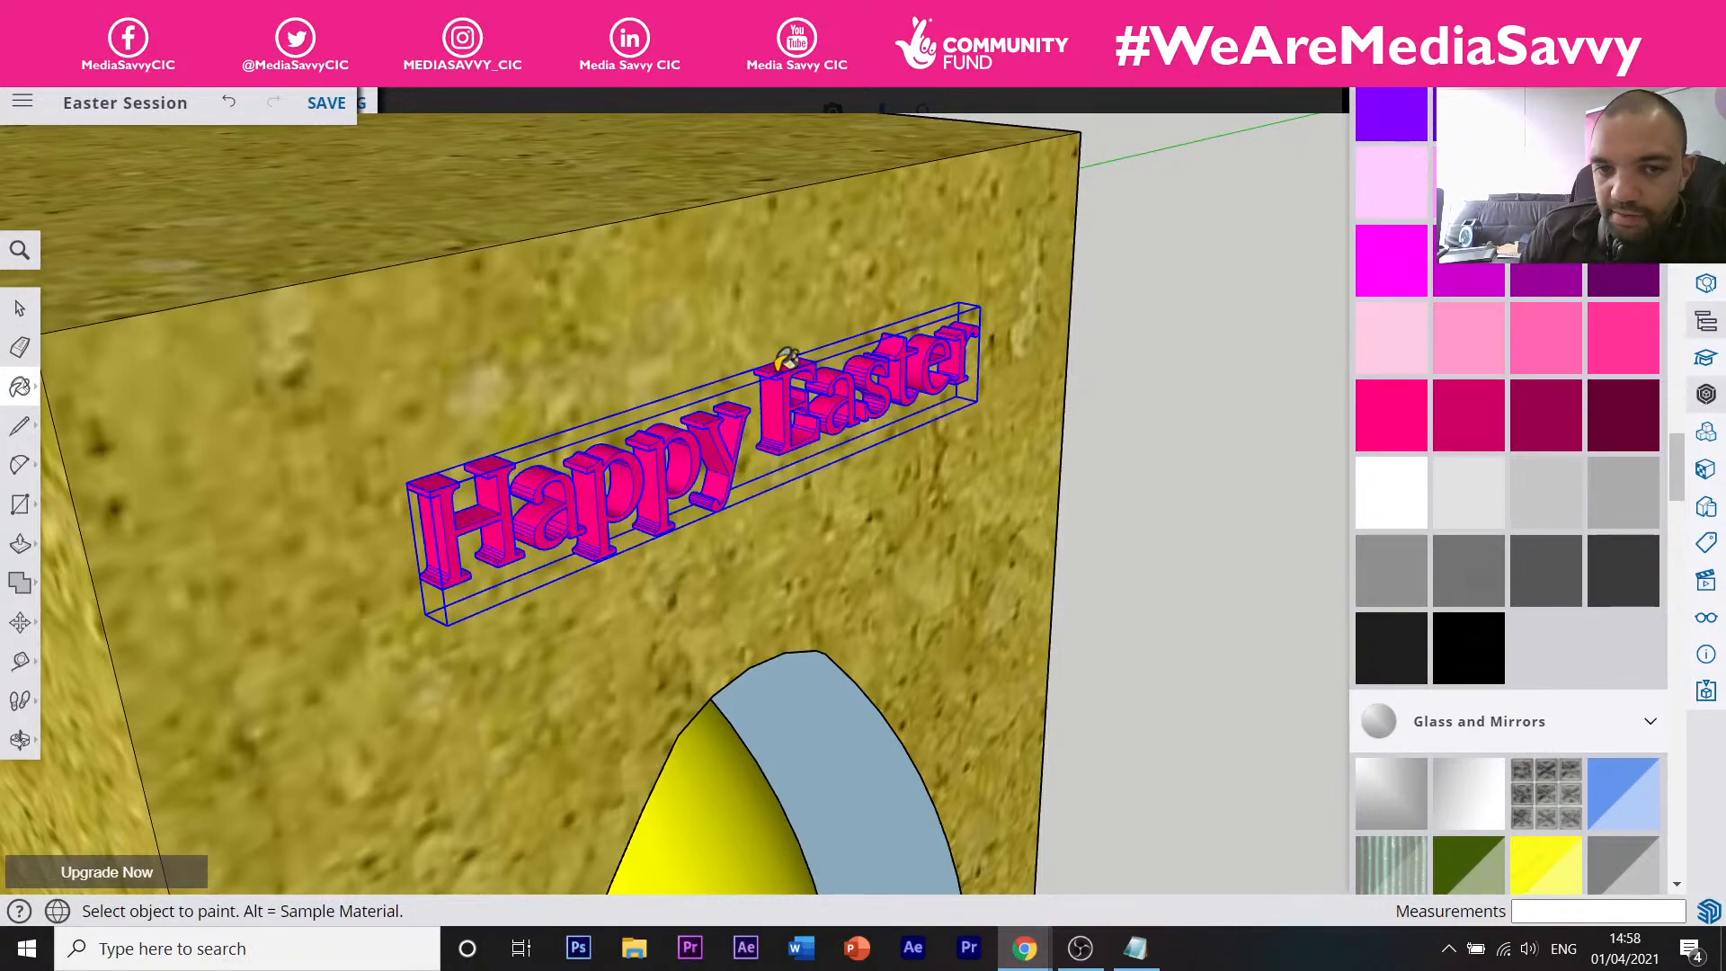
middle_drag(782, 359, 679, 380)
scroll(360, 432, up, 5)
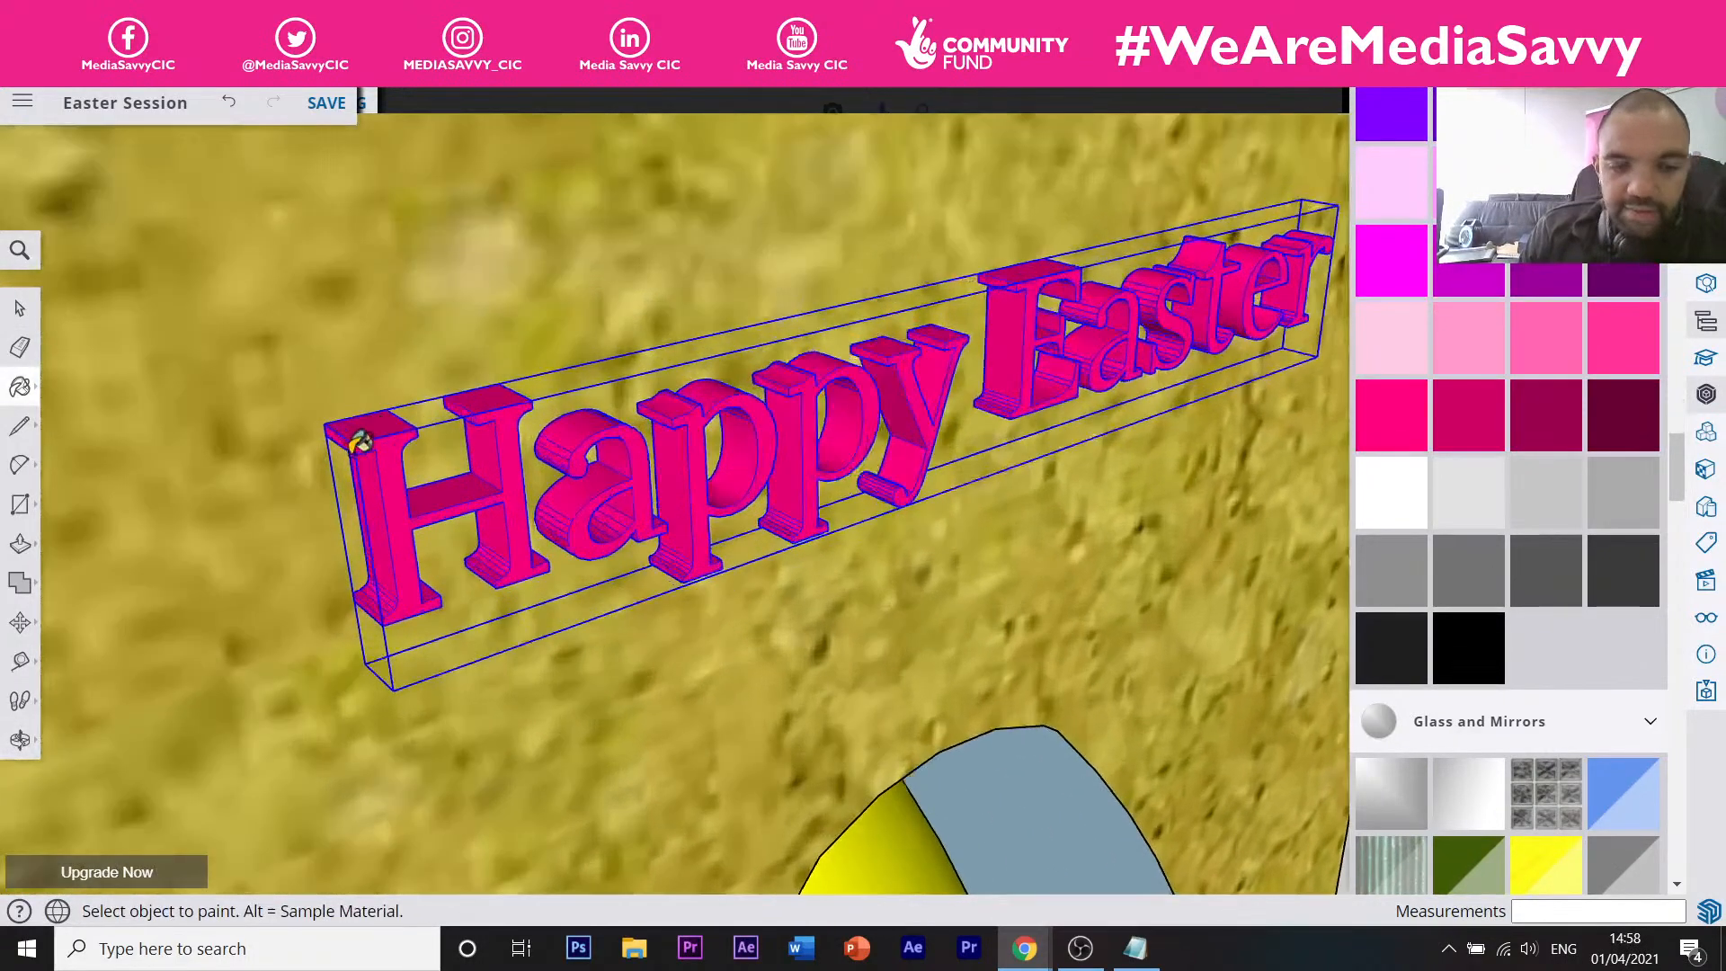
Move the pink text onto the box's front face just above the egg window.
key(m)
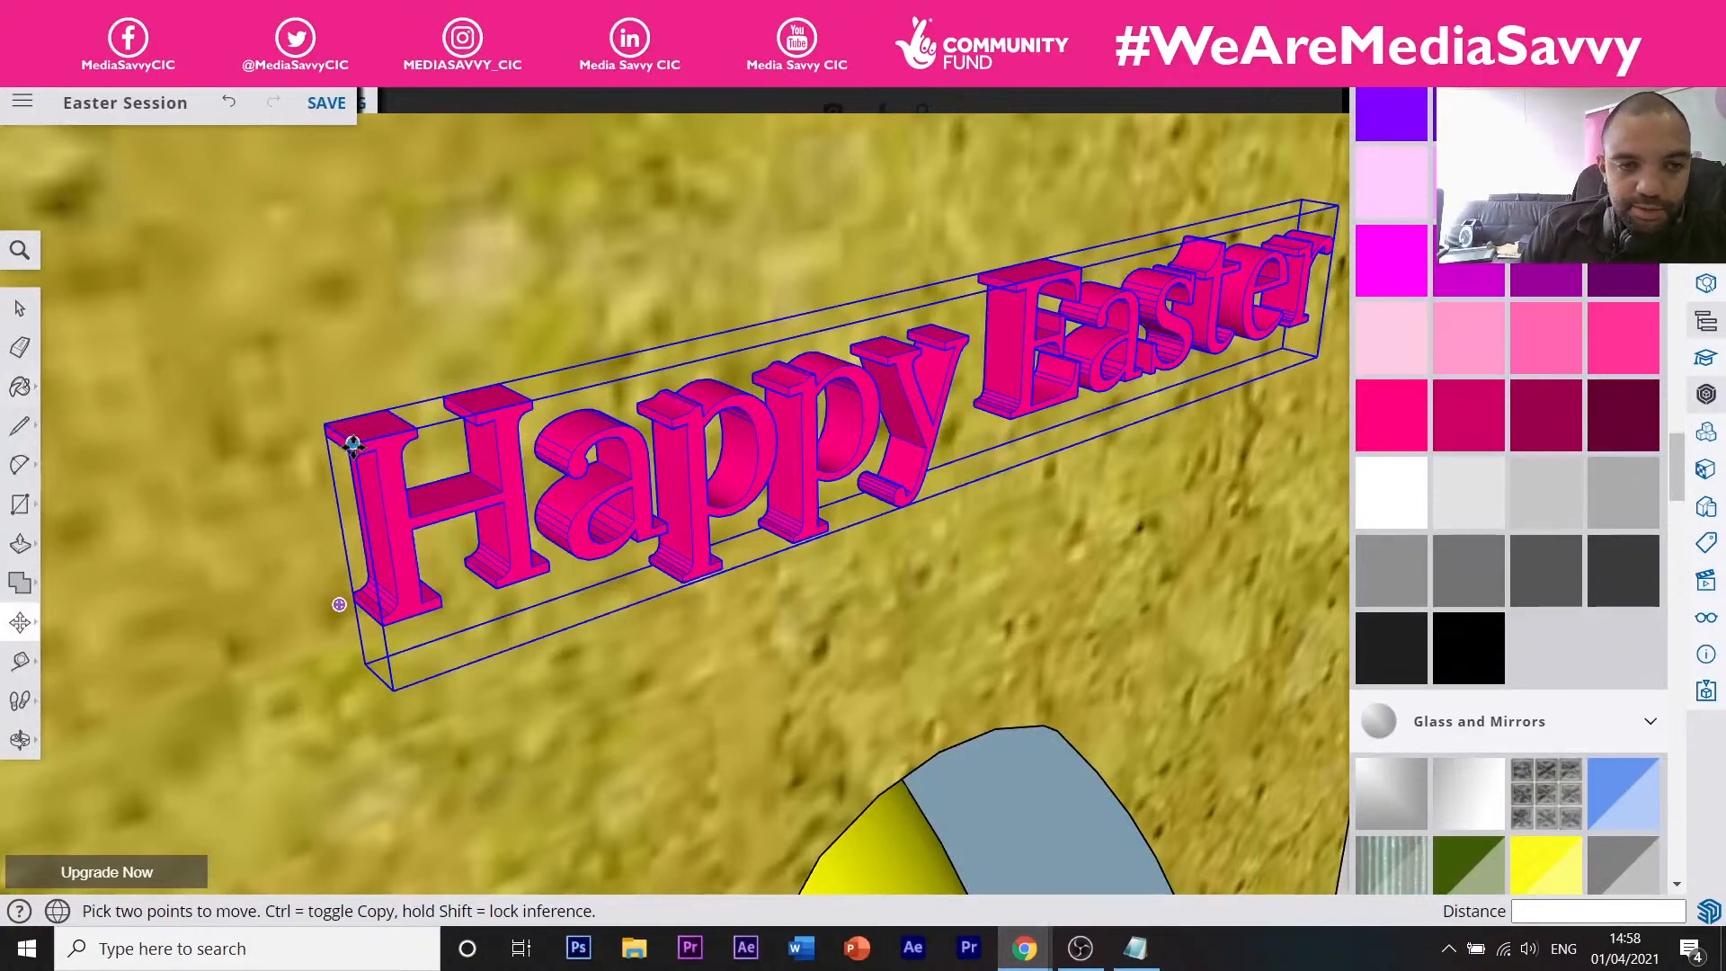
click(346, 439)
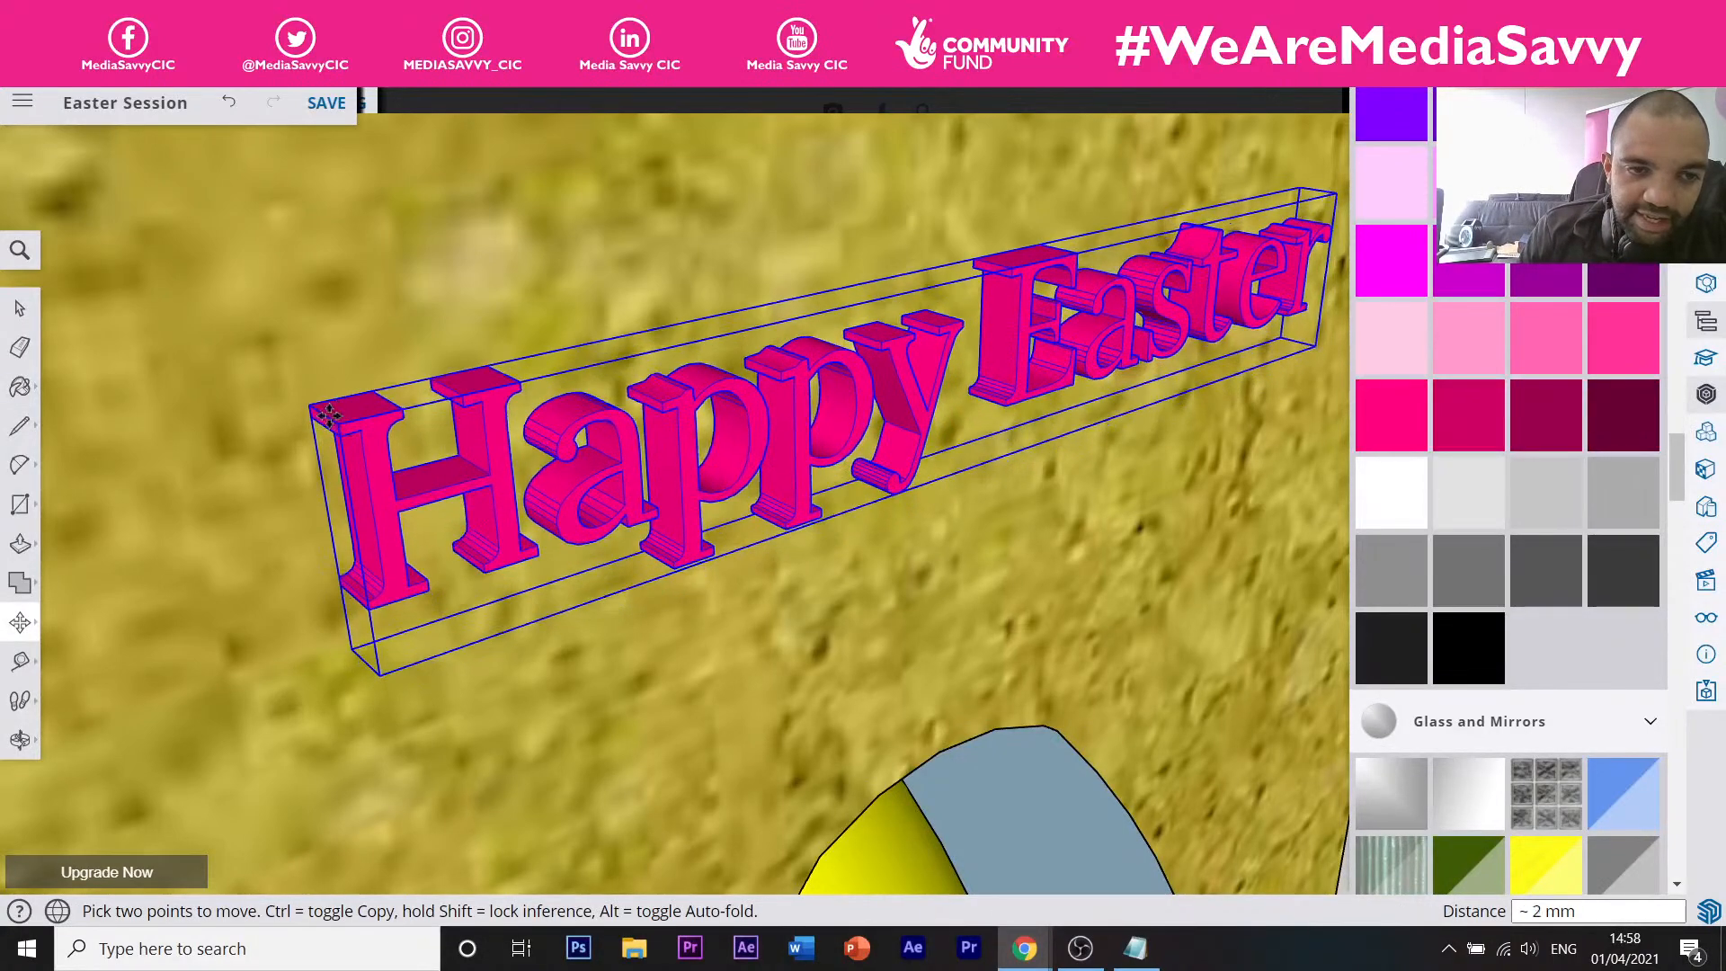
scroll(370, 444, down, 10)
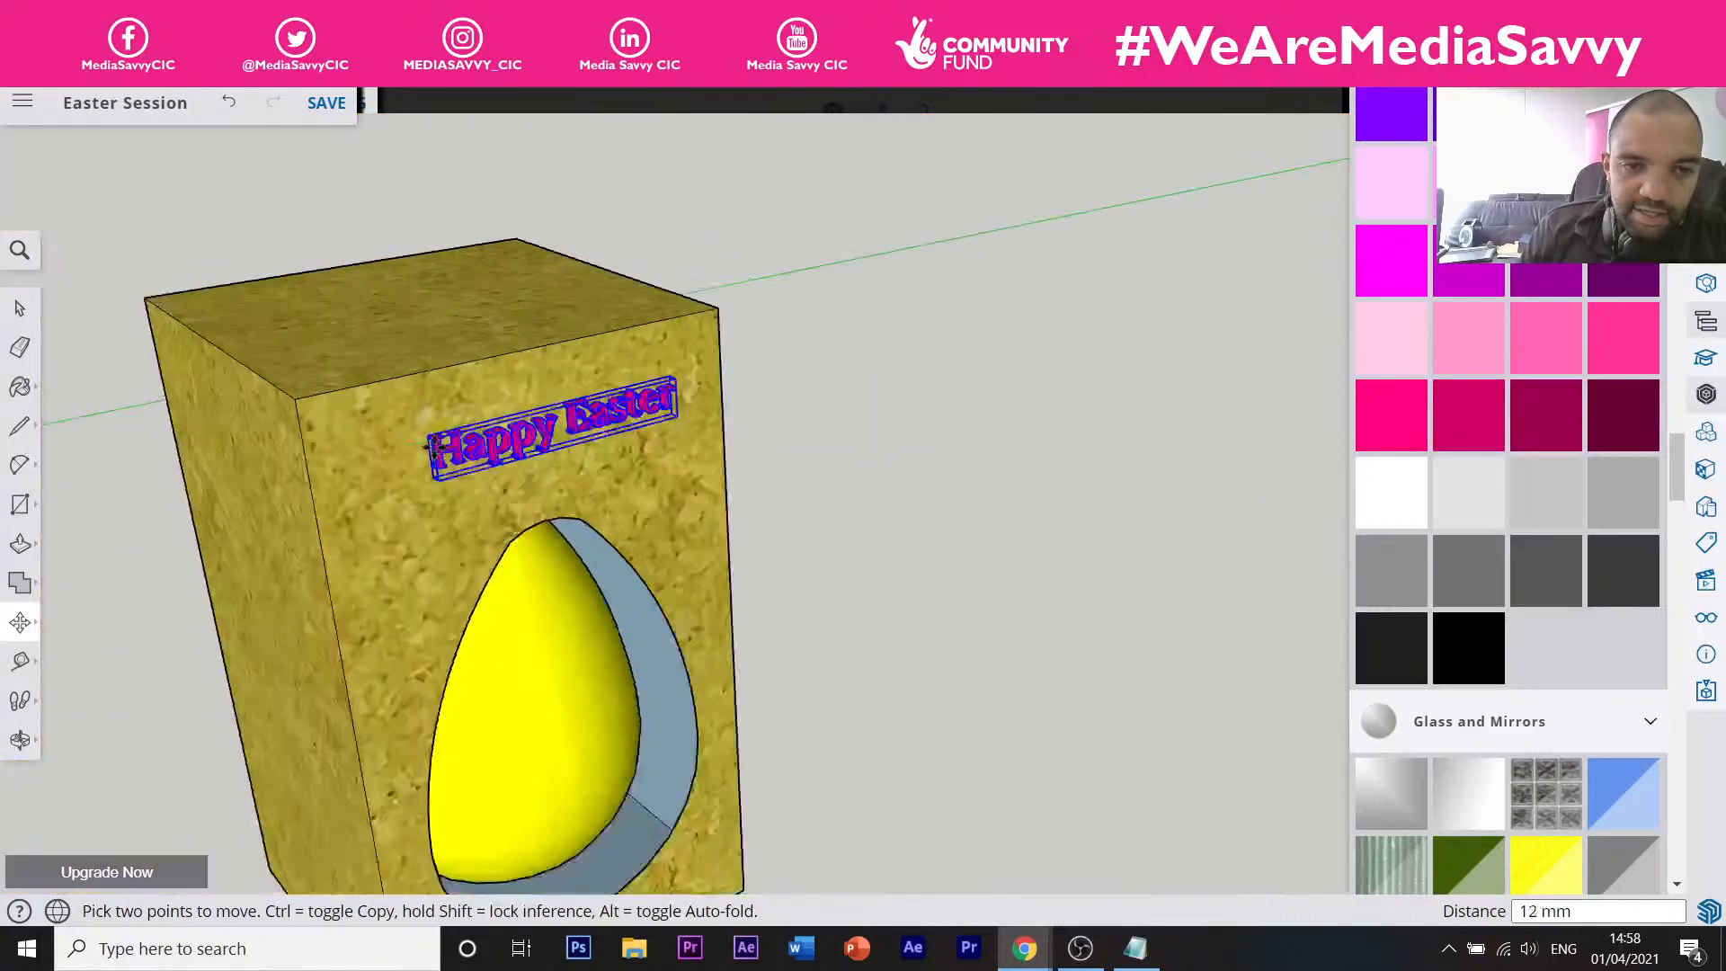
scroll(493, 483, down, 8)
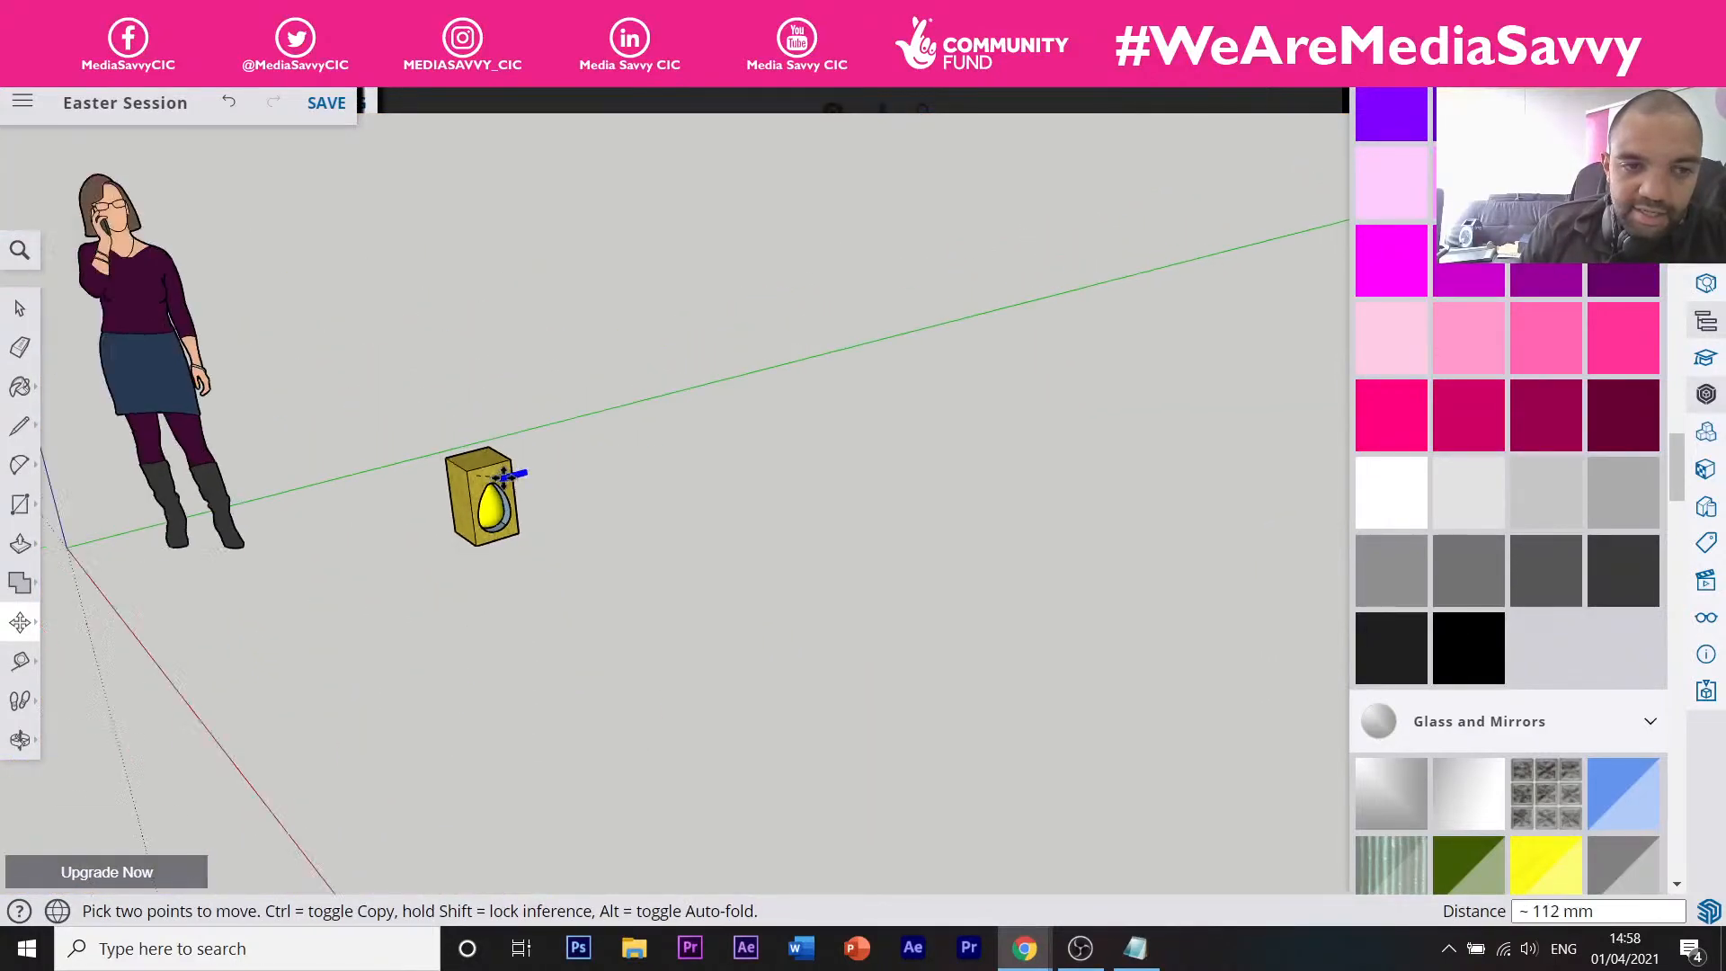
scroll(485, 474, up, 6)
scroll(486, 474, up, 5)
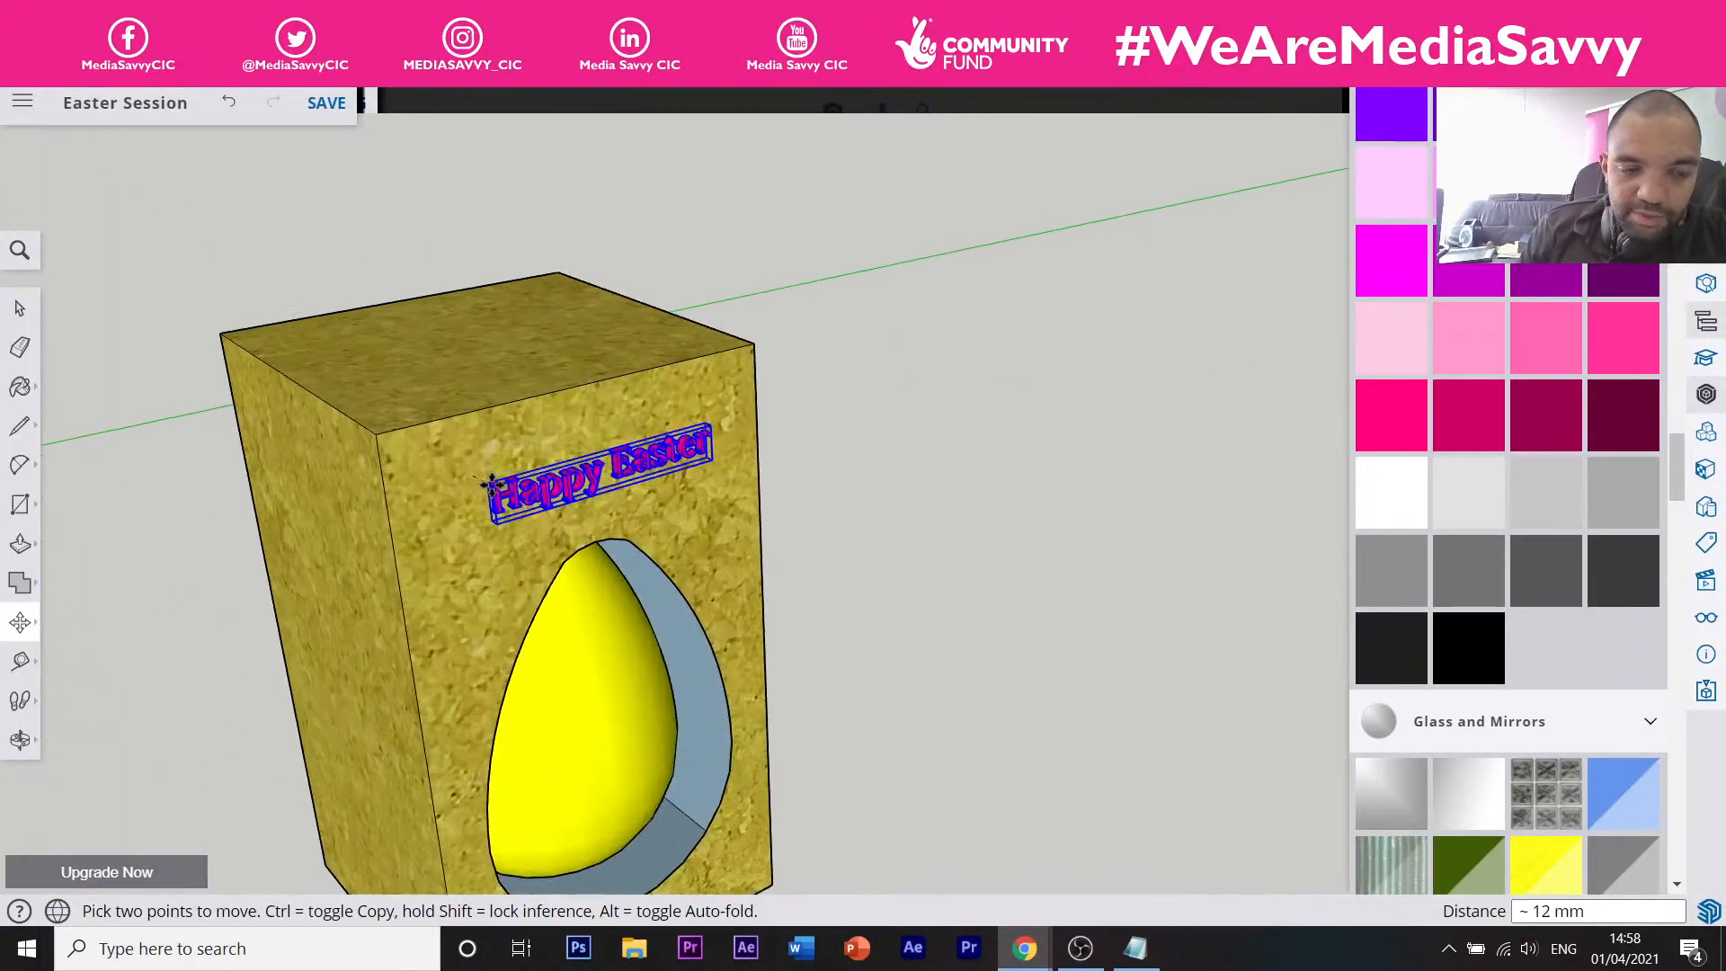
click(497, 476)
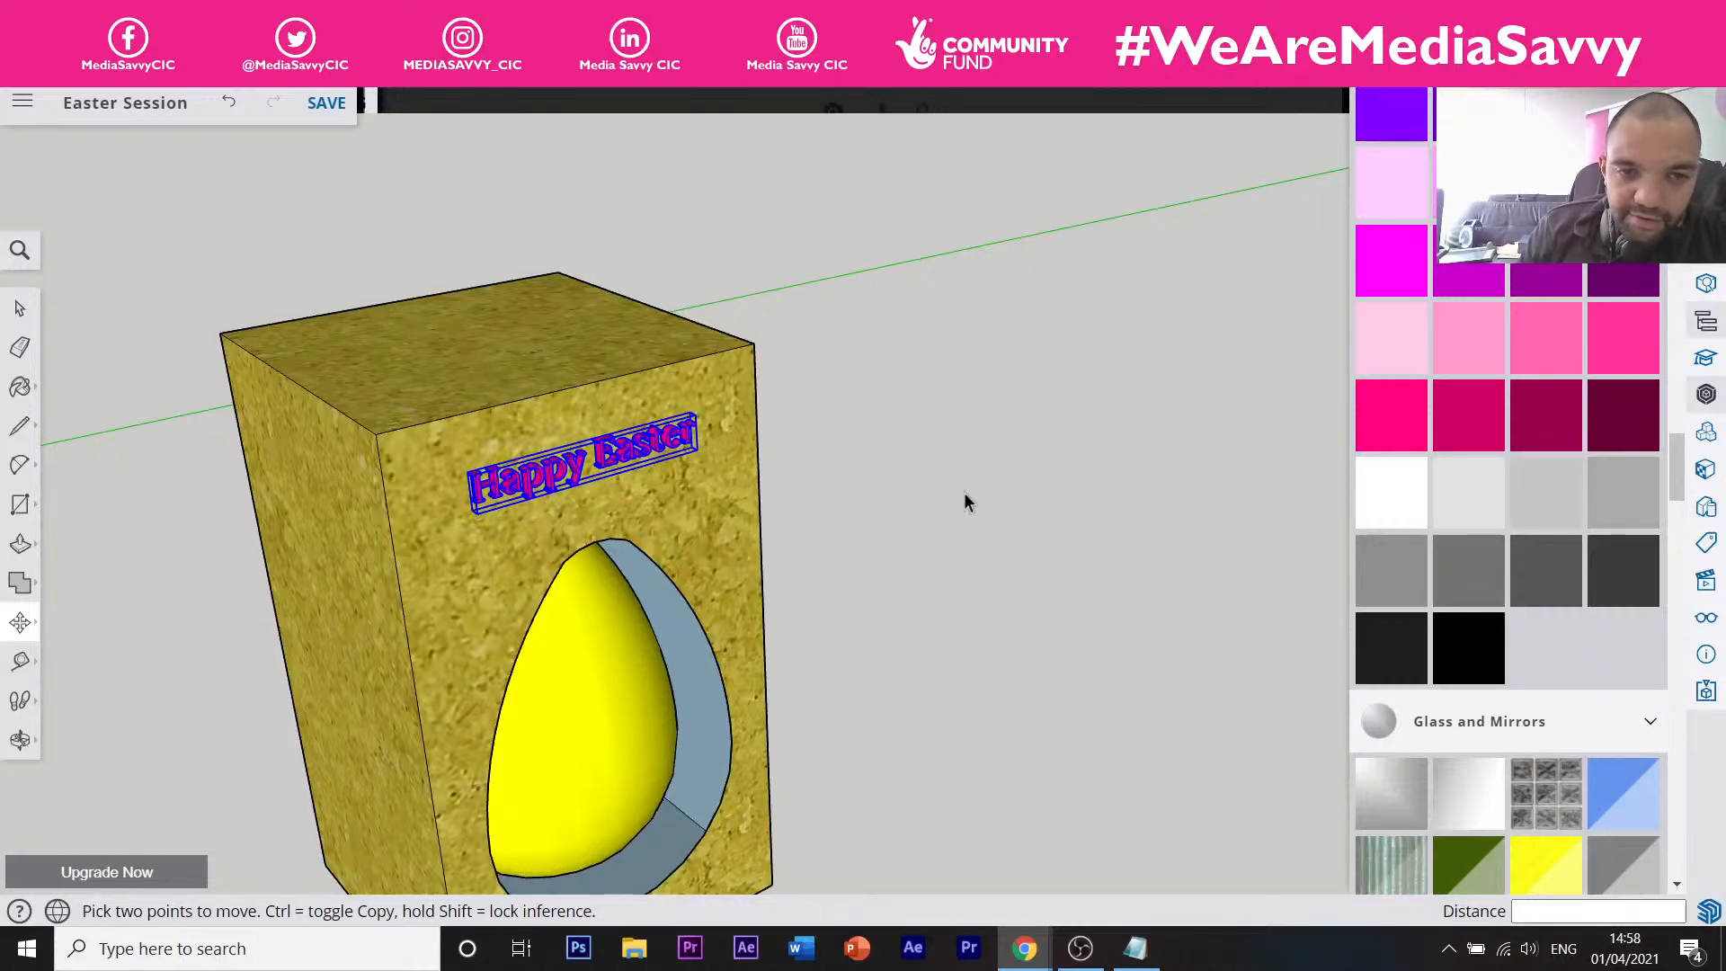
key(space)
Deselect the text and orbit around the egg box to review the result.
click(881, 505)
scroll(936, 445, down, 5)
scroll(814, 464, up, 5)
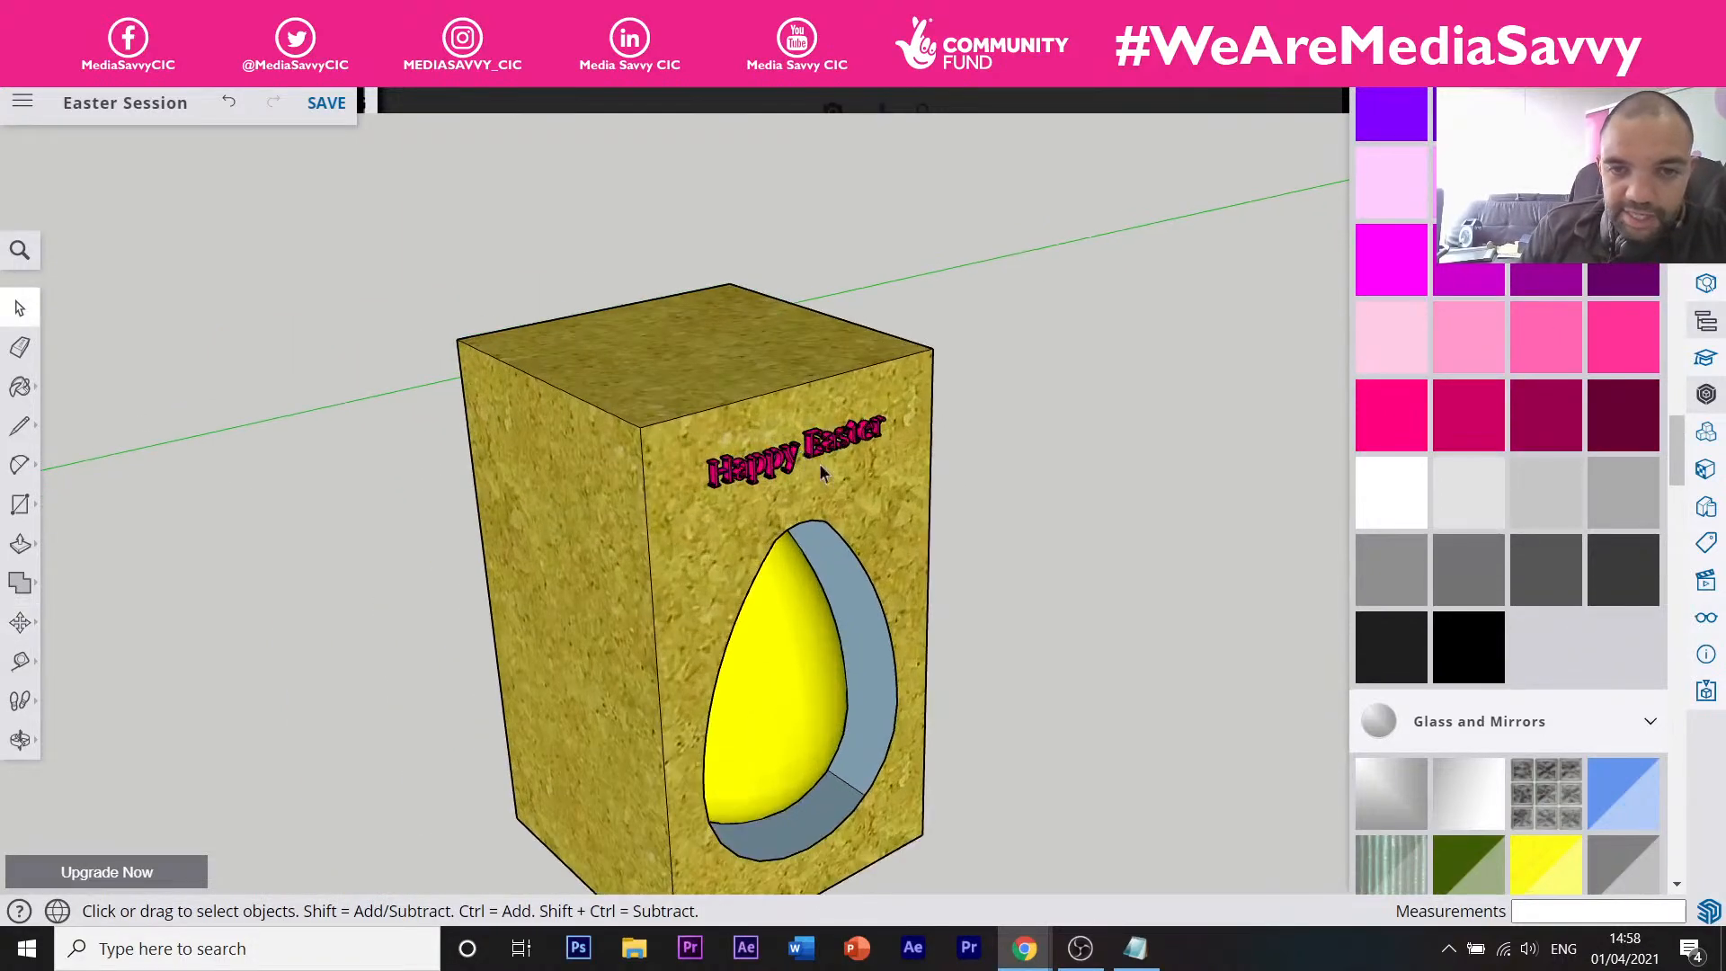
scroll(892, 583, down, 2)
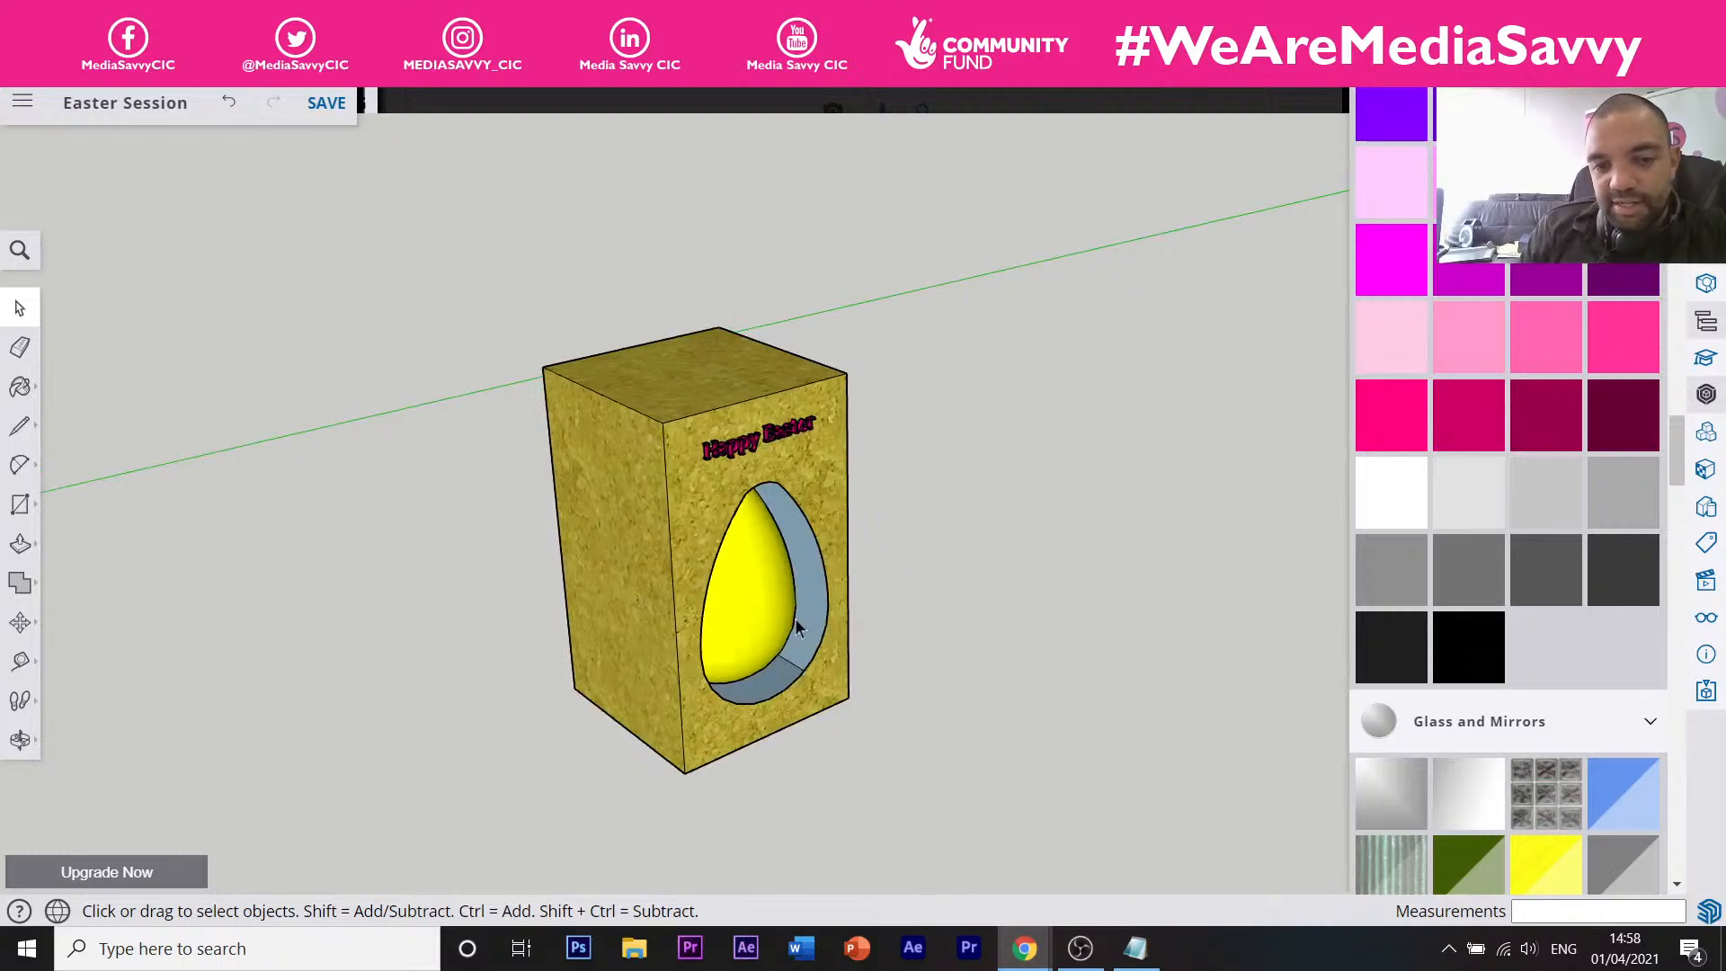
scroll(806, 553, down, 2)
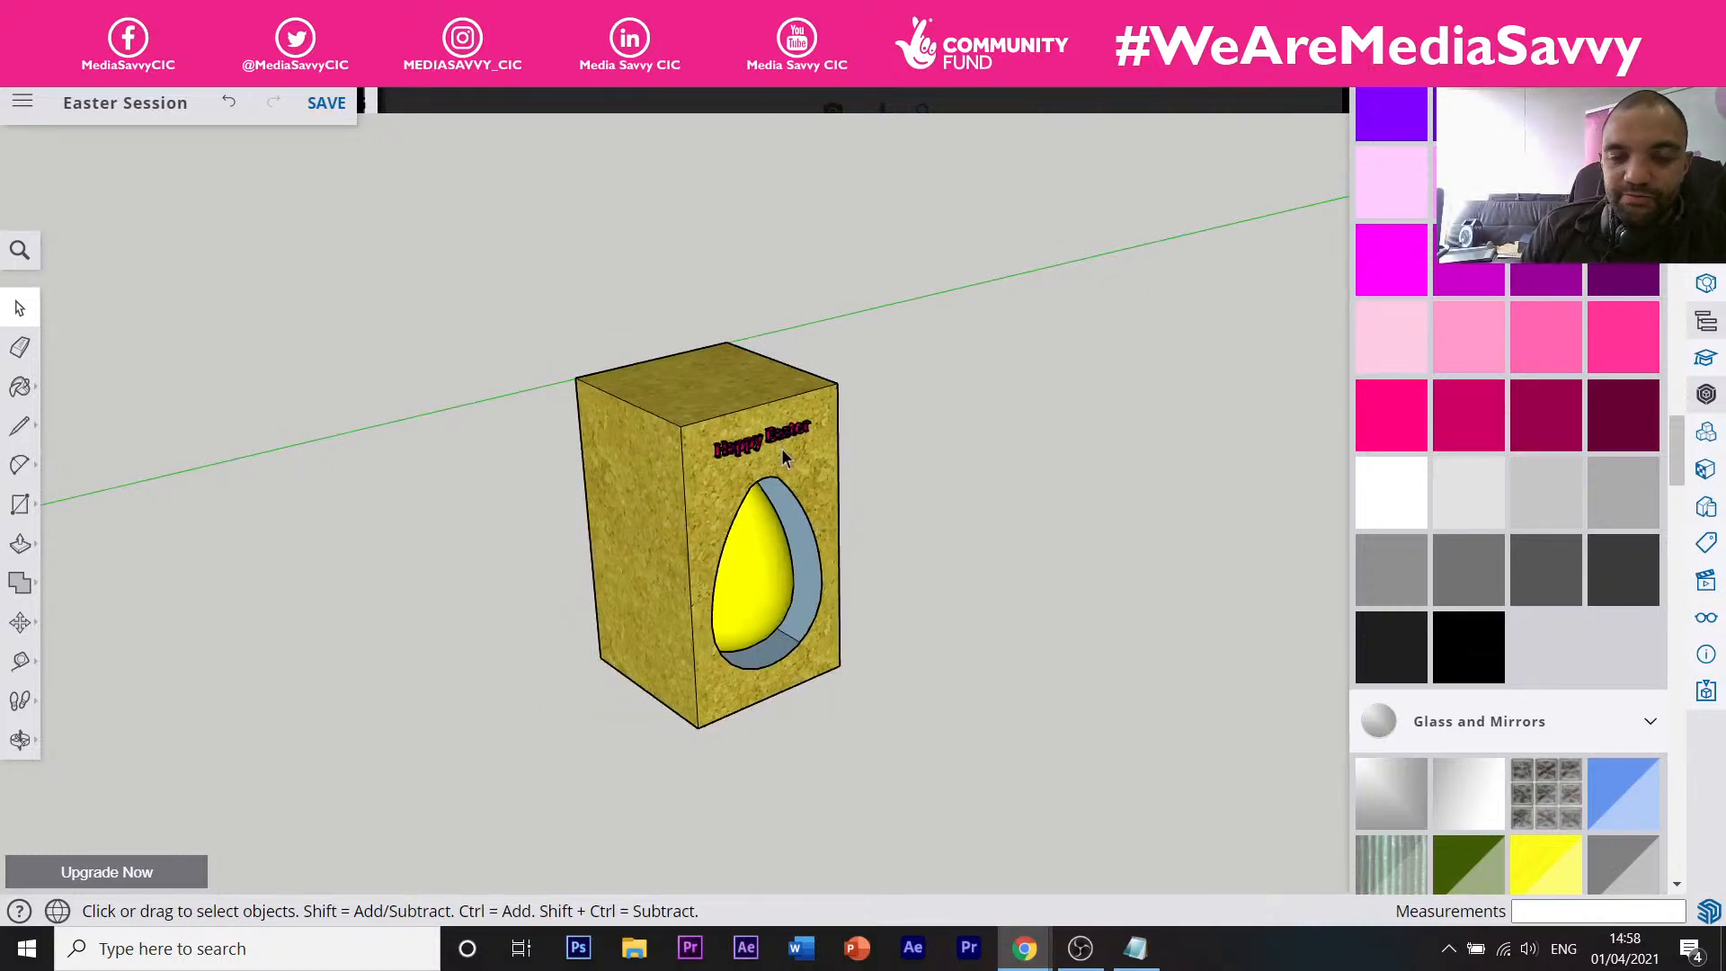
scroll(800, 468, up, 5)
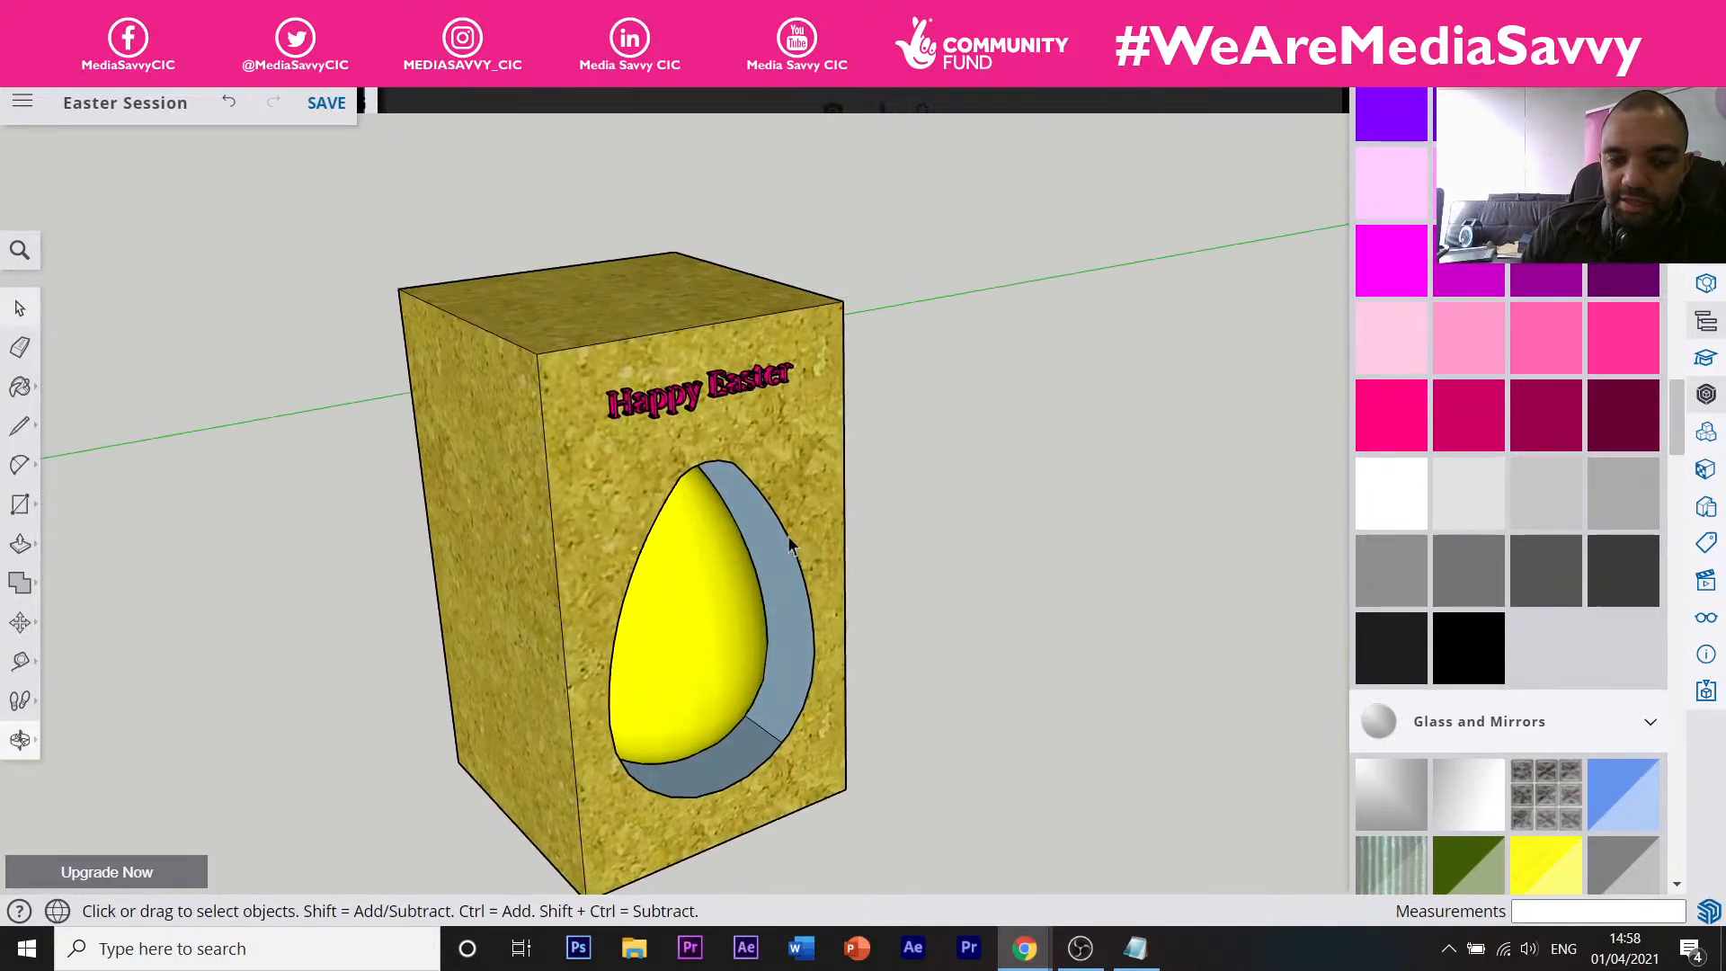
middle_drag(939, 592, 834, 612)
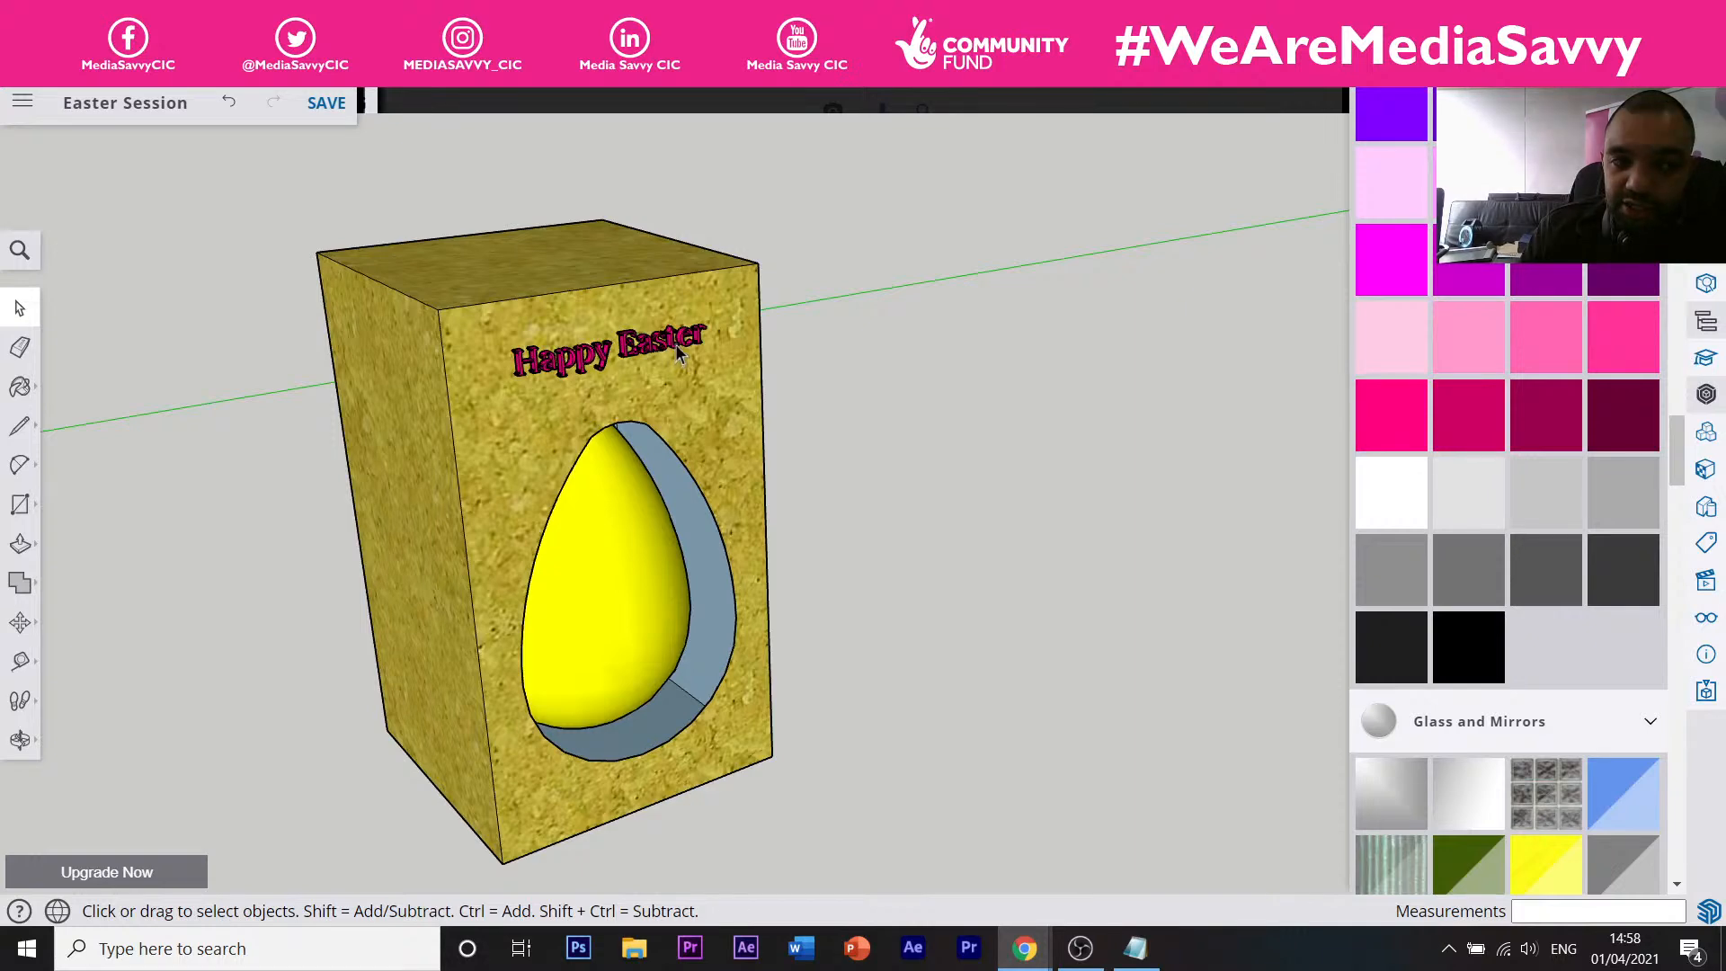
scroll(680, 352, up, 3)
scroll(681, 352, down, 4)
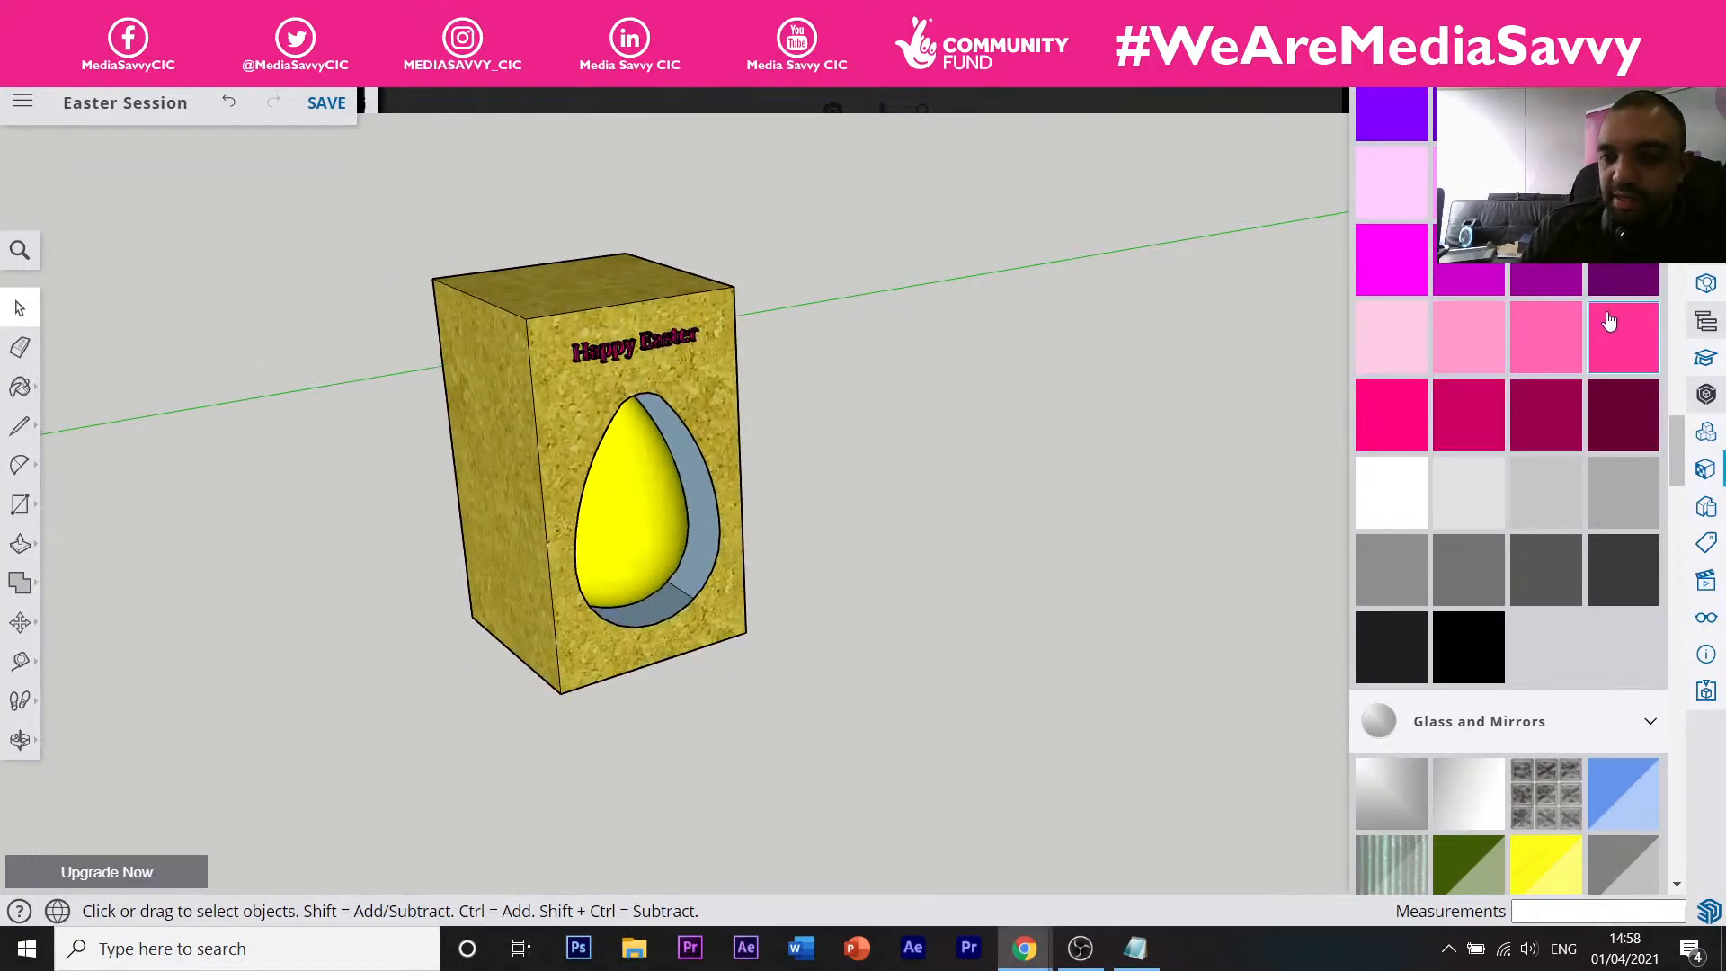
Search 3D Warehouse for 'Easter Bunny' models and download The Easter Bunny.
click(1705, 394)
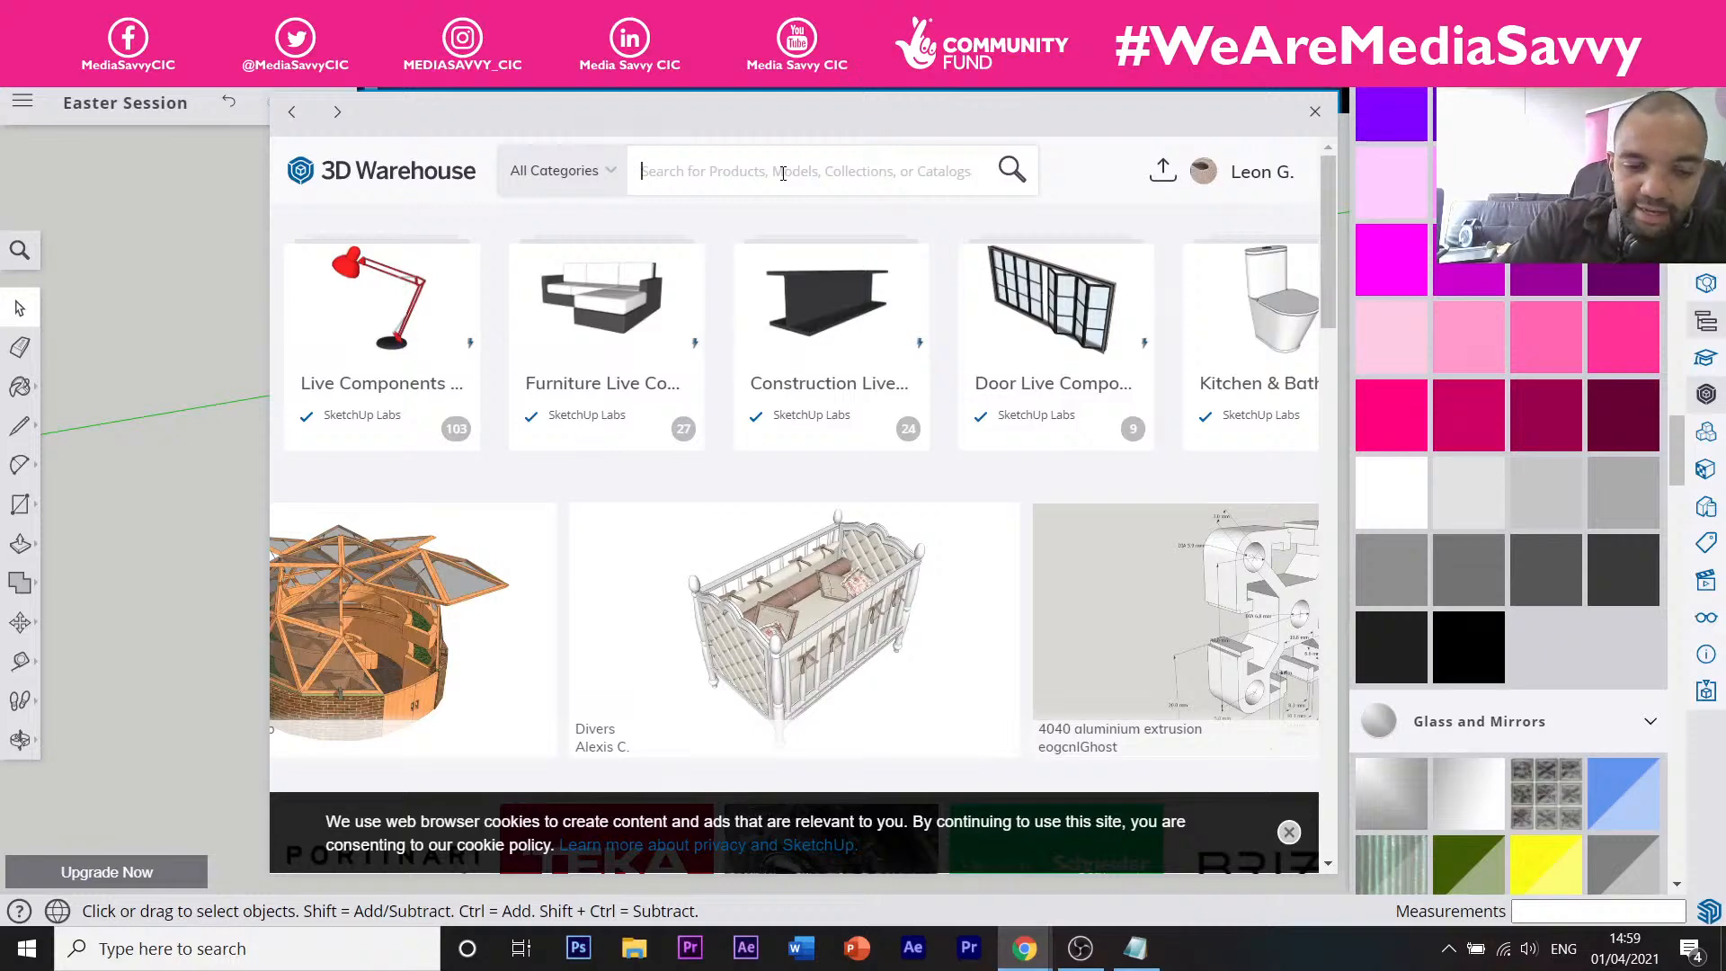
text(Eas)
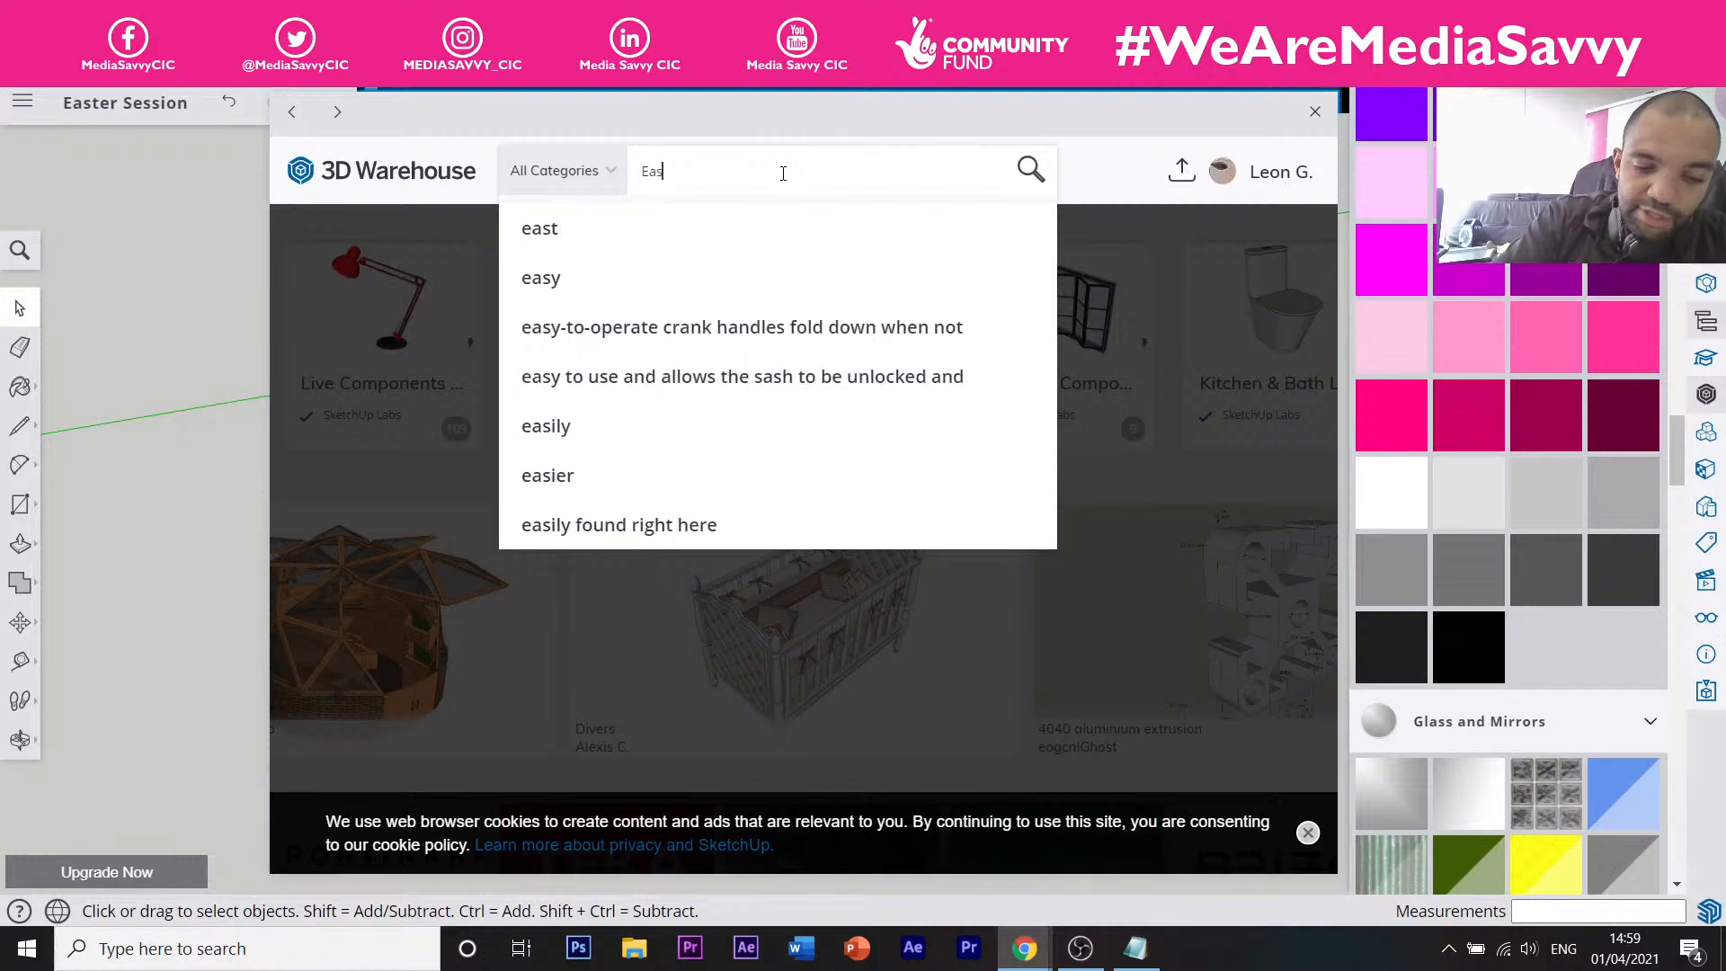
text(ter)
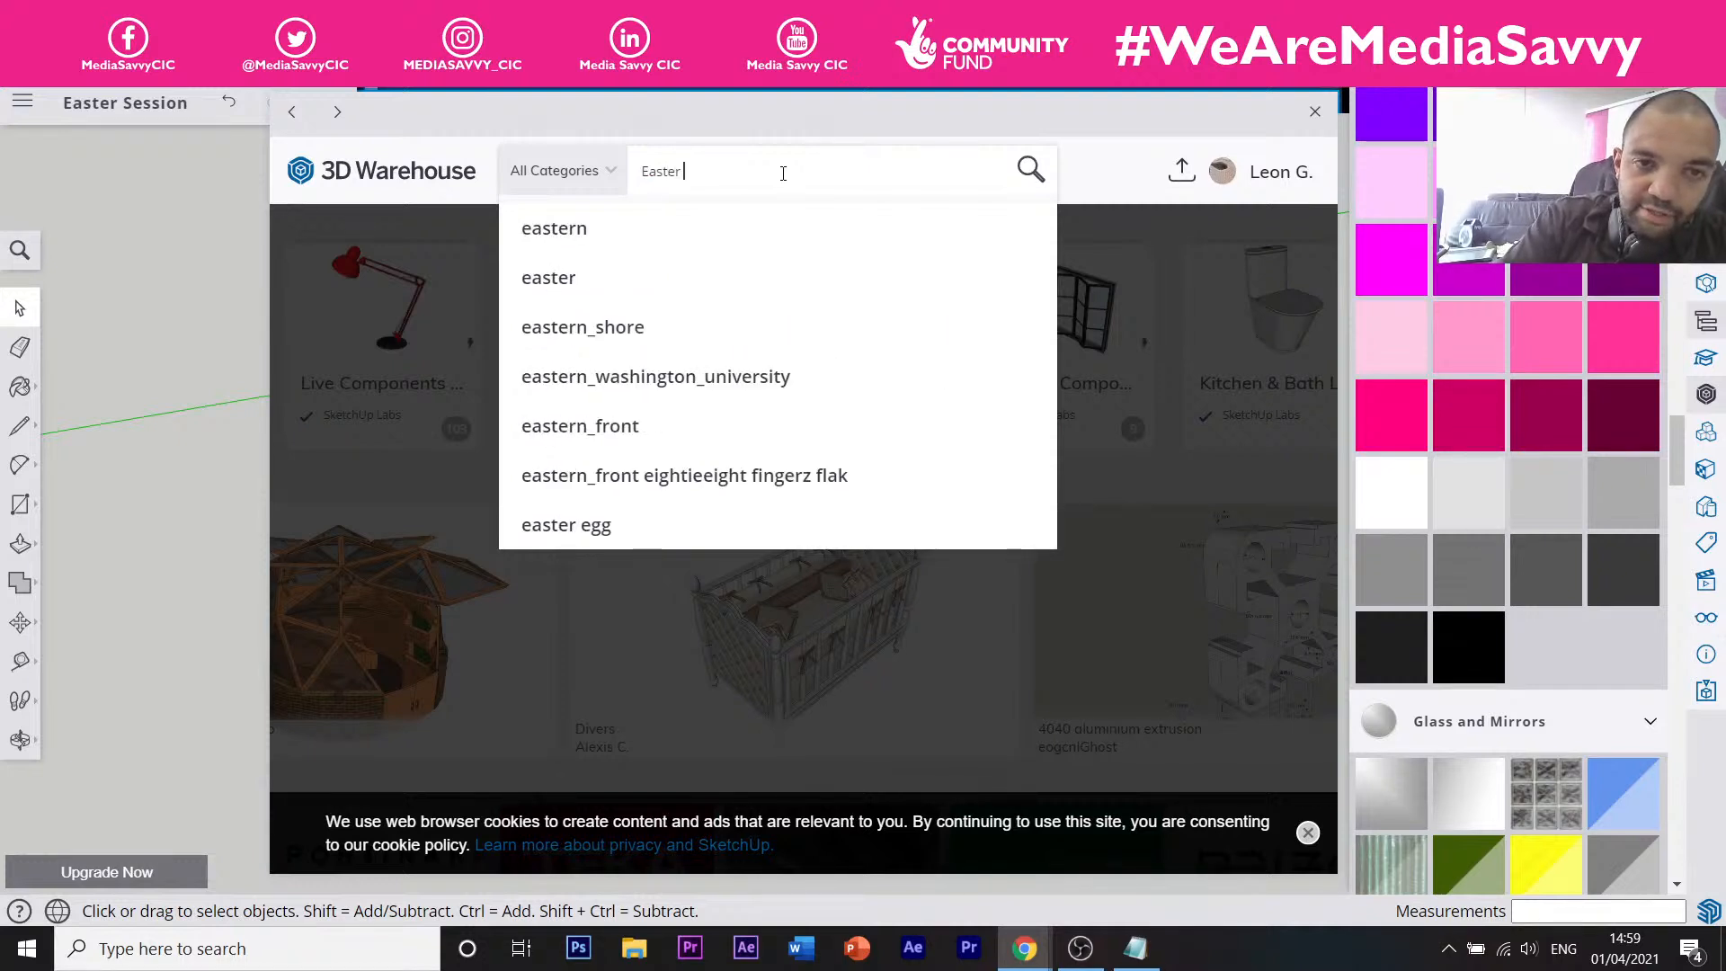
text( B)
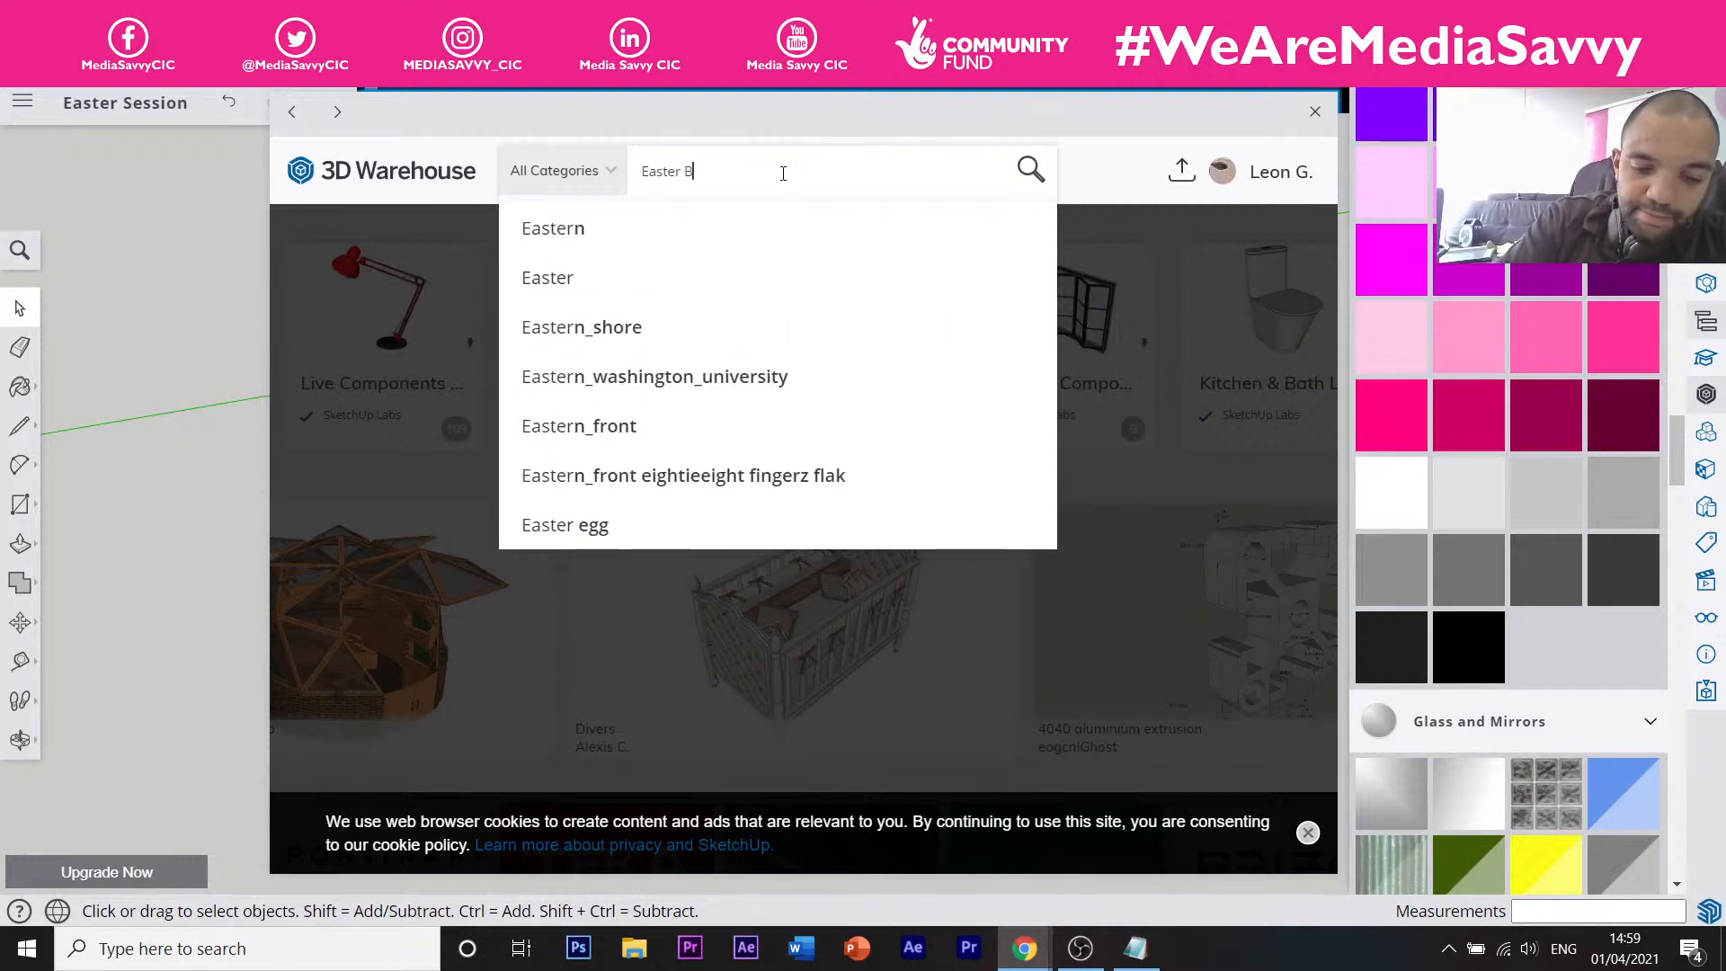
text(unny)
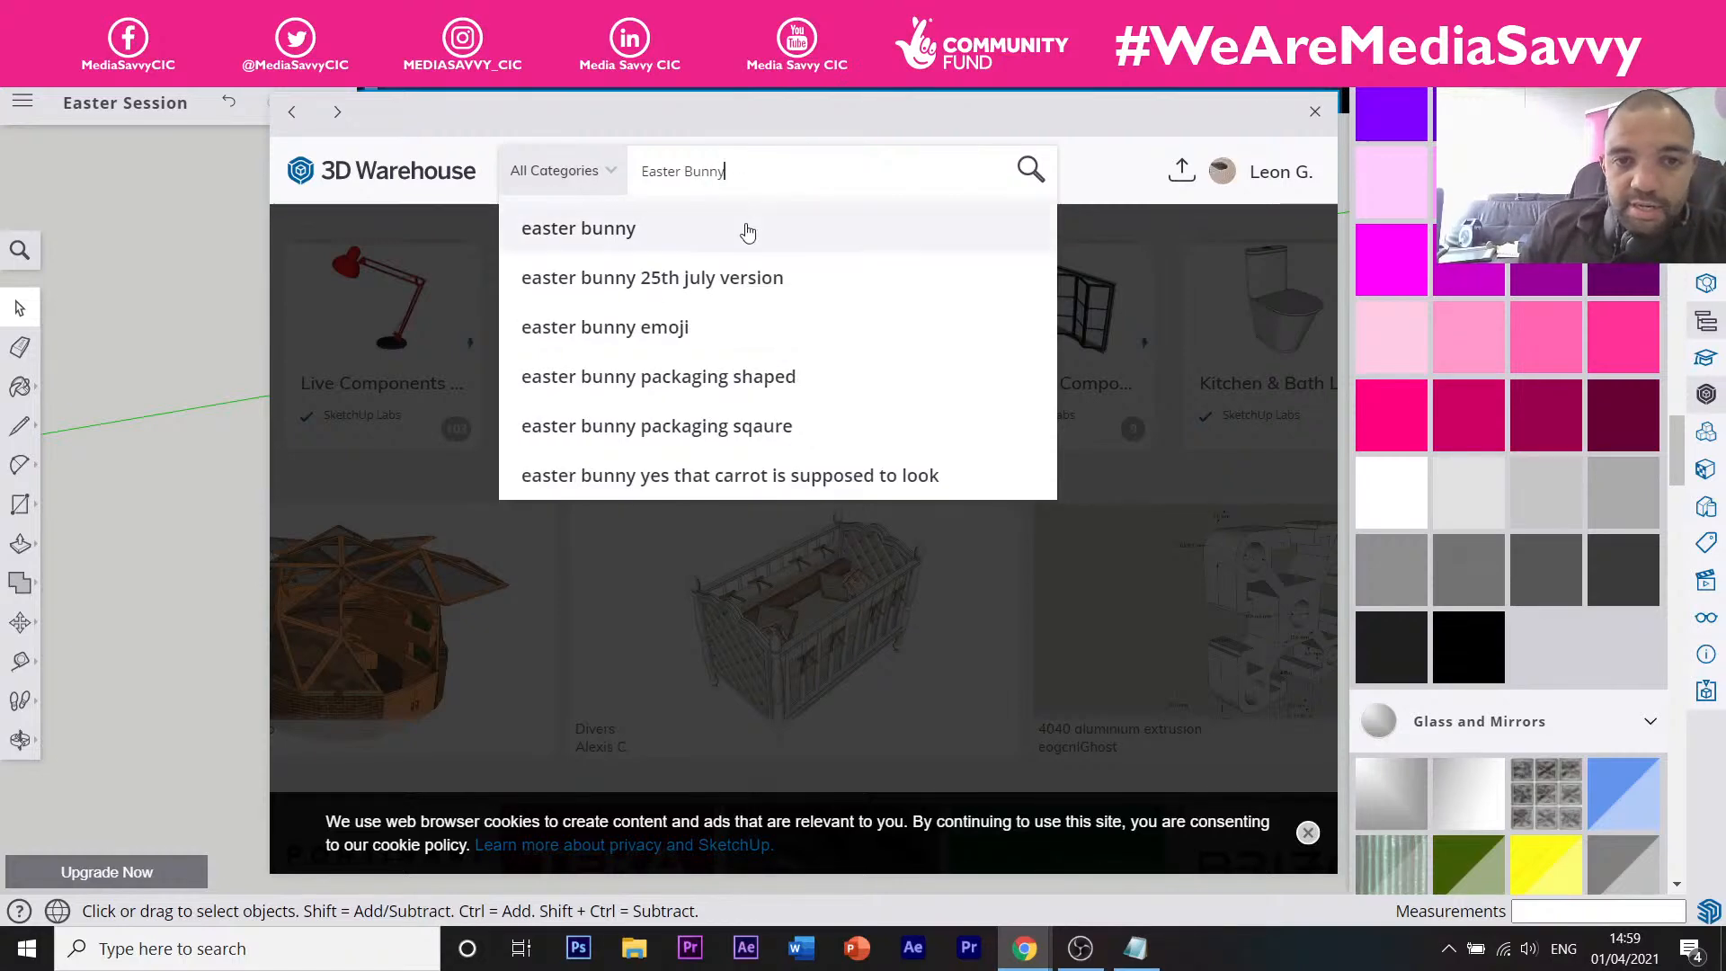
click(746, 232)
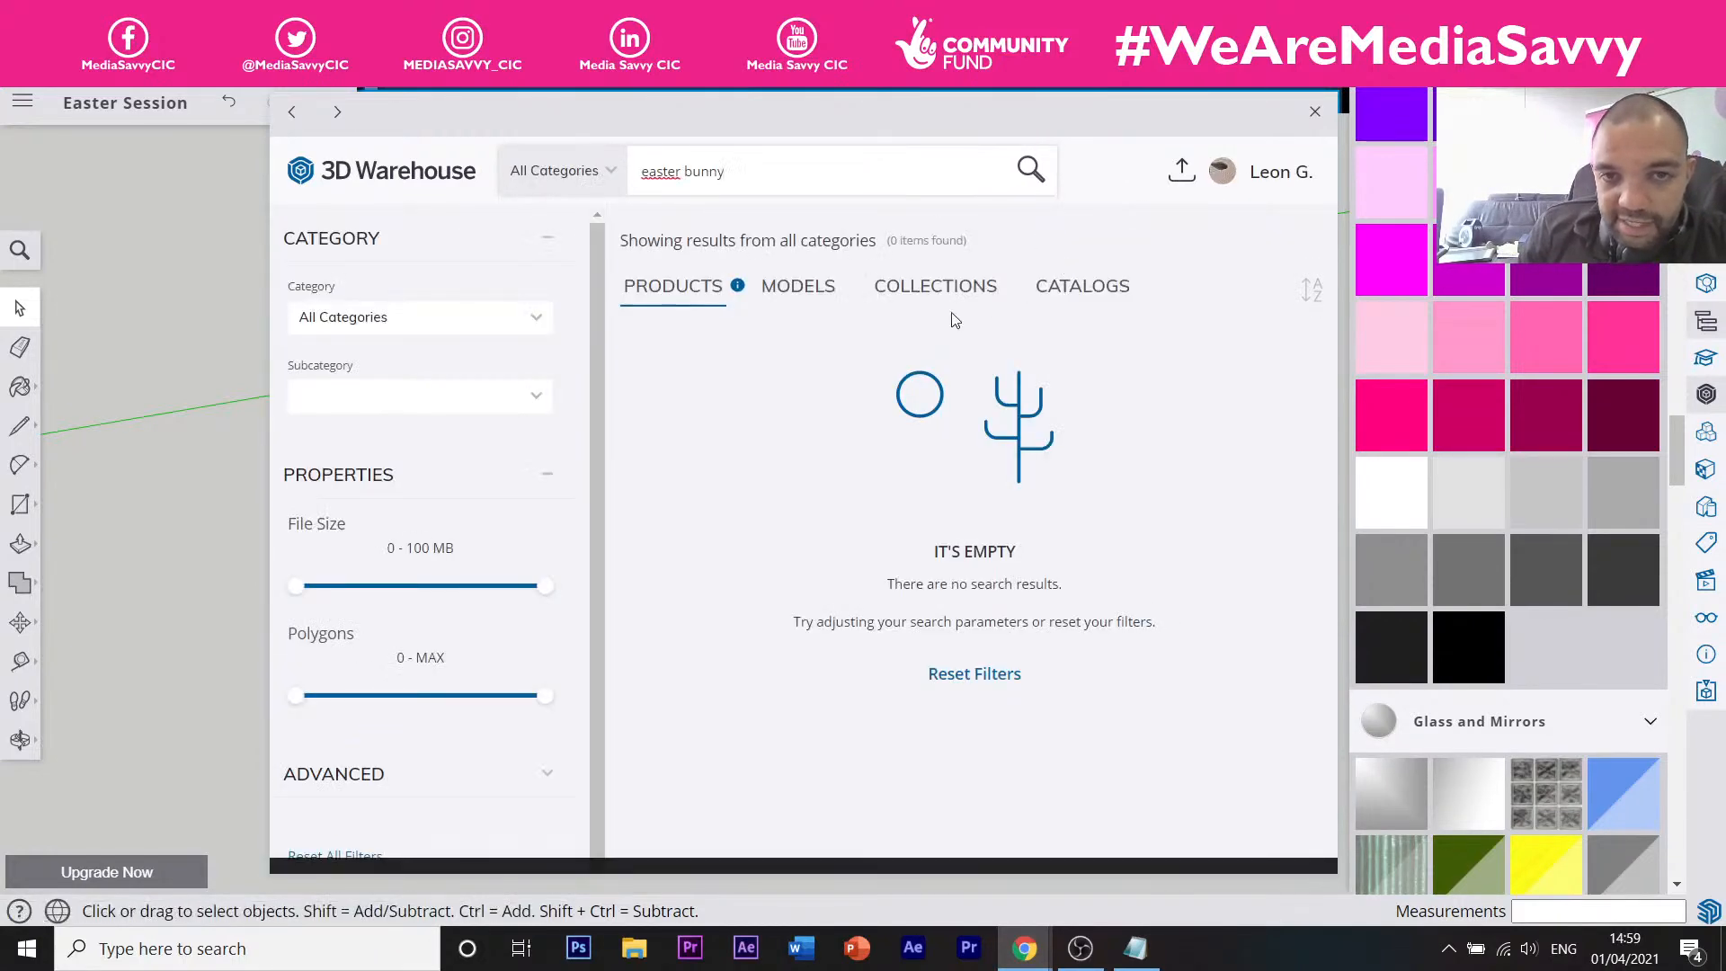
click(818, 286)
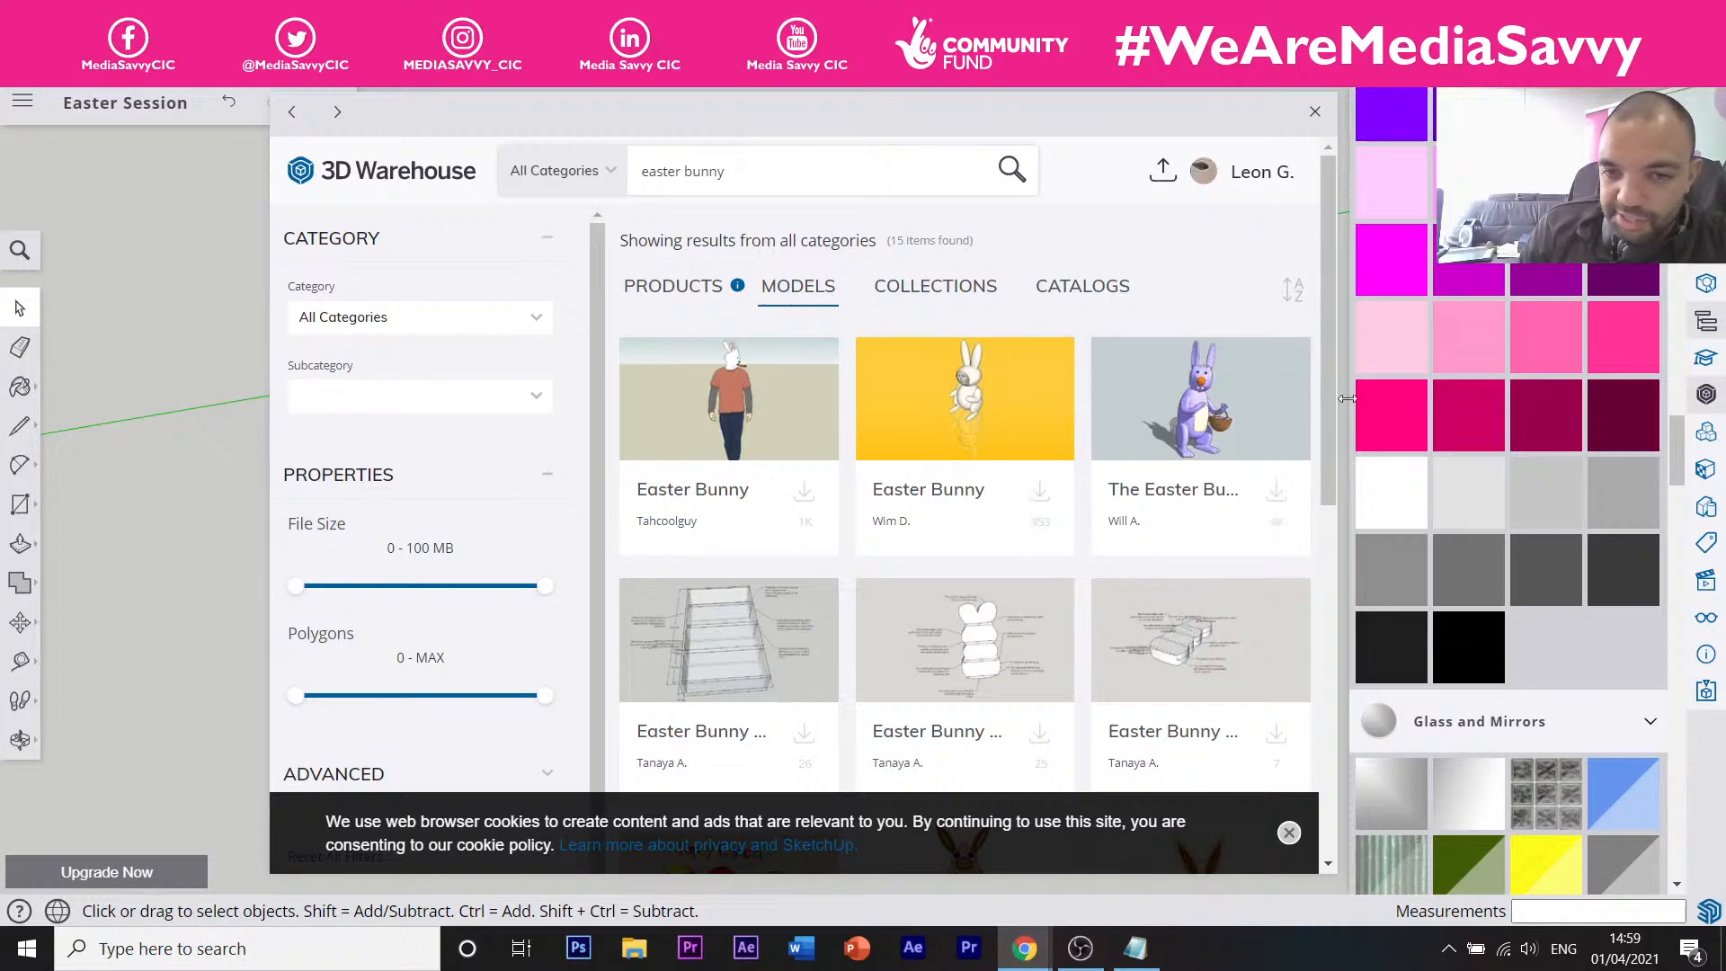
mouse_move(1324, 353)
mouse_down()
mouse_move(1328, 564)
mouse_move(1374, 751)
mouse_move(1339, 379)
mouse_up()
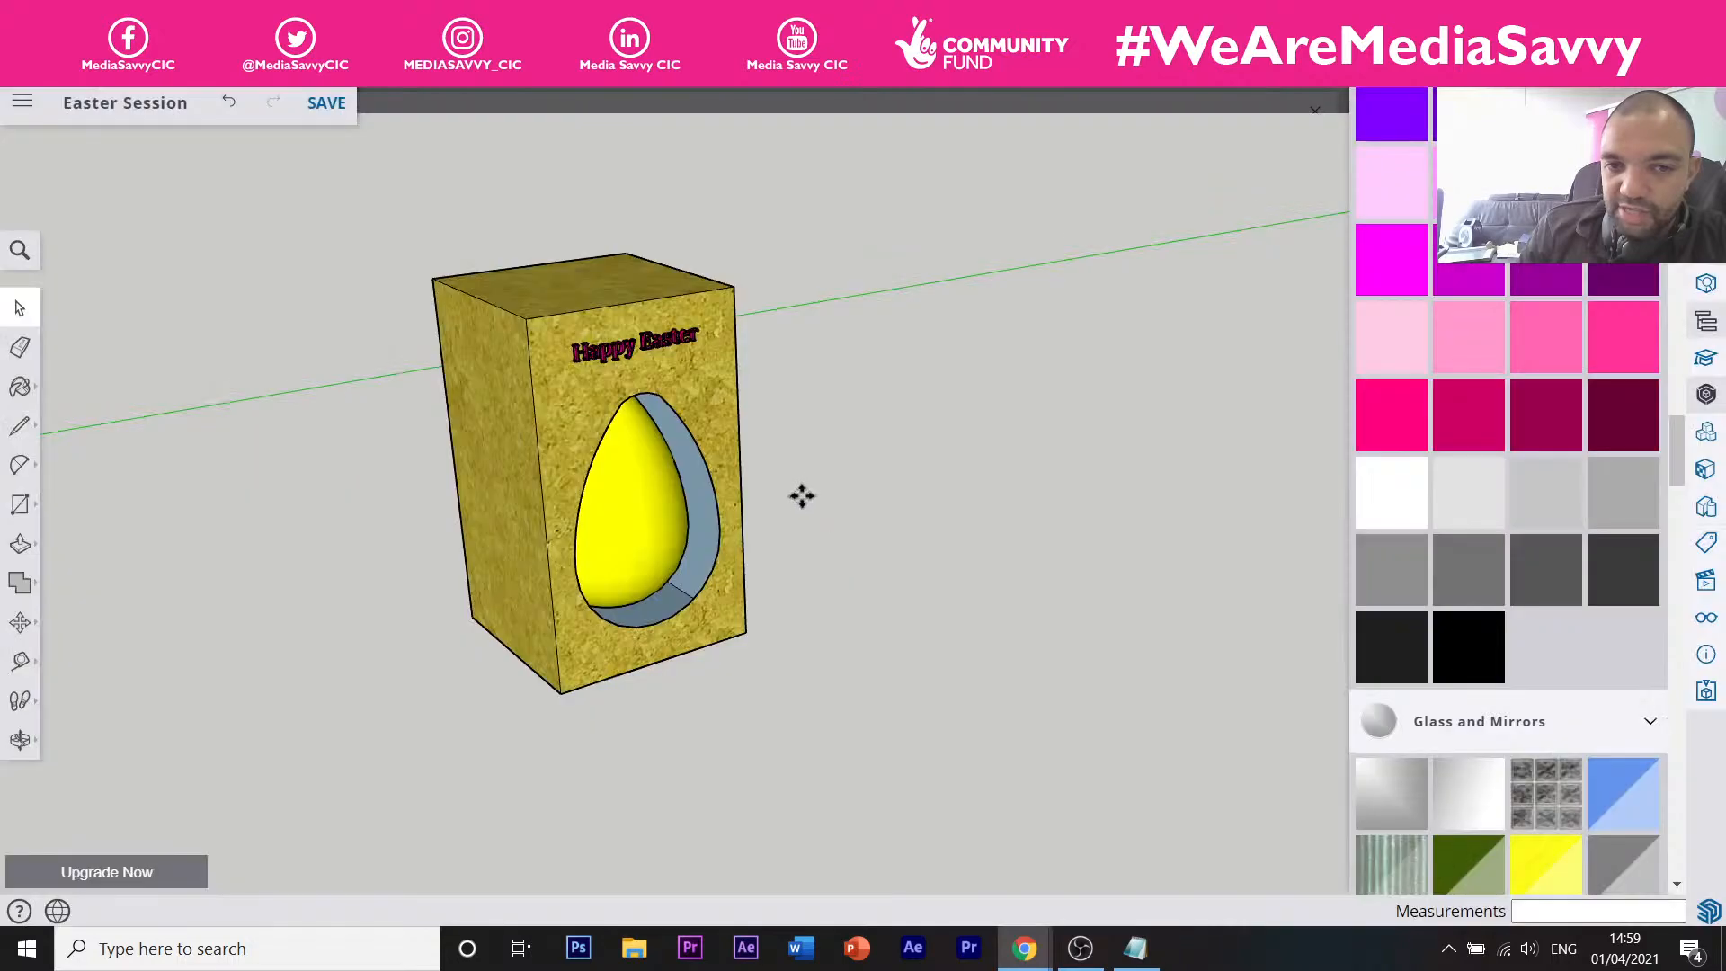
Place the Easter Bunny model beside the cork box and zoom around to check its scale.
click(820, 559)
scroll(818, 550, down, 10)
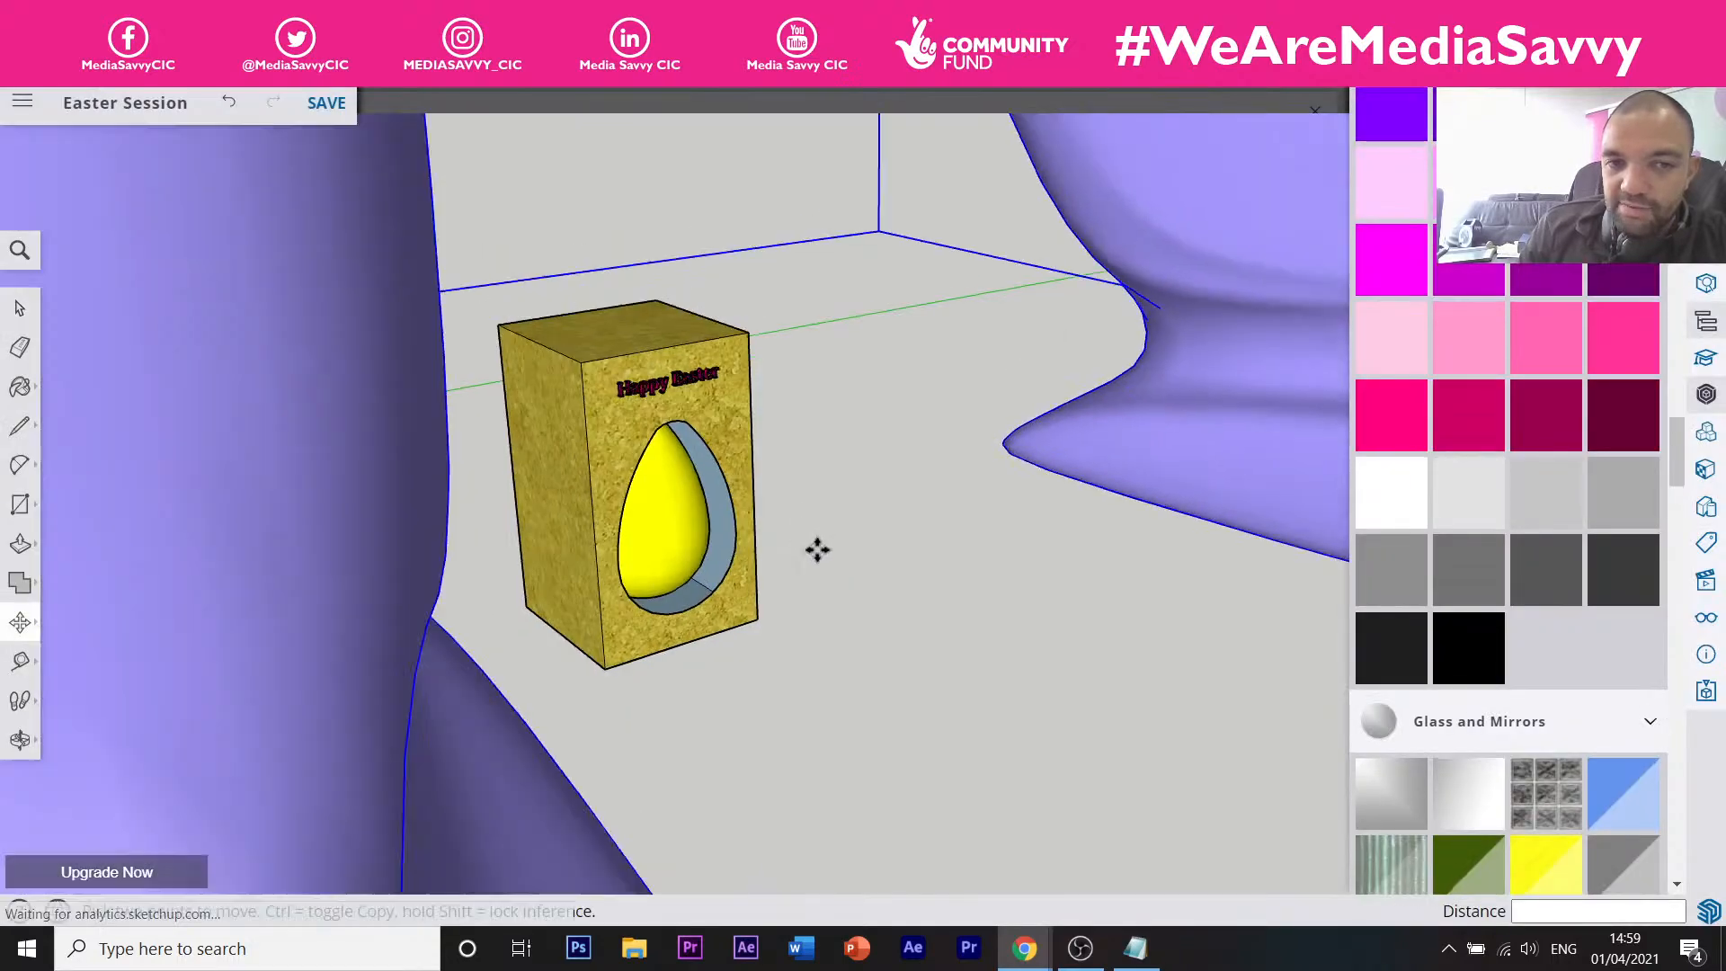
scroll(813, 544, down, 8)
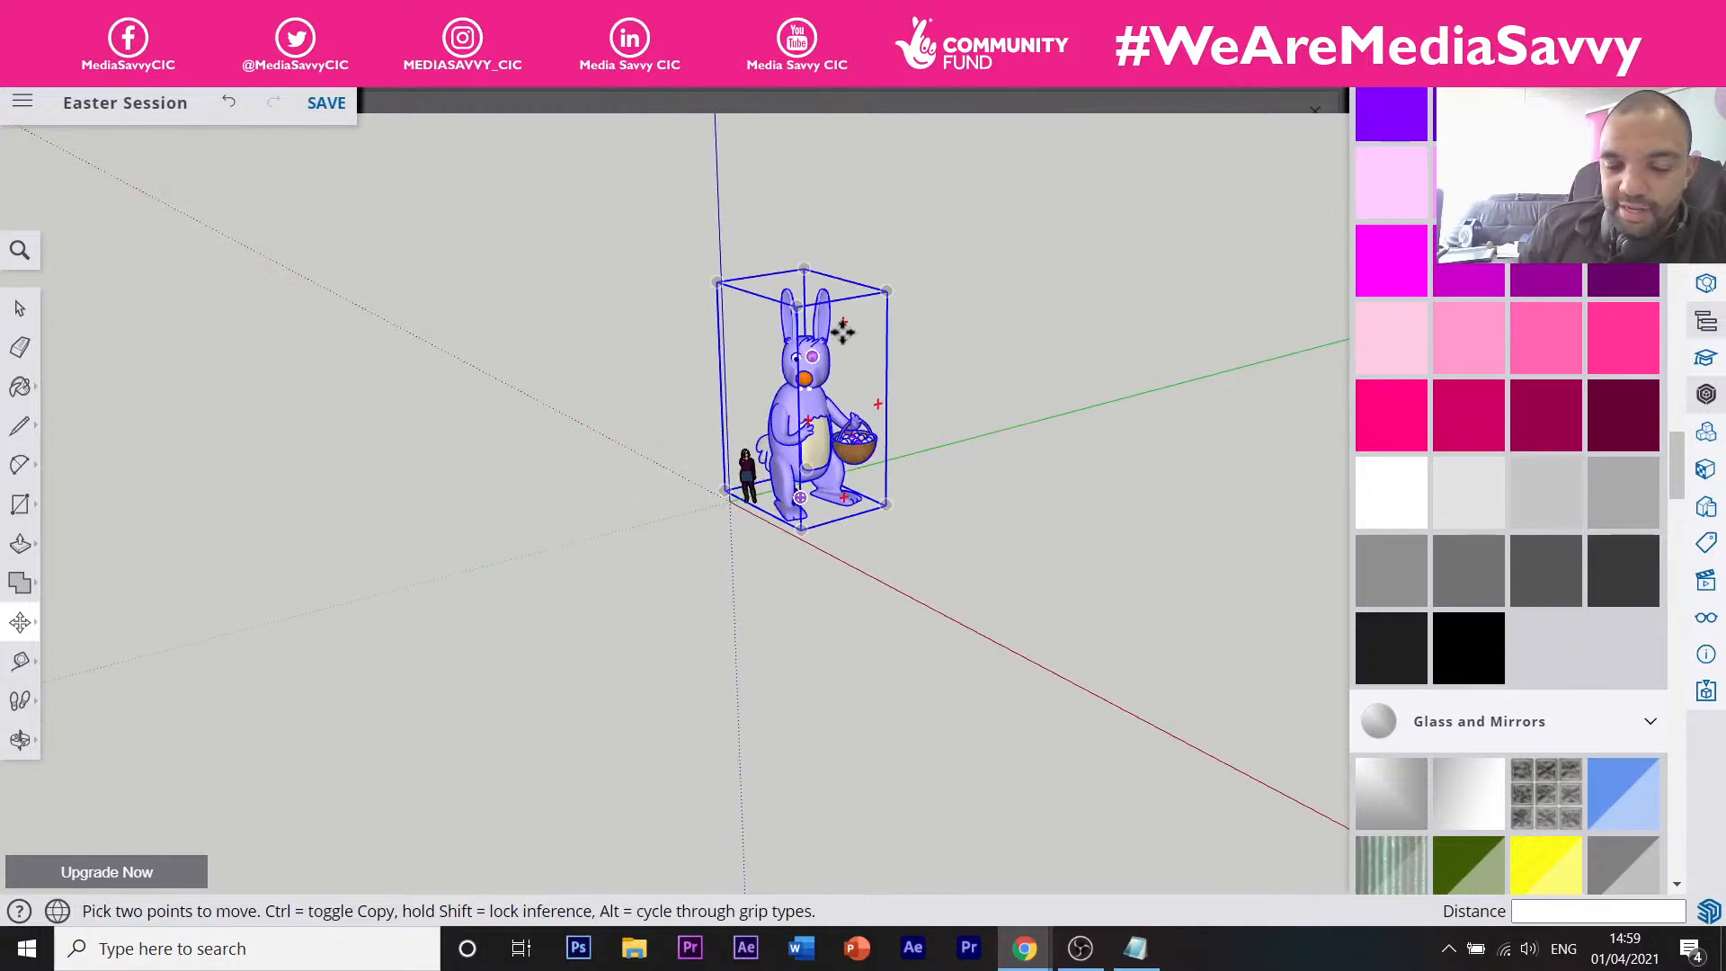
scroll(800, 449, up, 6)
scroll(815, 445, up, 5)
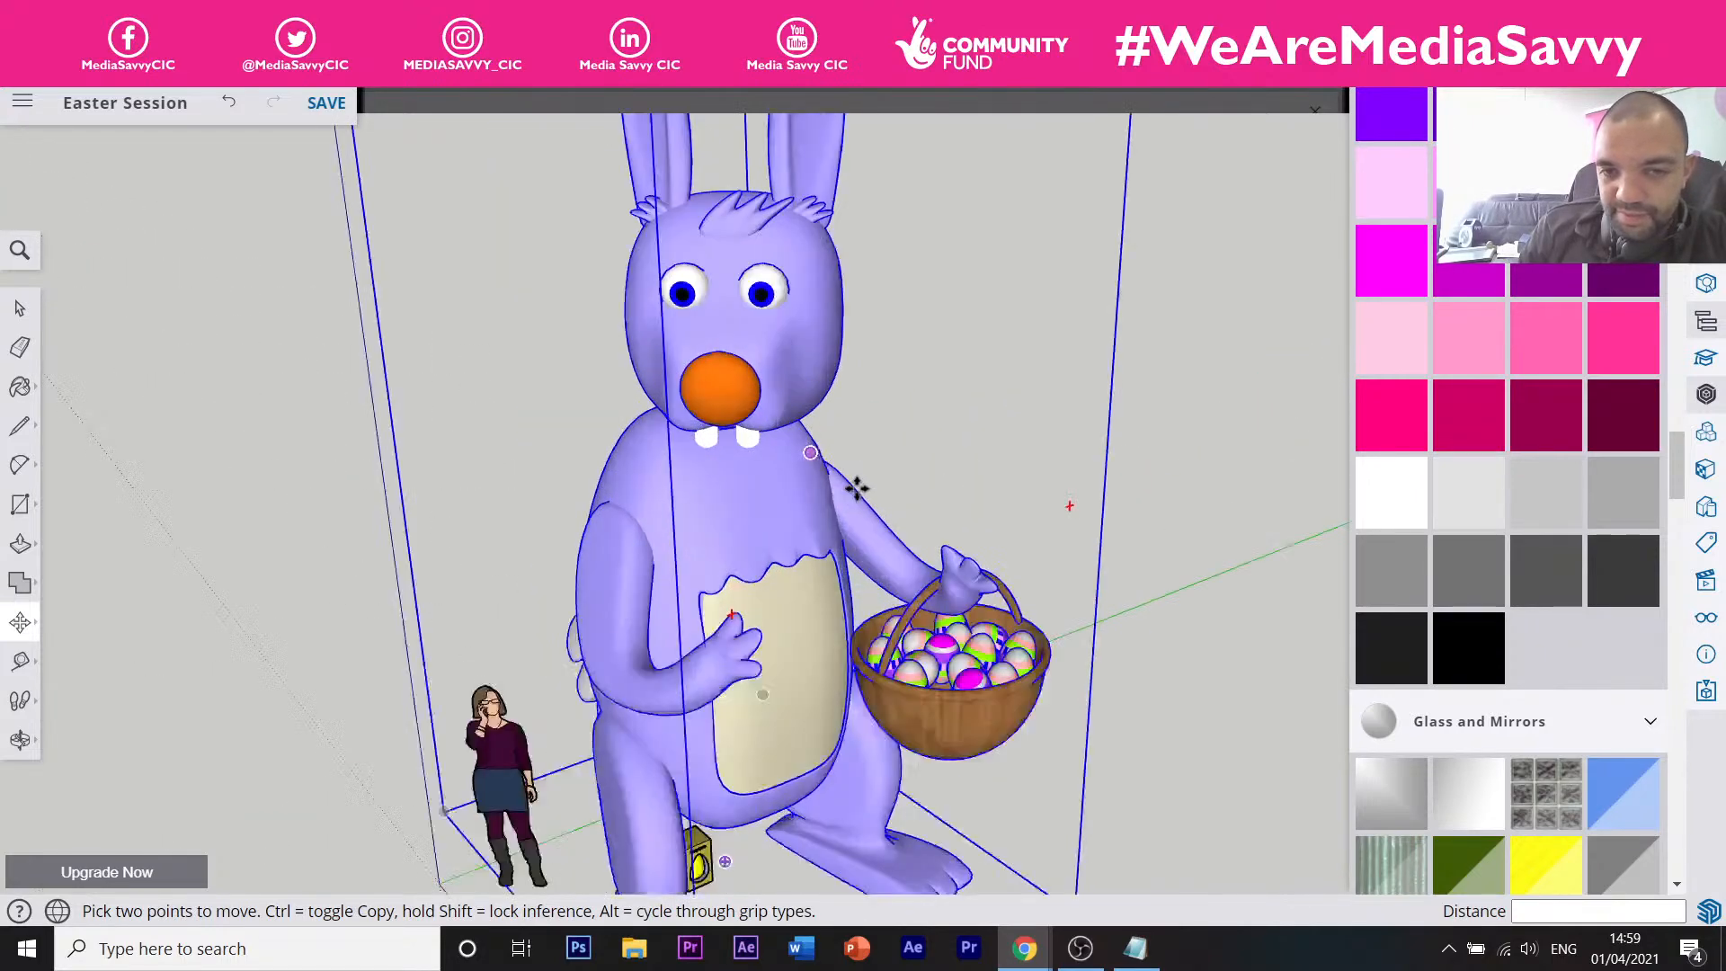
scroll(835, 449, down, 4)
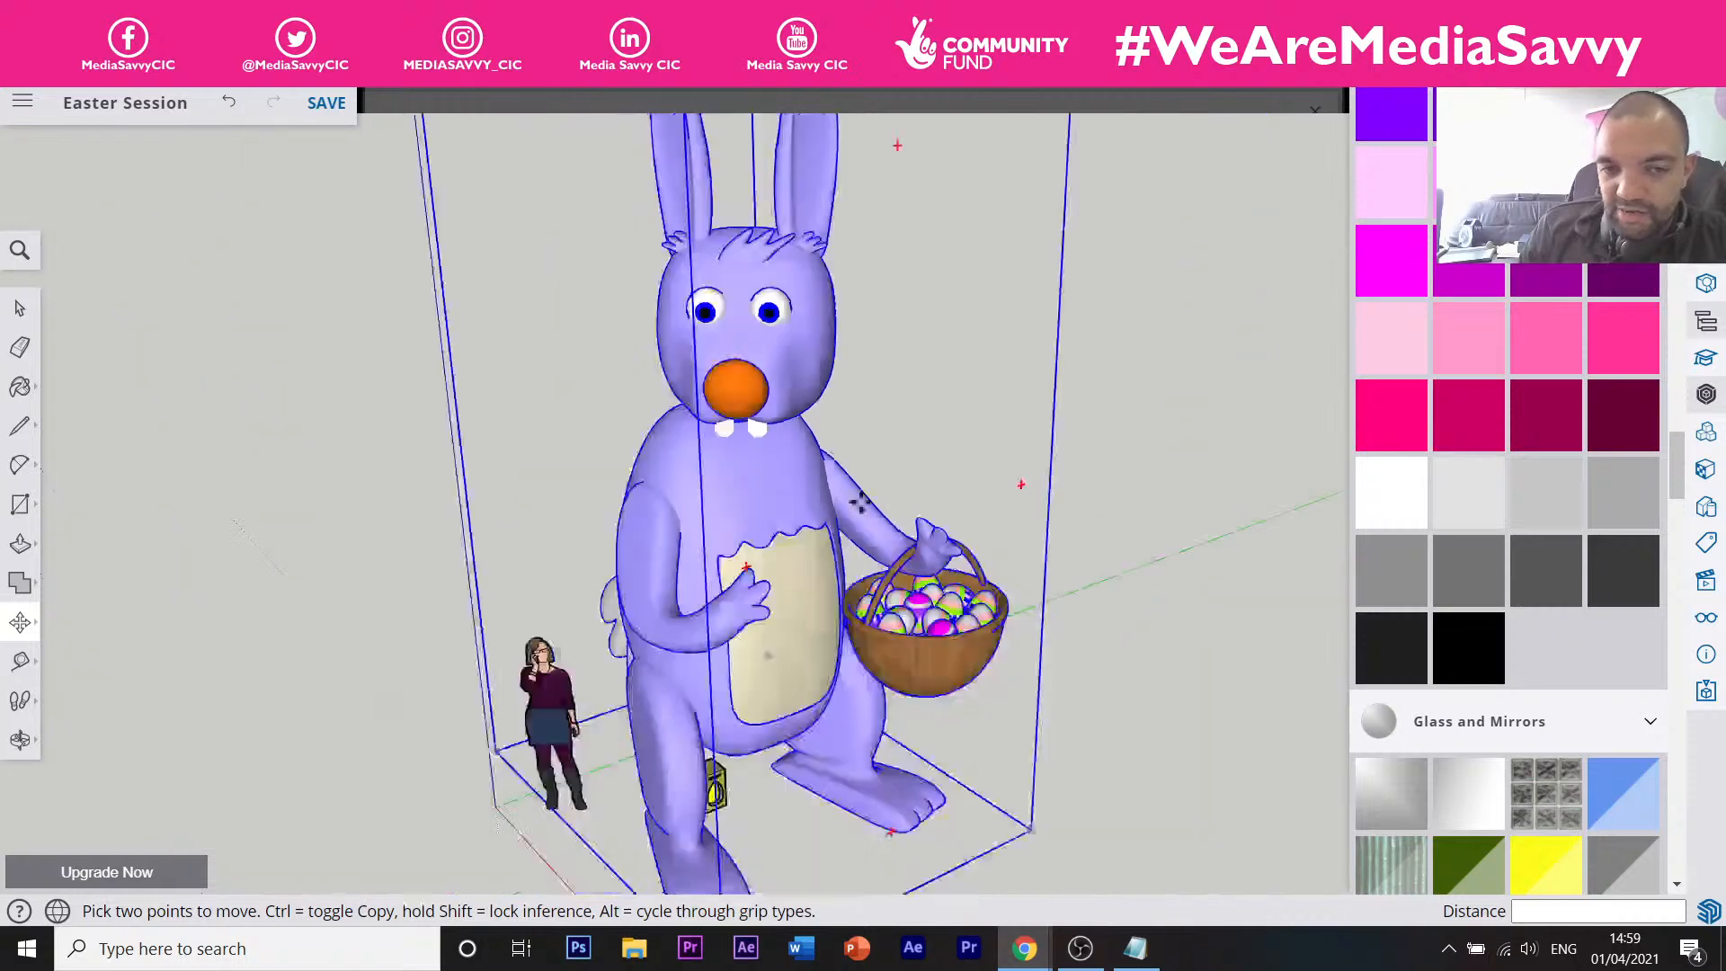
scroll(954, 634, up, 3)
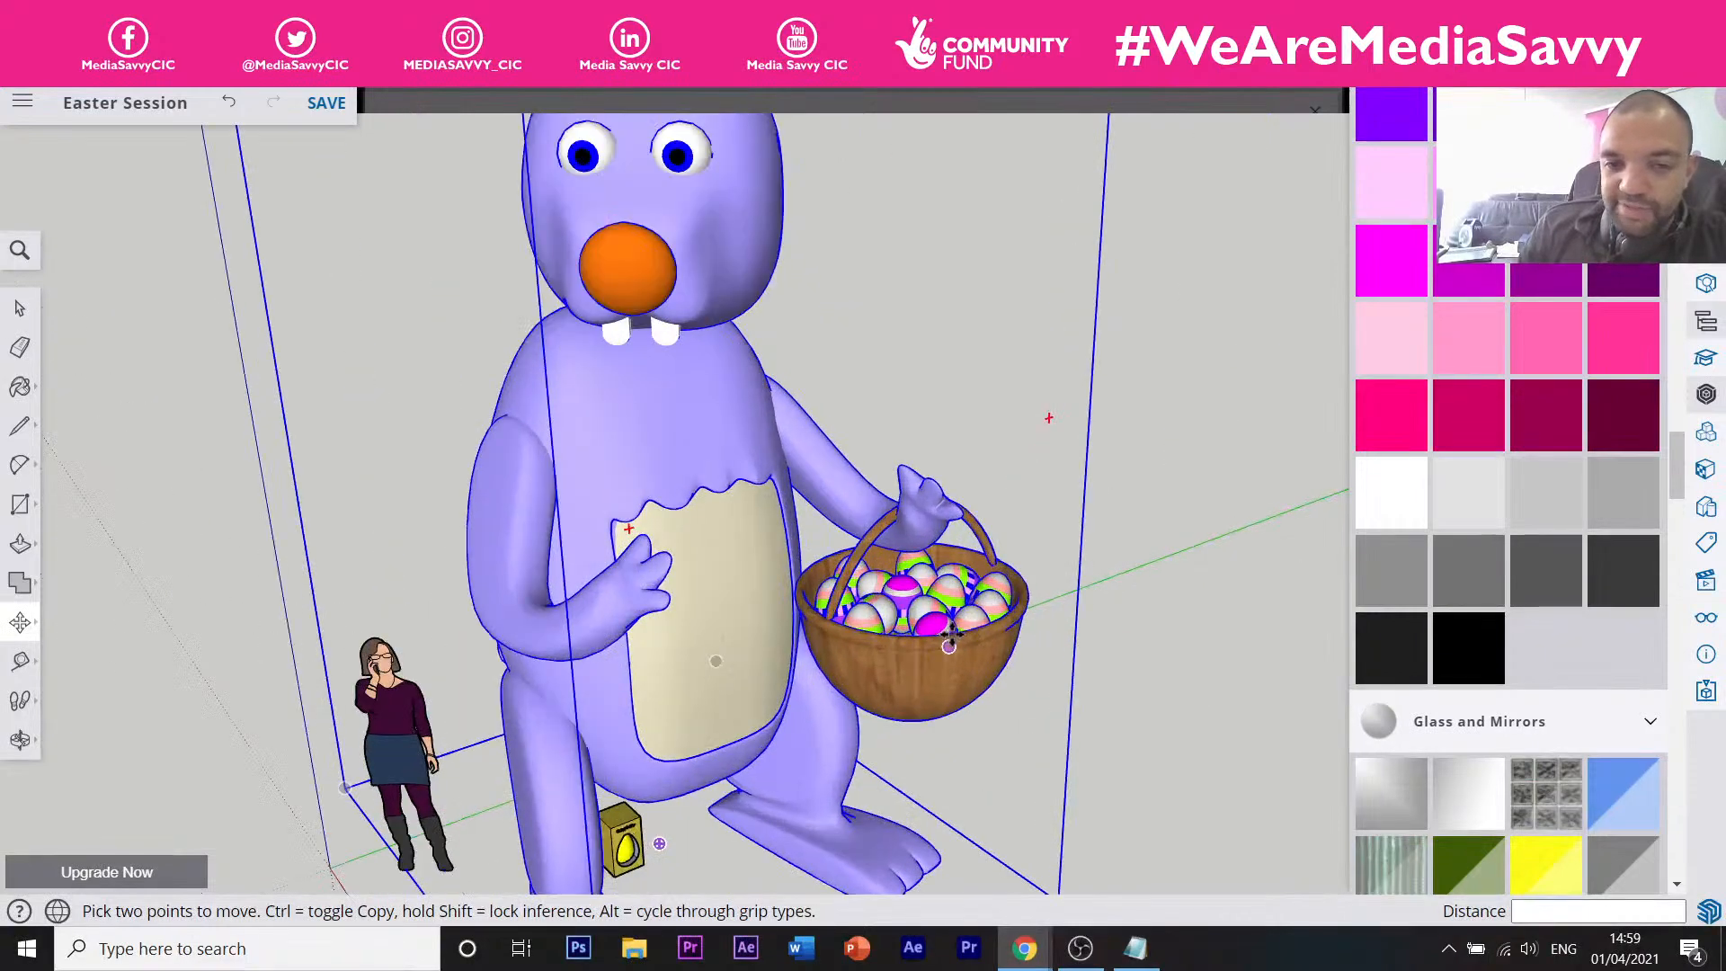
scroll(950, 638, up, 1)
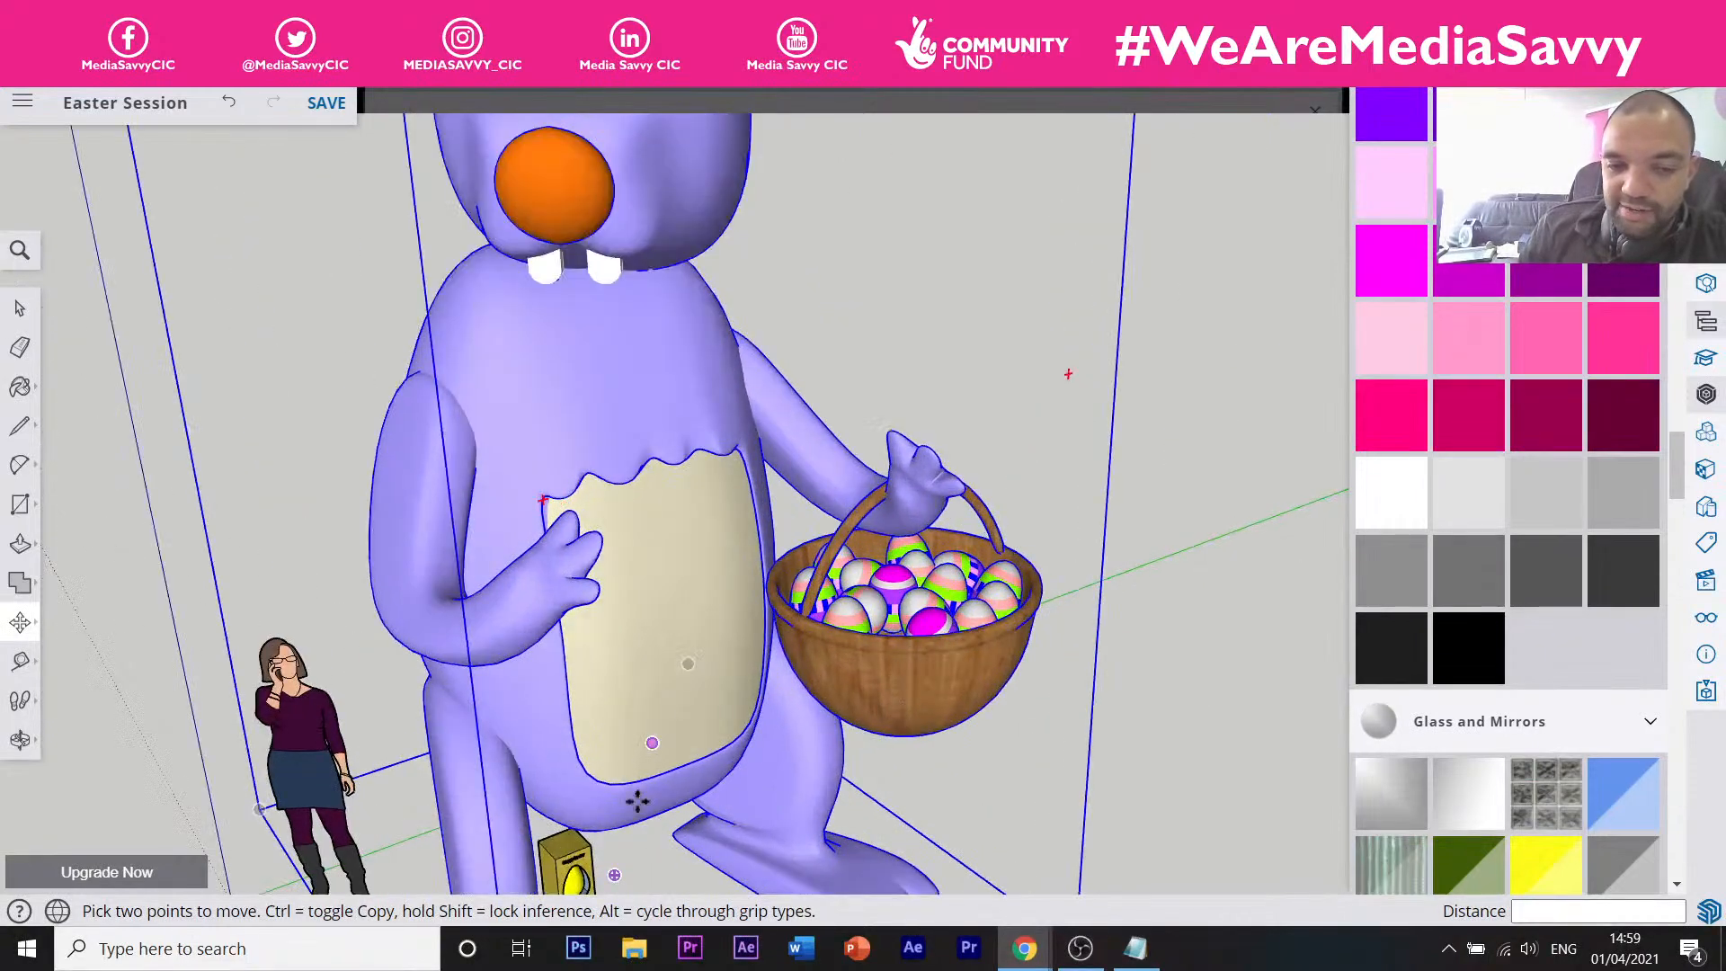
scroll(637, 800, down, 4)
scroll(620, 792, up, 6)
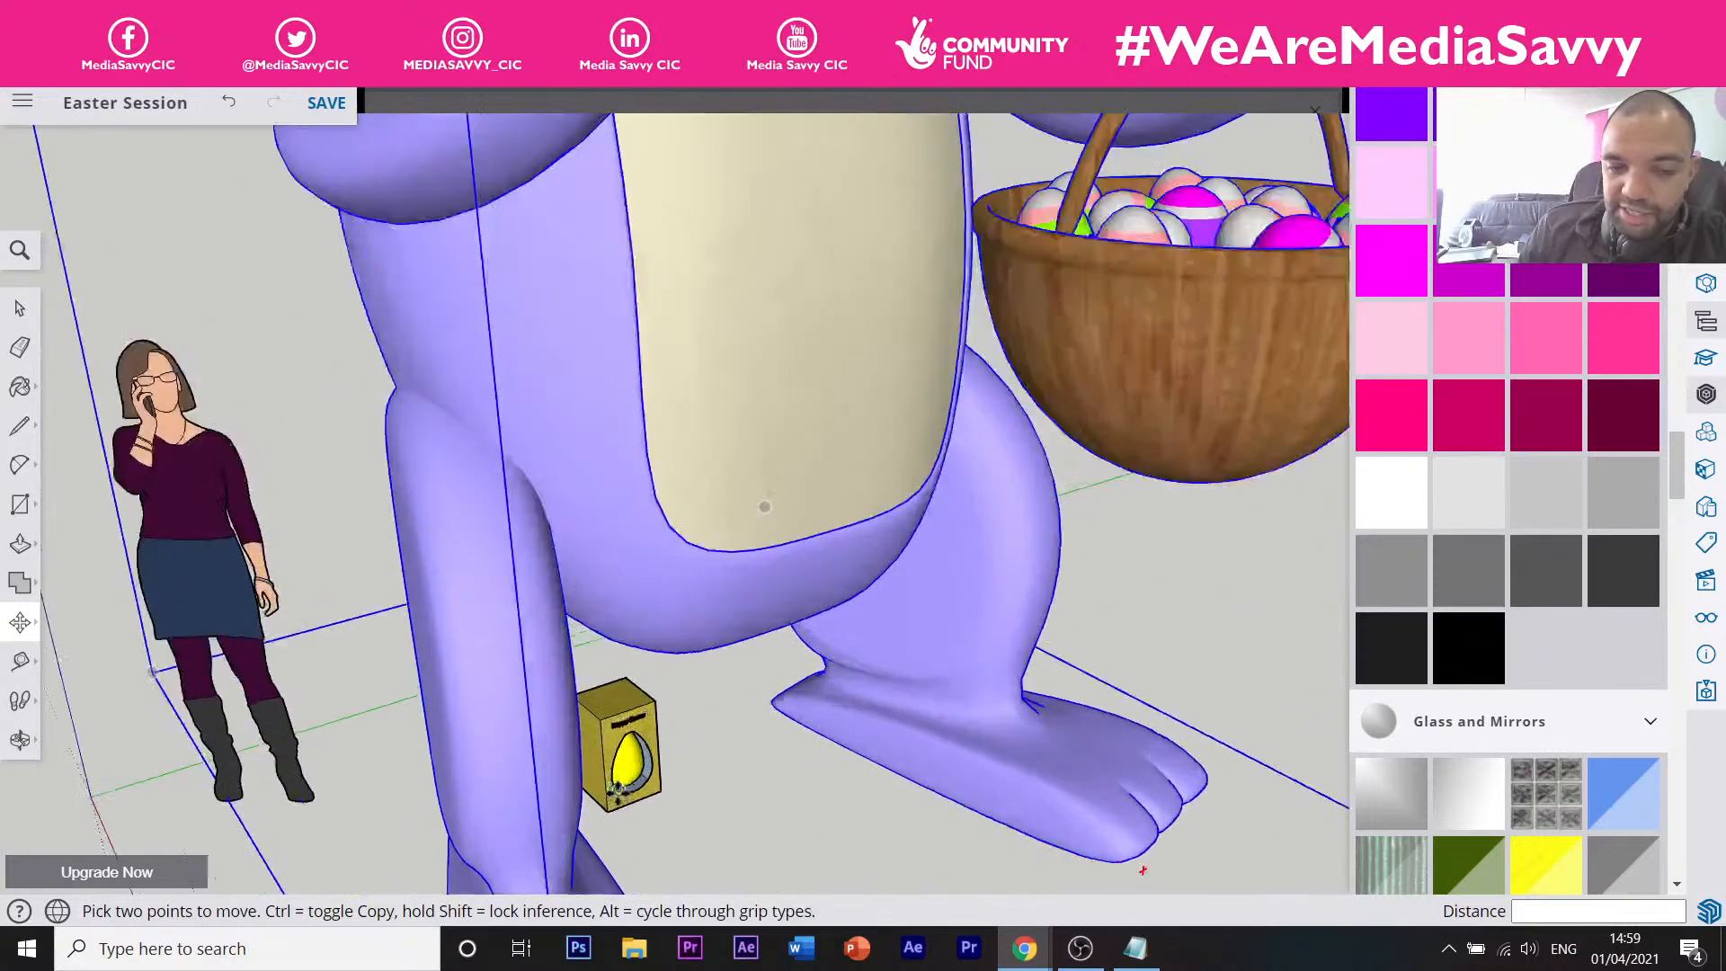
scroll(618, 789, up, 2)
scroll(620, 790, down, 3)
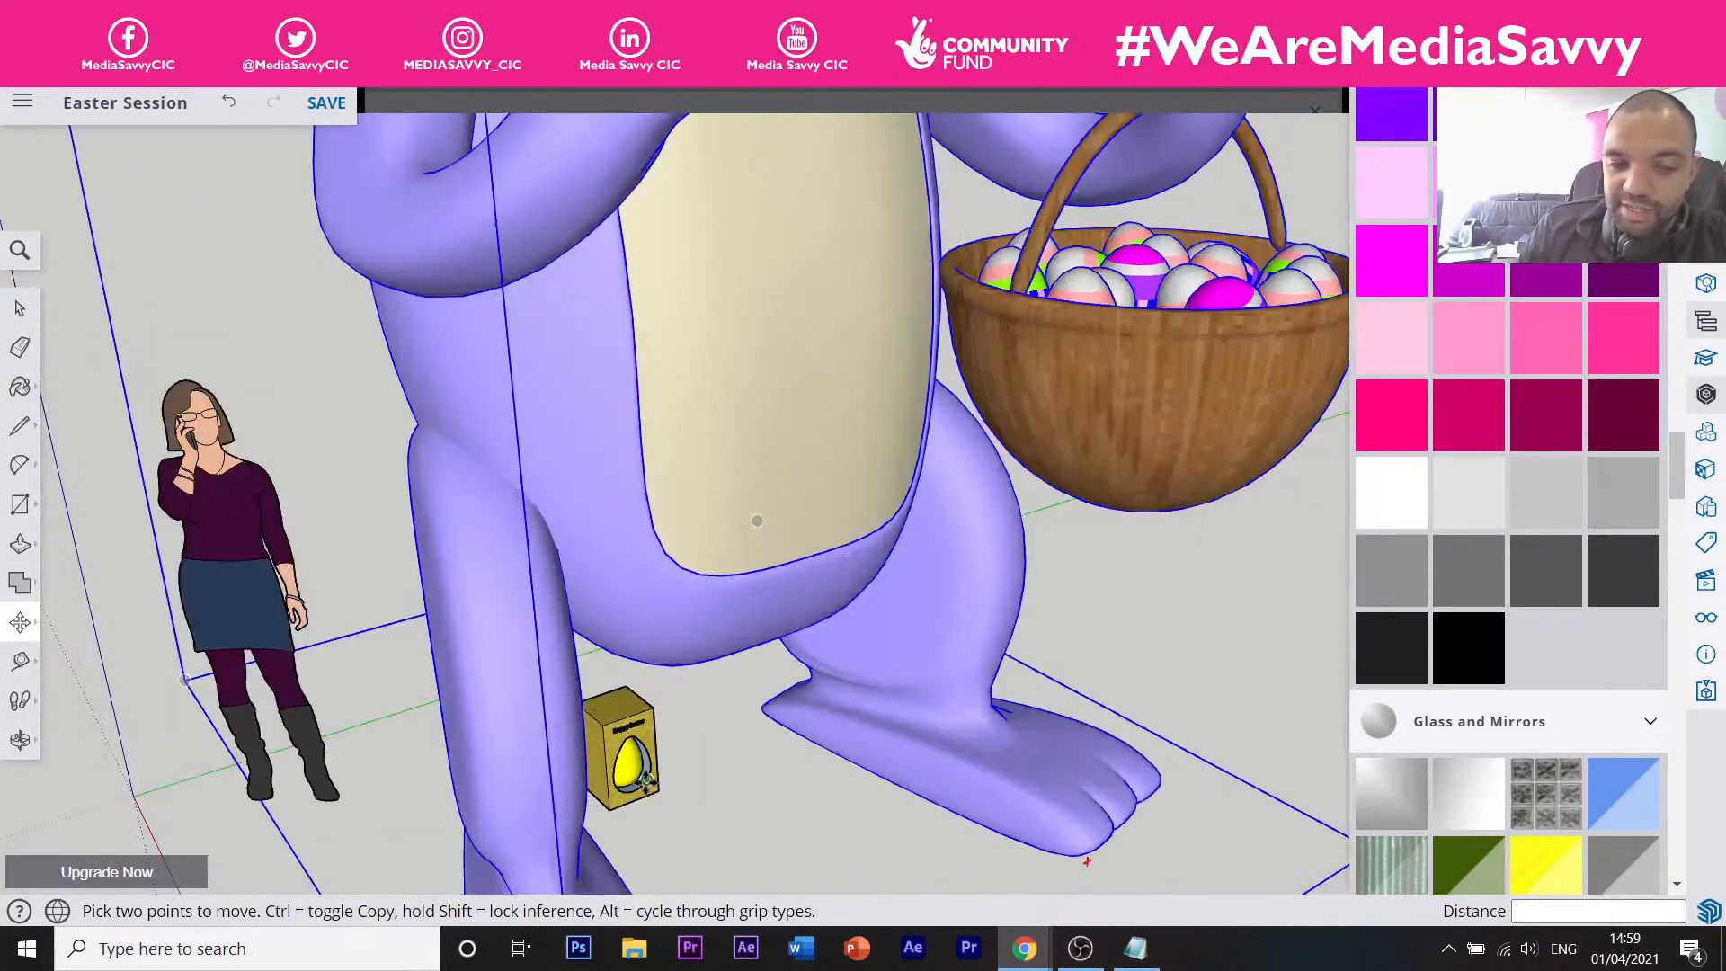
scroll(607, 807, up, 1)
scroll(604, 809, up, 5)
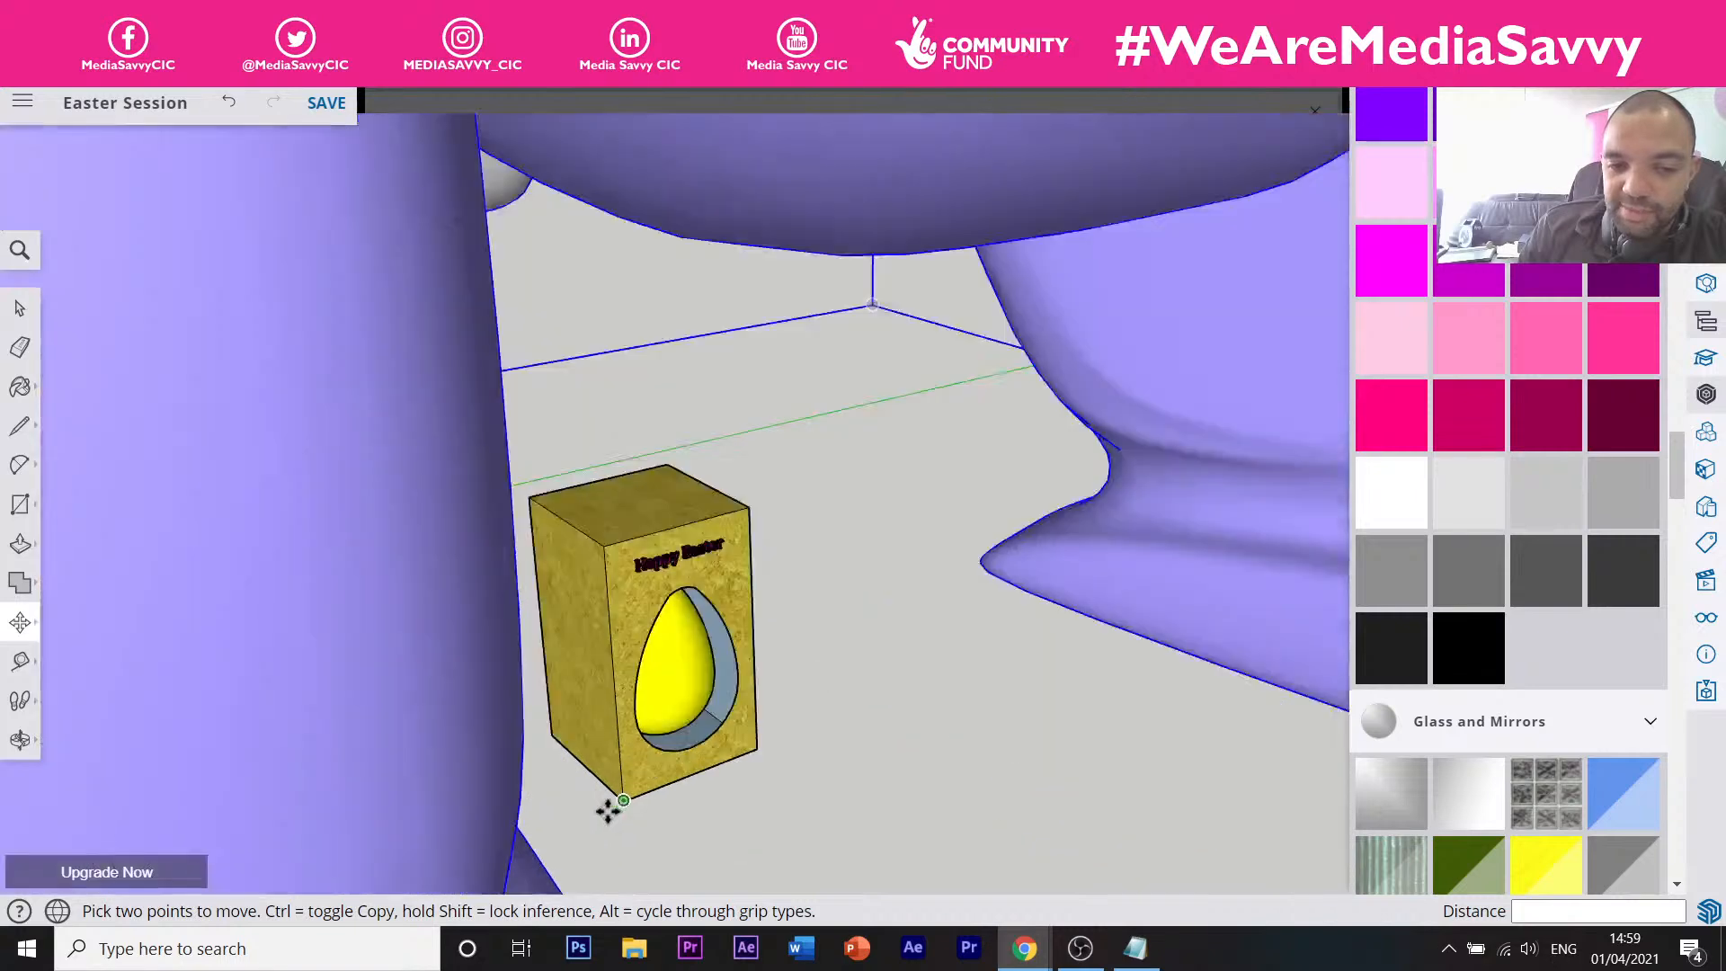
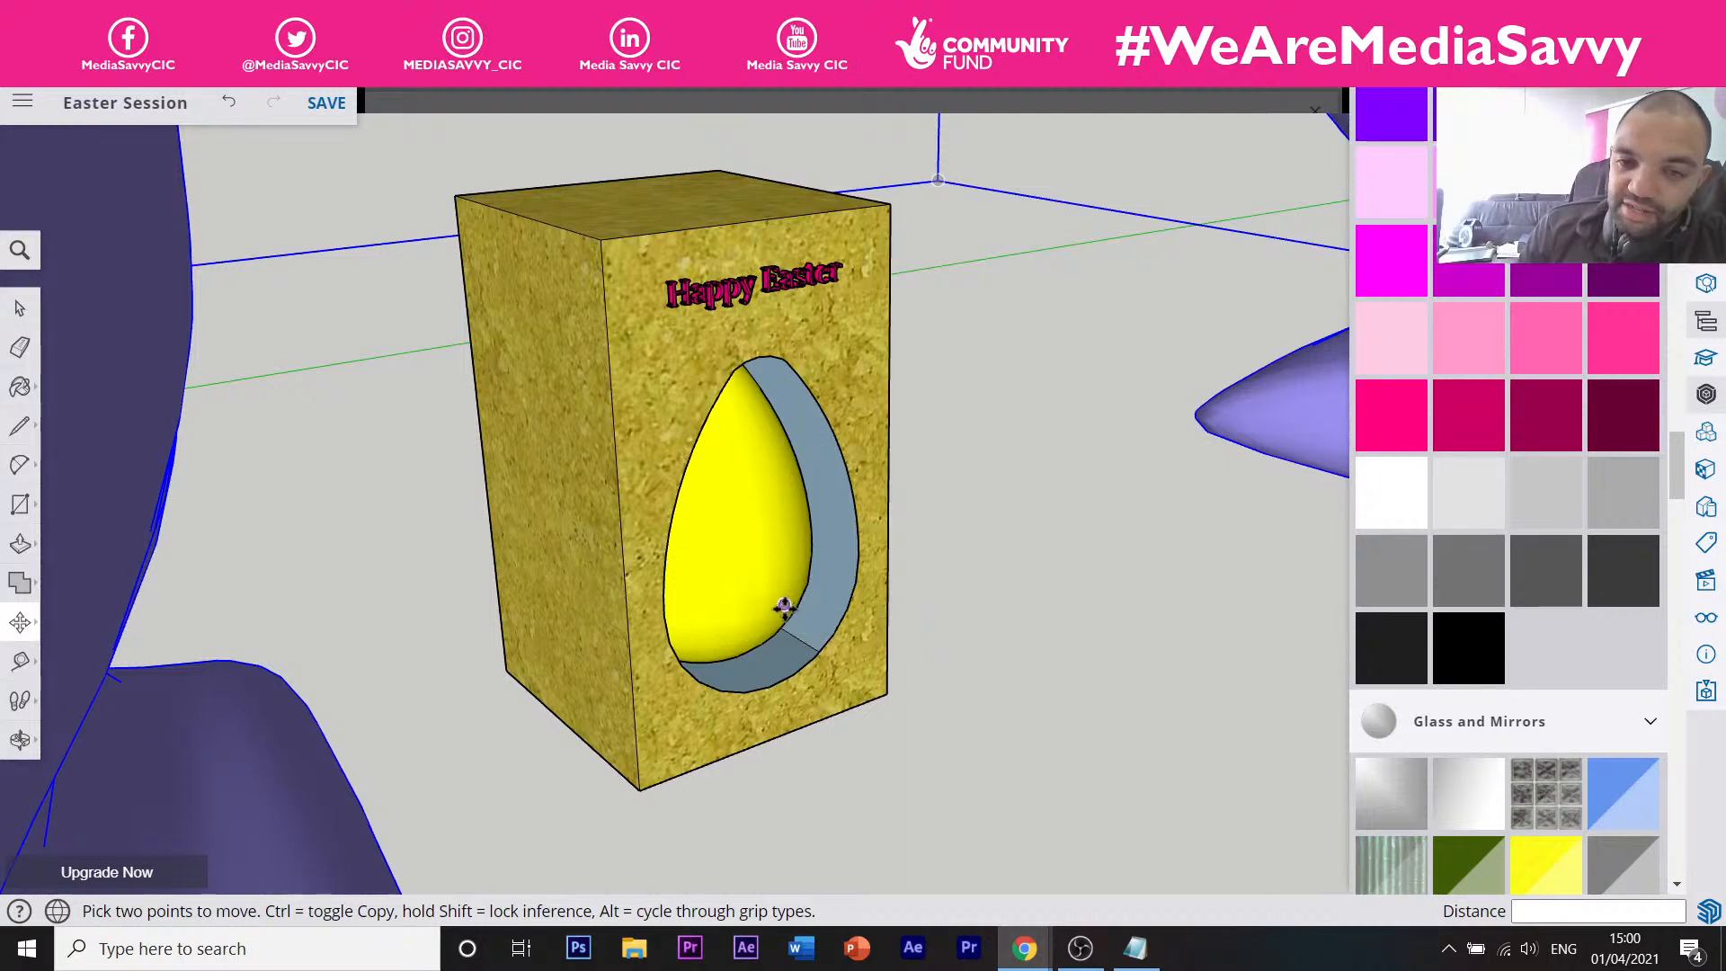
Zoom in on the purple bunny standing beside the woman figure.
scroll(784, 605, down, 10)
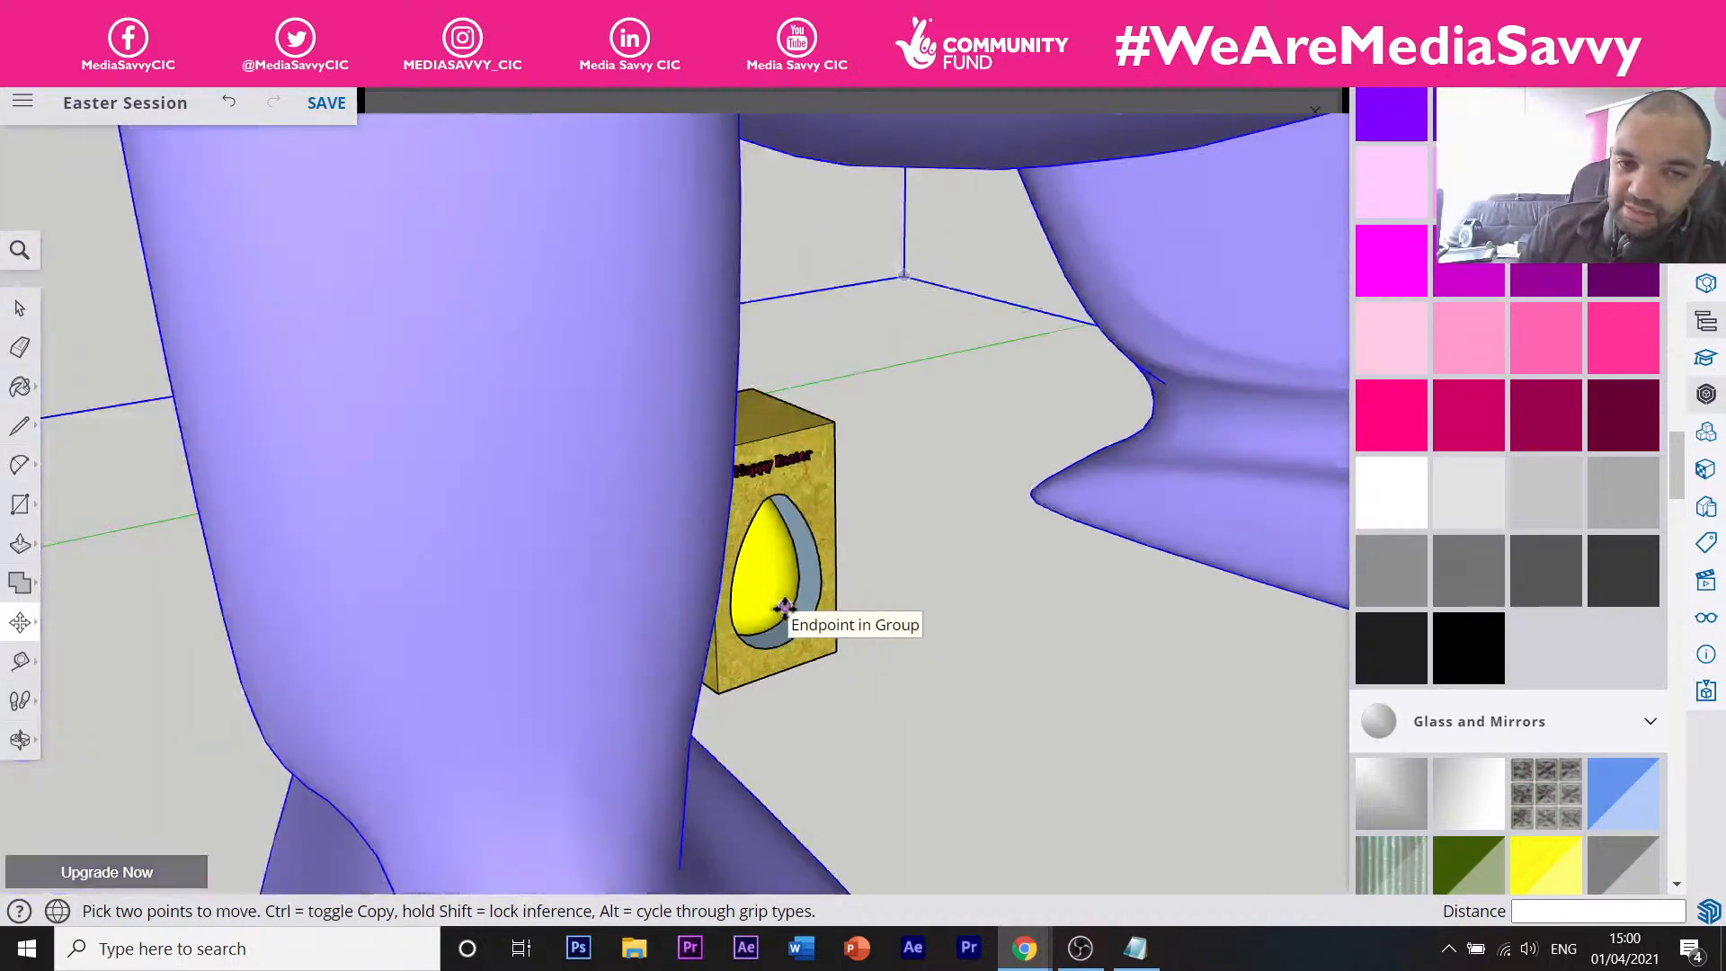
scroll(783, 605, down, 2)
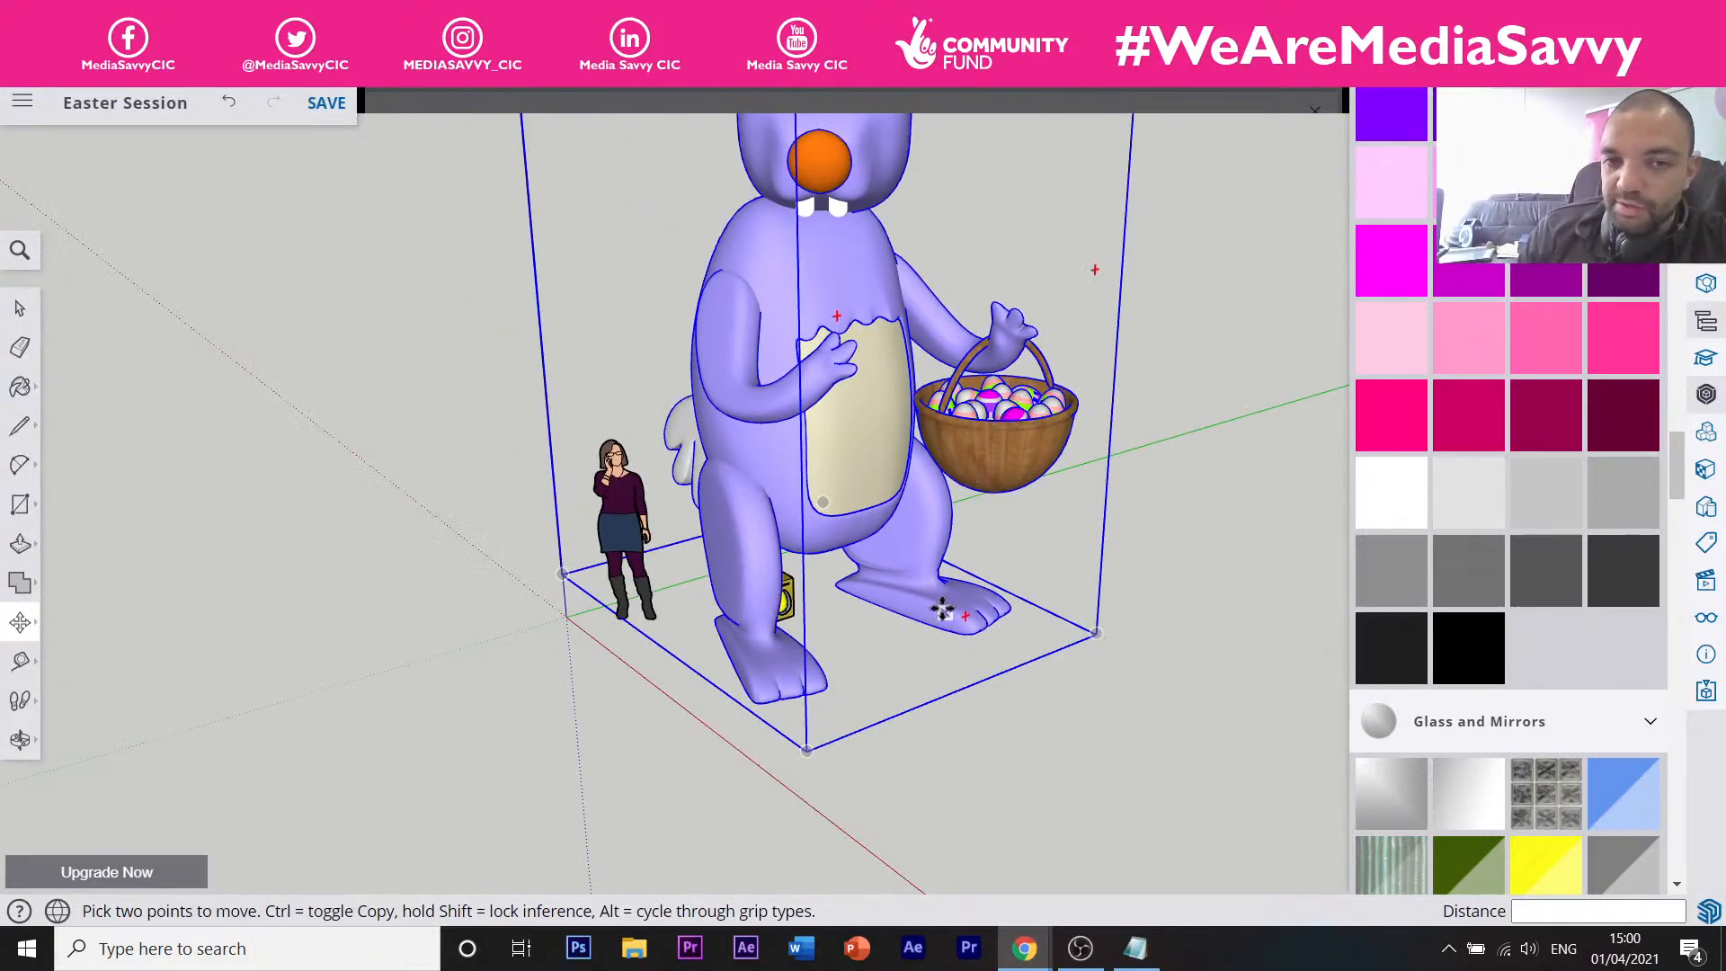
scroll(833, 421, down, 3)
scroll(834, 420, down, 1)
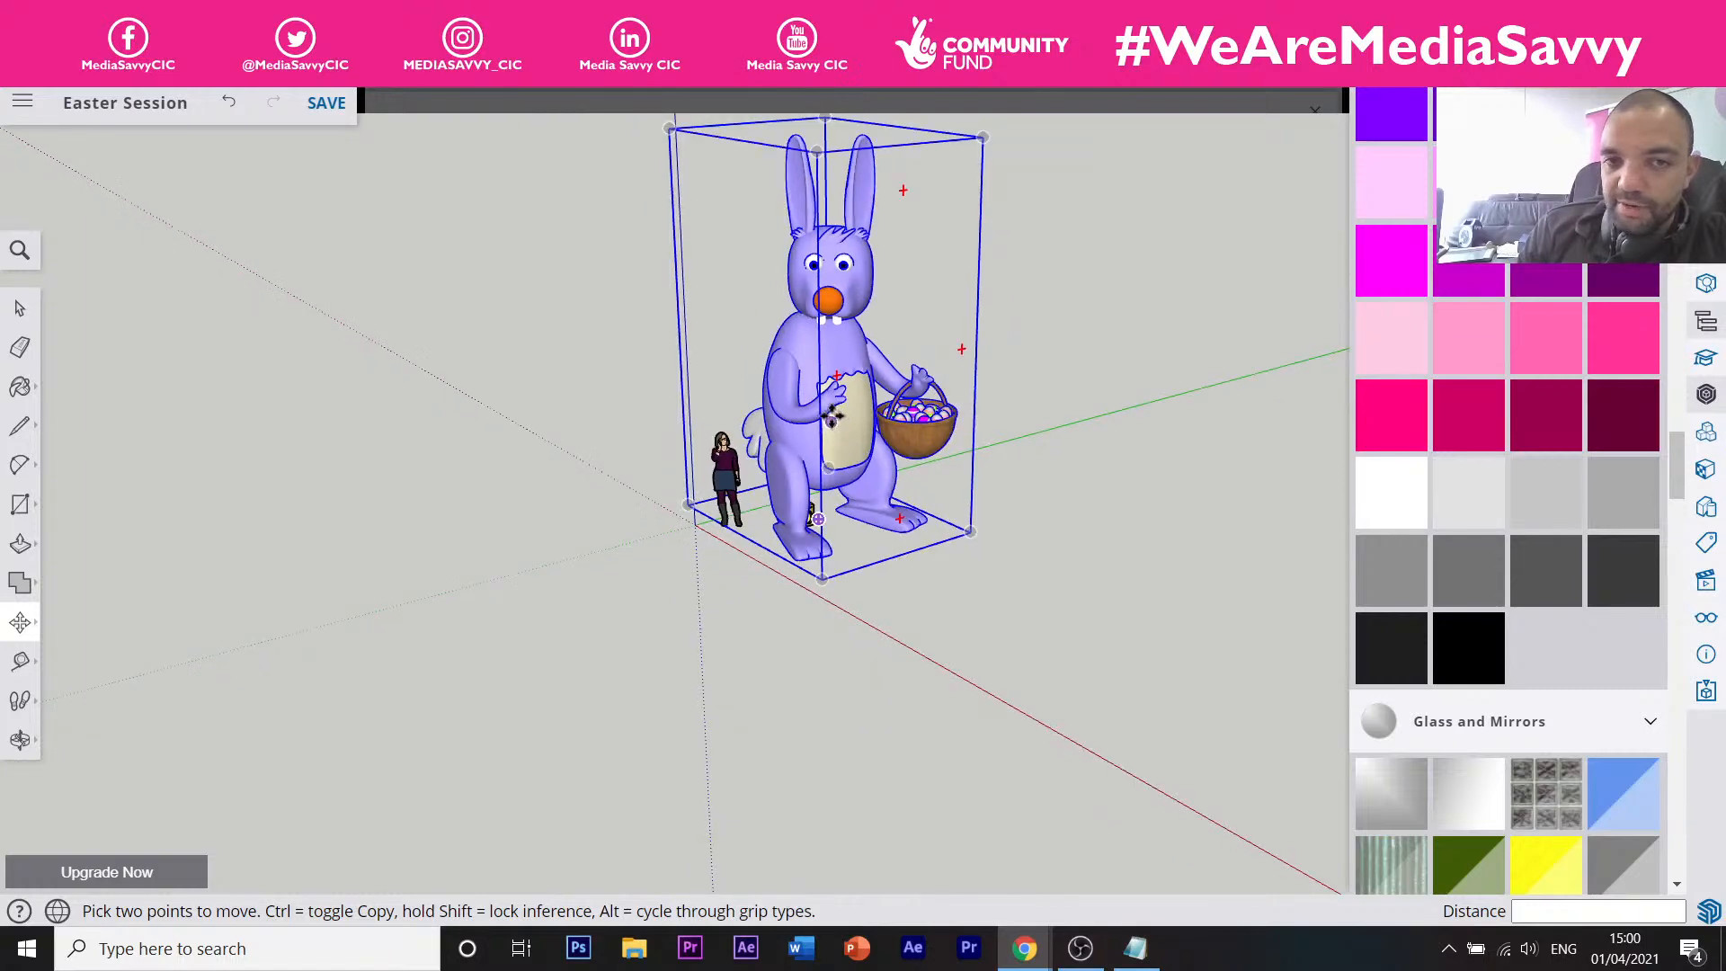
scroll(865, 202, down, 1)
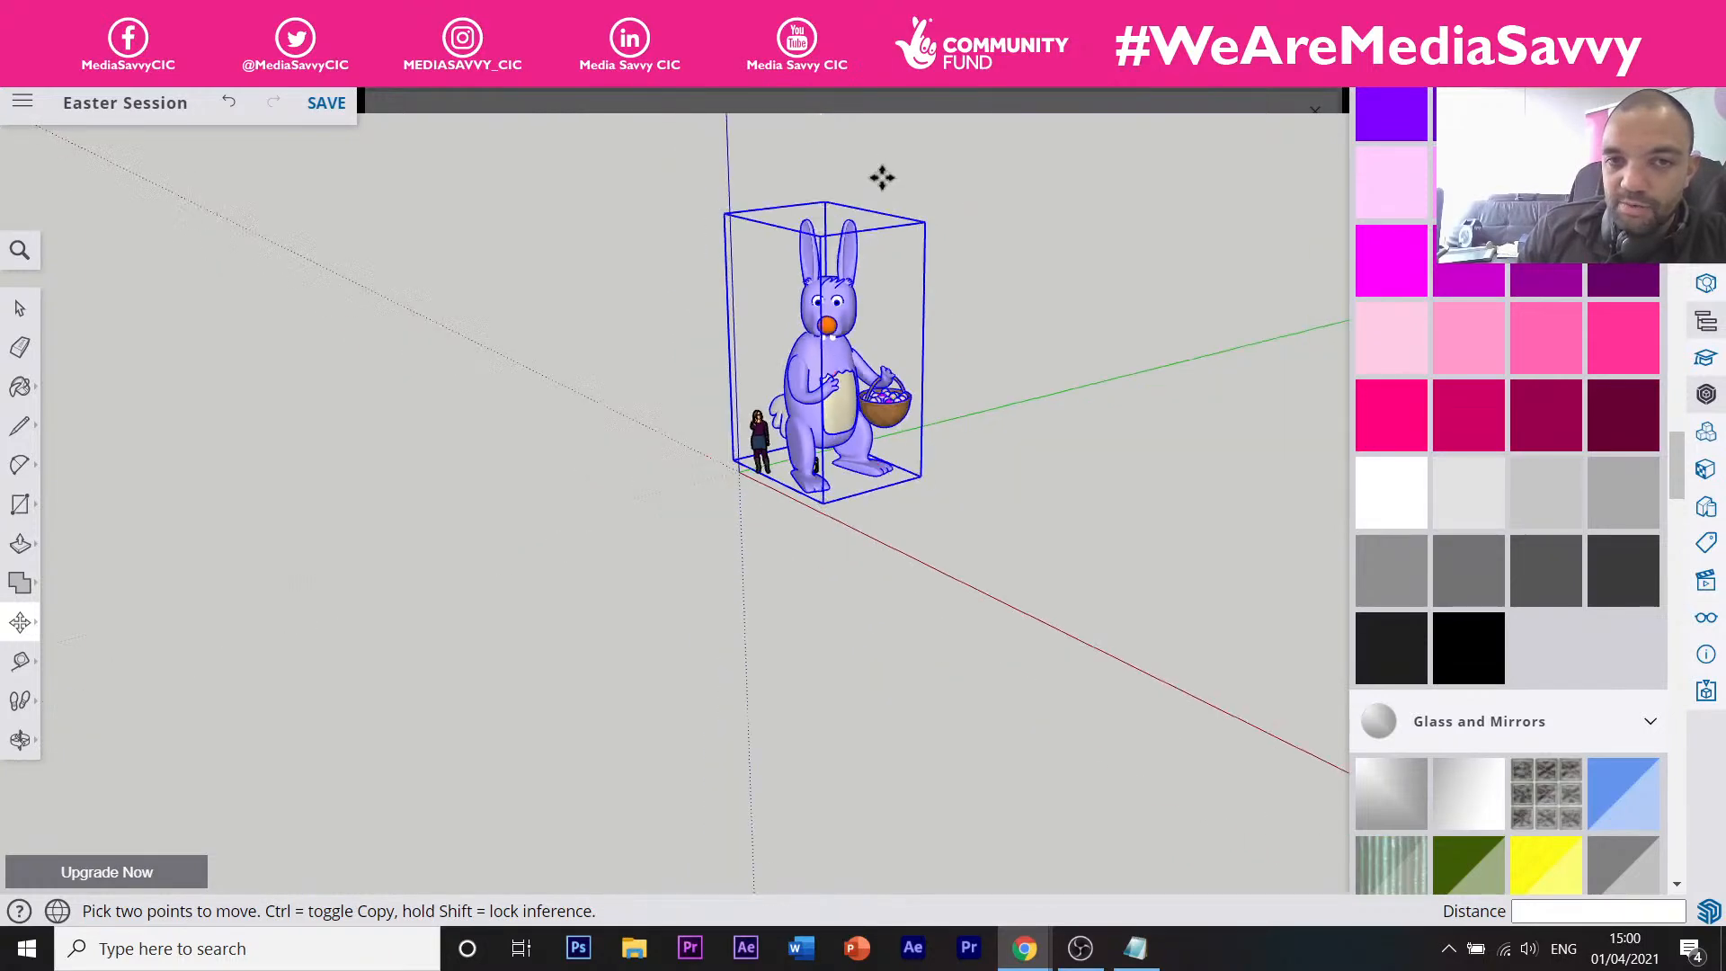
scroll(870, 200, up, 2)
scroll(768, 337, up, 2)
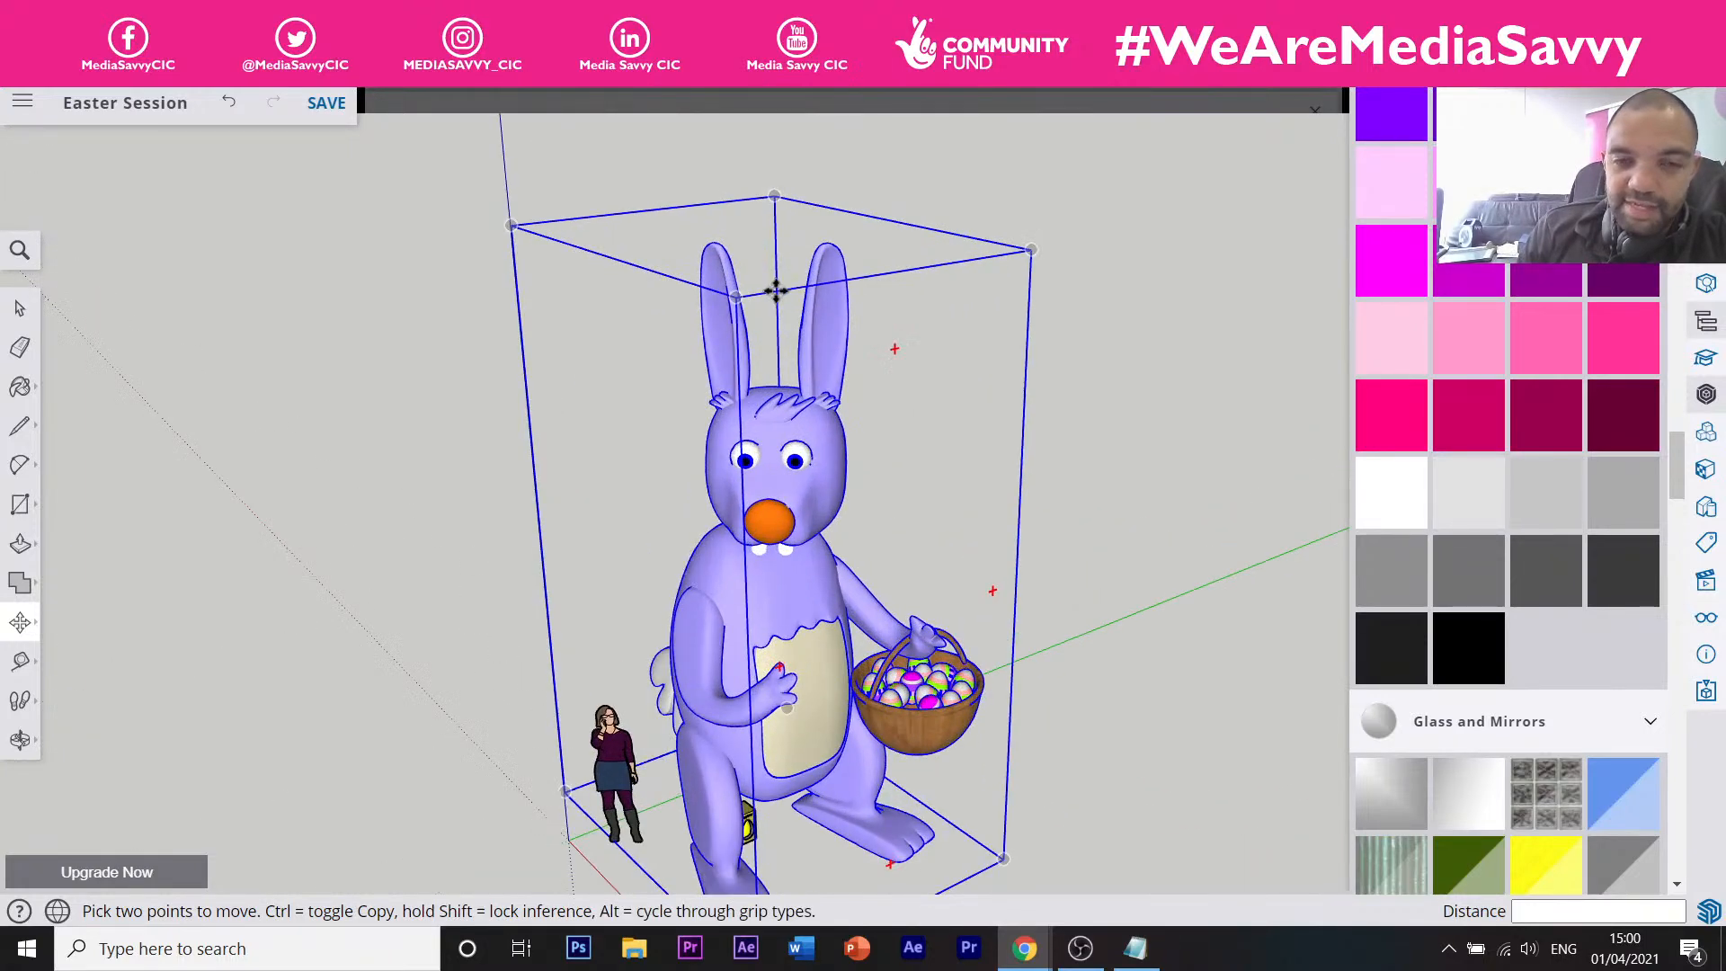
scroll(776, 289, down, 1)
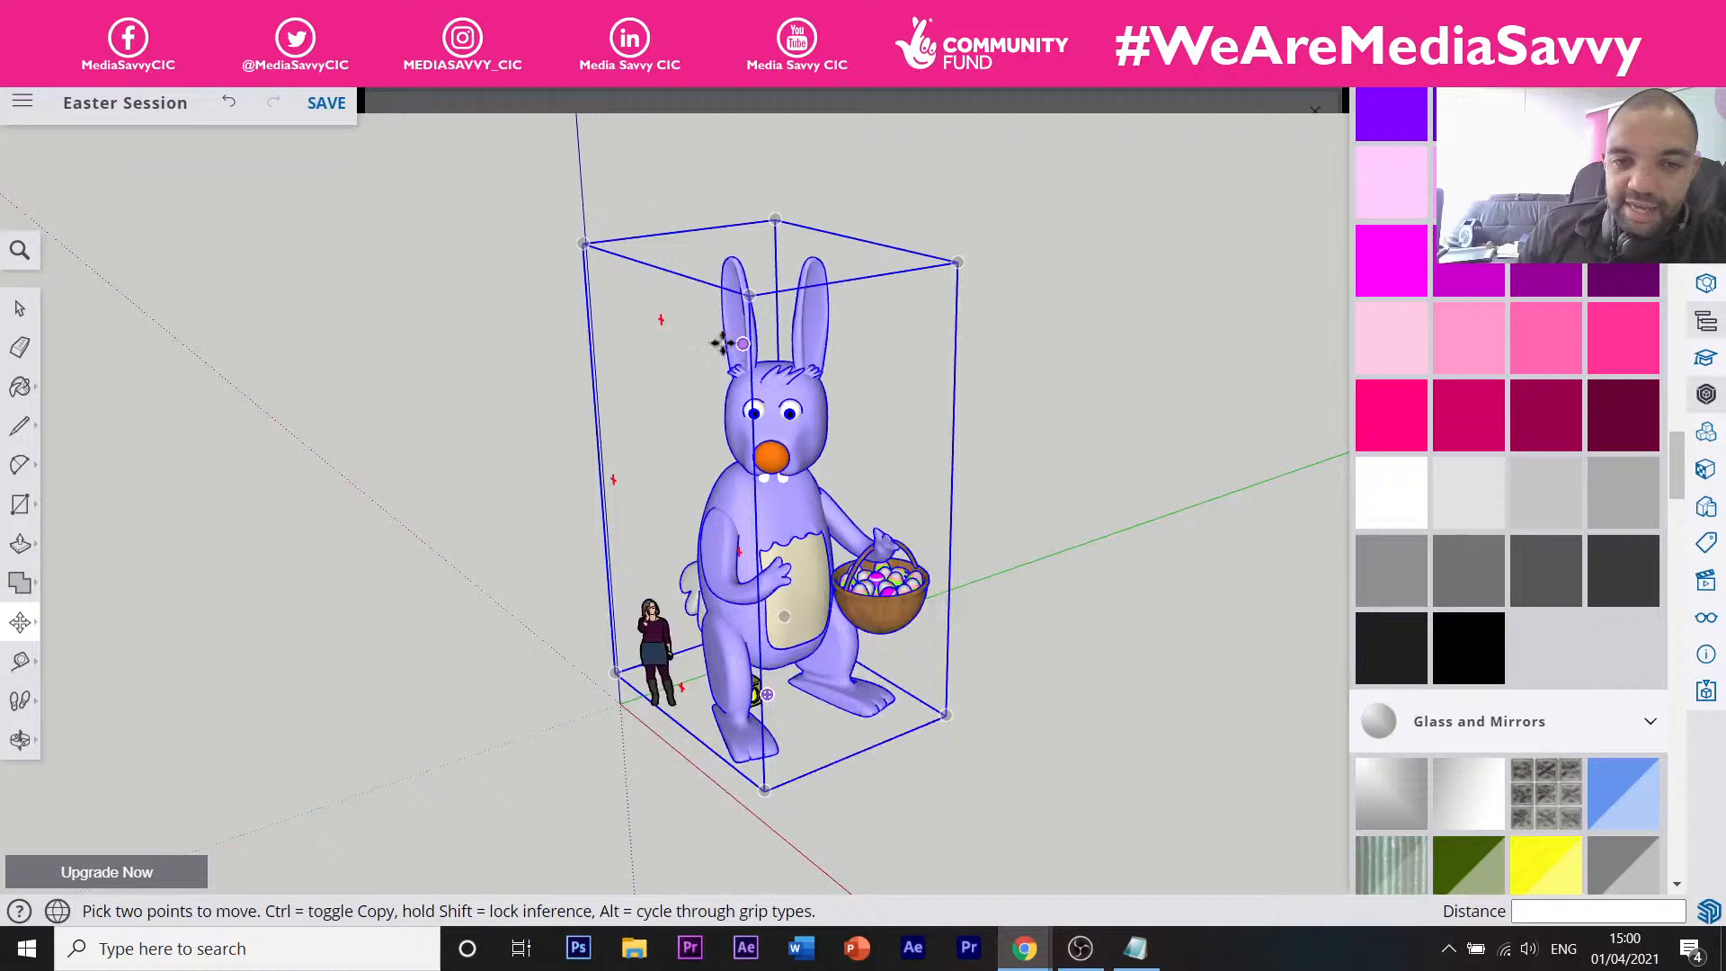
Scale the bunny down uniformly by a corner grip to about the woman's waist height.
click(21, 624)
click(75, 666)
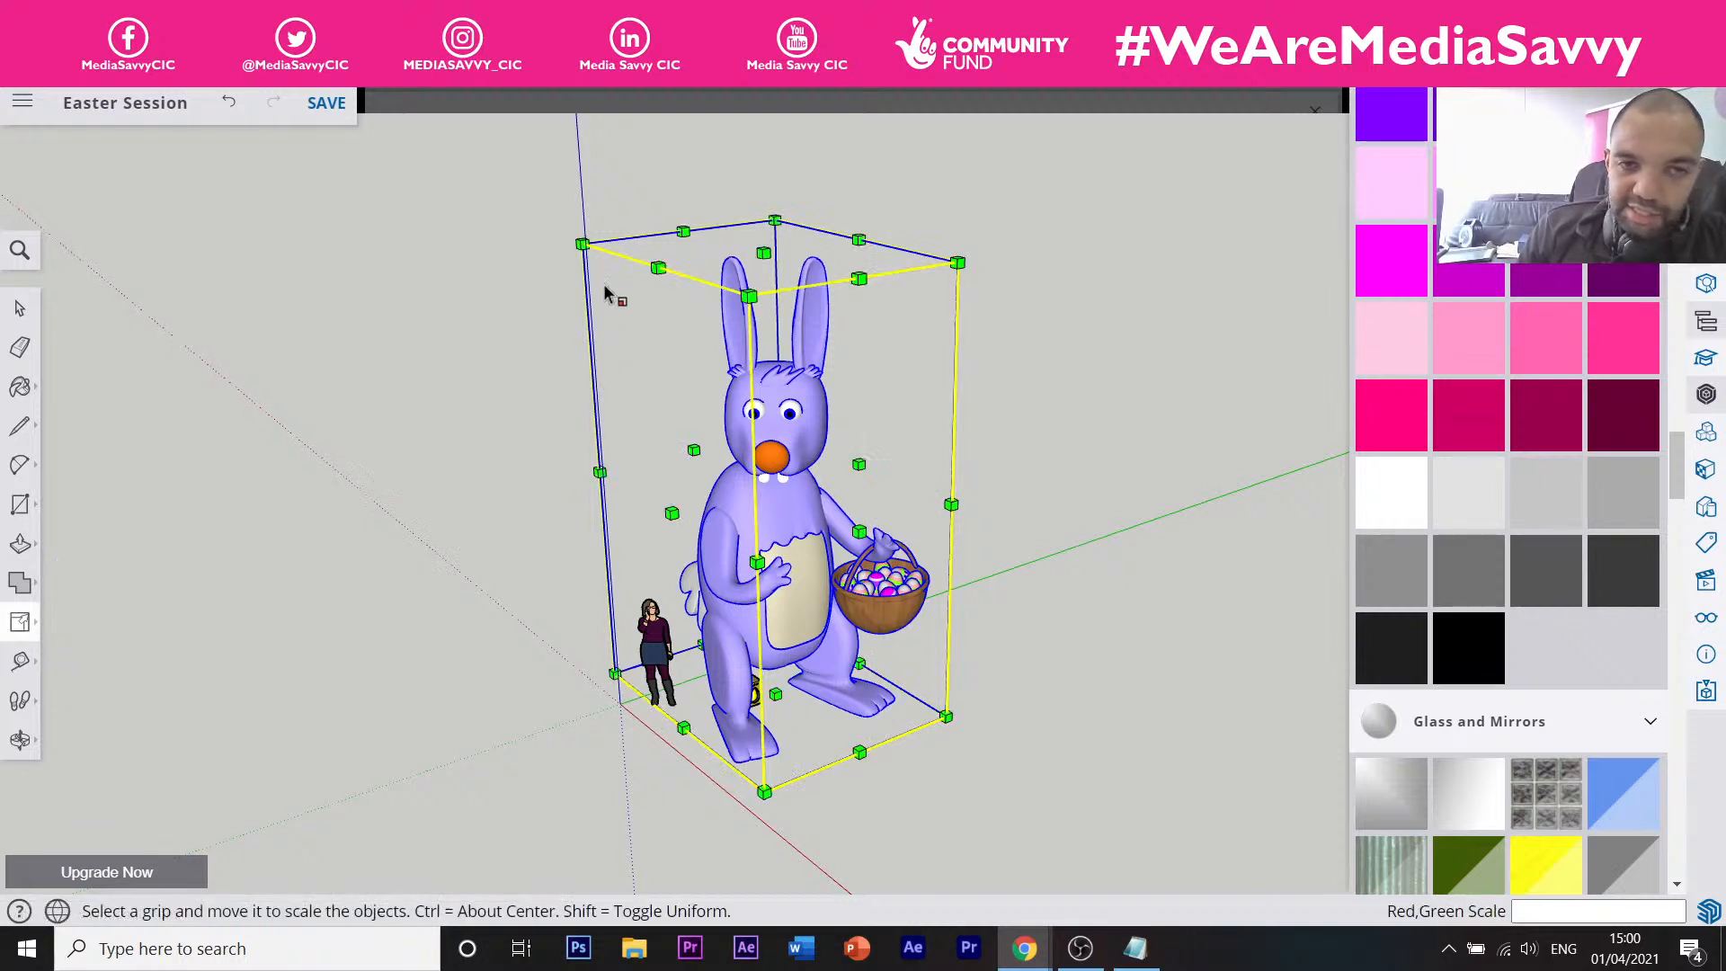
click(20, 621)
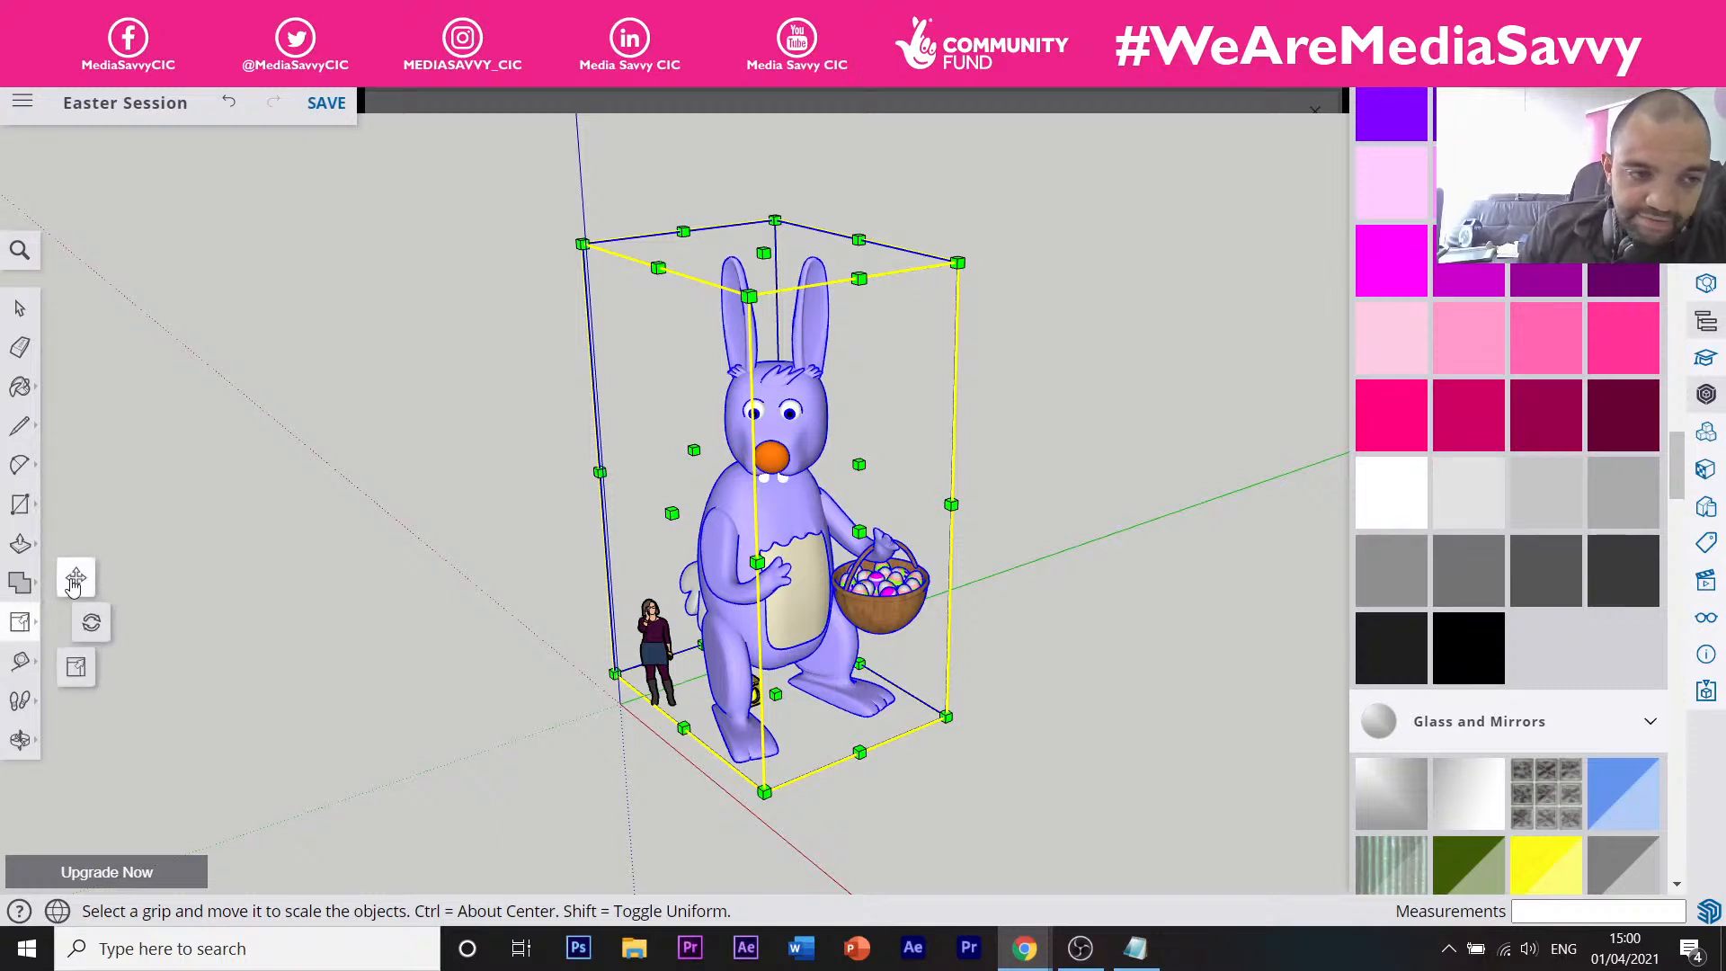
click(22, 626)
click(22, 625)
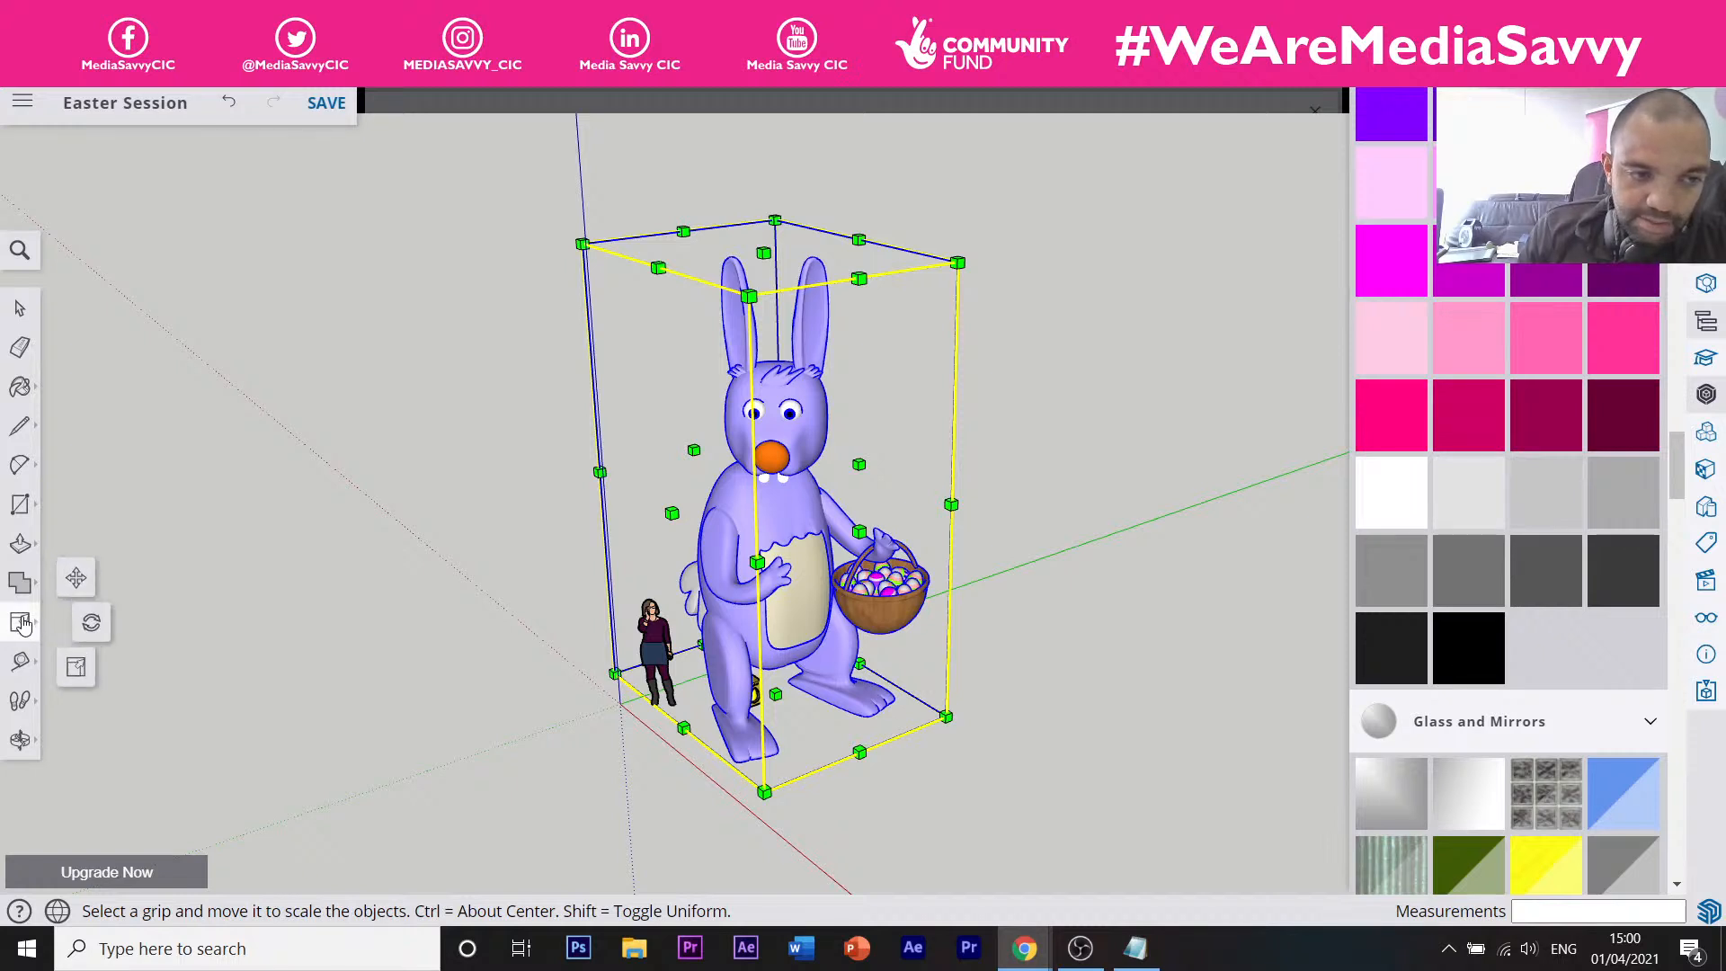
click(78, 580)
click(23, 626)
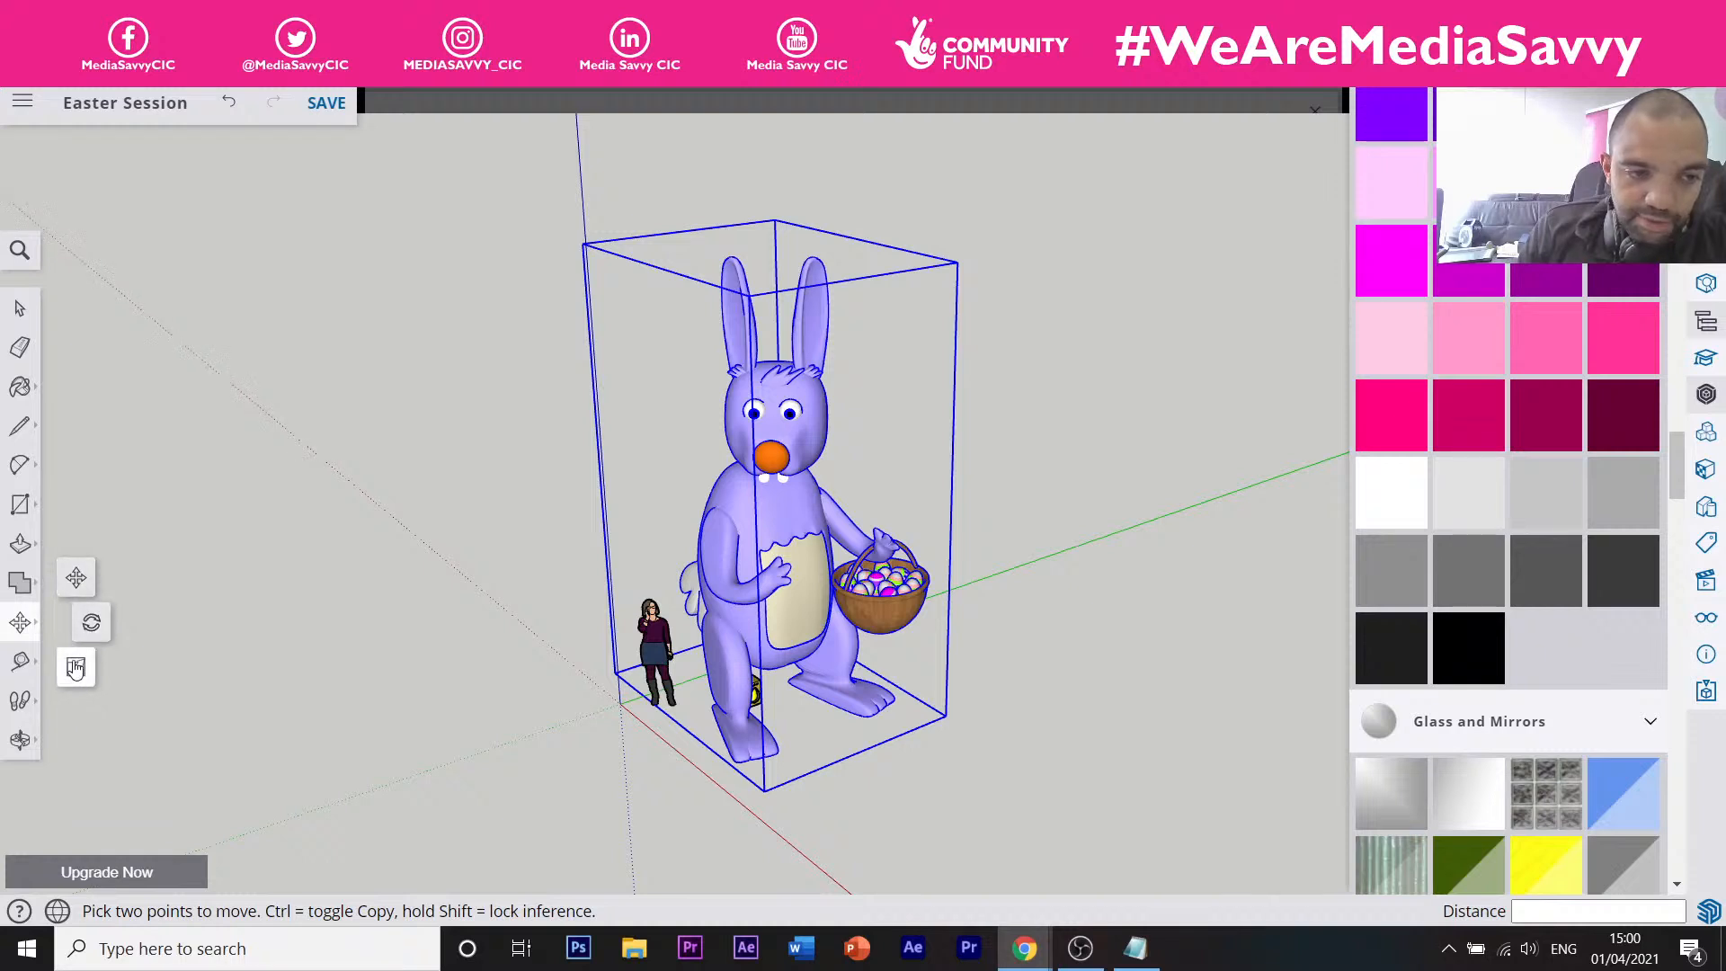
click(76, 669)
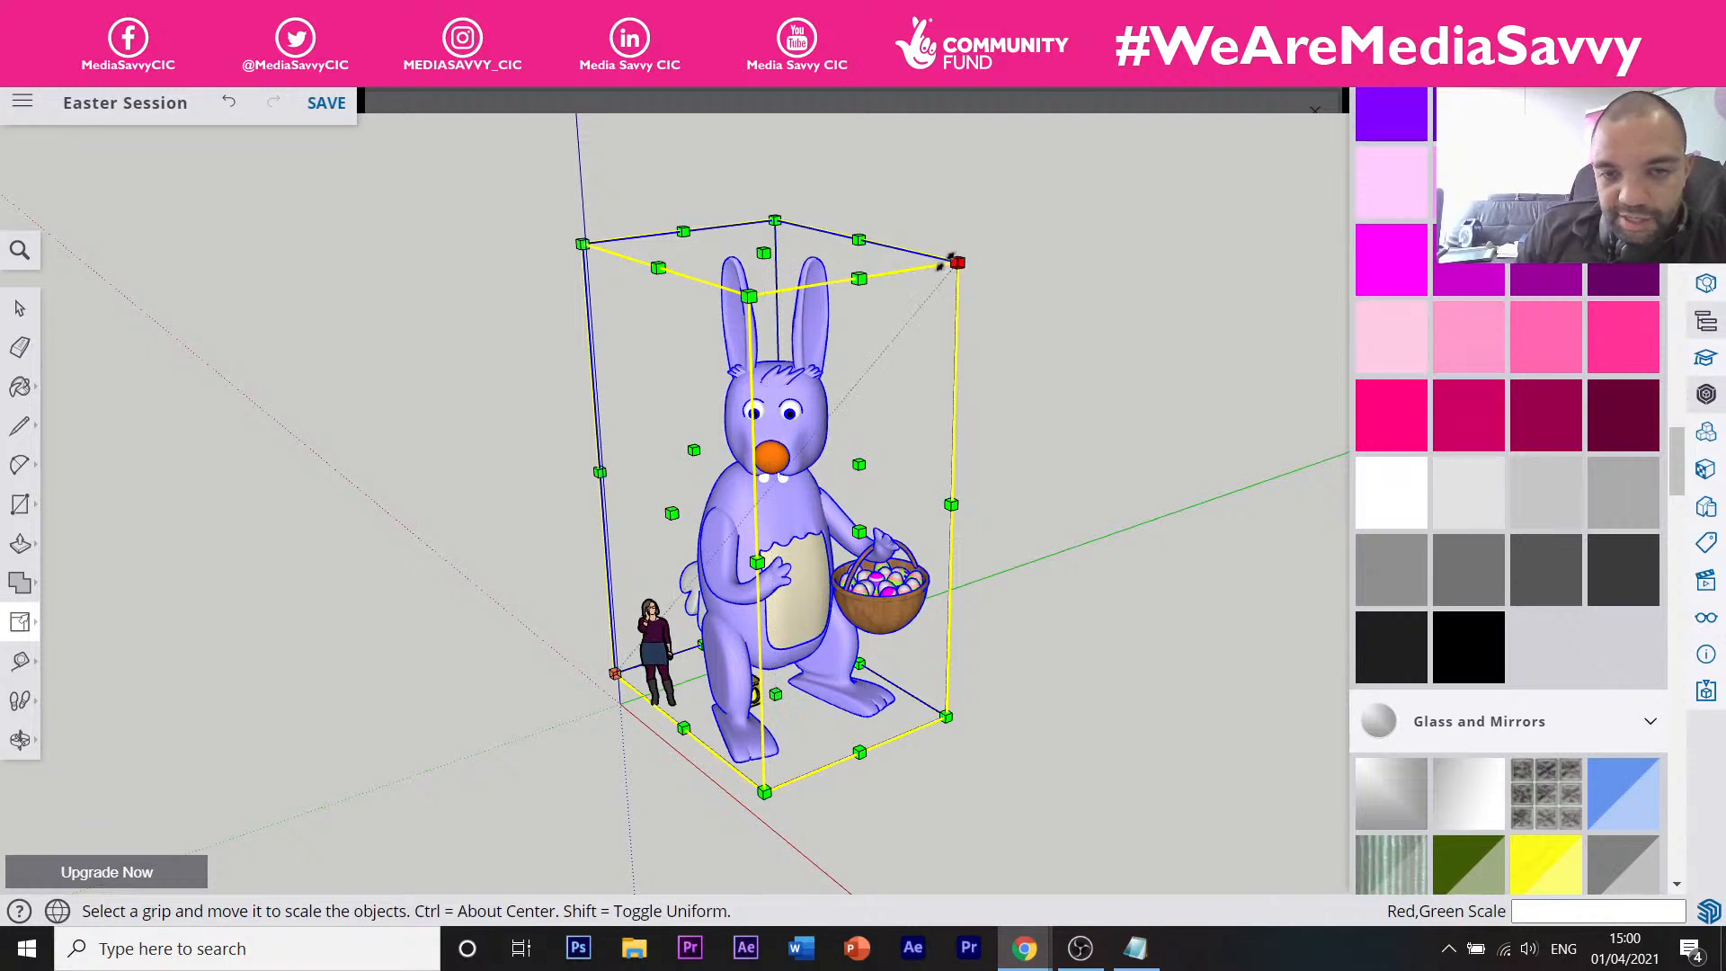
drag(946, 261, 622, 590)
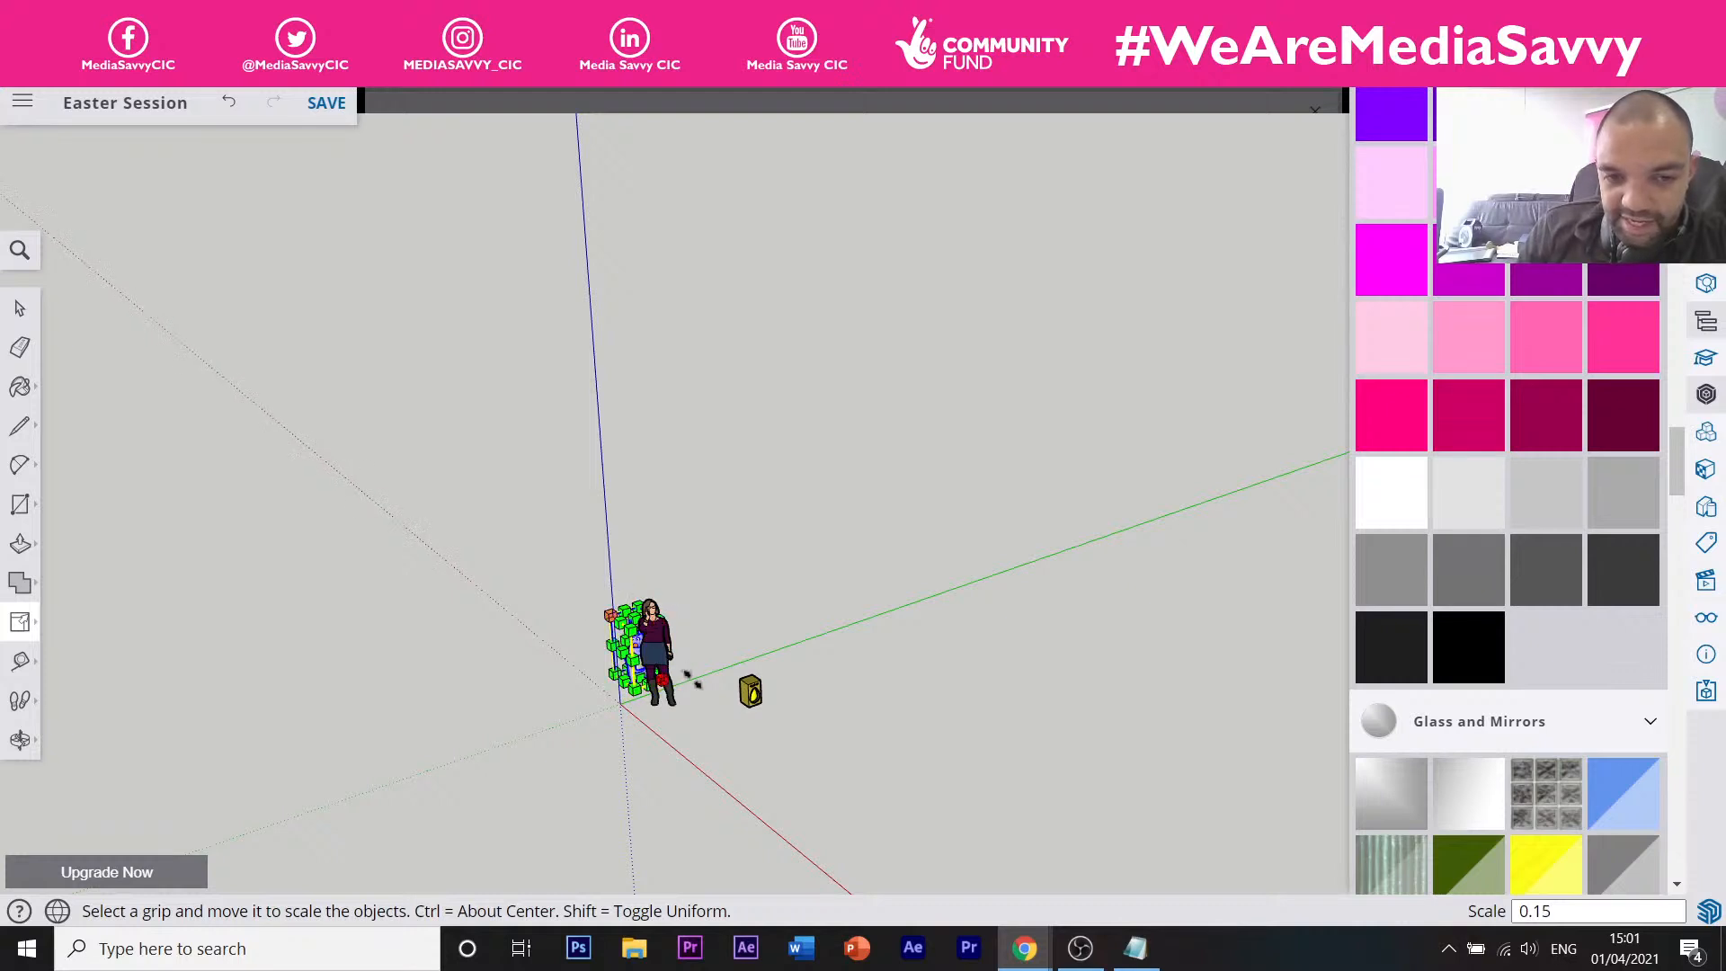
scroll(697, 706, down, 4)
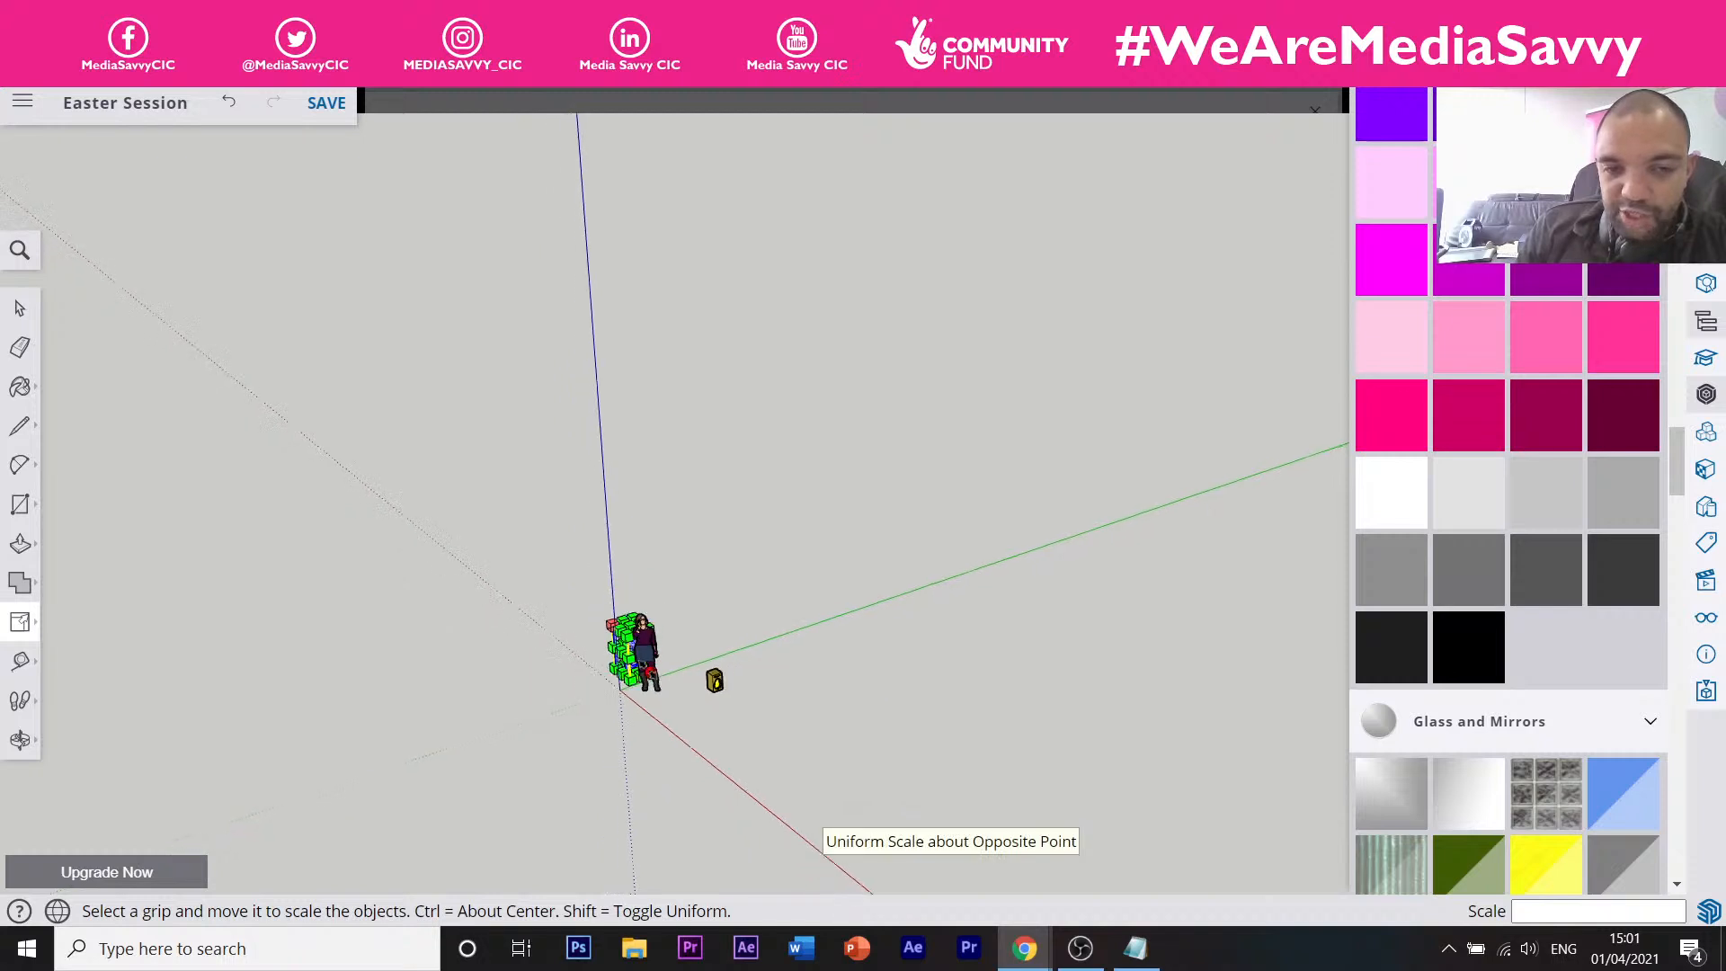
scroll(652, 665, up, 5)
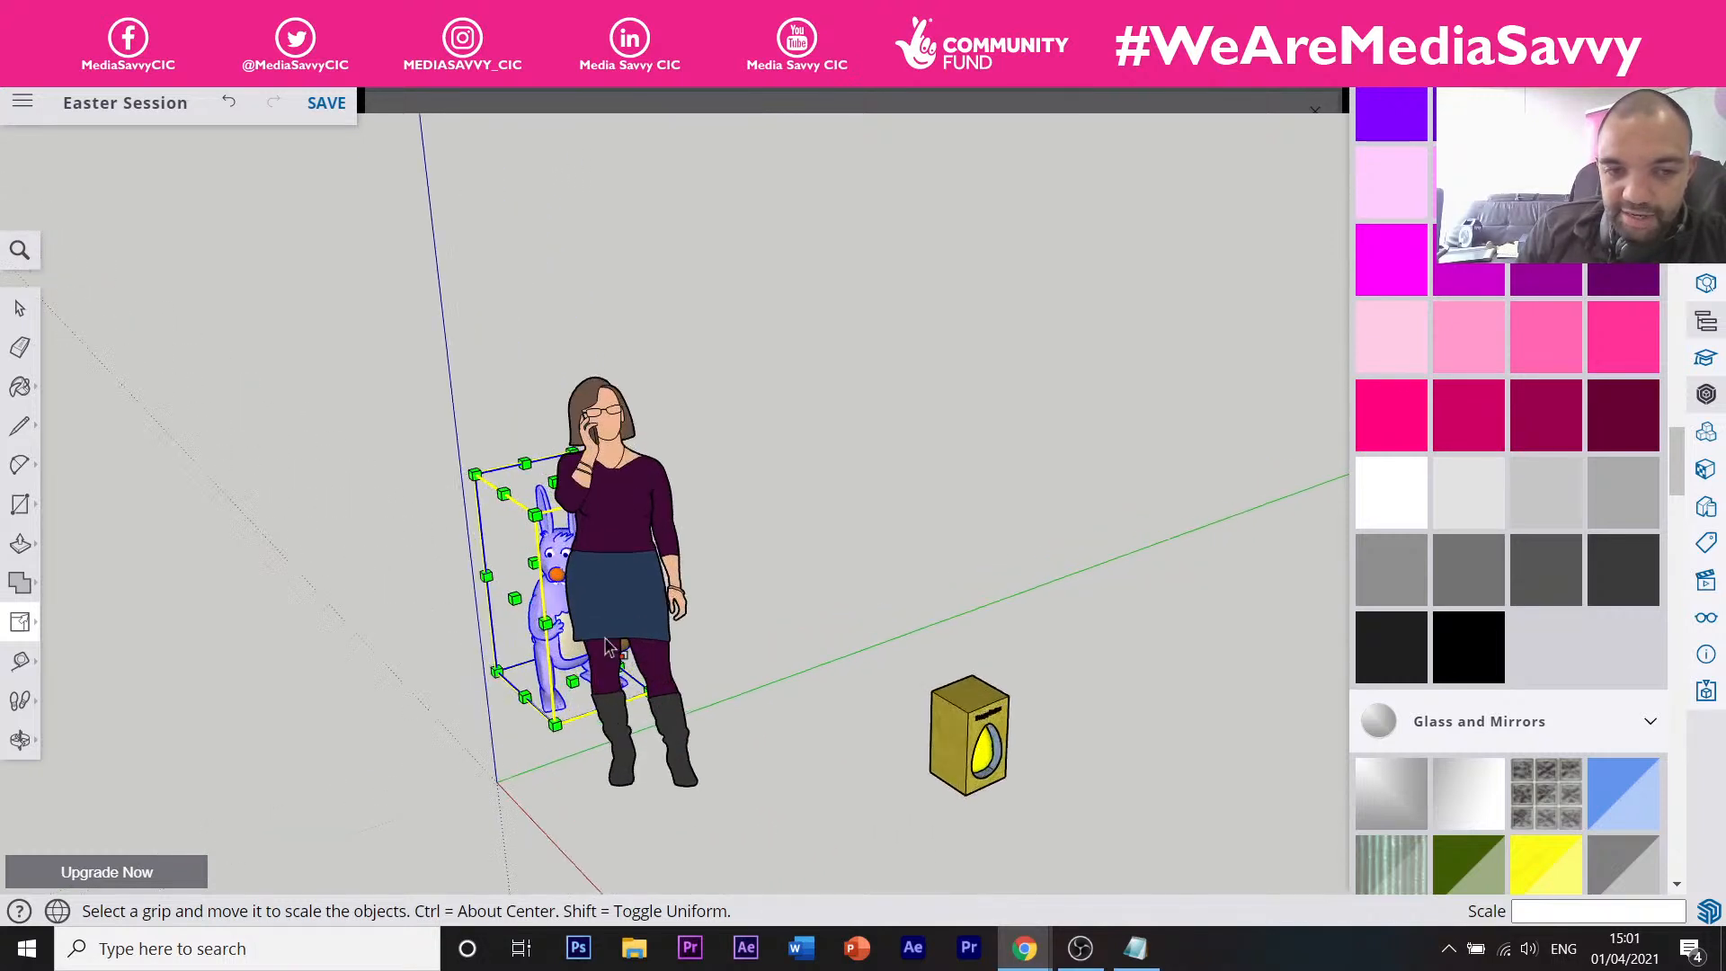
Try Outer Shell on the bunny and dismiss the resulting warning.
click(19, 582)
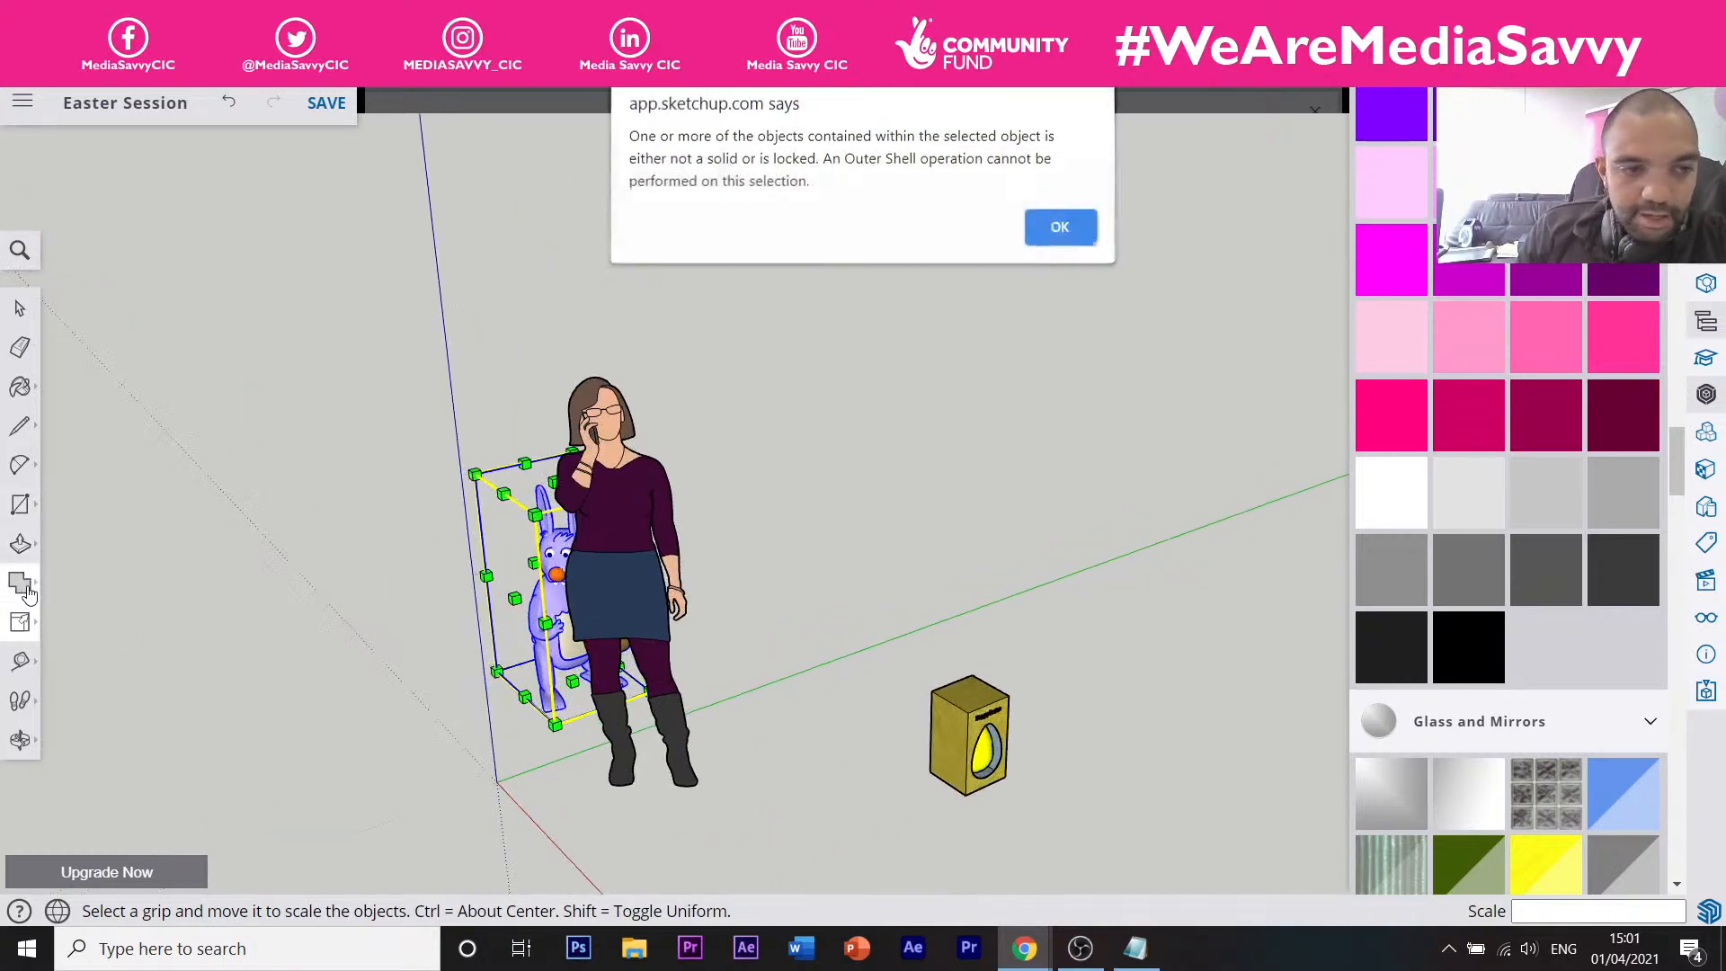
click(1051, 230)
click(19, 582)
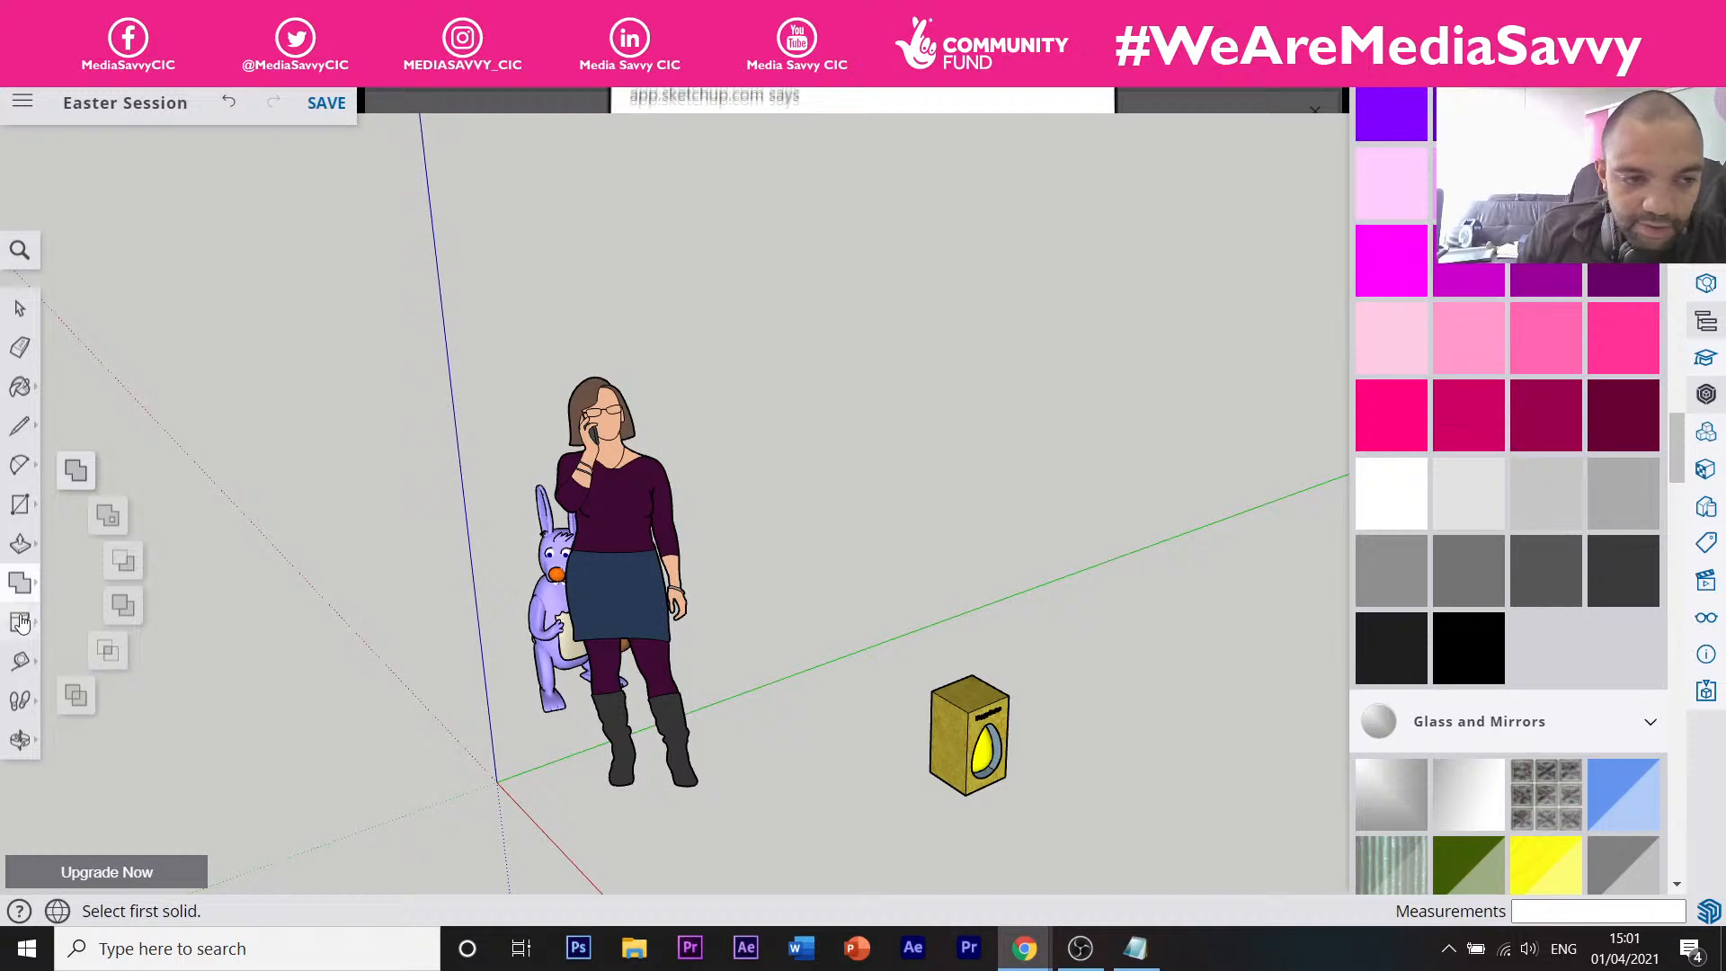
Move the shrunken bunny snugly beside the Happy Easter egg box.
click(20, 626)
click(75, 580)
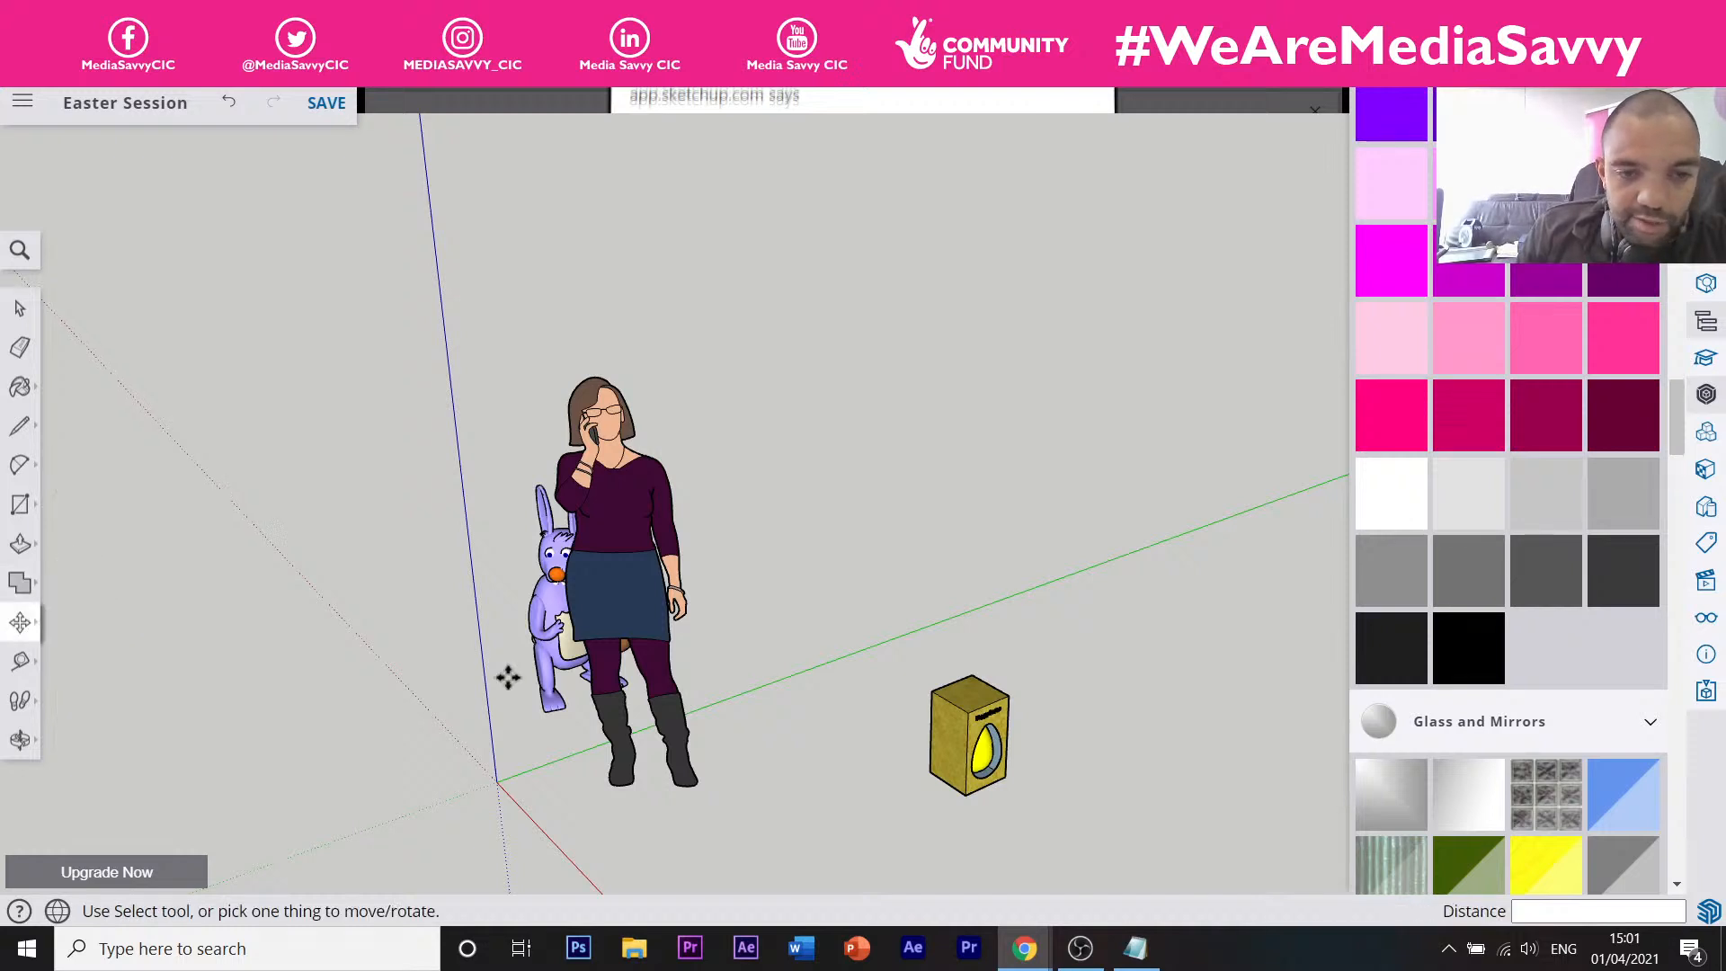
click(546, 710)
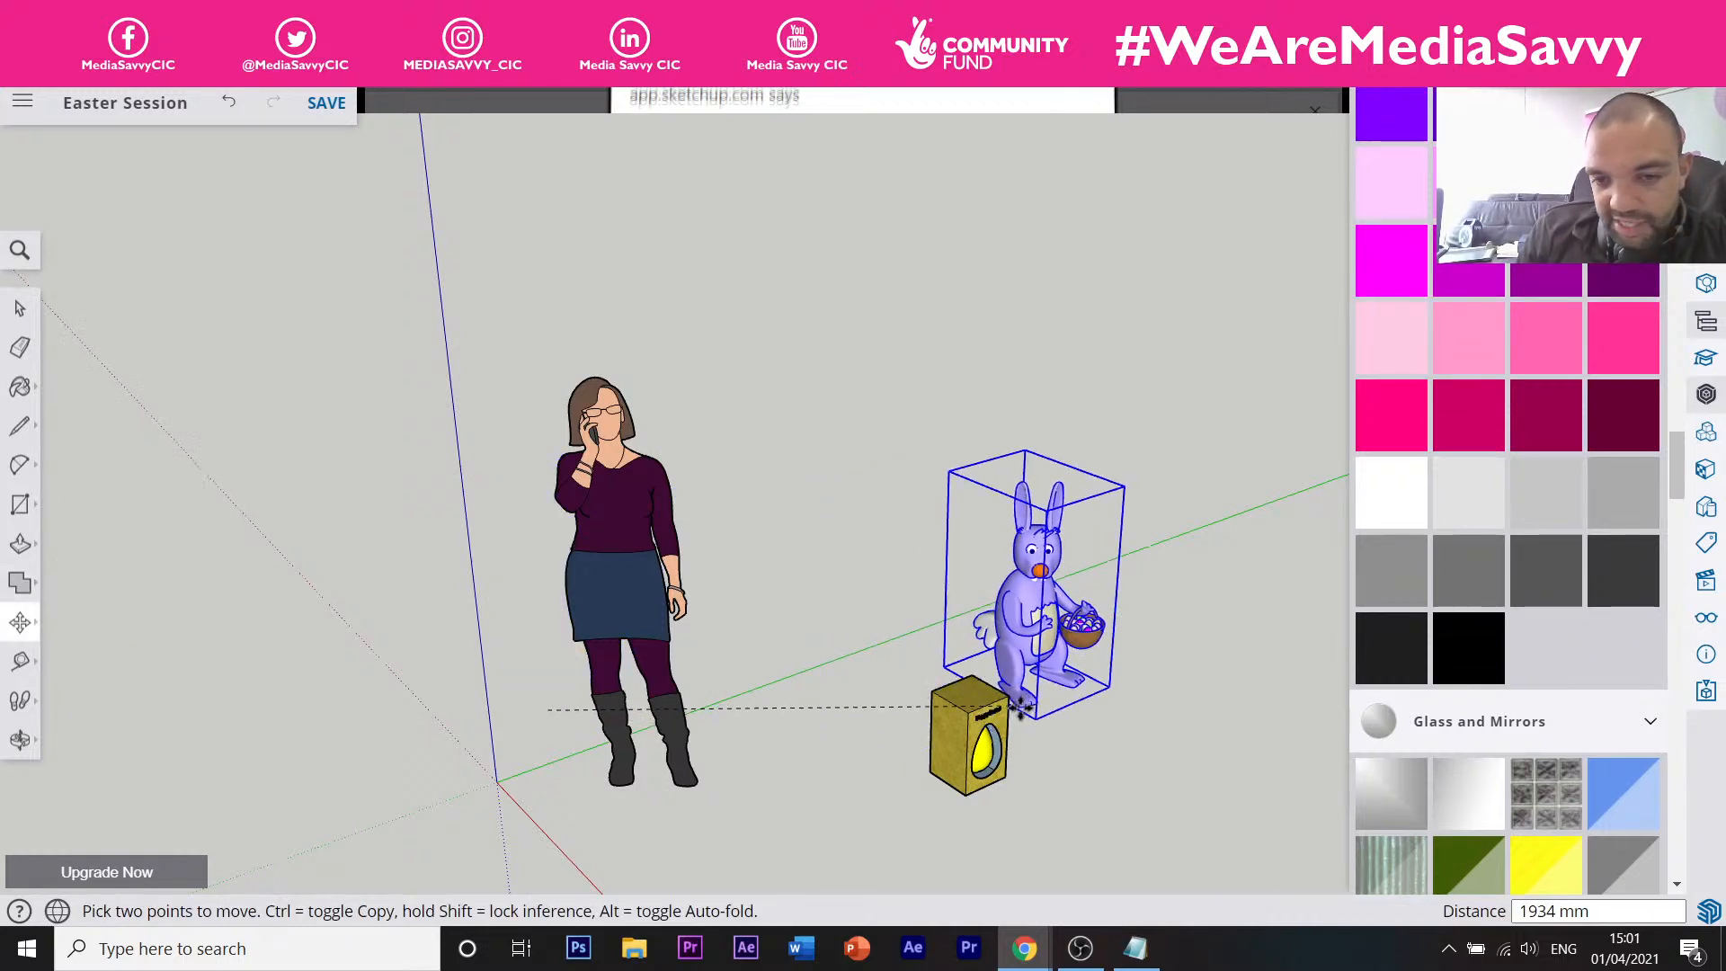
click(1074, 764)
scroll(1062, 731, up, 1)
scroll(1062, 731, up, 3)
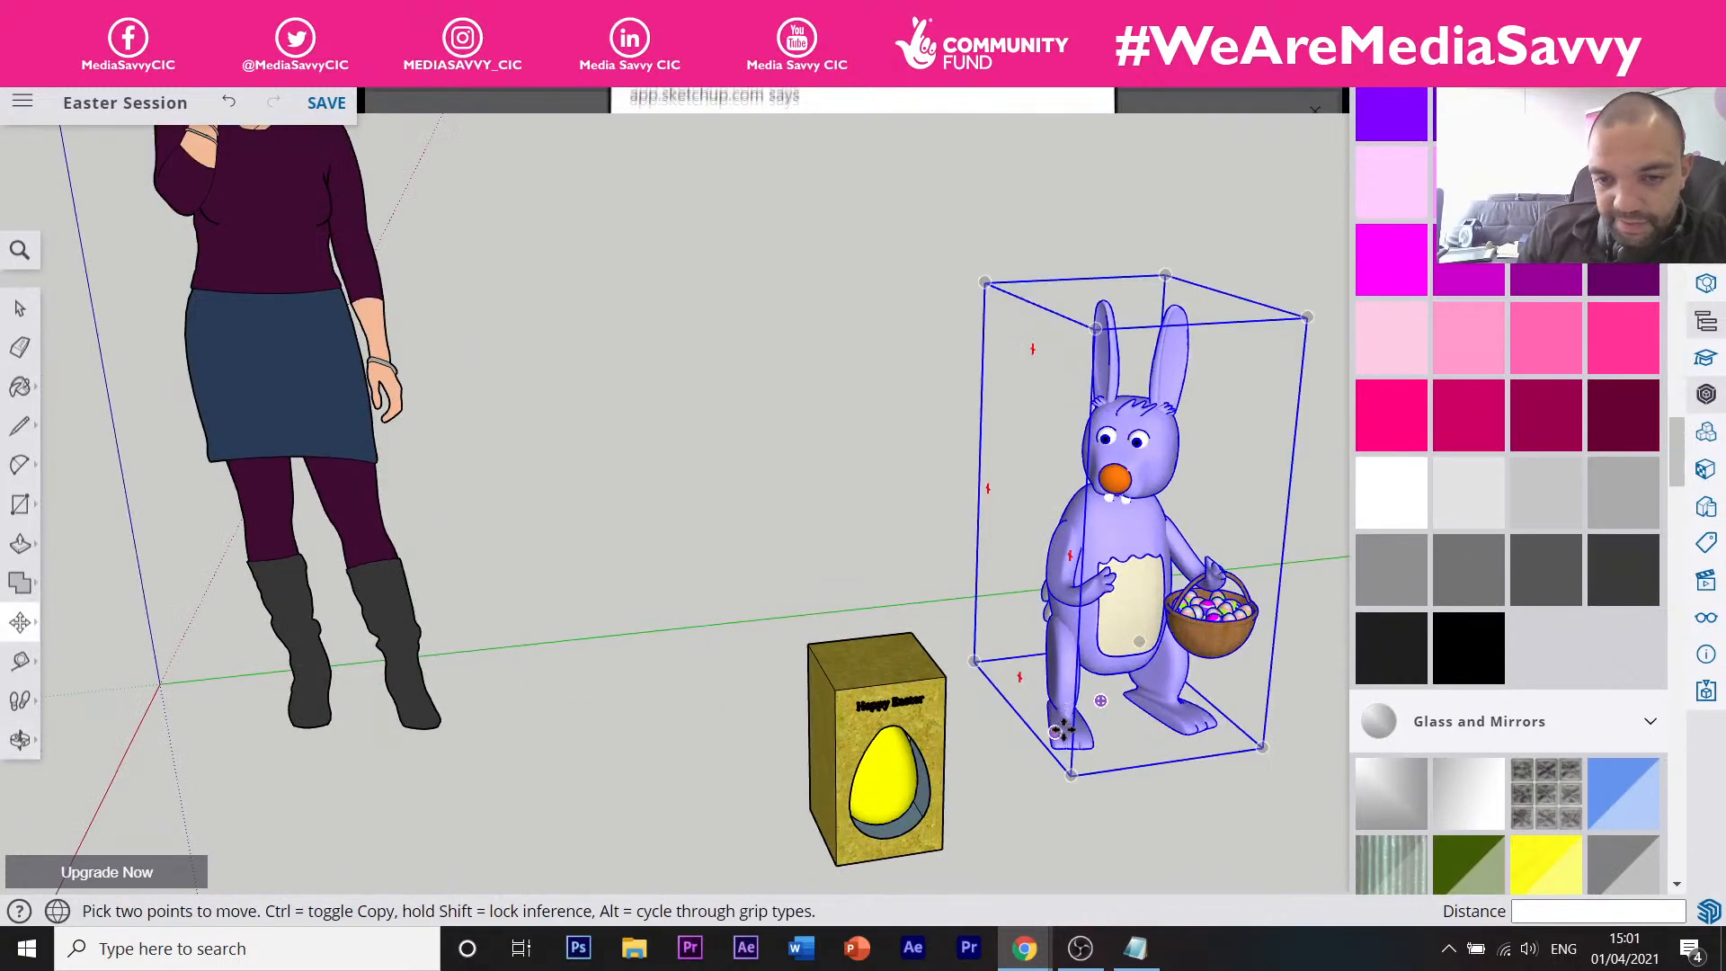
click(1064, 738)
click(966, 803)
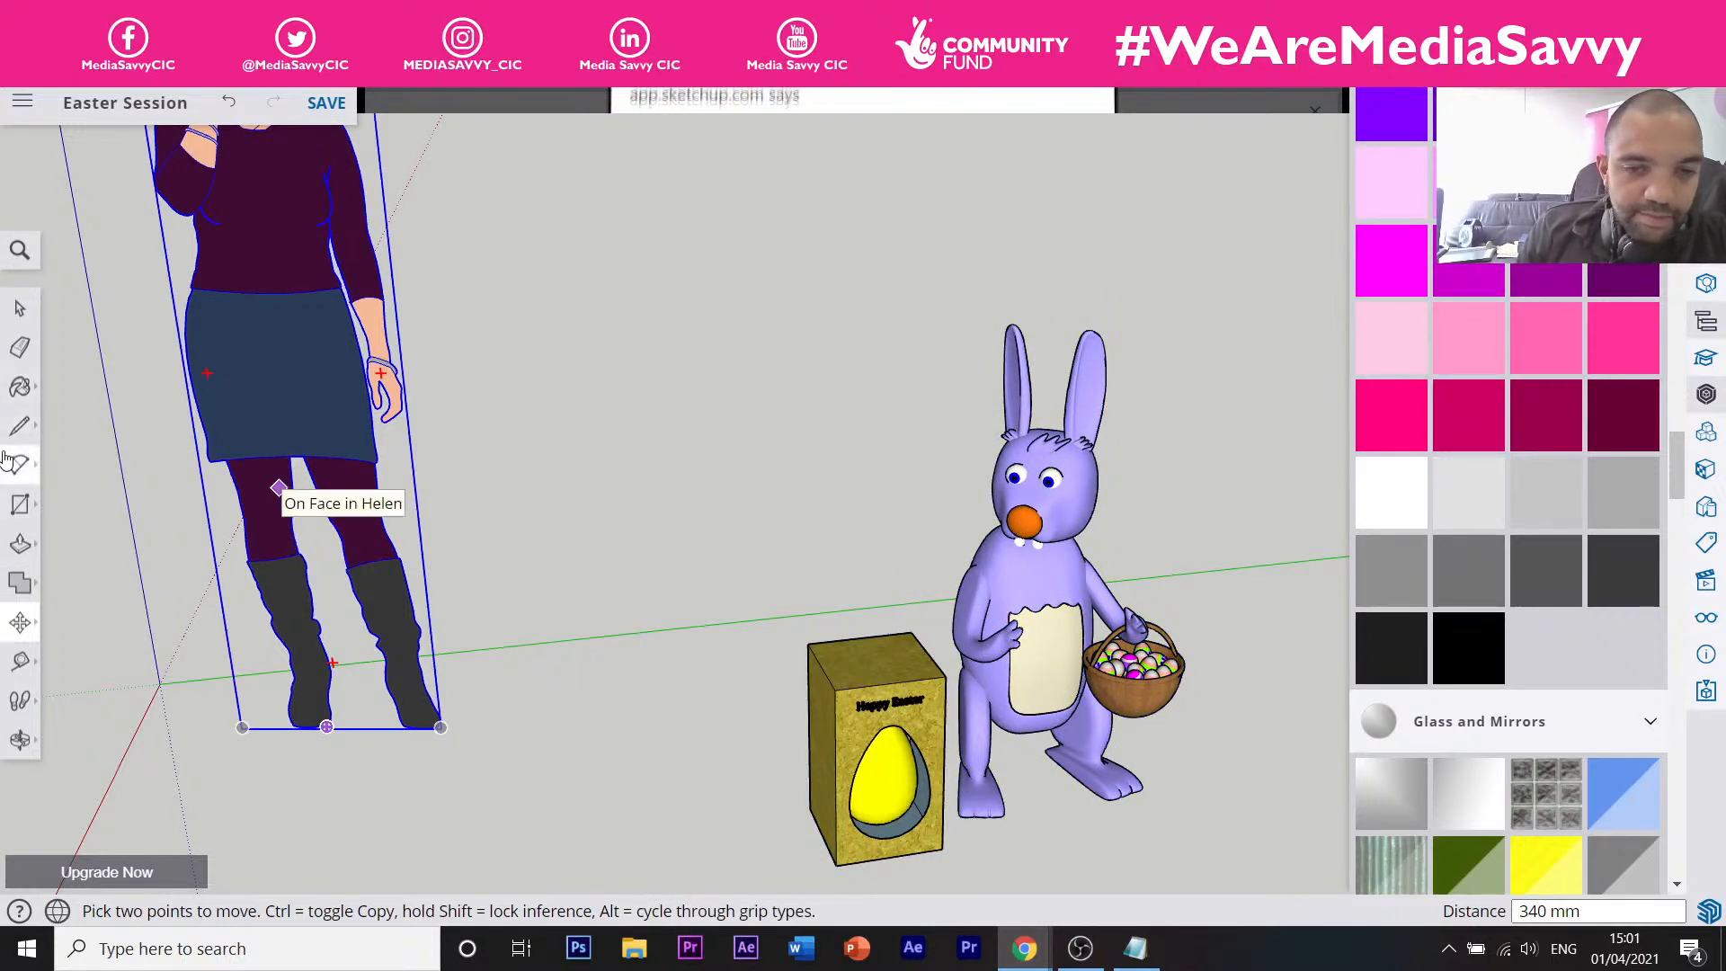
Orbit to face the box and bunny, cancelling two trial rotations.
click(22, 634)
click(81, 624)
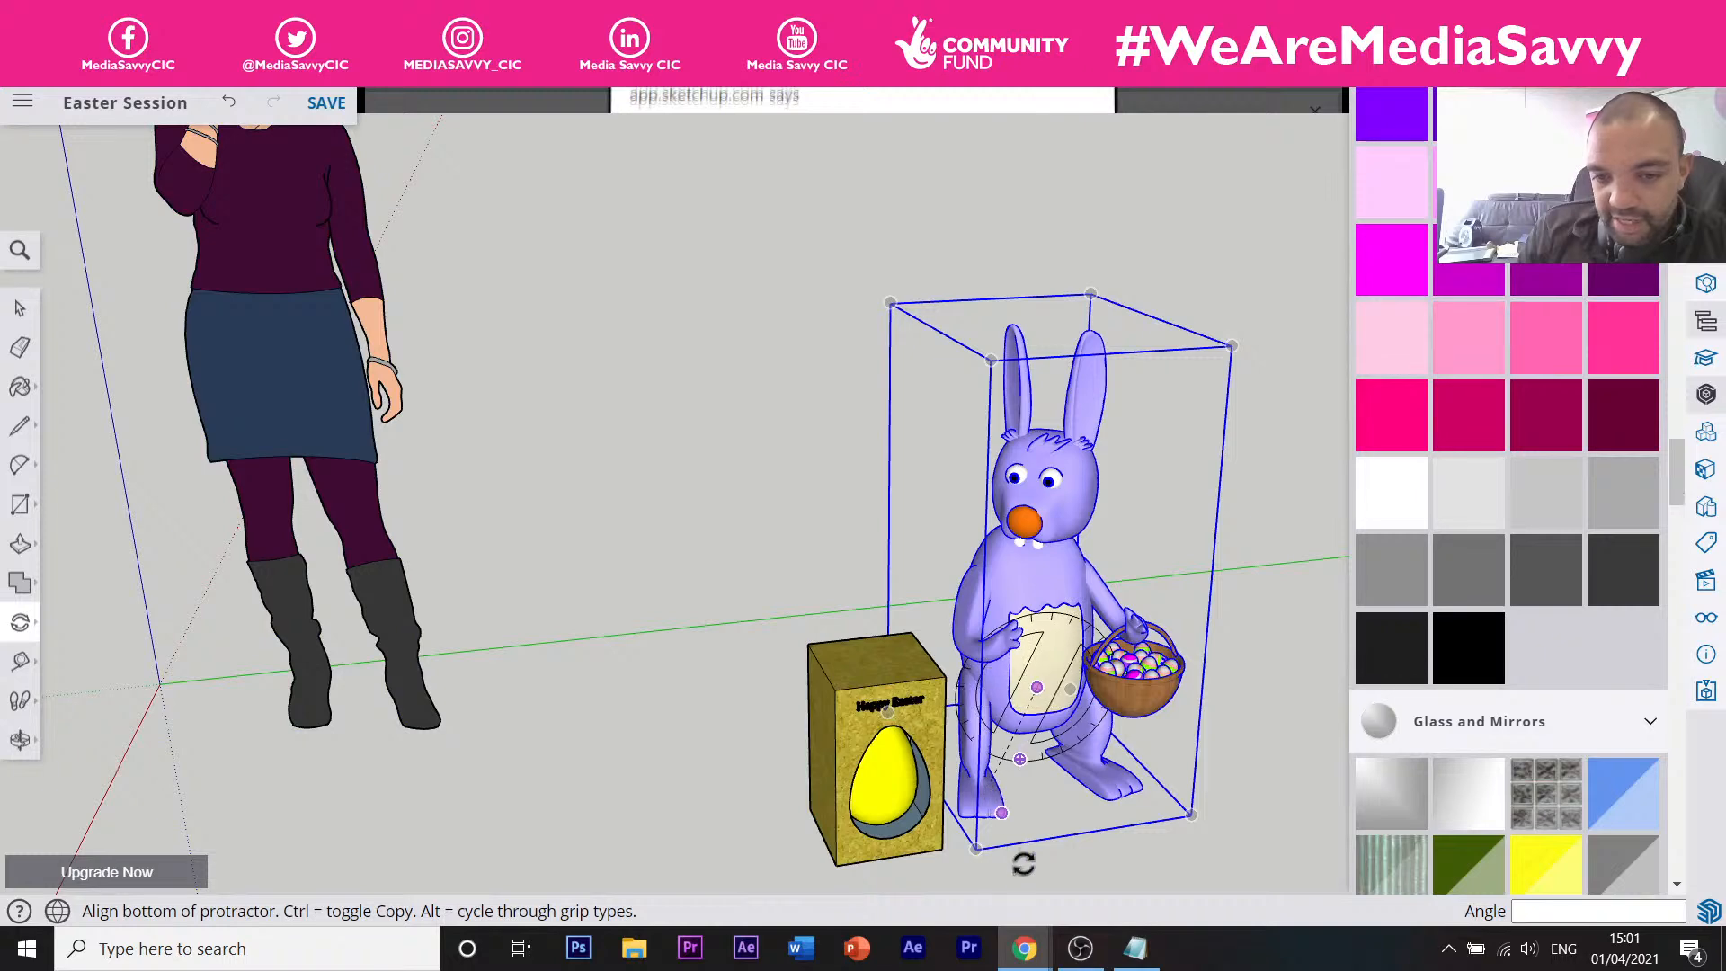
middle_drag(1021, 861, 872, 870)
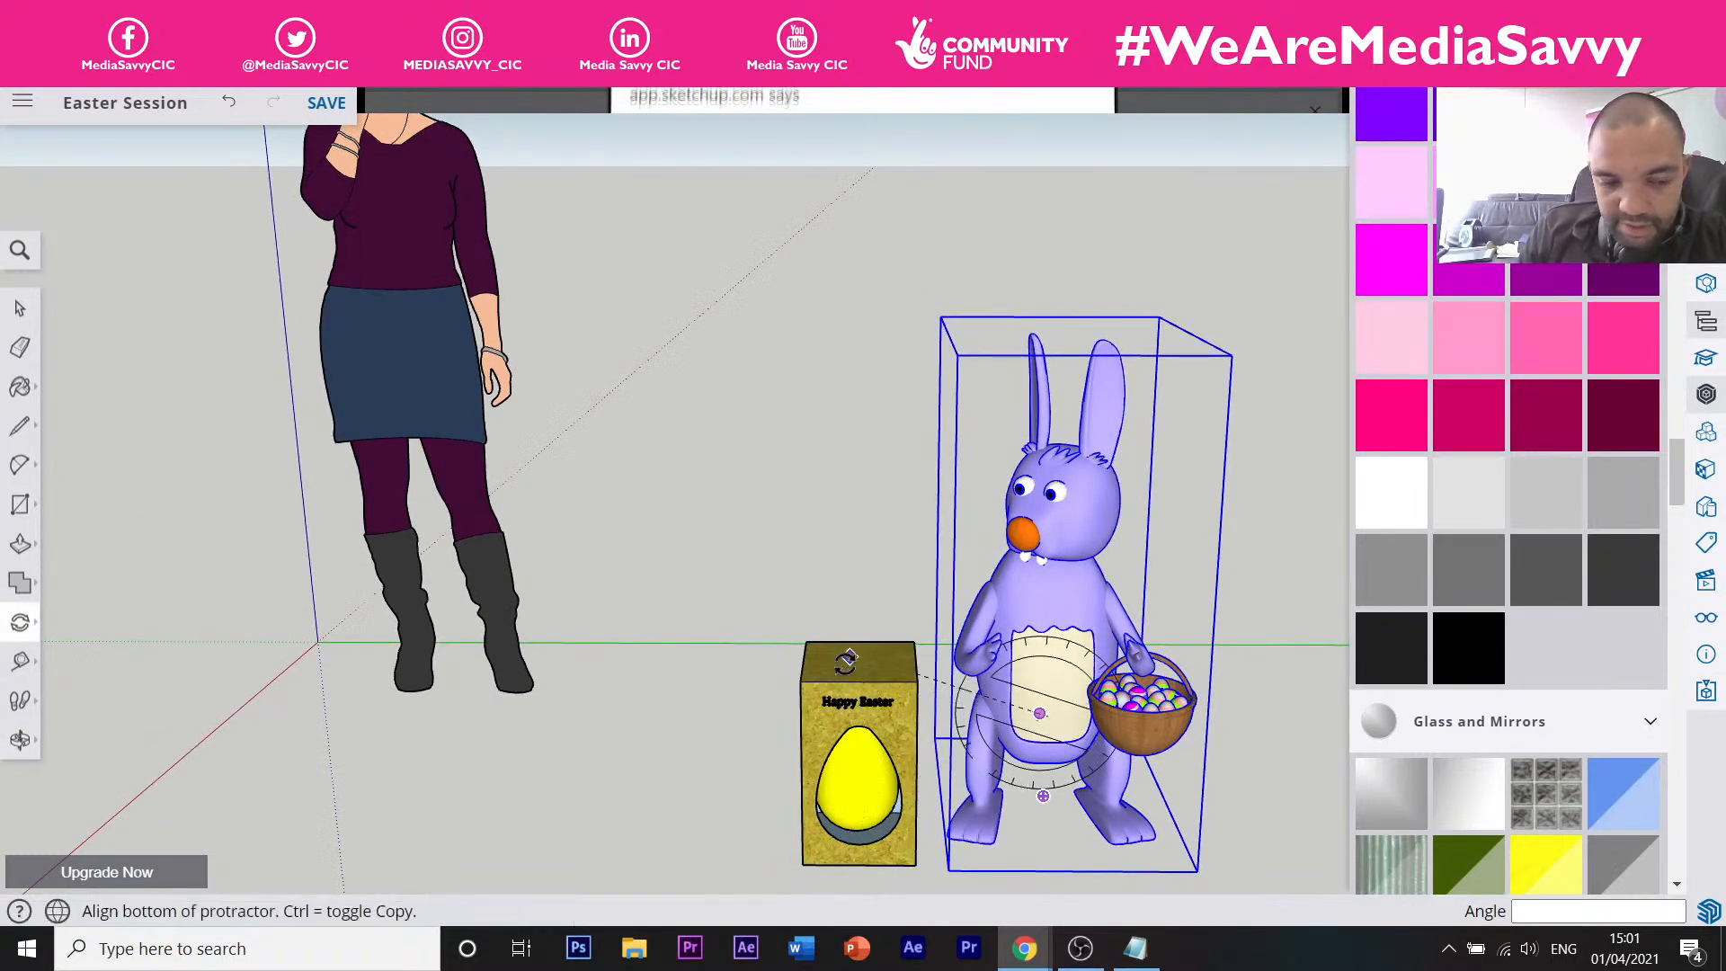
key(Escape)
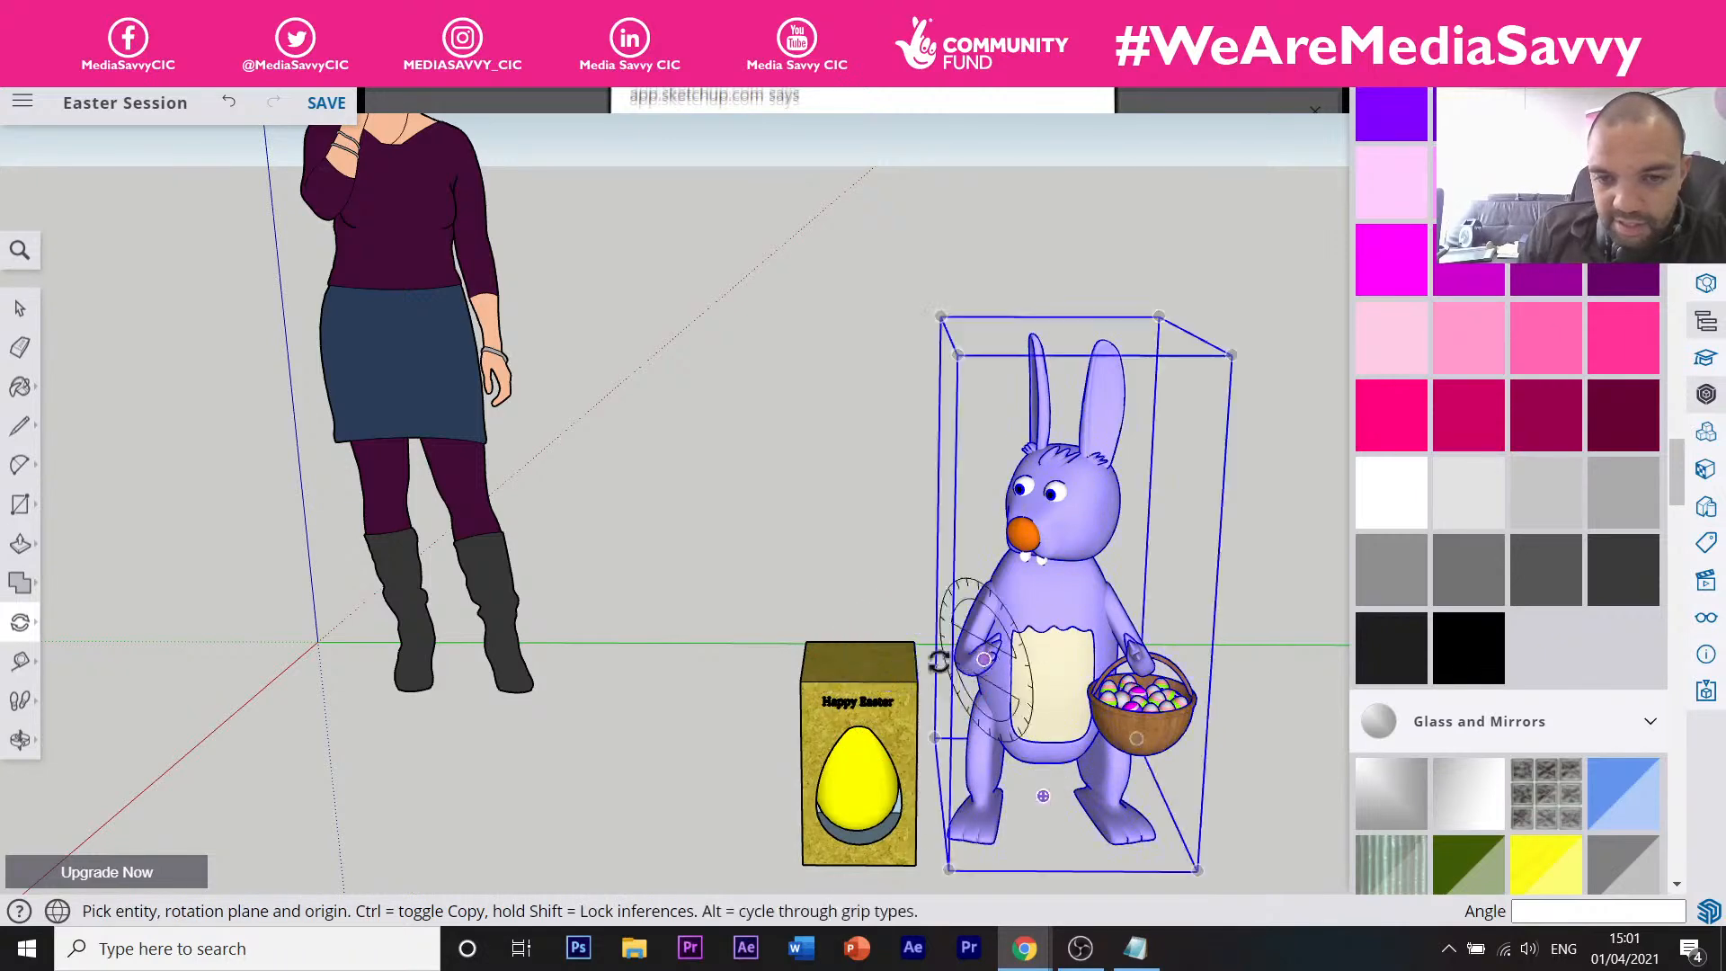
key(space)
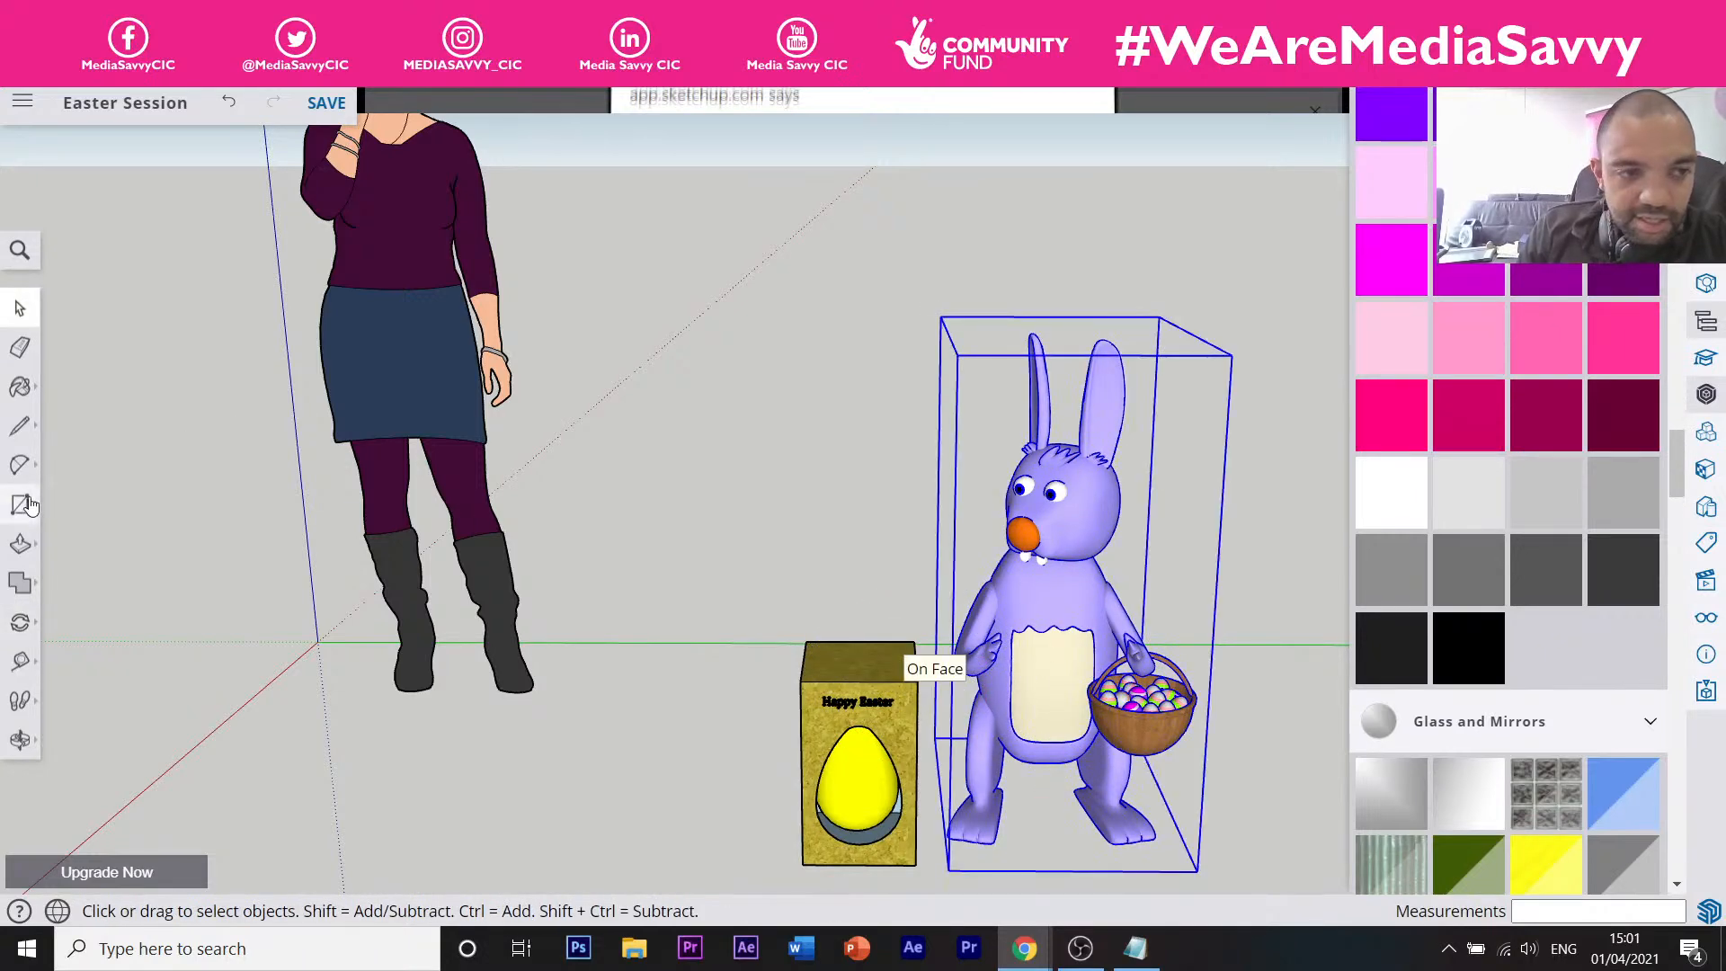
click(20, 622)
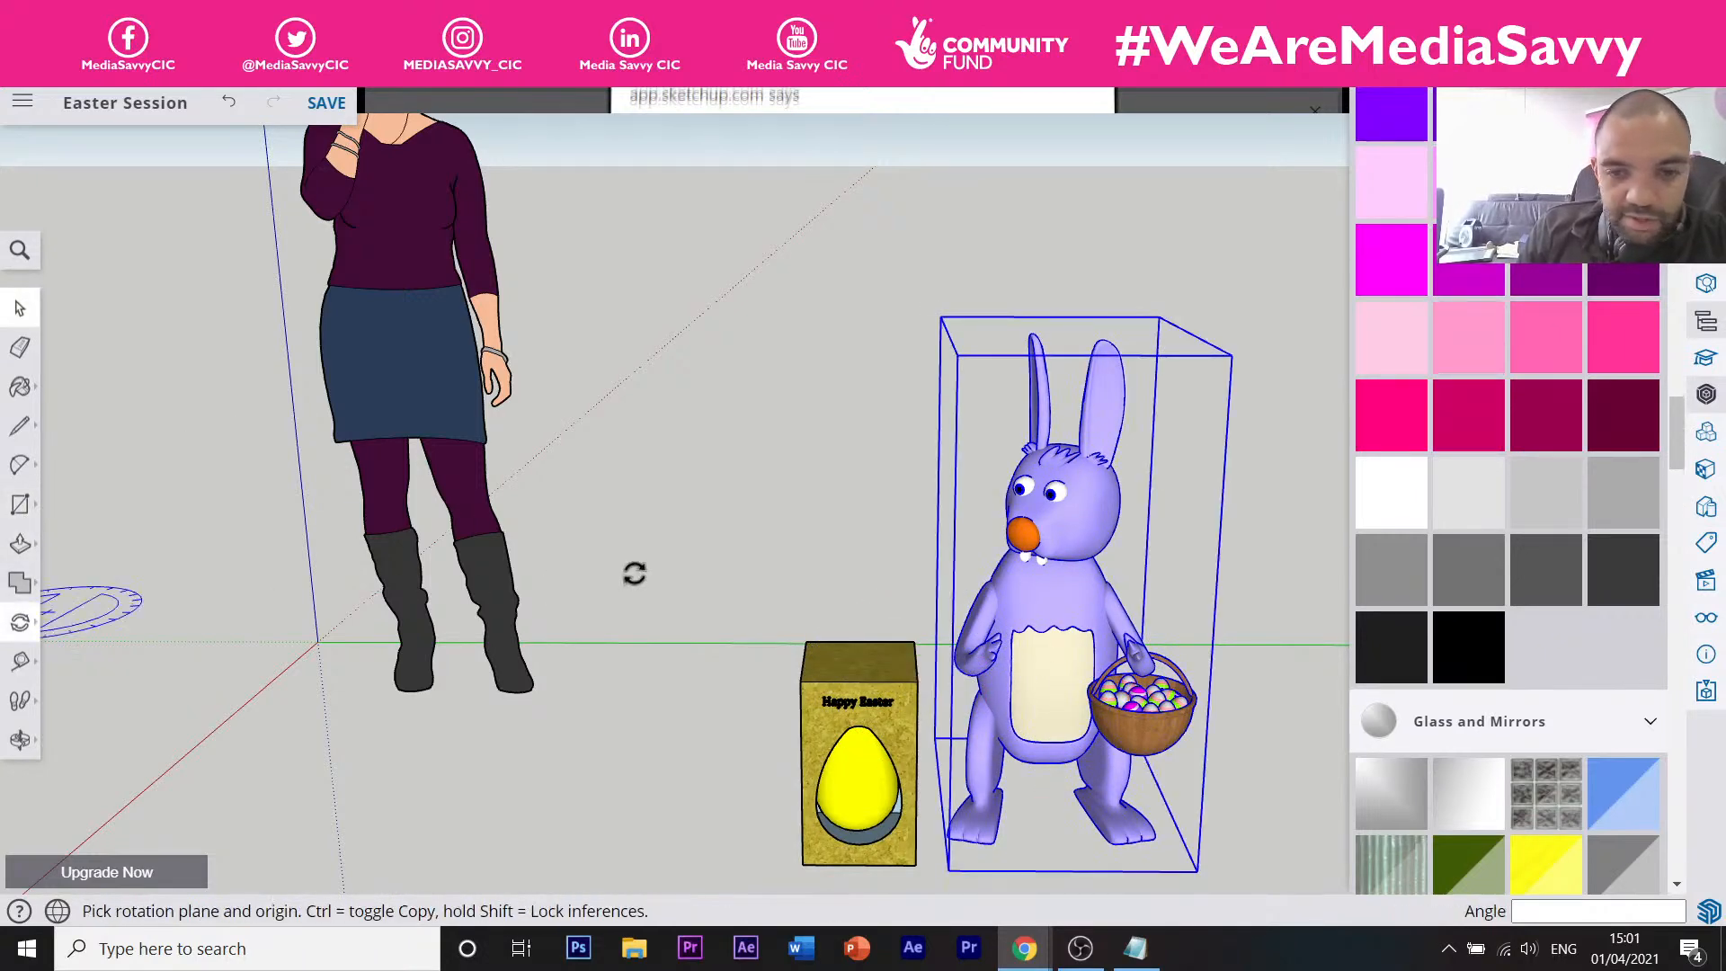
click(800, 680)
click(805, 640)
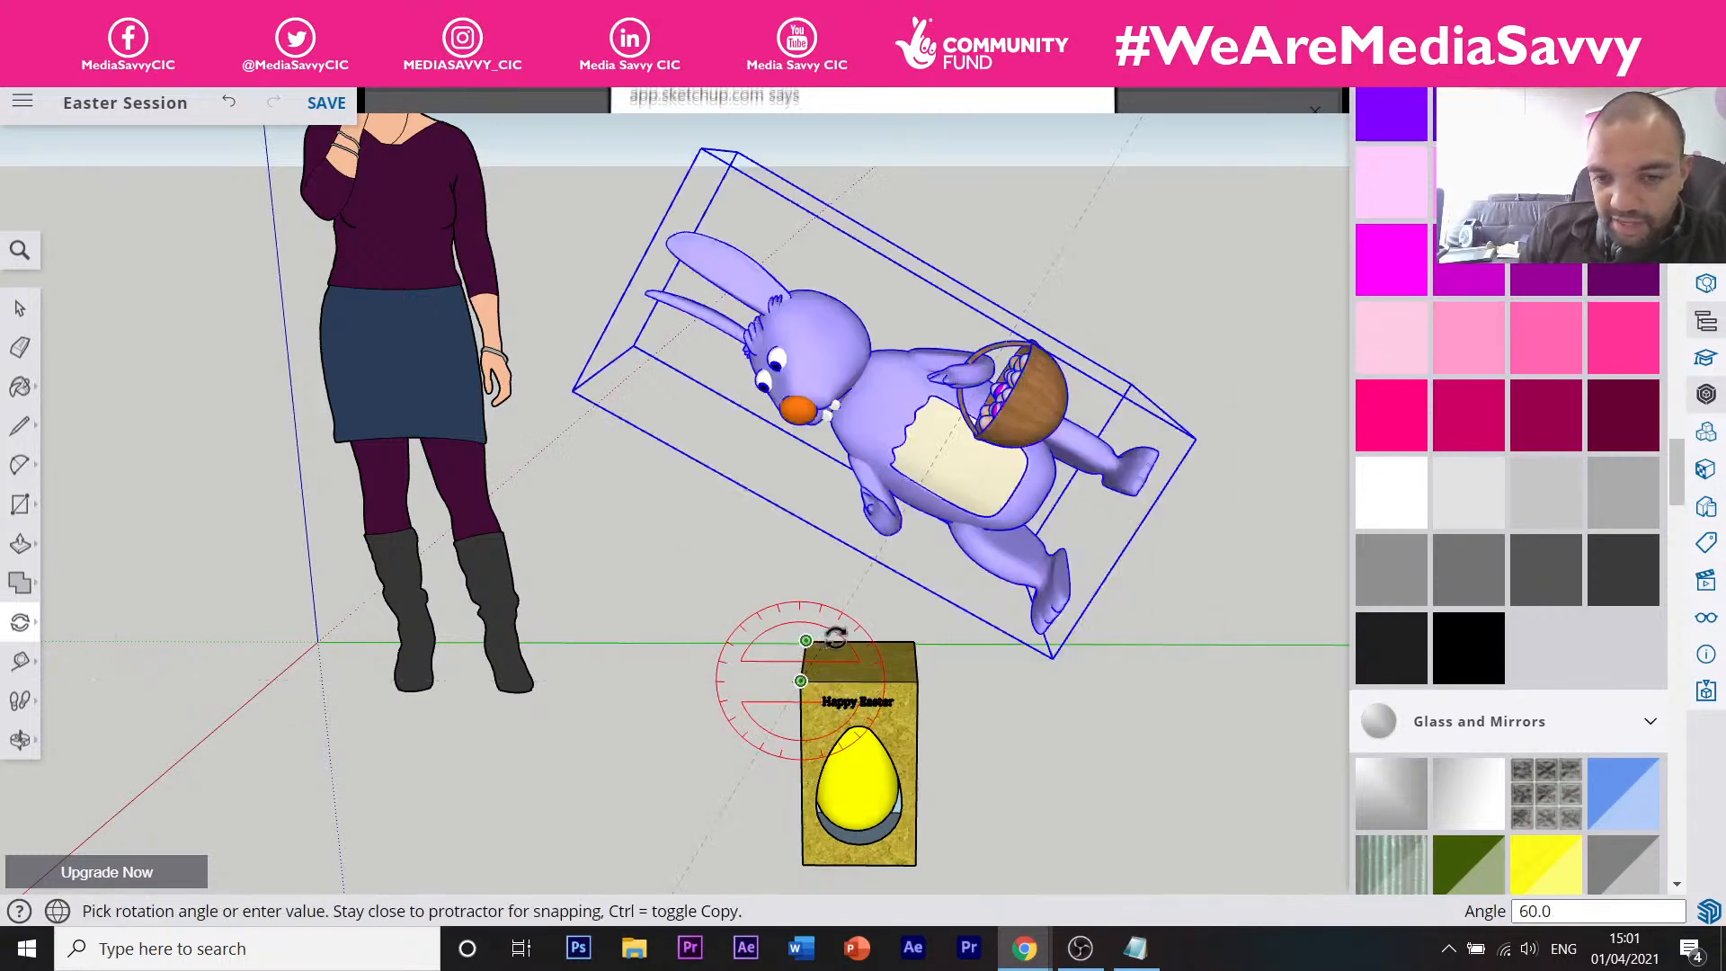
key(Escape)
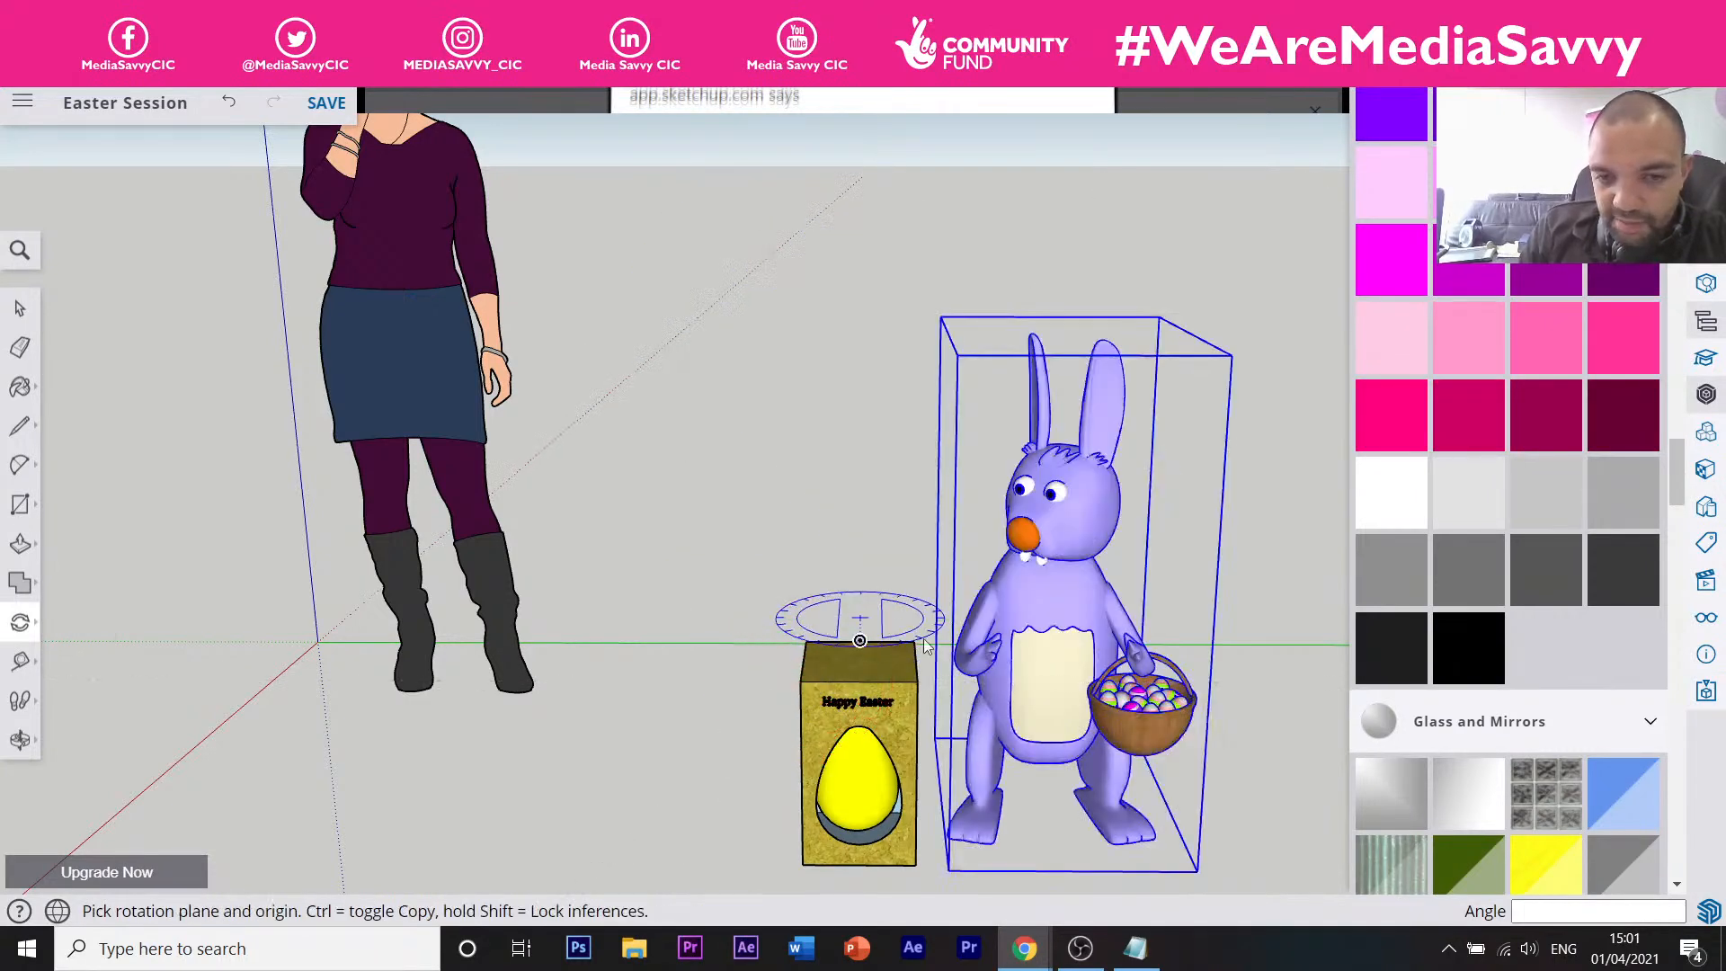
Rotate the bunny about a centre on the egg box top so it stands beside it.
middle_drag(926, 645, 872, 719)
scroll(856, 670, up, 3)
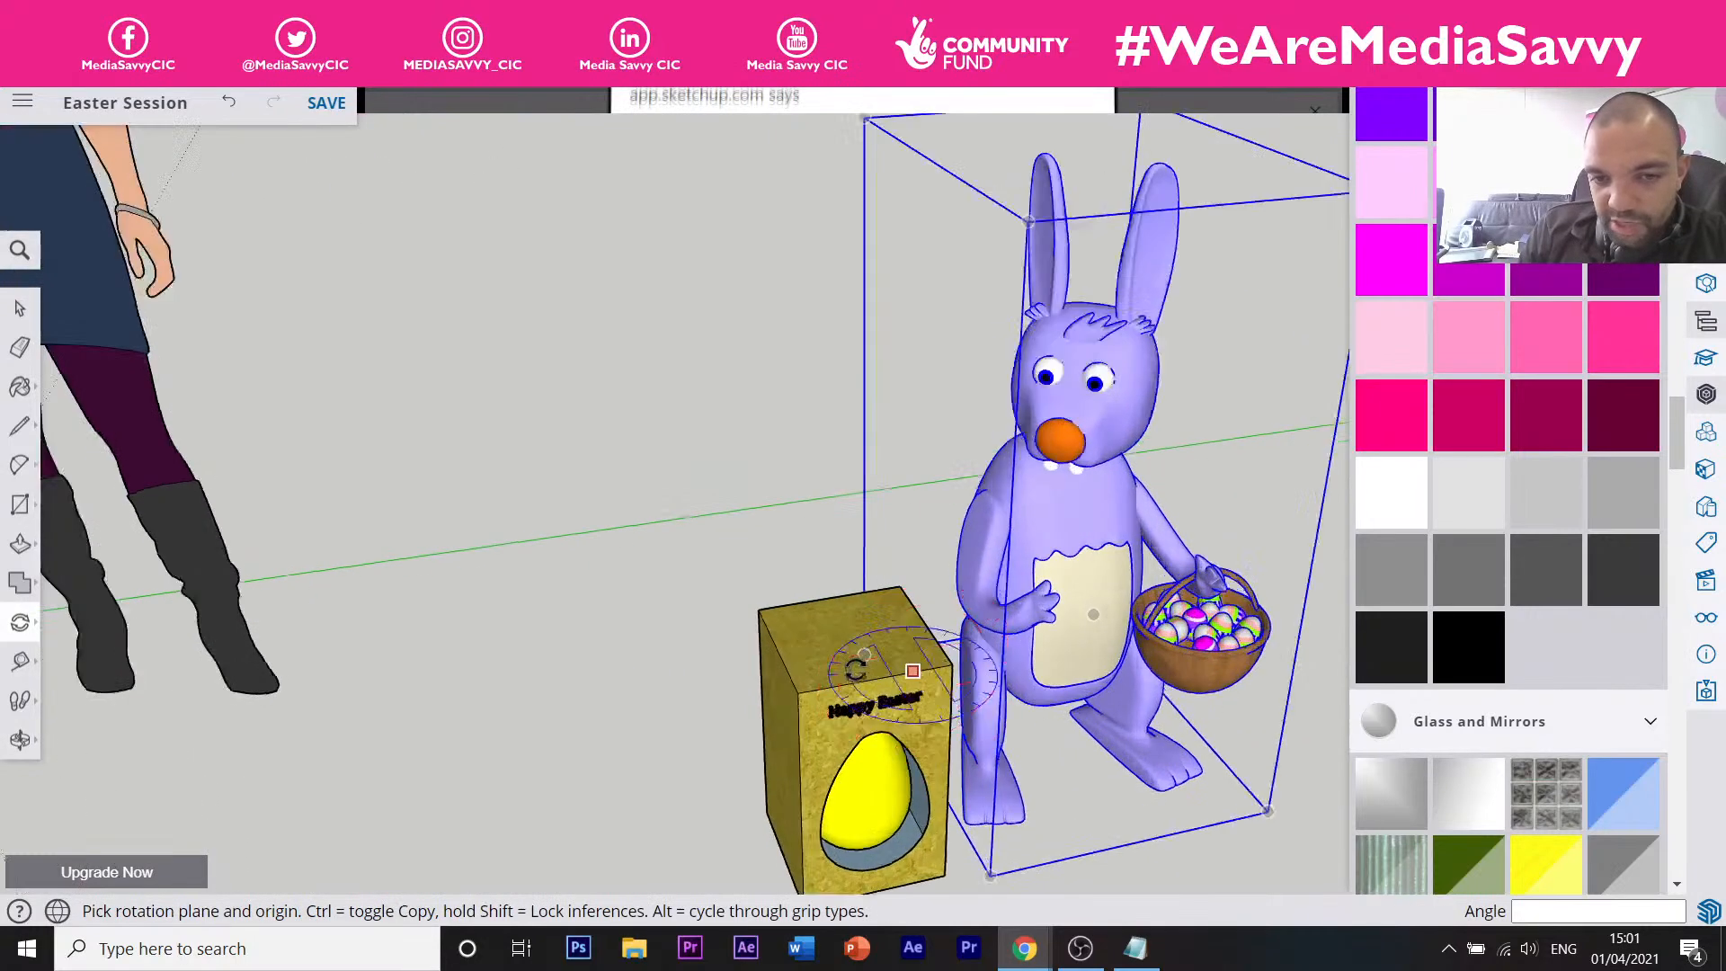
scroll(855, 669, up, 4)
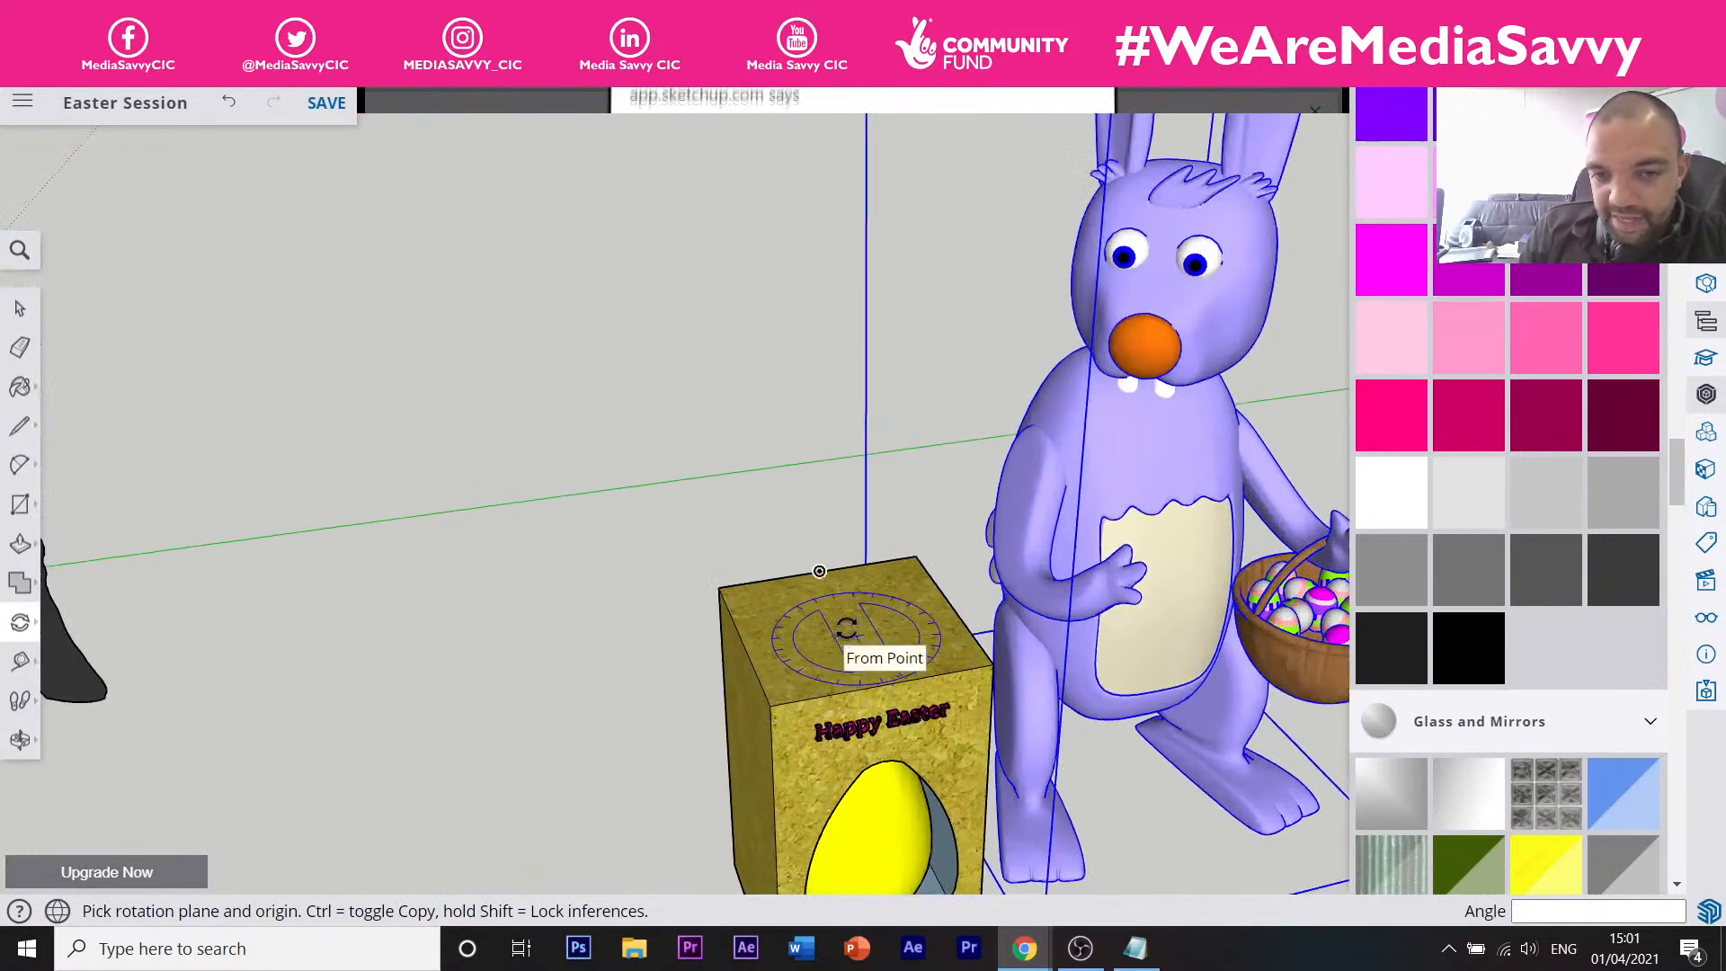
click(854, 634)
click(870, 553)
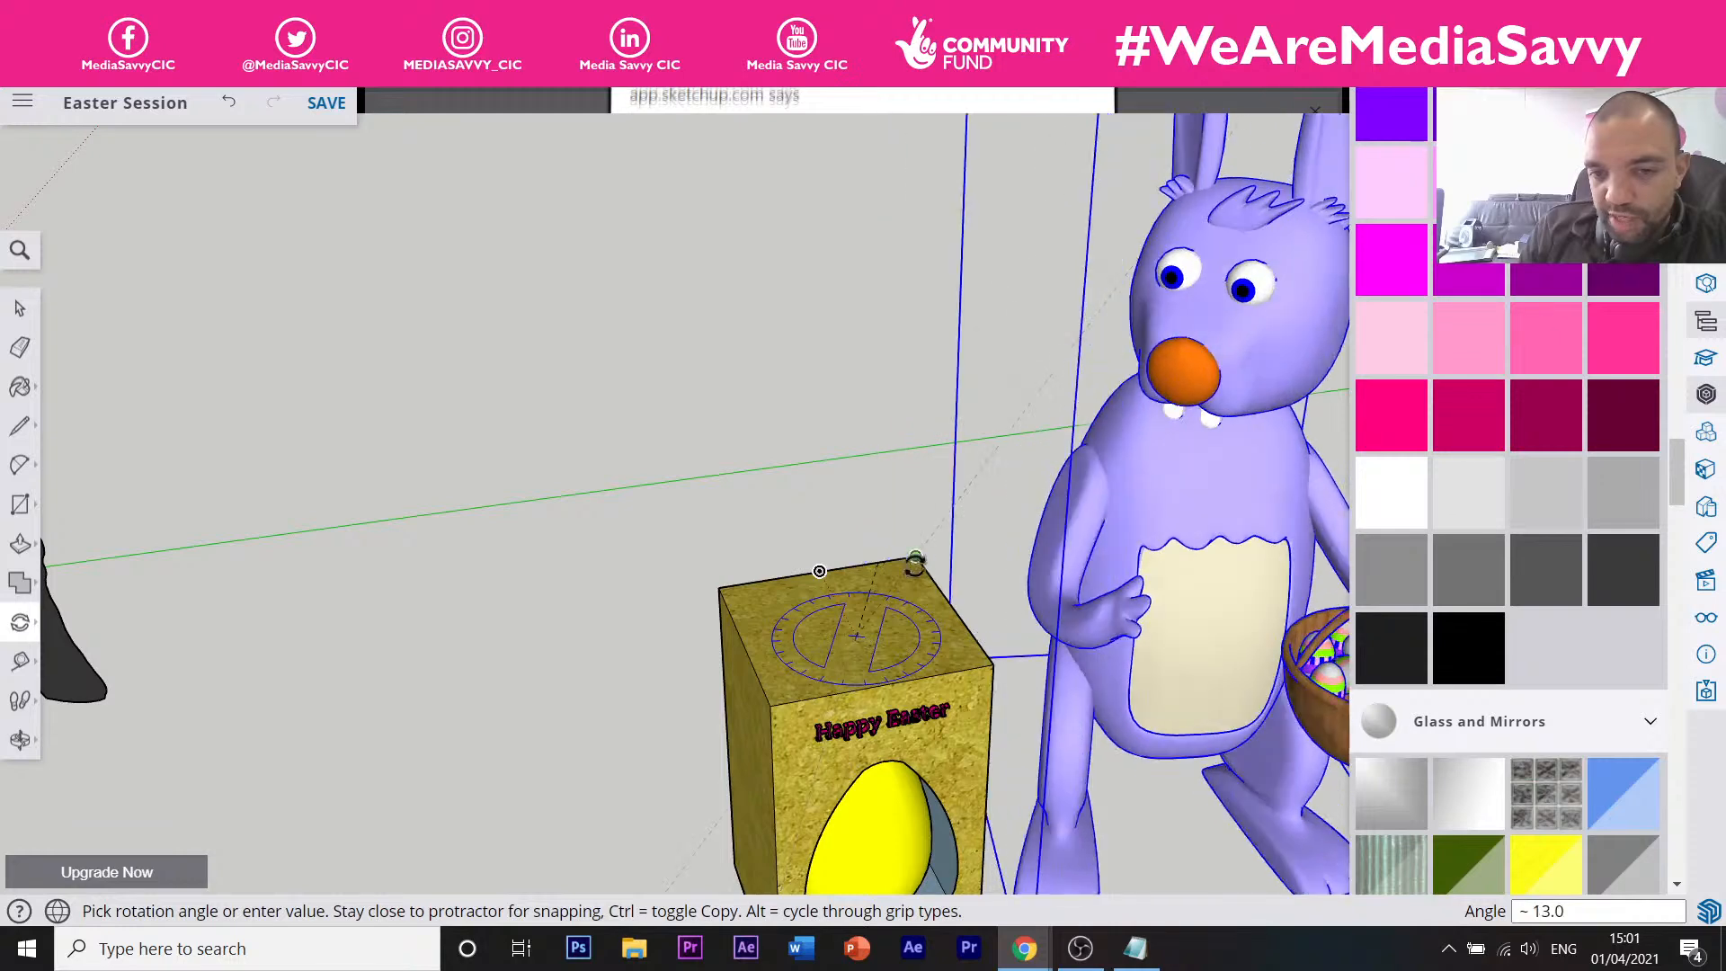
click(939, 573)
scroll(898, 558, down, 6)
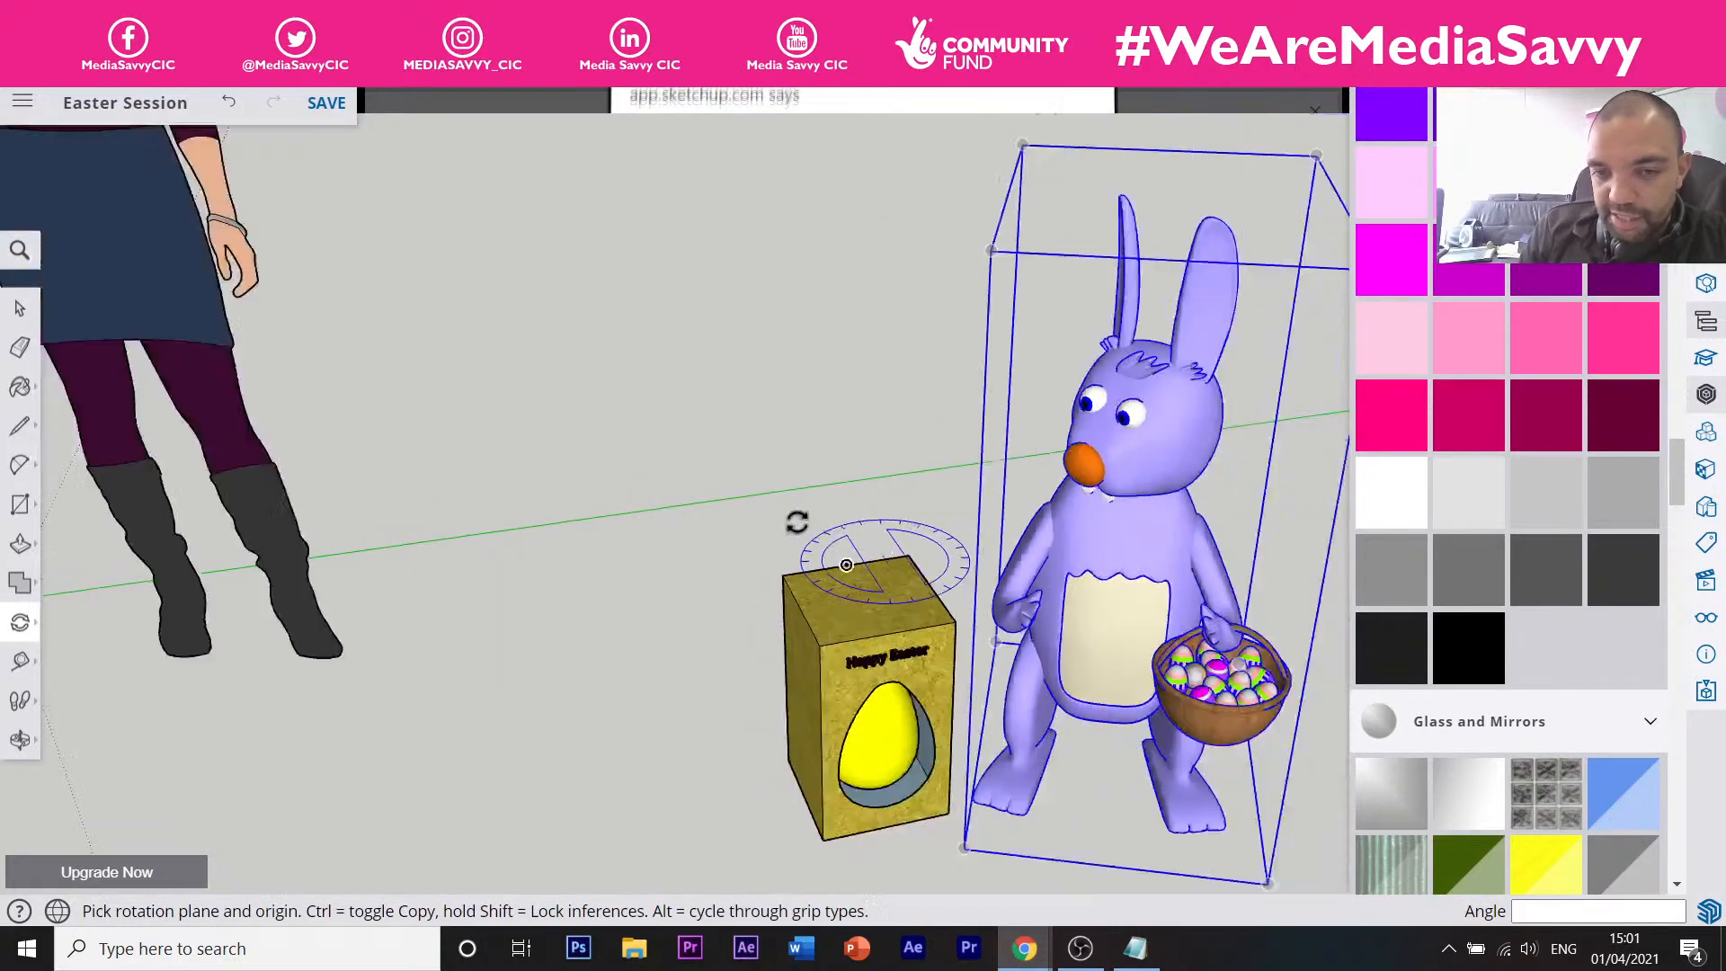
scroll(885, 598, up, 5)
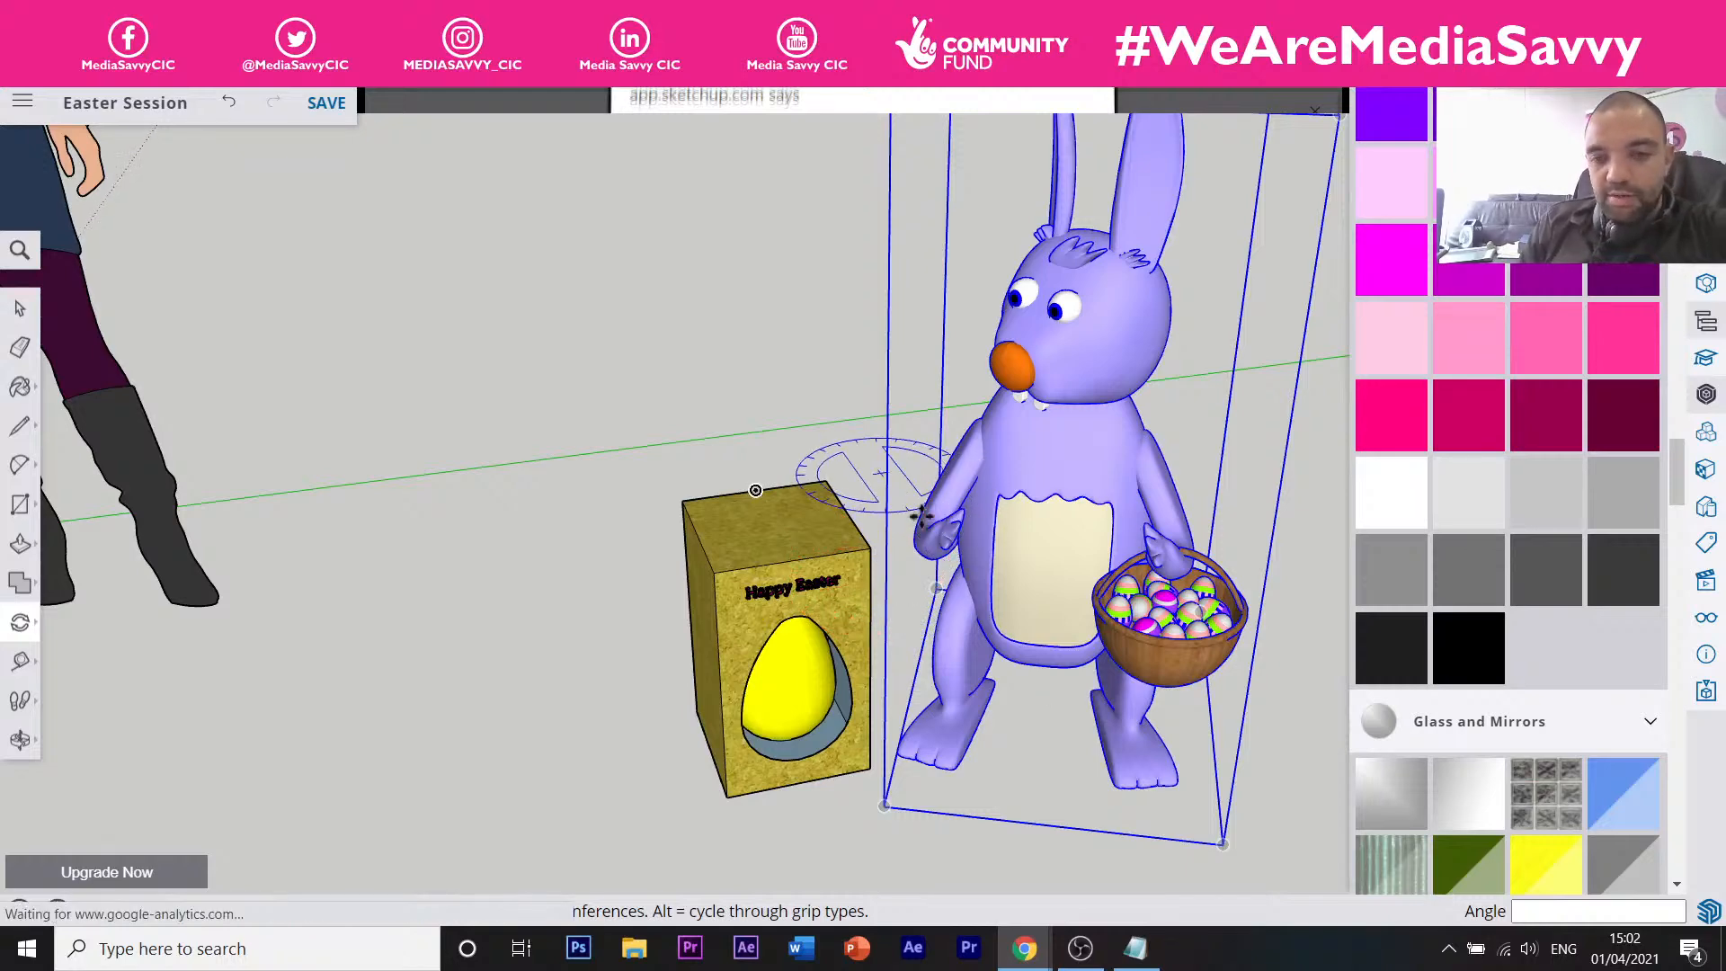
Ctrl-copy the bunny to the left side of the egg box.
key(m)
click(1149, 753)
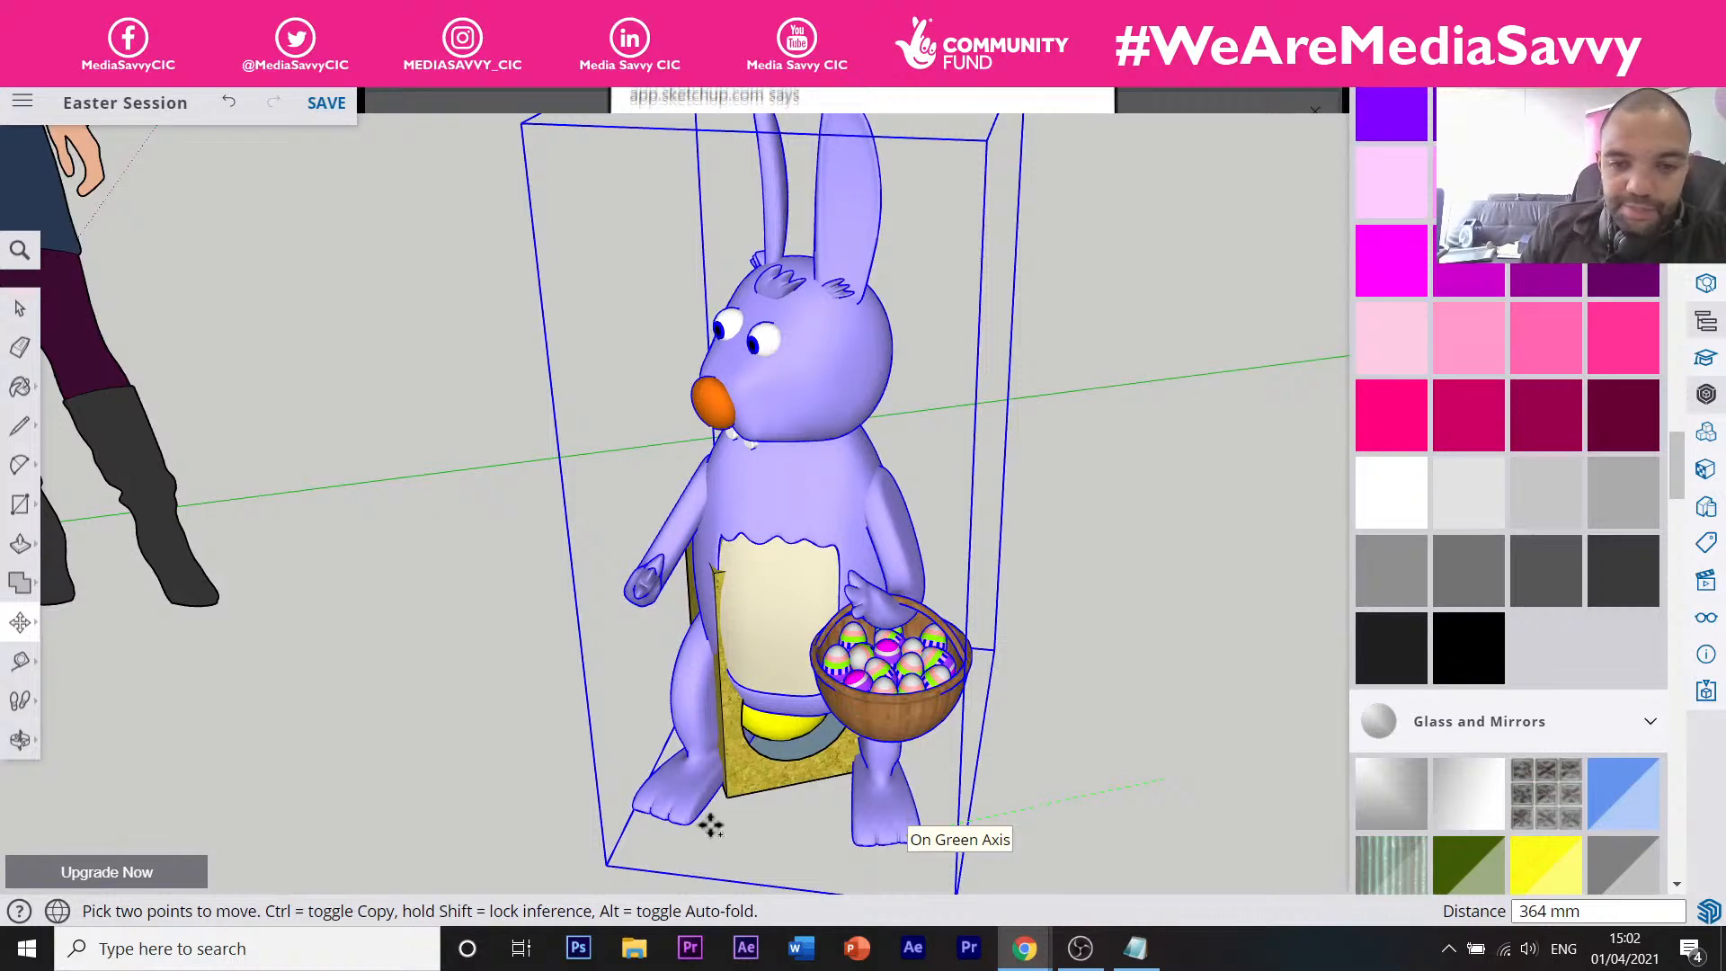
key(ctrl)
scroll(629, 822, up, 3)
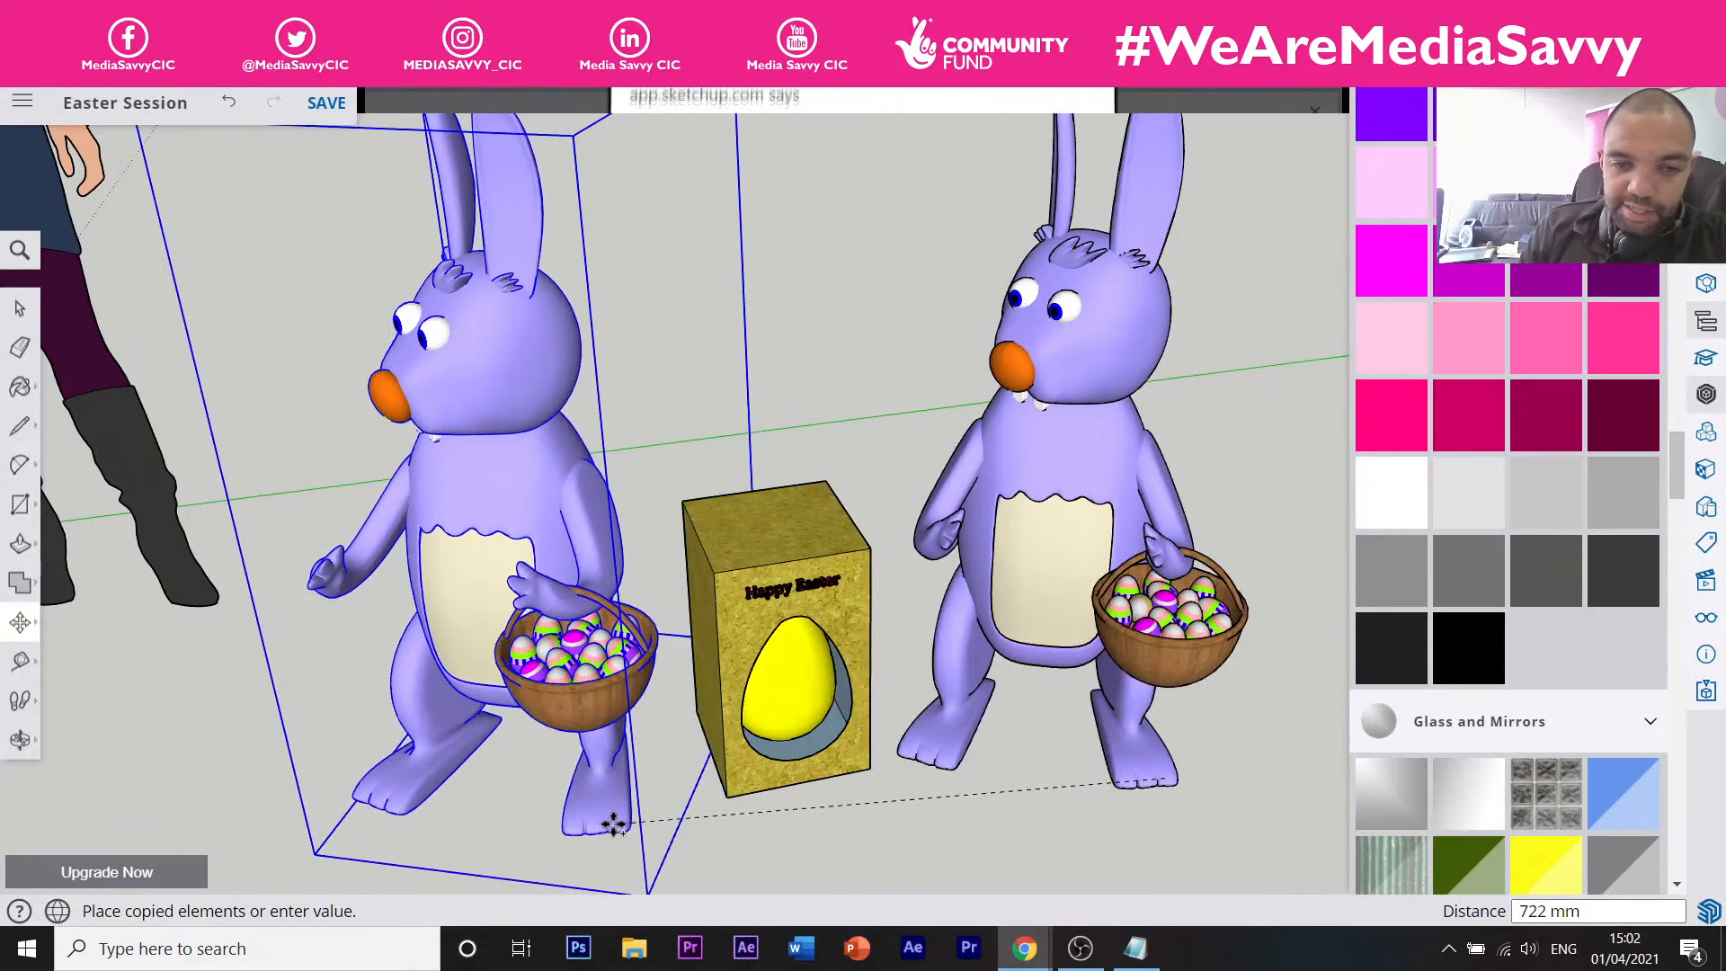
click(606, 825)
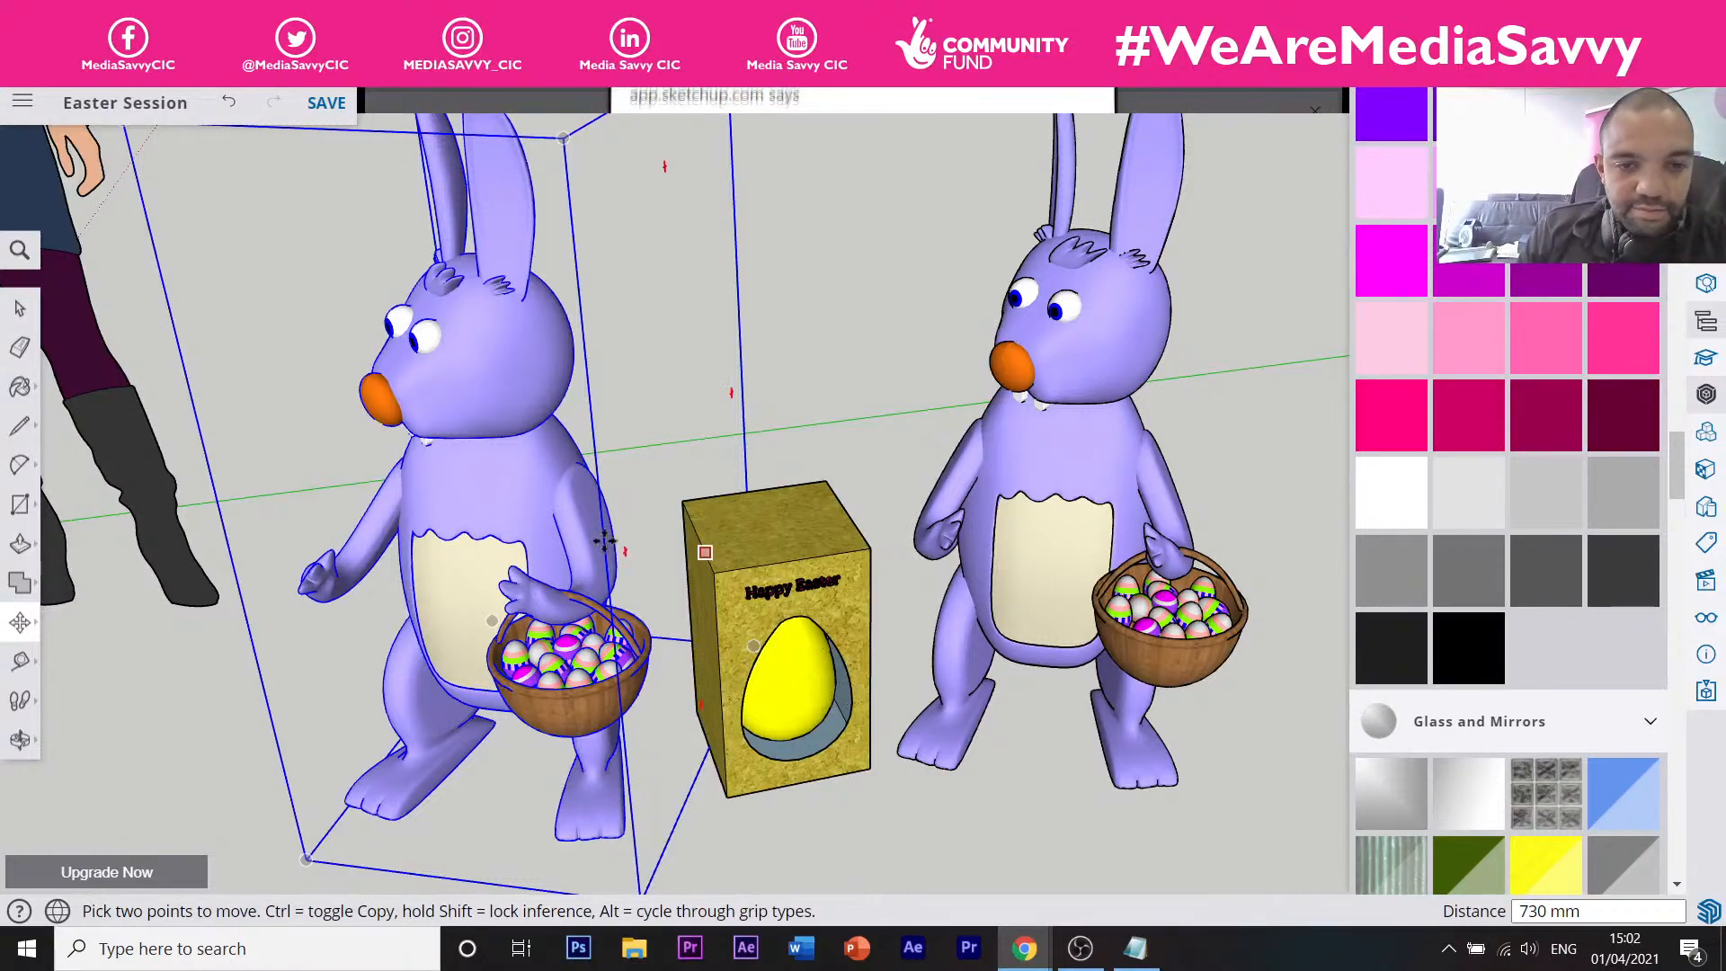
Mirror the copied bunny with scale -1 and set it down left of the box.
key(s)
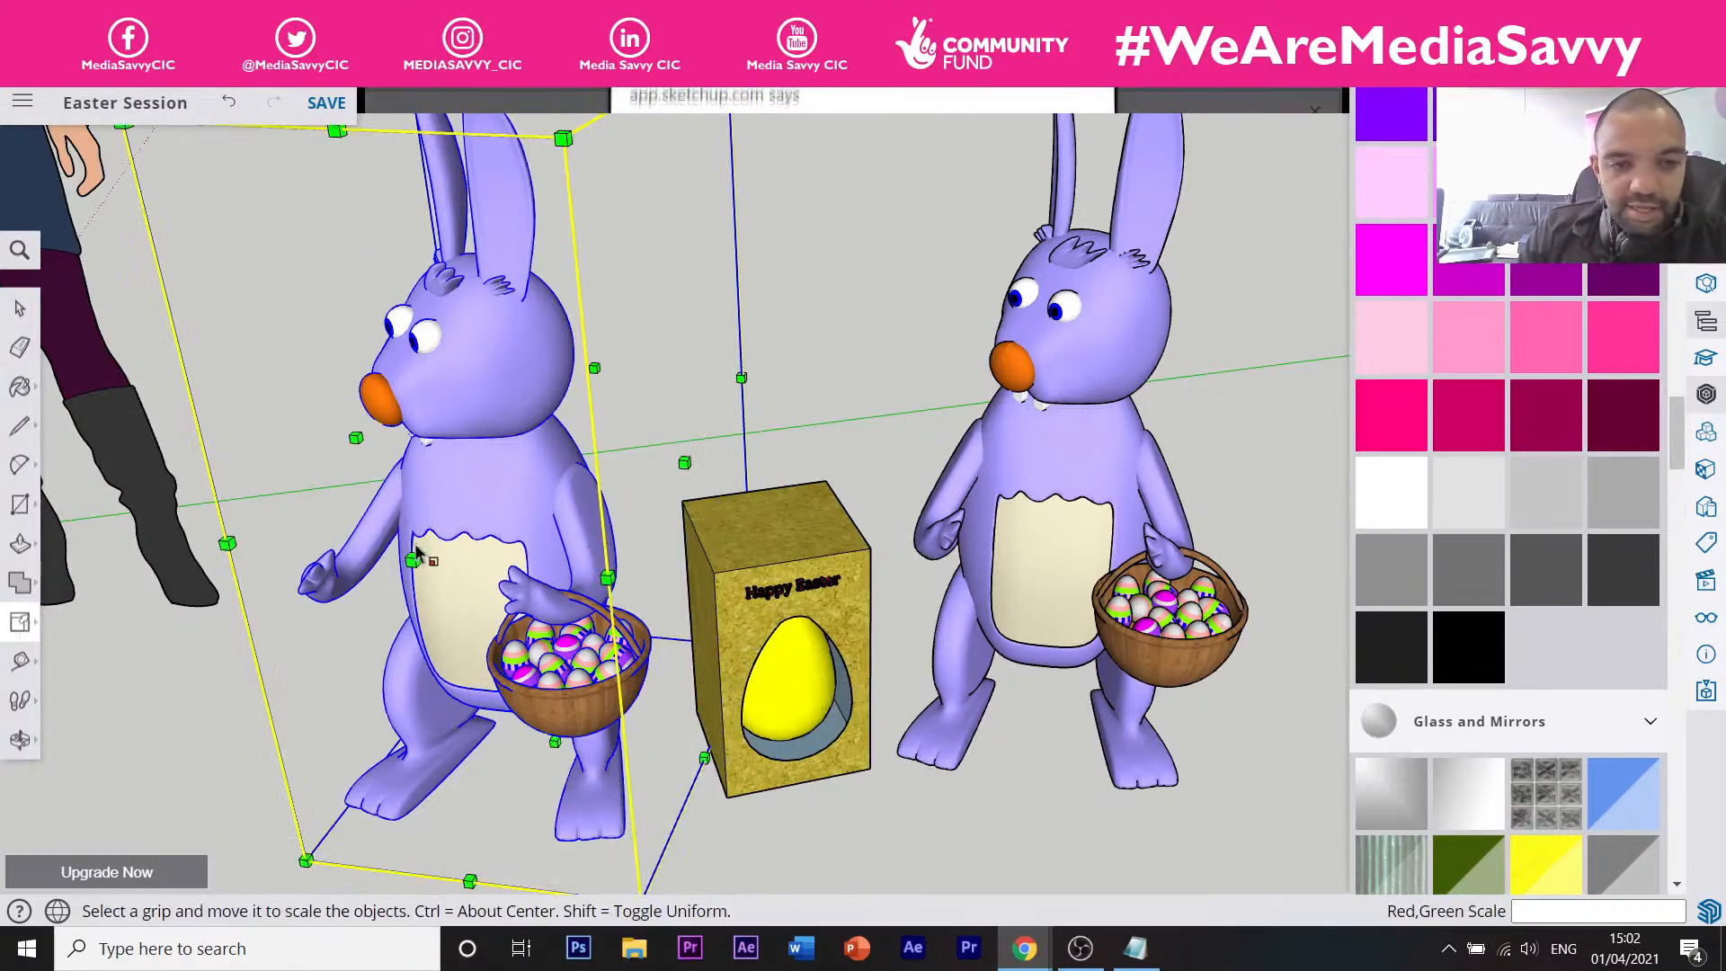
click(354, 436)
drag(359, 438, 934, 527)
click(936, 532)
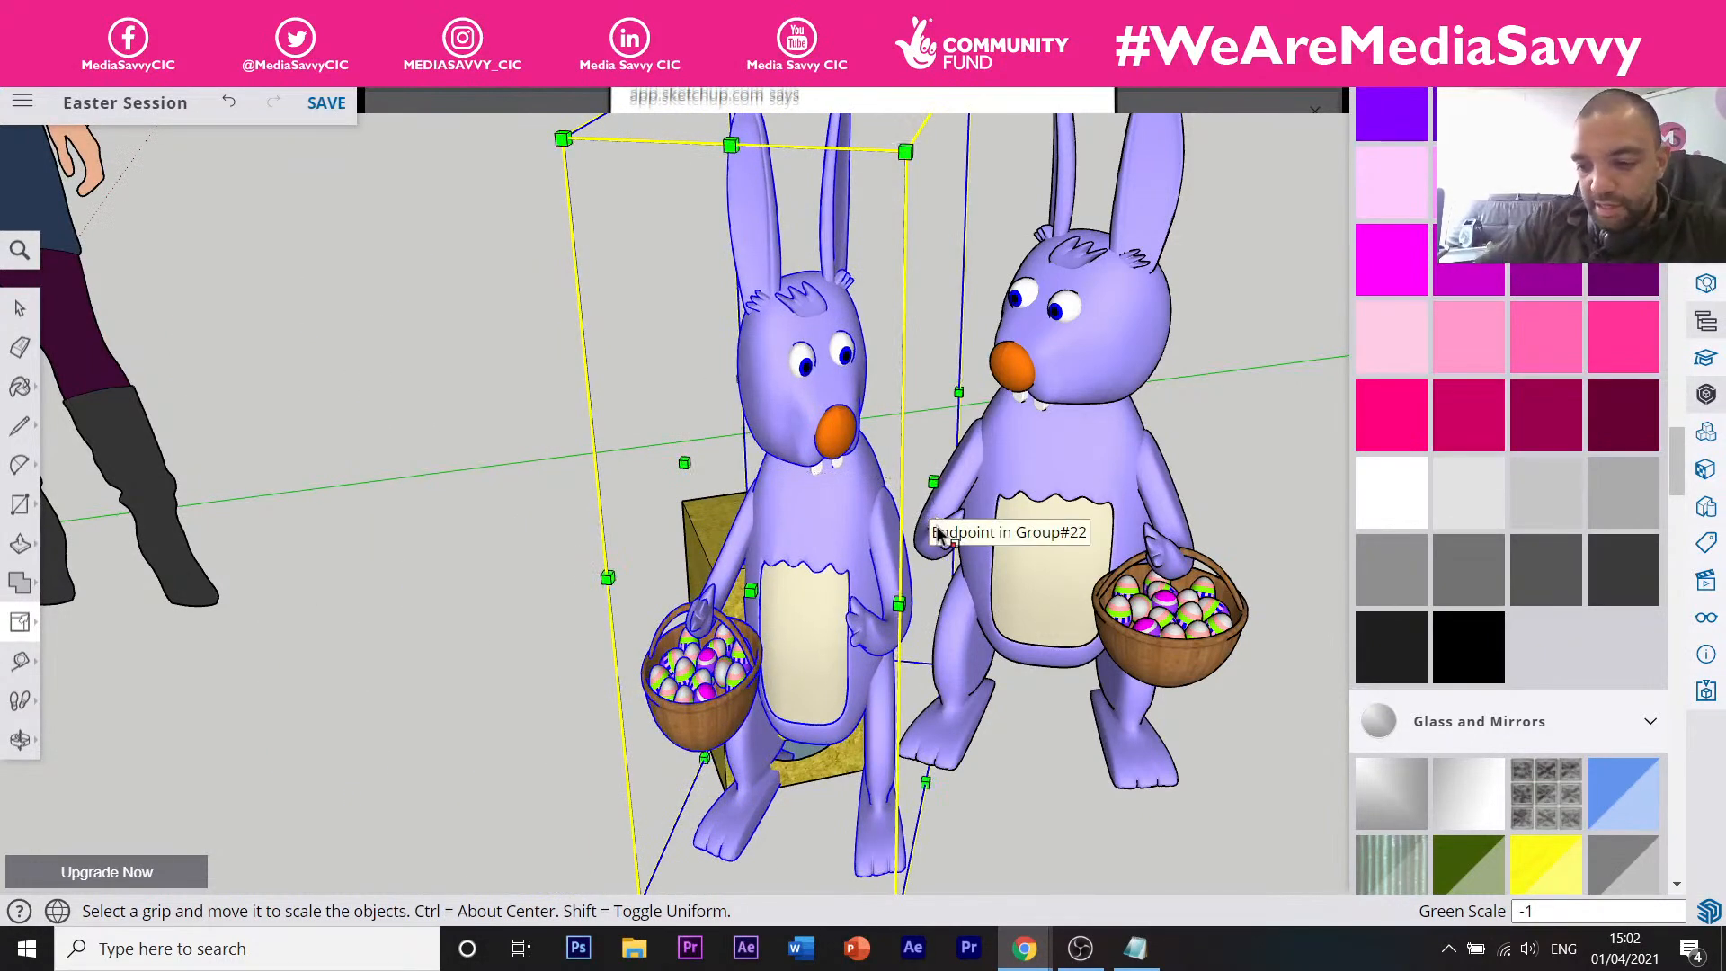
key(Return)
key(m)
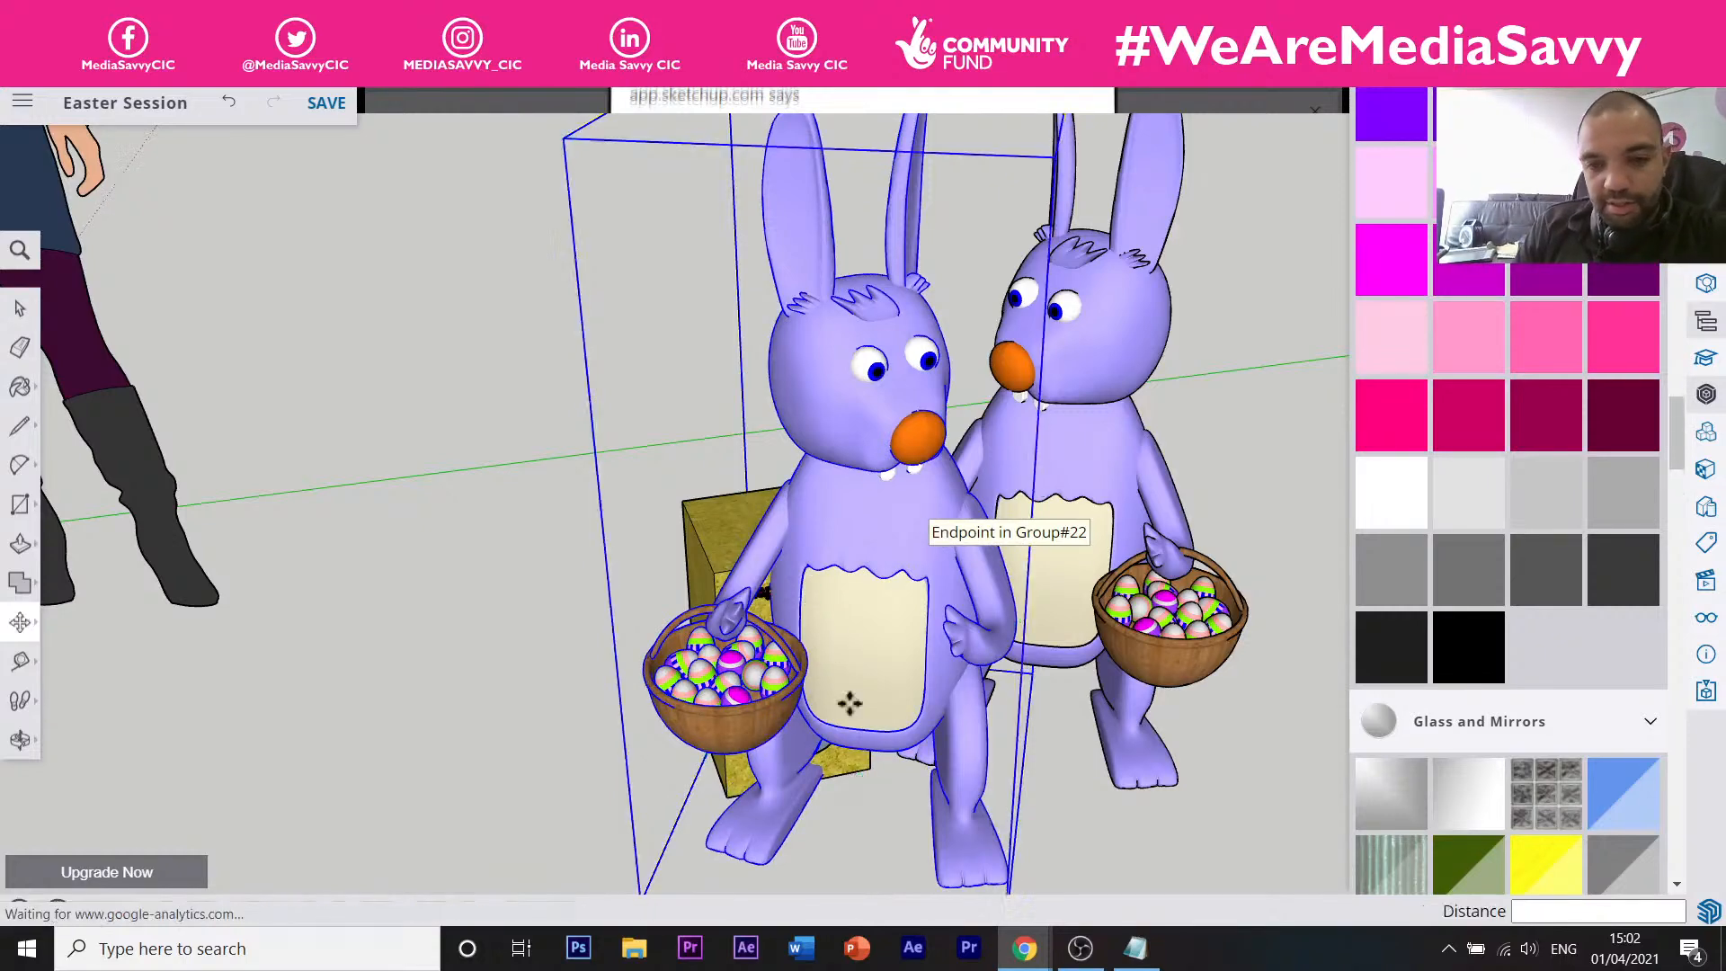
click(872, 771)
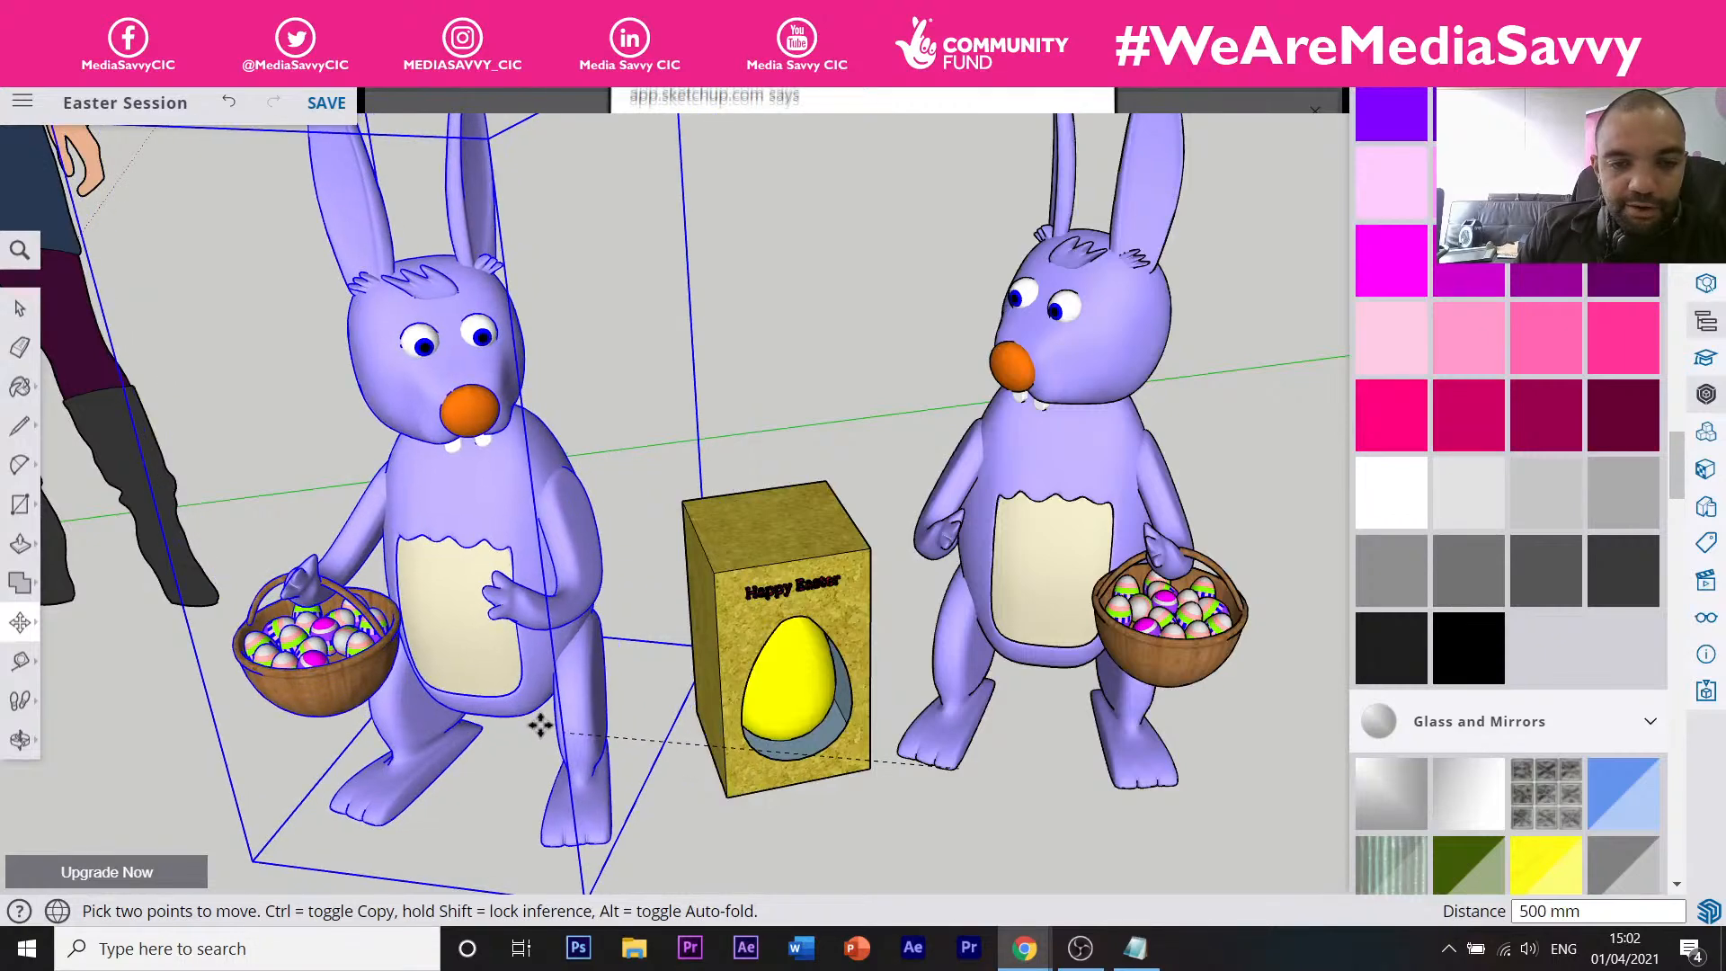
click(557, 717)
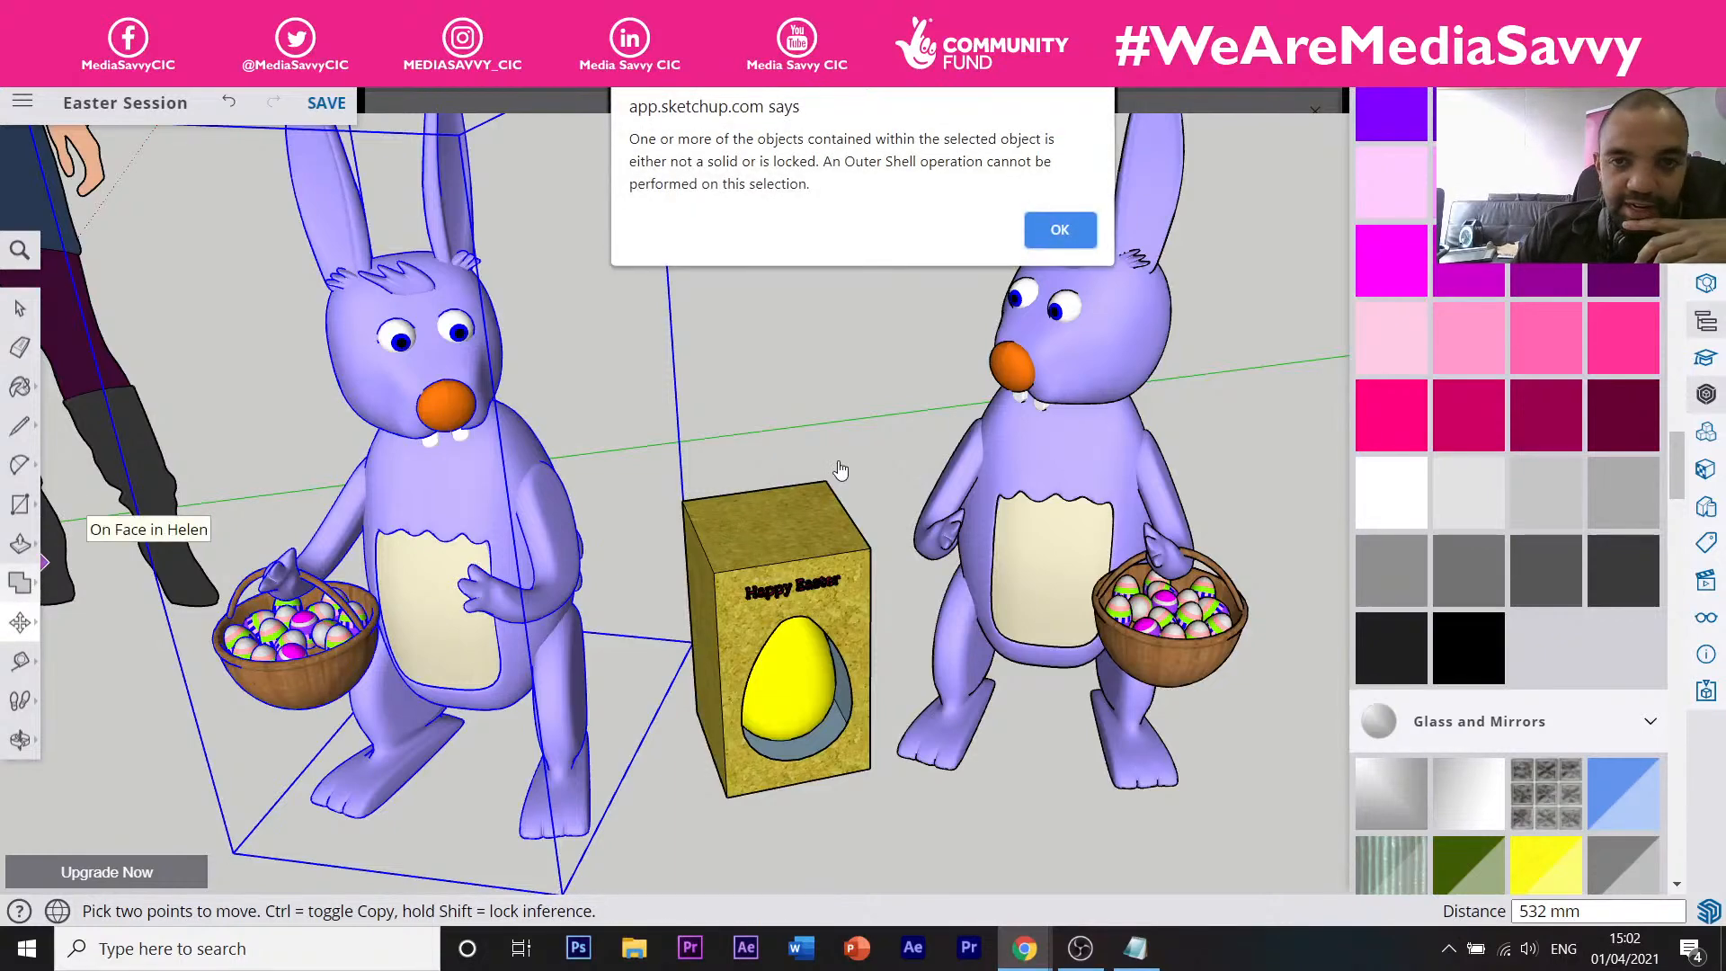
Dismiss the Outer Shell alert and turn the left bunny about 42.9° toward the box.
click(1060, 232)
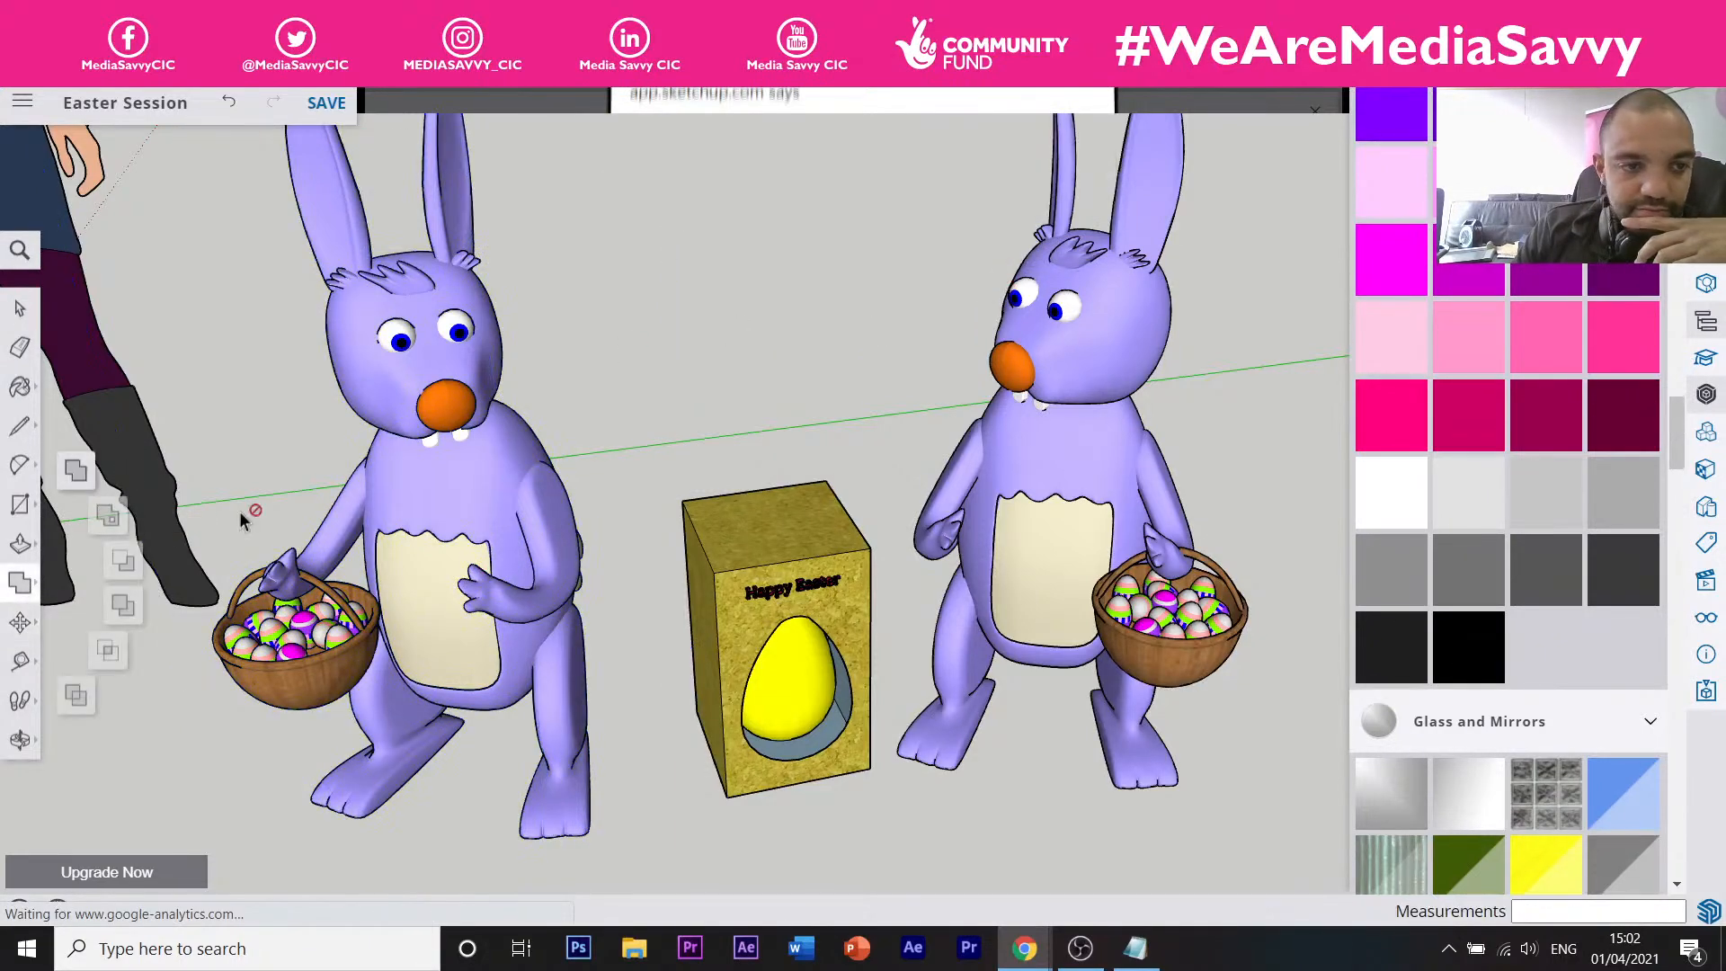
click(20, 622)
click(91, 626)
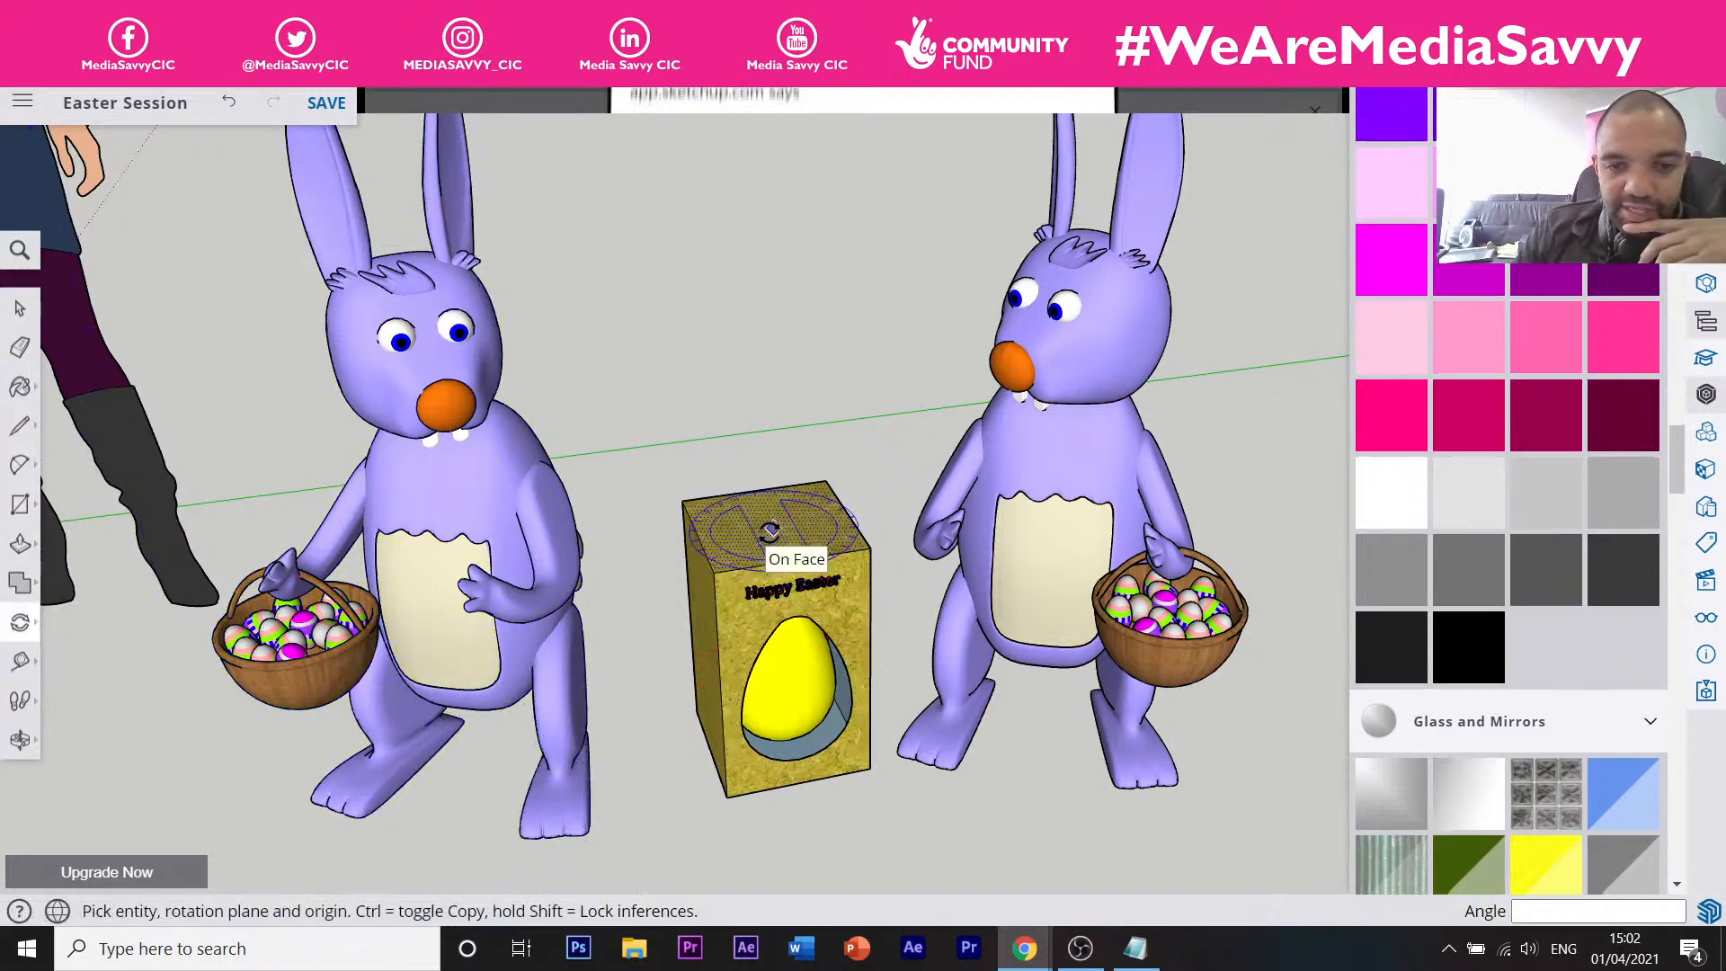
key(space)
click(503, 561)
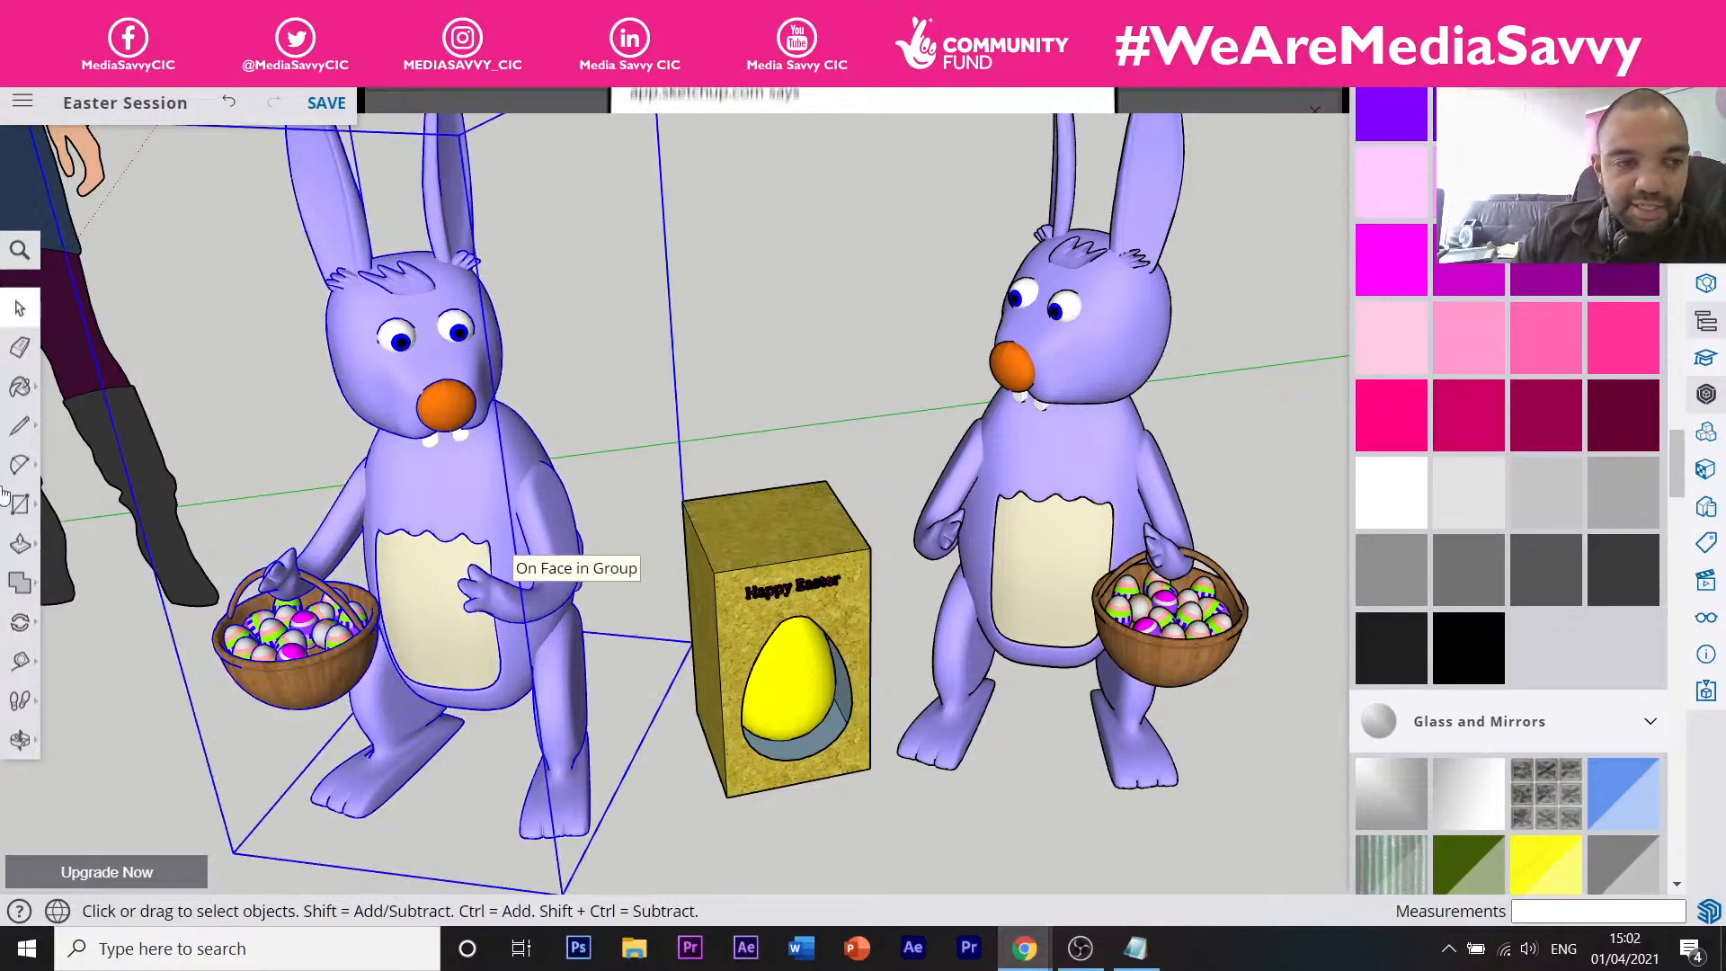
click(19, 622)
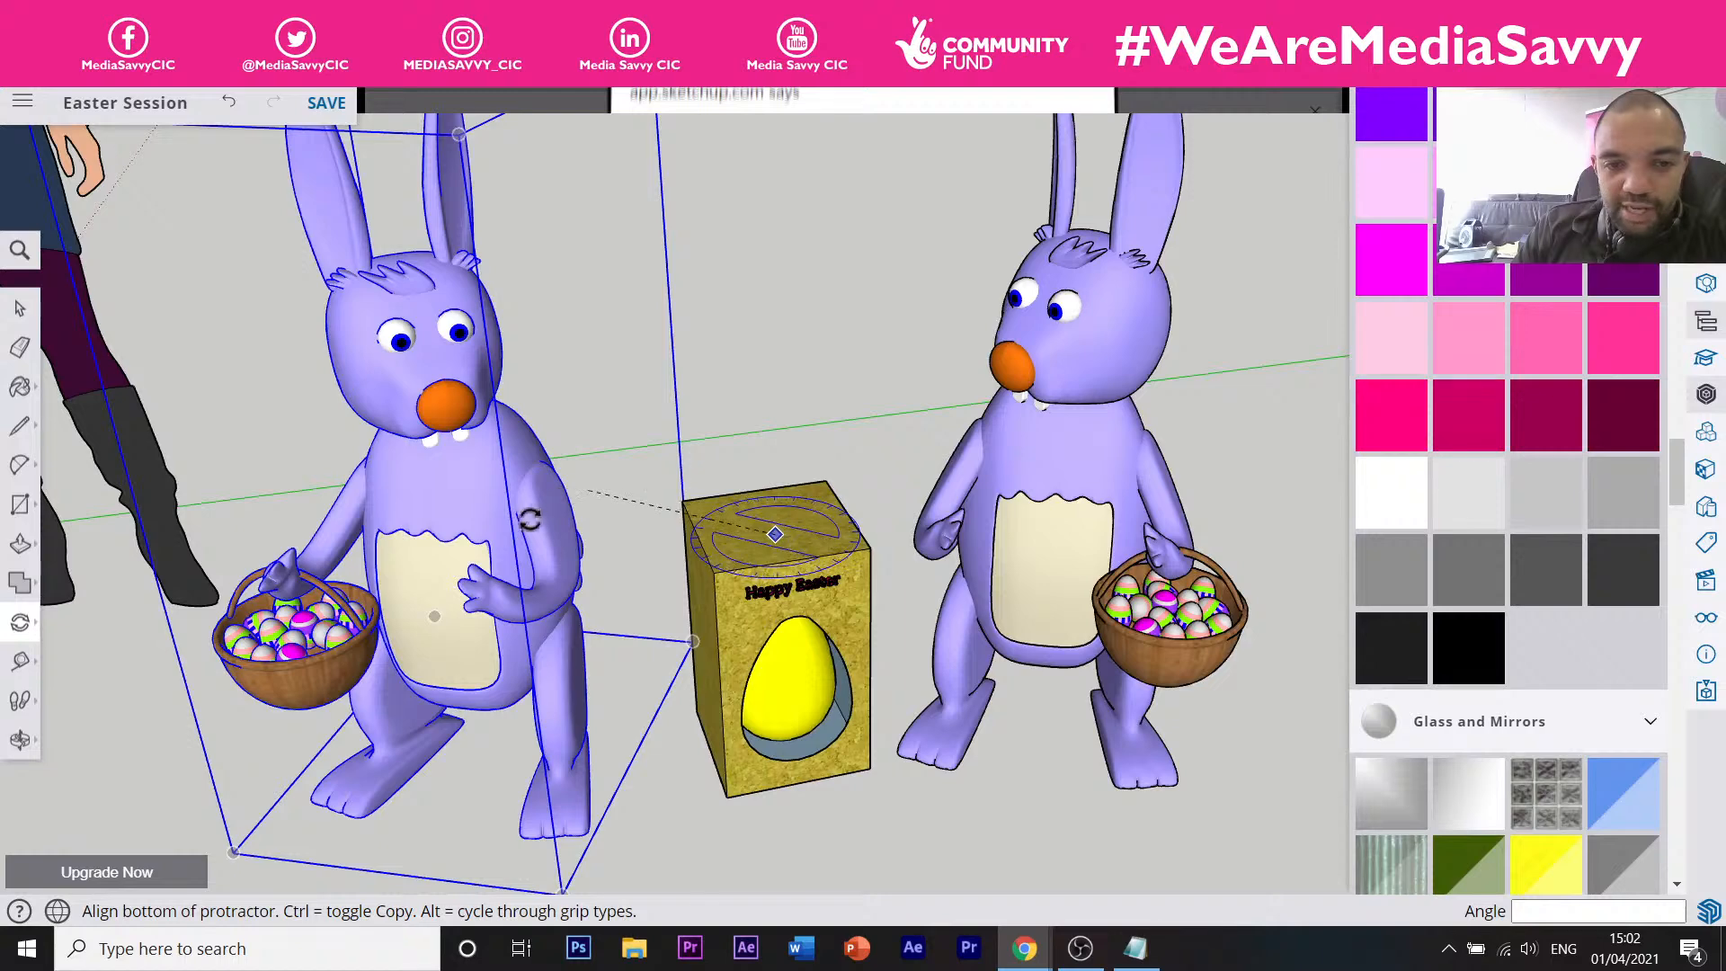
click(501, 542)
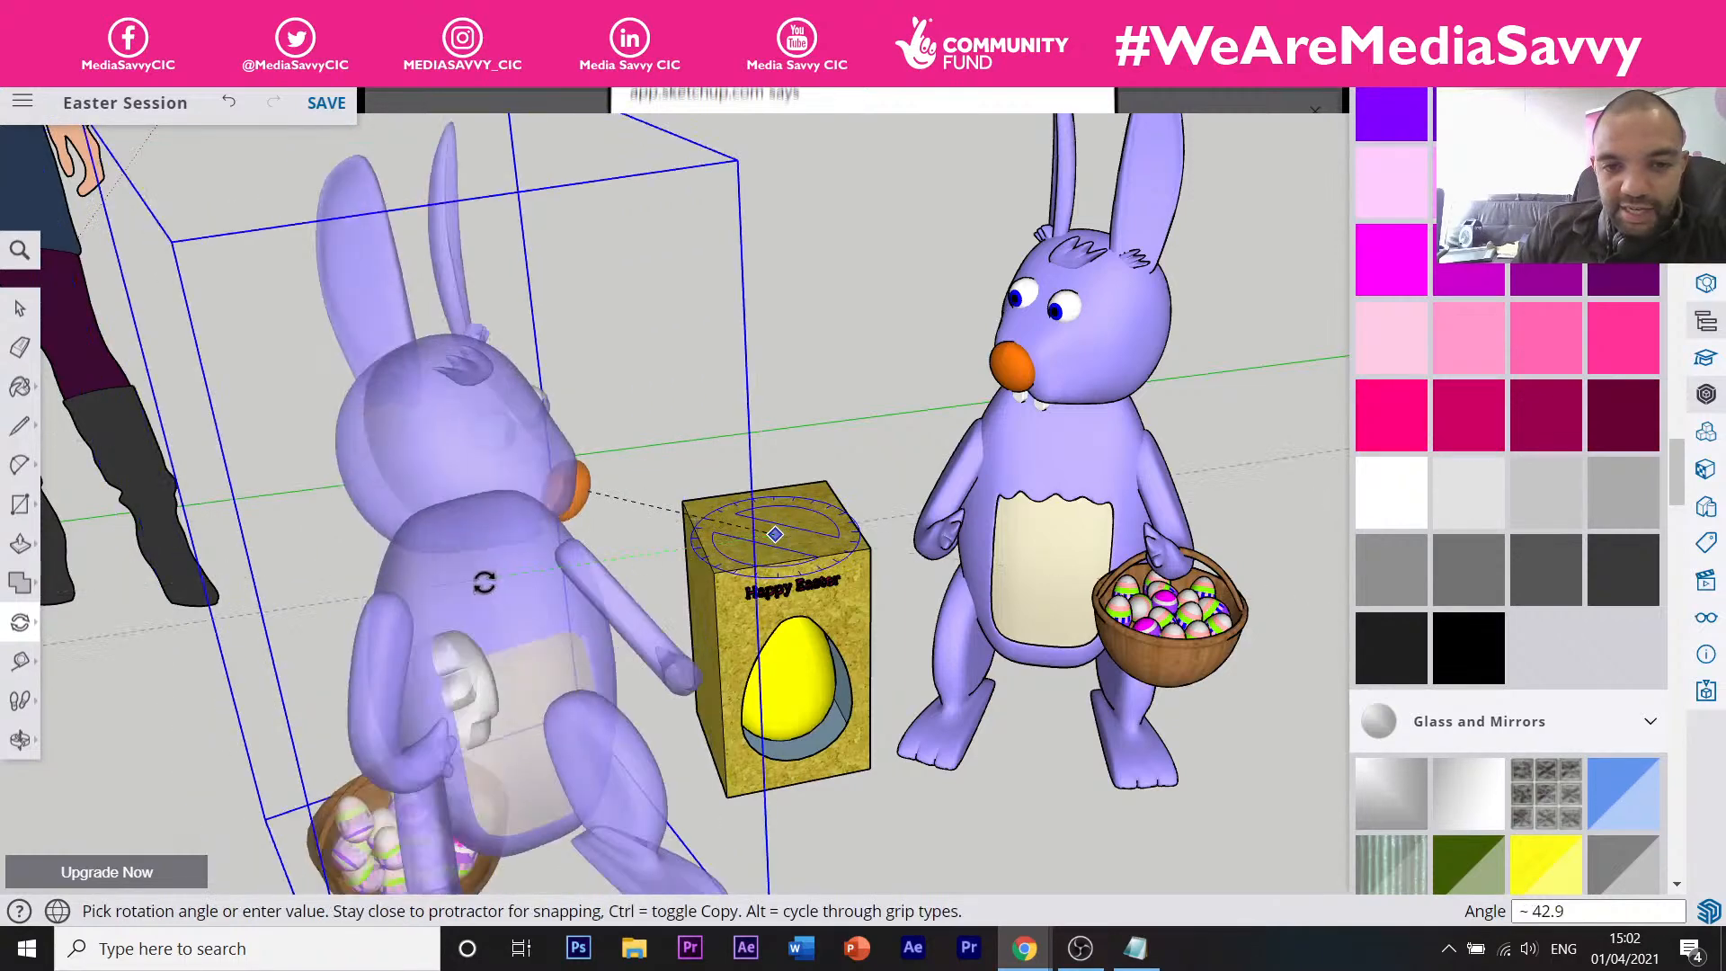
click(485, 582)
scroll(528, 486, down, 5)
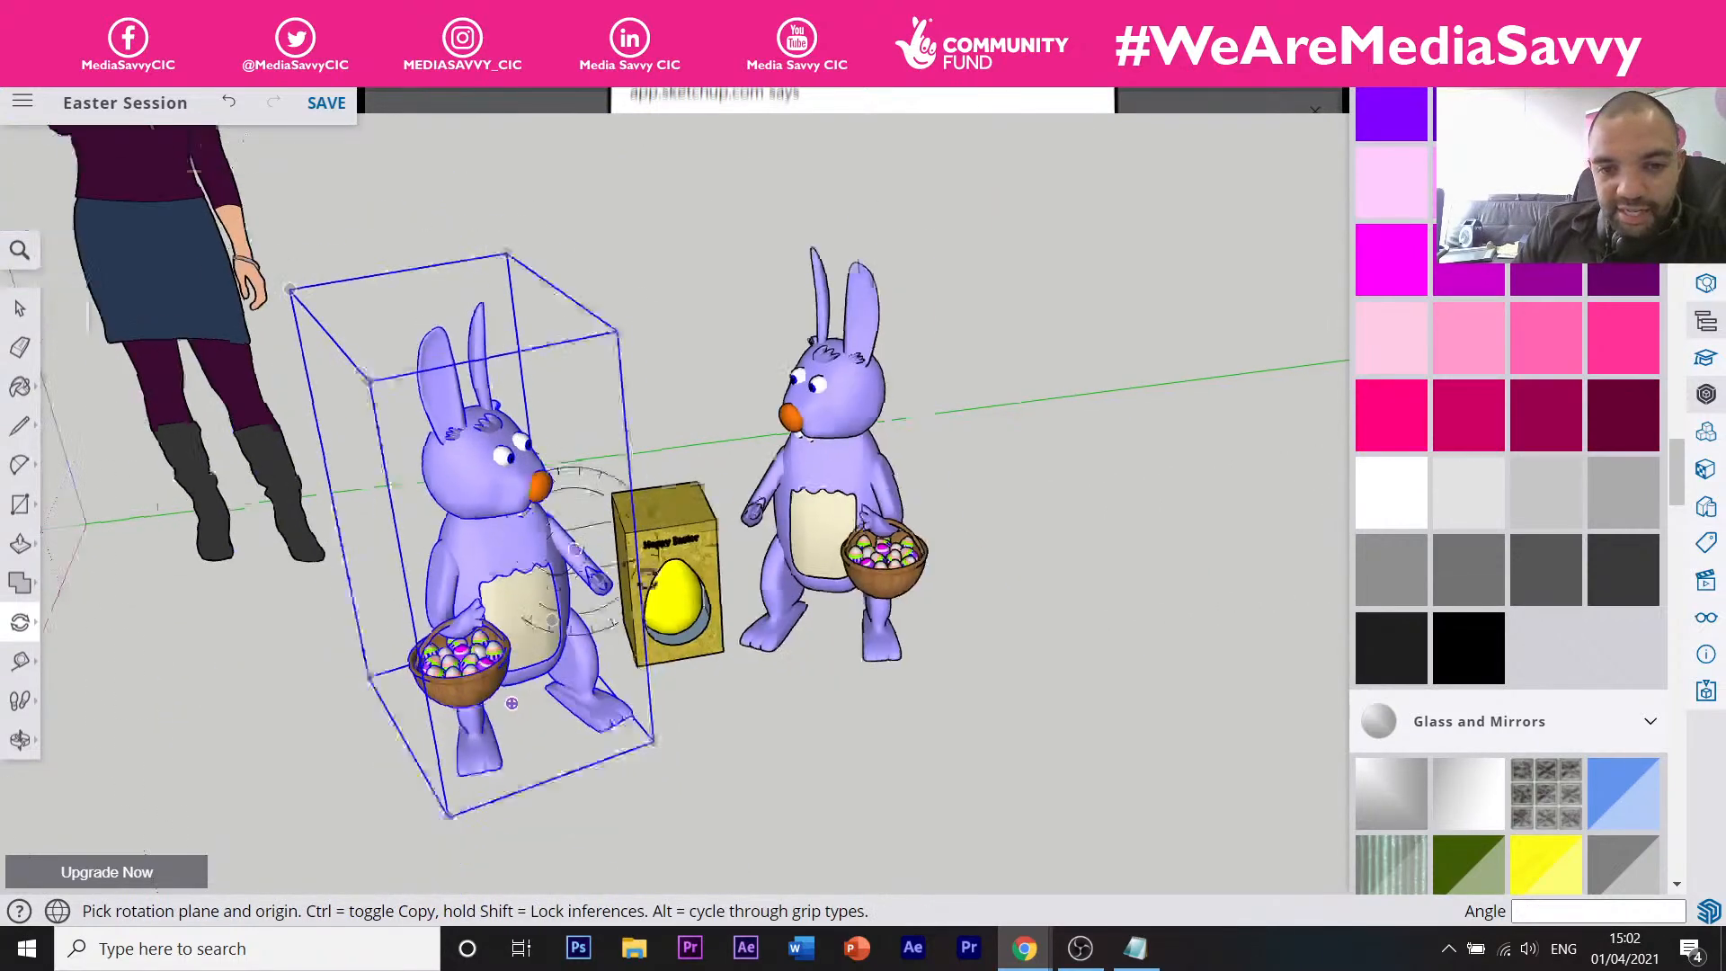
key(space)
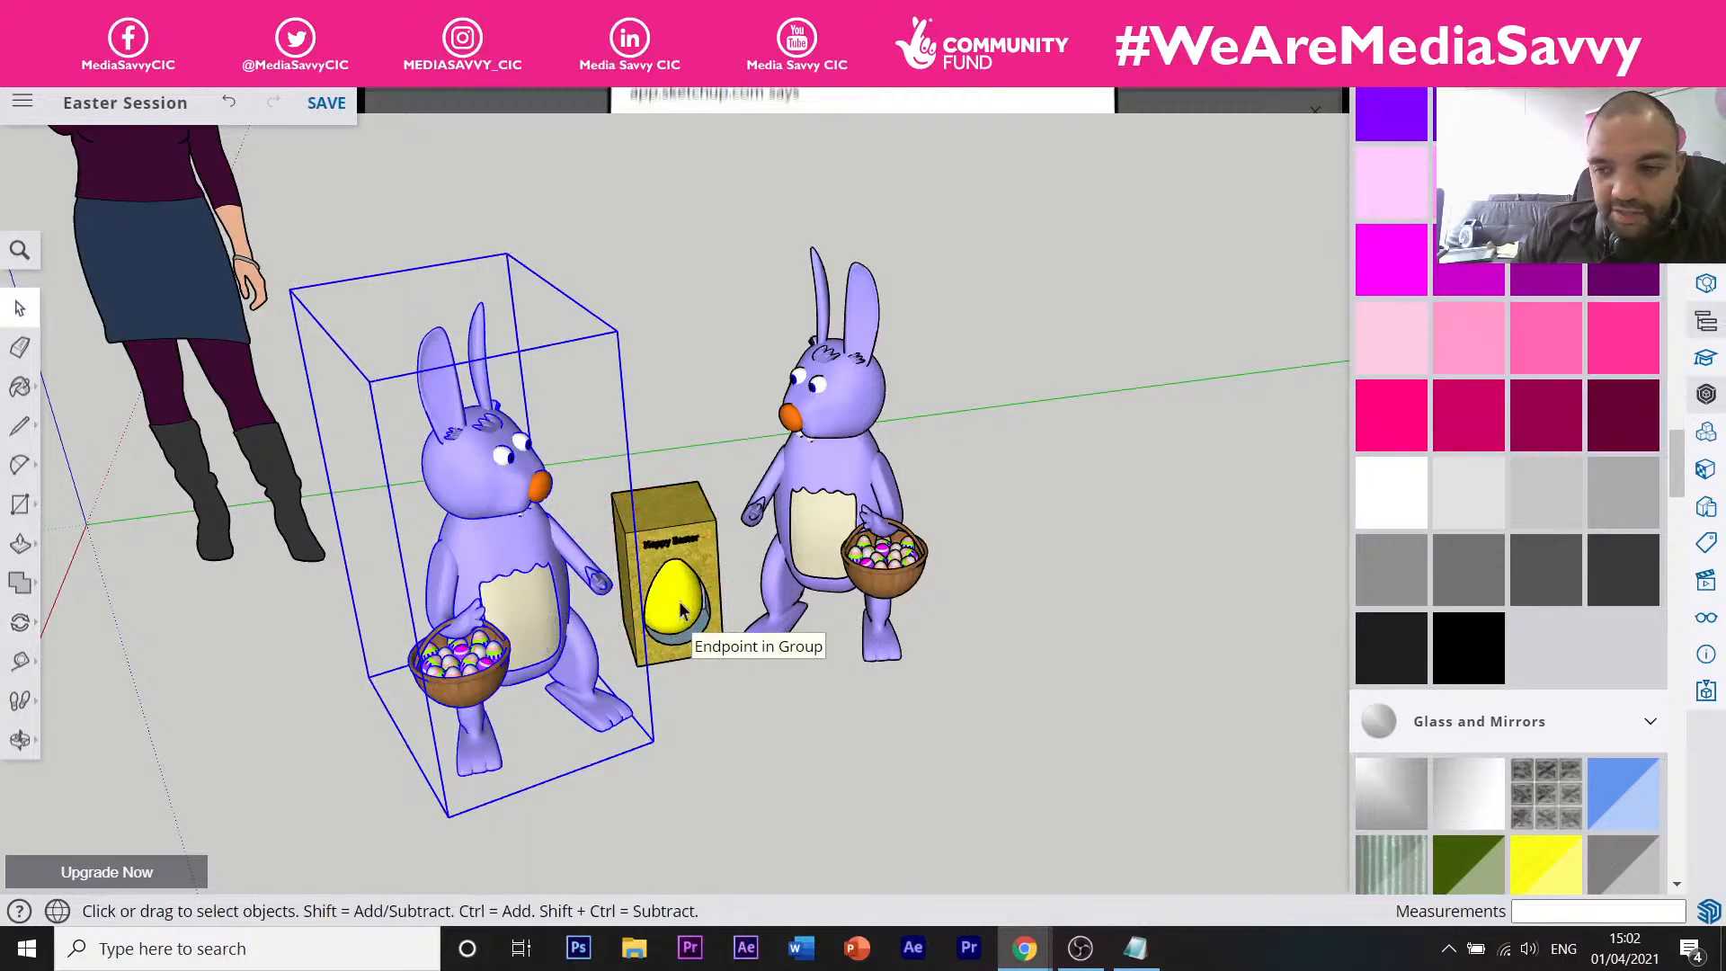
Select all the egg box parts, leaving the right bunny out of the selection.
scroll(680, 611, up, 5)
click(722, 572)
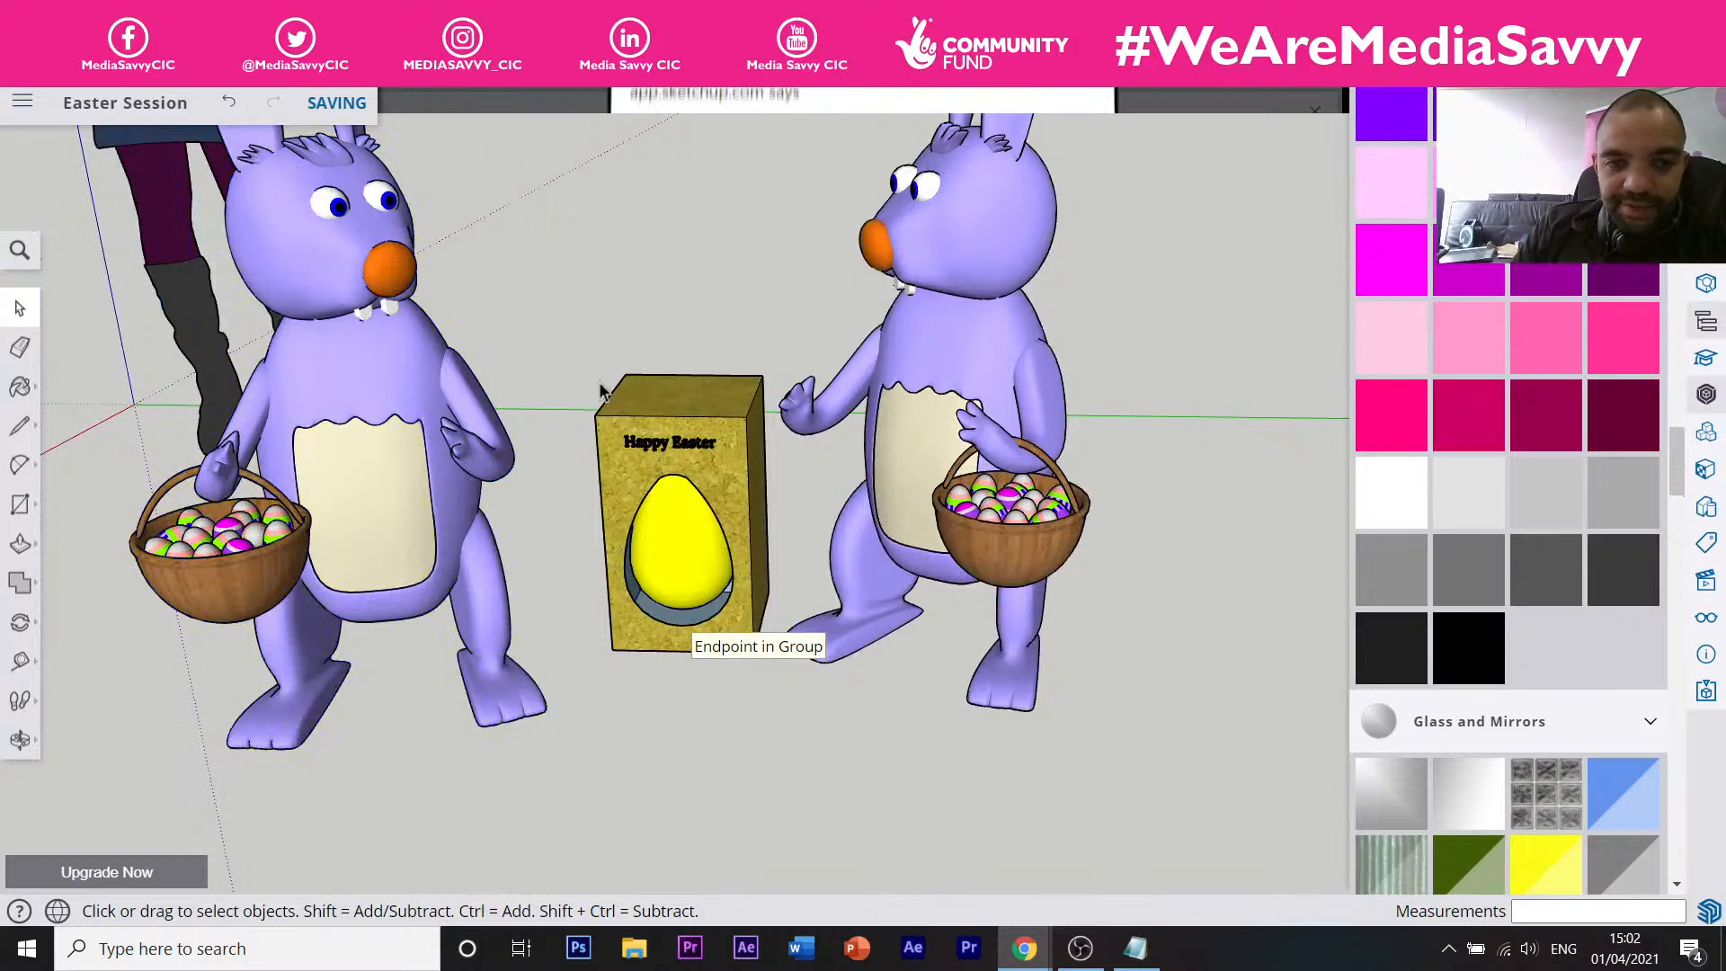
double_click(724, 621)
right_click(760, 669)
drag(761, 674, 748, 700)
click(721, 699)
click(785, 733)
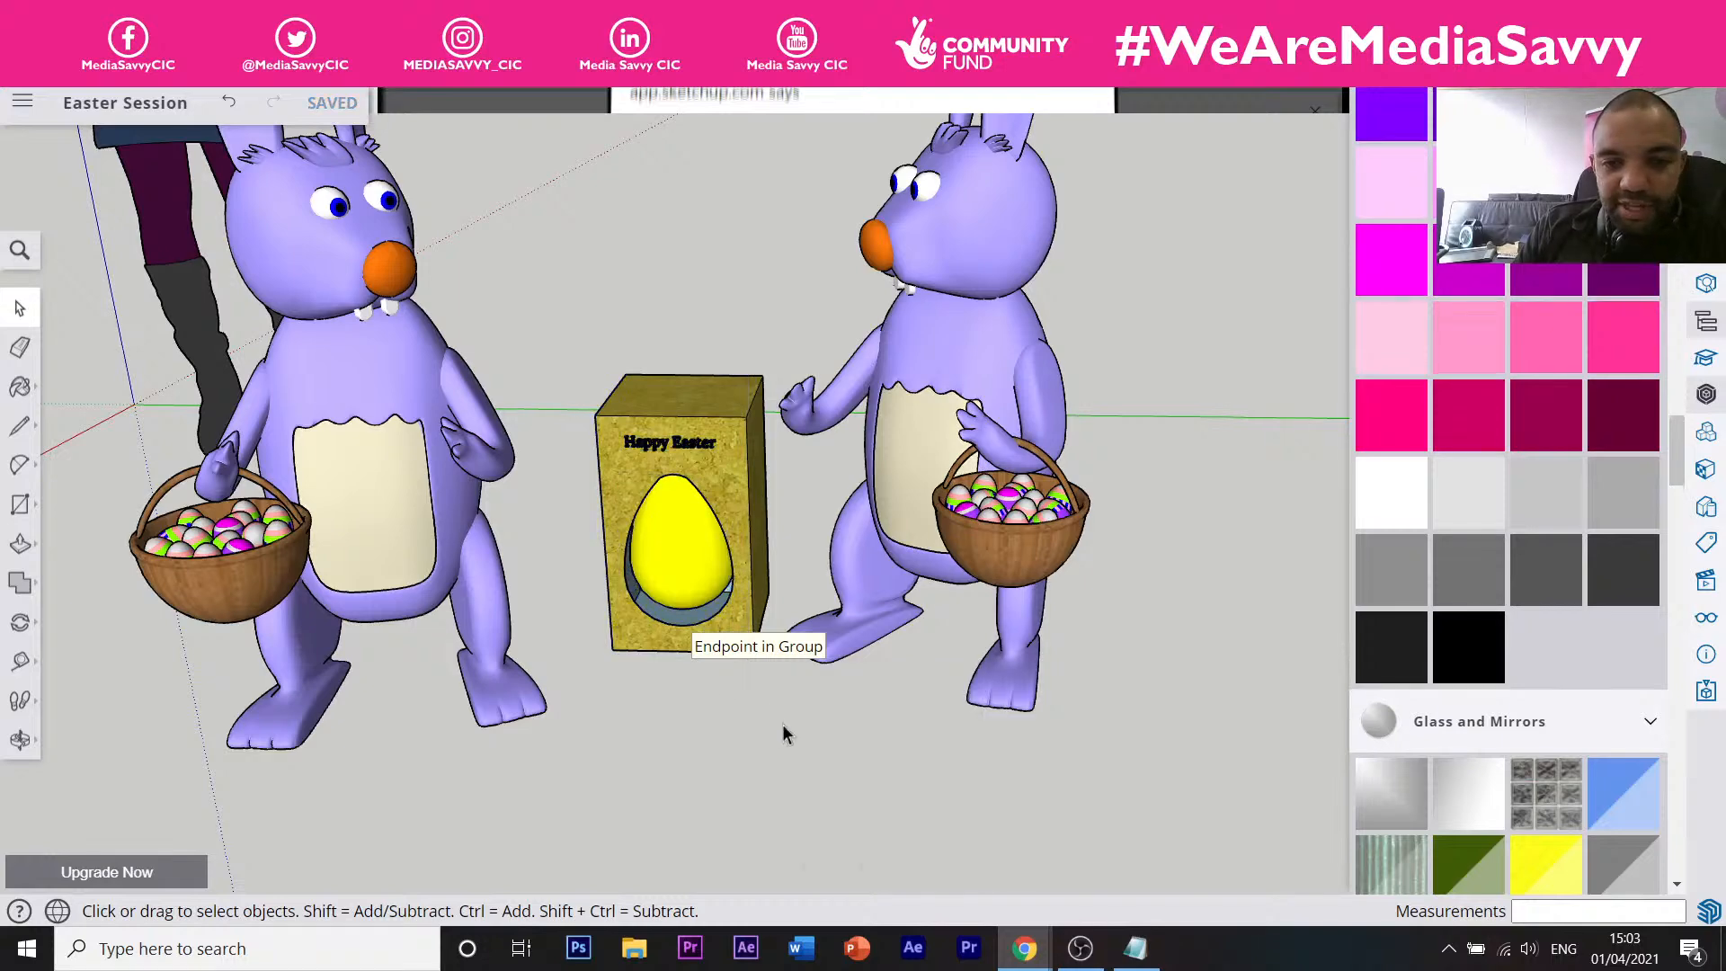
drag(557, 384, 568, 369)
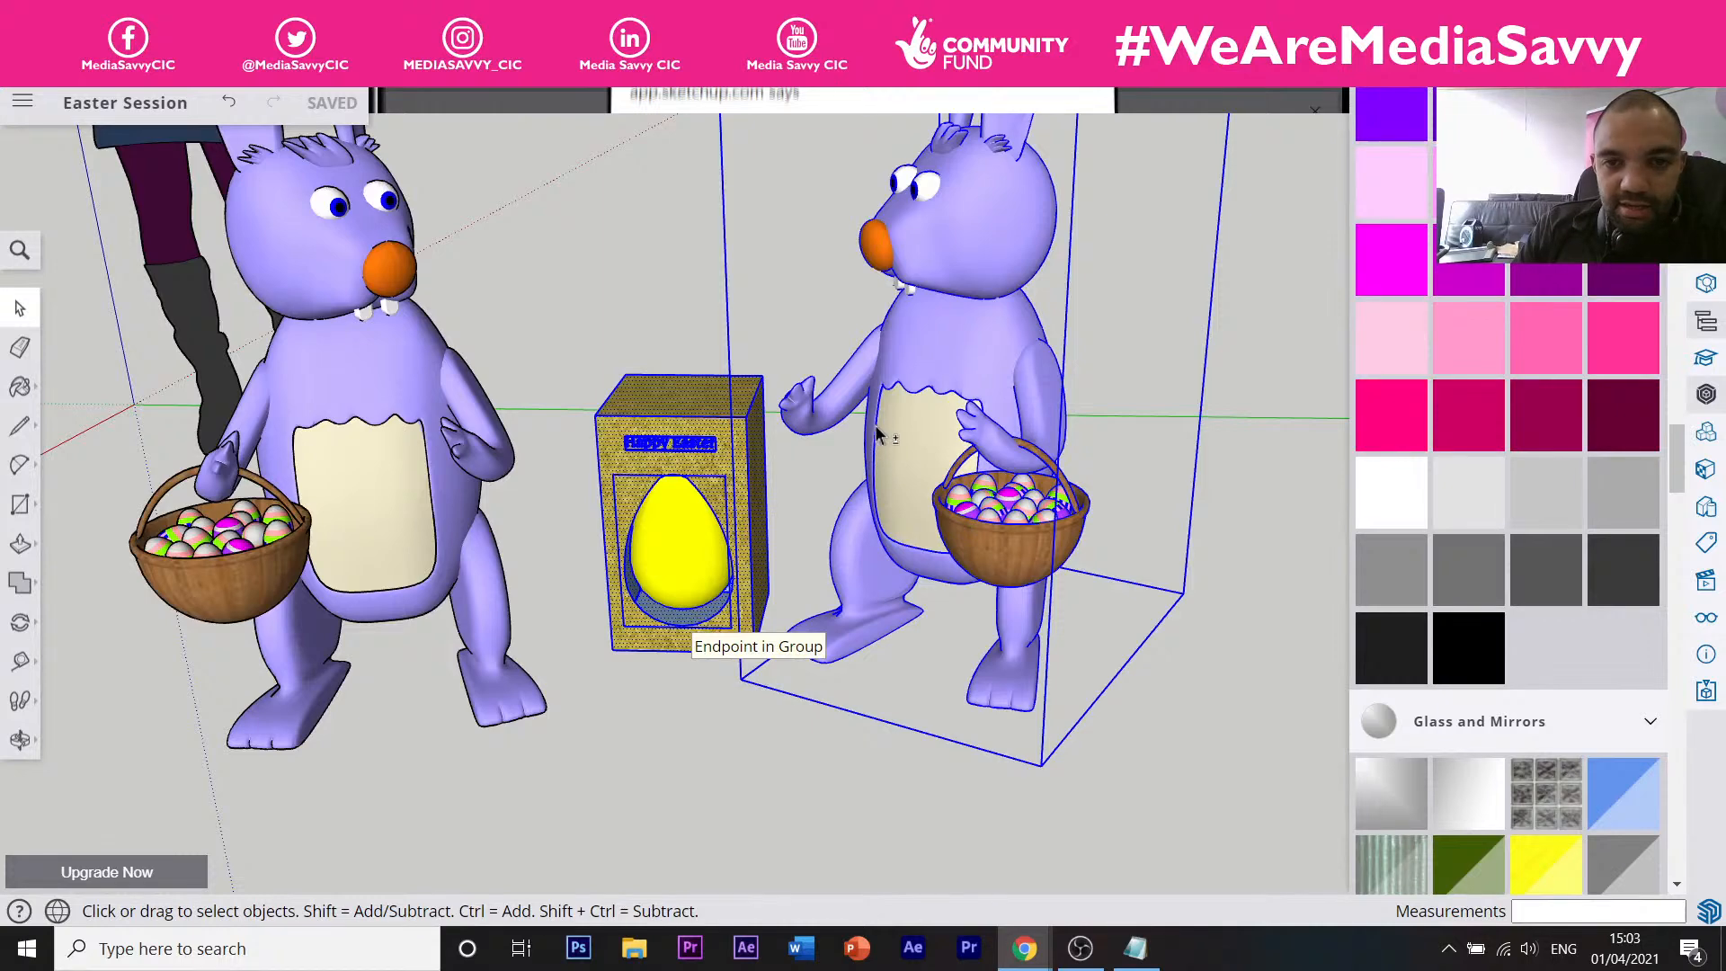
shift+click(880, 473)
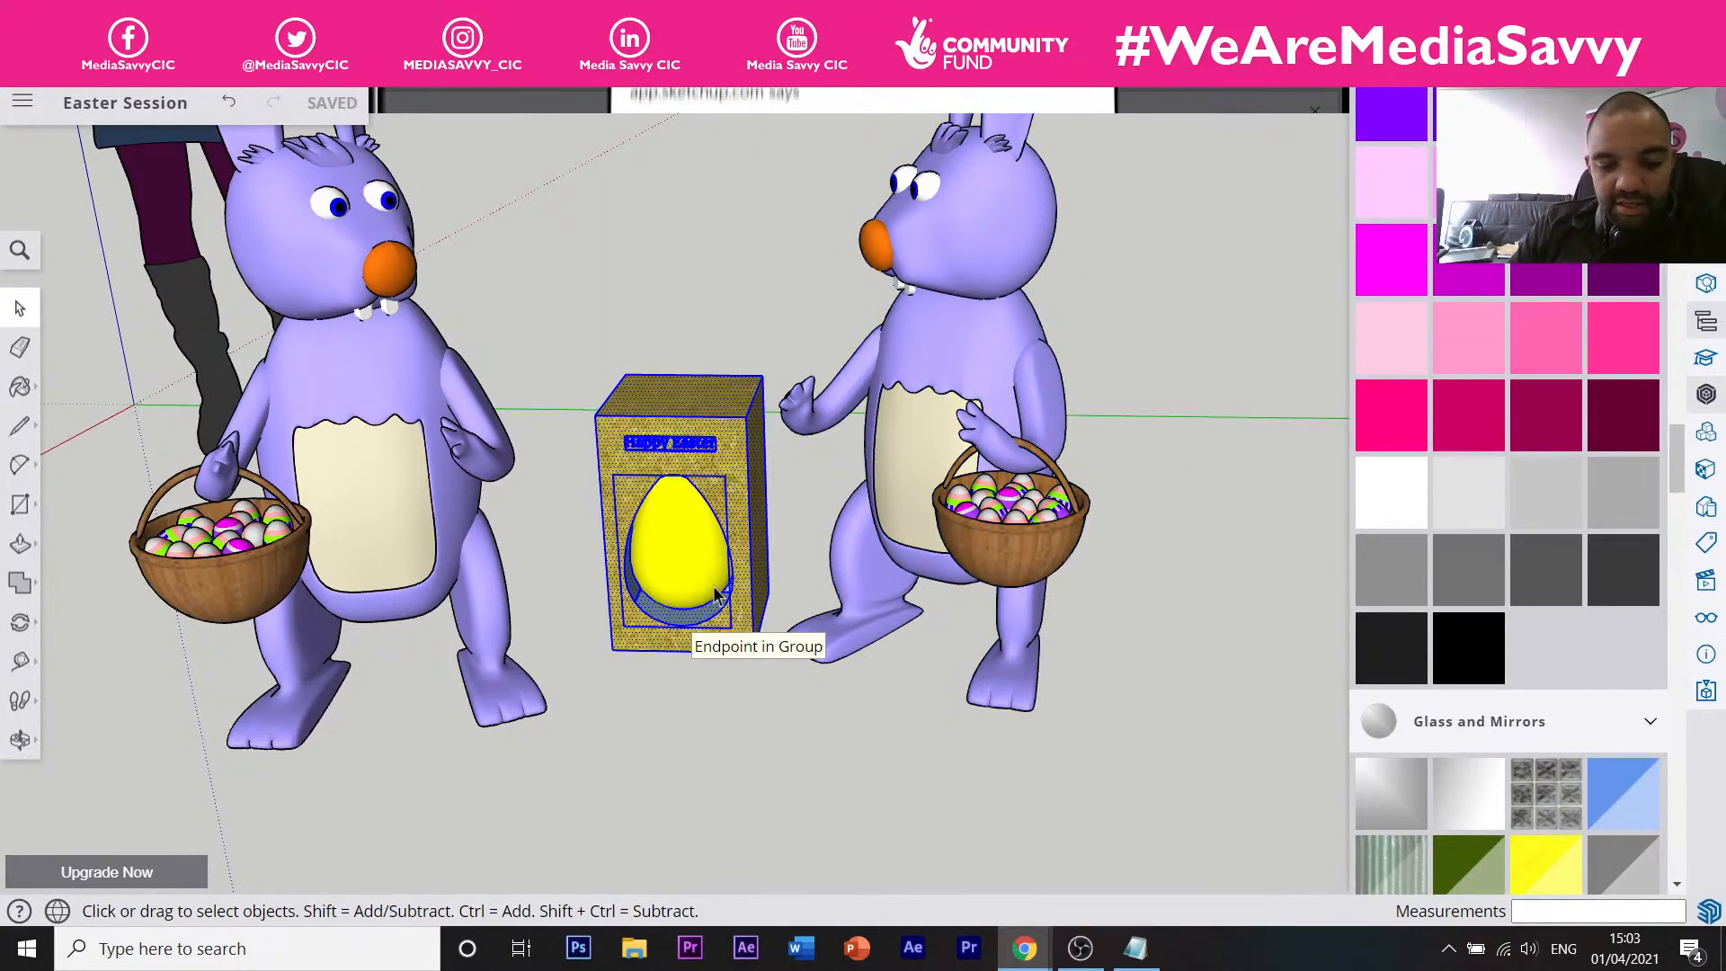
Group the egg box parts and Ctrl-copy the group on top of the original.
right_click(718, 595)
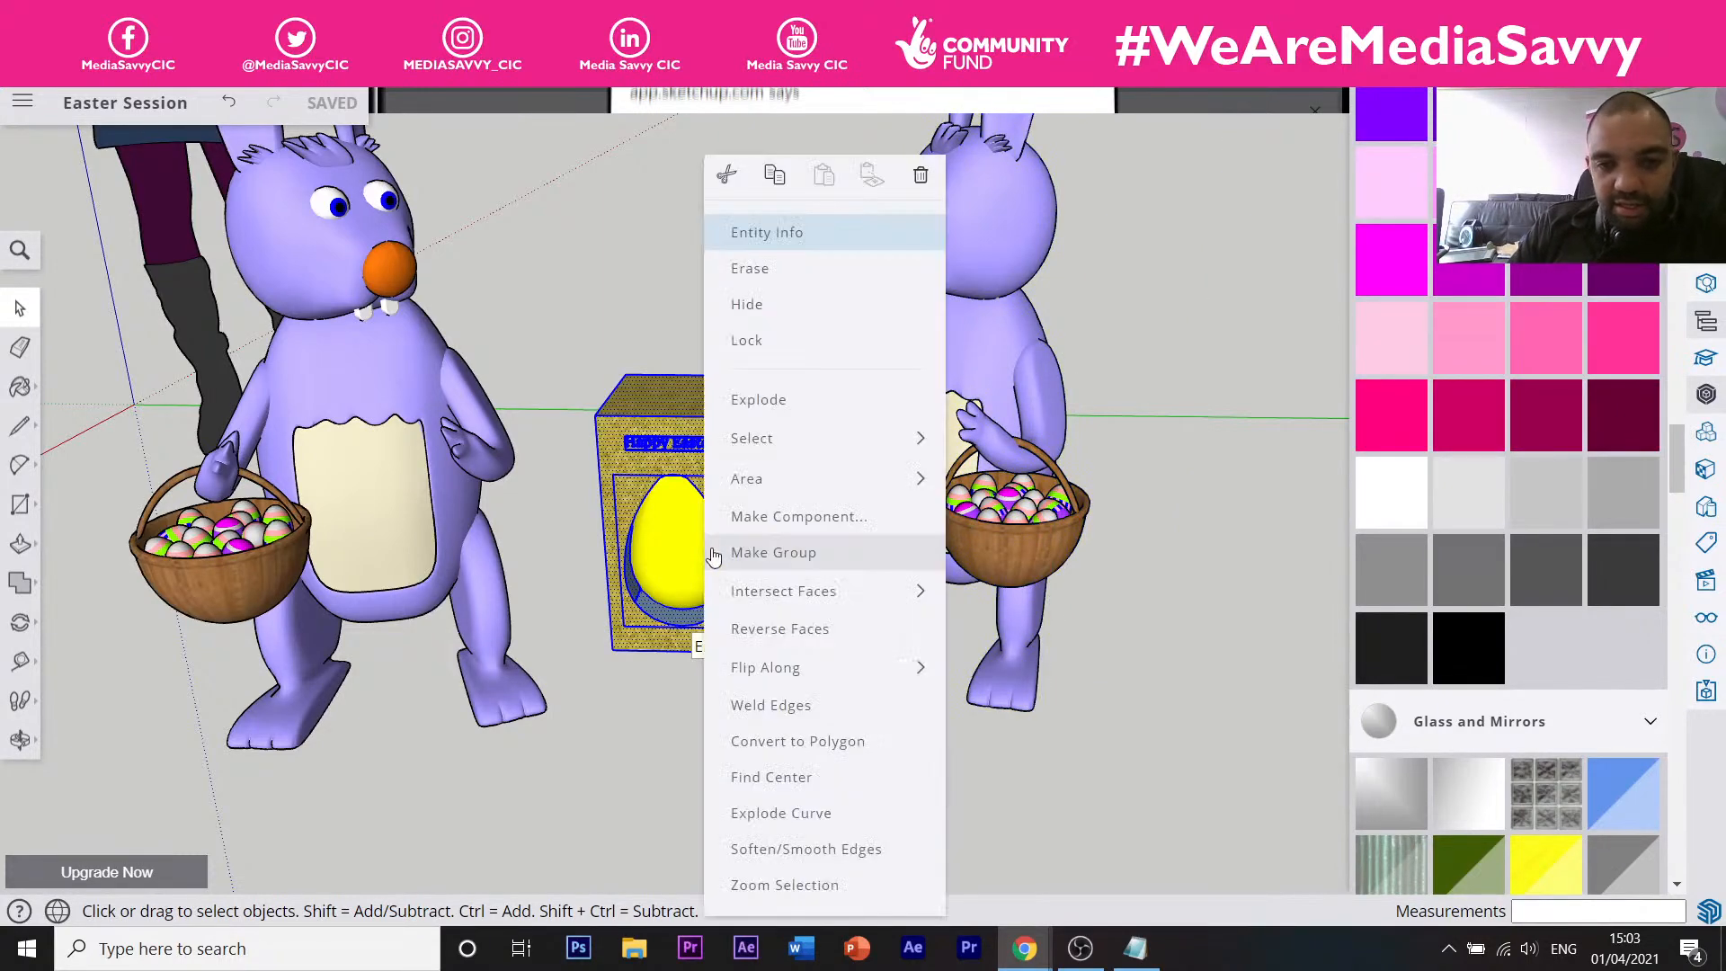
click(829, 553)
key(m)
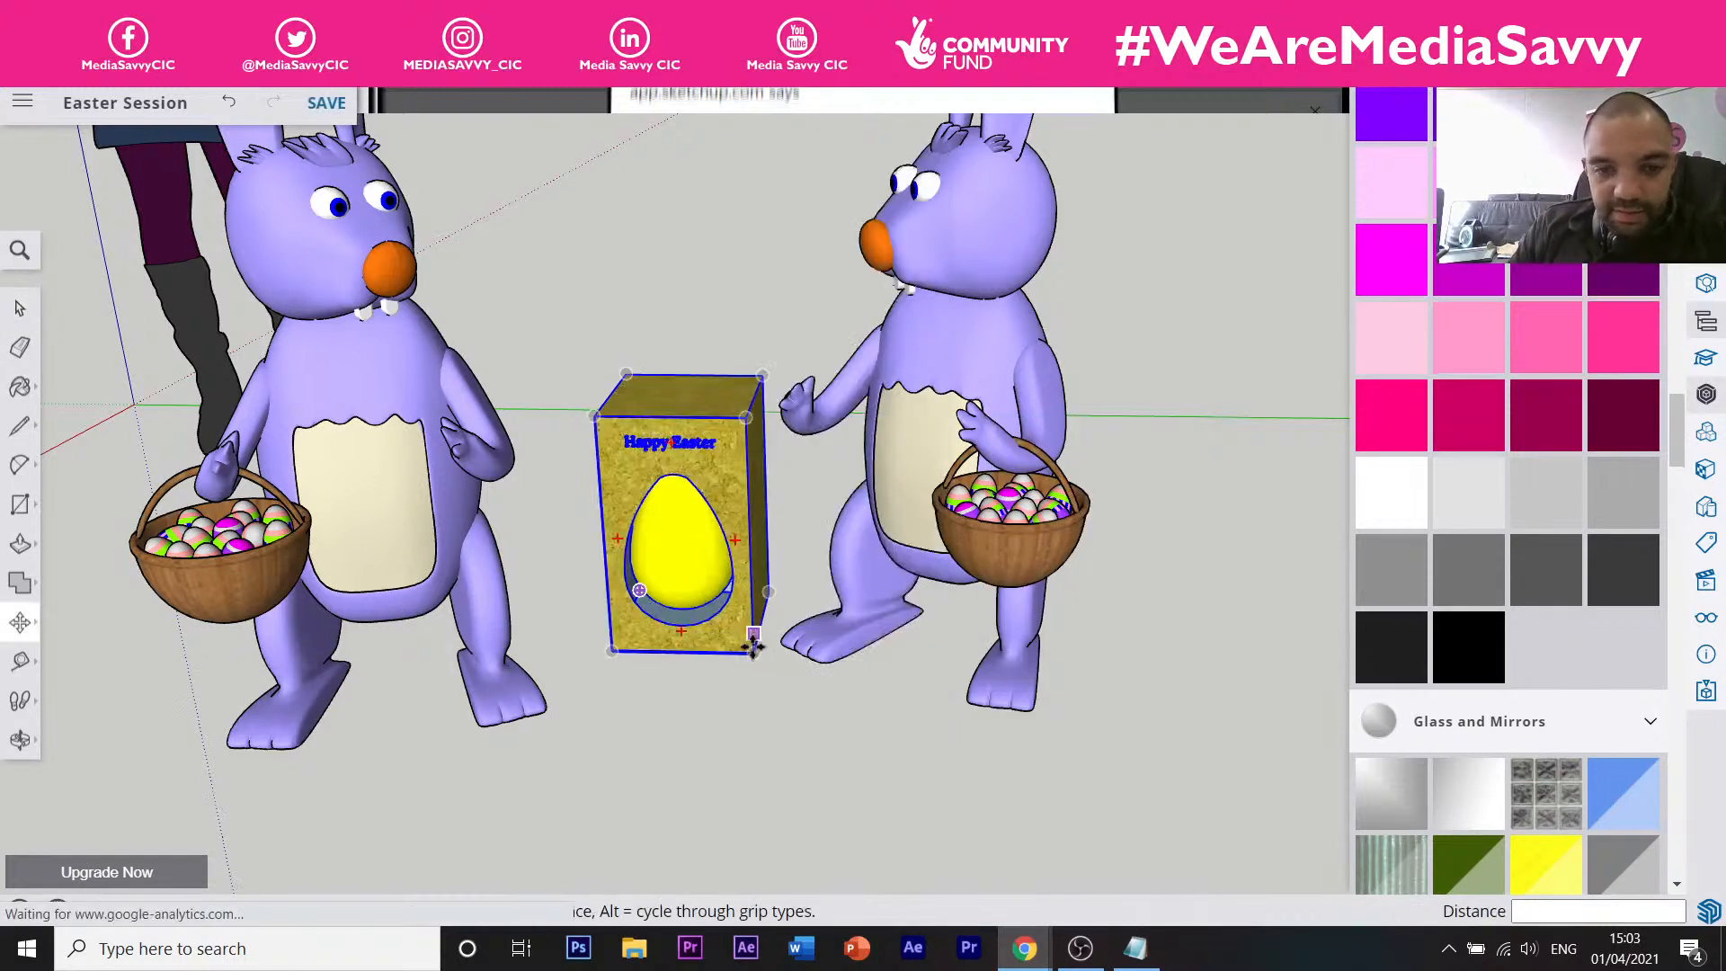
click(753, 647)
key(ctrl)
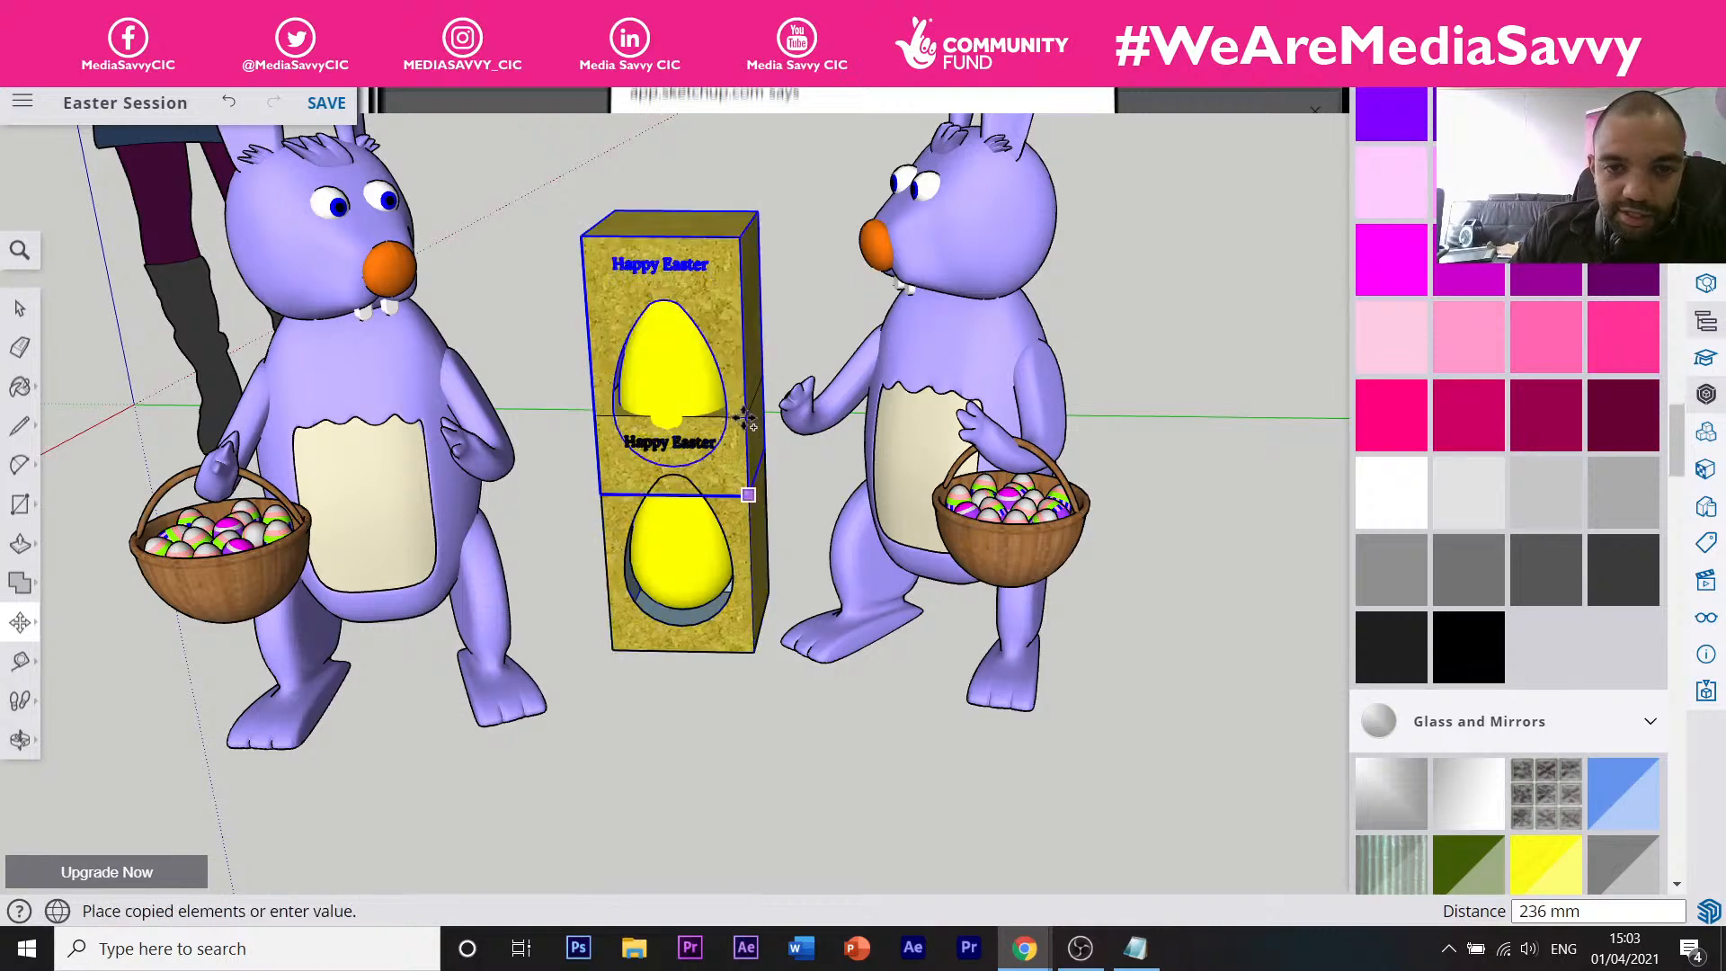
click(742, 415)
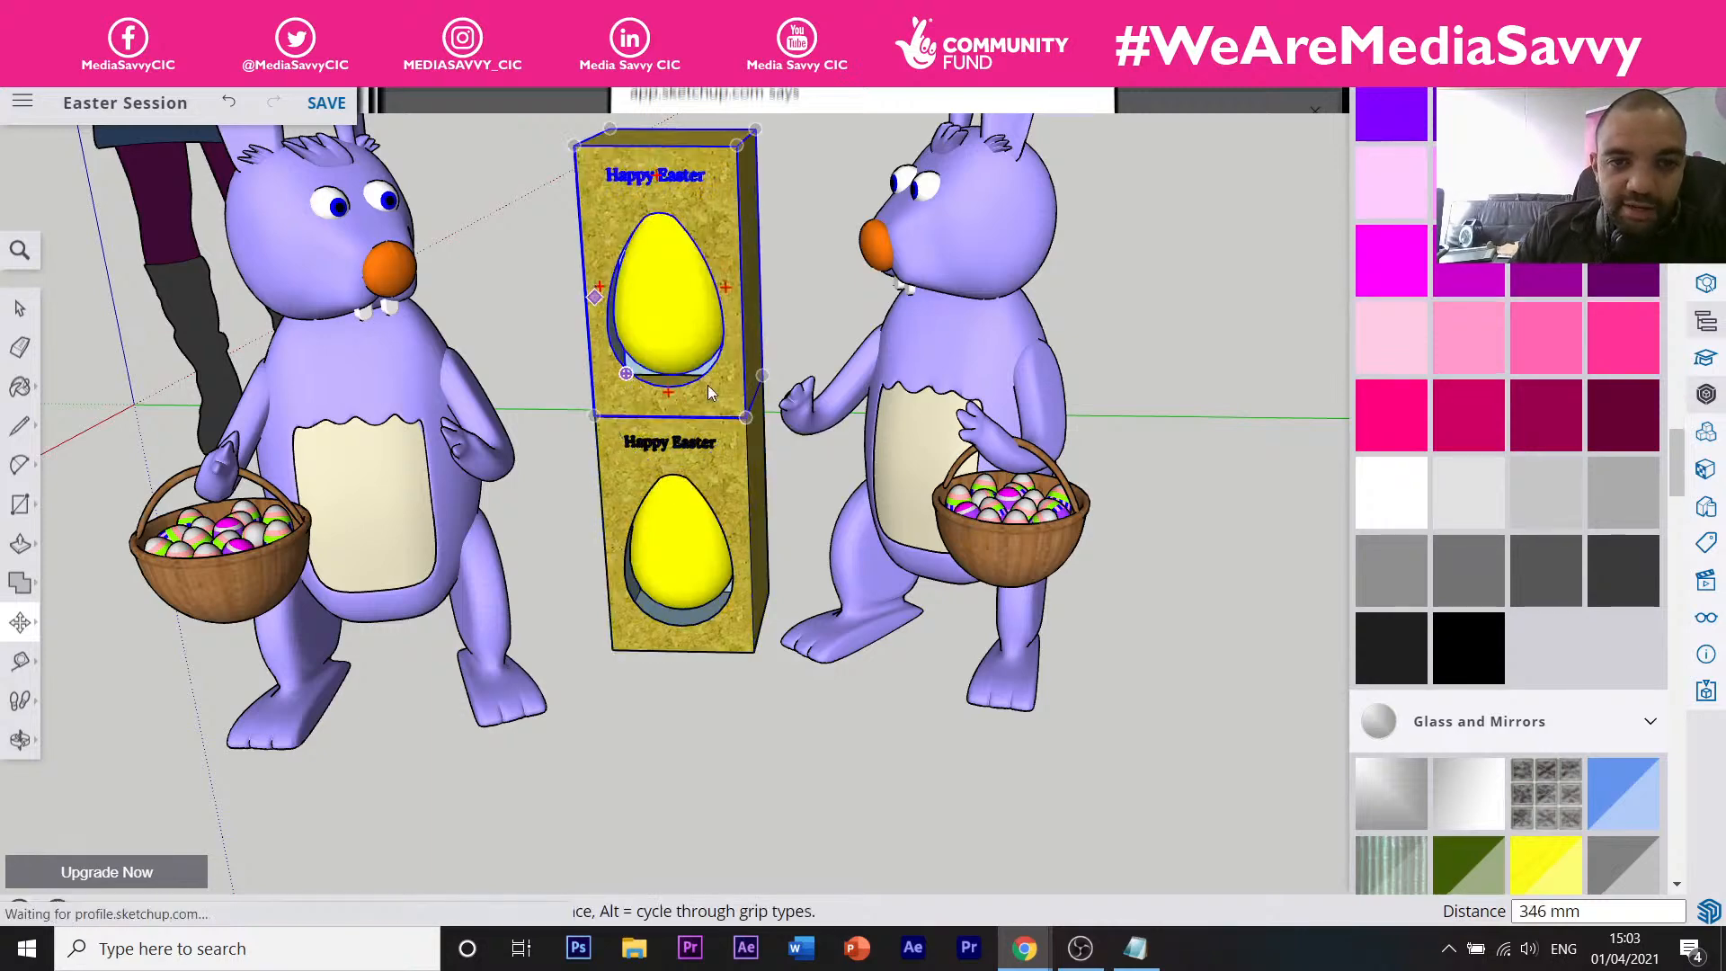
middle_drag(708, 385, 692, 244)
Turn the top copy slightly and paint it magenta.
key(q)
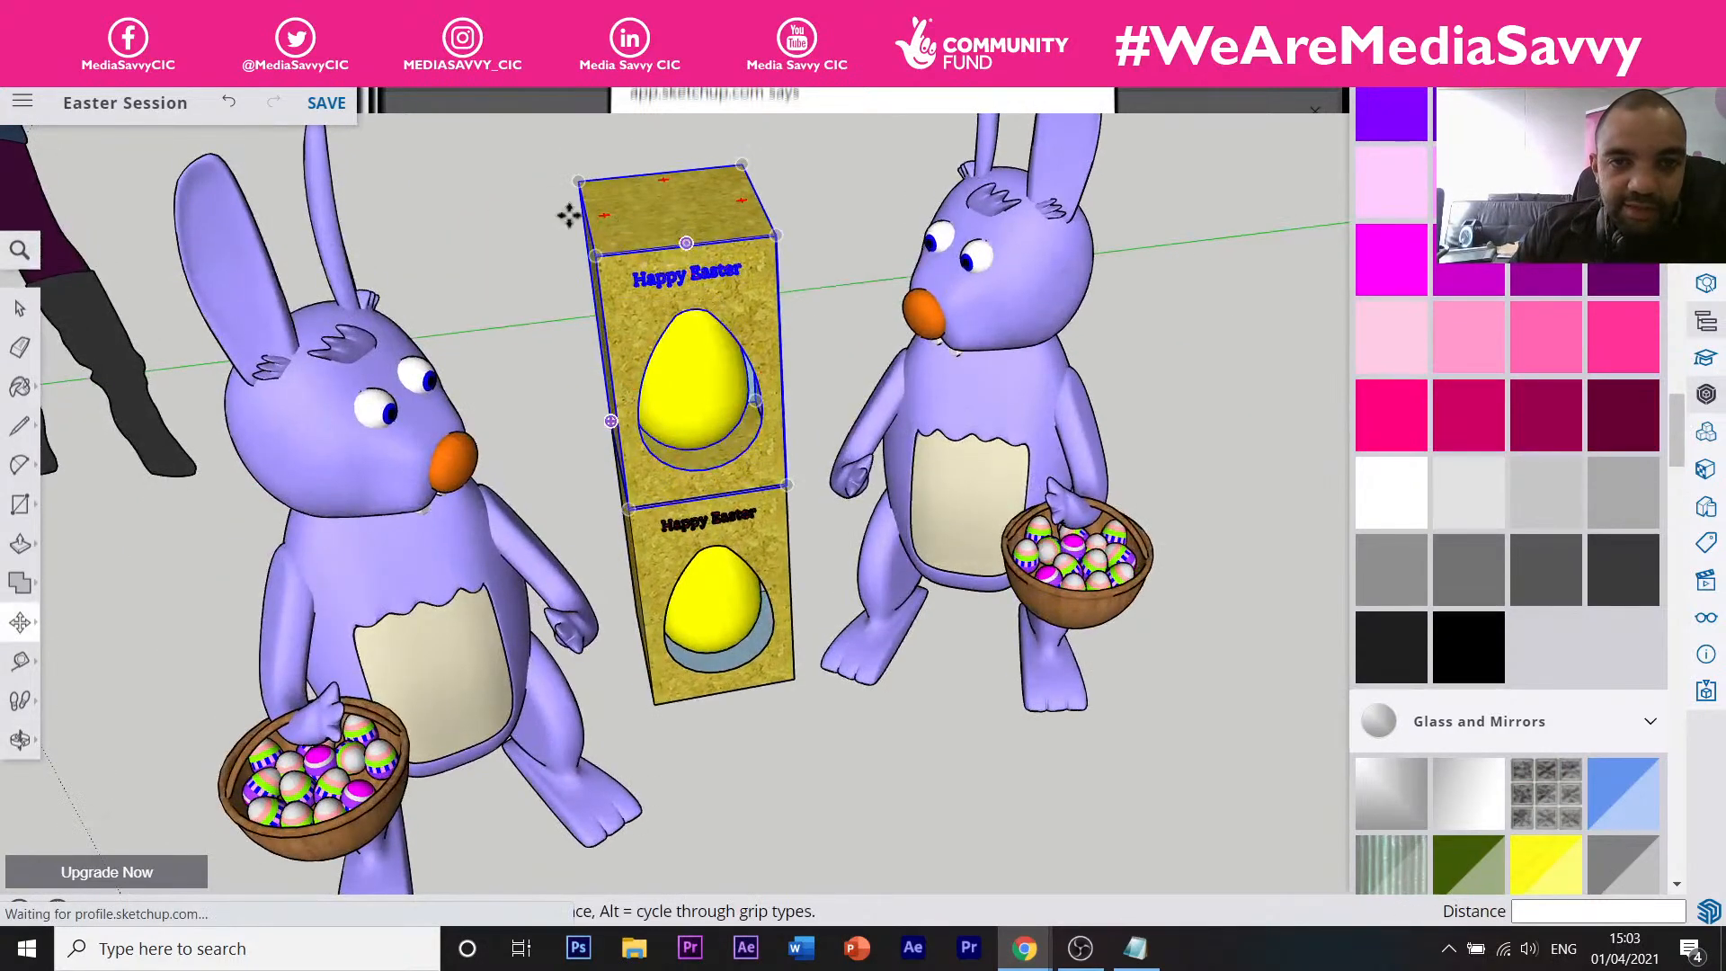
click(662, 183)
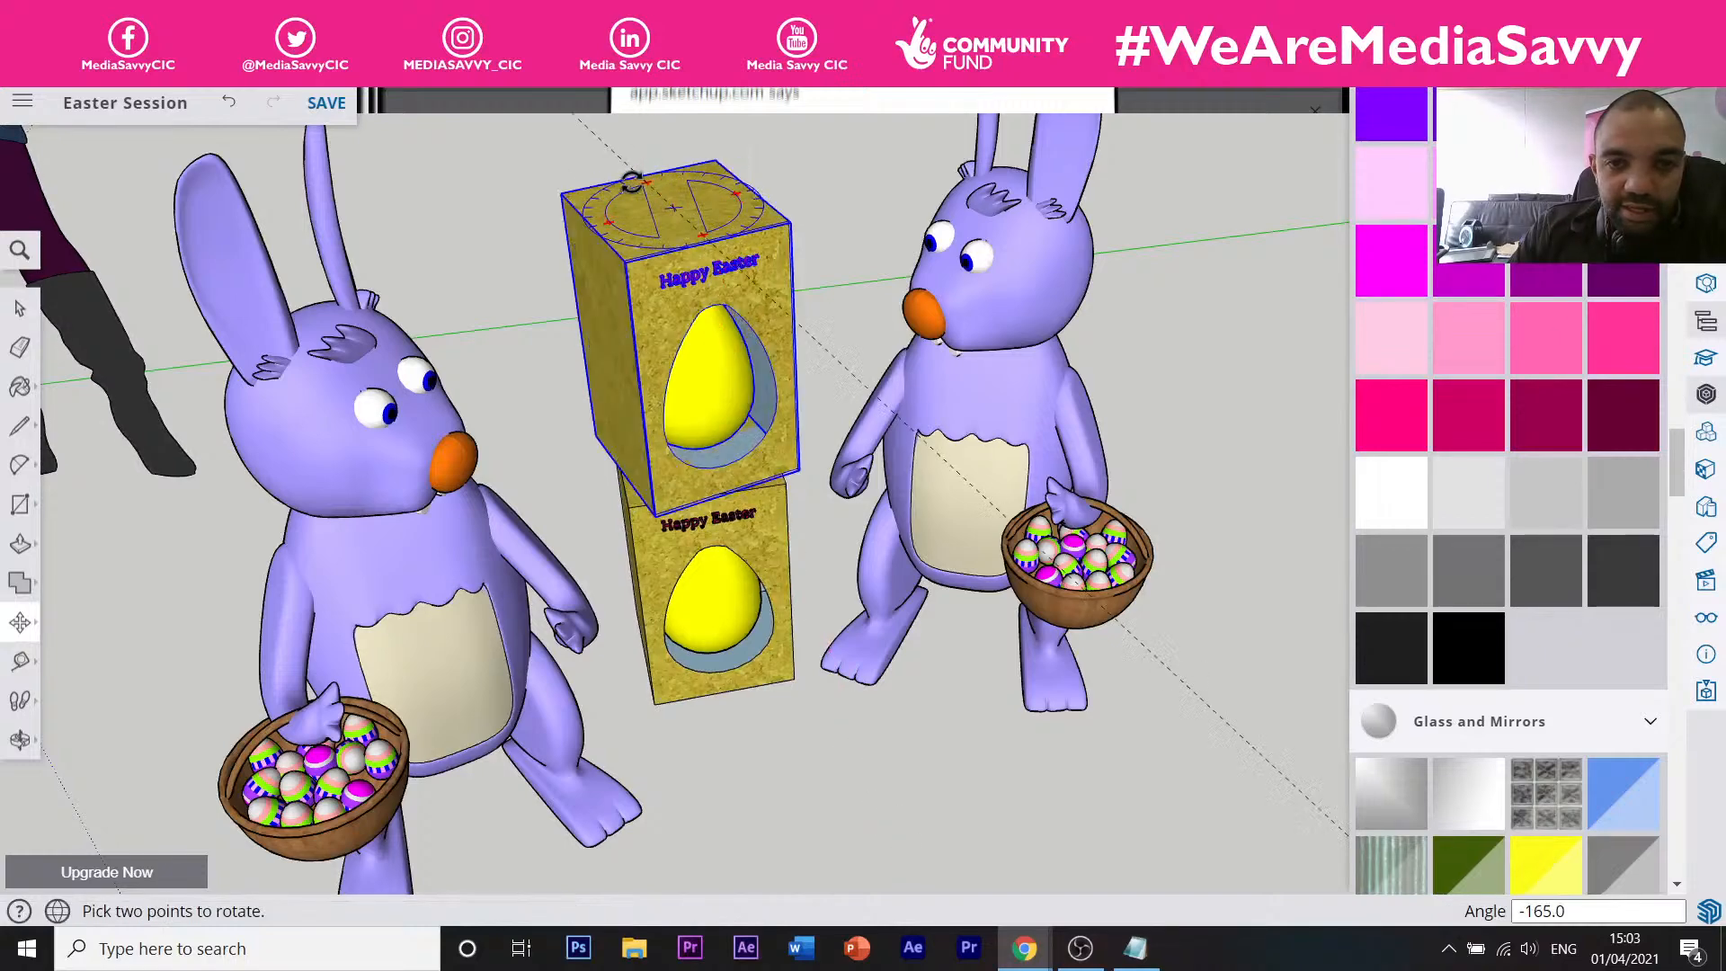
key(m)
key(space)
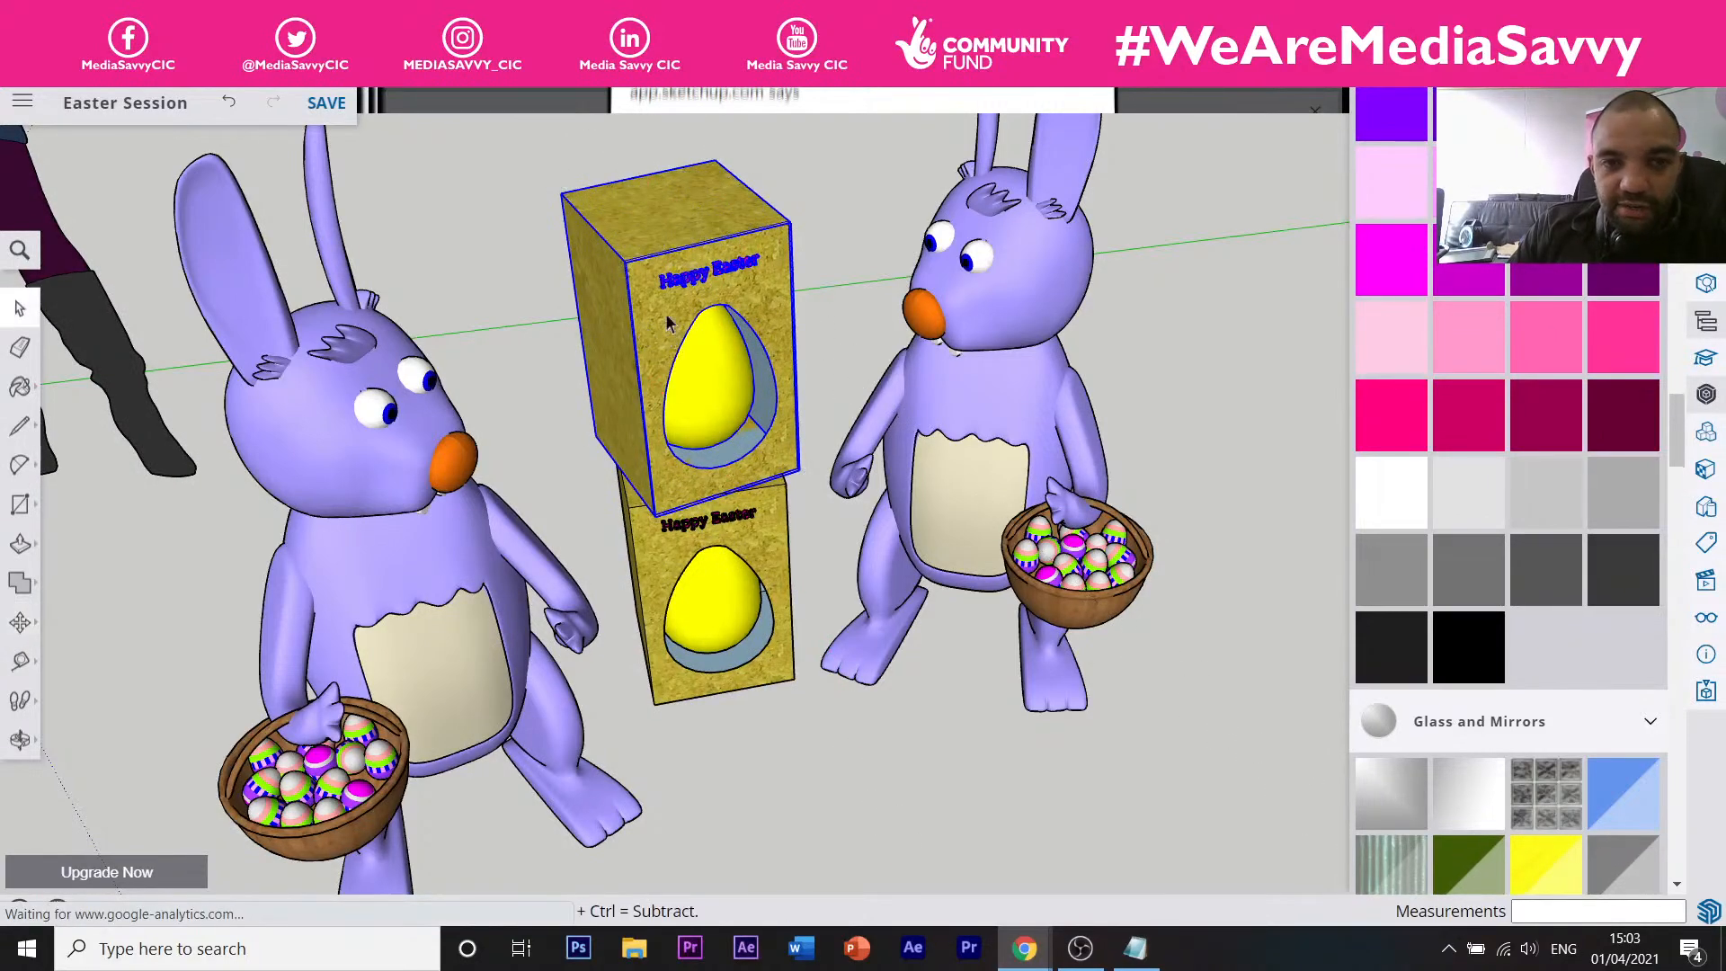
double_click(669, 322)
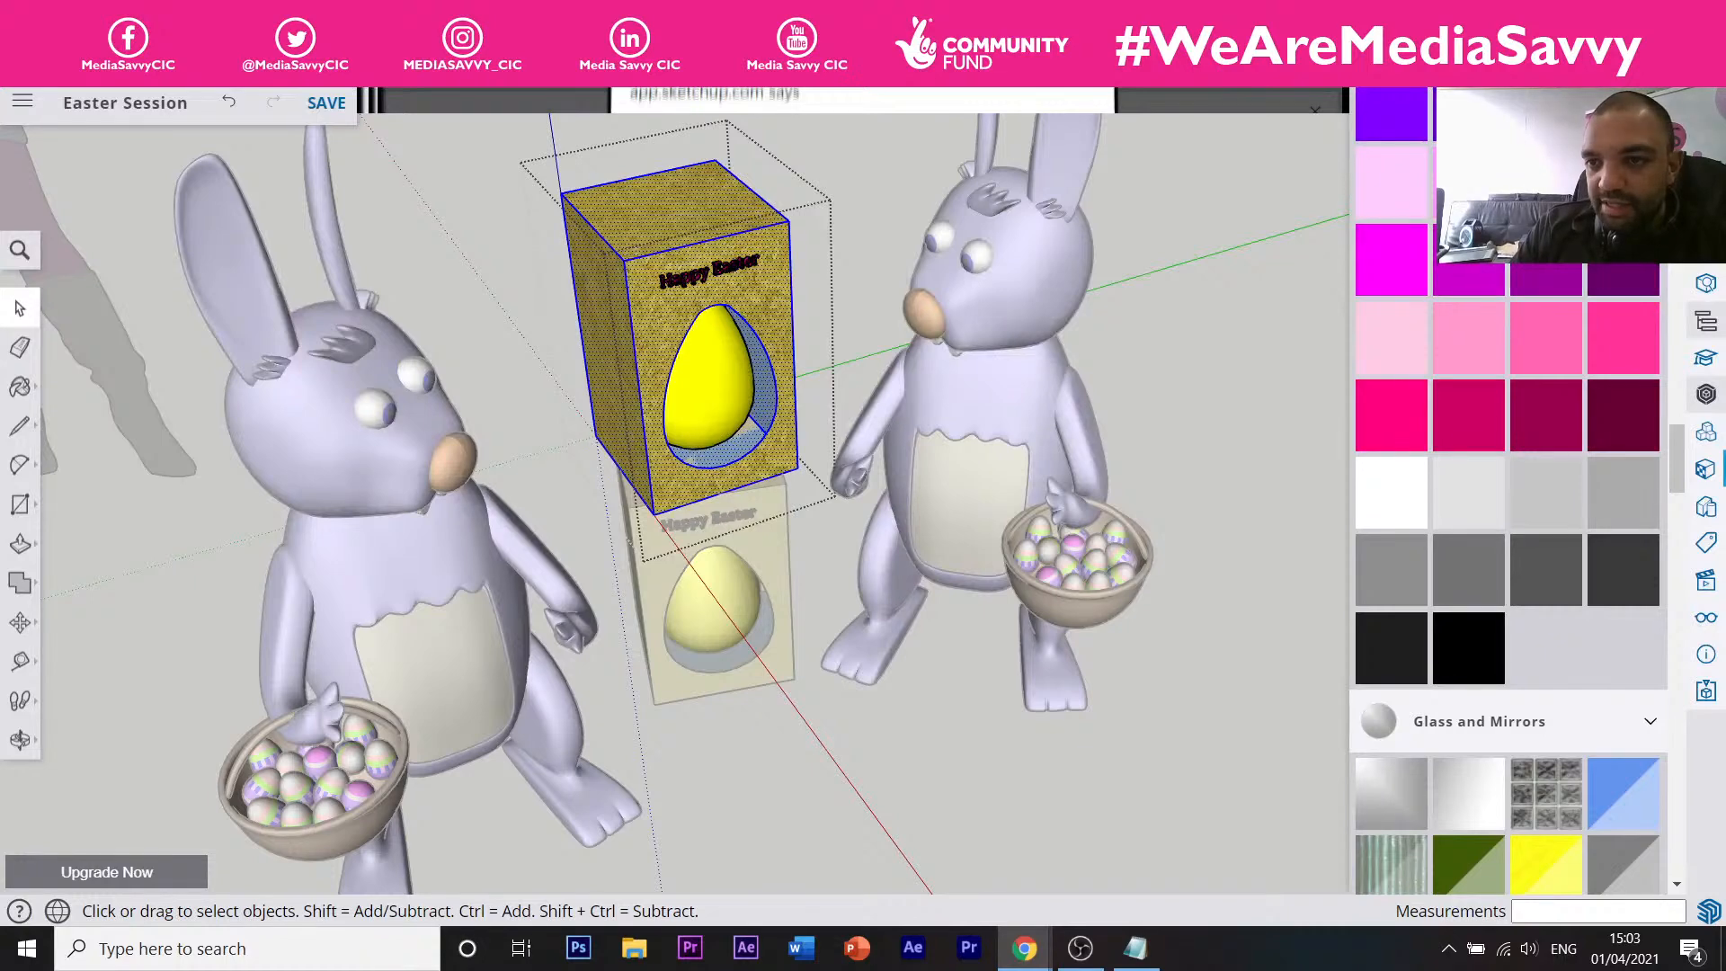
key(b)
click(670, 310)
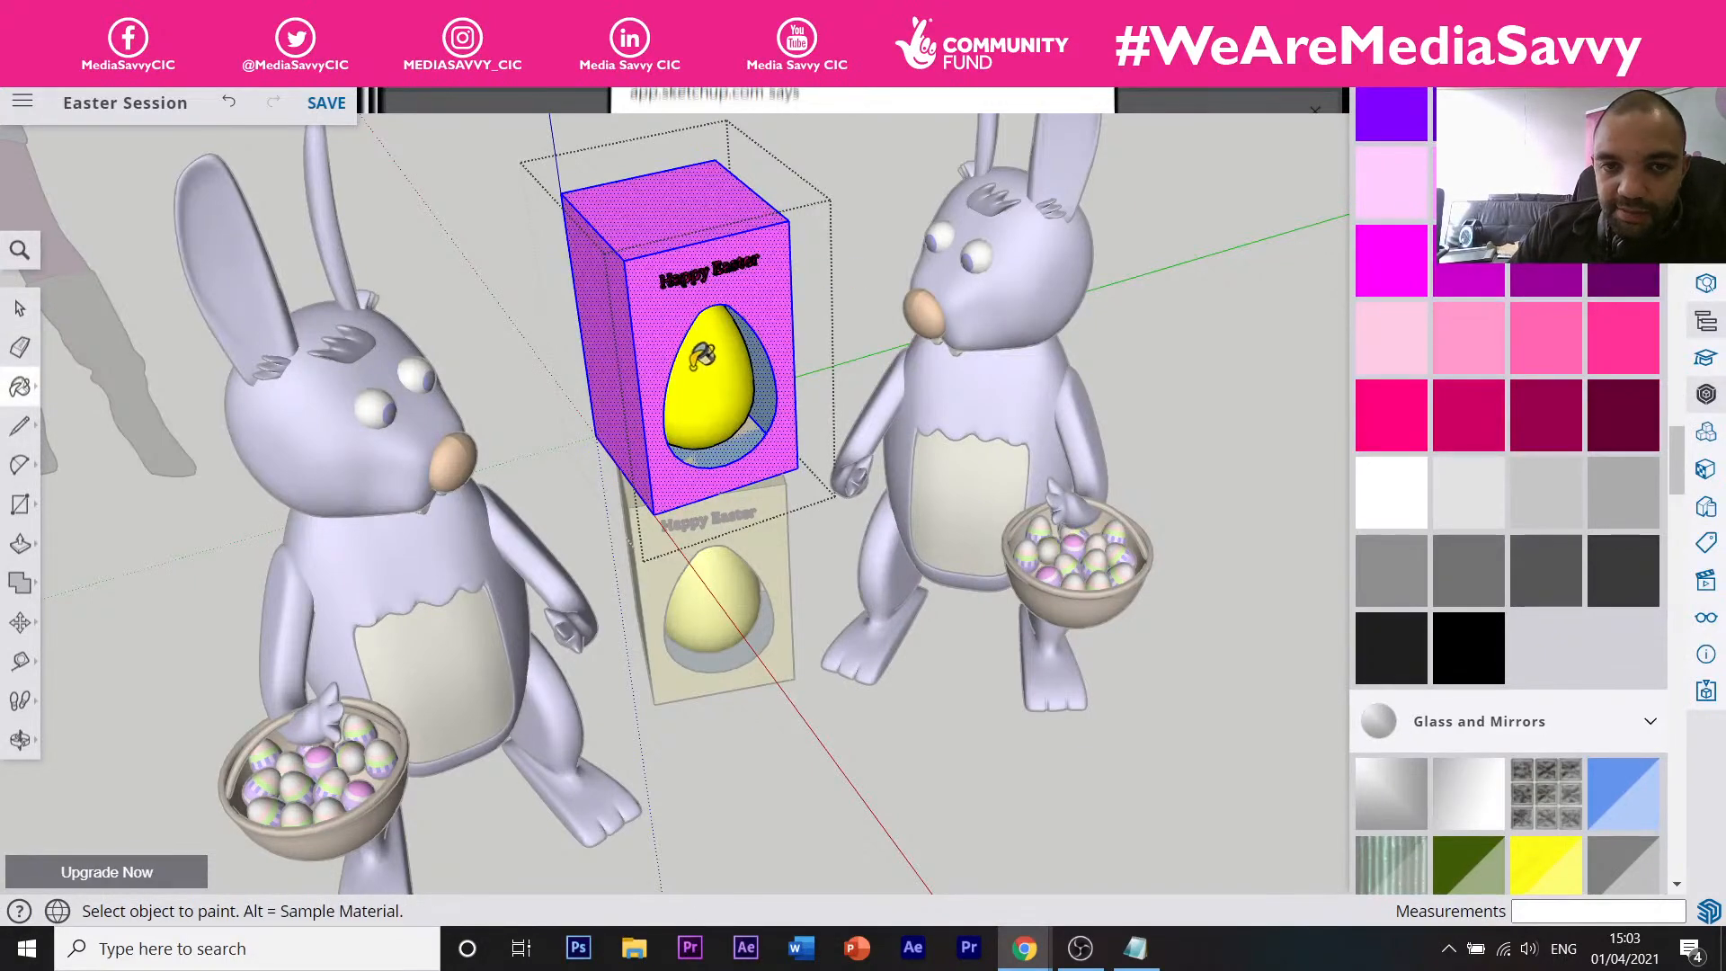
key(space)
click(884, 230)
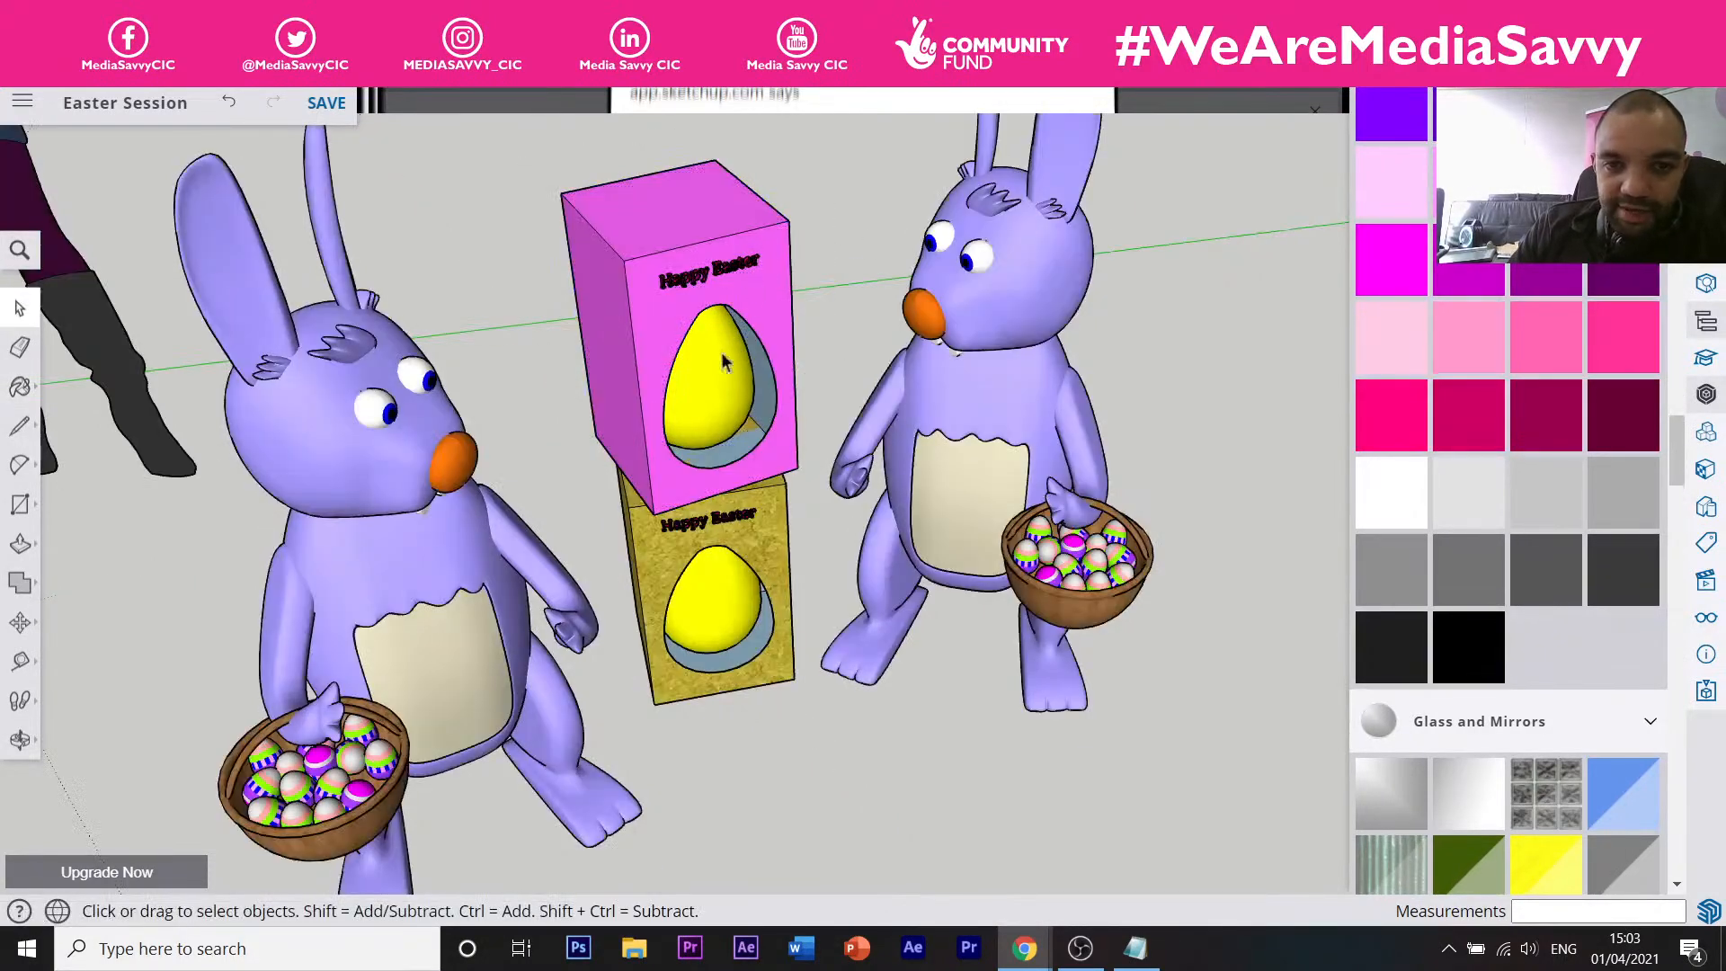
click(724, 323)
key(s)
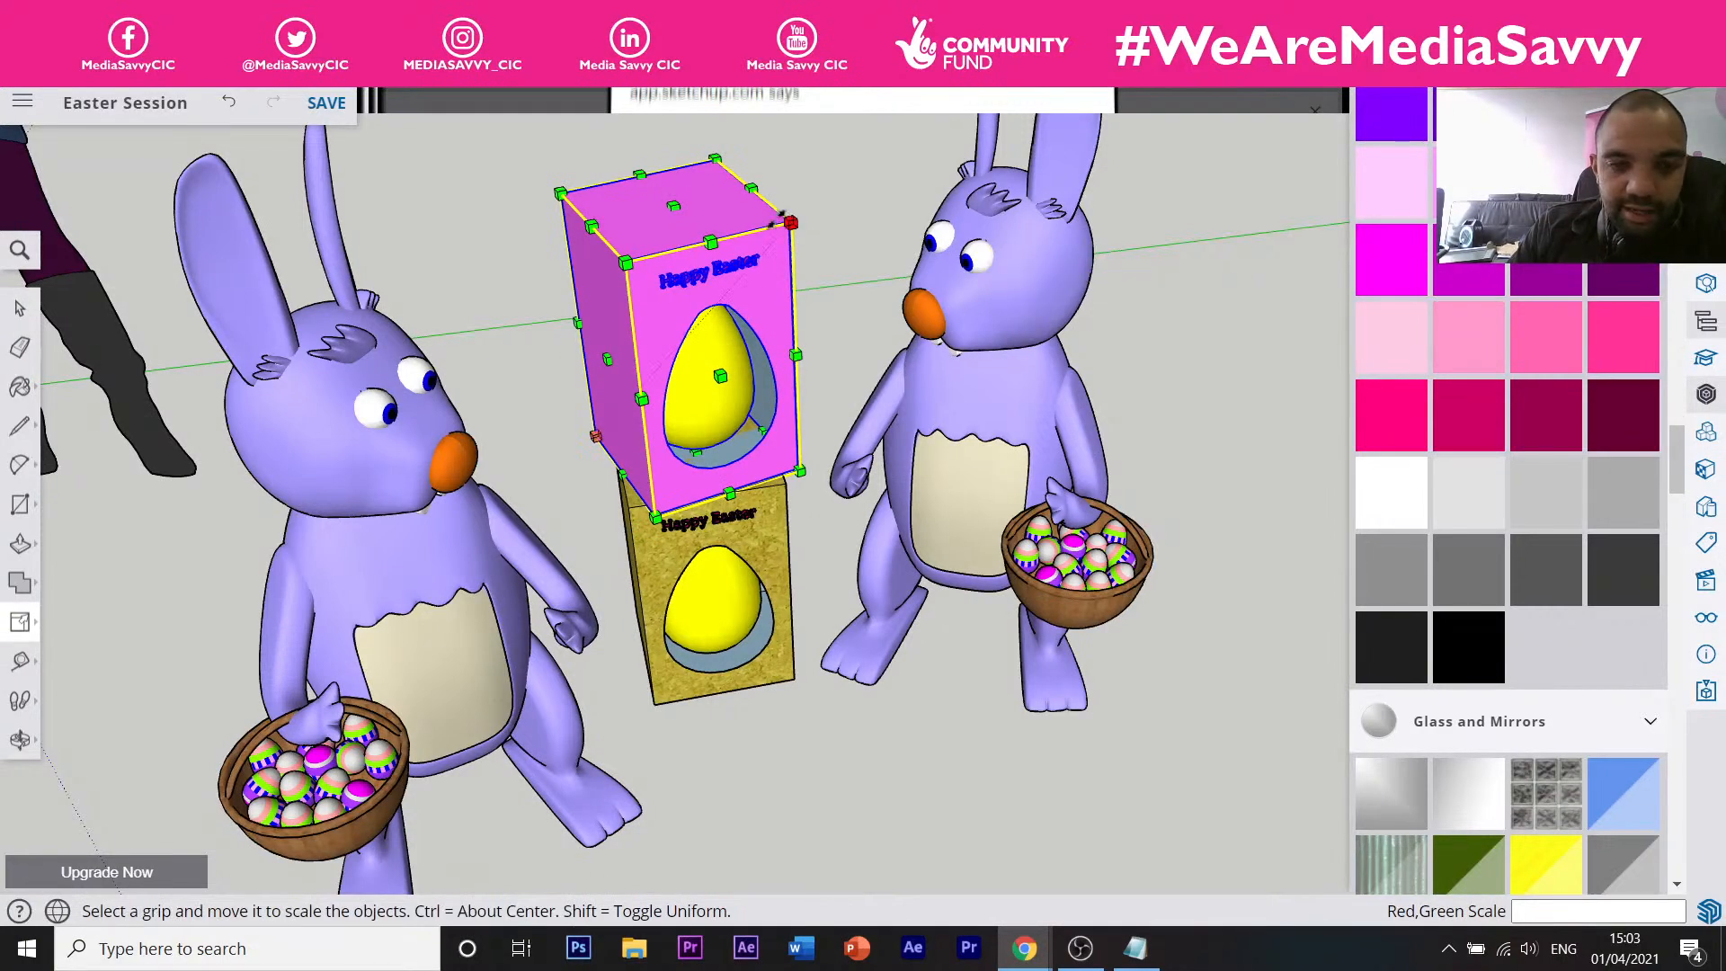
Scale the pink egg box down uniformly to about 0.63.
drag(784, 218, 759, 338)
mouse_move(755, 377)
middle_down()
mouse_move(656, 183)
mouse_move(753, 363)
middle_up()
scroll(753, 363, up, 5)
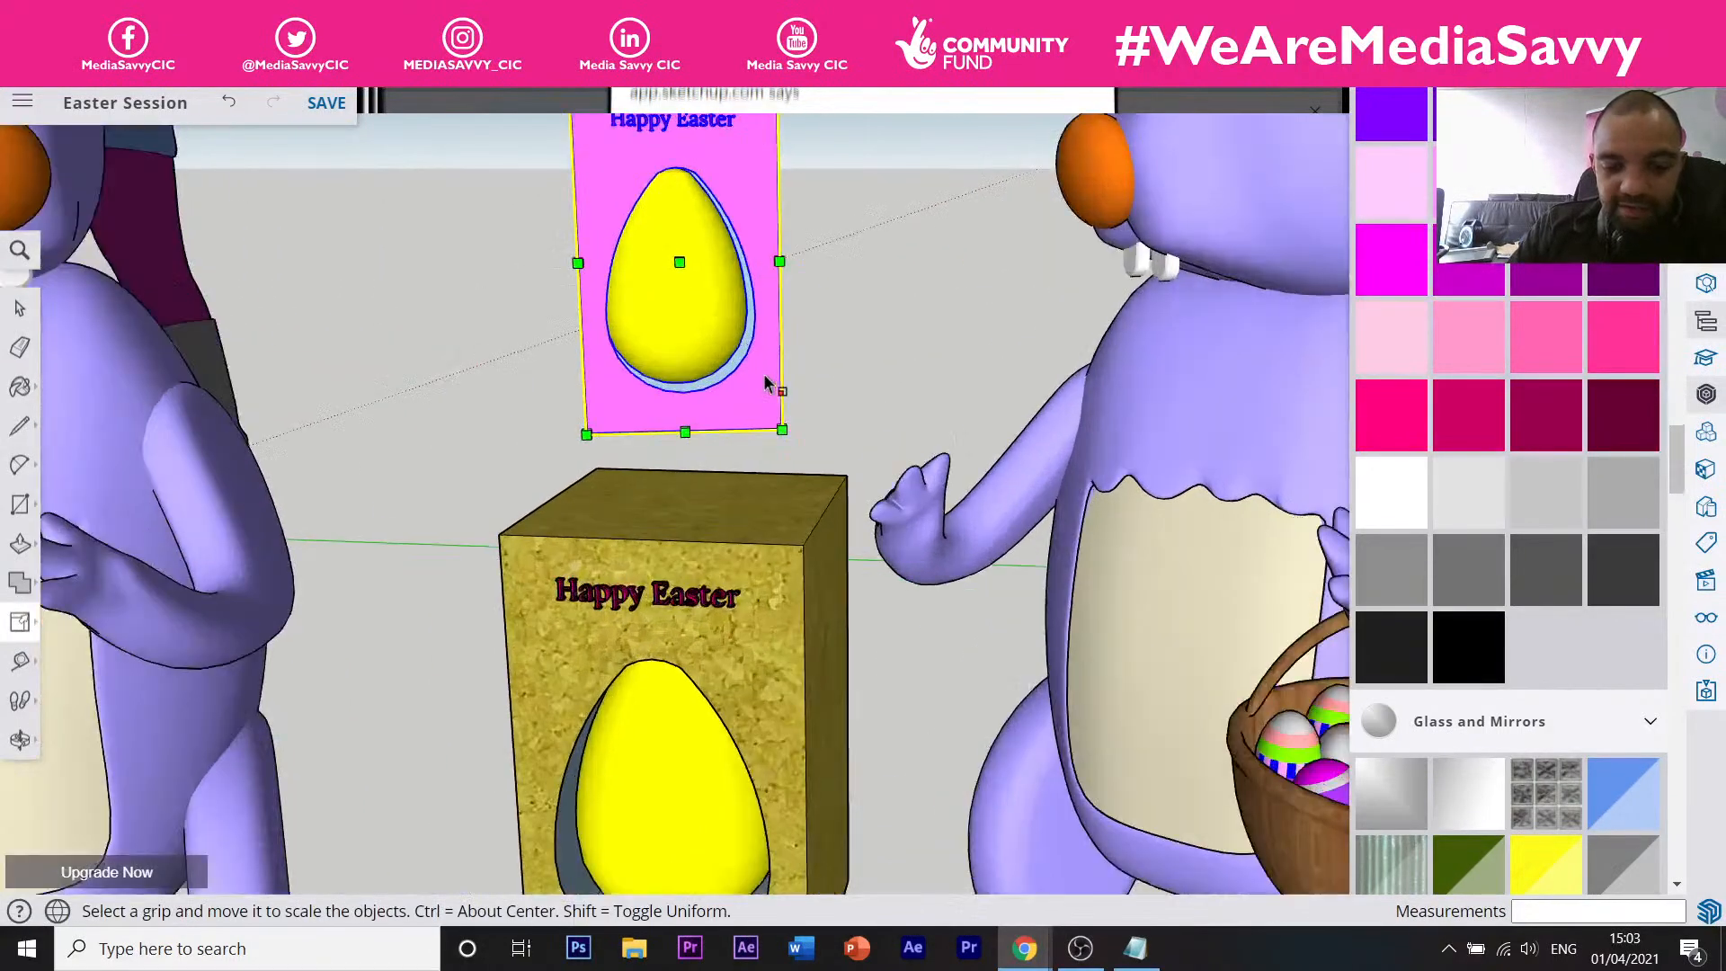
Move the pink box down so it rests on top of the cork box.
key(m)
click(782, 434)
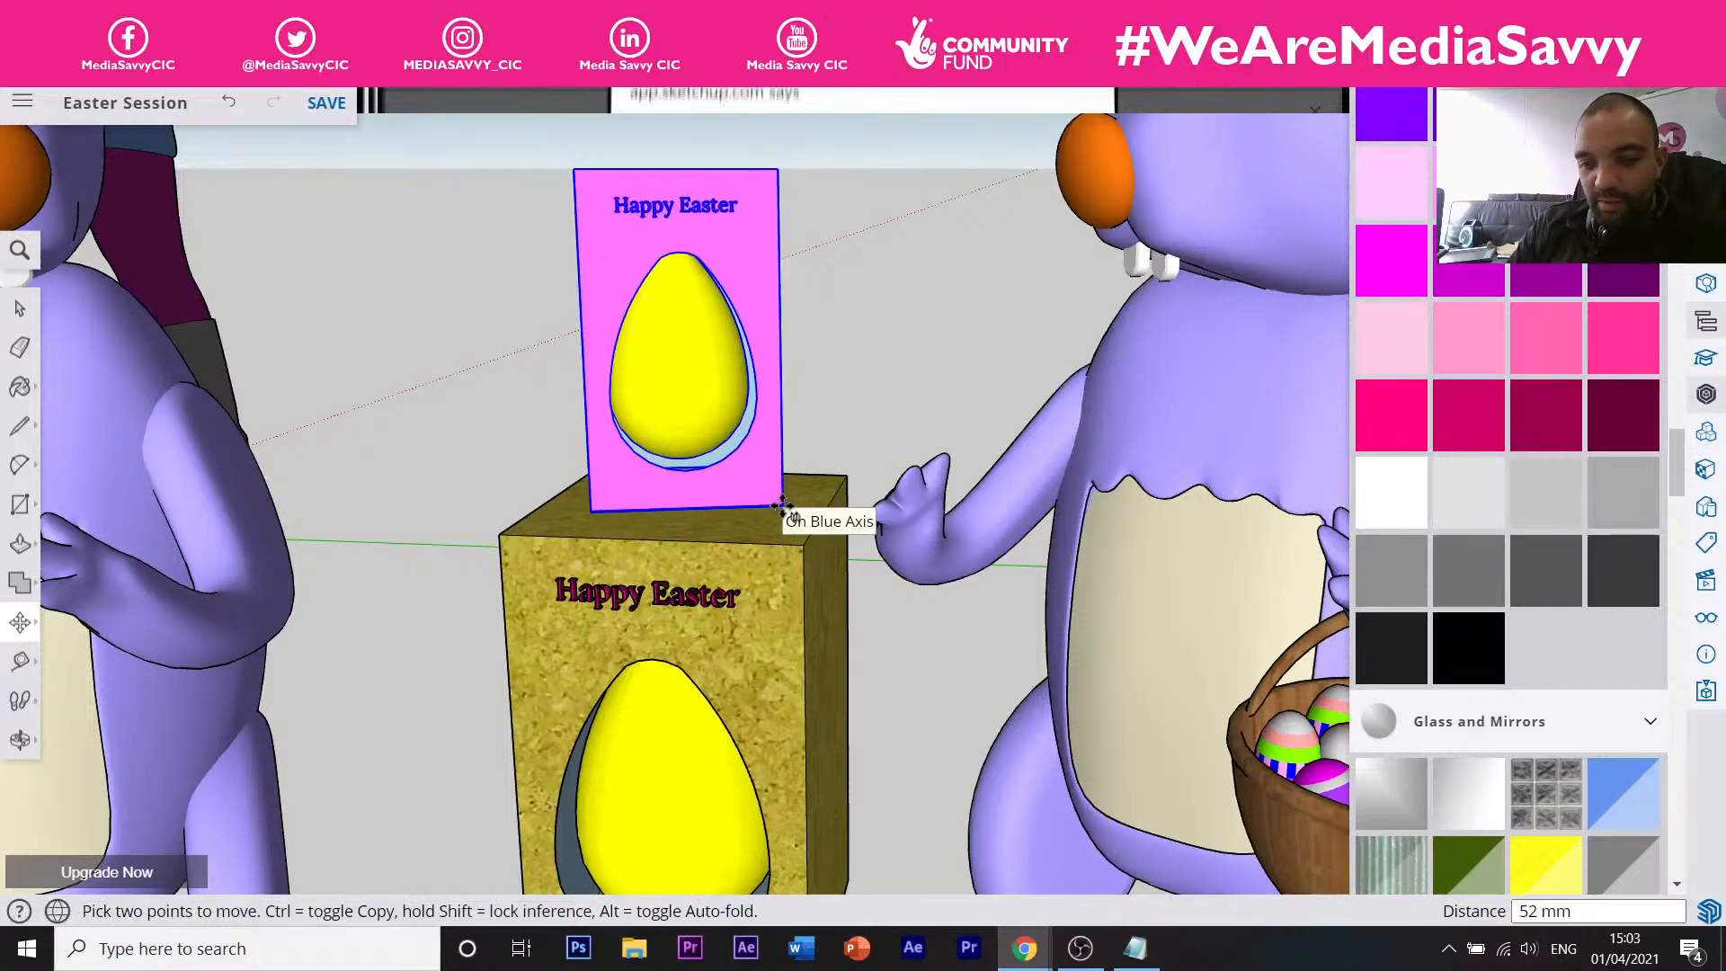
click(778, 499)
scroll(775, 490, down, 3)
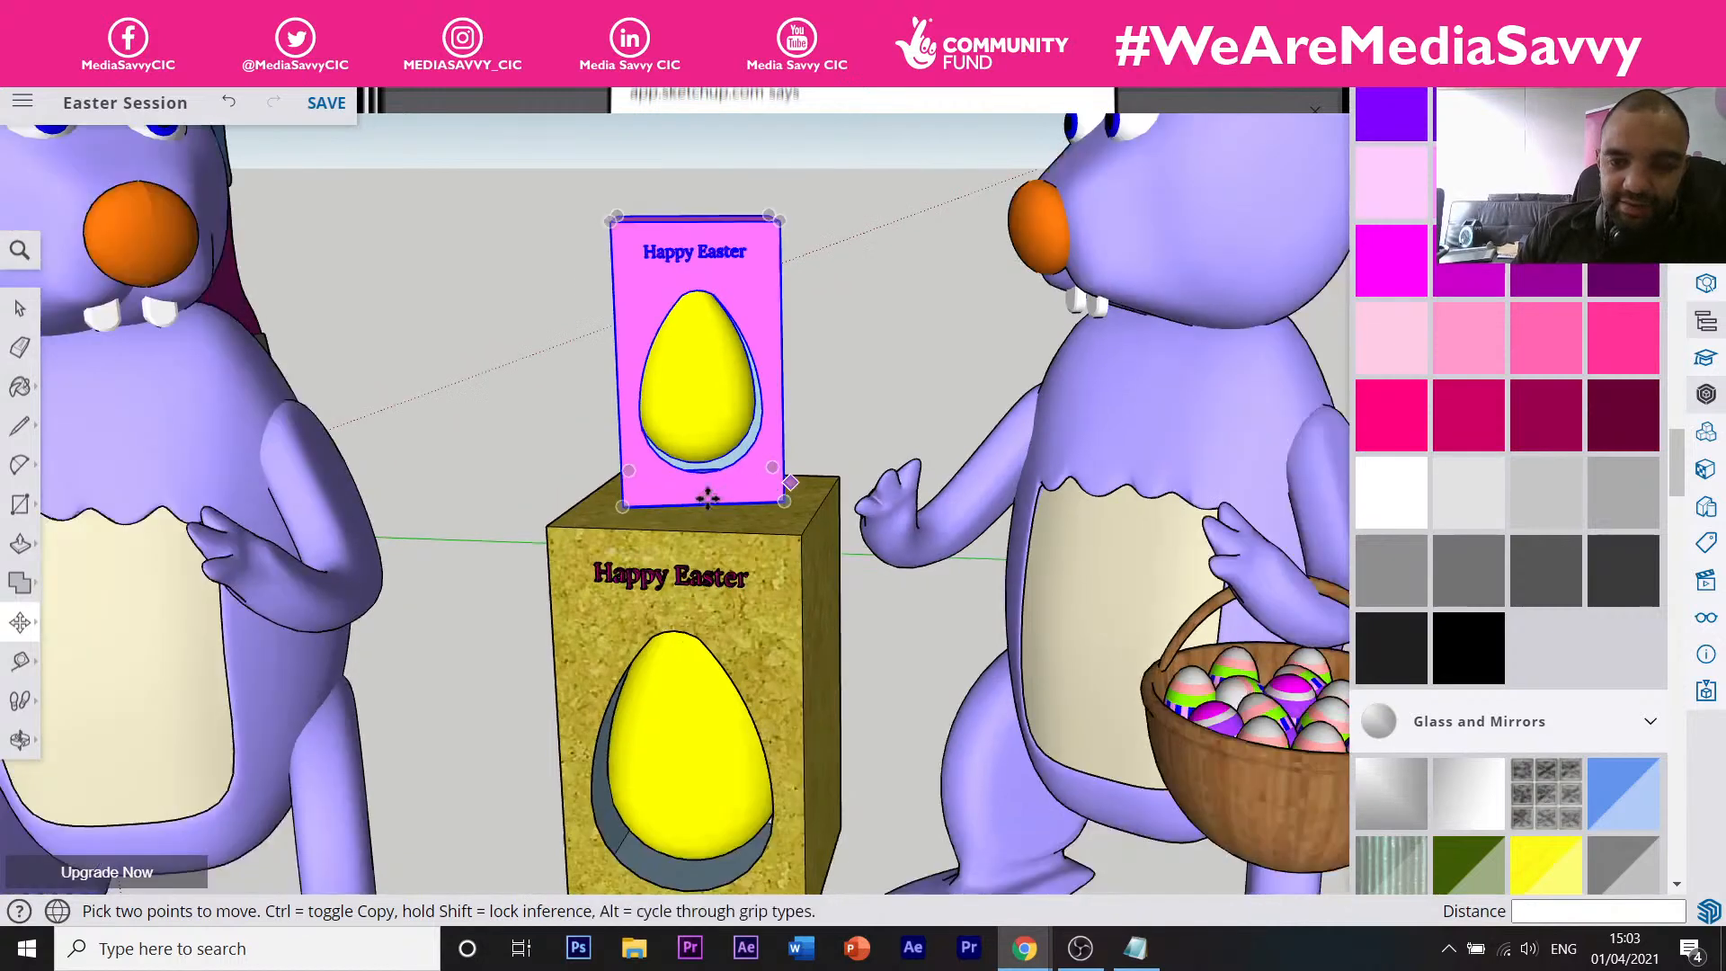
scroll(662, 474, down, 3)
middle_drag(644, 481, 694, 526)
scroll(695, 526, up, 2)
key(m)
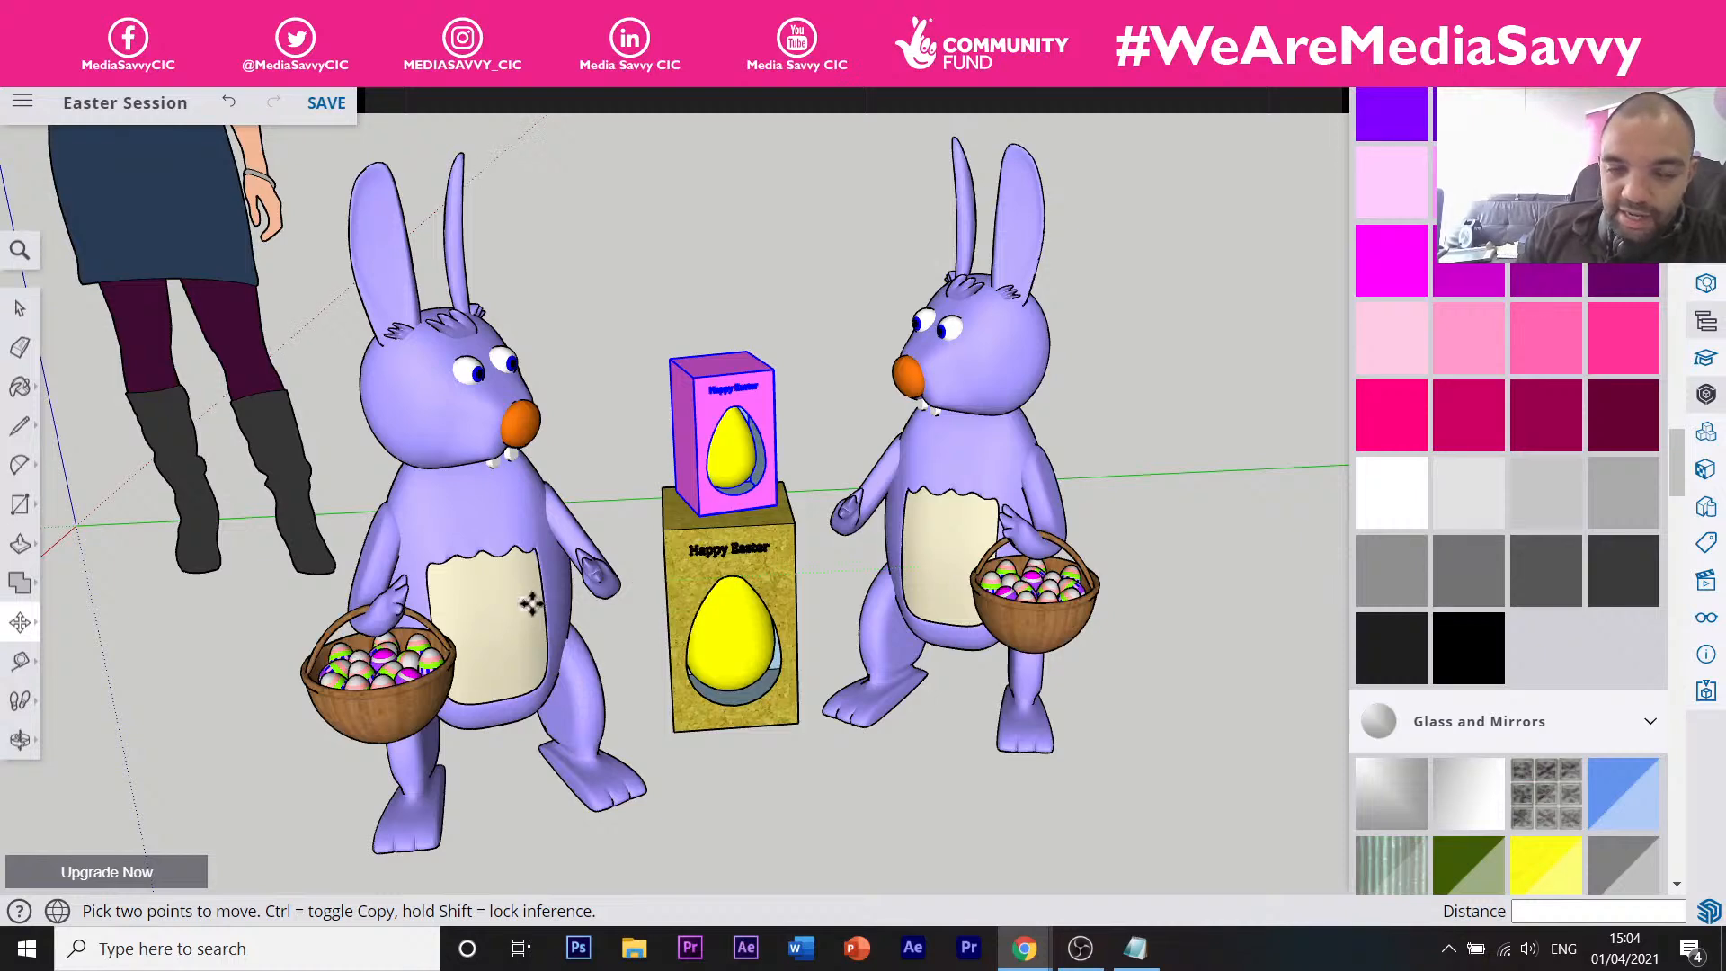
middle_drag(703, 633, 540, 692)
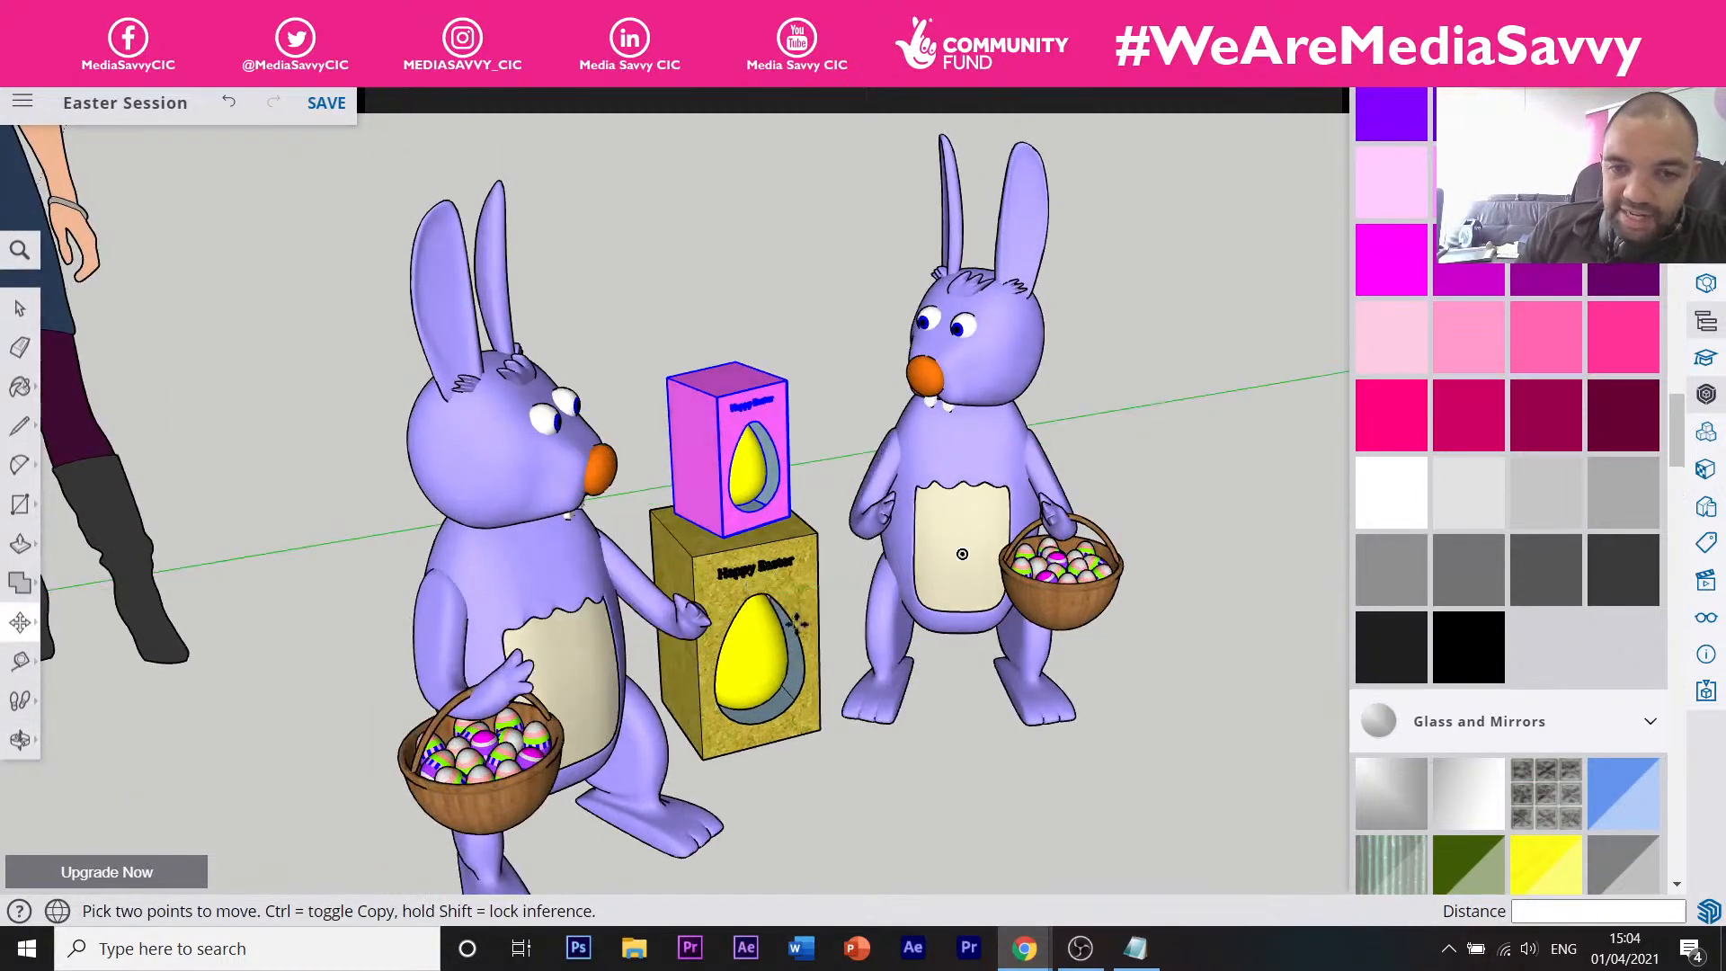
middle_drag(884, 622, 849, 609)
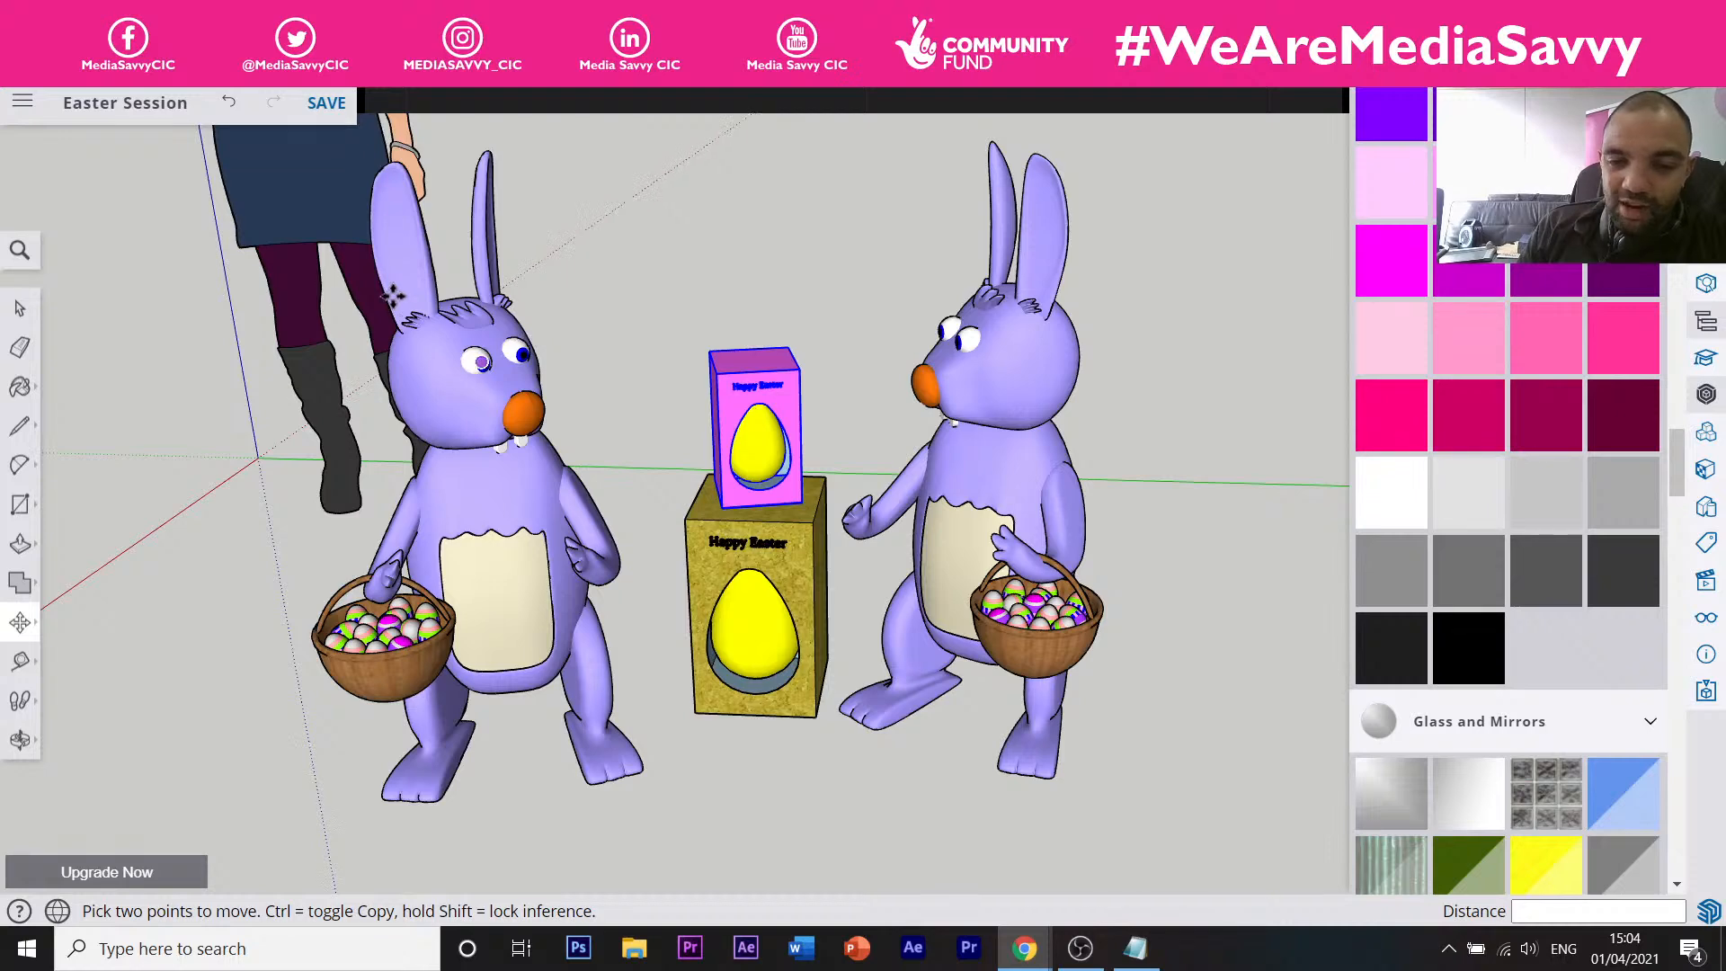
middle_drag(552, 359, 676, 368)
scroll(693, 378, down, 5)
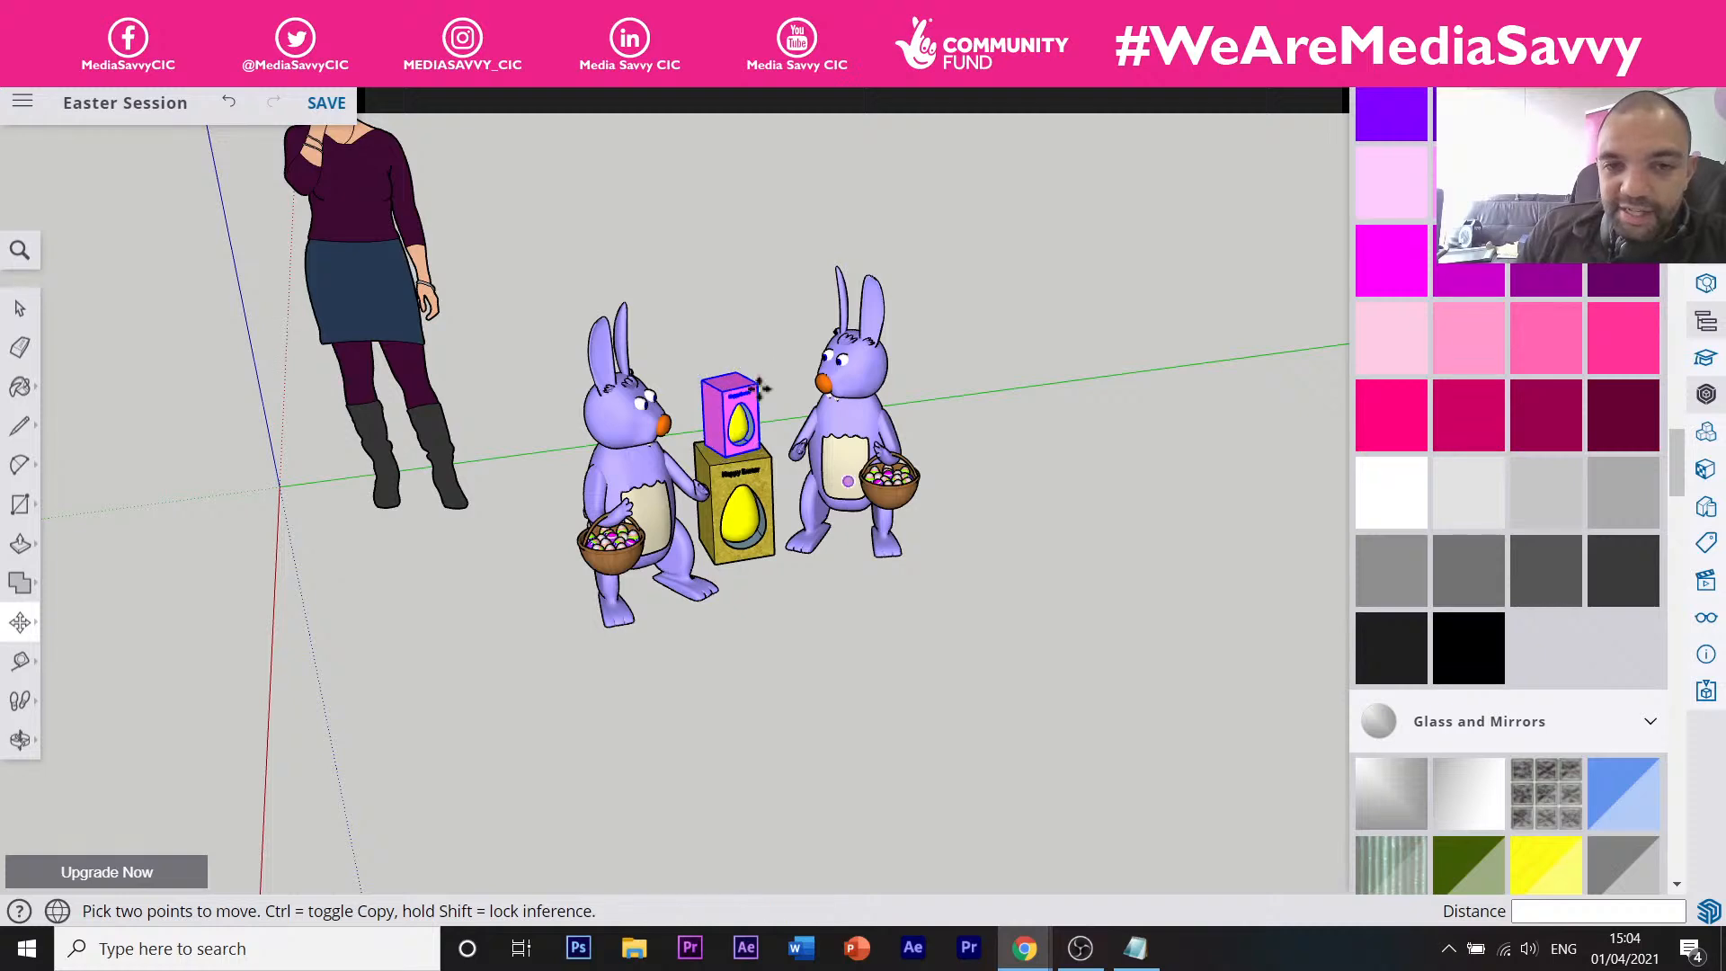
scroll(775, 373, up, 1)
scroll(774, 372, up, 1)
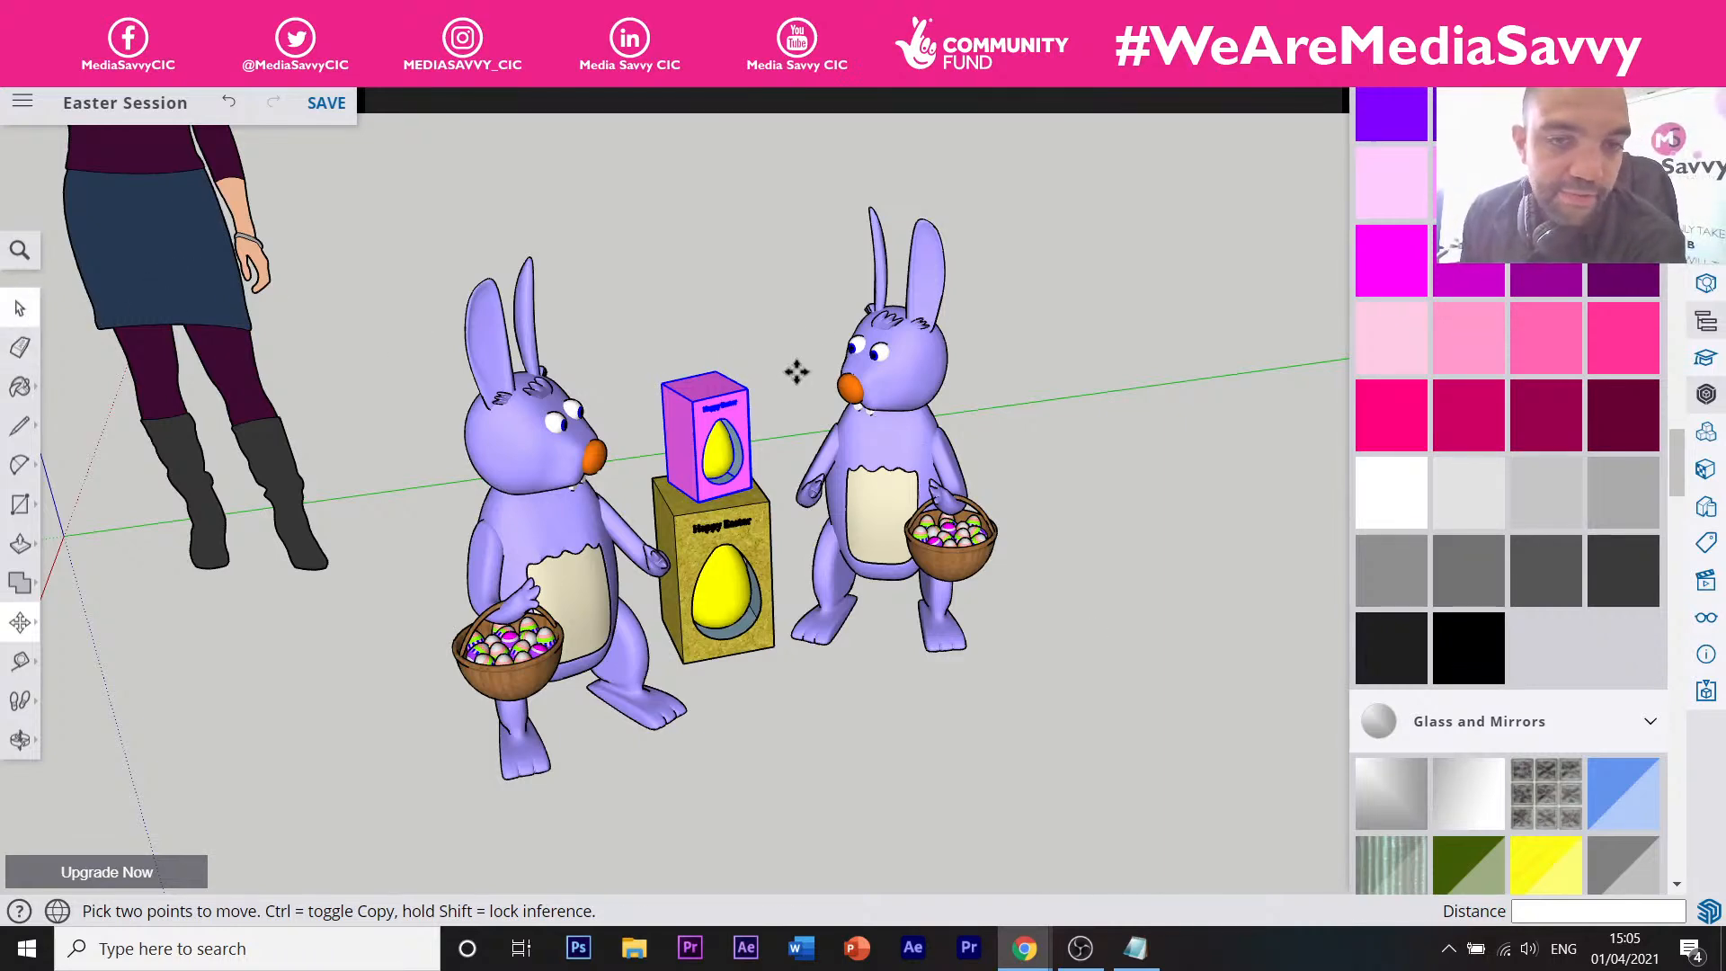
scroll(820, 395, down, 4)
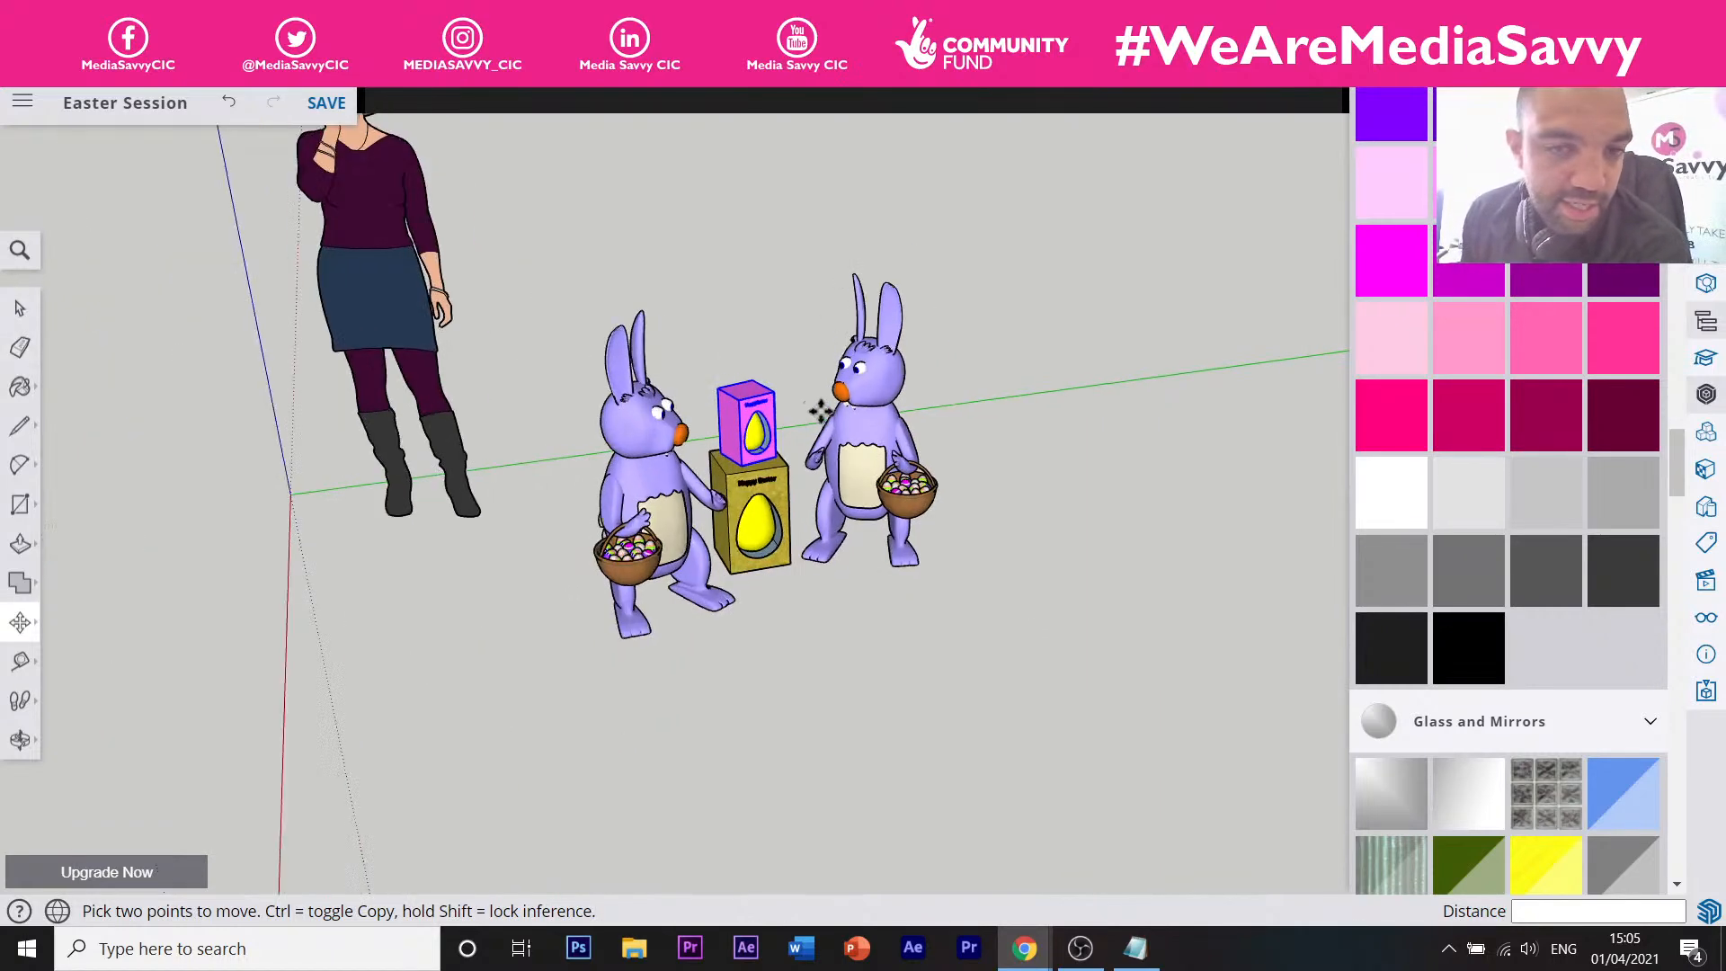
scroll(809, 405, up, 2)
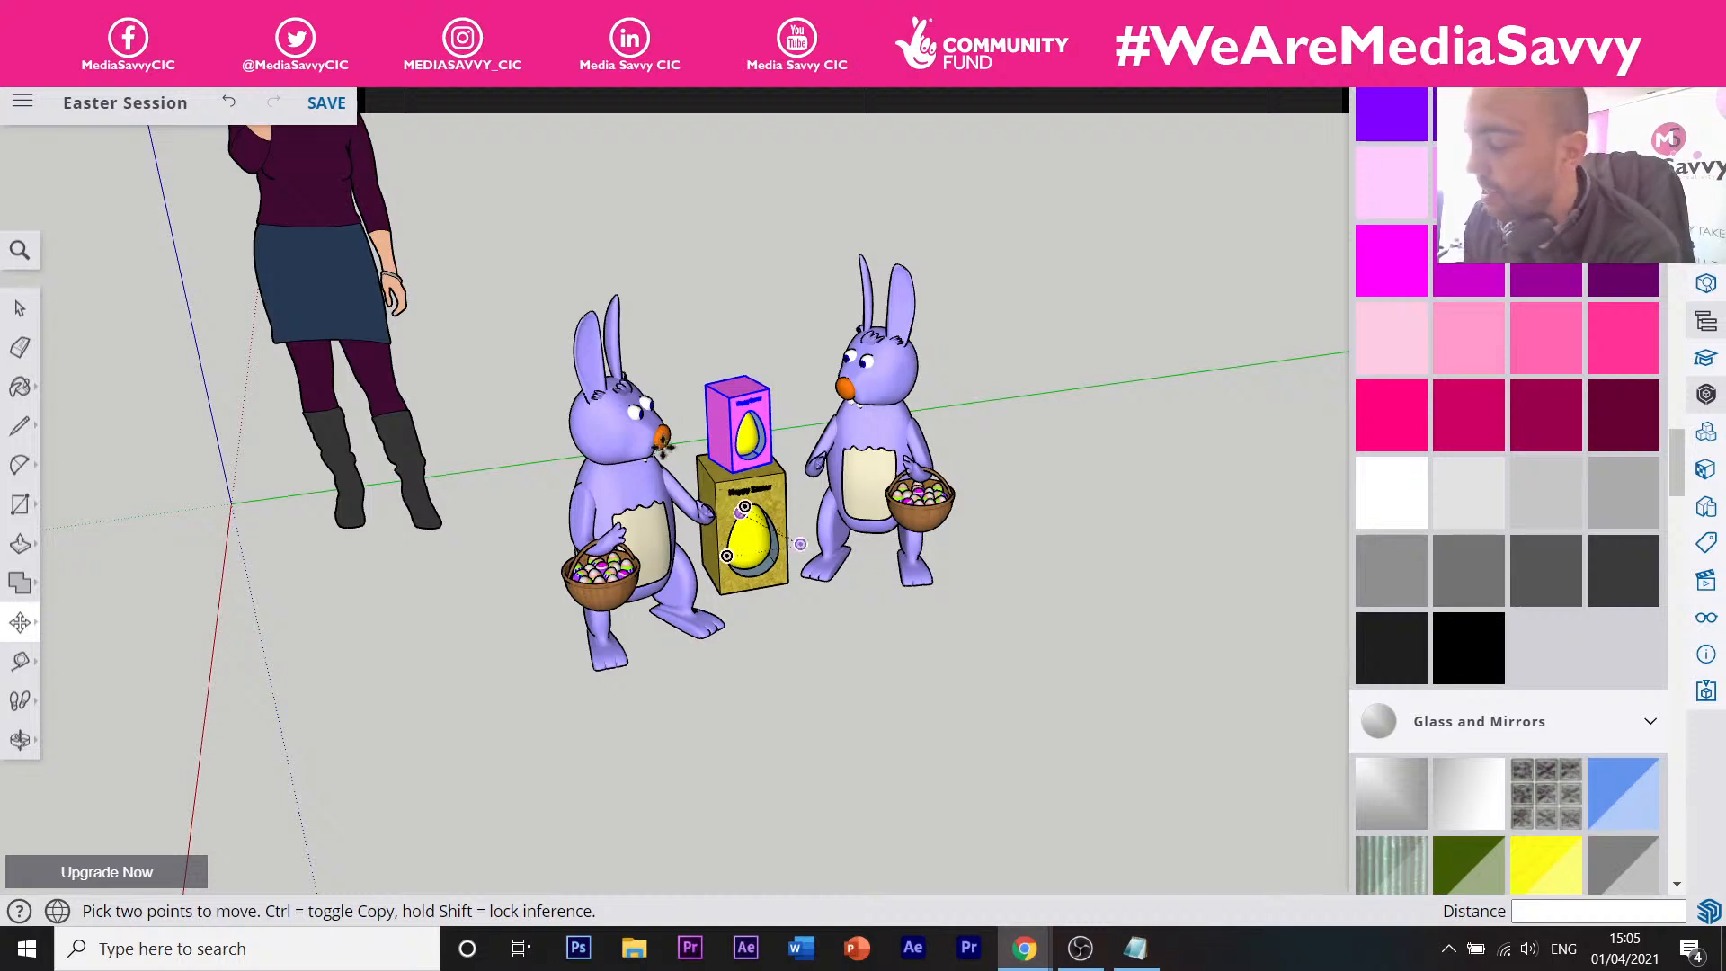
click(20, 308)
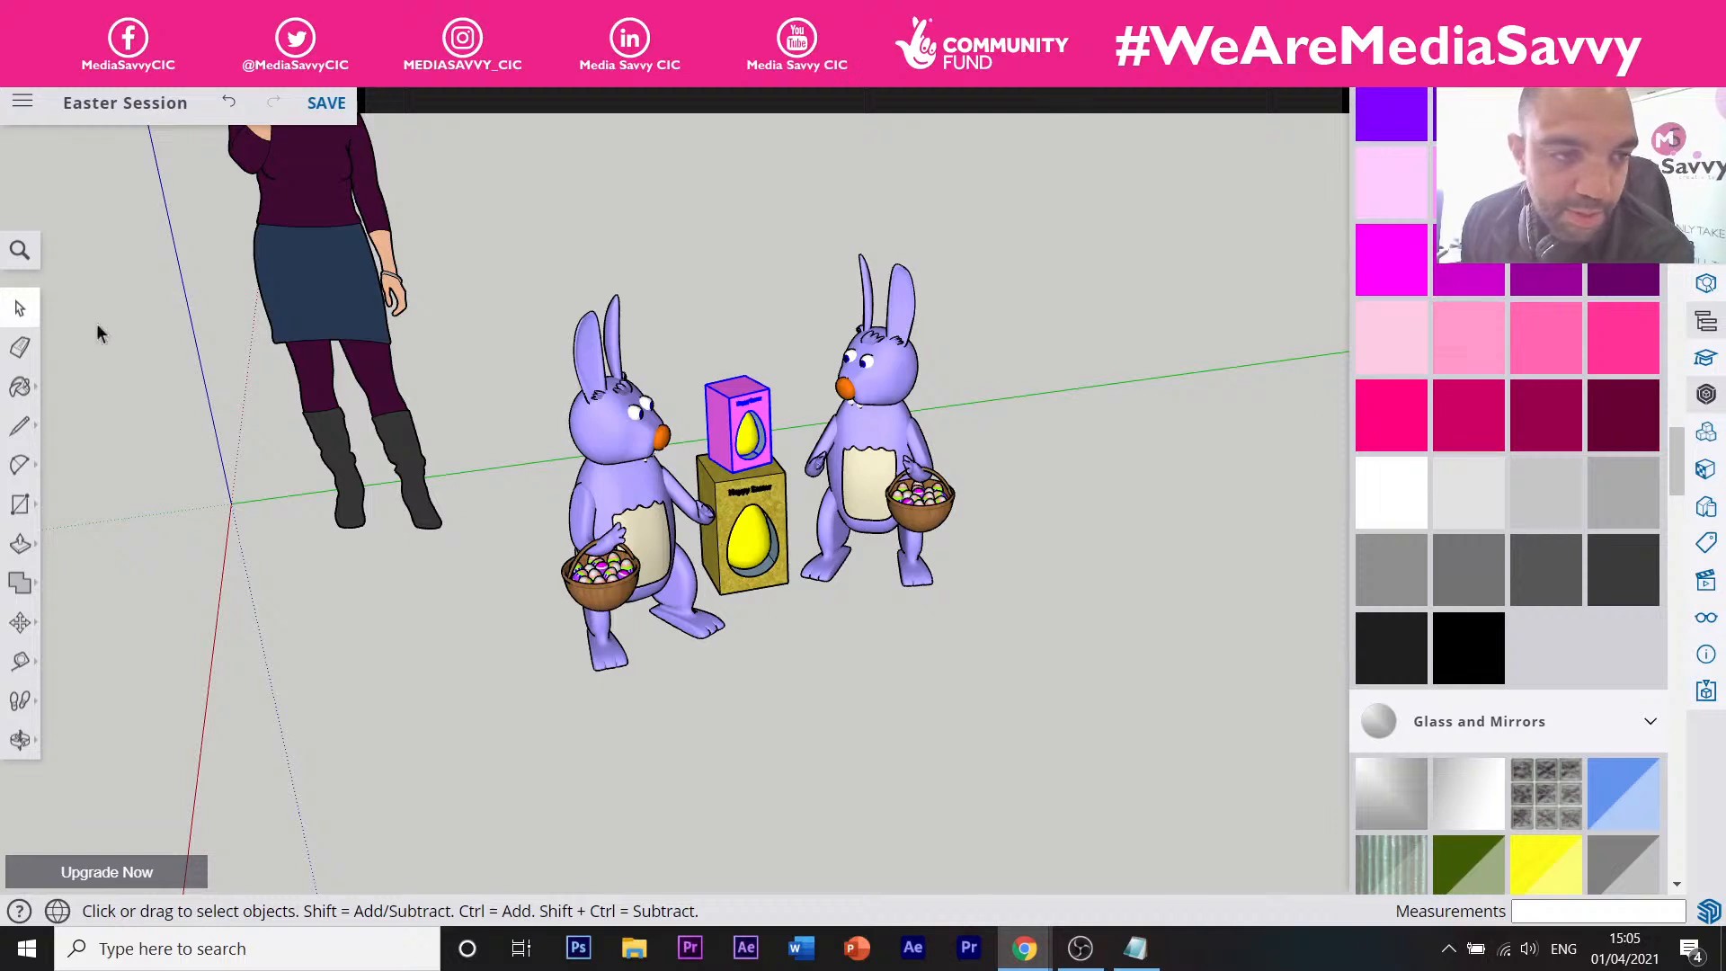
click(20, 386)
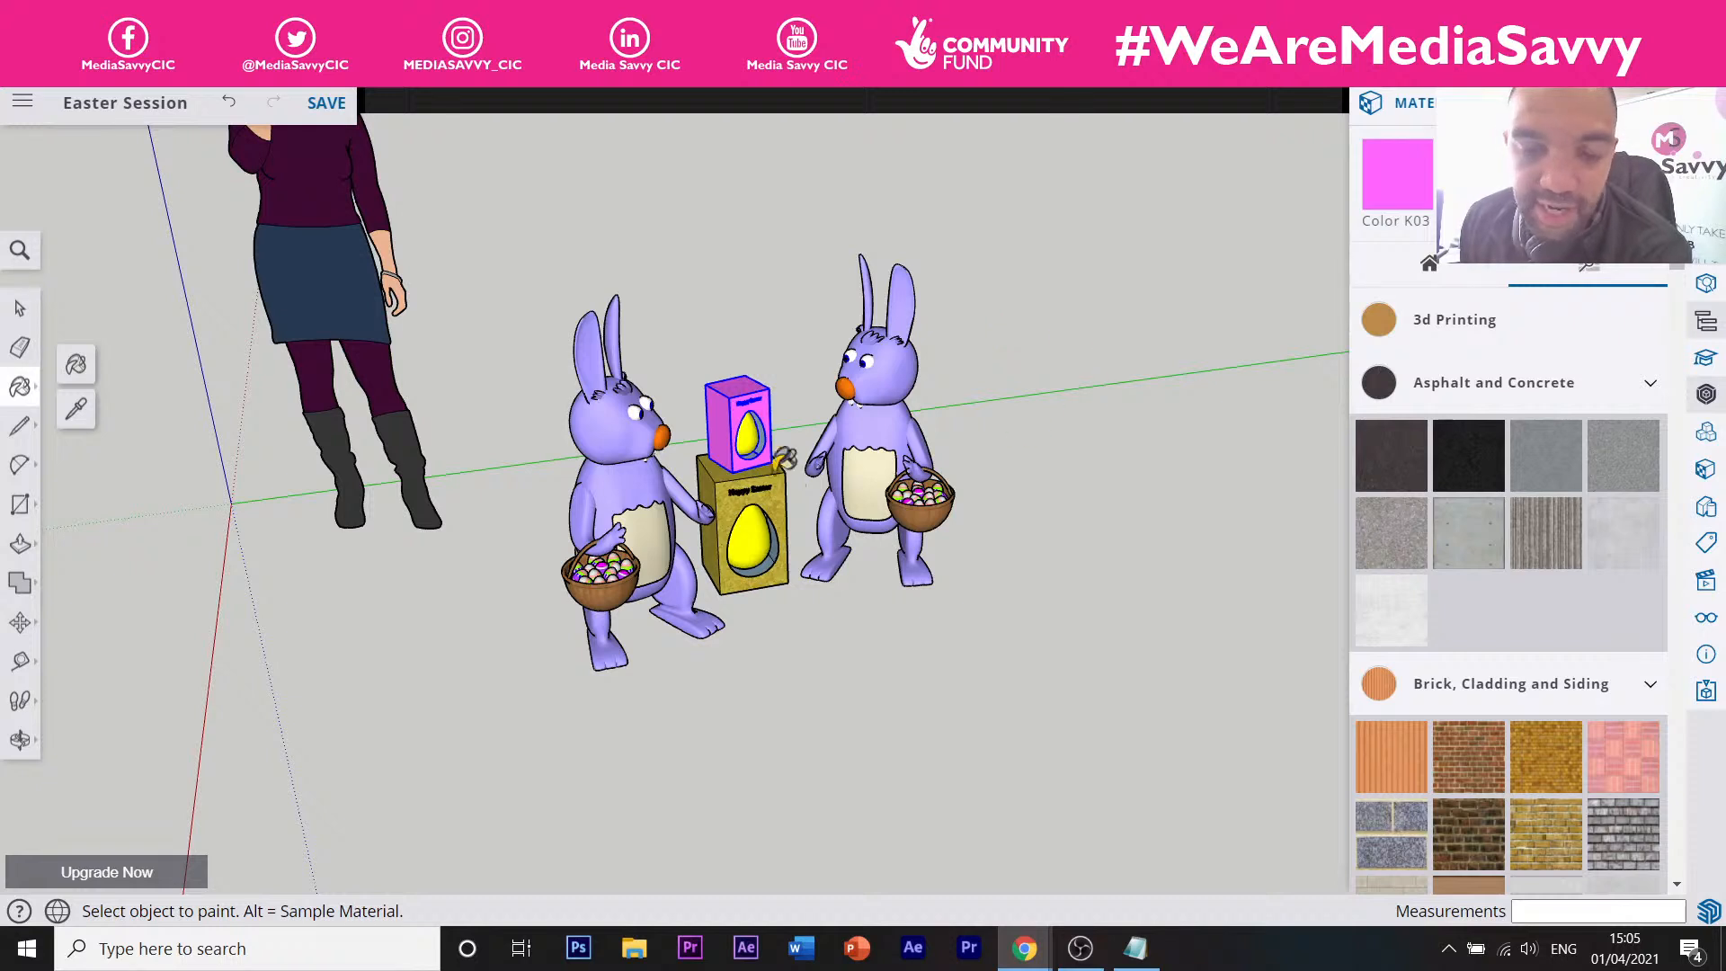
click(20, 425)
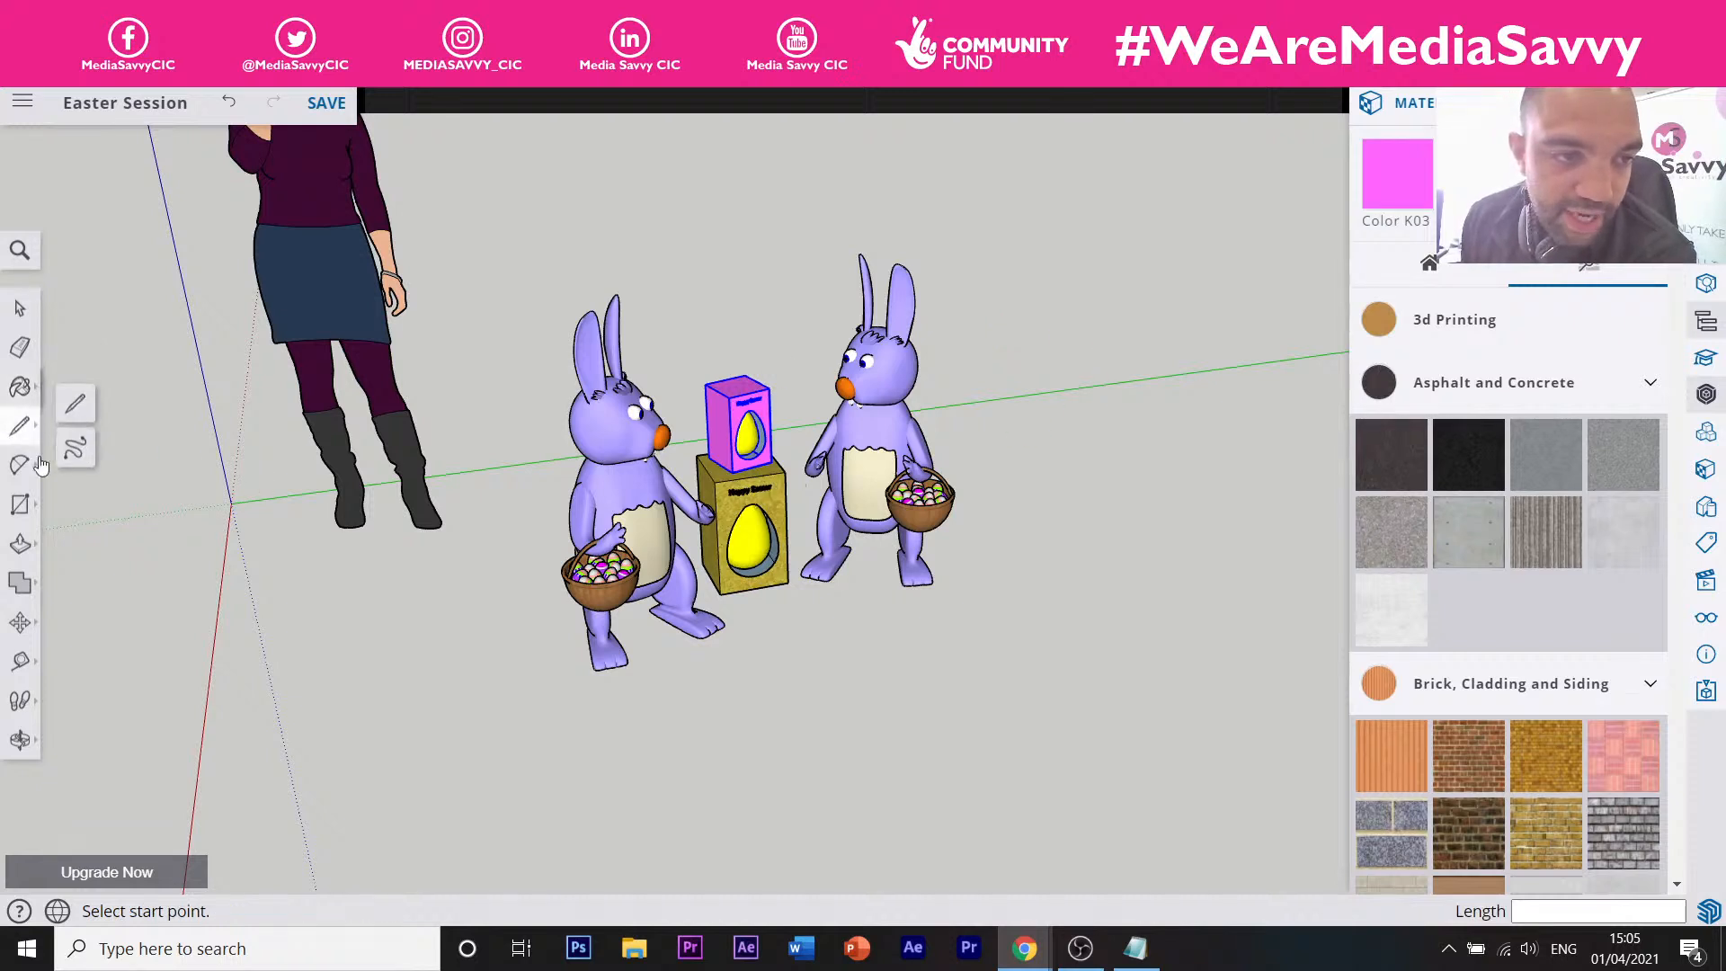
click(536, 730)
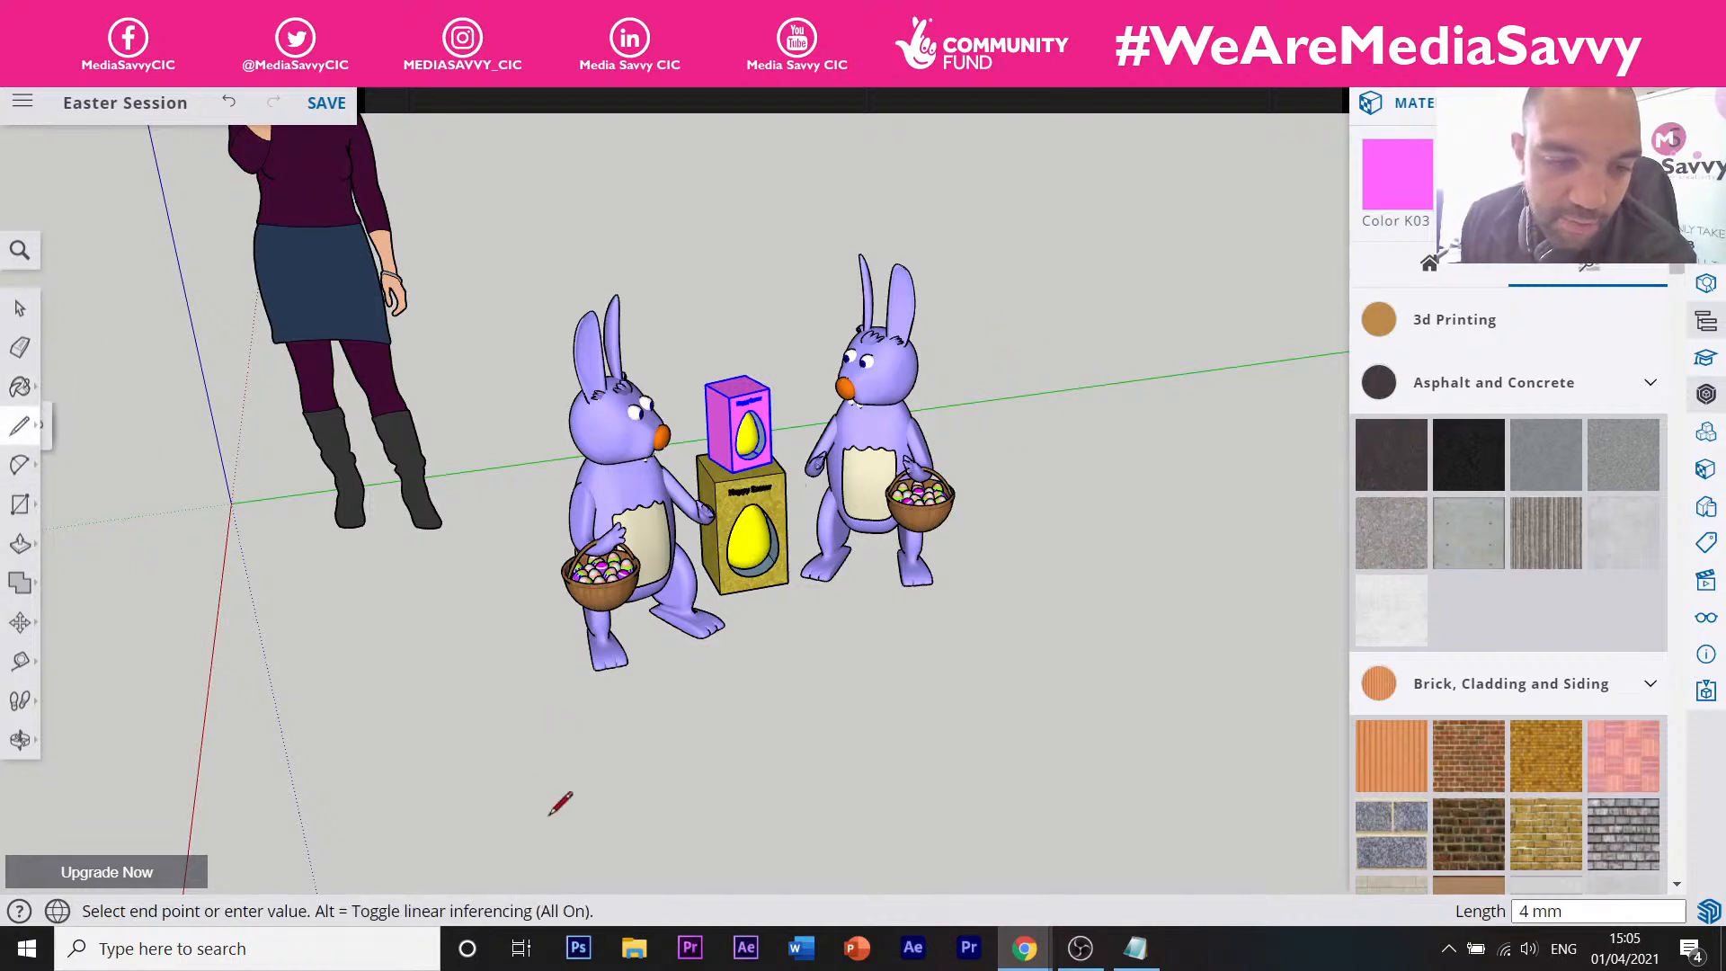
click(558, 820)
click(715, 787)
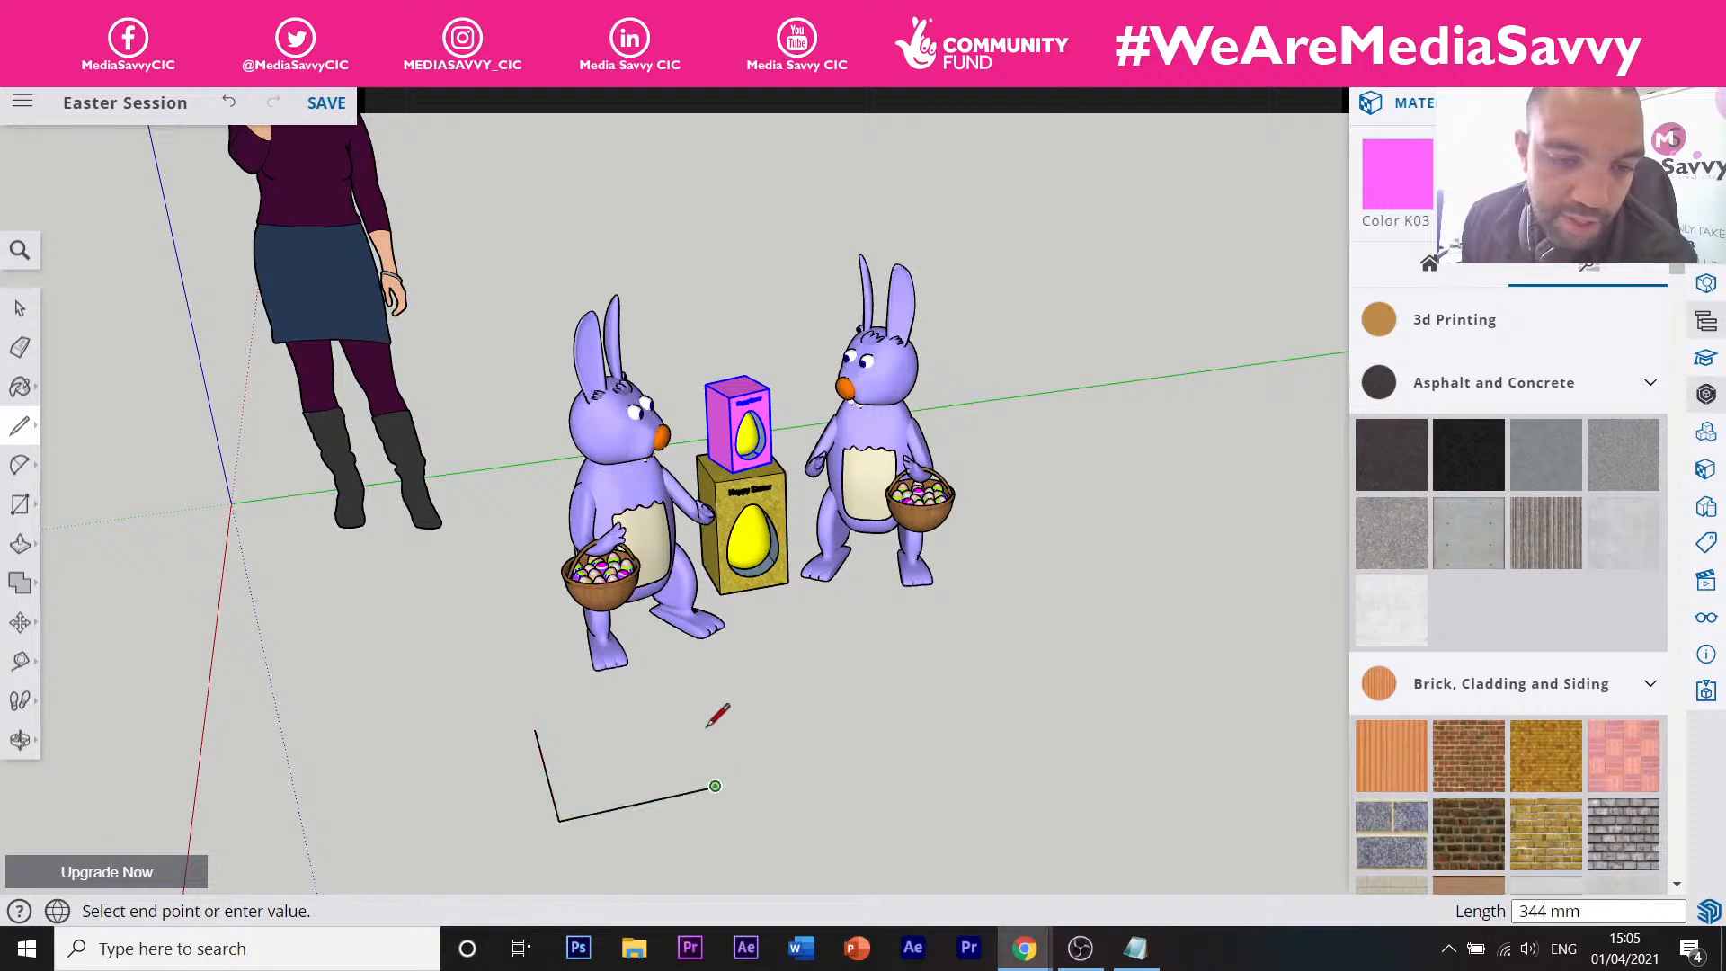
click(710, 695)
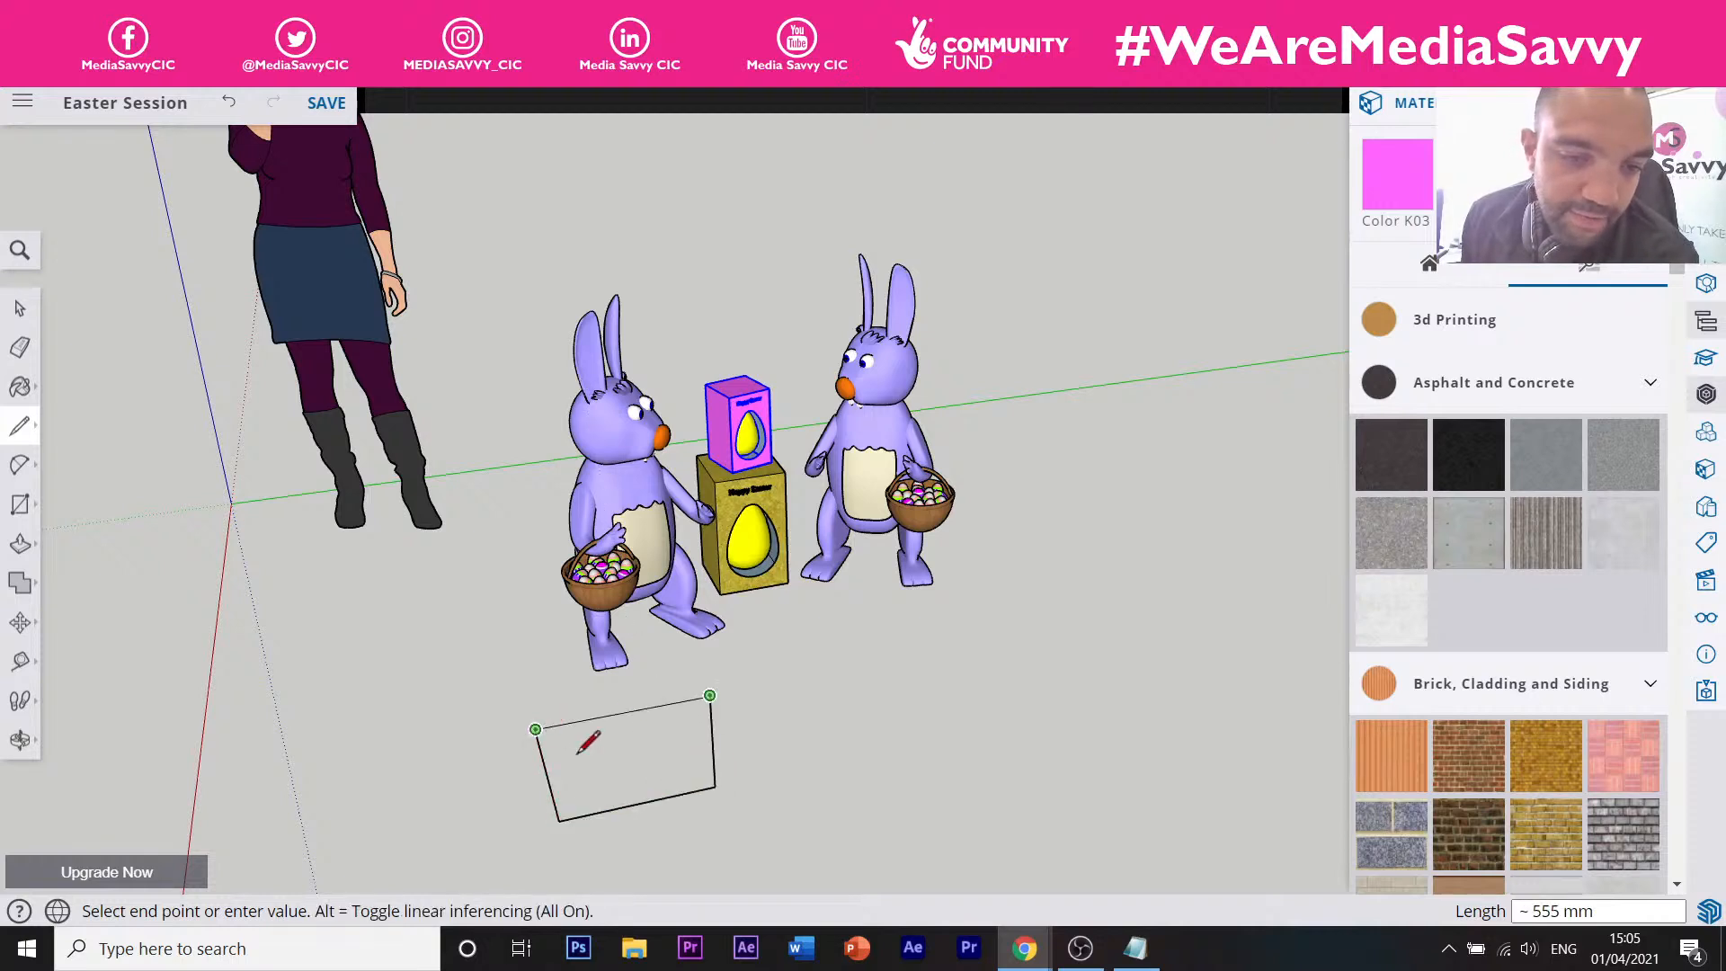
click(536, 729)
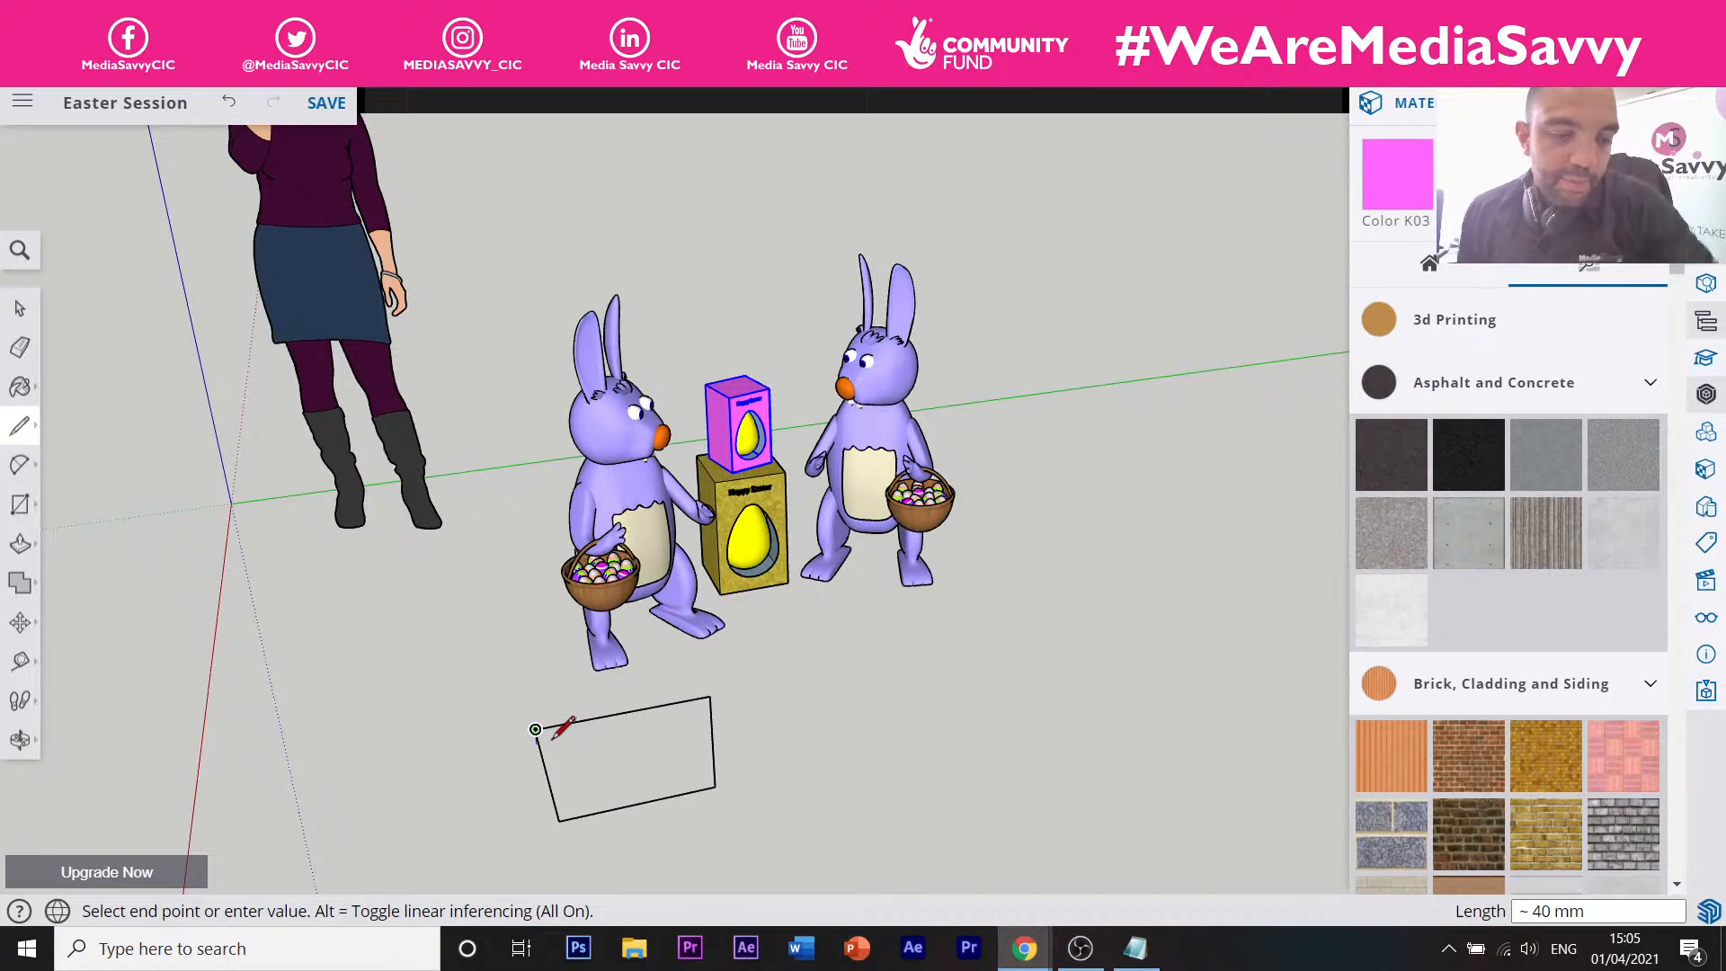
key(Escape)
click(25, 511)
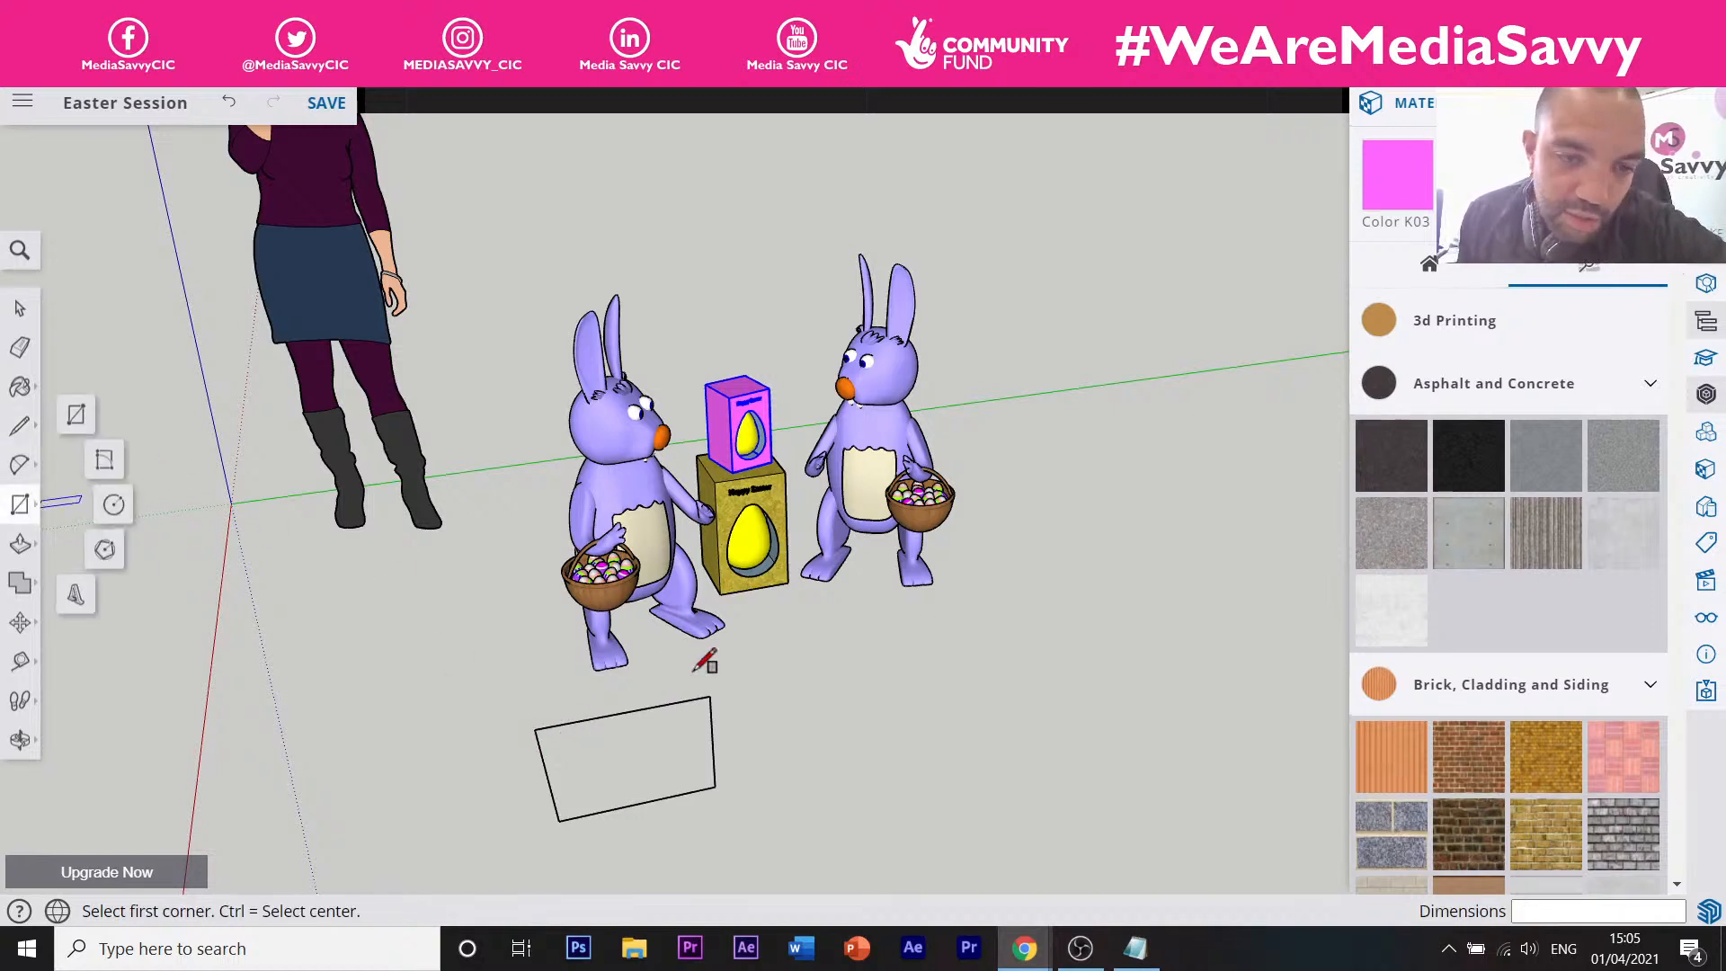
click(777, 682)
click(930, 787)
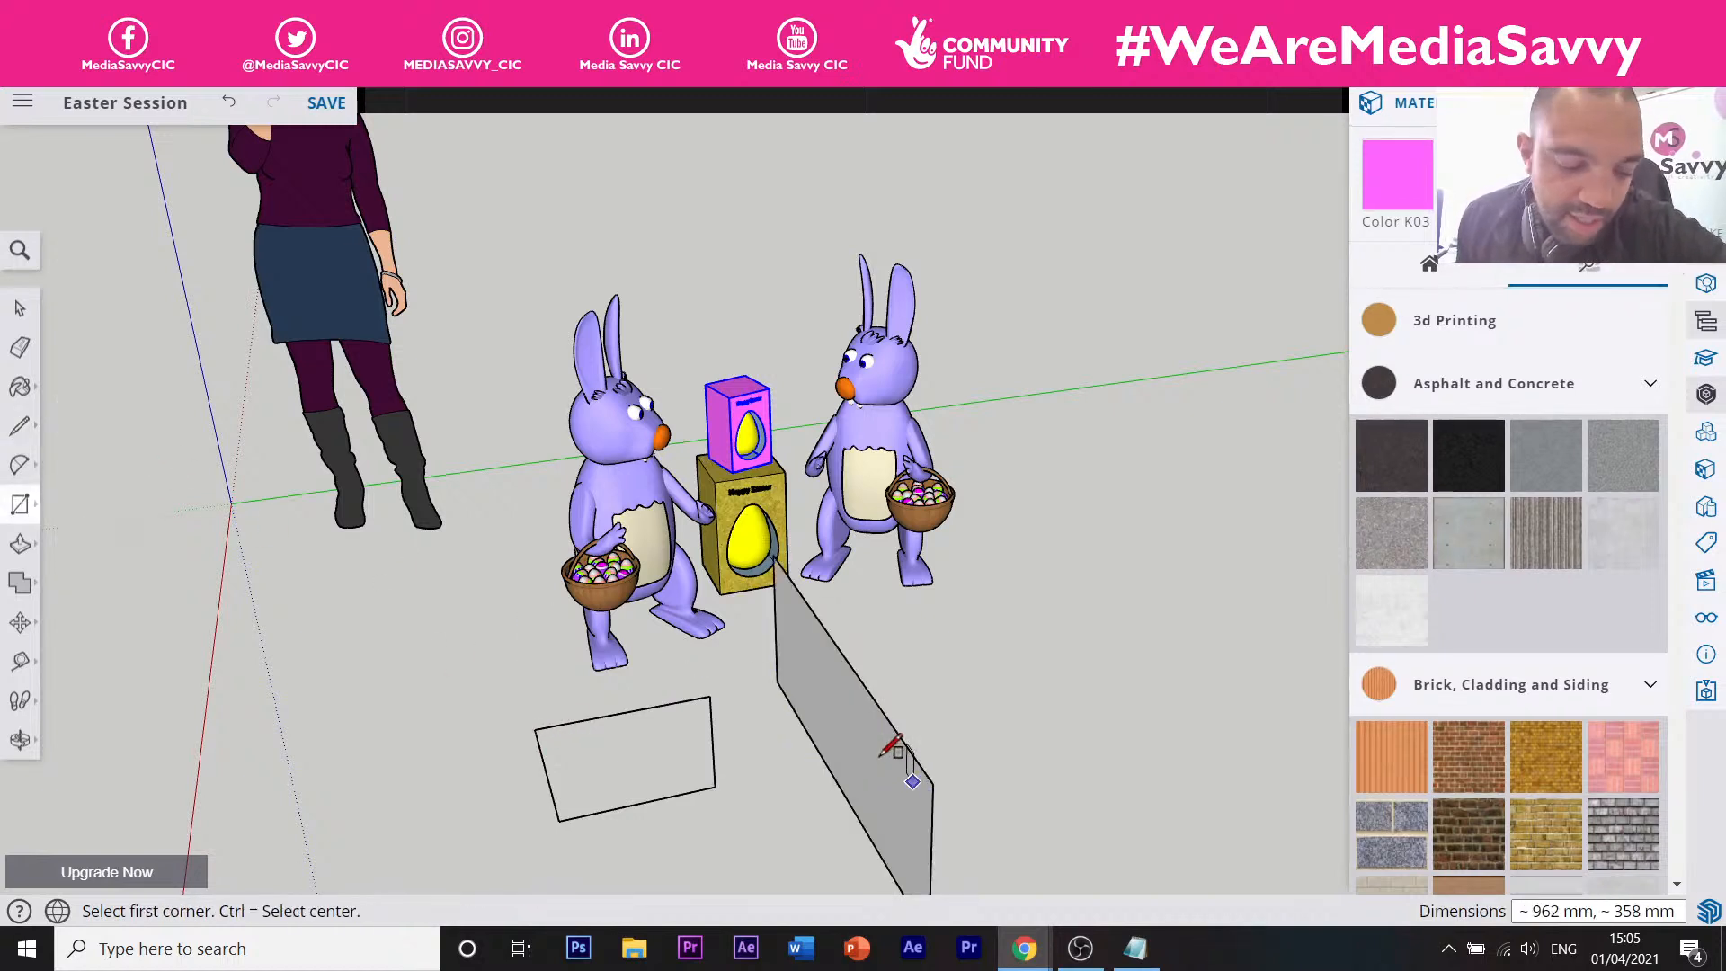
key(ctrl+z)
key(ctrl+z)
key(ctrl+z)
key(ctrl+z)
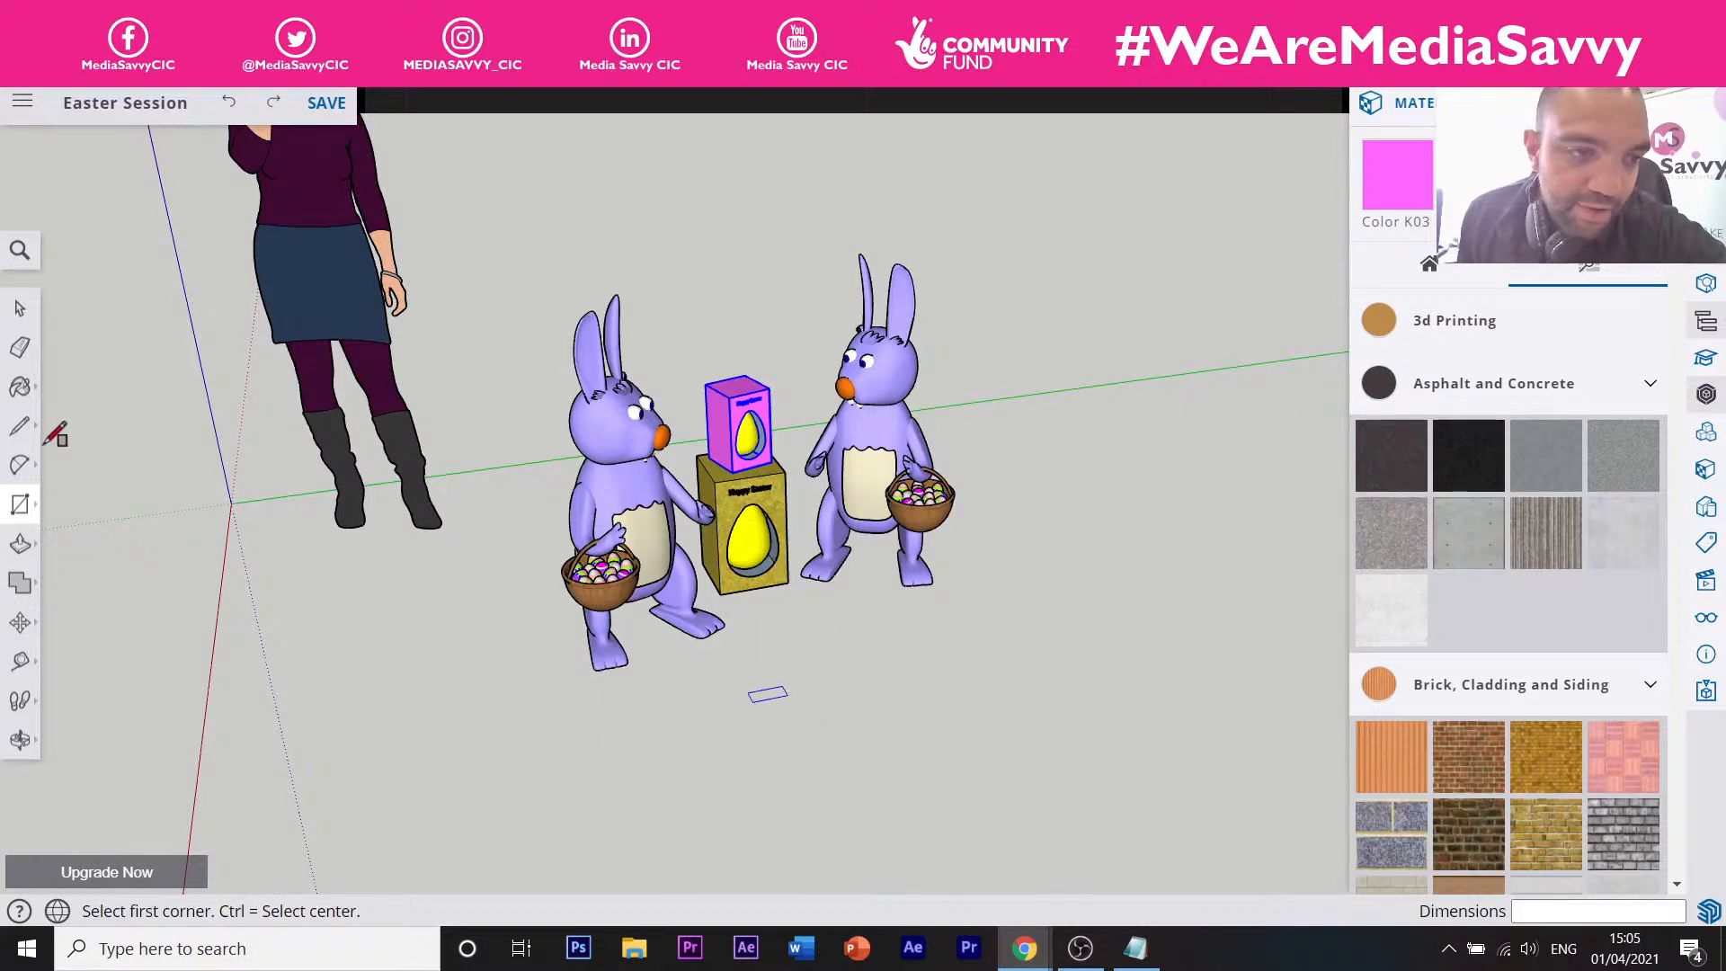
click(19, 506)
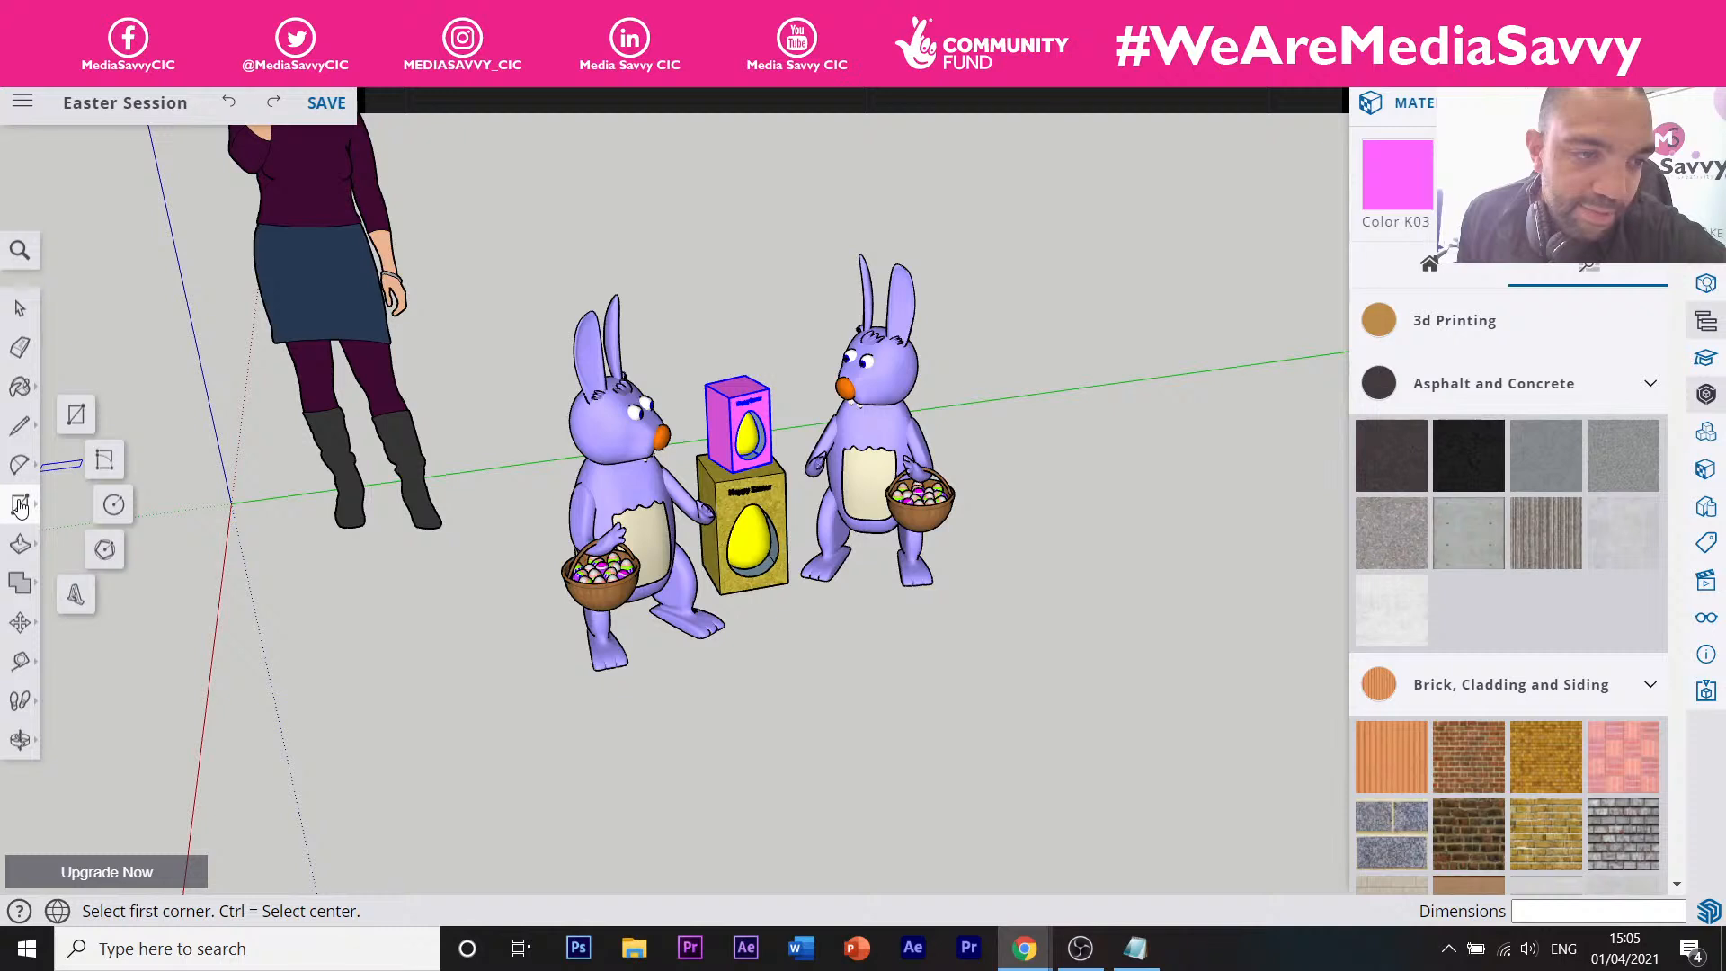
click(113, 501)
click(630, 760)
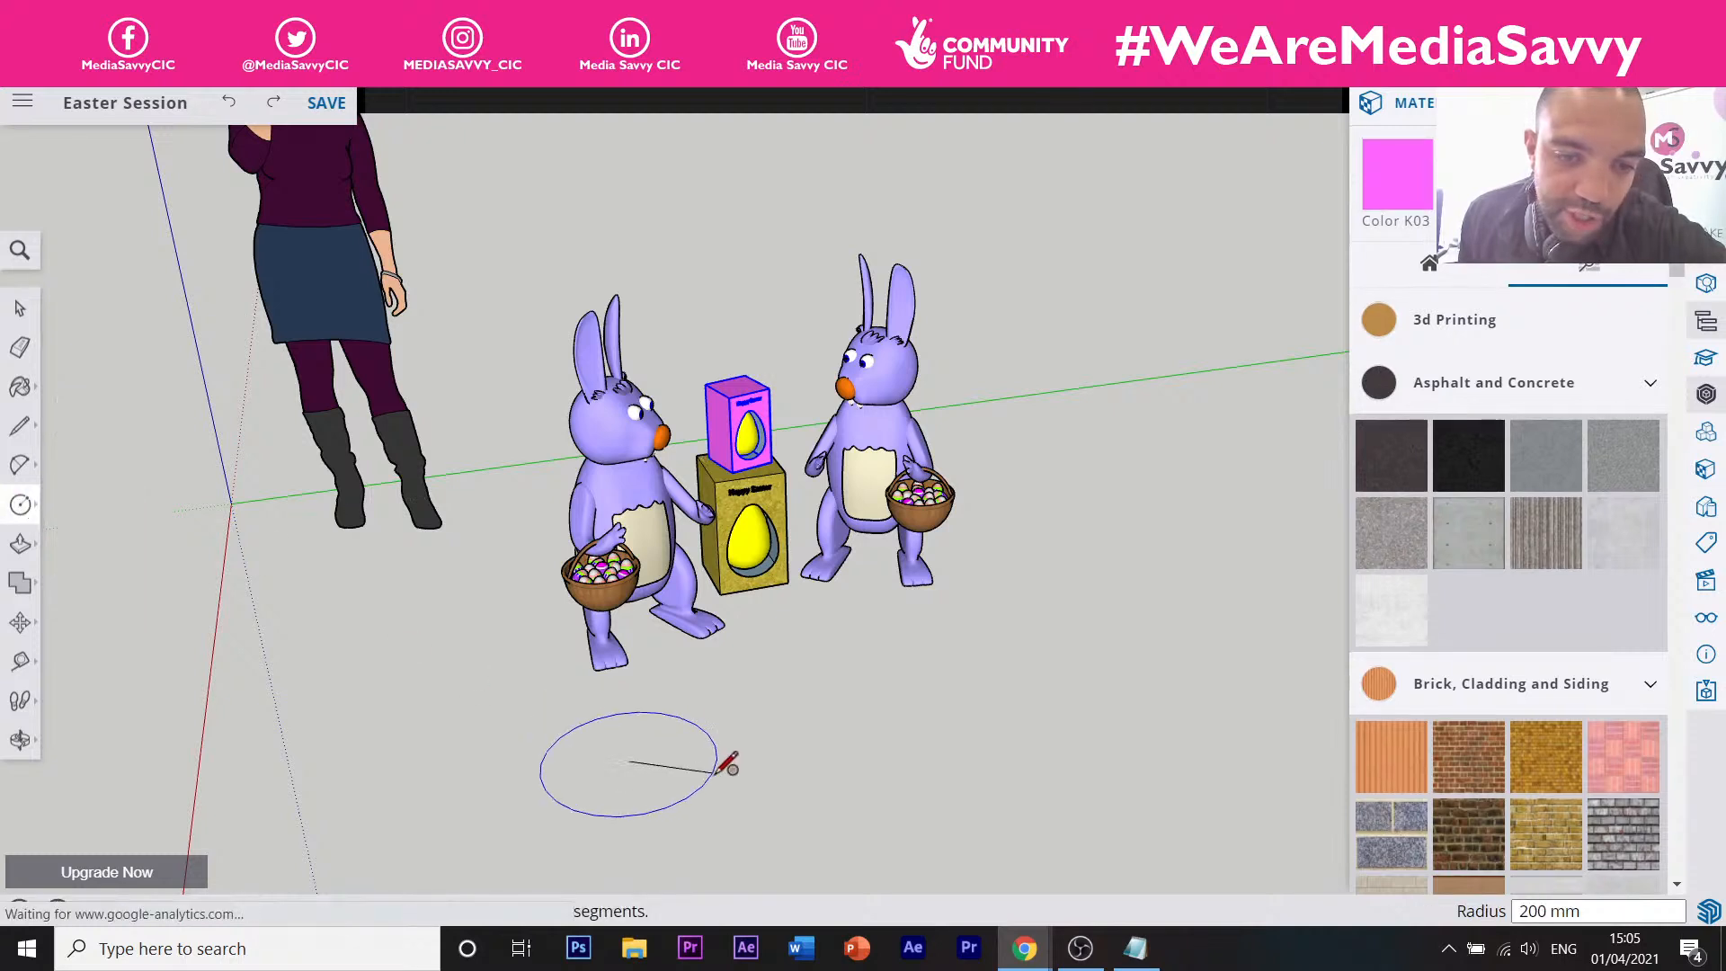
click(714, 771)
key(ctrl+z)
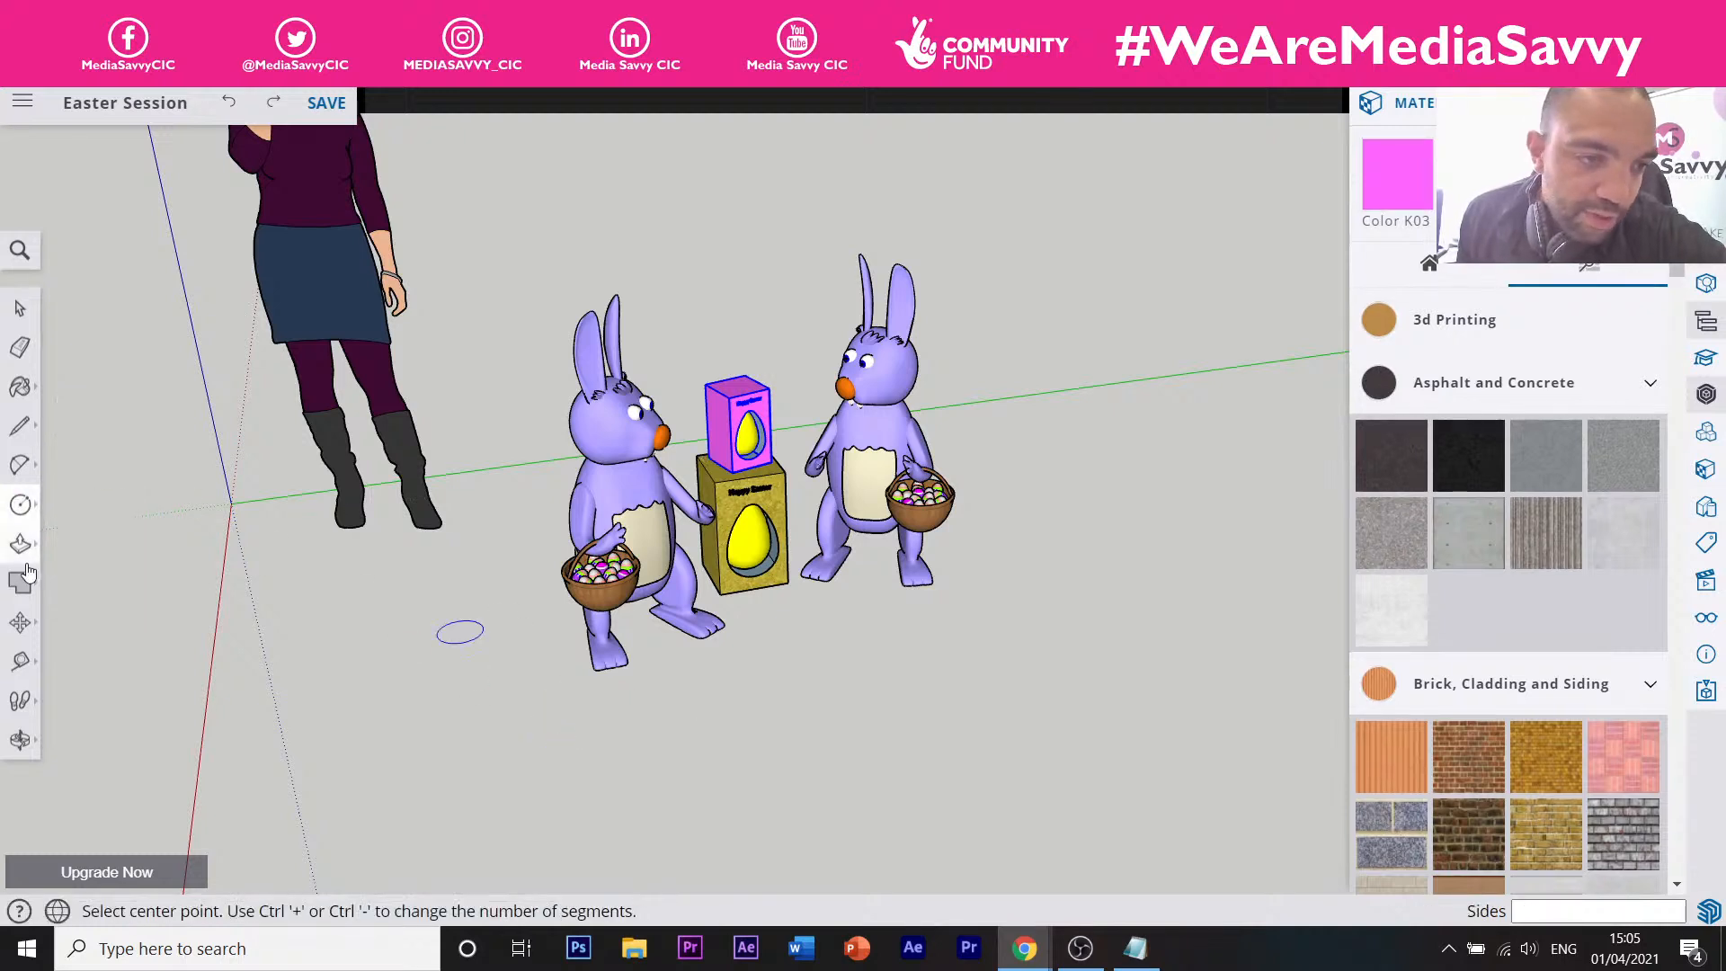
click(20, 622)
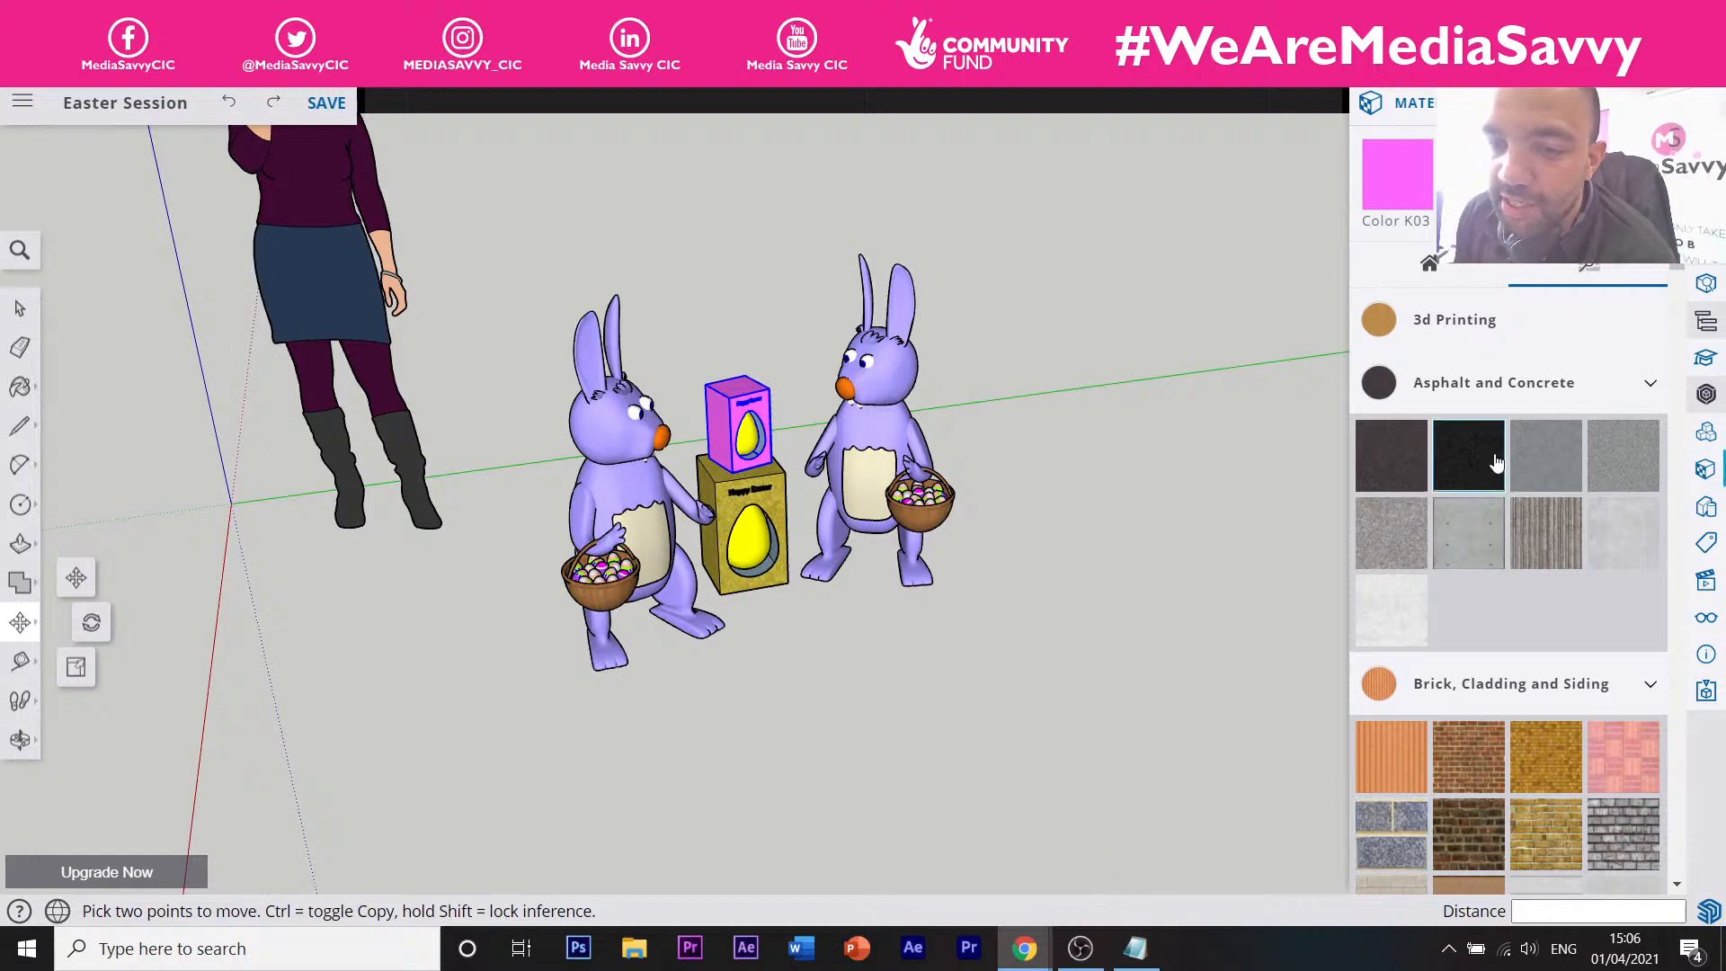
Show the Instructor's Move Tool help for moving, stretching and copying objects.
click(1705, 357)
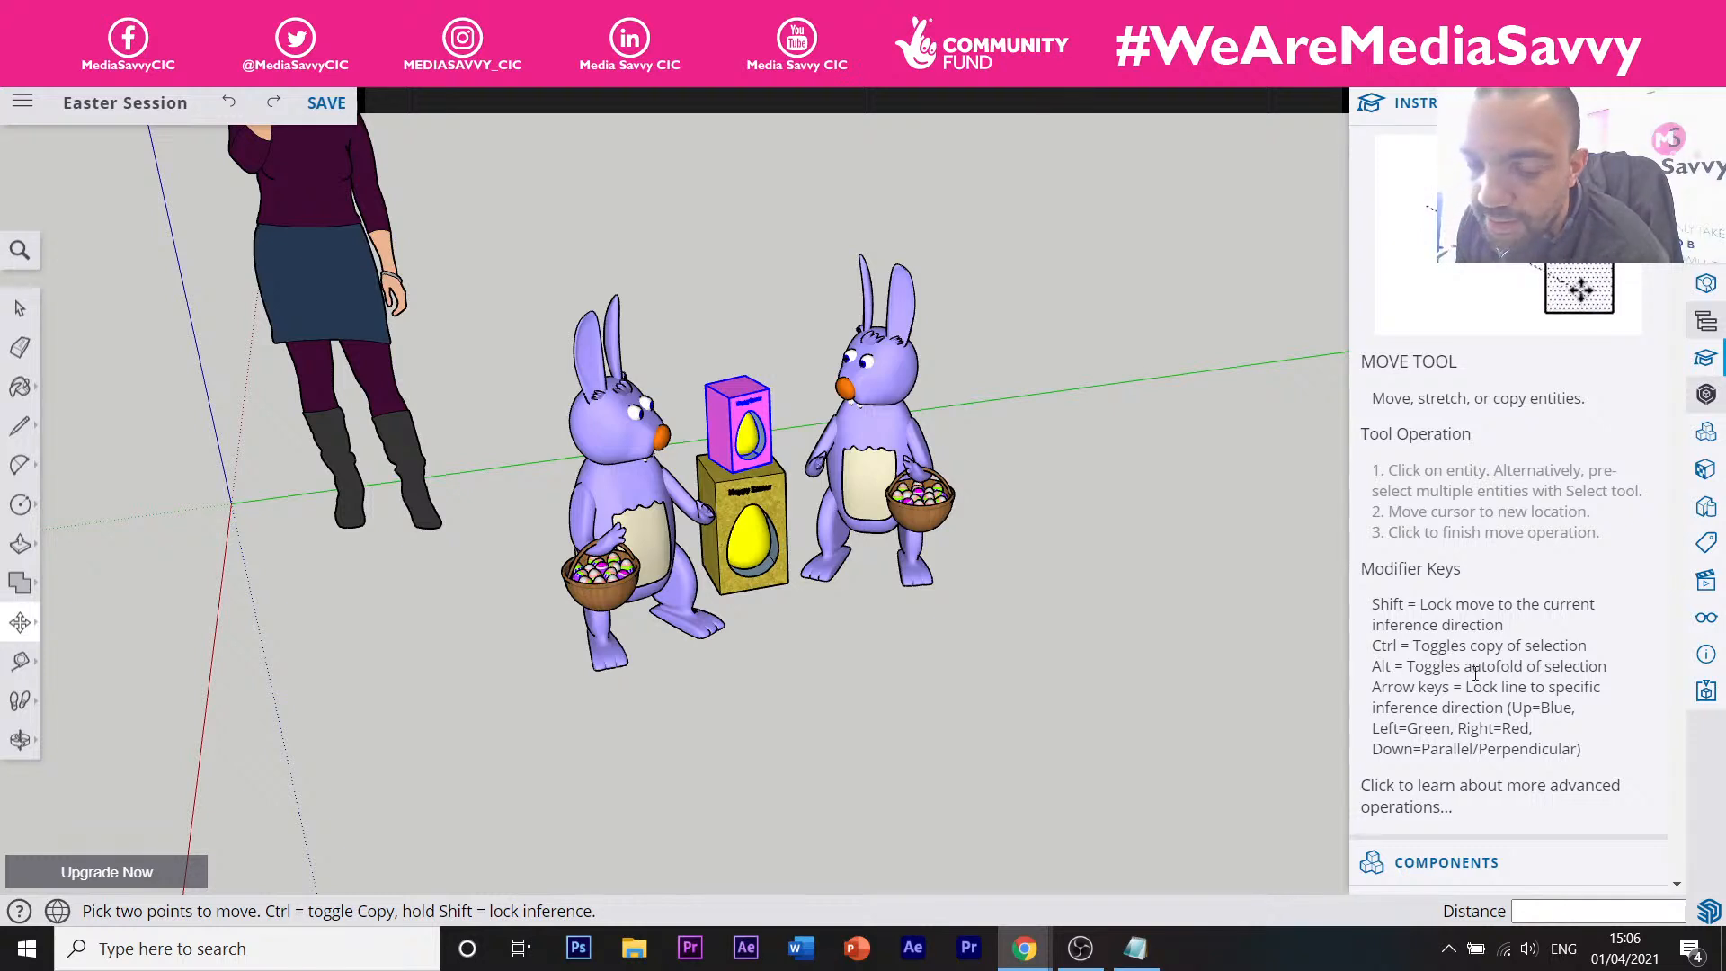
click(1705, 395)
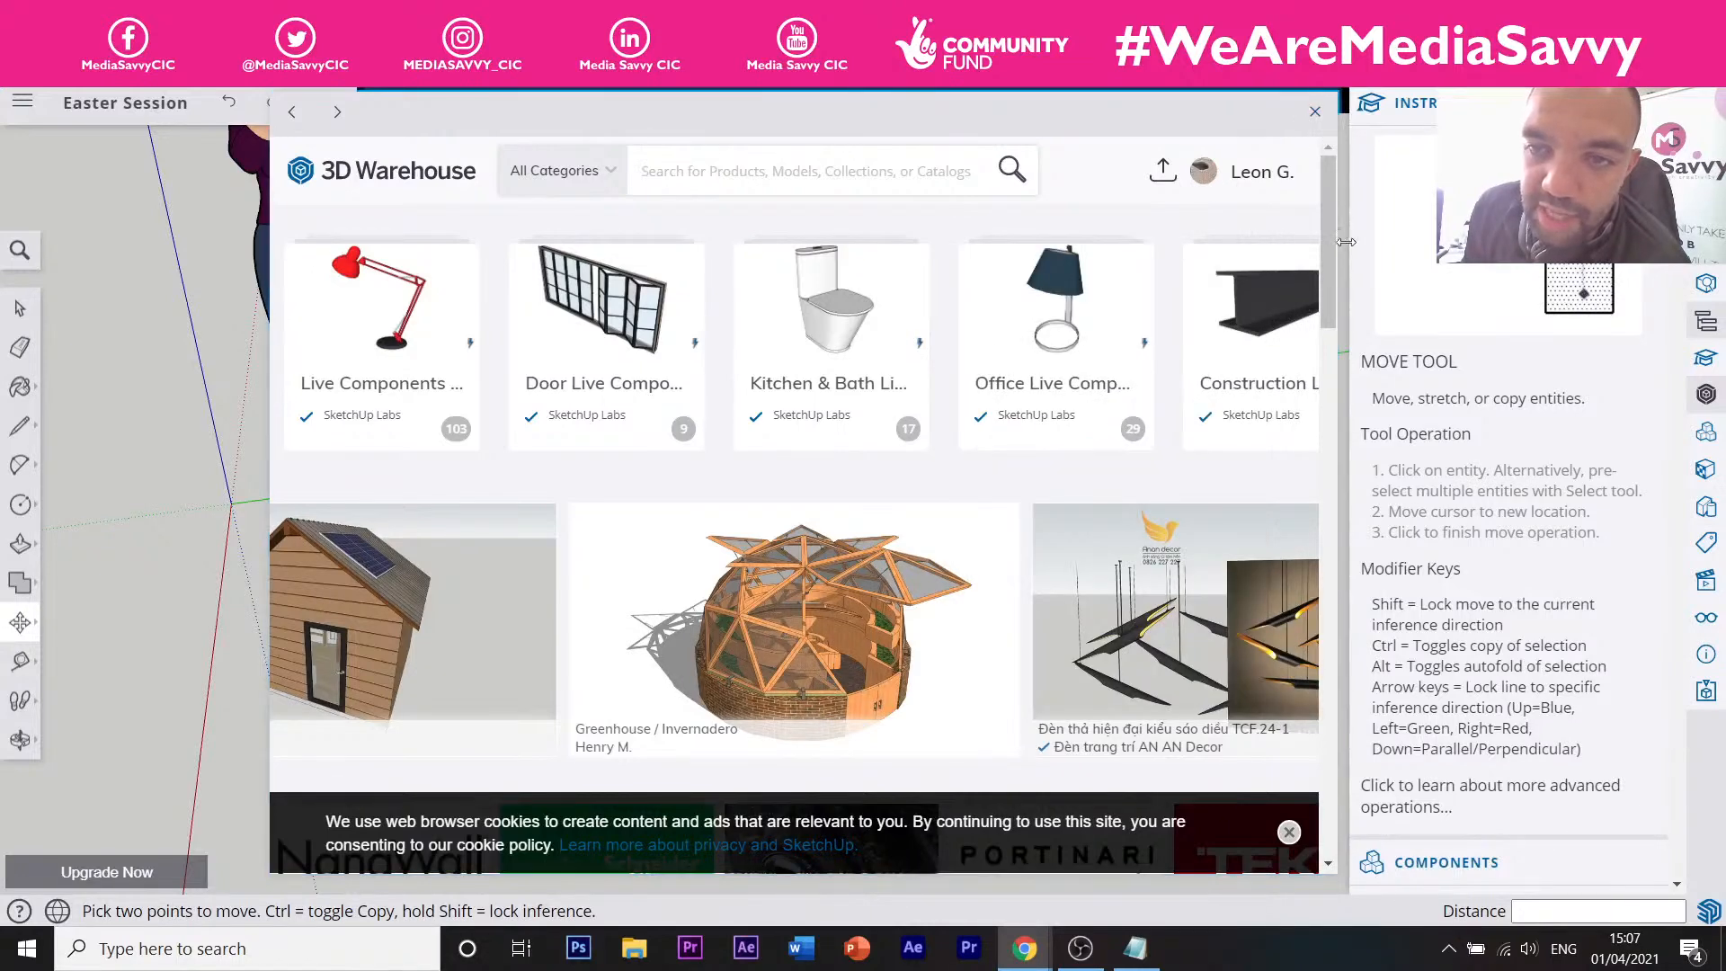
drag(1330, 246, 1262, 197)
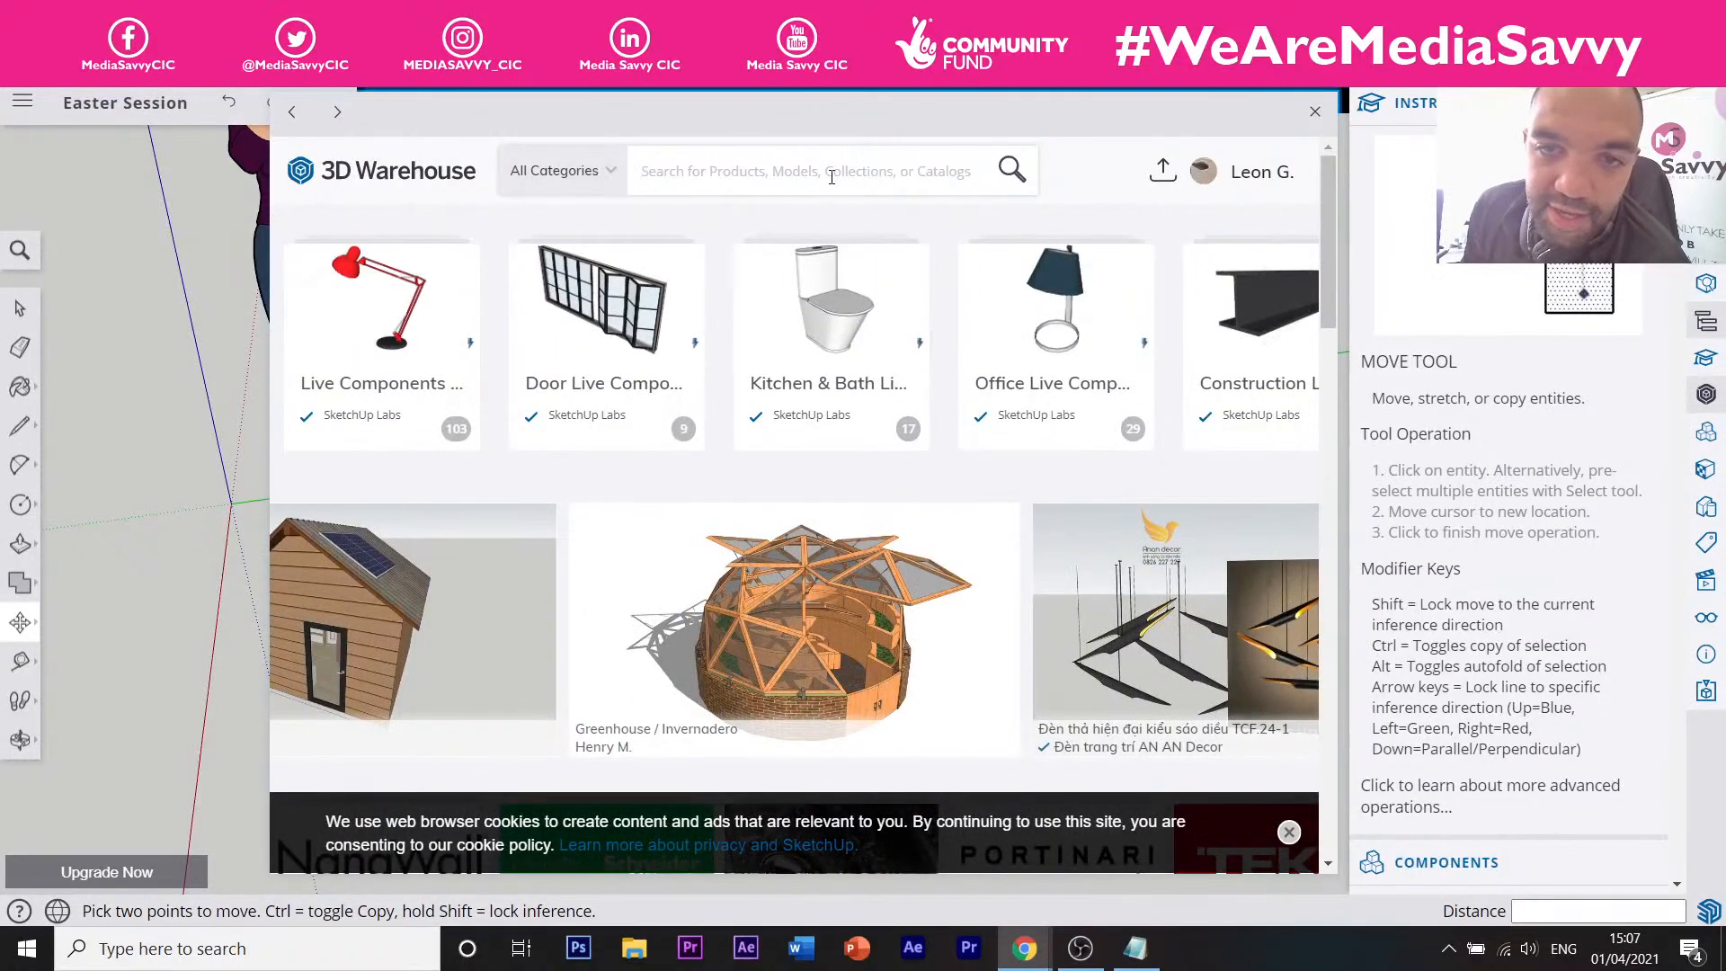
click(1314, 111)
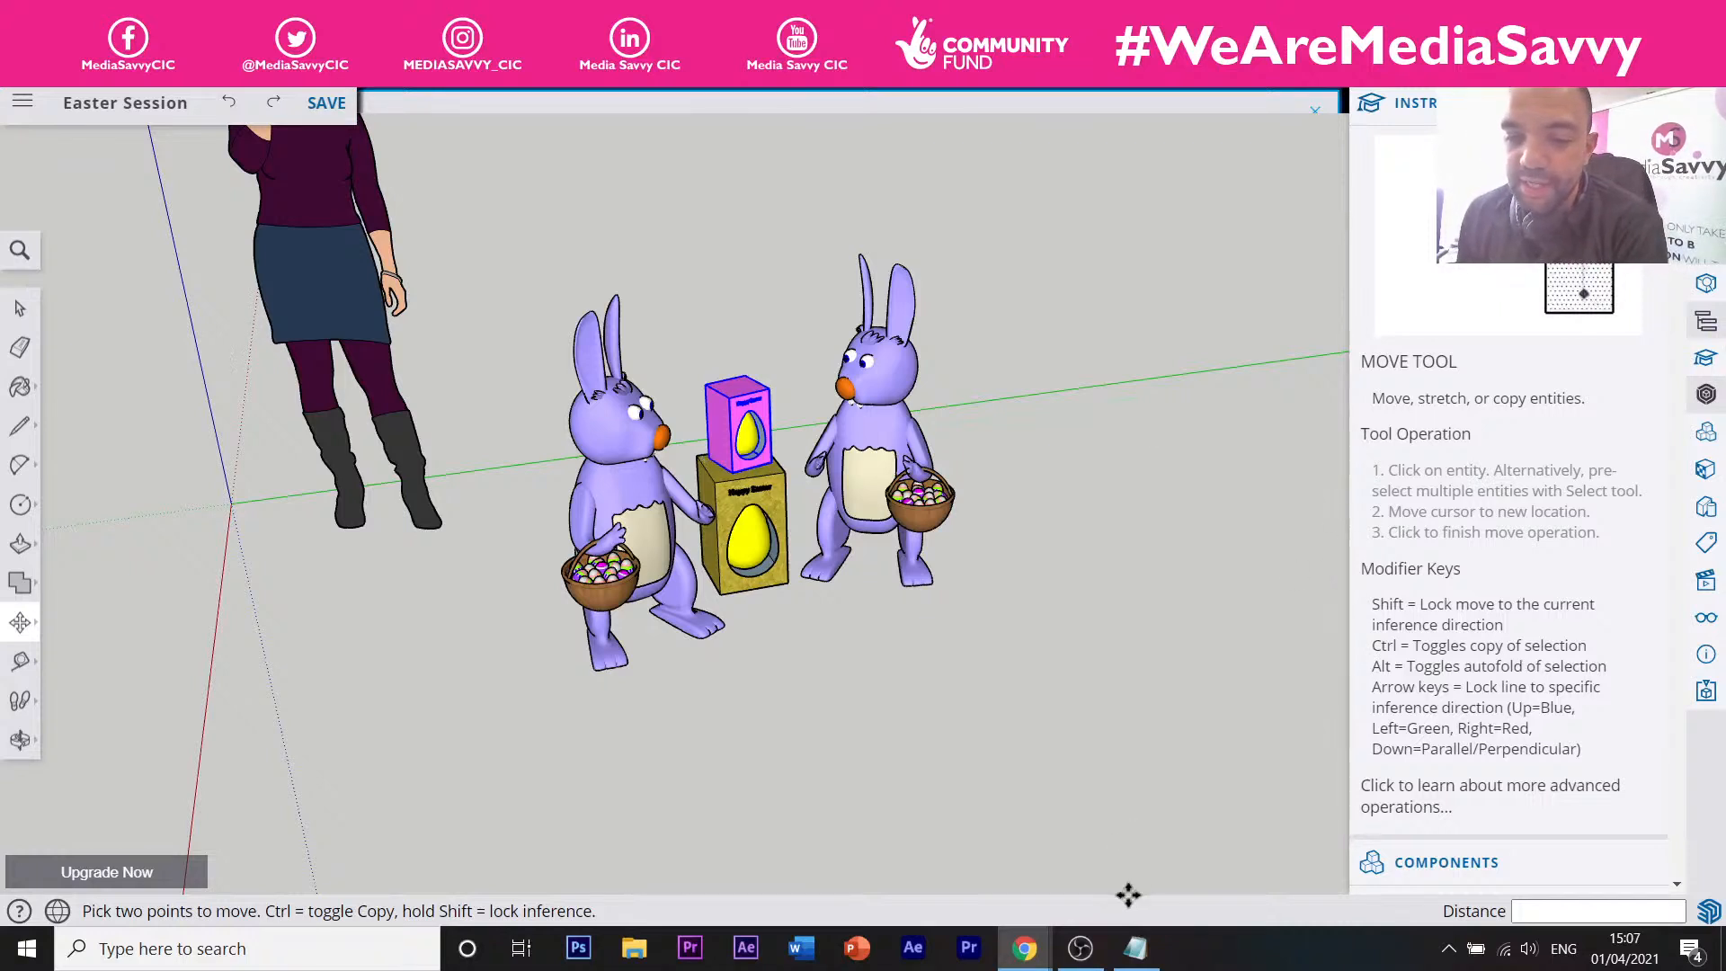
mouse_move(1033, 958)
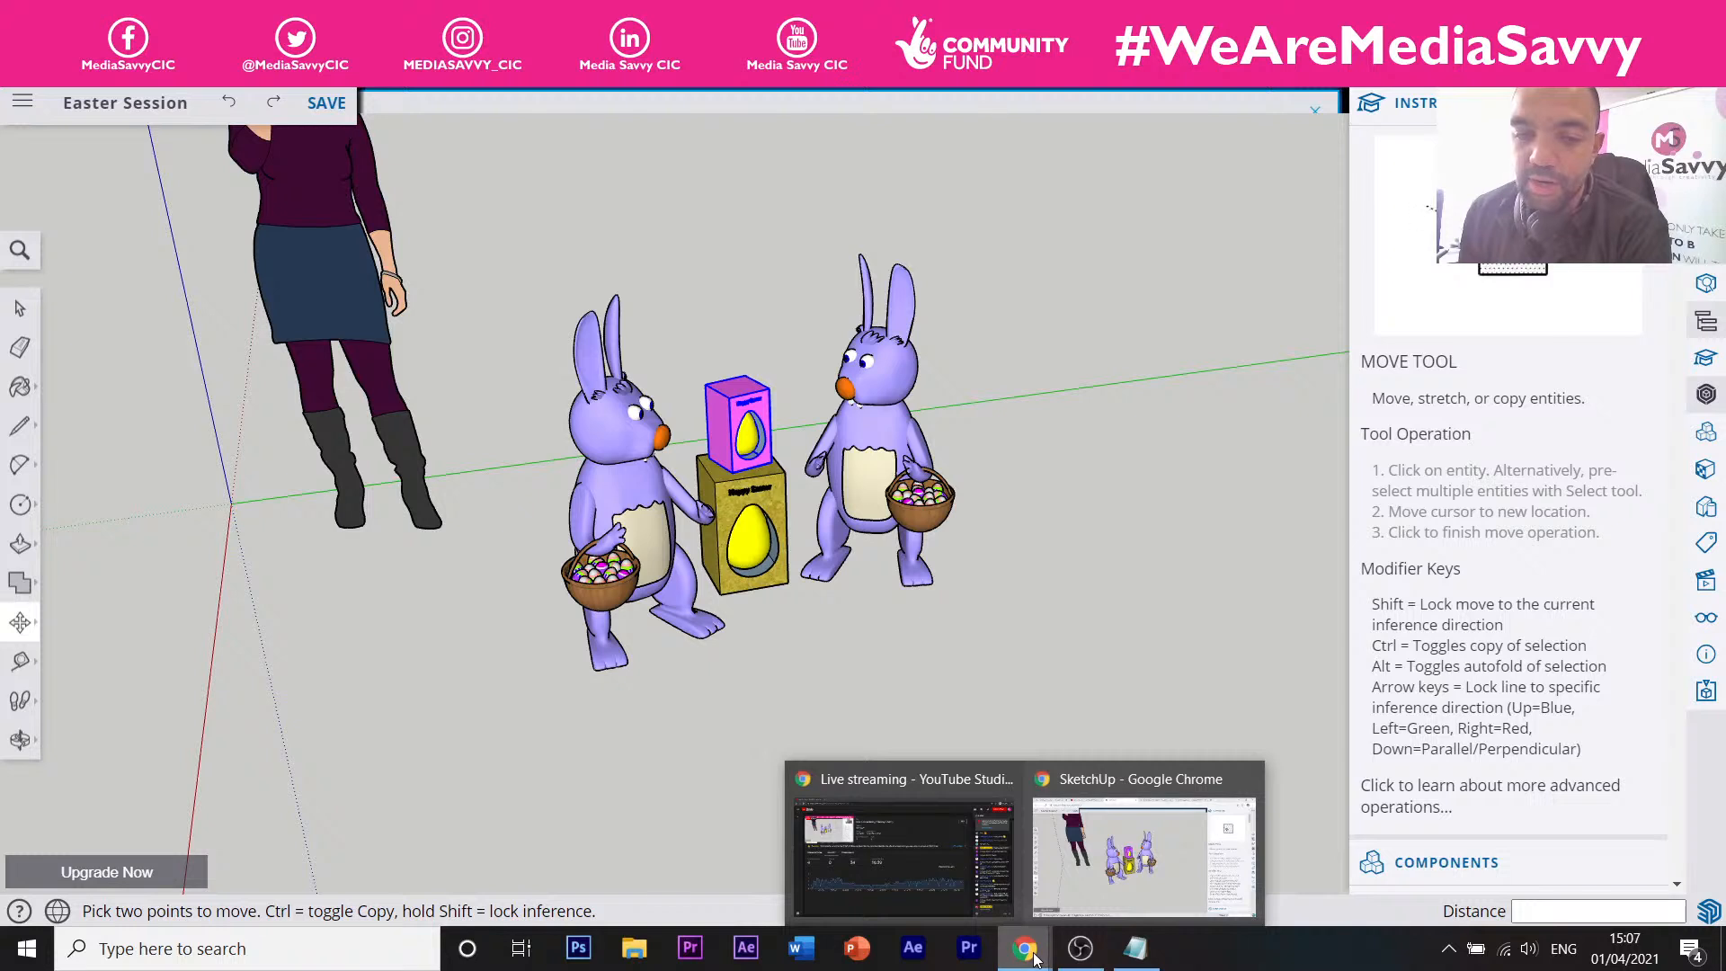